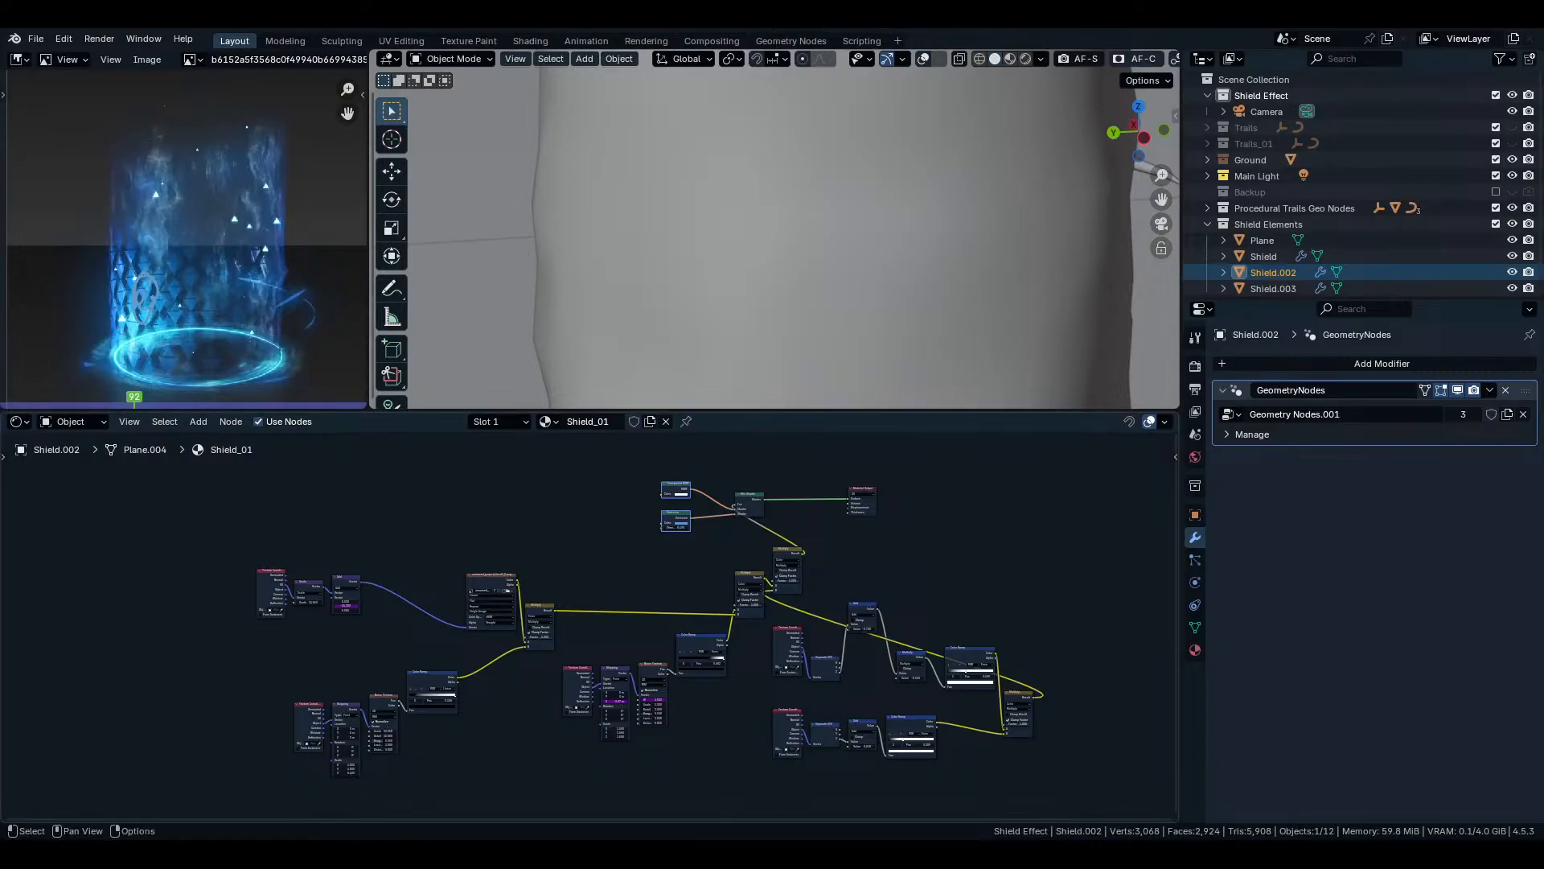
Enlarge the 3D viewport and switch it to rendered shading to preview the glowing shield effect.
drag(957, 411, 957, 567)
key(z)
click(957, 275)
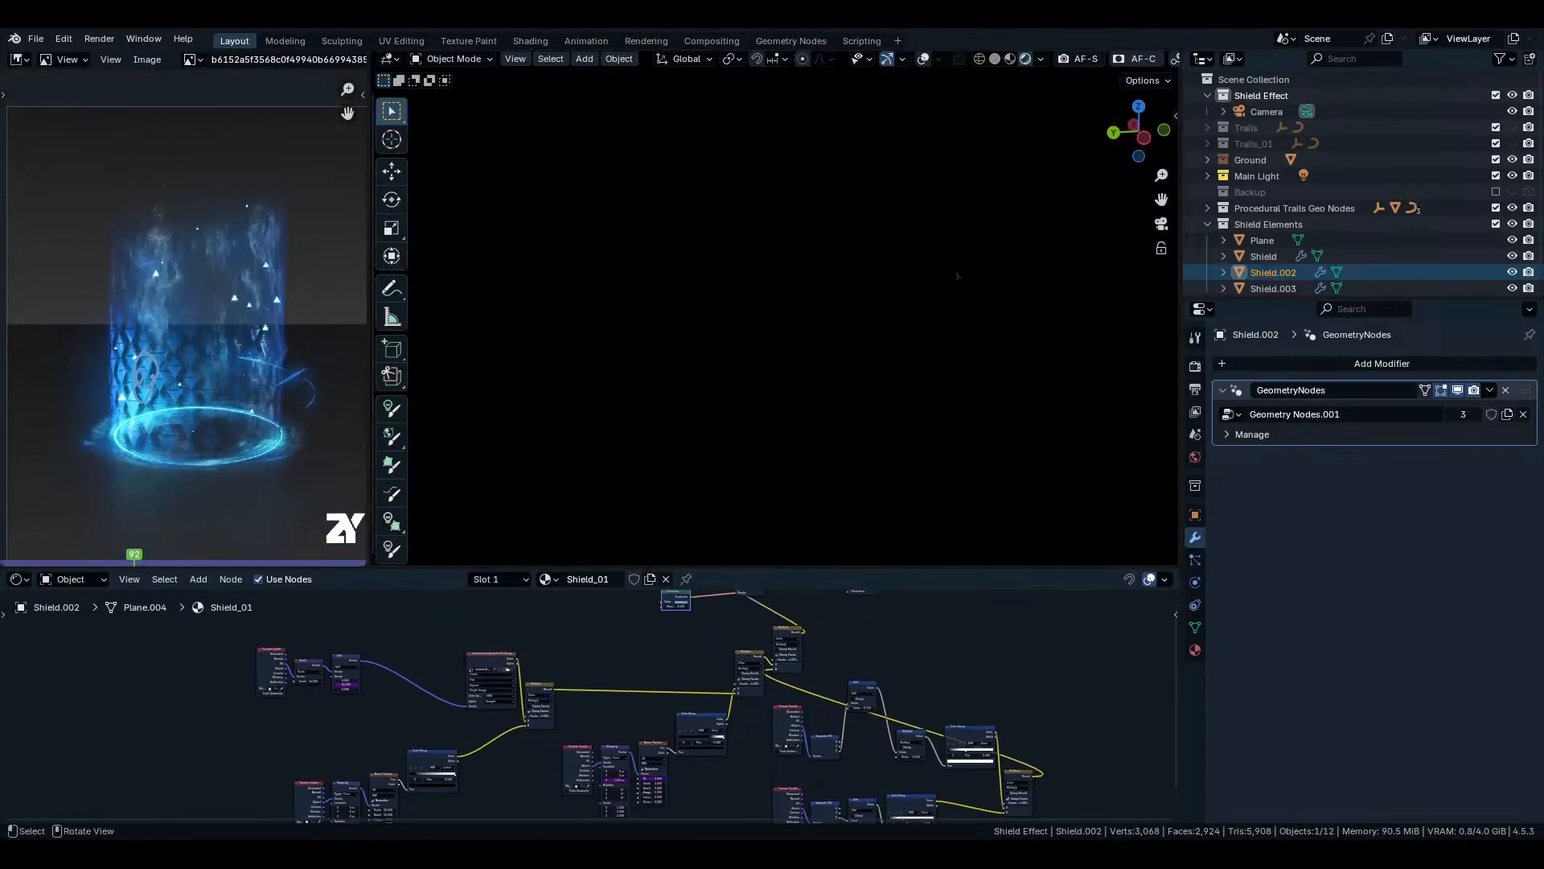
scroll(893, 298, down, 5)
scroll(888, 300, up, 2)
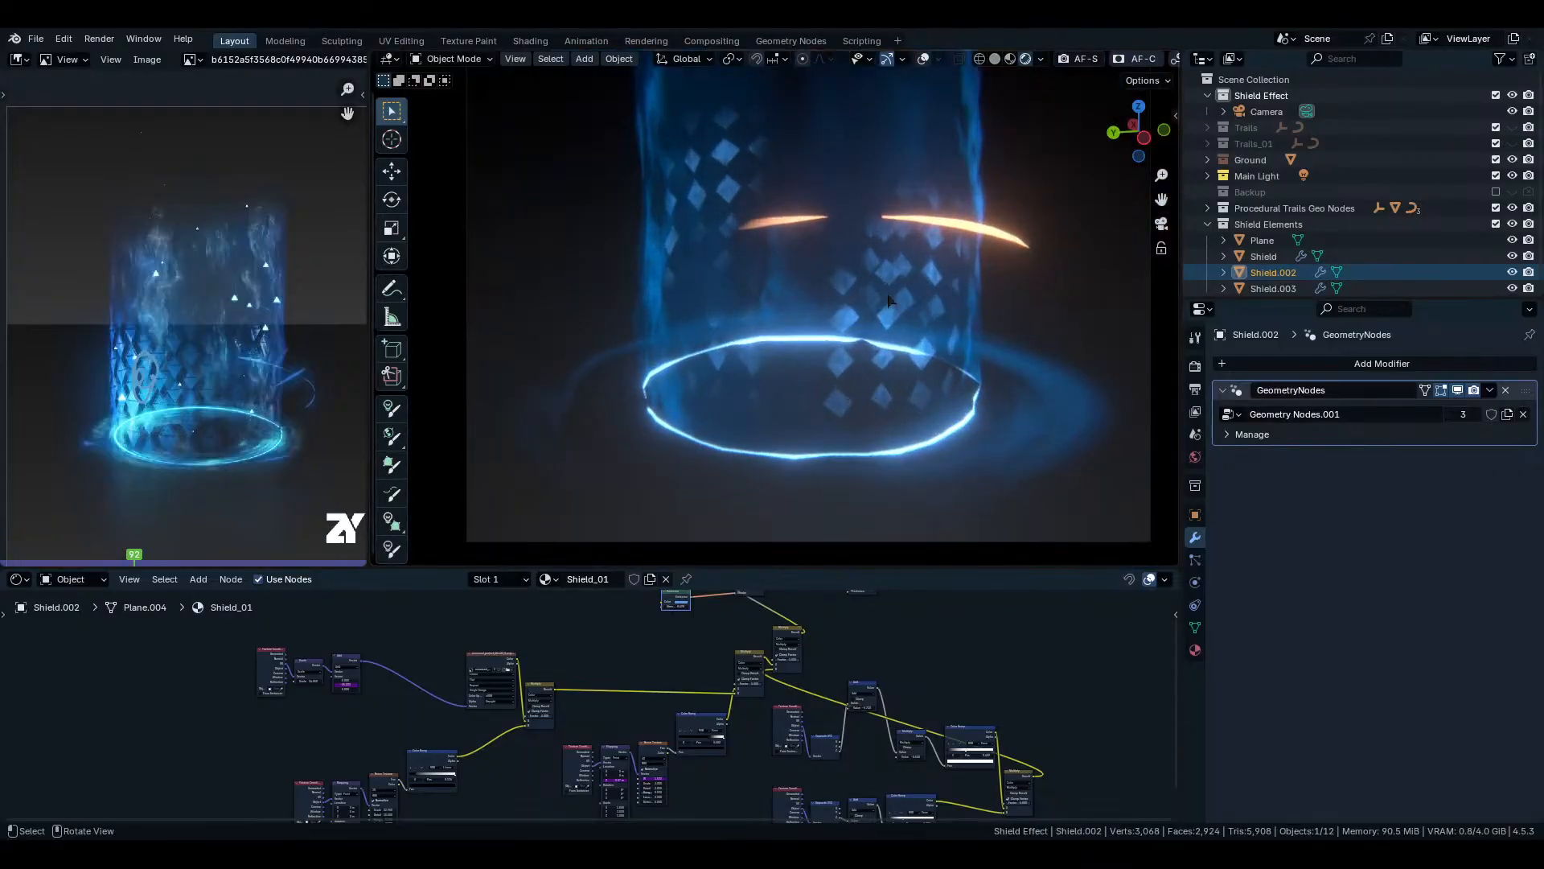
scroll(888, 300, down, 3)
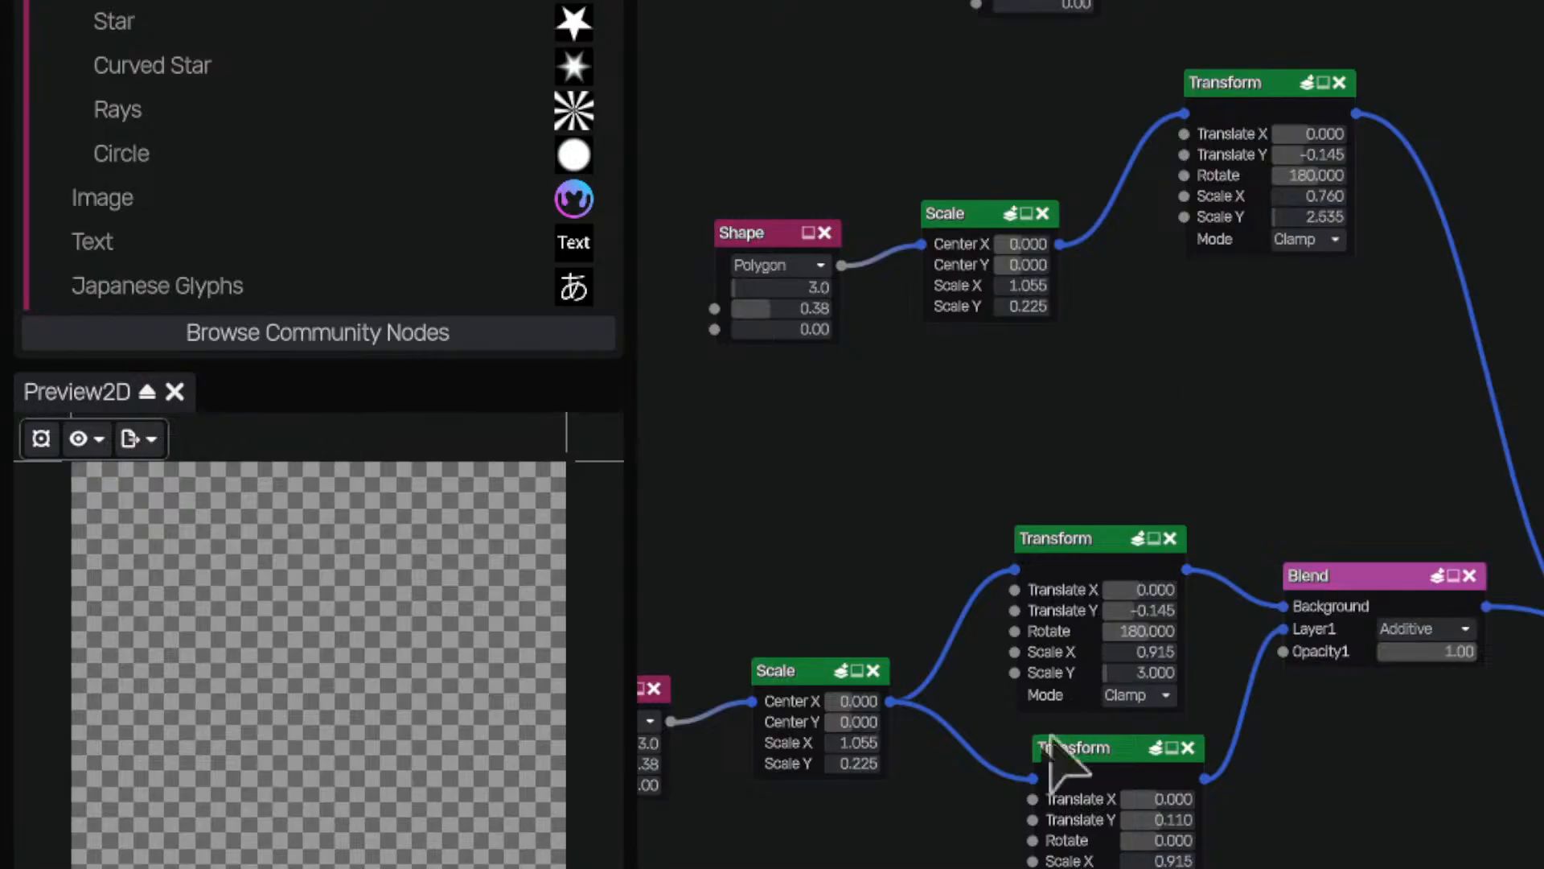
Fit the capture source to the screen in the recording program and minimise that program.
right_click(635, 867)
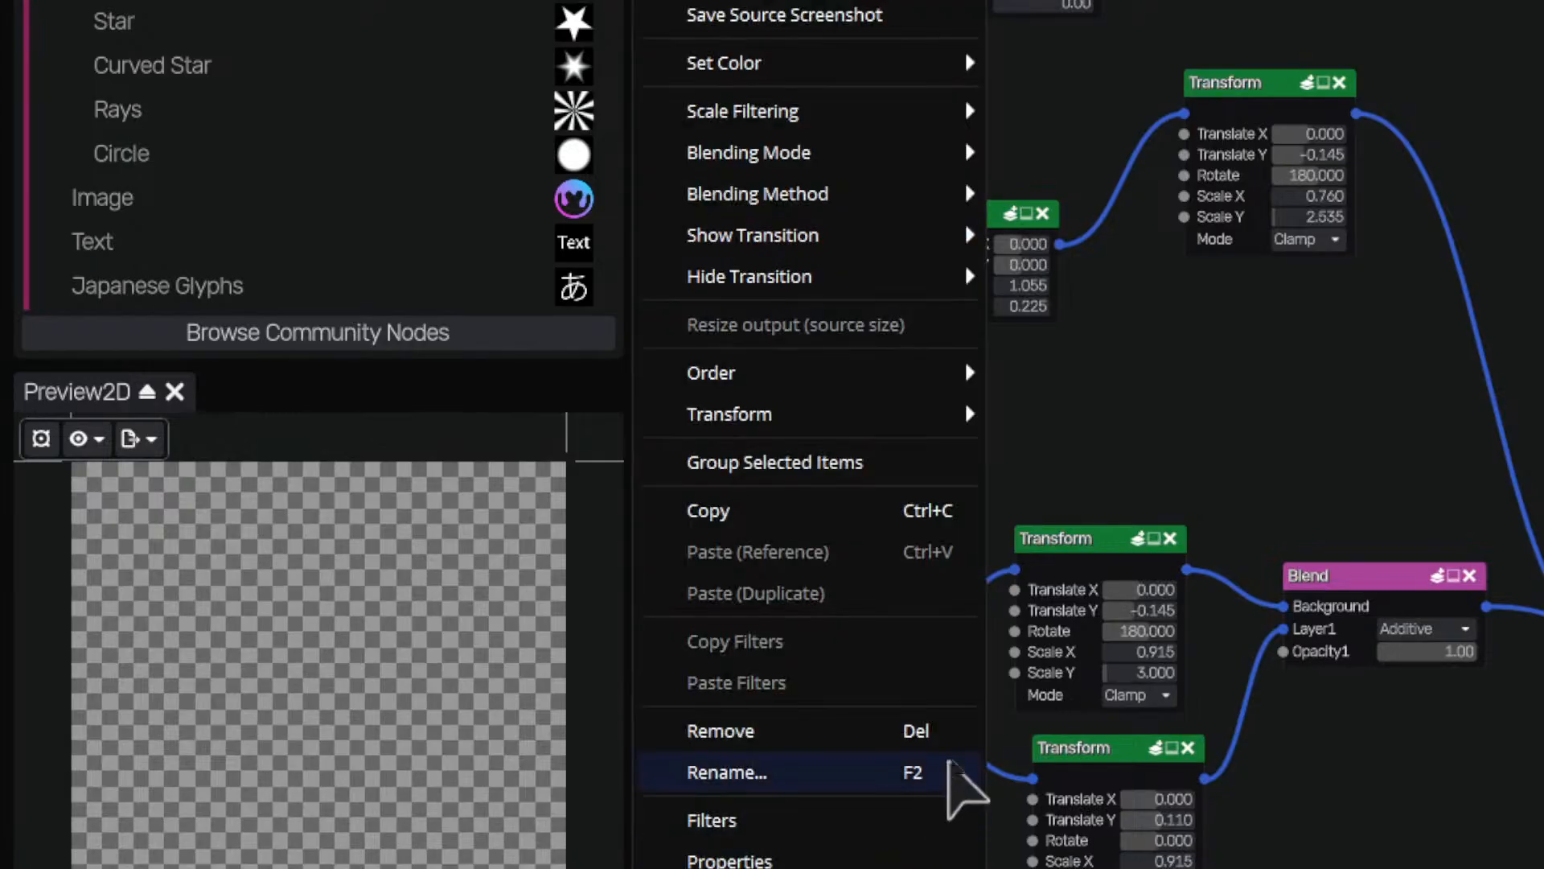
mouse_move(854, 402)
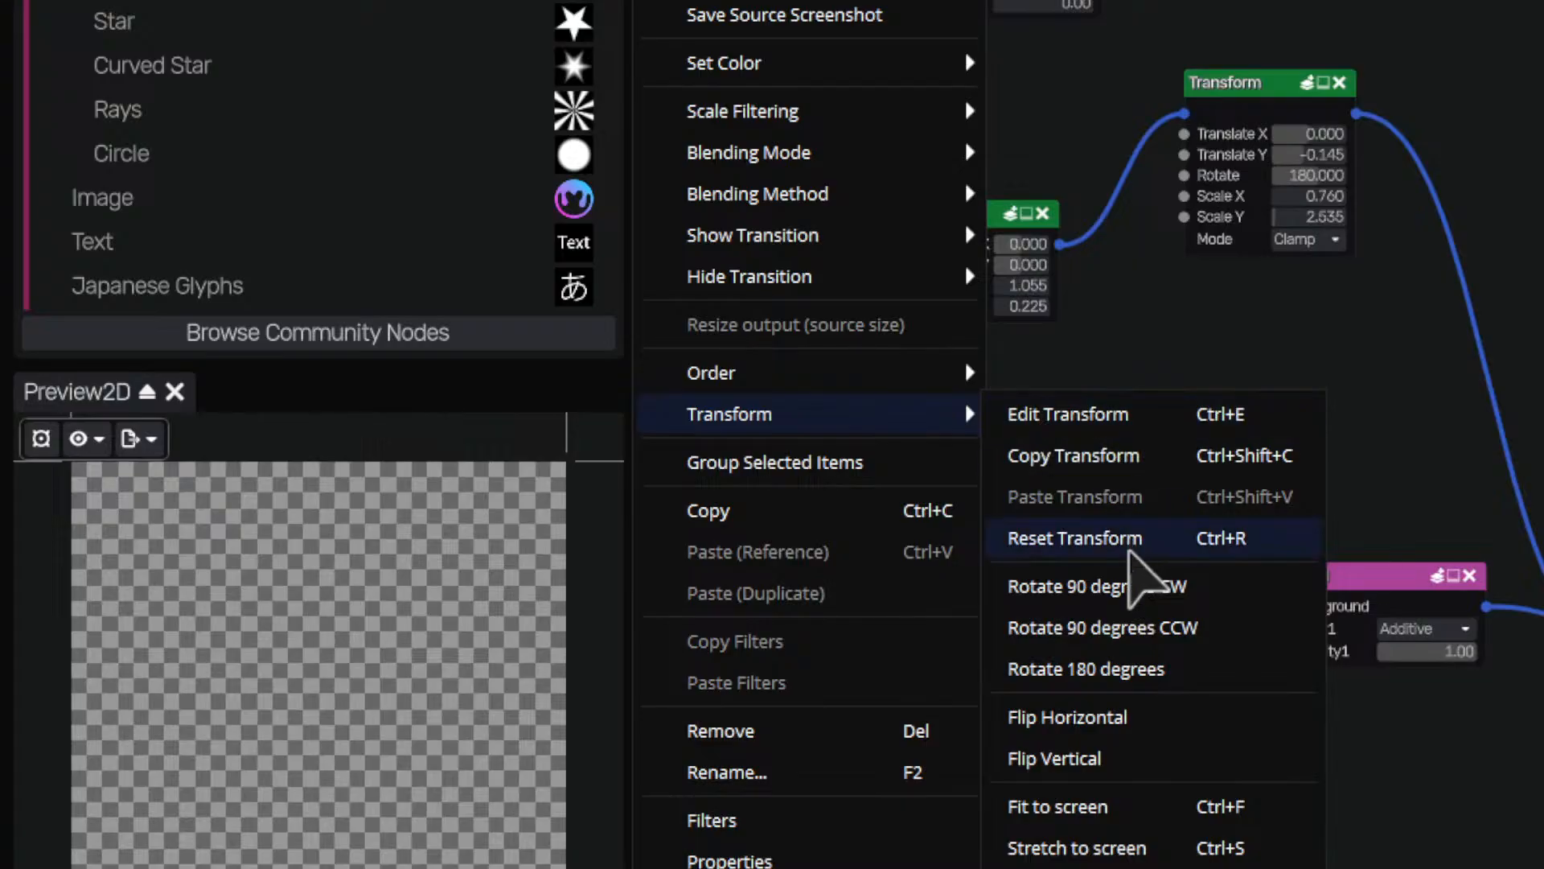
click(1121, 819)
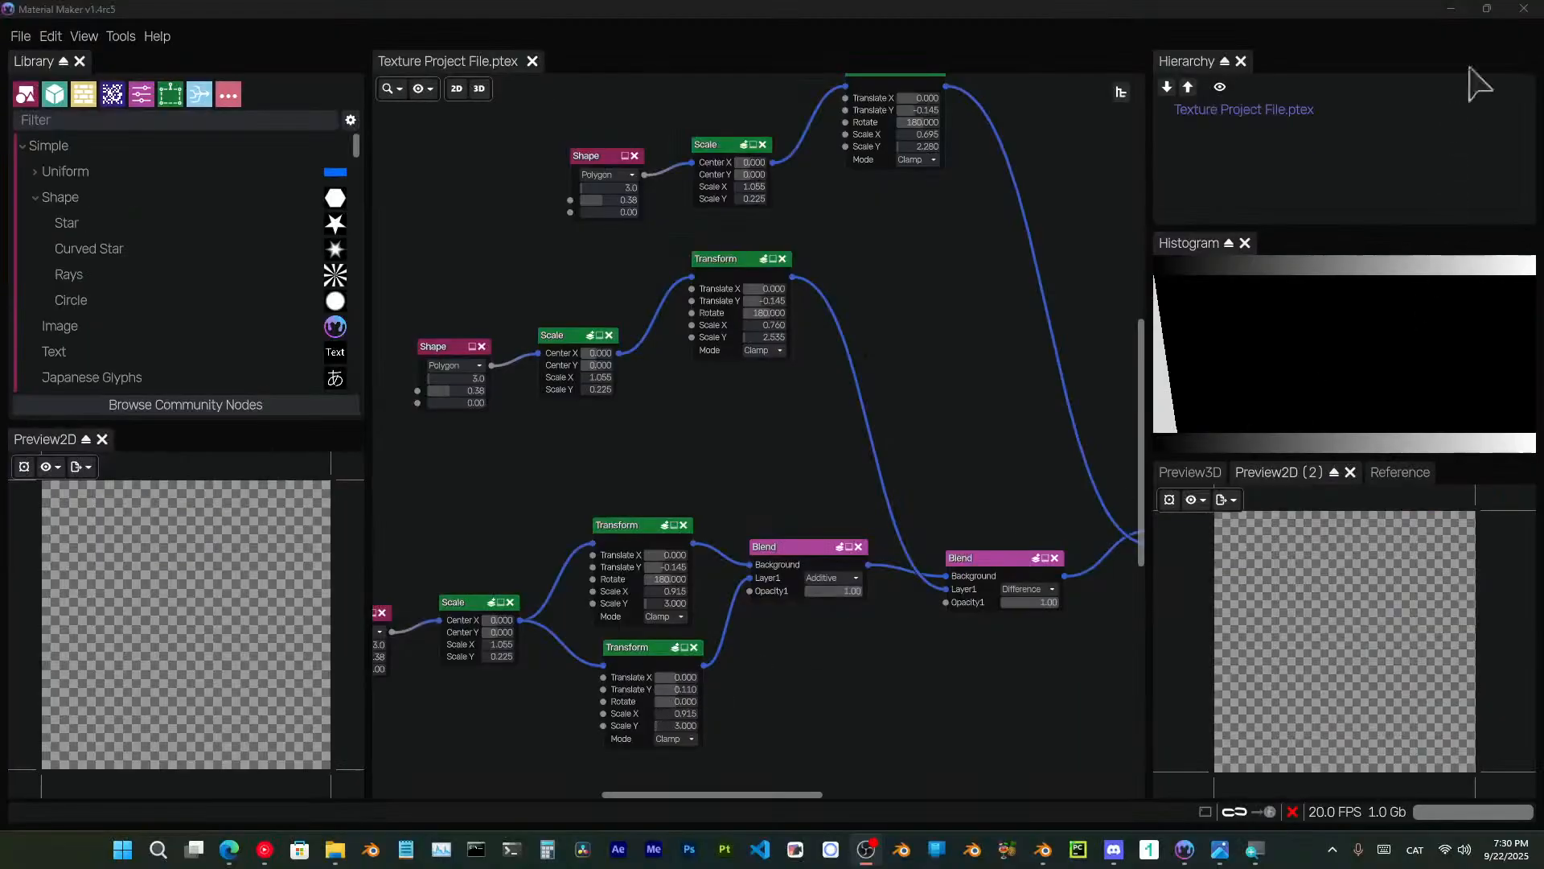
click(1444, 12)
Preview the final Blend node's output in 2D and examine the diamond pattern and its node chain.
scroll(618, 528, down, 1)
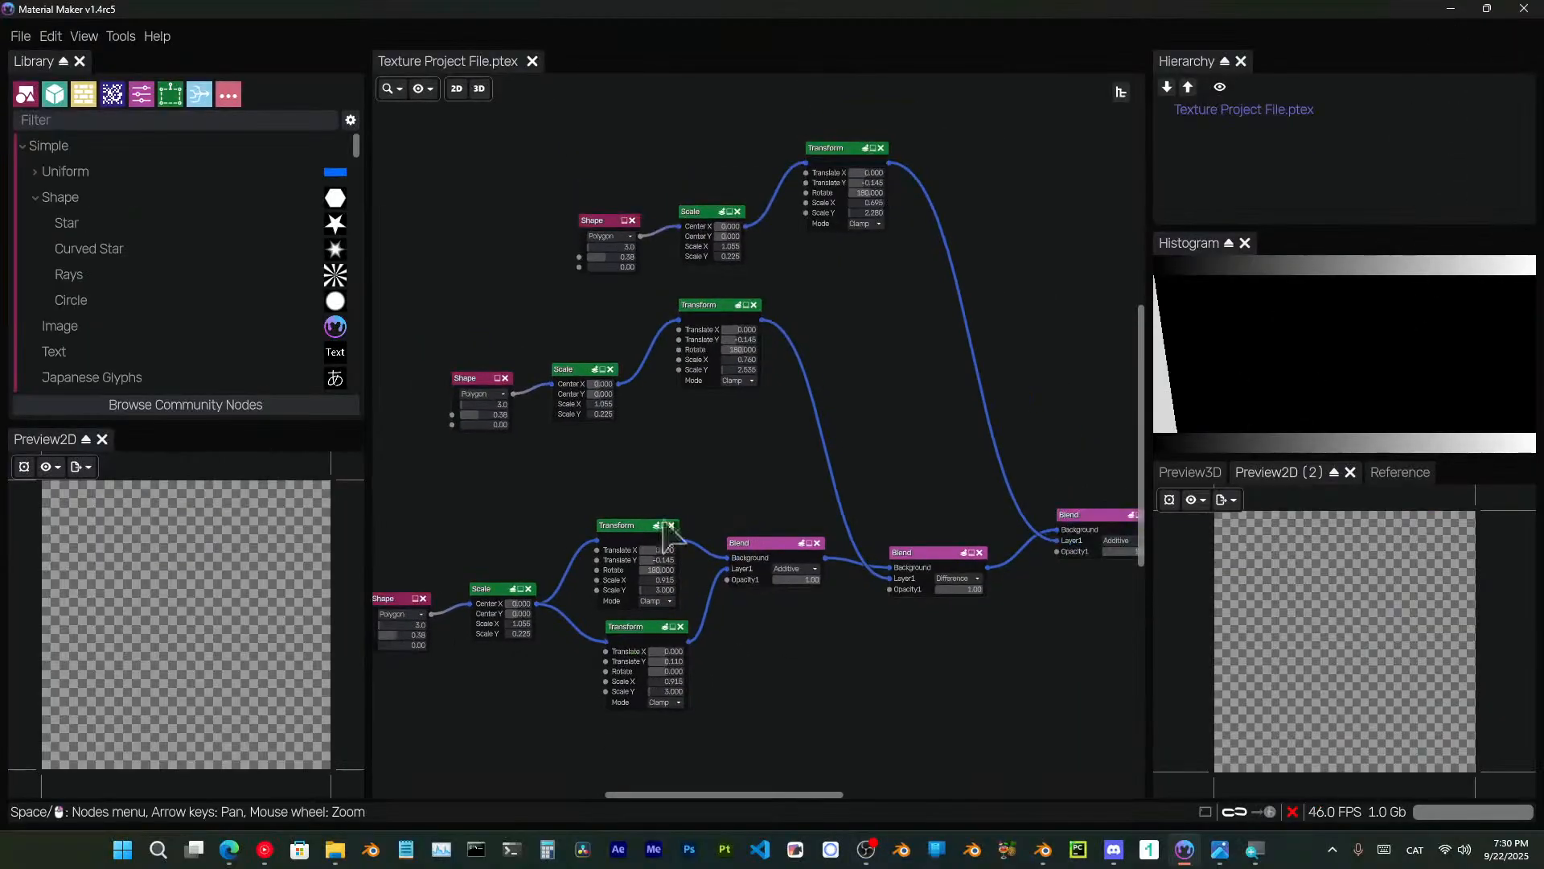
middle_drag(665, 534, 789, 520)
middle_drag(997, 531, 595, 599)
click(824, 595)
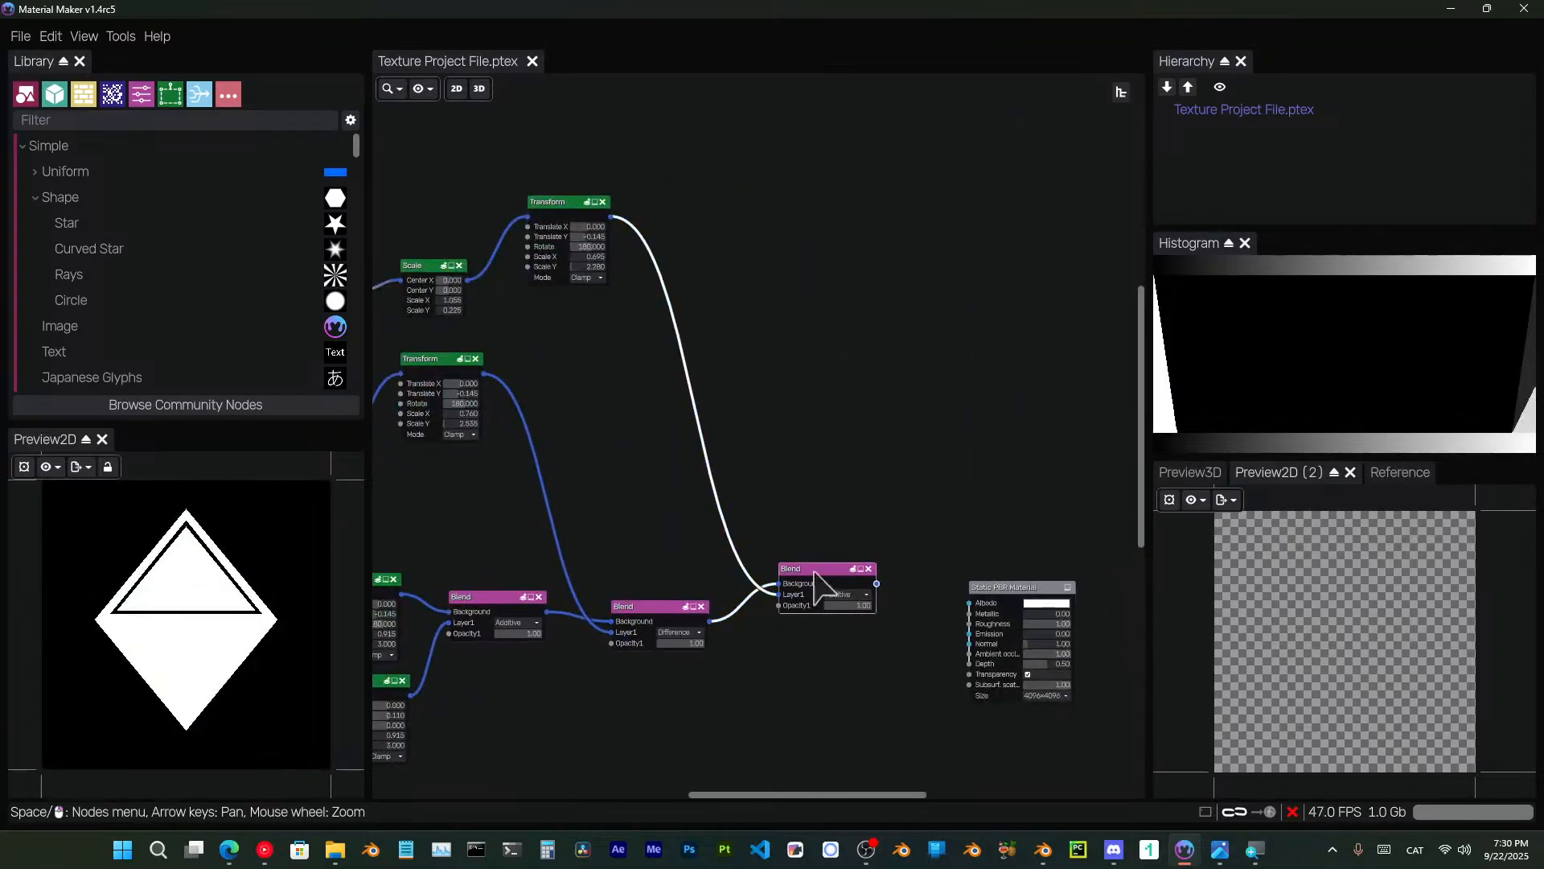
scroll(205, 634, up, 6)
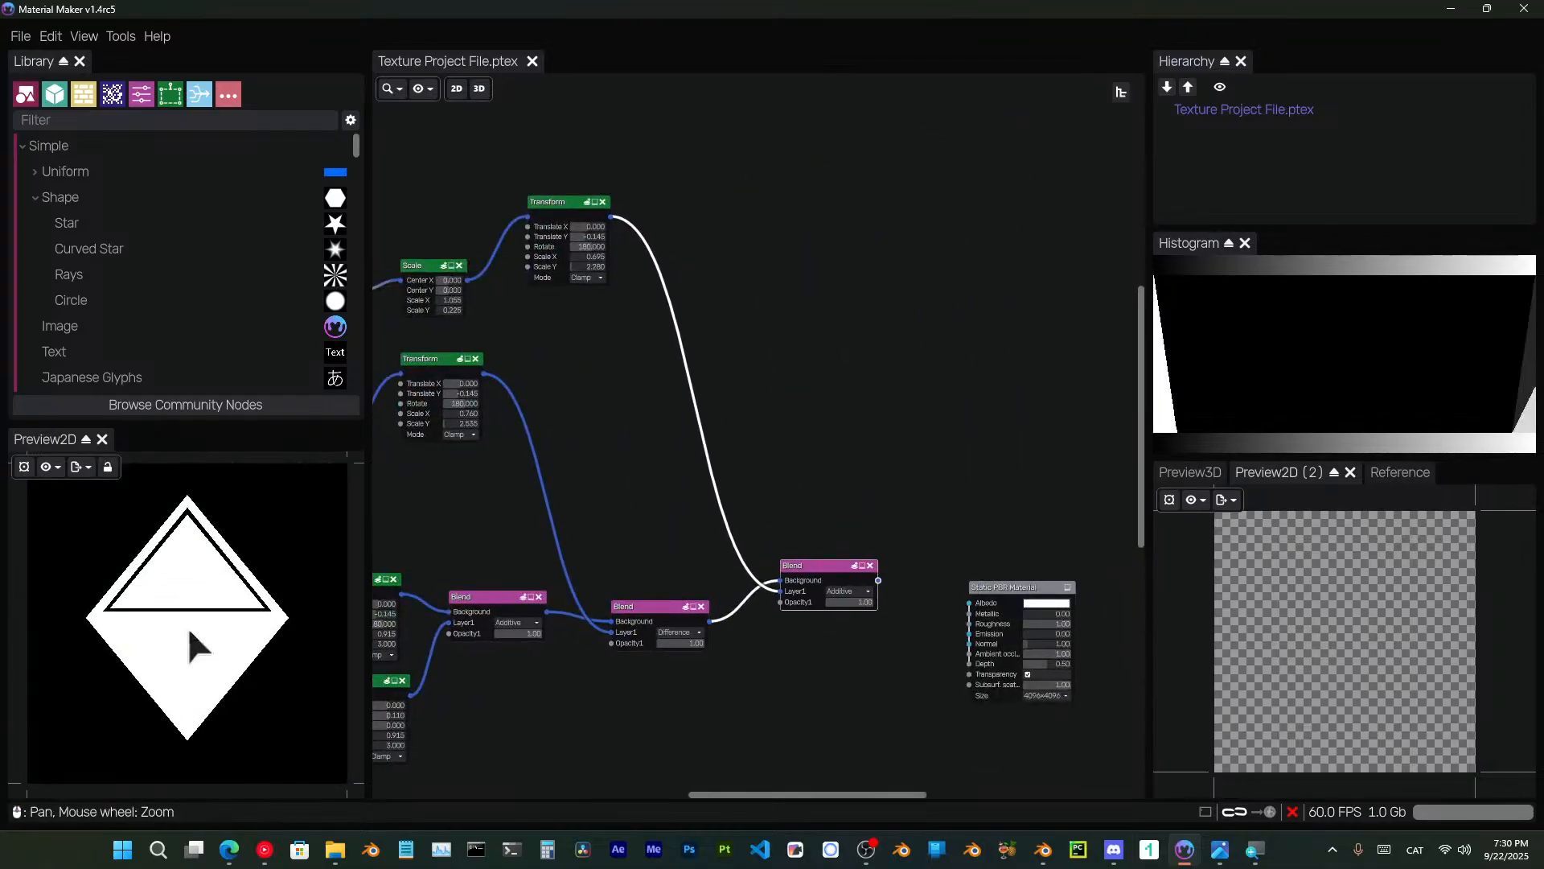
scroll(208, 565, down, 4)
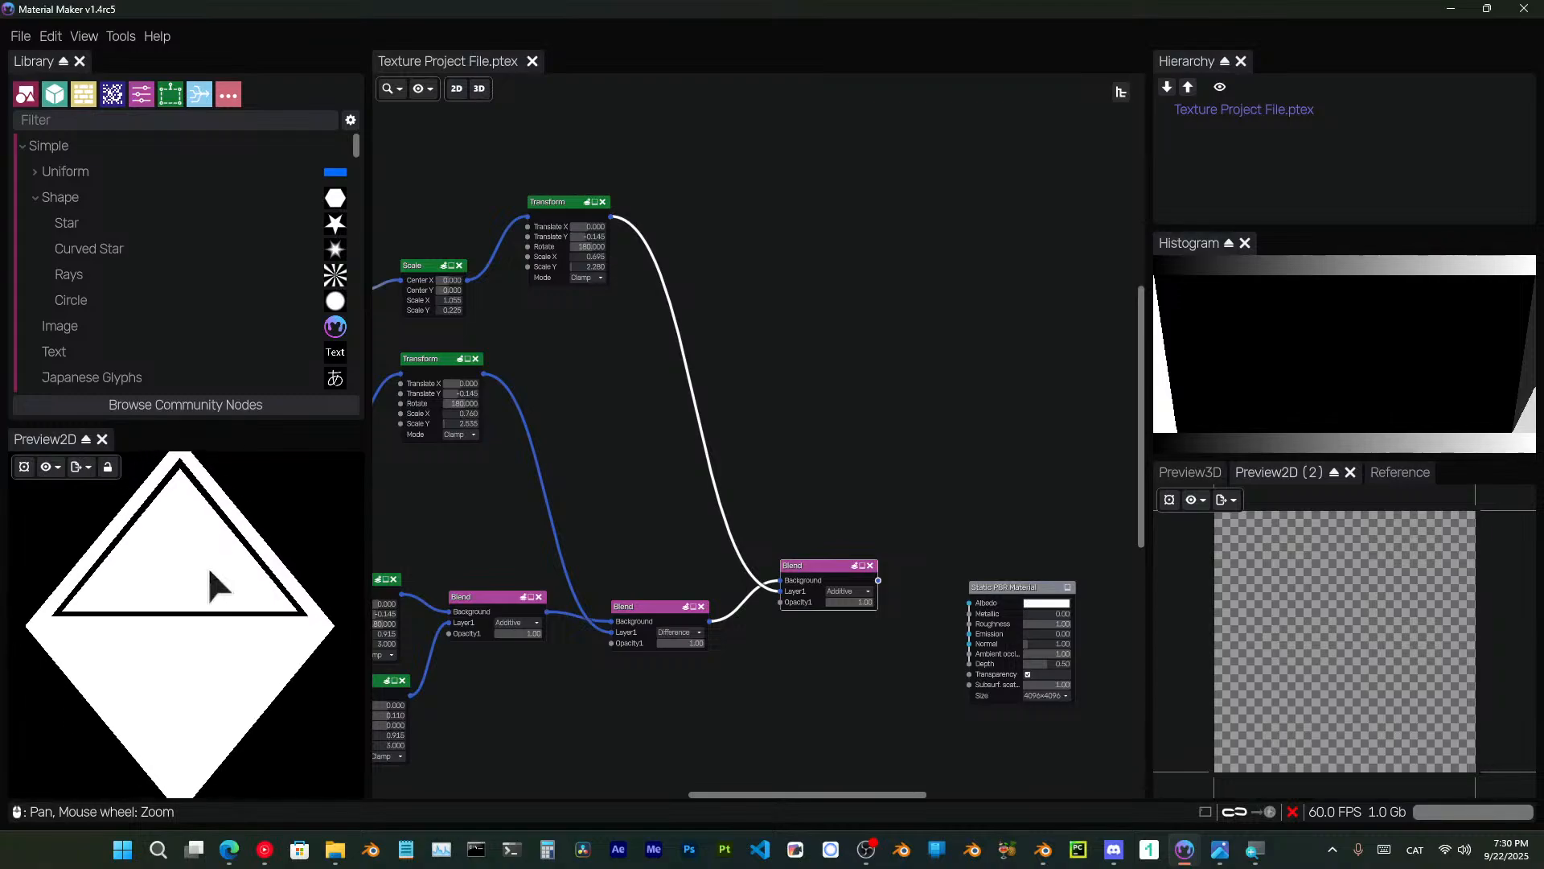
middle_drag(558, 558, 769, 537)
scroll(817, 492, down, 3)
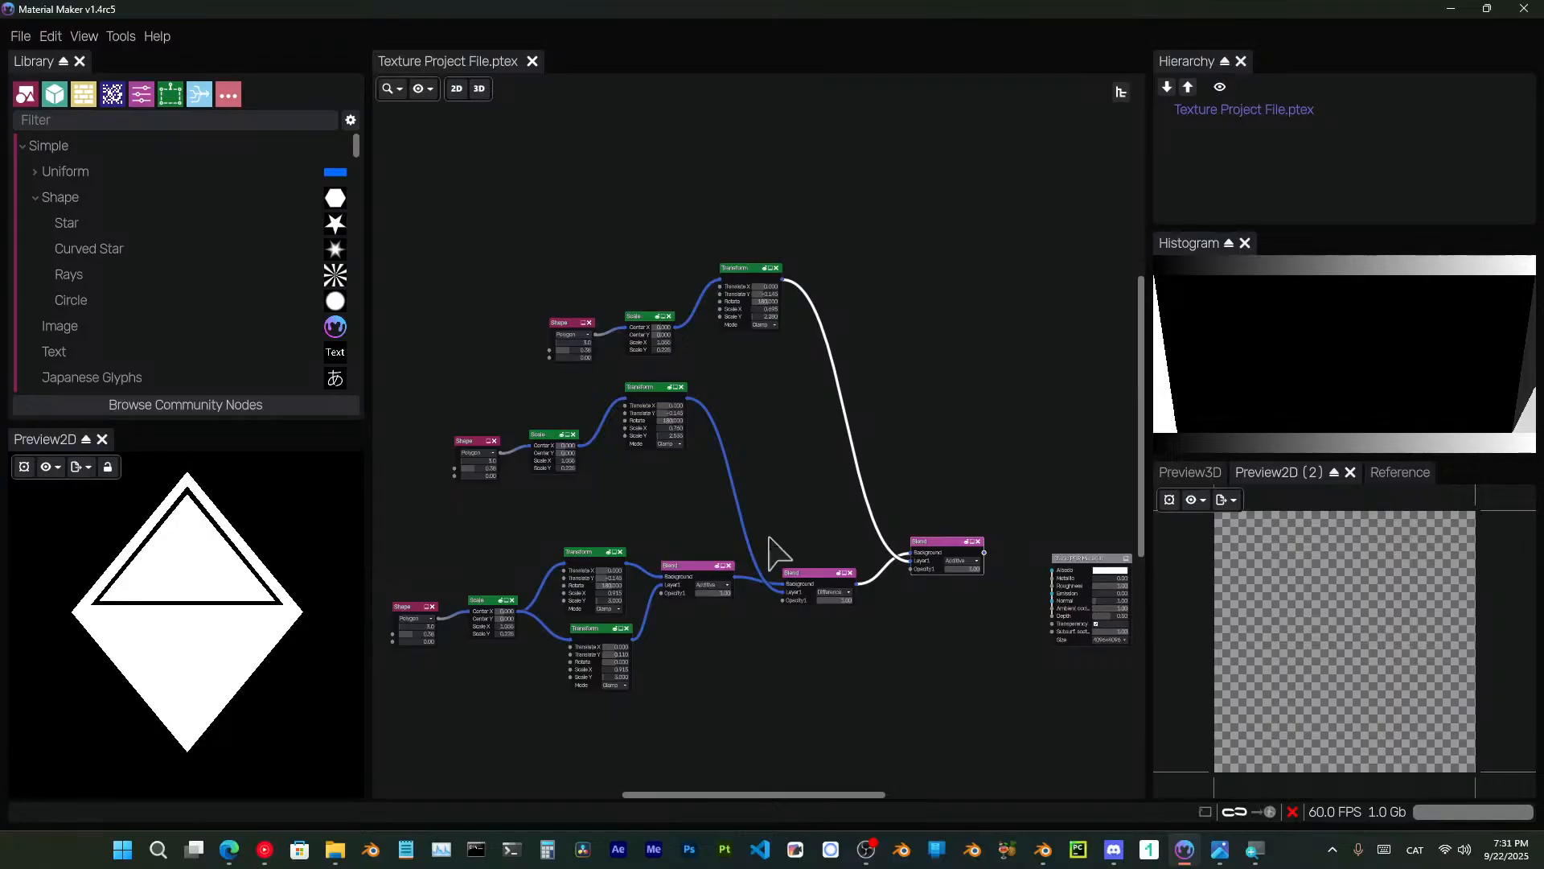
Show the 3D preview and connect the final Blend node's output to the Static PBR Material's Albedo input.
click(1187, 473)
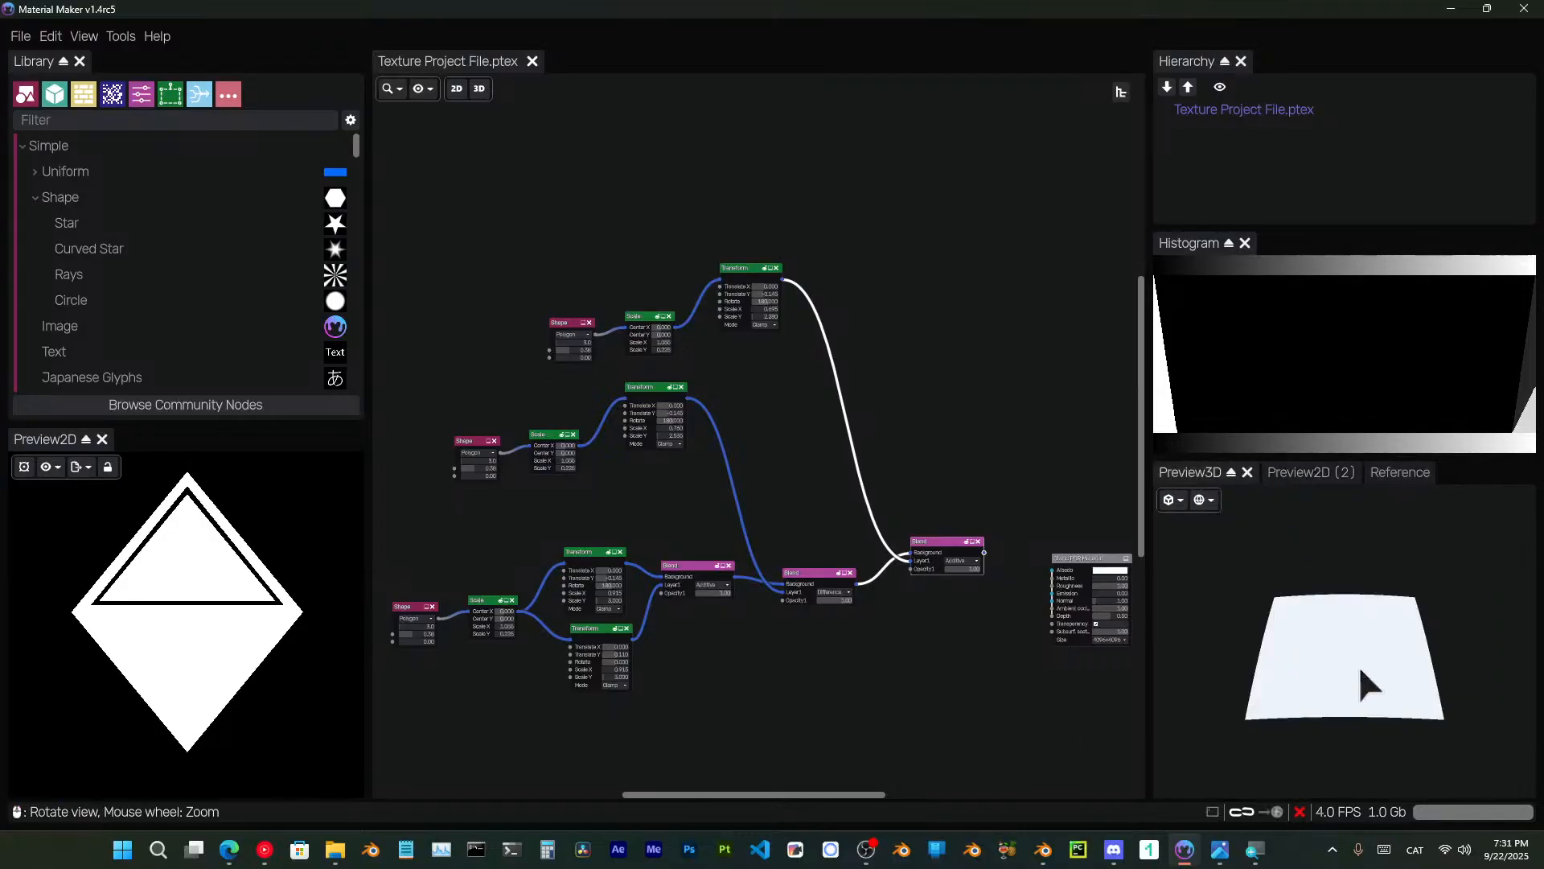
middle_drag(1010, 579, 907, 535)
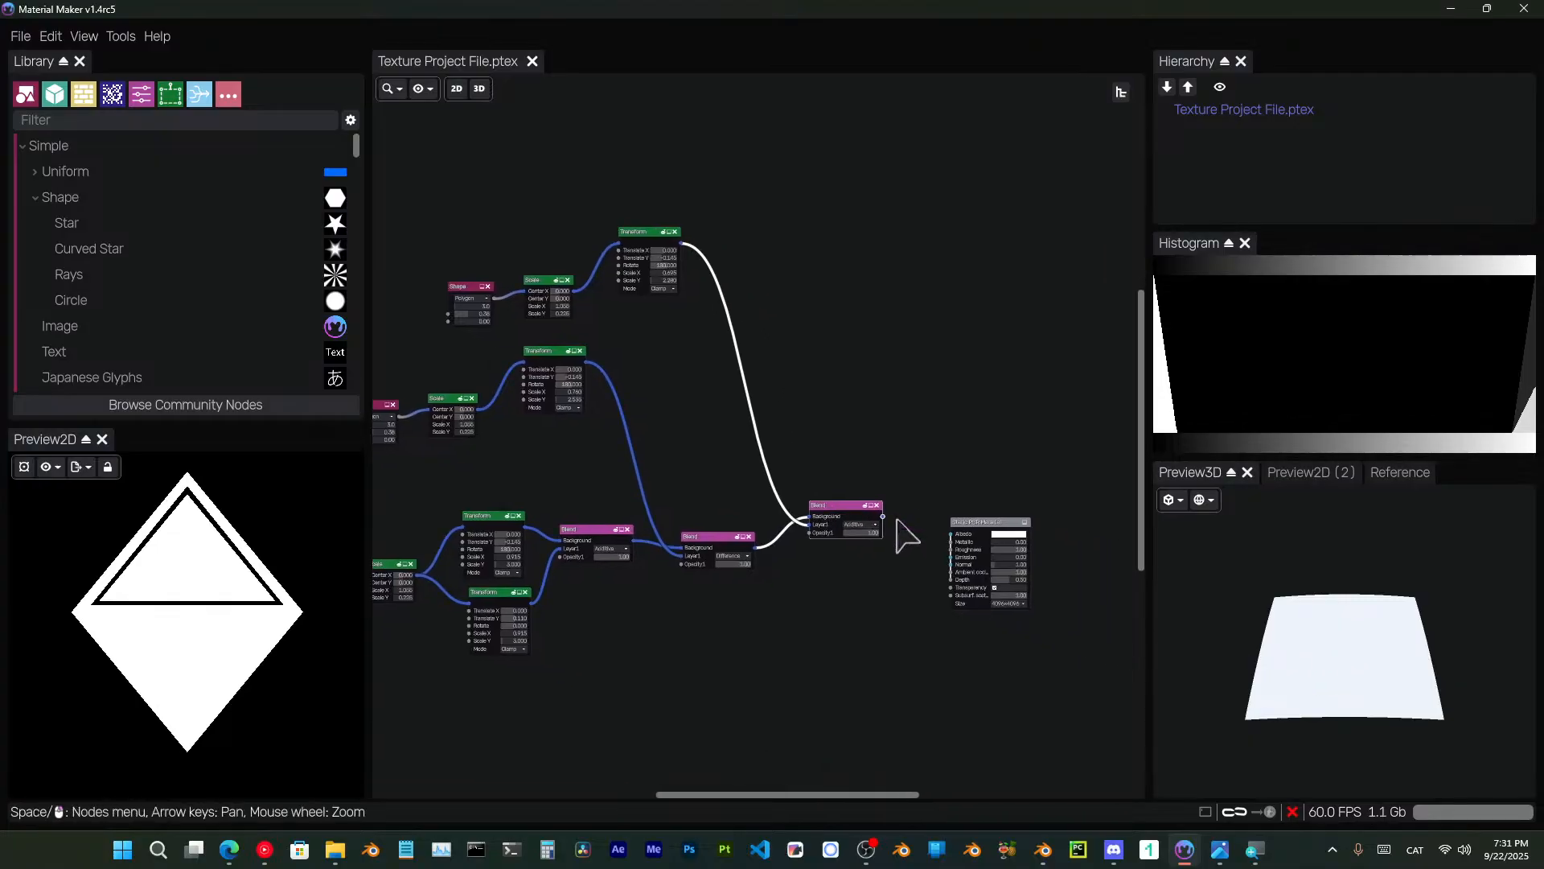
scroll(908, 535, up, 3)
drag(869, 516, 904, 499)
mouse_move(1295, 675)
mouse_down()
mouse_move(1368, 693)
mouse_move(1359, 712)
mouse_move(1289, 686)
mouse_up()
scroll(1361, 713, up, 5)
scroll(193, 616, up, 3)
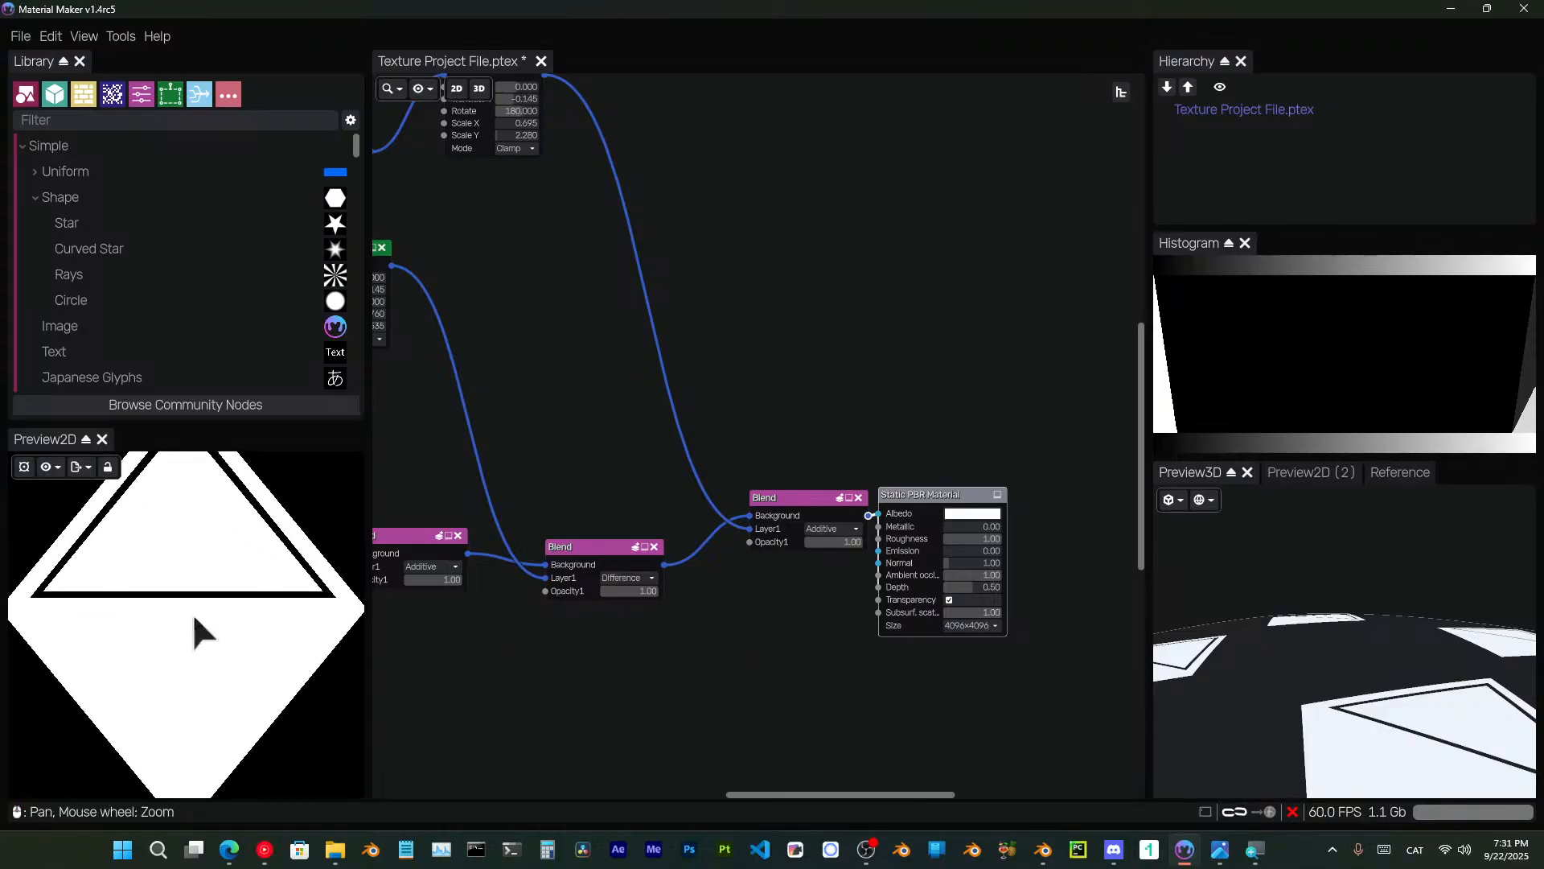
Switch to Blender and compare the diamonds on the shield with those in the reference image.
click(1043, 849)
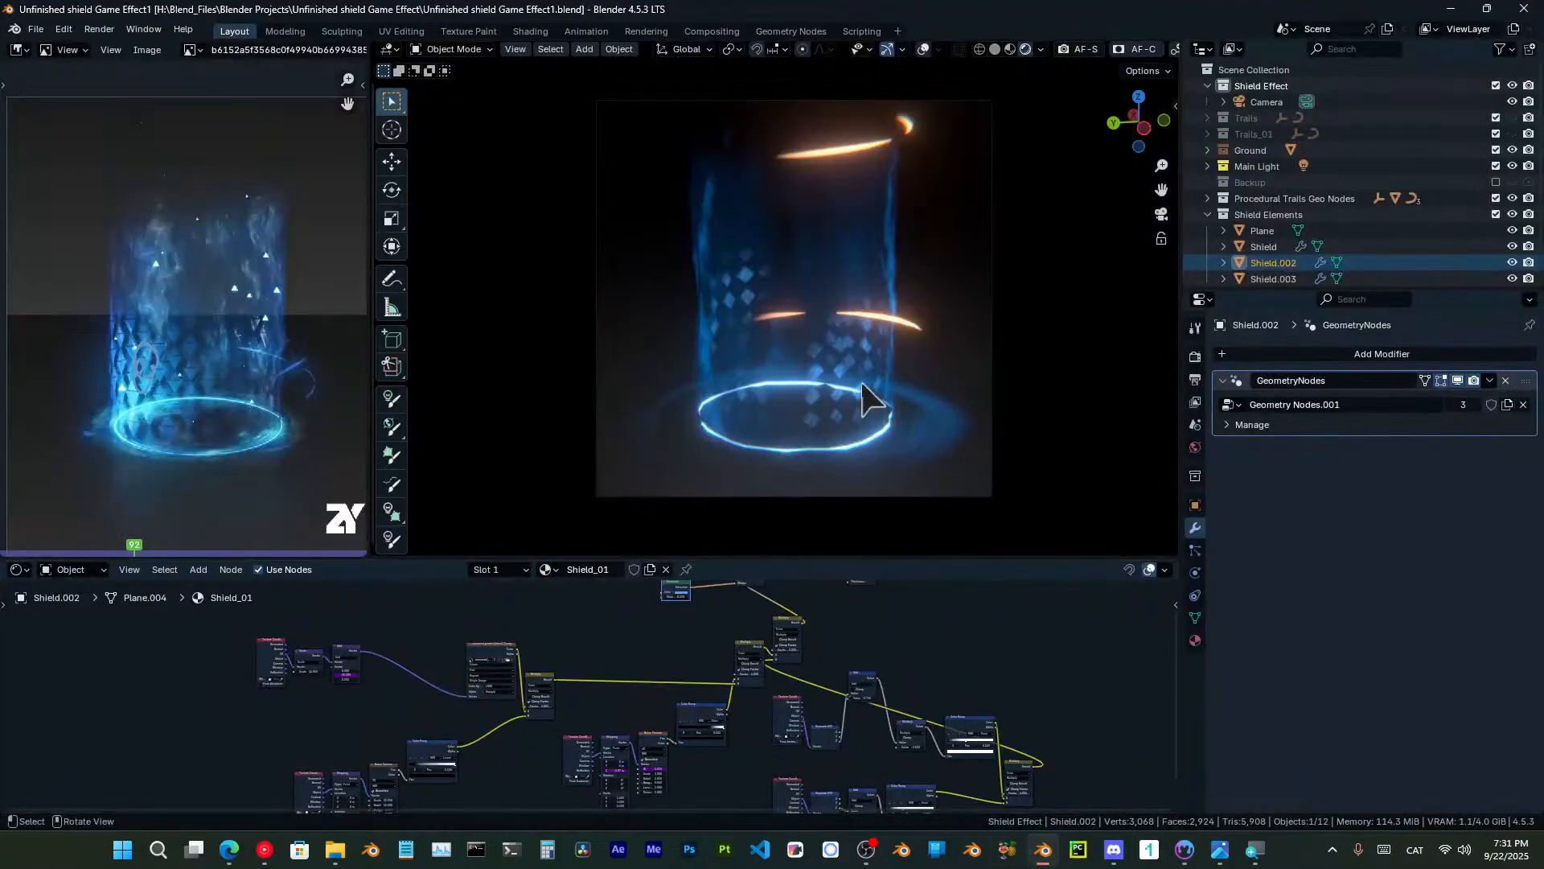
scroll(865, 398, up, 8)
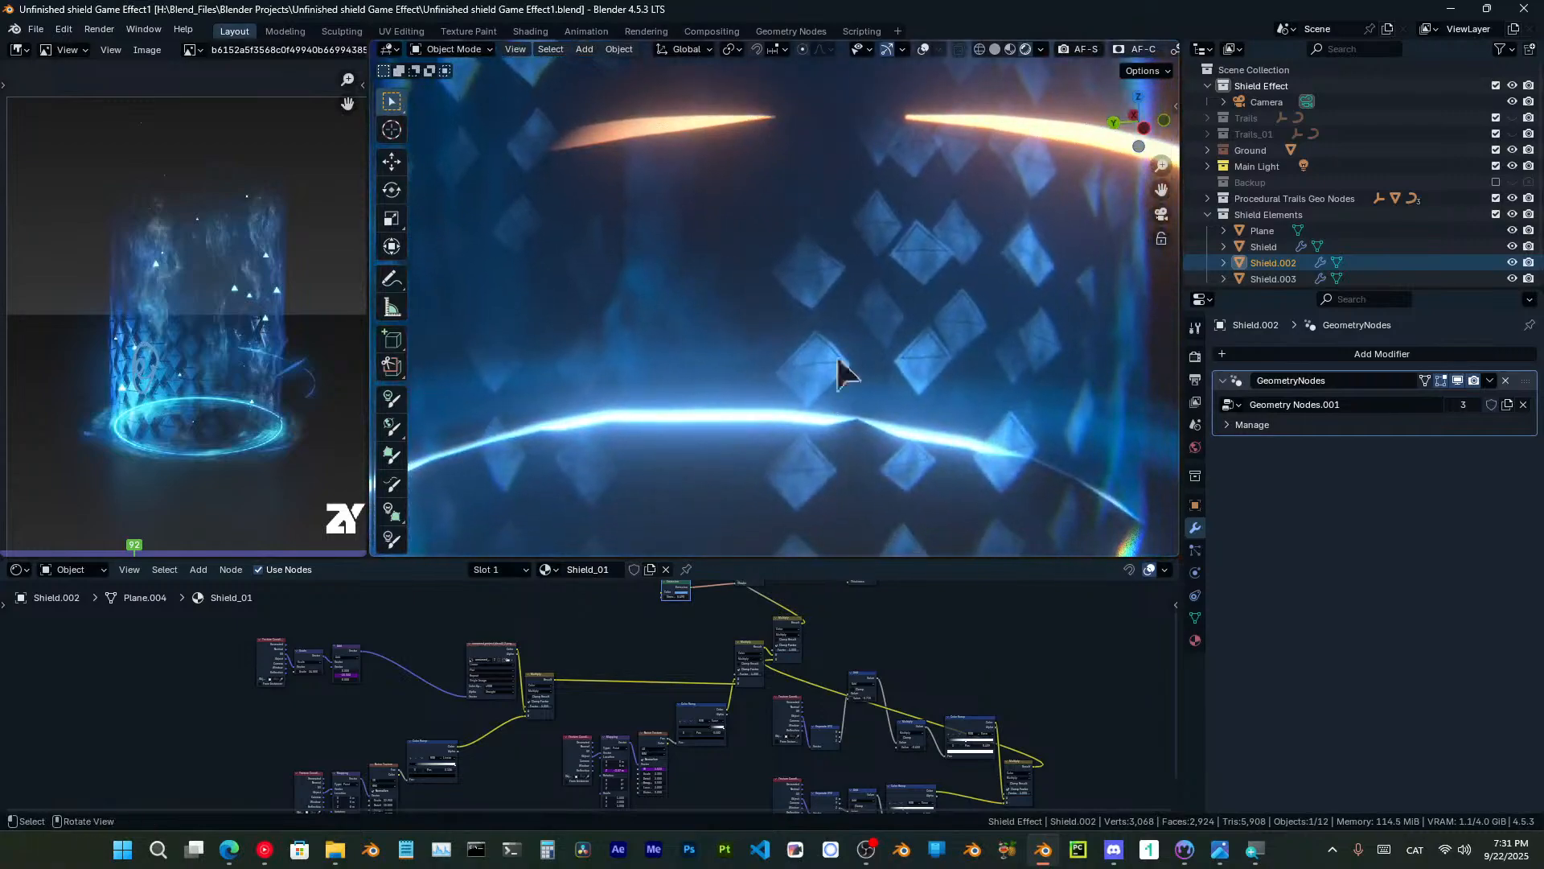
scroll(185, 258, up, 3)
middle_drag(137, 483, 246, 301)
scroll(248, 300, up, 4)
middle_drag(296, 392, 262, 399)
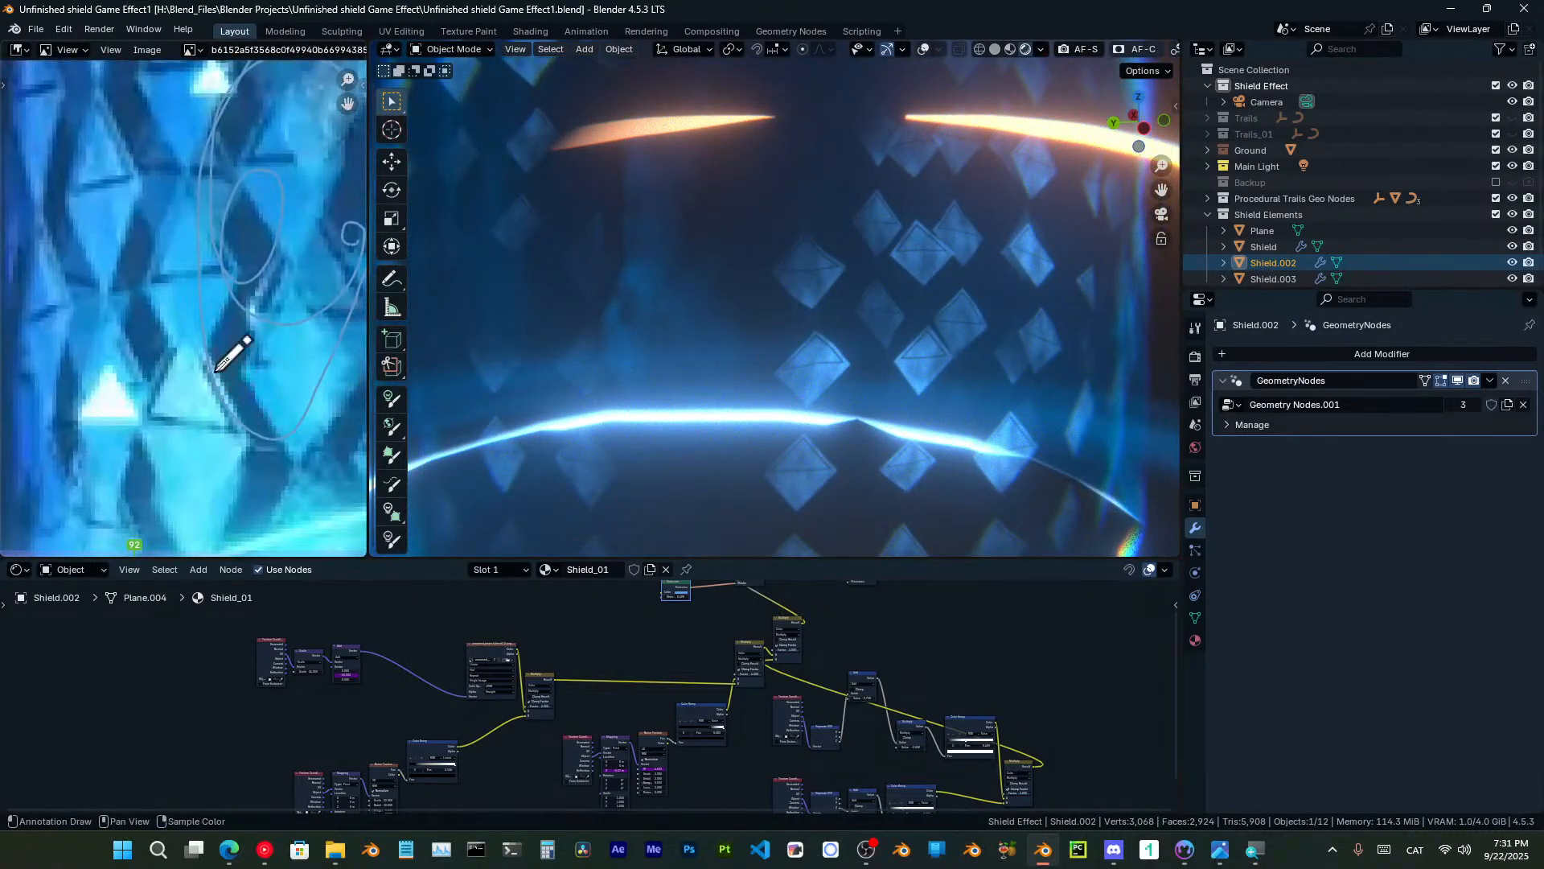
Switch to Material Maker and set the uppermost Transform node's Scale X to 0.625 and Scale Y to 2.070.
click(1185, 850)
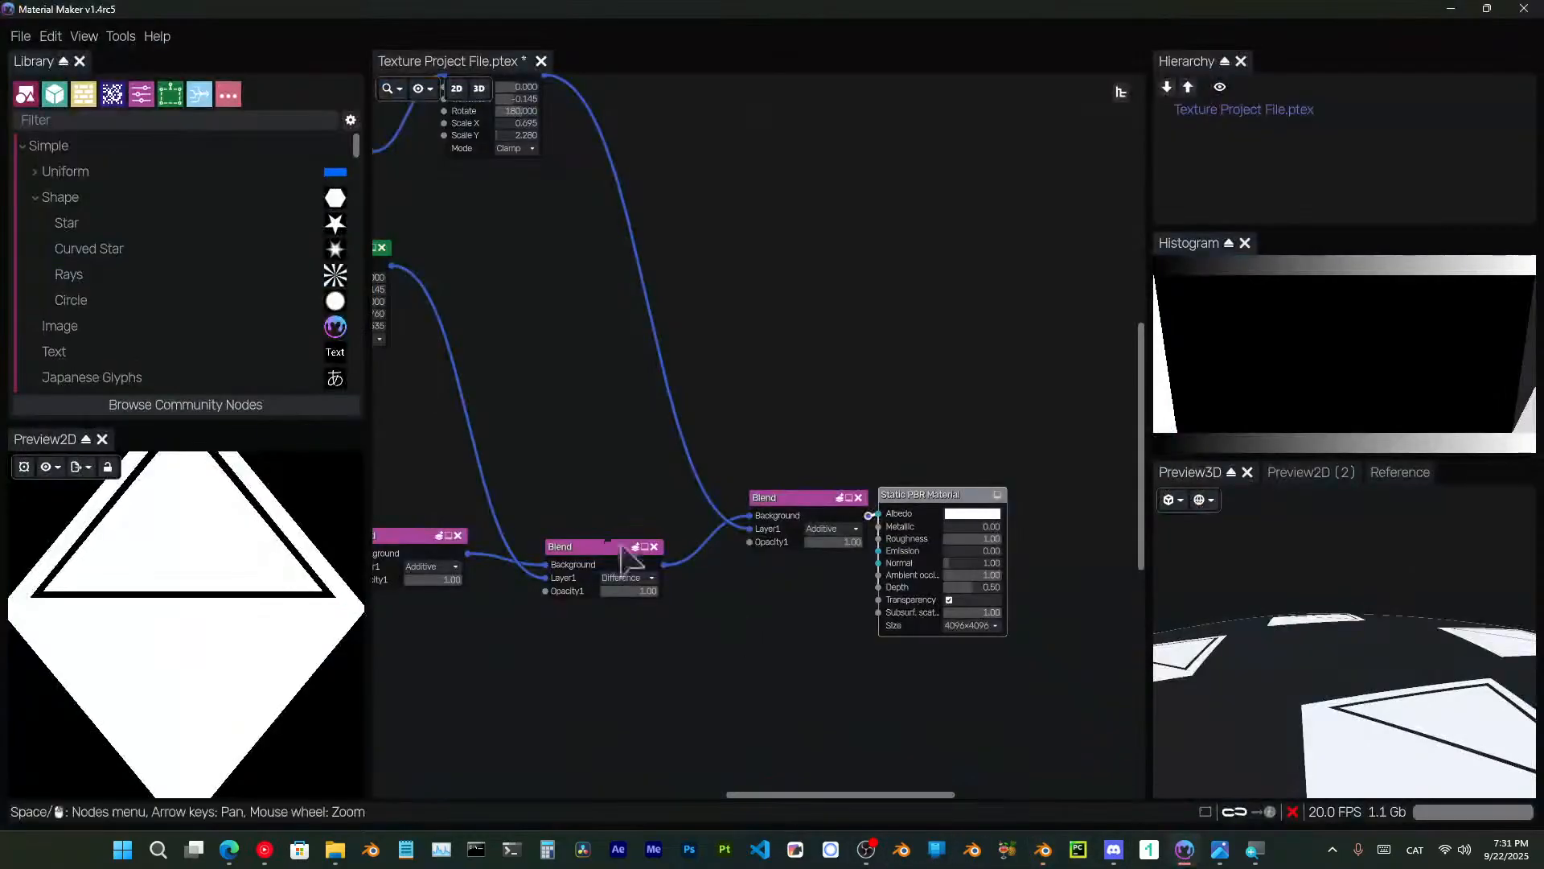
scroll(728, 551, up, 2)
middle_drag(728, 551, 917, 700)
scroll(654, 373, down, 3)
middle_drag(655, 372, 683, 569)
scroll(653, 482, up, 4)
scroll(779, 330, up, 2)
scroll(762, 465, up, 1)
middle_drag(789, 324, 765, 527)
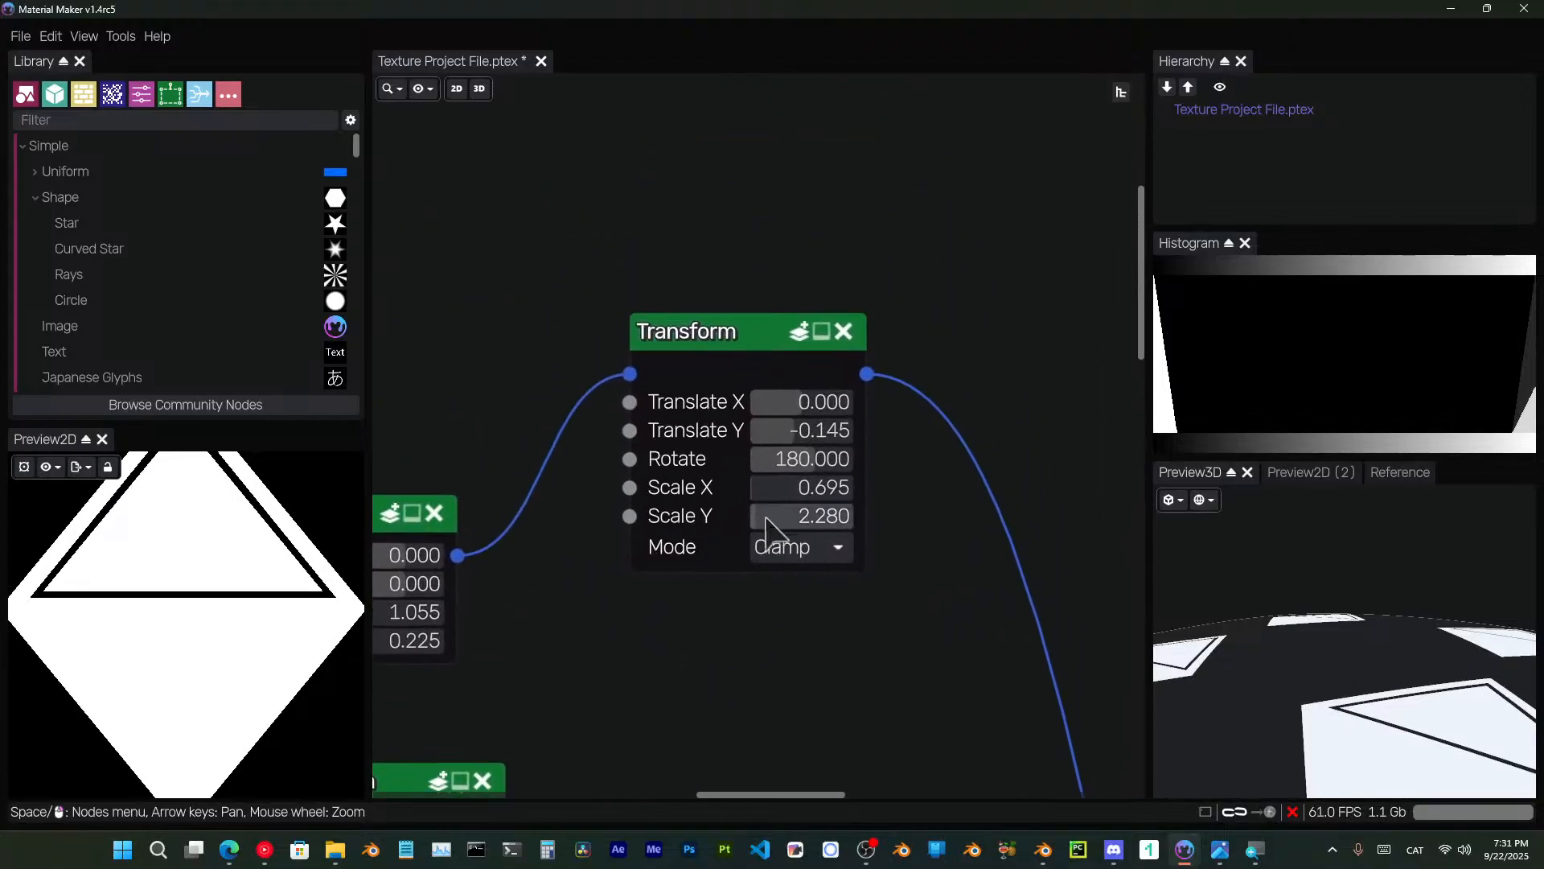
scroll(765, 527, up, 1)
drag(796, 505, 810, 532)
scroll(231, 609, down, 3)
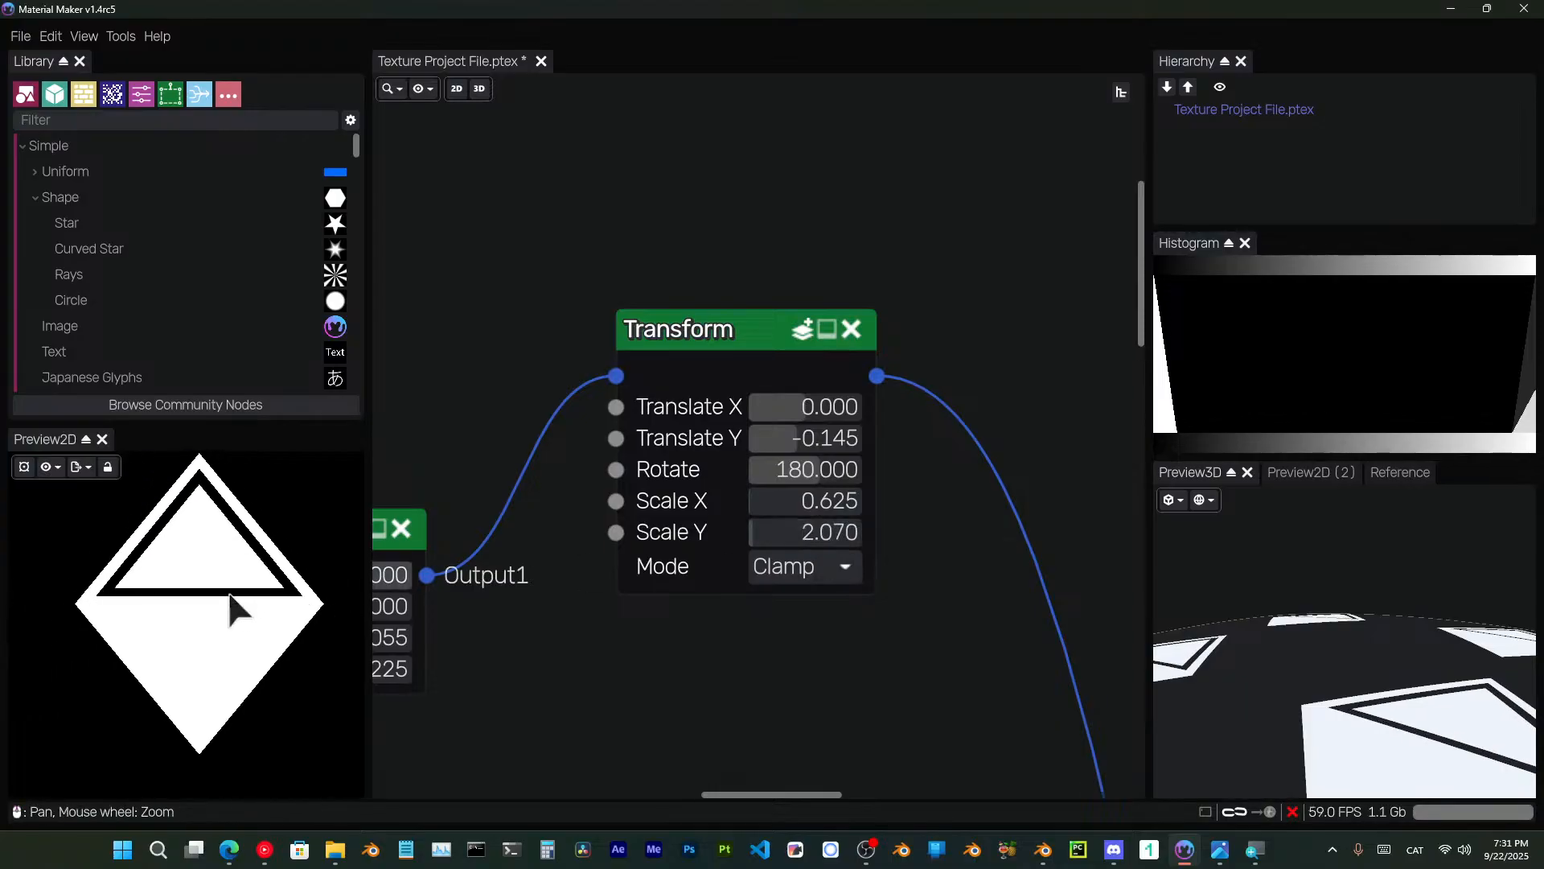
scroll(231, 609, down, 2)
Export the 2D preview as a 2048x2048 PNG image.
click(81, 468)
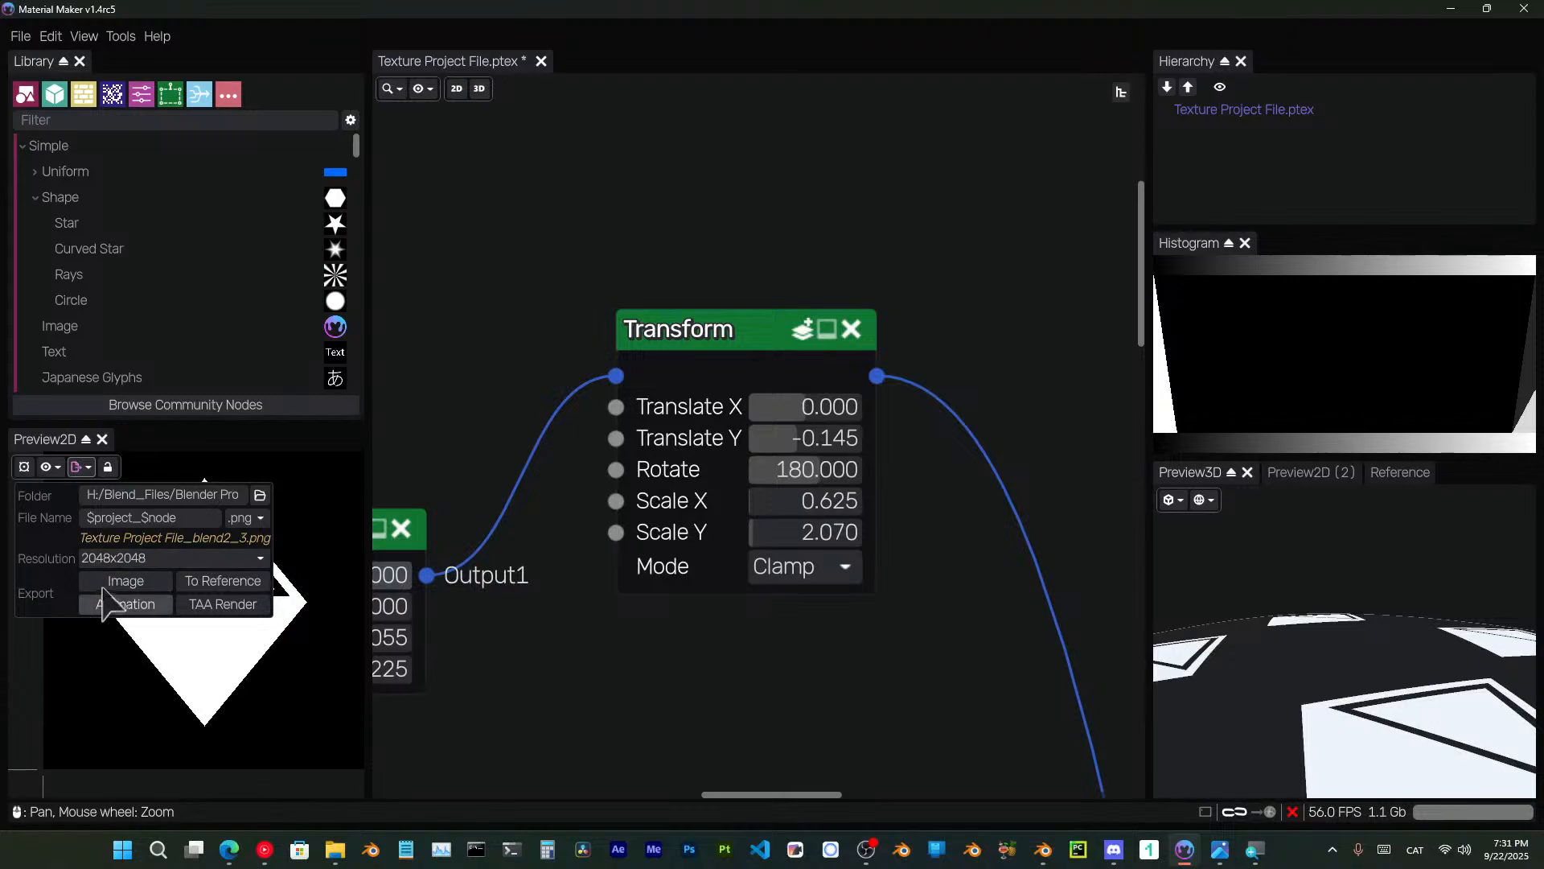
click(107, 583)
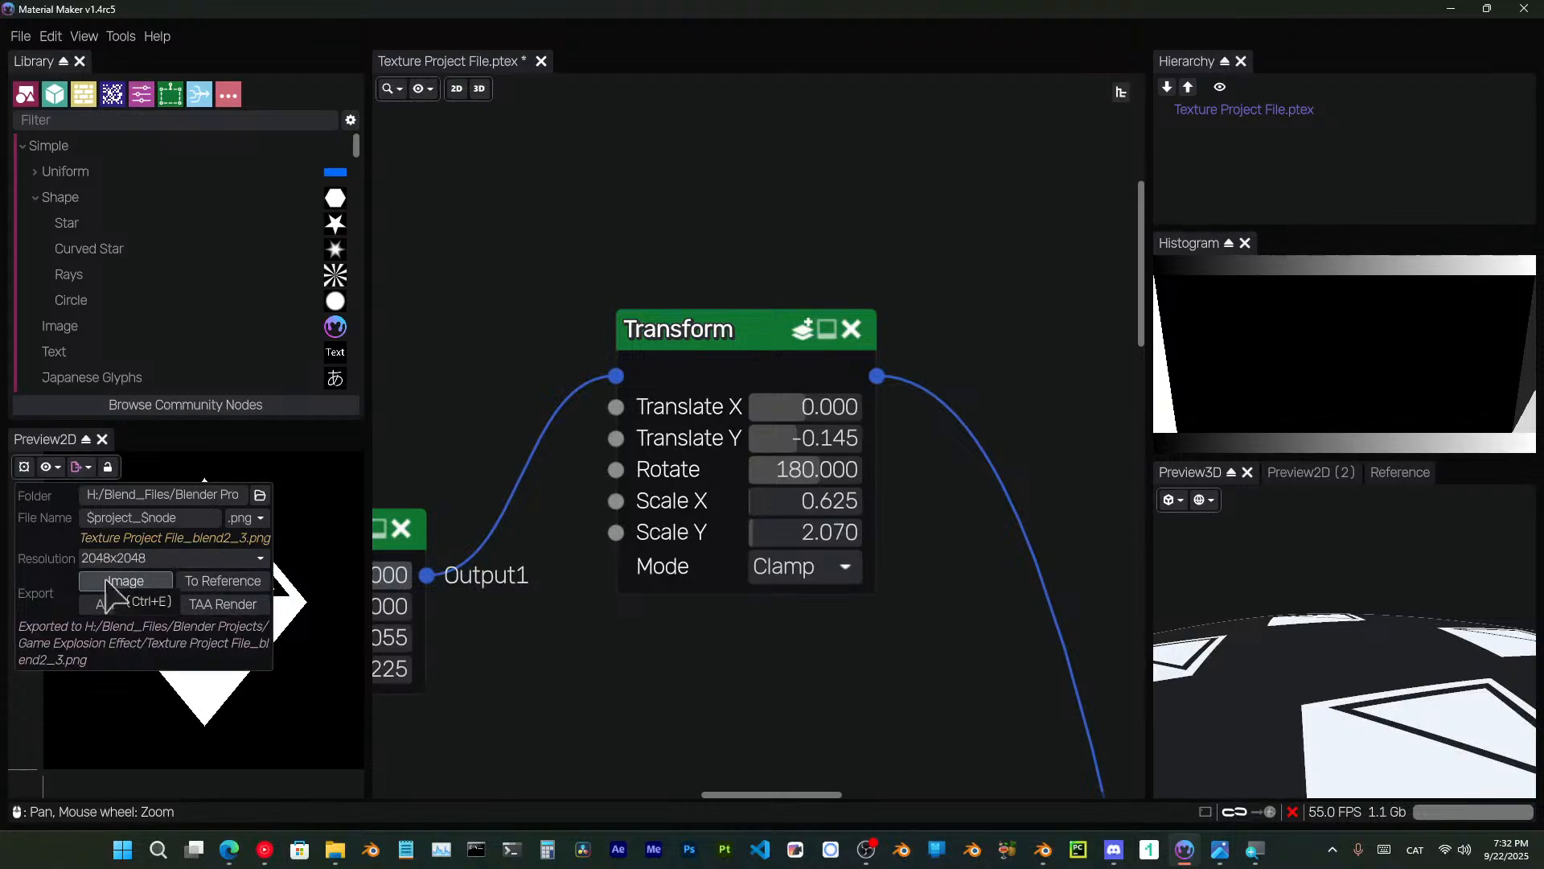
click(164, 494)
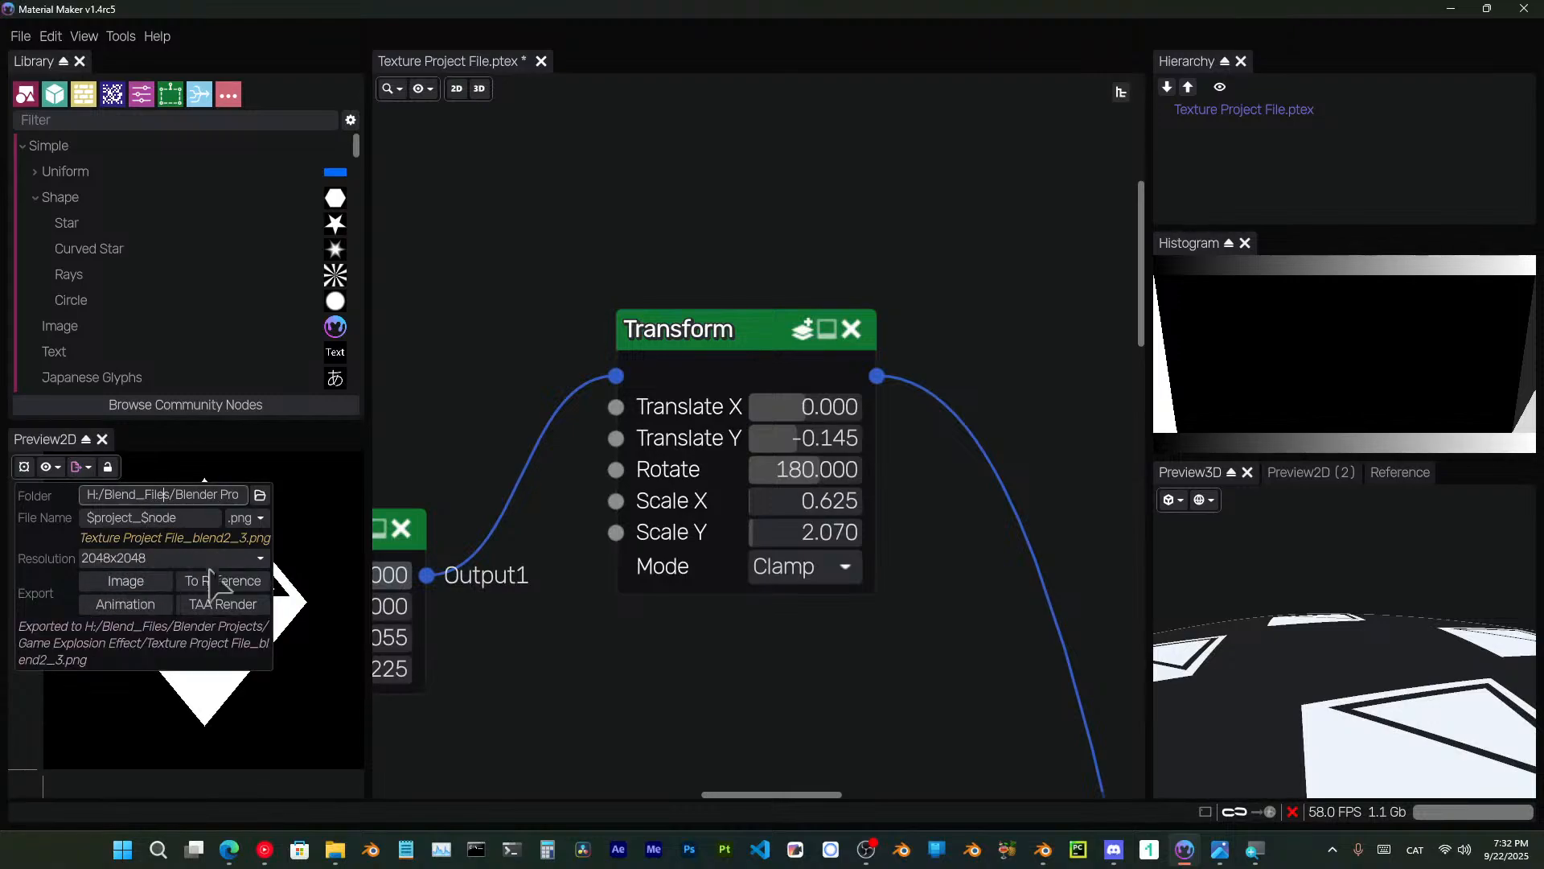
click(866, 849)
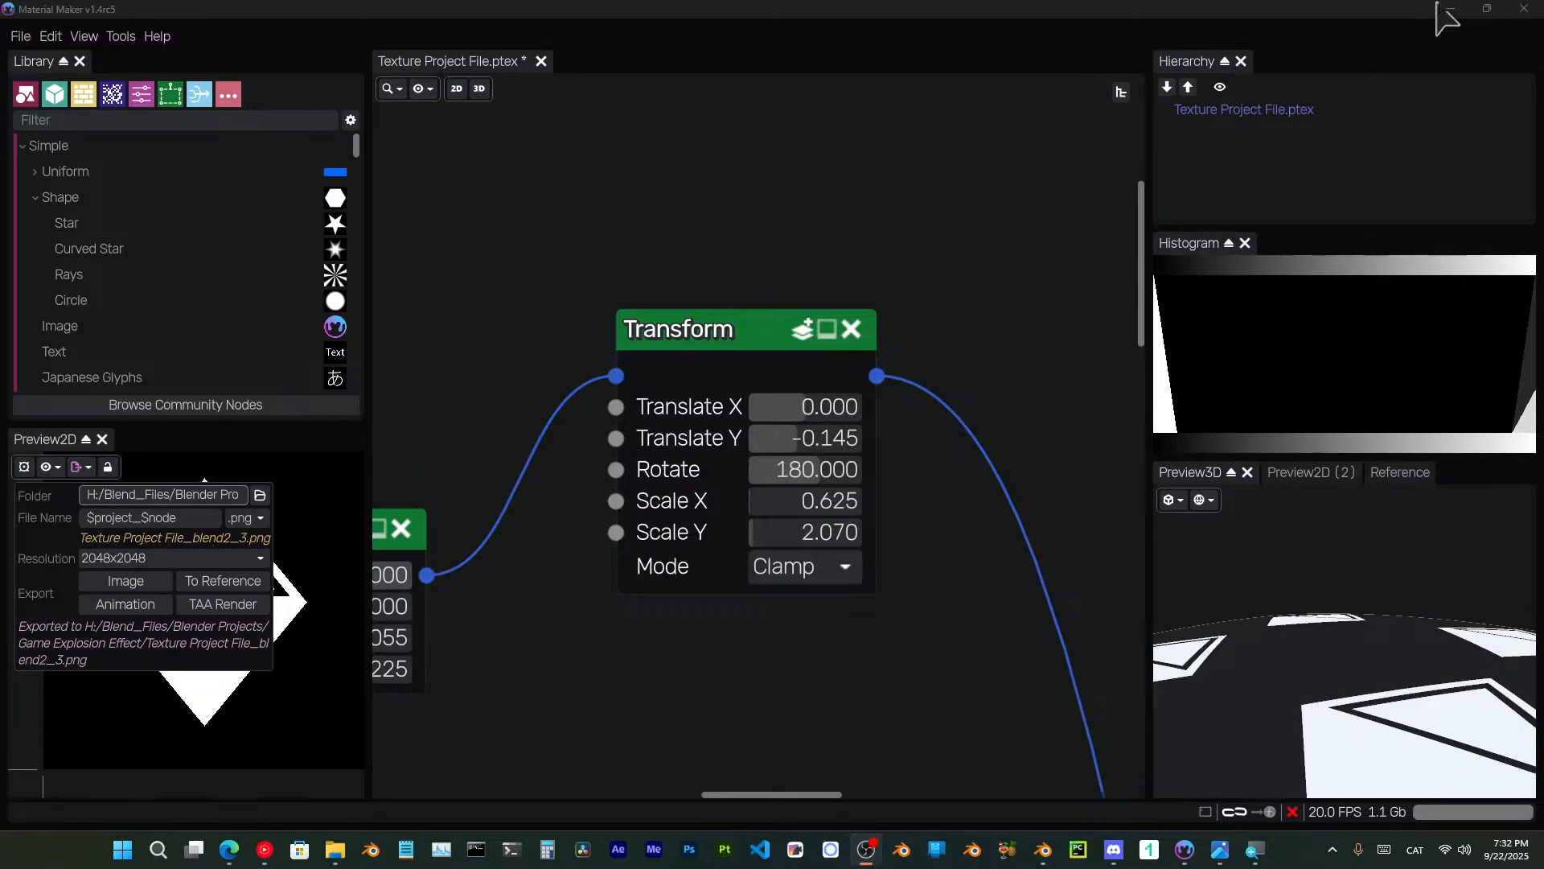
scroll(730, 706, down, 2)
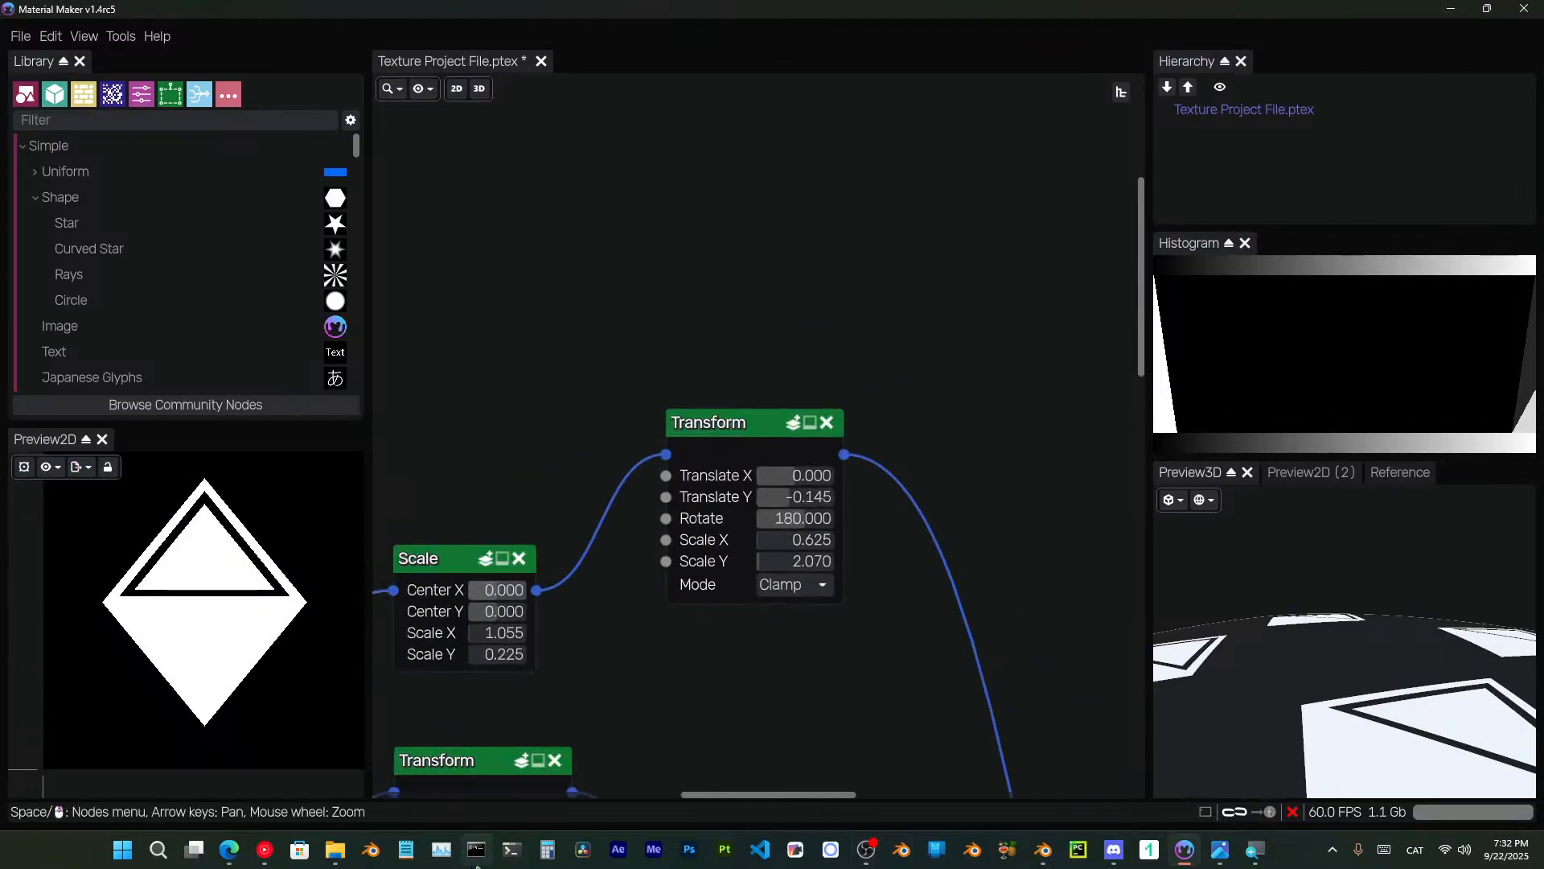
click(867, 851)
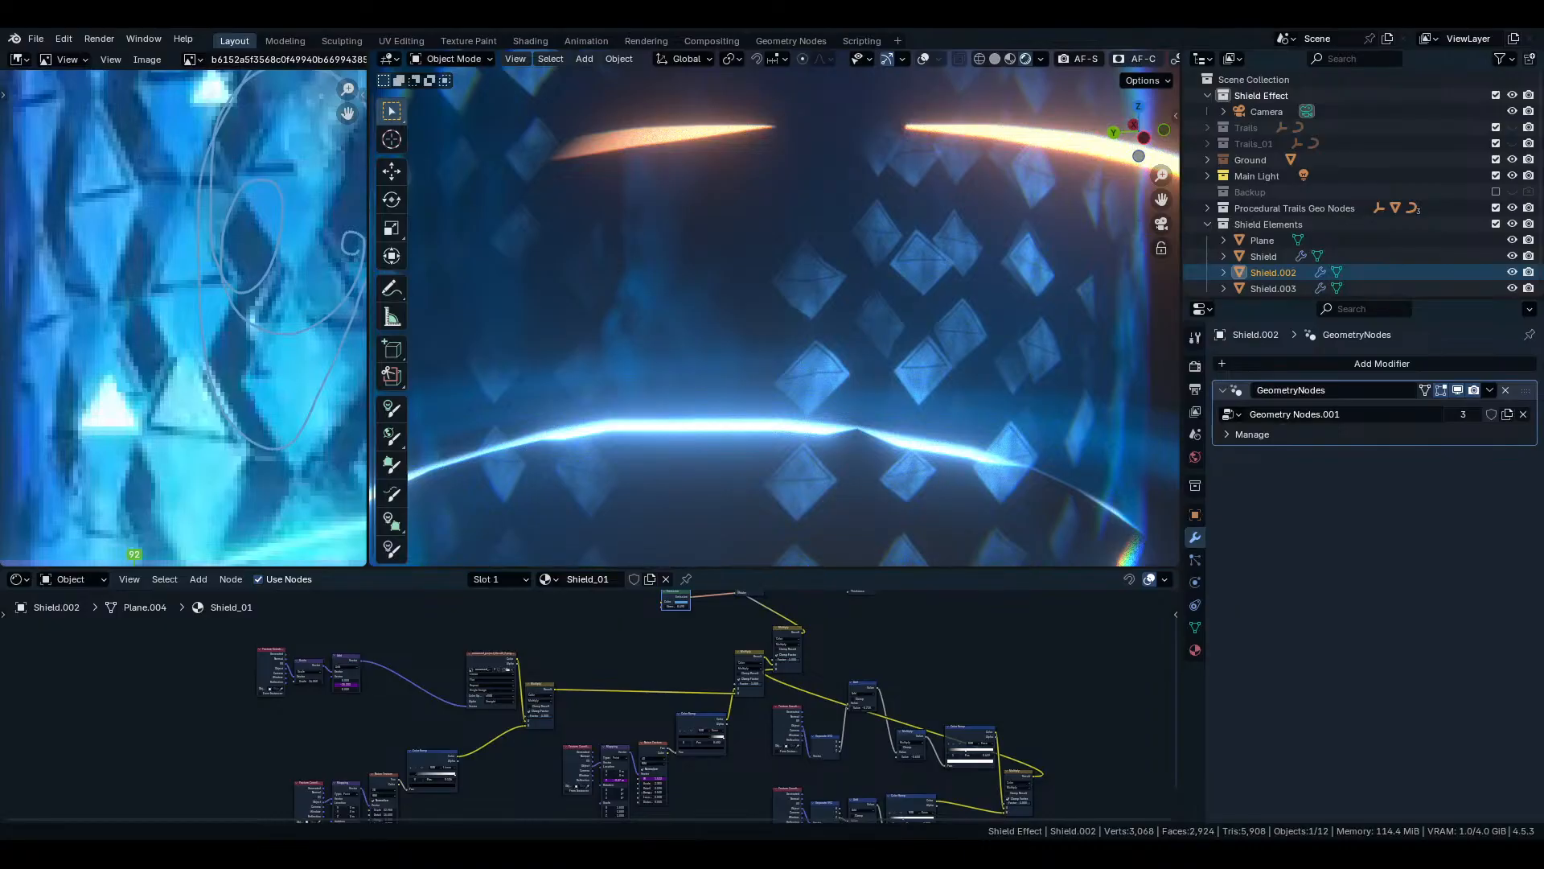
Load Texture Project File_blend2_3.png into the image texture nodes of the Shield_01 and Shield_02 materials.
scroll(534, 702, up, 5)
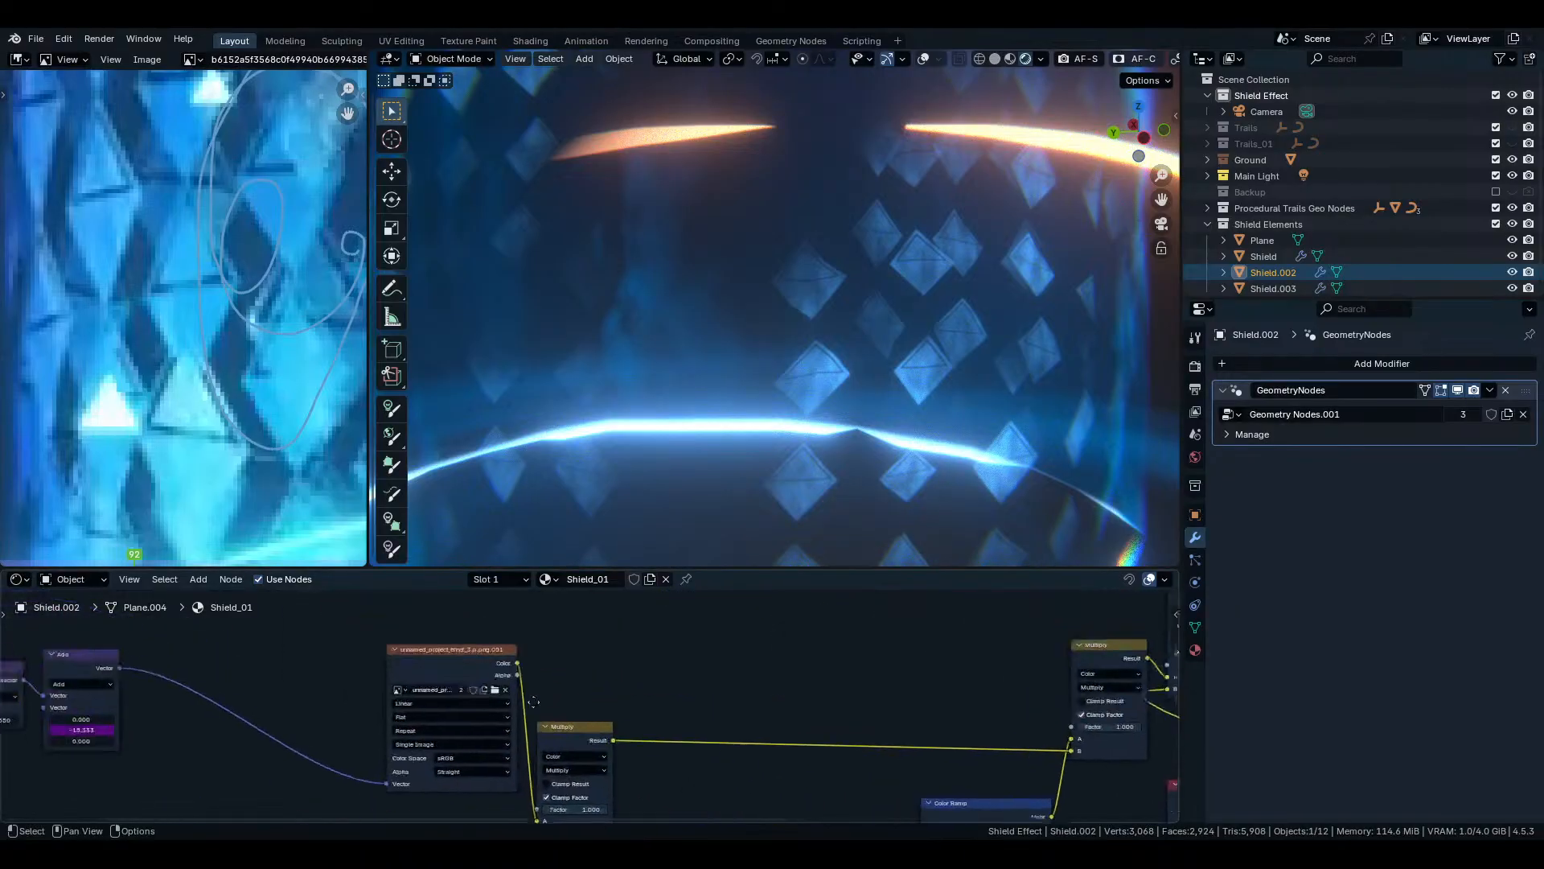
scroll(533, 702, up, 2)
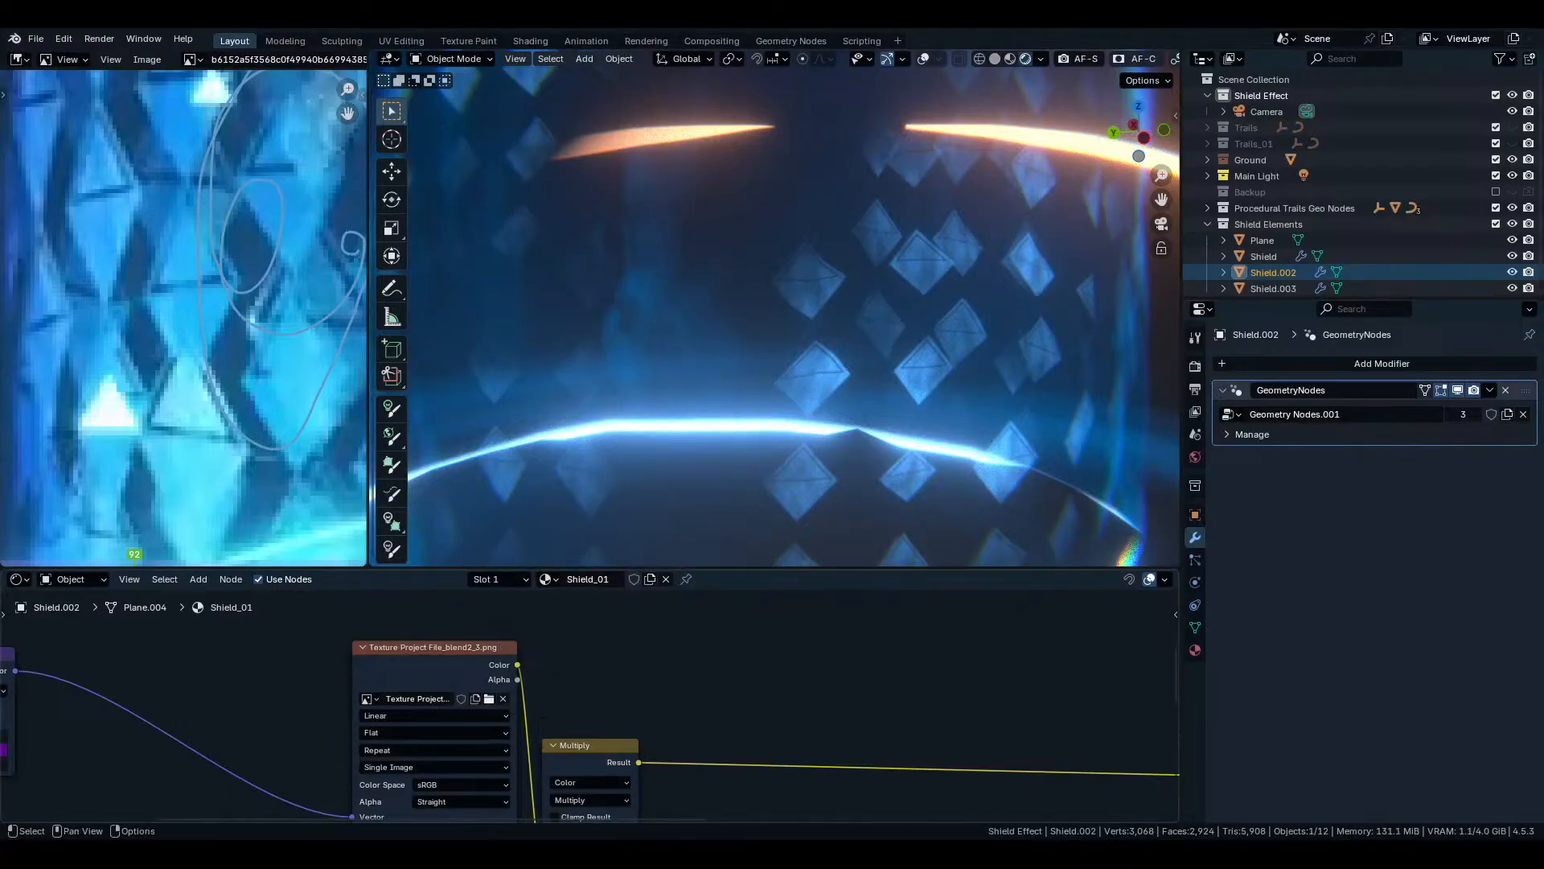
click(1293, 290)
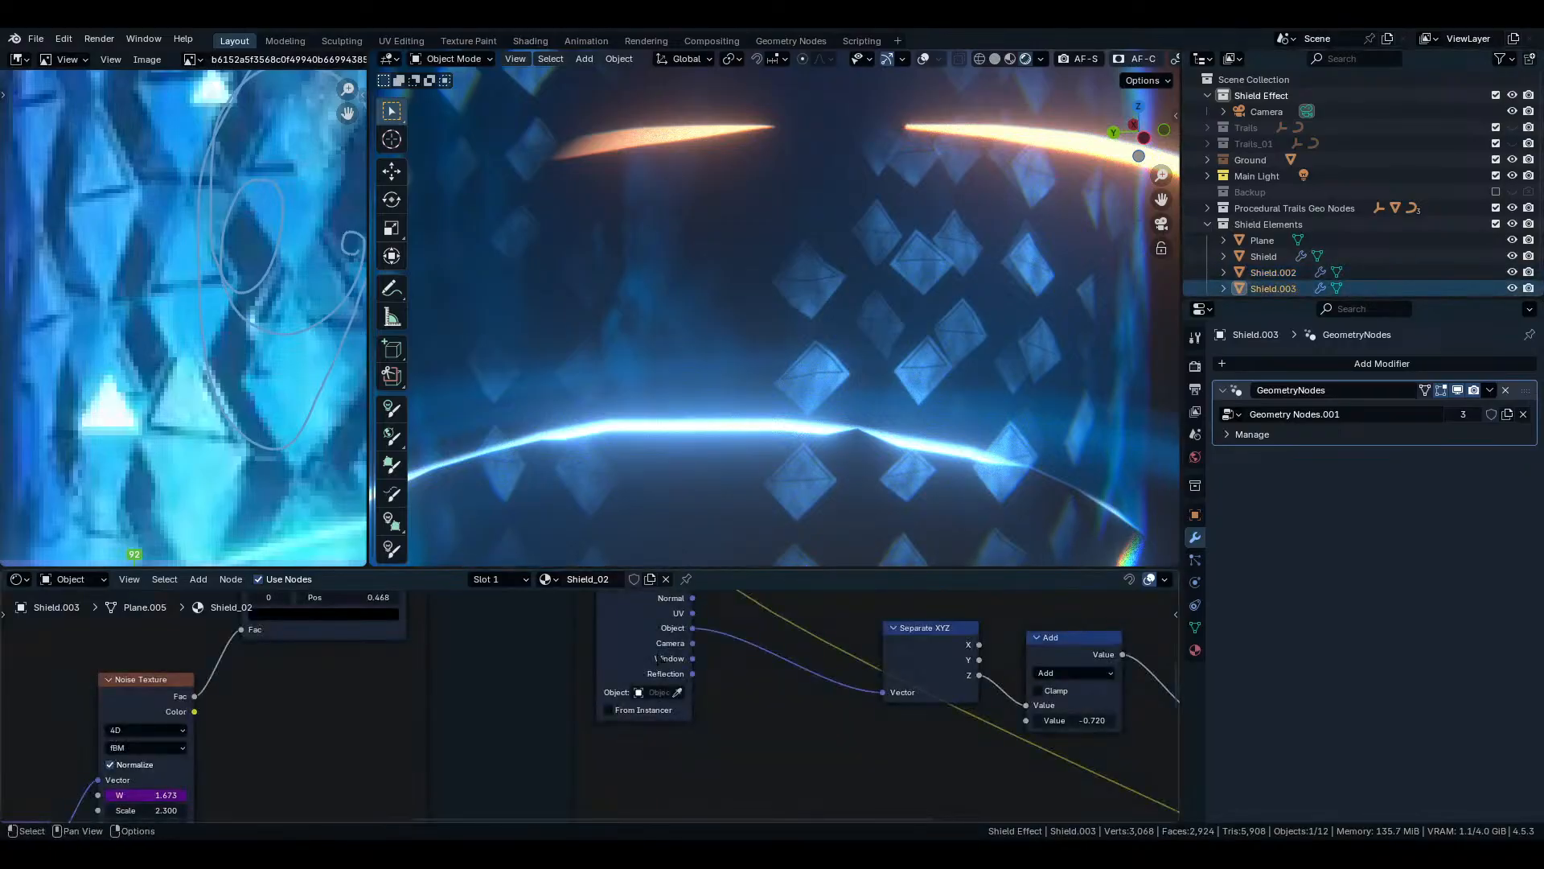
ctrl+middle_drag(707, 704, 491, 676)
middle_drag(490, 676, 772, 696)
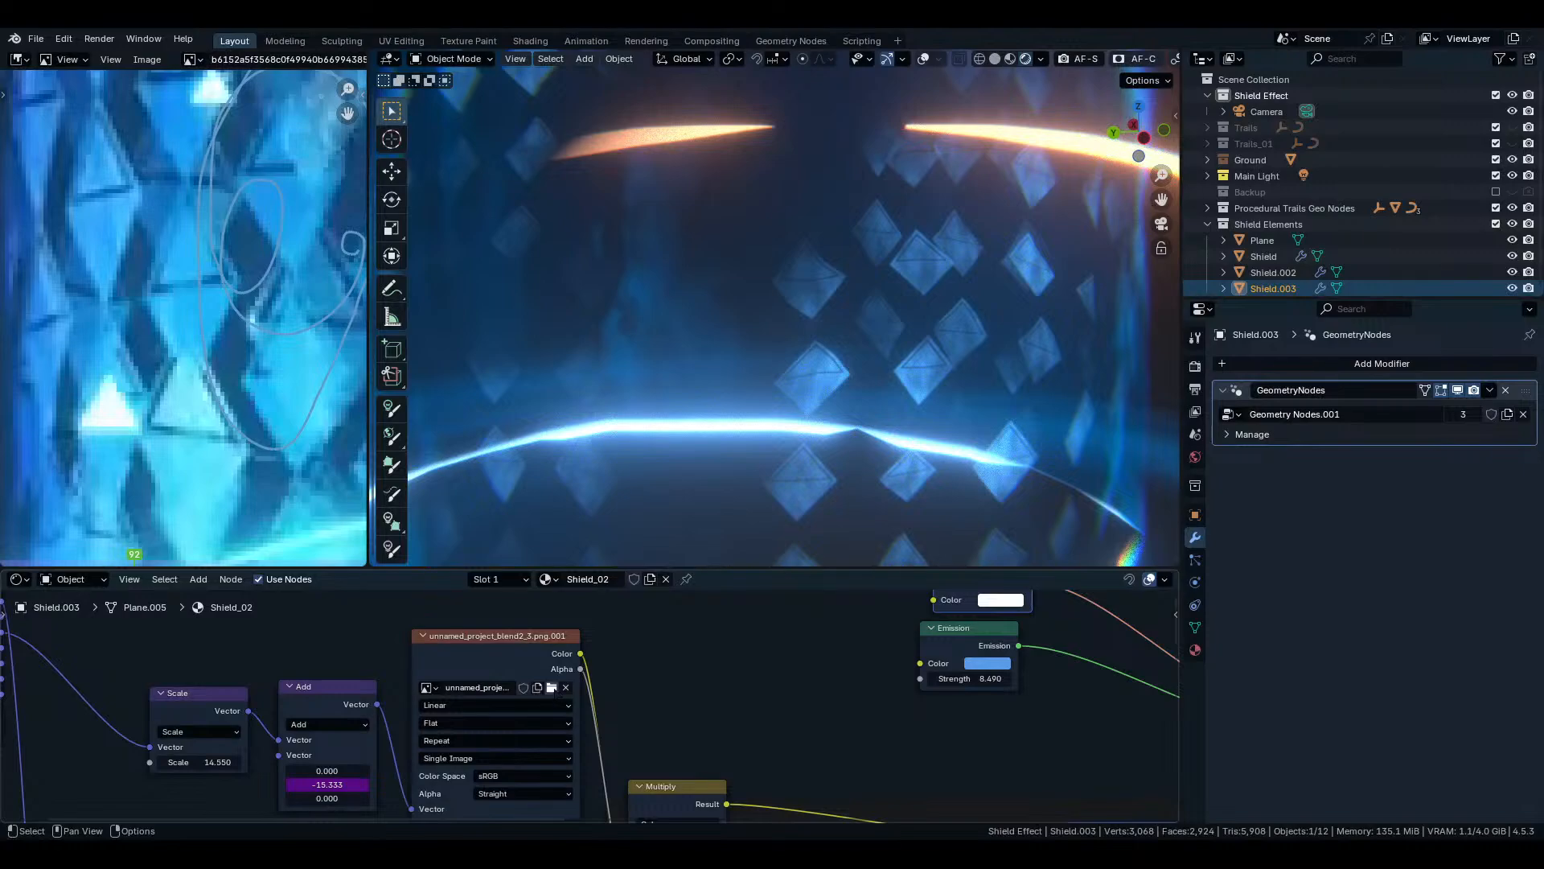
click(552, 689)
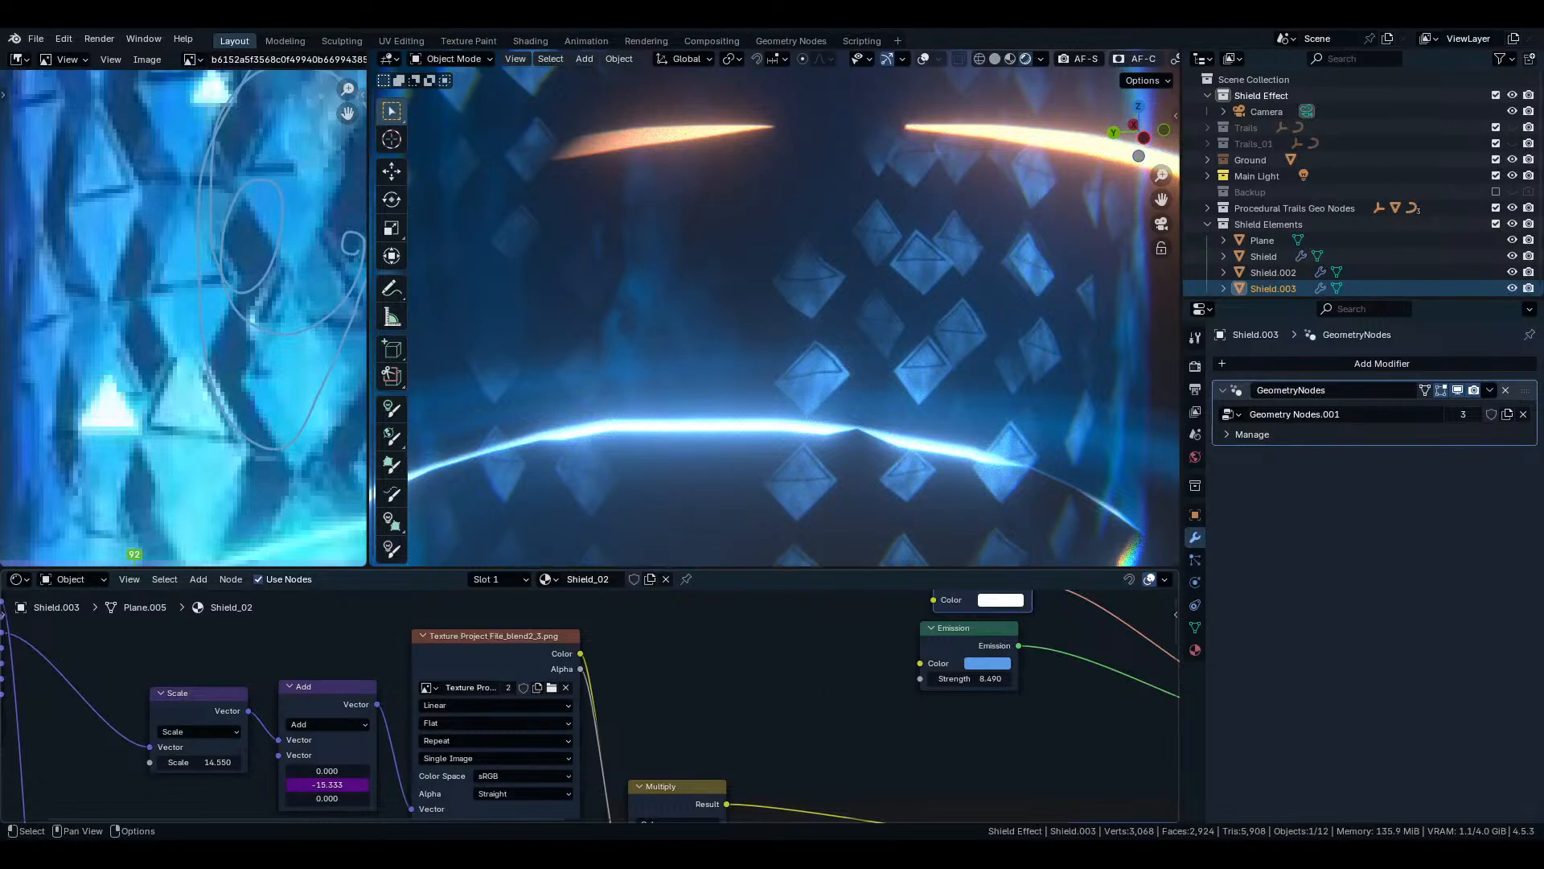
Examine the new diamond texture around the shield and switch the viewport to solid shading.
middle_drag(851, 367, 779, 364)
scroll(829, 366, up, 8)
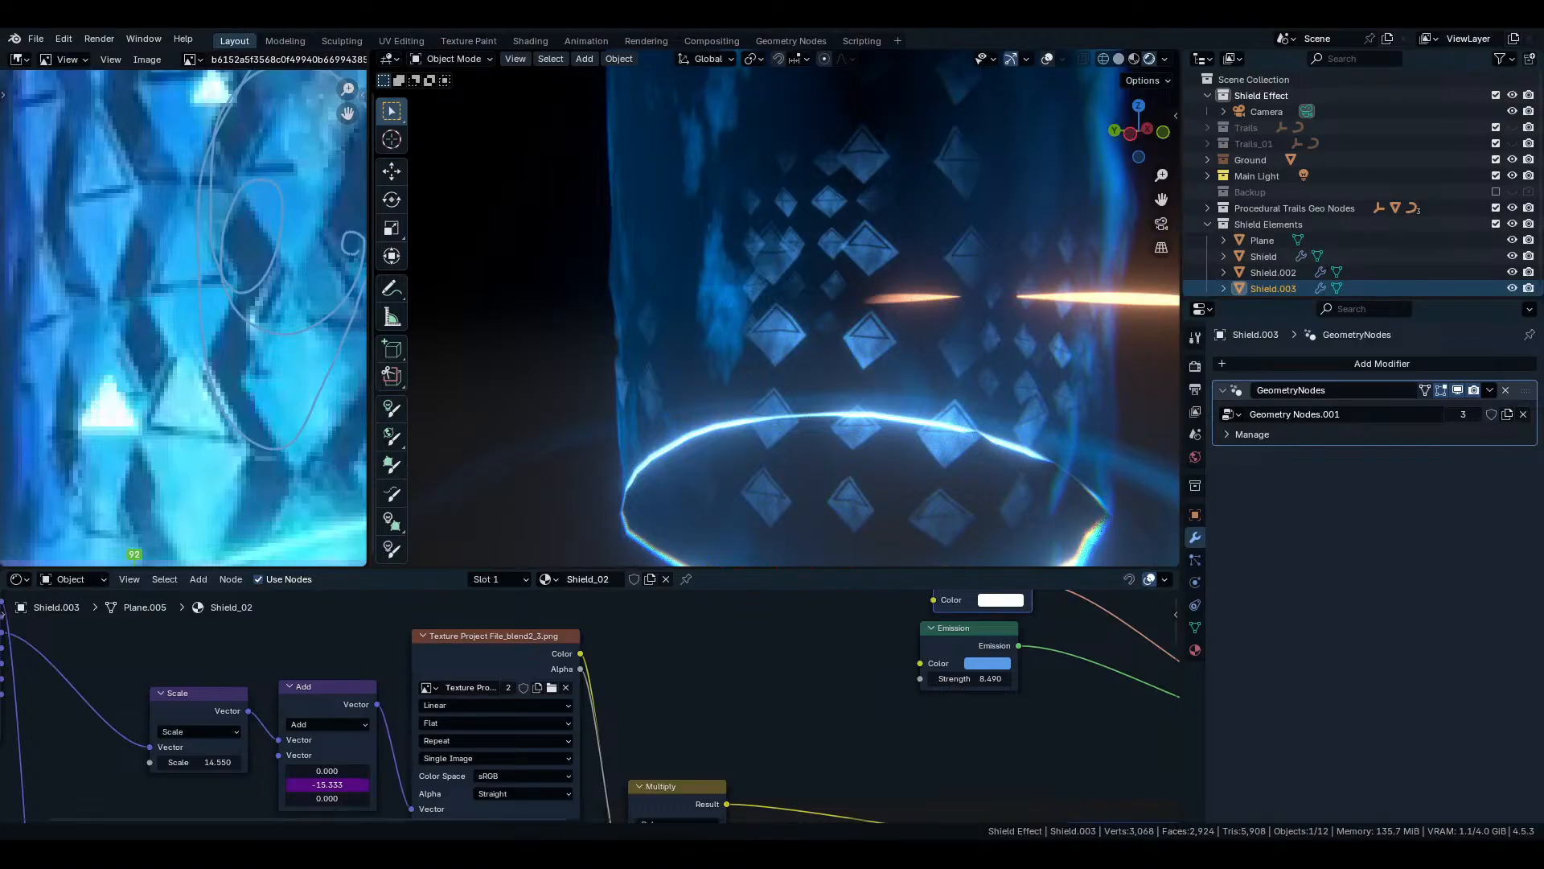
mouse_move(966, 447)
middle_down()
mouse_move(879, 407)
mouse_move(924, 378)
mouse_move(893, 412)
mouse_move(891, 460)
mouse_move(840, 354)
middle_up()
key(z)
click(904, 303)
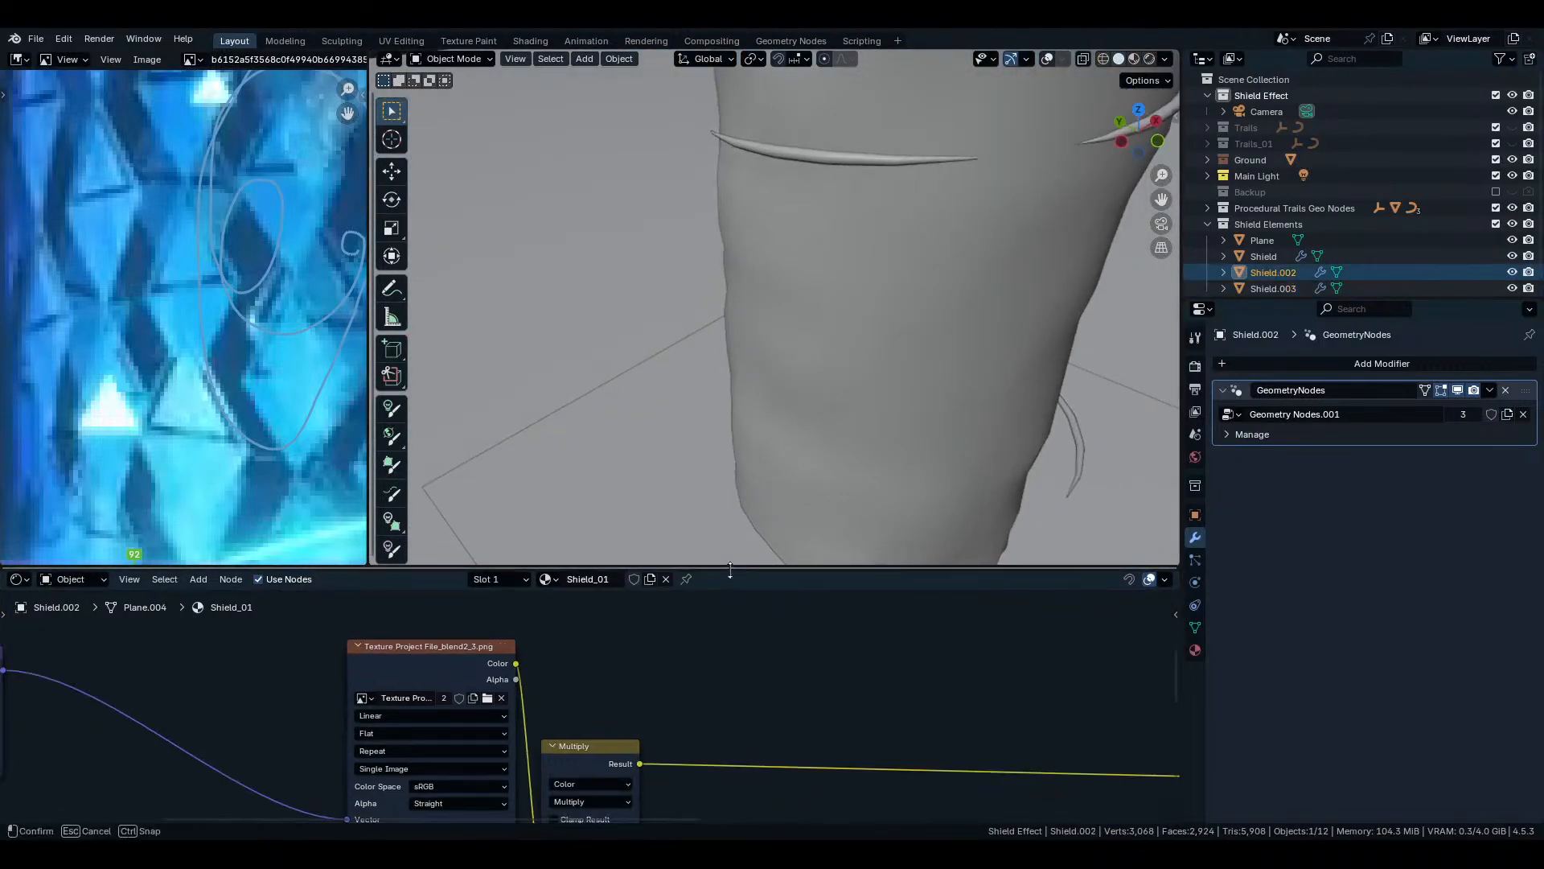
Enlarge the node editor and change it to the Geometry Node Editor to show Shield.002's nodes.
drag(727, 568, 727, 408)
click(20, 419)
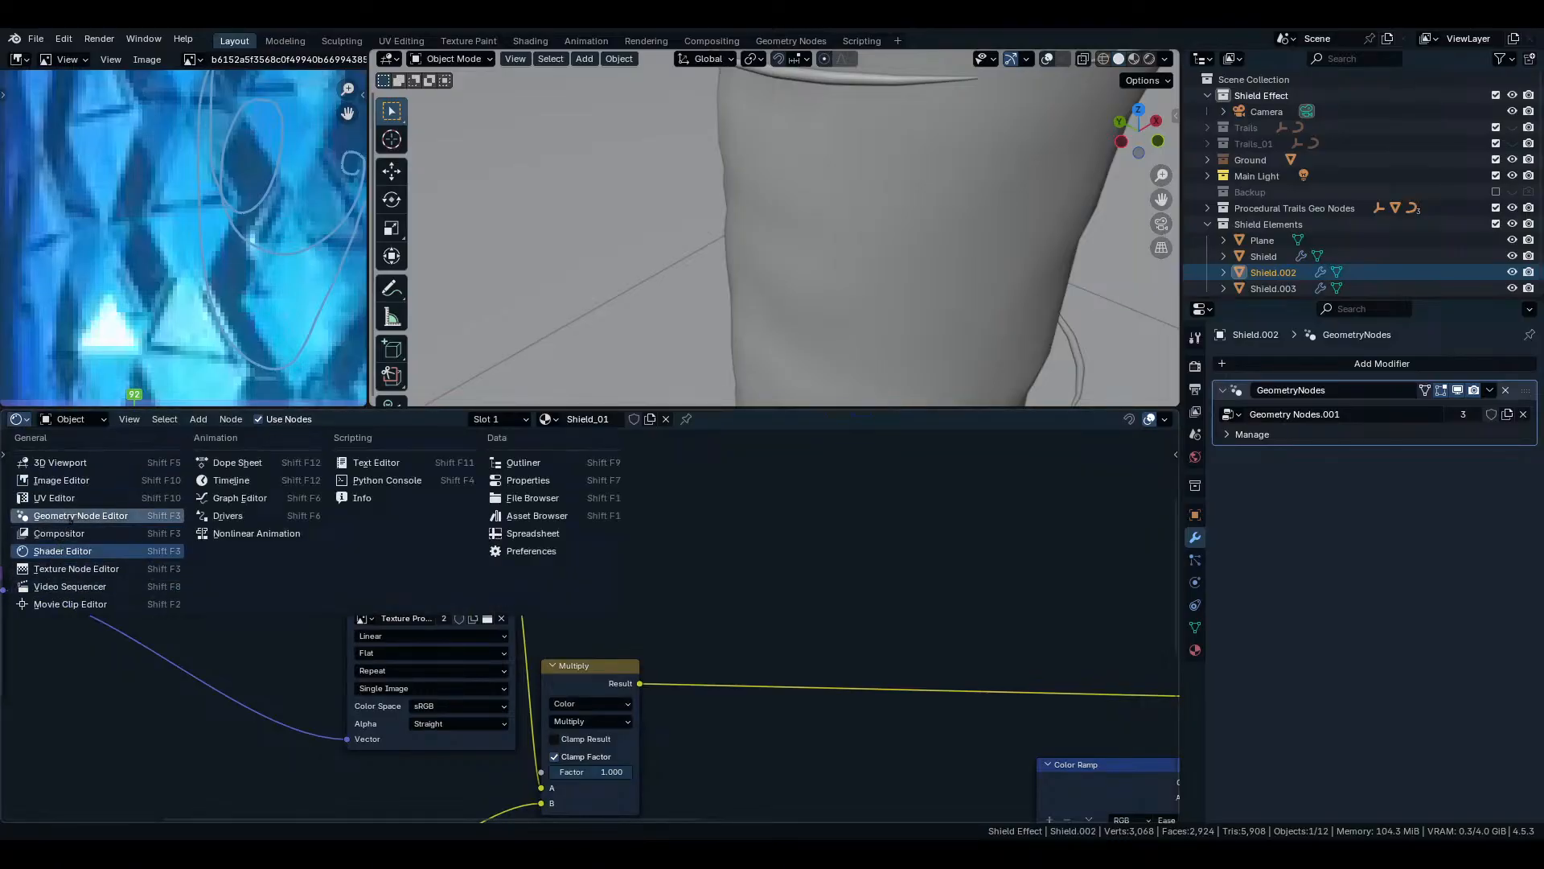
click(56, 569)
scroll(531, 624, down, 3)
scroll(600, 624, up, 3)
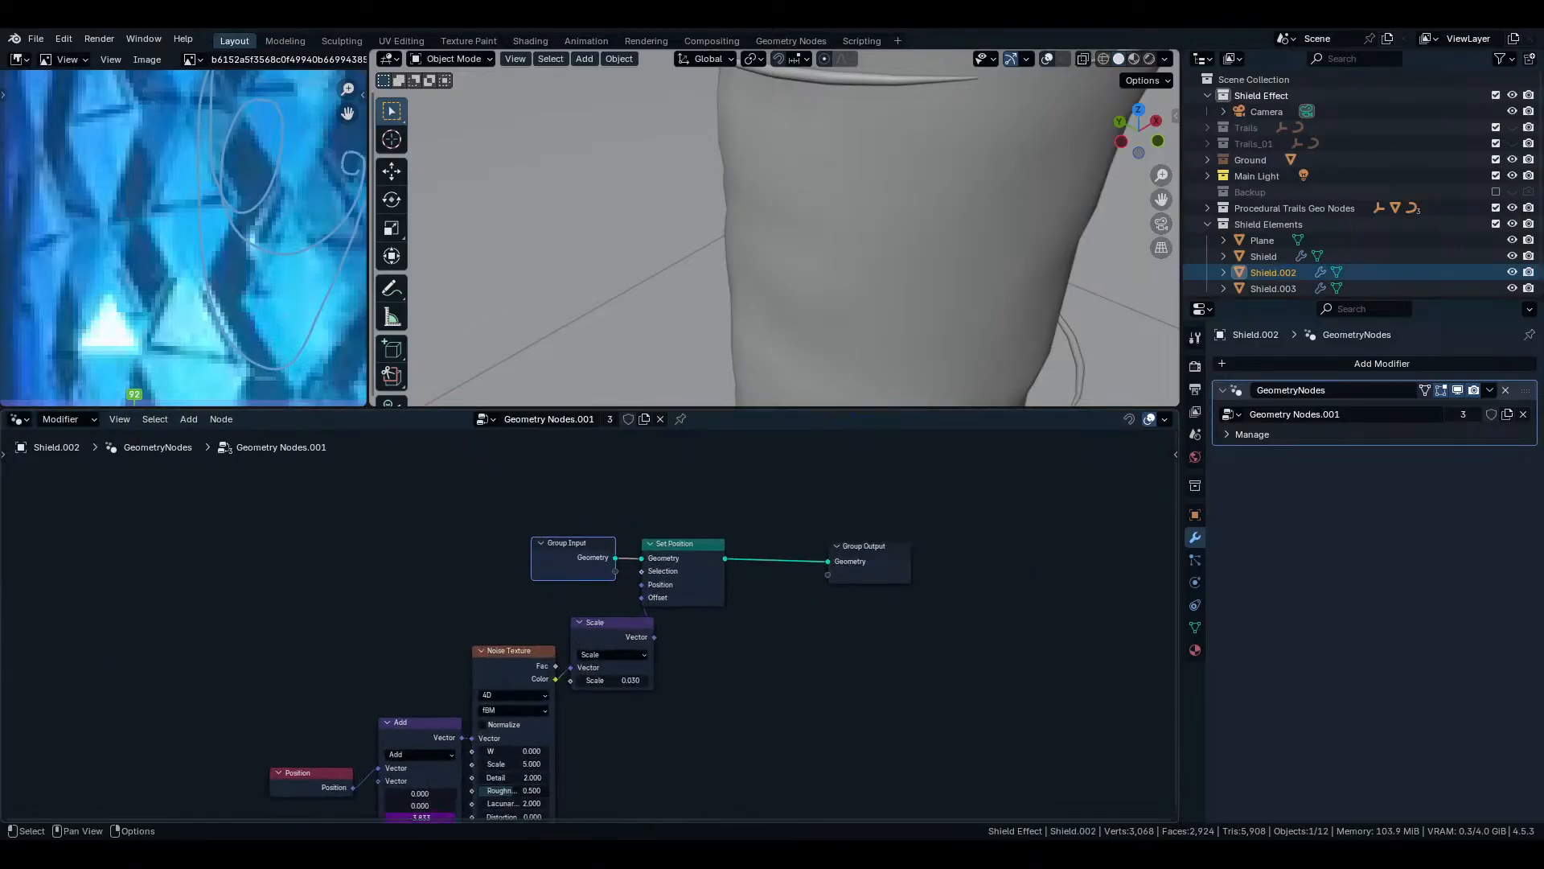
Move the Group Input node away from the Set Position node and look over the whole shield cylinder.
drag(286, 586, 698, 794)
drag(551, 539, 510, 537)
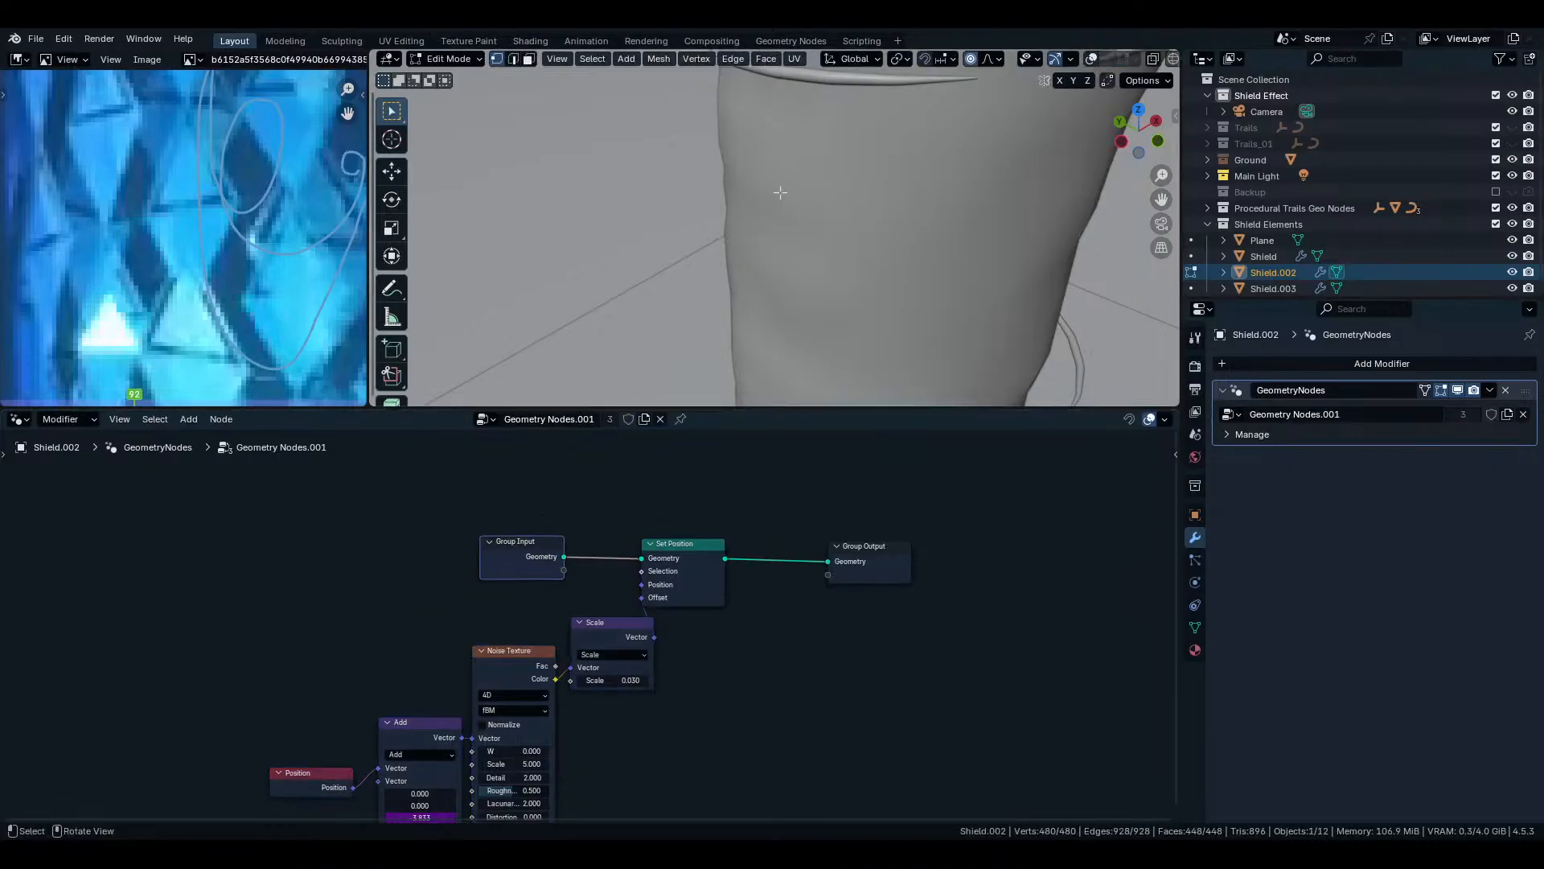
middle_drag(846, 230, 896, 222)
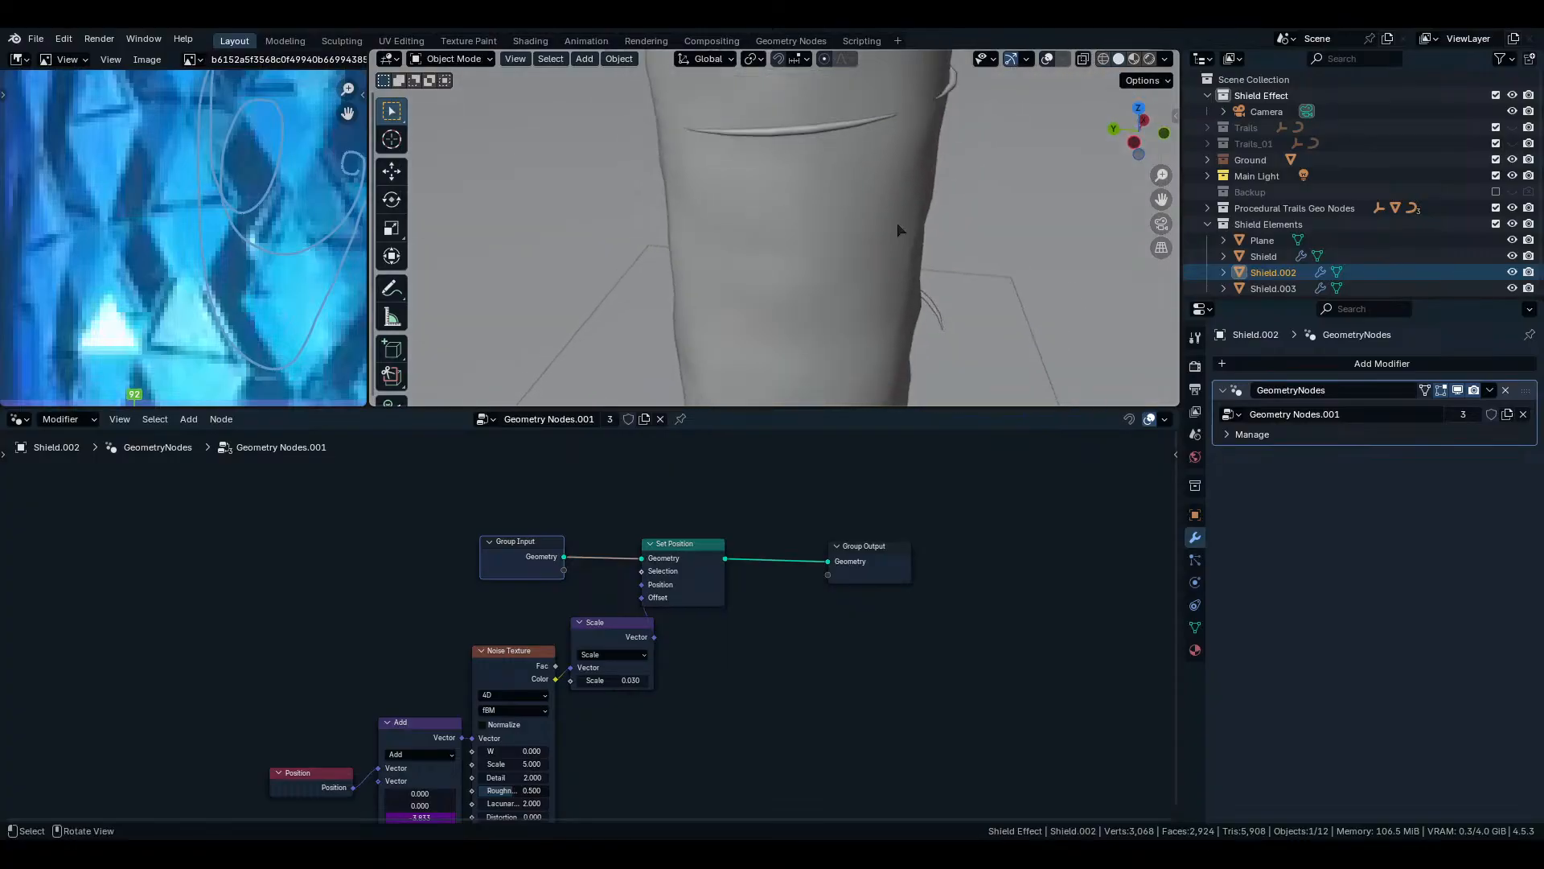
scroll(793, 252, down, 6)
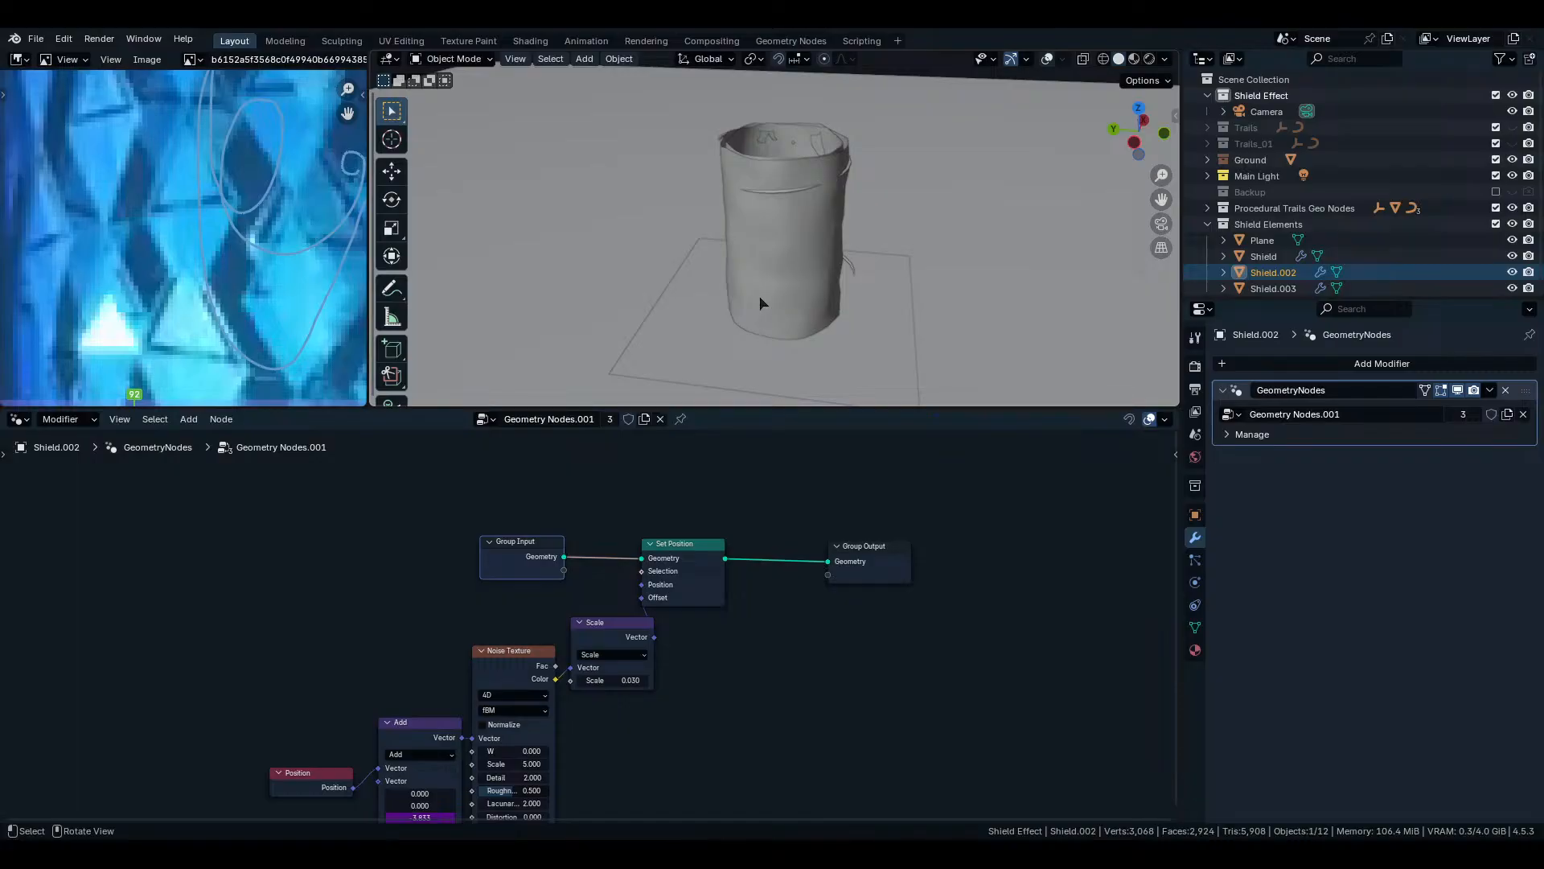
scroll(759, 296, down, 5)
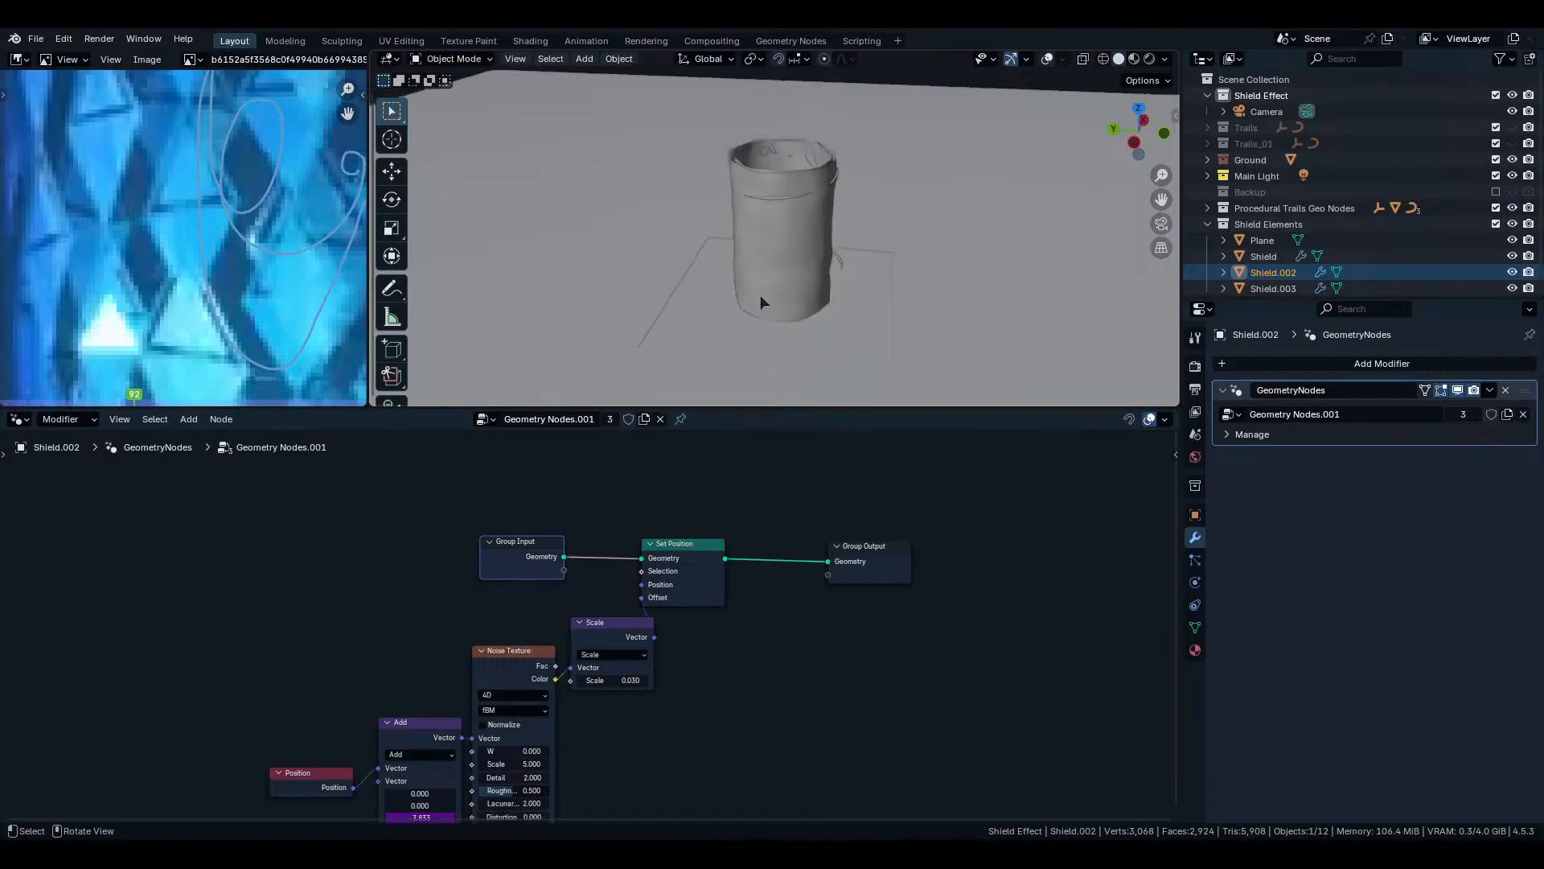
shift+middle_drag(851, 241, 1008, 266)
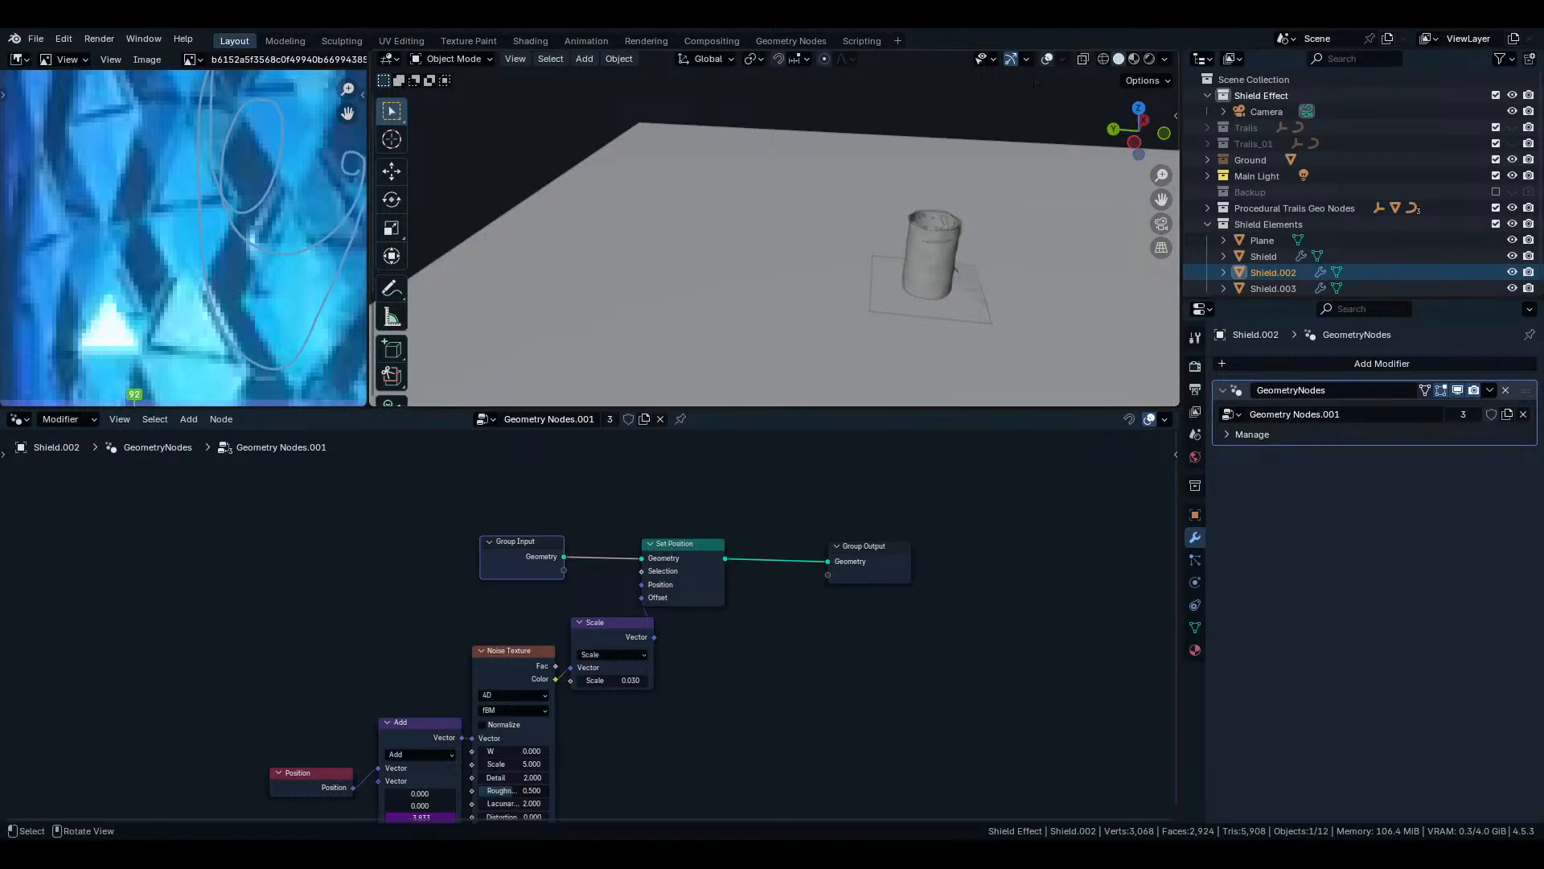
Show the viewport overlays, add a mesh plane, and move it about 14.5 m along Y, clear of the ground.
click(1047, 59)
key(ctrl+space)
scroll(690, 277, down, 5)
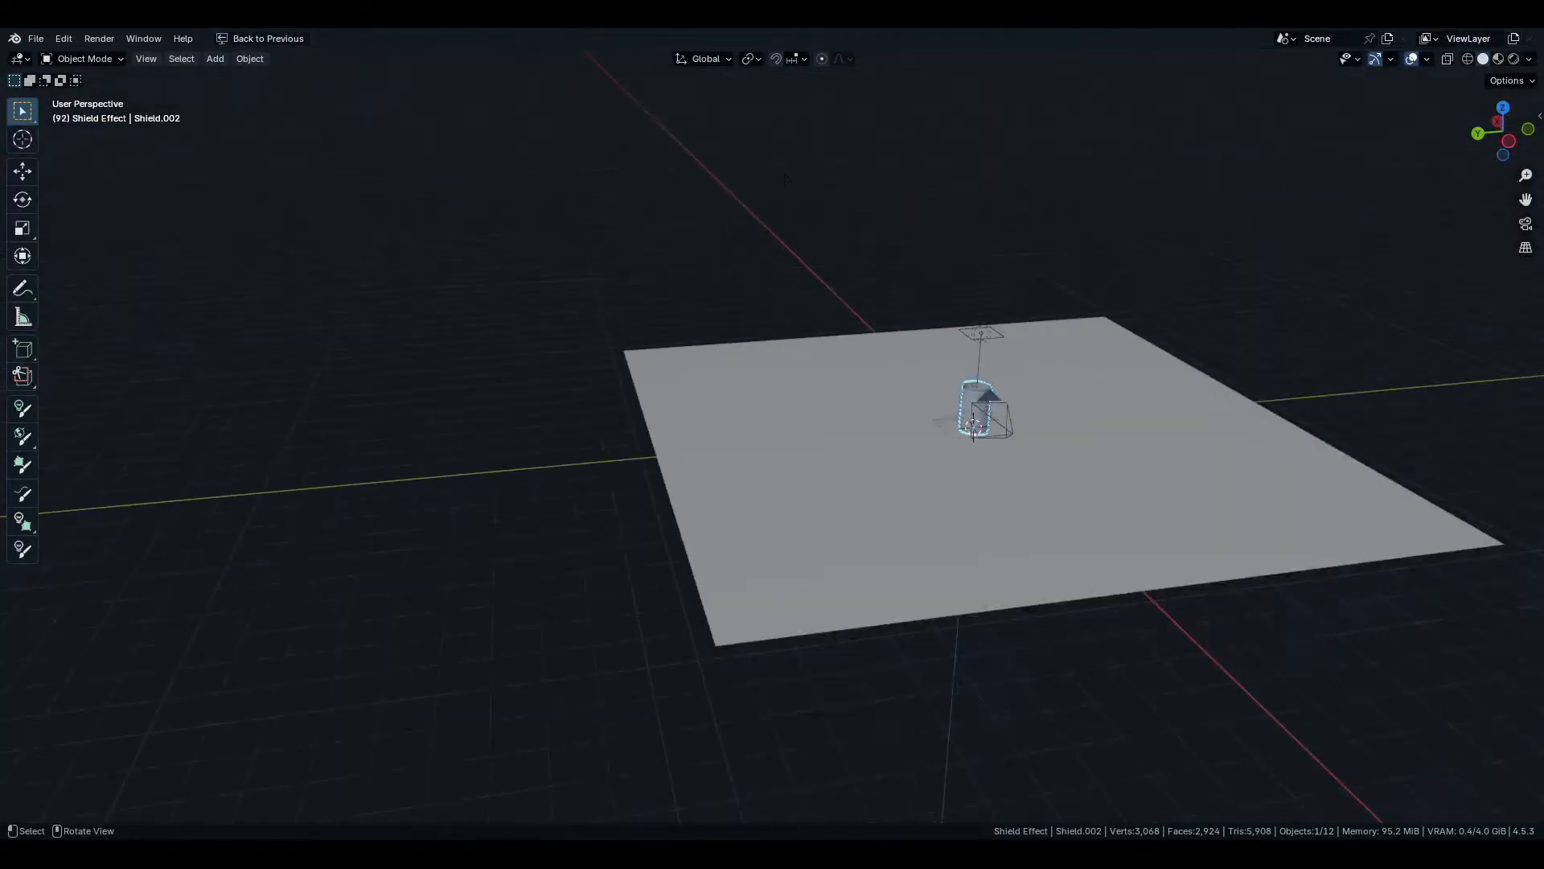
key(shift+a)
mouse_move(708, 194)
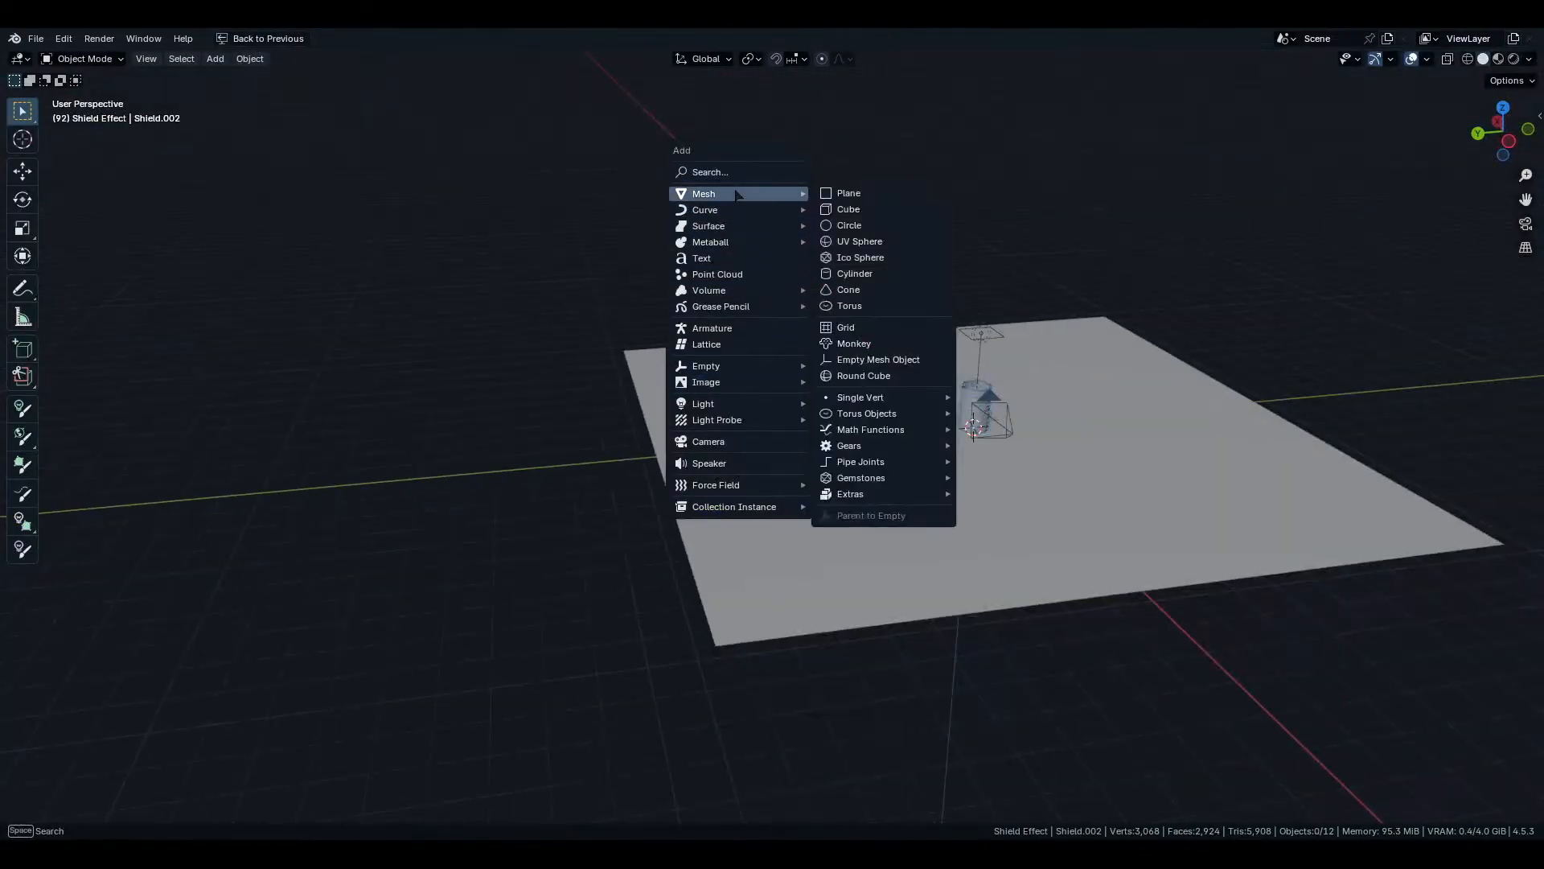
click(853, 193)
key(g)
key(y)
click(1038, 493)
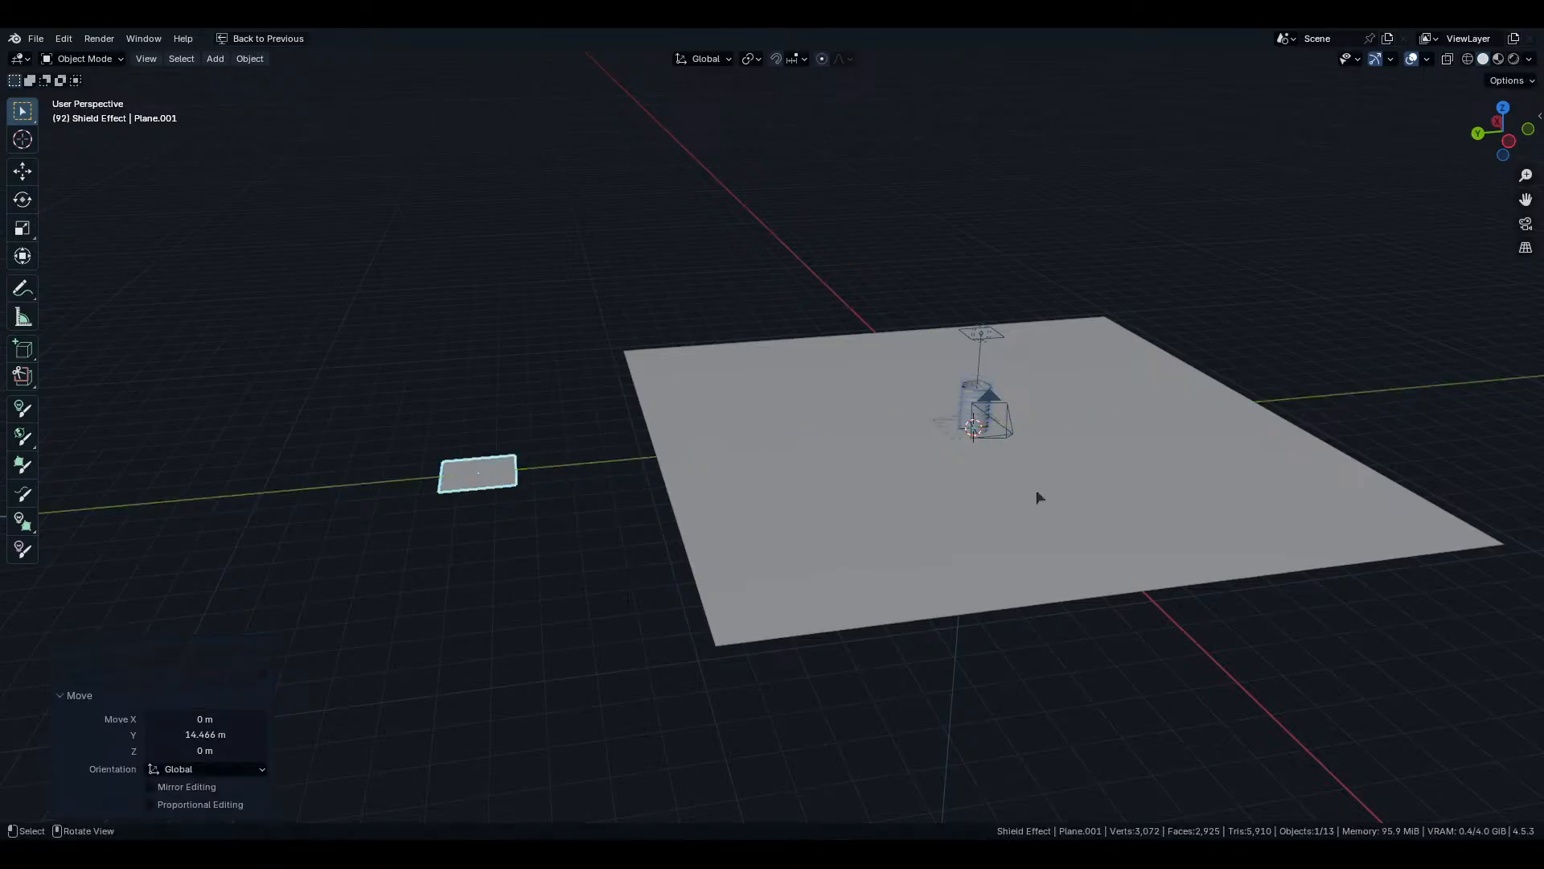
scroll(1037, 493, up, 3)
key(KP_Decimal)
key(ctrl+space)
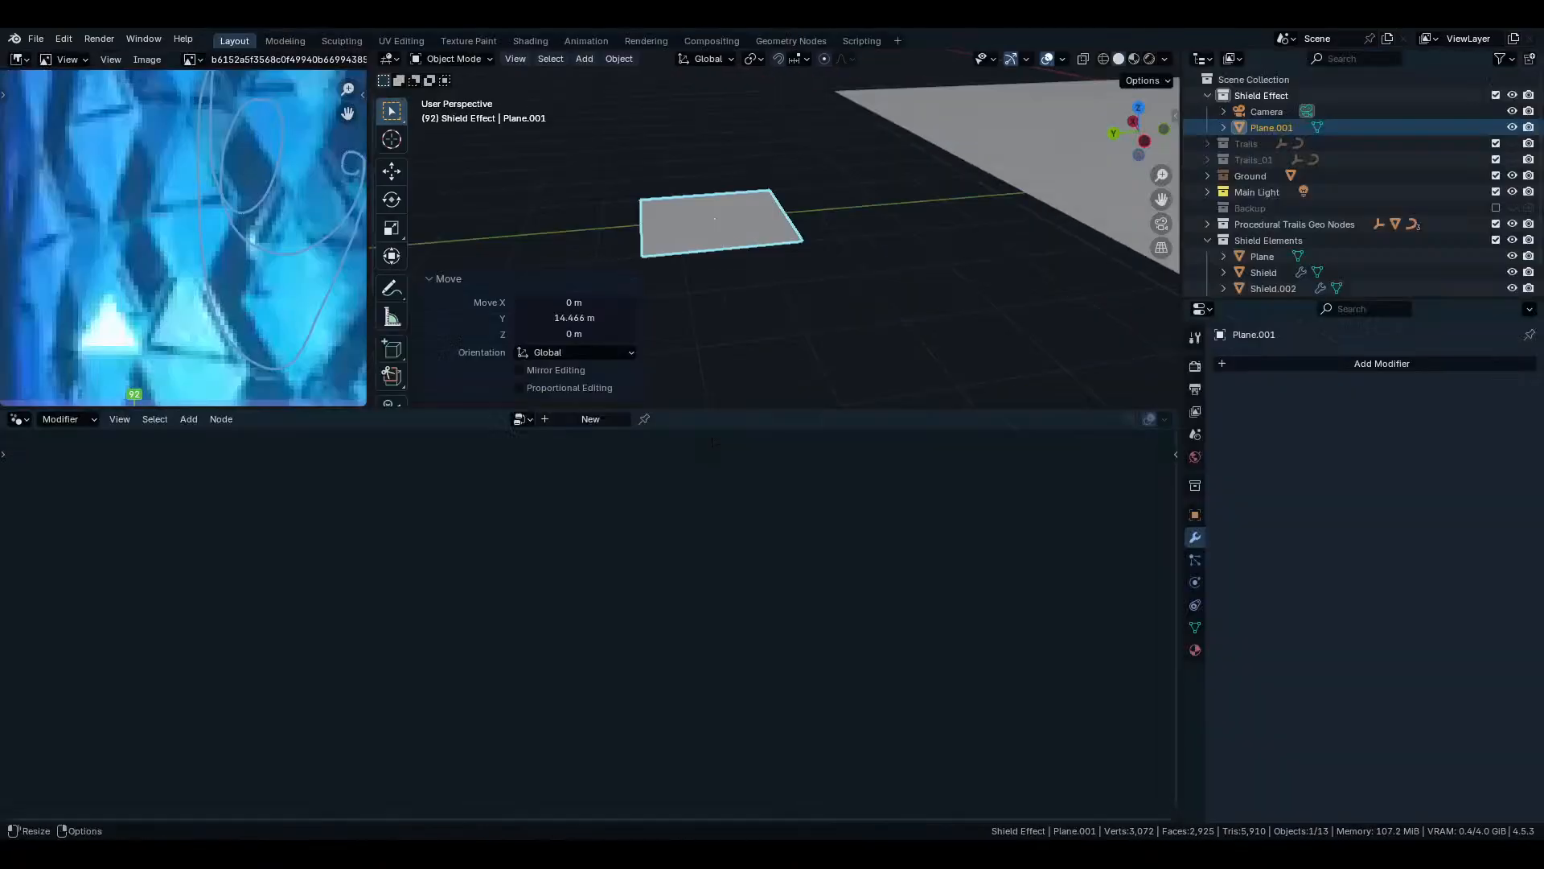
Create a new geometry node tree on the new plane and name it temp.
click(591, 419)
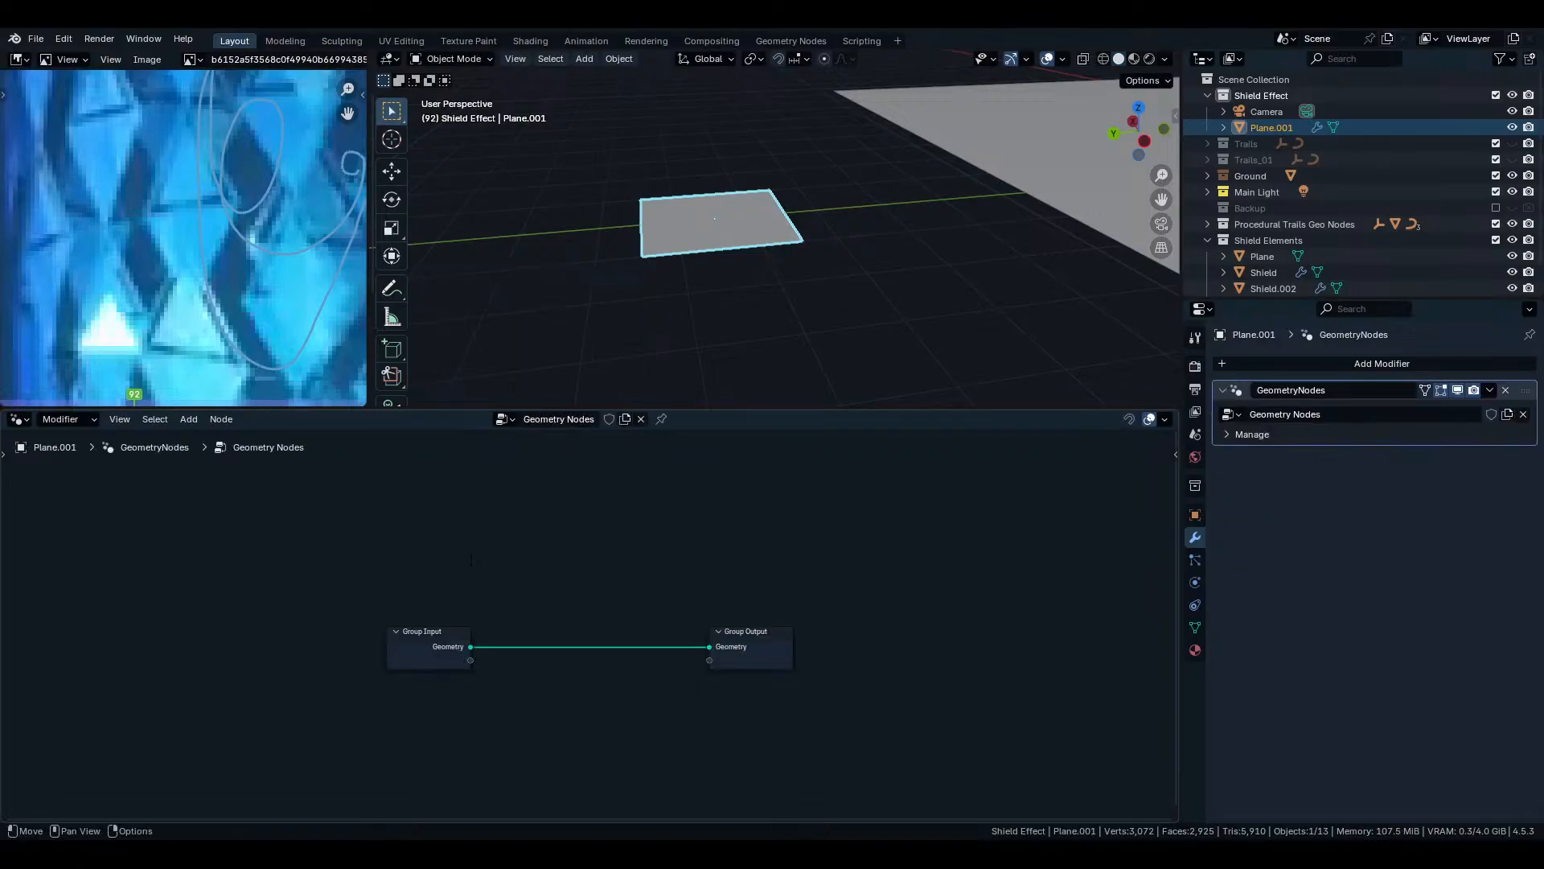
middle_drag(744, 609, 572, 571)
scroll(680, 600, up, 2)
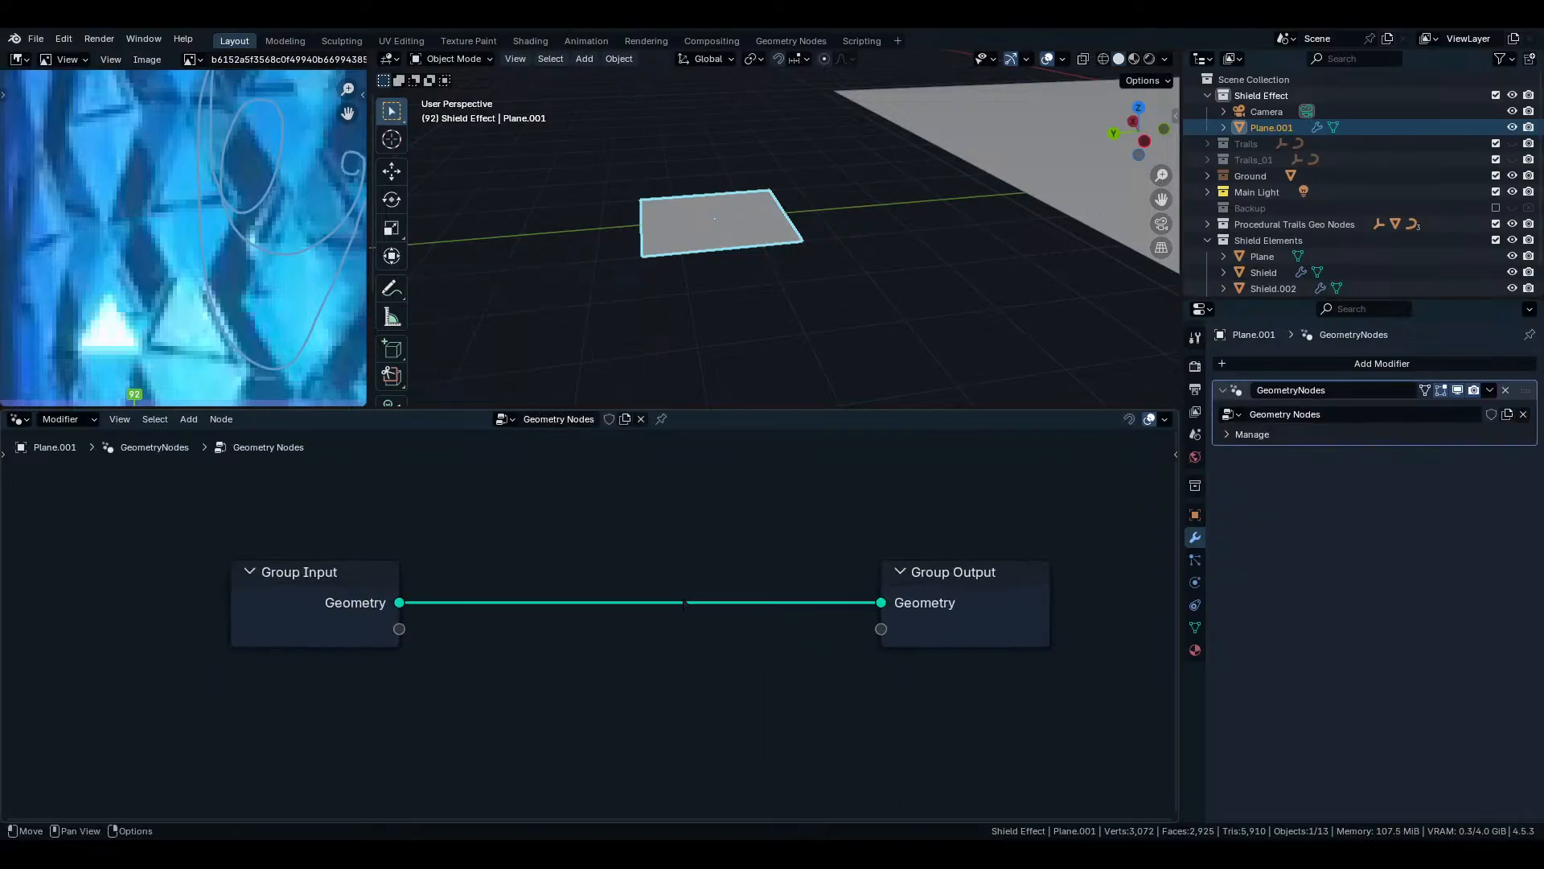
click(565, 415)
text(temp)
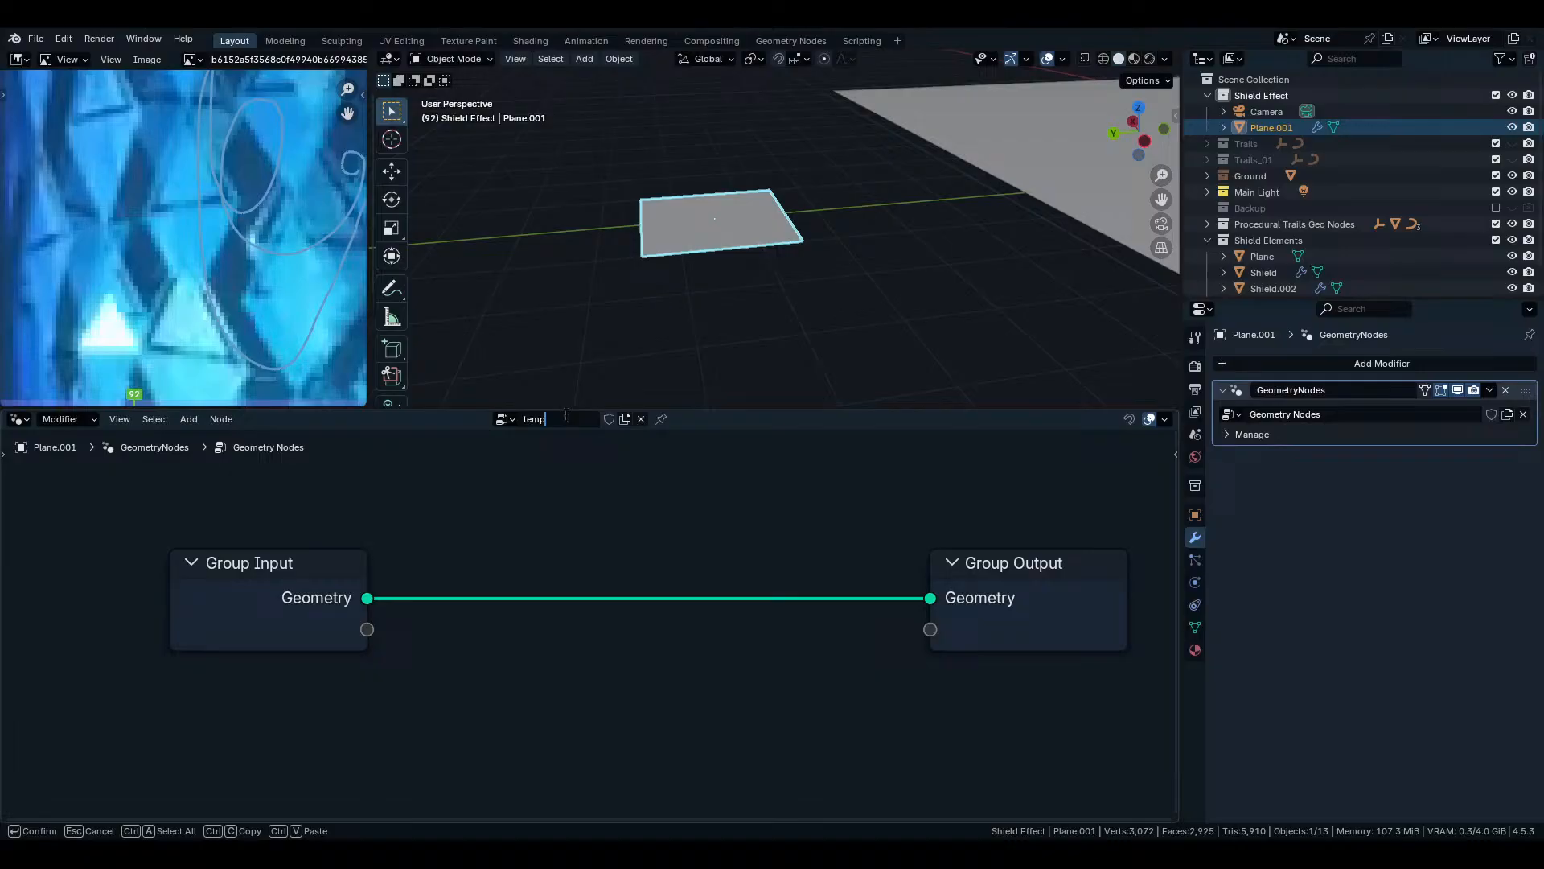
key(Return)
scroll(709, 693, up, 1)
scroll(709, 693, down, 2)
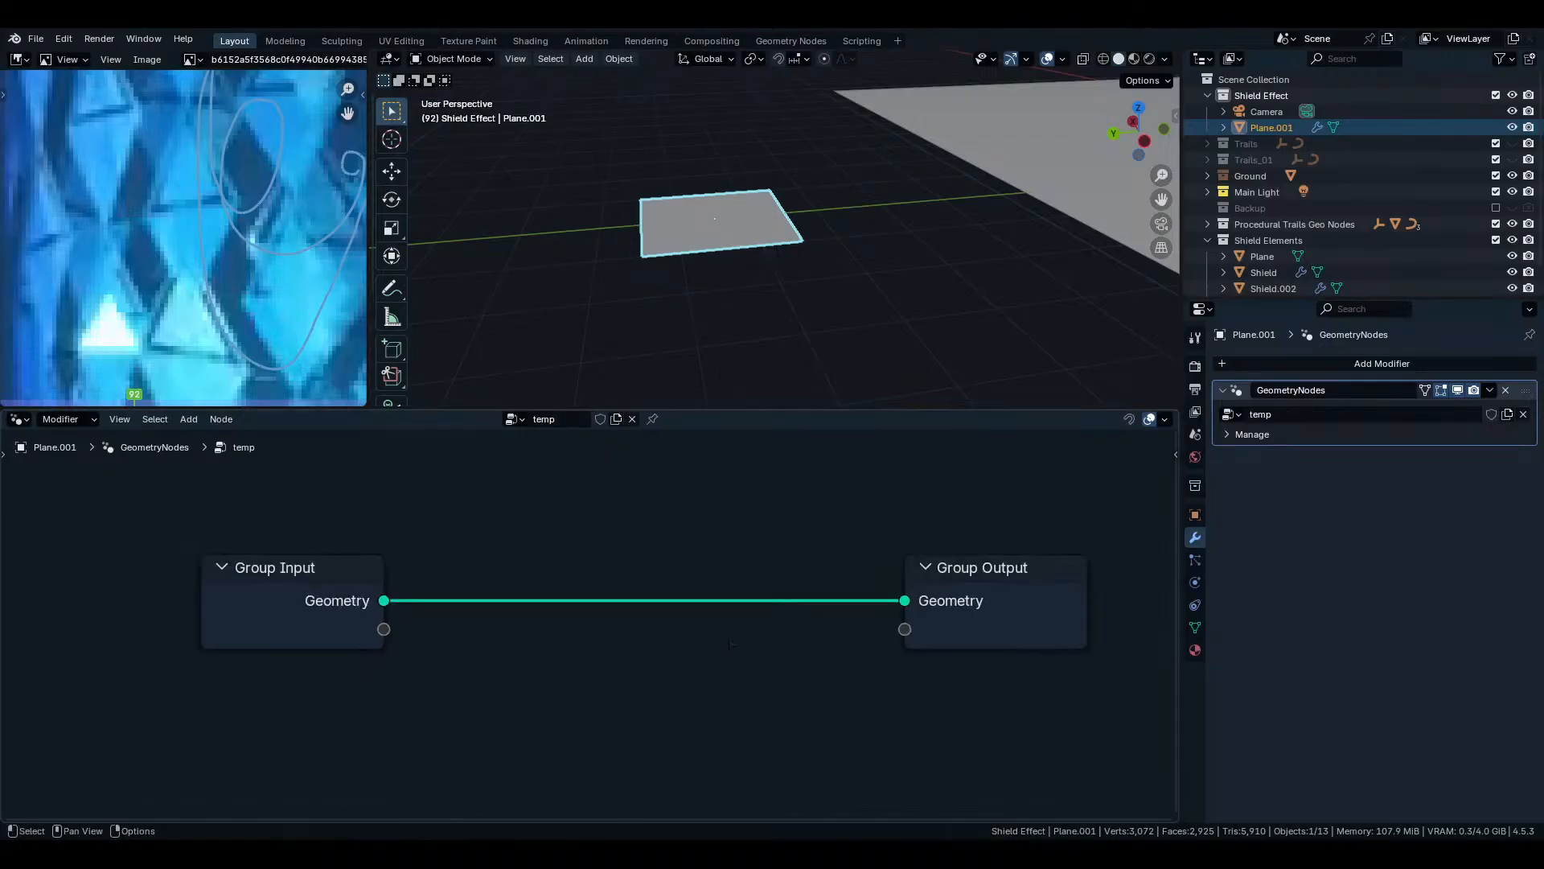
Add a Curve Line node below the main link and preview its curve through a Viewer node.
key(shift+a)
text(line)
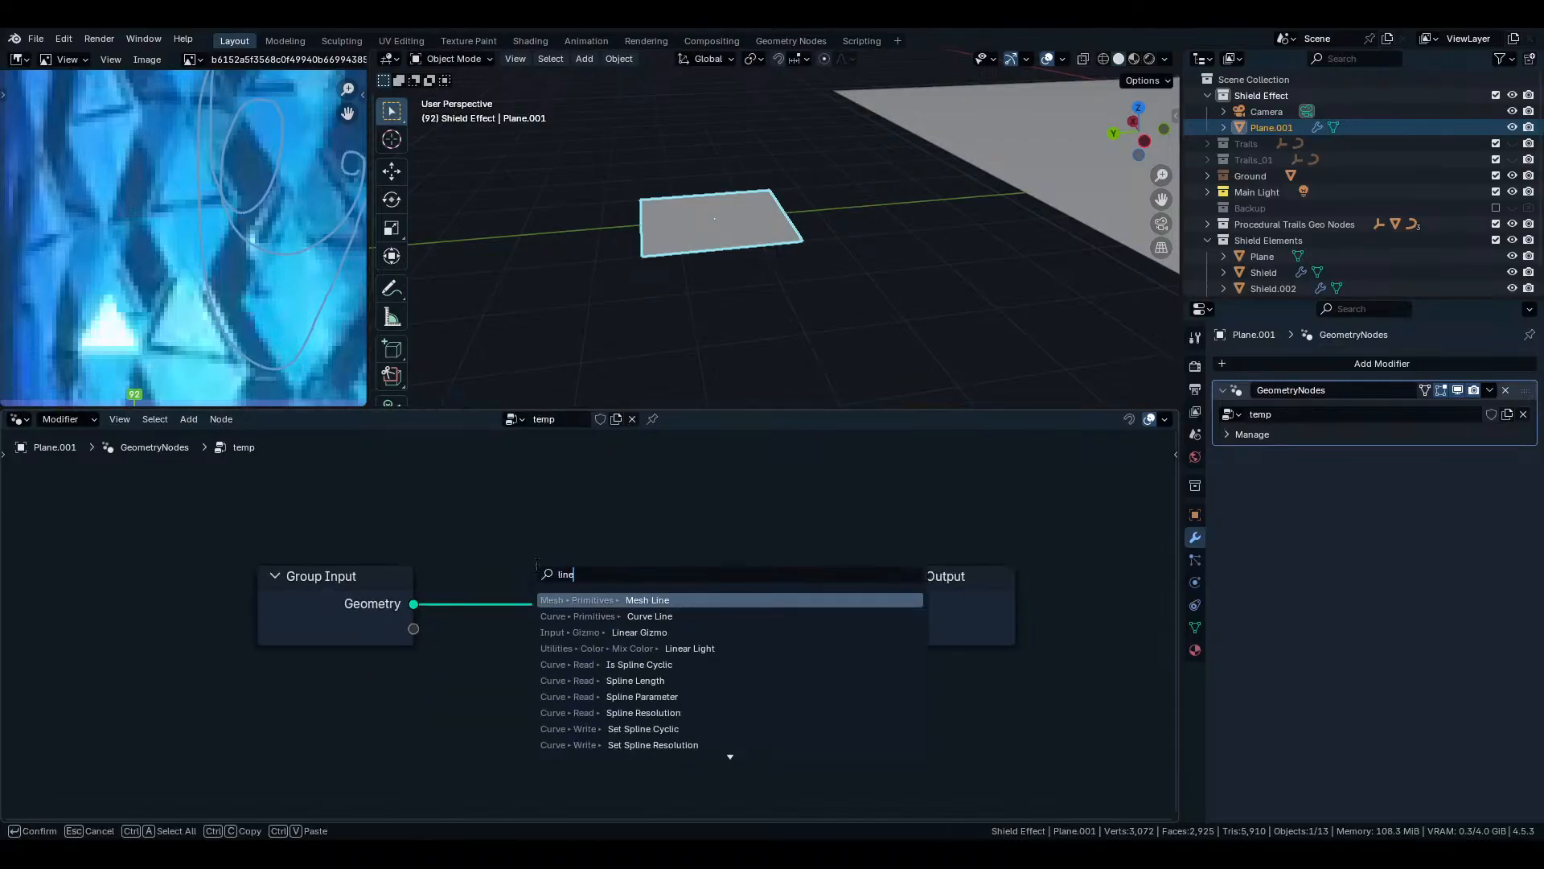
key(Down)
key(Return)
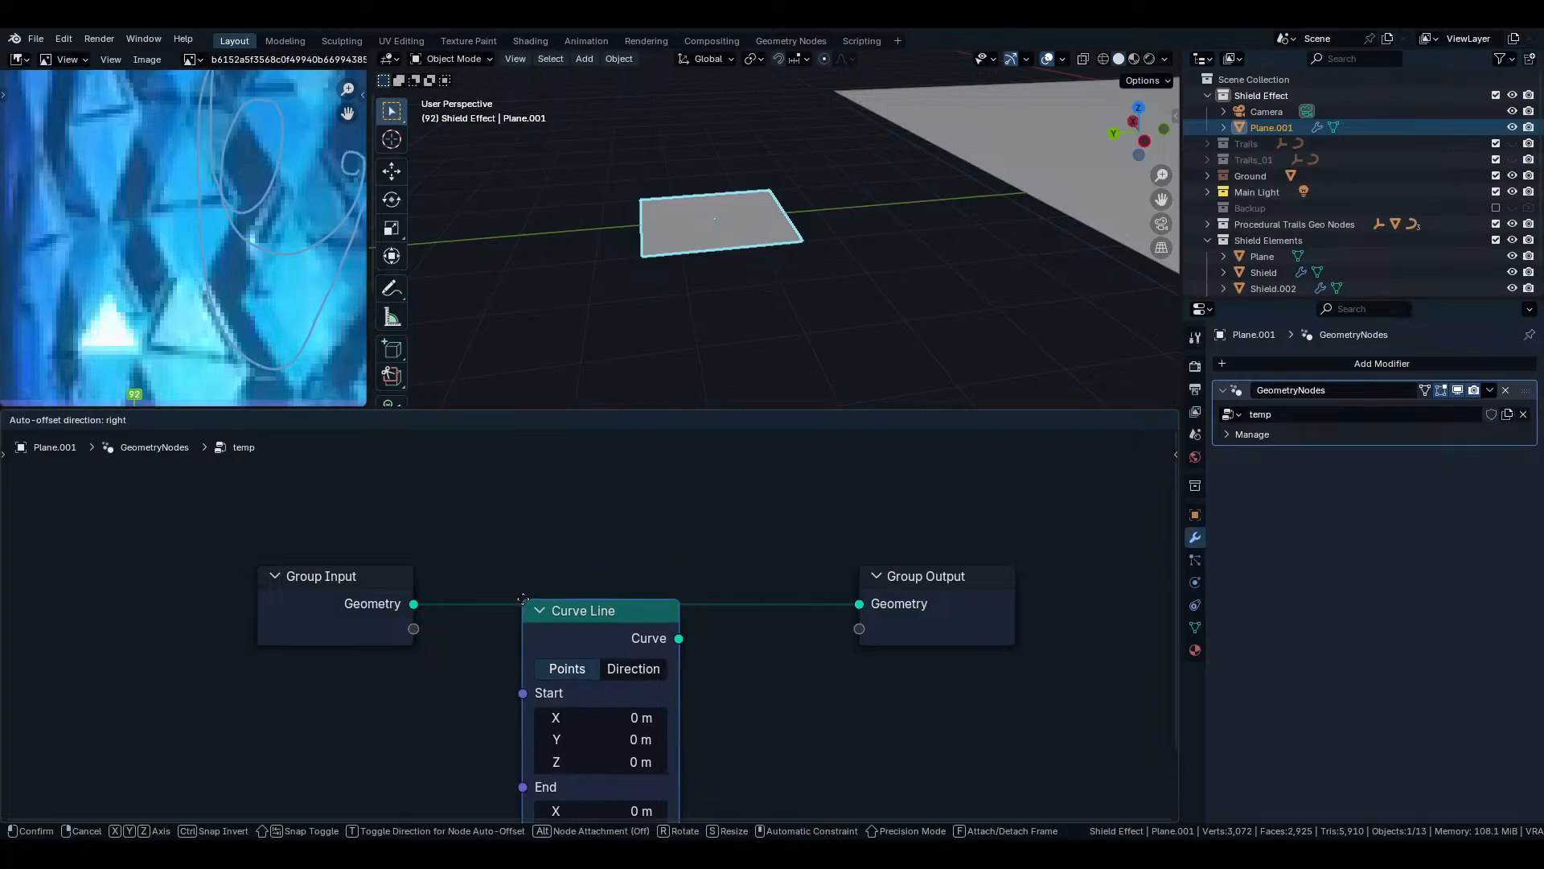
click(511, 616)
ctrl+shift+click(563, 635)
scroll(673, 177, up, 3)
middle_drag(673, 176, 650, 146)
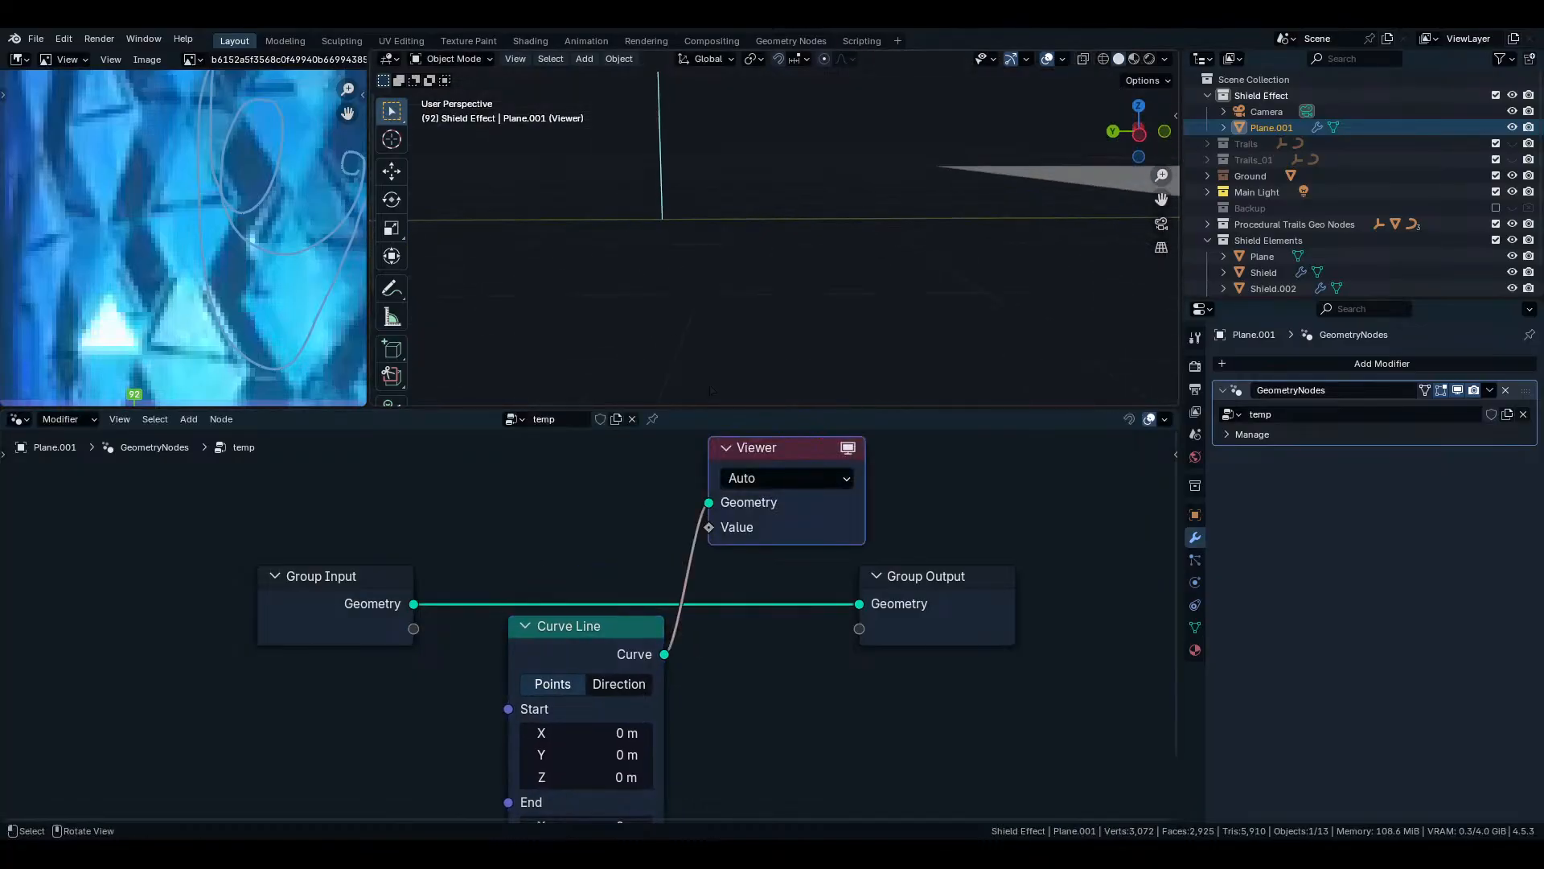
drag(821, 529, 1027, 607)
middle_drag(858, 645, 915, 556)
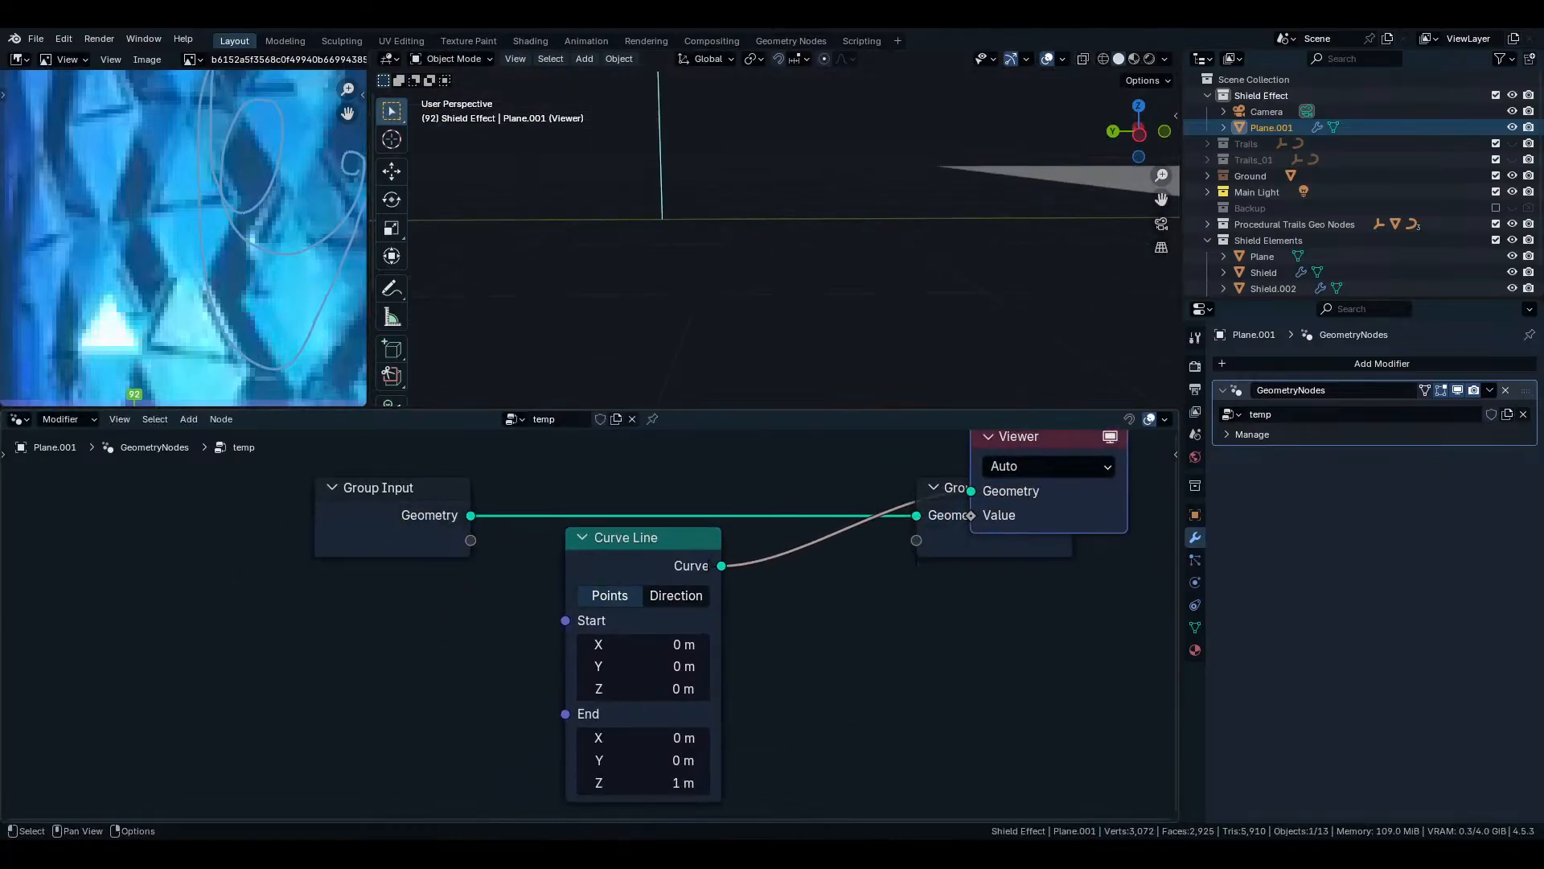
Insert a Curve to Mesh node between the Curve Line and Viewer nodes, making room for it first.
drag(684, 581, 312, 653)
scroll(587, 615, up, 1)
key(shift+a)
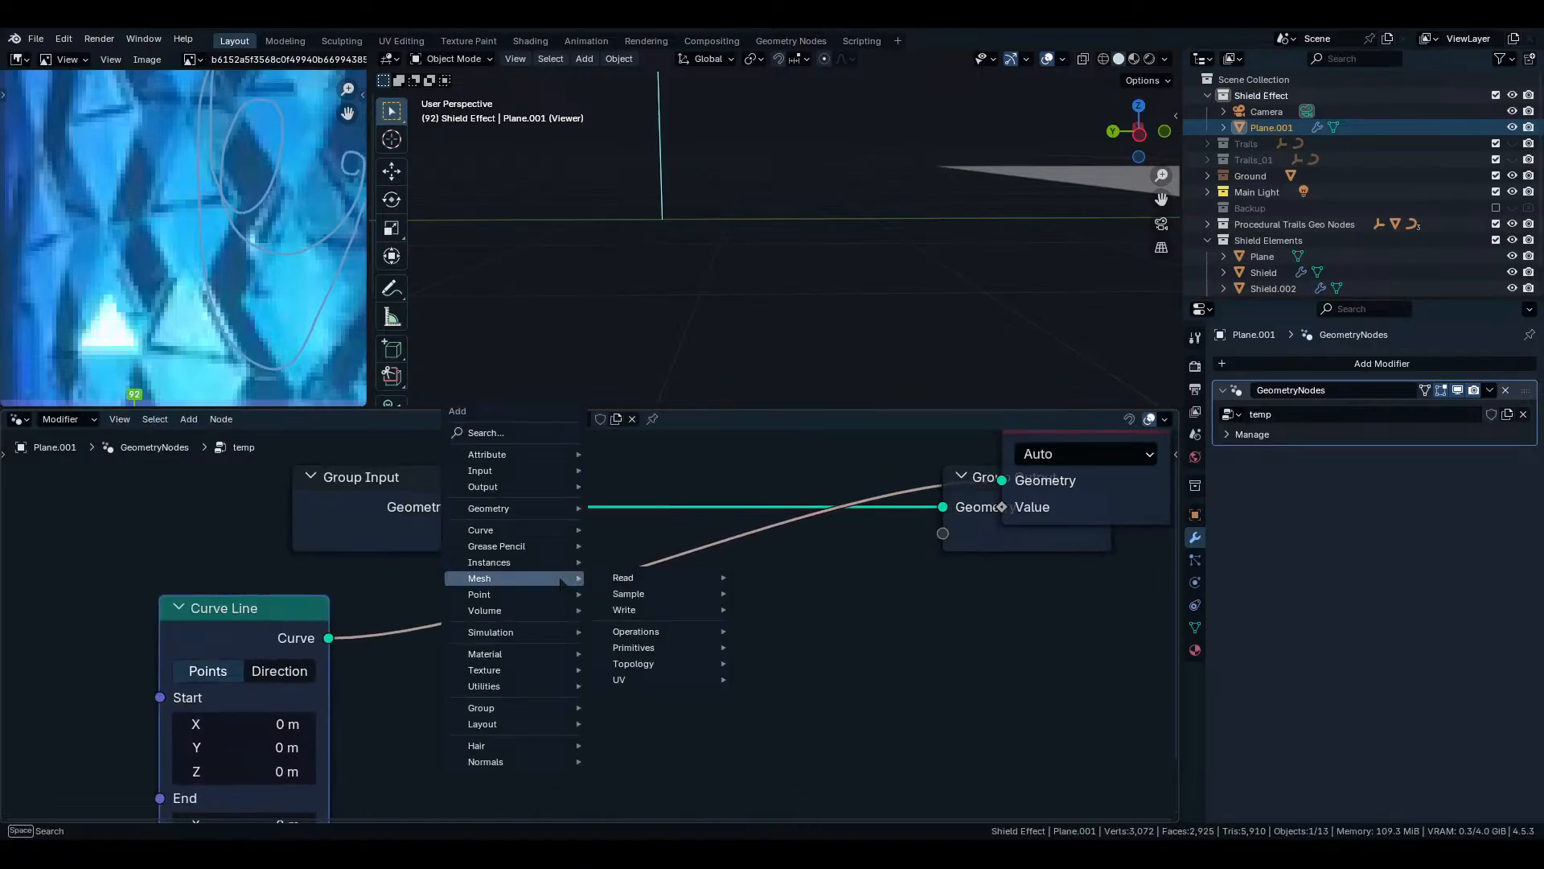
text(curve to )
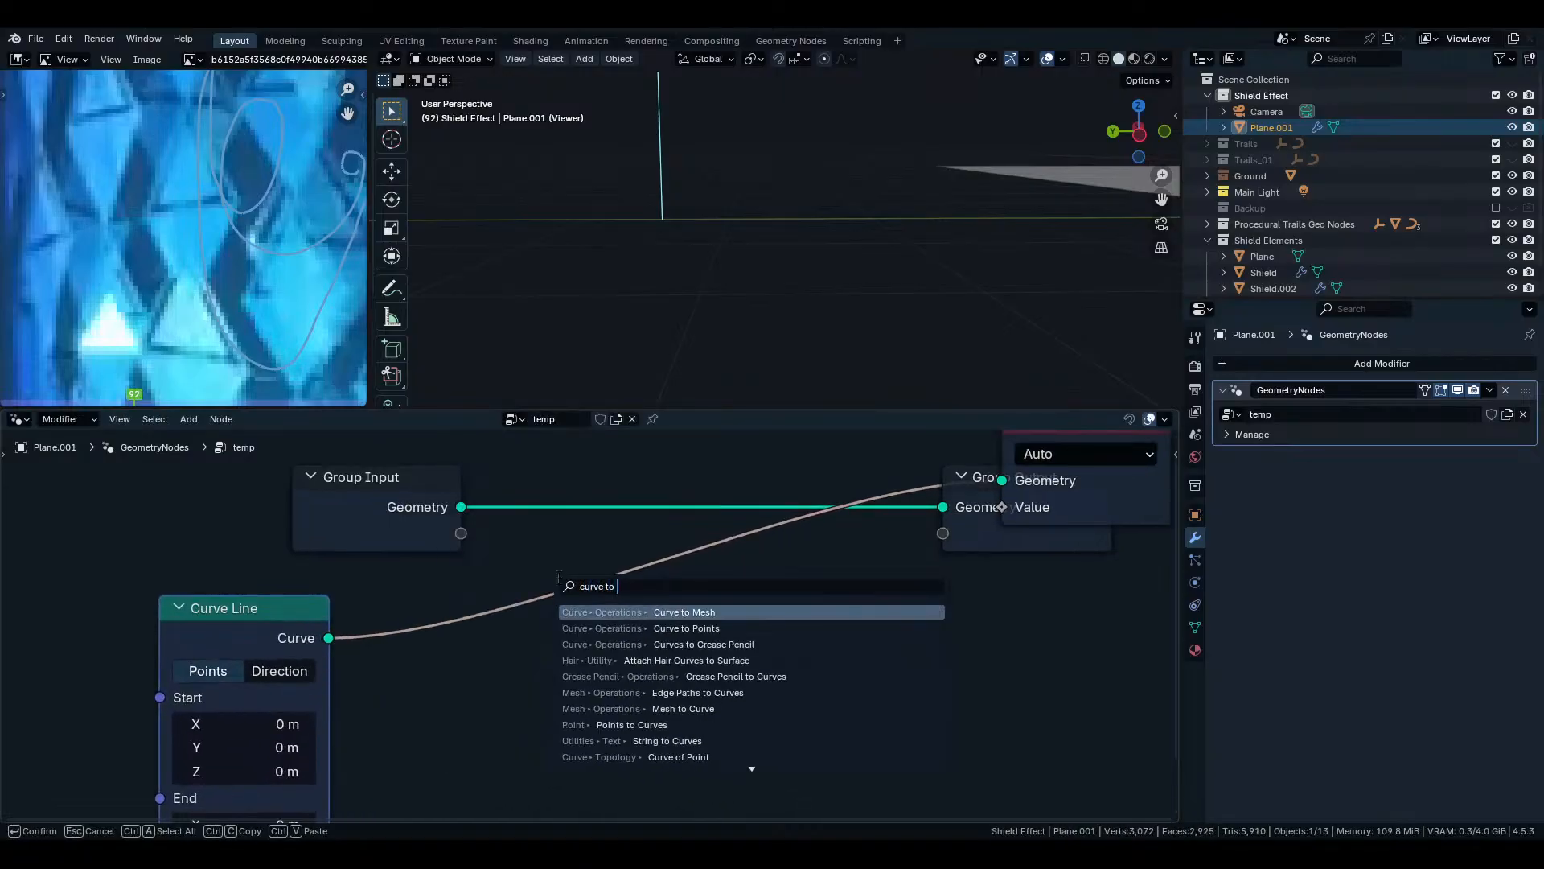
text(mesh)
key(Return)
click(563, 587)
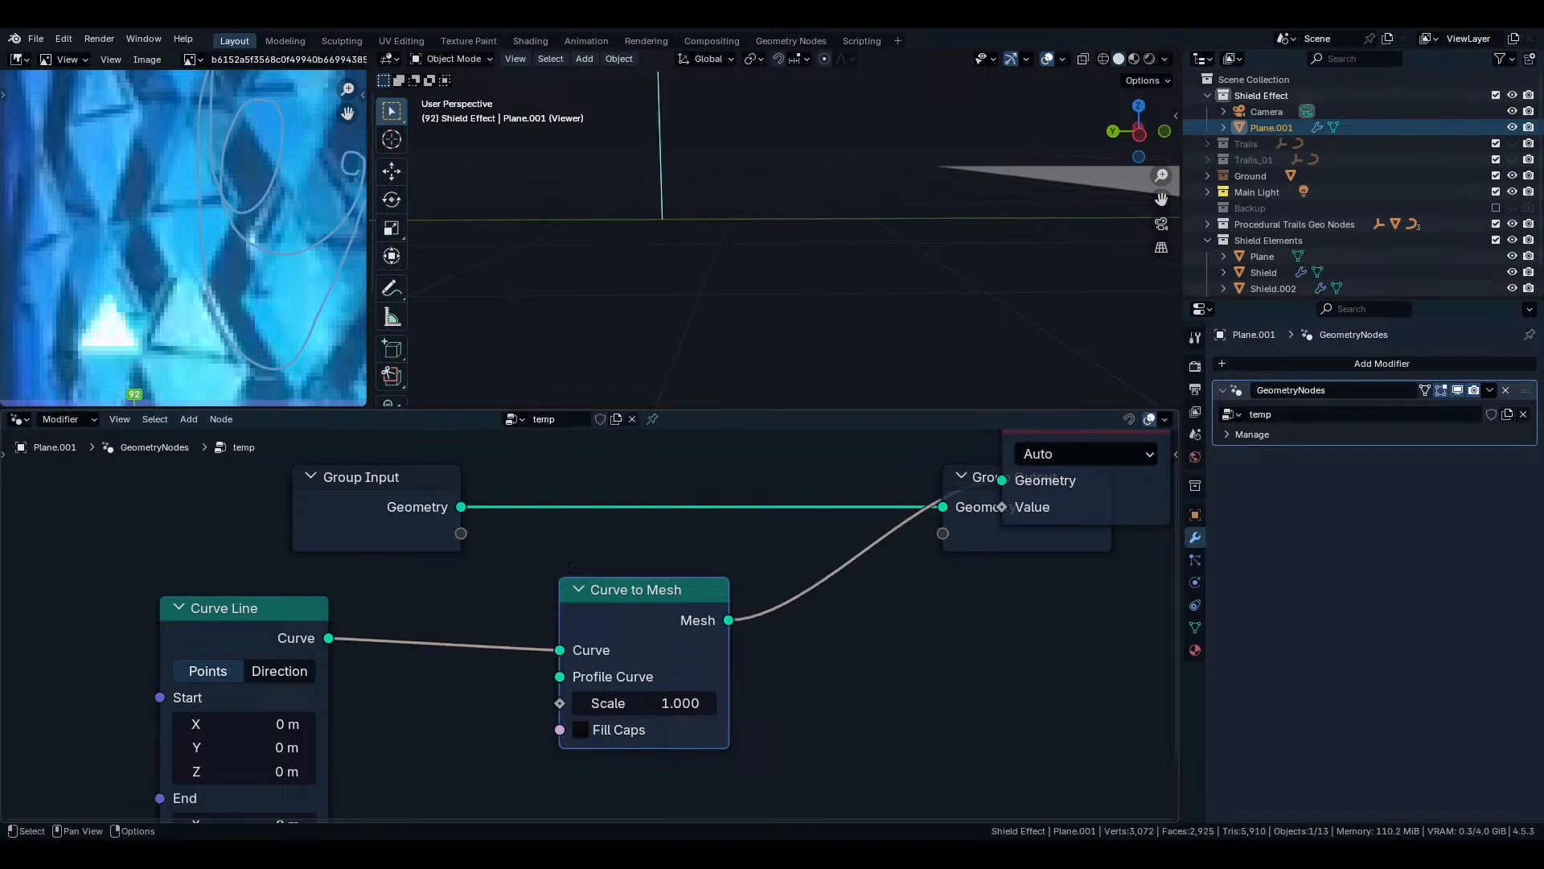
Connect a new Curve Circle node to the Profile Curve input of the Curve to Mesh node.
middle_drag(630, 459, 763, 553)
drag(694, 582, 591, 670)
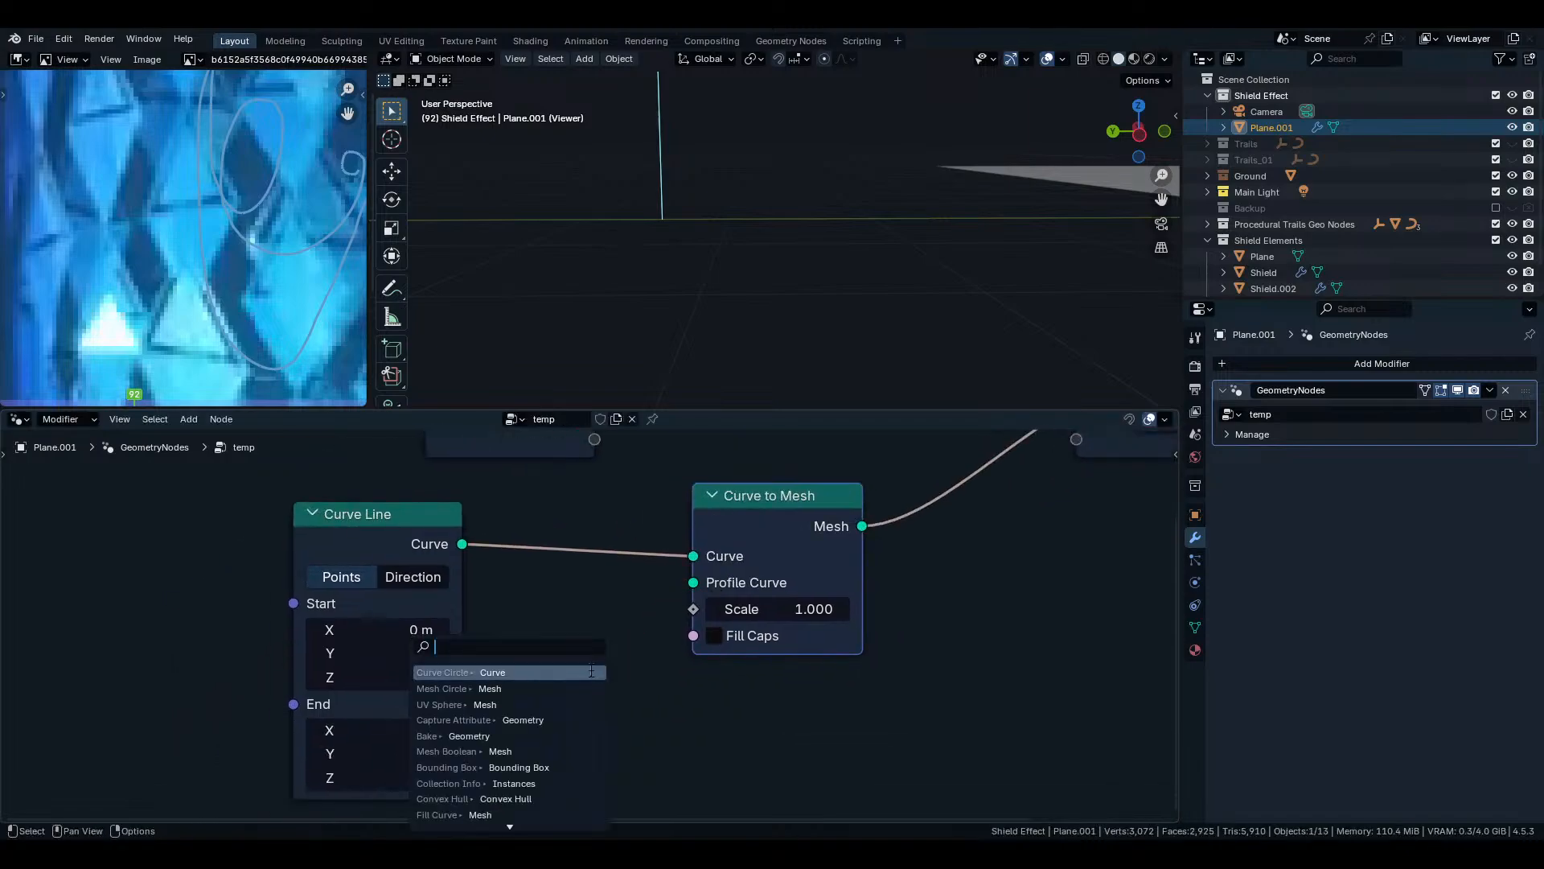
text(curve ci)
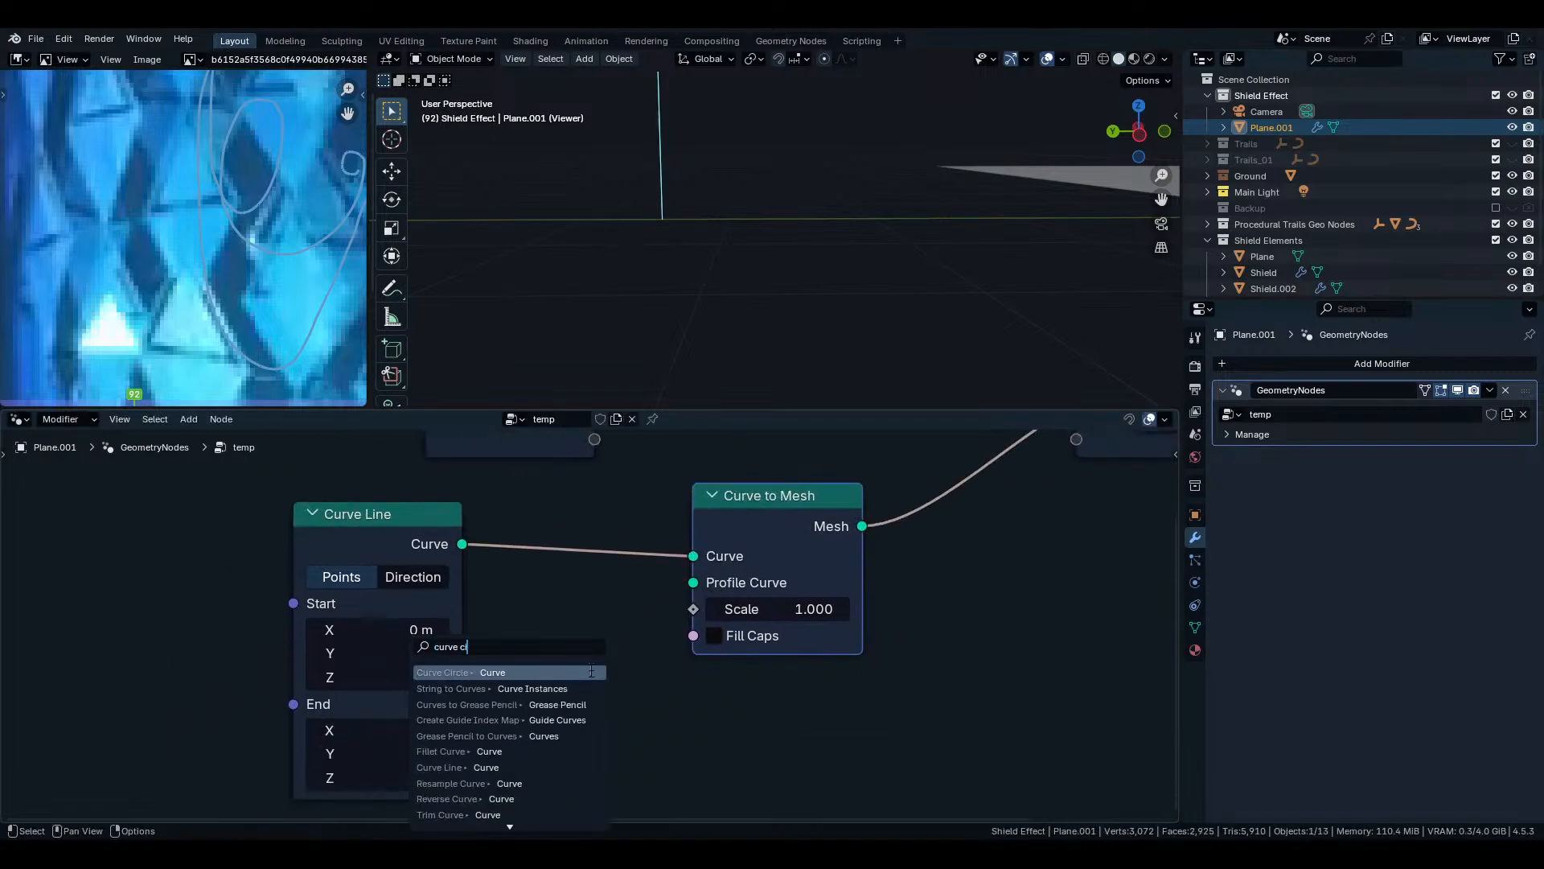
text(r)
key(Return)
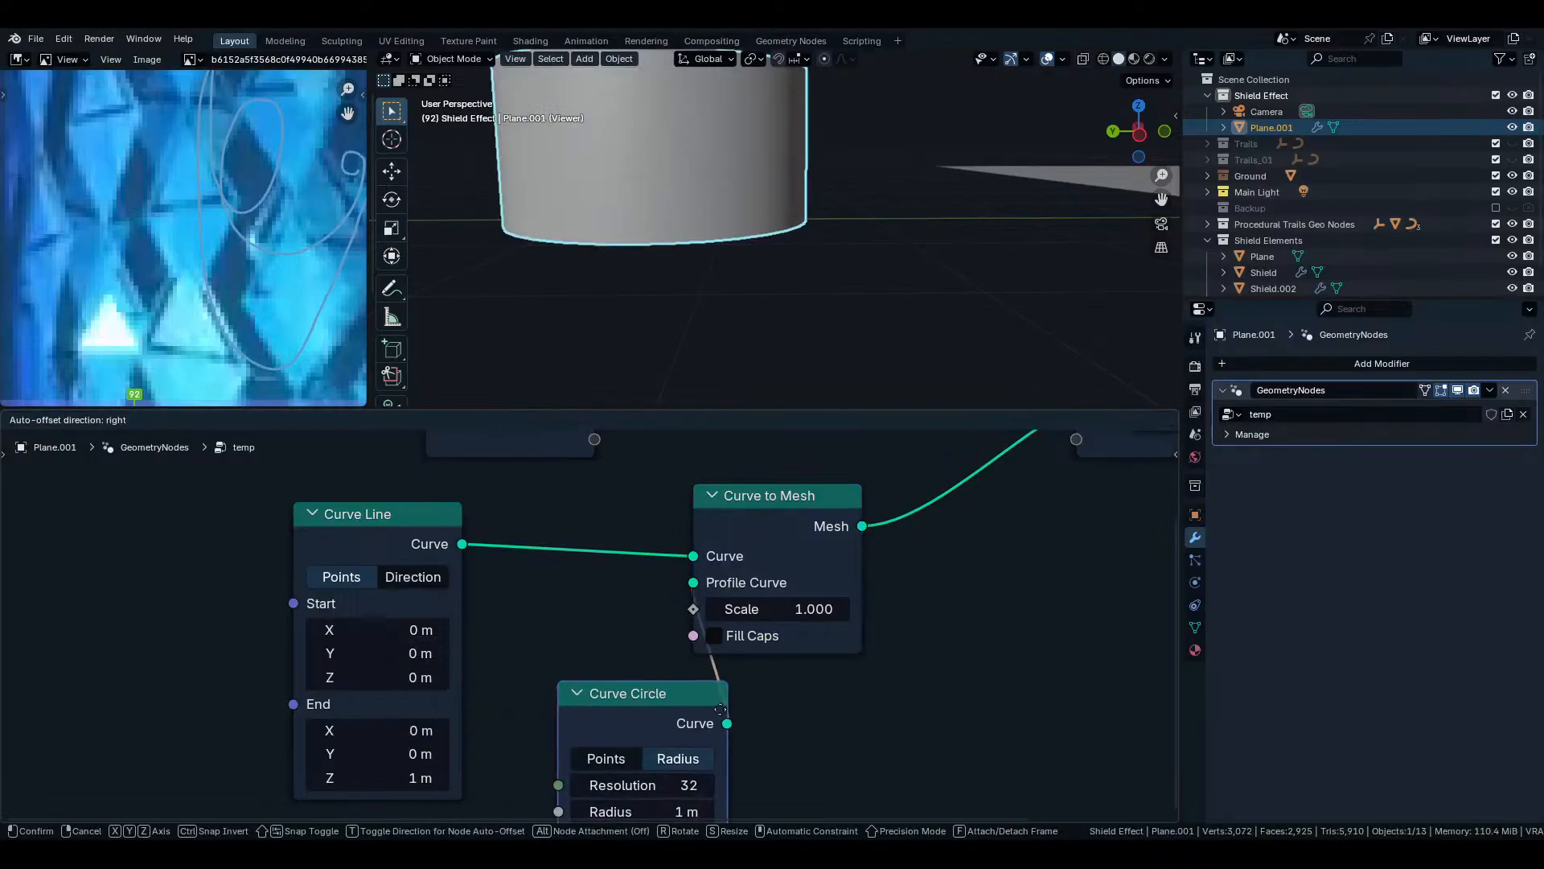
click(726, 707)
scroll(816, 239, down, 2)
middle_drag(816, 240, 823, 281)
middle_drag(805, 644, 825, 544)
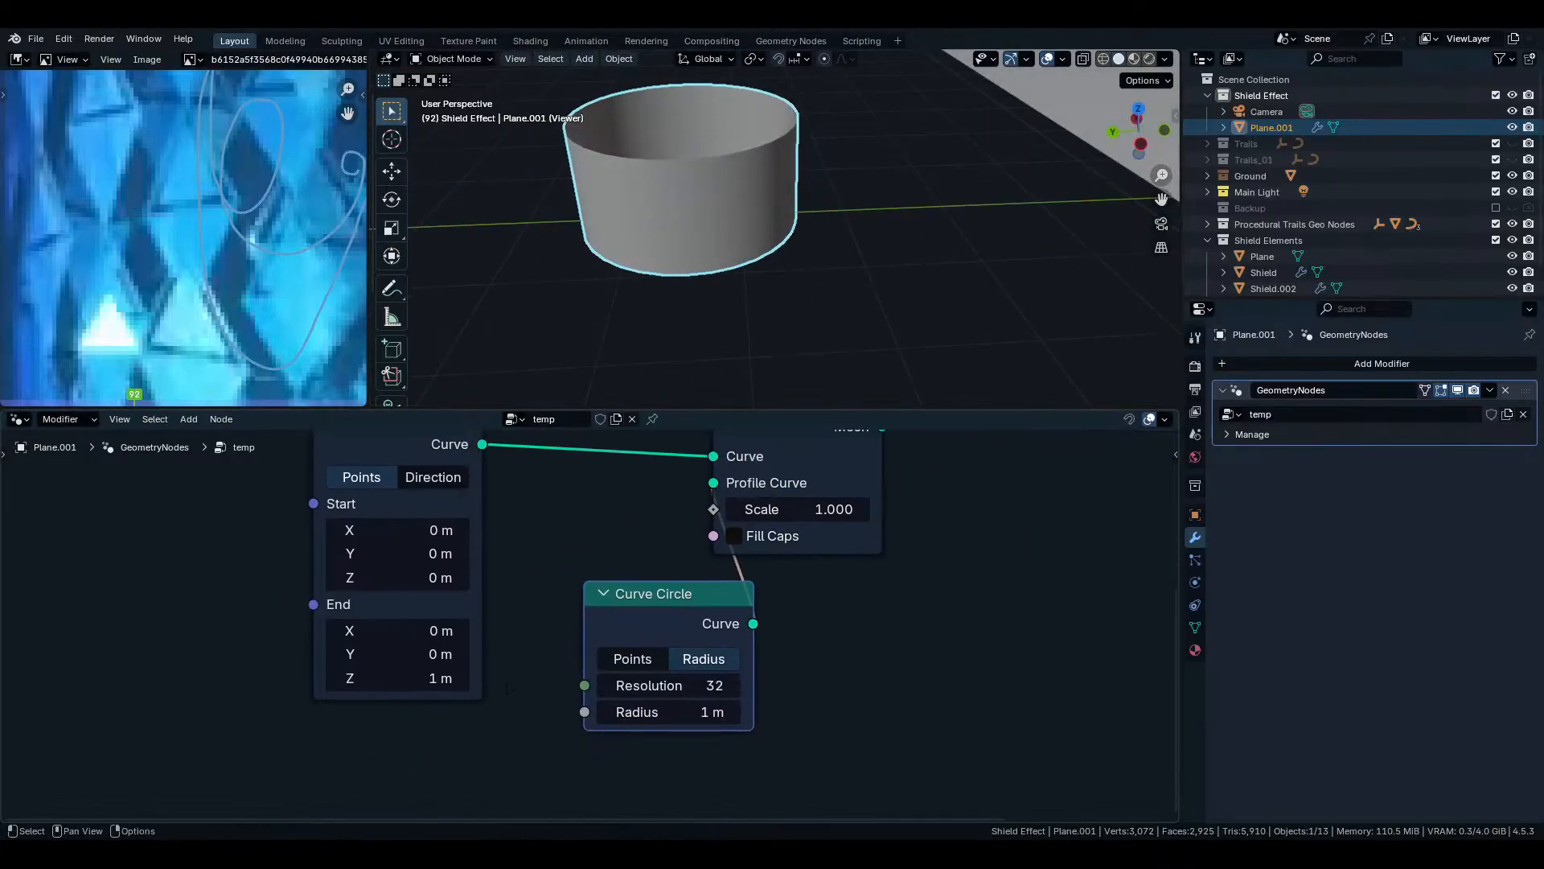
Set the Curve Line's end Z to 1.73 m and the Curve Circle's radius to 0.42 m.
drag(402, 678, 467, 678)
scroll(761, 217, down, 2)
middle_drag(761, 217, 764, 194)
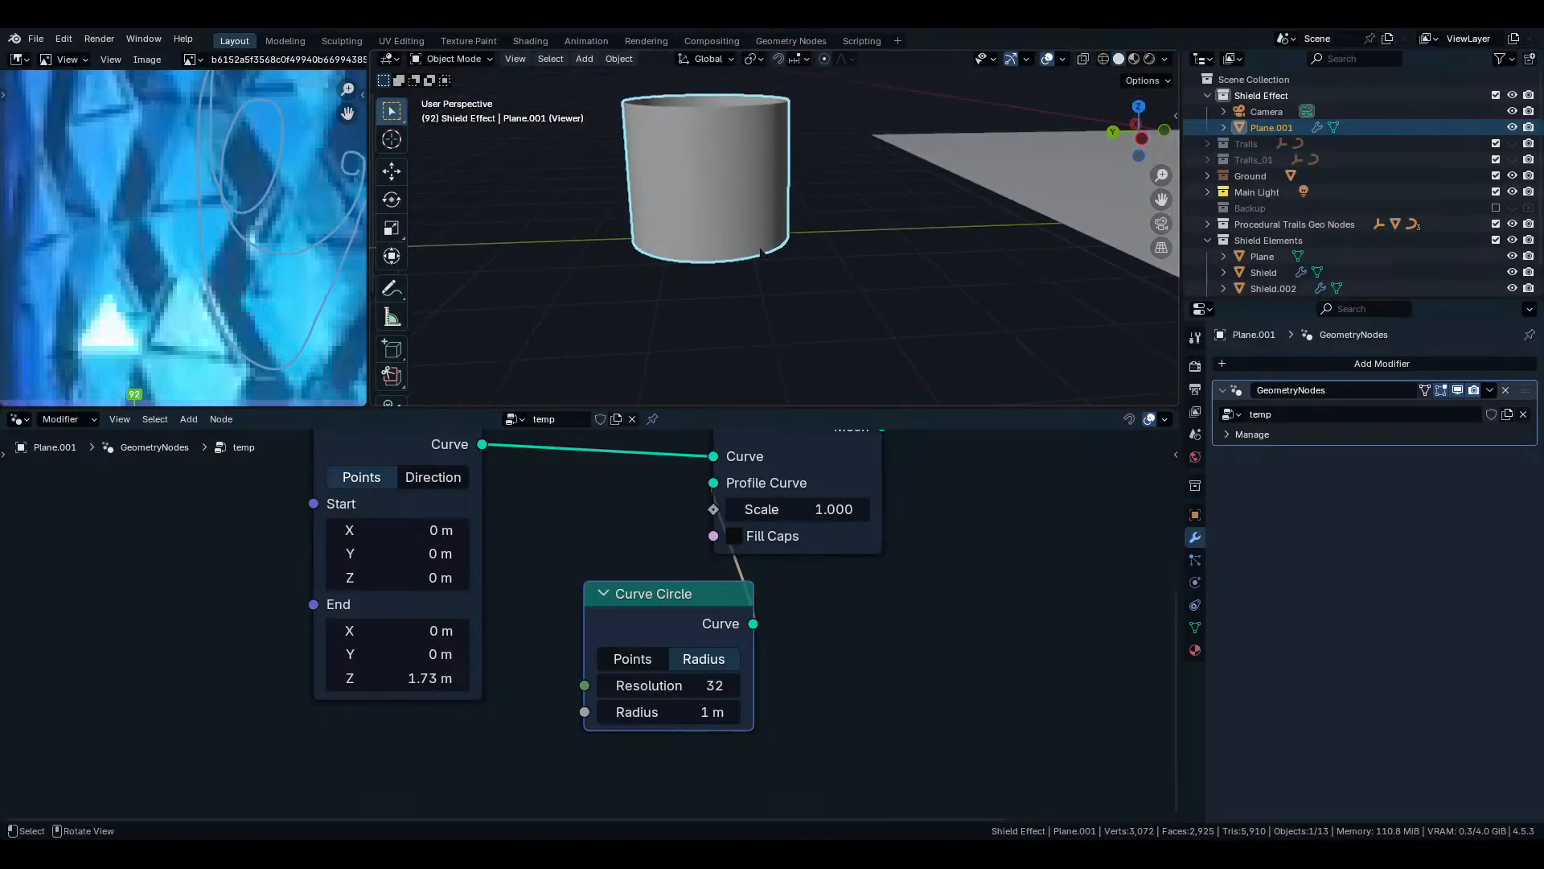
drag(683, 712, 637, 712)
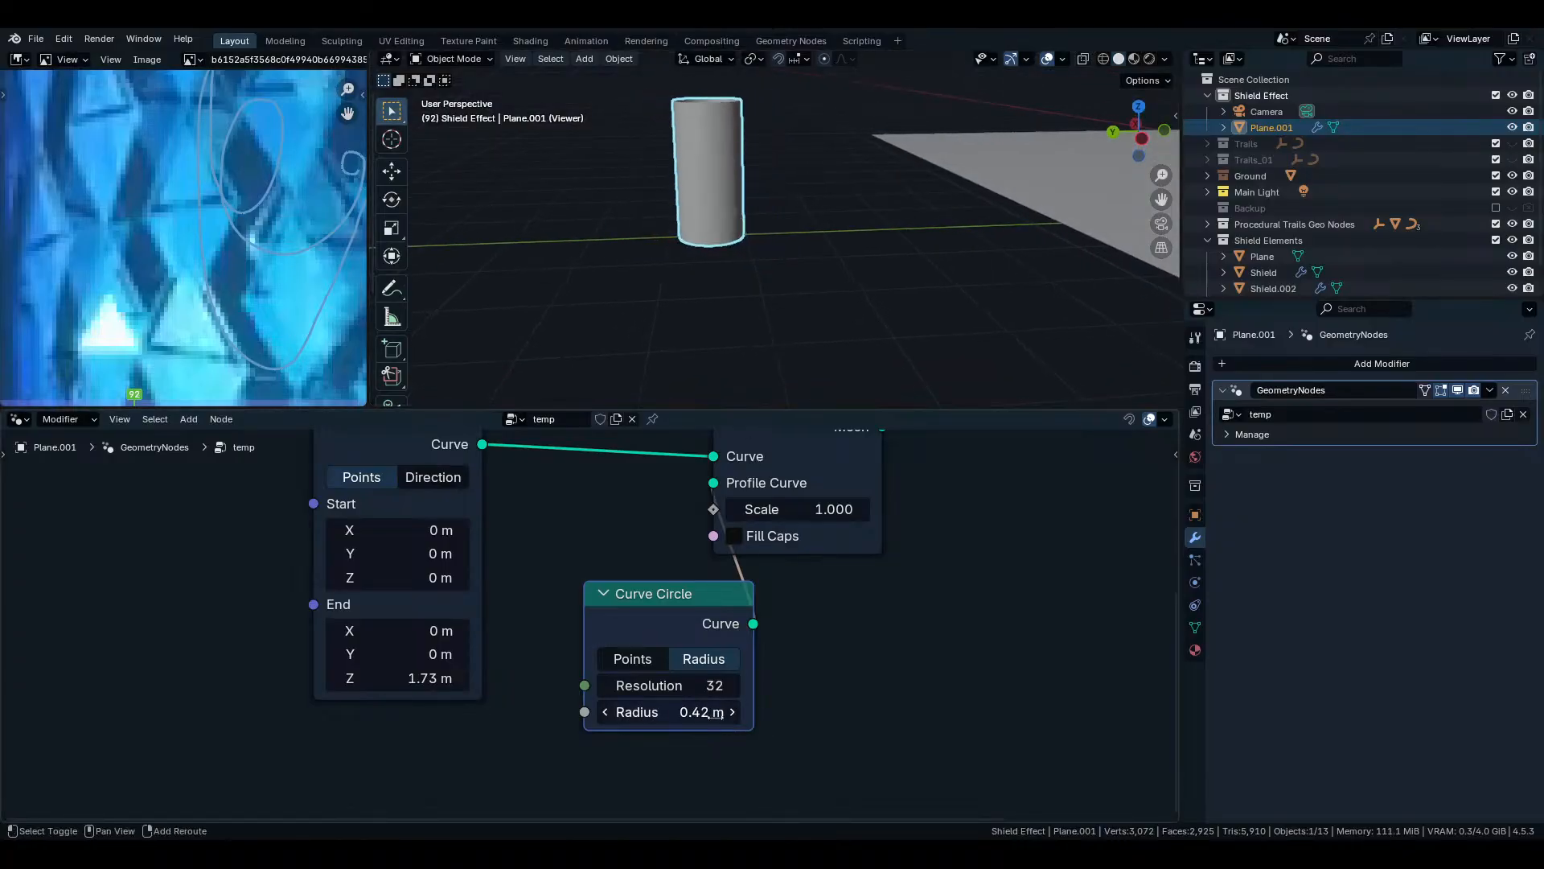
Inspect the generated cylinder's edge layout in wireframe and its surface in solid shading.
scroll(762, 208, up, 2)
shift+middle_drag(762, 208, 808, 322)
key(shift+z)
scroll(809, 242, up, 2)
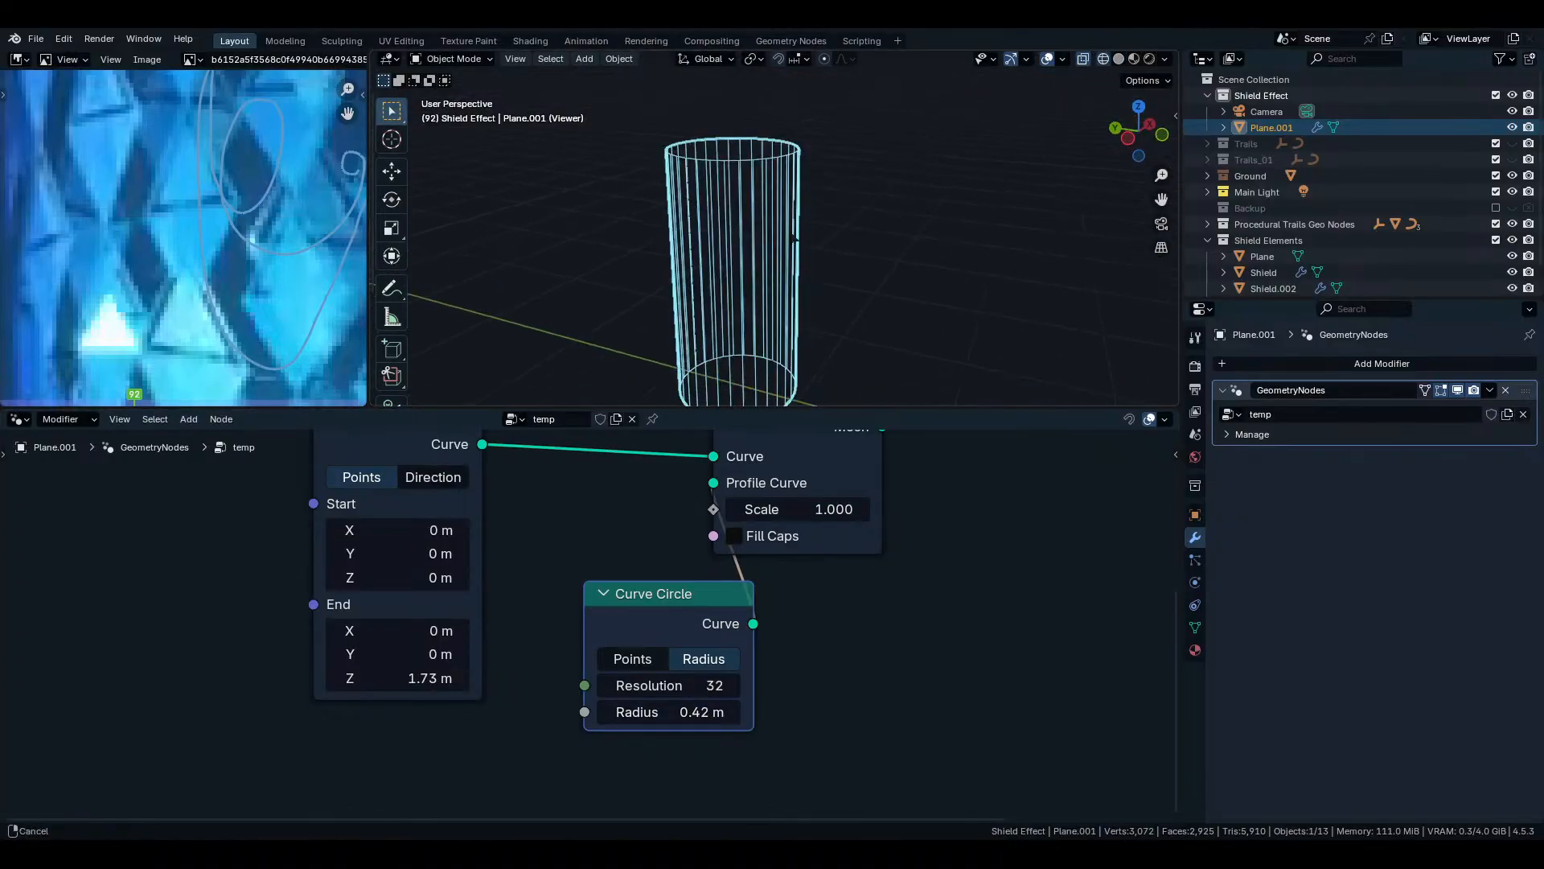
mouse_move(837, 164)
middle_down()
mouse_move(813, 202)
mouse_move(844, 181)
middle_up()
key(shift+z)
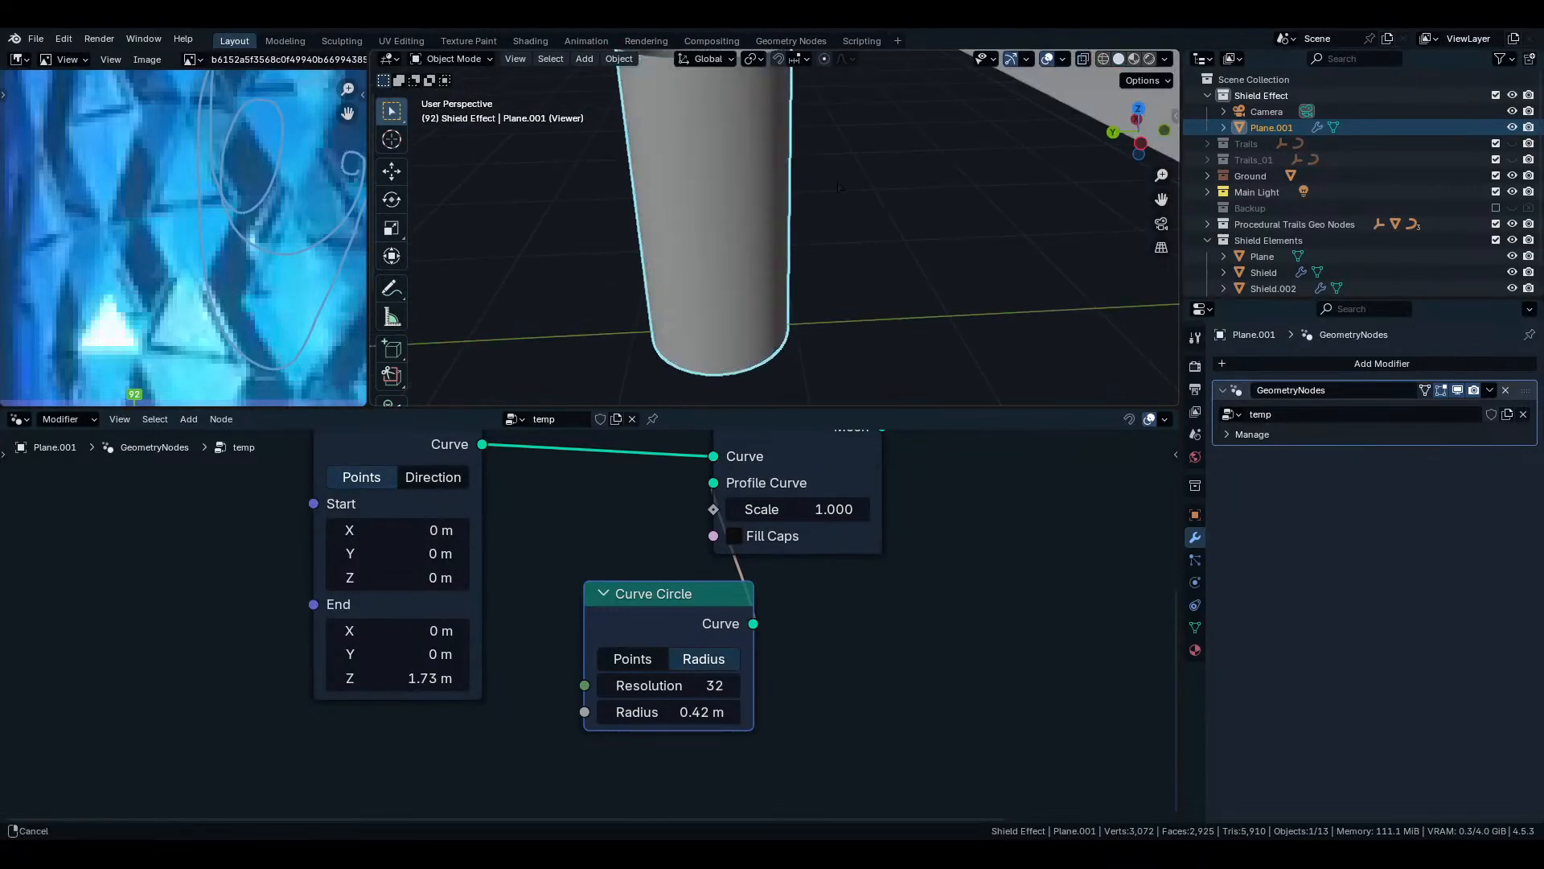
shift+middle_drag(776, 132, 774, 225)
key(a)
key(Escape)
middle_drag(778, 292, 756, 251)
Rearrange the Curve to Mesh, Curve Circle and Viewer nodes into a tidy layout below the group nodes.
scroll(708, 555, down, 4)
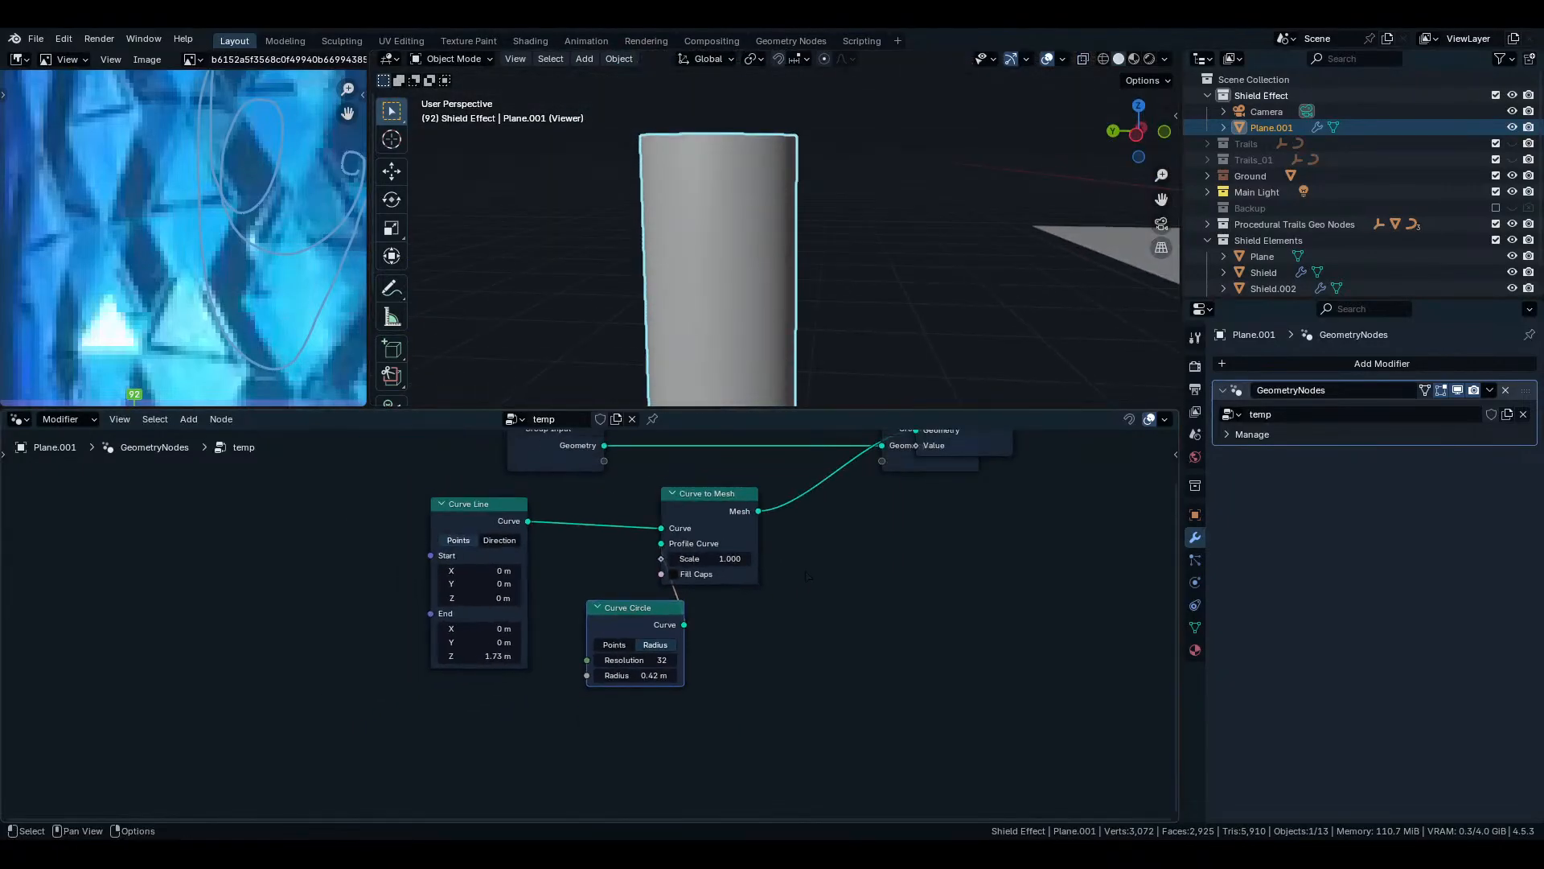
drag(713, 493, 728, 552)
middle_drag(850, 528, 691, 641)
drag(792, 513, 727, 633)
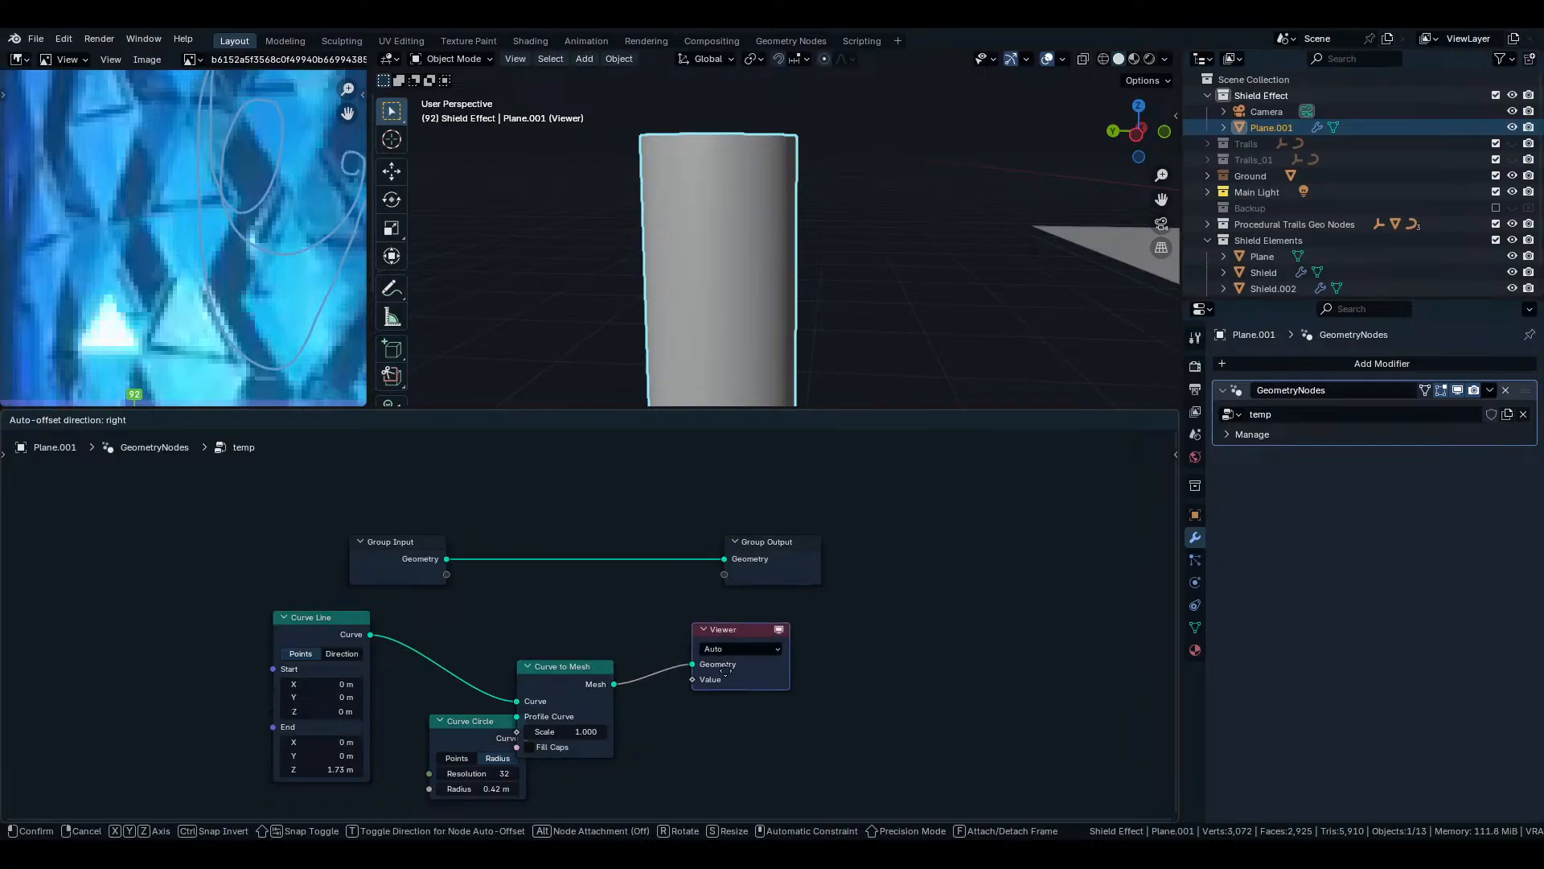
middle_drag(716, 635, 853, 506)
drag(598, 602, 592, 692)
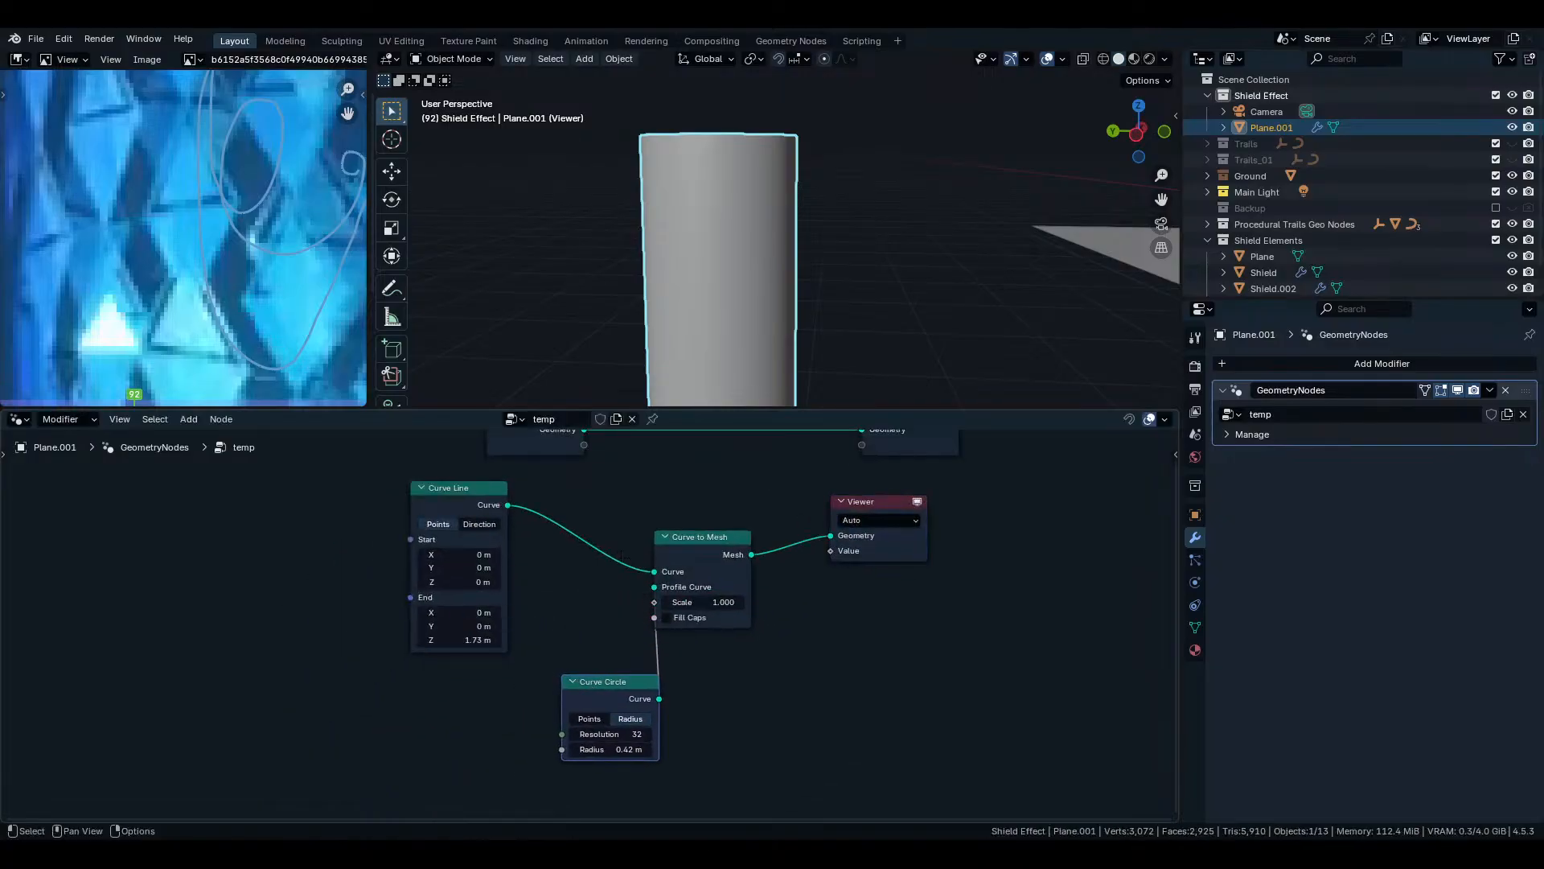
drag(690, 549, 714, 507)
drag(616, 702, 626, 607)
mouse_move(628, 636)
mouse_down()
mouse_move(675, 625)
mouse_move(621, 609)
mouse_up()
middle_drag(709, 547, 597, 694)
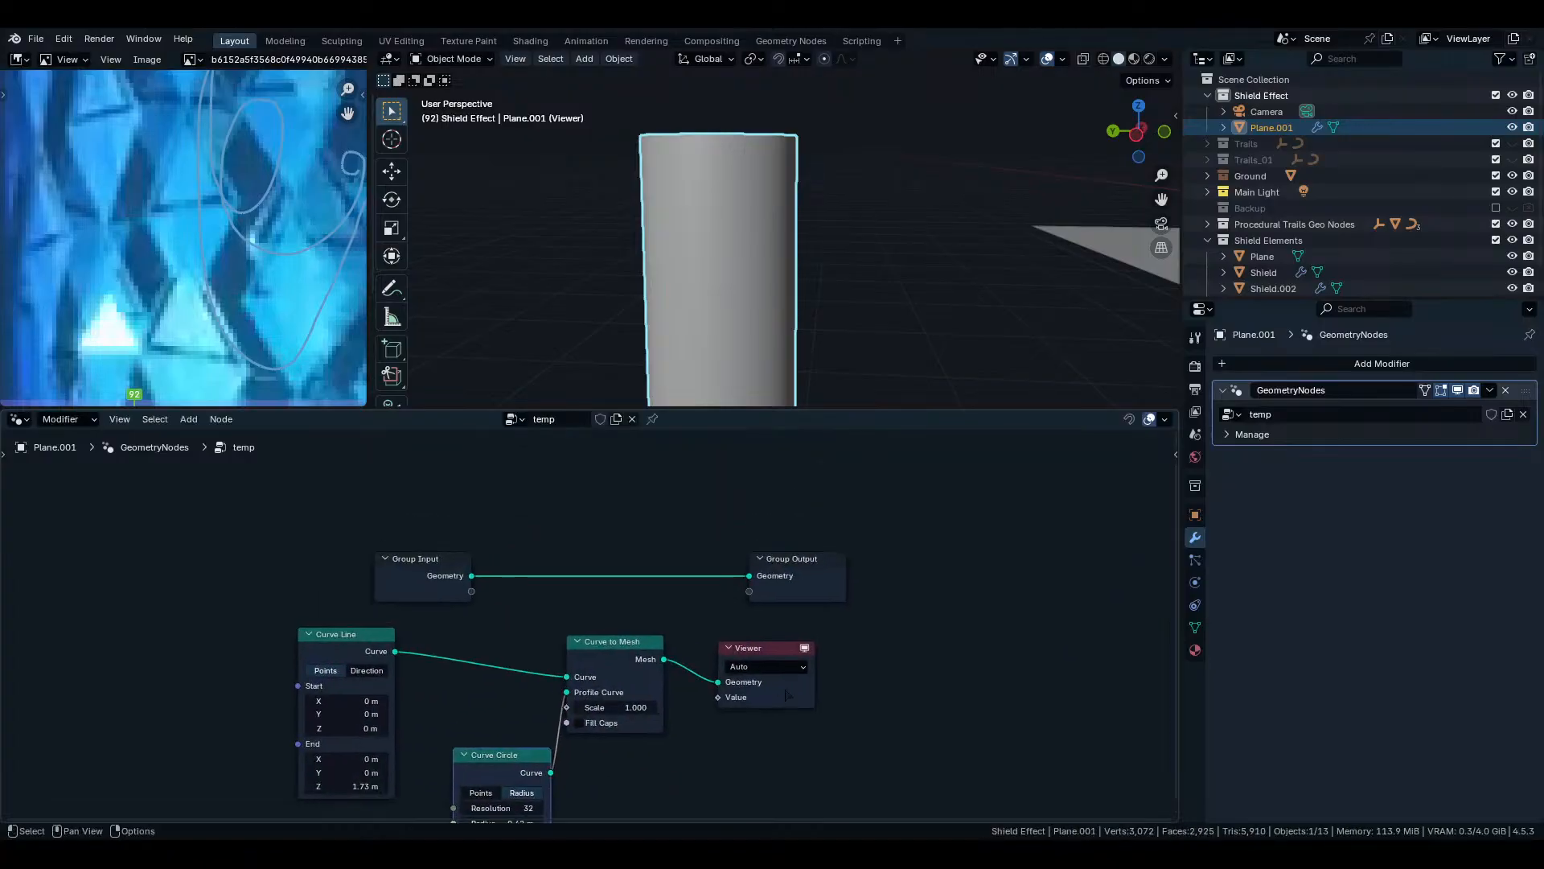
Connect the Curve to Mesh output to the Group Output, moved further out, and delete the Viewer node.
drag(756, 649, 877, 634)
drag(664, 660, 769, 586)
drag(781, 575, 955, 584)
drag(807, 638, 903, 680)
key(s)
key(Escape)
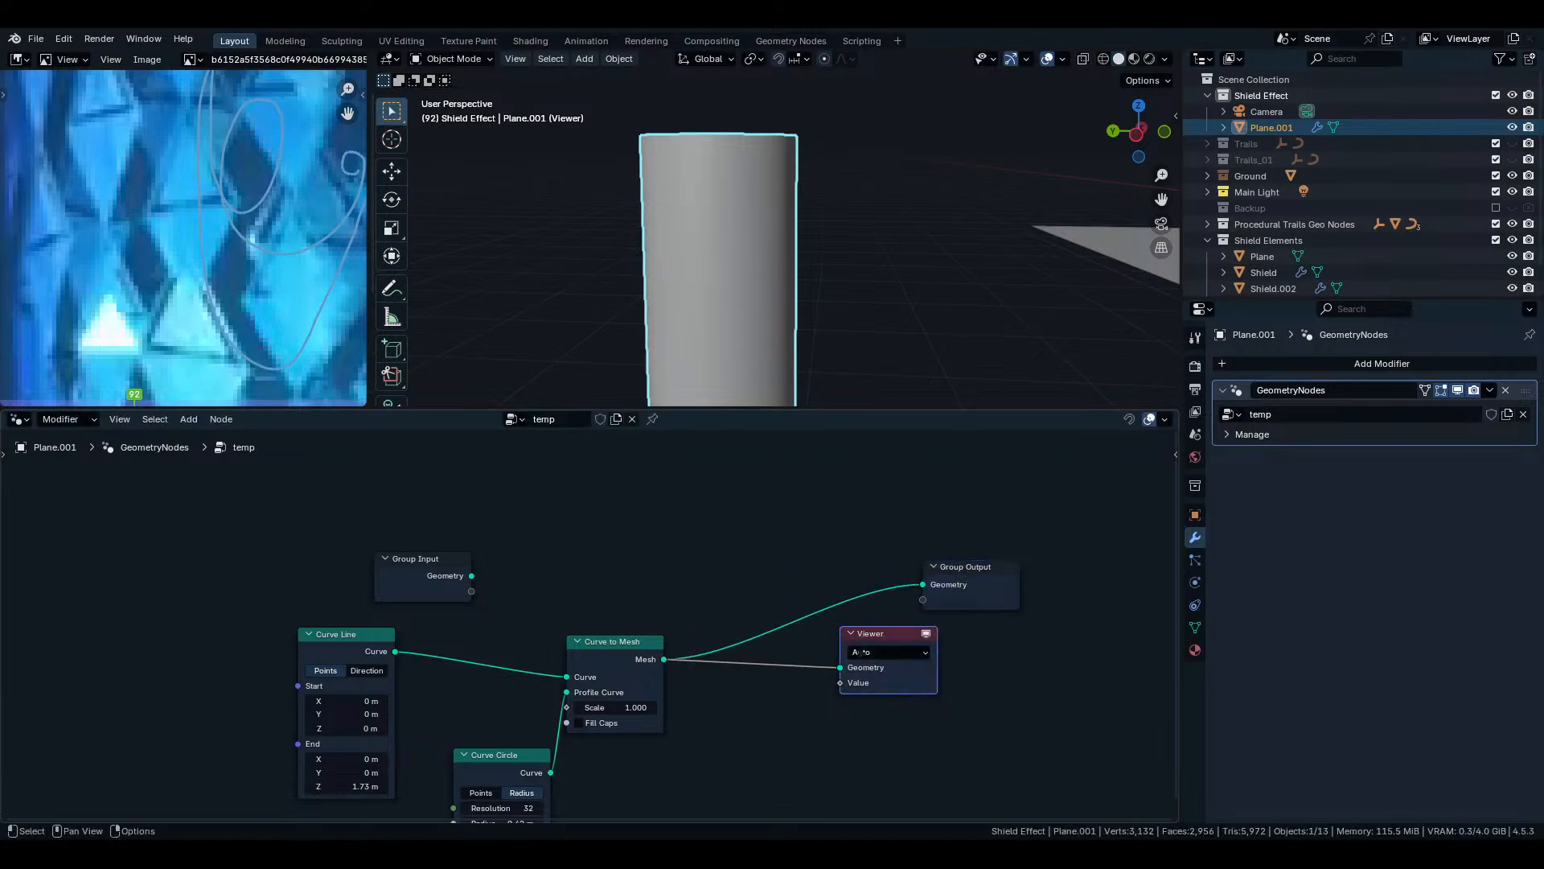
key(Delete)
Insert a Set Position node between Curve to Mesh and Group Output.
scroll(837, 583, up, 3)
key(shift+a)
text(set )
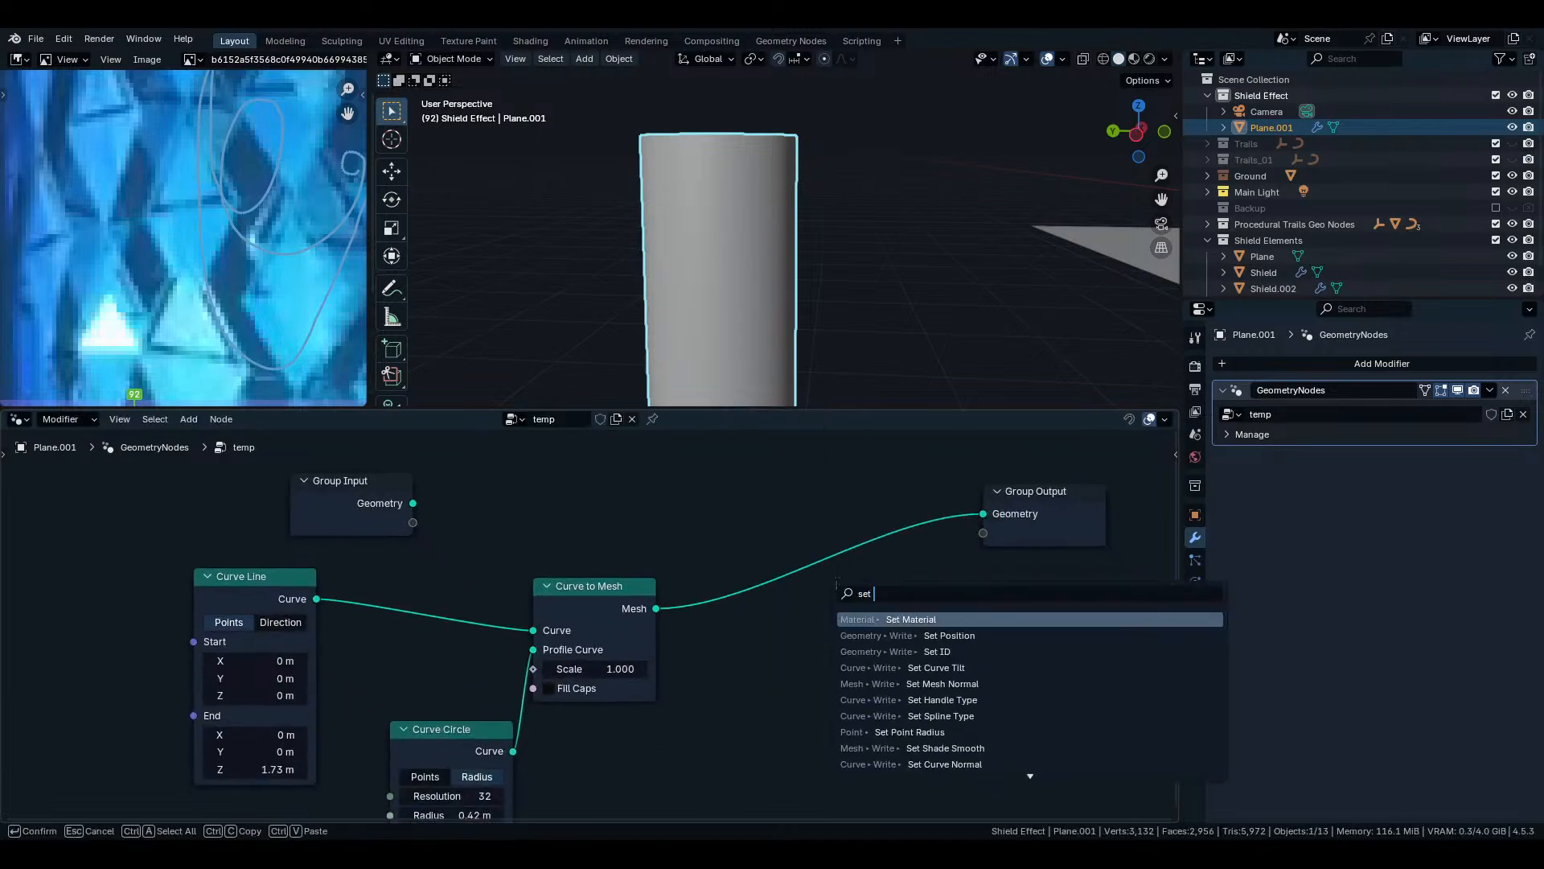
text(position)
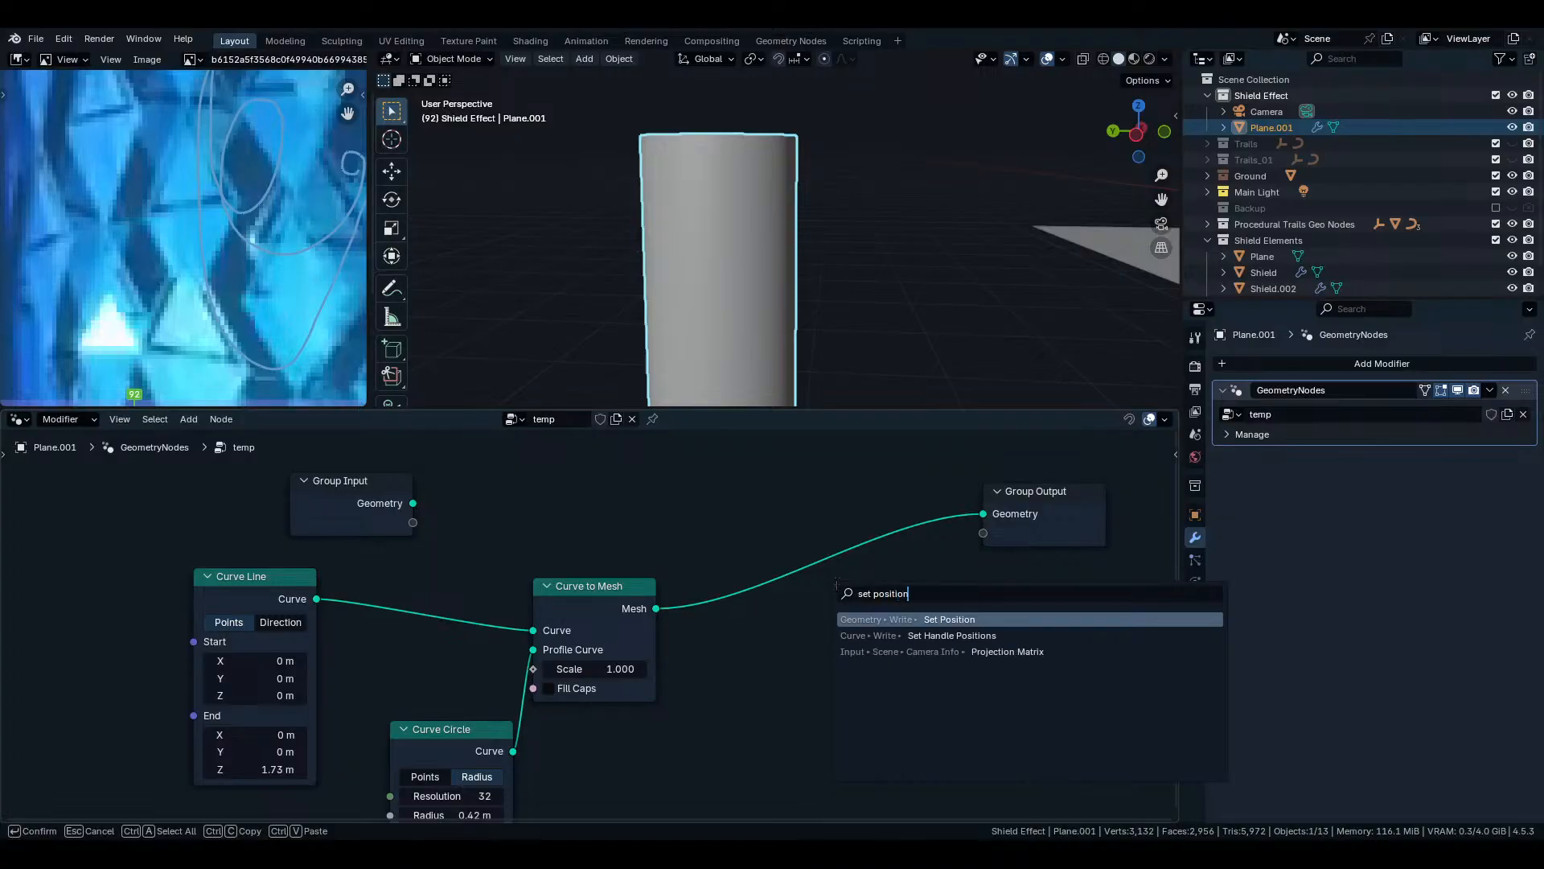
key(Return)
click(741, 555)
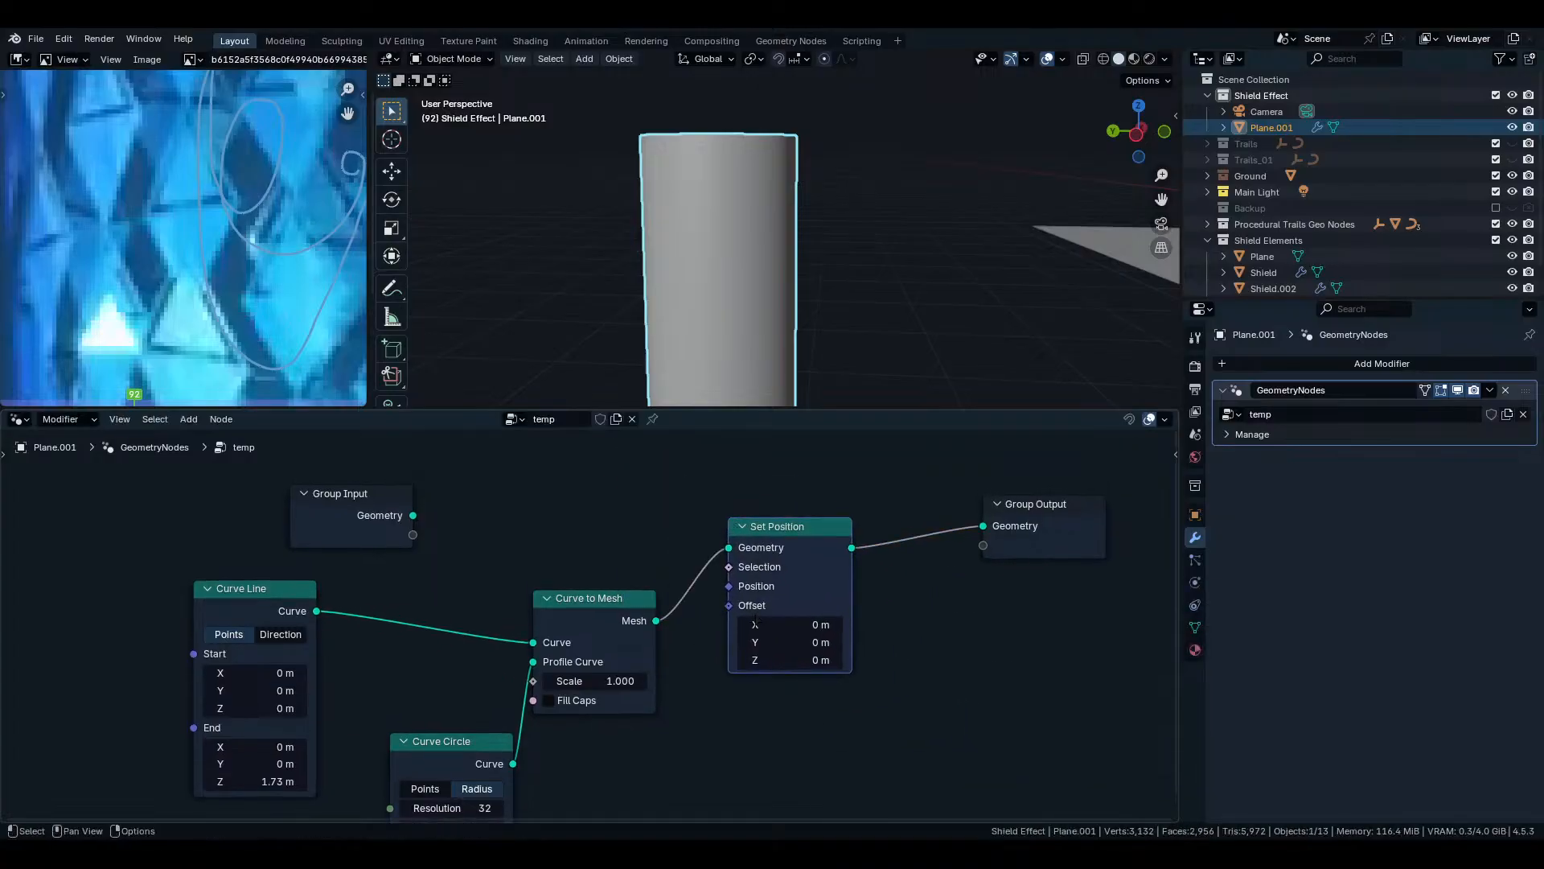
Add a Noise Texture node below the Set Position node.
scroll(754, 625, down, 2)
key(shift+a)
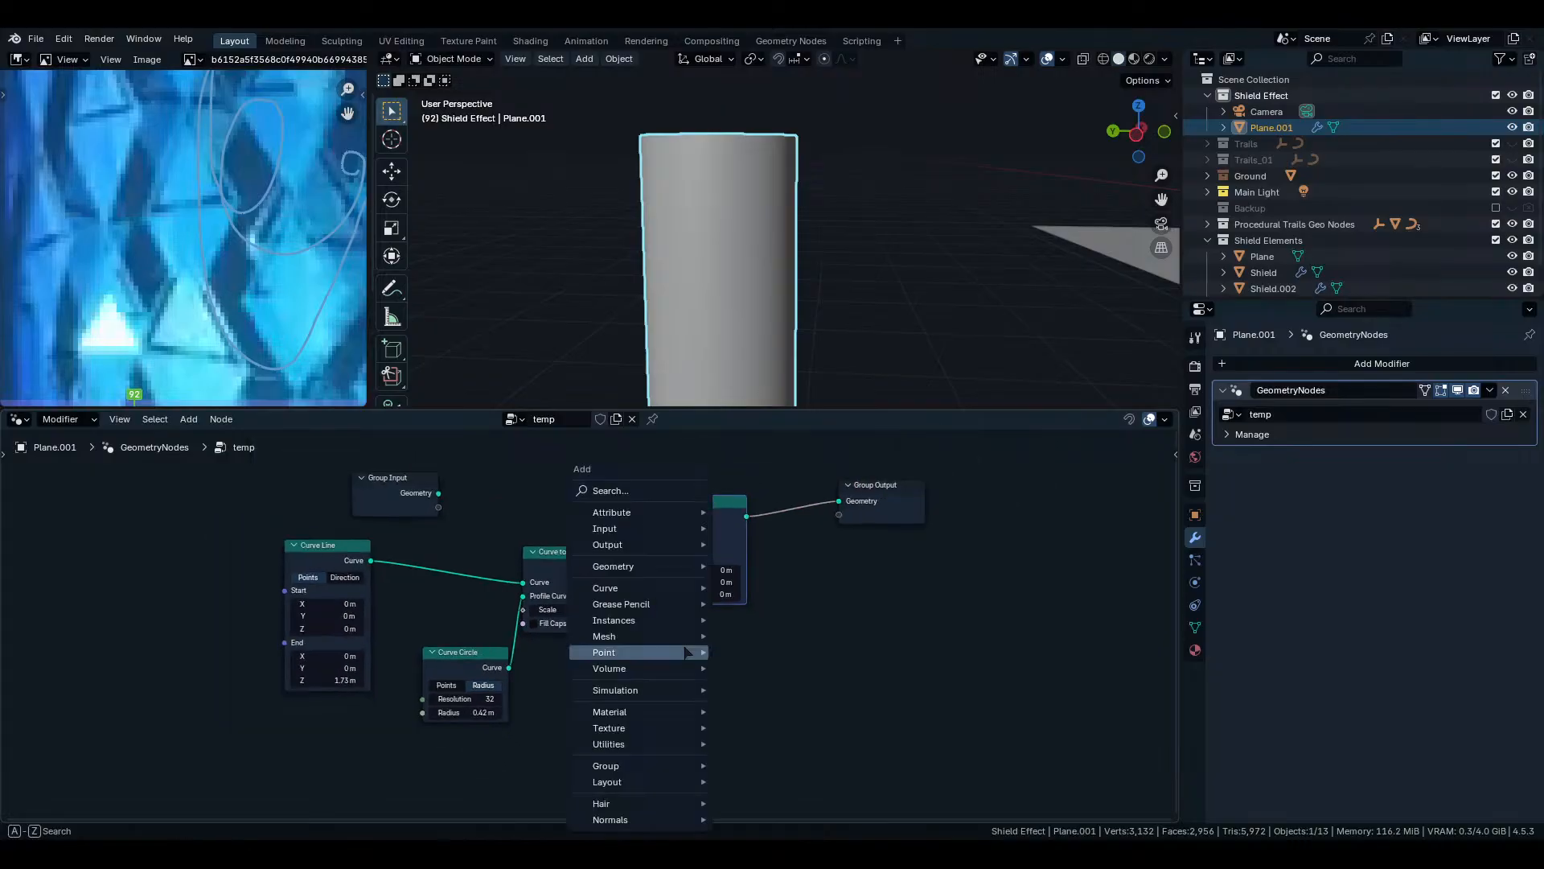
text(noise)
key(Return)
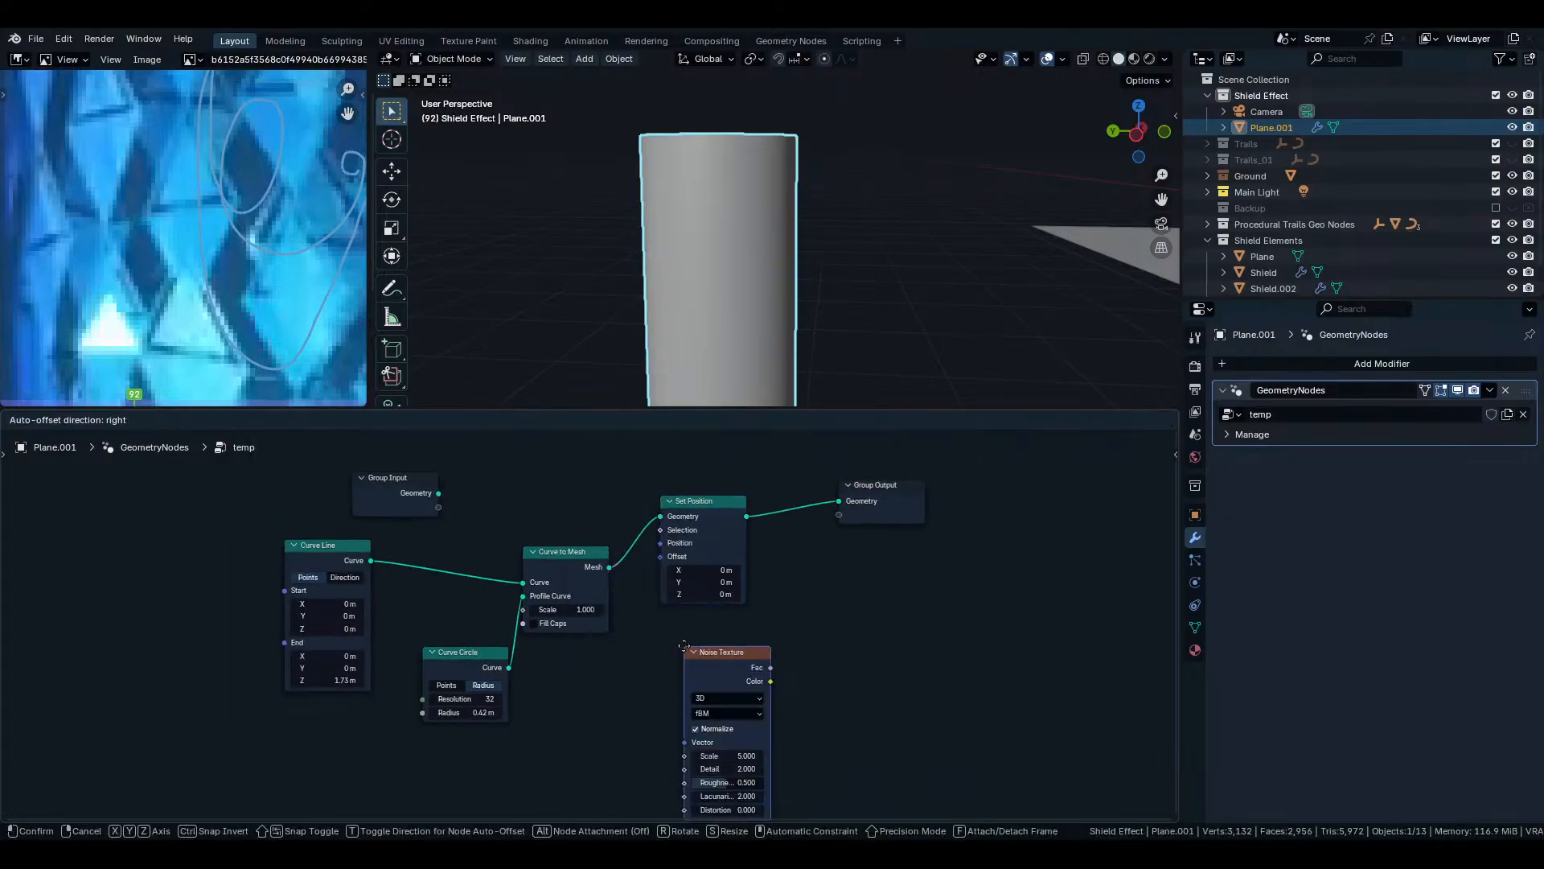
click(683, 645)
Try driving the Set Position Offset with the Noise Texture's Color, and undo the connection.
drag(770, 679, 660, 556)
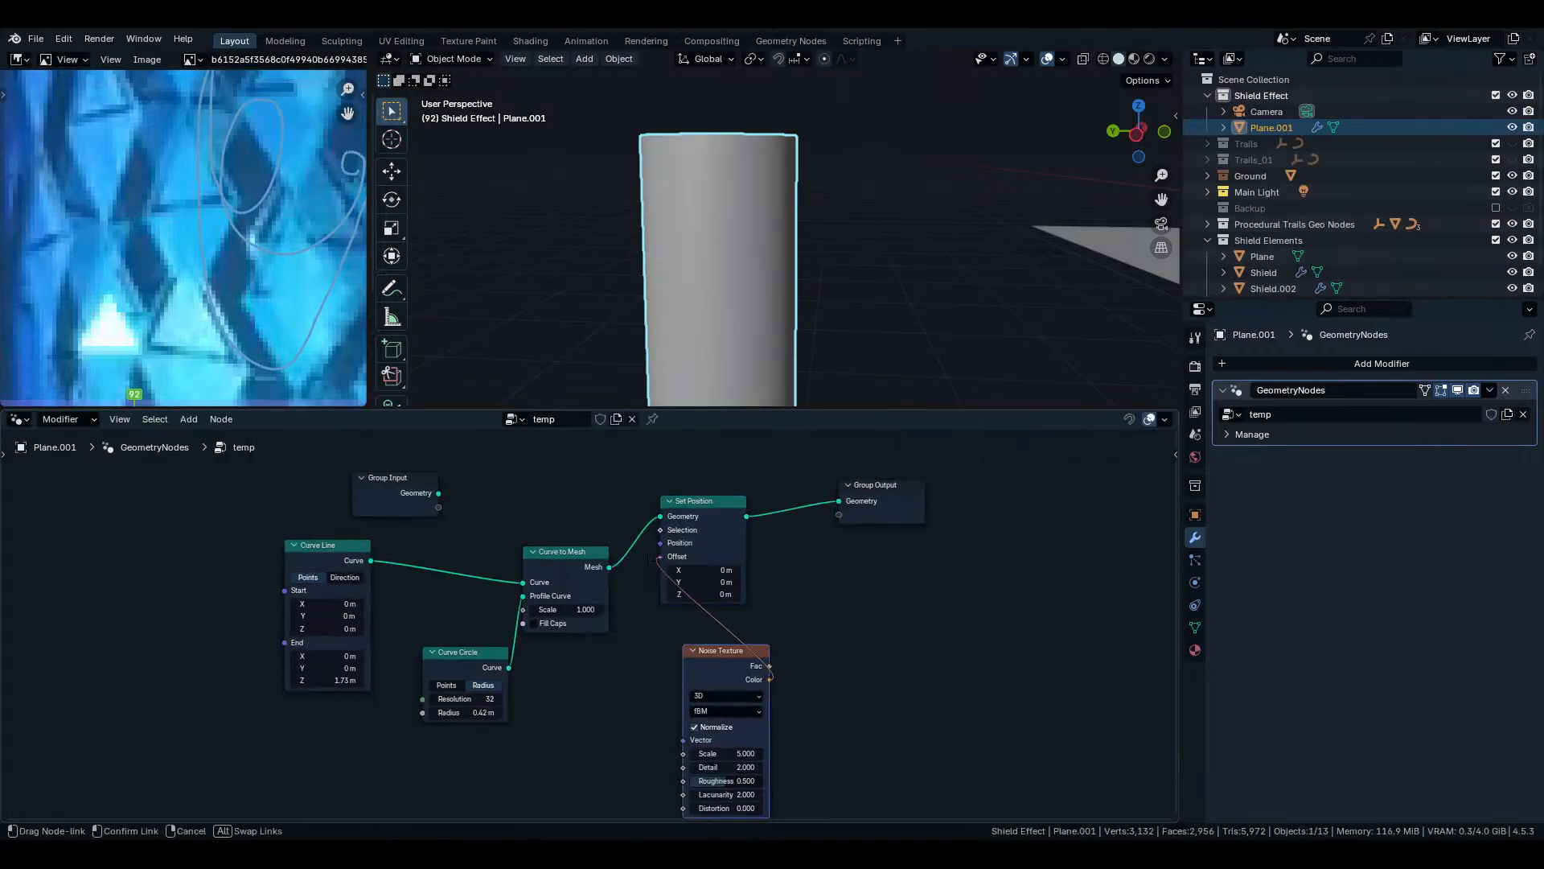
middle_drag(581, 556, 727, 549)
scroll(727, 549, up, 1)
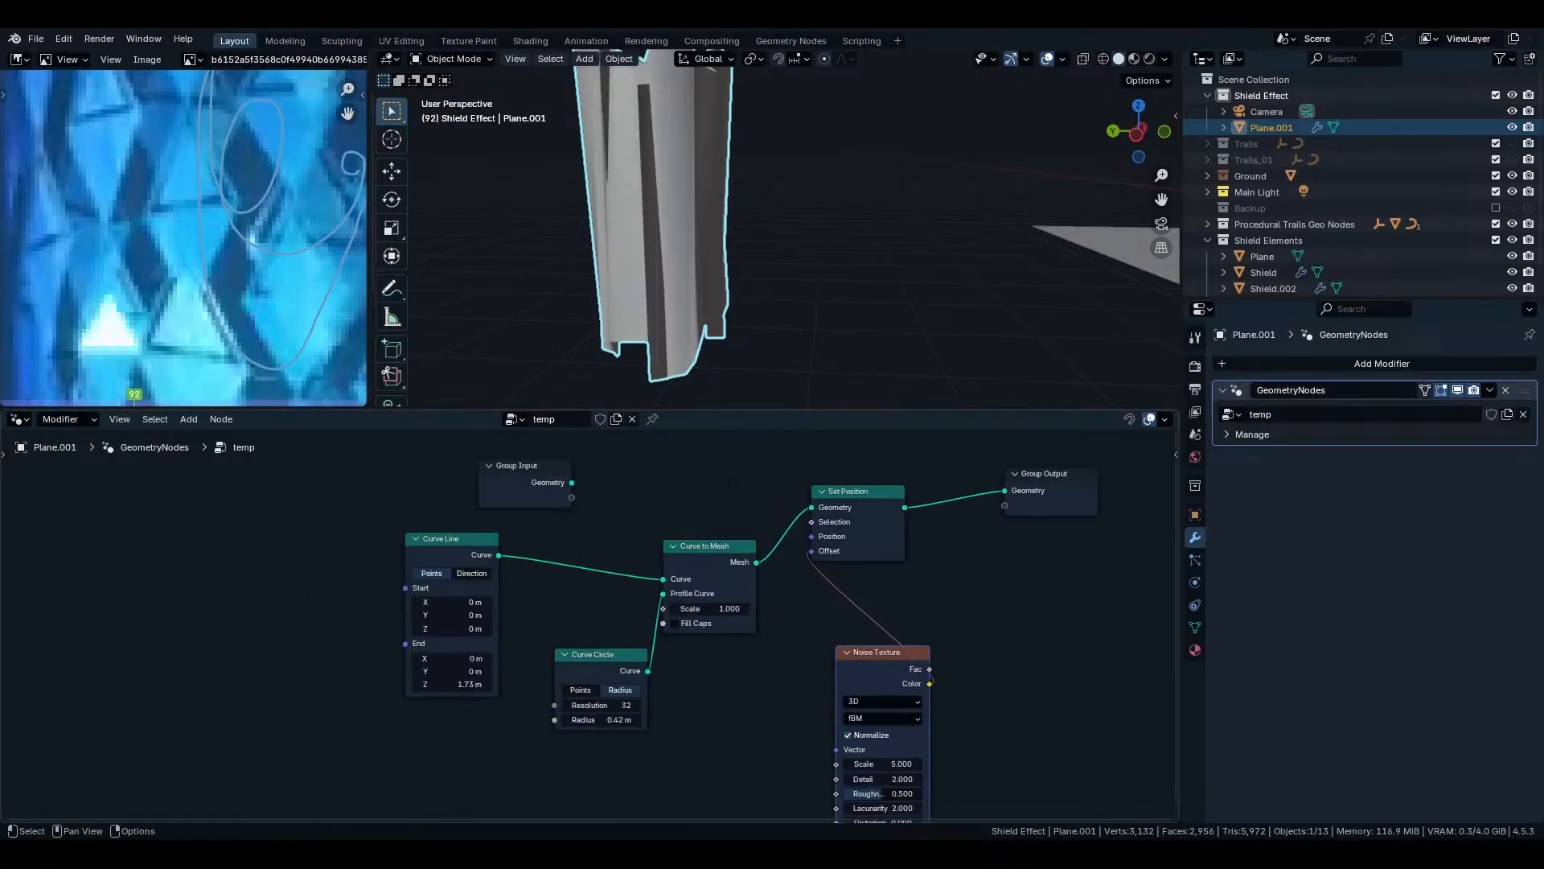
key(ctrl+z)
With the cylinder in wireframe and Group Input moved aside, insert a Resample Curve node between Curve Line and Curve to Mesh.
key(shift+z)
shift+middle_drag(654, 396, 656, 321)
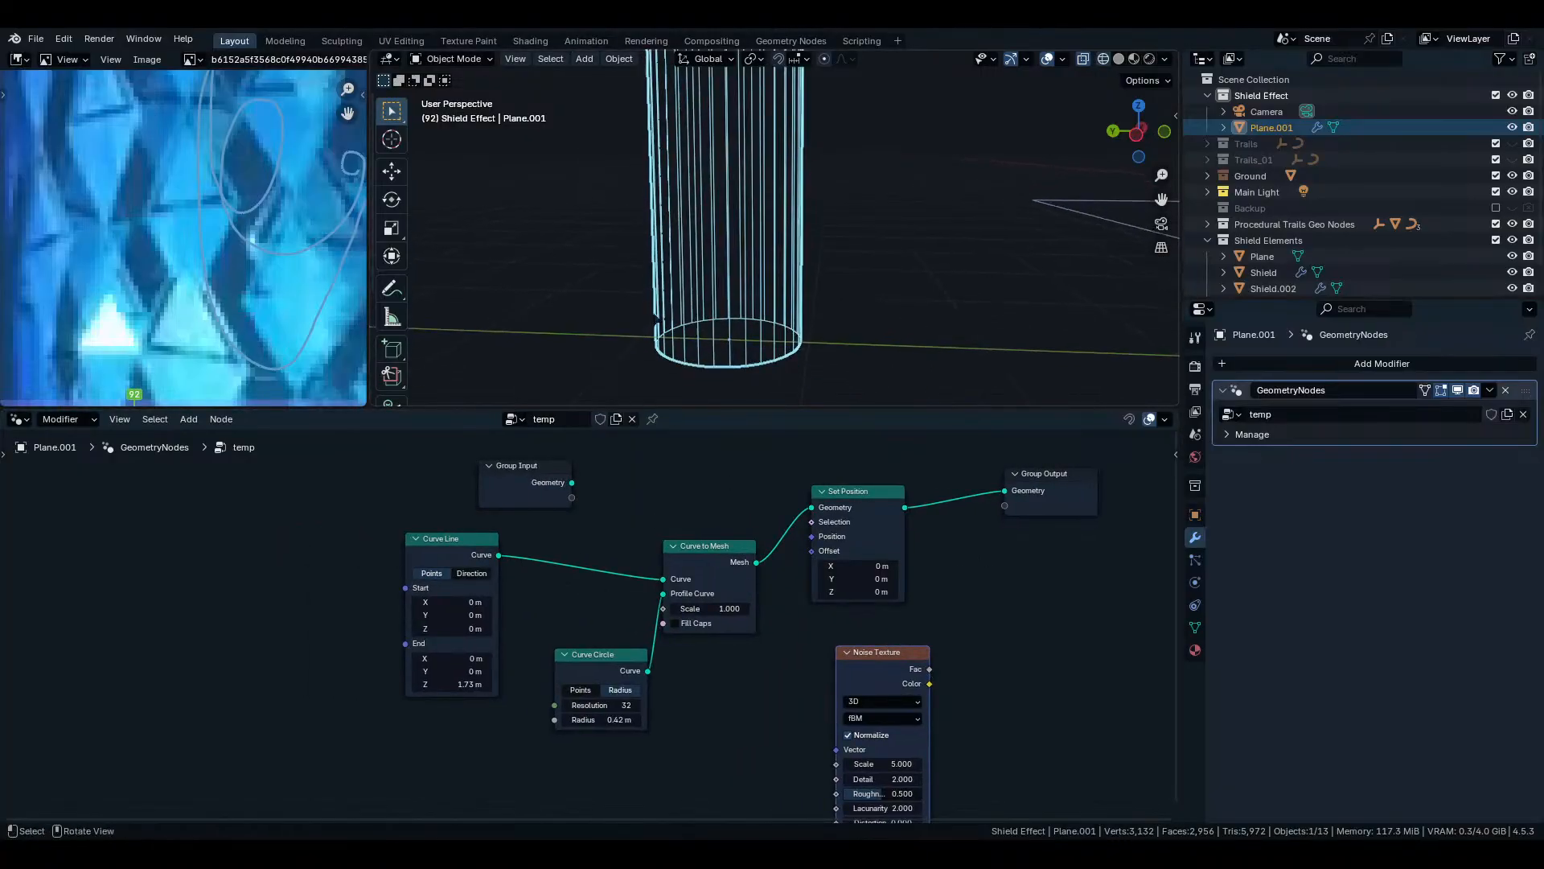
middle_drag(674, 633, 706, 650)
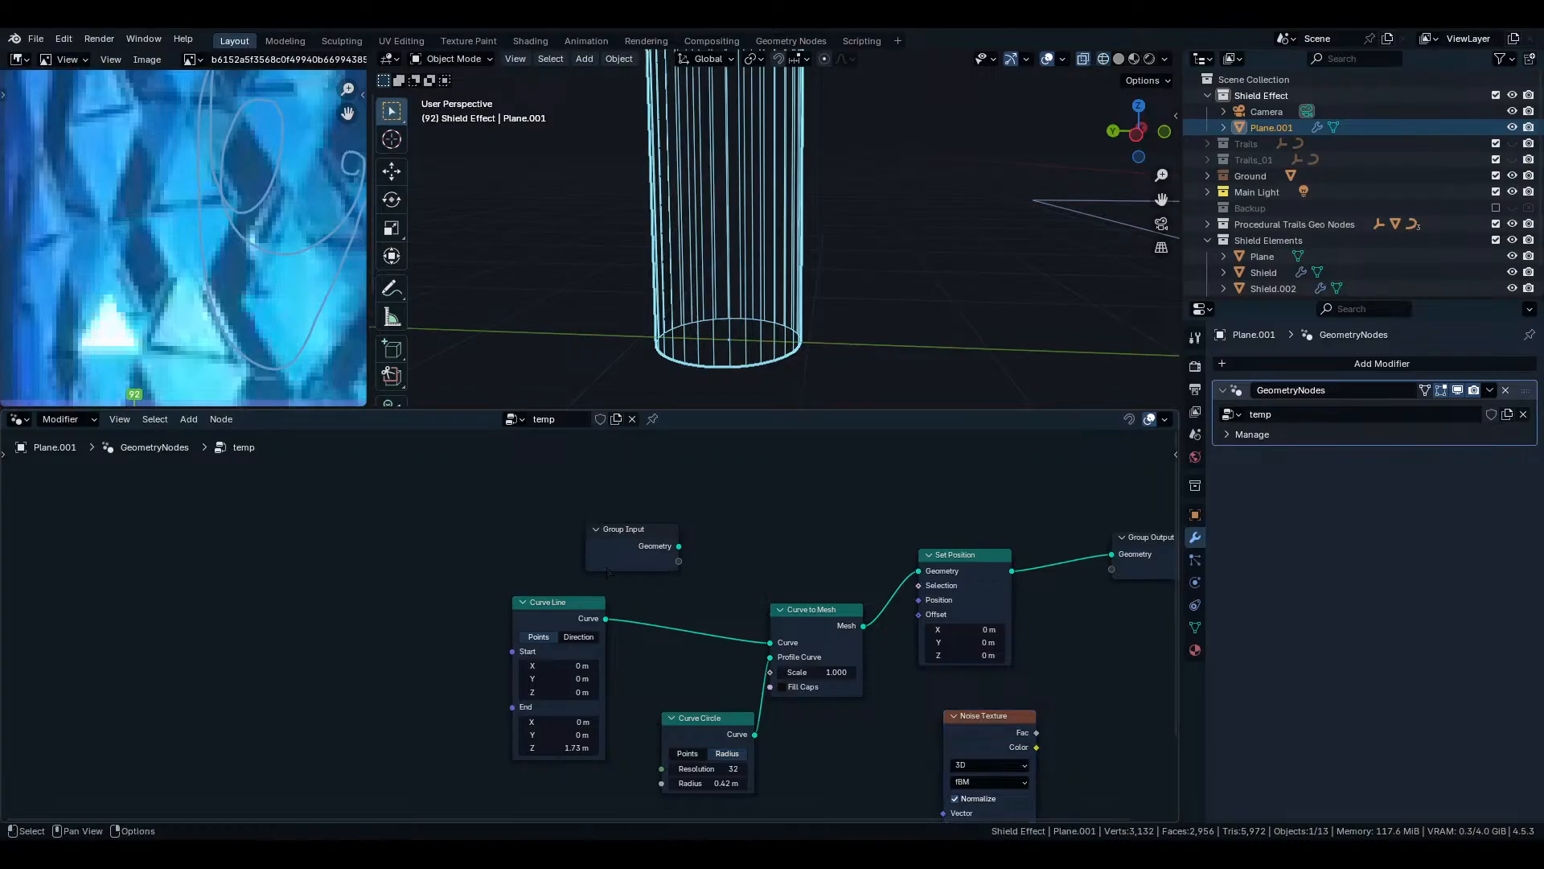
drag(607, 570, 283, 565)
key(shift+a)
text(resa)
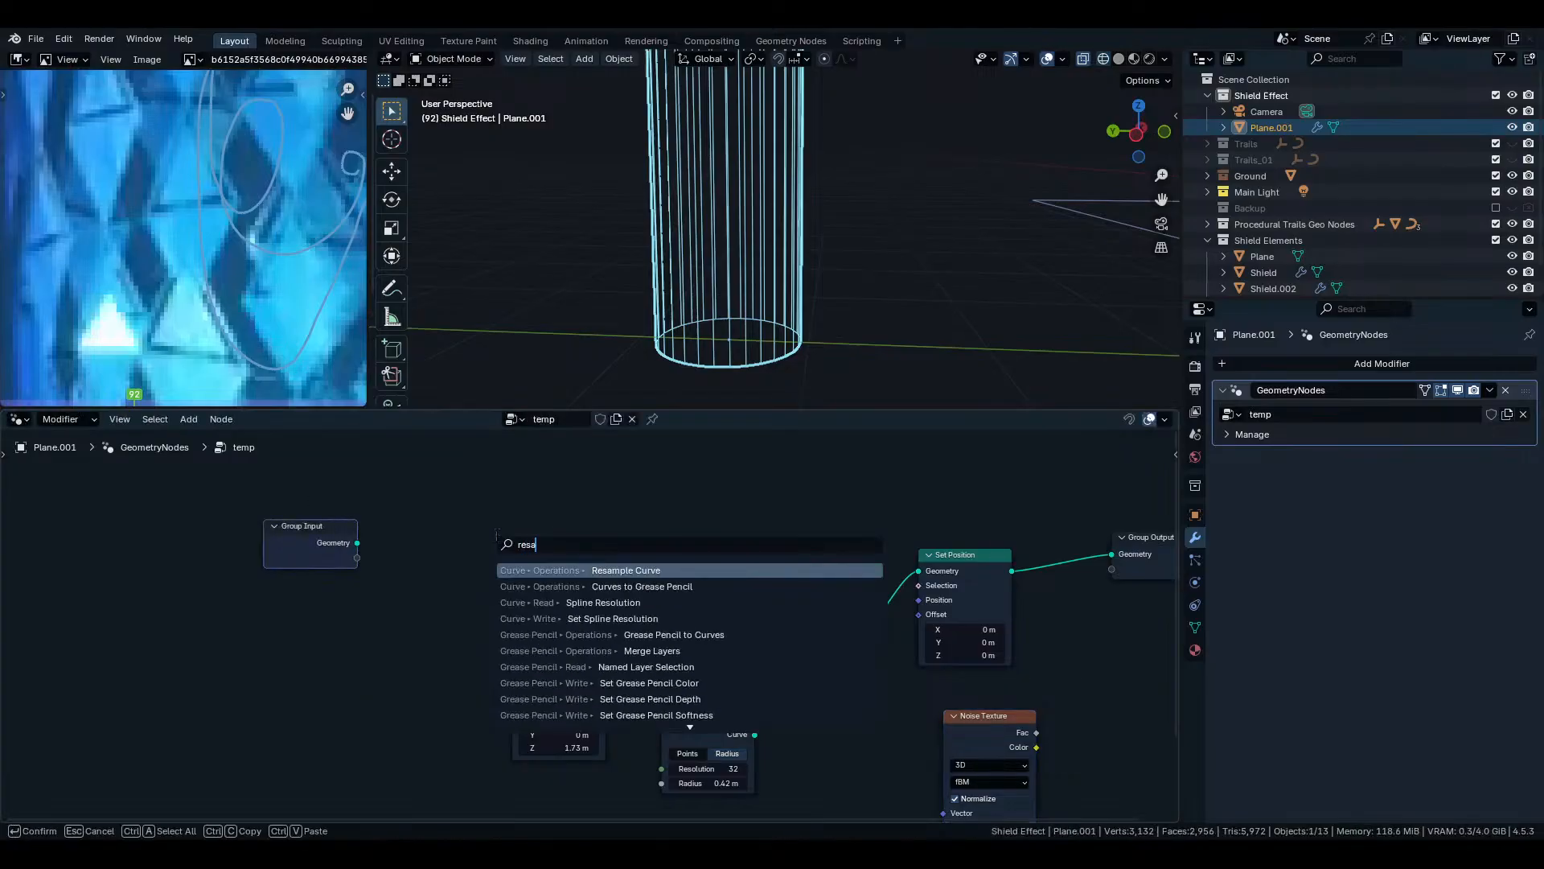
text(mpe)
key(Return)
click(650, 600)
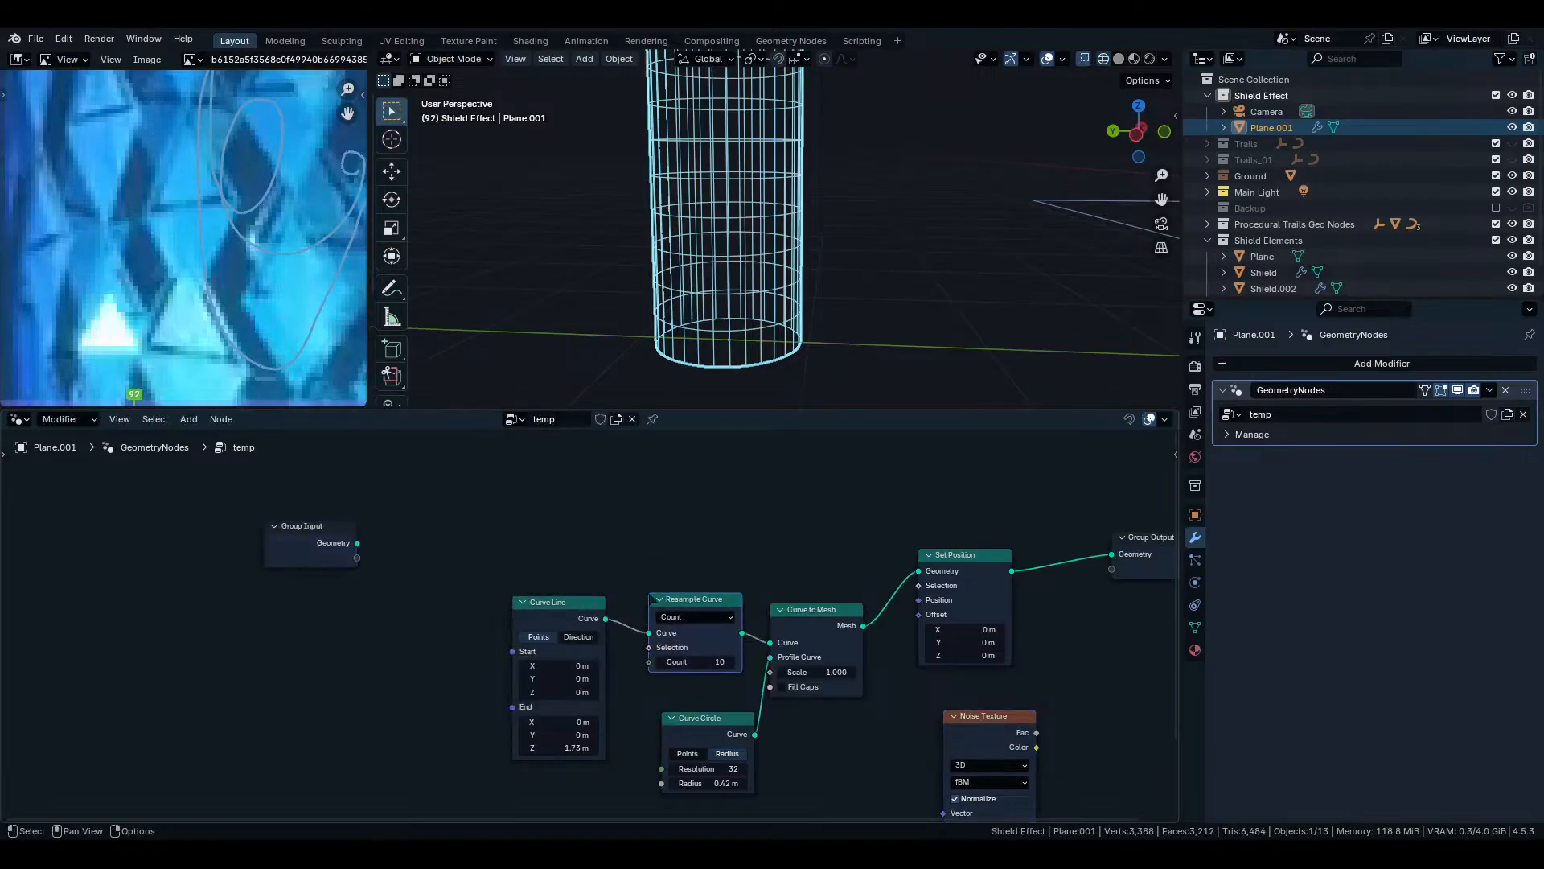
Connect the Noise Texture's Color to the Set Position Offset and turn off the noise's Normalize option.
middle_drag(999, 683, 815, 664)
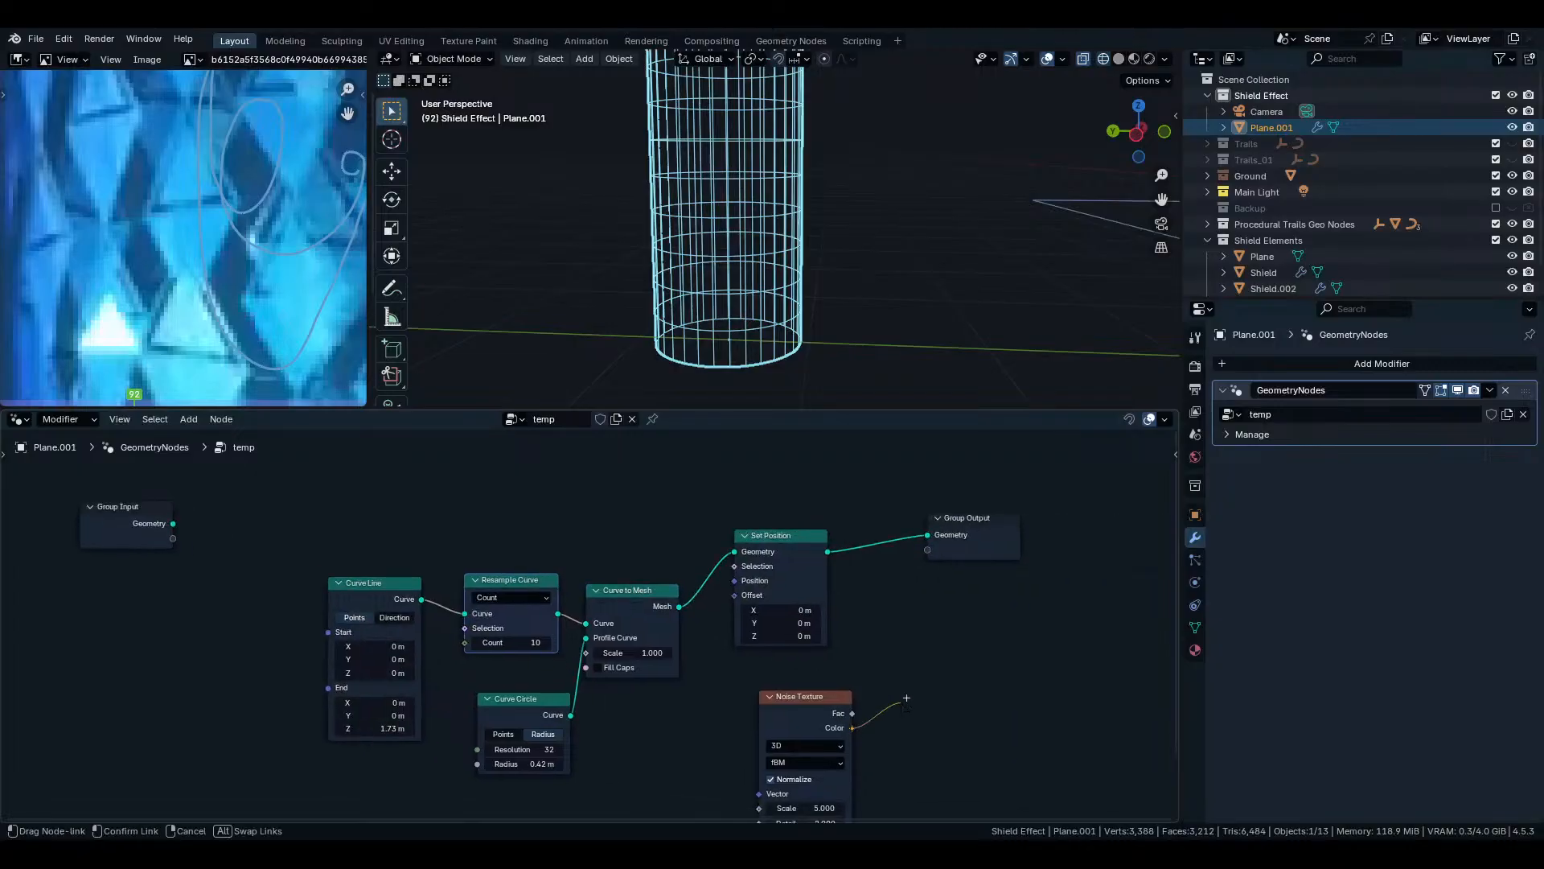
drag(733, 596, 733, 596)
middle_drag(800, 702, 809, 576)
click(801, 654)
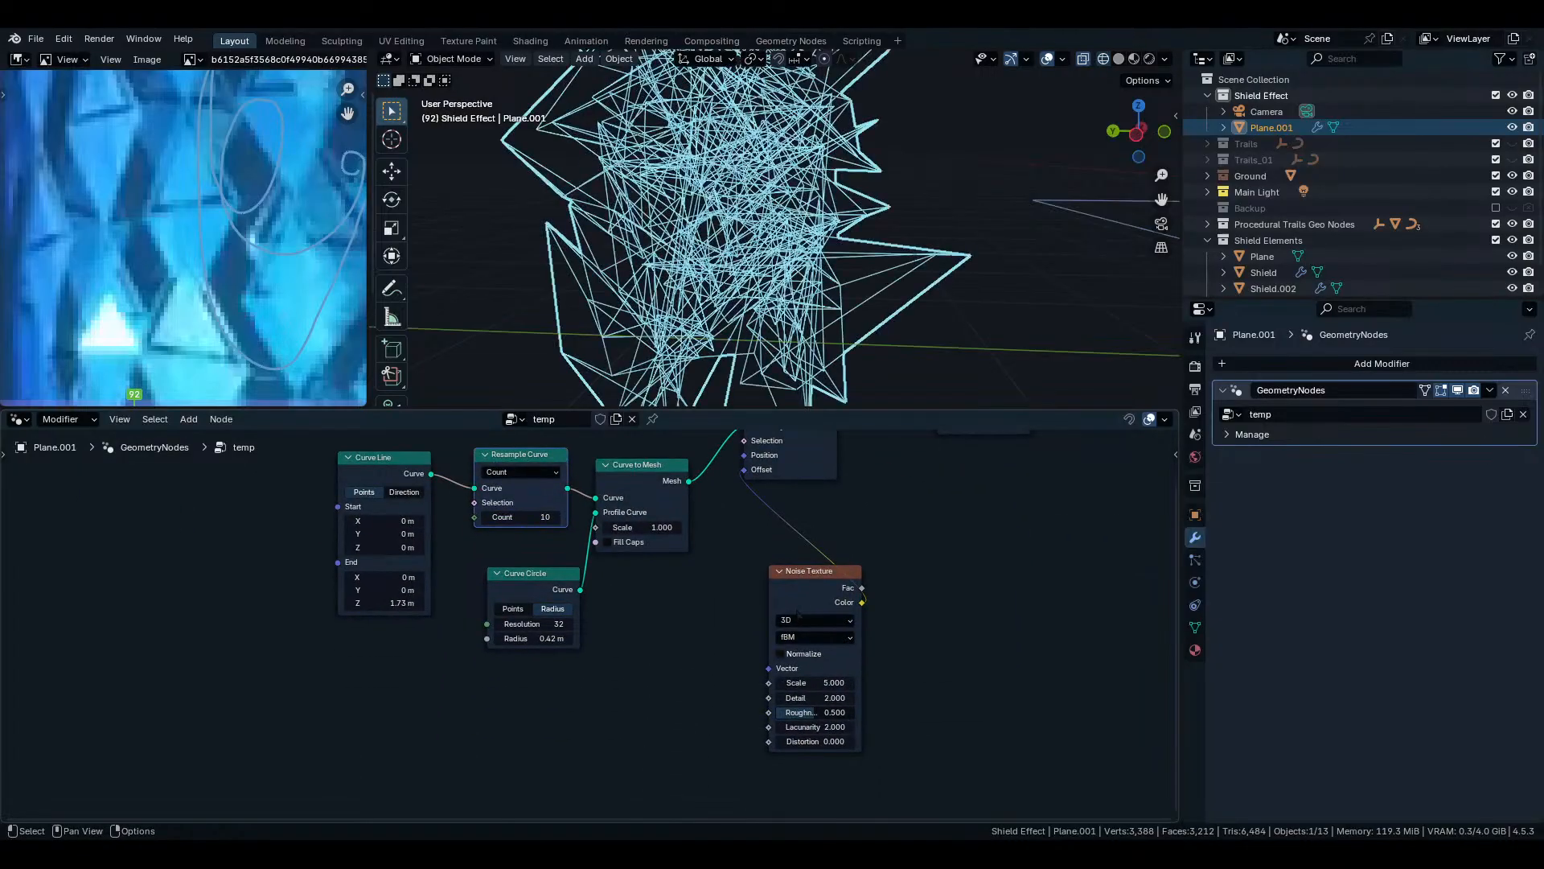
Insert a vector Scale node between Noise Texture and Set Position and set its scale to 0.040.
drag(812, 572, 707, 679)
key(shift+a)
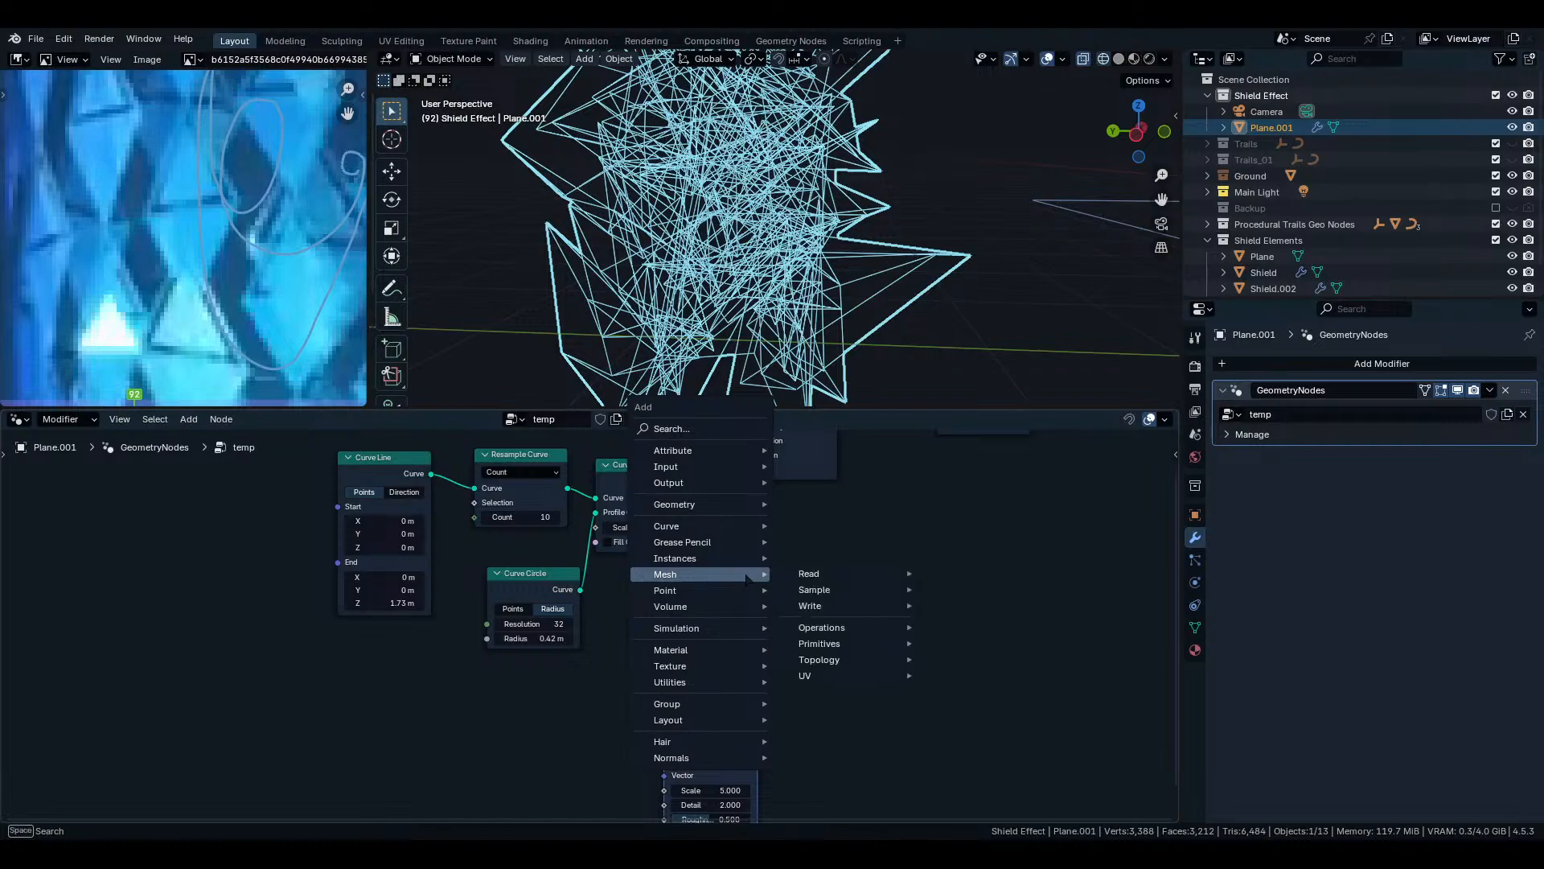
text(sca)
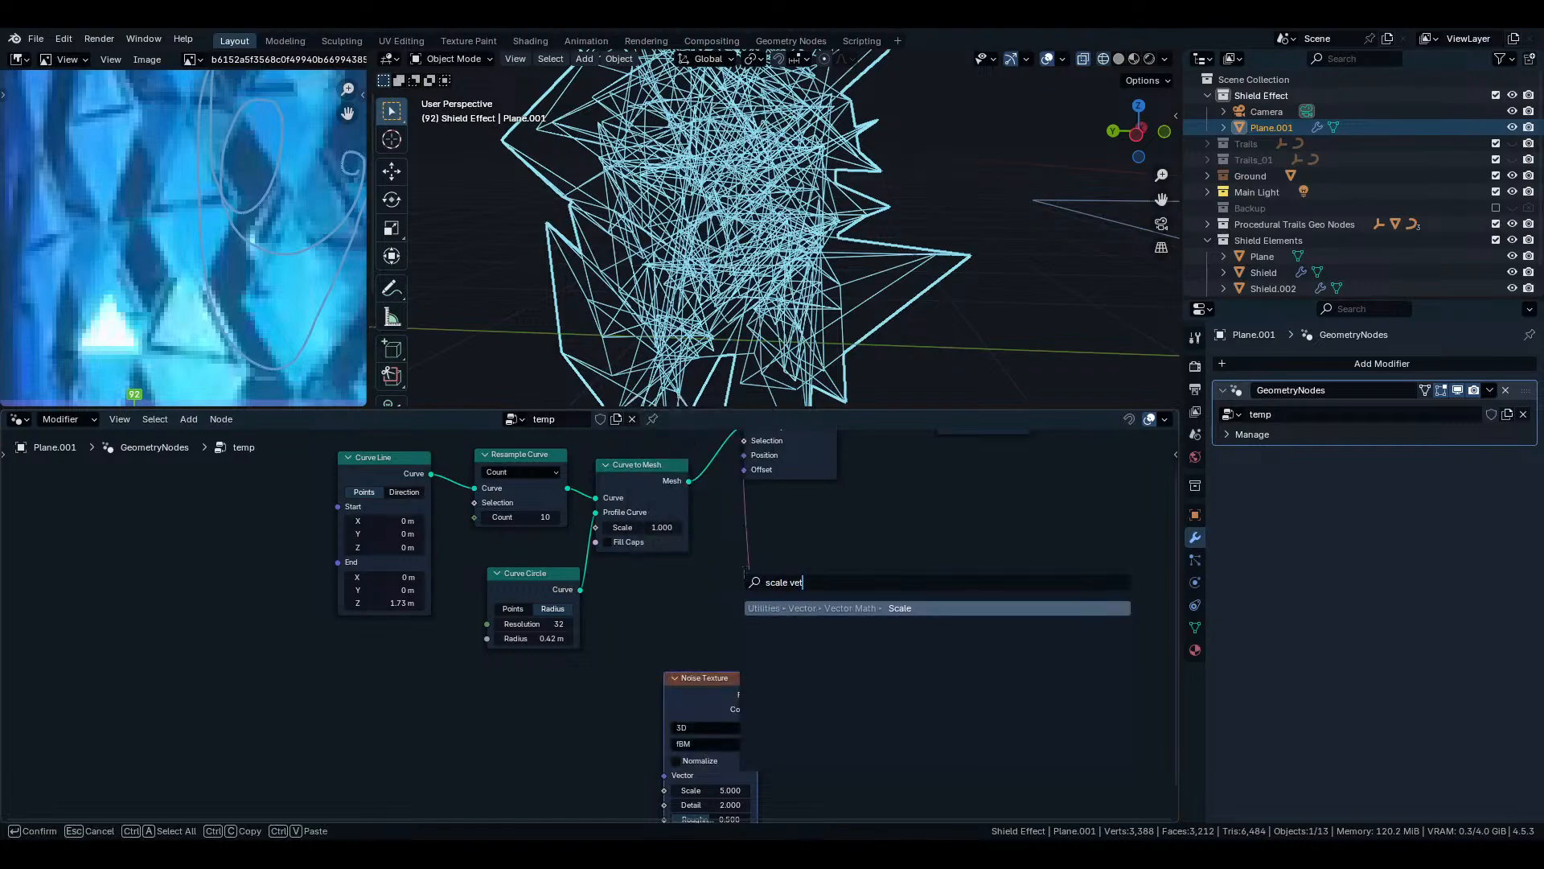
text(le vet)
key(Return)
click(841, 627)
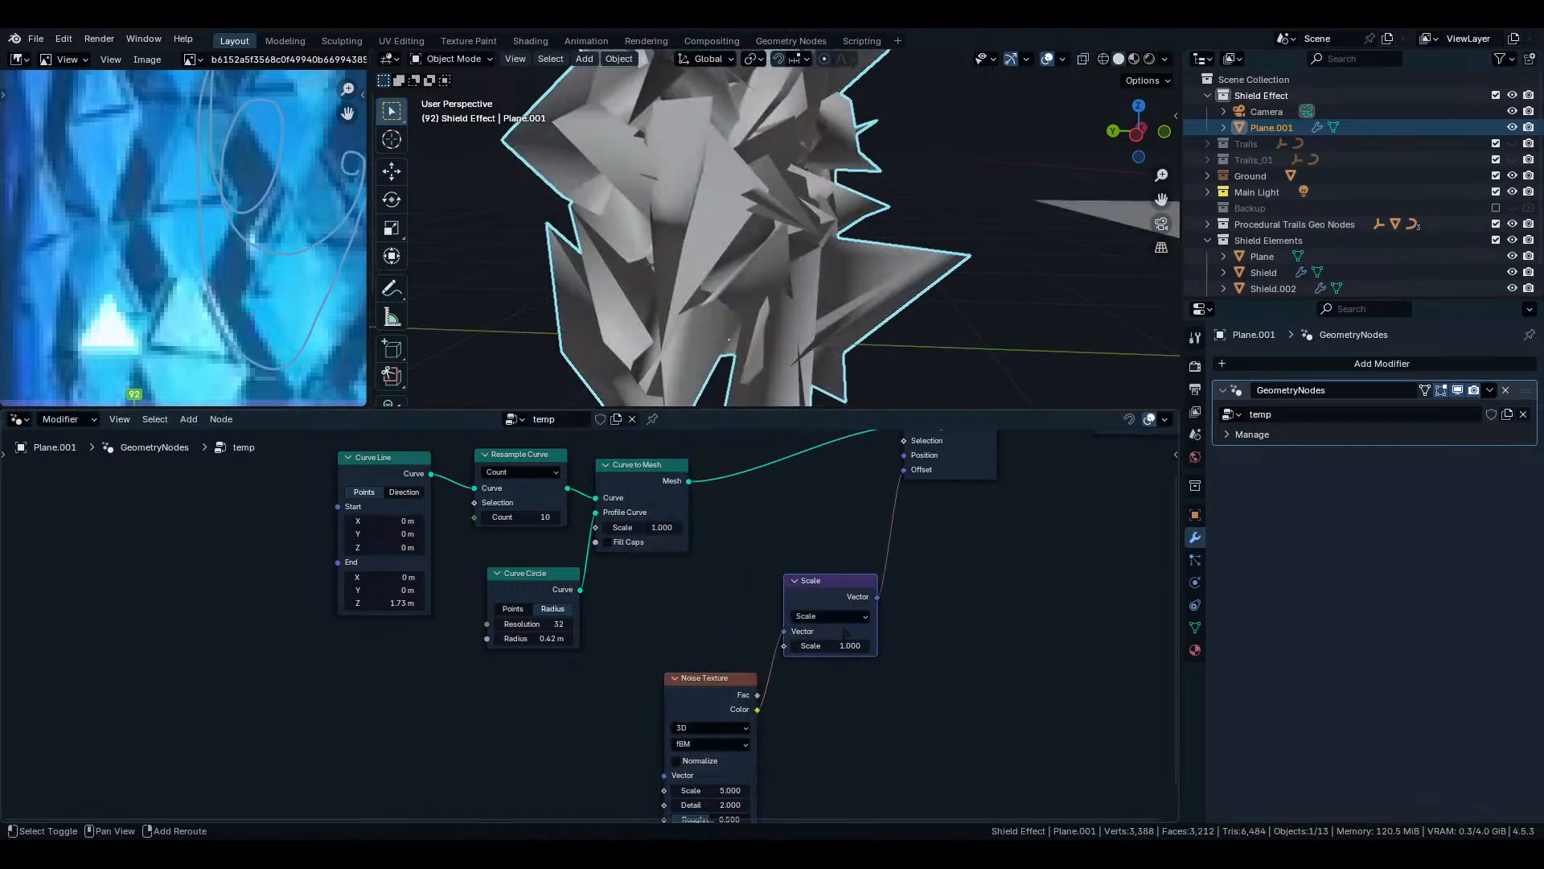
drag(846, 645, 789, 645)
Add a Position node beside the Noise Texture as a coordinate source.
middle_drag(760, 738, 862, 653)
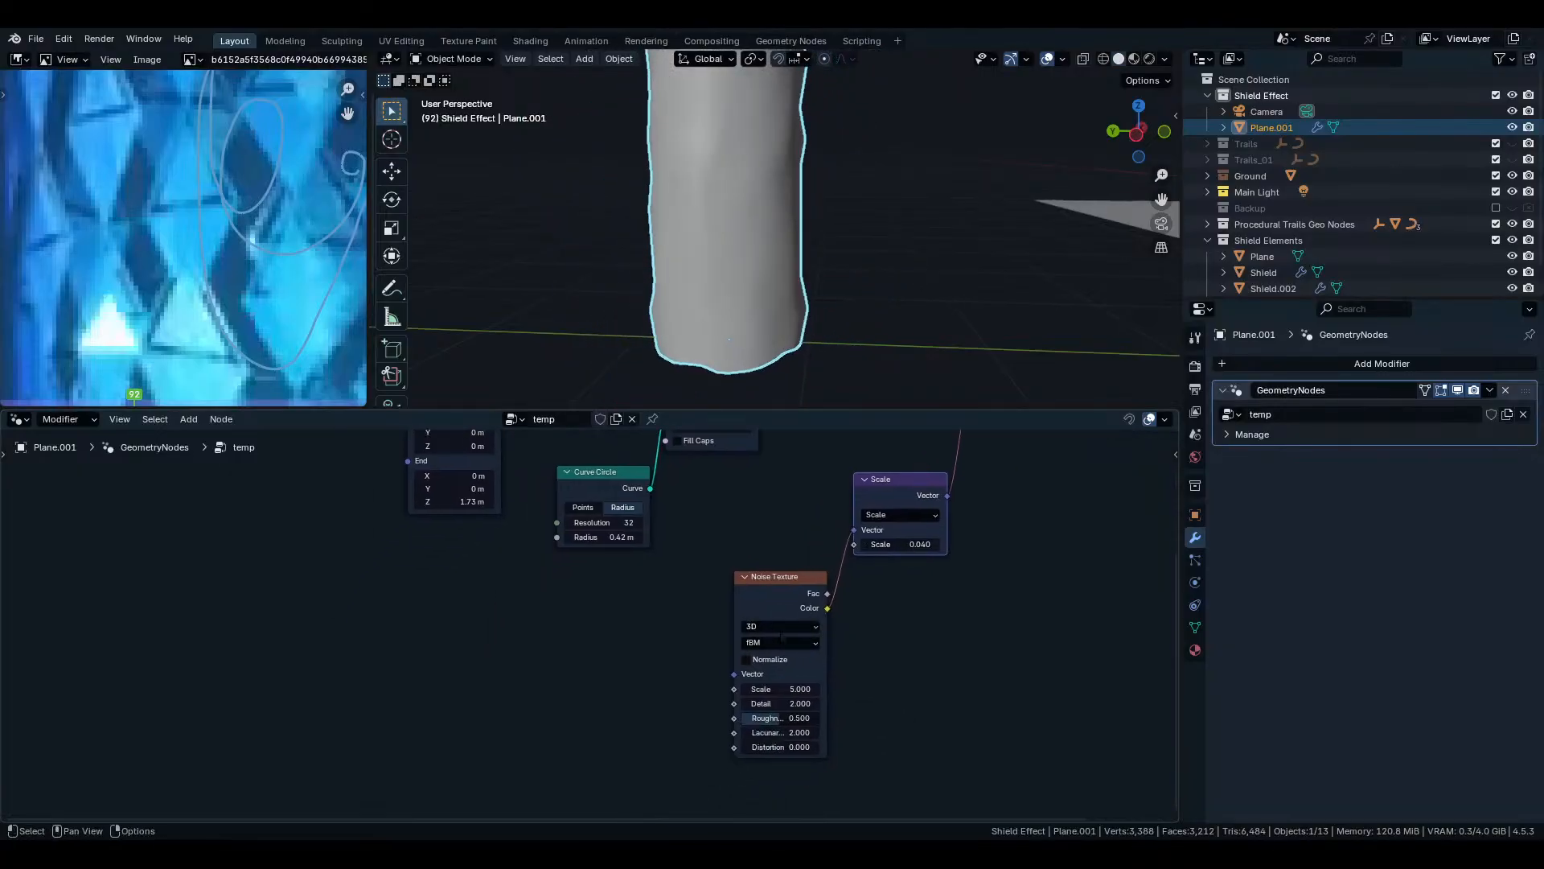
key(shift+a)
mouse_move(693, 616)
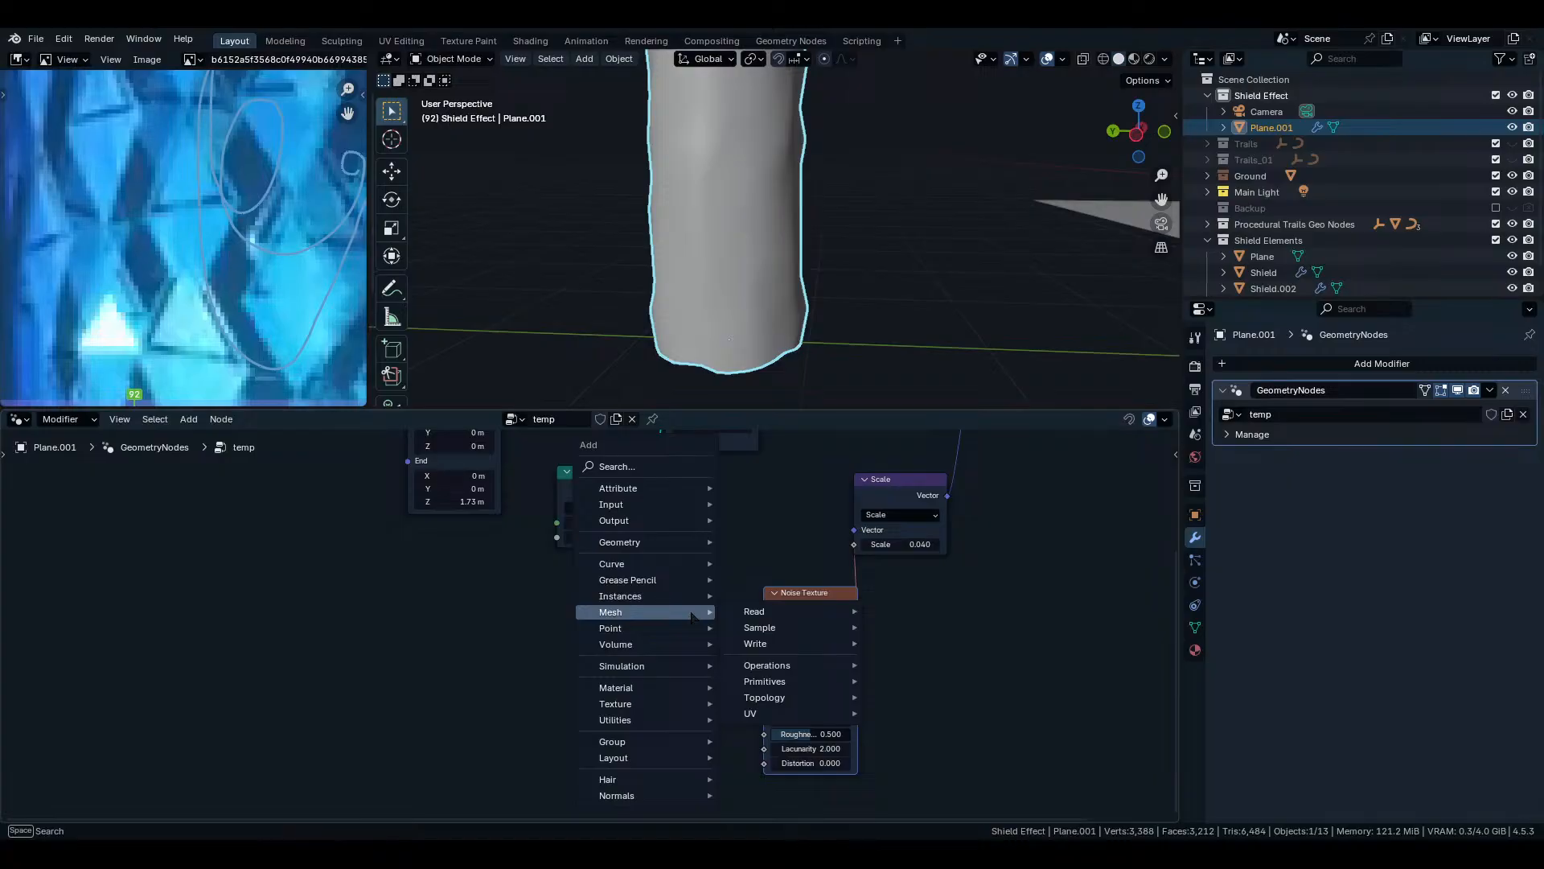
text(pods)
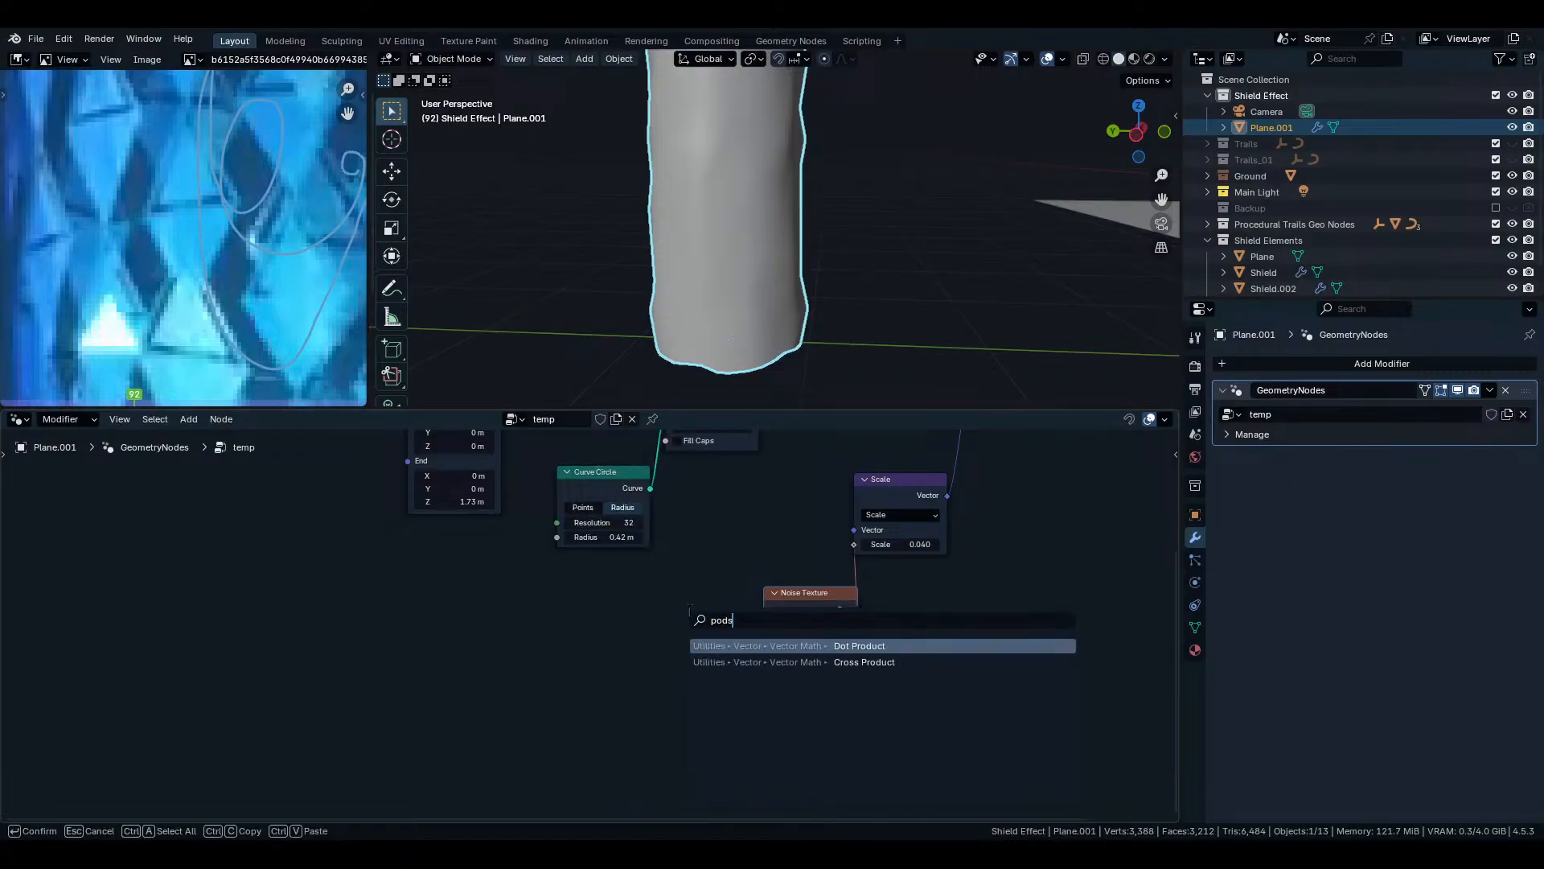
key(BackSpace)
key(BackSpace)
text(siti)
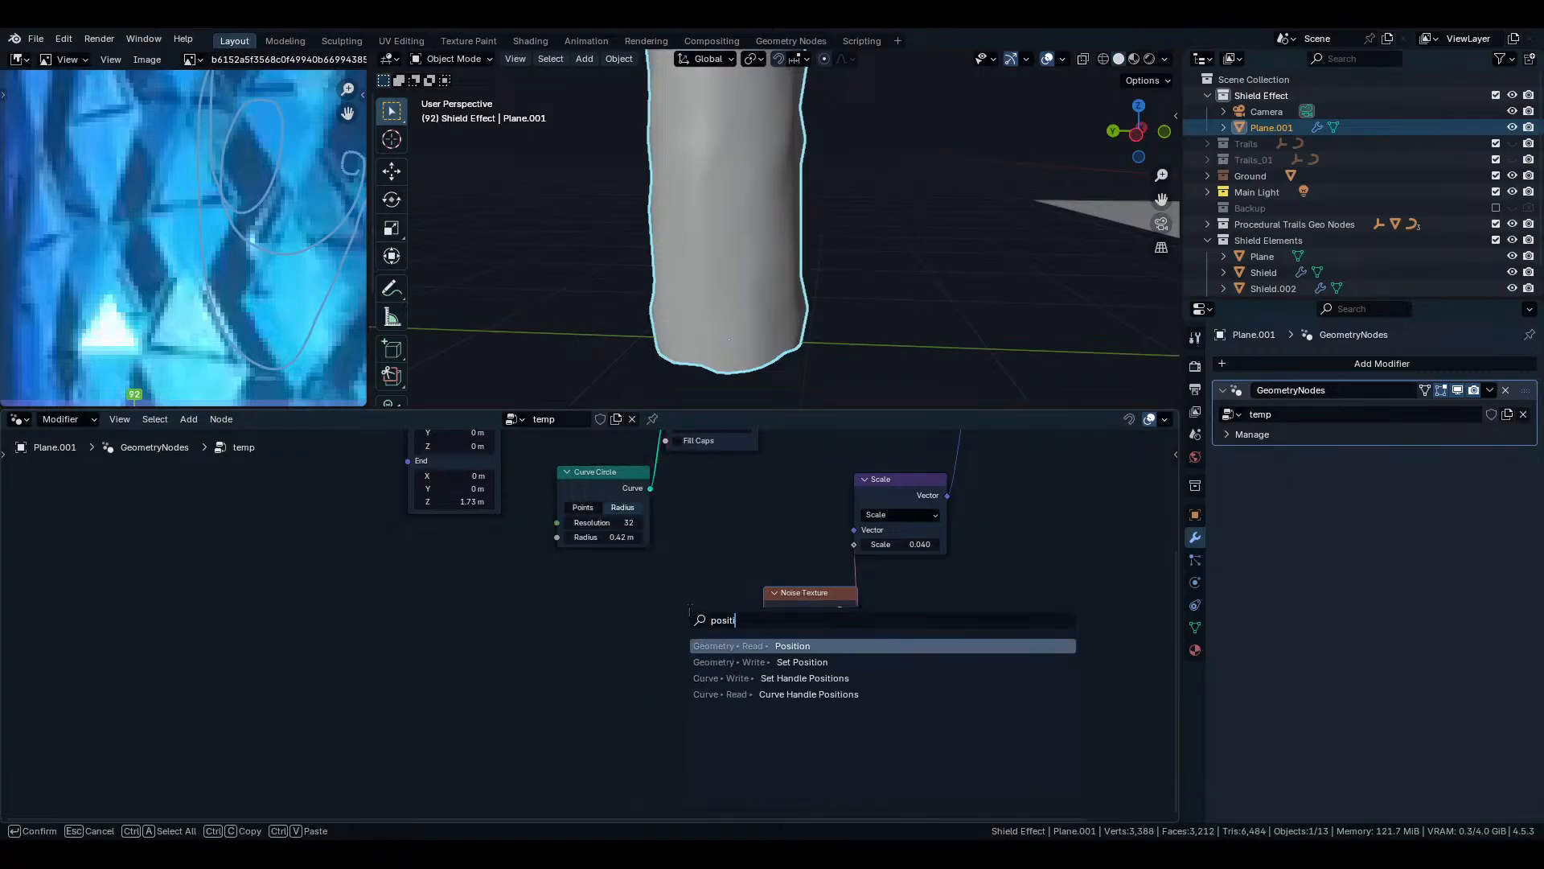
key(Return)
click(563, 647)
Connect the Position output to a new vector math node and set its operation to Add.
drag(606, 653, 676, 657)
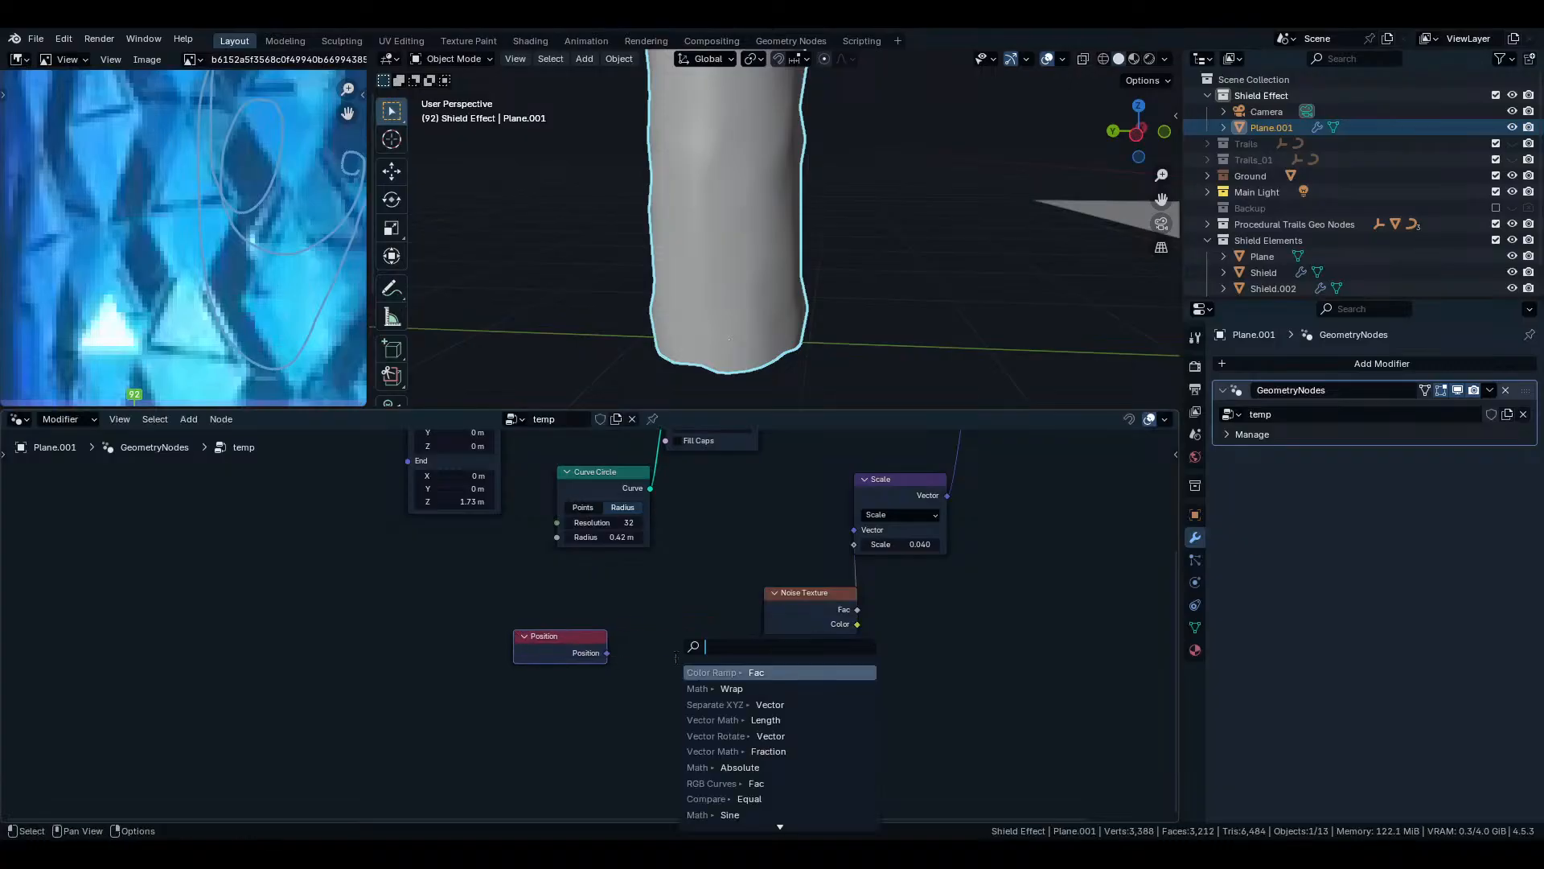
text(add)
click(756, 689)
click(721, 646)
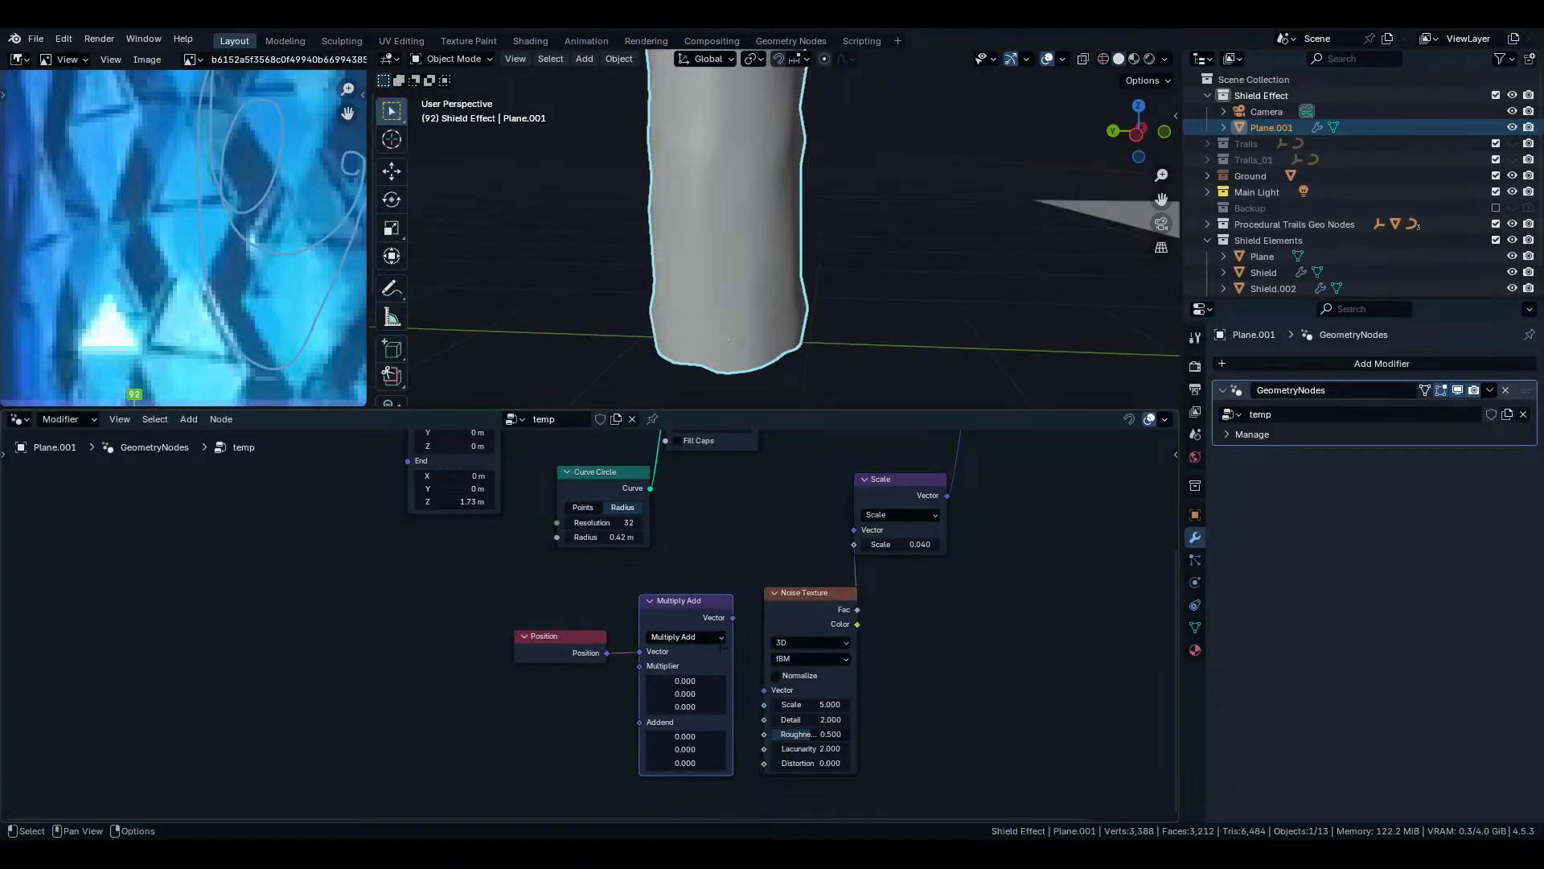
scroll(722, 646, up, 2)
click(721, 641)
click(721, 324)
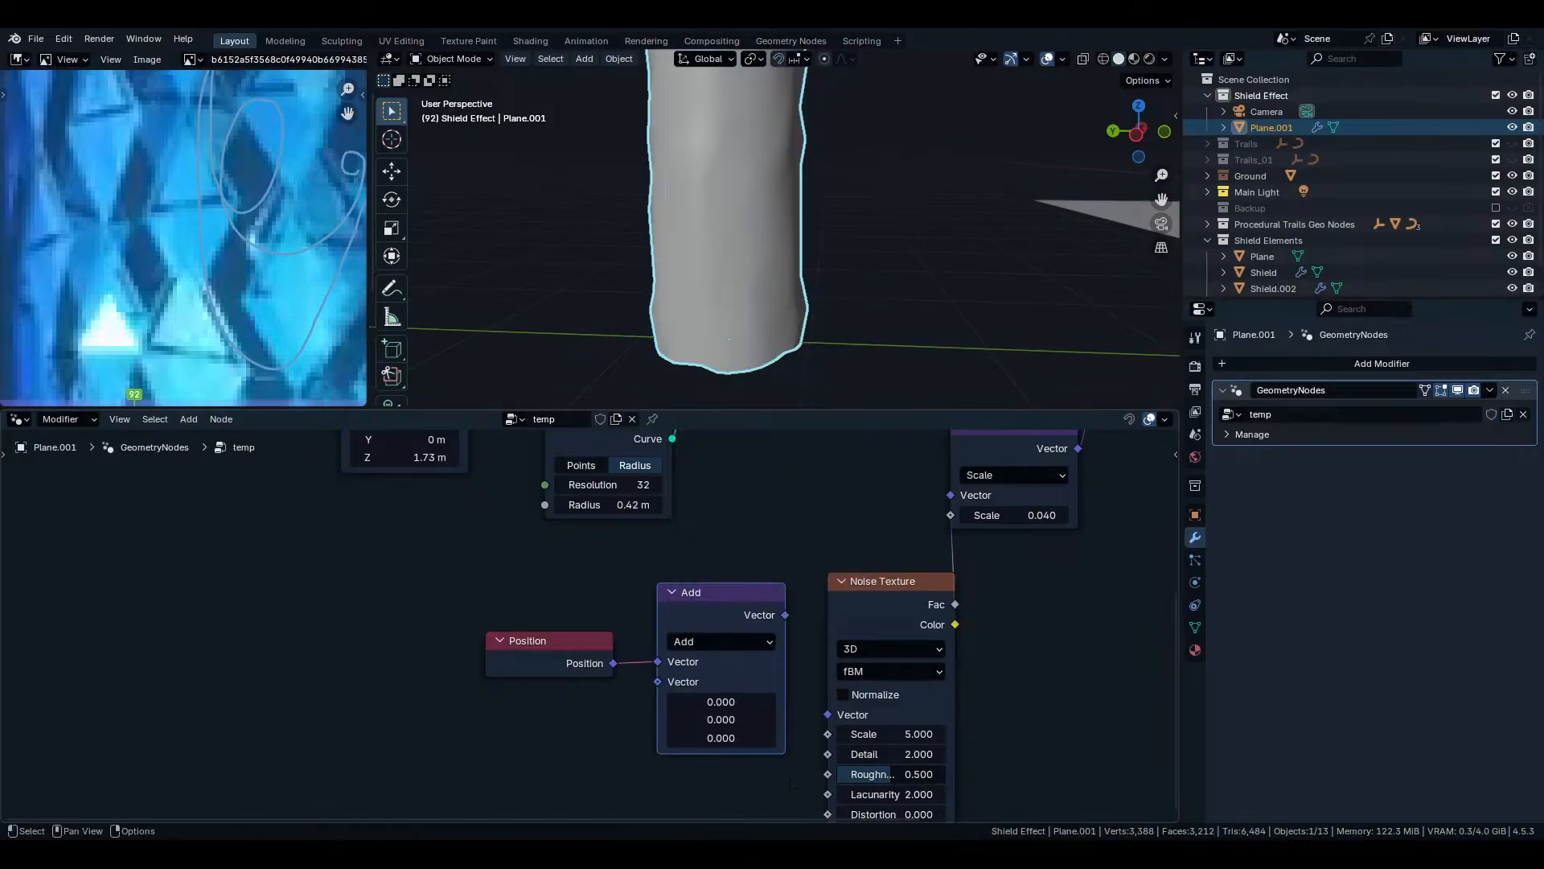
Connect the Add node's output to the Noise Texture's Vector, and try shifting the Z addend without keeping the change.
drag(720, 738, 528, 738)
key(Escape)
middle_drag(780, 718, 424, 813)
ctrl+middle_drag(595, 635, 725, 522)
middle_drag(724, 522, 649, 596)
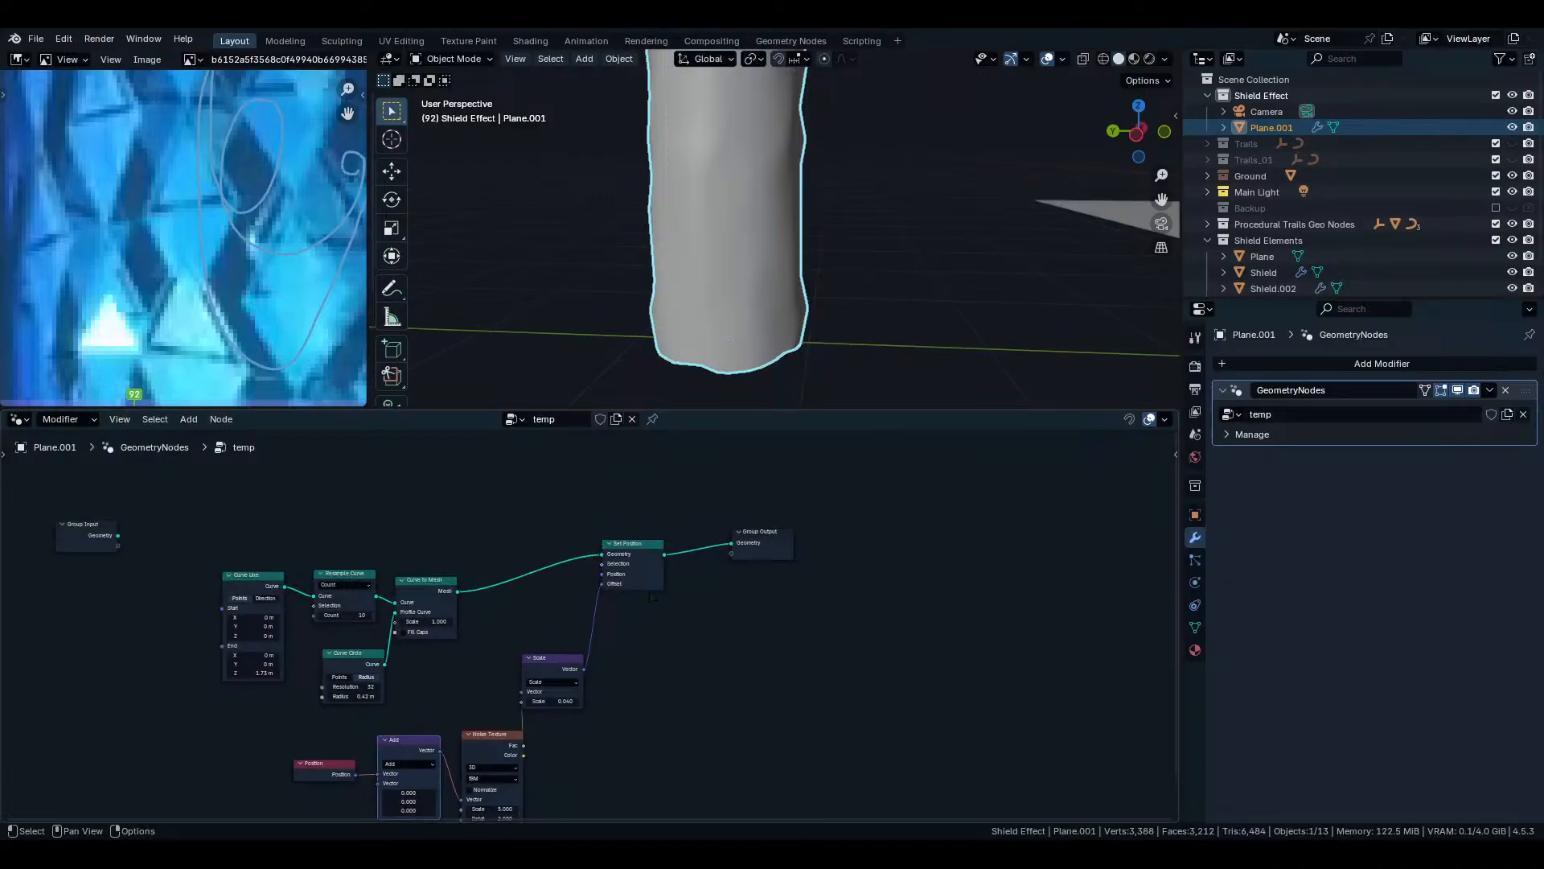
Add a mesh cylinder to the scene for comparison and move it along X, clear of the shield cylinder.
key(shift+a)
mouse_move(772, 141)
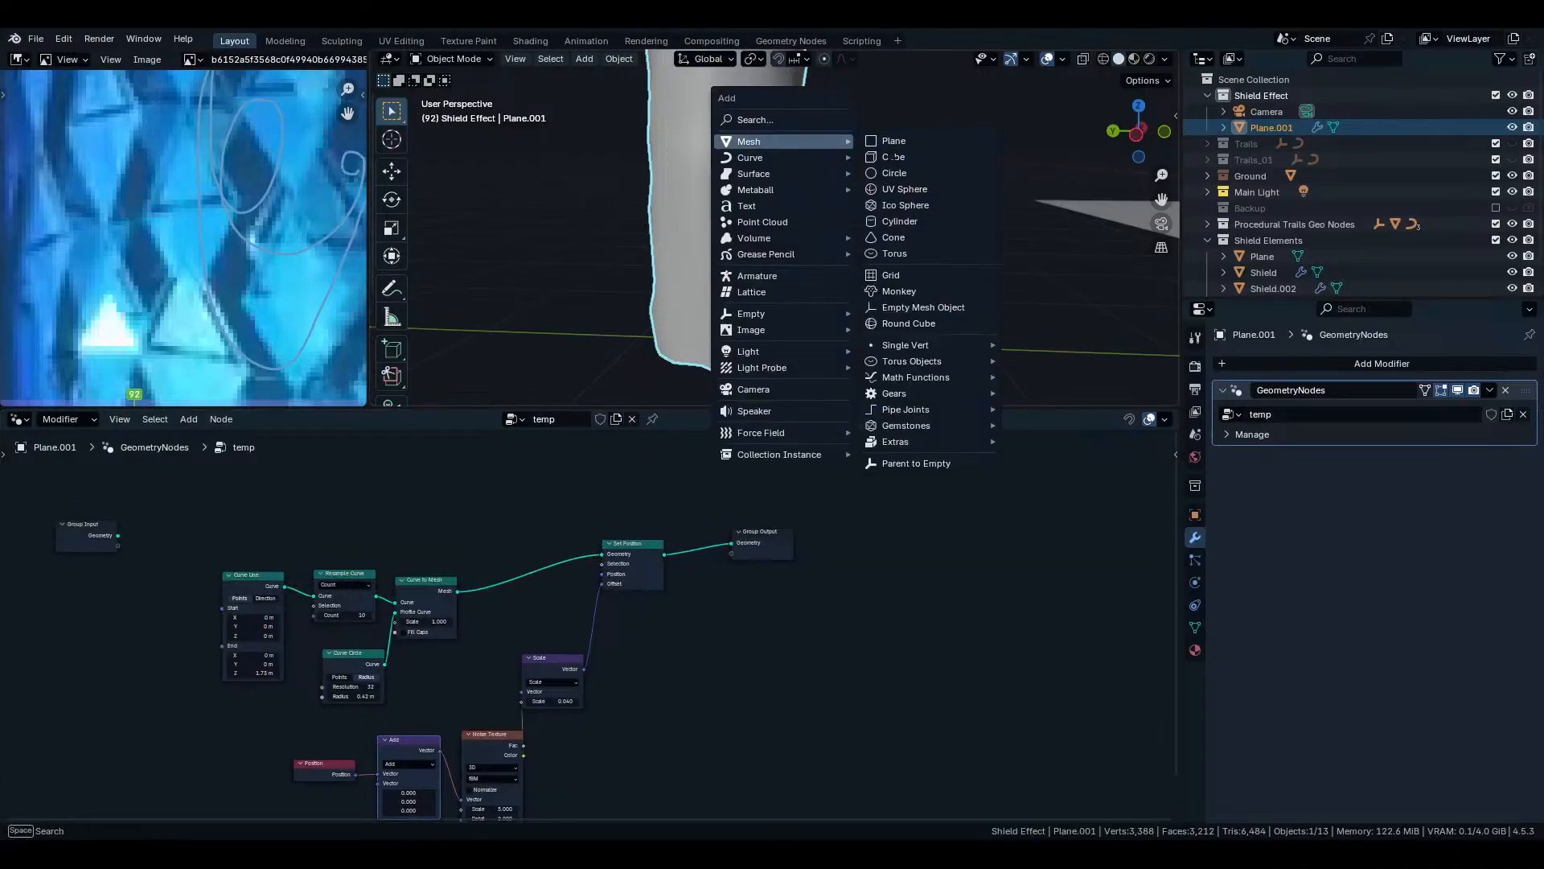
click(899, 221)
scroll(1026, 244, down, 5)
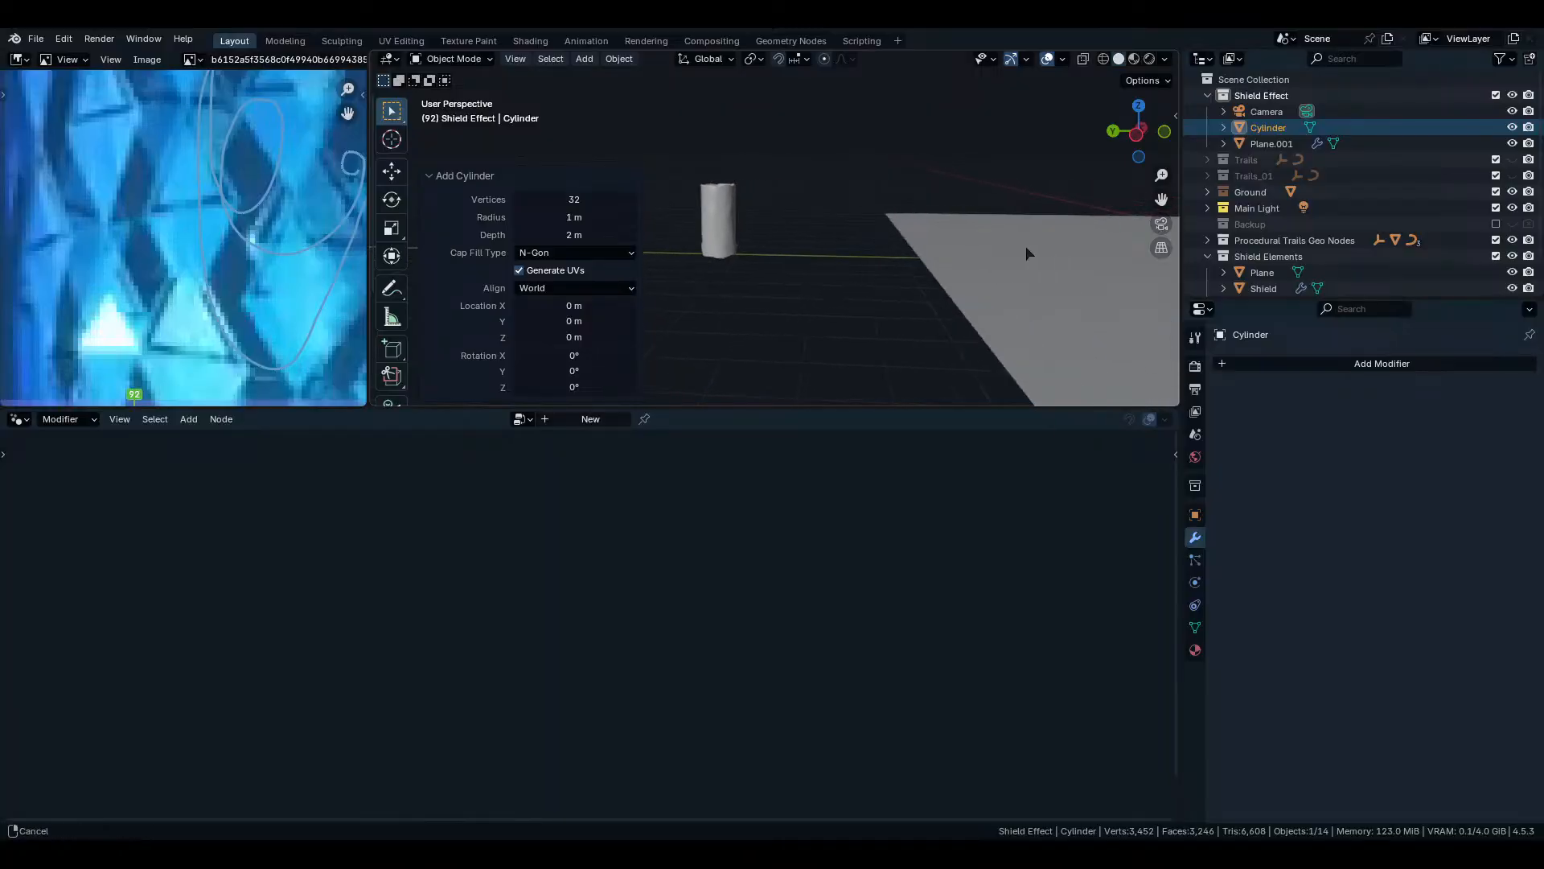
key(g)
key(x)
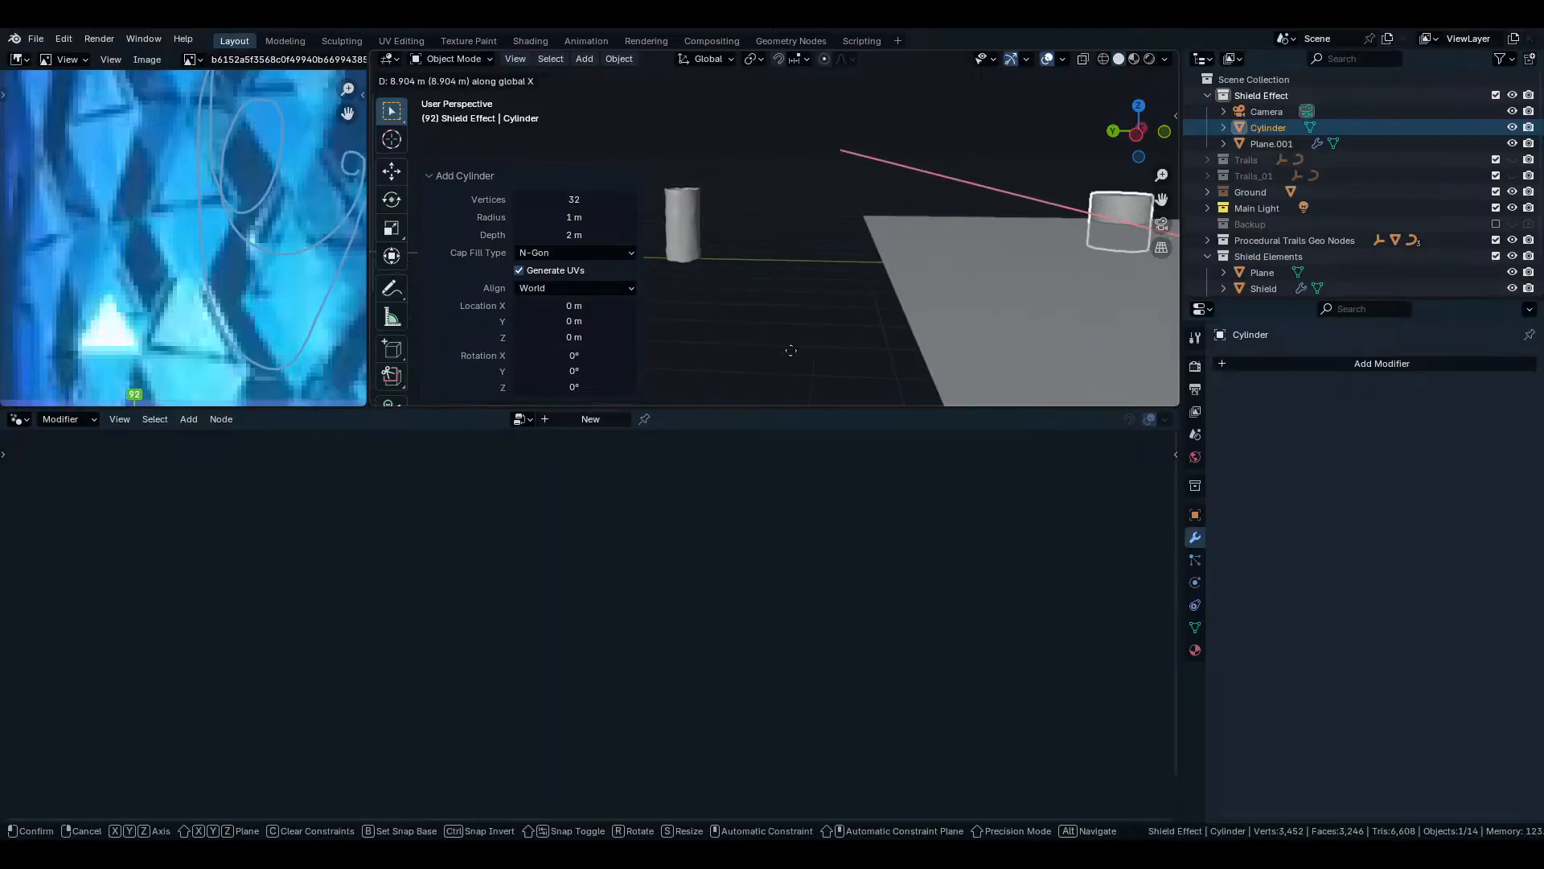
click(717, 263)
Stretch the comparison cylinder's mesh along Z by a factor of about 2.835.
scroll(717, 262, up, 3)
key(Tab)
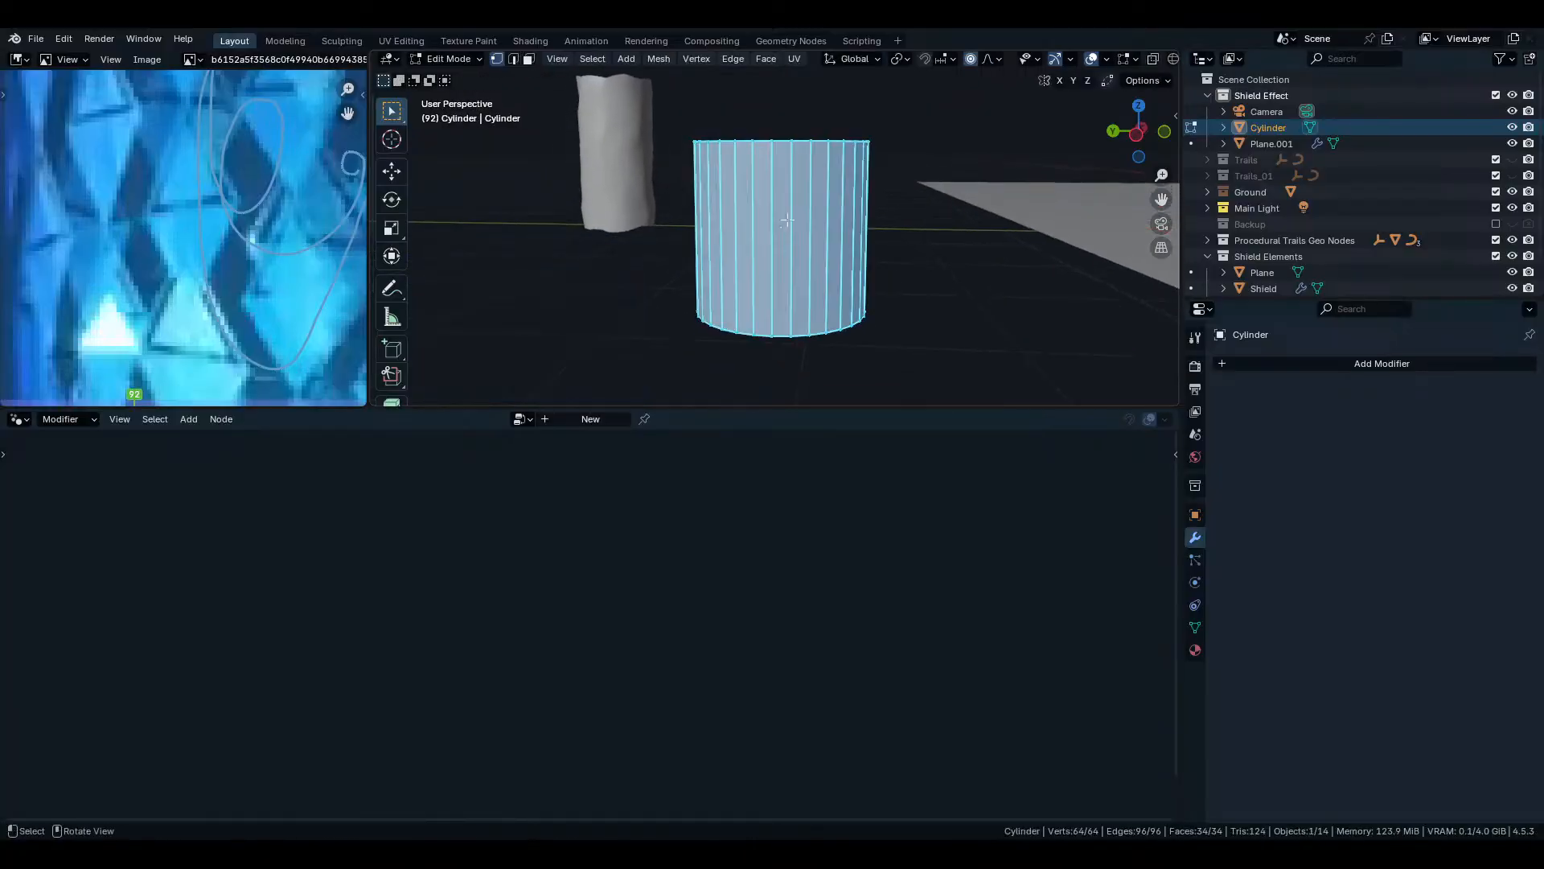
middle_drag(787, 220, 808, 235)
key(s)
key(z)
click(837, 311)
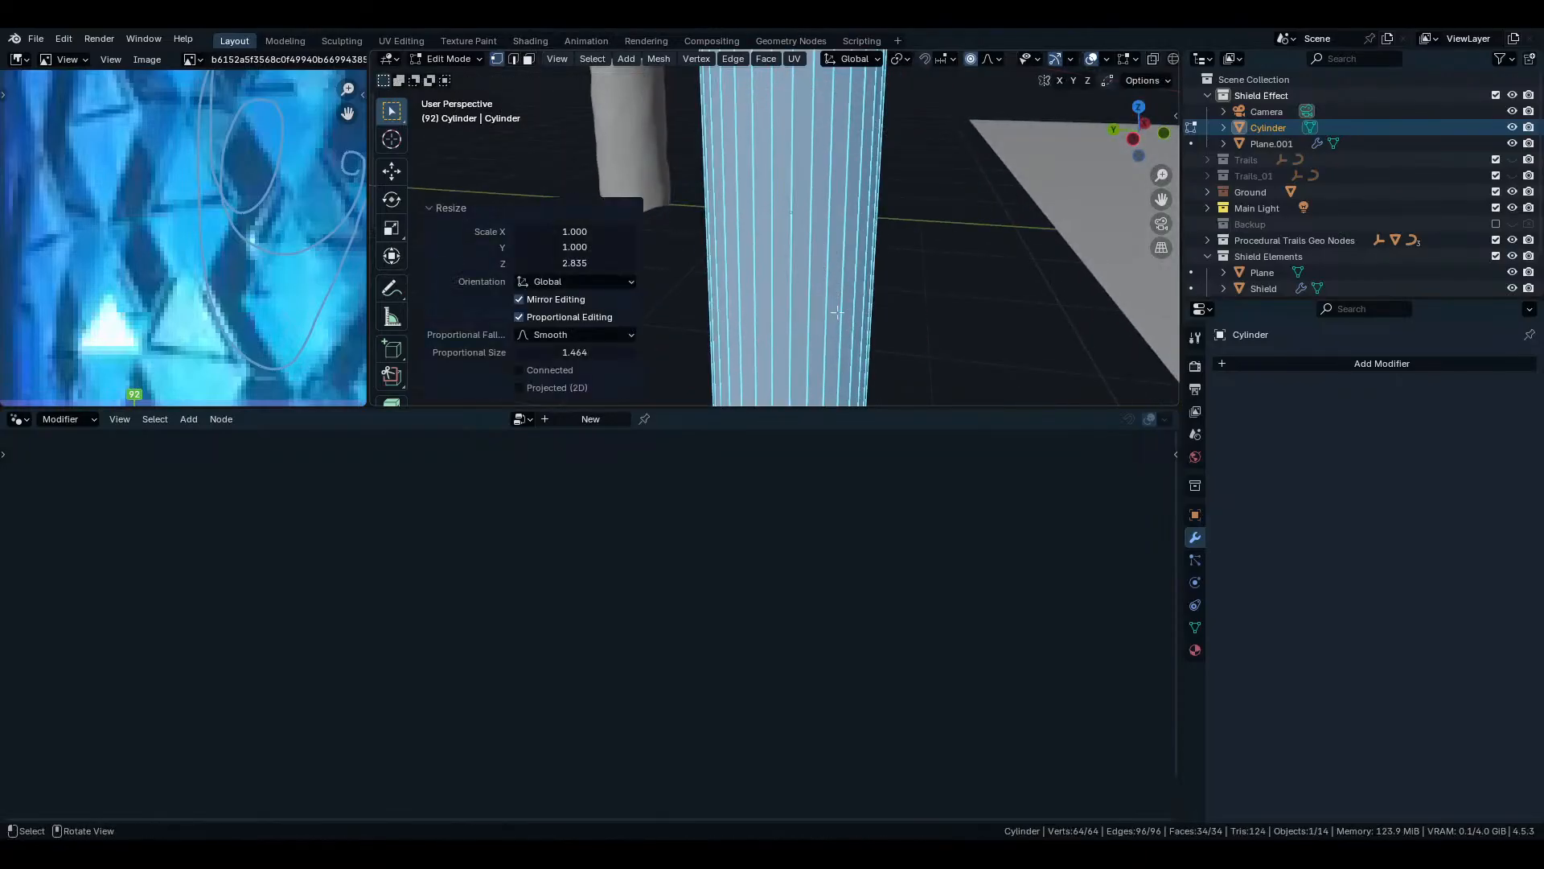
Raise the stretched mesh along Z and add 14 horizontal loop cuts along its height.
key(g)
key(z)
ctrl+click(827, 378)
middle_drag(828, 269, 820, 218)
click(917, 180)
key(ctrl+r)
scroll(820, 219, up, 10)
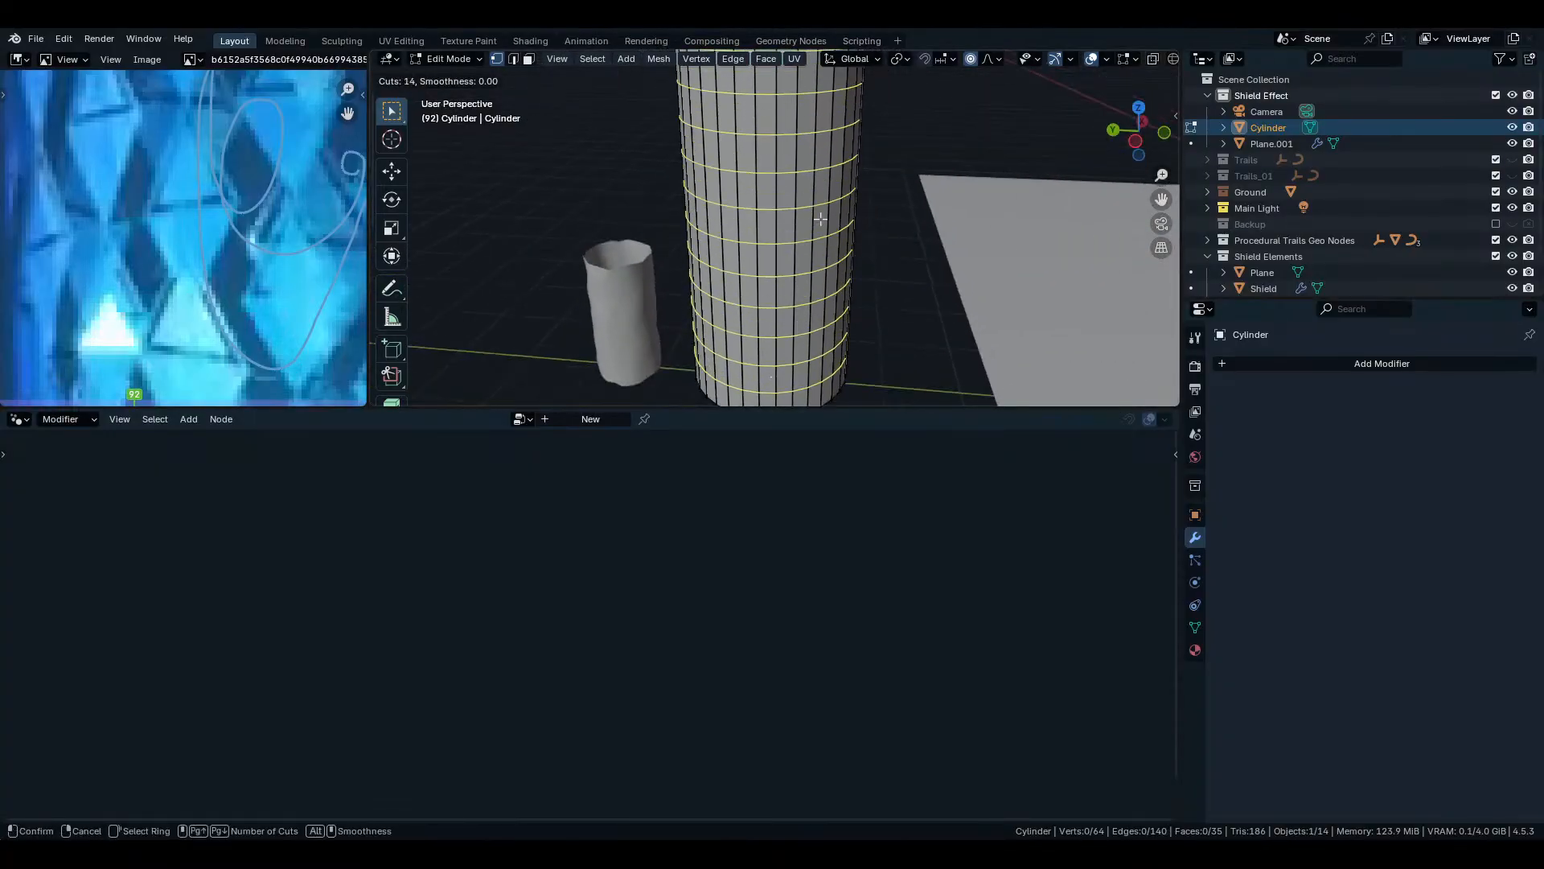
click(820, 219)
right_click(821, 218)
key(Tab)
Compare the surface of the noise-distorted cylinder with the plain mesh cylinder up close and from a distance.
middle_drag(828, 304, 818, 282)
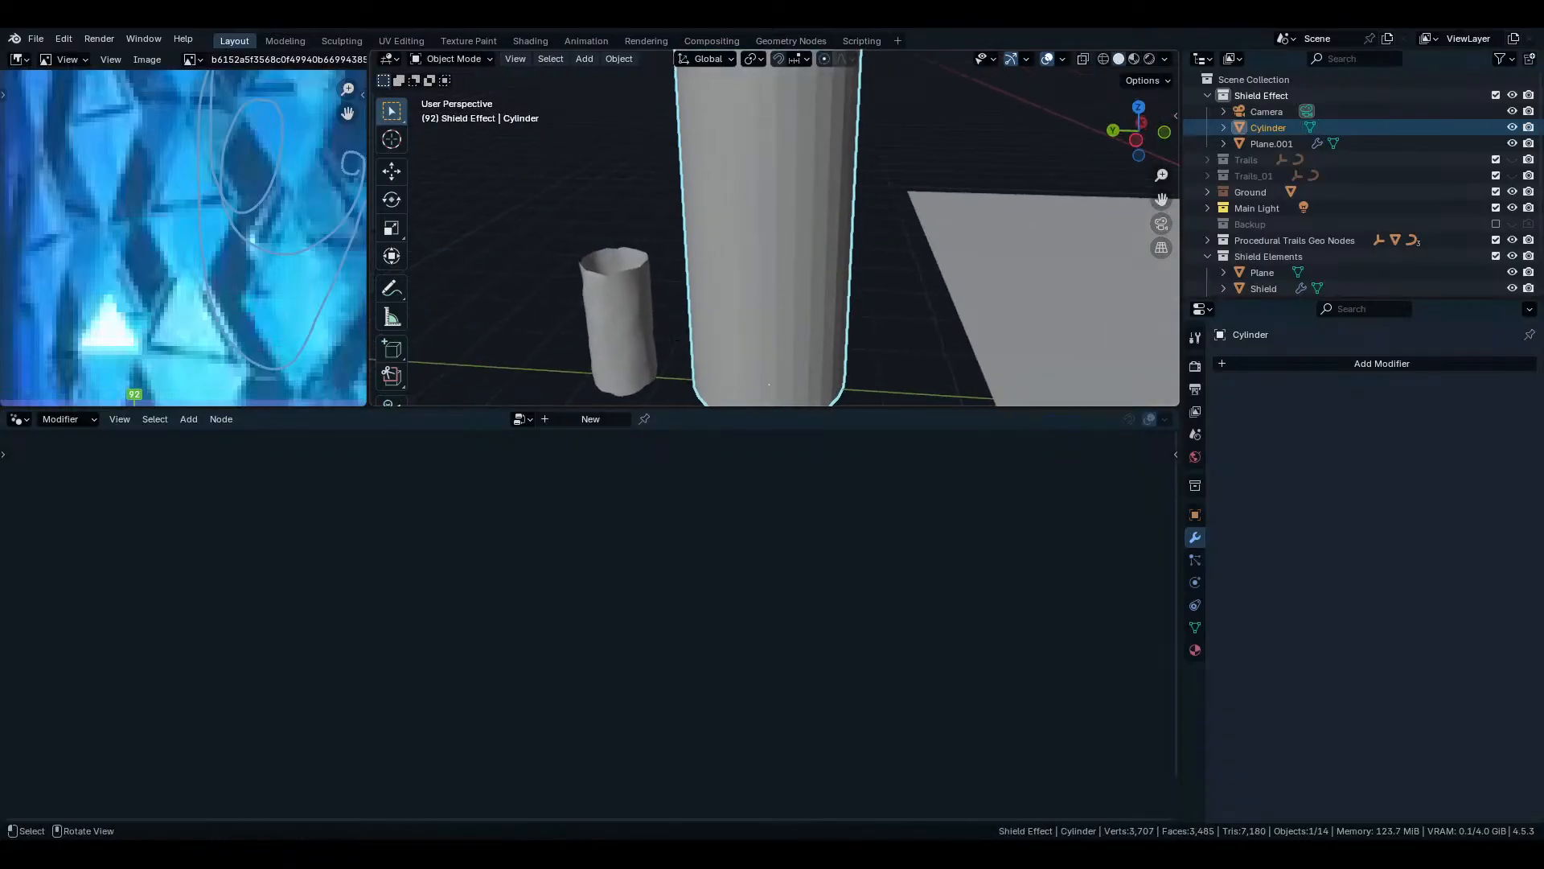
shift+middle_drag(615, 321, 661, 196)
scroll(718, 223, up, 6)
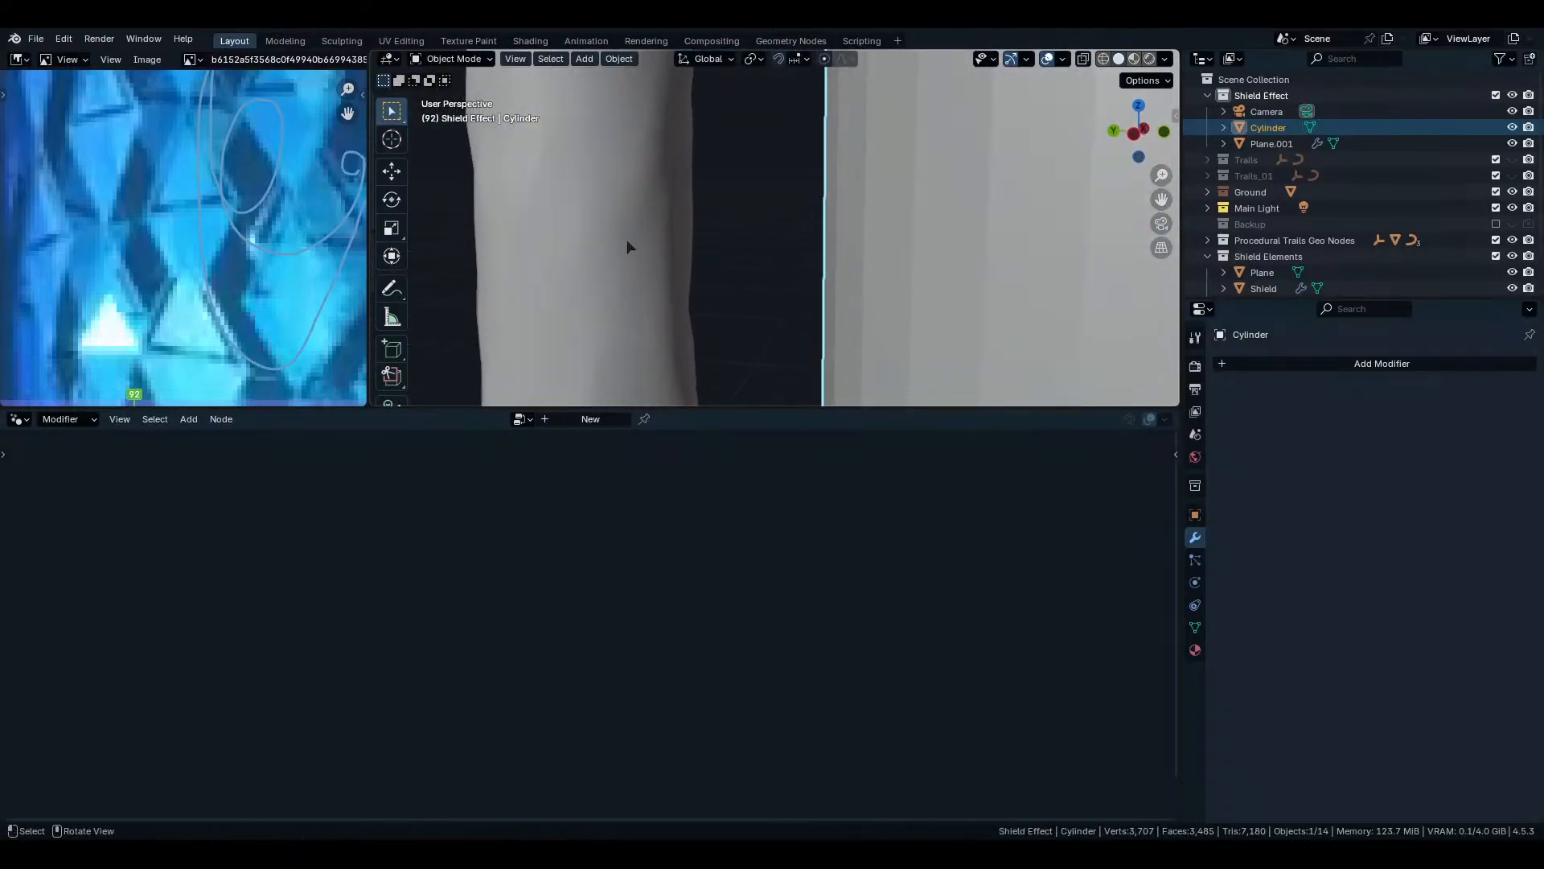
middle_drag(627, 246, 649, 226)
scroll(772, 213, down, 6)
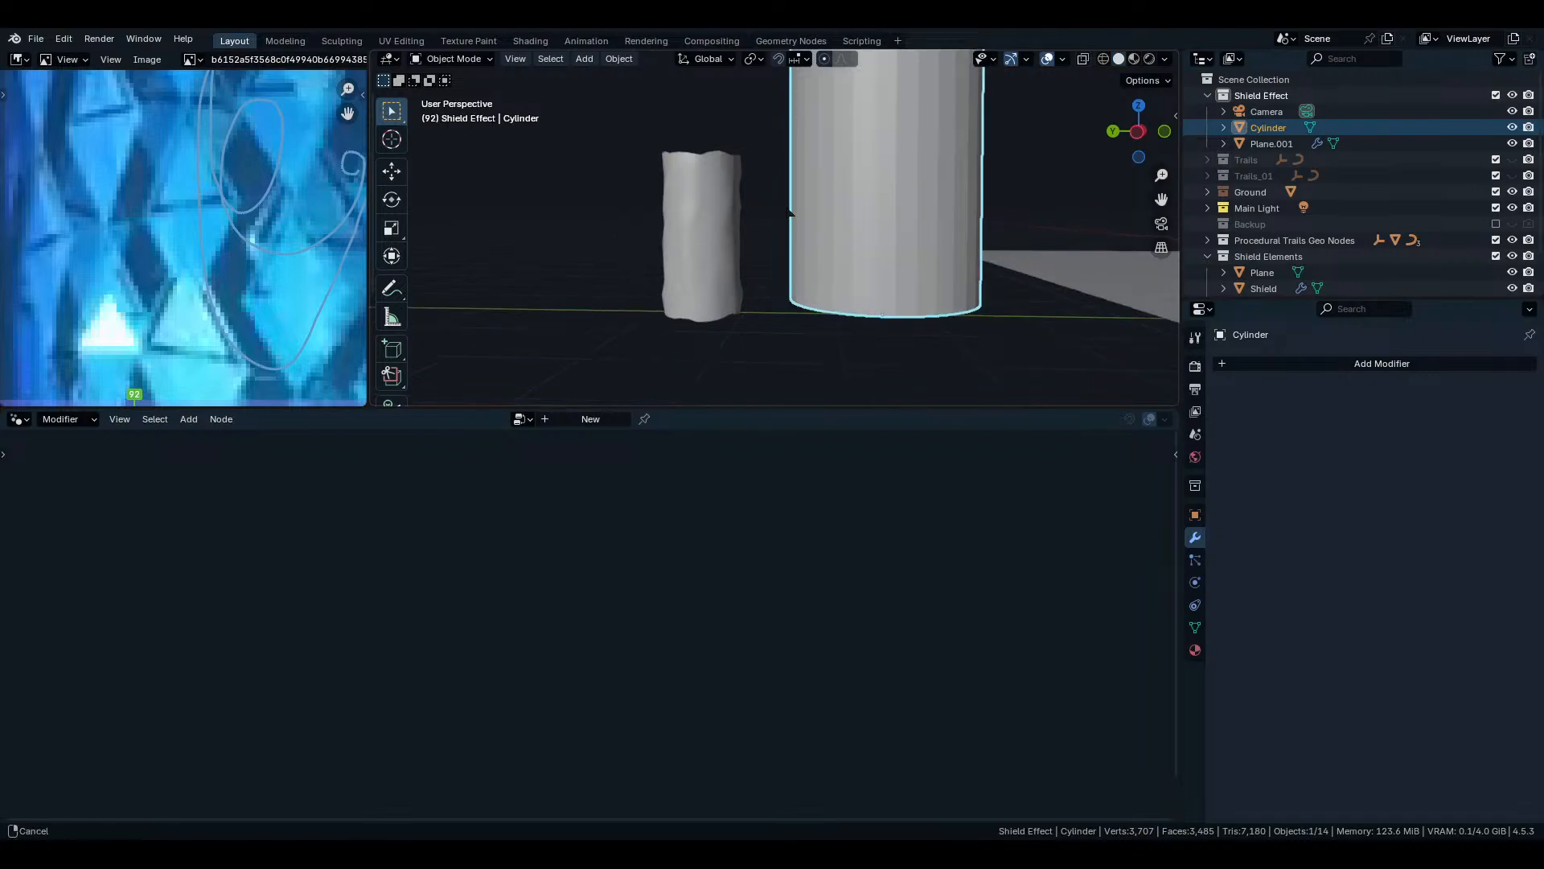
middle_drag(788, 211, 814, 311)
Check the comparison cylinder's mesh in Edit Mode and delete the cylinder object.
key(Tab)
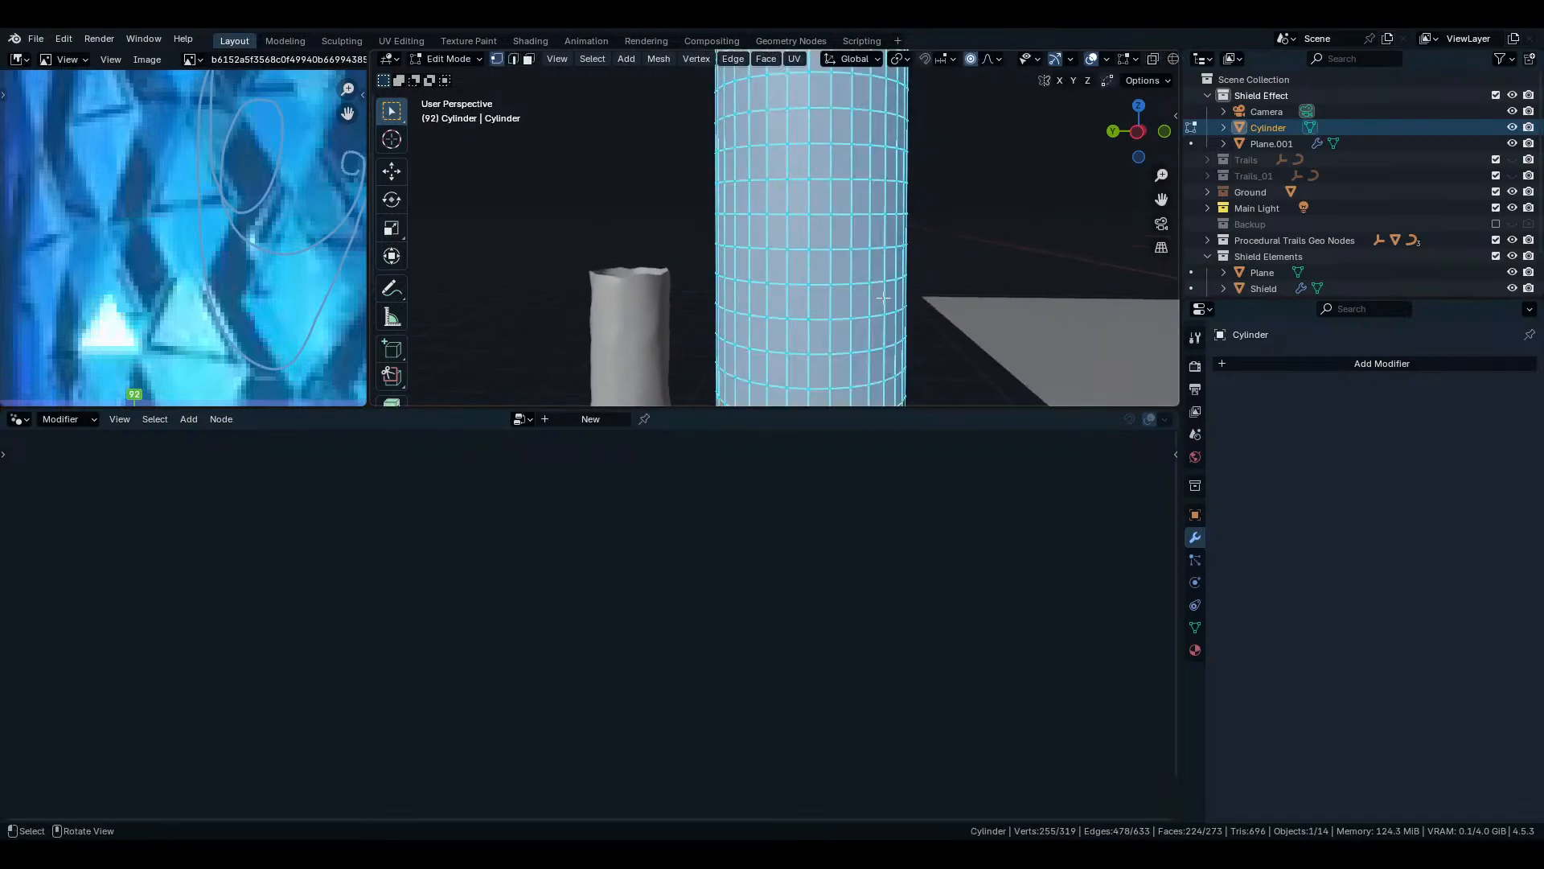
key(Tab)
key(x)
click(1037, 302)
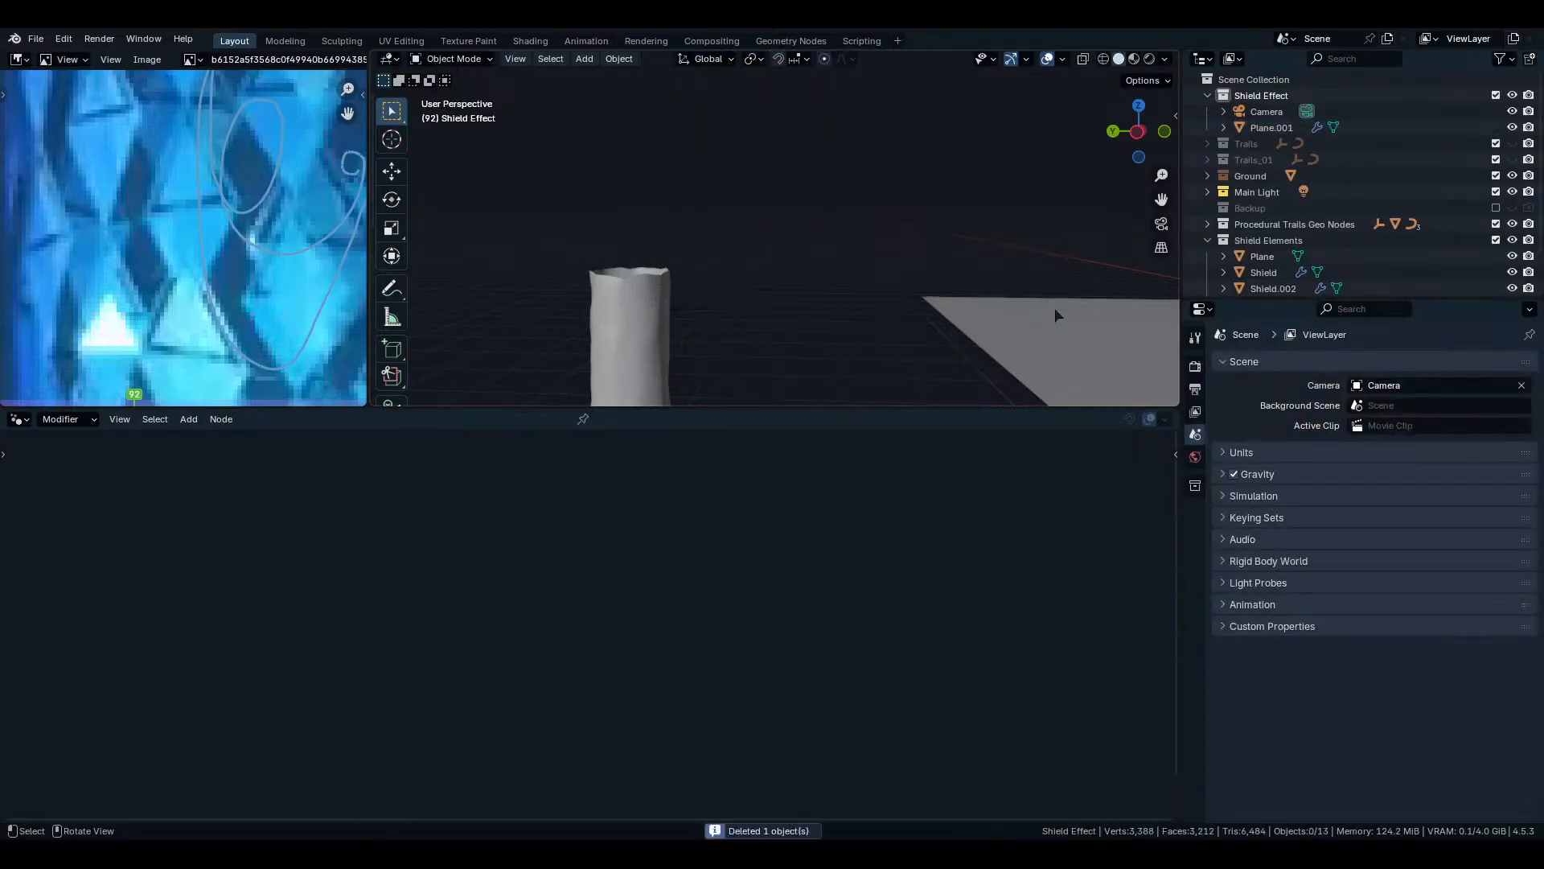
Select the noise-distorted cylinder and move its Curve Line node farther from Resample Curve to make room between them.
click(704, 297)
scroll(624, 330, up, 1)
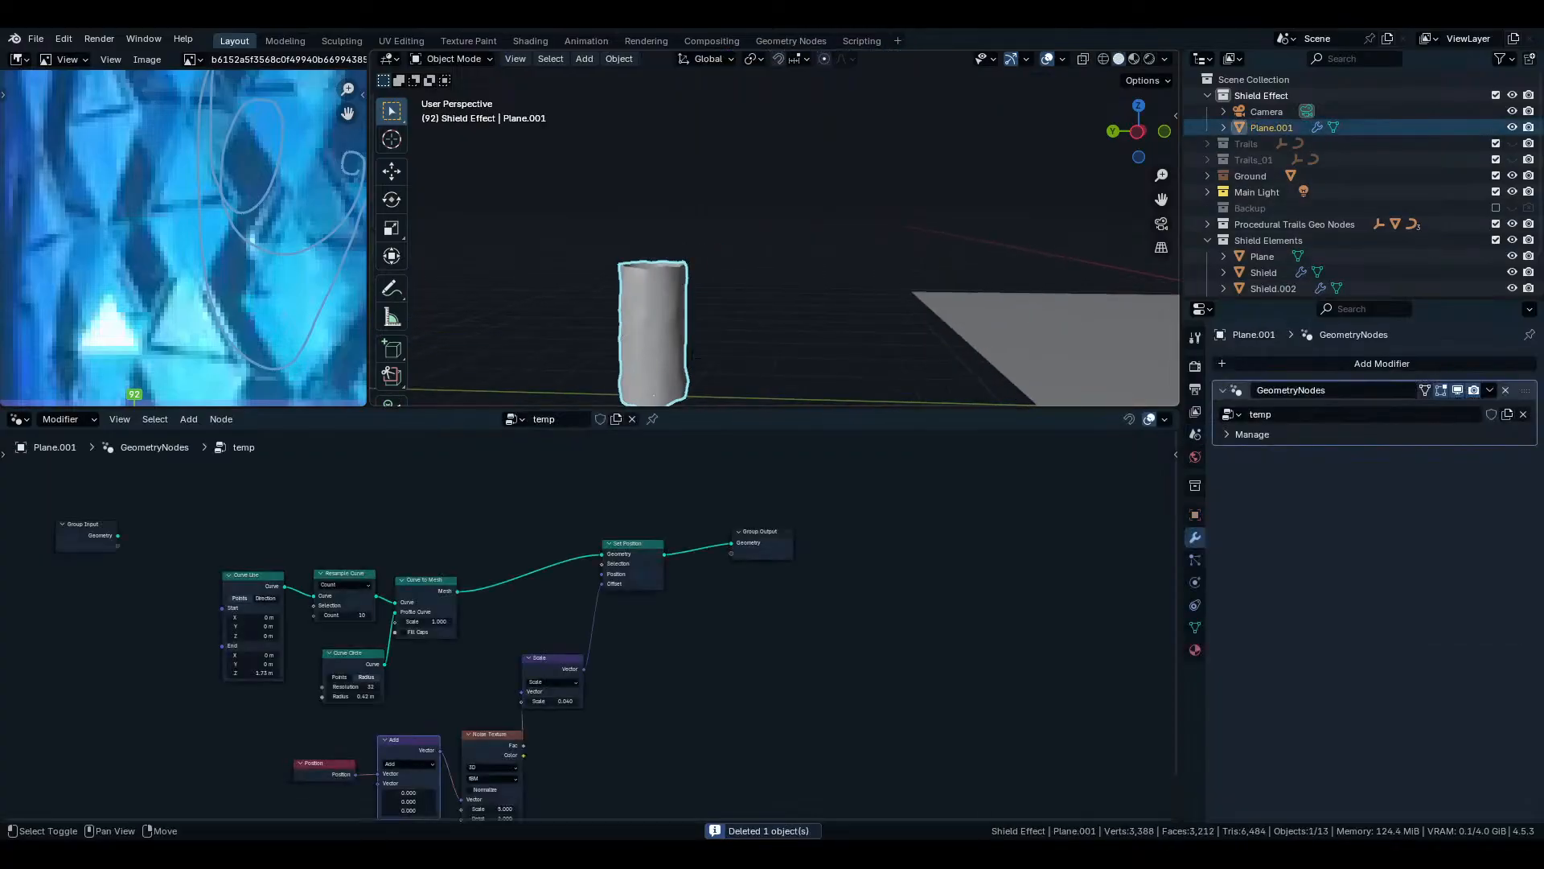
shift+middle_drag(695, 355, 740, 277)
middle_drag(740, 278, 762, 298)
scroll(574, 614, up, 1)
middle_drag(574, 614, 760, 631)
middle_drag(432, 586, 670, 591)
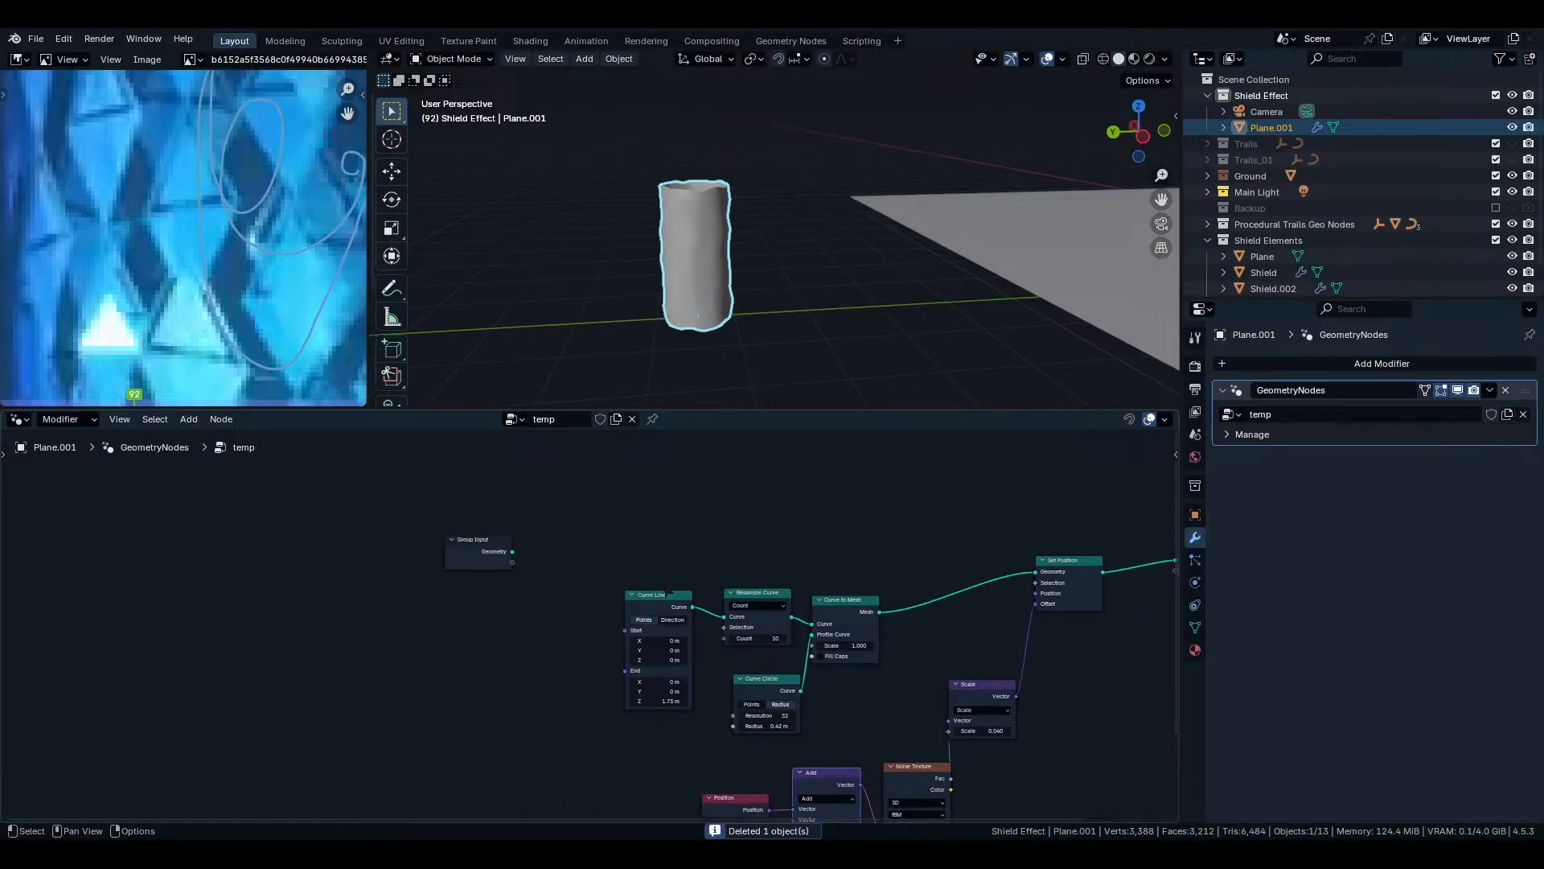
click(669, 592)
drag(672, 606, 419, 597)
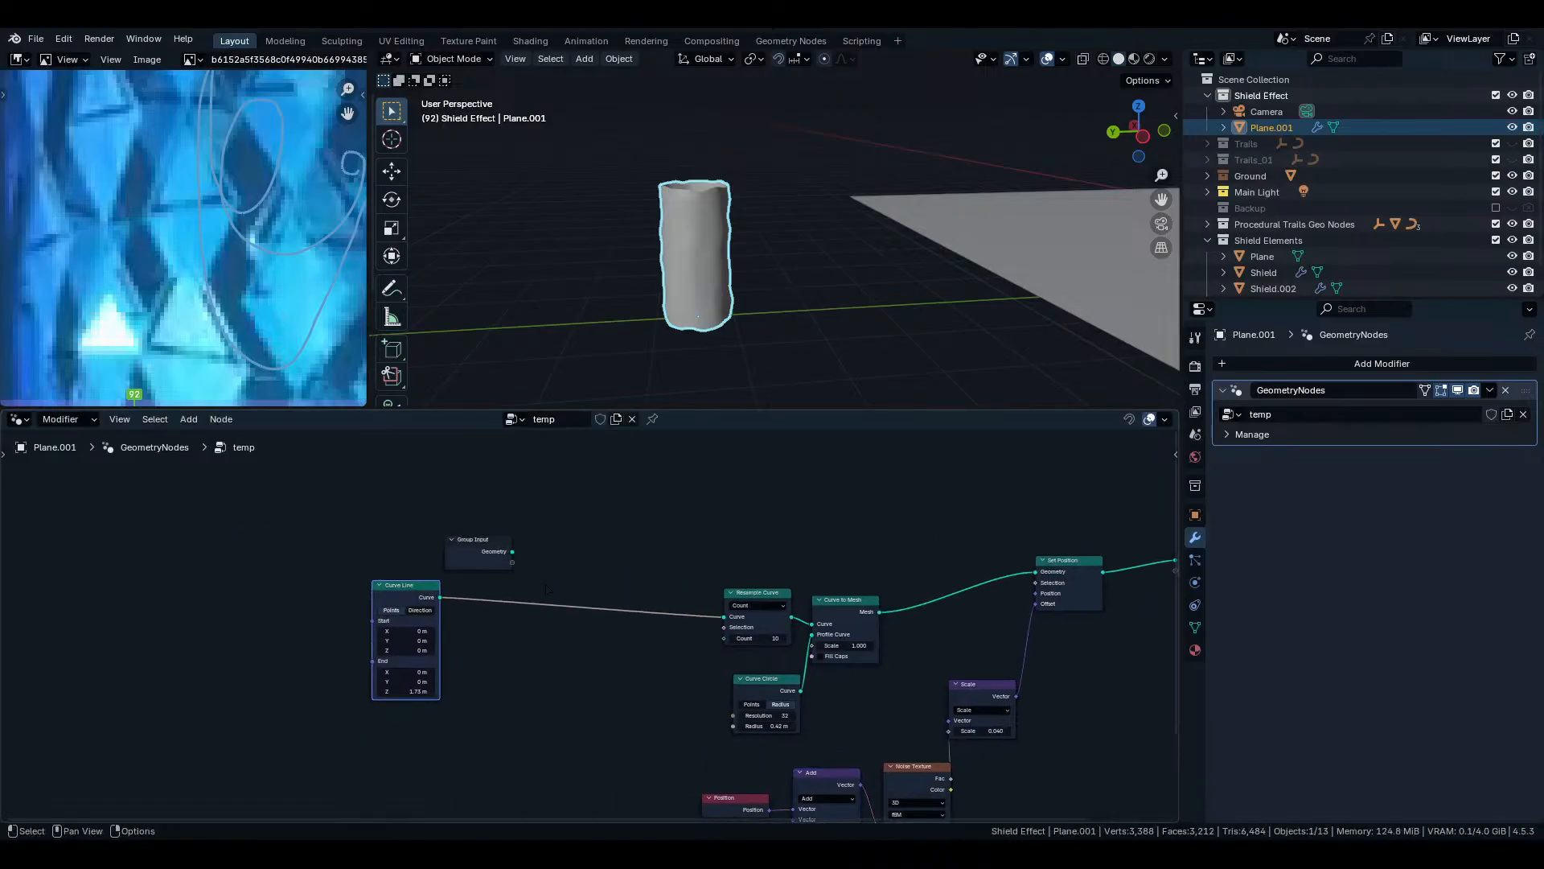
Insert a Store Named Attribute node between the Curve Line and Resample Curve nodes.
key(shift+a)
key(Escape)
key(shift+a)
mouse_move(614, 557)
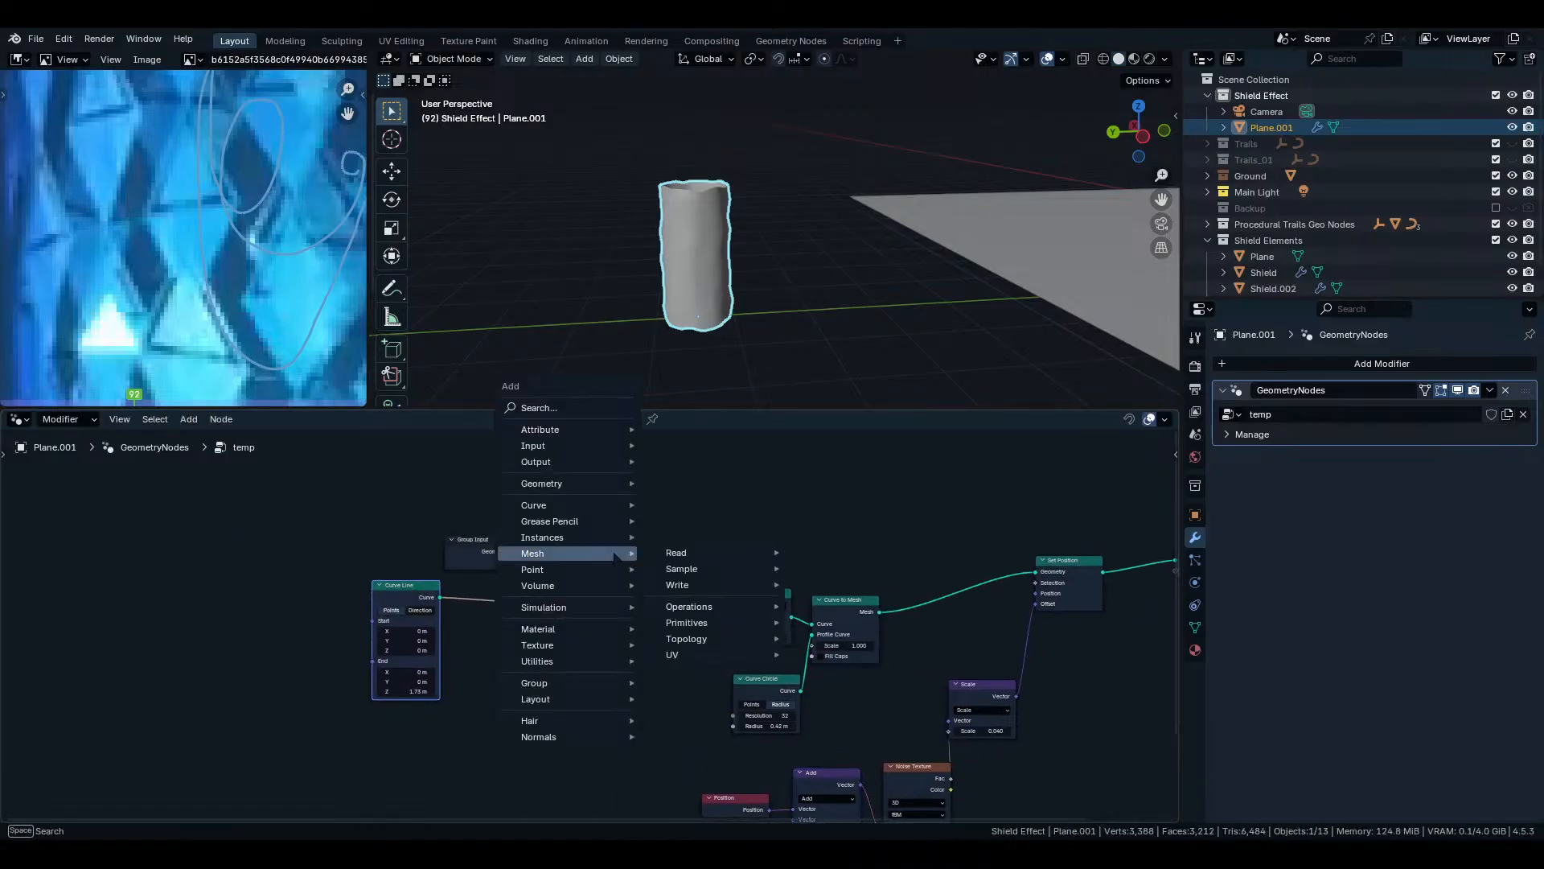
text(store names attri)
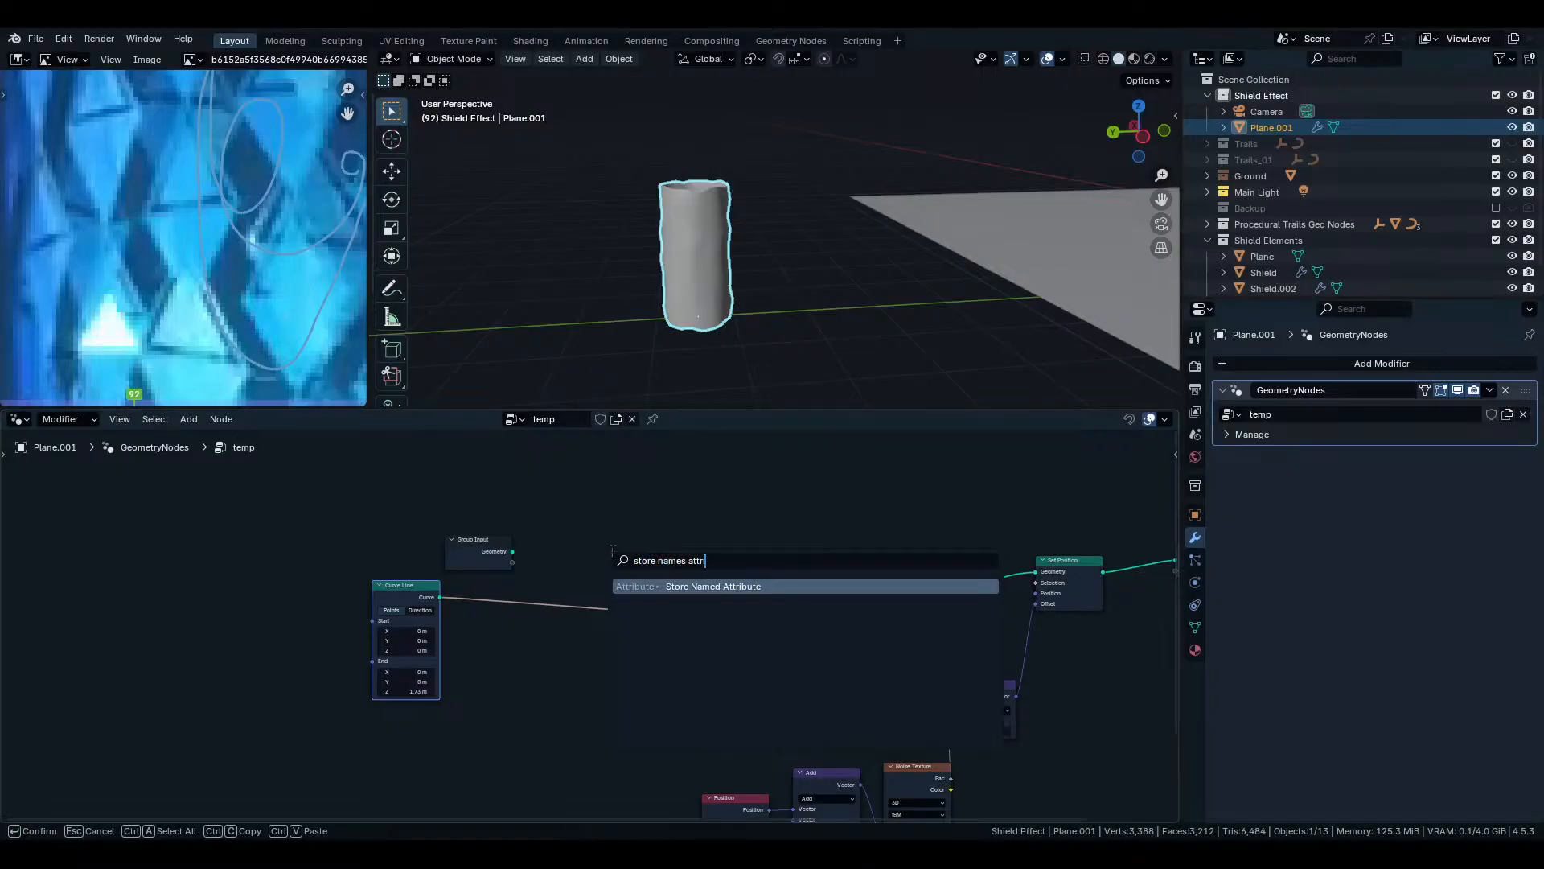
text(bute)
key(Return)
click(613, 554)
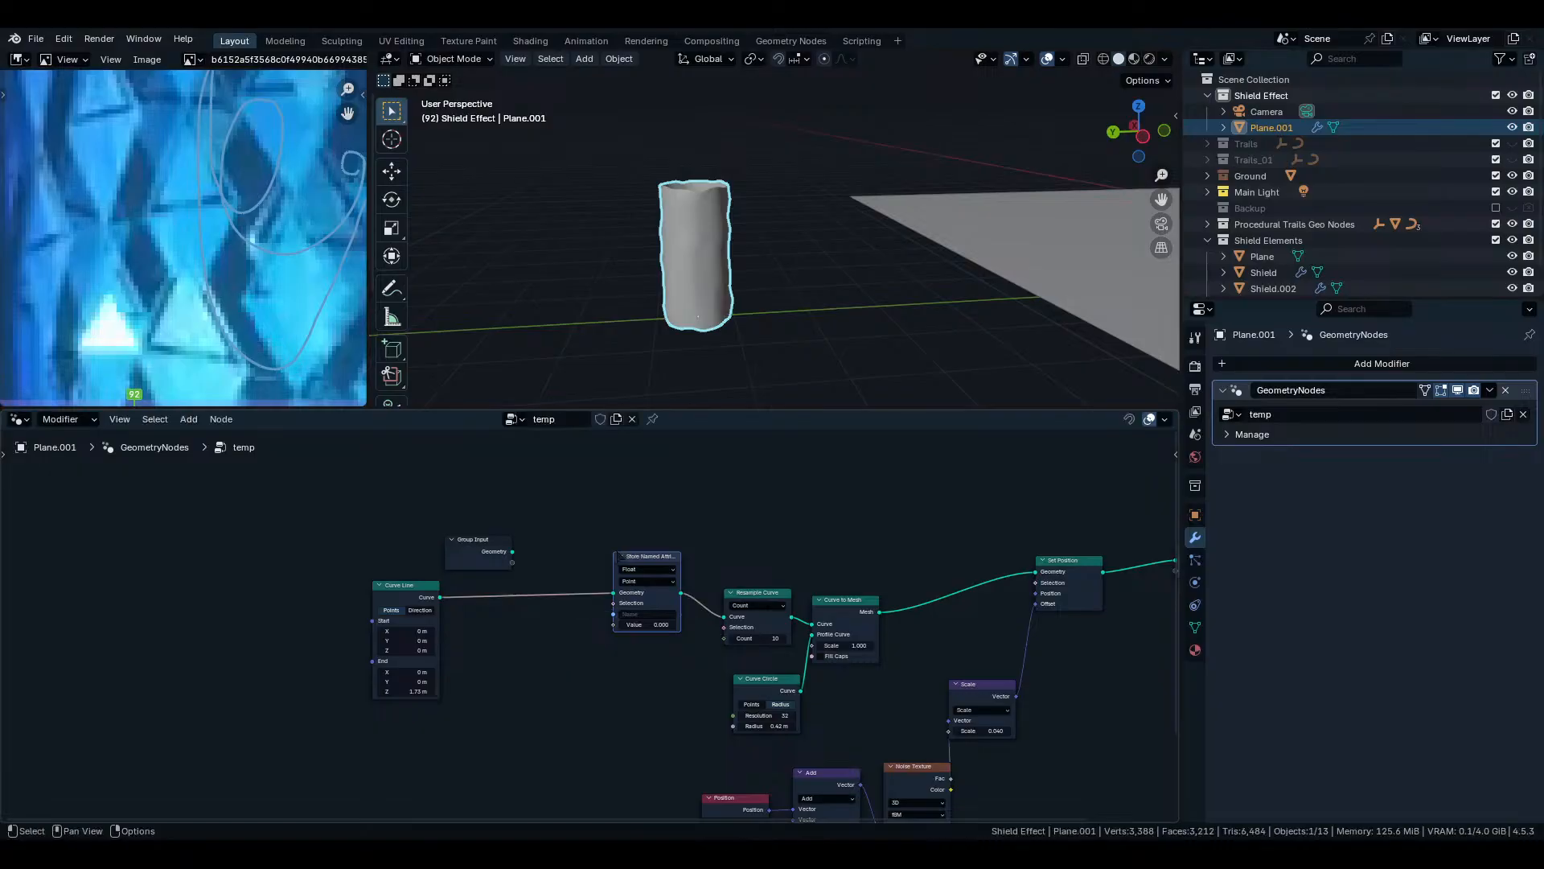
Move Store Named Attribute to the link between Curve to Mesh and Set Position, and set its domain to Face Corner.
scroll(704, 549, up, 3)
scroll(702, 549, down, 3)
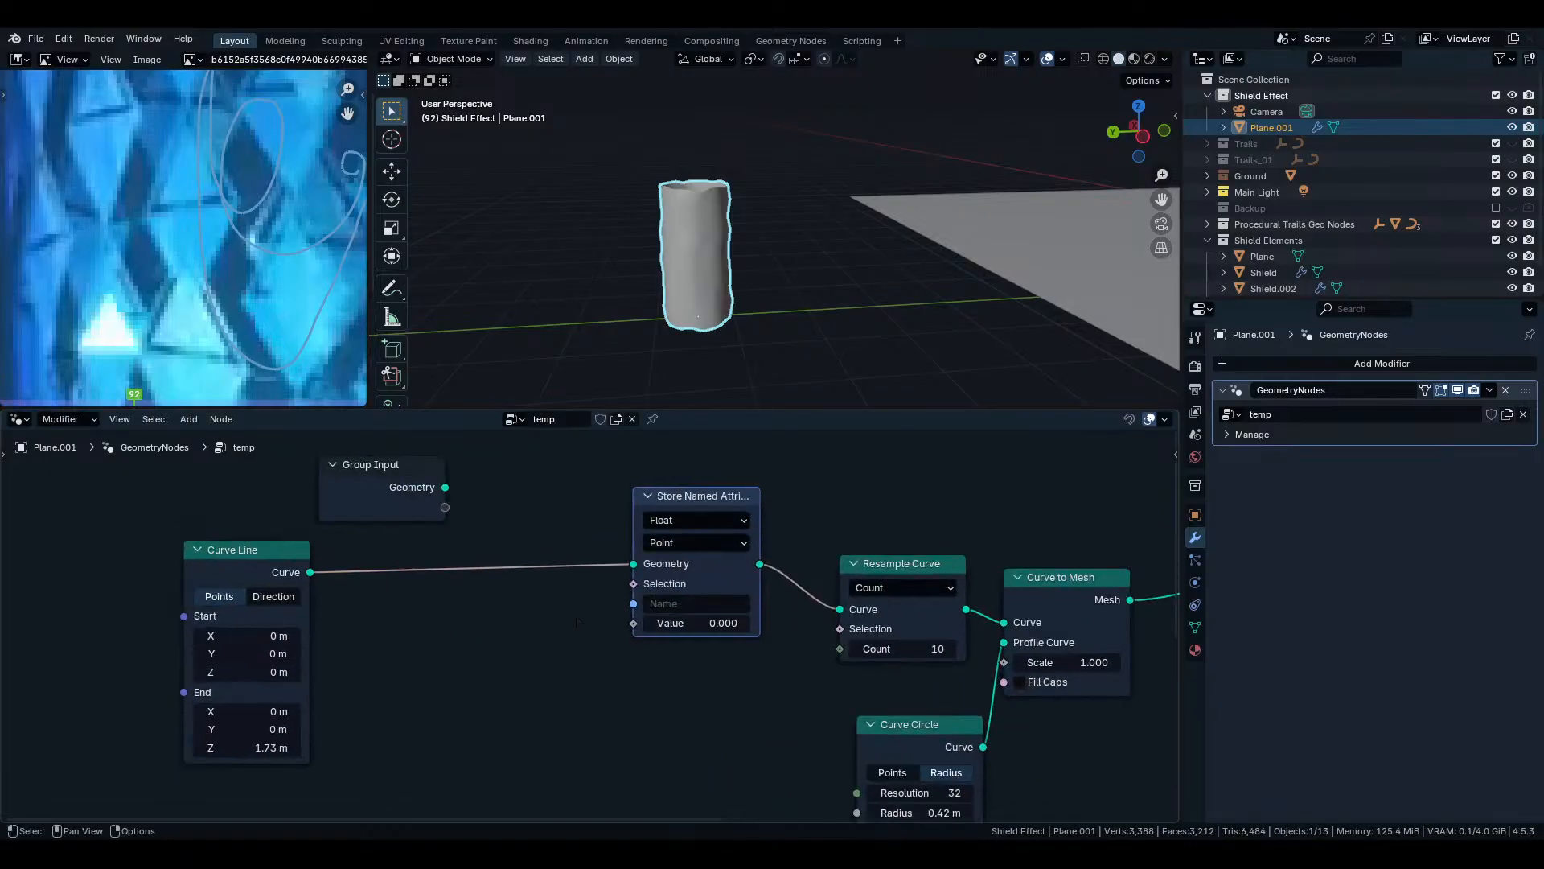
middle_drag(704, 550, 336, 603)
alt+drag(300, 570, 742, 564)
middle_drag(733, 639, 752, 551)
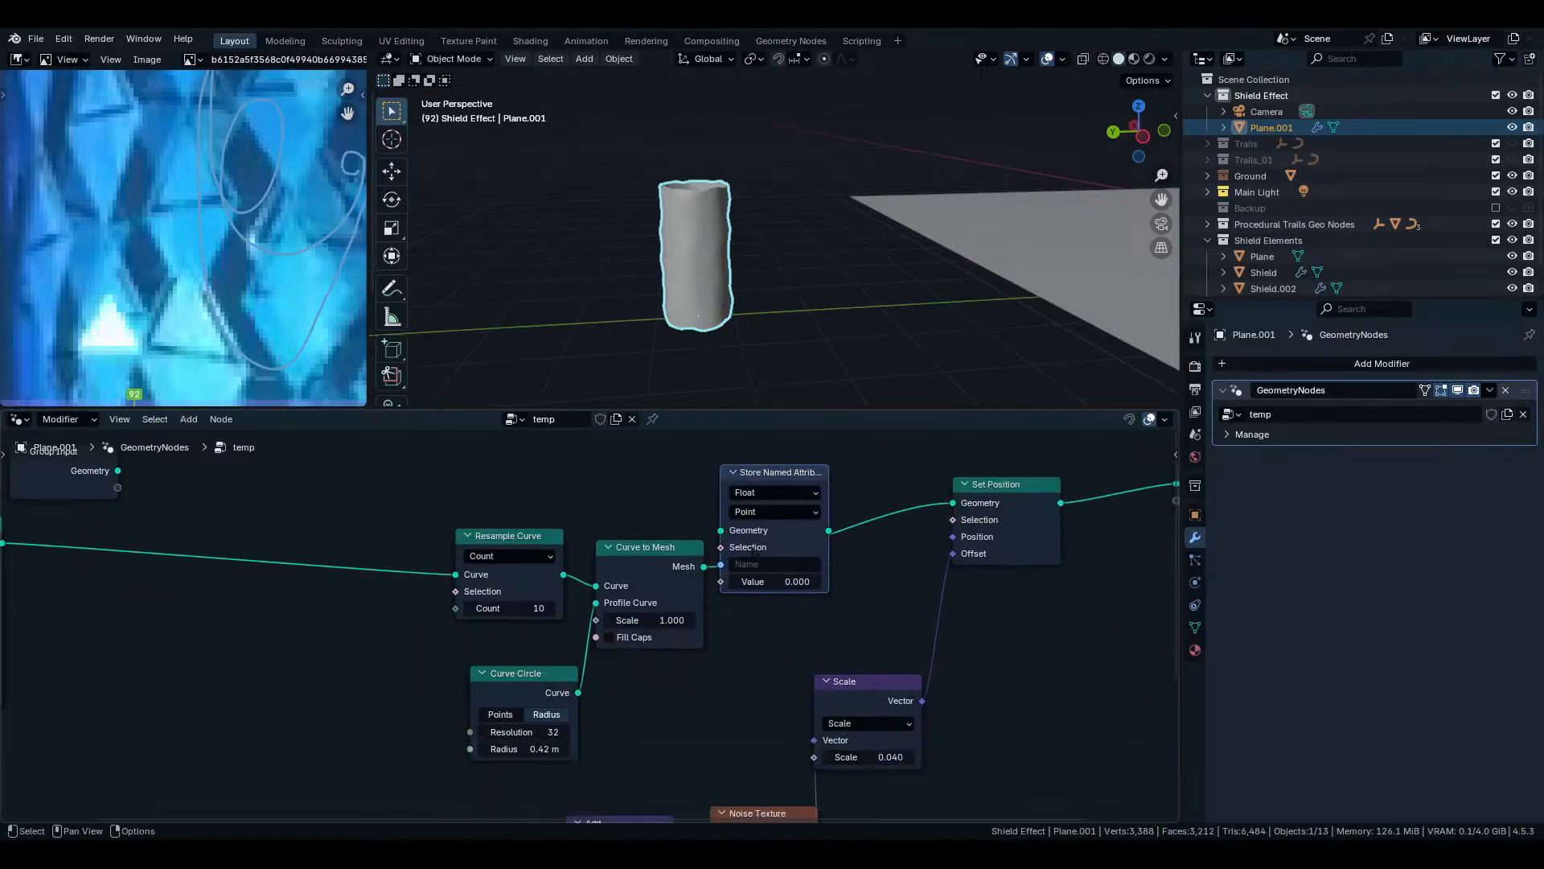
scroll(796, 515, up, 1)
click(809, 525)
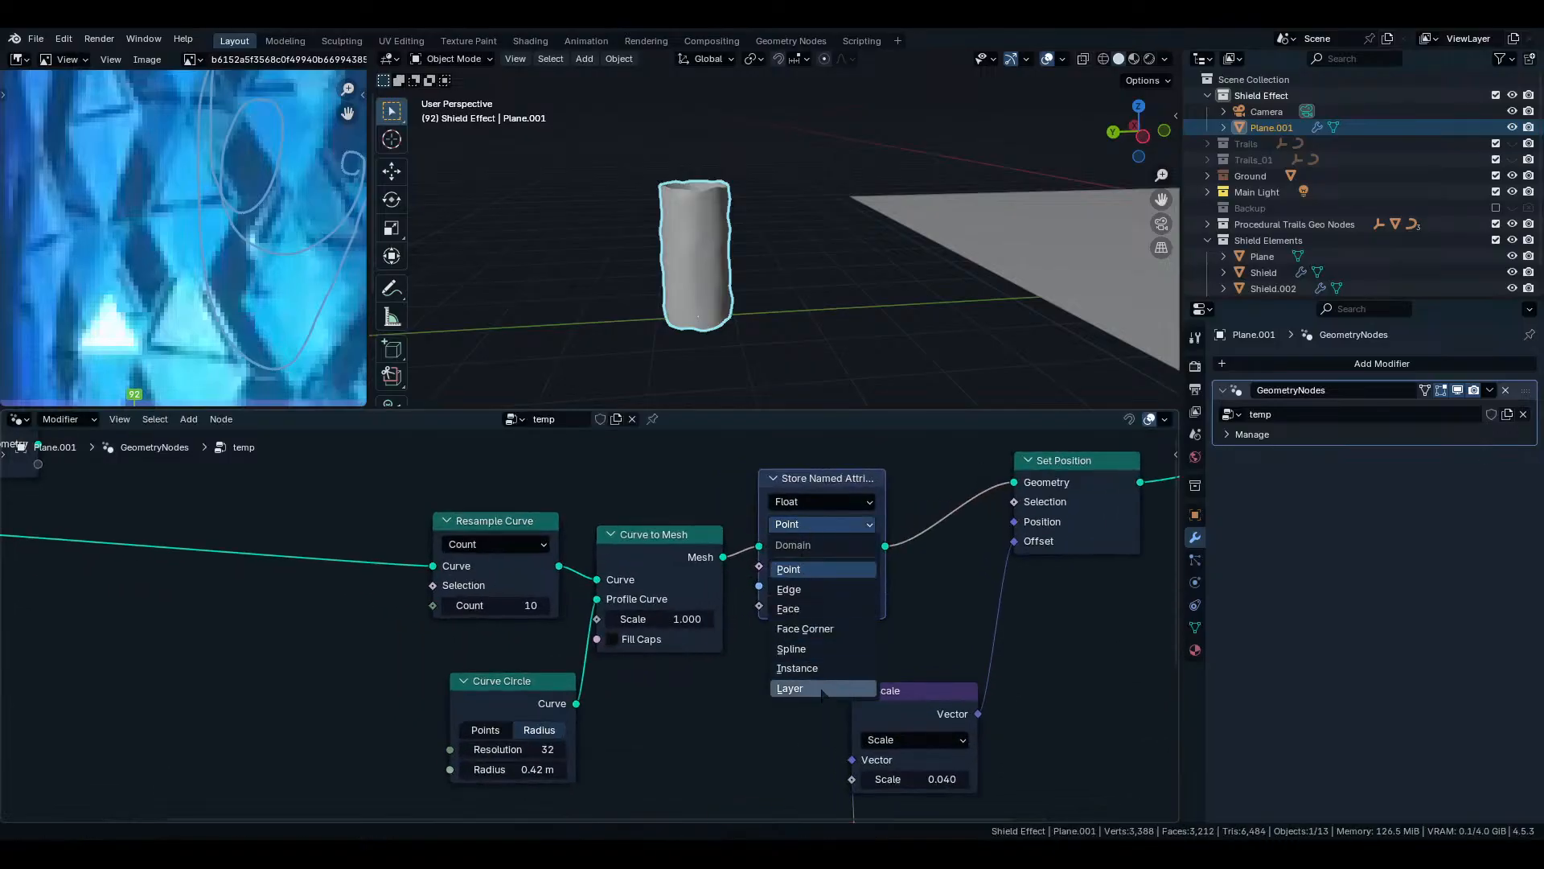
click(827, 634)
Make room before Store Named Attribute, add a UV Unwrap node and connect its UV output to the attribute's Value.
scroll(715, 646, down, 2)
drag(641, 487, 522, 664)
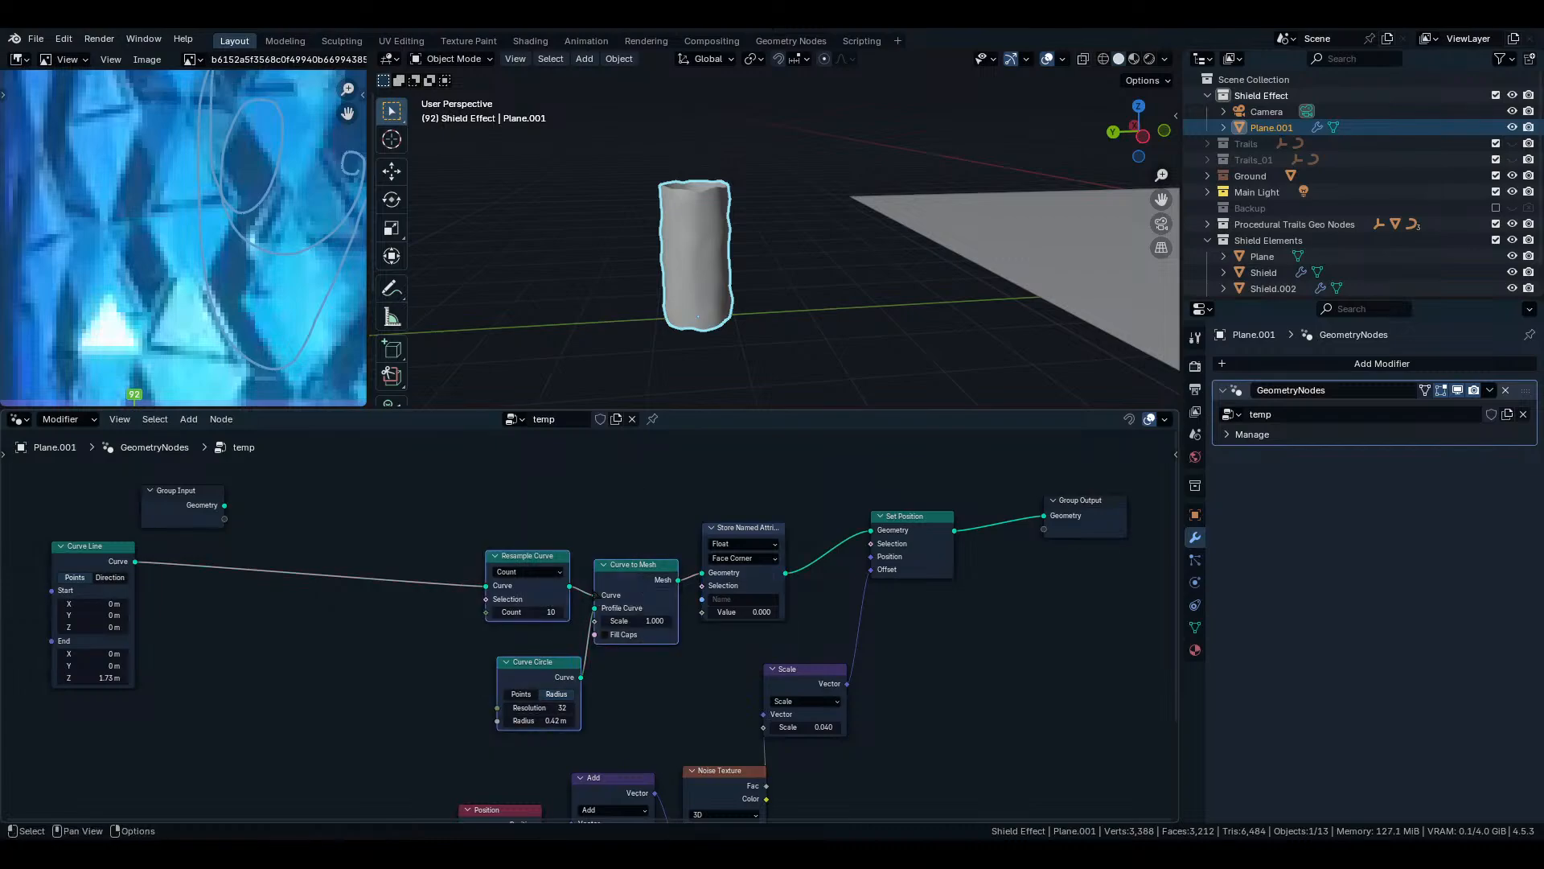
drag(610, 573, 434, 498)
key(shift+a)
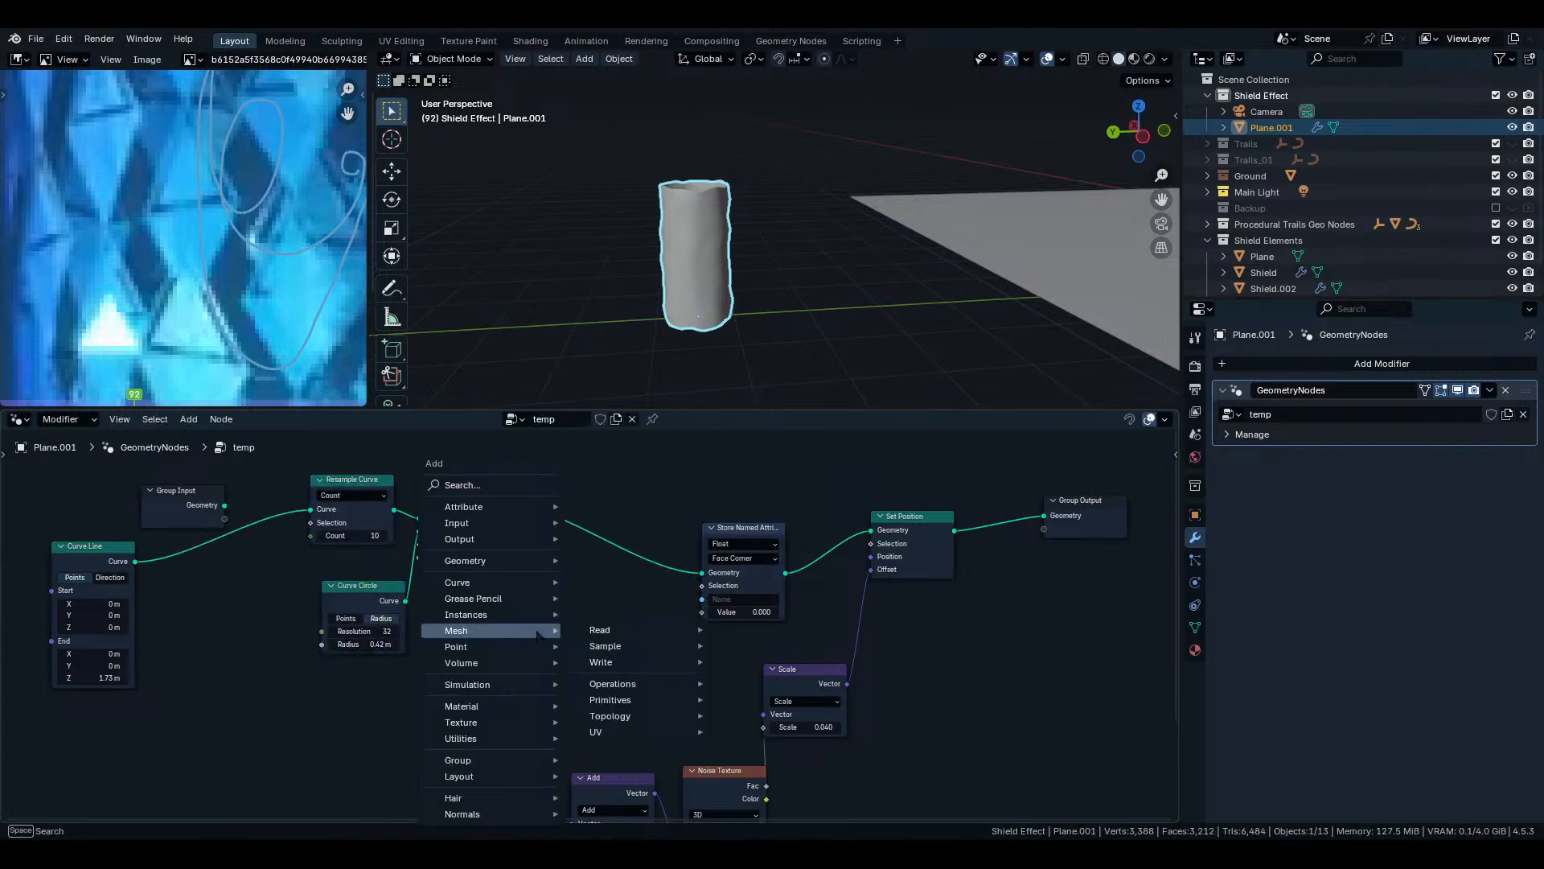
text(unwrap)
key(Return)
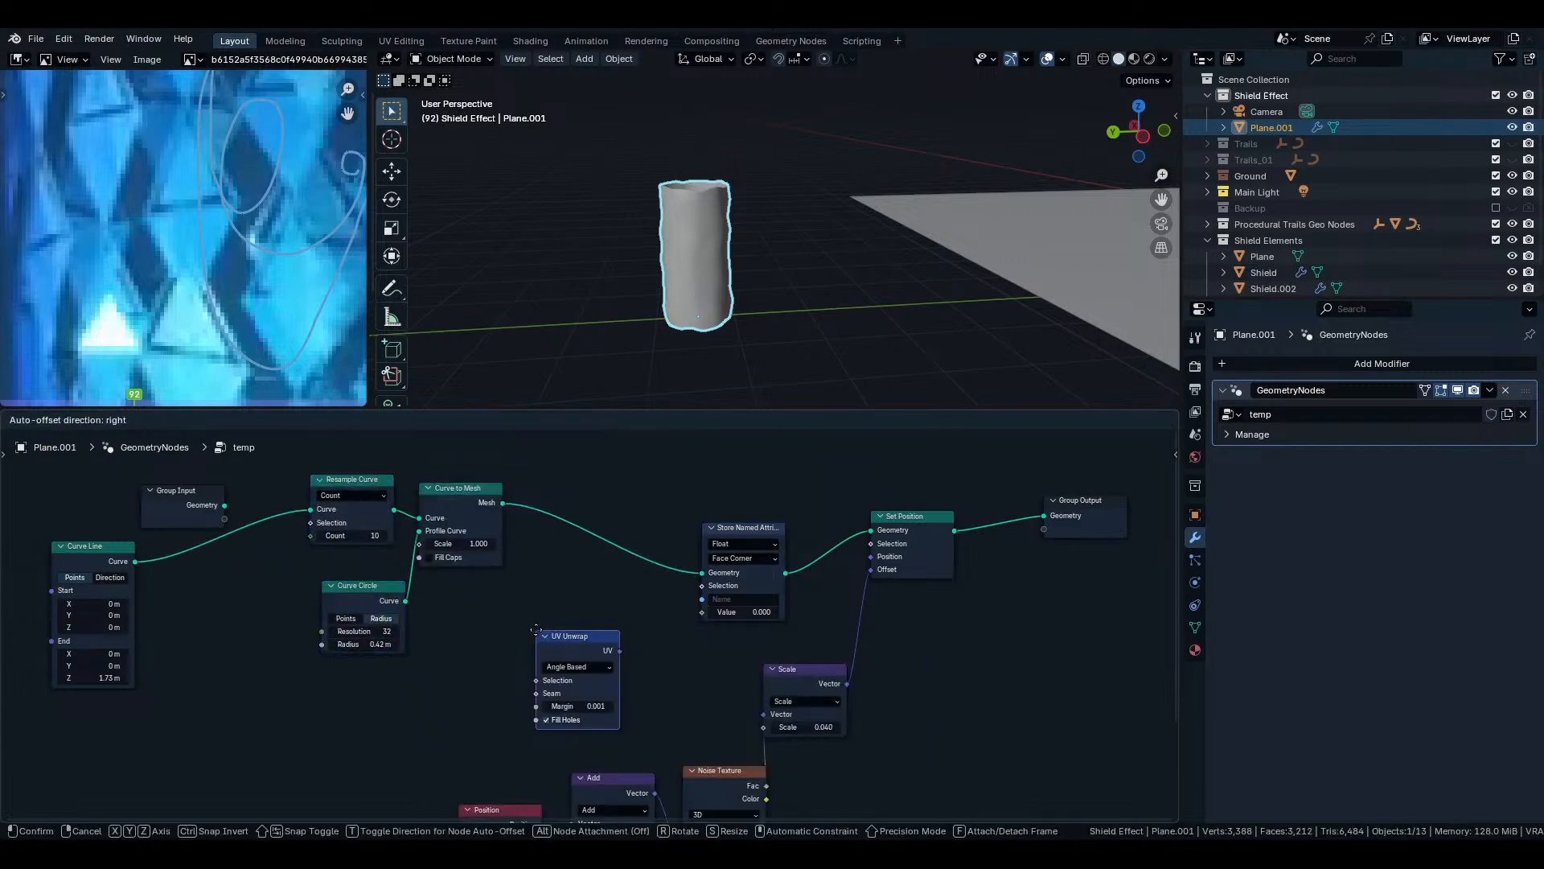
click(538, 635)
scroll(590, 625, up, 2)
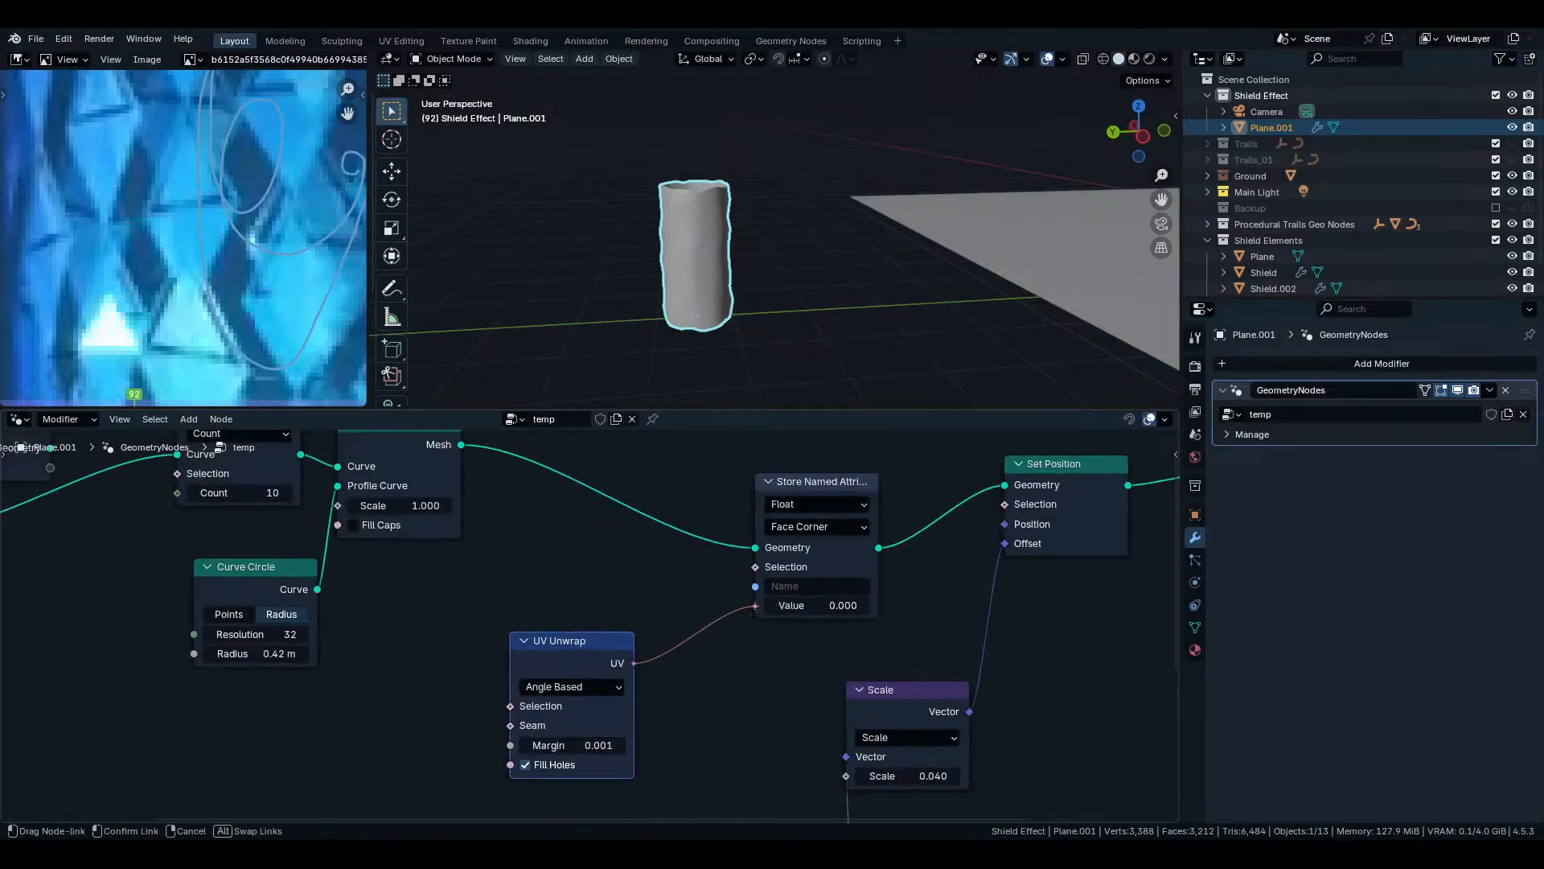
drag(749, 611, 755, 605)
Set the Store Named Attribute data type to Vector and name the attribute UVmappp.
click(810, 504)
click(811, 589)
scroll(812, 587, up, 2)
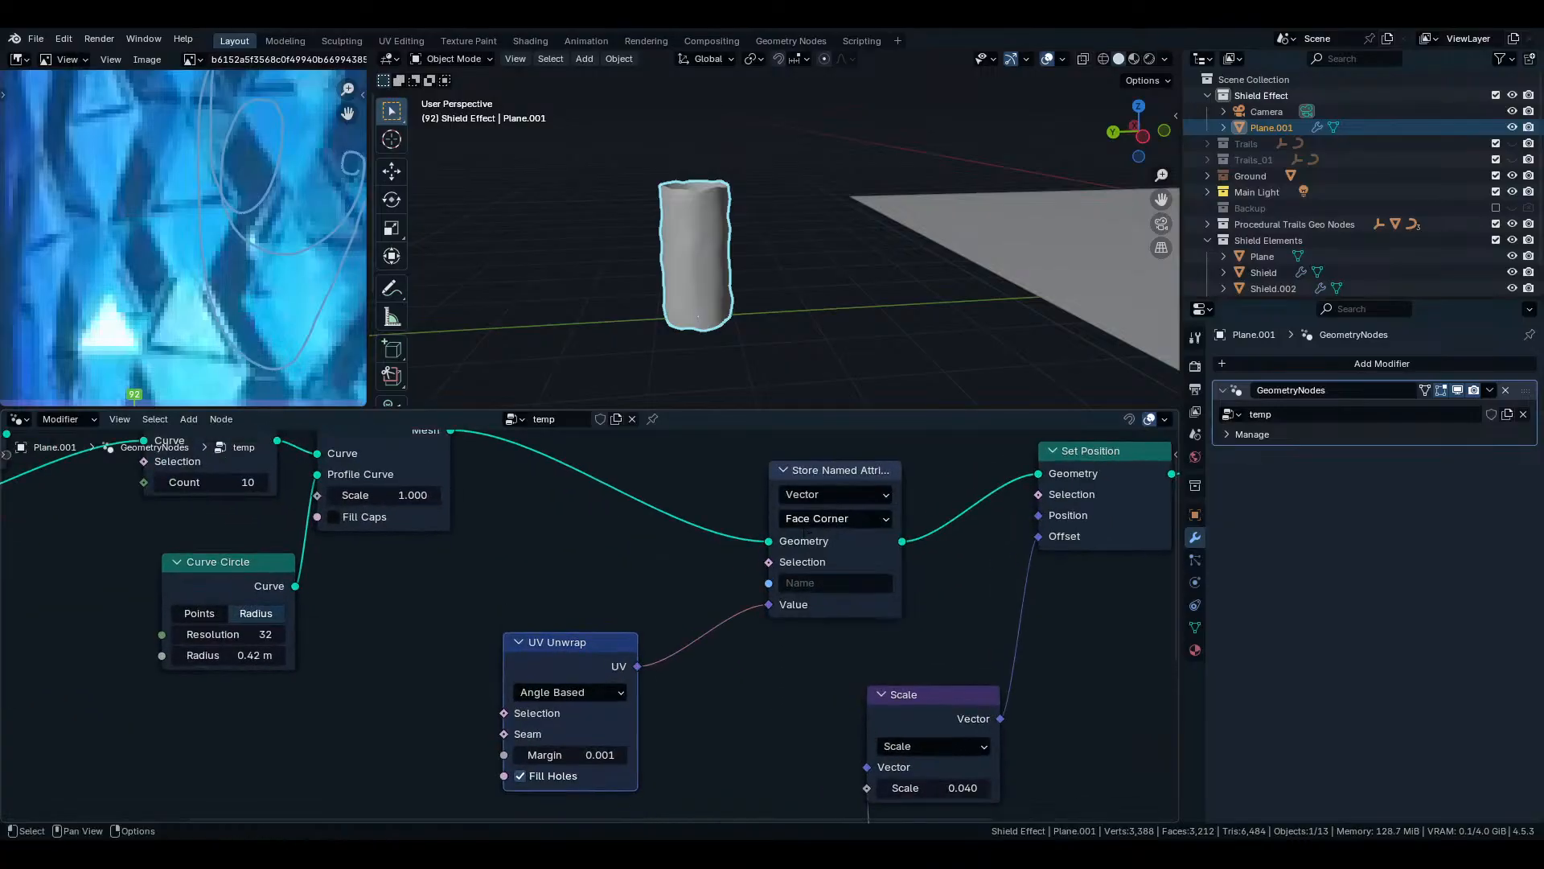
click(827, 581)
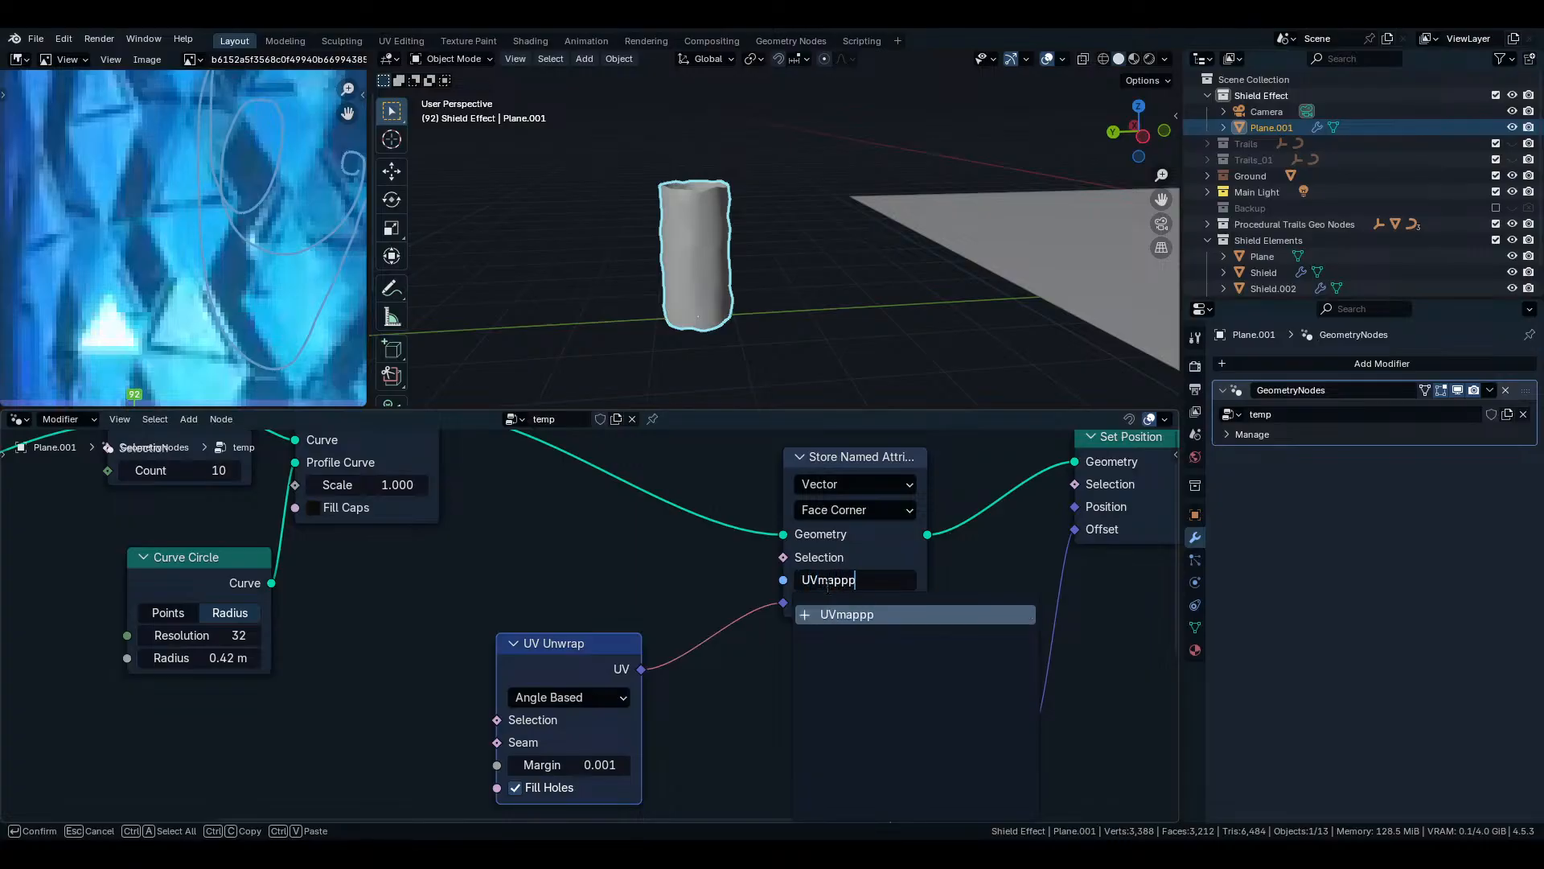
key(Return)
click(869, 581)
Open the plane's mesh data properties and check its list of UV maps.
click(1196, 629)
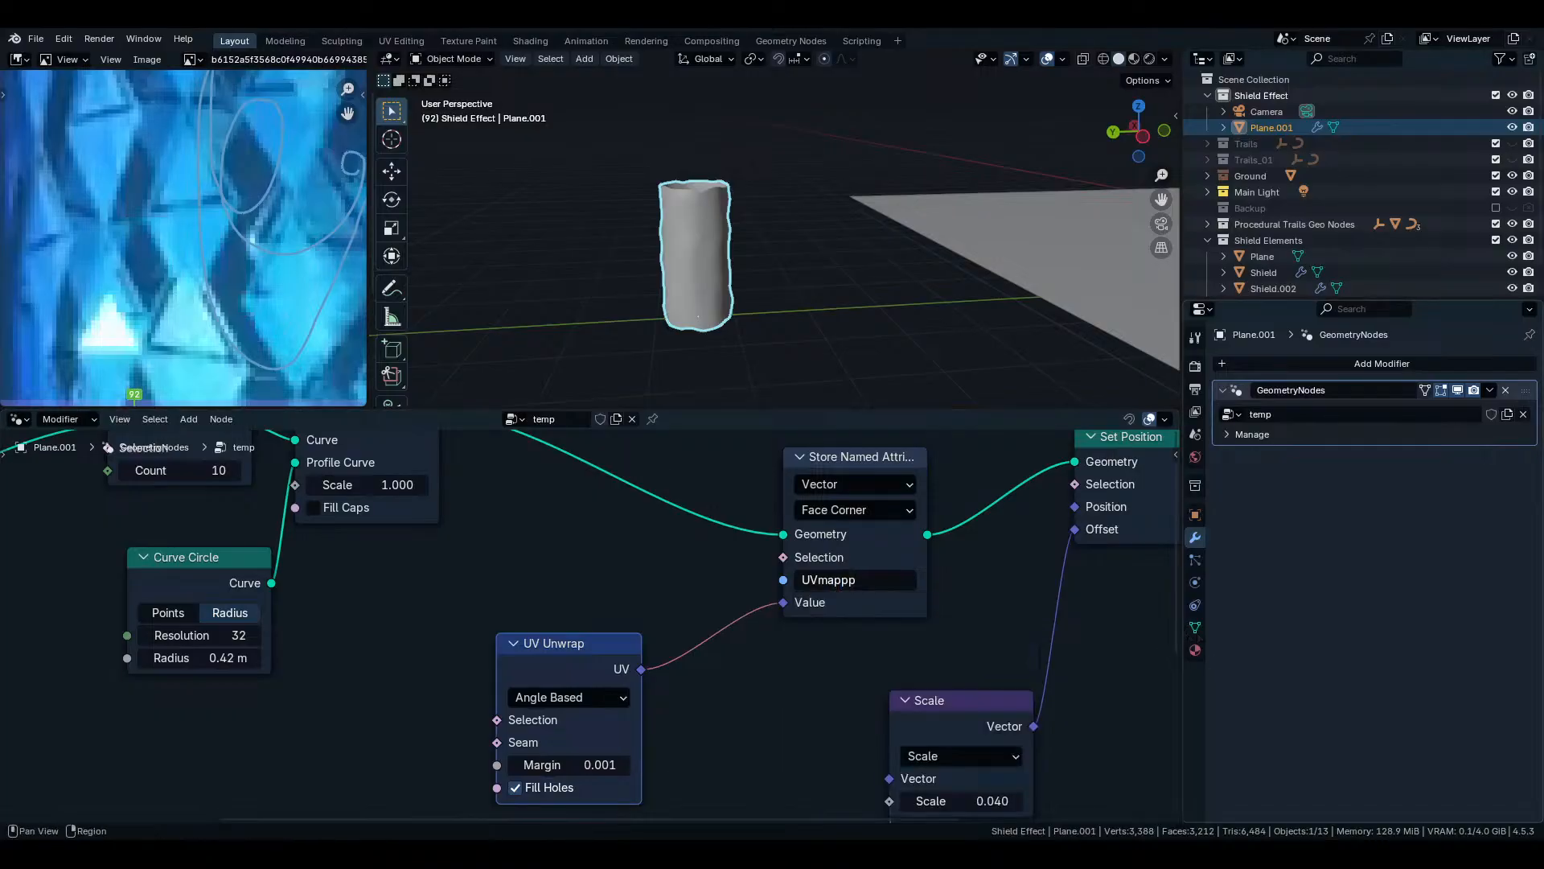
click(1195, 627)
click(1287, 610)
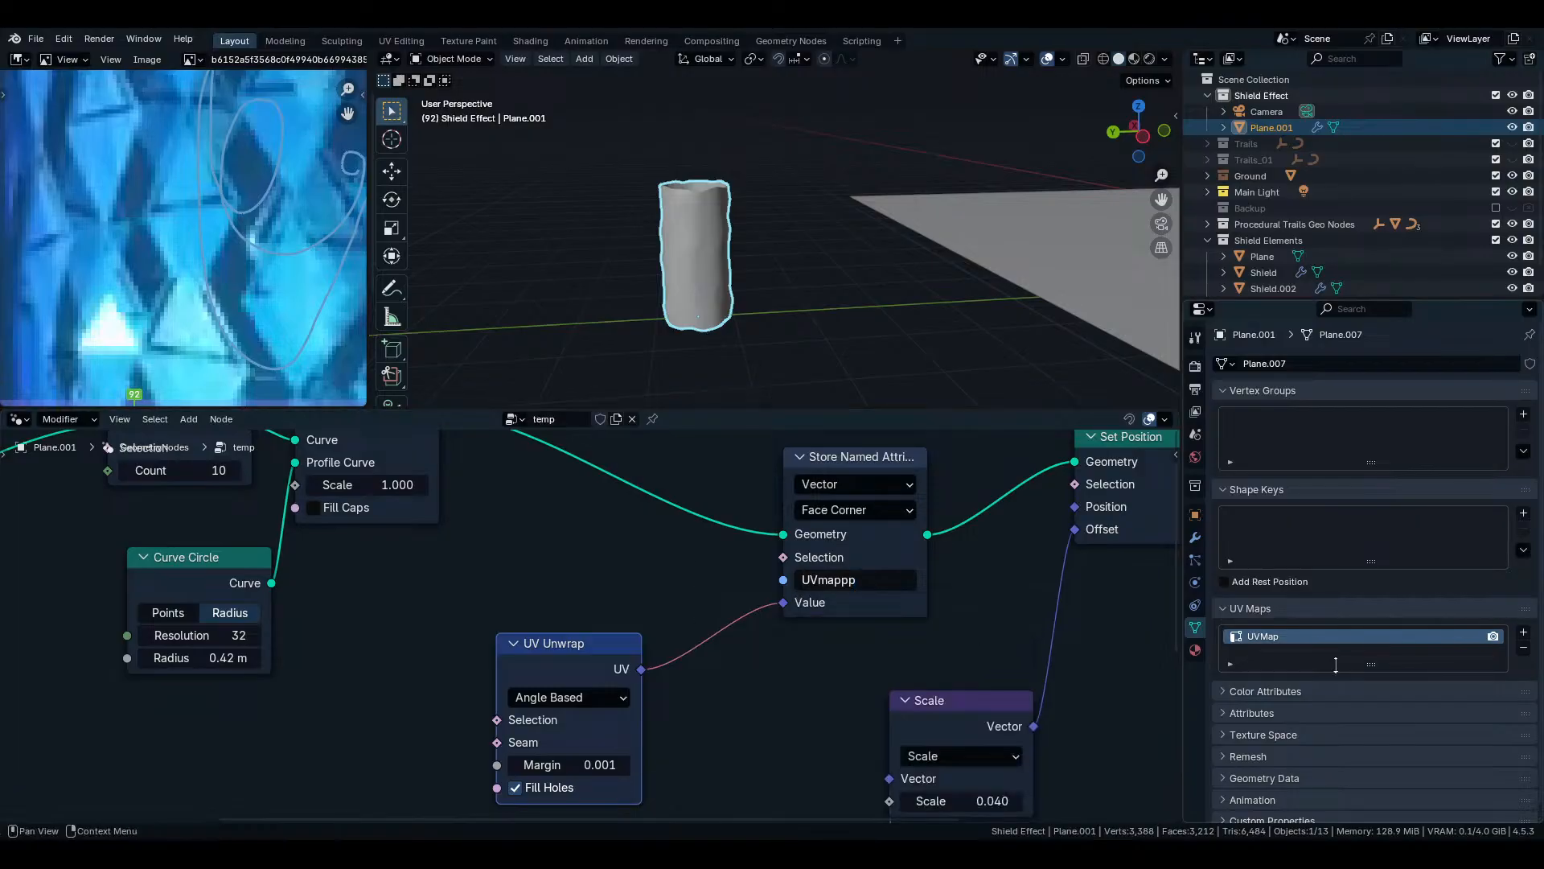
scroll(611, 653, down, 3)
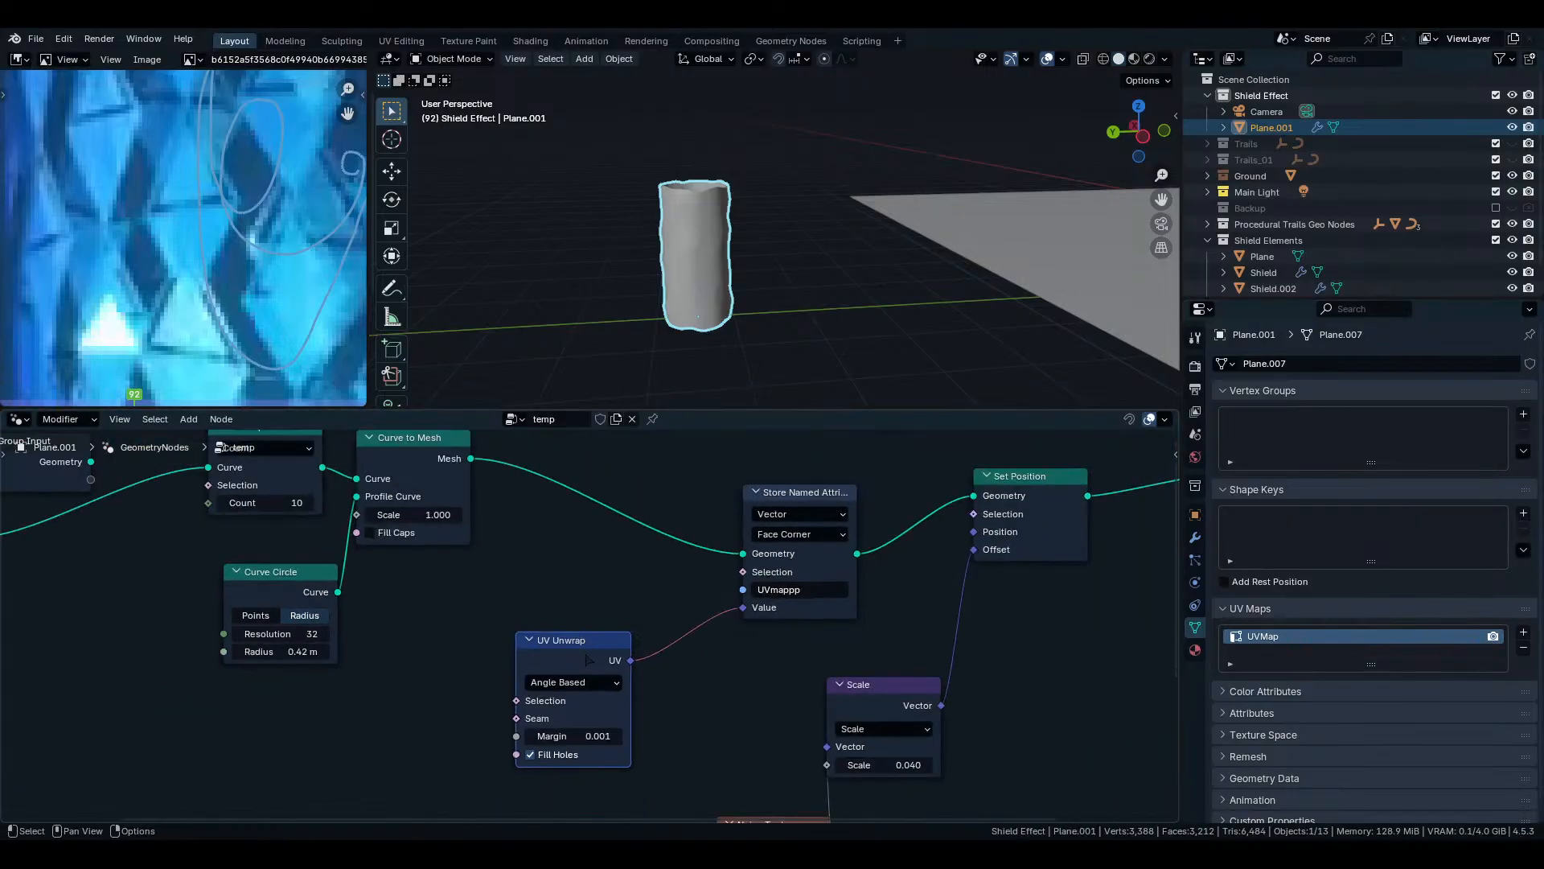
Move the UV Unwrap node closer to the Store Named Attribute node.
drag(585, 654, 644, 626)
scroll(620, 643, up, 3)
scroll(548, 687, up, 1)
middle_drag(549, 688, 929, 820)
scroll(656, 595, down, 4)
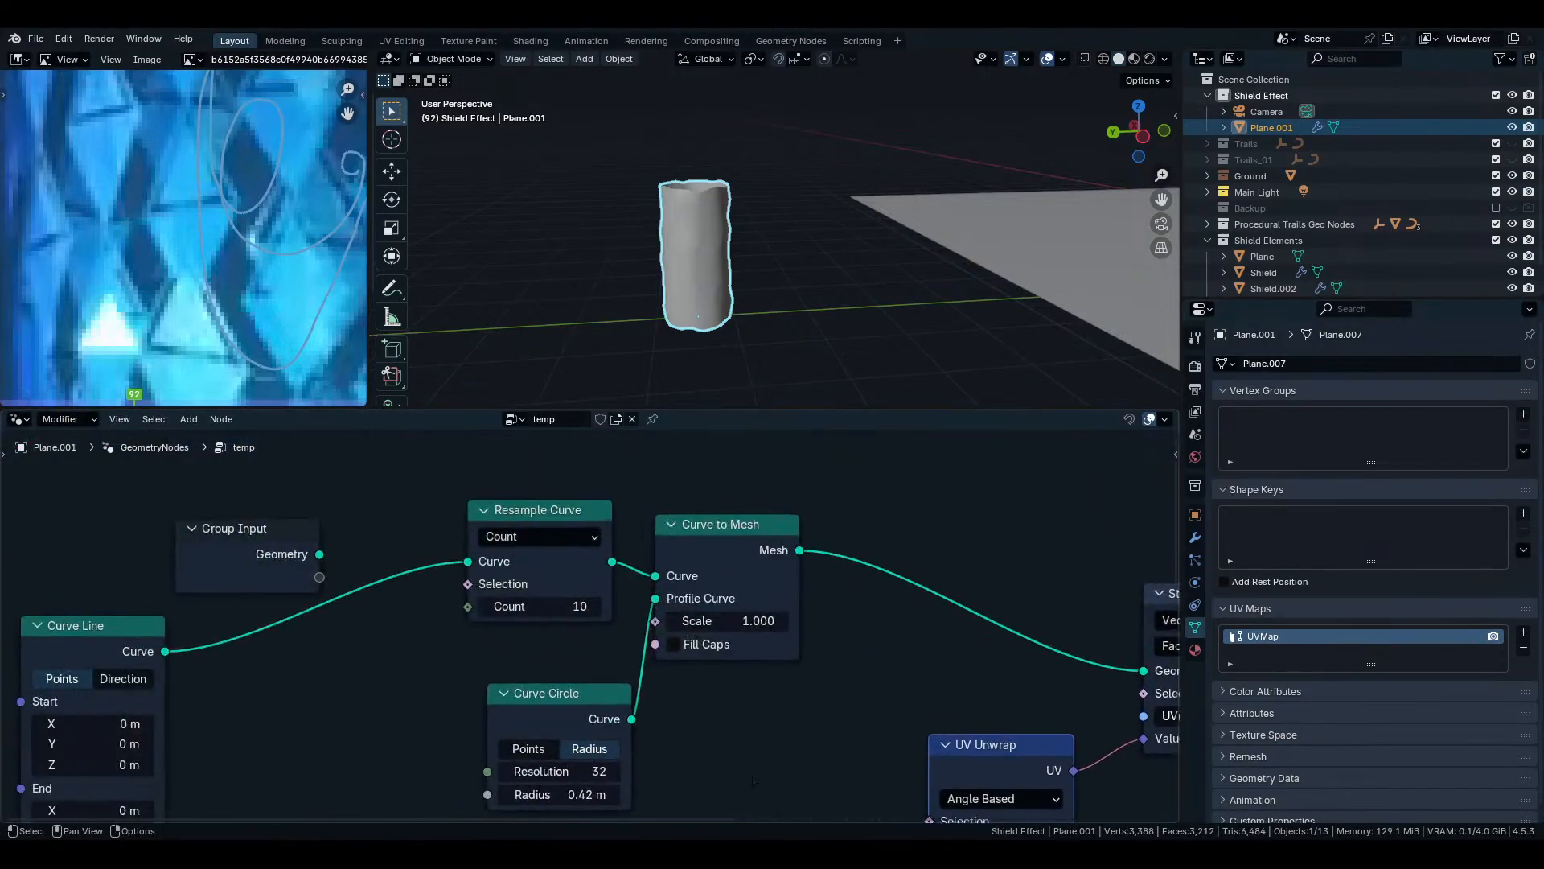
middle_drag(629, 711, 677, 652)
Add a Sample Curve node below Curve Circle to examine its outputs, and delete it again.
key(shift+a)
text(sample)
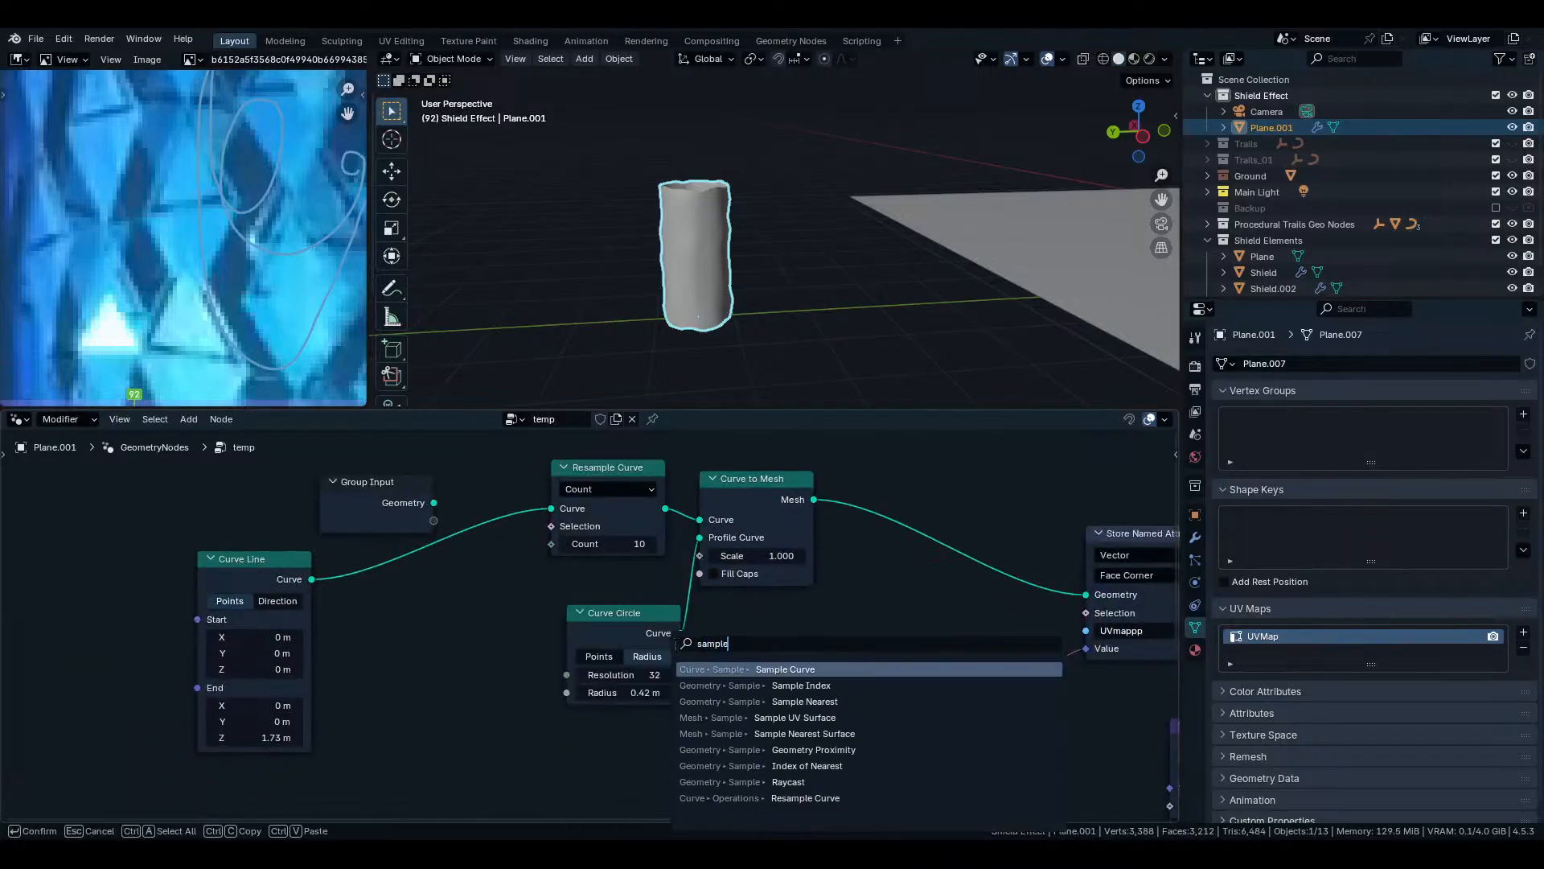
key(Return)
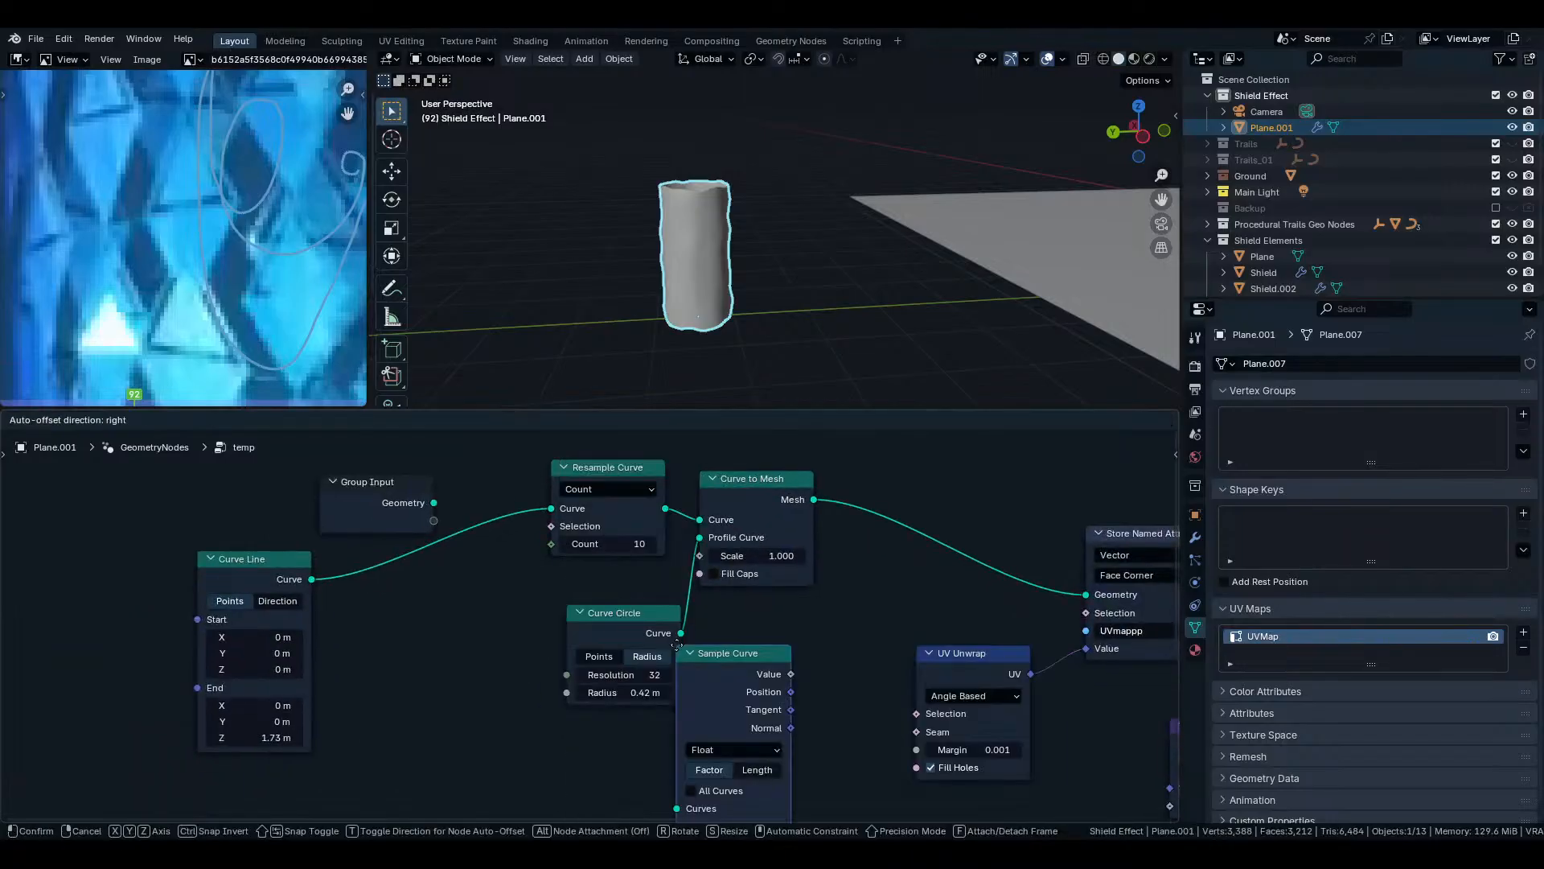
click(479, 692)
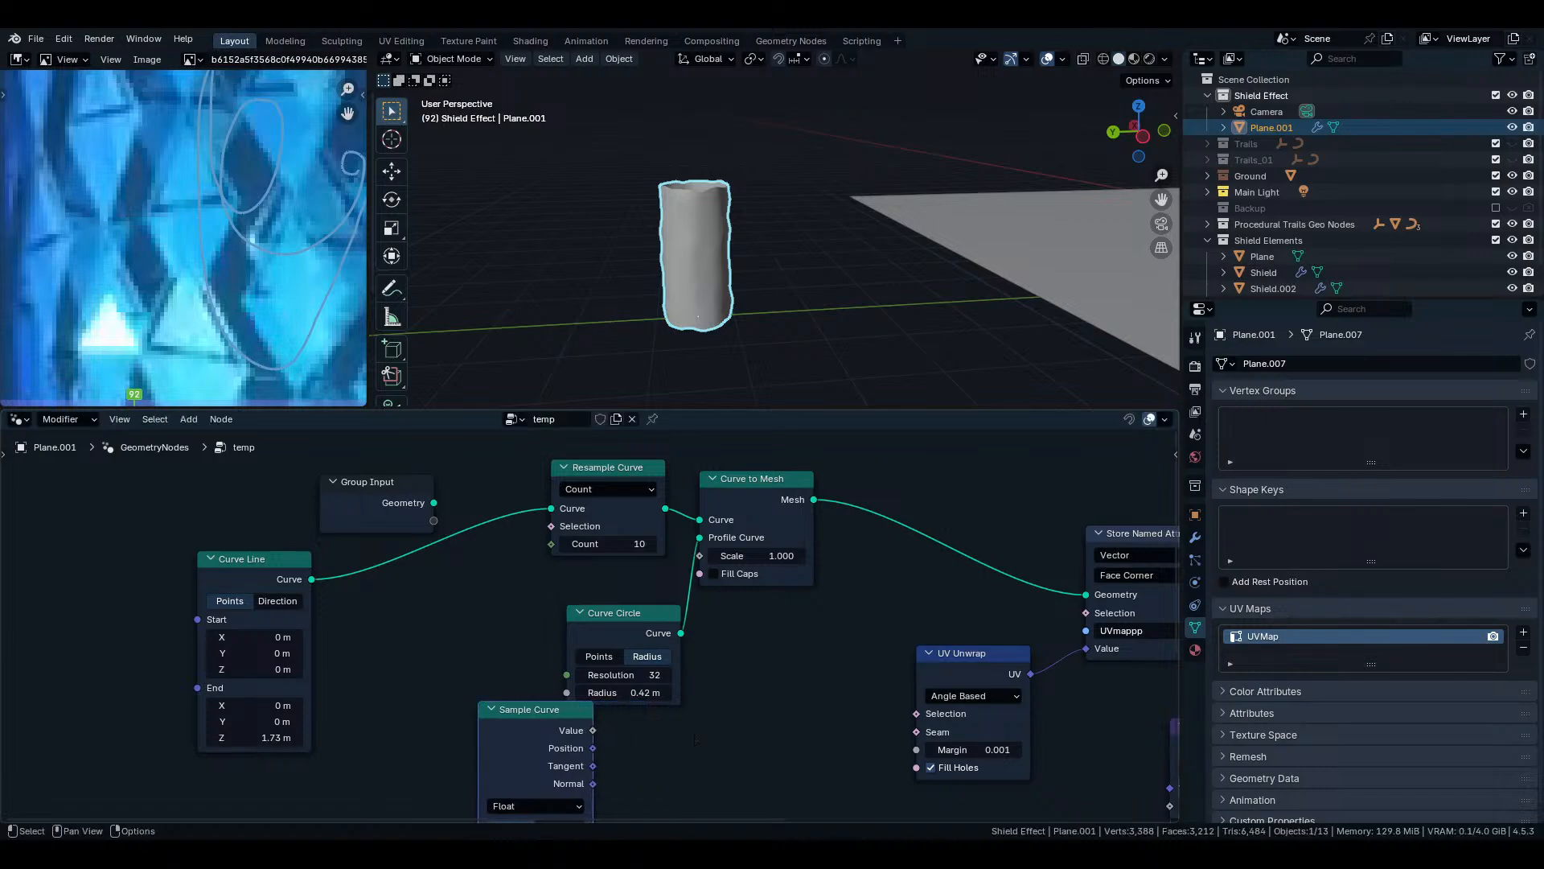
middle_drag(911, 737, 840, 683)
scroll(839, 684, up, 3)
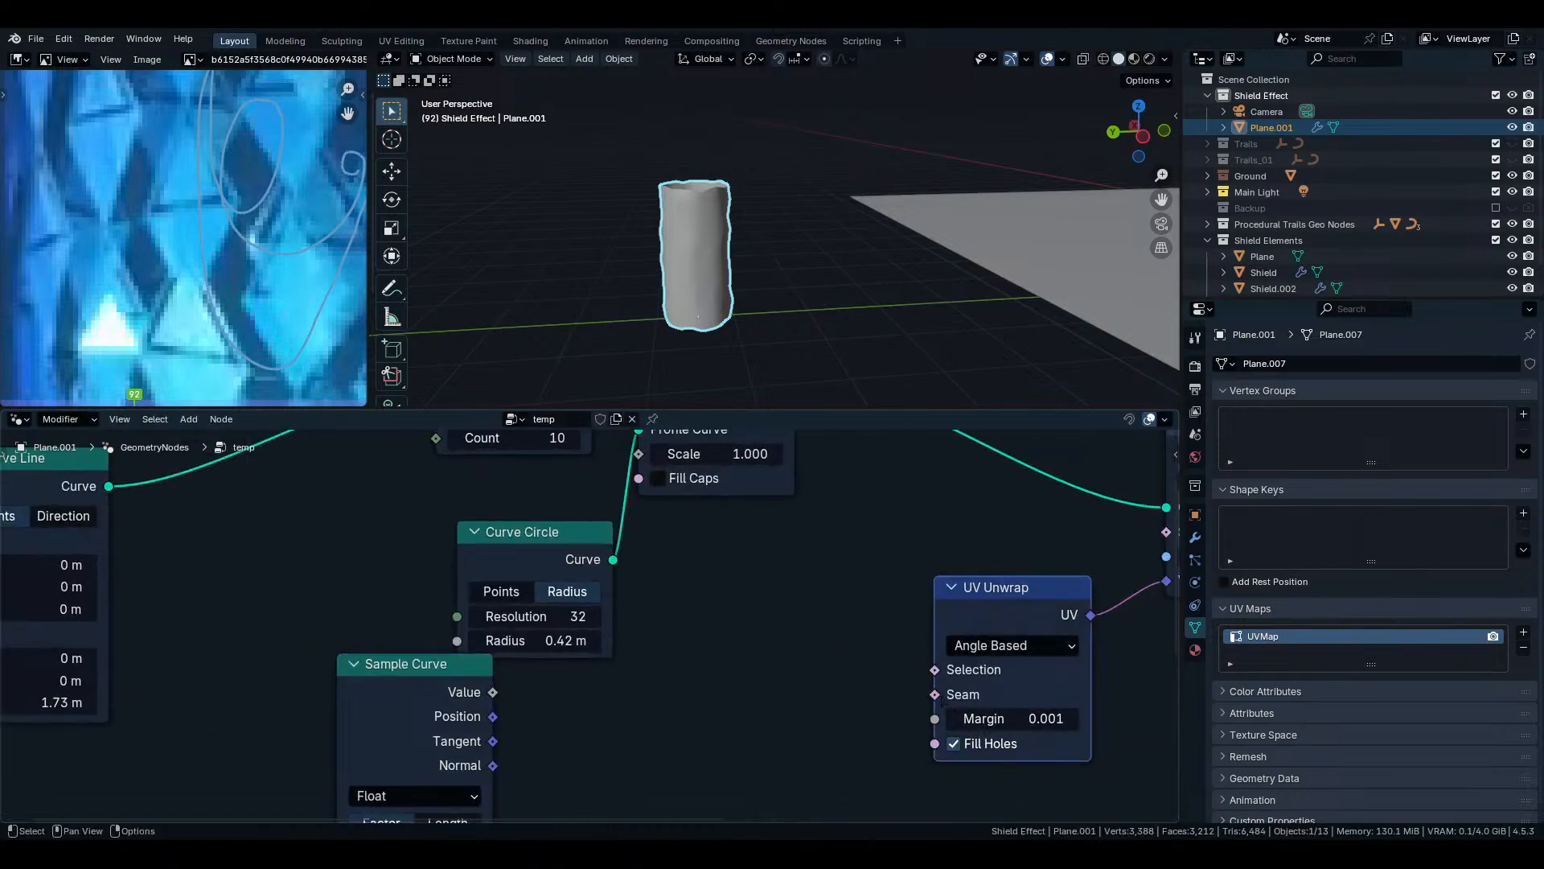
middle_drag(439, 687, 473, 579)
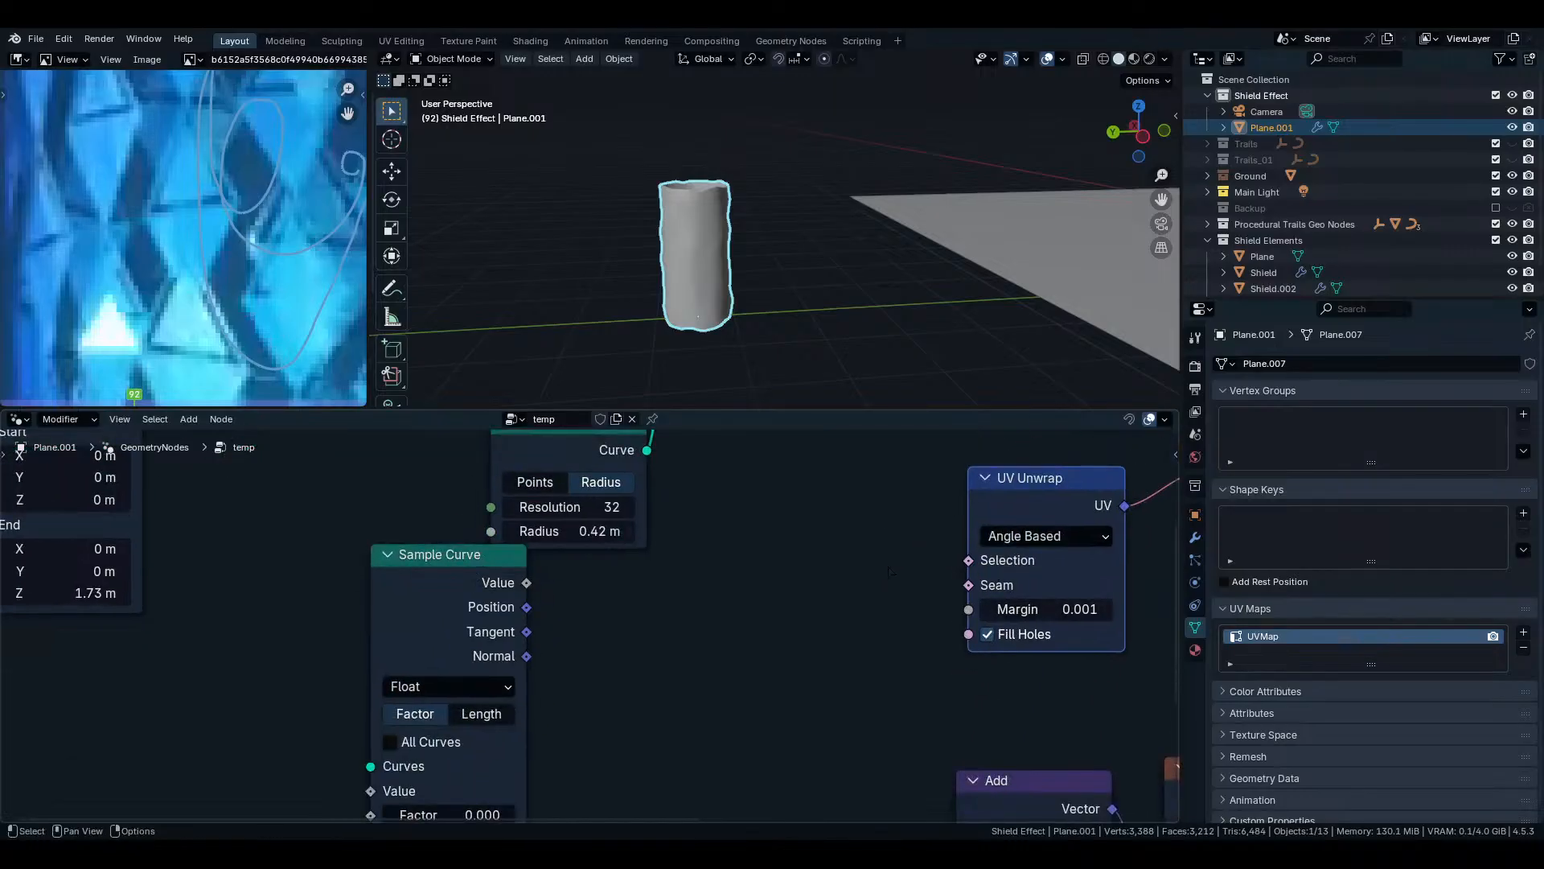
scroll(889, 571, down, 4)
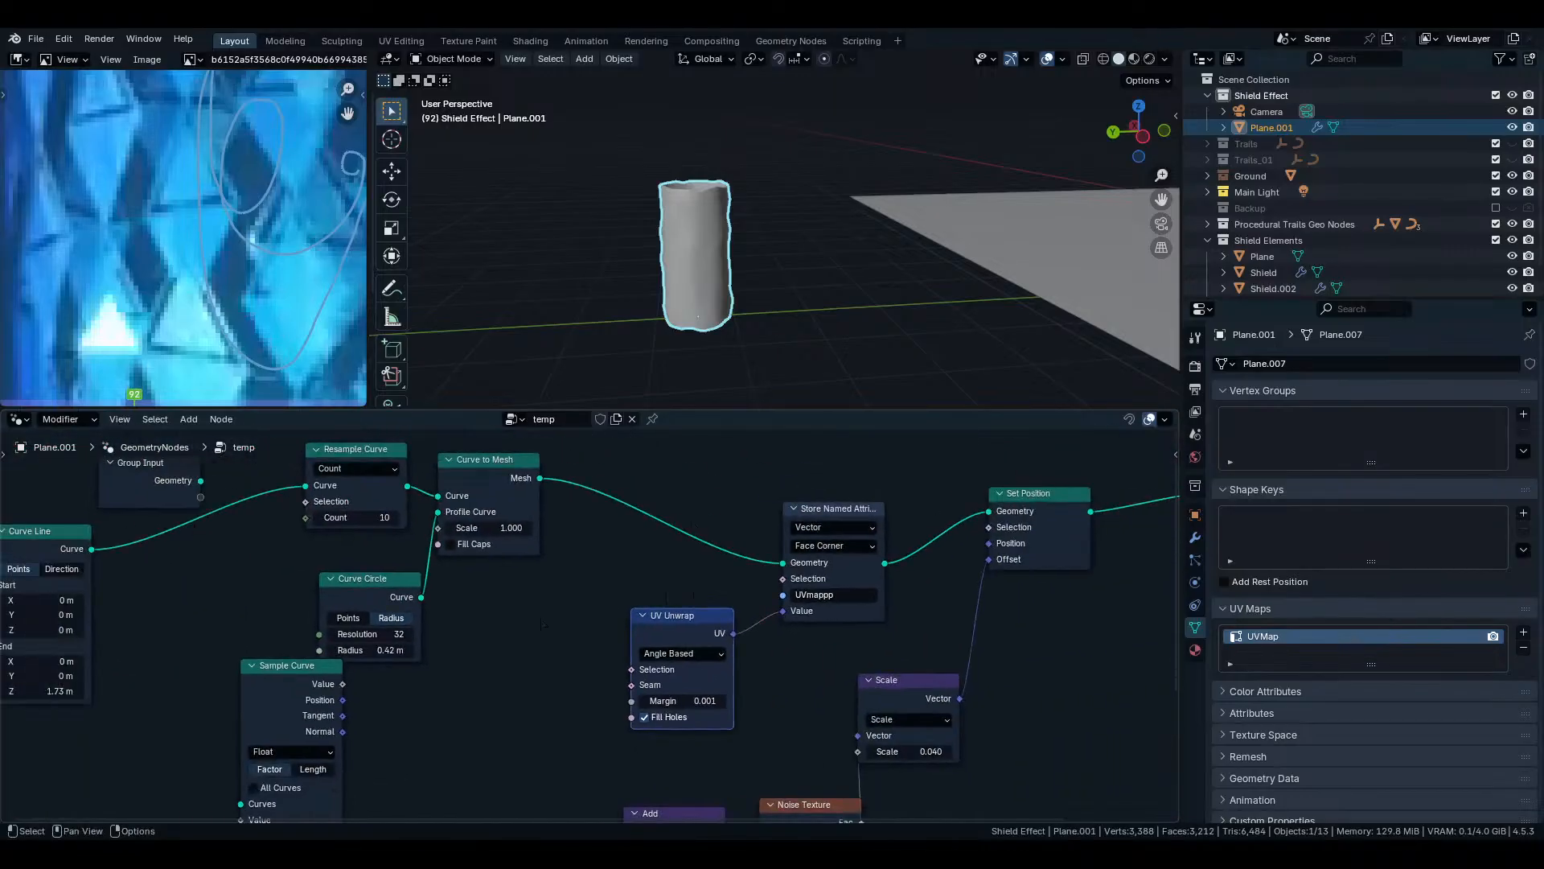
drag(241, 602, 261, 701)
key(x)
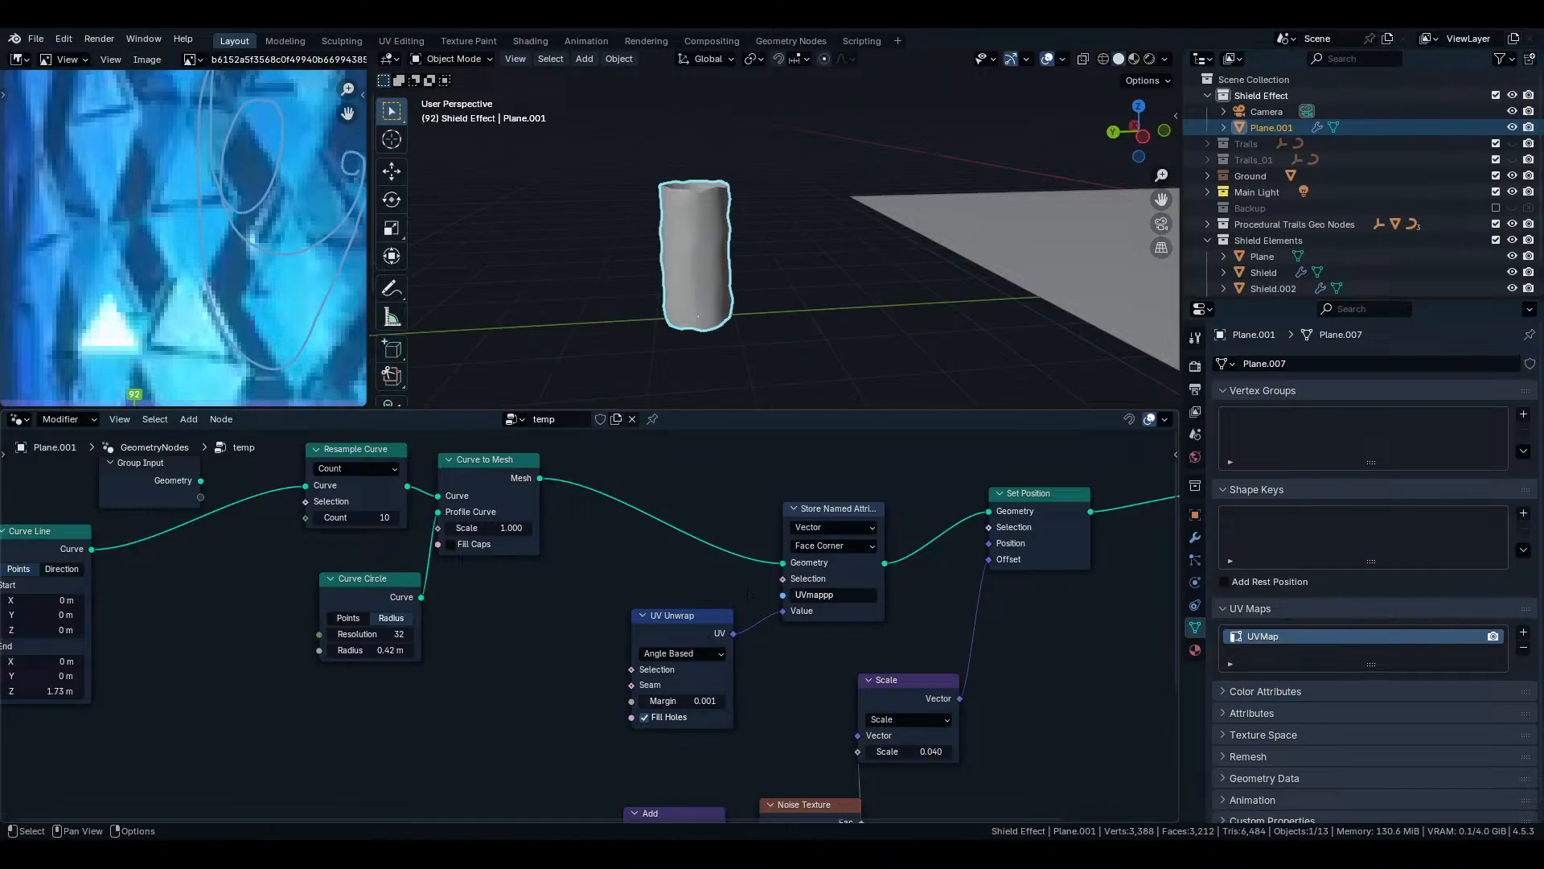
Delete the temporary plane that carries the demonstration cylinder.
scroll(498, 579, down, 5)
key(Delete)
mouse_move(1049, 332)
shift+middle_down()
mouse_move(900, 260)
mouse_move(860, 302)
mouse_move(664, 326)
mouse_move(701, 385)
mouse_move(738, 323)
shift+middle_up()
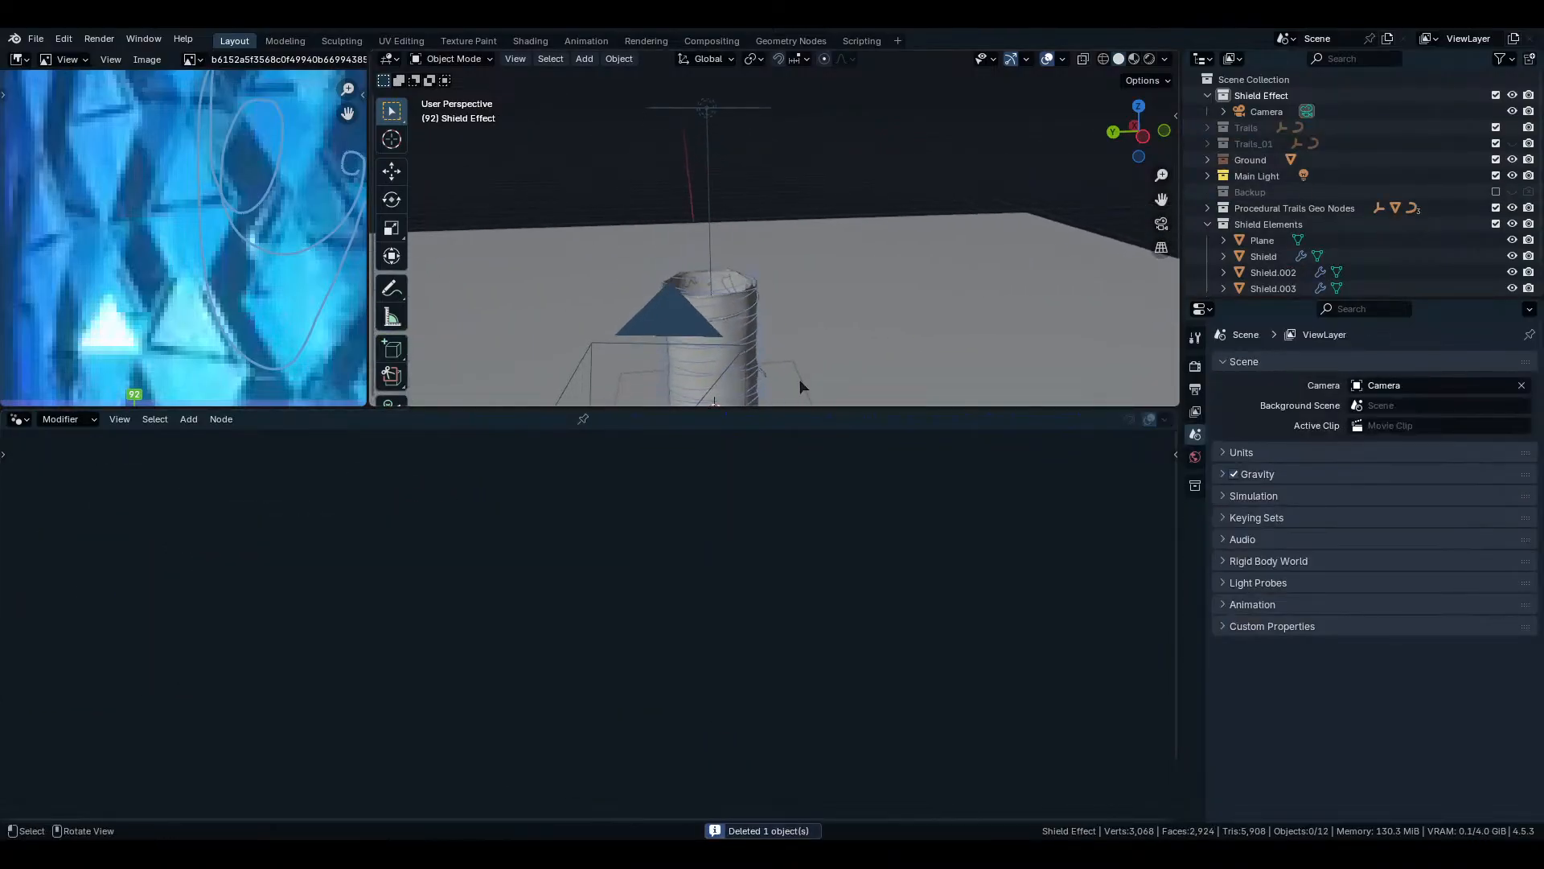
Enlarge the 3D viewport over the node editor and show the shield effect in rendered shading.
drag(796, 408, 780, 781)
mouse_move(776, 752)
ctrl+middle_down()
mouse_move(764, 616)
mouse_move(826, 496)
ctrl+middle_up()
key(z)
click(828, 339)
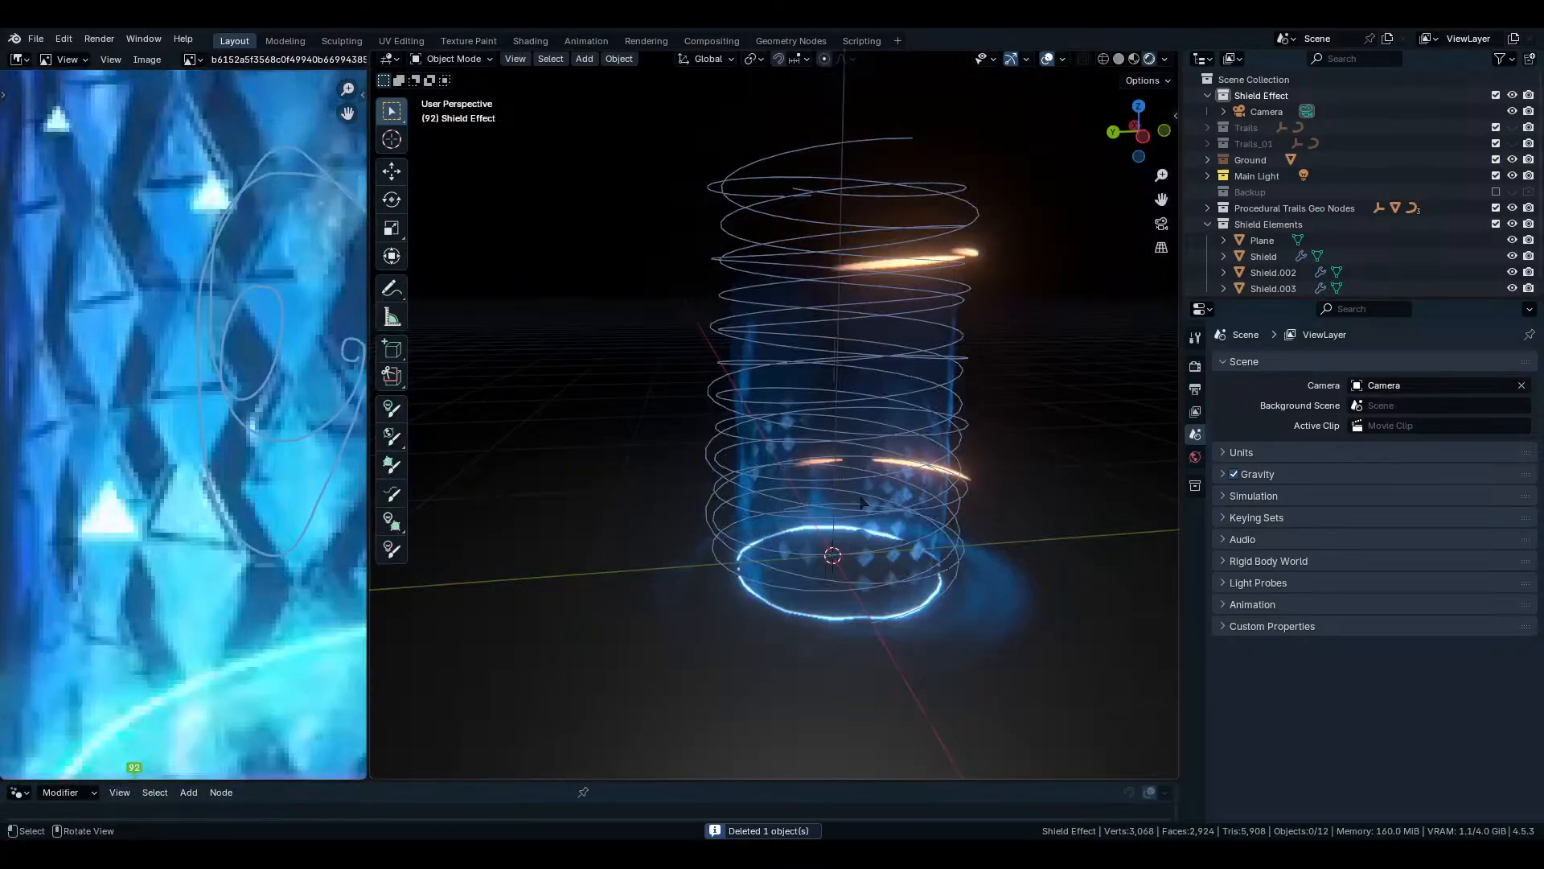
scroll(866, 515, up, 5)
scroll(866, 516, down, 3)
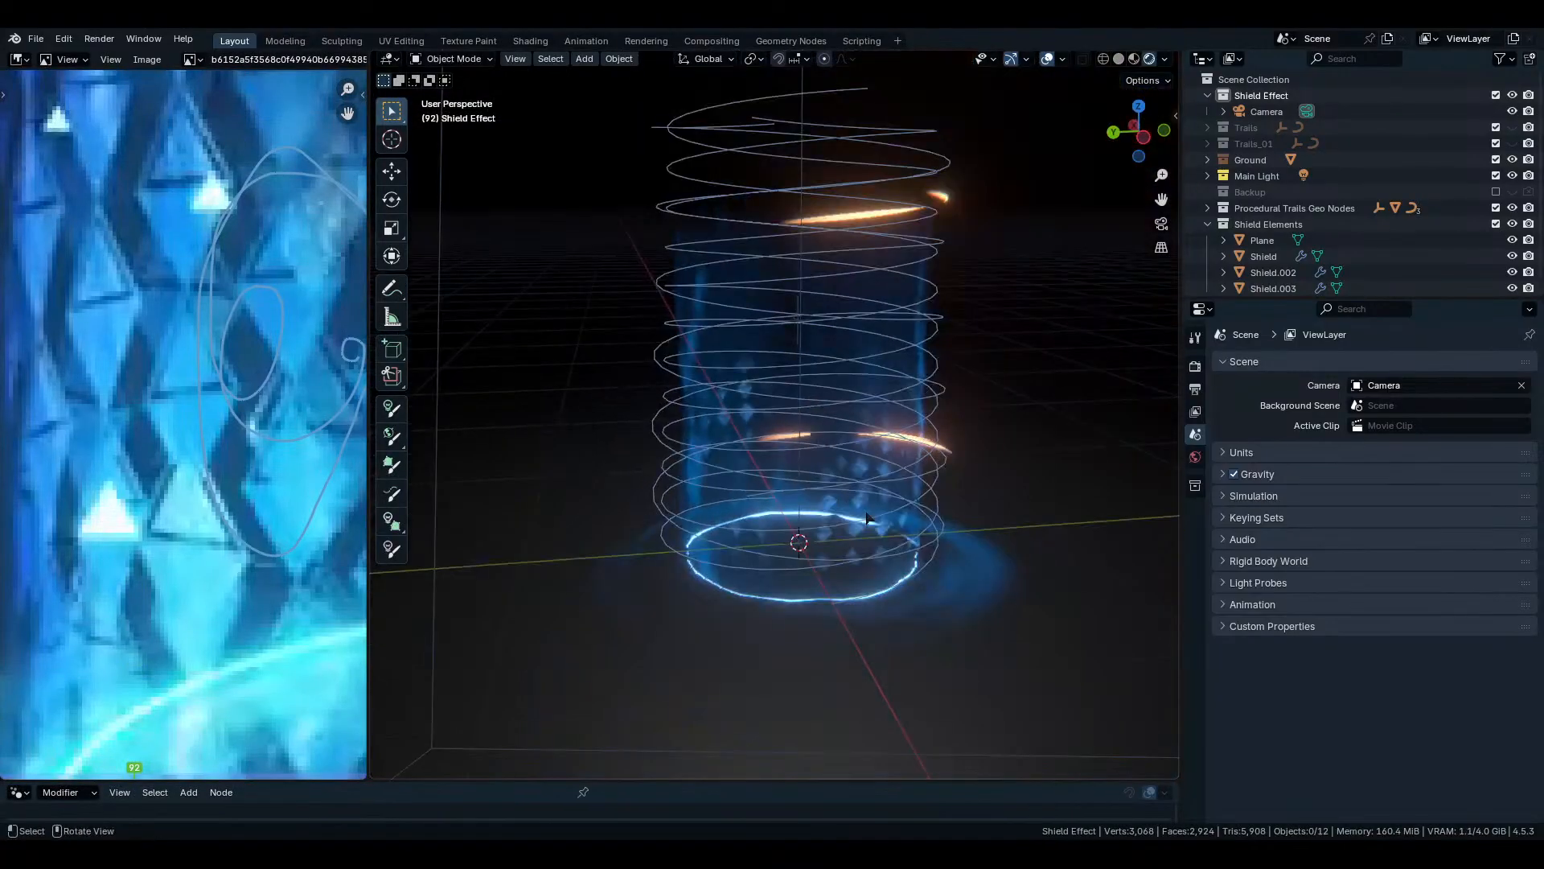
View the shield through the scene camera and compare it with the reference image from near and far.
key(KP_0)
scroll(8, 417, down, 5)
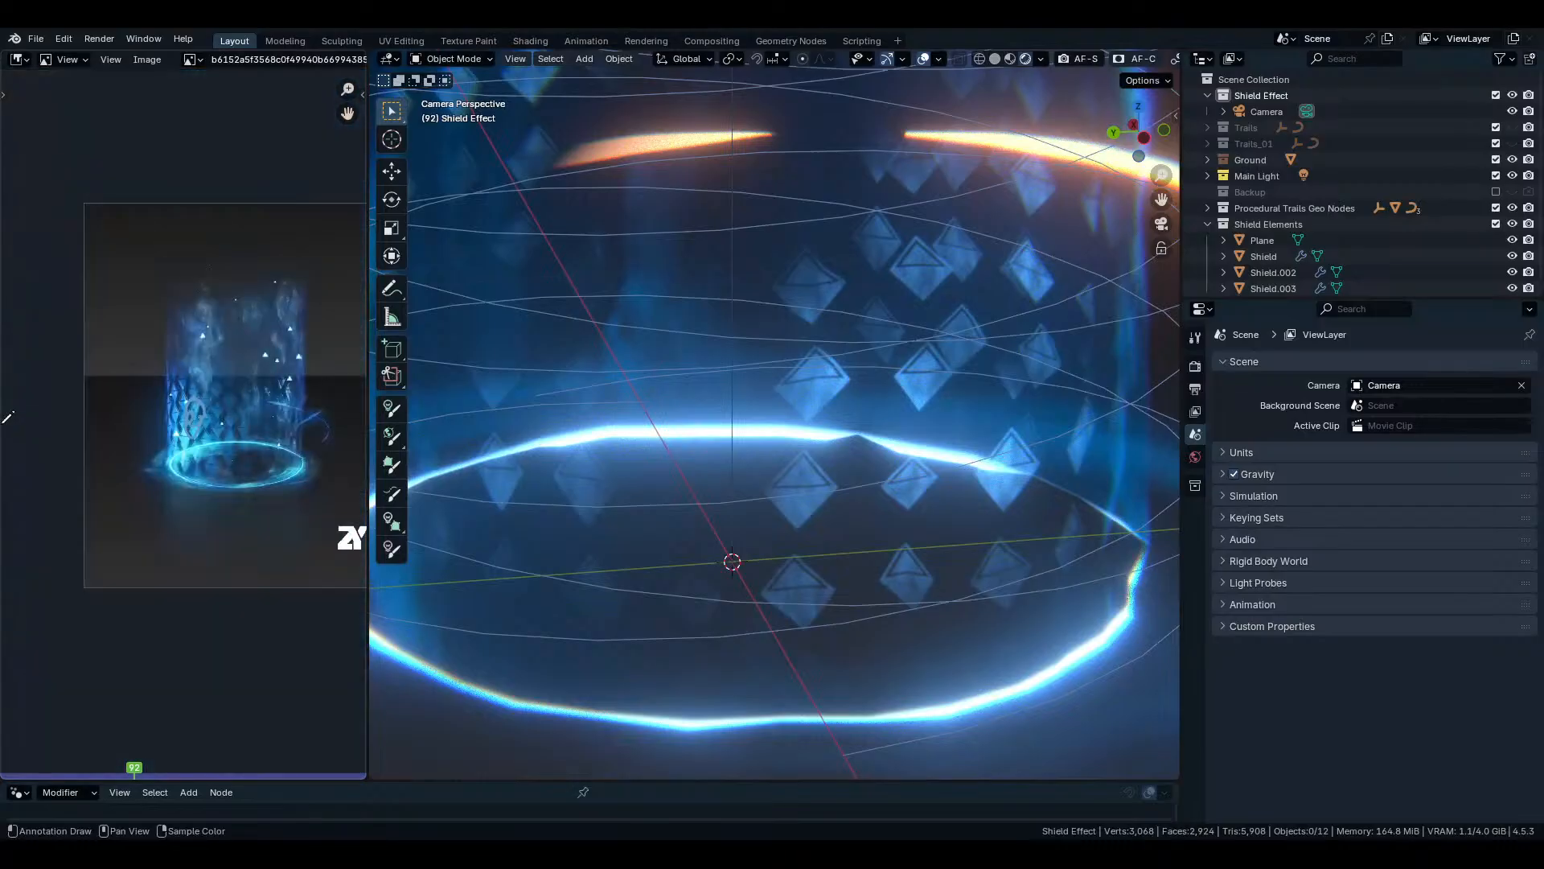
scroll(217, 366, down, 3)
scroll(233, 433, up, 4)
scroll(234, 434, down, 3)
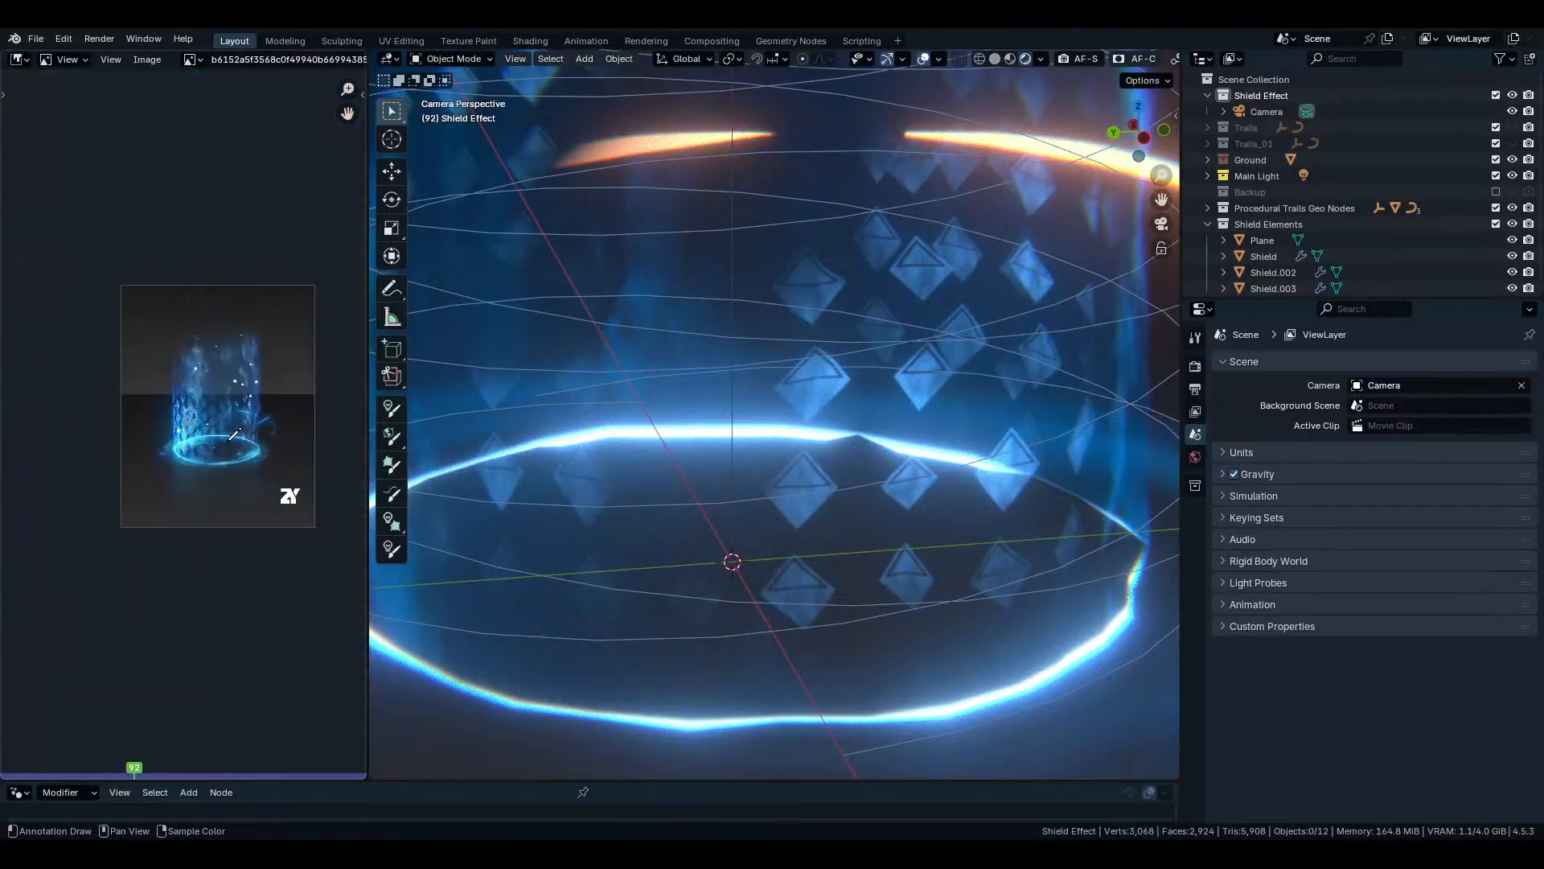
scroll(242, 439, up, 4)
scroll(631, 493, down, 2)
scroll(632, 493, down, 3)
Switch the viewport to solid shading, frame the original shield cylinder and play the animation to examine its distortion.
key(z)
scroll(965, 372, up, 4)
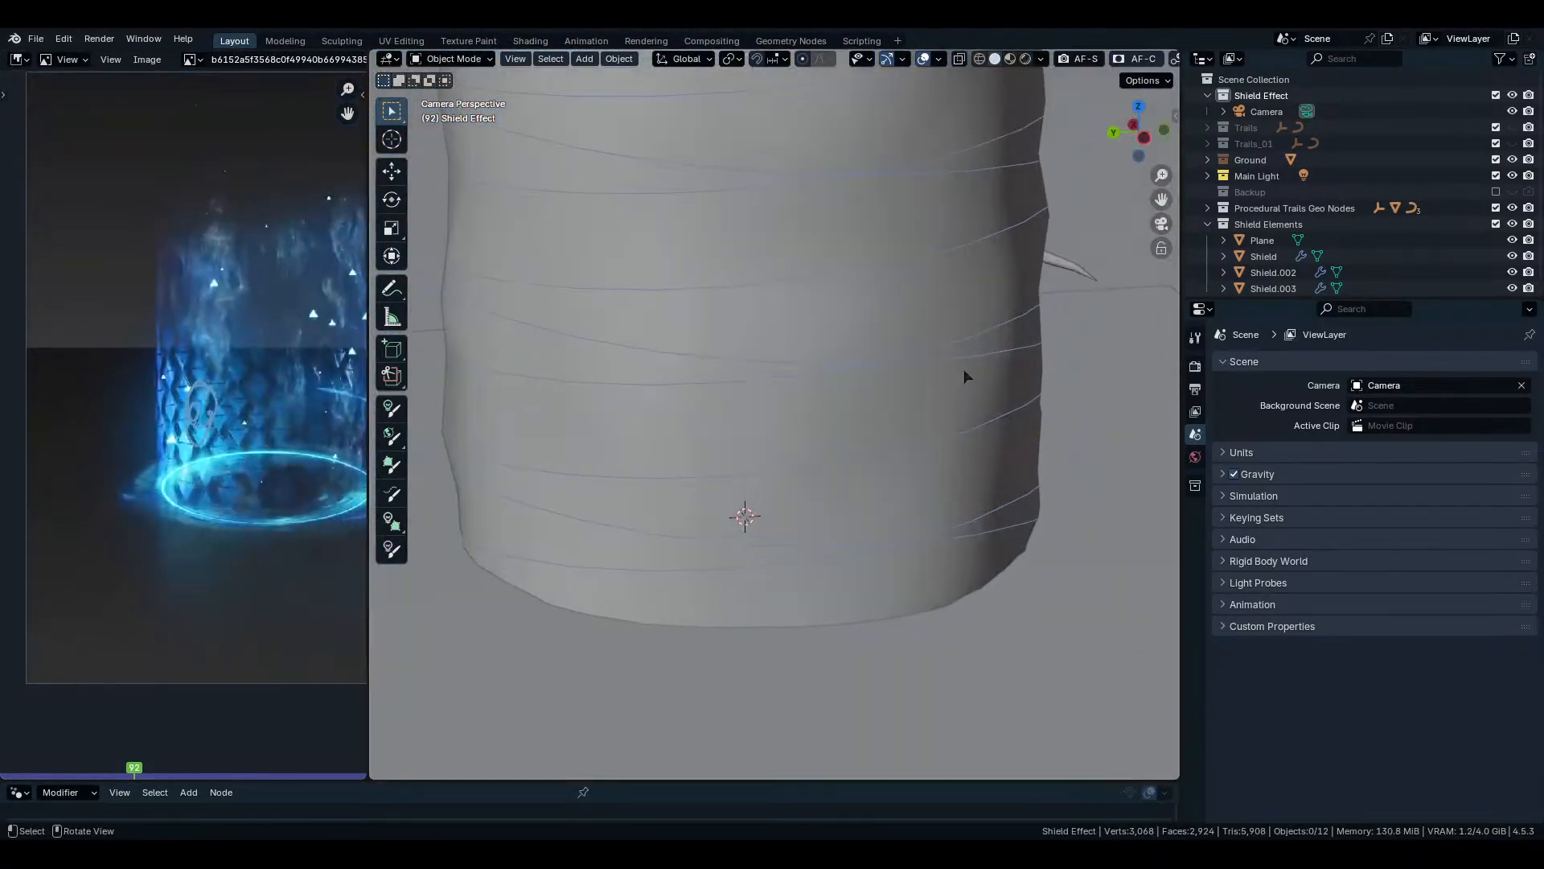
mouse_move(998, 352)
shift+middle_down()
mouse_move(944, 466)
mouse_move(919, 458)
shift+middle_up()
scroll(919, 459, down, 3)
scroll(919, 458, up, 5)
scroll(870, 418, down, 1)
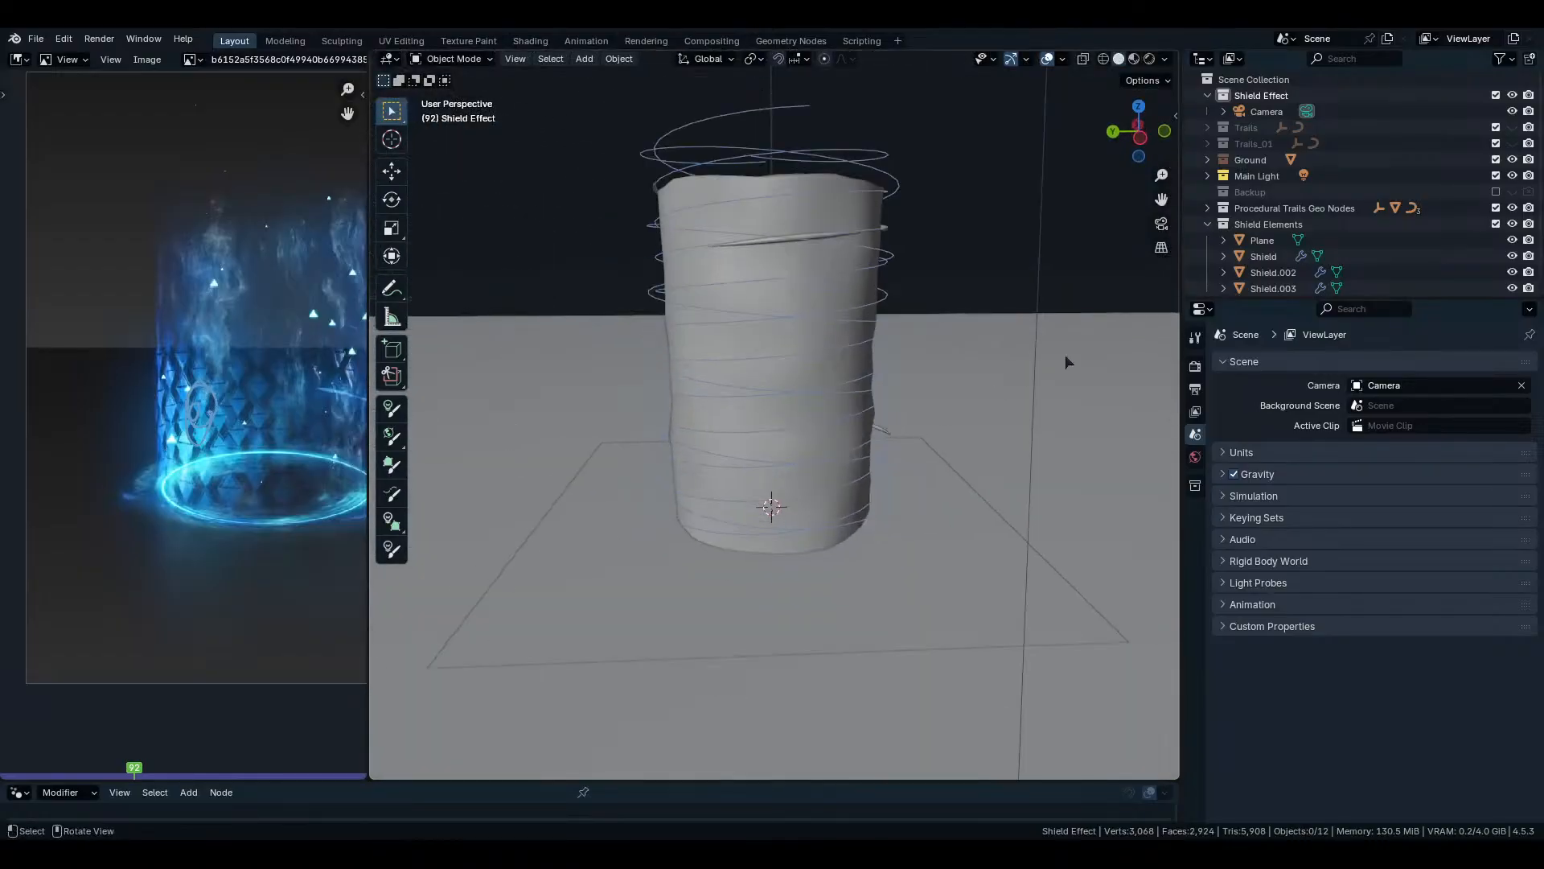
scroll(829, 238, up, 3)
shift+middle_drag(829, 238, 822, 295)
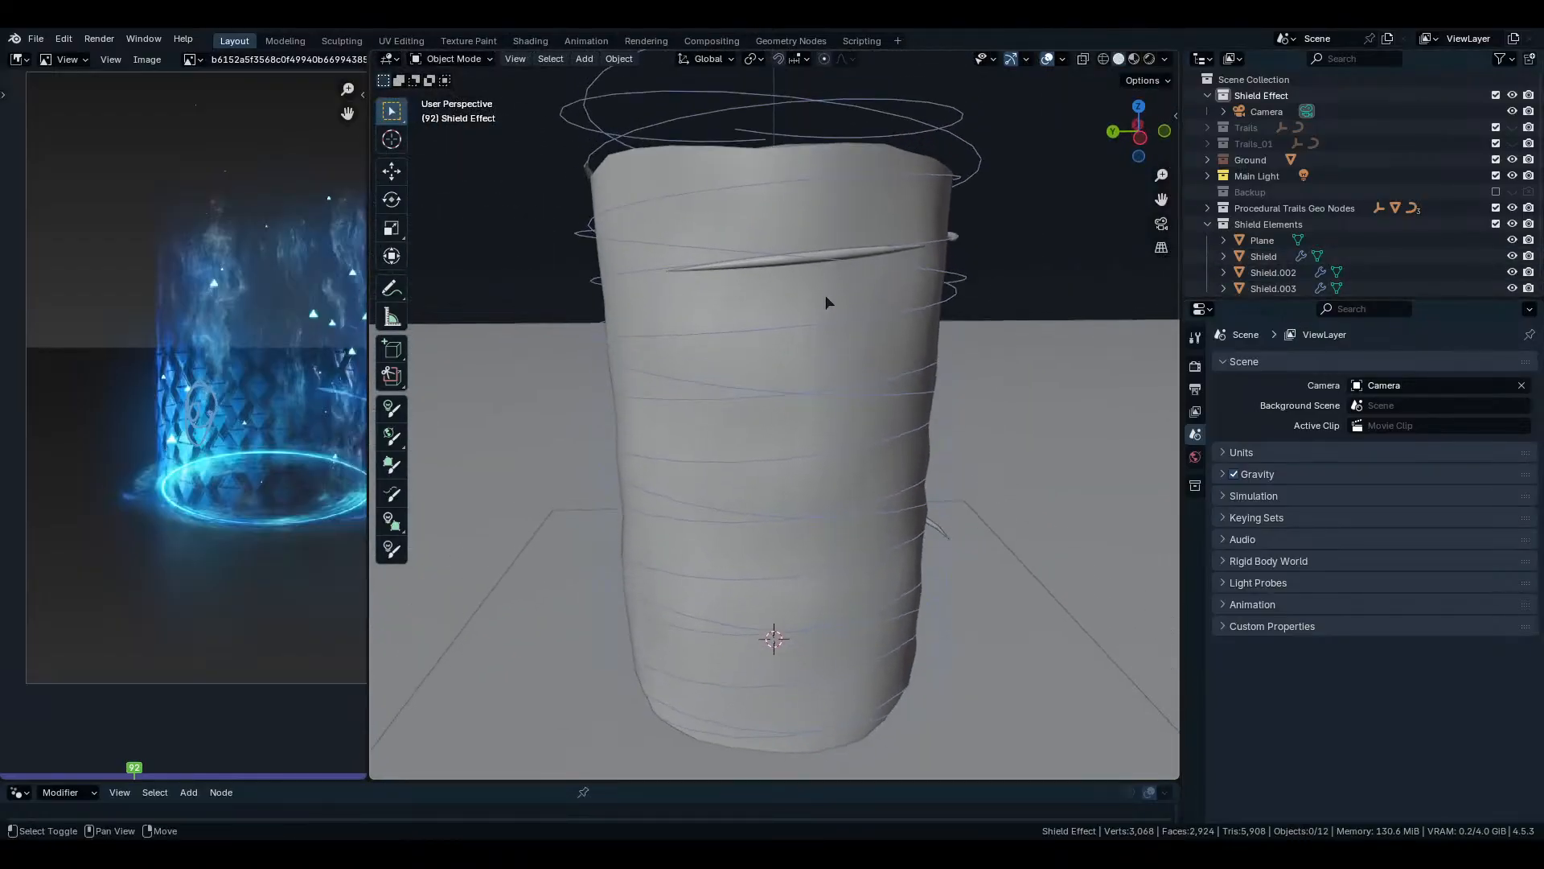
scroll(762, 402, down, 1)
key(space)
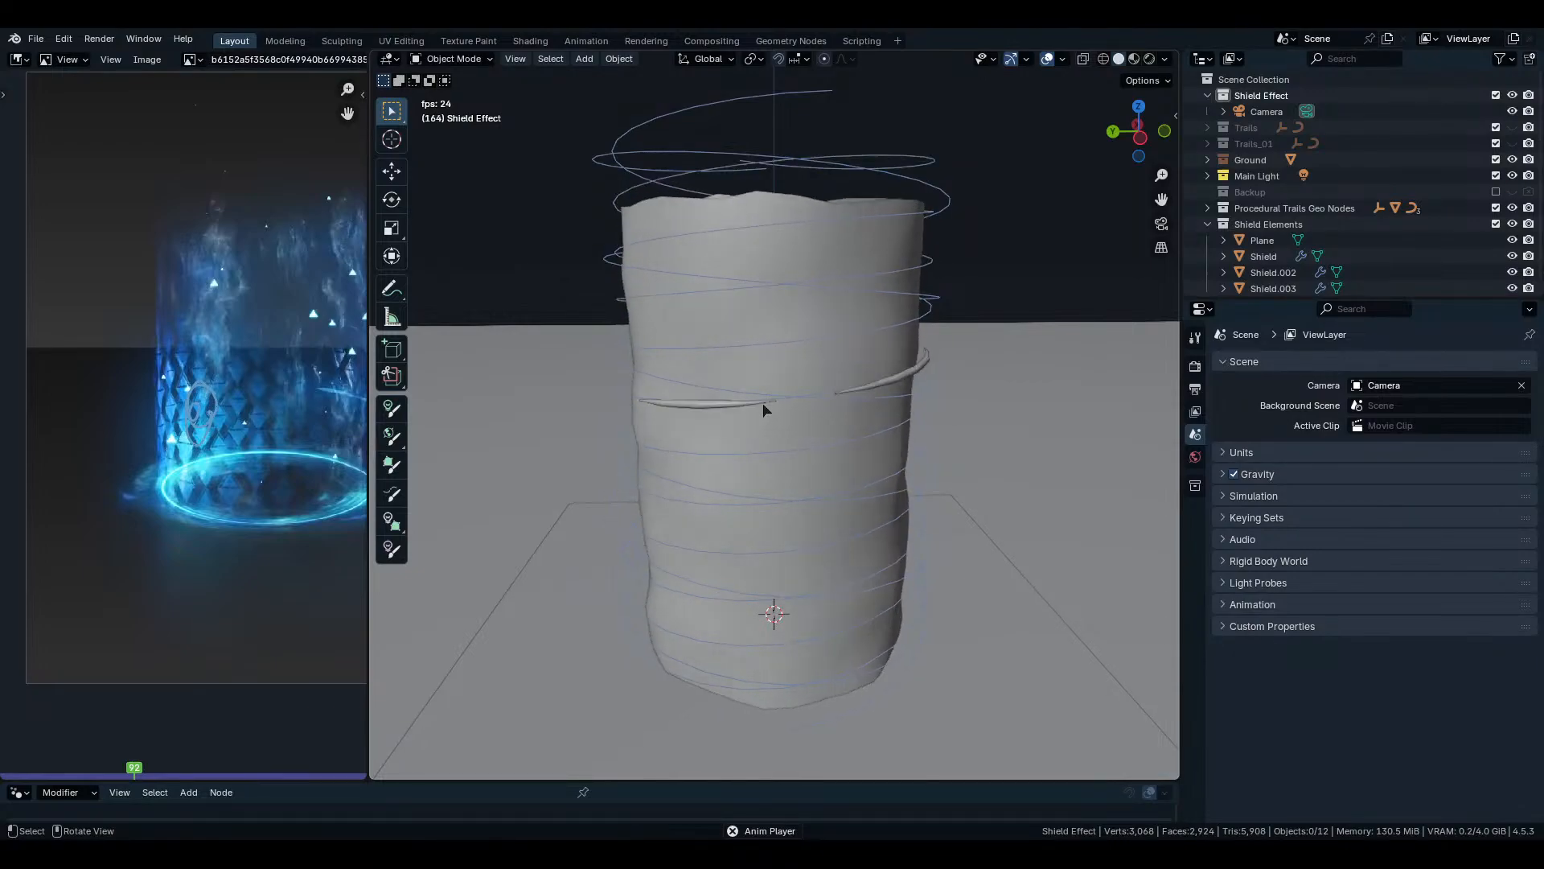
Stop the animation playback and select the trails geometry wrapped around the shield cylinder.
key(space)
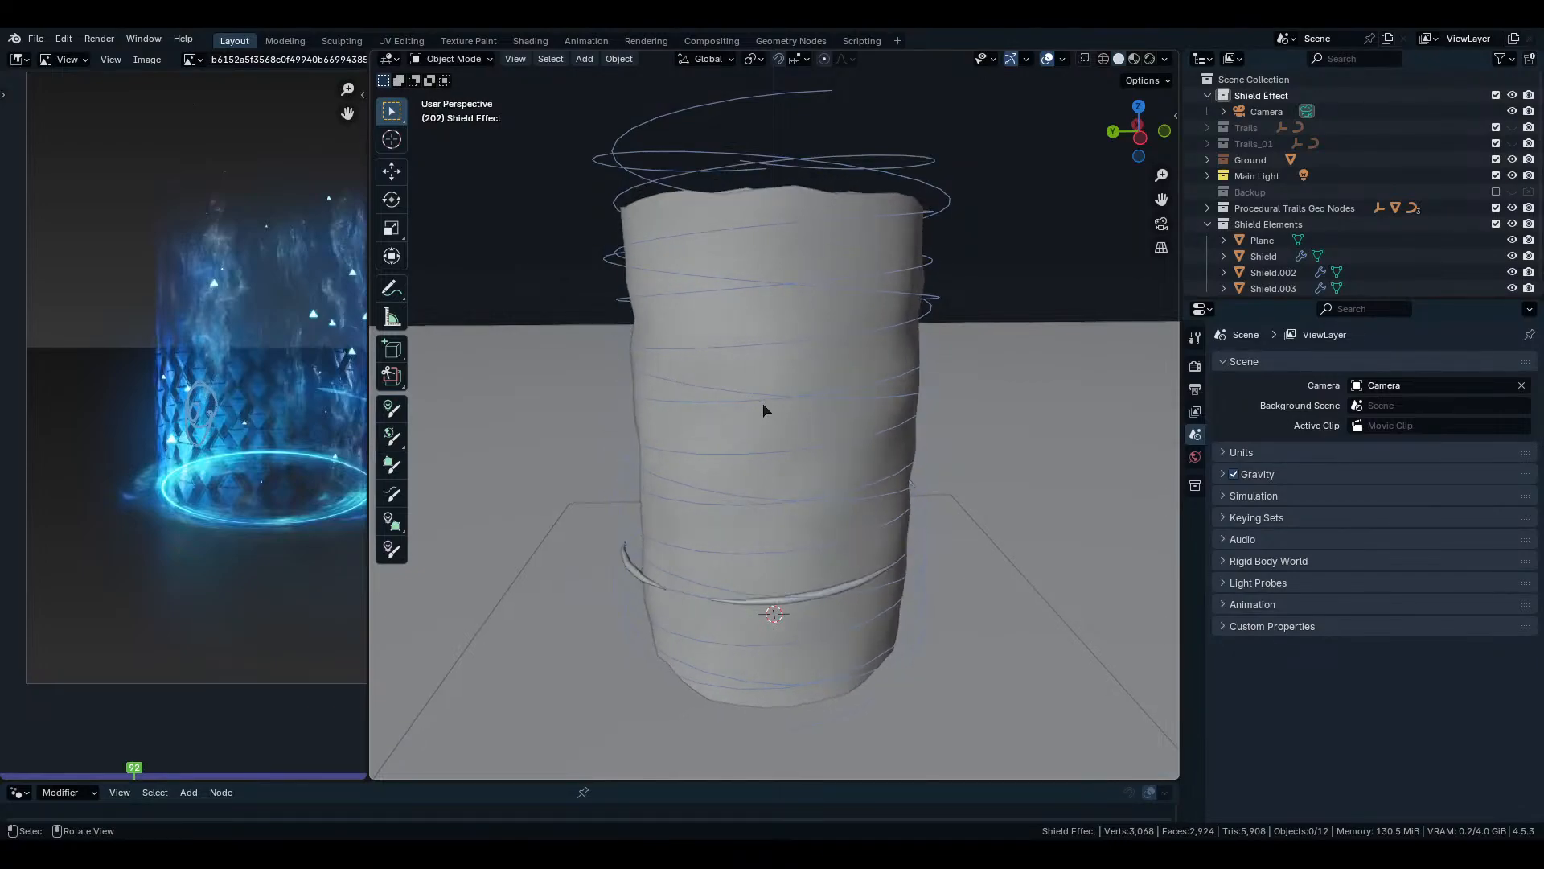
ctrl+middle_drag(761, 402, 837, 479)
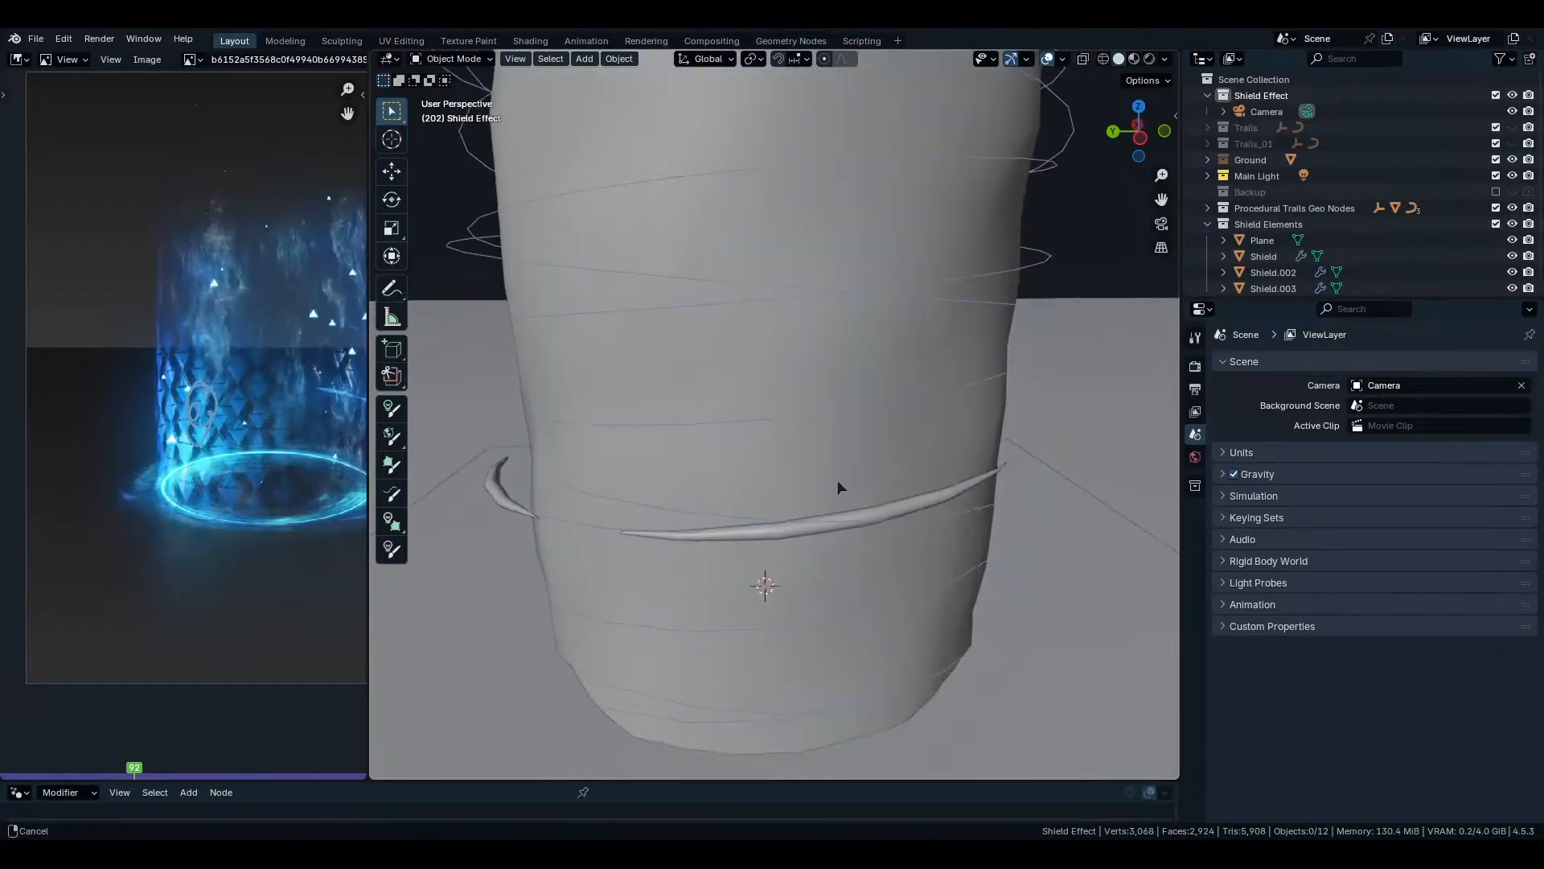
click(915, 508)
scroll(866, 523, down, 4)
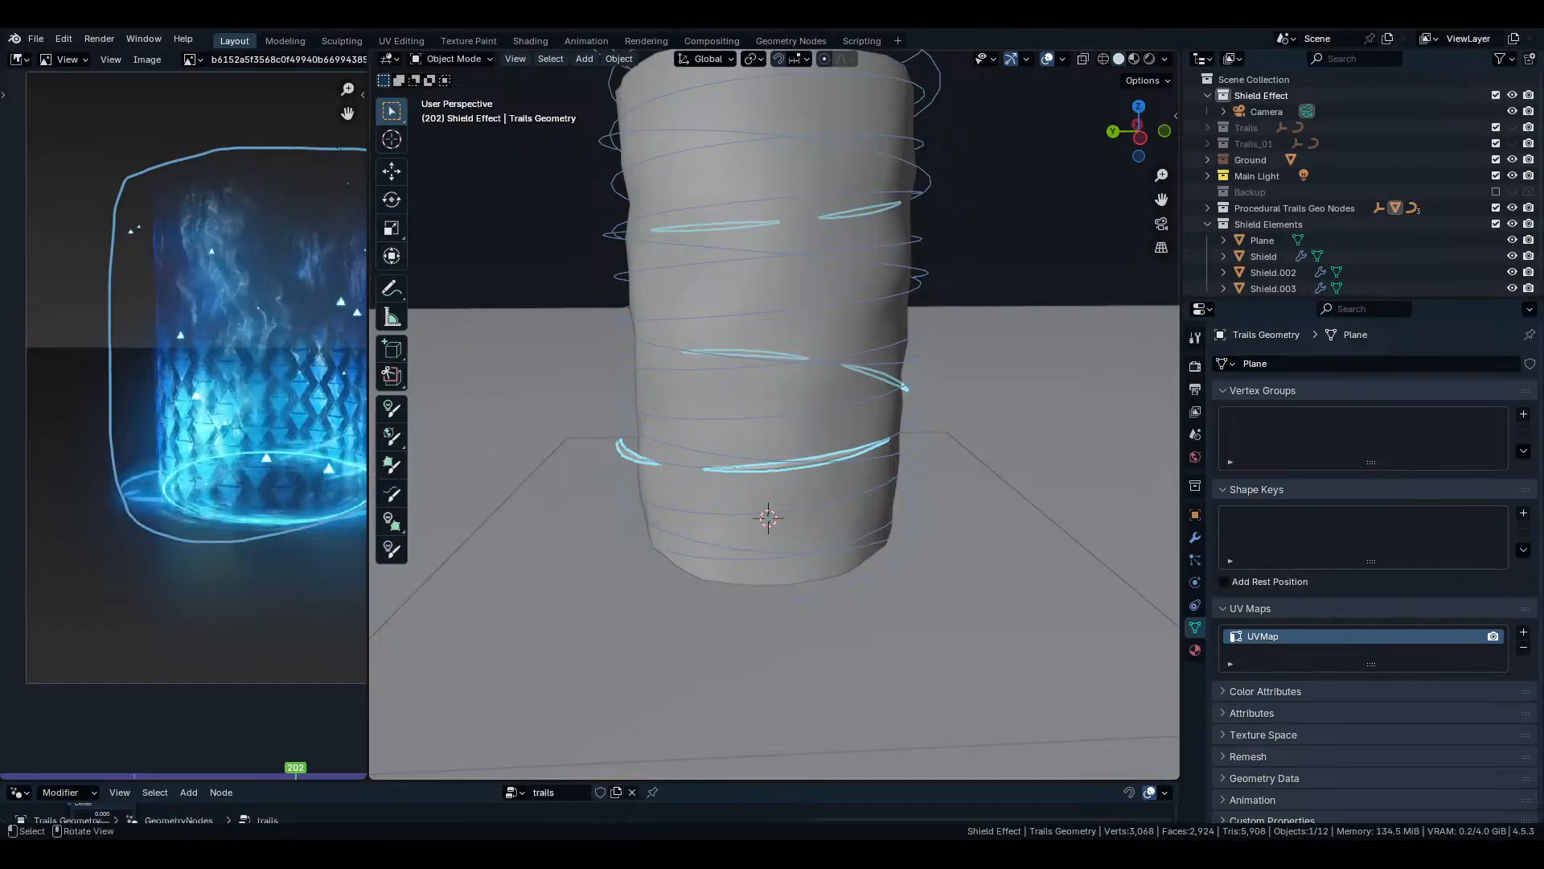
Enlarge the outliner and node editor, collapse the Shield Elements collection and expand the Procedural Trails Geo Nodes collection.
drag(811, 779, 811, 720)
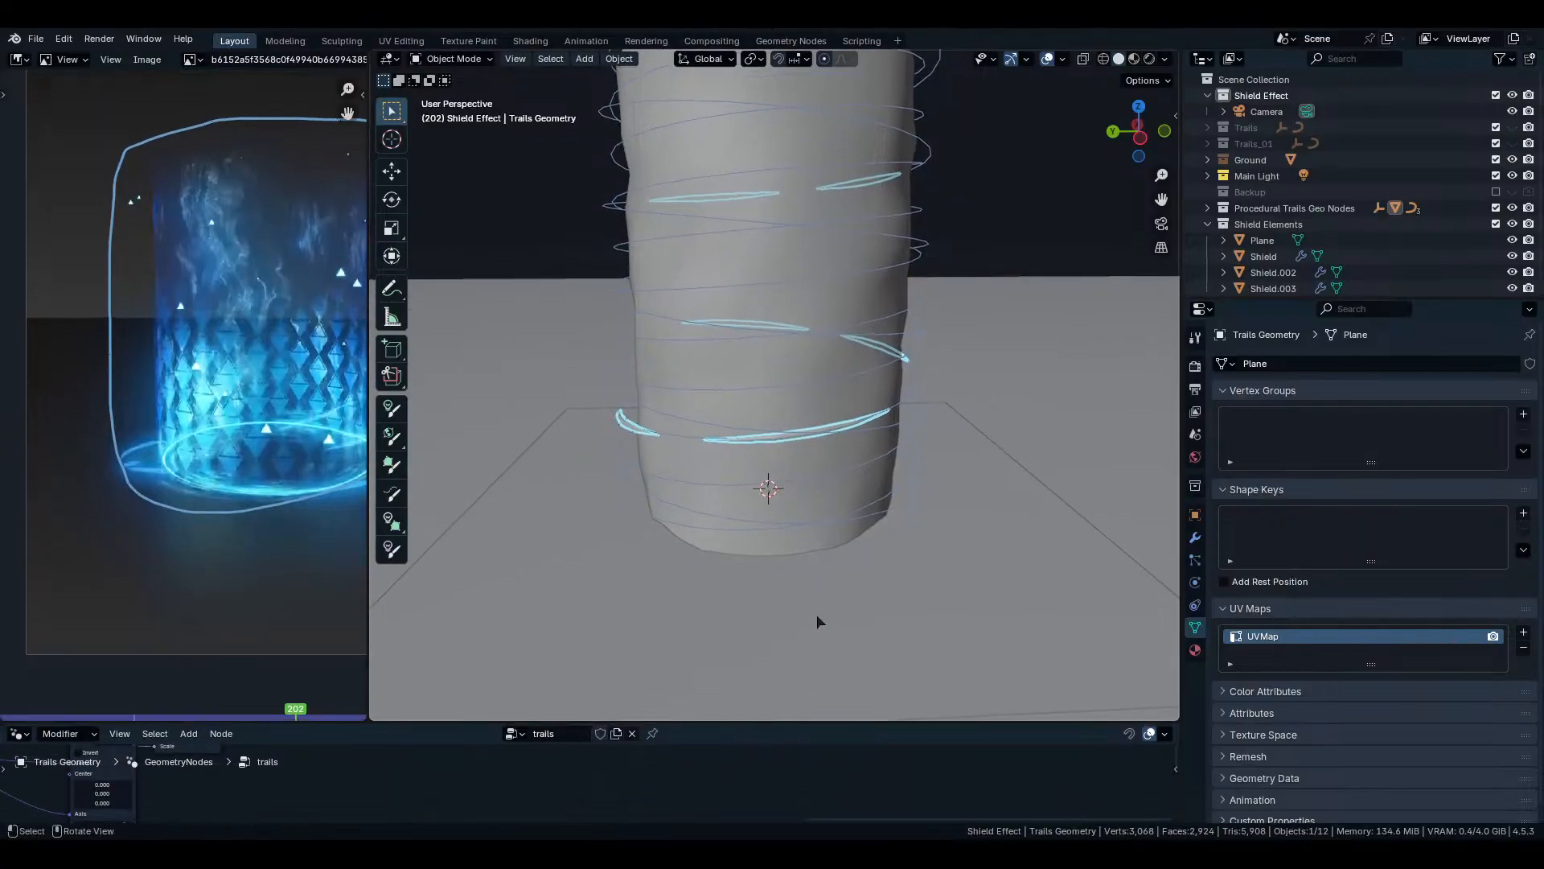
drag(1281, 300, 1281, 542)
click(1208, 225)
click(1208, 208)
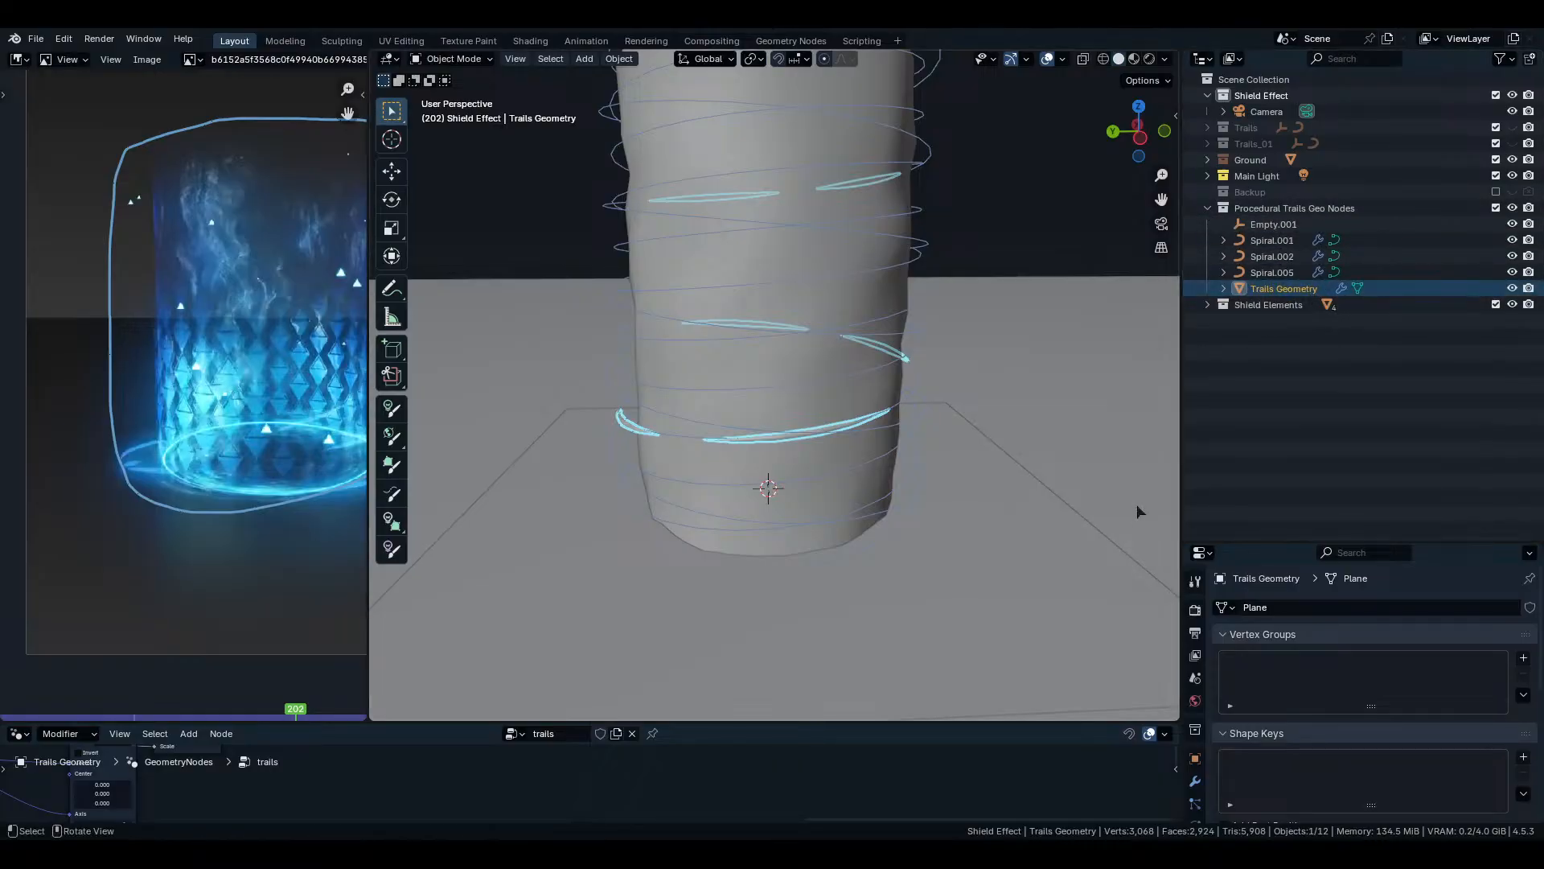
drag(1020, 721, 925, 283)
scroll(827, 456, down, 3)
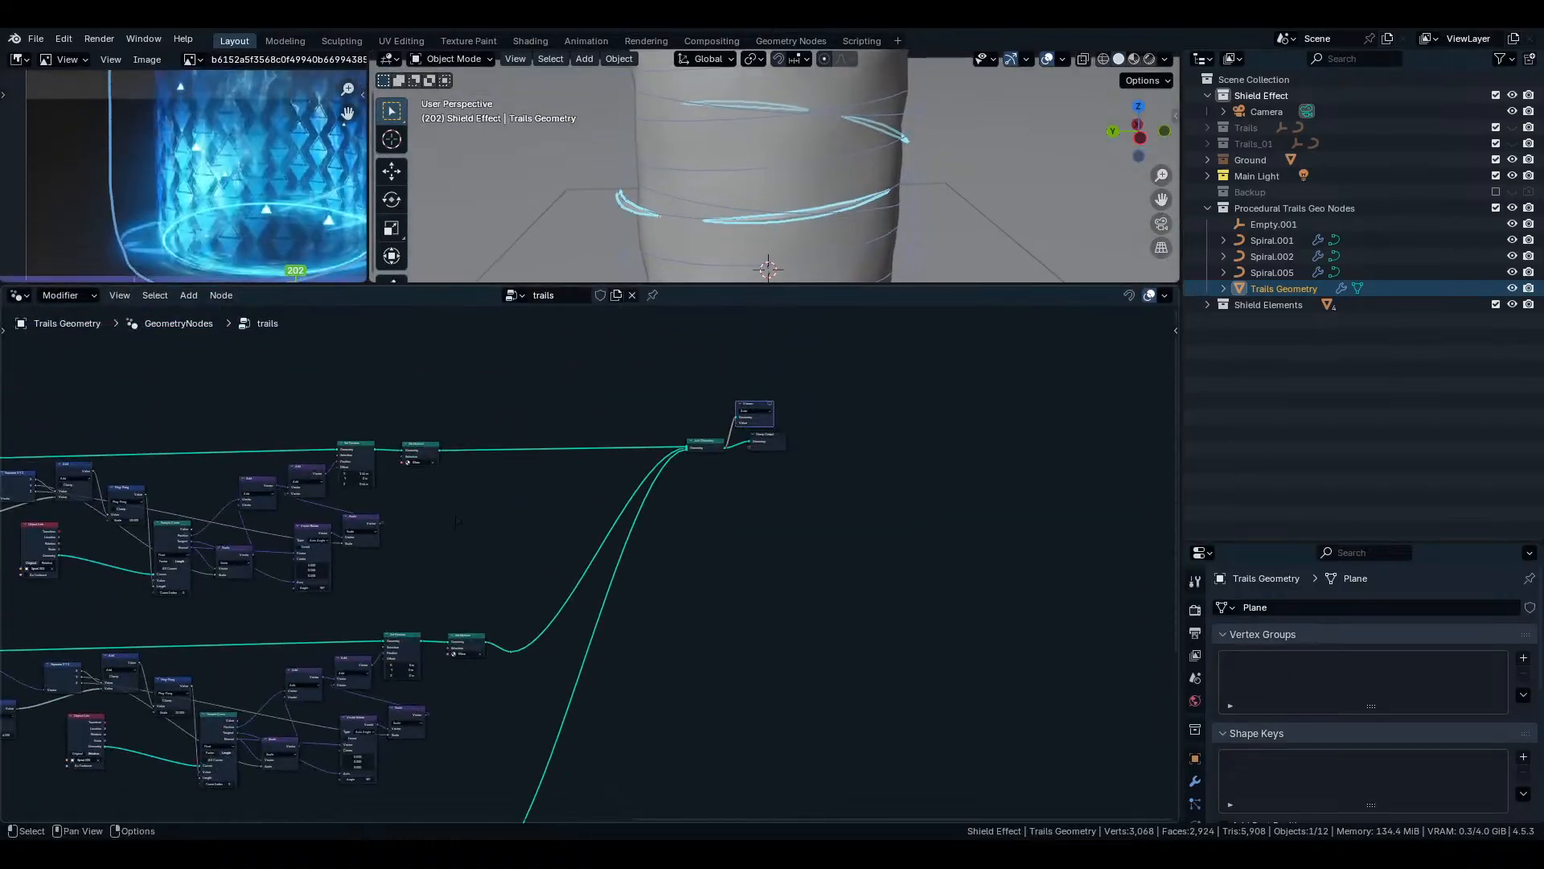
ctrl+middle_drag(828, 456, 886, 376)
Examine the three branches of the trails node tree, selecting the lowest one, and inspect the trail pieces around the shield.
key(ctrl+space)
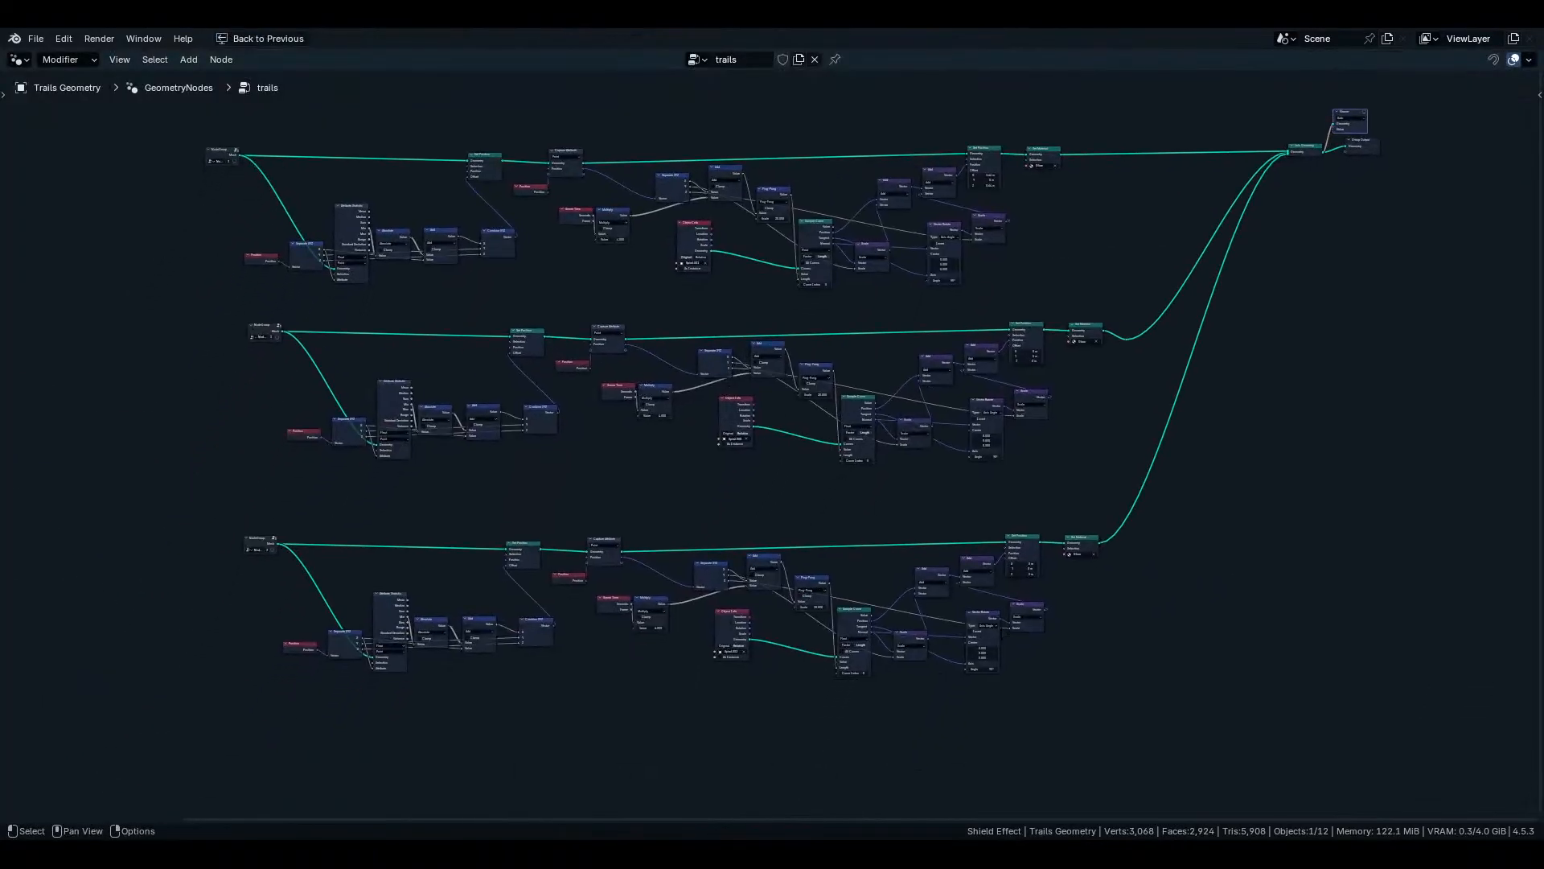
drag(1153, 708, 208, 534)
key(ctrl+space)
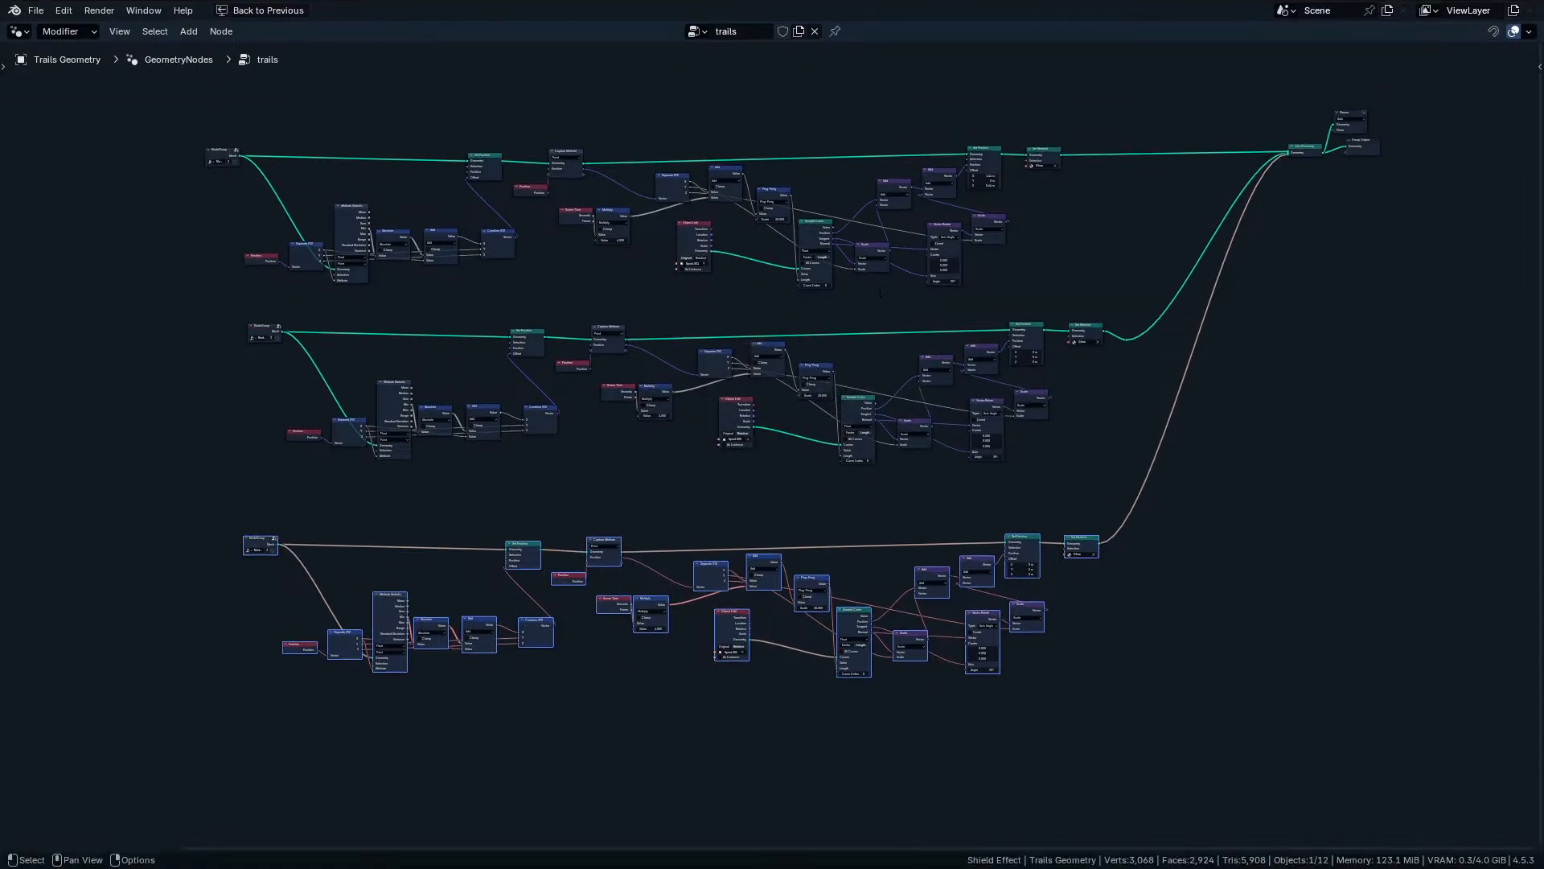
scroll(788, 182, up, 3)
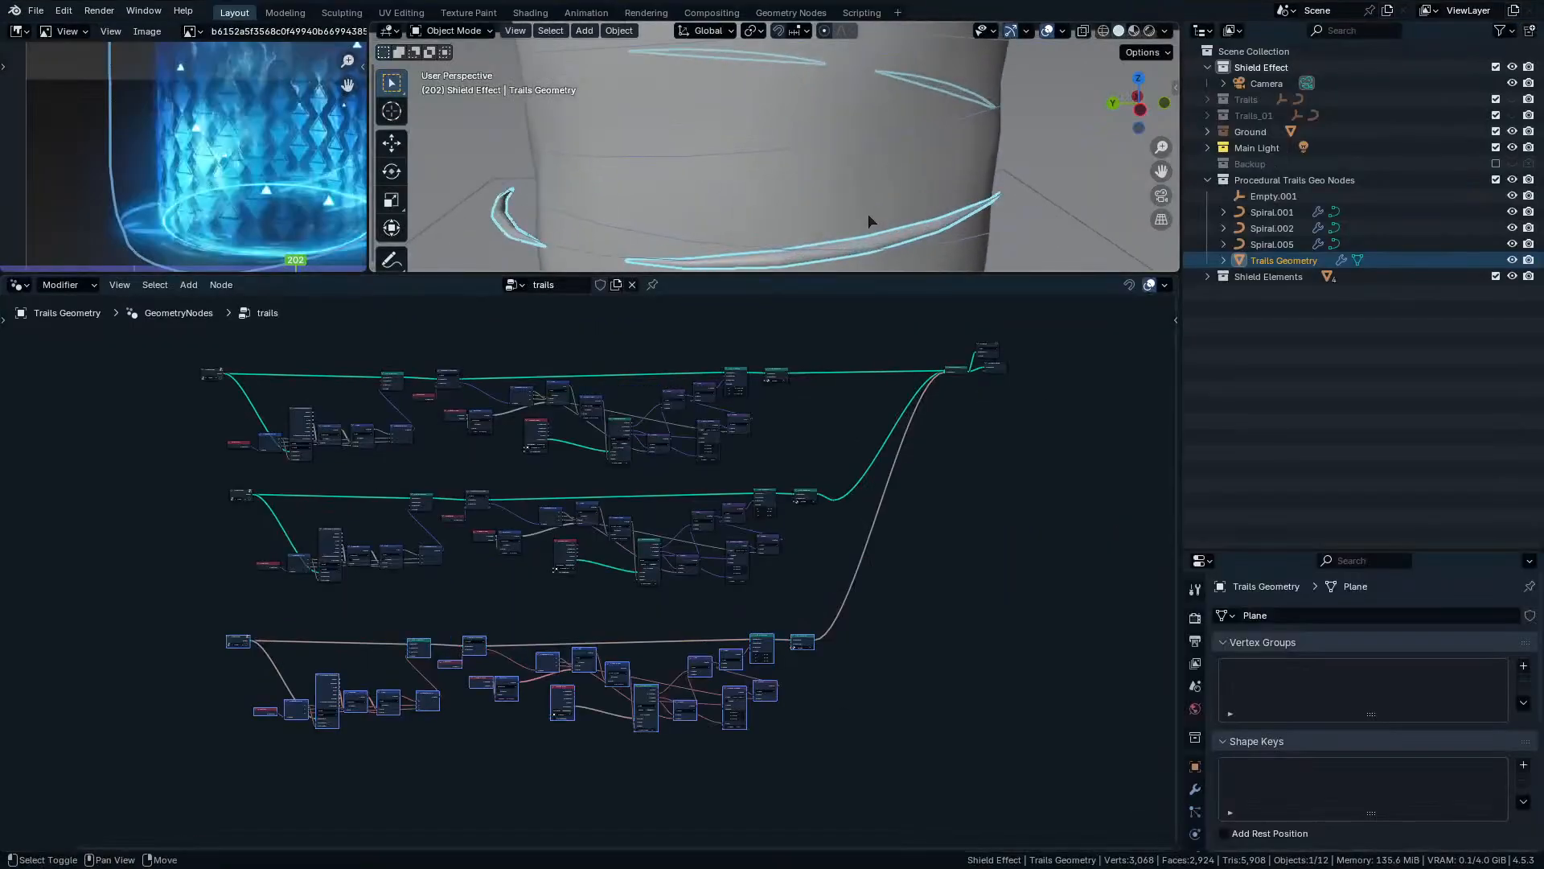
shift+middle_drag(869, 221, 850, 176)
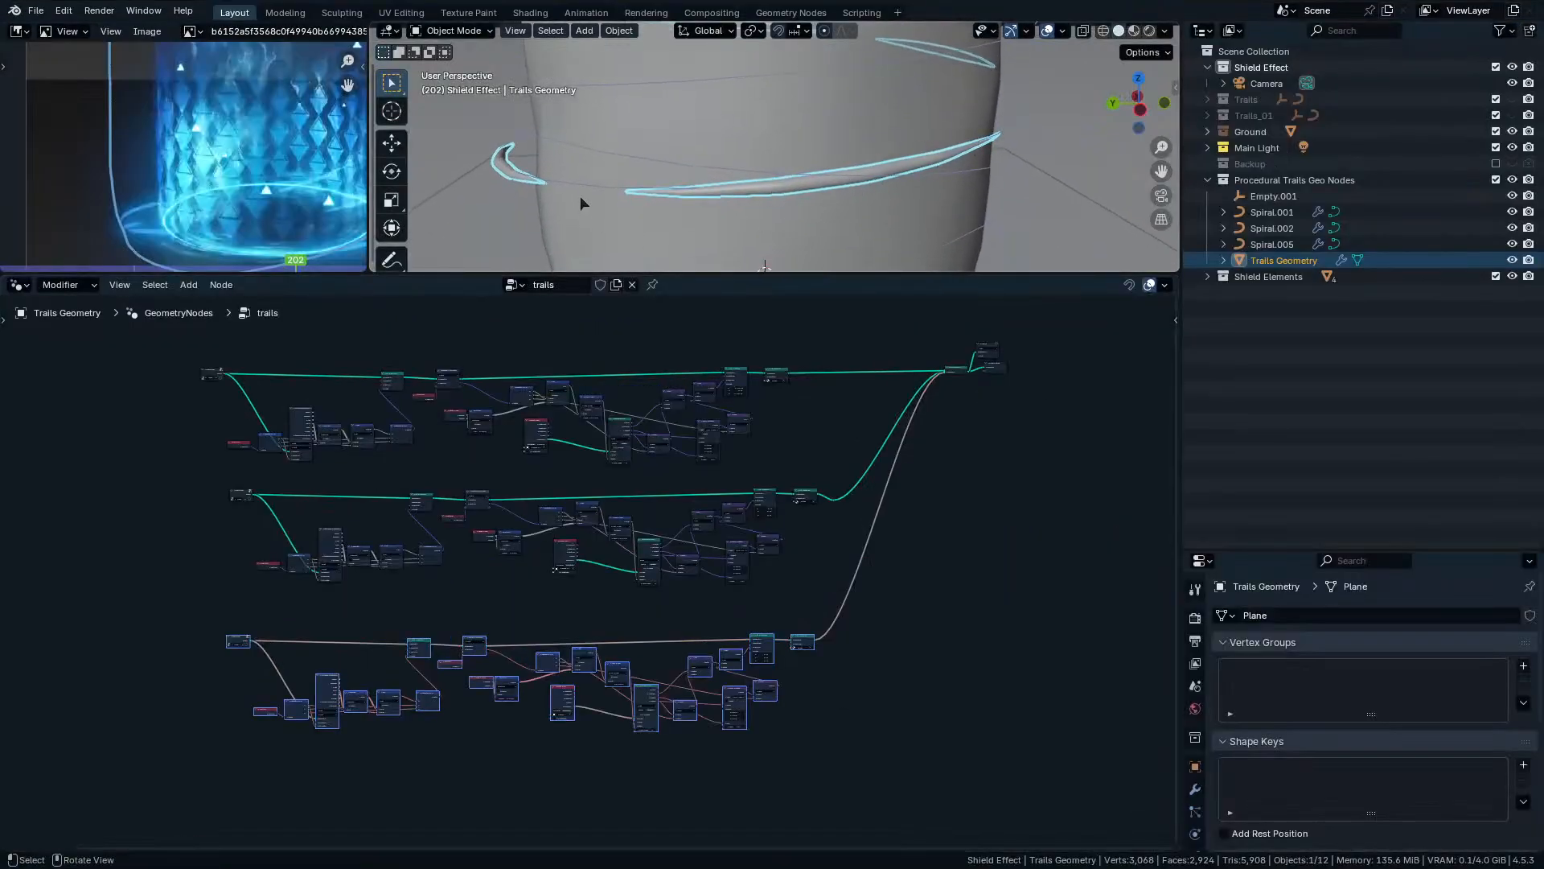
middle_drag(579, 200, 817, 200)
scroll(562, 633, up, 1)
scroll(562, 632, up, 1)
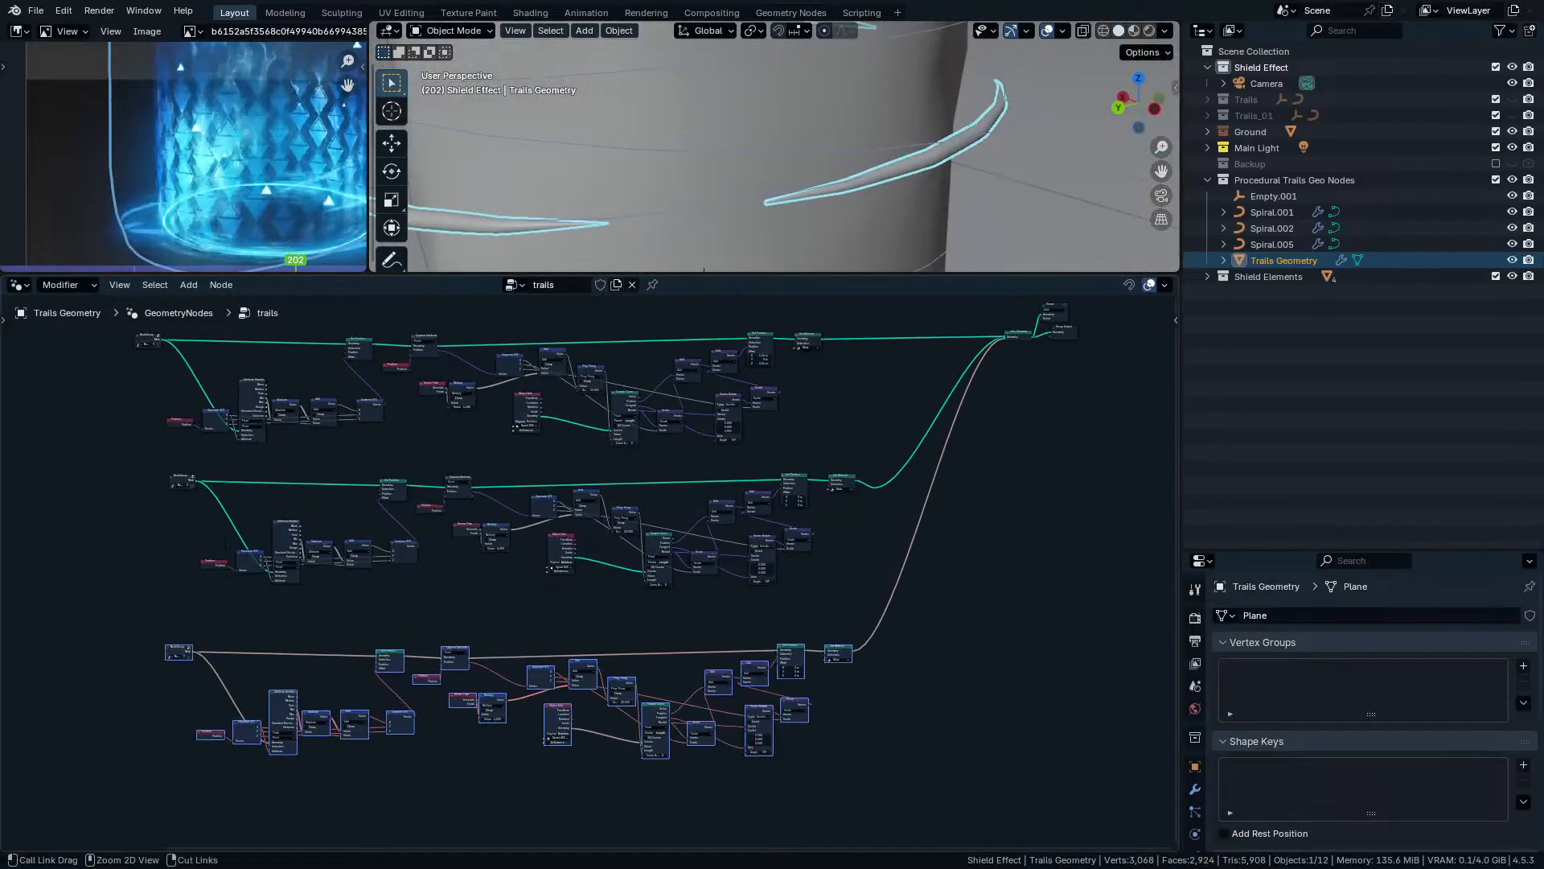
Enter the NodeGroup that feeds the top branch of the trails node tree and bring its upper node chain into focus.
key(ctrl+space)
scroll(562, 633, up, 2)
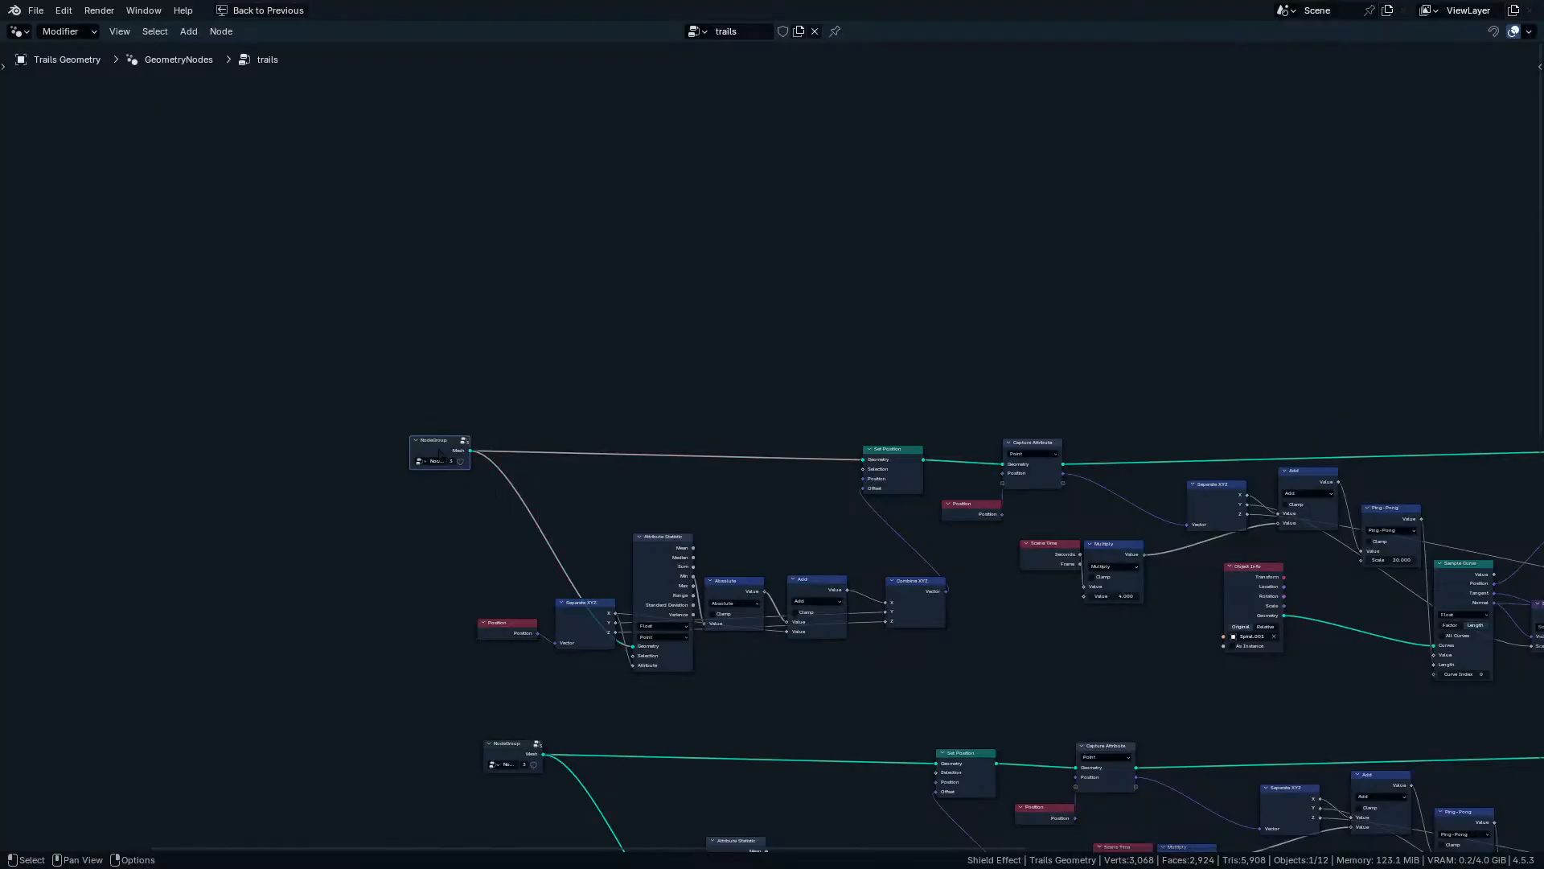
scroll(440, 453, up, 7)
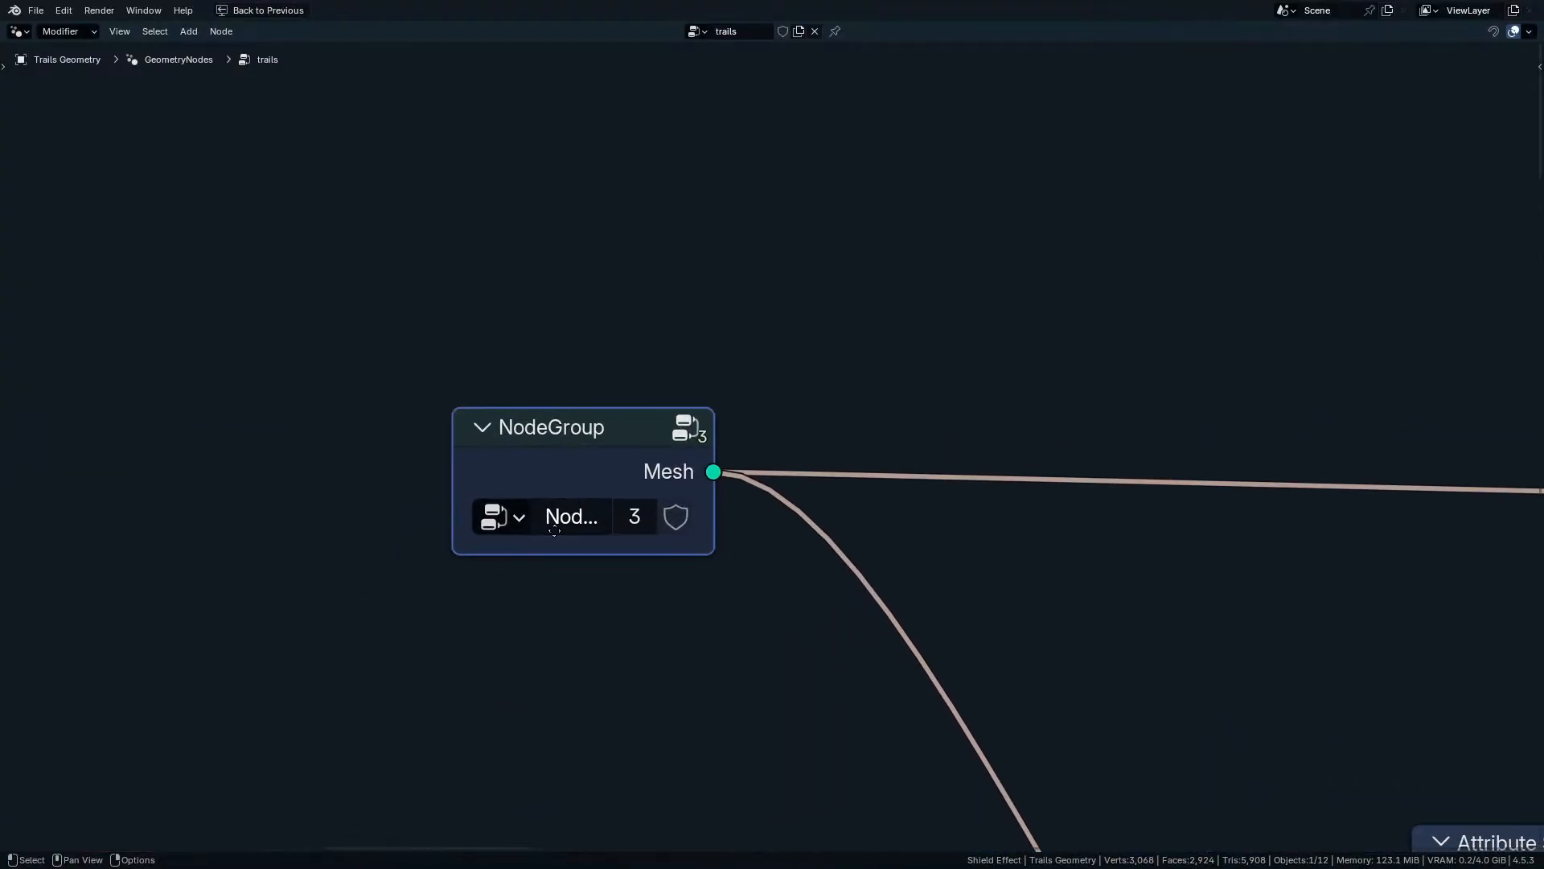
middle_drag(554, 531, 563, 531)
key(Tab)
ctrl+middle_drag(567, 445, 831, 455)
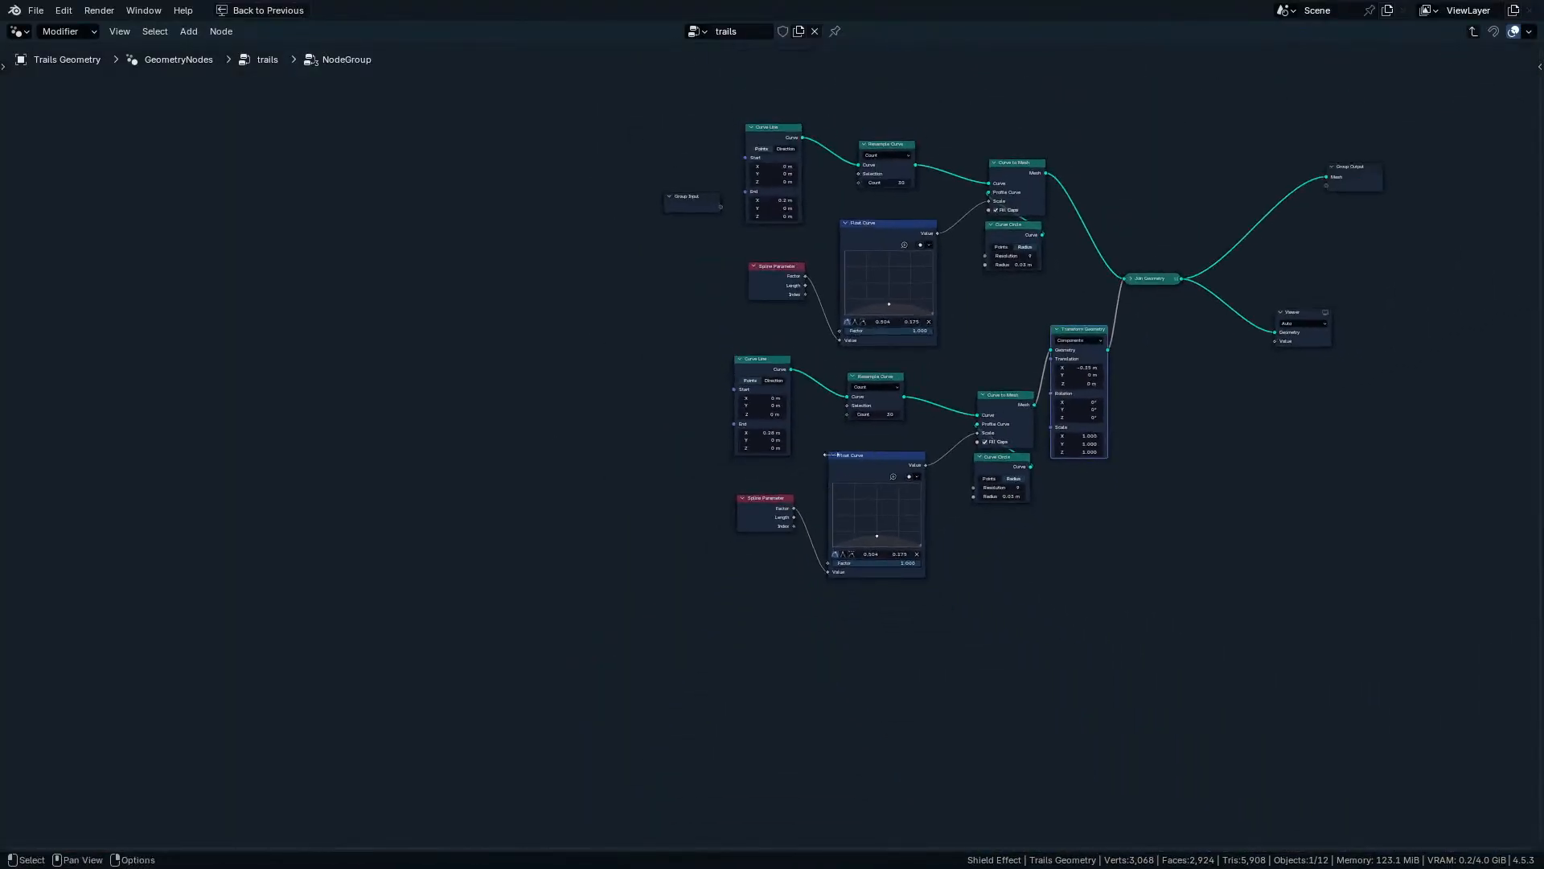
middle_drag(918, 396, 821, 464)
scroll(957, 304, down, 1)
middle_drag(956, 304, 887, 499)
scroll(983, 354, up, 6)
scroll(887, 499, up, 2)
Preview the upper Curve to Mesh output with a Viewer node and place the Viewer clear of the other nodes.
ctrl+shift+click(1013, 404)
middle_drag(1021, 402, 834, 465)
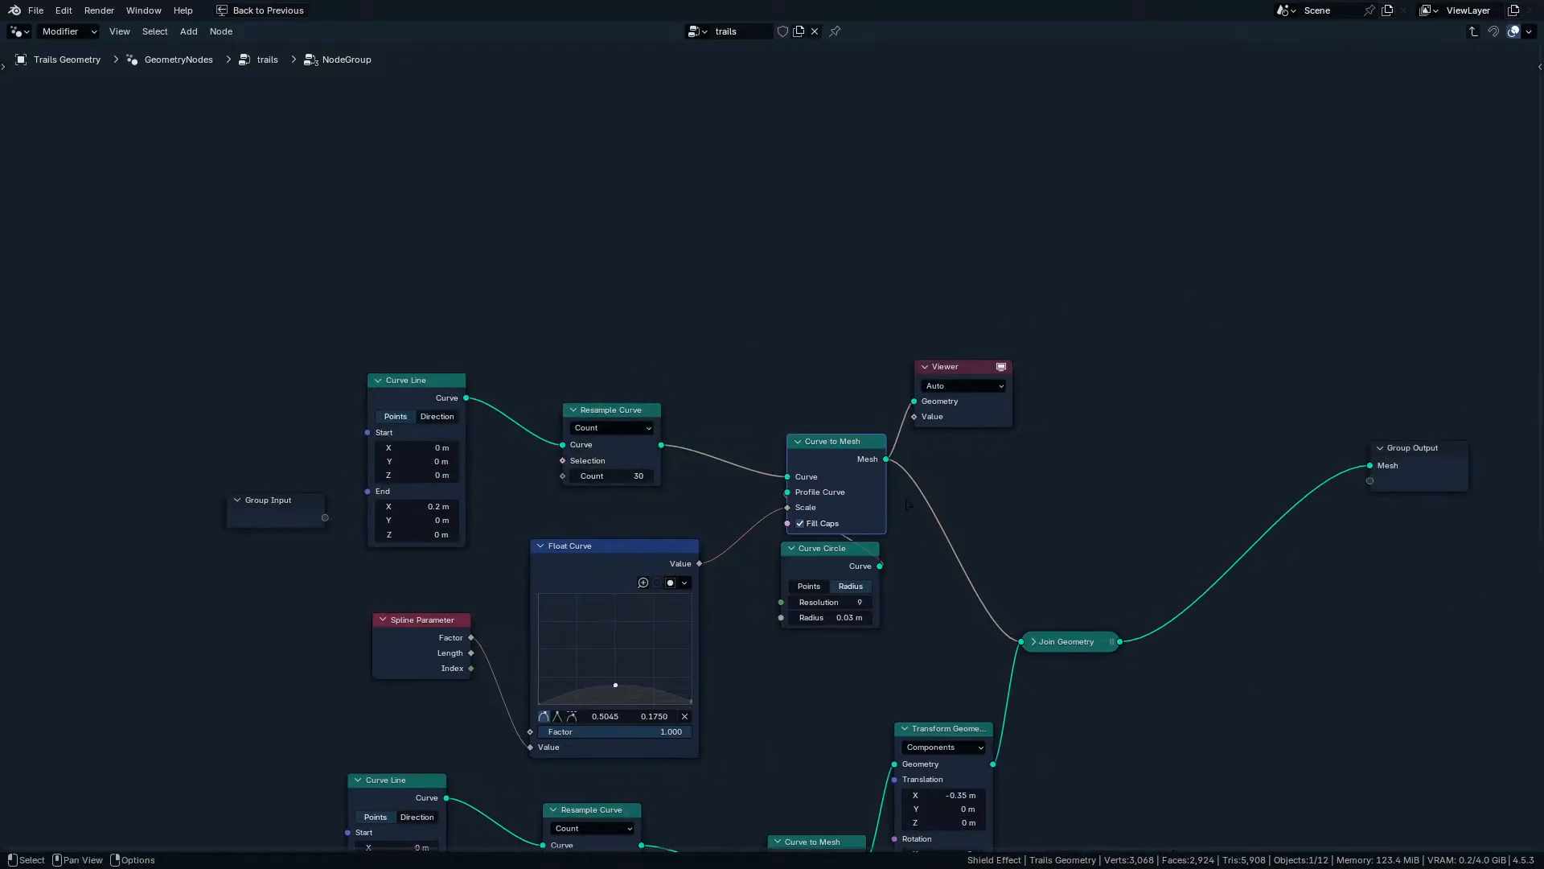
drag(951, 370, 1035, 403)
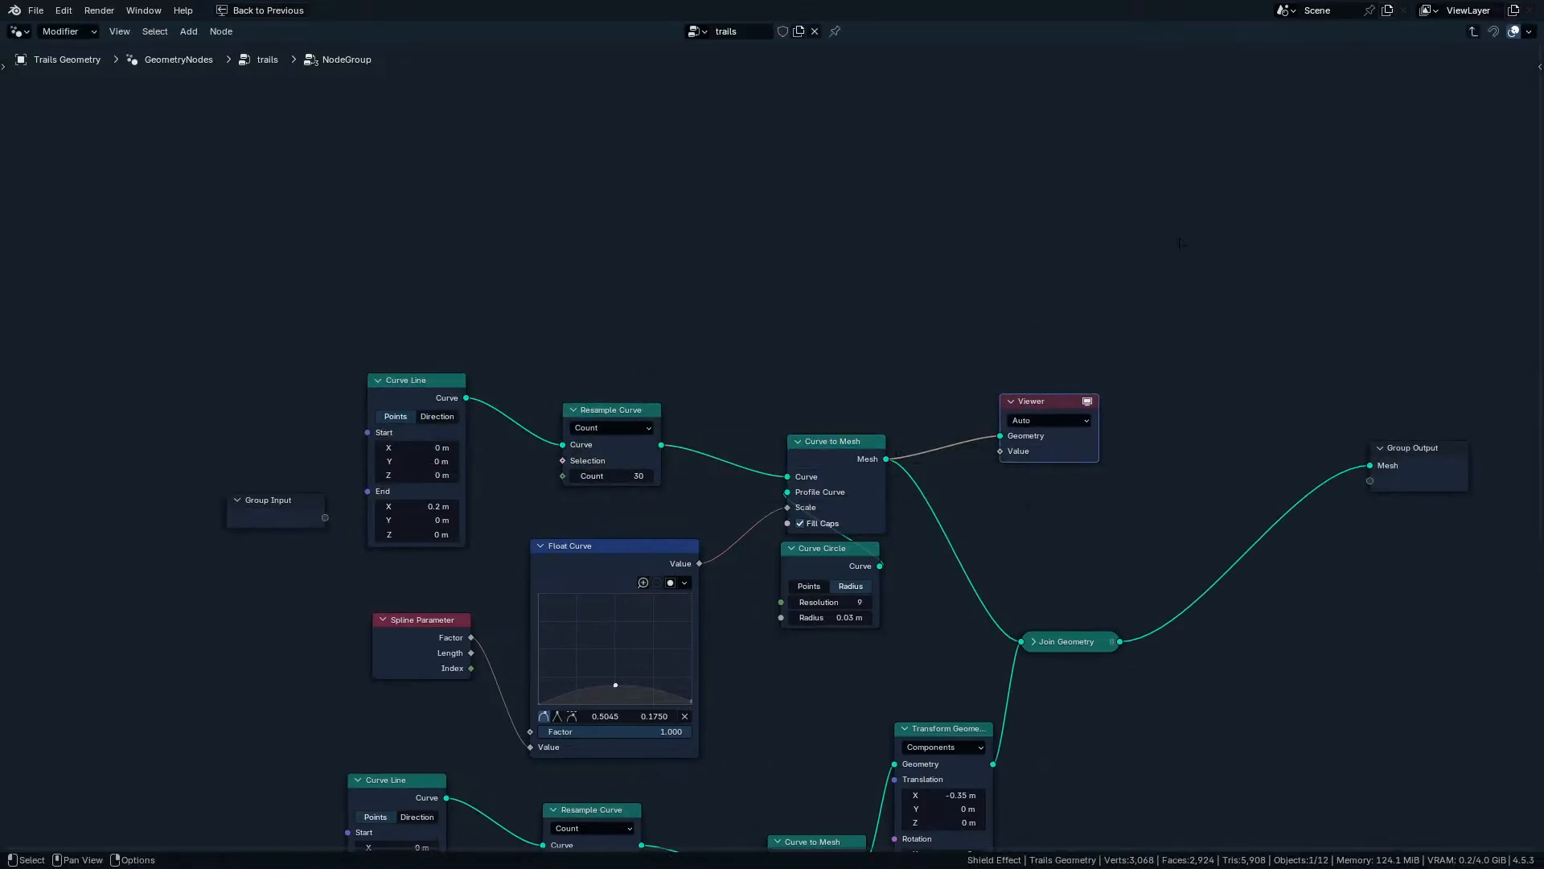
key(ctrl+space)
click(901, 441)
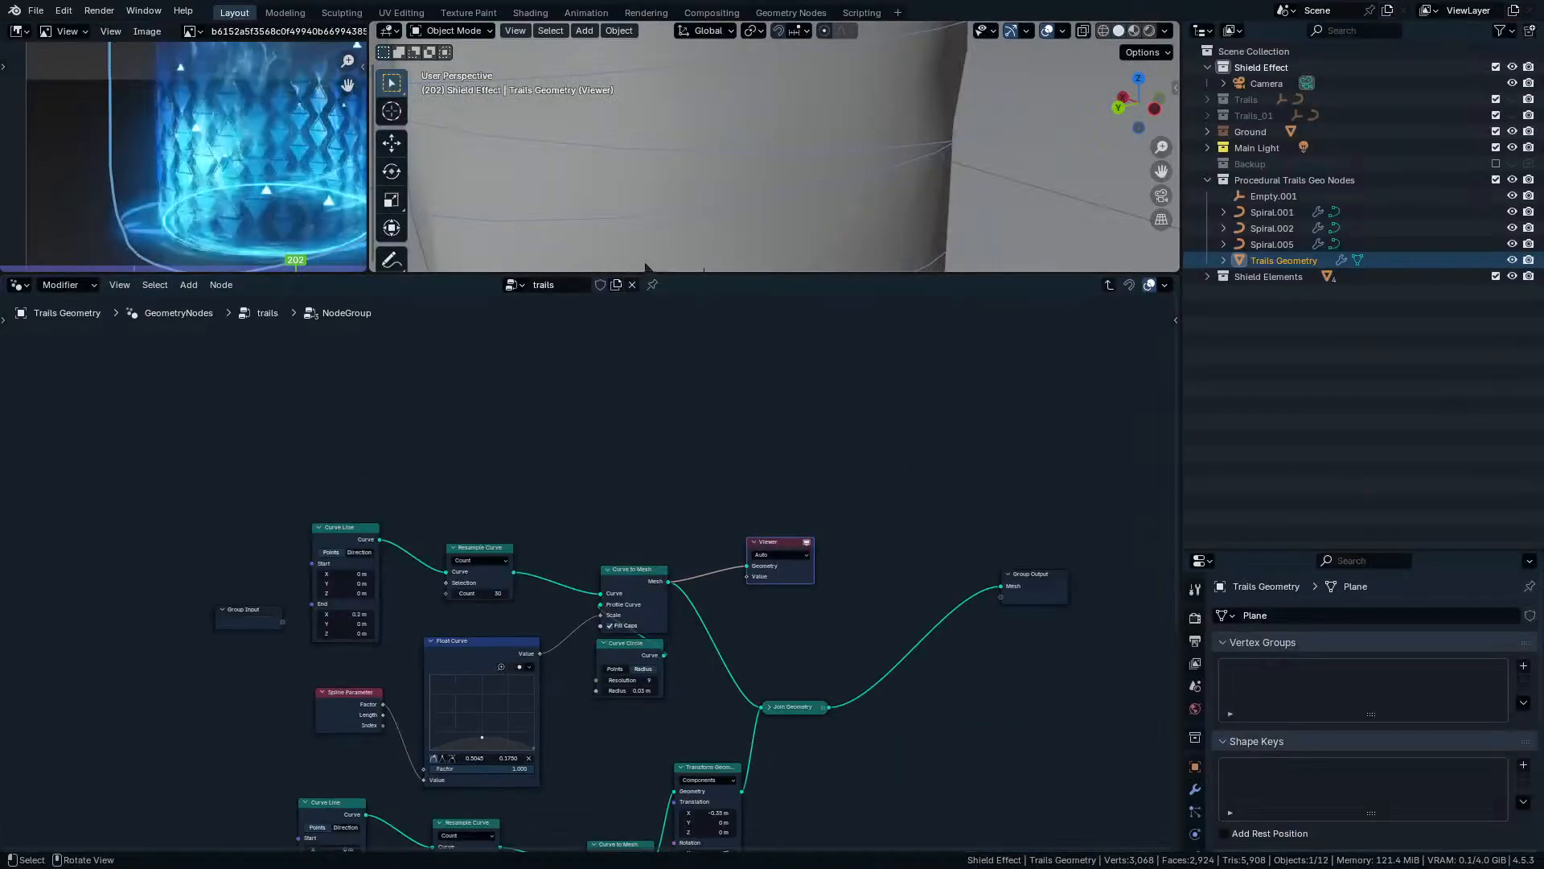
Frame the previewed trail mesh up close in the 3D viewport and show it in wireframe shading.
scroll(653, 259, down, 10)
shift+middle_drag(766, 171, 913, 208)
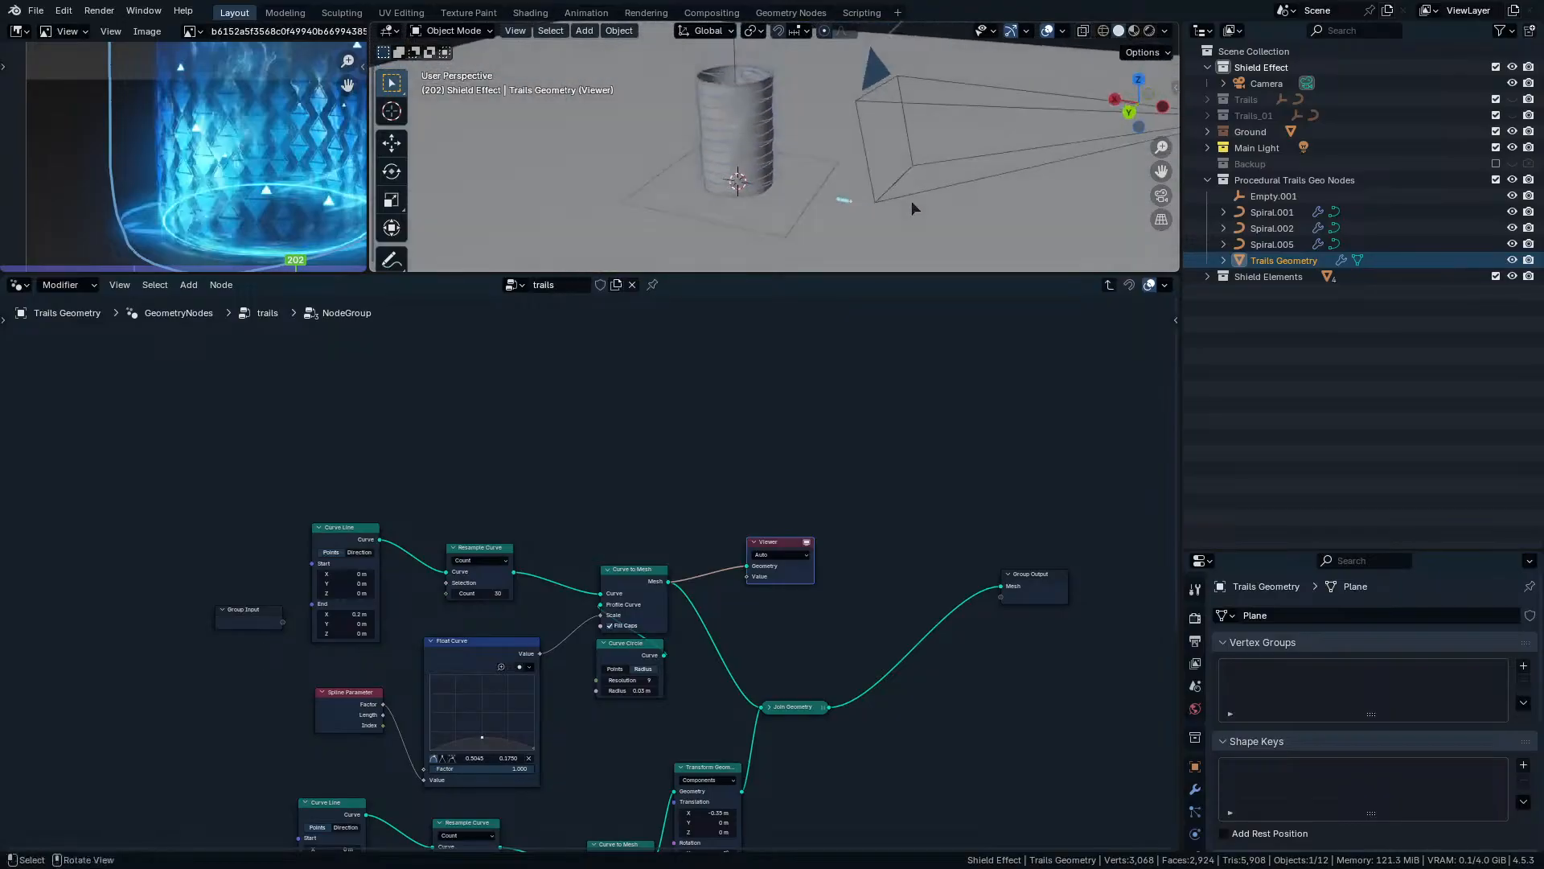
scroll(915, 210, up, 4)
shift+middle_drag(937, 262, 850, 167)
scroll(849, 167, up, 10)
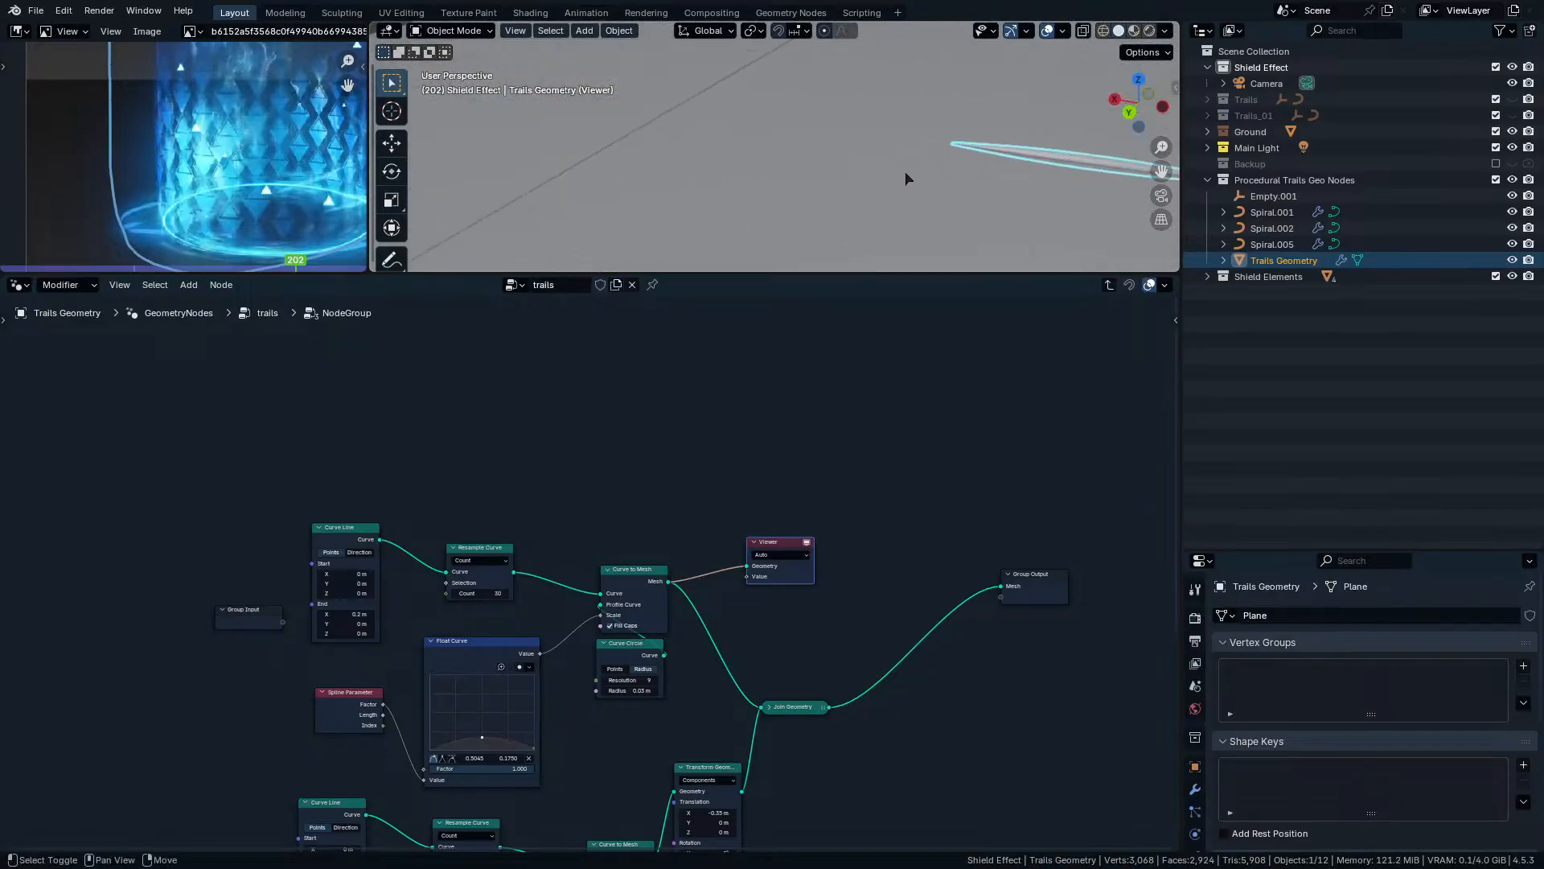
mouse_move(949, 178)
shift+middle_down()
mouse_move(732, 150)
mouse_move(886, 141)
mouse_move(769, 215)
shift+middle_up()
scroll(877, 149, up, 5)
key(shift+z)
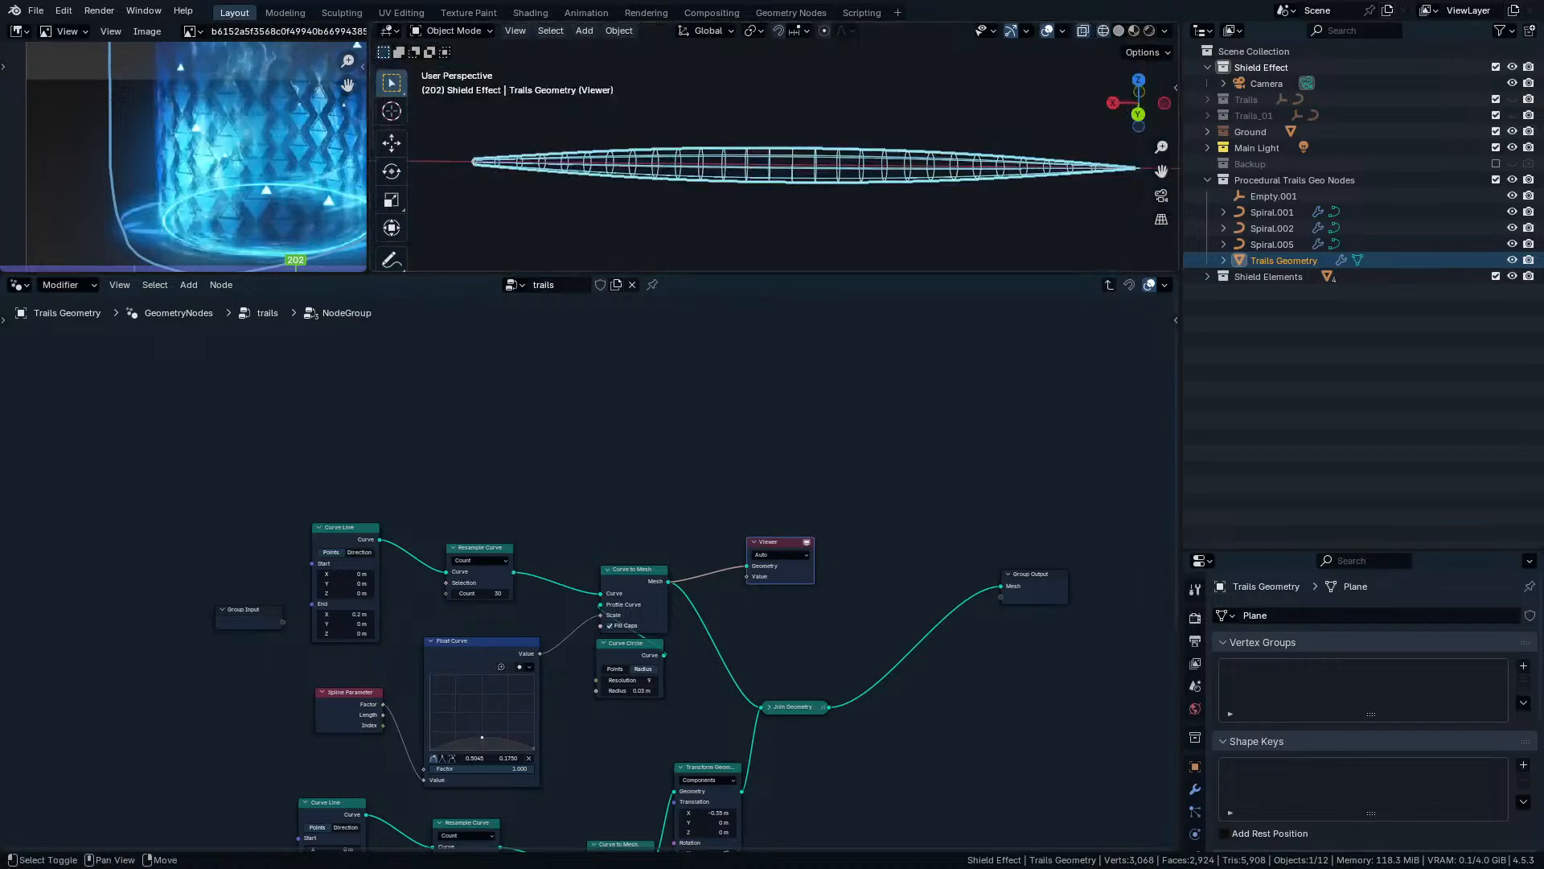
scroll(796, 169, down, 2)
scroll(515, 630, up, 3)
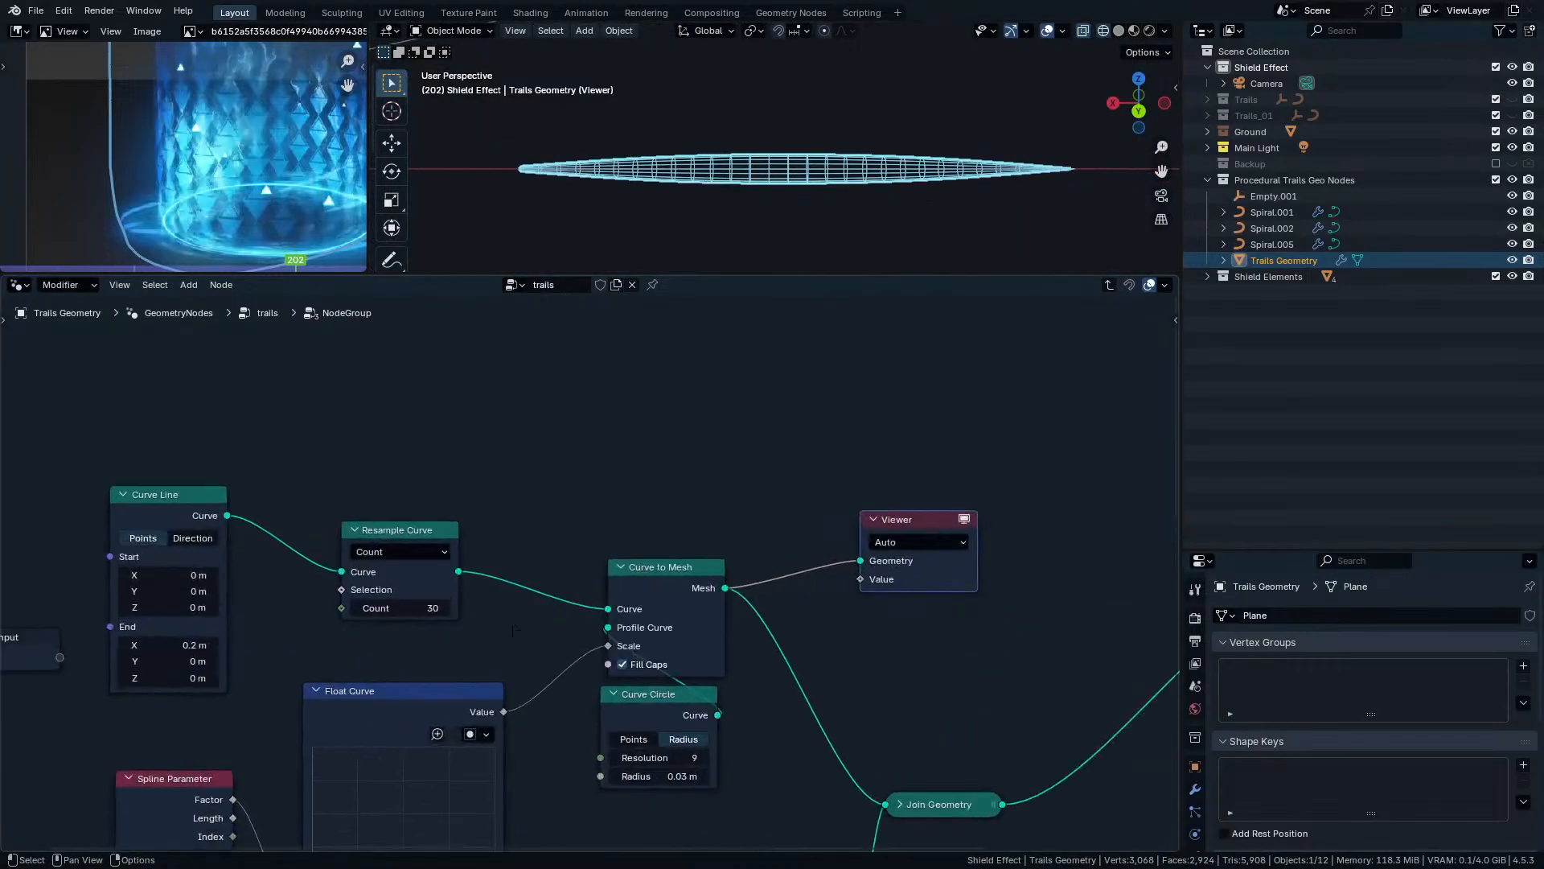
Preview the outputs of the upper Curve Line, Resample Curve and Curve to Mesh nodes in turn.
middle_drag(513, 629, 742, 605)
ctrl+shift+click(382, 496)
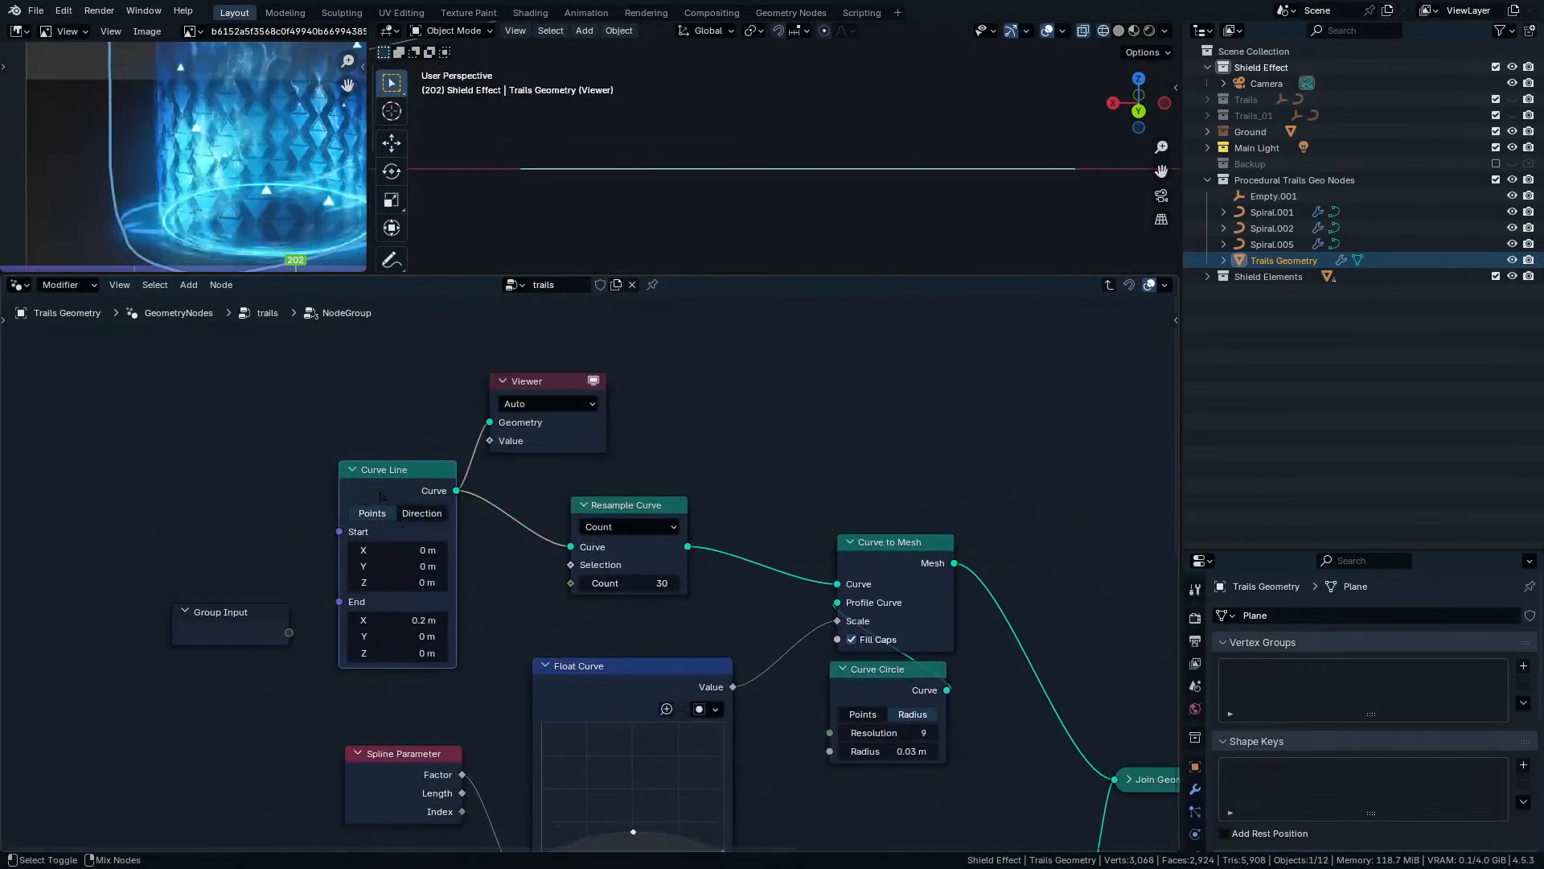
ctrl+shift+click(617, 534)
ctrl+shift+click(928, 583)
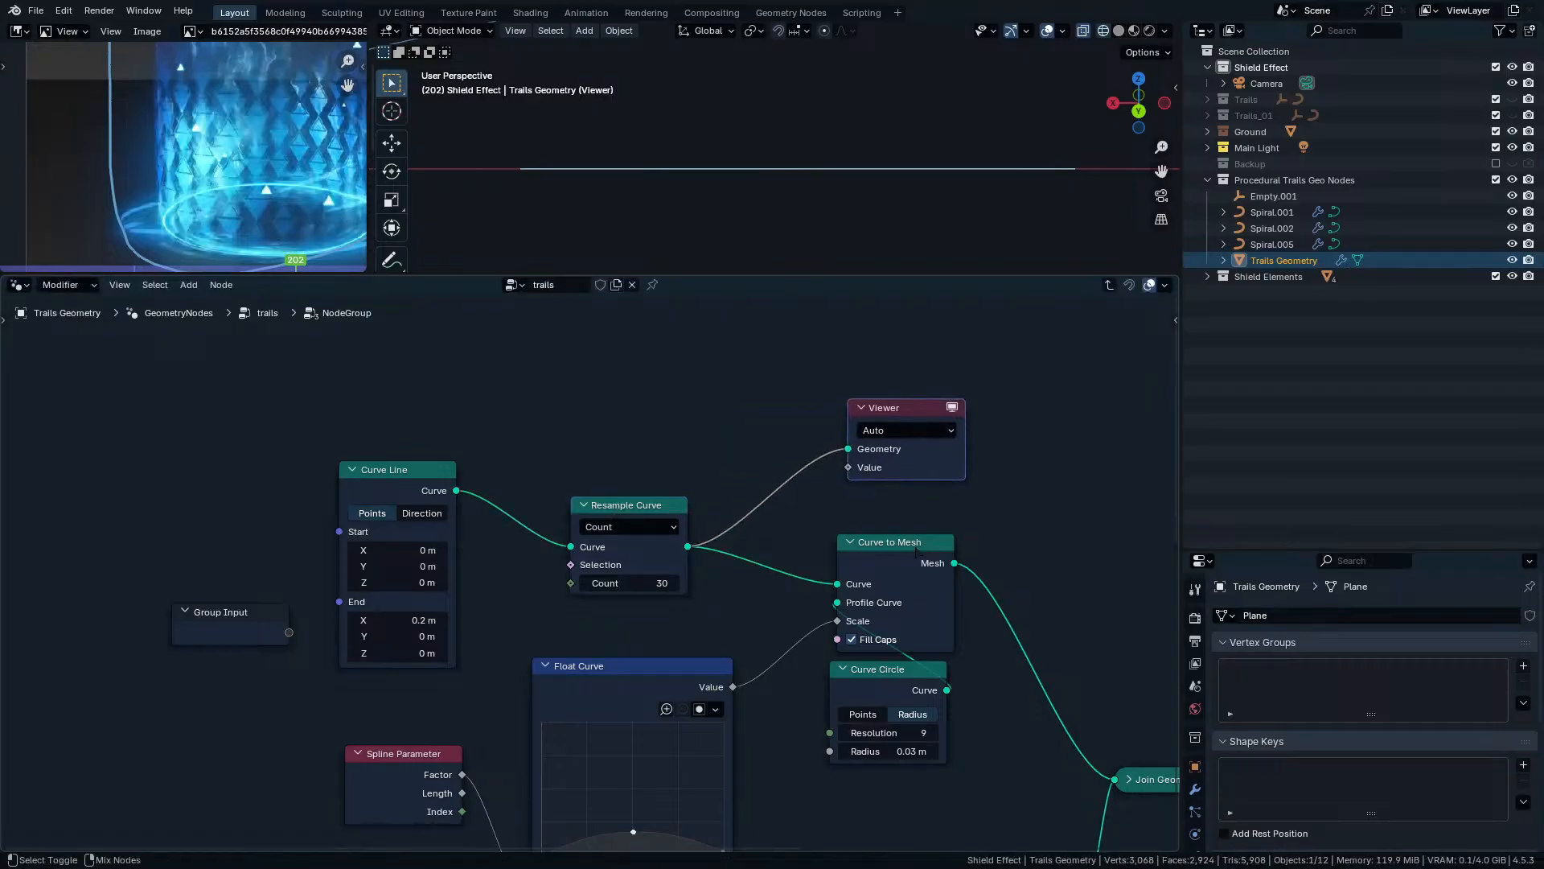
middle_drag(928, 583, 814, 512)
Examine the upper chain's Curve Circle profile, Resample Curve count, and the Float Curve and Spline Parameter that control the scale.
drag(808, 600, 799, 589)
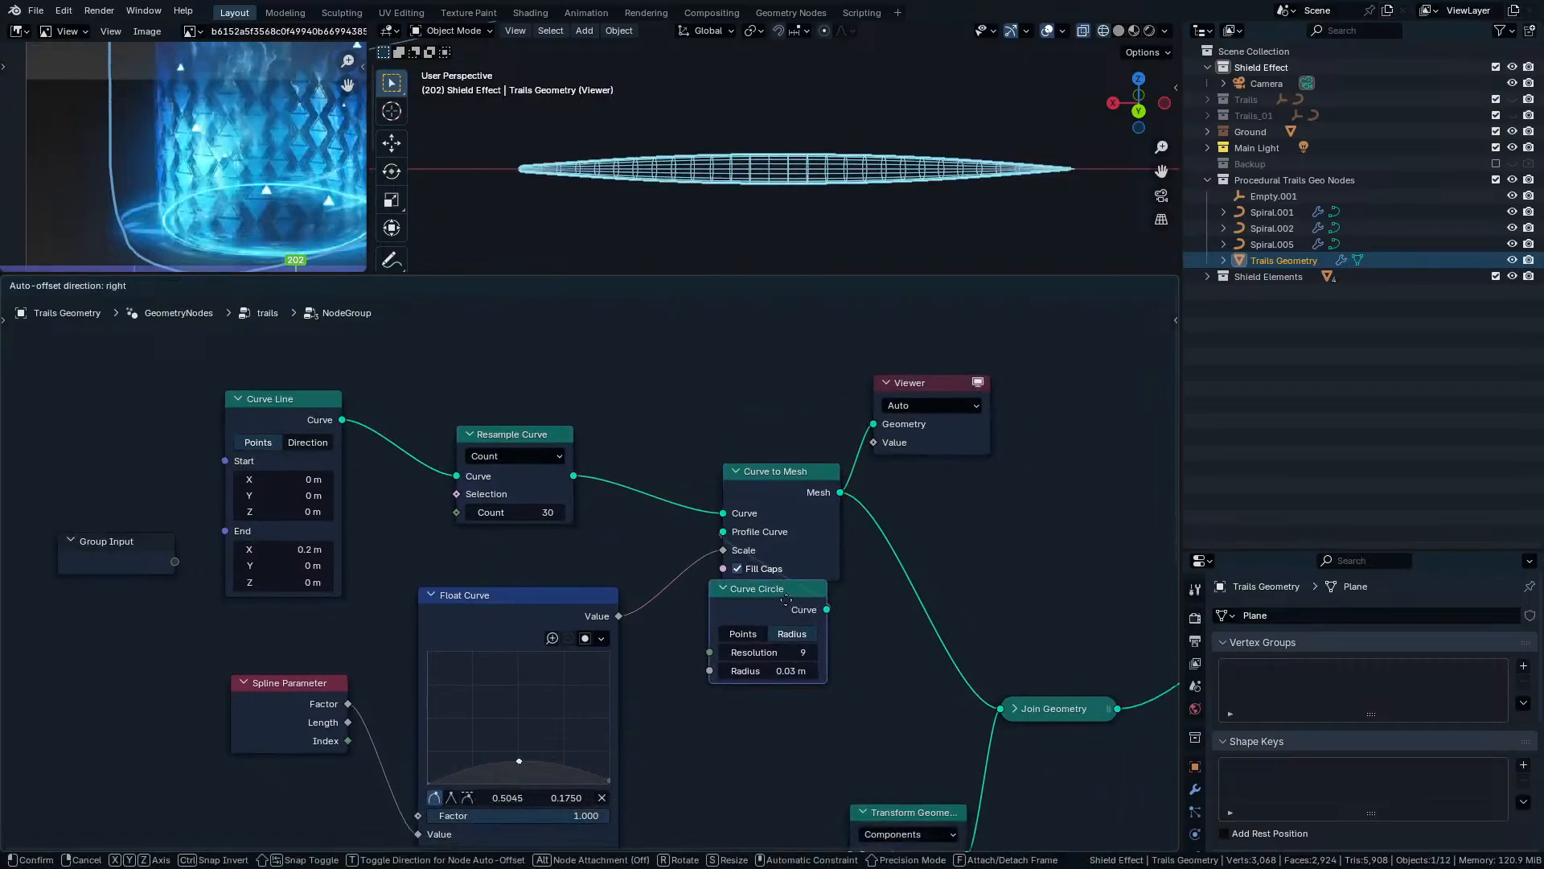
right_click(795, 596)
mouse_move(792, 662)
mouse_down()
mouse_move(814, 662)
mouse_move(791, 662)
mouse_up()
drag(527, 513, 488, 513)
right_click(487, 513)
middle_drag(516, 622, 609, 468)
scroll(547, 523, up, 2)
drag(608, 468, 609, 445)
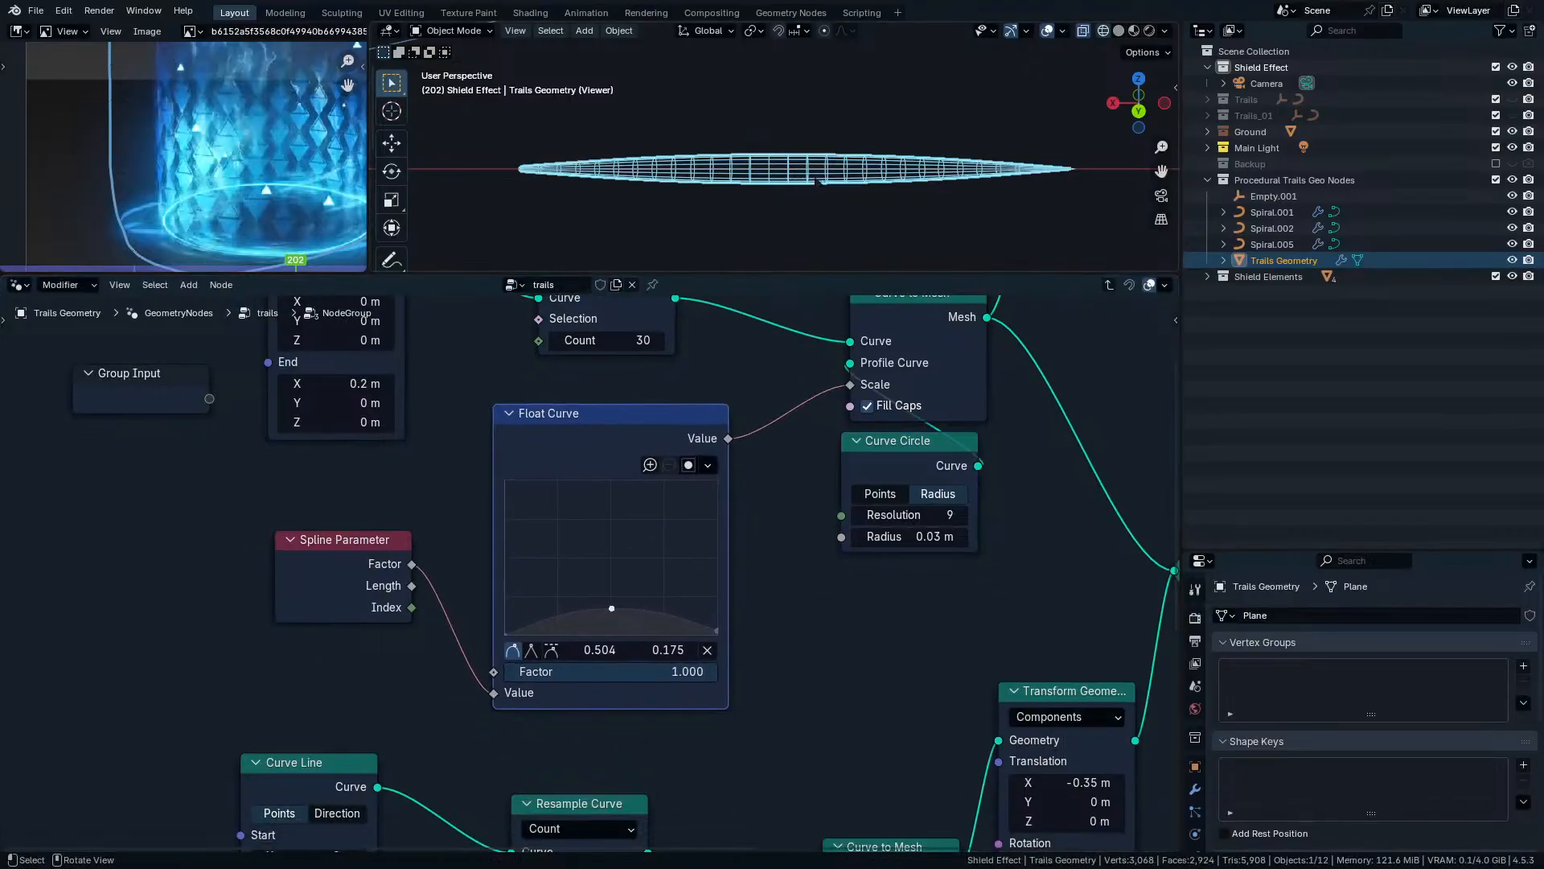
mouse_move(310, 584)
mouse_down()
mouse_move(294, 601)
mouse_move(308, 581)
mouse_up()
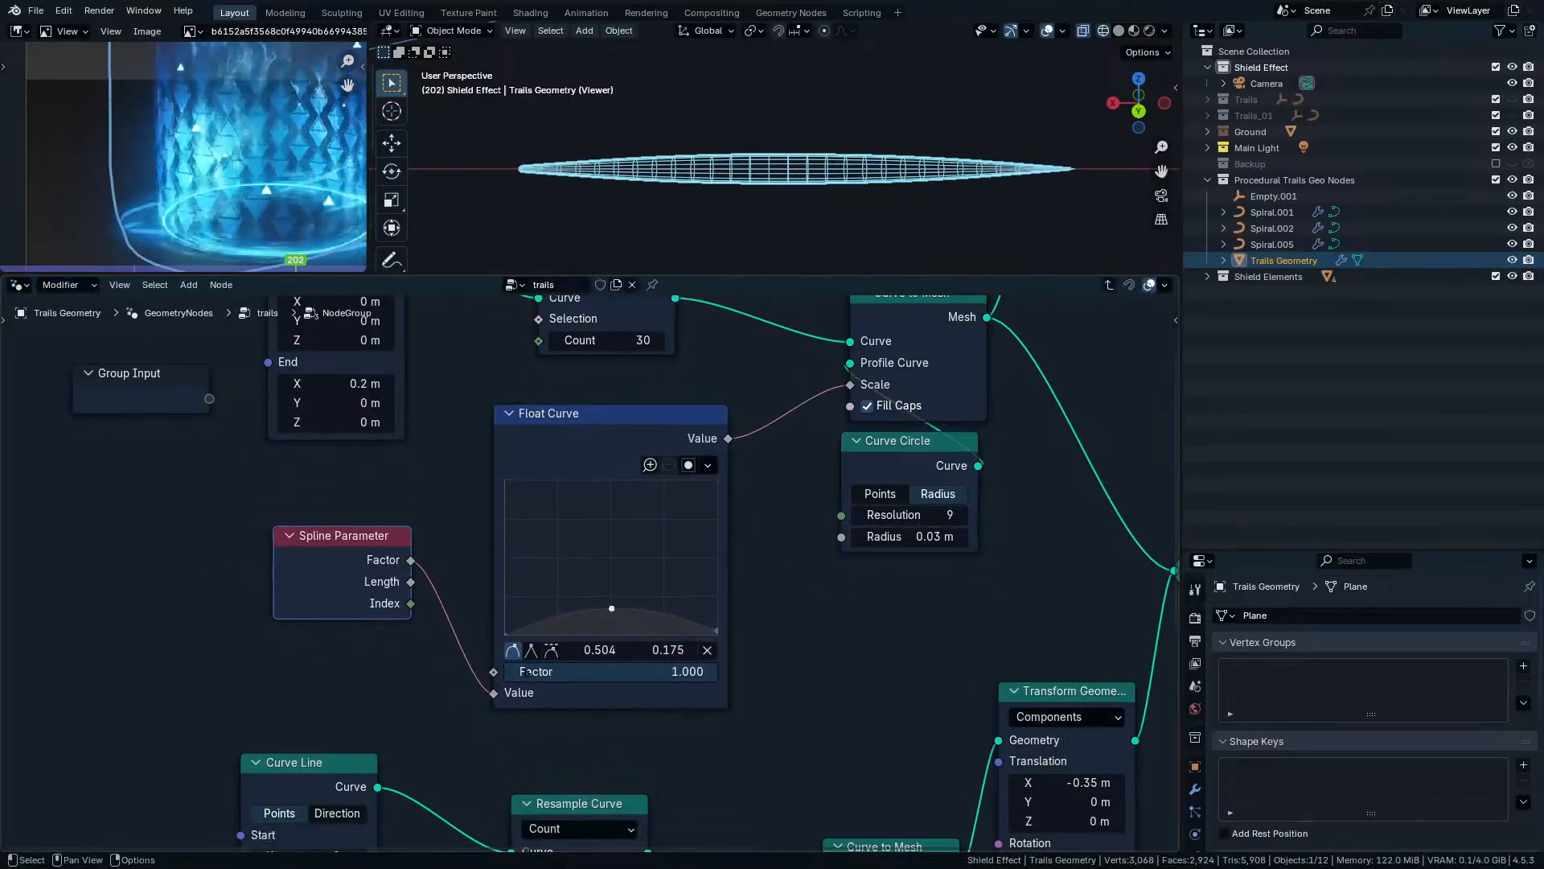
Reshape the upper Float Curve with several extra points to vary the trail's thickness, placing one peak at 0.290, 0.825.
mouse_move(610, 612)
mouse_down()
mouse_move(615, 588)
mouse_move(659, 566)
mouse_move(570, 568)
mouse_move(588, 609)
mouse_up()
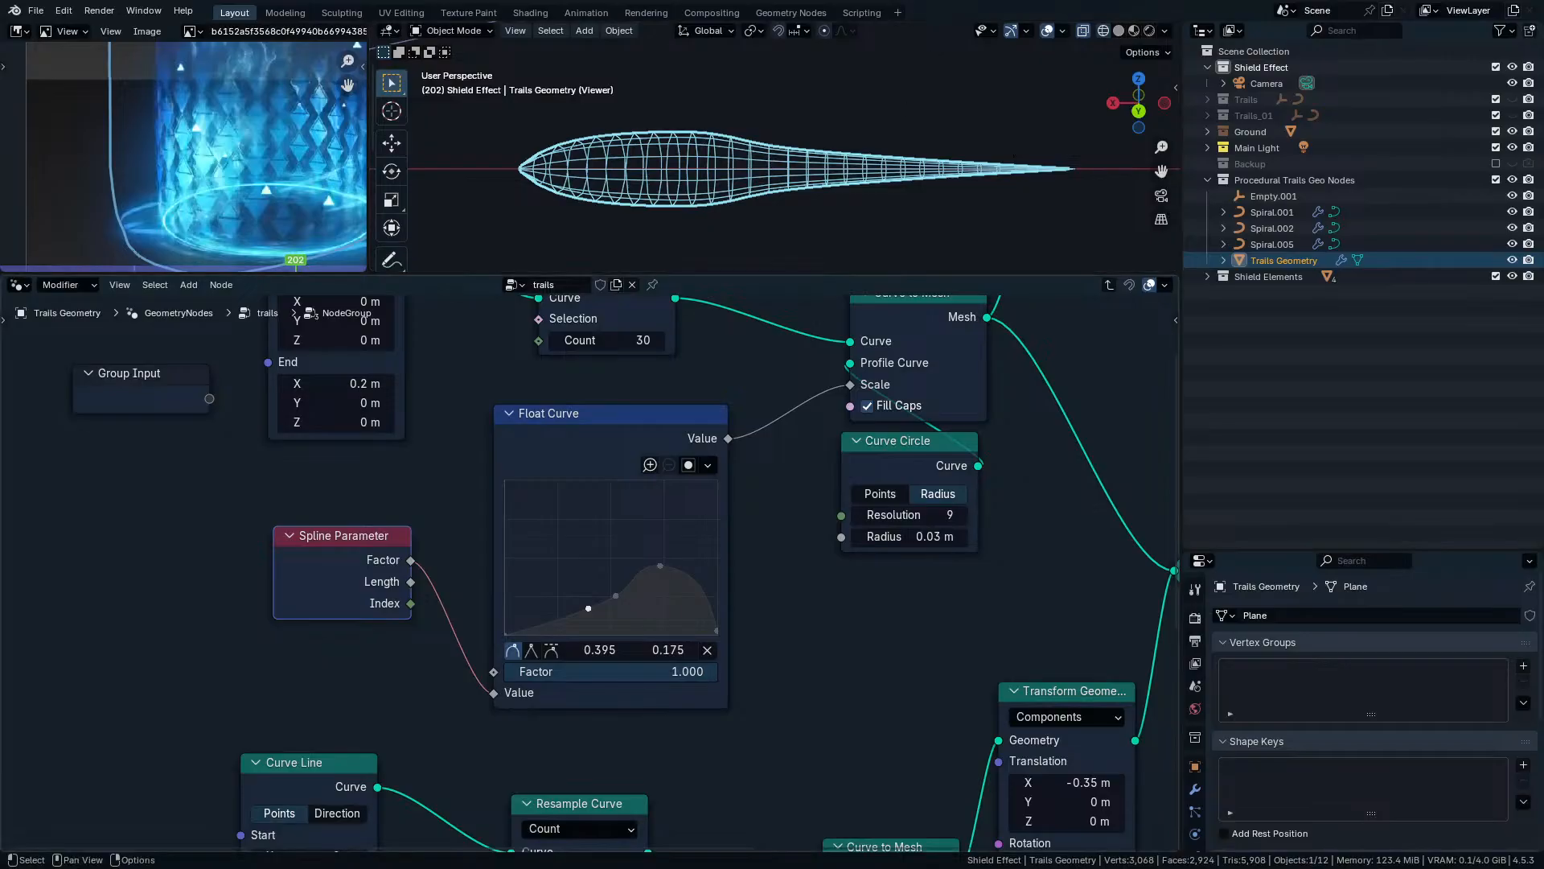
drag(588, 608, 649, 612)
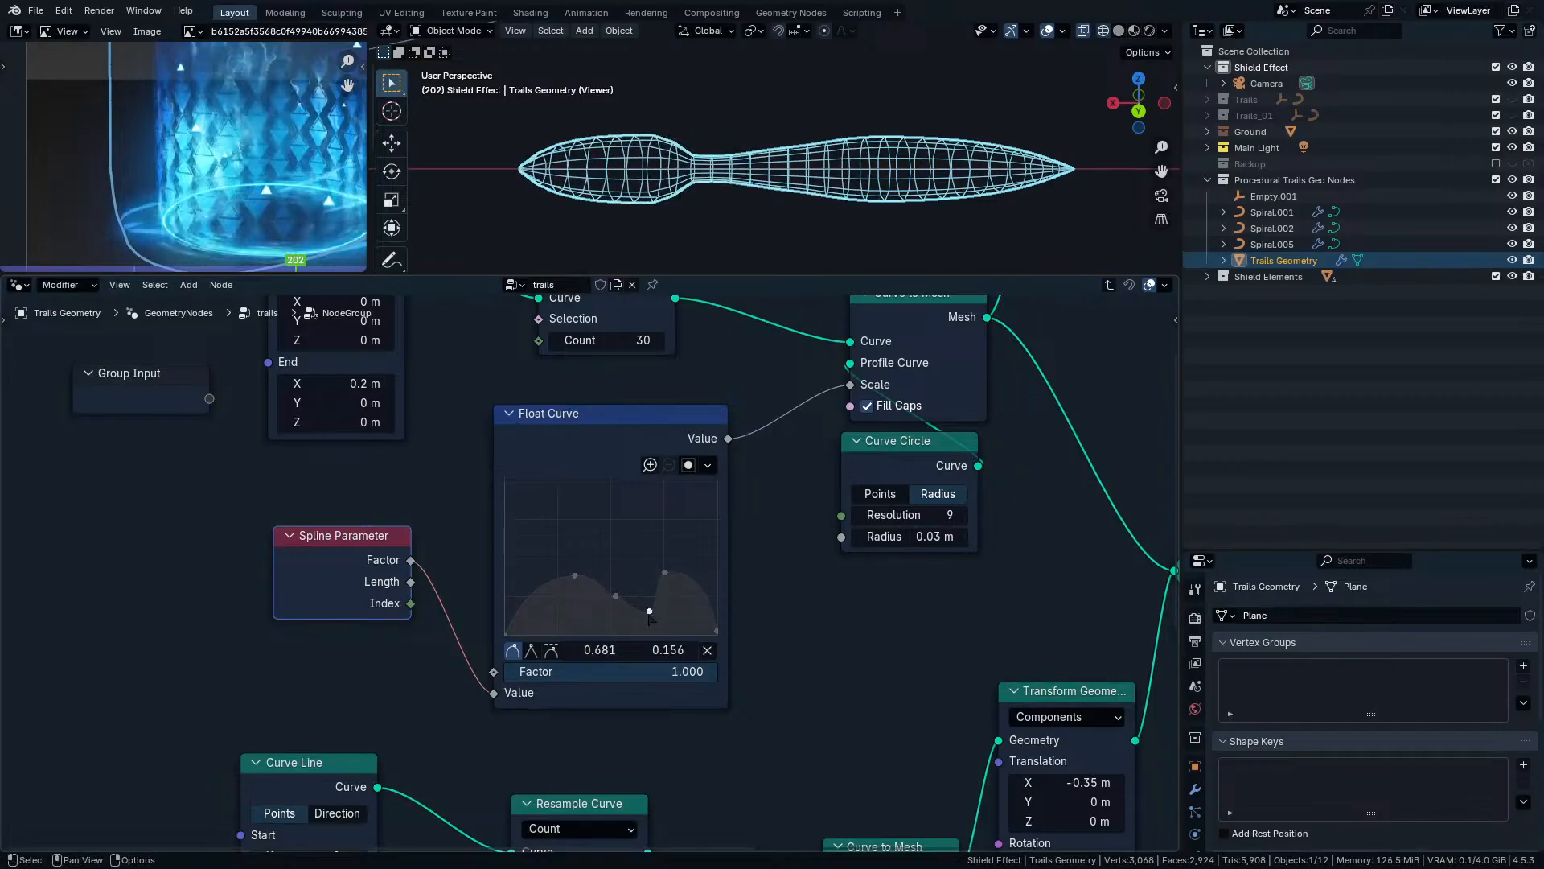
mouse_move(659, 584)
mouse_down()
mouse_move(674, 600)
mouse_move(680, 549)
mouse_move(666, 575)
mouse_up()
key(x)
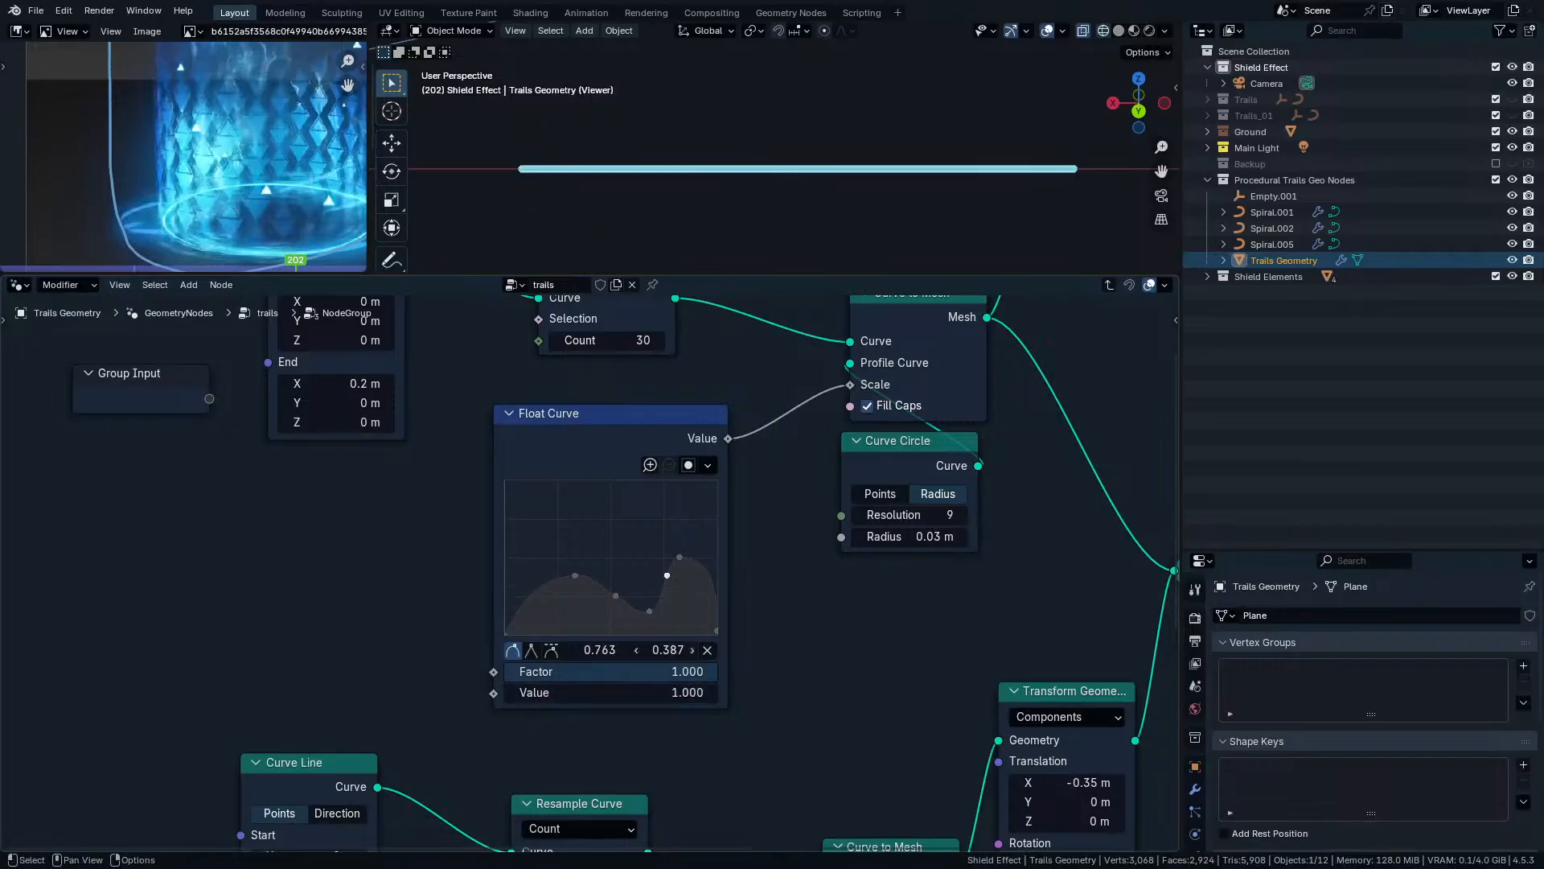
key(ctrl+z)
drag(679, 577, 689, 579)
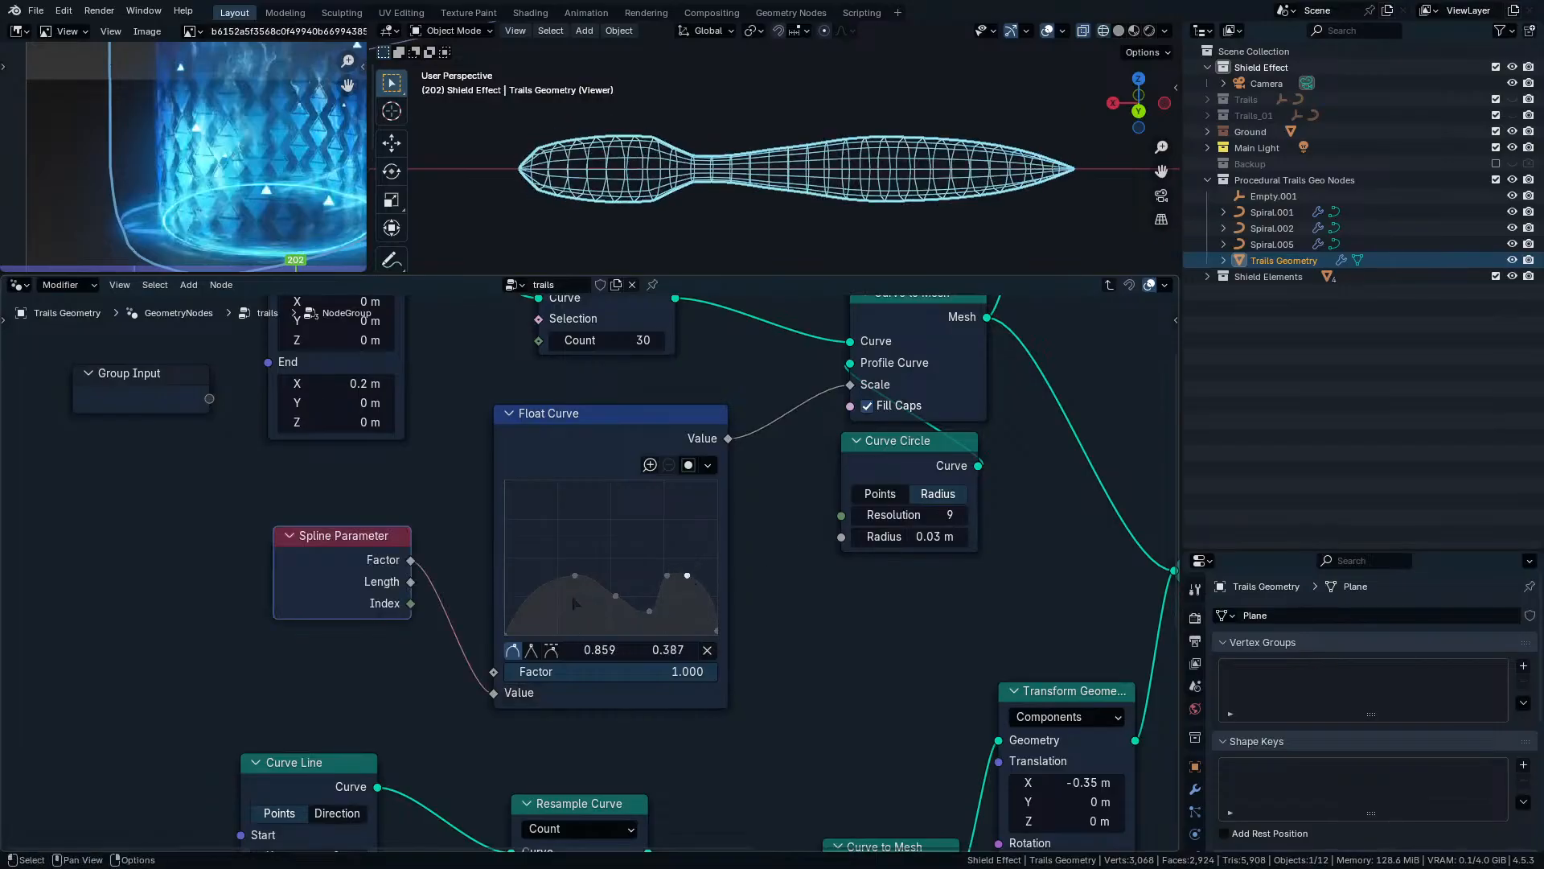
drag(574, 575, 566, 508)
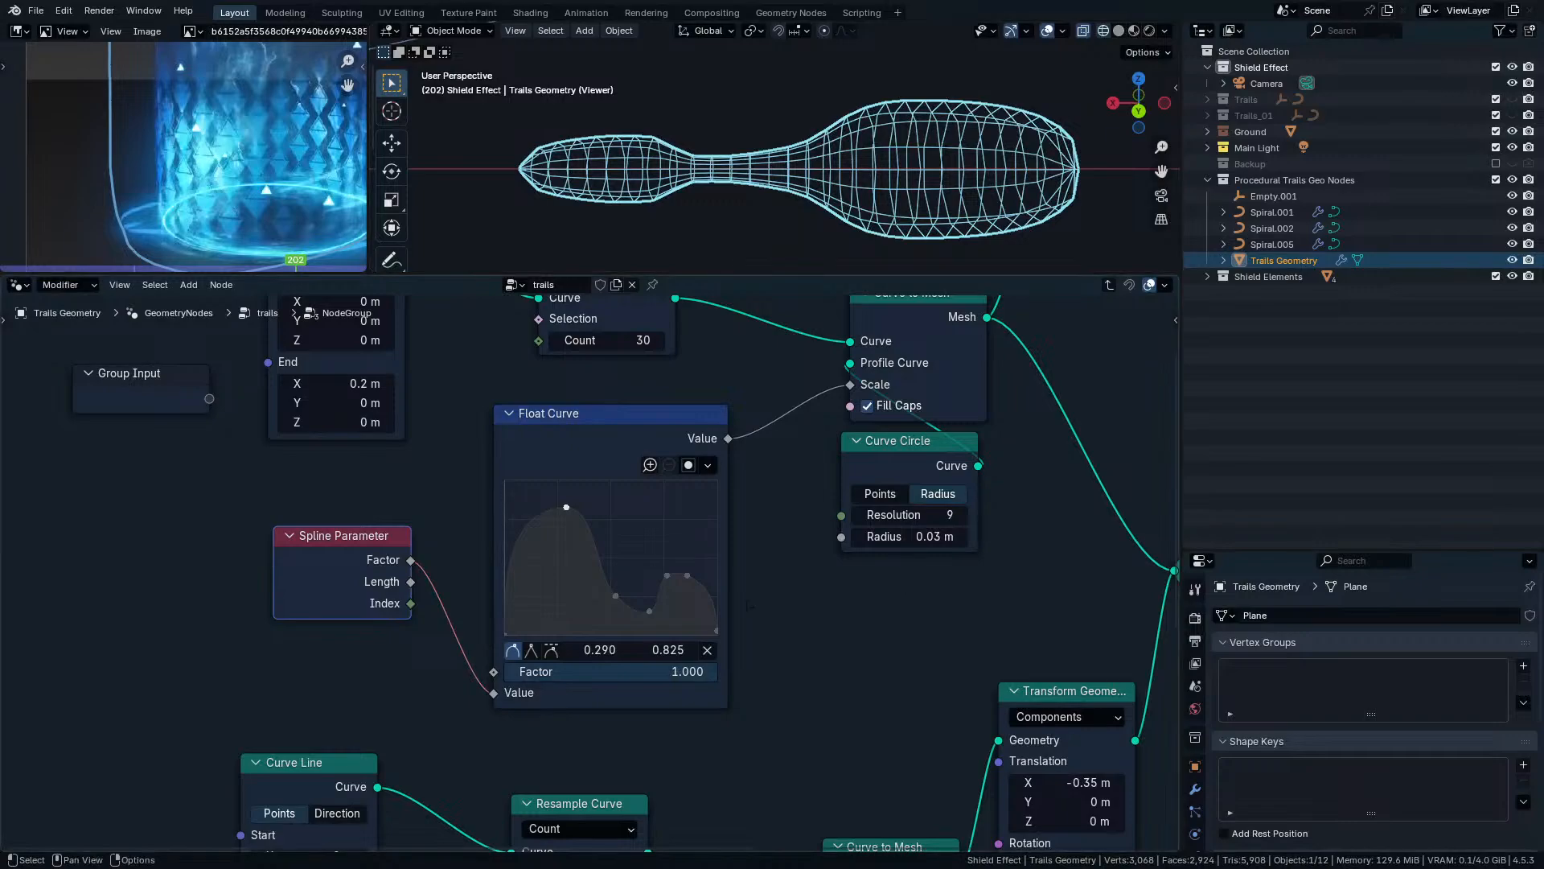
Replace the reshaped Float Curve with a duplicate of the lower chain's Float Curve, placed between Spline Parameter and Curve to Mesh.
middle_drag(693, 528, 741, 703)
middle_drag(631, 816, 693, 696)
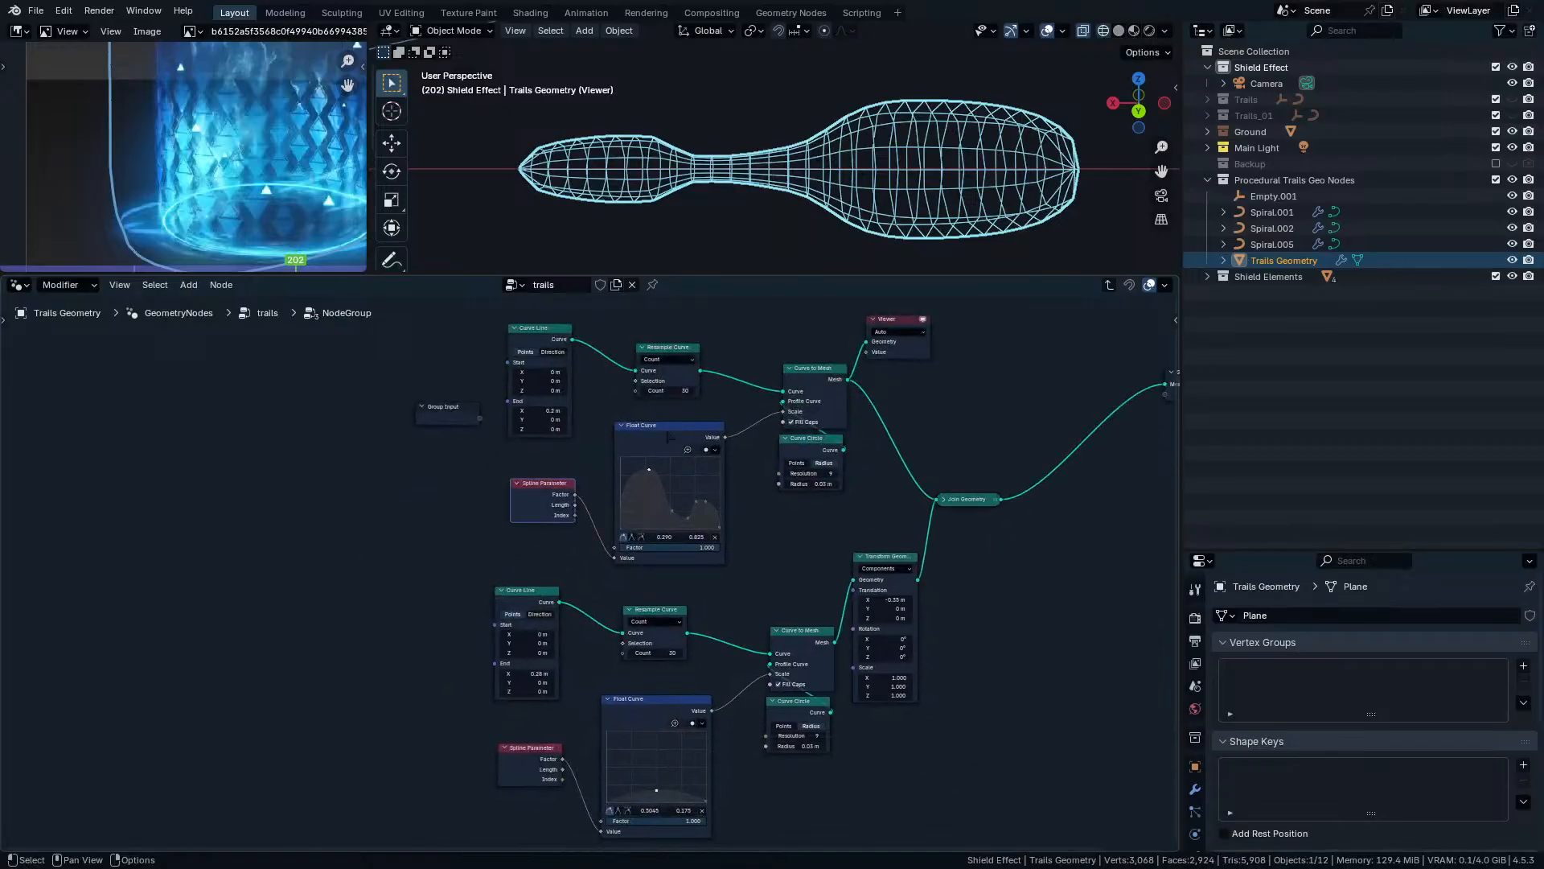
key(ctrl+x)
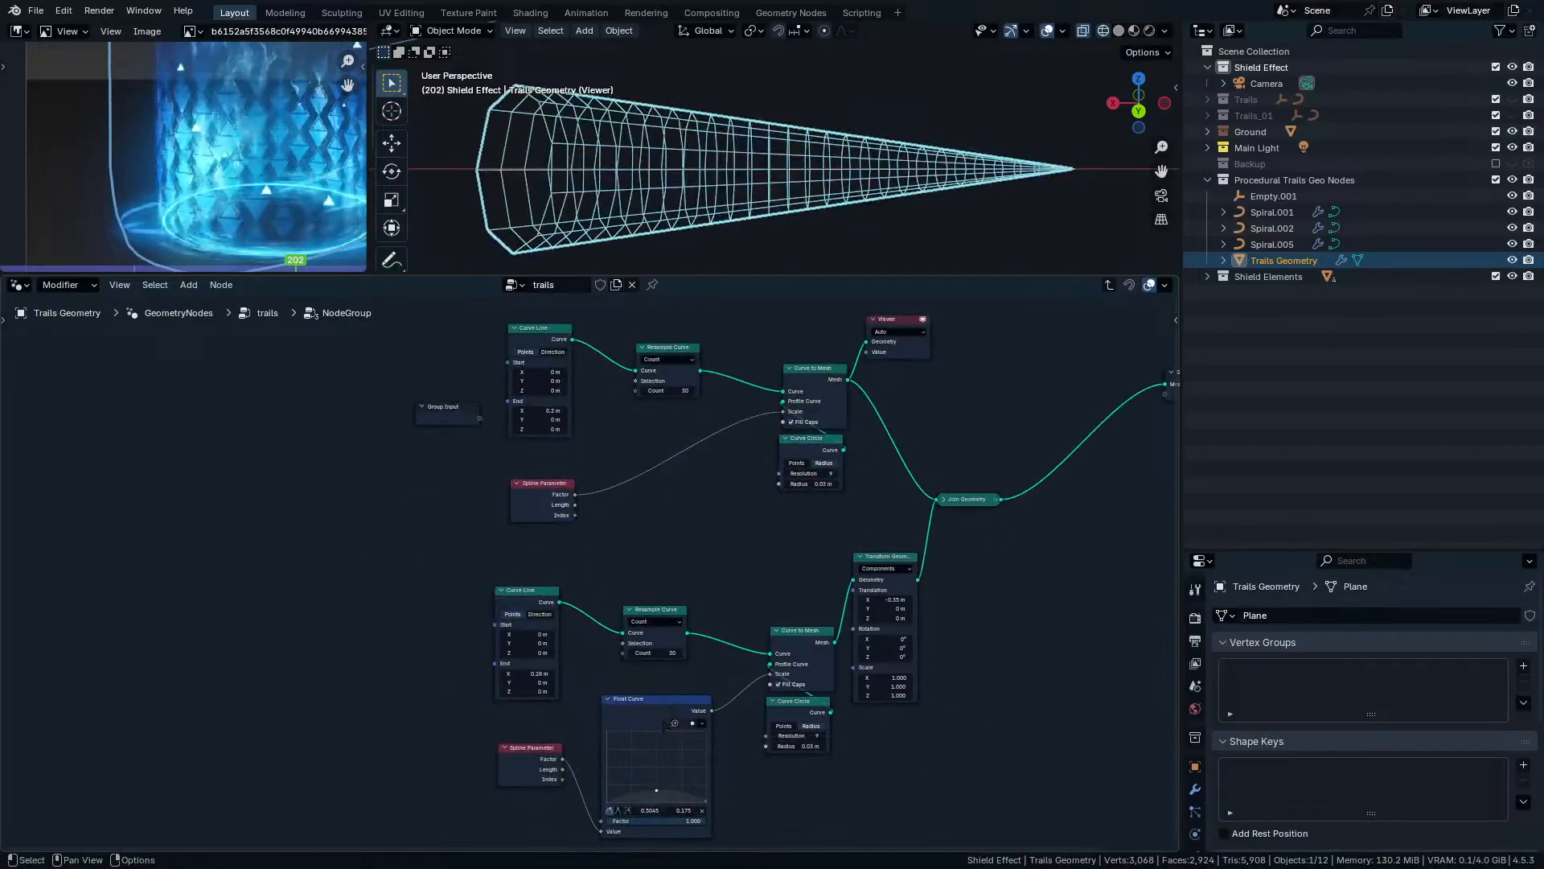
key(shift+d)
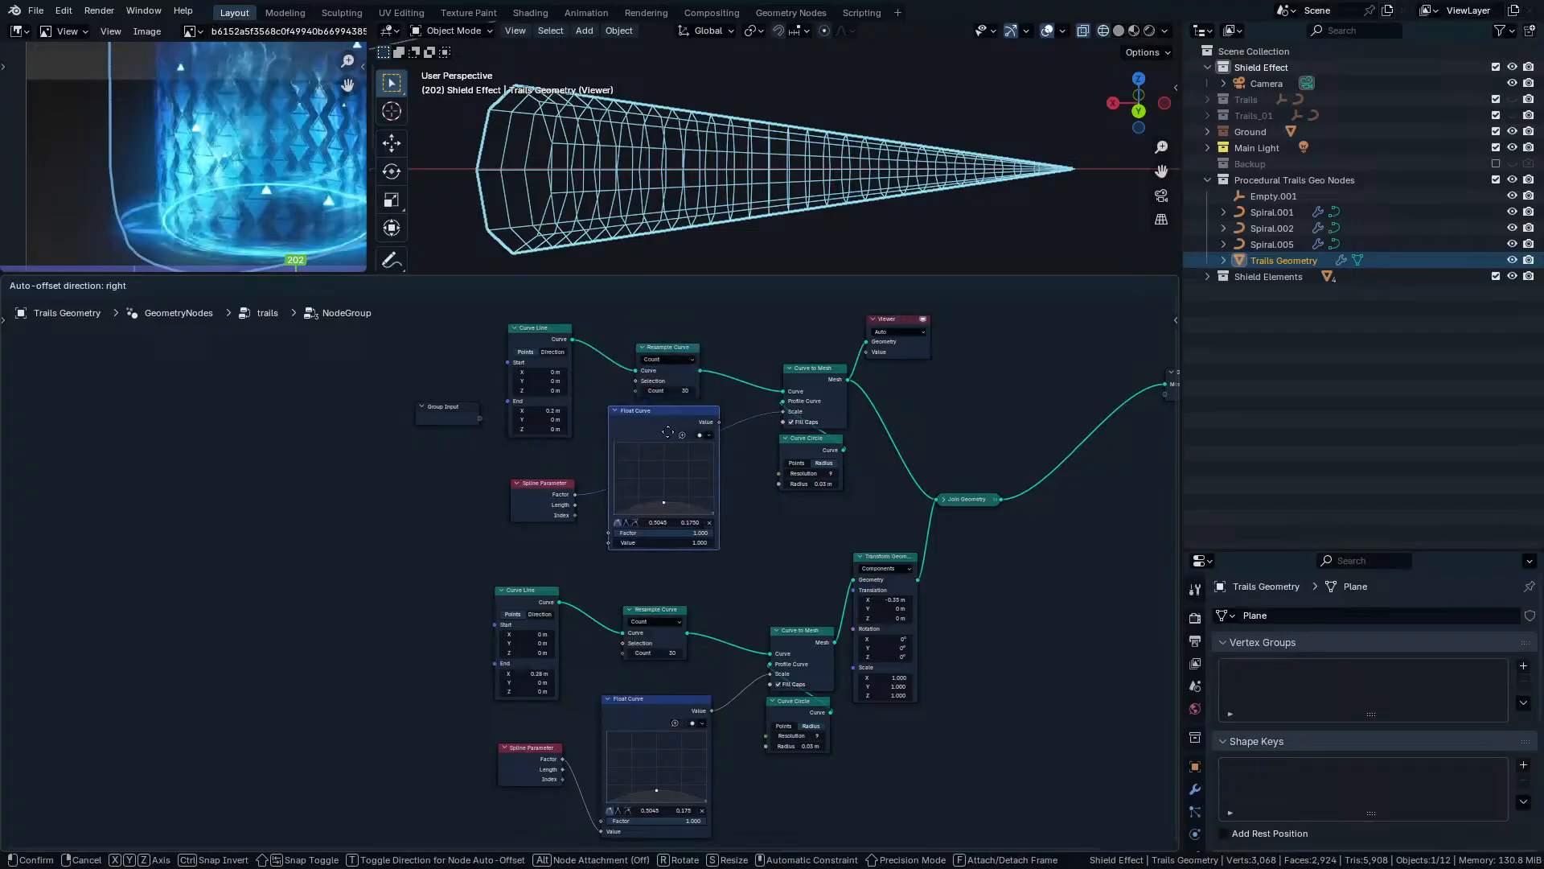
click(667, 457)
ctrl+middle_drag(667, 457, 573, 663)
middle_drag(573, 662, 701, 544)
ctrl+middle_drag(756, 113, 764, 233)
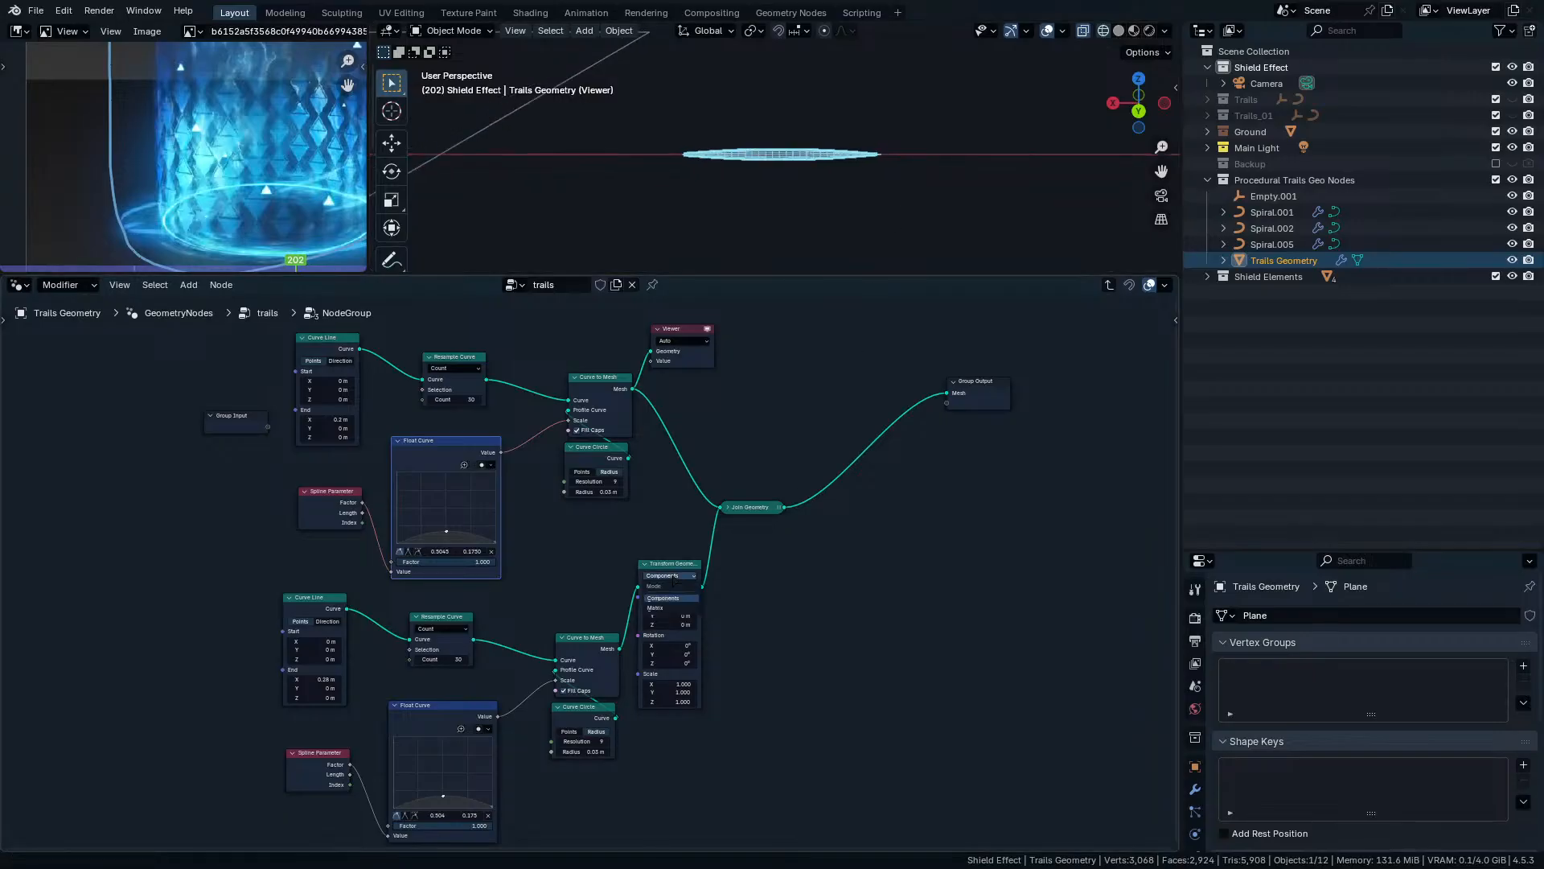
Preview the Join Geometry output inside the node group and examine the lower chain's Curve Line and Transform Geometry settings.
ctrl+shift+click(746, 513)
ctrl+middle_drag(957, 112, 999, 138)
shift+middle_drag(999, 138, 878, 177)
scroll(782, 225, up, 3)
scroll(611, 563, up, 3)
middle_drag(612, 563, 807, 433)
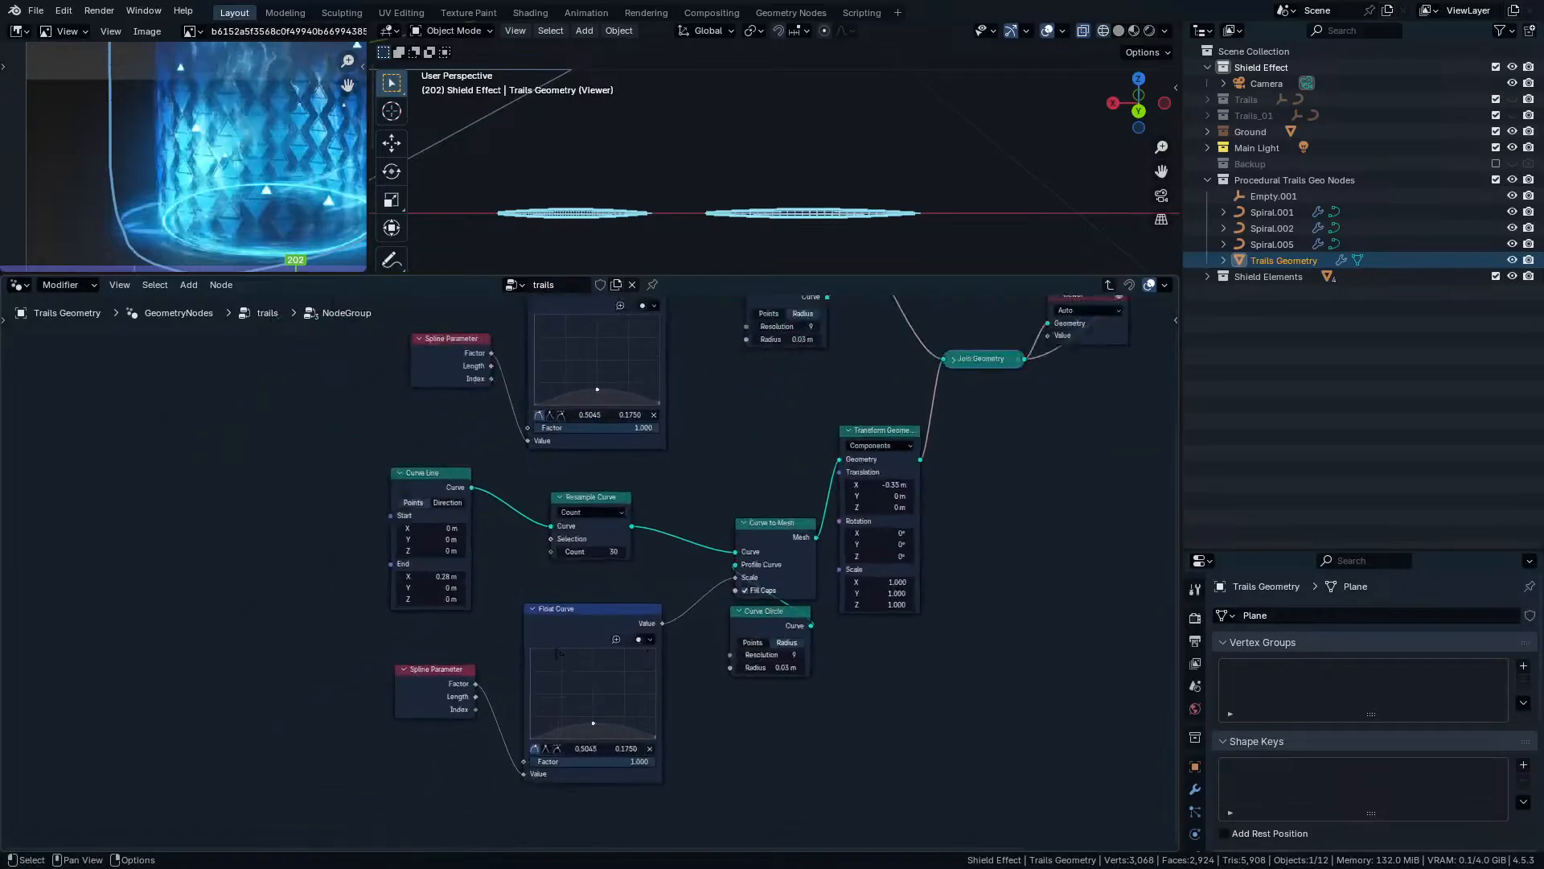
scroll(808, 432, up, 5)
drag(378, 578, 342, 578)
drag(354, 507, 310, 506)
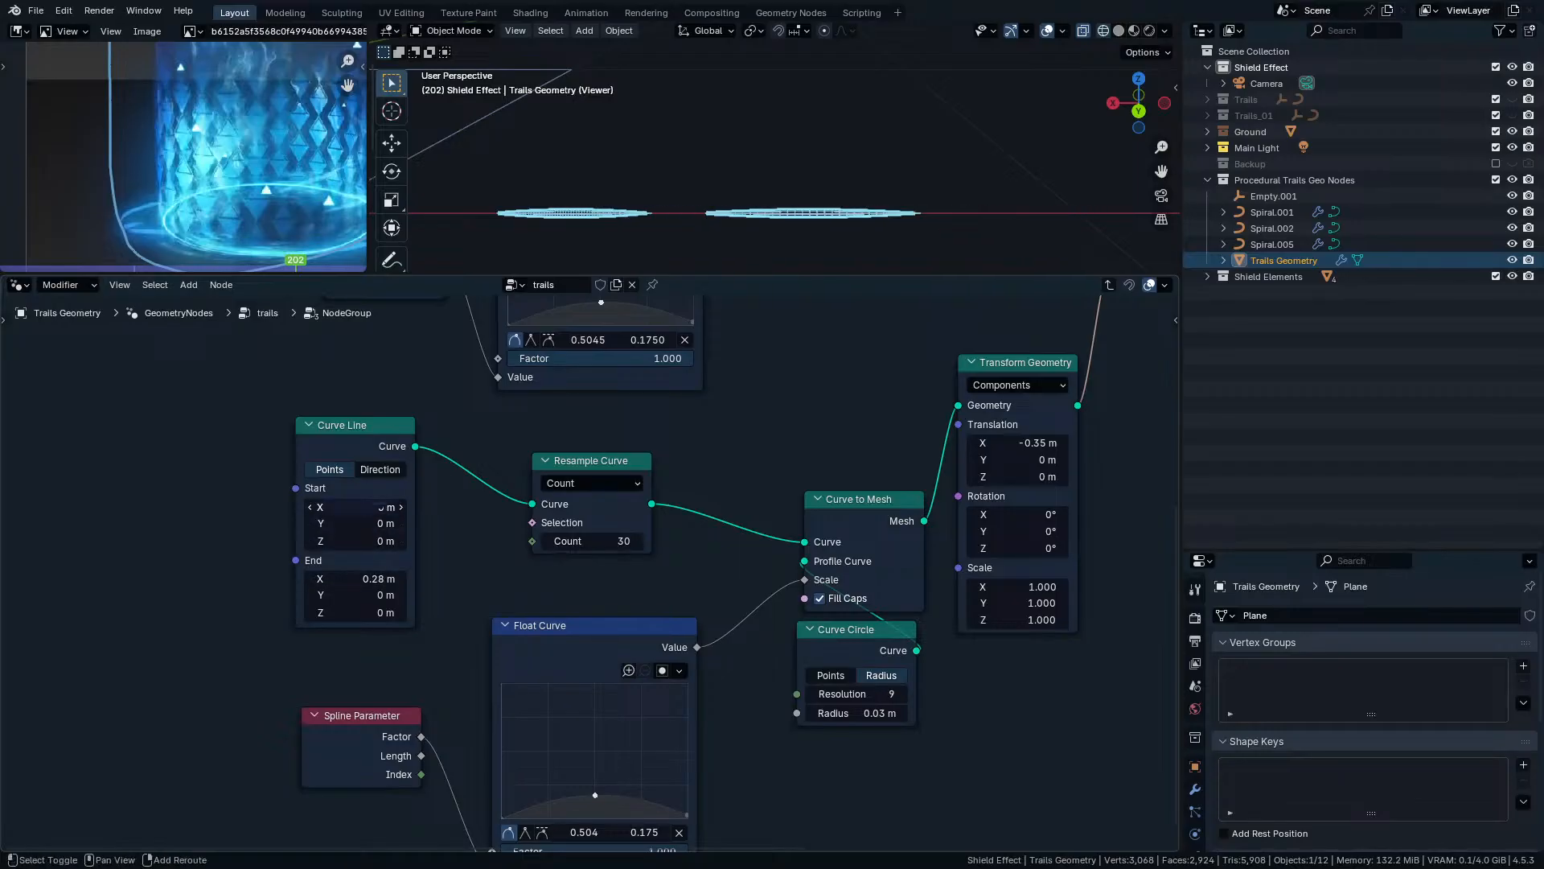
Exit the node group and look over the trails tree from the NodeGroup node to the final Join Geometry.
key(Tab)
scroll(756, 512, up, 6)
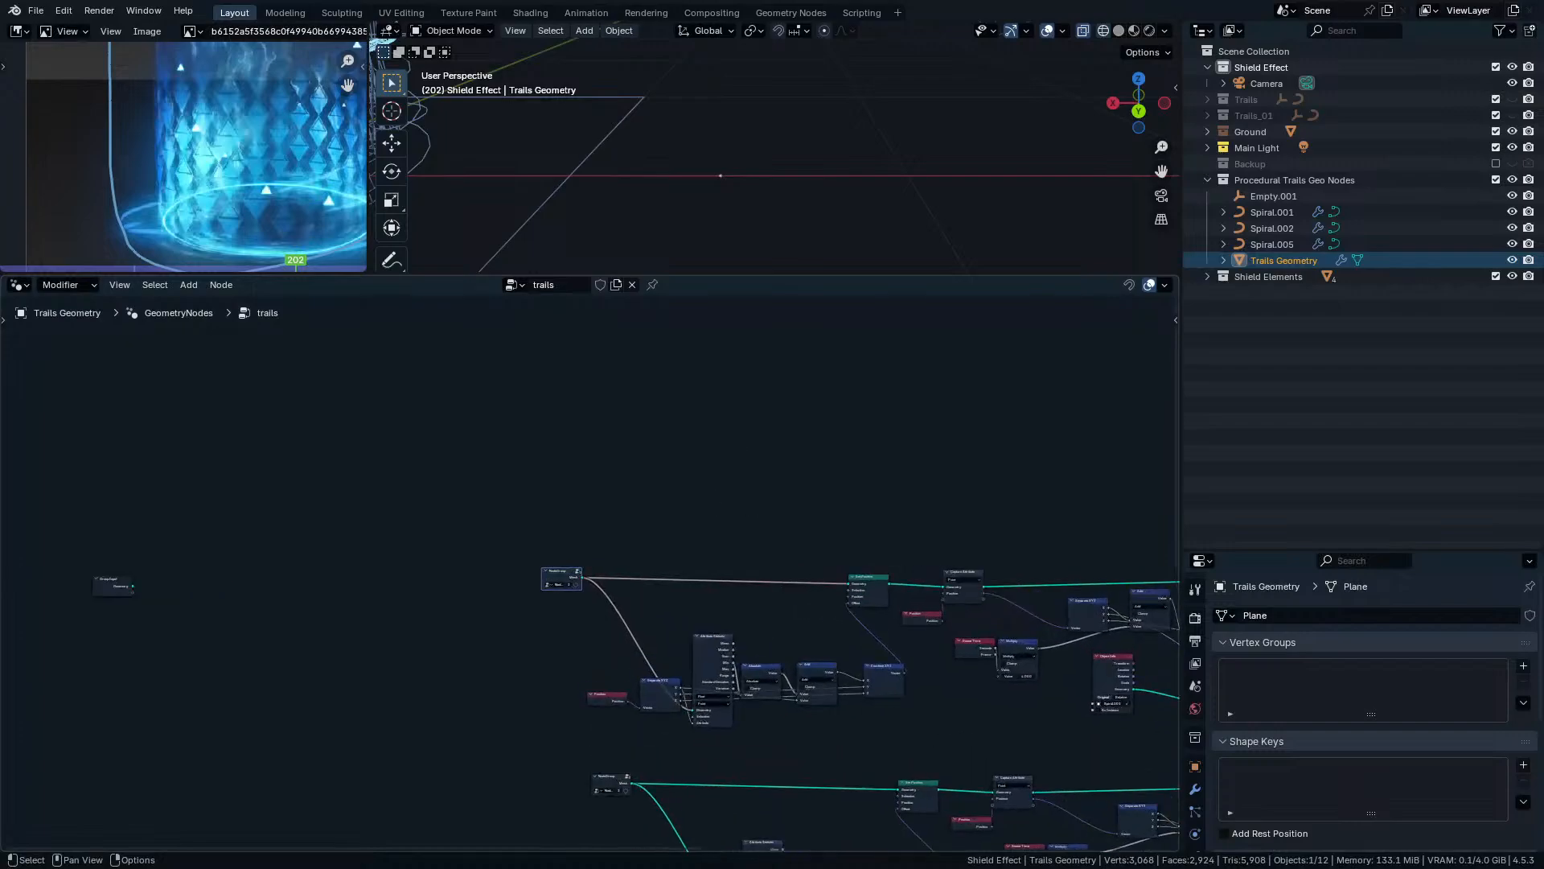
middle_drag(848, 608, 665, 477)
scroll(664, 477, up, 5)
scroll(726, 516, up, 4)
middle_drag(726, 516, 672, 559)
scroll(667, 577, down, 7)
drag(762, 413, 425, 669)
middle_drag(925, 563, 100, 559)
scroll(1149, 432, up, 1)
middle_drag(1148, 432, 655, 452)
scroll(569, 453, up, 1)
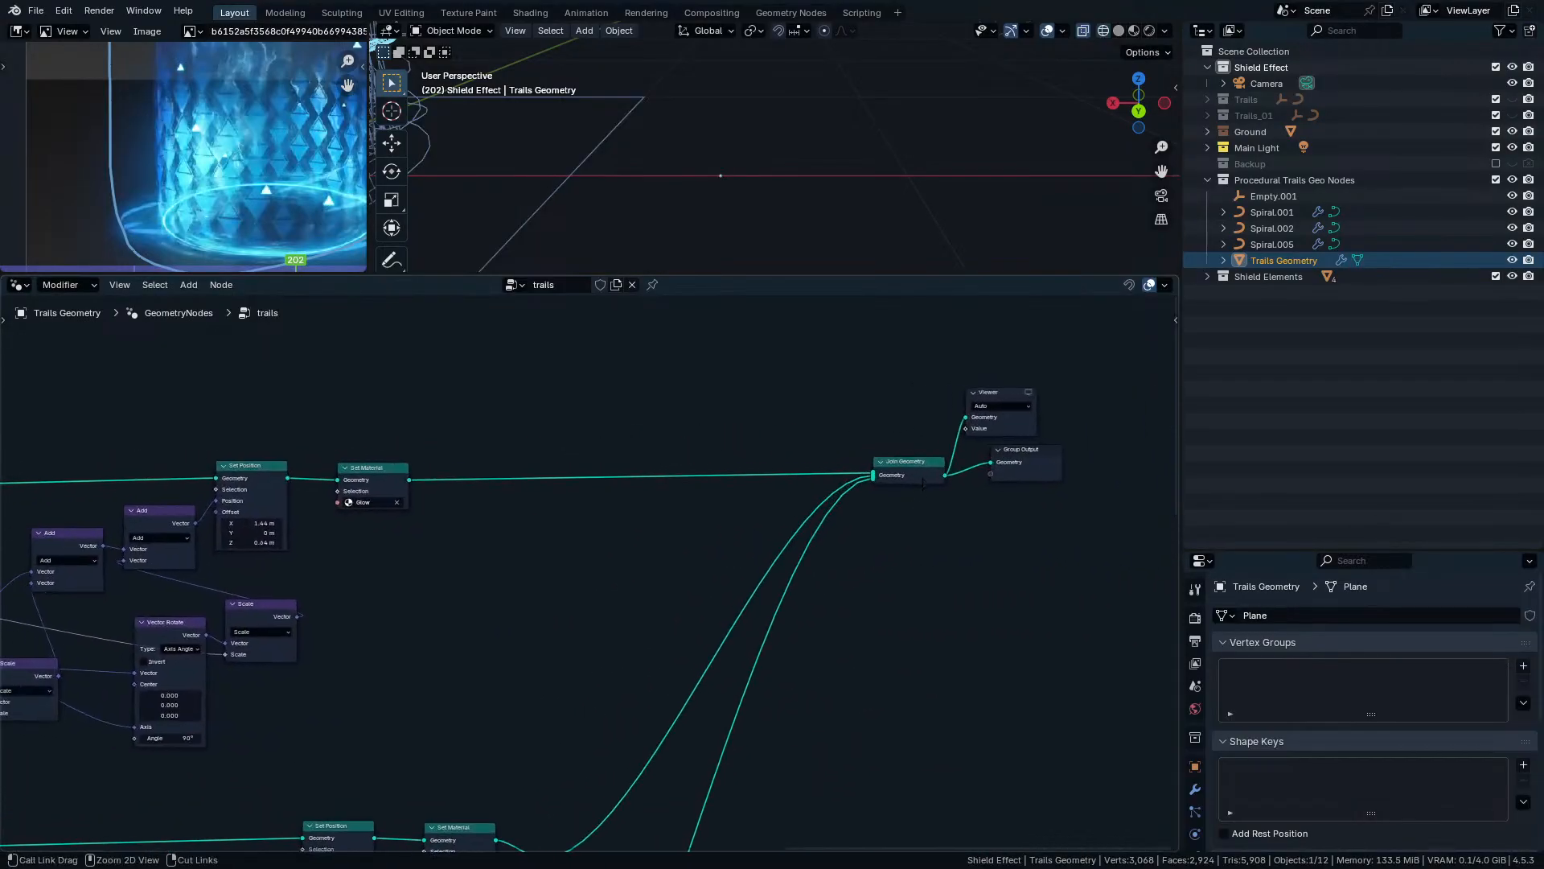
Preview the output of the Set Position node before the upper chain's Glow material, and expand the collapsed node.
click(225, 465)
ctrl+shift+click(229, 469)
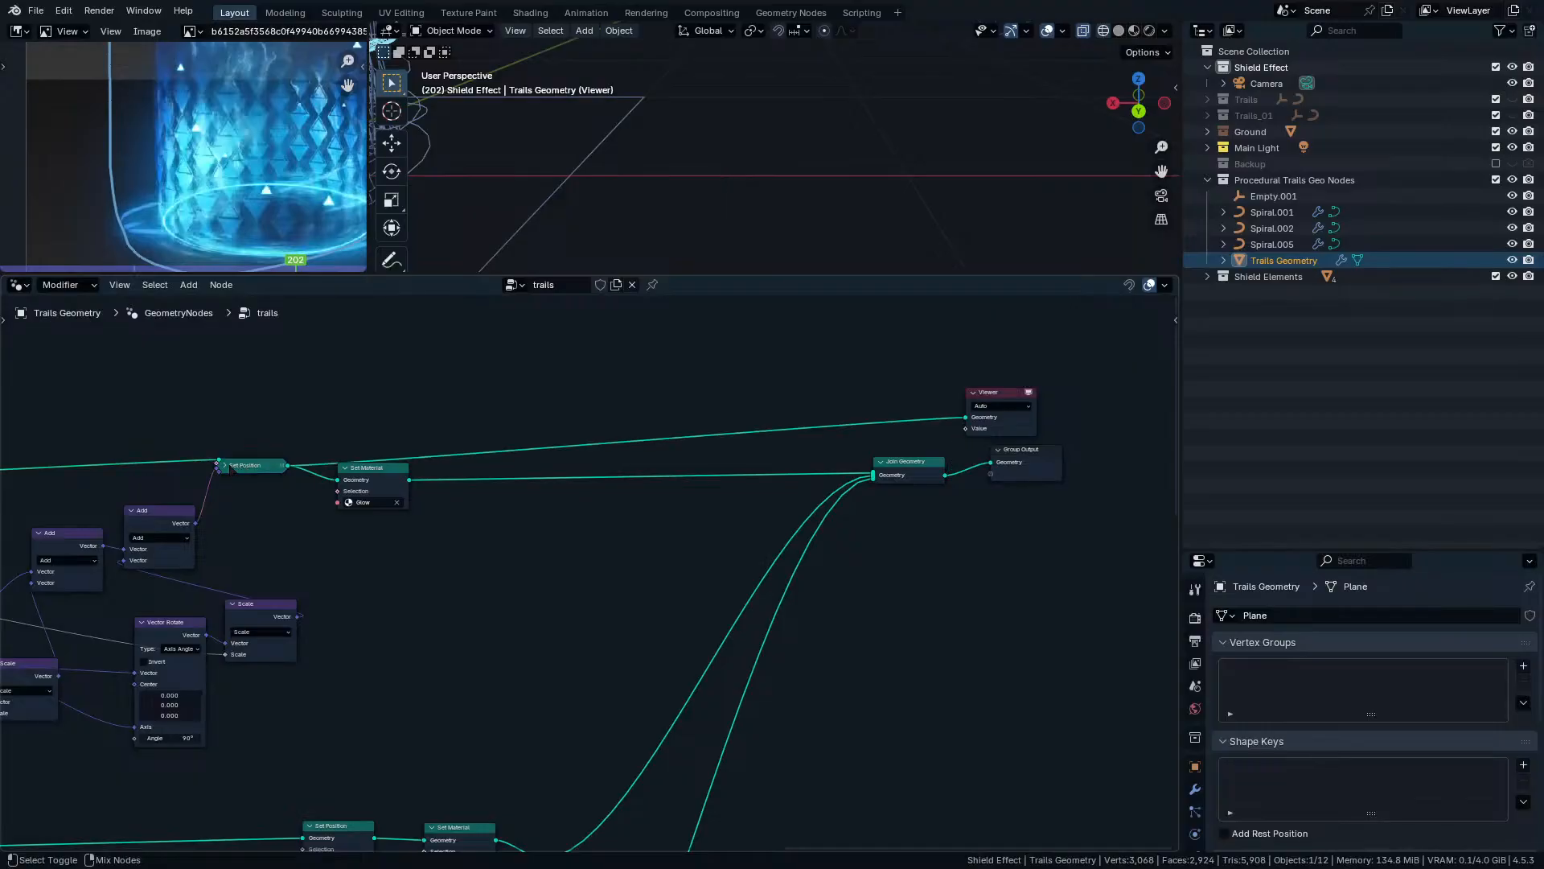
scroll(595, 173, down, 7)
middle_drag(595, 173, 567, 172)
scroll(566, 173, up, 4)
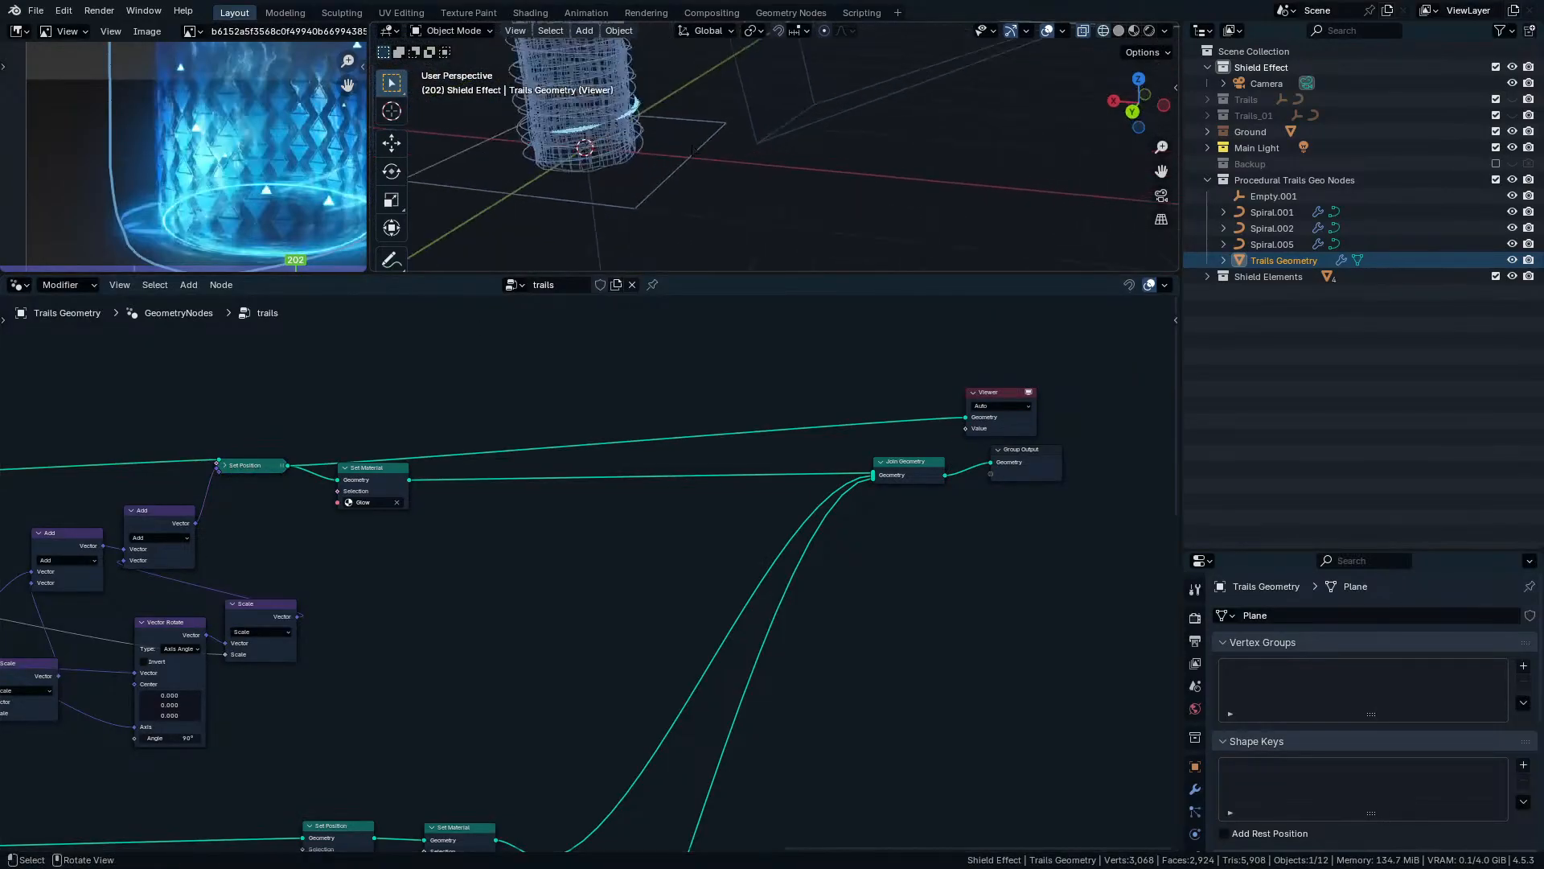
middle_drag(445, 528, 928, 550)
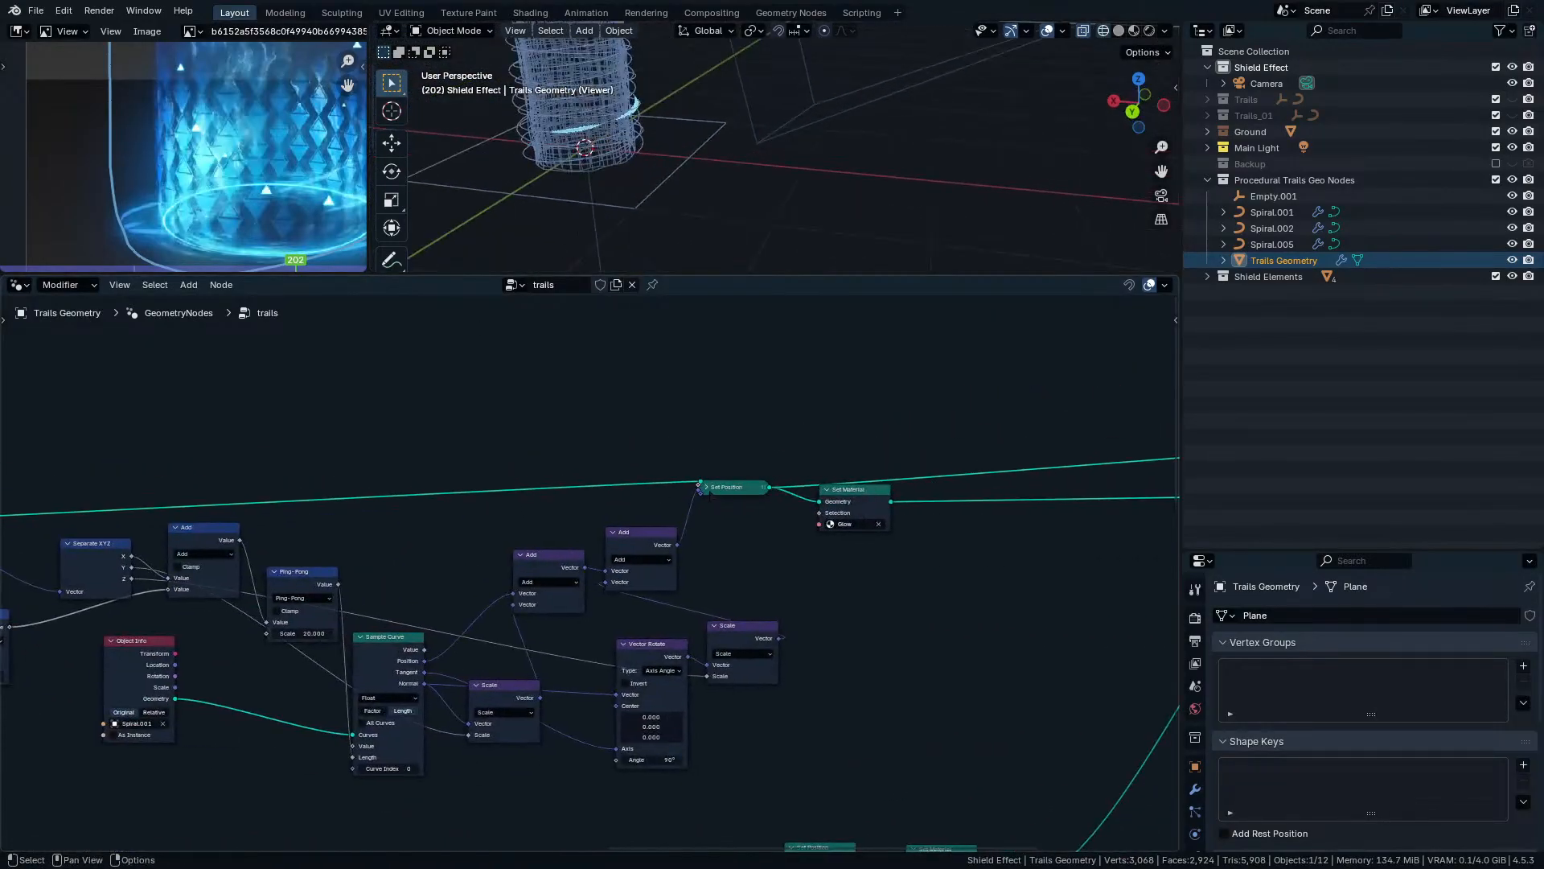
click(706, 487)
shift+middle_drag(591, 116, 623, 197)
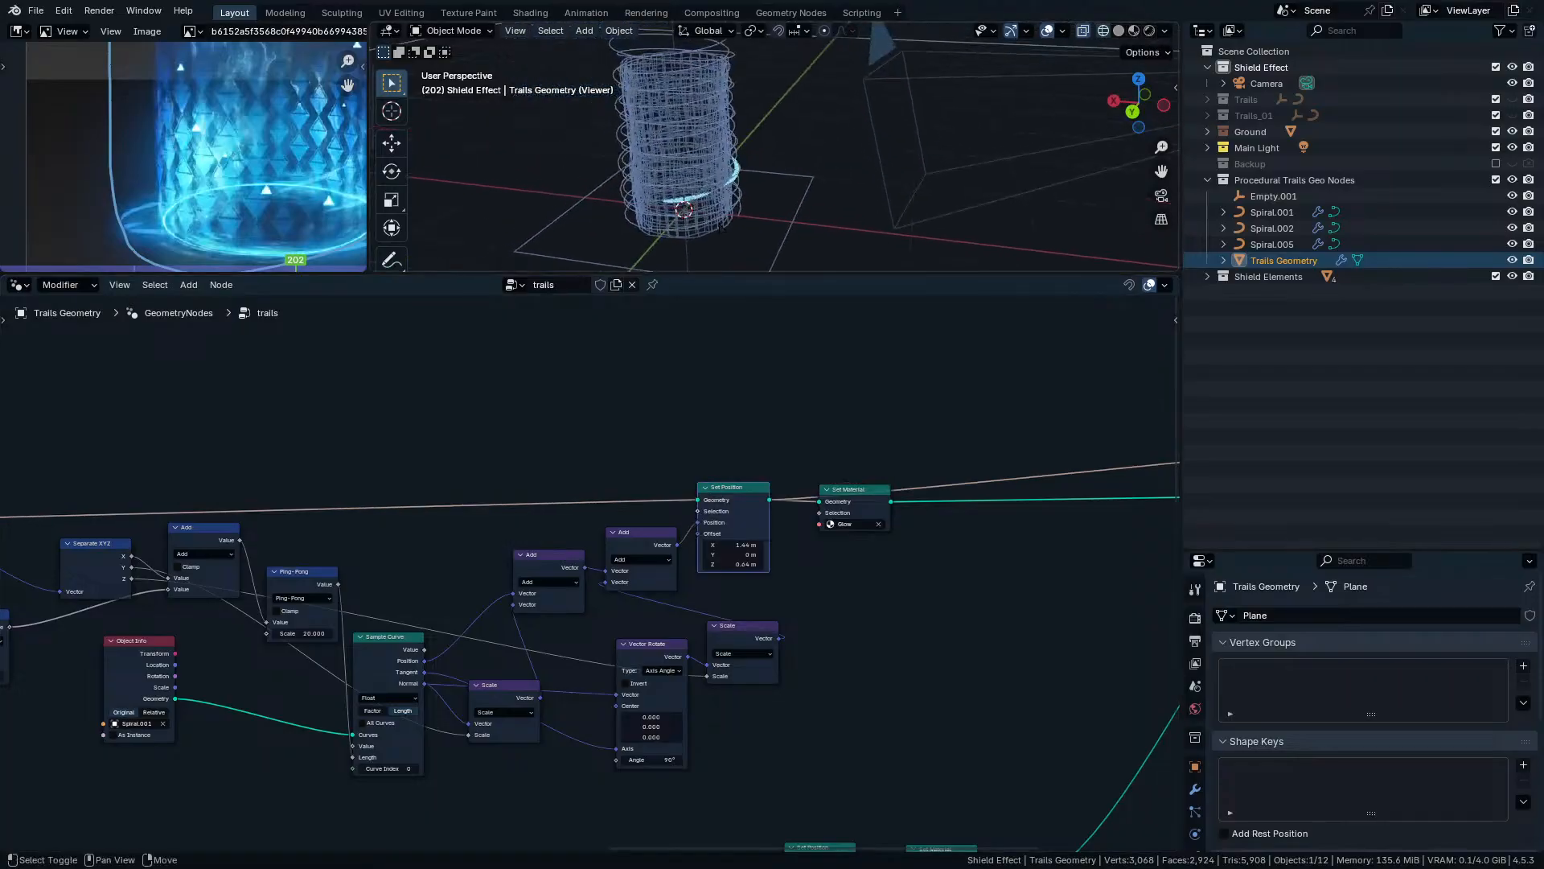
Examine the trail on the spiral and the Object Info and Scene Time nodes, back to the upper chain's NodeGroup.
scroll(623, 197, up, 3)
scroll(659, 609, down, 1)
middle_drag(659, 610, 1053, 497)
scroll(594, 570, up, 3)
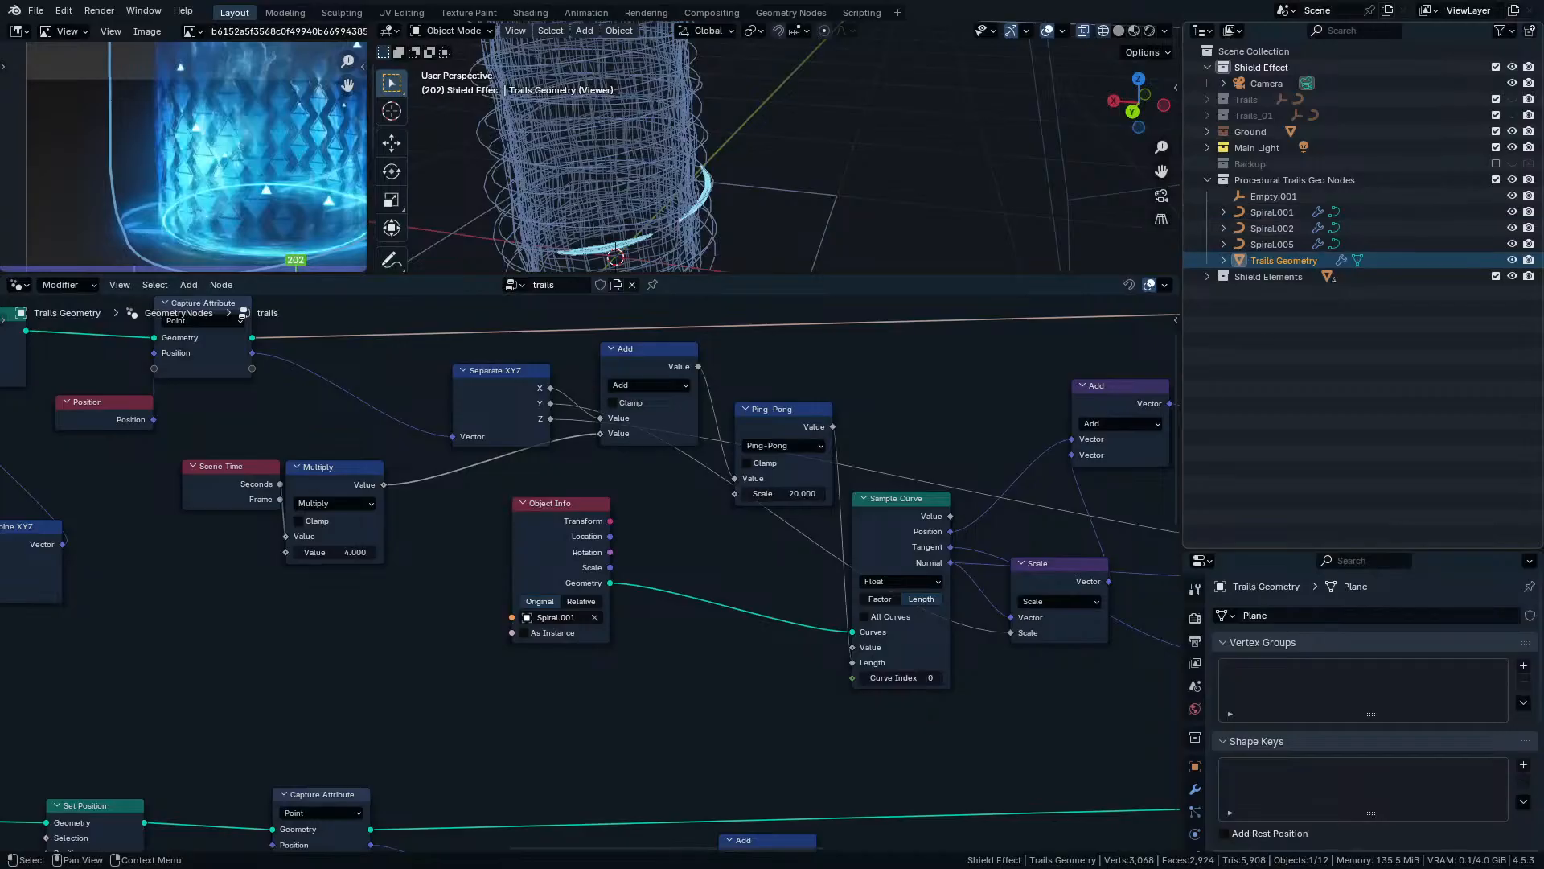
middle_drag(566, 521, 705, 570)
mouse_move(705, 570)
mouse_down()
mouse_move(684, 612)
mouse_move(660, 581)
mouse_move(692, 589)
mouse_up()
scroll(662, 584, up, 2)
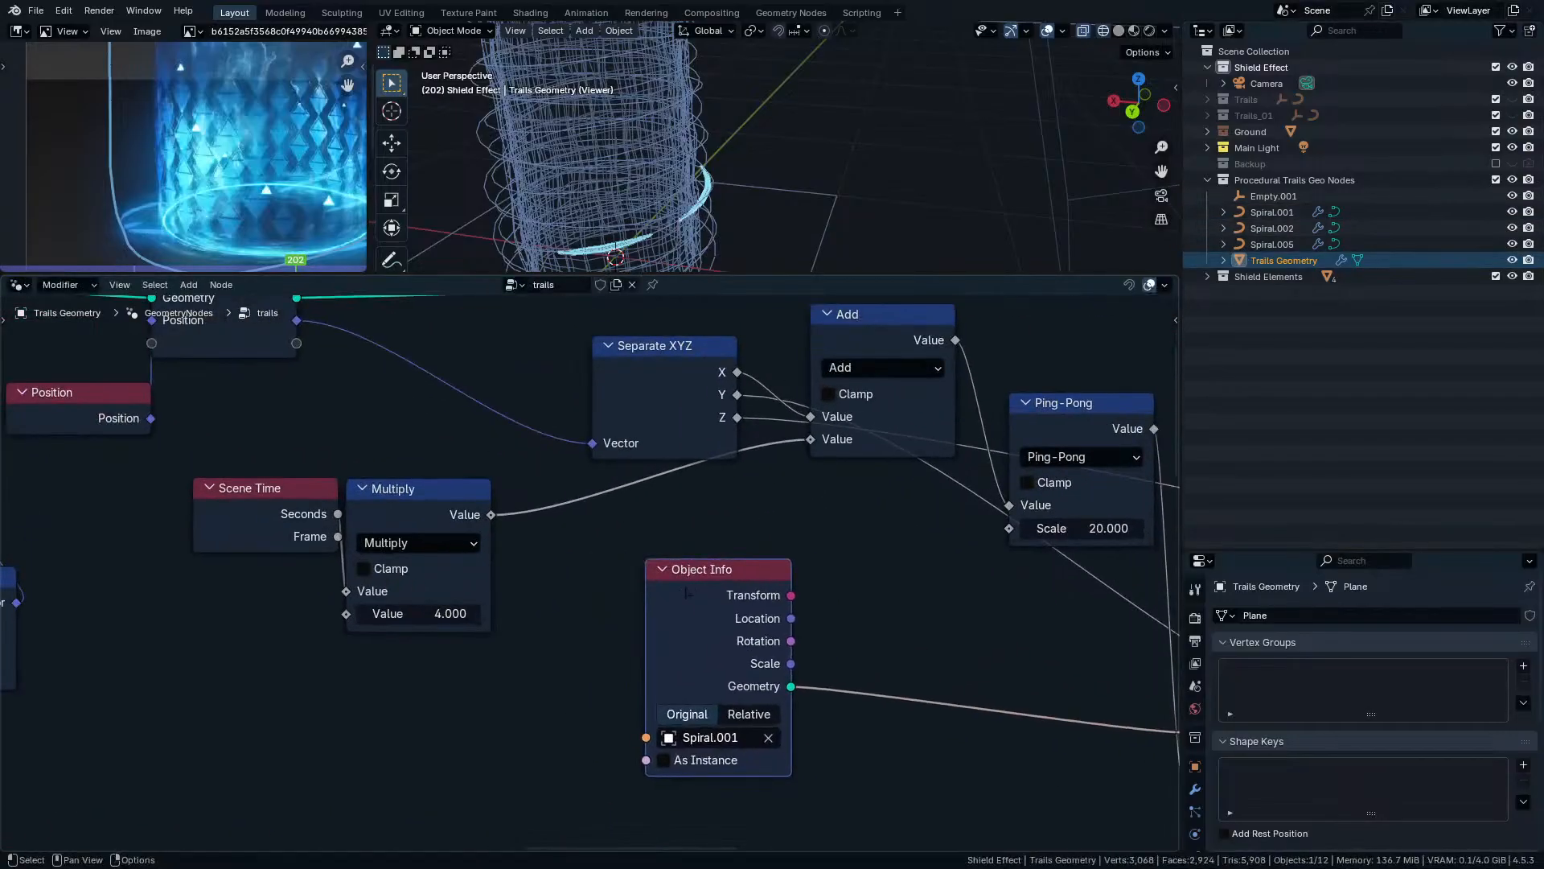
scroll(593, 576, down, 2)
middle_drag(345, 555, 1151, 580)
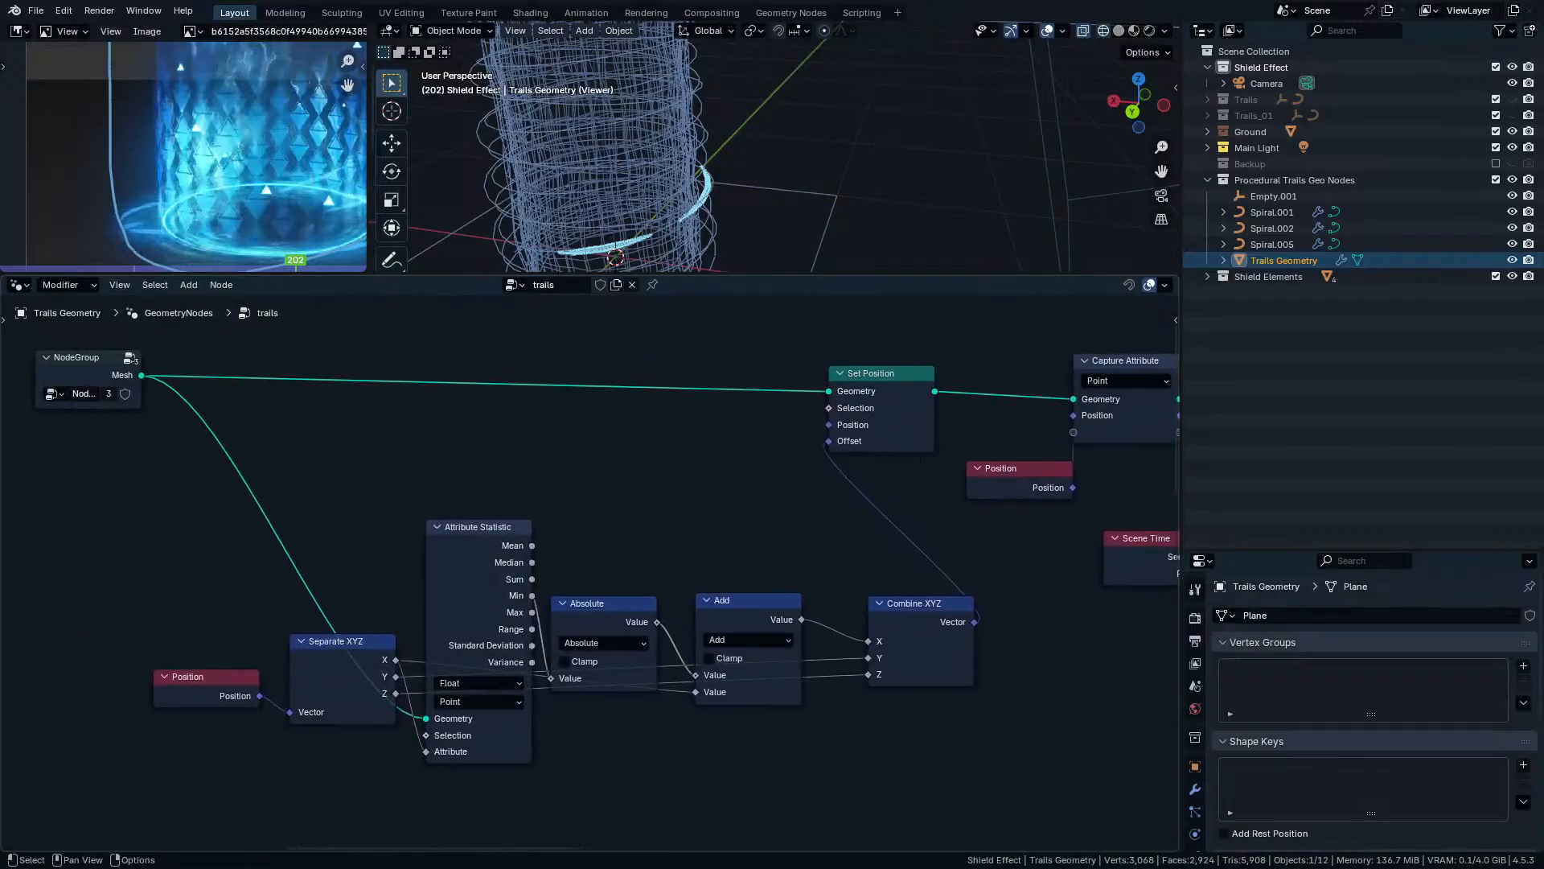
Space out the upper chain's first Set Position, Attribute Statistic, Position and Separate XYZ nodes.
mouse_move(894, 435)
mouse_down()
mouse_move(919, 397)
mouse_move(905, 415)
mouse_up()
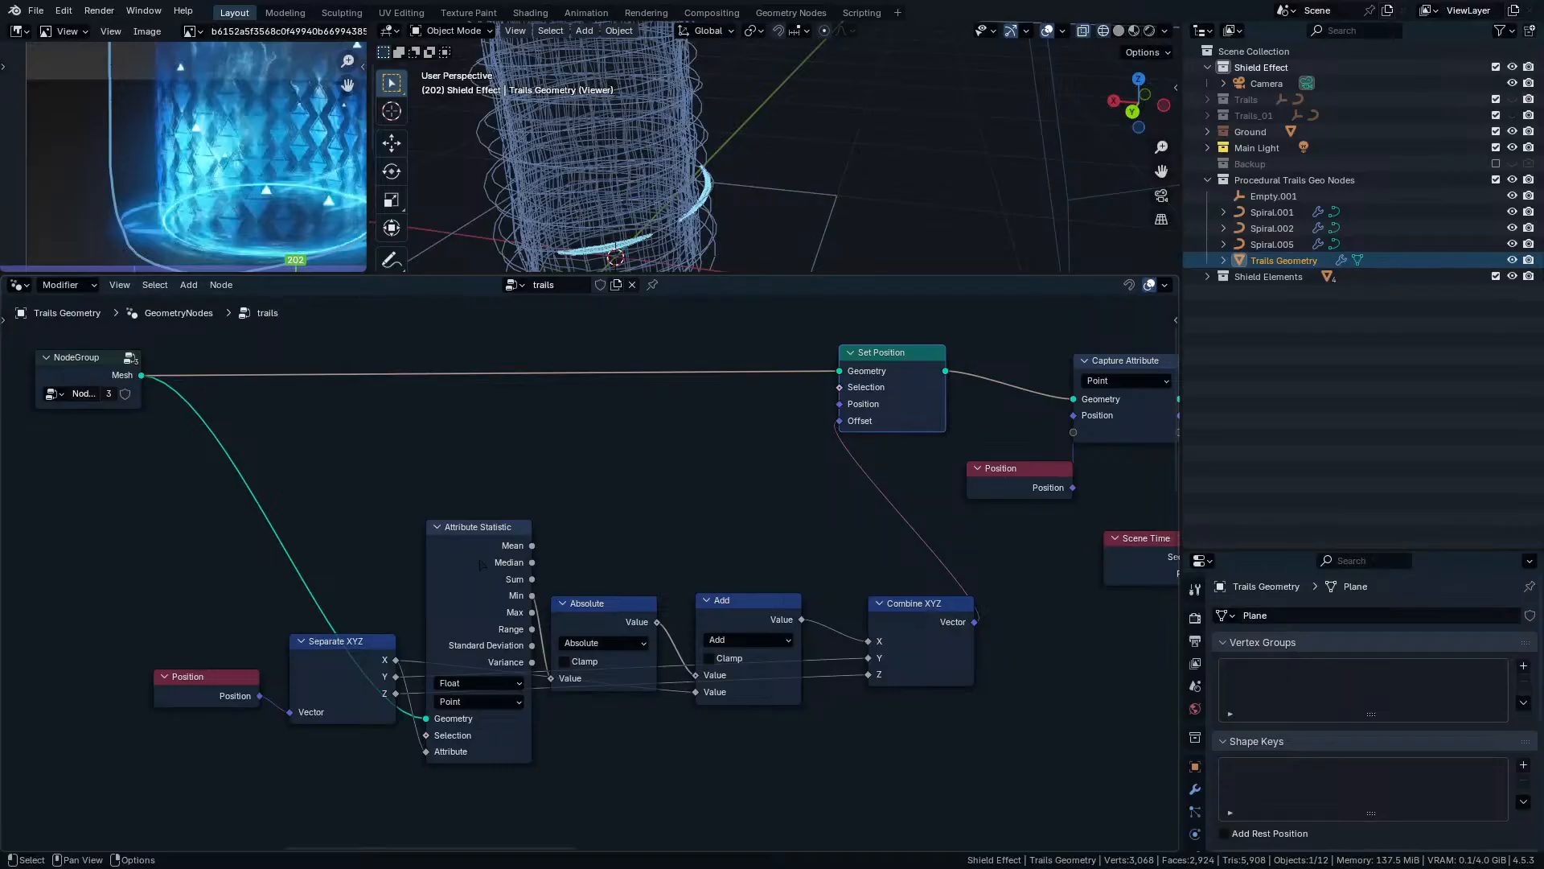
drag(488, 608, 468, 505)
drag(333, 616, 241, 692)
drag(362, 664, 245, 657)
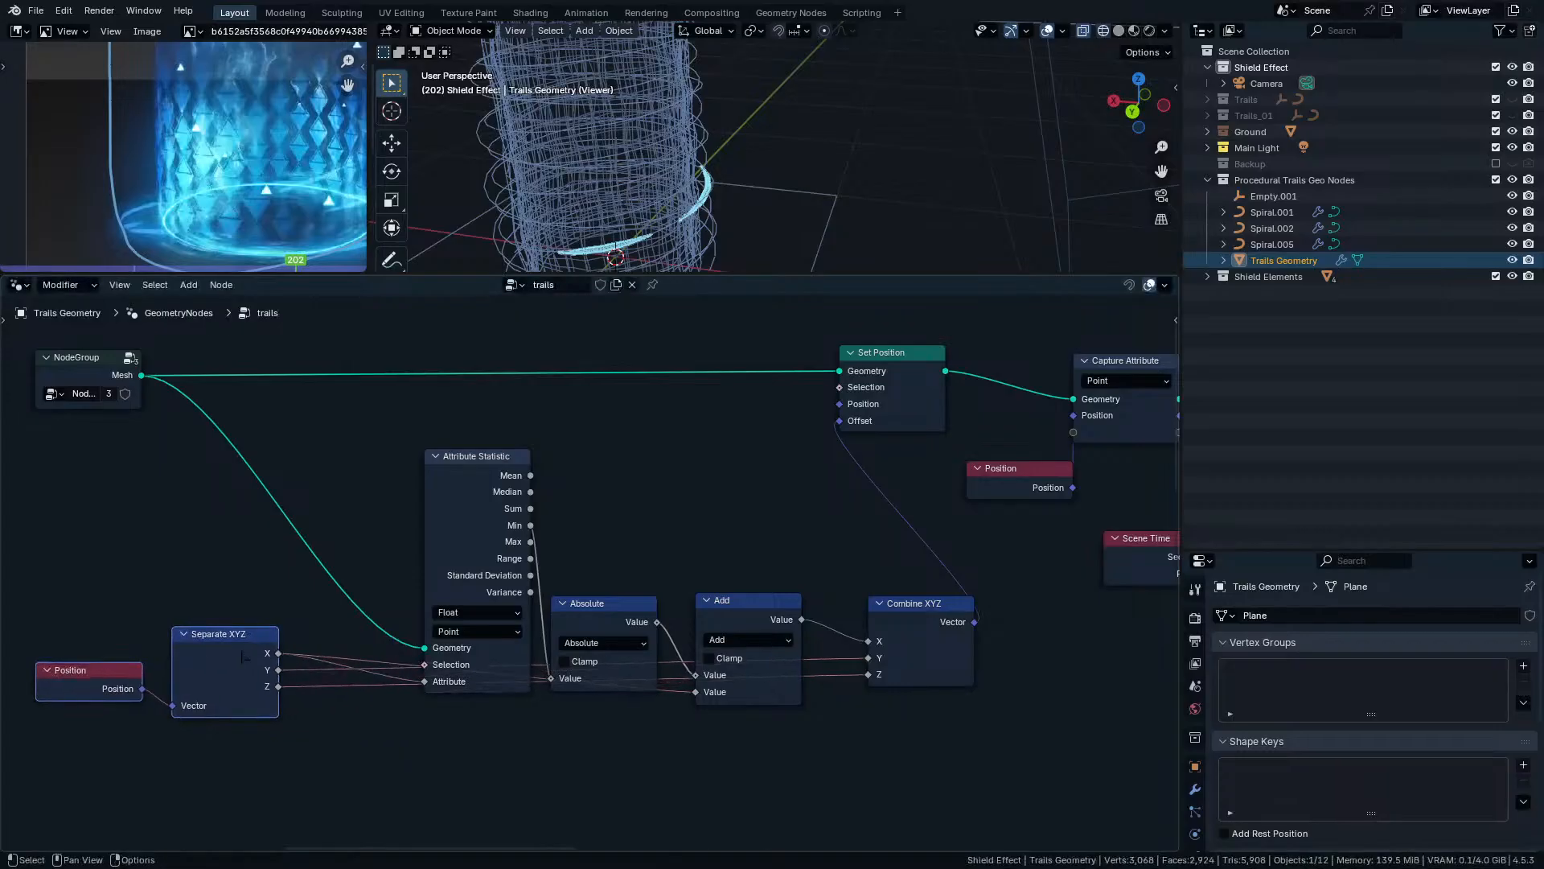
mouse_move(453, 521)
mouse_down()
mouse_move(454, 464)
mouse_move(414, 562)
mouse_move(479, 532)
mouse_up()
drag(74, 605, 211, 681)
drag(218, 652, 264, 657)
Adjust the positions of the Add and Combine XYZ nodes that feed the first Set Position's offset.
middle_drag(745, 620, 653, 551)
scroll(653, 551, up, 1)
scroll(652, 549, up, 1)
drag(652, 549, 675, 523)
scroll(863, 589, down, 2)
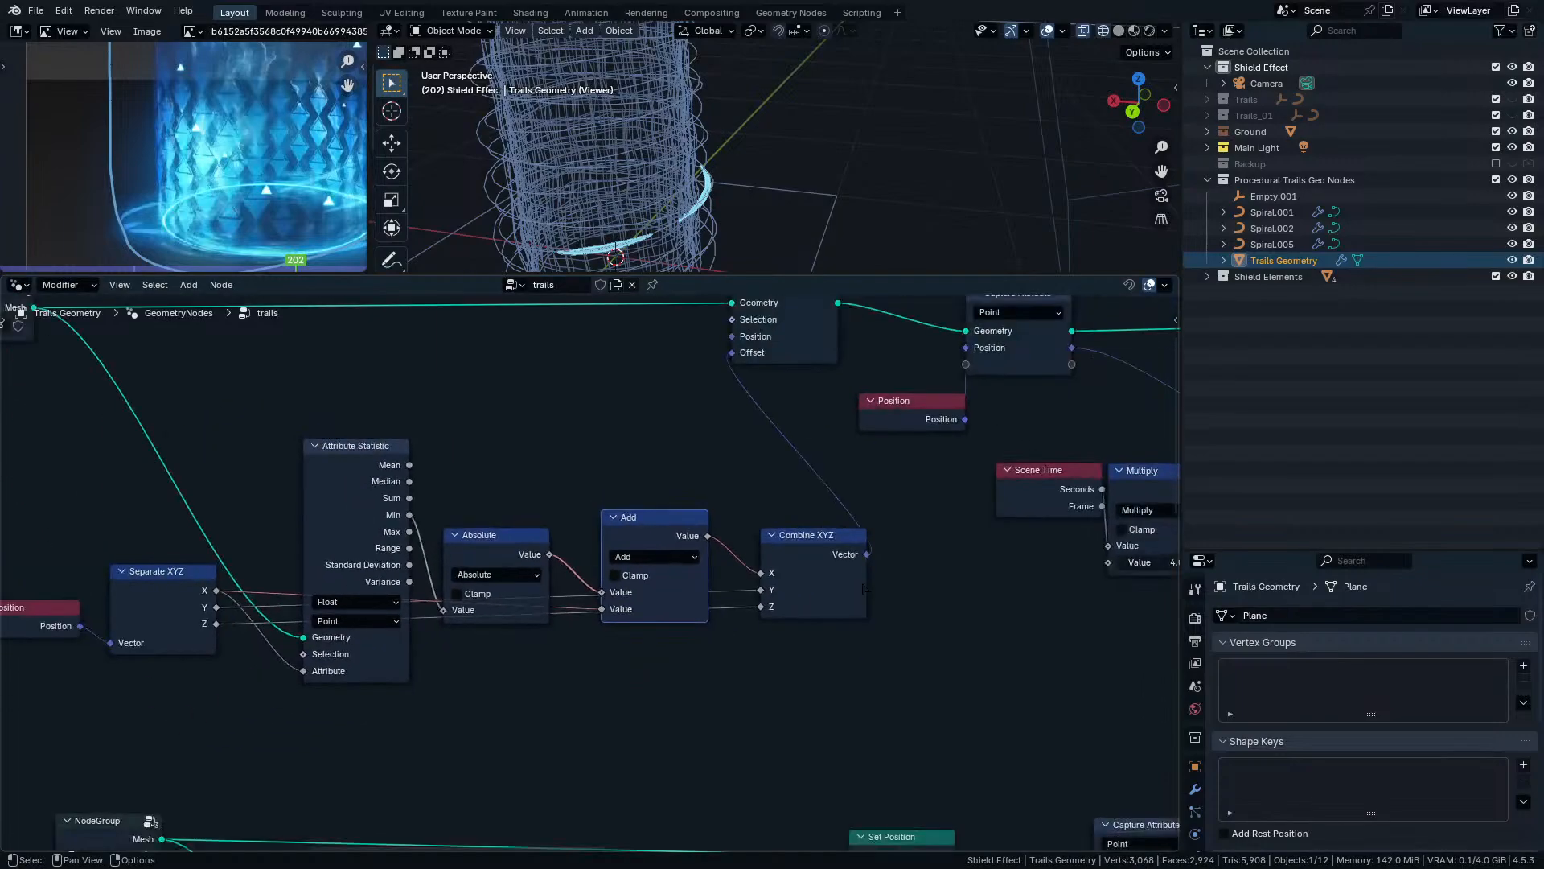
drag(863, 590, 791, 581)
middle_drag(823, 569, 817, 719)
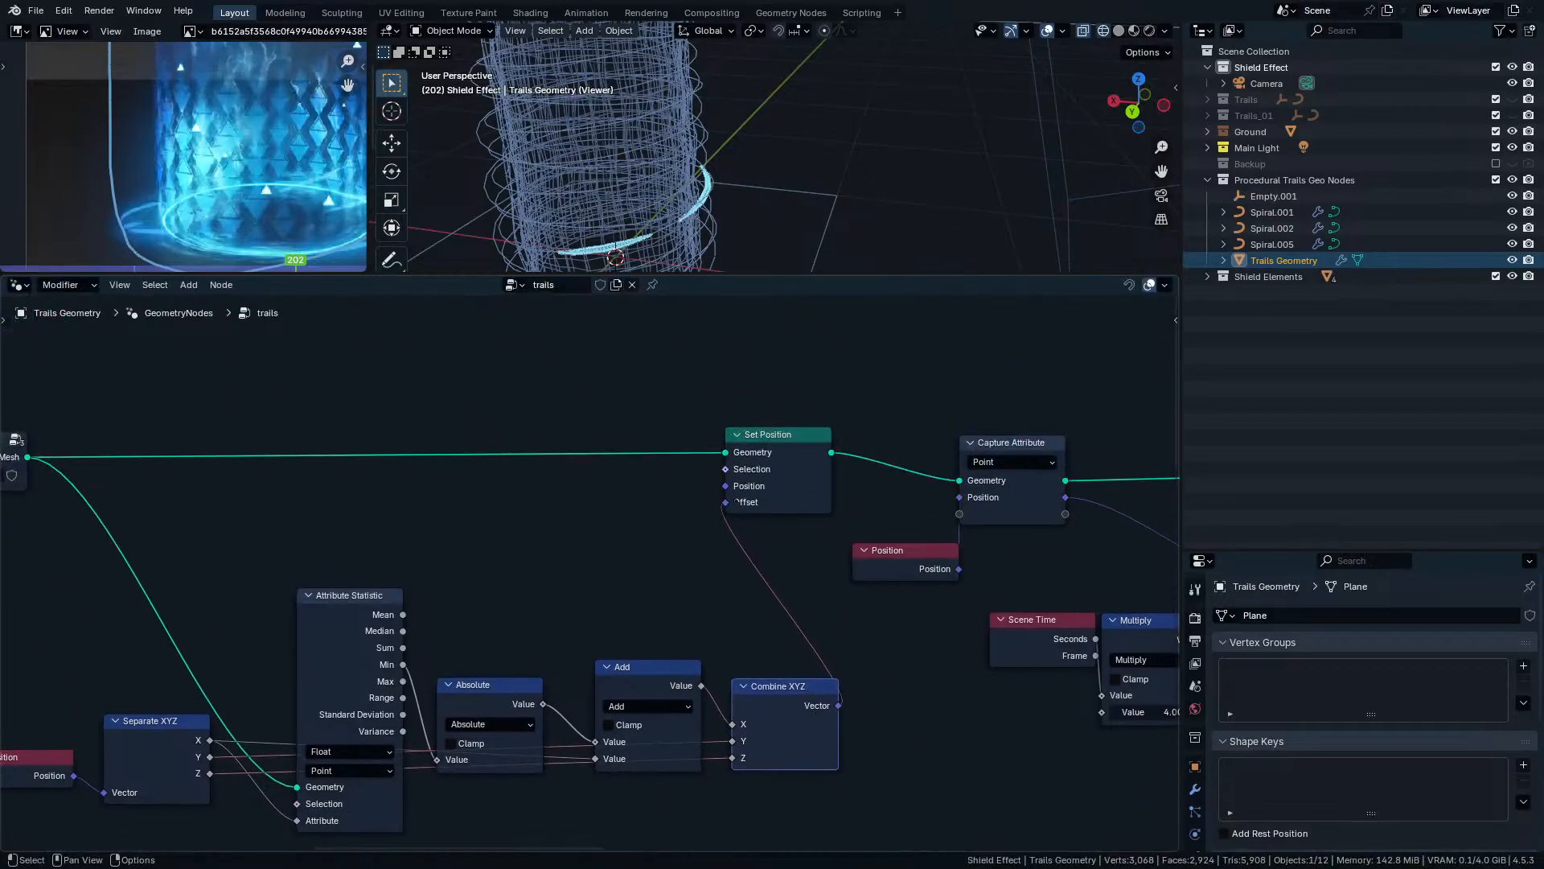
Preview the first Set Position's output, inspect the offset trail shapes up close, and delete the Viewer node.
ctrl+shift+click(780, 469)
scroll(811, 189, down, 4)
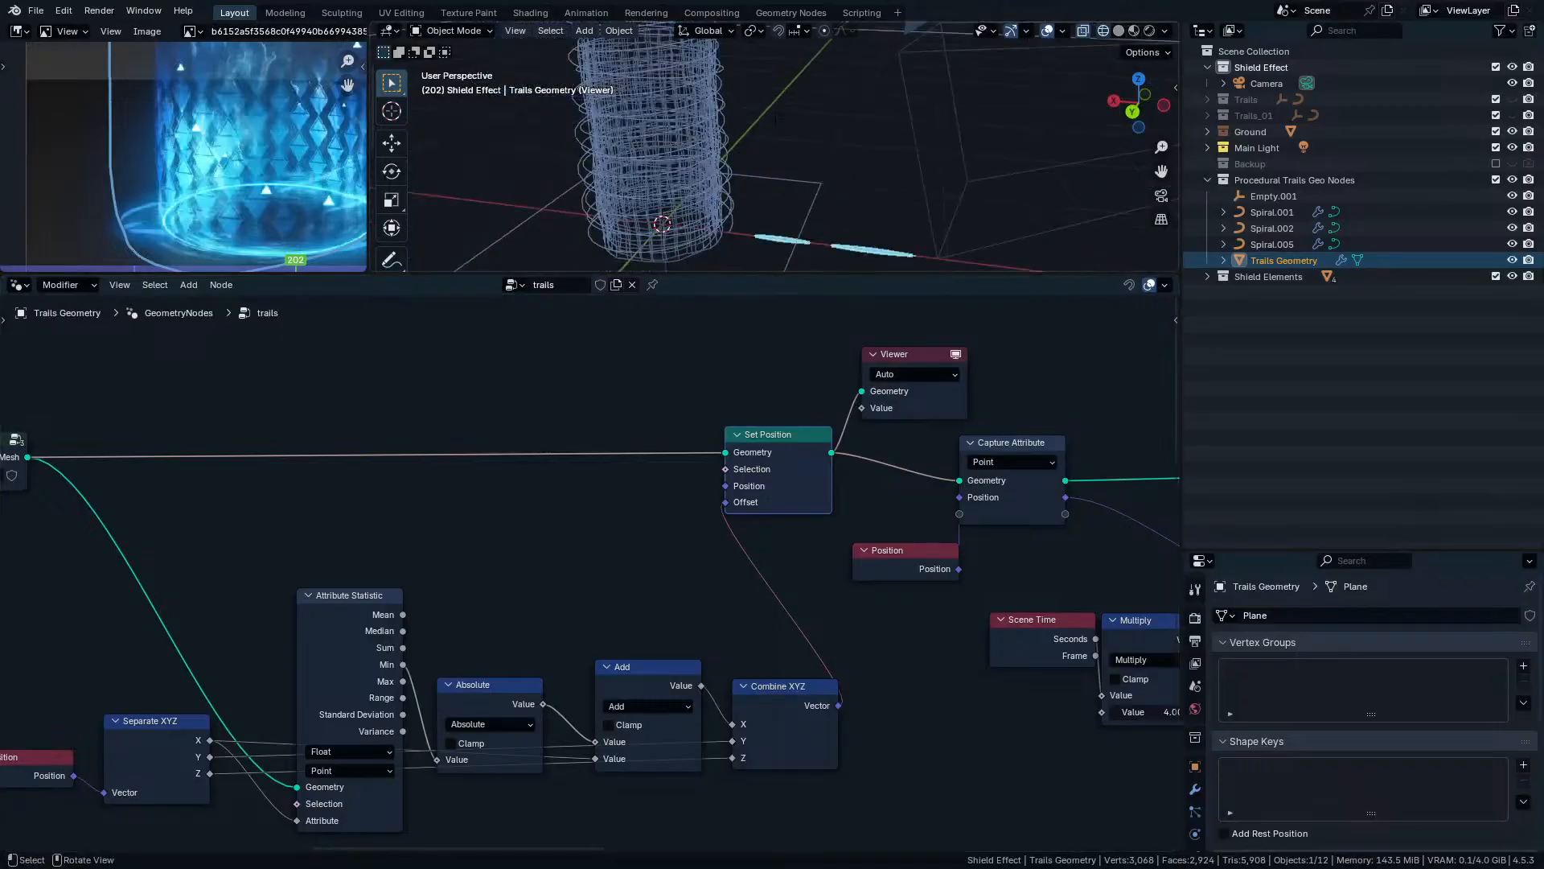
mouse_move(812, 181)
middle_down()
mouse_move(842, 204)
mouse_move(845, 148)
mouse_move(796, 169)
mouse_move(648, 156)
mouse_move(683, 136)
mouse_move(804, 161)
middle_up()
scroll(855, 184, up, 3)
scroll(857, 184, up, 2)
scroll(805, 161, up, 4)
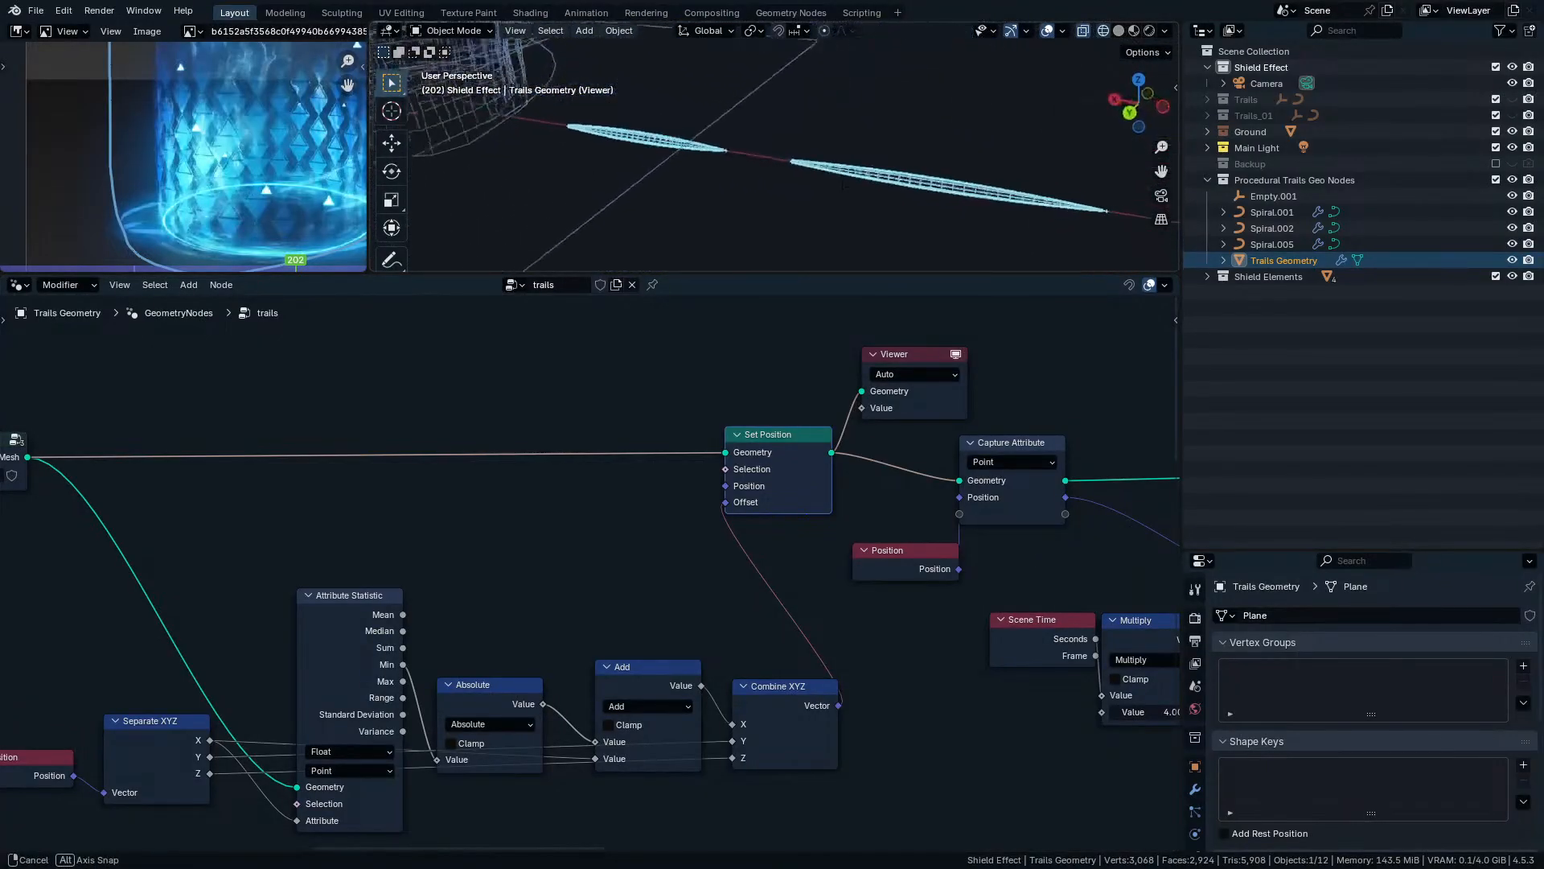
scroll(804, 161, down, 4)
middle_drag(1123, 514, 668, 574)
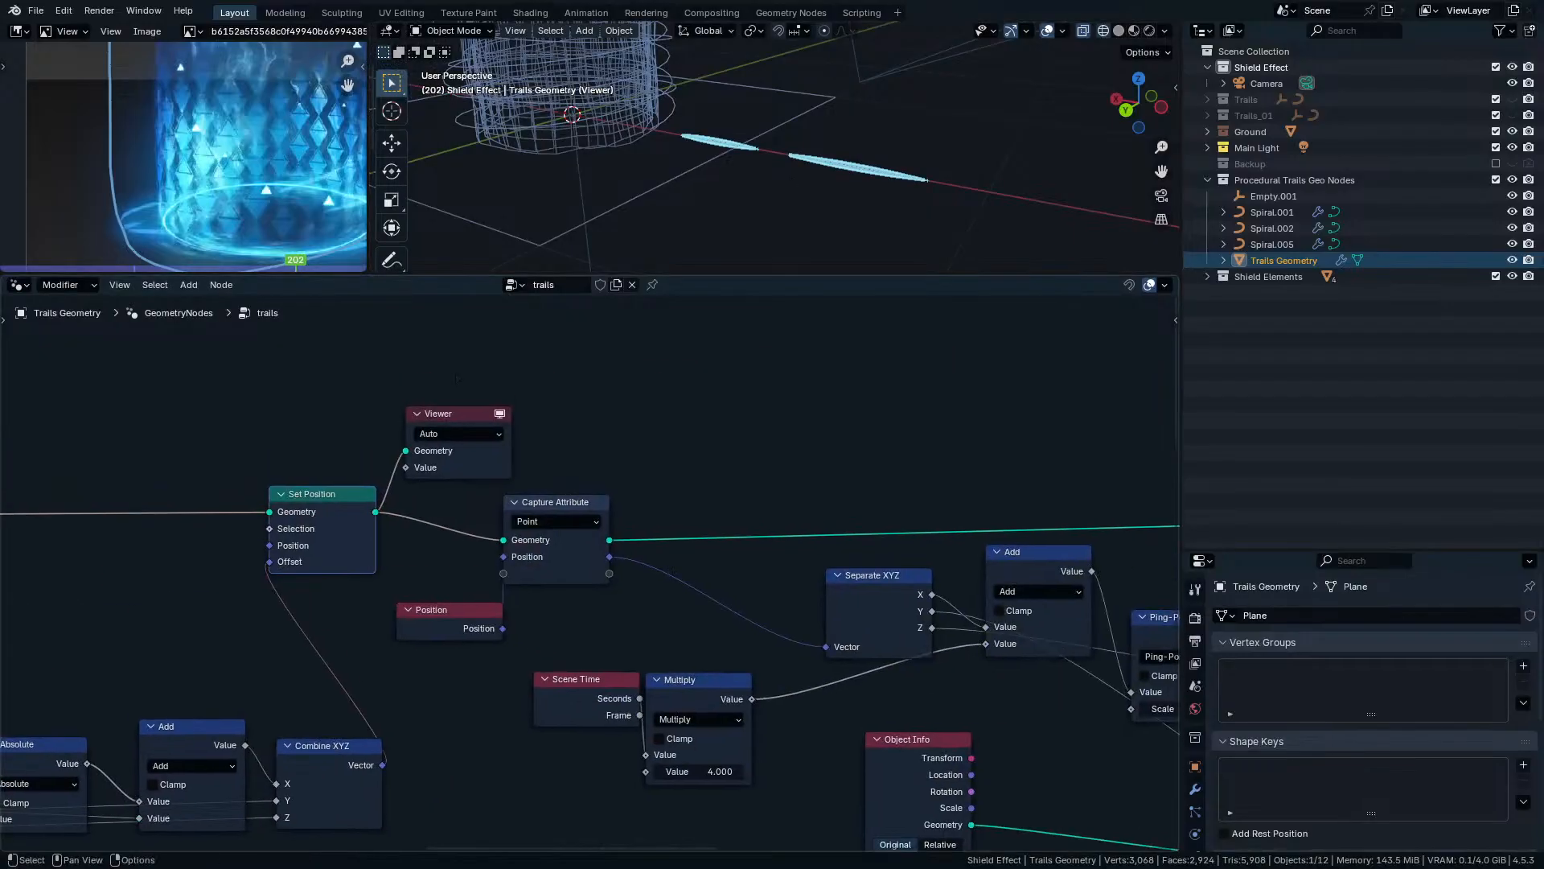
click(461, 413)
key(x)
Line up Capture Attribute with the first Set Position and place its Position node directly beneath it.
drag(569, 516, 561, 484)
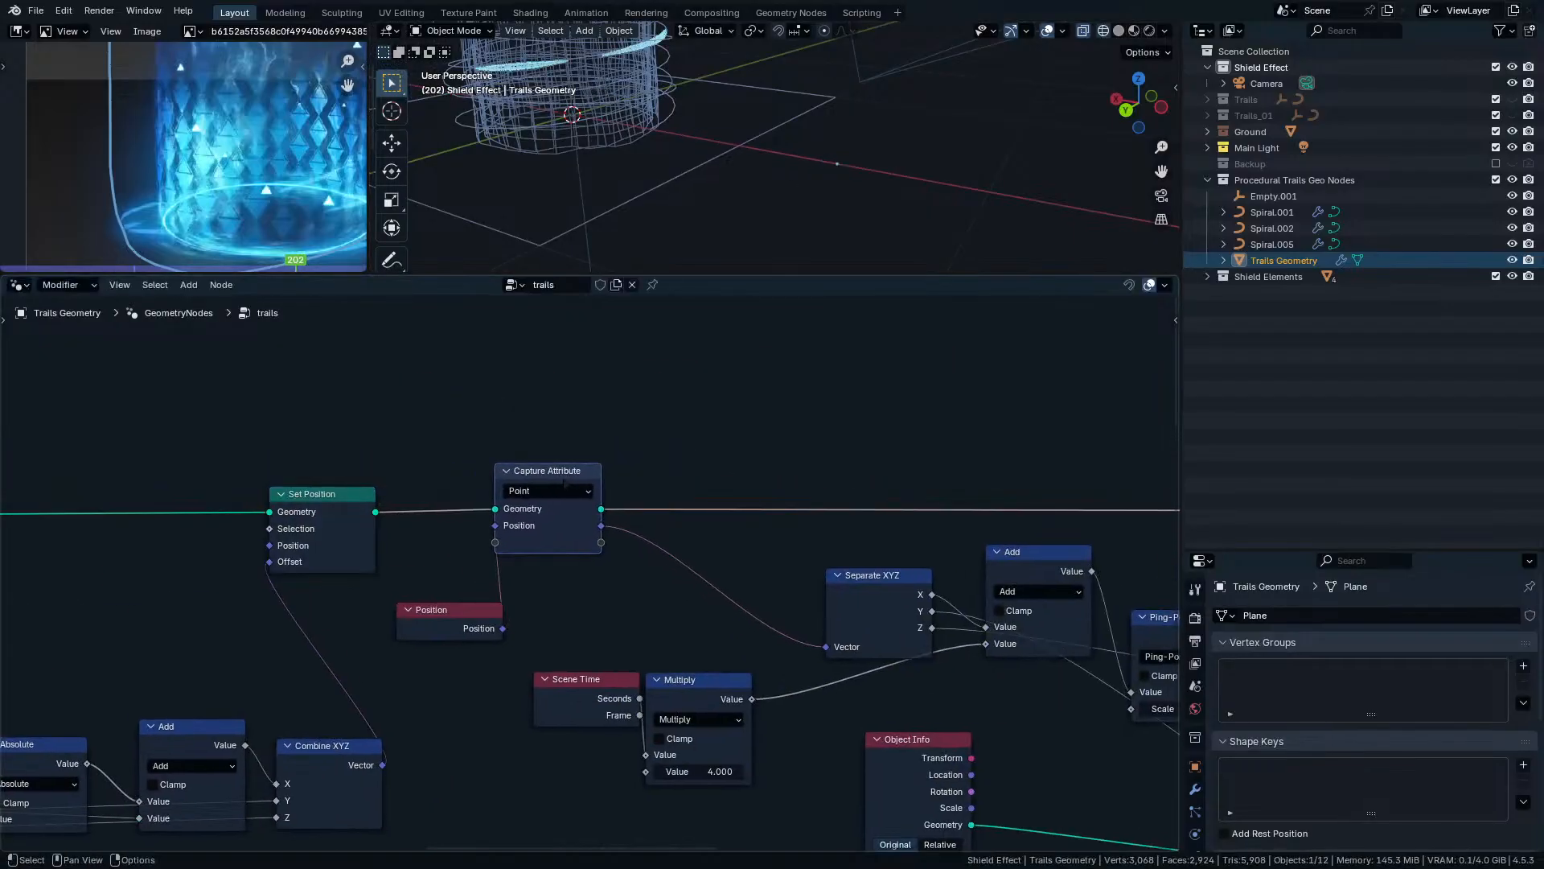
drag(437, 624, 485, 534)
Examine how the scene time multiplier, Ping-Pong and Sample Curve nodes lead to the upper chain's final Set Position.
middle_drag(965, 608, 571, 572)
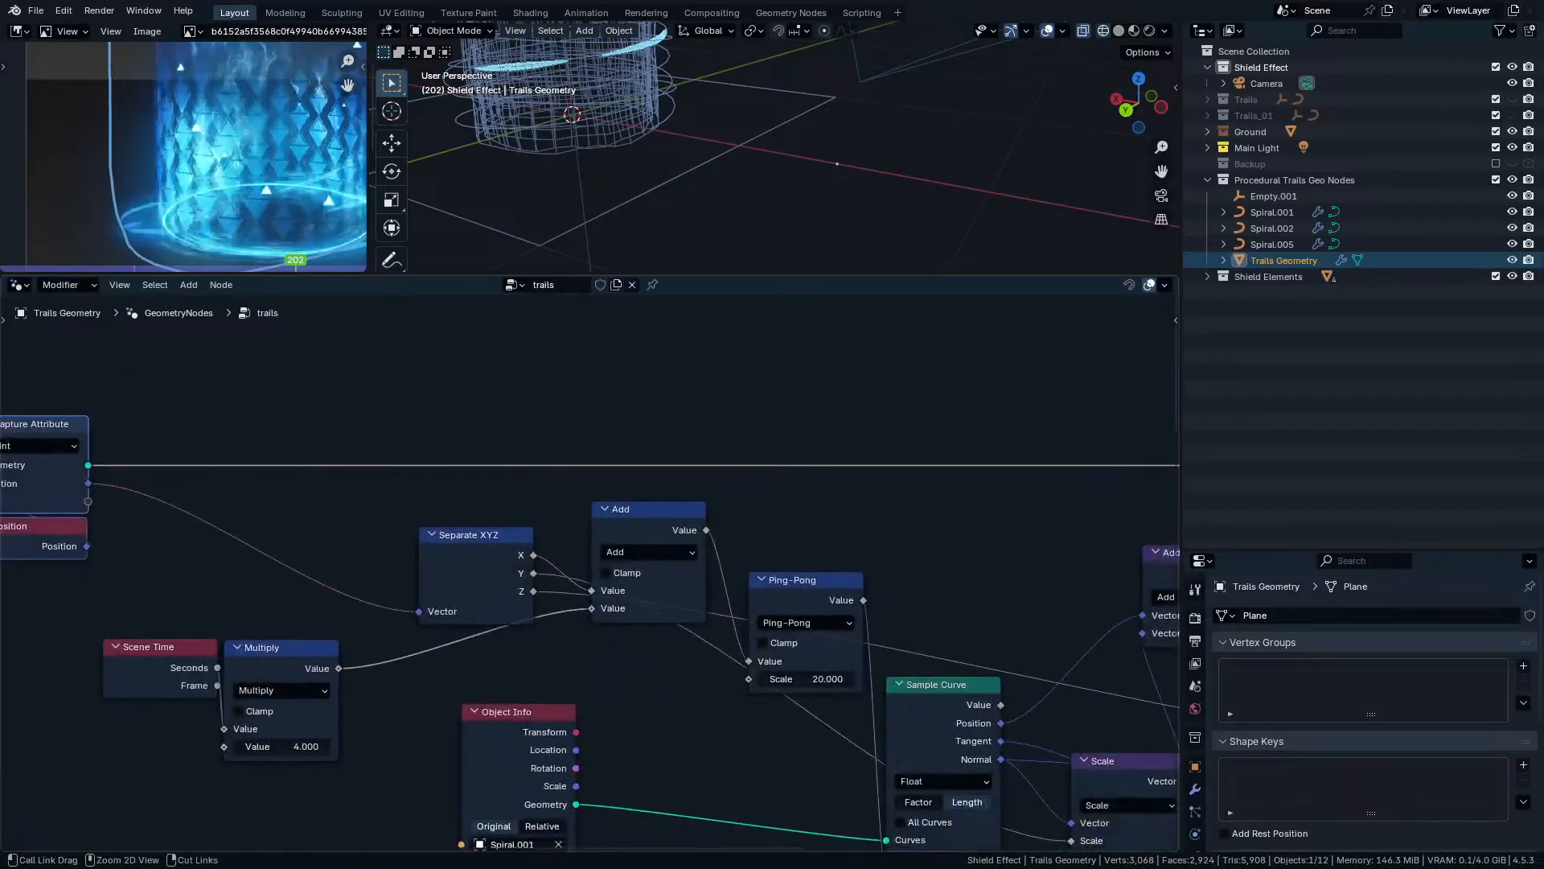
scroll(768, 650, down, 4)
middle_drag(768, 649, 465, 592)
scroll(604, 525, up, 5)
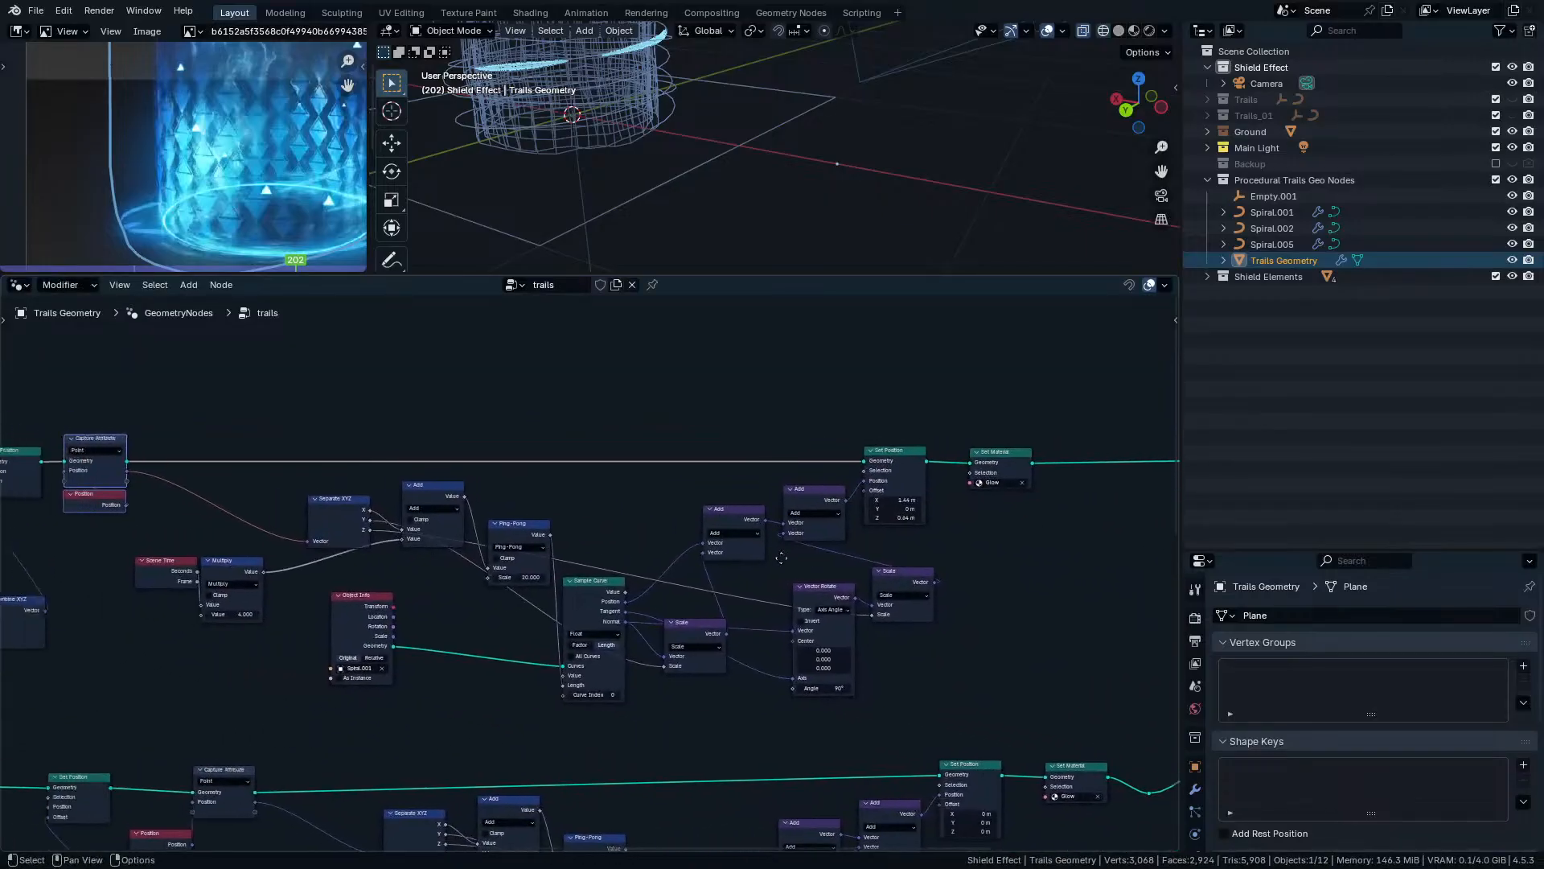
scroll(961, 426, down, 9)
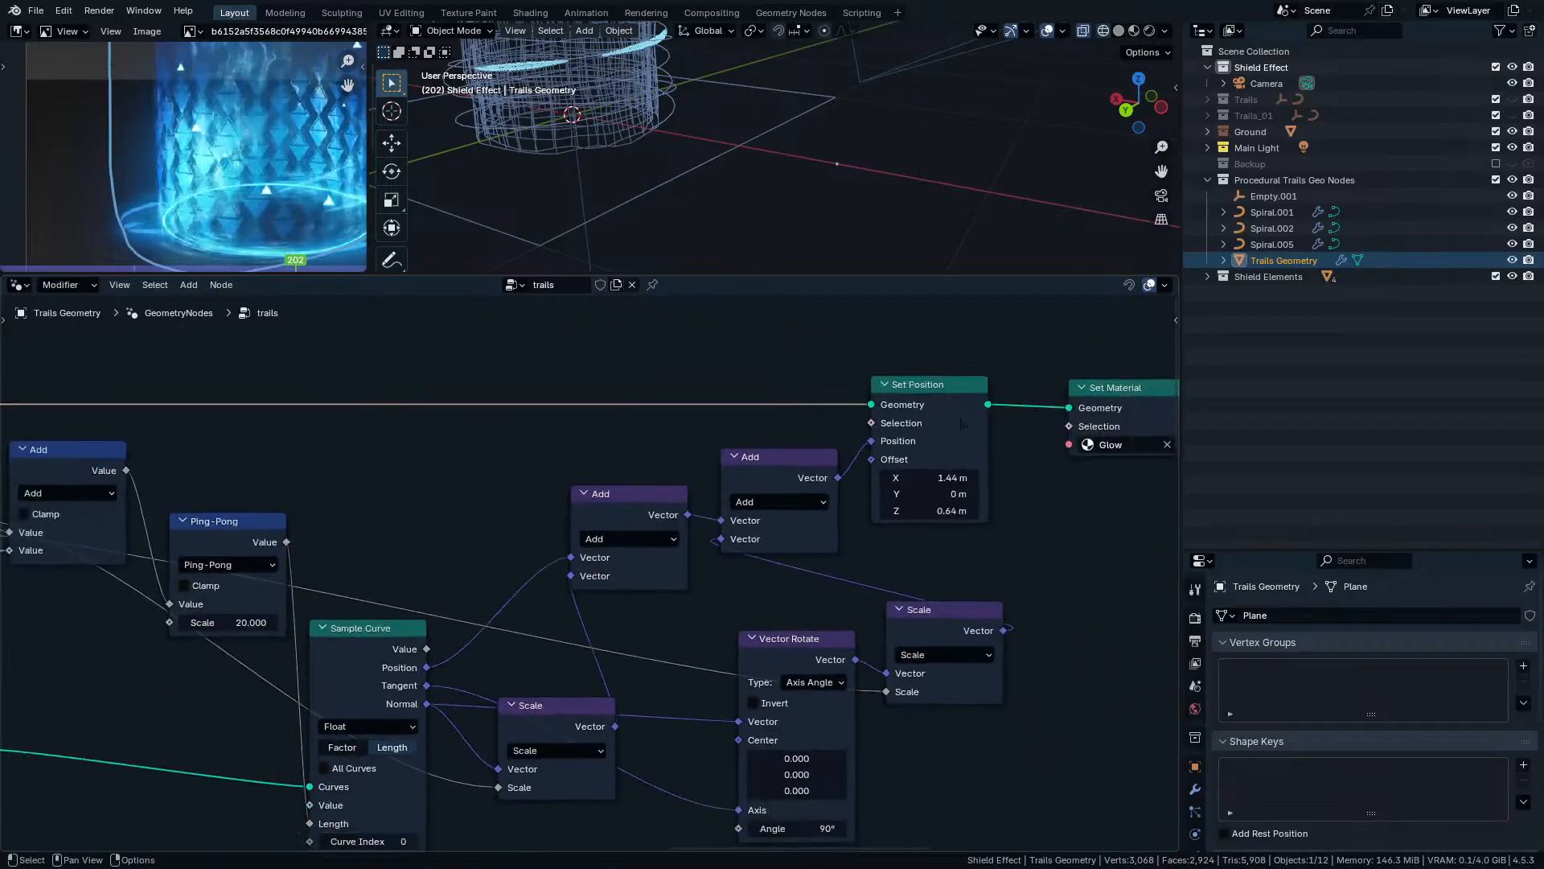
middle_drag(451, 515, 932, 511)
drag(339, 557, 503, 641)
scroll(564, 523, up, 2)
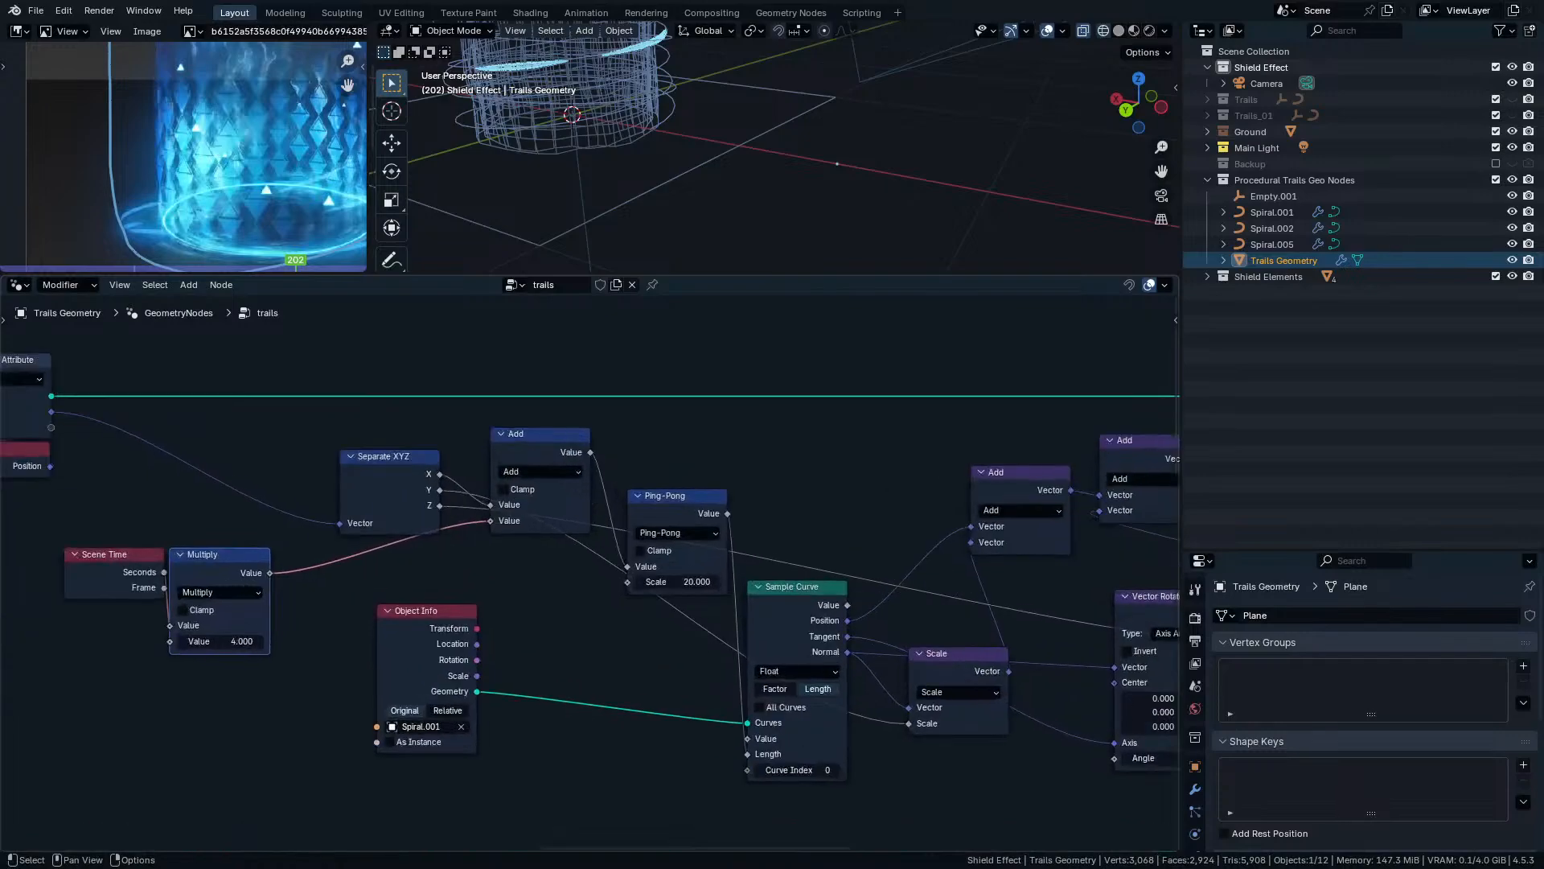
drag(695, 570, 796, 508)
key(Escape)
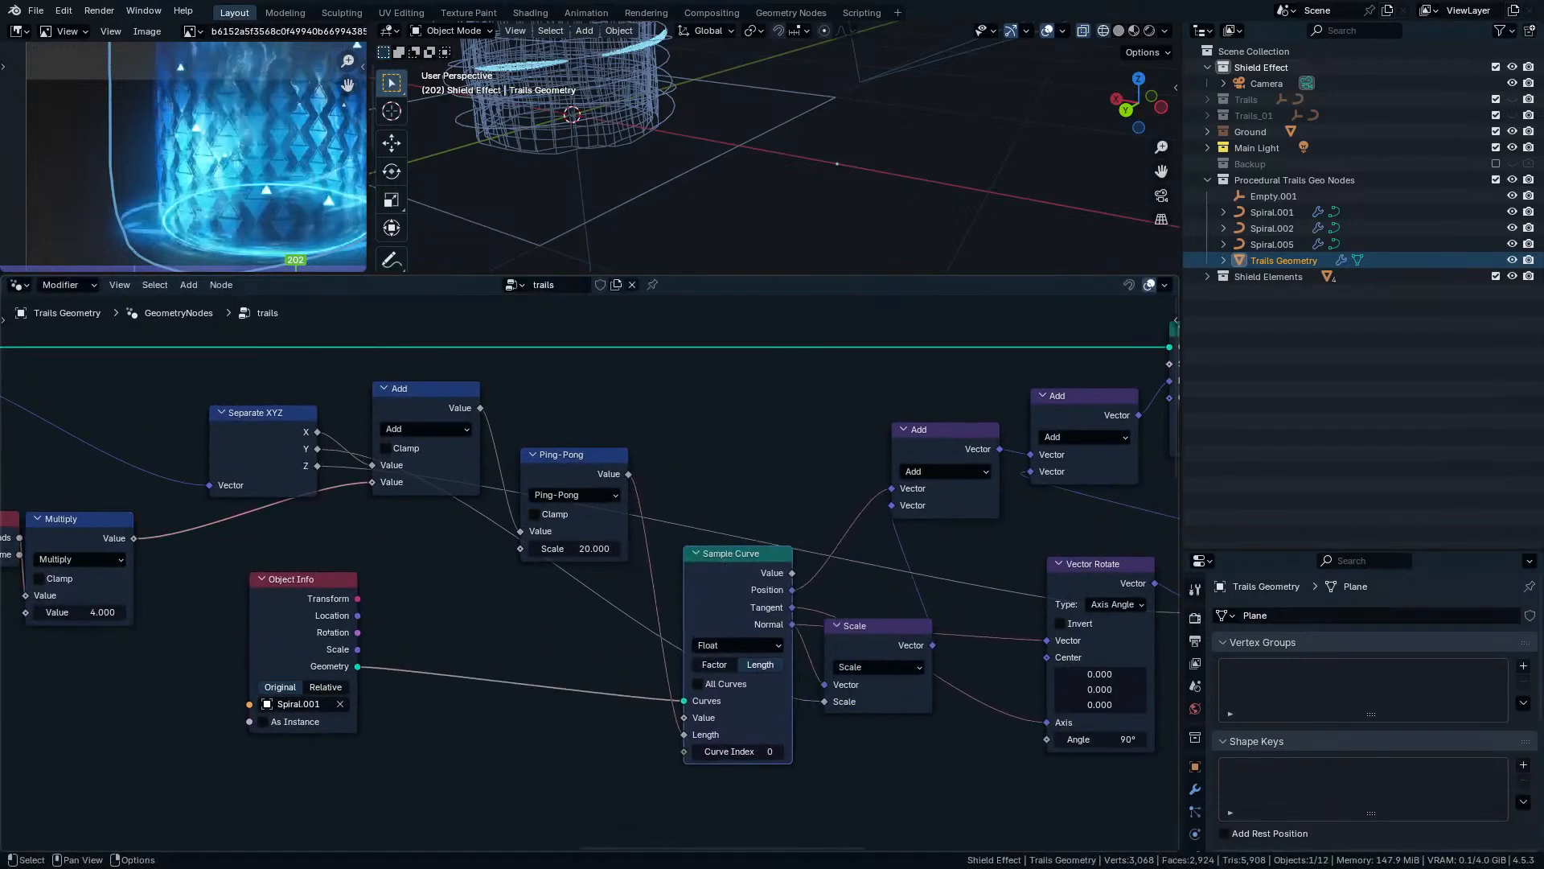
Move the Spiral.001 Object Info node beside Sample Curve and shift the first vector Add and Scale nodes.
drag(284, 583, 475, 619)
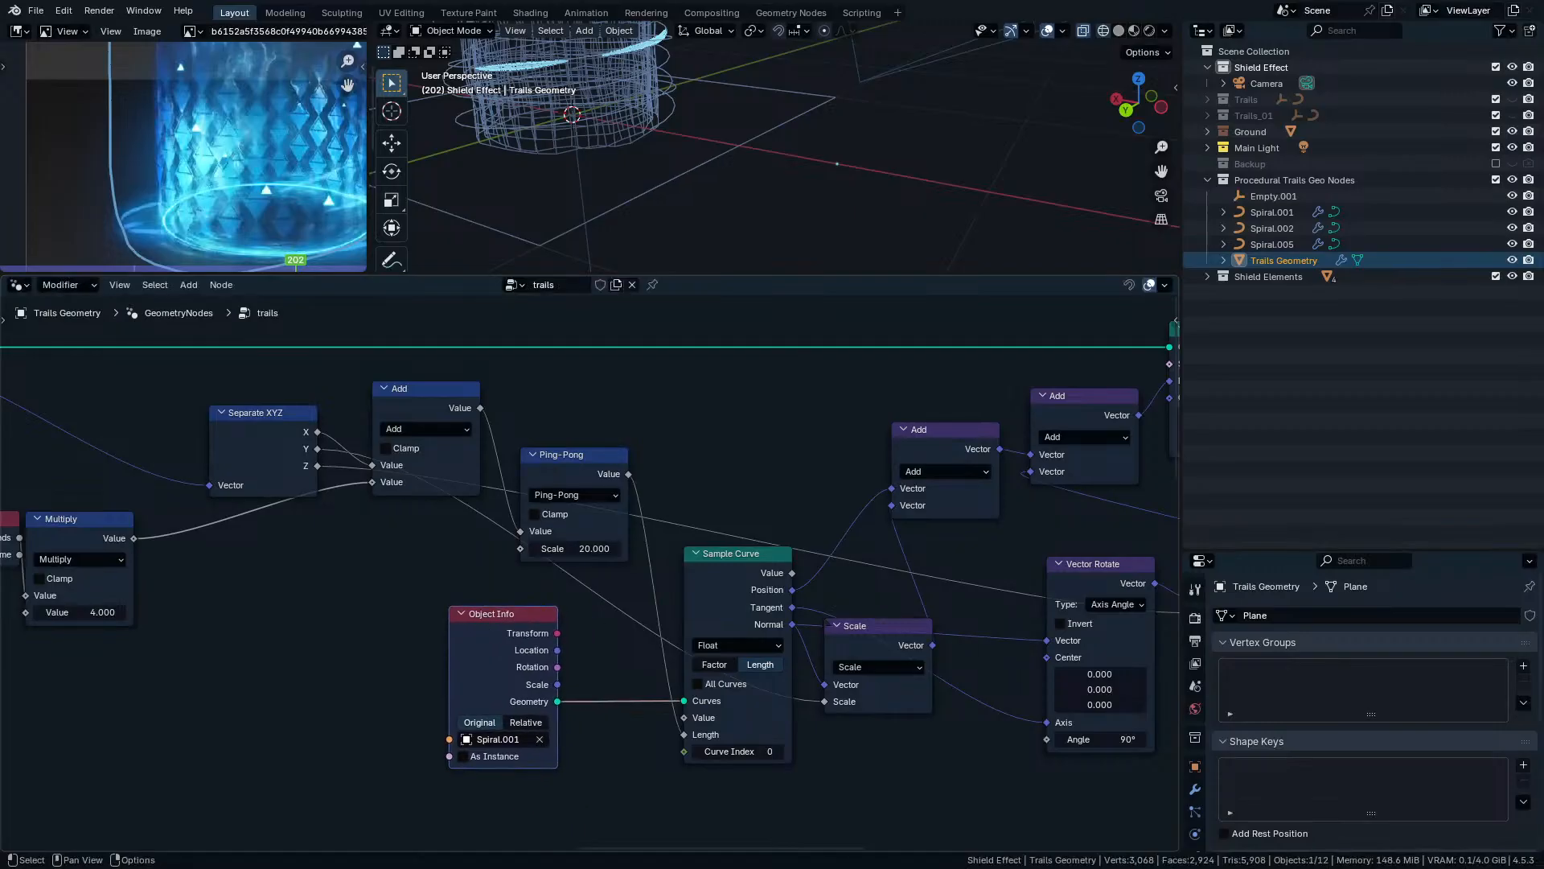
middle_drag(962, 601, 769, 664)
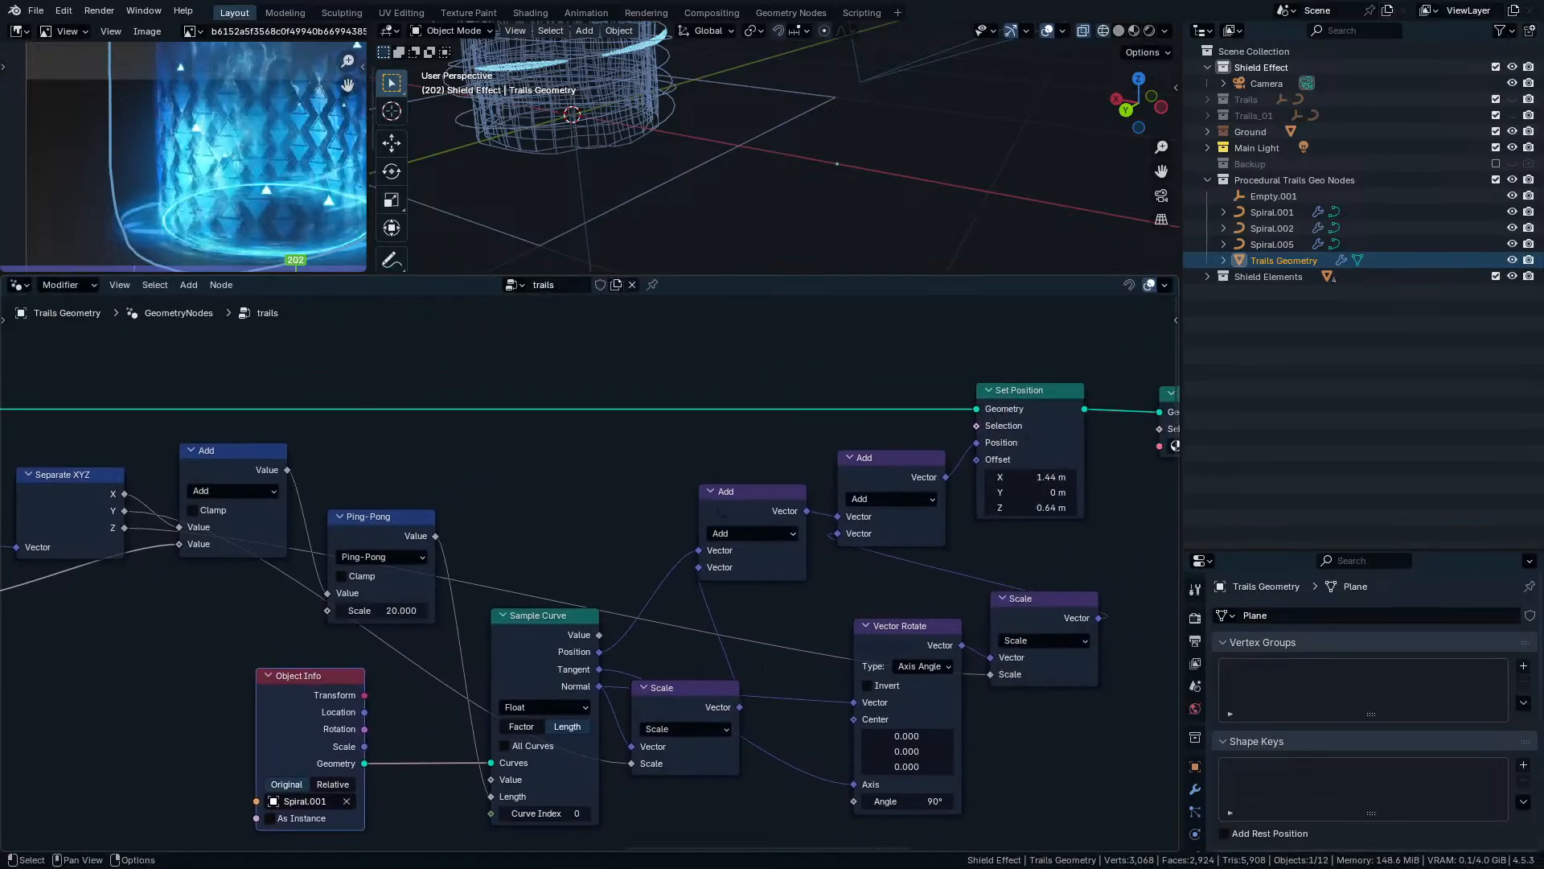
mouse_move(721, 512)
mouse_down()
mouse_move(747, 533)
mouse_move(733, 517)
mouse_up()
drag(674, 704, 736, 697)
middle_drag(731, 763, 908, 747)
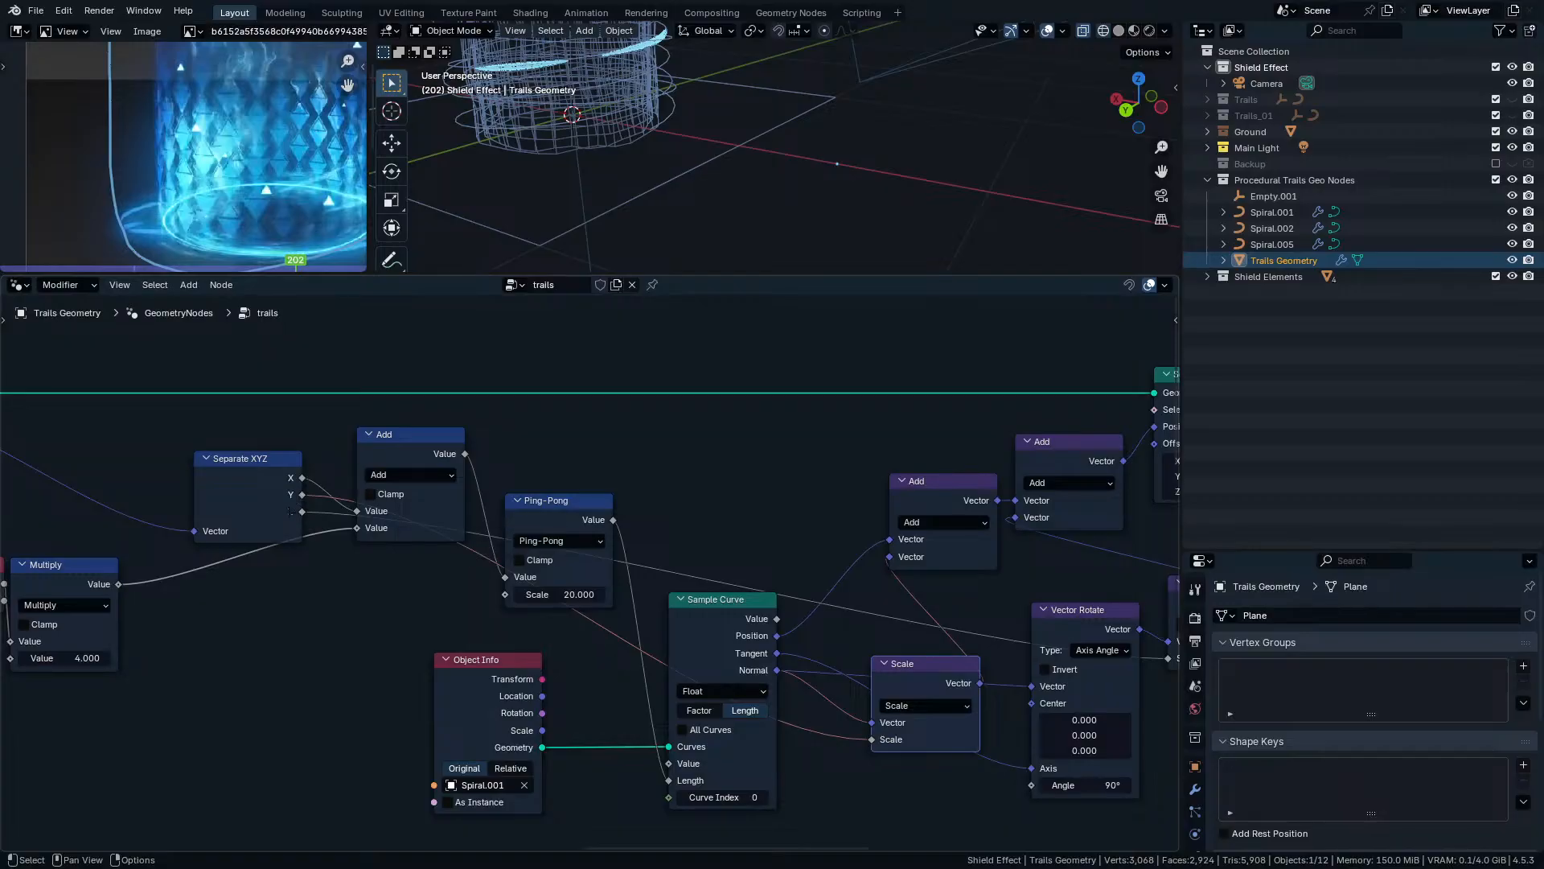
Trace the Separate XYZ outputs through the chain and move the Scale node closer to Sample Curve.
scroll(291, 511, down, 3)
middle_drag(291, 511, 661, 591)
mouse_move(674, 585)
mouse_down()
mouse_move(548, 564)
mouse_move(699, 593)
mouse_up()
middle_drag(688, 614, 458, 545)
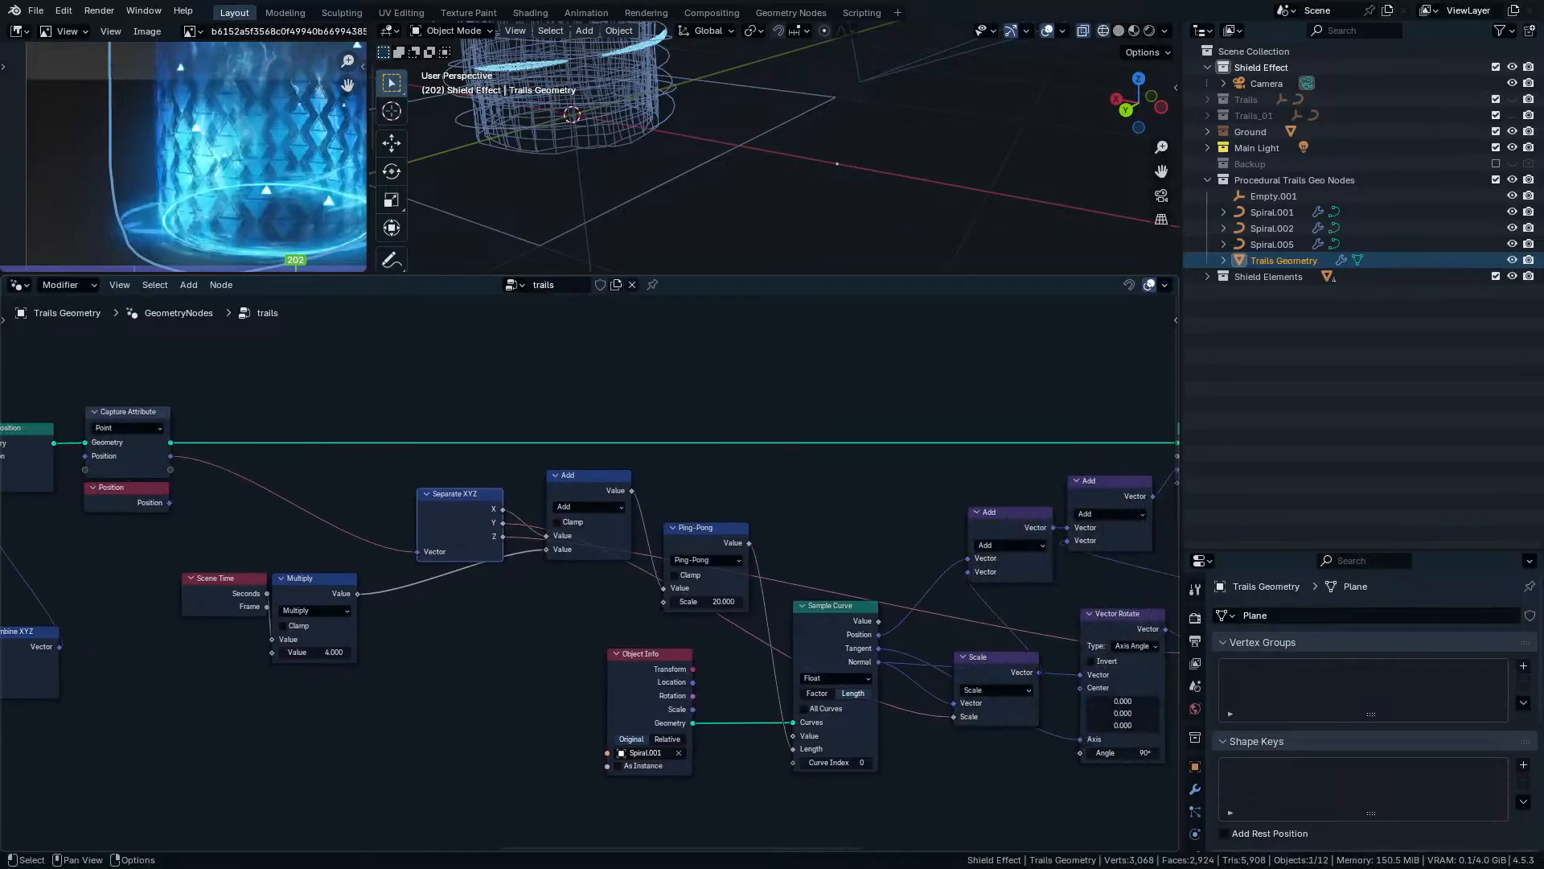
middle_drag(941, 566, 590, 577)
scroll(590, 576, up, 3)
drag(663, 744, 631, 696)
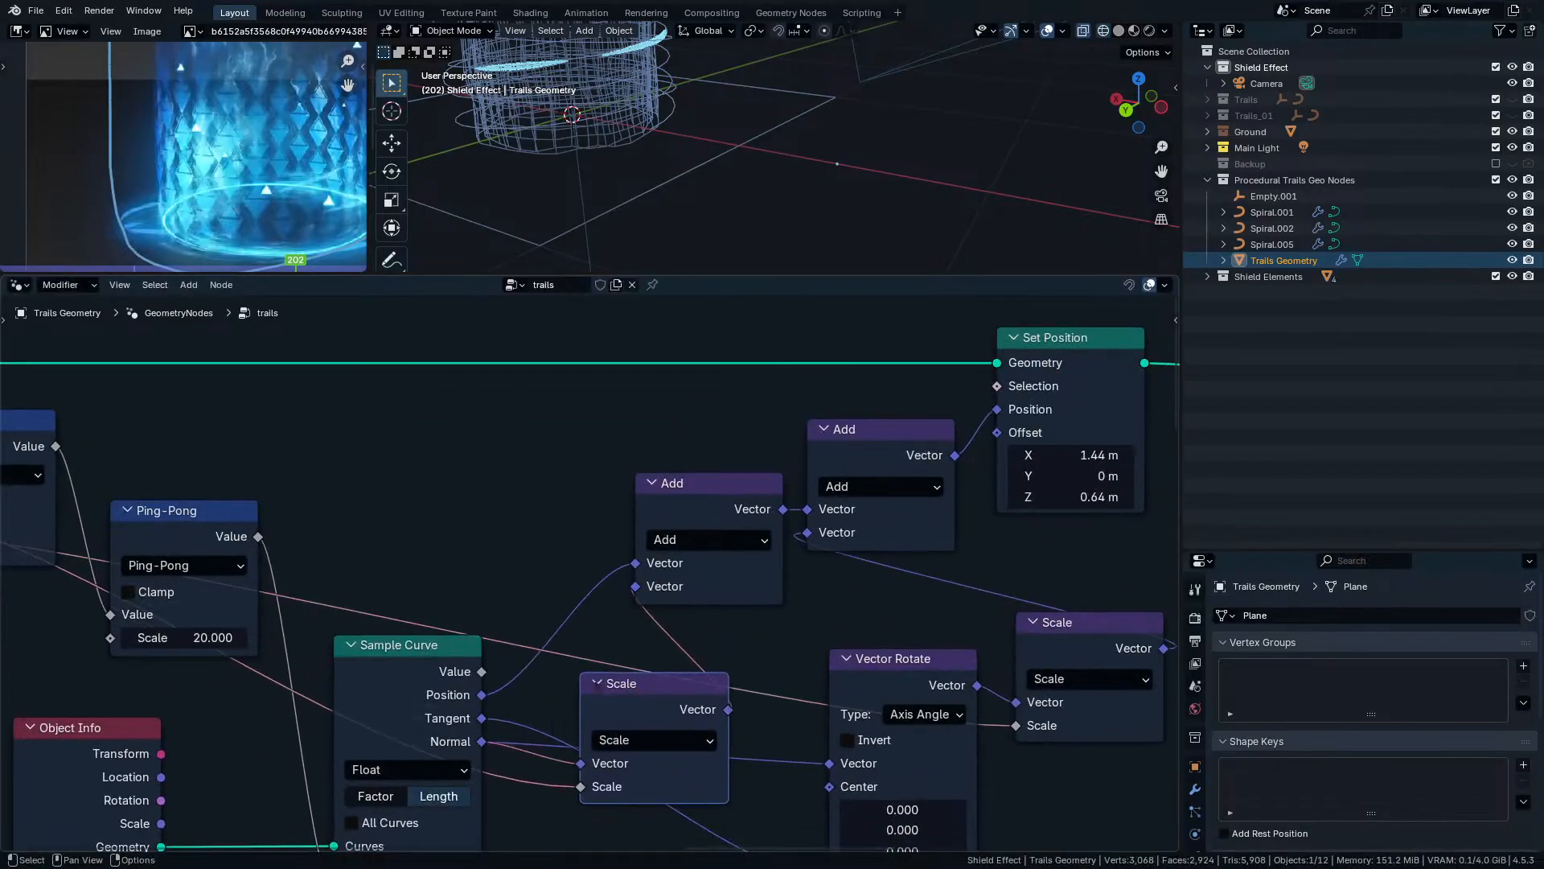
Review the first vector Add node and move Vector Rotate lower, clear of the Scale node it feeds.
middle_drag(901, 517, 678, 568)
drag(641, 510, 625, 530)
right_click(625, 530)
middle_drag(675, 760, 659, 614)
drag(637, 774, 626, 825)
middle_drag(626, 825, 571, 705)
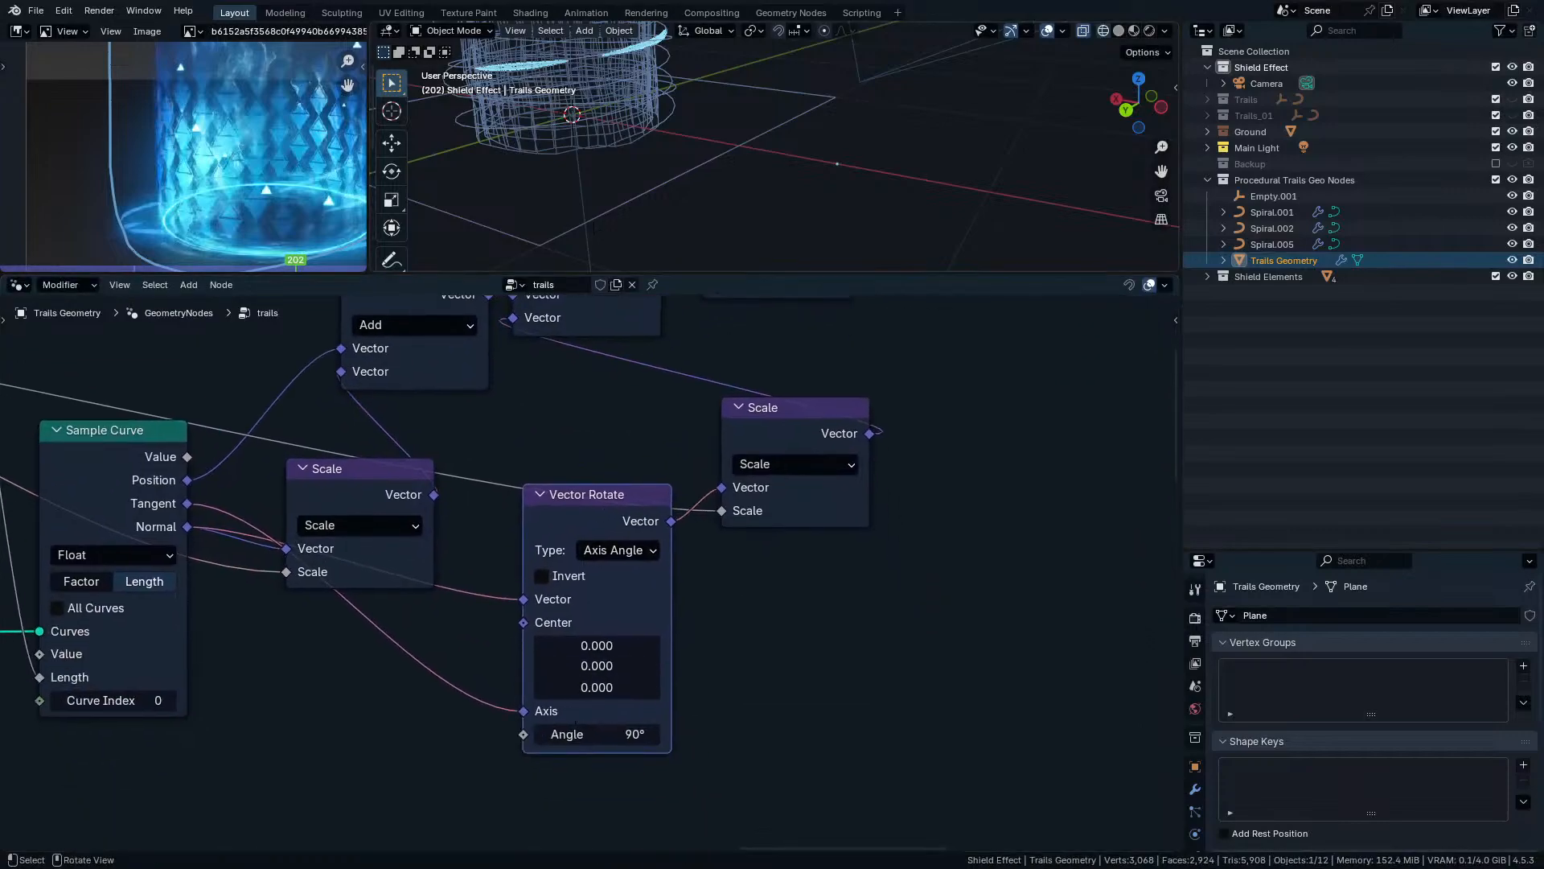
Inspect the trails on the spiral up close and reposition Vector Rotate and the Scale node that follows it.
shift+middle_drag(667, 112, 748, 213)
scroll(693, 229, up, 5)
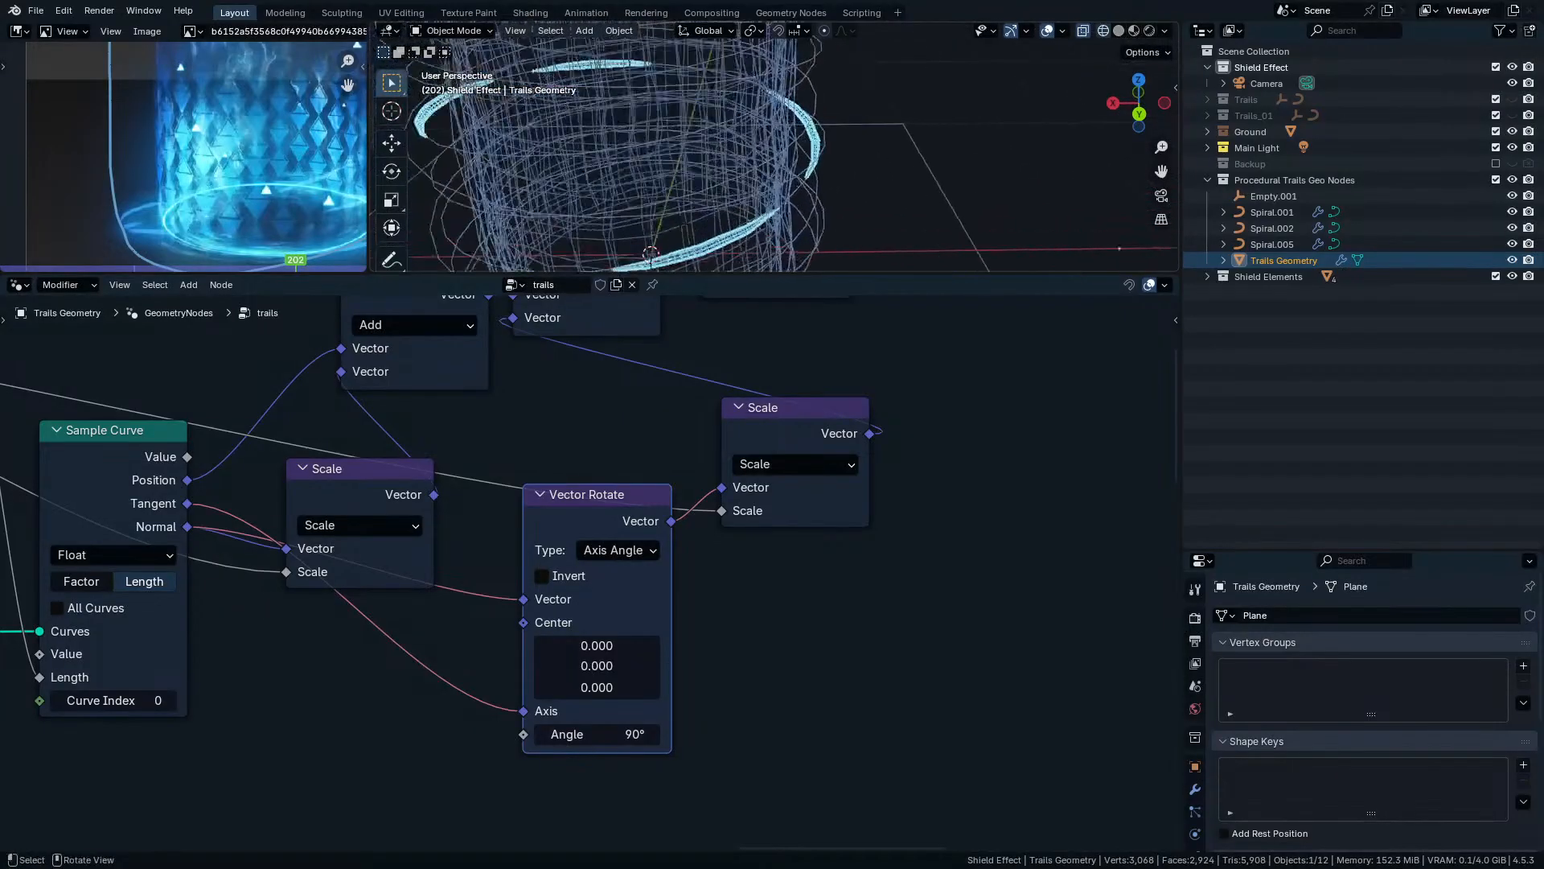
scroll(594, 547, down, 2)
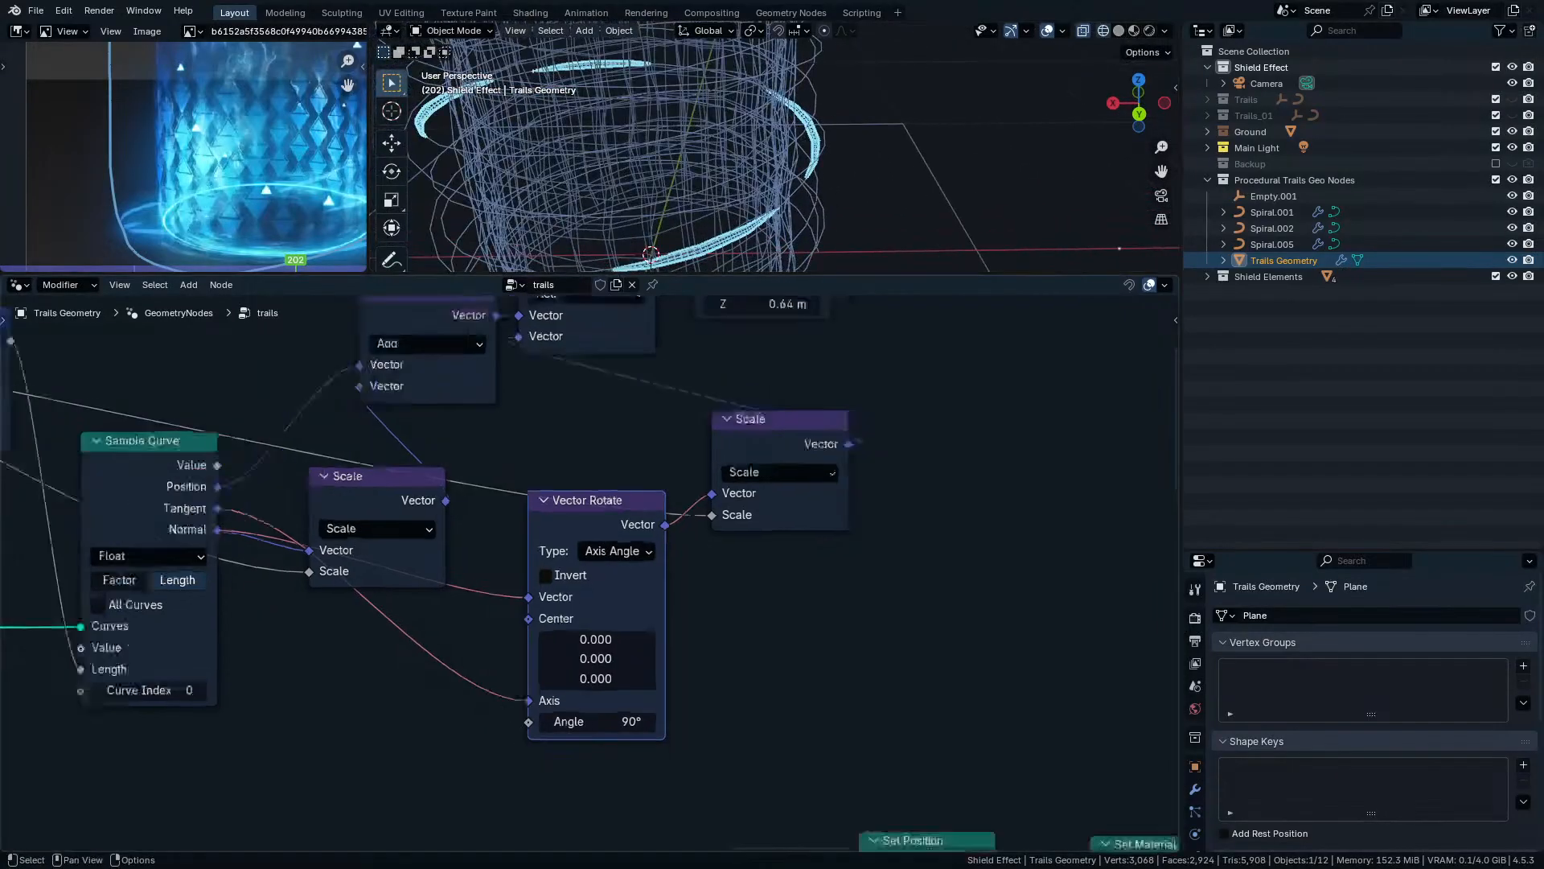
middle_drag(594, 547, 606, 647)
drag(800, 531, 768, 520)
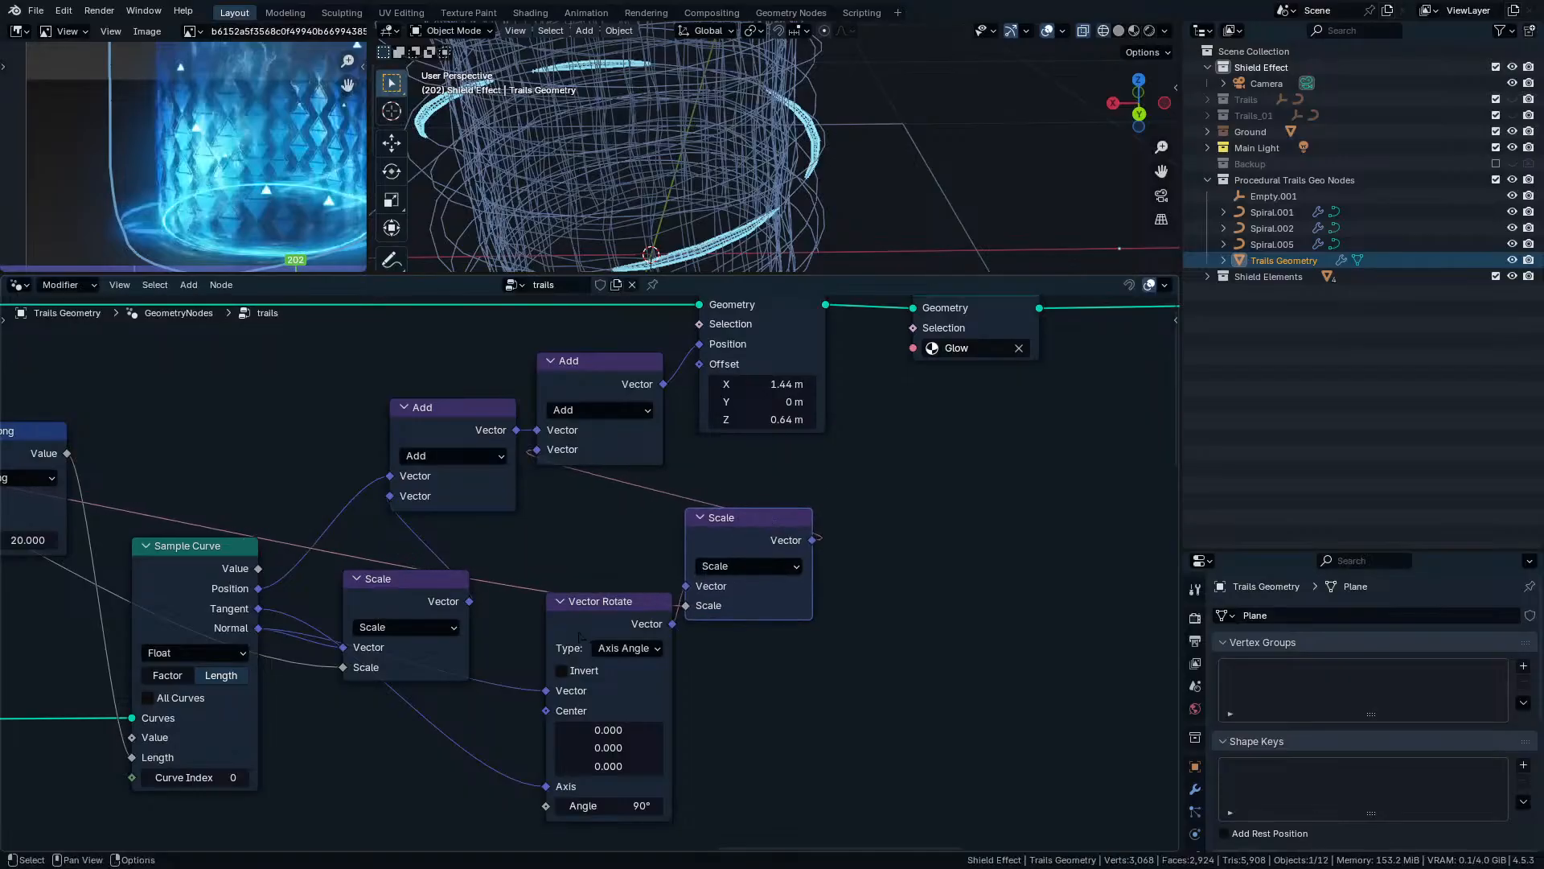
drag(598, 611, 568, 644)
middle_drag(7, 491, 8, 453)
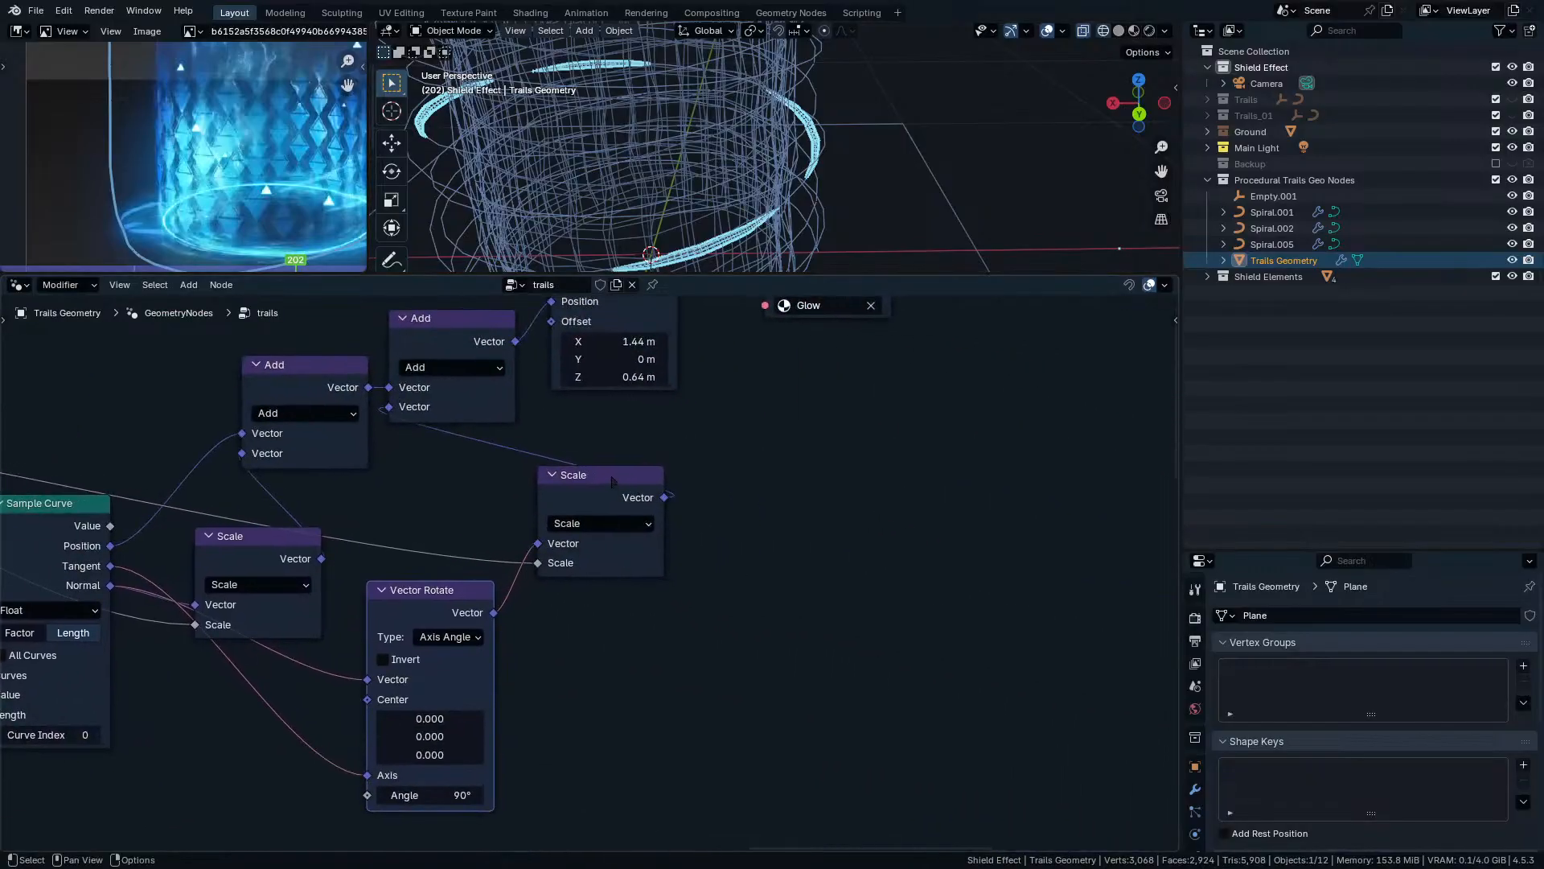
drag(611, 481, 551, 502)
middle_drag(551, 502, 603, 644)
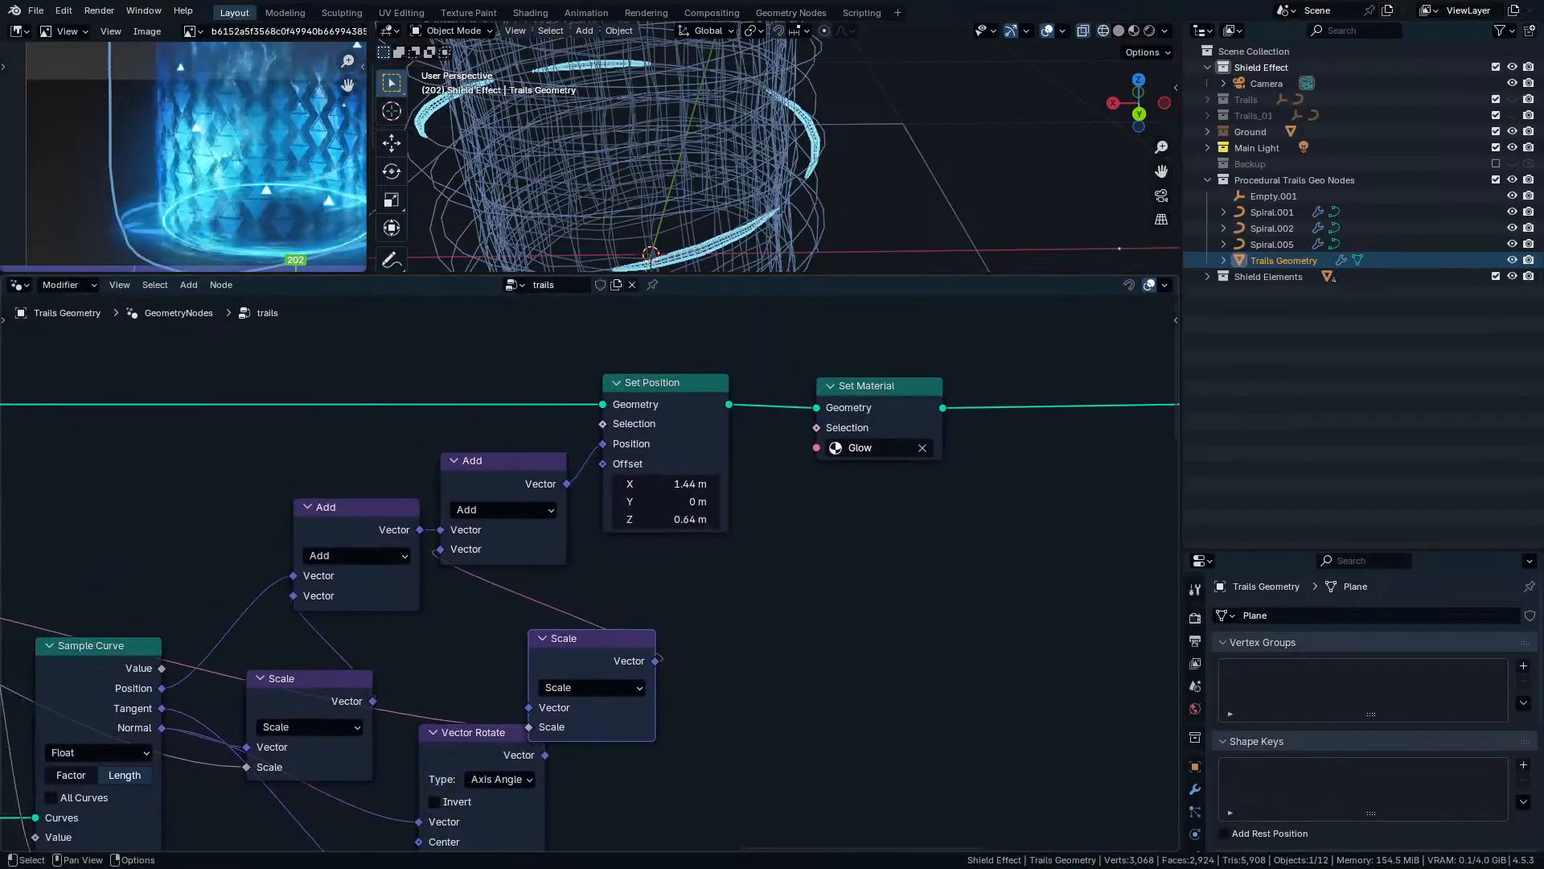
Nudge the second vector Add node beside Set Position and review how it feeds the Position input.
mouse_move(499, 494)
mouse_down()
mouse_move(524, 459)
mouse_move(503, 484)
mouse_up()
scroll(563, 502, up, 2)
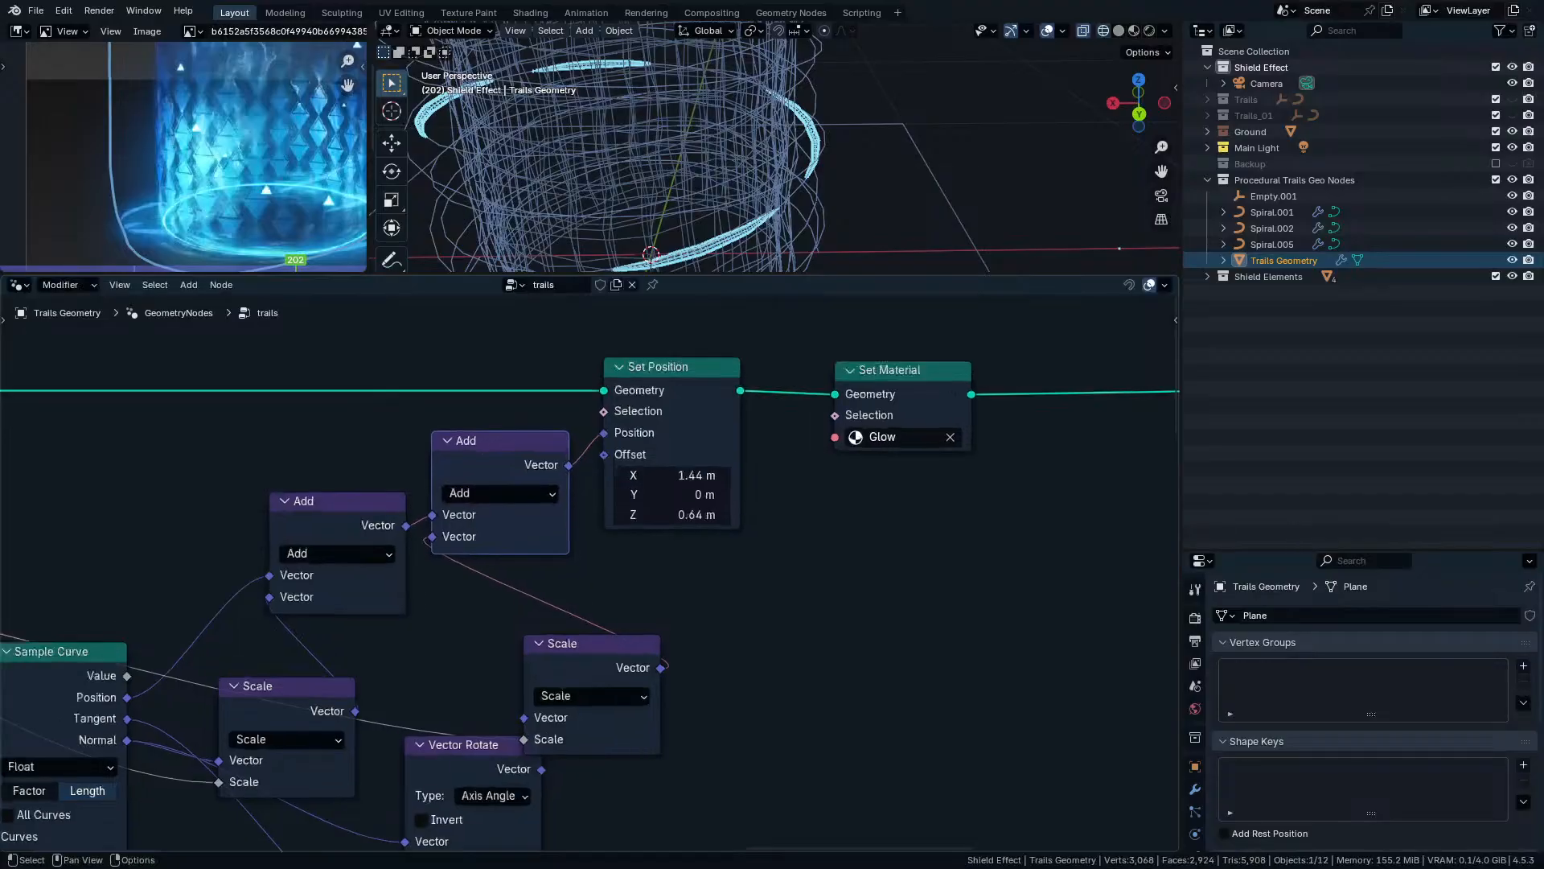
middle_drag(571, 487, 644, 626)
scroll(833, 631, up, 3)
scroll(838, 659, down, 4)
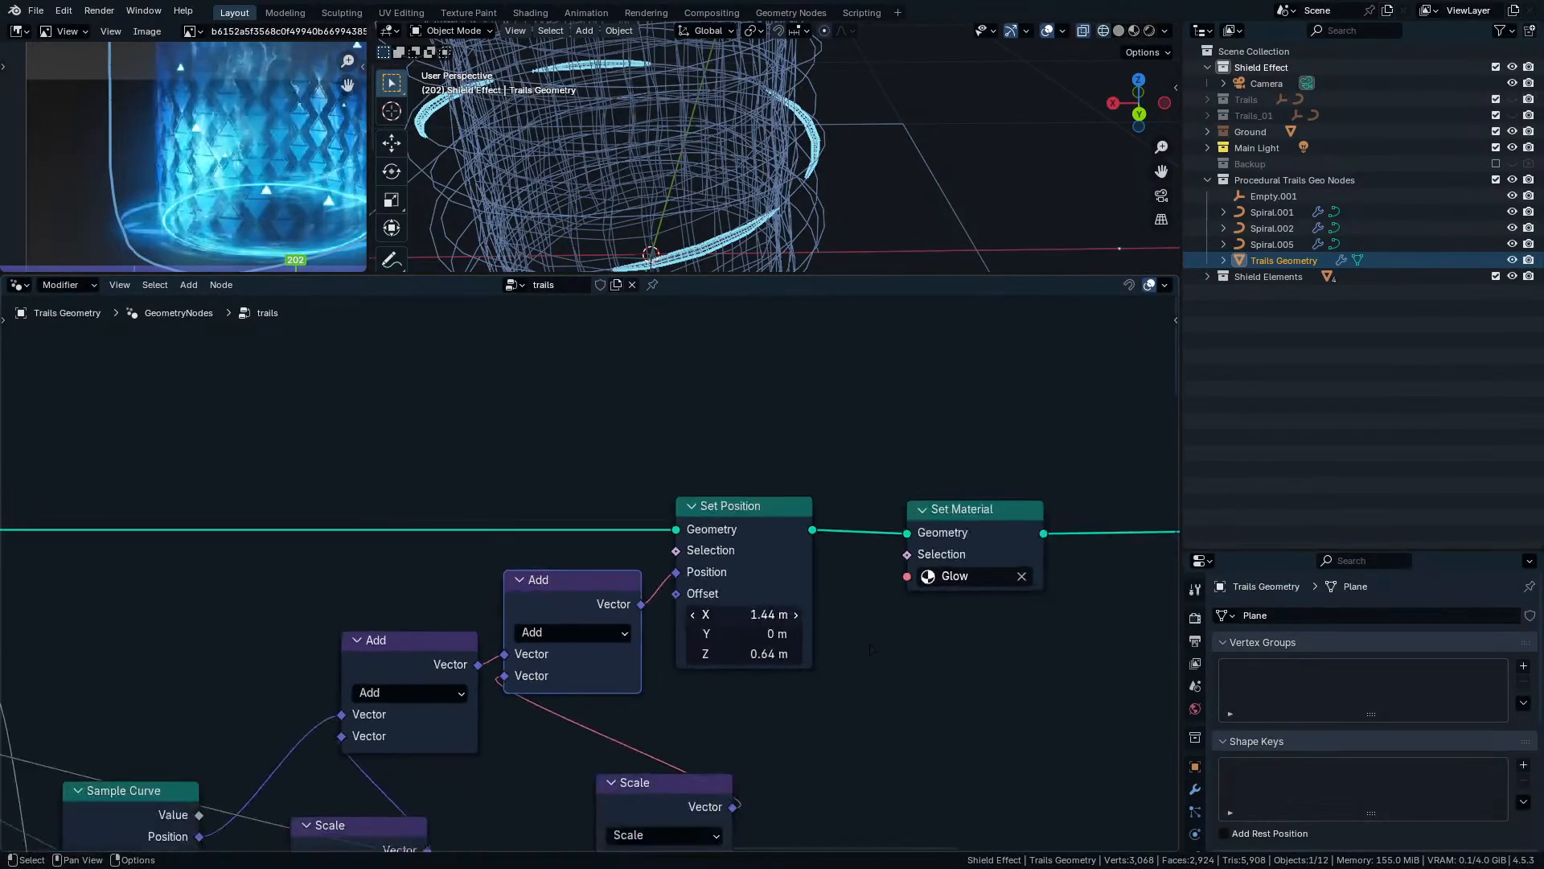
middle_drag(778, 633, 703, 568)
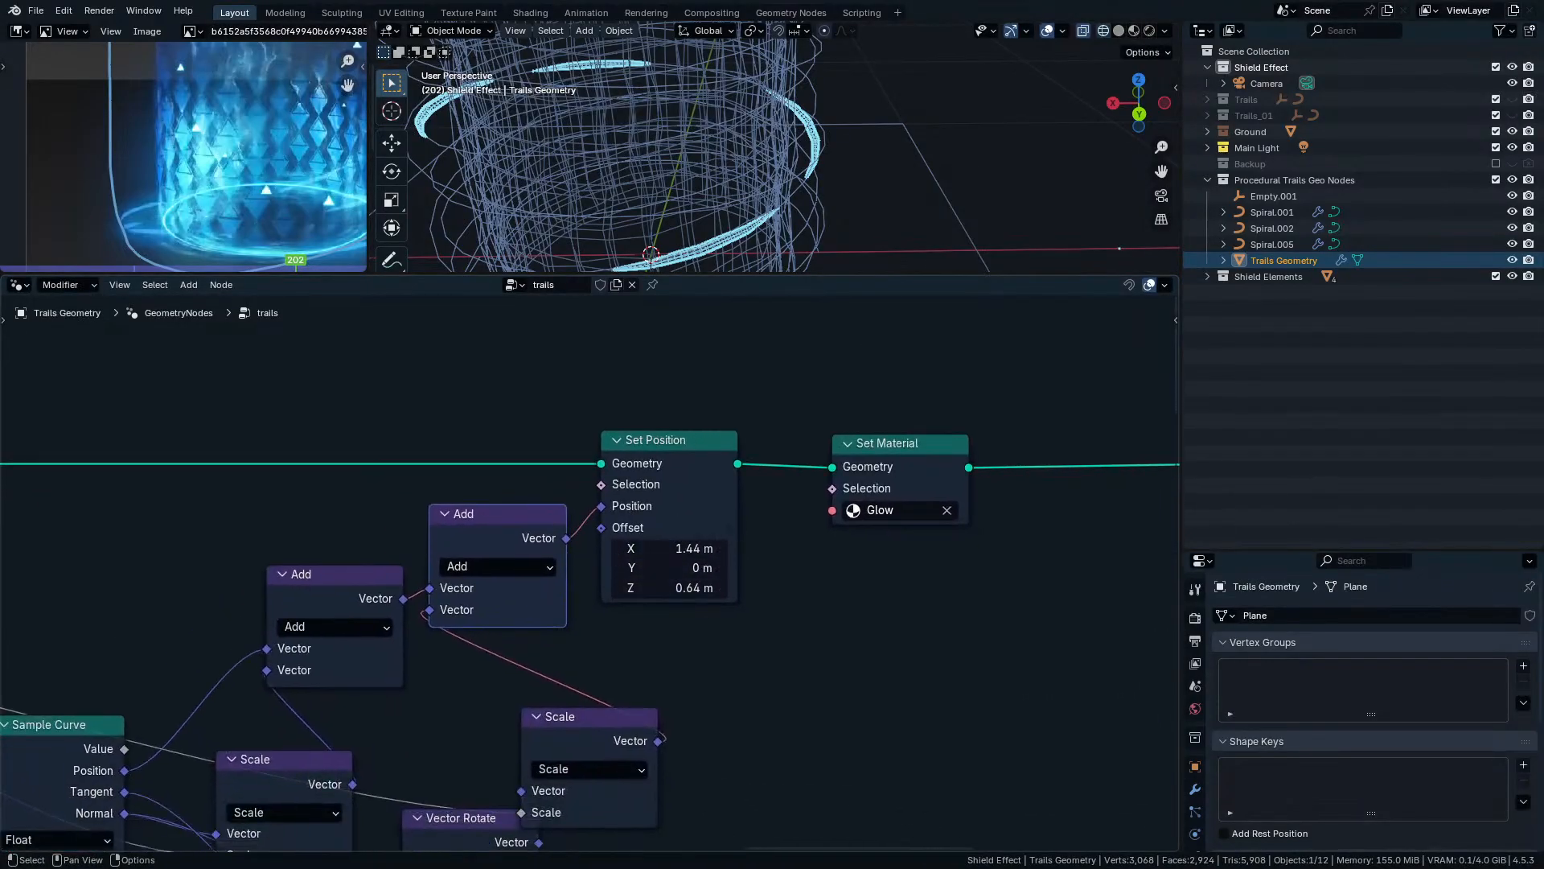
Set the Set Position node's X, Y and Z offsets to 0 and inspect the shifted trails in the viewport.
scroll(764, 185, down, 6)
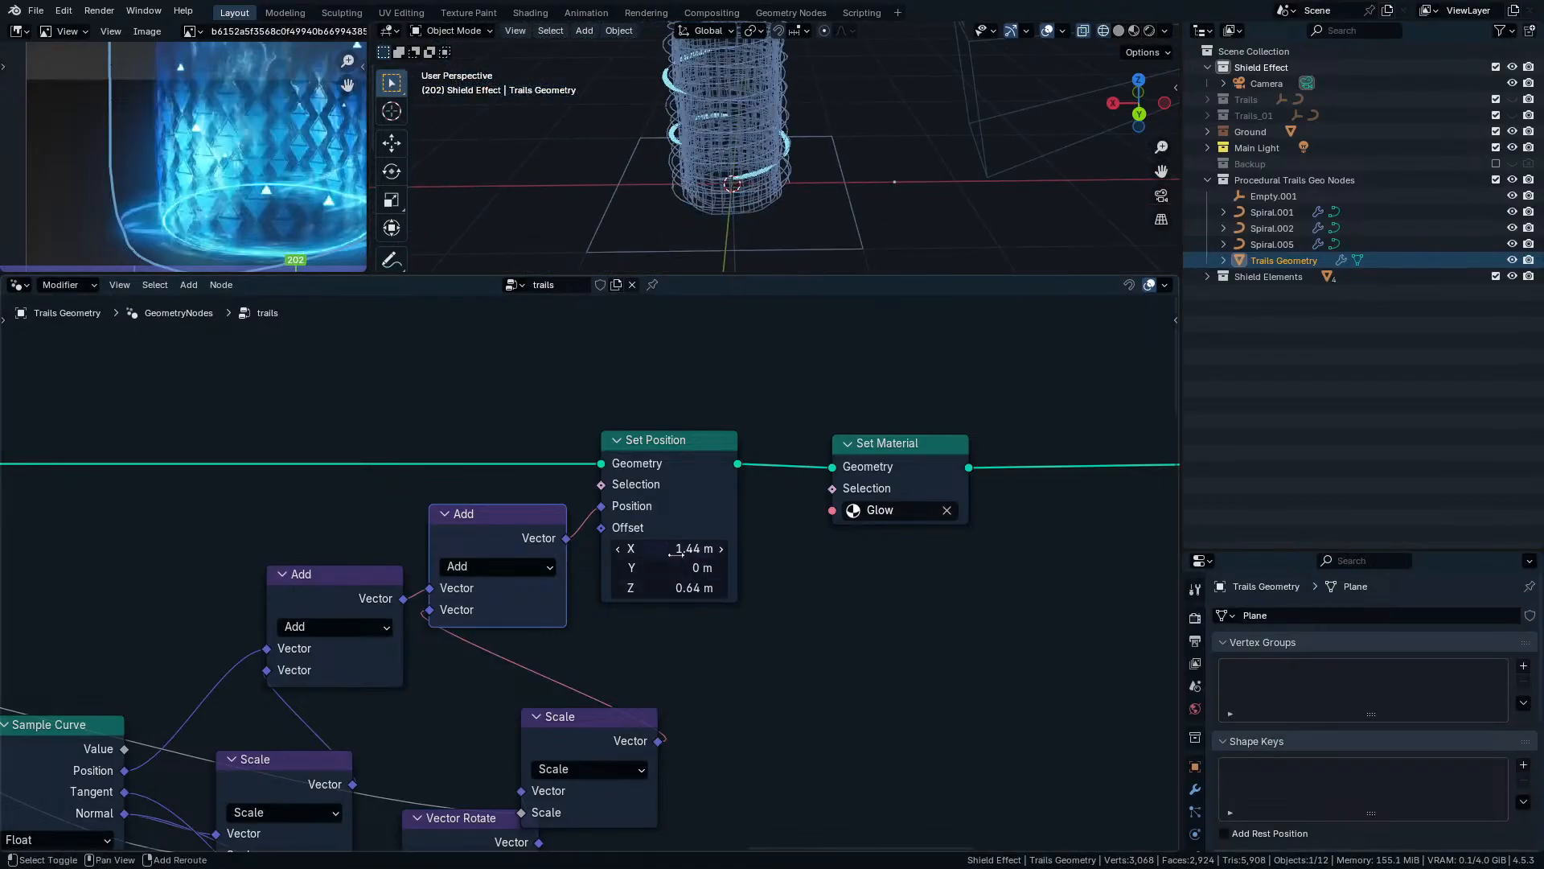
drag(676, 553, 676, 588)
key(ctrl+a)
text(0)
key(Return)
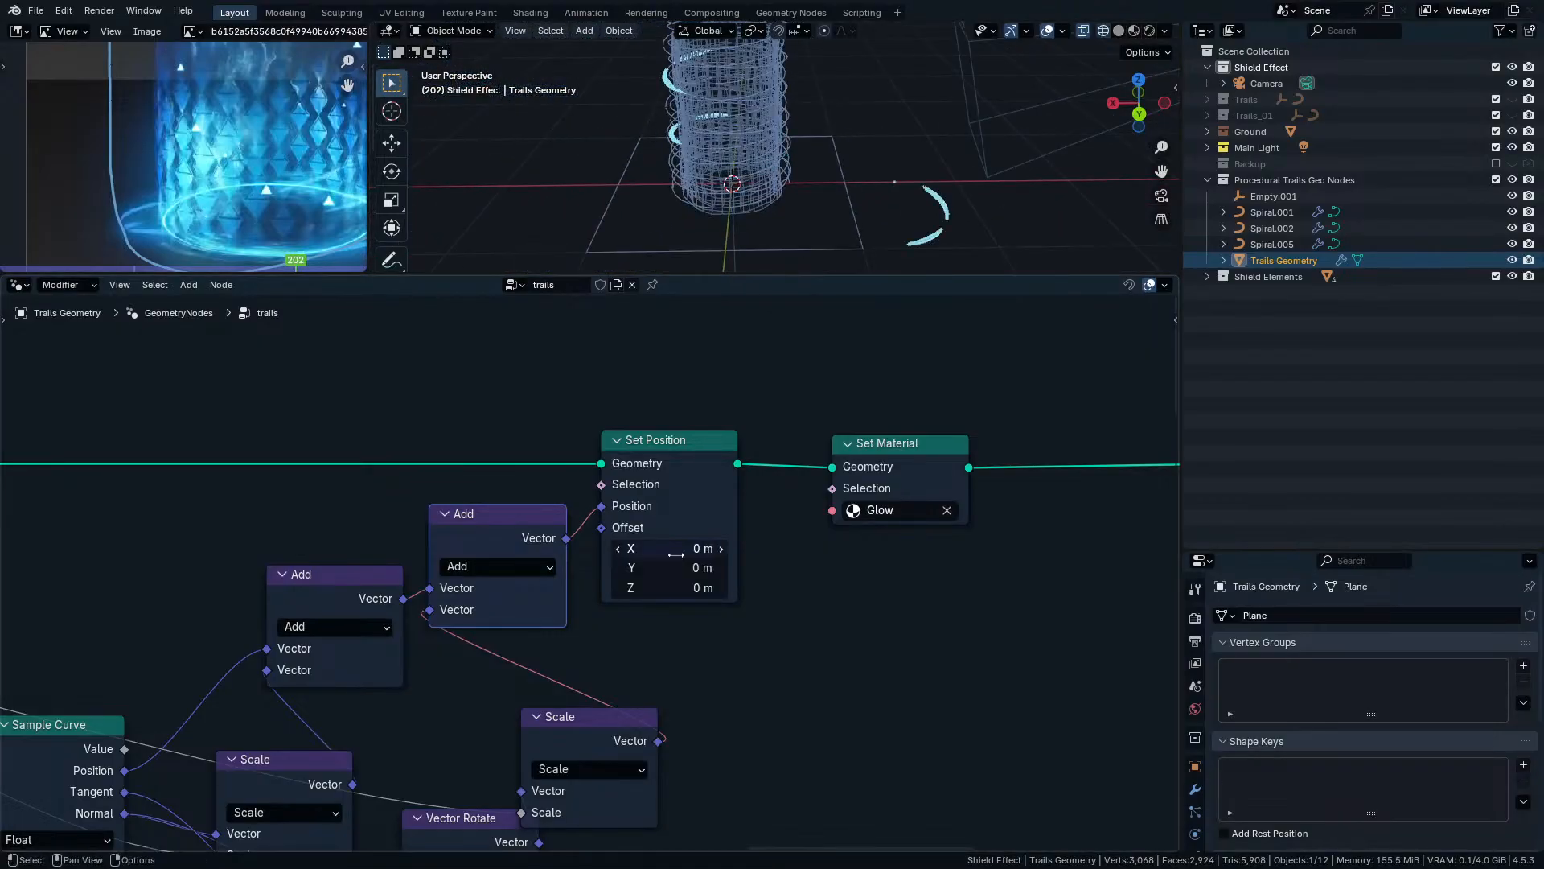
shift+middle_drag(1000, 176, 876, 110)
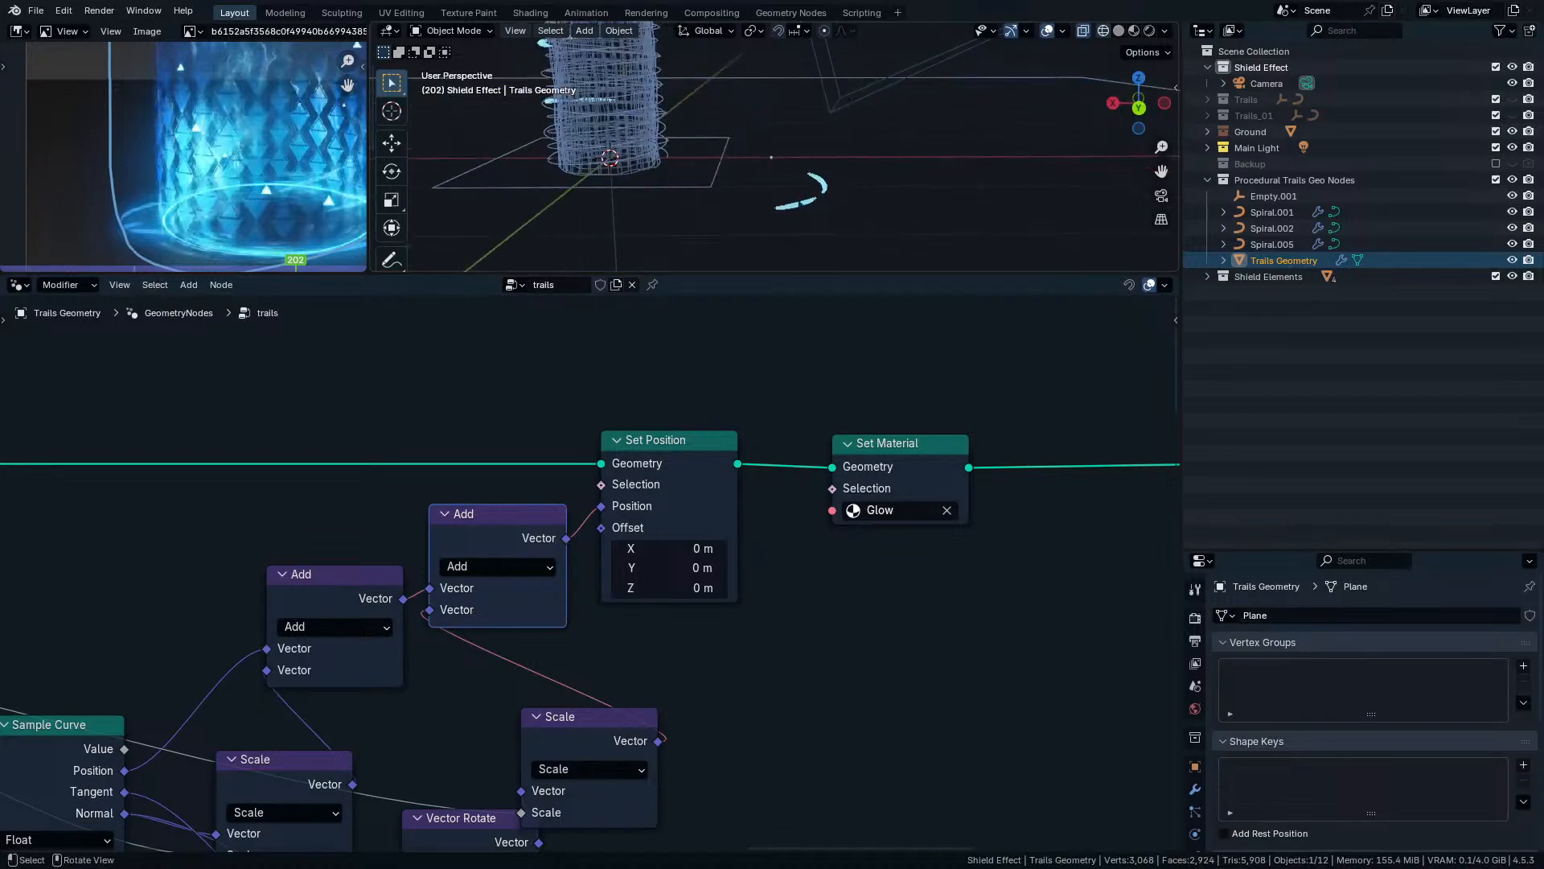
scroll(774, 193, up, 2)
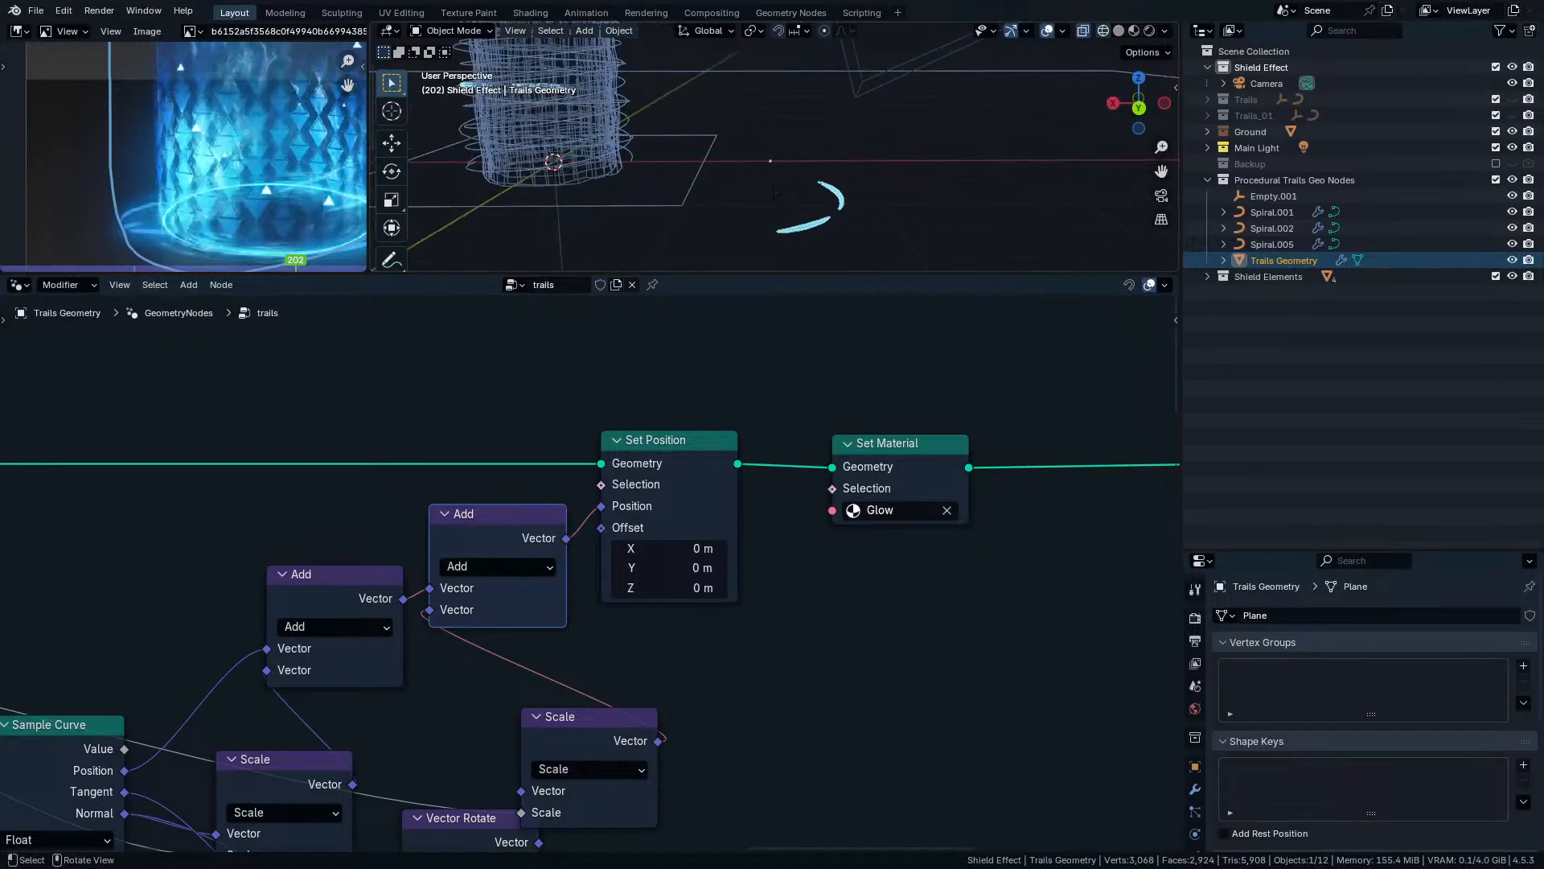
key(Home)
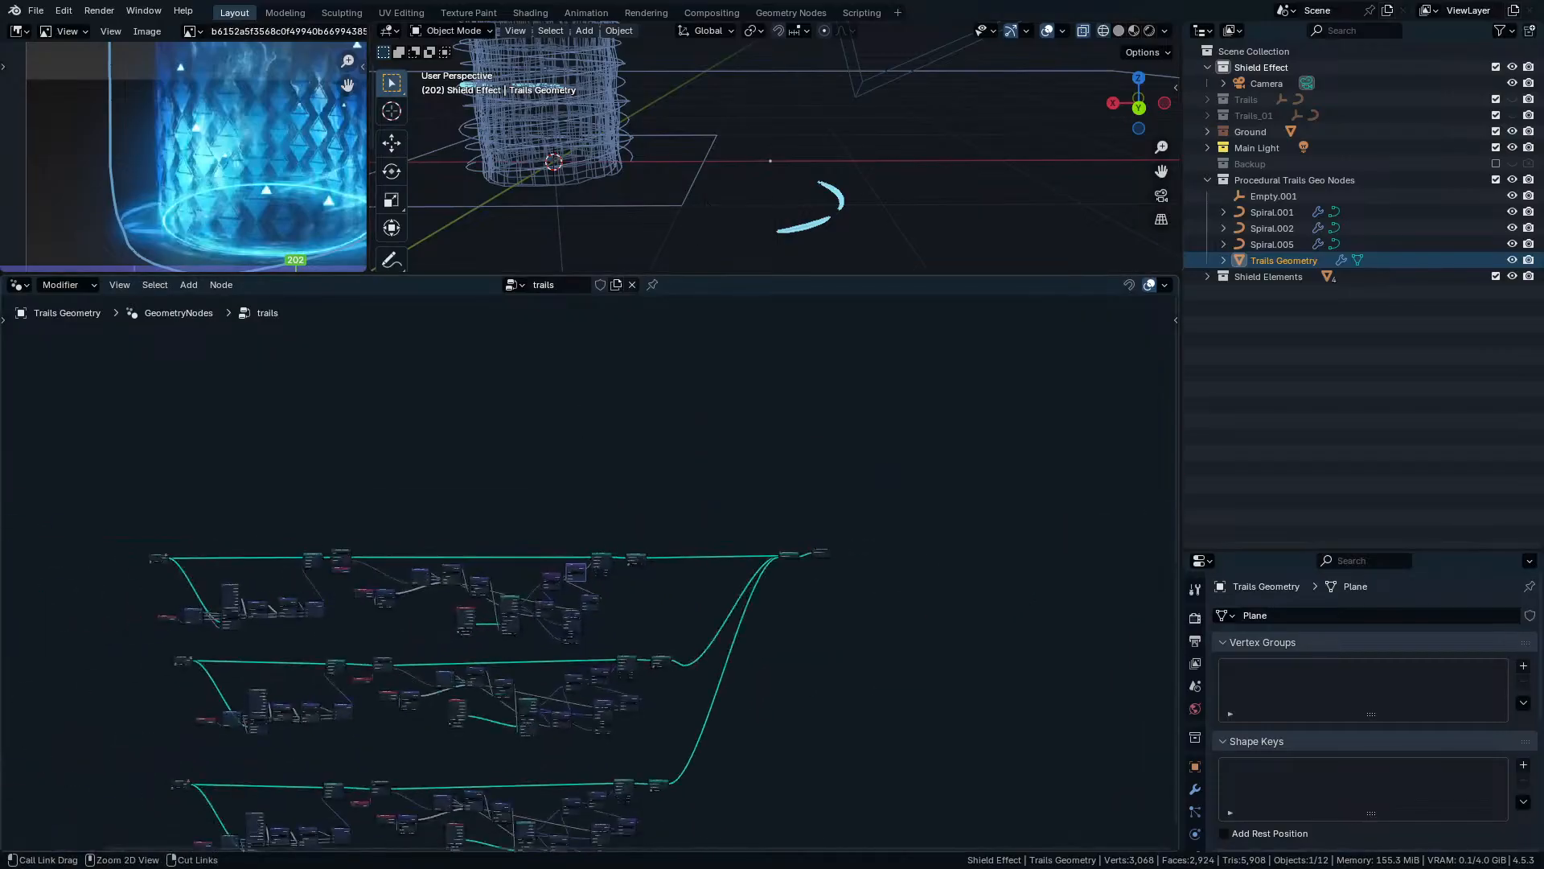
key(shift+a)
text(g)
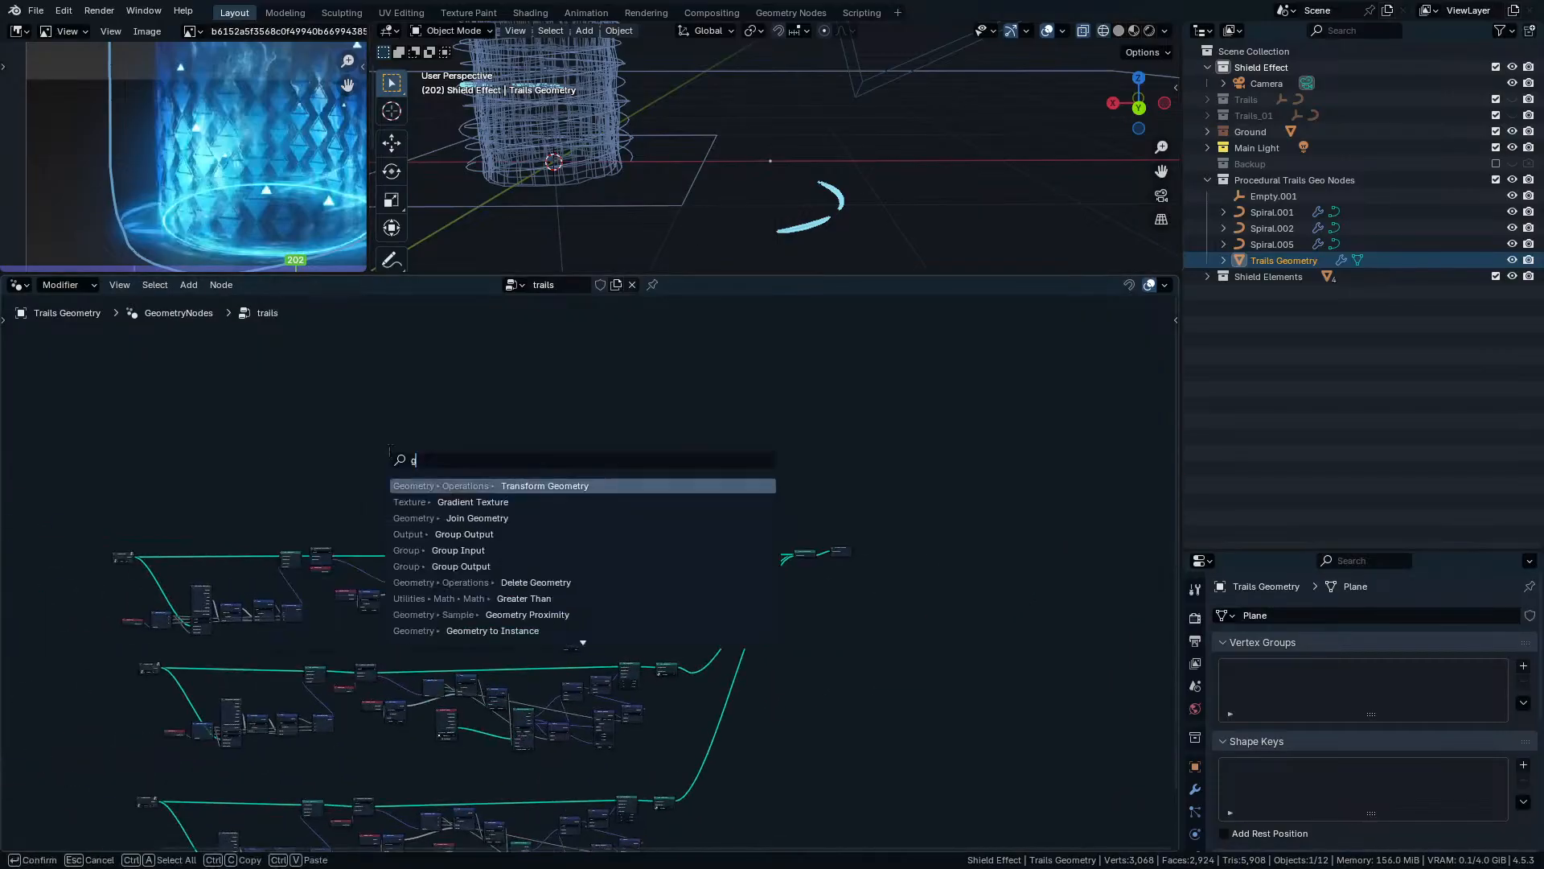
text(roup n)
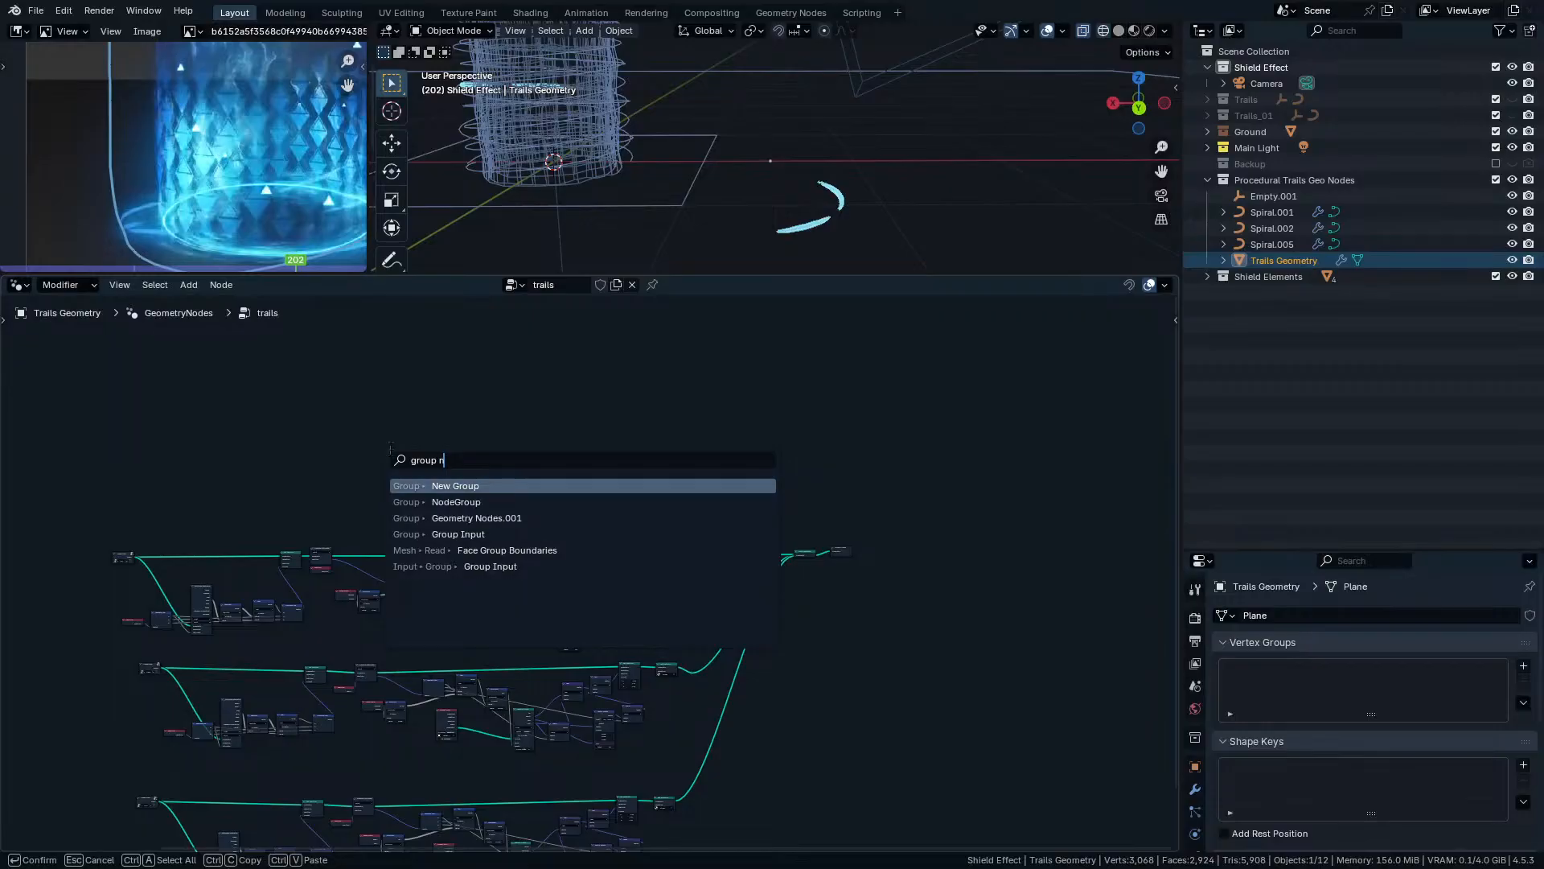
key(Escape)
Add a Group Input node above the Join Geometry node in the trails node tree.
key(shift+a)
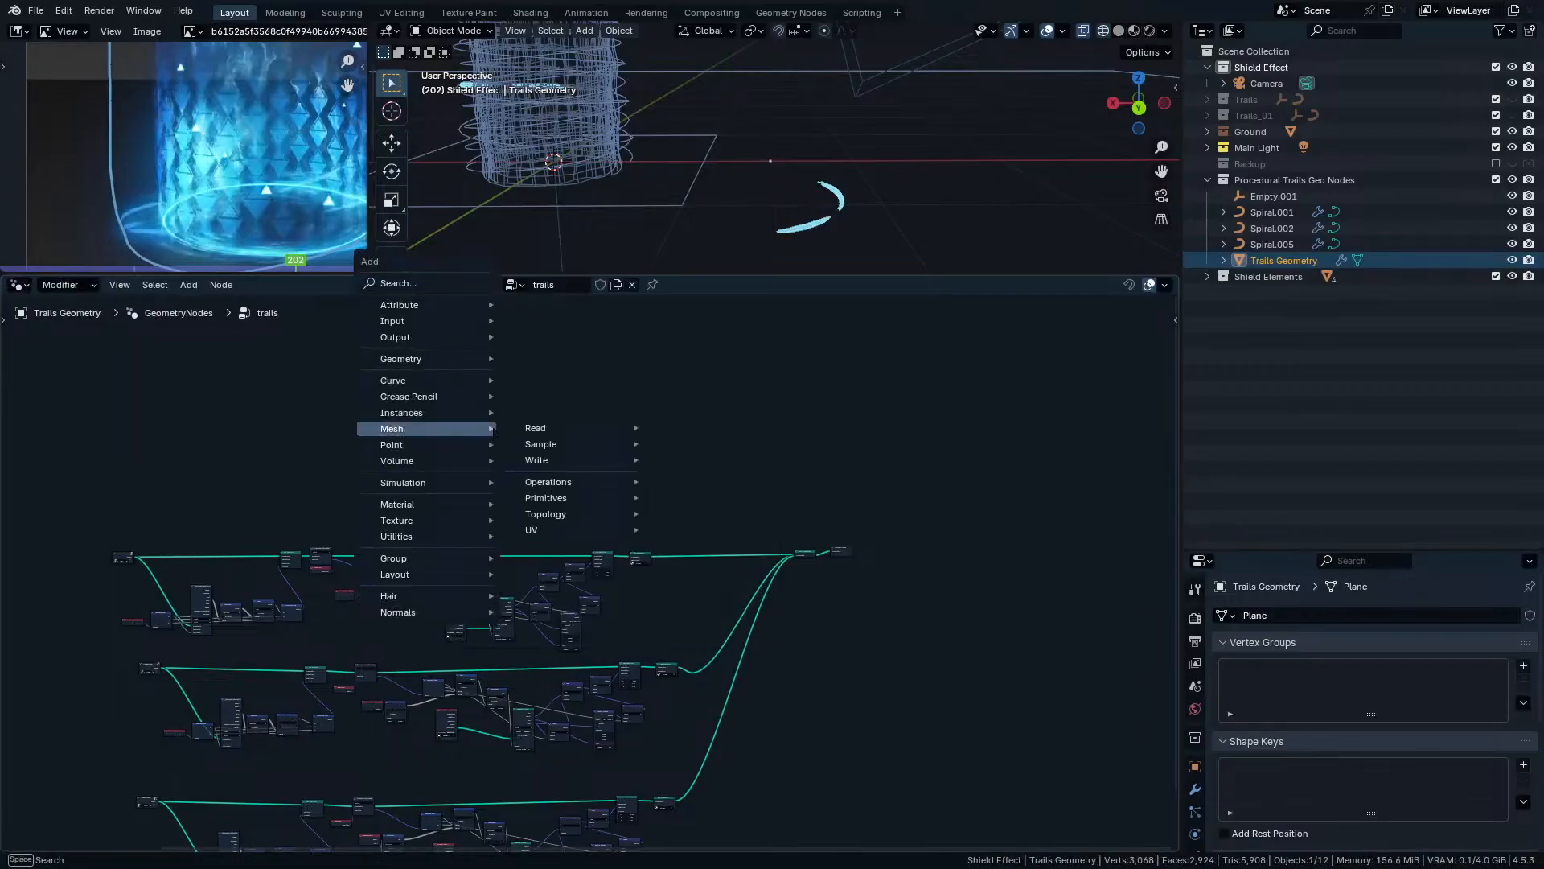
text(group )
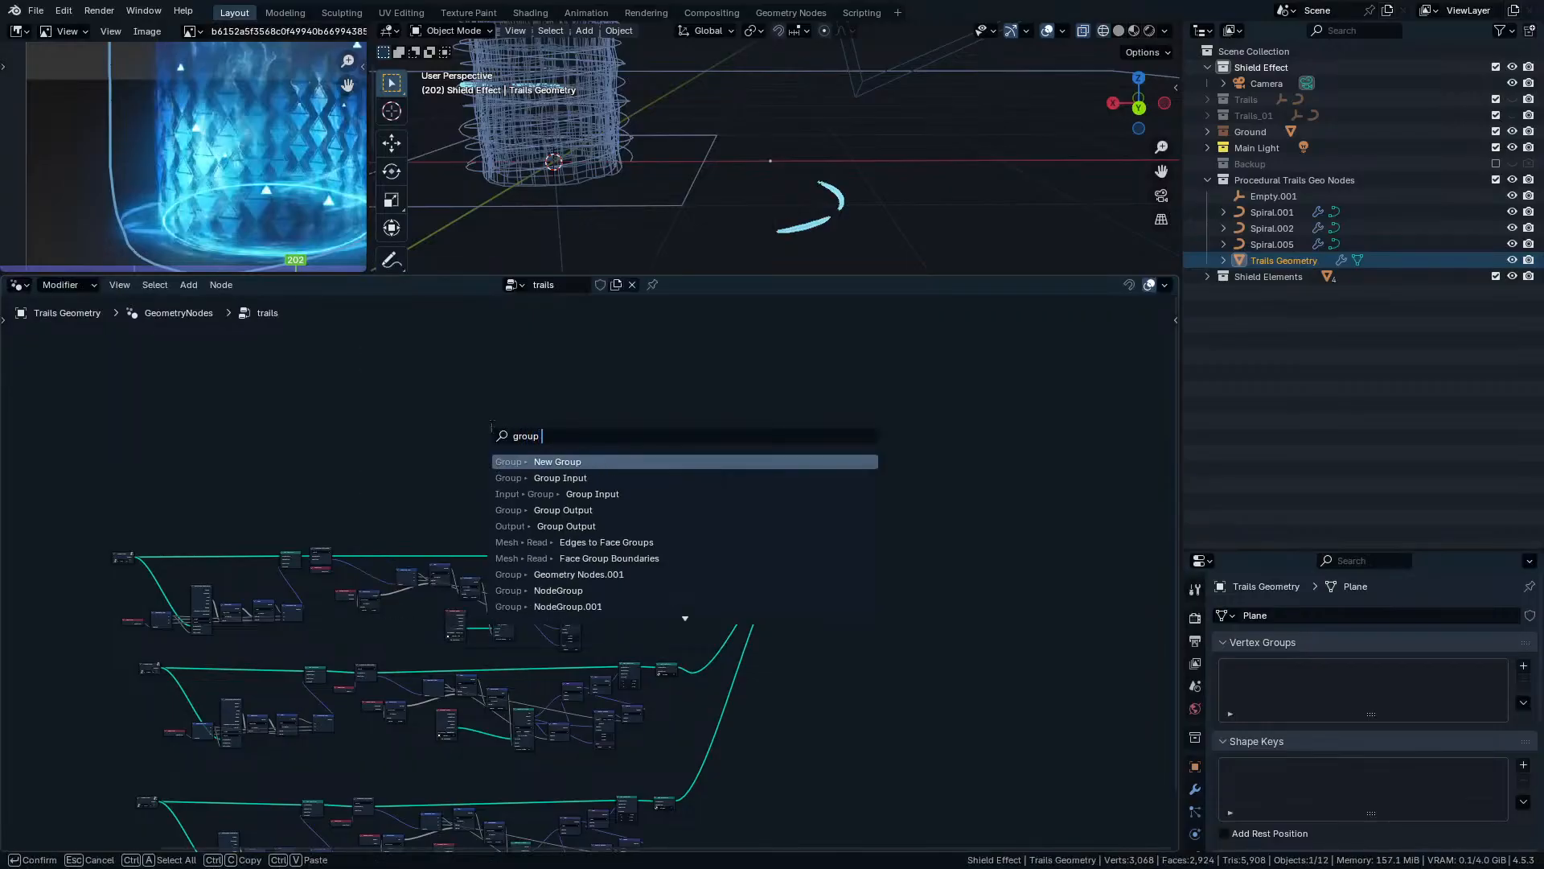
text(new)
key(Return)
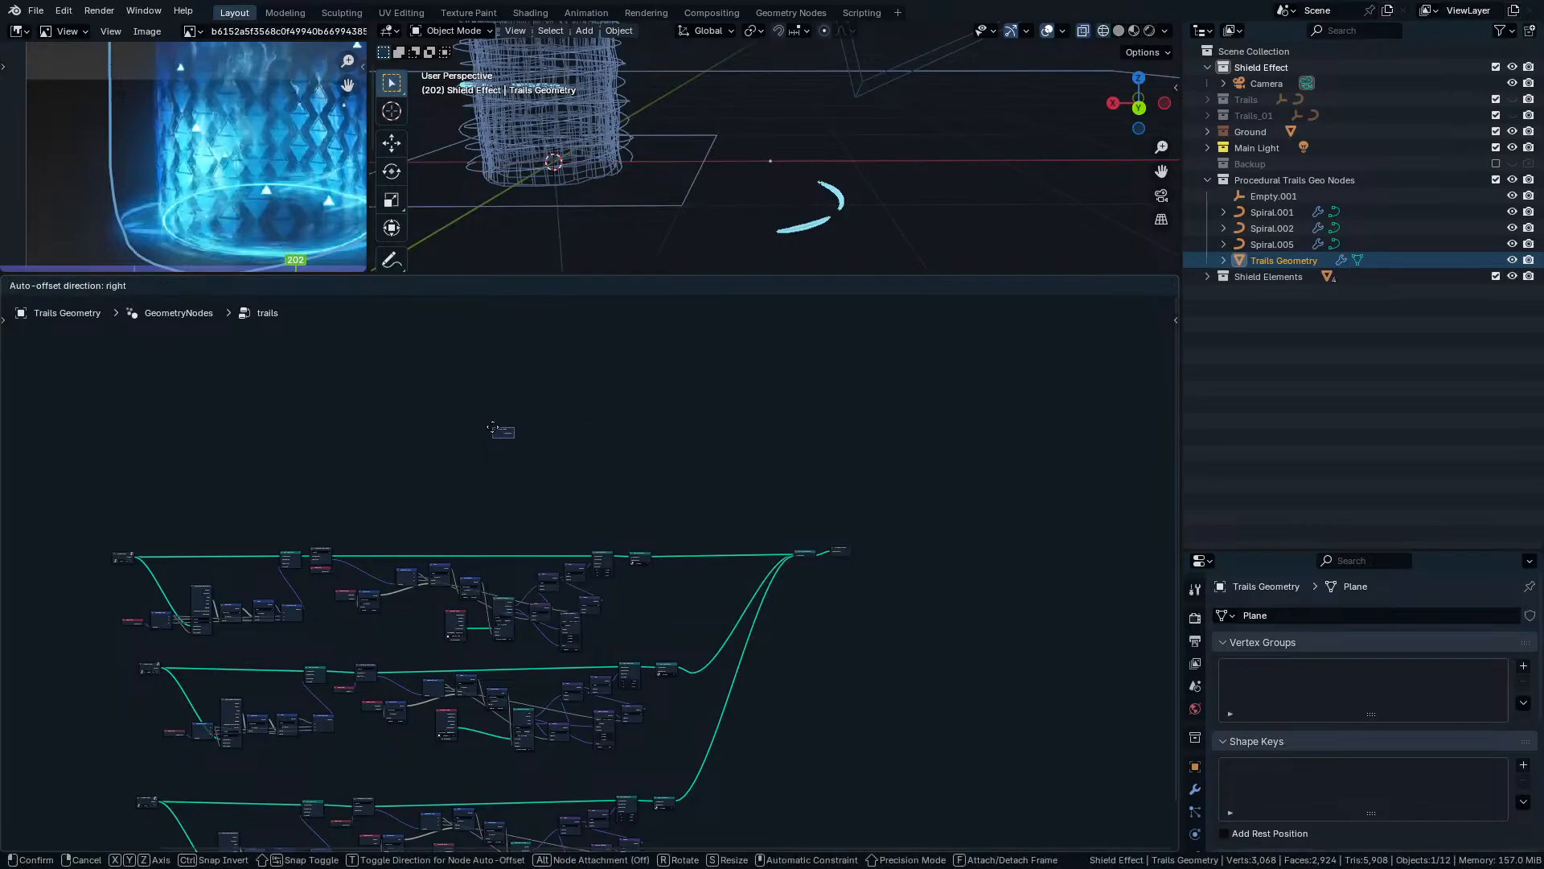
click(767, 516)
scroll(767, 516, up, 8)
middle_drag(984, 442, 664, 459)
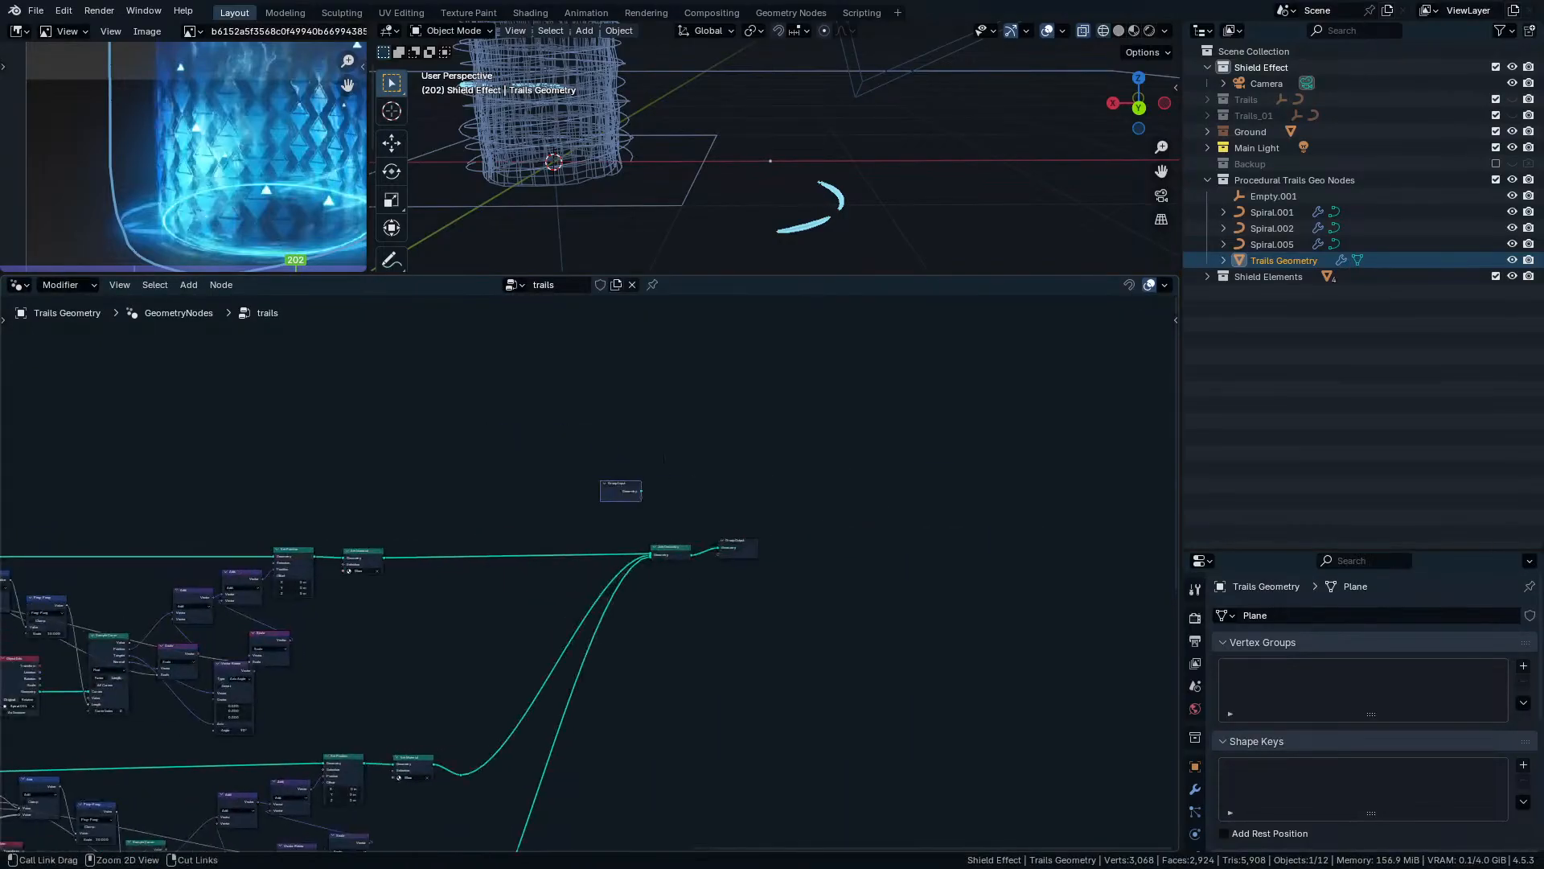
Preview the Group Input geometry through a Viewer node and inspect the original plane's position in the viewport.
scroll(642, 519, up, 6)
ctrl+shift+click(631, 434)
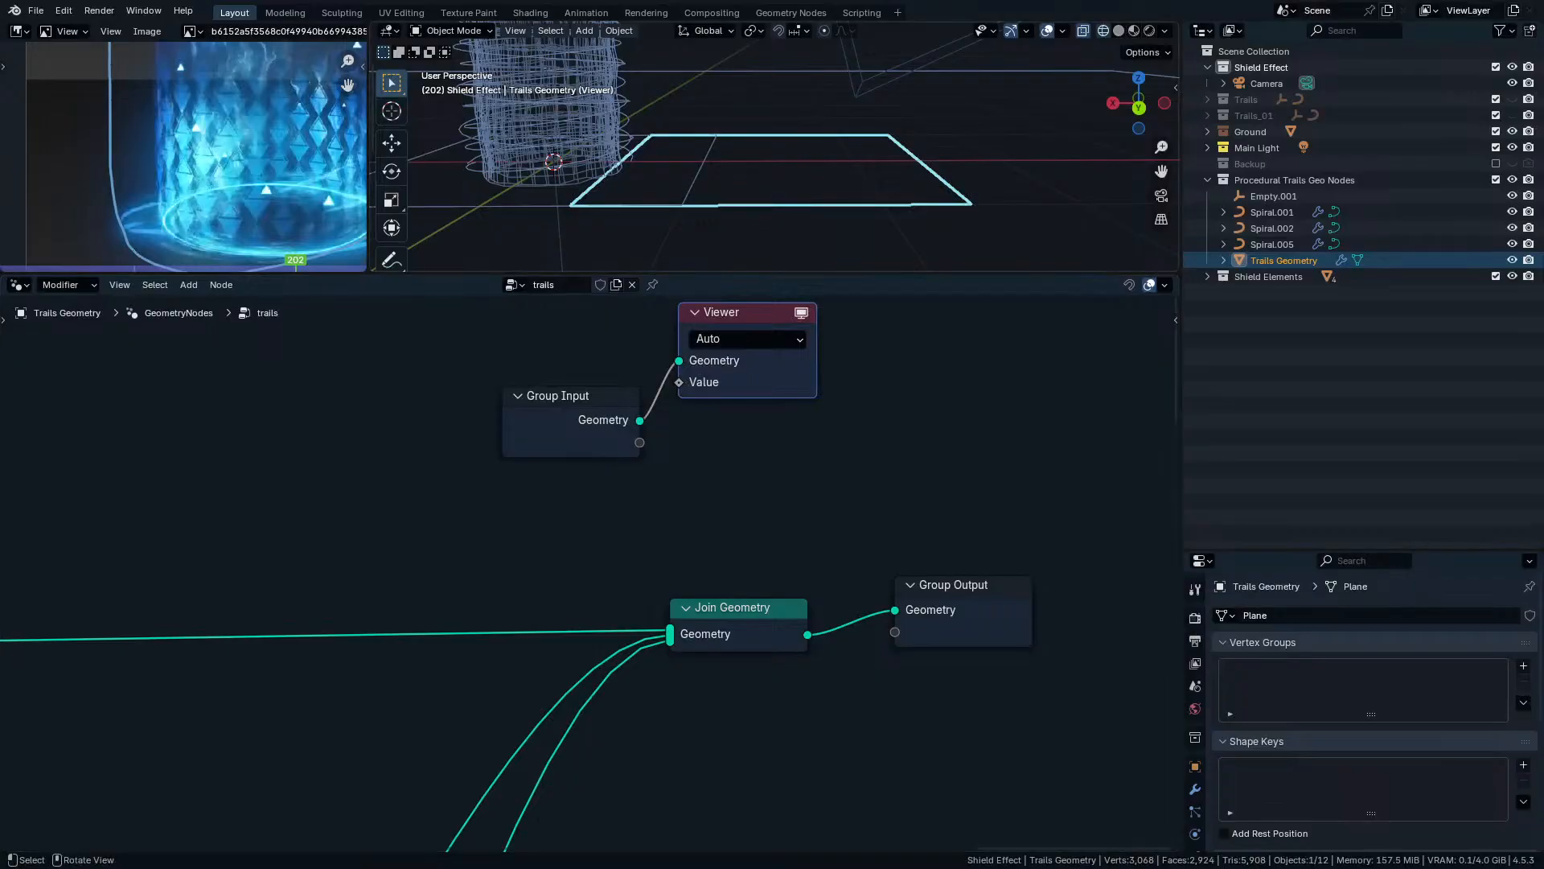
middle_drag(708, 159, 711, 198)
scroll(711, 198, up, 1)
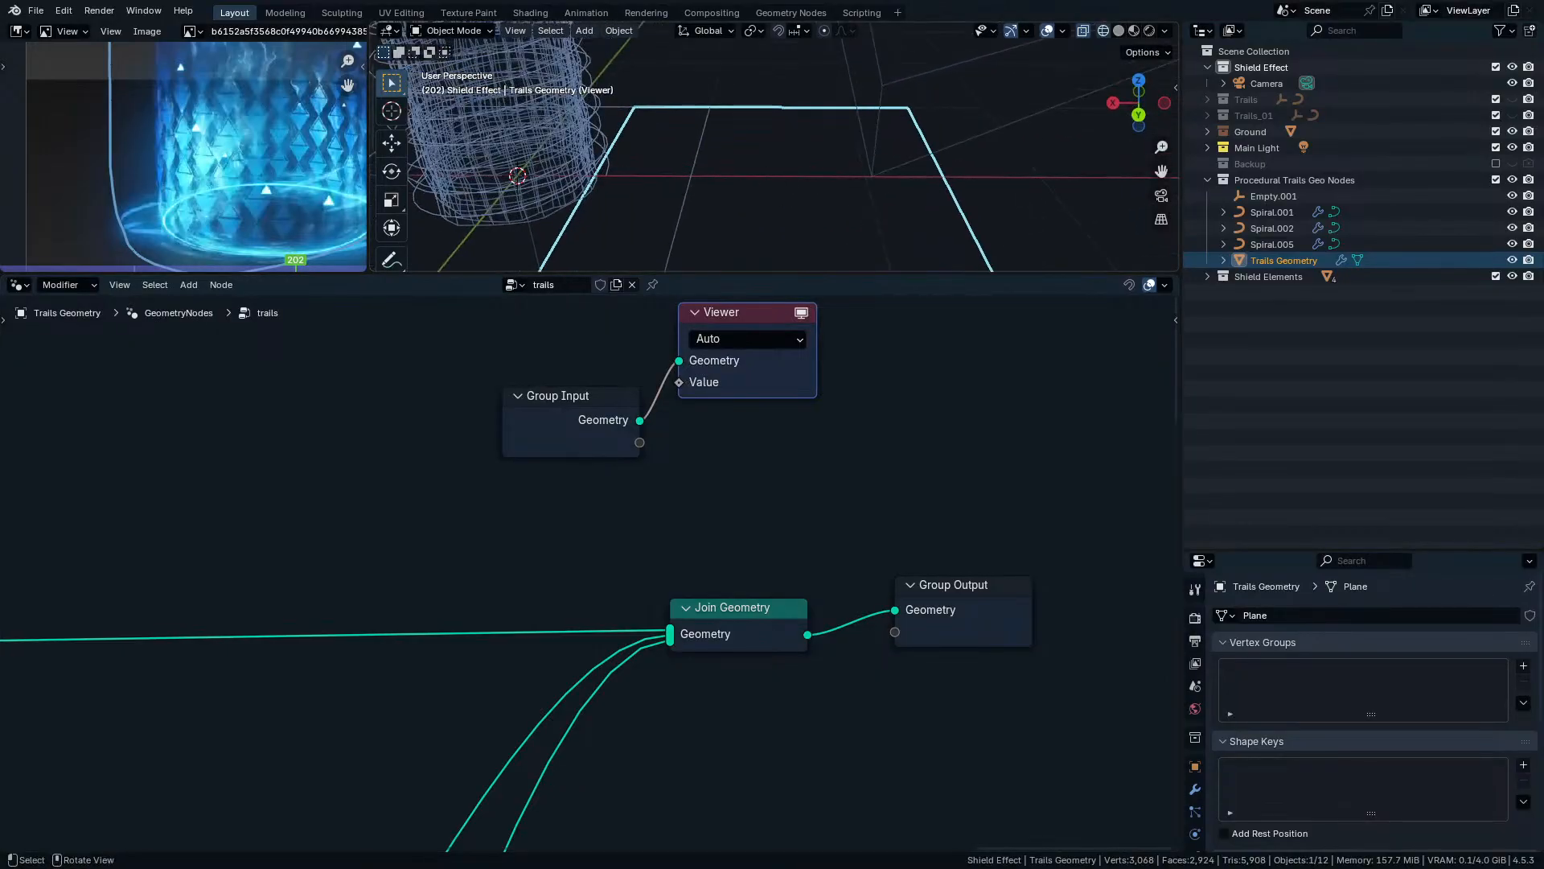
scroll(788, 209, down, 3)
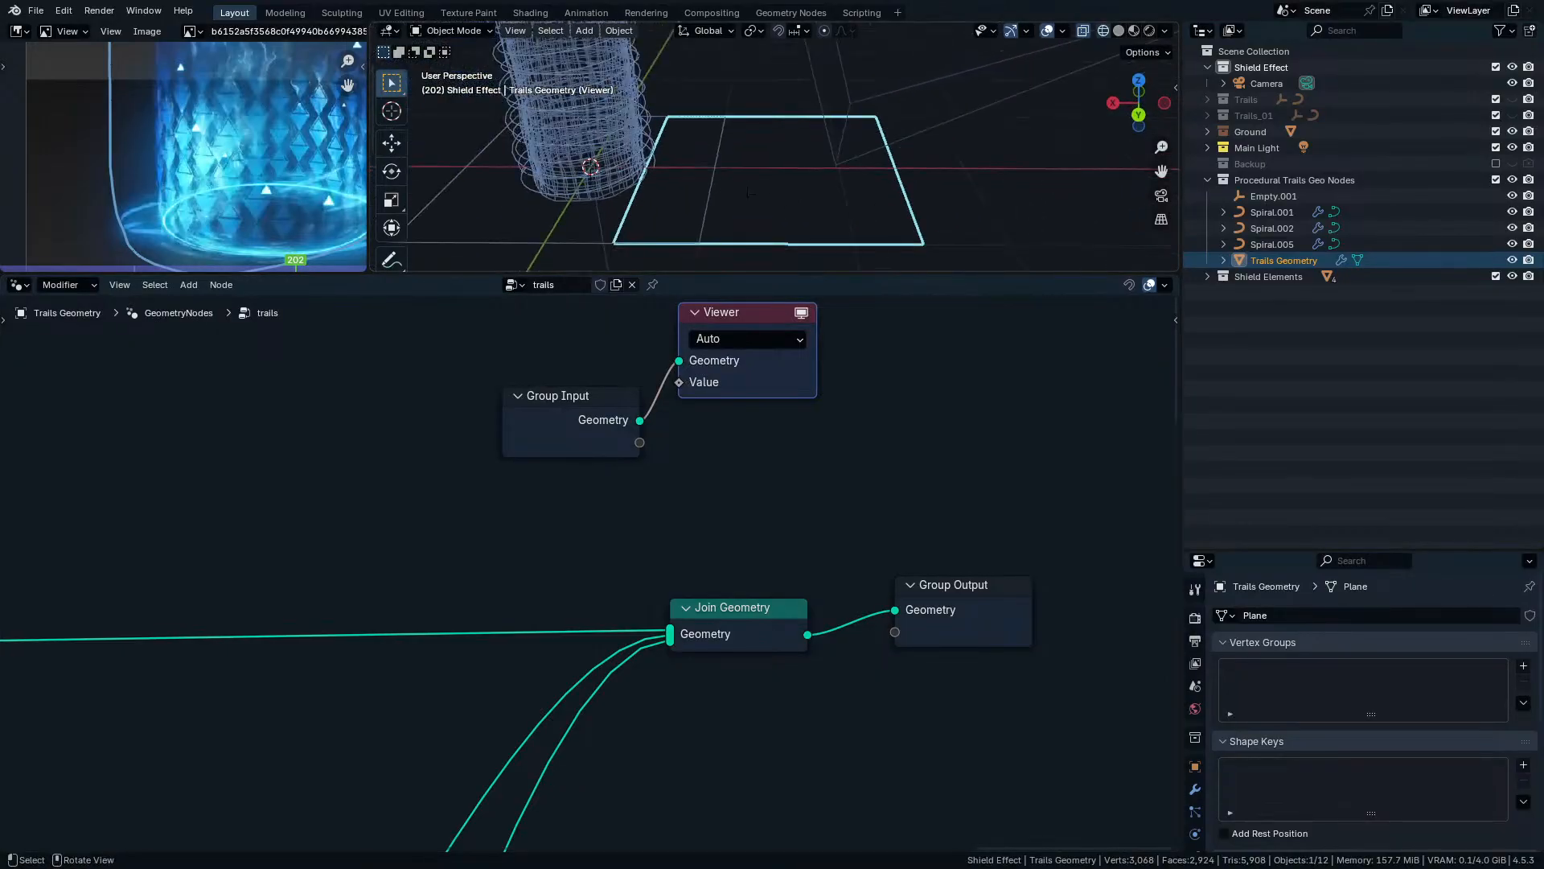
Delete the Viewer node and the added Group Input node.
key(x)
click(594, 432)
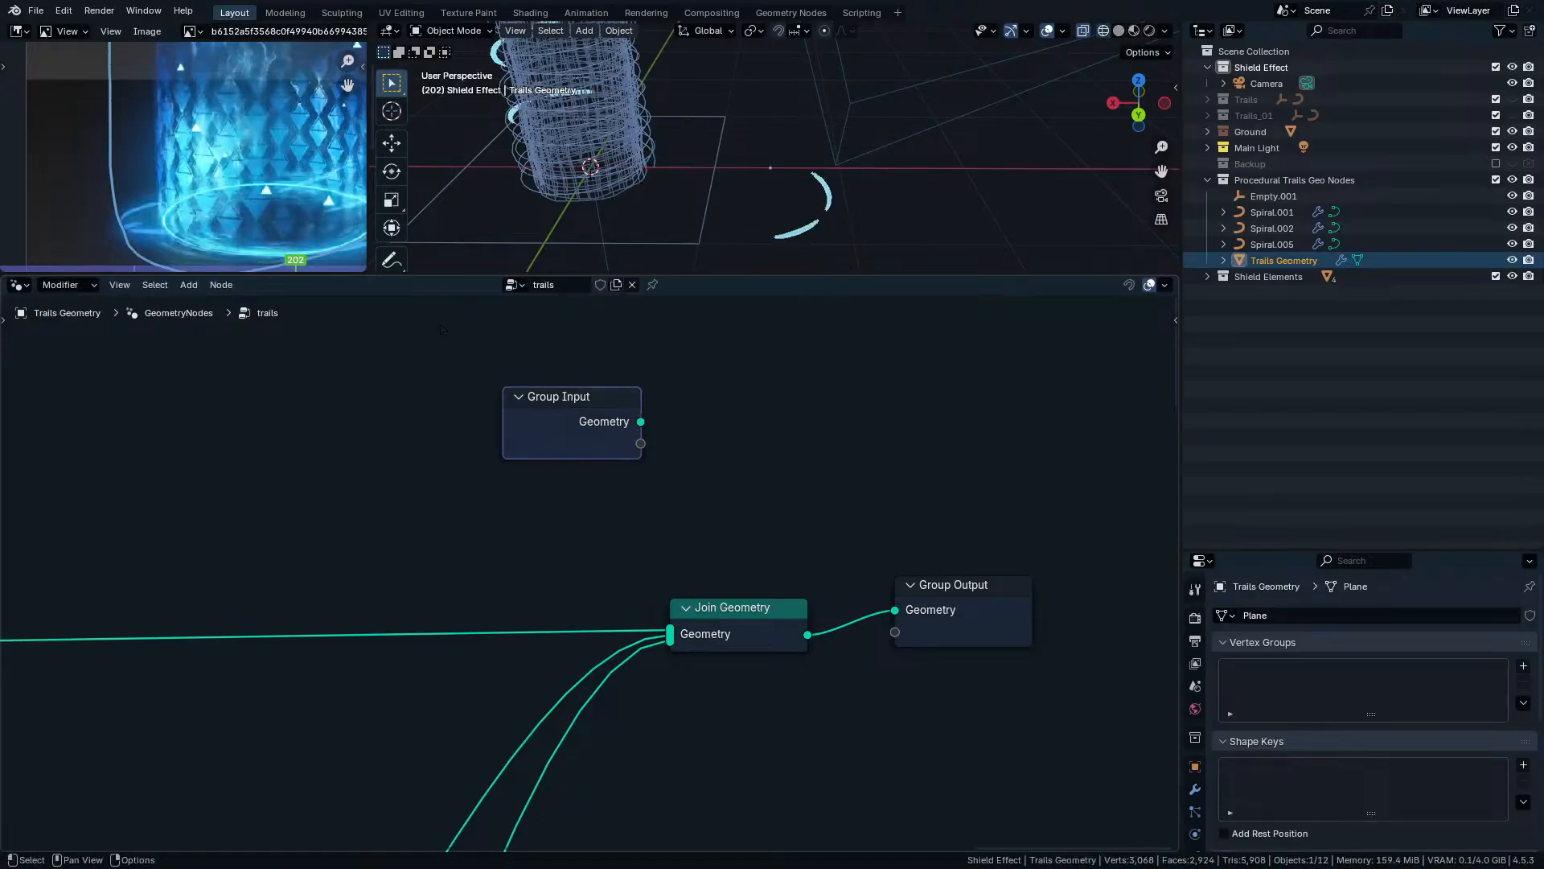
key(x)
scroll(588, 573, down, 7)
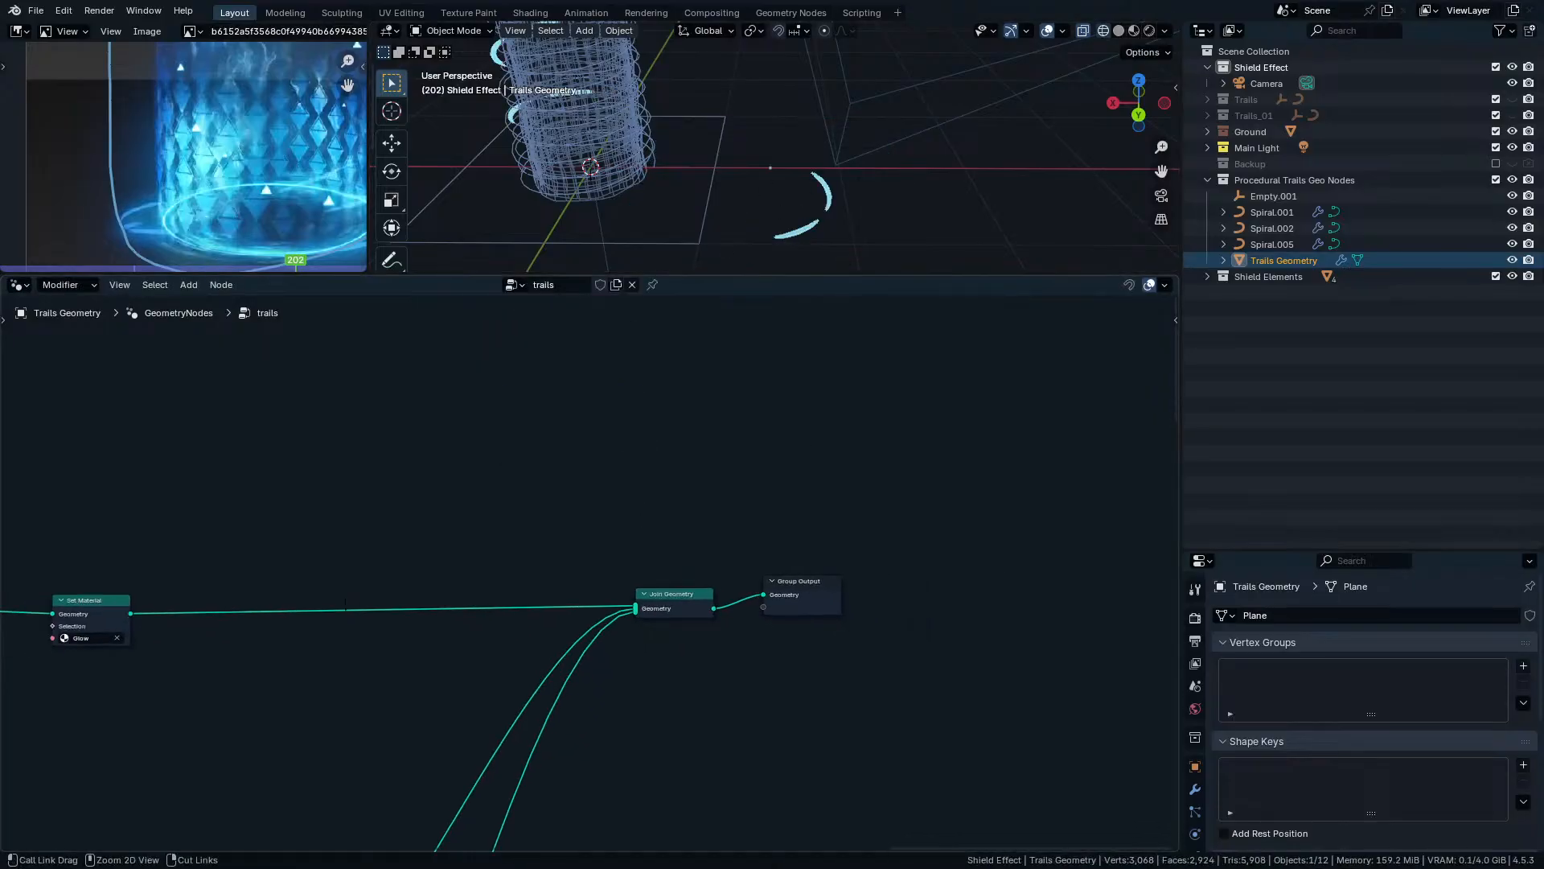
Try moving the Trails Geometry object toward the spiral cylinder in the viewport.
middle_drag(588, 573, 1112, 539)
middle_drag(683, 523, 916, 561)
shift+middle_drag(900, 210, 1068, 219)
scroll(1068, 219, up, 2)
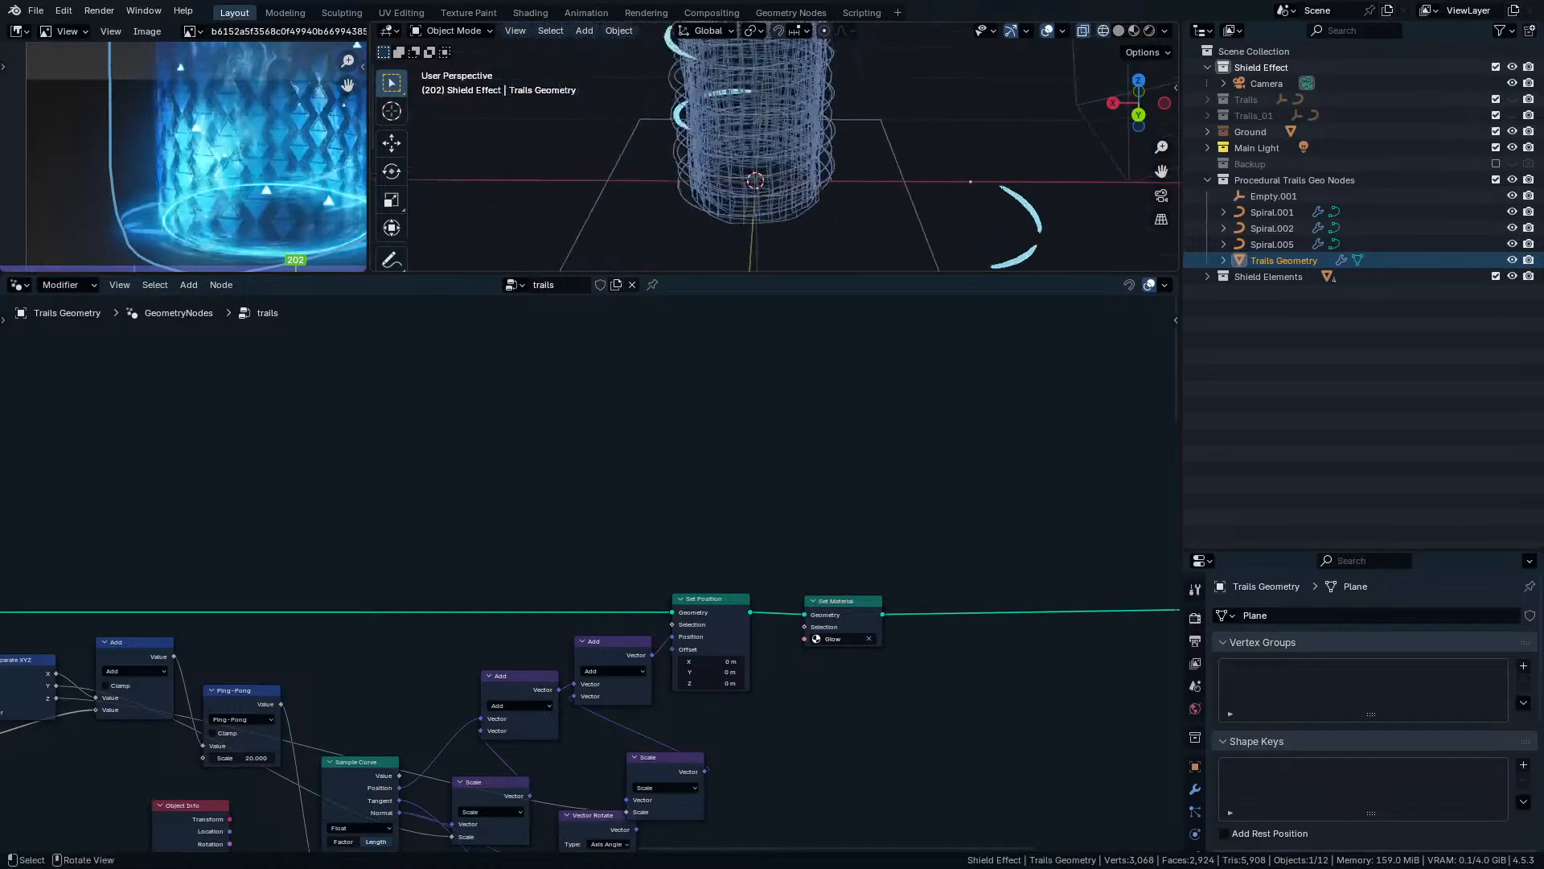
key(g)
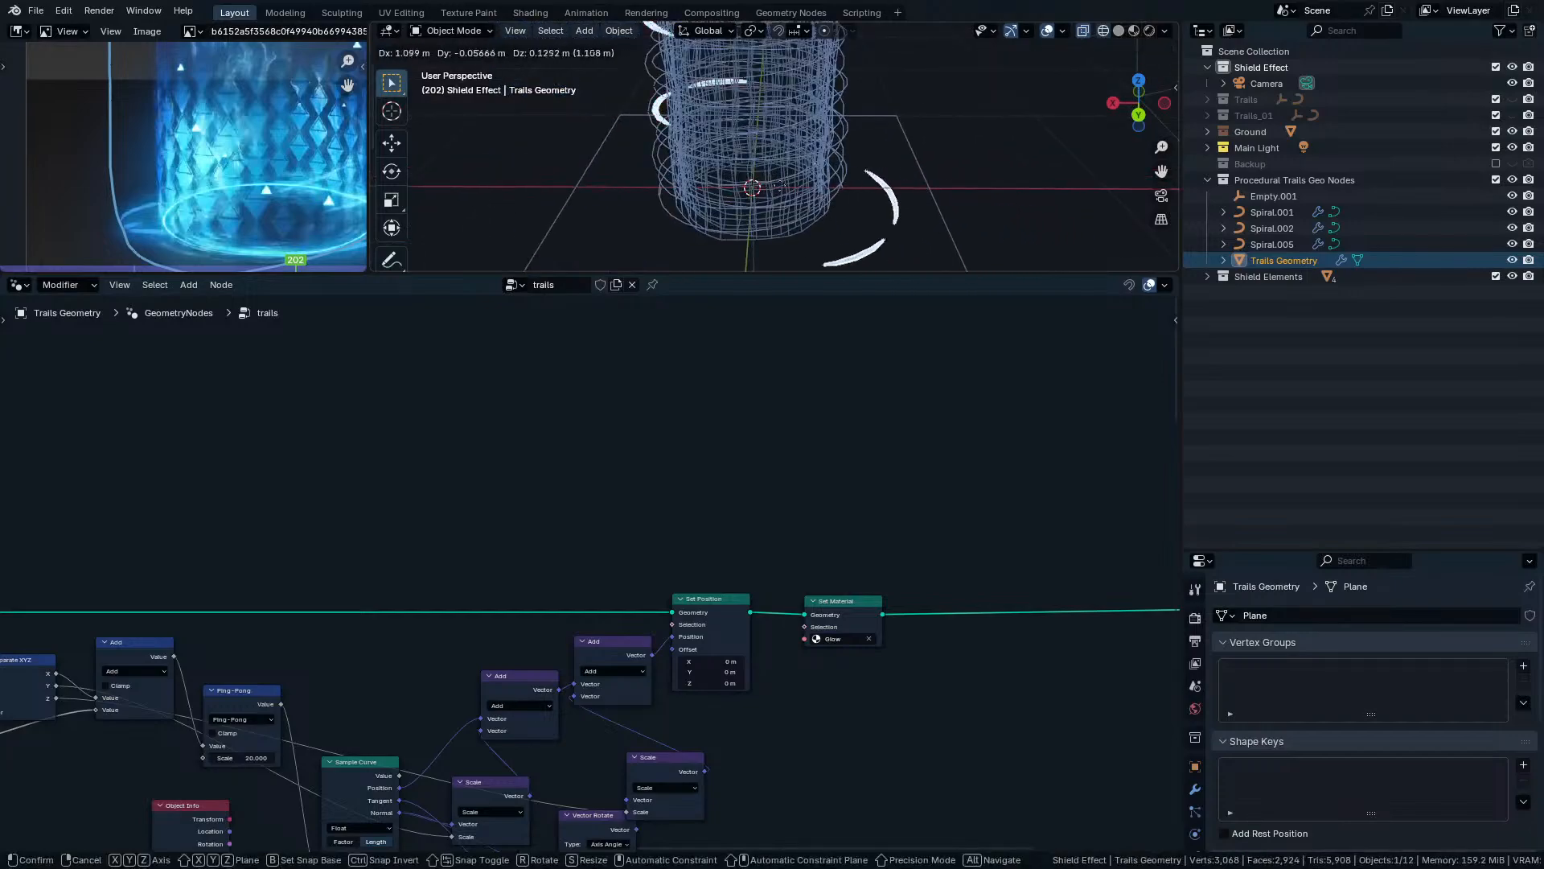
key(Escape)
Undo the reset of the Set Position offset values.
scroll(683, 571, up, 4)
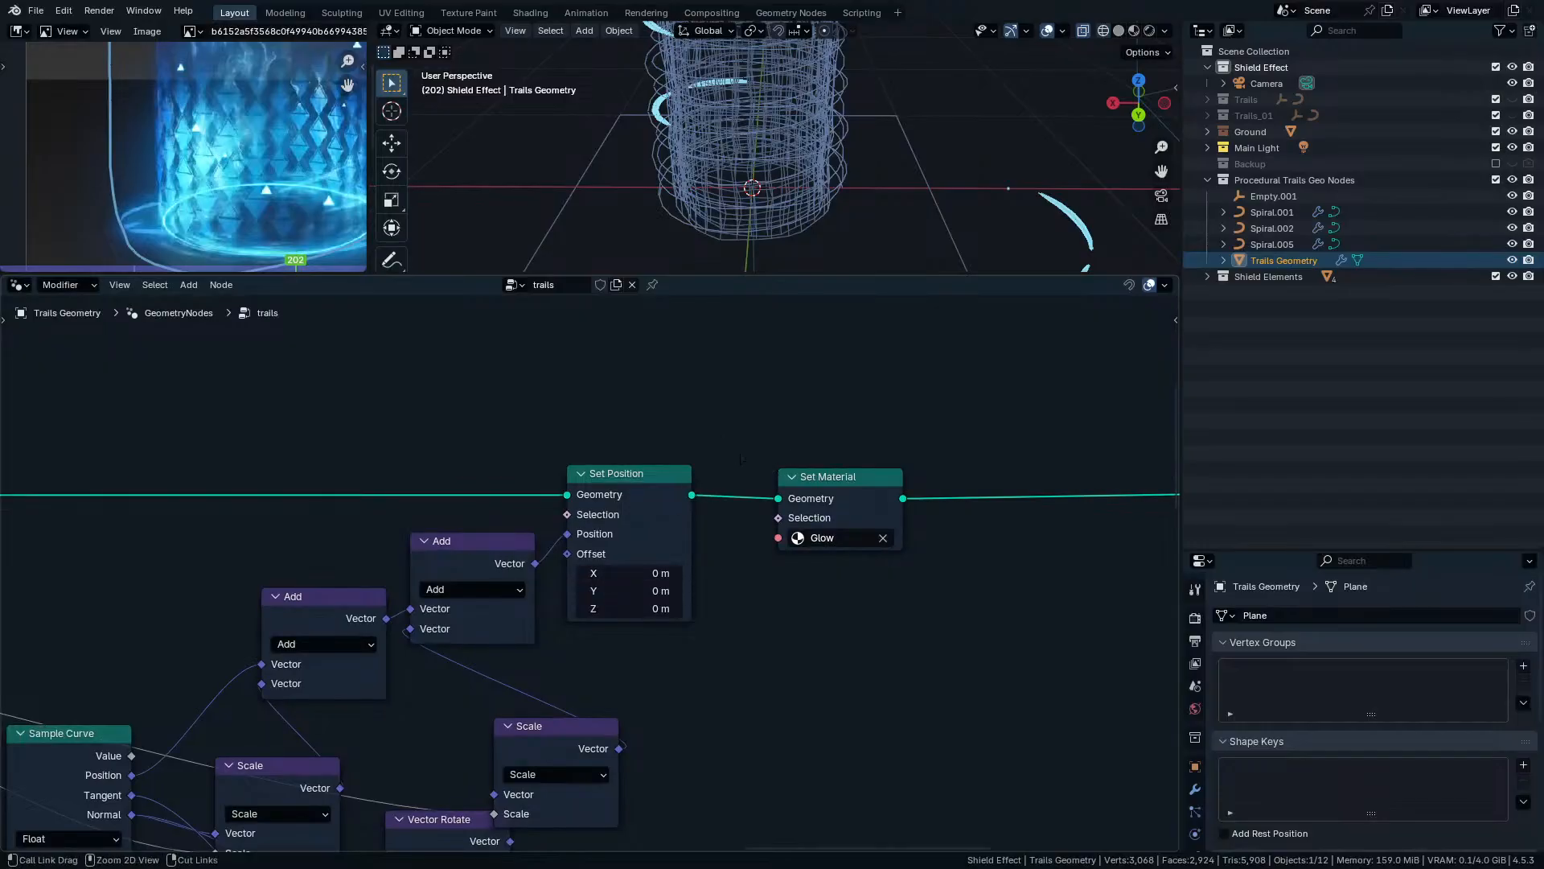
scroll(591, 572, down, 4)
key(ctrl+z)
key(ctrl+z)
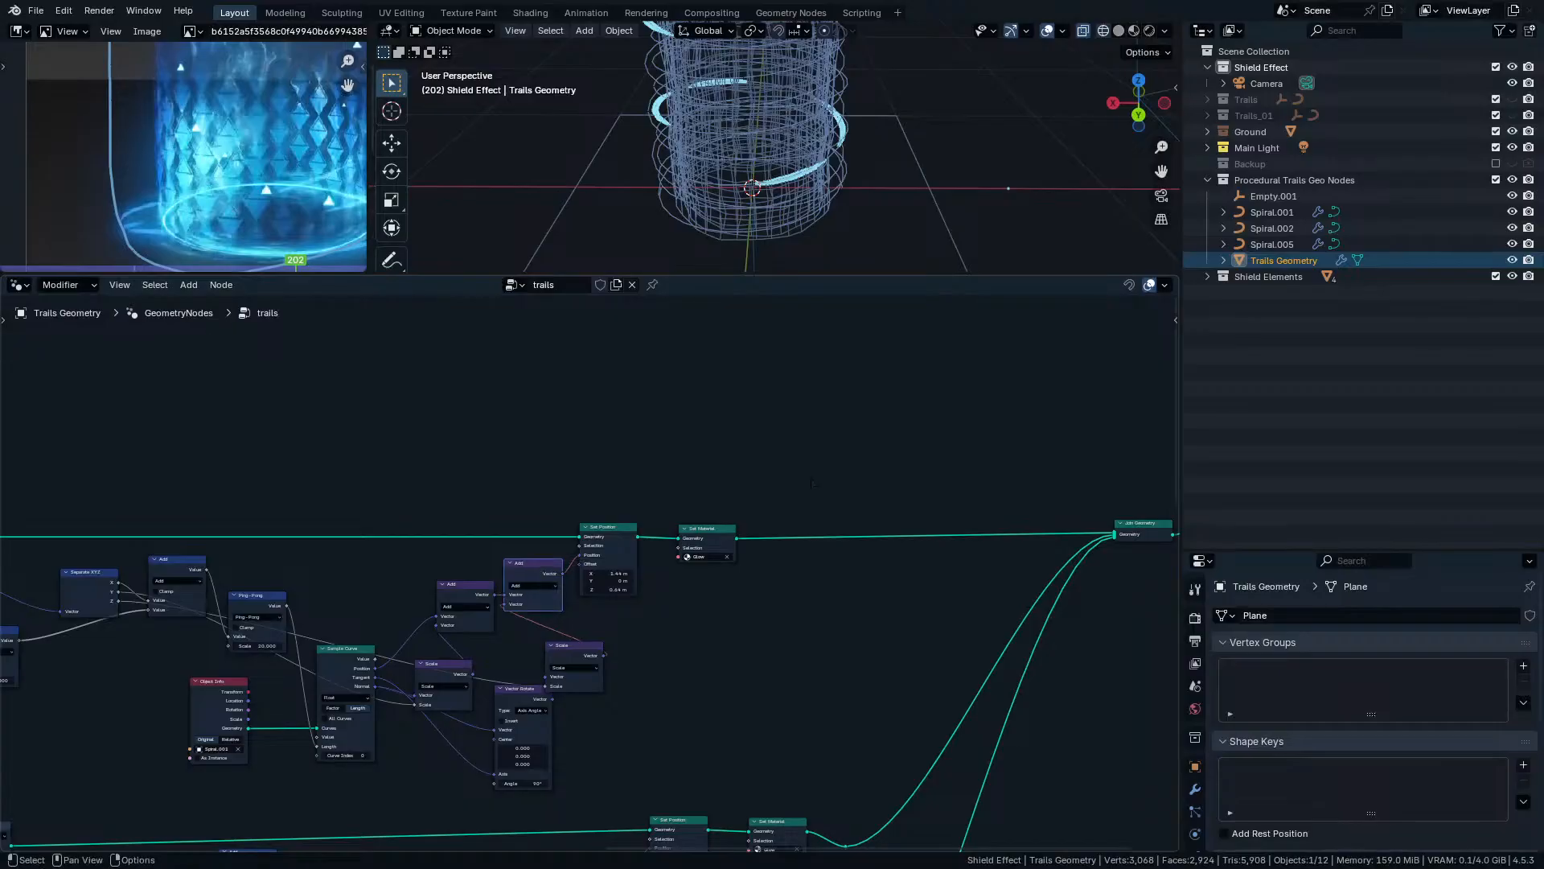
Review the three trail branches of the node tree and compare the trails with the Spiral.002 curve.
scroll(604, 575, down, 5)
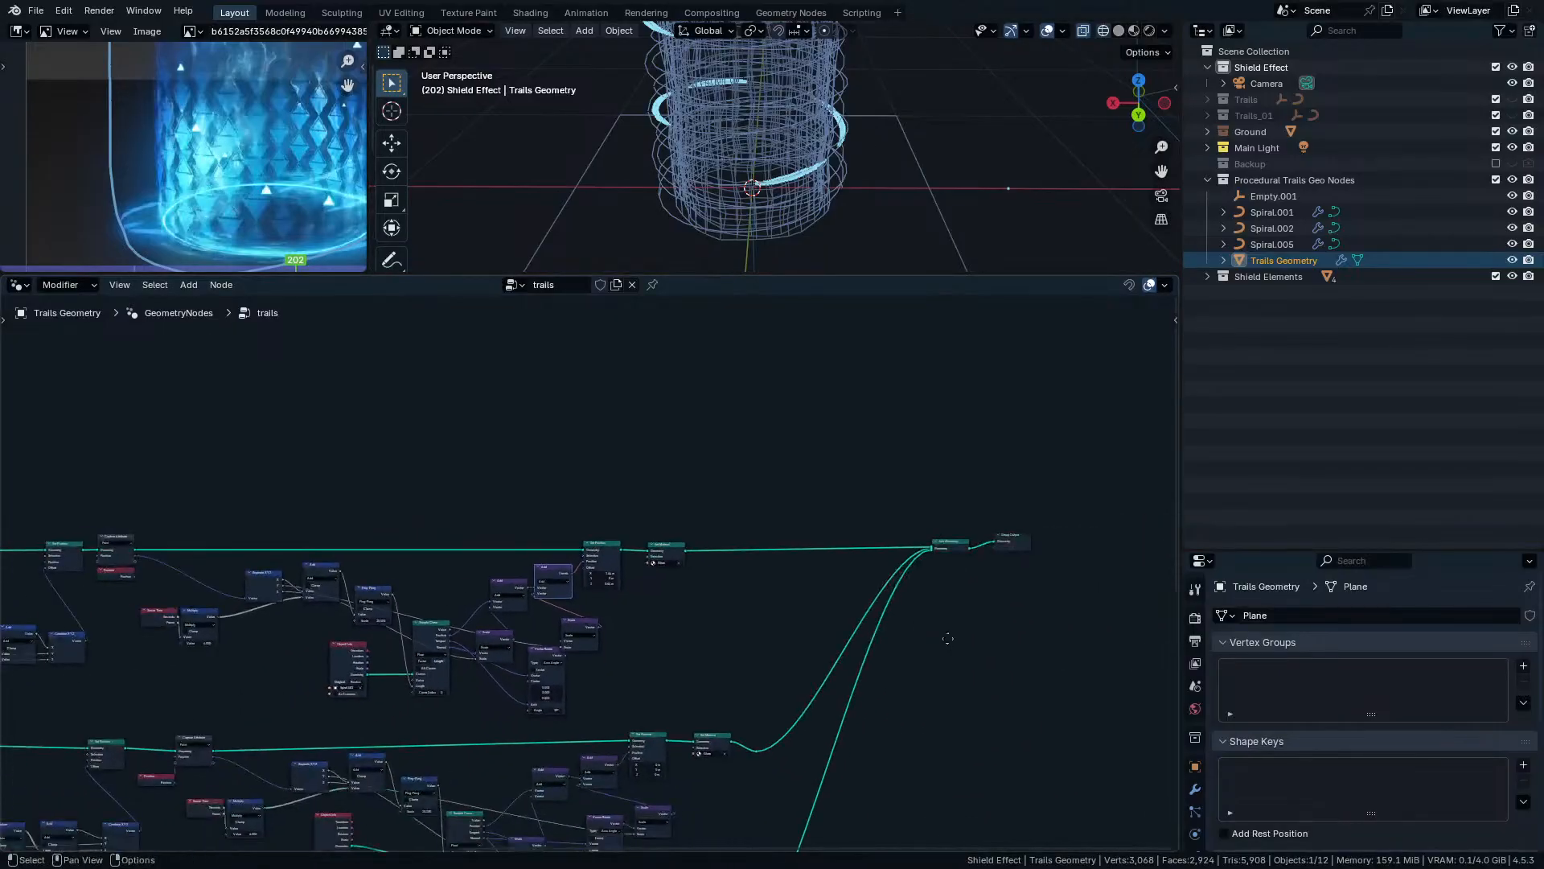
middle_drag(951, 638, 975, 412)
middle_drag(849, 520, 1057, 551)
scroll(774, 146, up, 4)
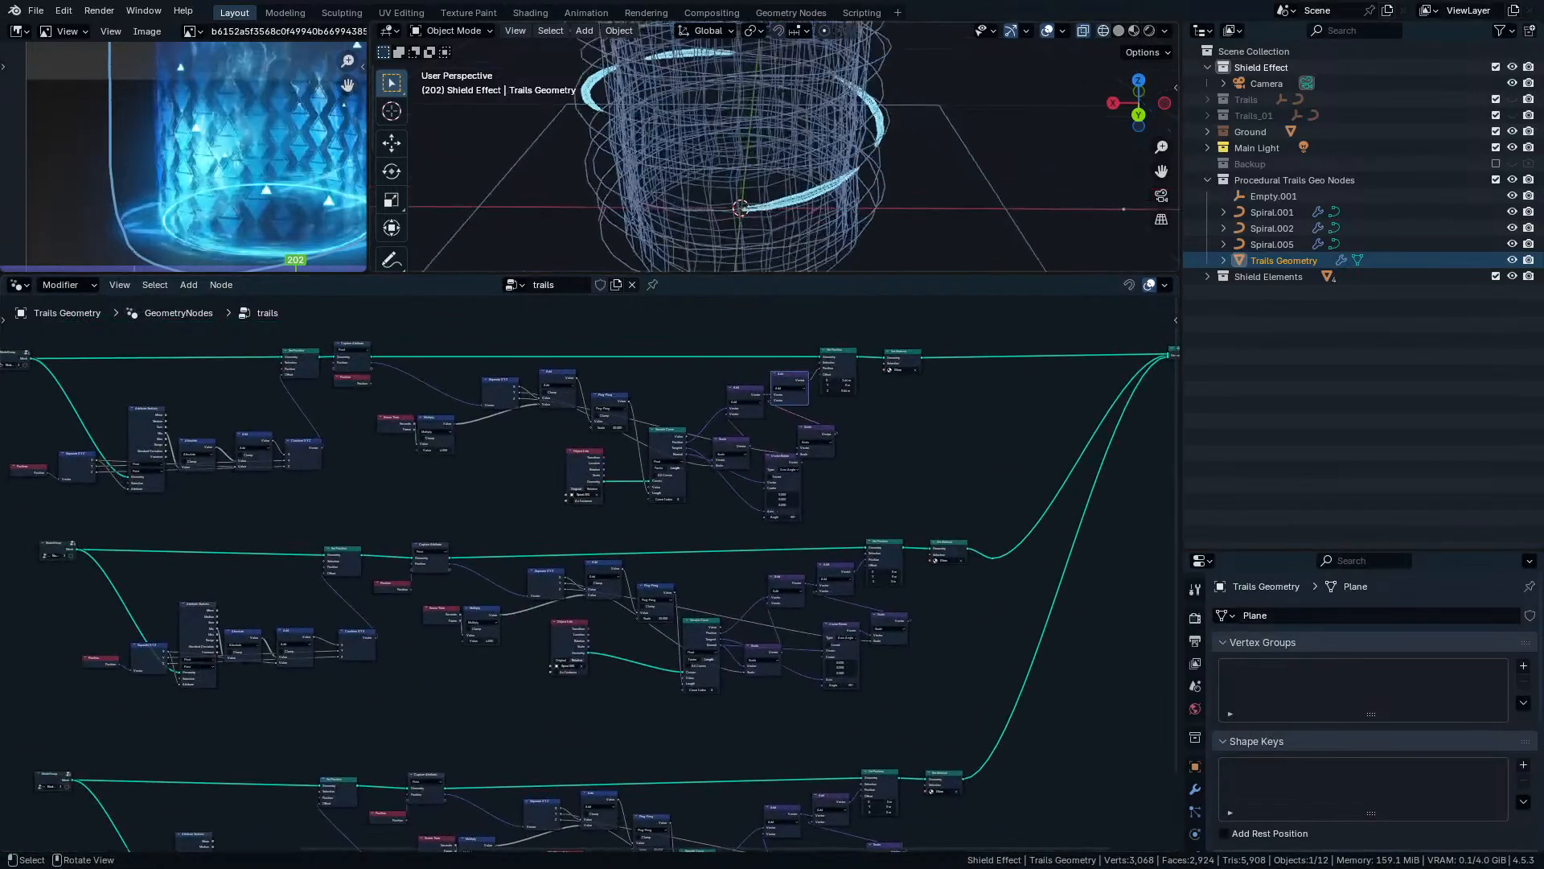
shift+middle_drag(764, 104, 792, 153)
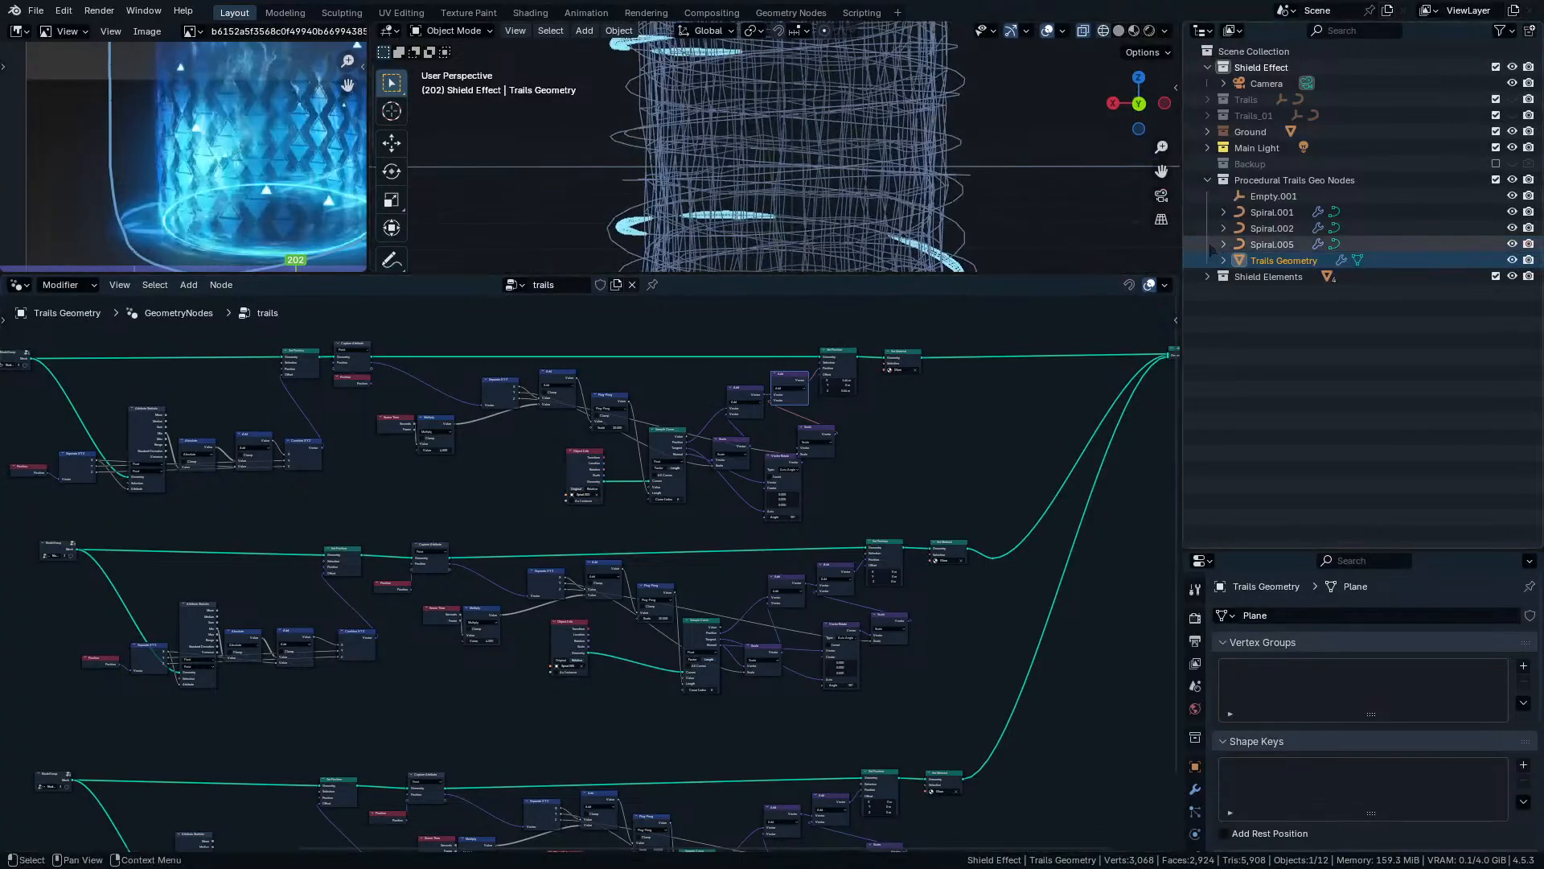
click(1279, 227)
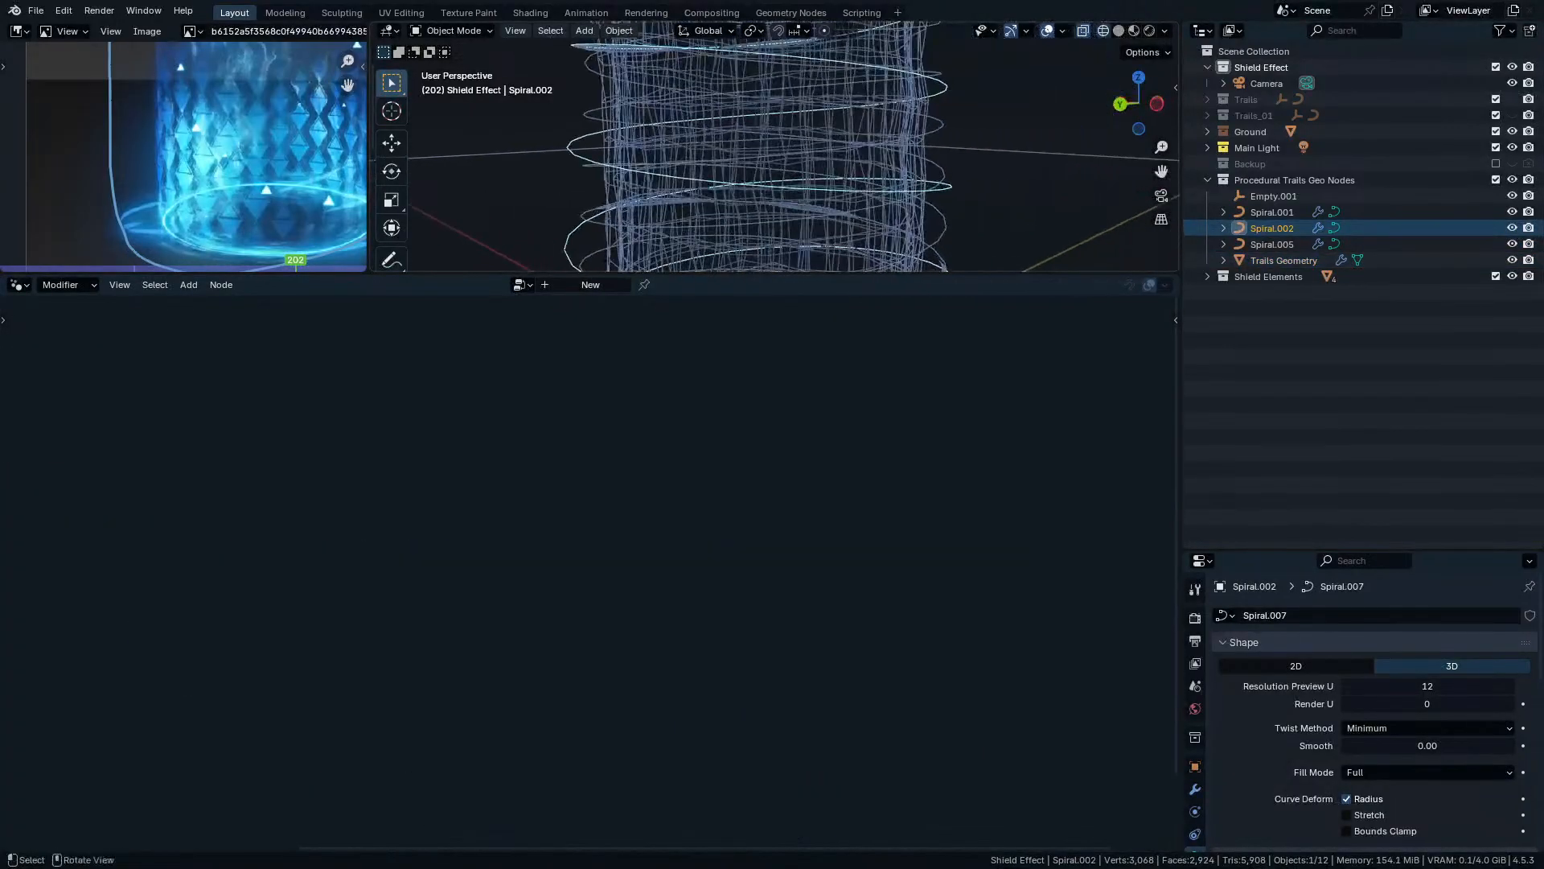
click(1283, 260)
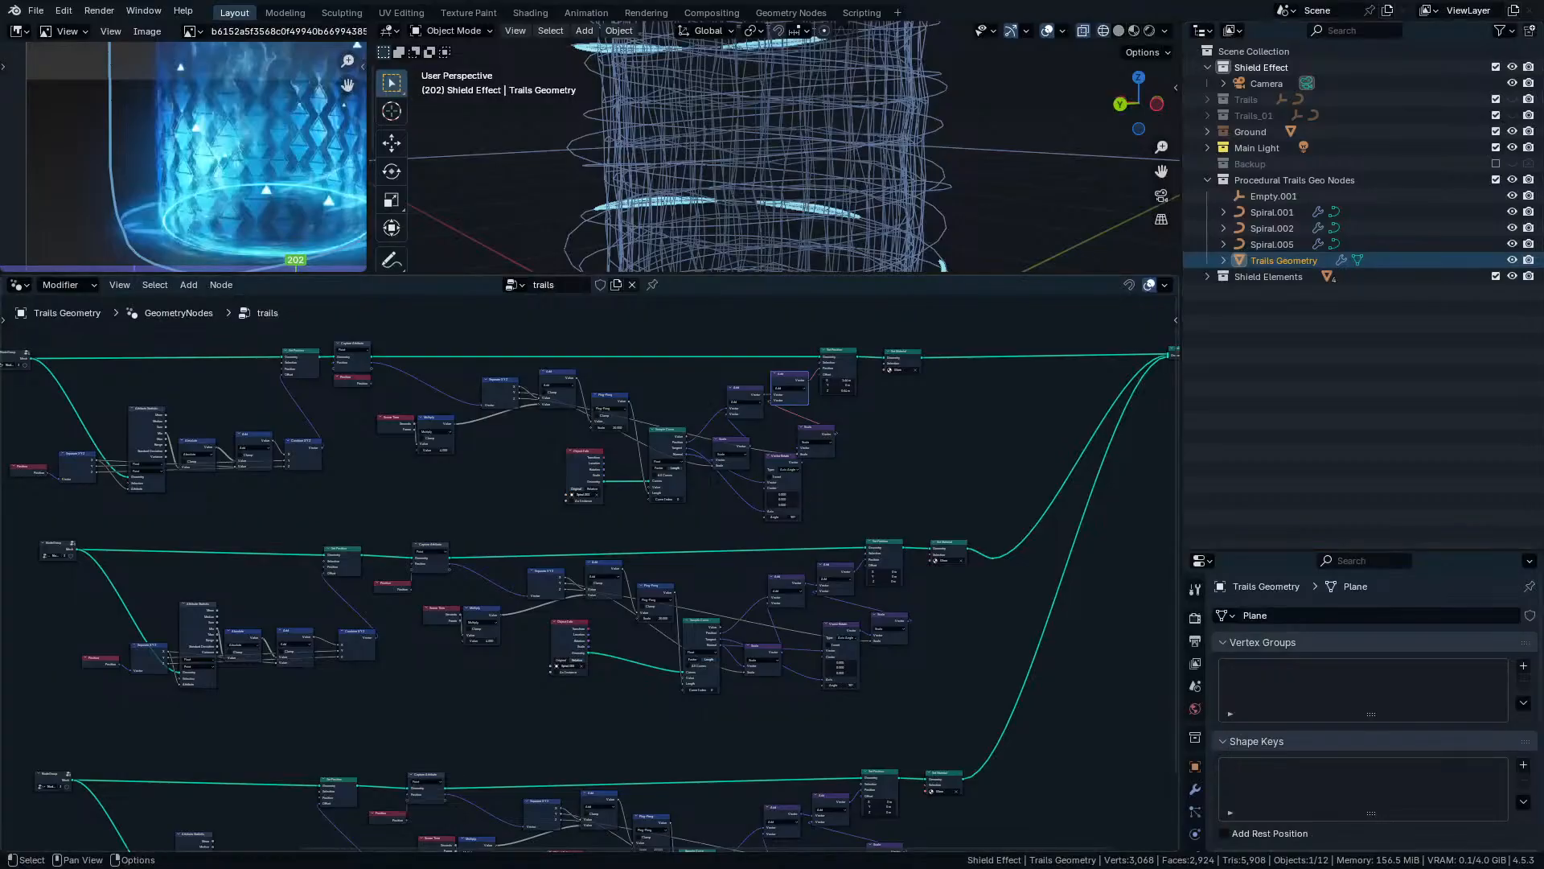
scroll(901, 185, down, 4)
Deselect everything, show the viewport in rendered shading without overlays, and enlarge it to view the glowing trails.
click(909, 193)
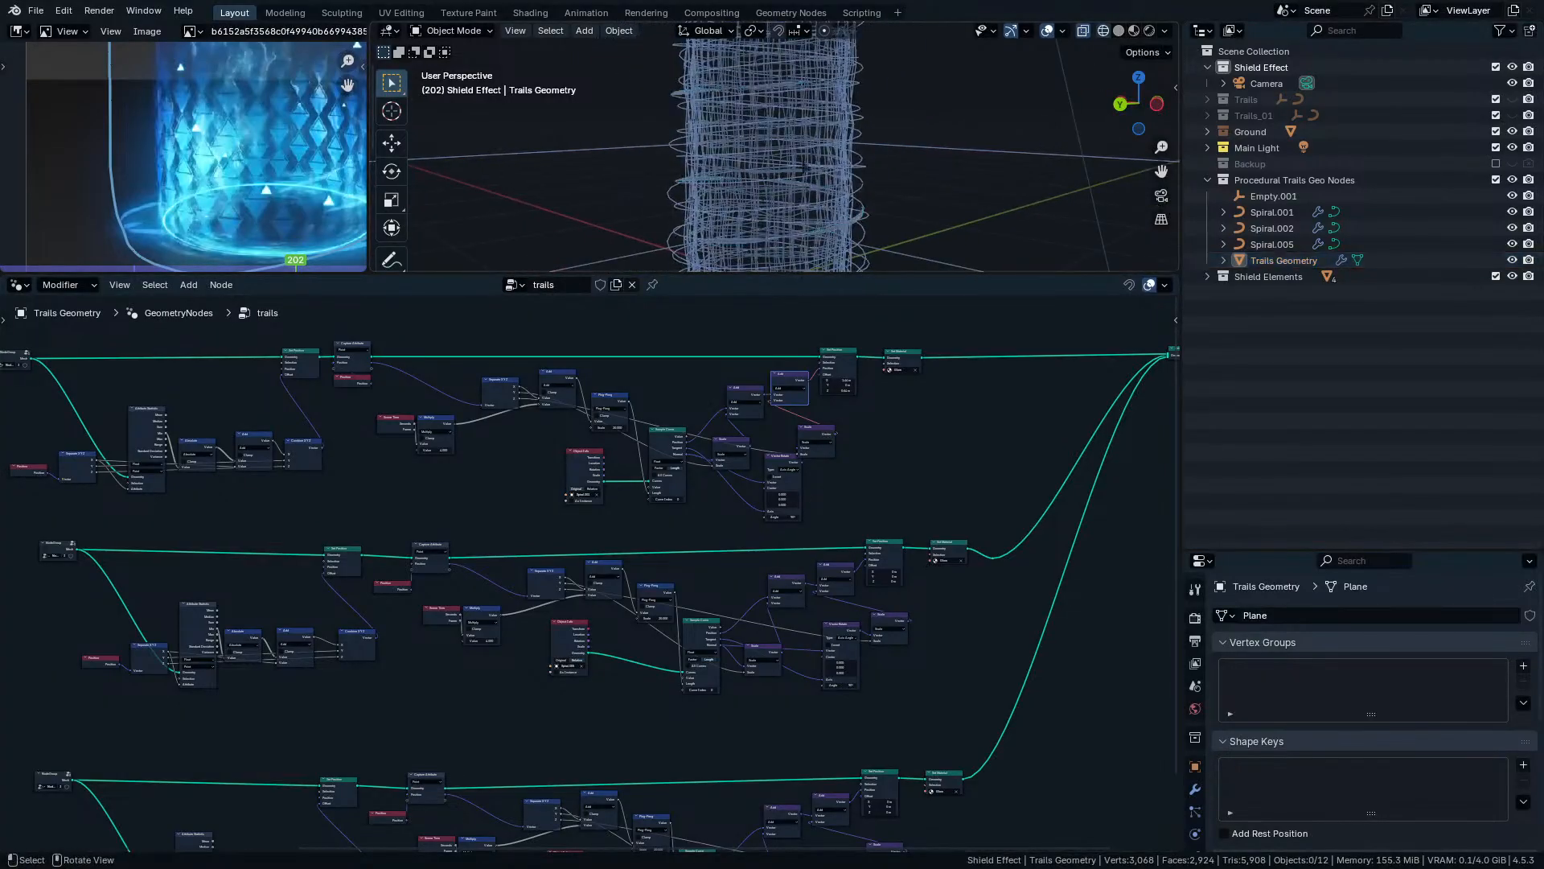
key(z)
click(788, 257)
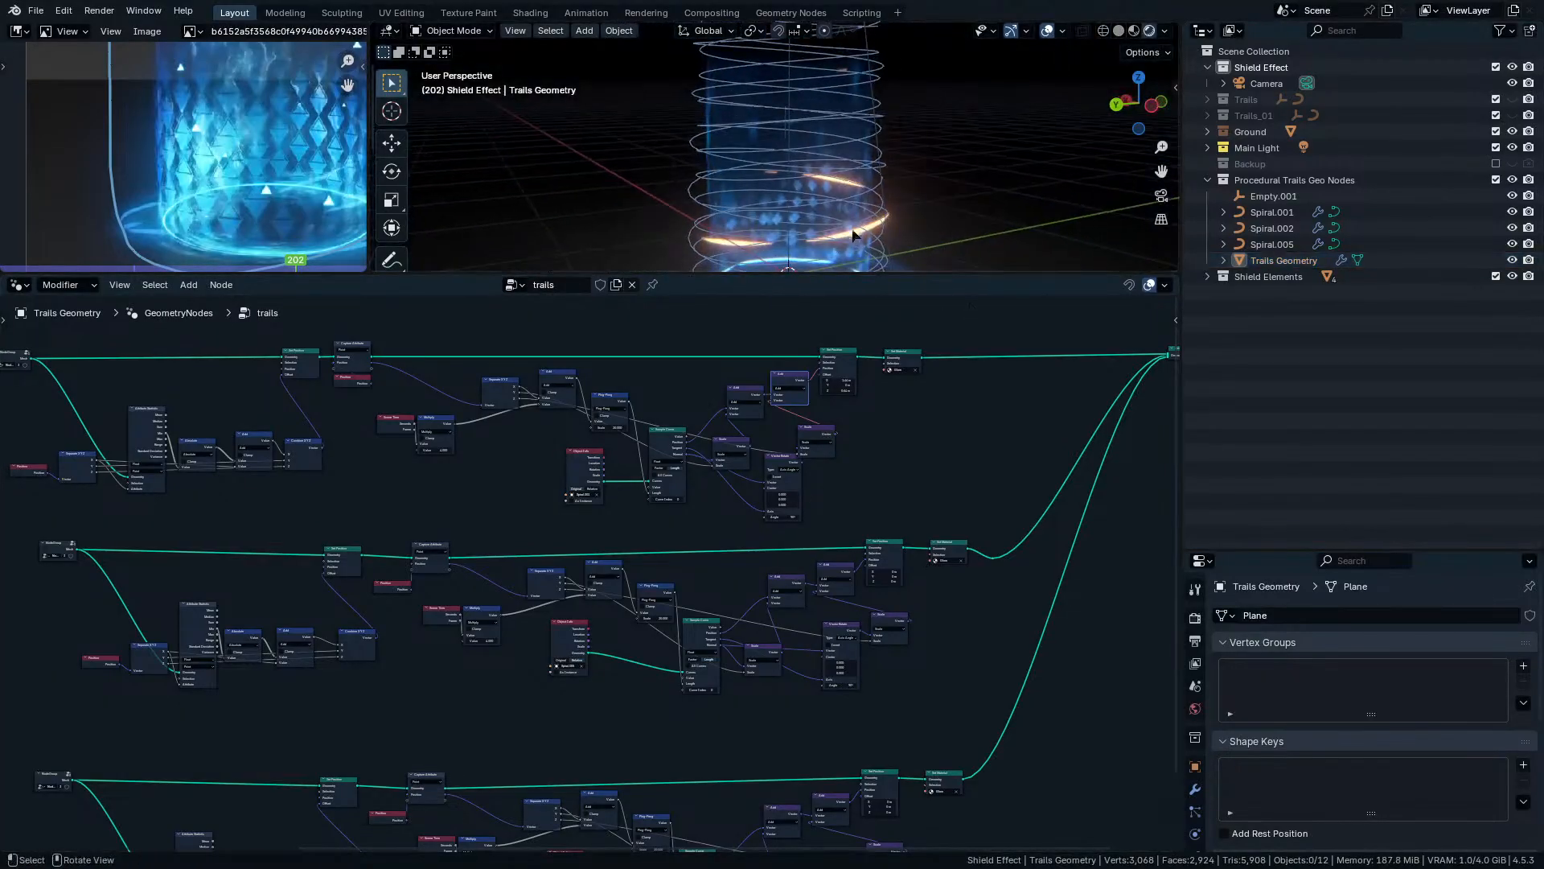
shift+middle_drag(852, 210, 804, 161)
click(1047, 33)
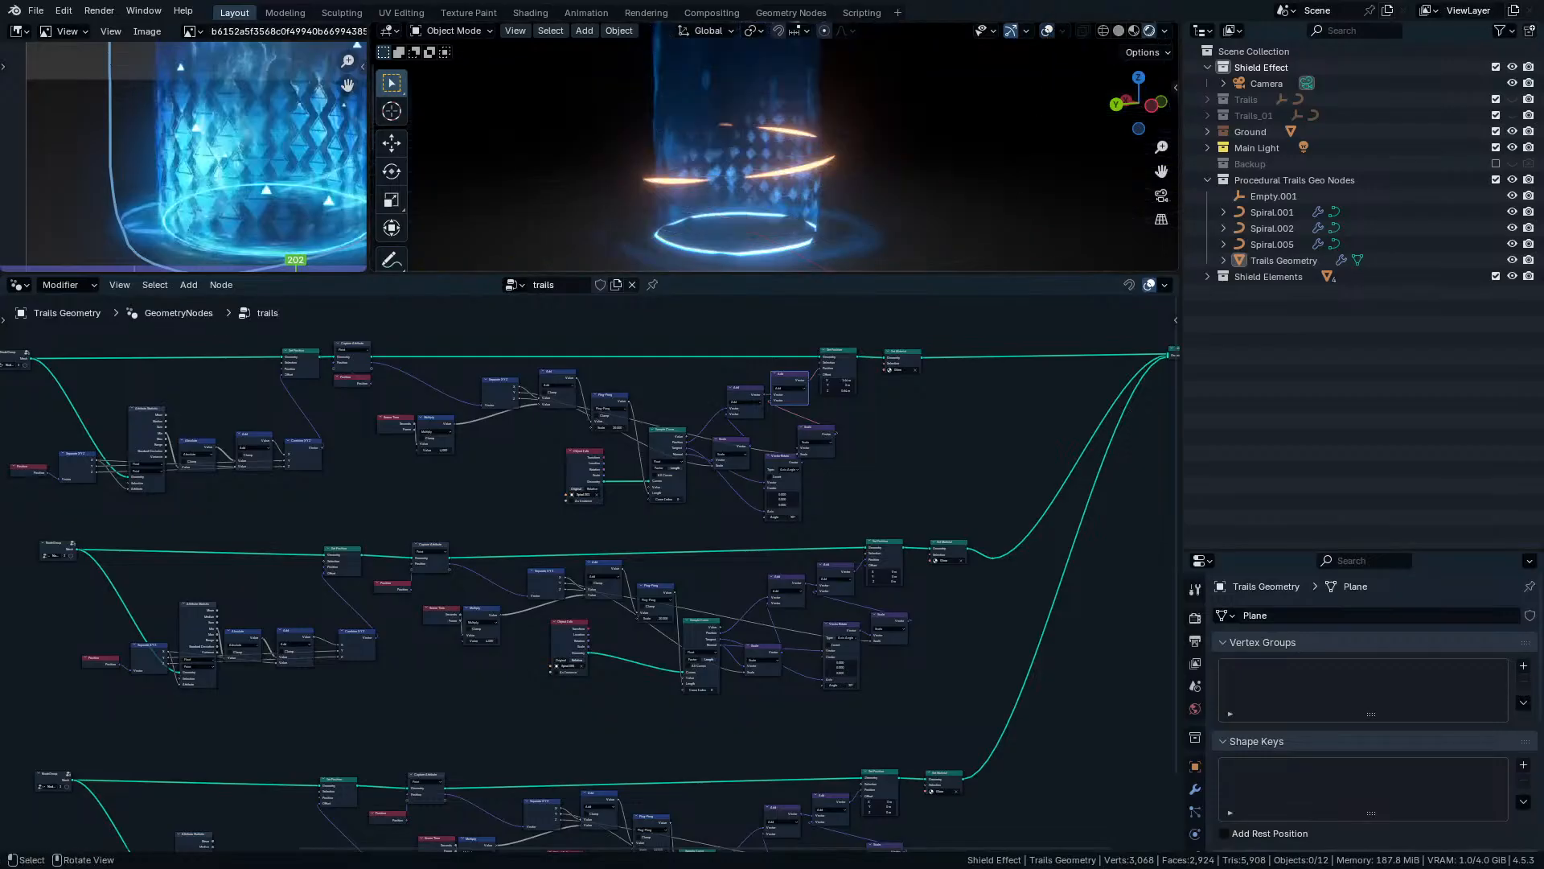
drag(1000, 272, 997, 536)
scroll(821, 342, up, 2)
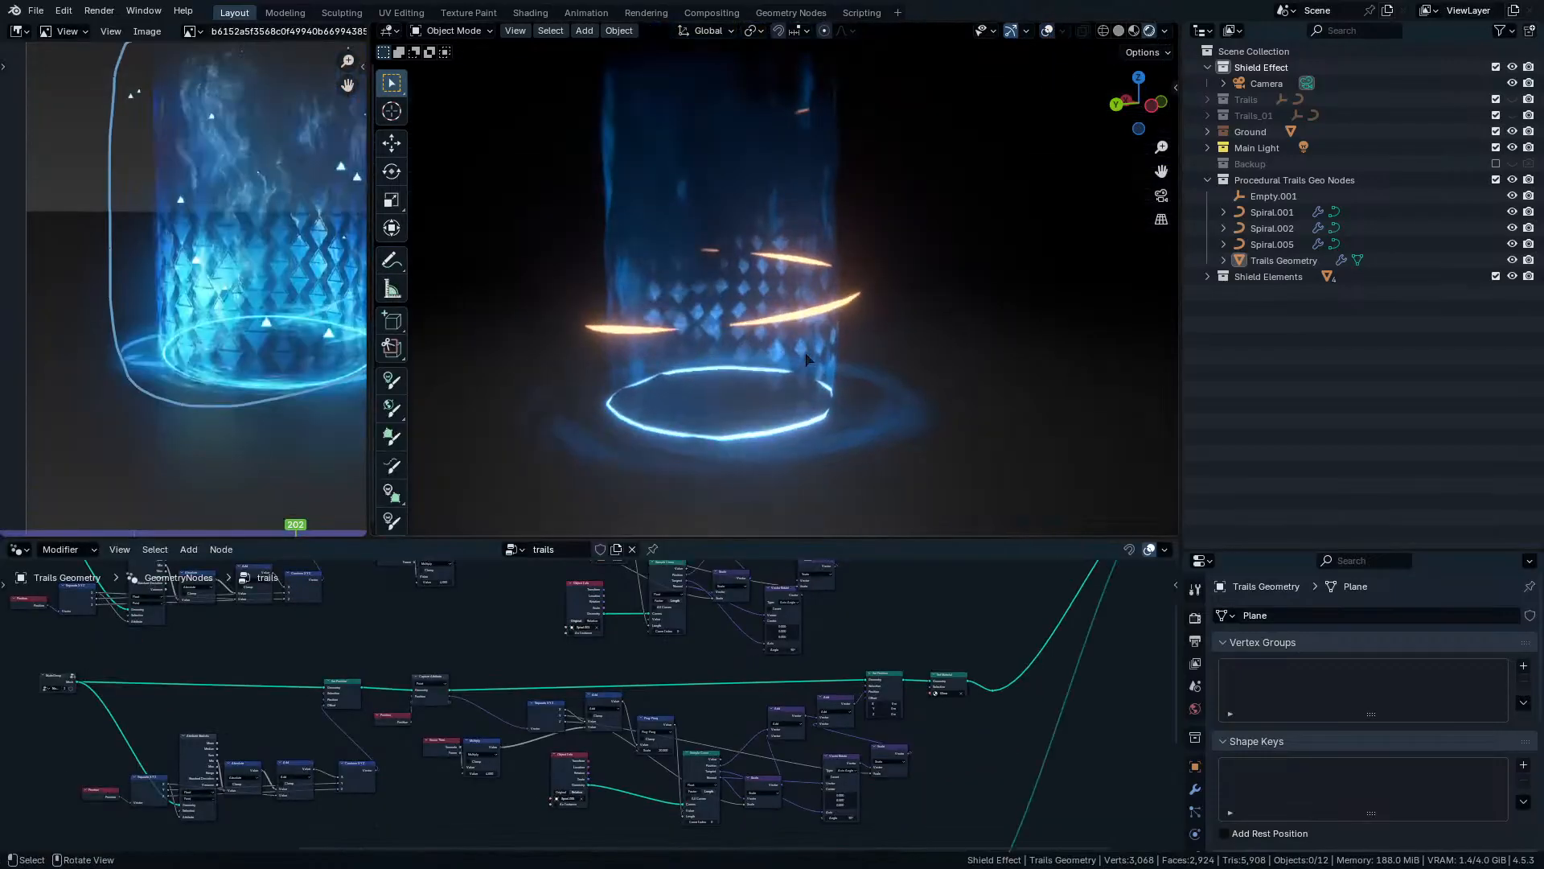
Maximize the node editor and move Separate XYZ away from the math Add node that feeds Ping-Pong.
middle_drag(511, 735, 665, 590)
scroll(680, 631, up, 4)
scroll(591, 706, up, 6)
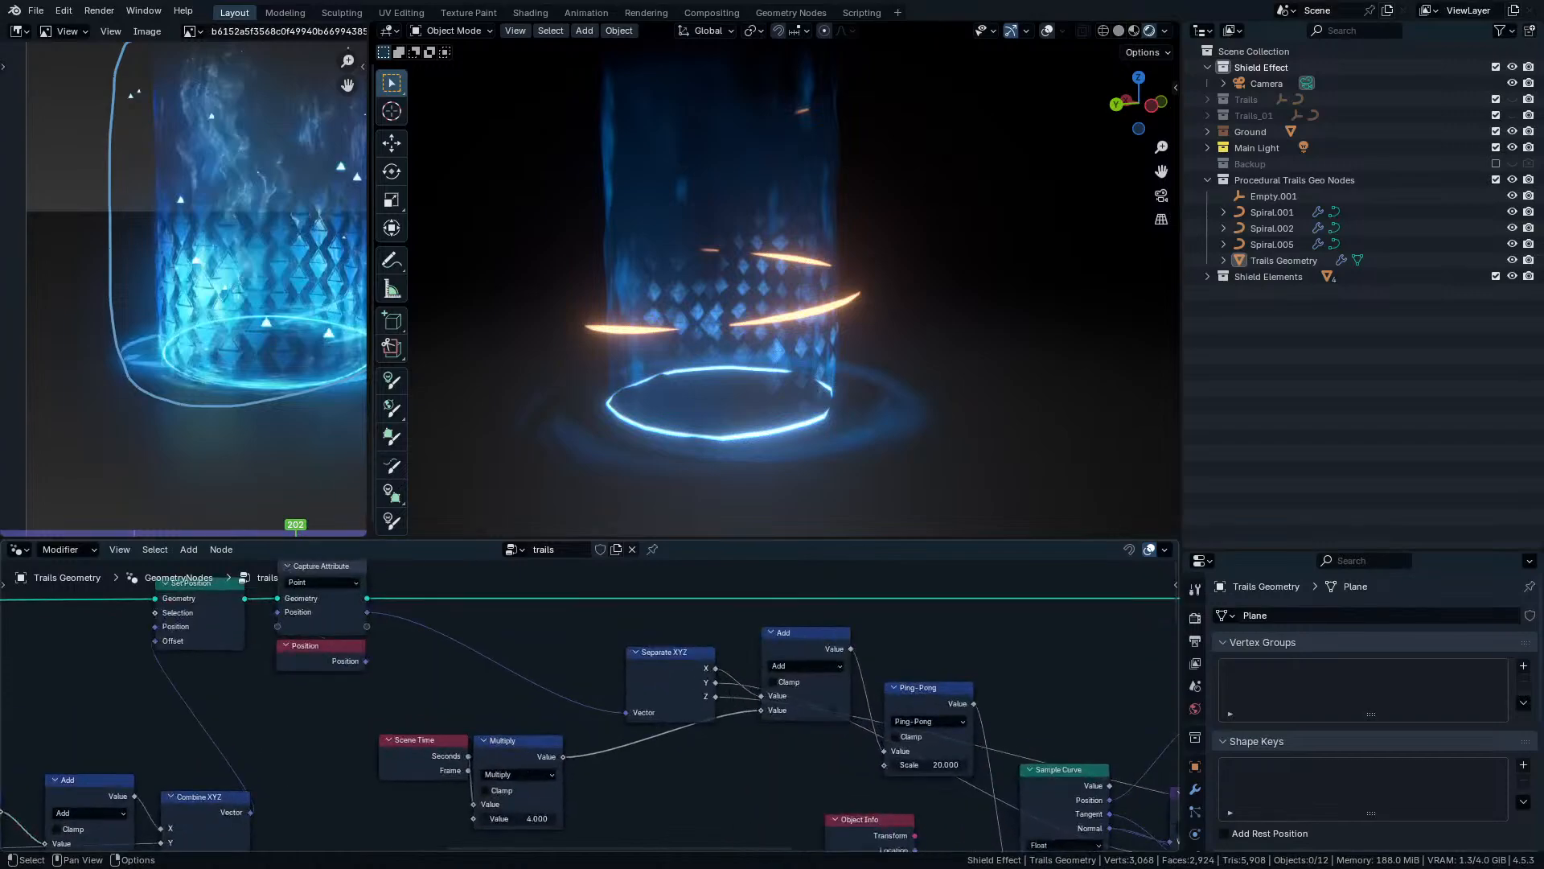
middle_drag(591, 706, 430, 634)
key(ctrl+space)
scroll(765, 380, up, 1)
middle_drag(765, 381, 764, 532)
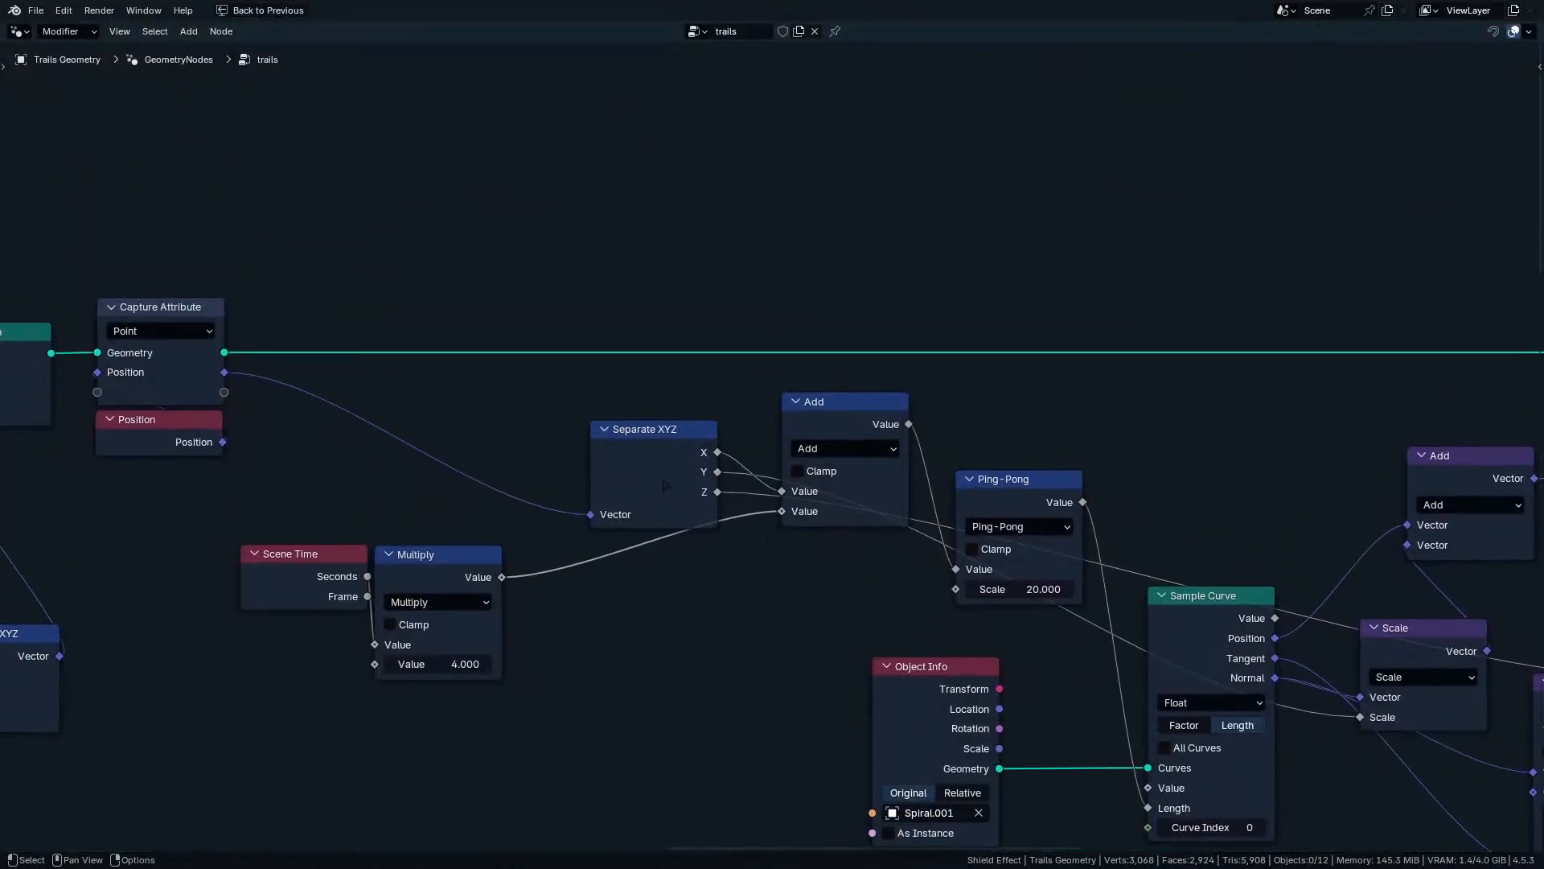
drag(660, 476, 554, 417)
mouse_move(815, 421)
mouse_down()
mouse_move(798, 373)
mouse_move(843, 415)
mouse_up()
Move the Scene Time and Multiply nodes together beneath Separate XYZ, closer to the math Add node.
drag(281, 537, 452, 621)
drag(440, 563, 626, 550)
drag(339, 532, 672, 635)
drag(596, 541, 630, 555)
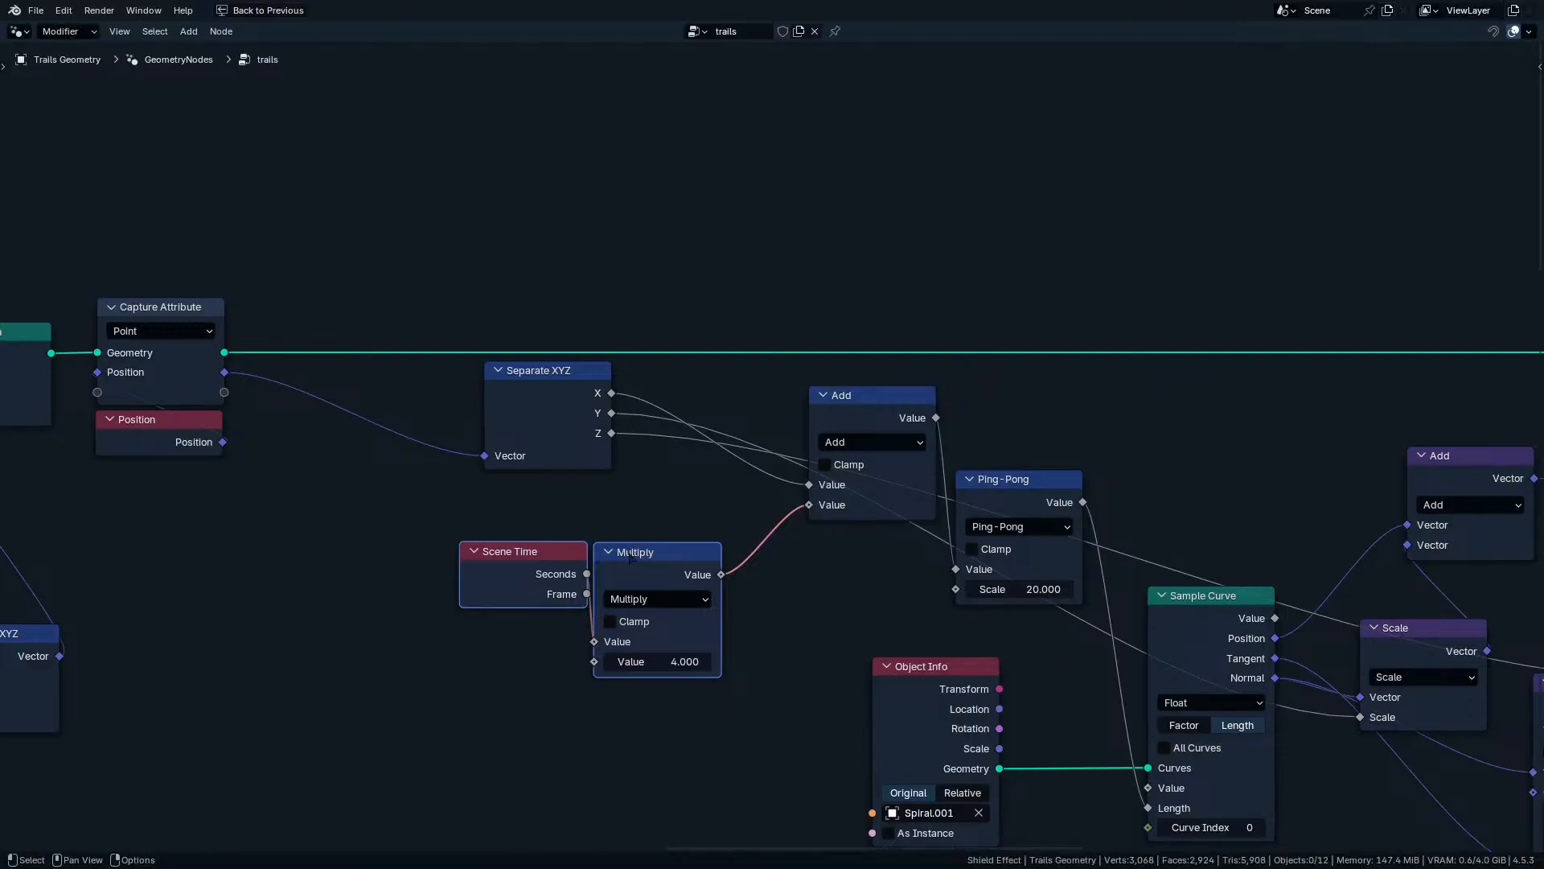
Move the Ping-Pong node up and slightly farther from the math Add node, and restore the multi-editor layout.
drag(1017, 482, 1048, 452)
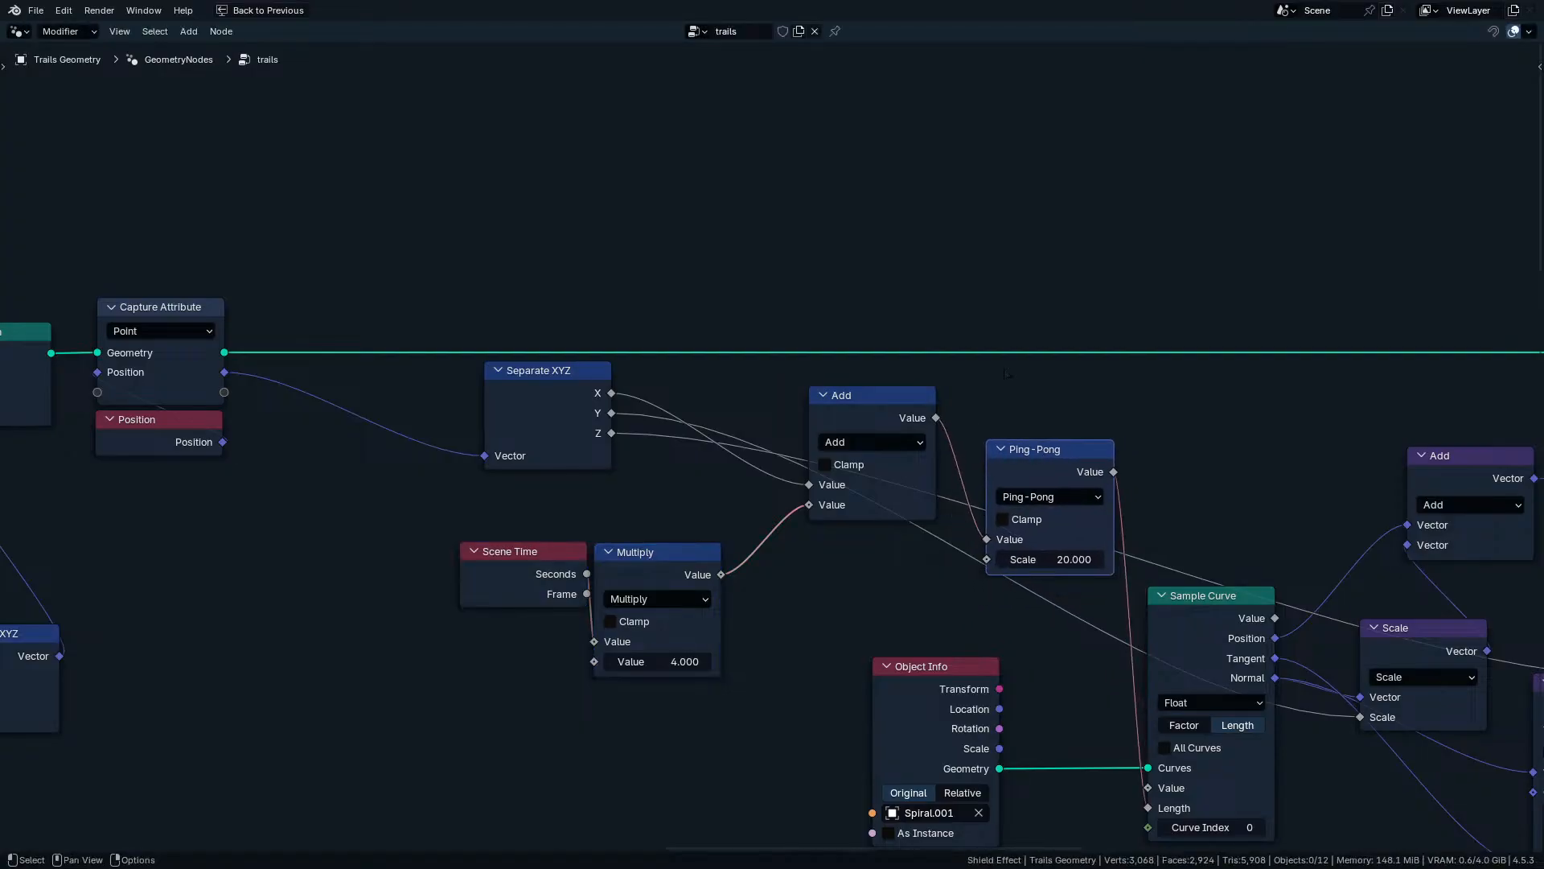
key(ctrl+space)
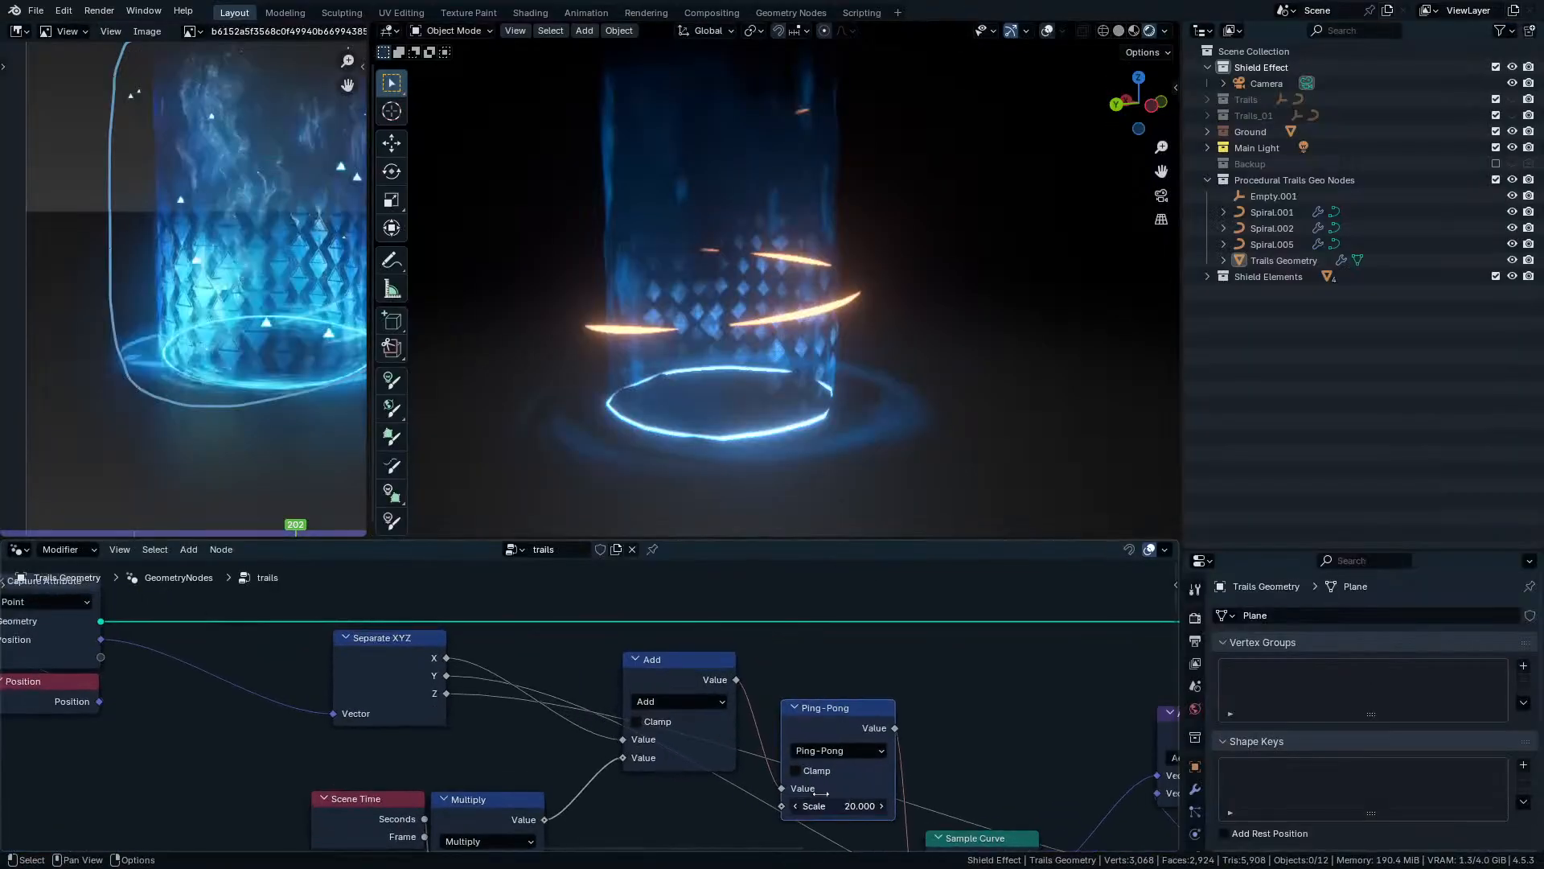
scroll(820, 794, down, 1)
middle_drag(821, 794, 720, 723)
scroll(692, 691, up, 4)
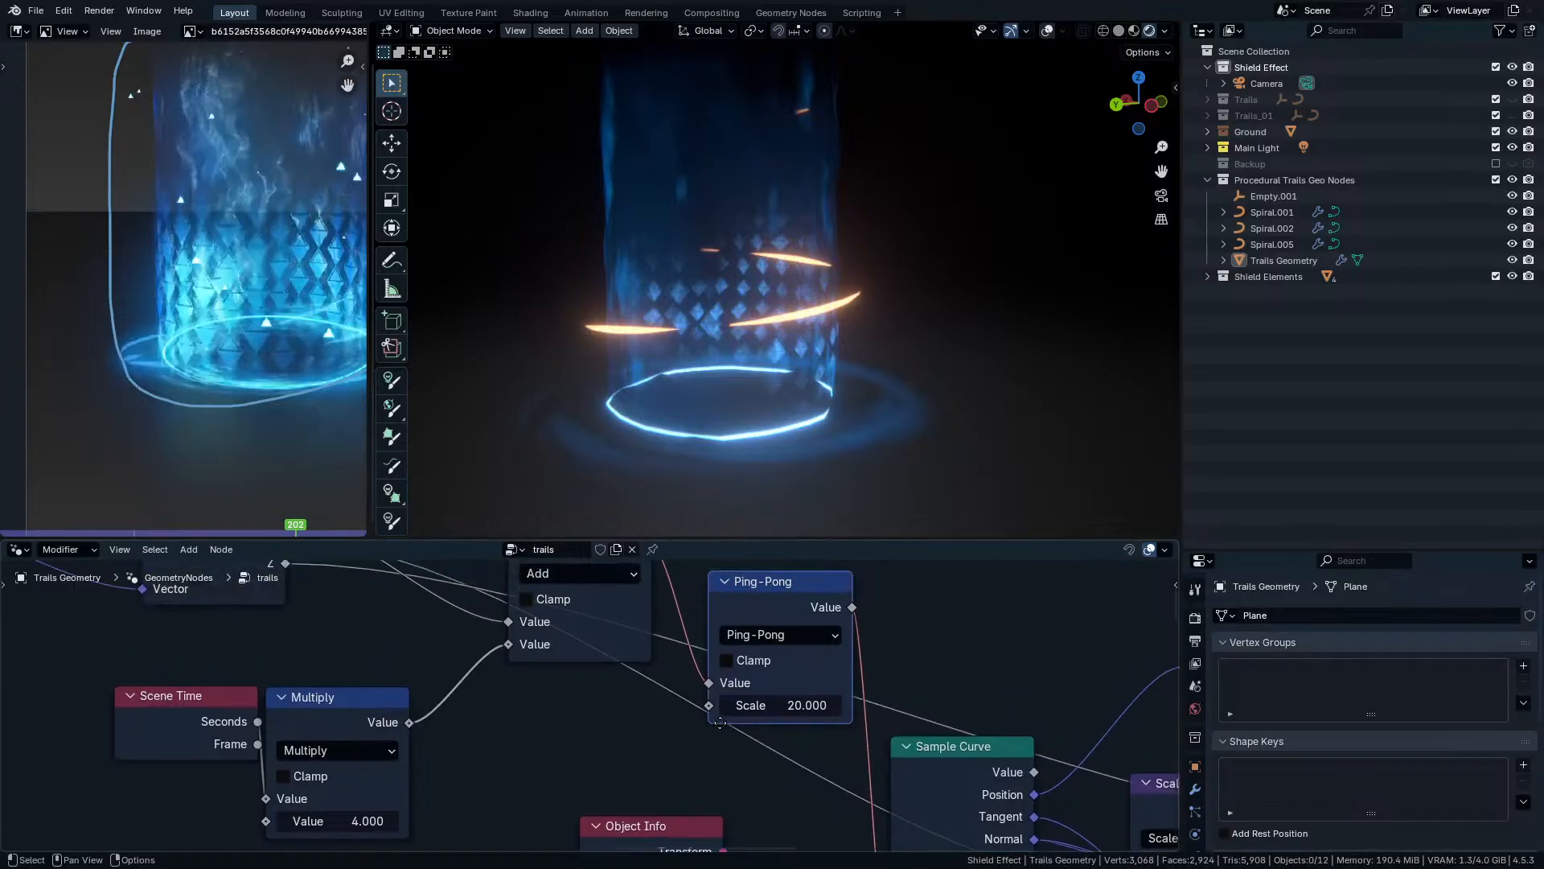
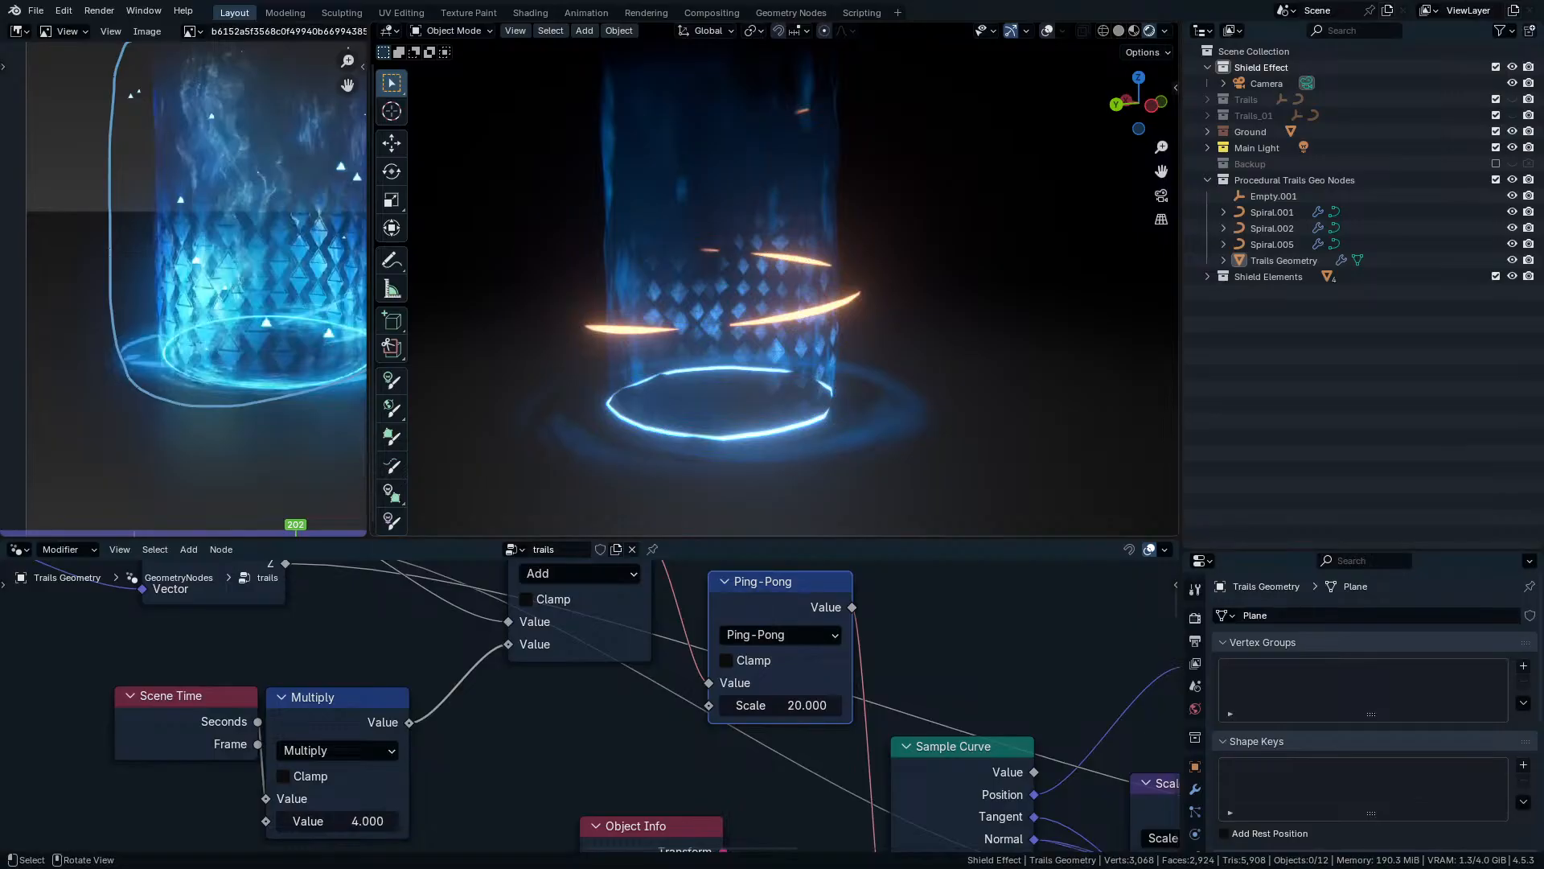
Play the animation to examine the trails' motion alongside the Scene Time, Multiply and Ping-Pong nodes, and stop playback.
key(space)
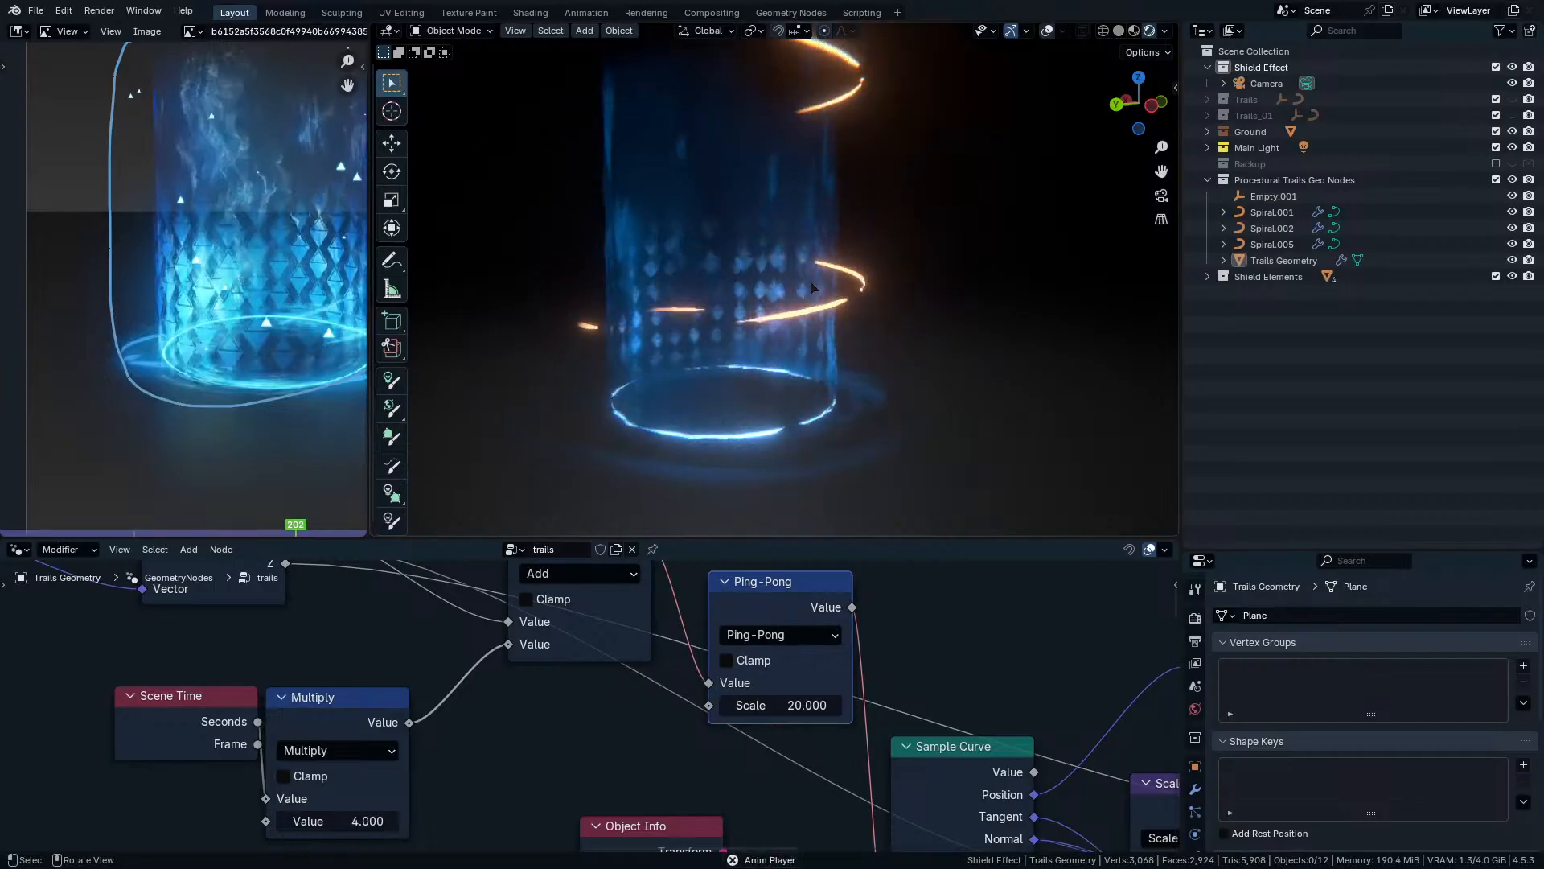
scroll(810, 288, down, 2)
shift+middle_drag(811, 322, 808, 435)
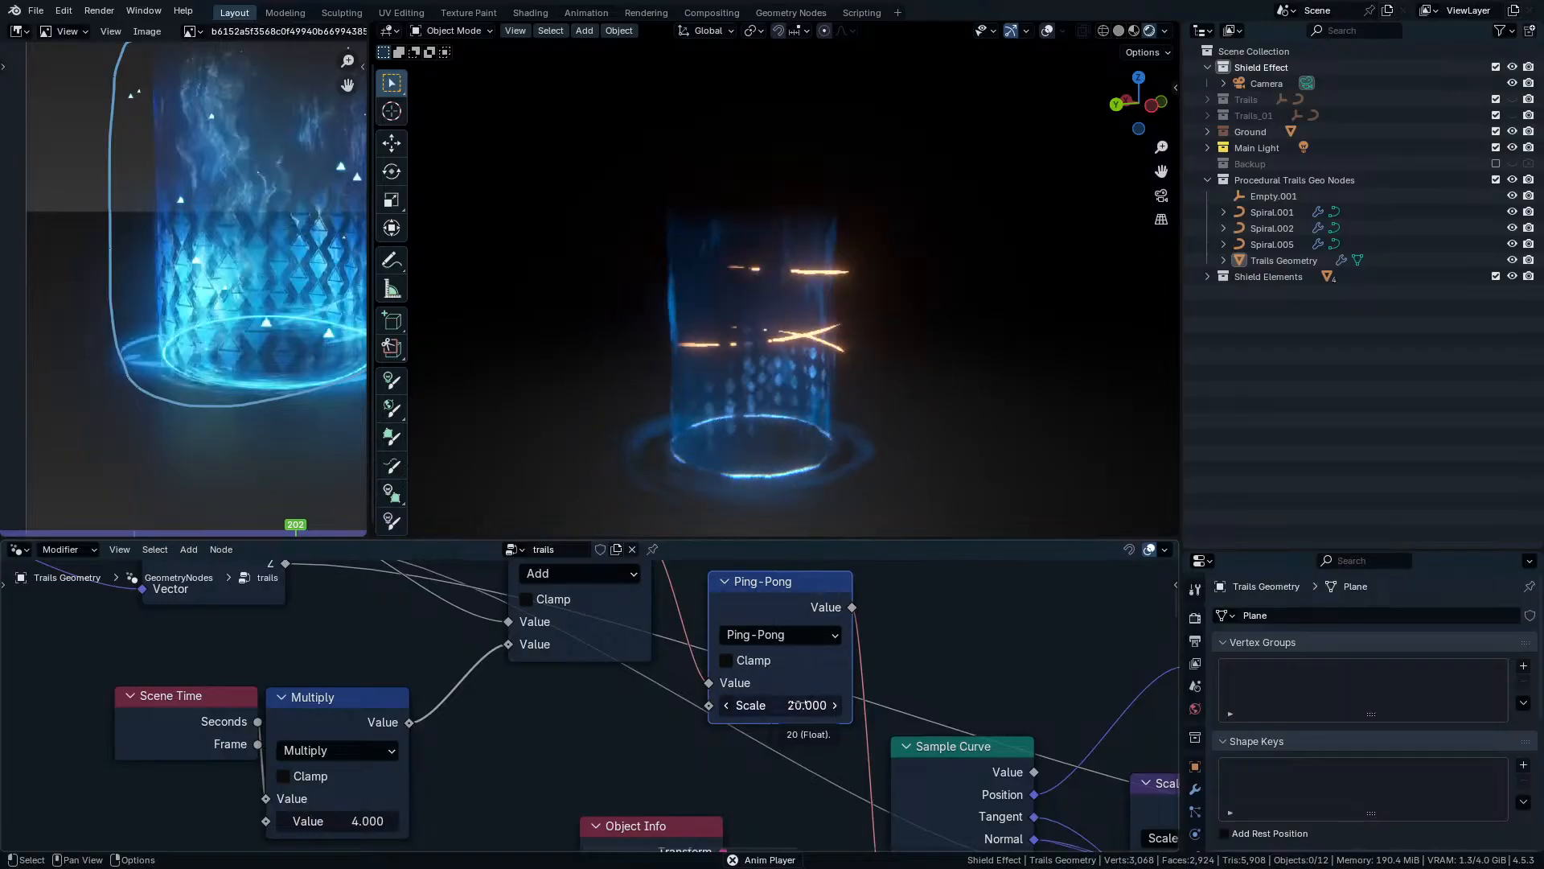
middle_drag(189, 730, 325, 683)
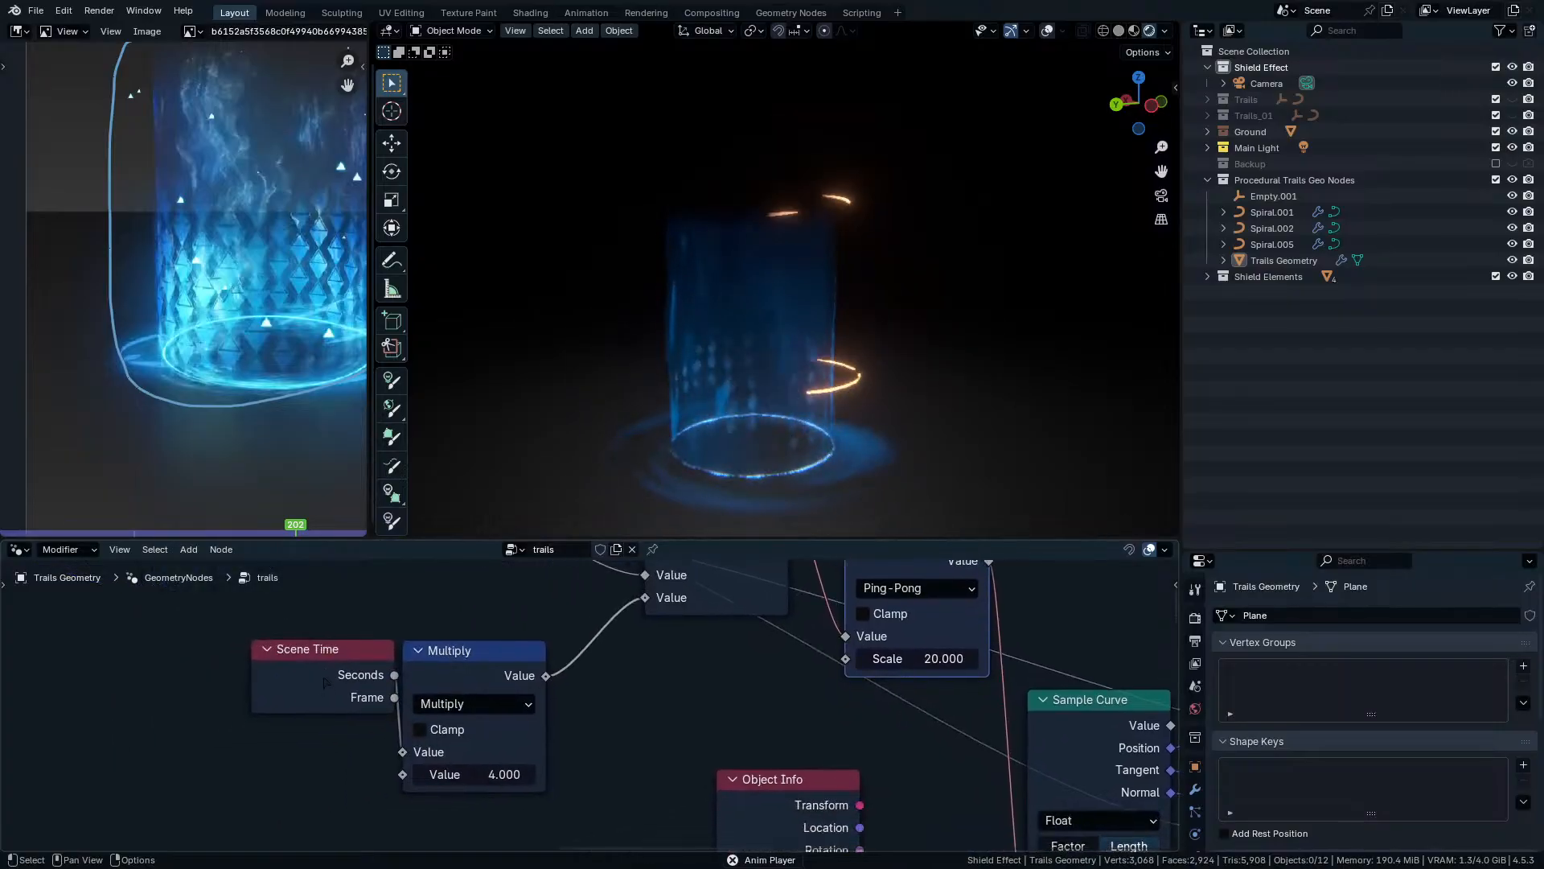
scroll(233, 760, down, 3)
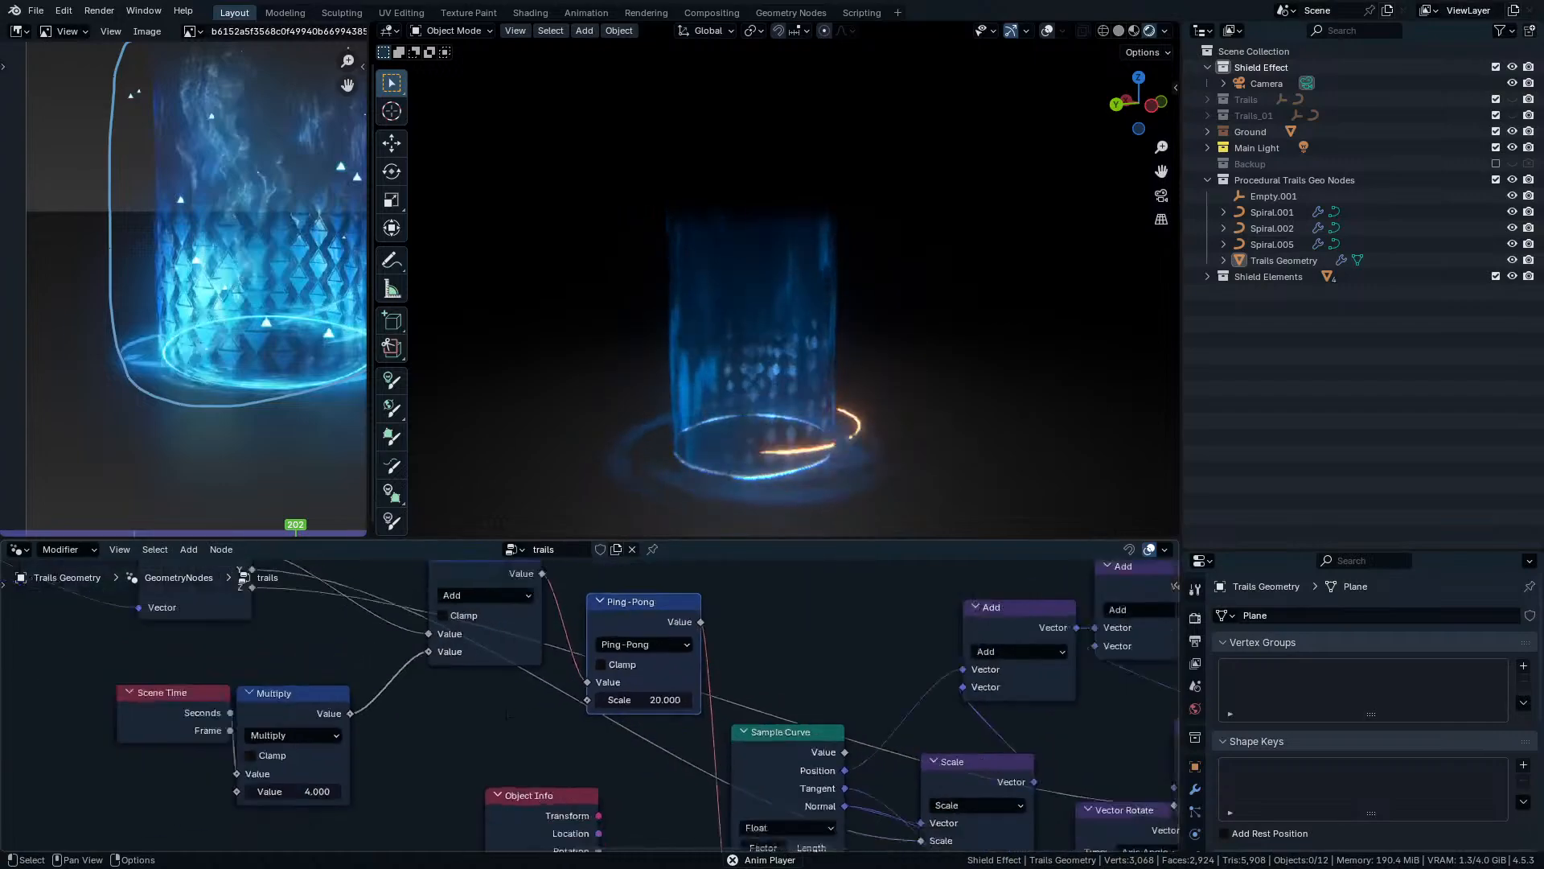
scroll(540, 723, down, 4)
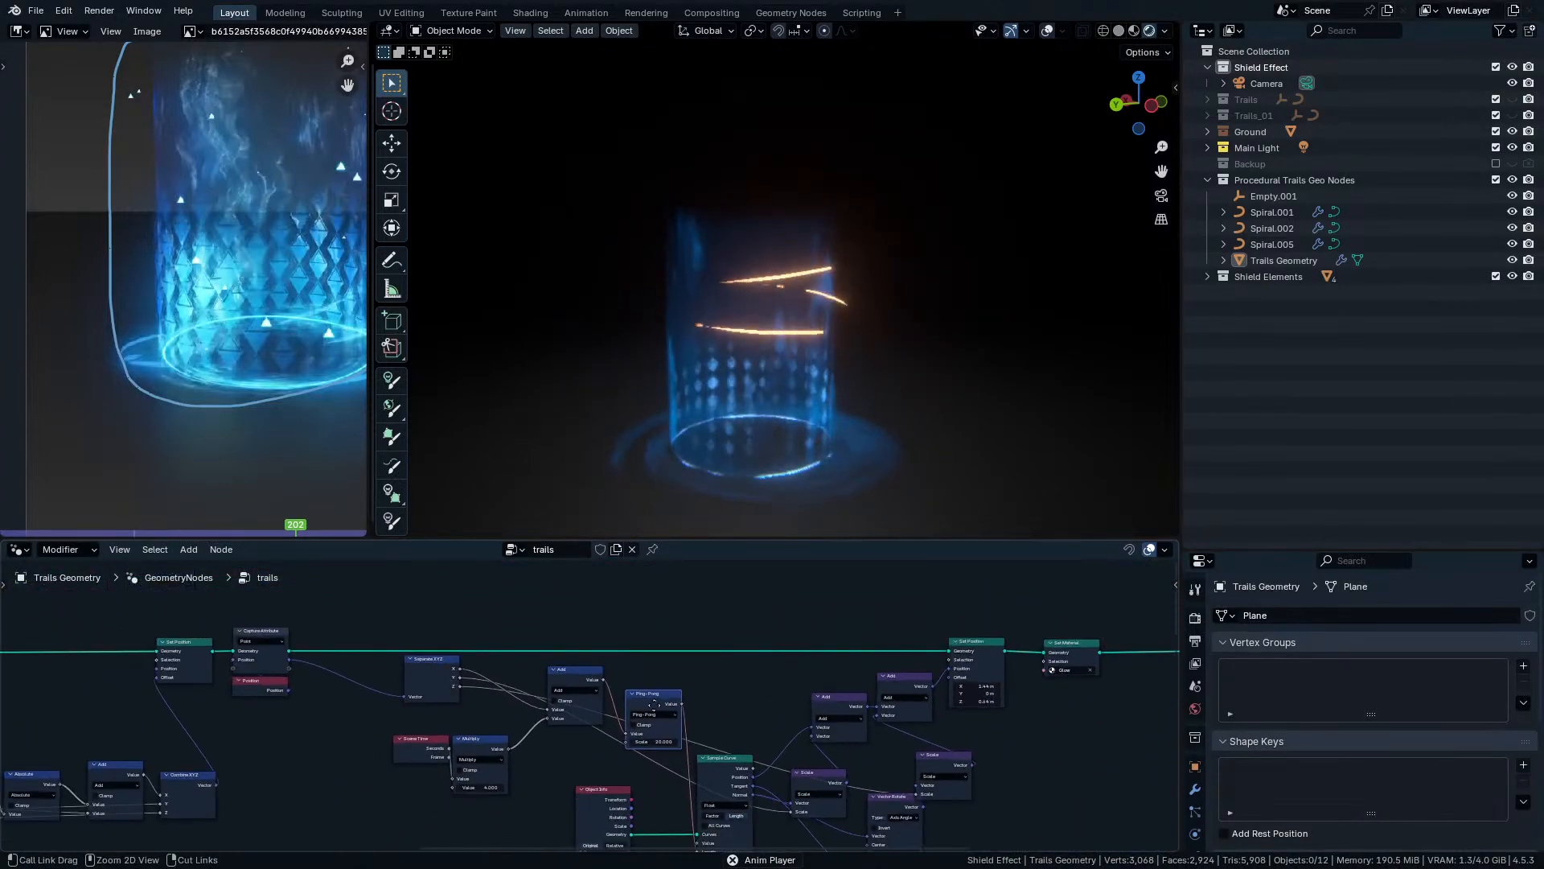
middle_drag(698, 779, 654, 730)
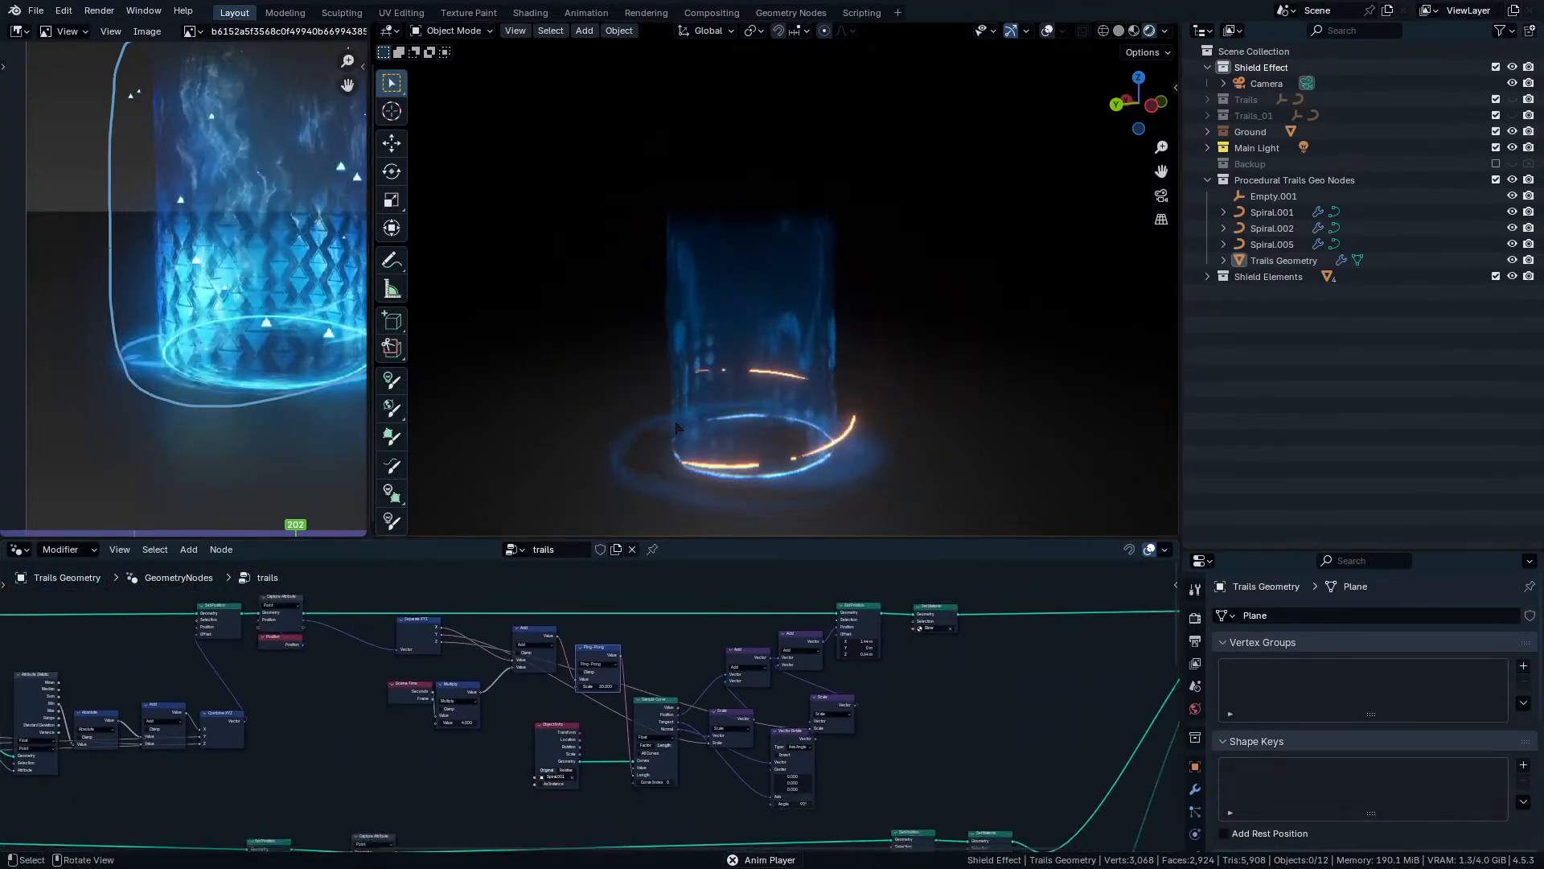
key(space)
Delete the stray unconnected node beside the three trail branches in the maximized node editor, and restore the layout.
scroll(766, 753, down, 5)
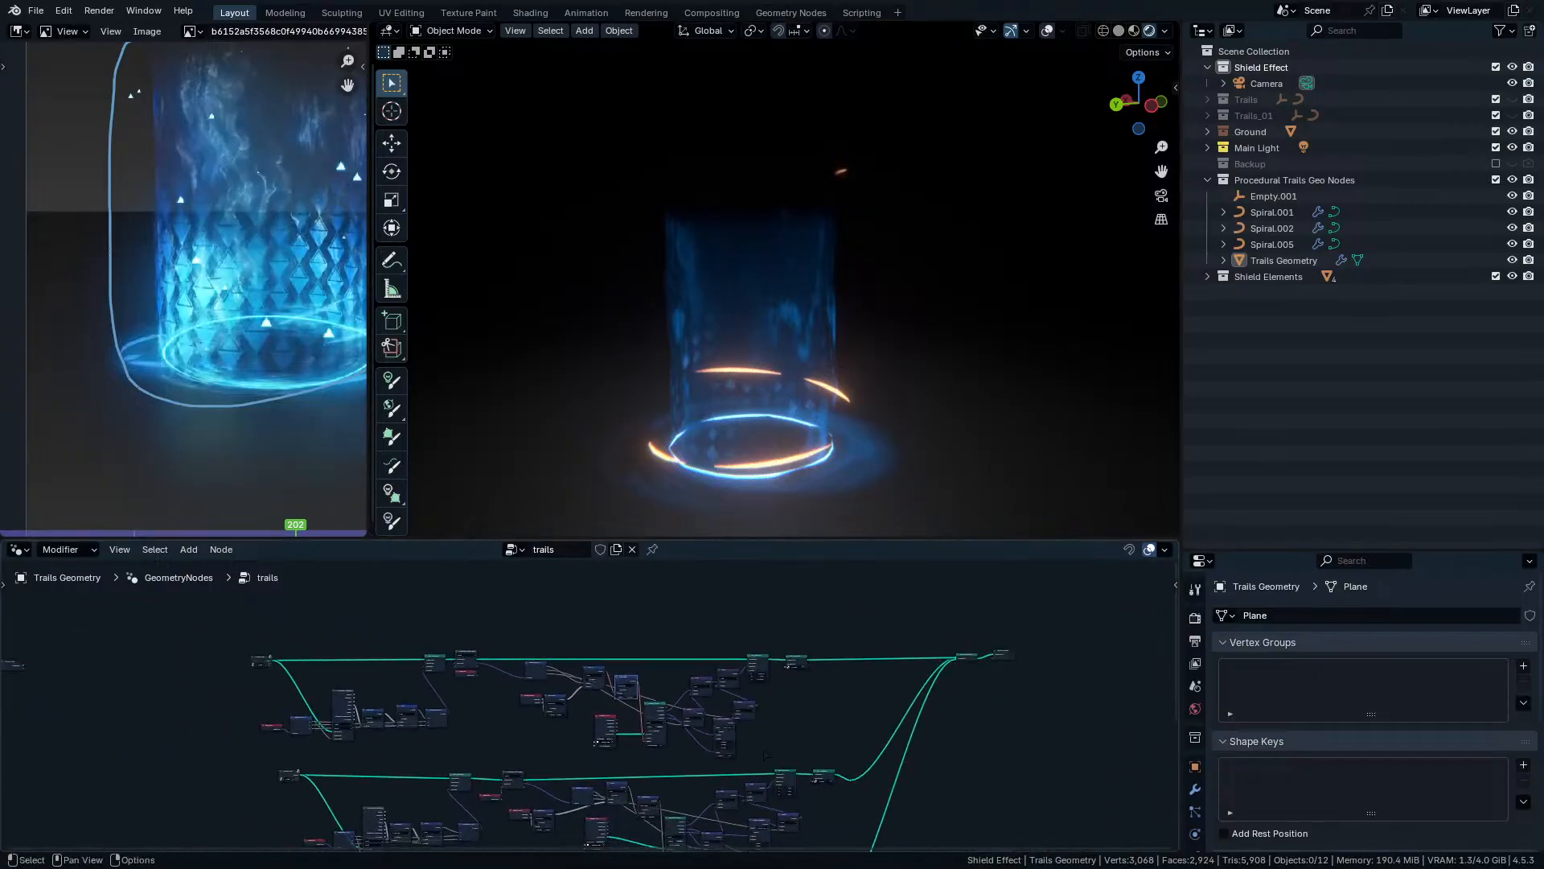
key(ctrl+space)
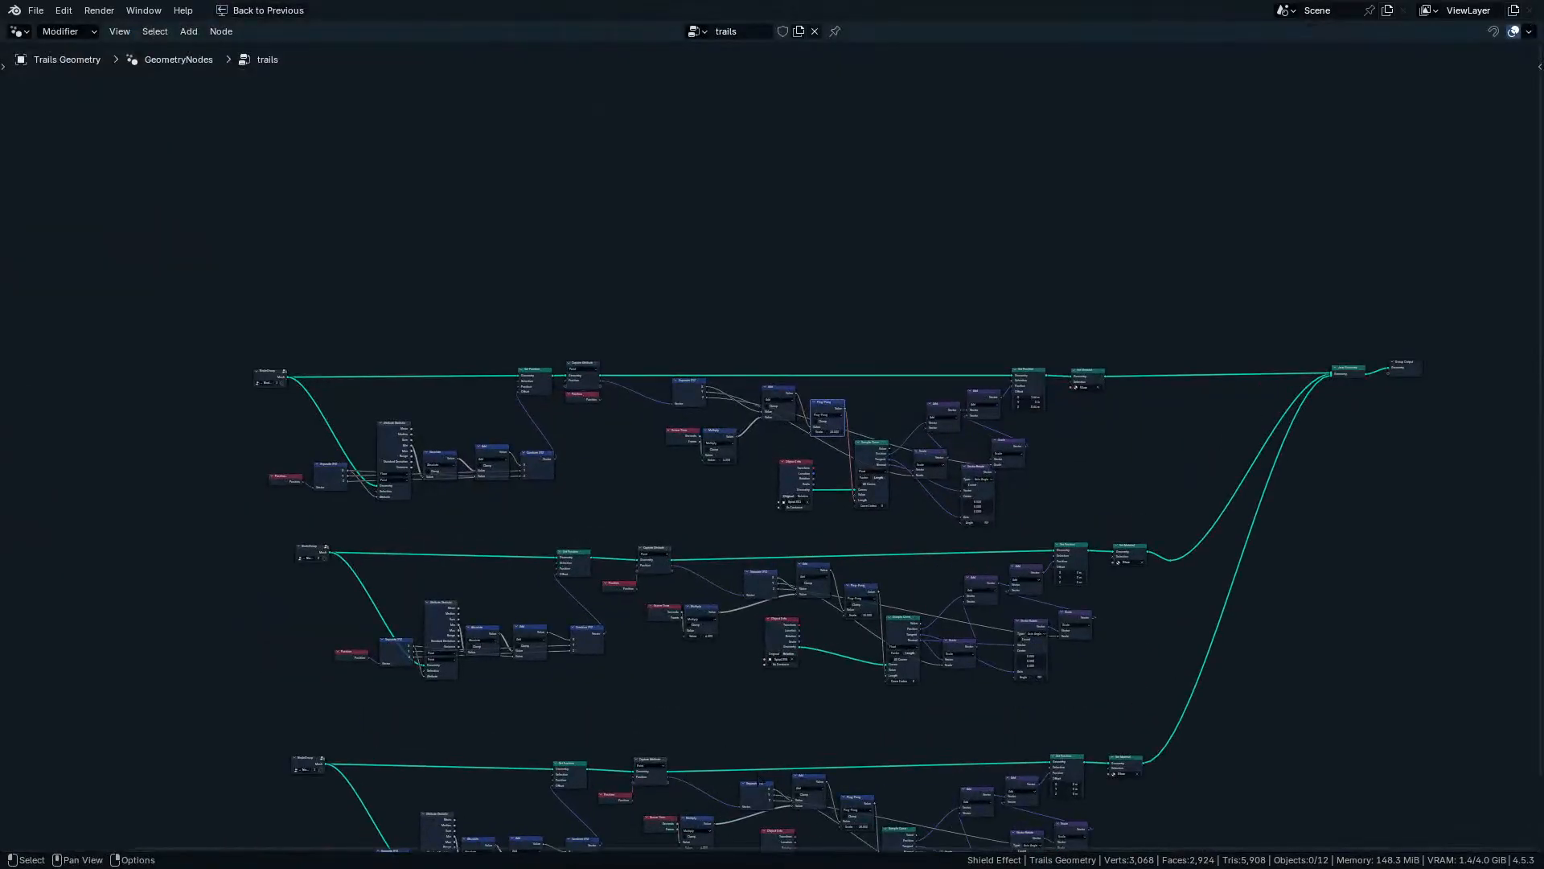
middle_drag(759, 773, 751, 658)
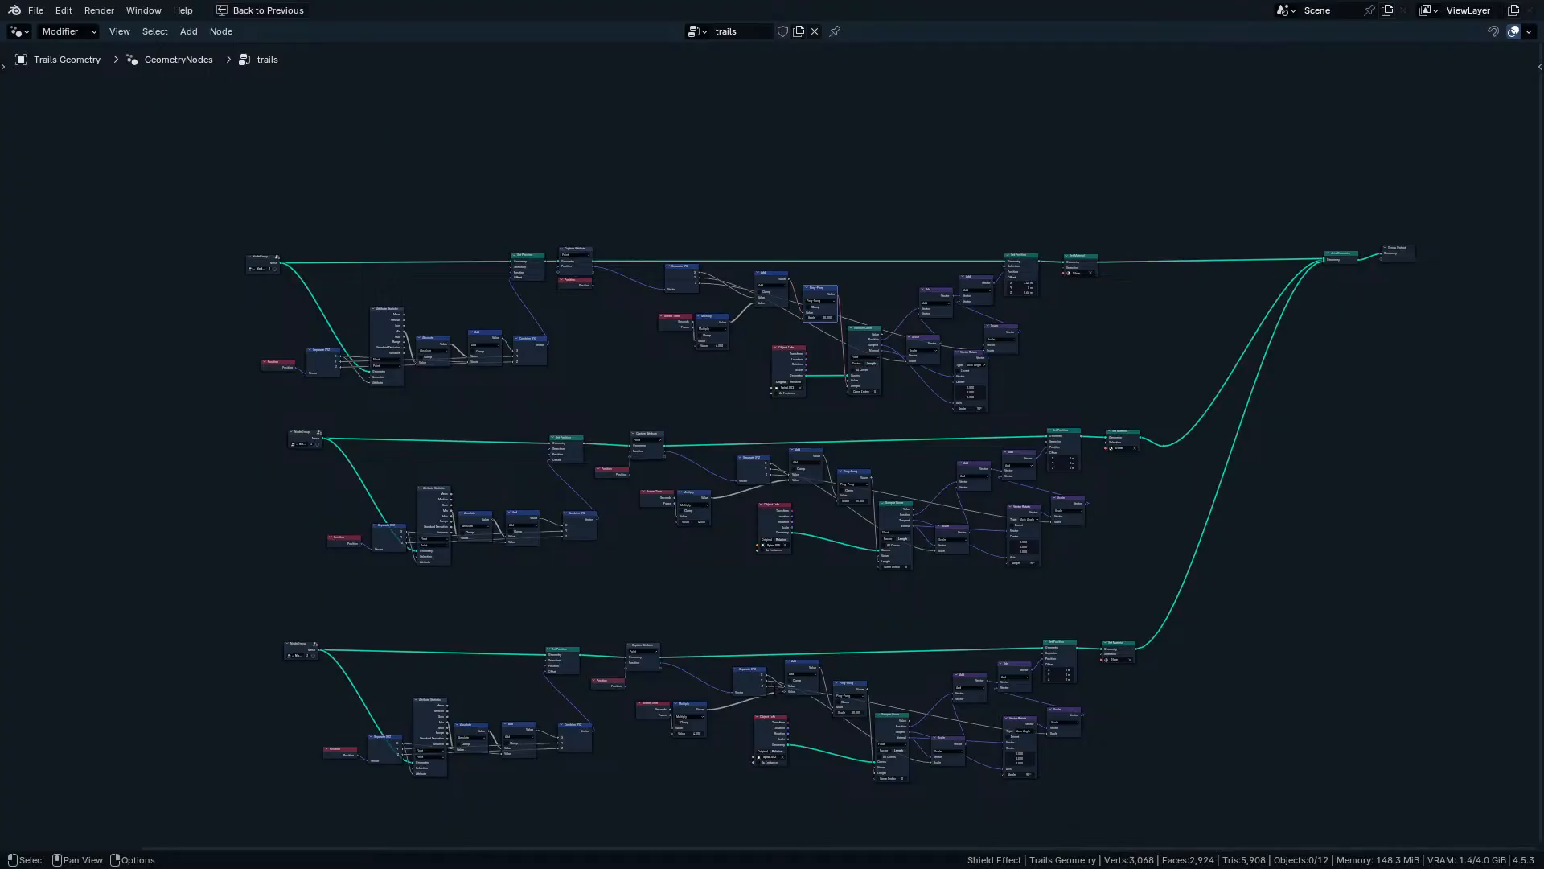
middle_drag(772, 493, 689, 482)
middle_drag(515, 386, 601, 486)
drag(199, 321, 321, 478)
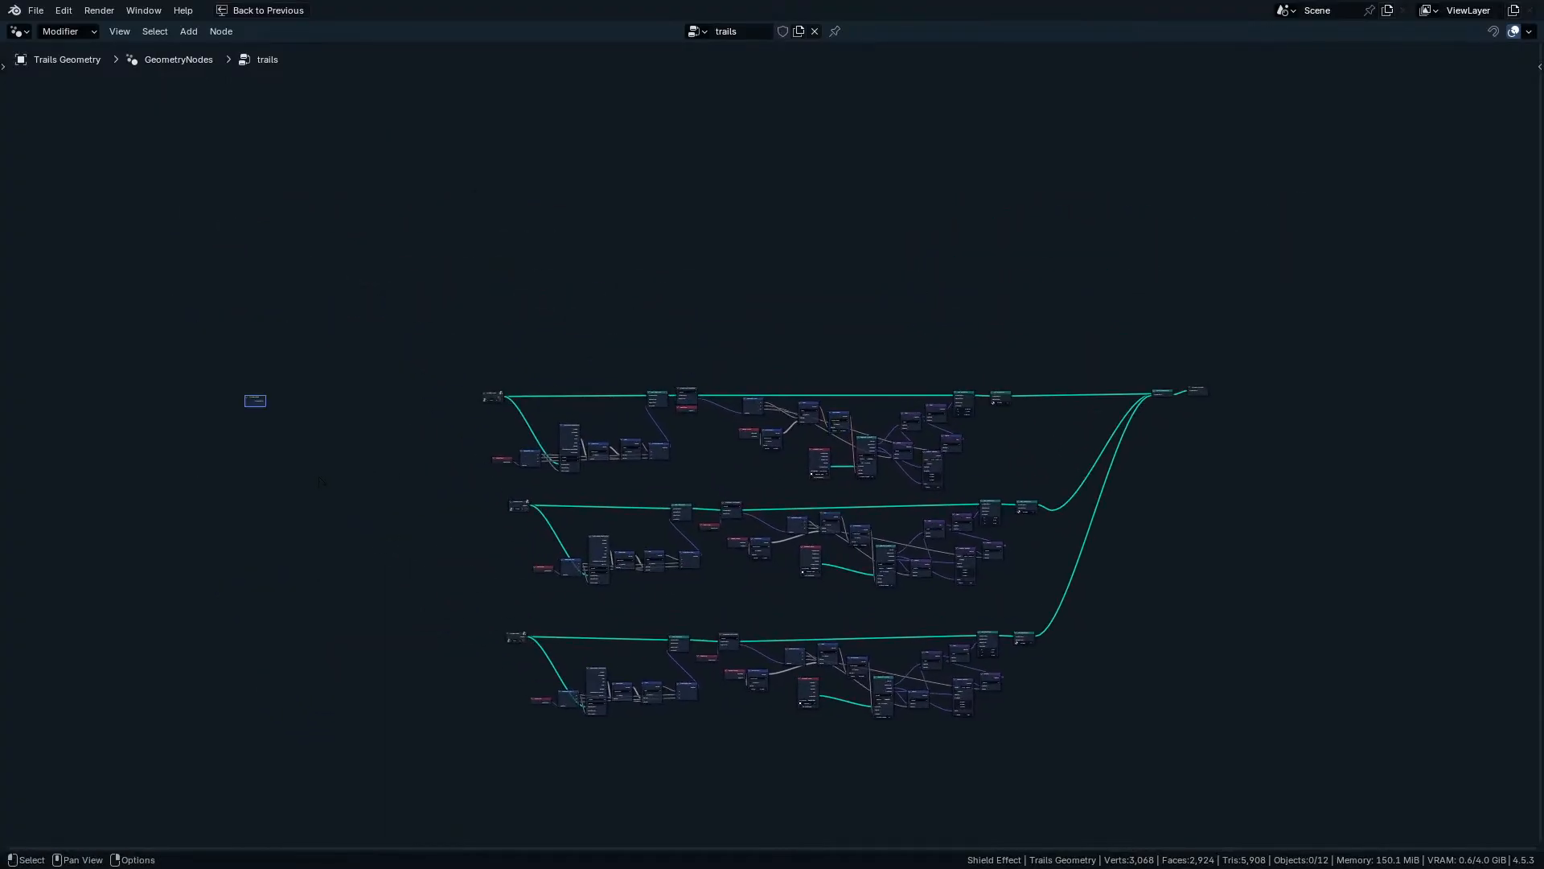
key(g)
click(473, 483)
key(x)
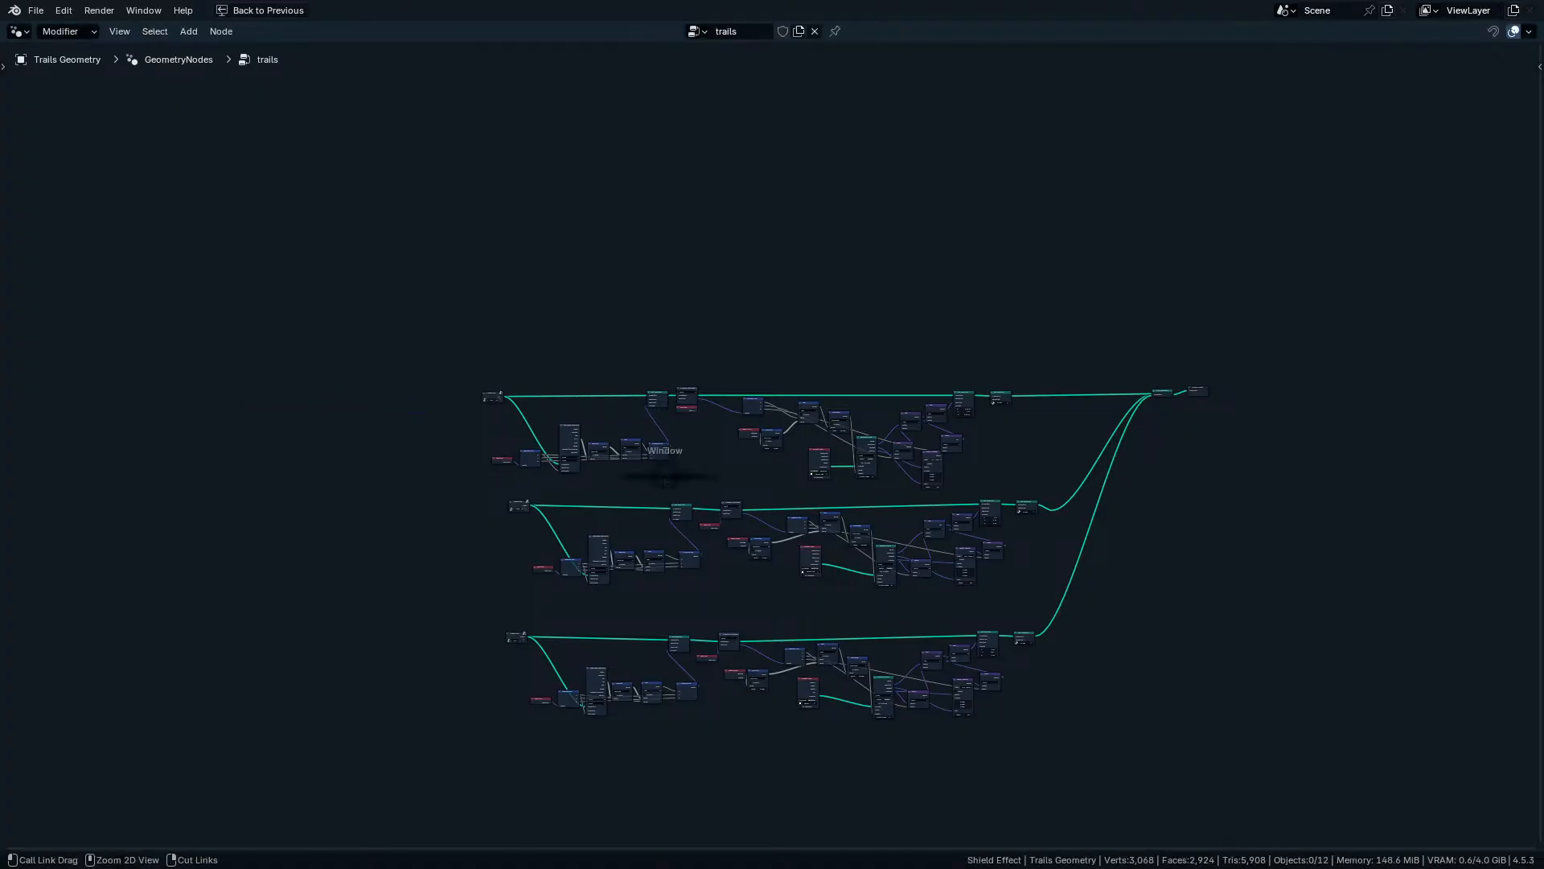
key(ctrl+space)
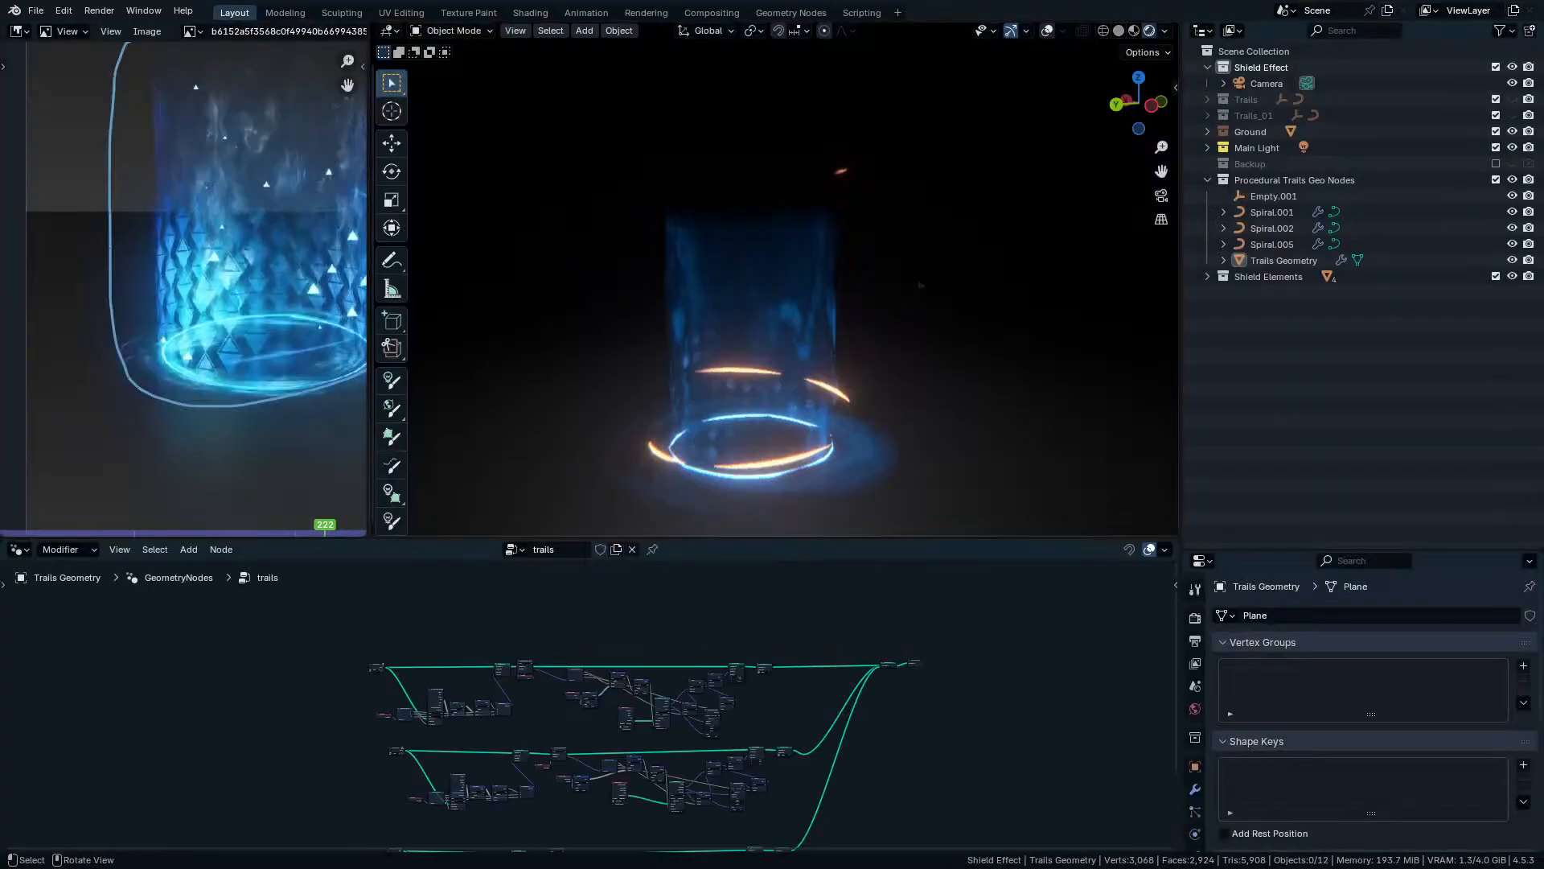
Play the reference video enlarged to examine the triangle particles around the shield, and return to the multi-editor layout.
middle_drag(809, 465, 809, 402)
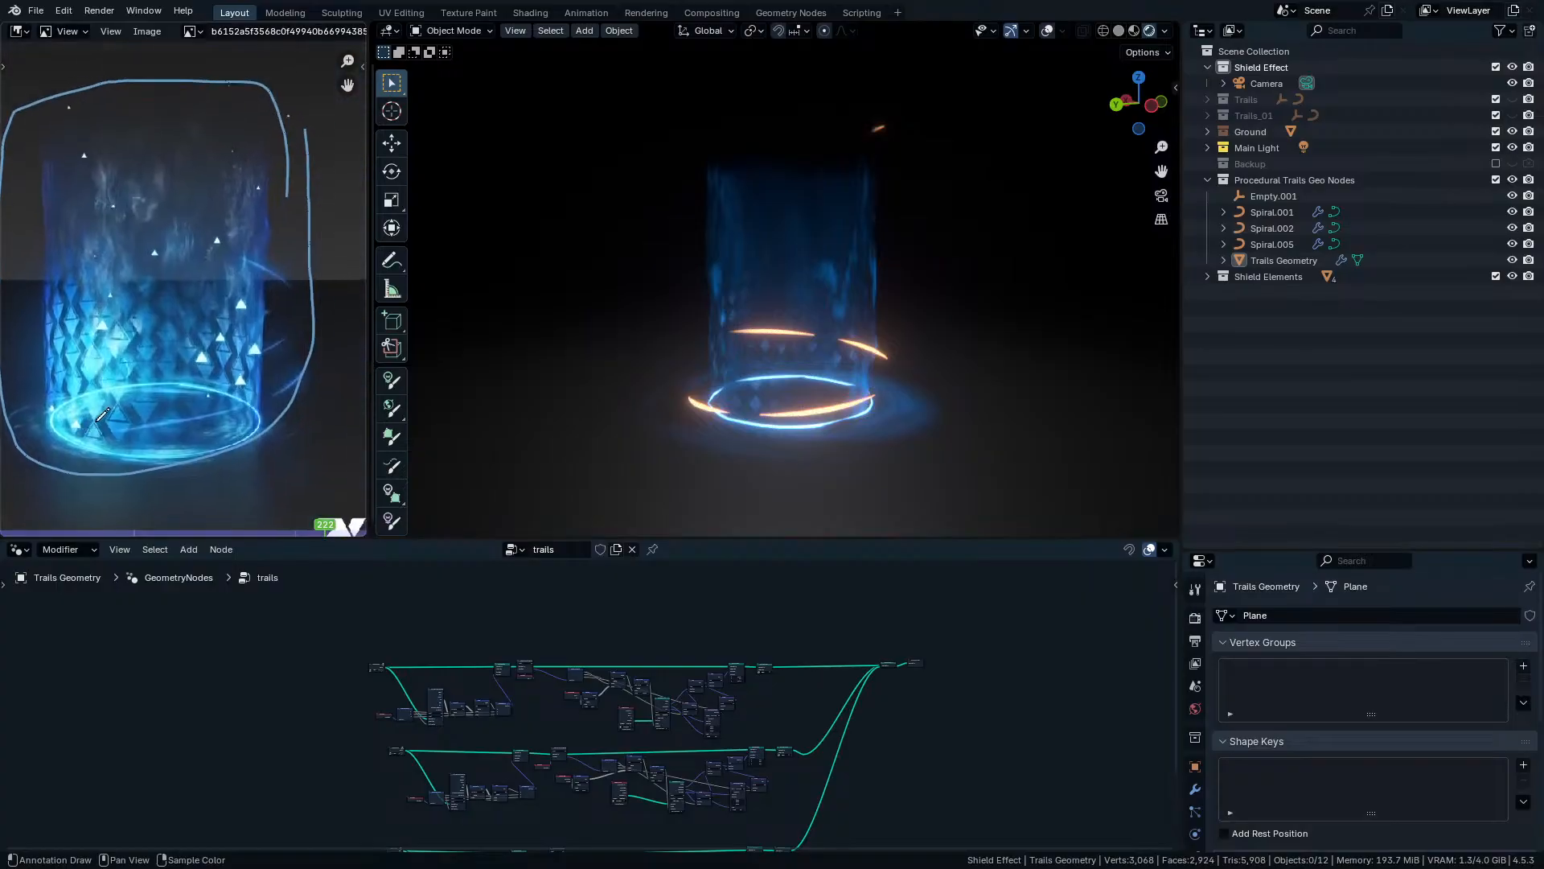
scroll(265, 370, up, 3)
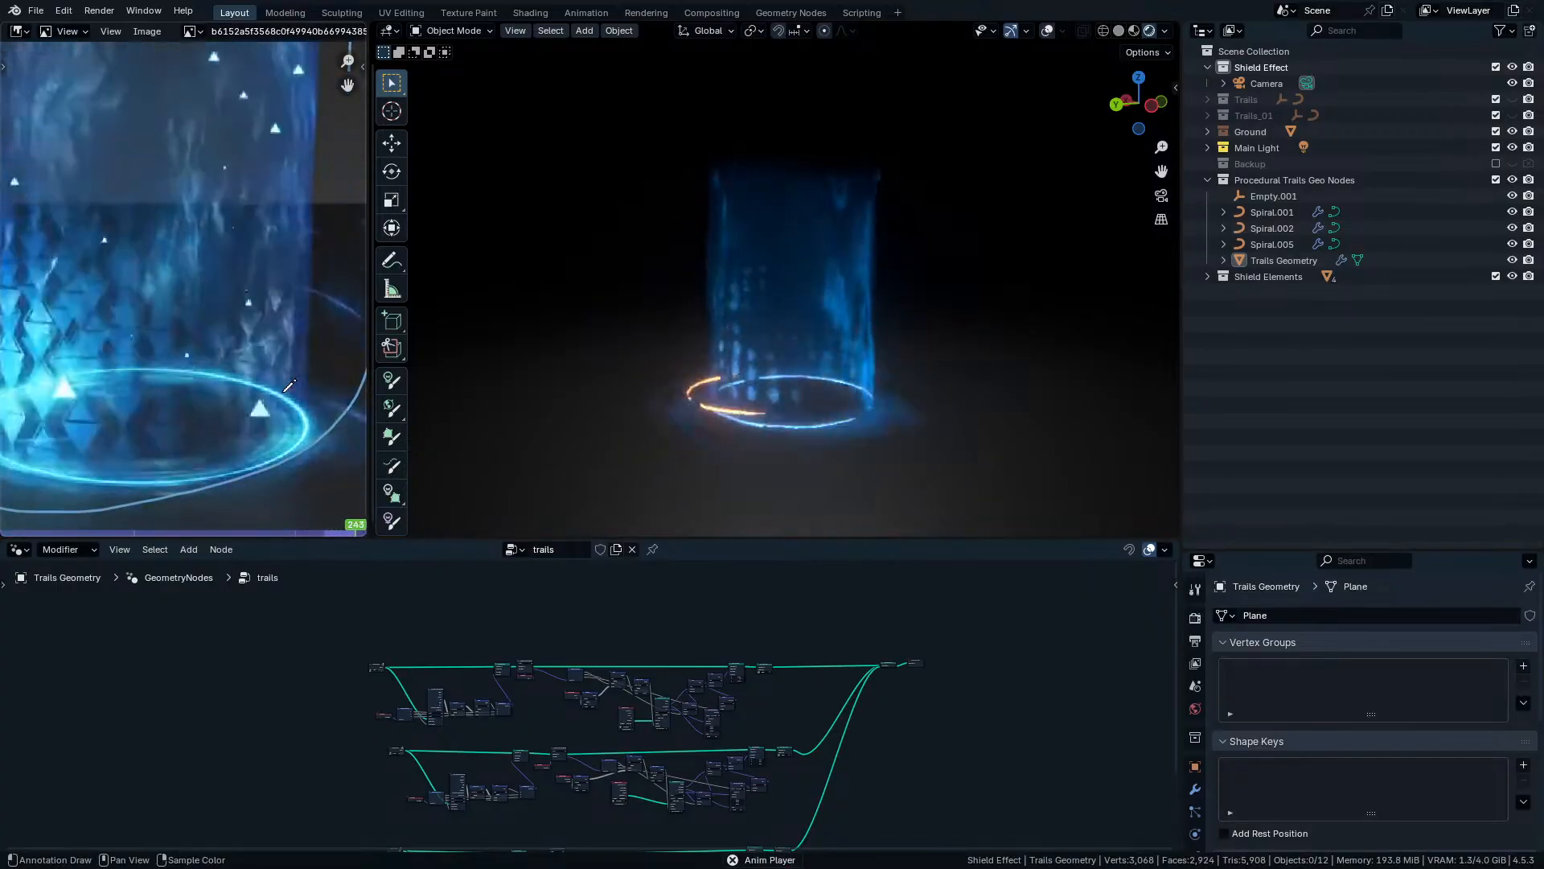
key(ctrl+space)
scroll(751, 541, up, 4)
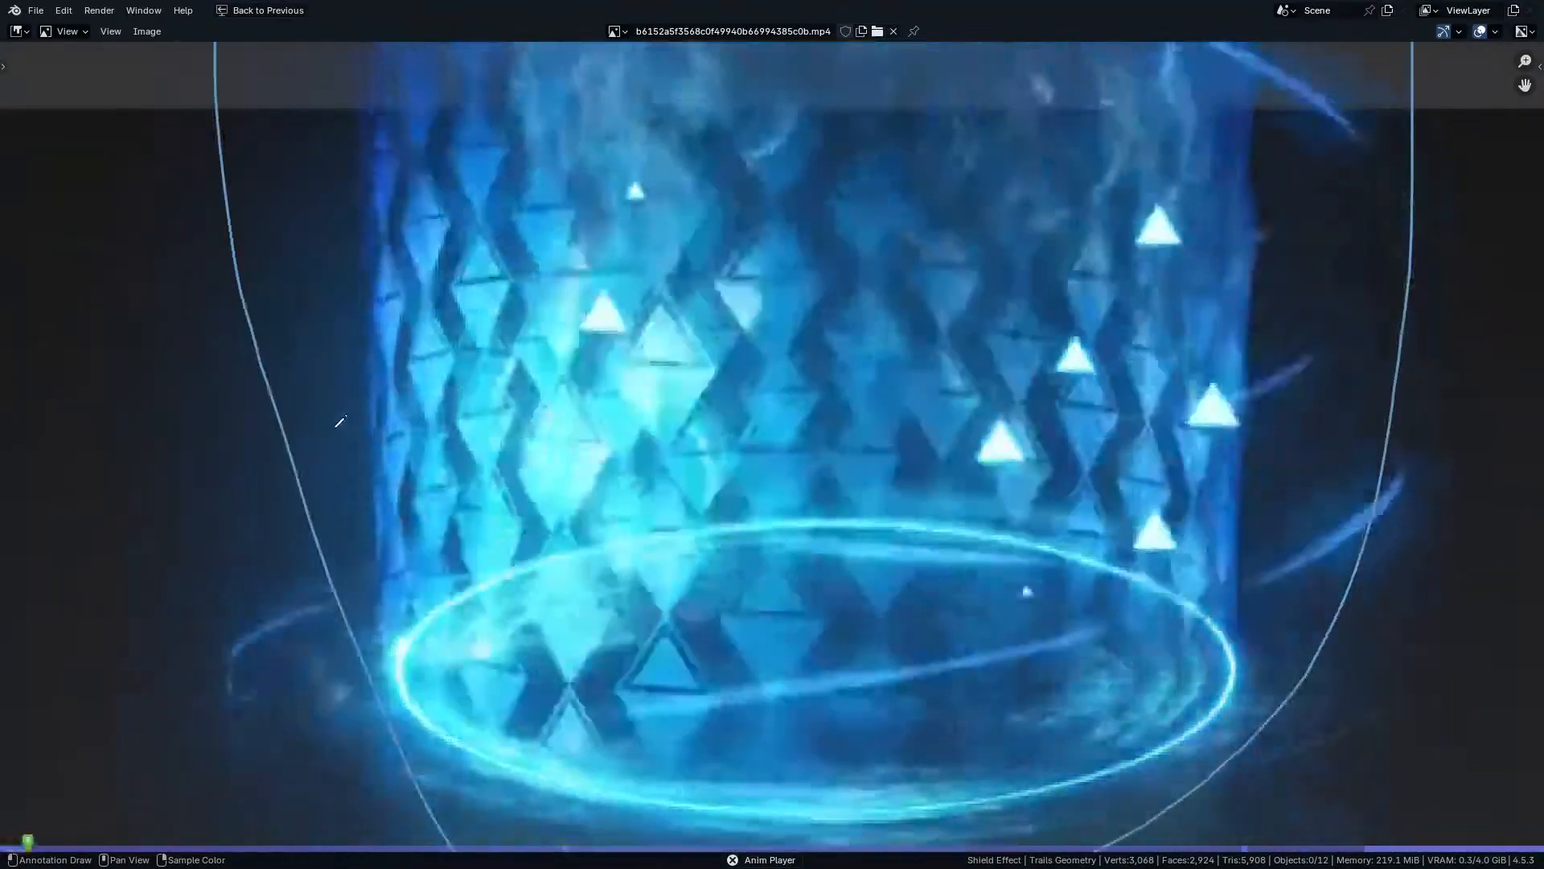
scroll(393, 530, down, 1)
scroll(396, 524, down, 1)
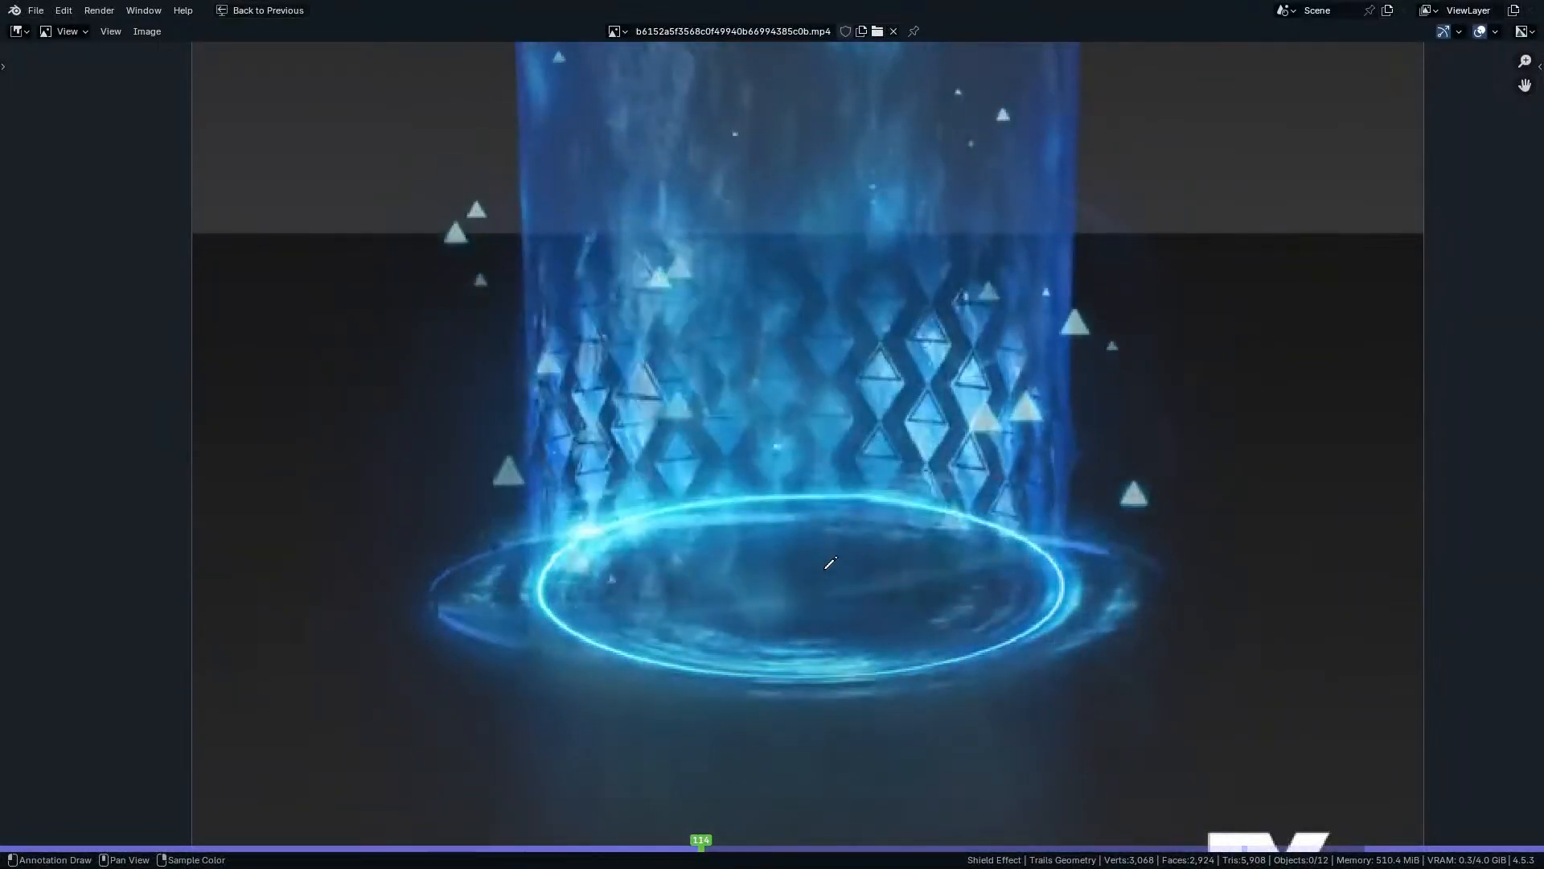
key(ctrl+alt+space)
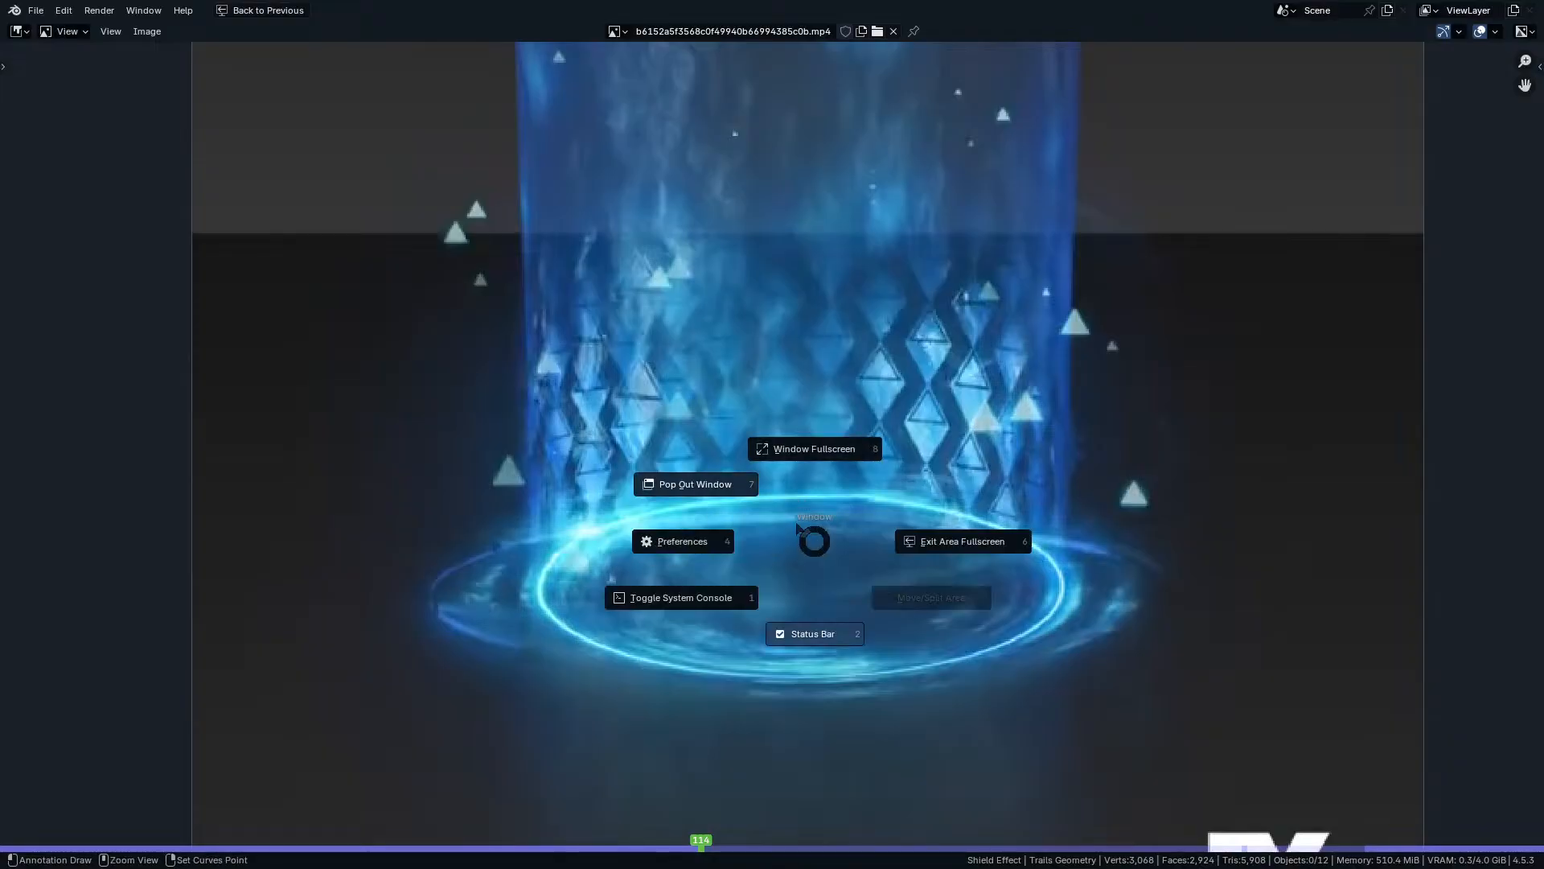
click(903, 557)
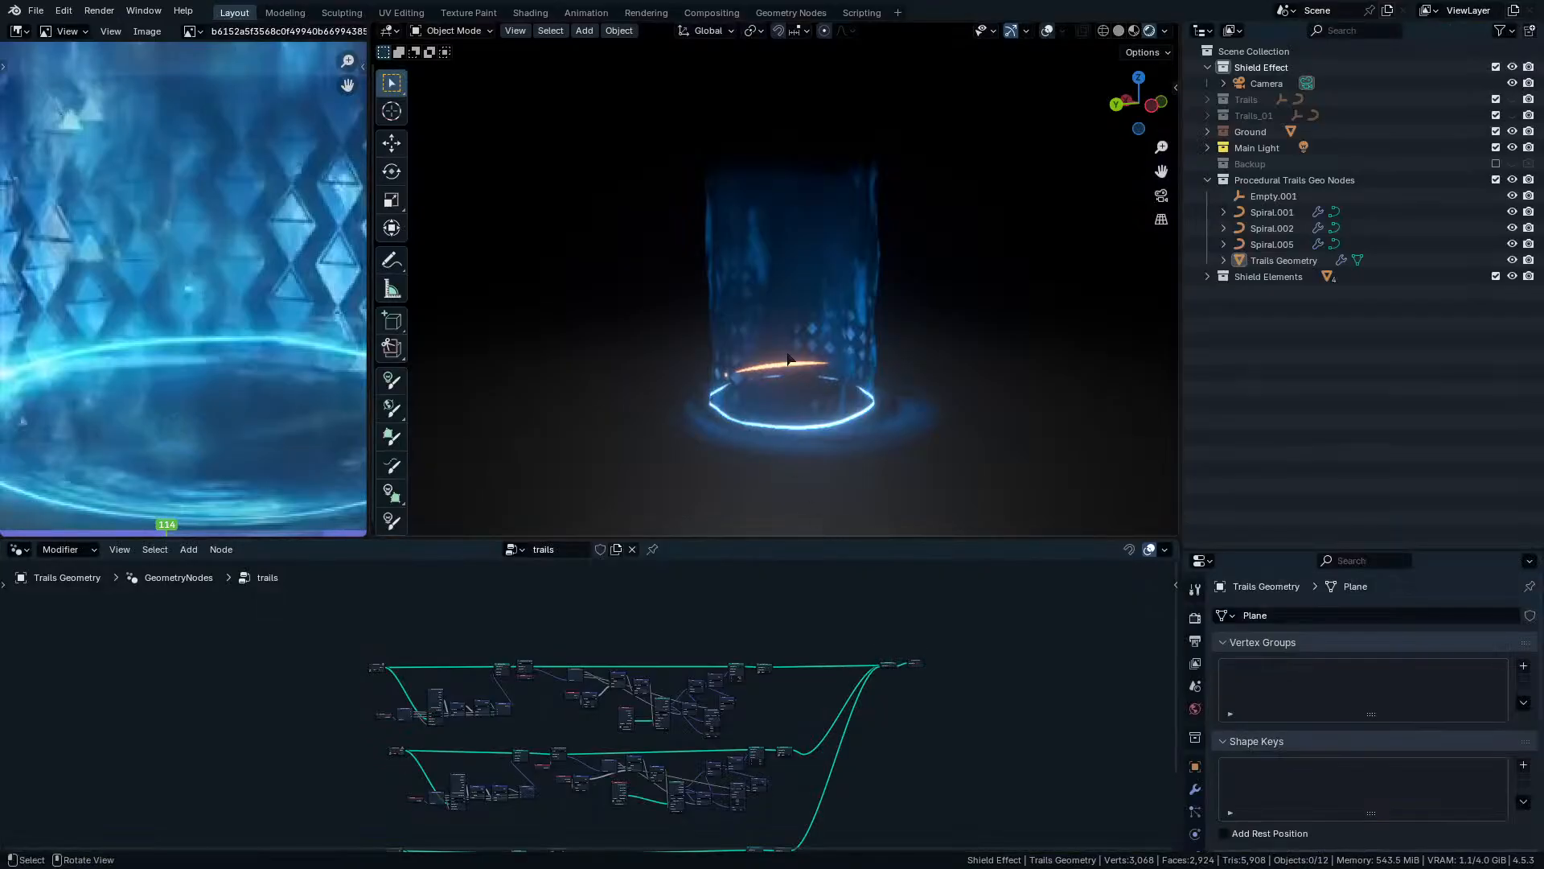
Switch the viewport to solid shading and view the shield cylinder from a slightly different angle.
key(z)
click(1026, 409)
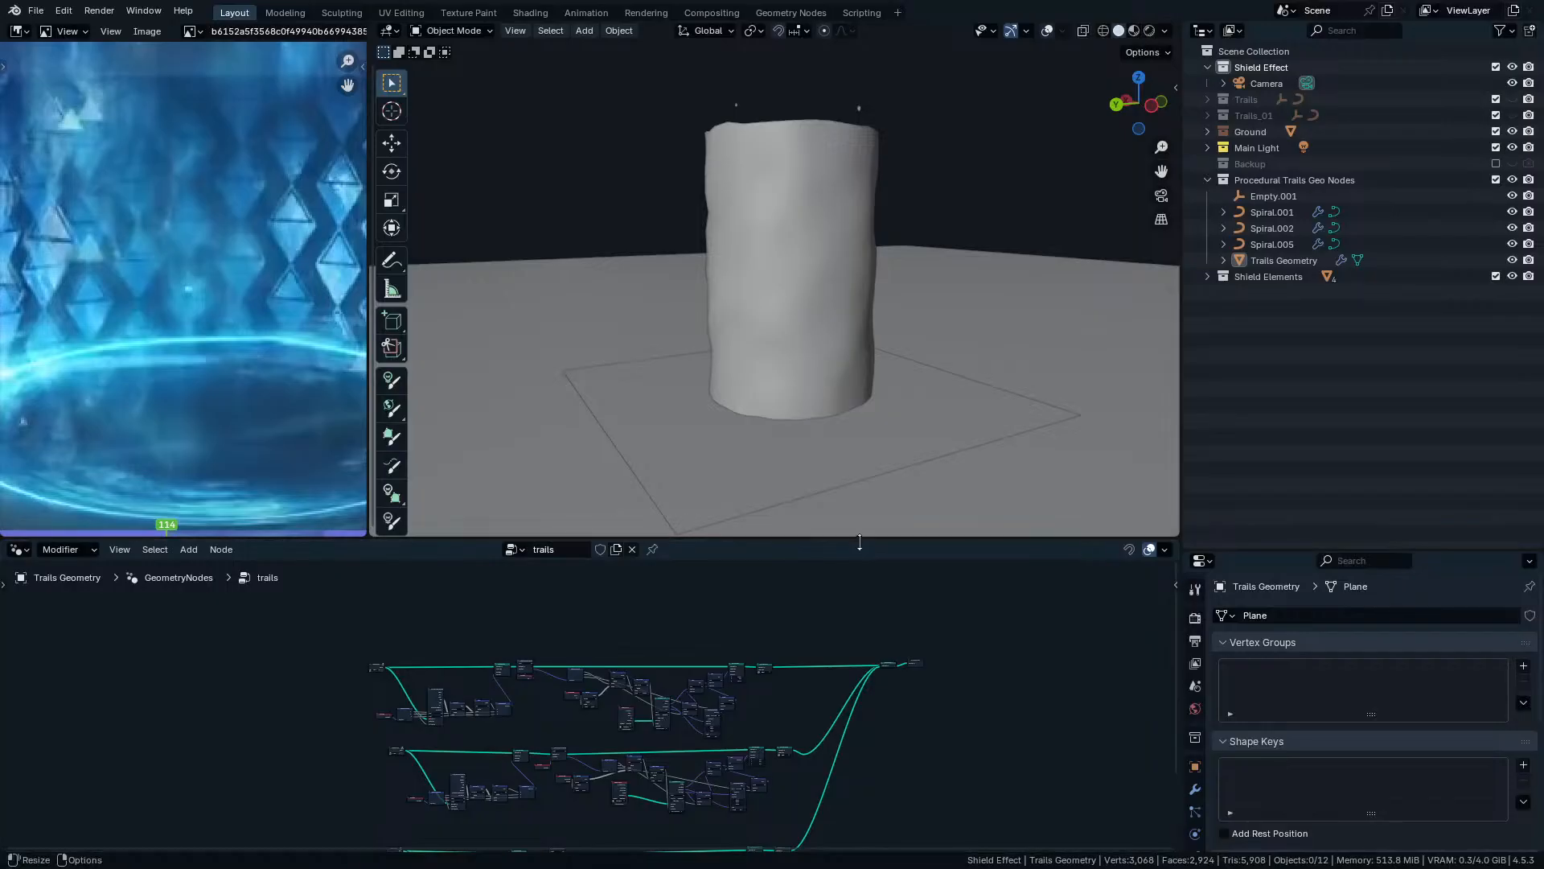
scroll(711, 702, up, 2)
scroll(711, 702, up, 2)
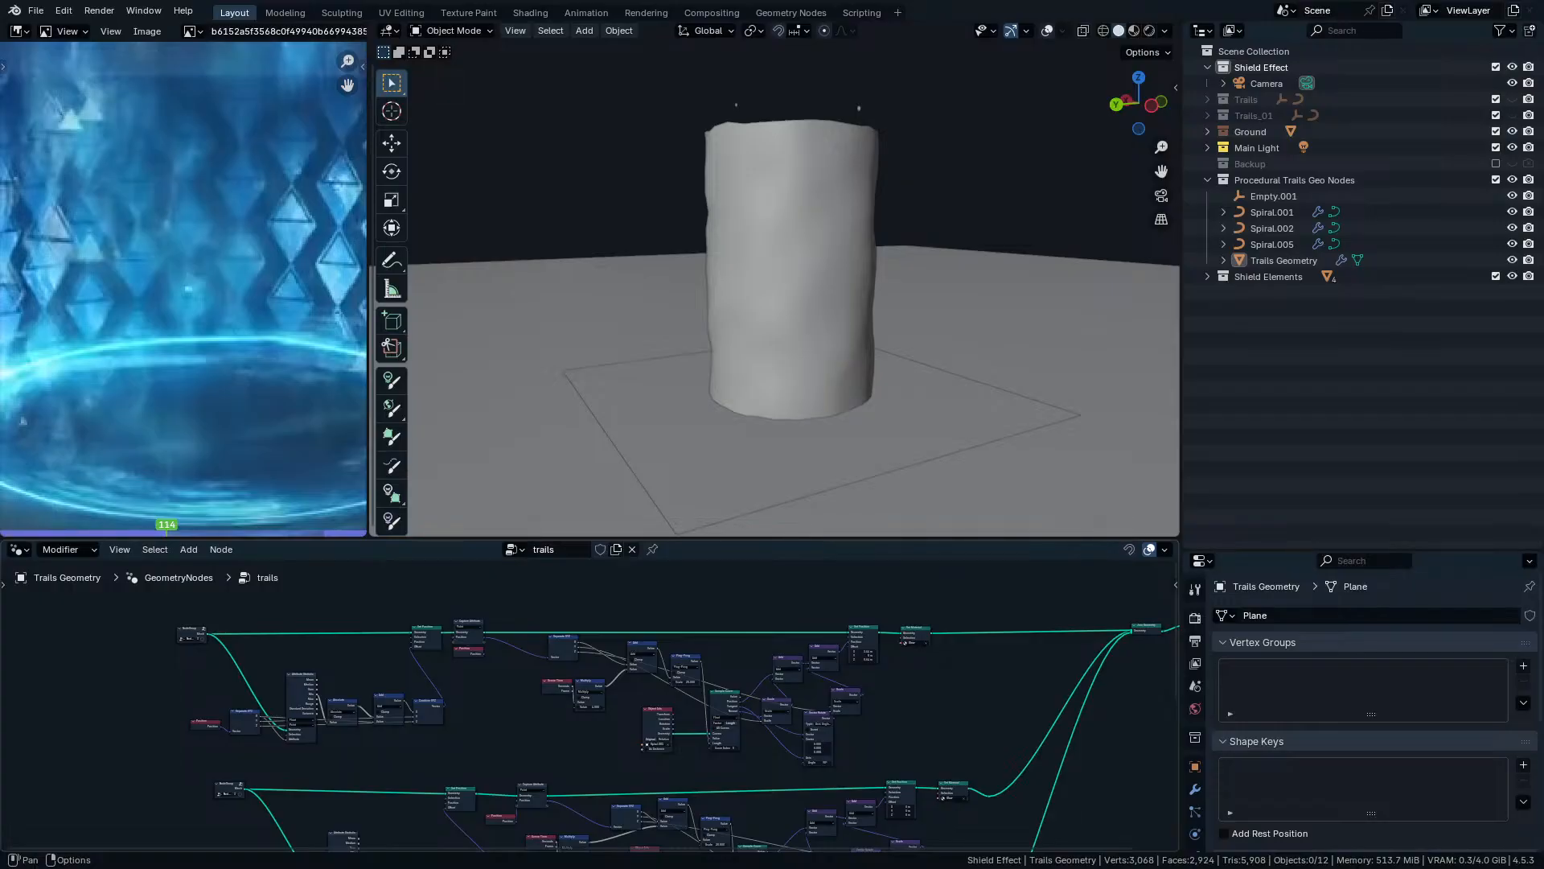
middle_drag(858, 527, 803, 407)
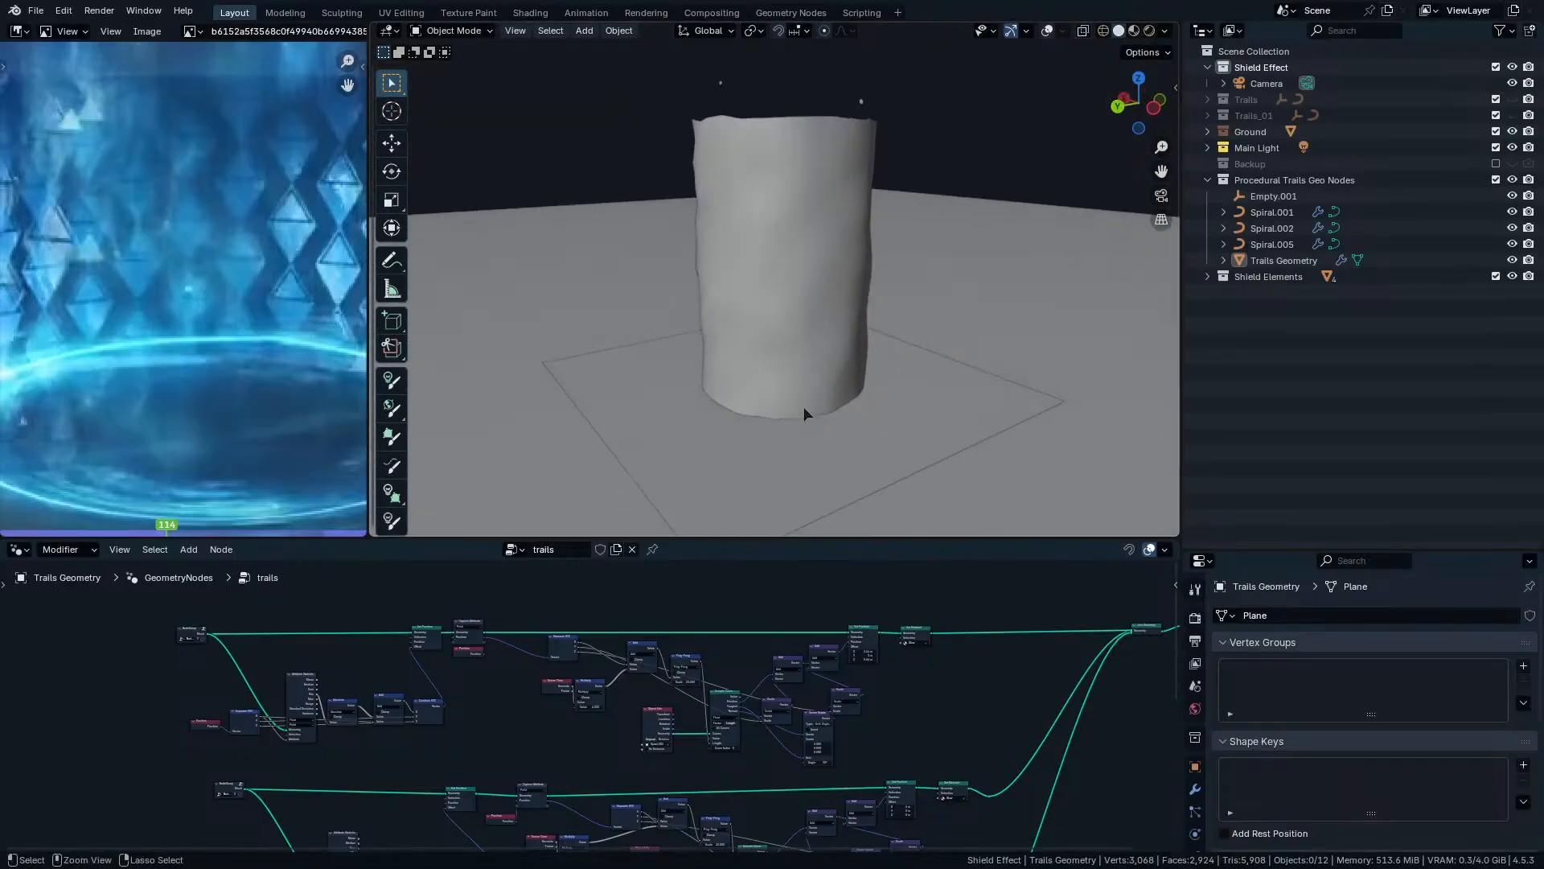
Add a 2 m plane at the world origin in the maximized viewport and turn on the overlays.
key(ctrl+space)
scroll(819, 429, down, 3)
key(shift+a)
mouse_move(748, 352)
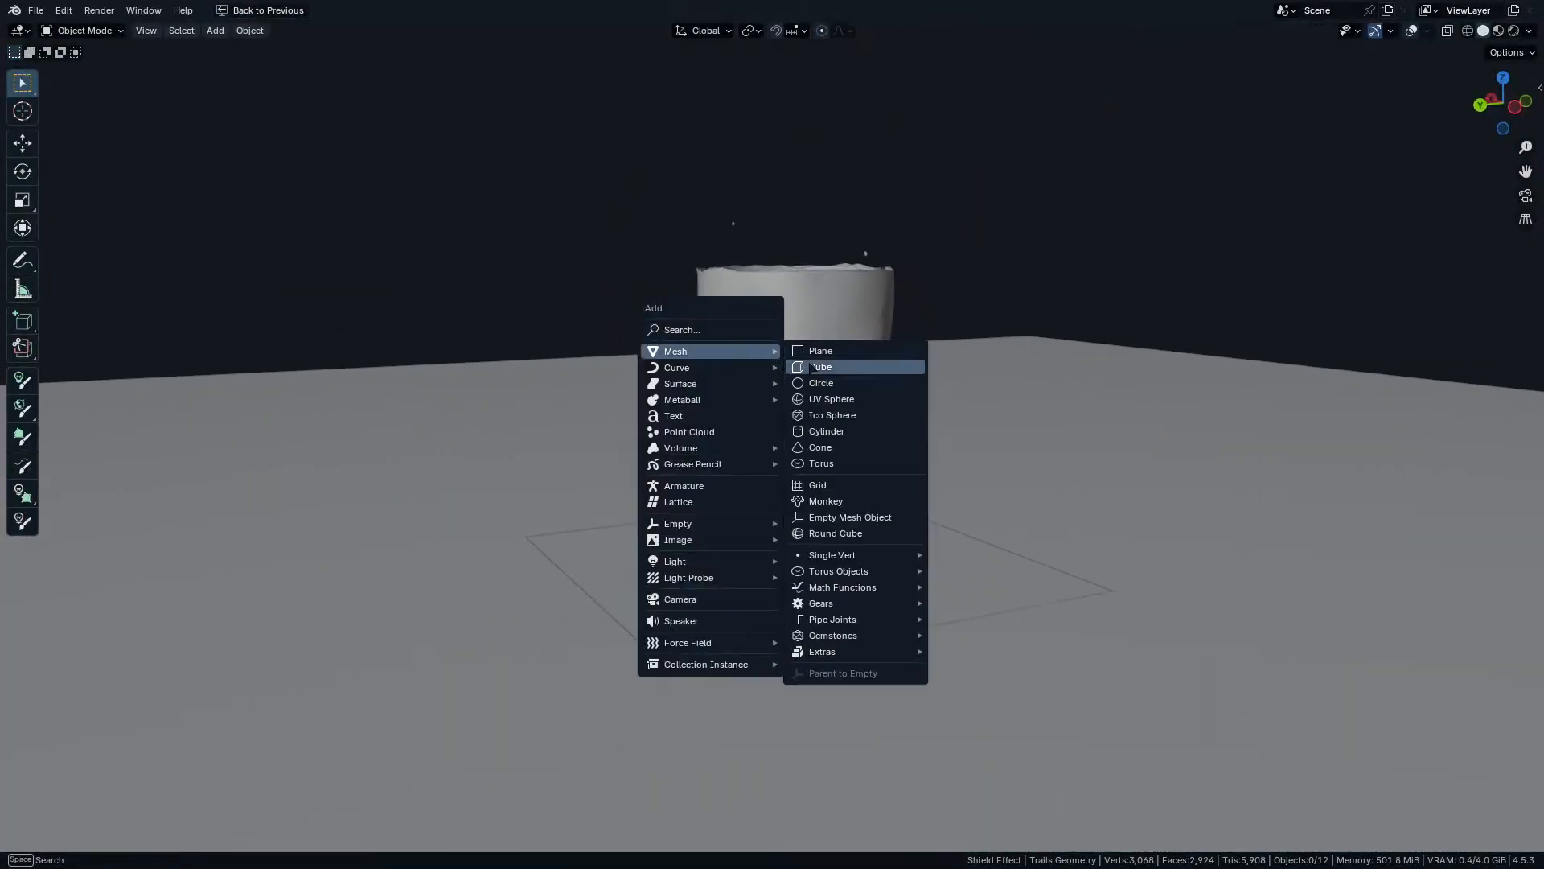
click(880, 353)
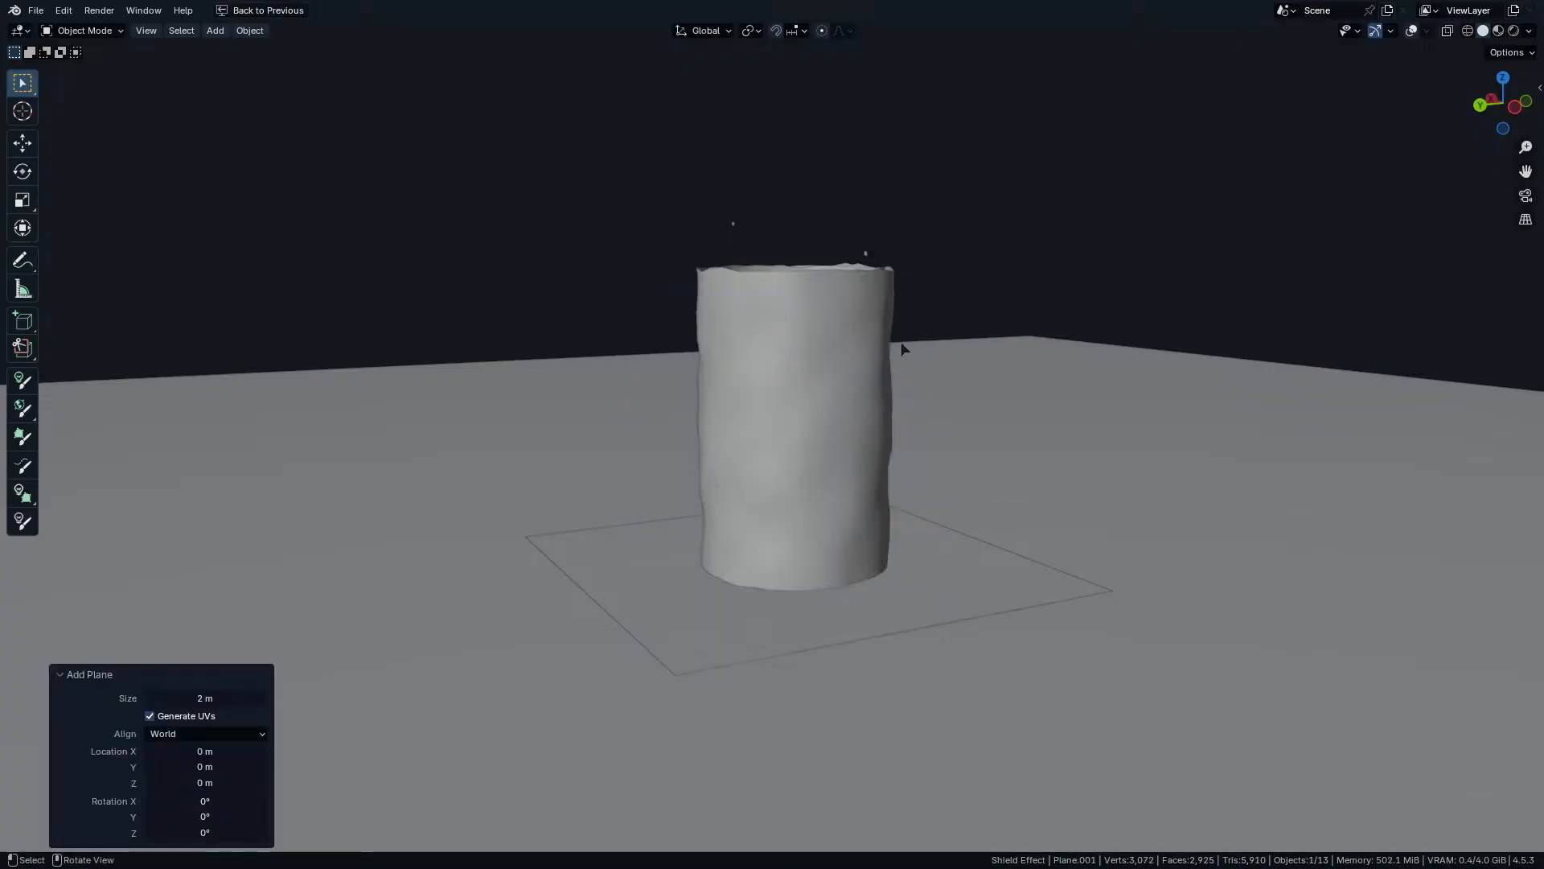
click(1410, 34)
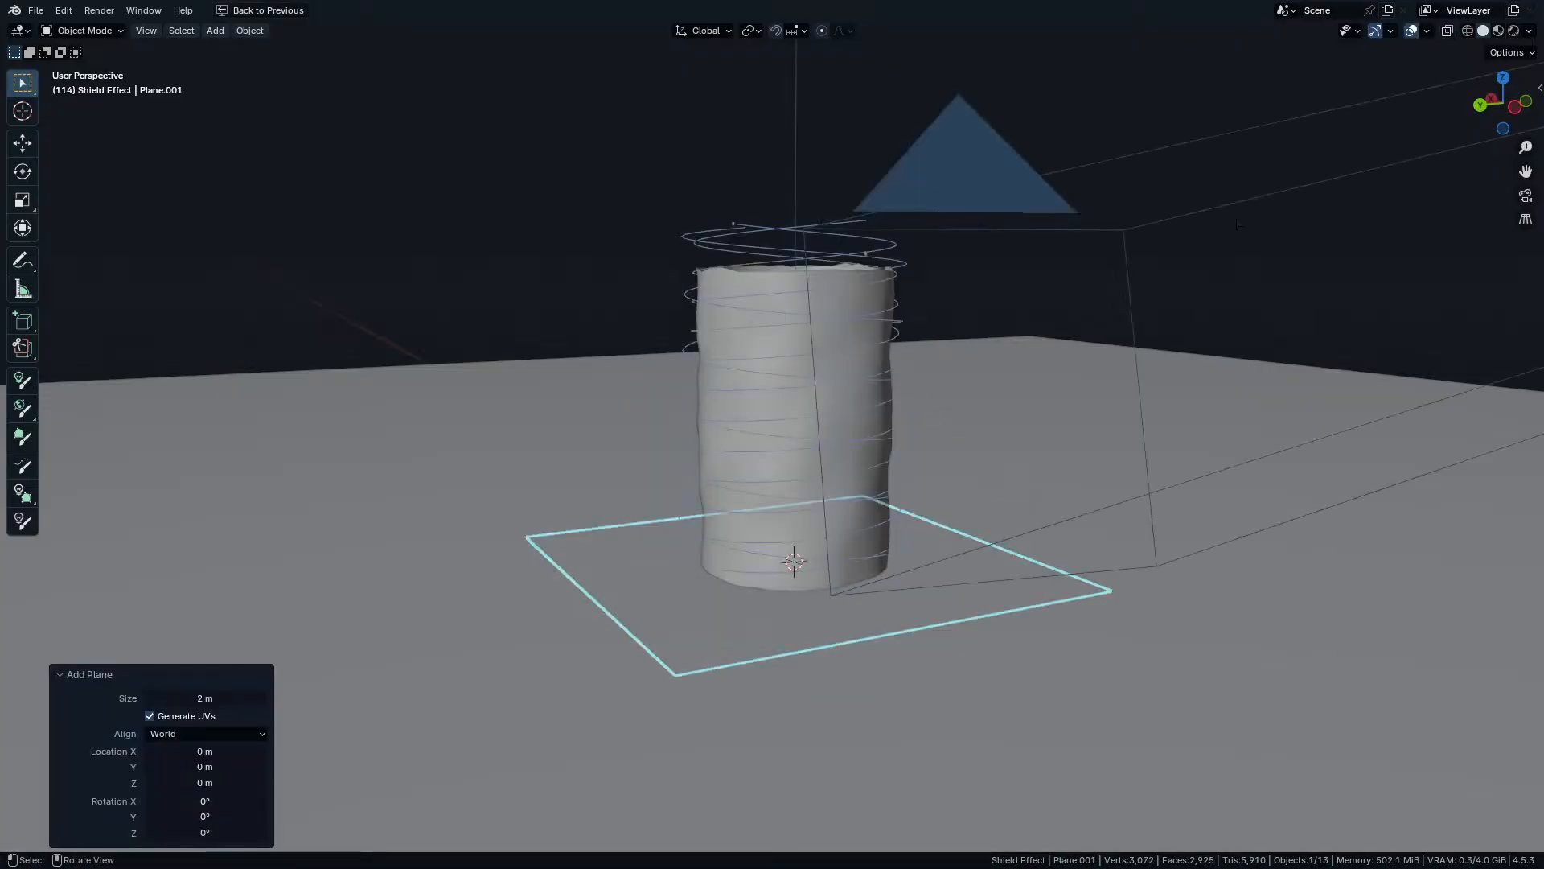
View the new plane from above in see-through wireframe display and restore the multi-editor layout.
scroll(1024, 431, down, 4)
middle_drag(1024, 431, 1006, 485)
key(shift+a)
key(Escape)
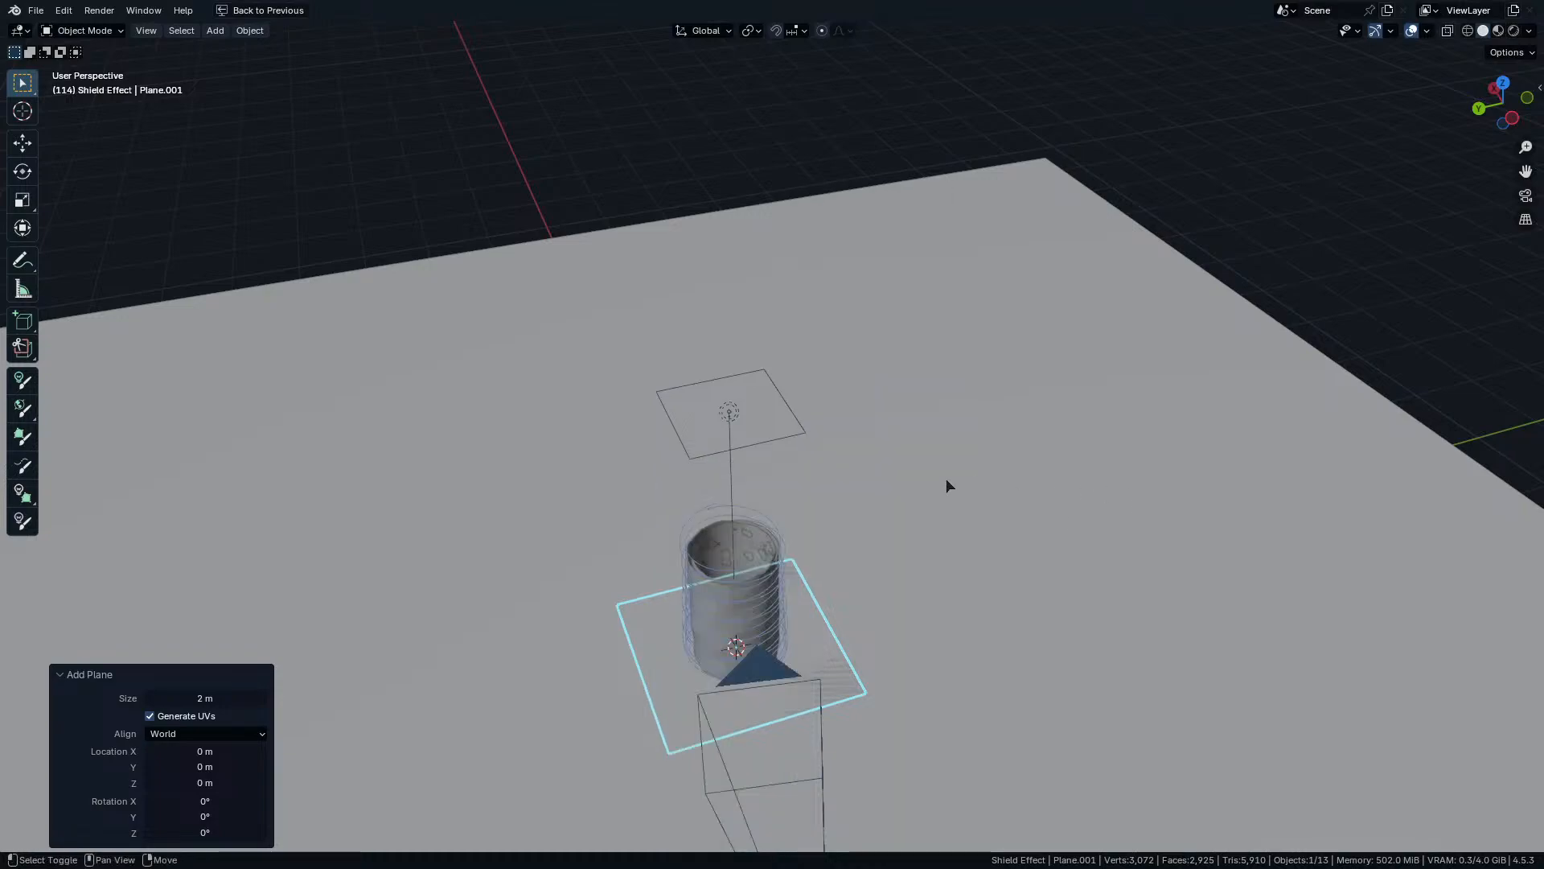
key(alt+z)
key(ctrl+space)
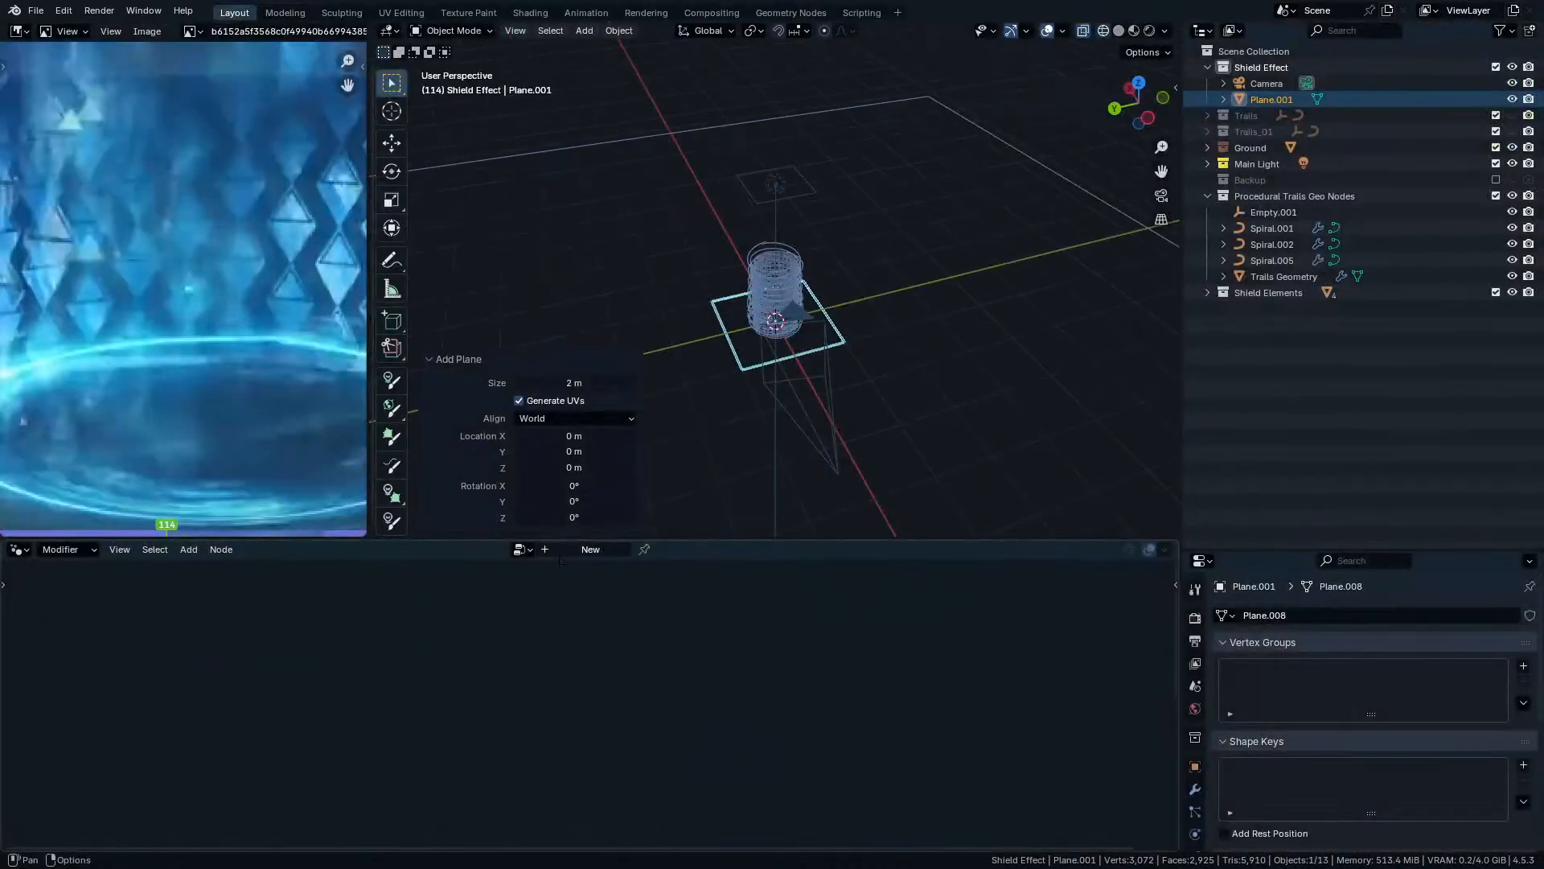
Create a new geometry node tree for the plane, name it Triangle Particles, and enlarge the node editor.
click(590, 549)
drag(751, 540, 757, 483)
scroll(585, 592, up, 1)
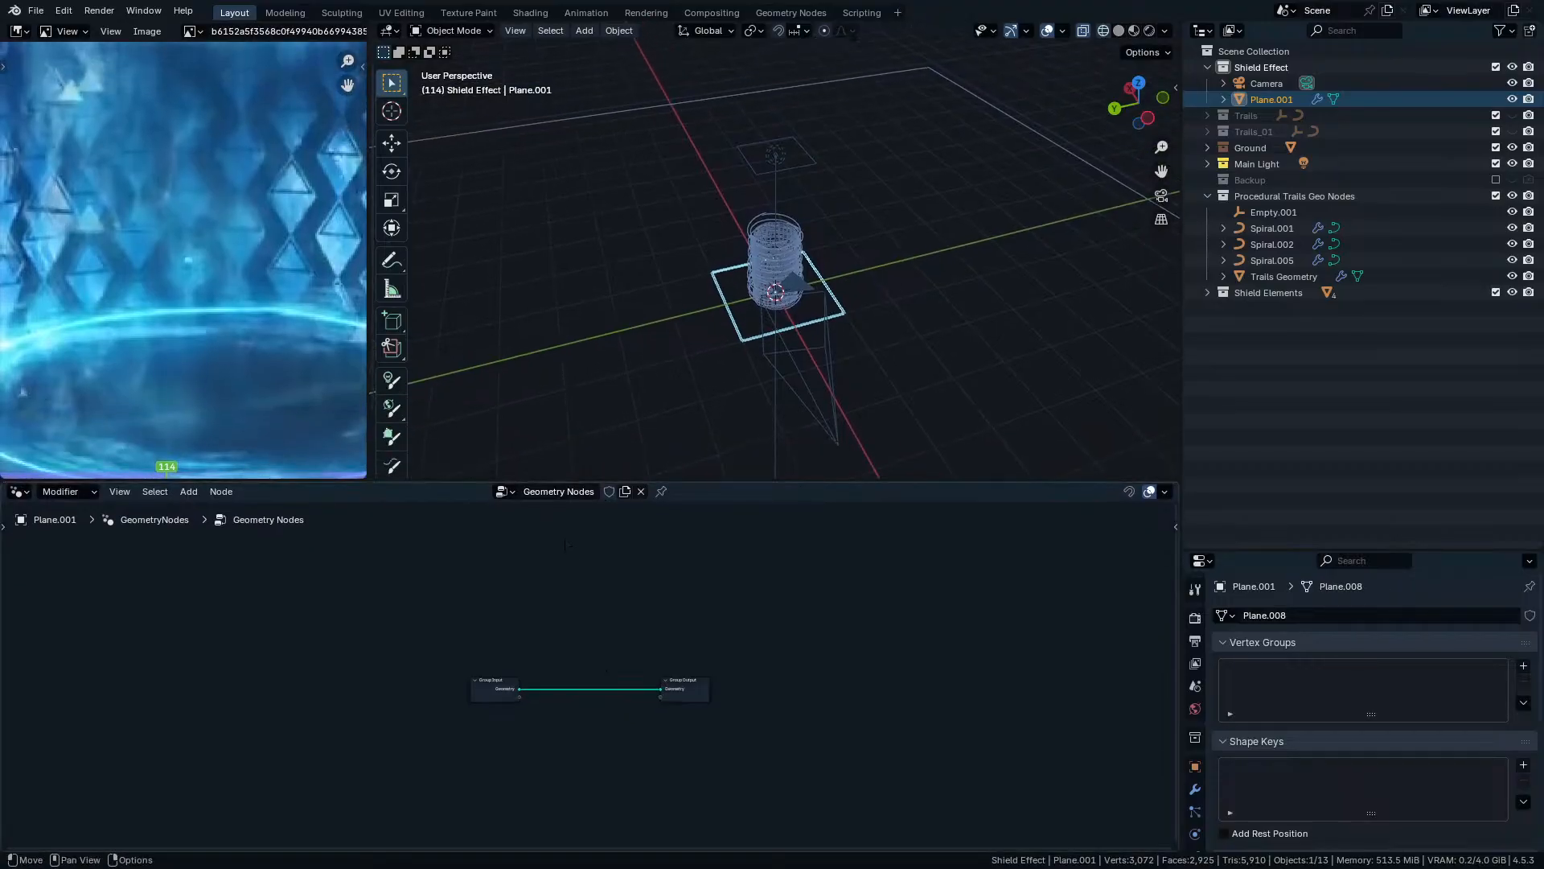
double_click(562, 491)
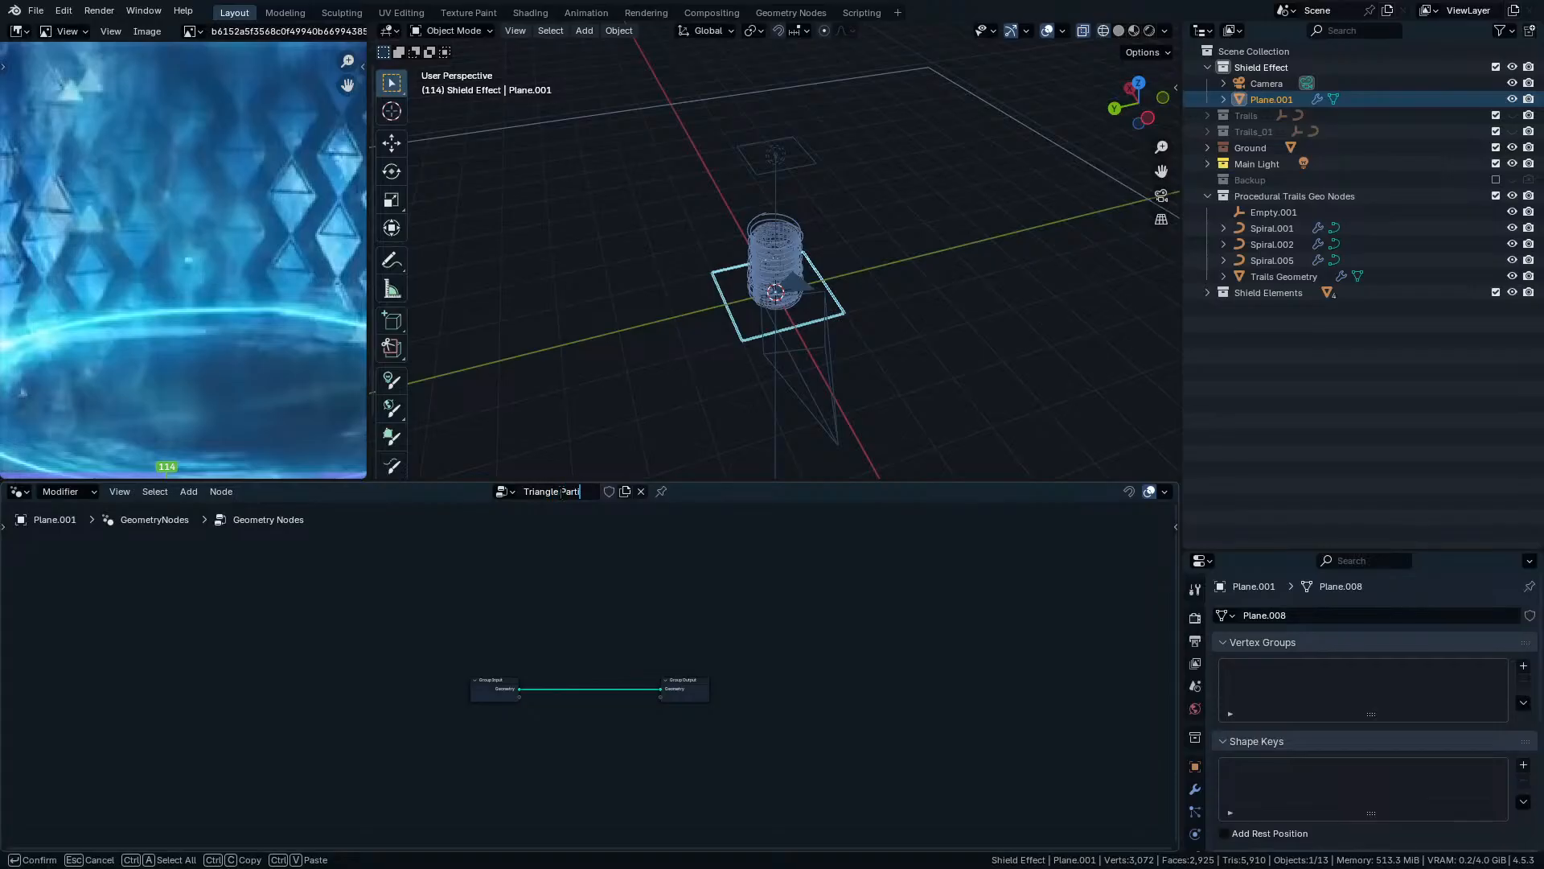
key(Return)
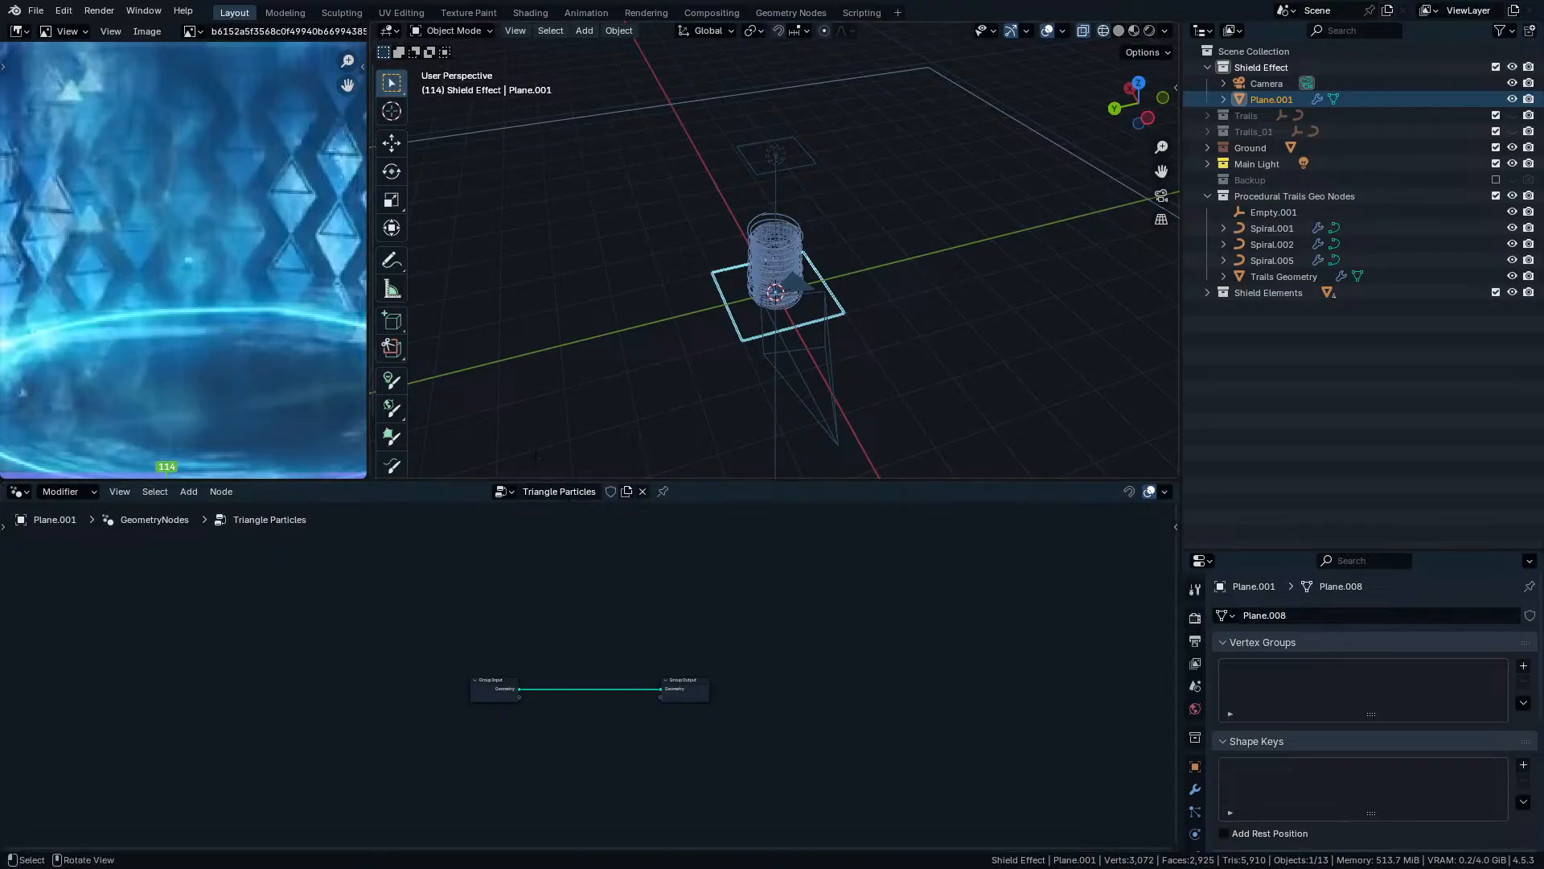
Spread out the Group Input node, add a Star curve node to the Triangle Particles tree and preview it through a Viewer.
scroll(725, 727, up, 4)
scroll(588, 682, up, 4)
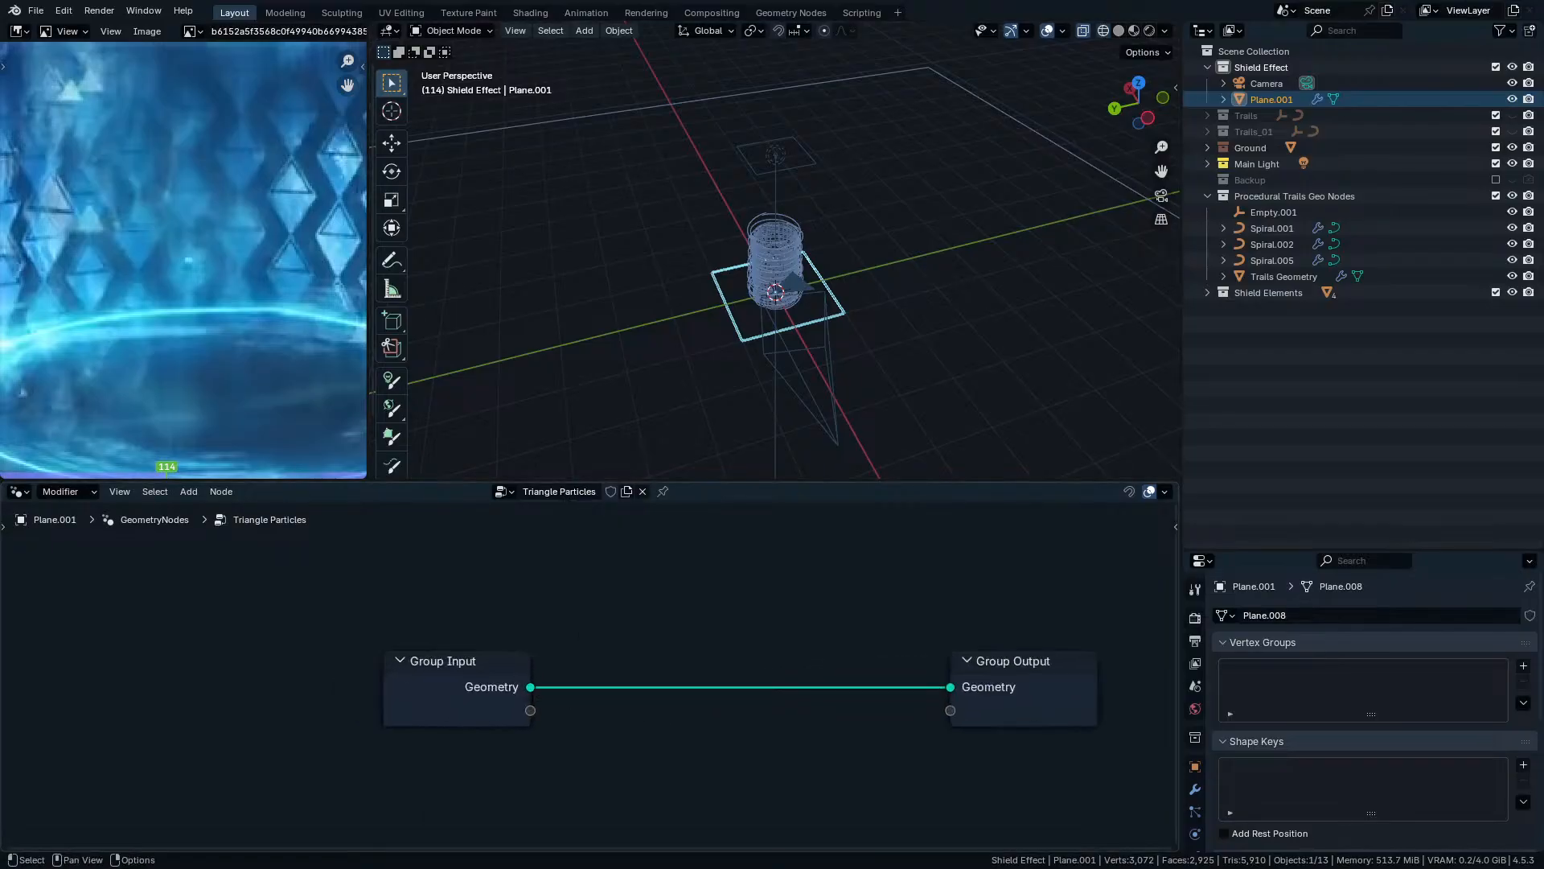
drag(475, 677, 243, 673)
middle_drag(509, 724, 645, 678)
key(shift+a)
mouse_move(650, 681)
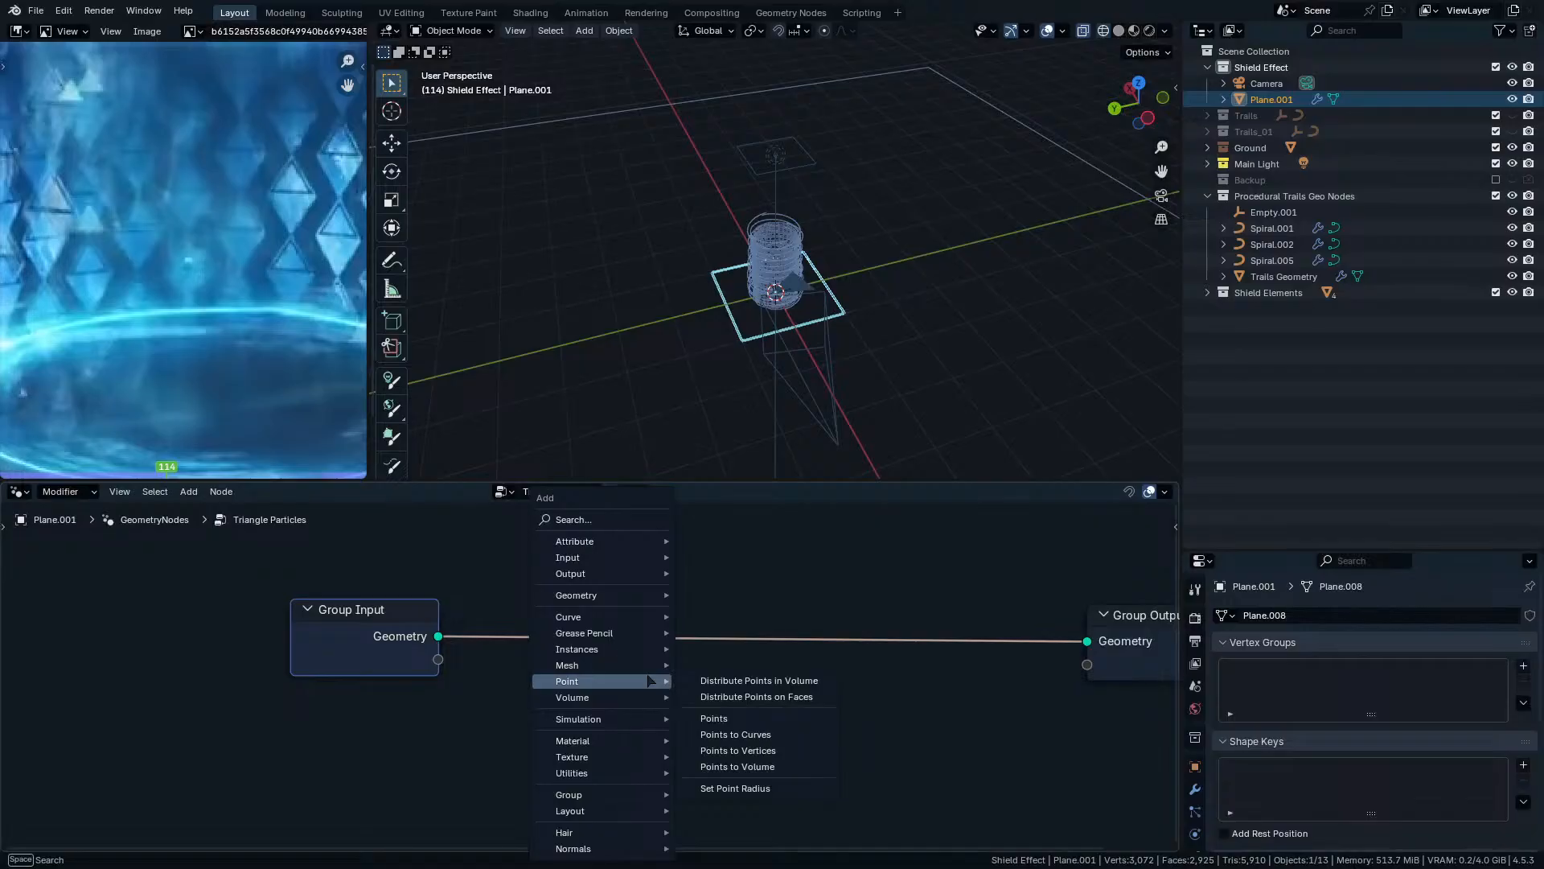
text(star)
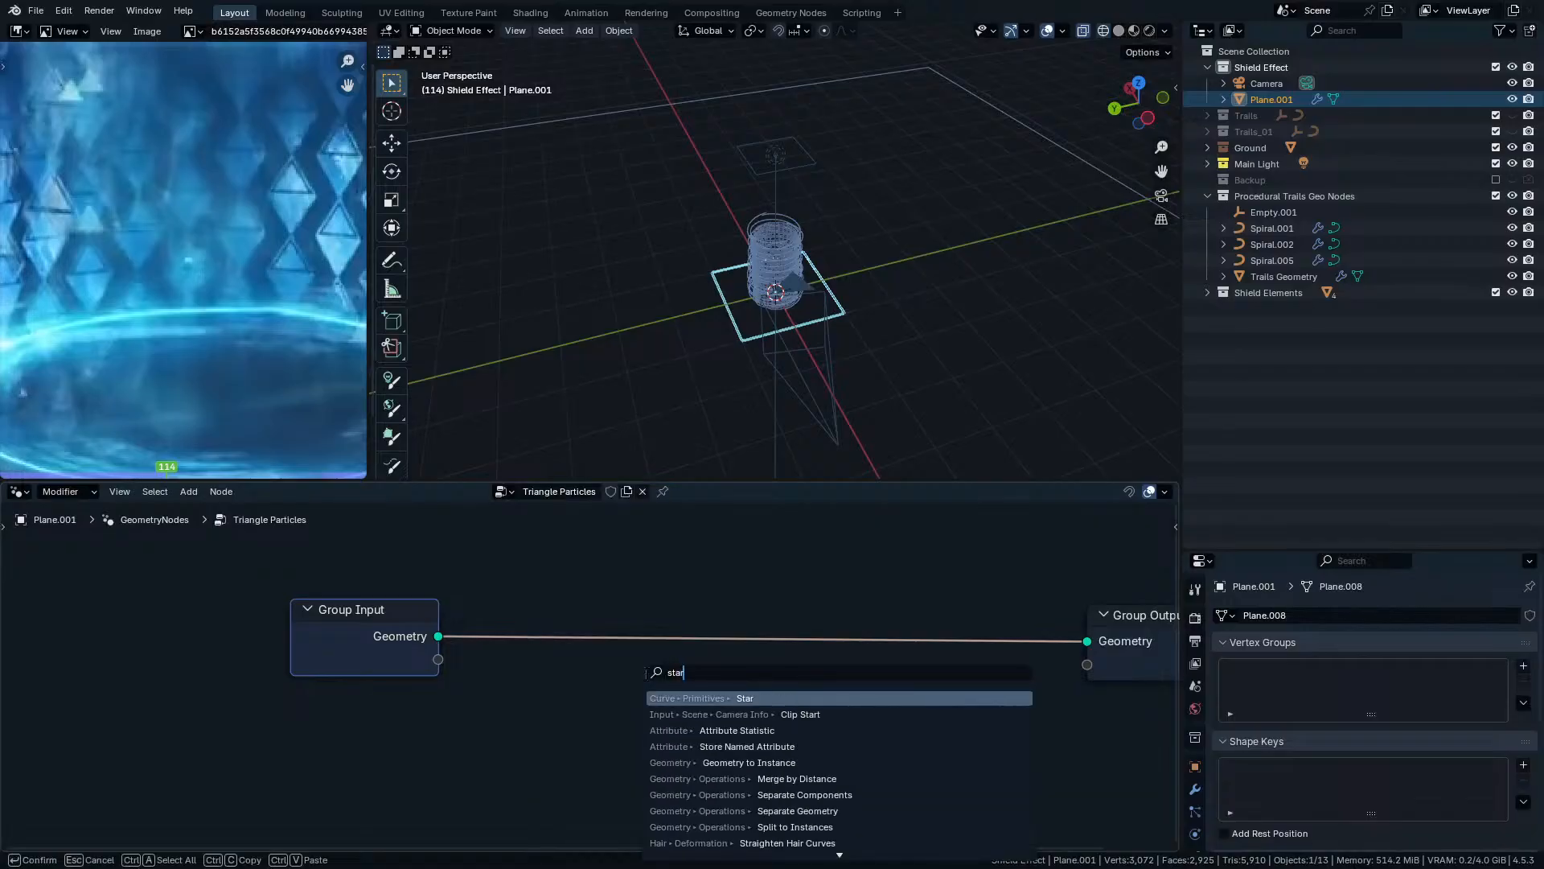
key(Return)
click(647, 675)
ctrl+shift+click(702, 706)
Set the Star node's points to 3 and place the Viewer beside it.
scroll(848, 795, up, 1)
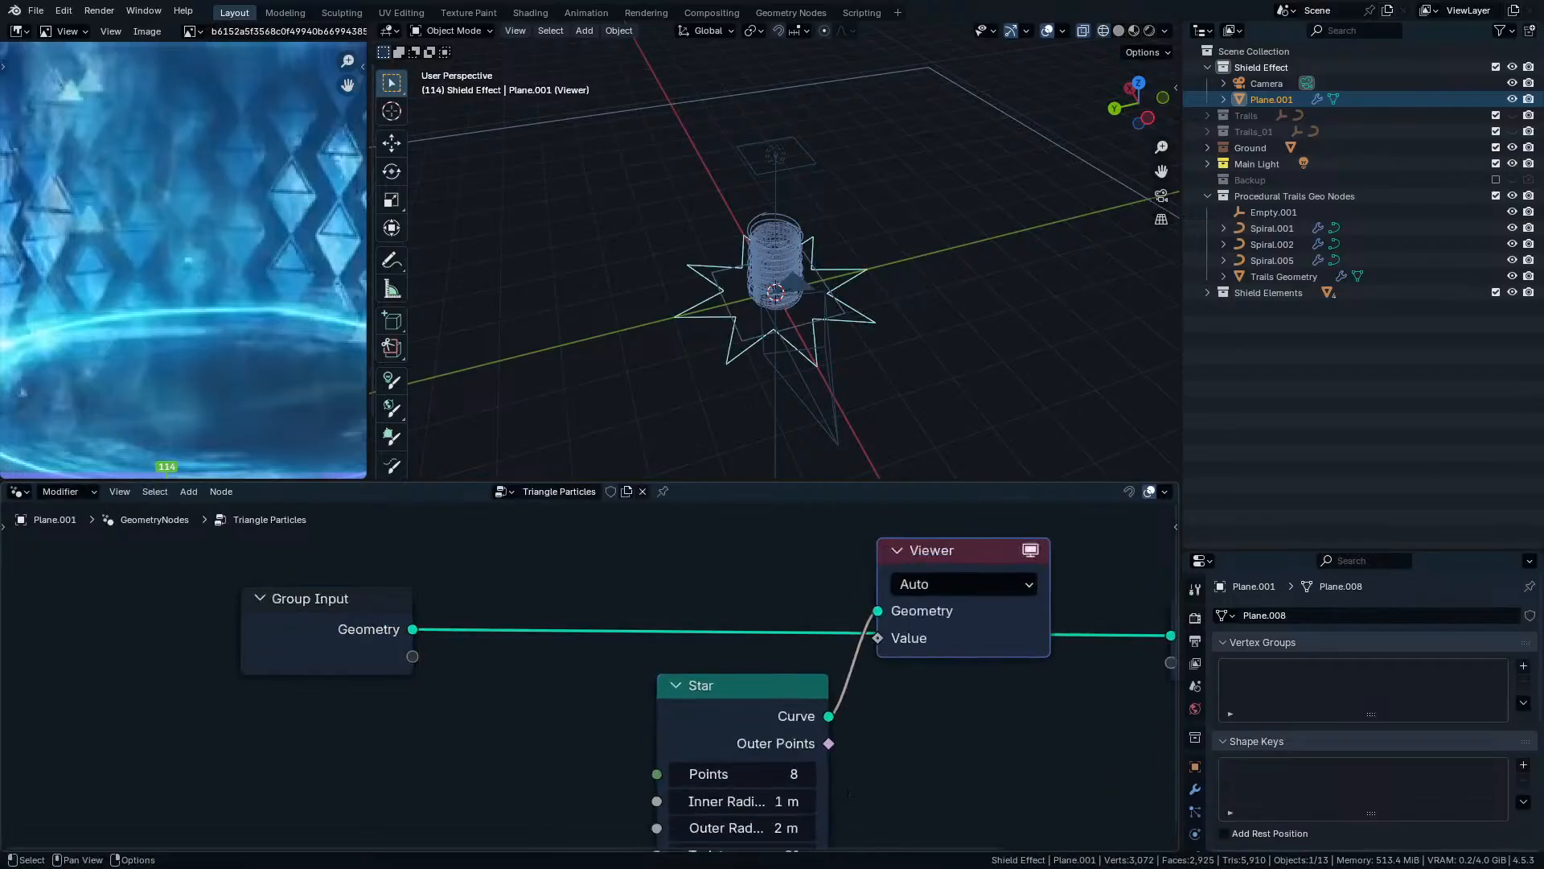
scroll(849, 795, up, 1)
middle_drag(849, 794, 840, 753)
drag(759, 731, 704, 731)
scroll(785, 353, up, 3)
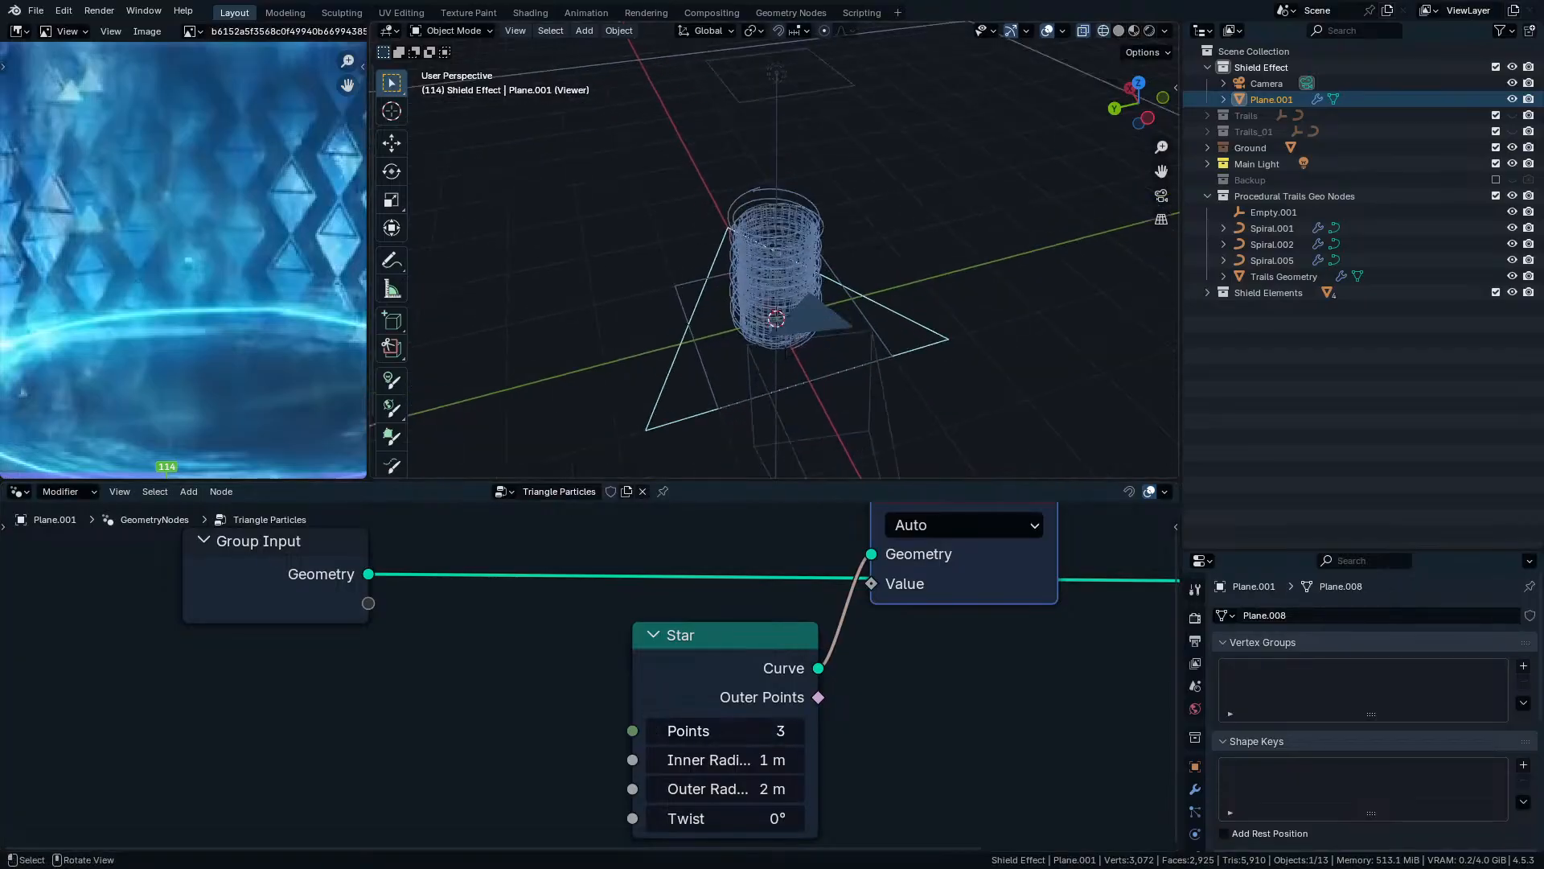
drag(990, 555, 1067, 693)
middle_drag(1049, 757, 904, 727)
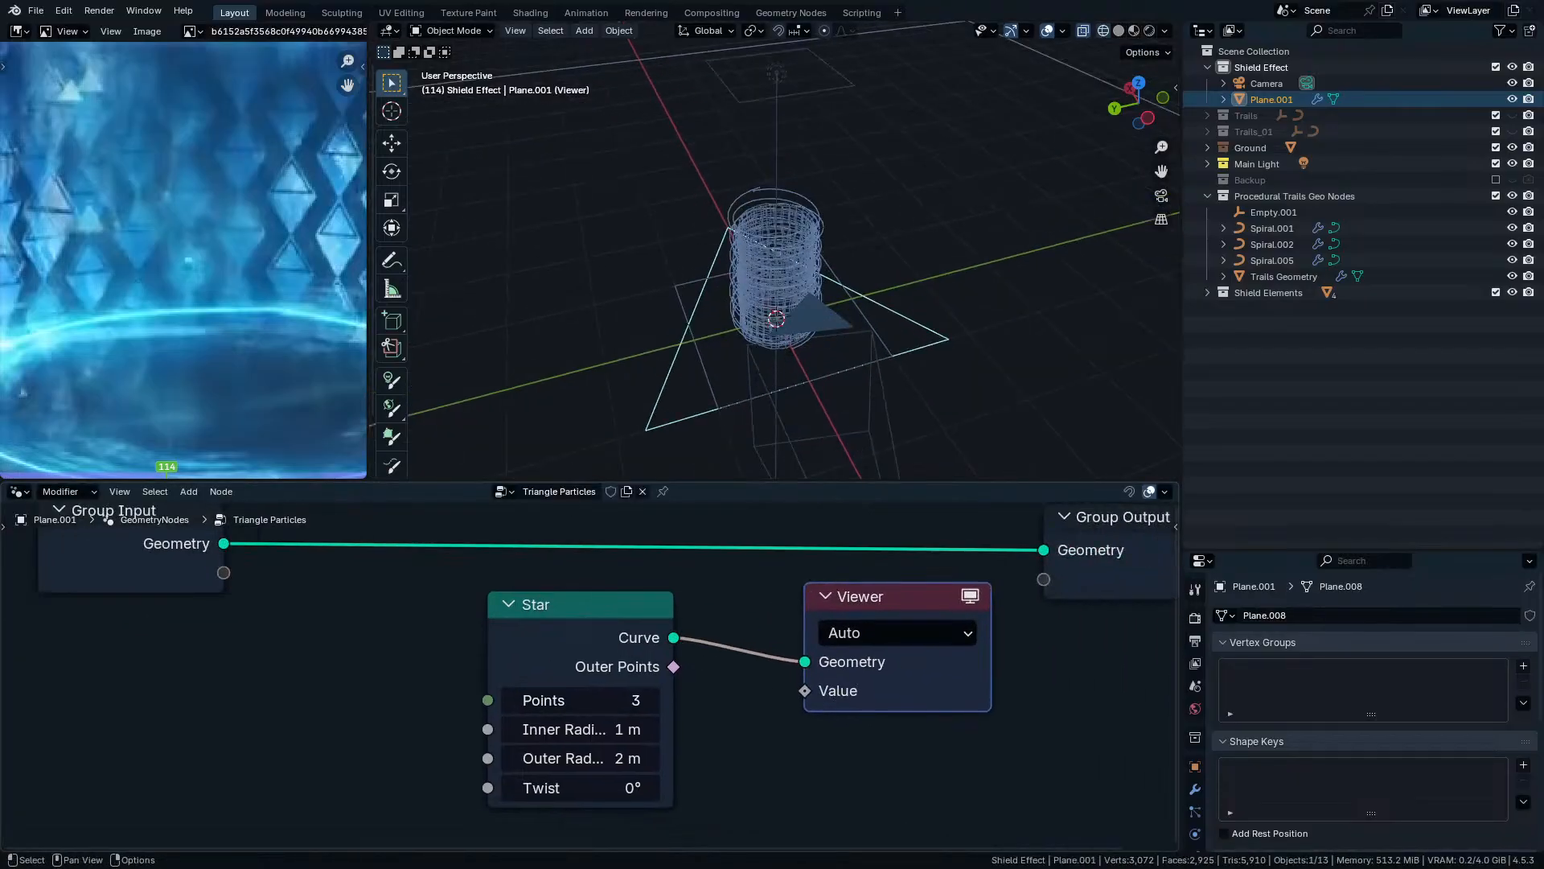
Make room before the Viewer and insert a Fill Curve node between it and the Star node.
drag(904, 714, 747, 584)
key(g)
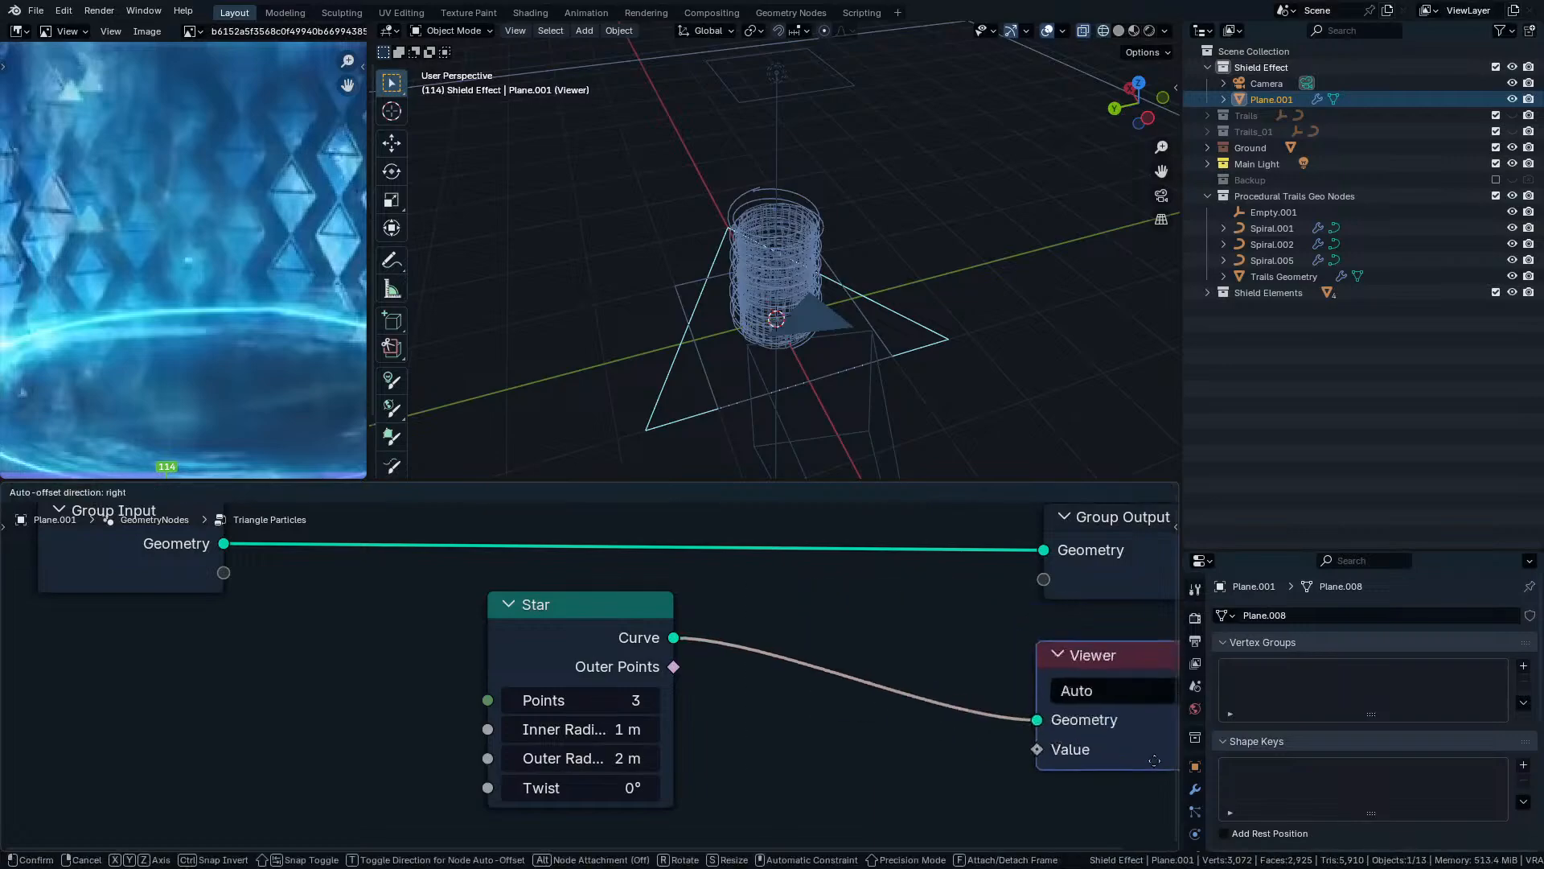
click(902, 711)
key(shift+a)
text(fill curve)
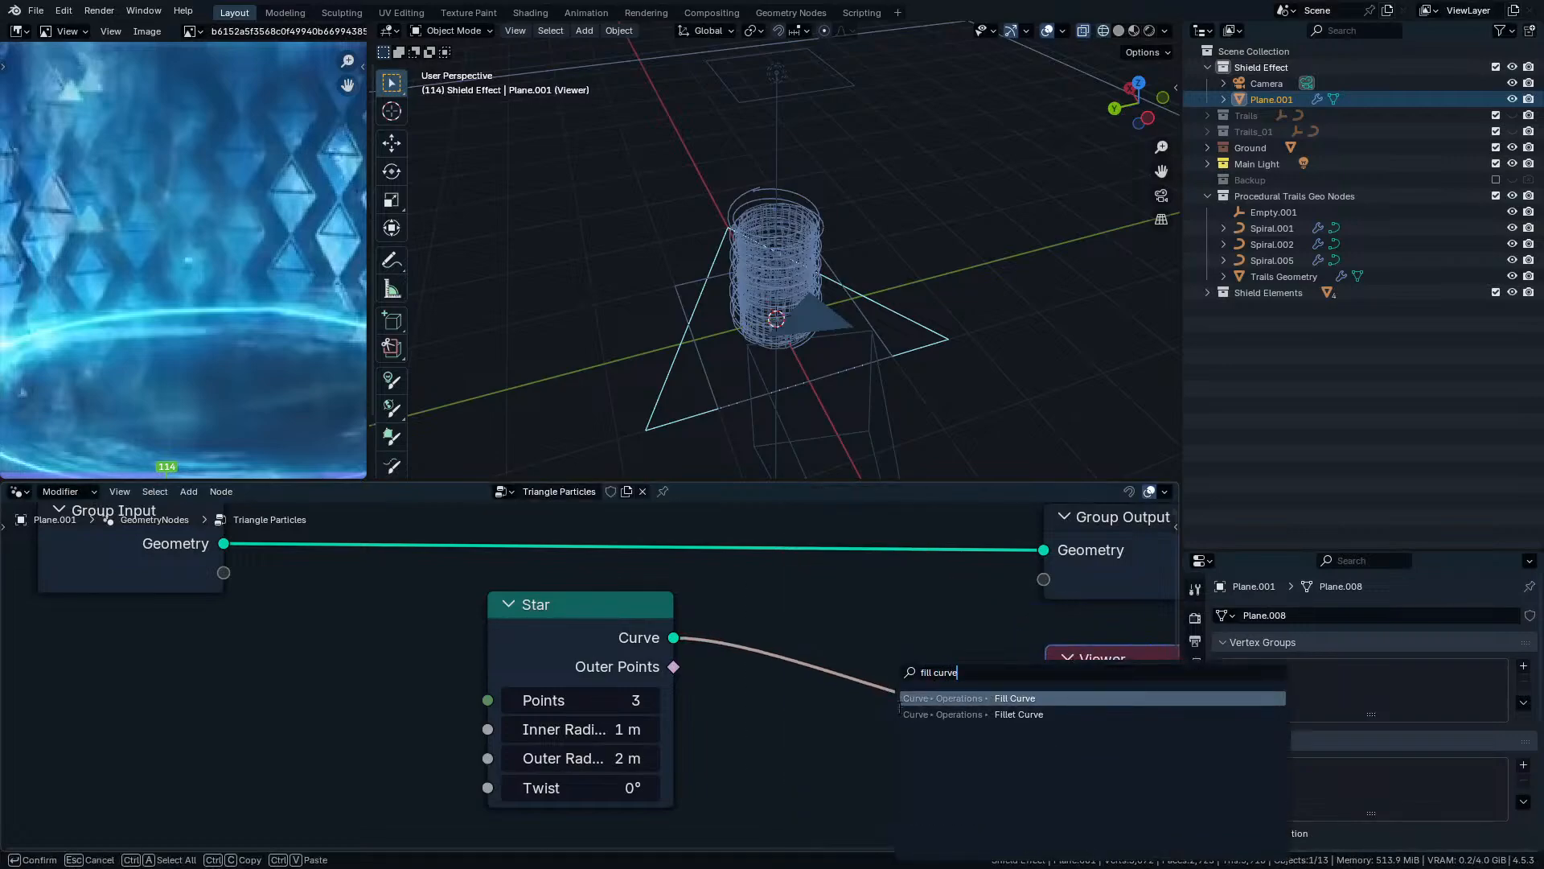
key(Return)
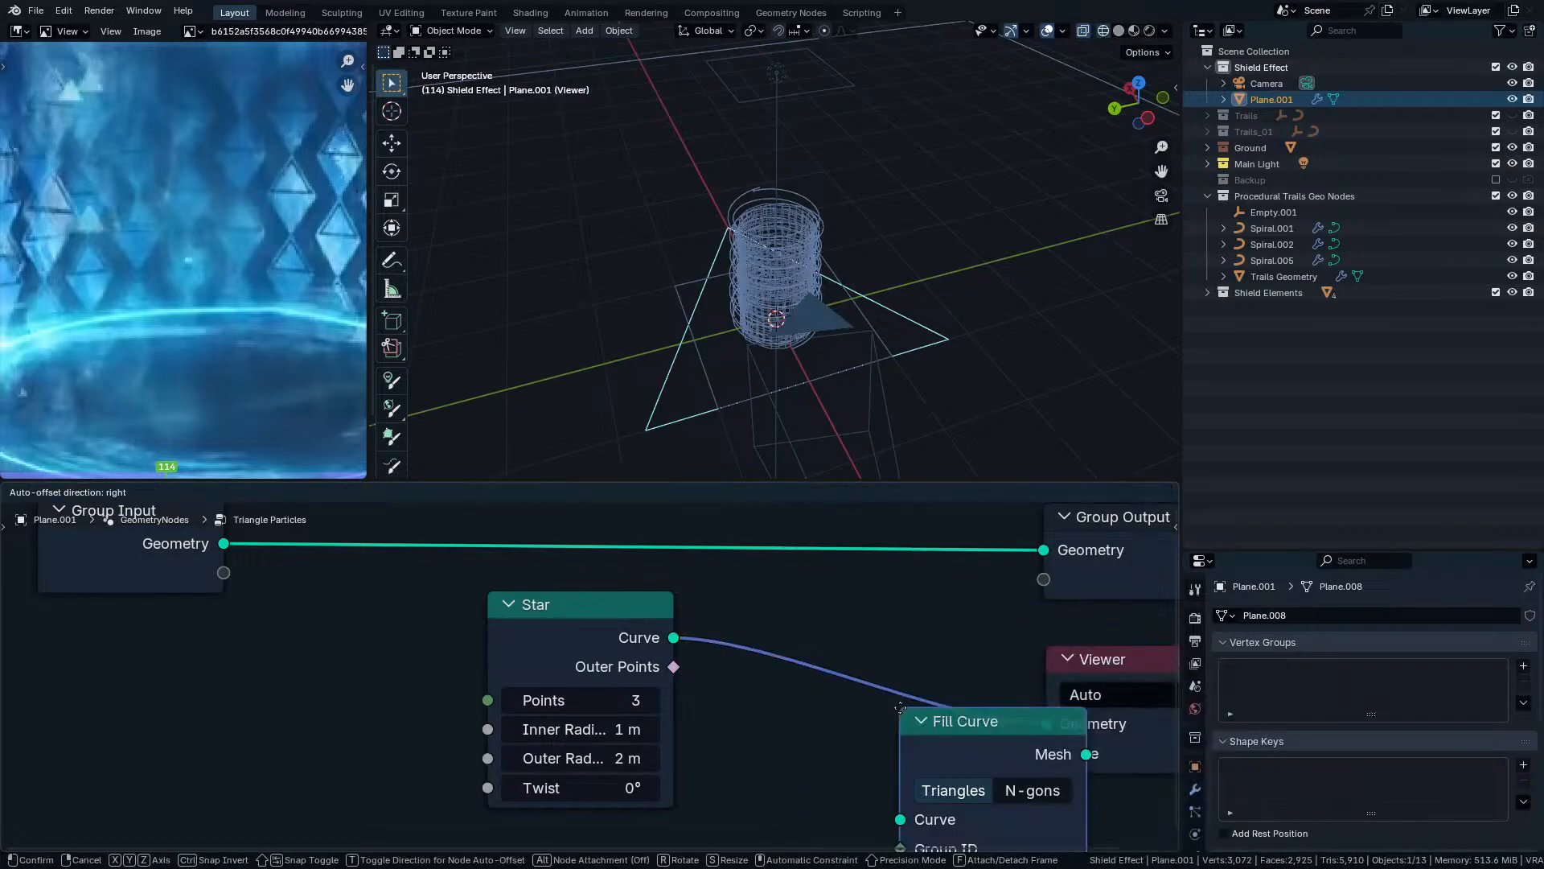
click(683, 588)
Set the Fill Curve node to N-gons and check the filled triangle in solid and wireframe display.
key(shift+z)
mouse_move(854, 366)
middle_down()
mouse_move(810, 400)
mouse_move(817, 420)
mouse_move(837, 370)
mouse_move(870, 367)
mouse_move(841, 288)
middle_up()
key(shift+z)
click(866, 671)
click(786, 673)
click(868, 672)
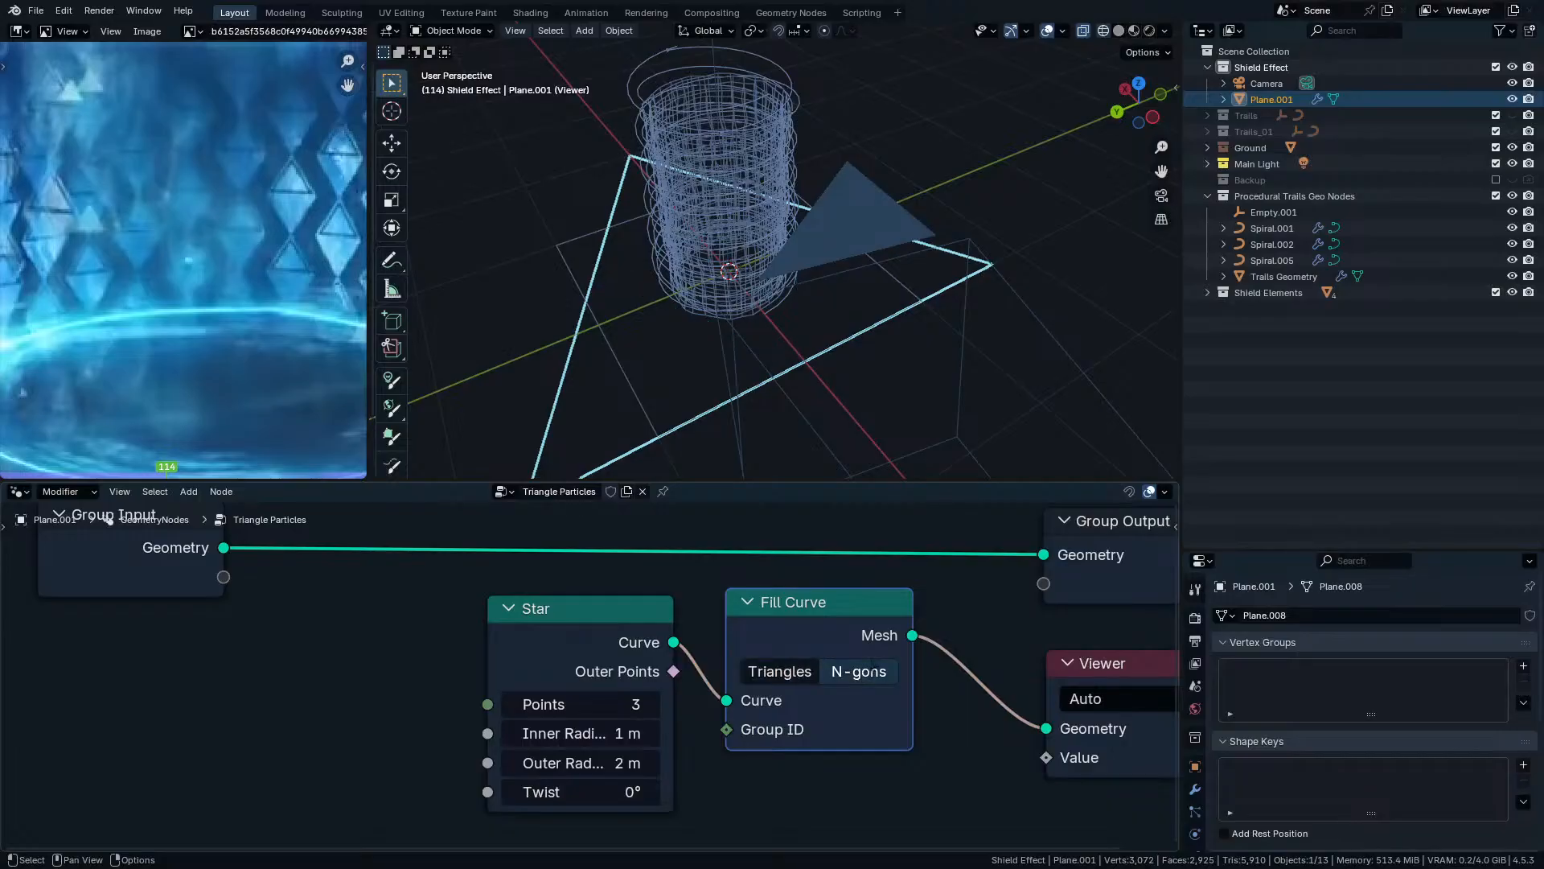
Delete the Viewer node, connect the Fill Curve mesh to the Group Output geometry and shift the output aside.
mouse_move(875, 654)
scroll(851, 601, down, 8)
click(865, 672)
key(x)
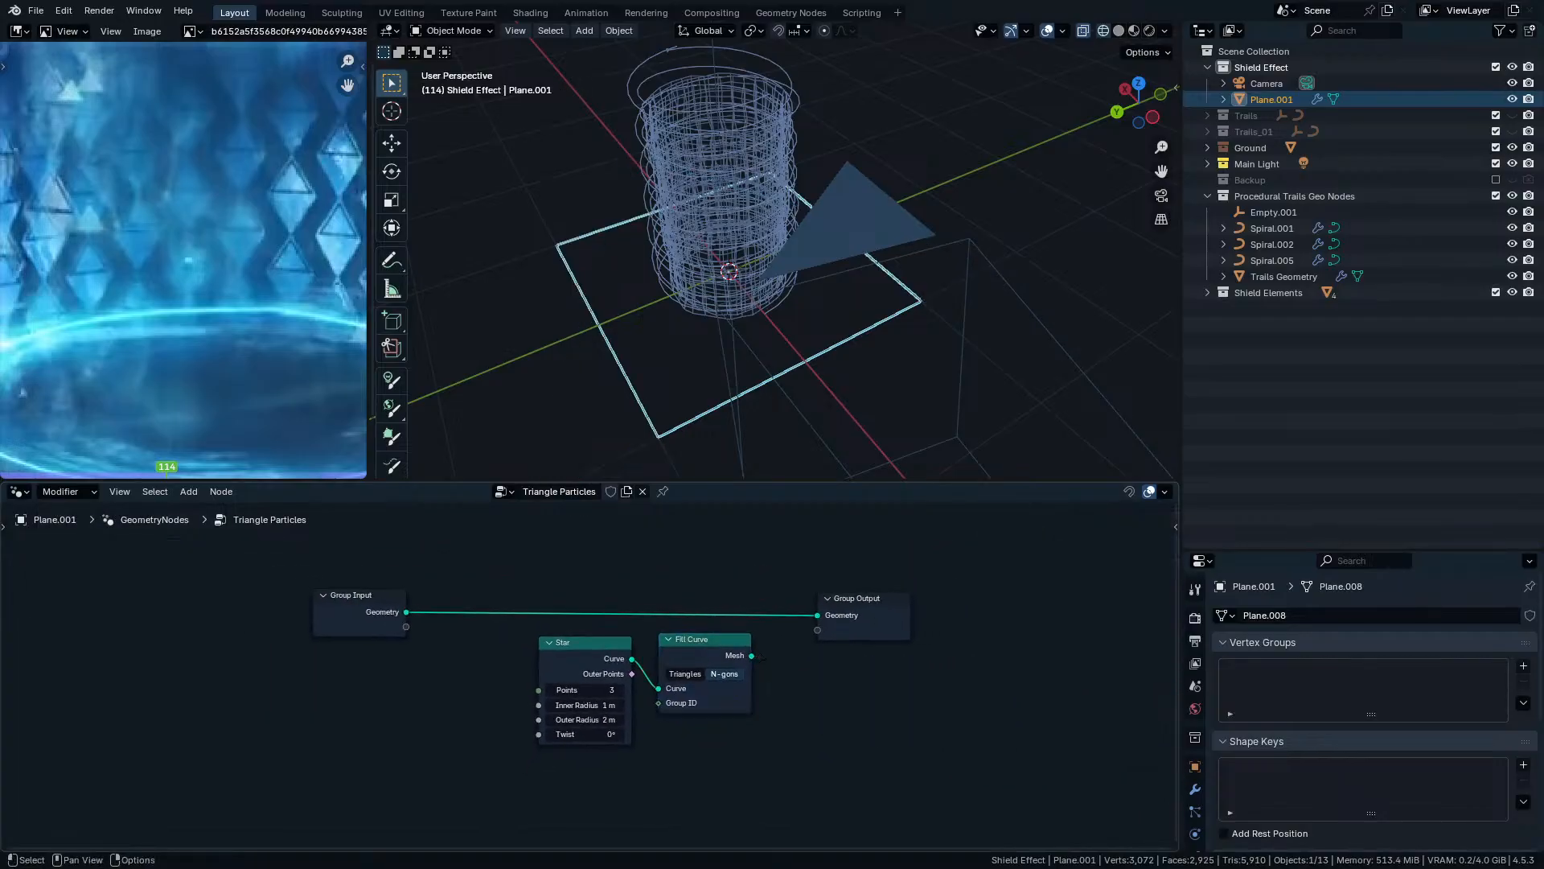
drag(753, 656, 819, 616)
drag(805, 571, 860, 623)
key(g)
click(914, 638)
Switch the viewport to solid shading and view the filled triangle from a lower angle.
key(shift+z)
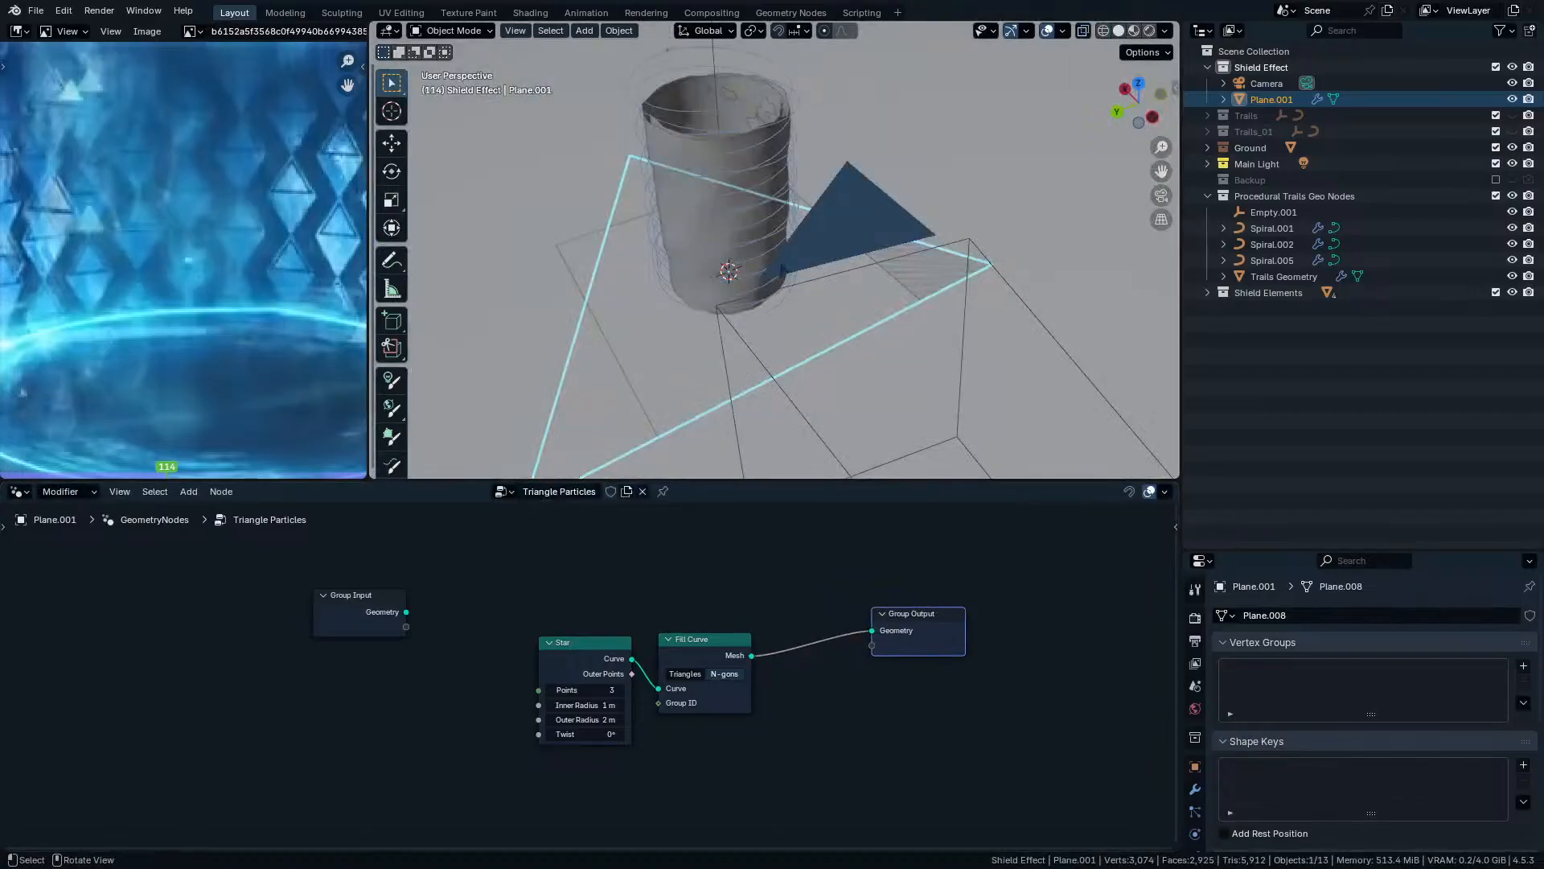
middle_drag(726, 391, 735, 344)
scroll(715, 709, up, 1)
Move the Star and Fill Curve nodes back and insert a Transform Geometry node before the Group Output.
middle_drag(715, 710, 786, 758)
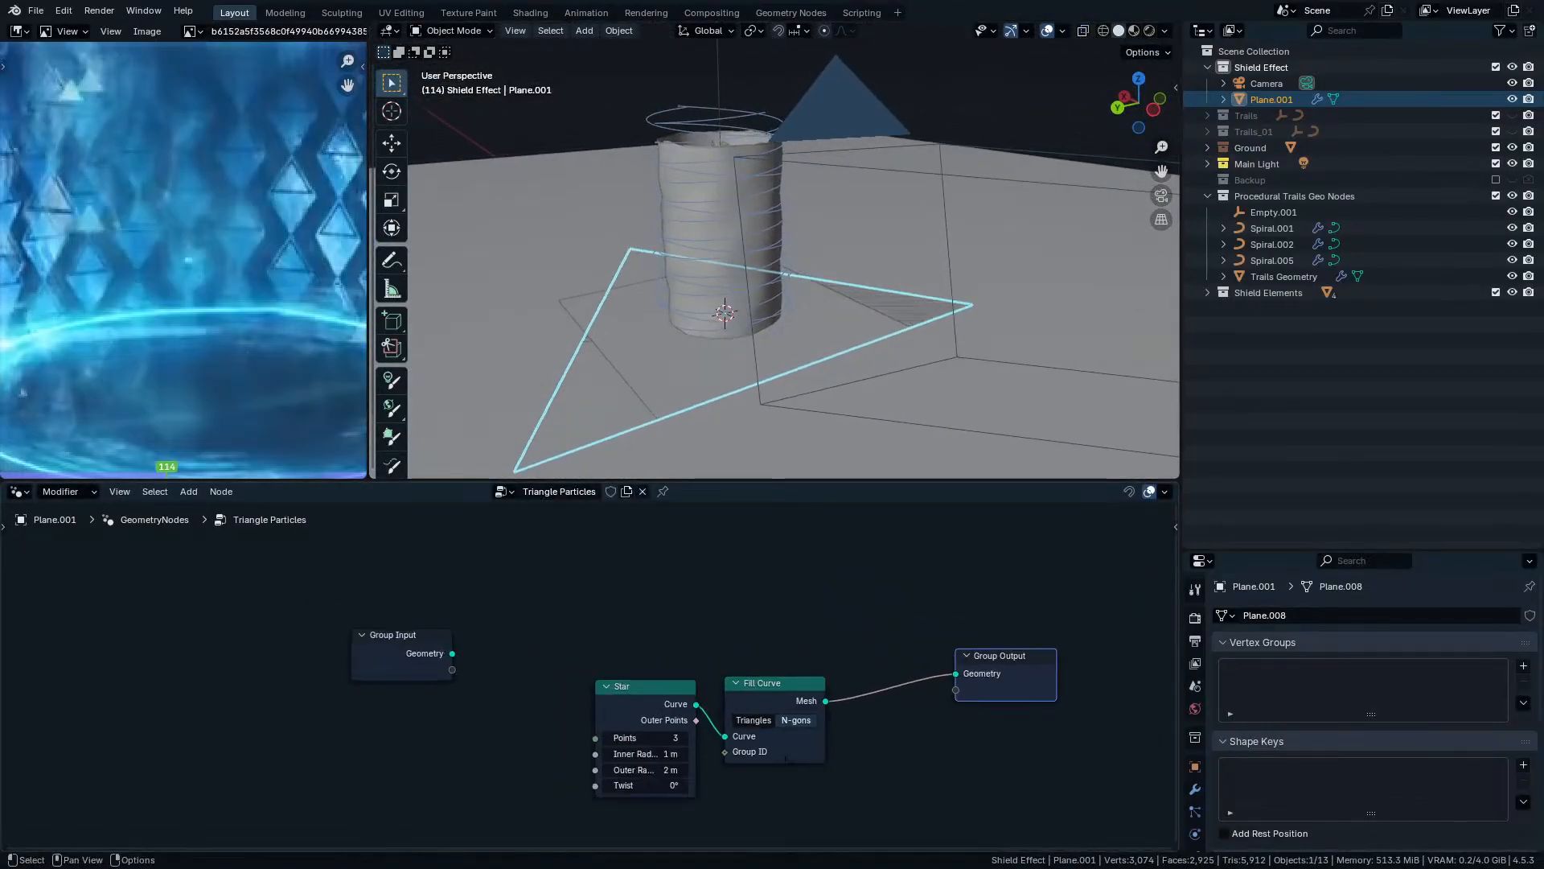
drag(841, 618, 638, 752)
key(g)
click(442, 767)
key(shift+a)
mouse_move(694, 611)
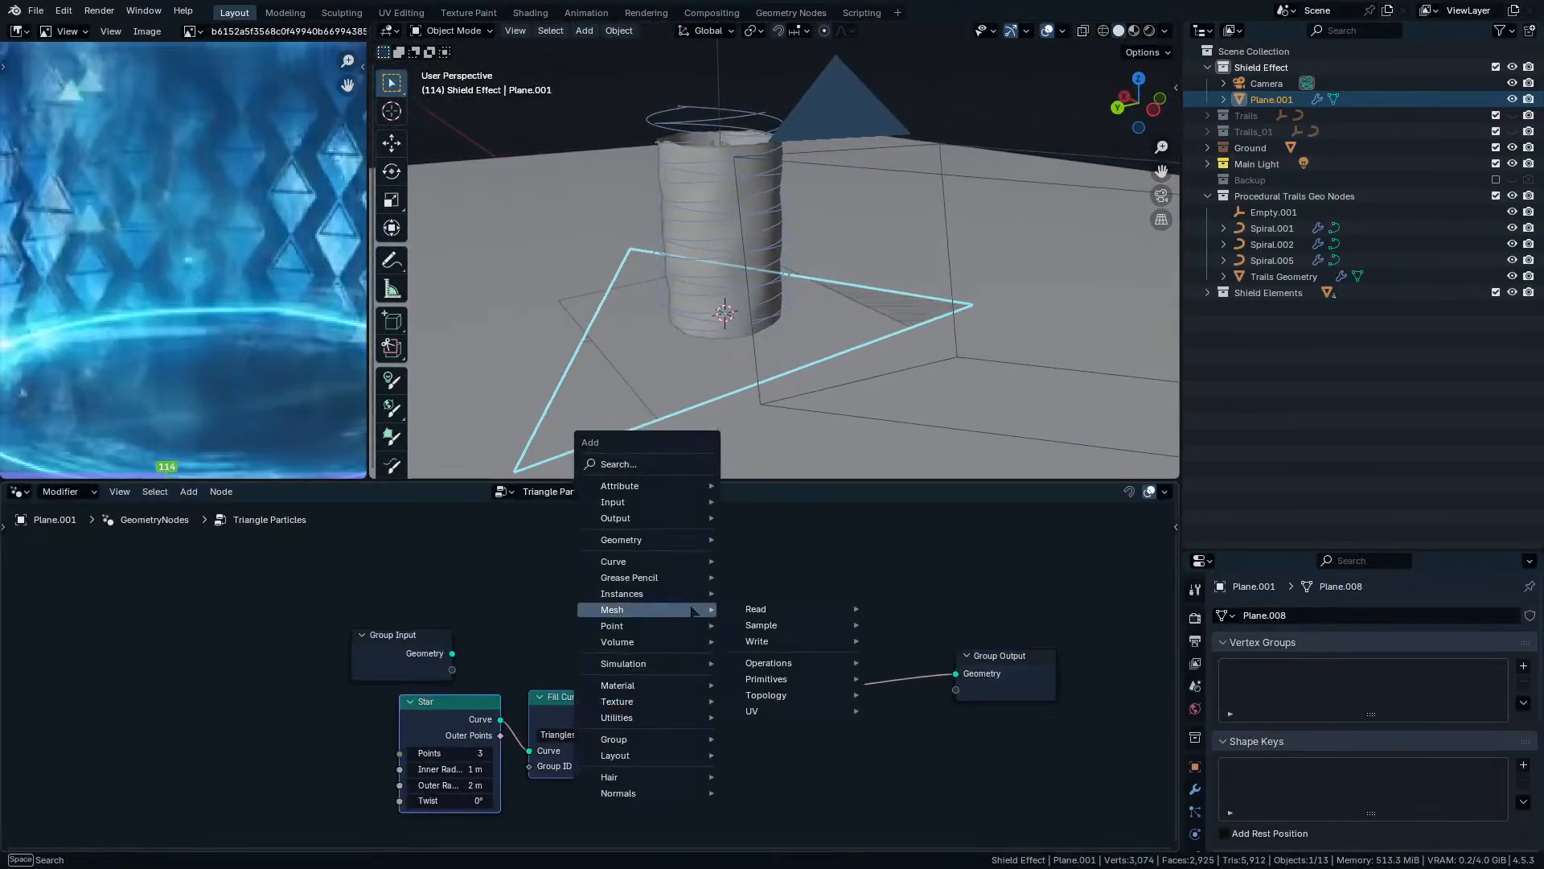
text(trans)
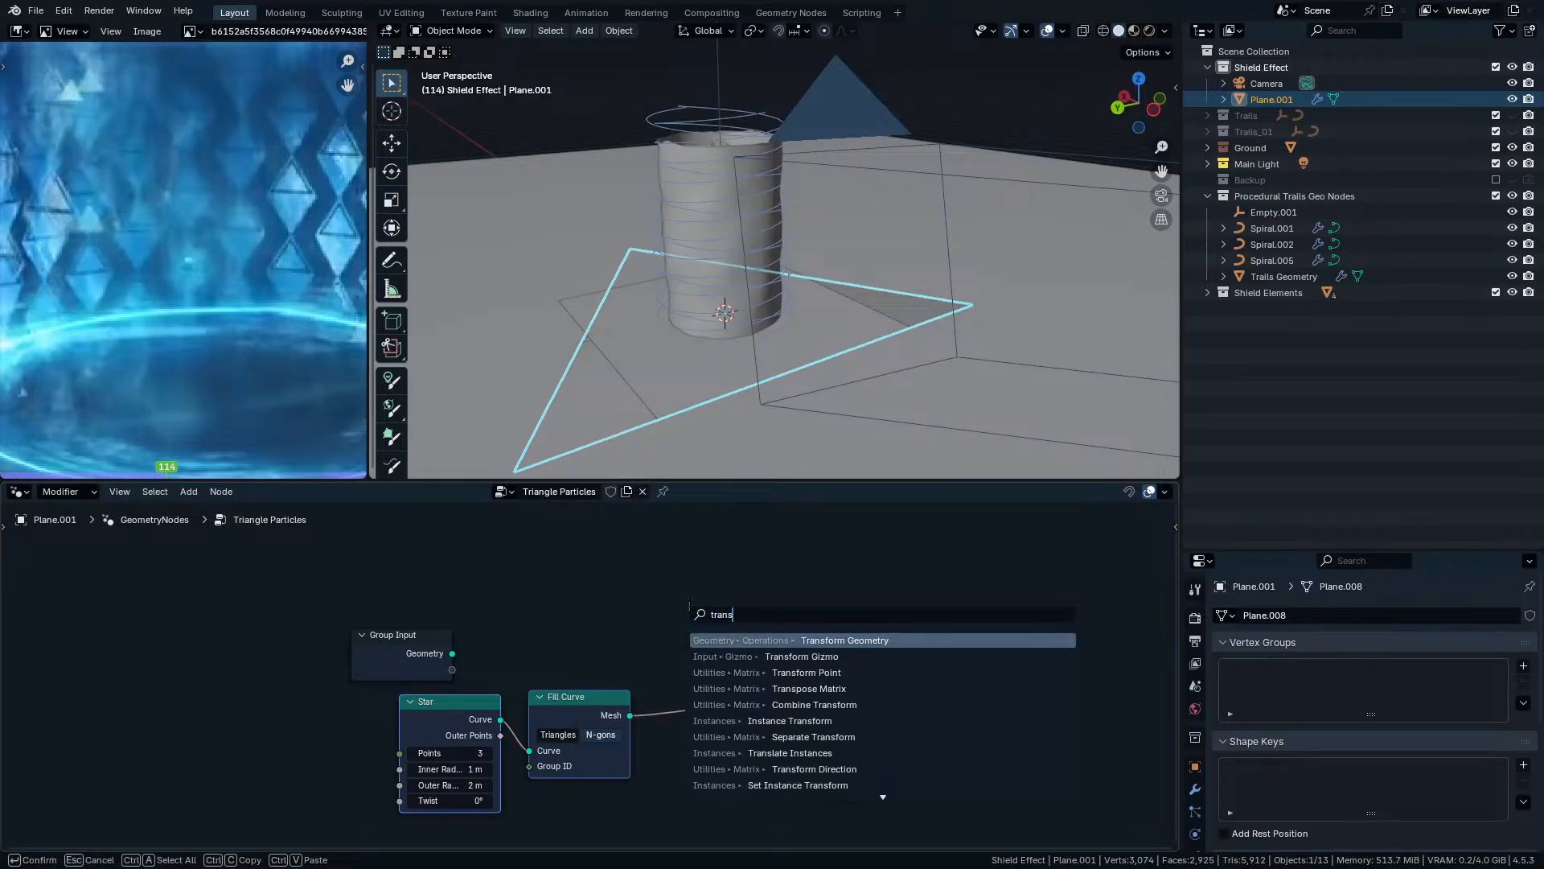
text(form)
key(Return)
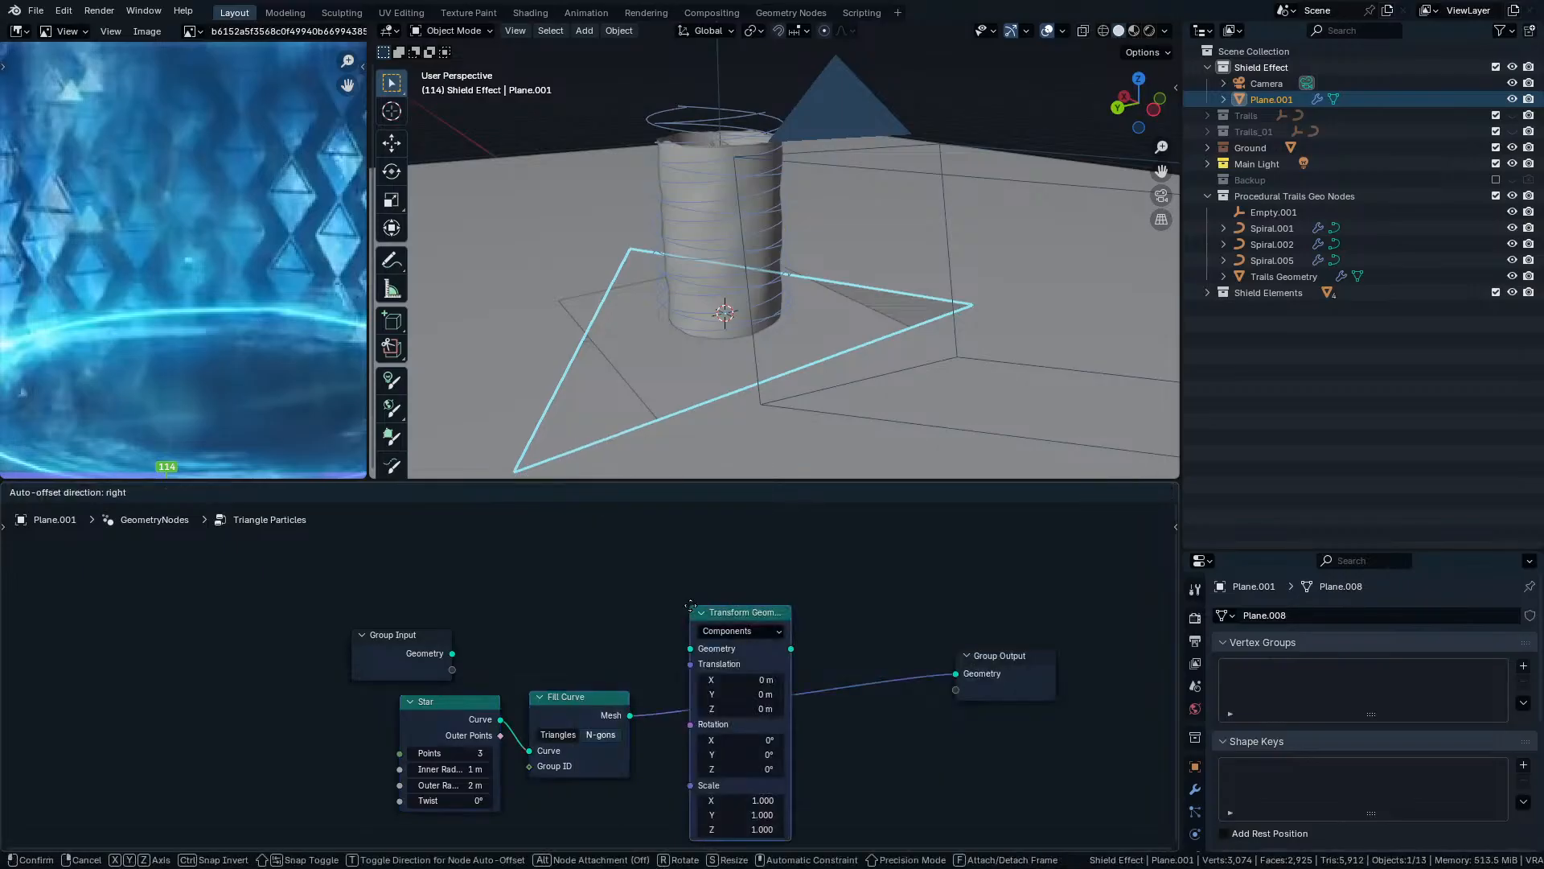
click(689, 605)
Set the Transform Geometry node's Y rotation to -90° so the triangle stands upright.
key(Home)
mouse_move(712, 729)
mouse_down()
mouse_move(728, 729)
mouse_move(712, 729)
mouse_up()
key(Escape)
double_click(711, 730)
text(90)
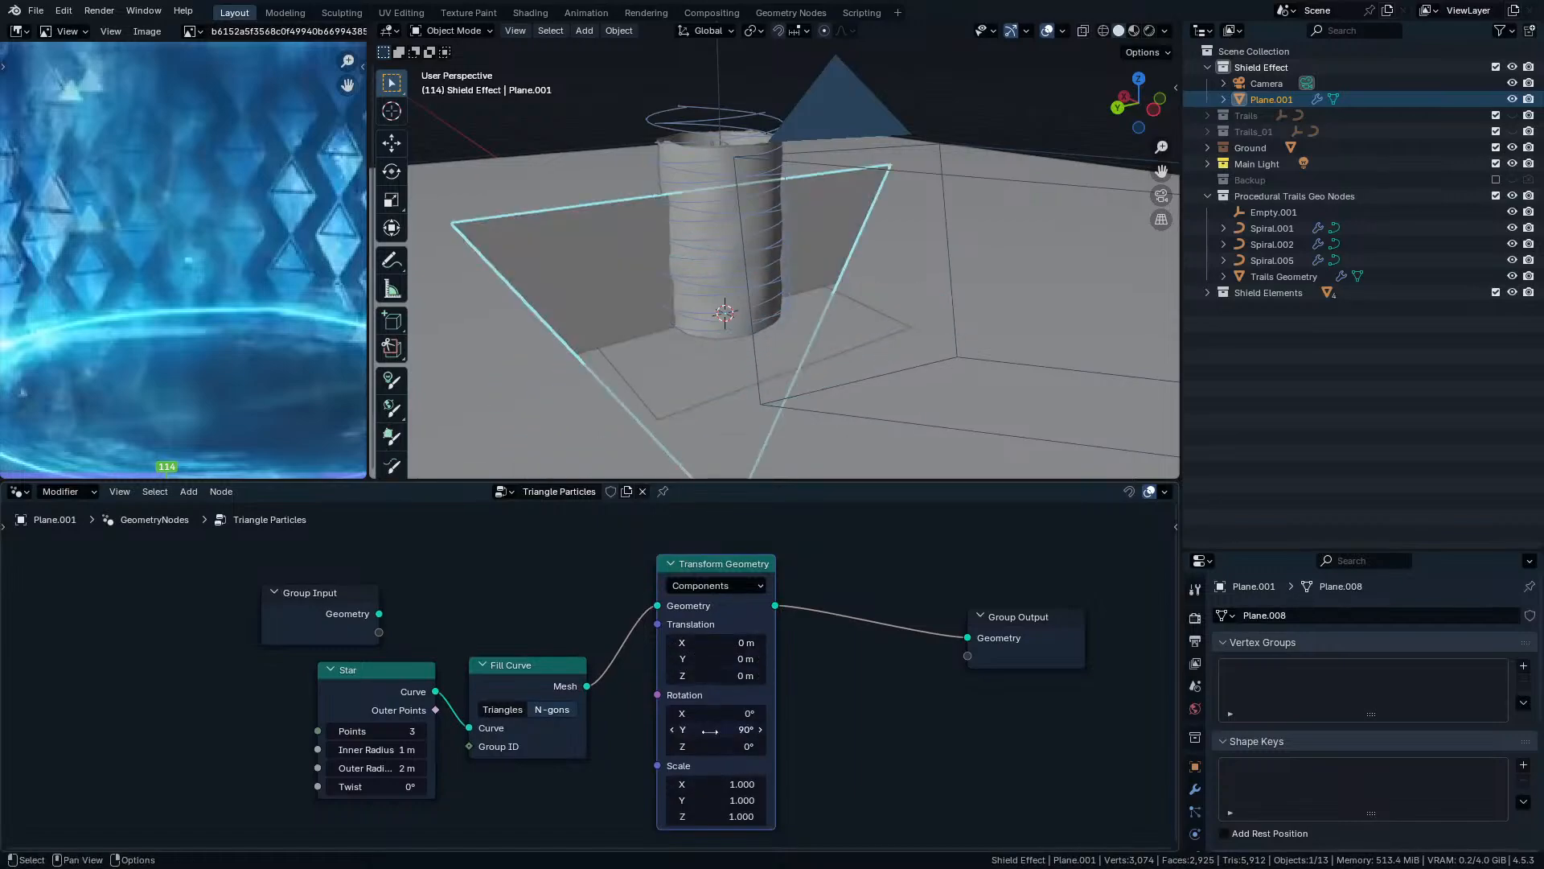
text(d)
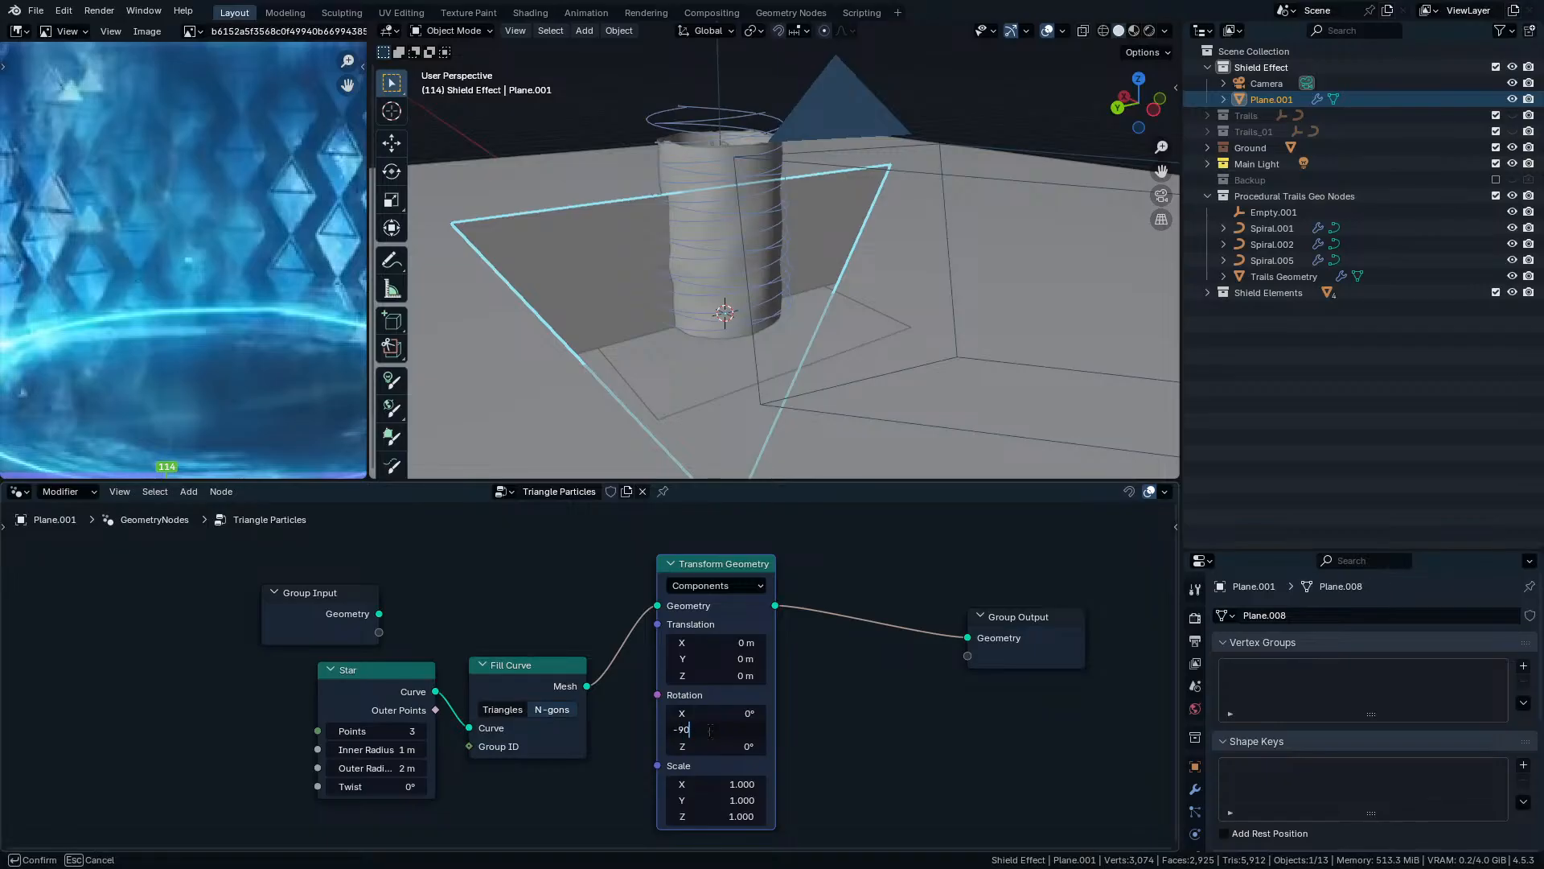
key(Return)
middle_drag(759, 406, 734, 374)
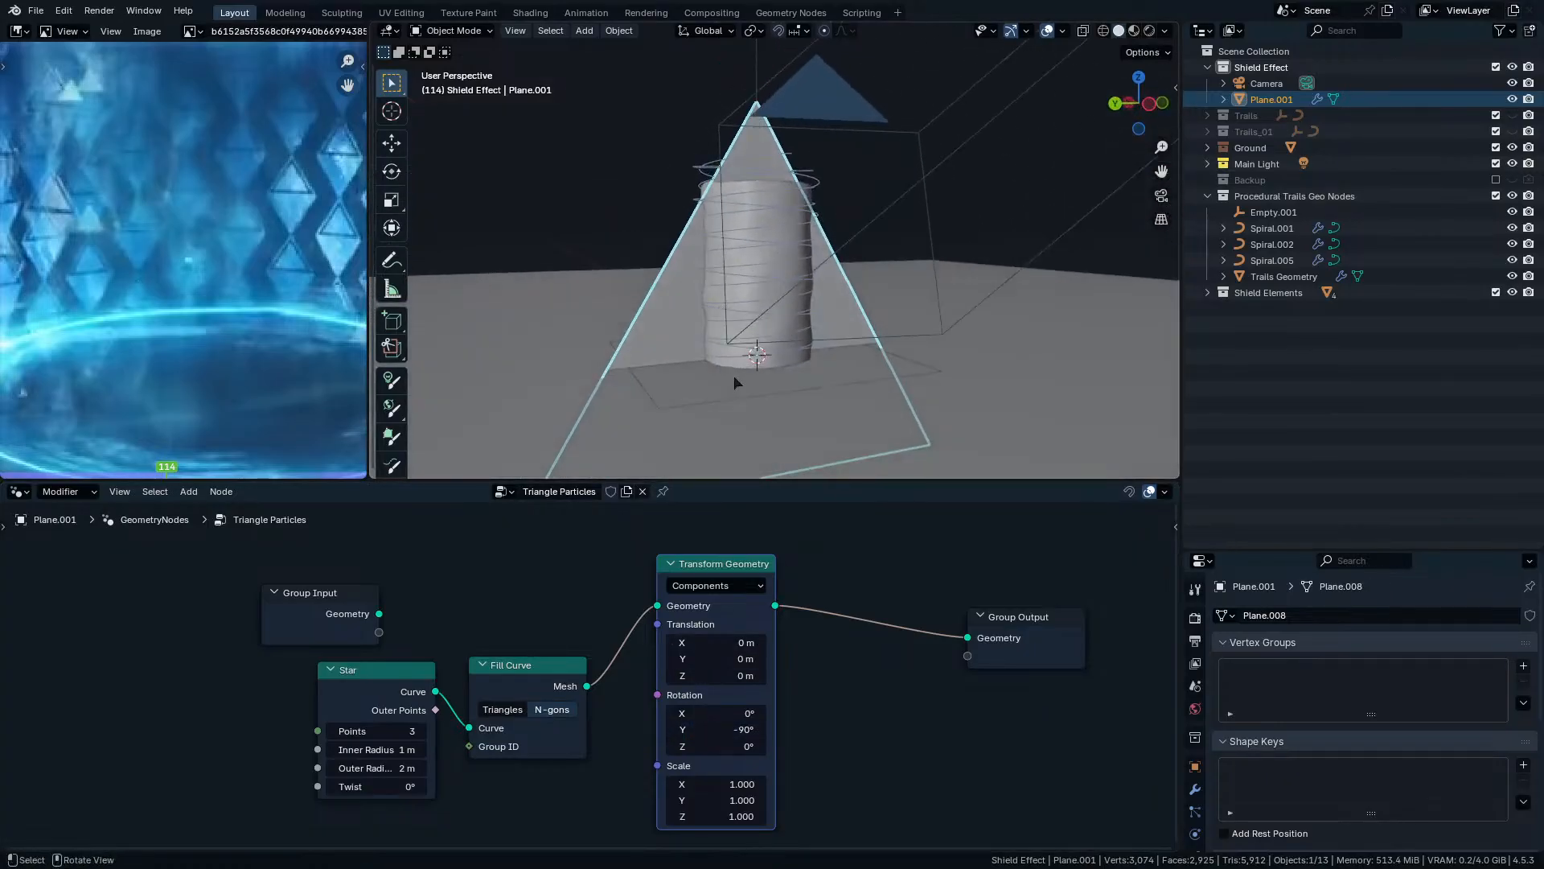
Scale the triangle down to 0.070 on all three axes in the Transform Geometry node.
middle_drag(761, 797, 771, 715)
scroll(771, 715, up, 4)
drag(770, 715, 700, 715)
scroll(590, 677, down, 5)
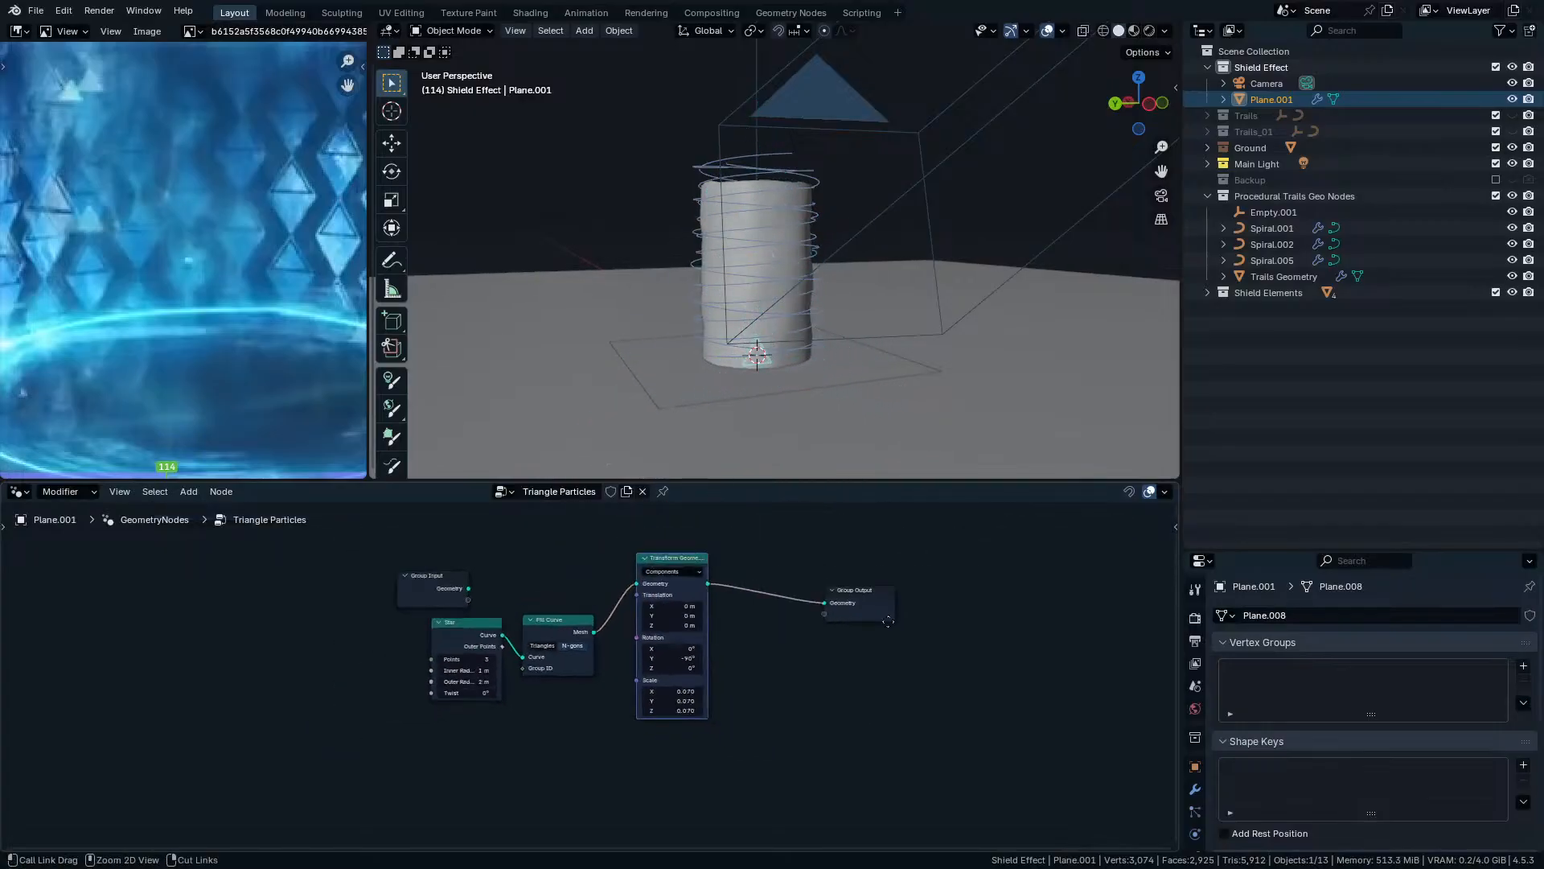
Combine the Star, Fill Curve and Transform Geometry nodes into a node group named Triangle.
drag(619, 558, 725, 686)
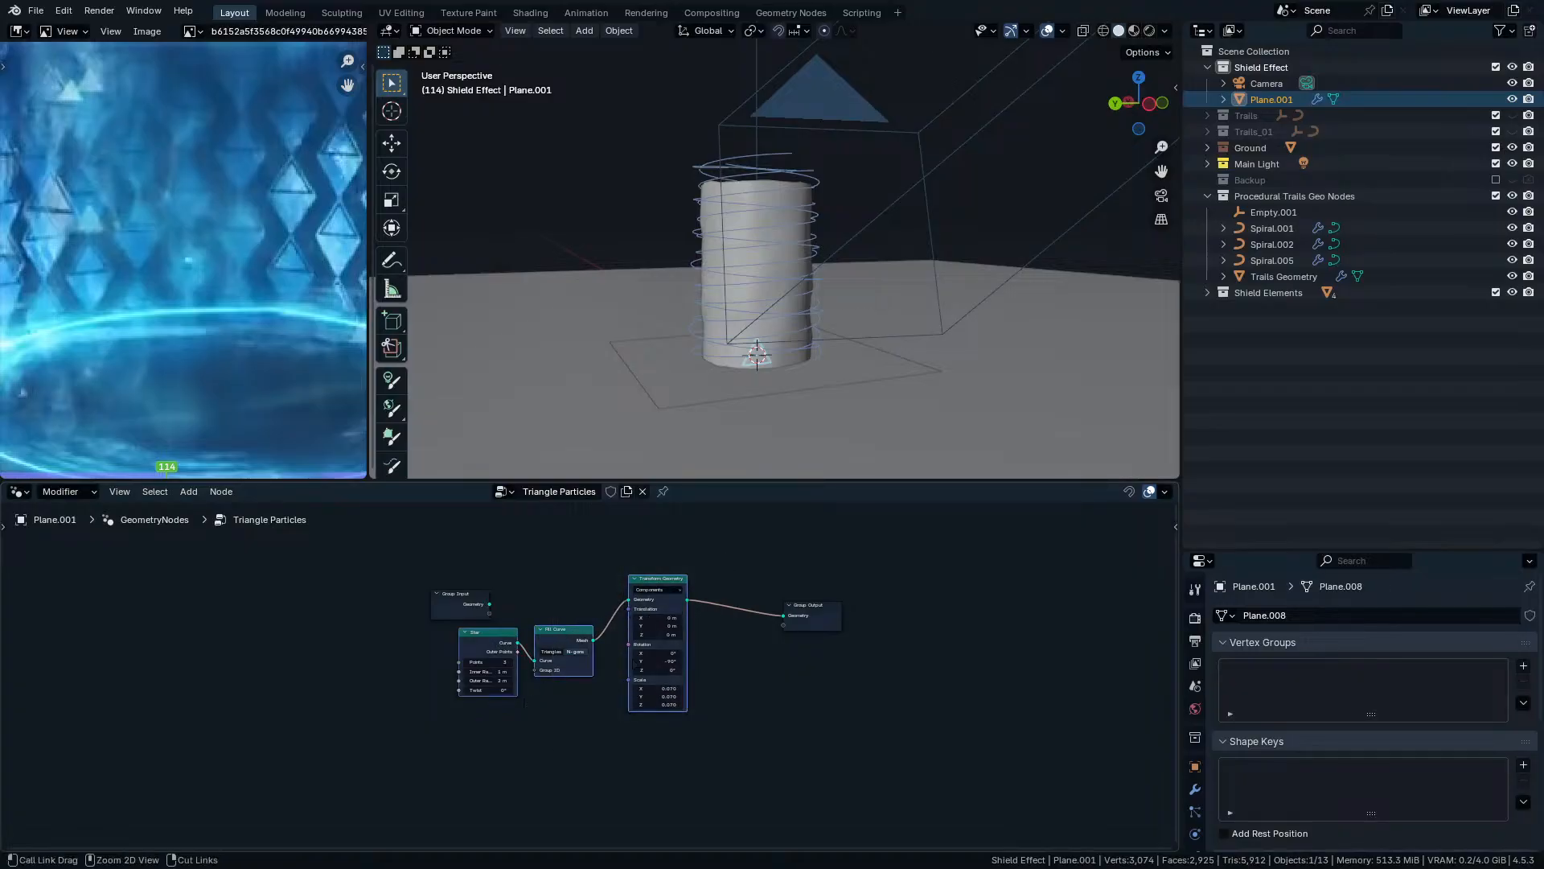
key(ctrl+g)
key(Tab)
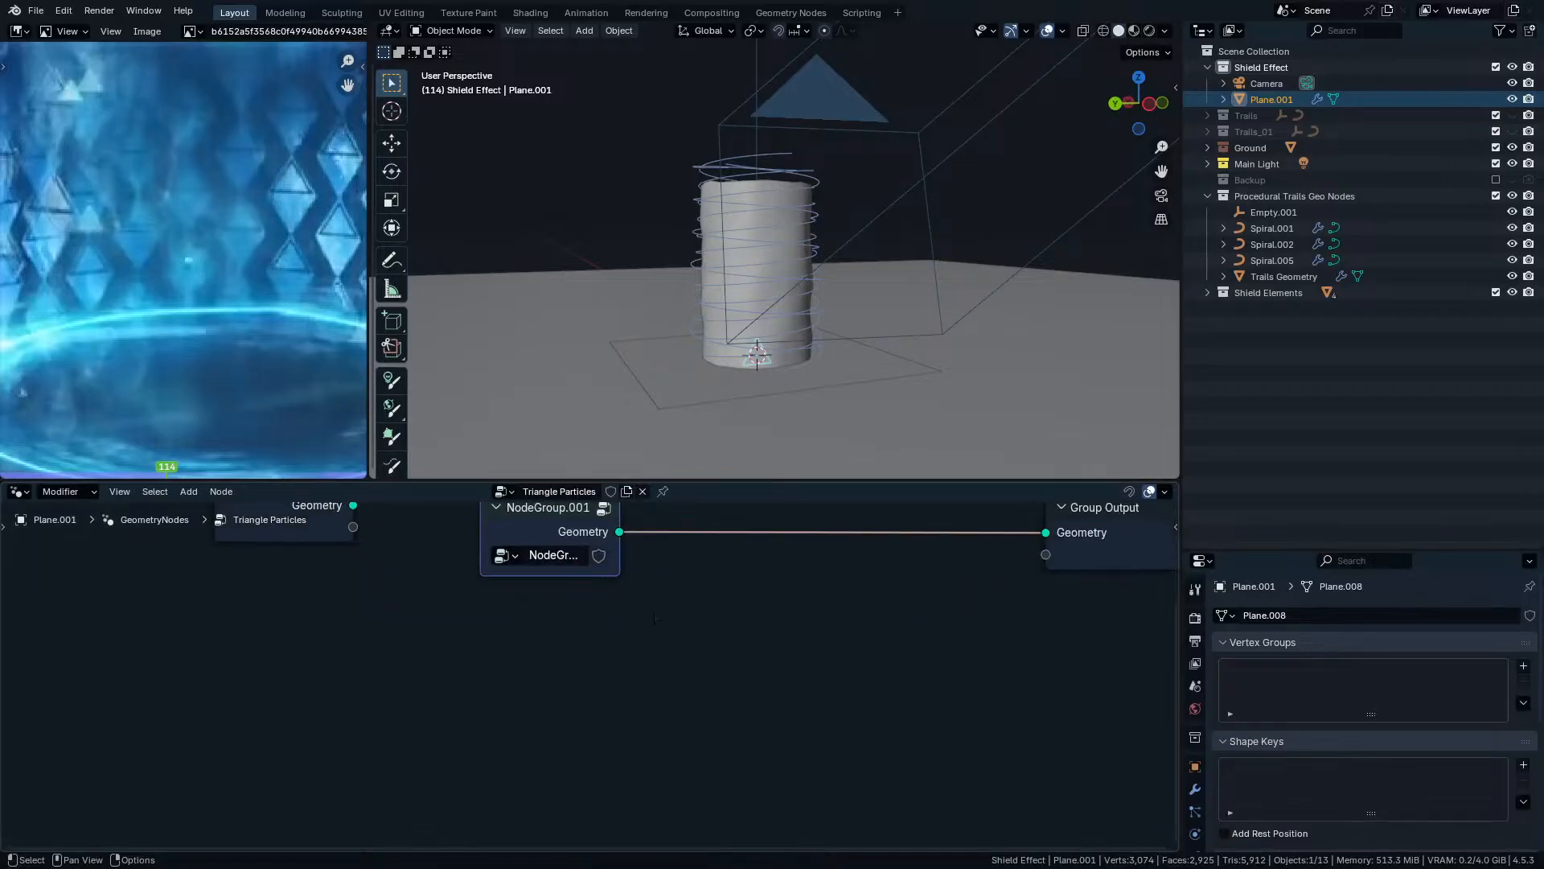
drag(561, 533, 561, 681)
double_click(553, 703)
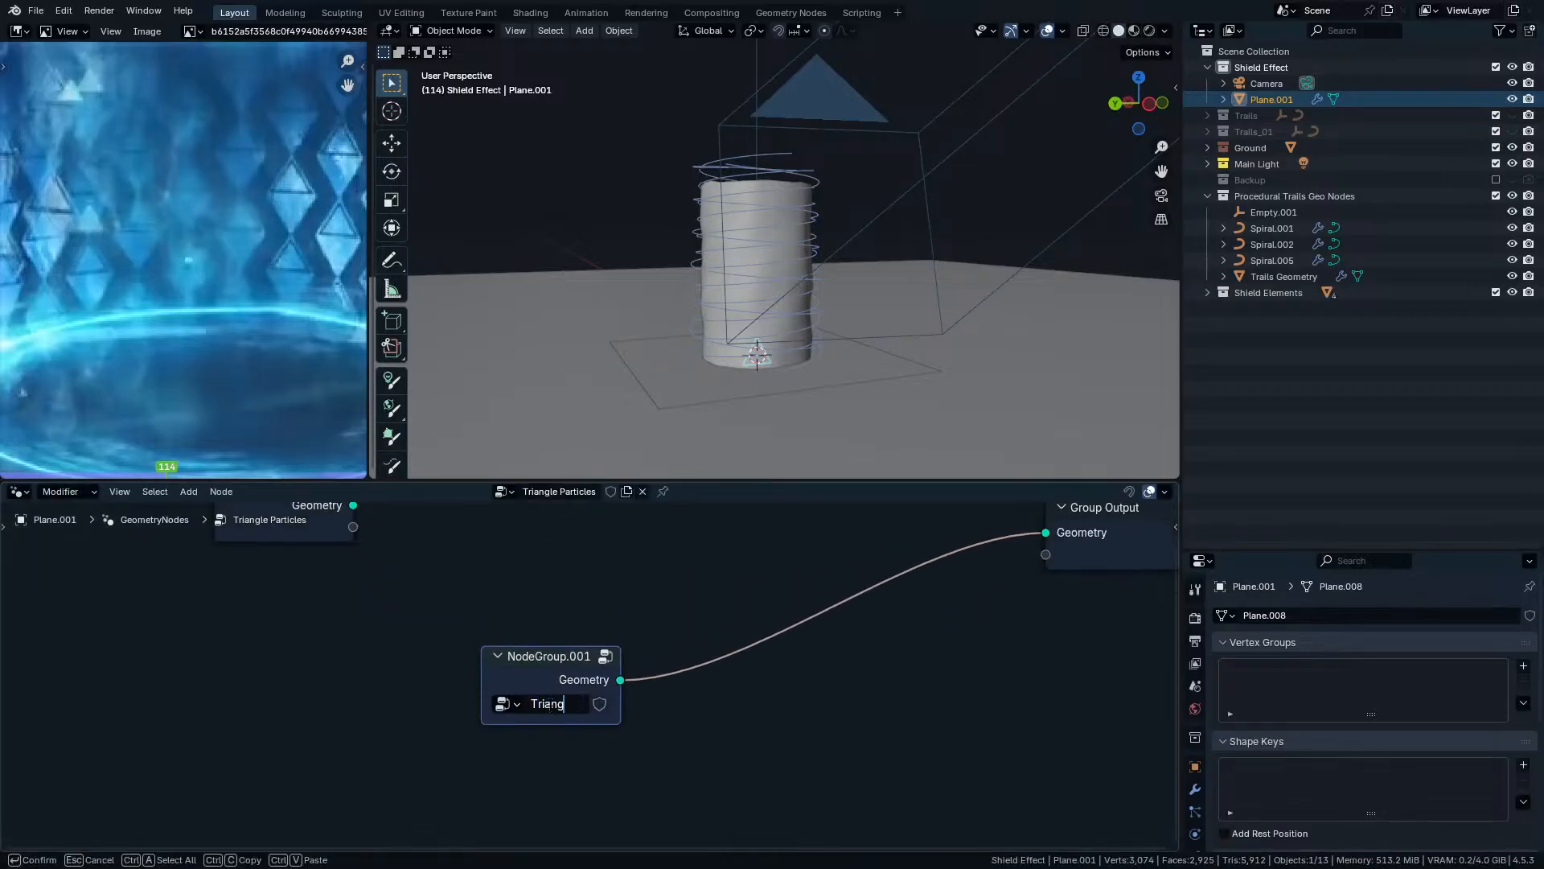
key(Return)
Expose the transform's rotation, scale and translation as inputs of the Triangle group and reposition the group node in the main tree.
key(Tab)
middle_drag(555, 701, 663, 615)
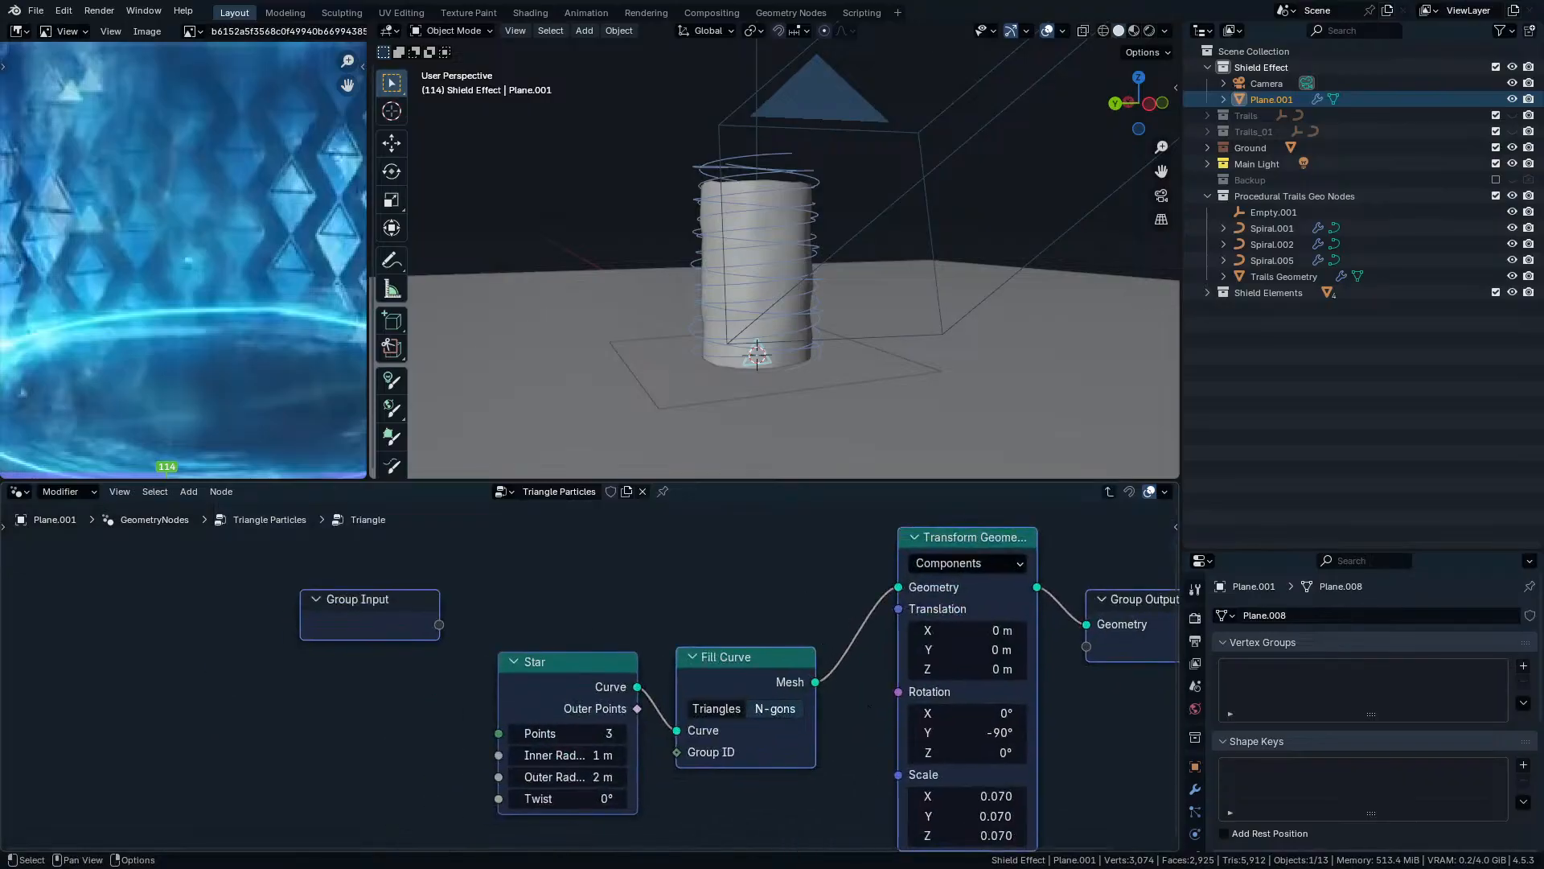
click(663, 615)
drag(899, 691, 438, 625)
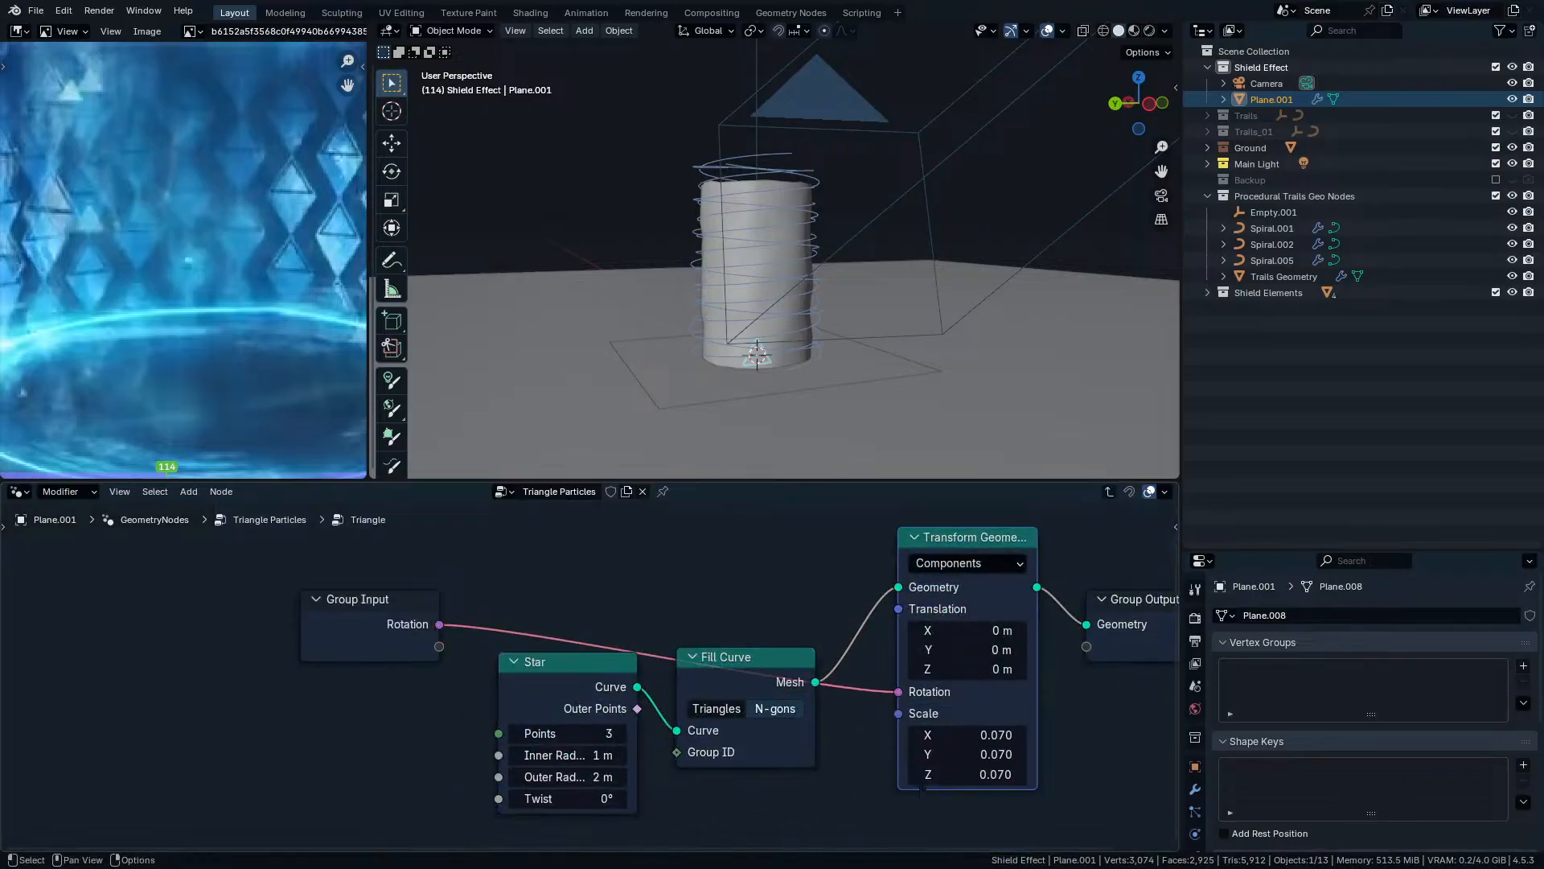
drag(898, 714, 439, 646)
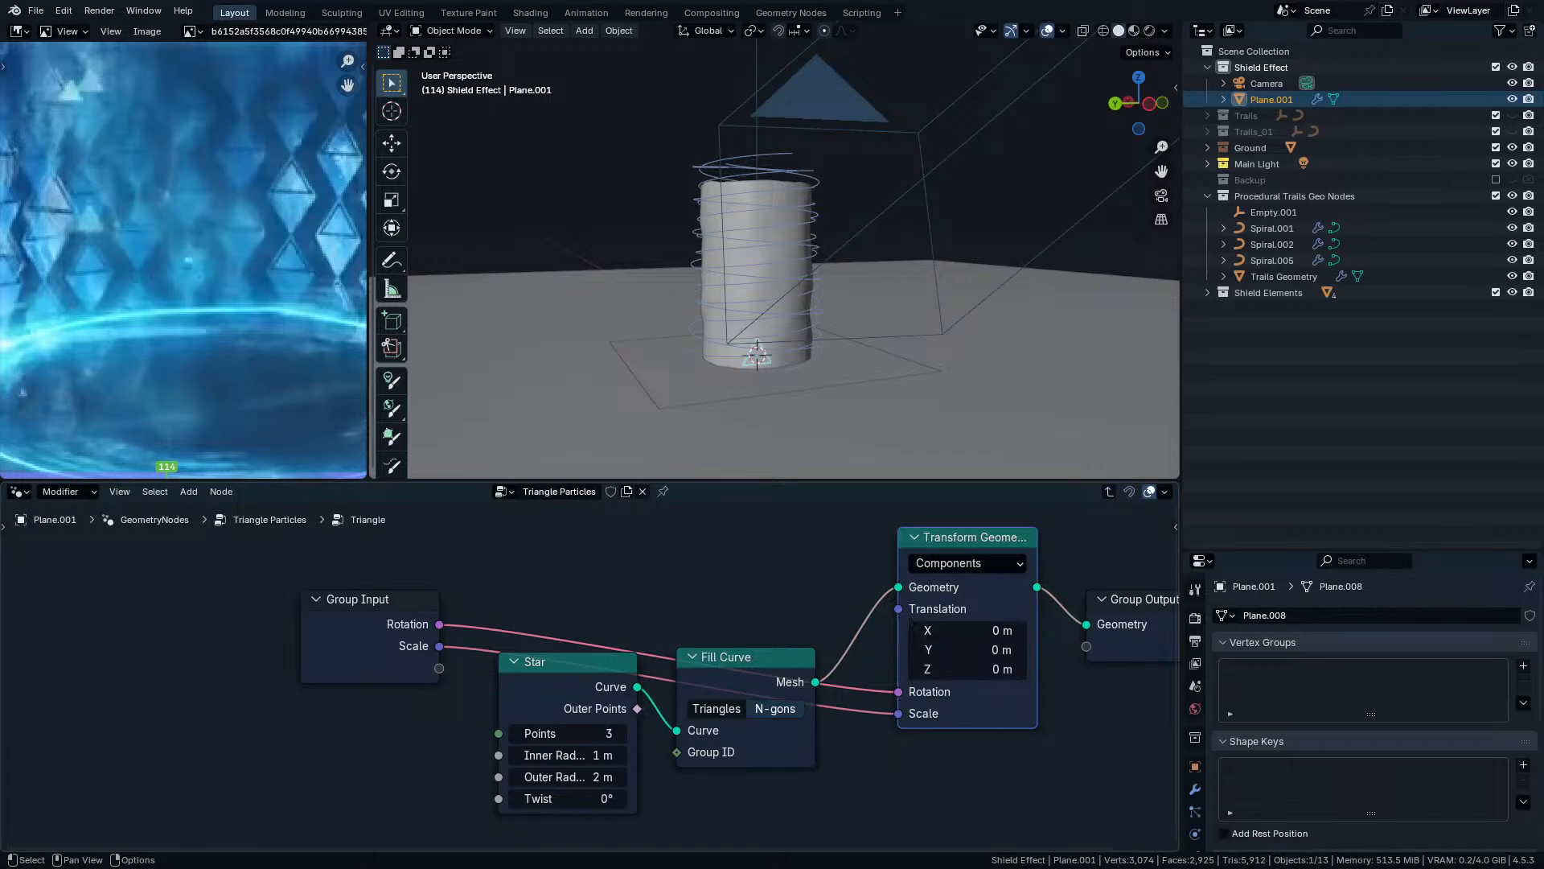
drag(899, 609, 439, 667)
key(Tab)
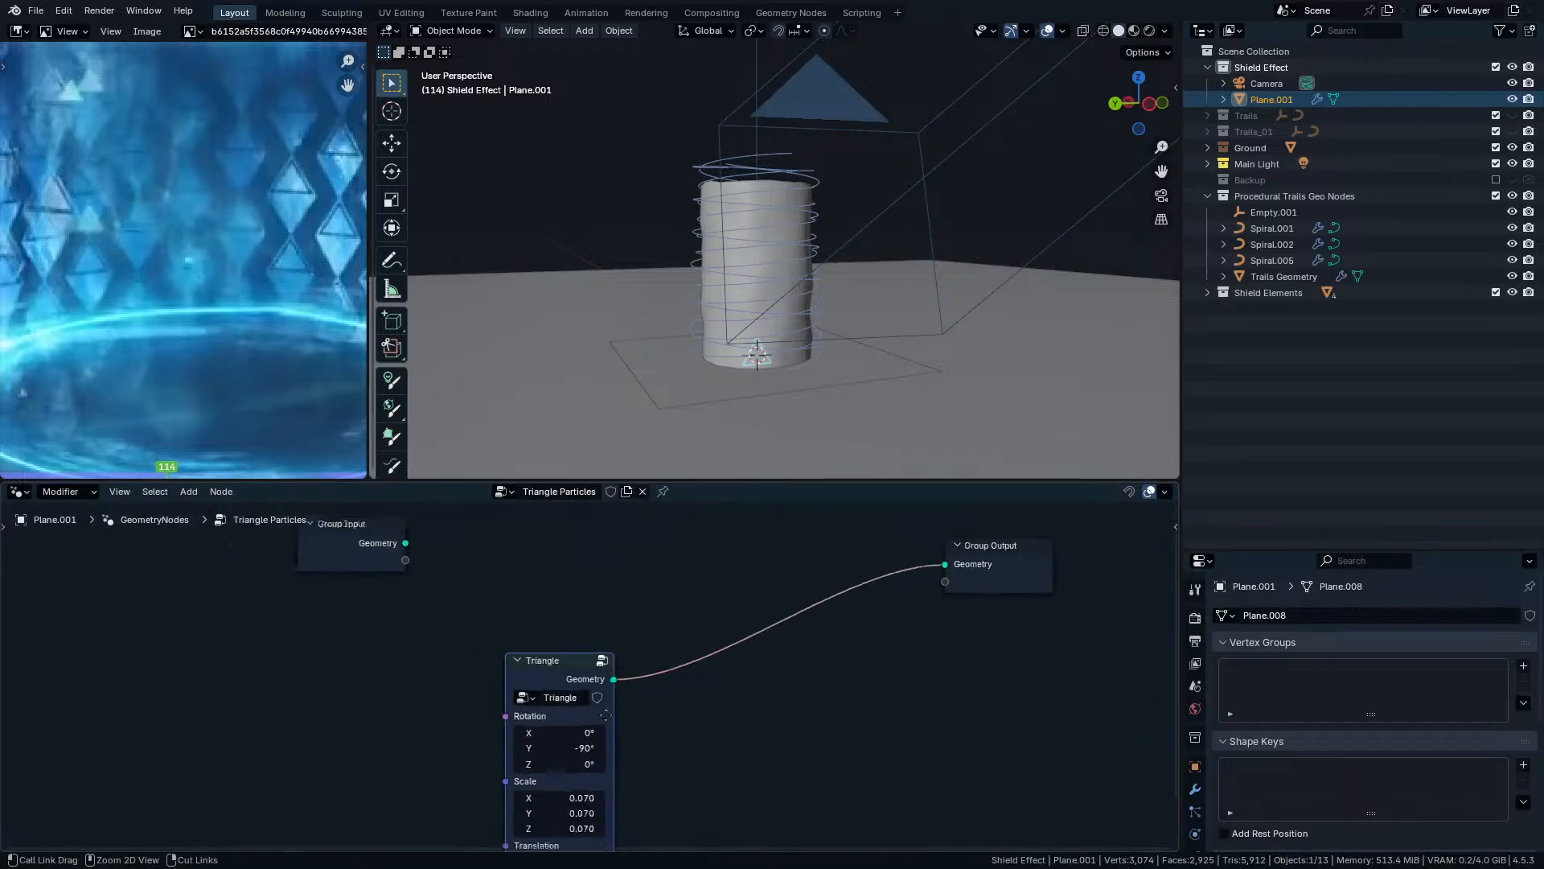
ctrl+middle_drag(606, 715, 603, 736)
drag(564, 665, 548, 626)
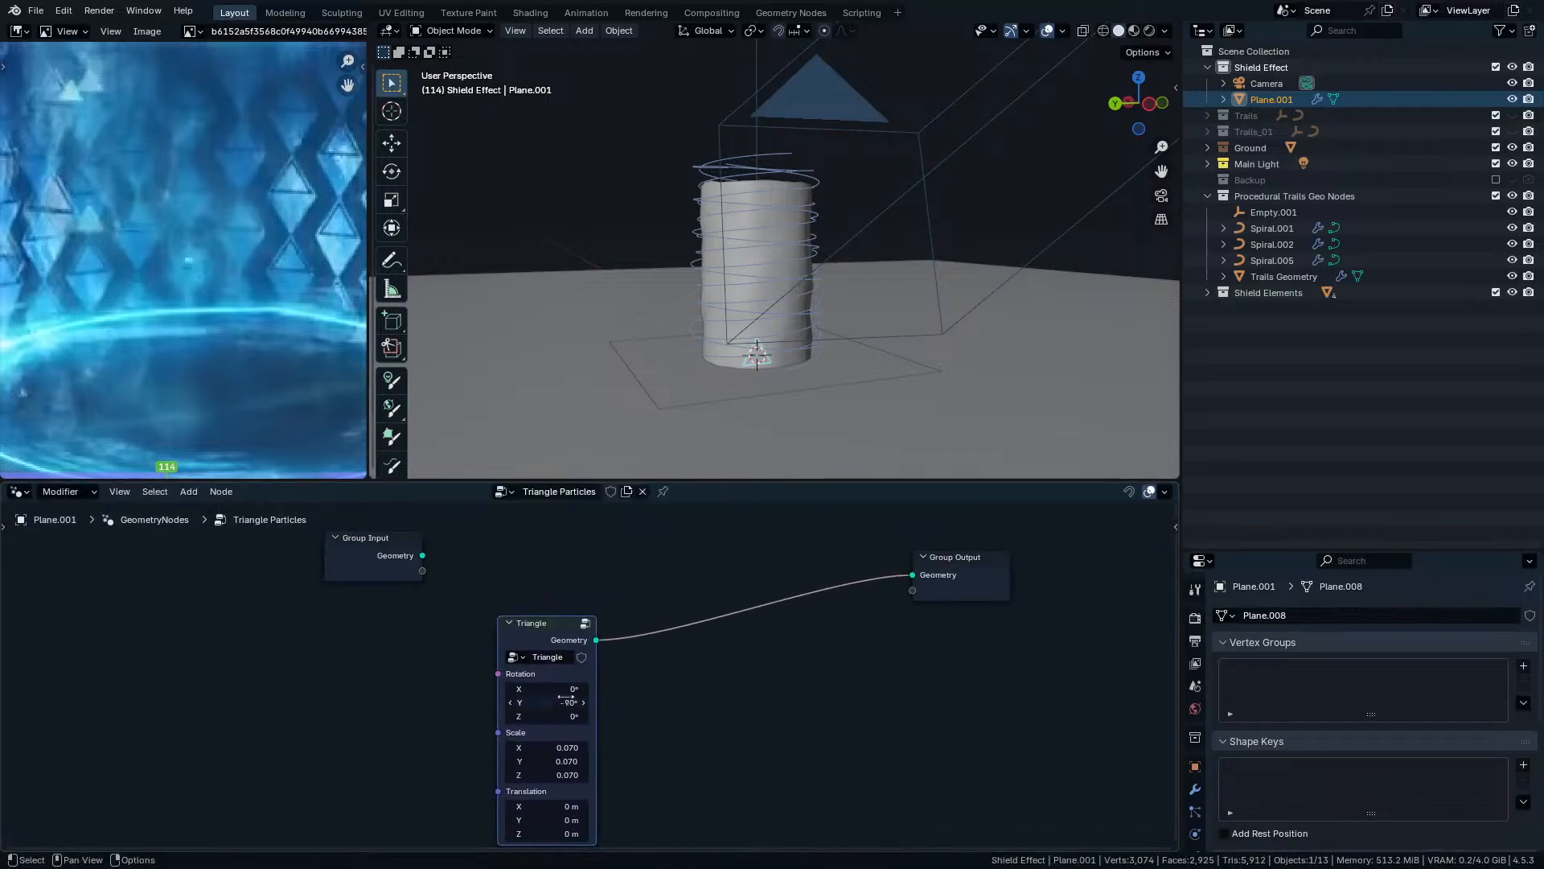
Try out the Y rotation and Y scale inputs on the Triangle group node.
mouse_move(563, 702)
mouse_down()
mouse_move(585, 702)
mouse_move(558, 702)
mouse_up()
right_click(558, 702)
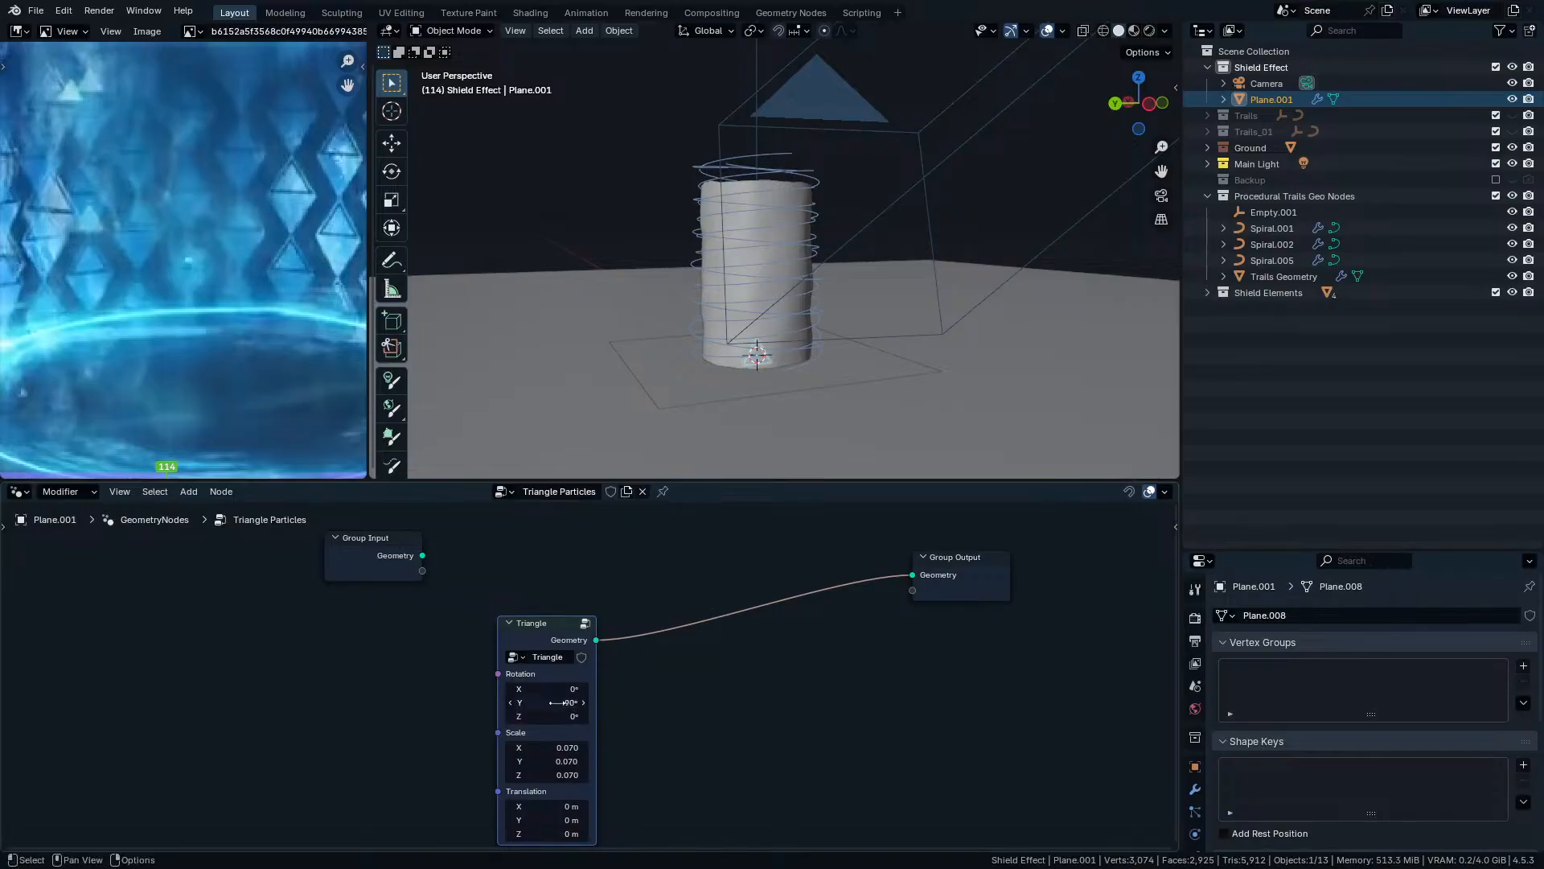
drag(547, 761, 574, 762)
right_click(547, 762)
Reorder the Triangle group's input sockets to Translation, Rotation, Scale and return to the main node tree.
middle_drag(617, 737, 767, 669)
scroll(767, 670, up, 3)
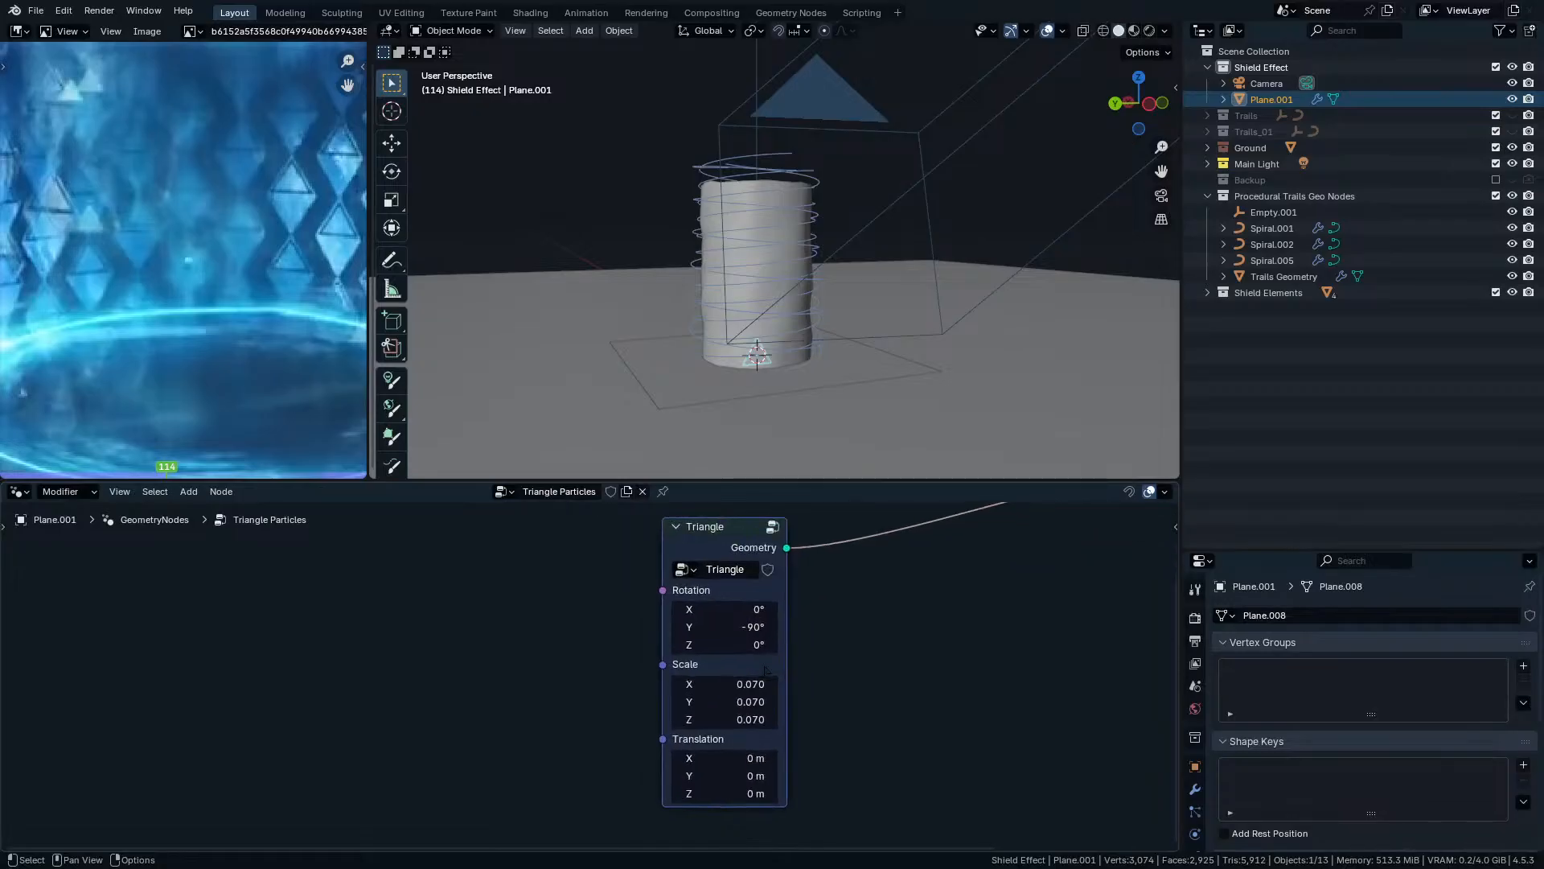
key(Tab)
middle_drag(545, 702, 576, 726)
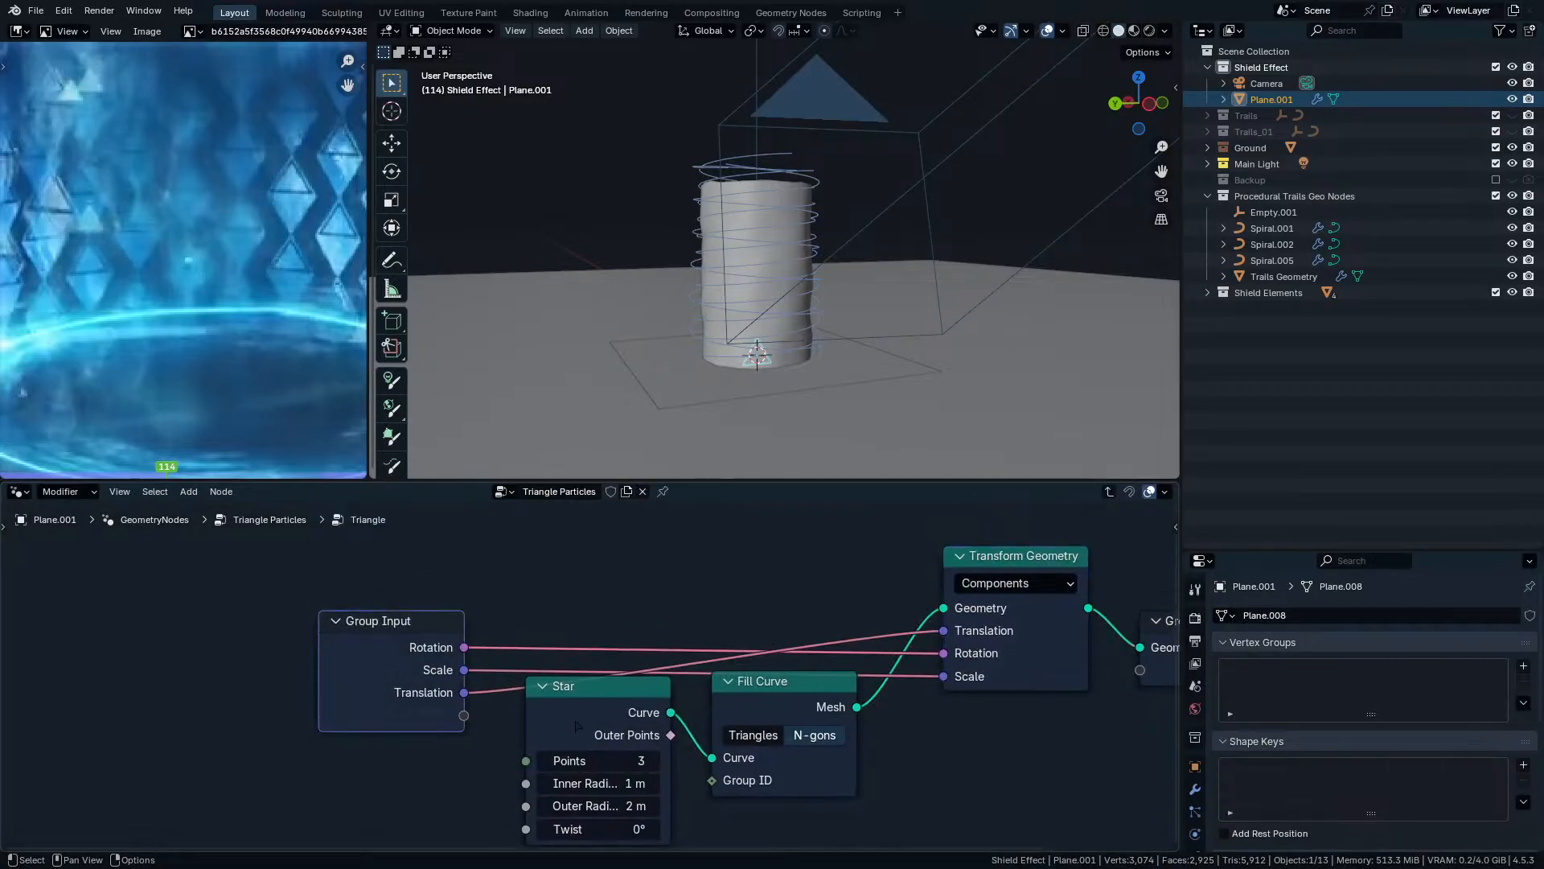
key(n)
drag(1021, 767, 1047, 740)
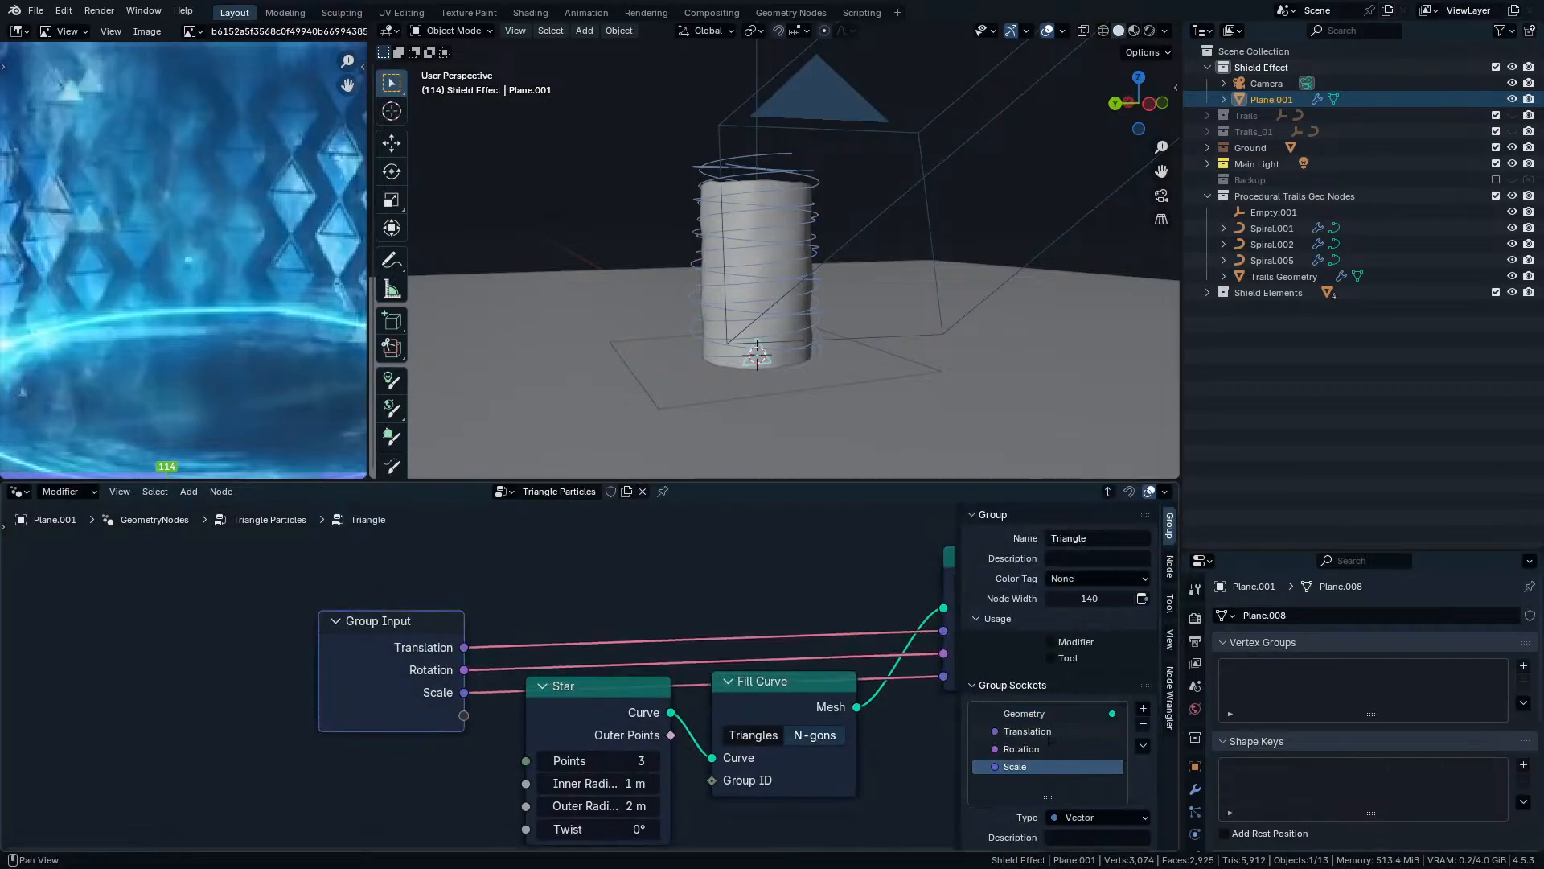
key(n)
key(Tab)
key(Home)
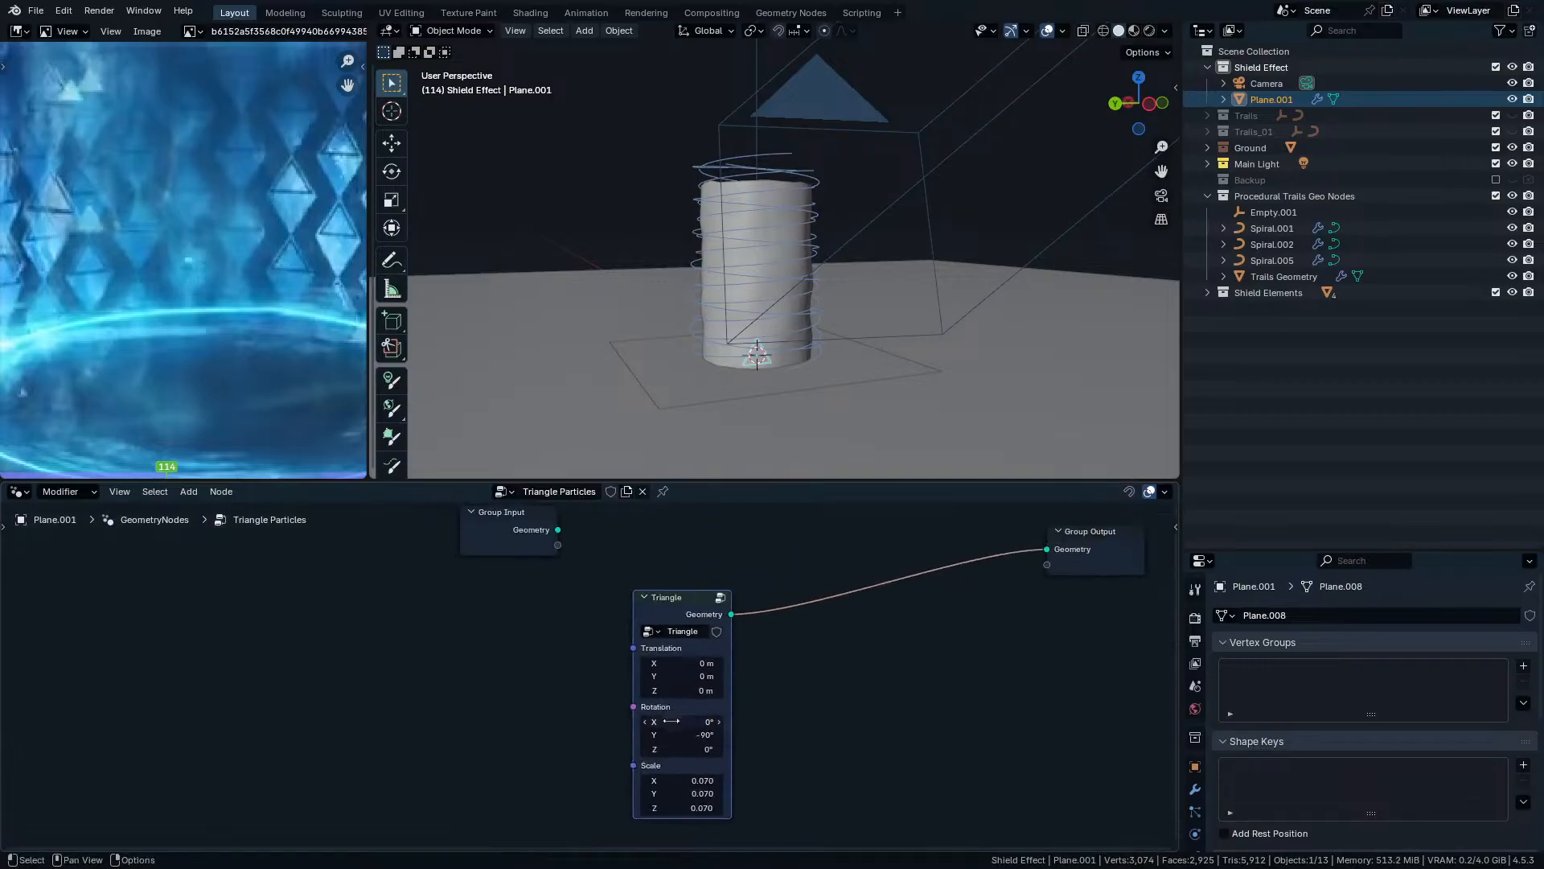
click(682, 676)
key(Escape)
Move the Triangle group node down to clear space between the Group Input and Group Output nodes.
scroll(682, 668, down, 5)
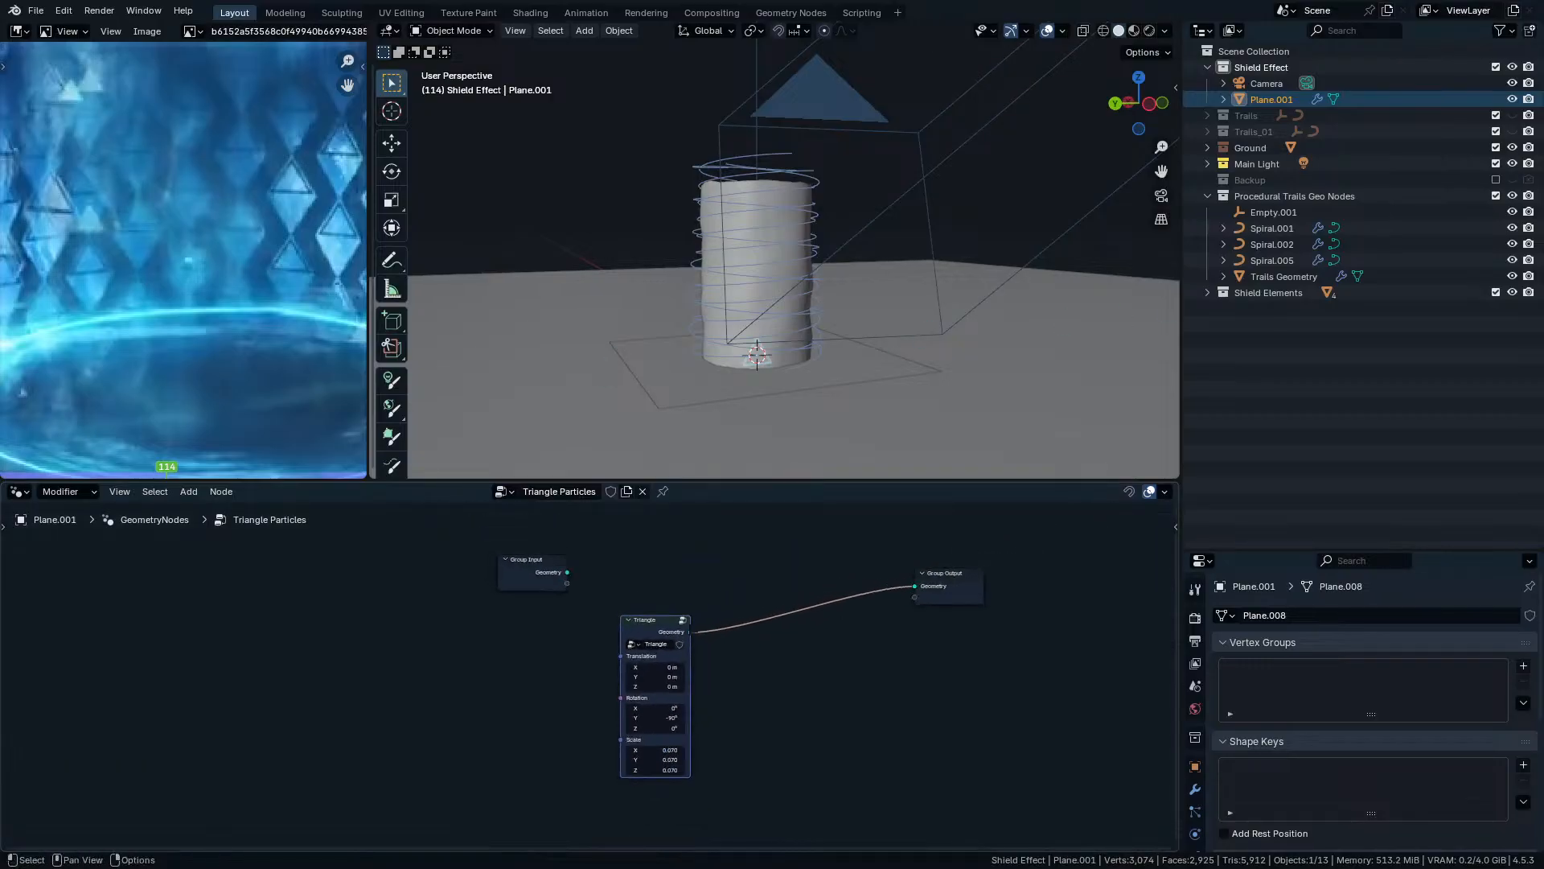
drag(655, 619, 584, 698)
scroll(566, 550, up, 3)
drag(560, 545, 731, 561)
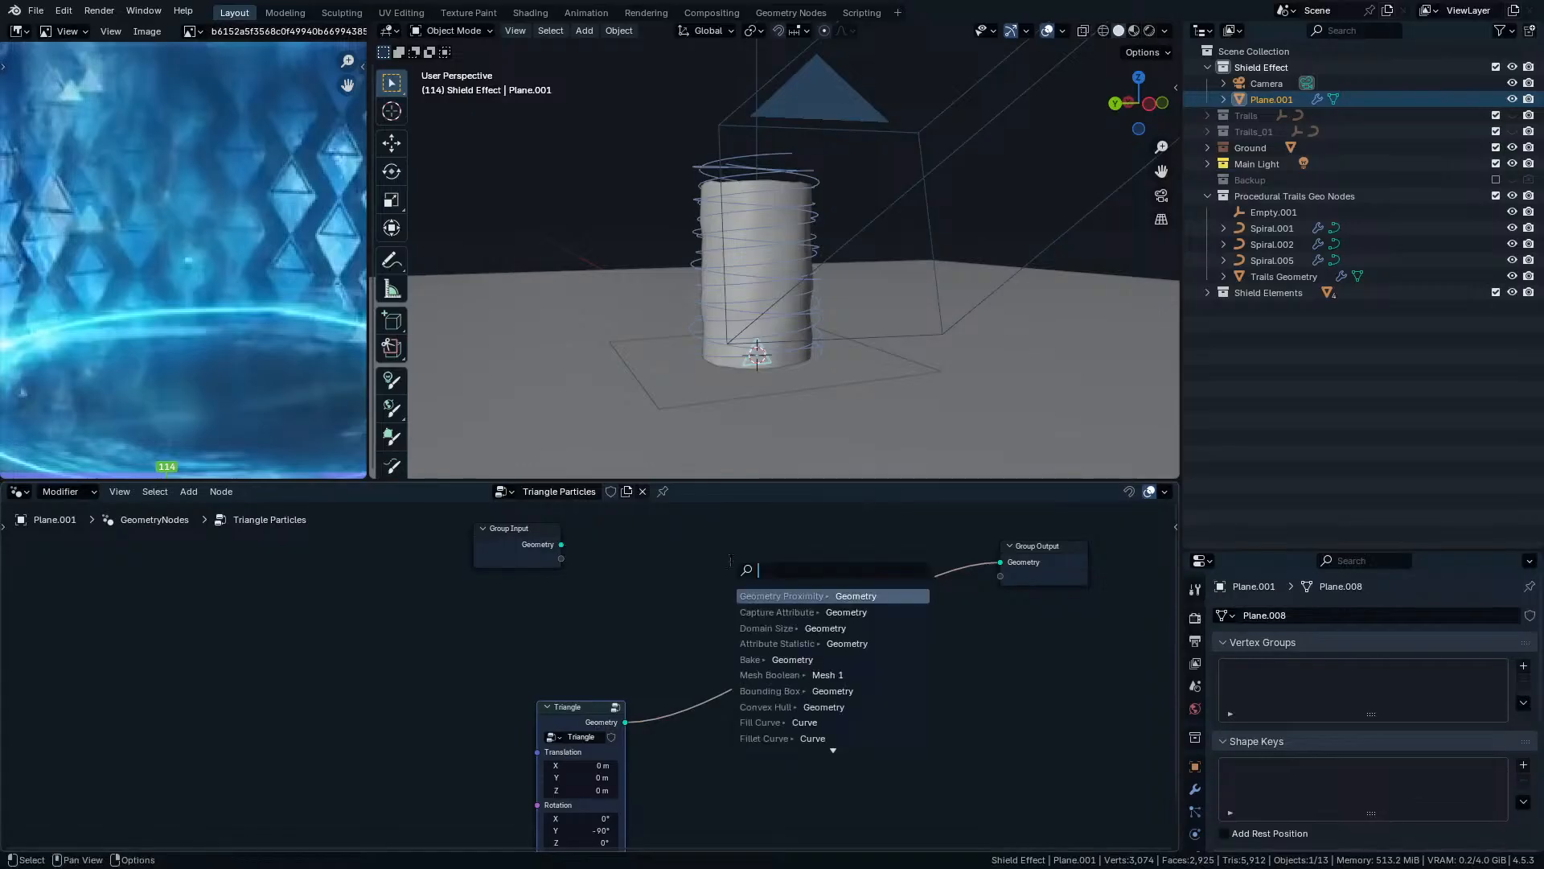
text(dsitrub)
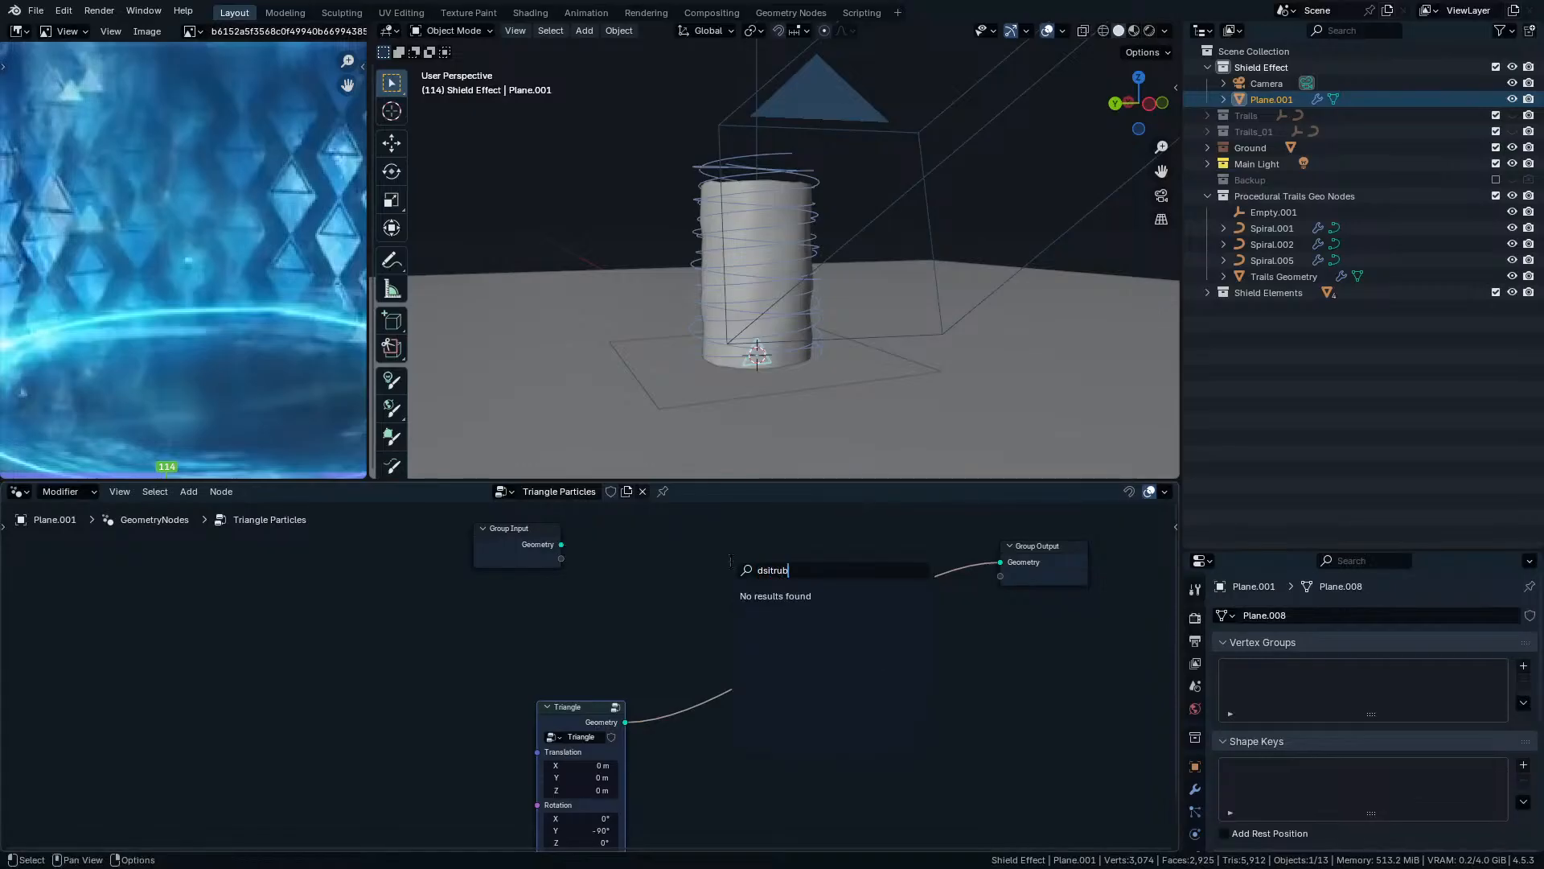
key(Return)
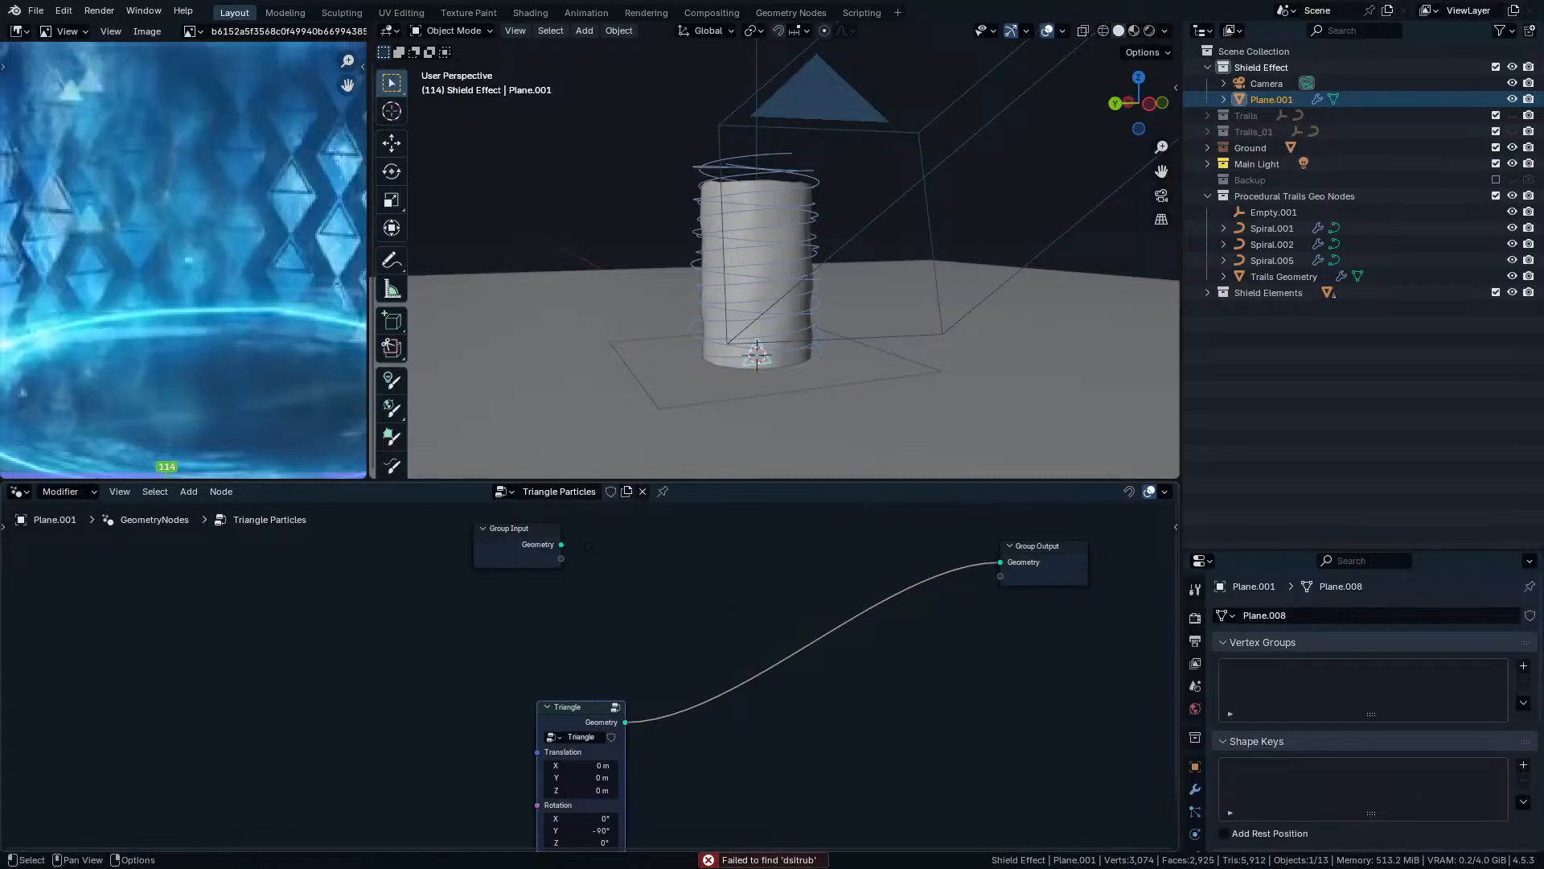
Add a Distribute Points on Faces node and connect the Group Input geometry to its Mesh input.
key(q)
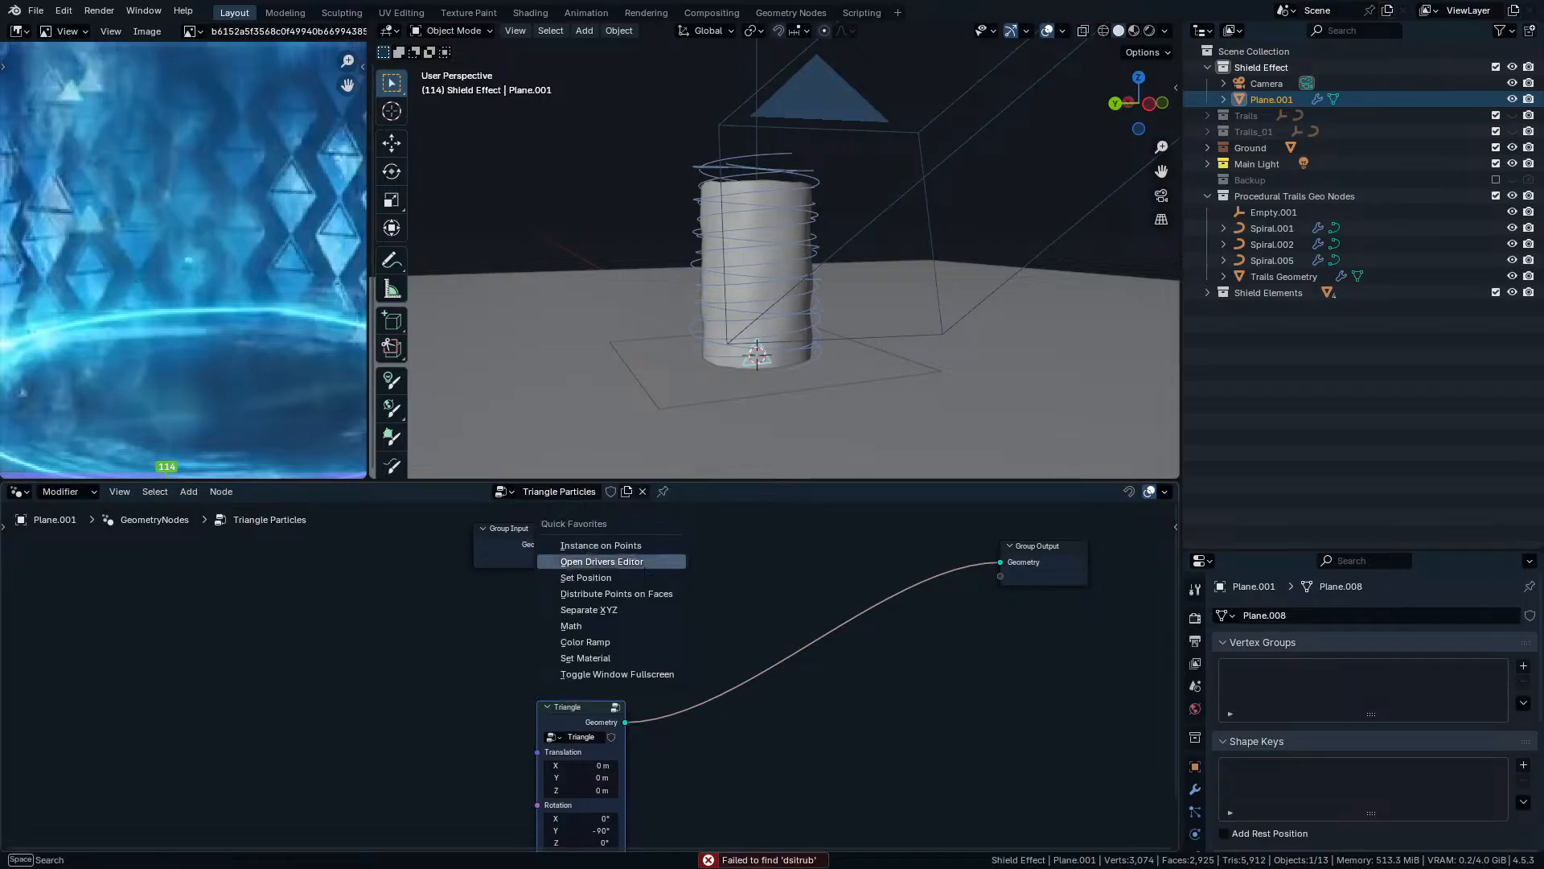
click(626, 594)
click(643, 554)
drag(561, 545, 617, 606)
Preview the distributed points through a Viewer node and spread the nodes apart to free space before it.
ctrl+shift+click(699, 550)
drag(821, 555, 1083, 734)
middle_drag(1082, 731, 1086, 838)
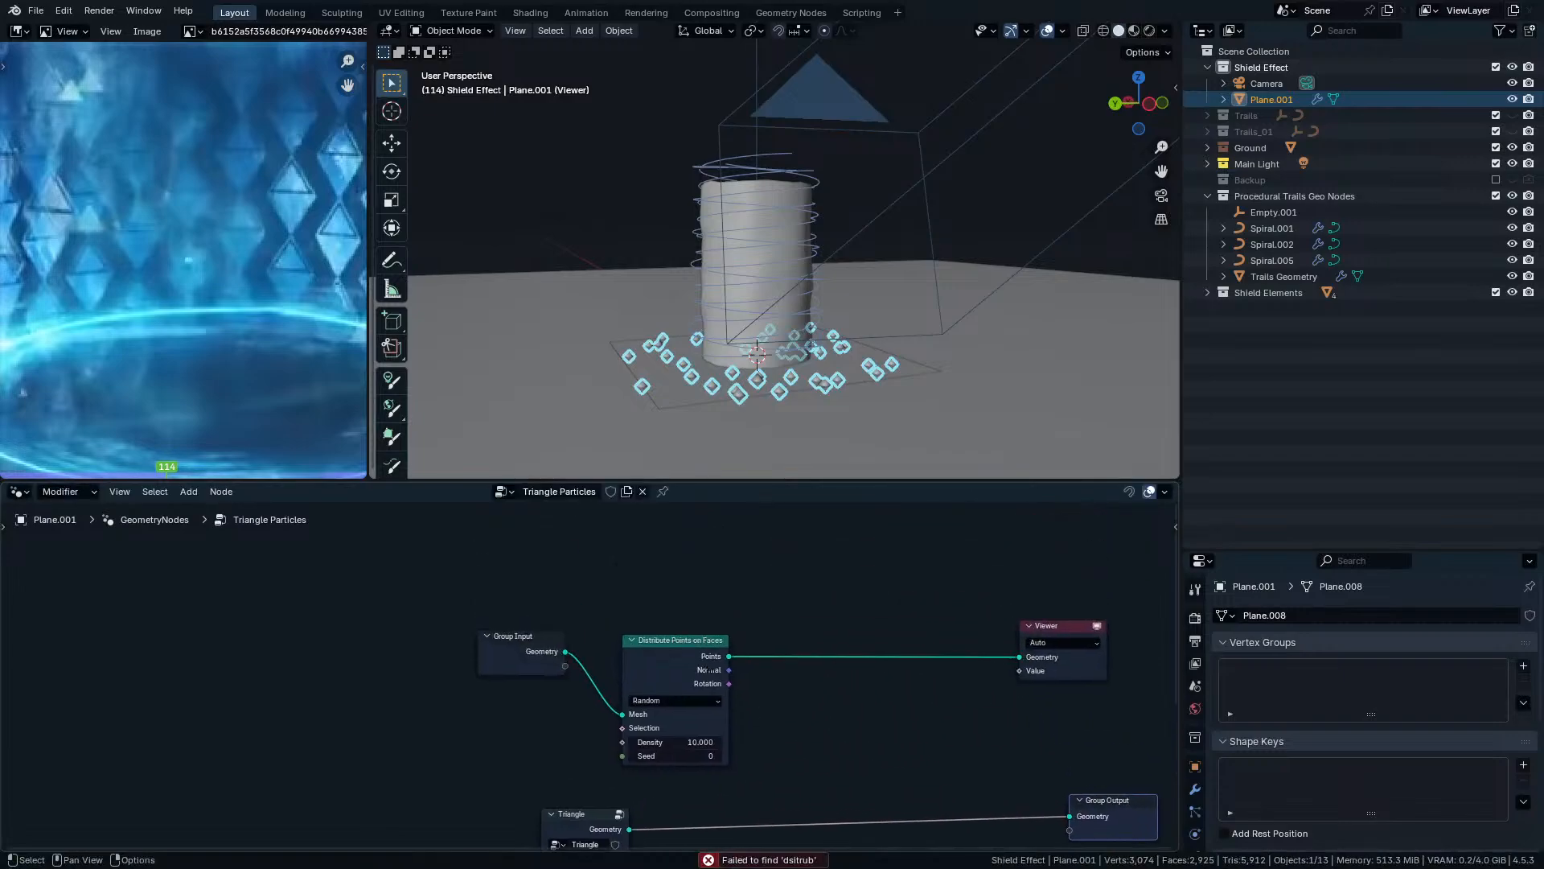
drag(745, 572, 527, 680)
drag(677, 641, 490, 593)
Insert a Set Position node between Distribute Points on Faces and the Viewer.
click(707, 605)
key(shift+a)
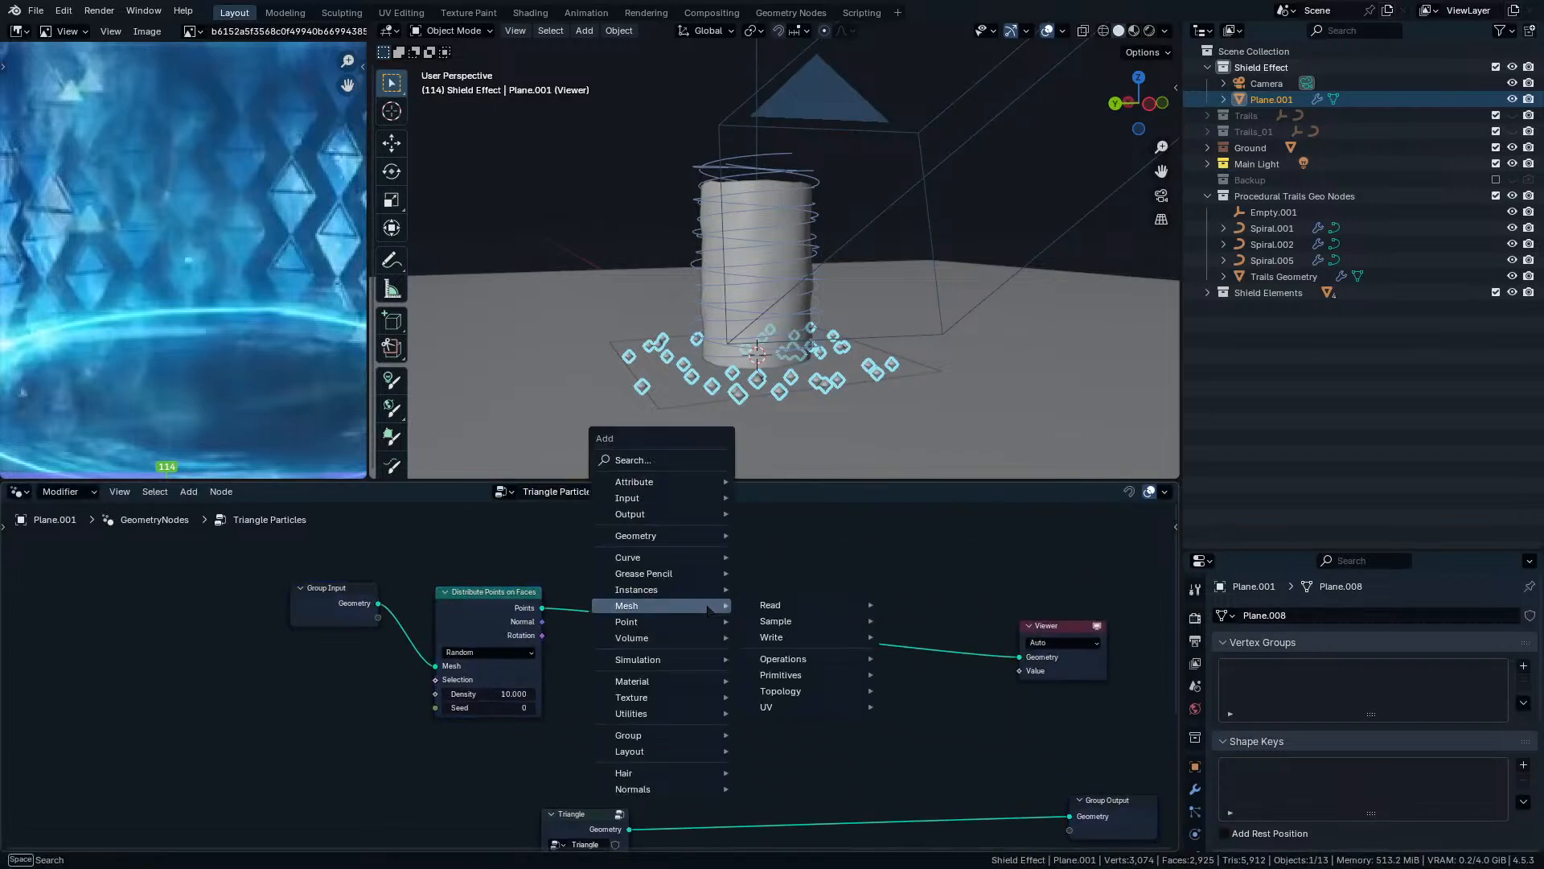
text(set positiop)
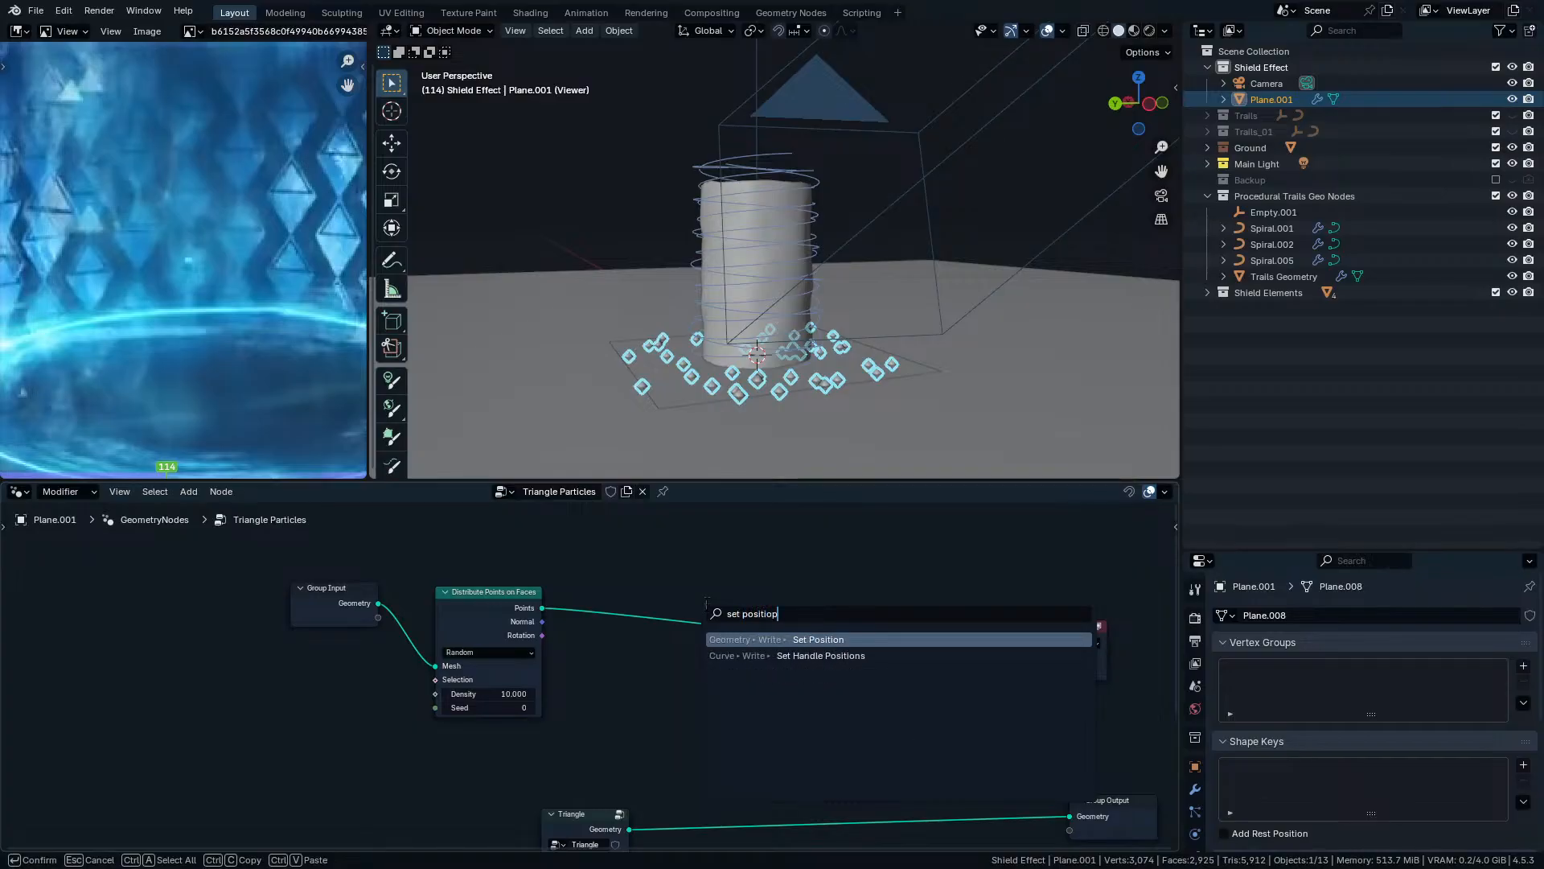
key(Return)
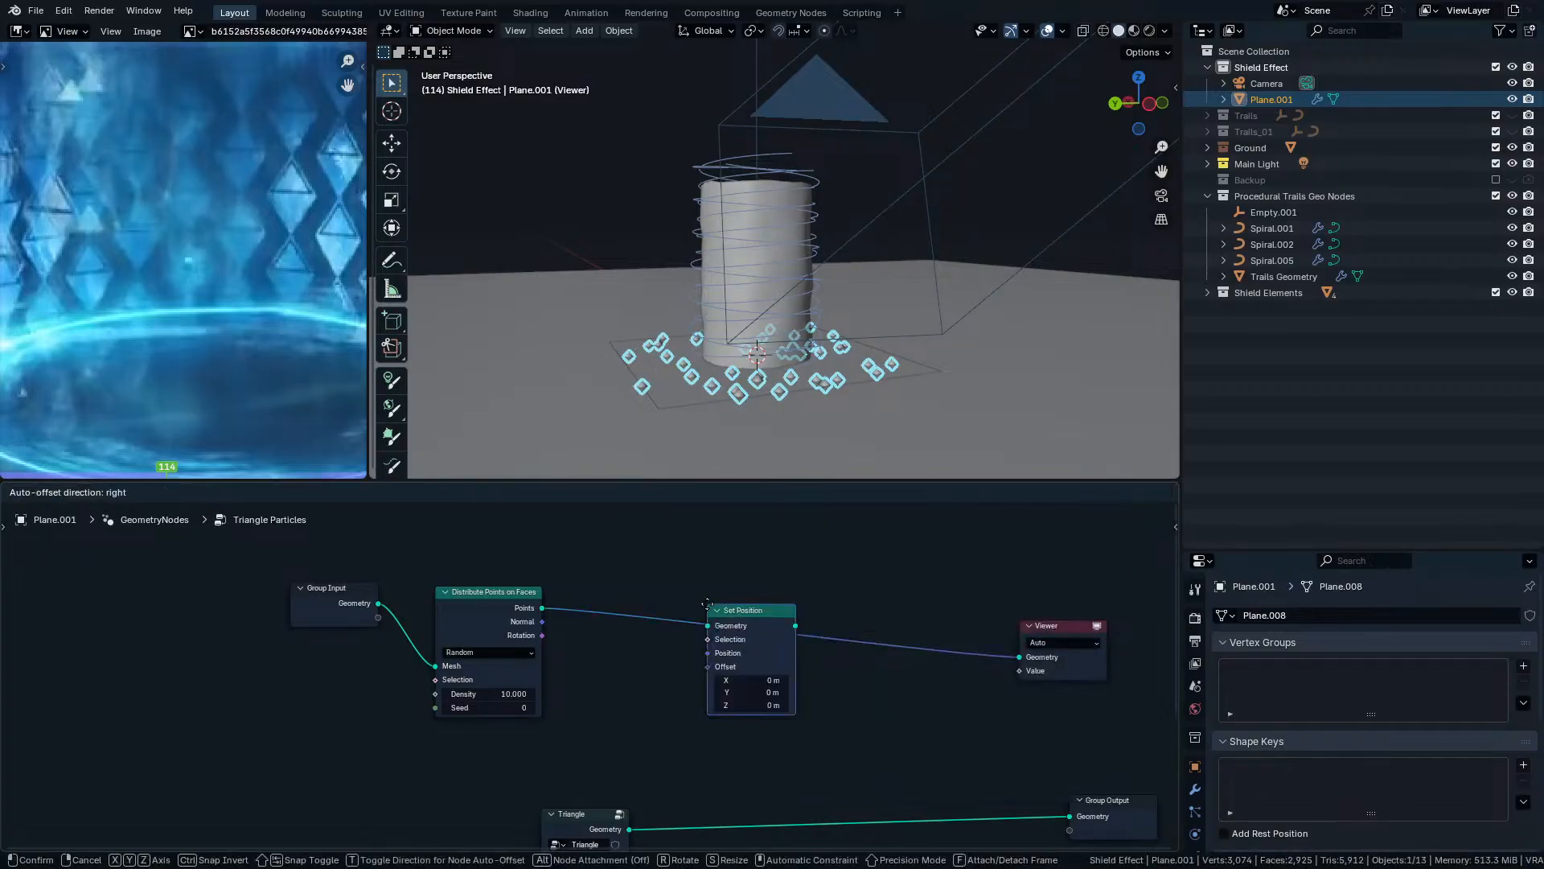
click(706, 603)
Add a Simulation zone above the Set Position node.
middle_drag(690, 585, 696, 648)
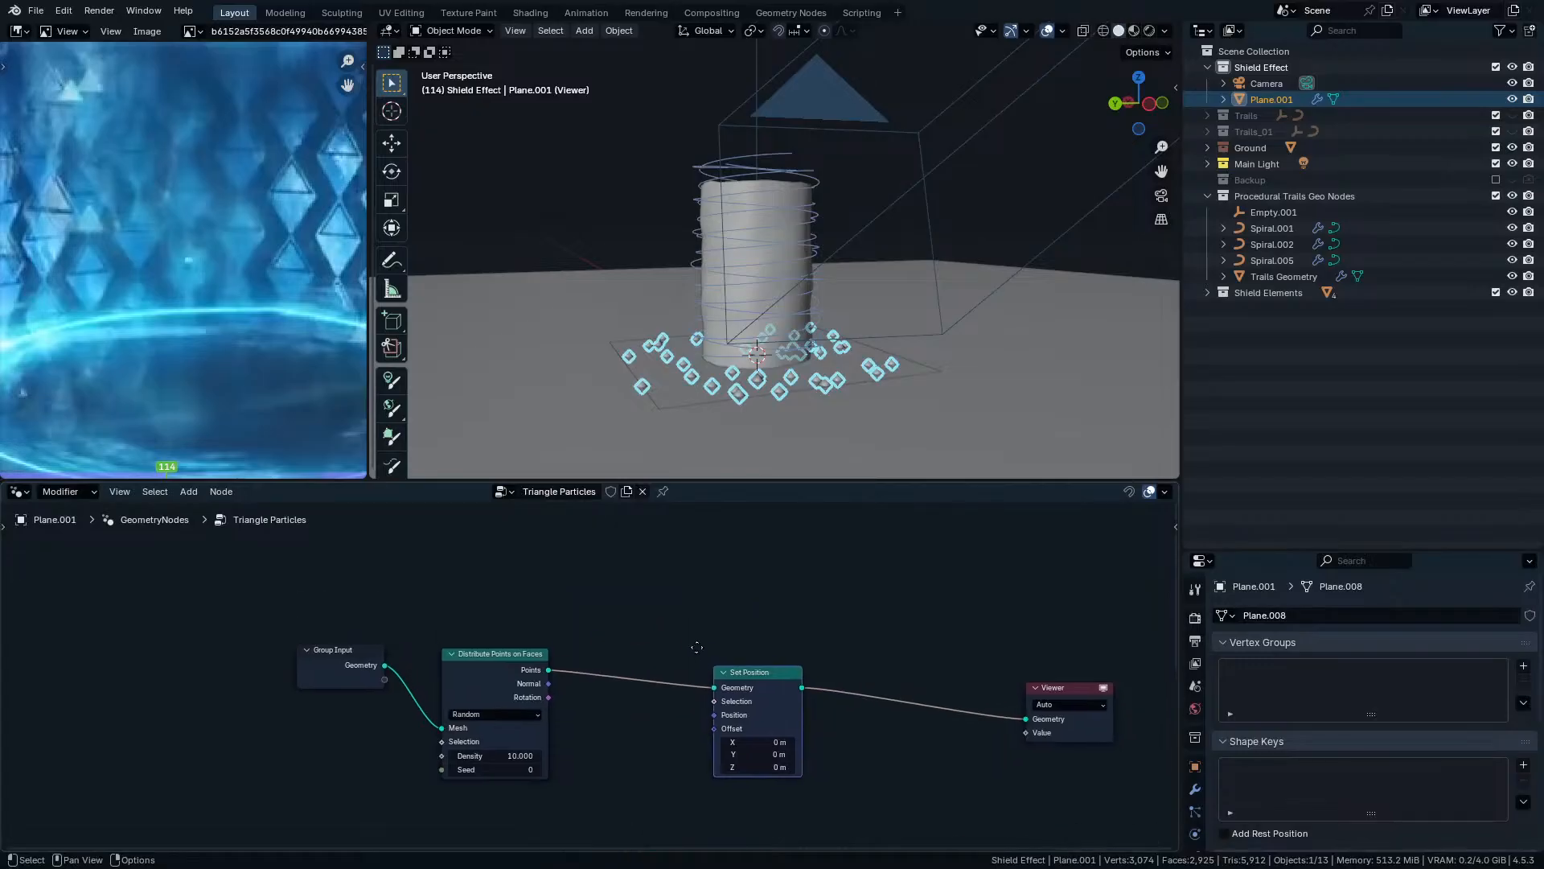
key(shift+a)
text(simulation)
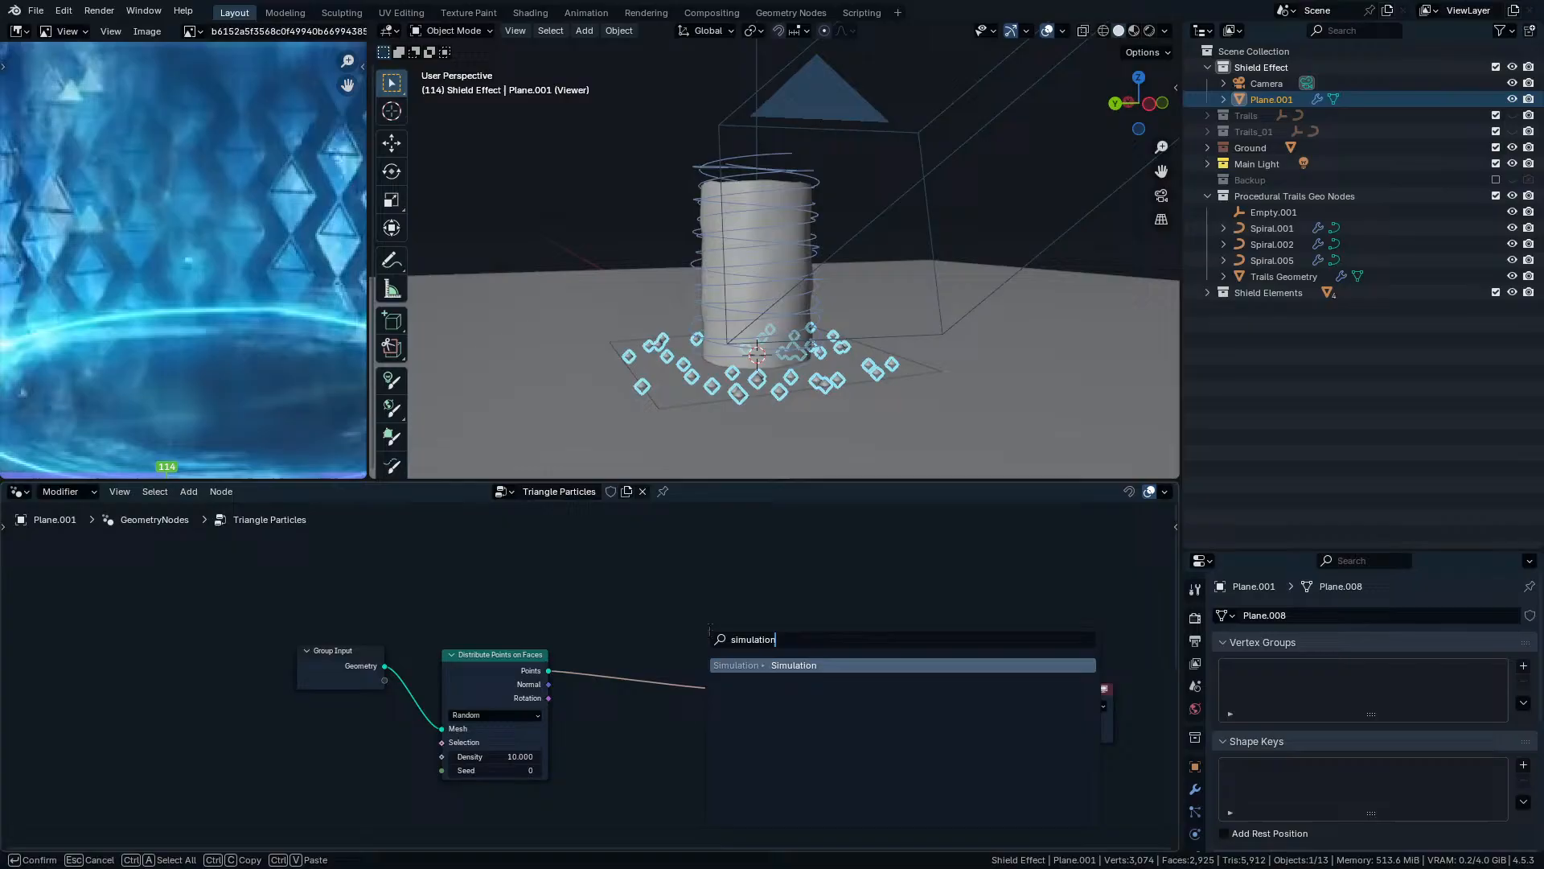
key(Return)
click(700, 558)
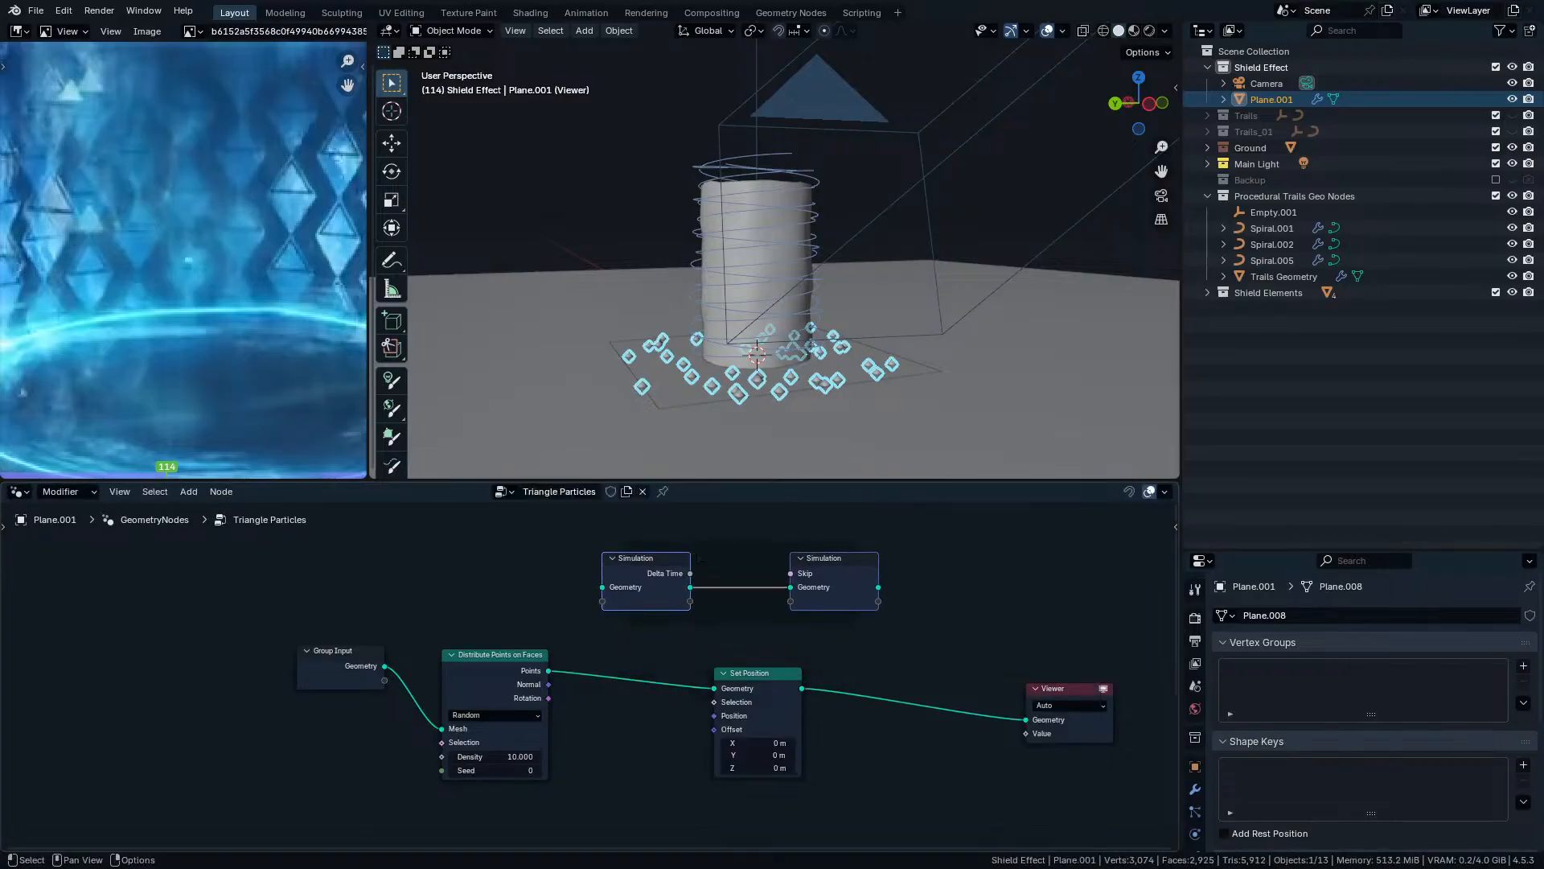
Feed the distributed points into the Simulation zone, move Set Position inside it and preview the zone's output in the Viewer.
drag(548, 671, 602, 587)
drag(846, 591, 960, 599)
alt+drag(760, 675, 798, 567)
key(Escape)
ctrl+shift+click(954, 591)
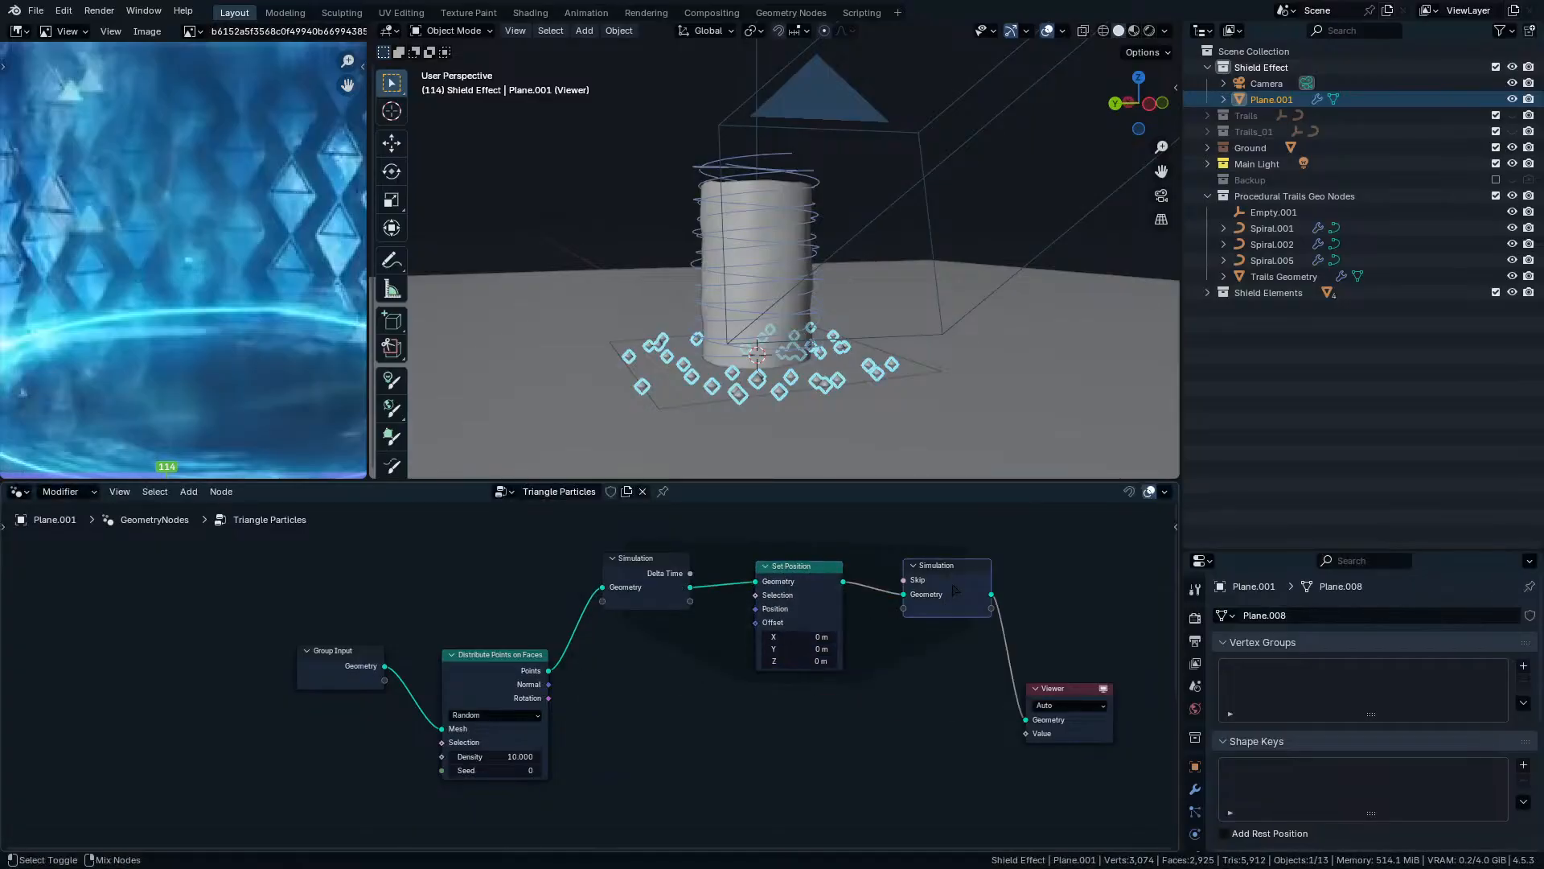
Set the Set Position Z offset to 0.1 m and play the animation to check the points' movement.
scroll(798, 693, up, 2)
click(899, 655)
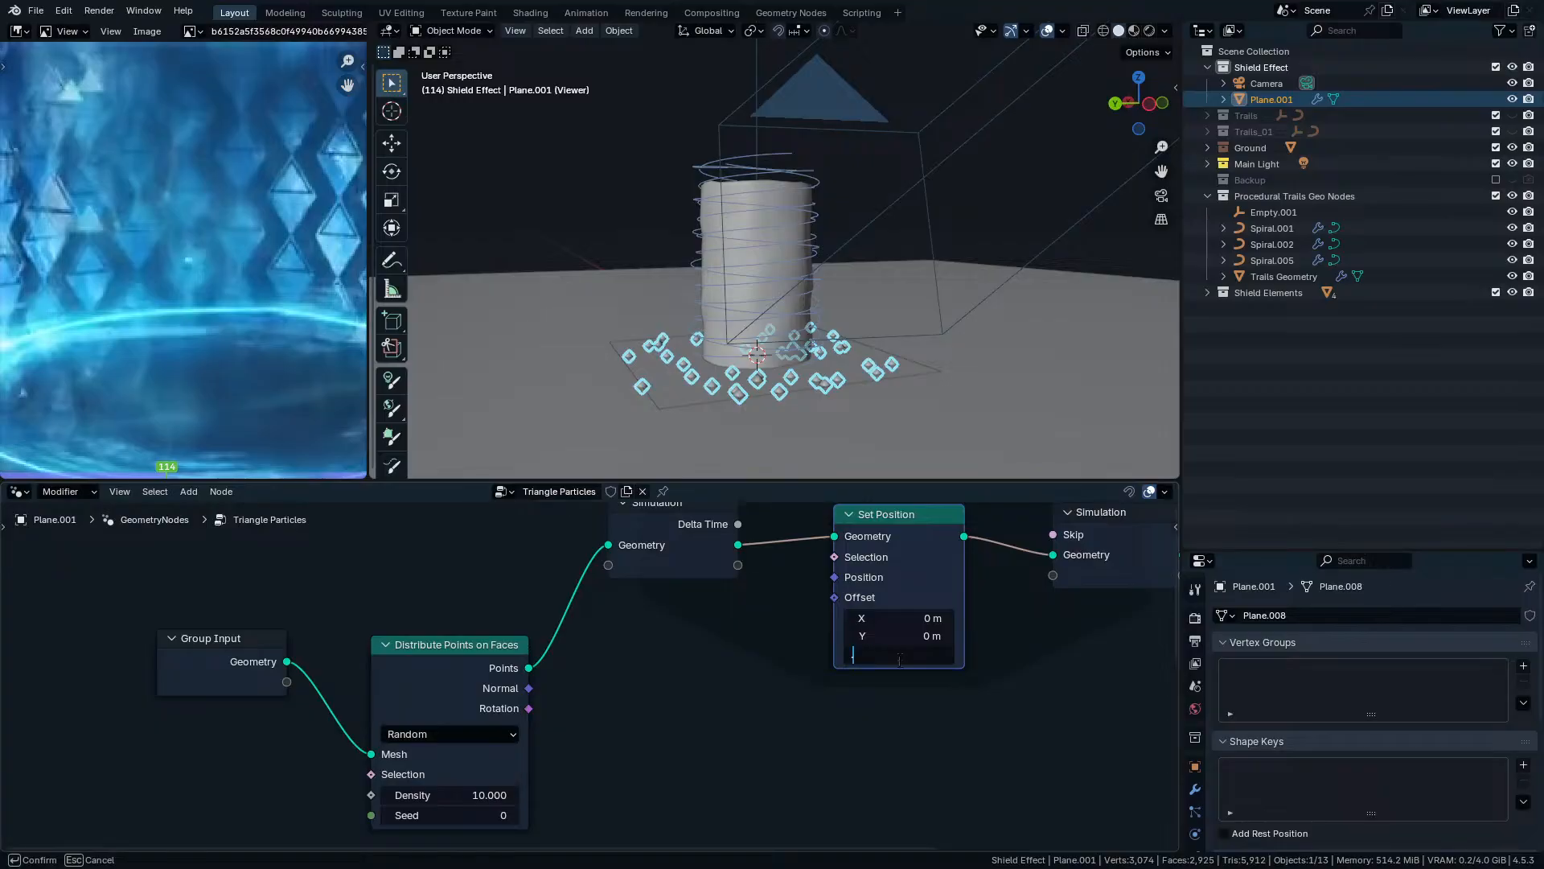
text(0.1)
key(Return)
key(space)
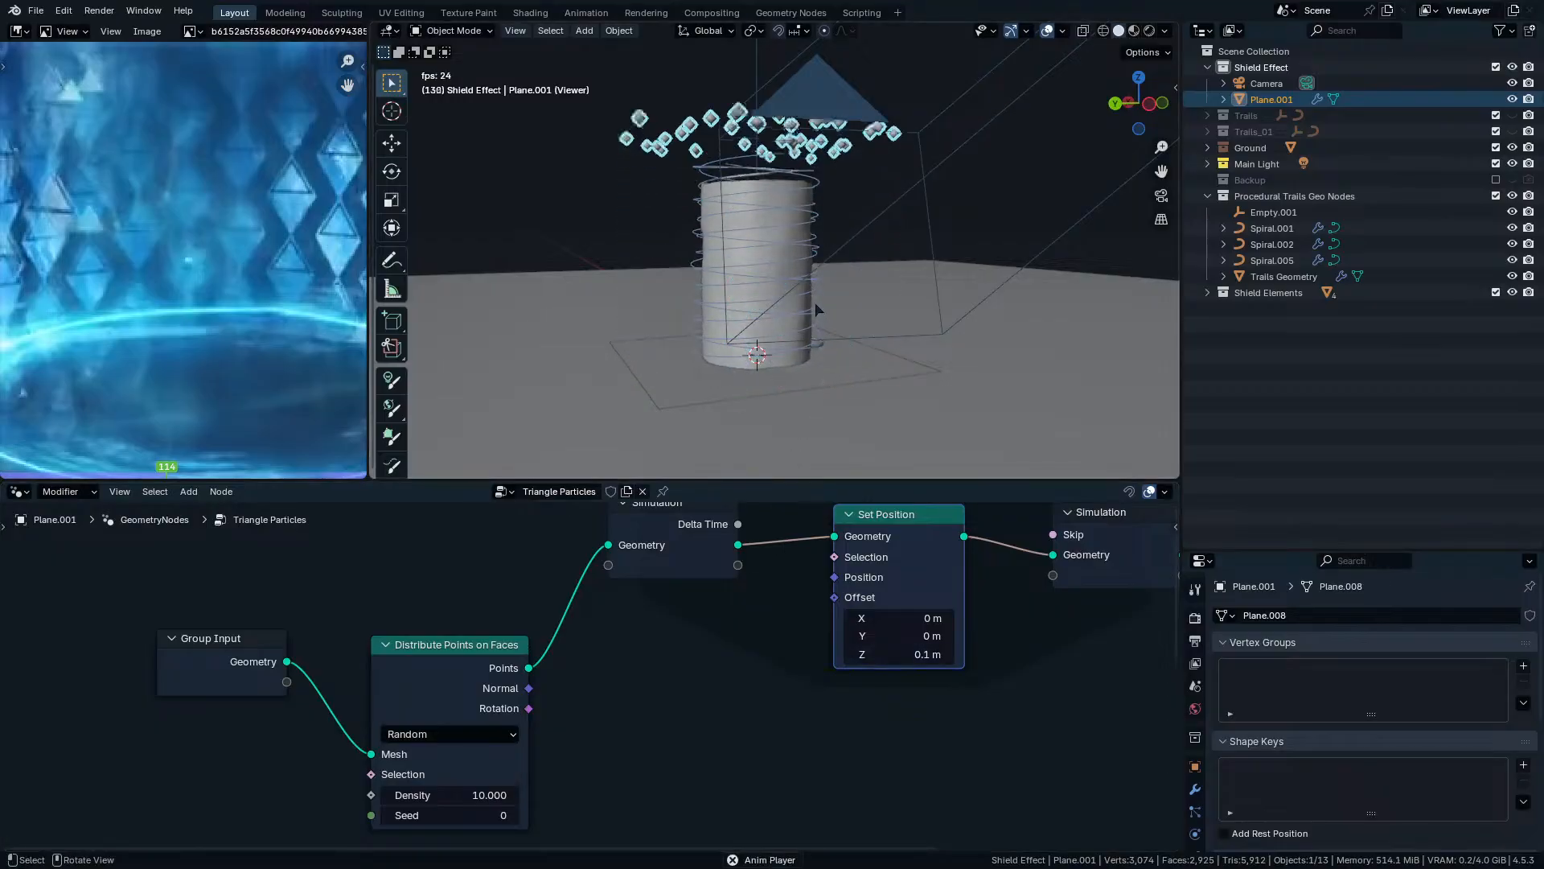
Shift the Simulation input node away from Set Position and add a Join Geometry node inside the zone.
scroll(704, 610, down, 2)
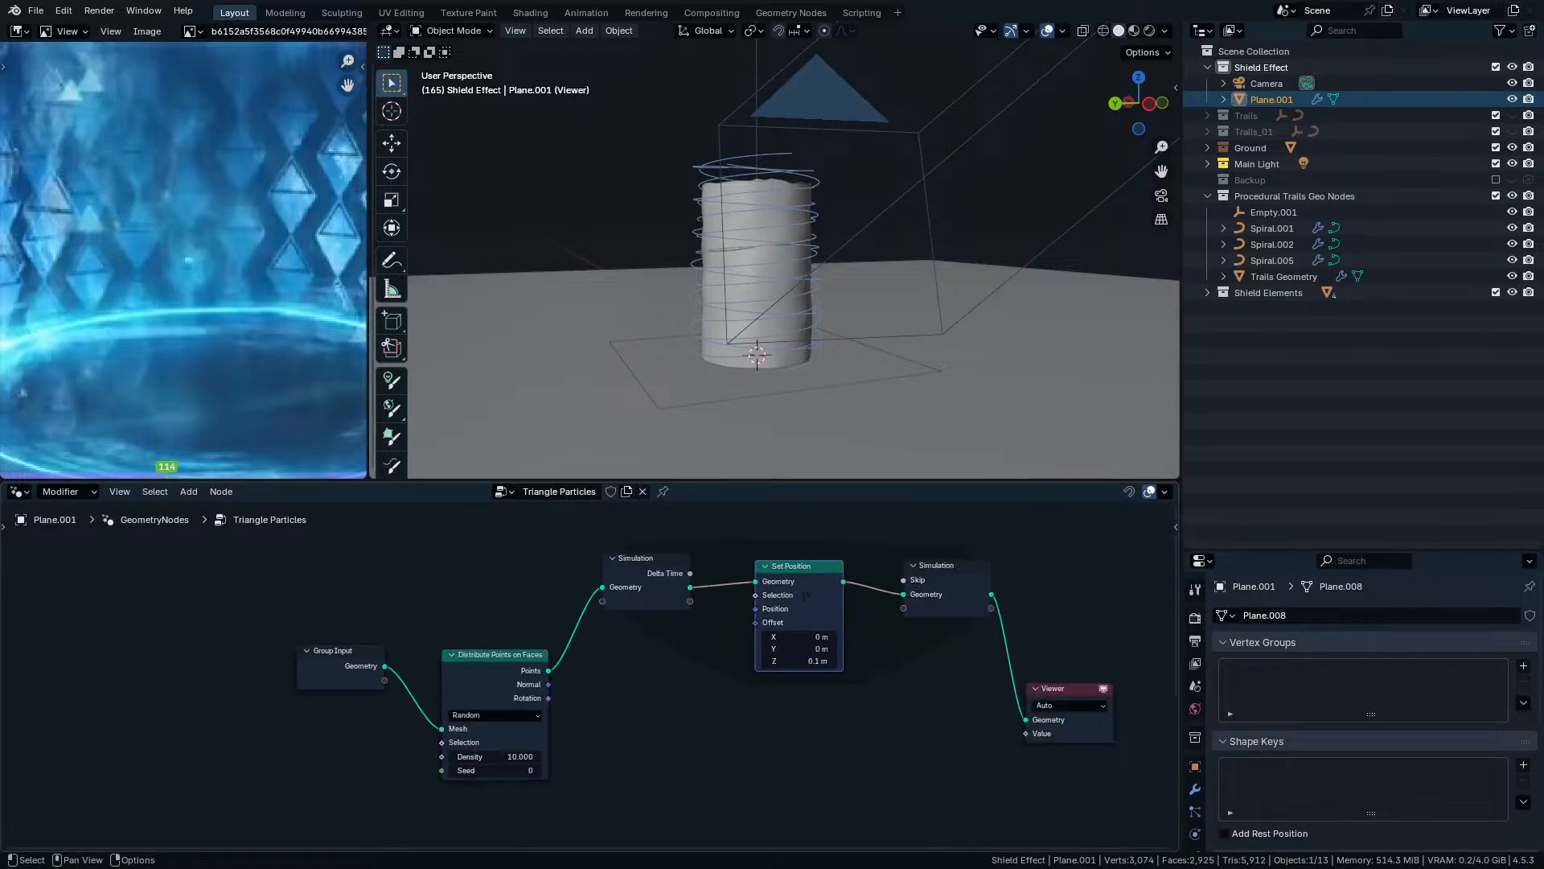
drag(645, 562, 586, 562)
key(shift+a)
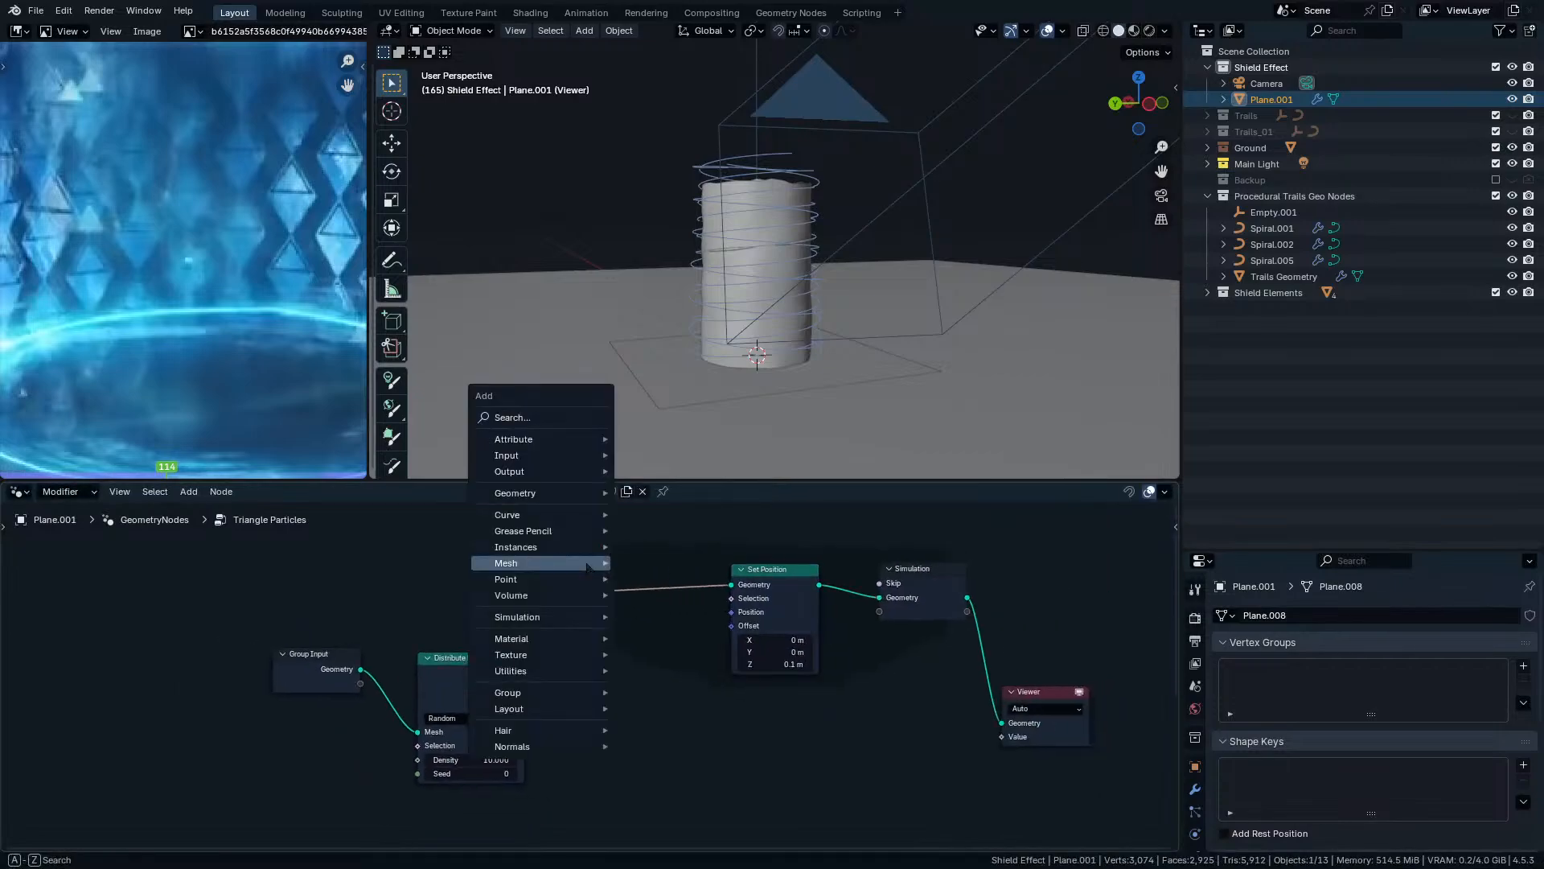
text(join)
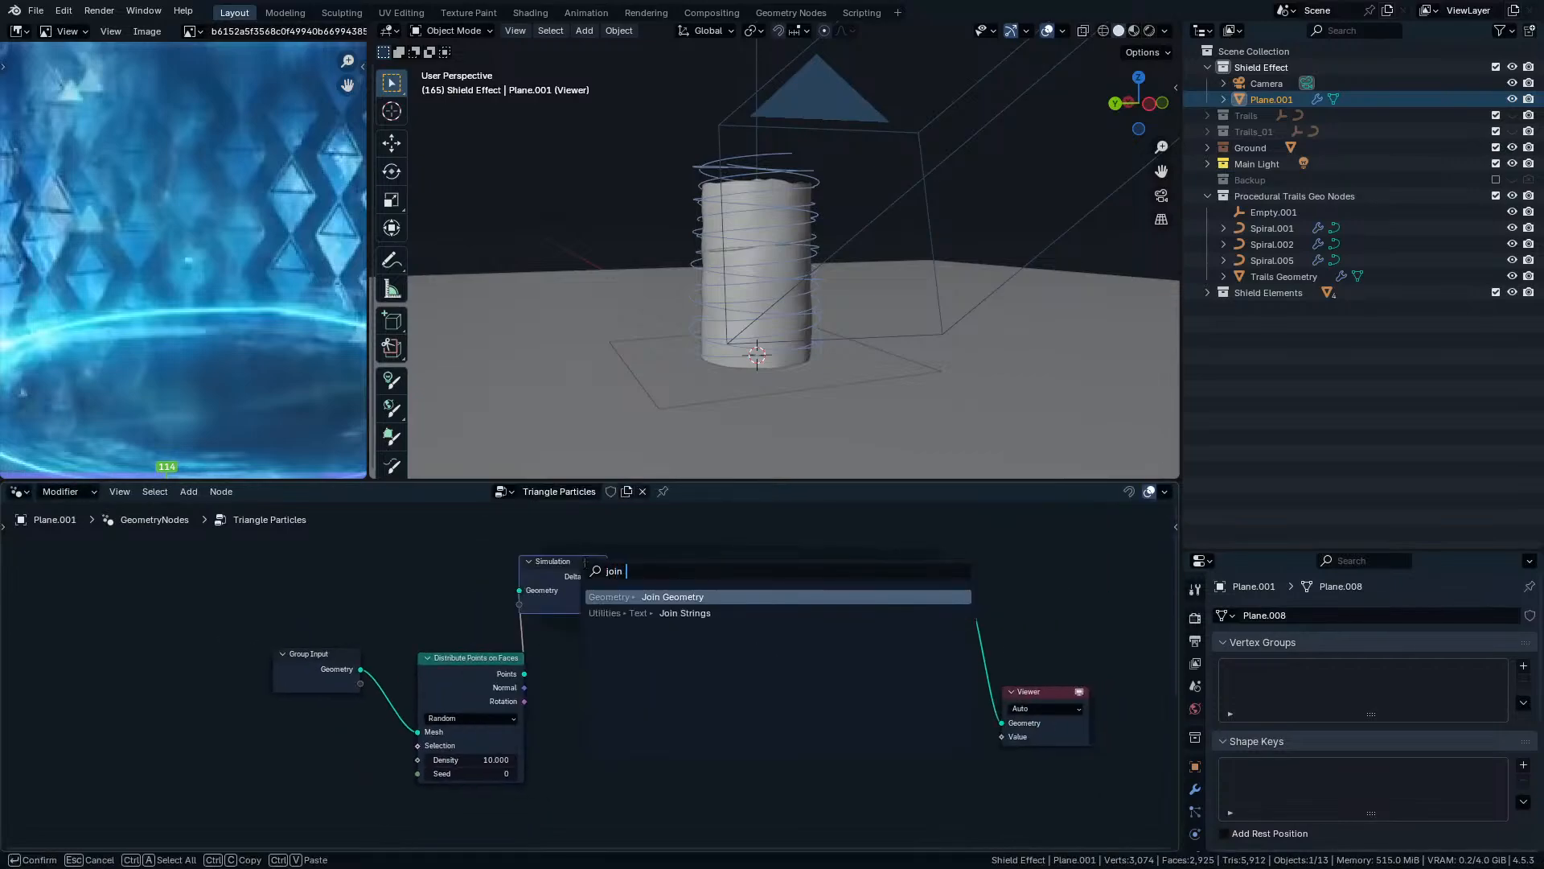
Insert a Join Geometry node before Set Position, merge the distributed points with the simulation geometry, and play the animation.
text( geometr)
key(Return)
click(706, 591)
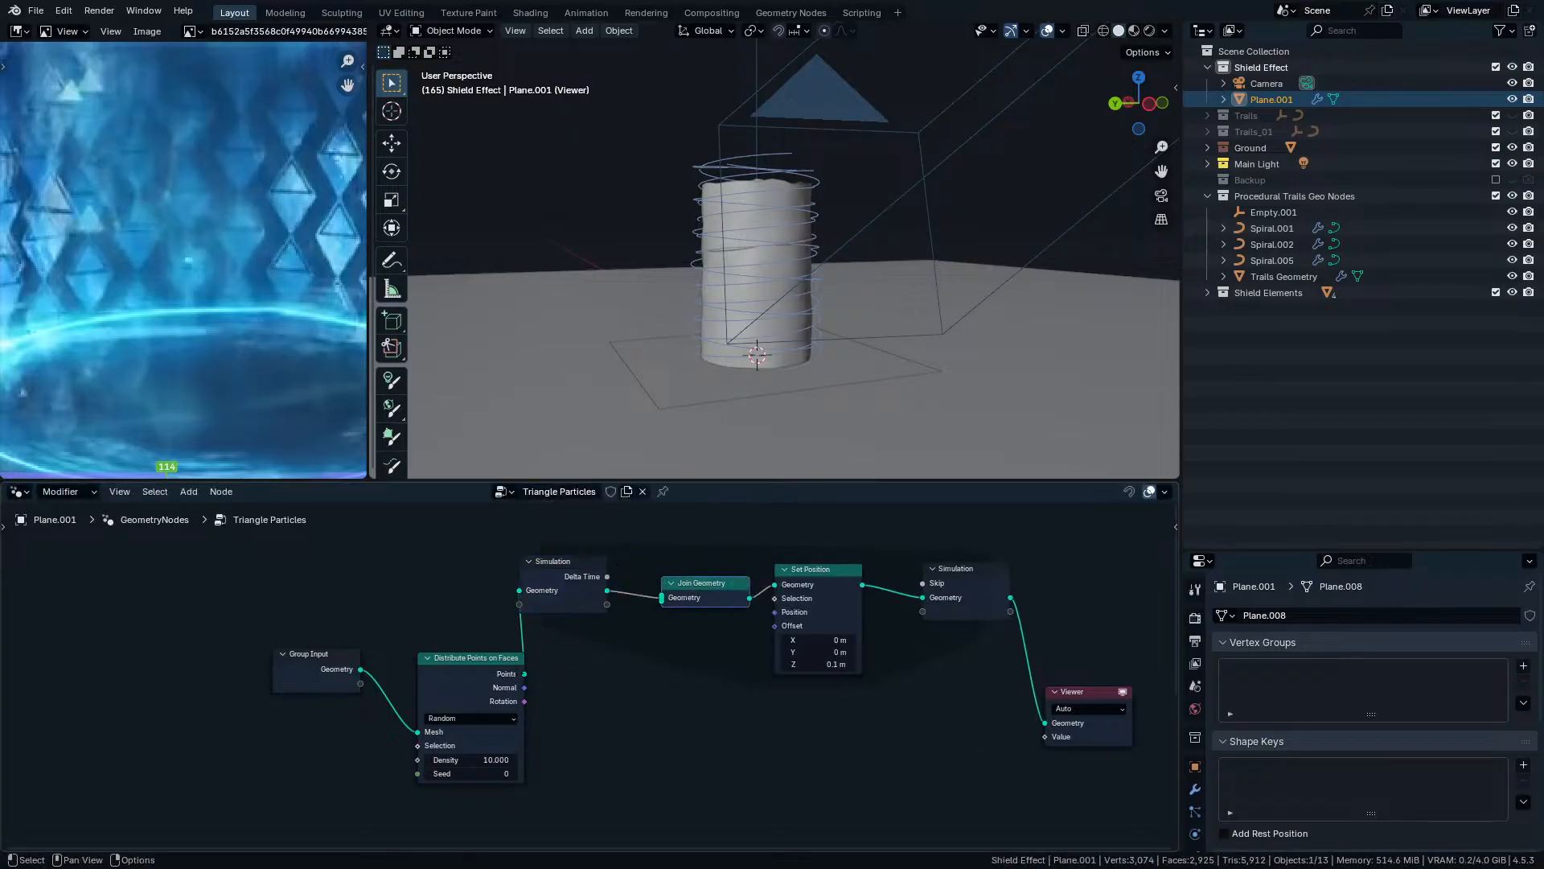
drag(525, 673, 661, 598)
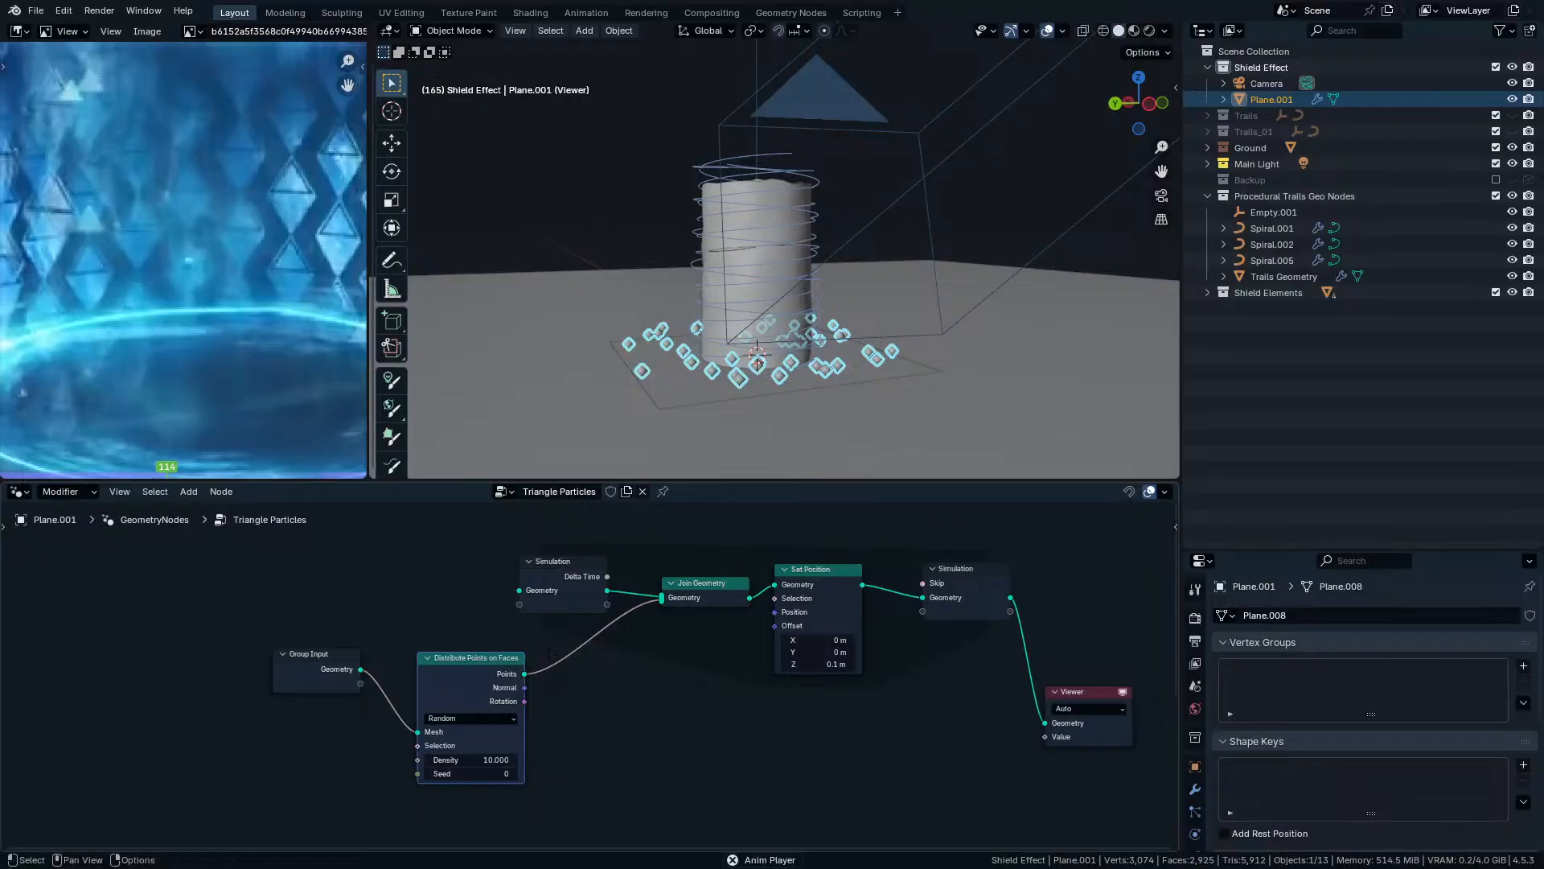
key(space)
mouse_move(708, 314)
middle_down()
mouse_move(749, 317)
mouse_move(729, 330)
middle_up()
scroll(591, 680, up, 2)
Add a Scene Time node, connect its Seconds to the Seed of Distribute Points on Faces, and preview the animation.
middle_drag(591, 671, 618, 756)
scroll(618, 743, up, 1)
mouse_move(593, 642)
mouse_down()
mouse_move(565, 601)
mouse_move(611, 618)
mouse_up()
middle_drag(515, 755, 561, 701)
scroll(496, 753, up, 1)
middle_drag(430, 836, 619, 720)
key(shift+a)
text(scenet)
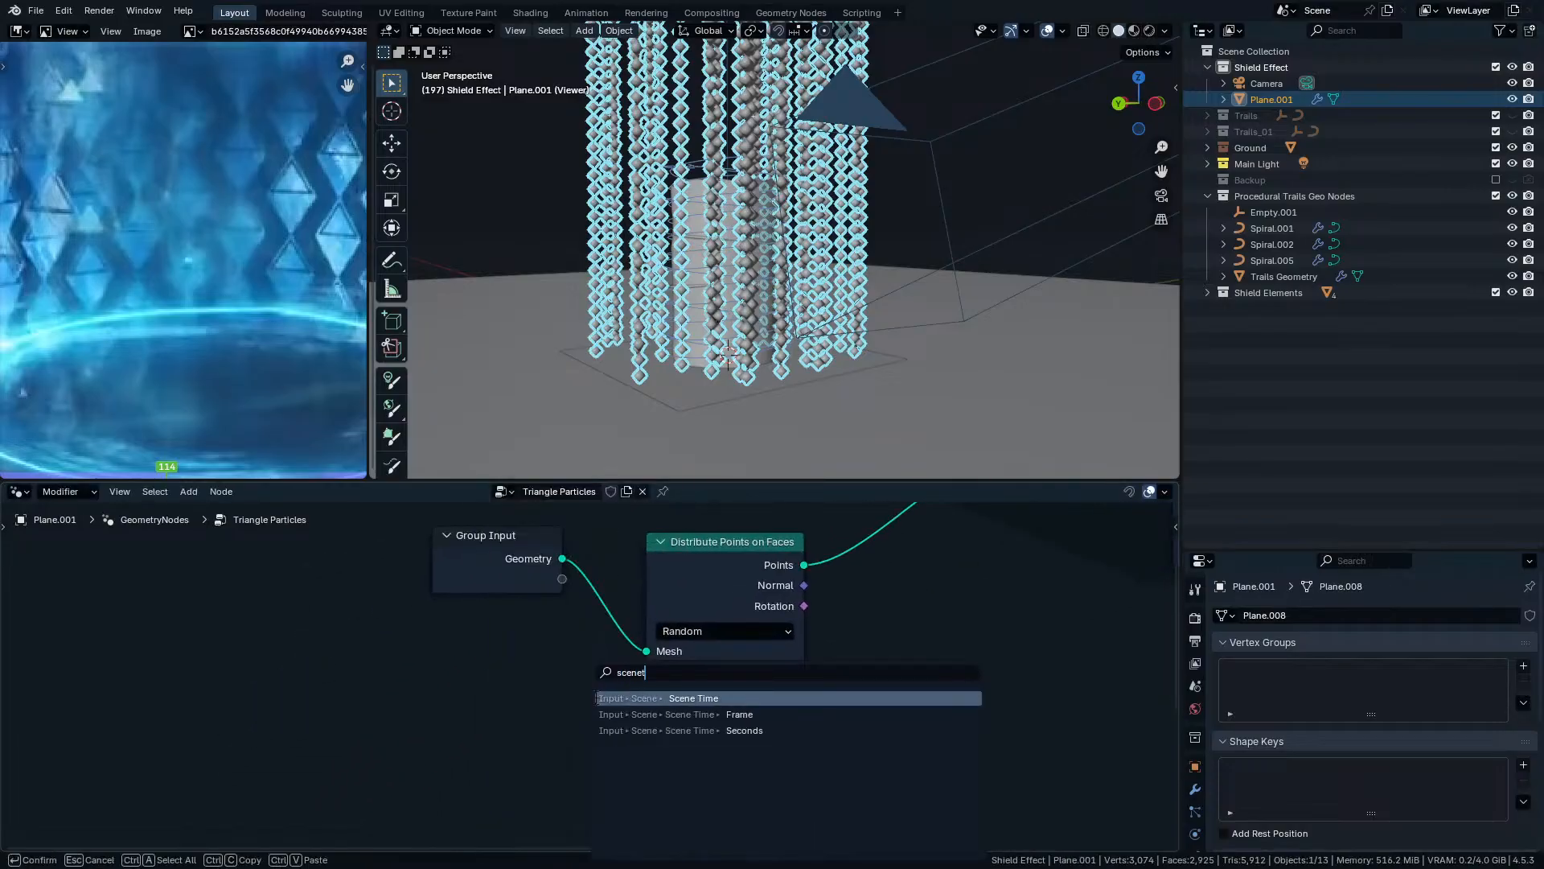
click(596, 697)
click(444, 658)
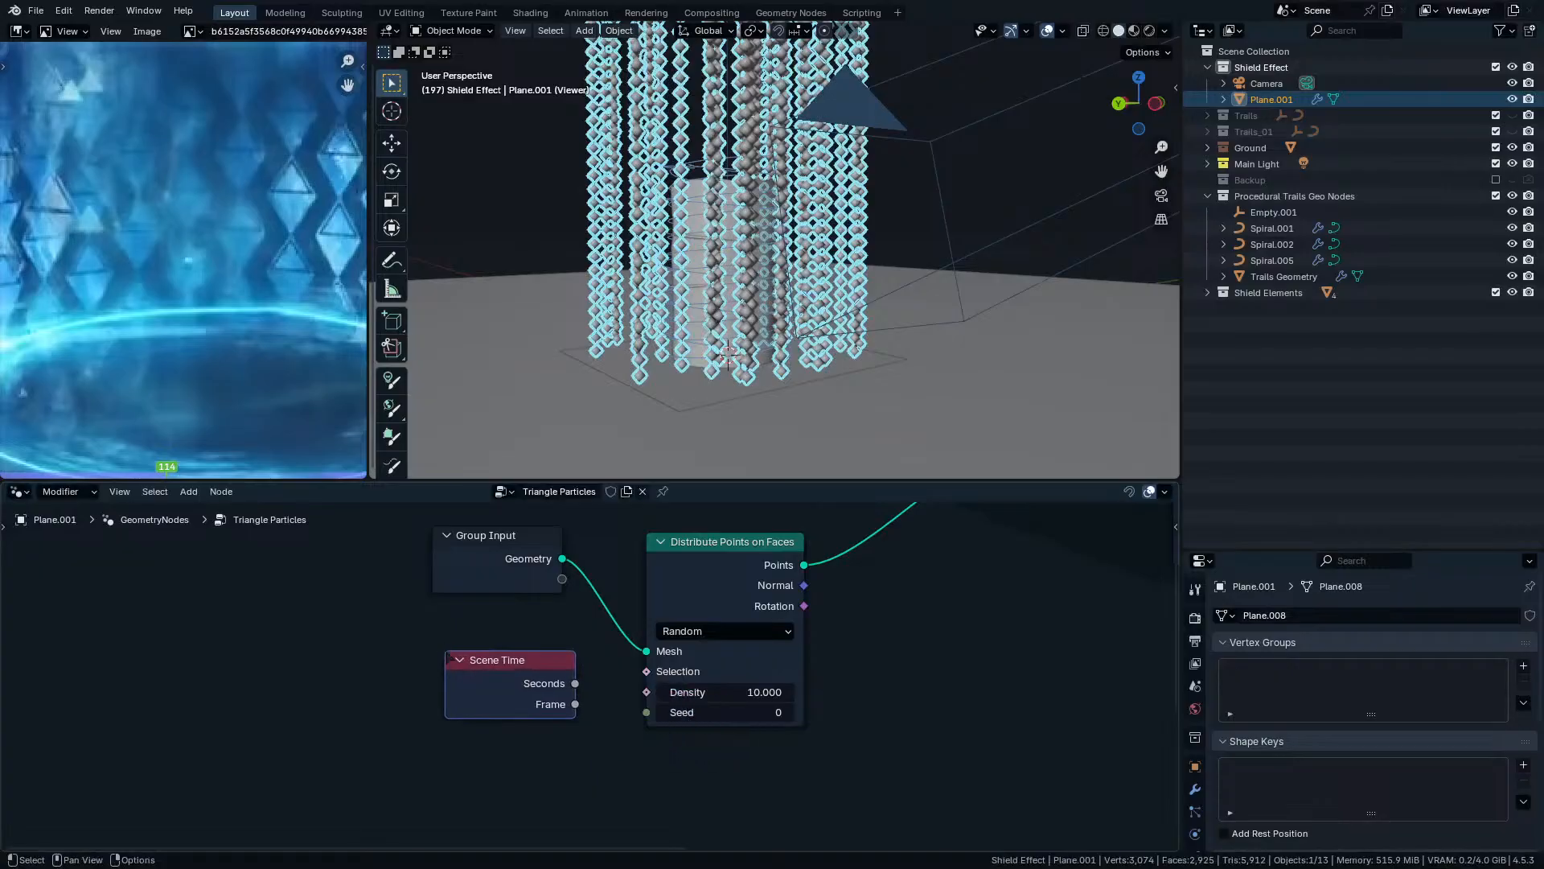
drag(575, 683, 646, 711)
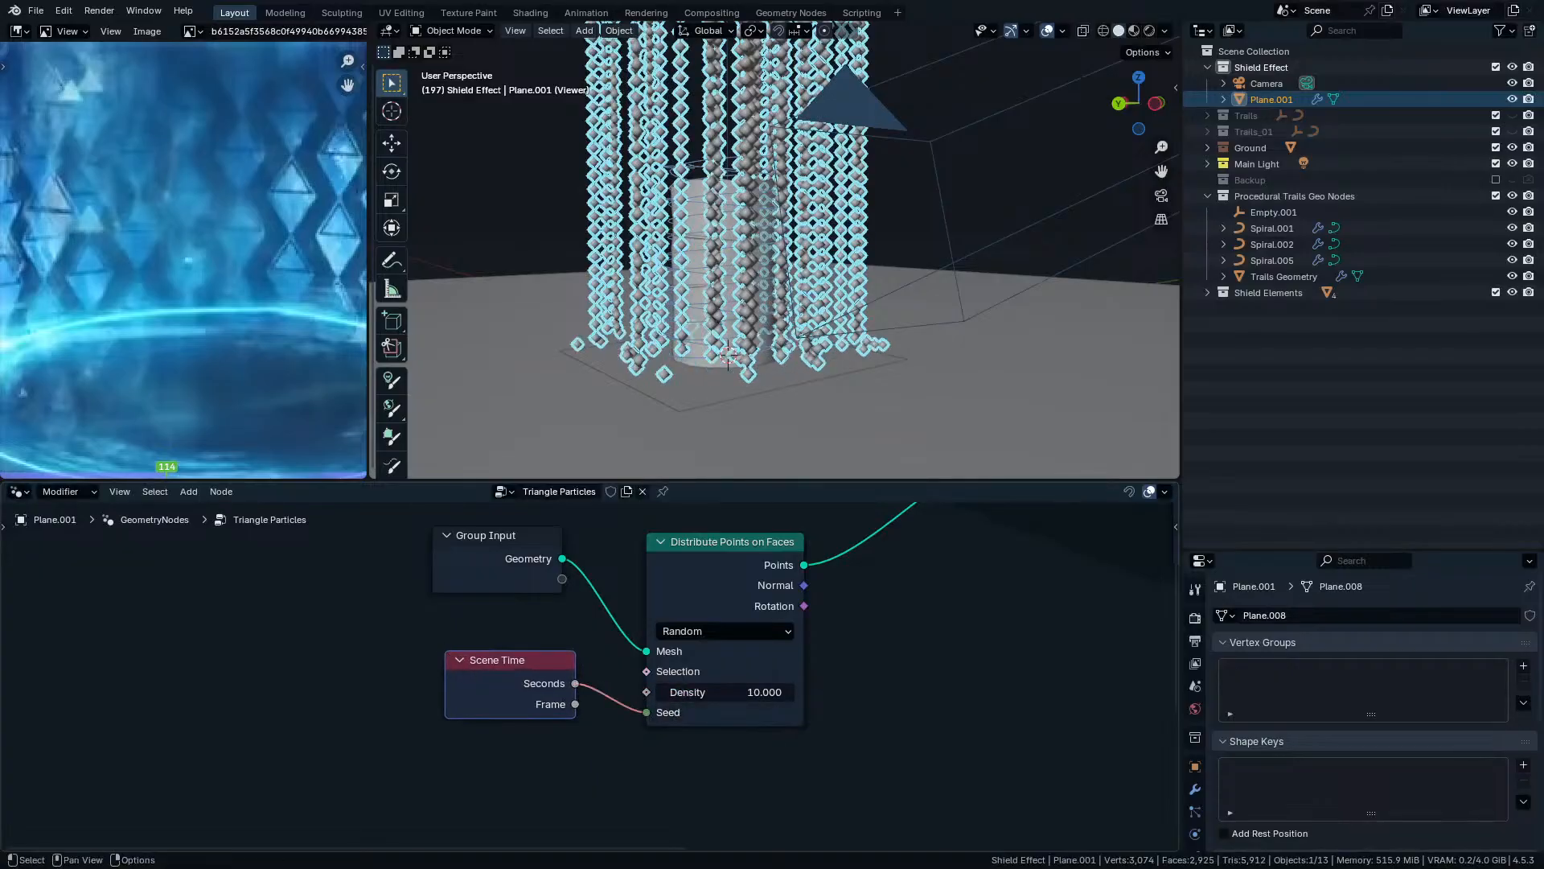
key(space)
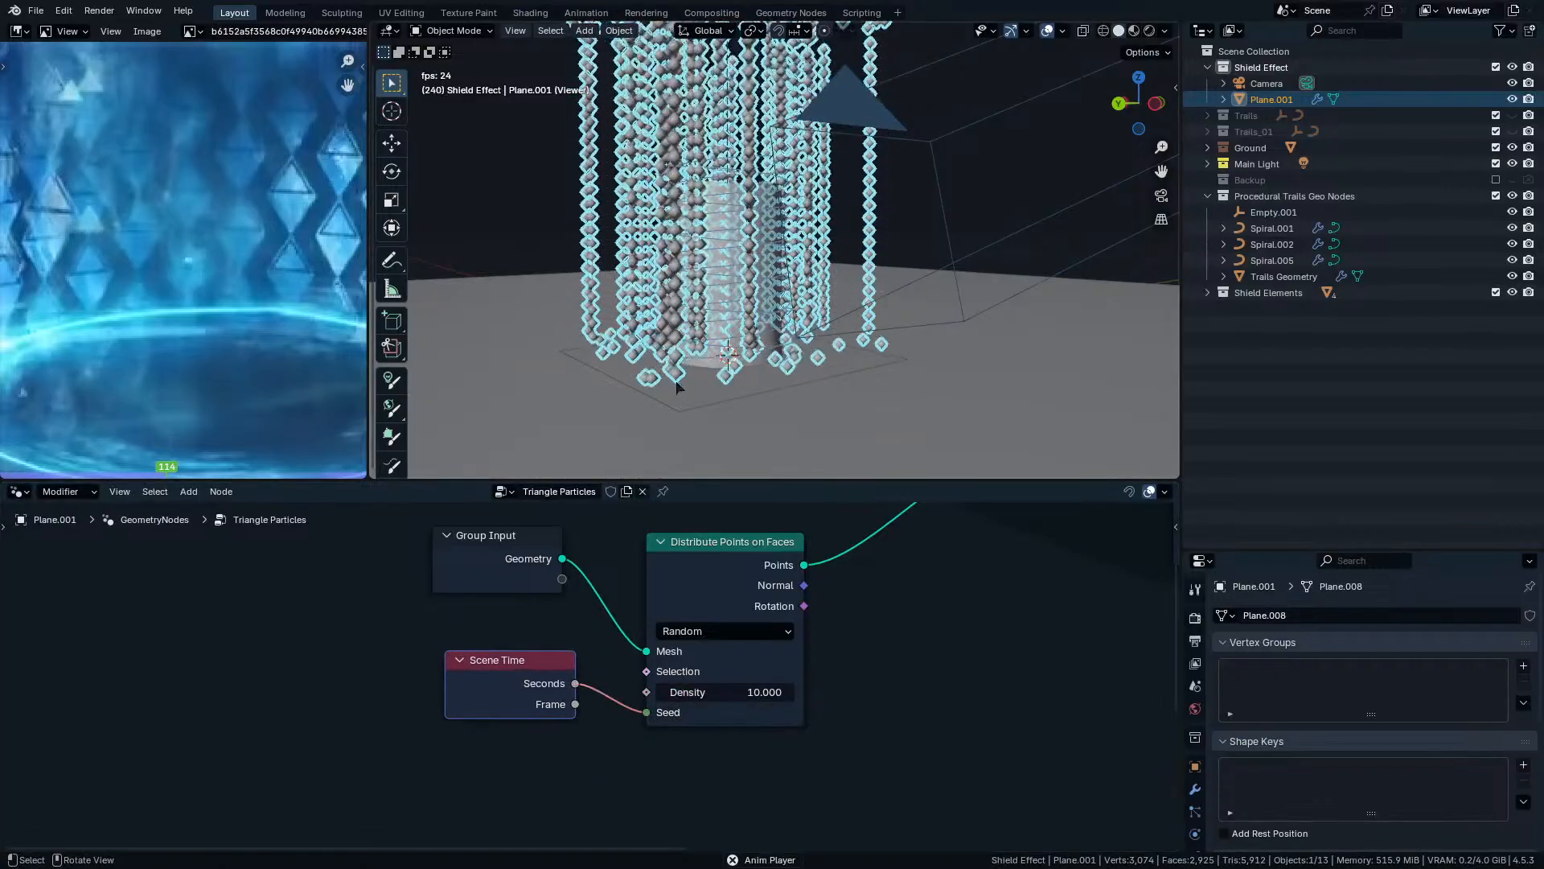
key(space)
Insert a Multiply node between Scene Time and the Seed, set its value to 25.2, and play back the particles.
drag(522, 682, 405, 682)
text(mult)
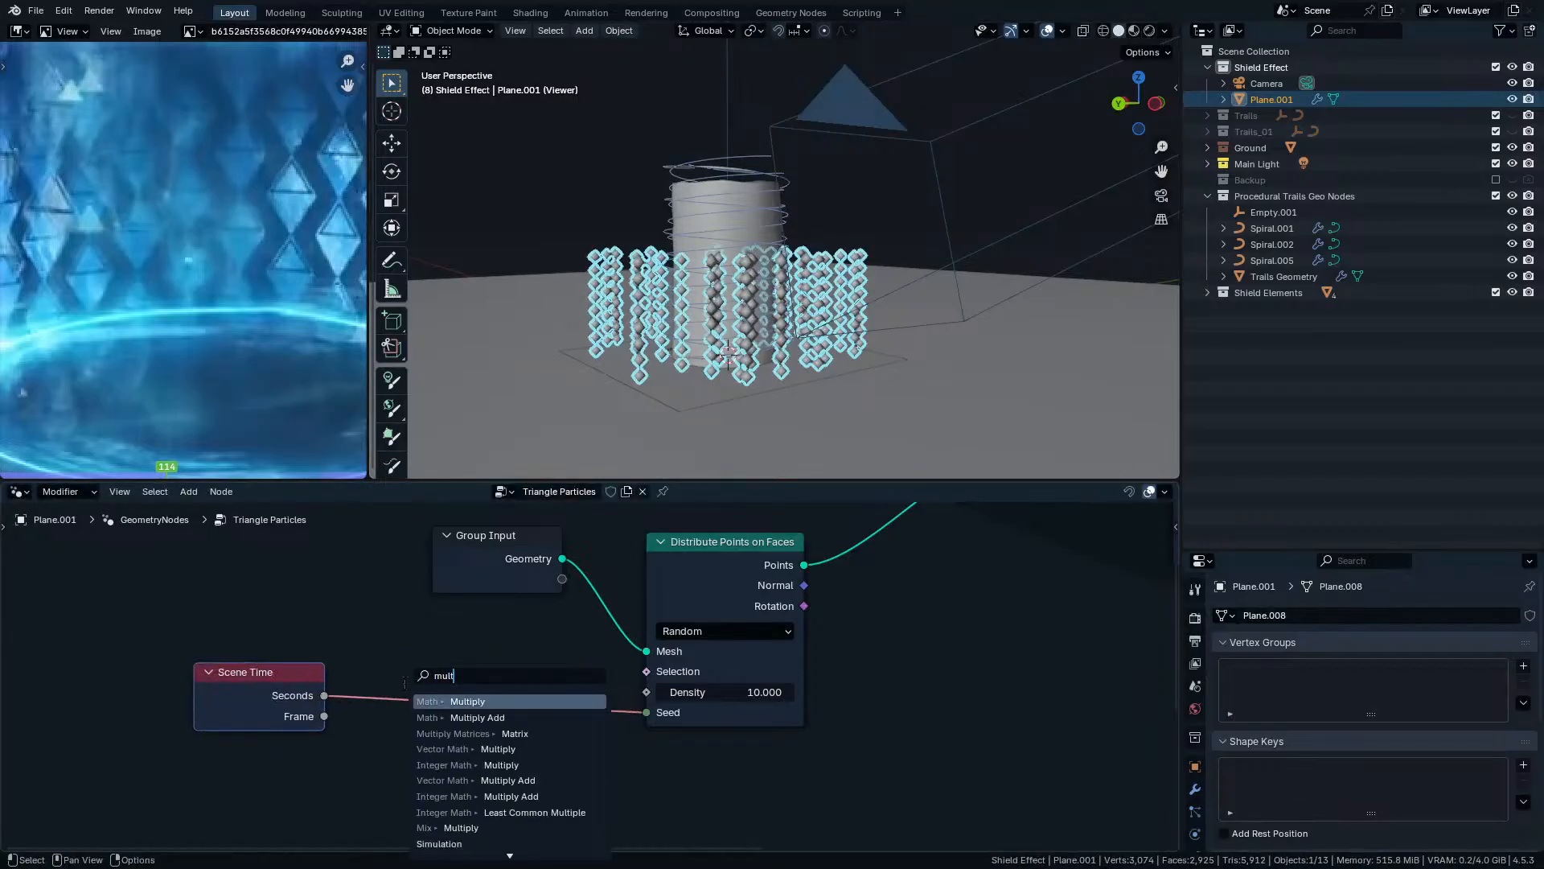
text(iply)
key(Return)
click(425, 661)
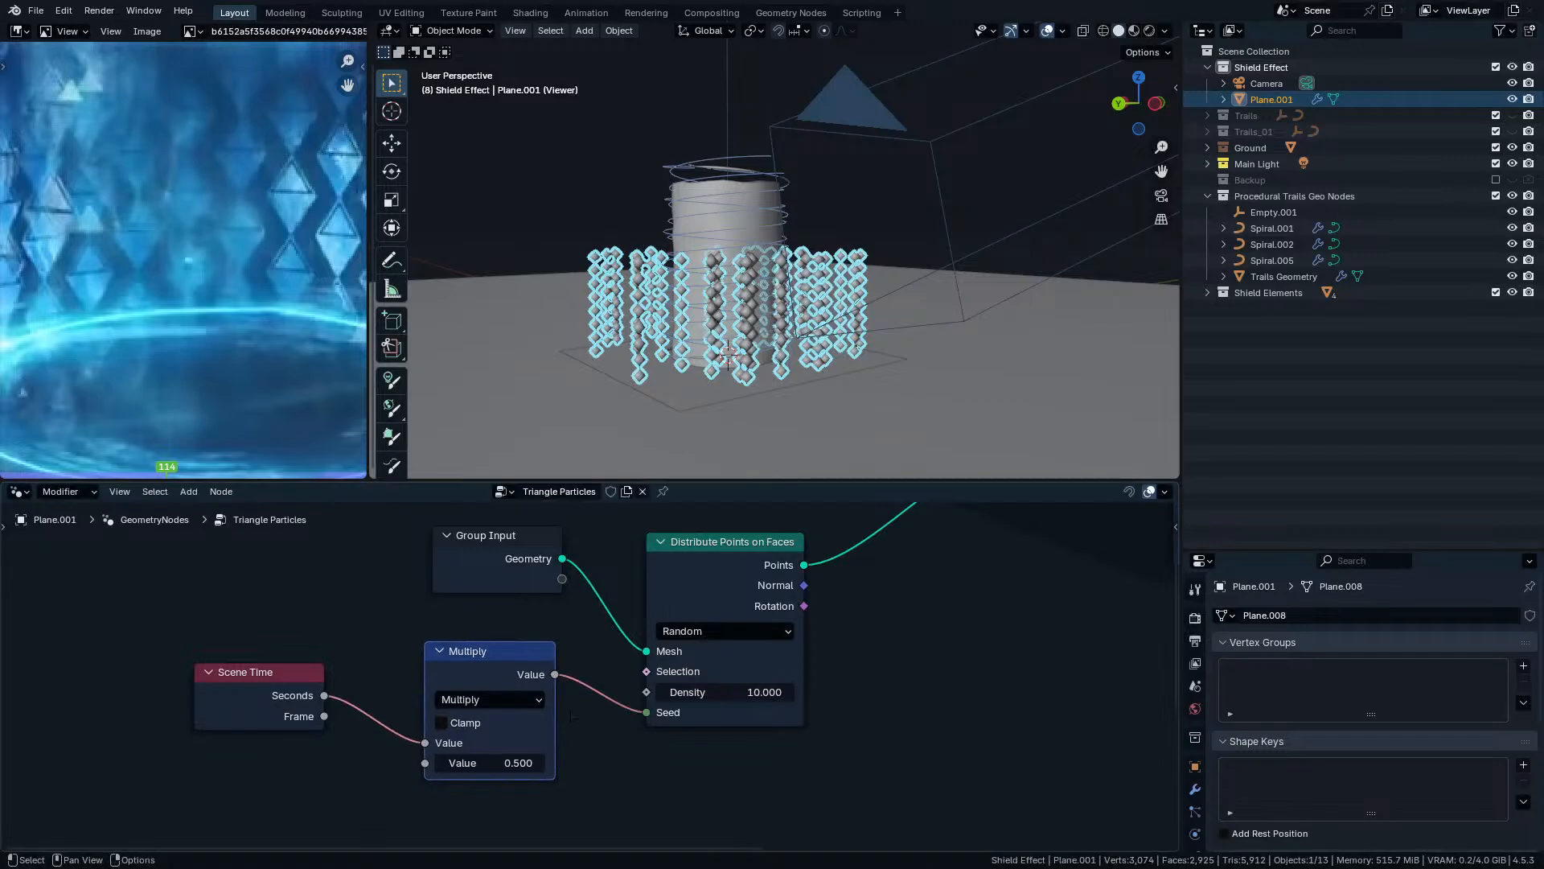
drag(497, 766, 494, 763)
key(space)
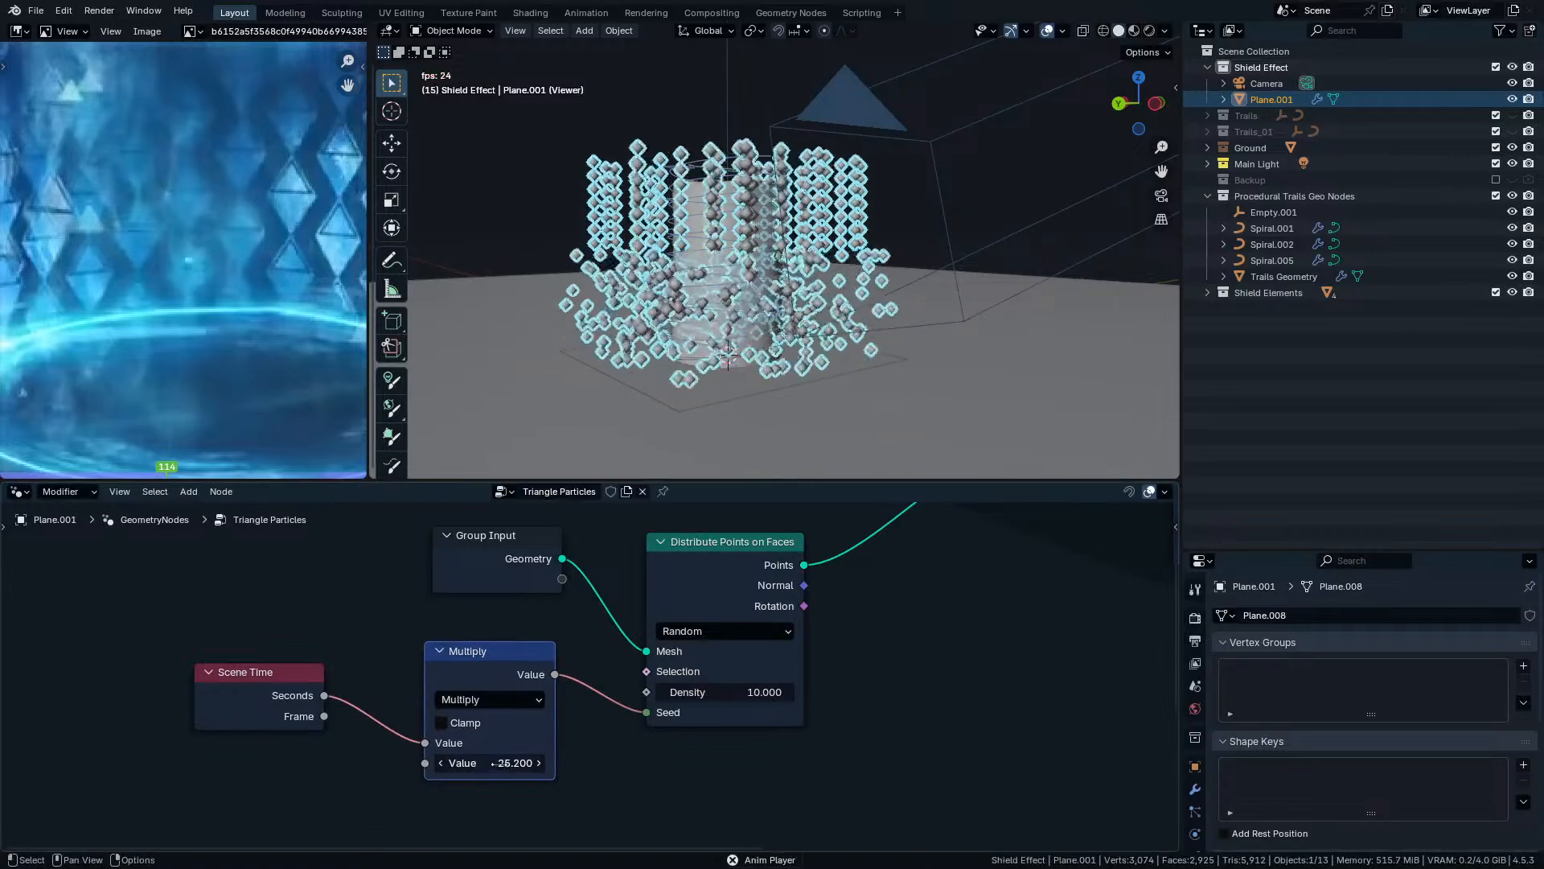
mouse_move(680, 321)
middle_down()
mouse_move(786, 383)
mouse_move(737, 413)
mouse_move(681, 352)
middle_up()
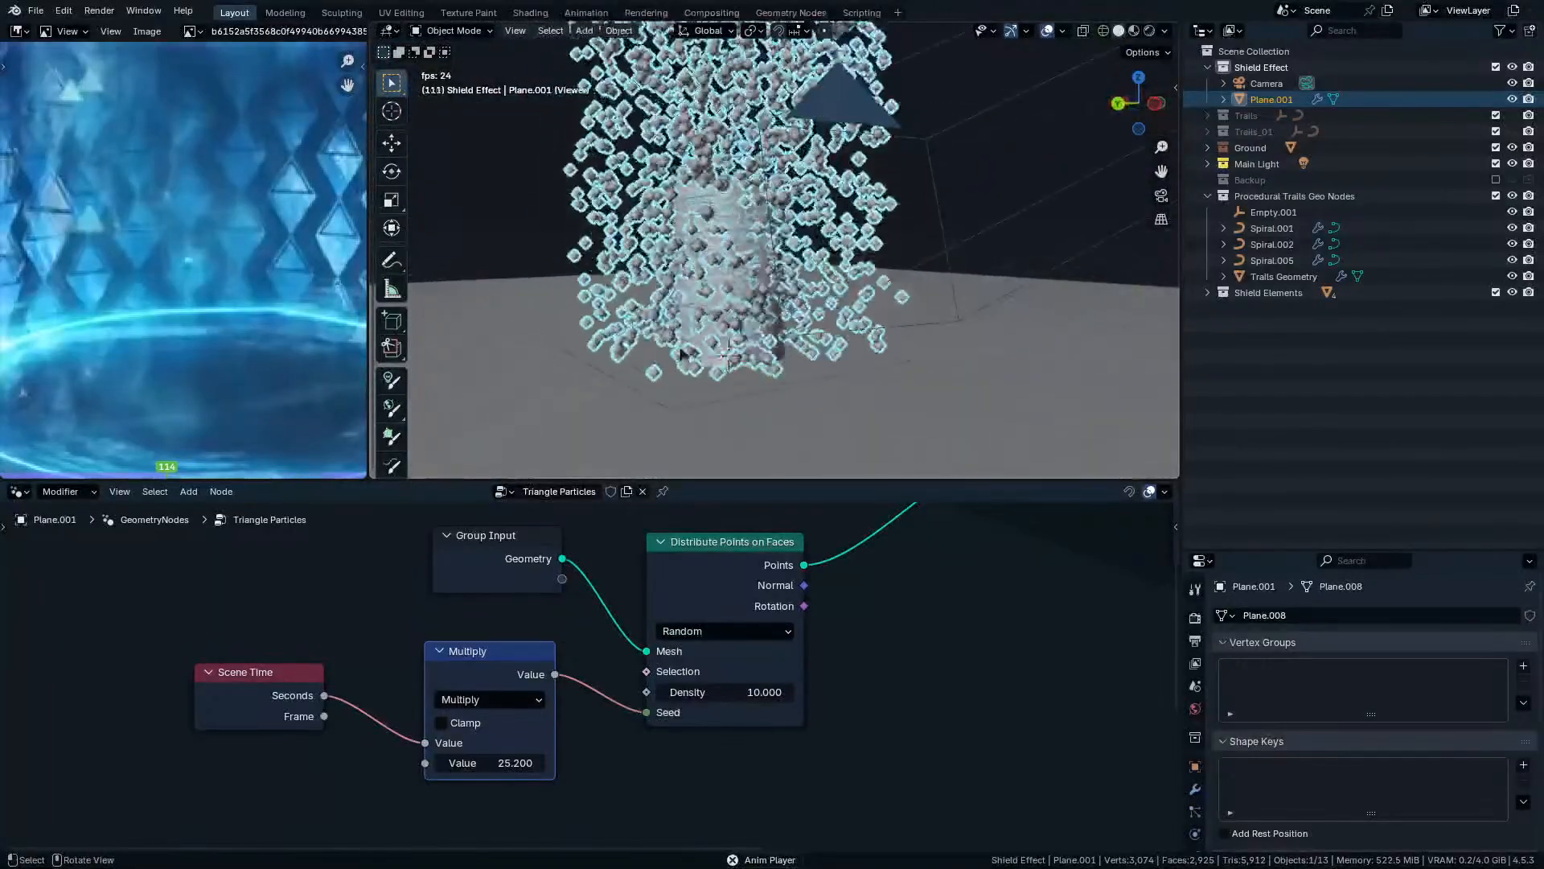
Move the point-distribution nodes and the Group Output to tidy the node tree, and play the particle animation.
key(Home)
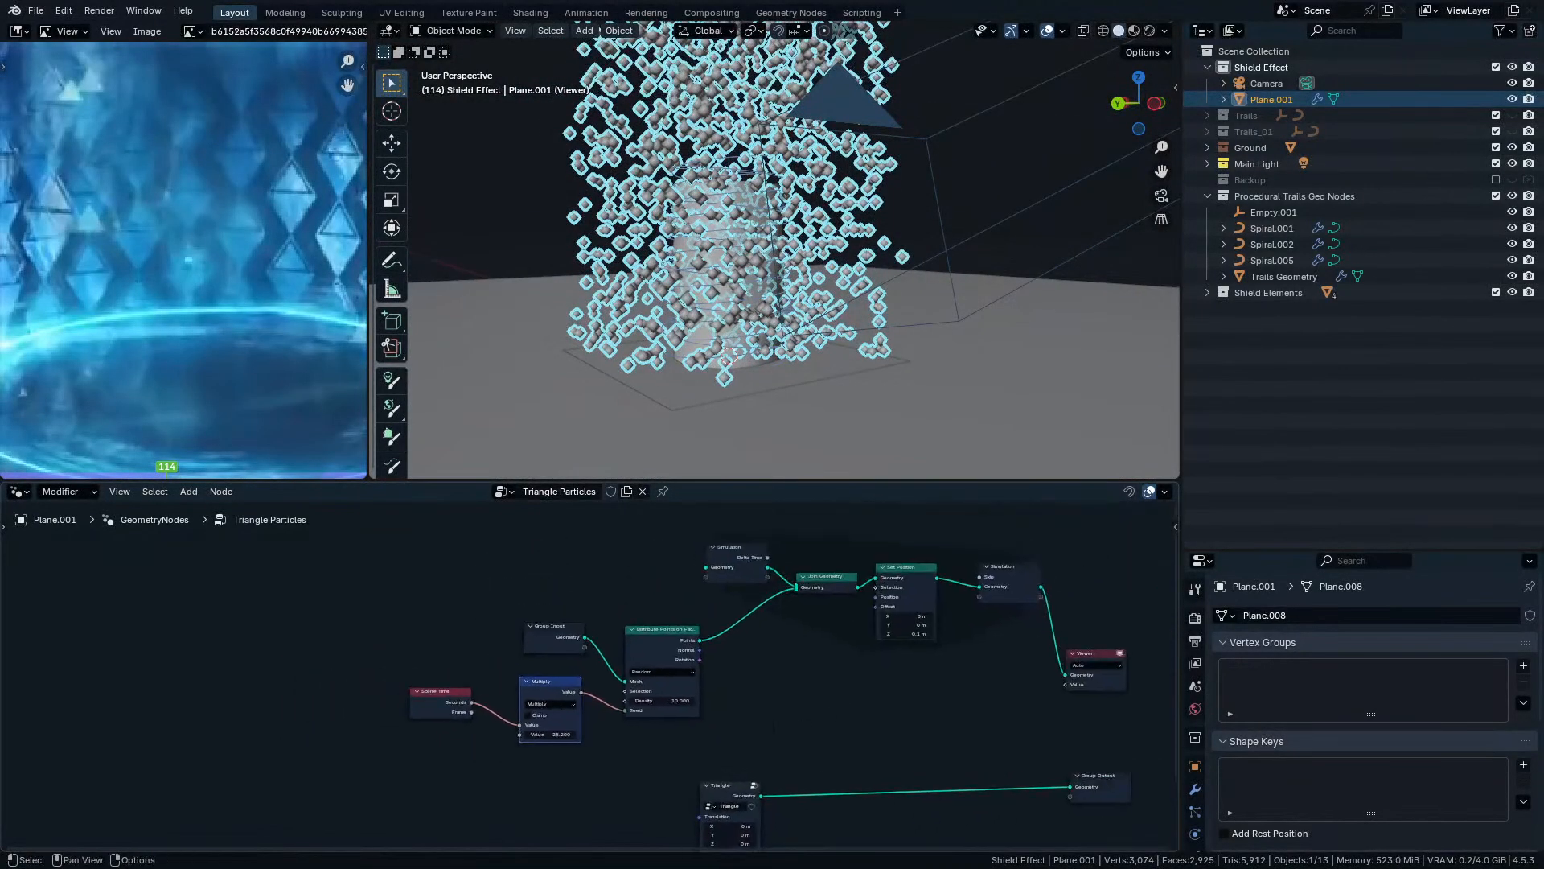
drag(493, 600, 666, 699)
drag(493, 700, 456, 710)
key(g)
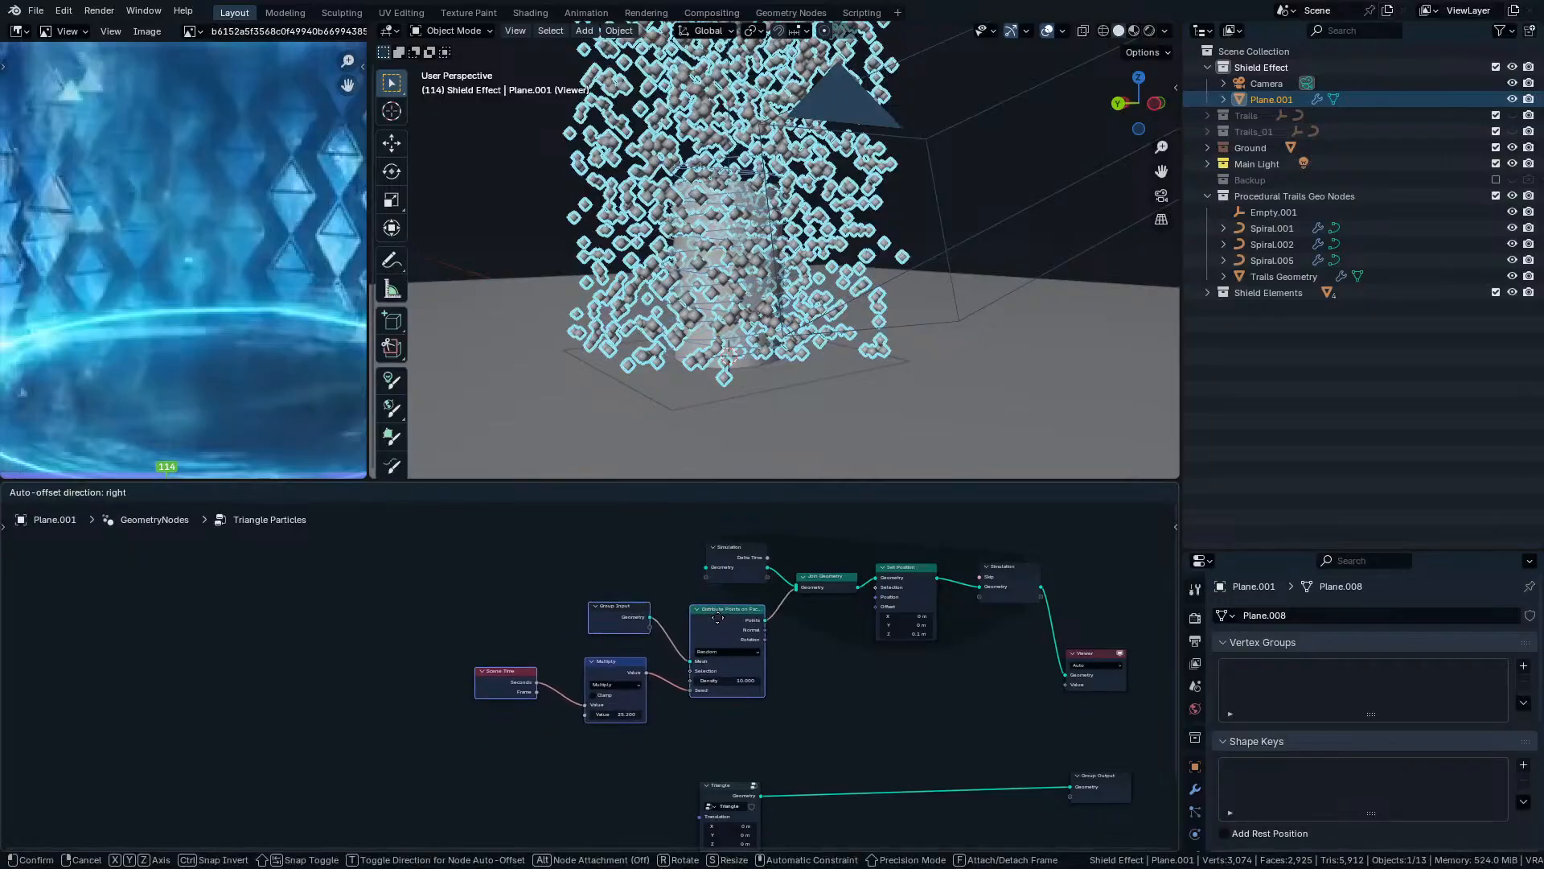
click(807, 690)
middle_drag(808, 690, 751, 636)
middle_drag(1006, 701, 791, 689)
drag(820, 710, 840, 723)
middle_drag(690, 581, 682, 676)
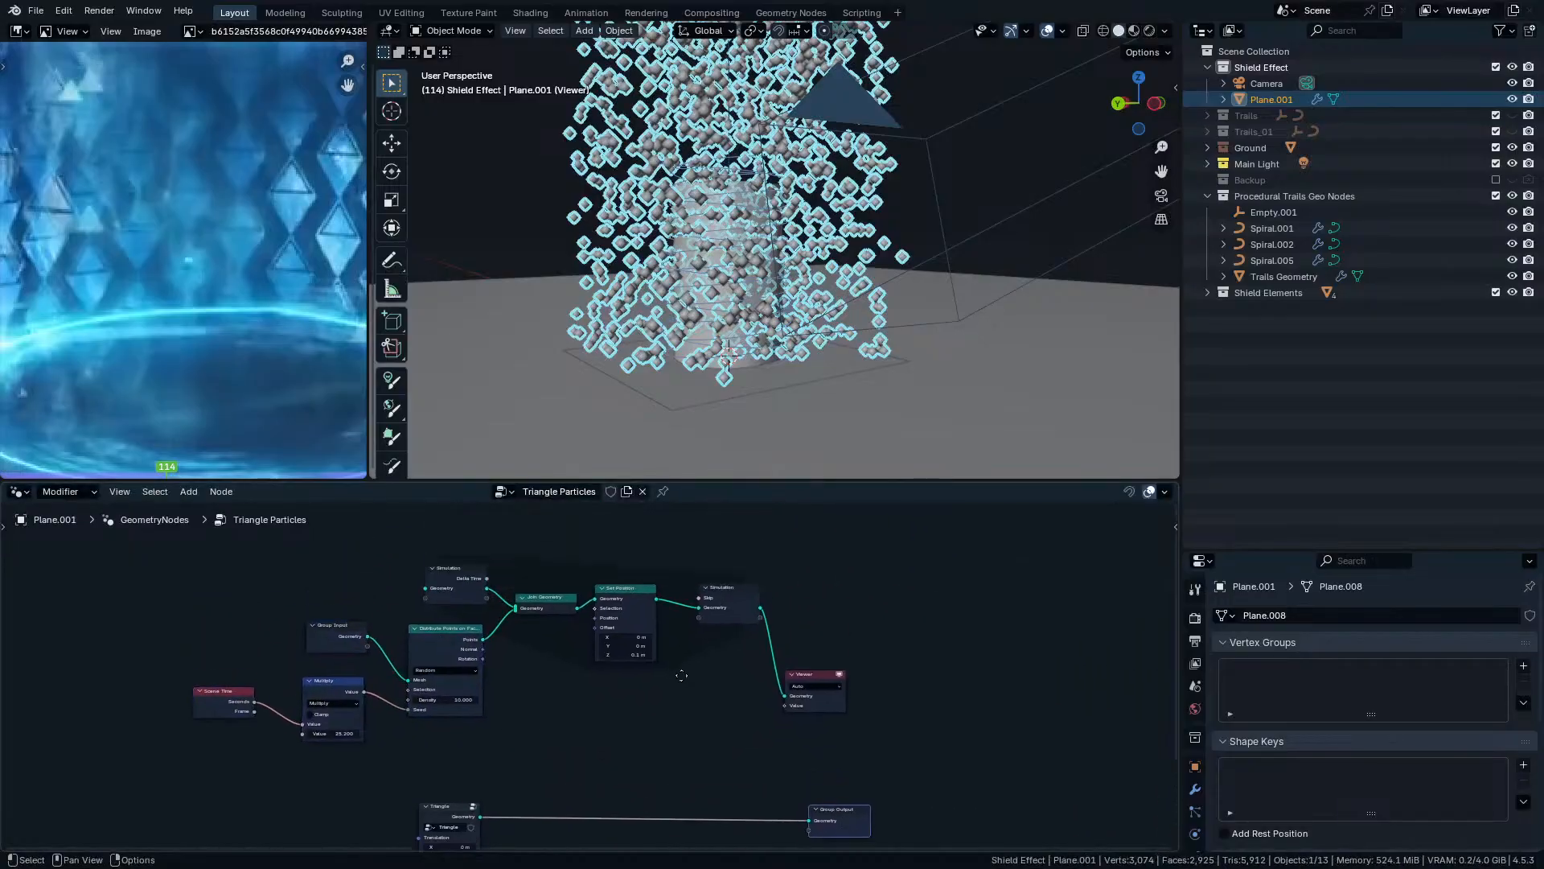
key(space)
scroll(774, 189, down, 5)
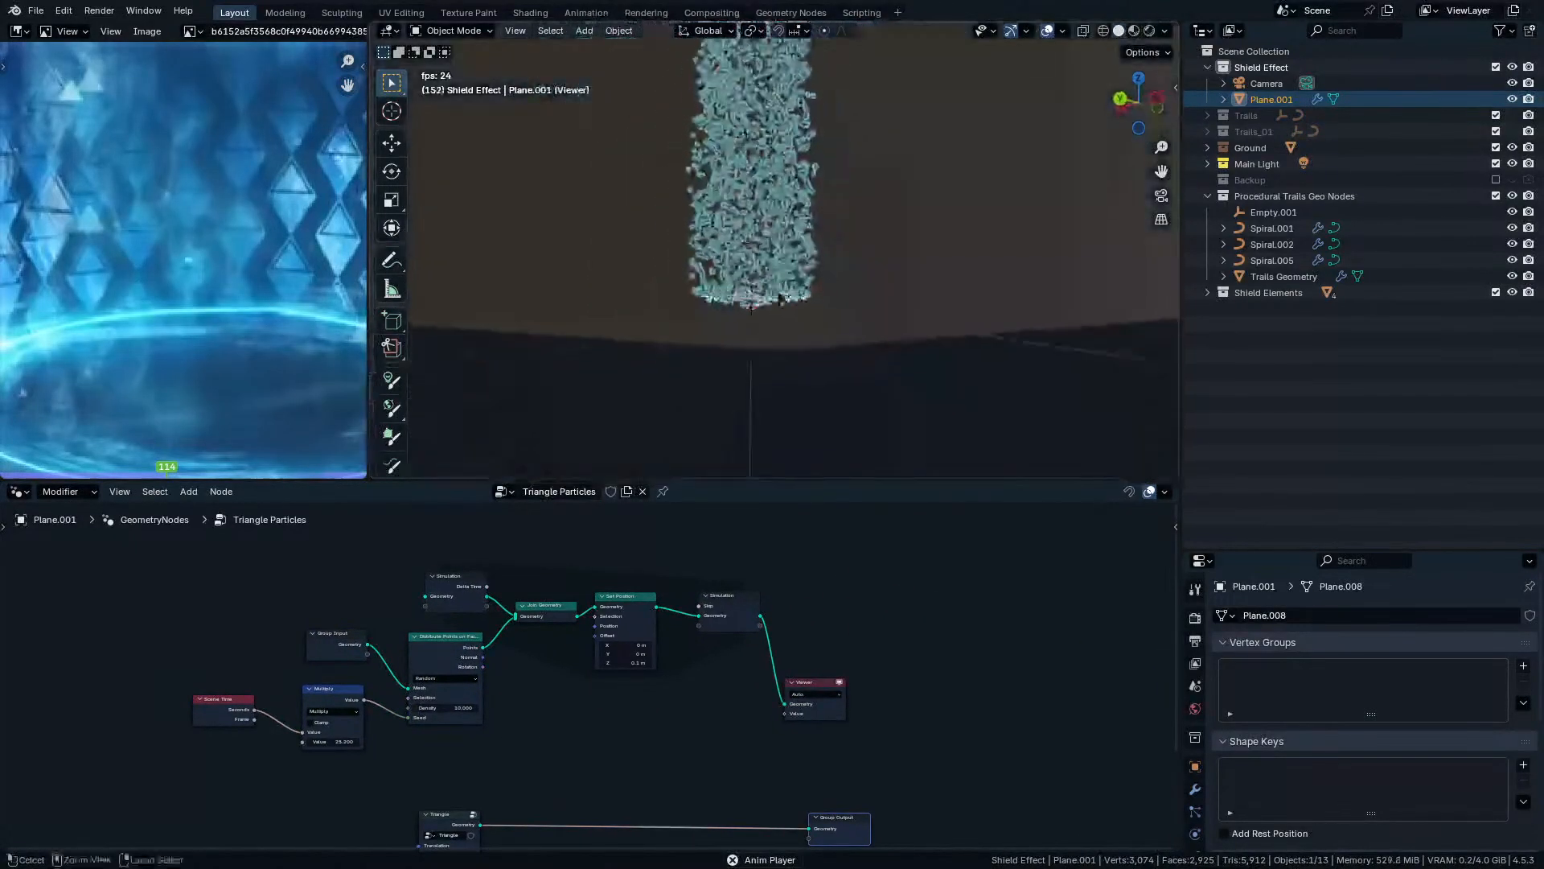
middle_drag(774, 190, 813, 383)
key(KP_0)
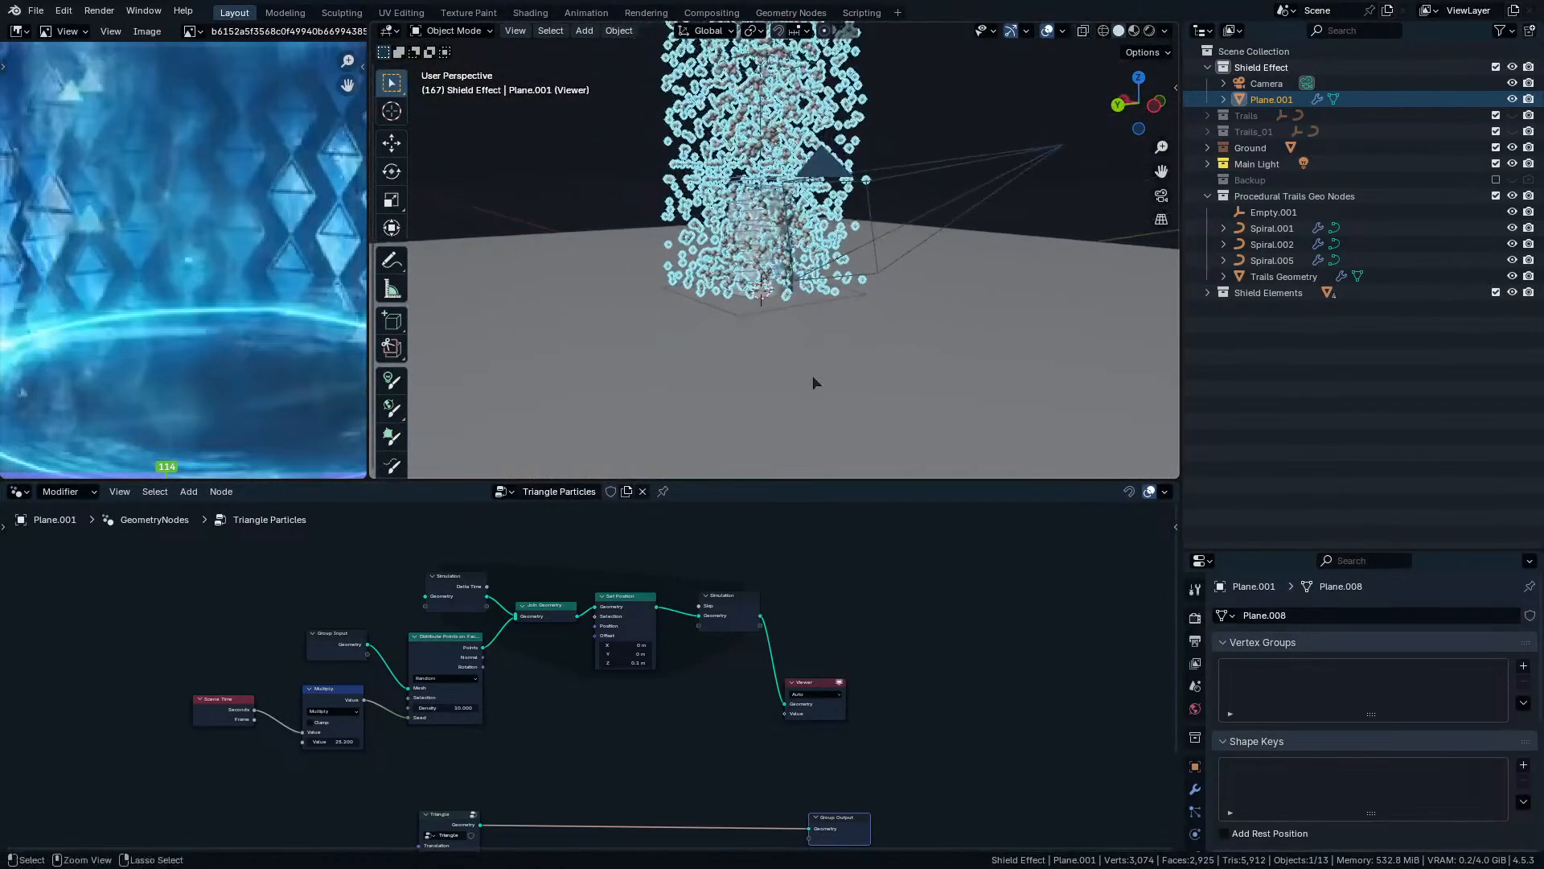
Move the Viewer node aside and insert a Delete Geometry node between the Simulation output and the Viewer.
drag(824, 711, 986, 616)
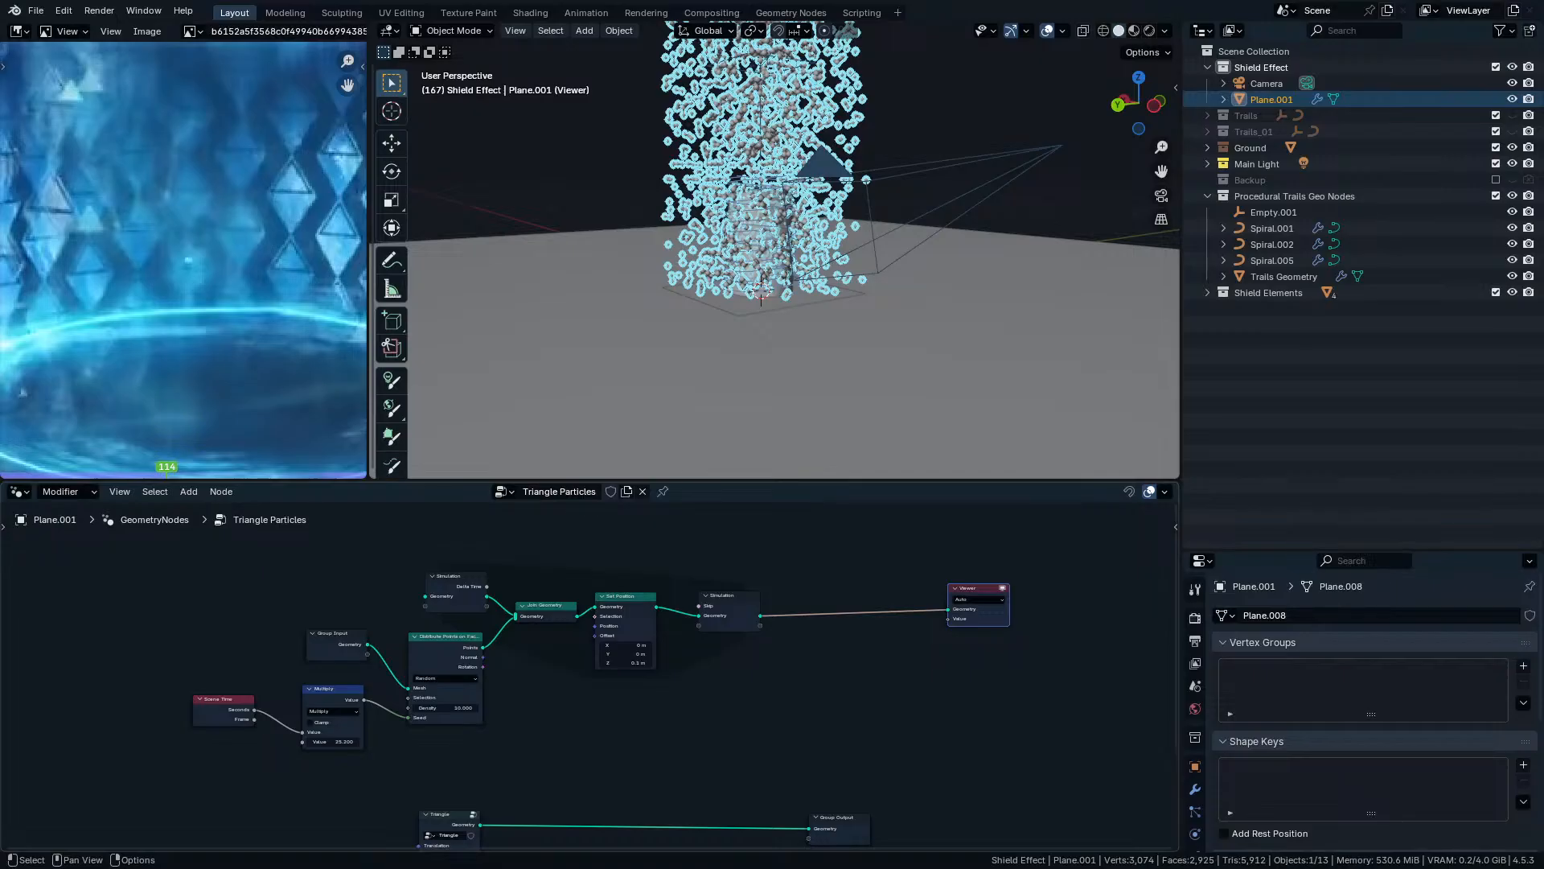
scroll(931, 573, up, 5)
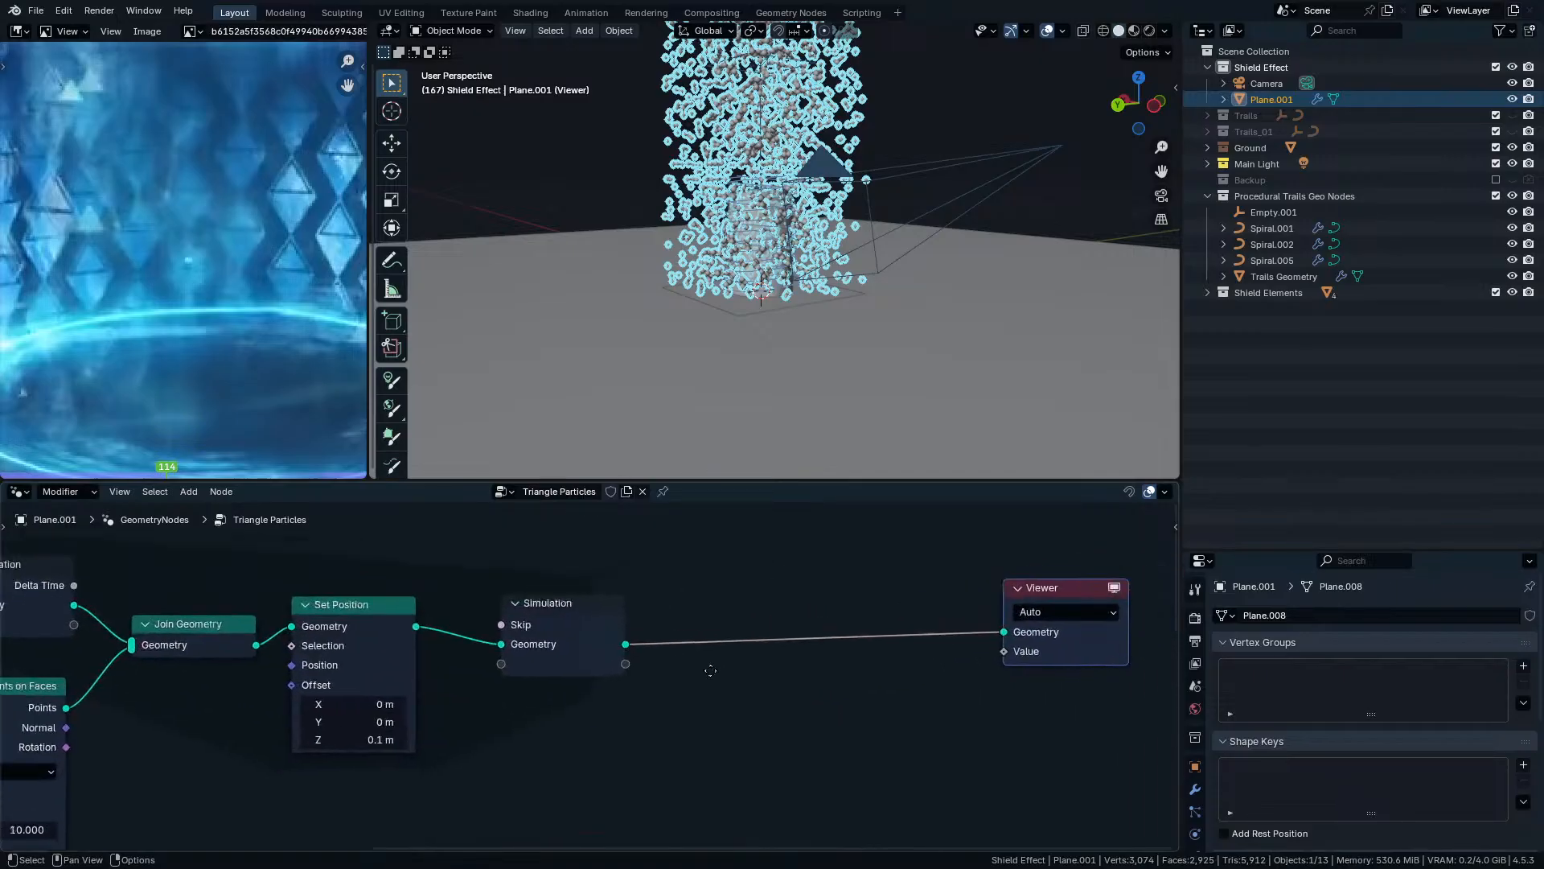
key(shift+a)
mouse_move(734, 641)
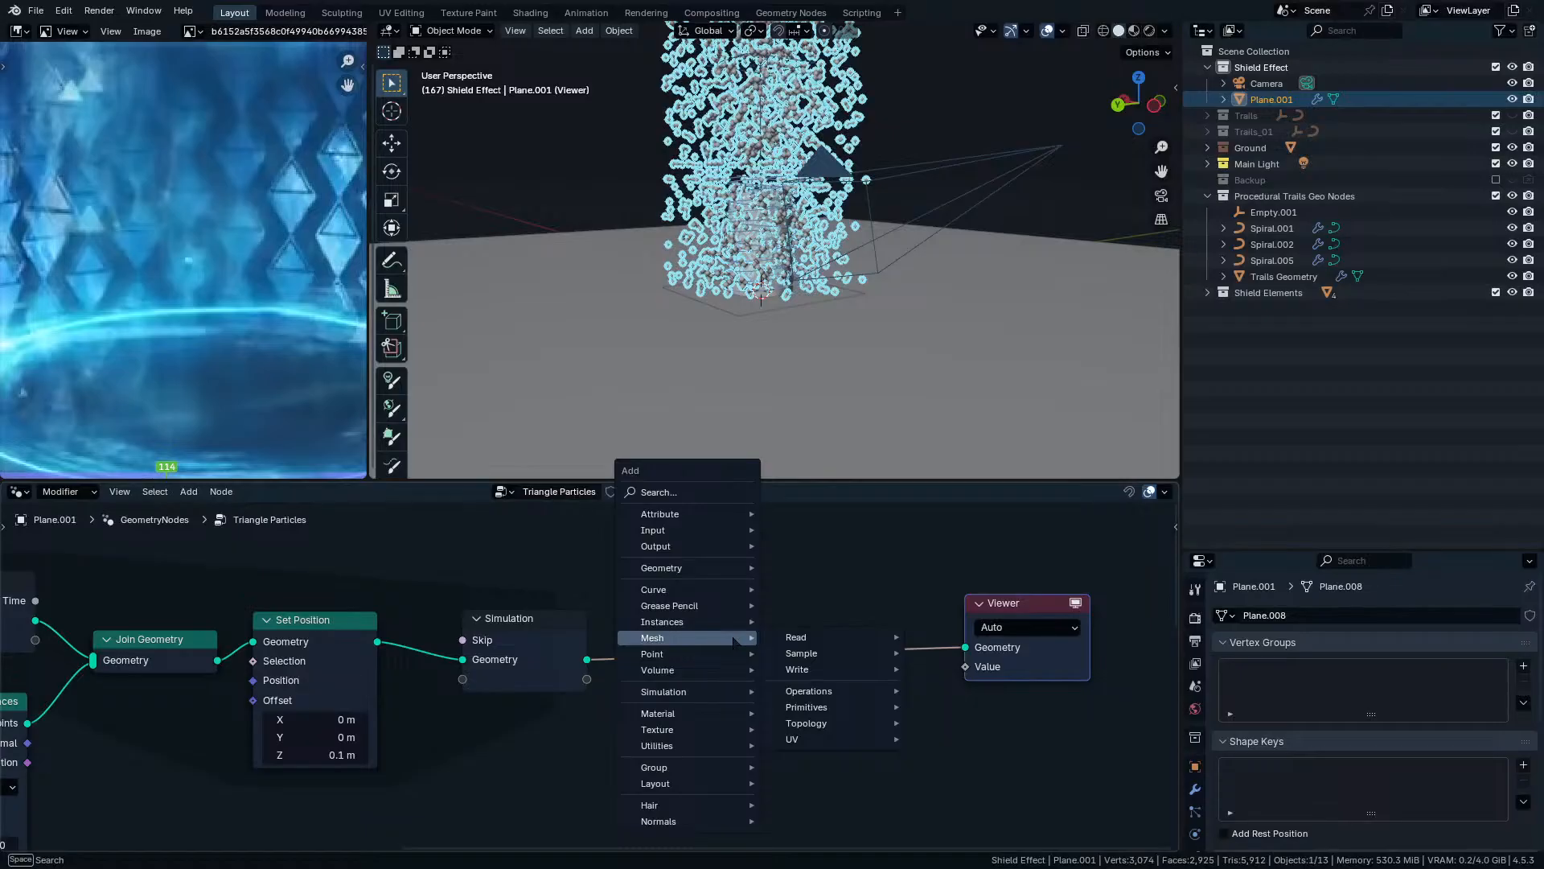
text(delete geo)
key(Return)
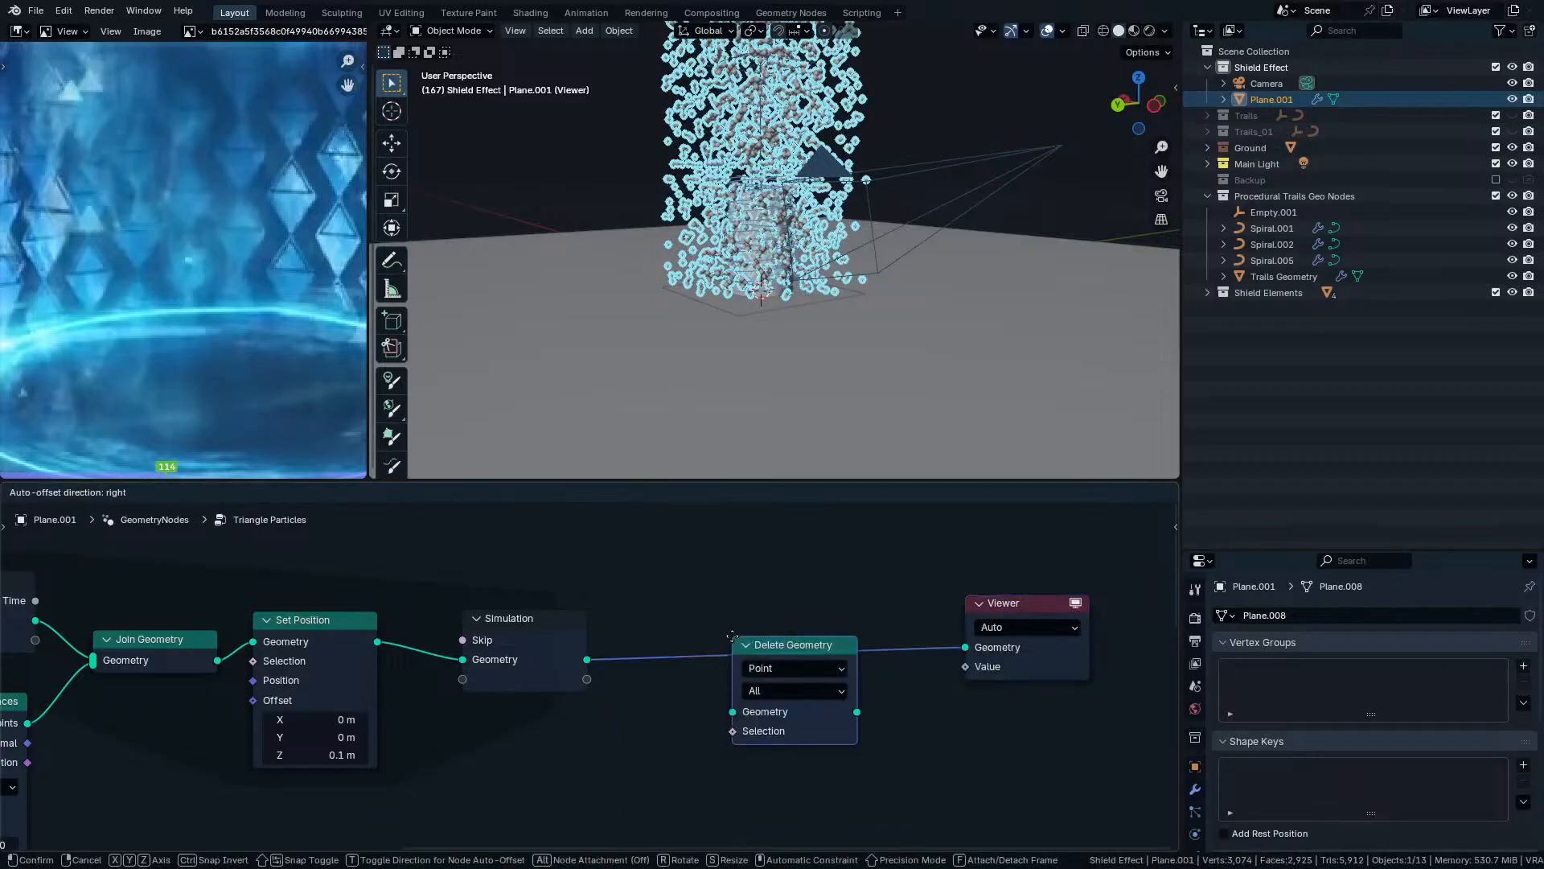
click(731, 636)
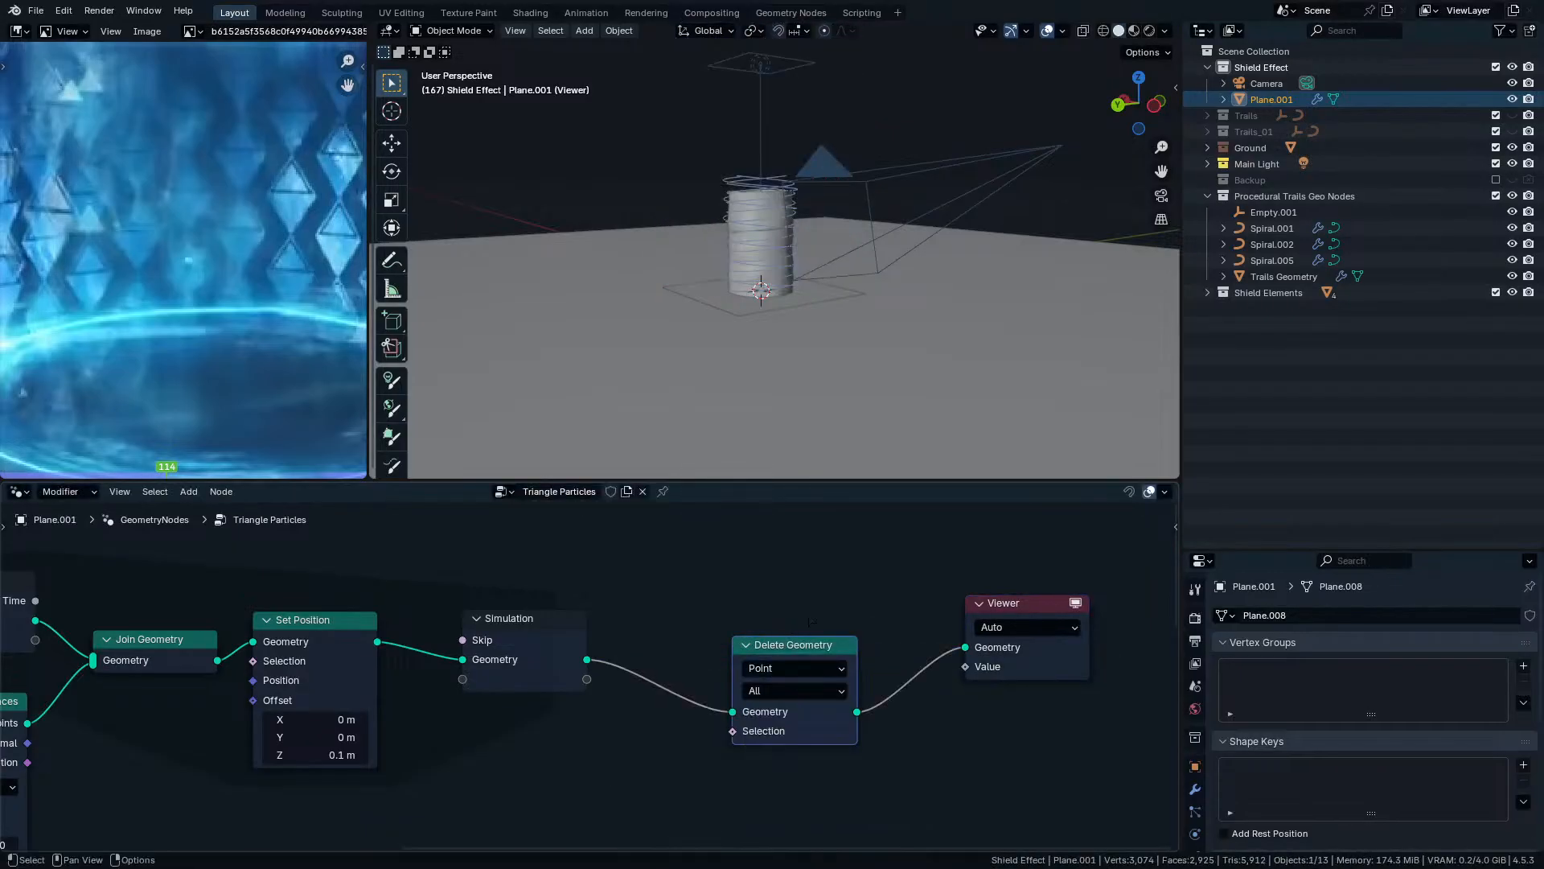
Add a Position node below the Simulation output and preview its values in the Viewer.
scroll(810, 620, down, 2)
key(shift+a)
text(o)
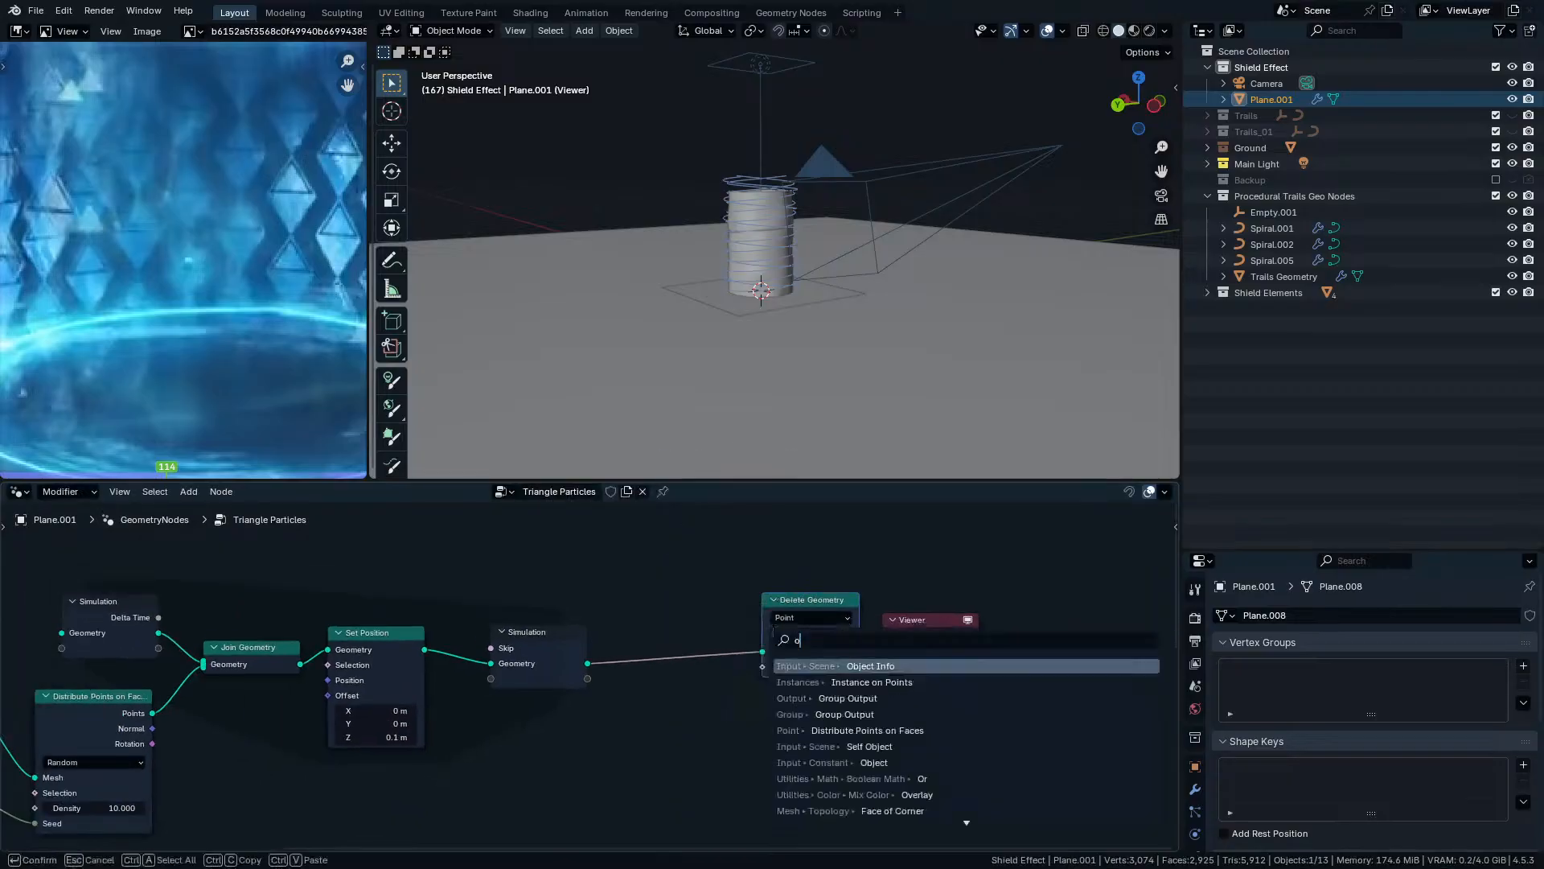
key(BackSpace)
text(posi)
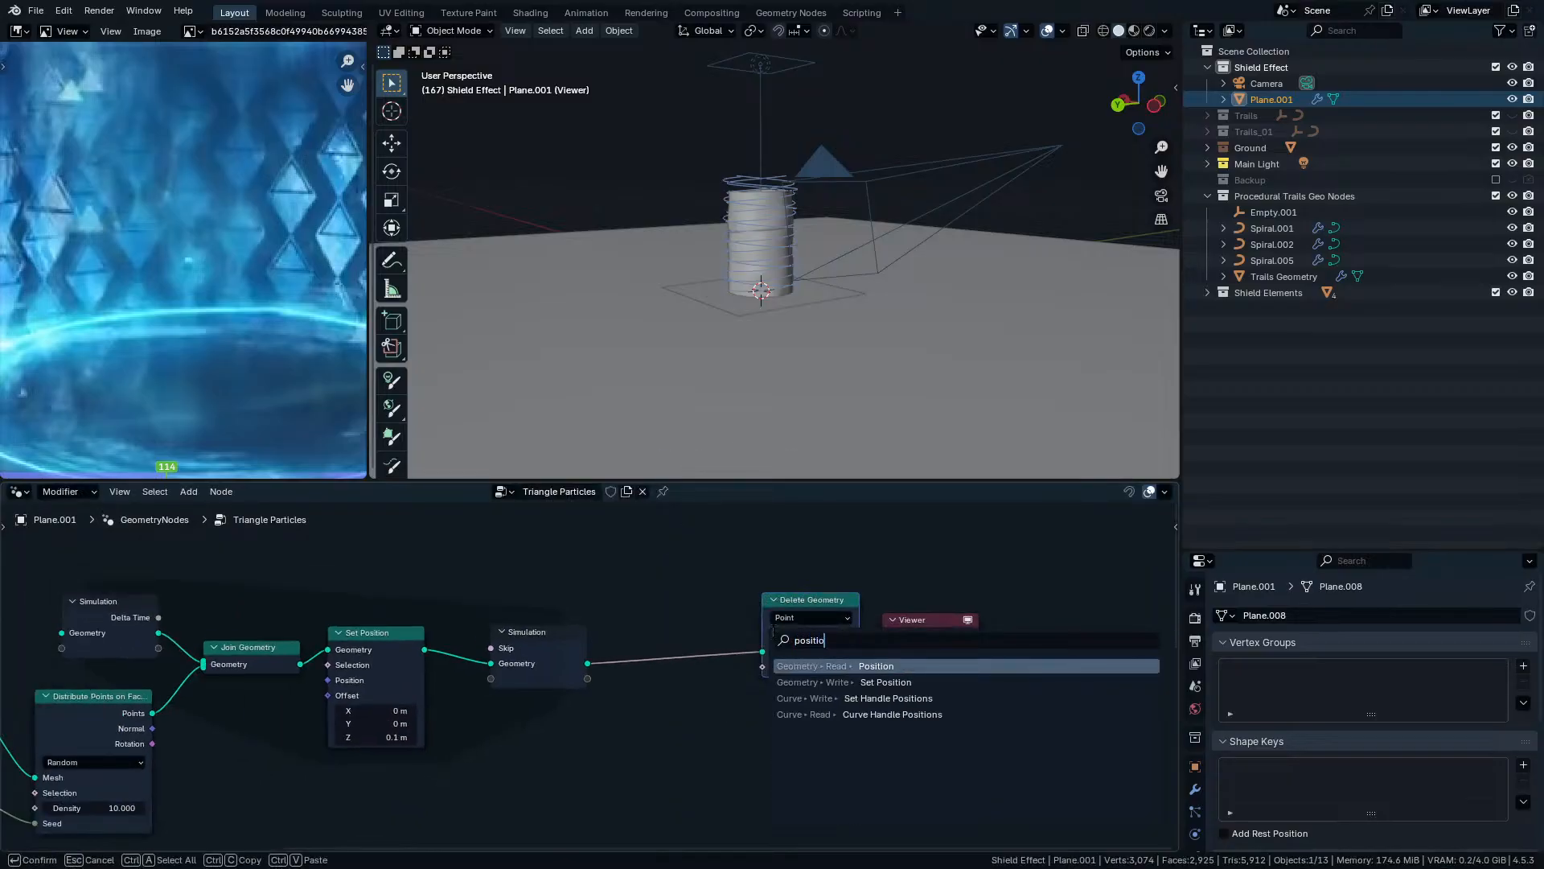
text(tio)
key(Return)
click(666, 714)
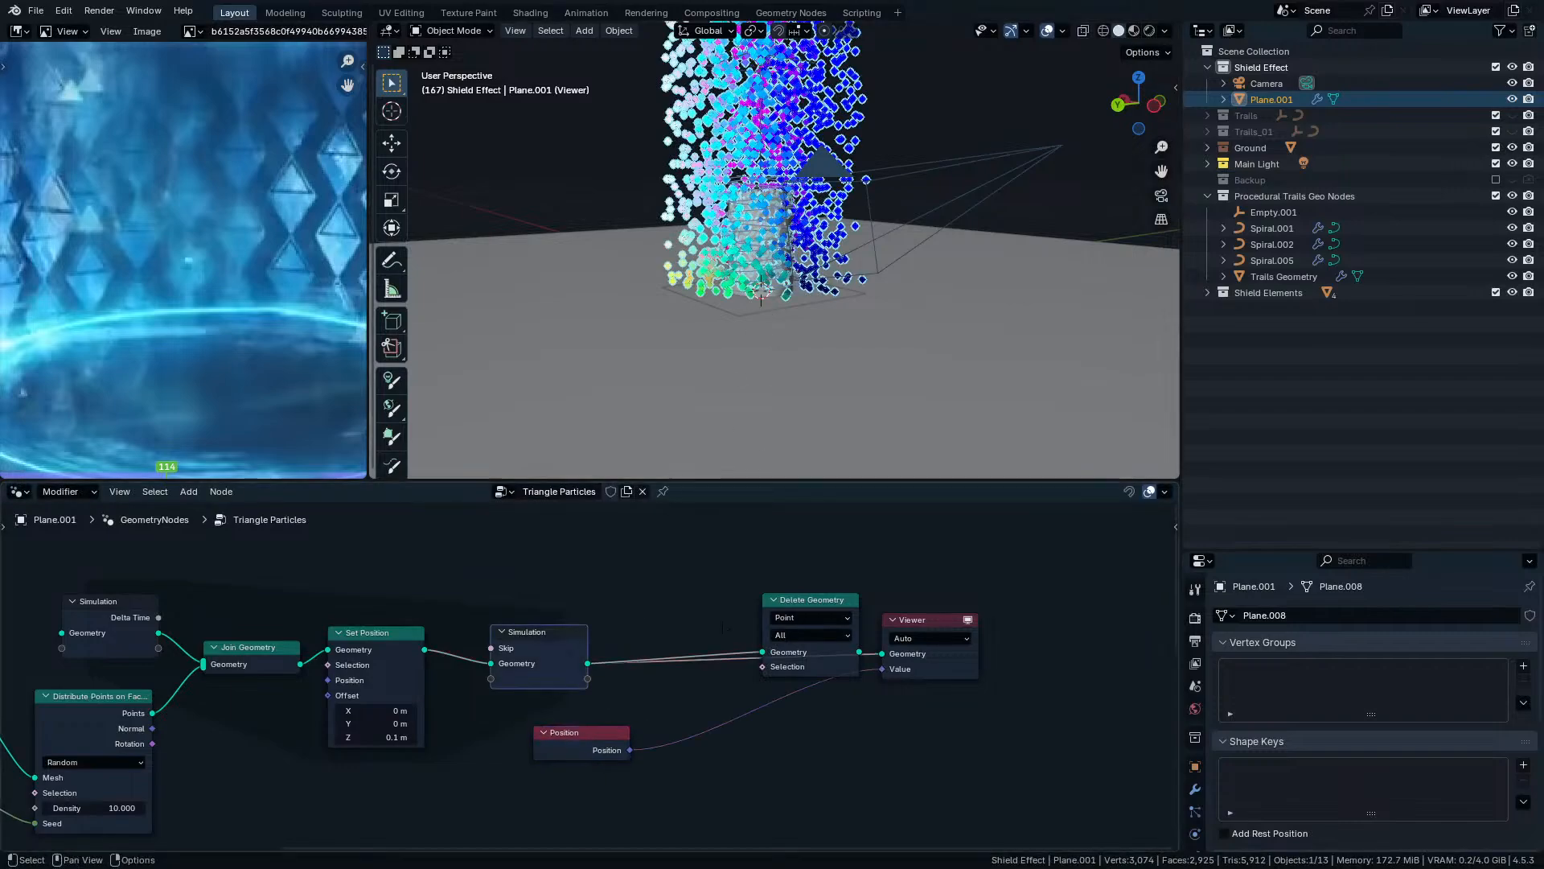
scroll(591, 674, up, 1)
Connect a Separate XYZ node to the Position output and preview its Z component in the Viewer.
drag(636, 761, 726, 750)
text(separ)
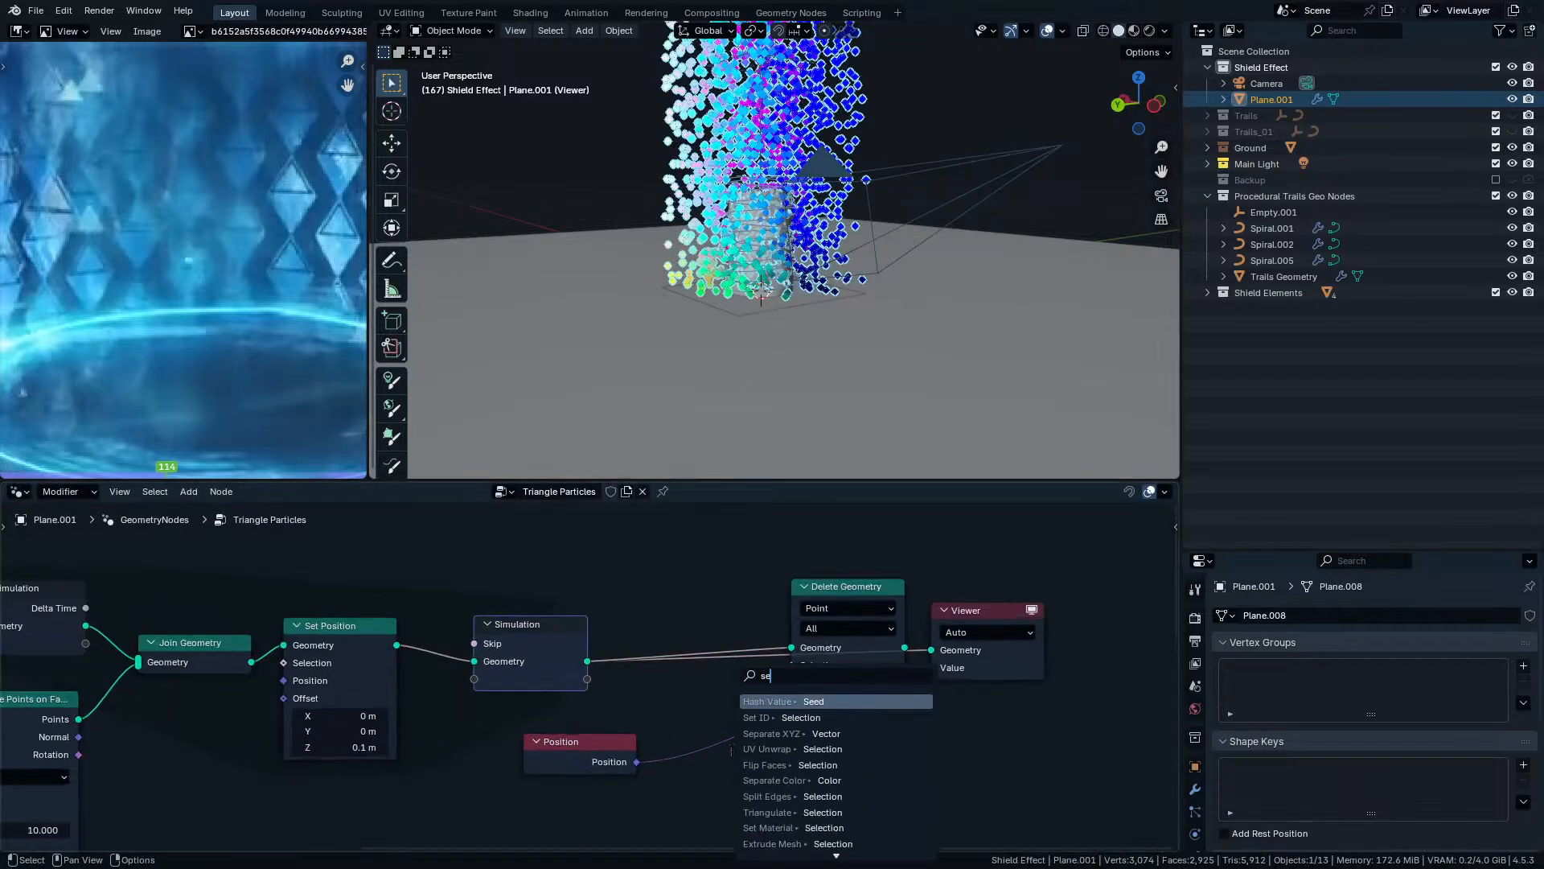
key(Return)
click(733, 745)
ctrl+shift+click(733, 745)
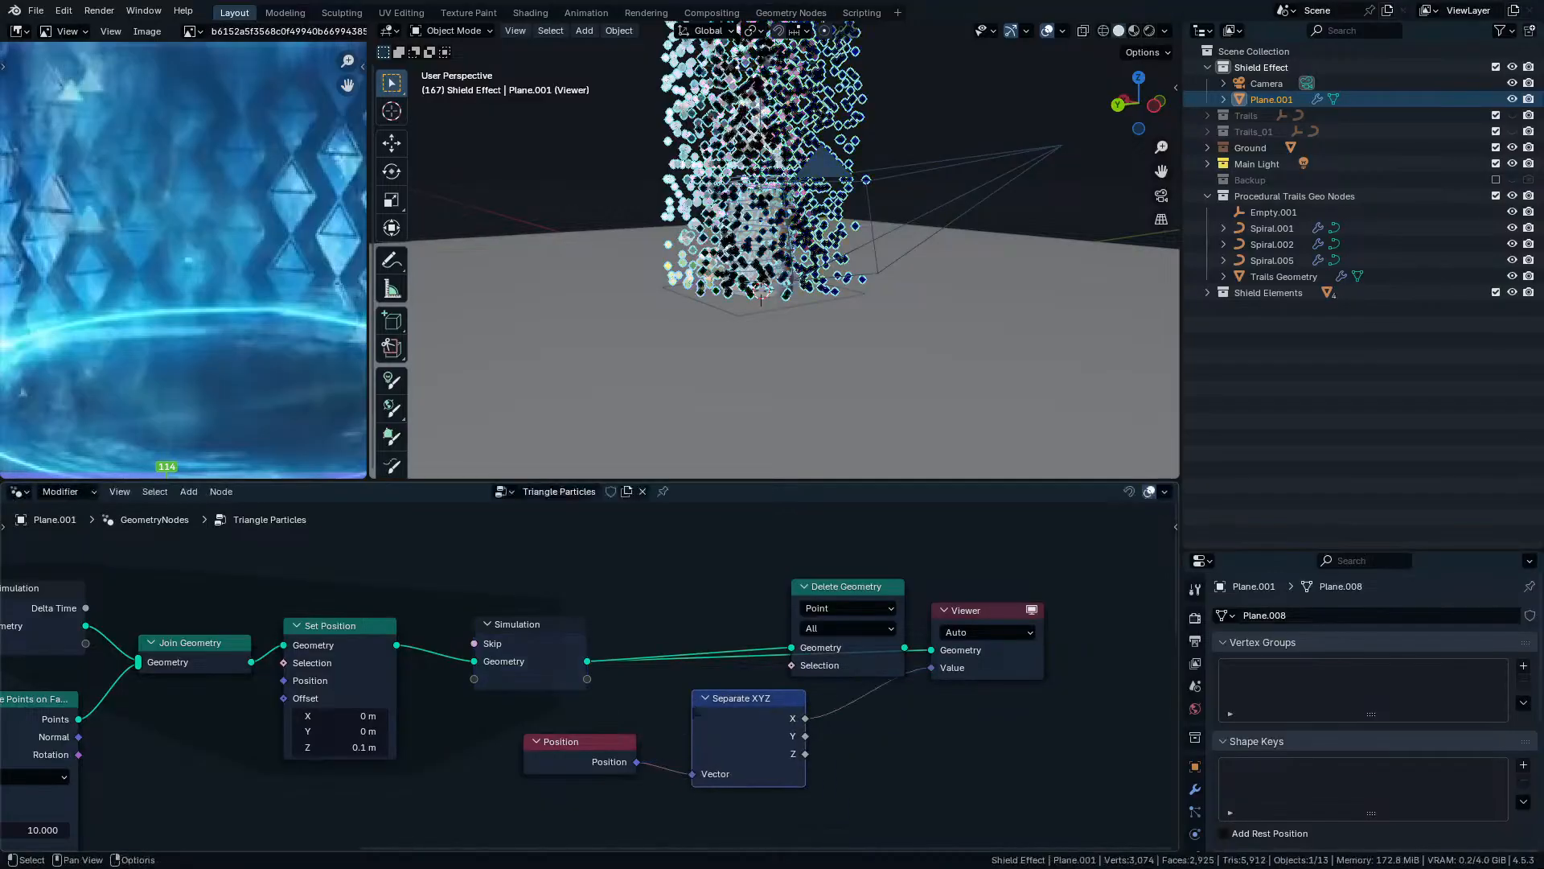
ctrl+shift+click(733, 745)
ctrl+shift+click(733, 745)
drag(792, 717, 712, 734)
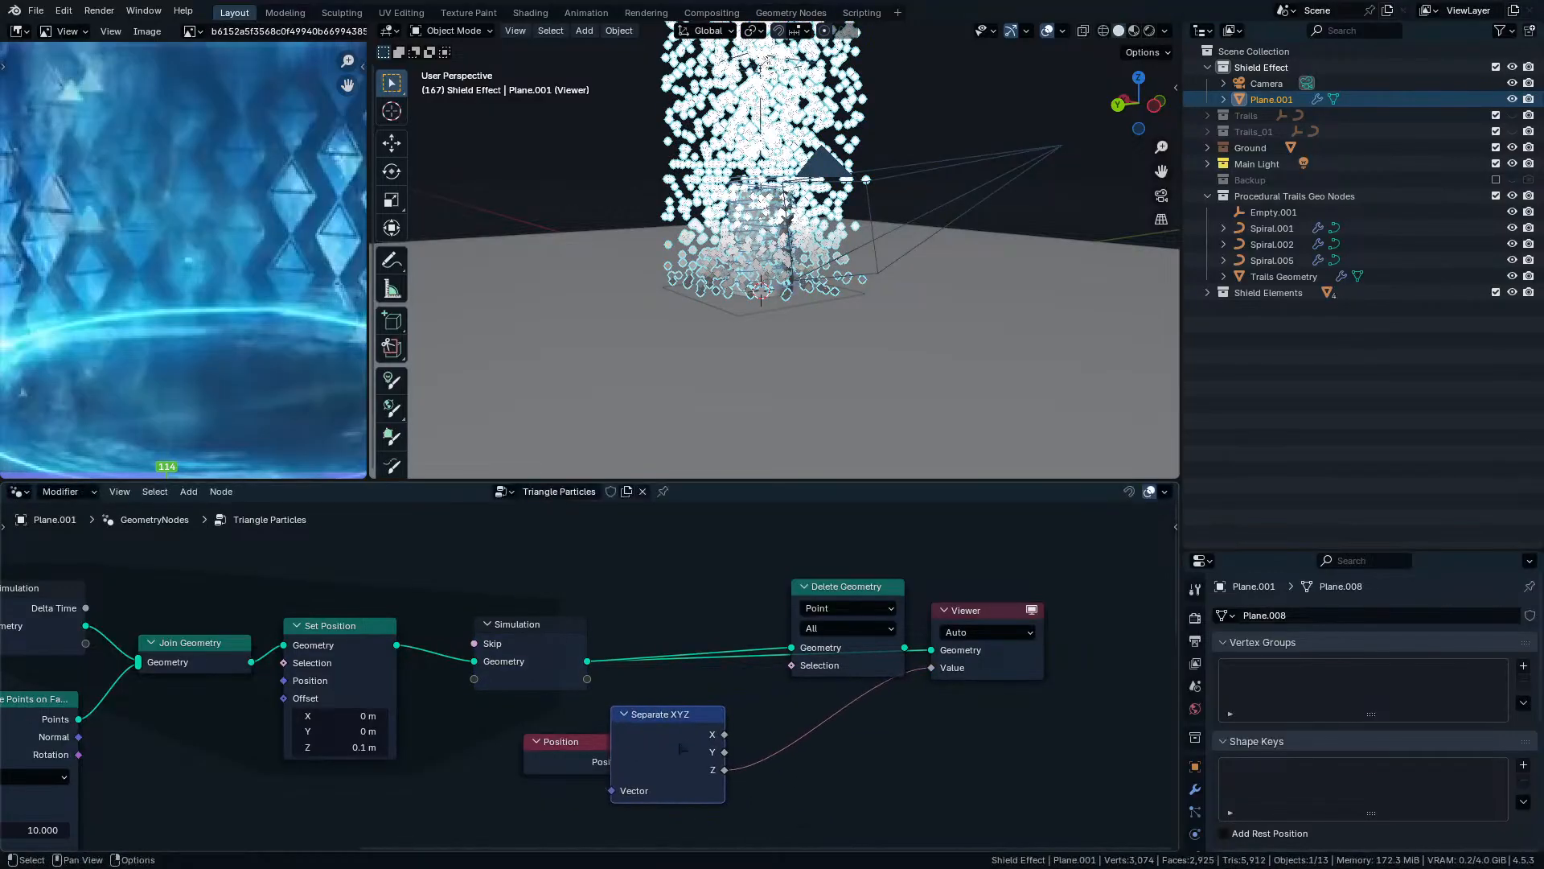
Add a Math node set to Add with value -2.42 after the Z output and connect it to Delete Geometry's Selection.
key(shift+a)
text(math)
key(Return)
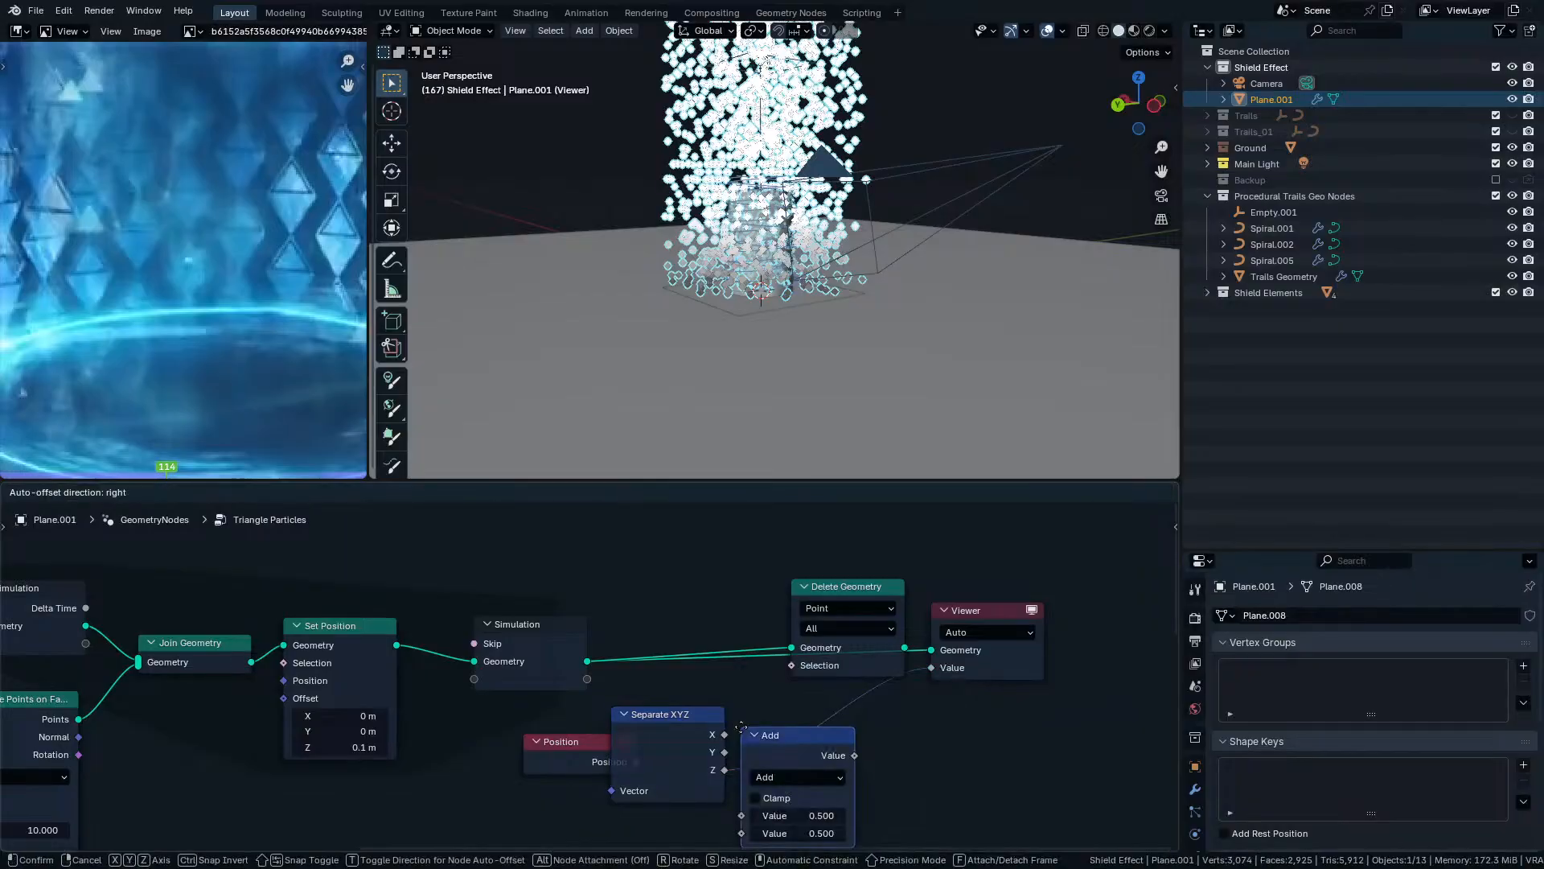
click(754, 713)
drag(841, 830, 700, 830)
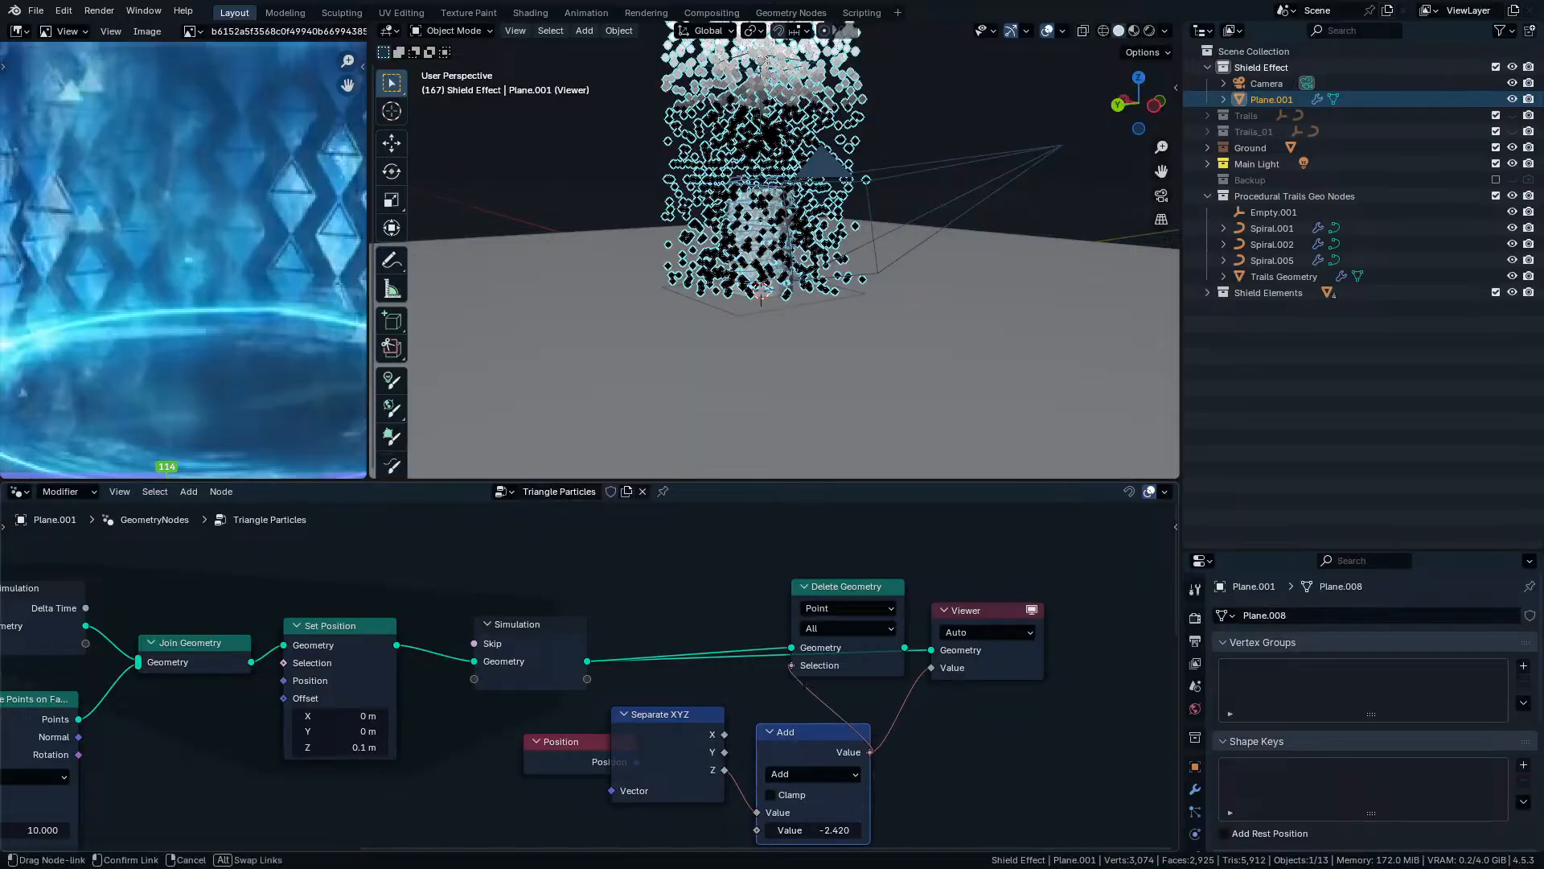
drag(805, 685, 803, 681)
Route Delete Geometry's output to the Viewer, cut the Viewer's value link, and play back the particle simulation.
ctrl+shift+click(854, 660)
drag(944, 667, 1068, 673)
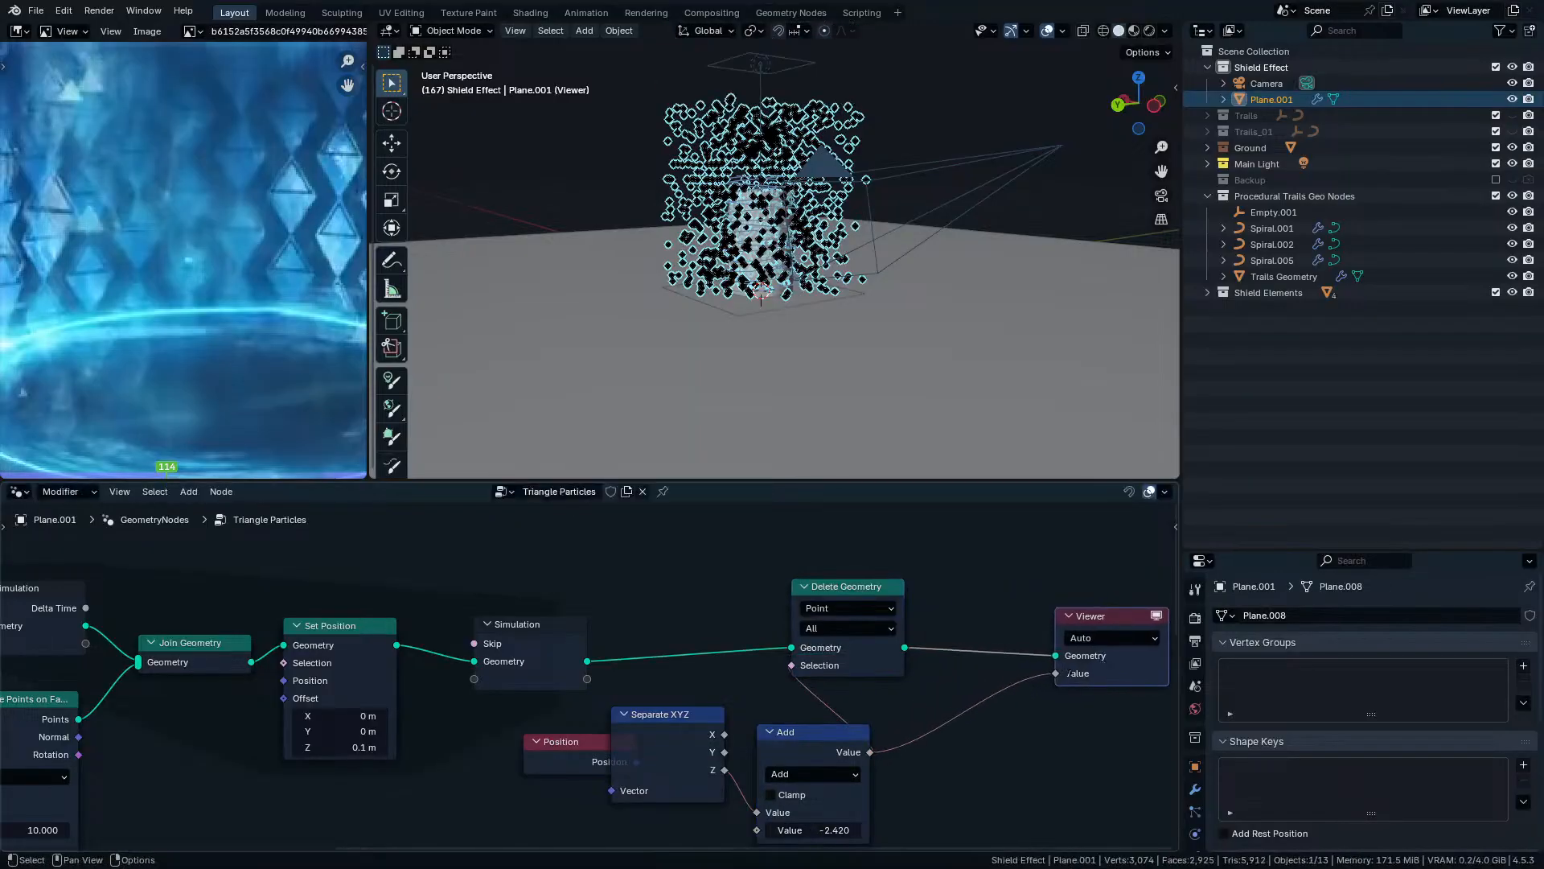
middle_drag(924, 702, 897, 672)
ctrl+right_drag(898, 674, 915, 720)
key(space)
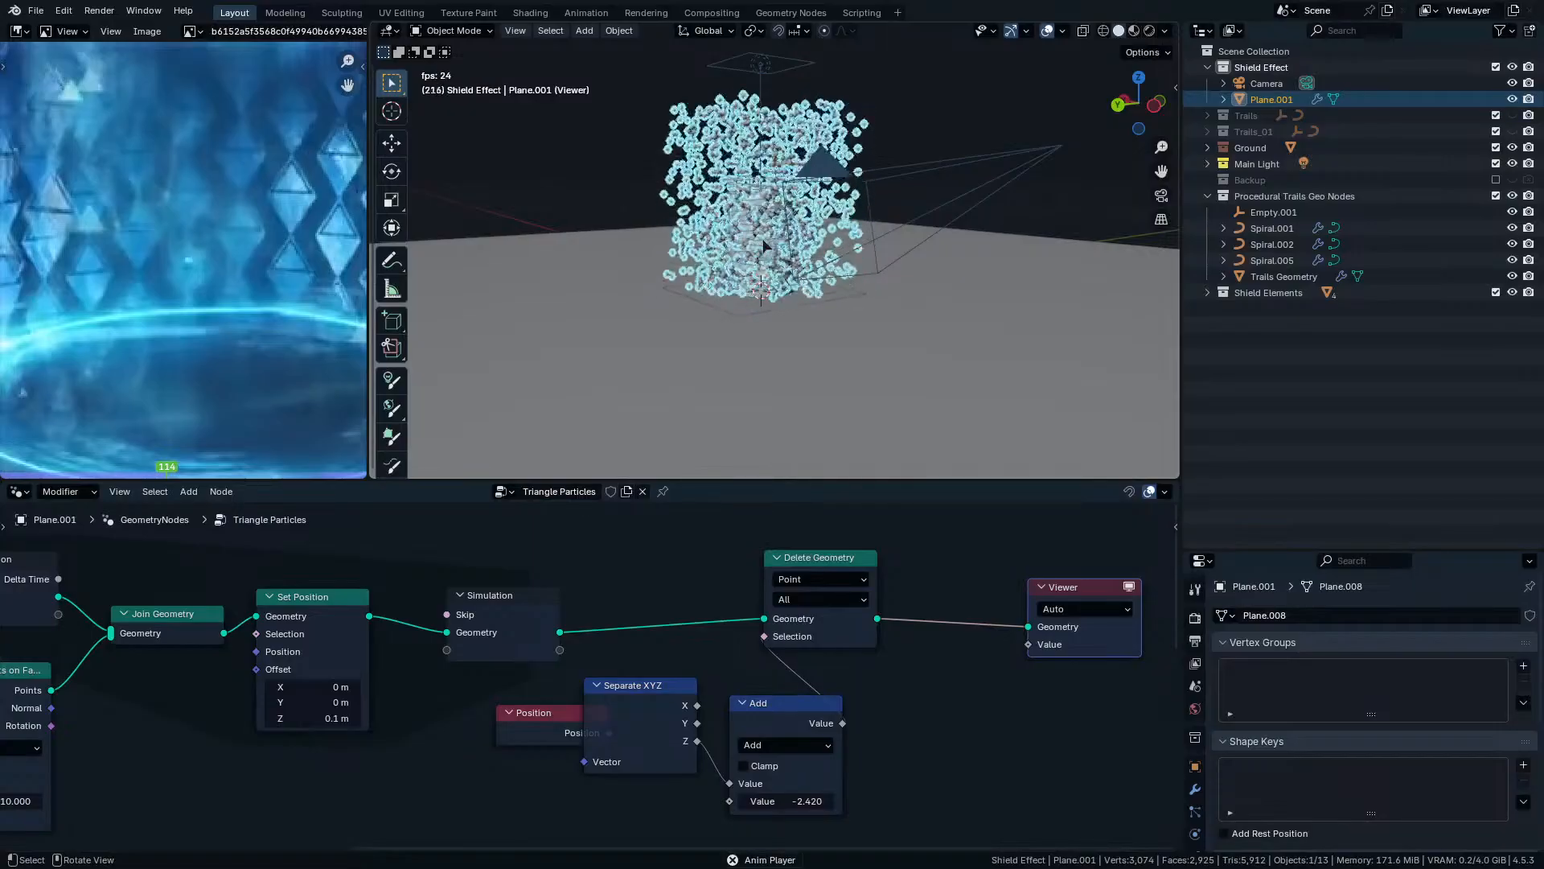
key(space)
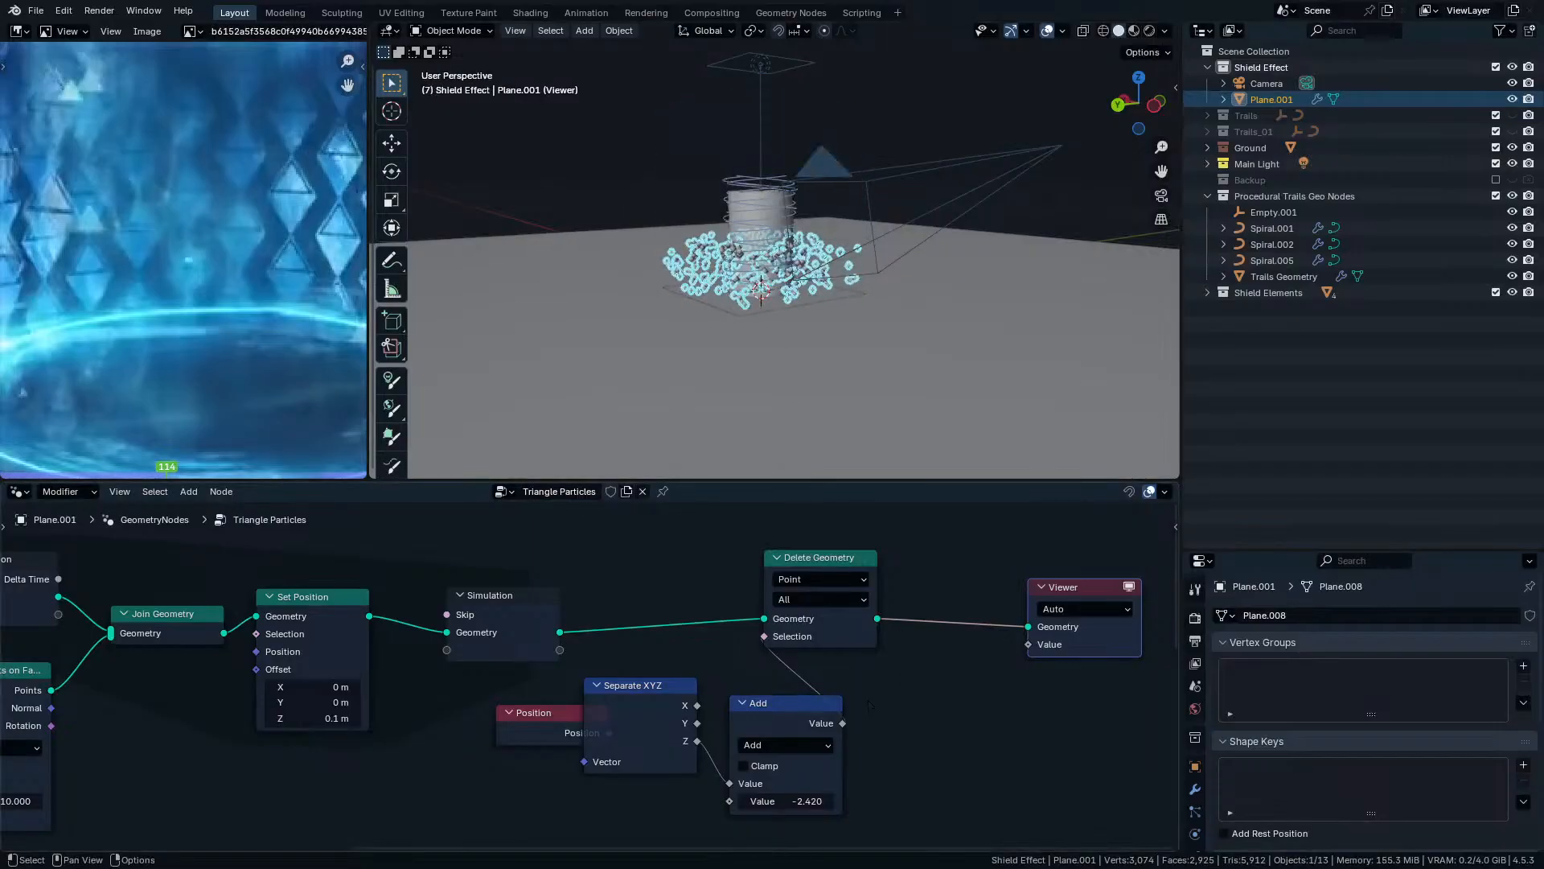
key(space)
middle_drag(862, 345, 817, 306)
key(space)
Split off a new area beneath the node editor, make it a Timeline, and enlarge it.
middle_drag(2, 797, 598, 683)
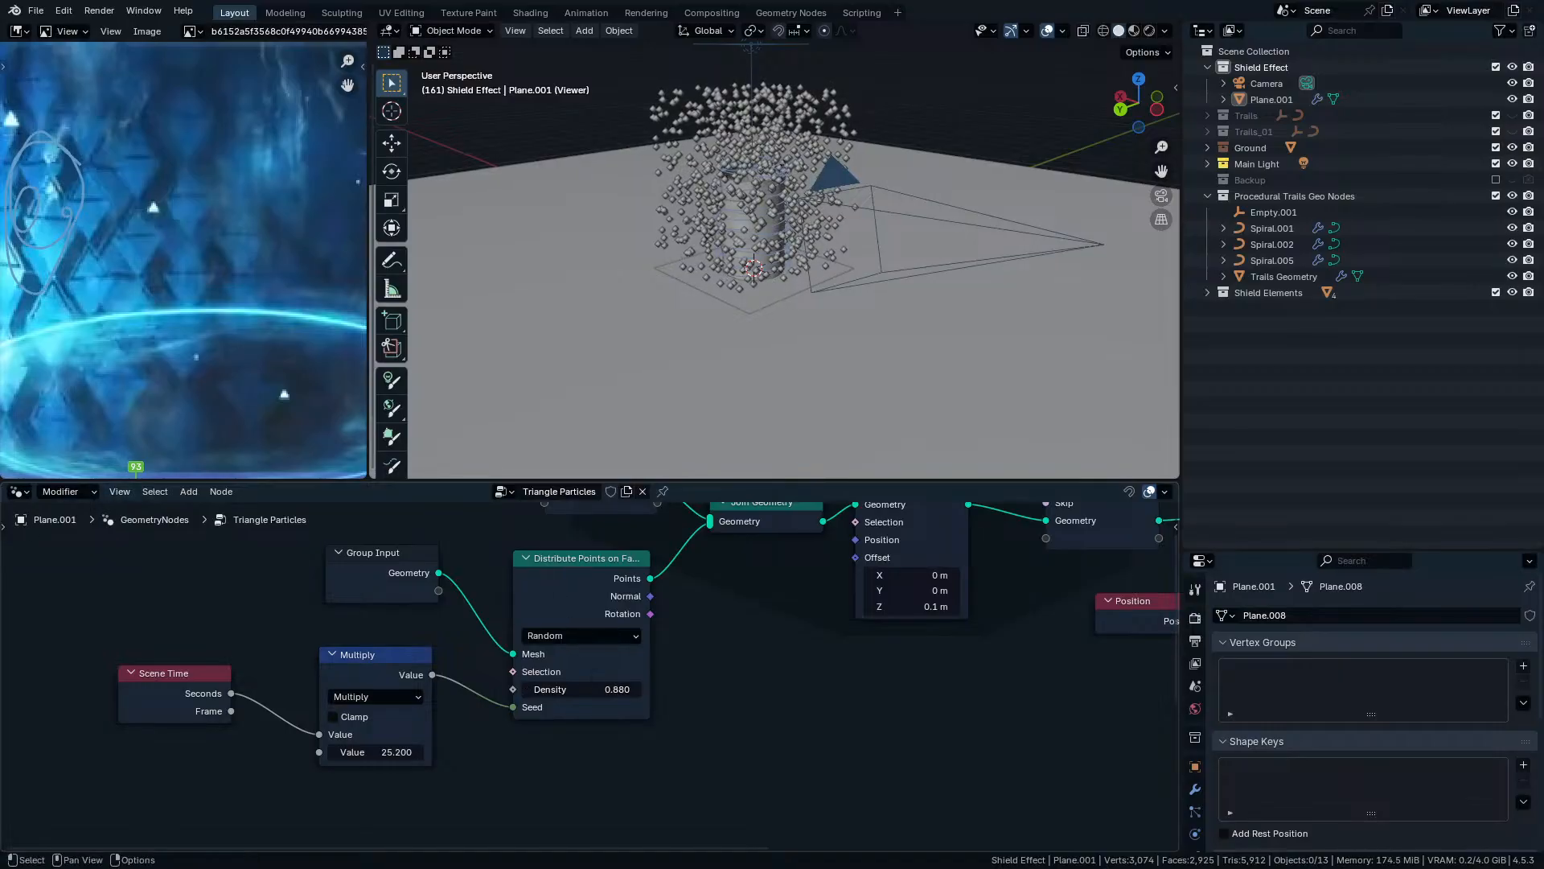
mouse_move(3, 848)
mouse_down()
mouse_move(11, 766)
mouse_move(11, 818)
mouse_up()
click(18, 820)
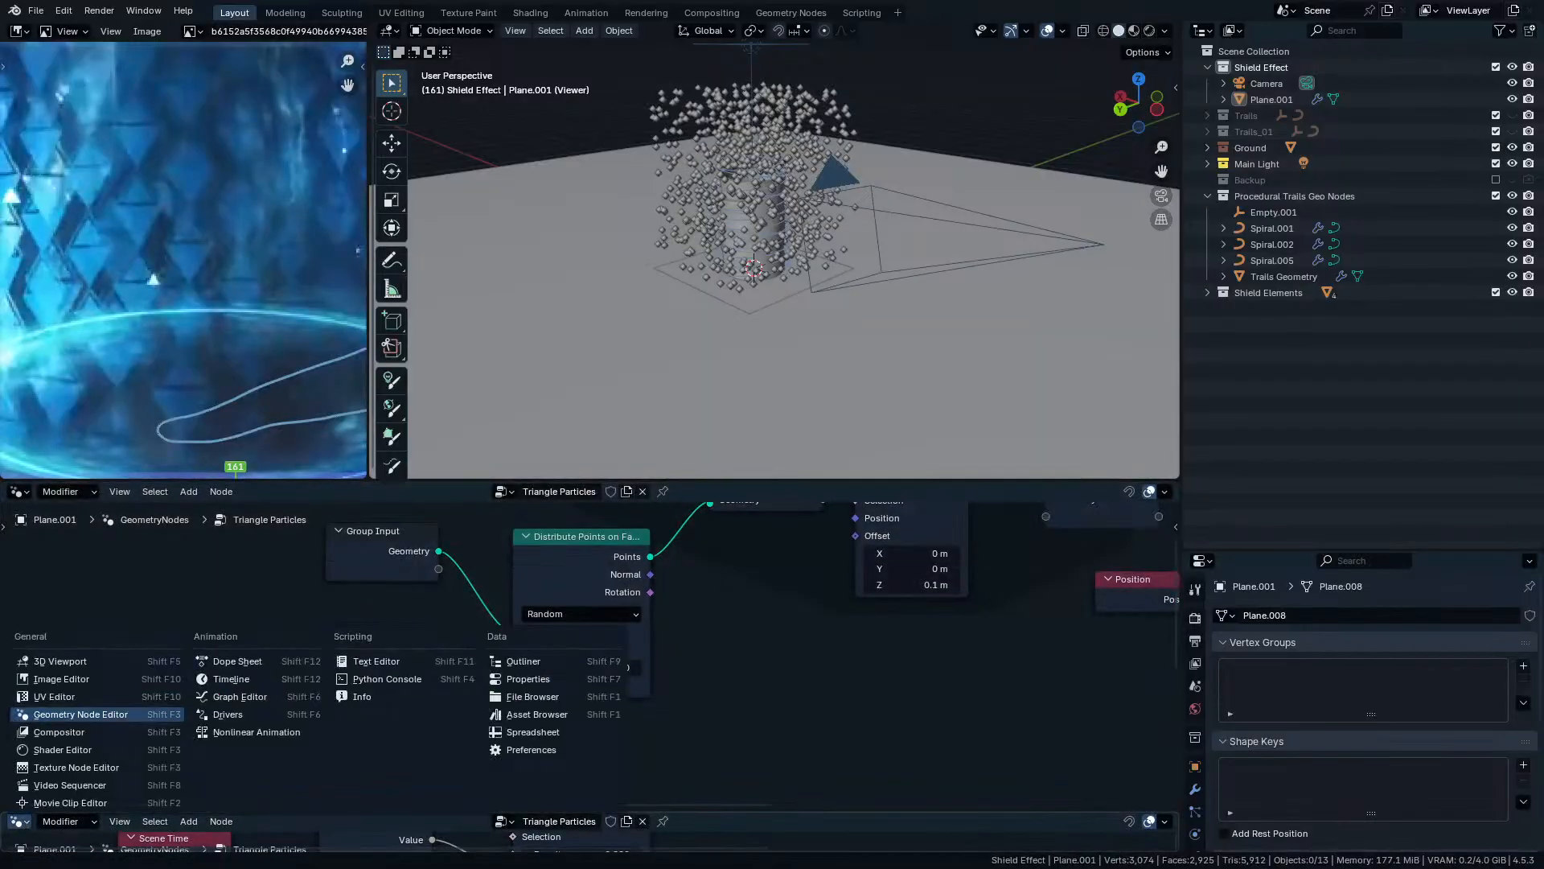
click(233, 697)
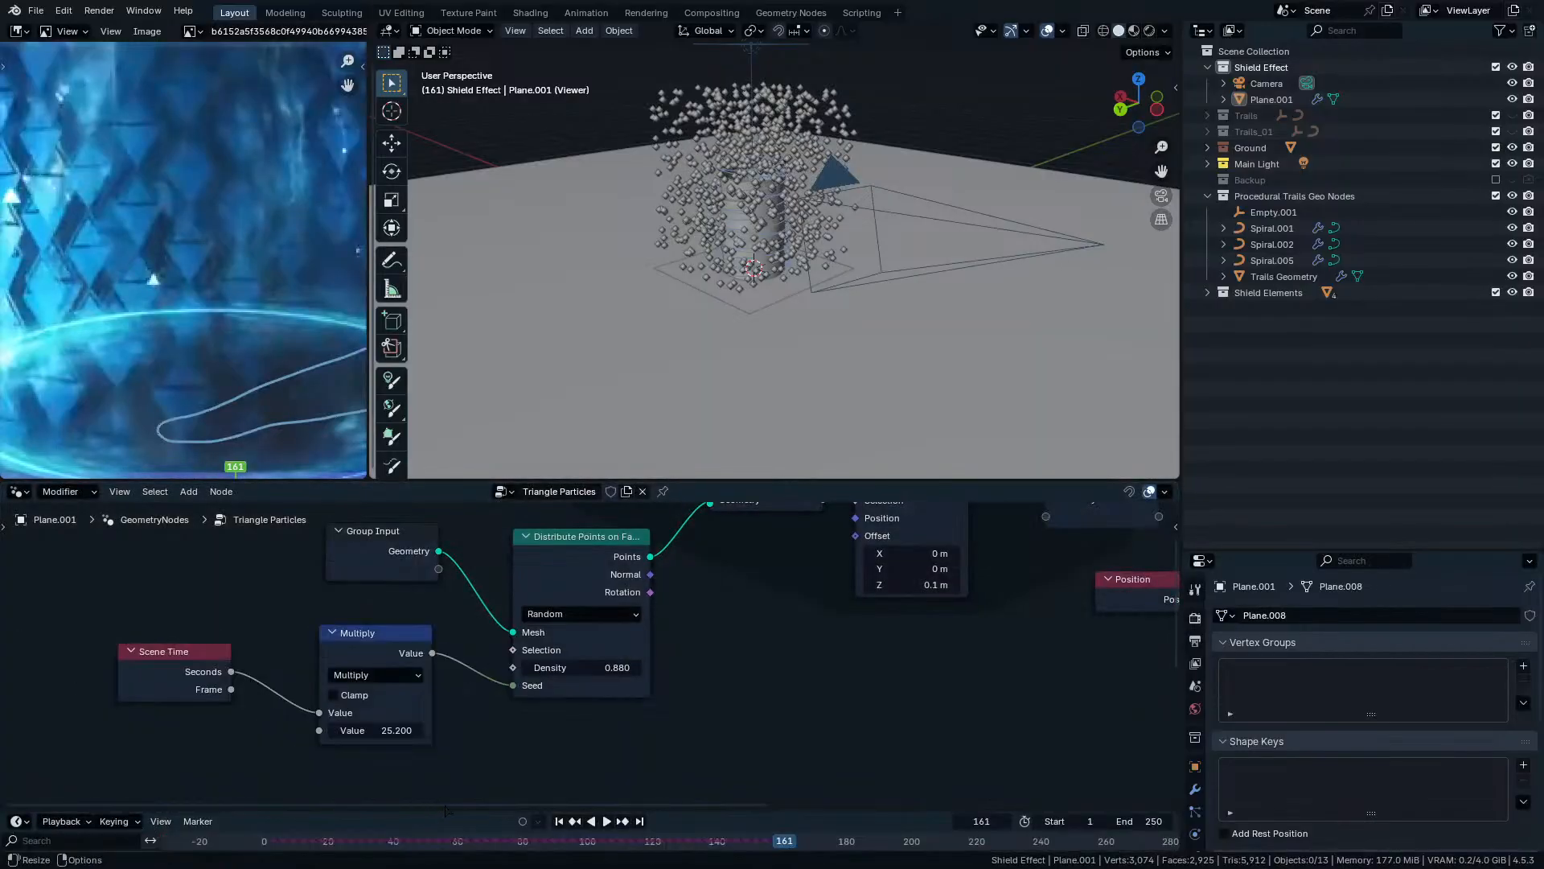
drag(446, 806, 449, 728)
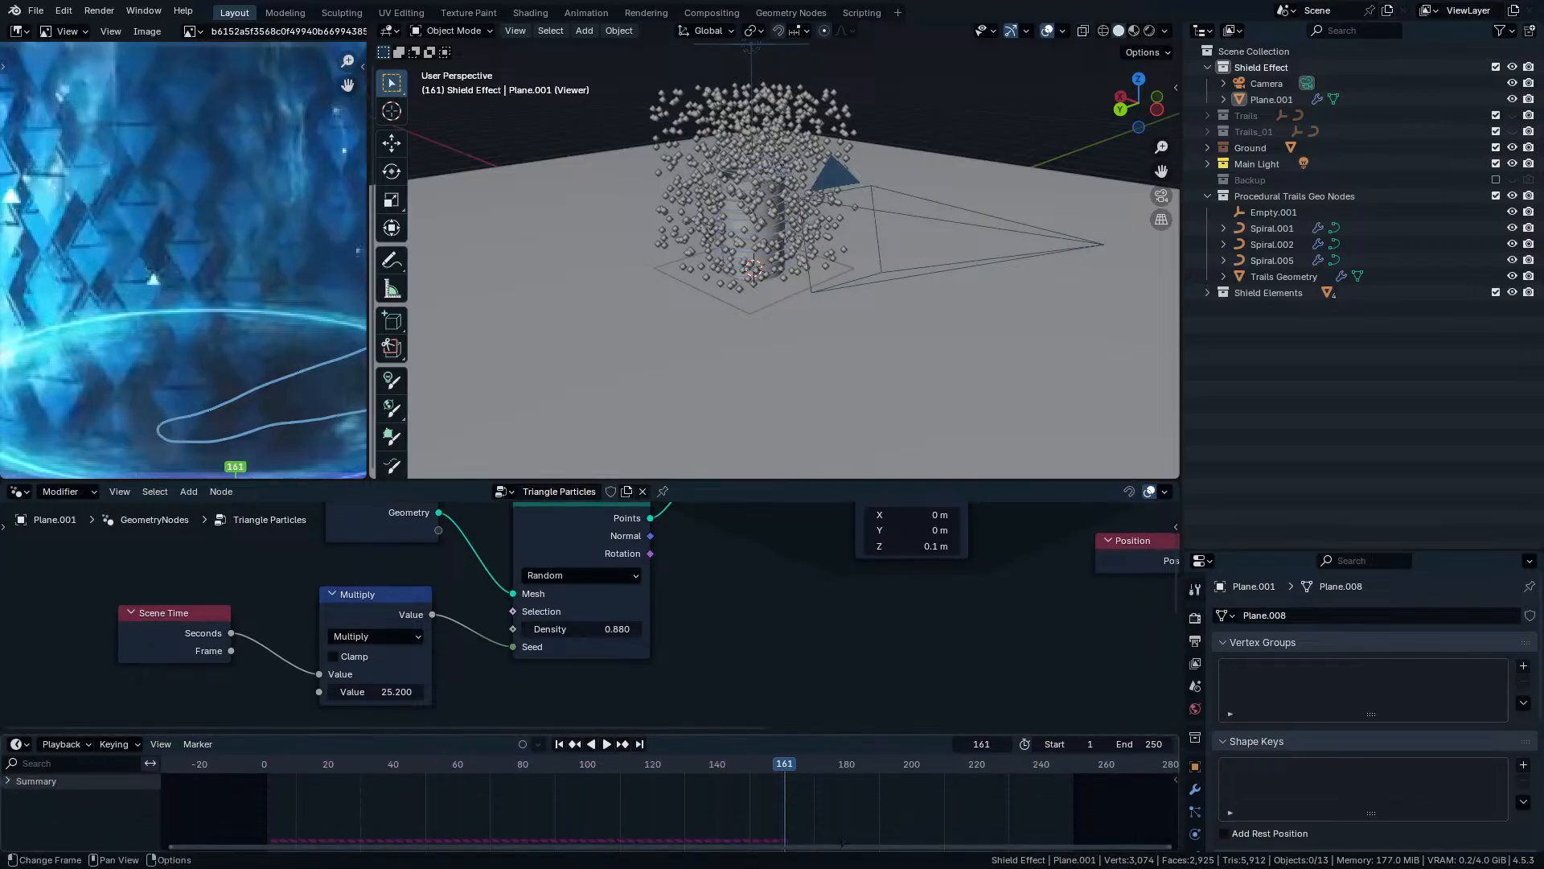
Rewind the timeline and play the particle simulation, comparing it with the full shield effect in the reference image.
drag(782, 765, 263, 766)
key(space)
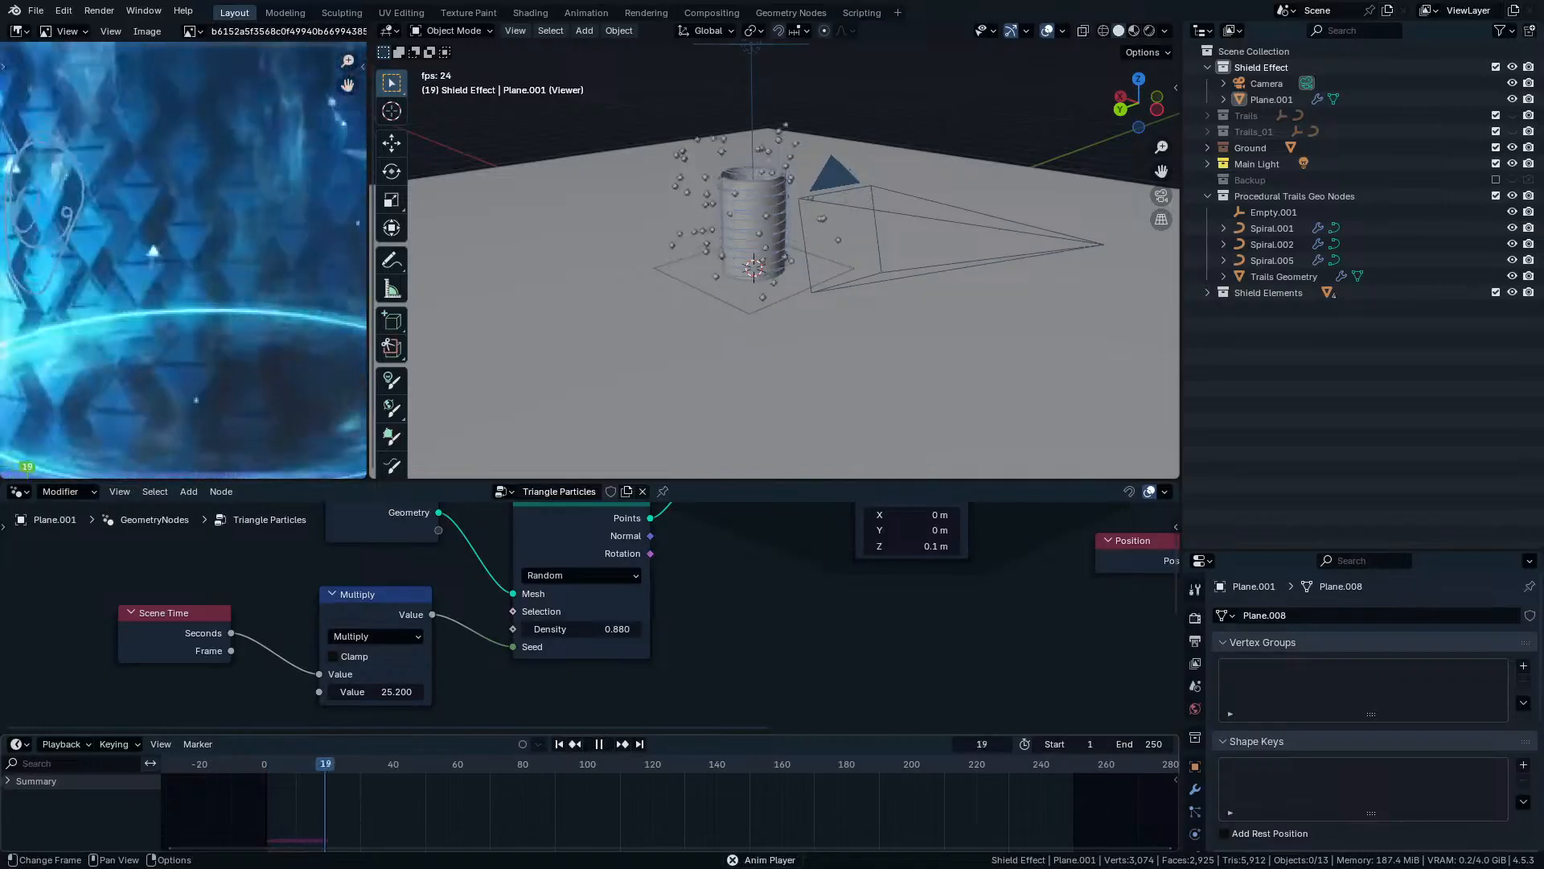
key(space)
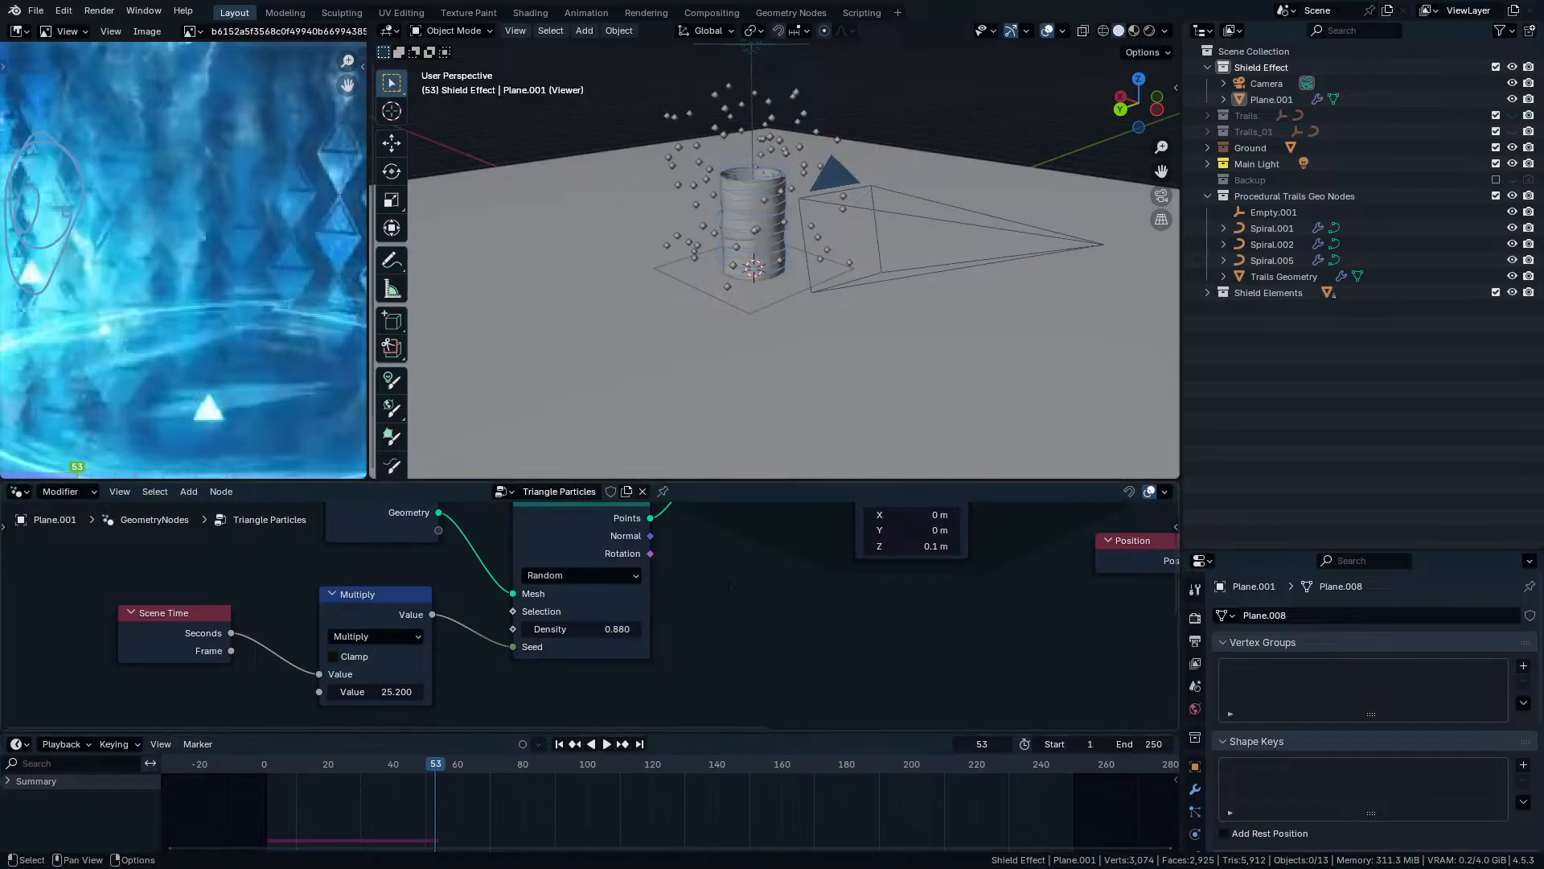
scroll(214, 325, down, 4)
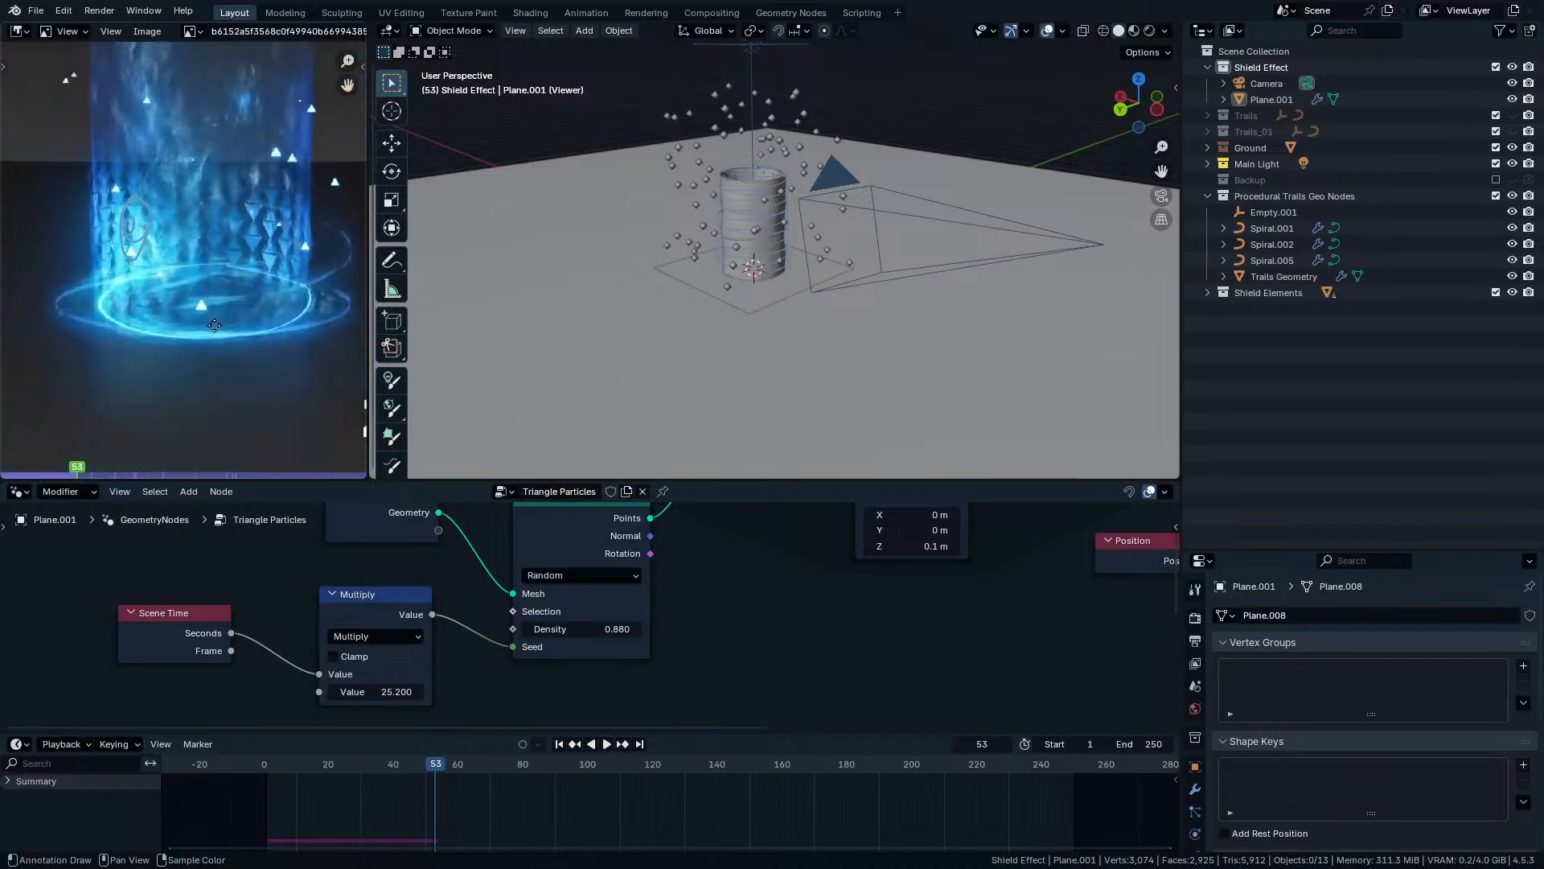
scroll(585, 616, down, 3)
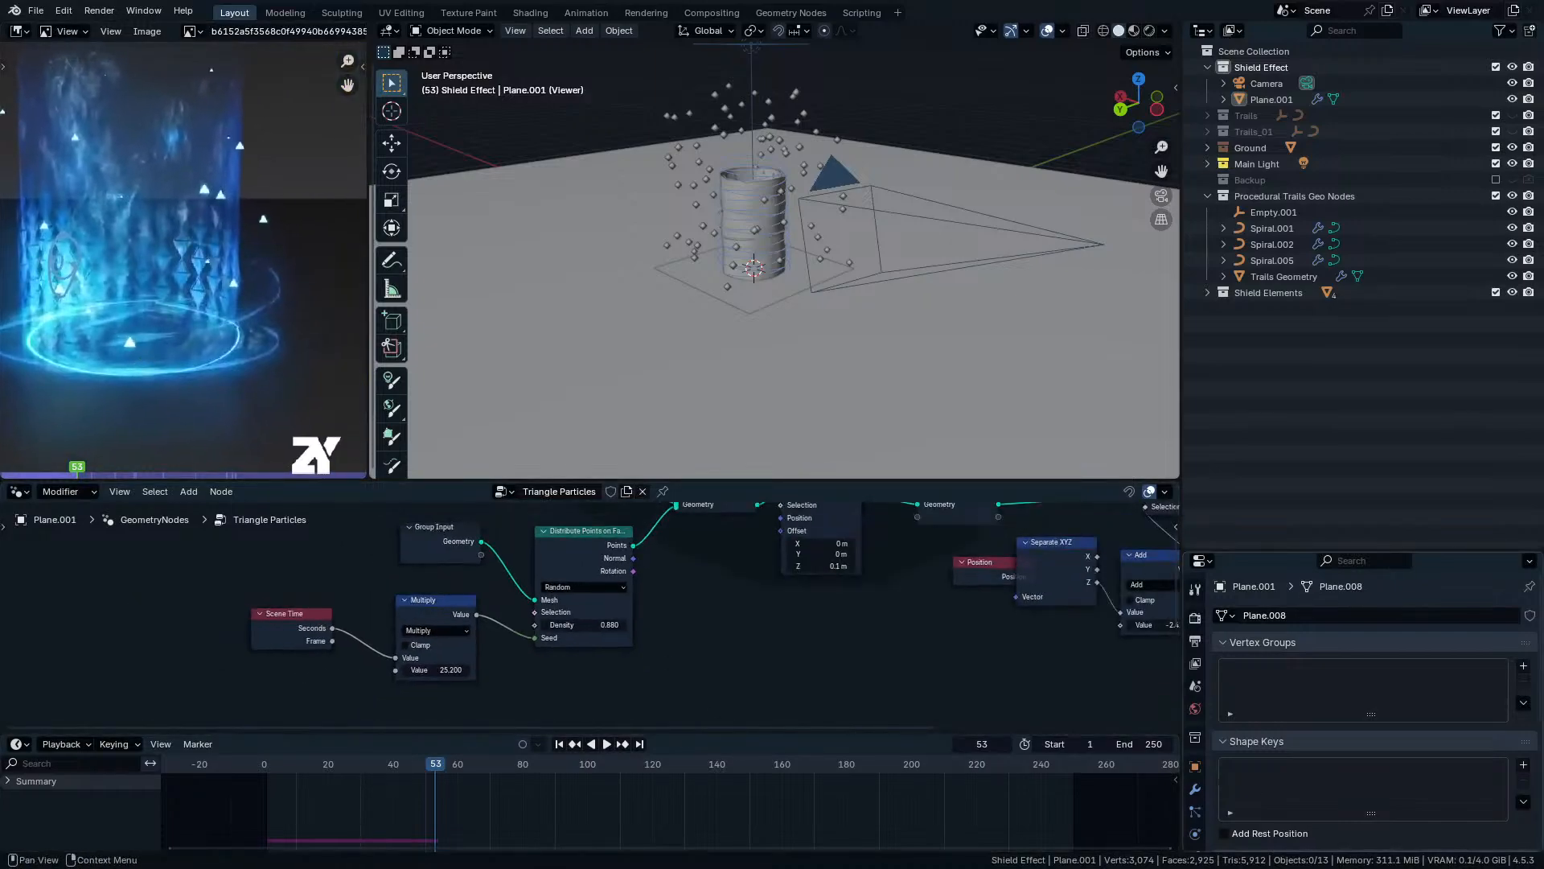
key(space)
key(space)
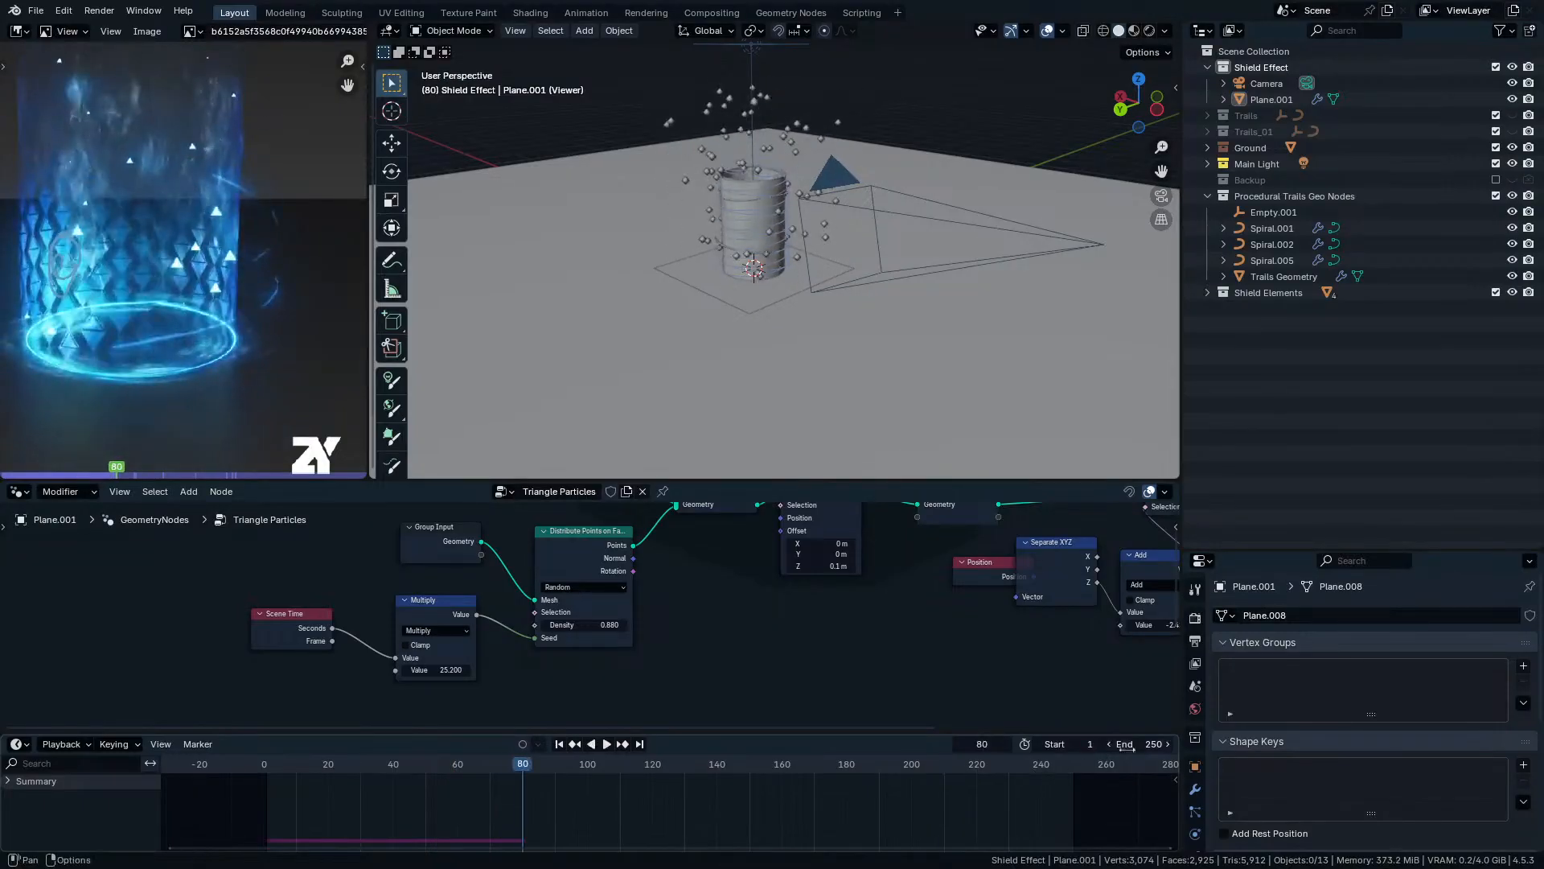
Set the end frame to 30 and play the shortened loop.
text(30)
key(Return)
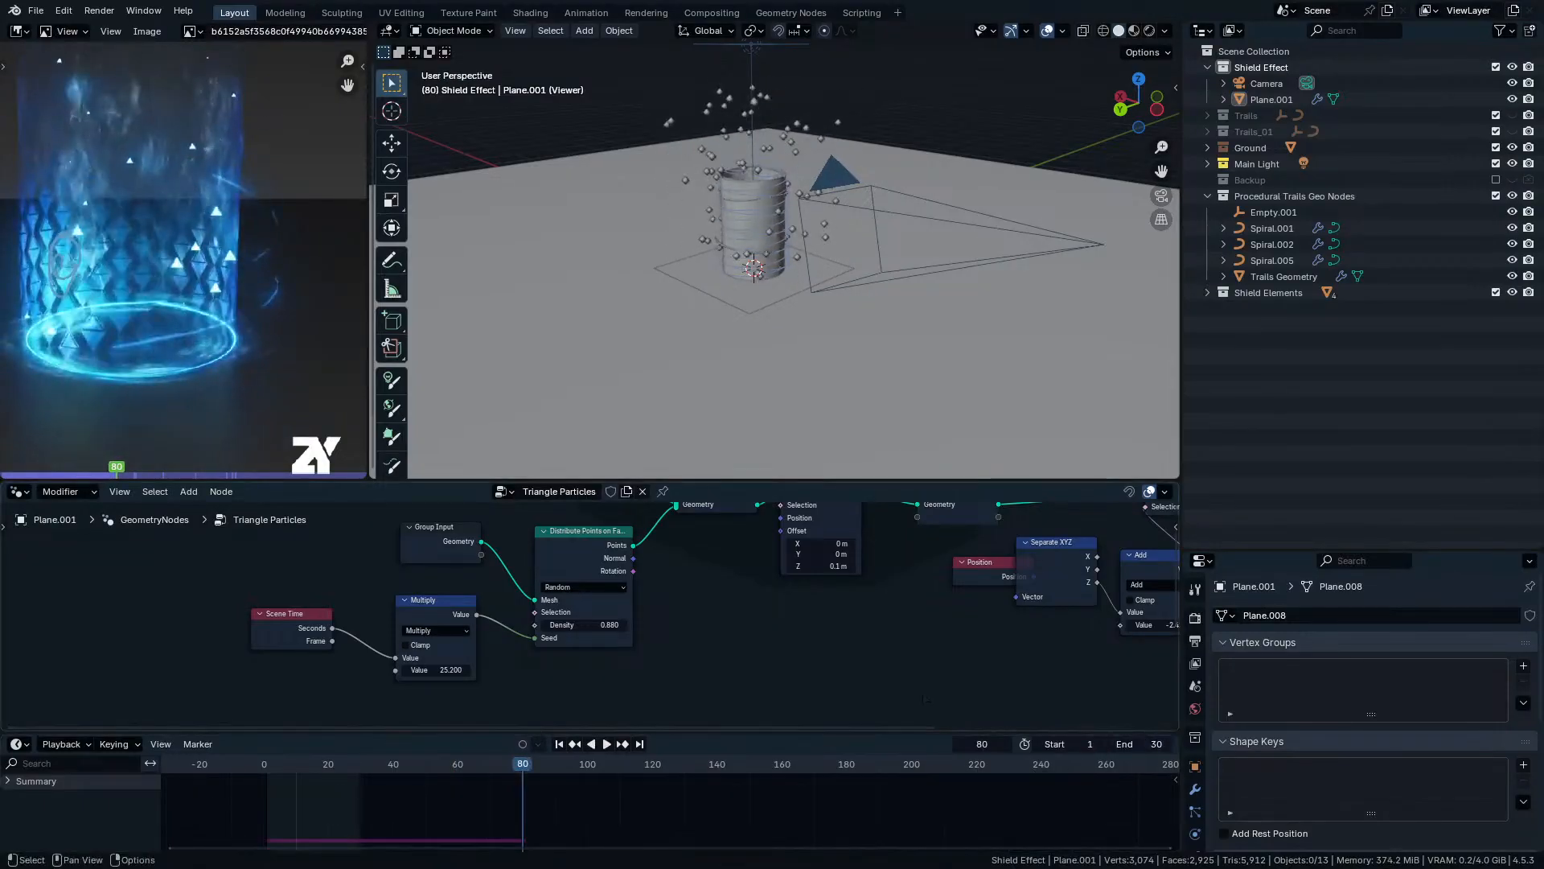
key(space)
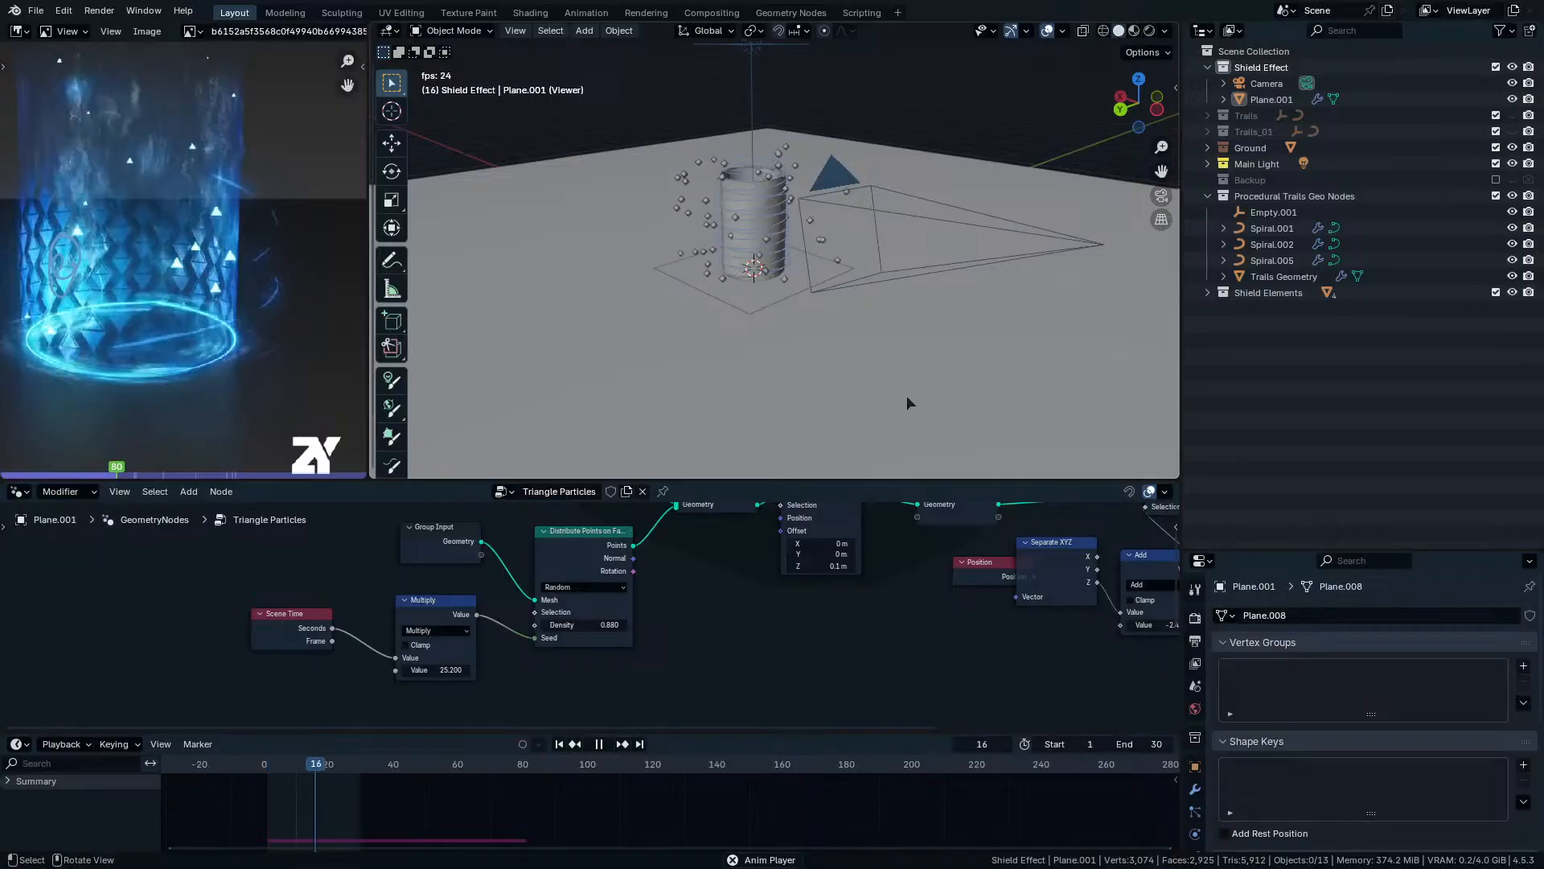
Switch the viewport to Rendered shading and watch the particles rising around the shield up close.
key(z)
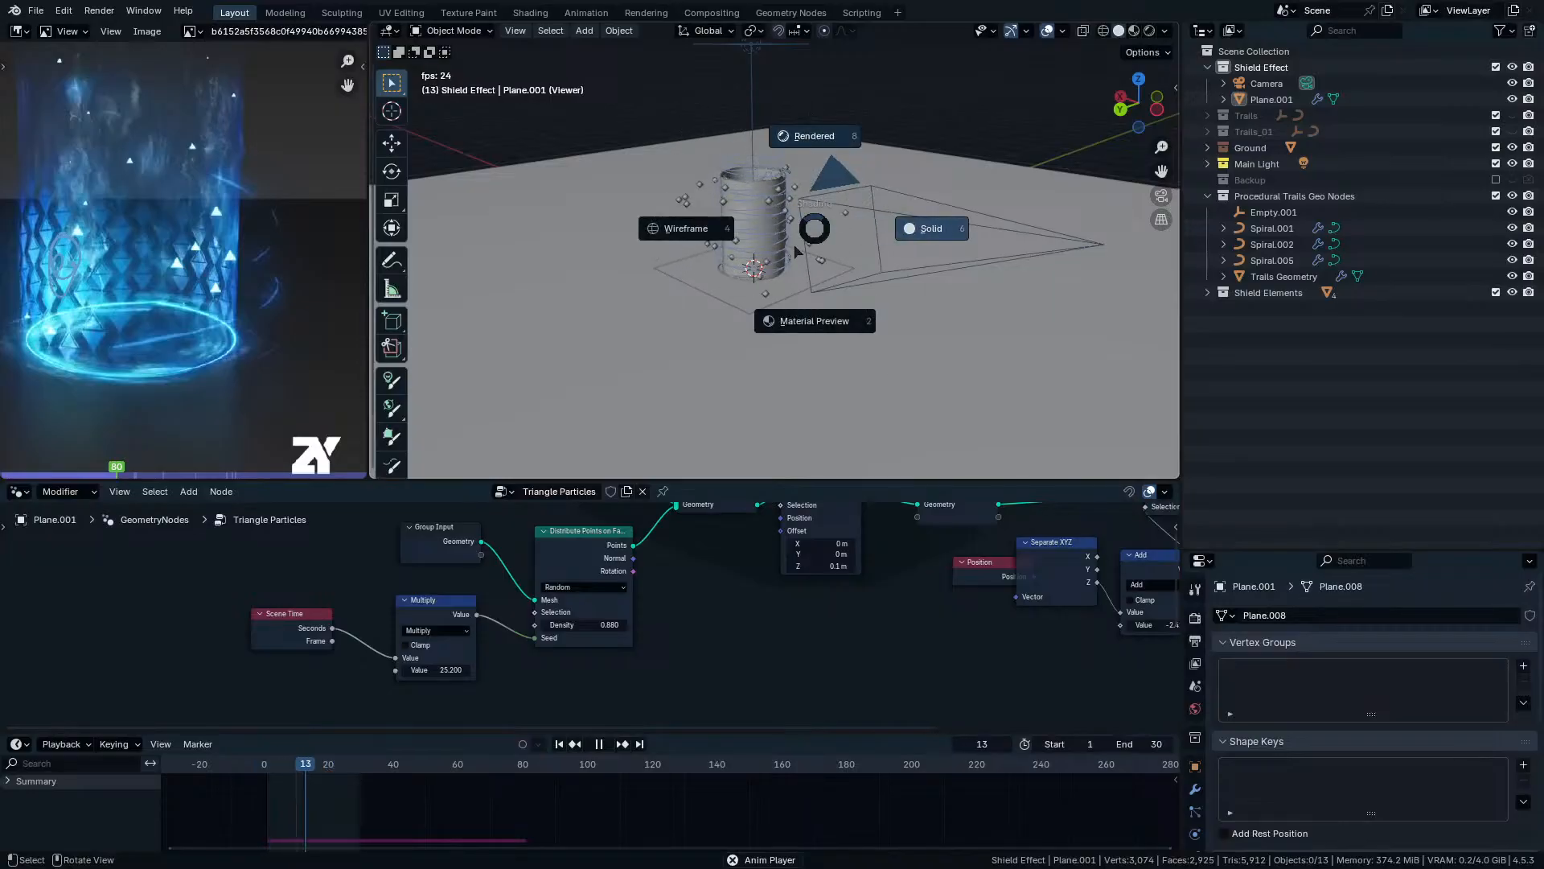
click(814, 135)
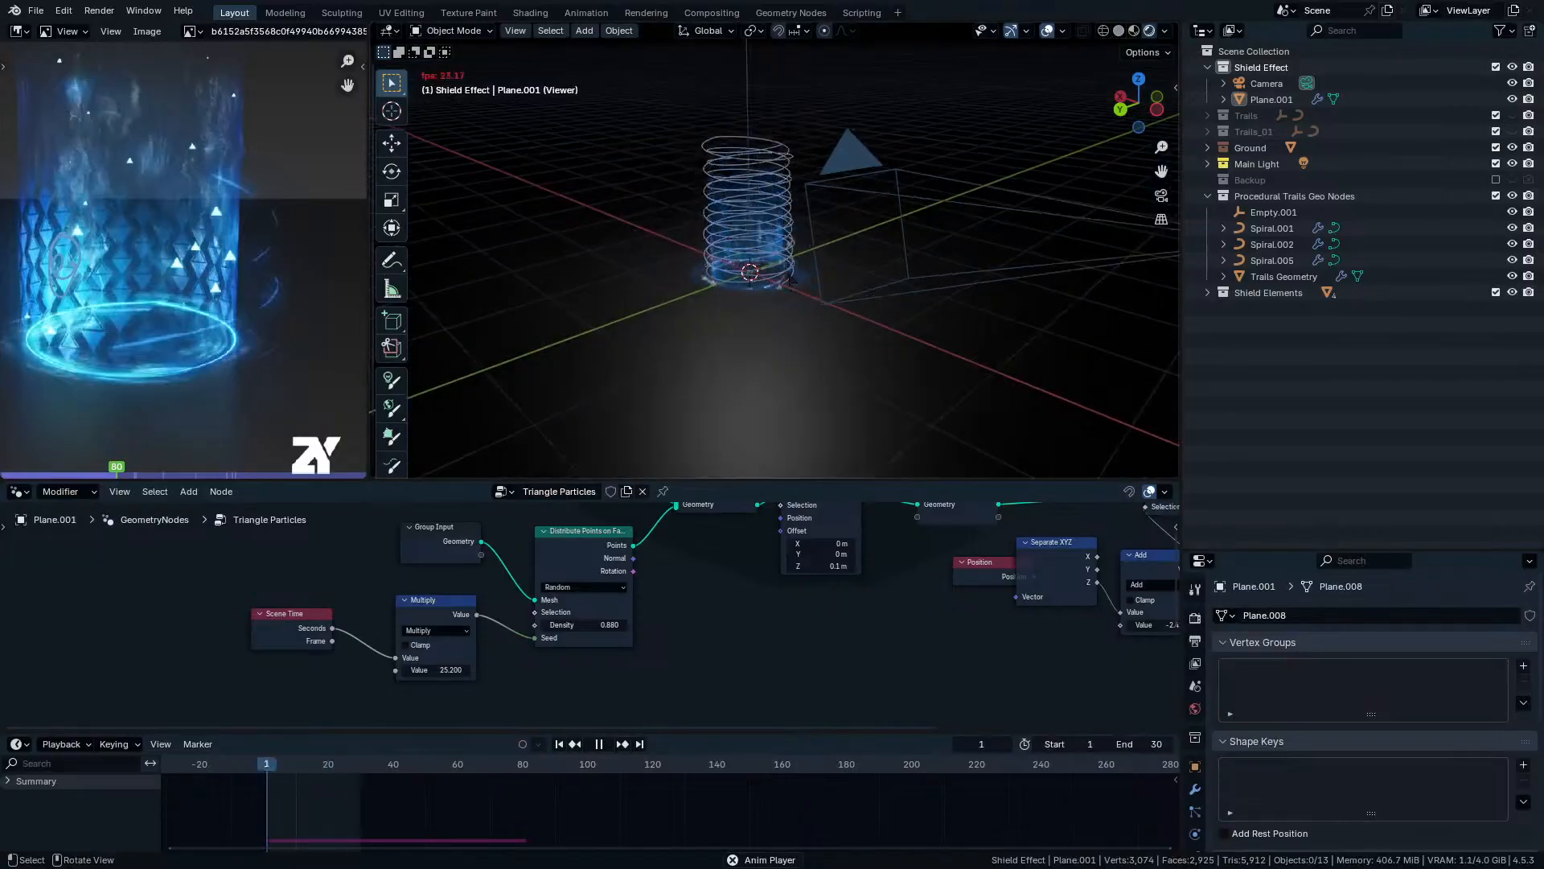
drag(625, 110, 921, 346)
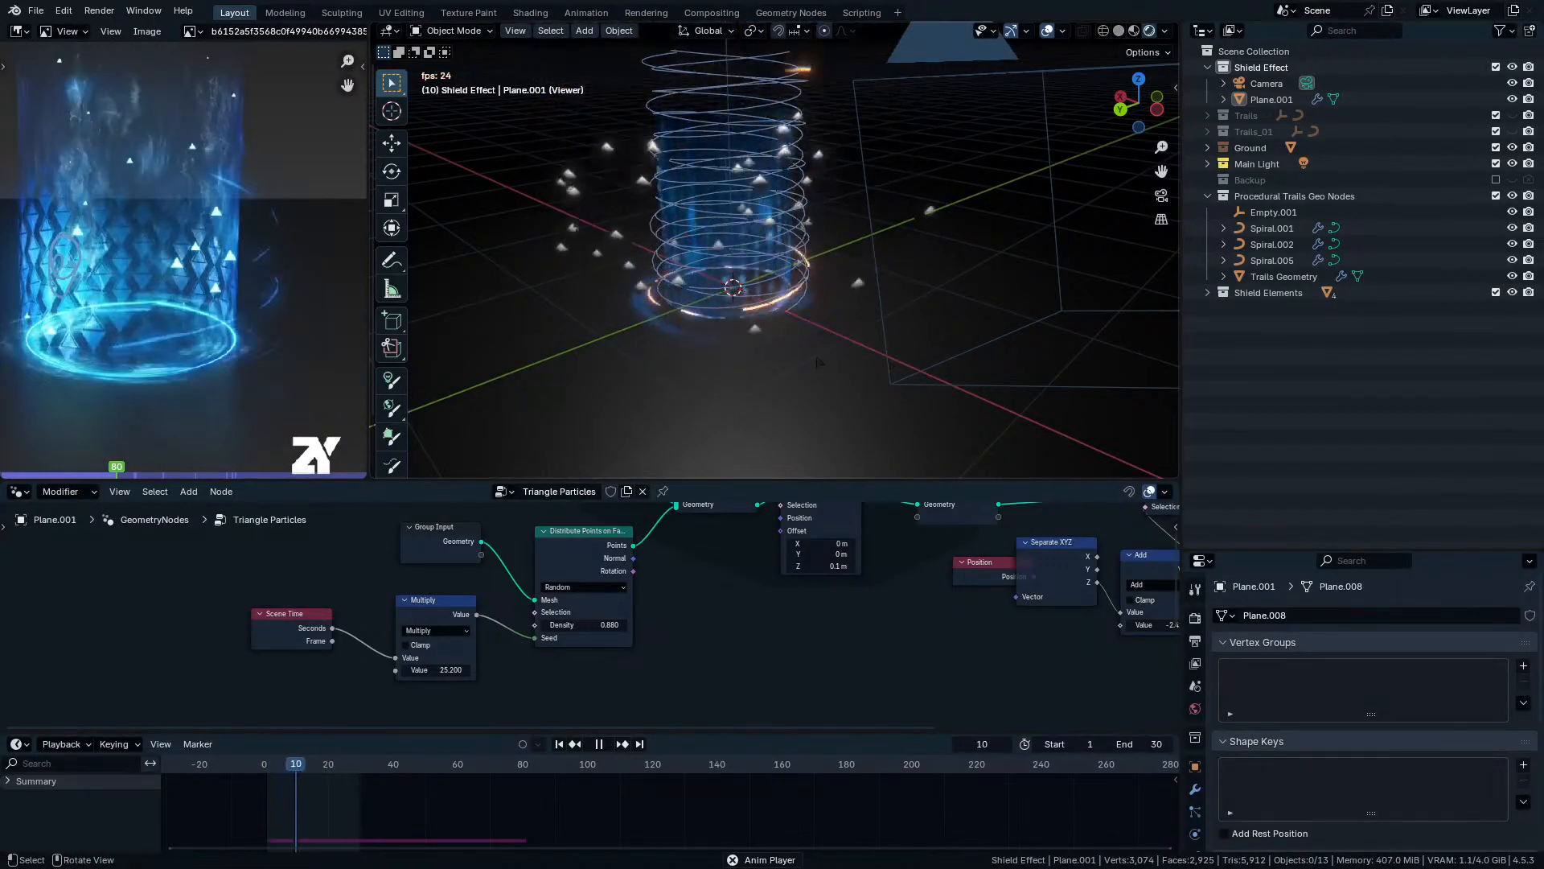
key(space)
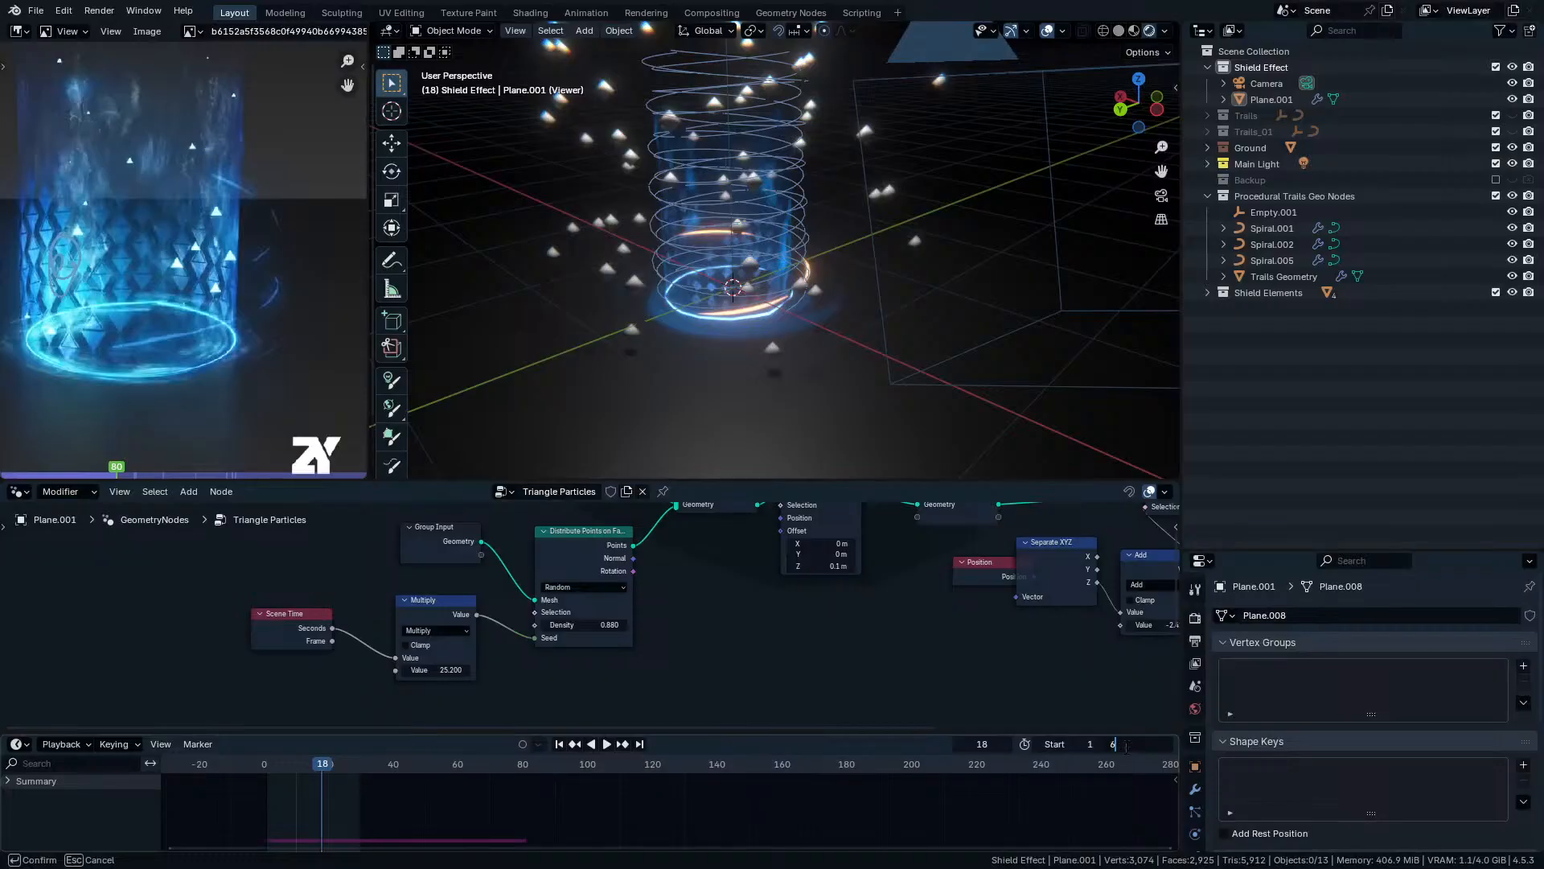
Set the end frame to 60, cut the link from Delete Geometry to the Viewer, and play the animation.
key(Return)
middle_drag(1018, 587, 597, 615)
scroll(597, 615, down, 5)
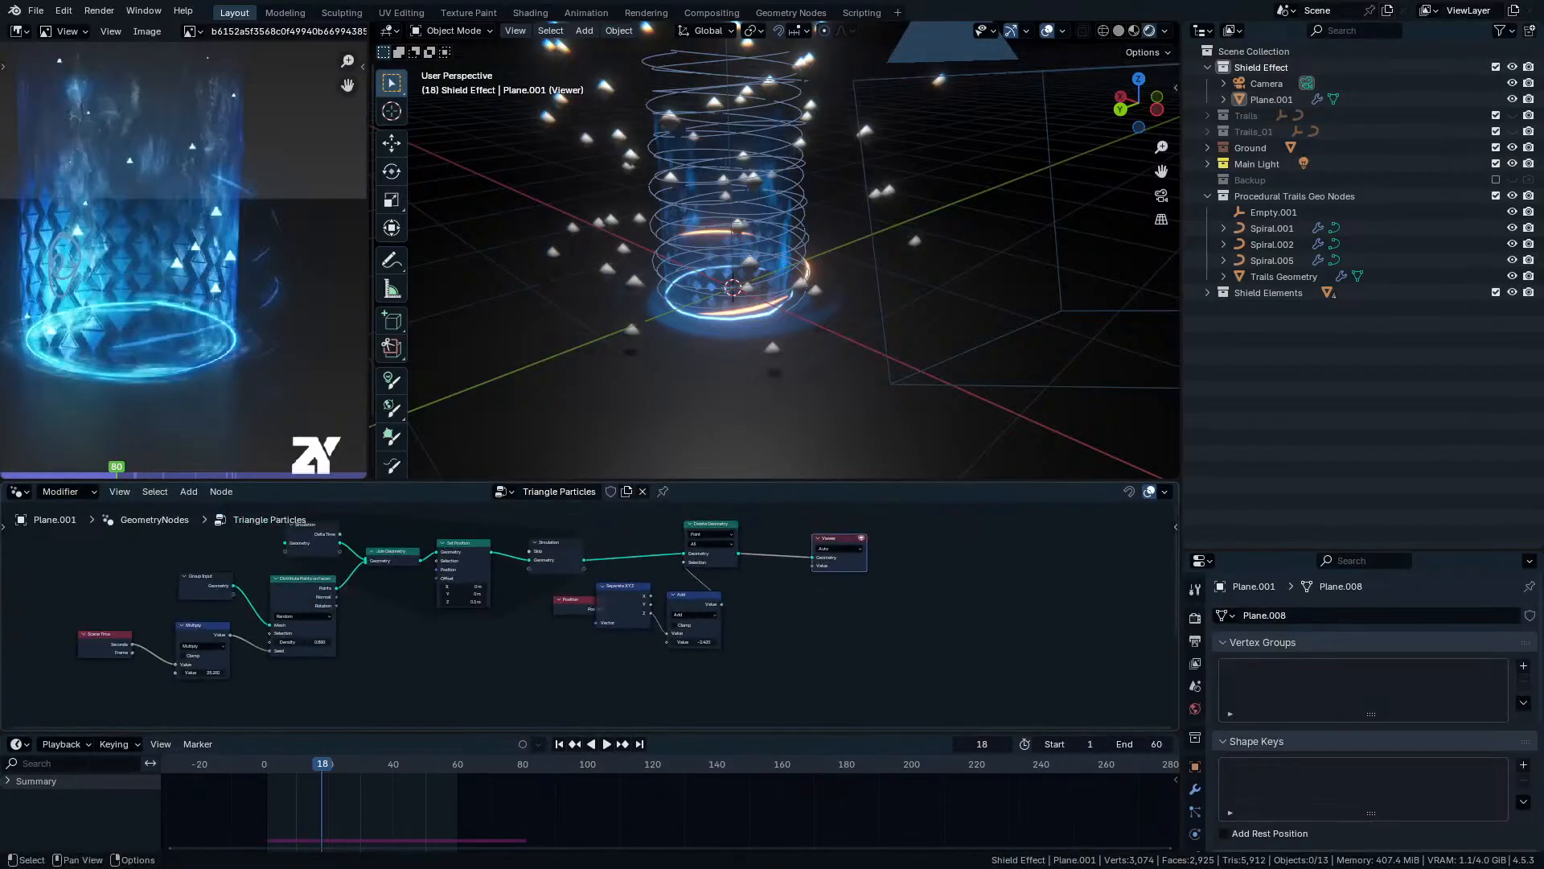
ctrl+right_drag(774, 527, 780, 649)
click(515, 30)
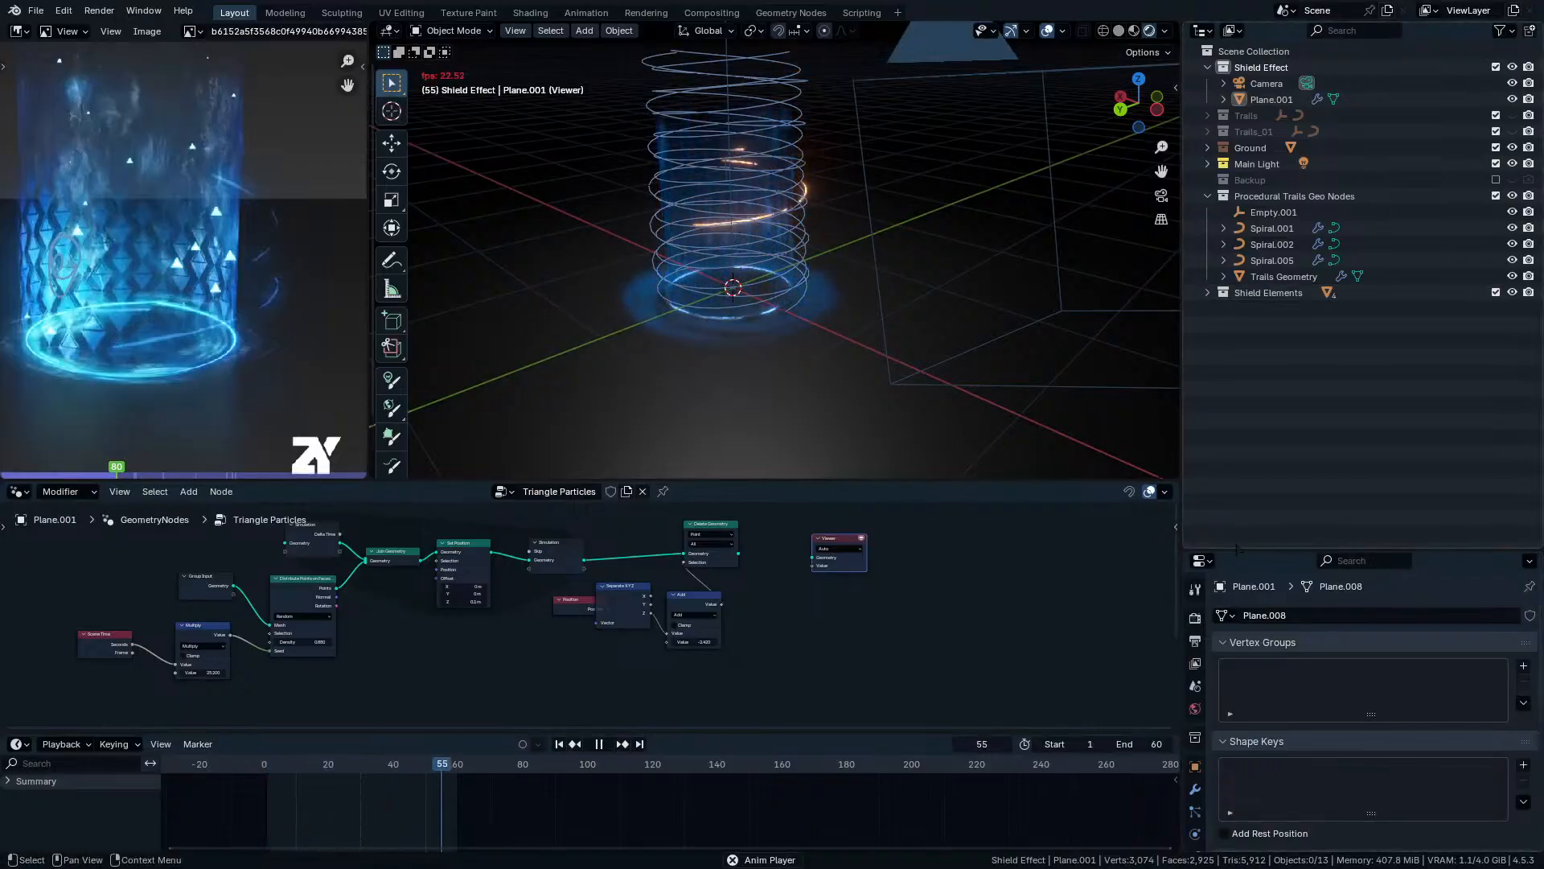
key(space)
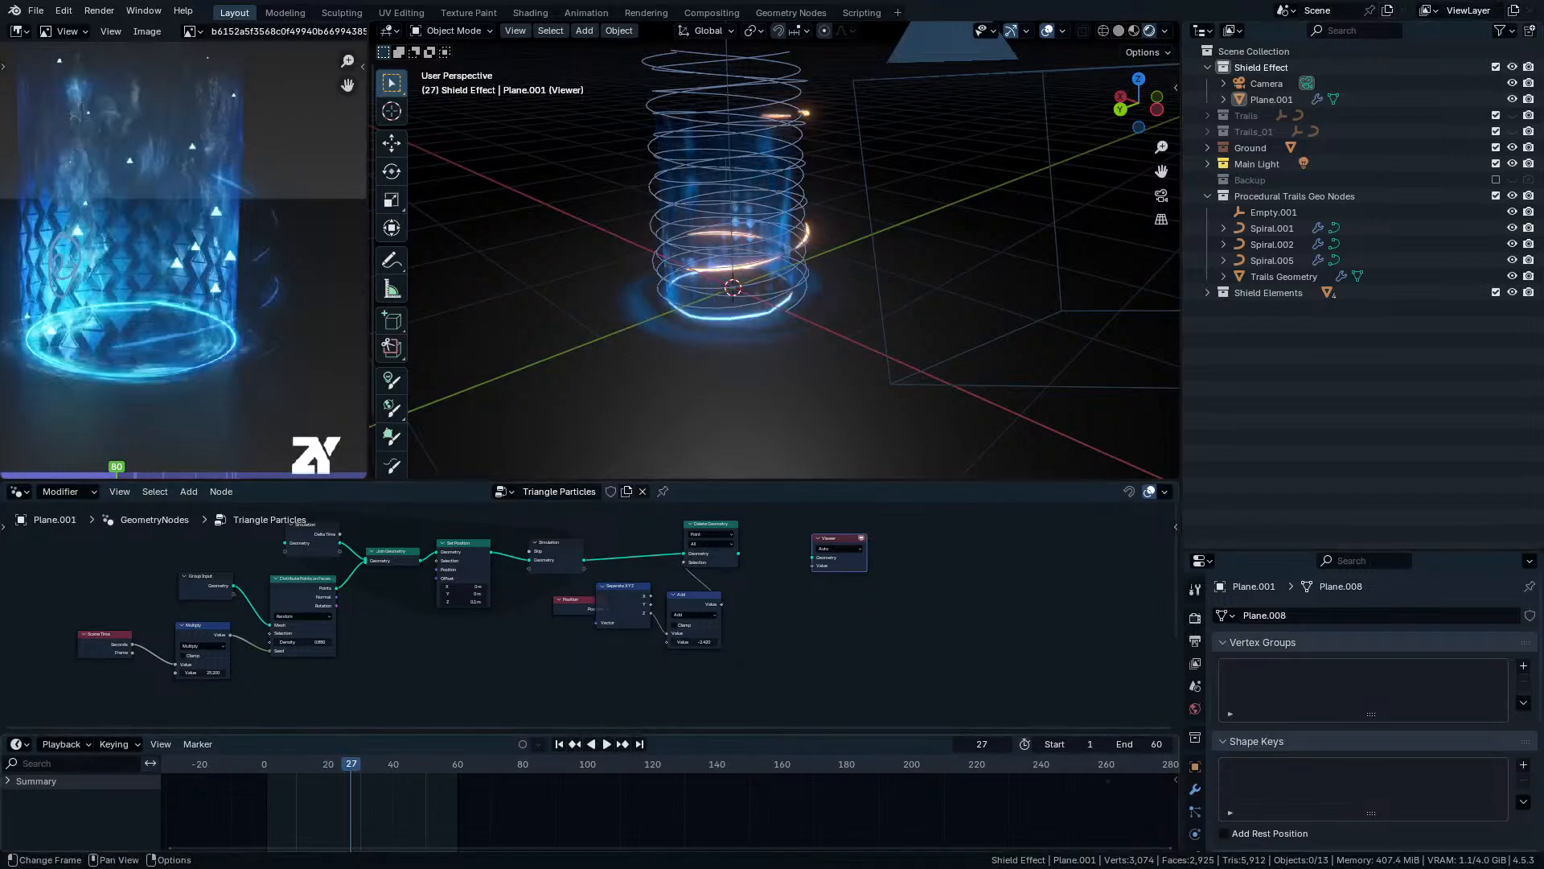
Extend the end frame to 145 and hide the viewport overlays.
drag(1138, 743, 1170, 743)
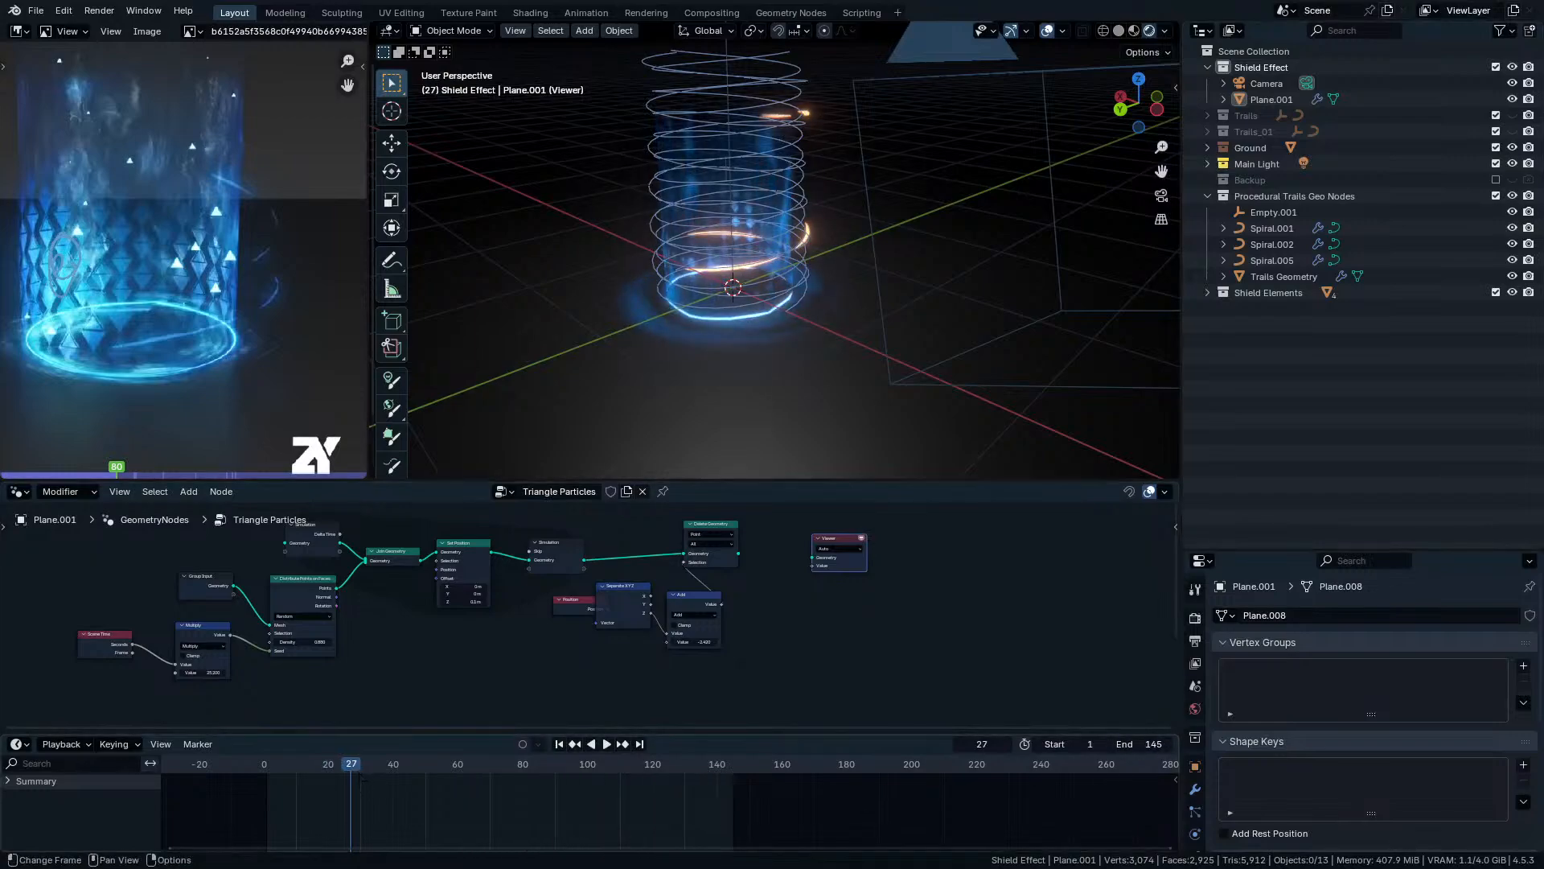
drag(362, 773, 264, 773)
click(1046, 30)
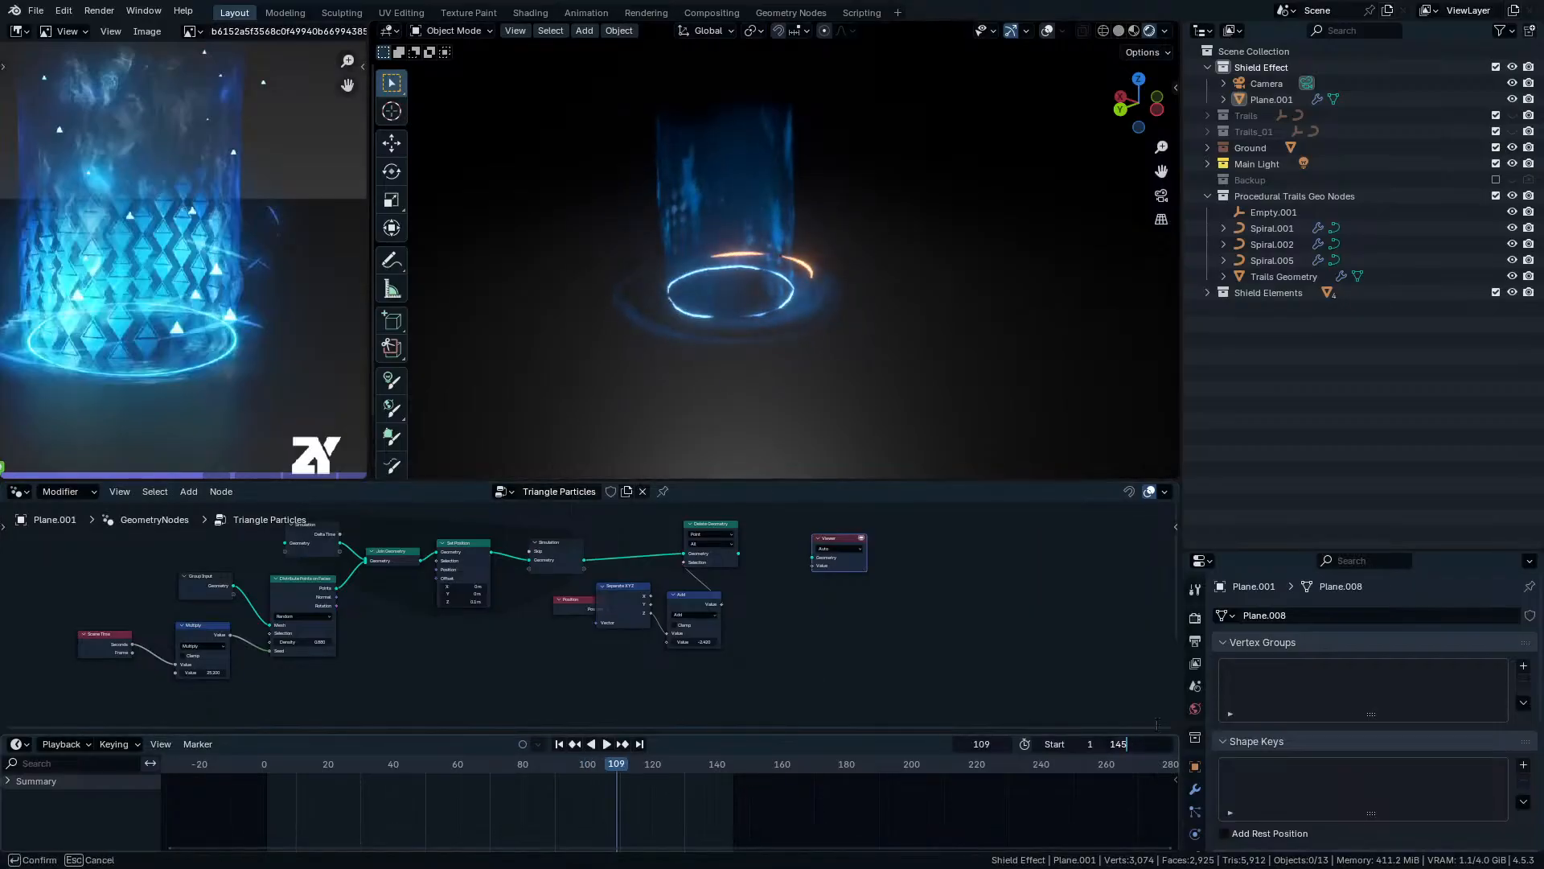
Set the end frame to 100 and play the shield animation without overlays.
key(Return)
key(space)
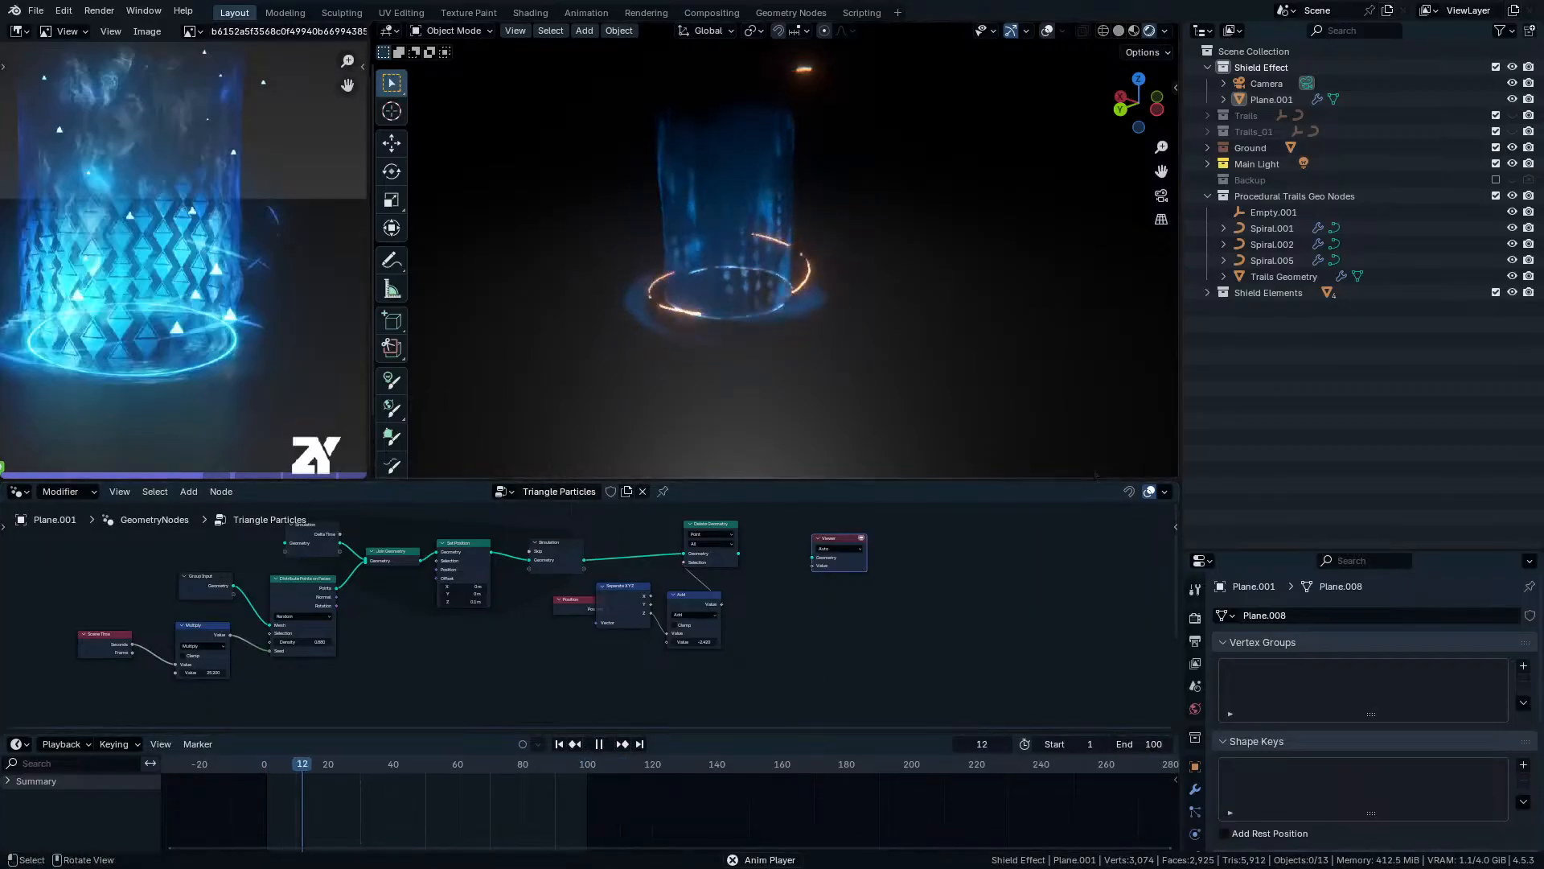
key(space)
Scrub the opening frames, set the start frame to 18, and play the trimmed range.
drag(351, 776, 287, 776)
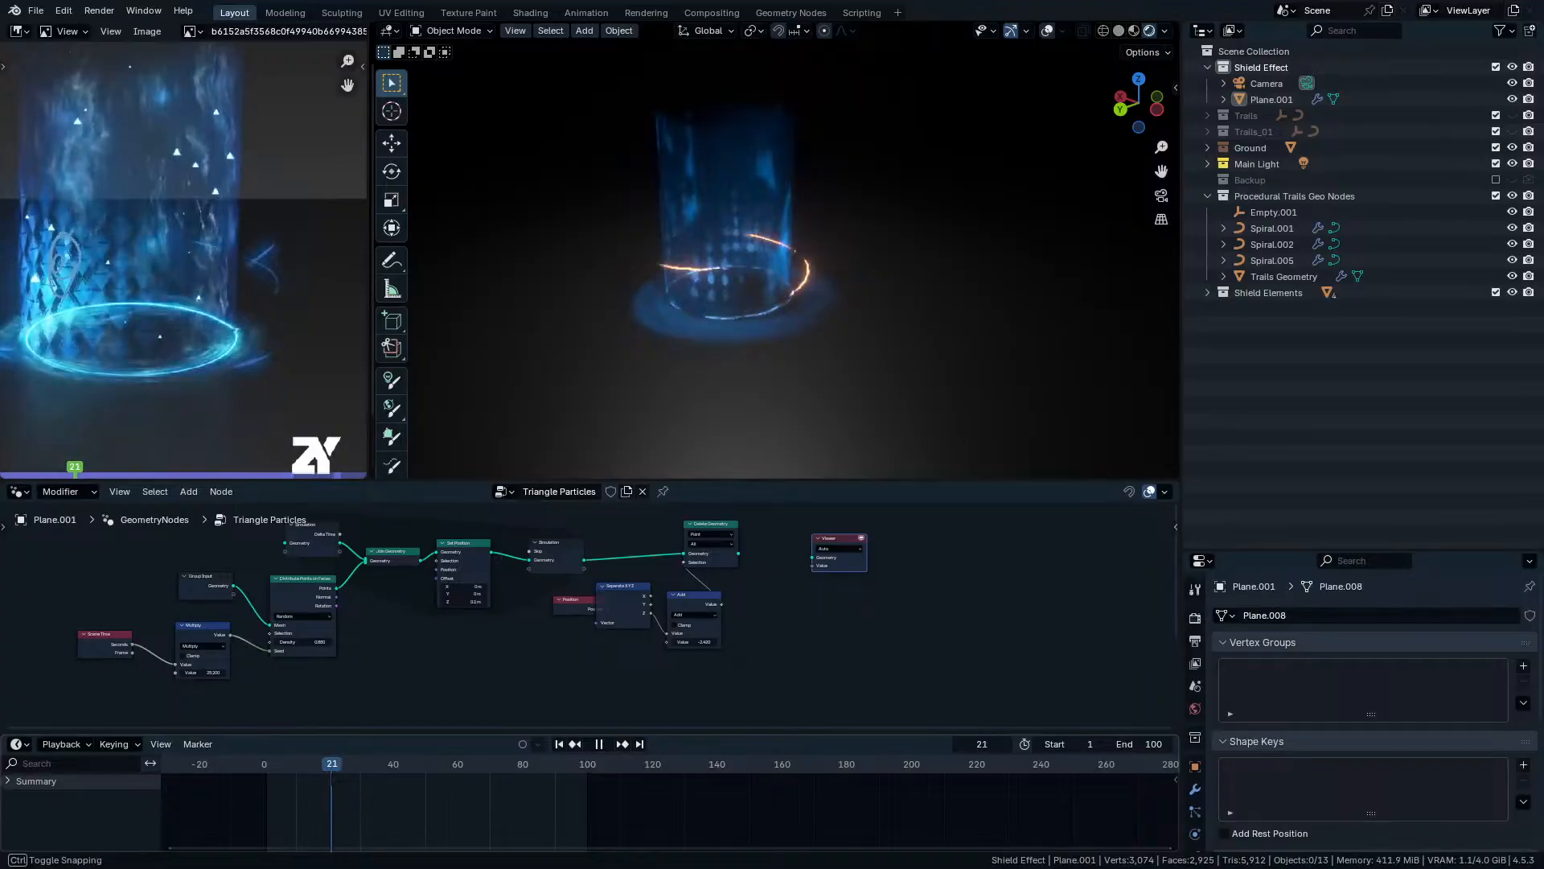
drag(333, 777, 324, 778)
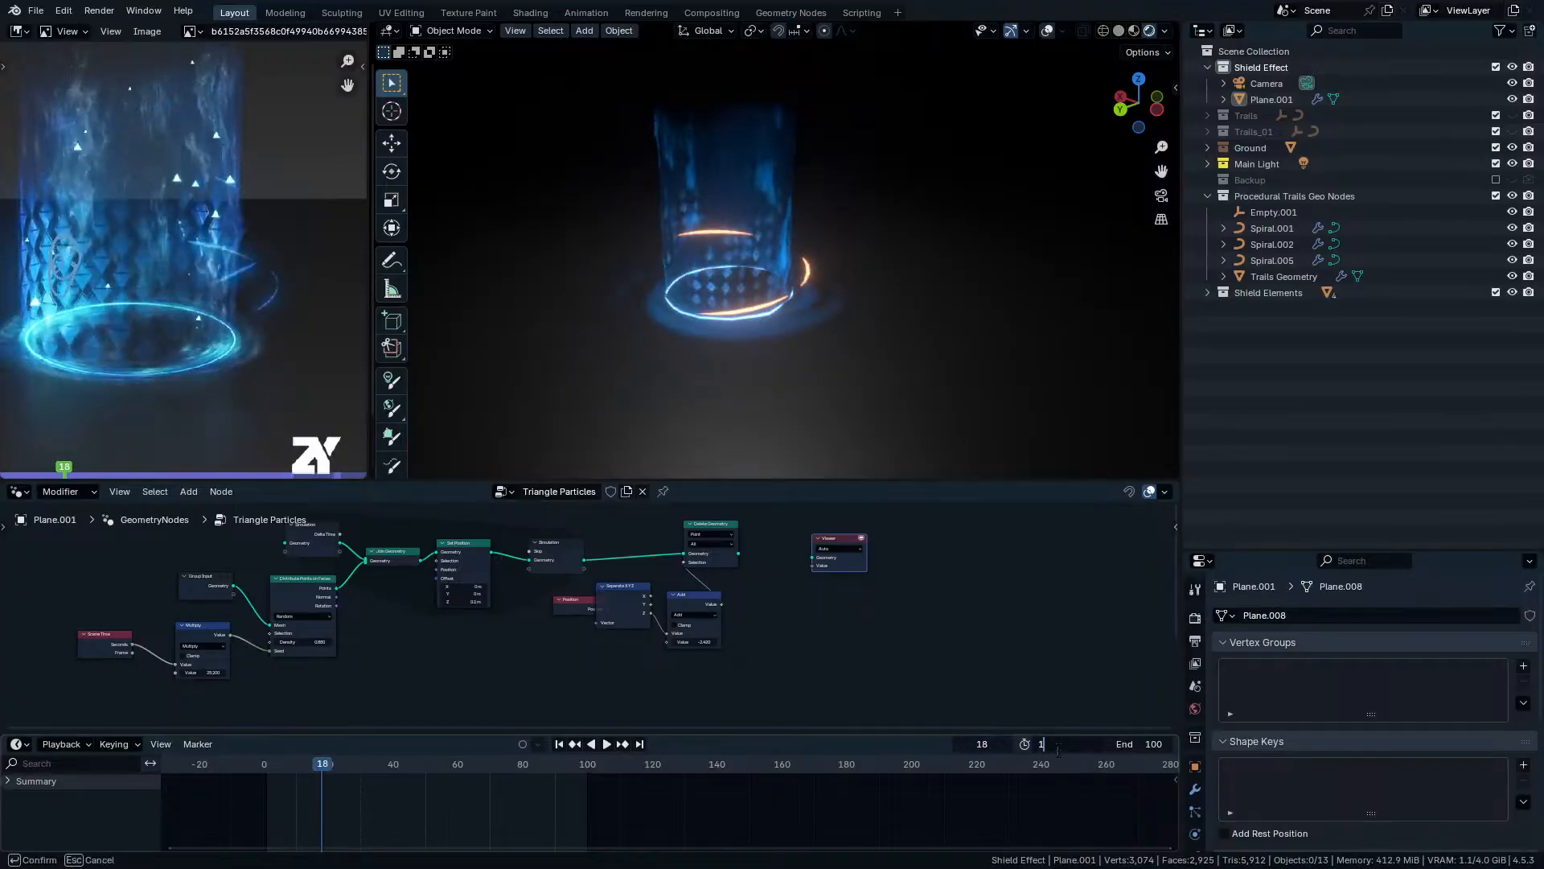
key(Return)
key(space)
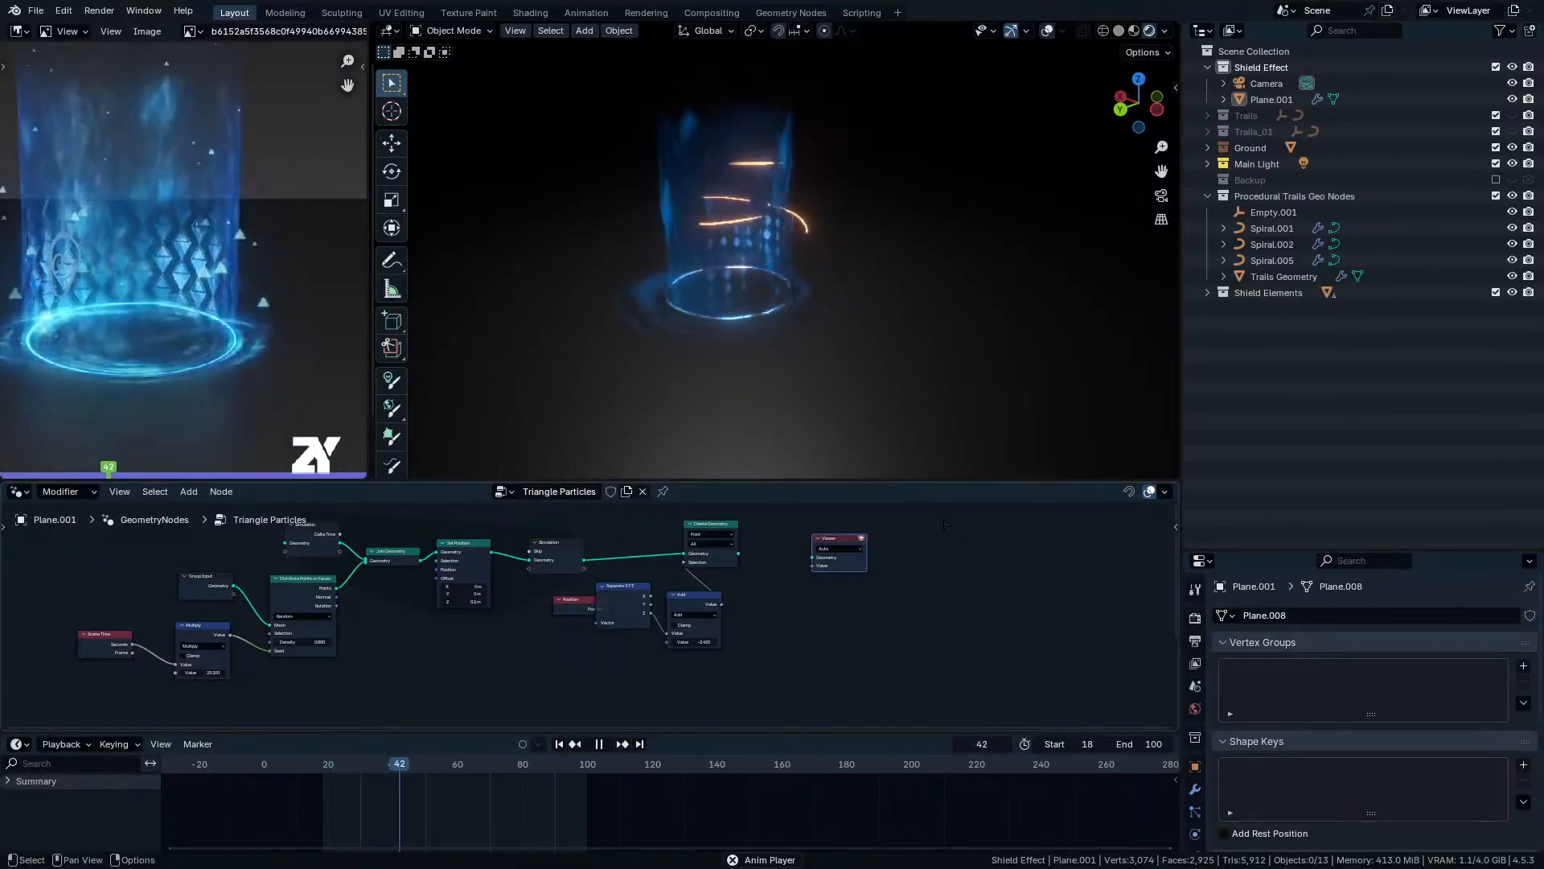
Shrink the Timeline beneath the node editor and reconnect Delete Geometry's output to the Viewer.
drag(749, 732, 749, 844)
scroll(734, 686, up, 3)
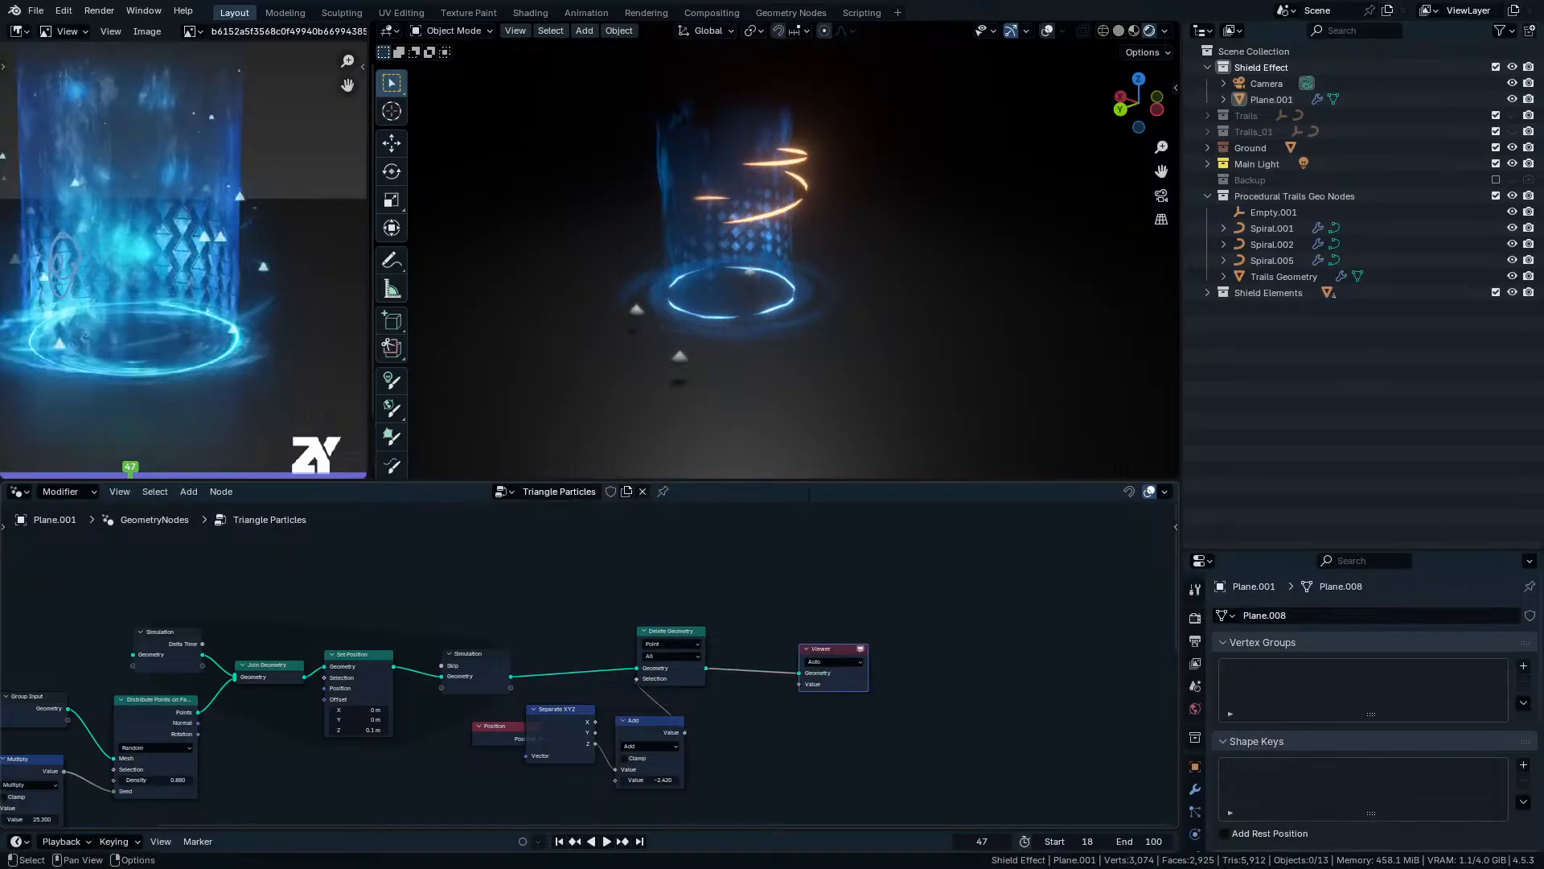
Switch the viewport to Solid shading and play the particle points.
key(z)
click(848, 215)
key(space)
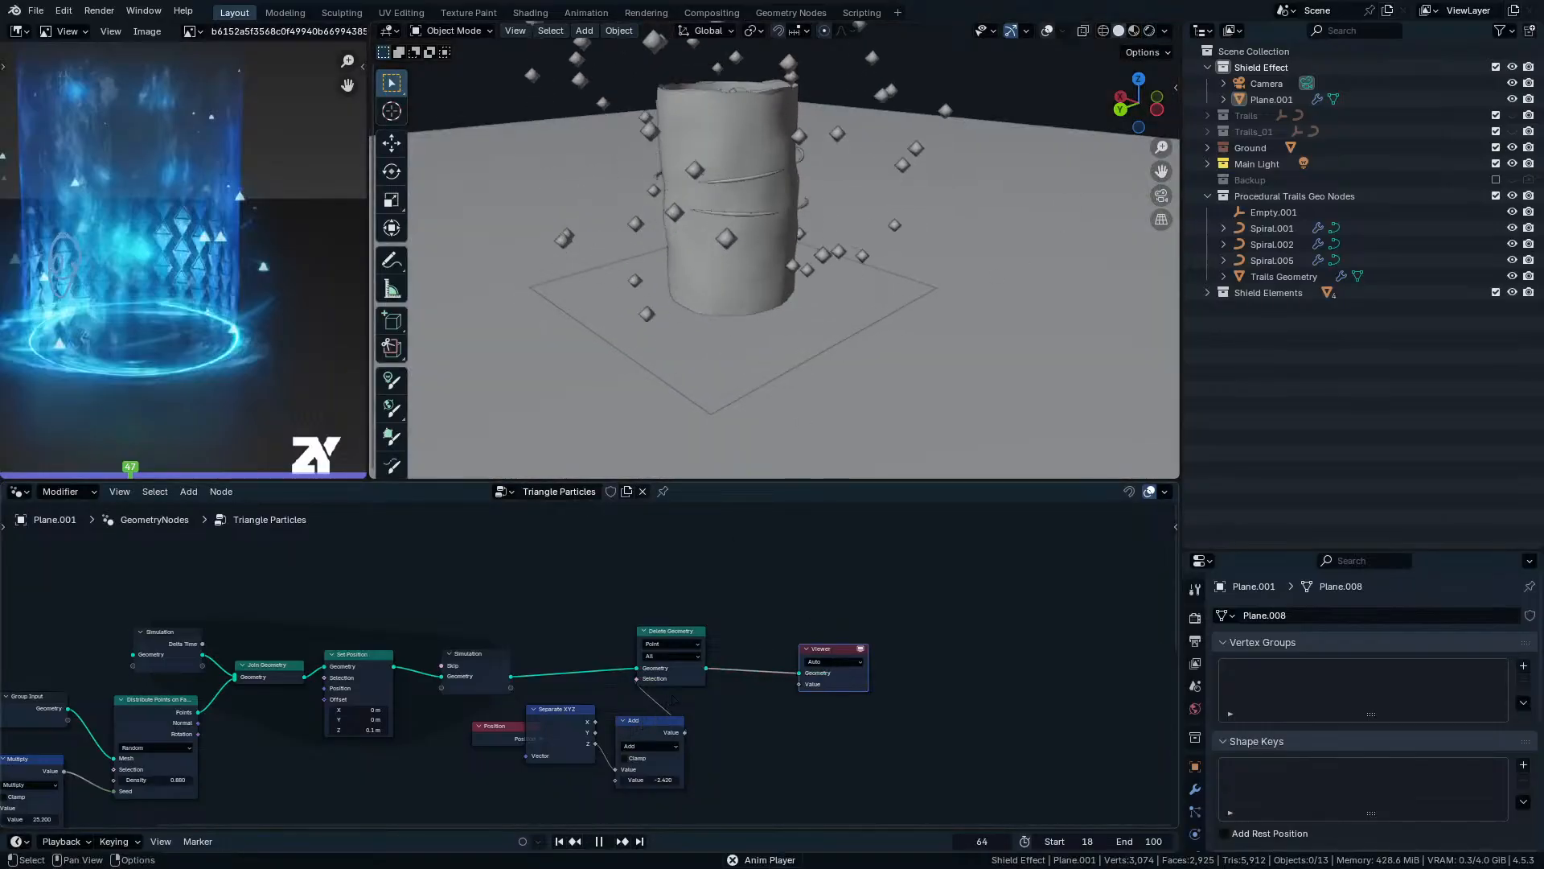
key(space)
Move the Viewer farther away and insert an Instance on Points node between Delete Geometry and the Viewer.
middle_drag(662, 691, 819, 668)
drag(862, 573, 1007, 572)
ctrl+middle_drag(1005, 572, 998, 515)
middle_drag(956, 585, 774, 650)
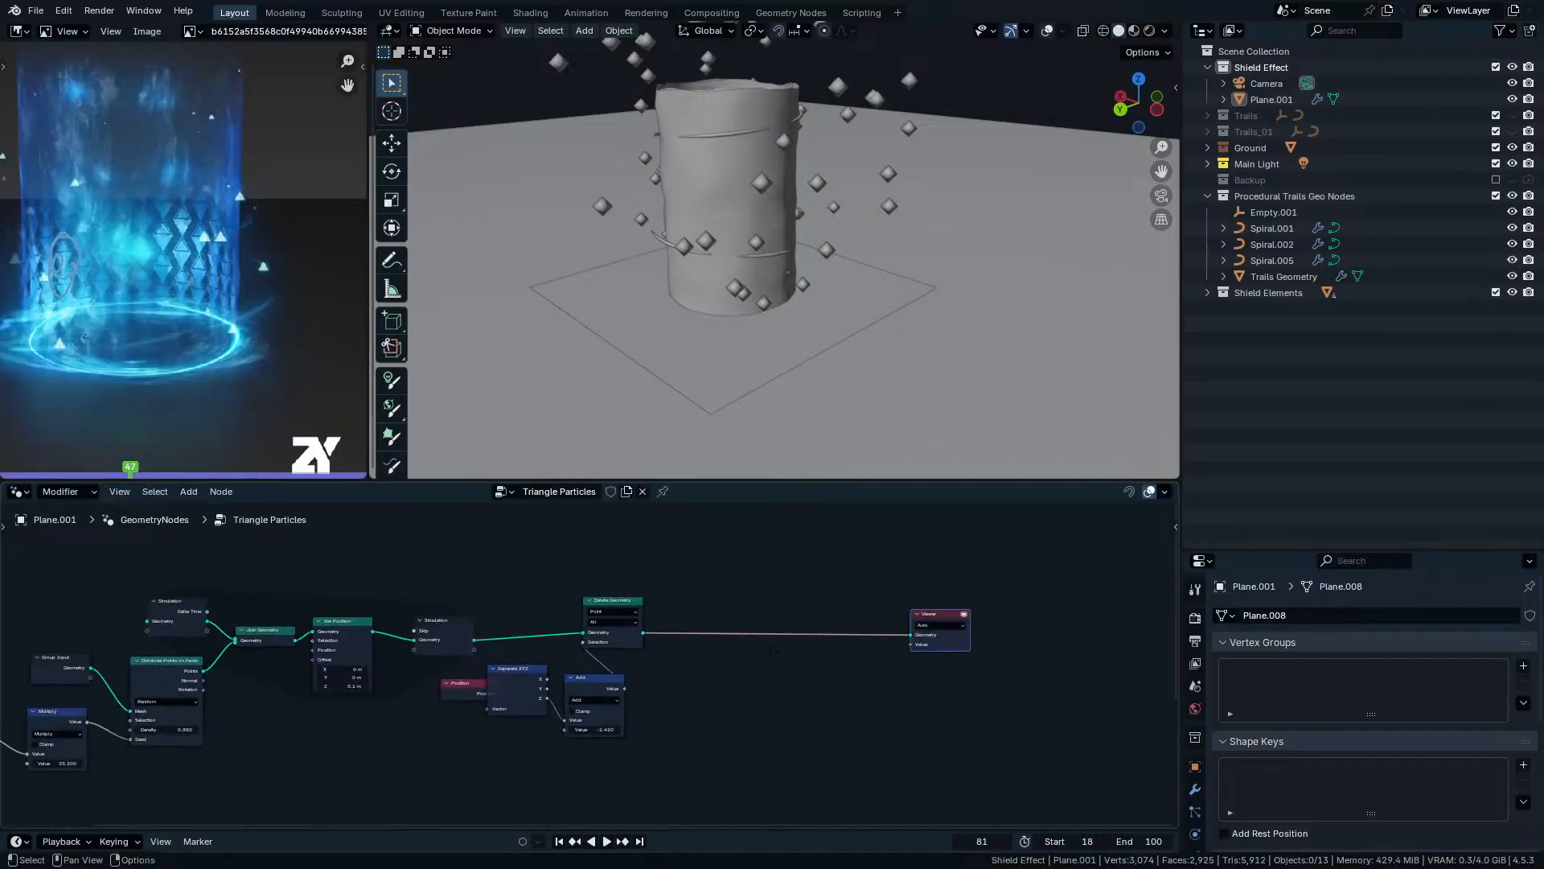
key(q)
click(751, 593)
click(741, 611)
Move the Triangle node closer and connect its Geometry output to the Instance input of Instance on Points.
middle_drag(663, 706, 734, 620)
ctrl+middle_drag(599, 616, 606, 755)
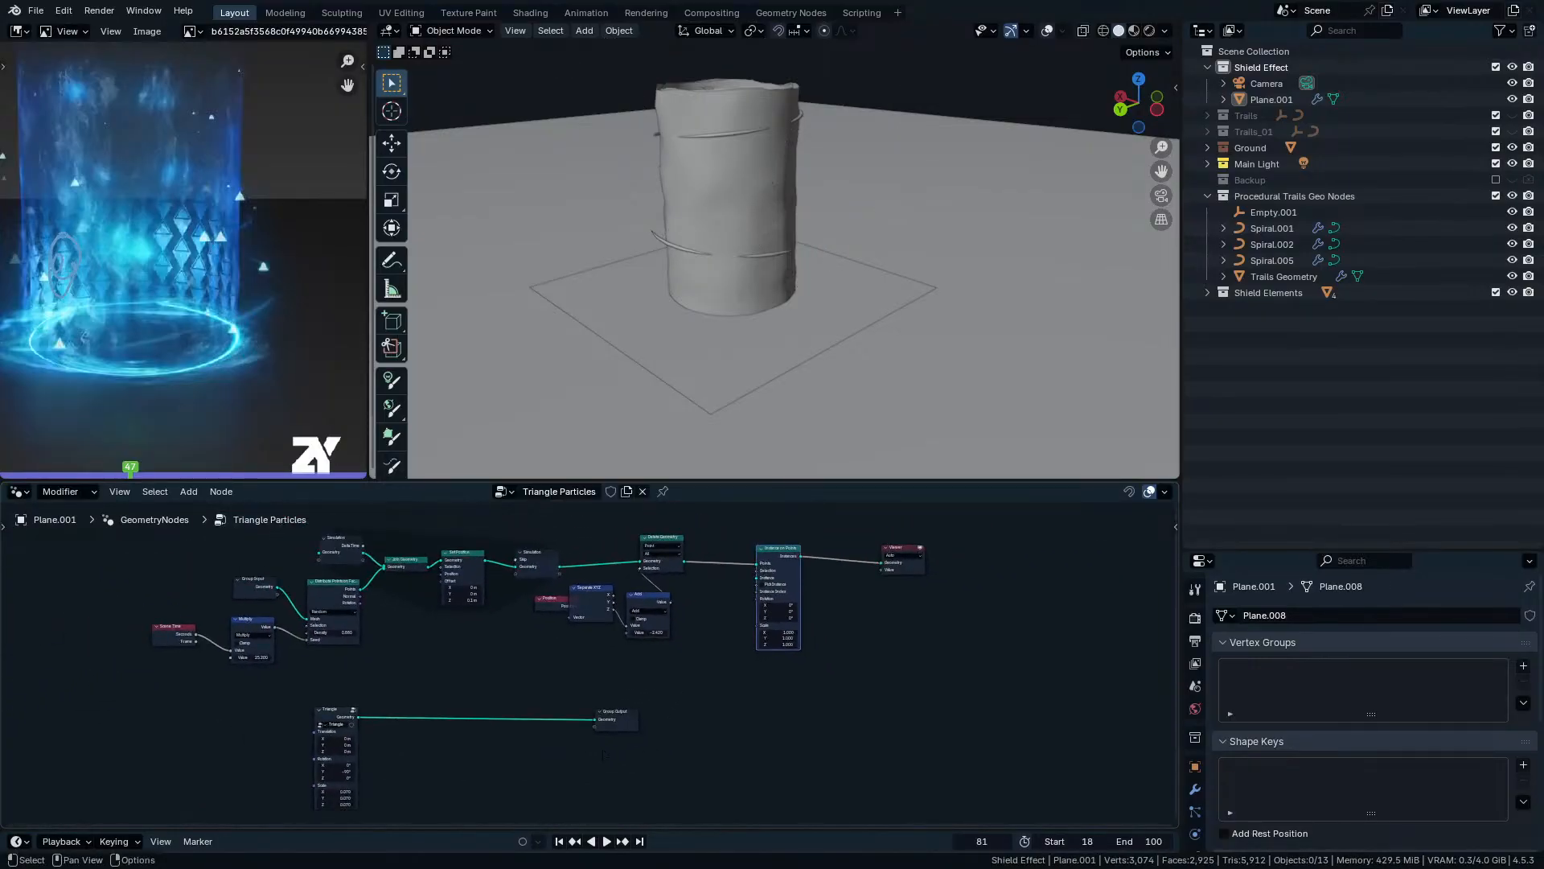
drag(364, 725, 430, 712)
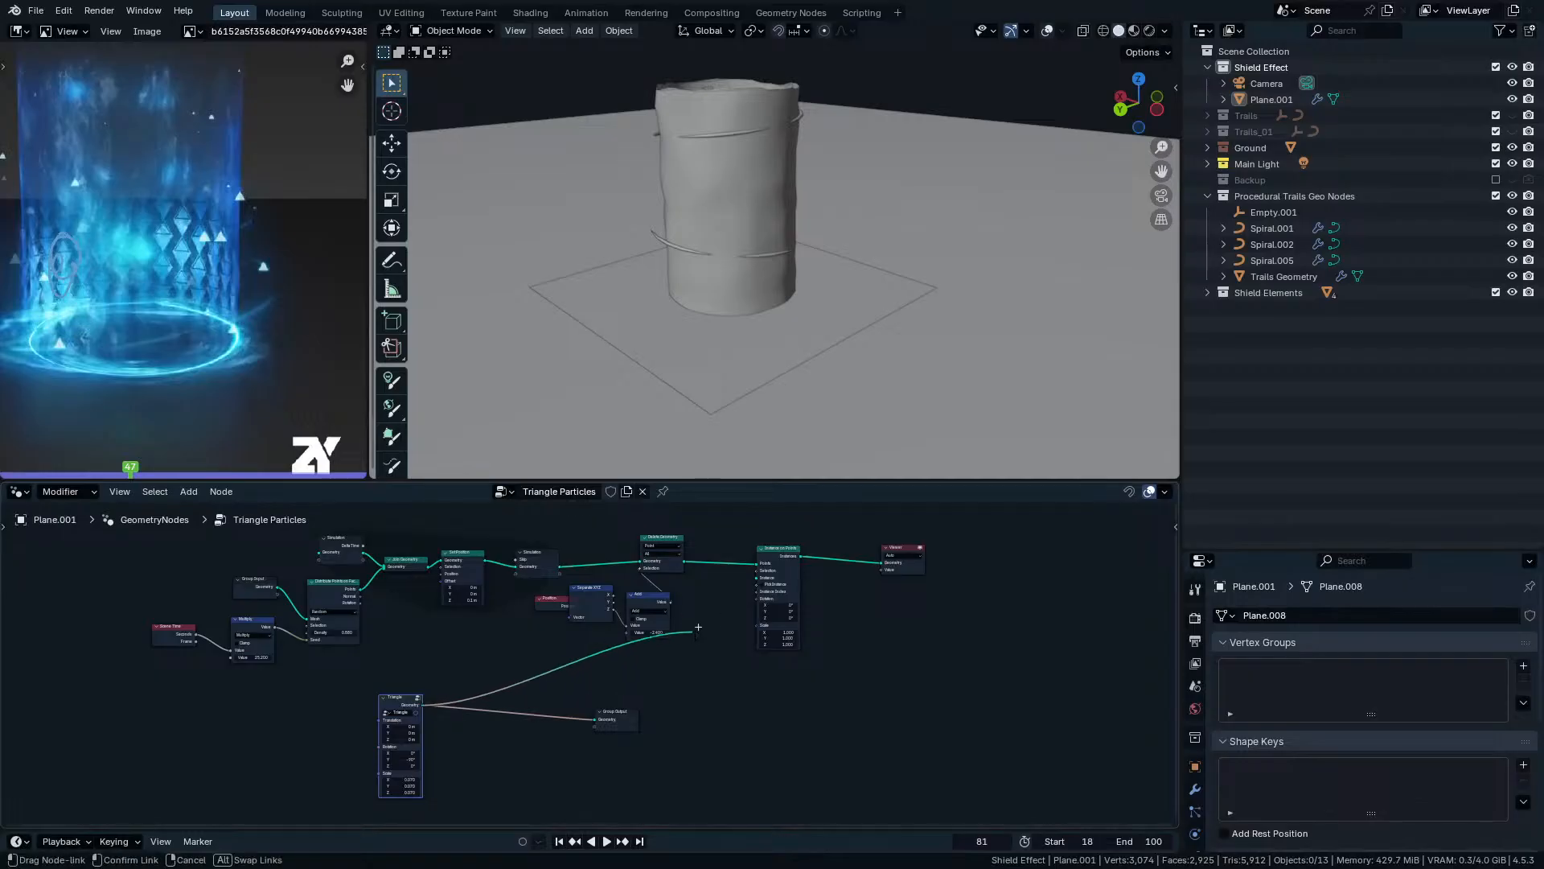
drag(754, 585, 758, 577)
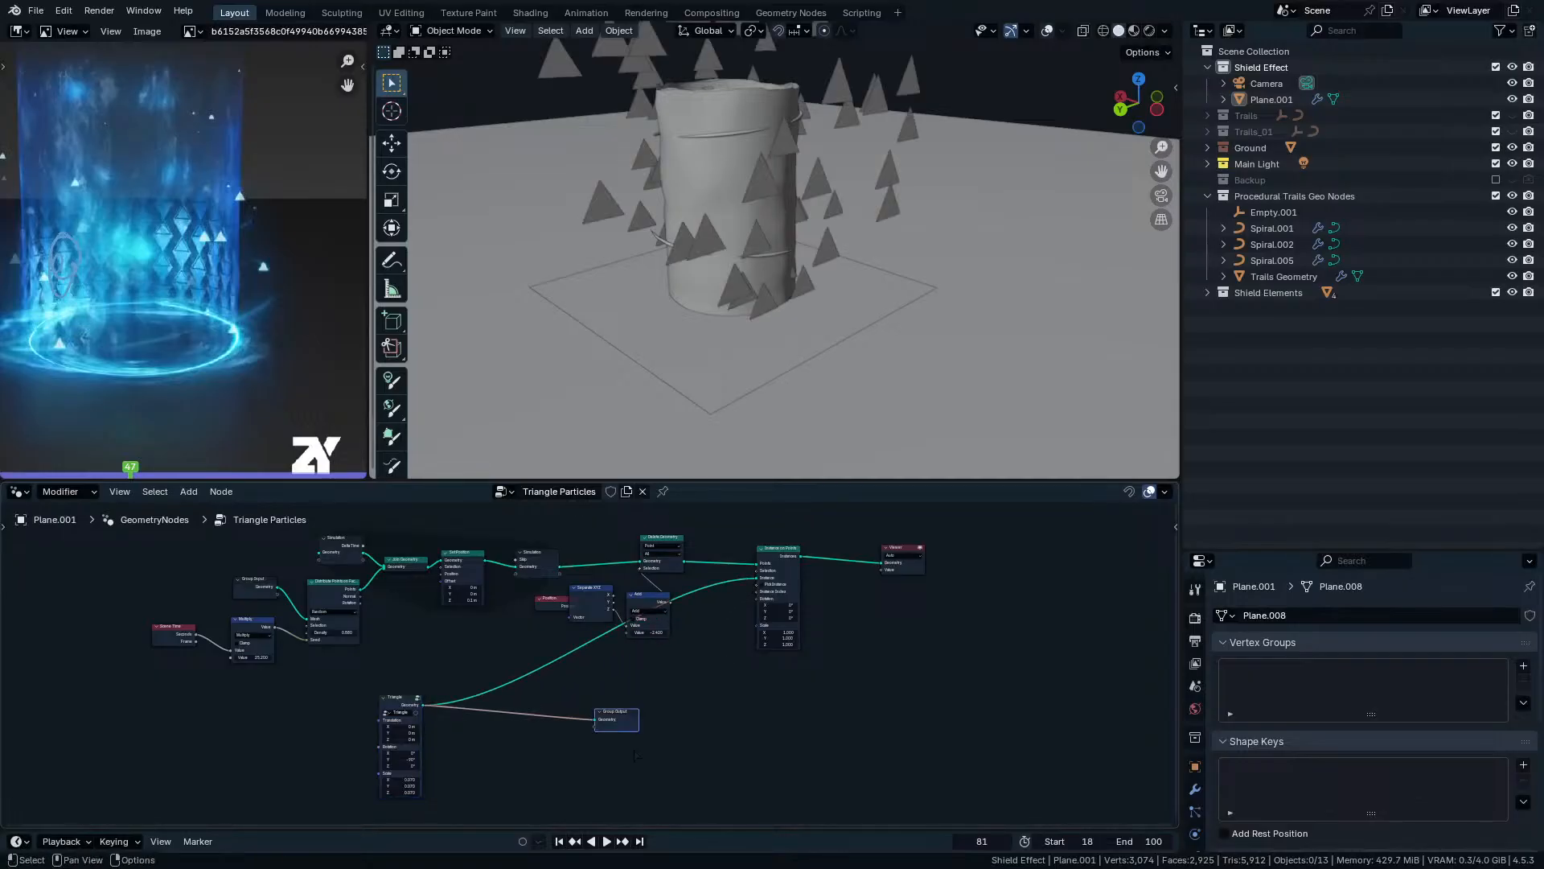
Place the Group Output node below the Viewer and play the simulation with the triangle instances.
drag(625, 725, 717, 729)
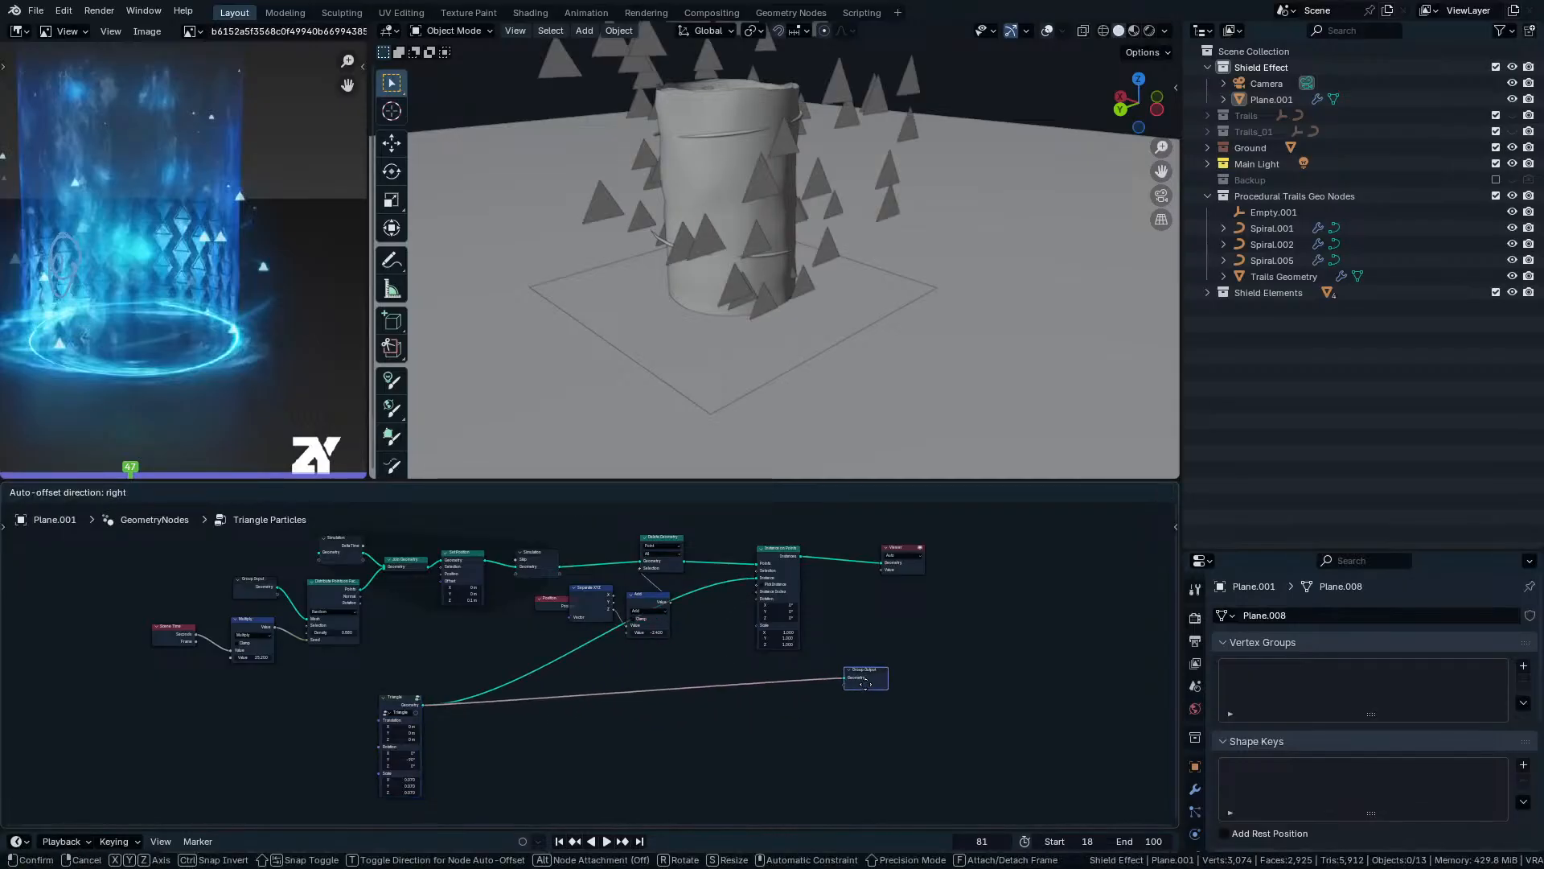
drag(865, 684, 935, 602)
scroll(557, 697, up, 4)
key(space)
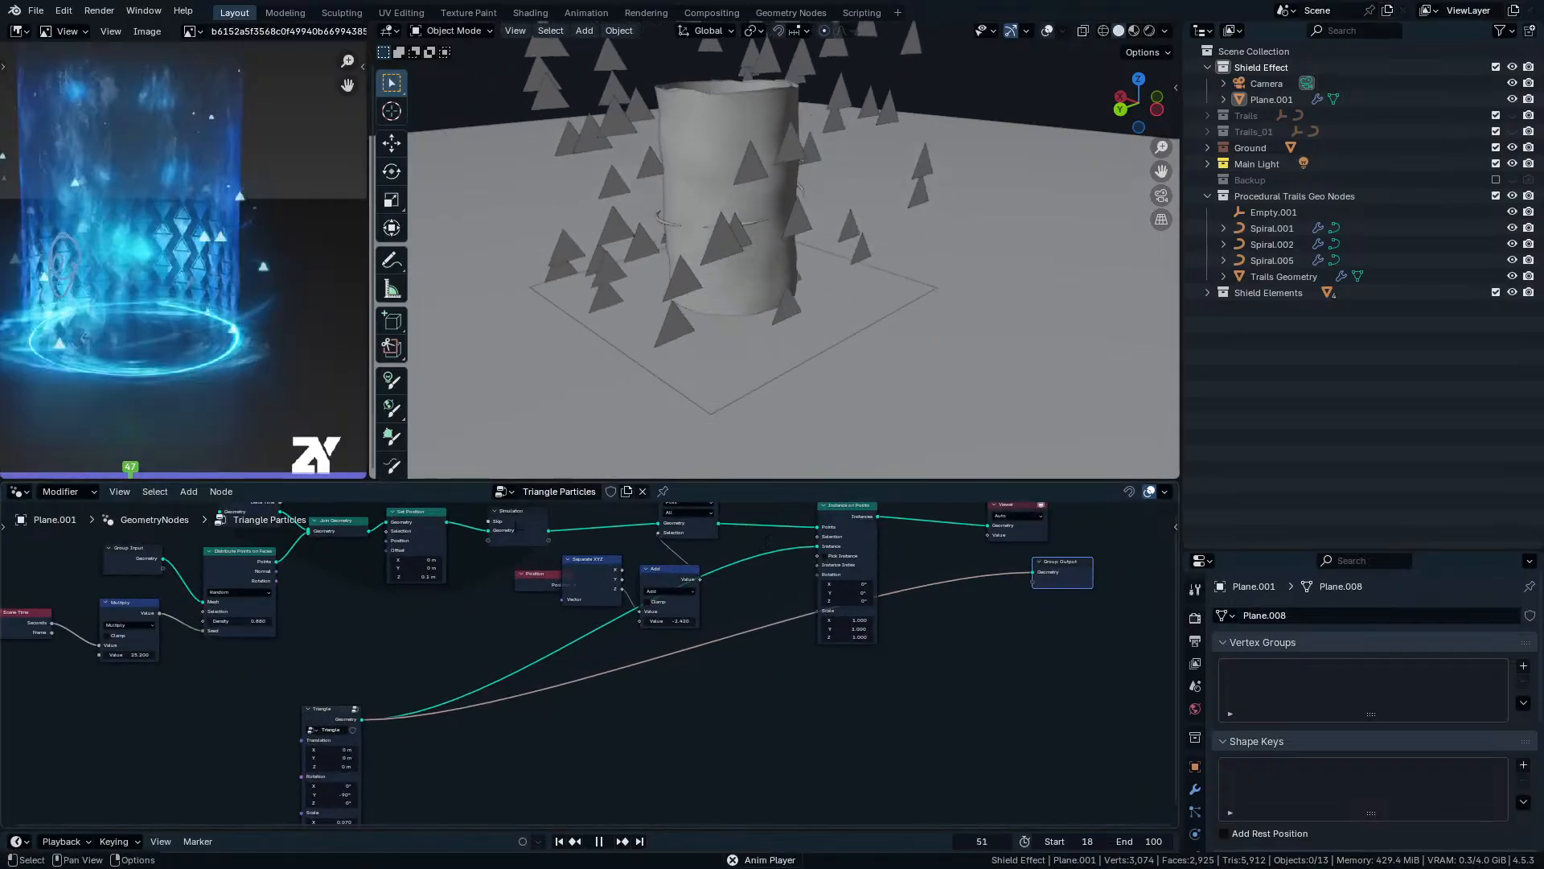
key(space)
mouse_move(766, 541)
middle_down()
mouse_move(837, 498)
mouse_move(760, 562)
middle_up()
scroll(779, 552, up, 1)
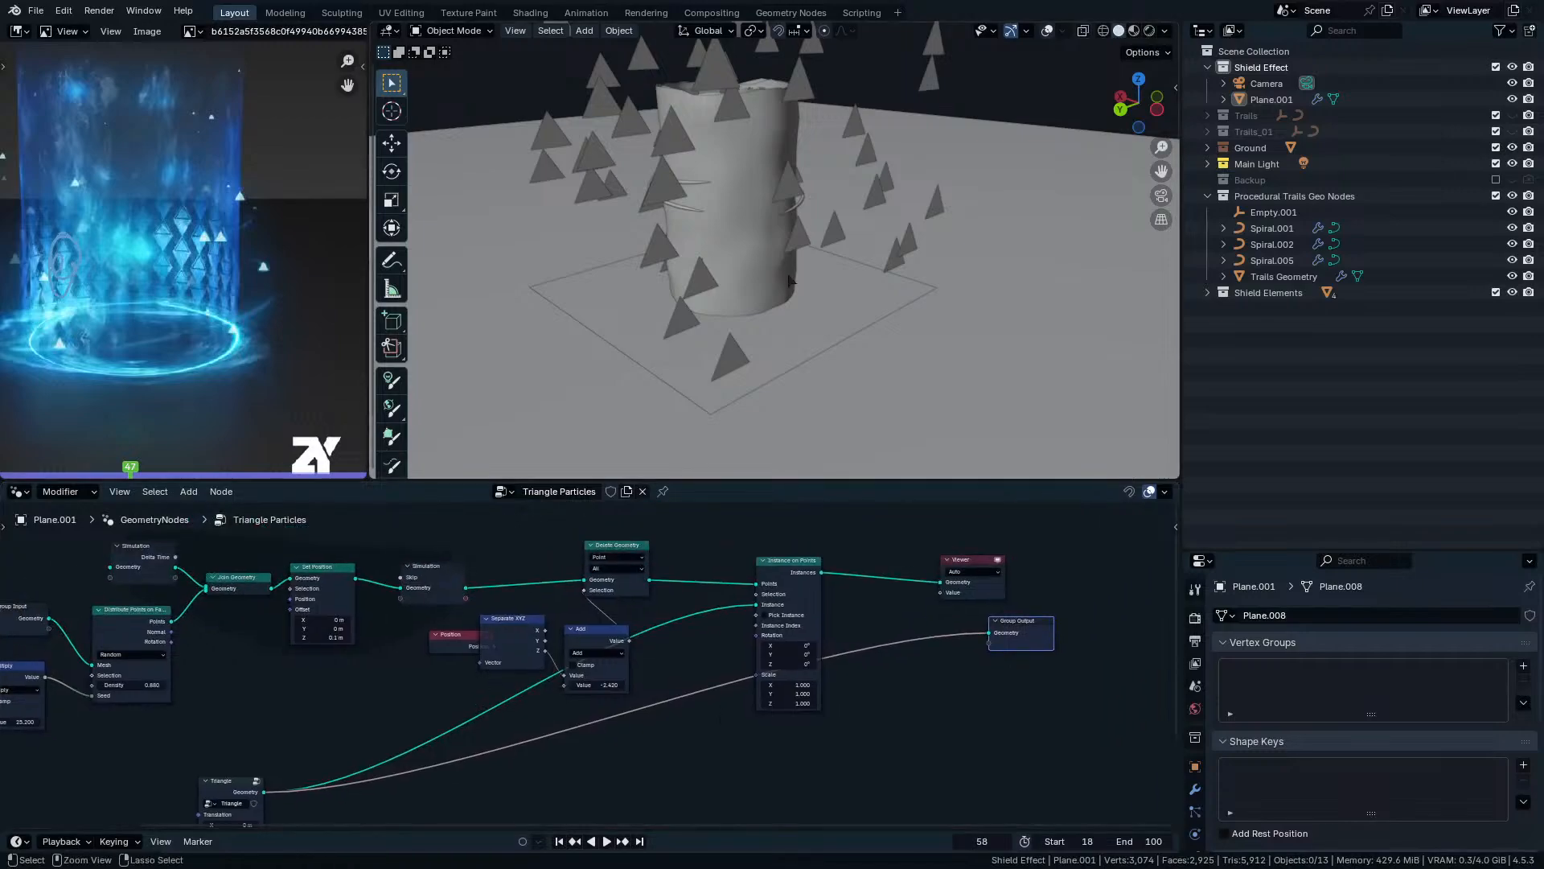
Look through the scene camera to check the triangles' size and spread around the shield.
scroll(788, 368, down, 5)
scroll(785, 361, up, 1)
key(KP_0)
scroll(830, 290, up, 1)
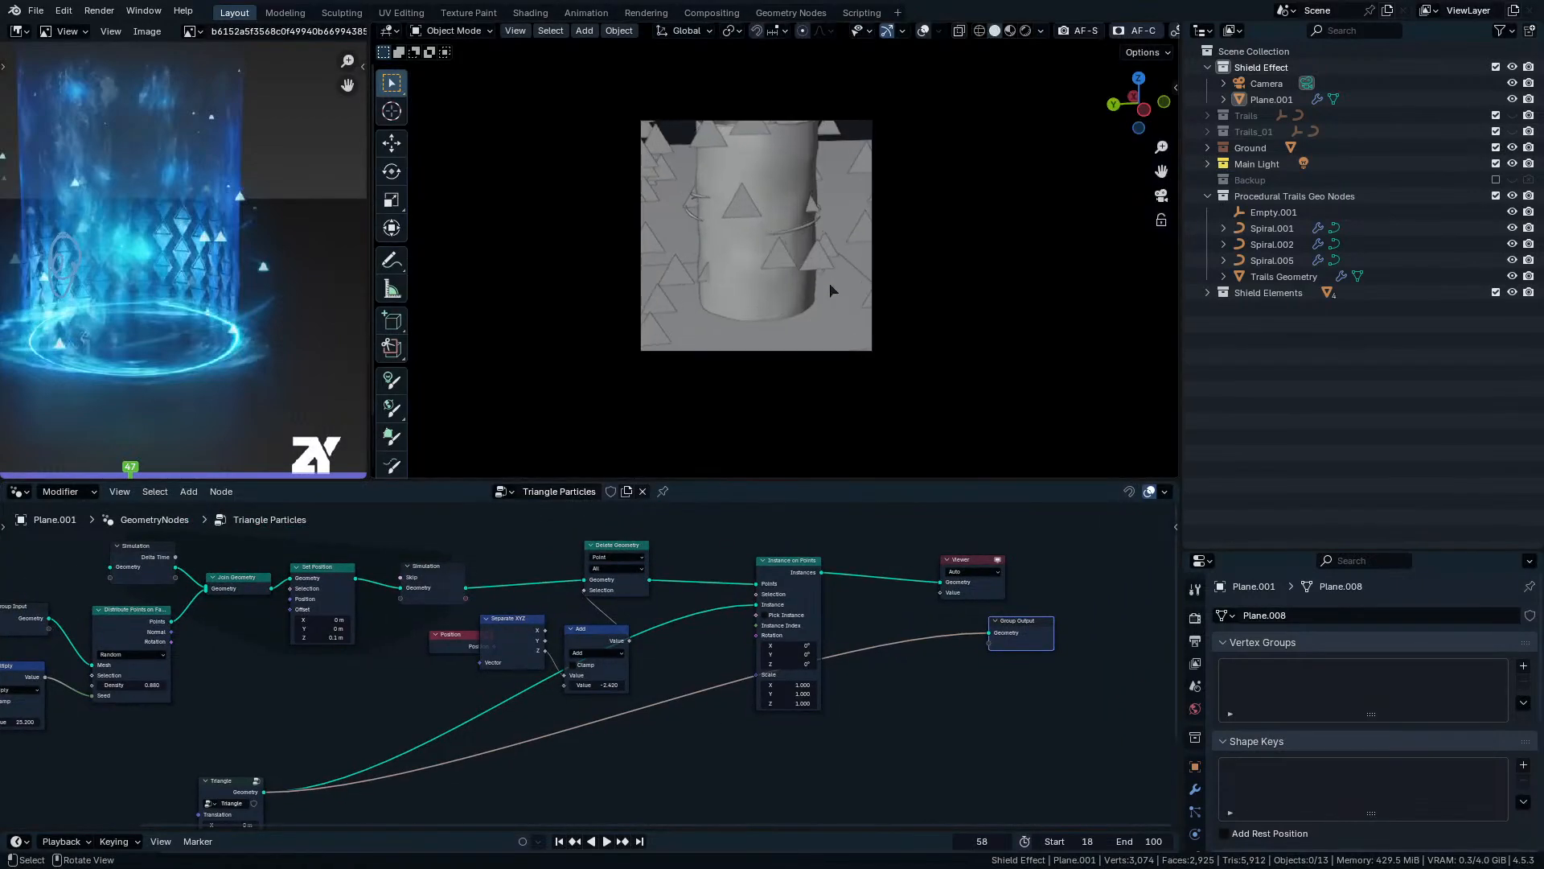
scroll(751, 272, up, 2)
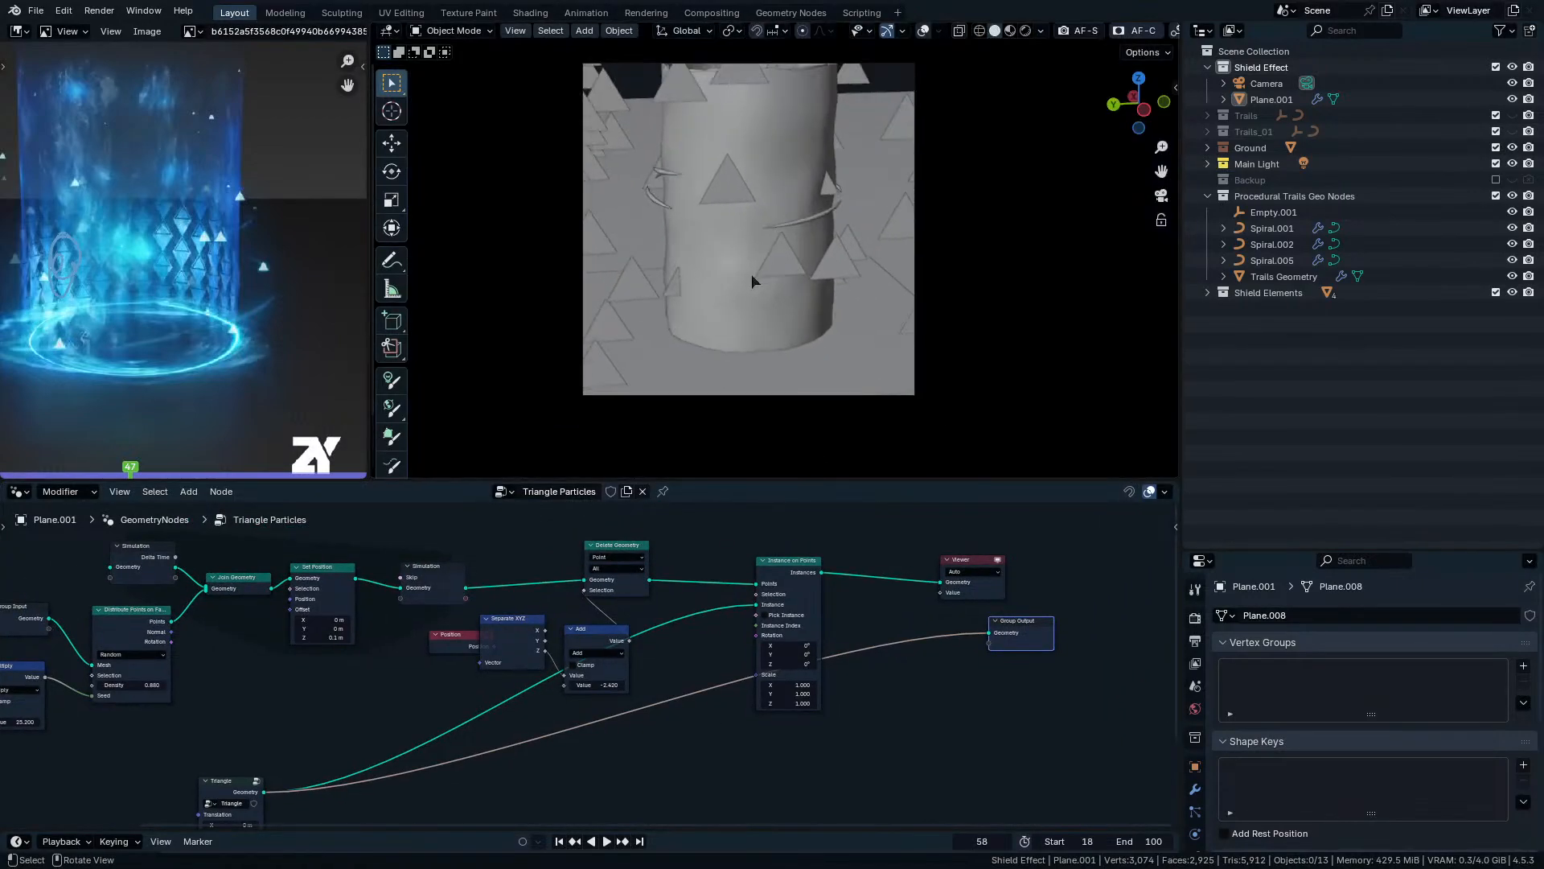
scroll(547, 676, down, 2)
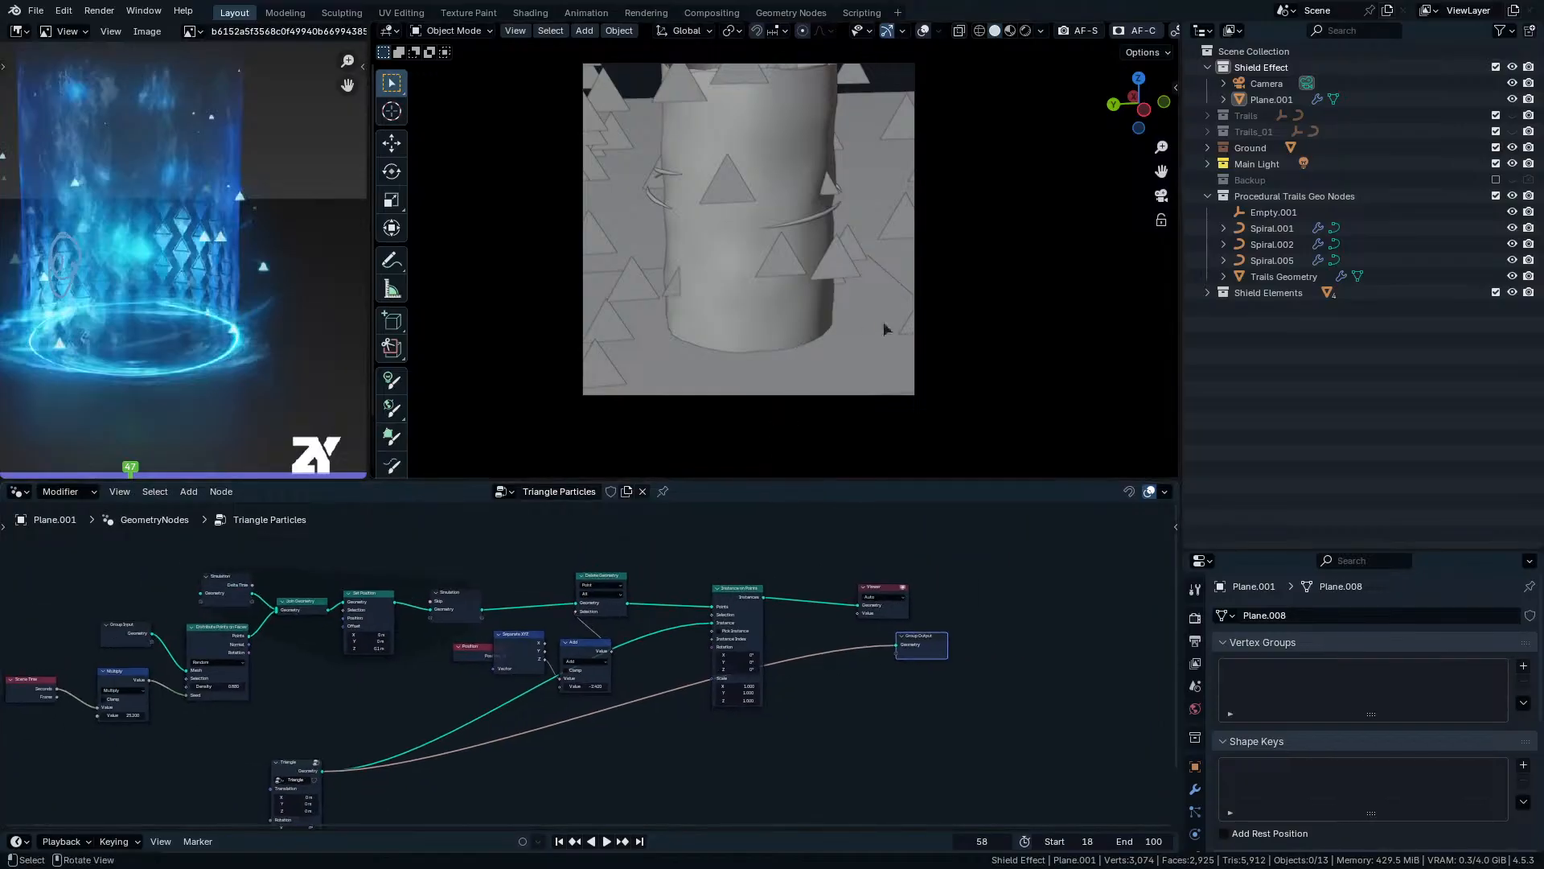
Enter Edit Mode on the emitter plane and try scaling its mesh.
key(Tab)
key(s)
click(918, 338)
middle_drag(918, 338, 932, 344)
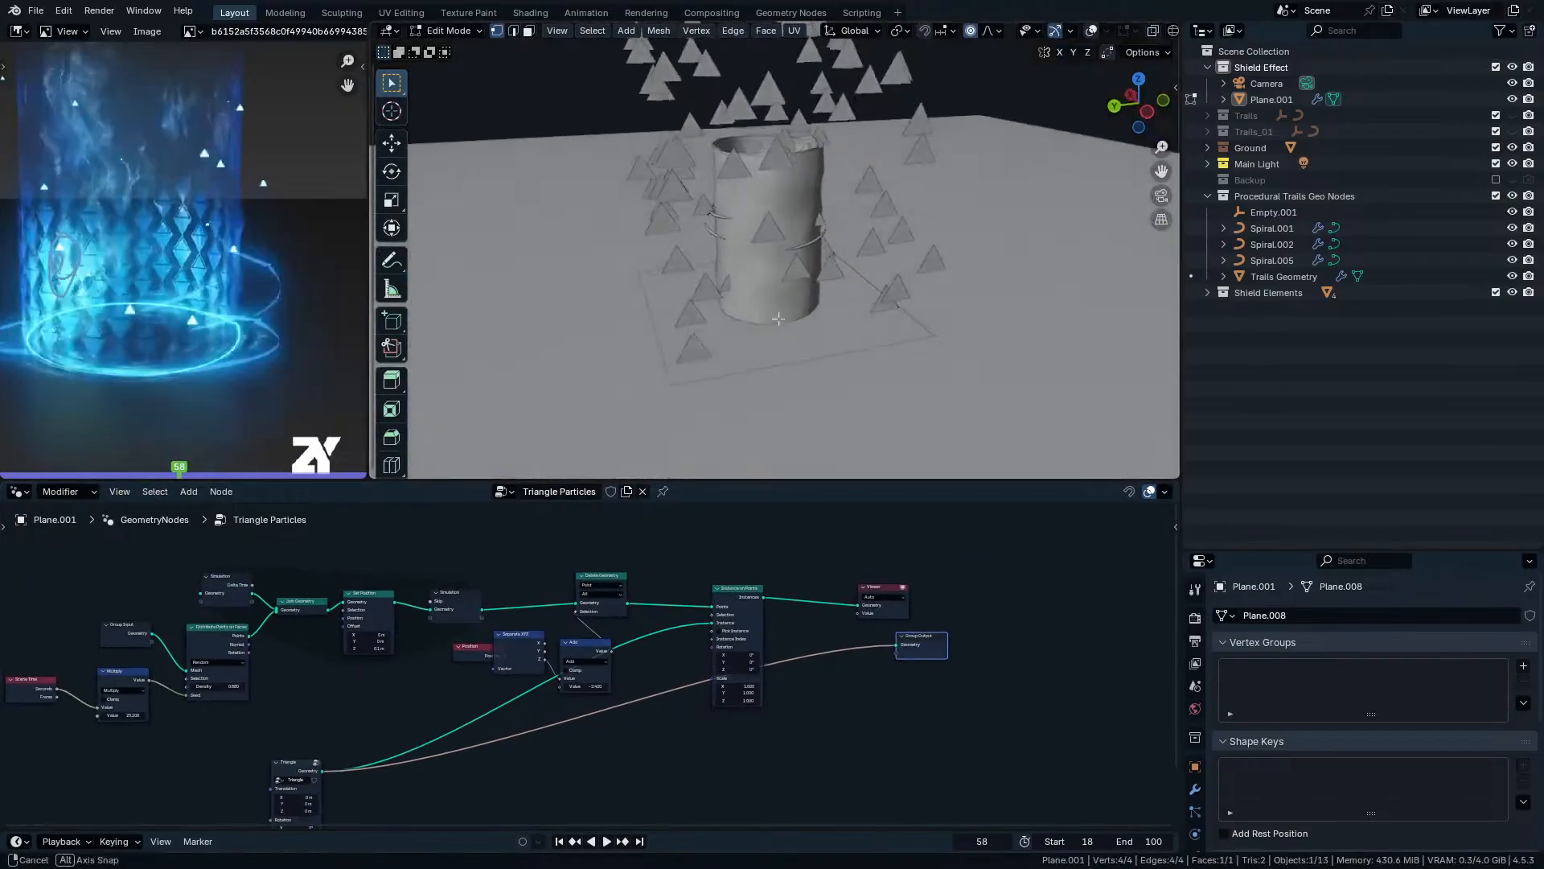
scroll(917, 323, down, 2)
key(s)
right_click(850, 313)
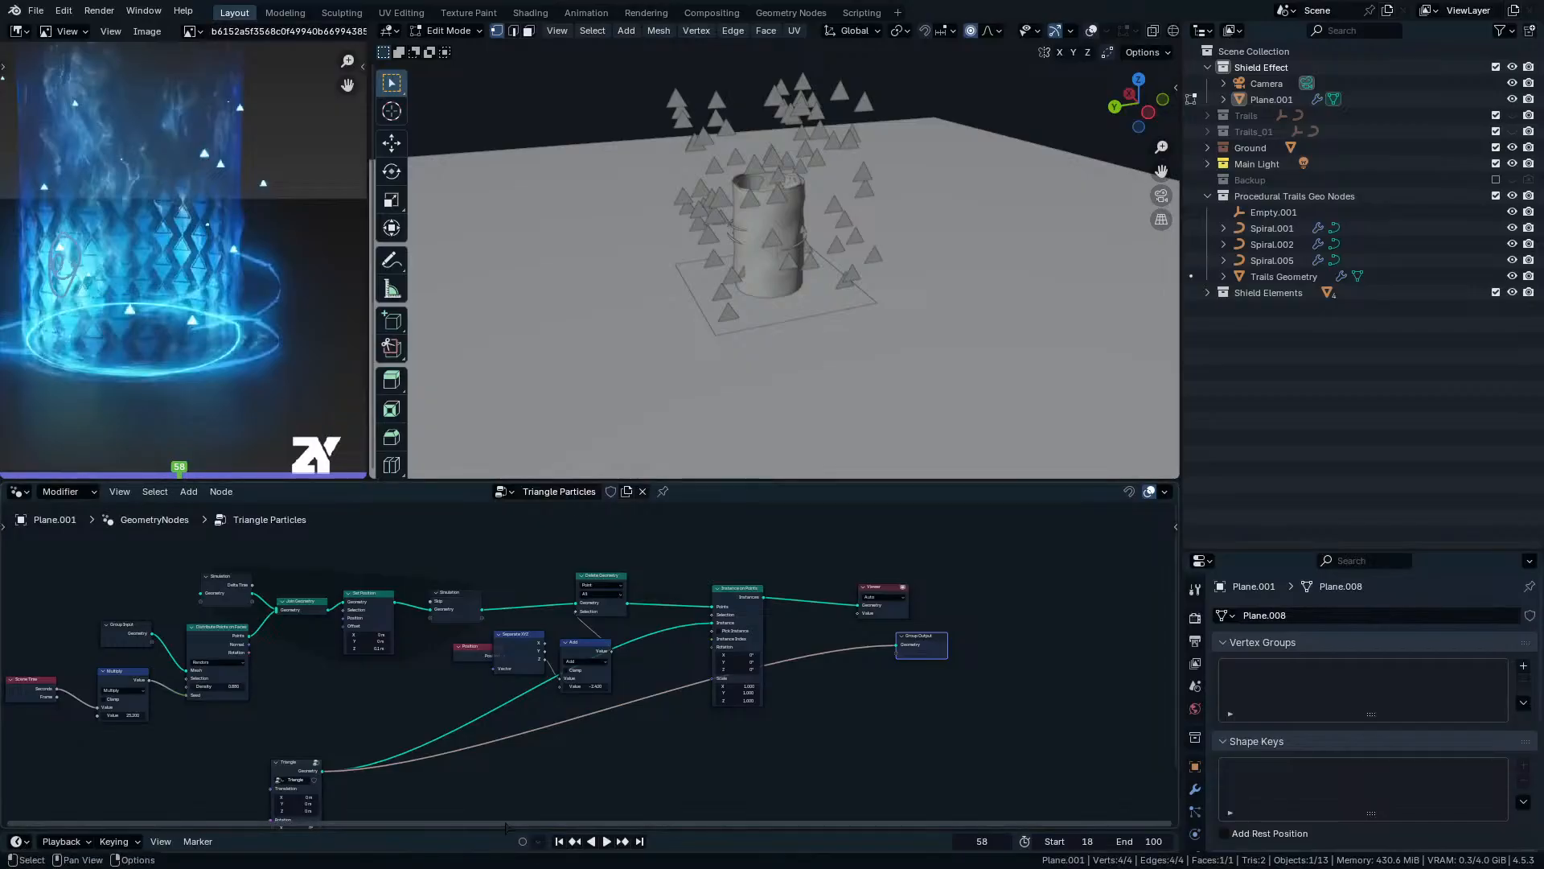
Enlarge the timeline area and switch the viewport to wireframe shading for the emitter plane.
drag(524, 823, 264, 714)
key(s)
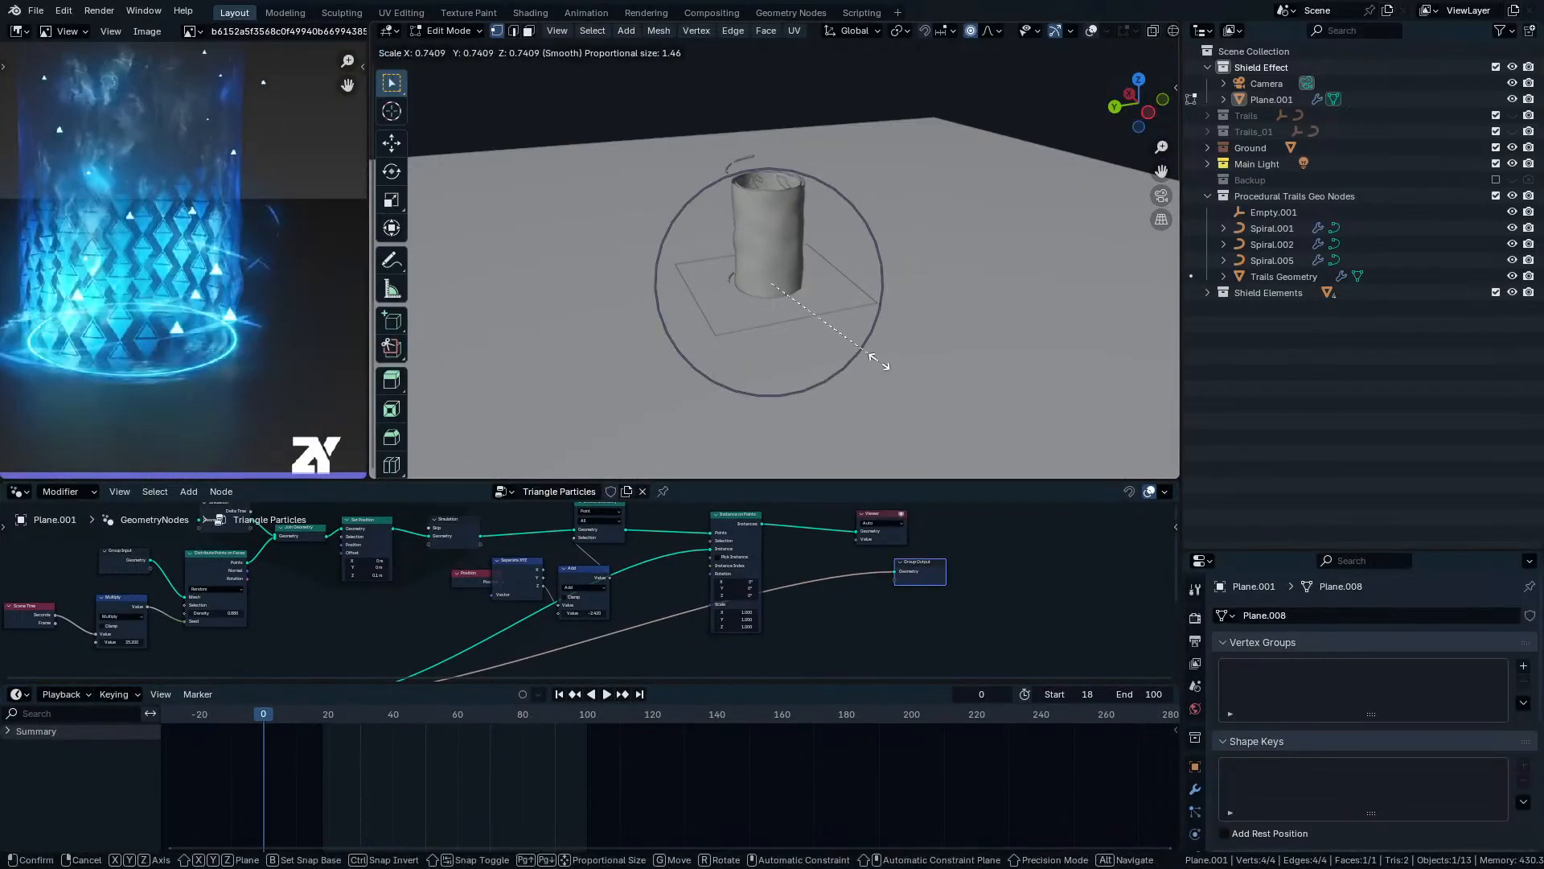
right_click(879, 357)
key(shift+z)
key(s)
right_click(897, 312)
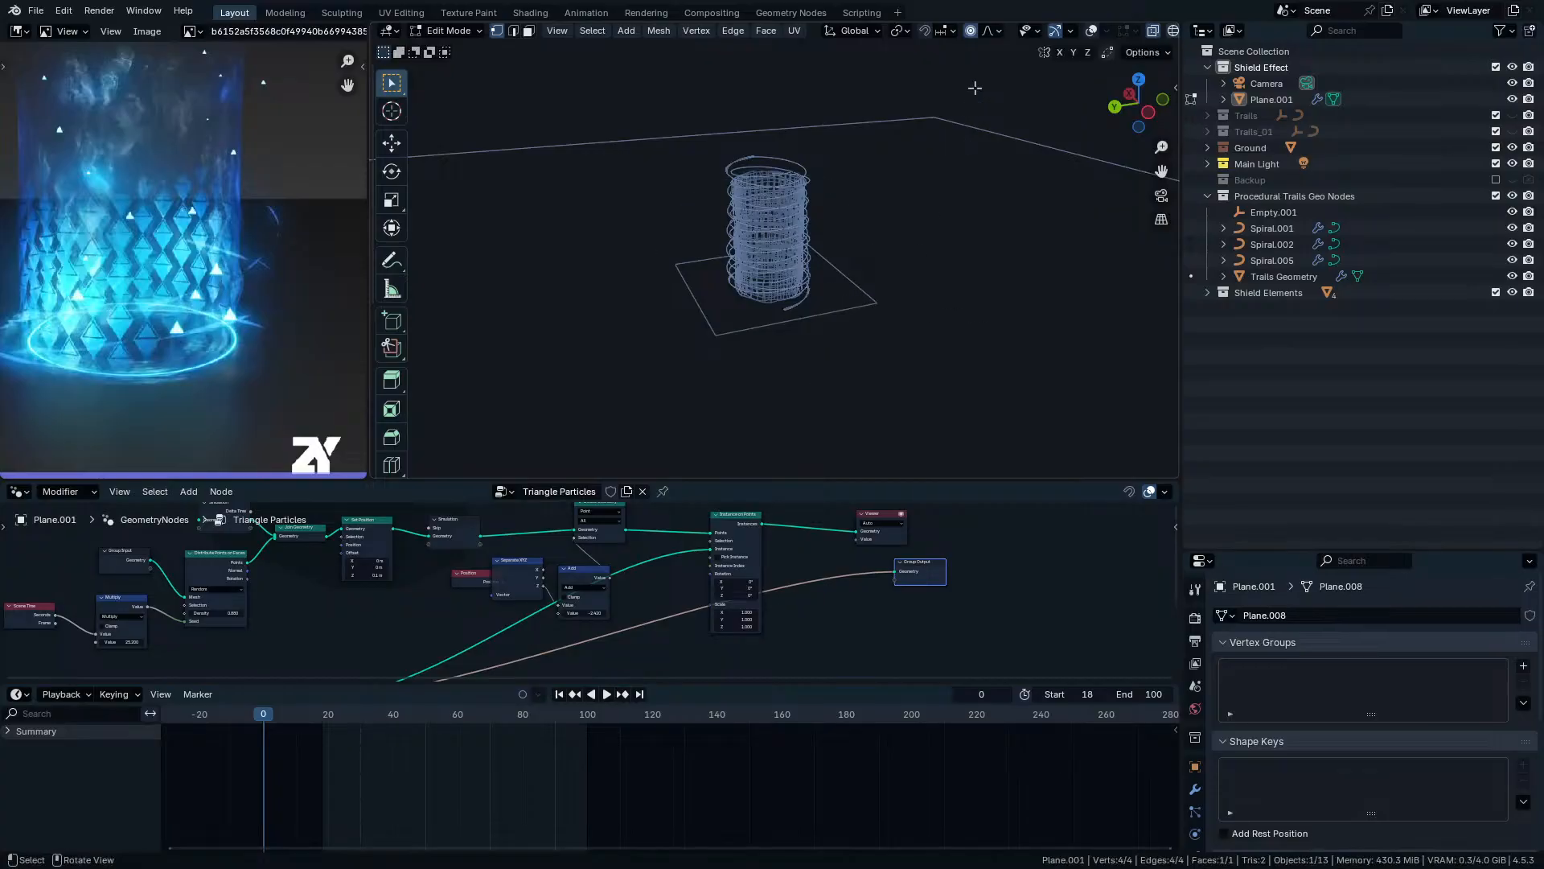
click(1091, 30)
scroll(772, 341, up, 2)
key(s)
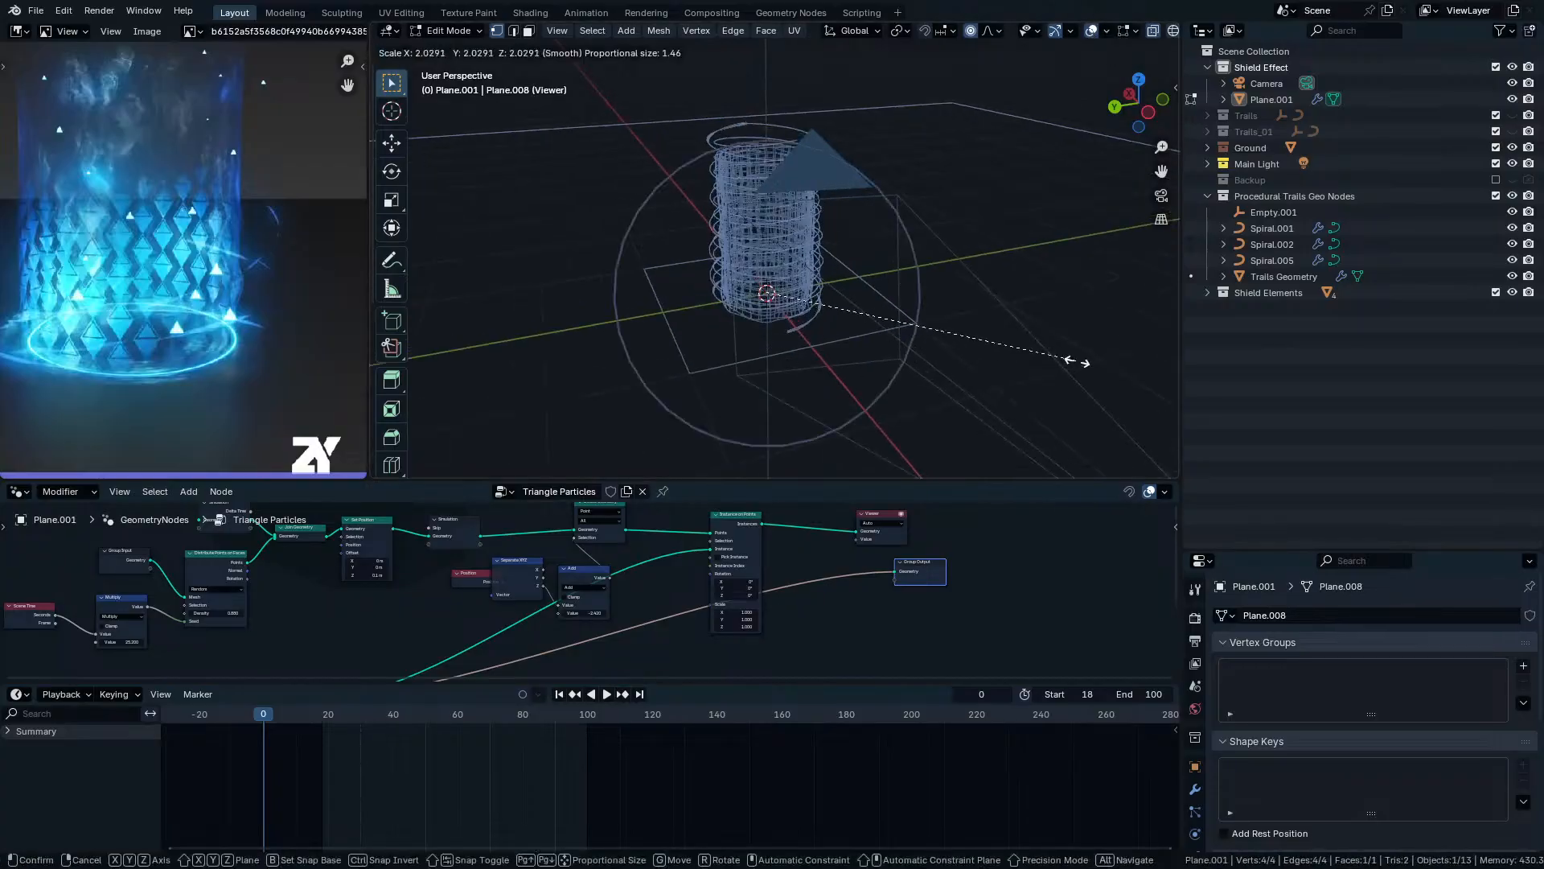
right_click(814, 313)
click(1091, 31)
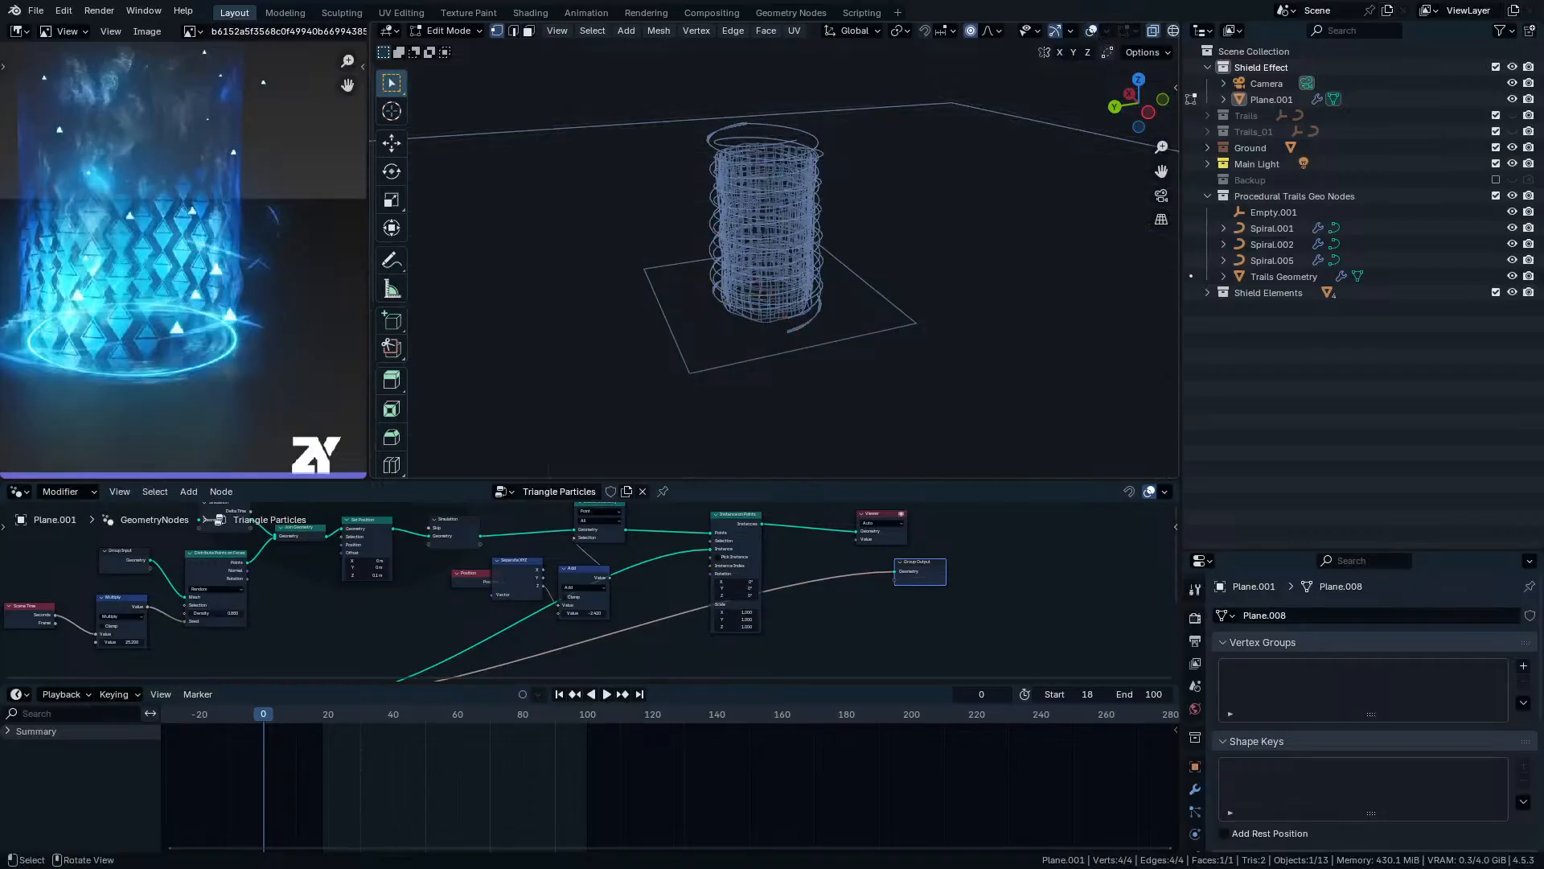
key(s)
right_click(989, 293)
scroll(559, 599, down, 2)
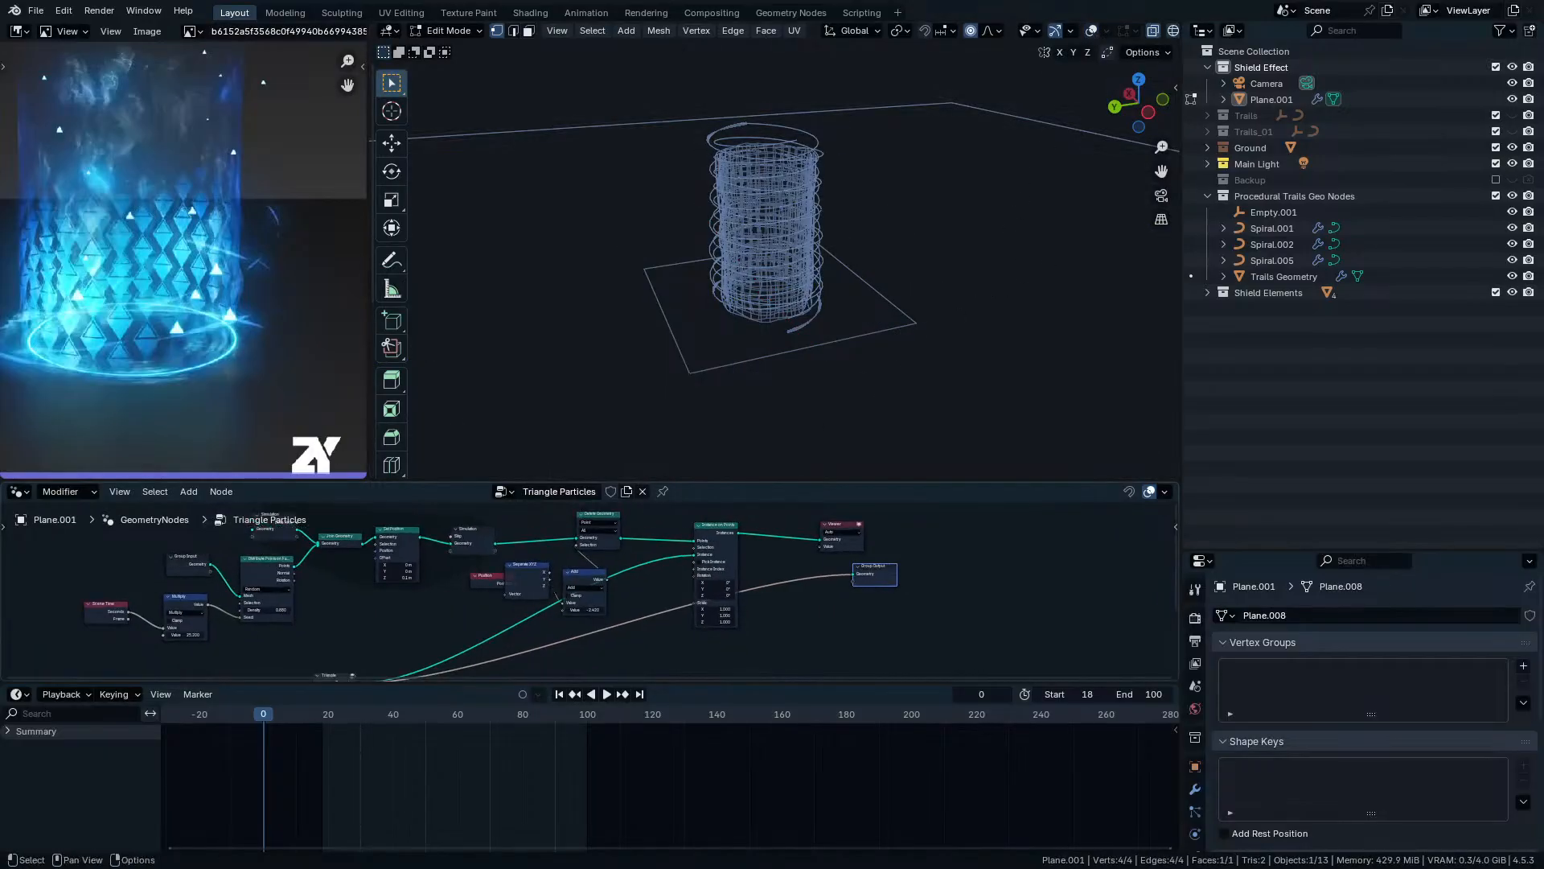
Play the simulation in wireframe to check where the triangles spawn on the emitter plane.
middle_drag(219, 580, 563, 567)
scroll(555, 594, up, 4)
key(space)
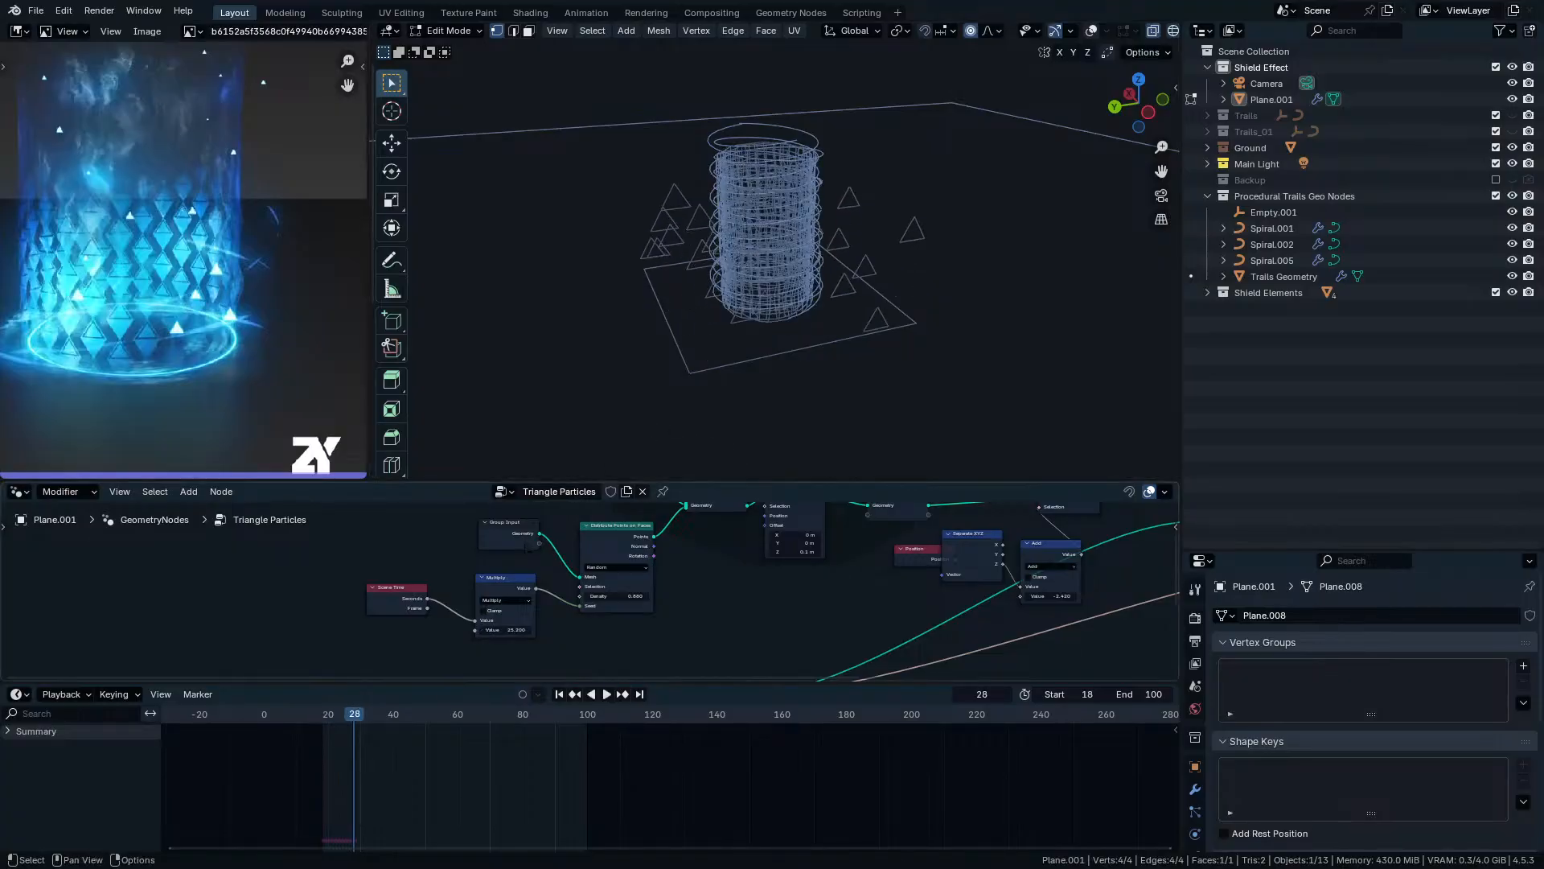
Move the Group Input node well away from Distribute Points on Faces and maximize the node editor.
scroll(514, 603, up, 2)
middle_drag(515, 604, 614, 626)
drag(643, 548, 323, 519)
key(Escape)
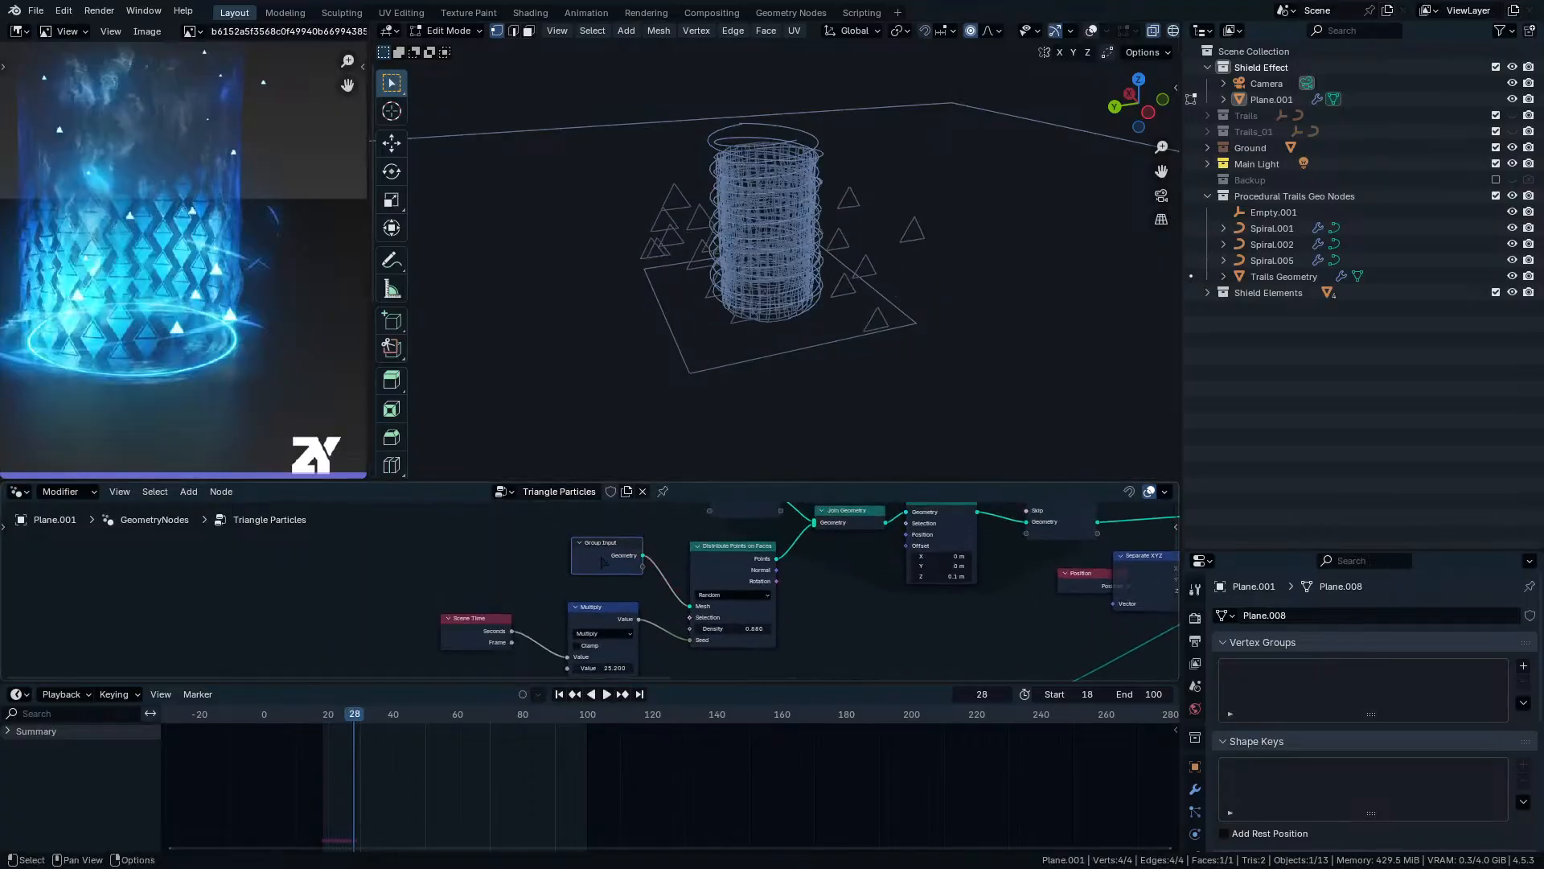
drag(604, 555, 251, 536)
key(ctrl+space)
middle_drag(505, 504, 745, 534)
Insert a Scale Elements node between Group Input and Distribute Points on Faces, and restore the normal editor layout.
key(shift+a)
mouse_move(700, 363)
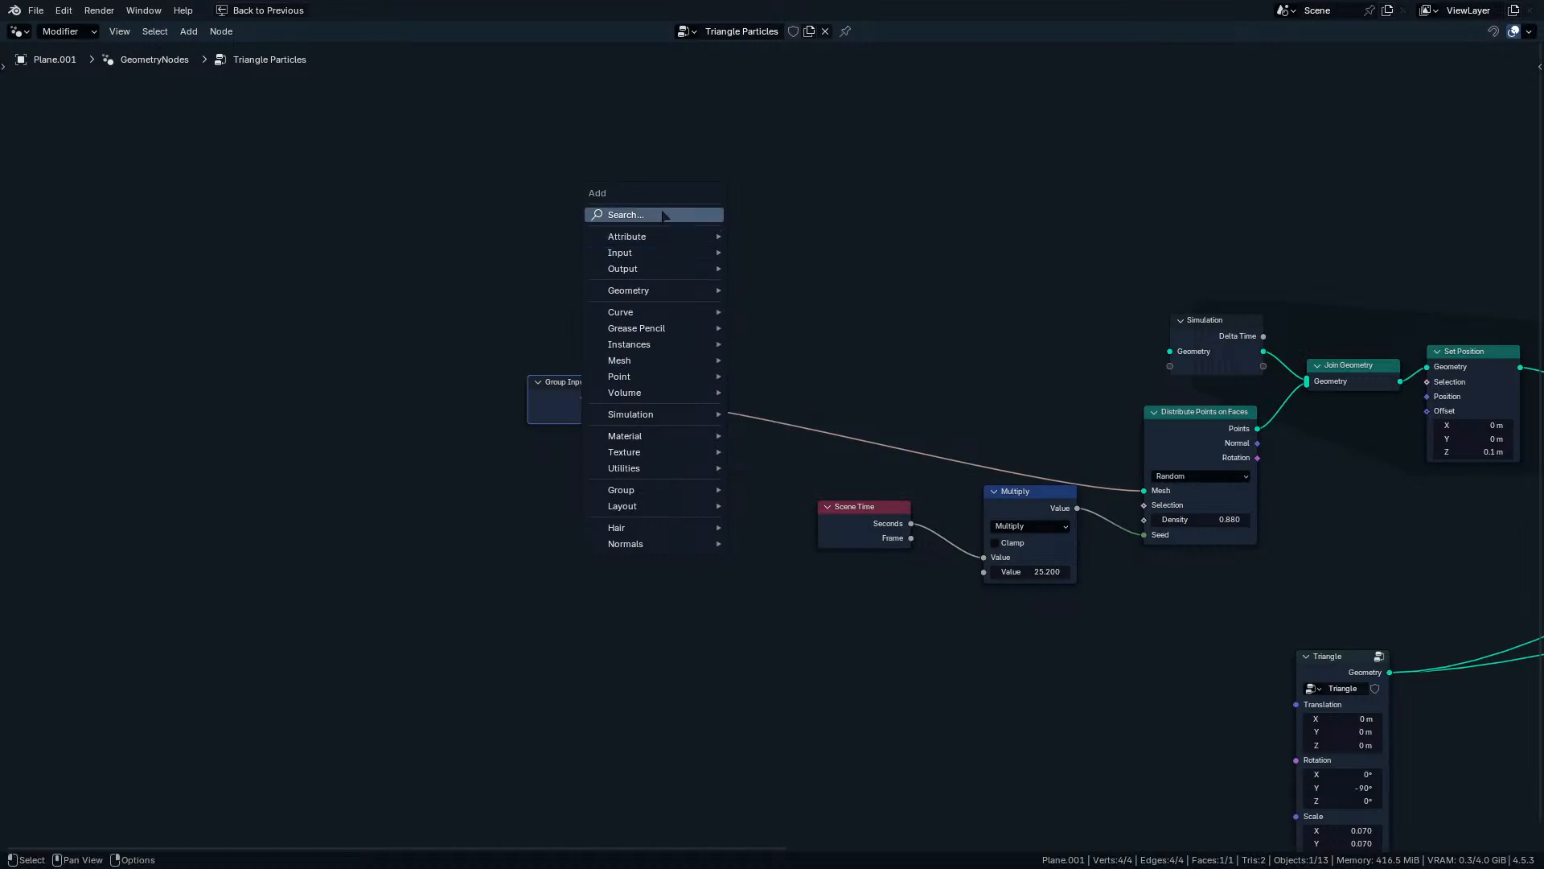
click(657, 214)
text(scale)
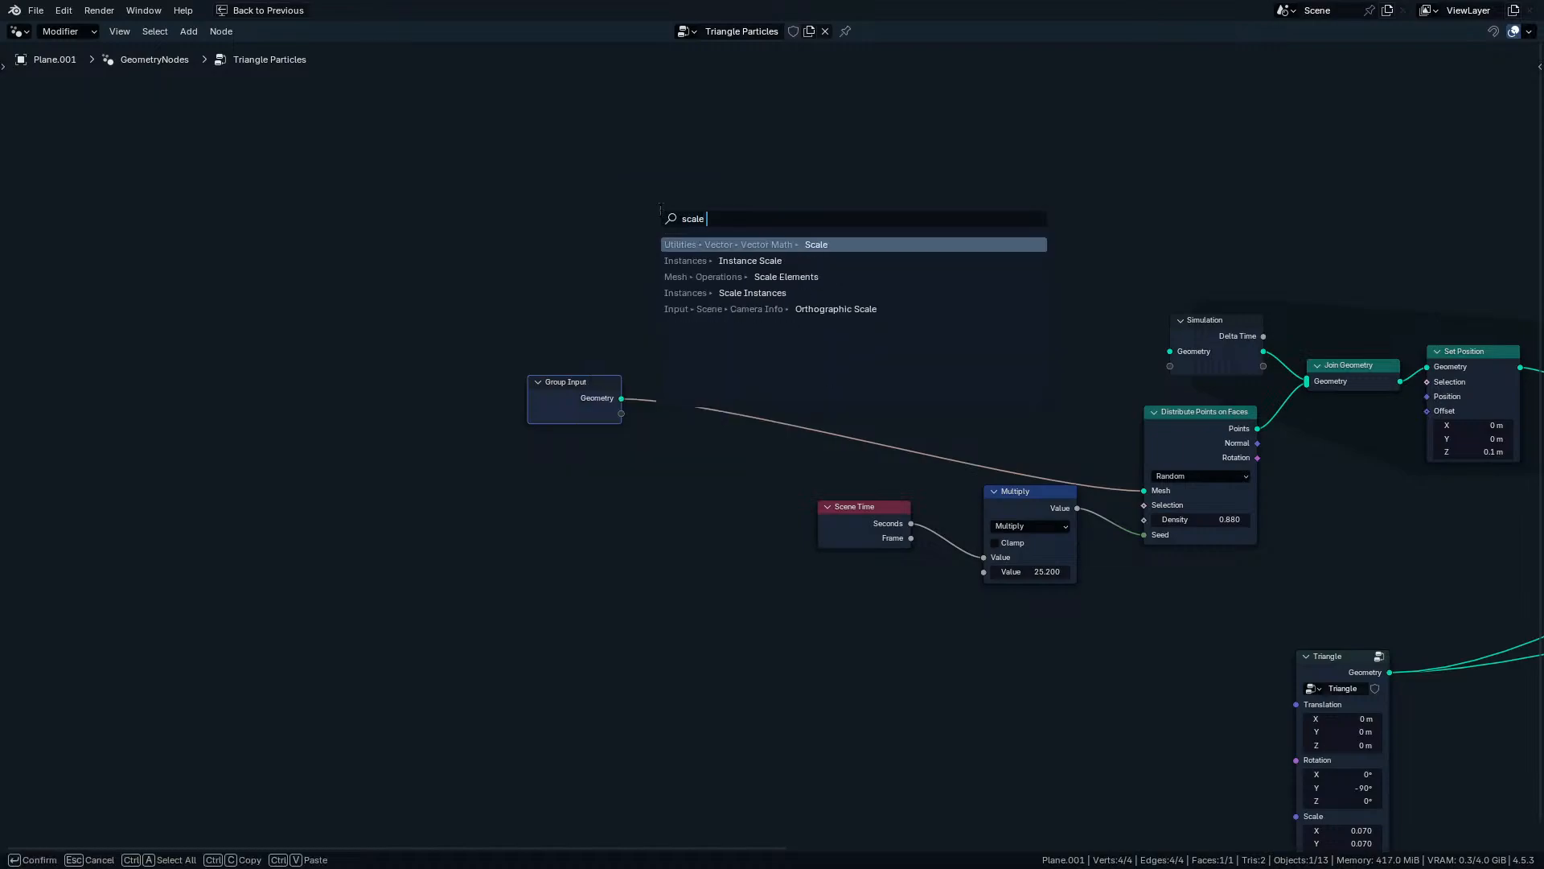
text( elem)
key(Return)
click(677, 338)
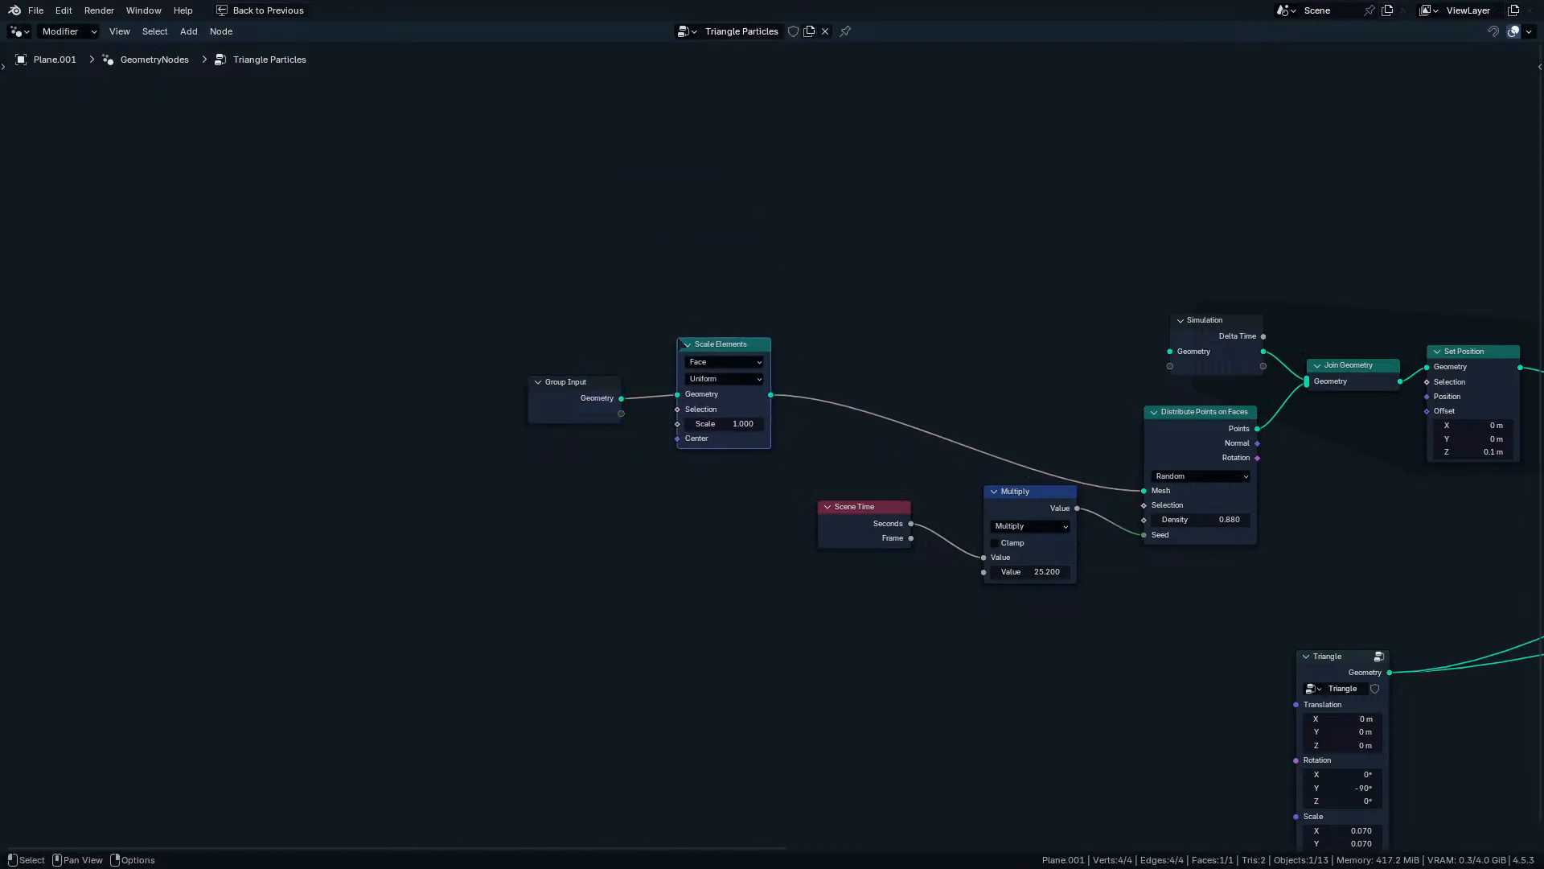
key(ctrl+space)
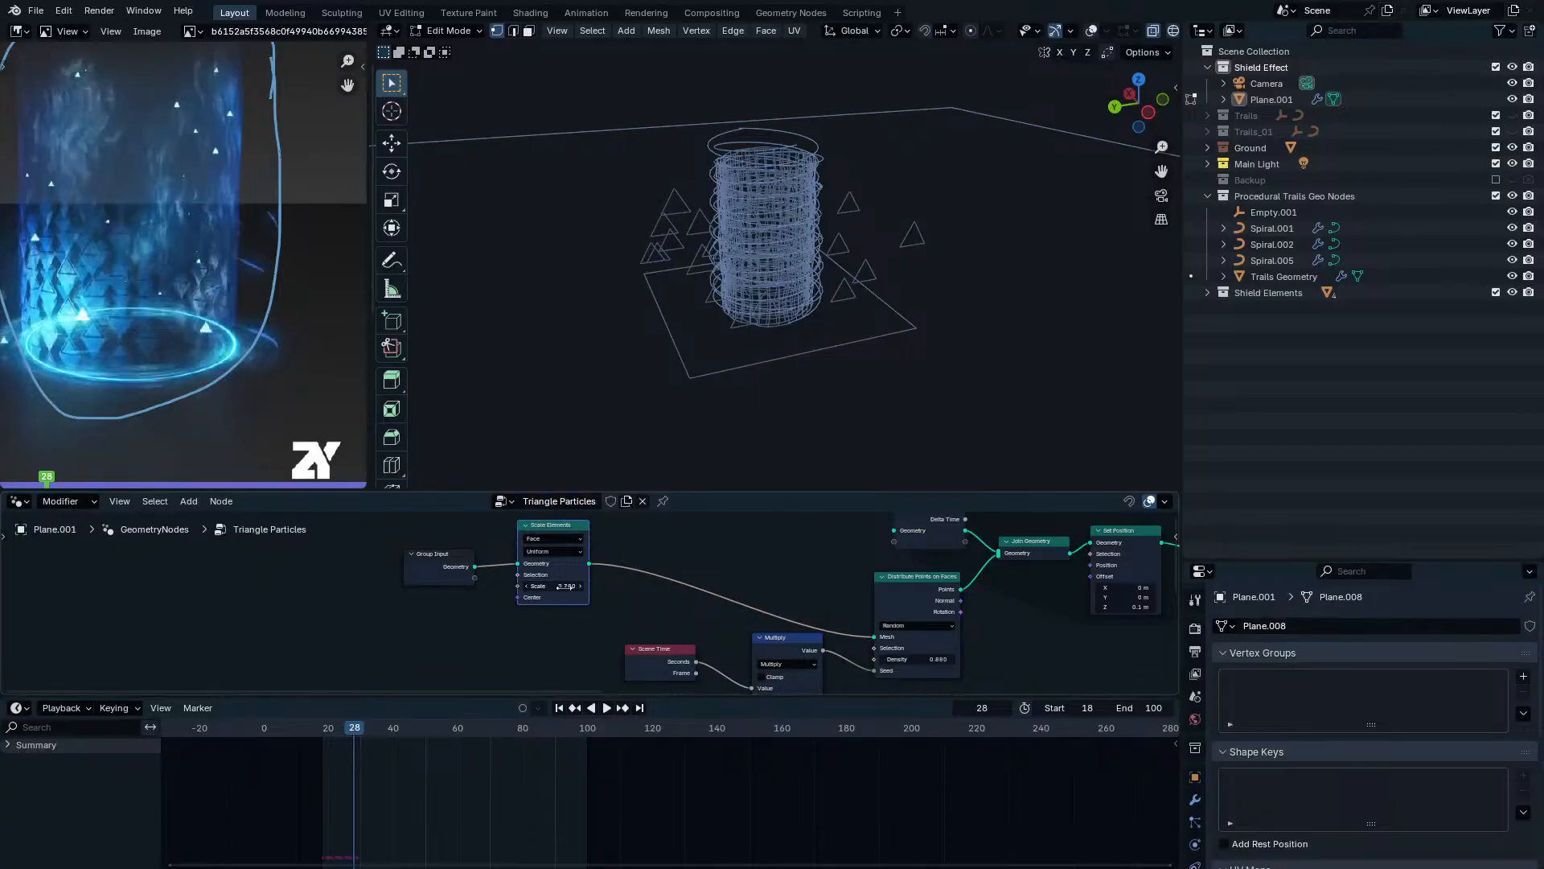
Set the Scale Elements factor to 0.500 and replay the simulation from the start.
key(space)
key(space)
drag(362, 727, 264, 728)
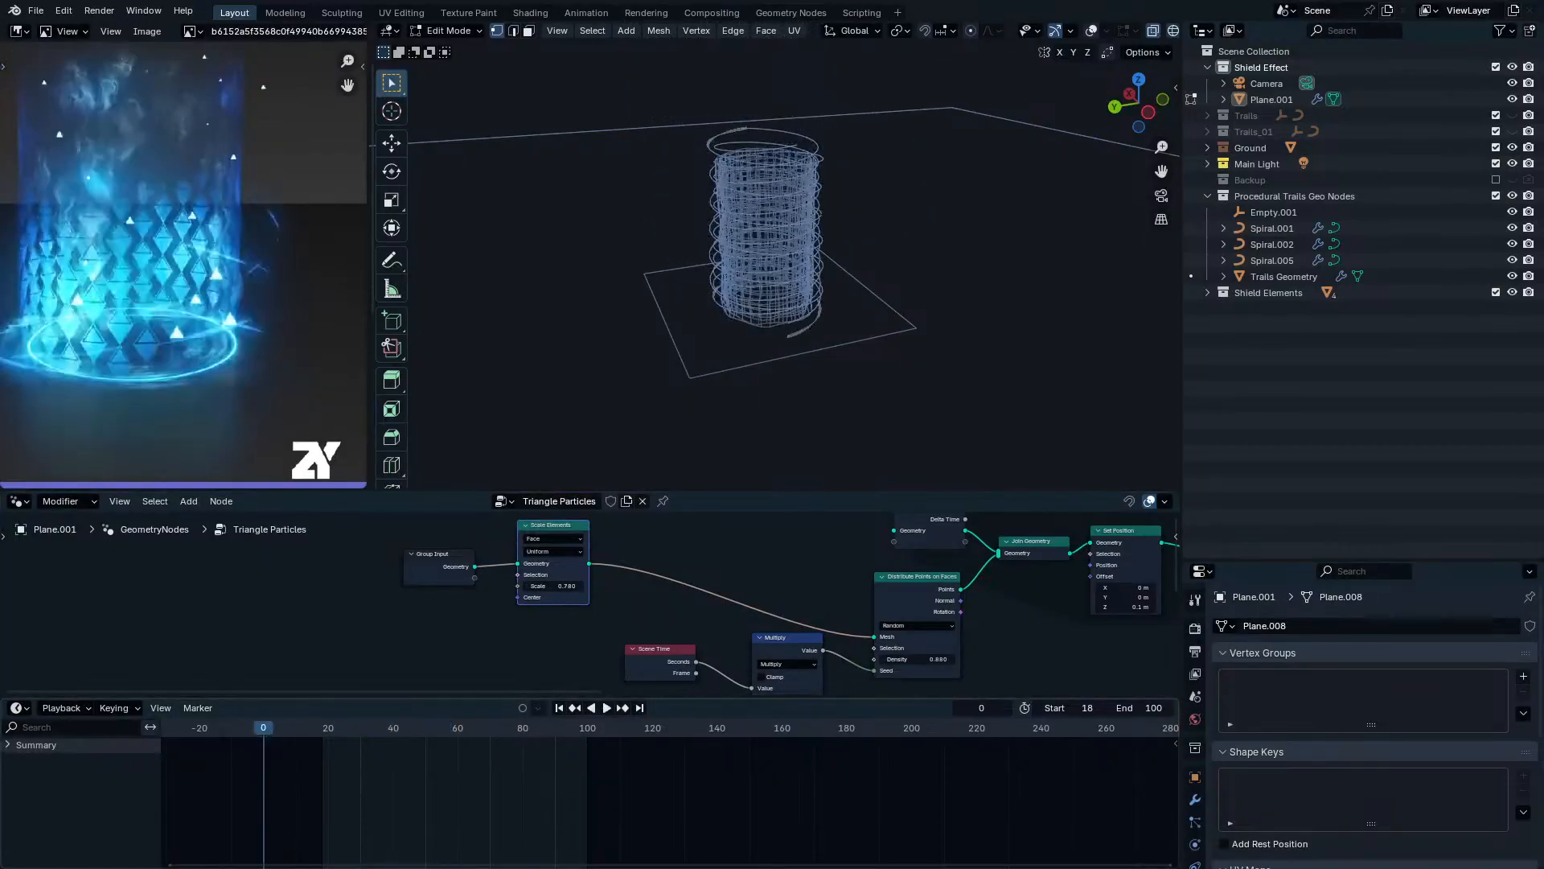
key(space)
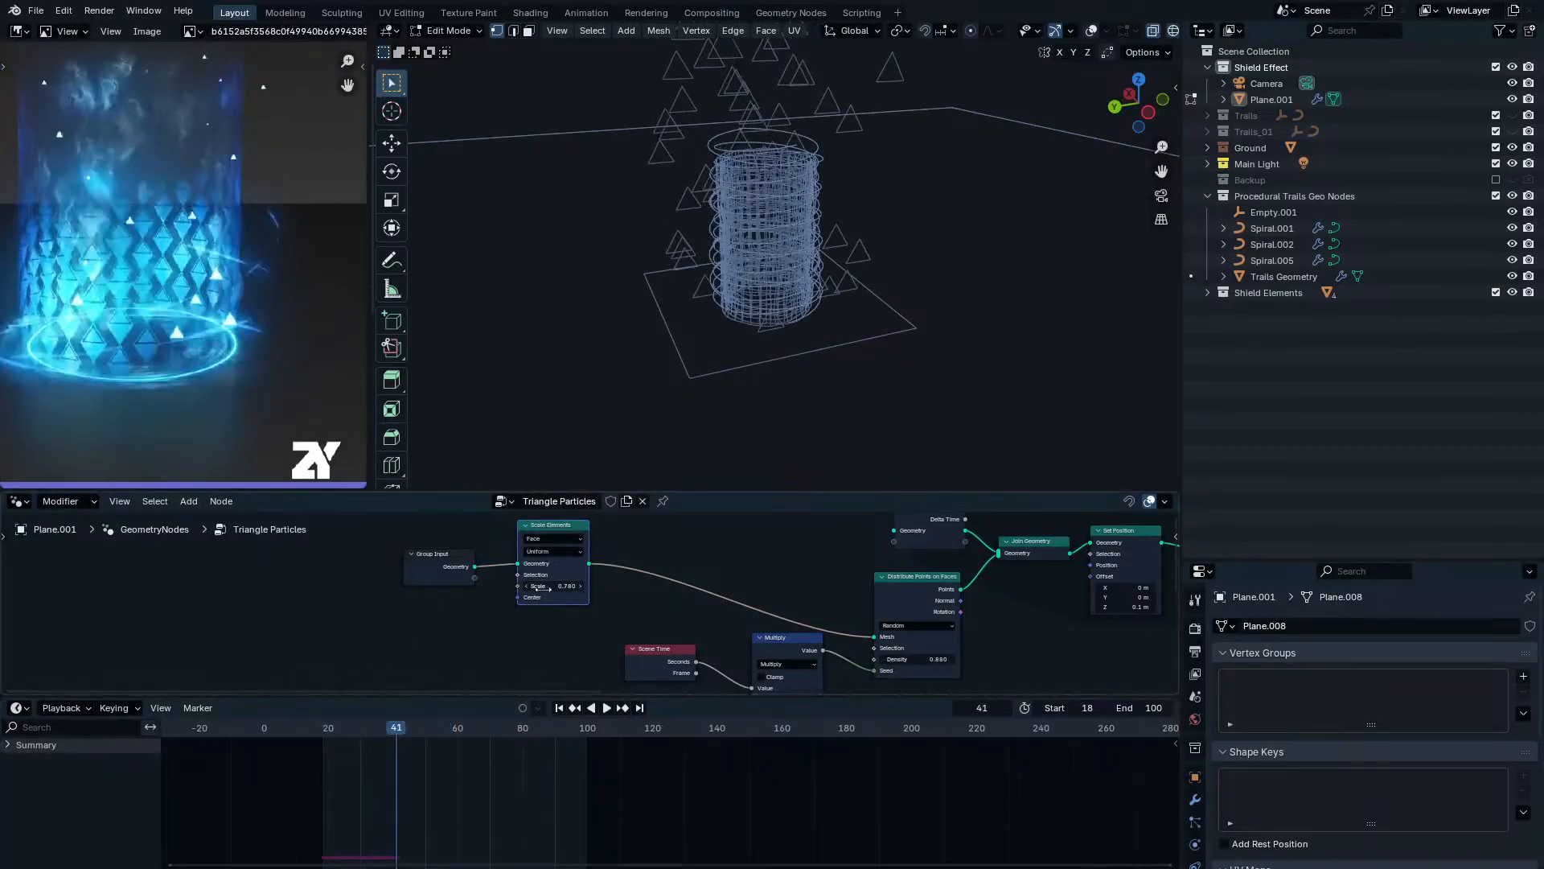
drag(346, 728, 262, 728)
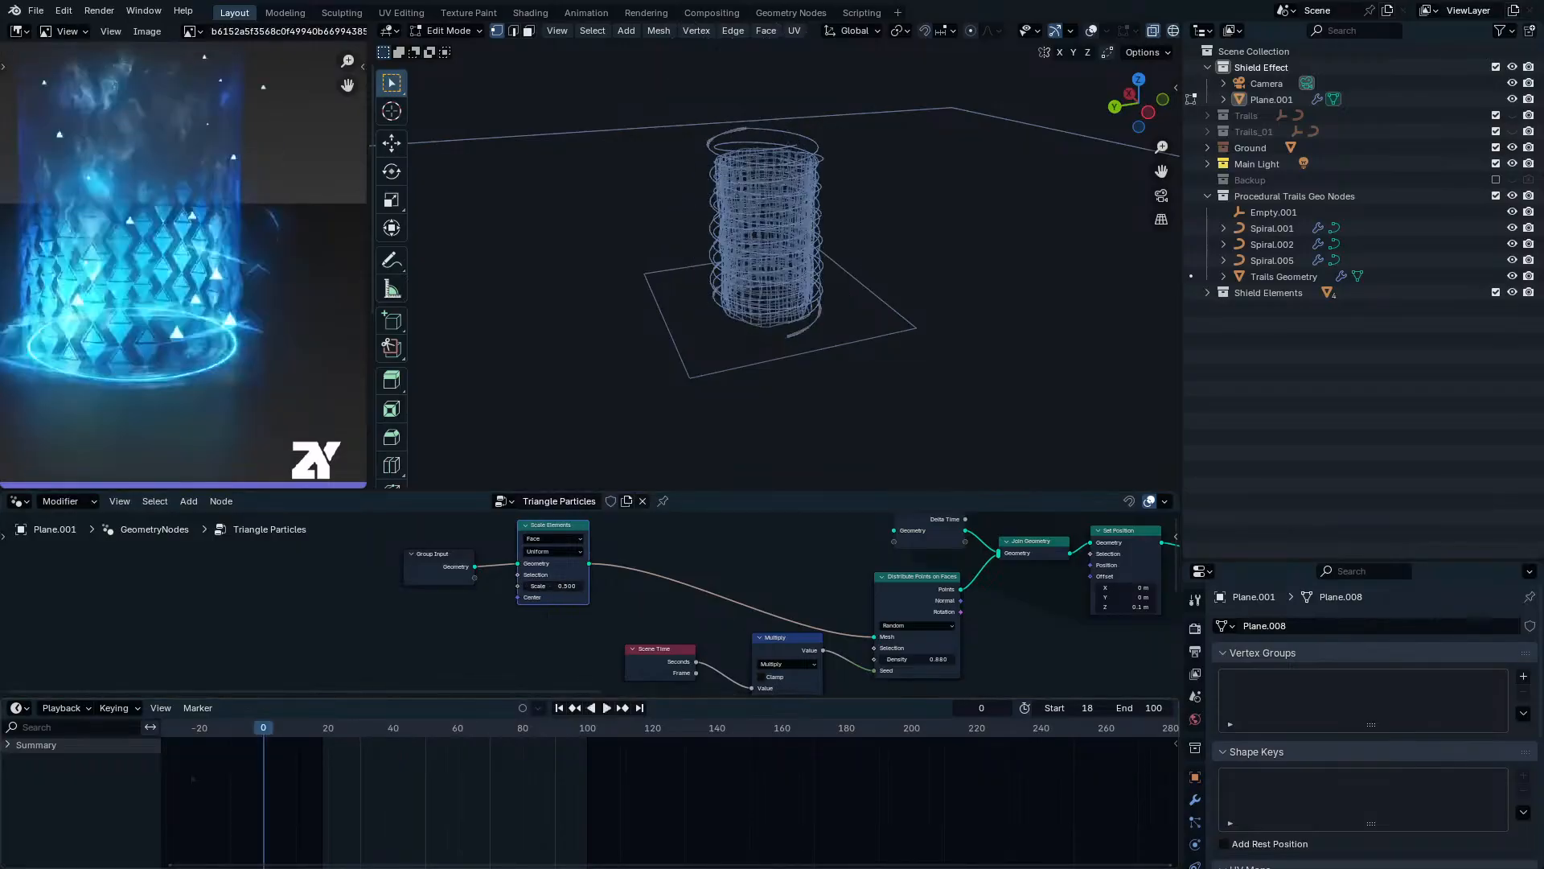
key(space)
key(space)
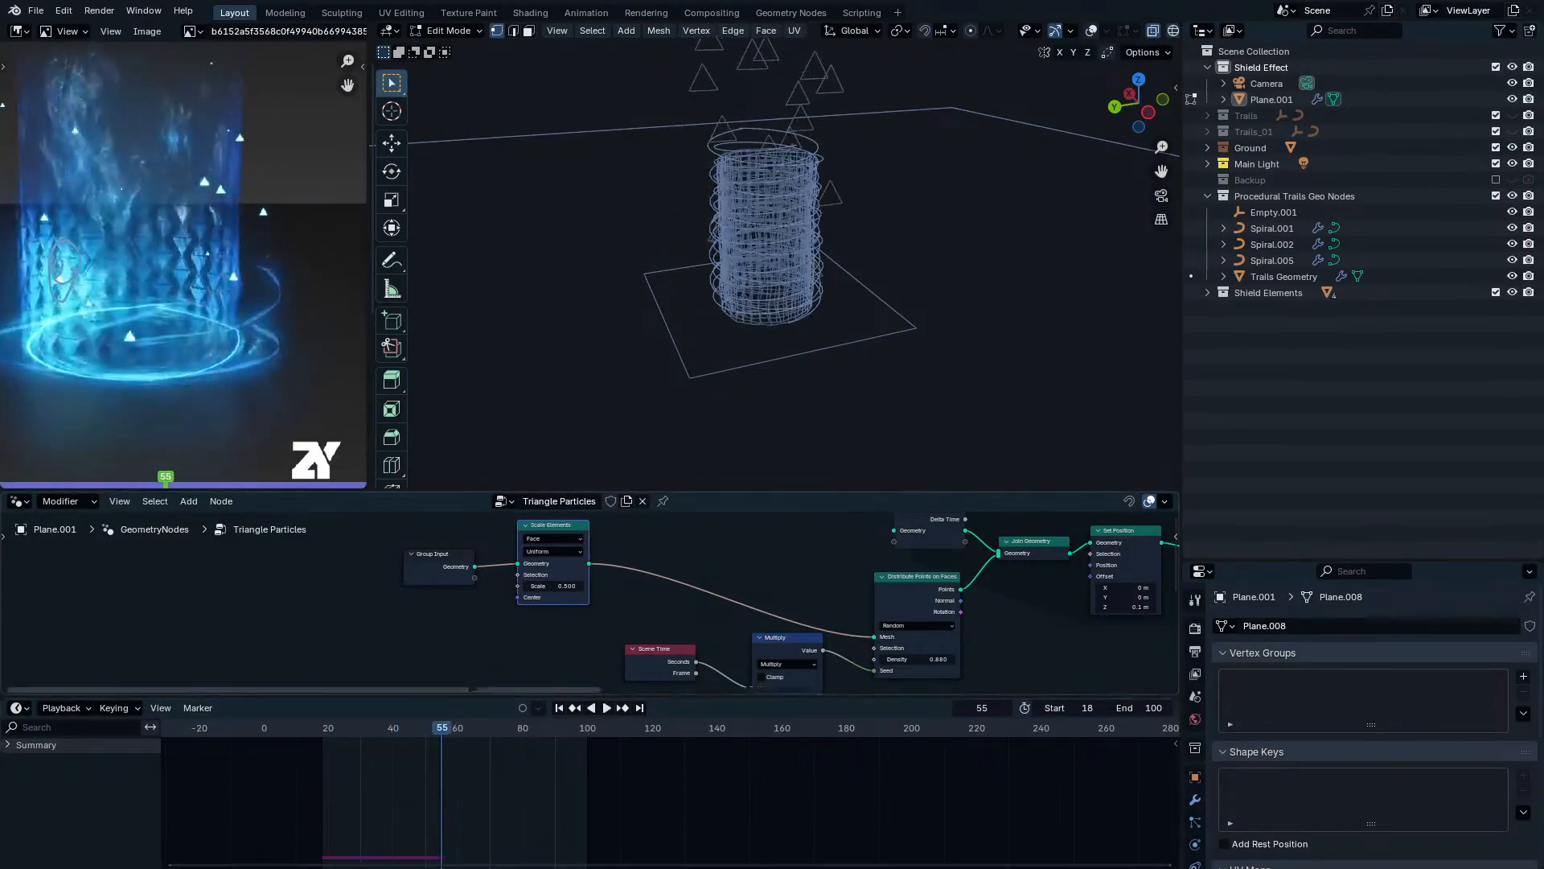
Set the Scale Elements factor to 0.840 and play the simulation through the scene camera.
scroll(555, 601, up, 4)
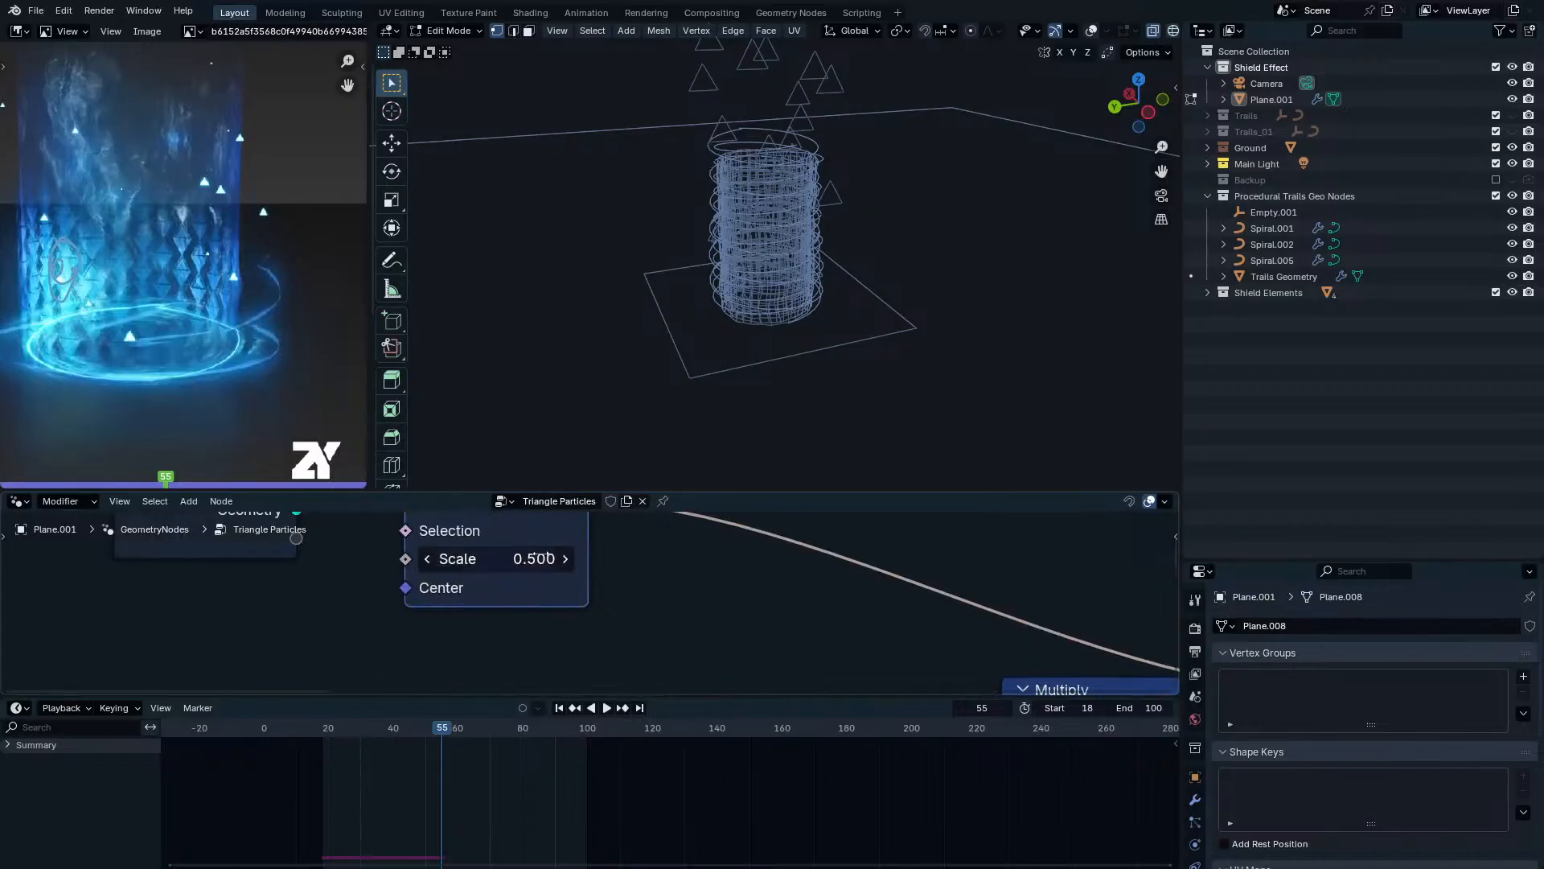
key(space)
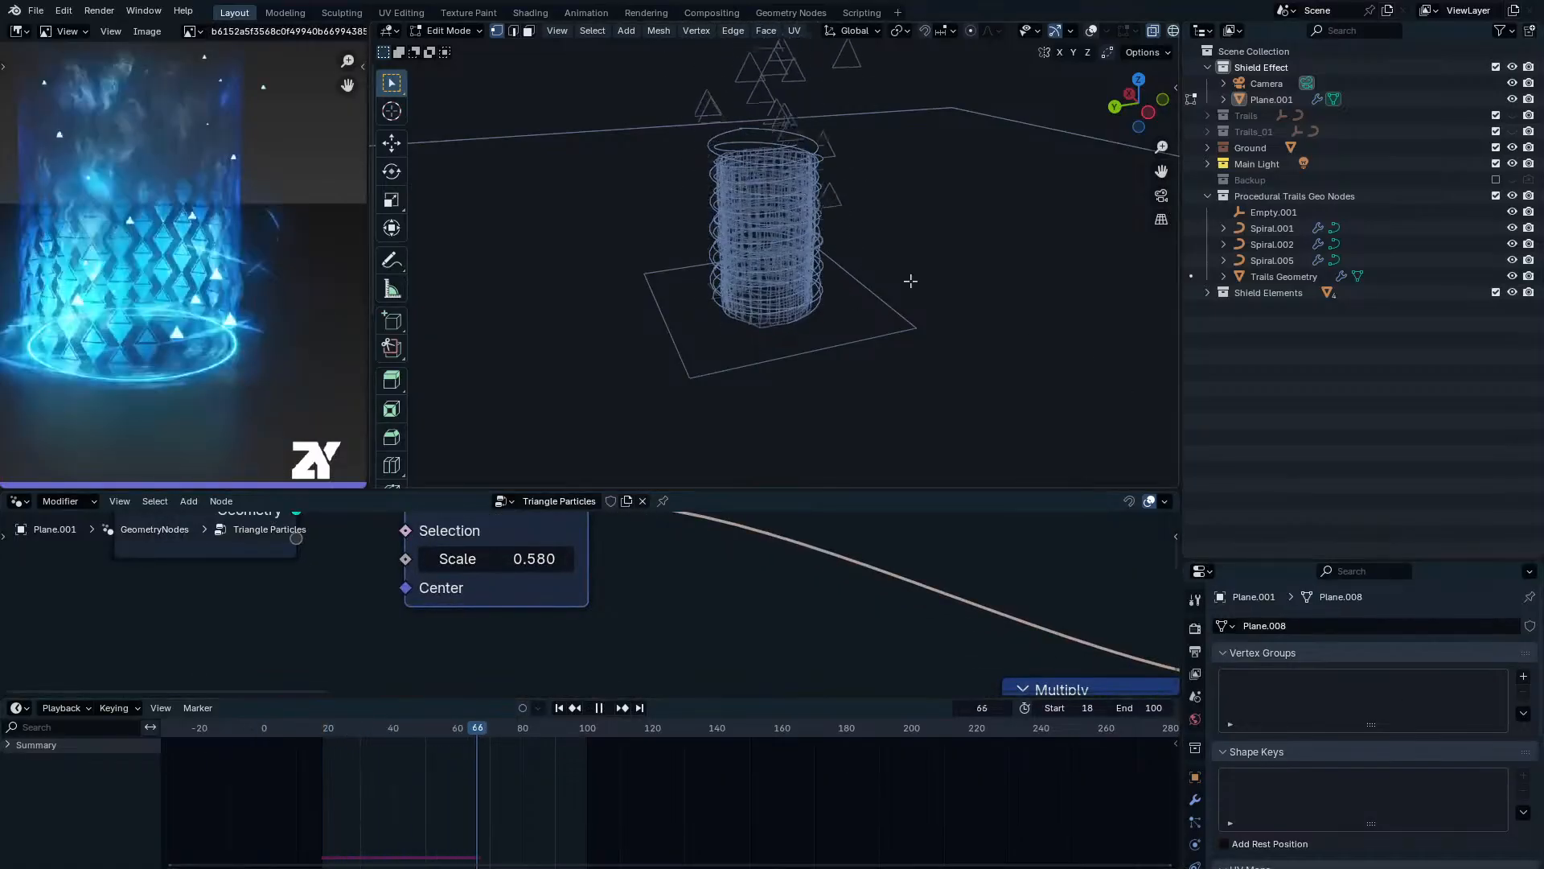
key(KP_0)
key(Escape)
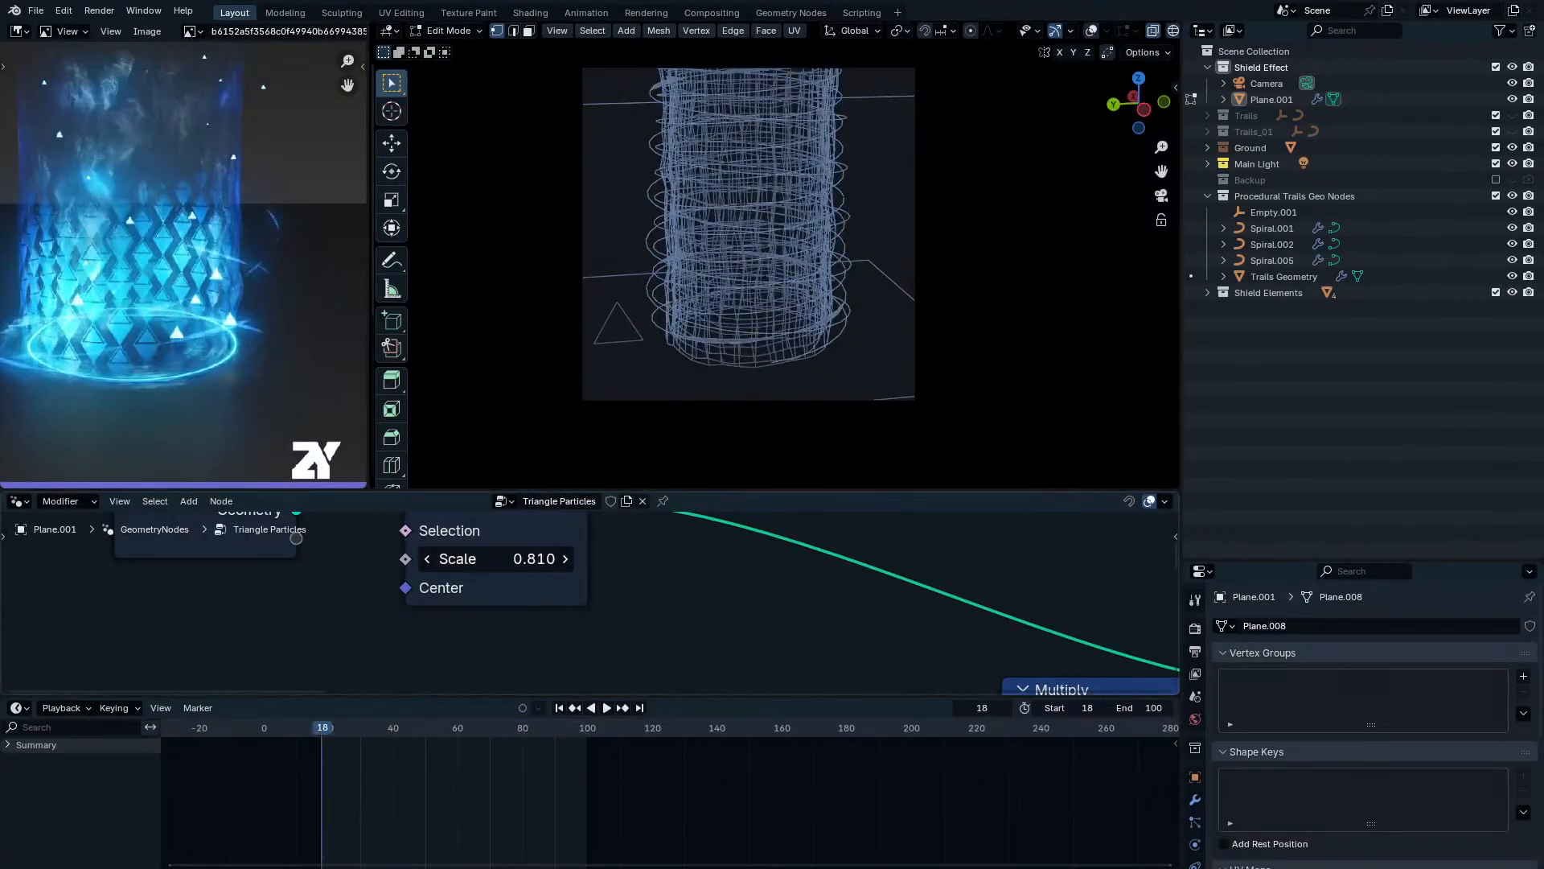
key(space)
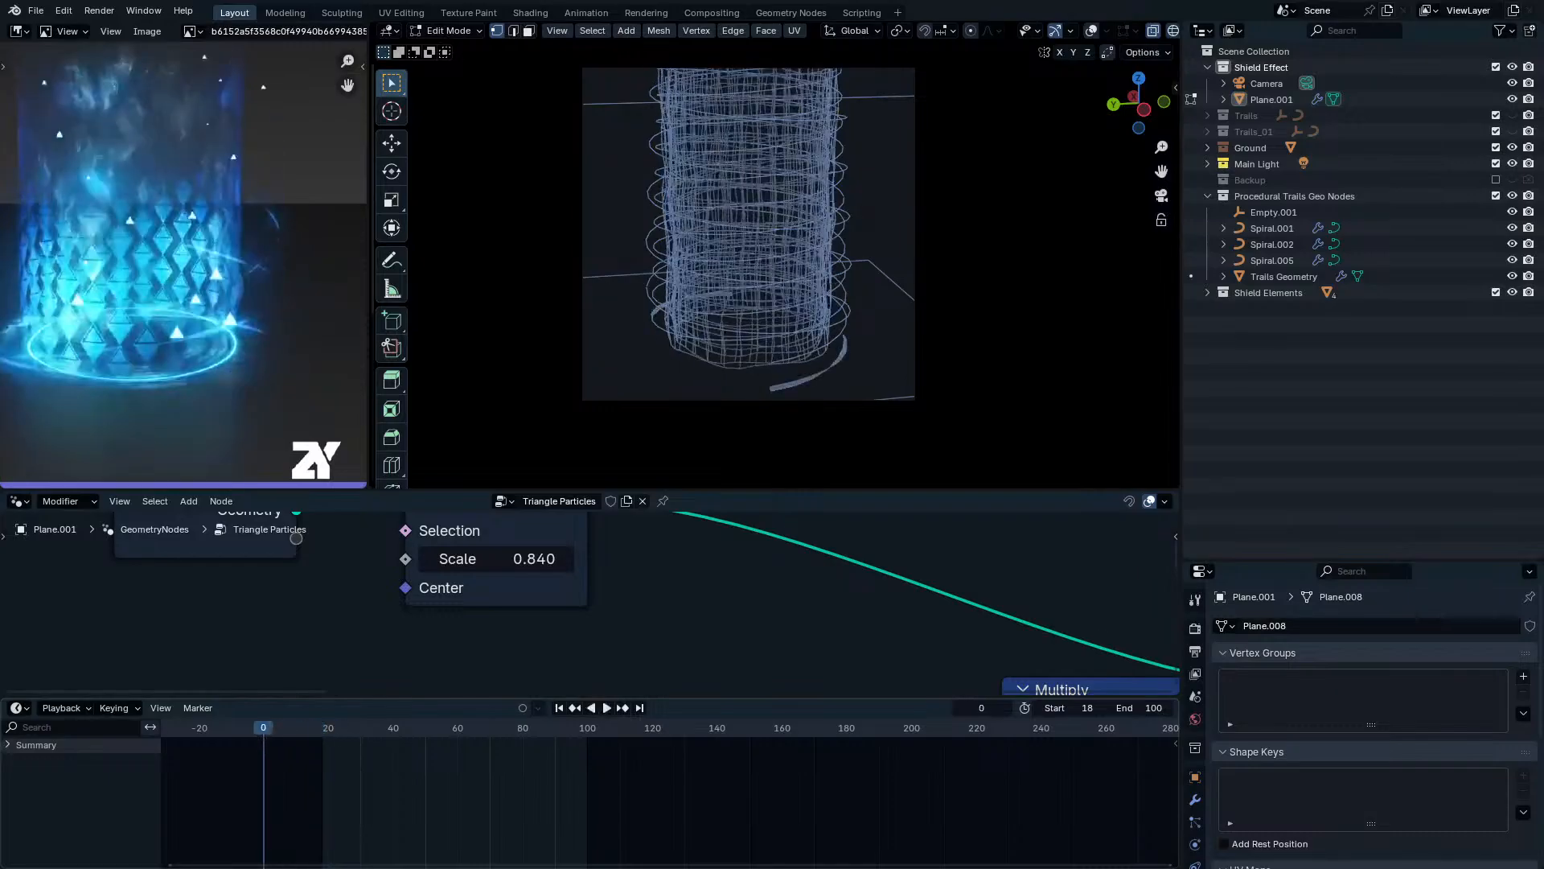
scroll(219, 346, down, 3)
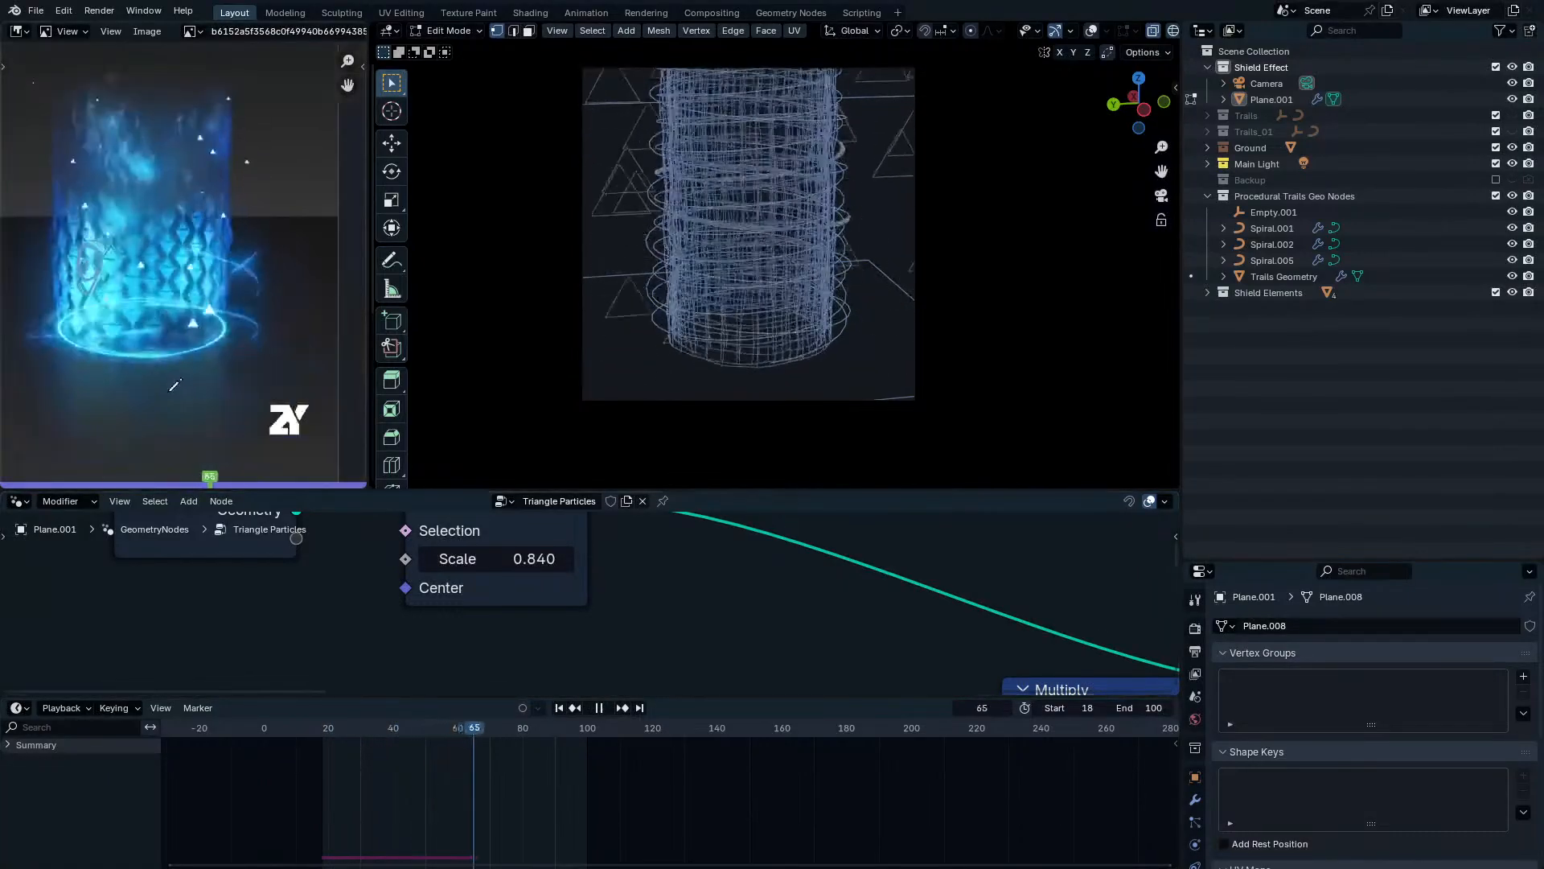
key(space)
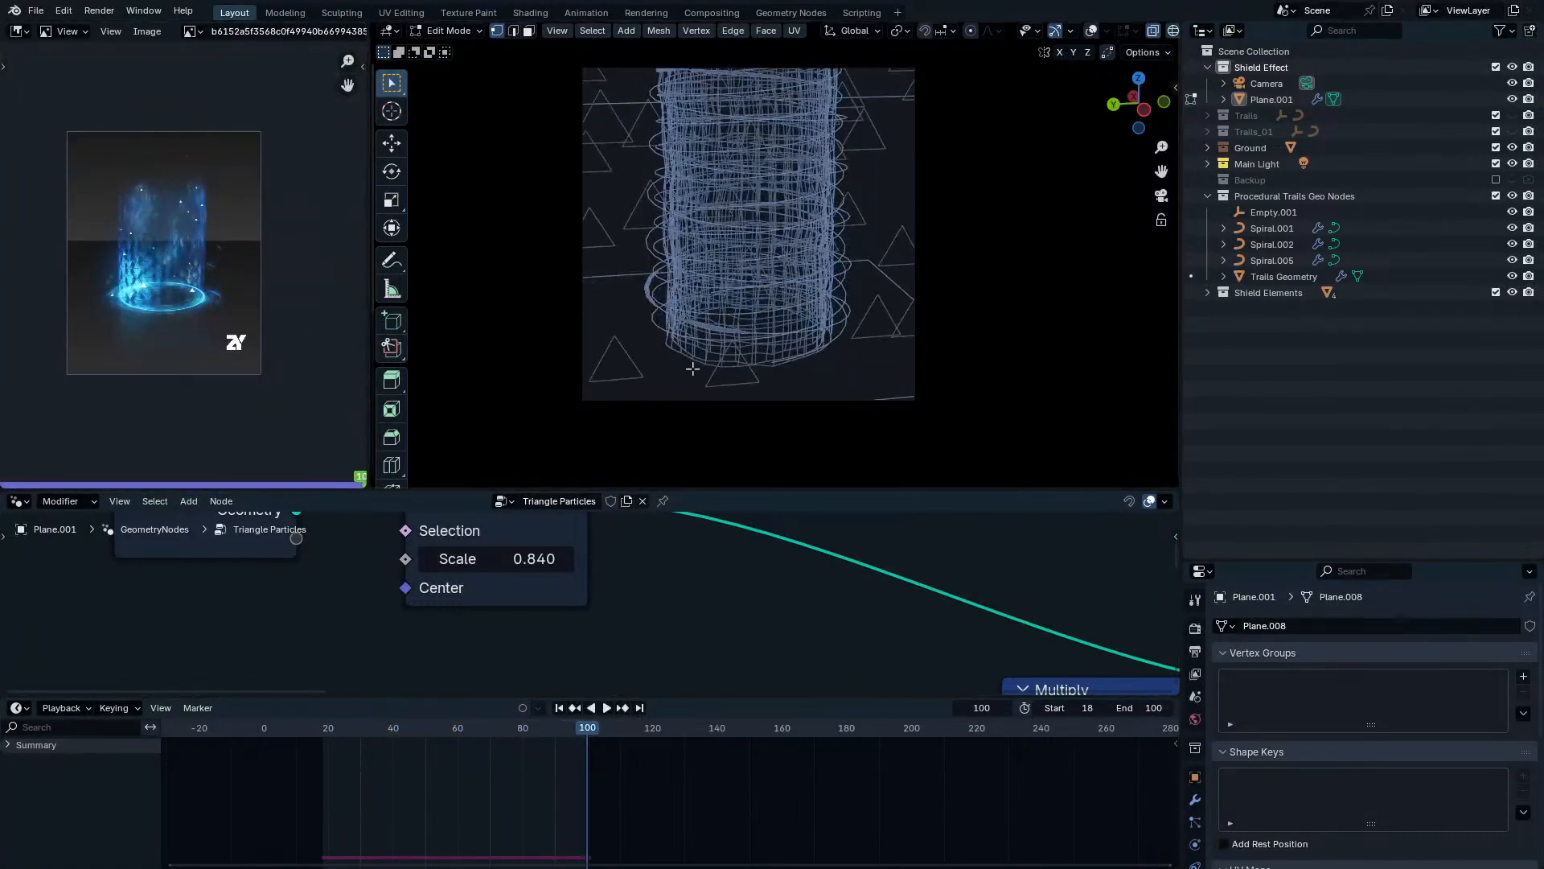
Return to solid shading and Object Mode, and move the camera back about 1.67 m along its local Z axis.
key(shift+z)
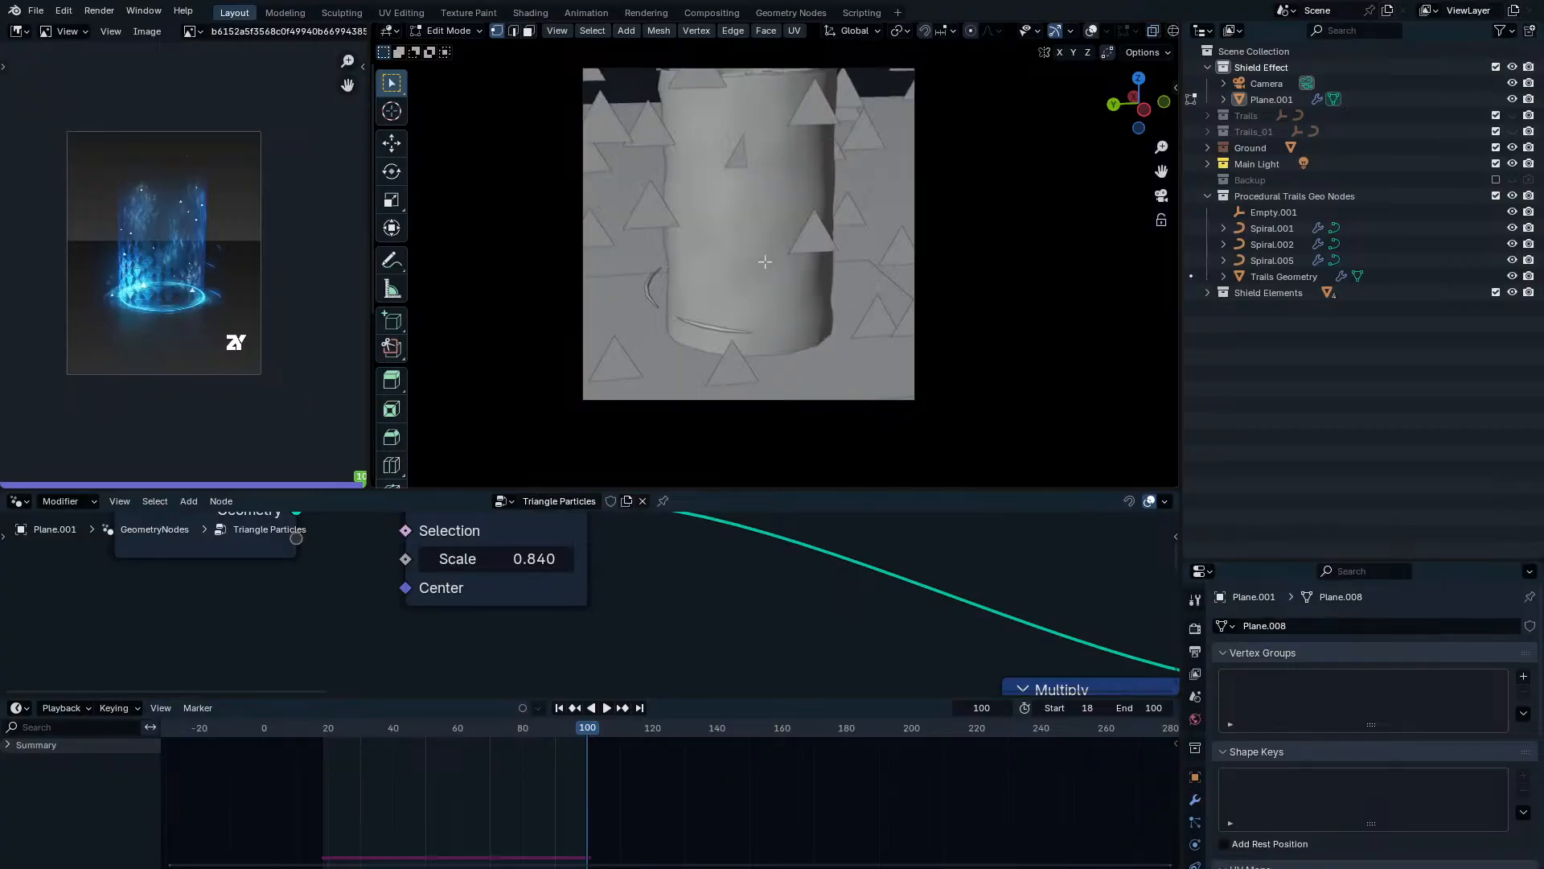
key(Tab)
click(1267, 83)
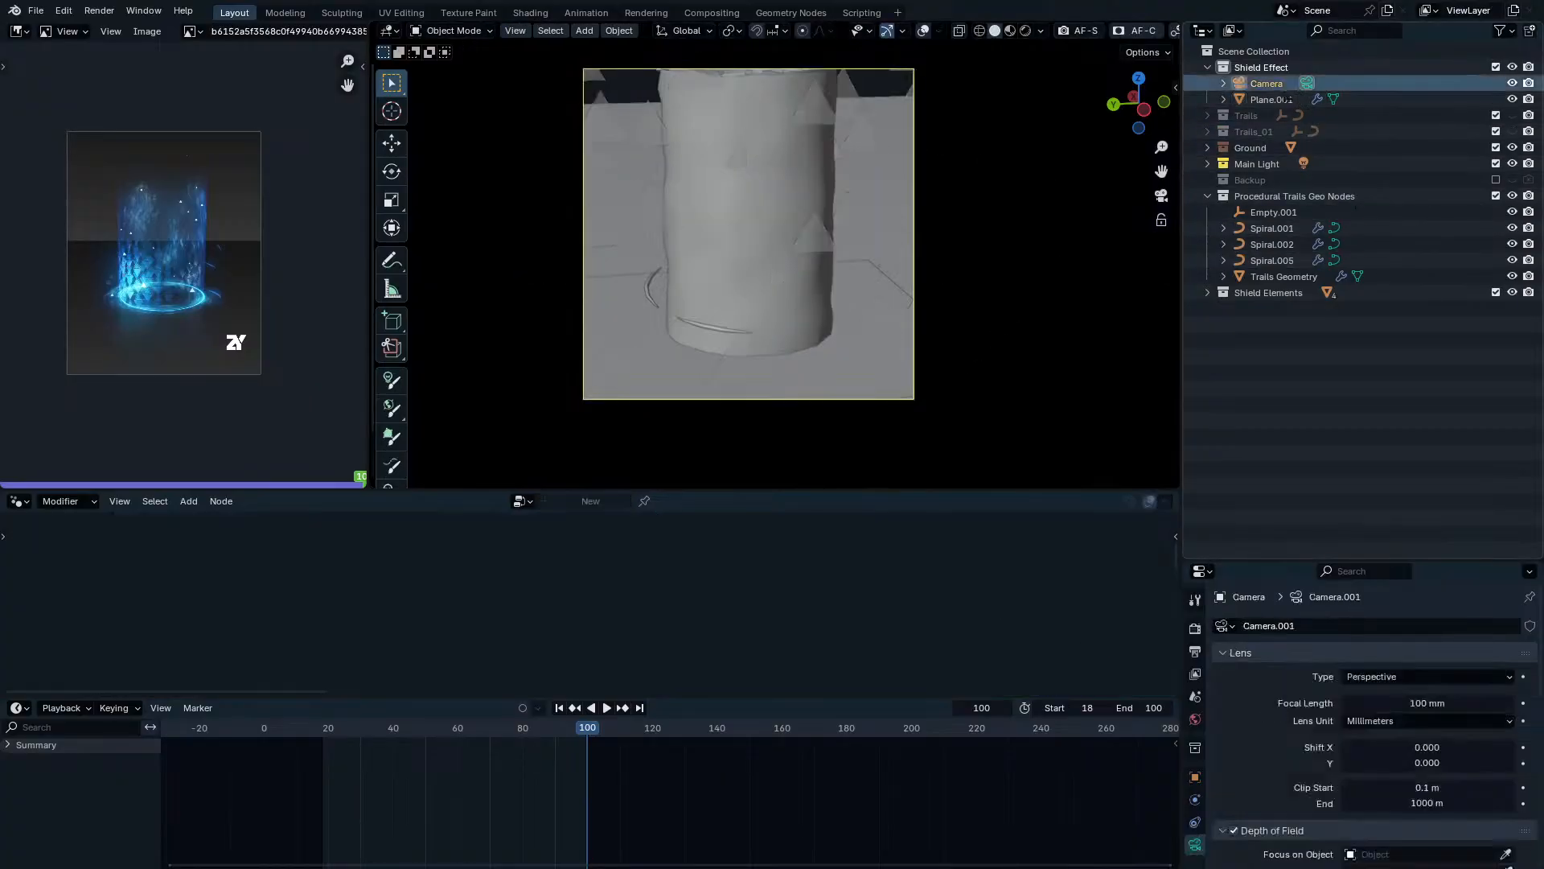
key(g)
key(z)
key(z)
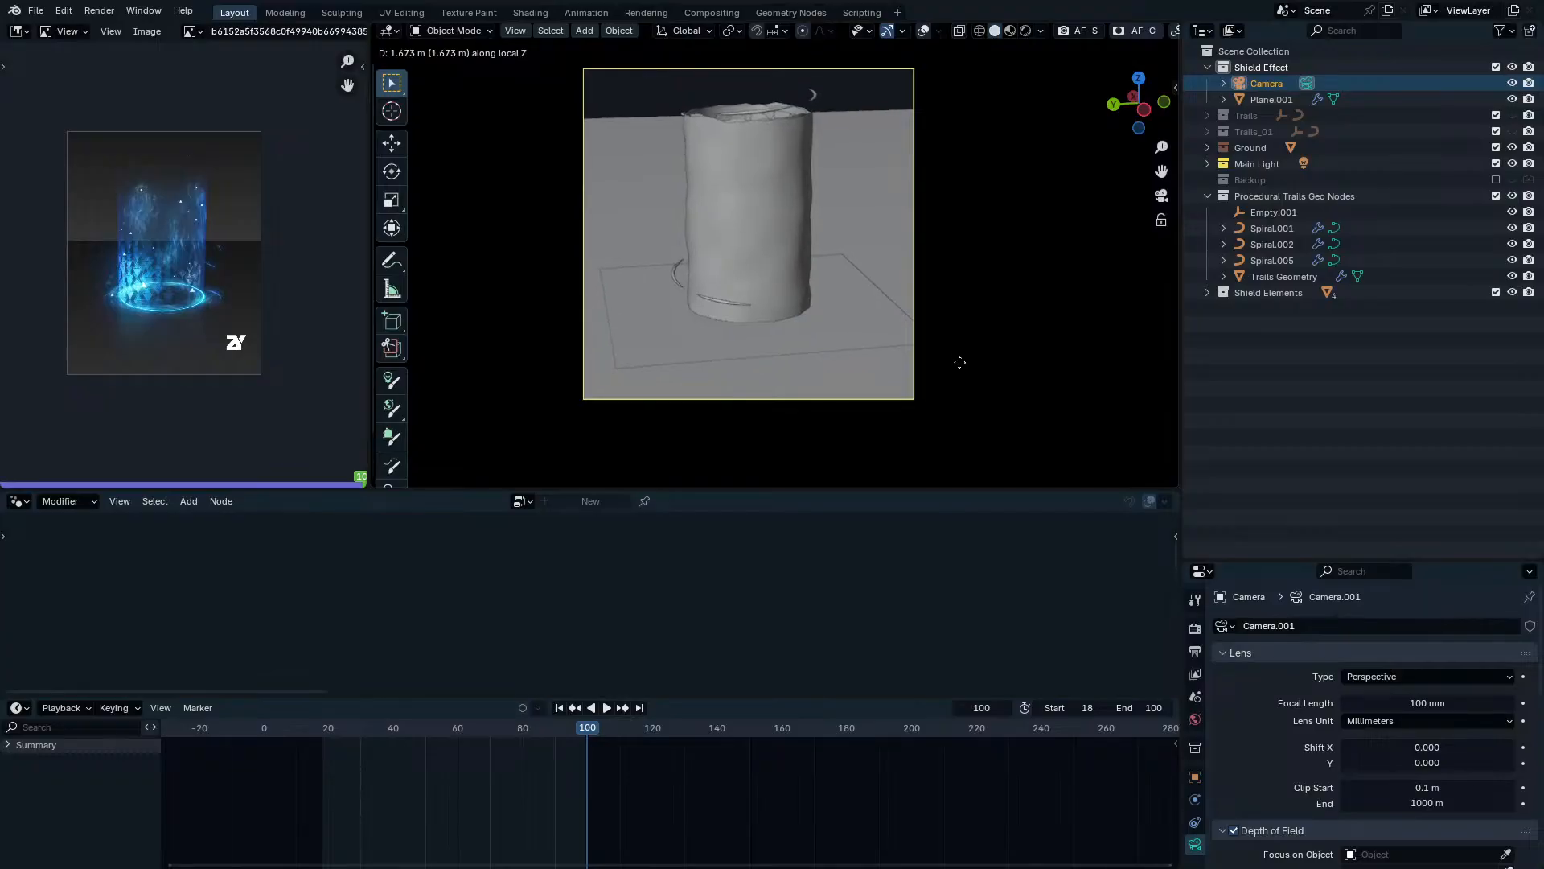
click(961, 359)
Preview the shield animation in rendered shading through the repositioned camera.
scroll(828, 296, up, 2)
key(z)
click(846, 152)
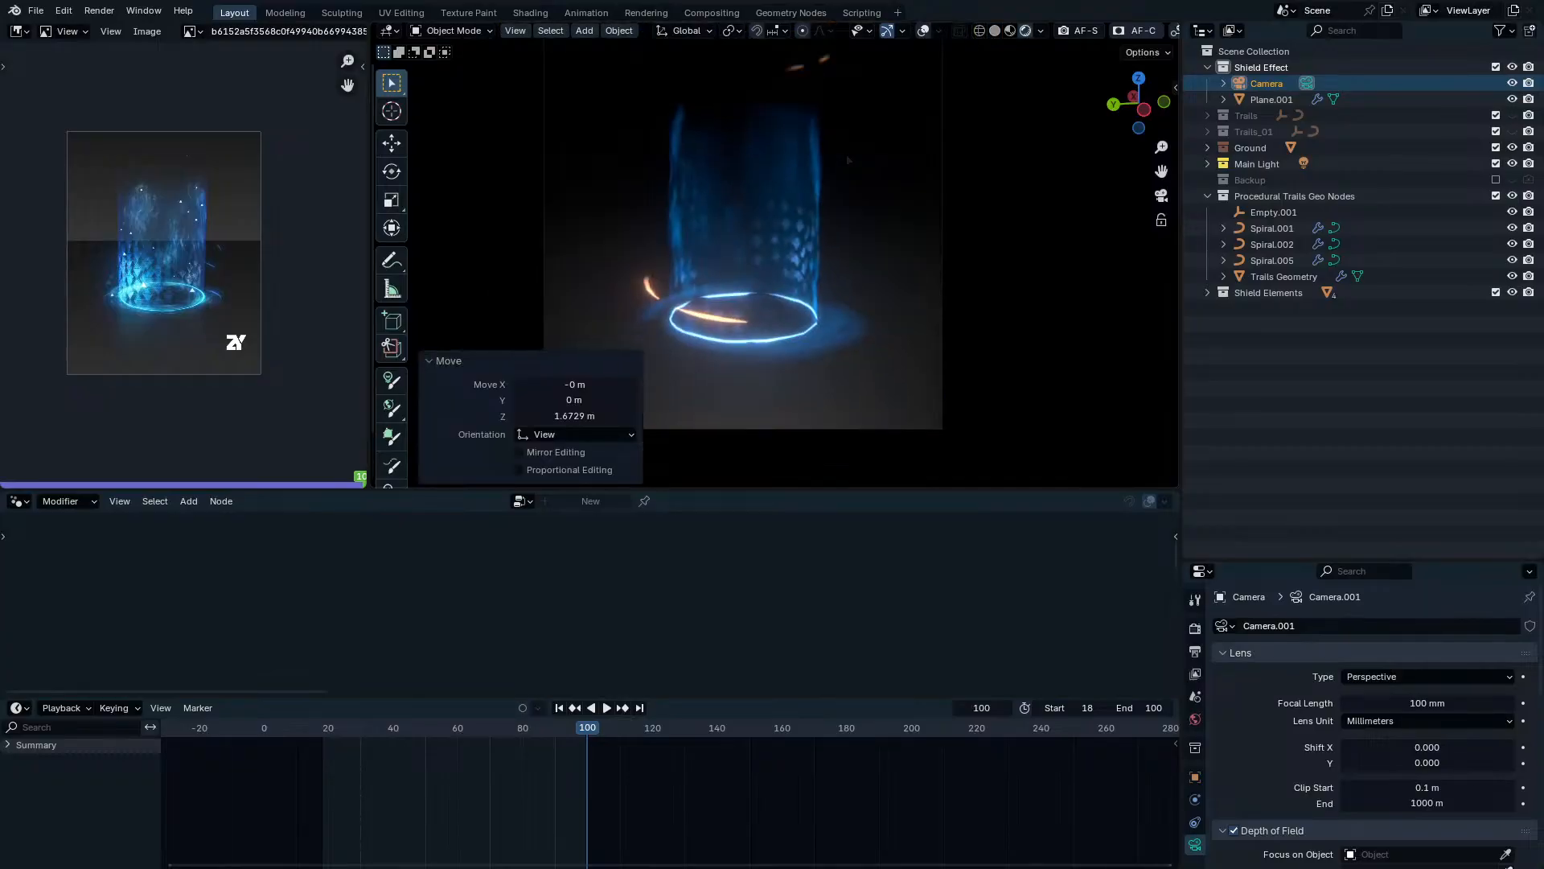
scroll(837, 241, down, 3)
scroll(857, 379, up, 3)
key(space)
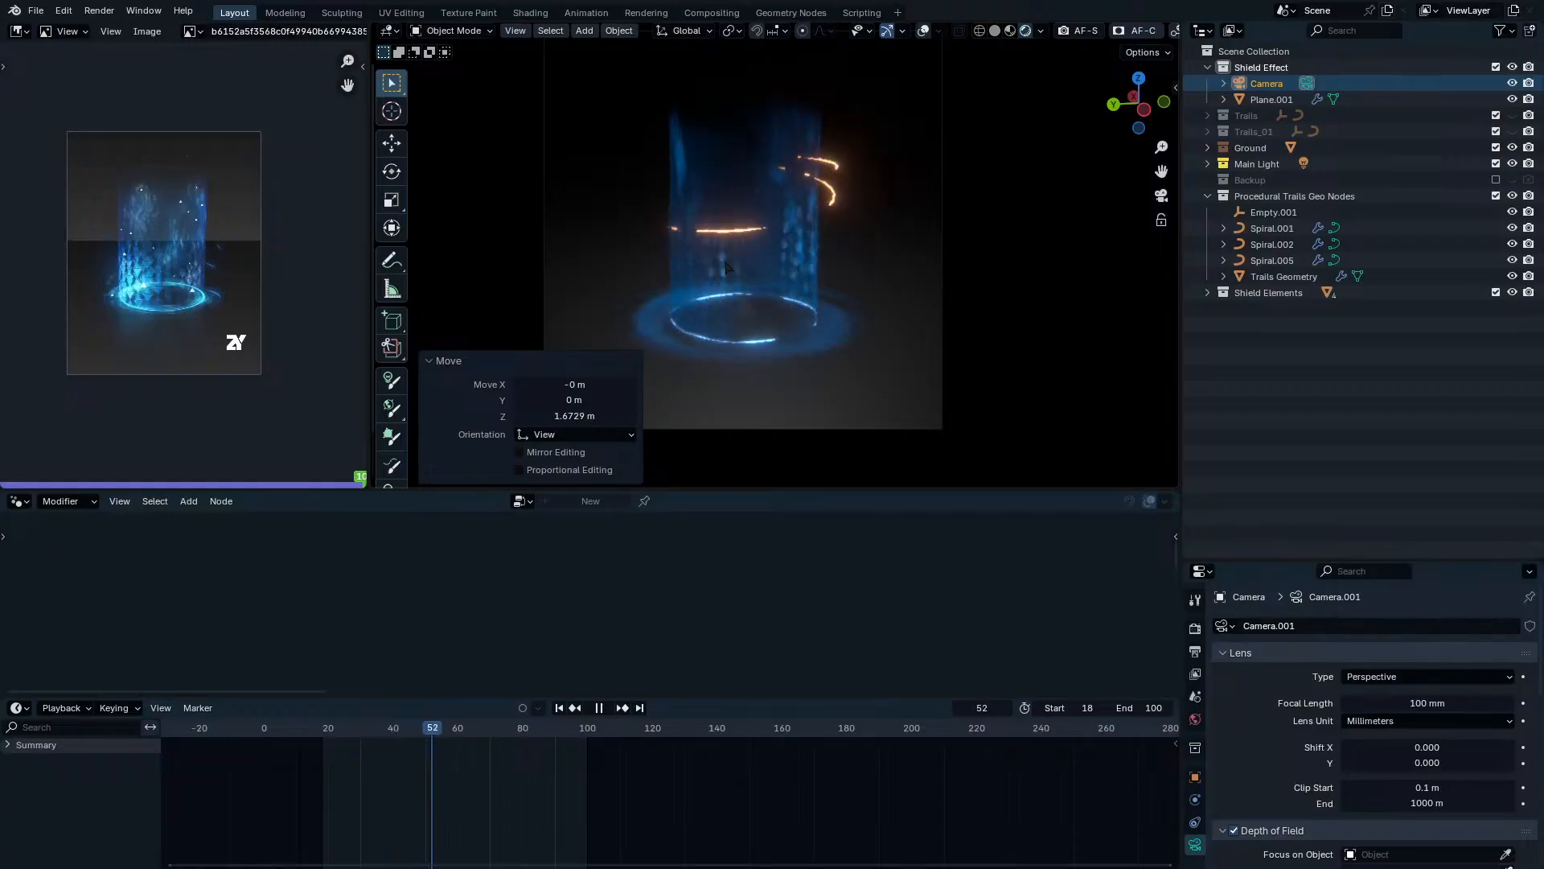
key(space)
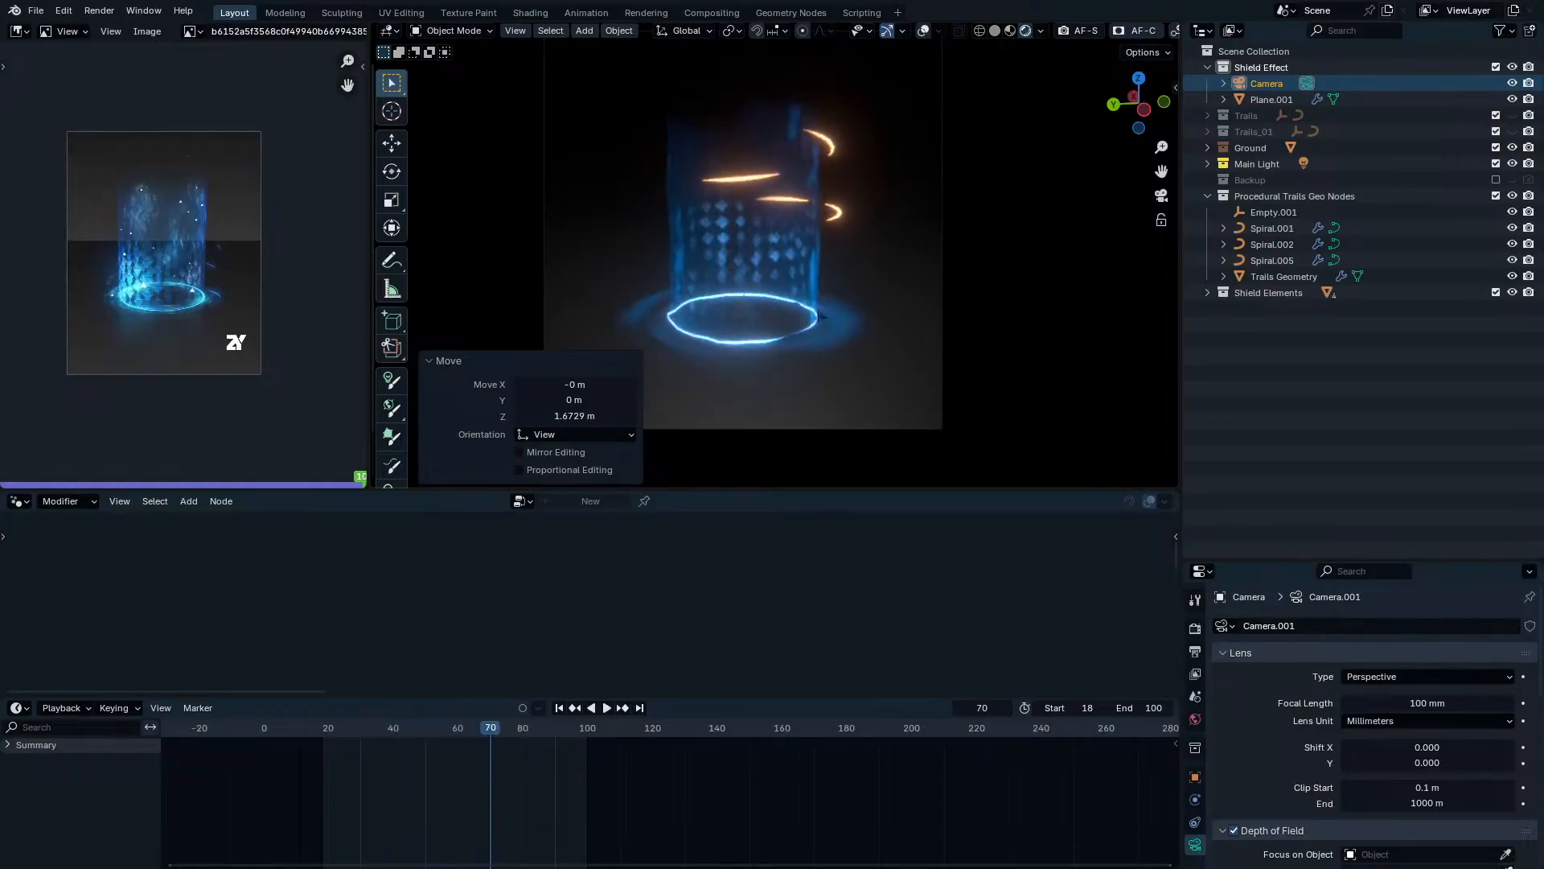
Select the emitter plane, enlarge the node editor, and move the Viewer and Group Output nodes further from Instance on Points.
click(1270, 99)
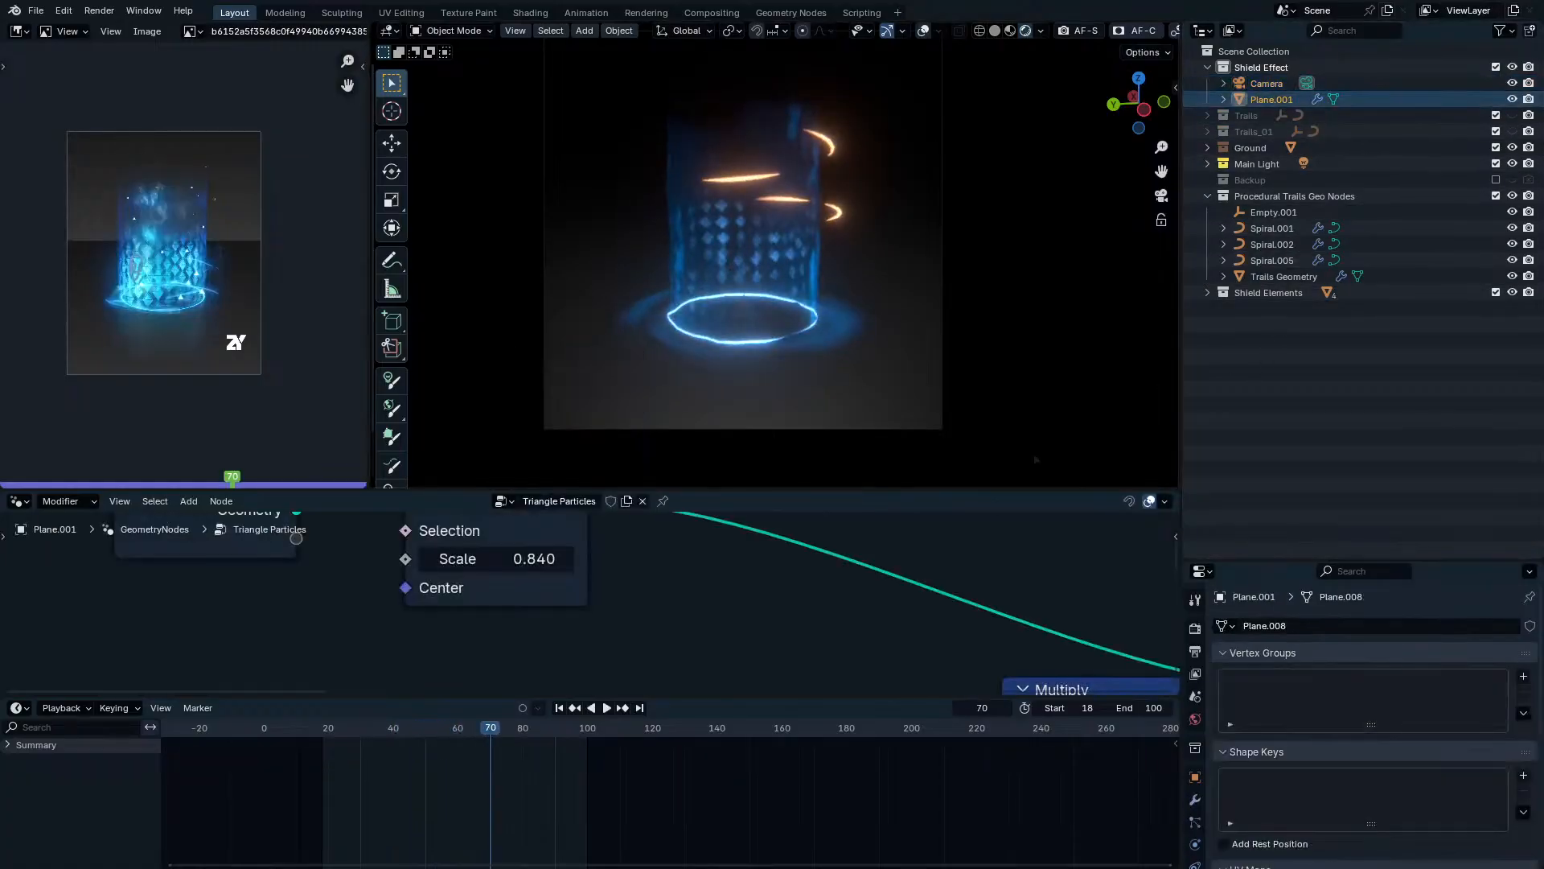
drag(923, 697, 900, 847)
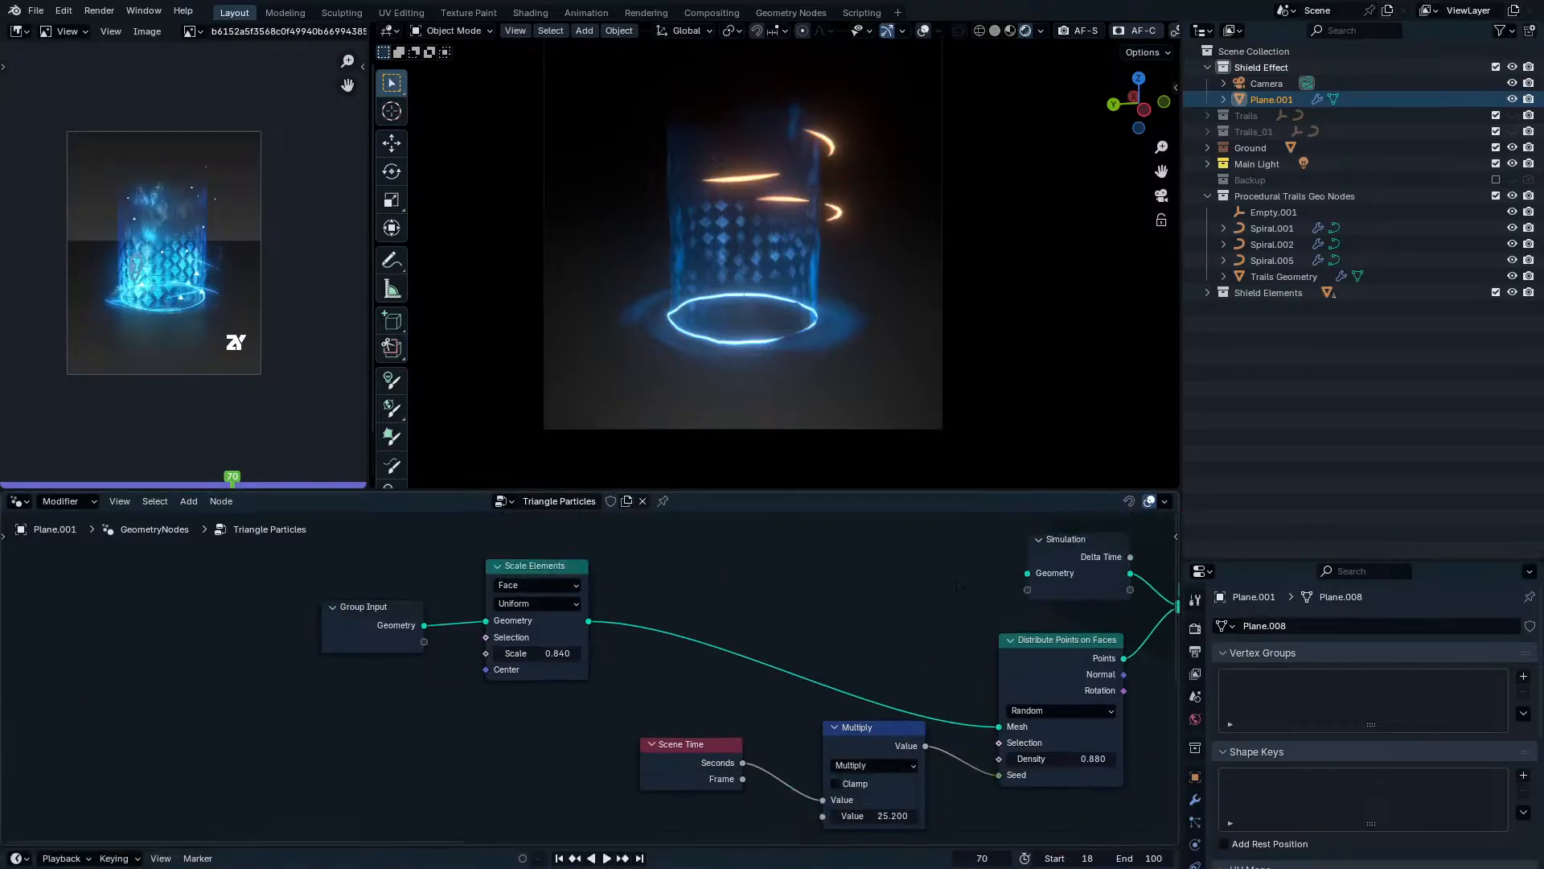
scroll(326, 657, down, 12)
scroll(1078, 653, up, 3)
middle_drag(1077, 653, 820, 642)
scroll(821, 640, up, 3)
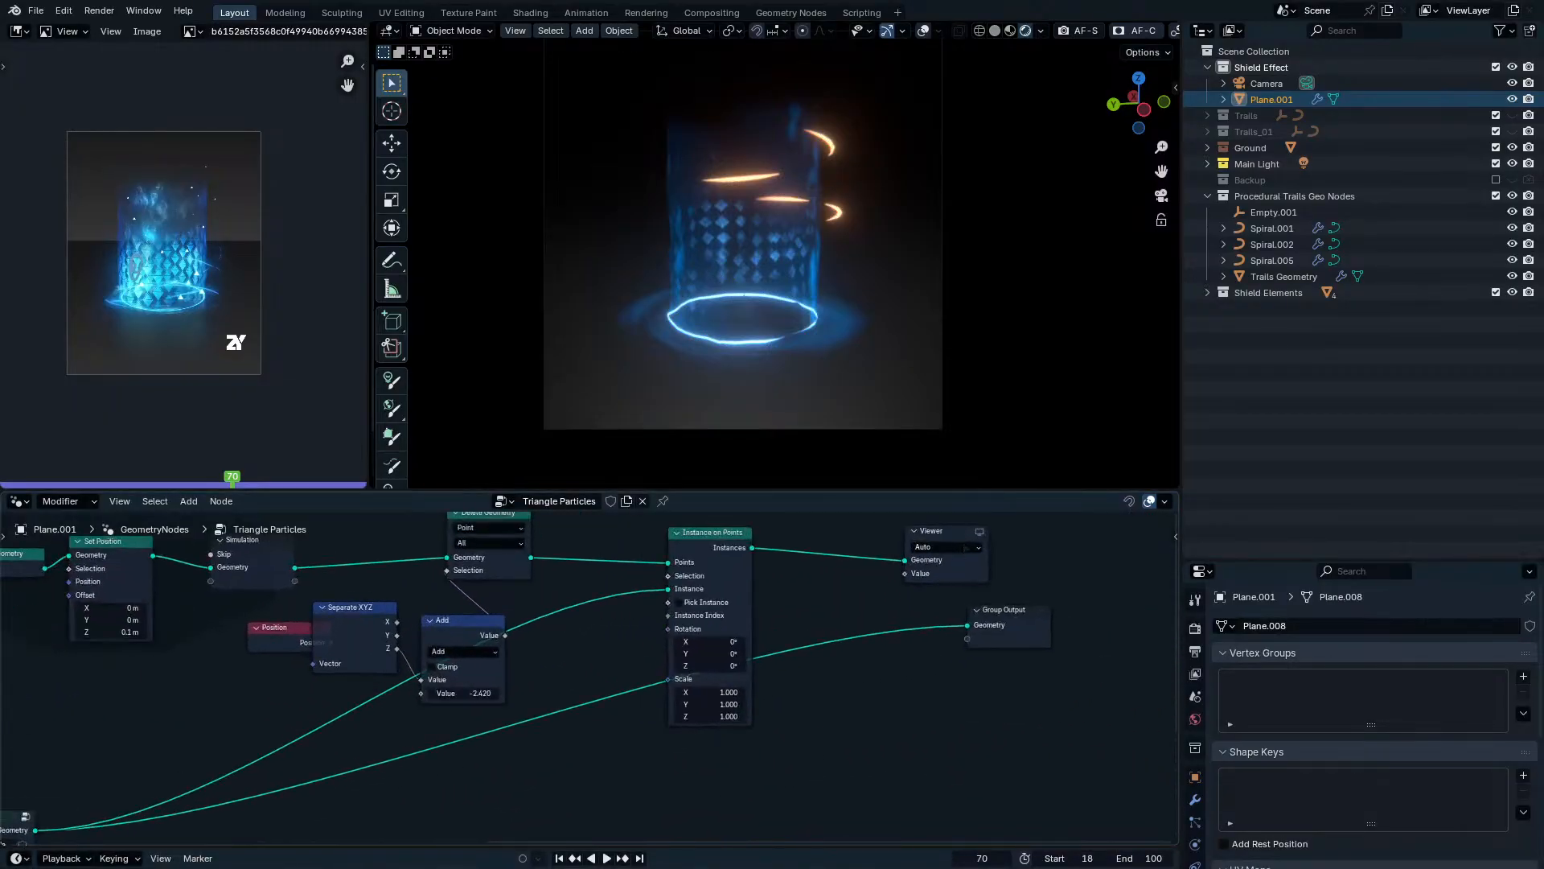
drag(971, 537, 1054, 550)
drag(988, 625, 1067, 623)
Switch the viewport back to solid shading, reveal the timeline and play the triangle simulation.
key(z)
click(921, 201)
scroll(724, 648, up, 3)
middle_drag(724, 647, 826, 681)
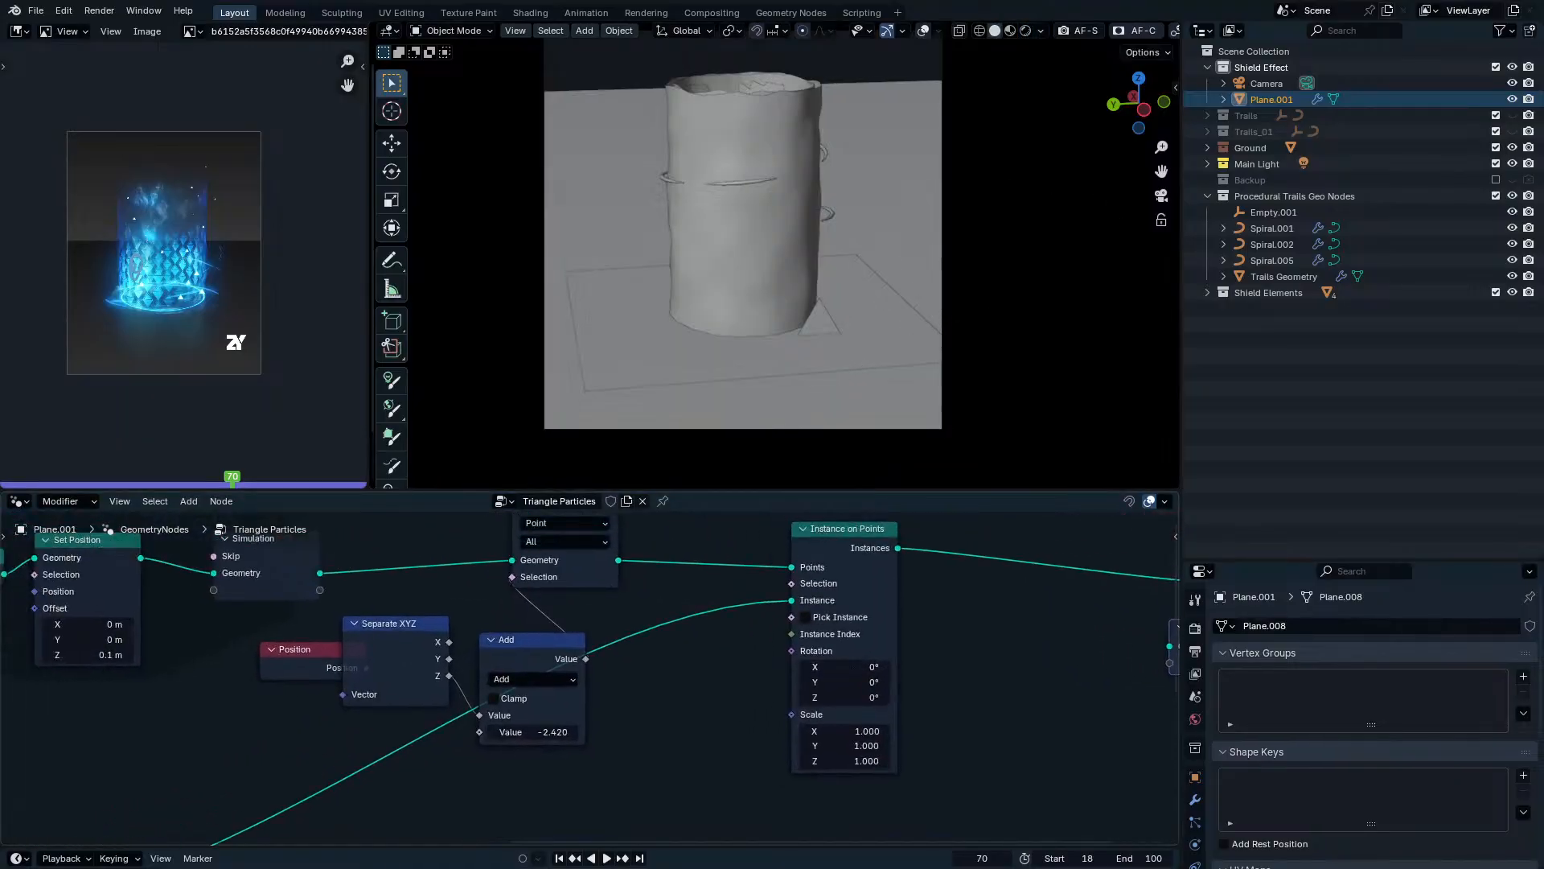
drag(577, 845, 577, 788)
key(space)
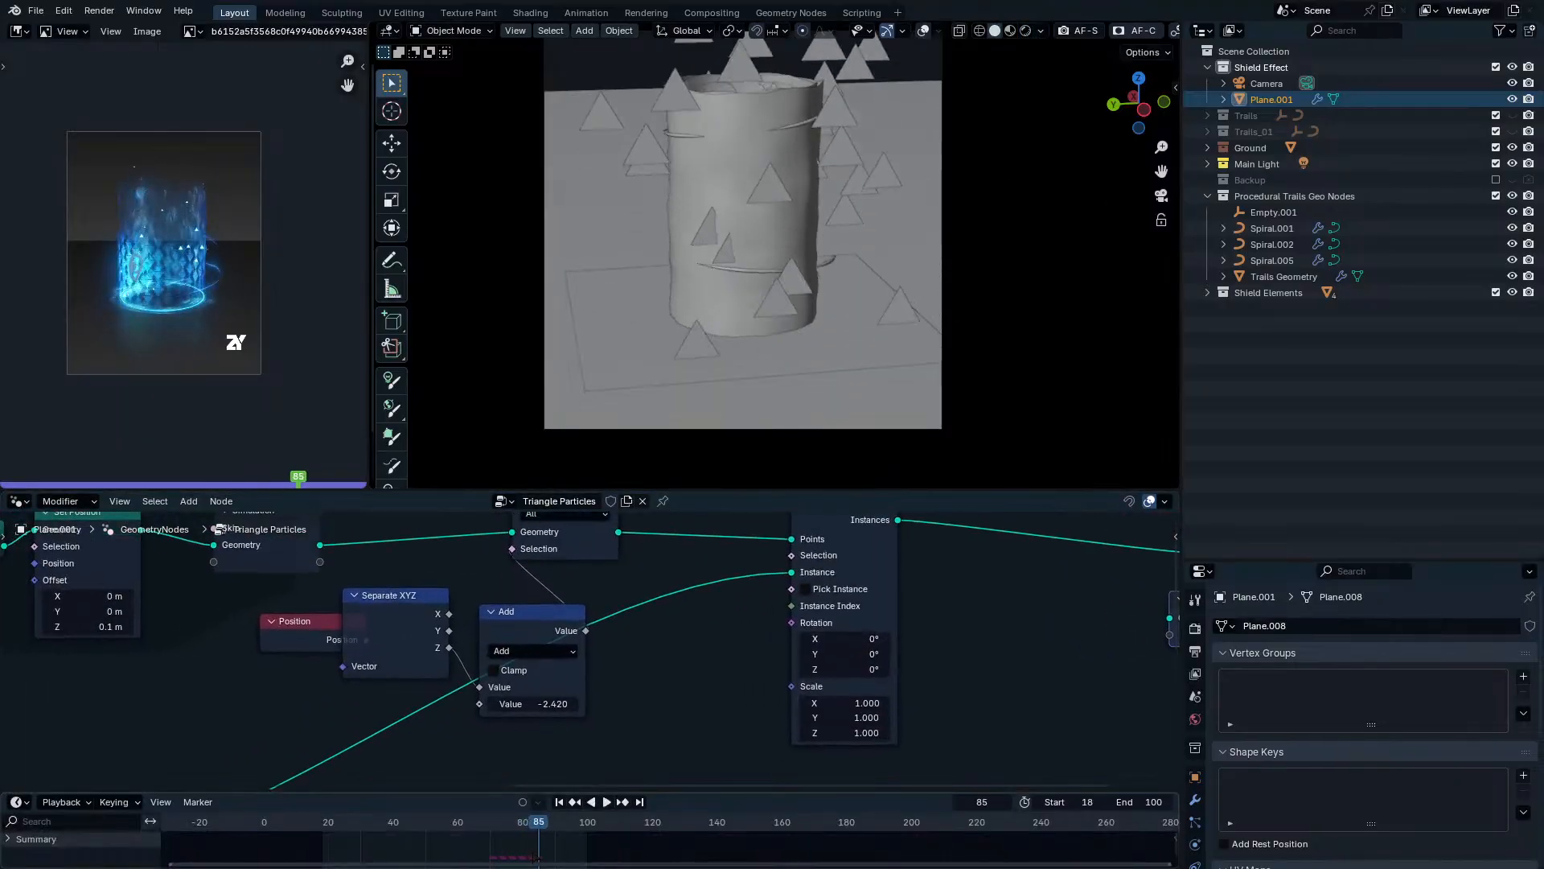
Examine the triangles in the reference image and the Scale inputs of Instance on Points.
scroll(667, 665, down, 4)
middle_drag(820, 615, 688, 597)
scroll(556, 647, down, 4)
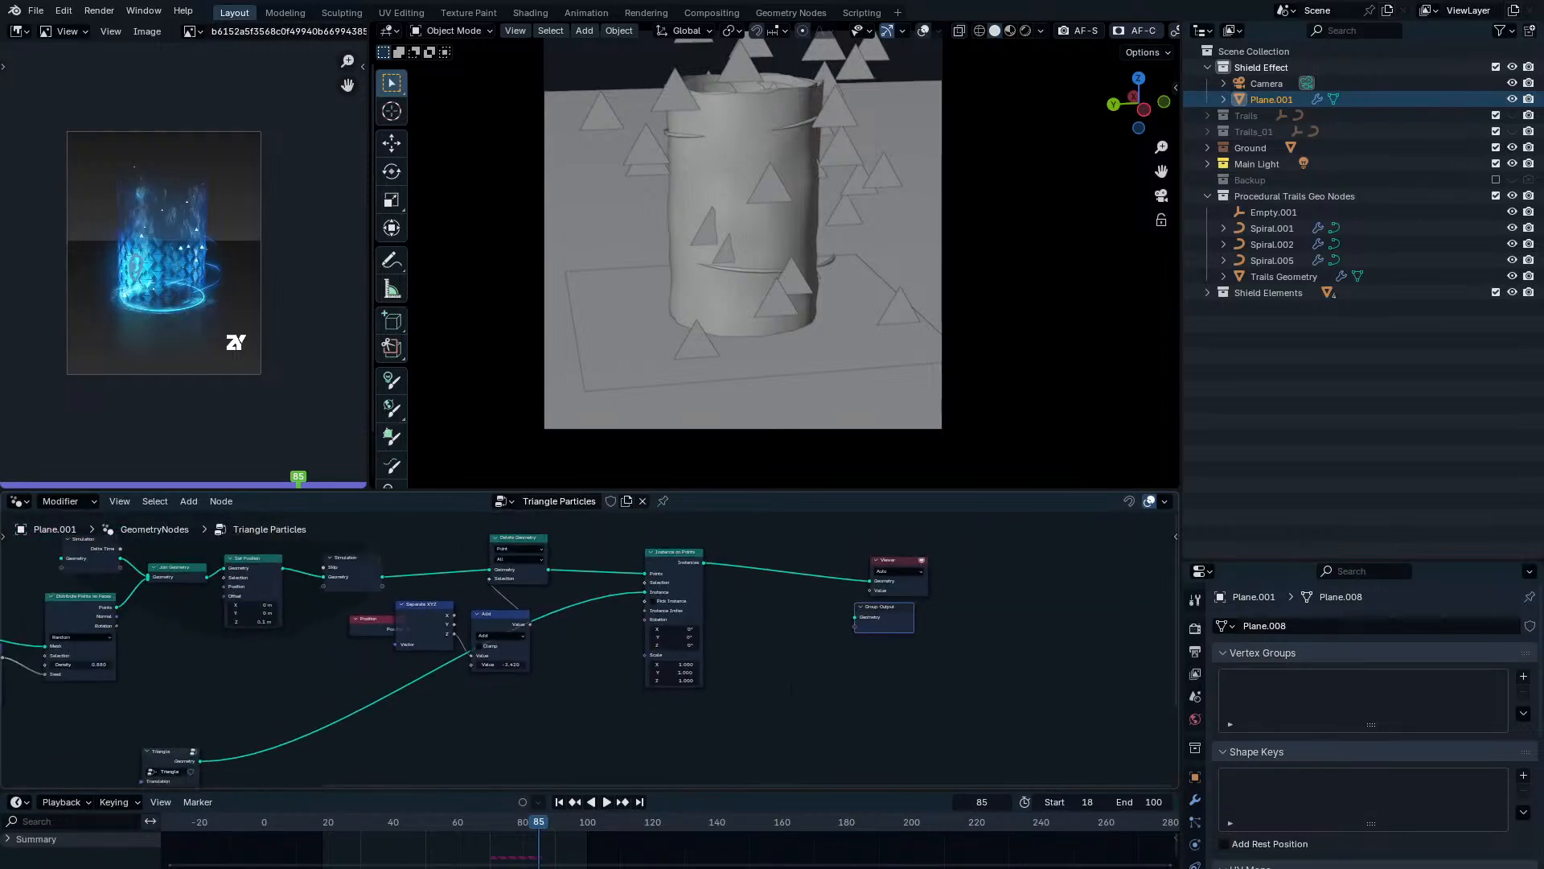
middle_drag(555, 648, 650, 589)
scroll(648, 587, up, 1)
scroll(279, 292, up, 6)
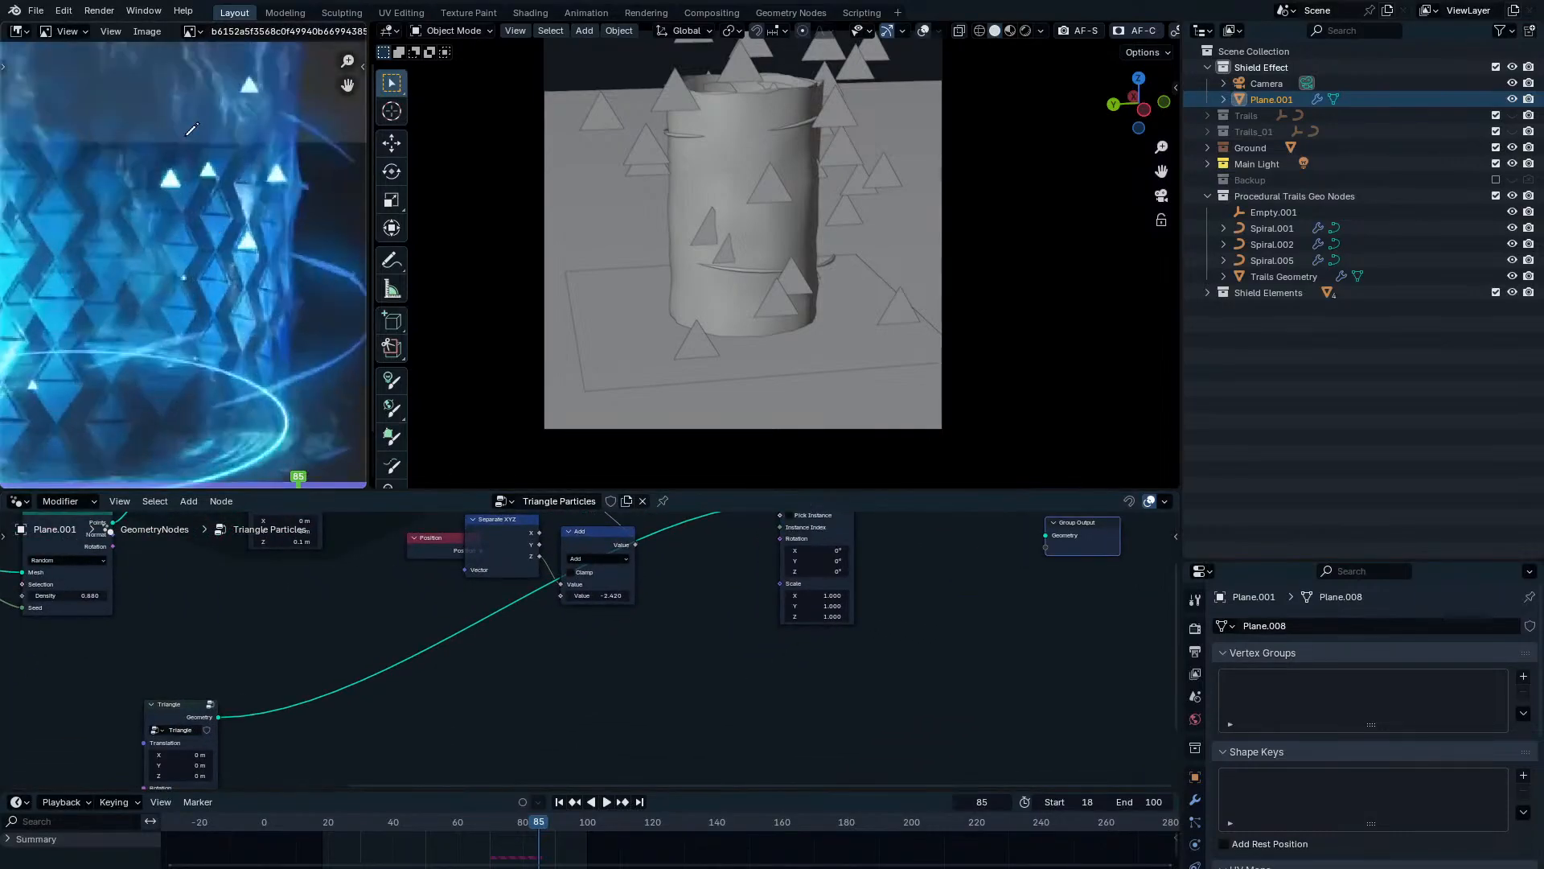
scroll(279, 292, down, 1)
scroll(603, 640, up, 1)
middle_drag(805, 588, 826, 627)
scroll(786, 685, up, 2)
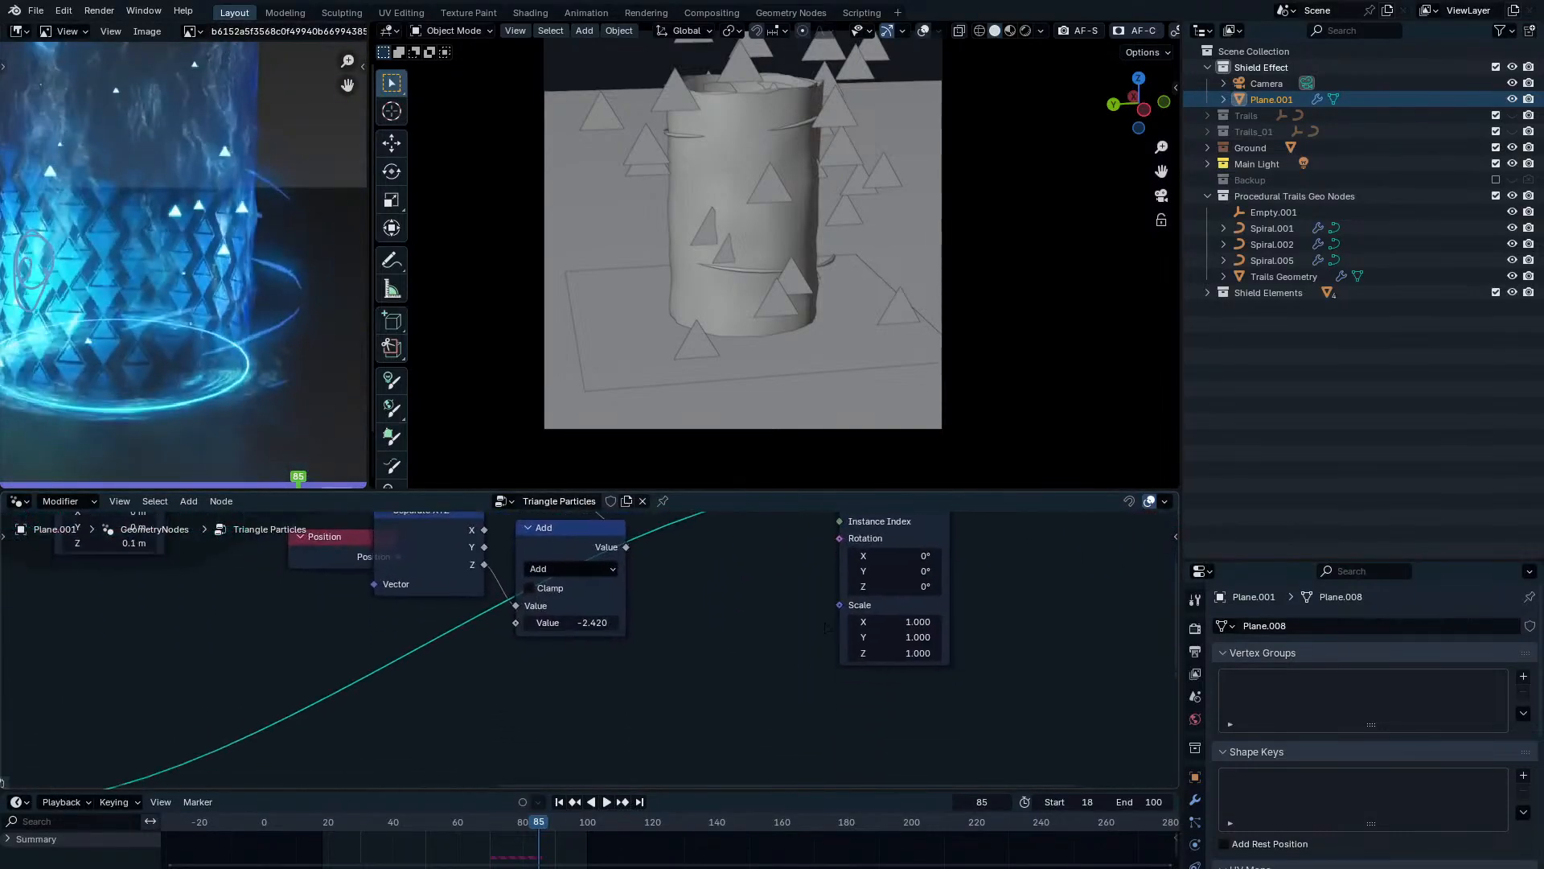
Drive the Scale of Instance on Points with a float Random Value node, Min 0.170 and Max 0.600, and play the simulation.
key(shift+a)
text(random)
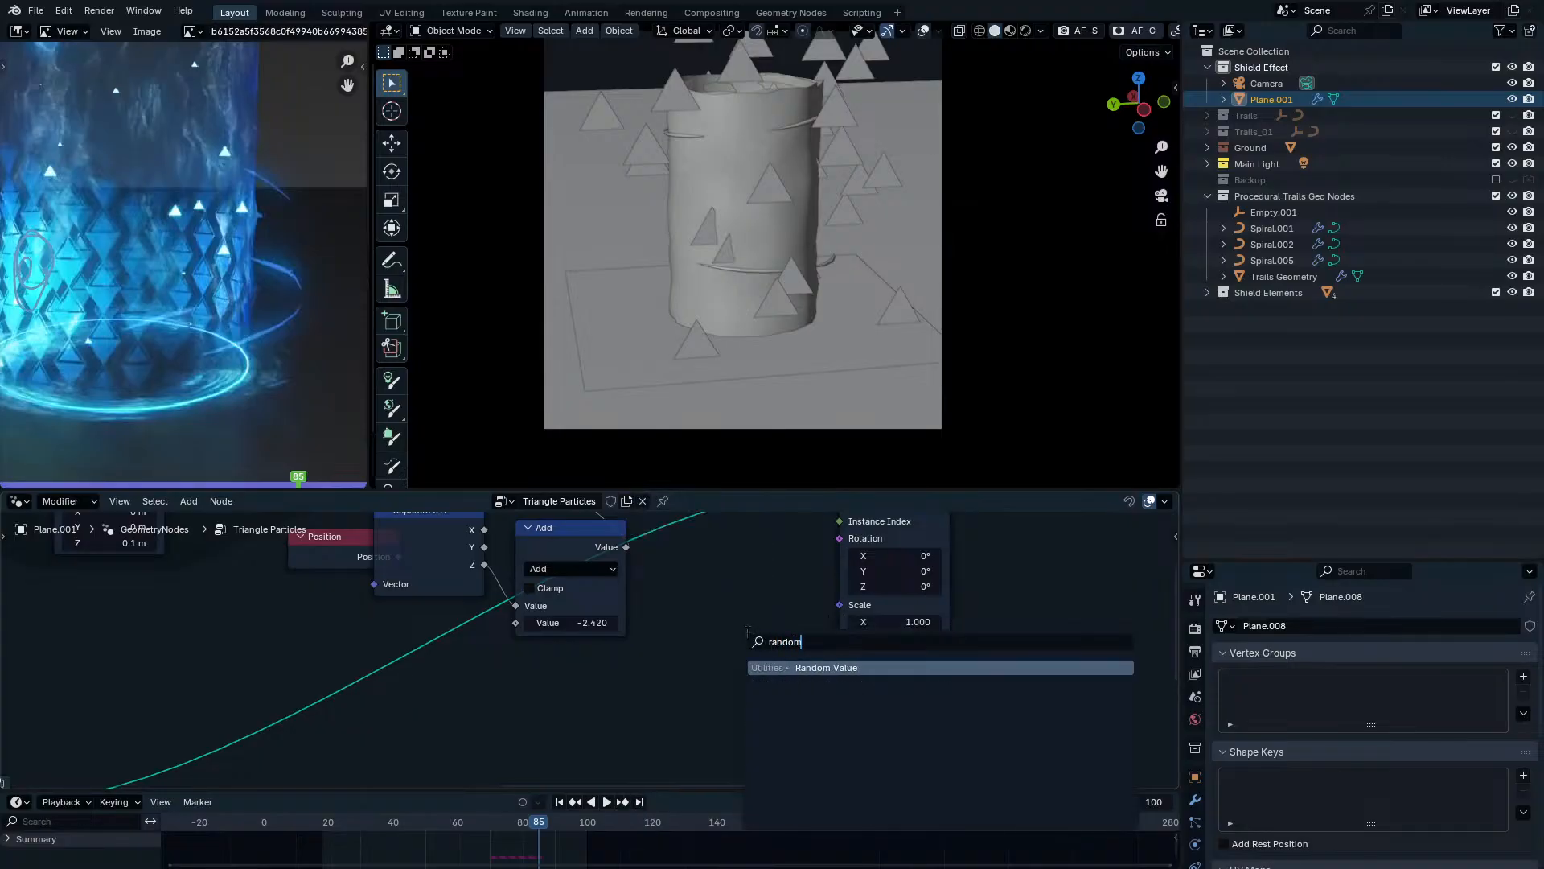
key(Return)
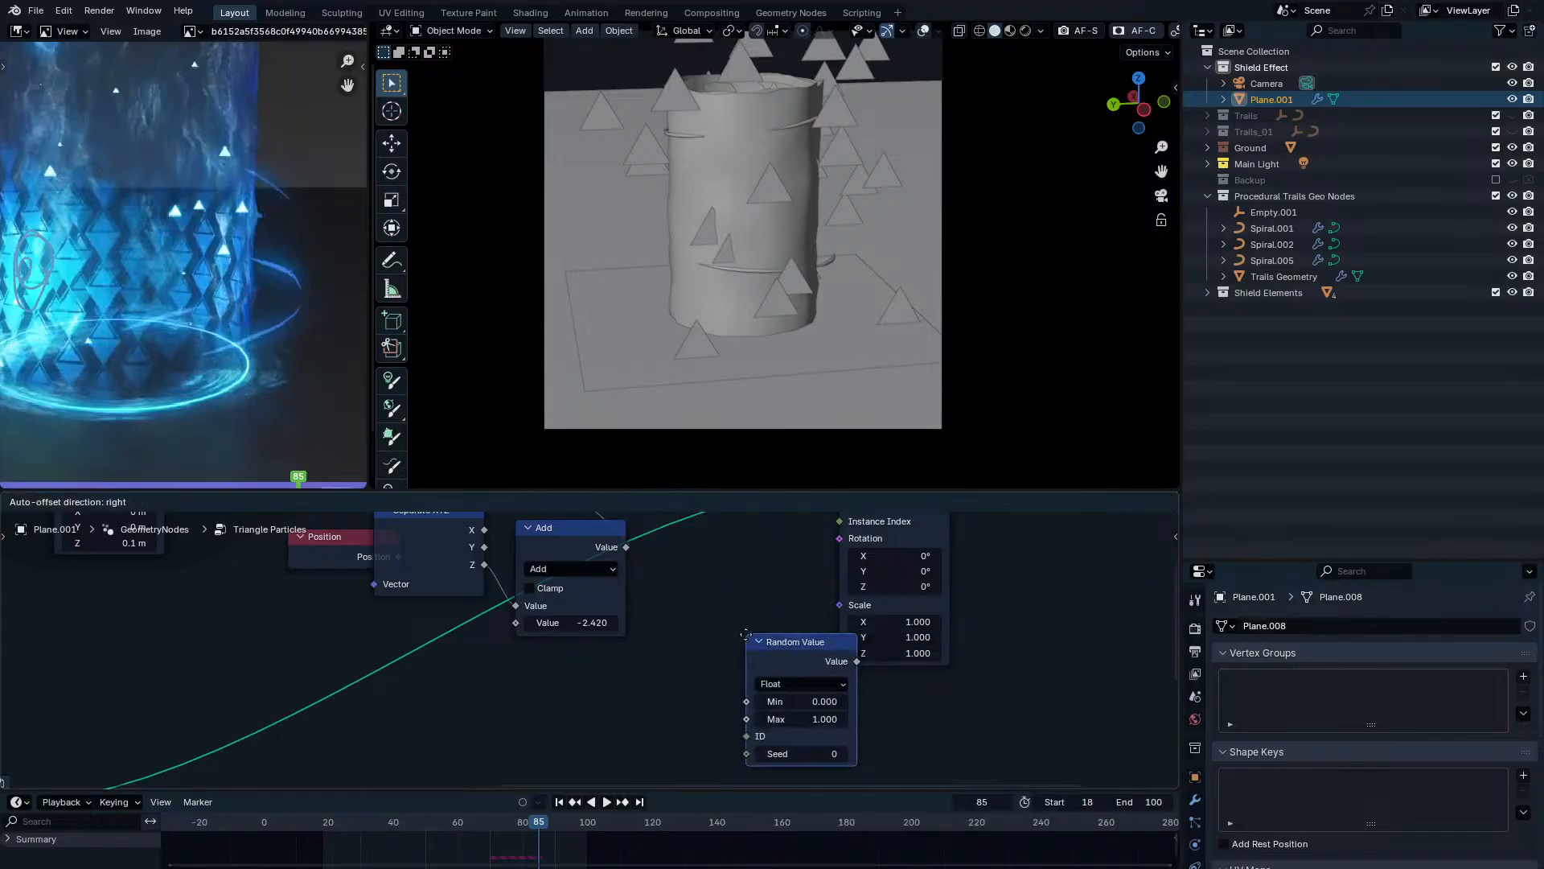
click(662, 657)
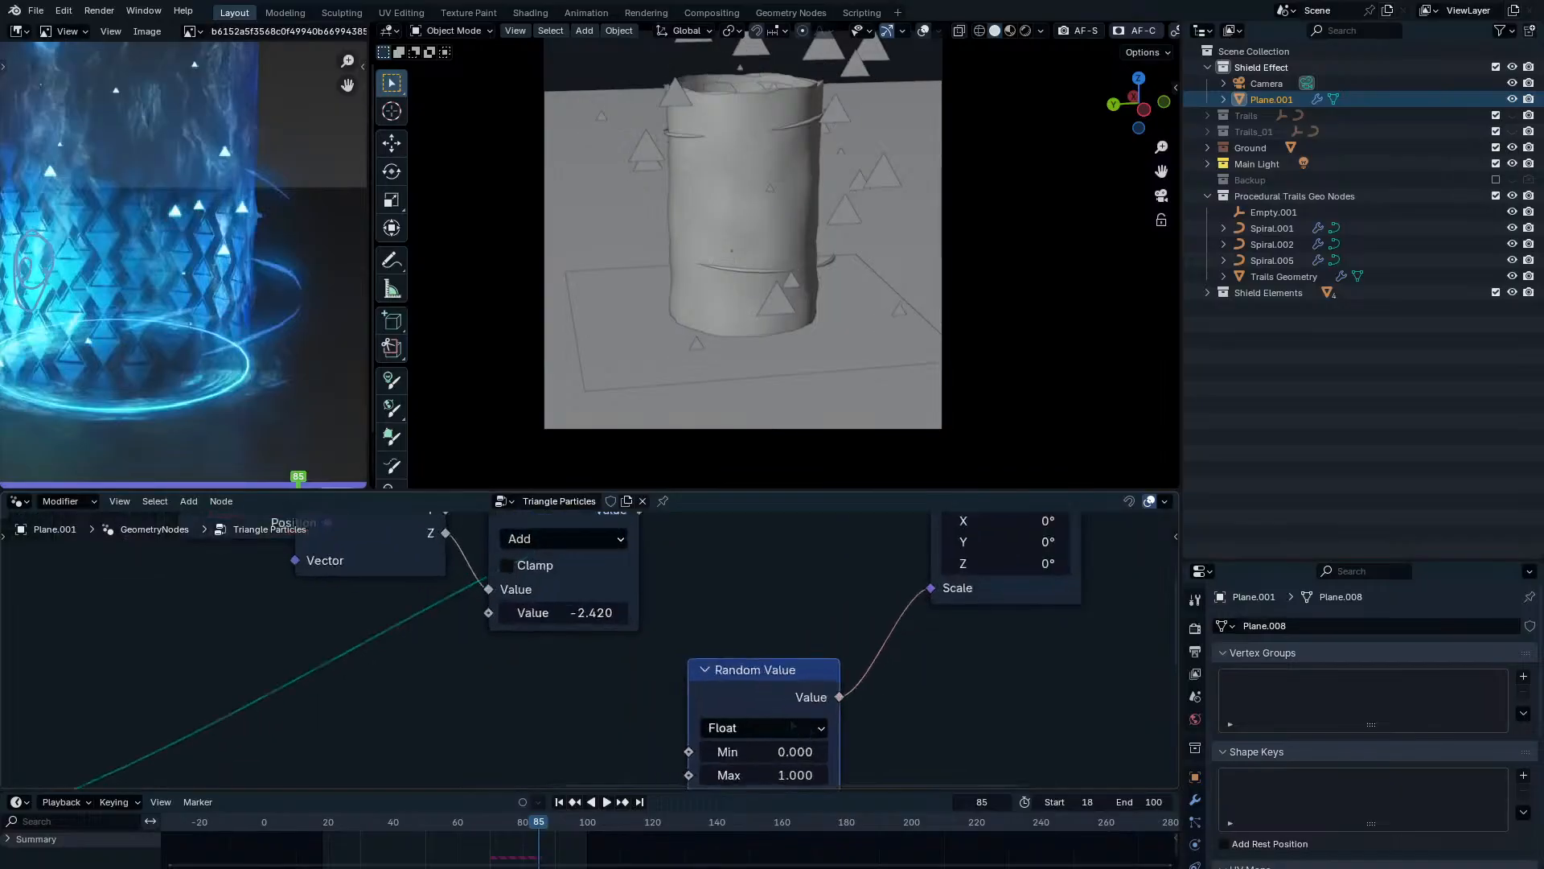
scroll(802, 665, up, 2)
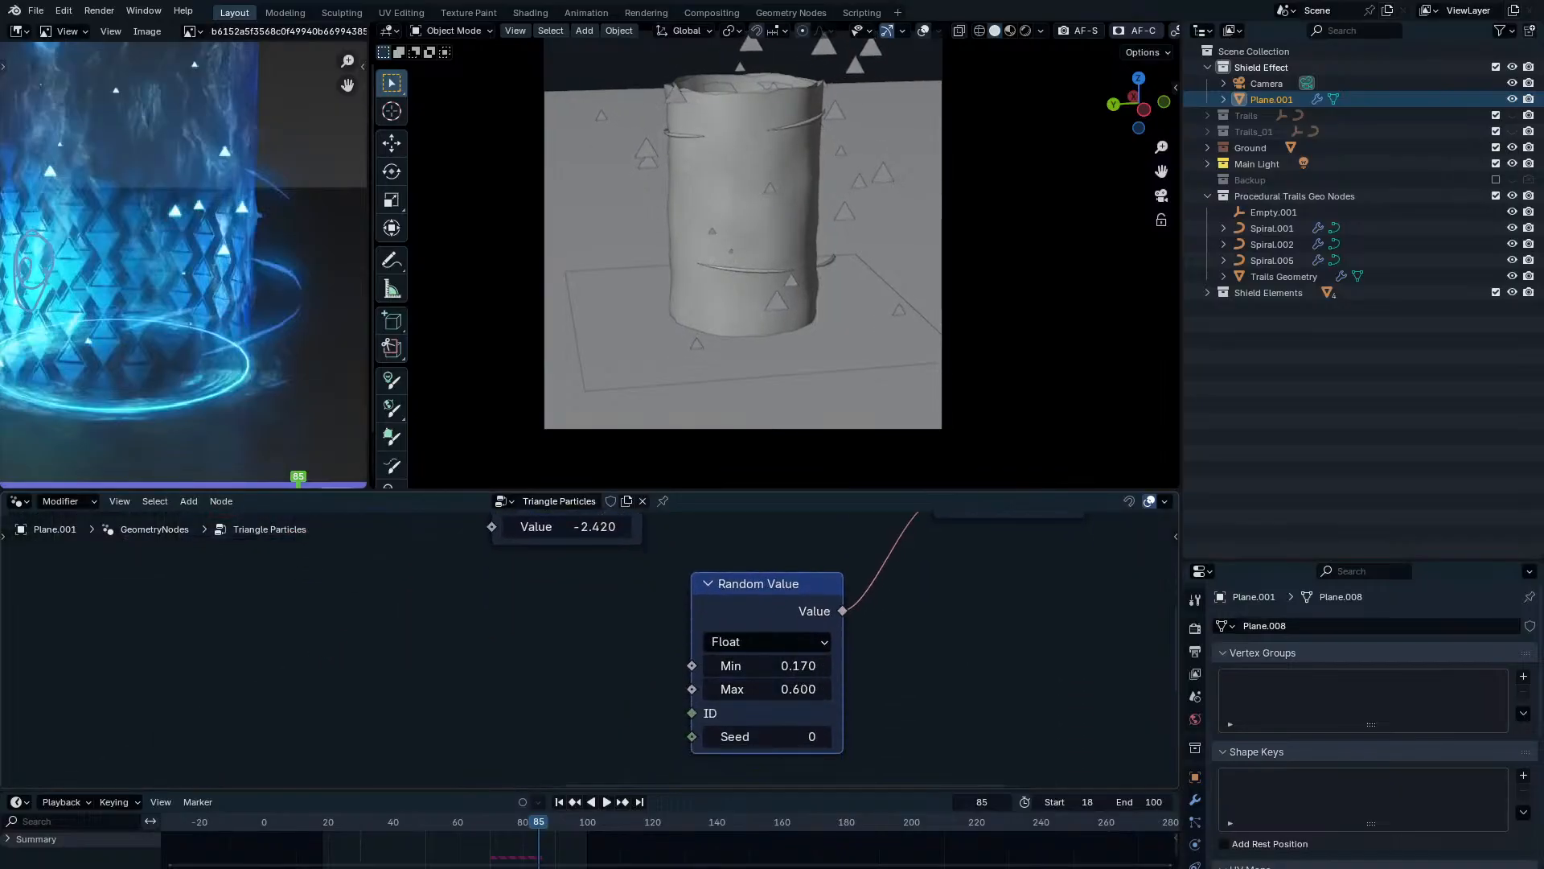
key(space)
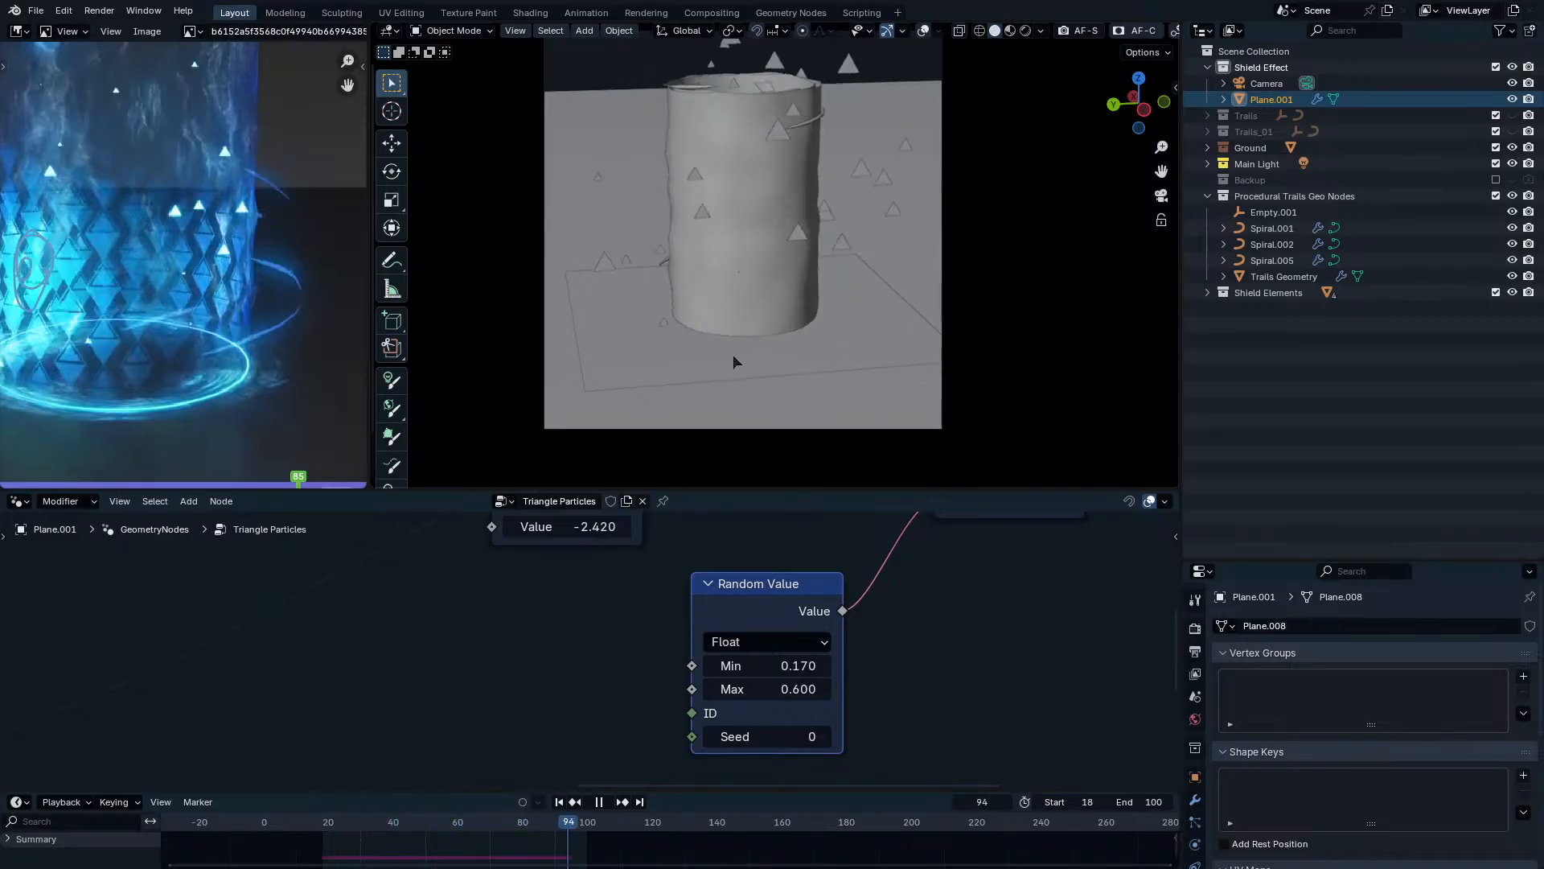
key(space)
Insert a Set Material node between Instance on Points and the Viewer and assign the Glow material.
scroll(804, 619, down, 7)
middle_drag(932, 559, 587, 755)
key(shift+a)
text(s)
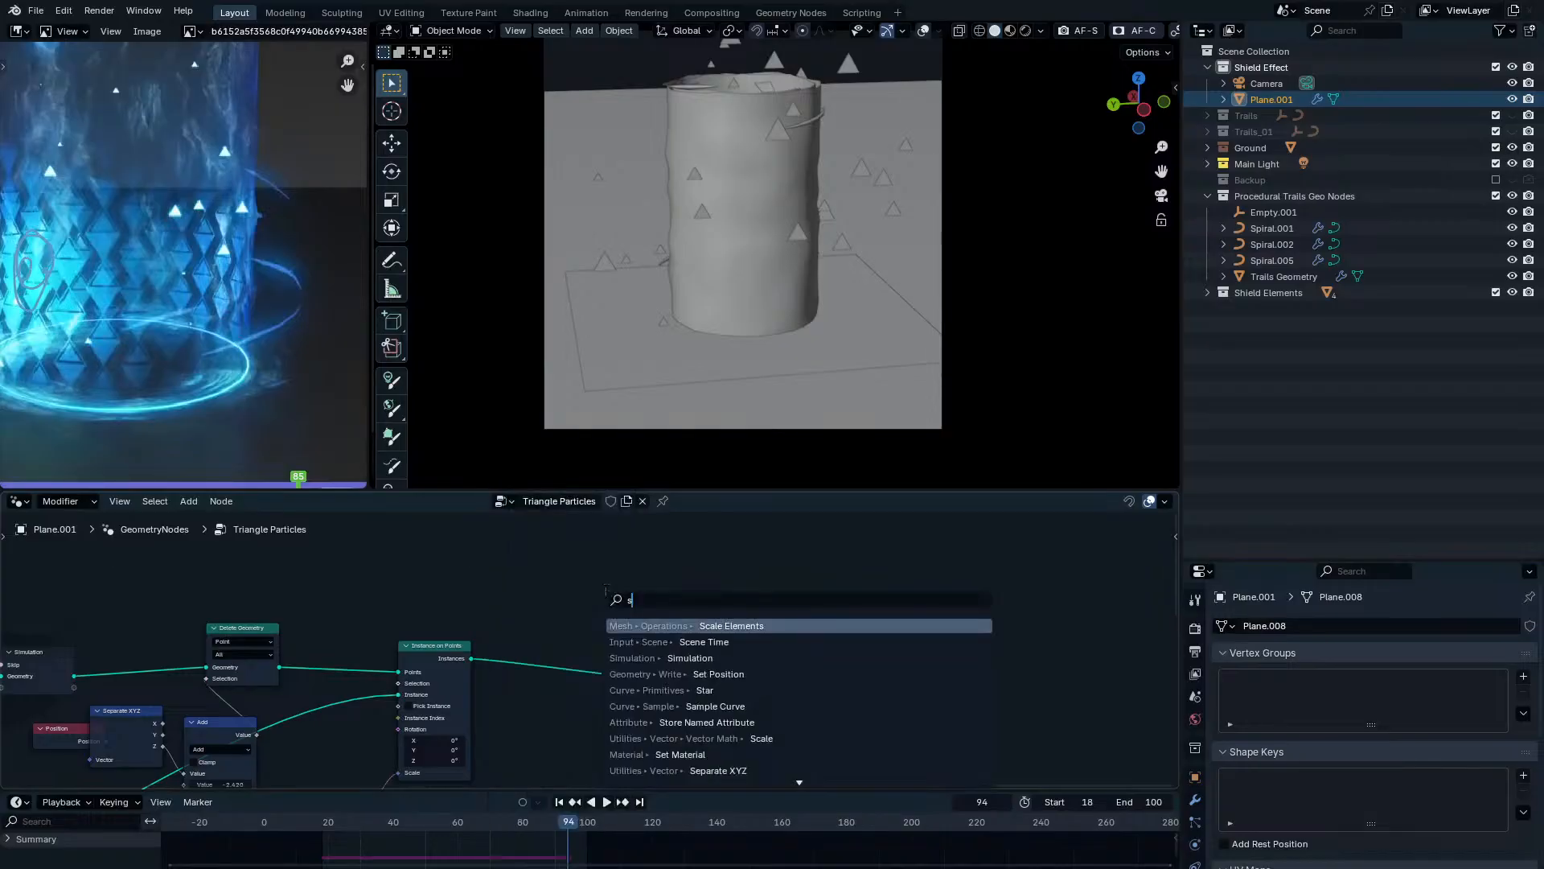
text(et material)
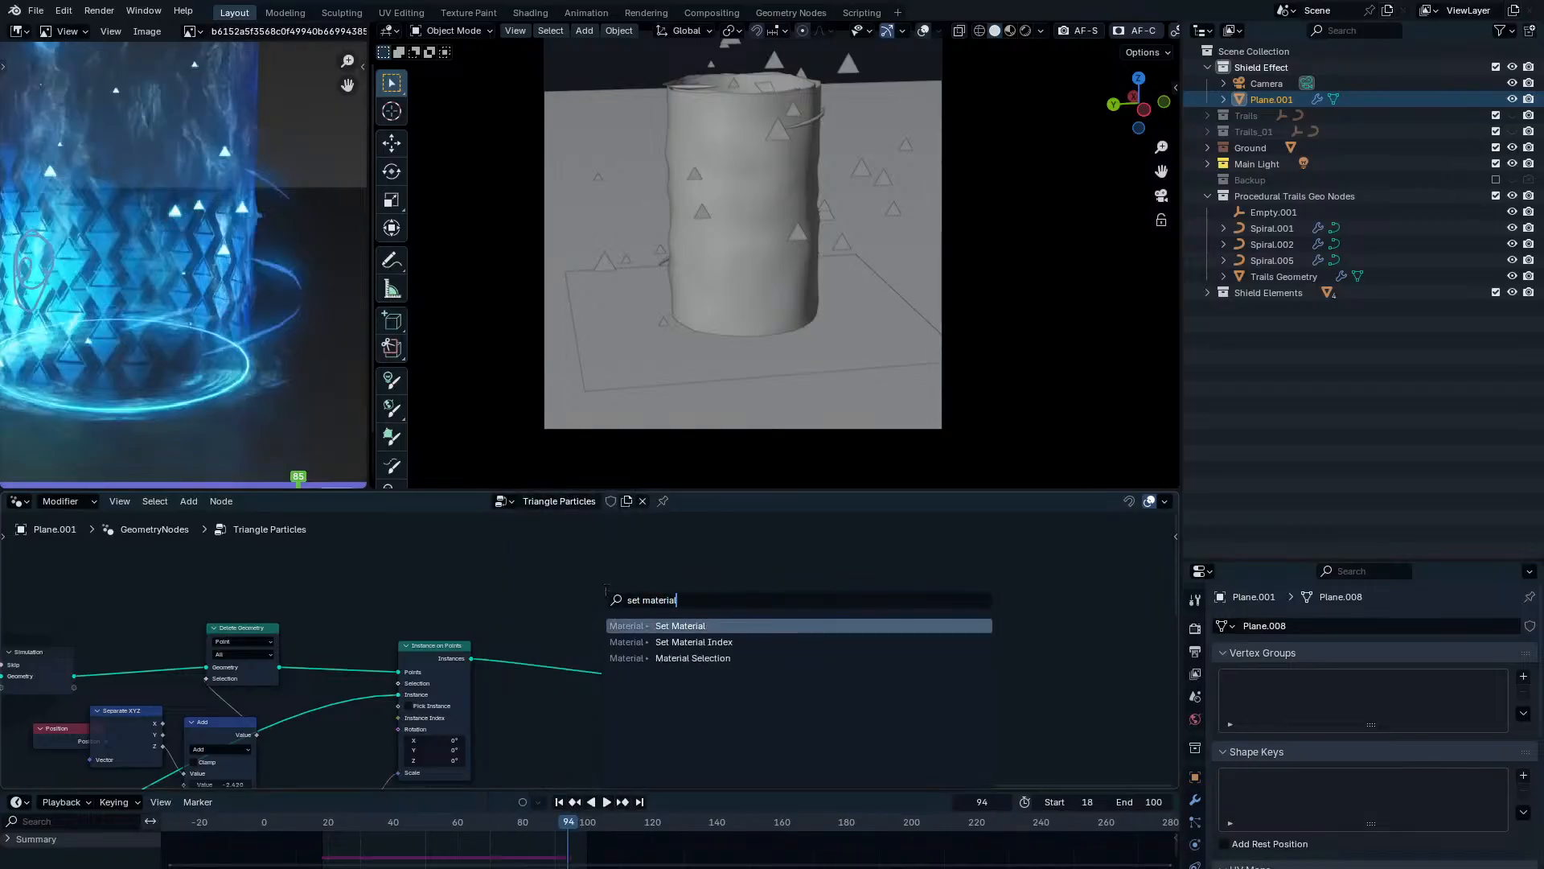
key(Return)
click(555, 610)
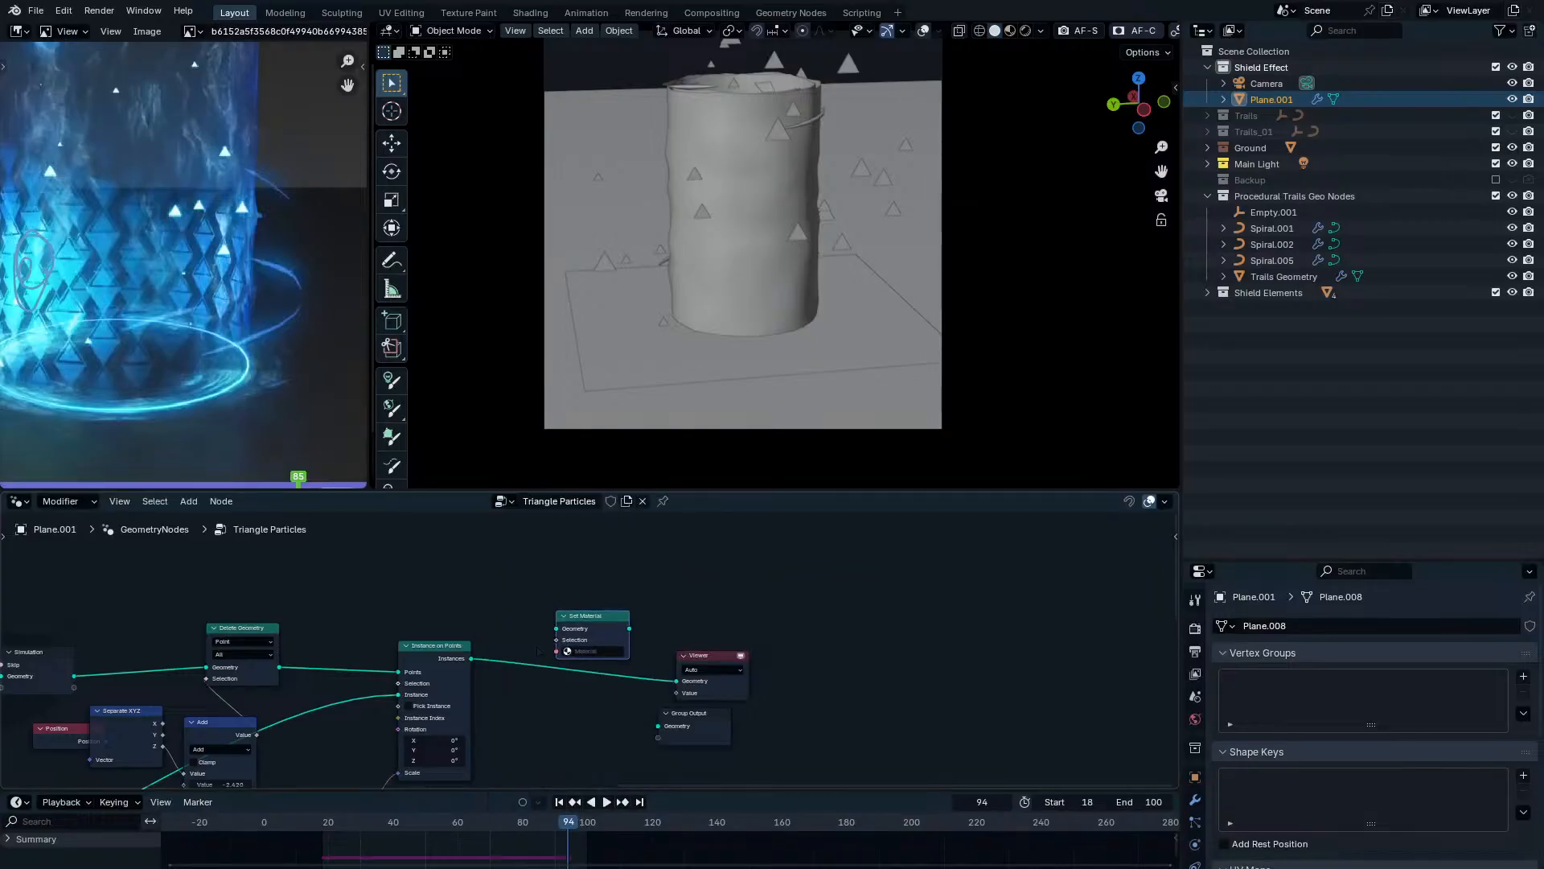
scroll(598, 644, up, 2)
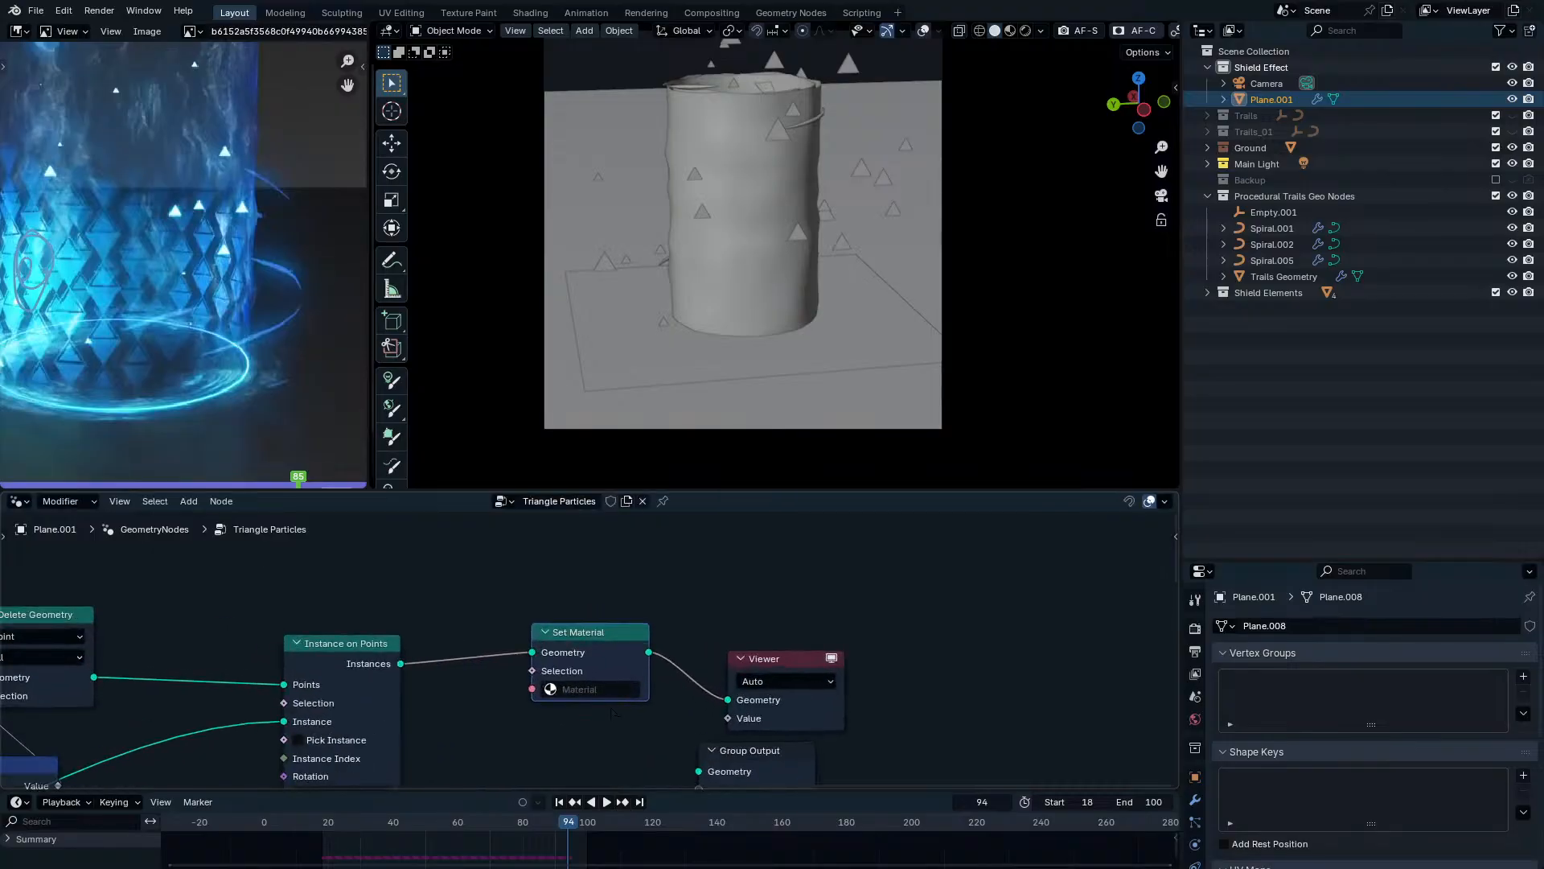
click(609, 689)
click(637, 532)
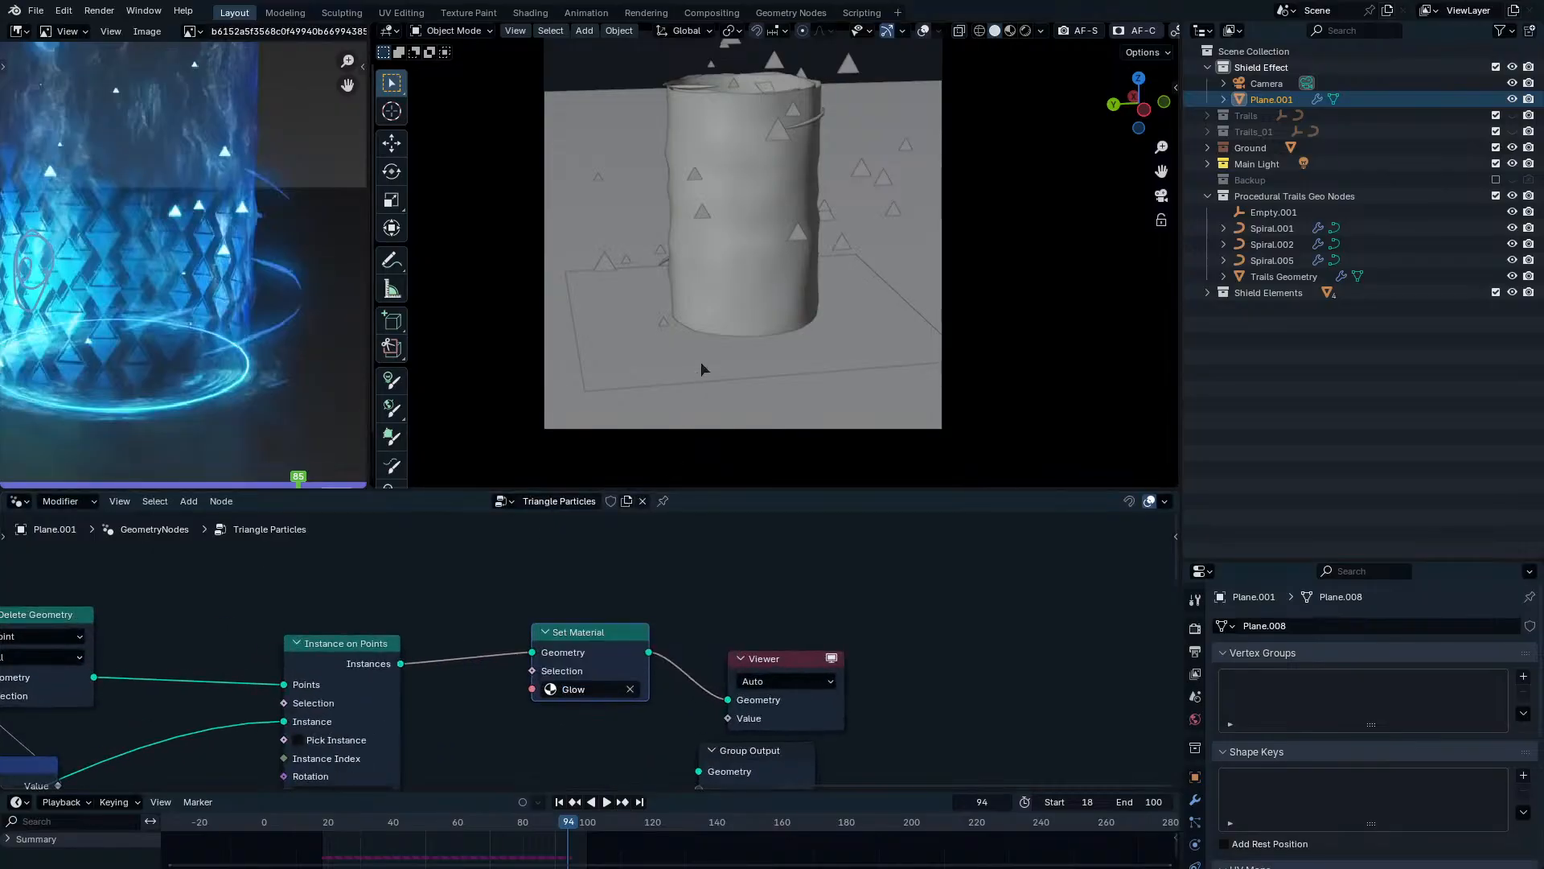
Preview the glowing triangles in rendered shading, deselect the emitter plane, and return the viewport to solid shading.
key(z)
click(707, 171)
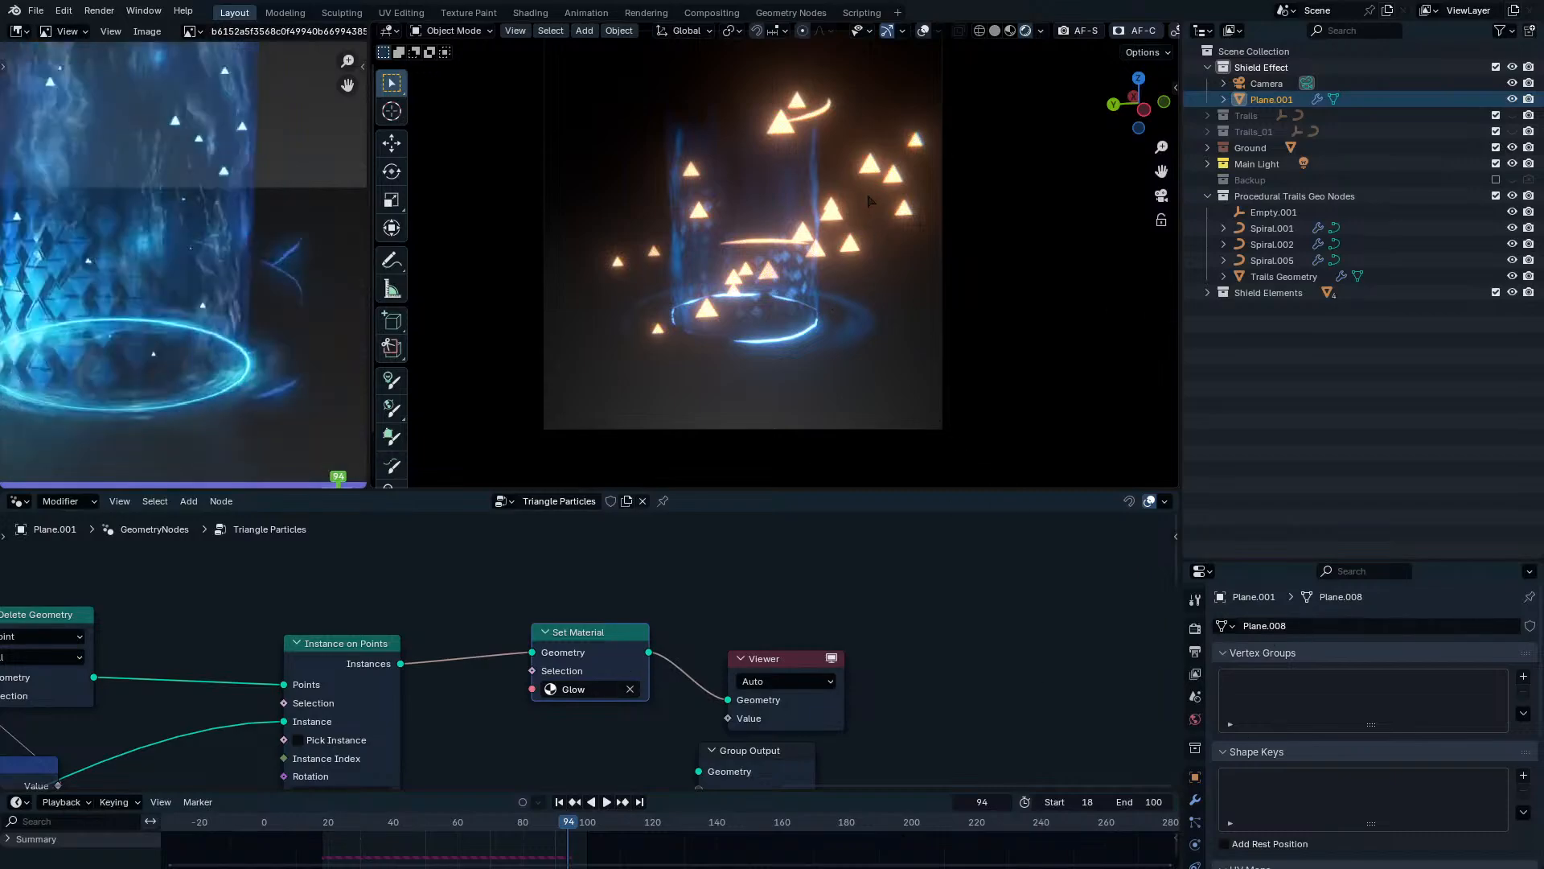
click(831, 314)
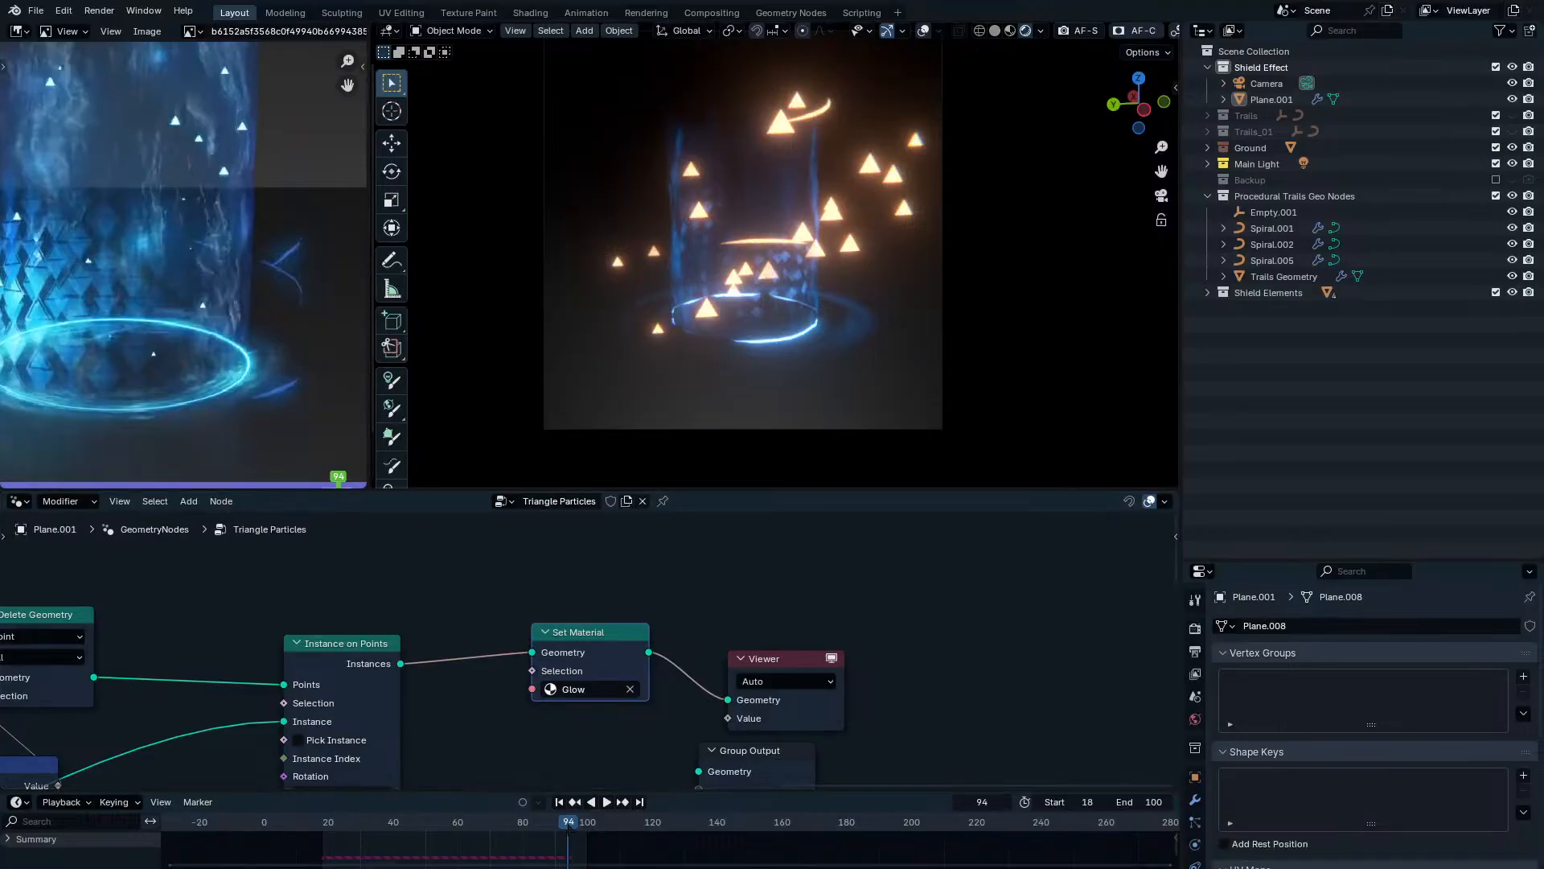
scroll(776, 265, down, 1)
key(z)
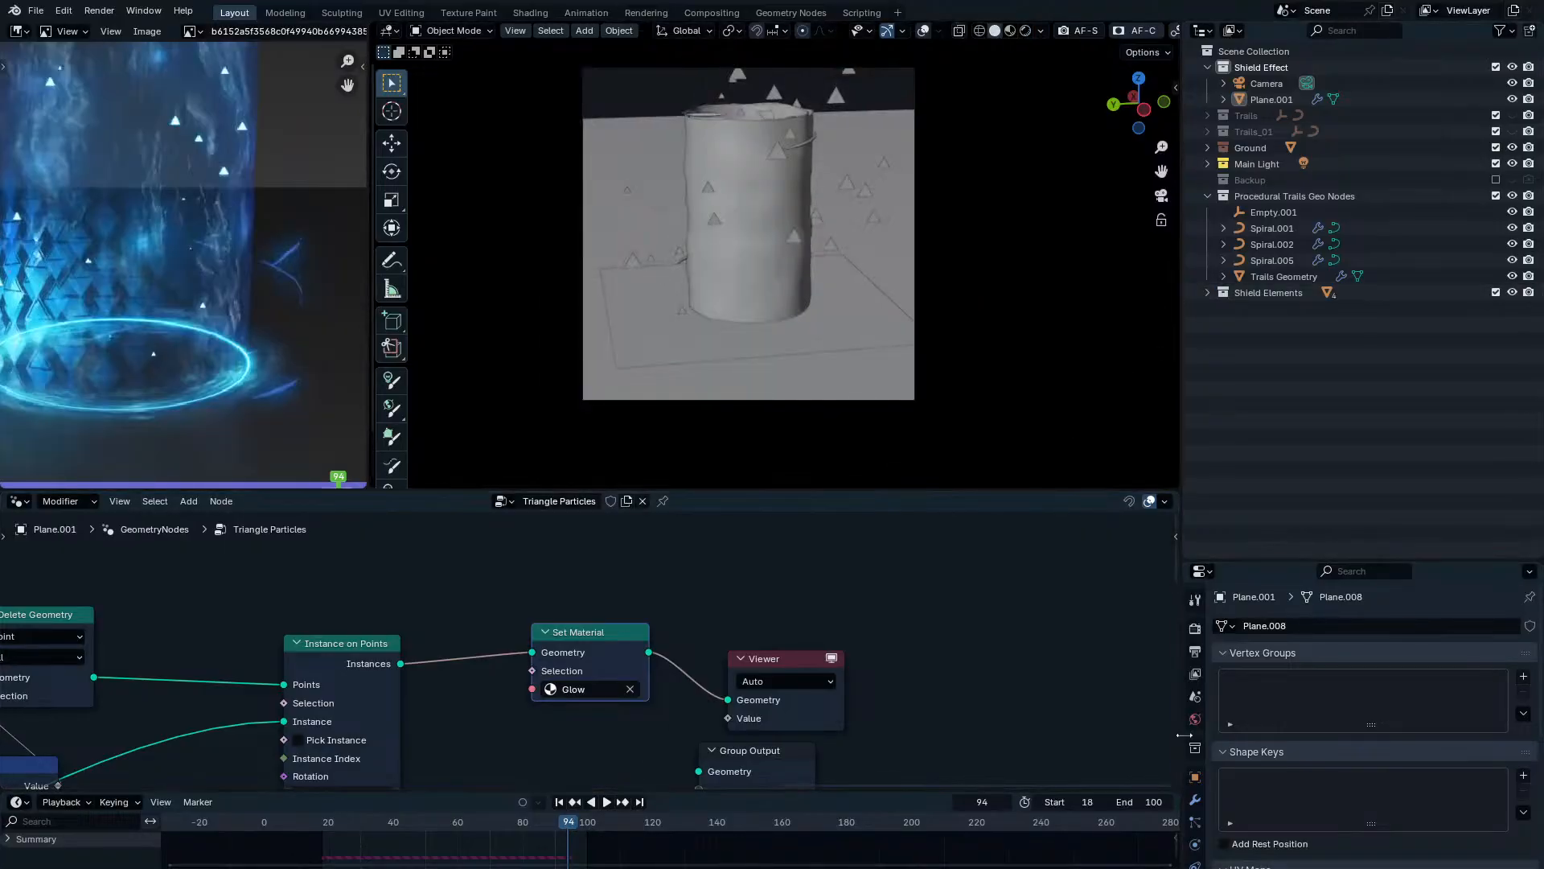
Create a new material named Glow_02 on the emitter plane and set its surface shader to Emission.
scroll(1375, 724, down, 5)
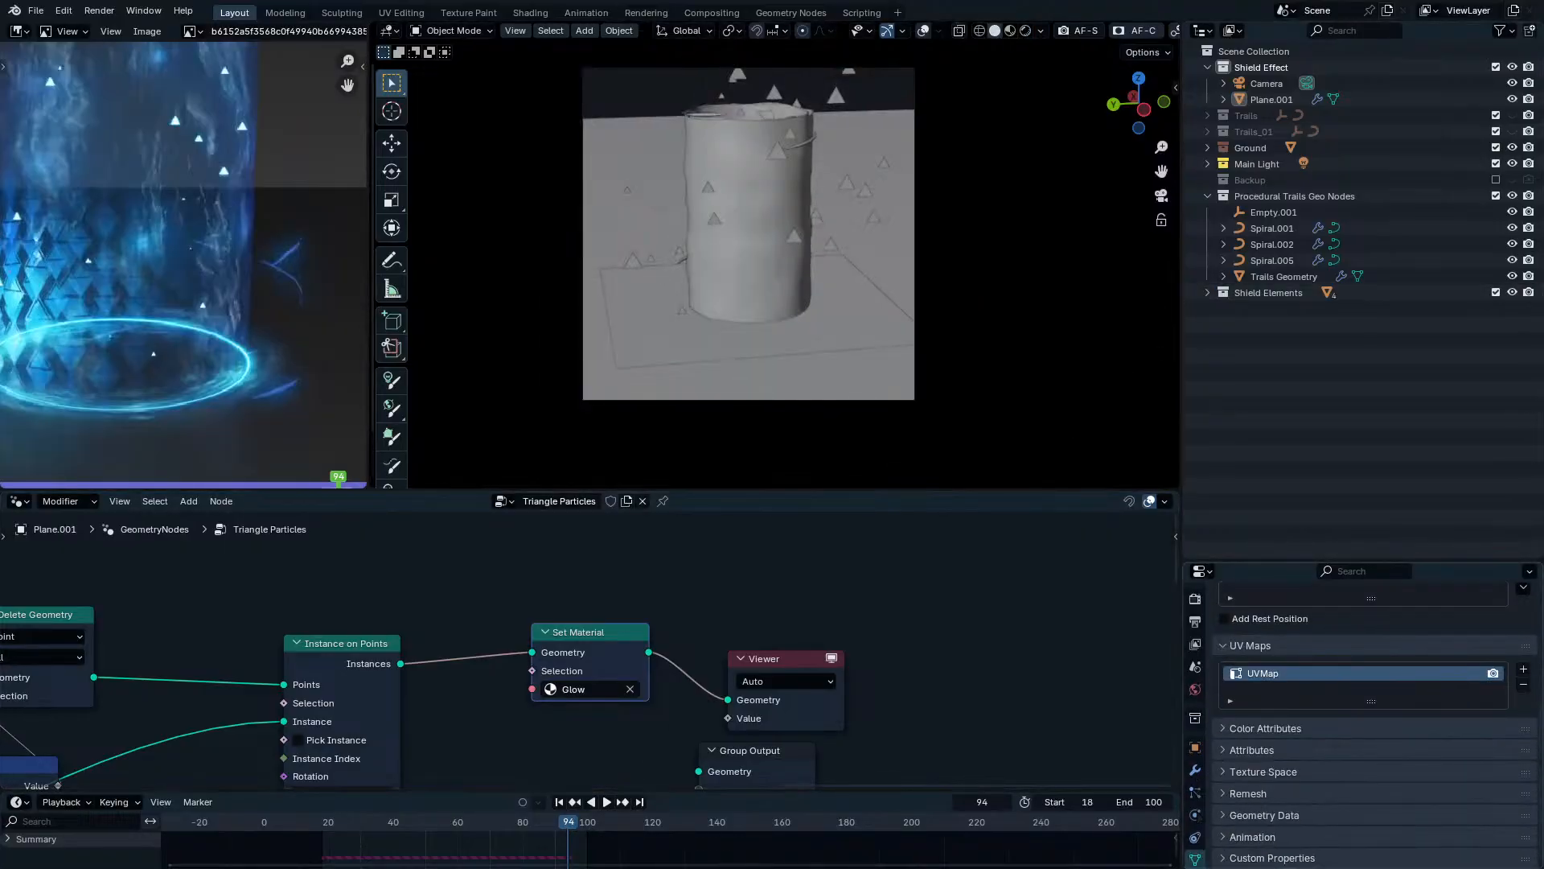
click(1195, 850)
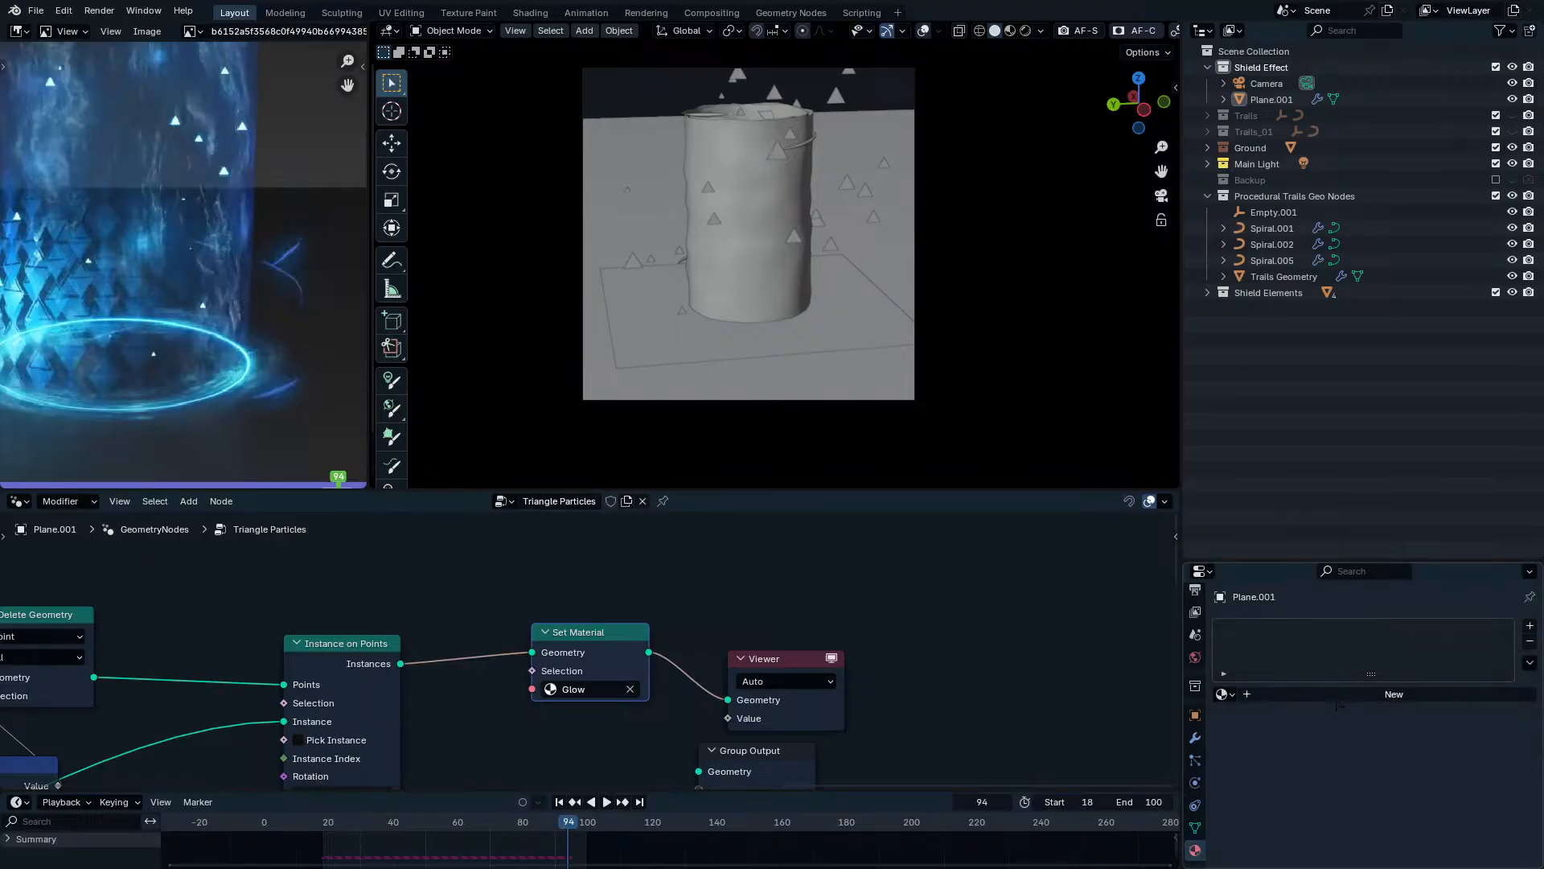
click(1338, 697)
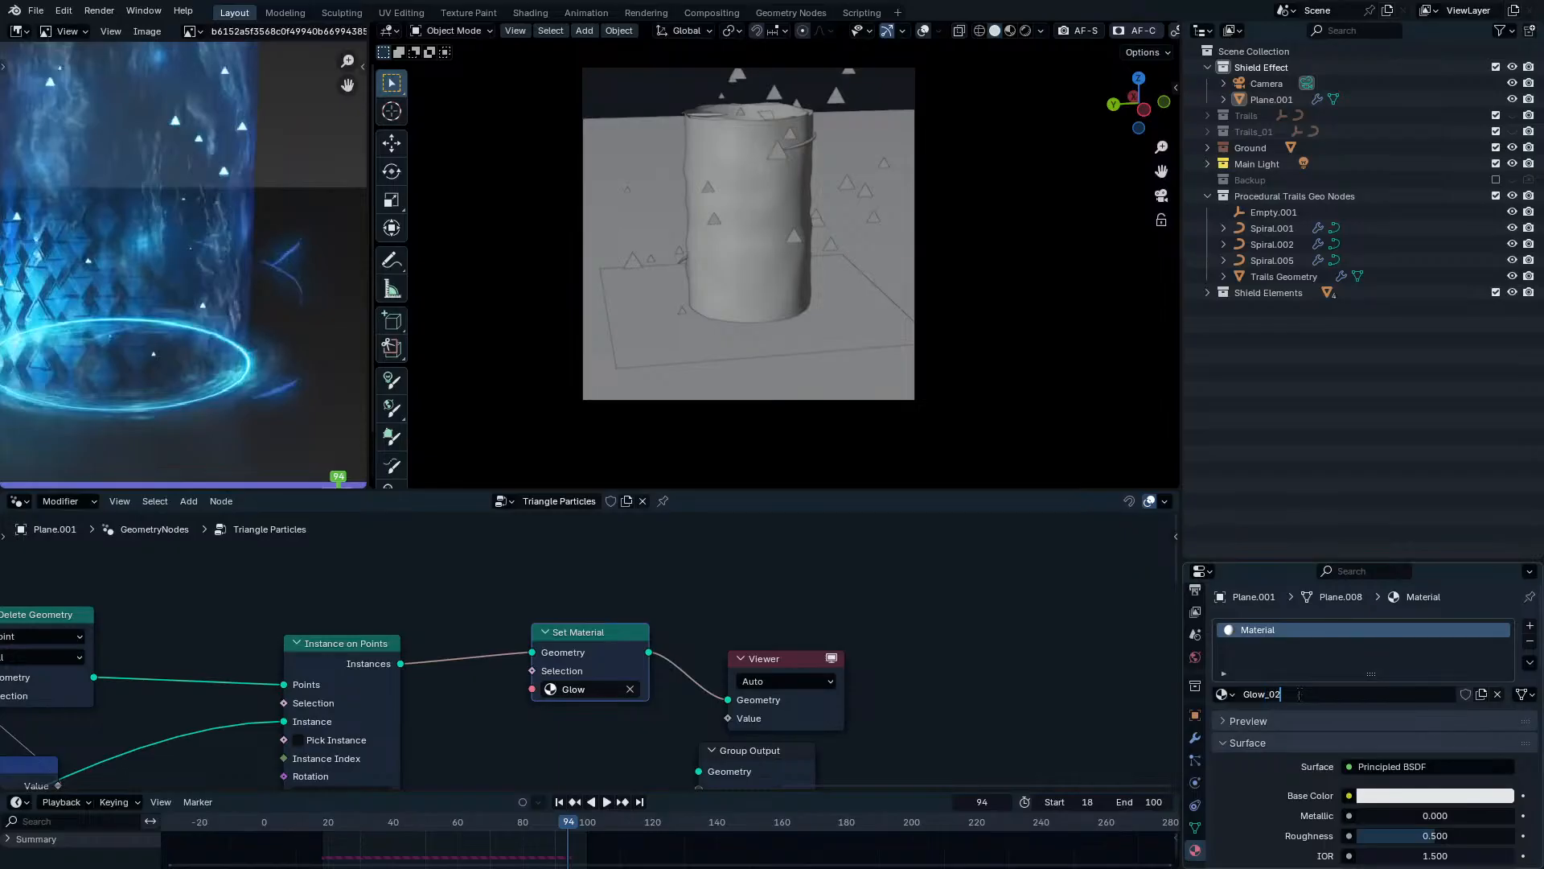
click(1412, 766)
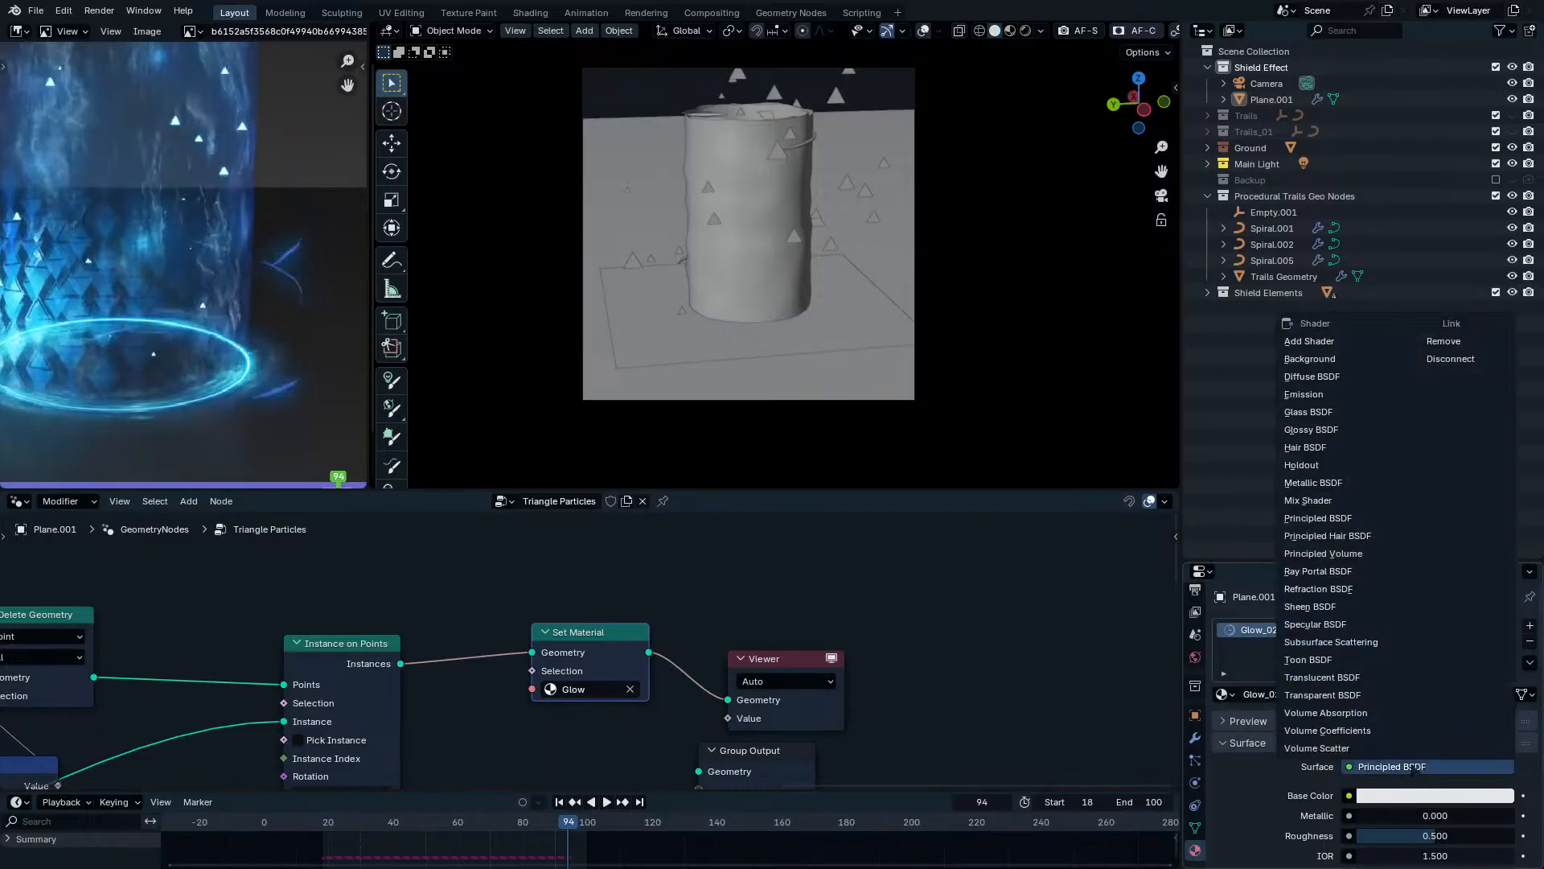
click(1325, 395)
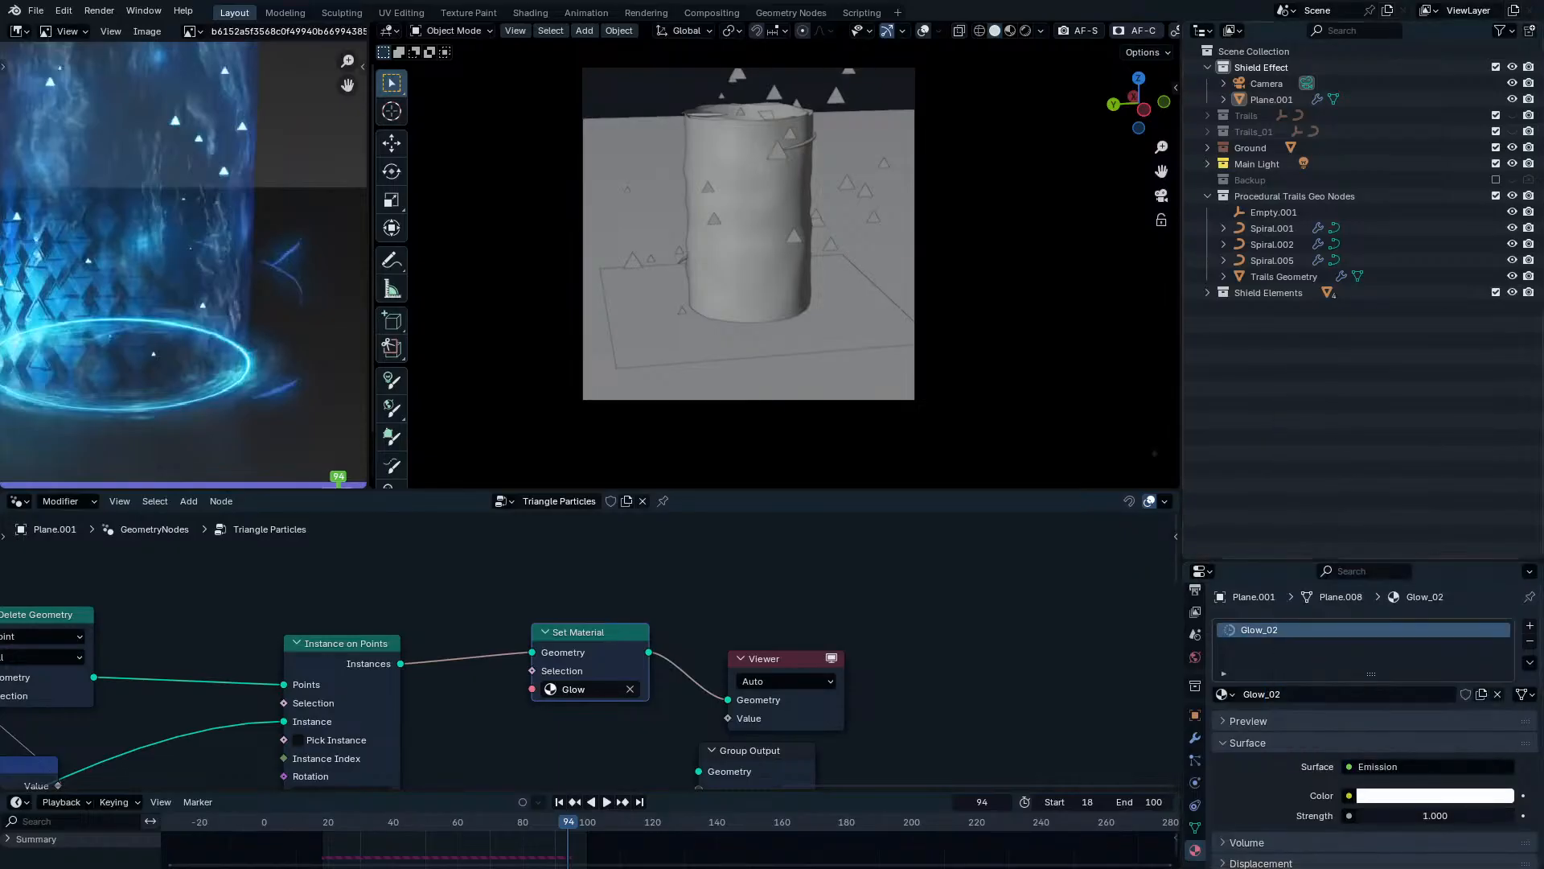
Color the Glow_02 emission light blue from the Color Harmony Picker and assign Glow_02 in the Set Material node.
key(n)
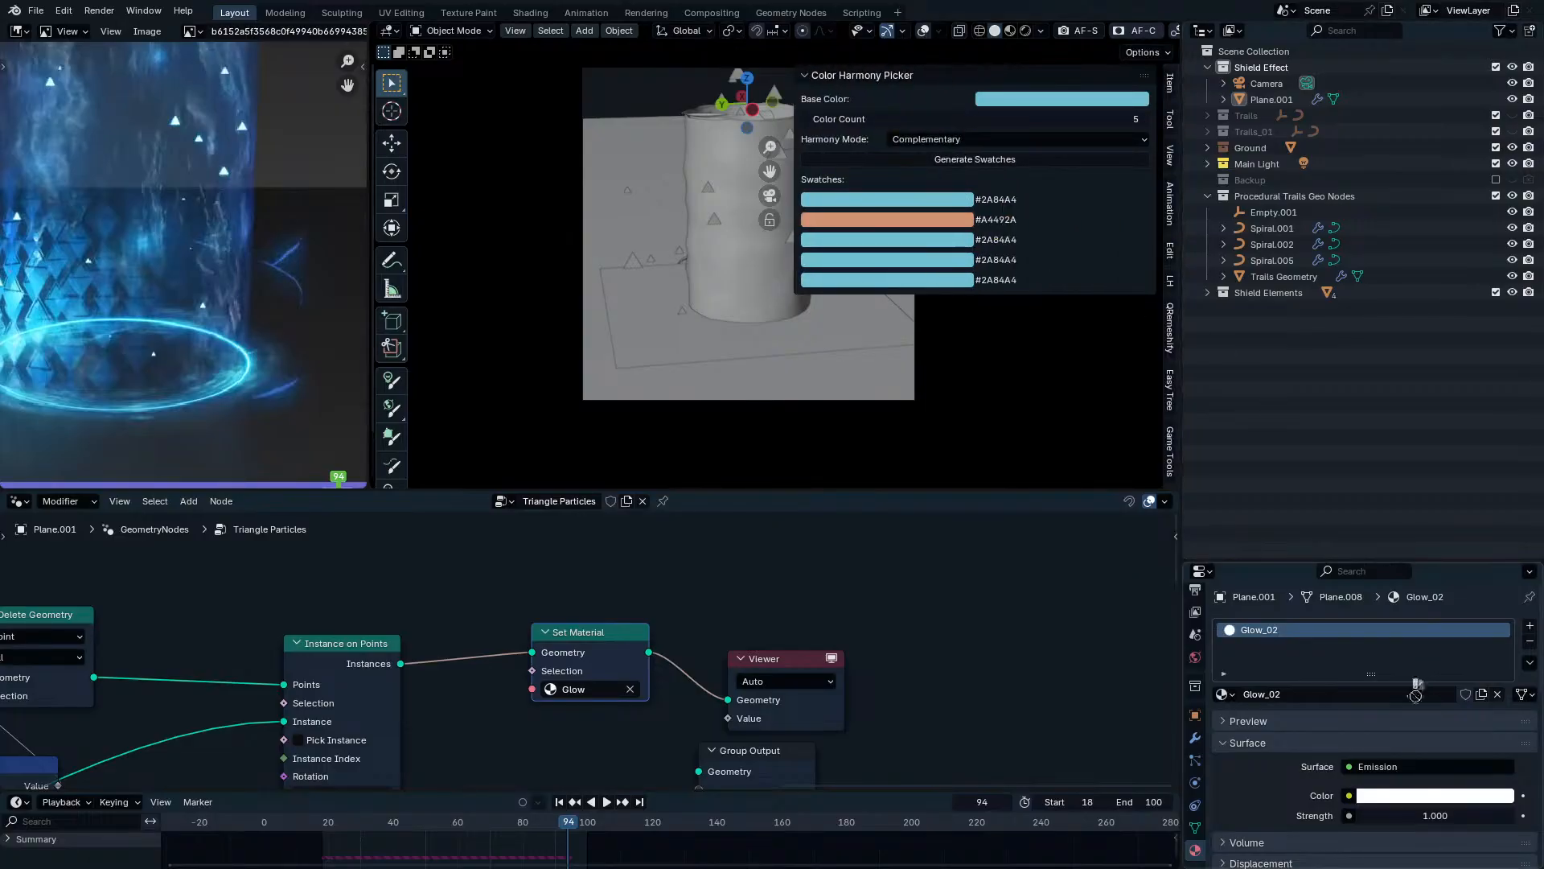
key(n)
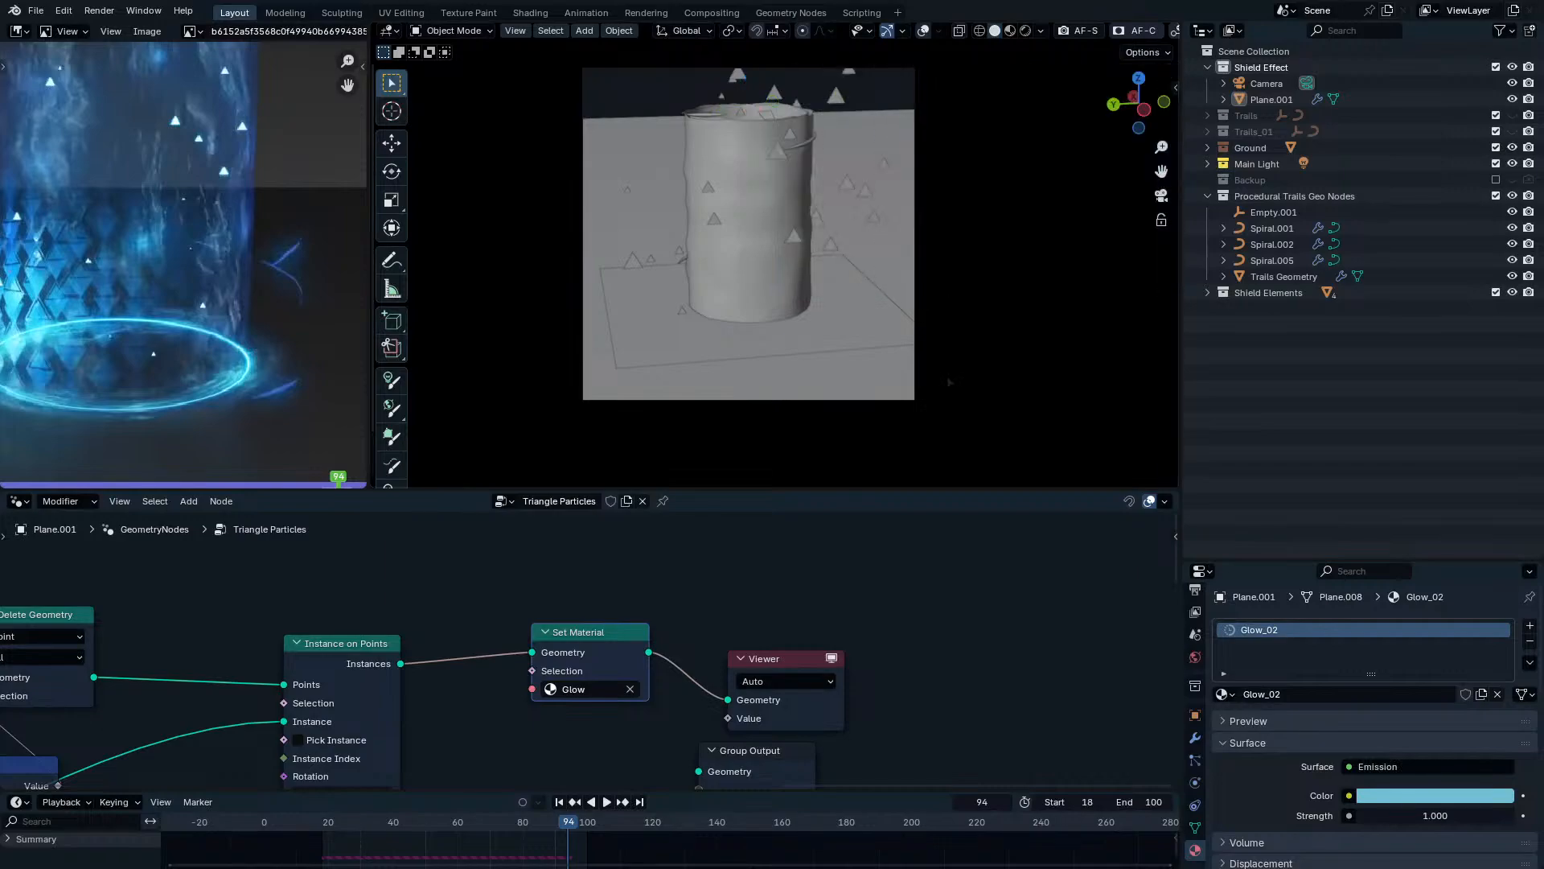
click(579, 688)
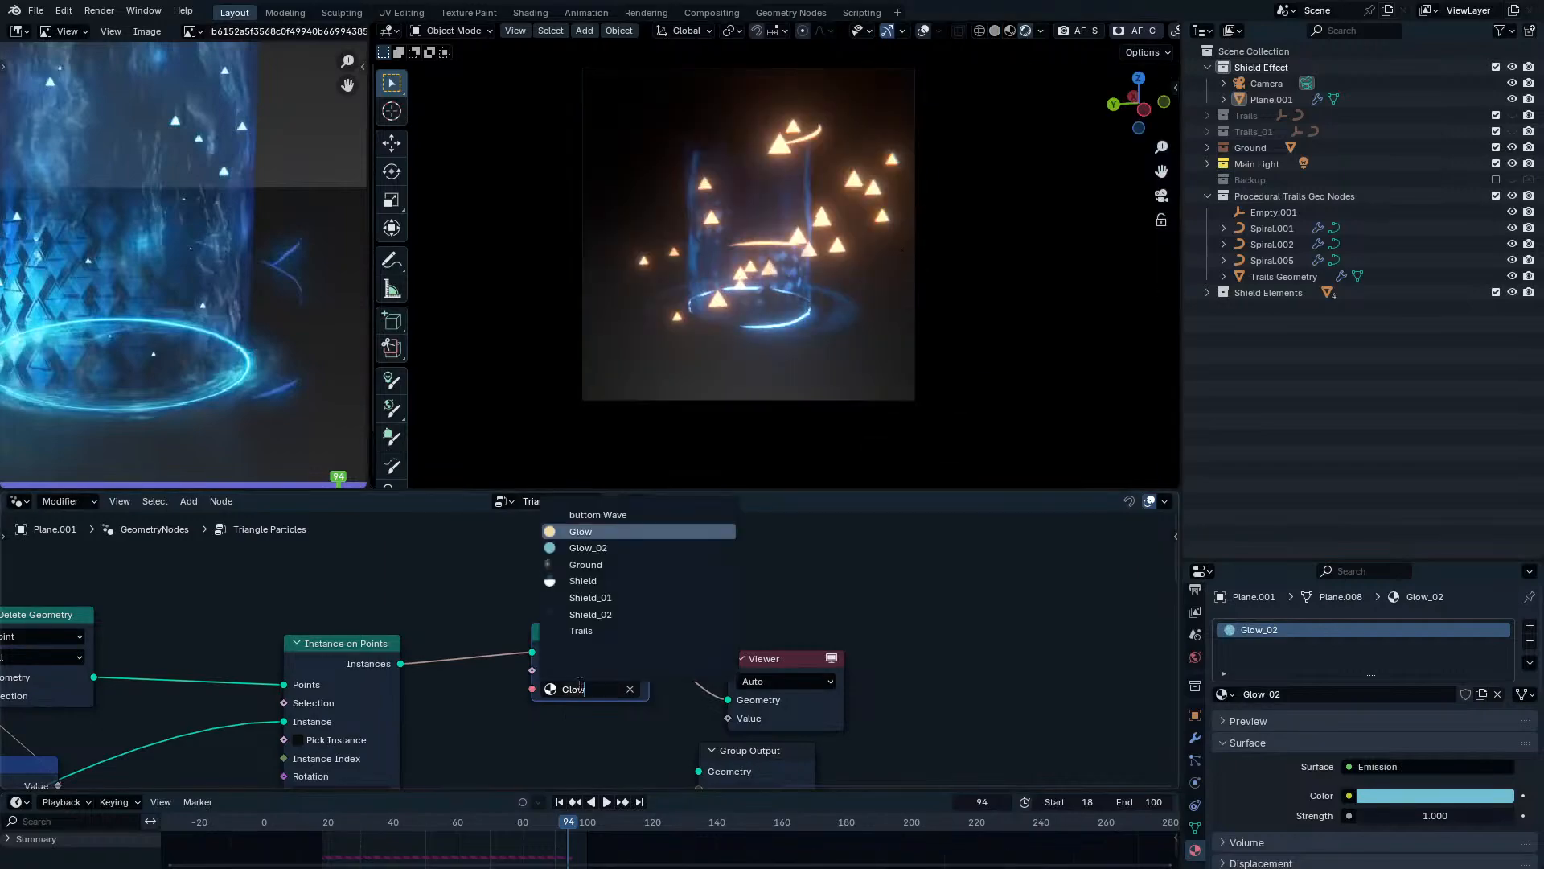
click(588, 547)
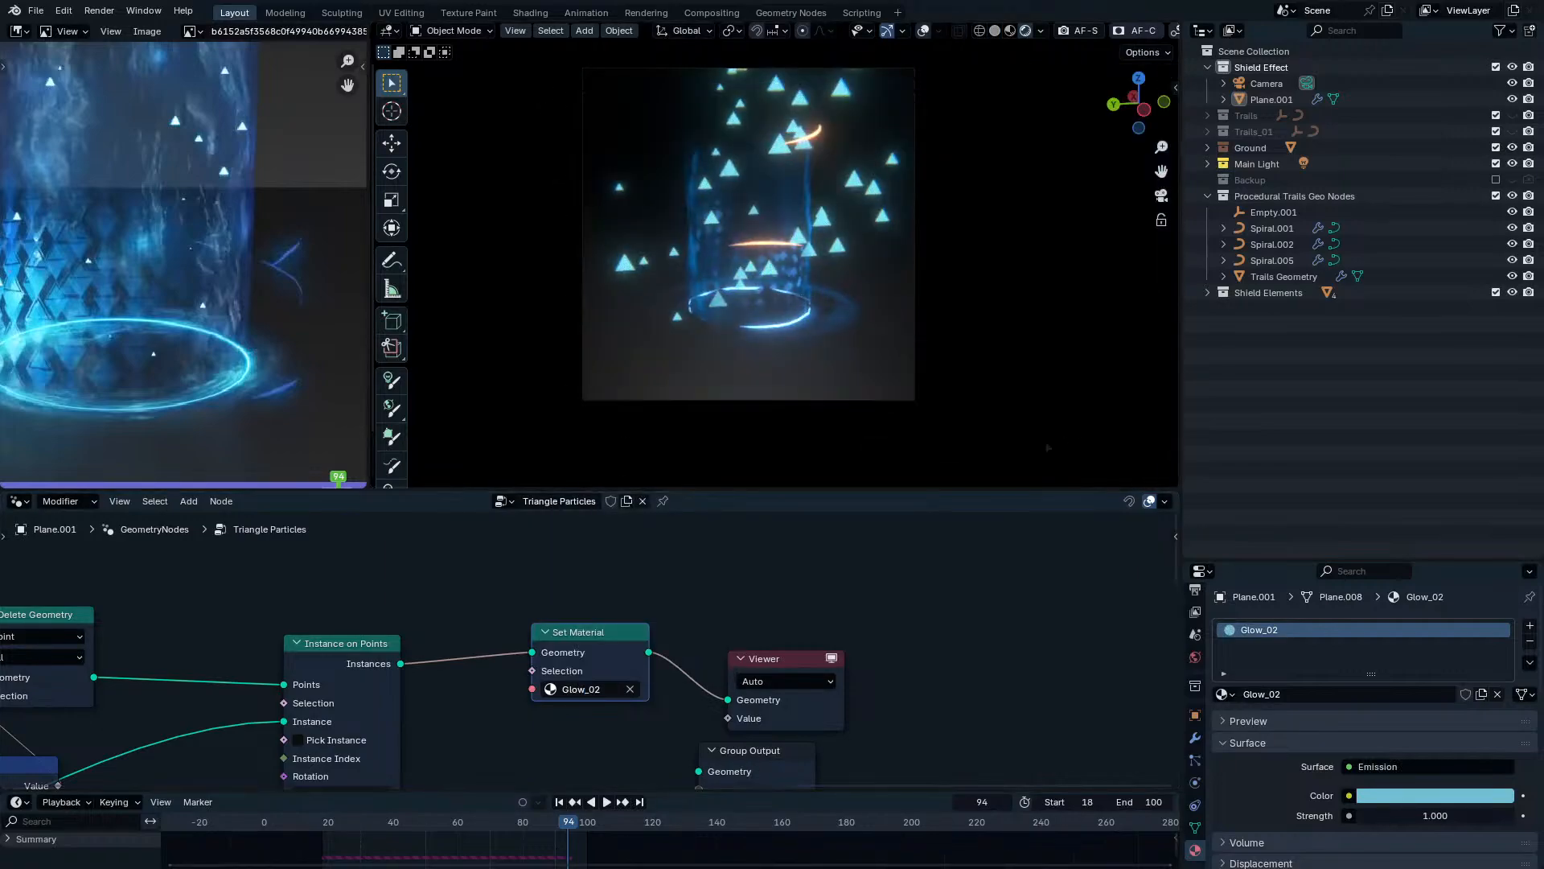
Set the value of the Add node fed by the Z position to -1.110 and play the simulation.
middle_drag(888, 602, 272, 696)
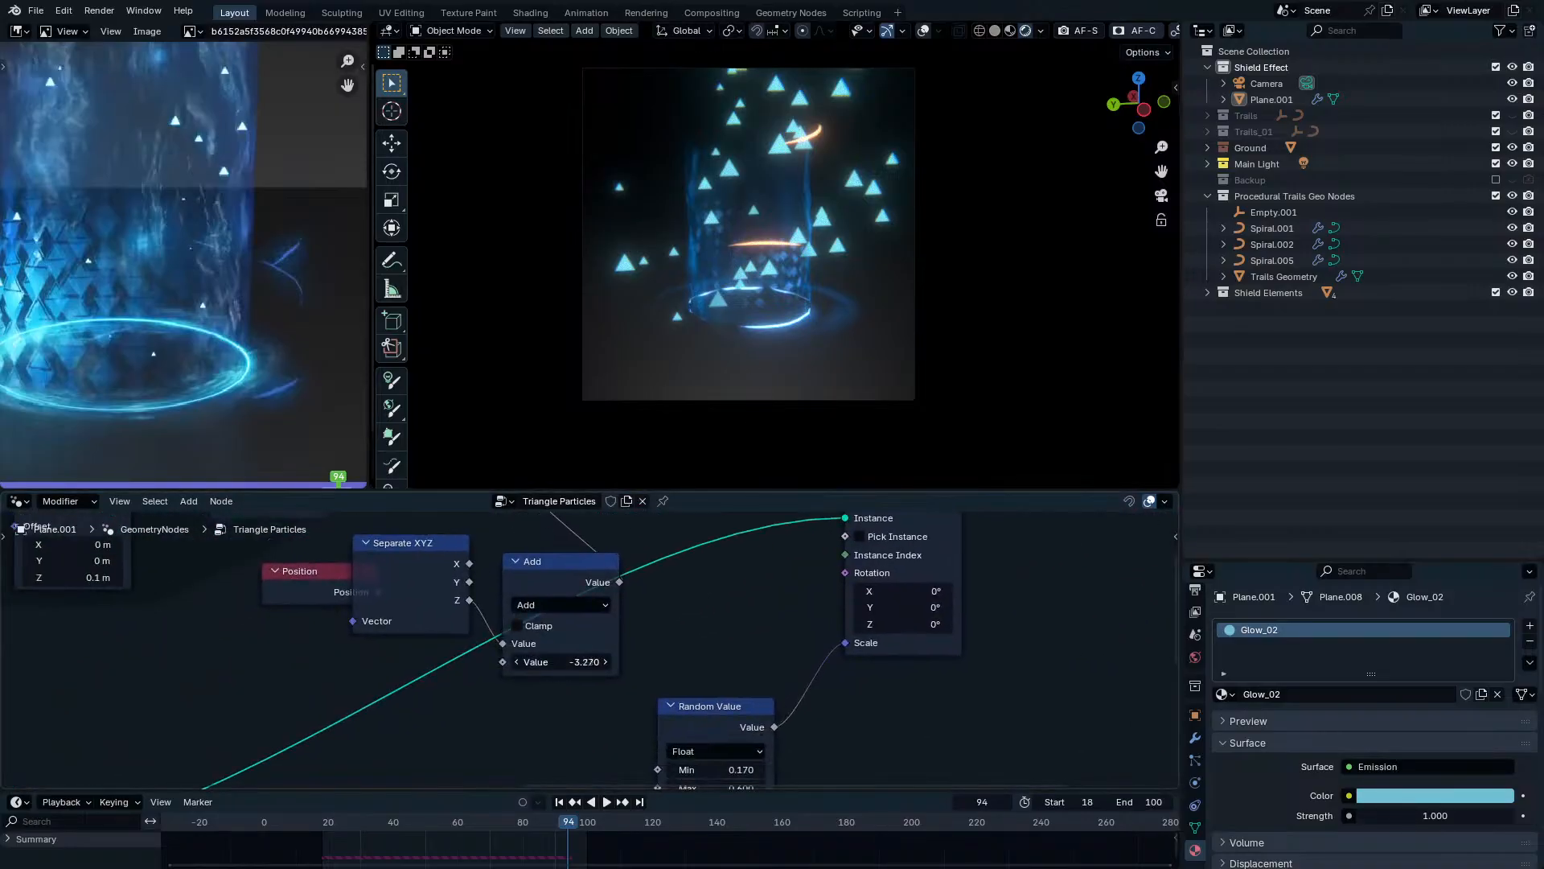
mouse_move(560, 662)
mouse_down()
mouse_move(627, 662)
mouse_move(536, 662)
mouse_up()
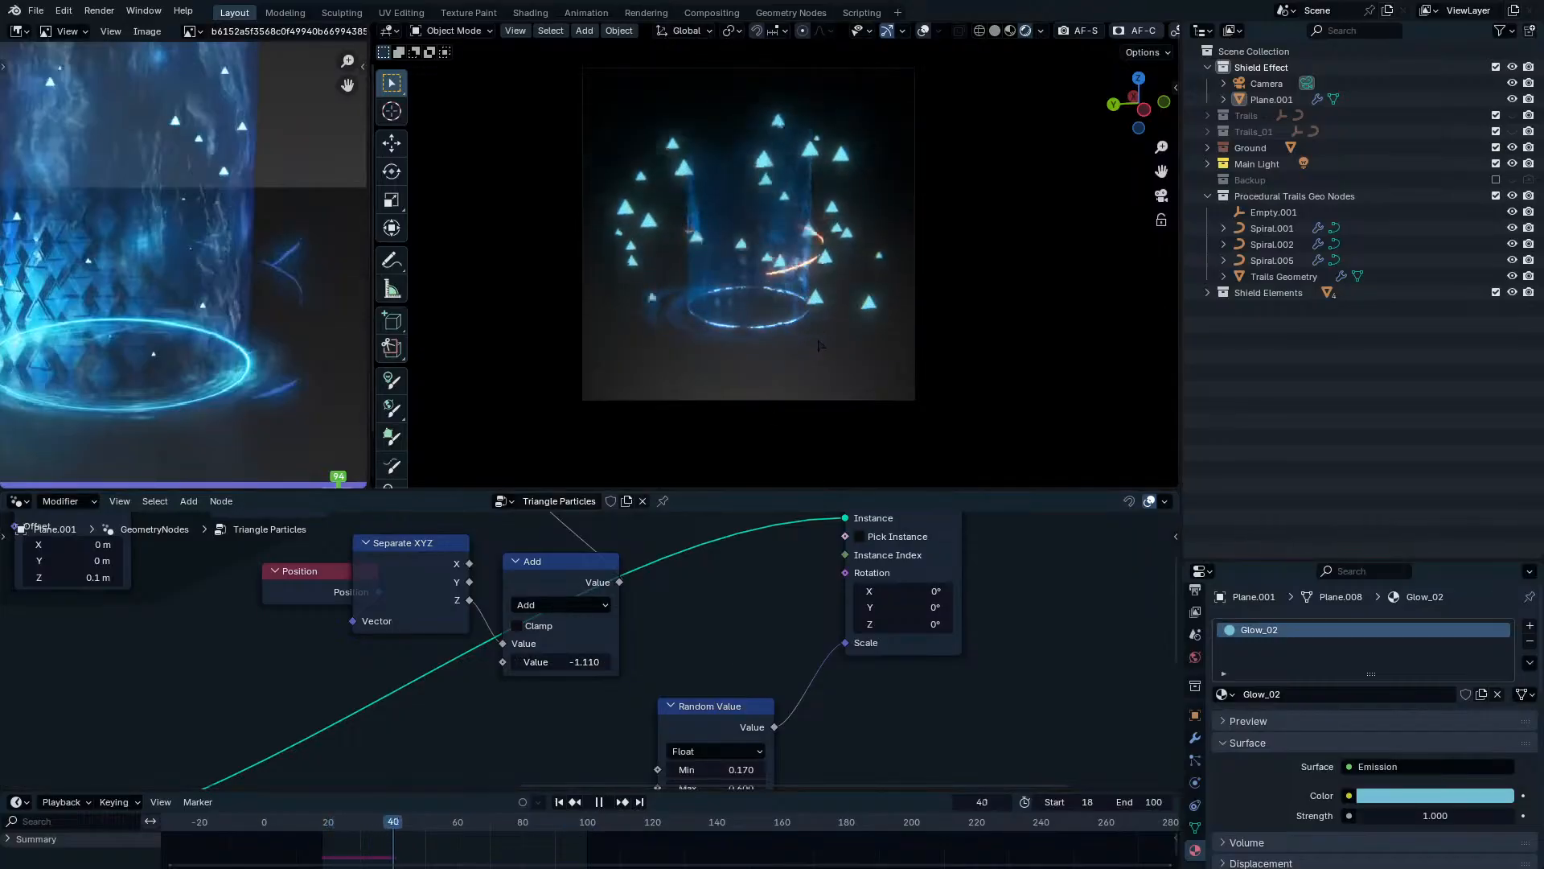
Set the scale of the face-scaling node after Group Input to 0.640 and play the simulation.
middle_drag(450, 684, 979, 595)
mouse_move(121, 617)
middle_down()
mouse_move(503, 620)
mouse_move(495, 635)
middle_up()
scroll(756, 648, up, 5)
middle_drag(840, 653, 475, 729)
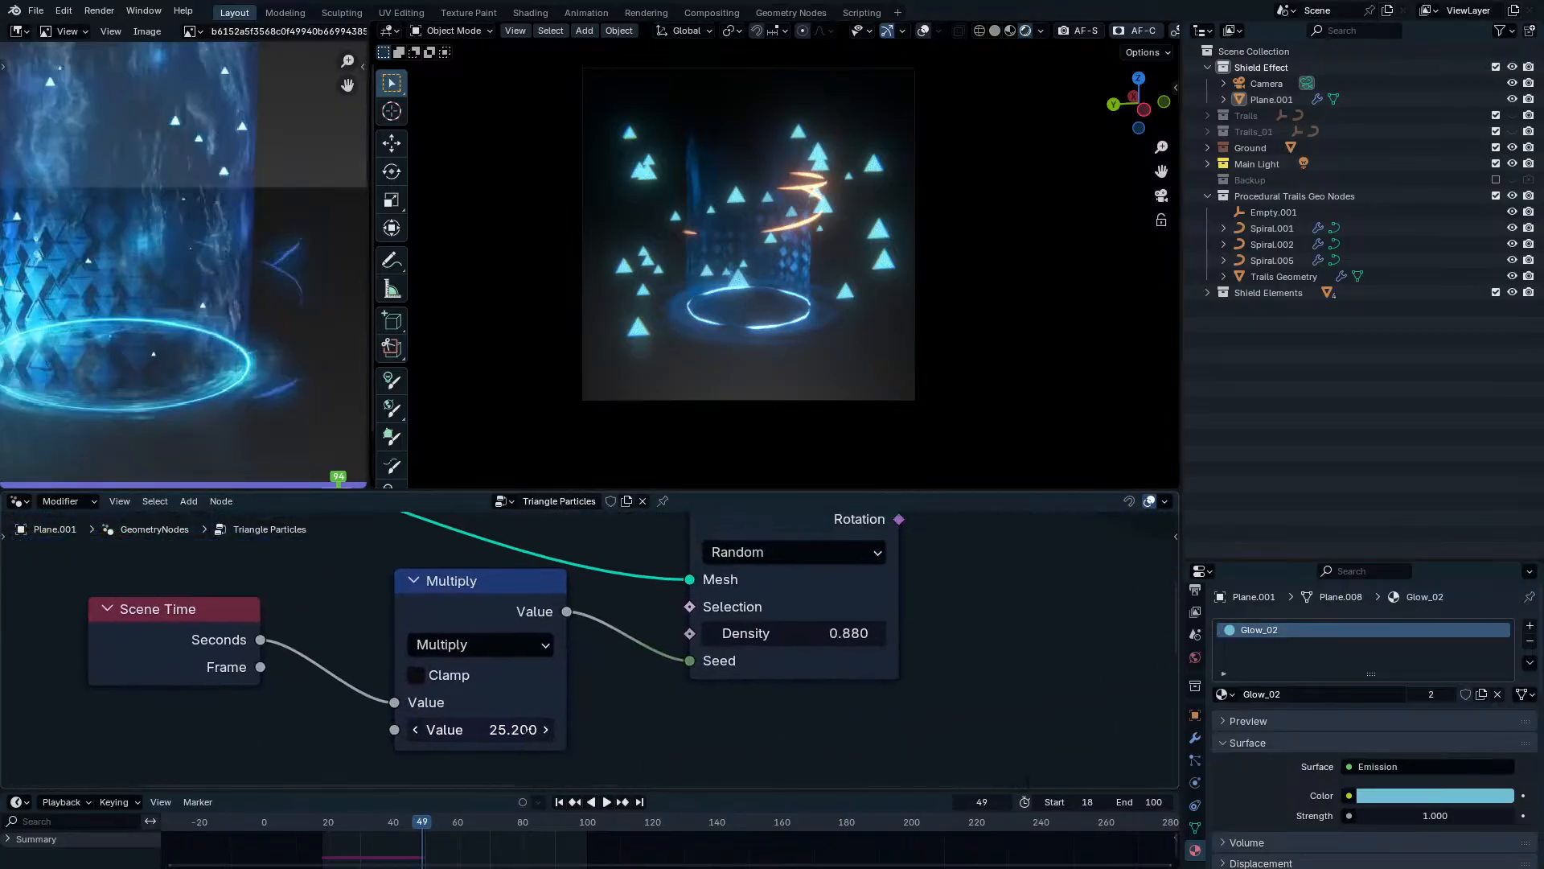
scroll(804, 636, down, 7)
scroll(818, 632, down, 2)
scroll(626, 661, up, 2)
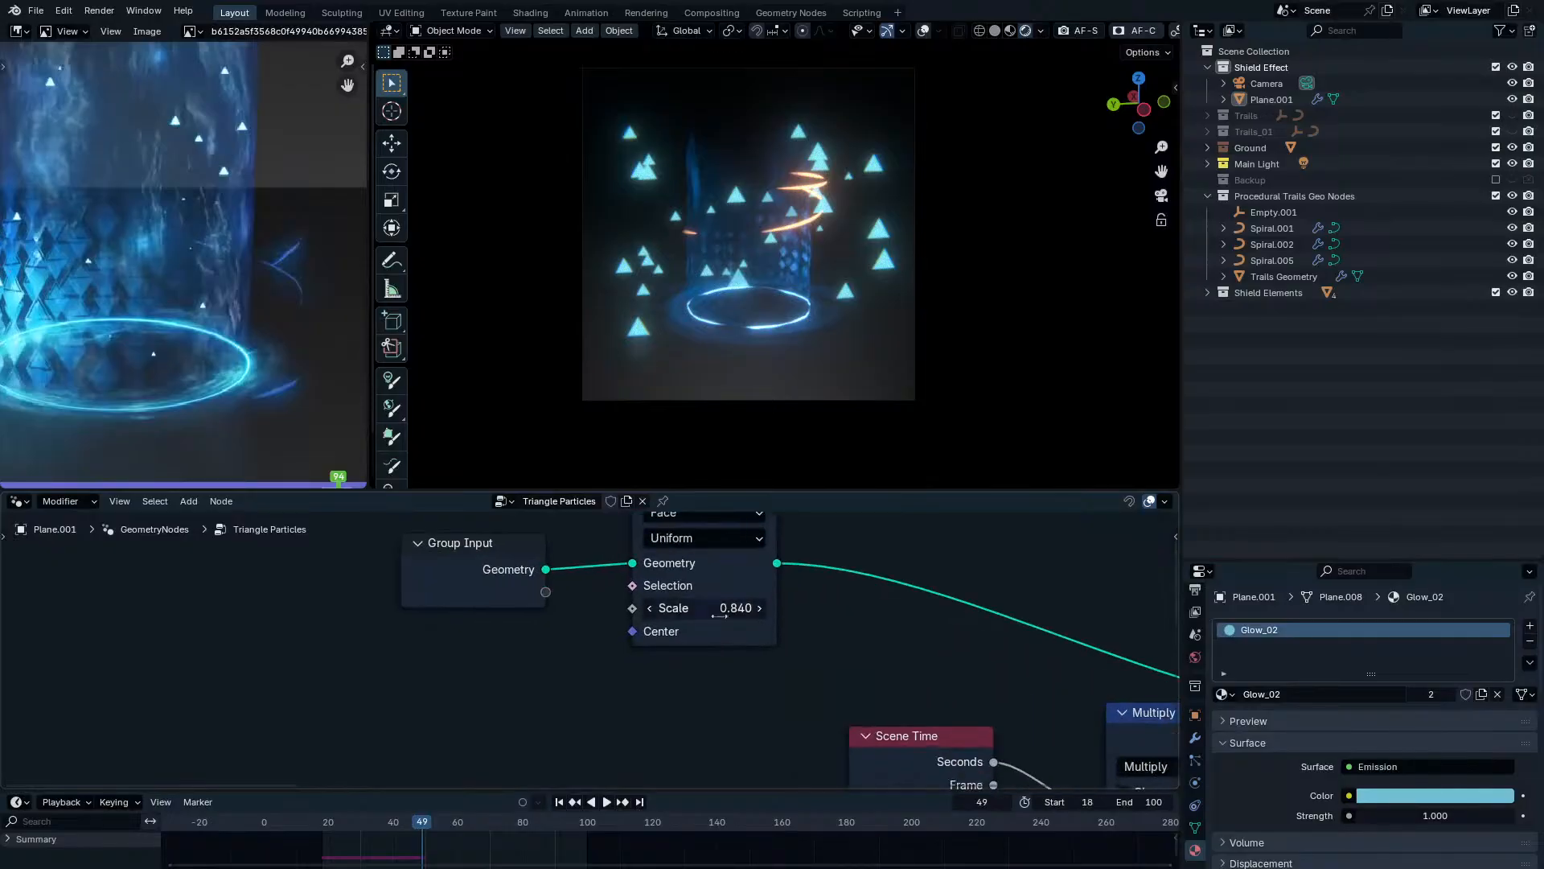
drag(700, 616, 661, 616)
key(space)
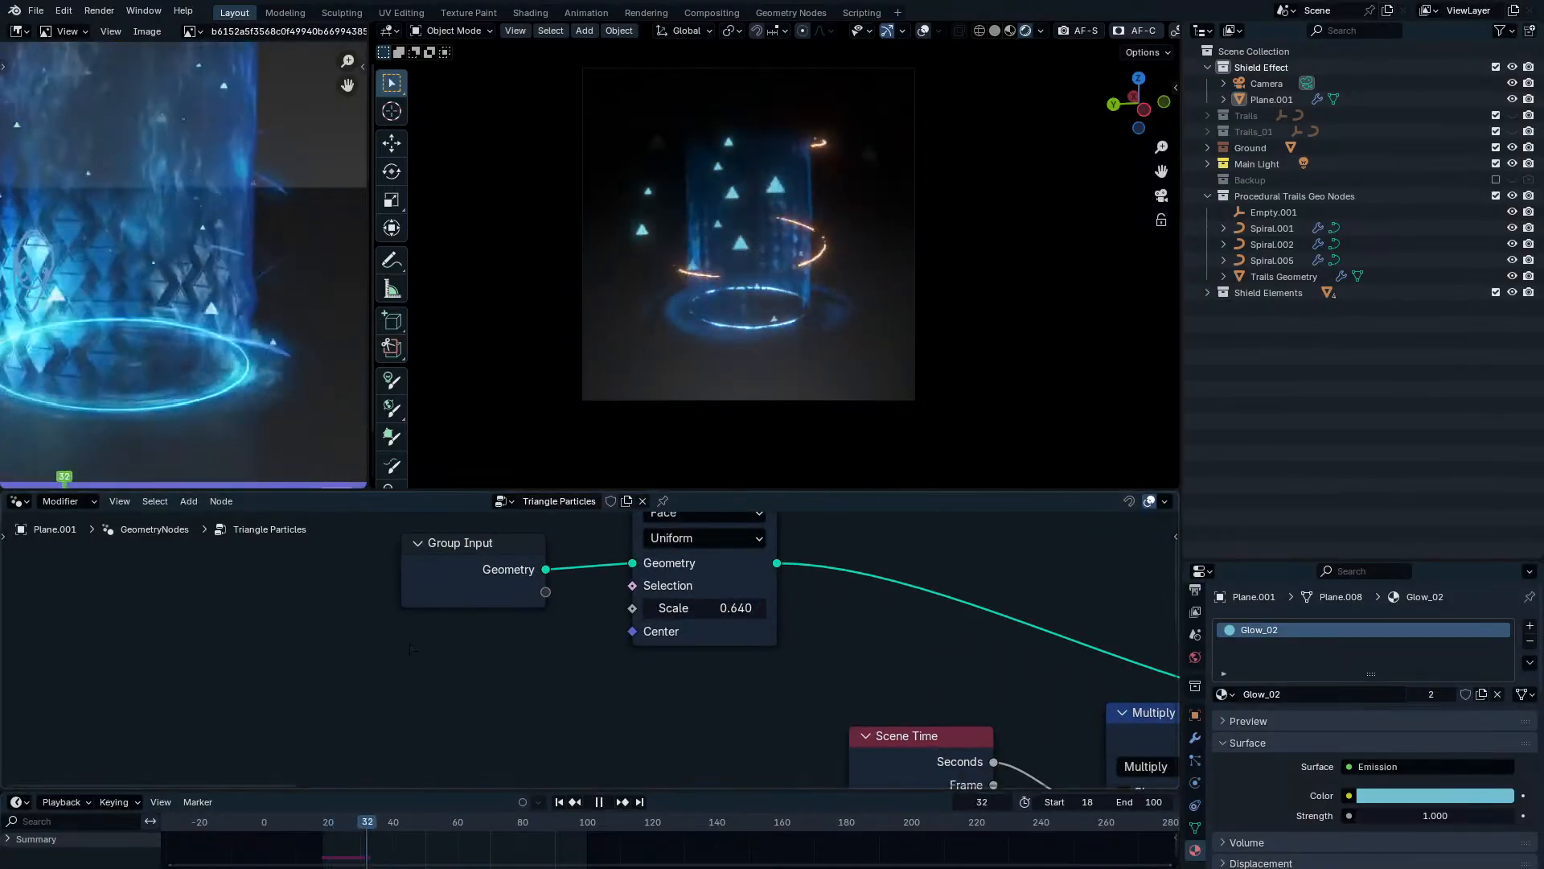
key(space)
Shrink the triangles by setting the Random Value node to Min 0.030 and Max 0.210, and play the simulation.
middle_drag(939, 582, 8, 543)
scroll(765, 577, down, 4)
scroll(784, 747, down, 2)
middle_drag(784, 756, 717, 686)
scroll(717, 686, up, 3)
scroll(716, 686, up, 6)
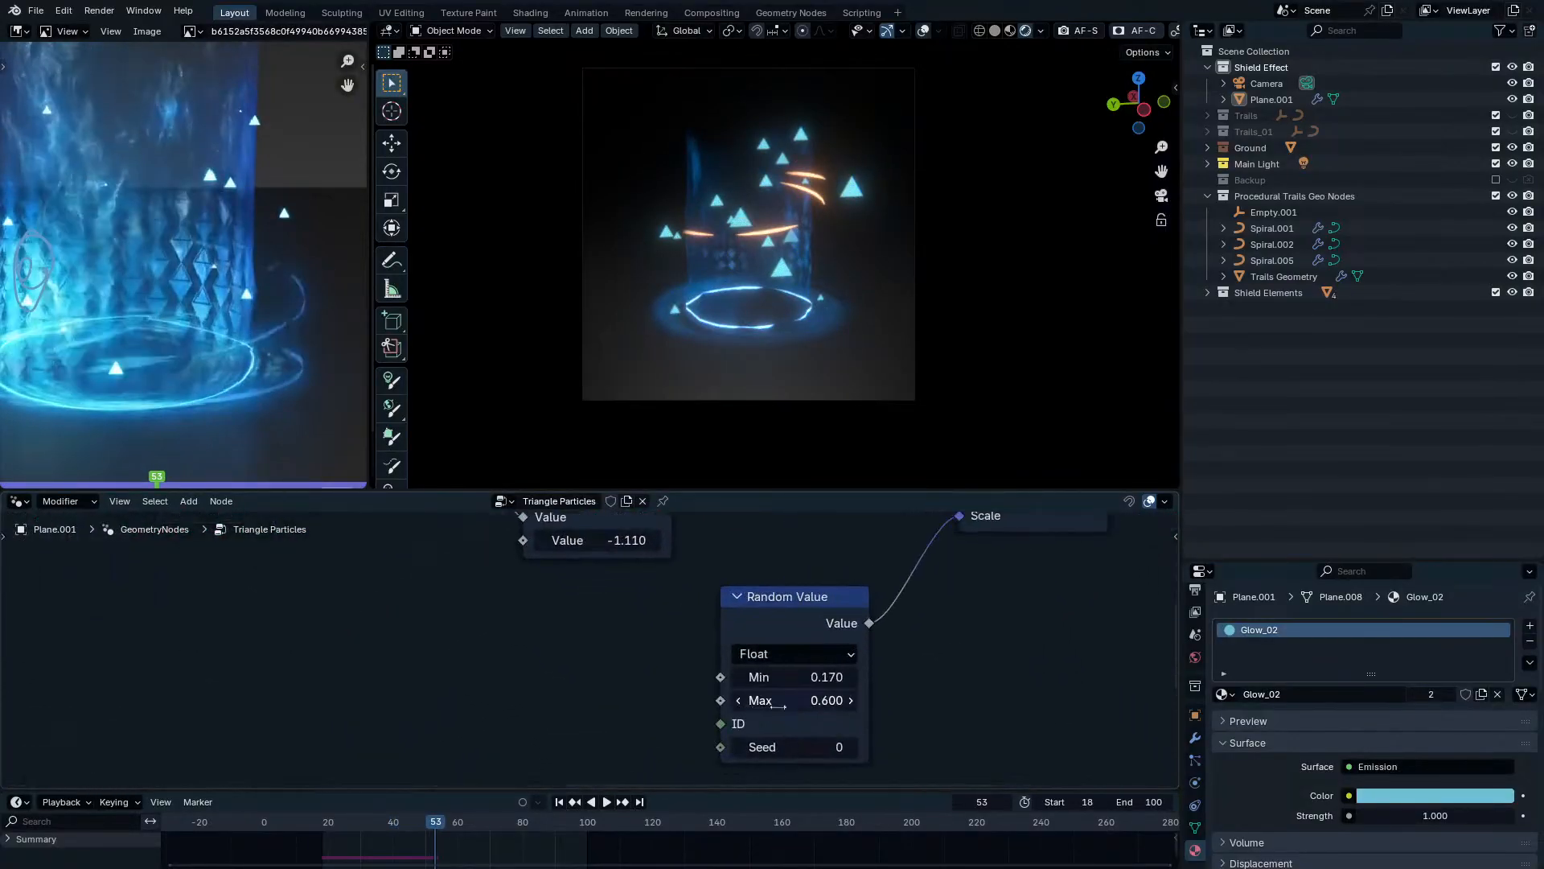
drag(782, 704, 817, 678)
key(space)
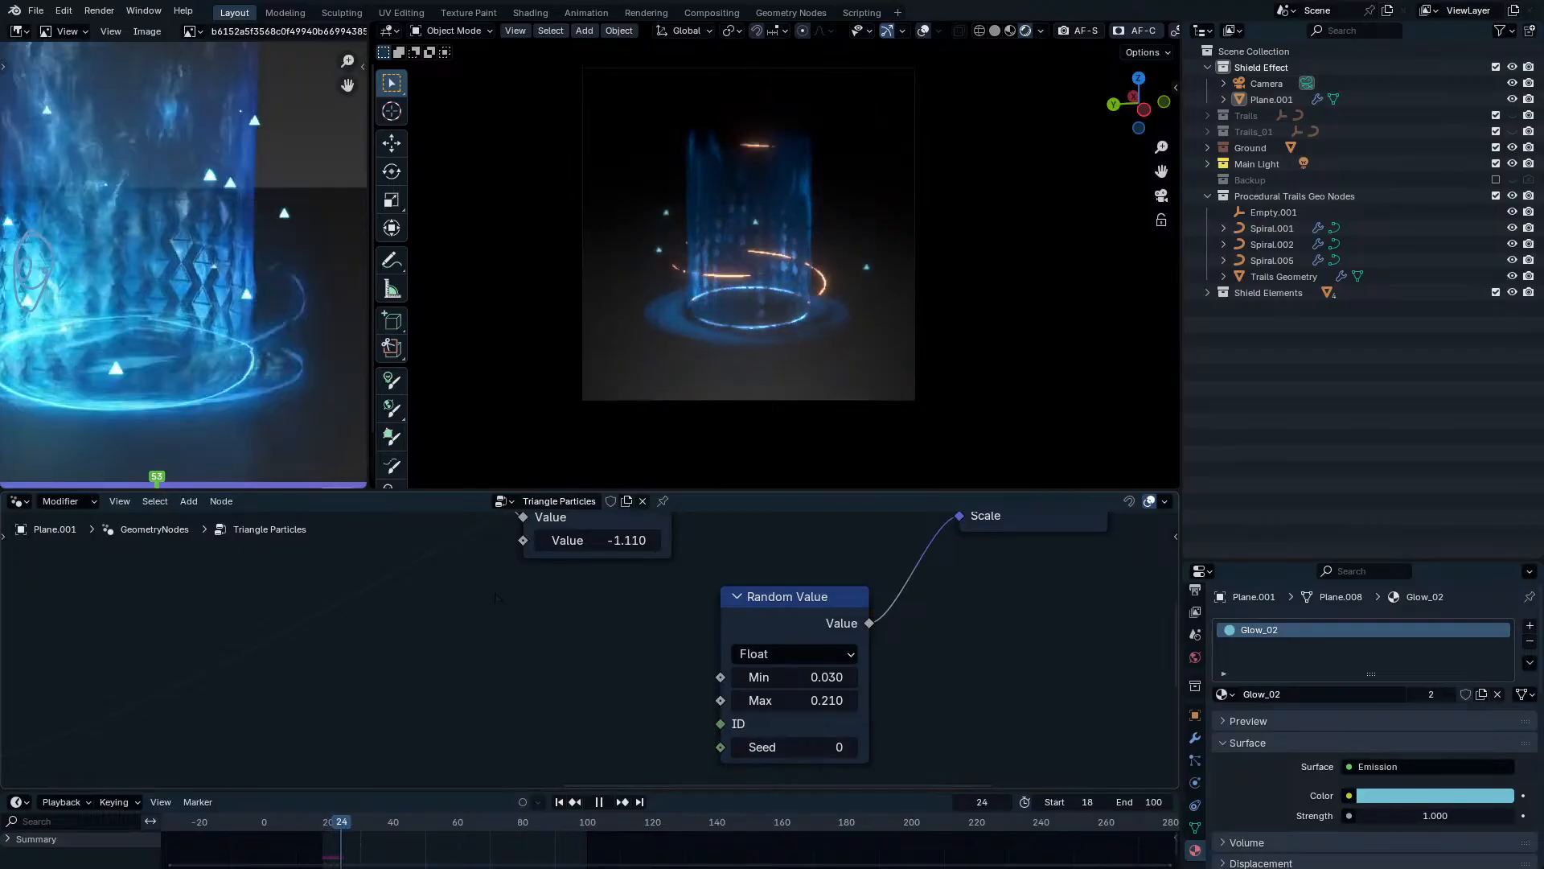
key(space)
Set the emission strength of Glow_02 to 8.800 and play the shield animation.
mouse_move(1434, 815)
mouse_down()
mouse_move(1472, 815)
mouse_move(1420, 815)
mouse_up()
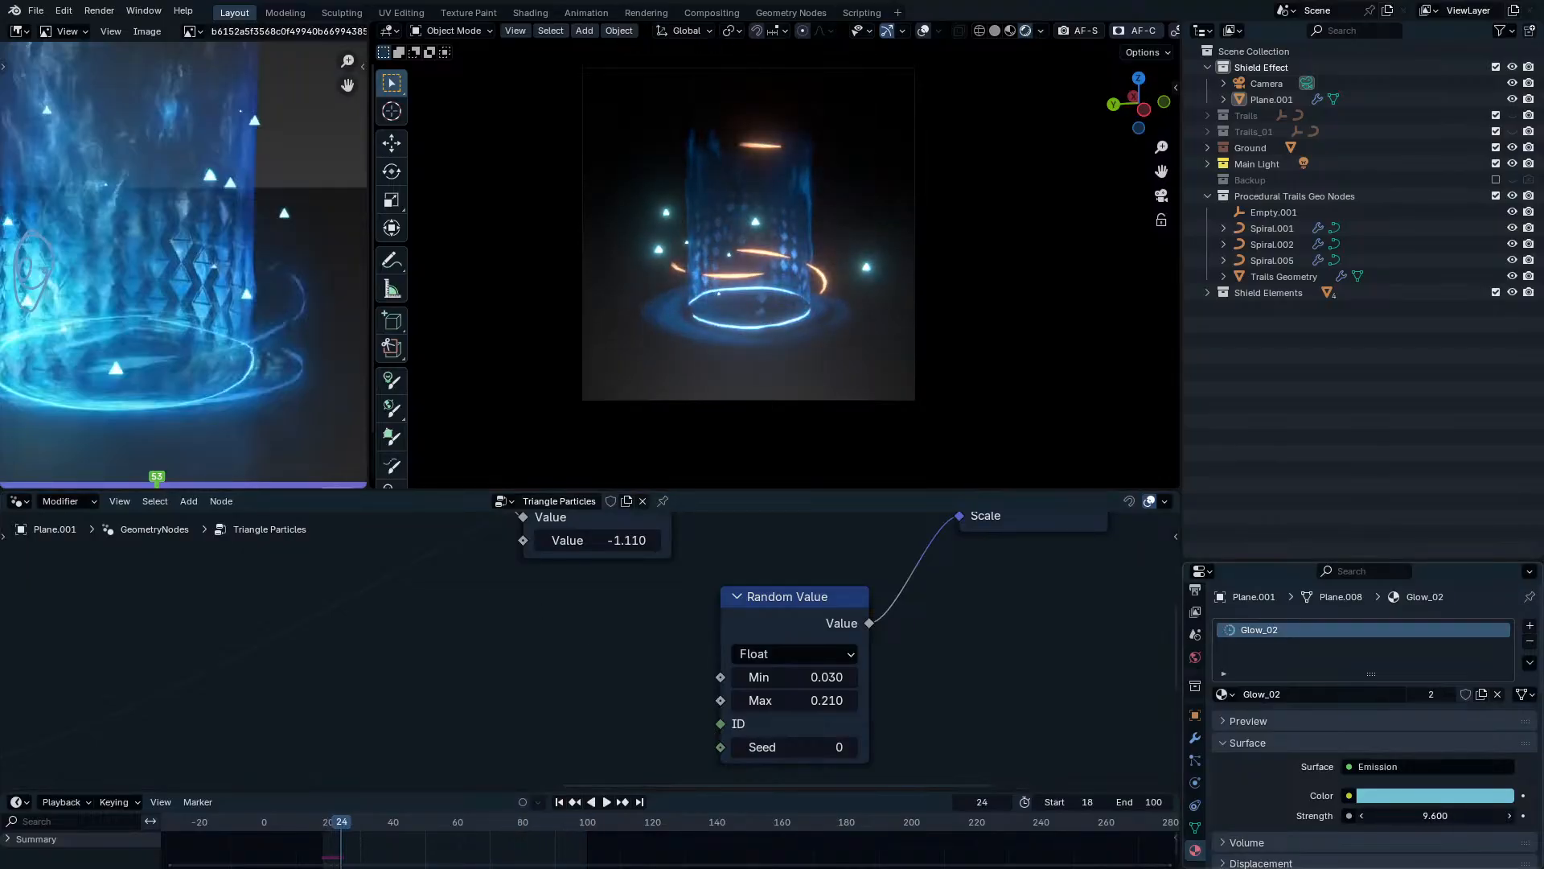
key(space)
key(space)
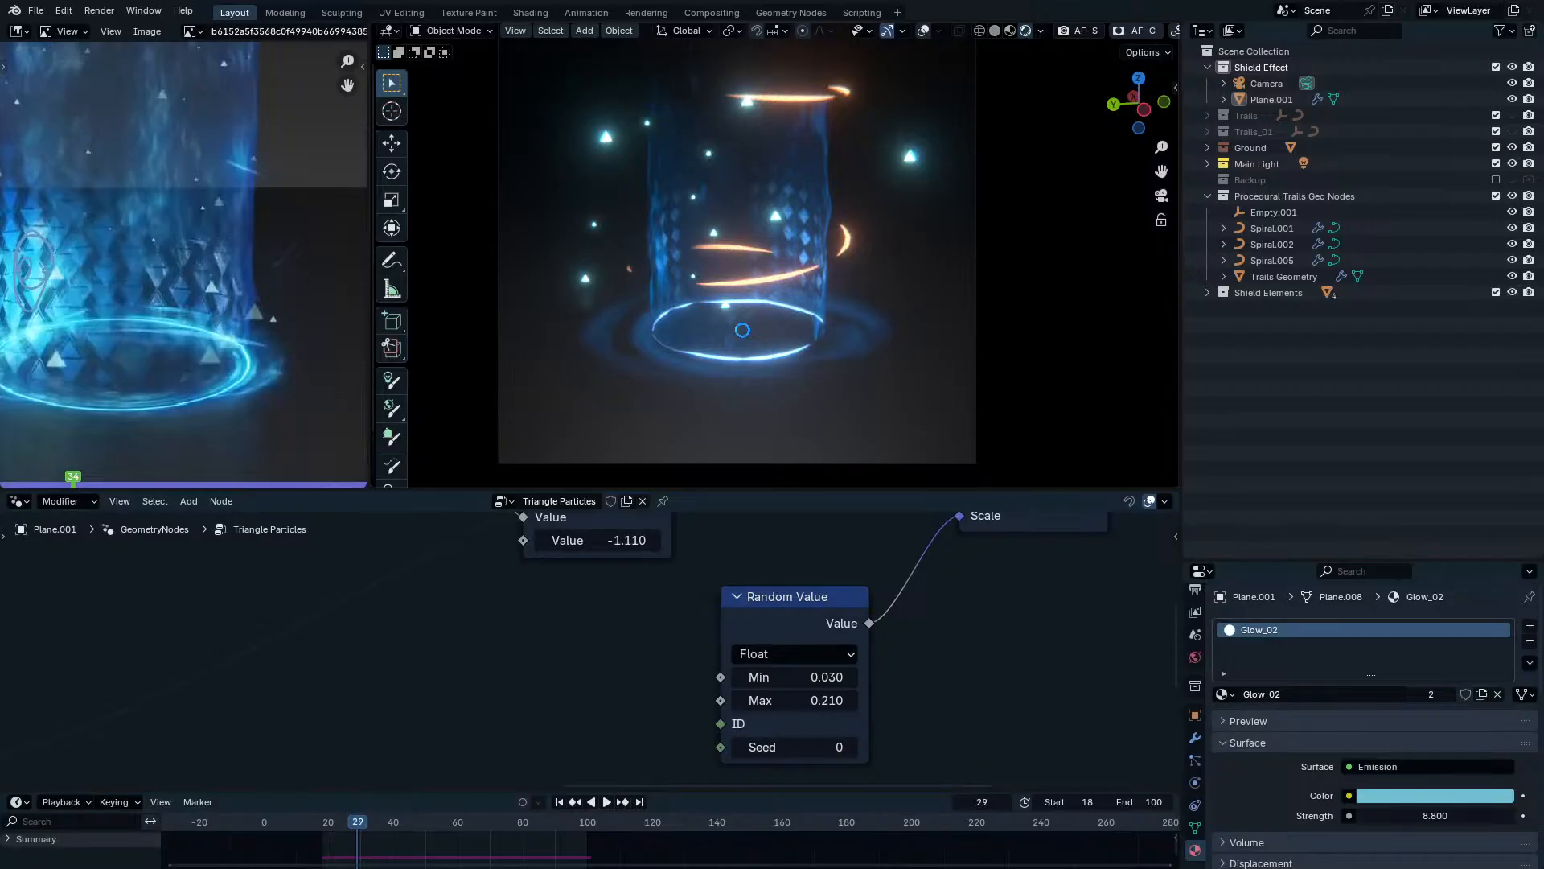
Play the animation in rendered shading and examine the small glowing triangles around the shield up close.
key(space)
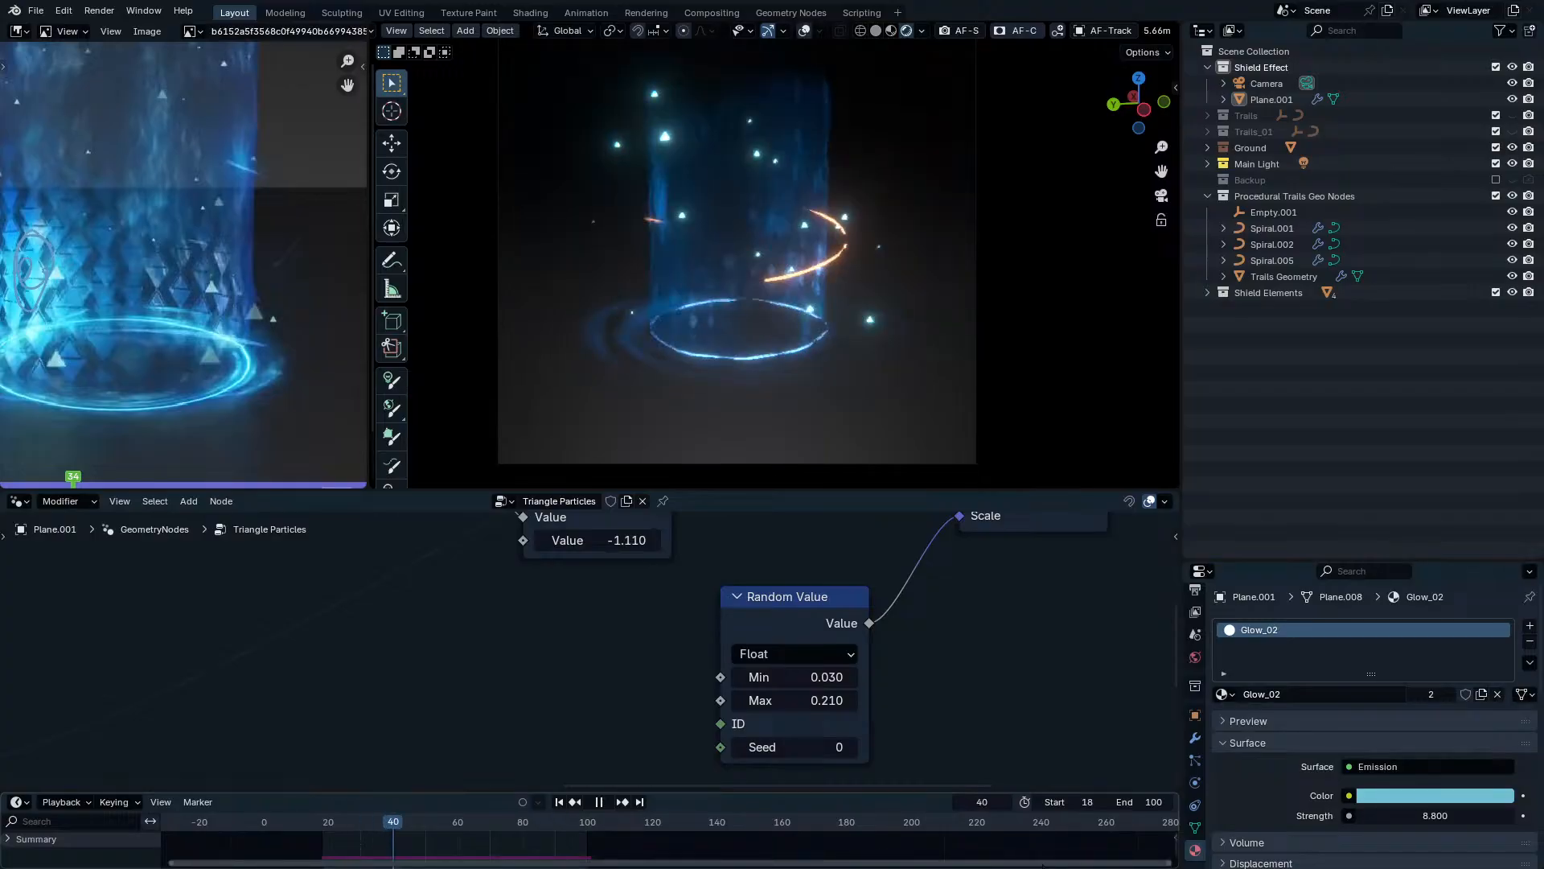
key(space)
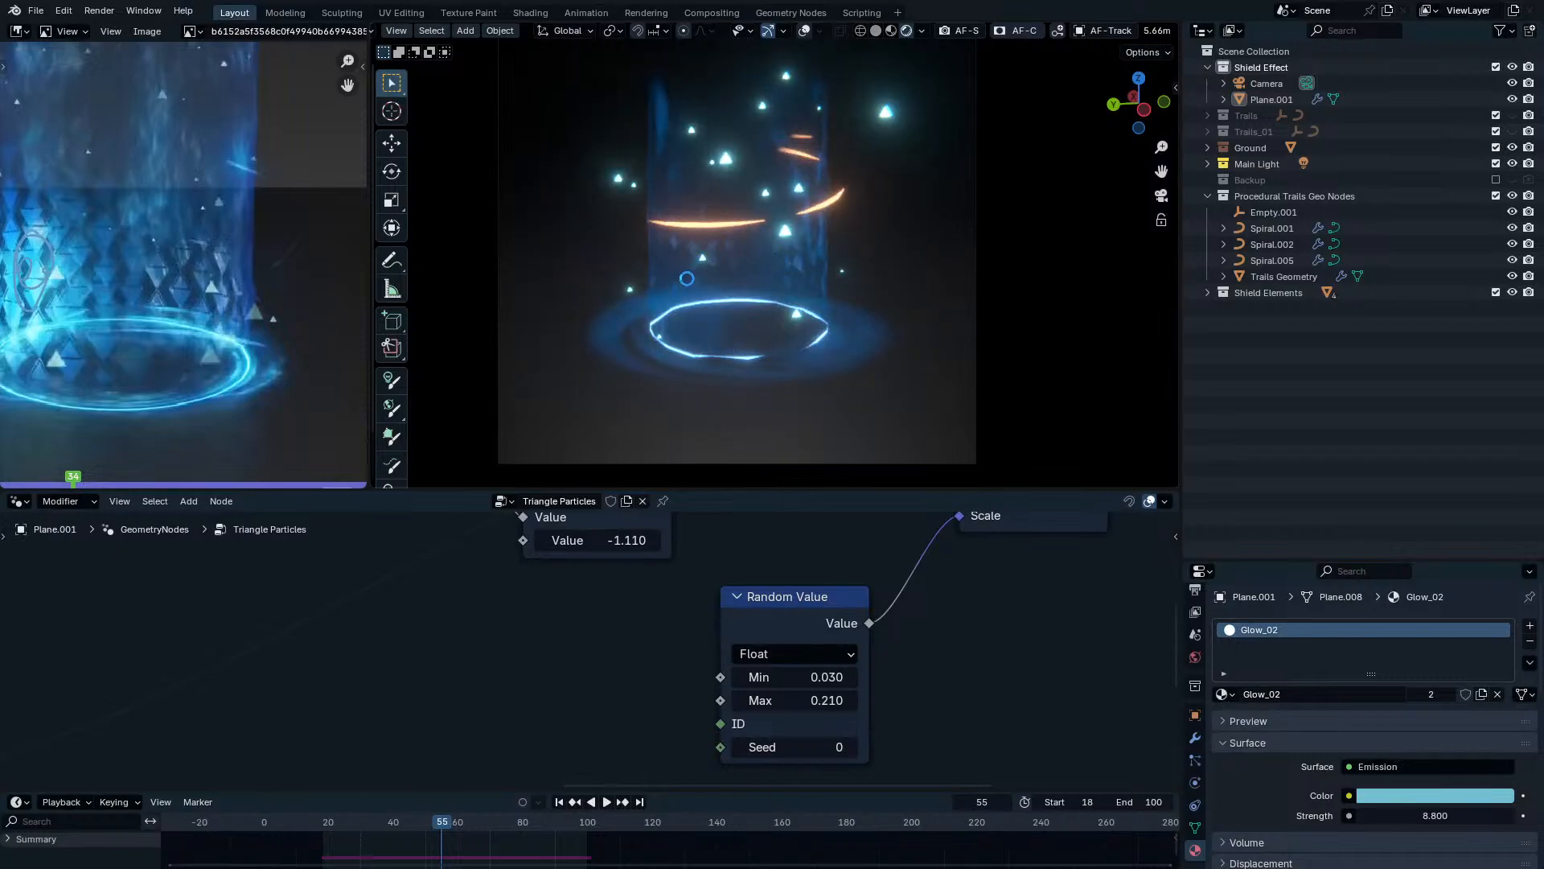
scroll(755, 288, up, 4)
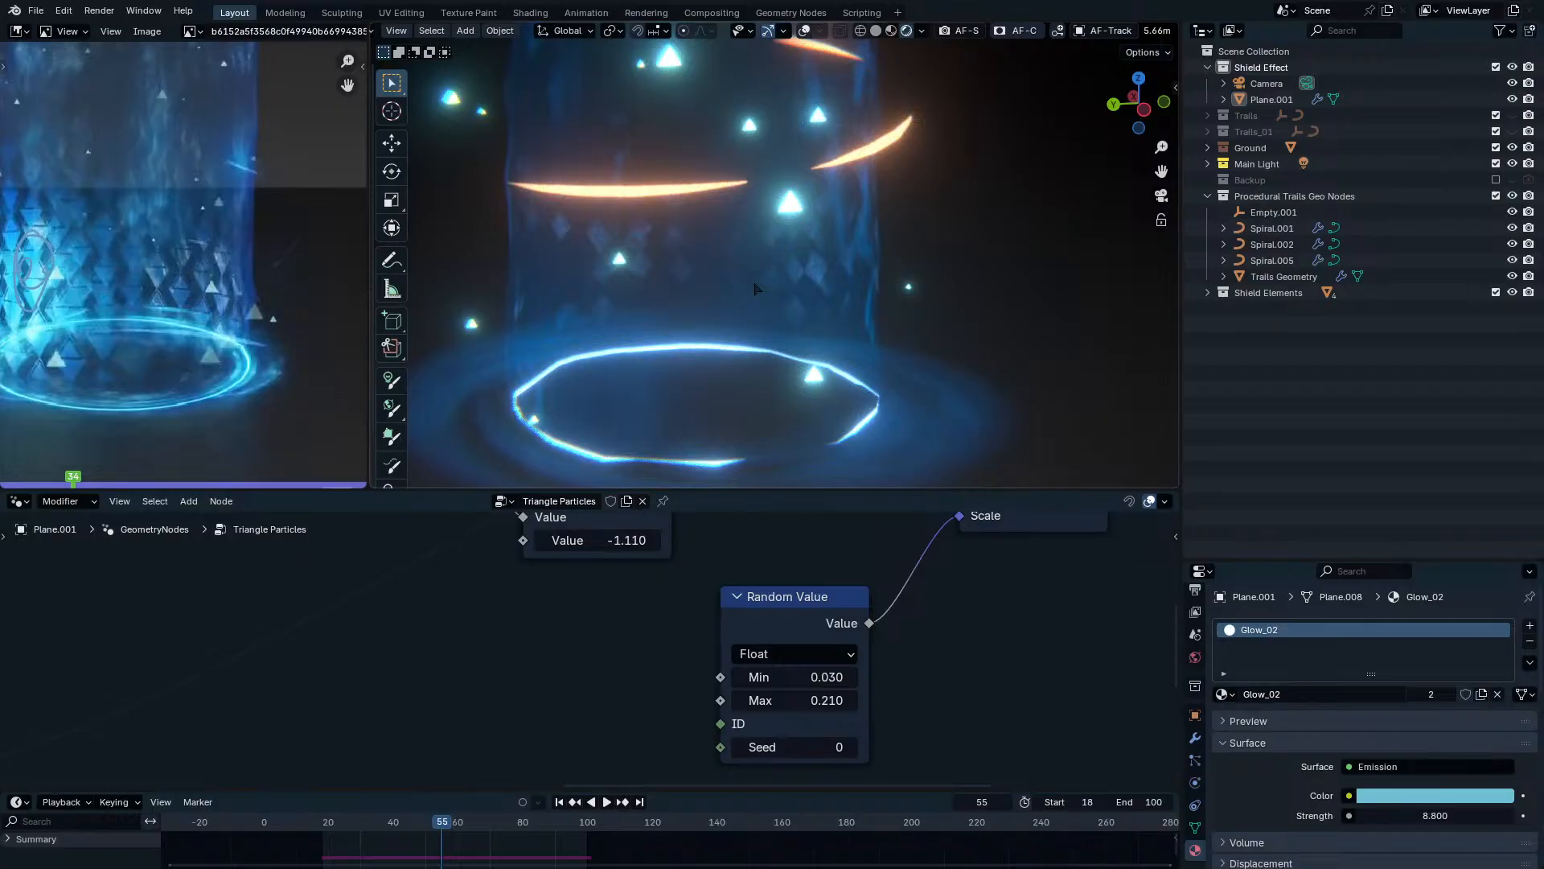
key(space)
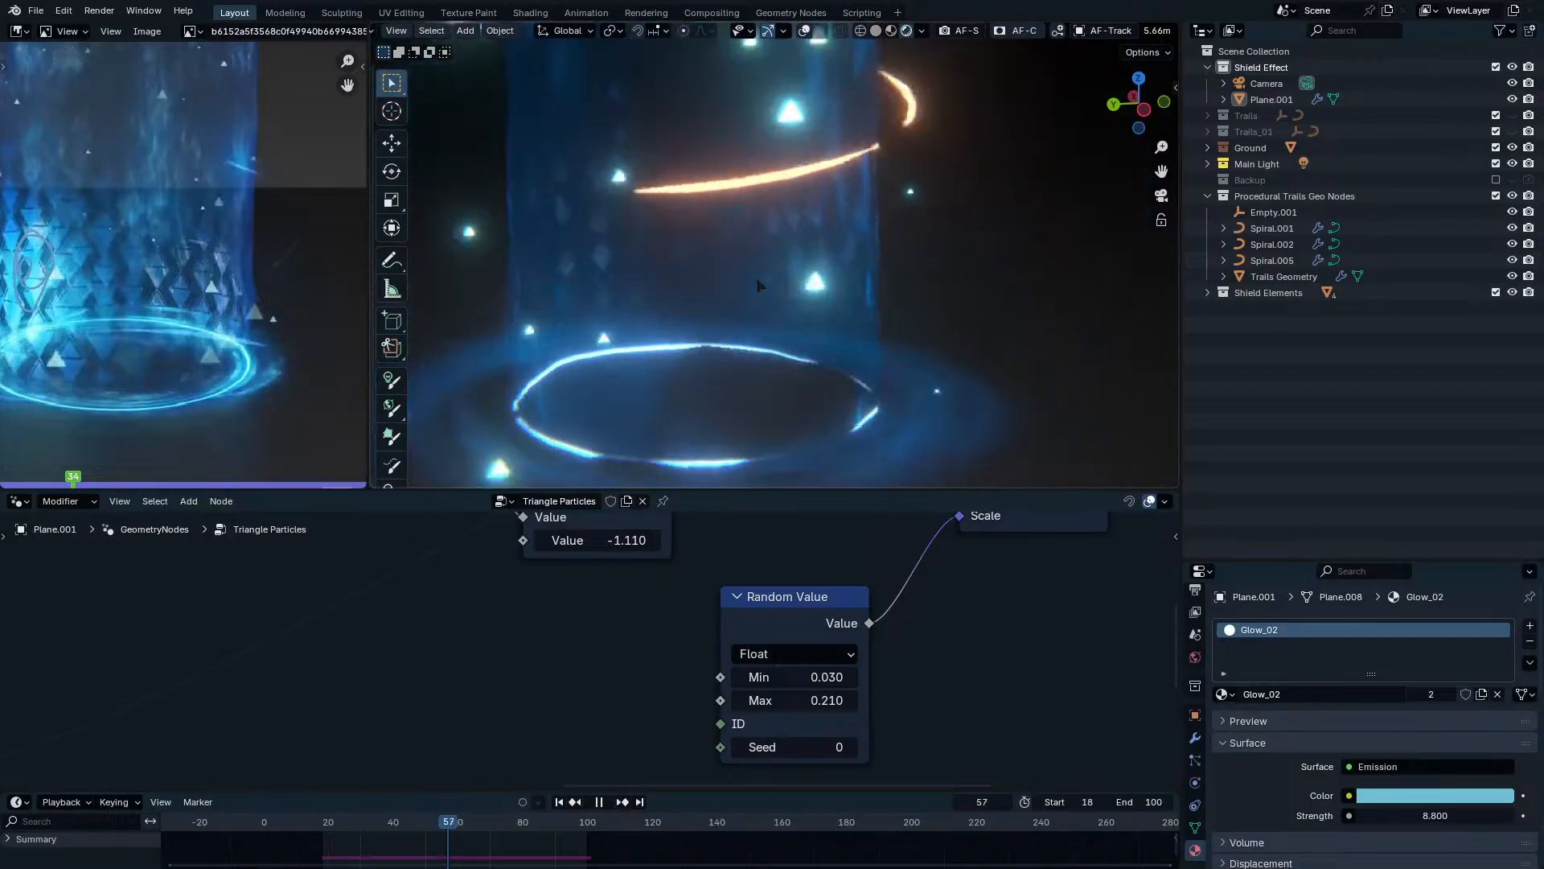
Pause and resume the animation to check how the triangles rise around the whole shield.
key(space)
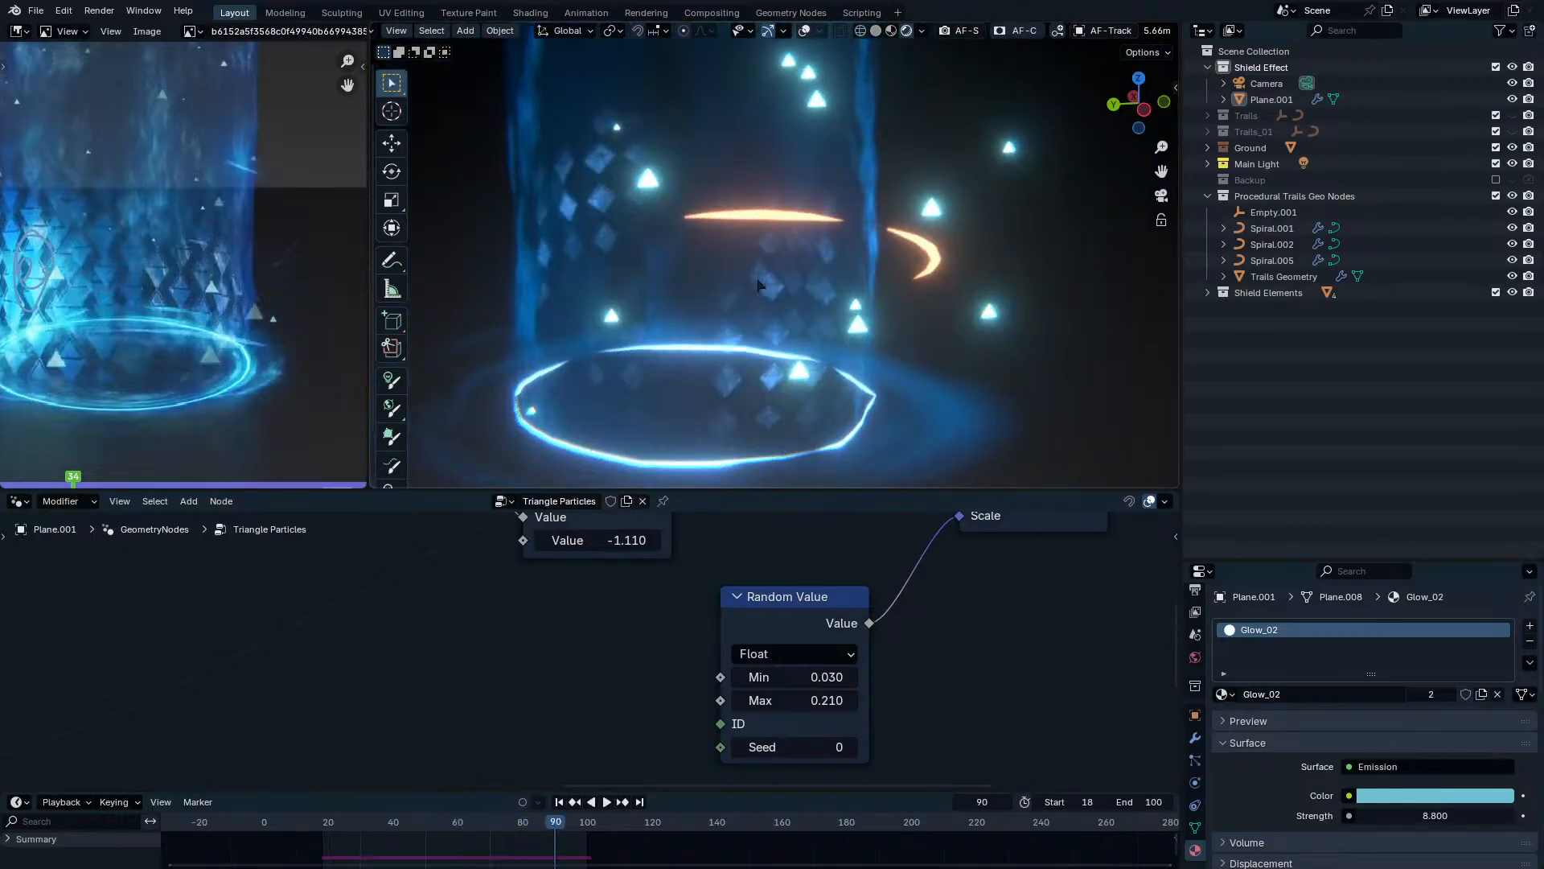
key(space)
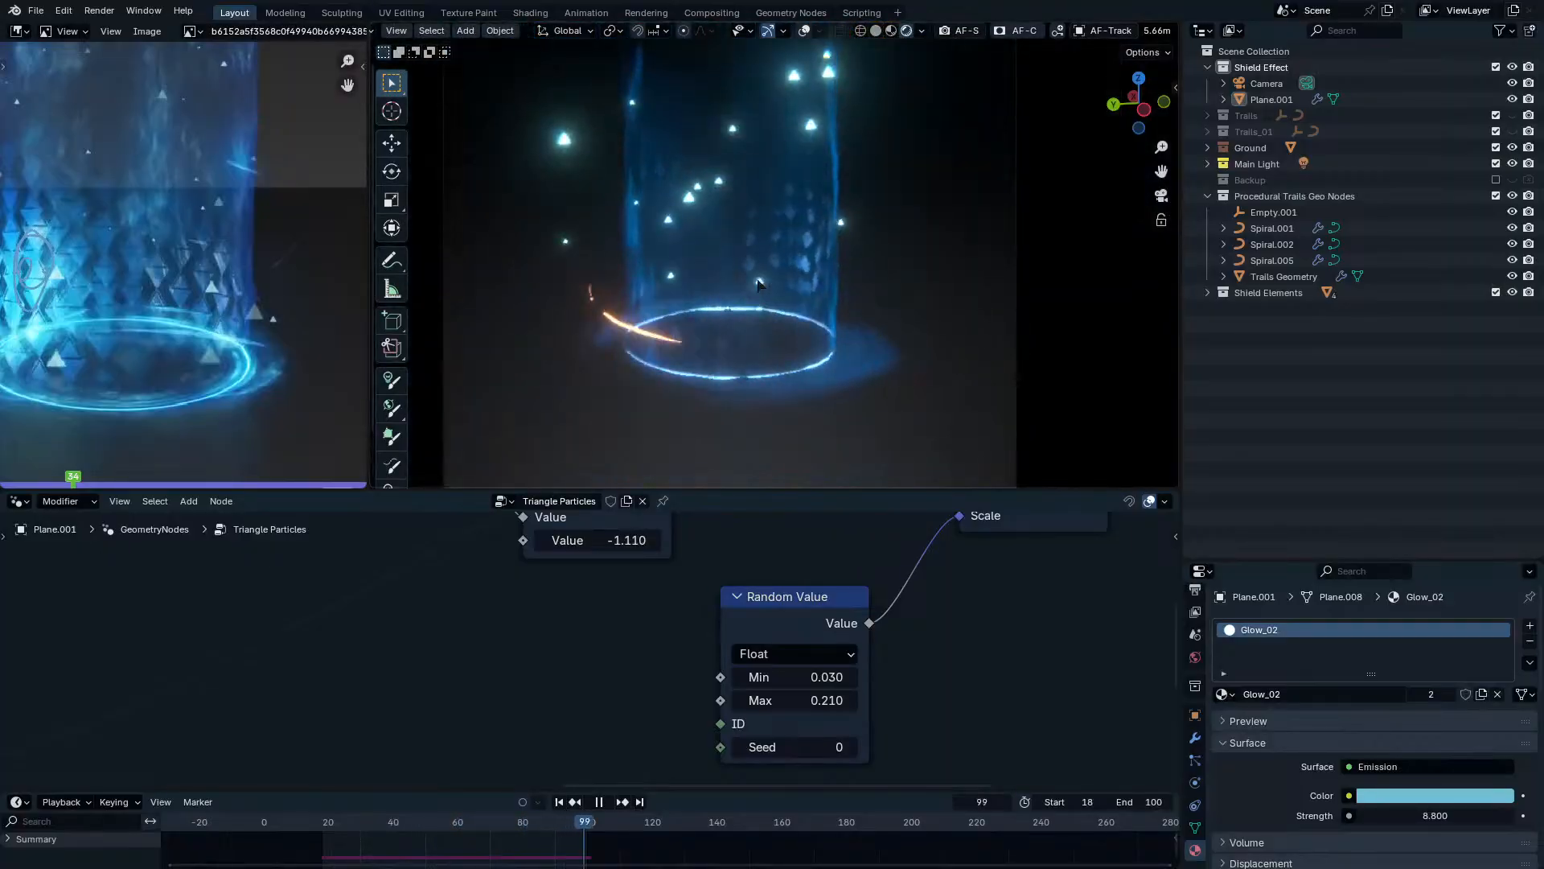
key(space)
Show the ground plane's material in the Shader Editor, set its Principled BSDF roughness to 0.147, and play the animation.
middle_drag(809, 370, 723, 195)
scroll(559, 317, up, 3)
click(903, 354)
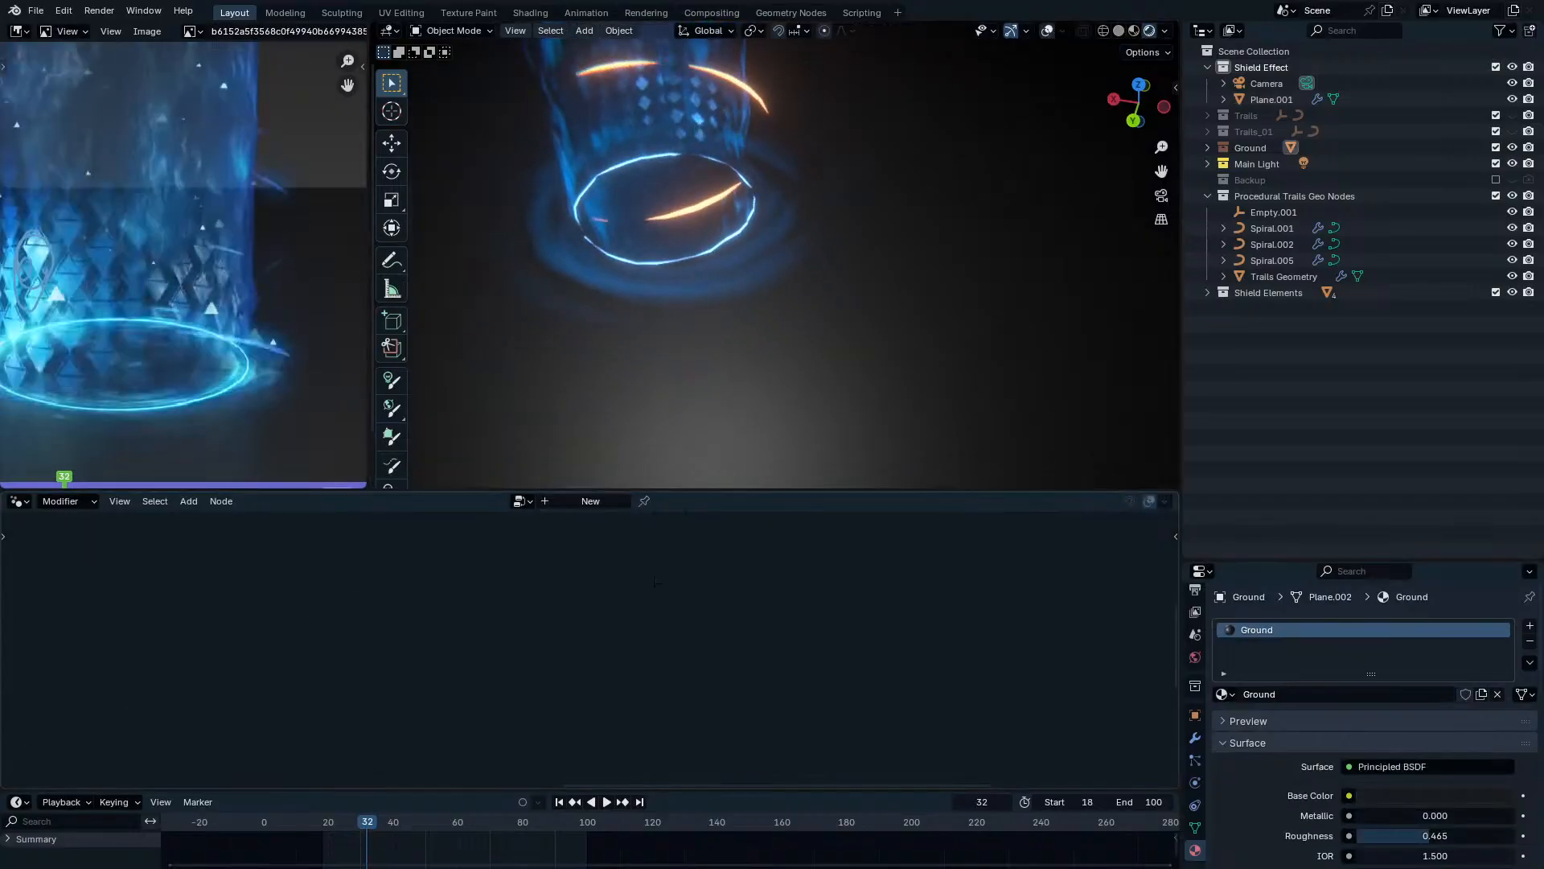
click(18, 500)
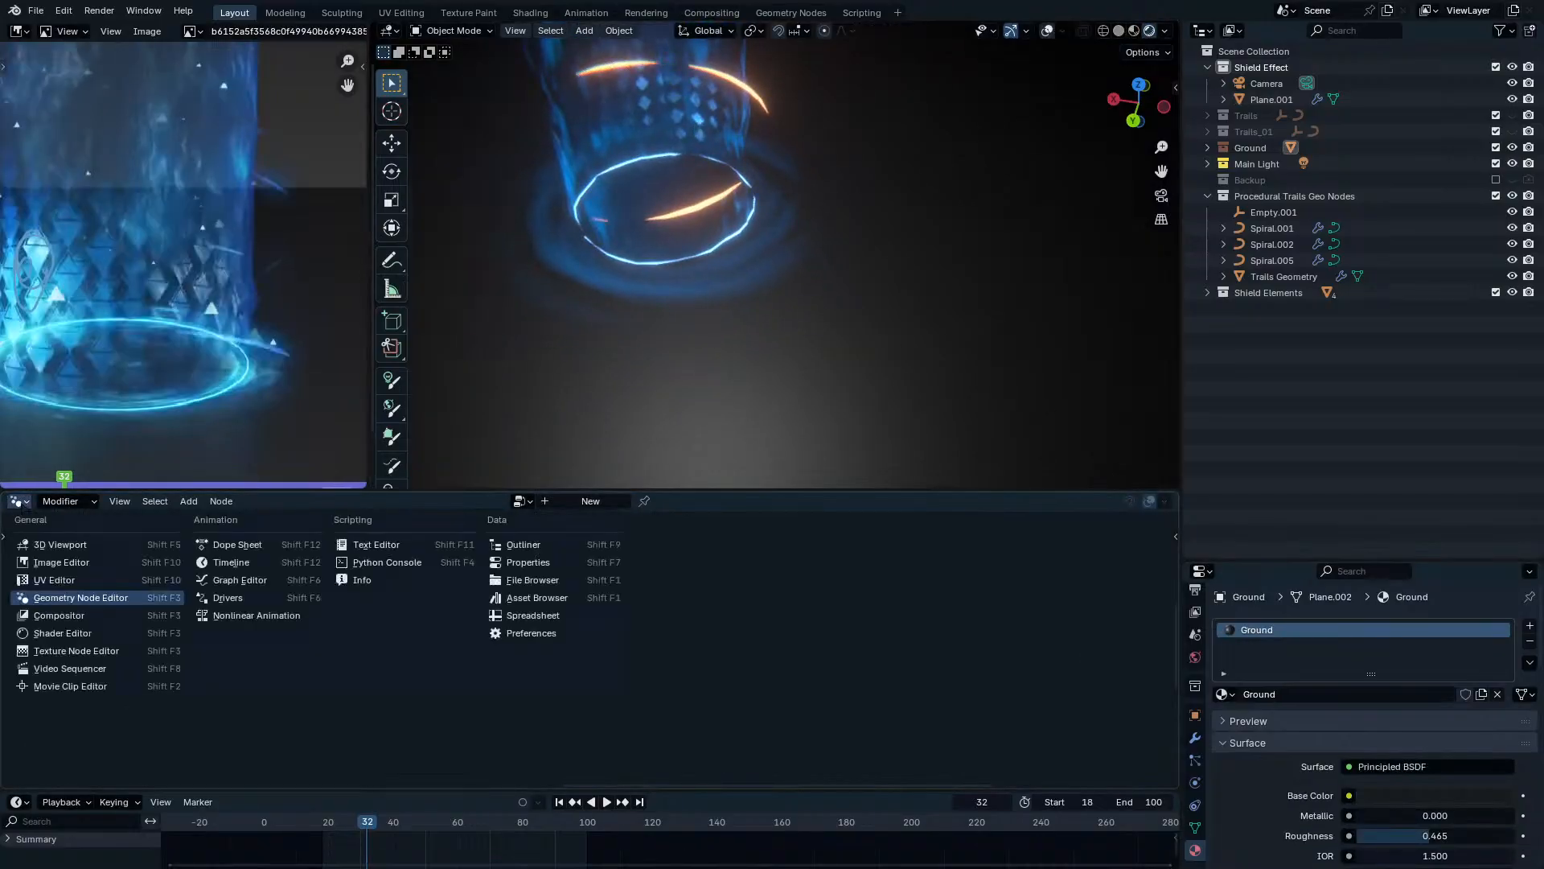
click(80, 633)
scroll(337, 624, down, 4)
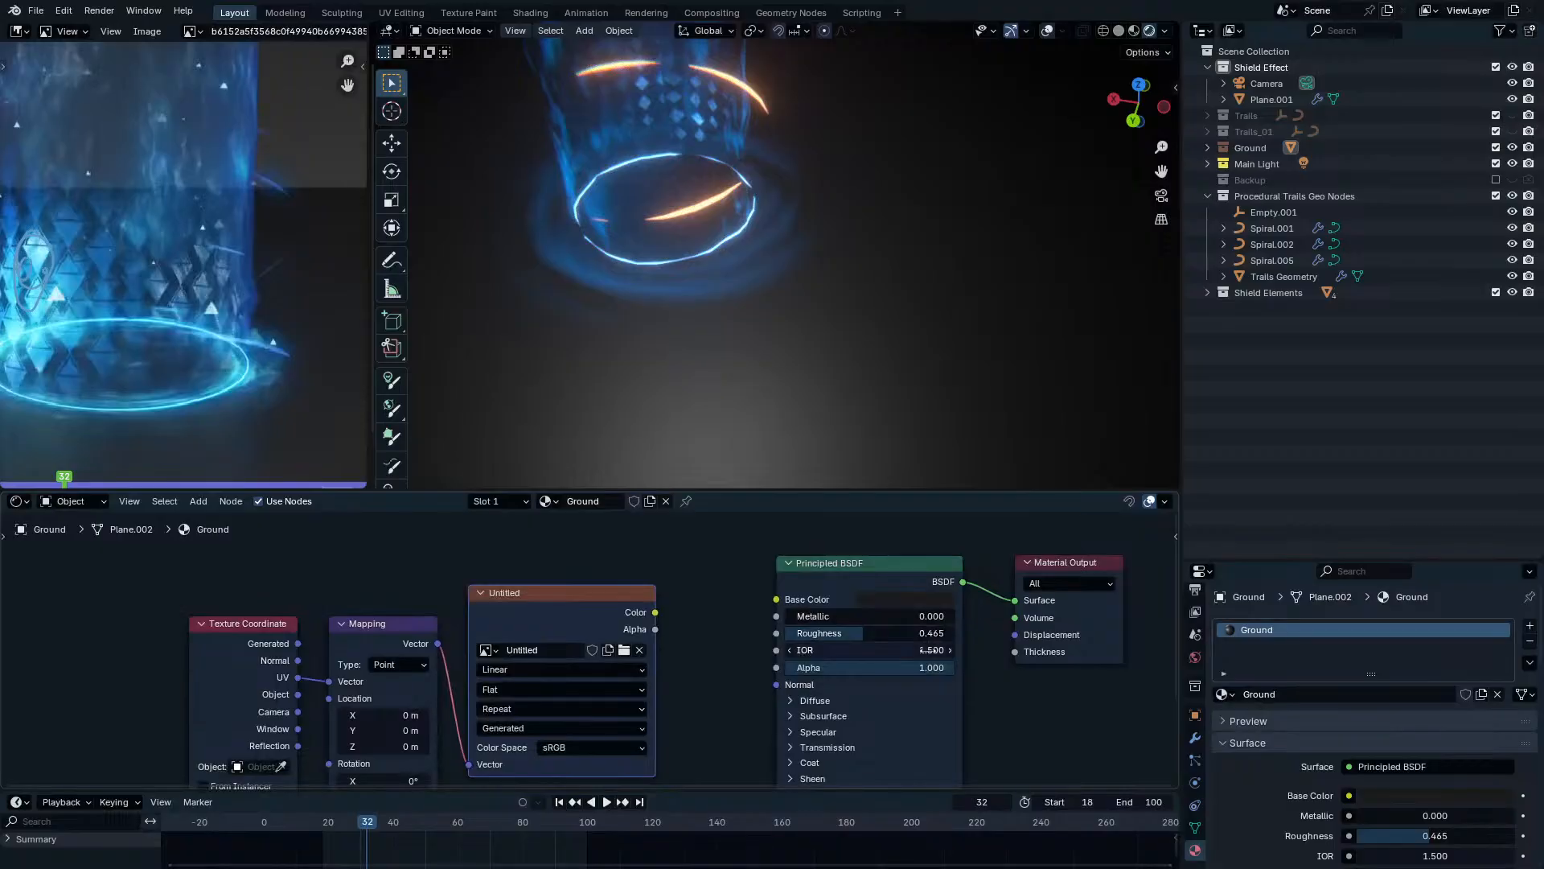
drag(858, 634, 811, 634)
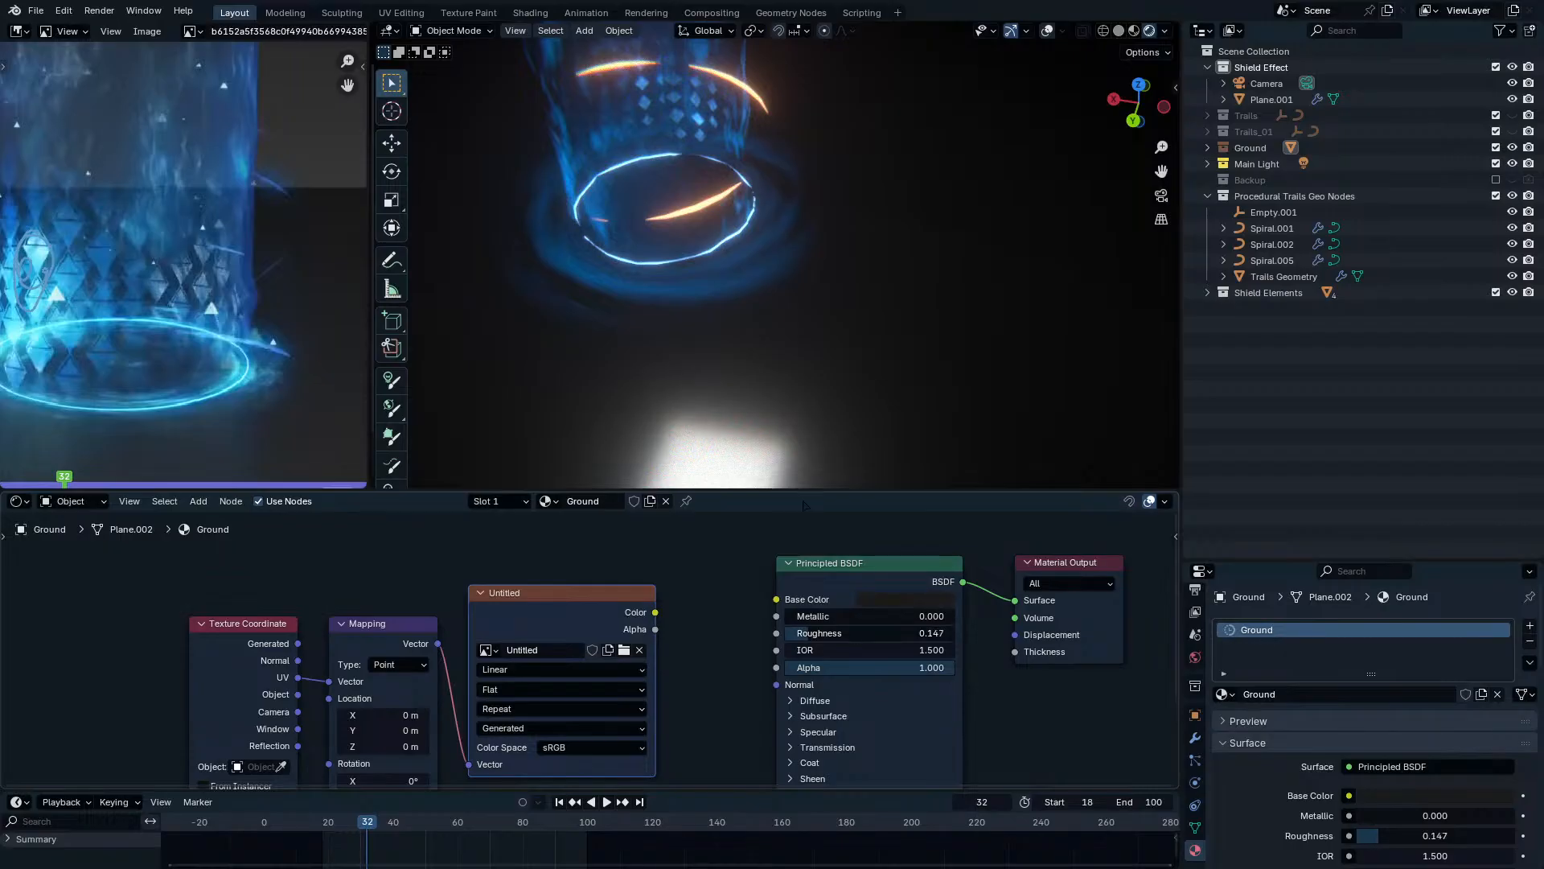
middle_drag(825, 406, 759, 343)
key(space)
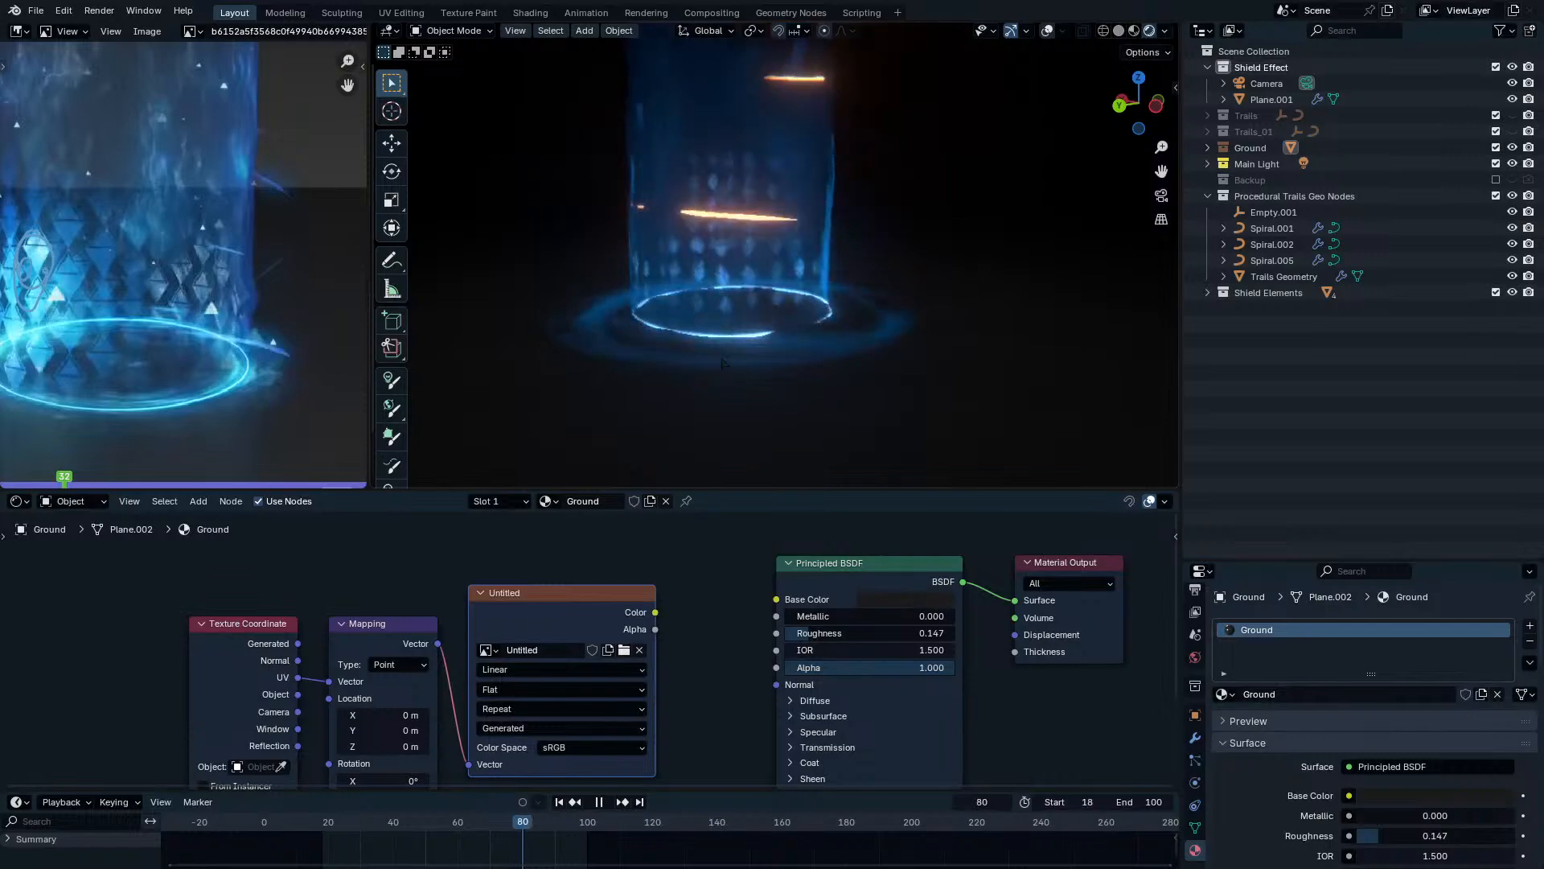
Stop playback and select the glowing wave plane at the shield's base to show its buttom Wave material nodes.
click(748, 366)
key(space)
scroll(804, 600, down, 5)
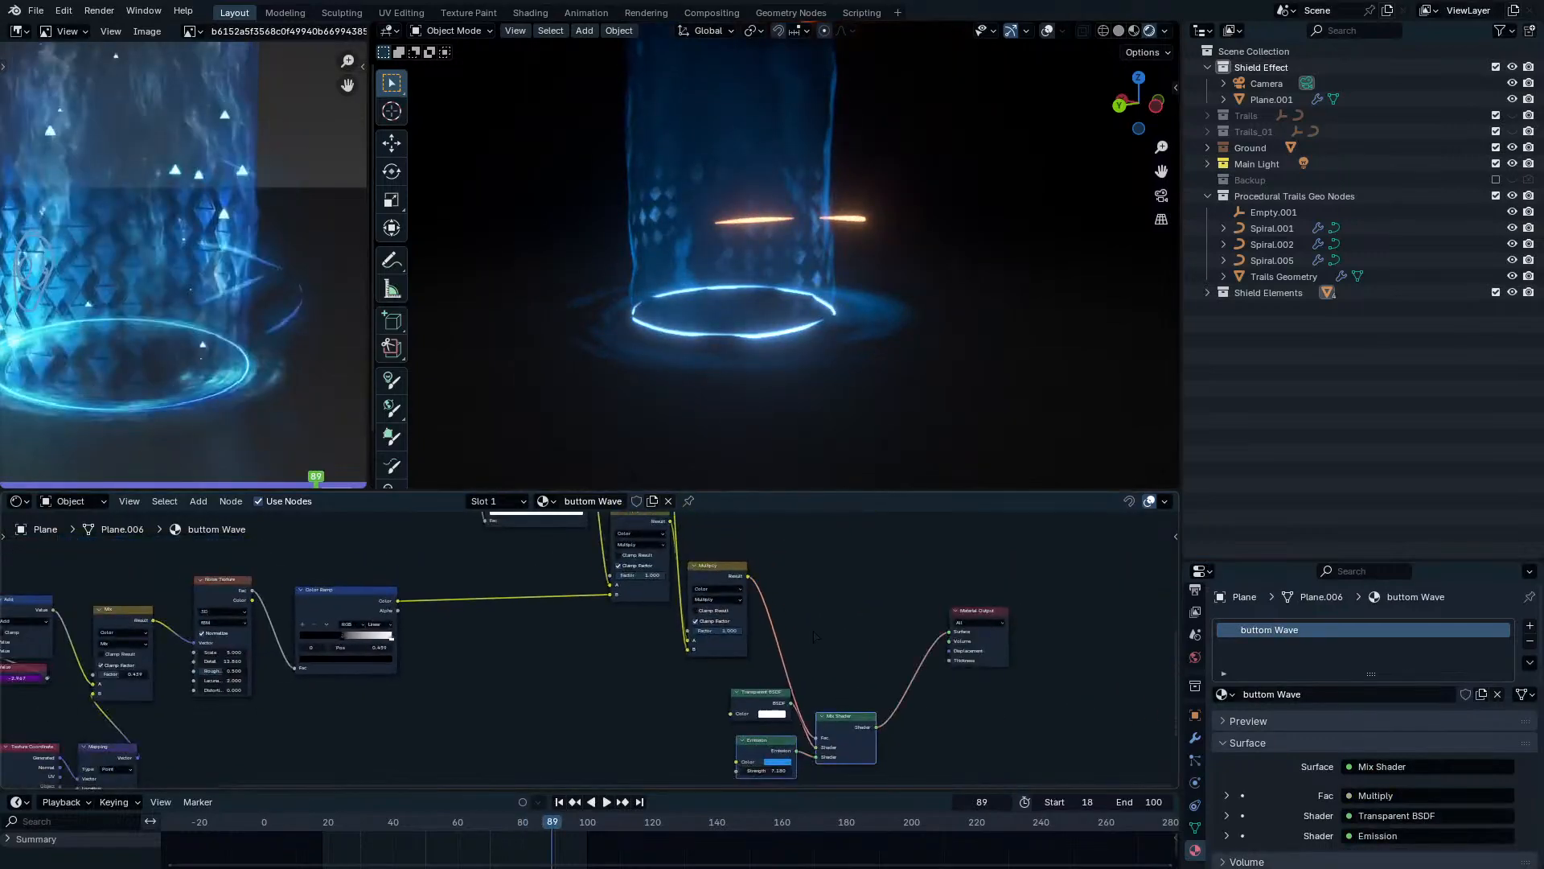
scroll(748, 603, up, 6)
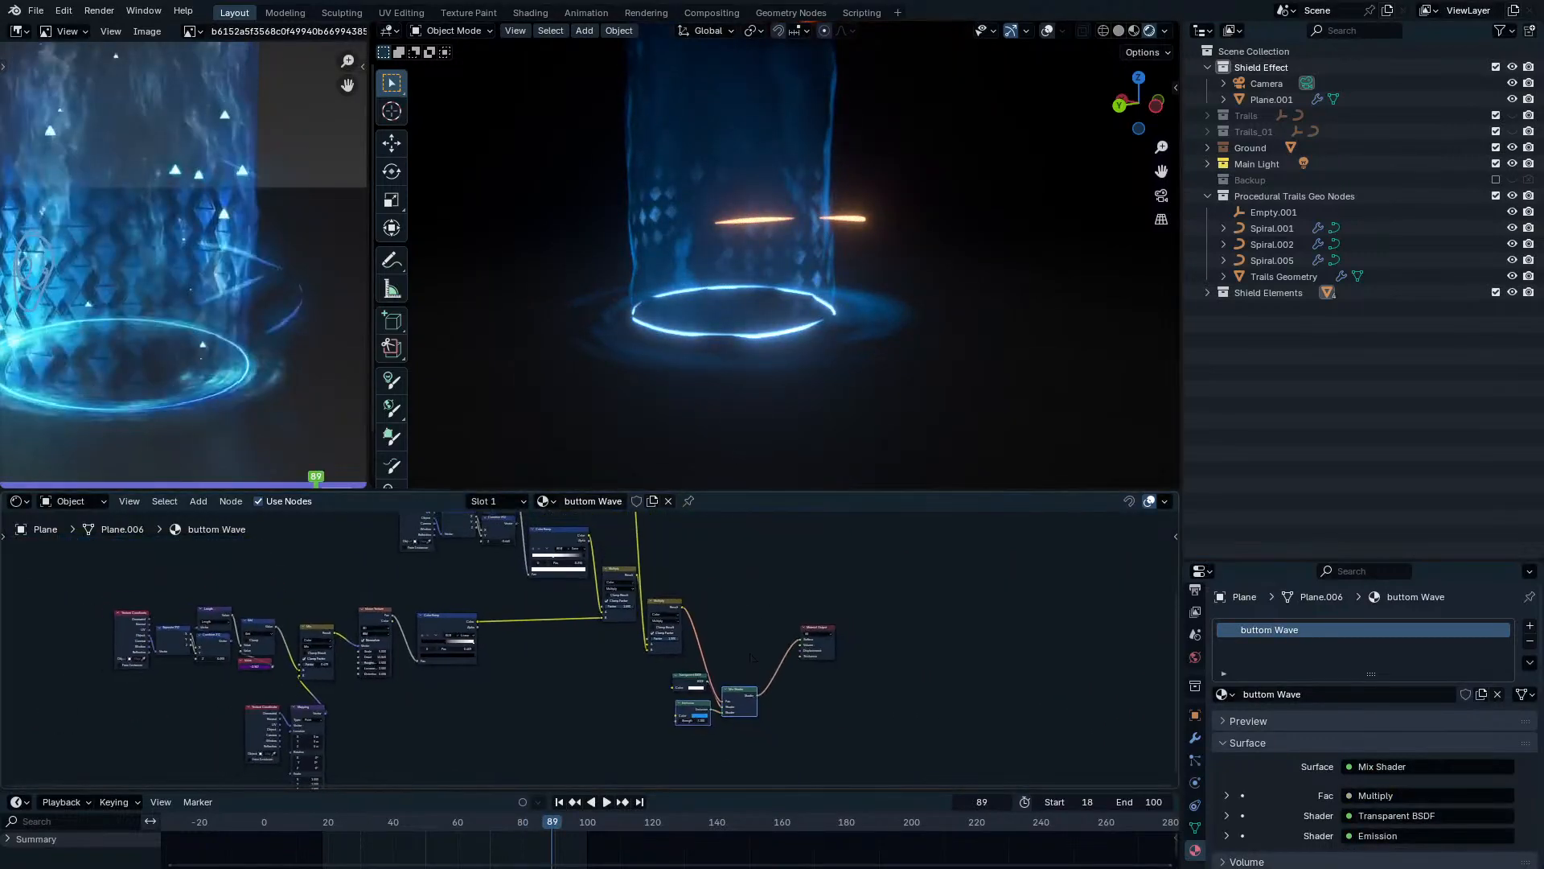
scroll(775, 608, down, 1)
key(shift+a)
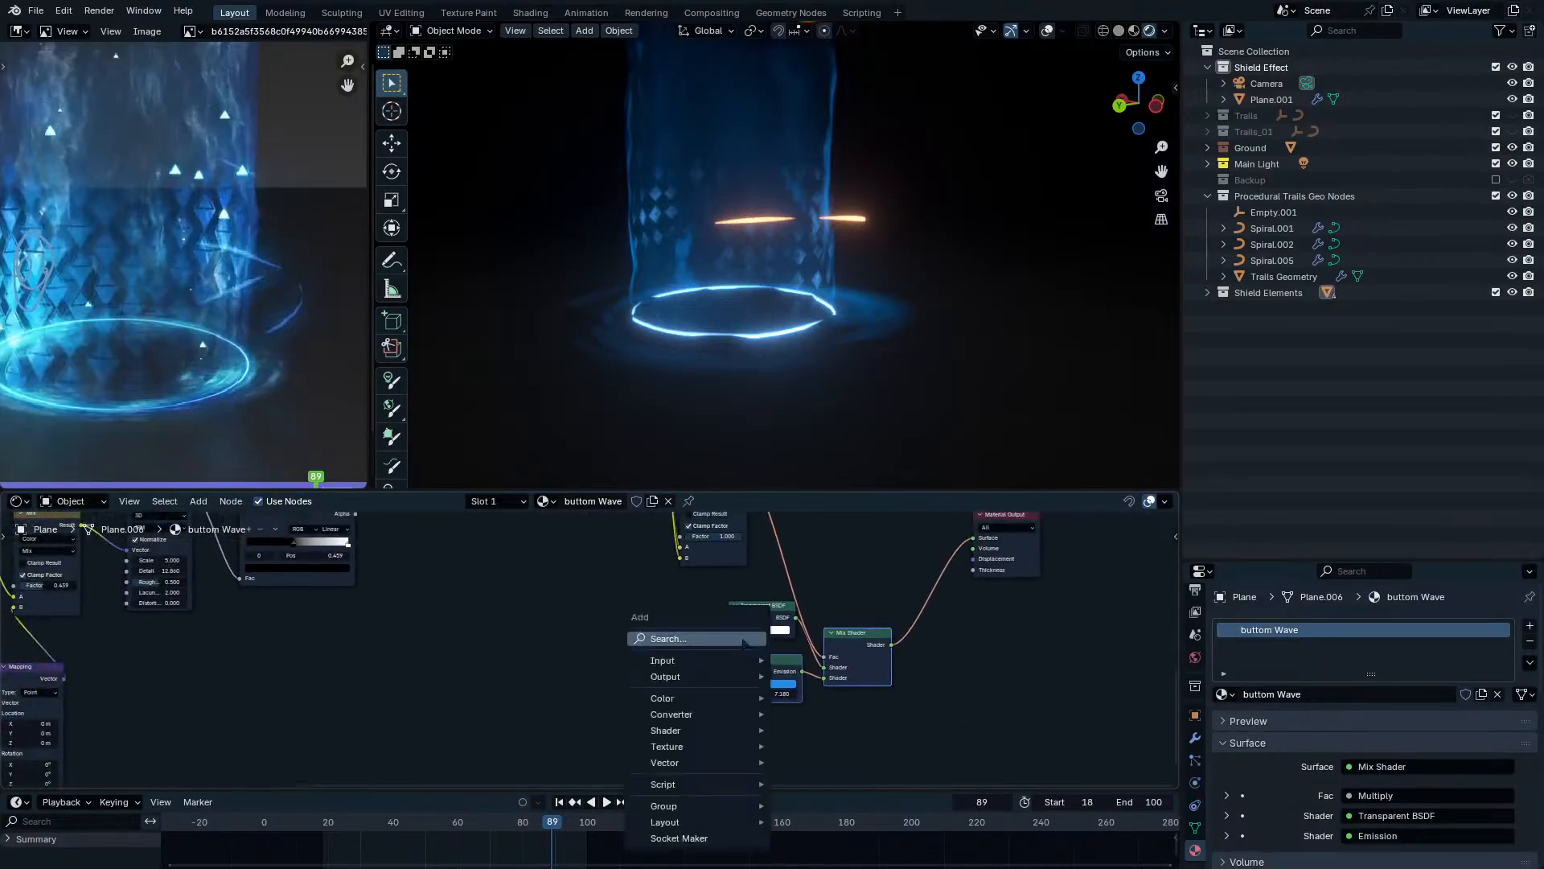
click(743, 640)
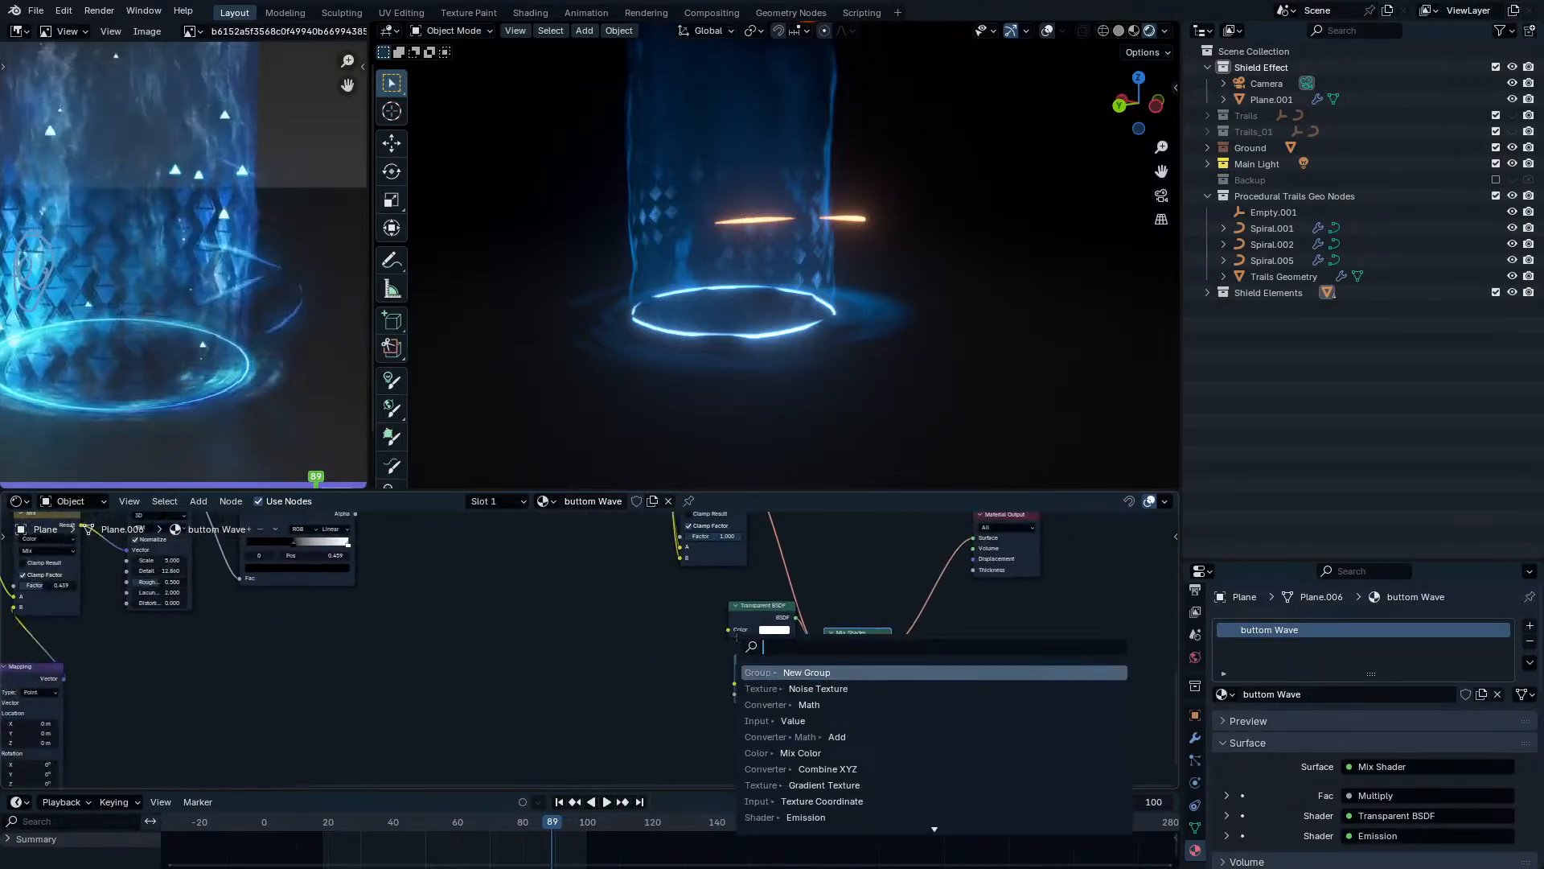
key(Escape)
Duplicate the Texture Coordinate, Separate XYZ, Combine XYZ and Length nodes and place the copies below the main node chain.
scroll(410, 643, down, 6)
middle_drag(409, 645, 554, 626)
drag(504, 544, 672, 623)
middle_drag(674, 626, 654, 551)
scroll(651, 603, down, 5)
key(shift+d)
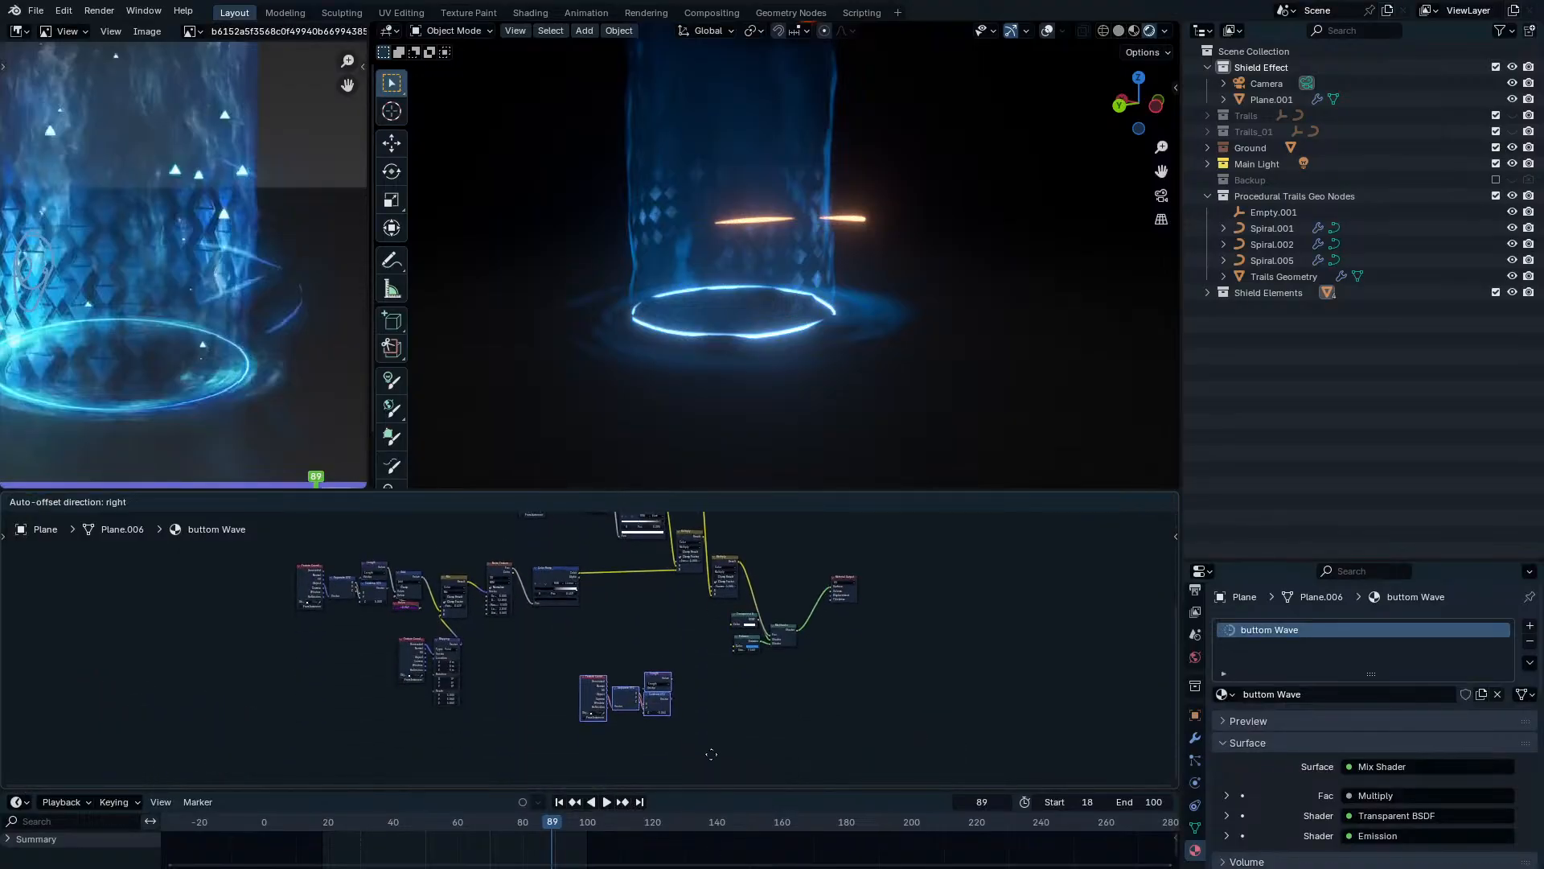
click(711, 752)
Preview the duplicated Length node's output on the wave plane and view the result from higher up.
scroll(615, 650, up, 5)
middle_drag(616, 650, 624, 736)
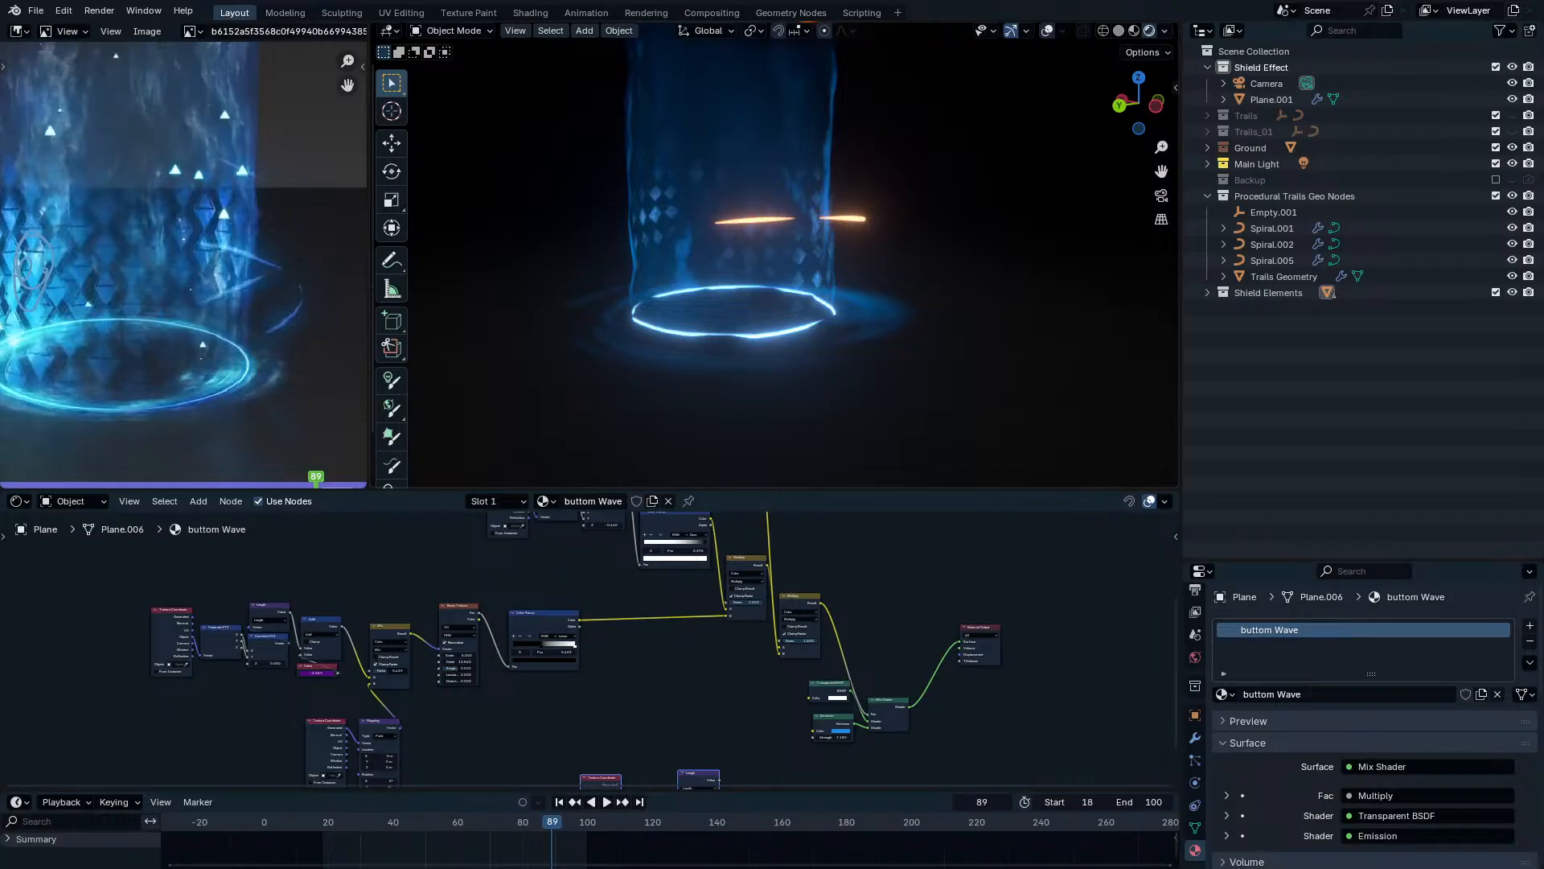
middle_drag(701, 768, 696, 694)
scroll(704, 756, up, 9)
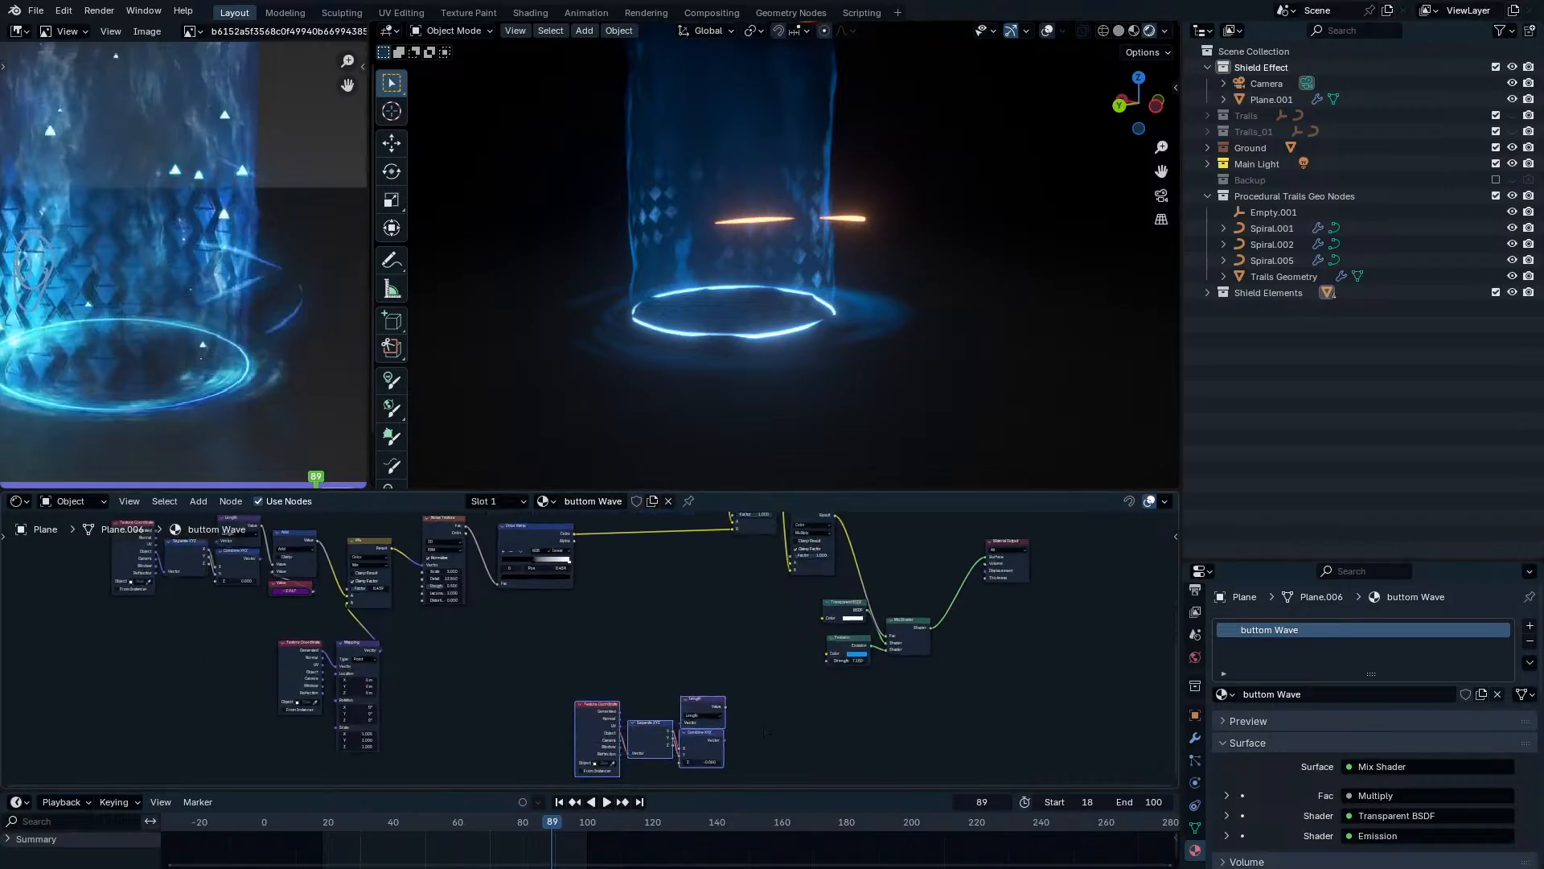
middle_drag(665, 594, 509, 550)
ctrl+shift+click(505, 619)
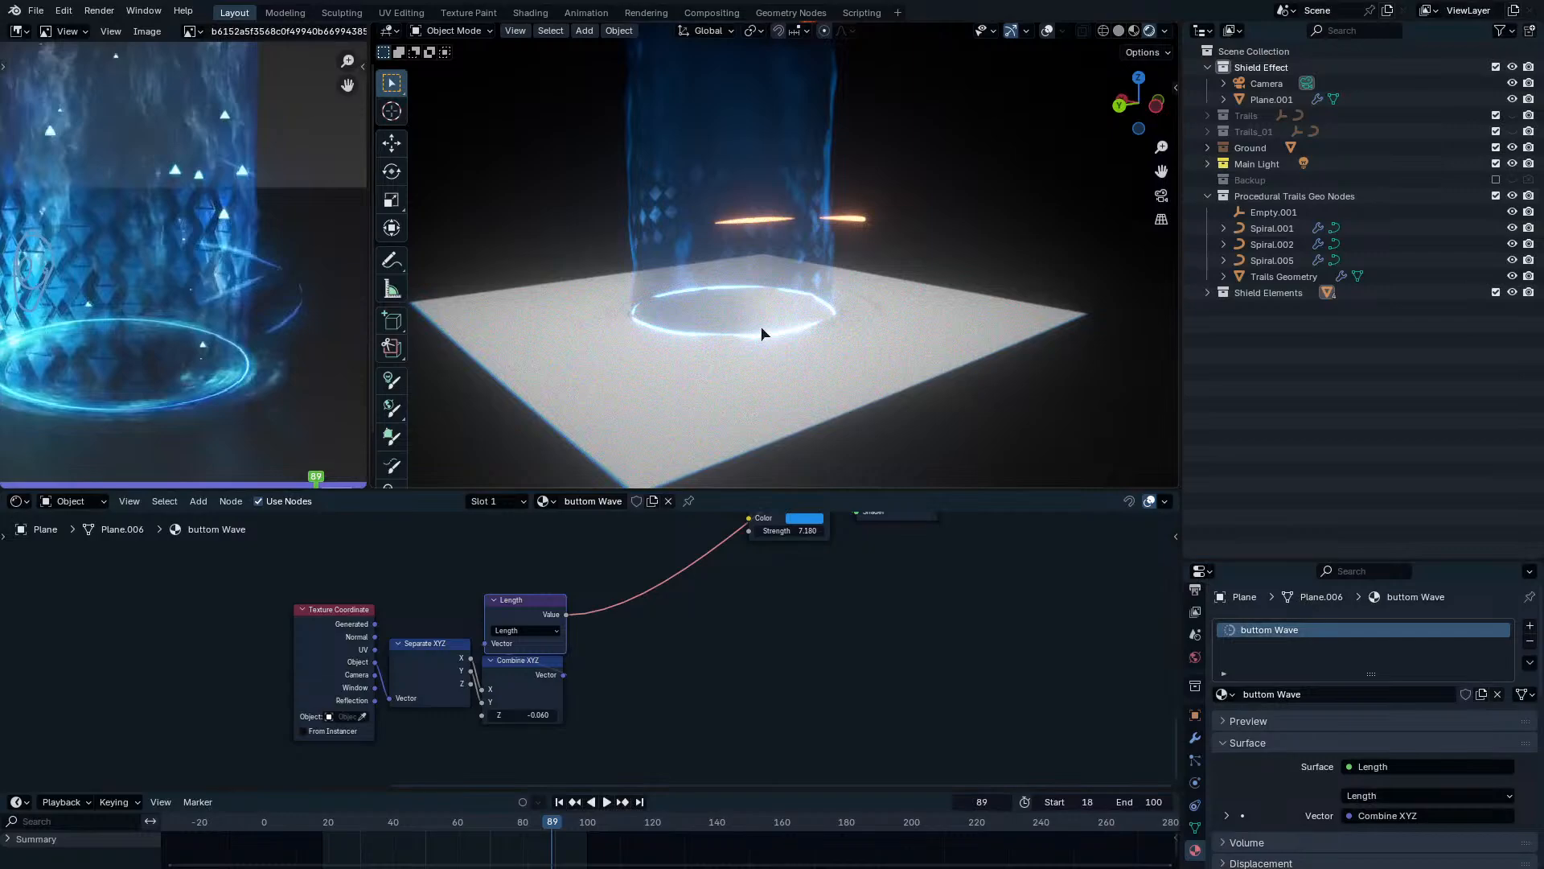
middle_drag(763, 334, 768, 402)
Add a Math node beside the duplicated Length node and set its operation to Multiply.
middle_drag(630, 577, 658, 604)
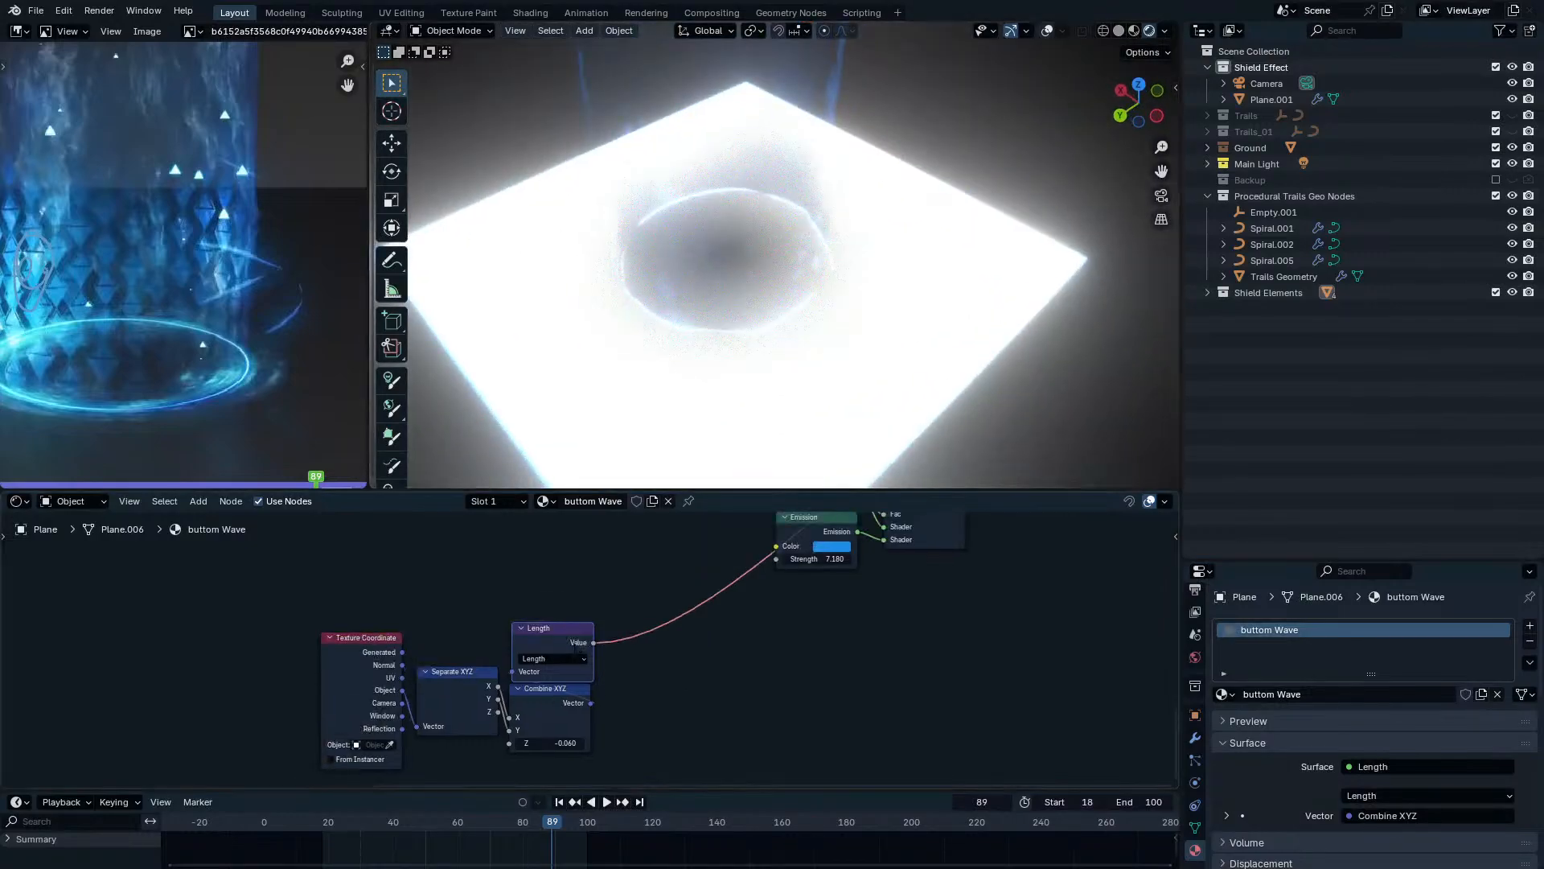
key(shift+a)
click(658, 605)
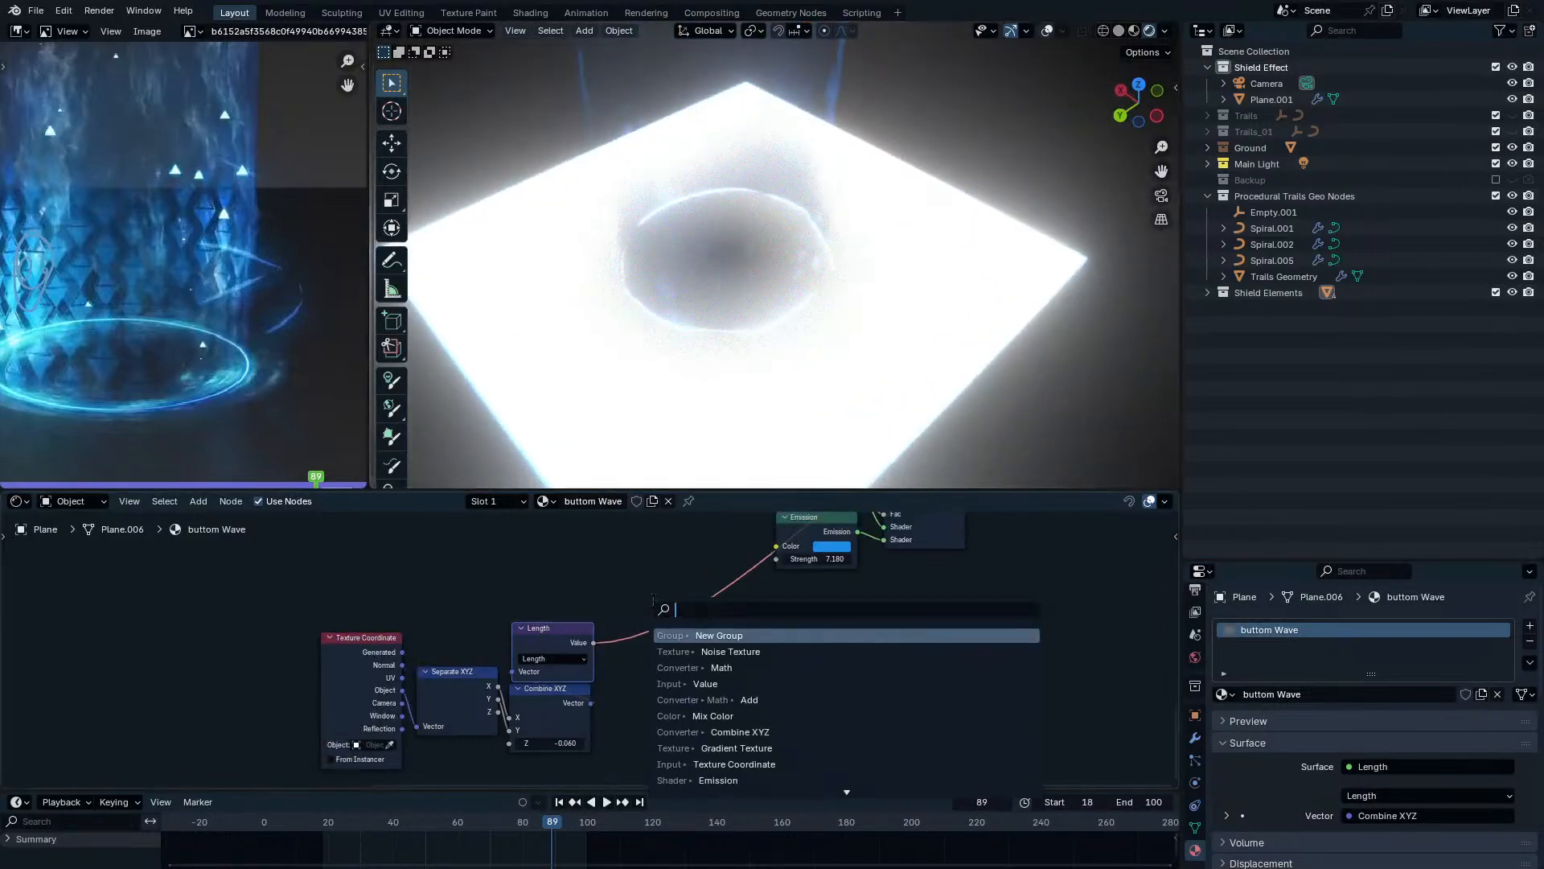
text(add)
key(Return)
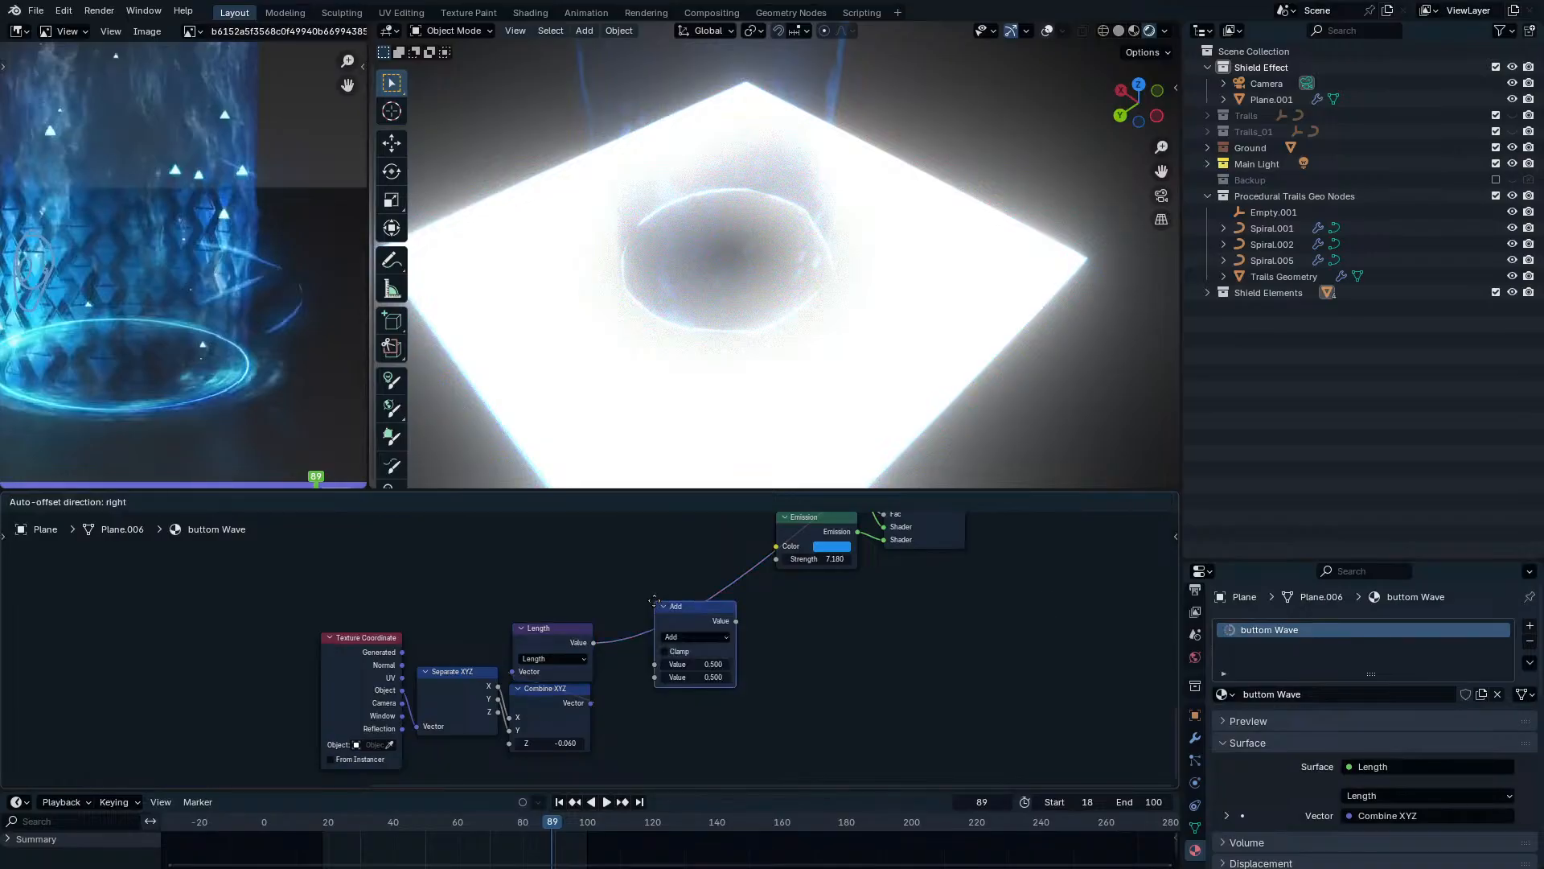
click(786, 688)
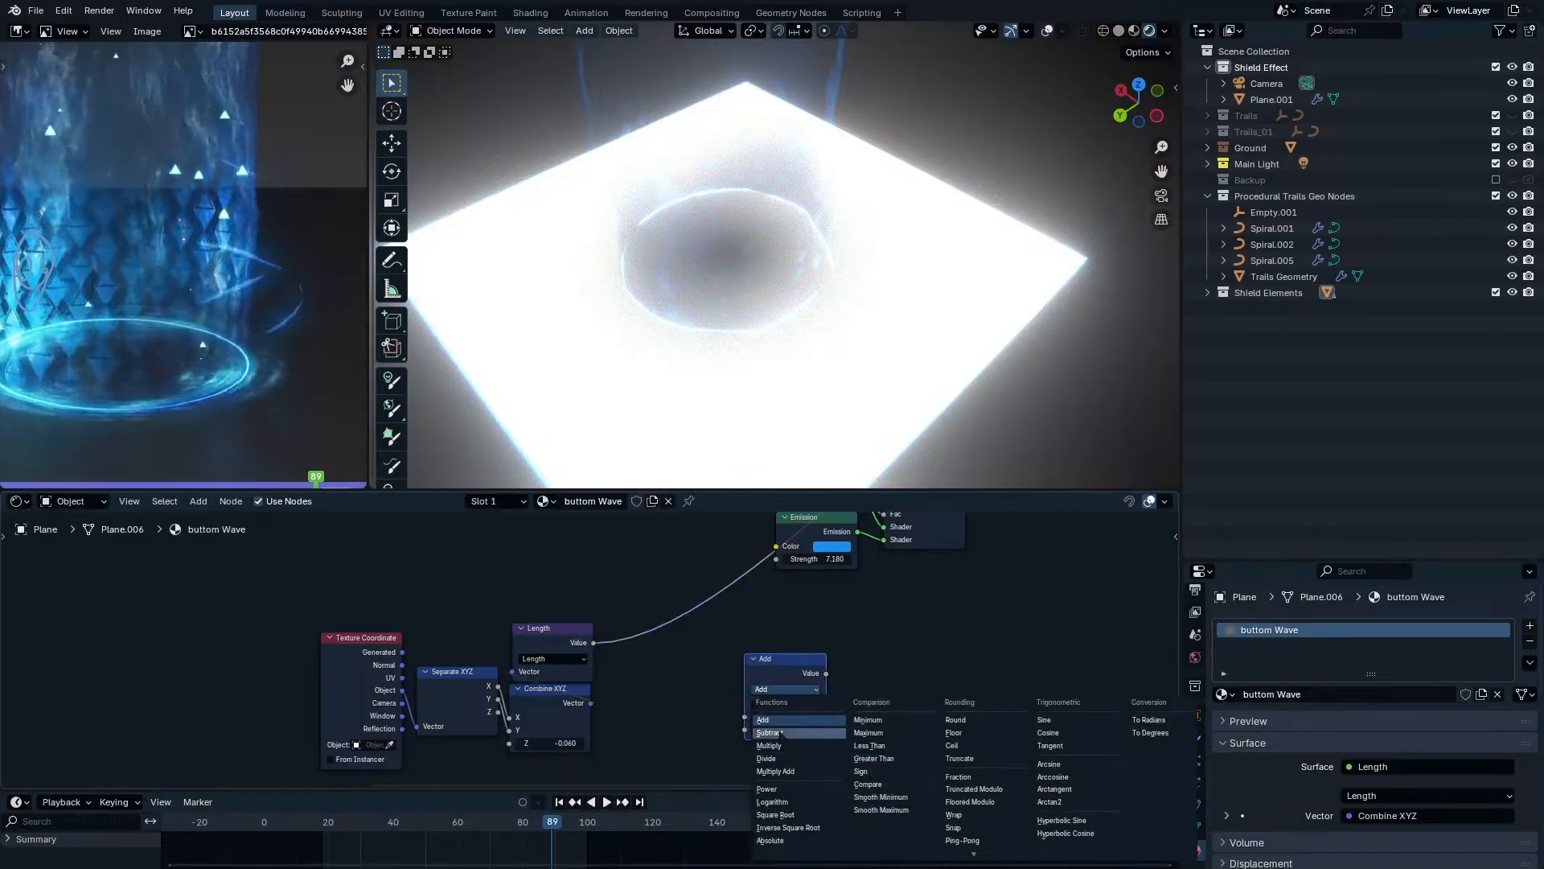
click(786, 745)
Insert the Multiply node on the link after the duplicated Length node and set its second value to -1.000.
drag(772, 658, 667, 601)
click(685, 633)
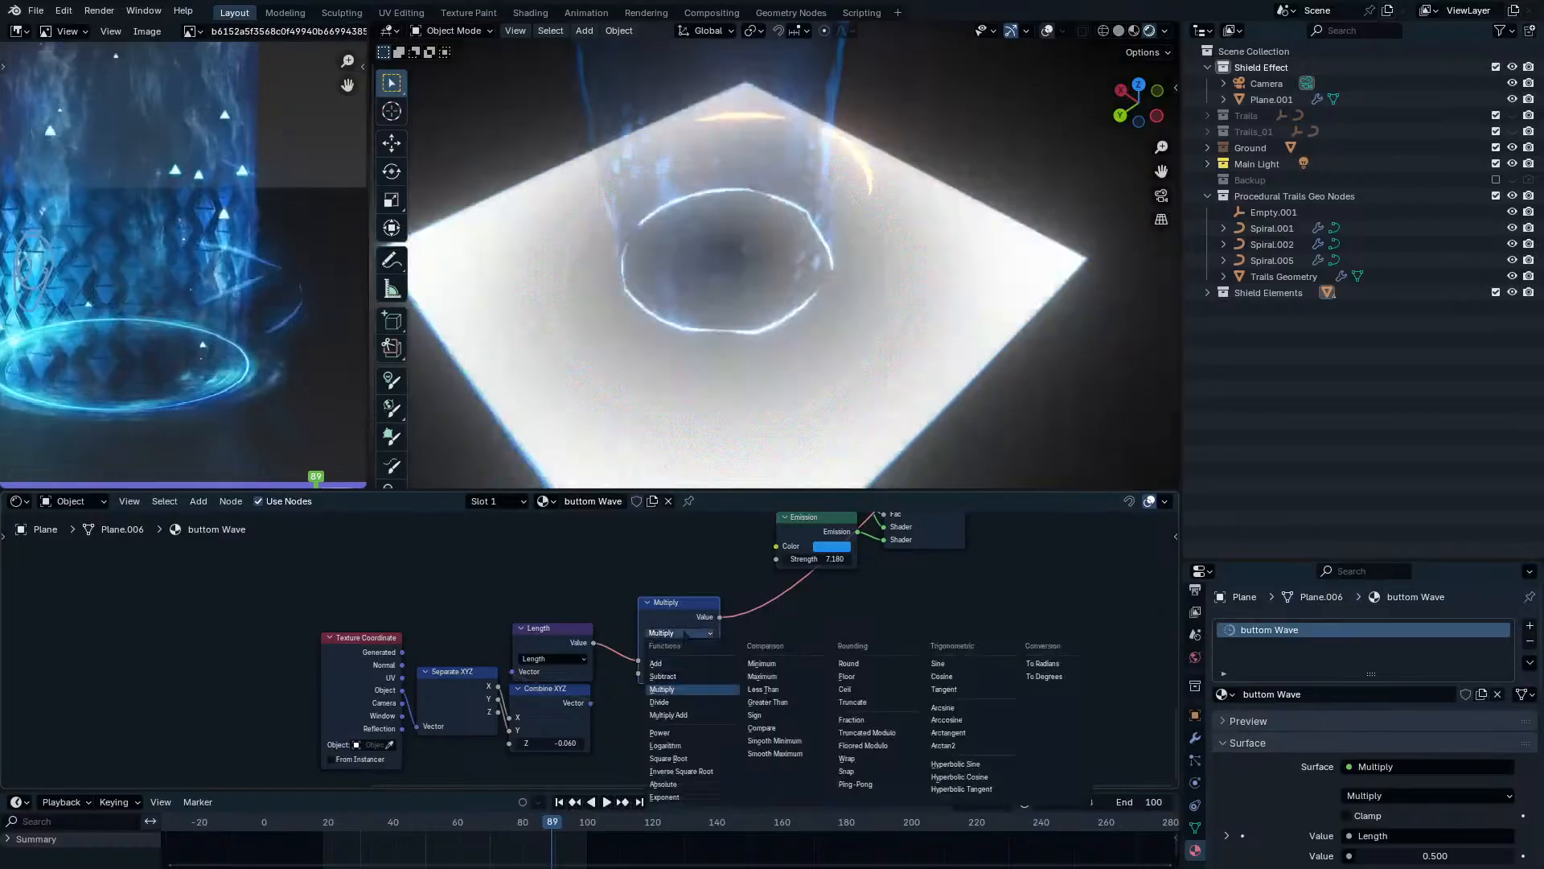
click(682, 689)
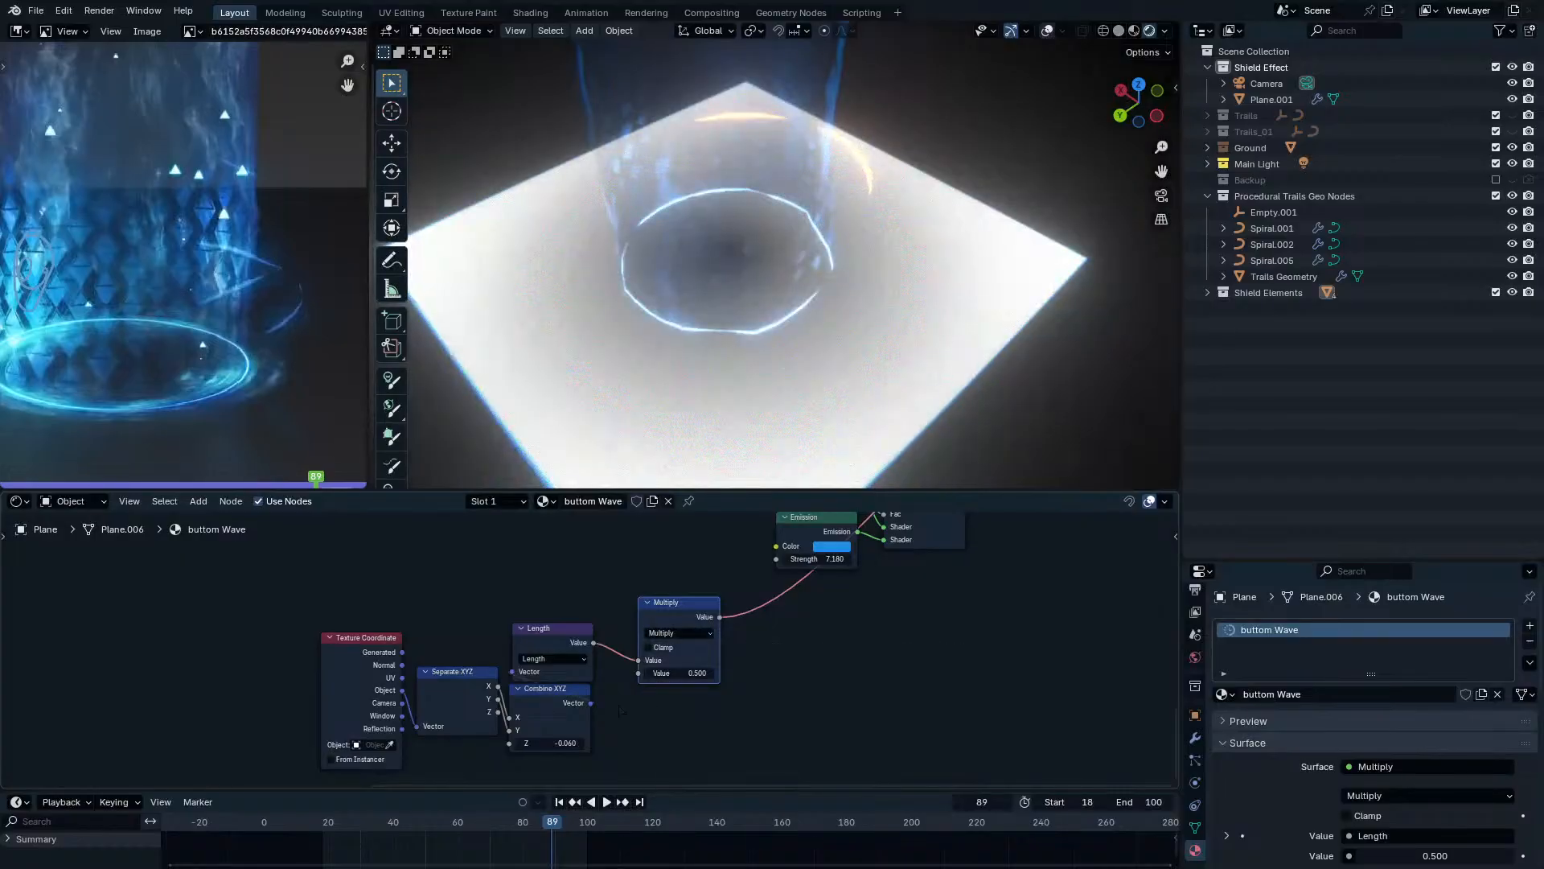
double_click(679, 674)
text(-1)
key(Return)
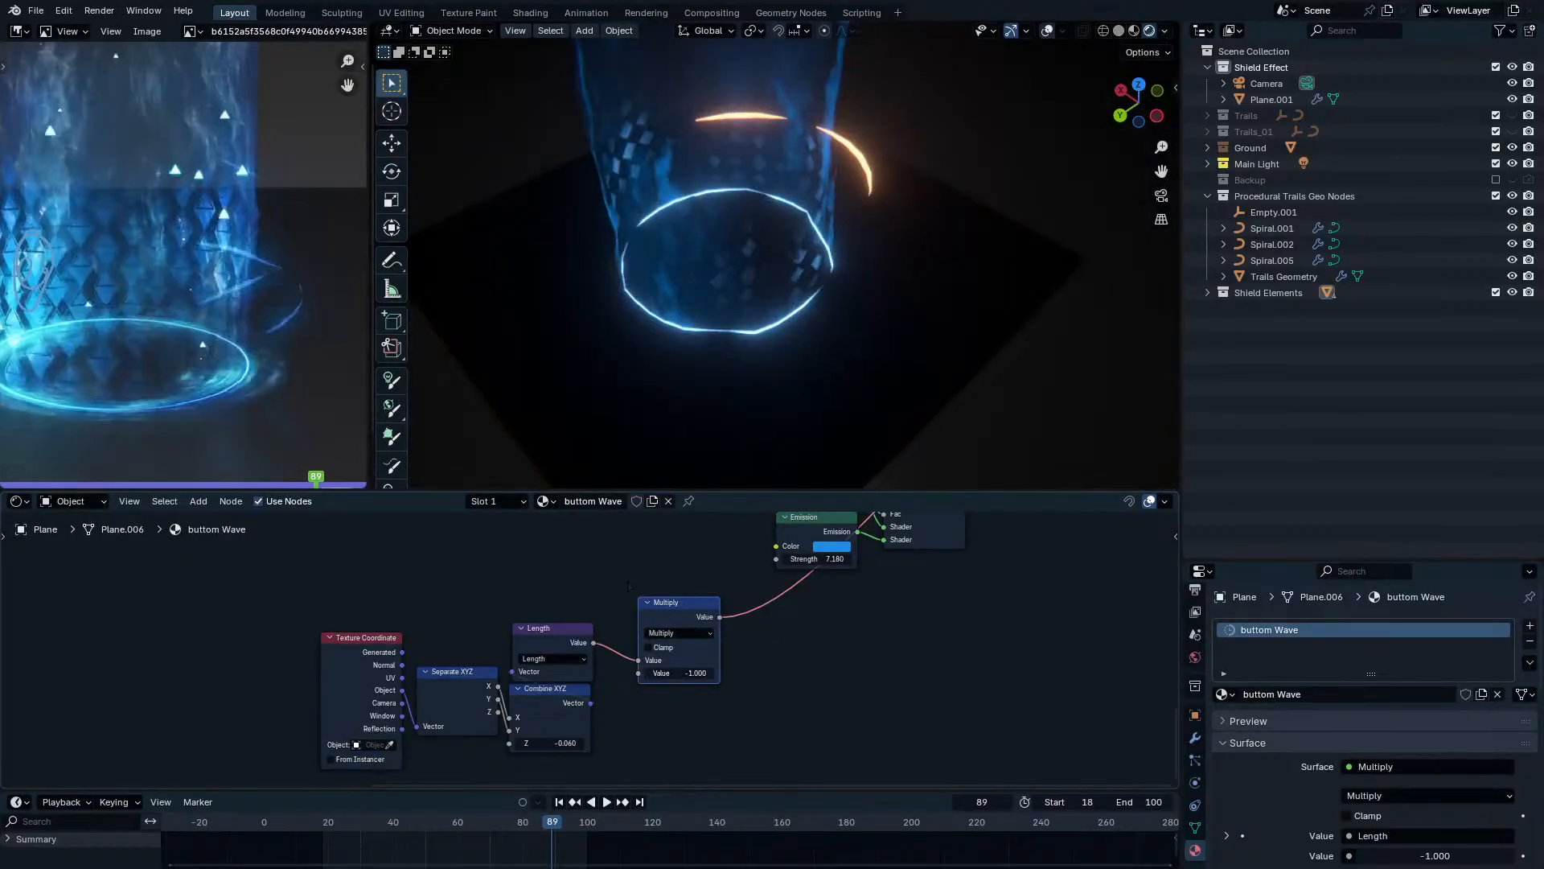
Set Z of the duplicated Combine XYZ node to 7.890 and enable Clamp on the Multiply node.
scroll(617, 692, up, 2)
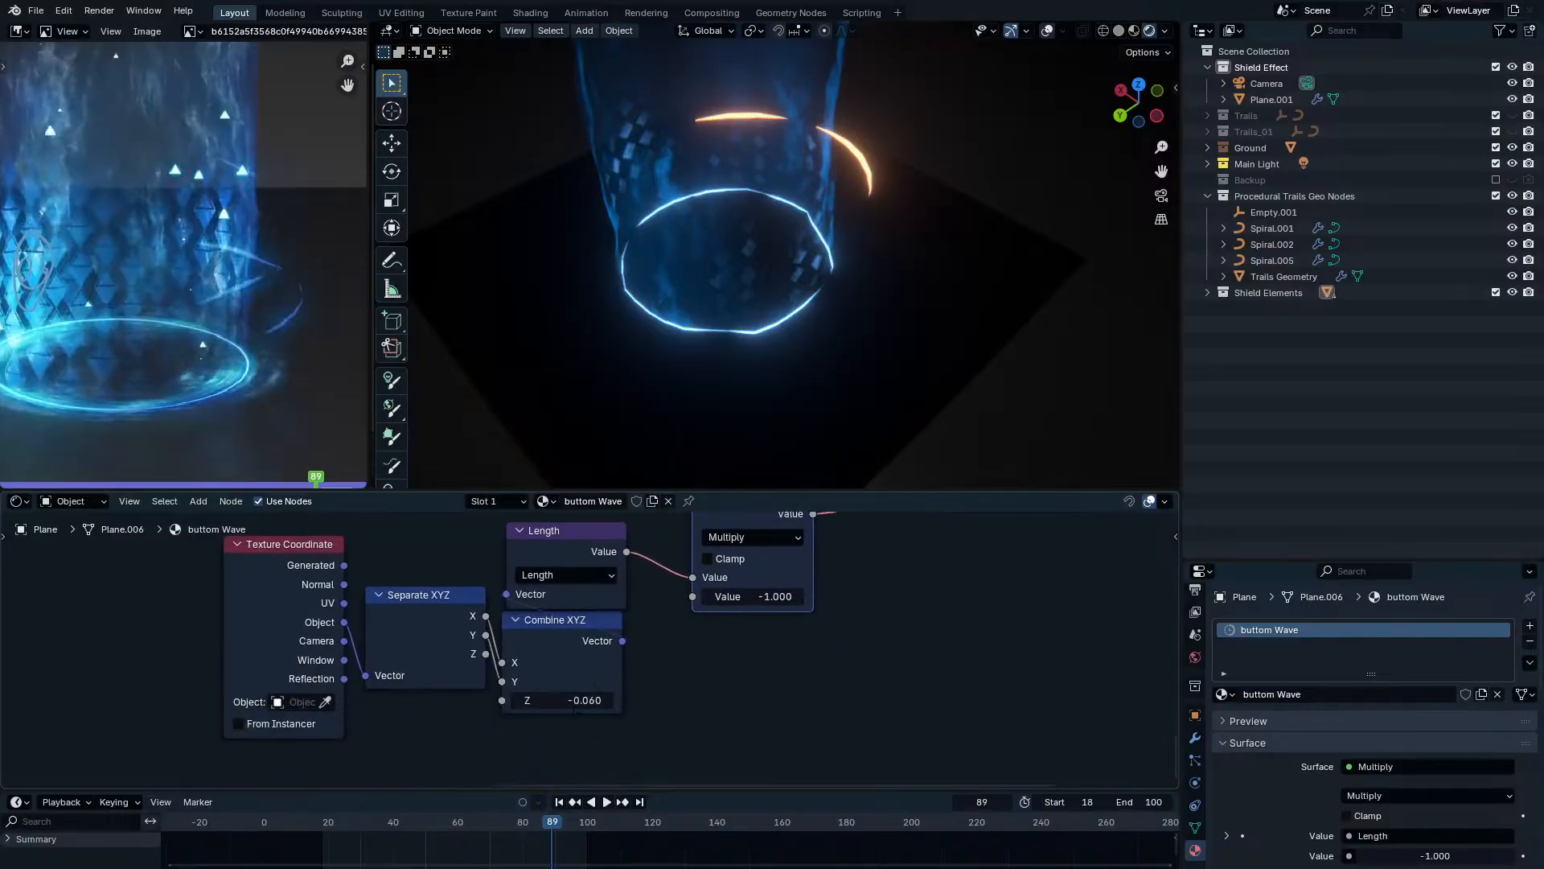
drag(575, 703, 667, 697)
middle_drag(751, 563, 740, 604)
click(671, 702)
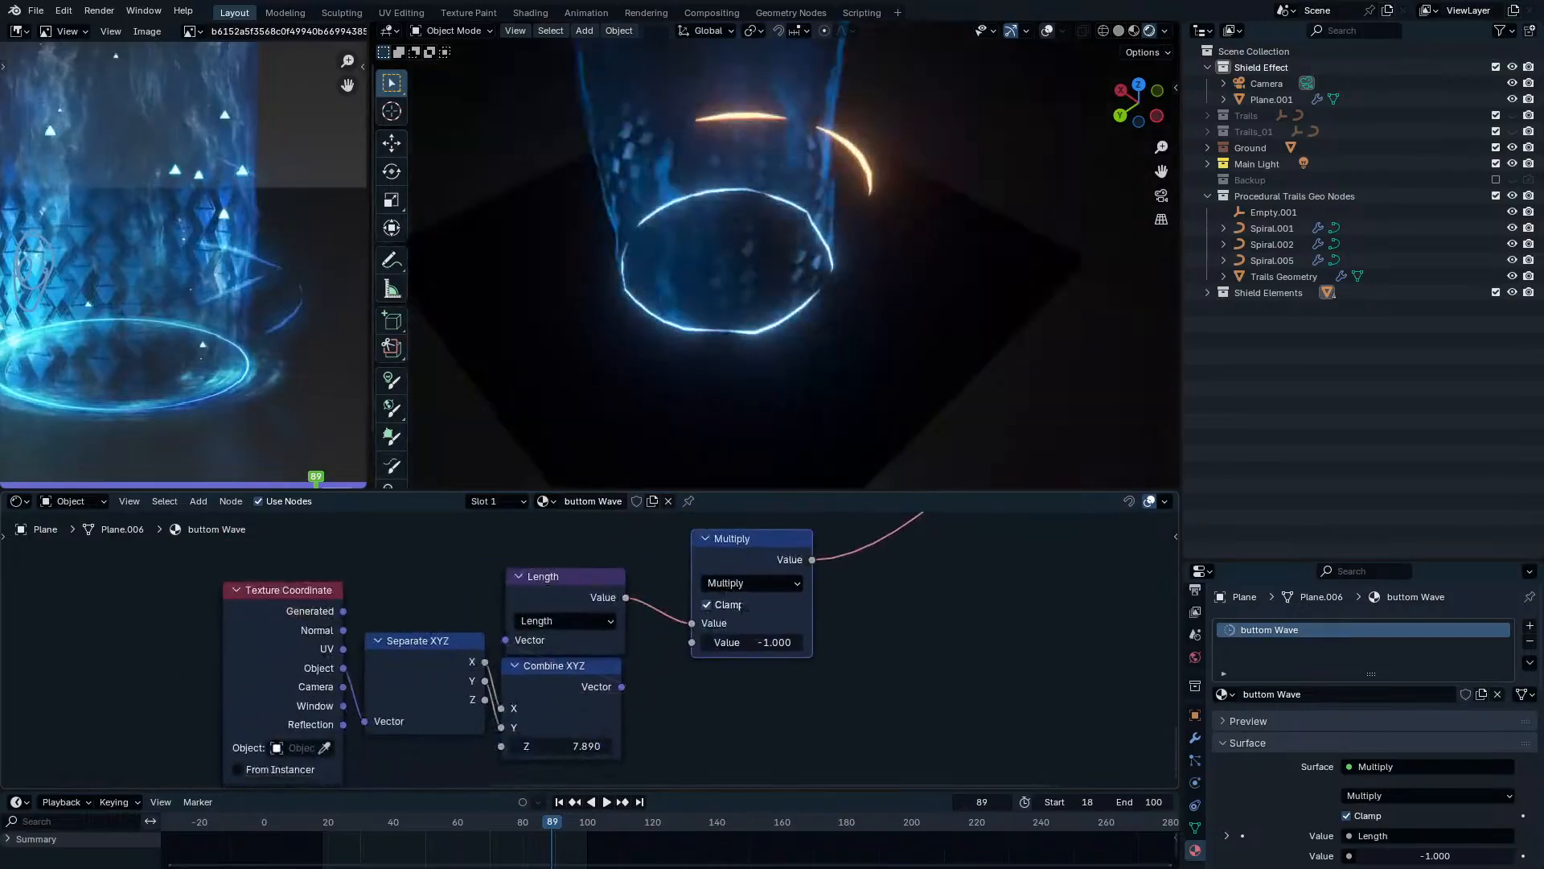
Try a Z value of 34.590 on the duplicated Combine XYZ node, and remove the Multiply node after Length.
key(g)
click(693, 665)
mouse_move(693, 666)
mouse_down()
mouse_move(768, 665)
mouse_move(685, 665)
mouse_move(699, 666)
mouse_up()
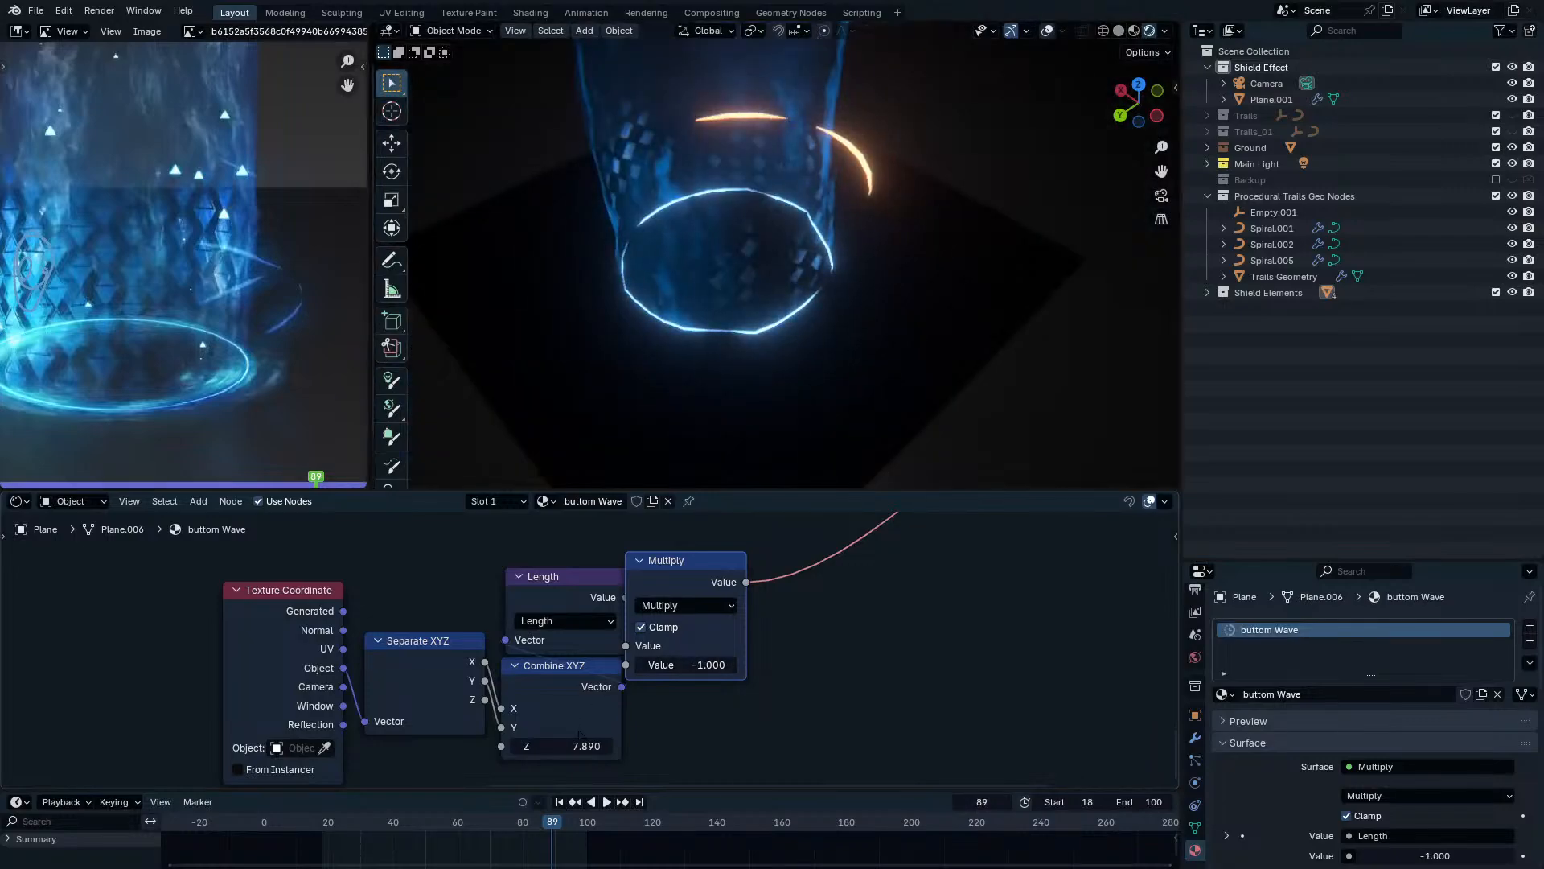
drag(587, 746, 590, 741)
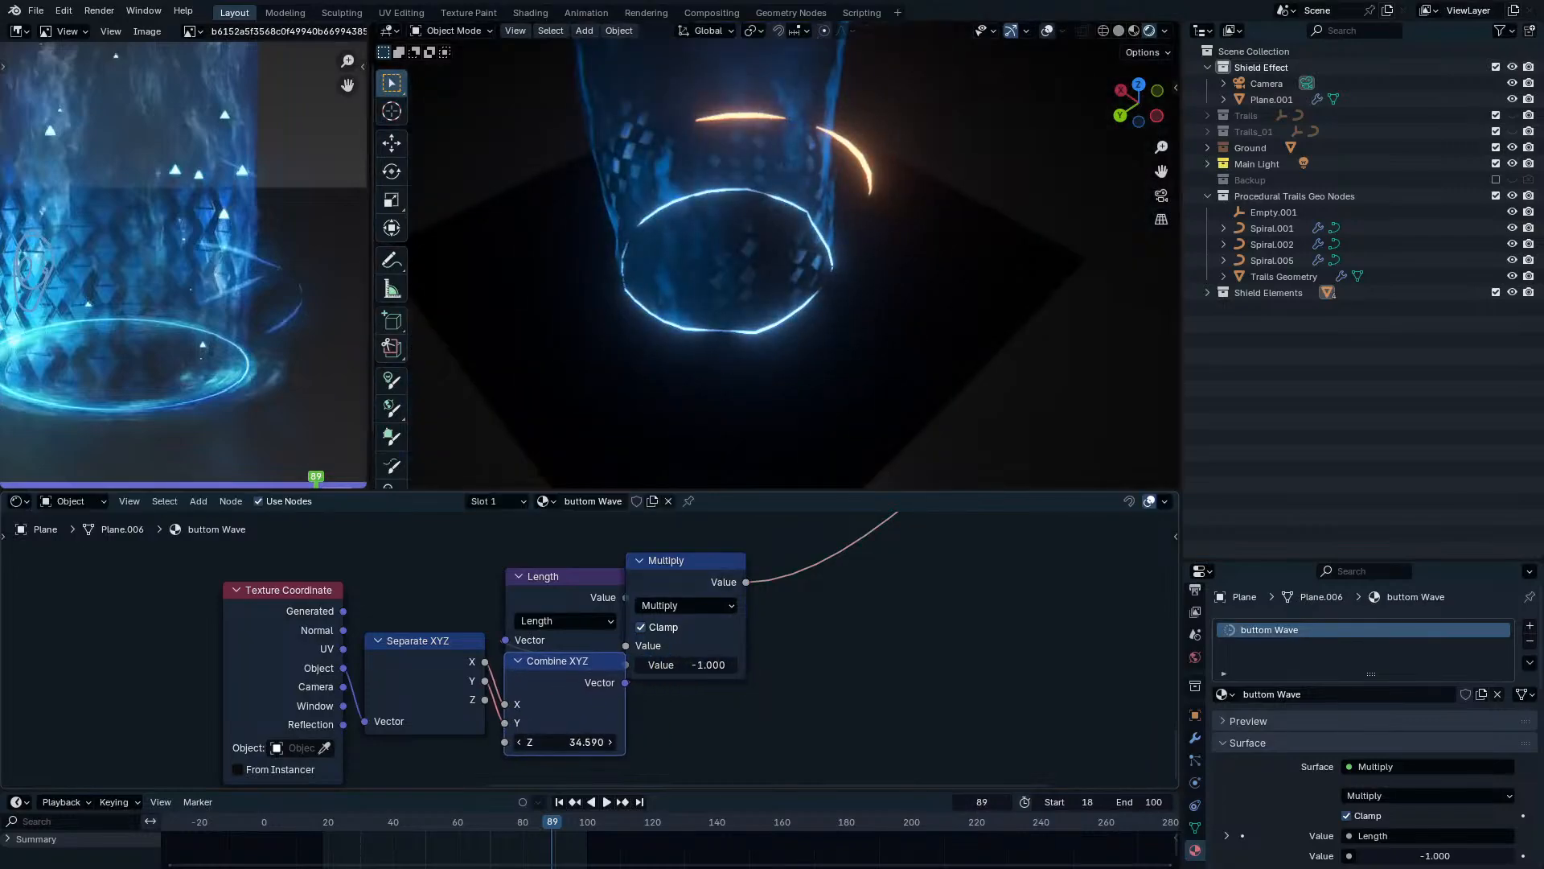
drag(670, 568, 737, 588)
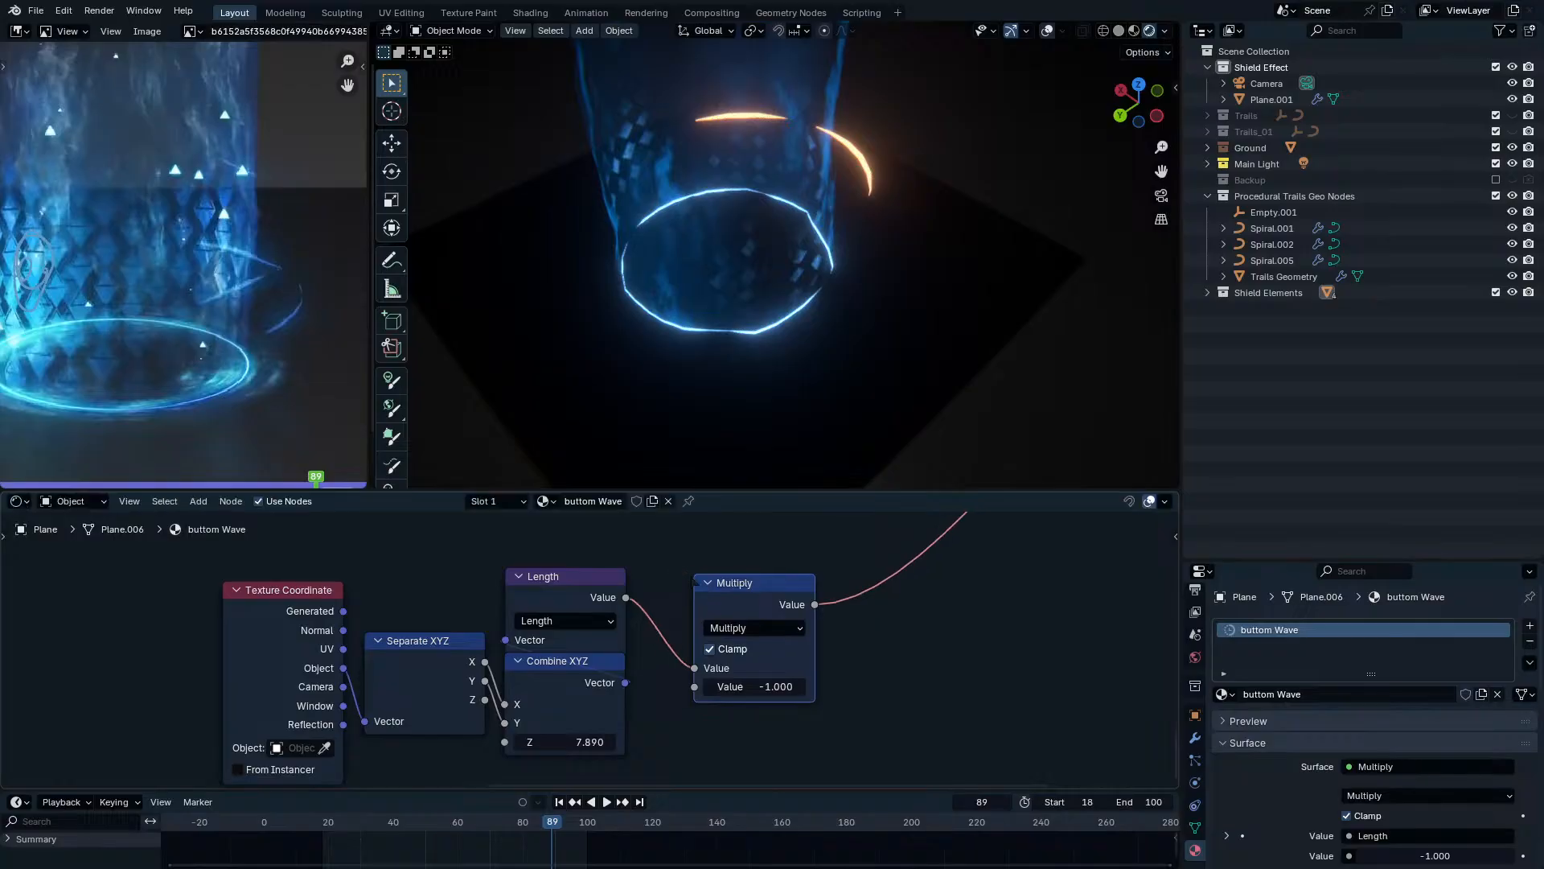
click(733, 649)
key(ctrl+x)
Insert a Map Range node on the preview link after the duplicated Length node.
key(shift+a)
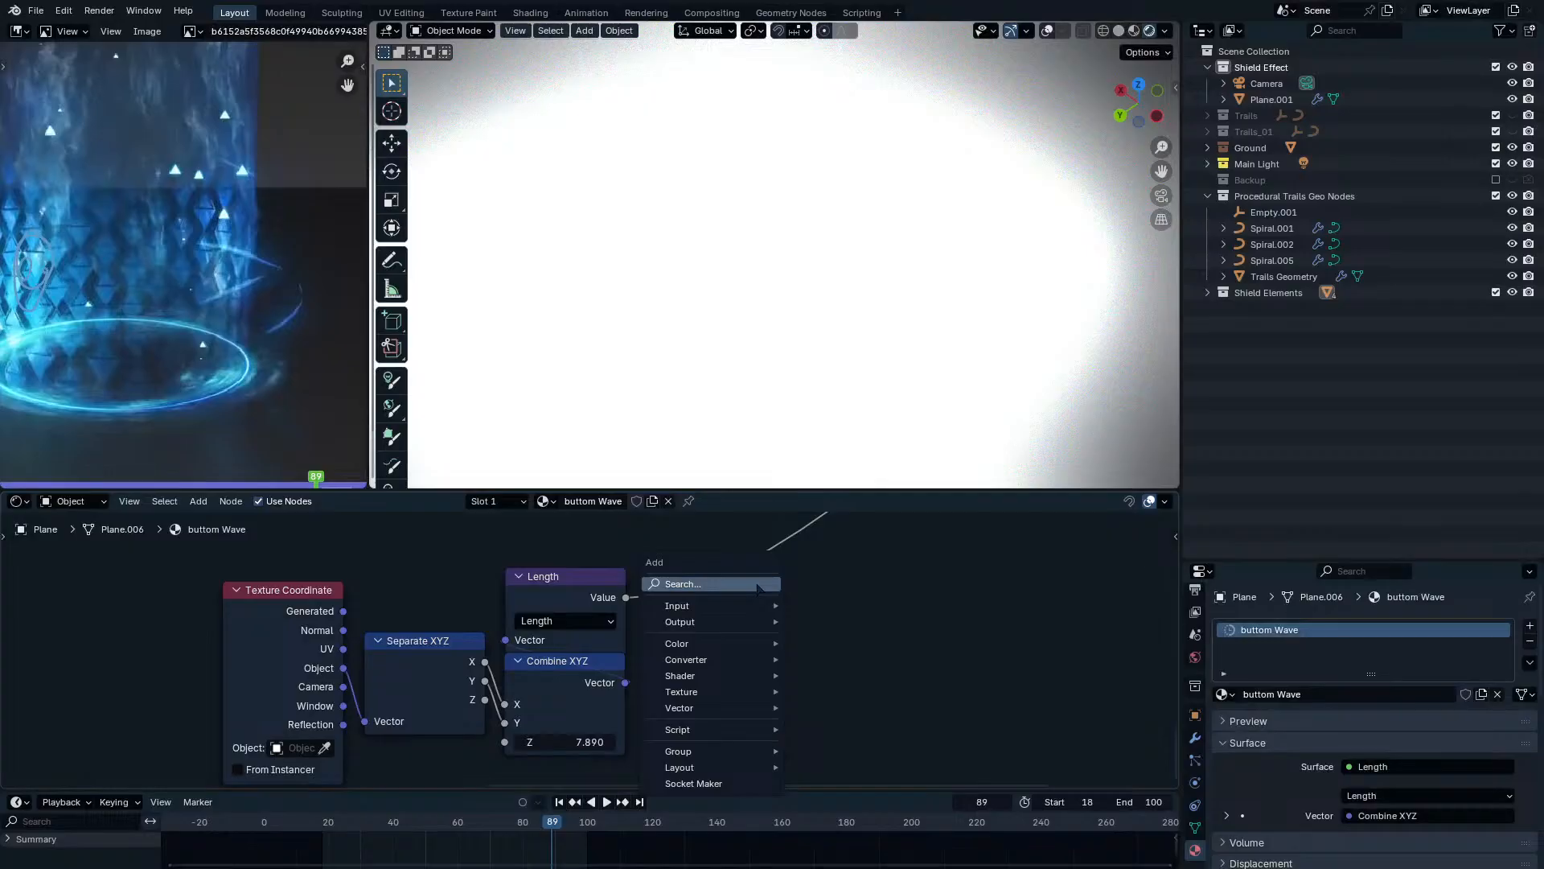
text(mpa)
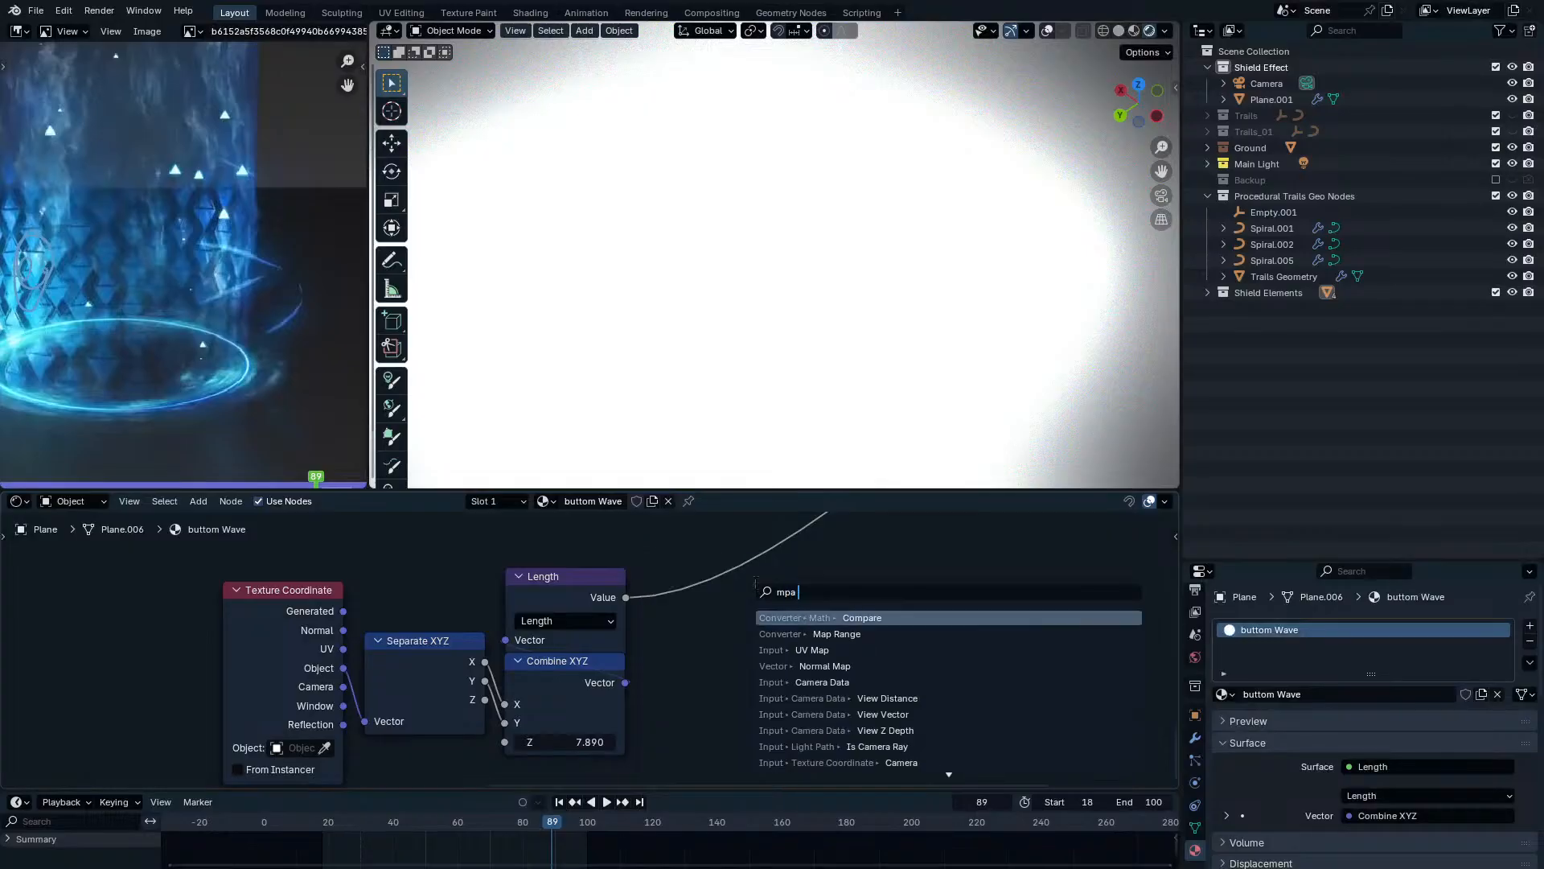
key(BackSpace)
key(BackSpace)
text(ap ra)
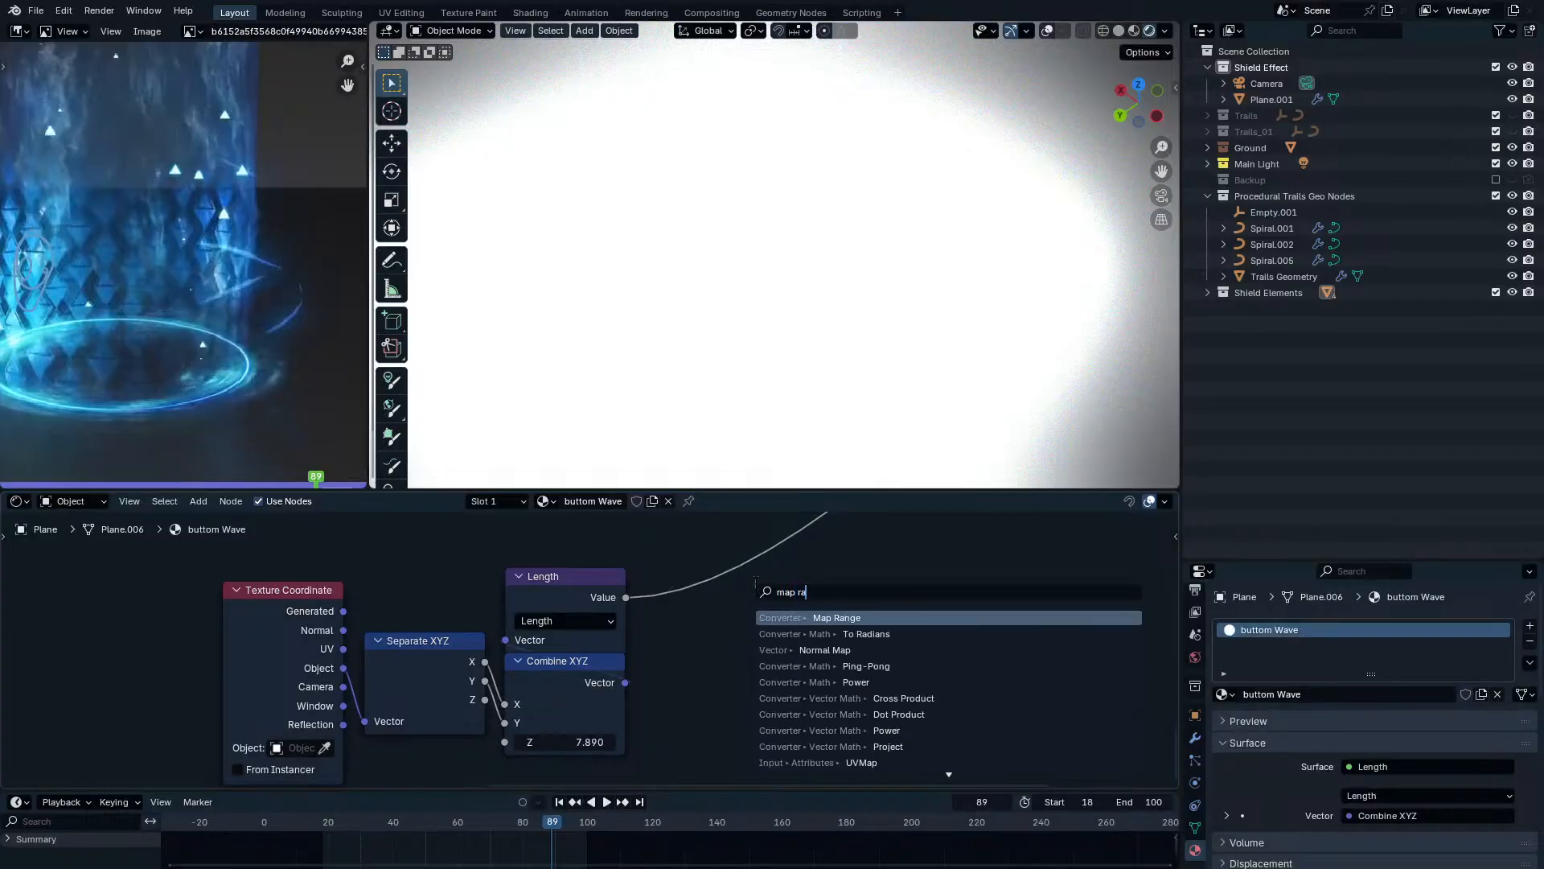
text(nge)
key(Return)
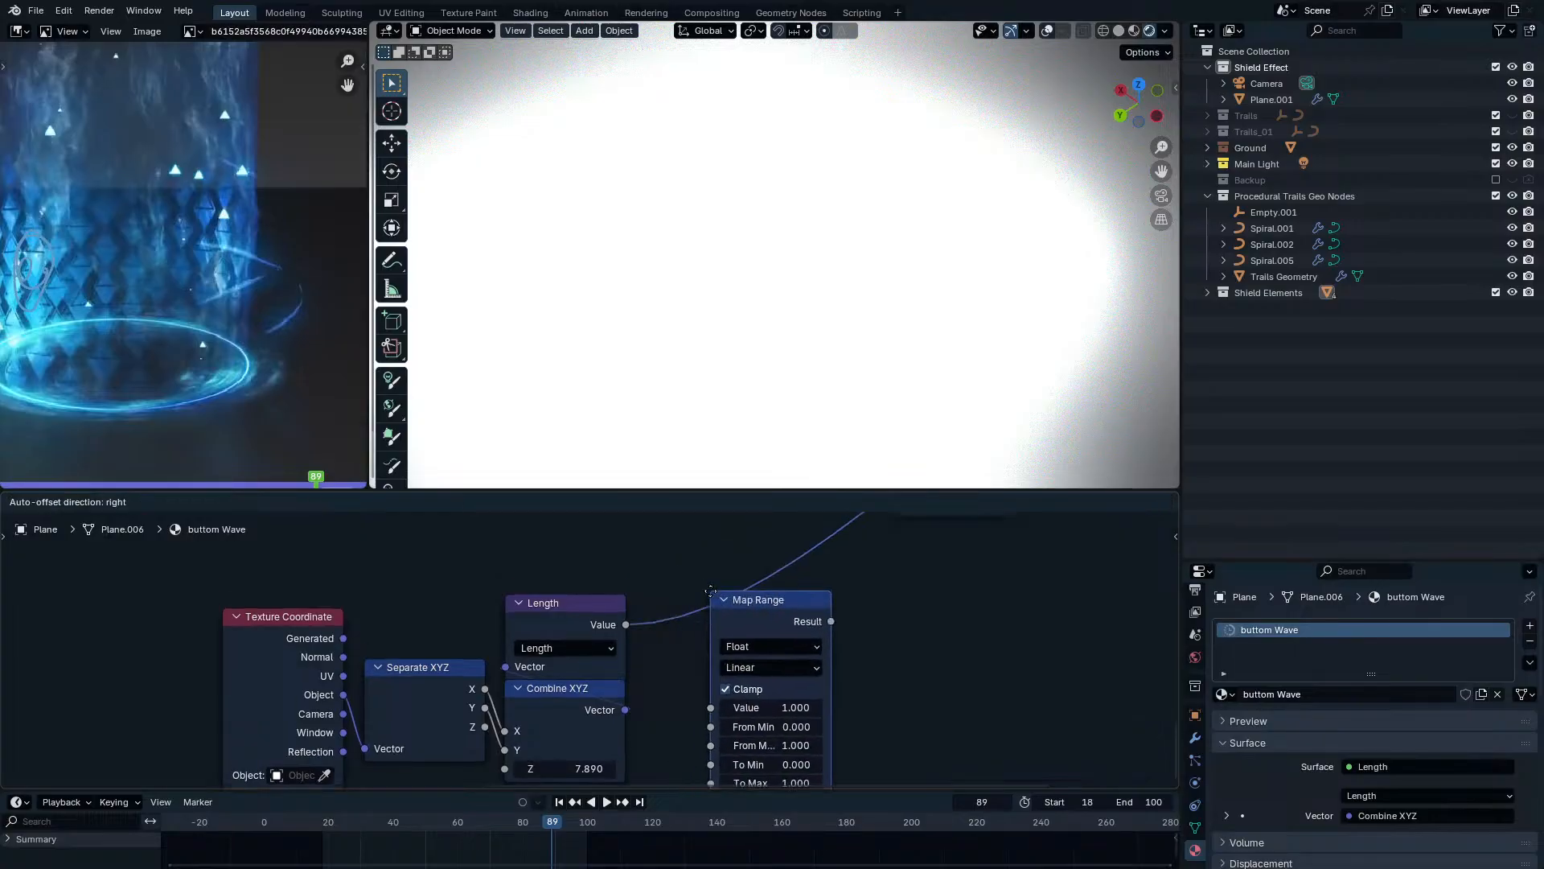
click(690, 564)
middle_drag(739, 604, 734, 535)
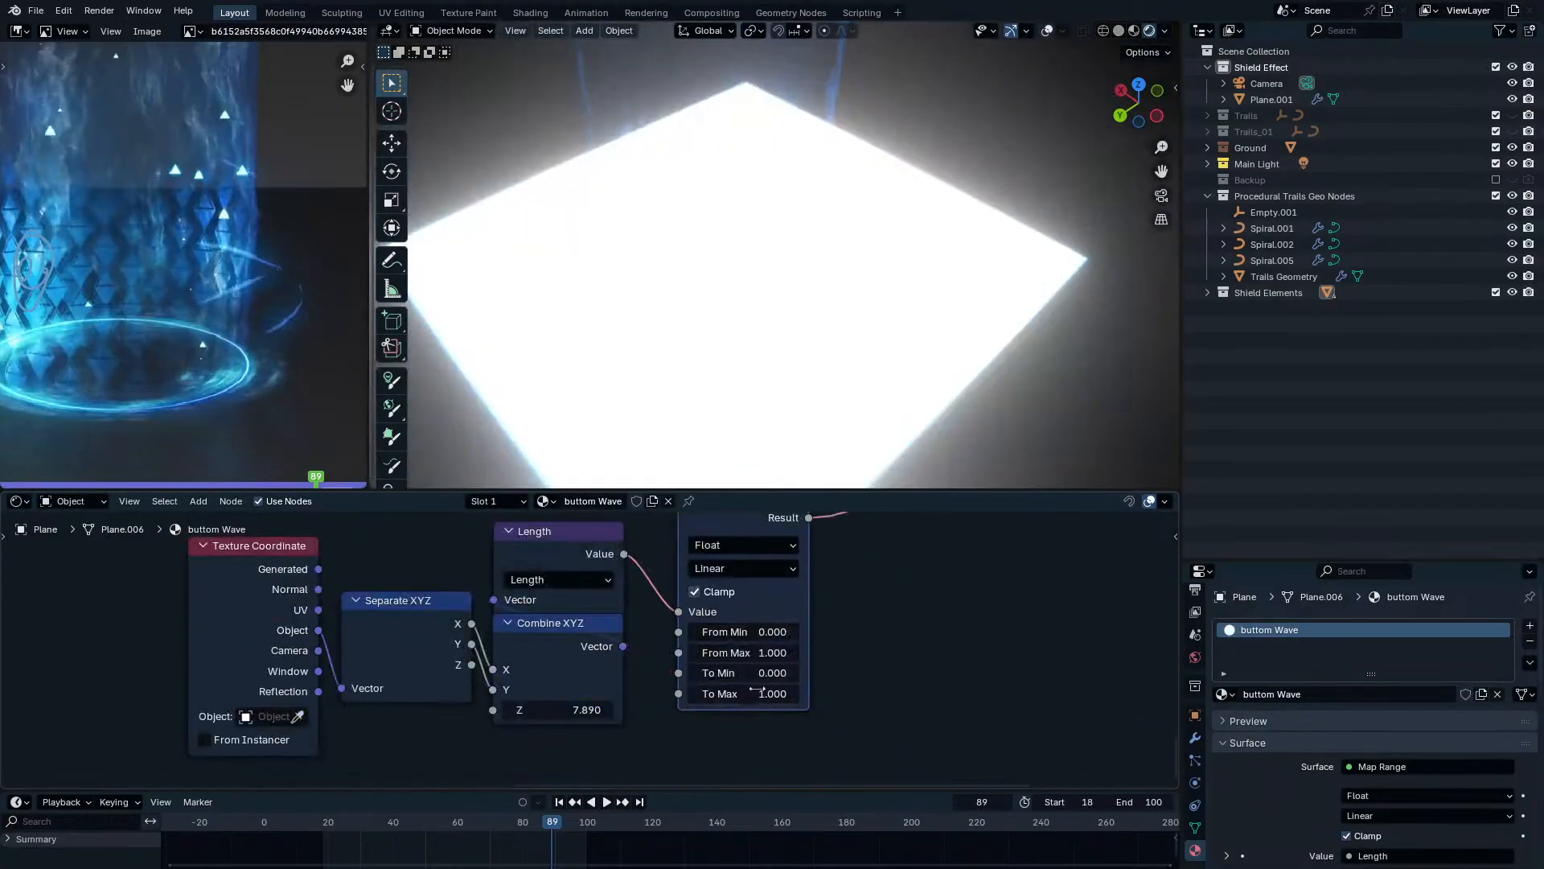
scroll(609, 697, down, 8)
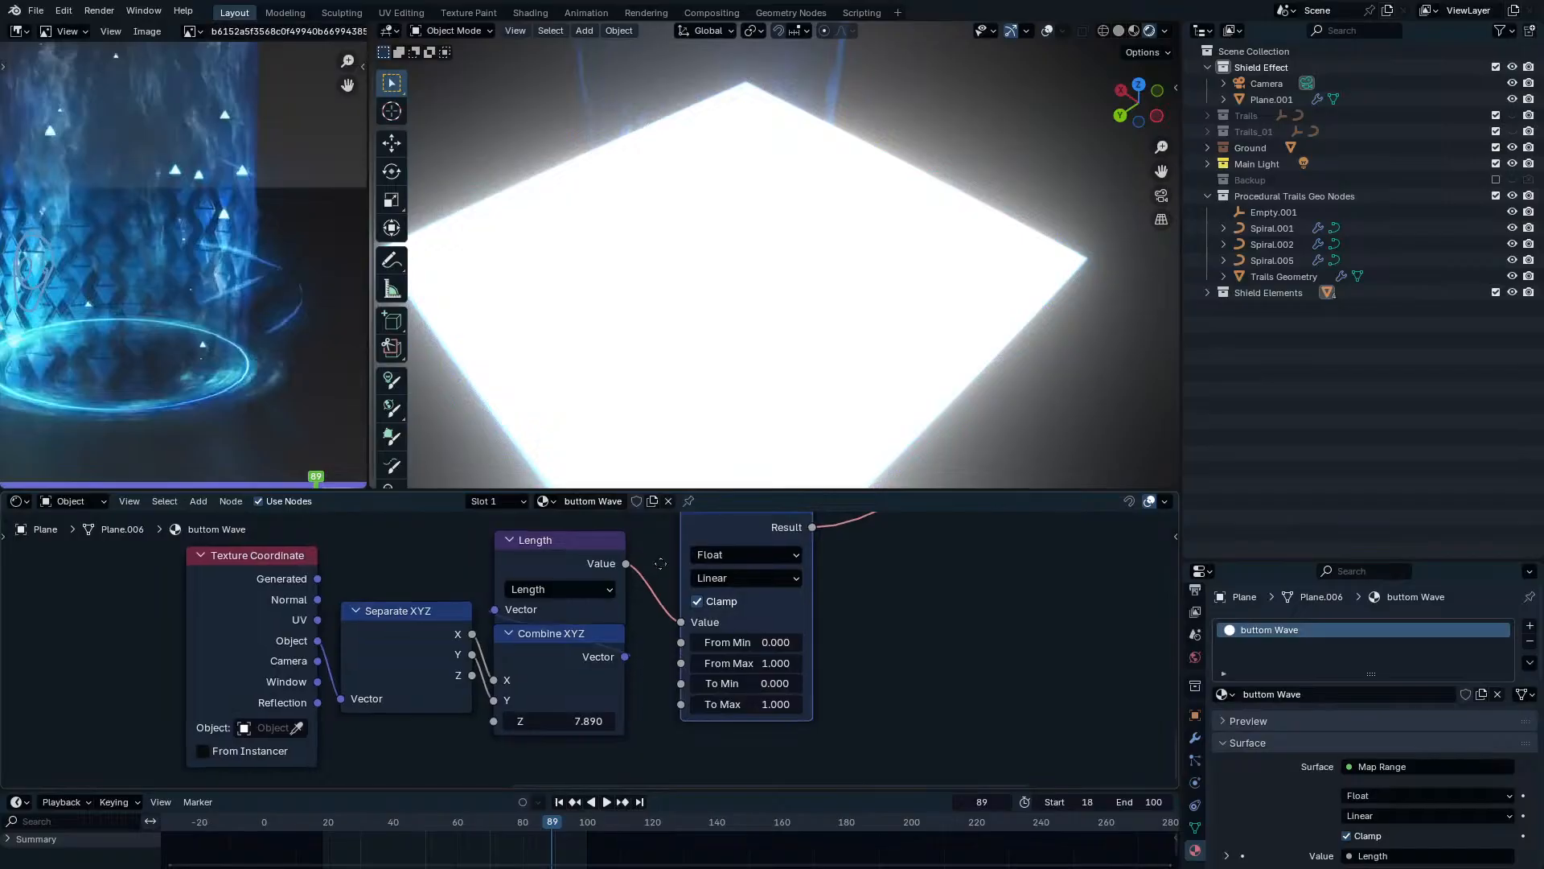
scroll(601, 628, up, 7)
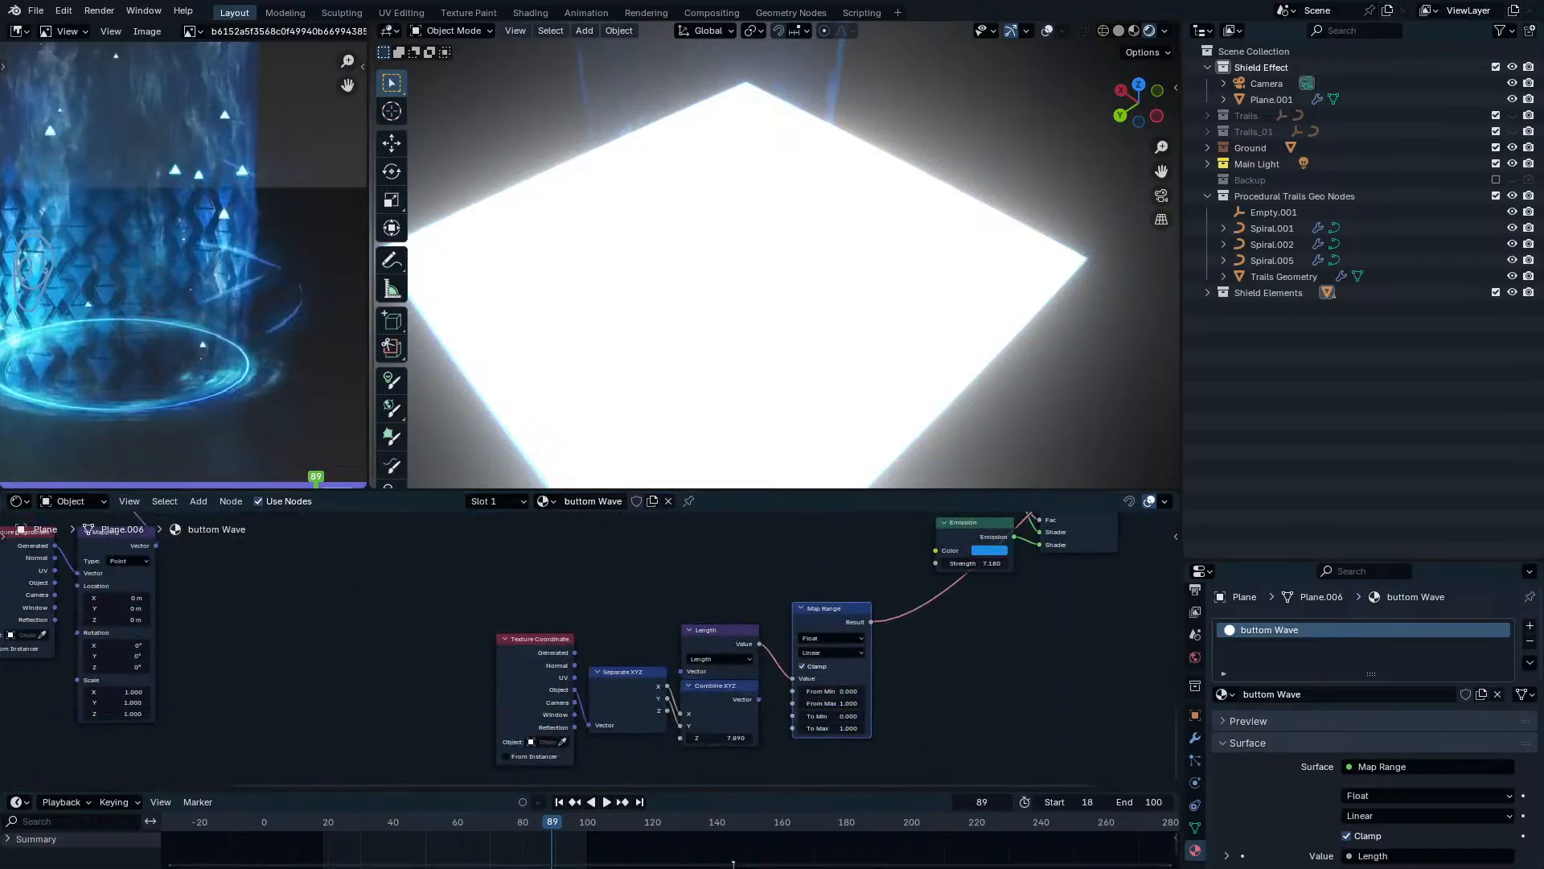
middle_drag(733, 864, 682, 854)
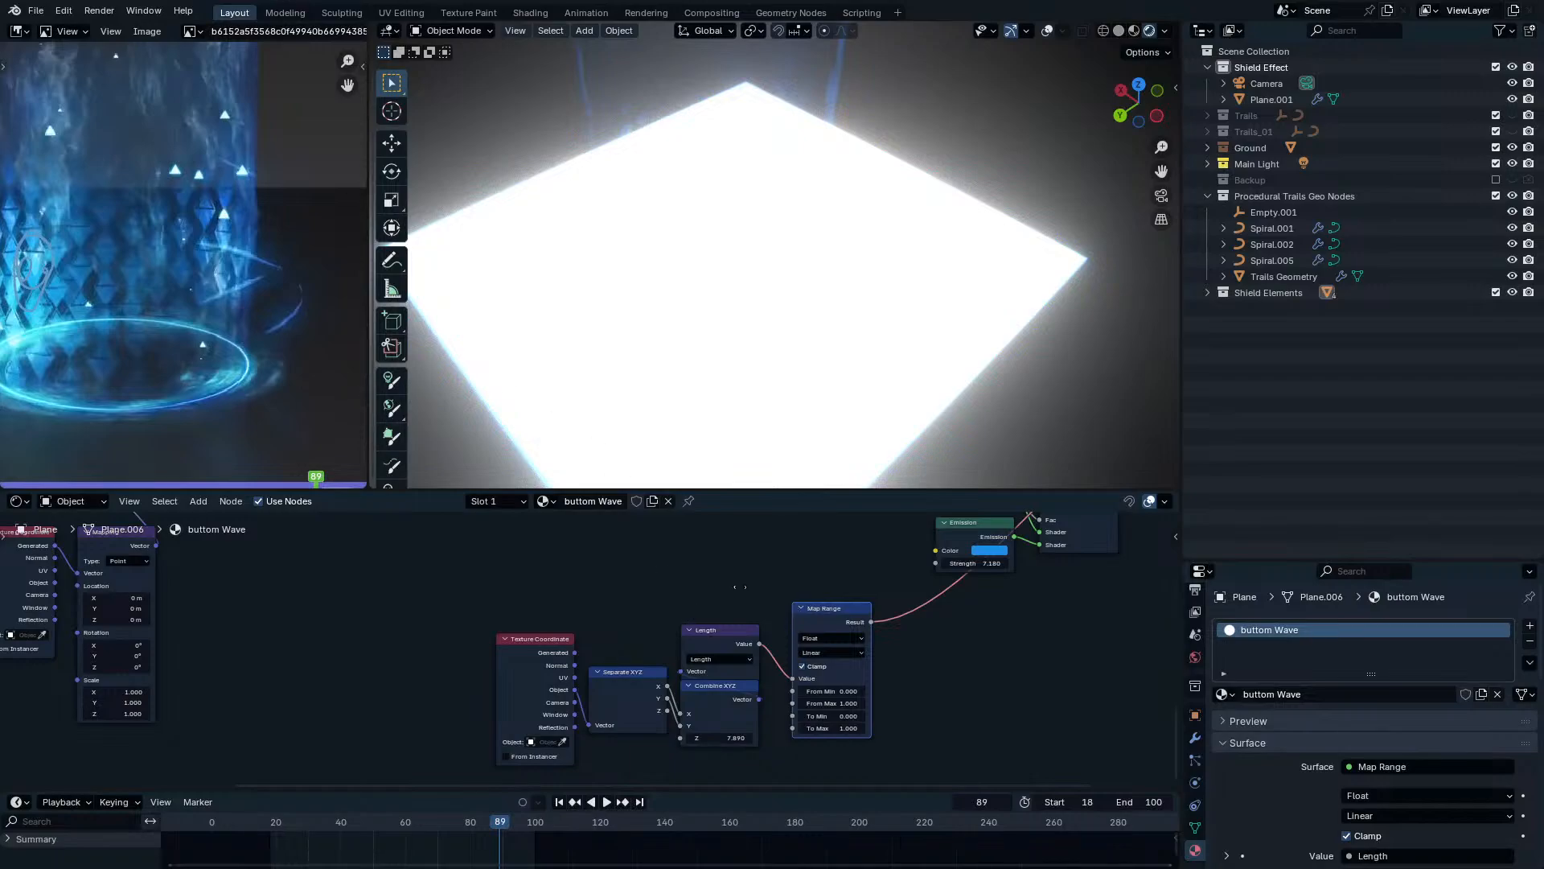
Try a Z value of -0.640 on the duplicated Combine XYZ node.
middle_drag(735, 592, 752, 786)
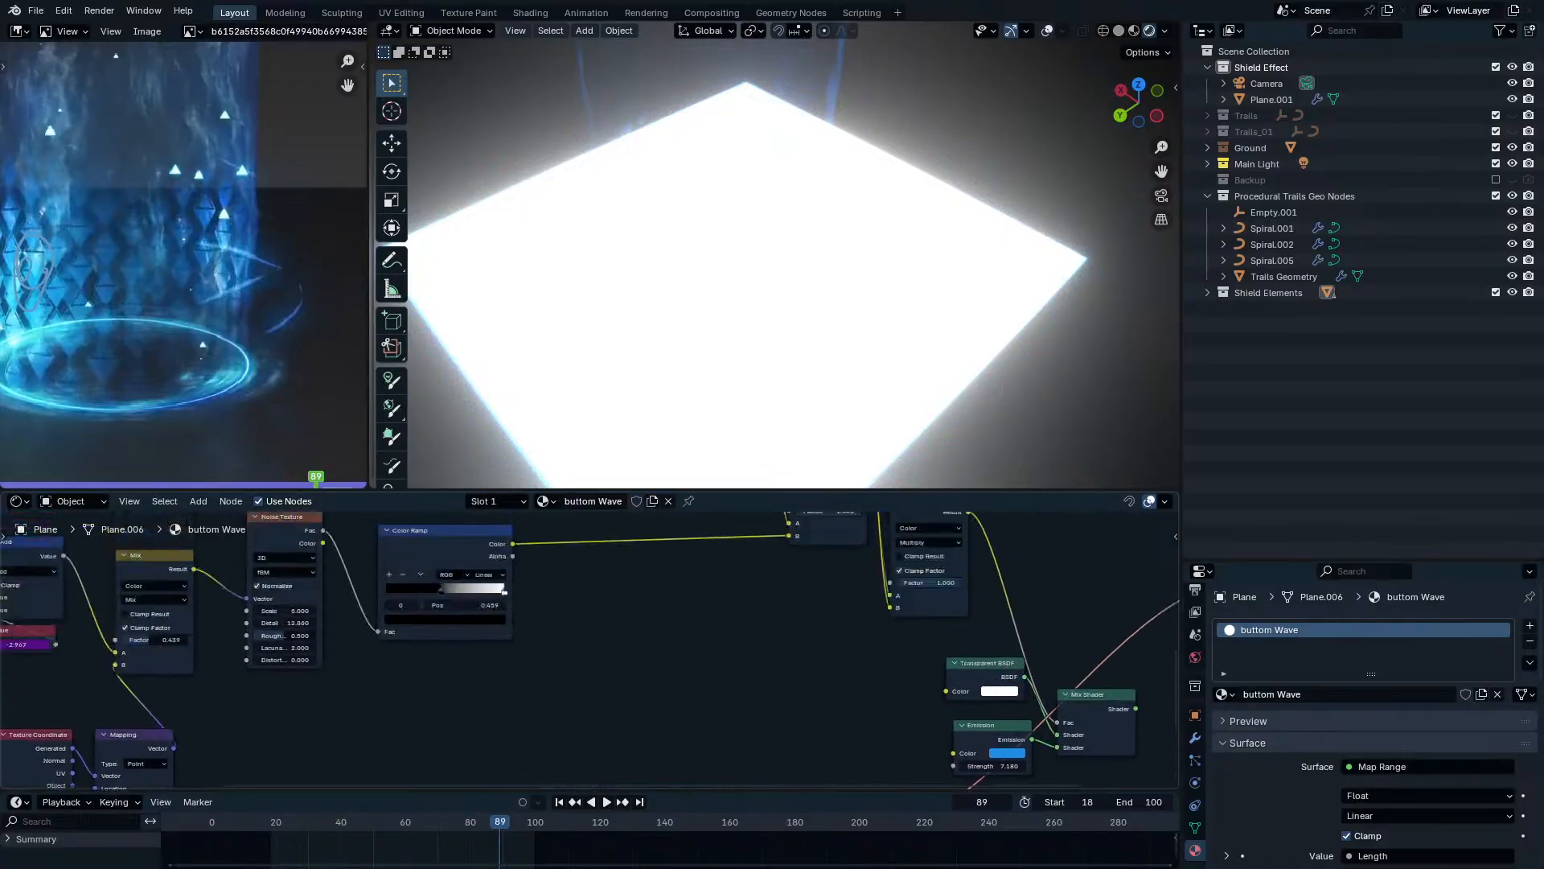
middle_drag(753, 713, 637, 562)
scroll(636, 565, up, 4)
drag(698, 682, 611, 682)
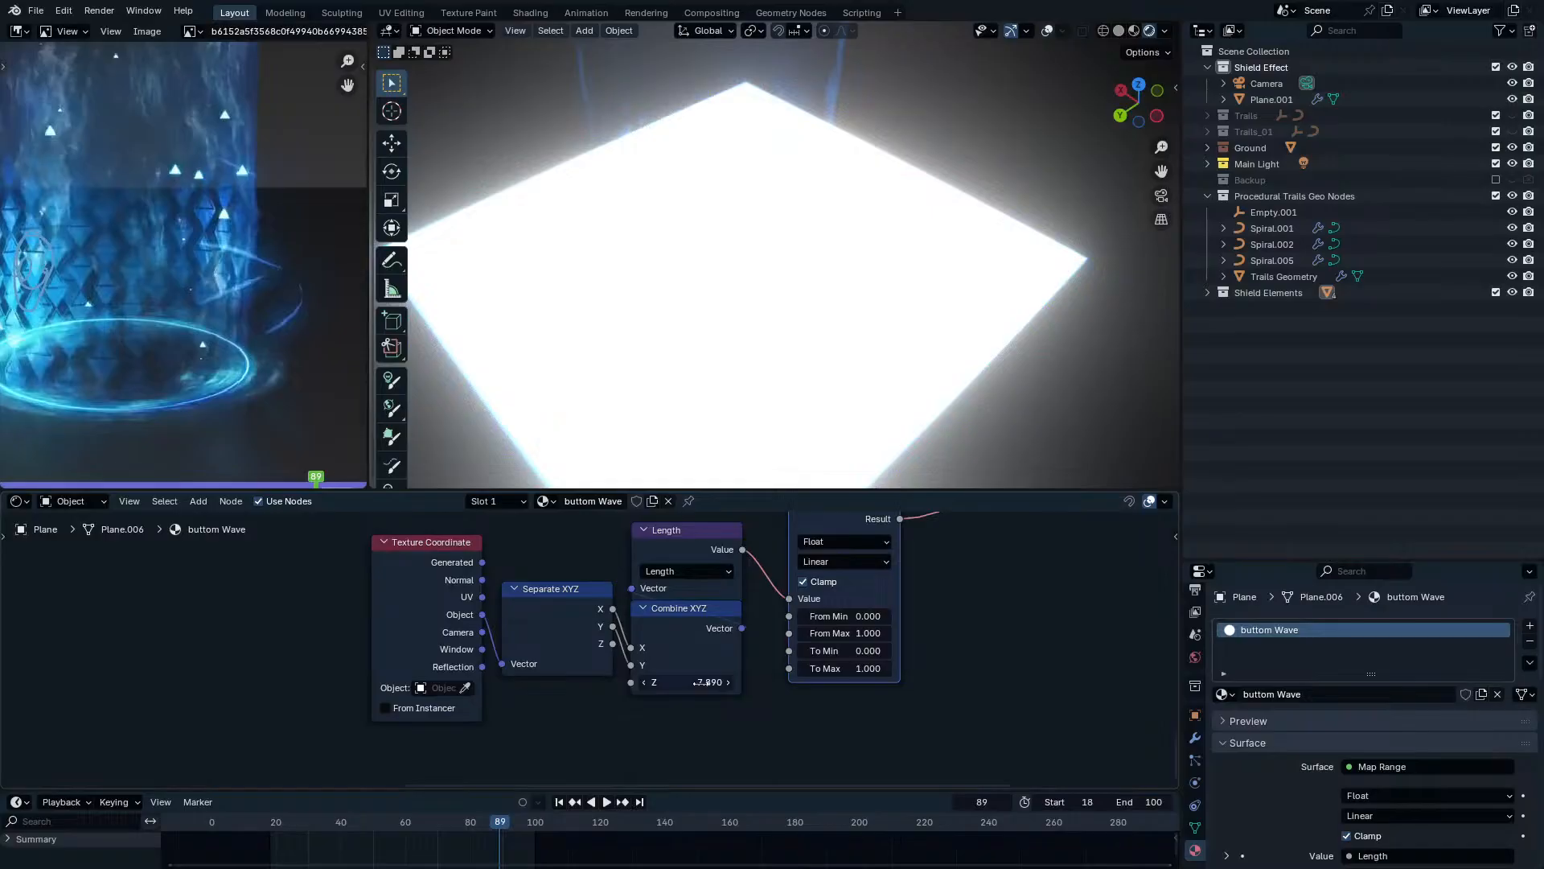
middle_drag(801, 698, 743, 725)
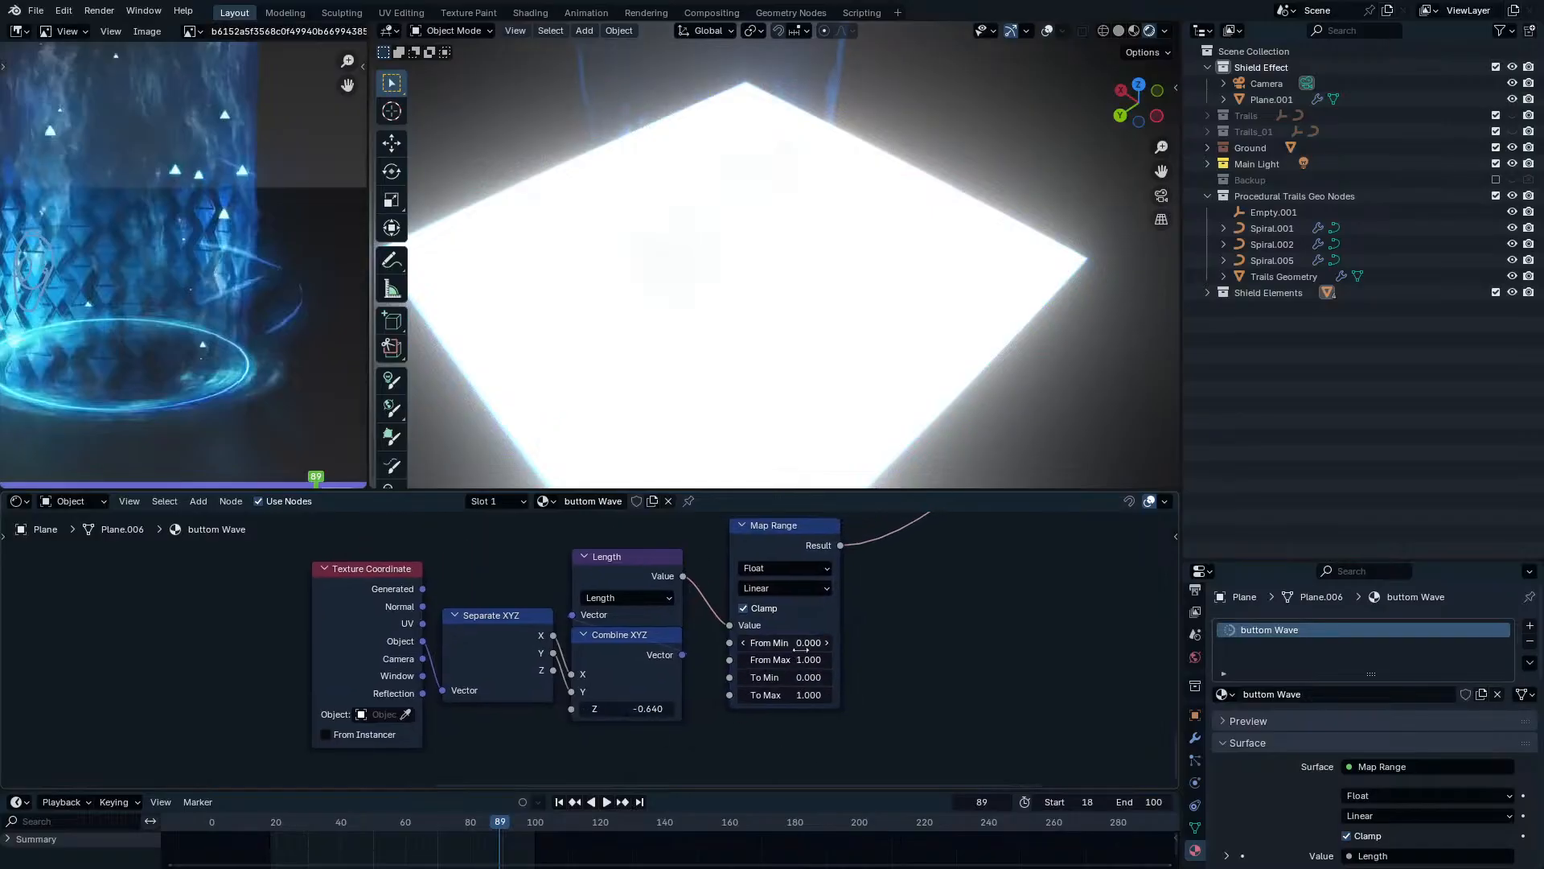
middle_drag(830, 524, 766, 621)
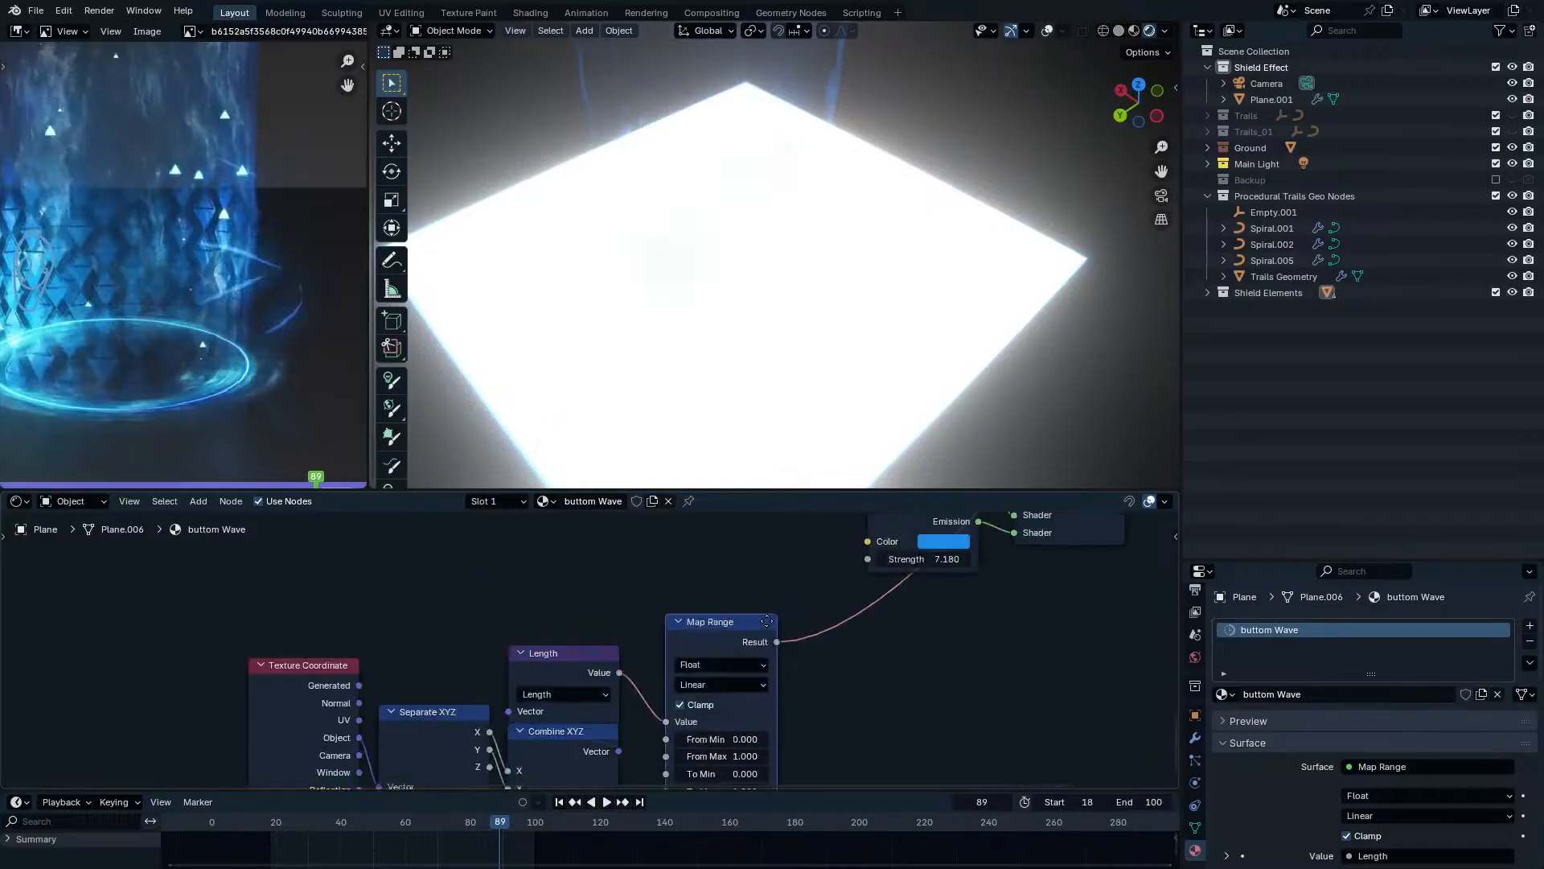
scroll(761, 661, down, 2)
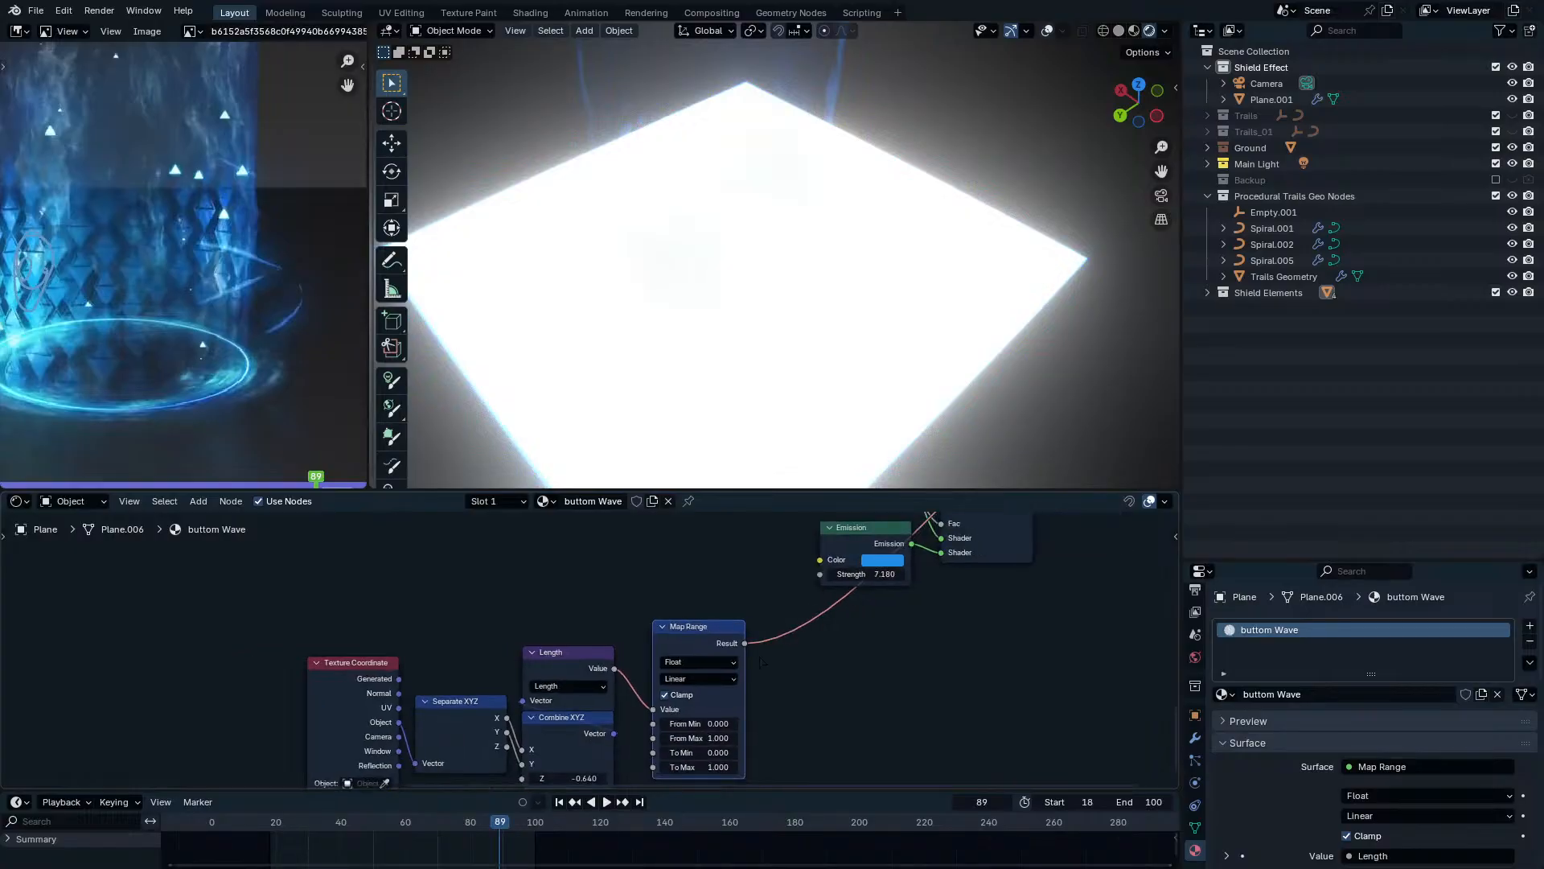
Preview the duplicated Length node's output directly and set Z of its Combine XYZ node to 0.260.
ctrl+shift+click(568, 659)
middle_drag(597, 746, 673, 671)
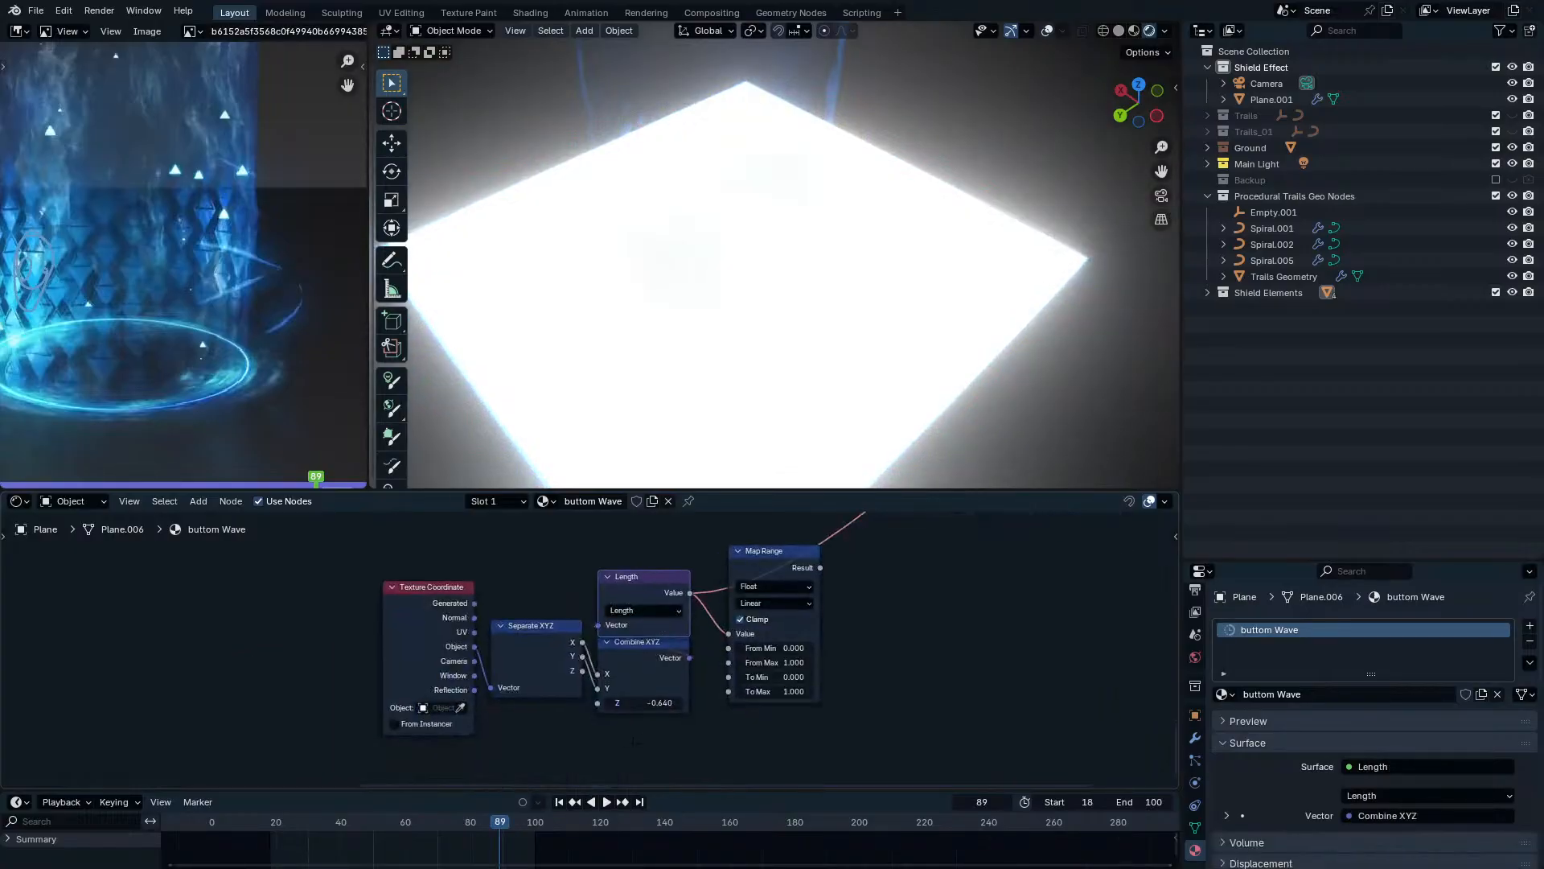
mouse_move(644, 703)
mouse_down()
mouse_move(723, 703)
mouse_move(653, 703)
mouse_up()
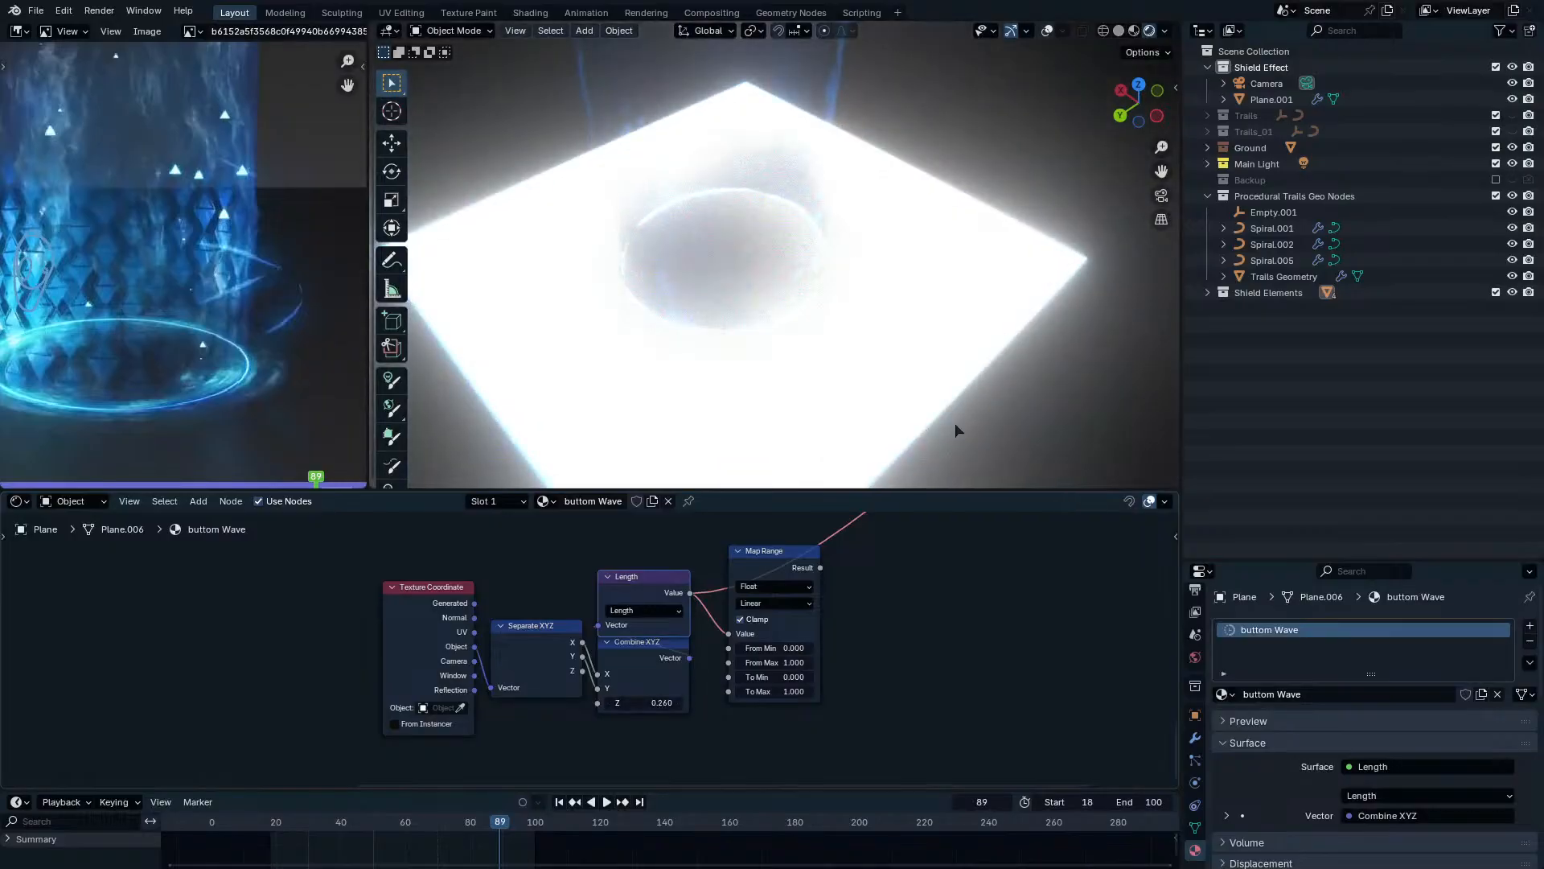
Disable the compositor in the 3D viewport's shading settings.
click(1164, 30)
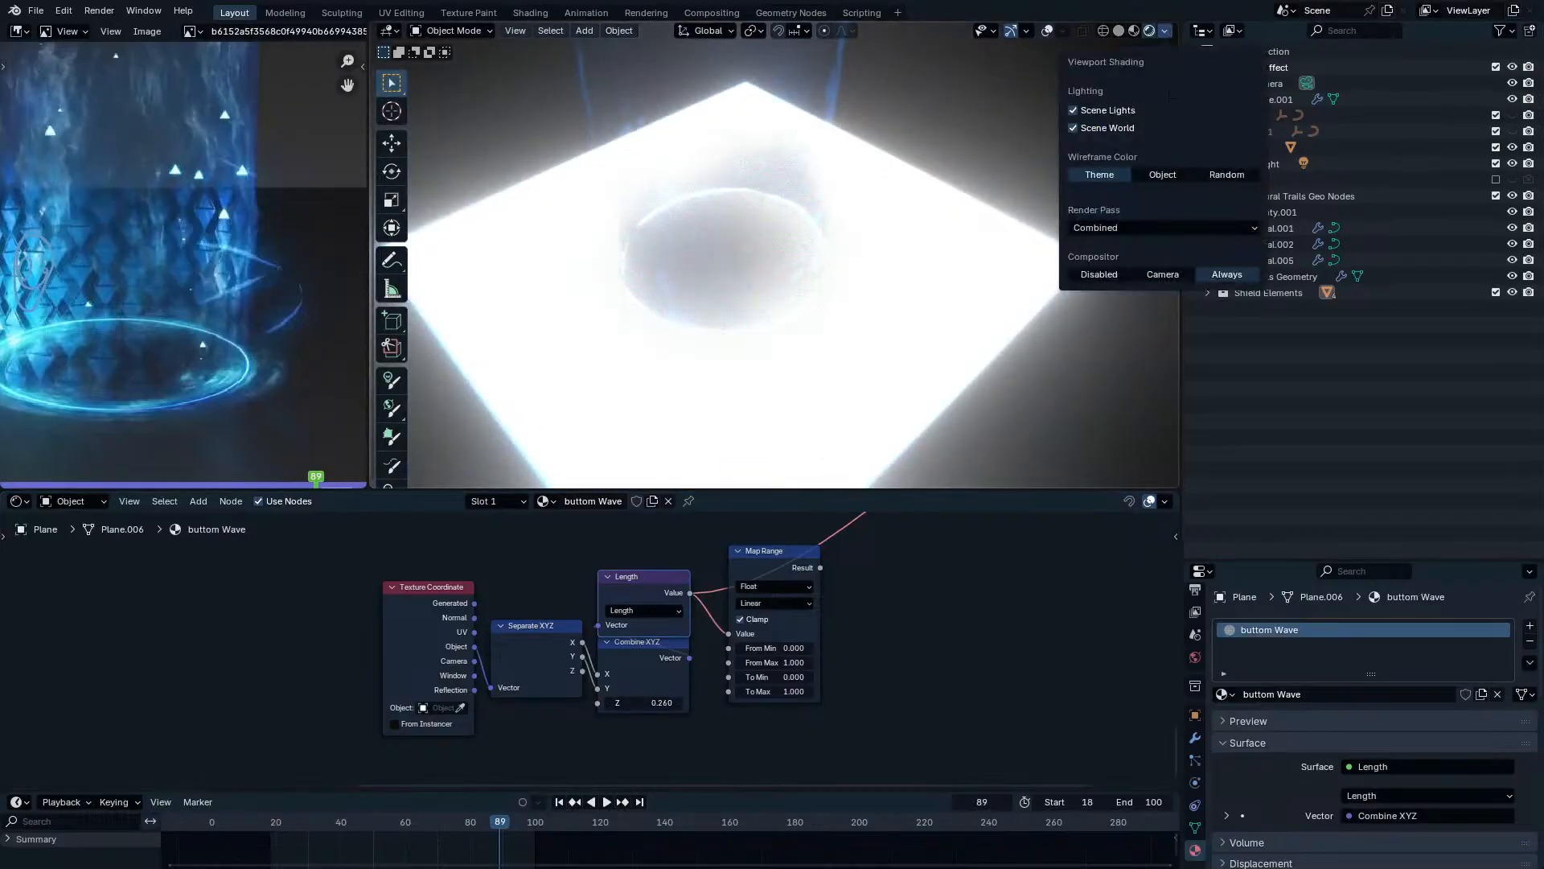
click(1110, 277)
scroll(837, 571, up, 2)
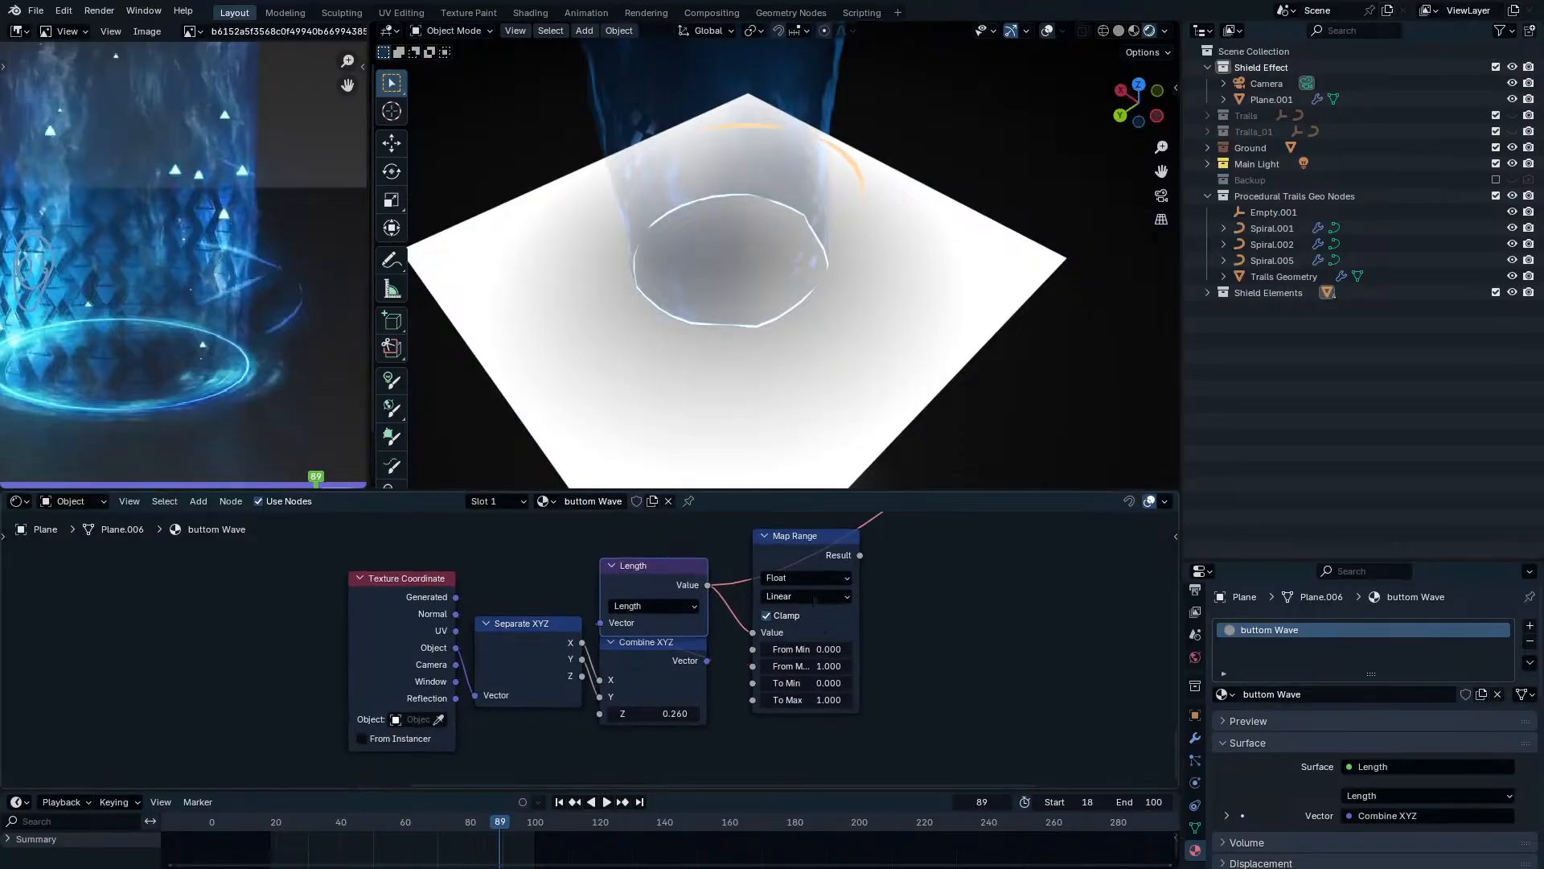
Preview the Map Range node and invert its output by setting To Min to 1.000 and To Max to 0.000.
ctrl+shift+click(786, 542)
scroll(804, 612, up, 2)
click(811, 616)
text(0.0)
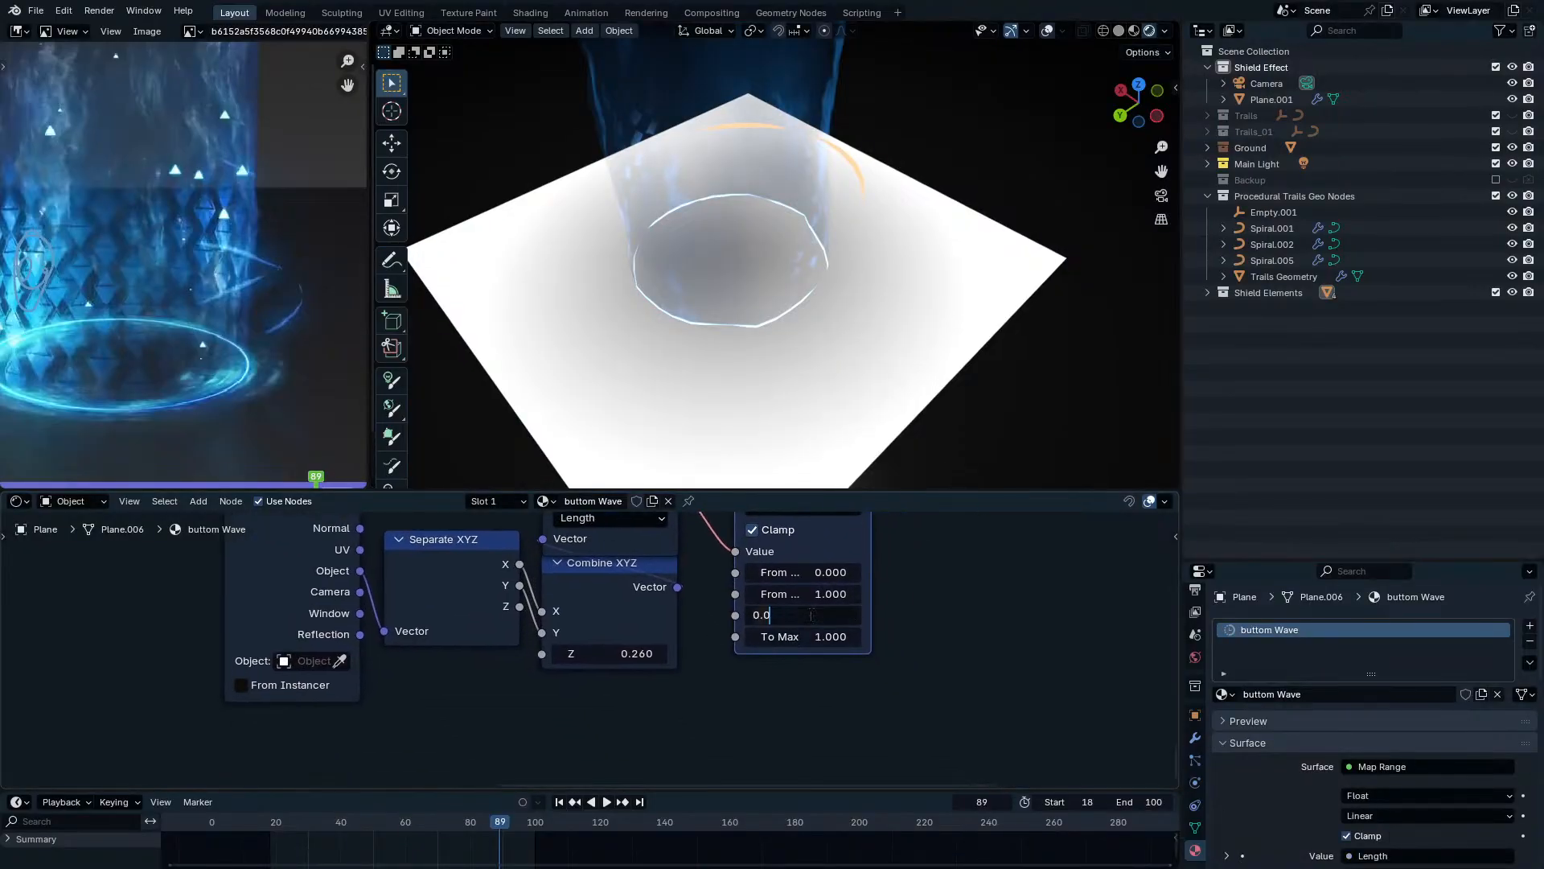
text(1)
key(Return)
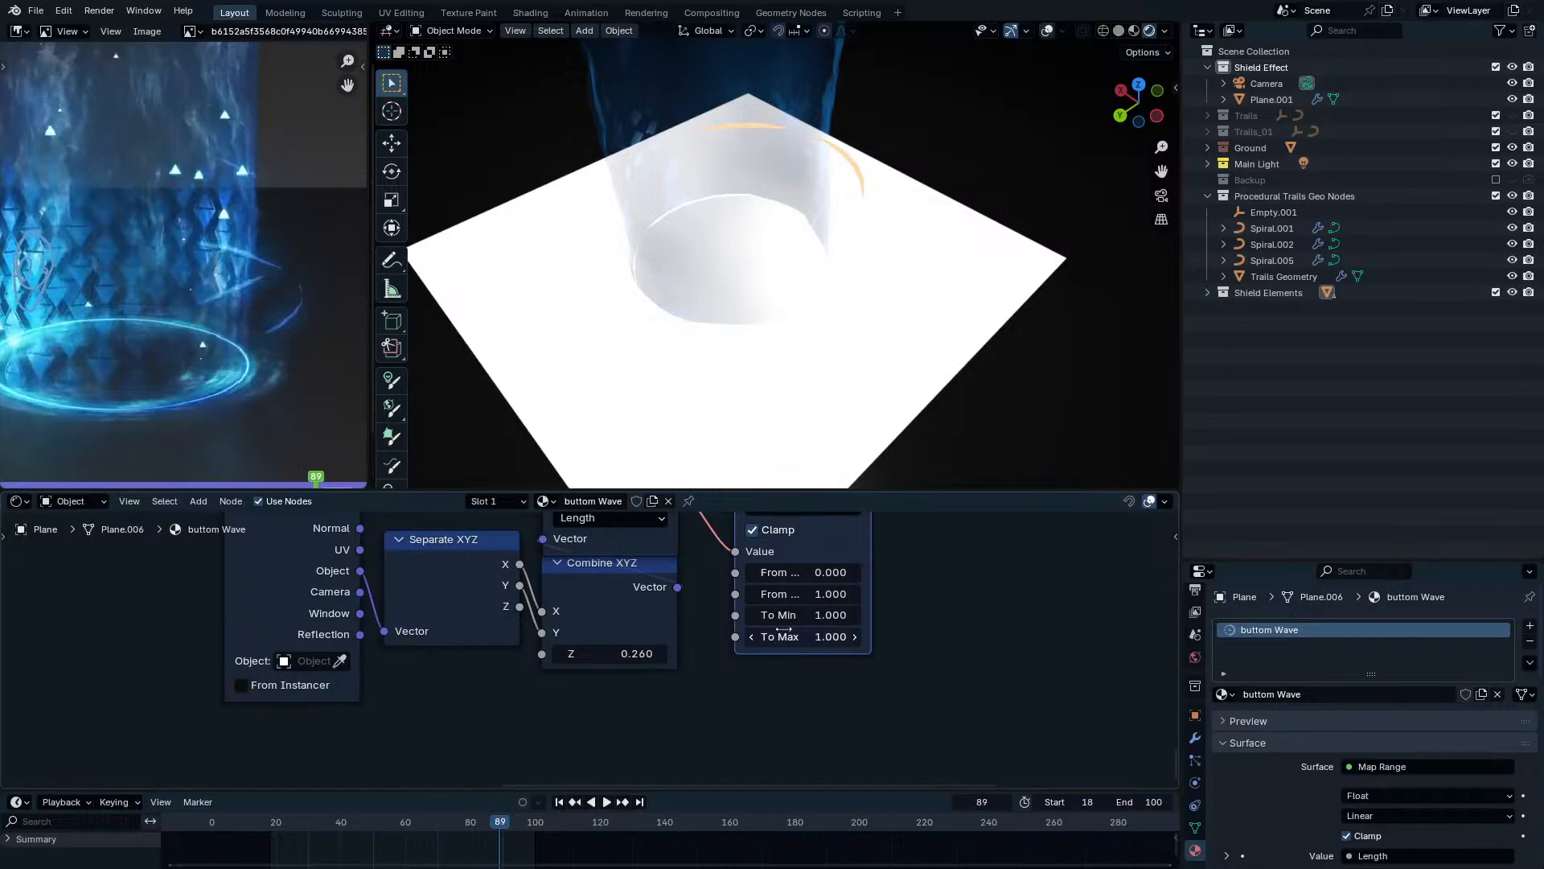
click(784, 629)
text(0)
key(Return)
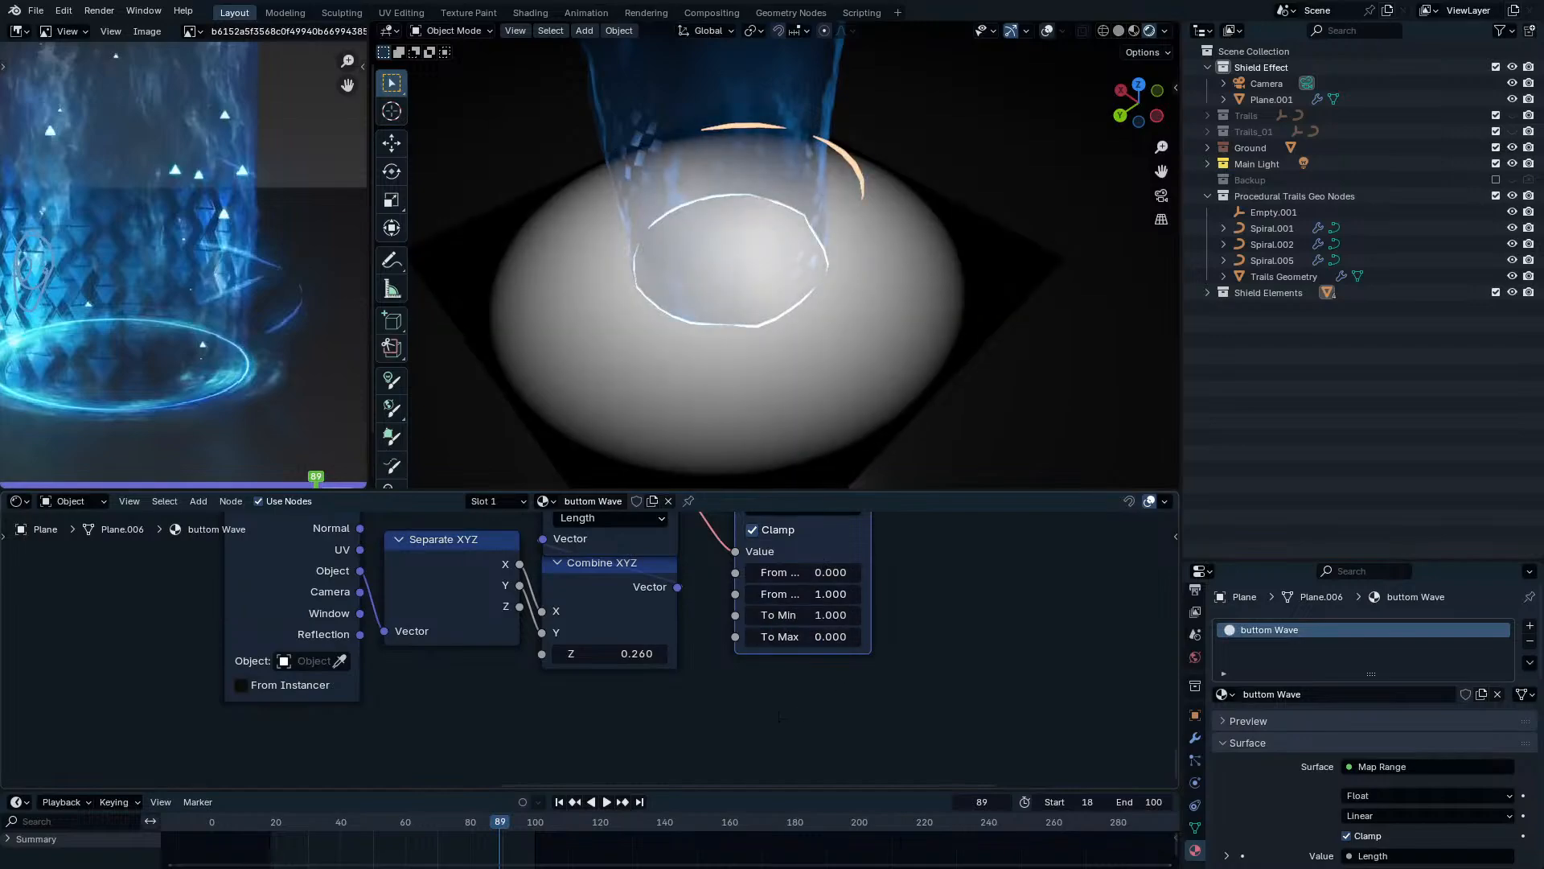
Set the Map Range node's interpolation to Smoother Step and its From Max to 0.600.
middle_drag(807, 590, 827, 660)
scroll(828, 660, down, 2)
scroll(793, 641, up, 2)
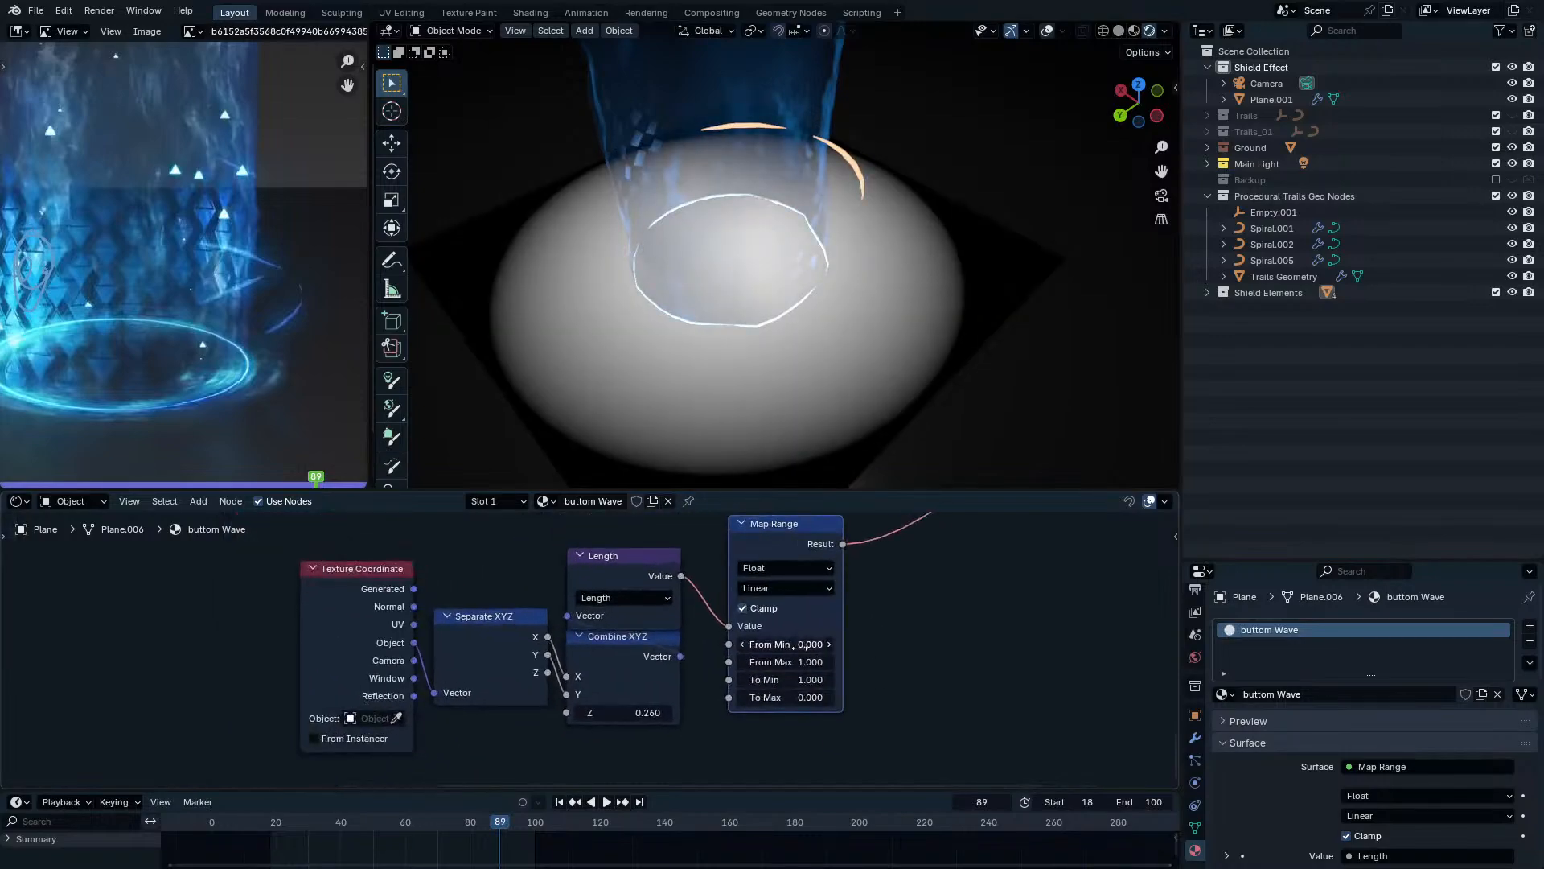
drag(803, 666, 770, 666)
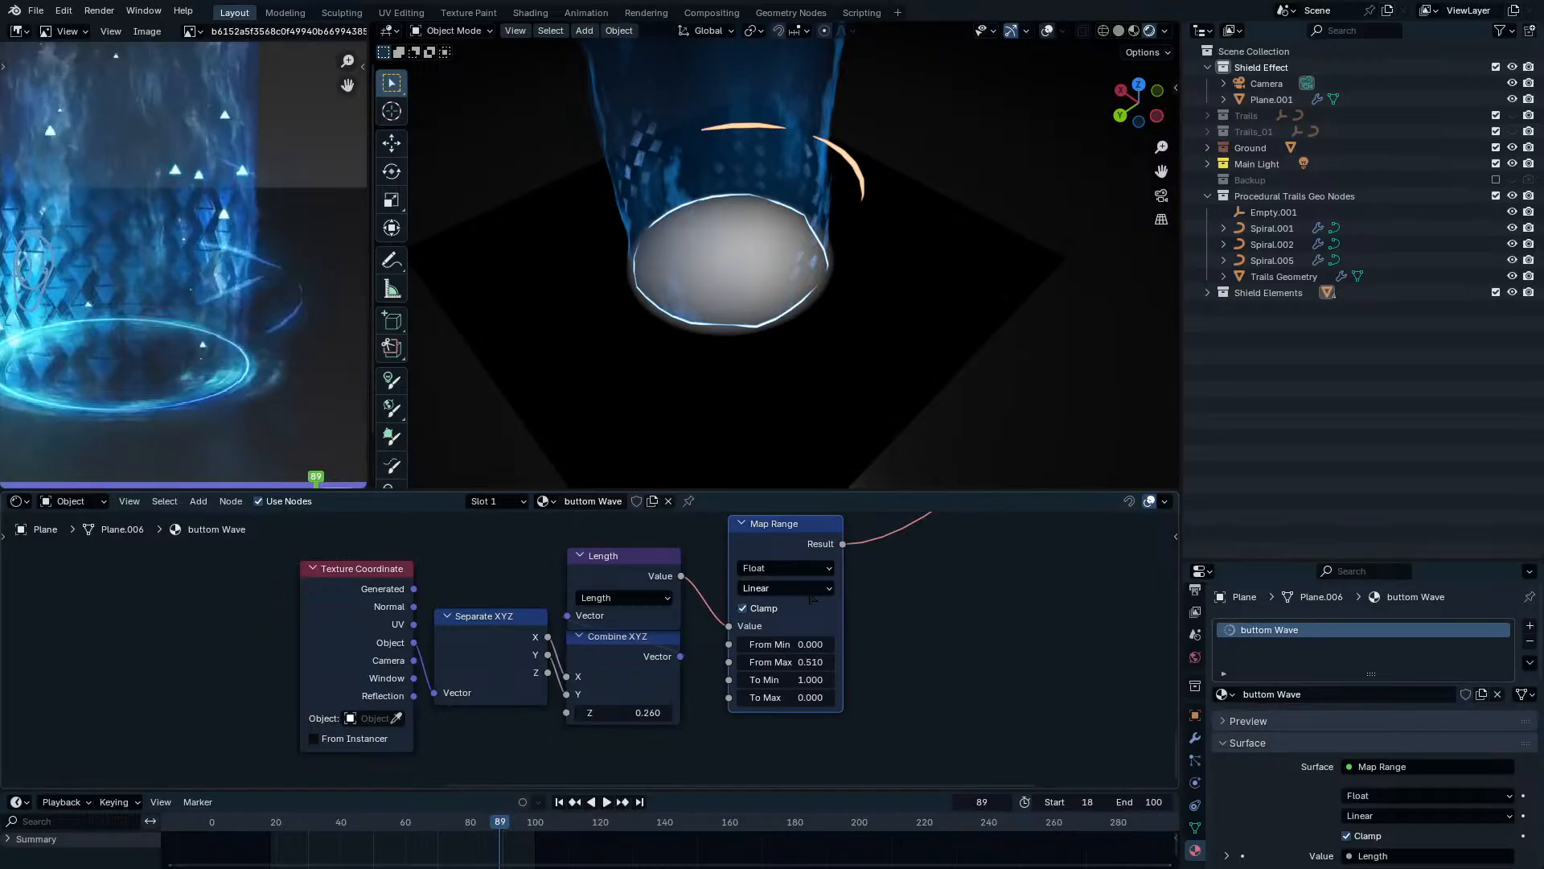
click(810, 593)
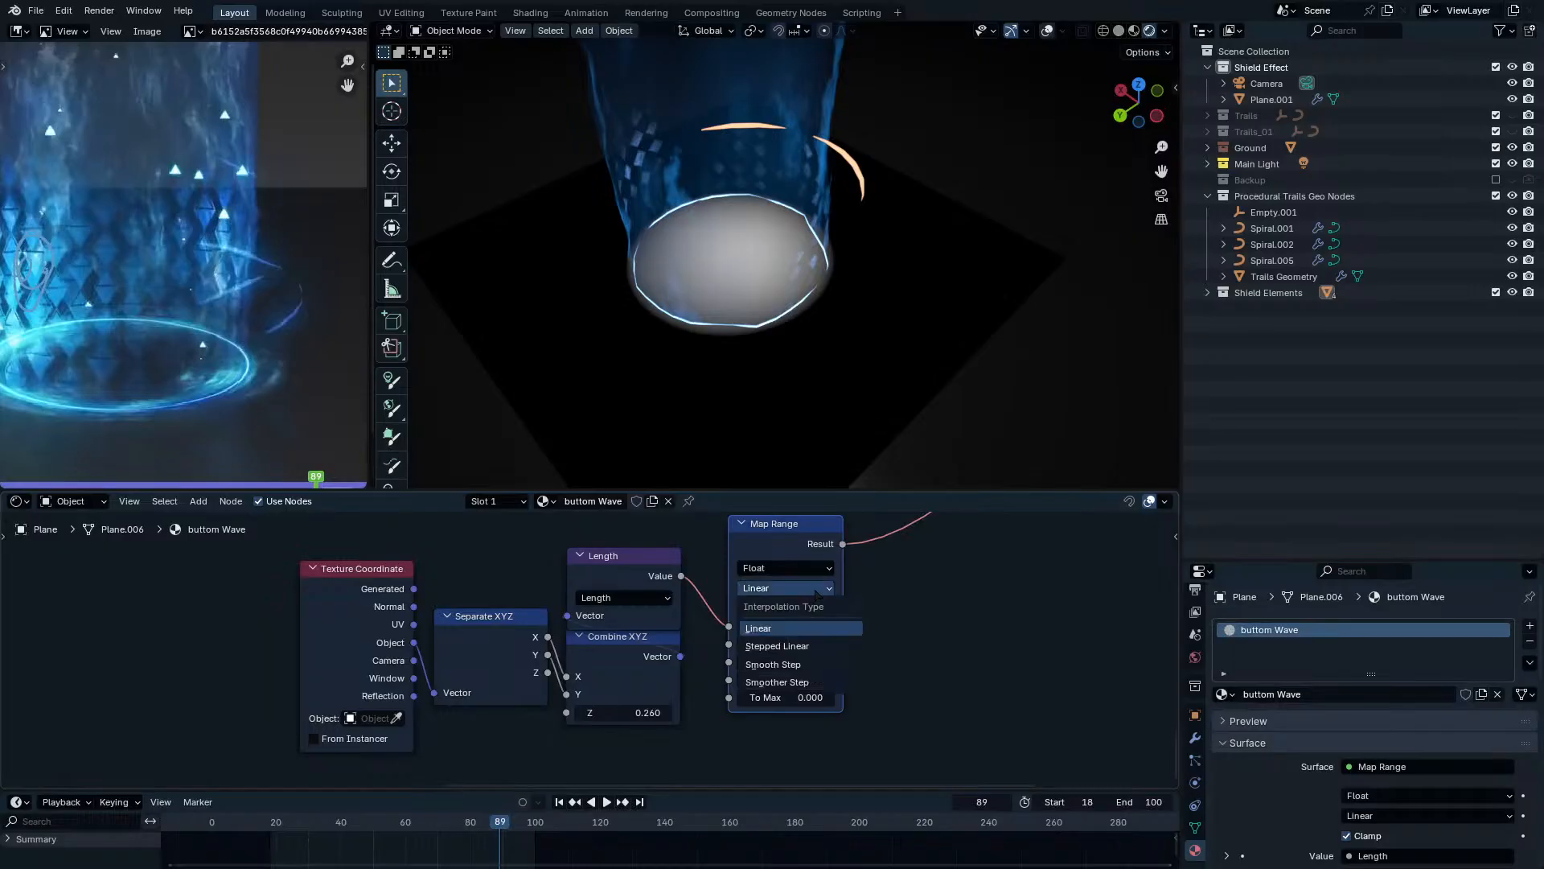
click(811, 665)
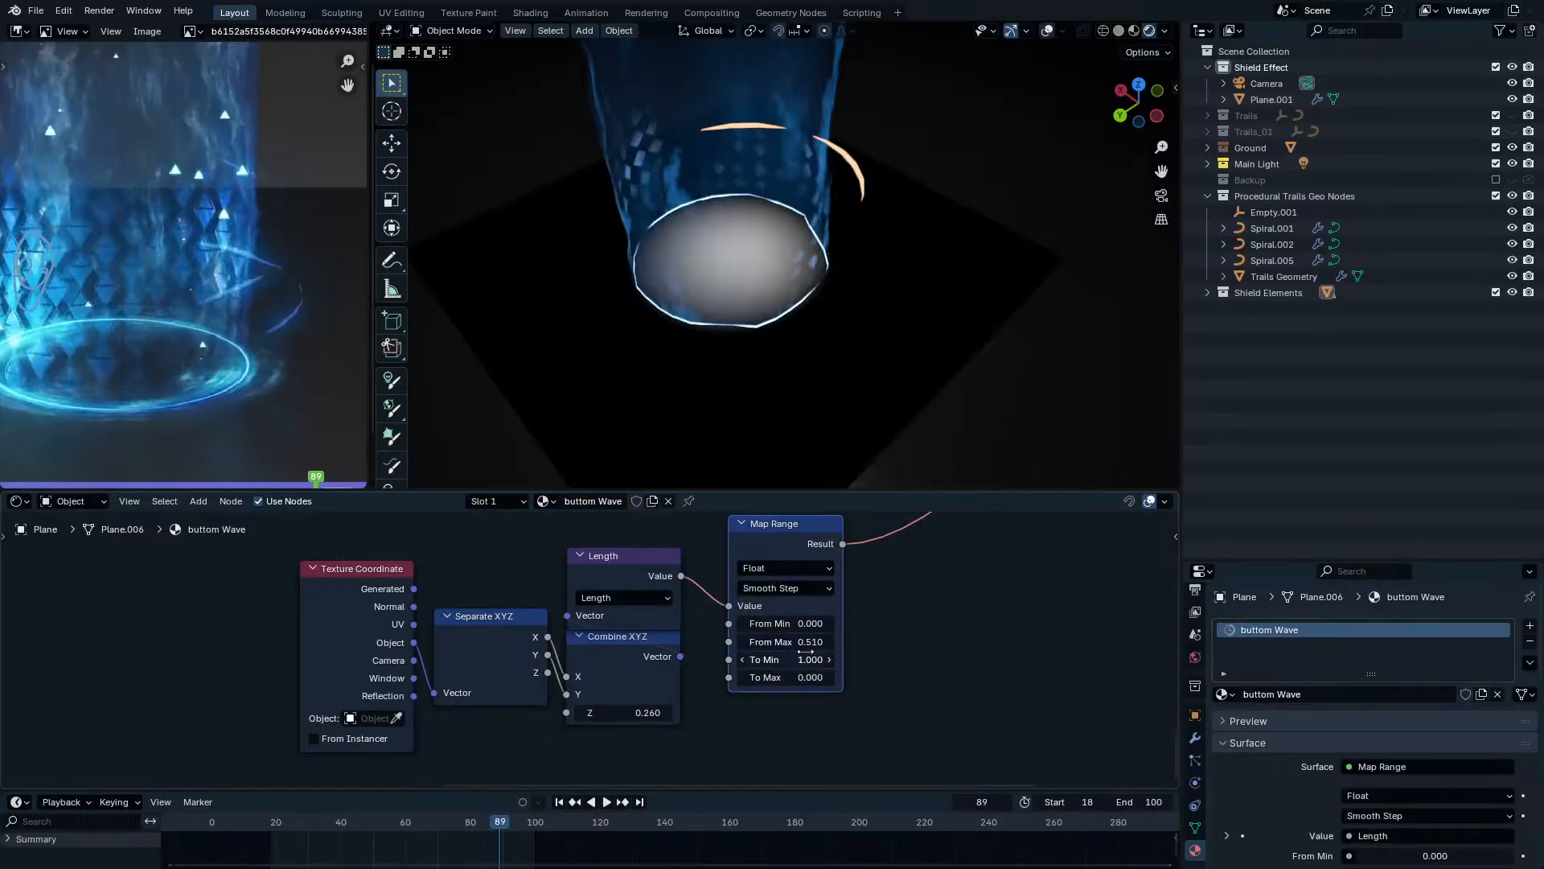
click(794, 587)
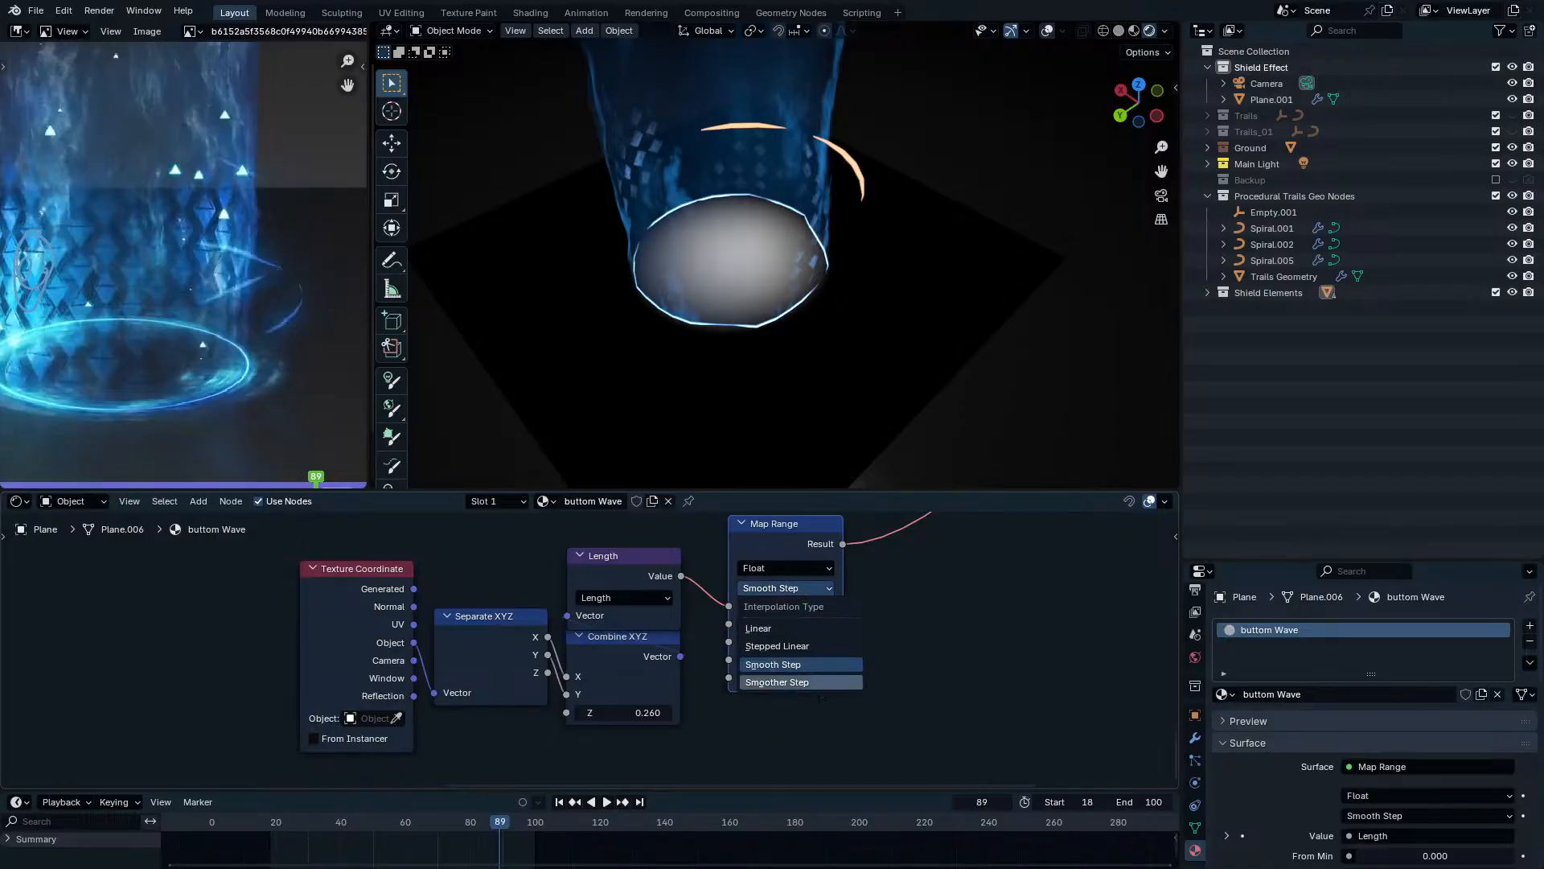
click(811, 682)
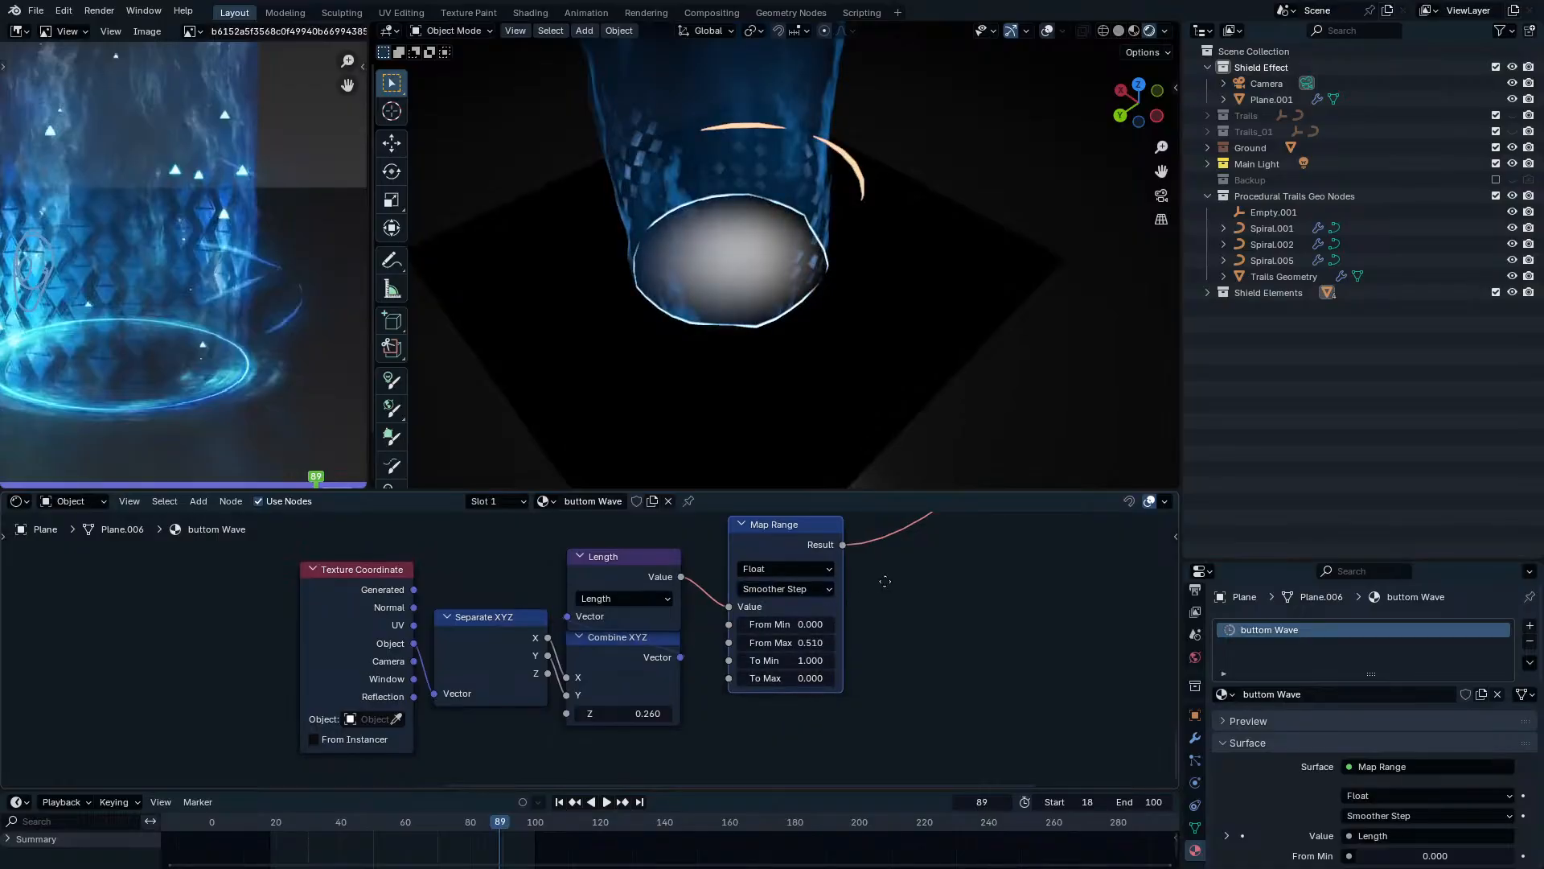
middle_drag(815, 641, 776, 707)
mouse_move(774, 710)
mouse_down()
mouse_move(796, 709)
mouse_move(782, 709)
mouse_up()
Connect the Map Range result to the Emission node's Strength and output the Mix Shader again.
middle_drag(803, 610, 732, 702)
drag(732, 701, 829, 623)
middle_drag(880, 620, 667, 693)
ctrl+shift+click(841, 615)
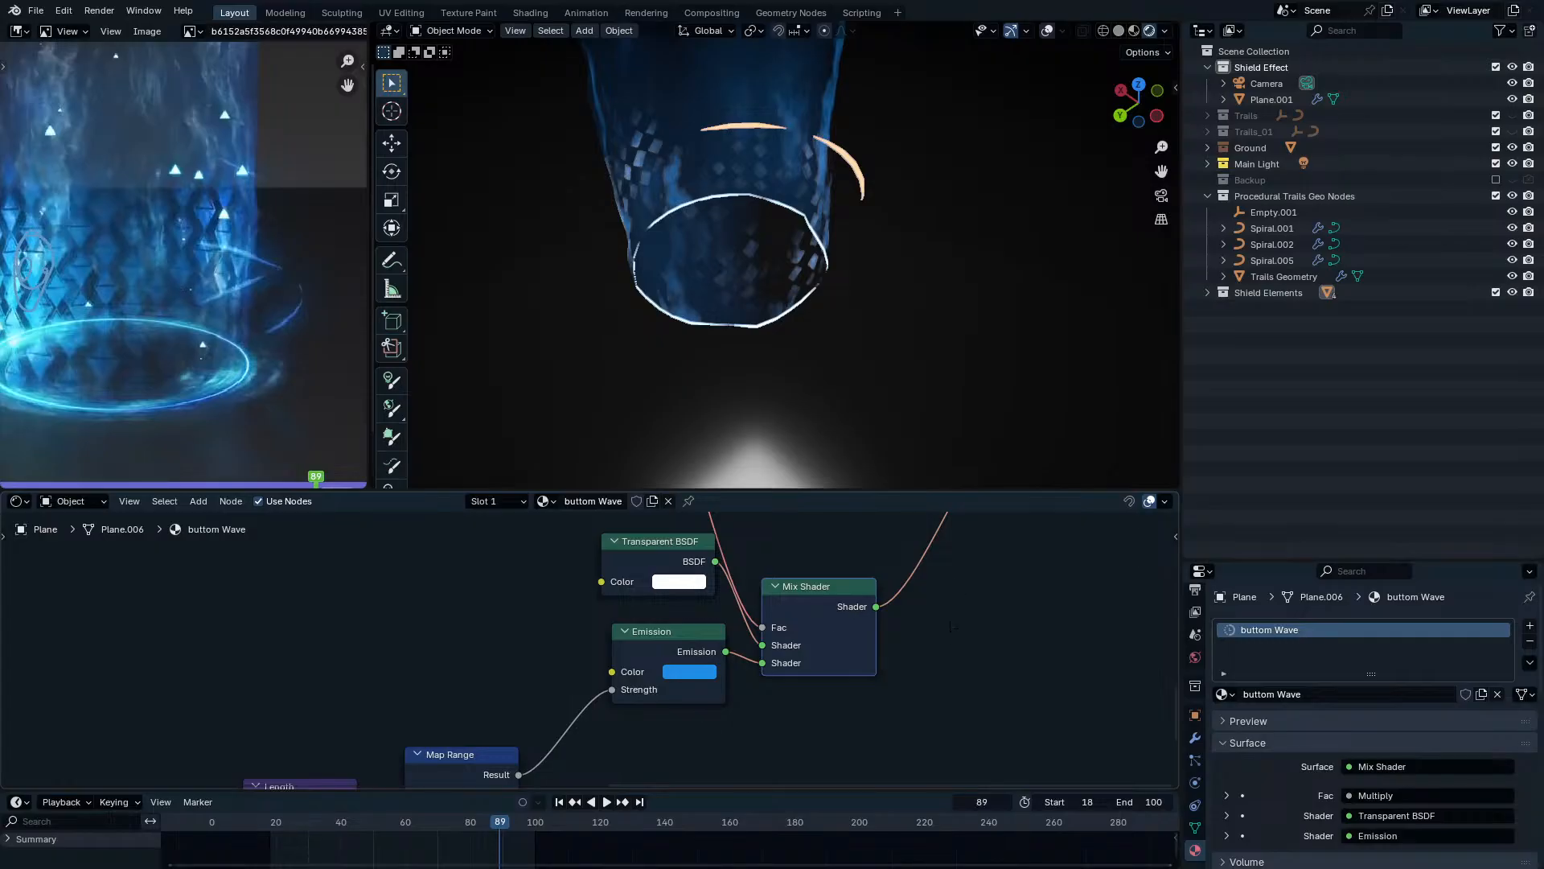
Move the Material Output node nearer the Mix Shader and shift the radial falloff nodes farther from the Emission node.
scroll(910, 624, down, 2)
drag(936, 531, 916, 634)
middle_drag(909, 635, 1108, 527)
drag(701, 565, 320, 785)
drag(696, 626, 568, 610)
Insert a Math Multiply node on the link between Map Range and the Emission Strength.
key(shift+a)
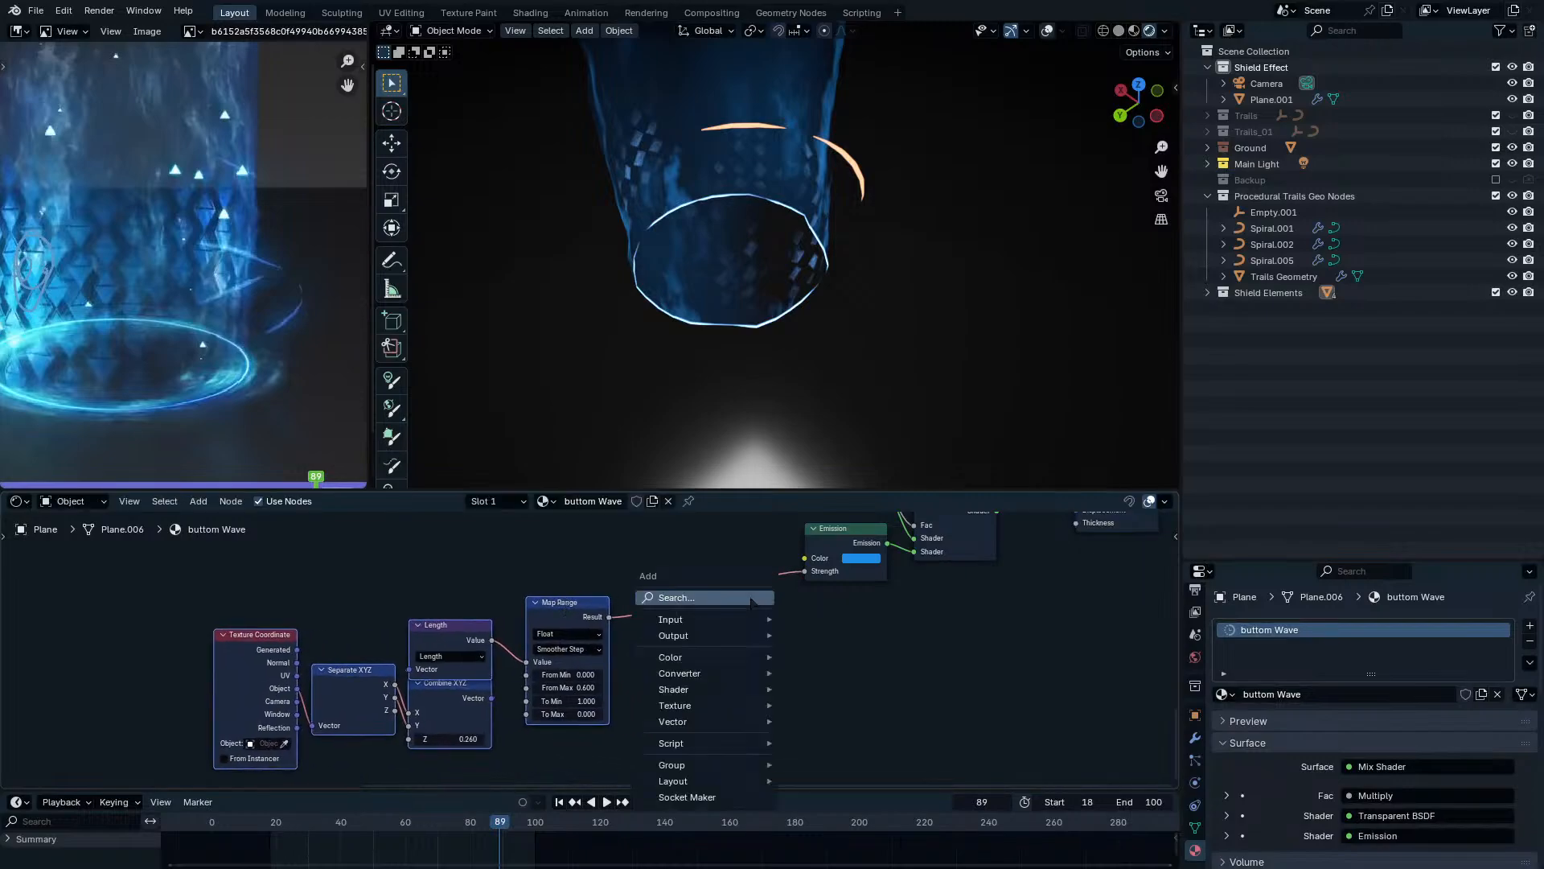
click(749, 597)
text(multipl)
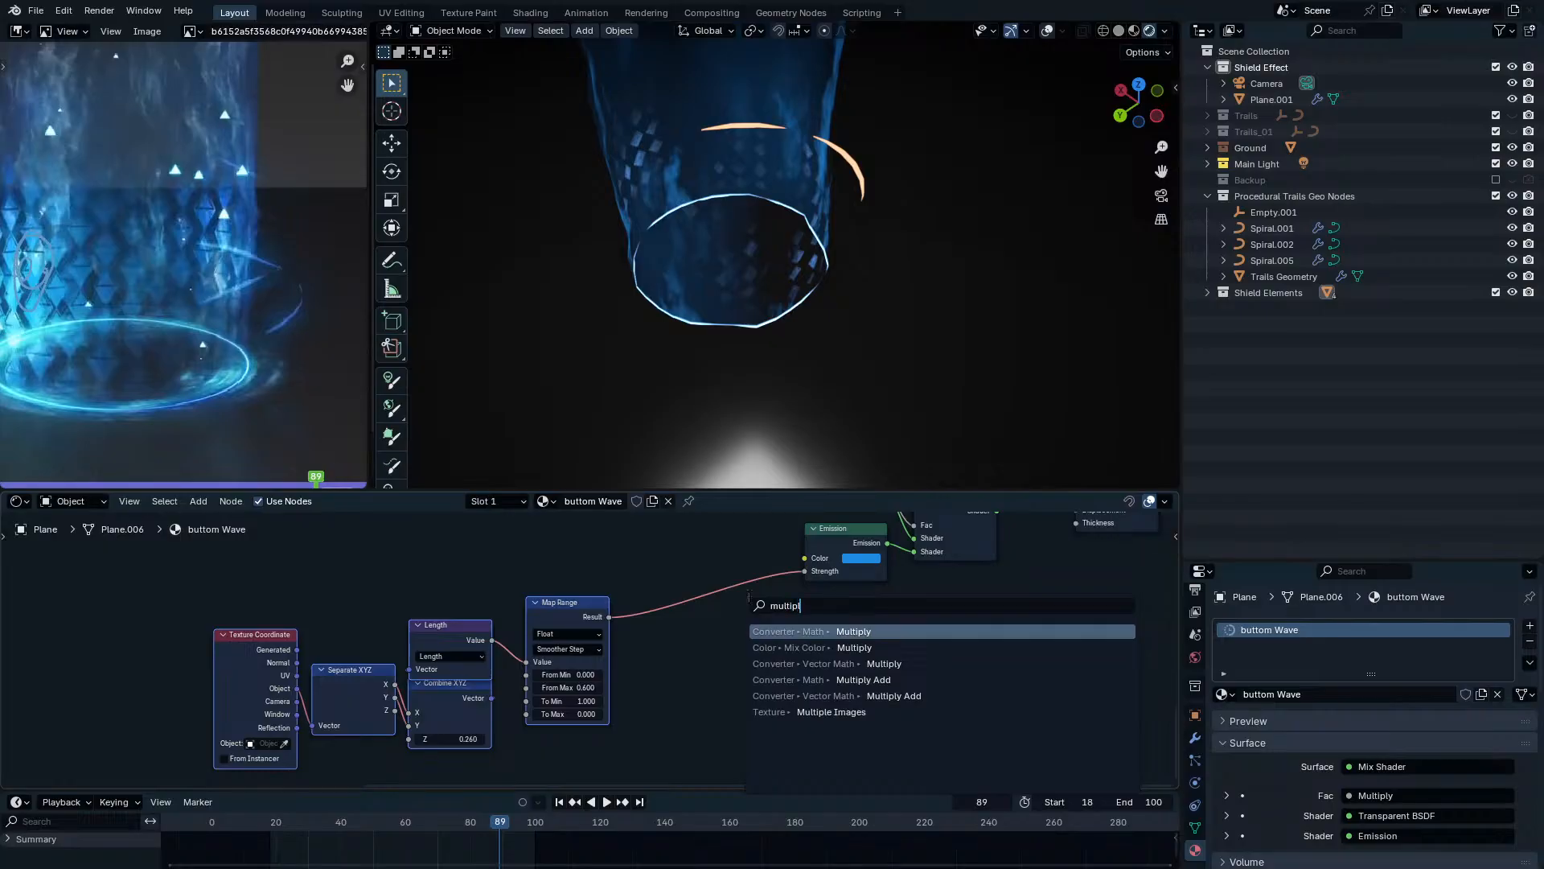
key(Return)
click(748, 619)
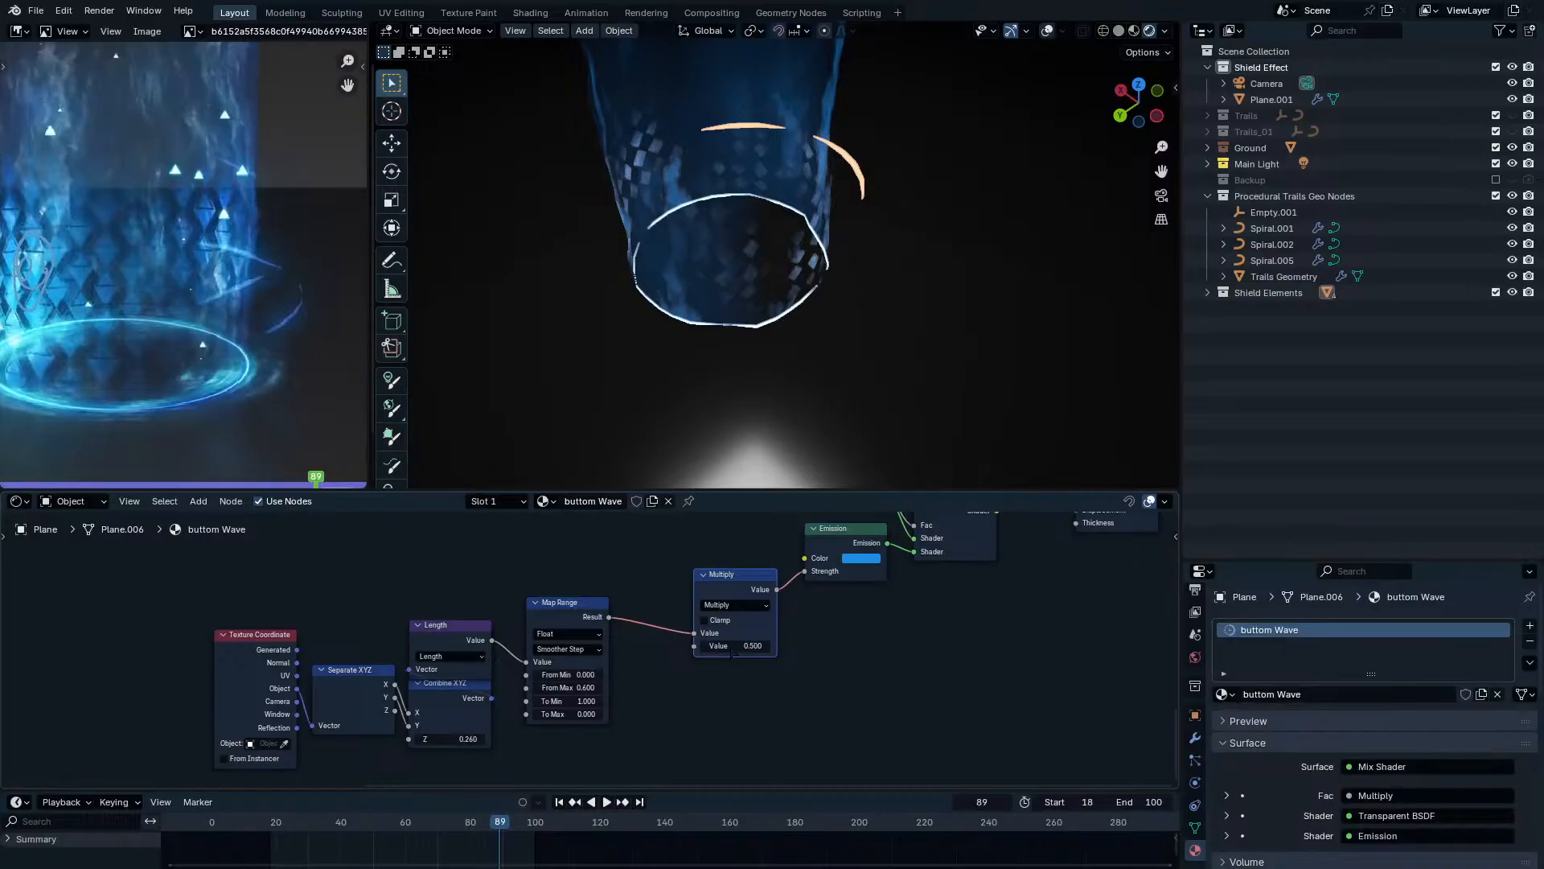
Set the second value of the Multiply node feeding the Emission Strength to 1160.300.
double_click(733, 647)
text(5)
key(Return)
drag(733, 646, 1270, 646)
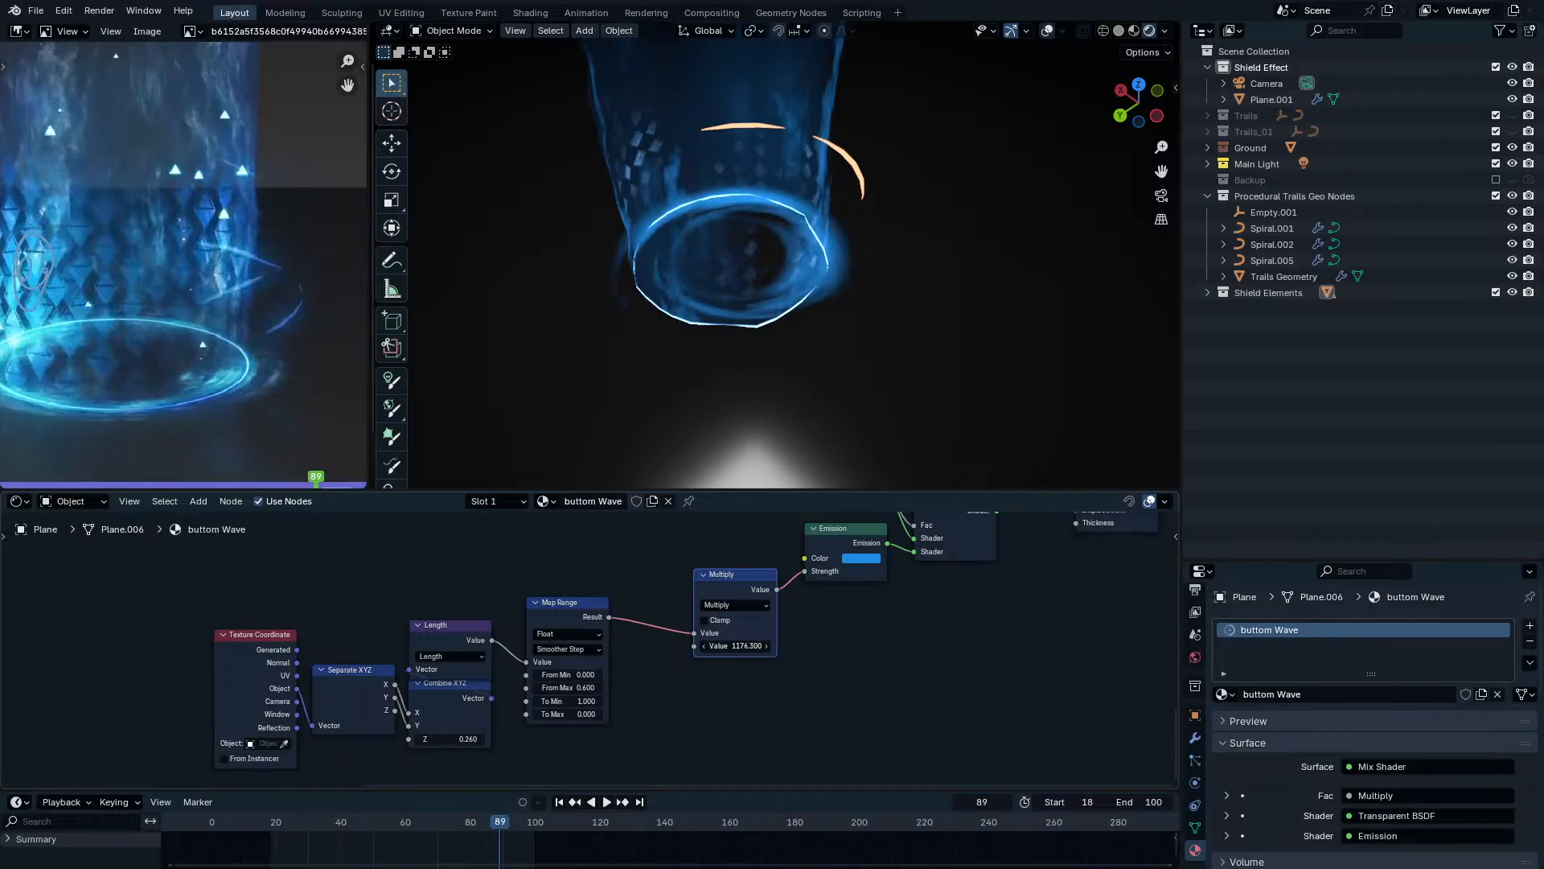
Set the Map Range node's From Min to 0.220 and From Max to 0.660, keeping To Min at 1.000.
scroll(862, 264, up, 5)
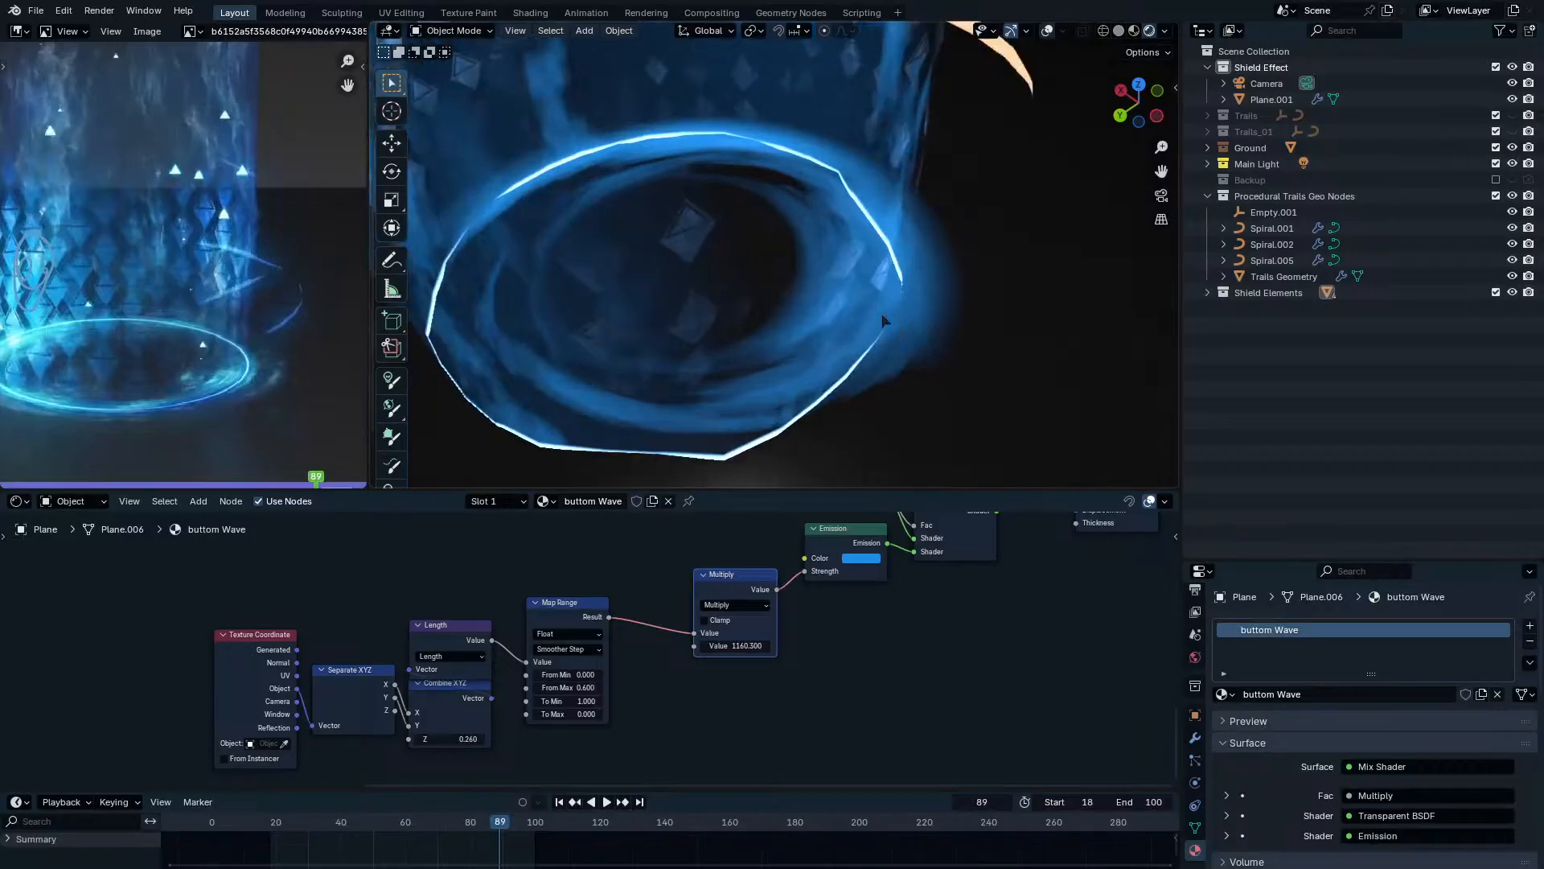
middle_drag(966, 365, 900, 359)
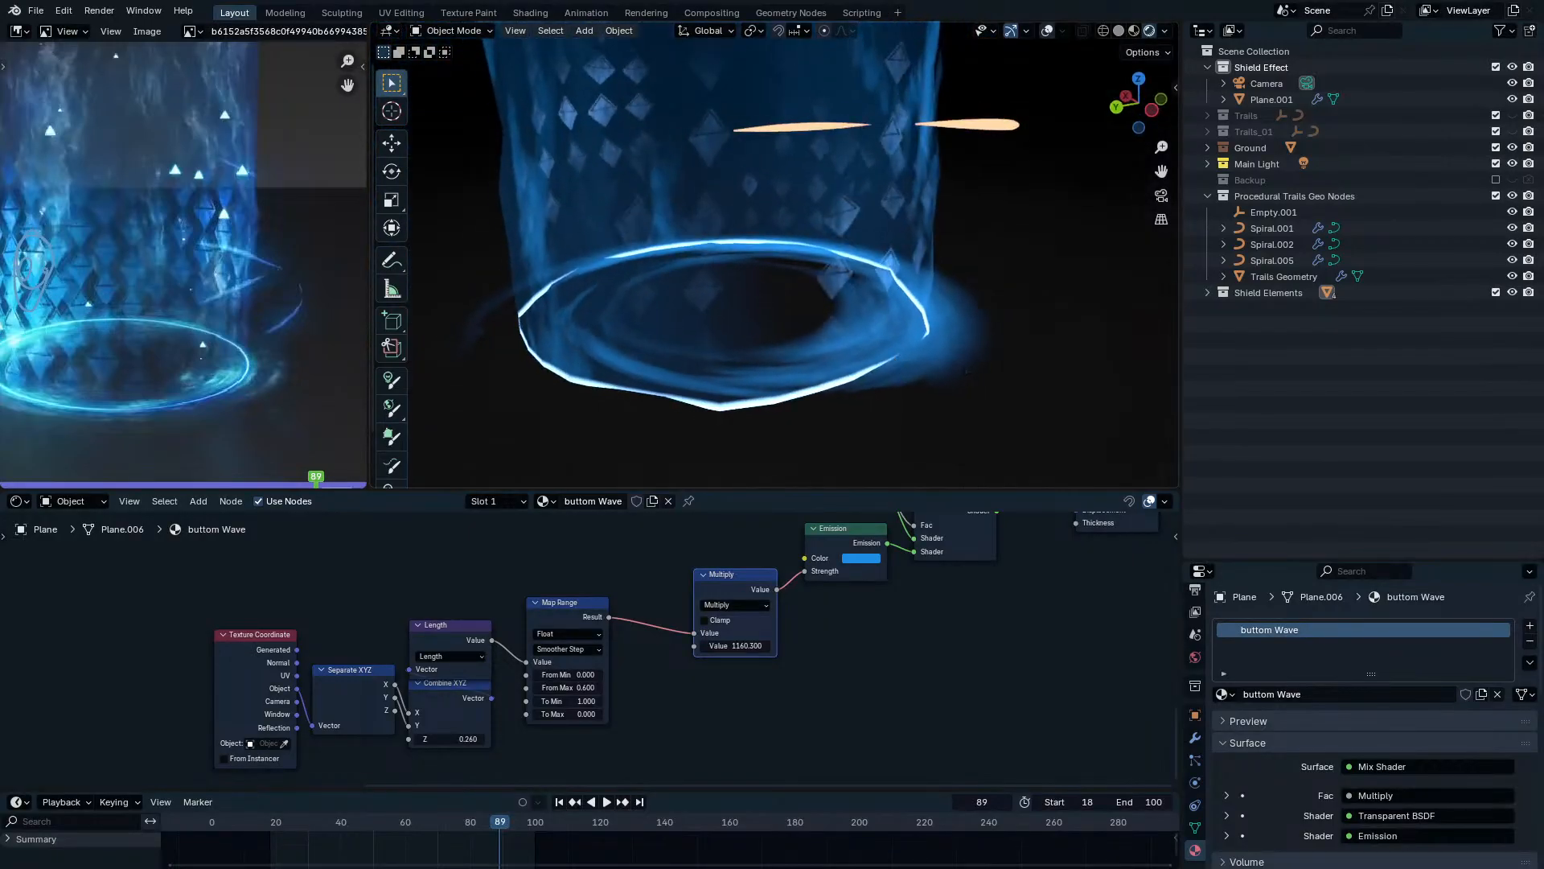
middle_drag(801, 645, 872, 607)
mouse_move(655, 649)
mouse_down()
mouse_move(640, 649)
mouse_move(668, 636)
mouse_move(645, 636)
mouse_move(664, 665)
mouse_up()
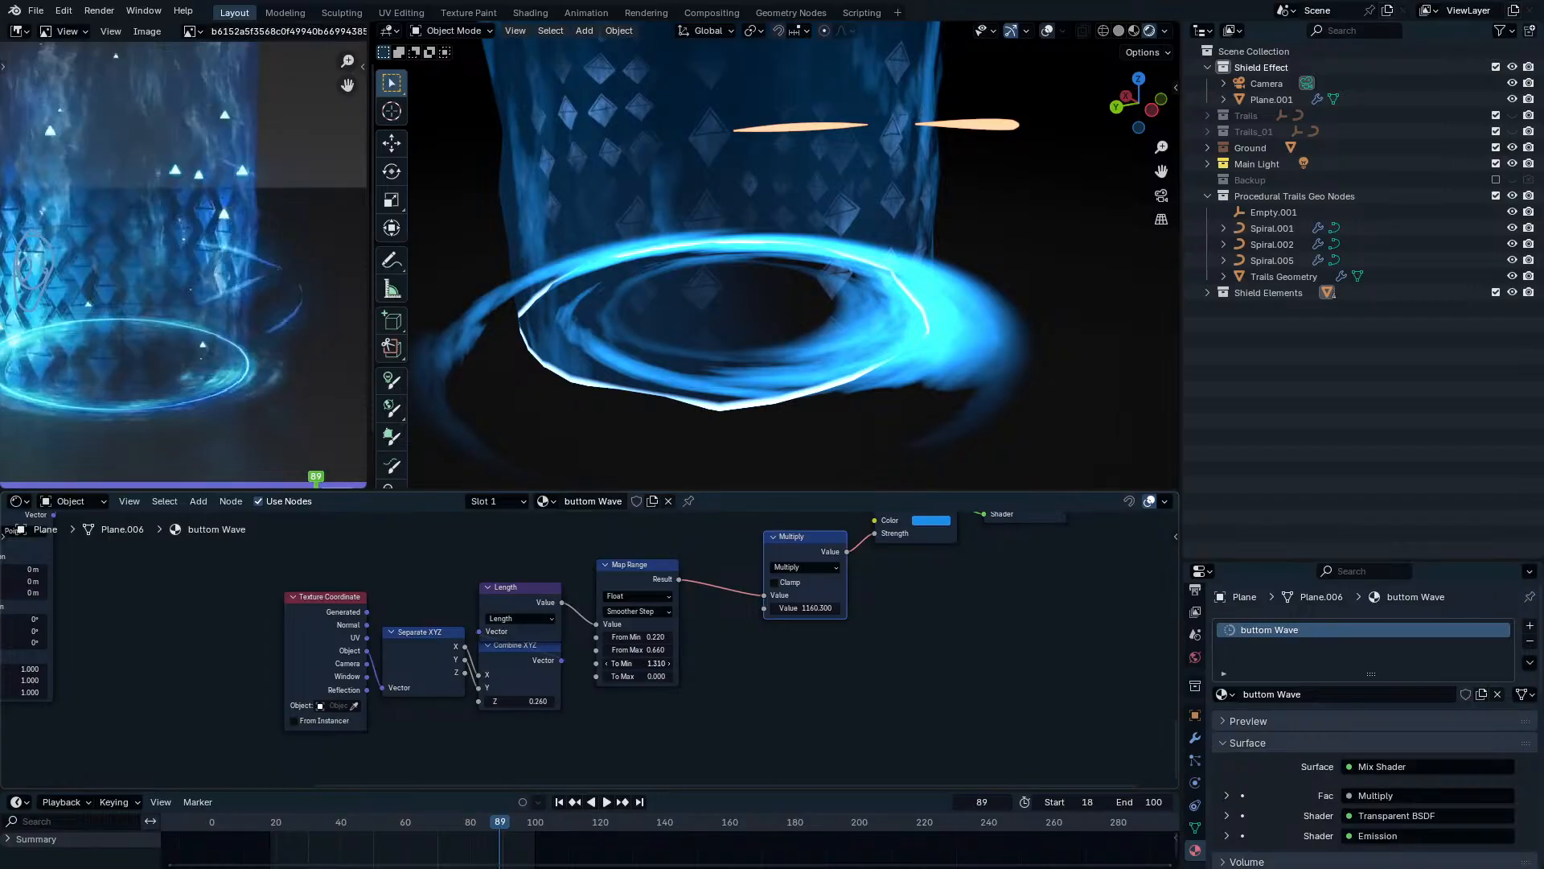
right_click(655, 664)
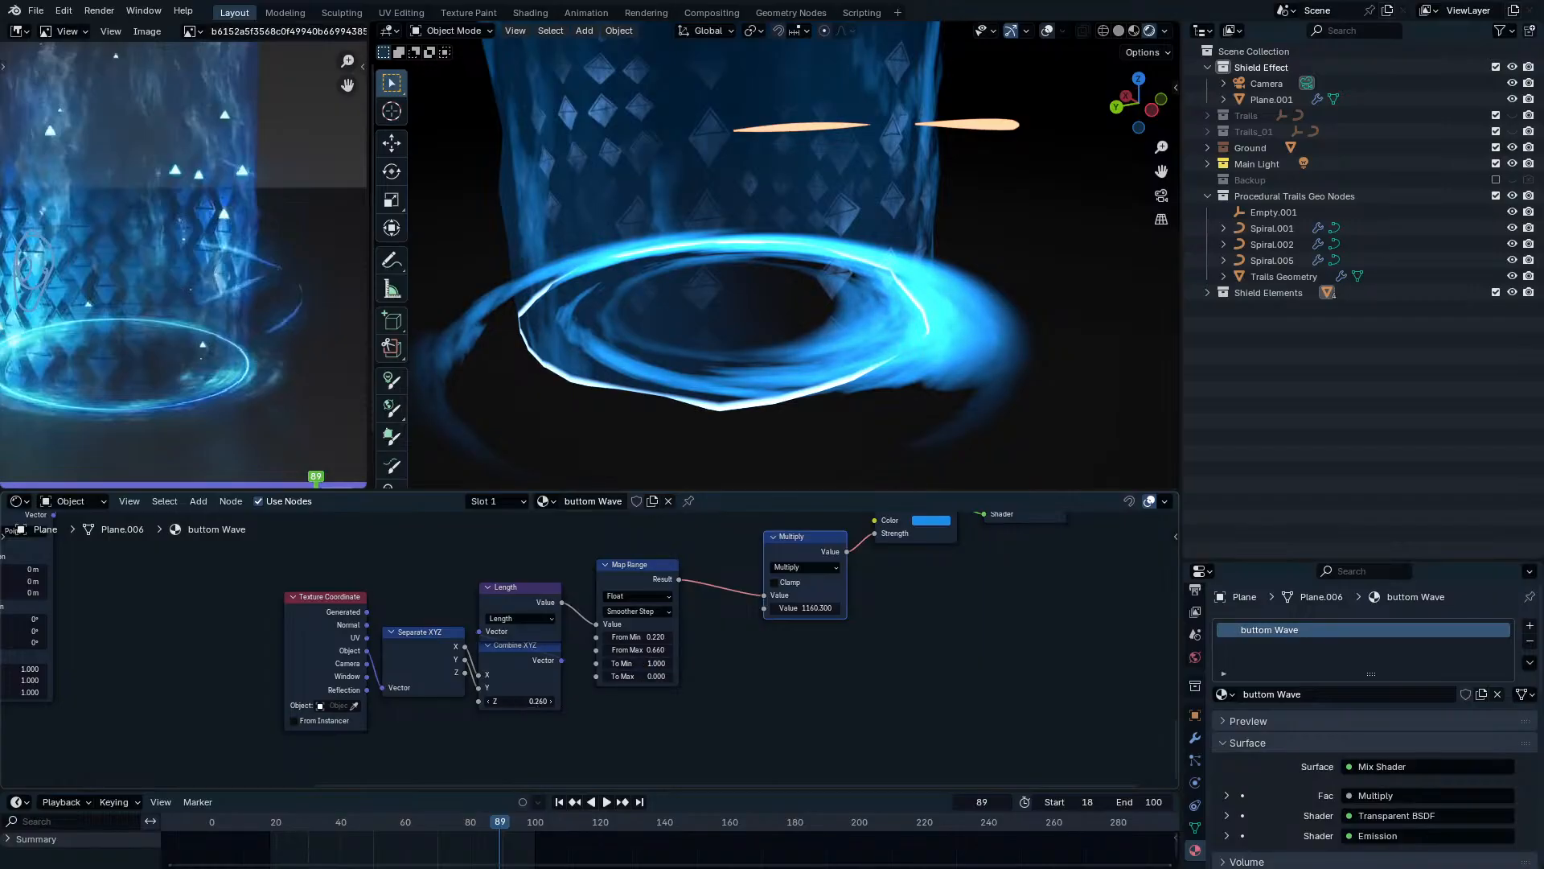
Set Z of the duplicated Combine XYZ node to 0.360 and play back the animation to check the wave.
mouse_move(523, 701)
mouse_down()
mouse_move(548, 701)
mouse_move(530, 702)
mouse_up()
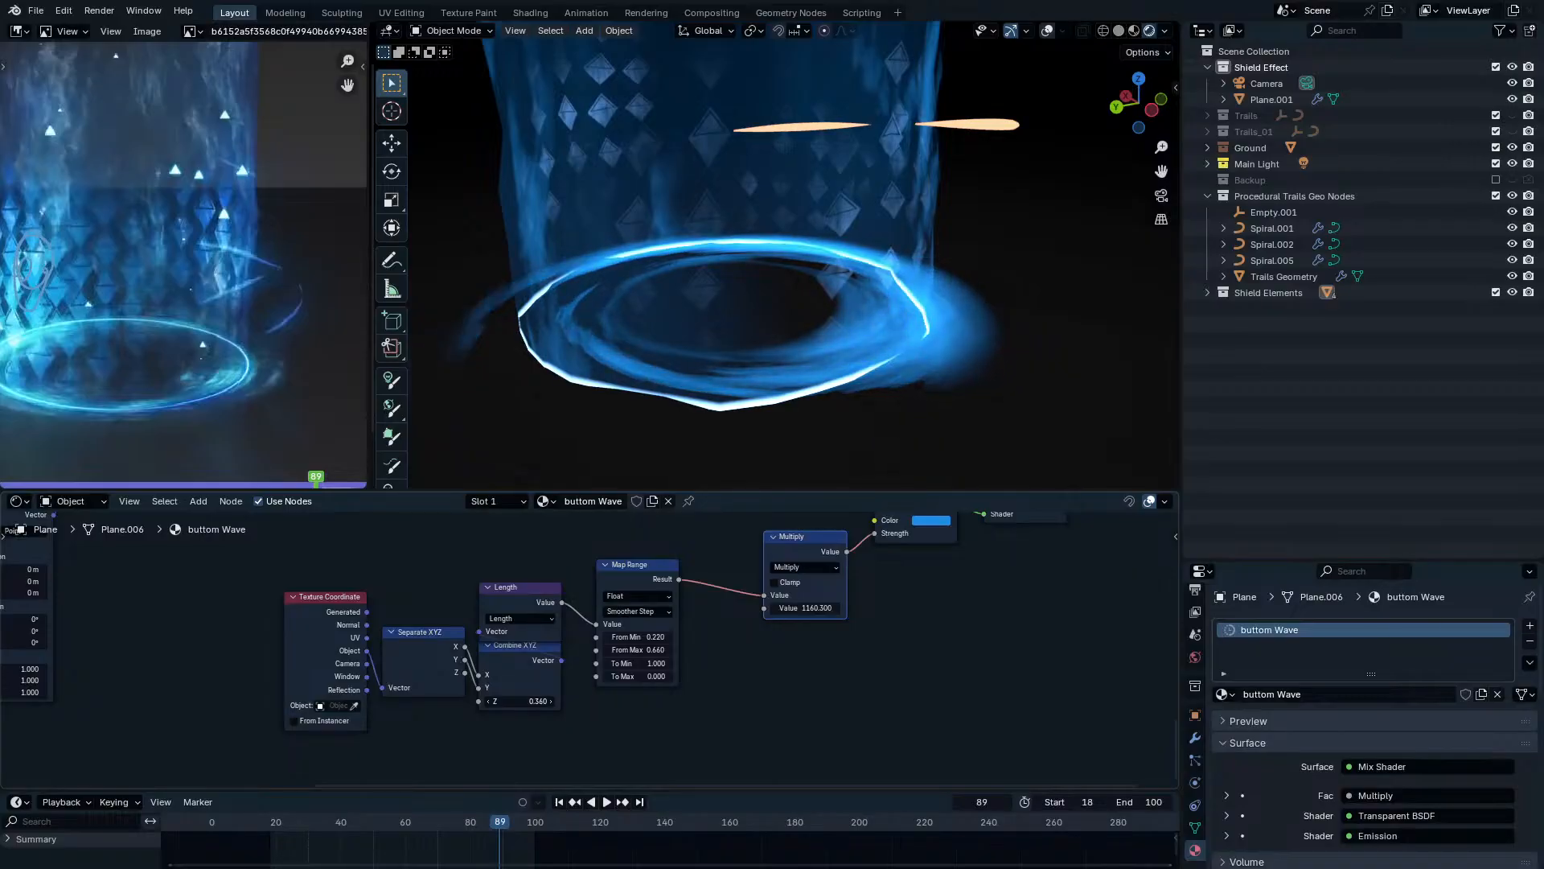
scroll(905, 408, down, 3)
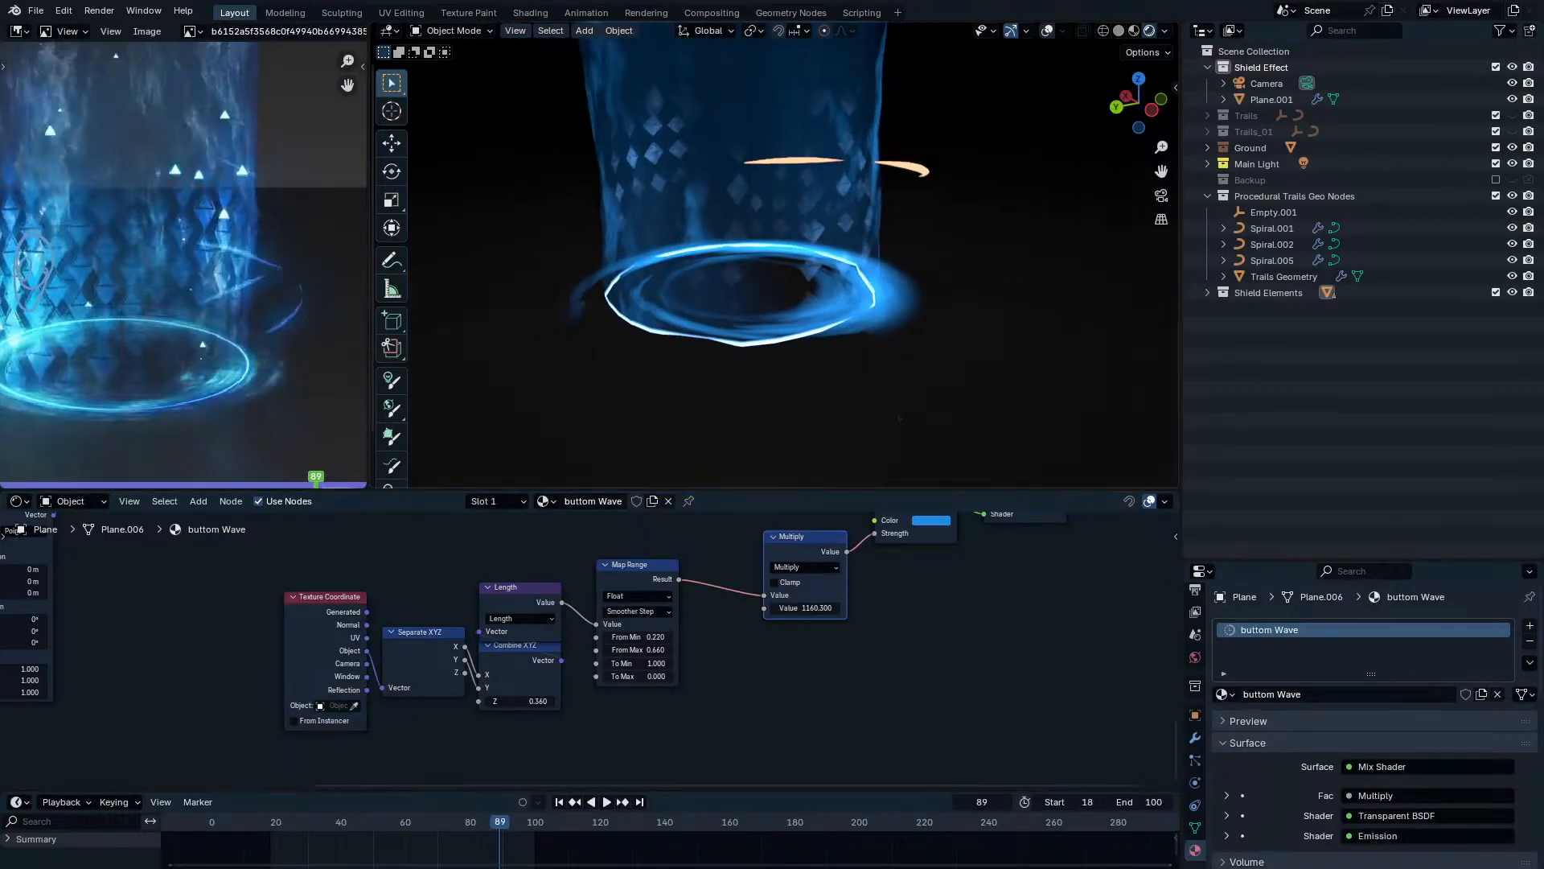
key(space)
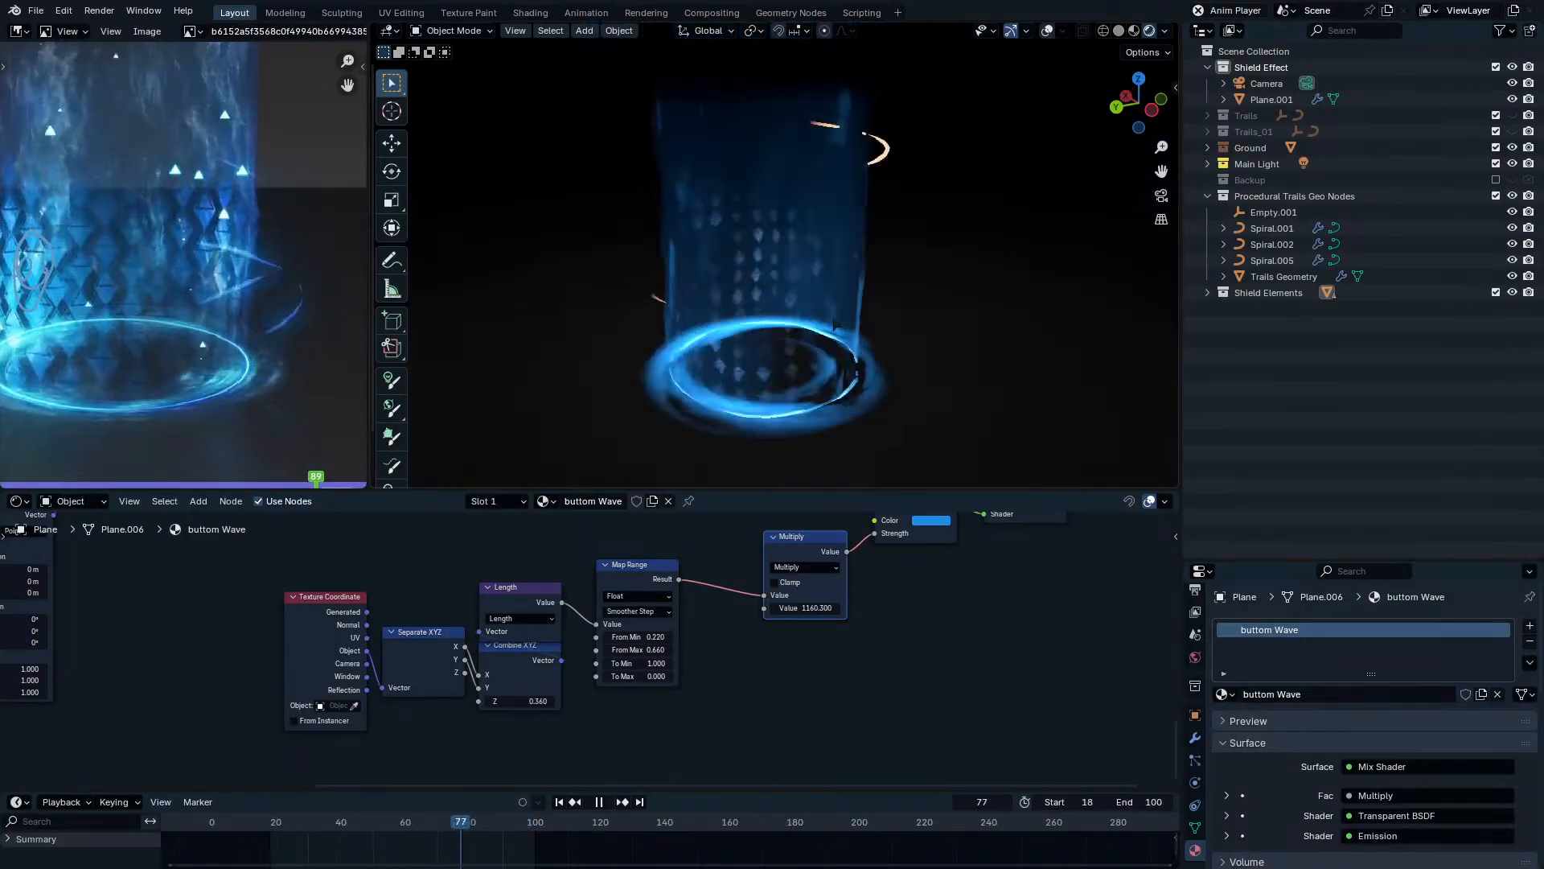
key(space)
Cut the link from the Multiply node to the Emission Strength and play back the unmasked wave.
scroll(851, 595, down, 1)
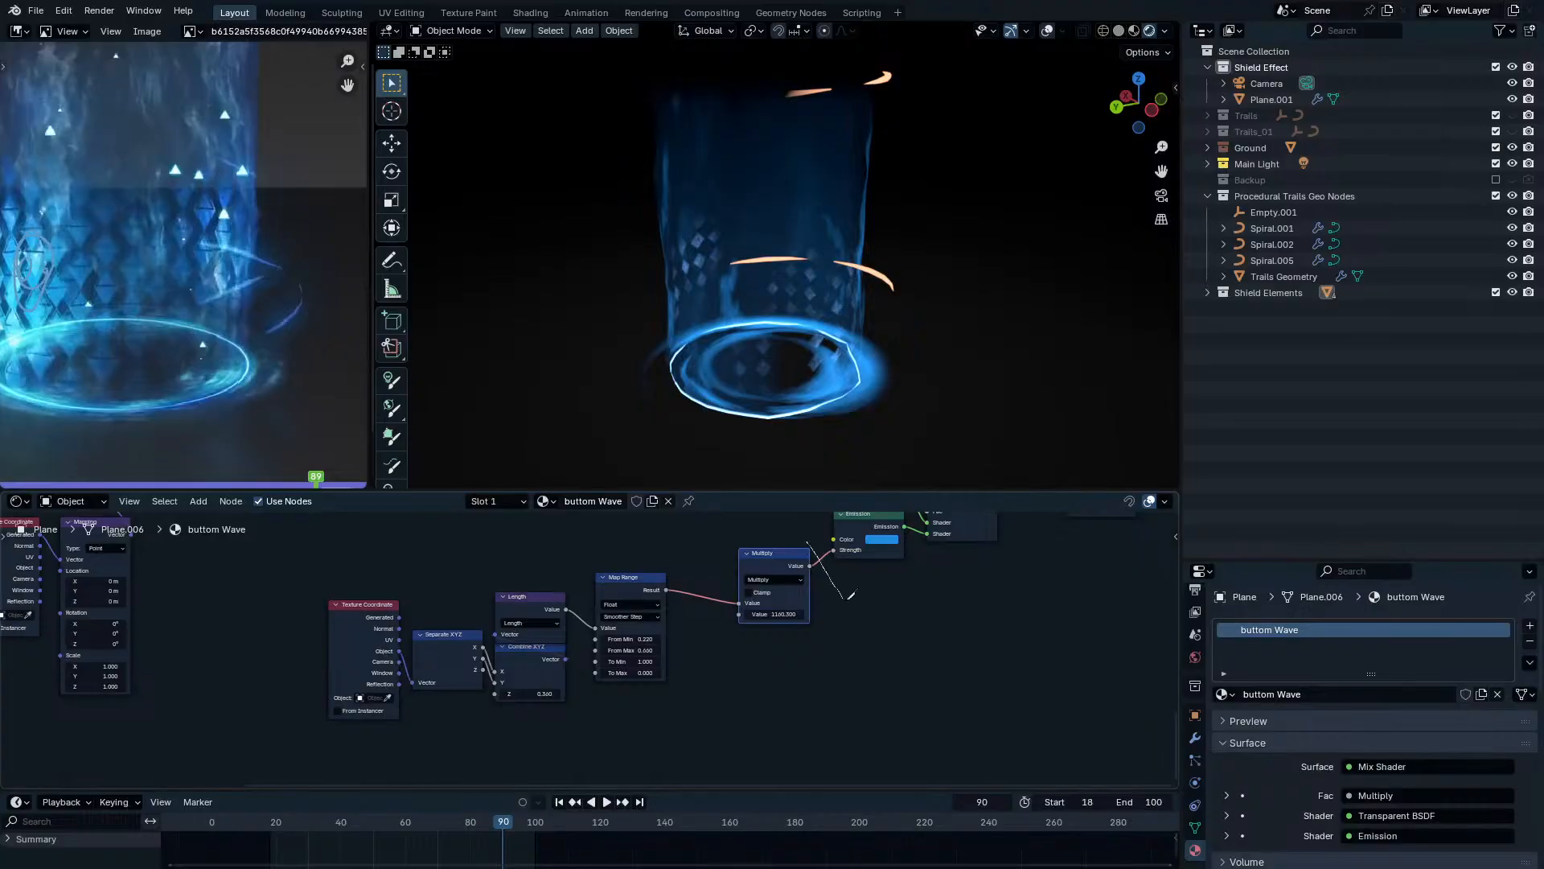
ctrl+right_drag(807, 543, 851, 595)
key(space)
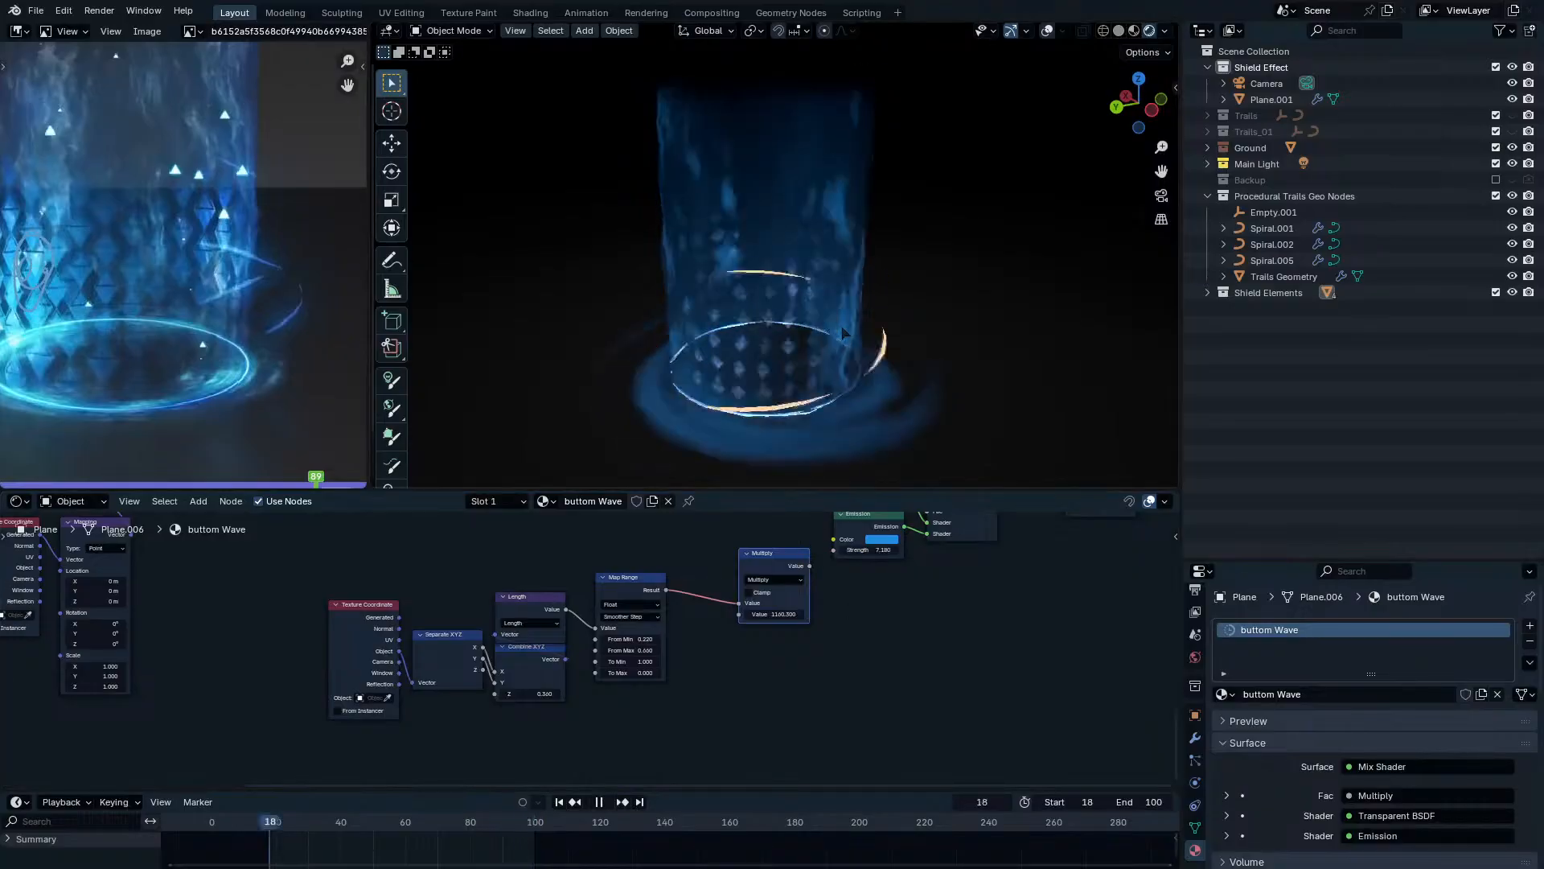
key(space)
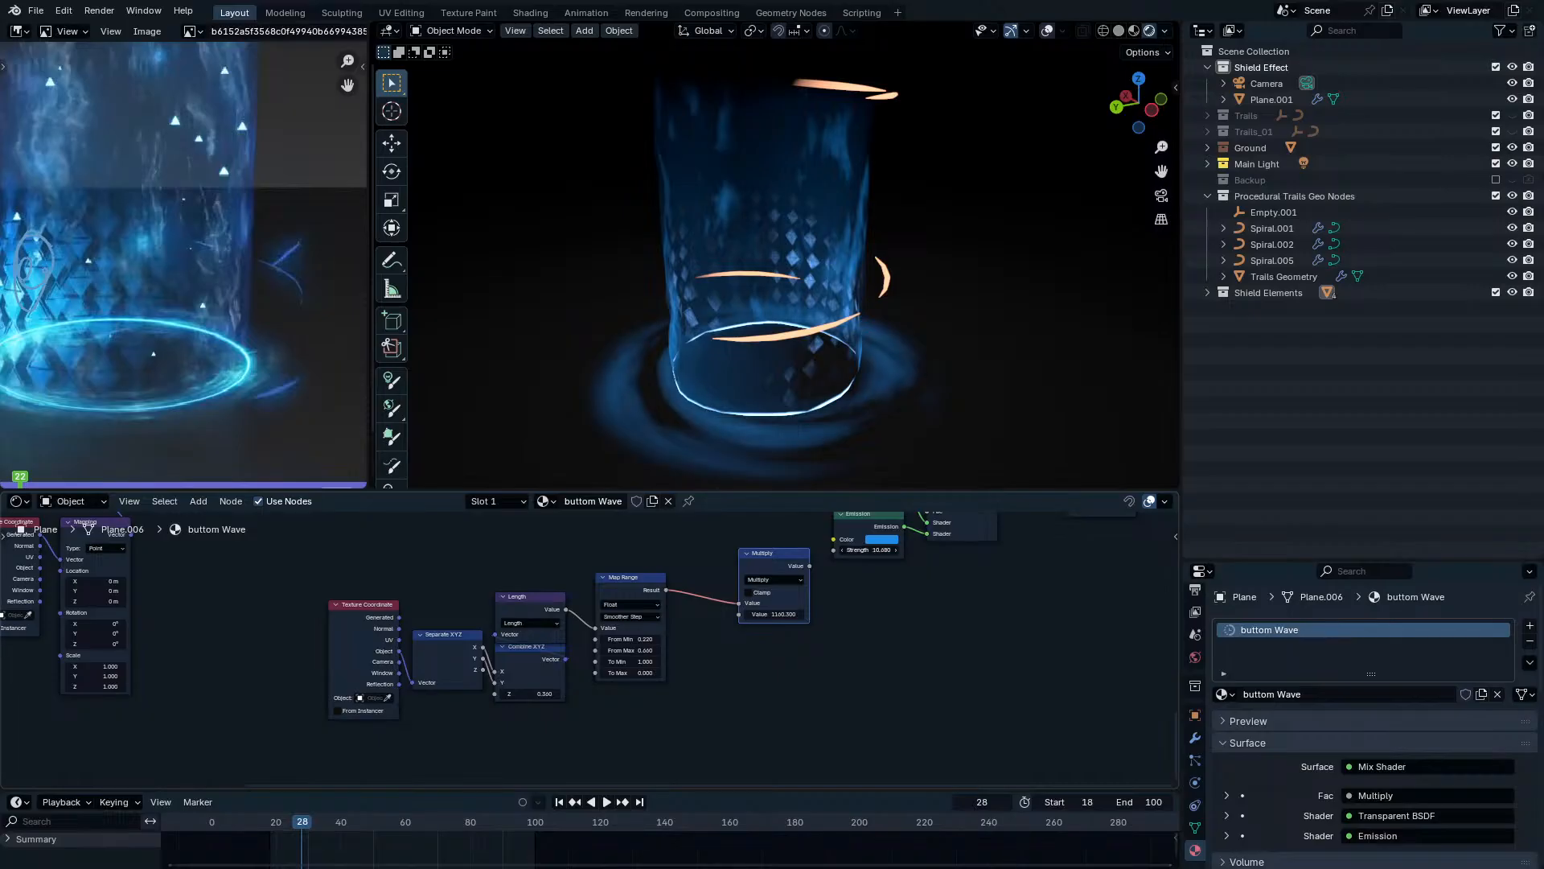
Set the Emission Strength to 15.900 and play back the animation.
drag(869, 550, 881, 549)
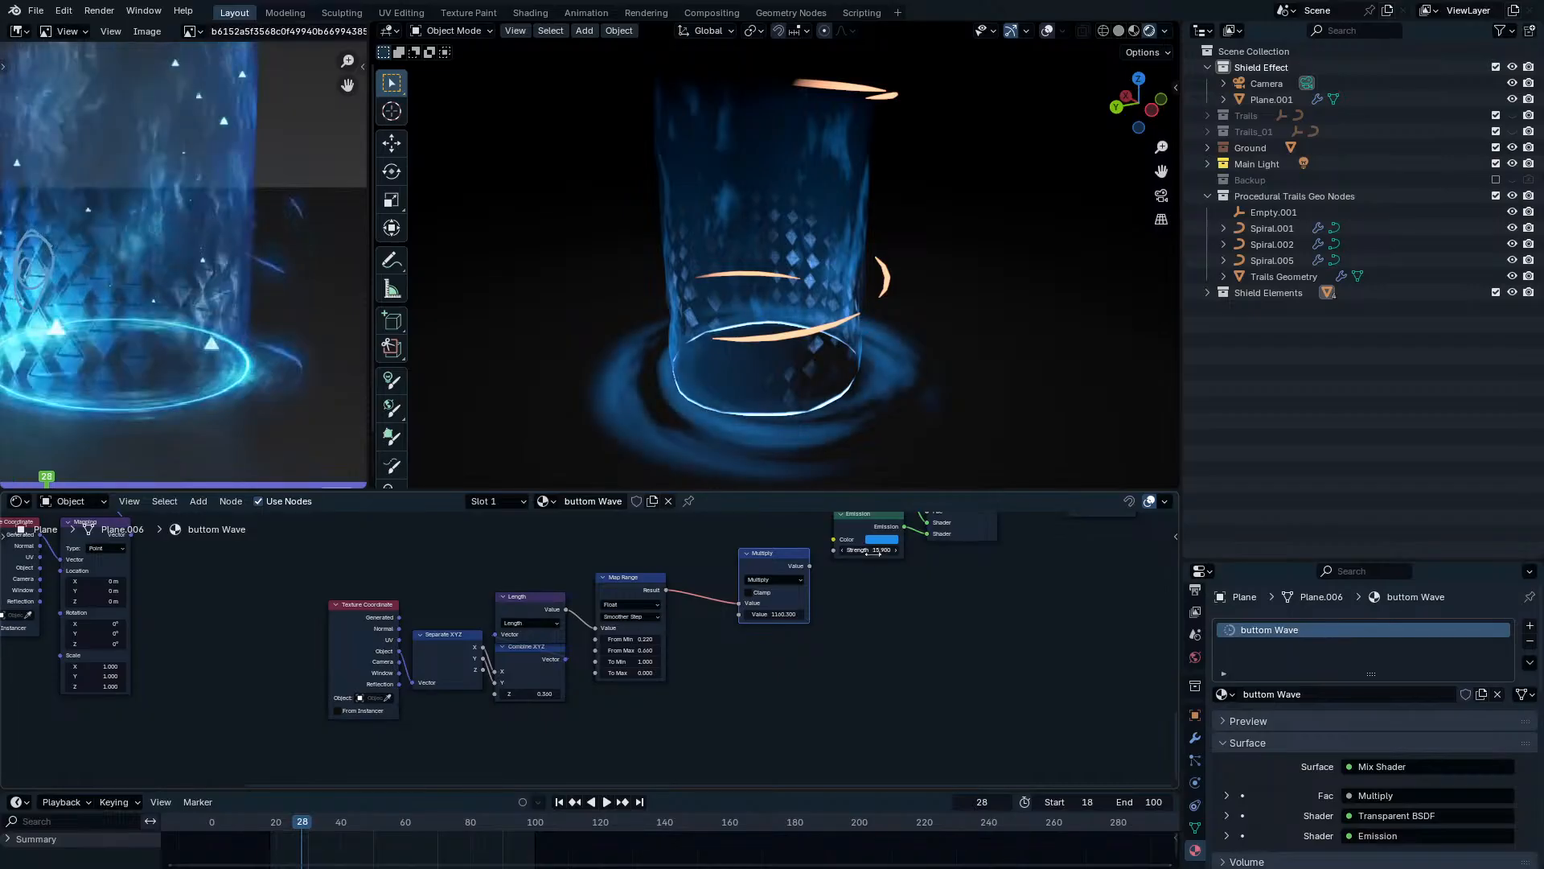
middle_drag(920, 621, 781, 721)
key(space)
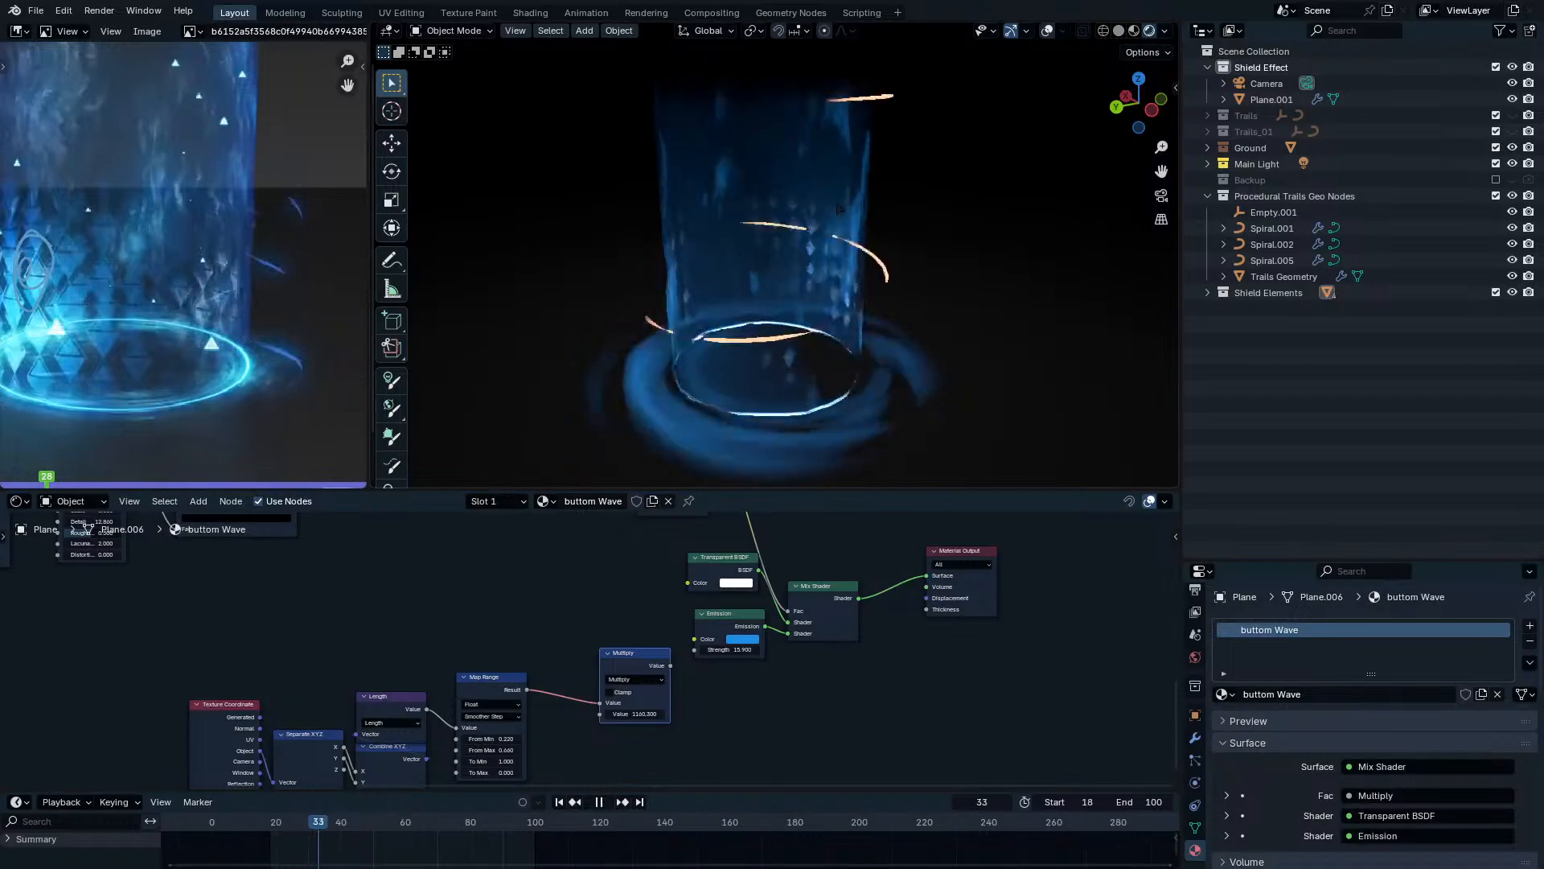
Set the Emission Strength to 59.500 and reconnect the Multiply node's Value output to the Emission Strength.
drag(740, 650, 872, 650)
key(Escape)
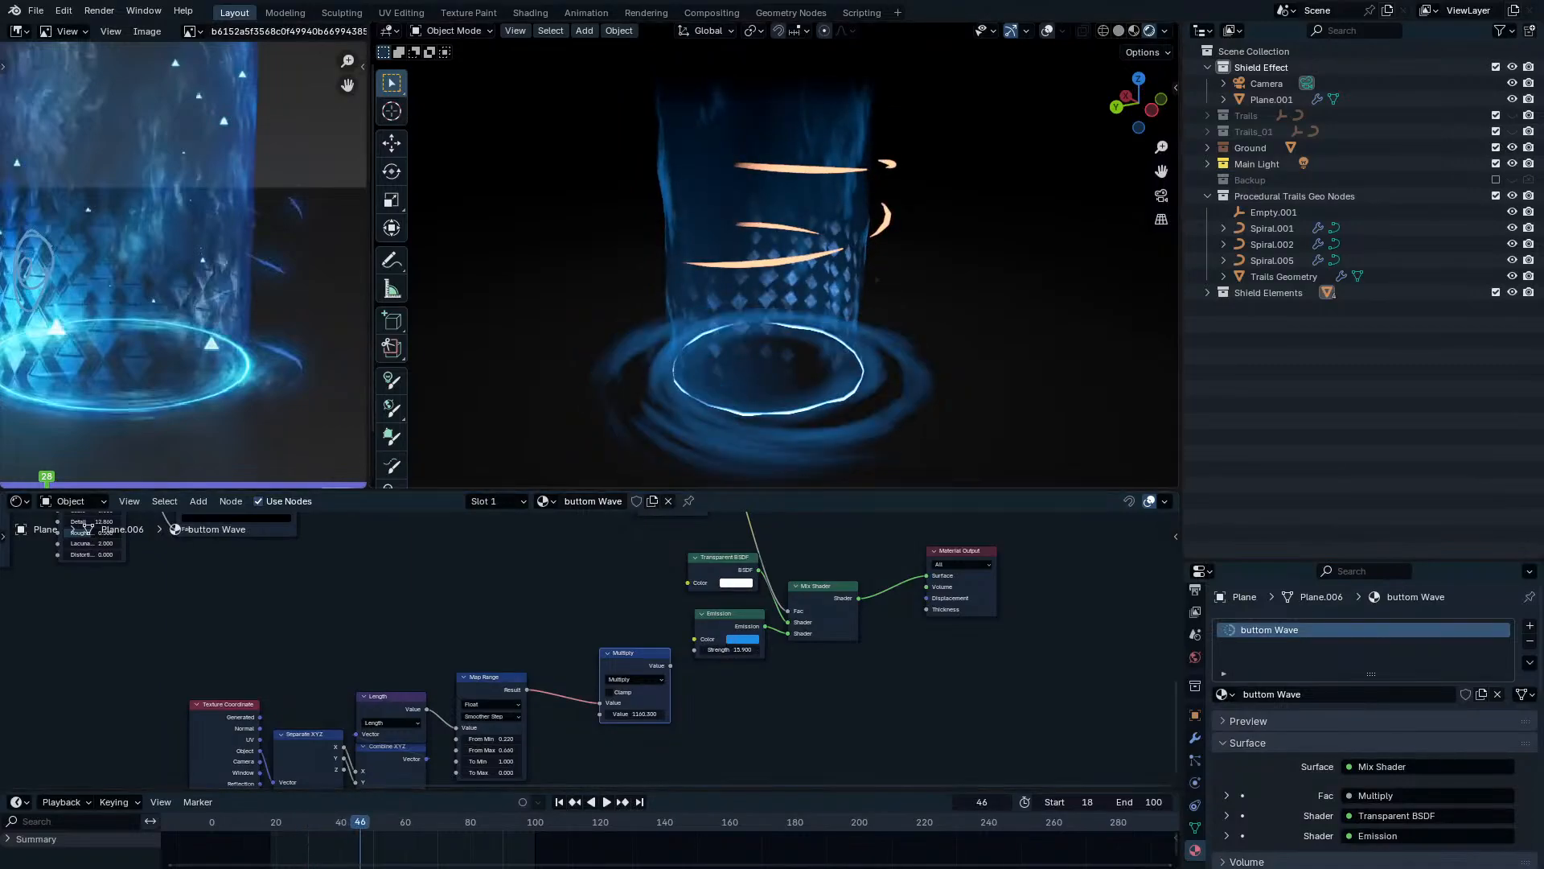
drag(739, 650, 782, 650)
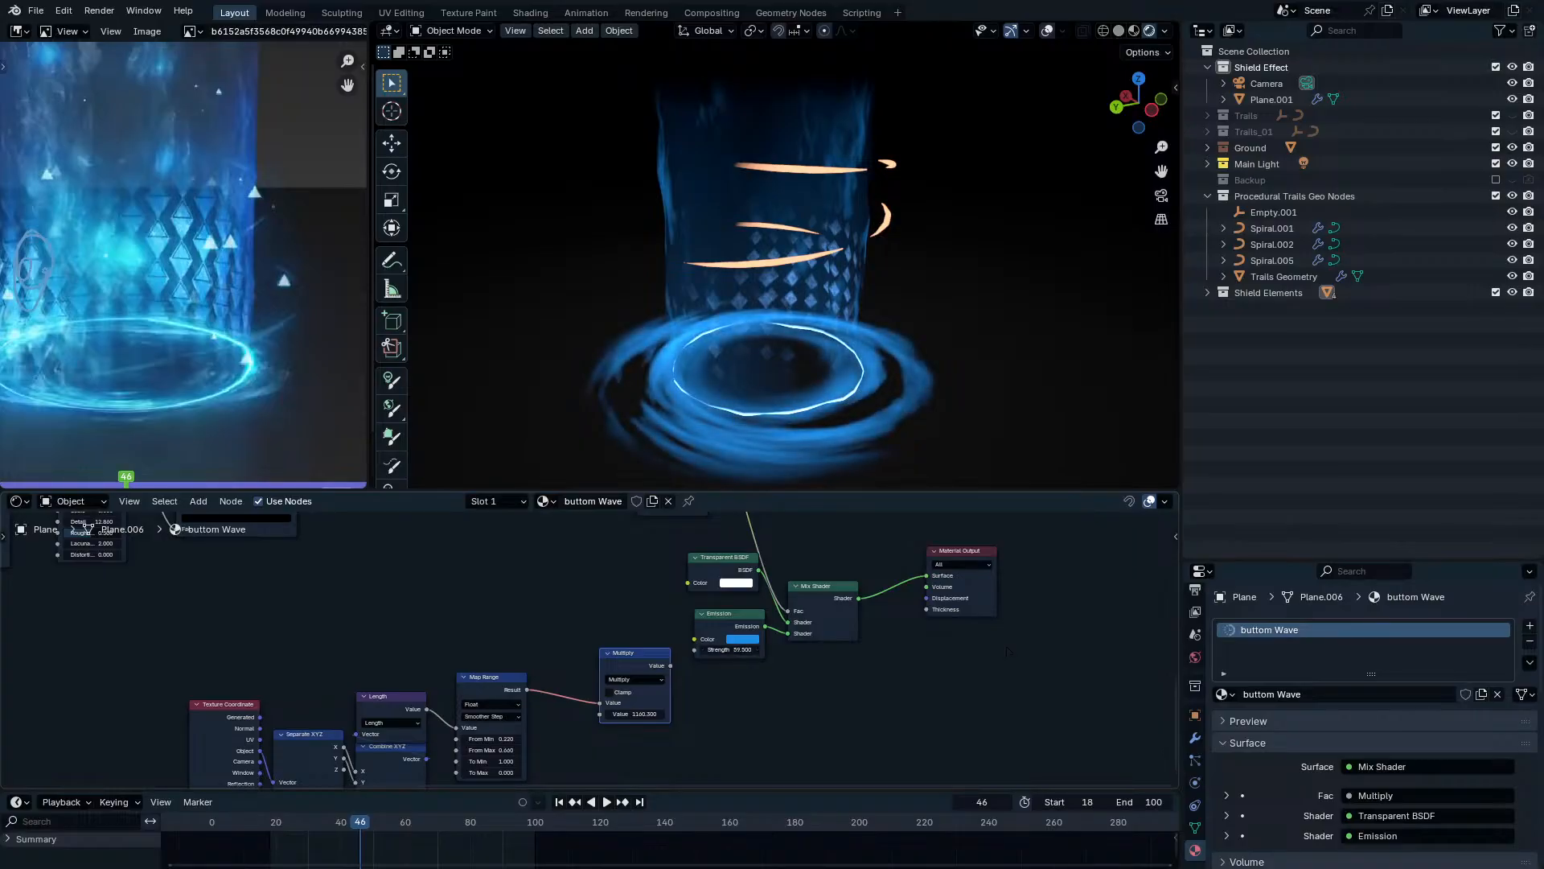
drag(670, 665, 694, 650)
Set the mask's Combine XYZ Z to 0.310 and the Map Range From Max to 0.610, and play back the wave.
middle_drag(644, 732, 728, 615)
scroll(619, 656, up, 5)
middle_drag(464, 685, 529, 669)
mouse_move(529, 669)
mouse_down()
mouse_move(491, 669)
mouse_move(514, 670)
mouse_up()
mouse_move(636, 605)
mouse_down()
mouse_move(595, 604)
mouse_move(632, 605)
mouse_up()
key(space)
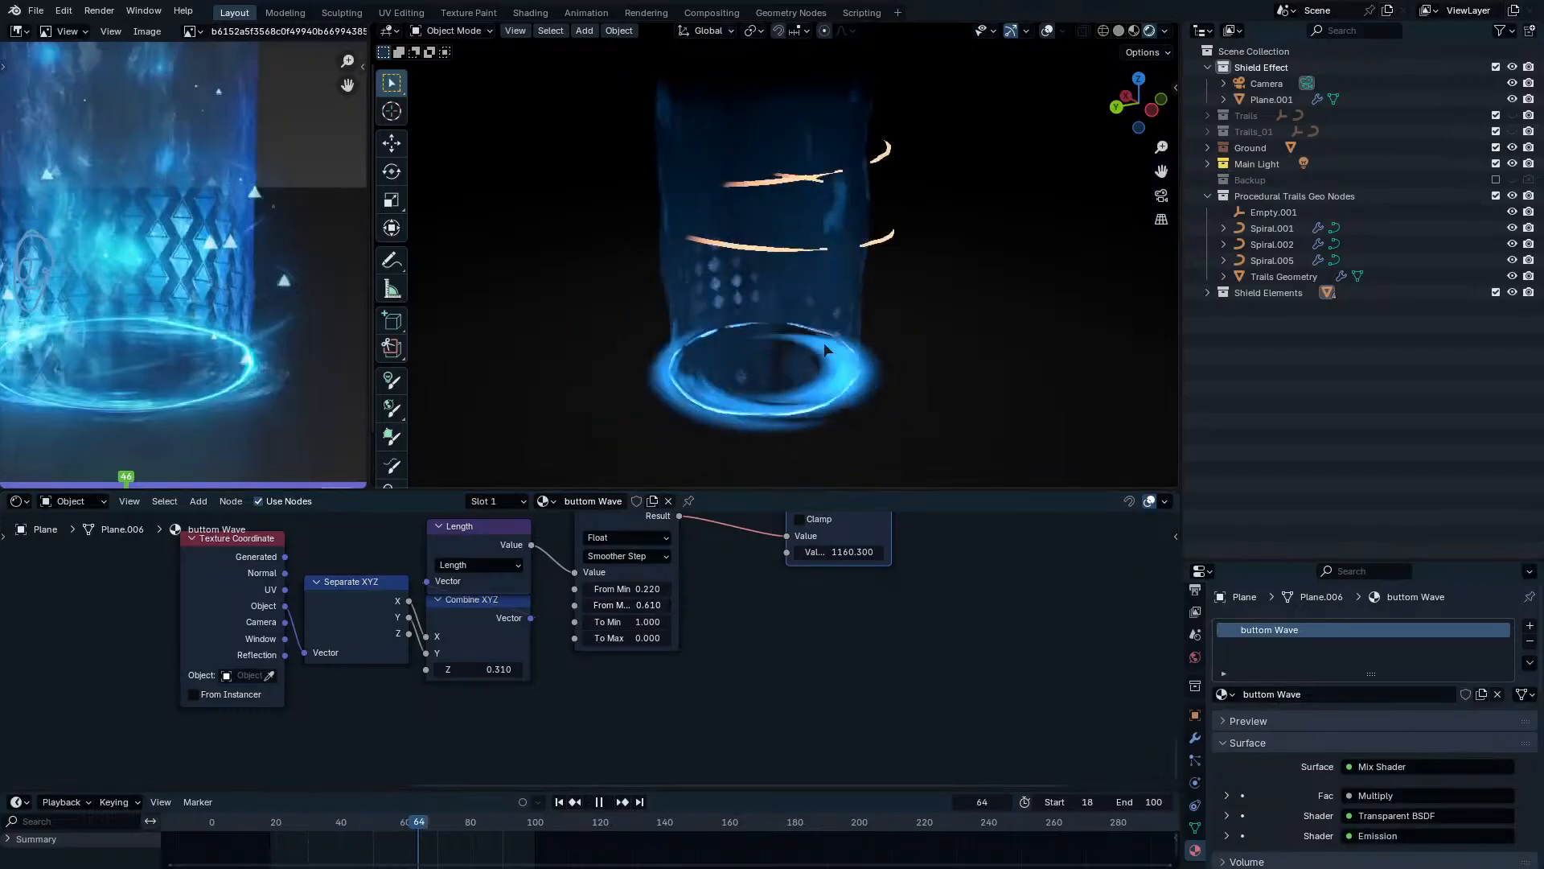
key(space)
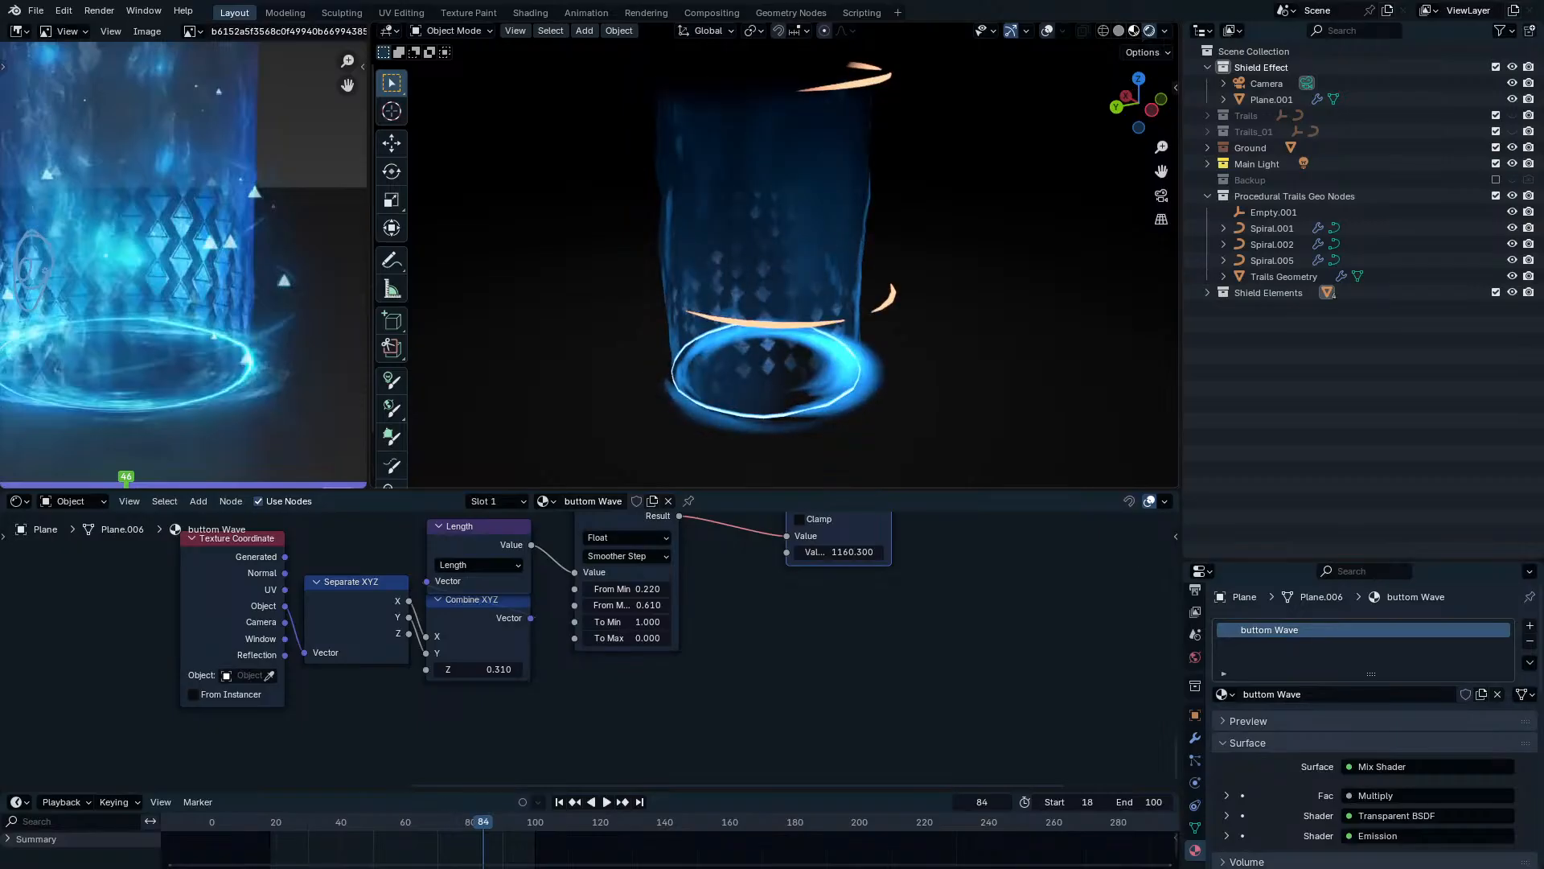
Enable the compositor glow in the 3D viewport and play back the animation.
click(1164, 31)
key(space)
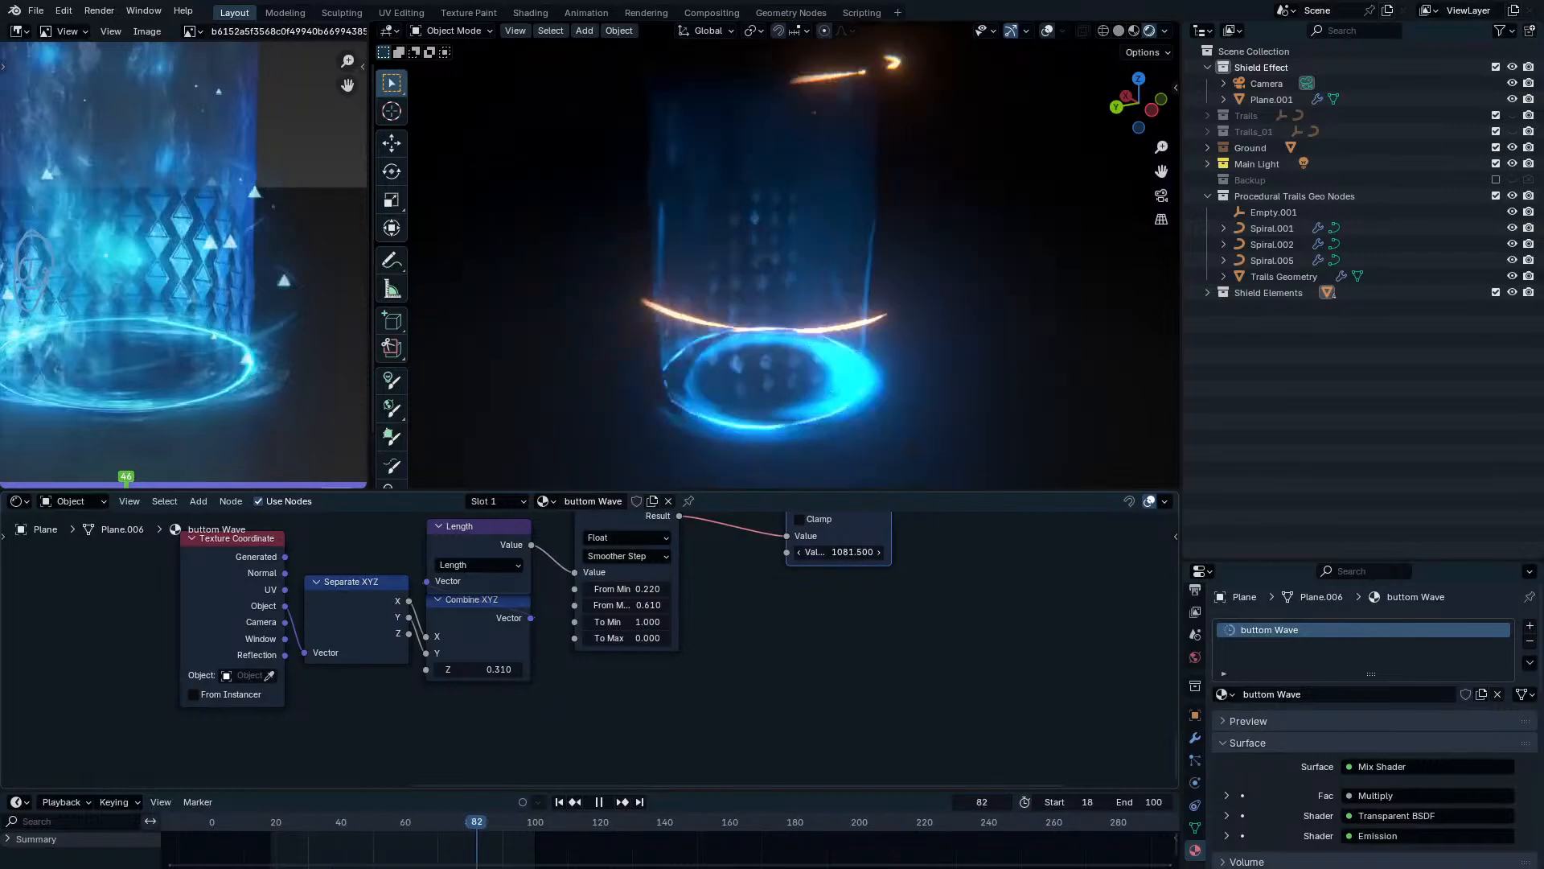
middle_drag(862, 553, 799, 667)
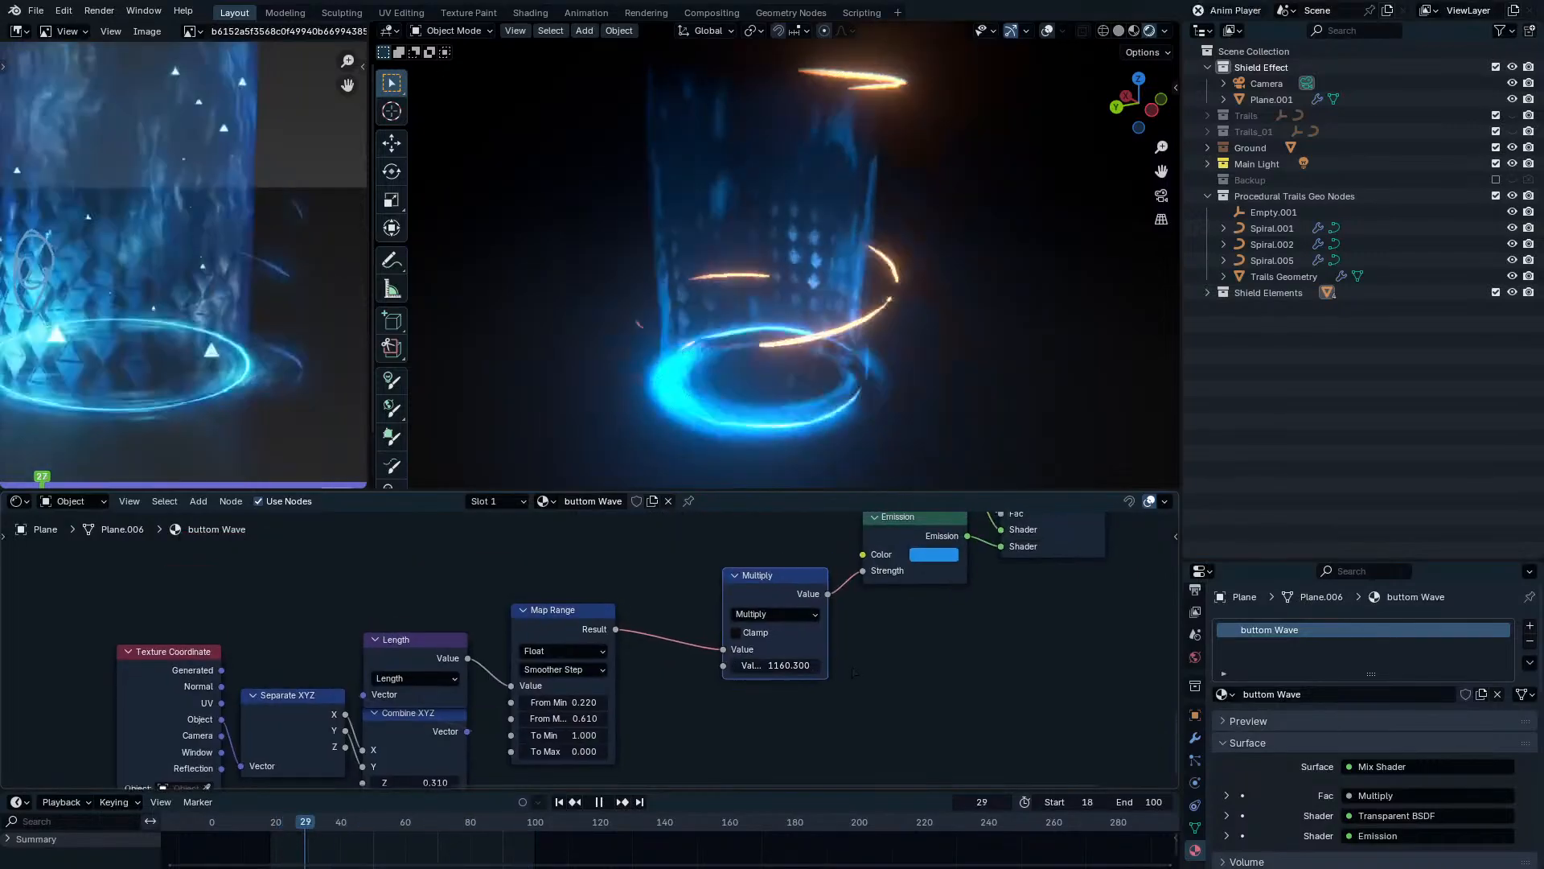
key(space)
Set the Multiply node's value to 428.000 and play back the animation through the camera view.
key(g)
click(782, 675)
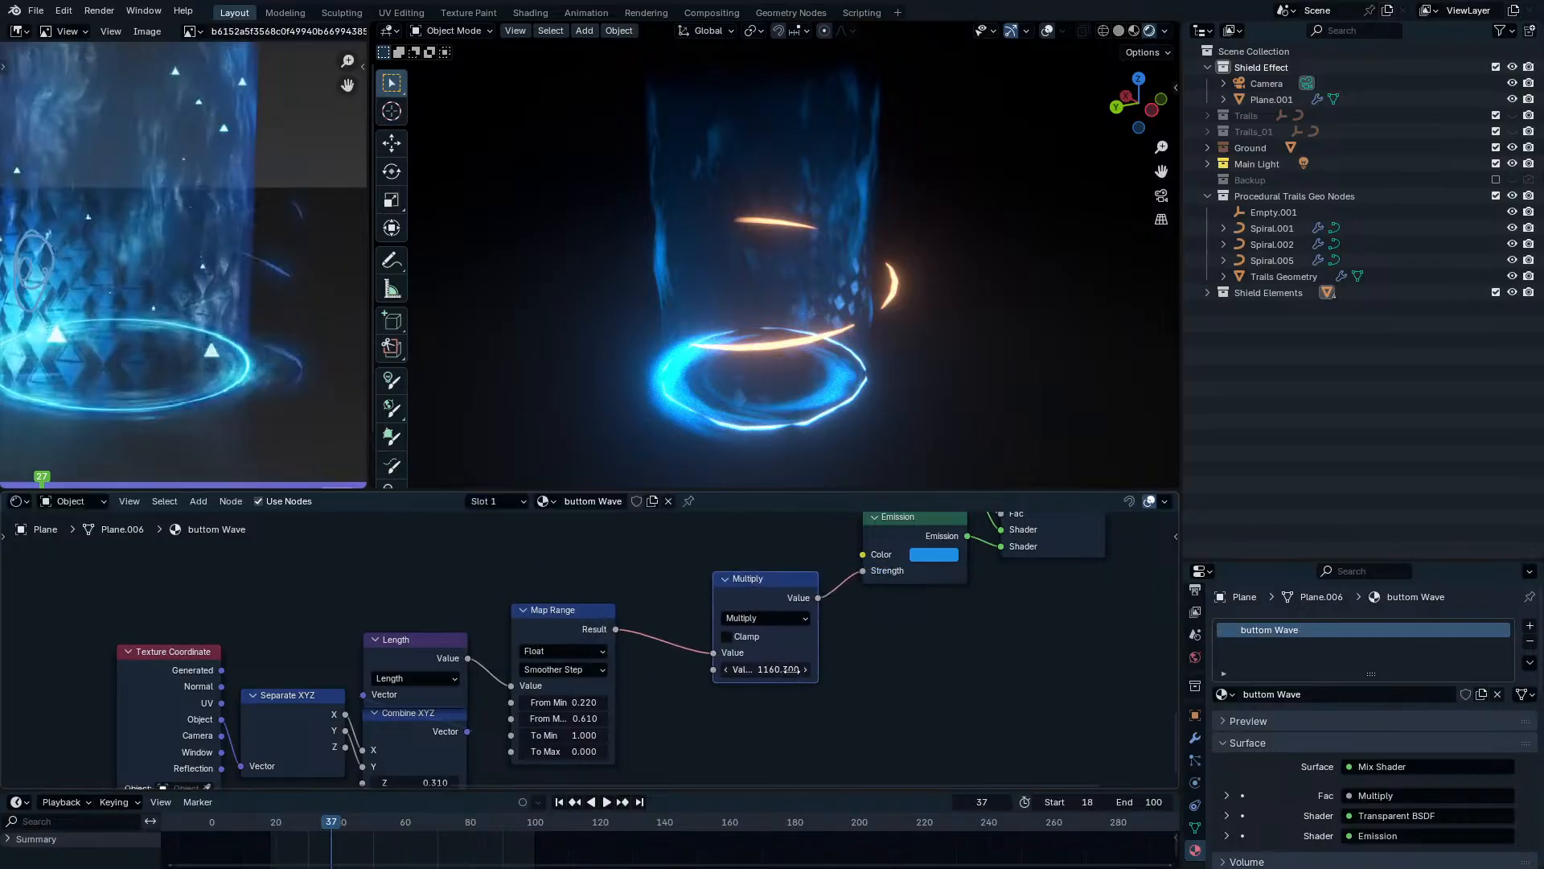
drag(782, 673, 715, 669)
key(space)
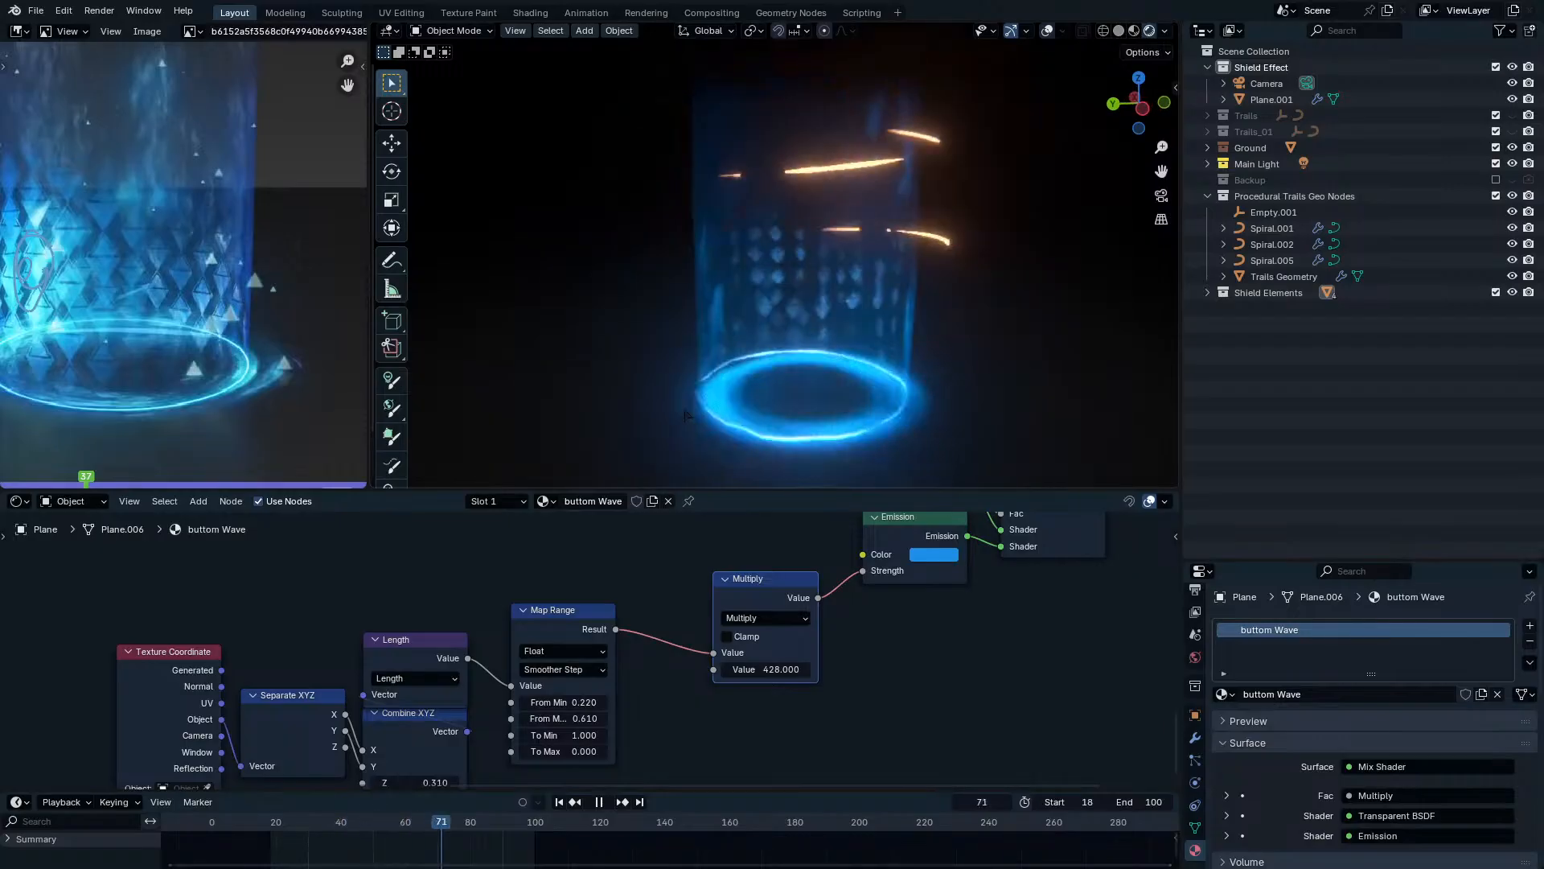
key(KP_0)
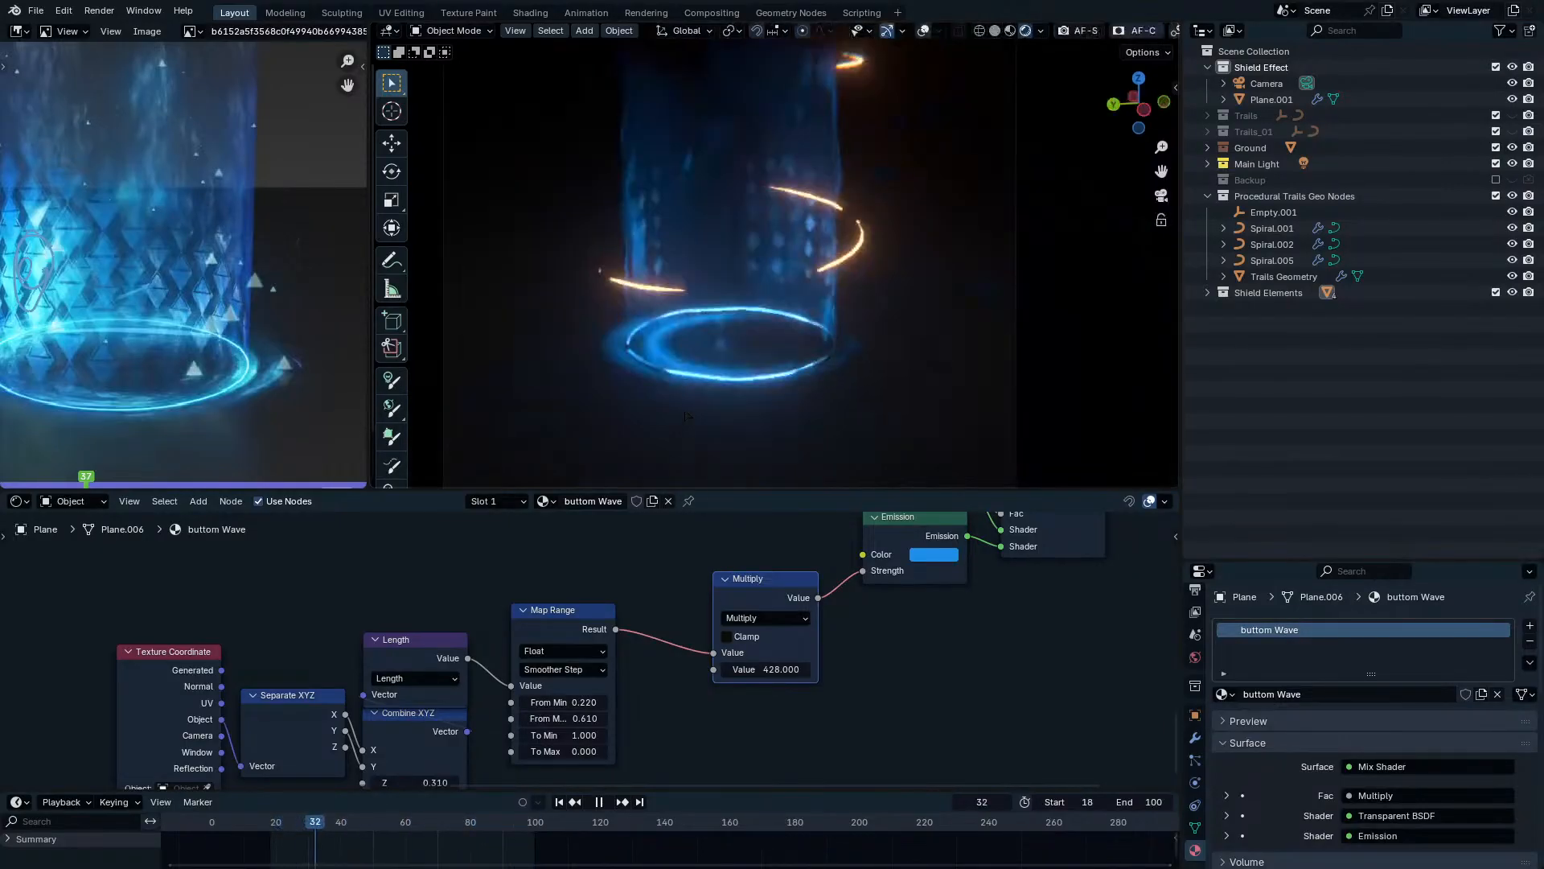
scroll(686, 416, down, 2)
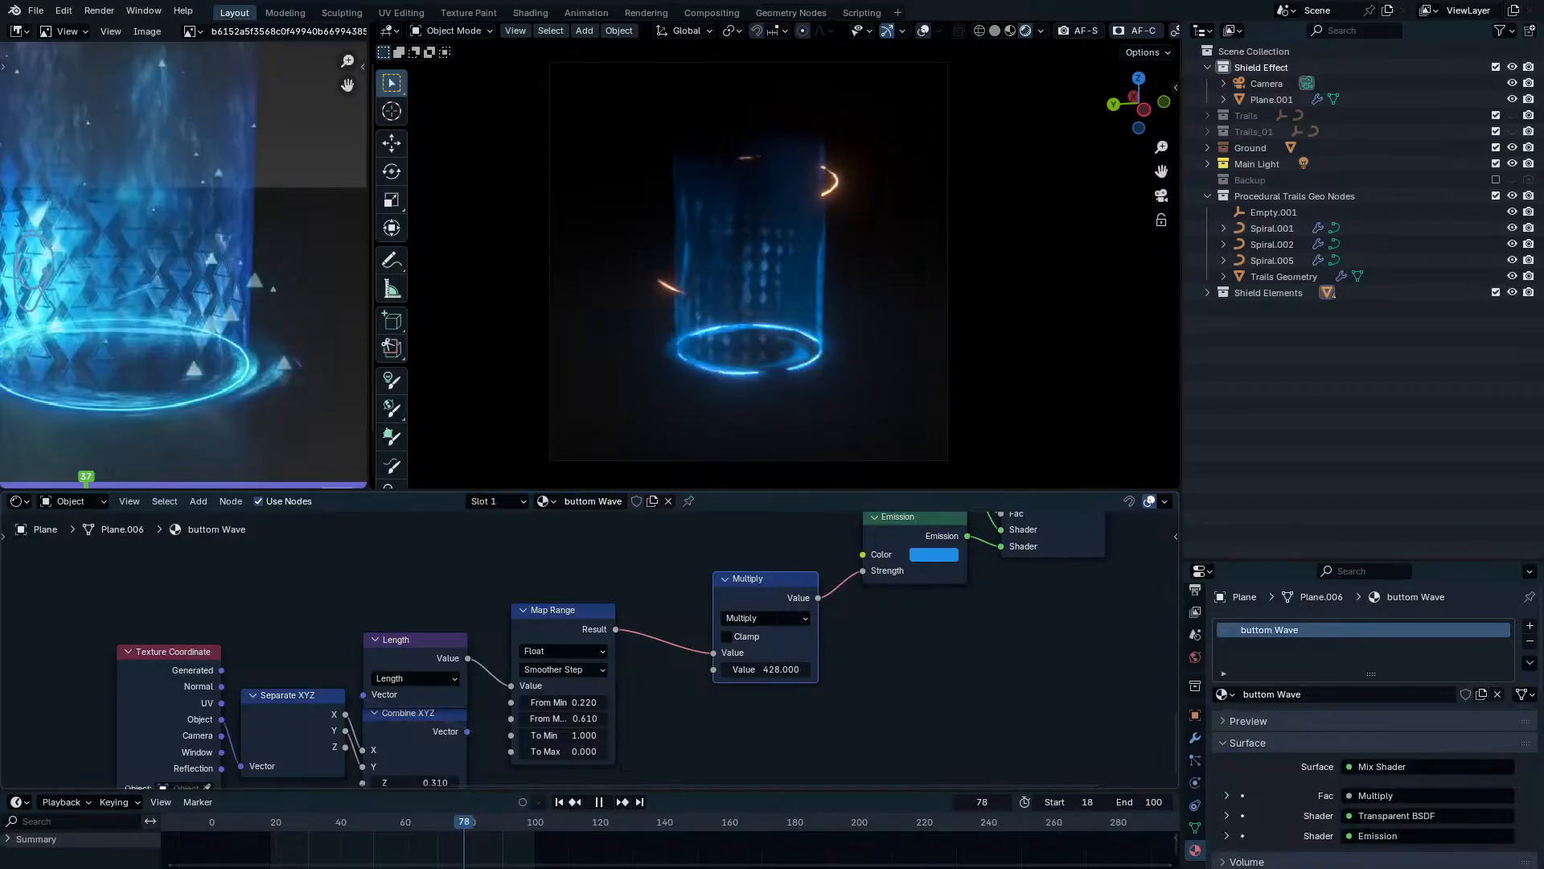
Set Z of the mask's Combine XYZ node to 0.270 while the animation plays.
middle_drag(623, 768, 721, 701)
scroll(721, 702, up, 1)
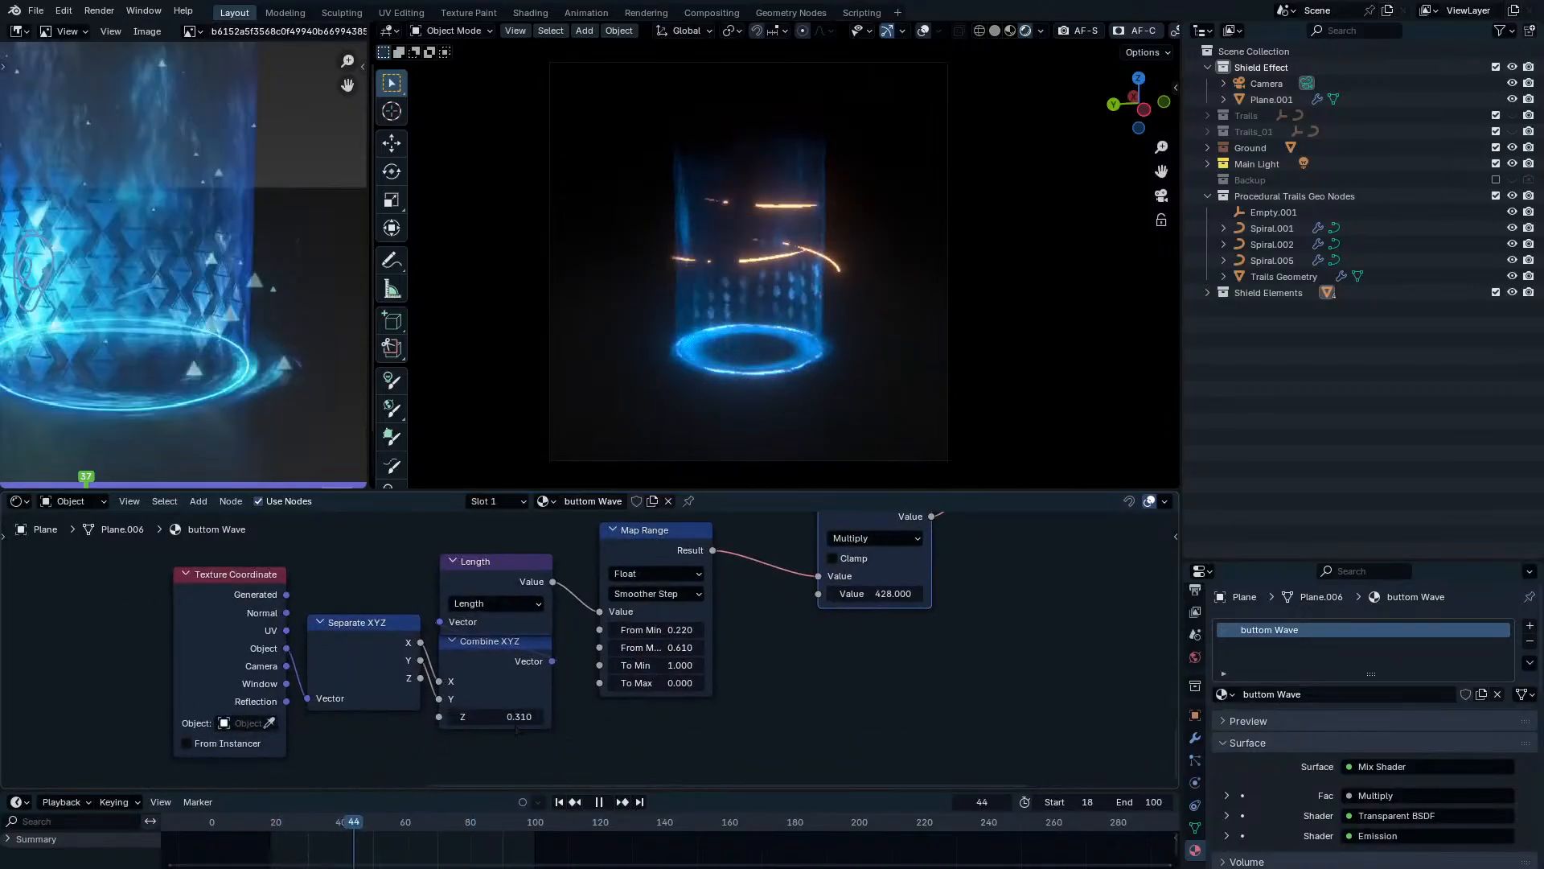
drag(515, 717, 497, 718)
drag(501, 717, 507, 716)
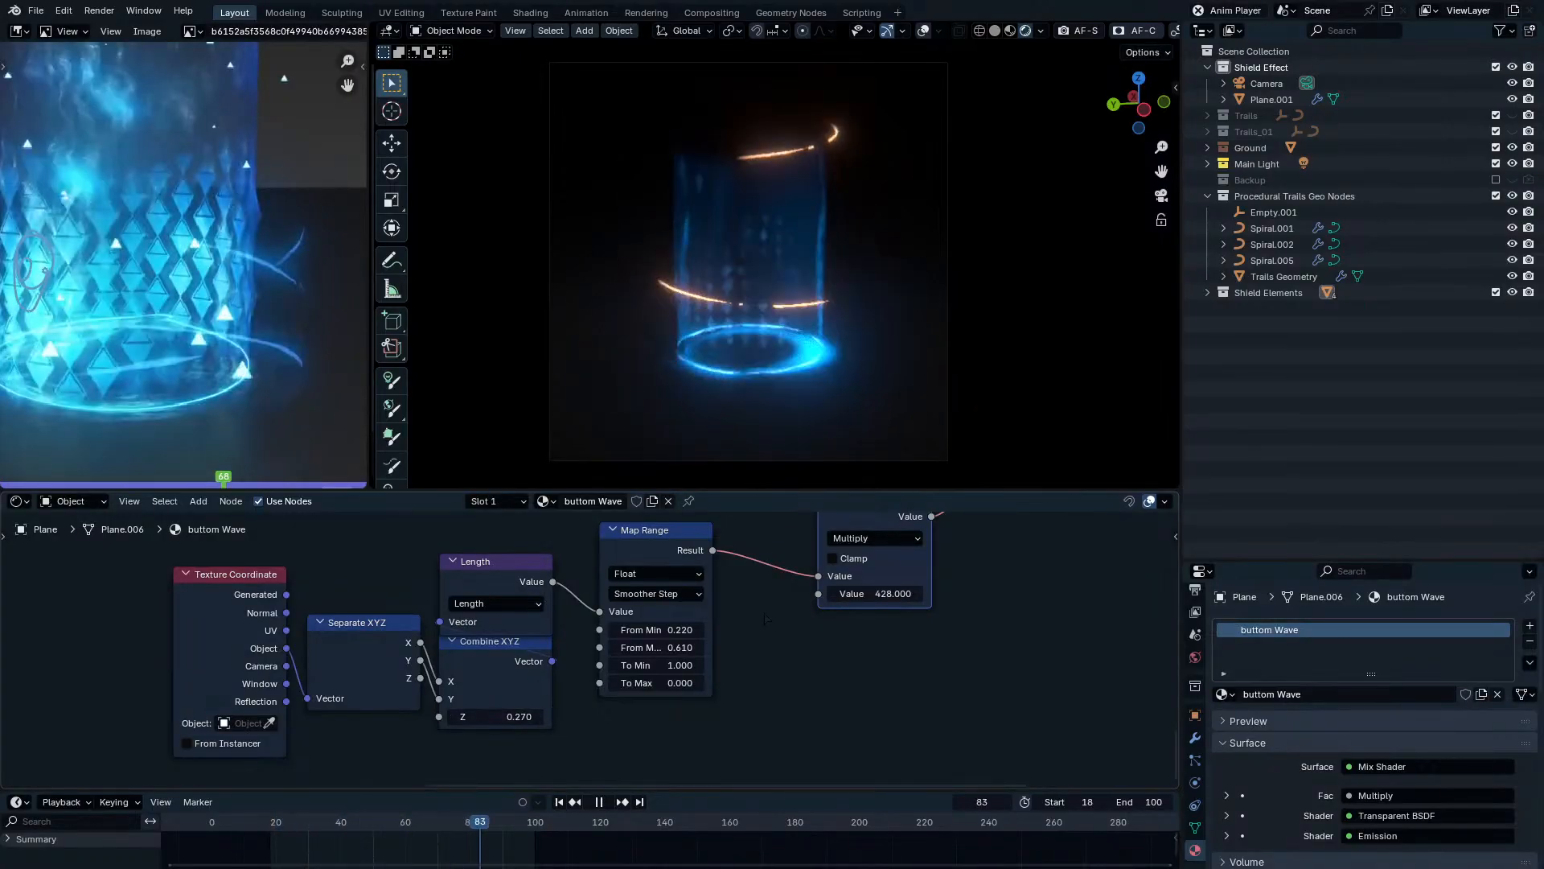
key(space)
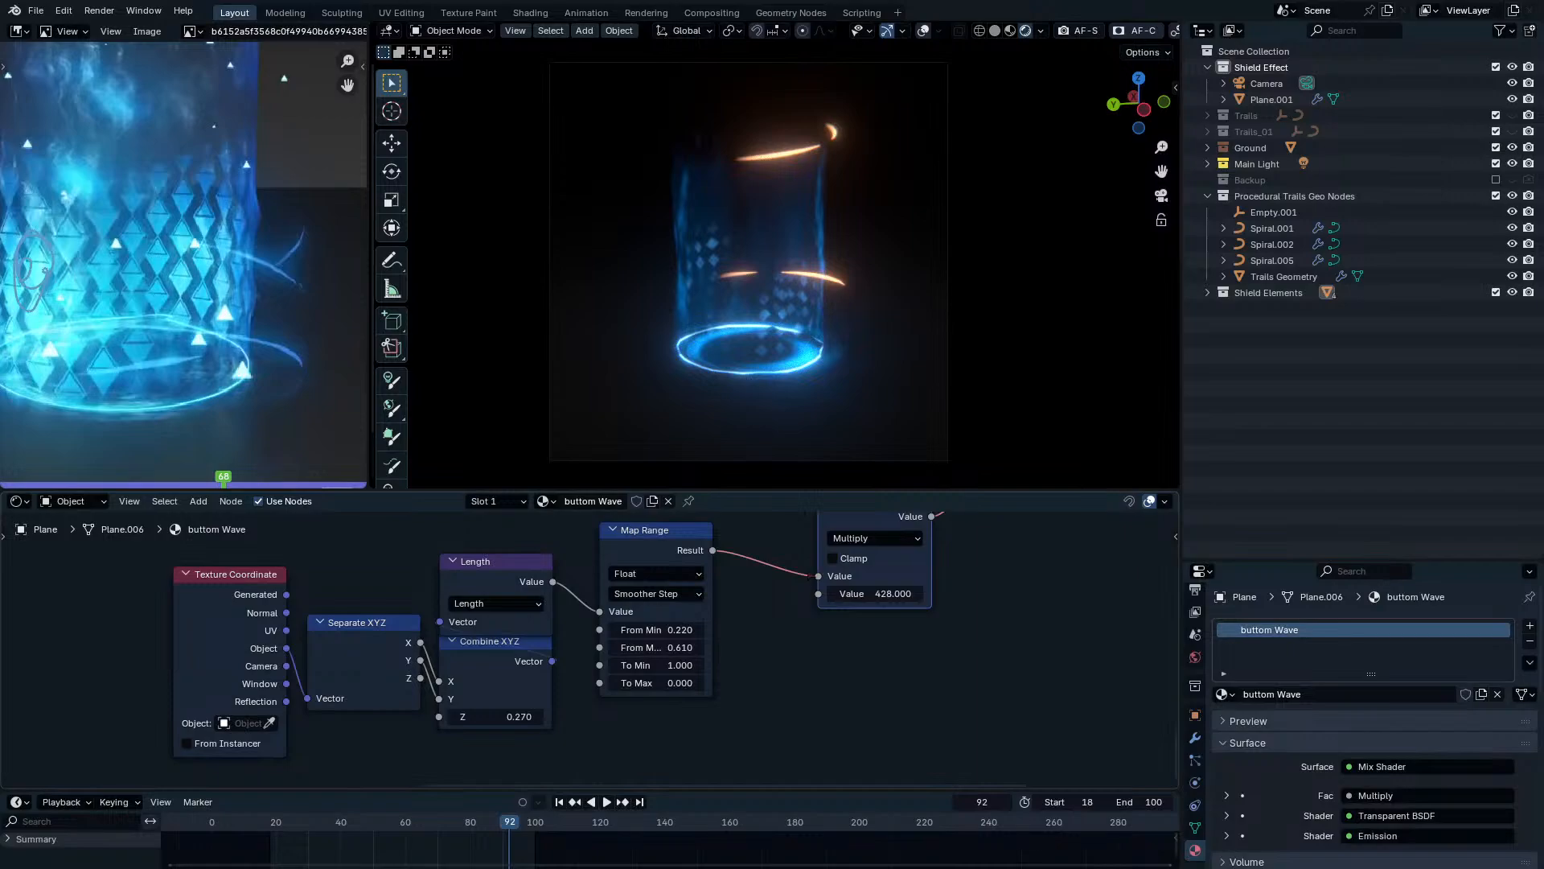
Cut the link between the Multiply node and the Emission Strength, briefly restoring it to compare the glow.
middle_drag(796, 527, 575, 669)
scroll(575, 653, up, 3)
middle_drag(732, 718, 745, 666)
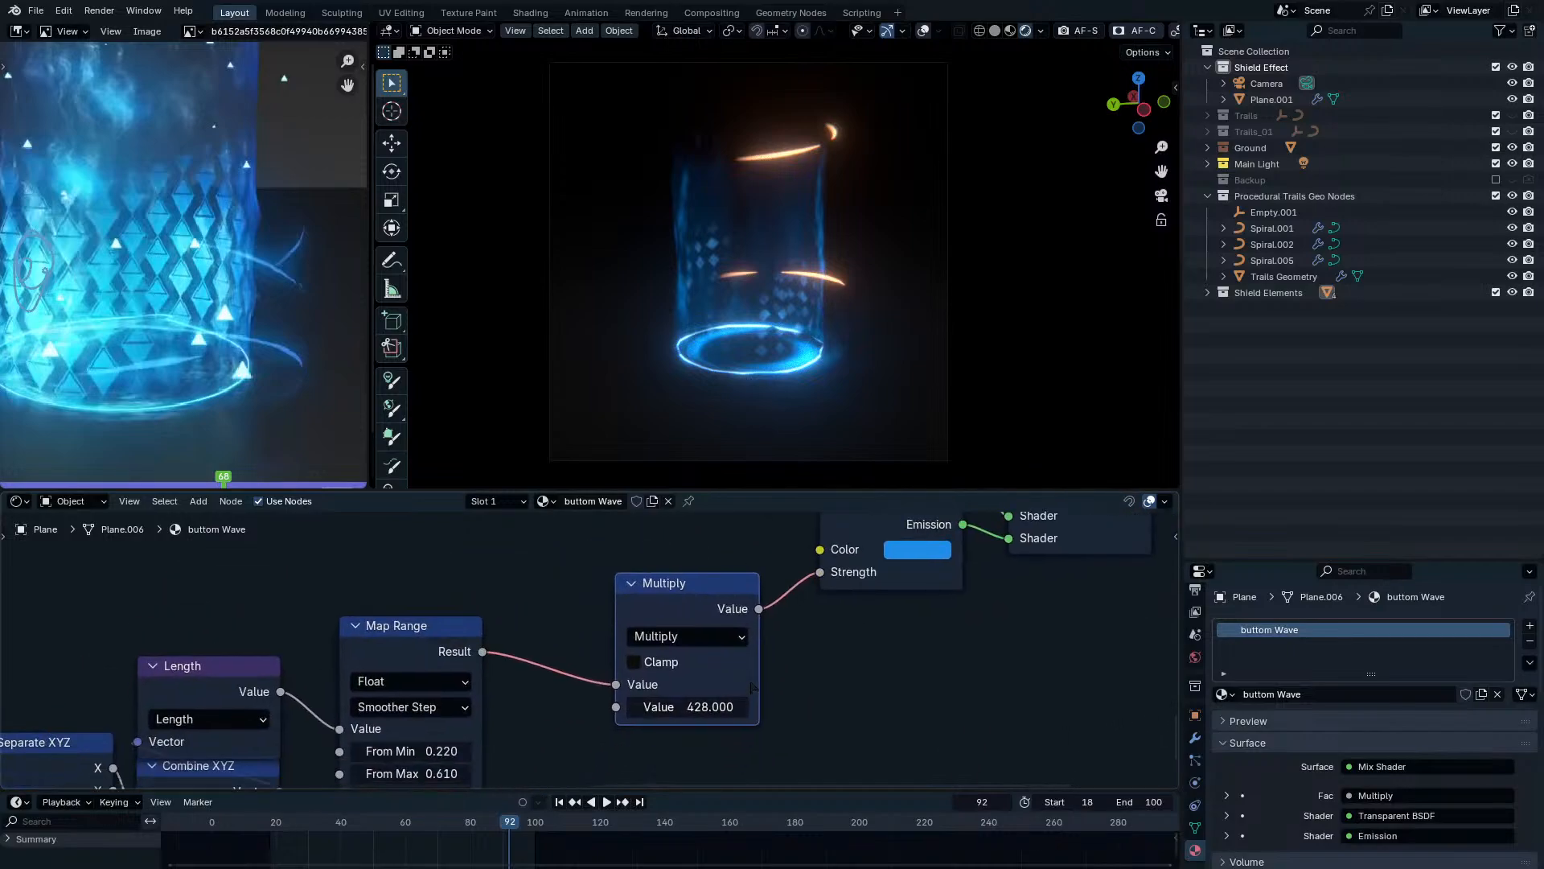
ctrl+right_drag(782, 563, 783, 663)
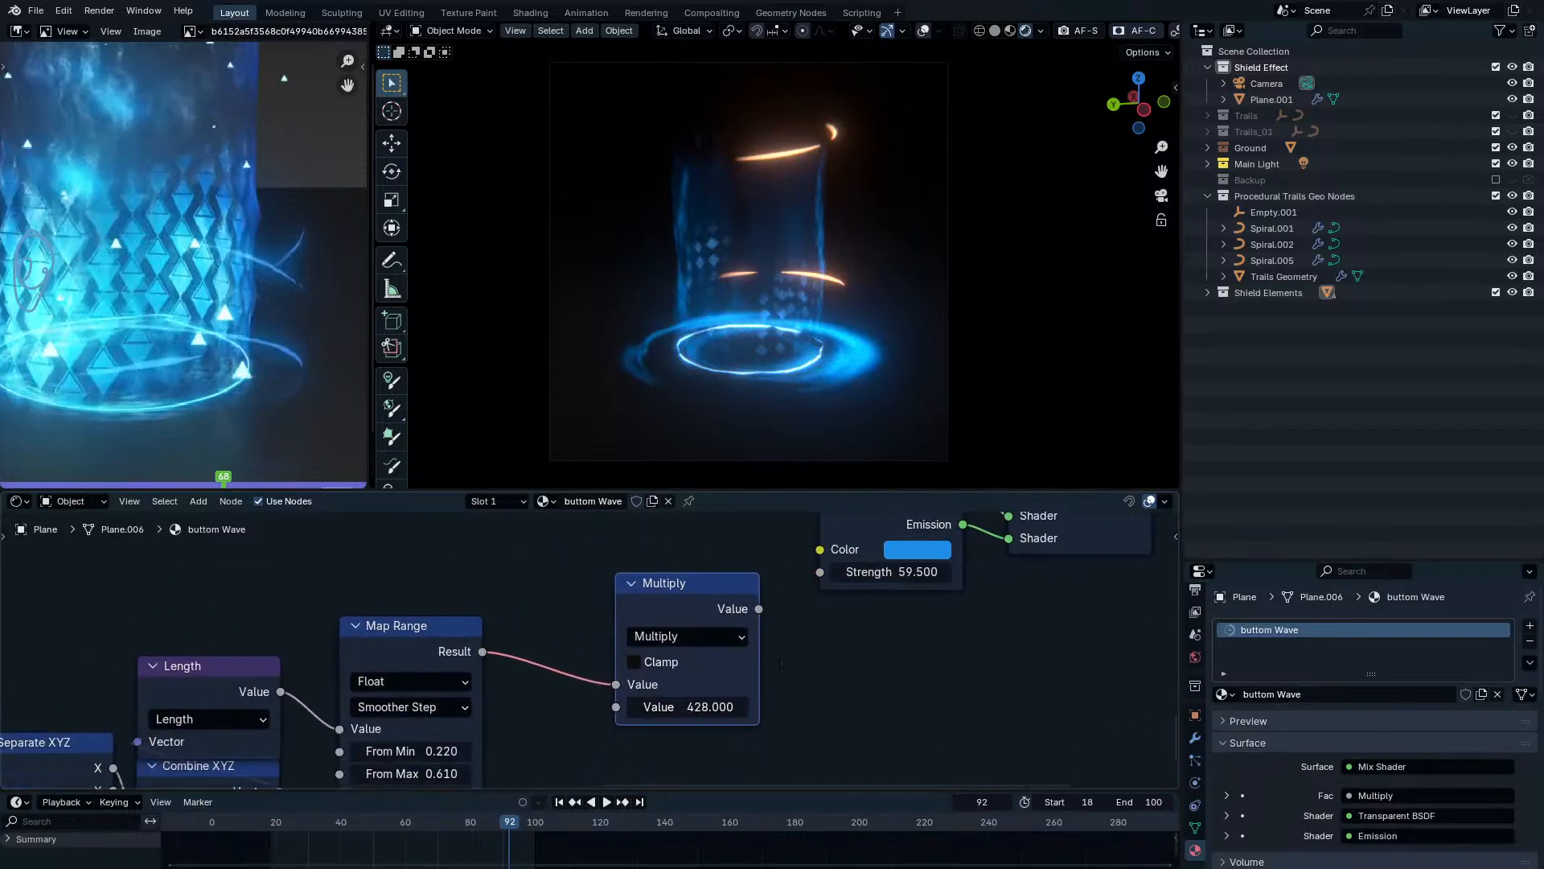
drag(757, 610, 825, 574)
ctrl+right_drag(790, 562, 787, 743)
Set Z of the Combine XYZ node feeding the white-to-black Color Ramp to -0.750 and play back the wave.
middle_drag(804, 706, 895, 720)
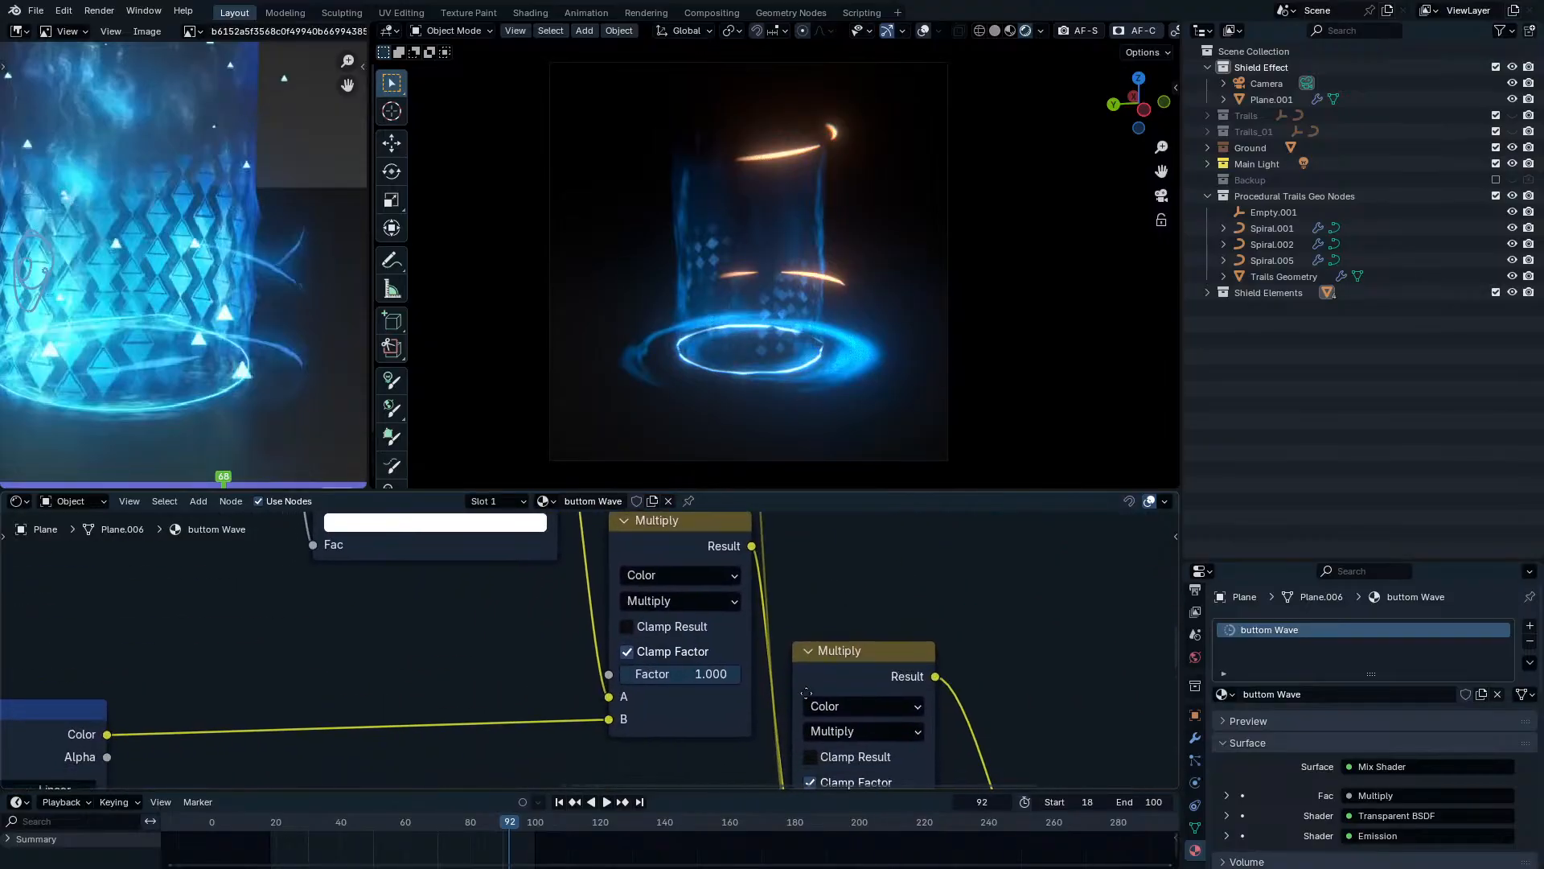
scroll(741, 609, down, 4)
middle_drag(741, 609, 803, 784)
scroll(559, 537, up, 1)
middle_drag(560, 537, 733, 649)
scroll(734, 649, up, 4)
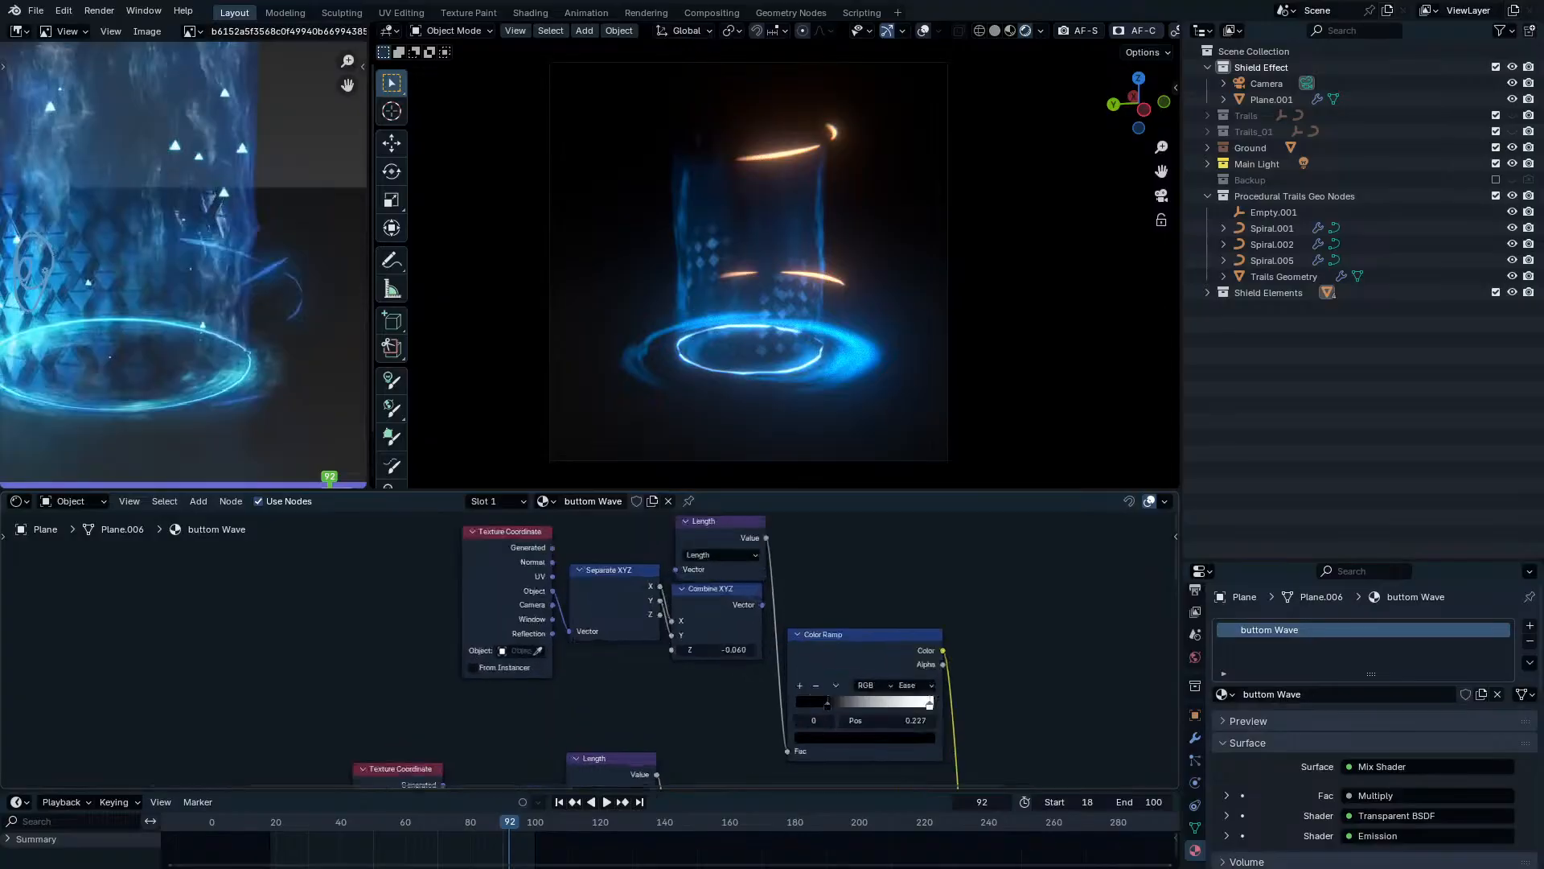
mouse_move(734, 649)
mouse_down()
mouse_move(770, 649)
mouse_move(727, 649)
mouse_up()
middle_drag(707, 711, 688, 766)
drag(659, 667, 639, 666)
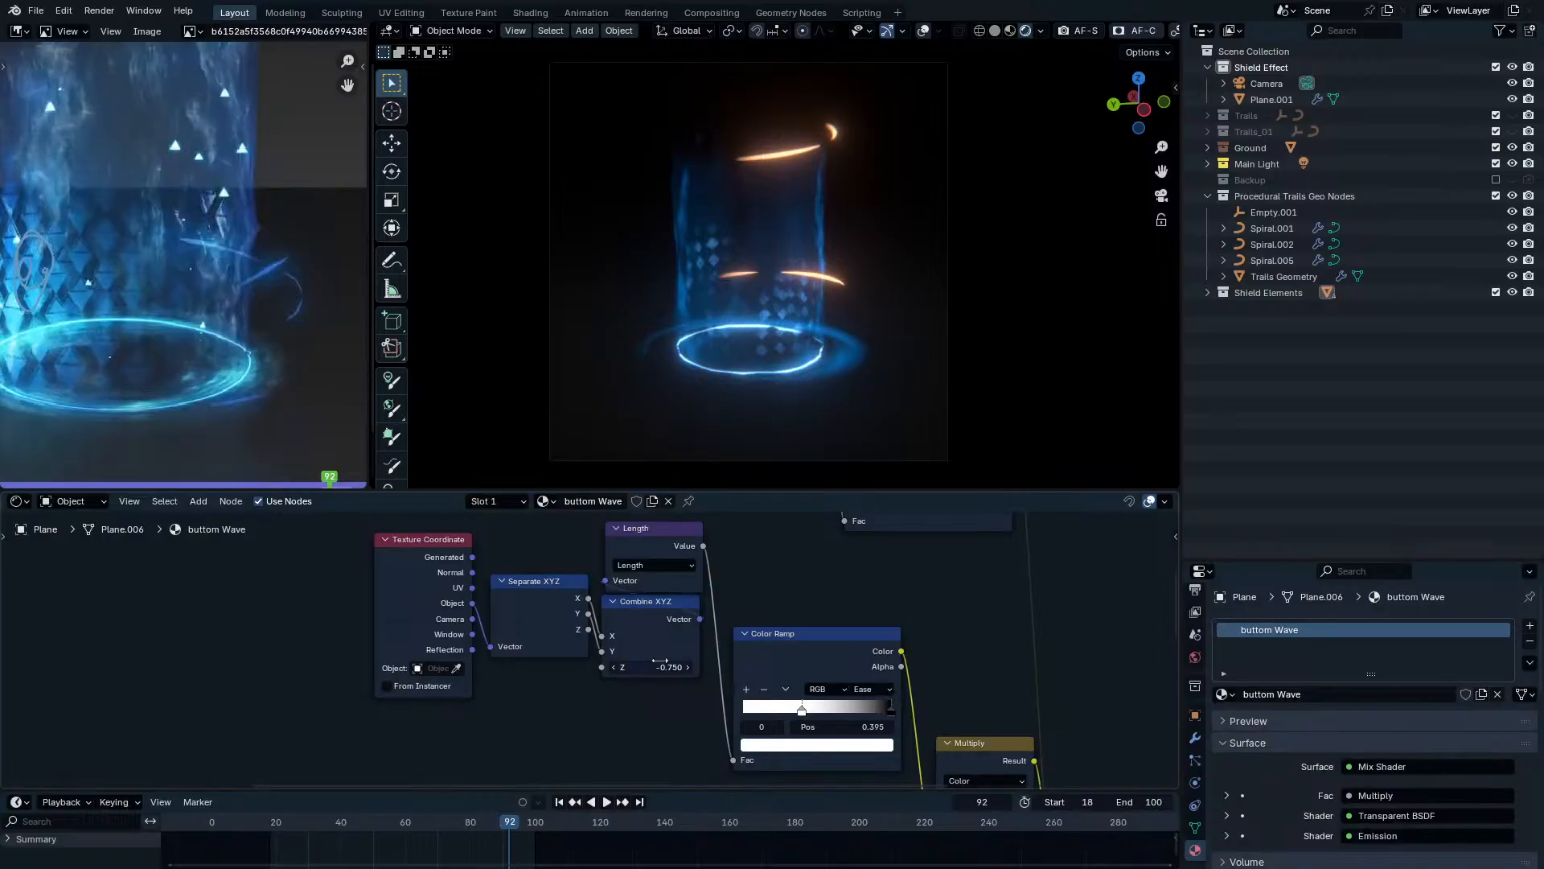
key(space)
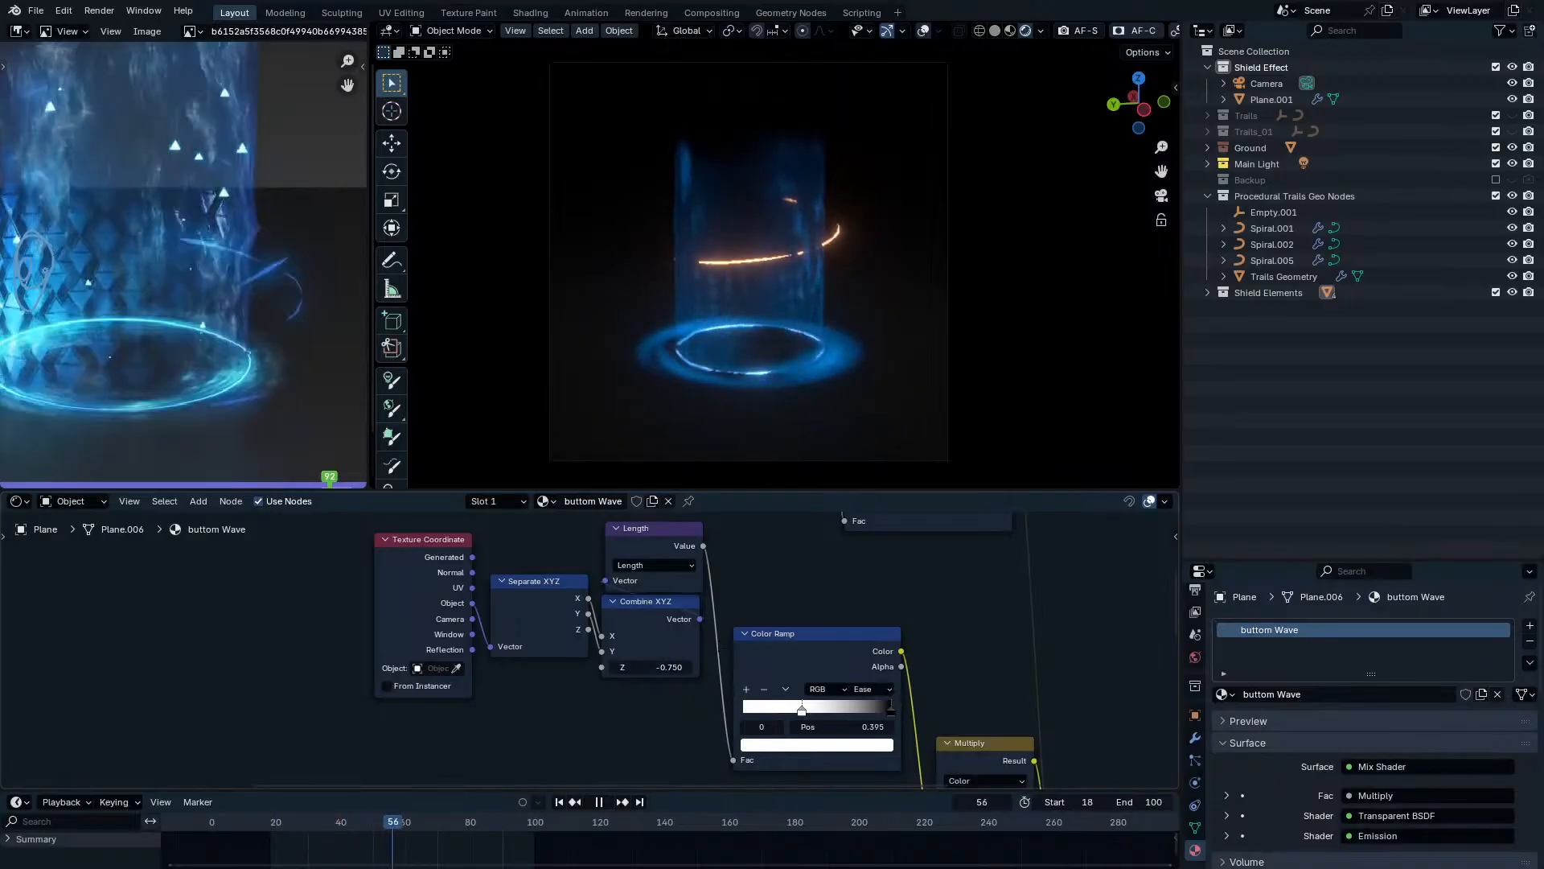
key(space)
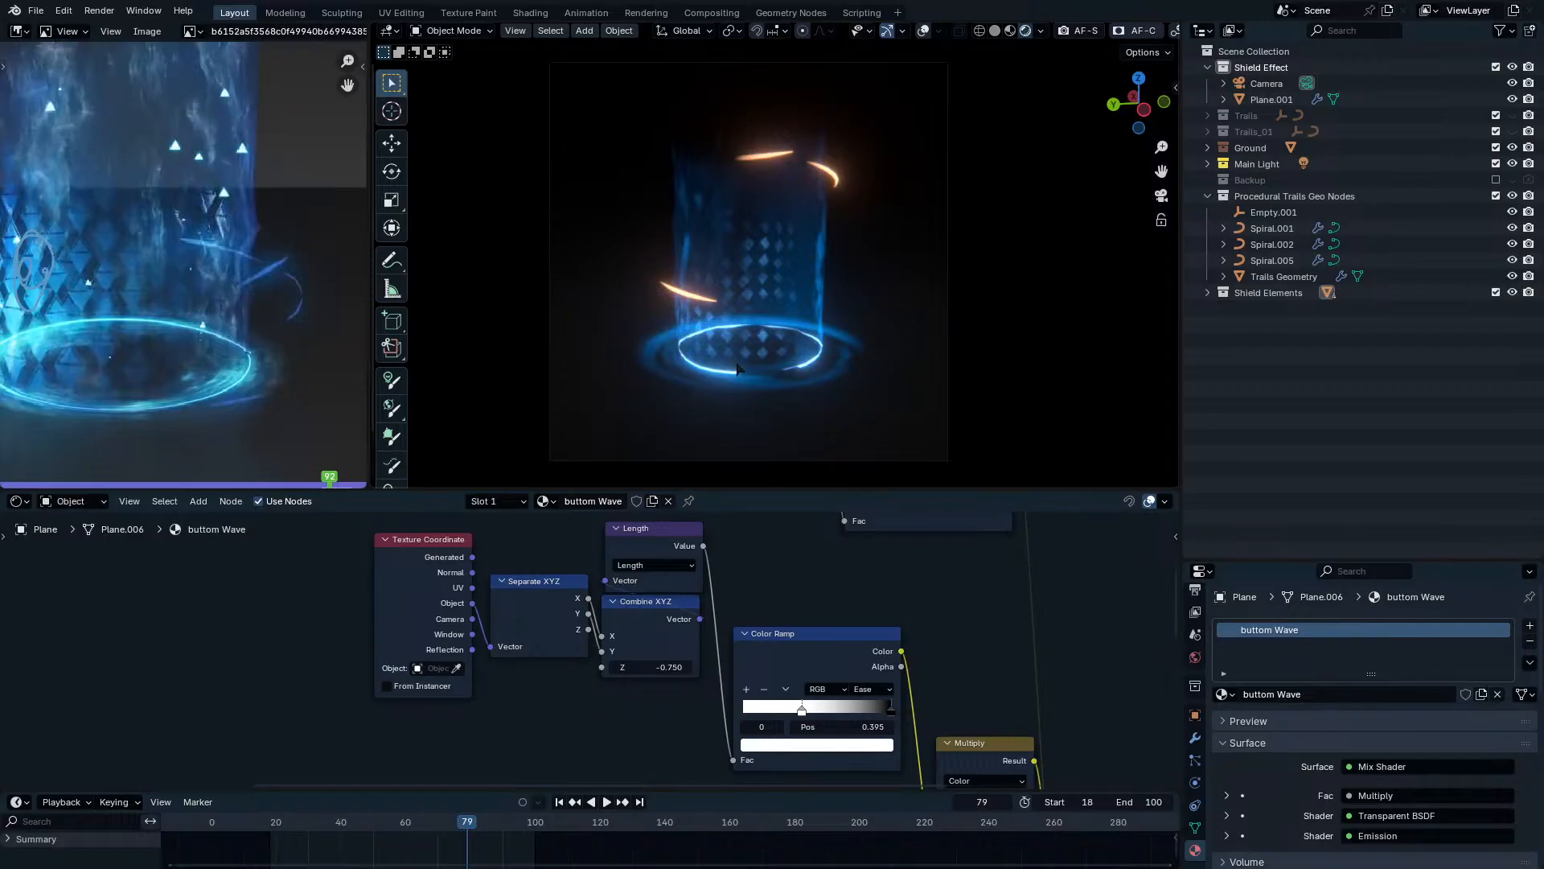
scroll(587, 647, down, 3)
key(space)
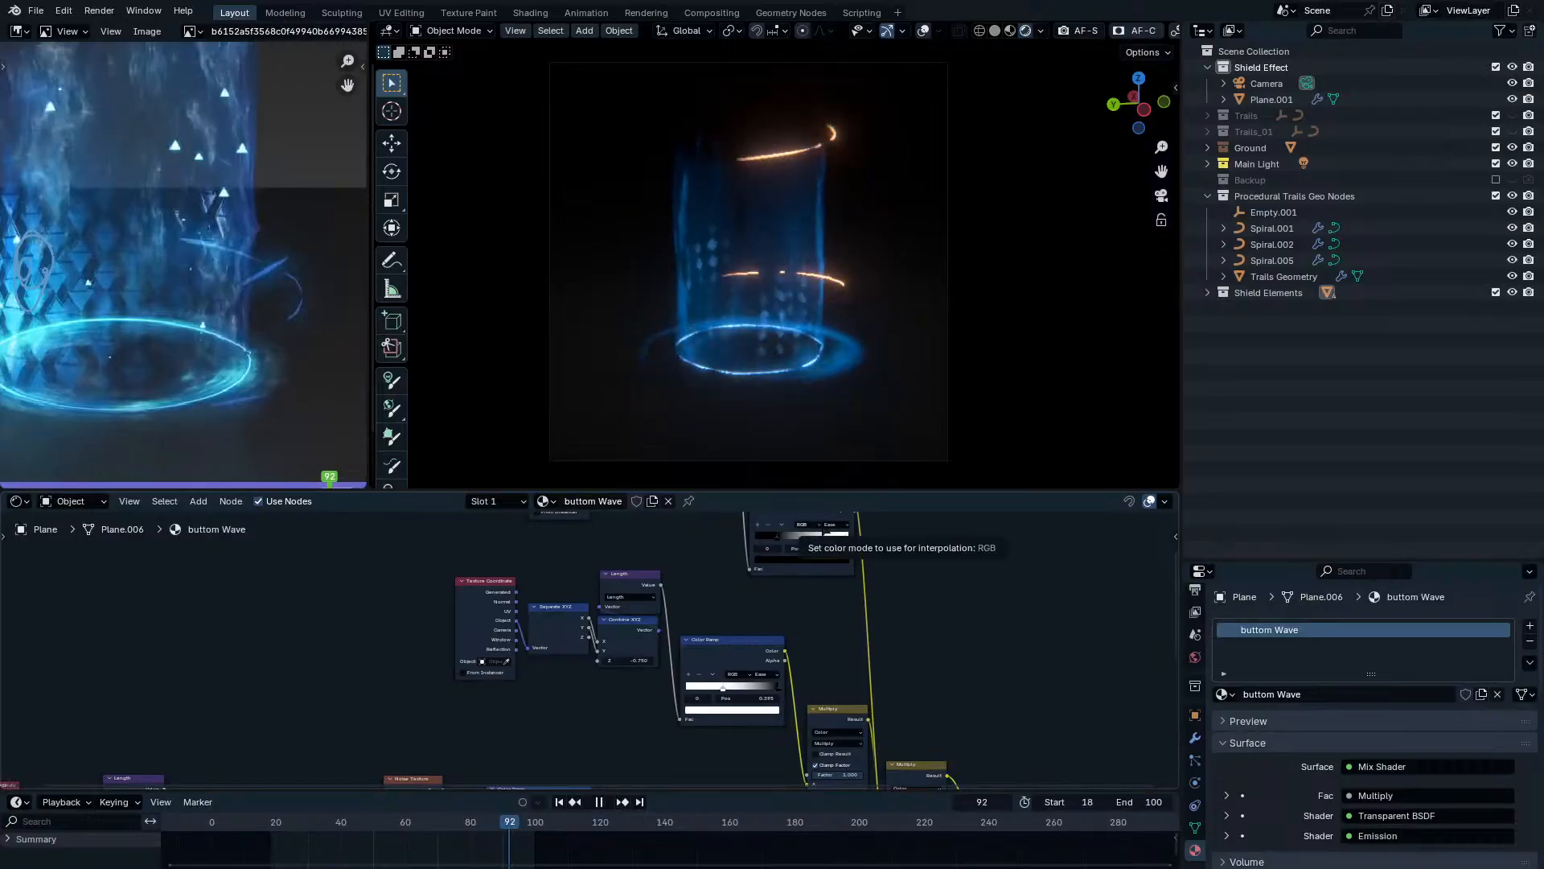
key(space)
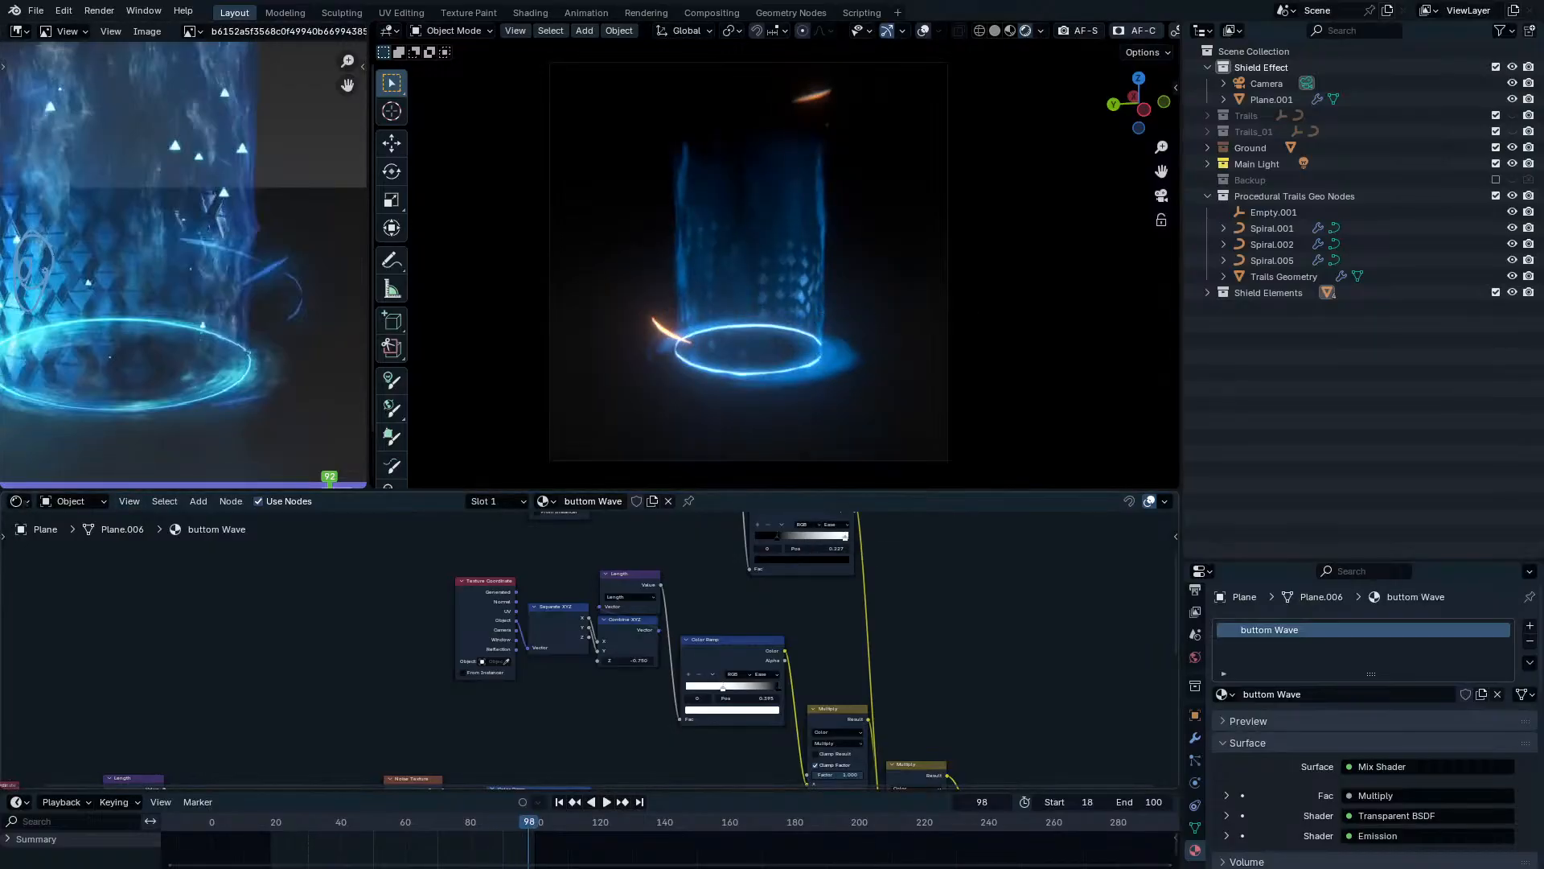
Switch the node area to the Geometry Node Editor and show the Triangle Particles node tree of Plane.001.
click(16, 500)
click(71, 603)
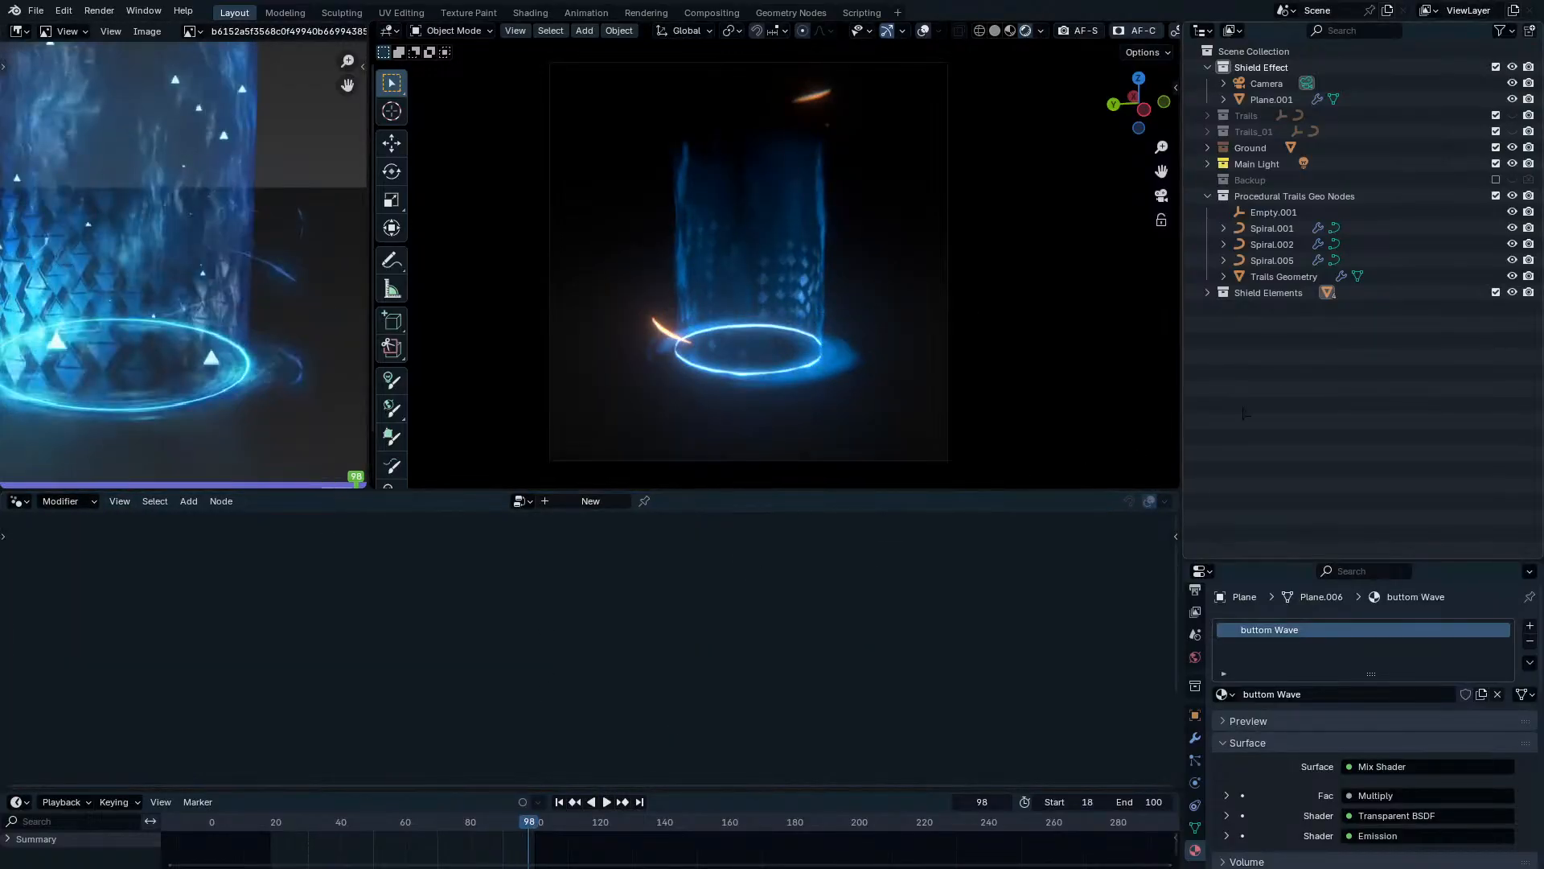
click(1272, 99)
scroll(907, 670, up, 5)
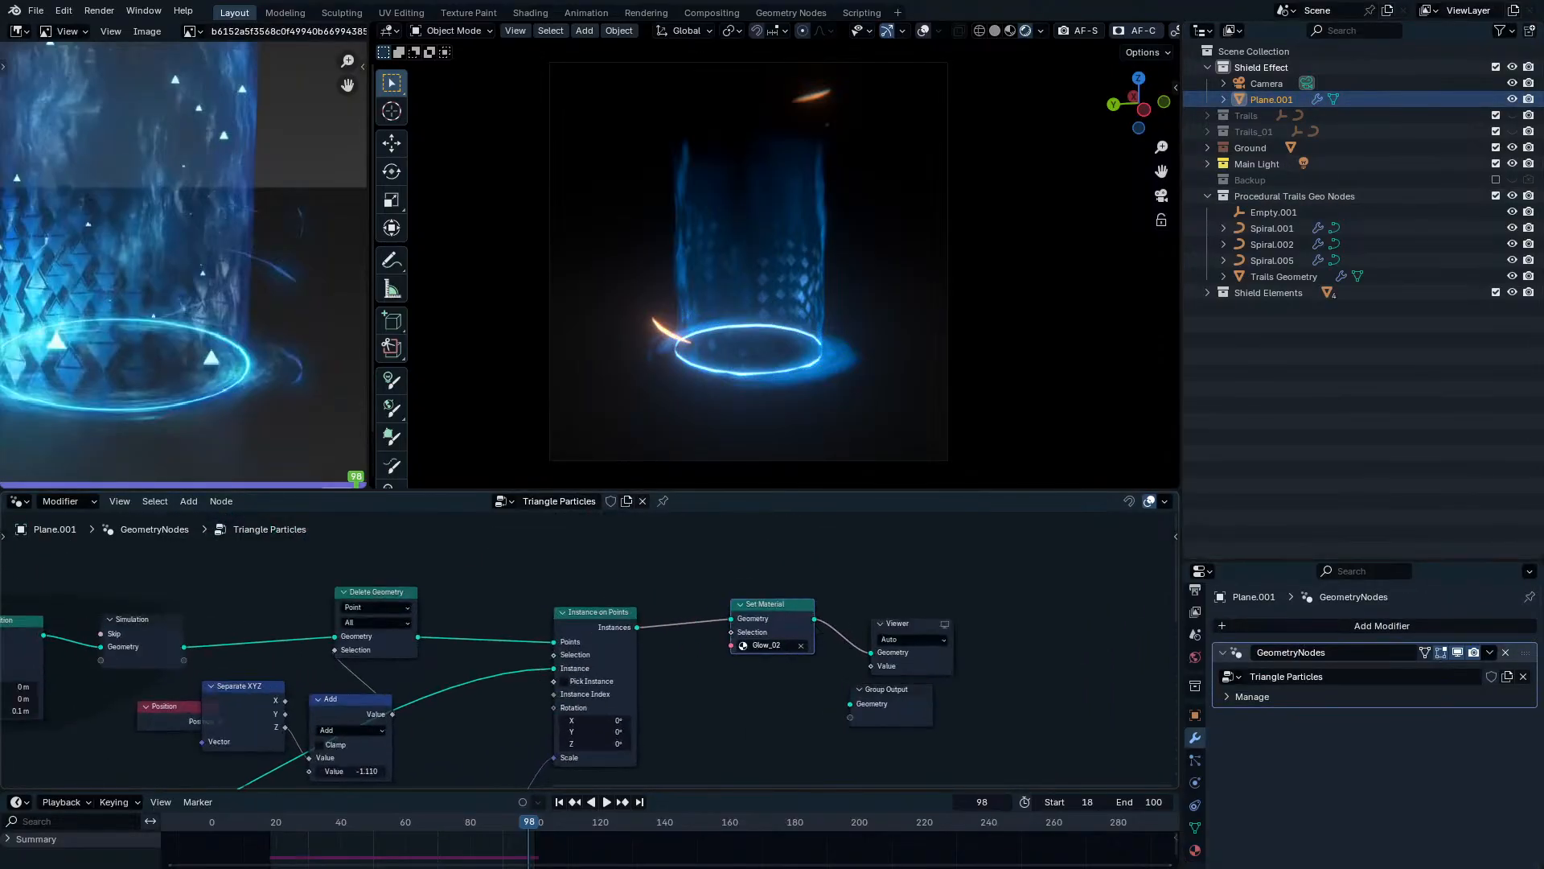
Link the Set Material node to the Group Output, delete the Viewer node, and play back the triangle particles.
drag(814, 619, 854, 708)
drag(896, 596, 949, 665)
key(x)
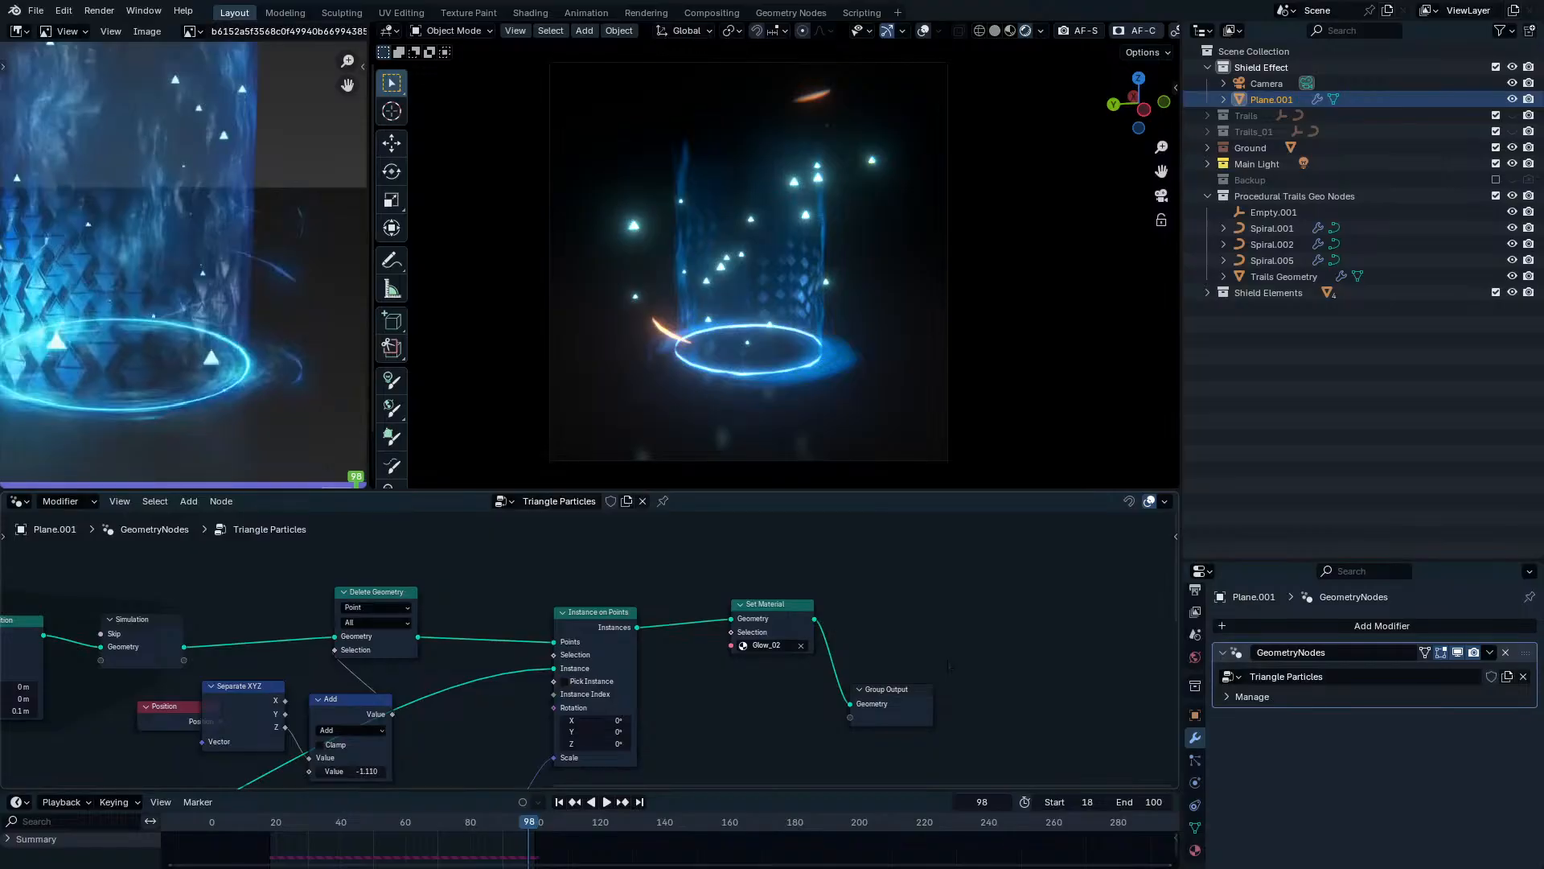
key(space)
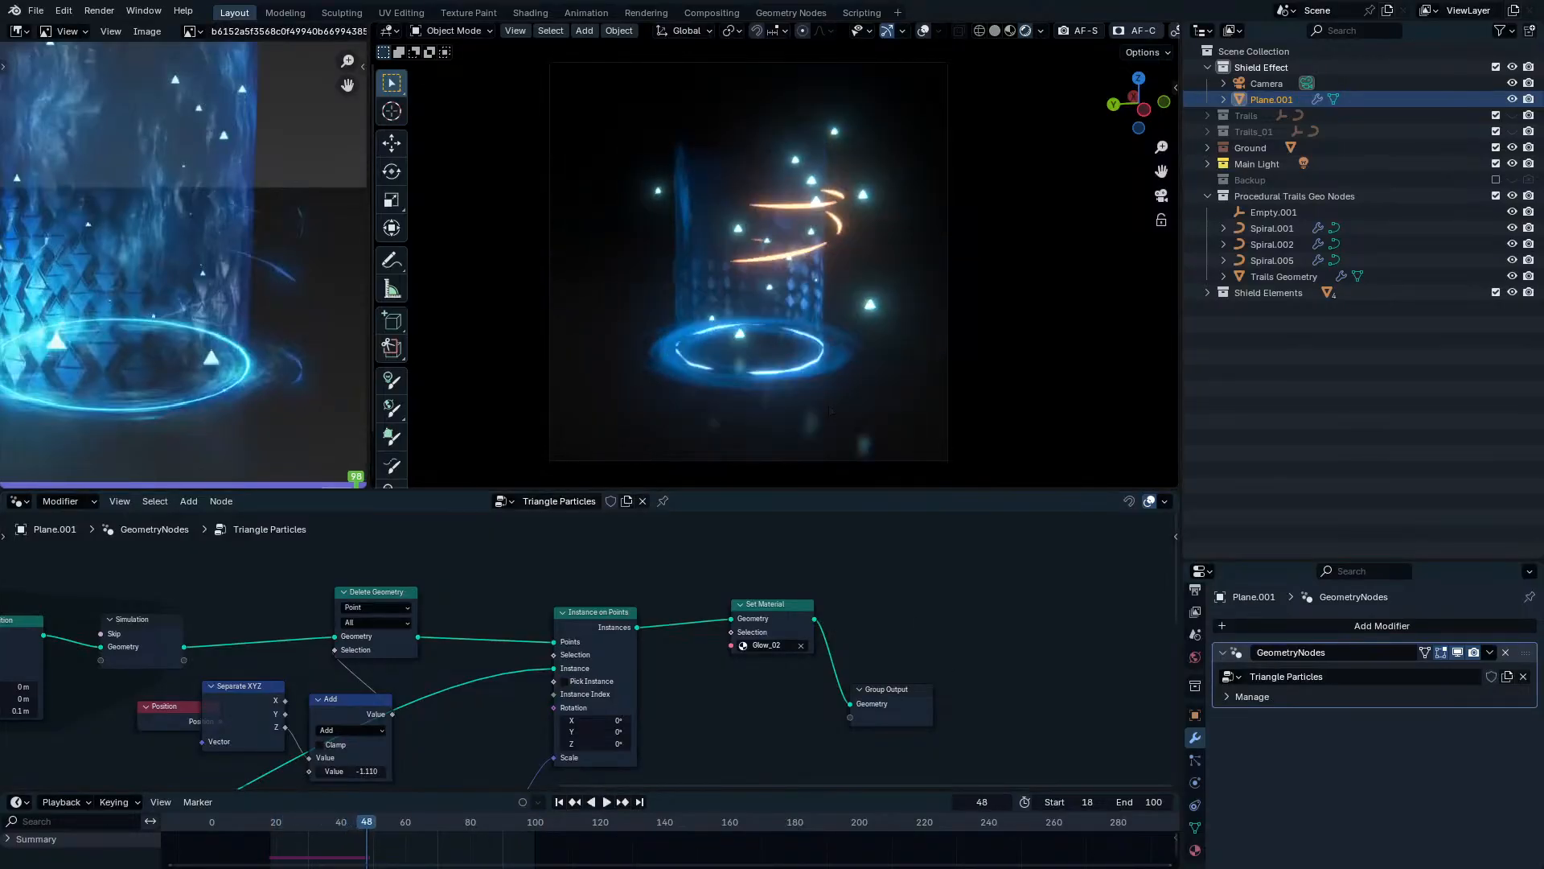
scroll(830, 410, up, 5)
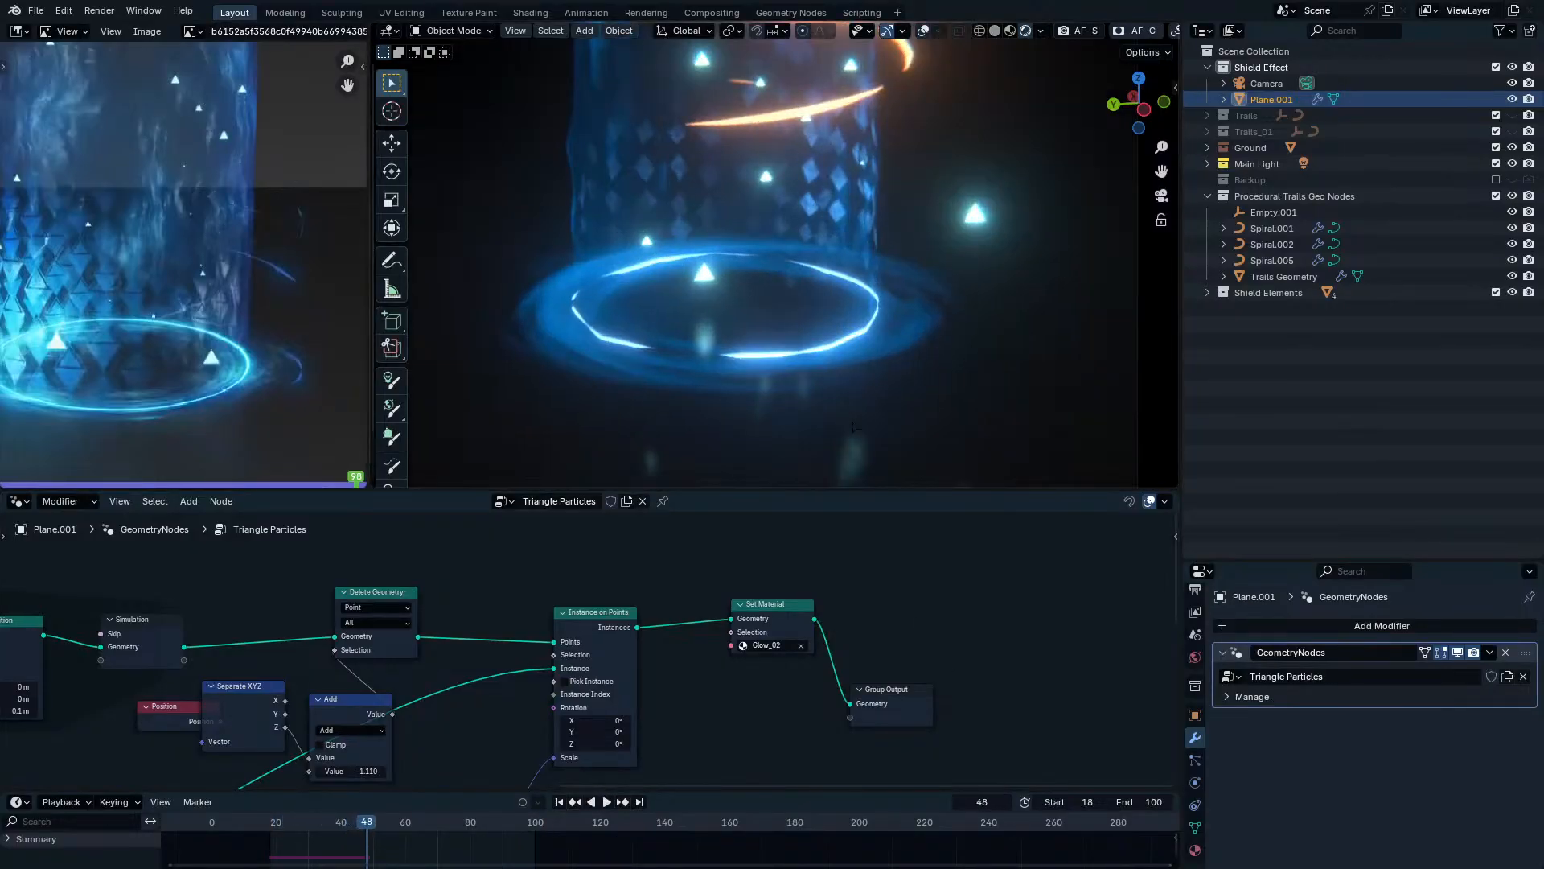
scroll(853, 426, down, 5)
shift+middle_drag(859, 334, 860, 386)
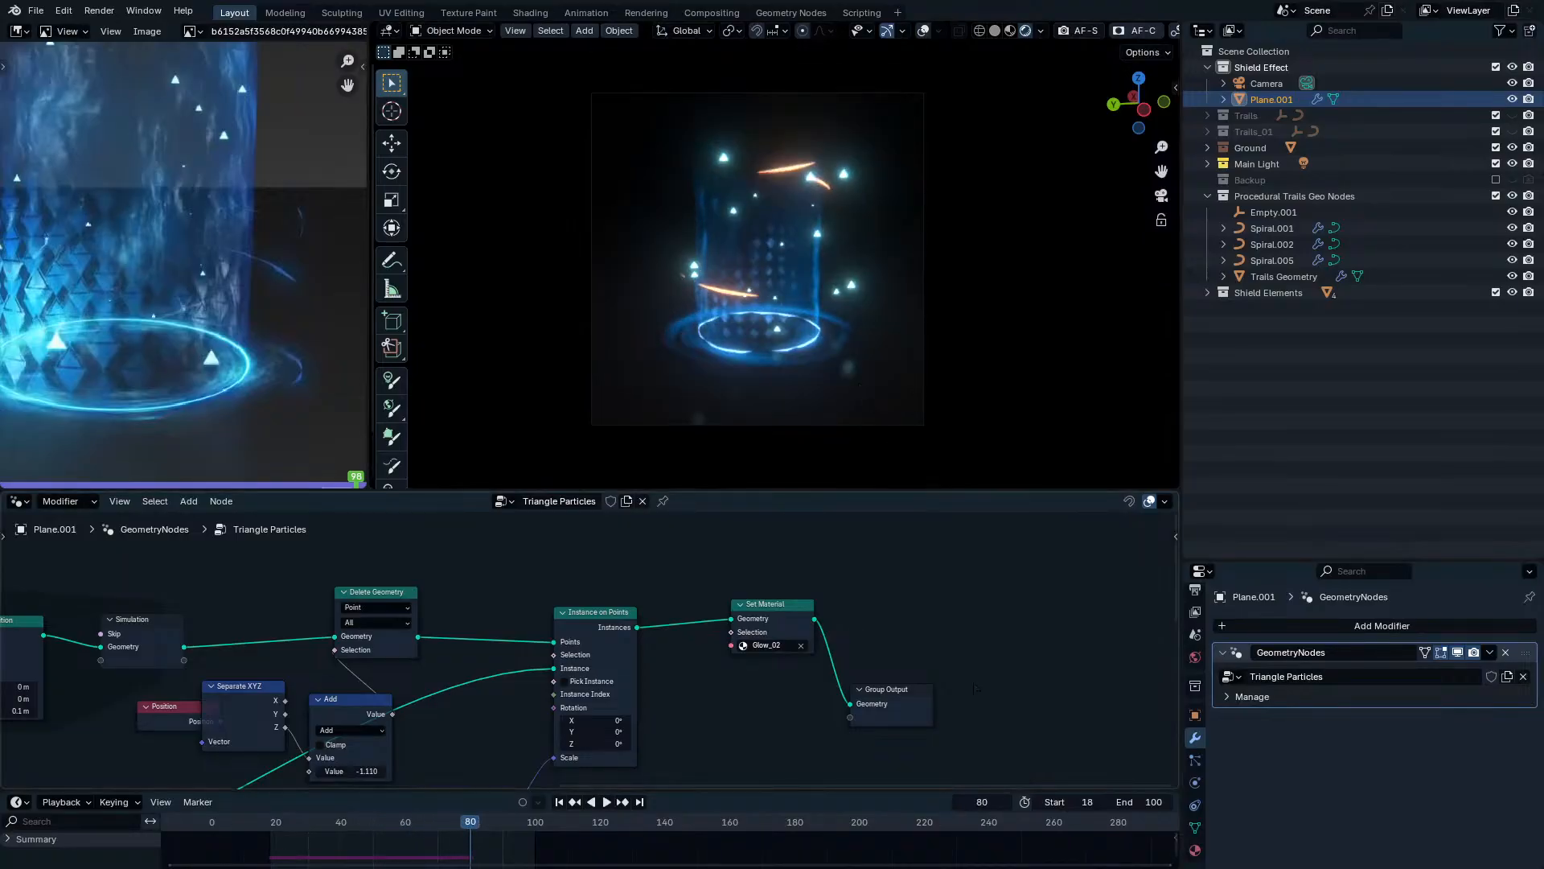
scroll(584, 649, down, 2)
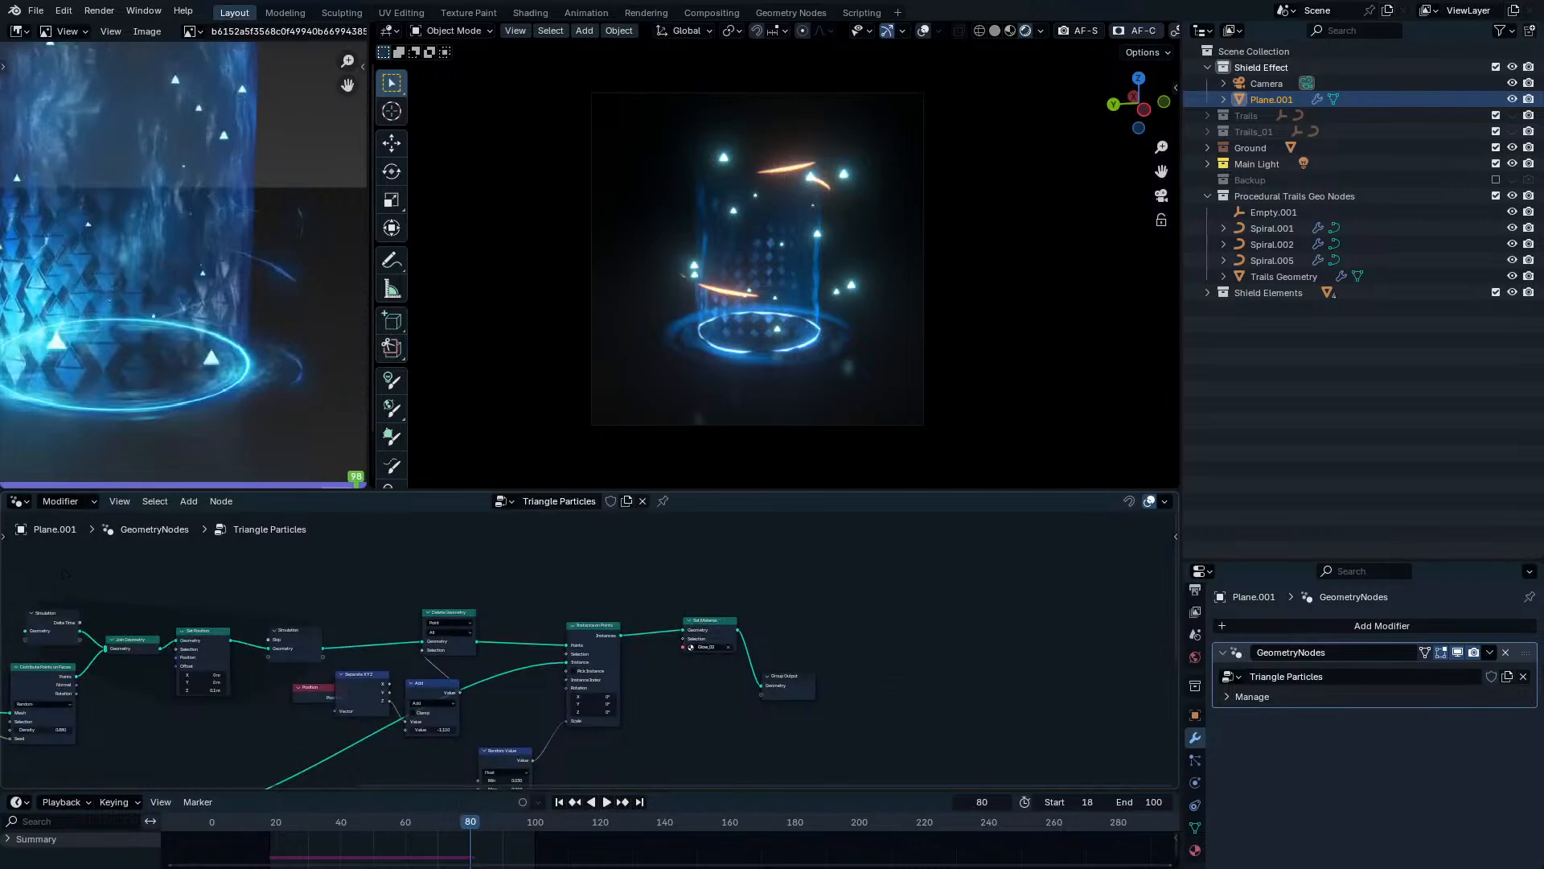
key(shift+a)
key(Escape)
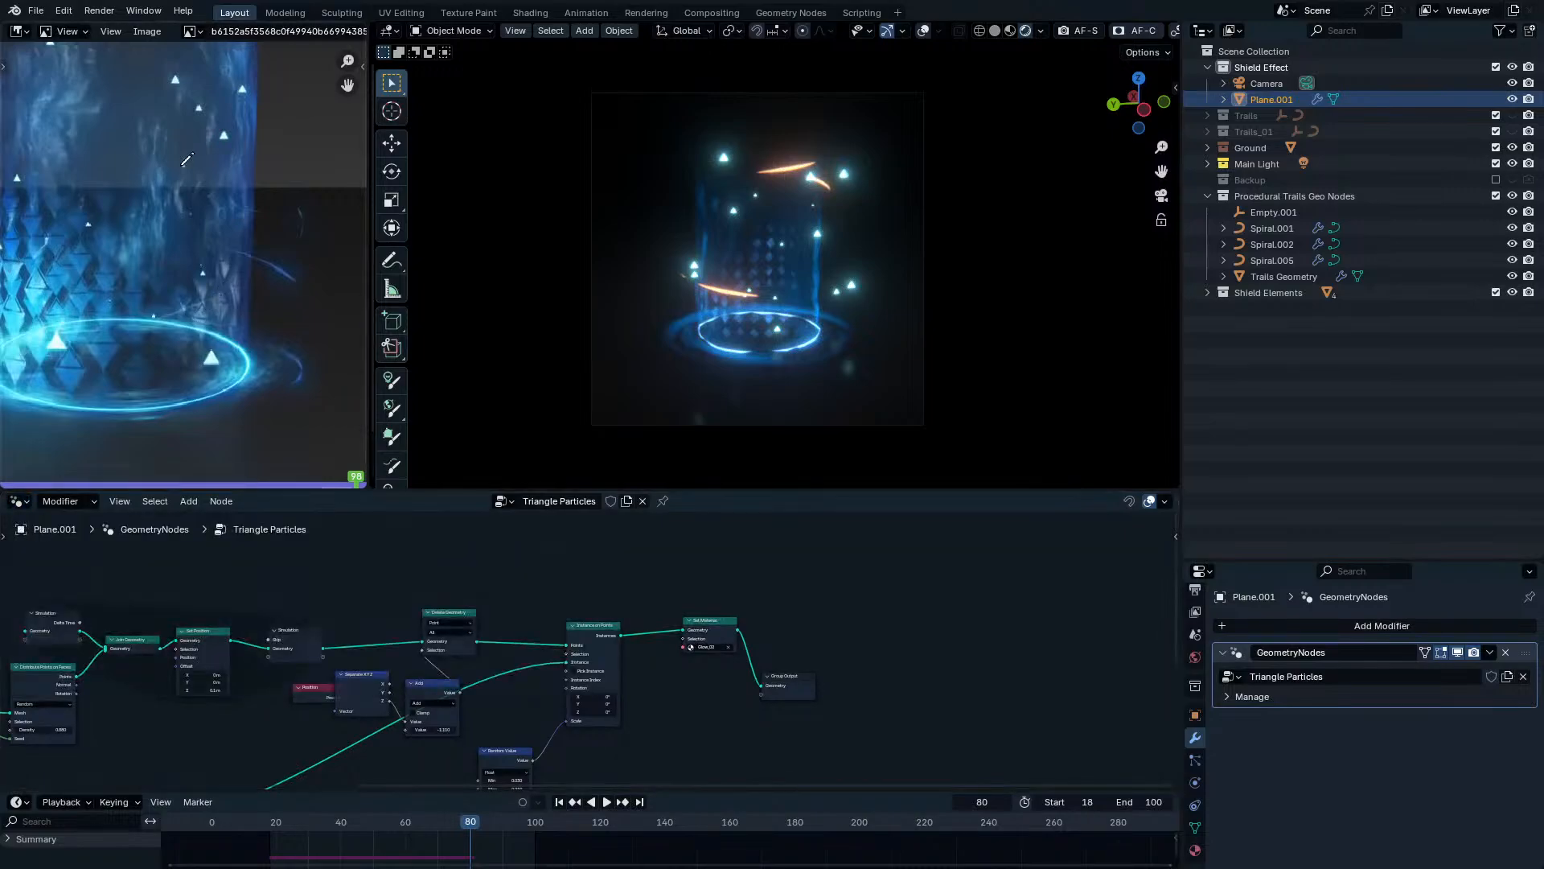
Check the reference's upper particles and switch the node area to the Shader Editor for the Glow_02 material.
mouse_move(217, 135)
middle_down()
mouse_move(253, 282)
mouse_move(311, 406)
middle_up()
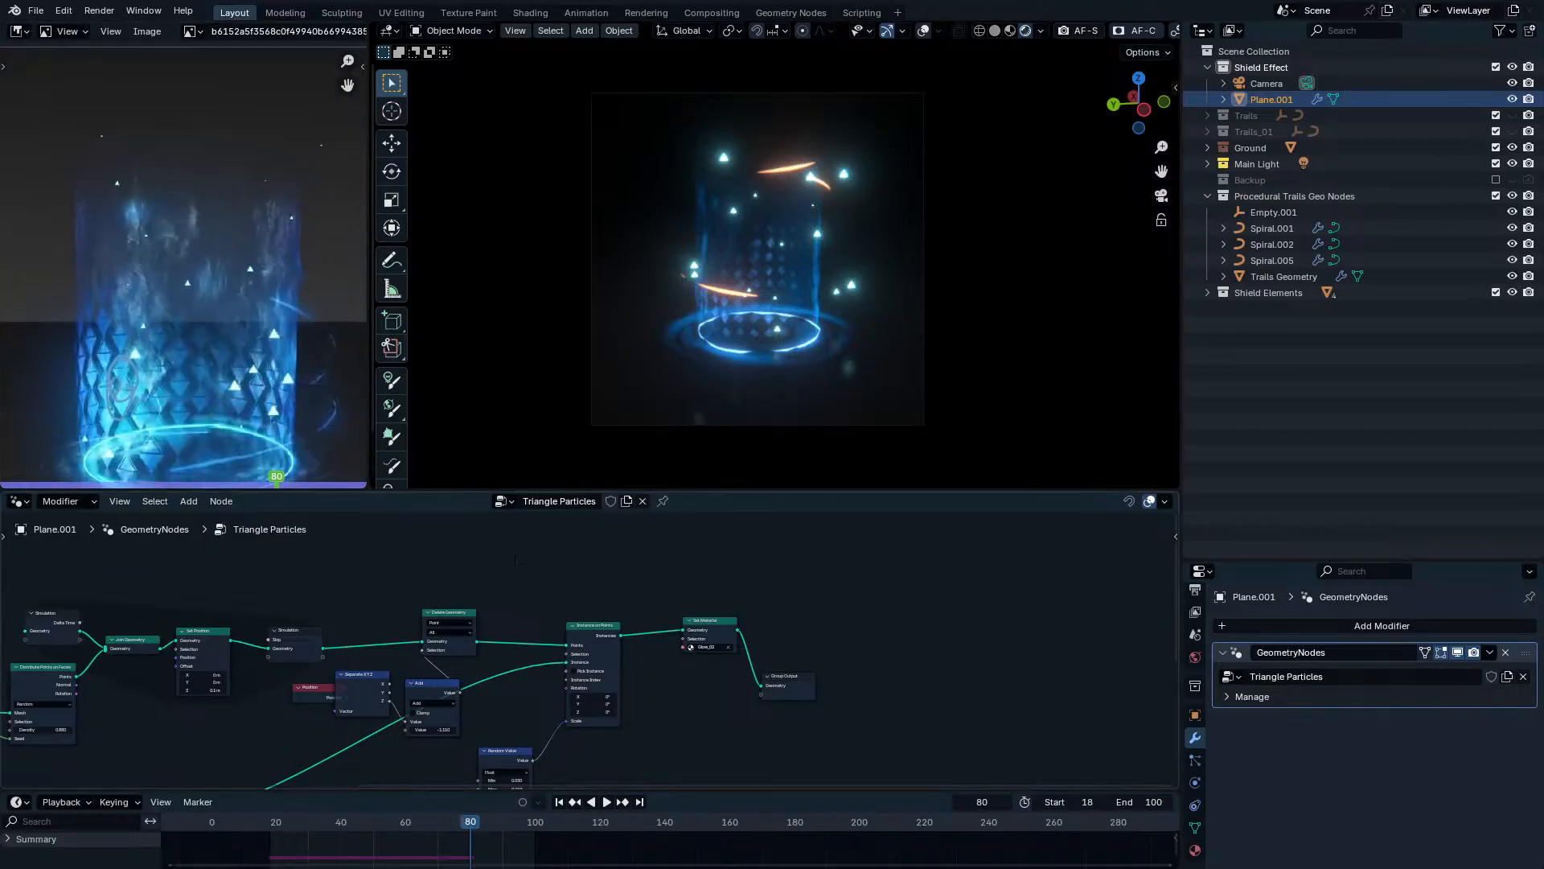
click(18, 501)
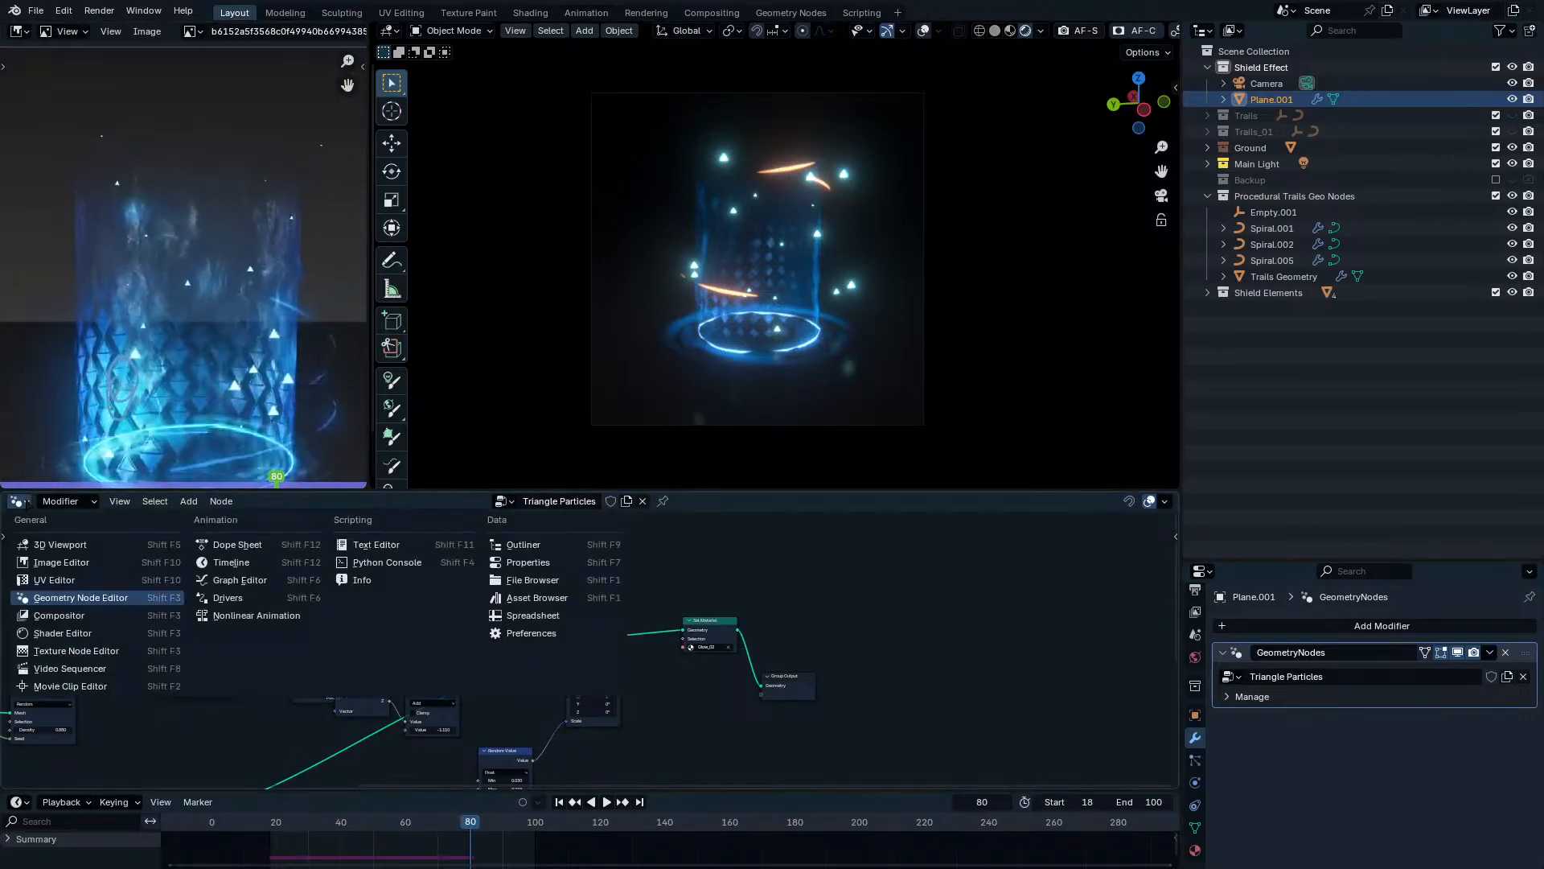
click(63, 633)
scroll(614, 628, up, 7)
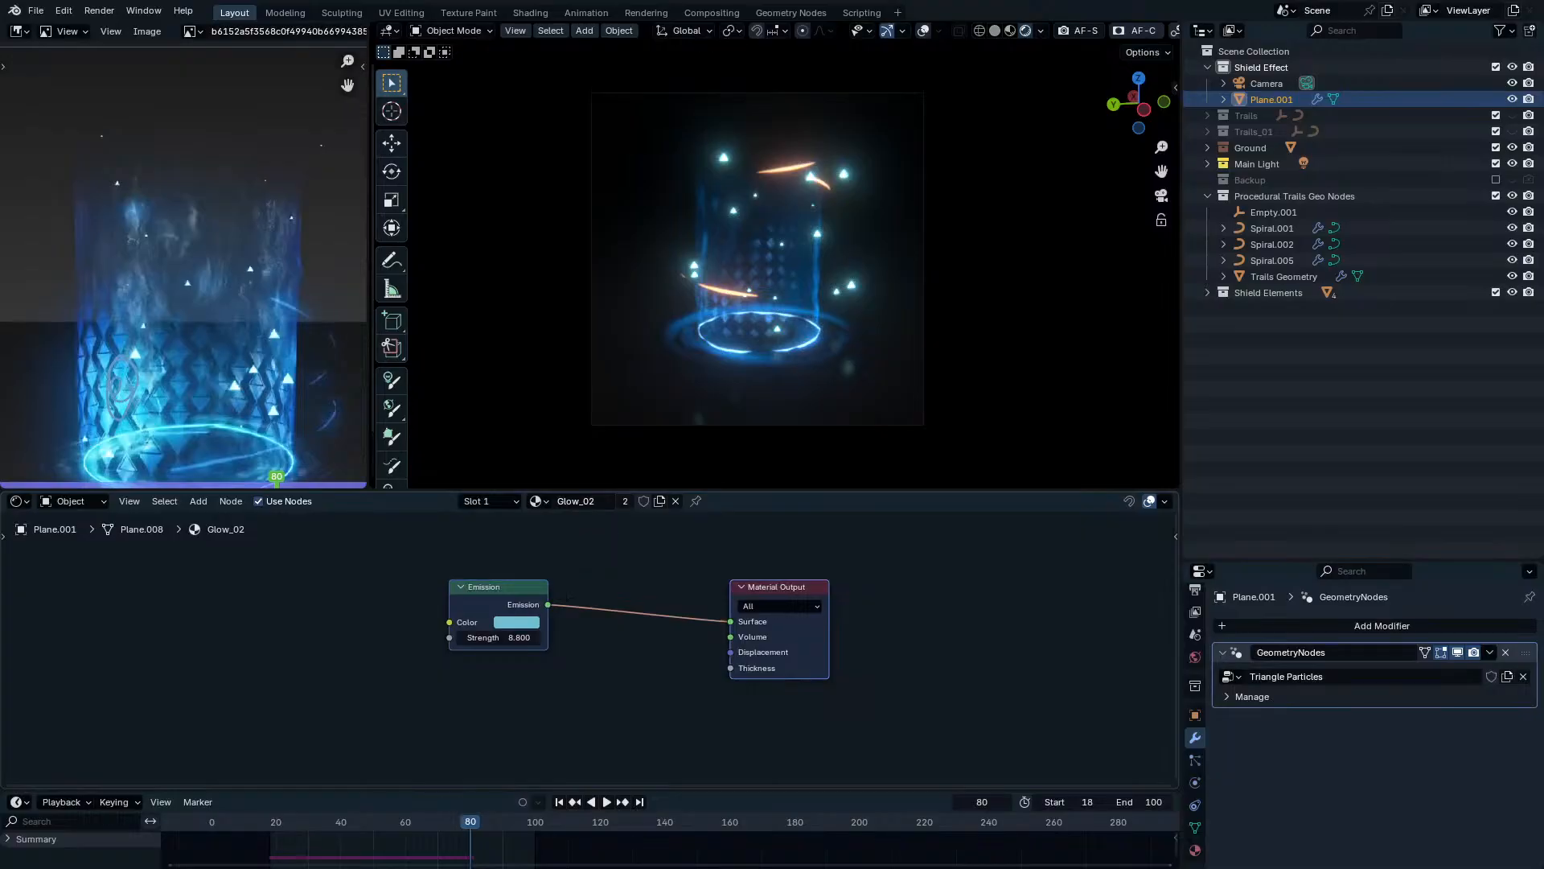
Add a Transparent BSDF to Glow_02 and combine it with the Emission through a Mix Shader feeding the Material Output.
middle_drag(538, 626, 766, 641)
scroll(722, 704, up, 4)
drag(1065, 745, 1053, 653)
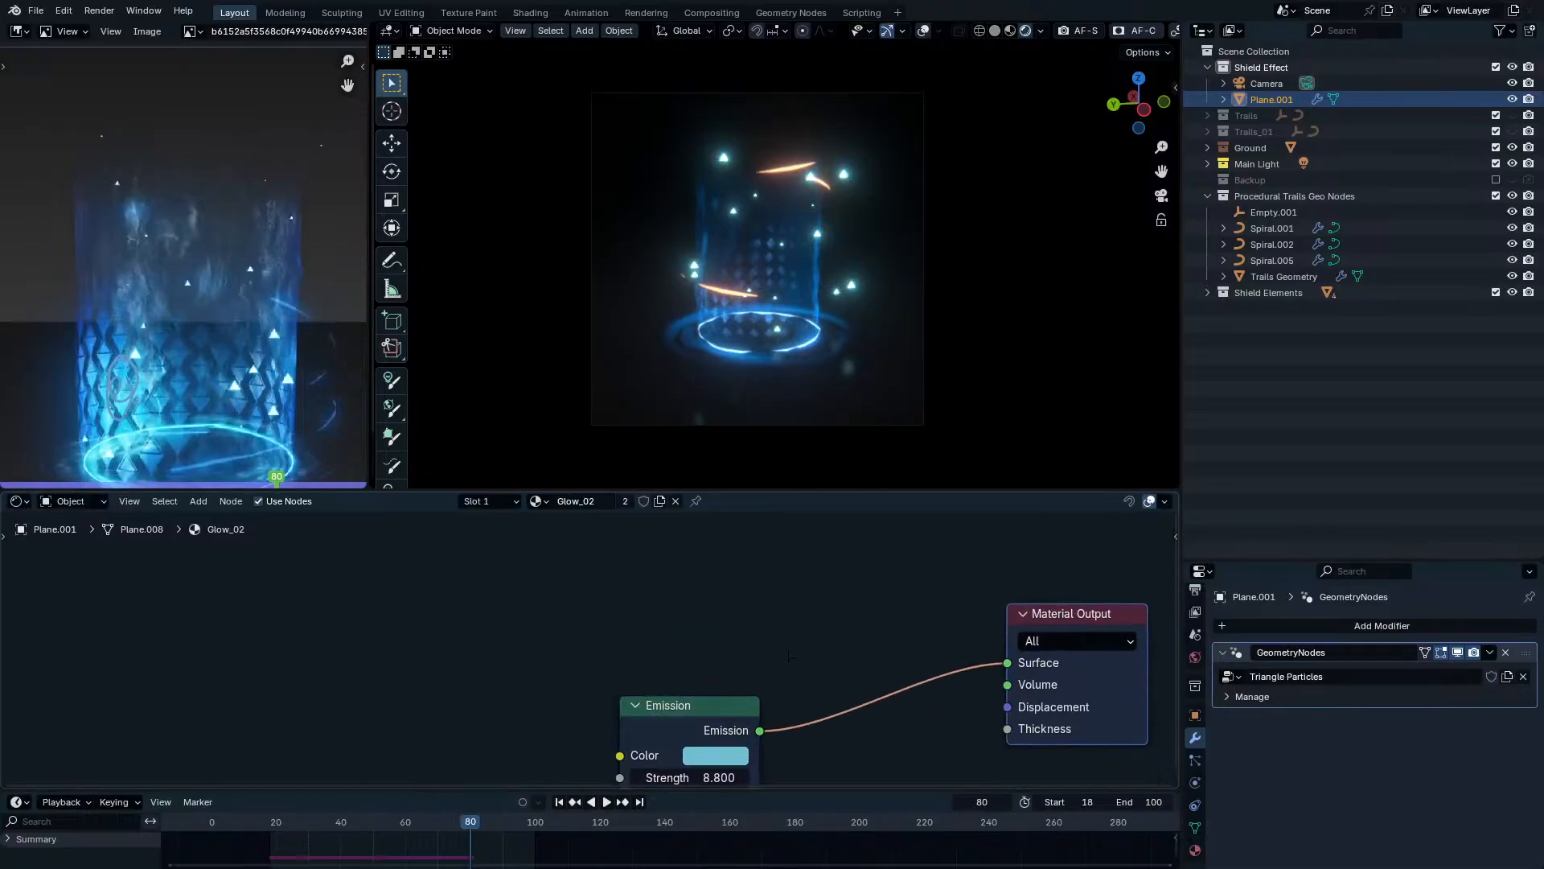
key(shift+a)
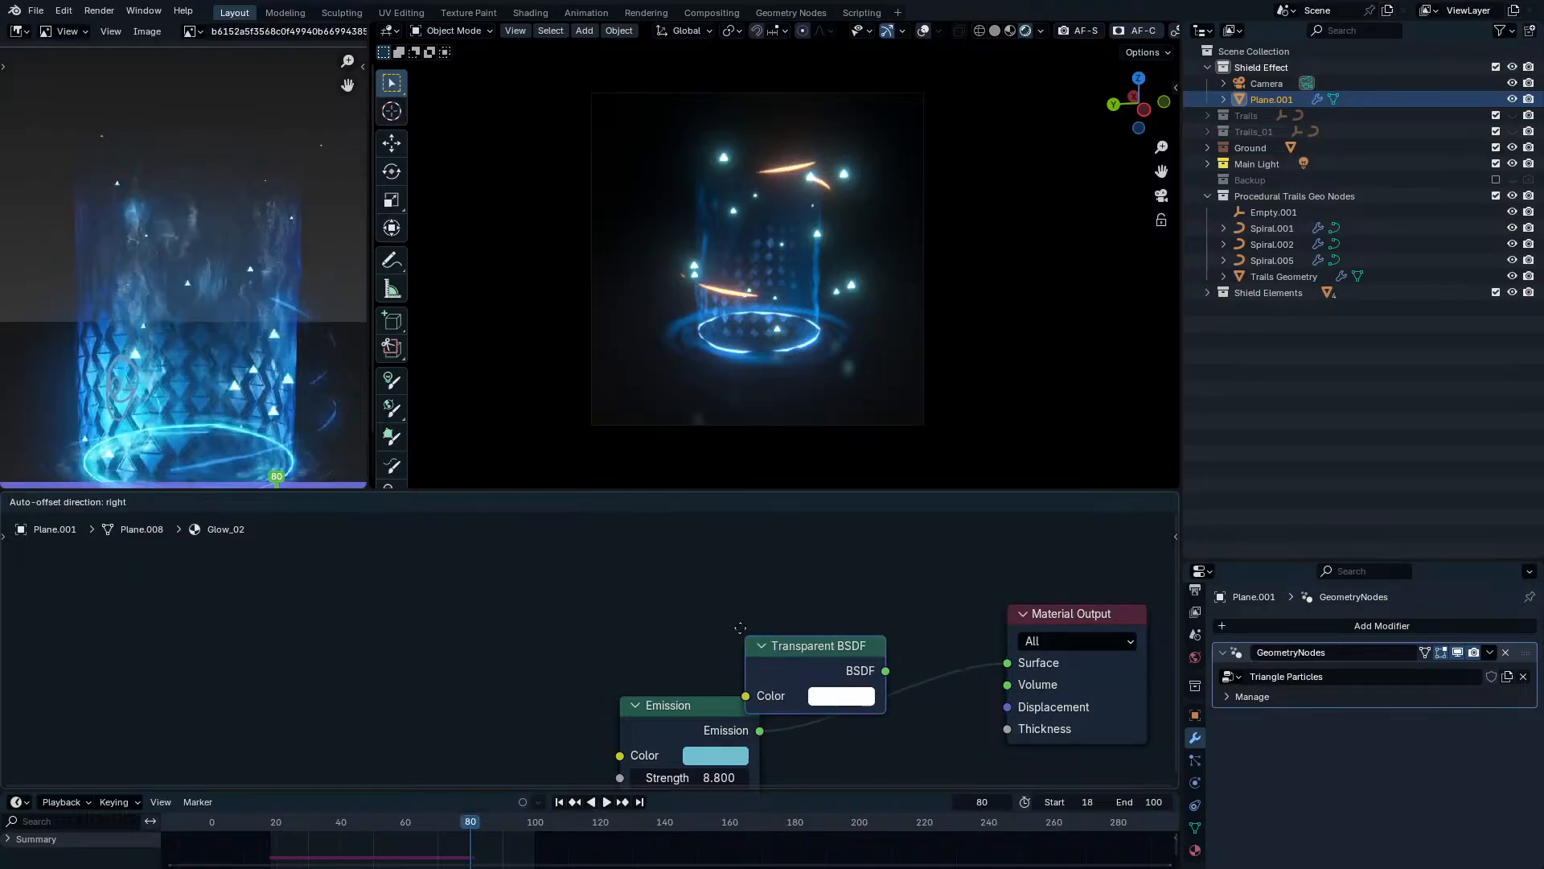
click(647, 561)
ctrl+shift+right_drag(746, 596, 728, 709)
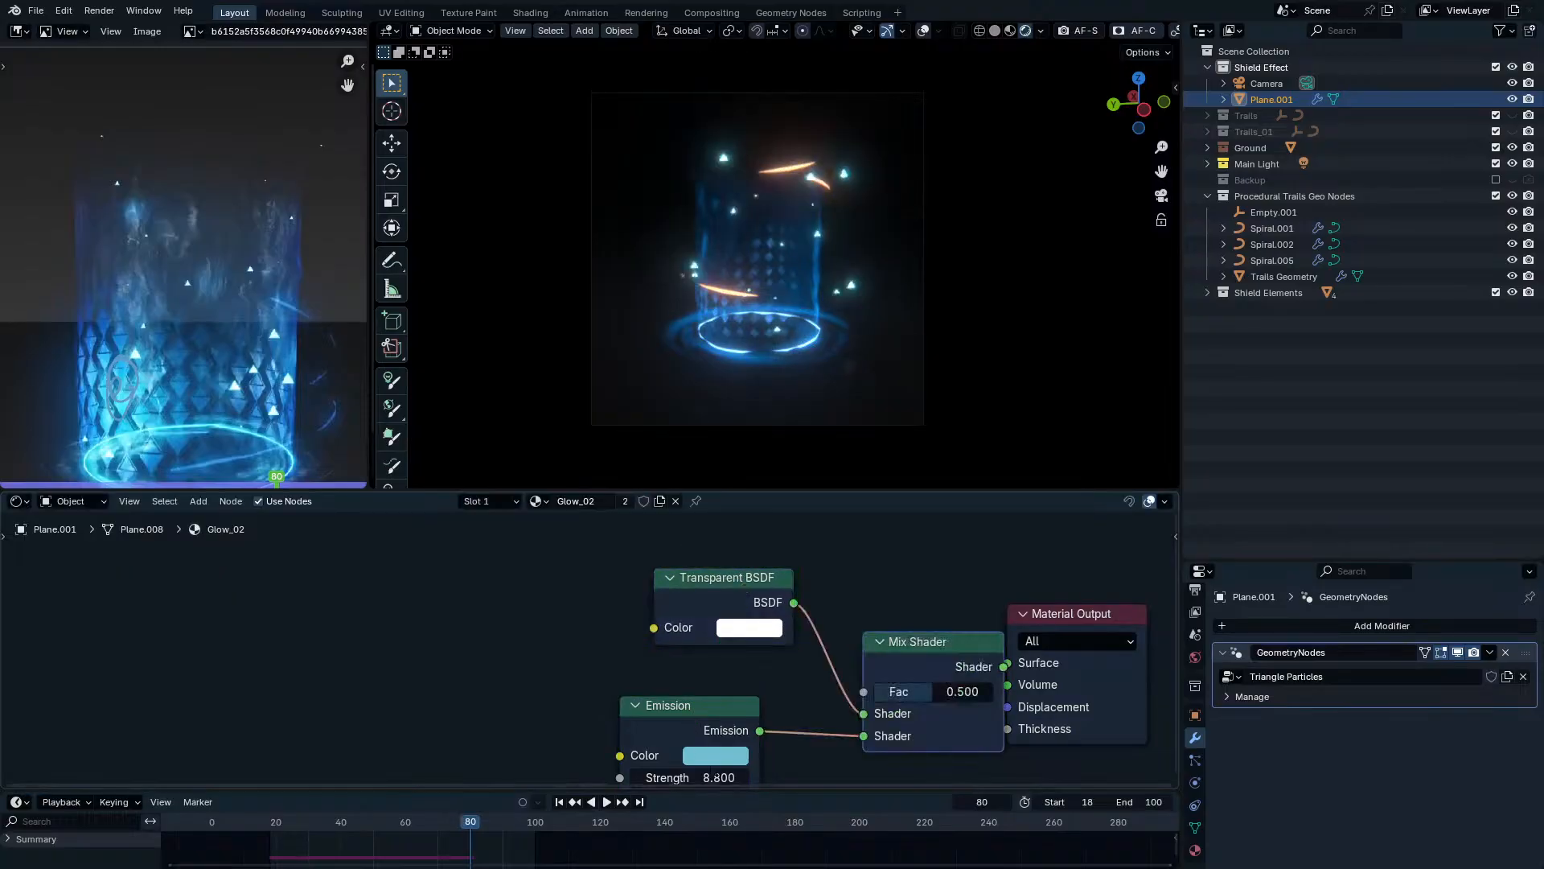
middle_drag(920, 680, 686, 663)
drag(812, 597, 933, 612)
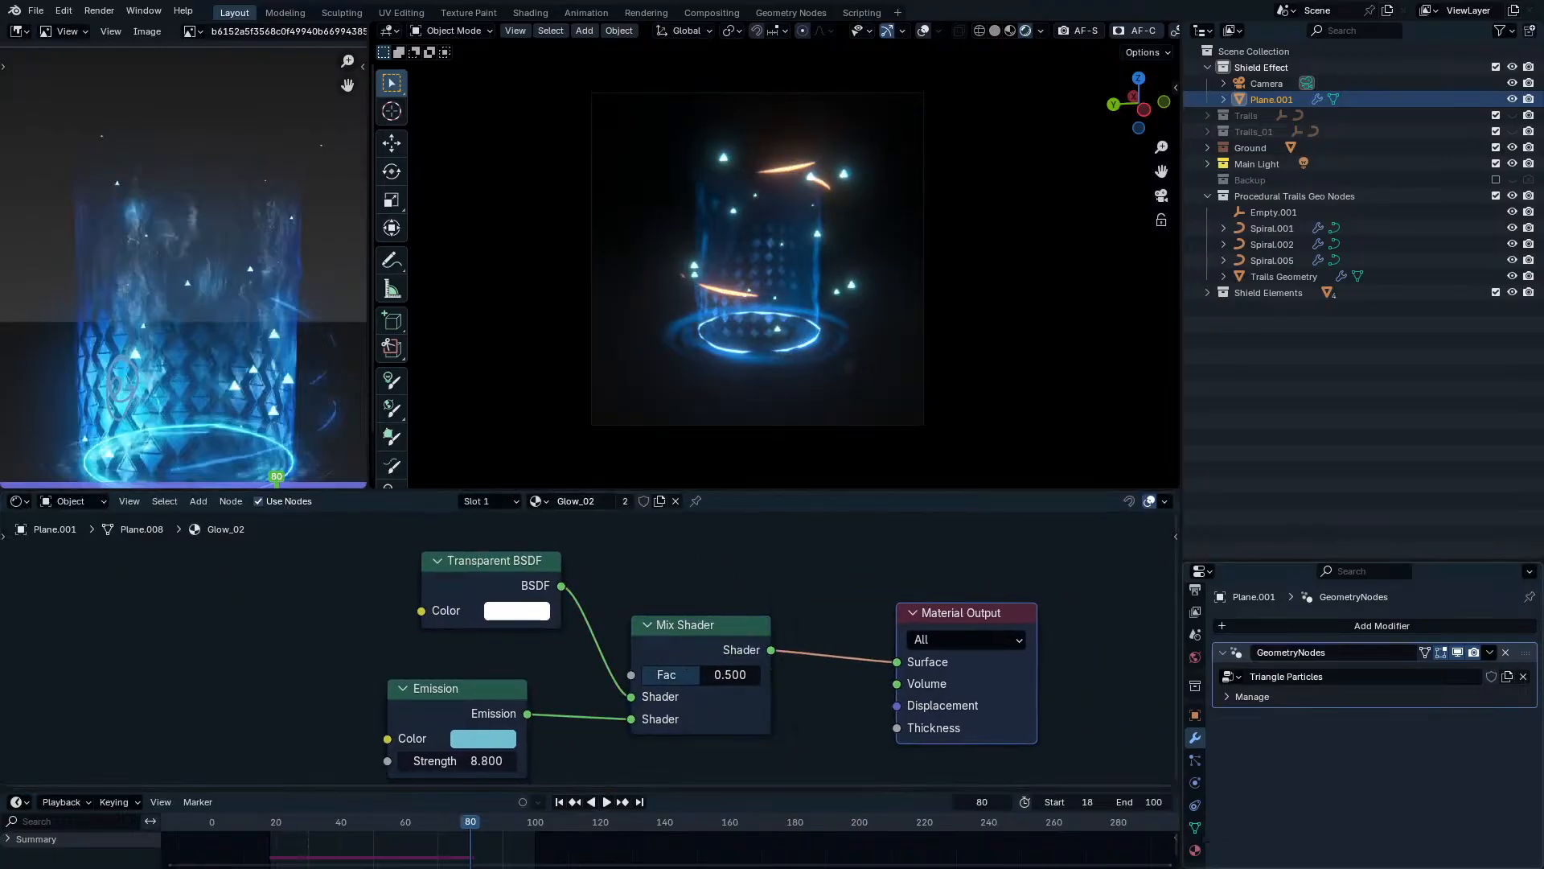
Set the Glow_02 material's render method to Blended.
click(1196, 850)
scroll(1359, 804, down, 10)
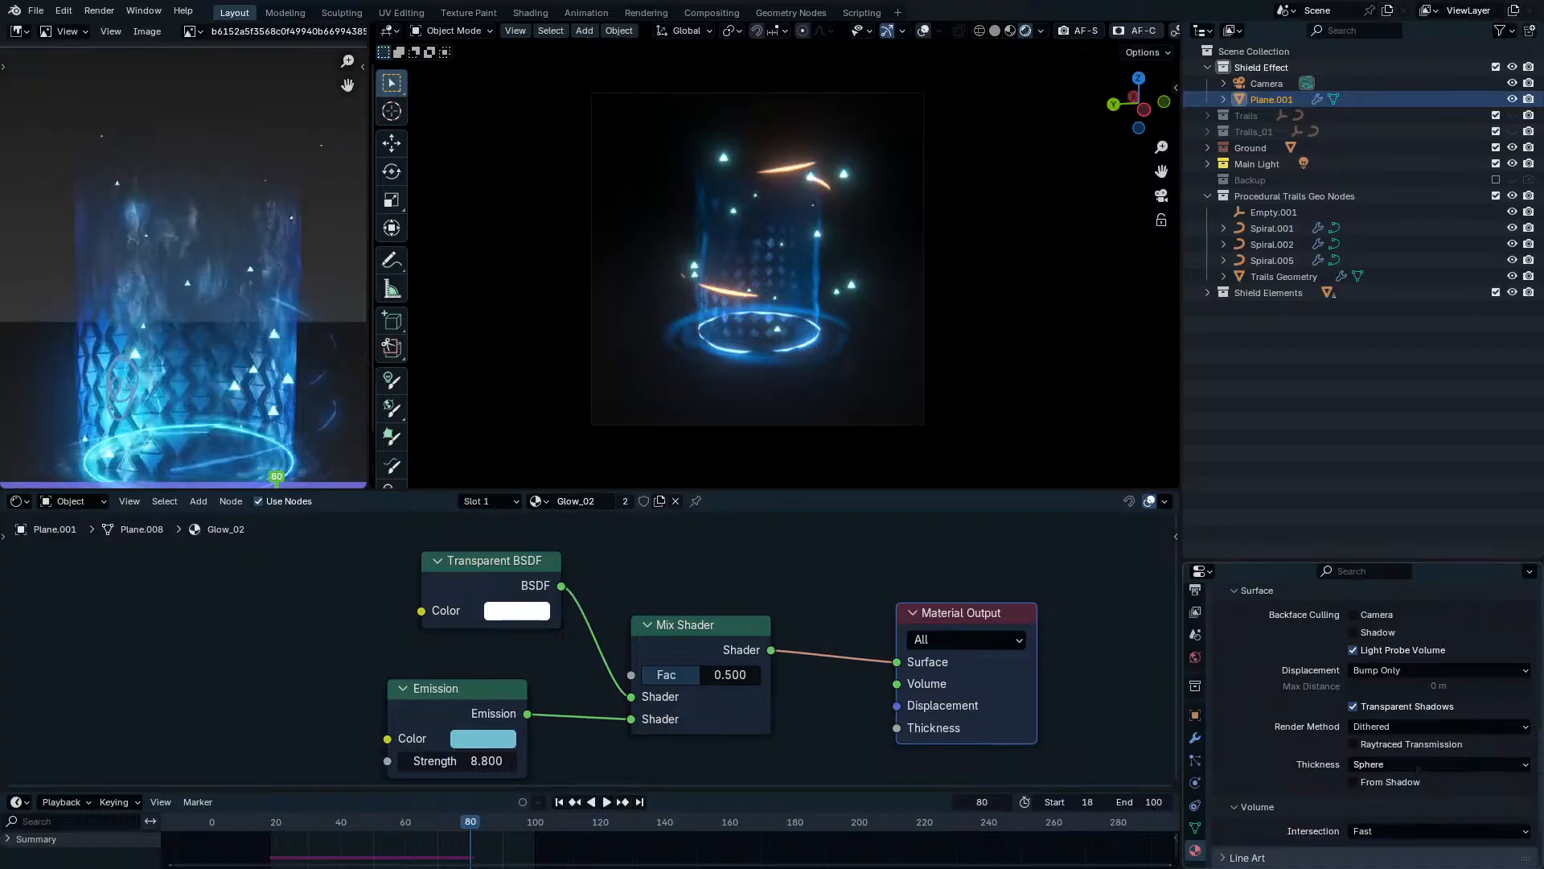
click(1420, 744)
click(1418, 728)
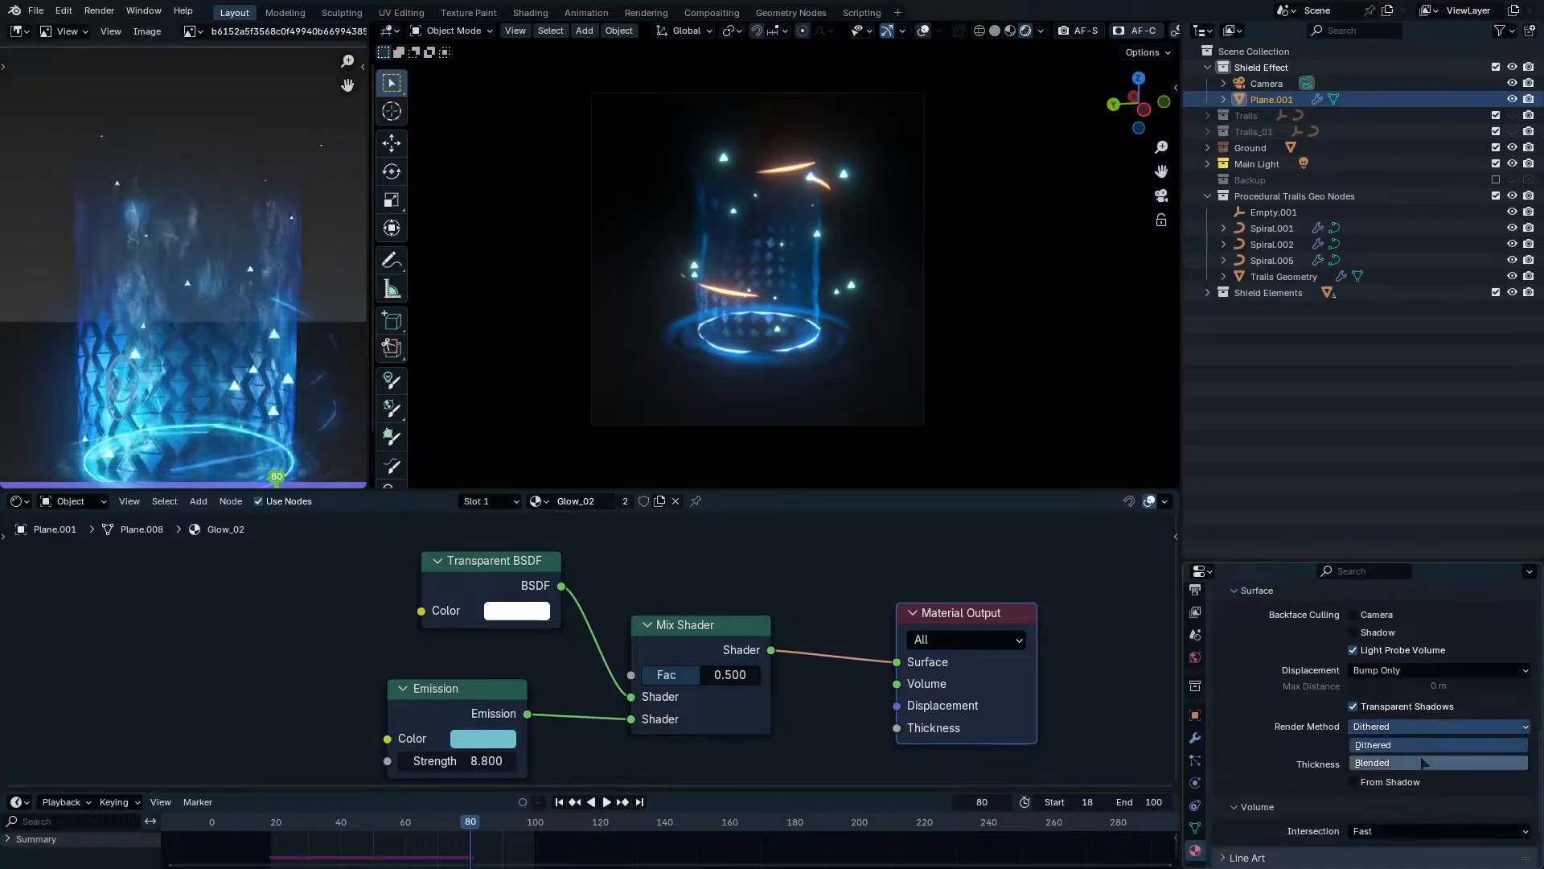
click(1423, 761)
scroll(847, 665, down, 3)
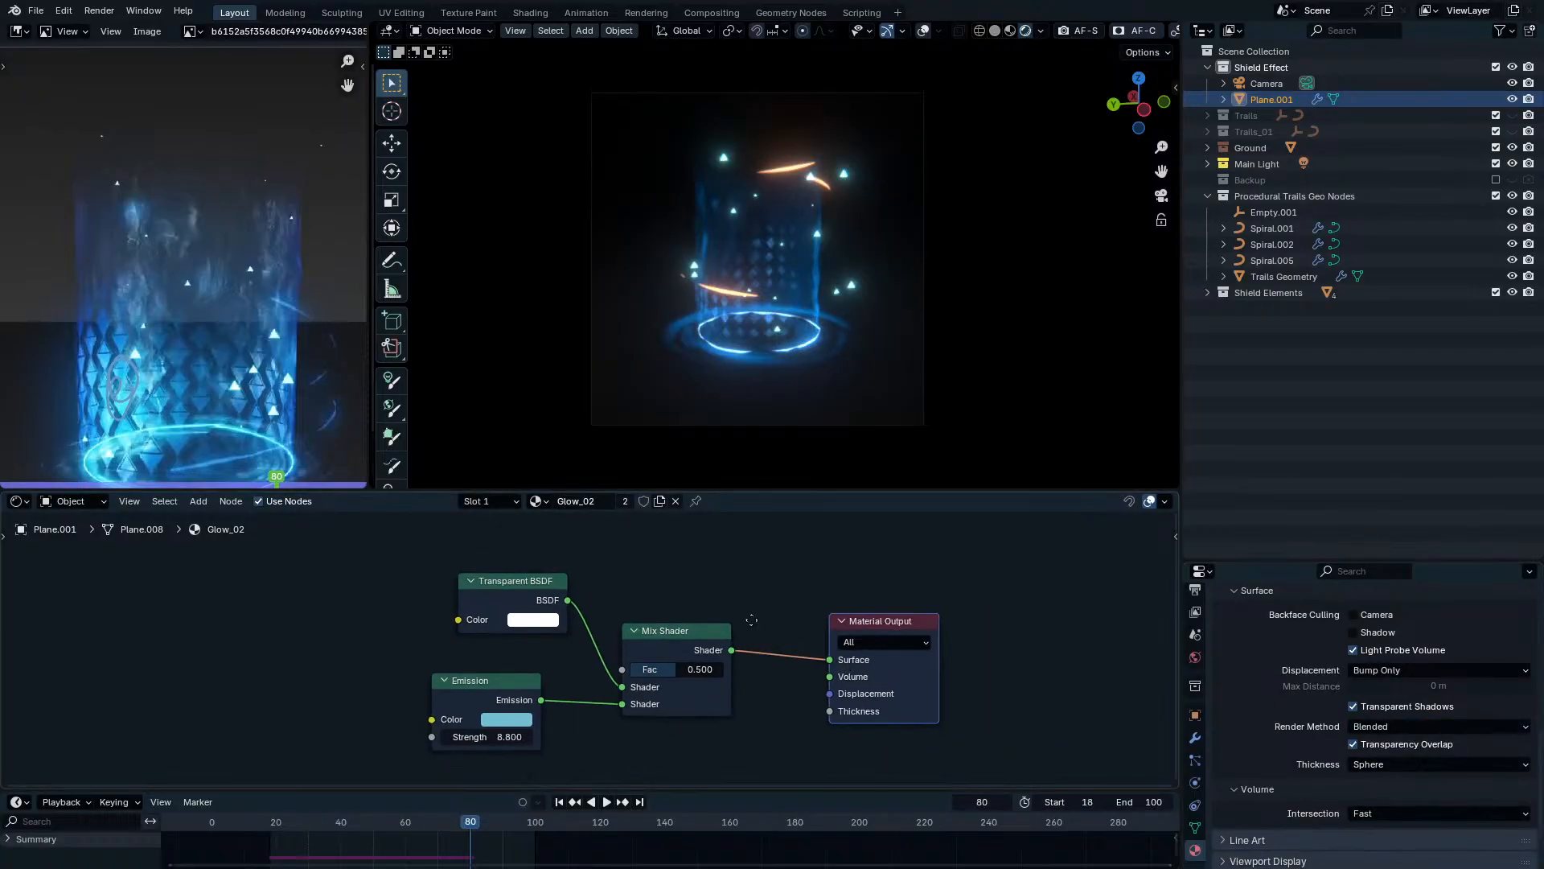
Add a Texture Coordinate node to the Glow_02 material and preview its Object output on the particles.
middle_drag(751, 620, 937, 711)
key(shift+a)
click(634, 601)
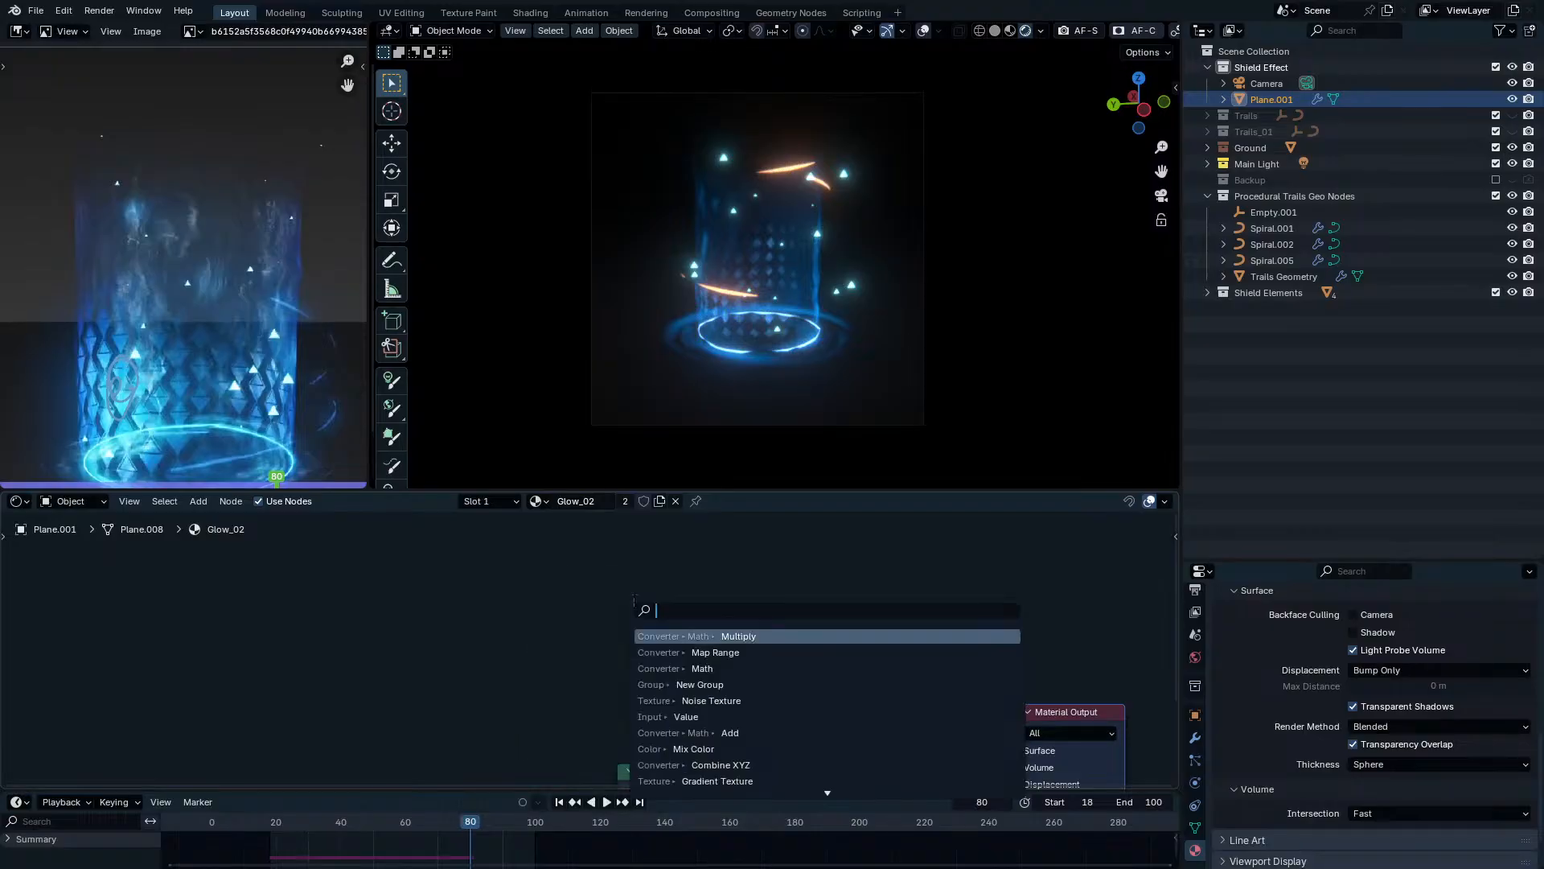
text(texture )
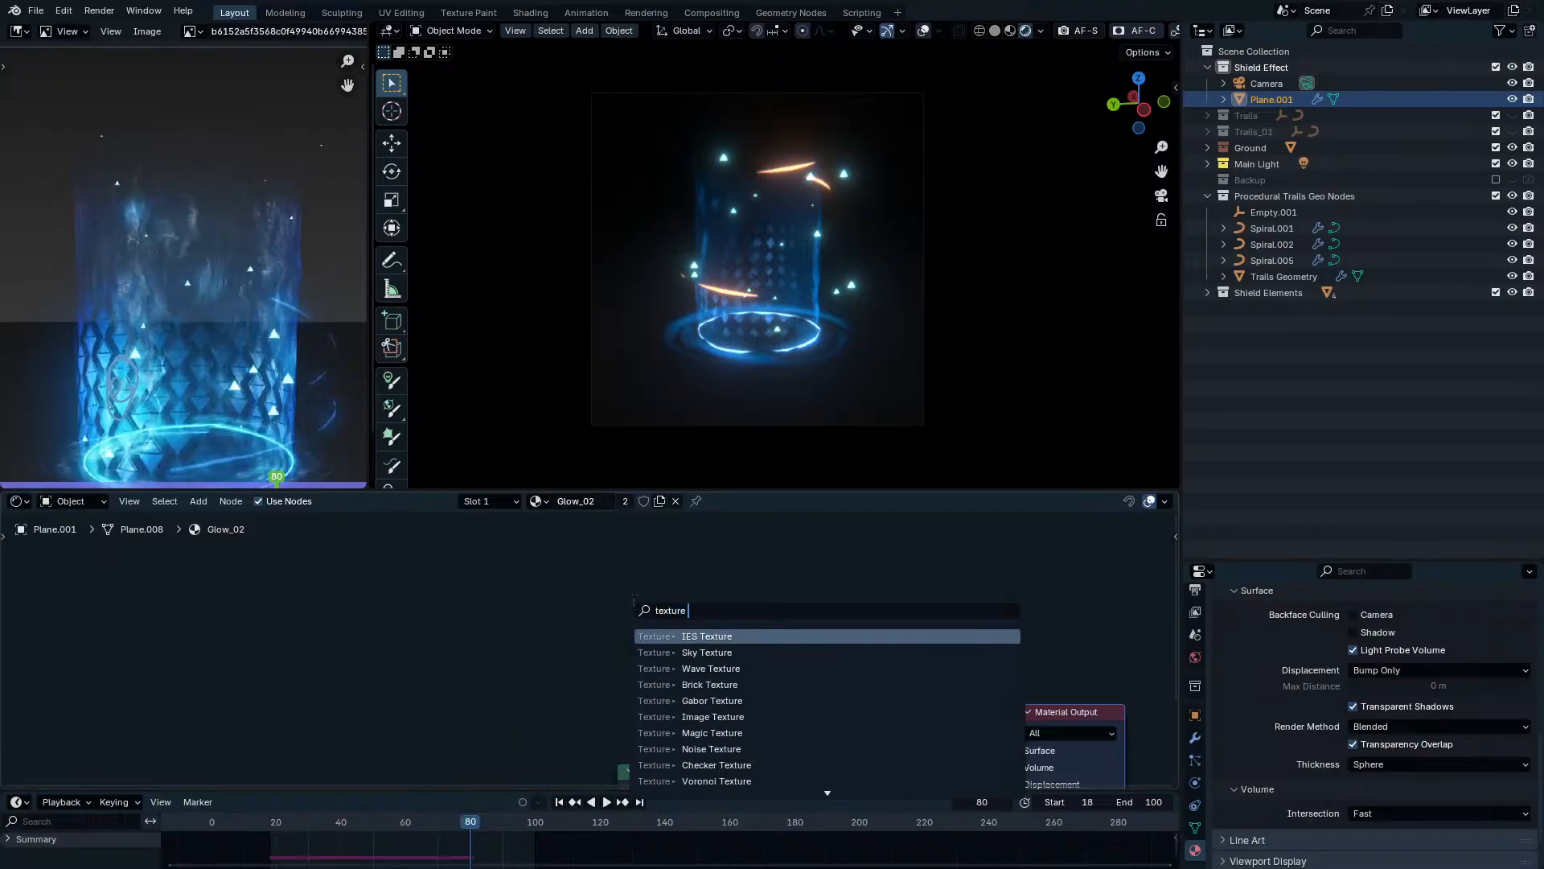
text(coordinate)
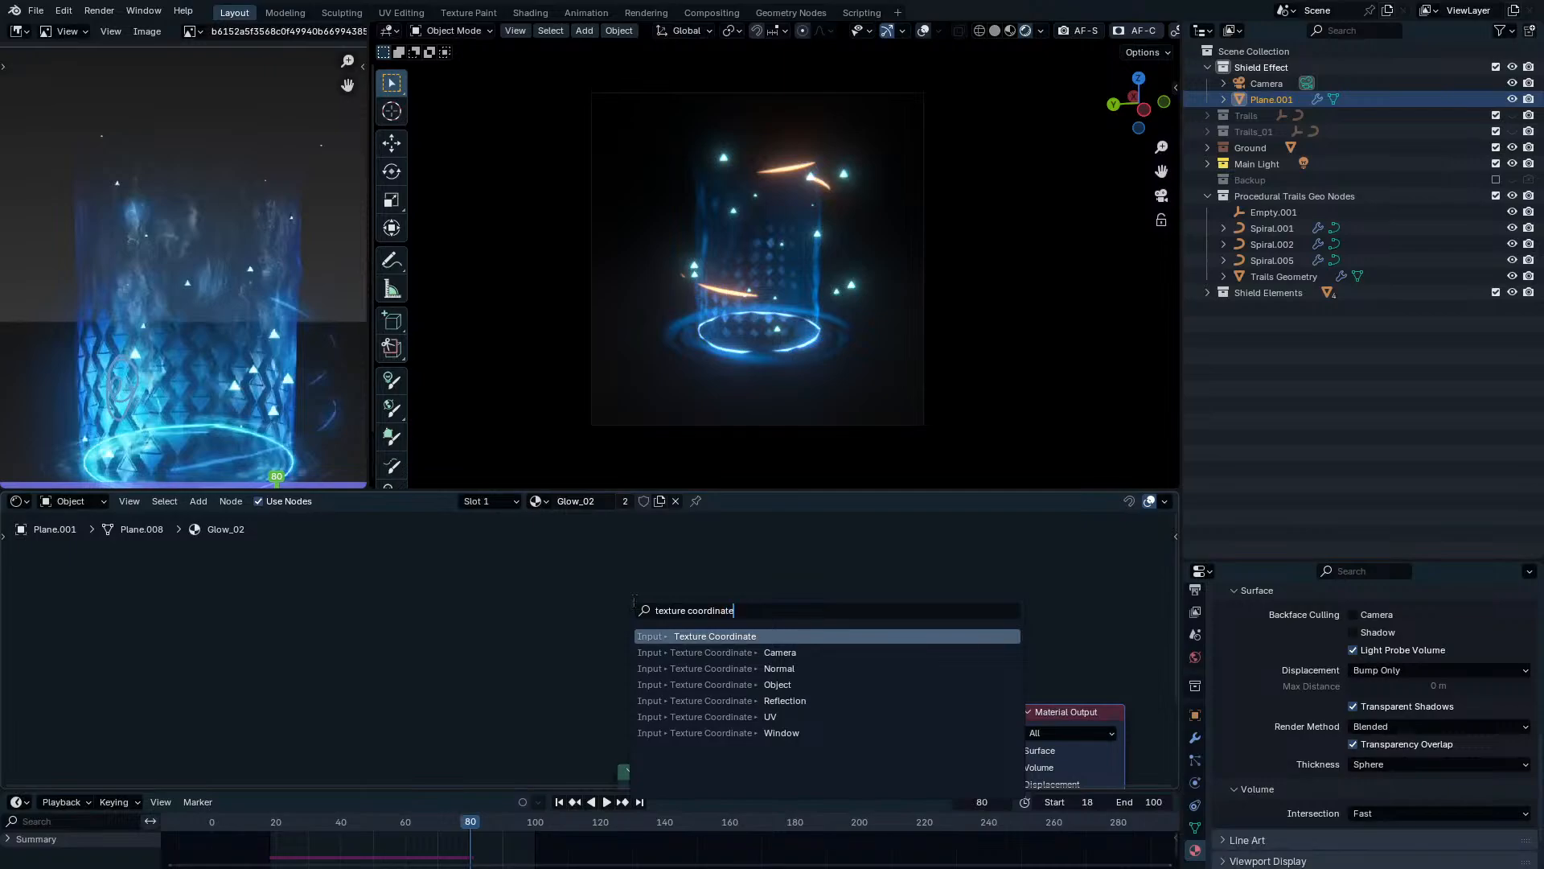
key(Return)
click(487, 555)
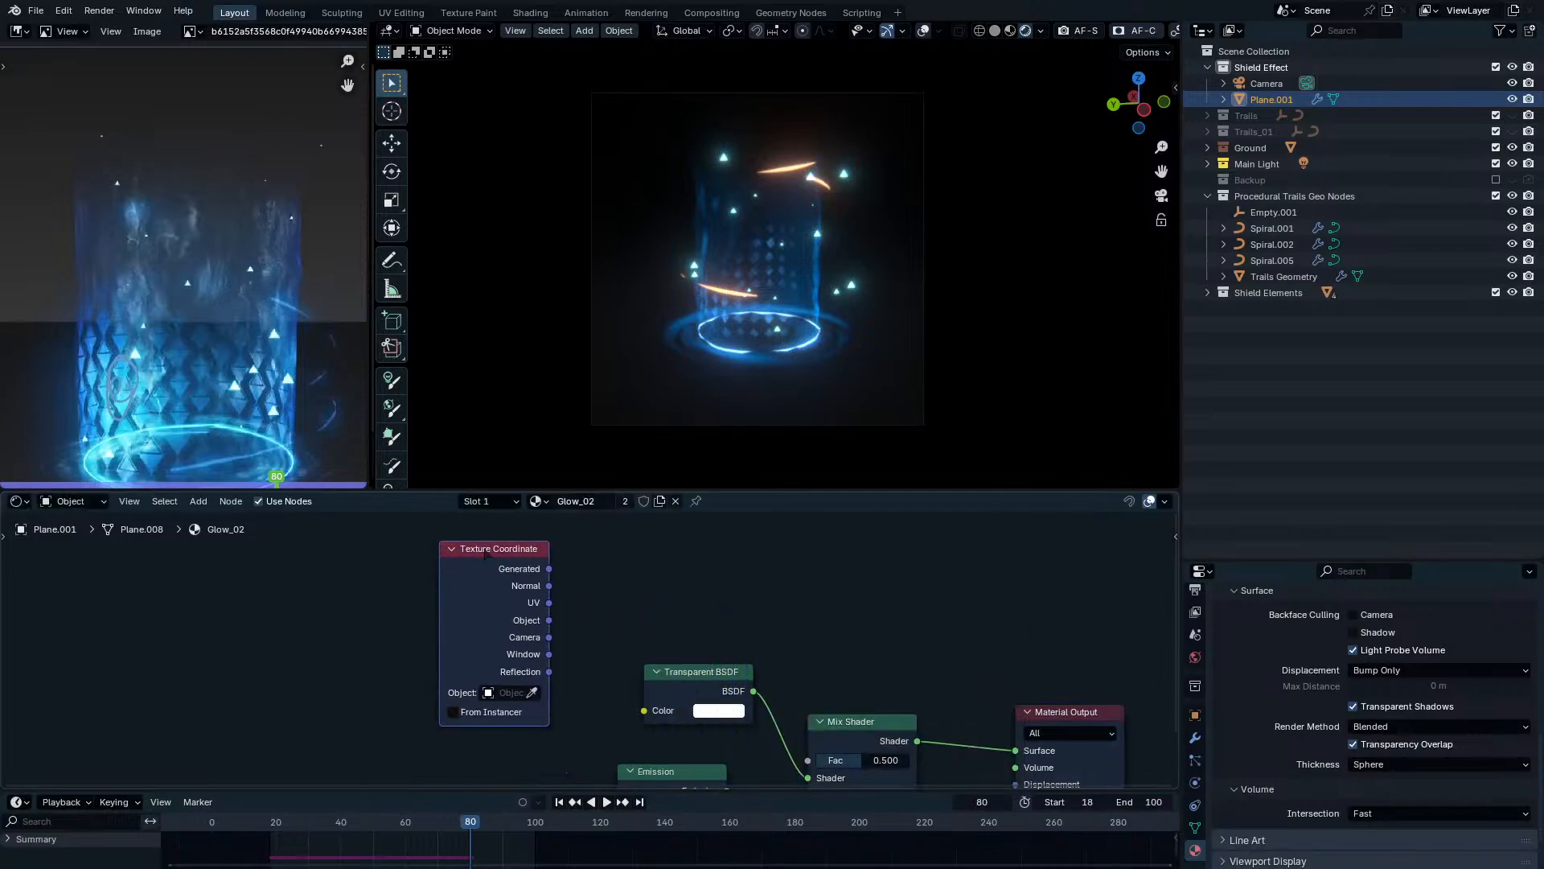
ctrl+shift+click(486, 555)
ctrl+shift+click(487, 555)
ctrl+shift+click(487, 555)
ctrl+shift+click(487, 555)
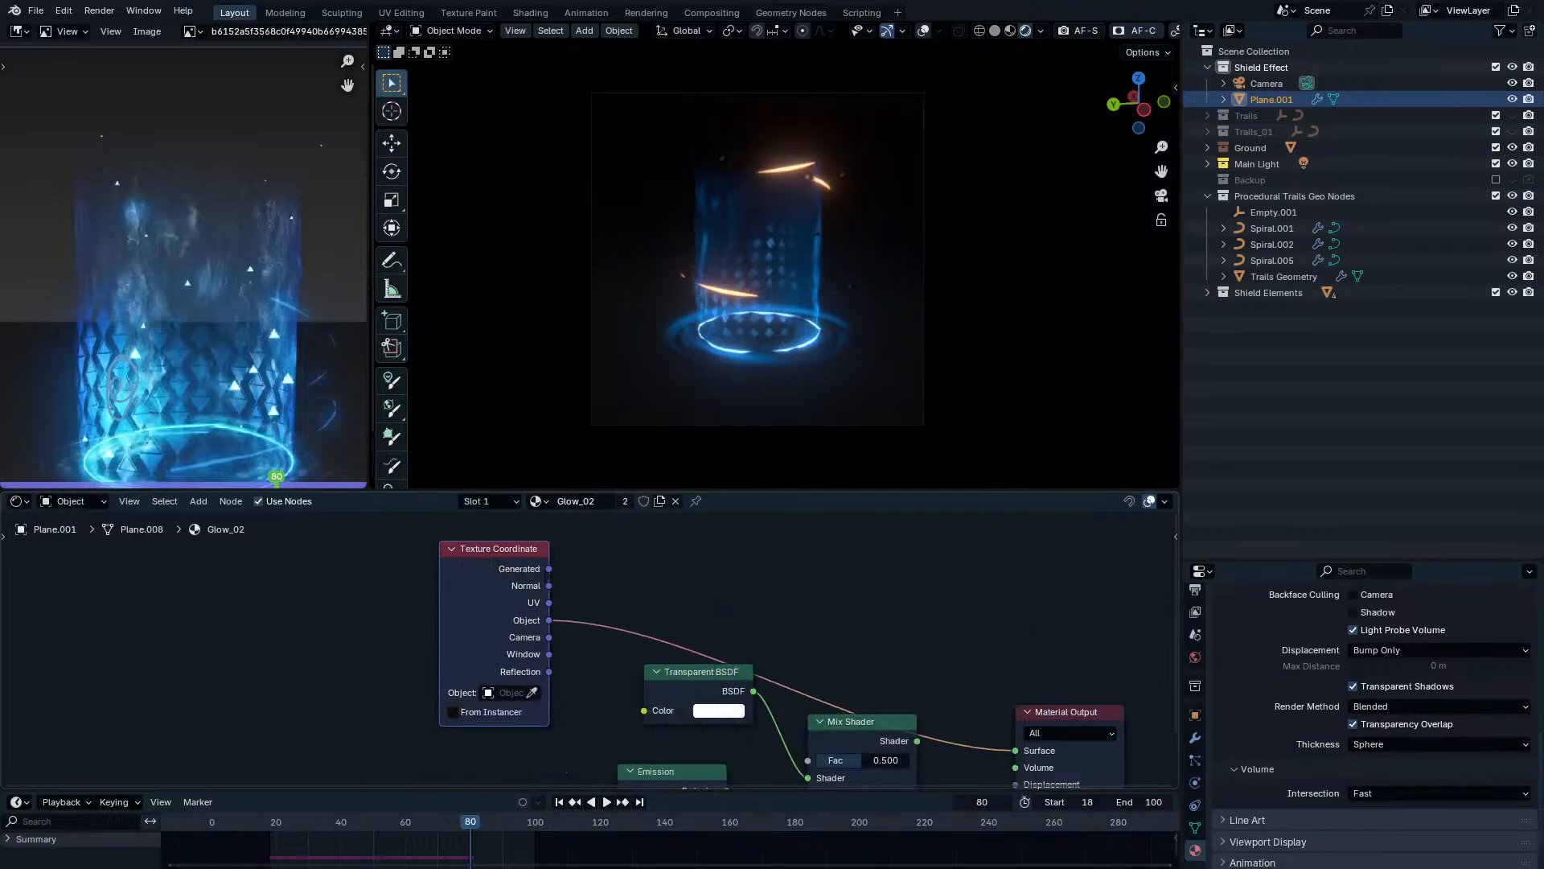
drag(462, 609, 322, 555)
Split the Object coordinates with a Separate XYZ node and preview its Z output on the triangle particles.
middle_drag(495, 601, 534, 675)
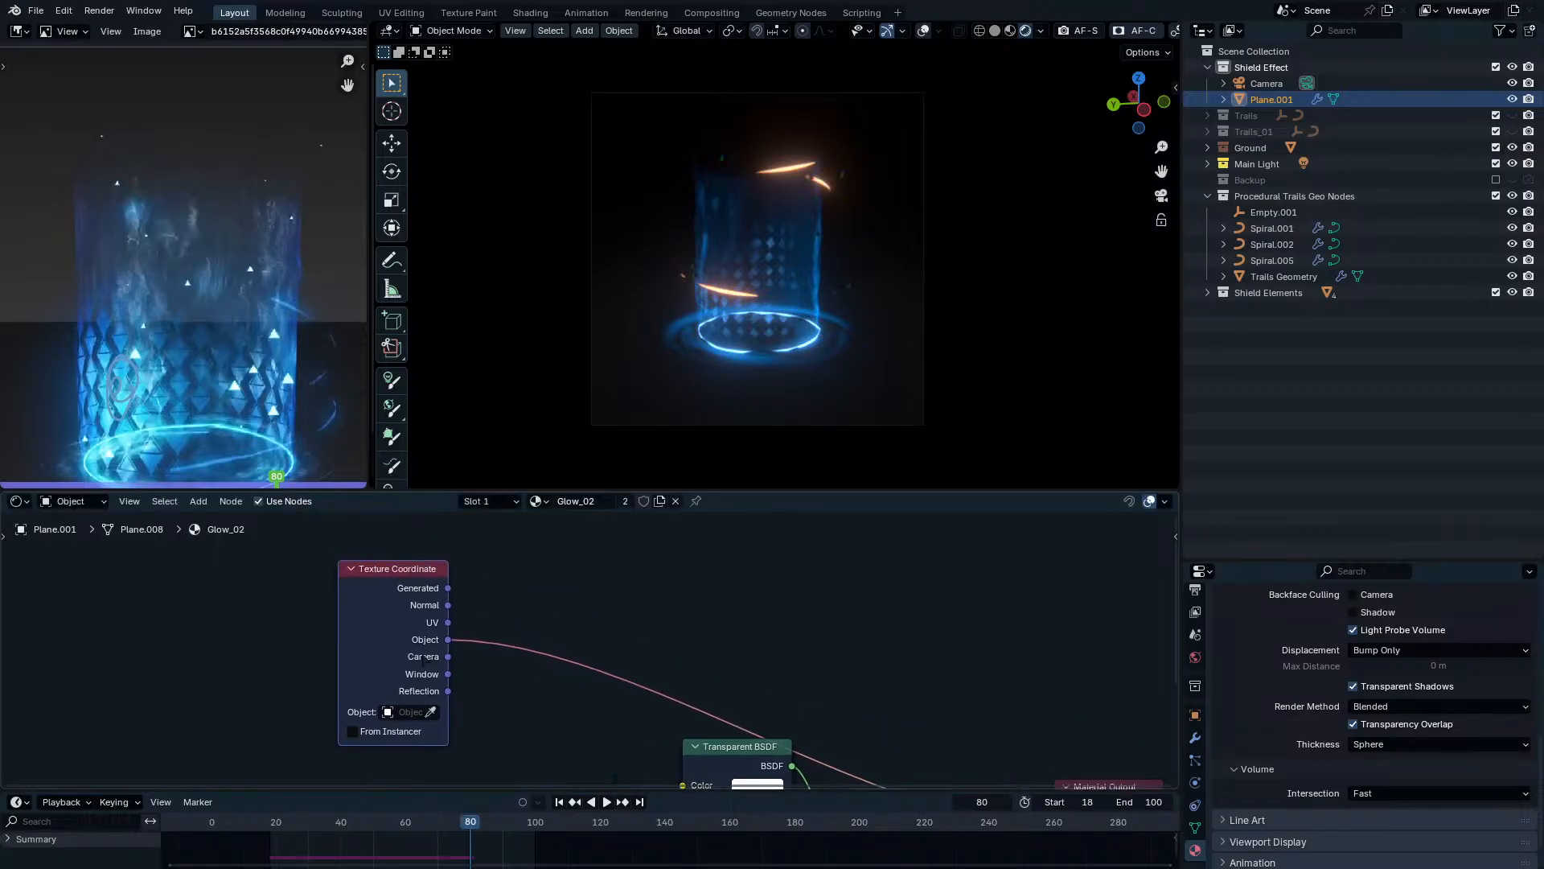
drag(448, 640, 606, 621)
text(set)
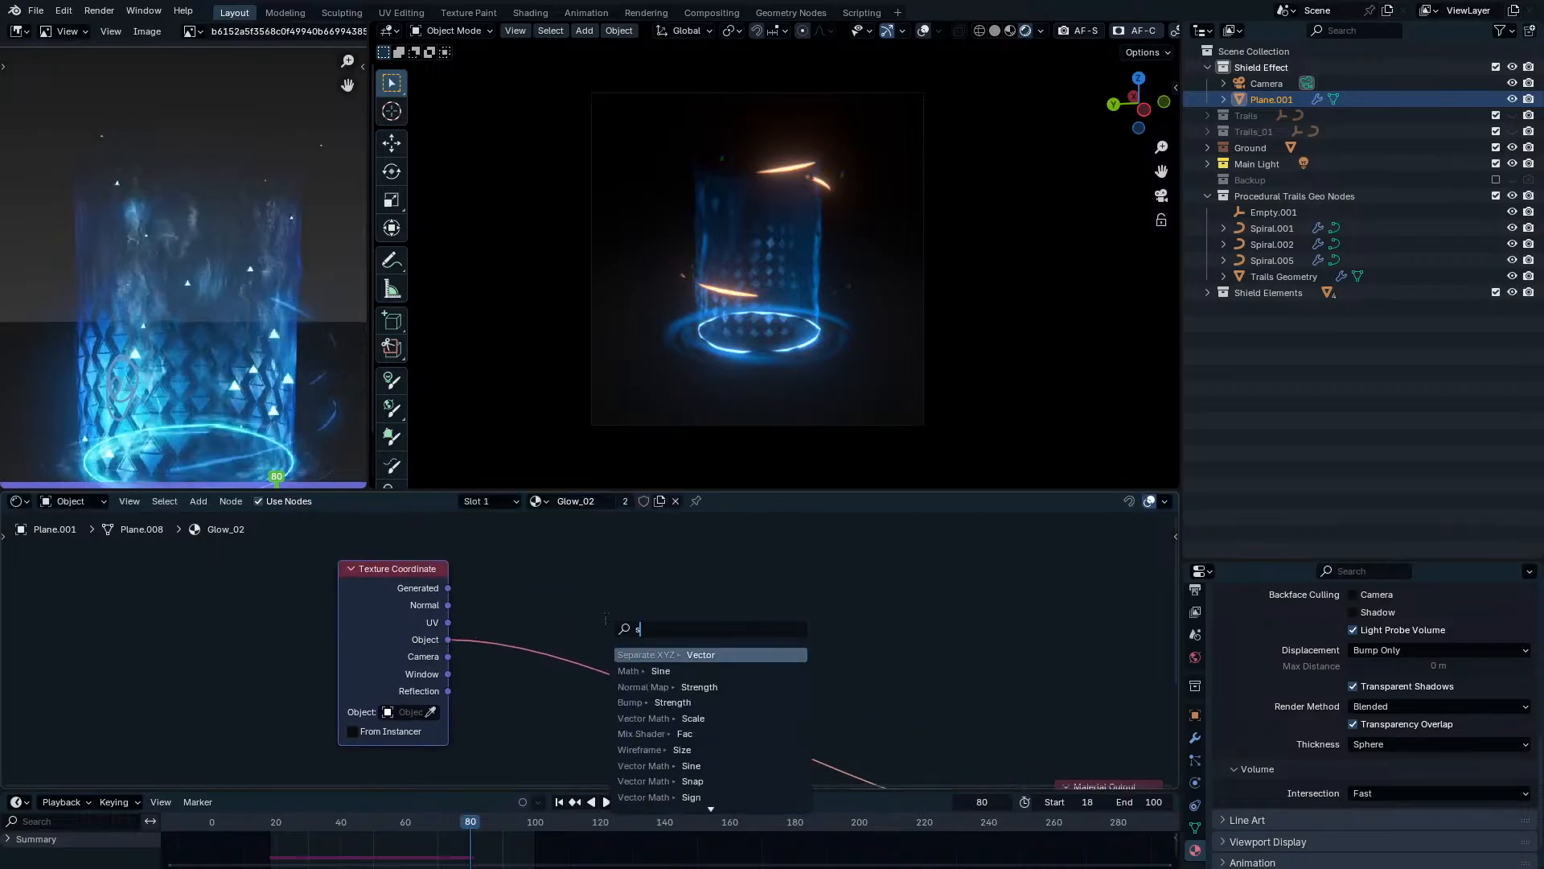
key(BackSpace)
key(BackSpace)
key(BackSpace)
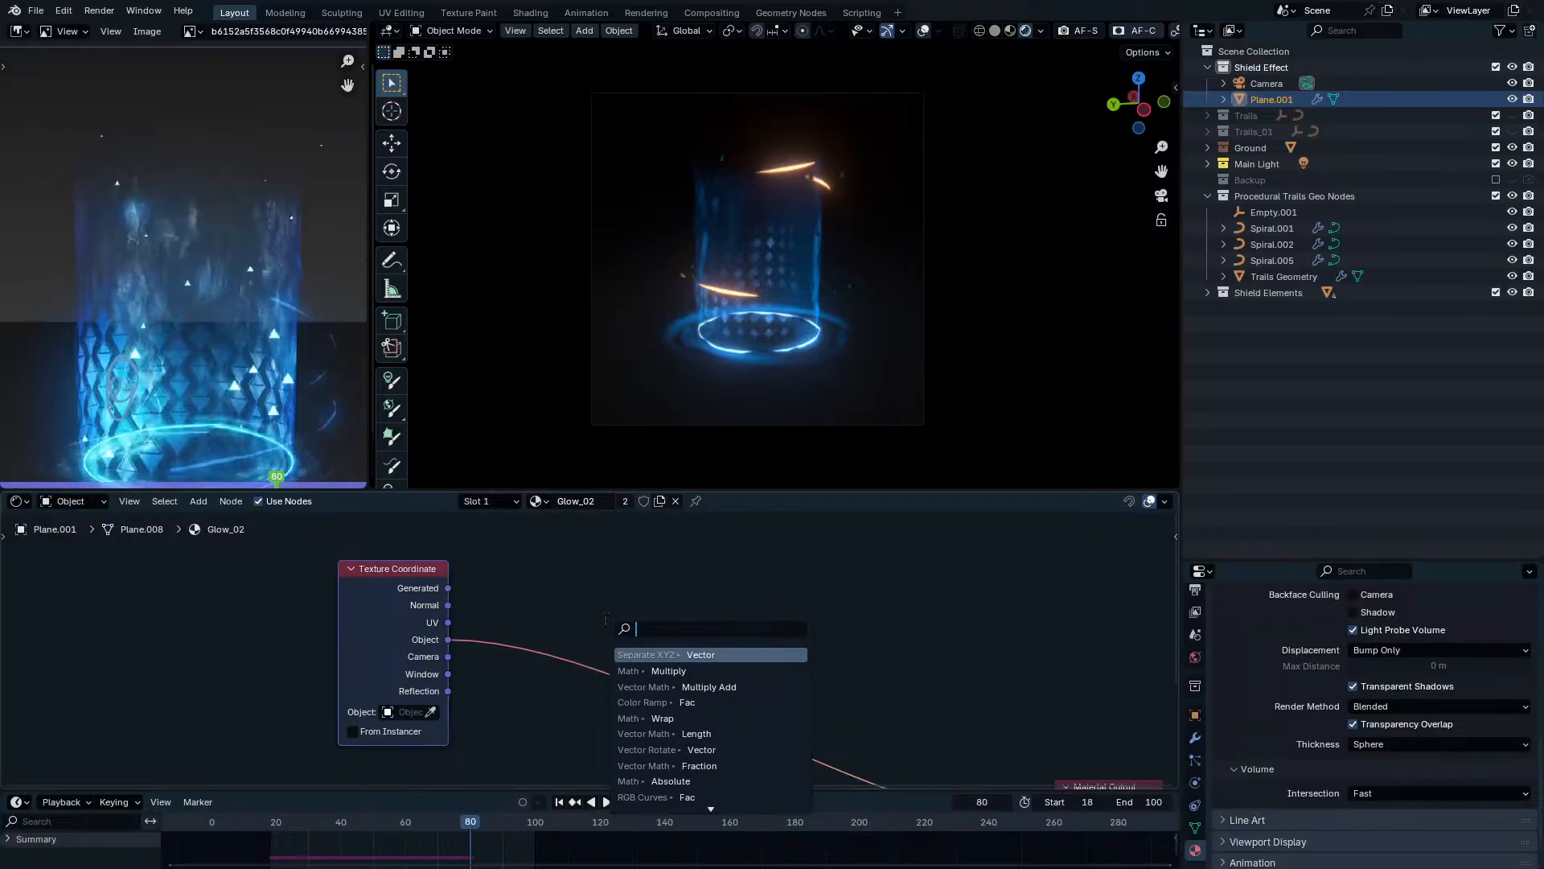
text(separate)
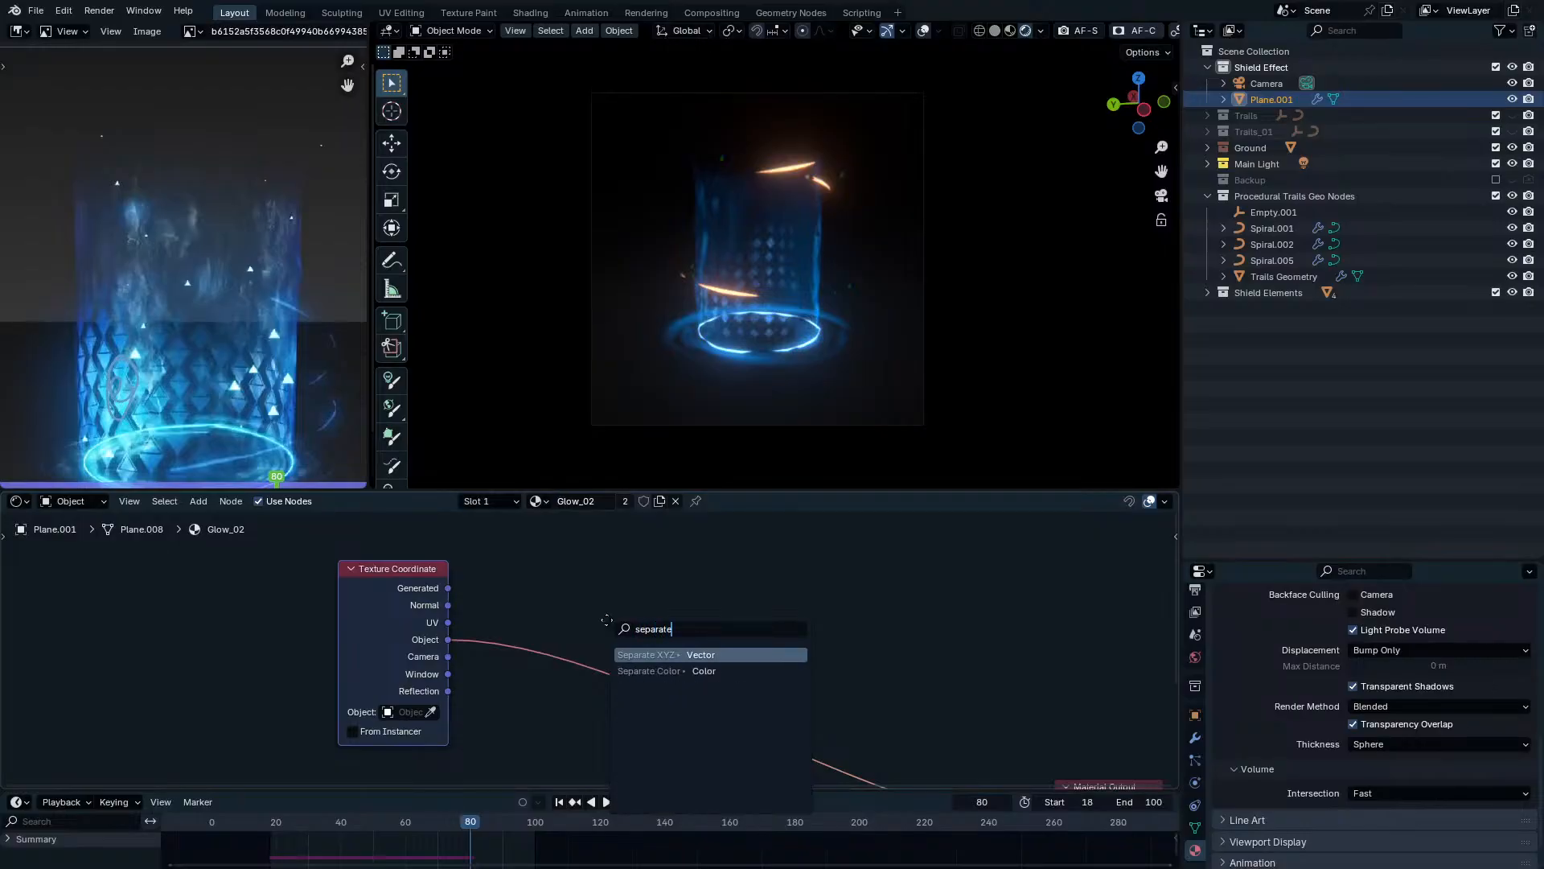
key(Return)
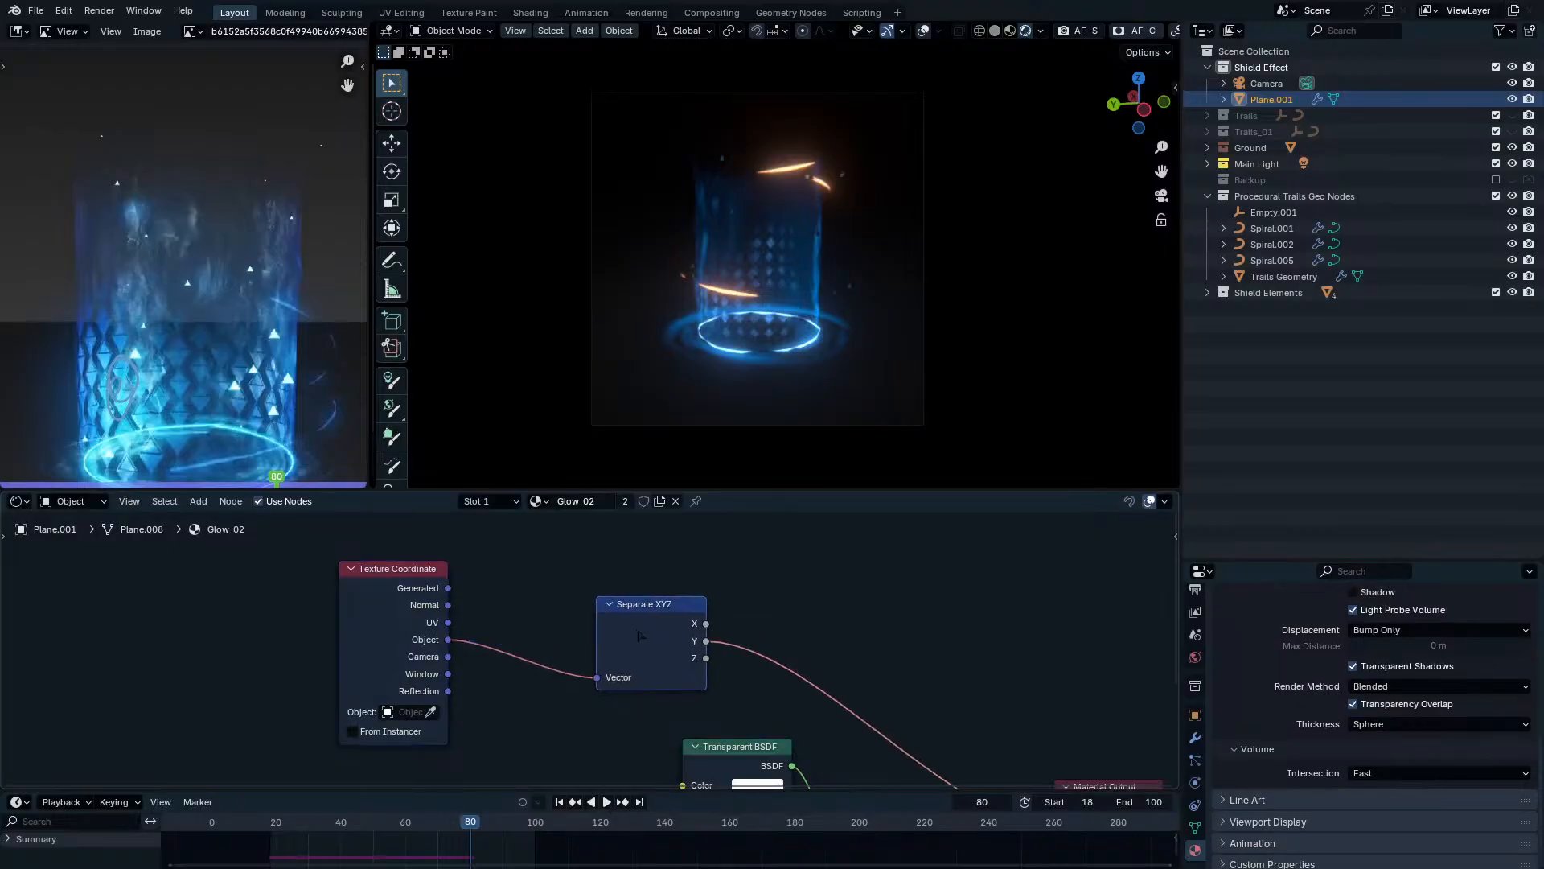
scroll(811, 334, up, 5)
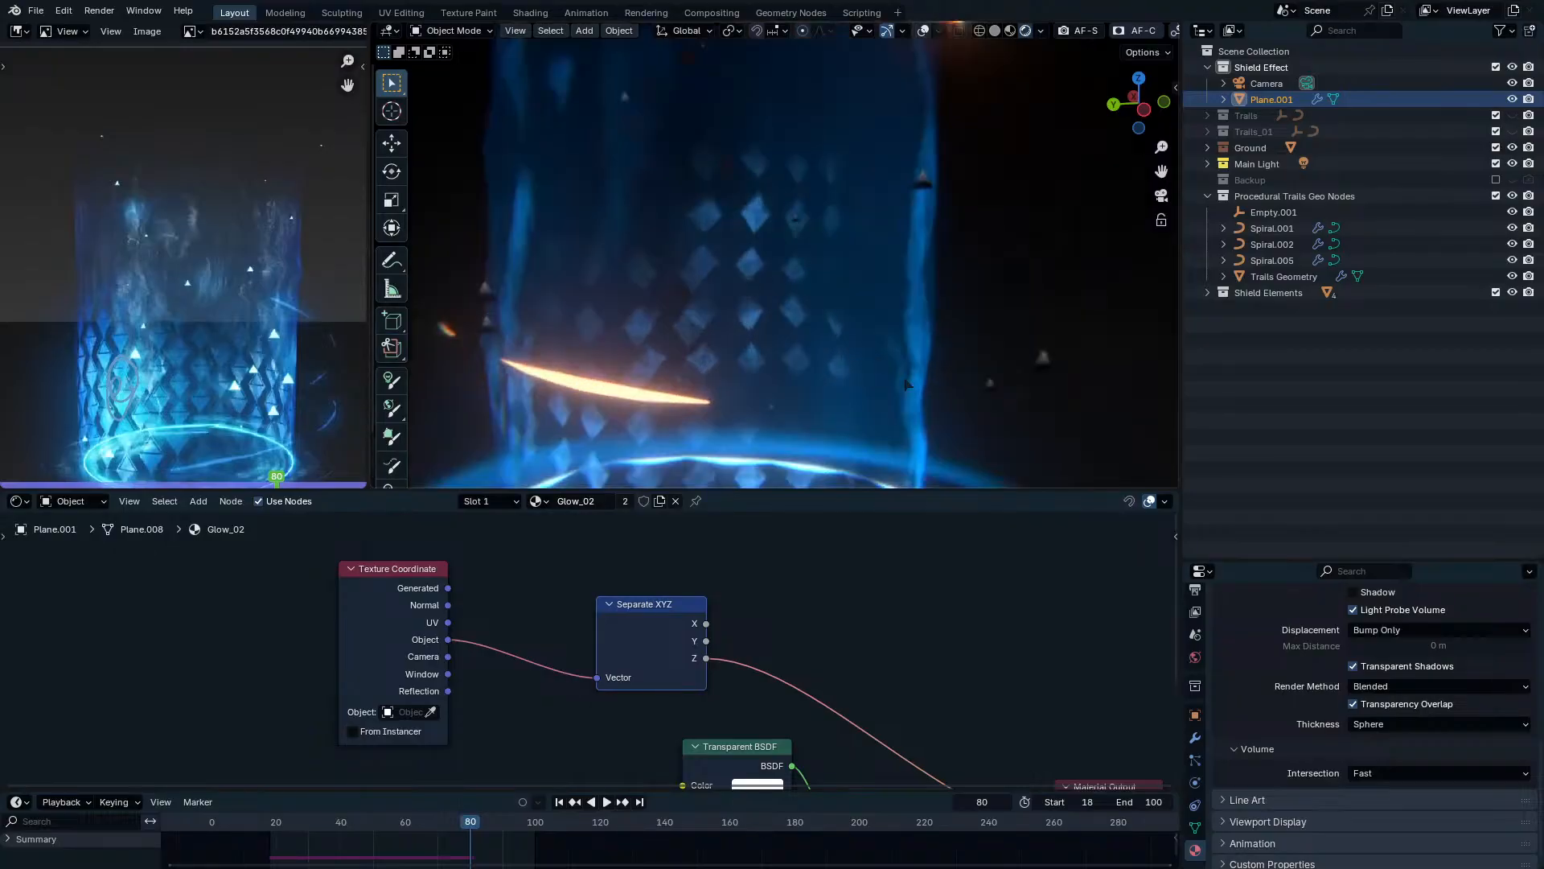
scroll(957, 383, down, 1)
mouse_move(923, 319)
shift+middle_down()
mouse_move(931, 441)
mouse_move(916, 291)
shift+middle_up()
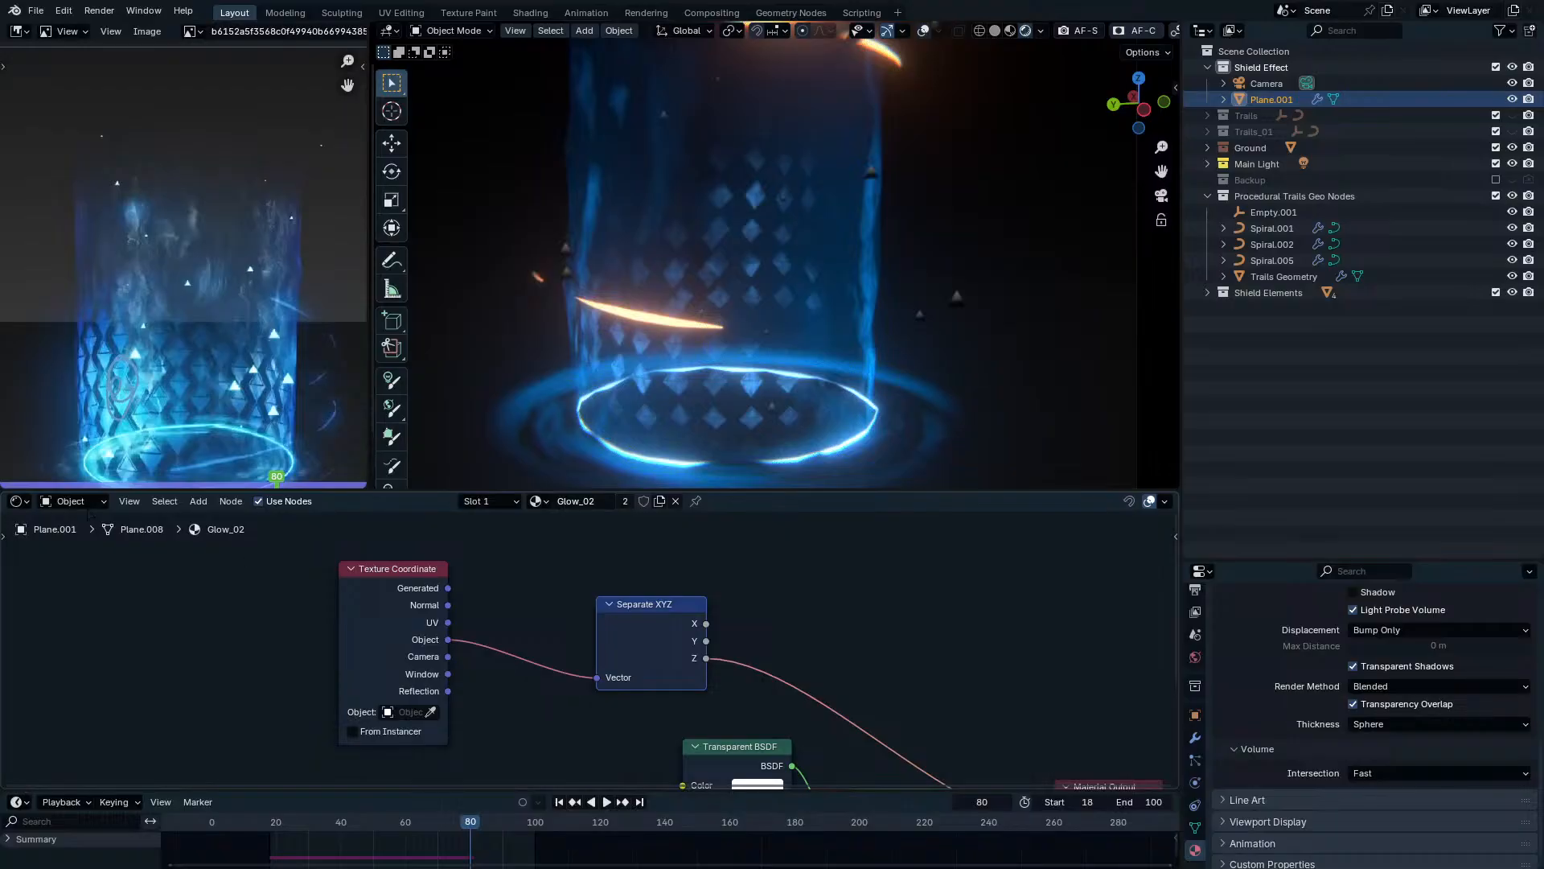
Switch the node area to the Geometry Node Editor to show the Triangle Particles node tree.
click(16, 500)
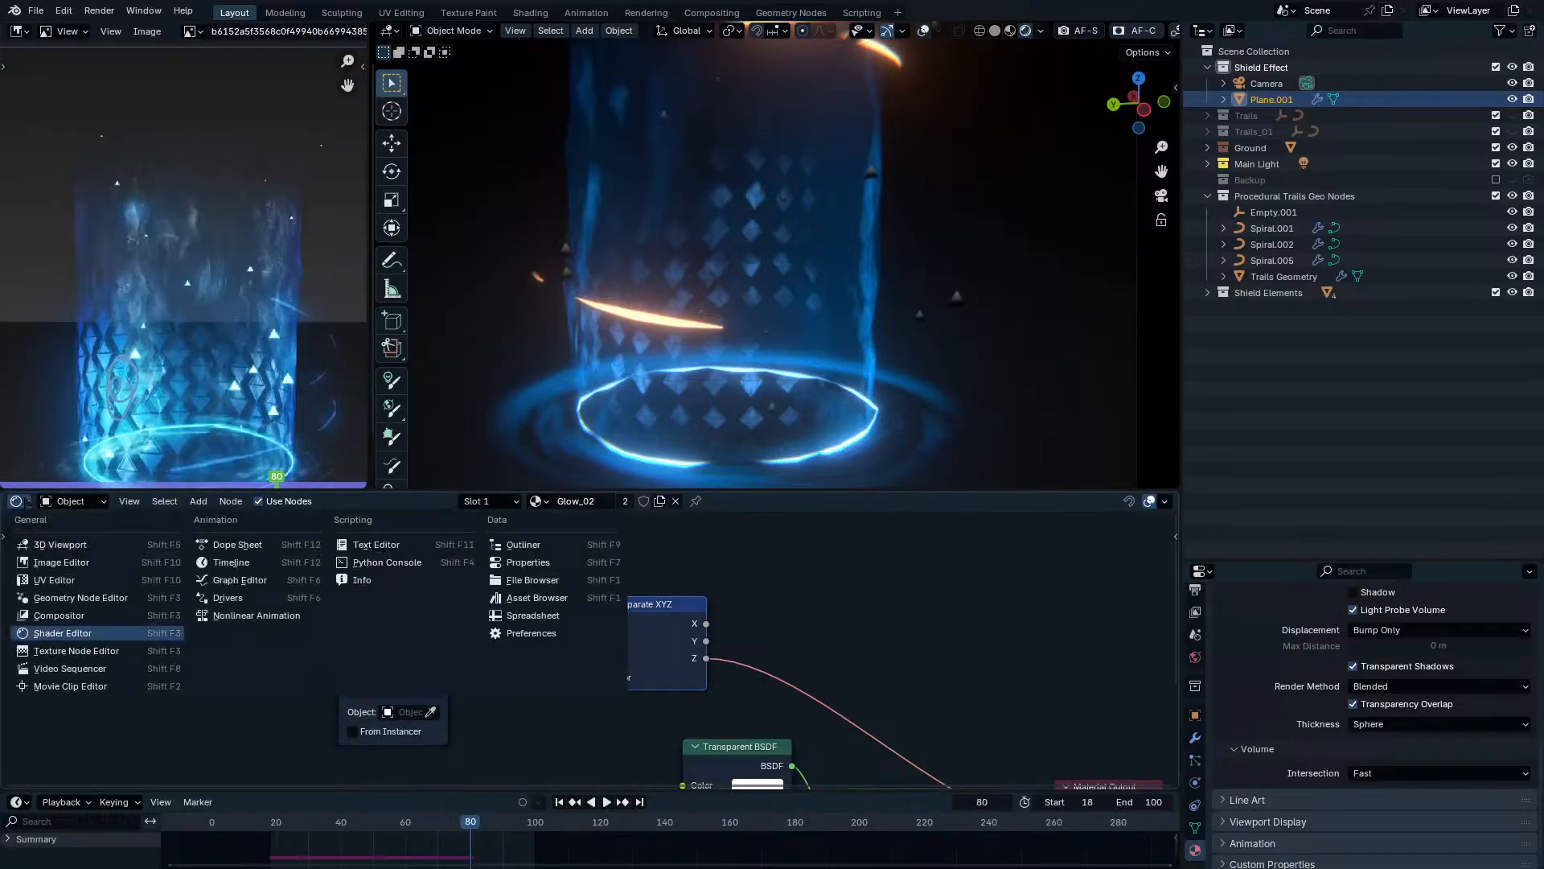
click(63, 633)
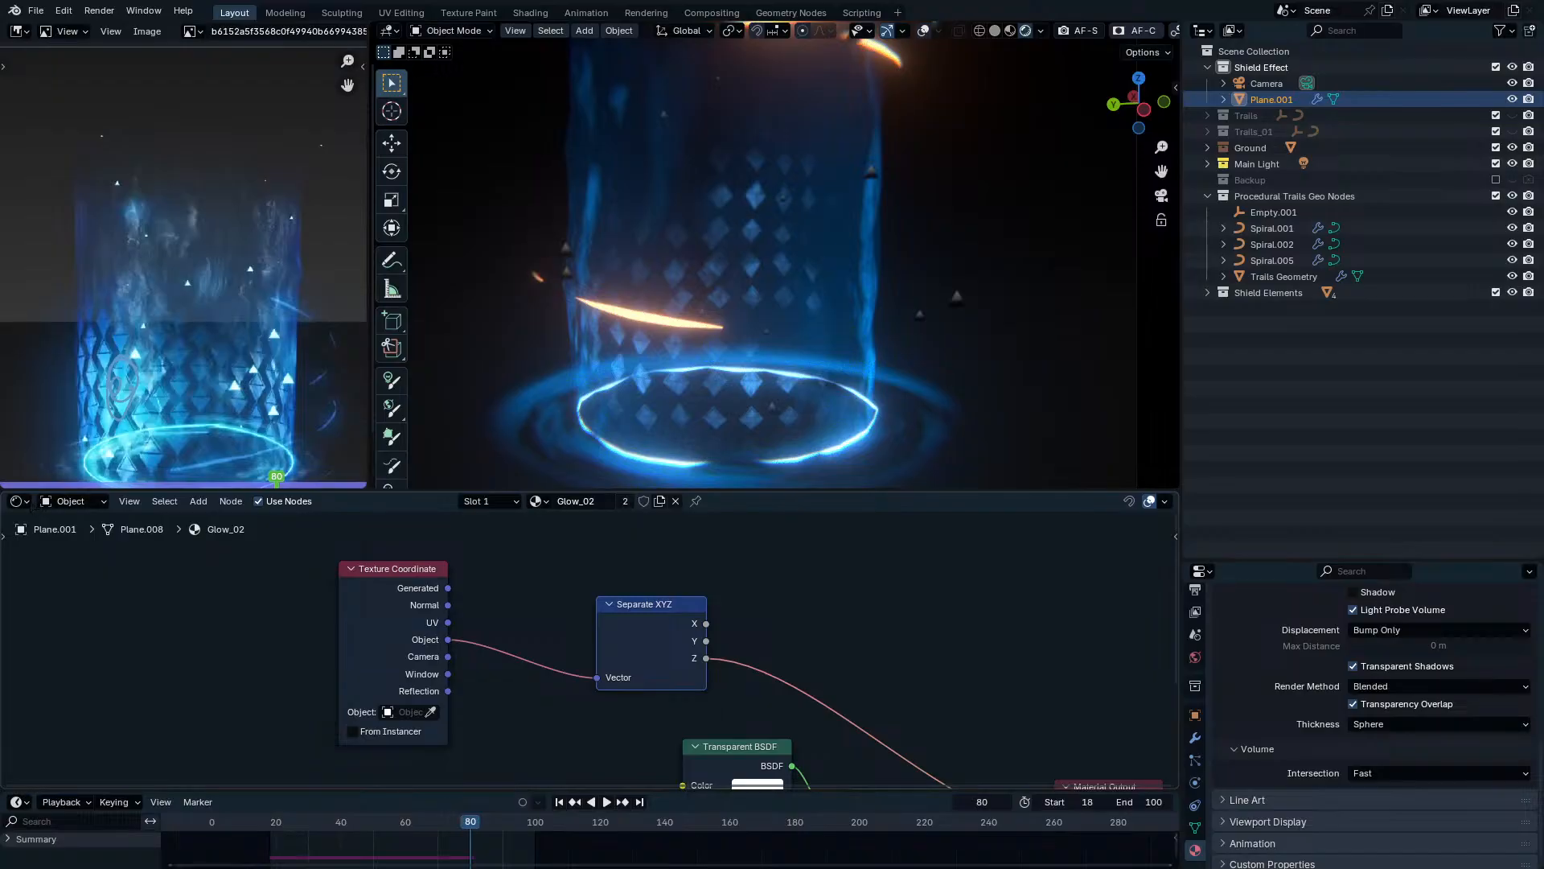
click(16, 501)
click(64, 615)
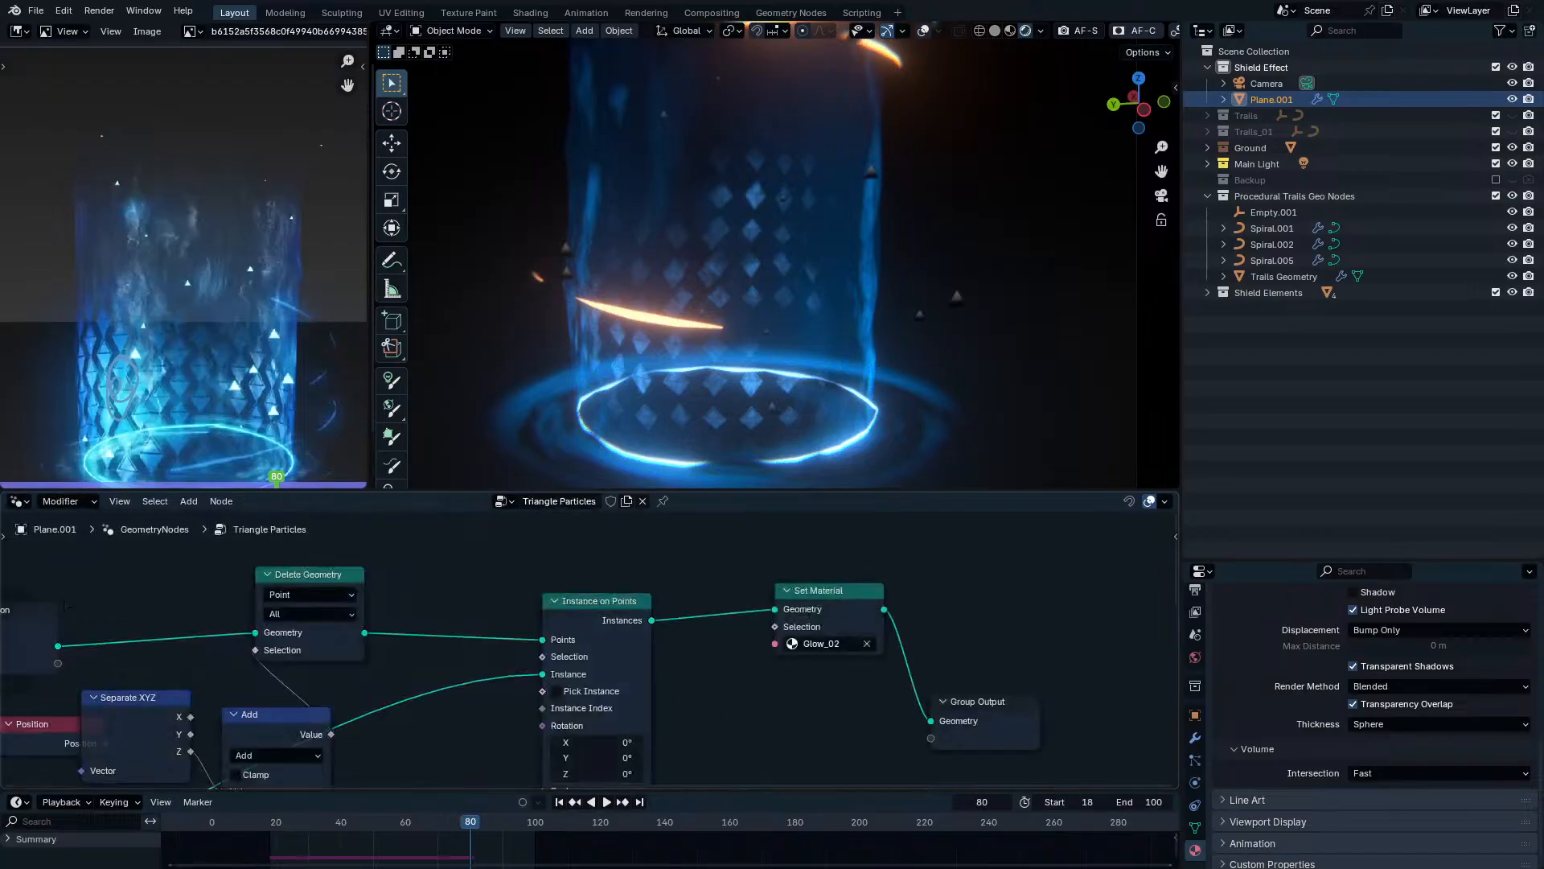
Insert a Realize Instances node between Instance on Points and Set Material, and inspect the shaded particles.
scroll(737, 666, down, 2)
middle_drag(737, 666, 557, 661)
drag(762, 692, 901, 683)
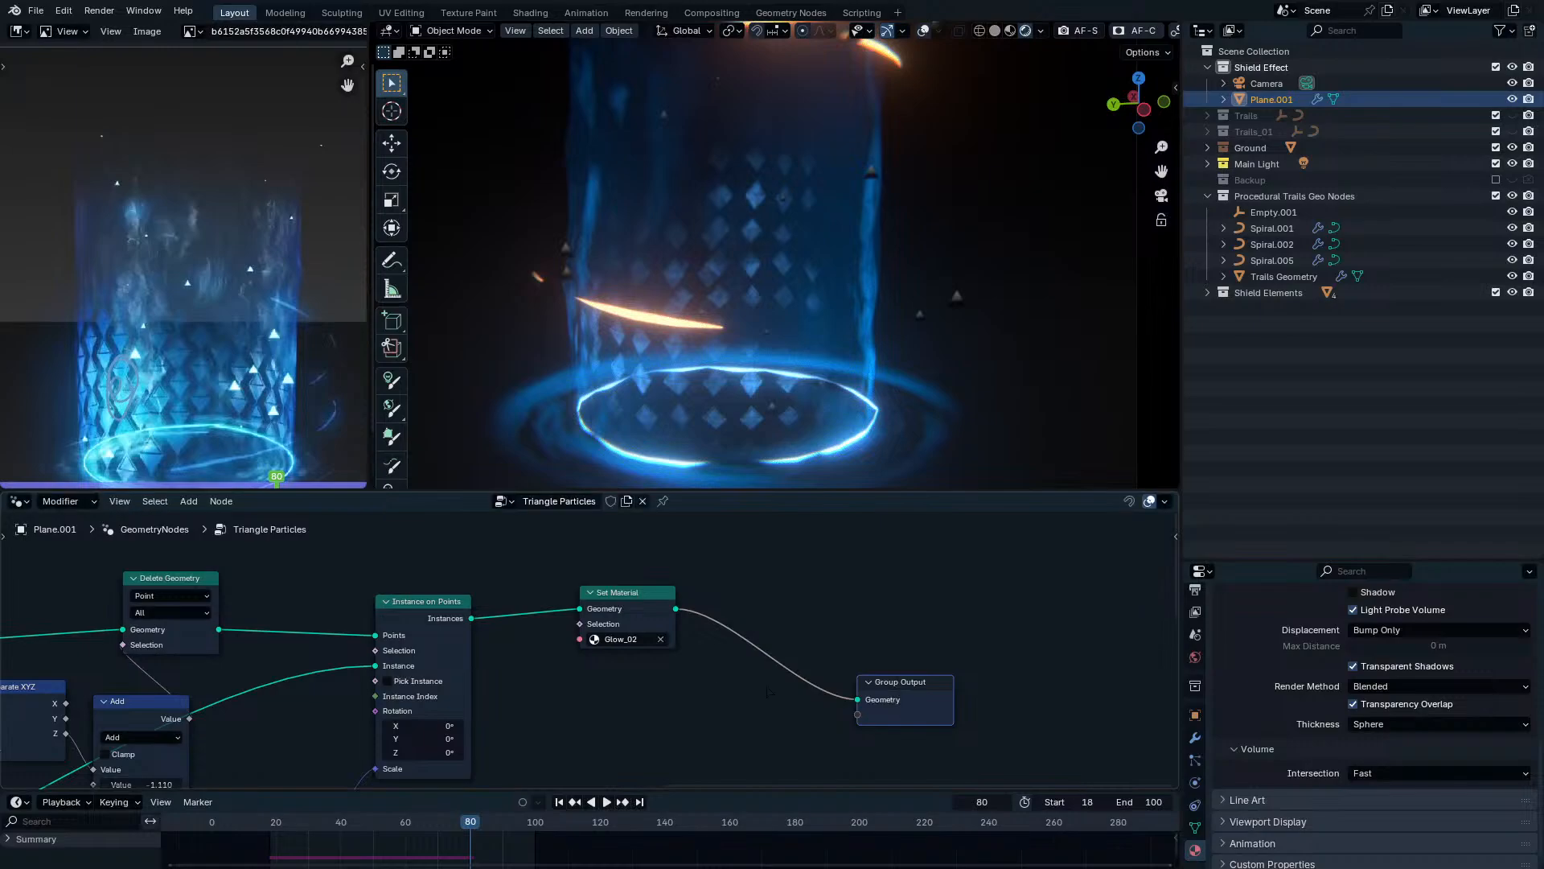
key(shift+a)
mouse_move(663, 602)
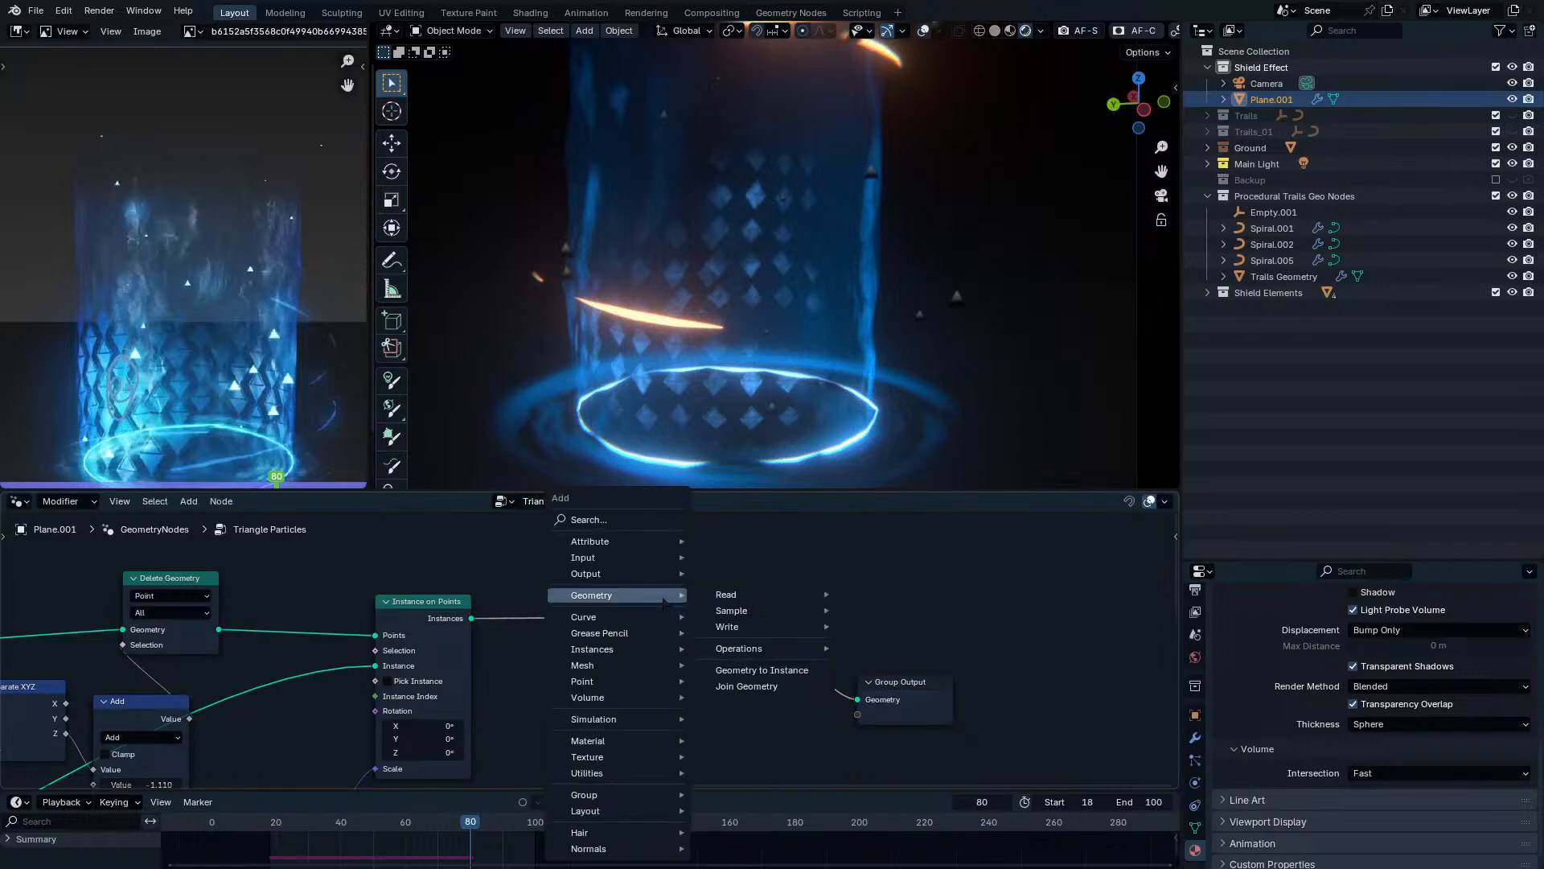
text(realiz)
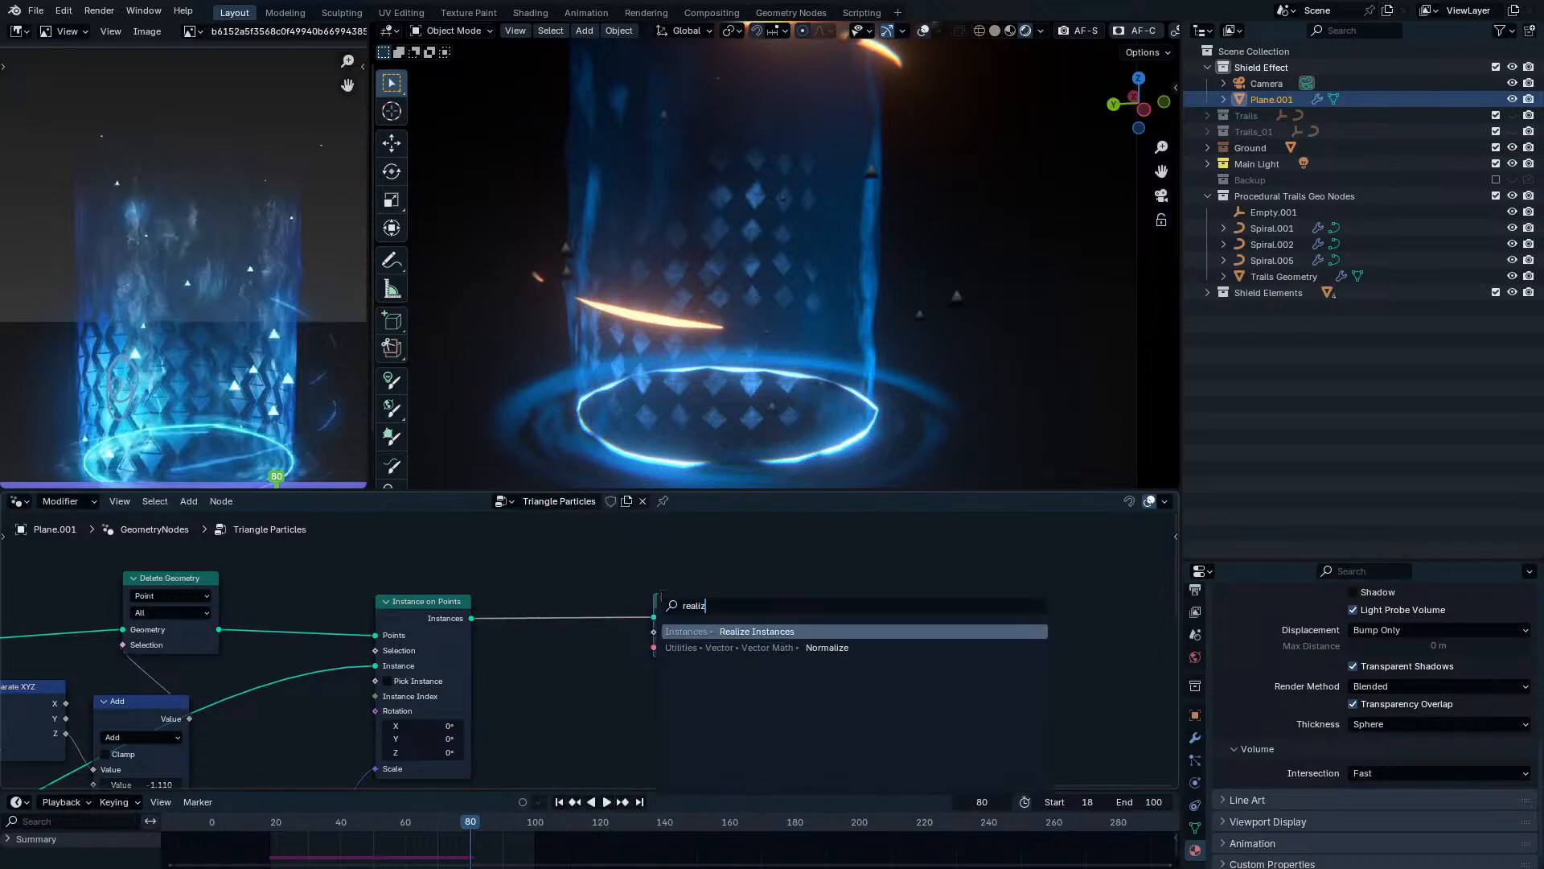
text(e)
key(Return)
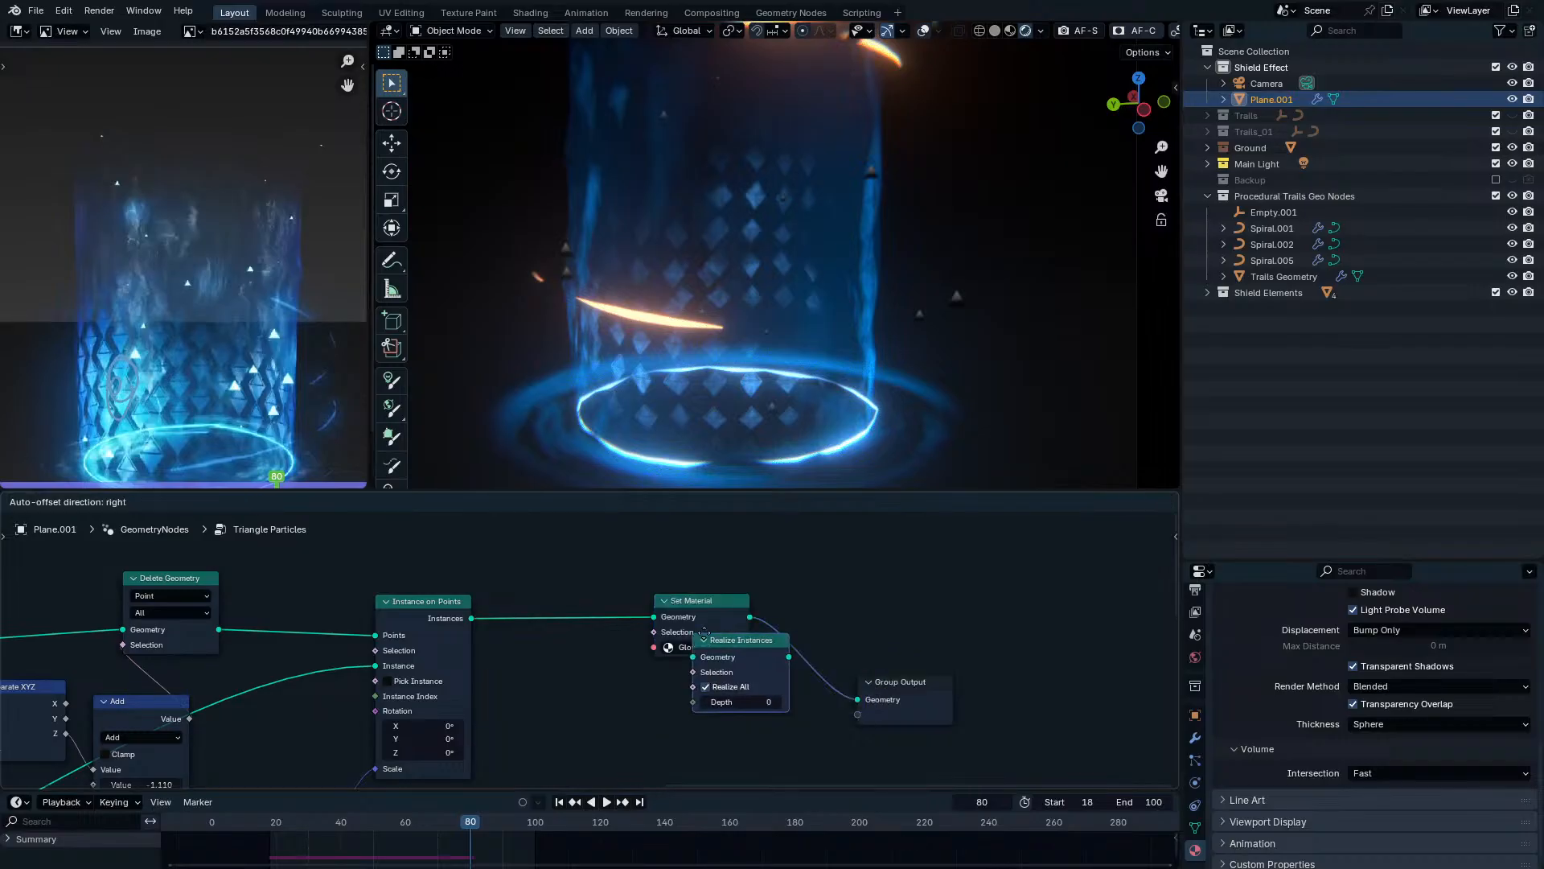
click(568, 639)
scroll(655, 390, down, 3)
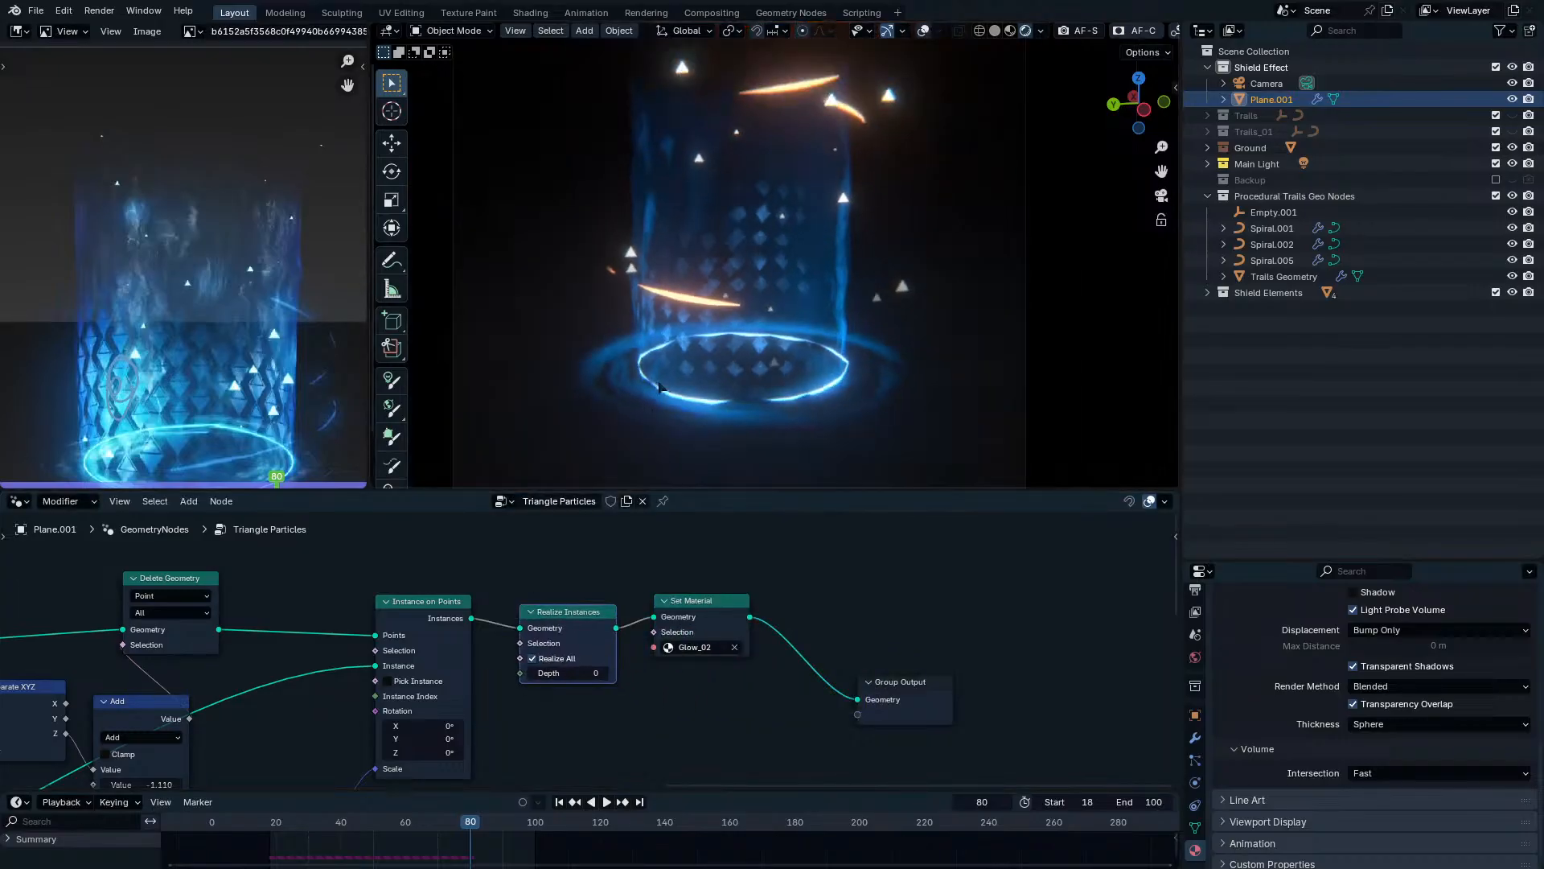
scroll(755, 316, up, 4)
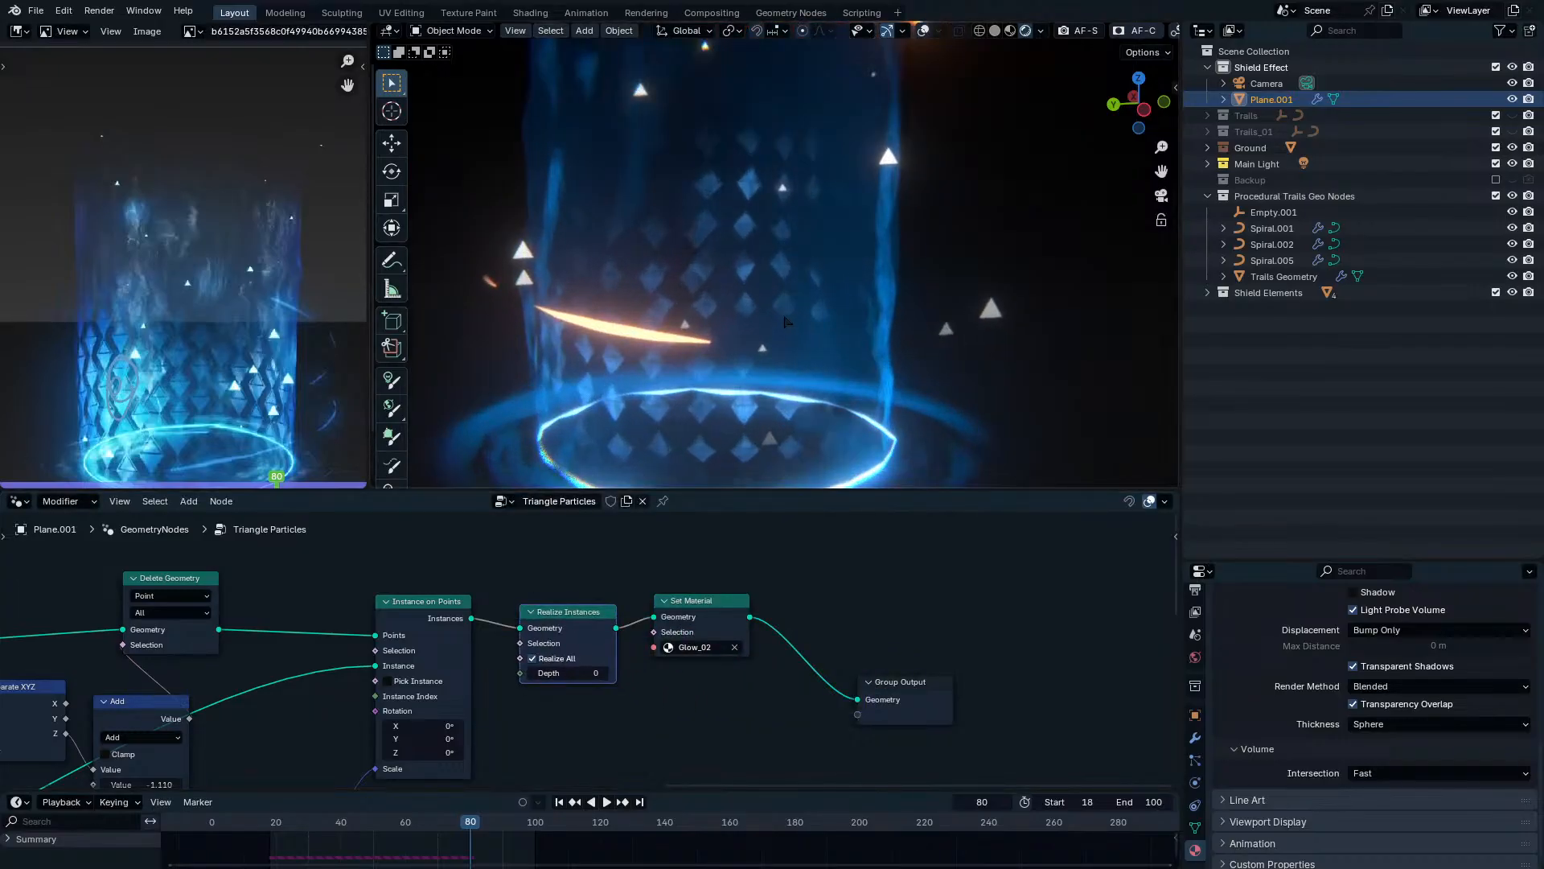
scroll(784, 321, down, 3)
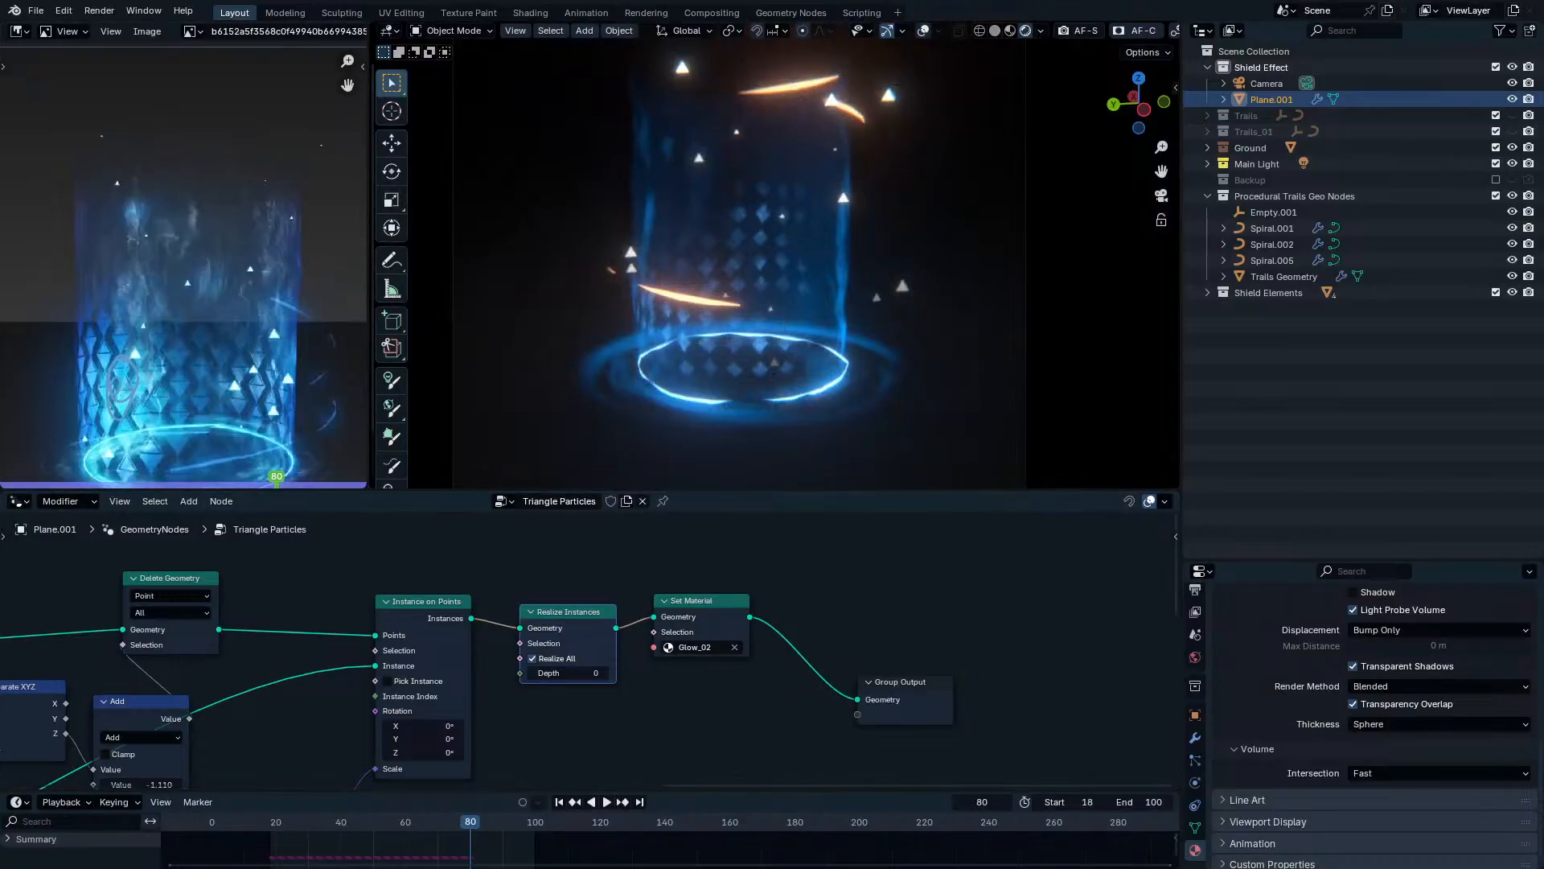
Return to the Shader Editor and insert a Math Add node with value -0.390 after the Separate XYZ's Z output.
click(19, 501)
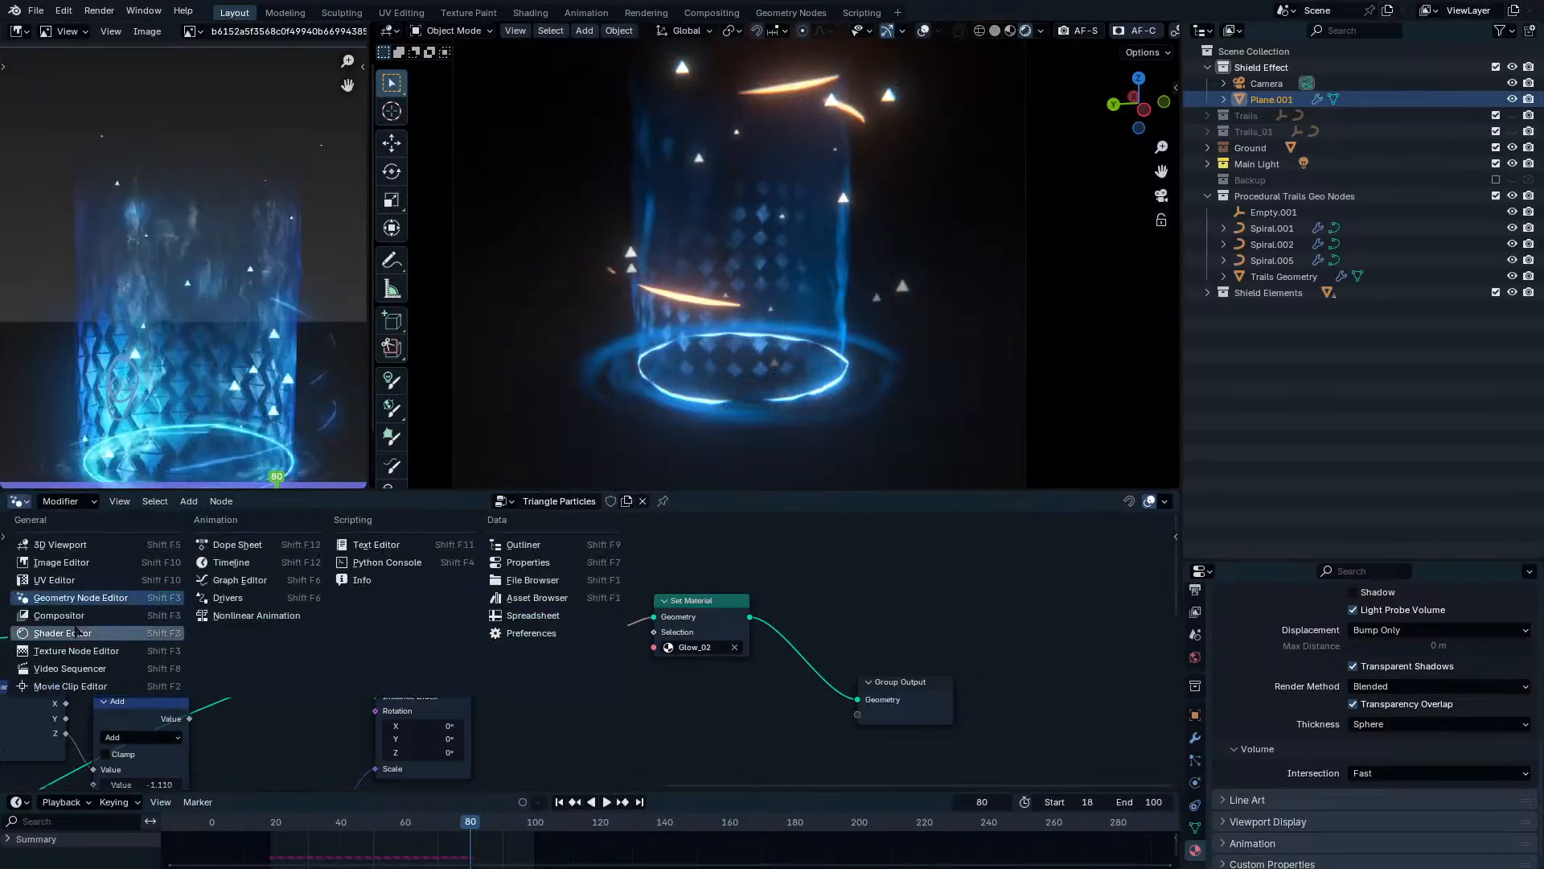
click(69, 631)
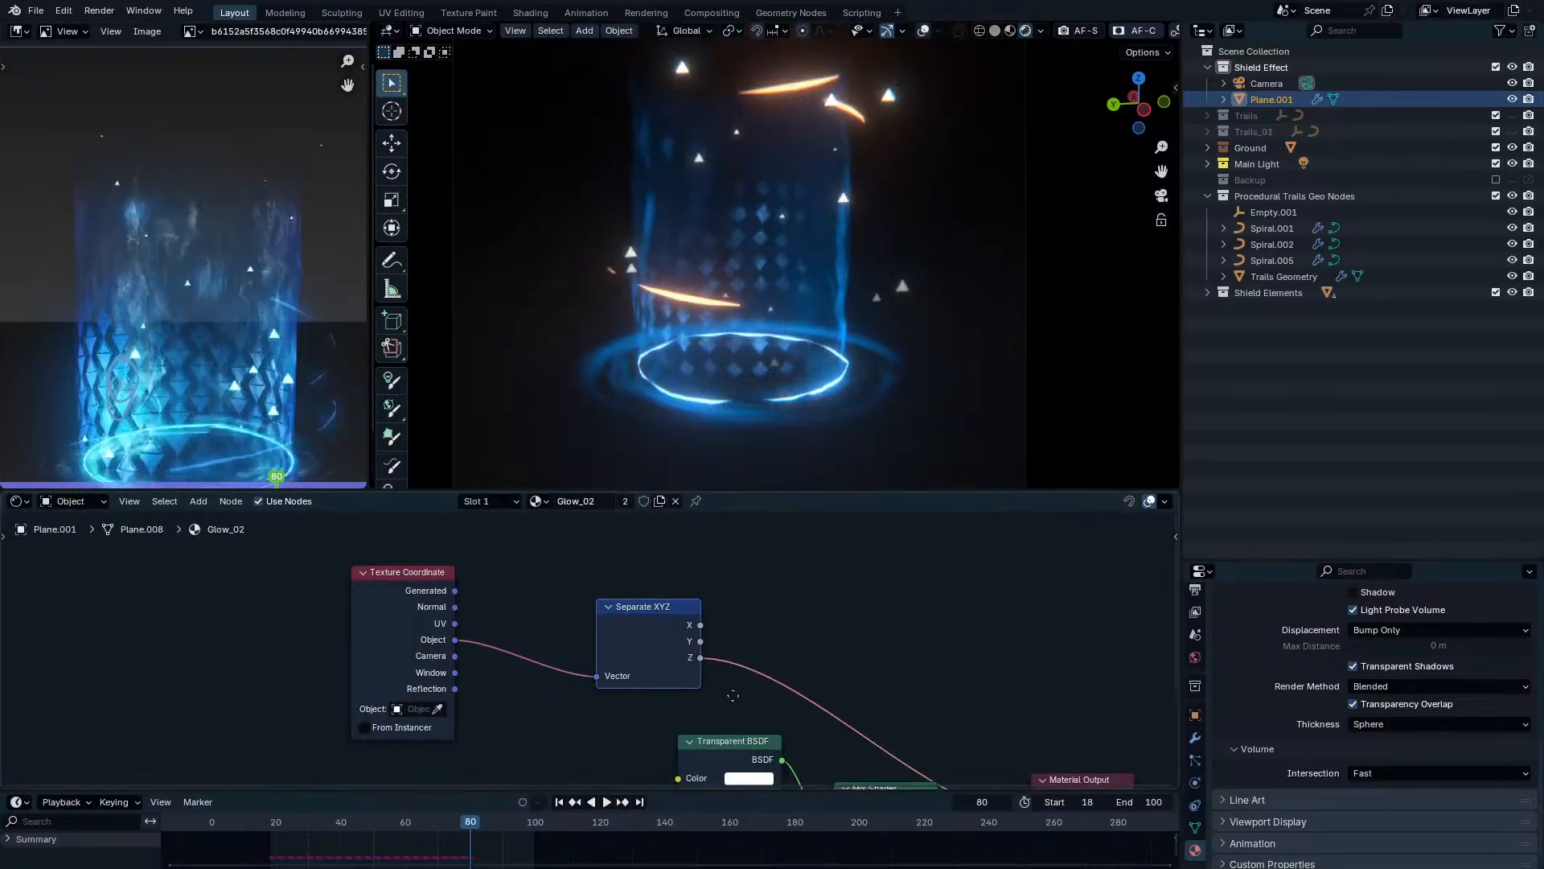
middle_drag(700, 643, 661, 621)
key(shift+a)
text(math)
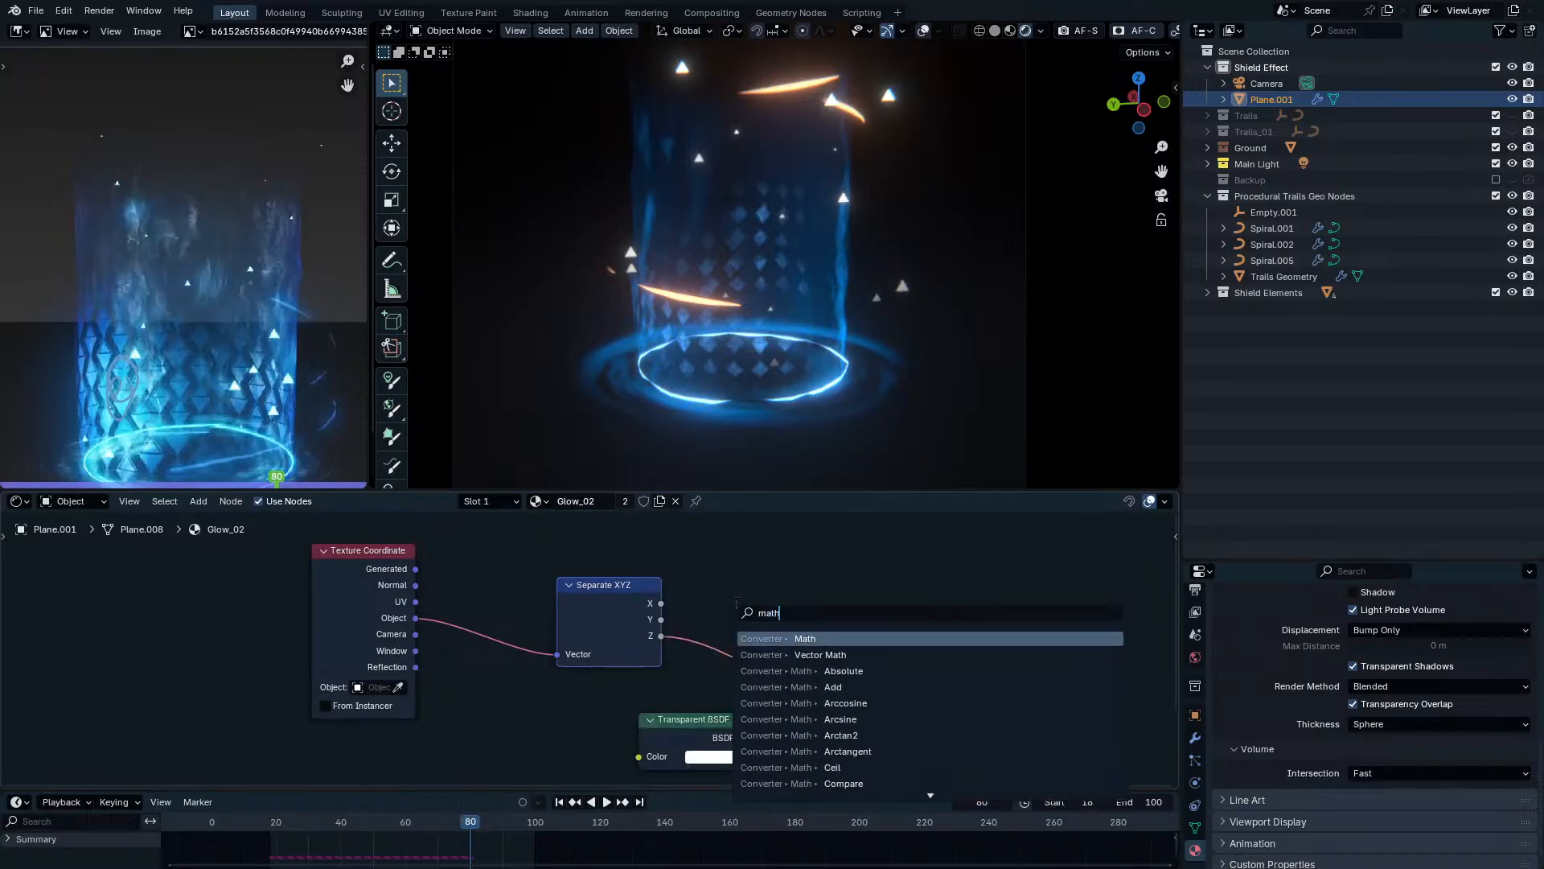
key(Return)
click(740, 611)
drag(788, 612, 710, 573)
mouse_move(713, 661)
mouse_down()
mouse_move(745, 660)
mouse_move(703, 660)
mouse_up()
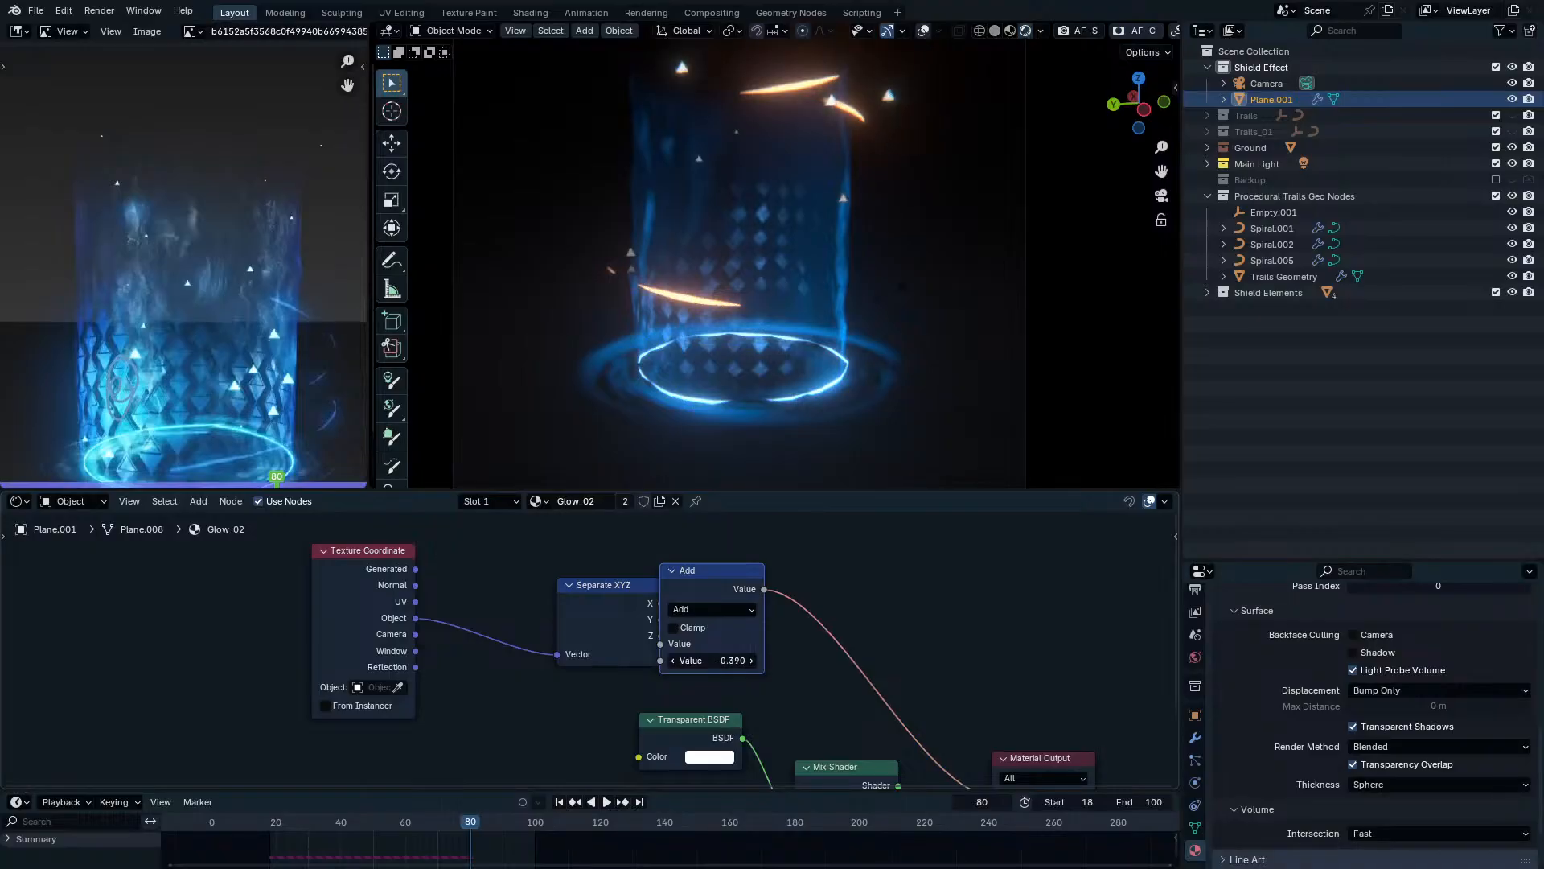
Space out the Separate XYZ and Add nodes and insert a Color Ramp between Add and the Material Output.
shift+middle_drag(832, 232, 845, 276)
drag(617, 624, 505, 613)
click(710, 588)
drag(709, 588, 613, 581)
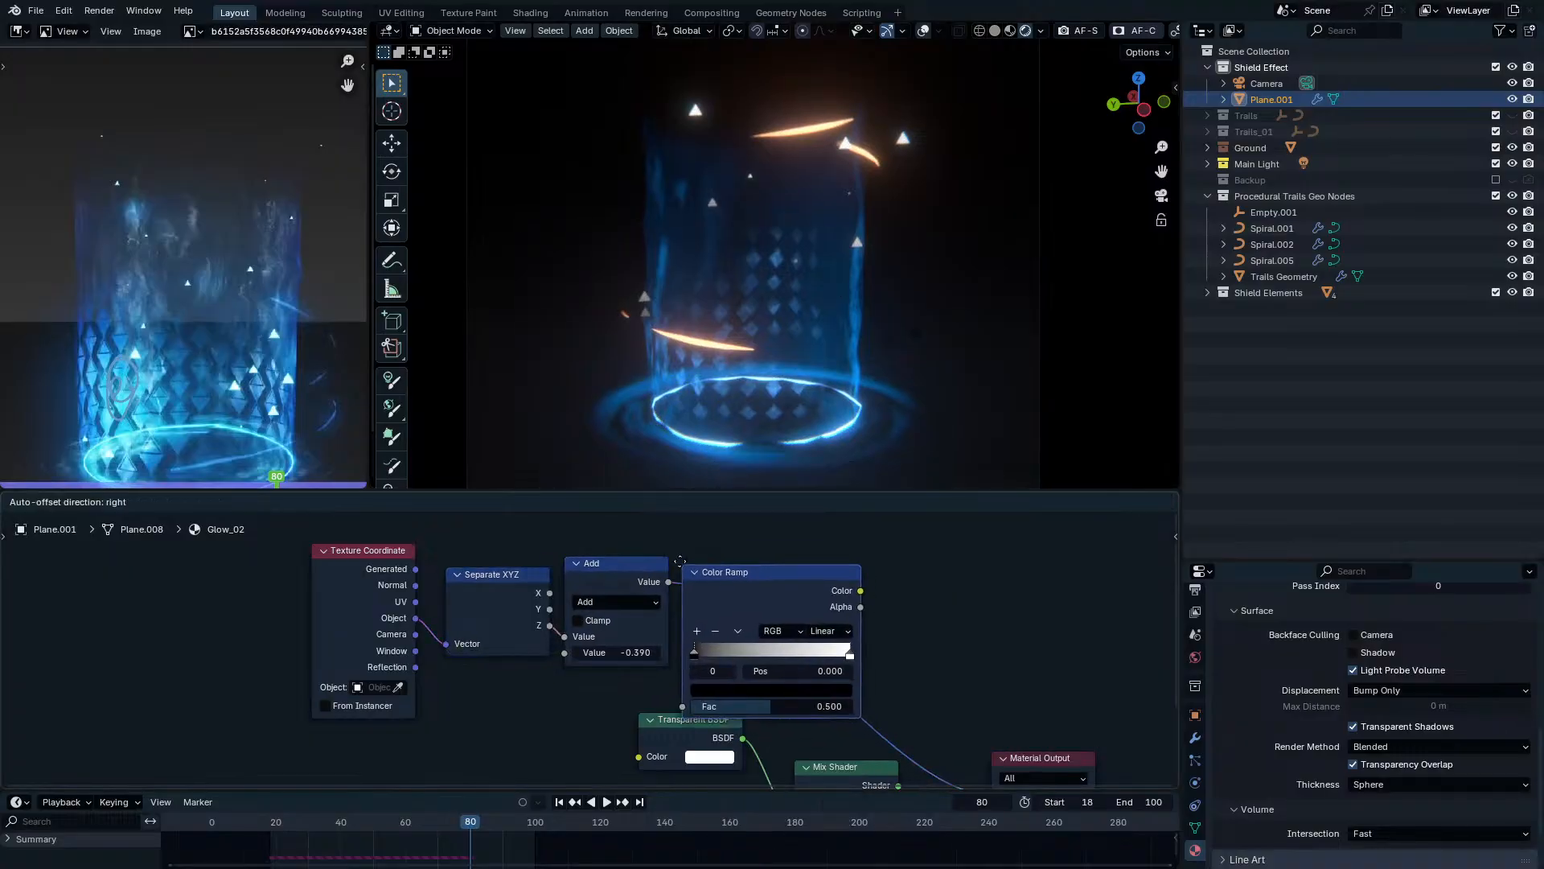
click(807, 639)
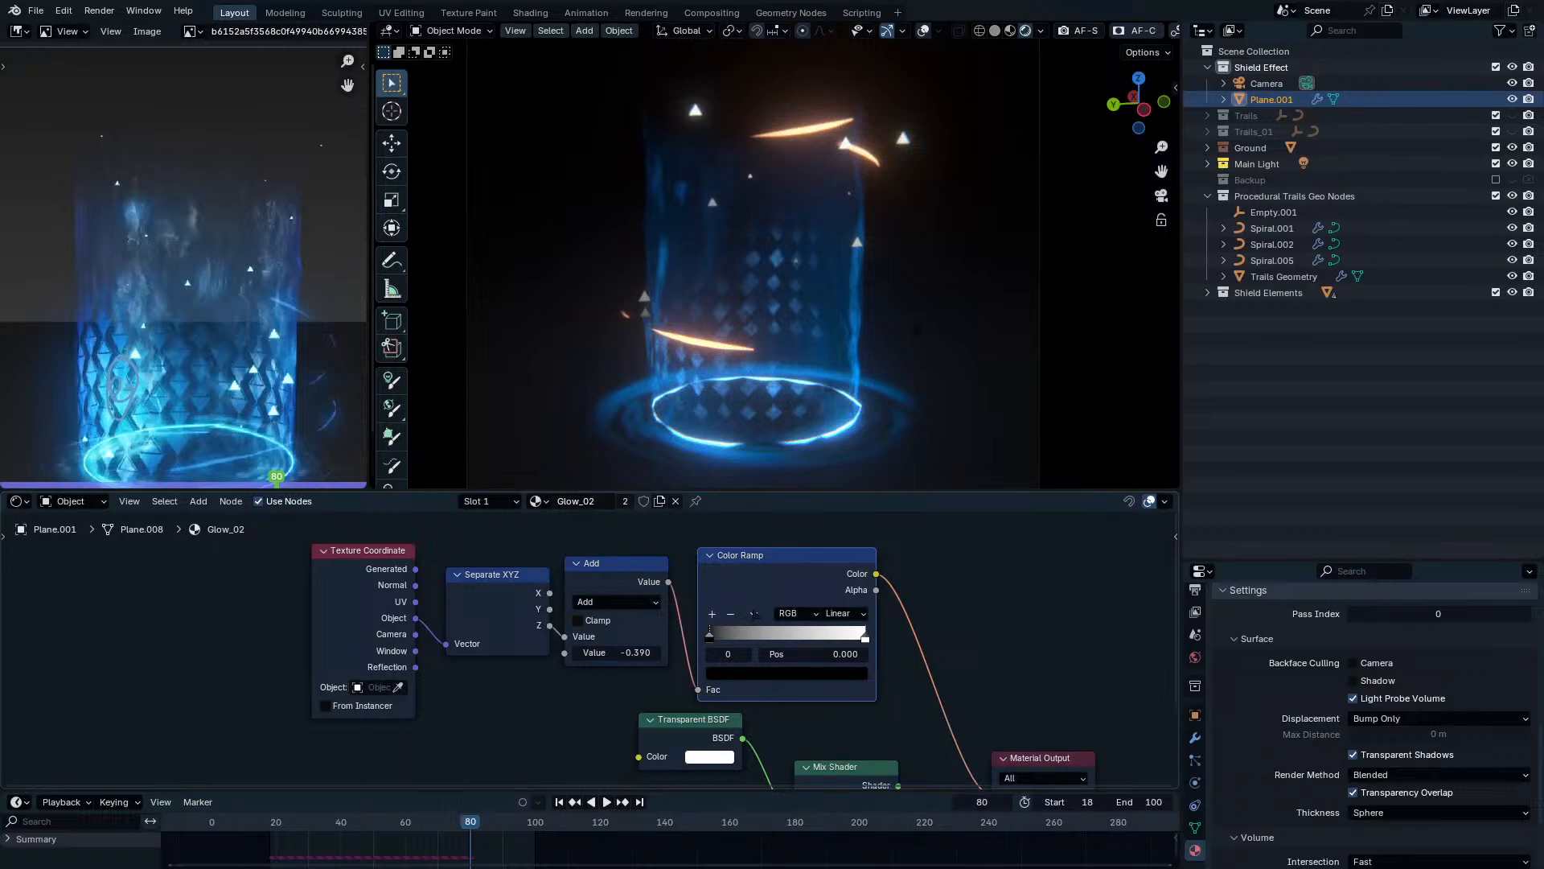
Flip the Color Ramp so it runs from white to black, and set the Add node's value to -0.110.
click(731, 614)
click(753, 614)
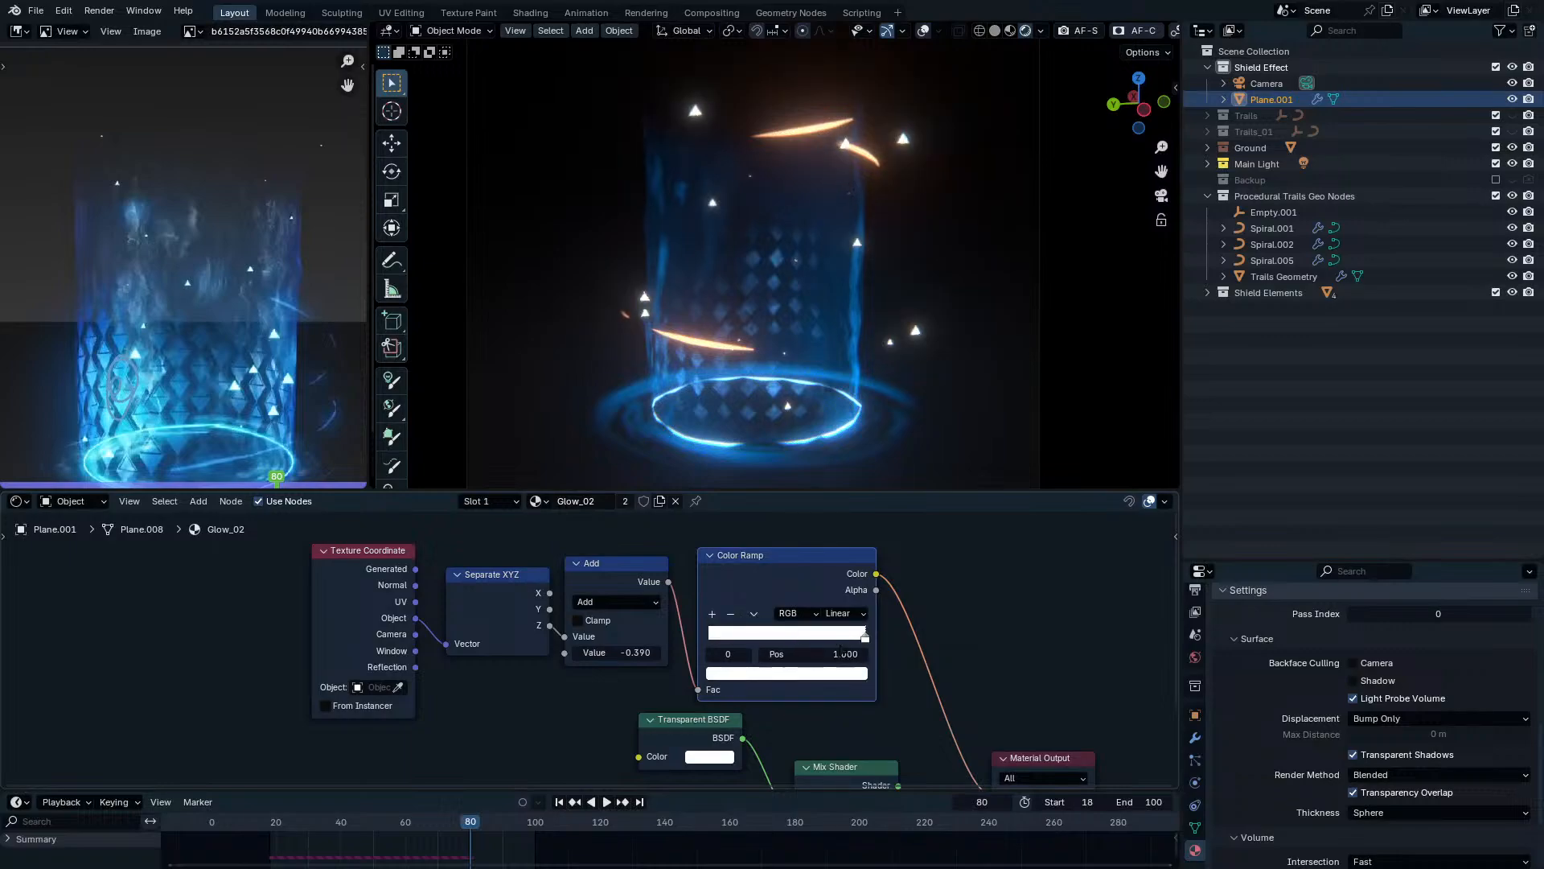
key(ctrl+z)
click(754, 614)
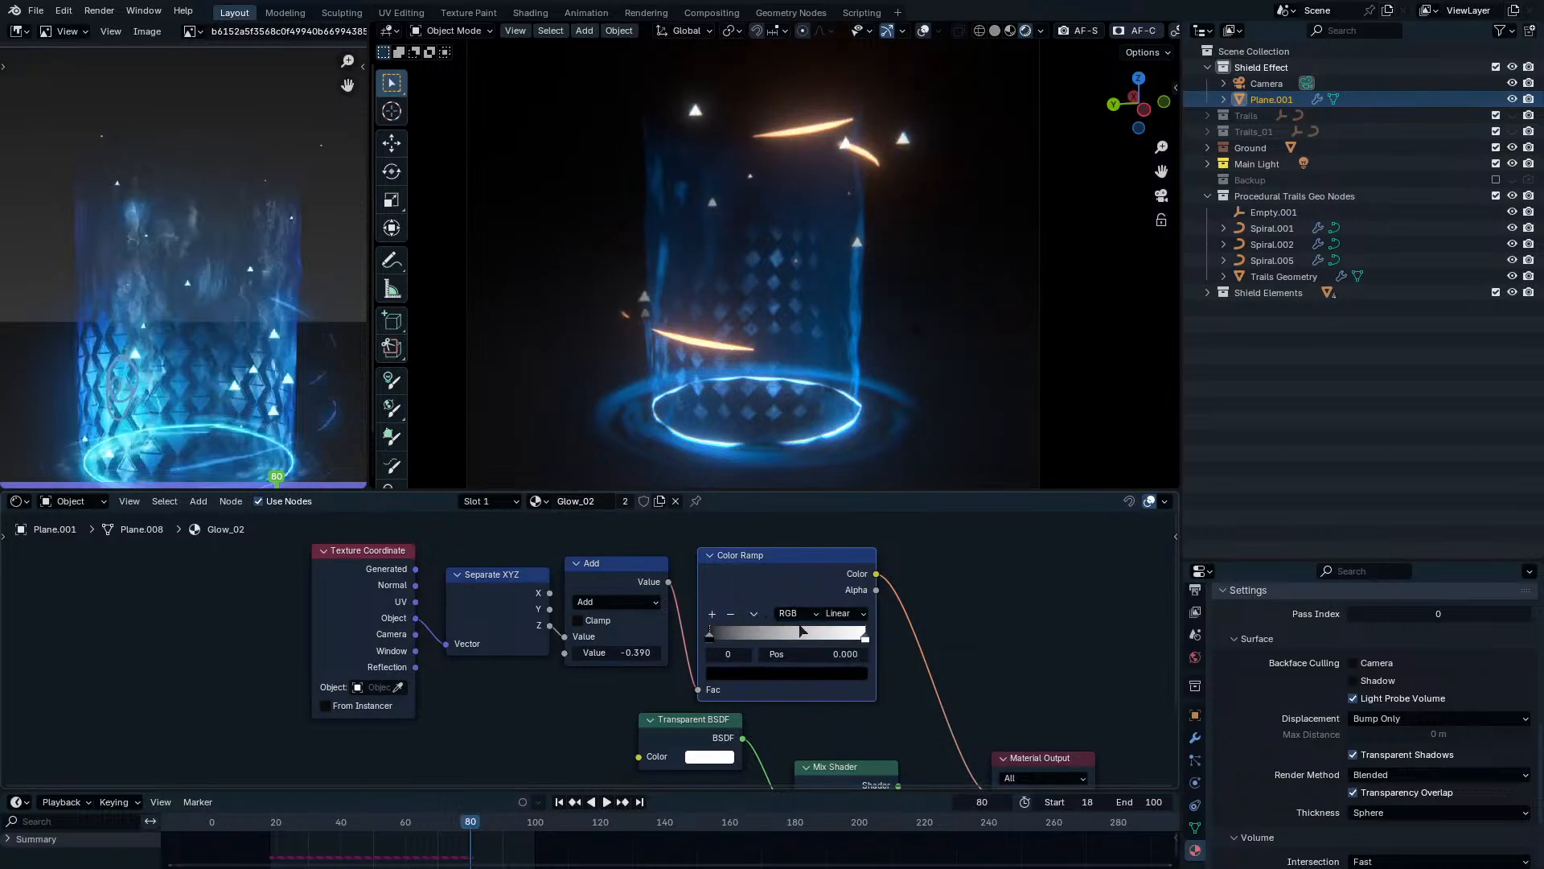
click(756, 615)
click(785, 630)
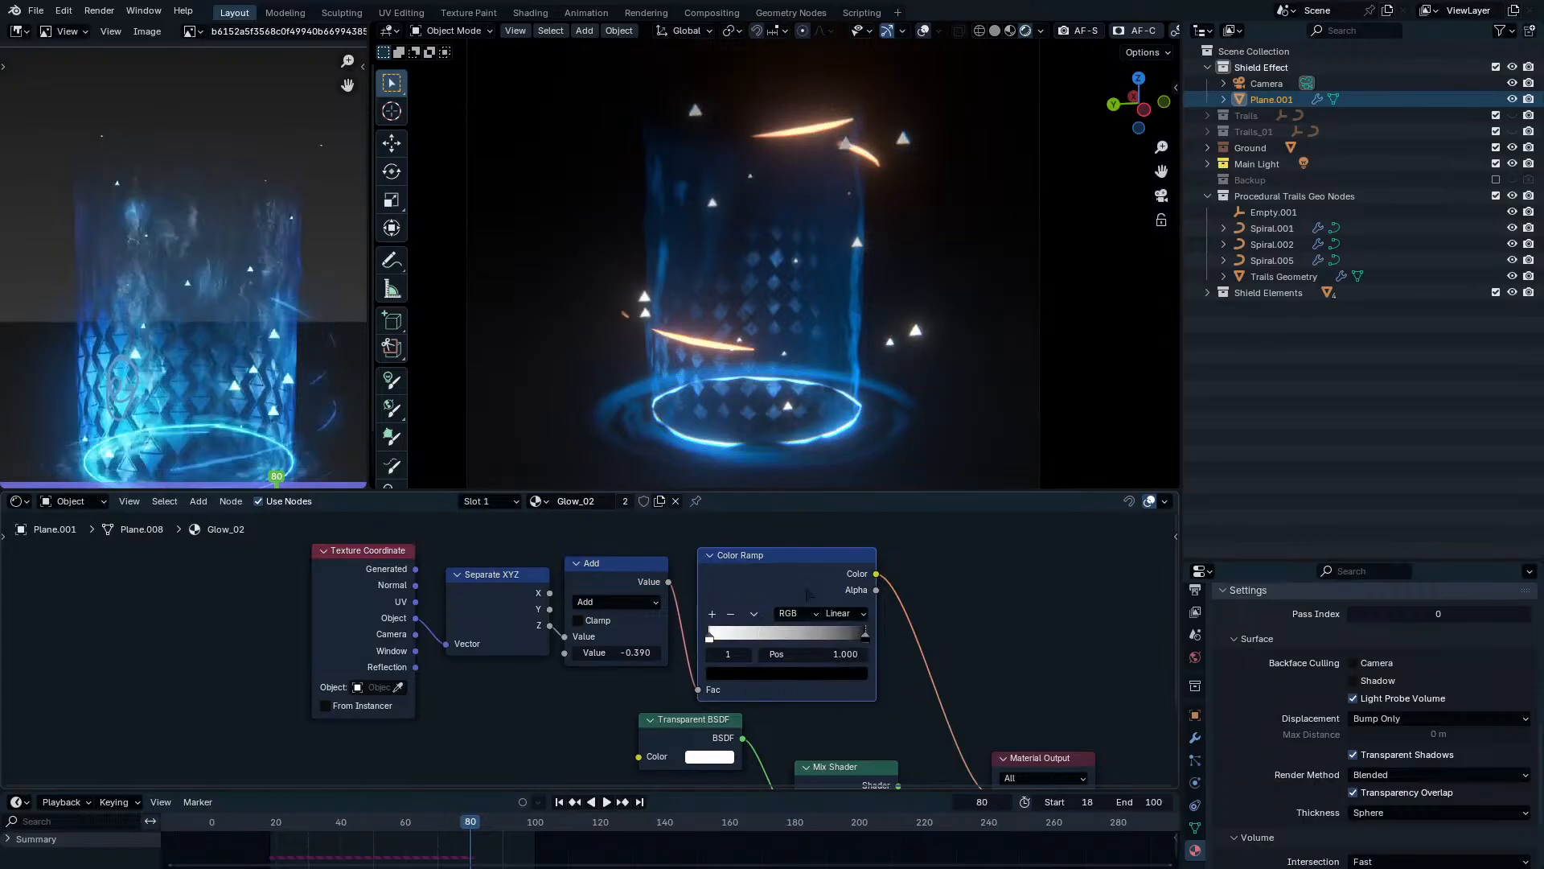
drag(817, 575, 831, 571)
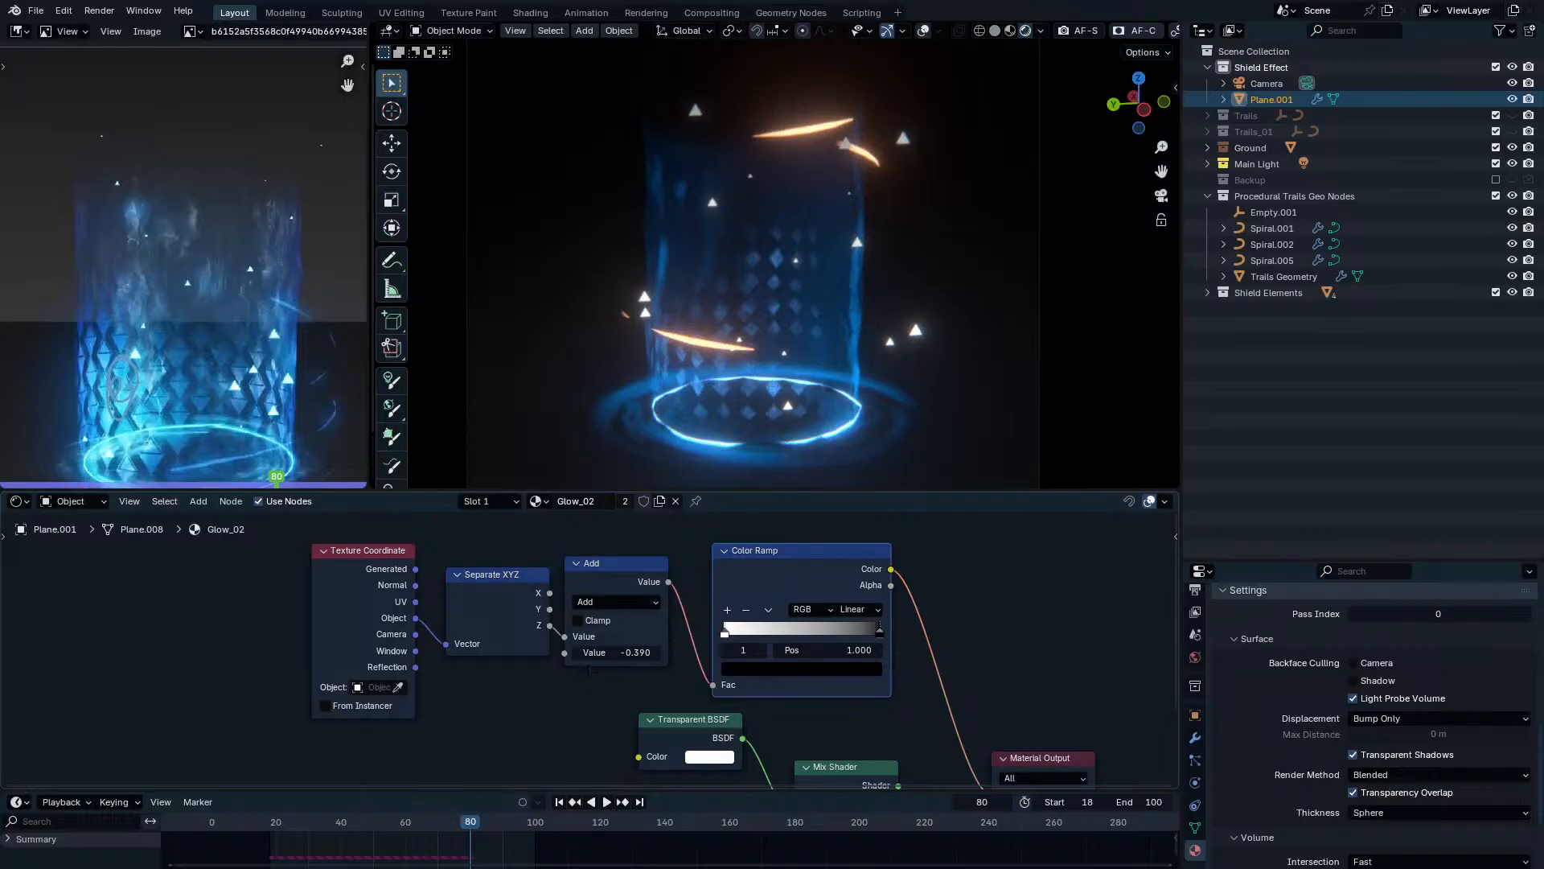
mouse_move(595, 654)
mouse_down()
mouse_move(664, 654)
mouse_move(613, 654)
mouse_up()
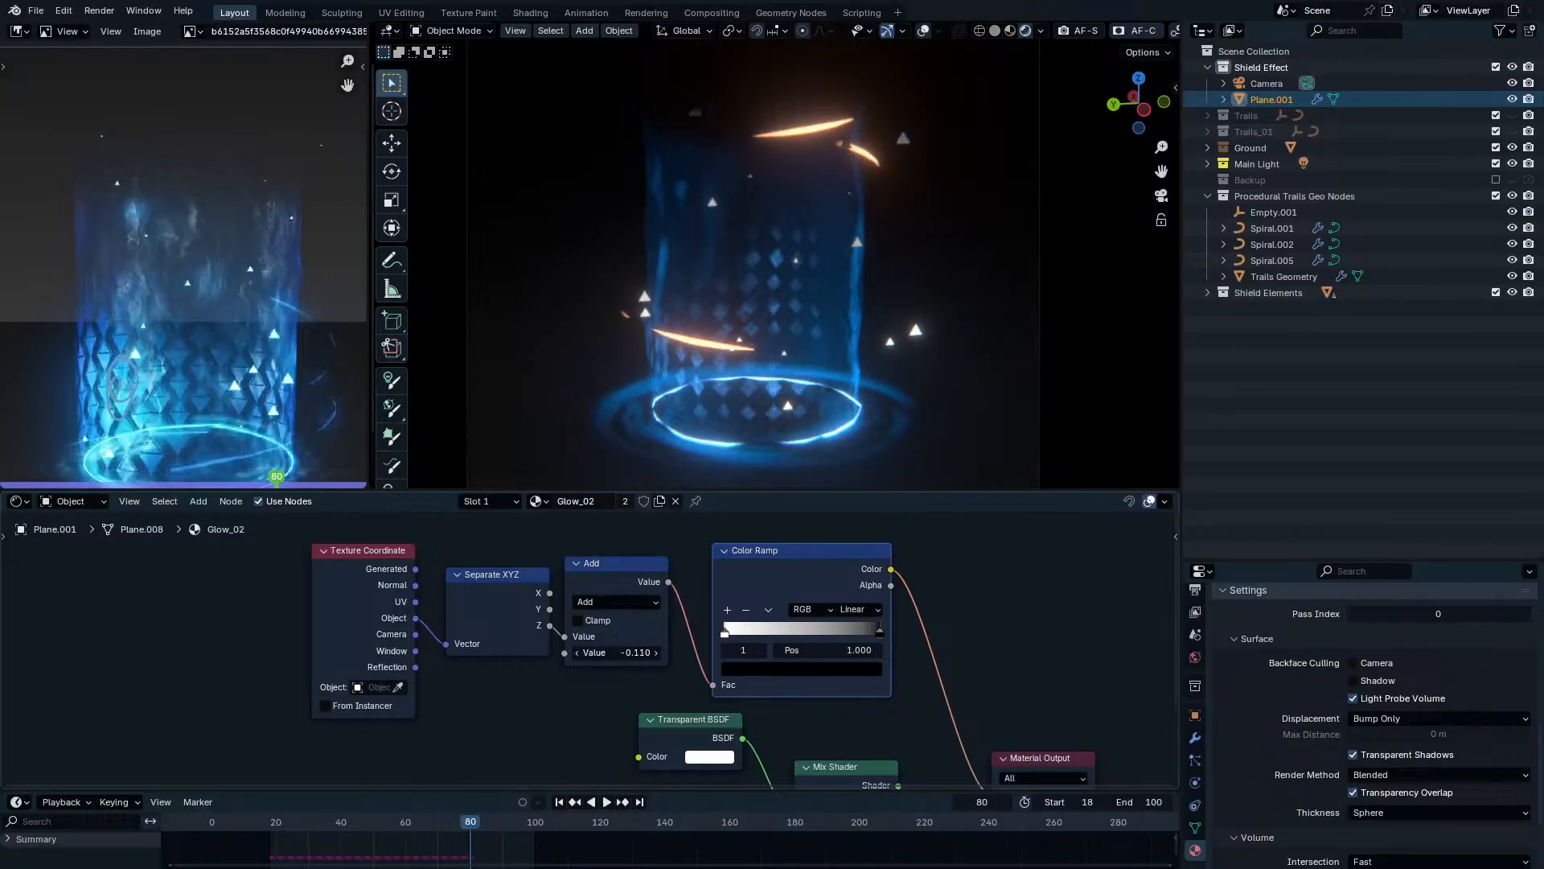
Connect the Color Ramp's color to the Mix Shader's factor and the Mix Shader to the output surface, and preview the animation.
scroll(906, 708, down, 1)
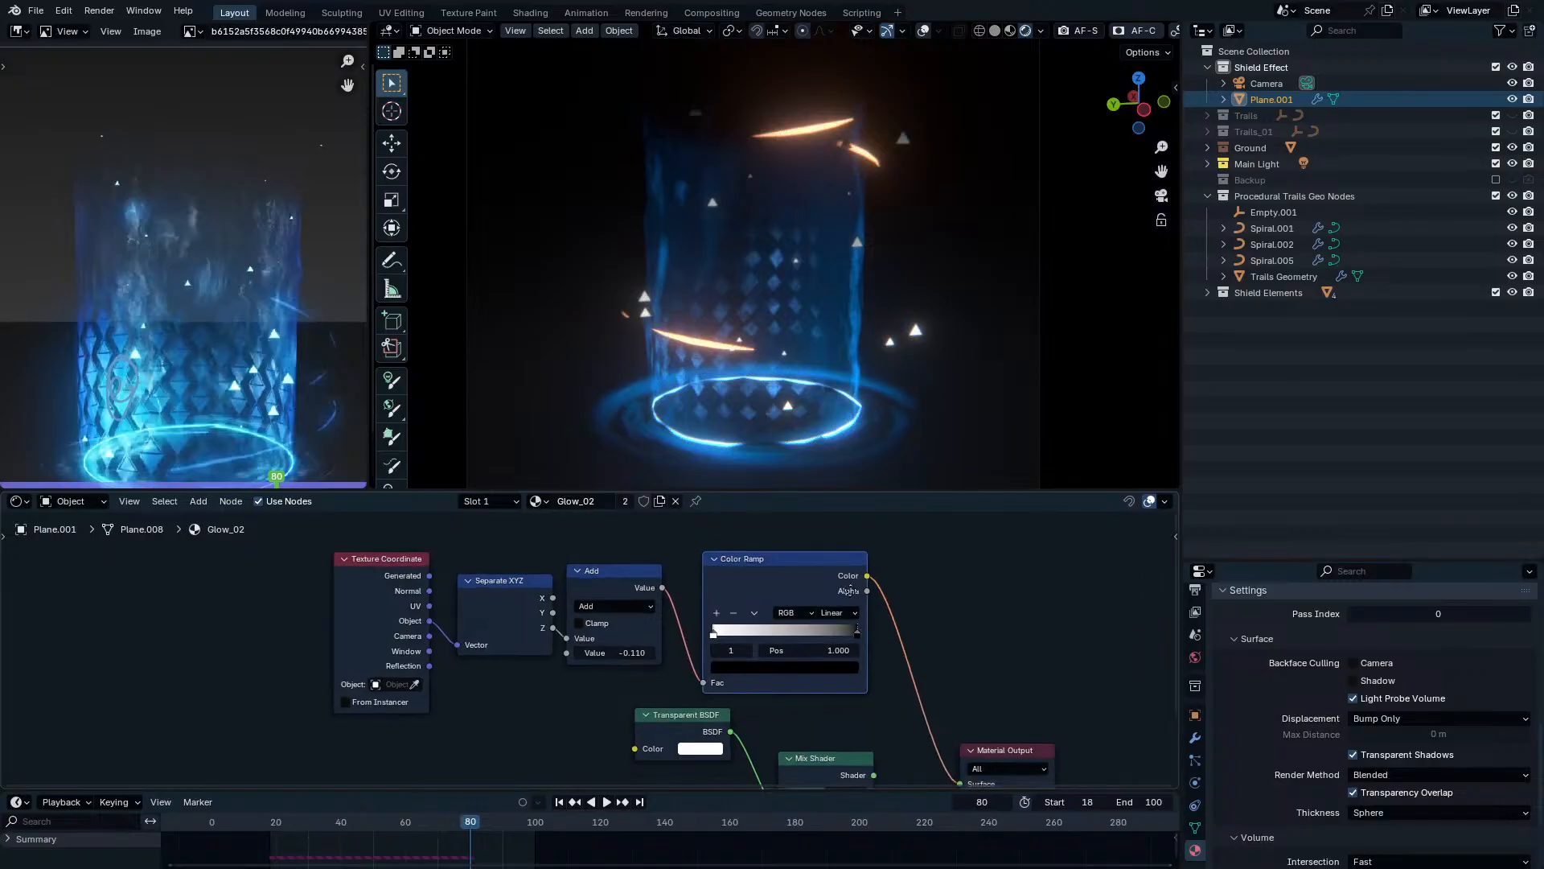
scroll(906, 708, down, 1)
middle_drag(906, 708, 834, 689)
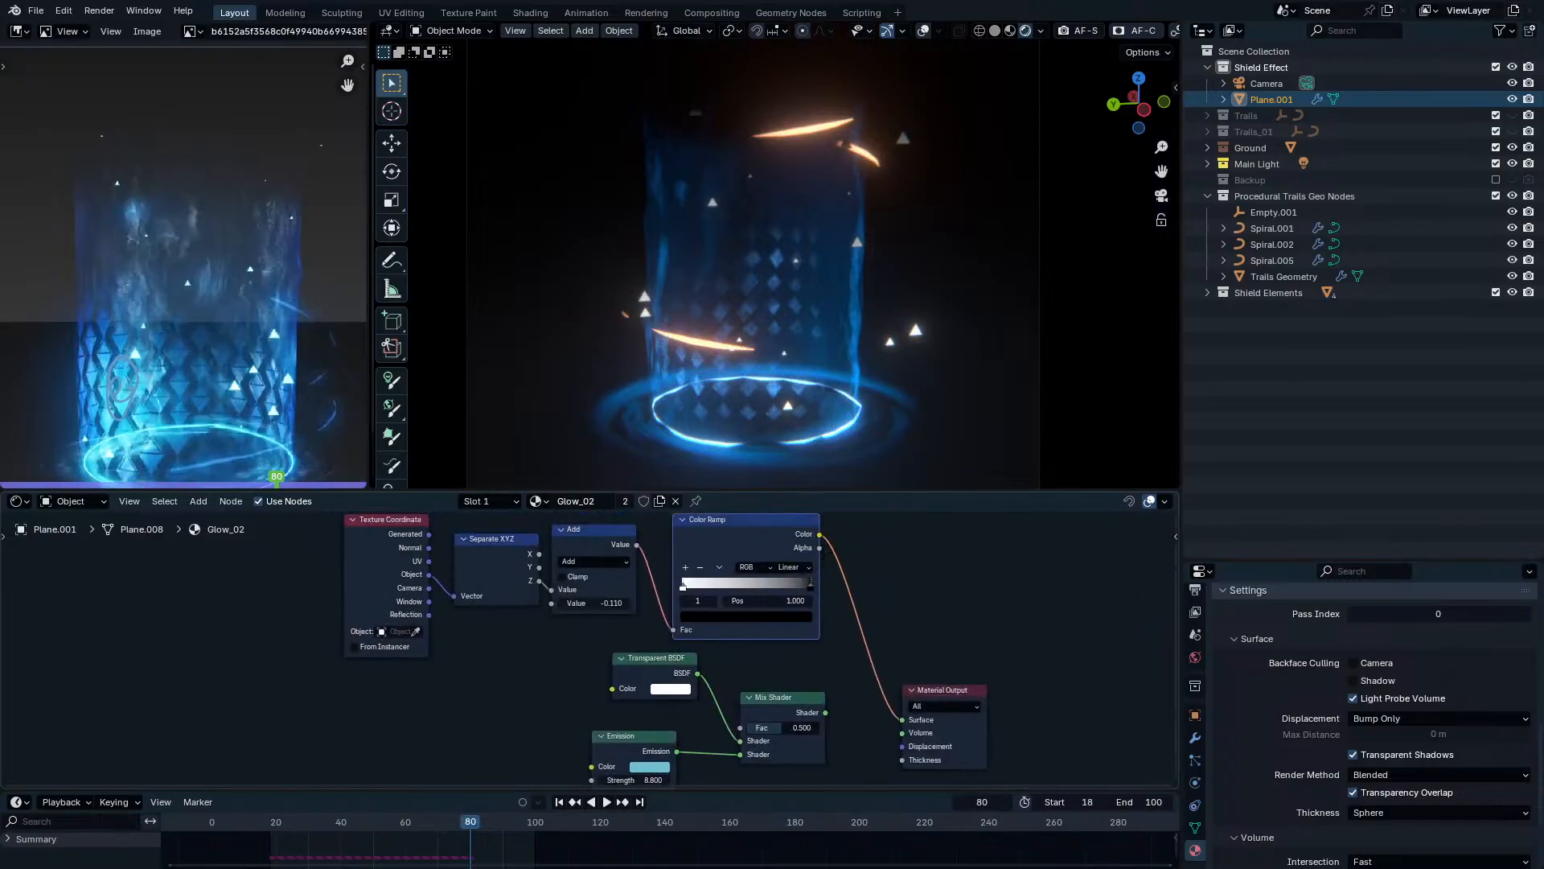
drag(820, 535, 740, 728)
ctrl+shift+click(821, 714)
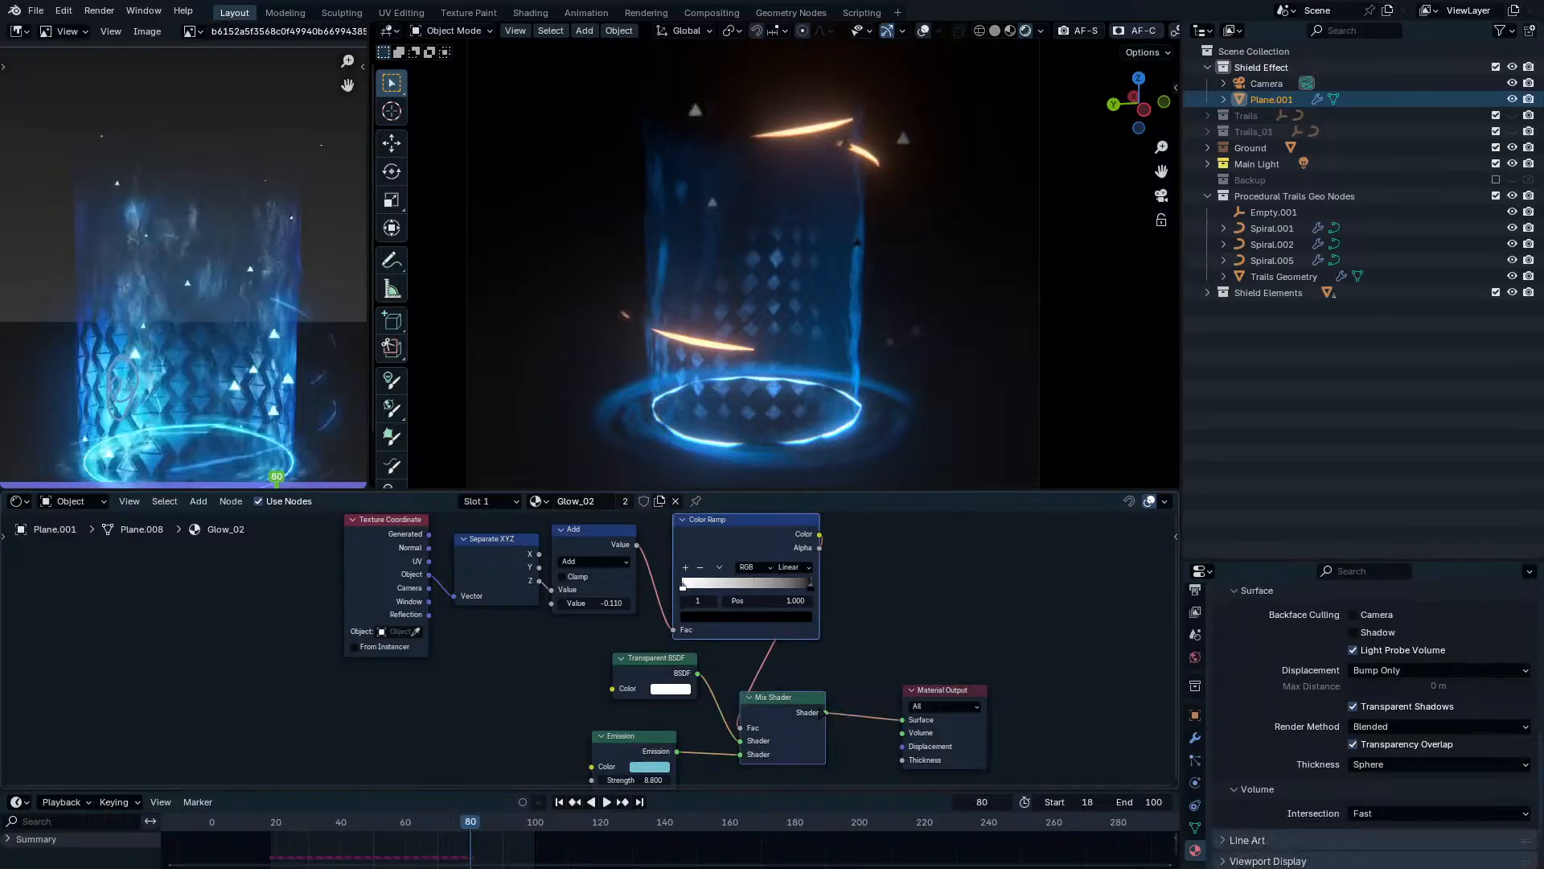
key(space)
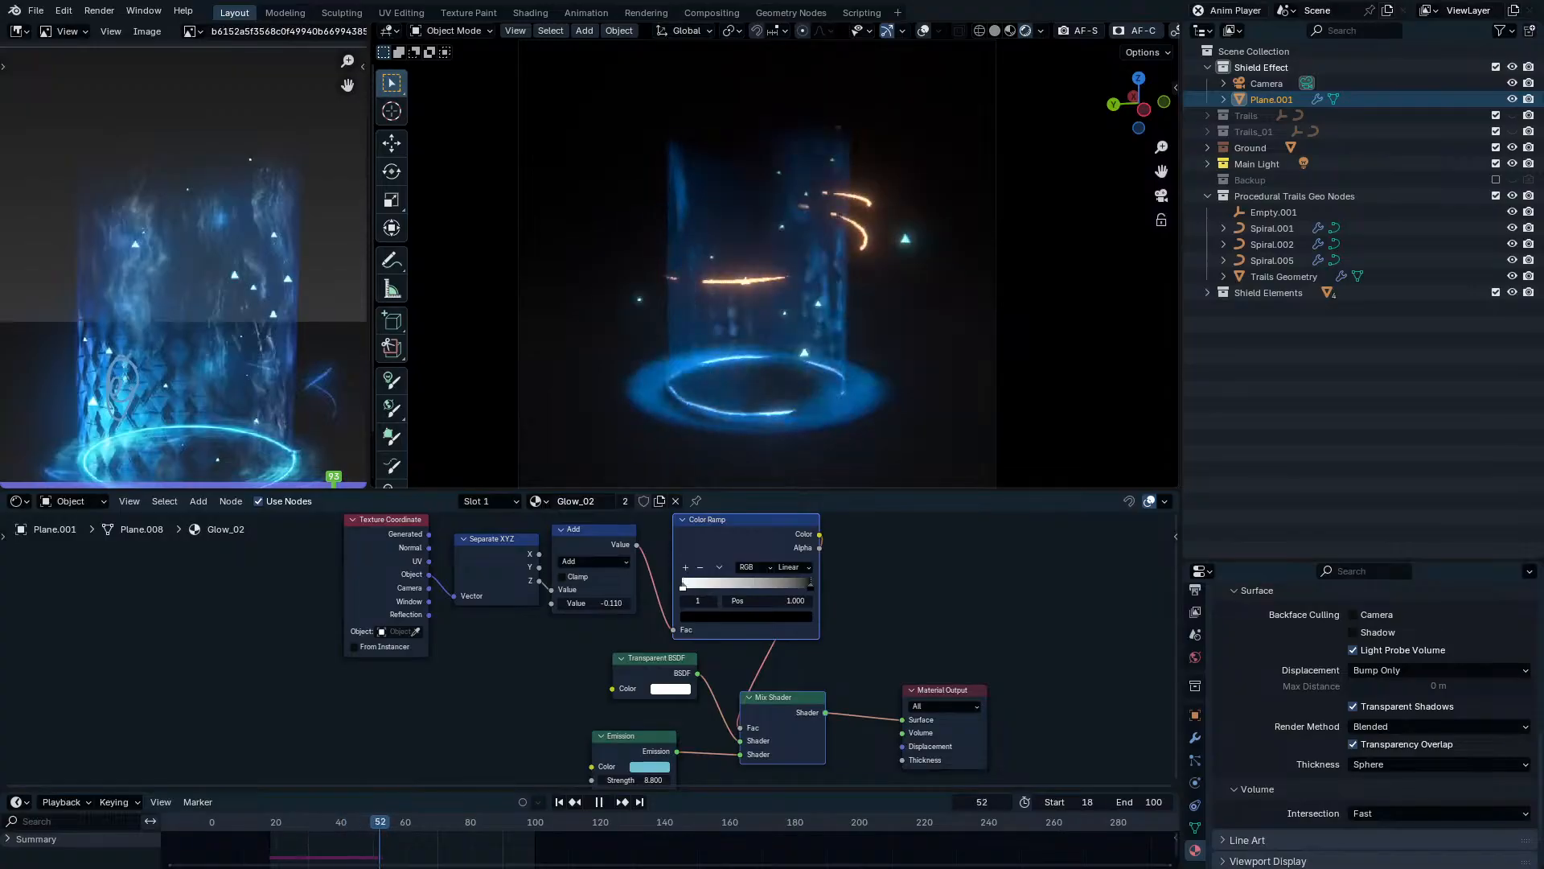
key(space)
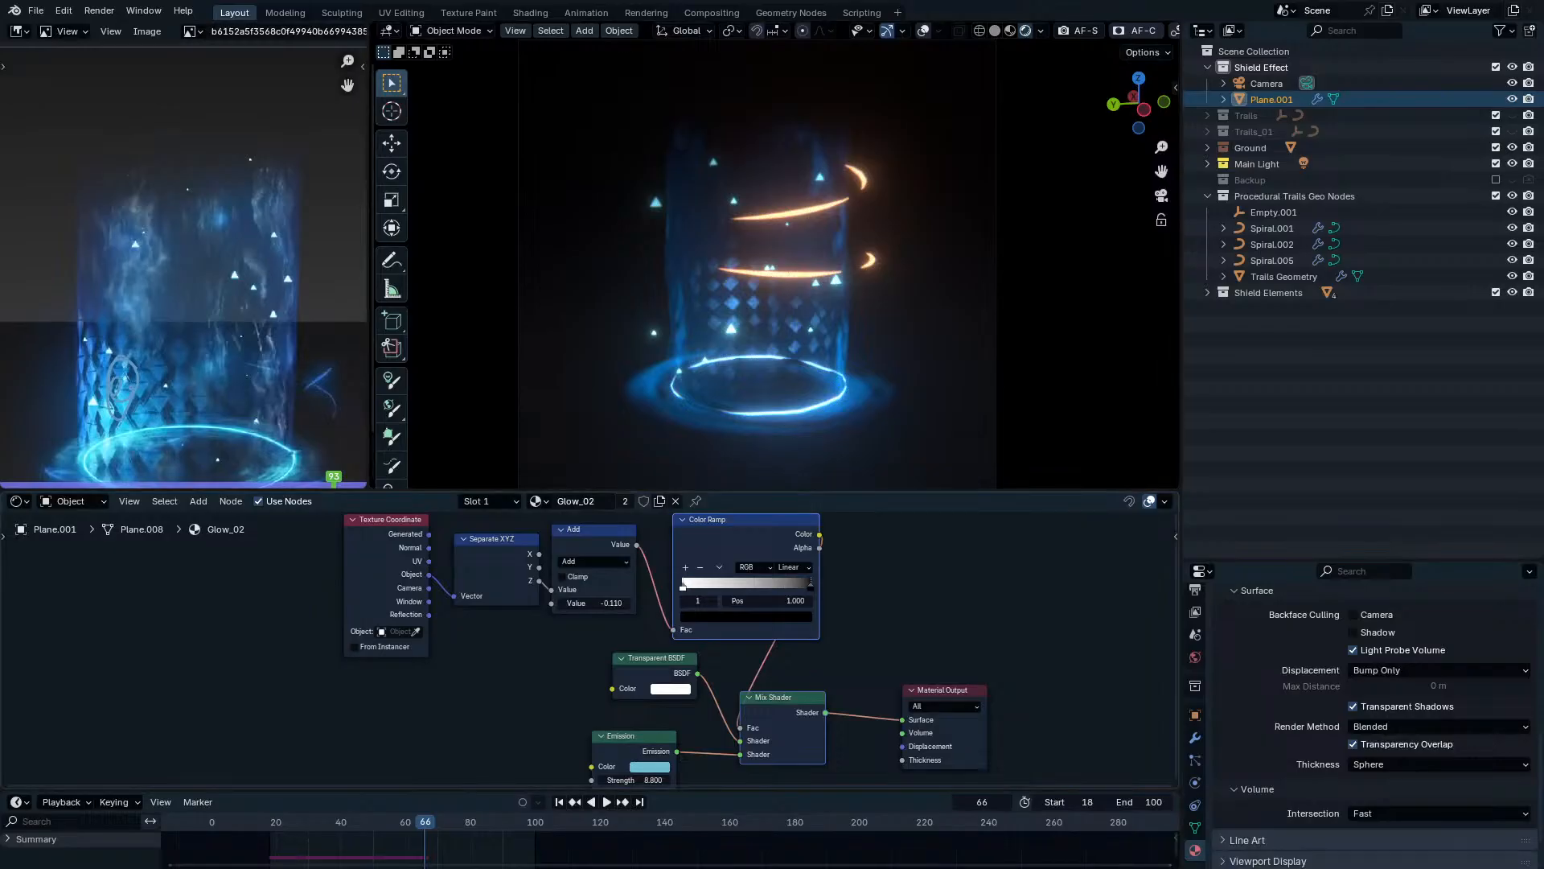
Tidy the Glow_02 node layout, grouping the Texture Coordinate, Separate XYZ, Add and Color Ramp nodes closer above the shader nodes.
scroll(582, 602, down, 2)
mouse_move(582, 602)
middle_down()
mouse_move(660, 598)
mouse_move(723, 569)
middle_up()
drag(917, 739, 748, 638)
click(669, 682)
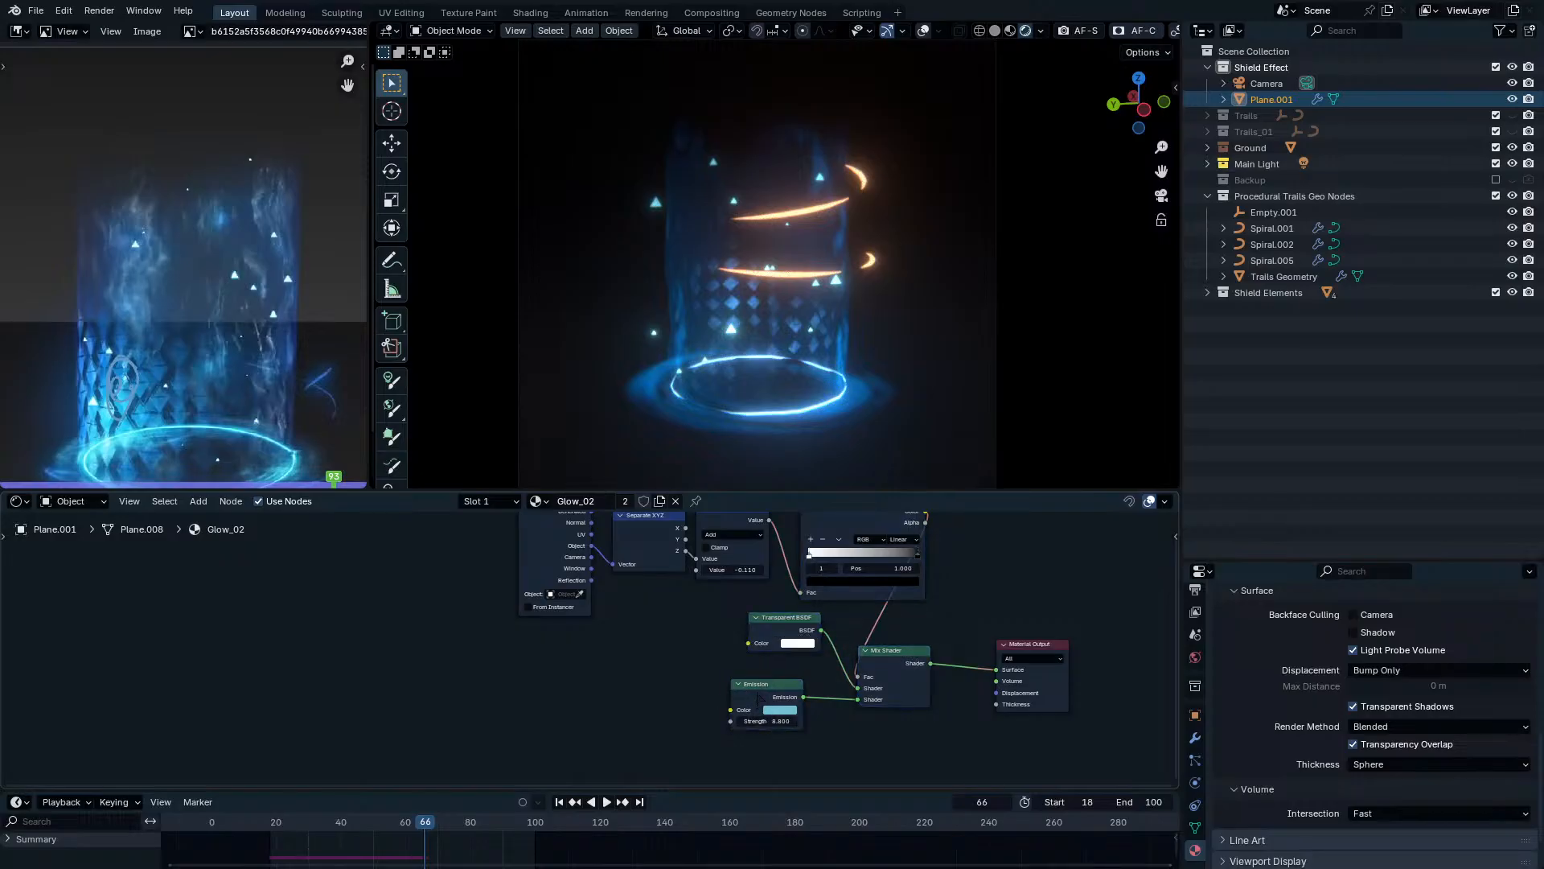
drag(753, 688, 775, 668)
shift+drag(728, 608, 801, 683)
middle_drag(909, 579, 898, 658)
drag(957, 572, 557, 669)
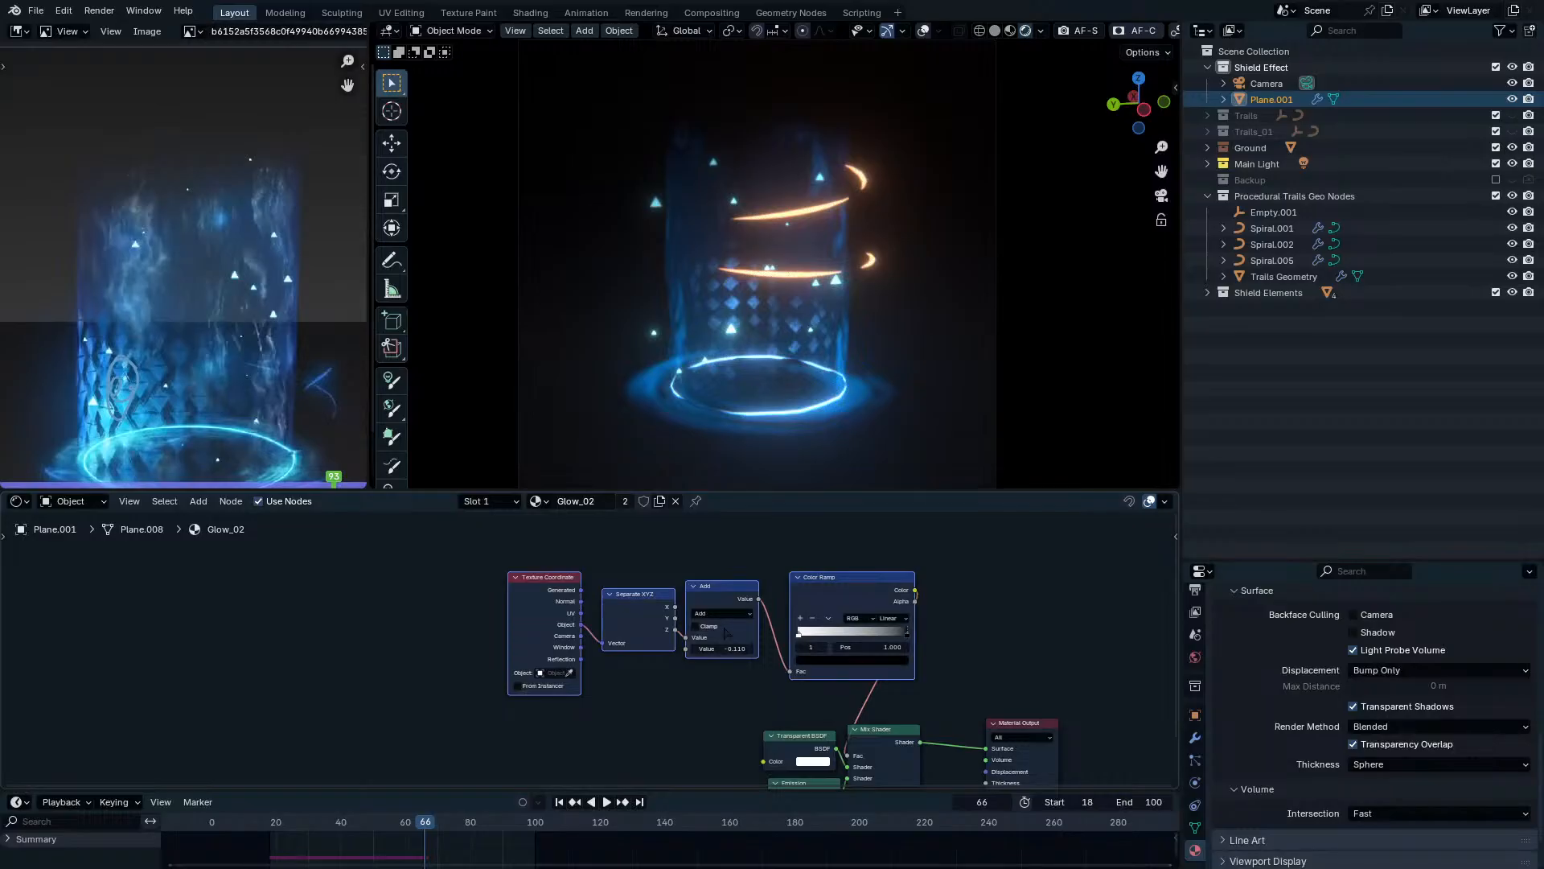
key(g)
click(776, 741)
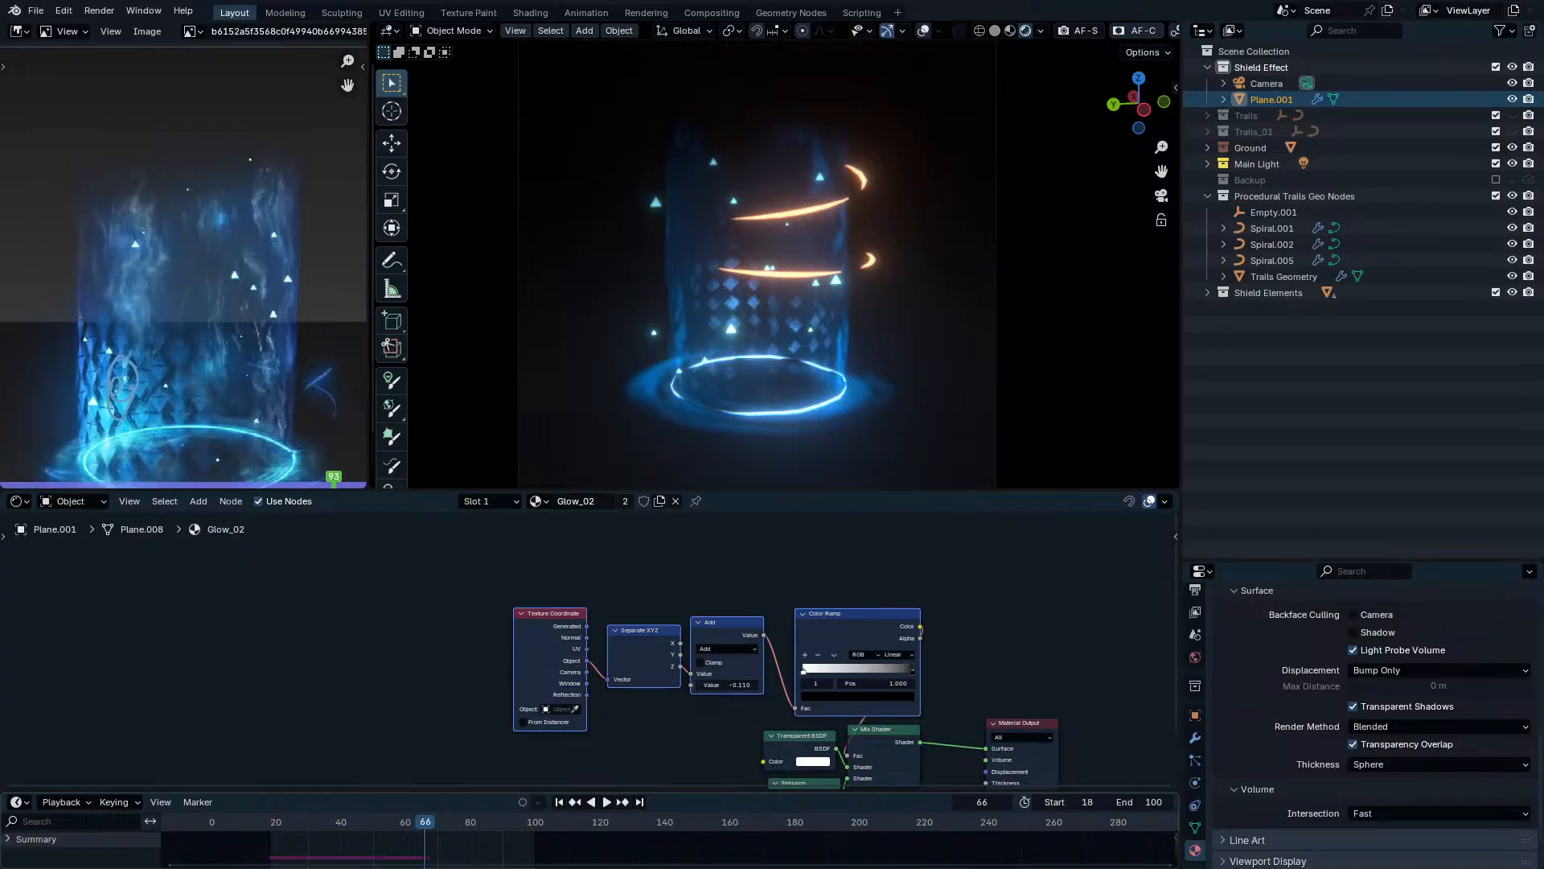
Start a new file with the default scene, discarding the unsaved changes to the shield file.
key(ctrl+n)
click(716, 315)
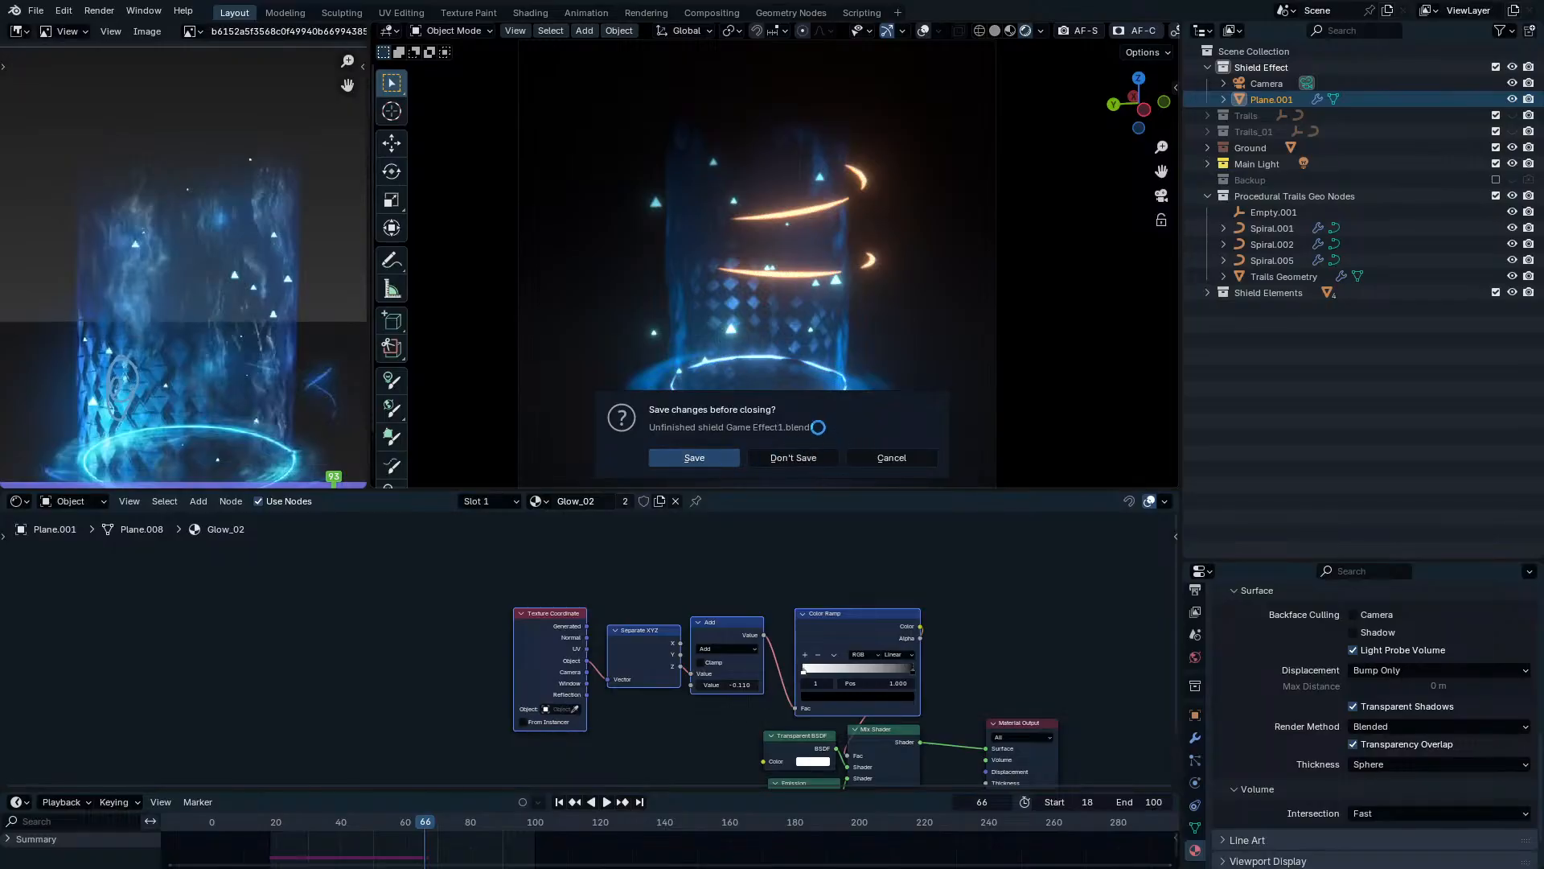
click(793, 458)
Delete the light and the camera from the default scene, keeping only the cube.
drag(290, 277, 1006, 448)
click(934, 270)
drag(933, 270, 779, 123)
key(Delete)
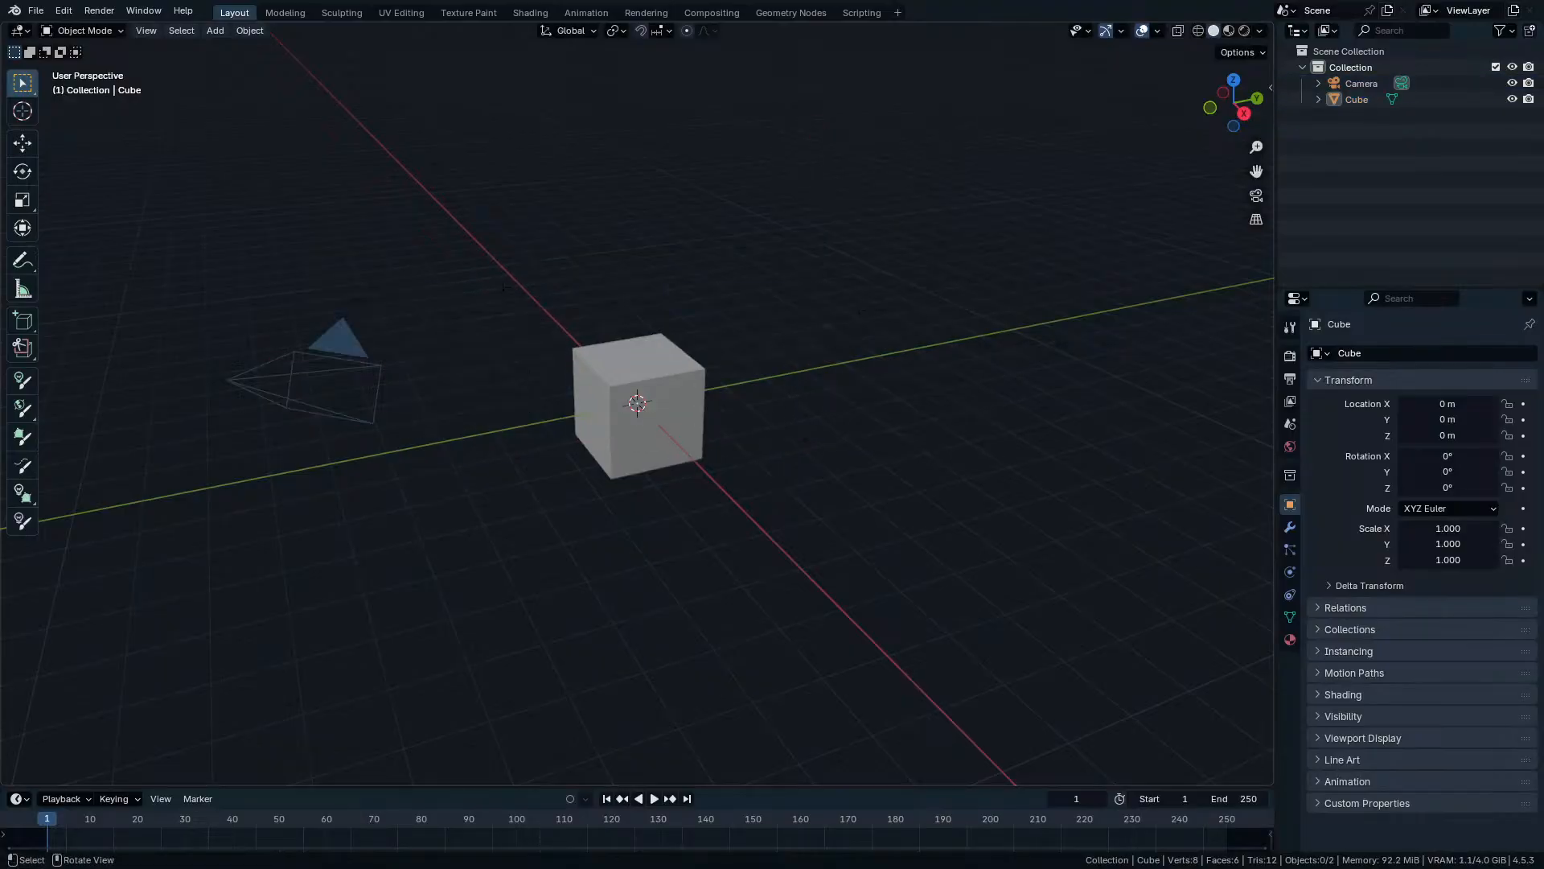
drag(504, 287, 213, 507)
key(Insert)
click(822, 396)
key(Delete)
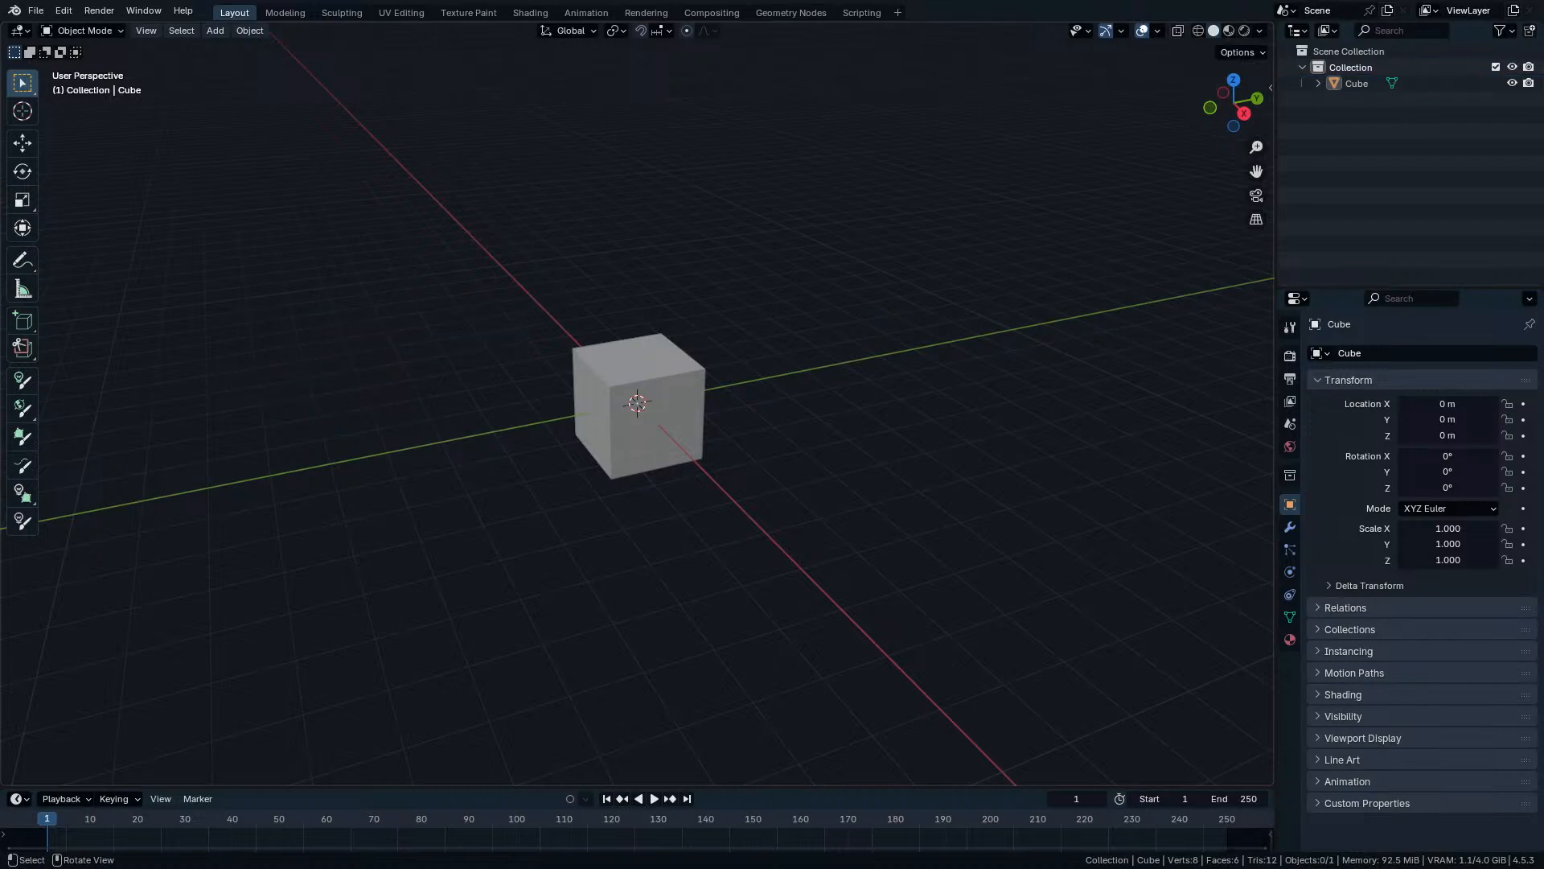
Add a Subdivision Surface modifier to the cube with 5 viewport levels.
click(632, 402)
scroll(635, 403, up, 5)
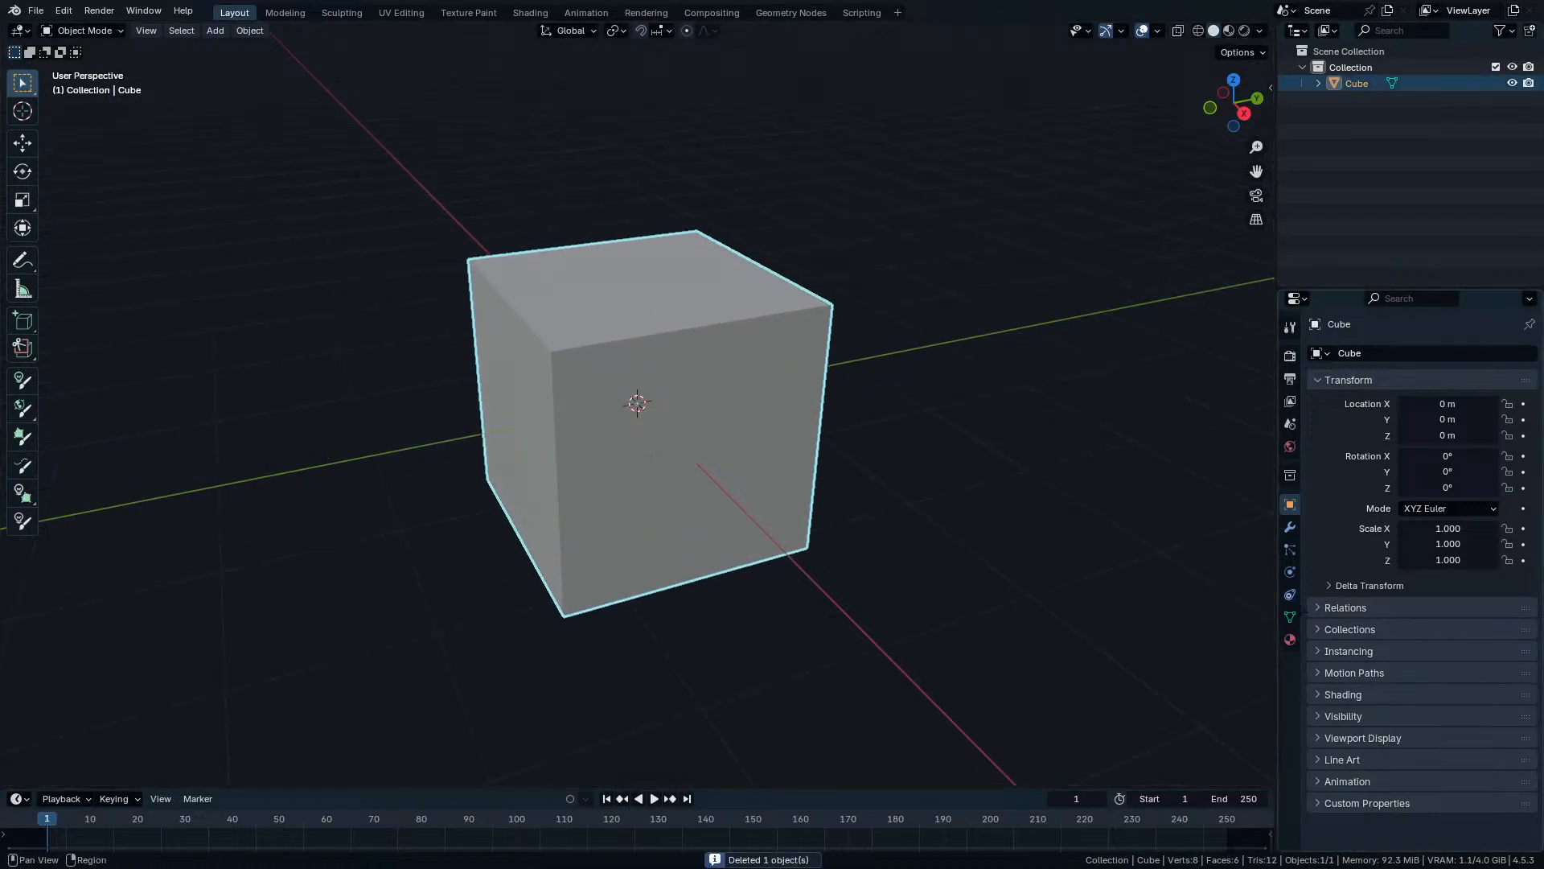
click(1290, 527)
click(1367, 354)
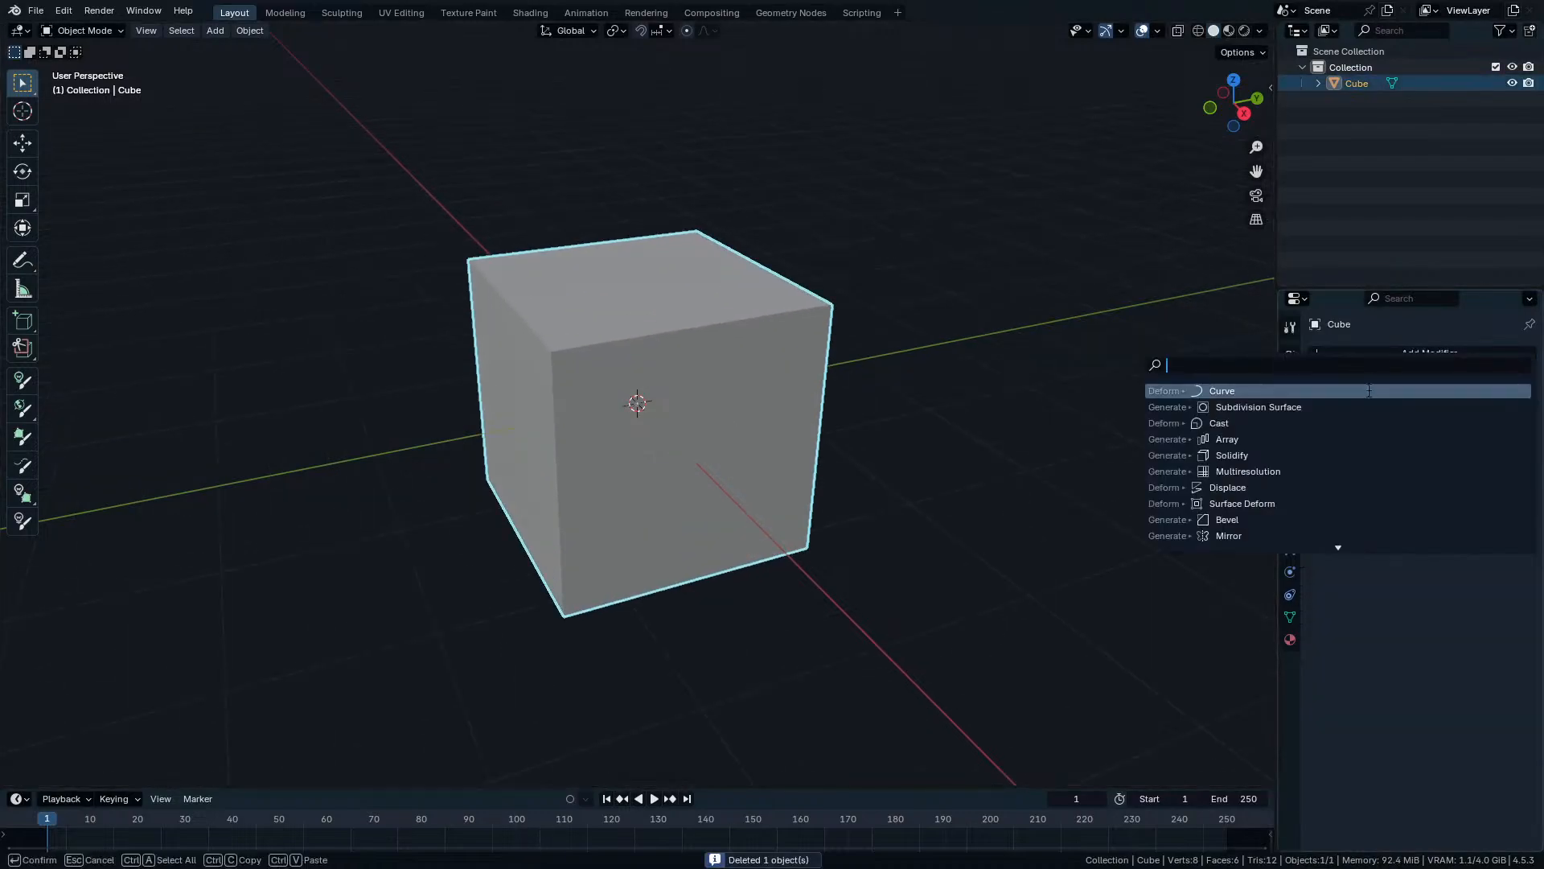
click(1328, 408)
drag(1455, 423, 1483, 435)
click(1510, 425)
click(1510, 424)
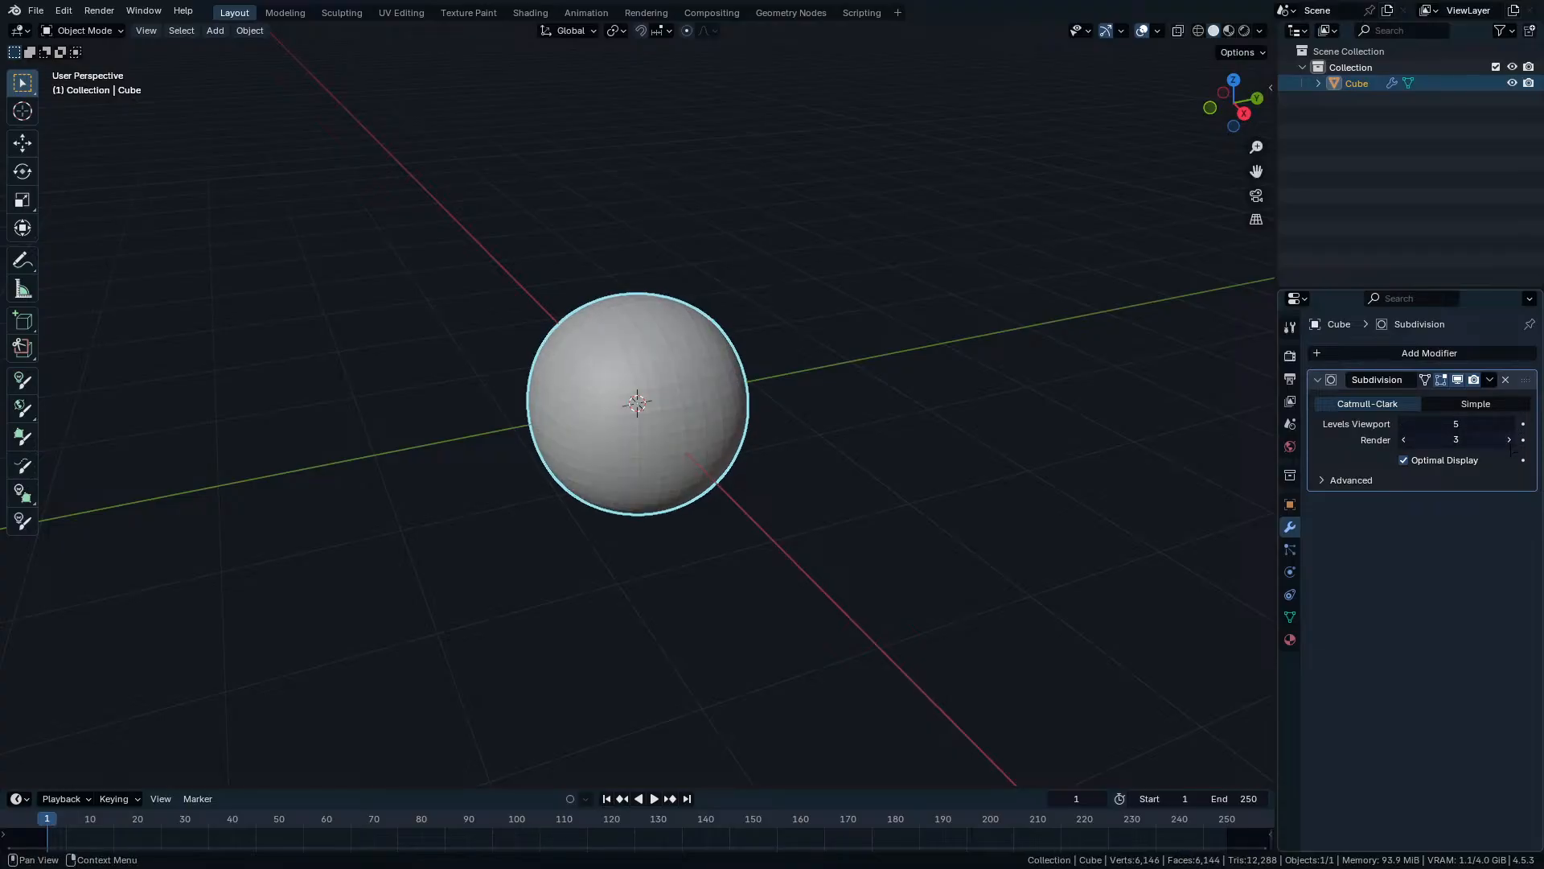
Apply the Subdivision modifier and inspect the resulting mesh topology in Edit Mode.
key(ctrl+a)
key(Tab)
scroll(576, 388, up, 2)
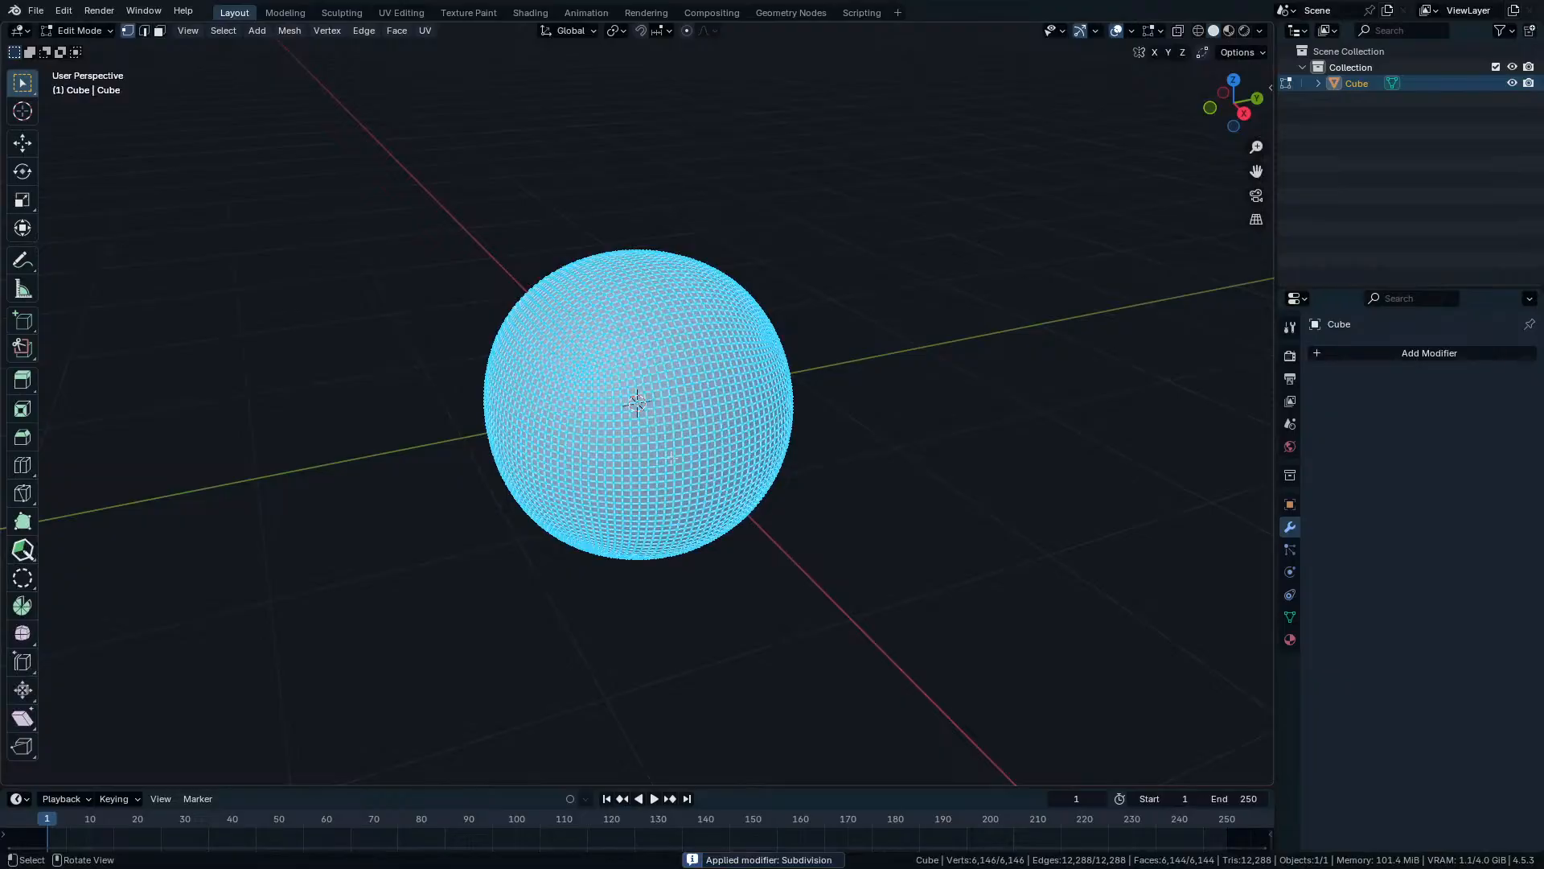
middle_drag(576, 389, 708, 400)
key(Tab)
key(Tab)
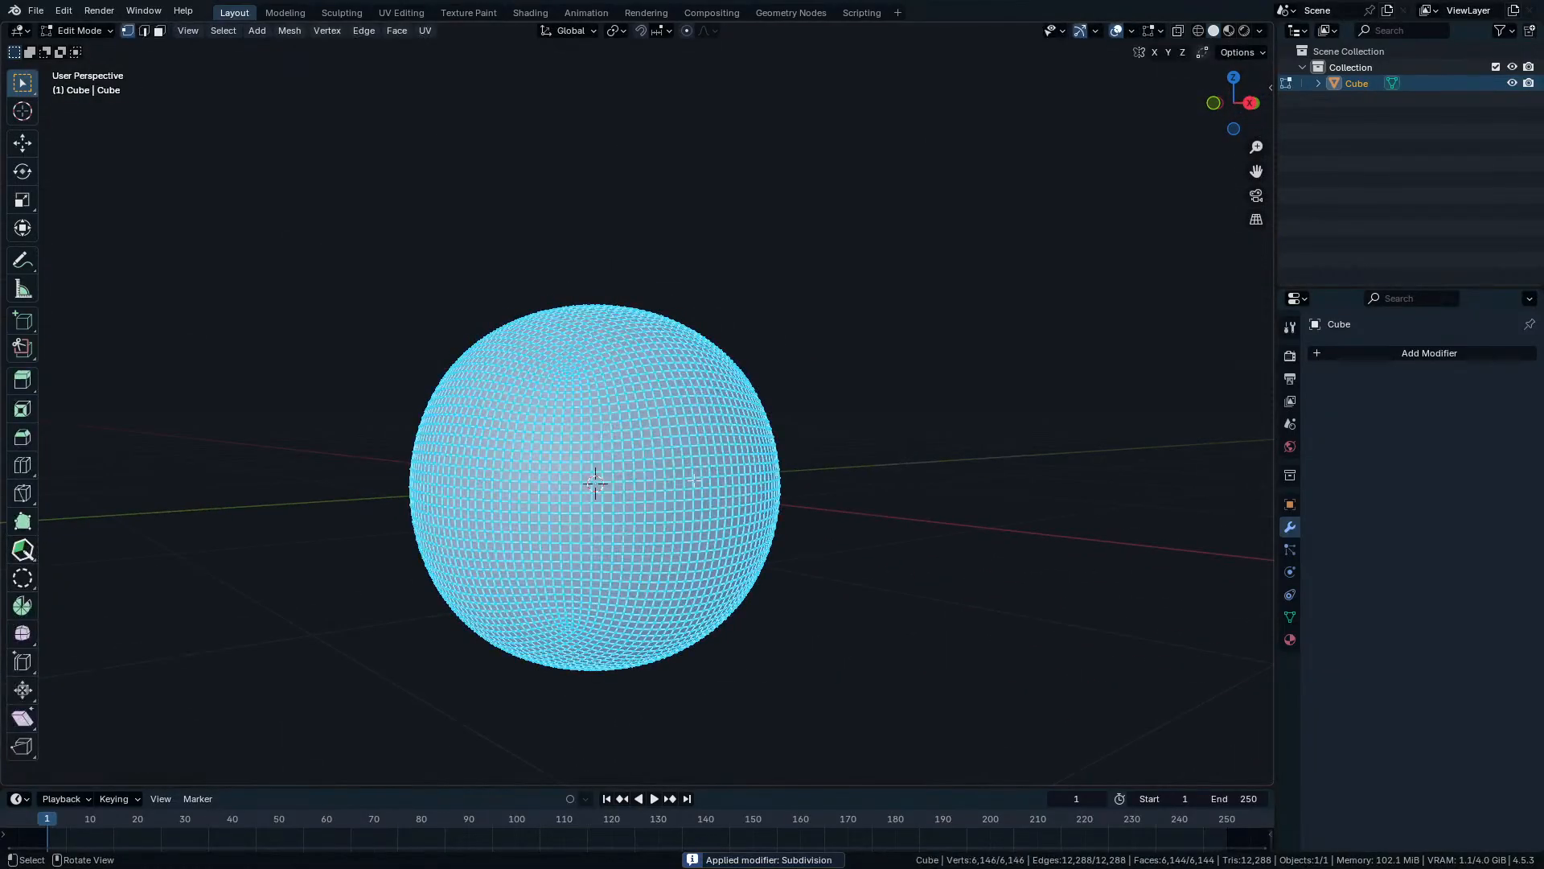
key(Tab)
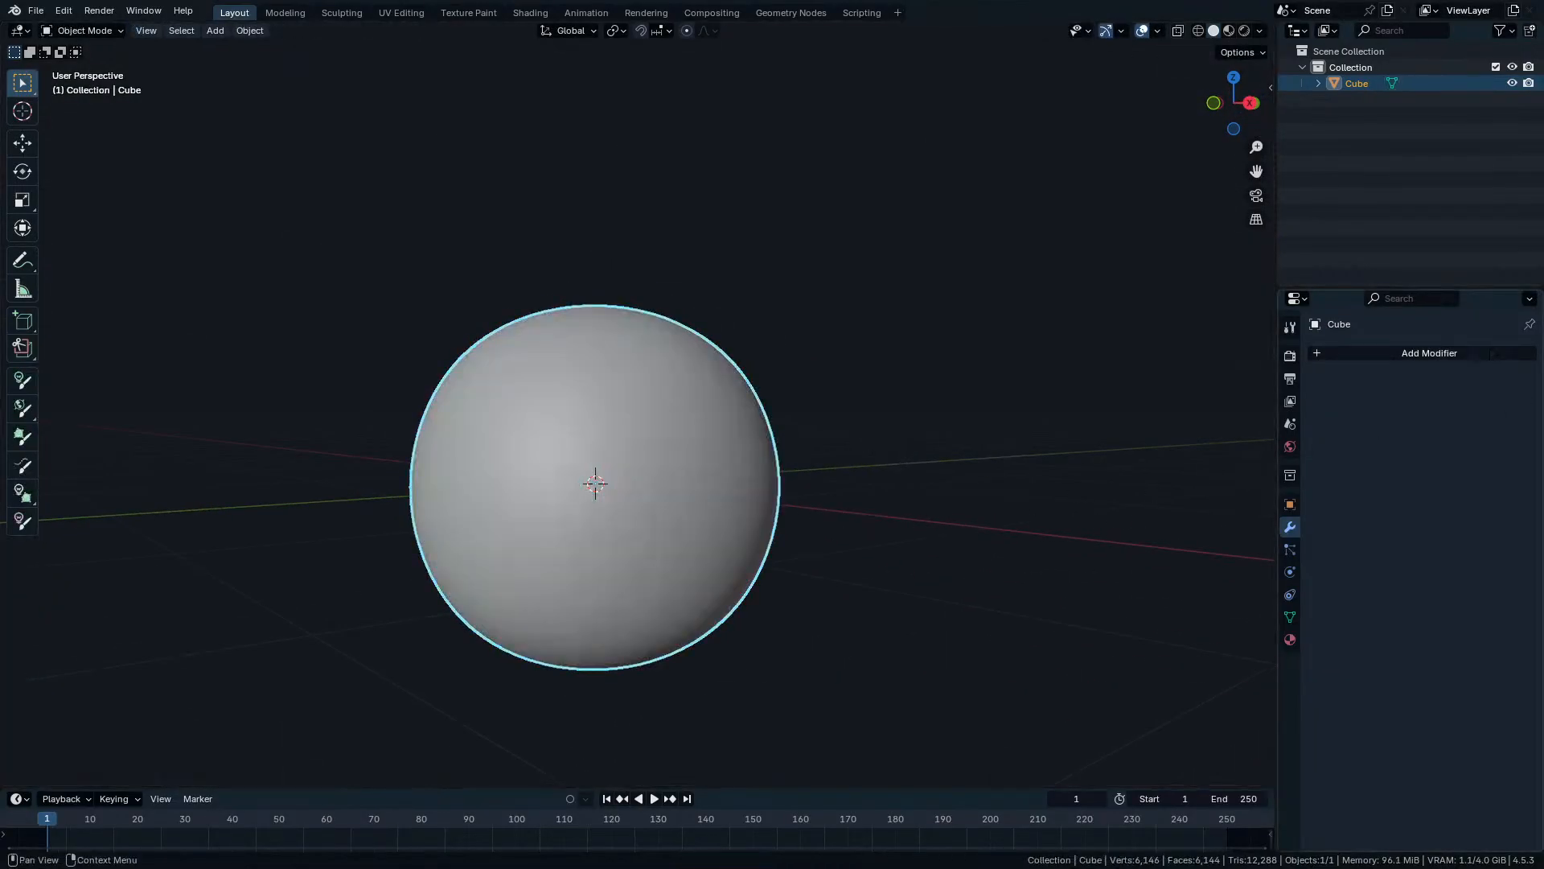
Add a Cast modifier with the Sphere shape to the subdivided cube and apply it.
click(1470, 353)
click(1445, 359)
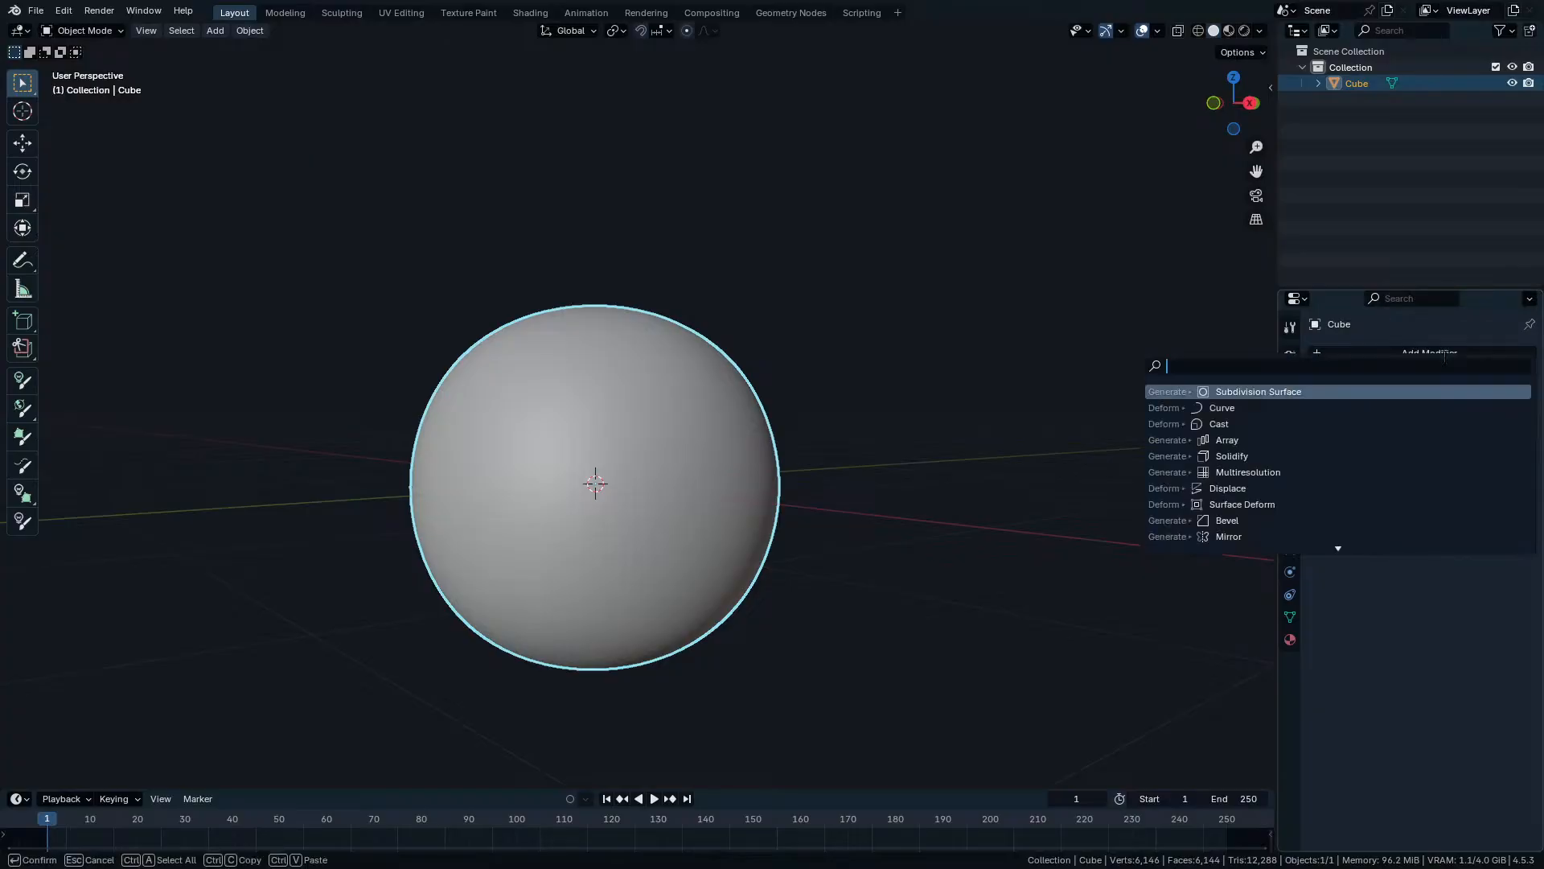
key(Down)
key(Down)
key(Return)
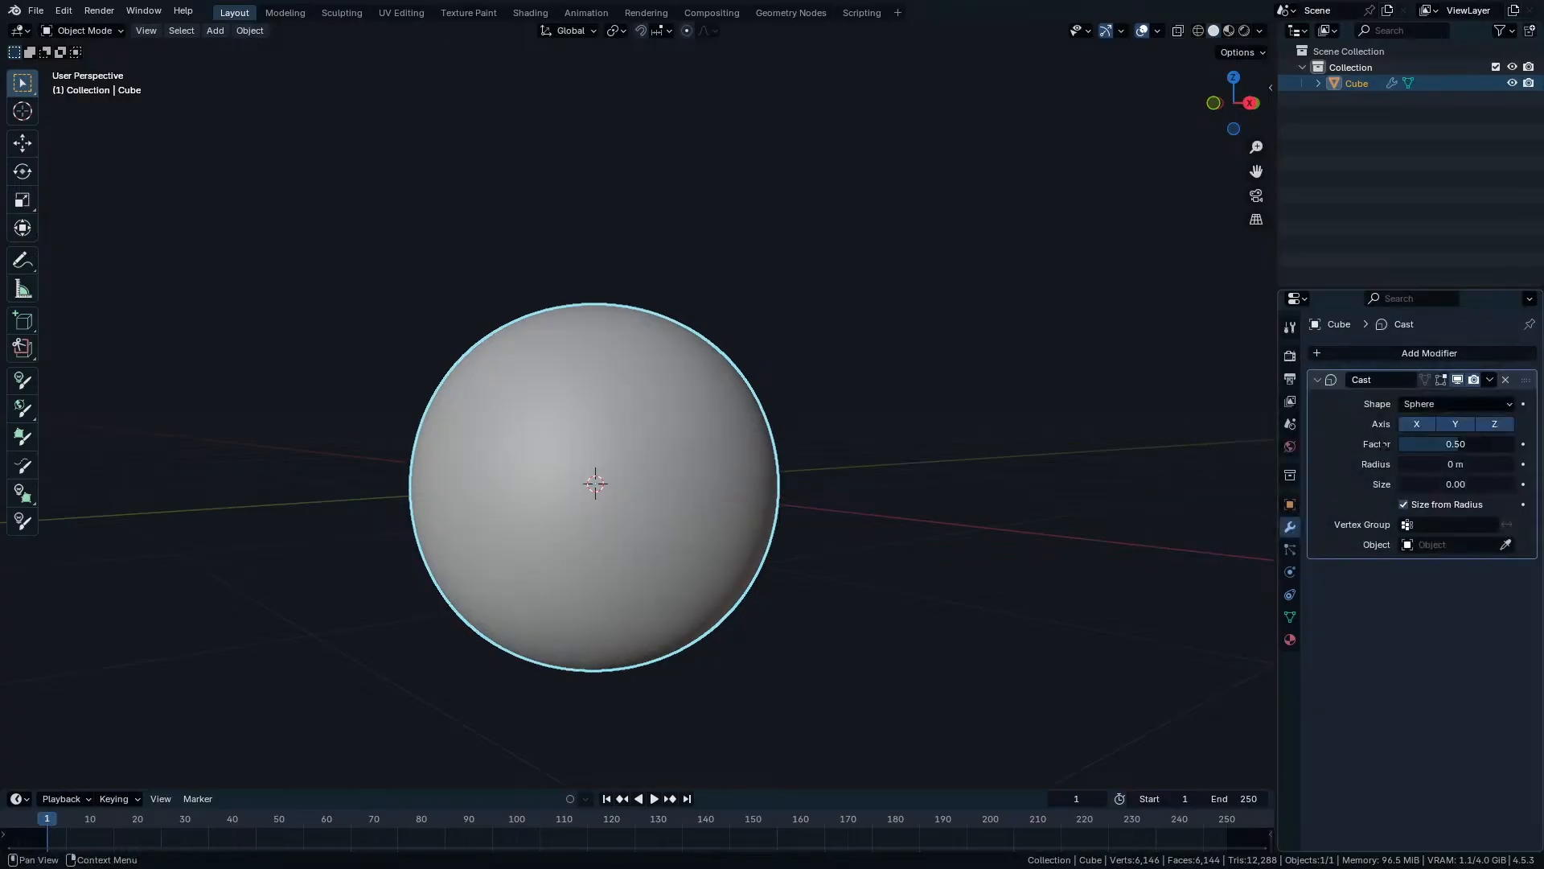
key(ctrl+q)
click(888, 457)
key(ctrl+a)
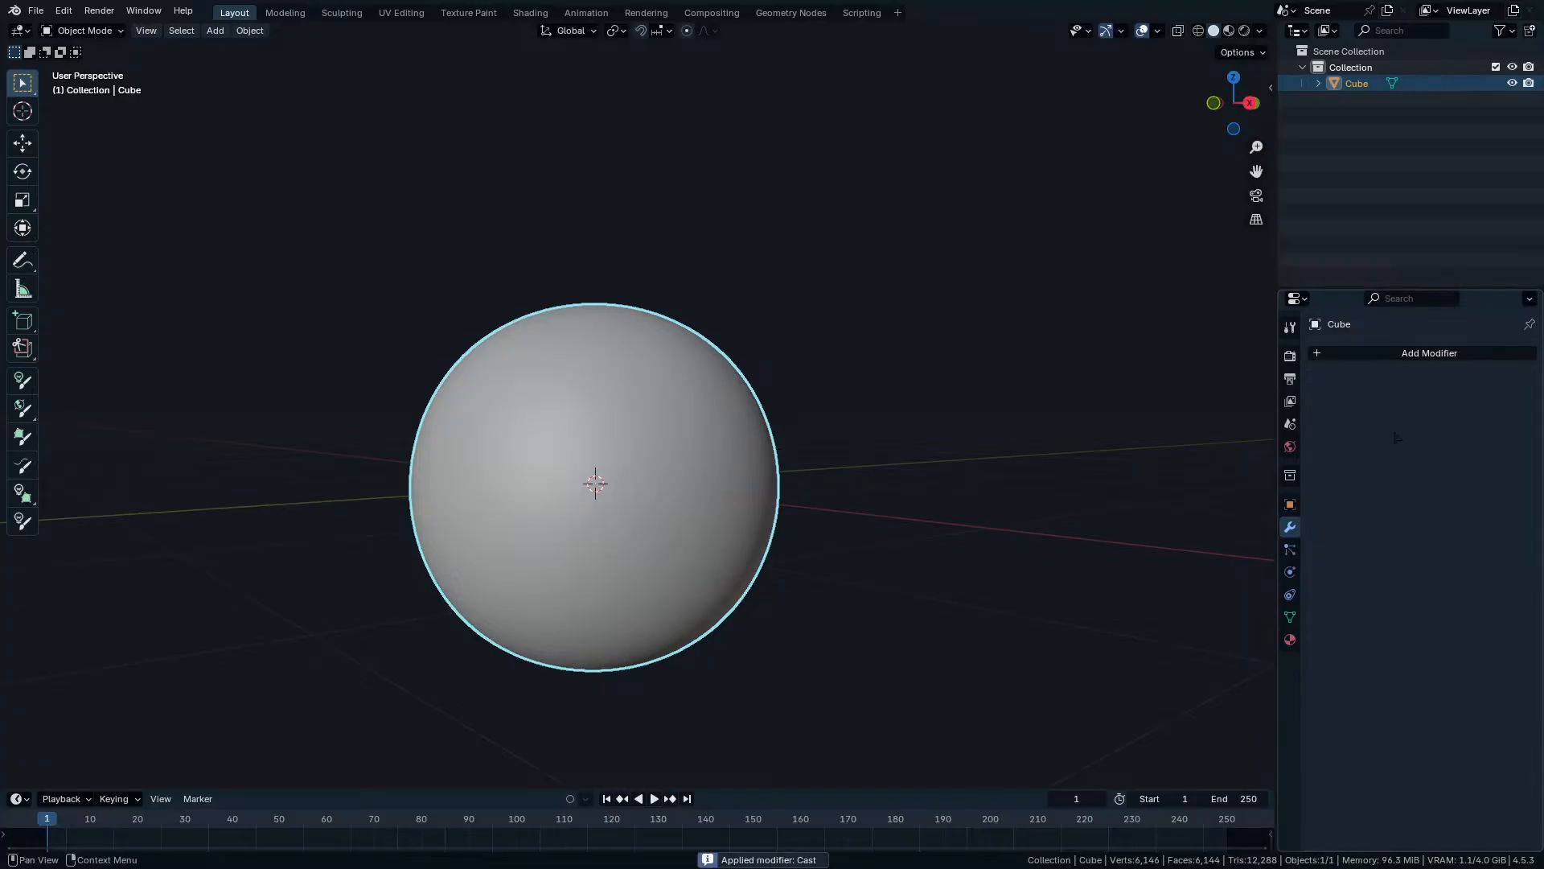
Set the sphere to smooth shading.
scroll(608, 411, up, 2)
shift+middle_drag(709, 478, 815, 354)
middle_drag(784, 447, 768, 445)
key(ctrl+Tab)
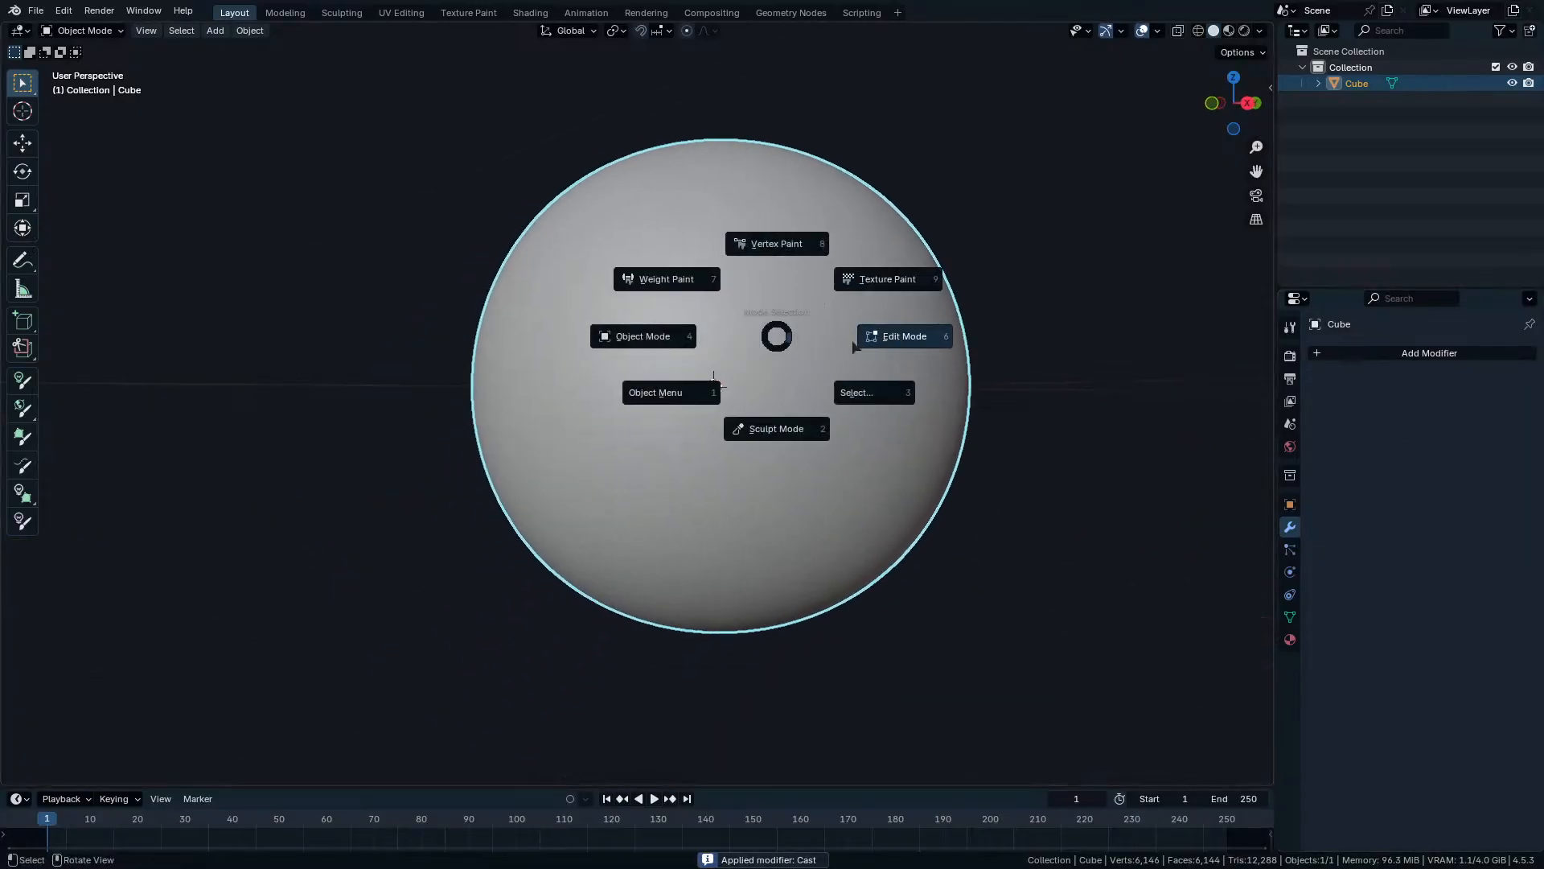
key(Escape)
key(w)
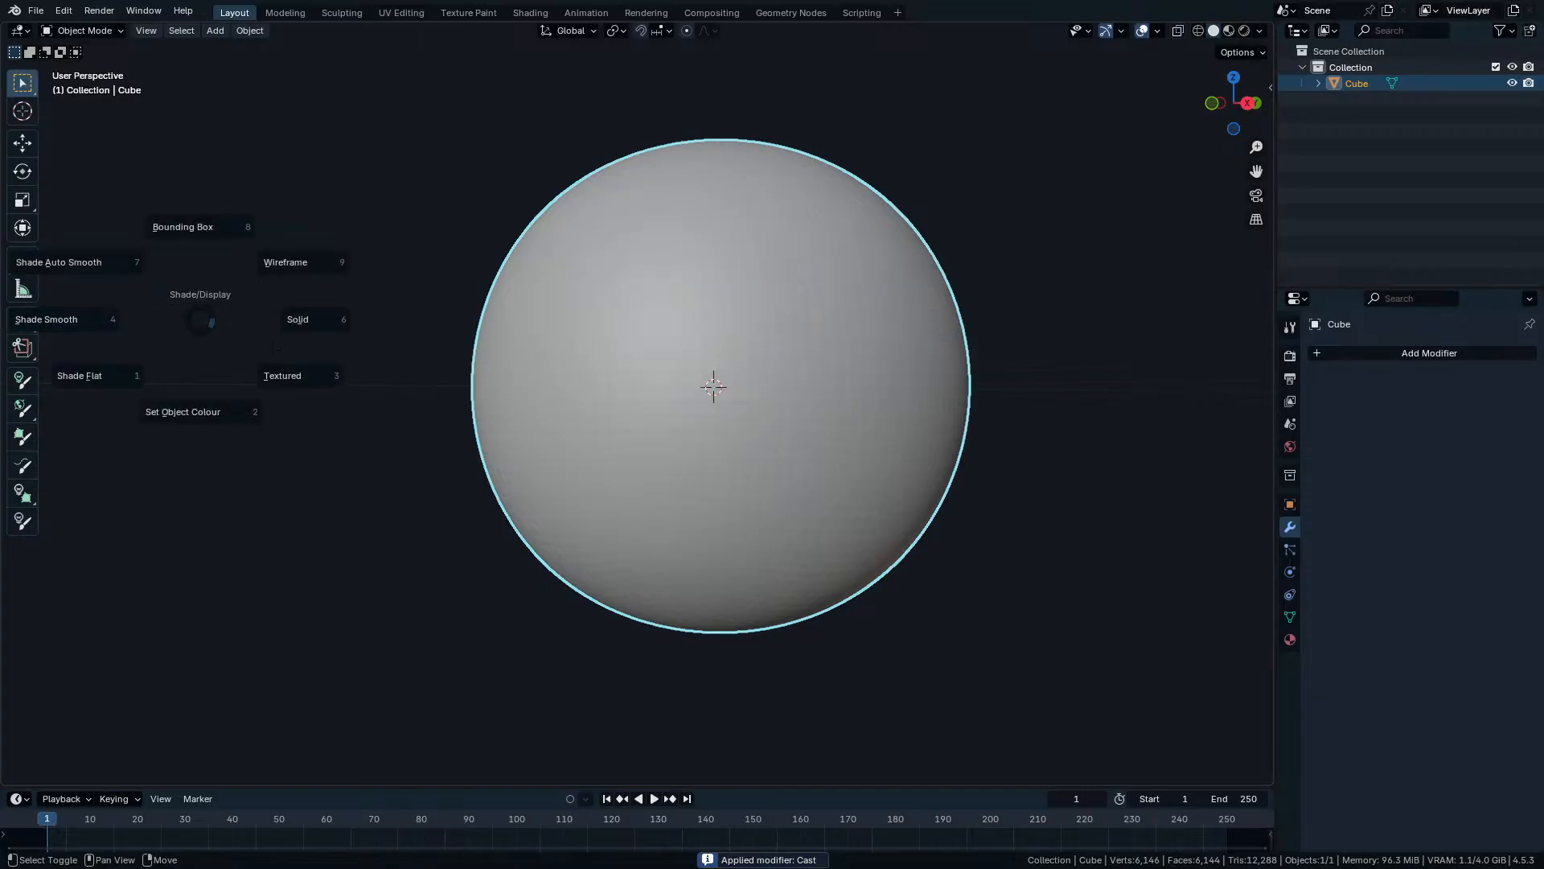
click(66, 317)
scroll(557, 381, down, 3)
middle_drag(610, 441, 678, 477)
key(KP_1)
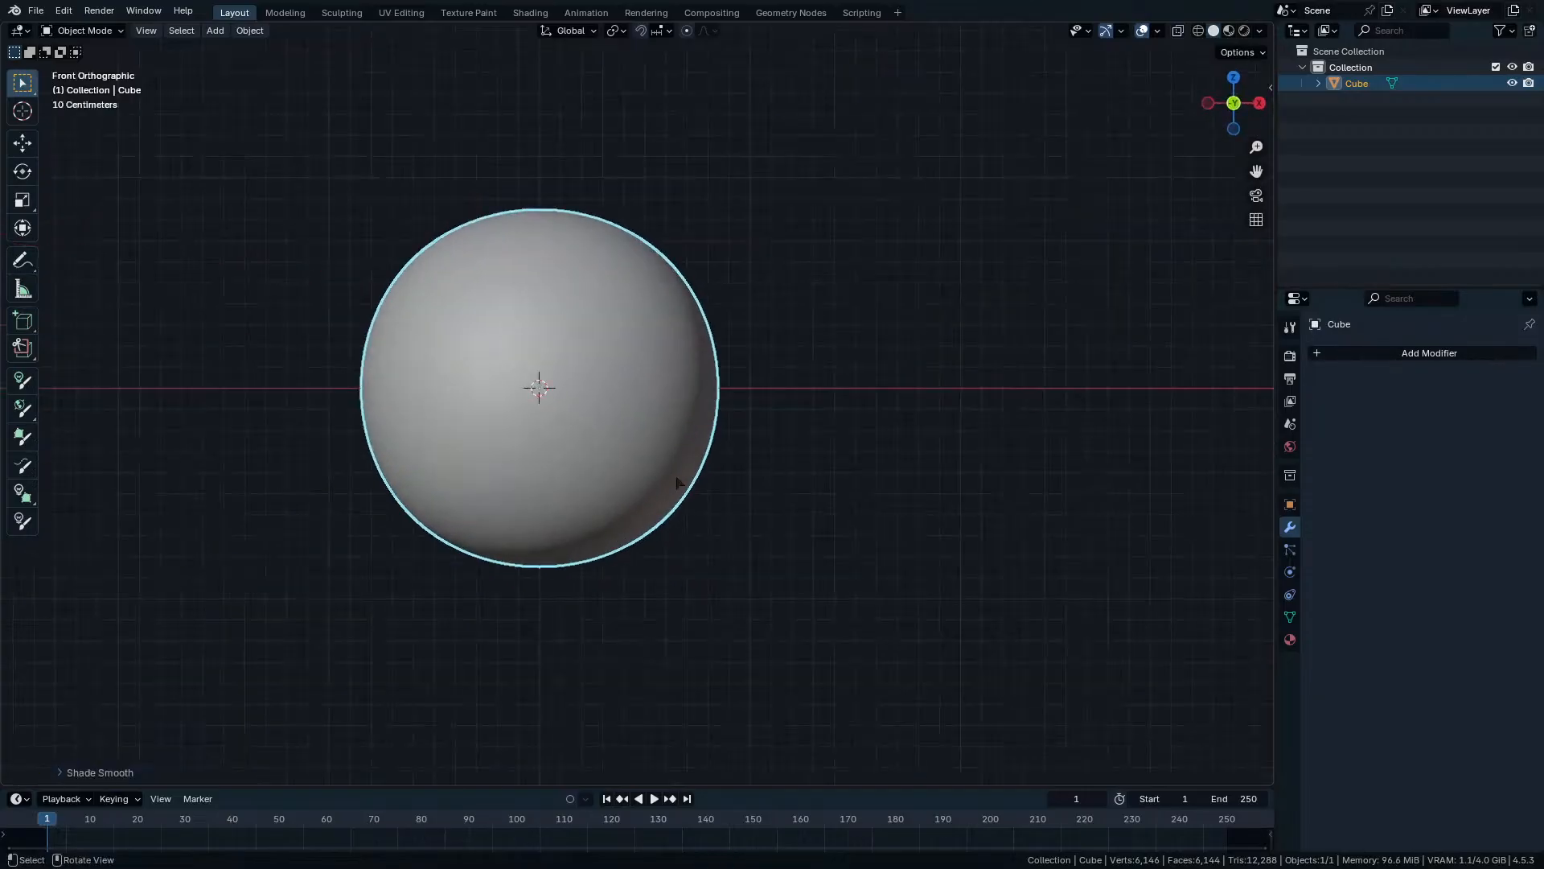
scroll(678, 476, up, 1)
scroll(678, 481, down, 1)
key(g)
key(z)
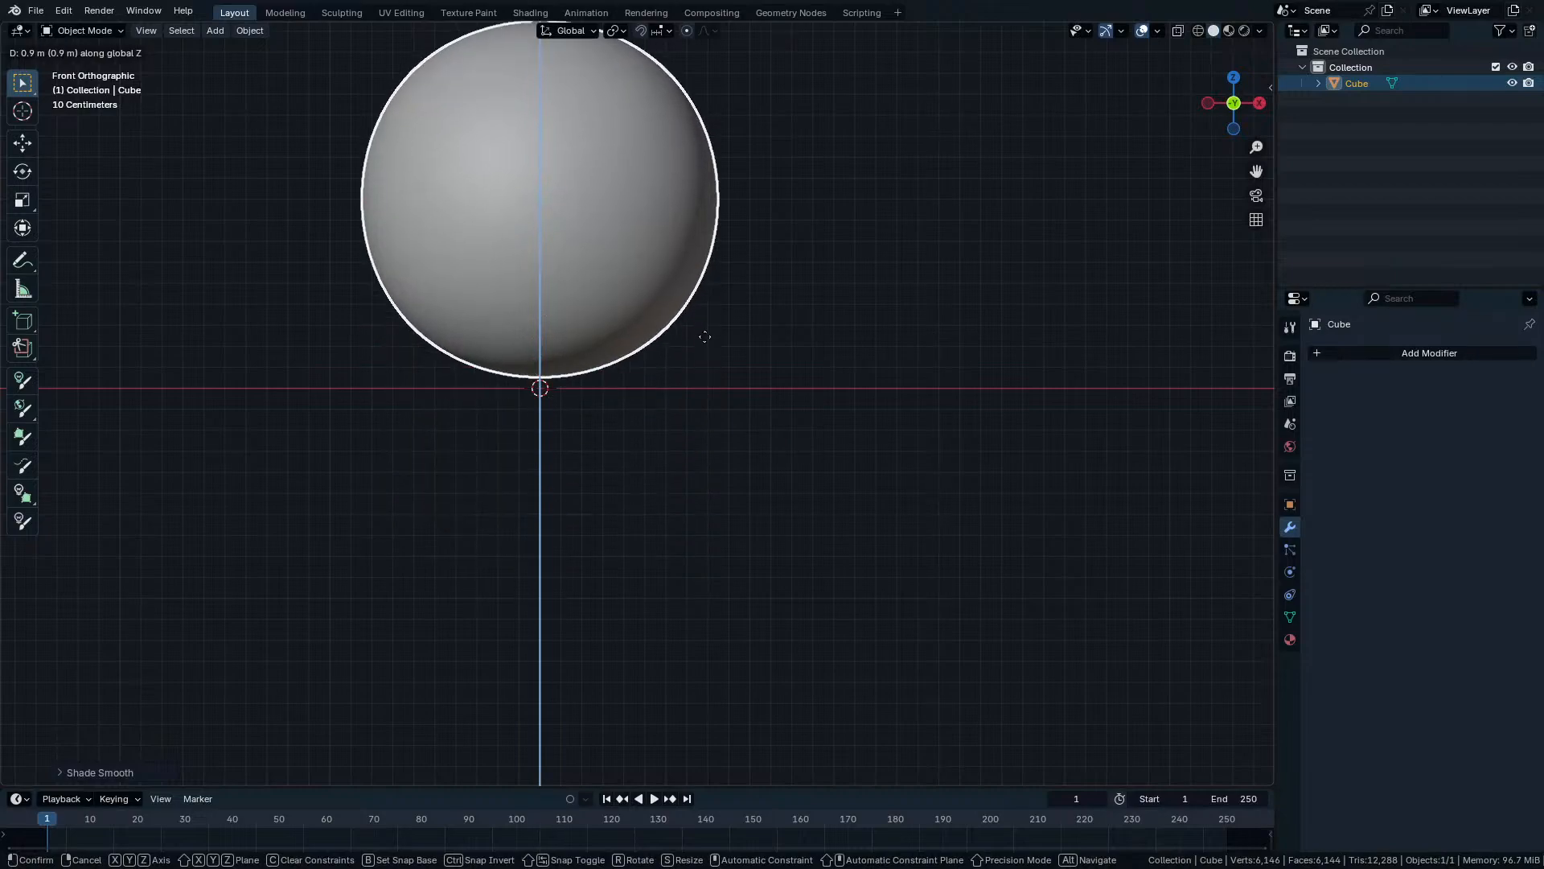
key(Escape)
In front orthographic view, add a Displace modifier to the sphere and create a new texture for it.
middle_drag(653, 376, 755, 435)
key(KP_1)
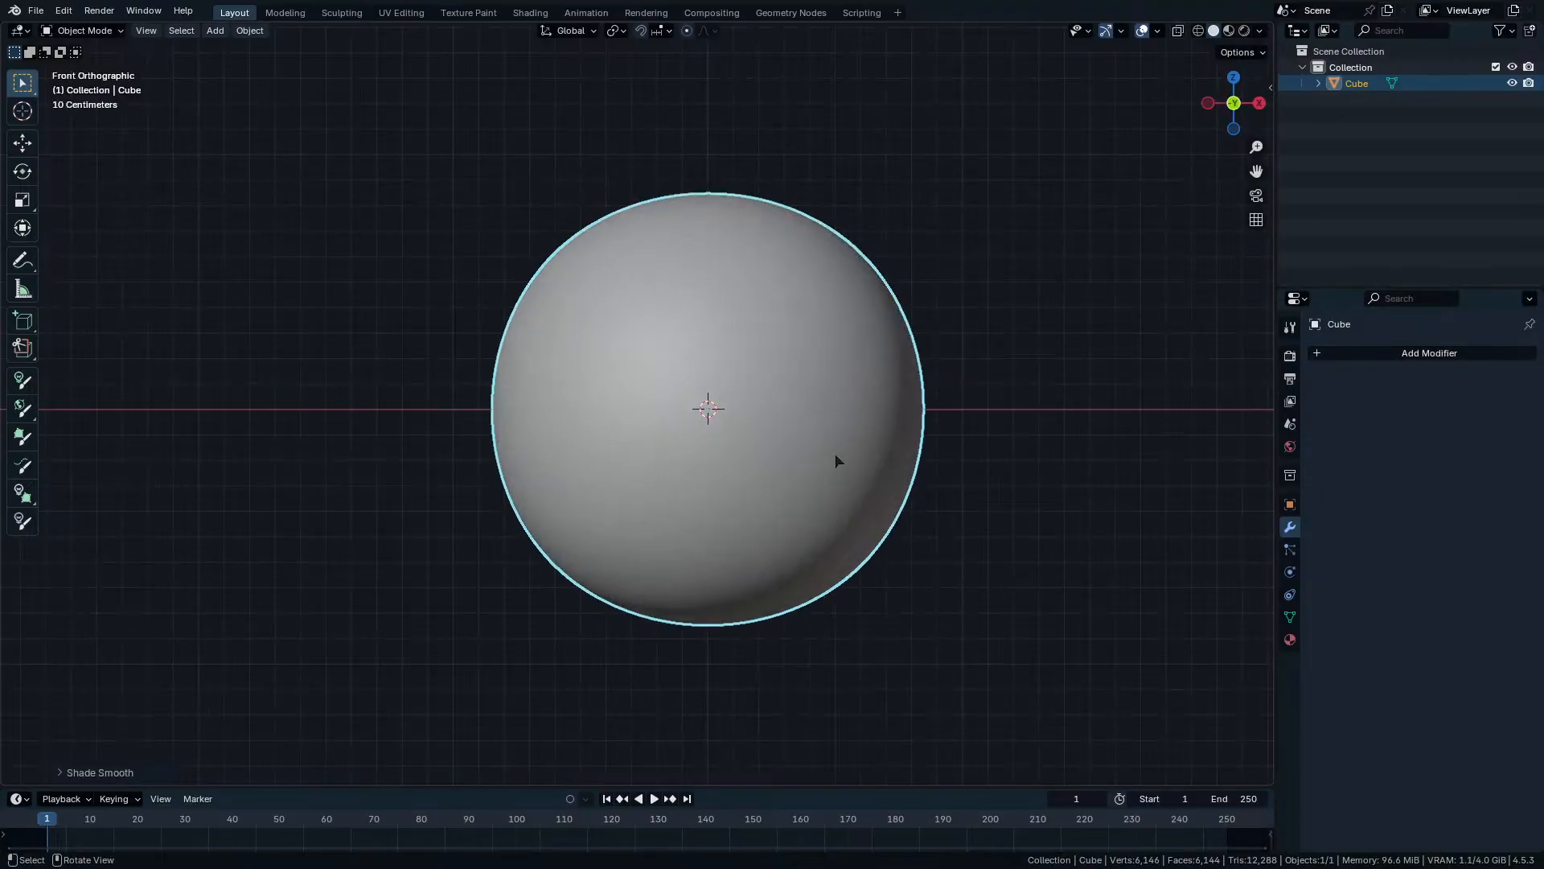
scroll(835, 452, down, 2)
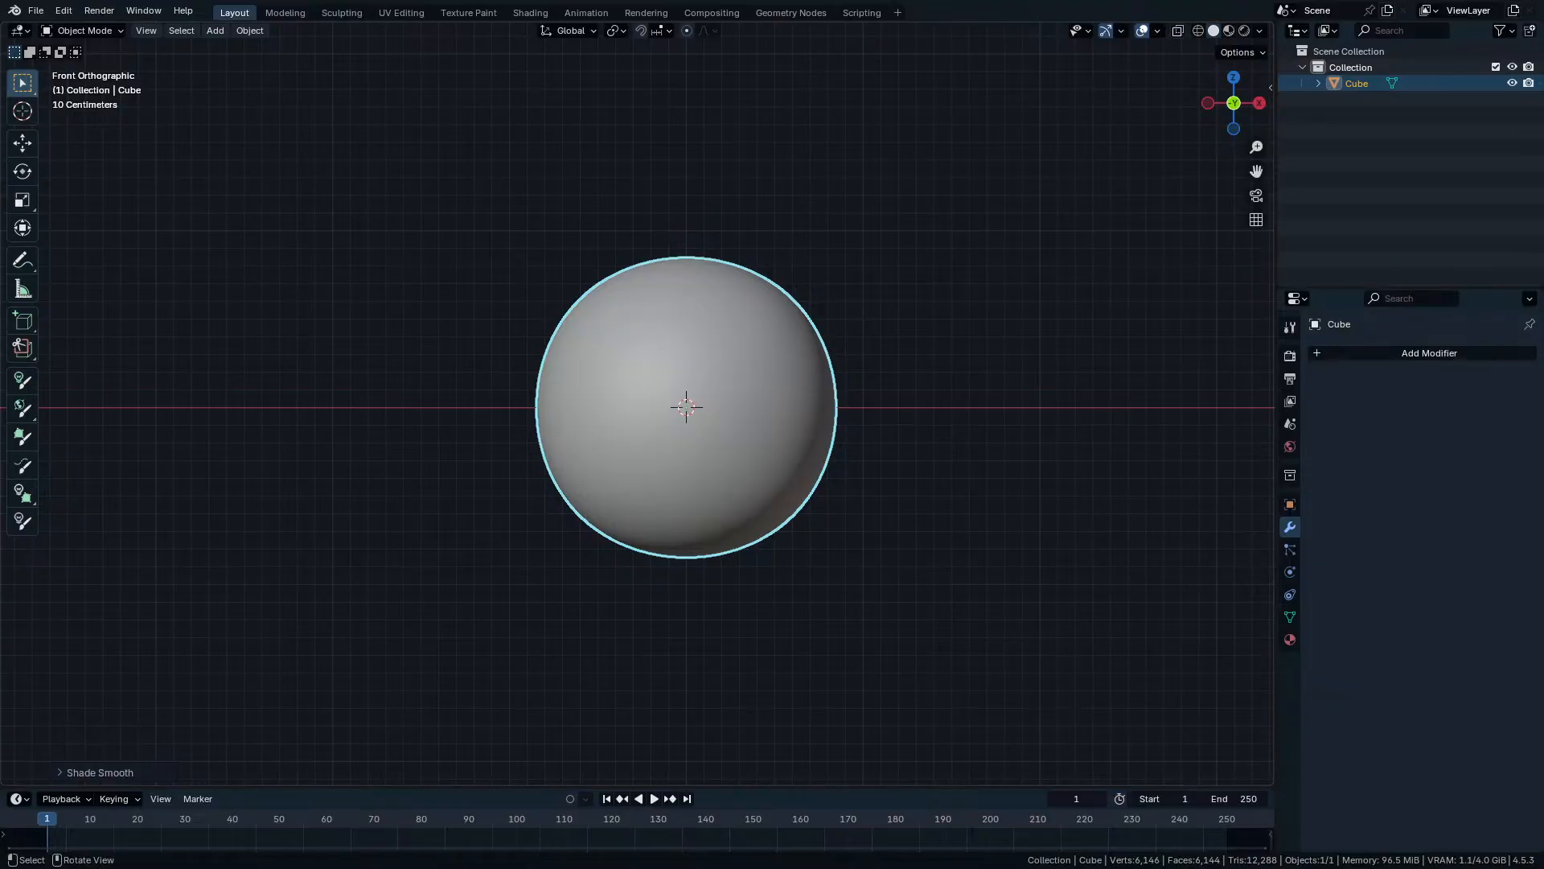
click(1358, 353)
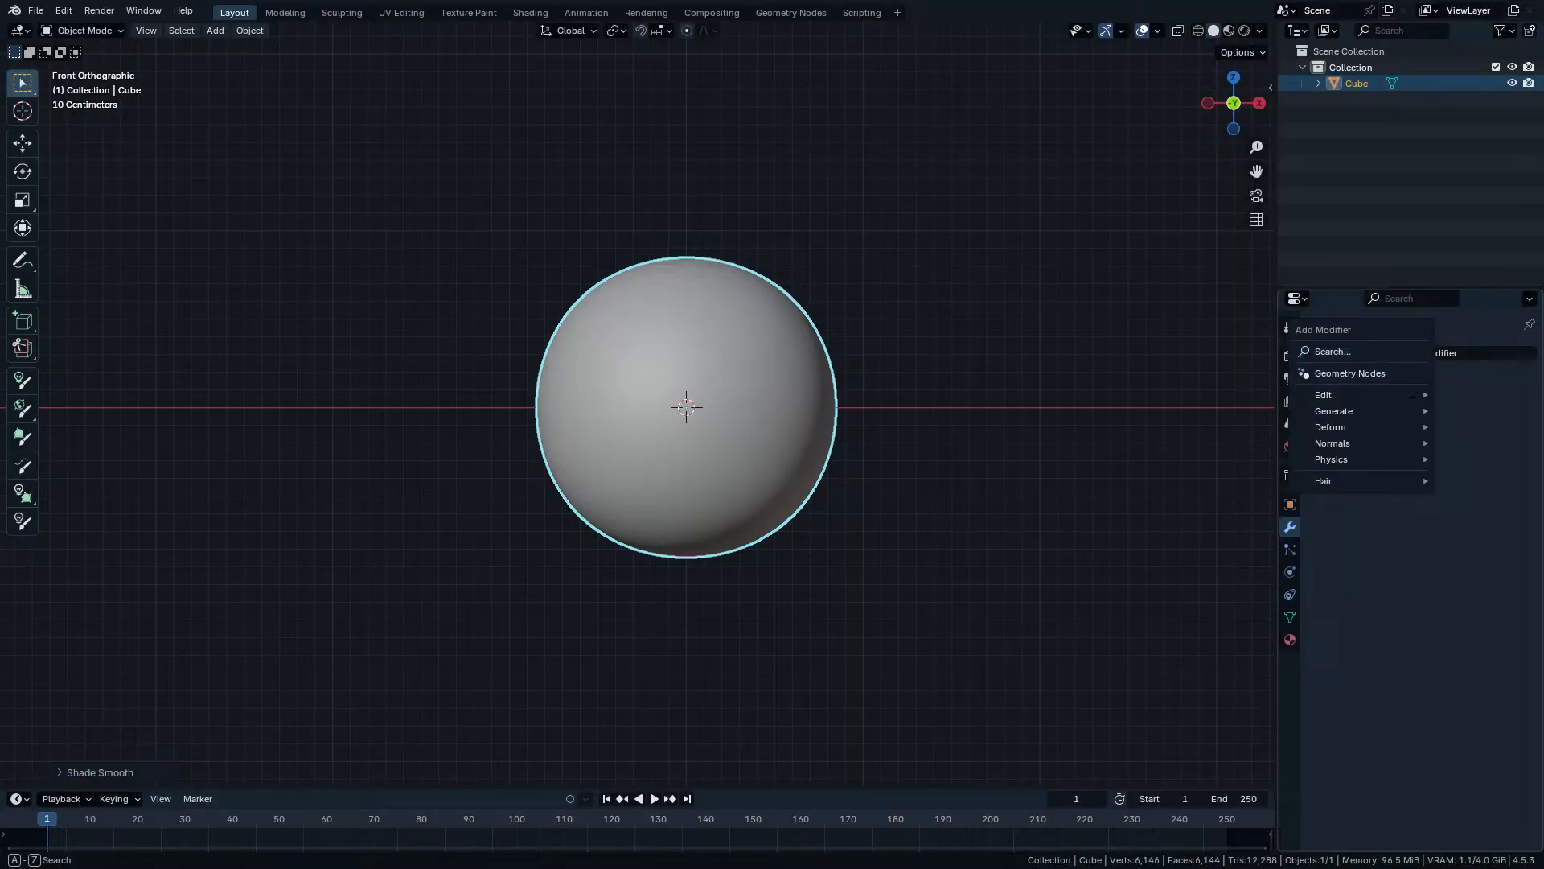
click(1358, 358)
text(displace)
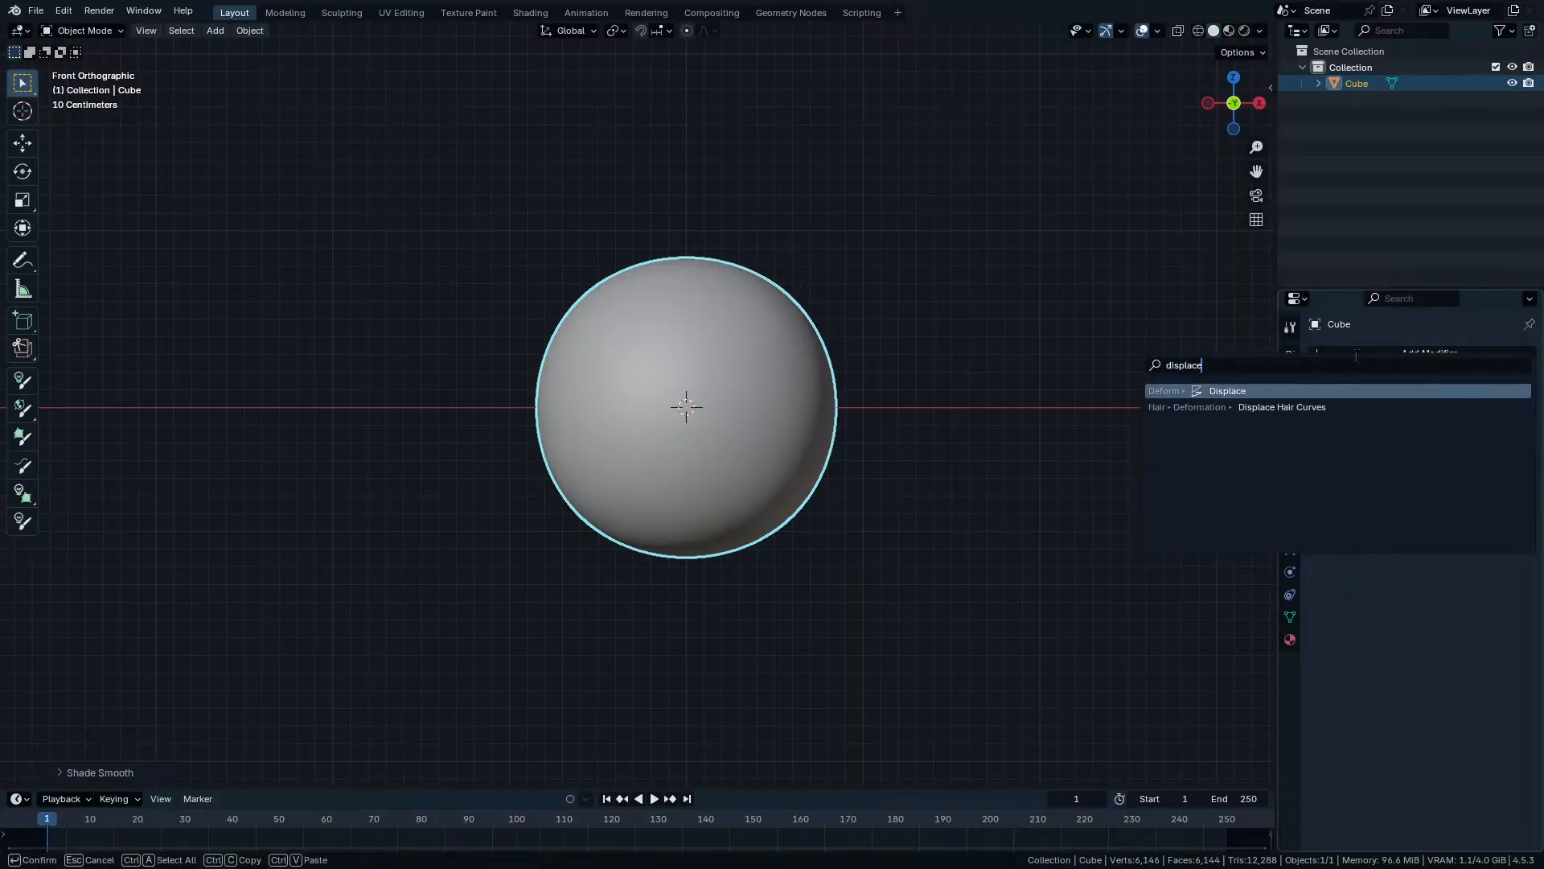
key(Return)
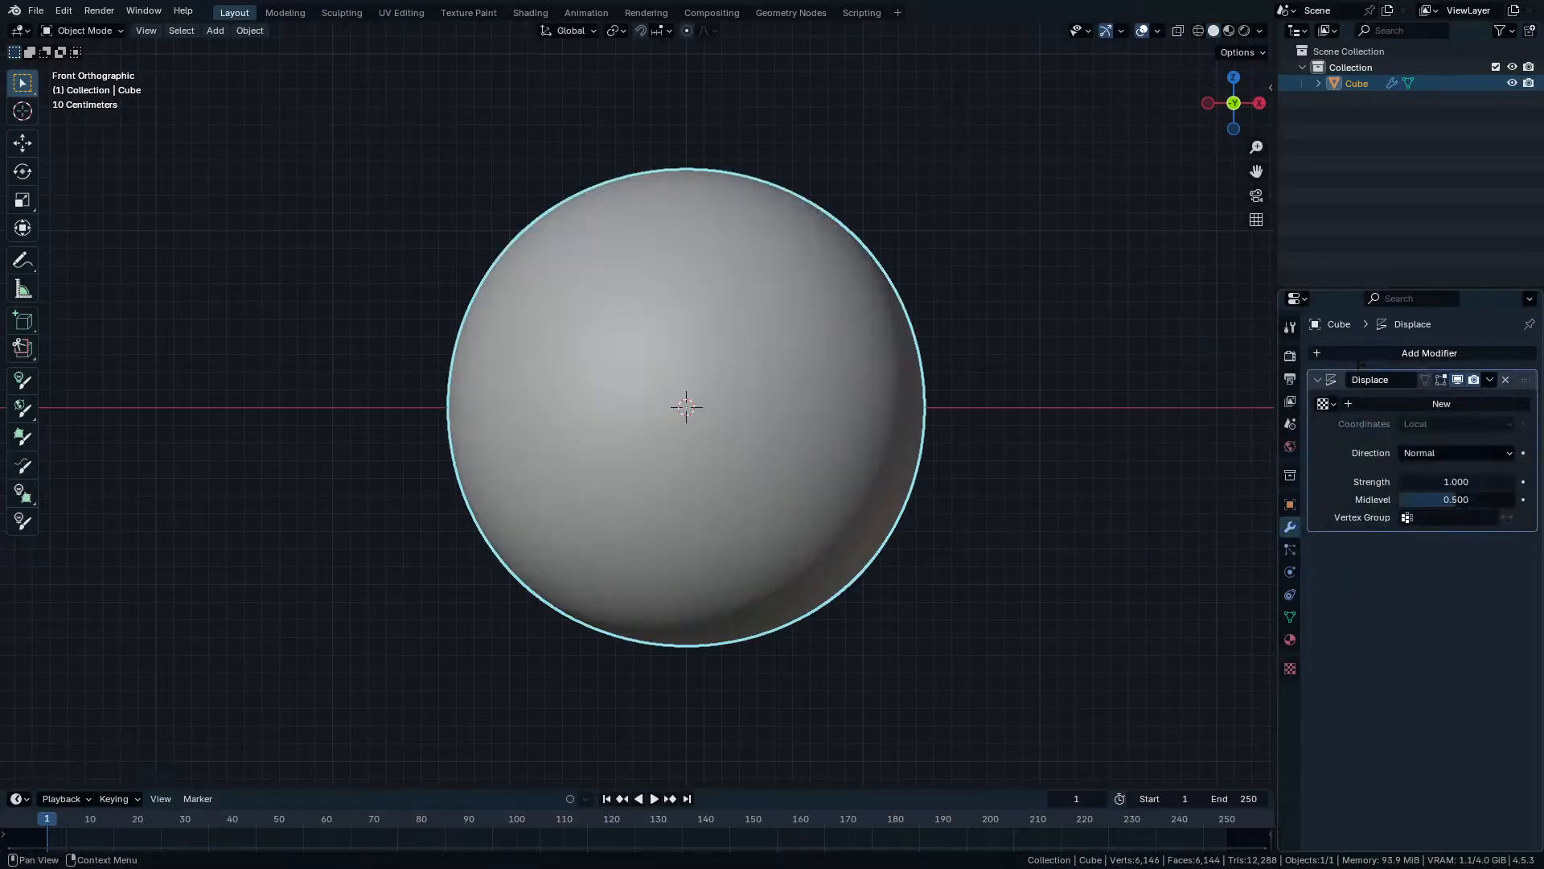
click(1447, 403)
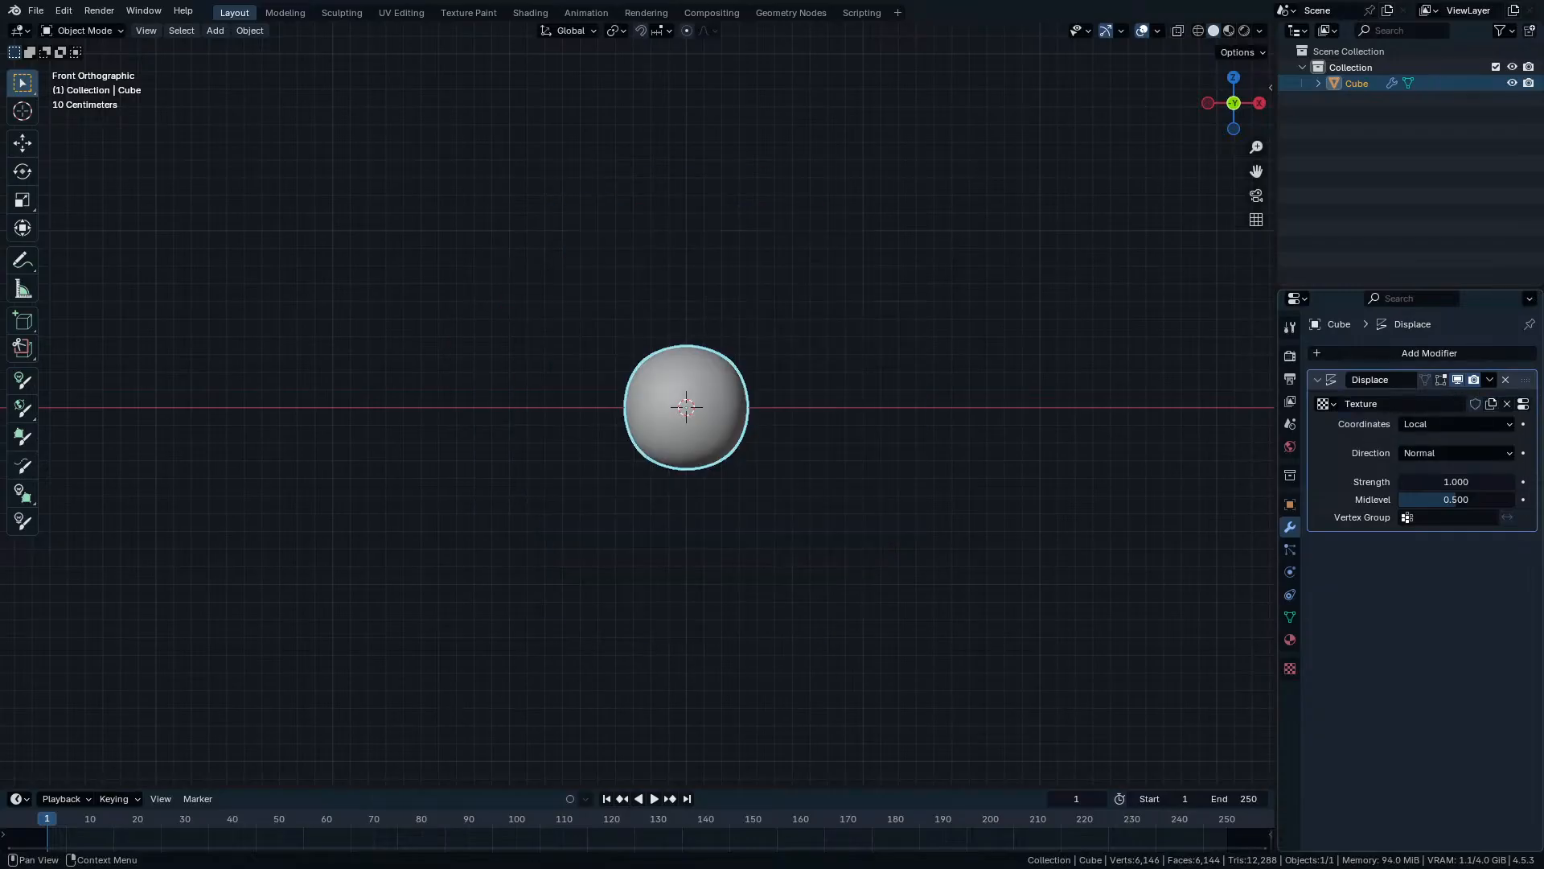
Open the displacement texture's settings, change its type to Clouds and set the size to 1.57.
click(1523, 403)
click(1460, 403)
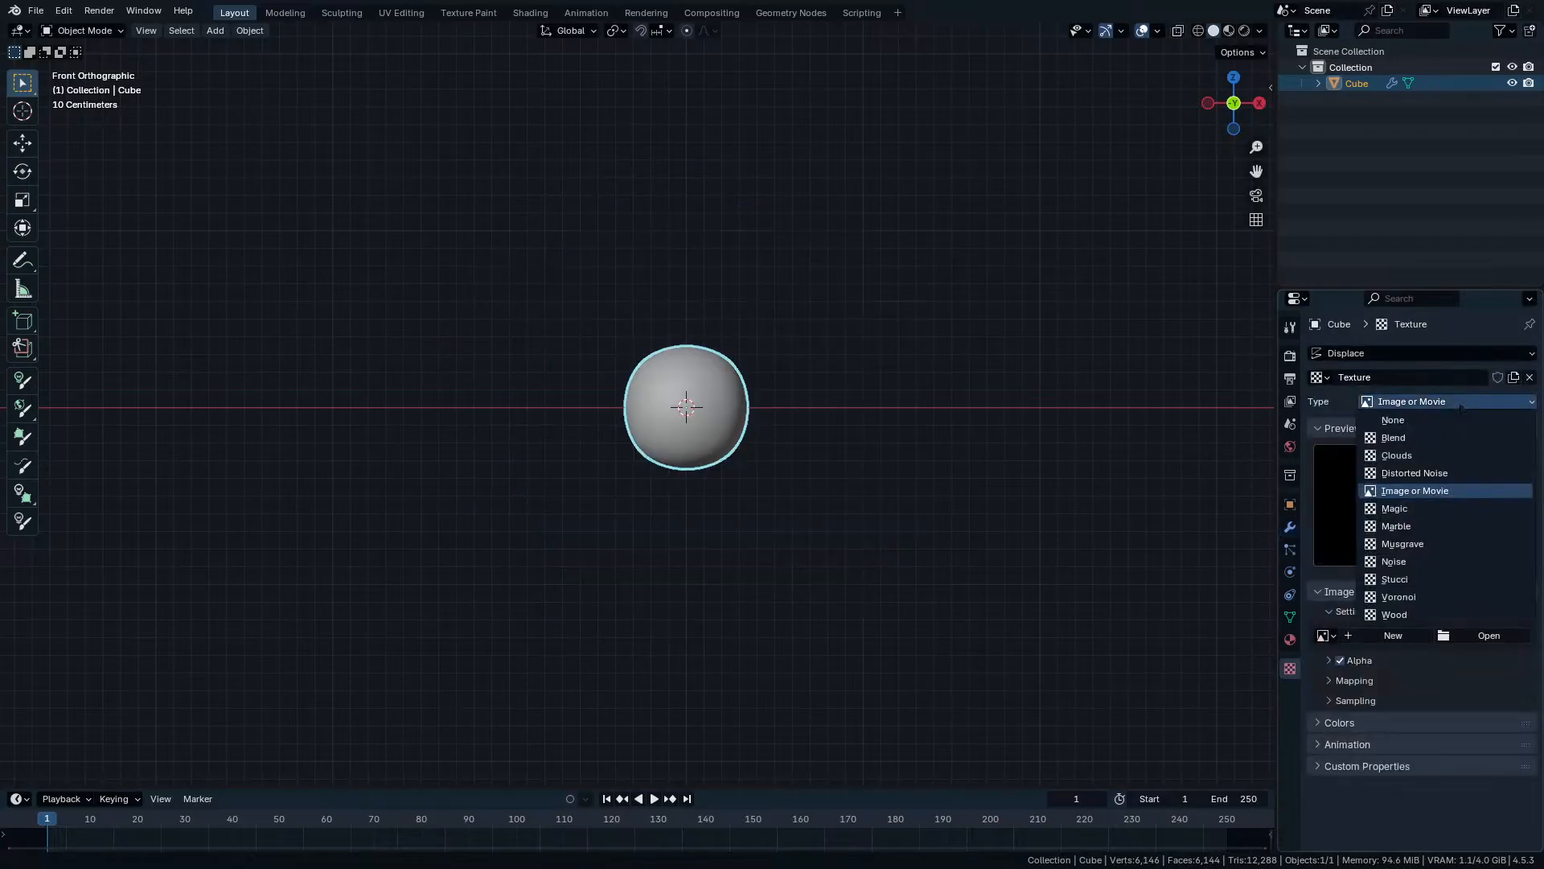
click(1460, 455)
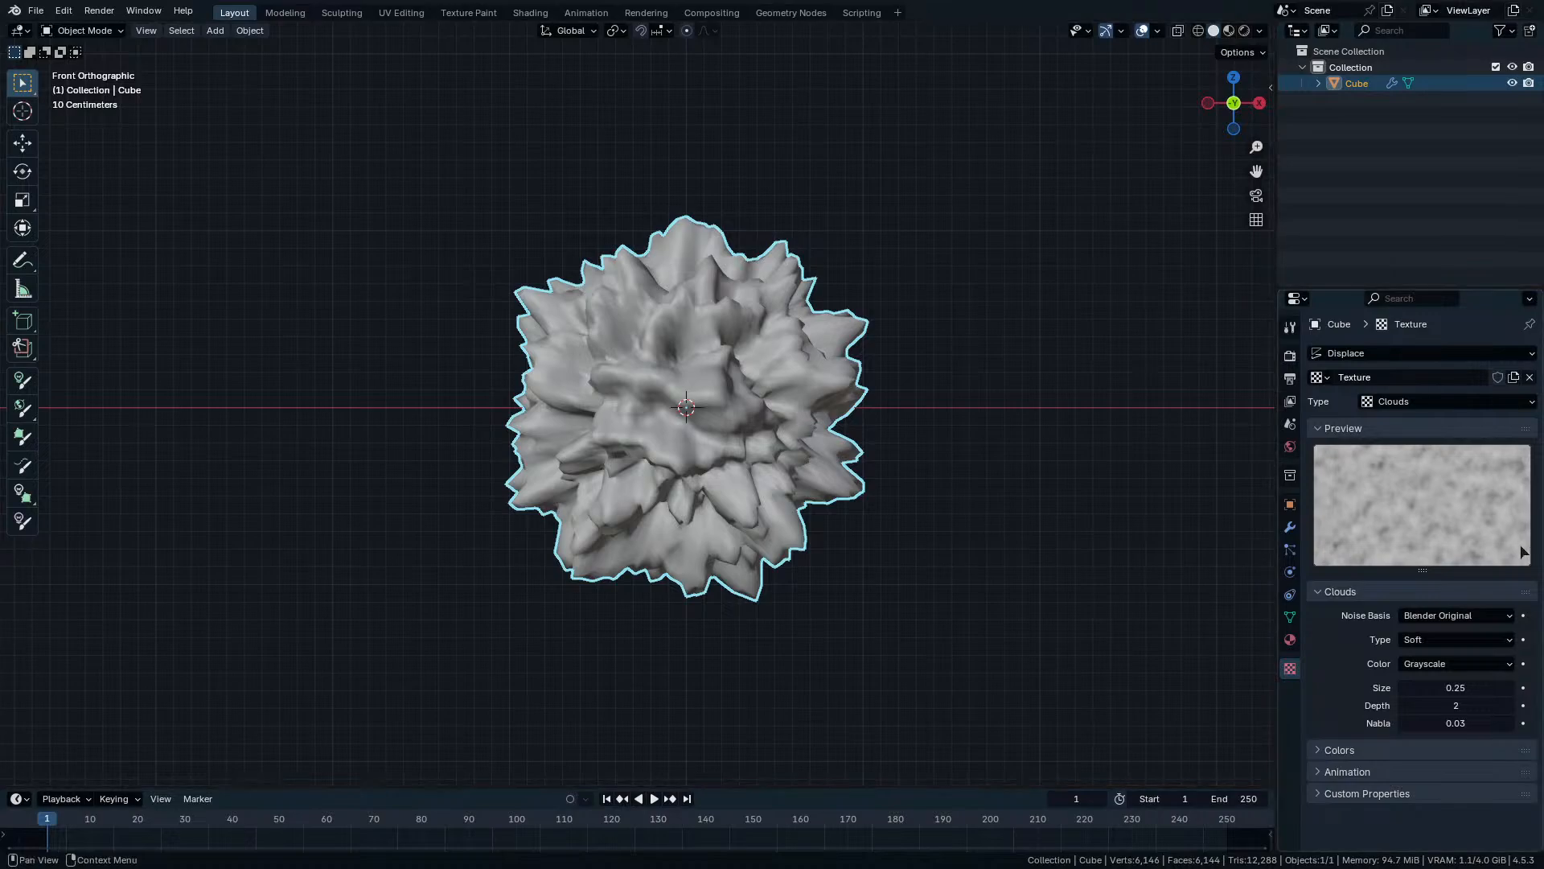
drag(1478, 687, 1537, 687)
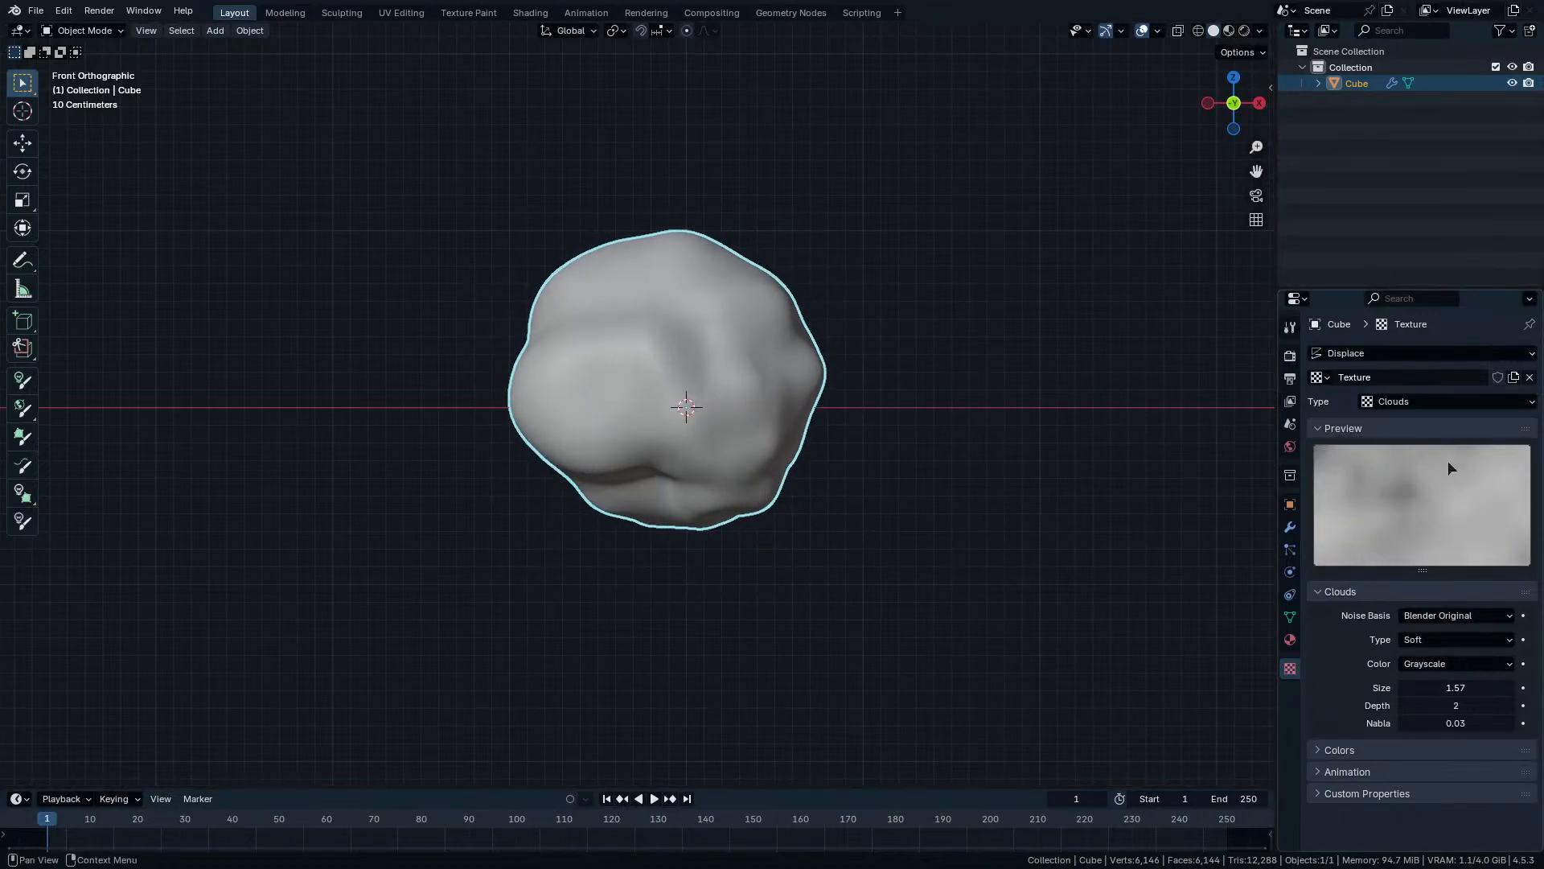
Try the Distorted Noise type for the displacement texture.
click(1448, 401)
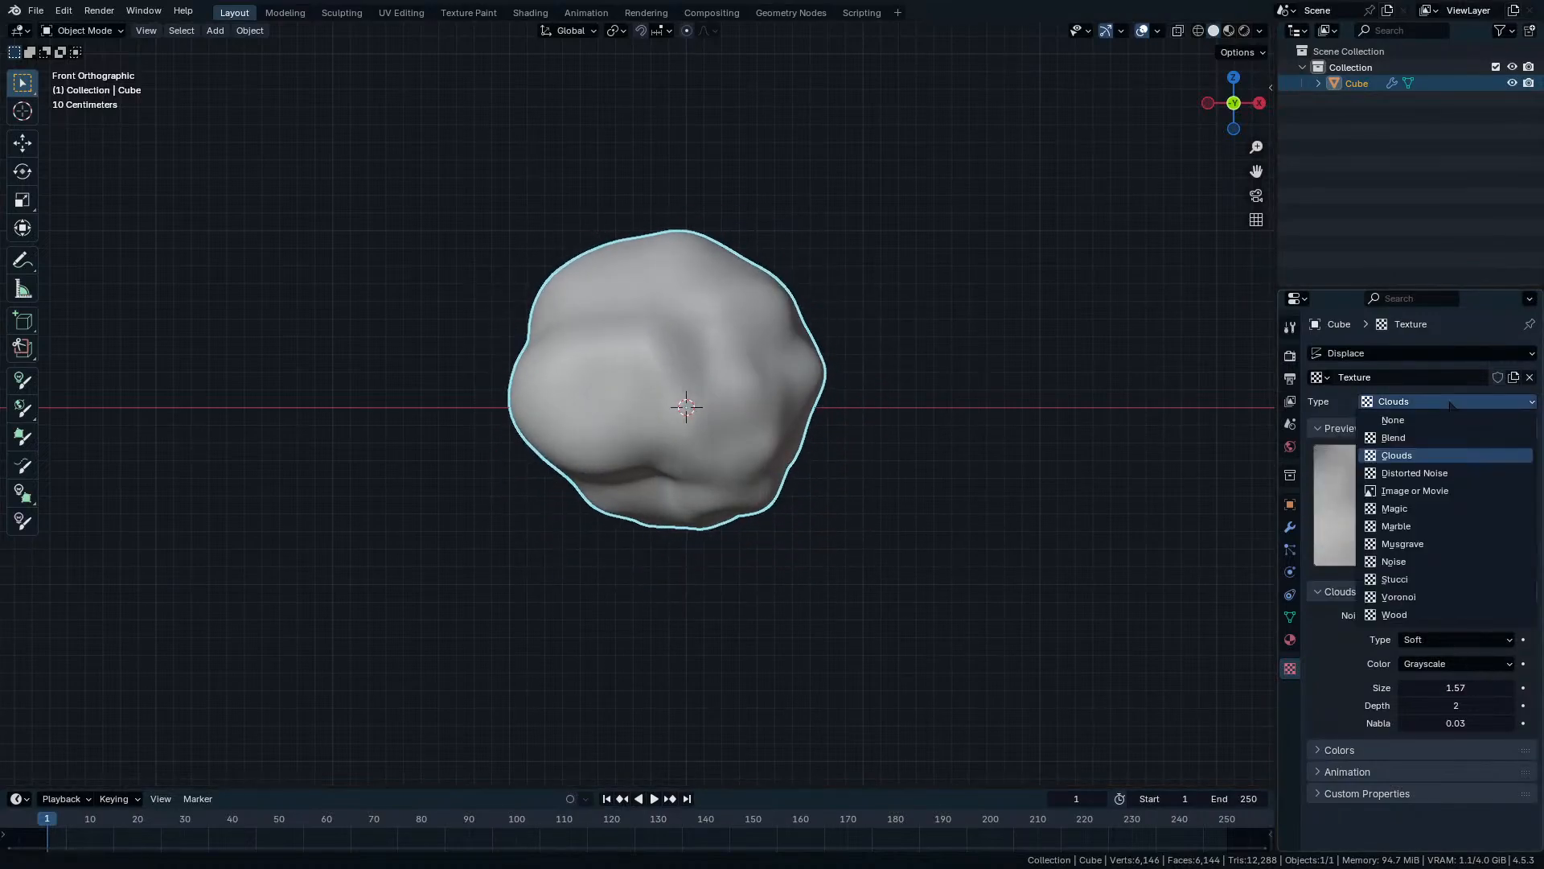
click(1447, 473)
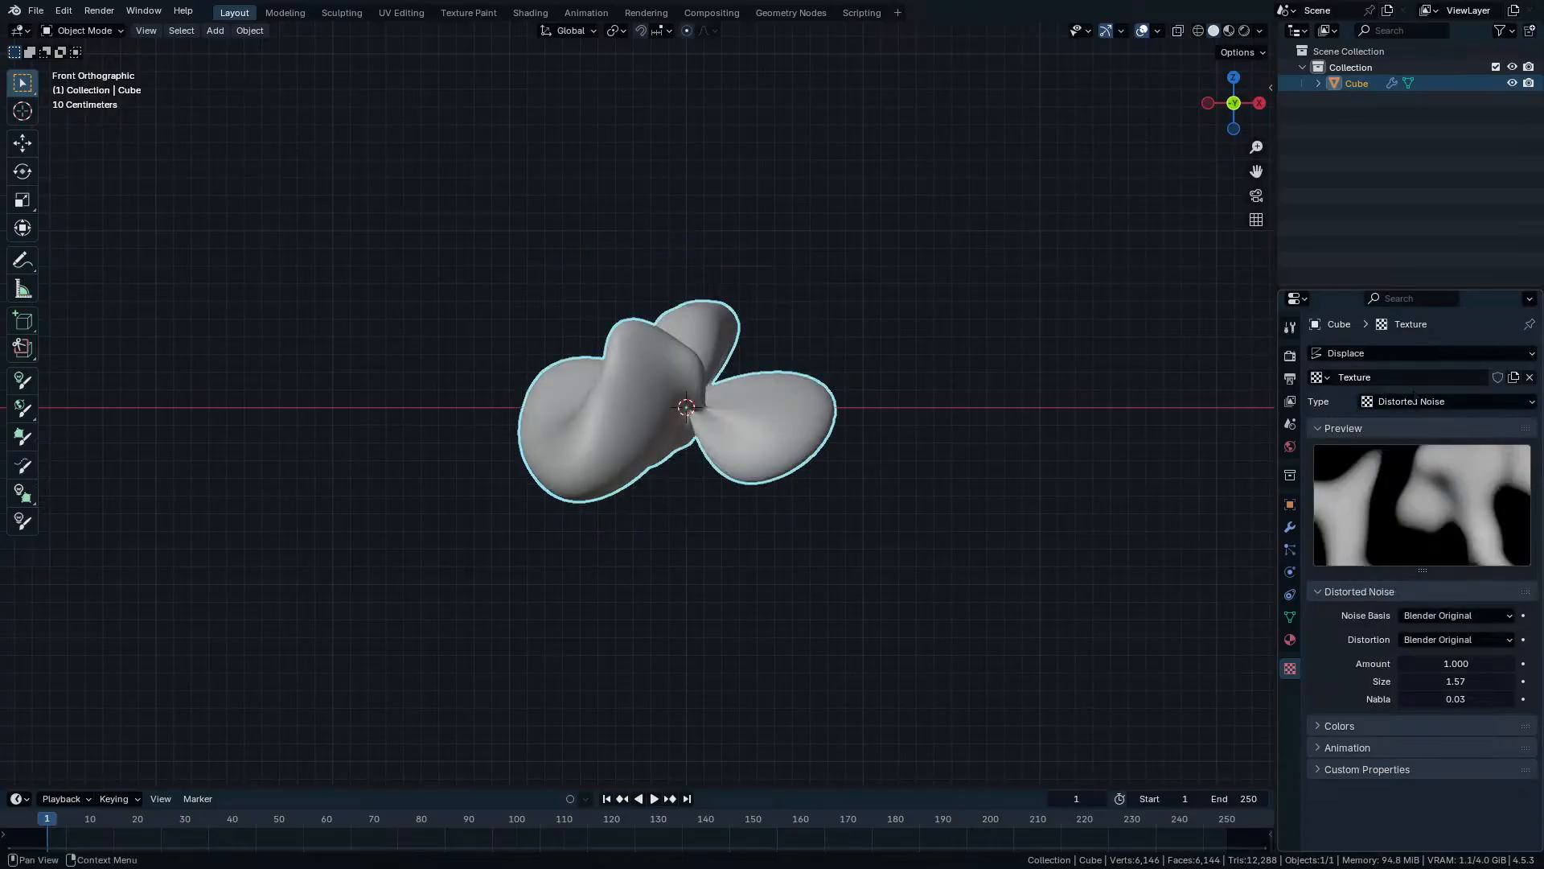
click(1409, 377)
key(Return)
Switch the displacement texture to Voronoi with intensity 0.160, size 0.52, and feature weights of 1.521 first, 1.096 second and 0.110 fourth.
click(1428, 401)
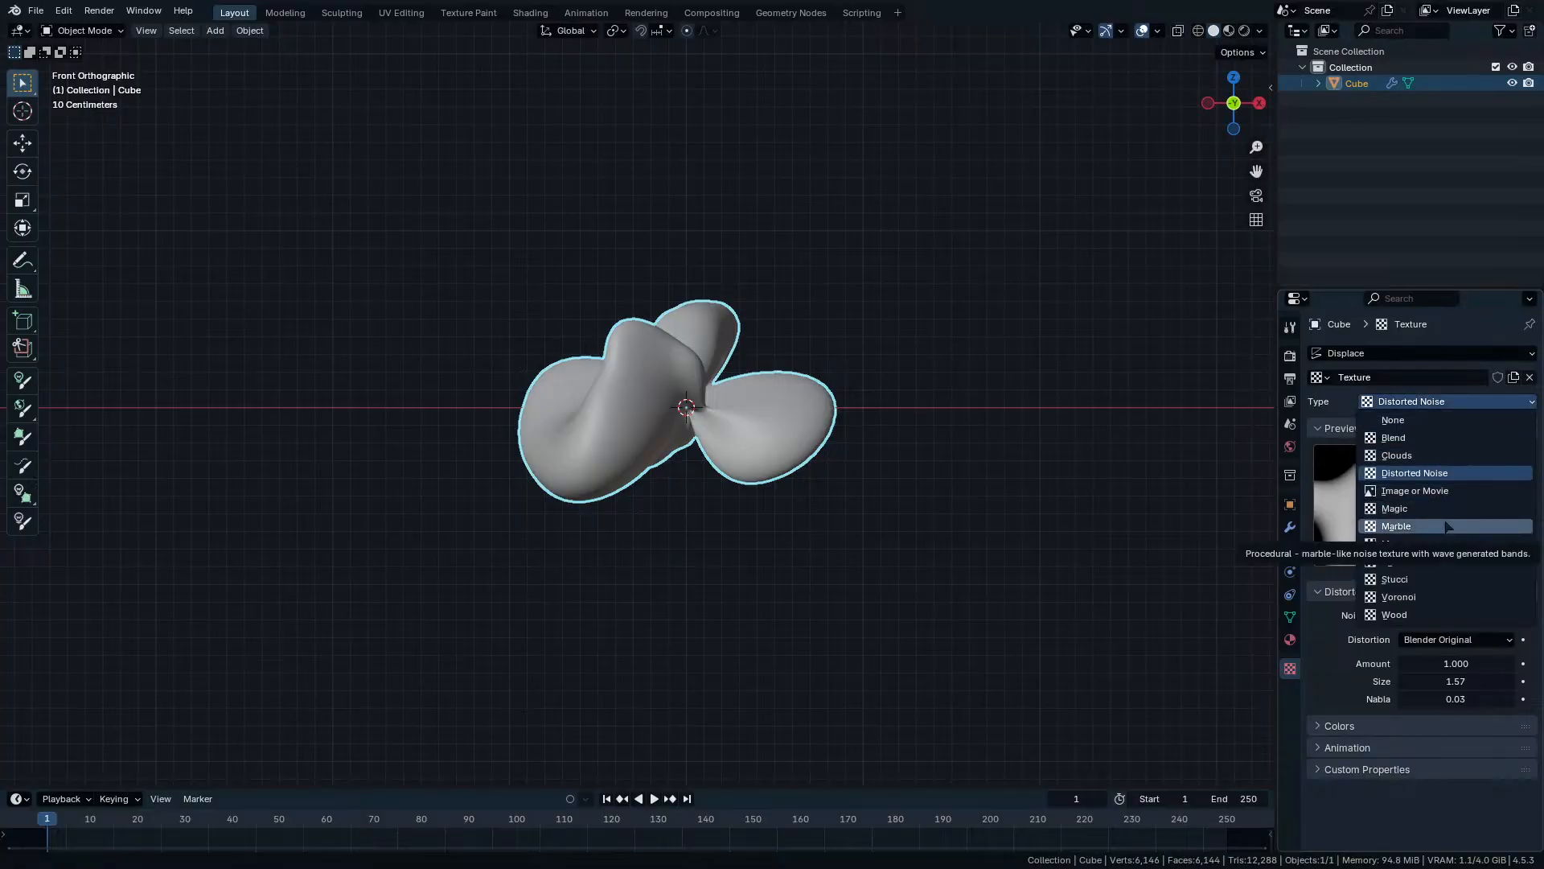
click(1437, 596)
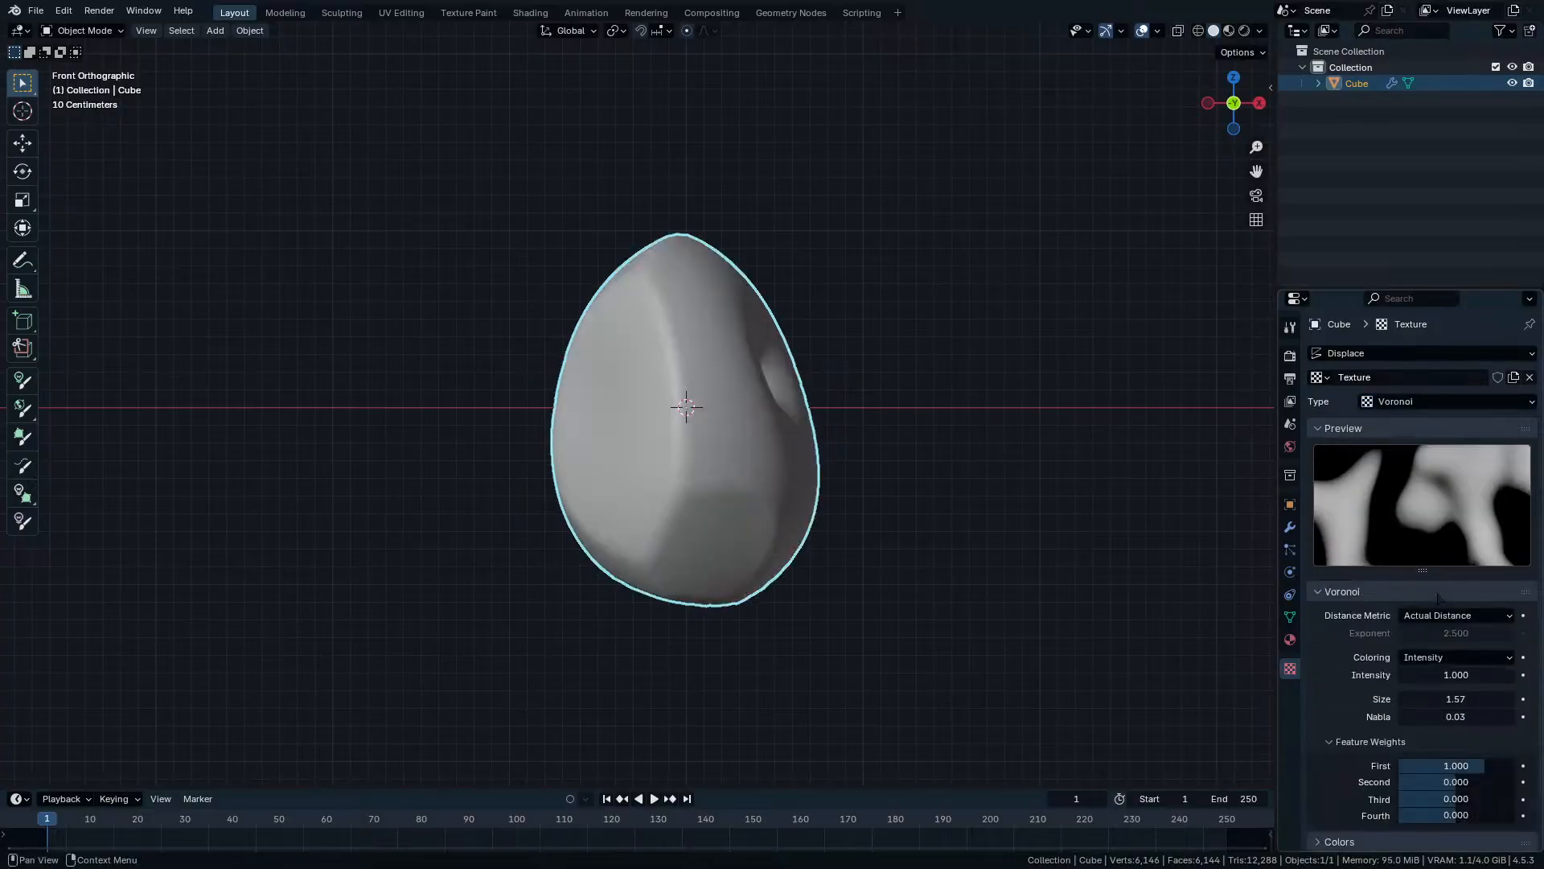
drag(1458, 676, 1378, 699)
right_click(1458, 675)
scroll(656, 411, up, 4)
mouse_move(1484, 768)
mouse_down()
mouse_move(1514, 768)
mouse_move(1484, 768)
mouse_move(1501, 768)
mouse_up()
mouse_move(1469, 678)
mouse_down()
mouse_move(1503, 678)
mouse_move(1485, 679)
mouse_up()
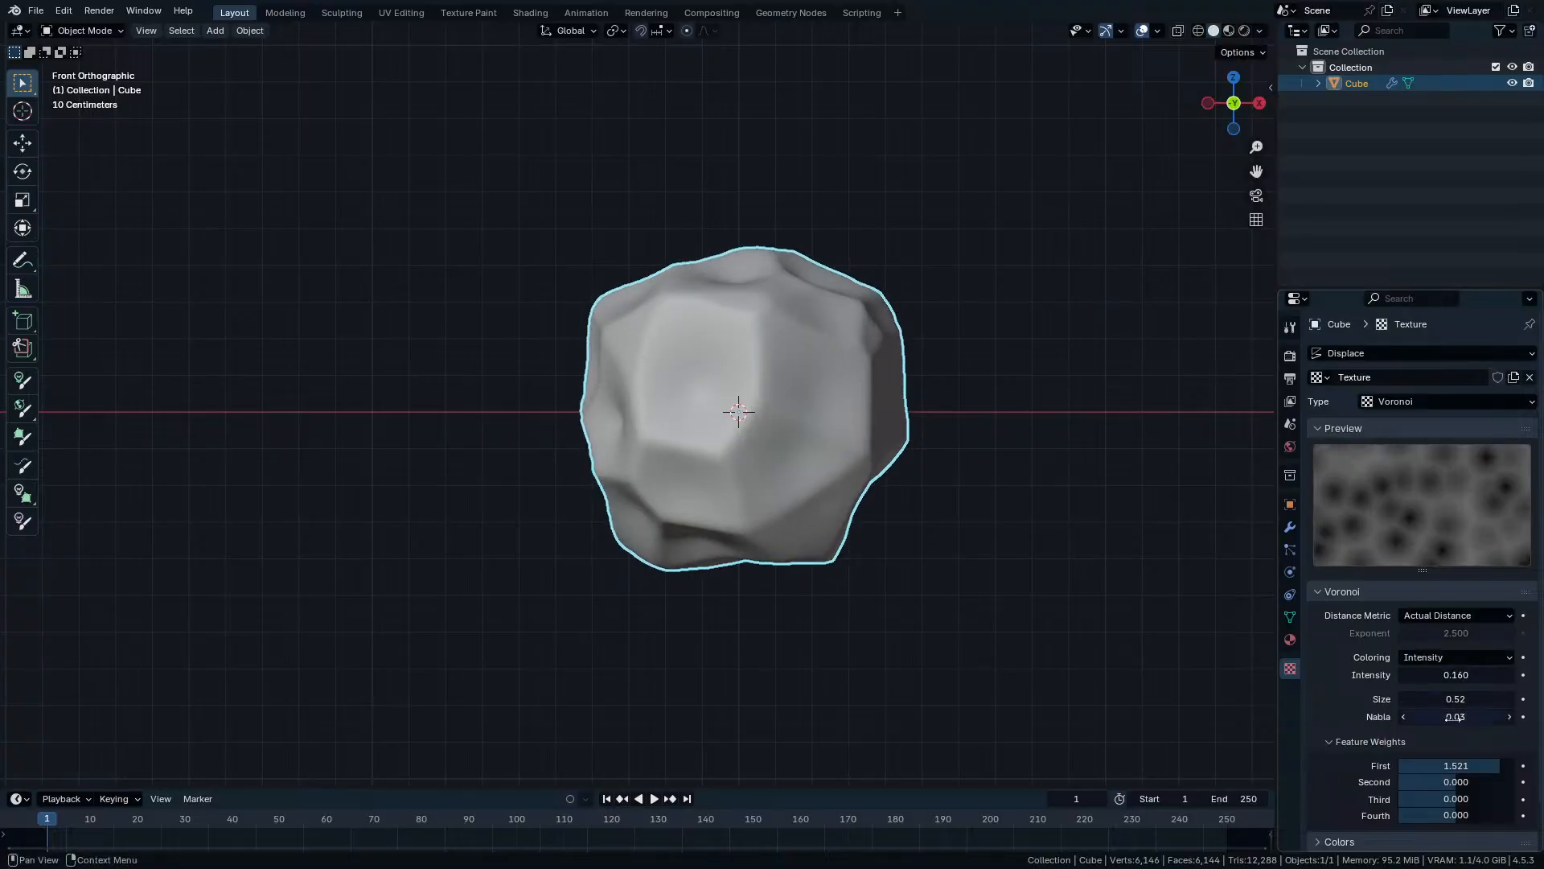
drag(1456, 716, 1430, 772)
scroll(1439, 717, down, 1)
Try the Distance Squared metric on the Voronoi texture and return it to Actual Distance.
click(1477, 571)
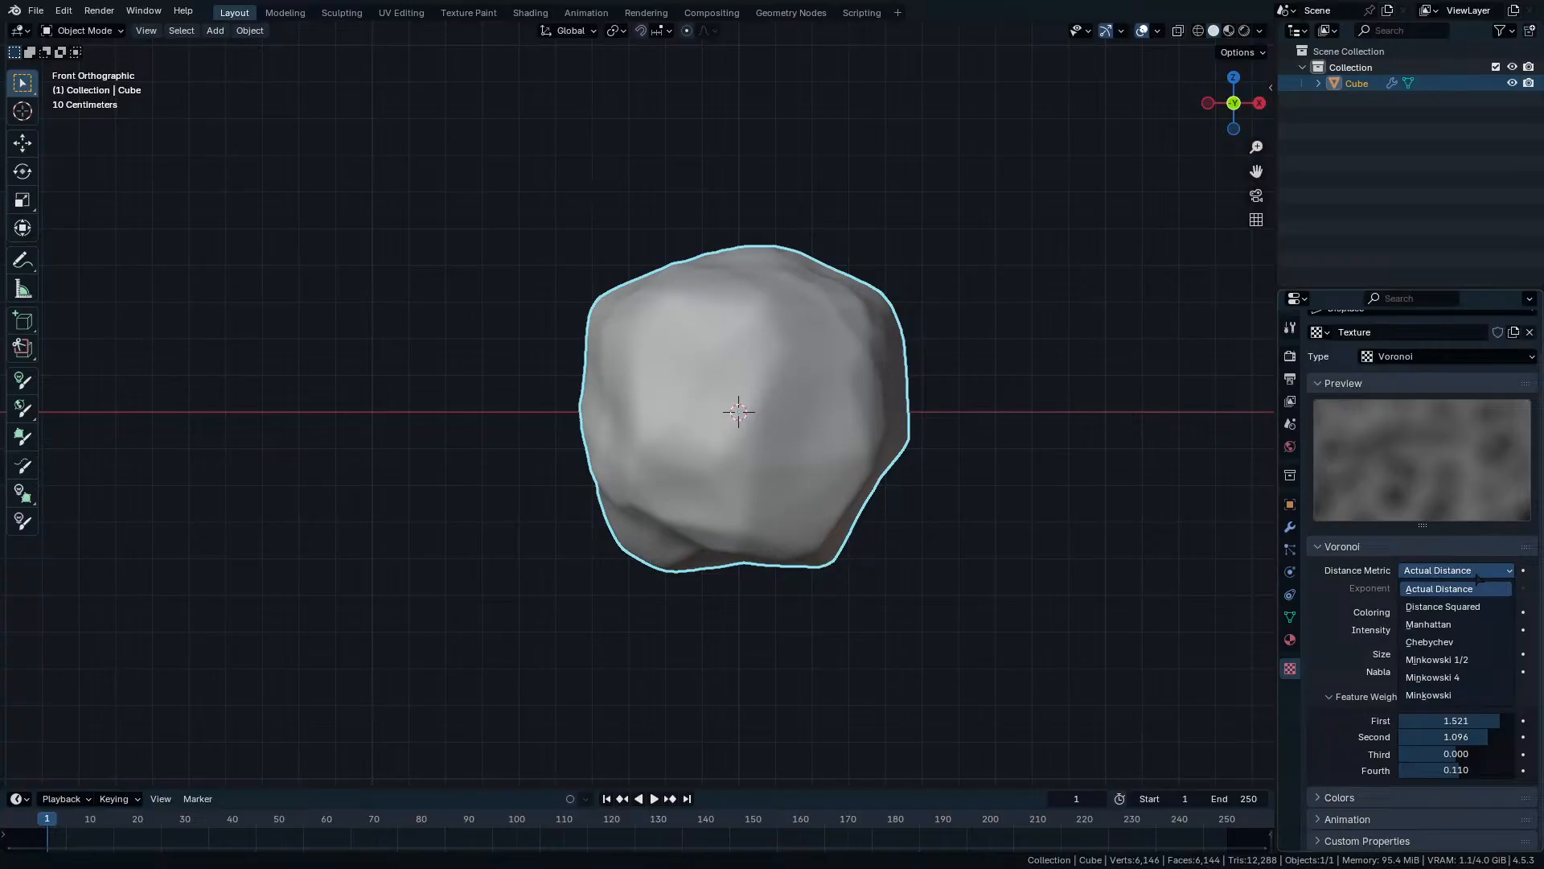
click(1485, 608)
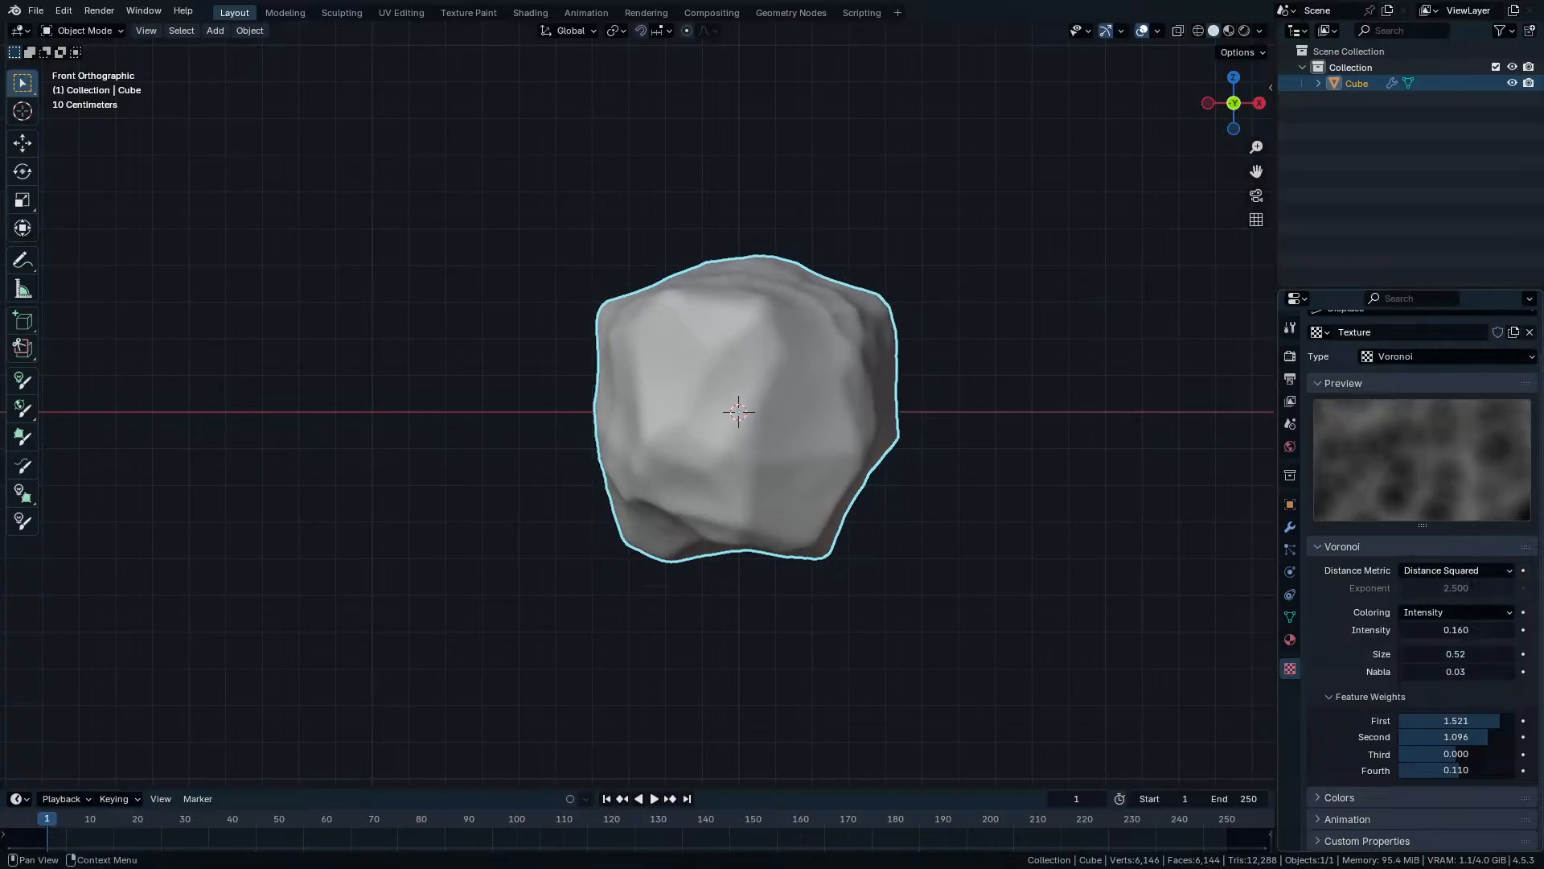
click(1474, 572)
click(1469, 590)
Compare the Manhattan, Minkowski 1/2 and Distance Squared metrics on the Voronoi texture and restore Actual Distance.
click(1462, 571)
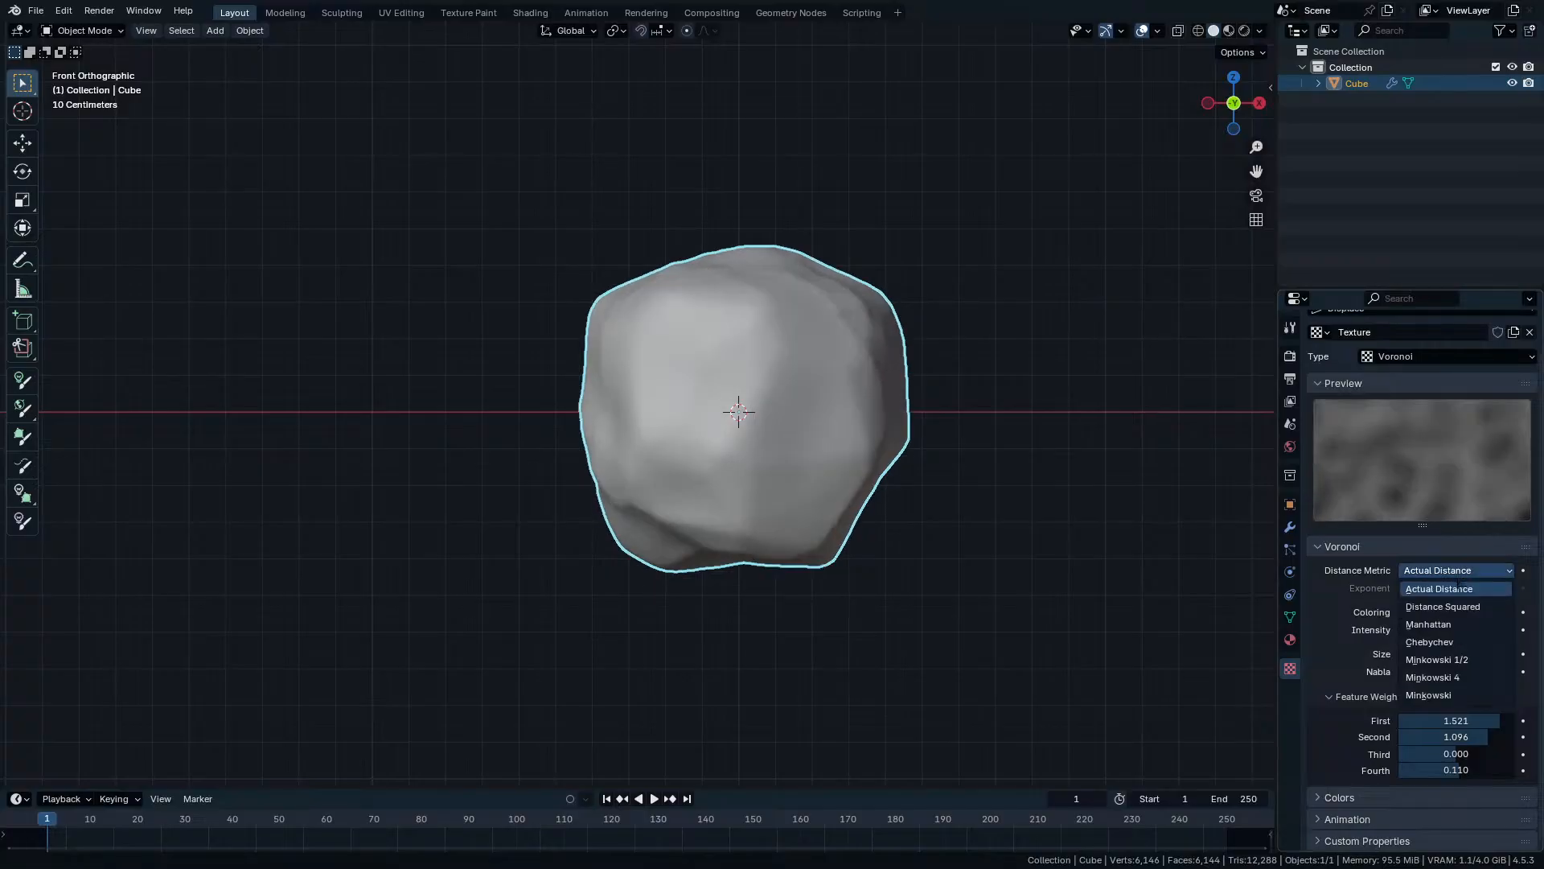
click(1461, 623)
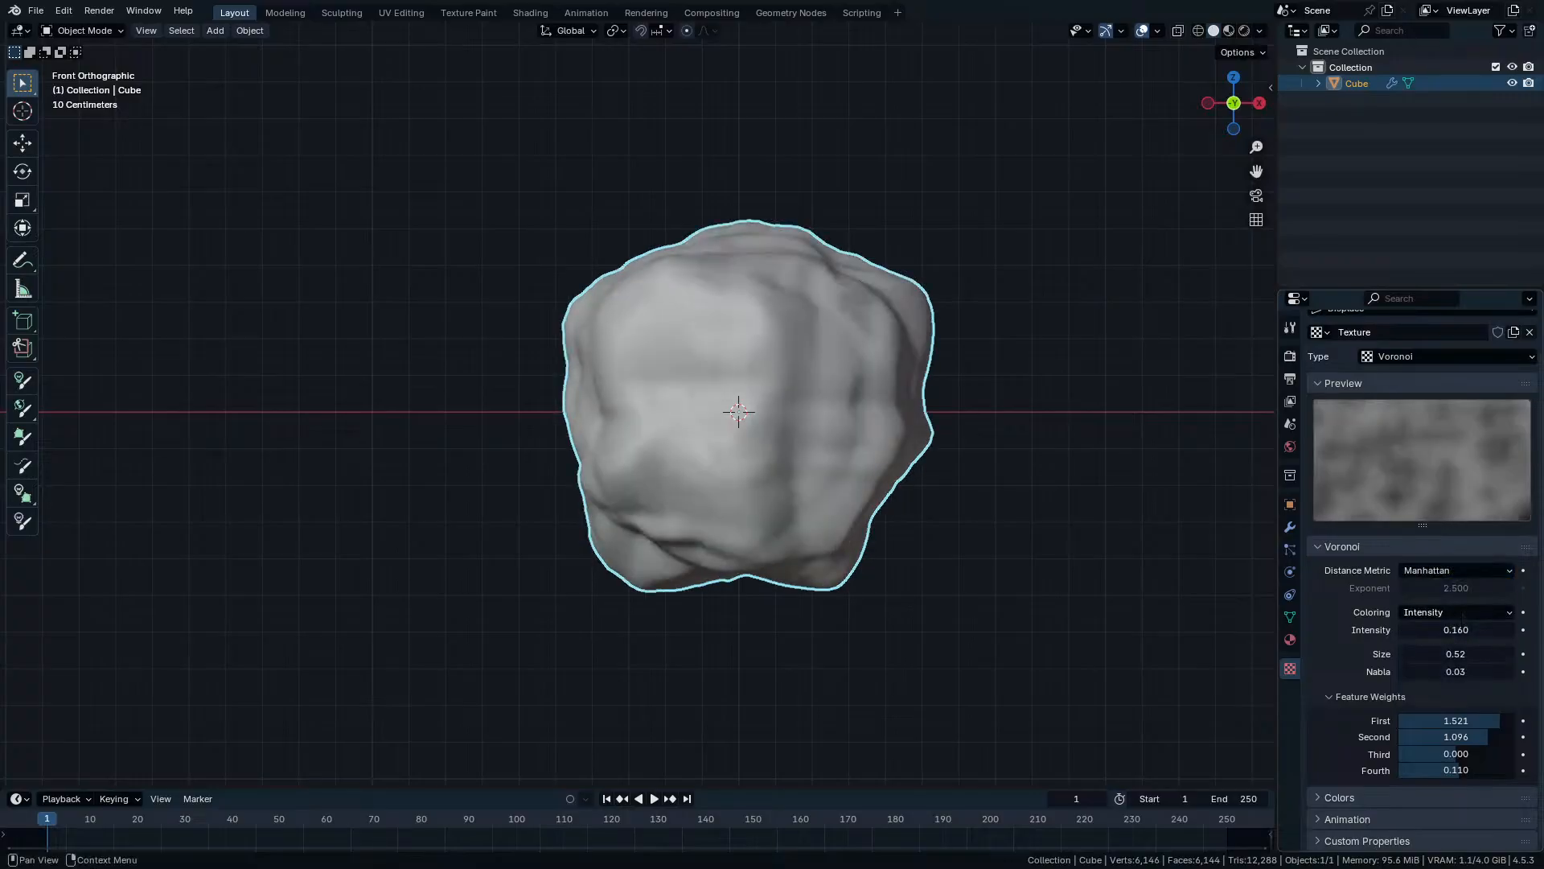
click(1458, 570)
click(1455, 660)
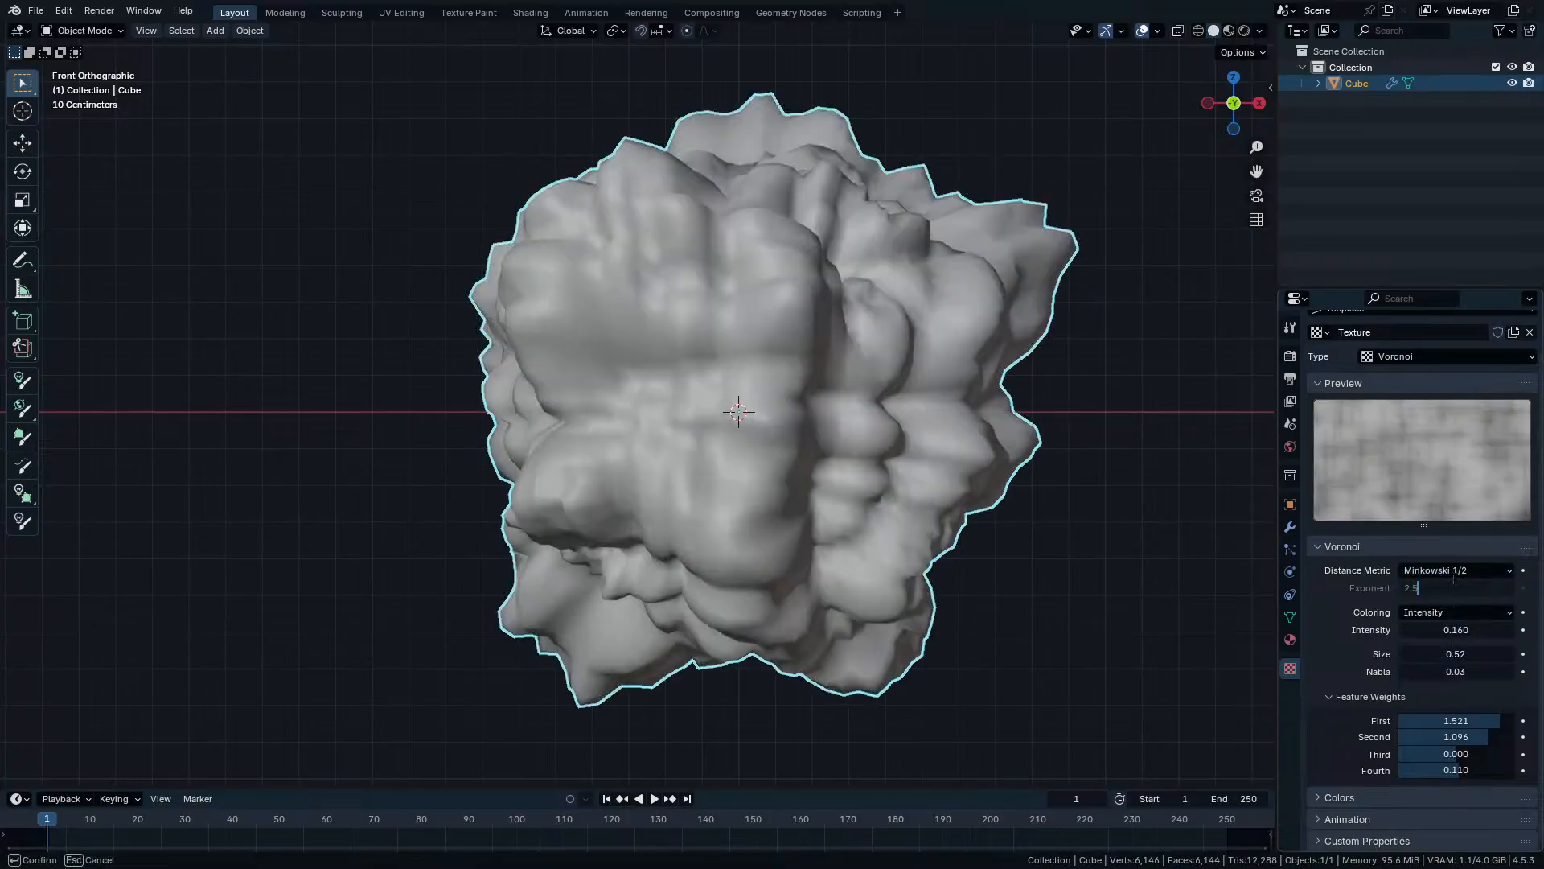
click(1454, 575)
click(1453, 573)
click(1457, 607)
click(1457, 584)
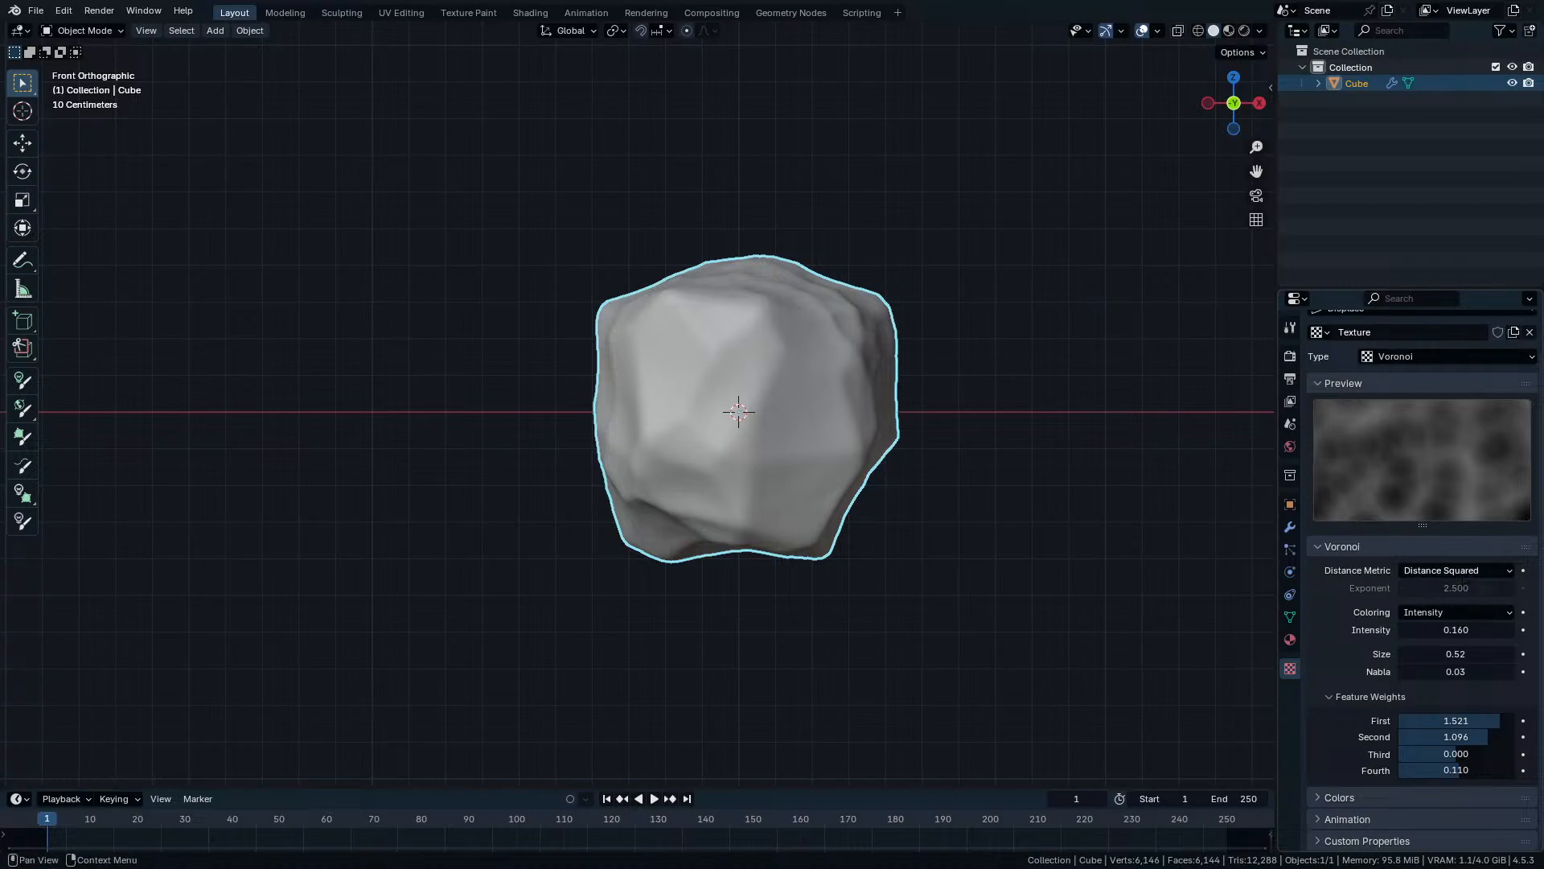
click(1463, 571)
click(1454, 591)
click(1457, 571)
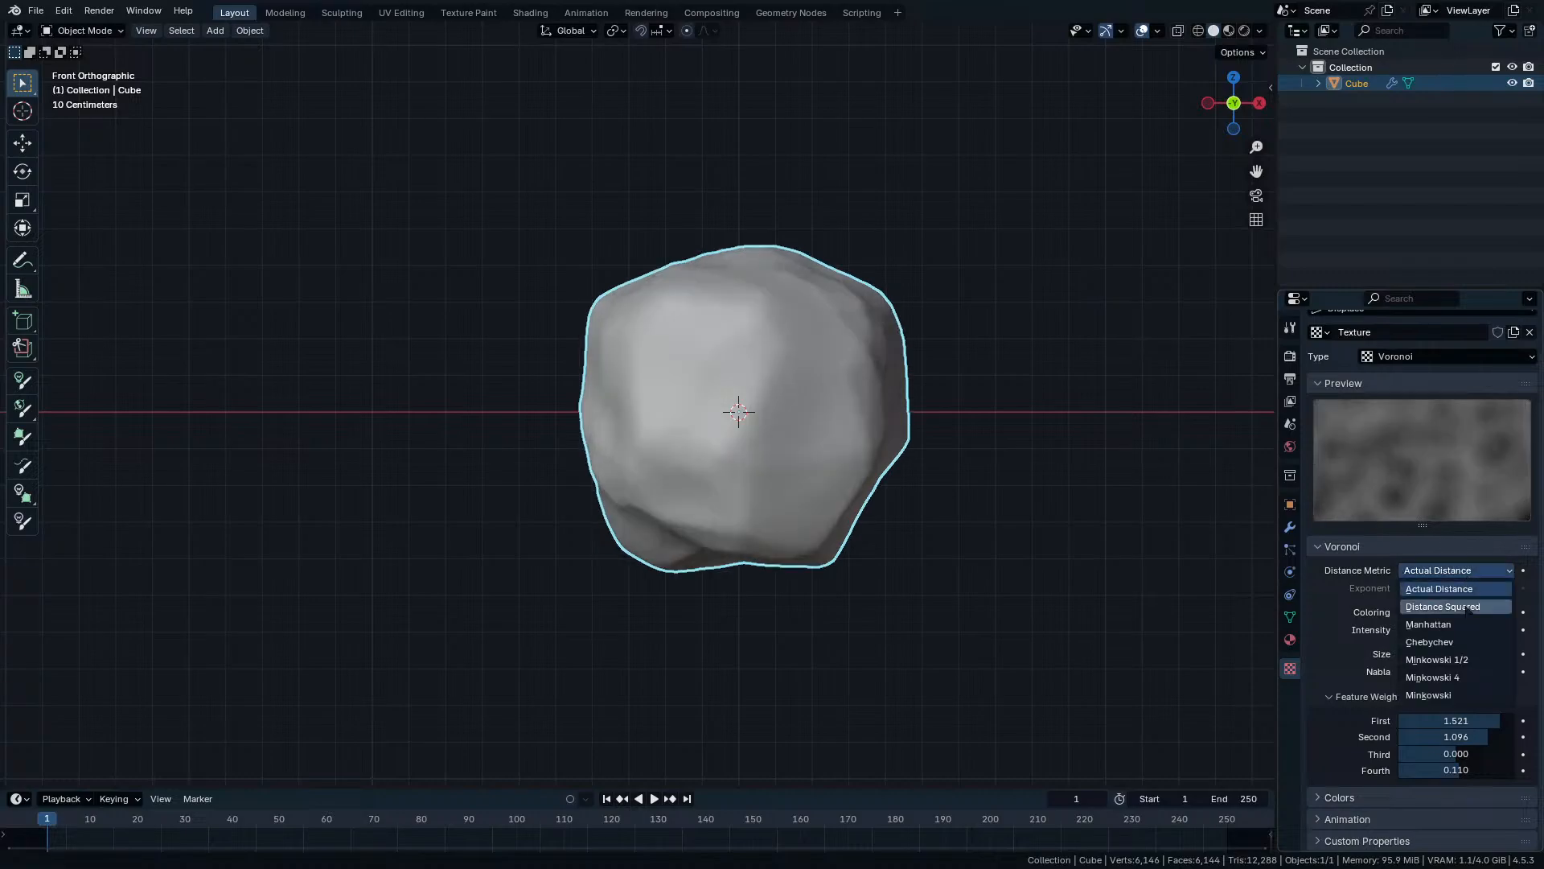
Try the Distance Squared, Actual Distance and Minkowski distance metrics on the rock's Voronoi texture.
click(1467, 607)
mouse_move(1456, 629)
mouse_down()
mouse_move(1512, 629)
mouse_move(1423, 630)
mouse_move(1472, 629)
mouse_move(1439, 629)
mouse_up()
right_click(1460, 630)
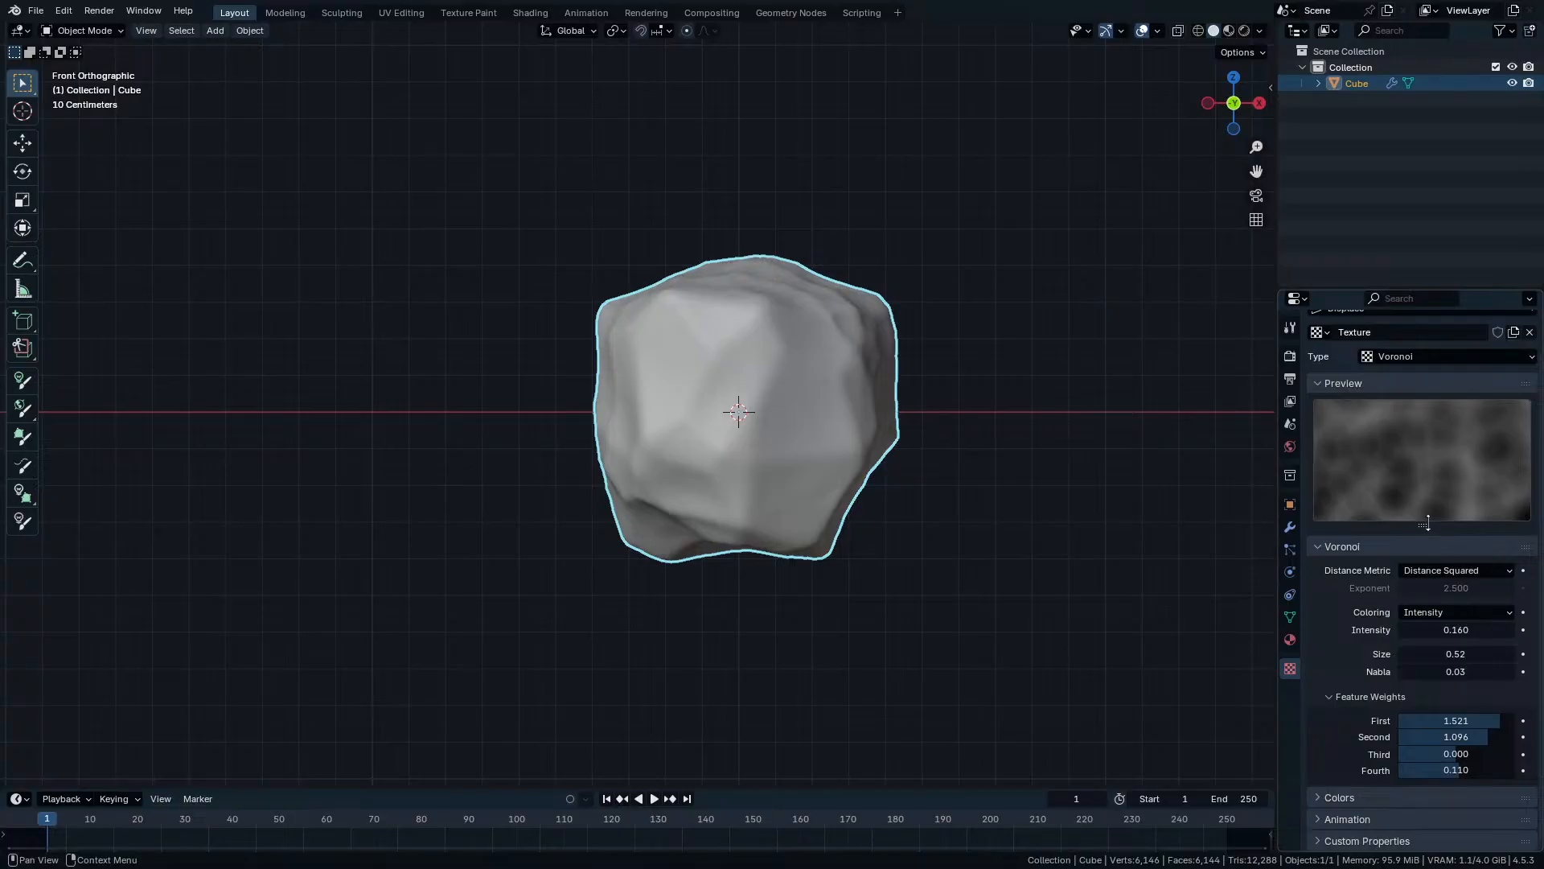
drag(1429, 529, 1439, 480)
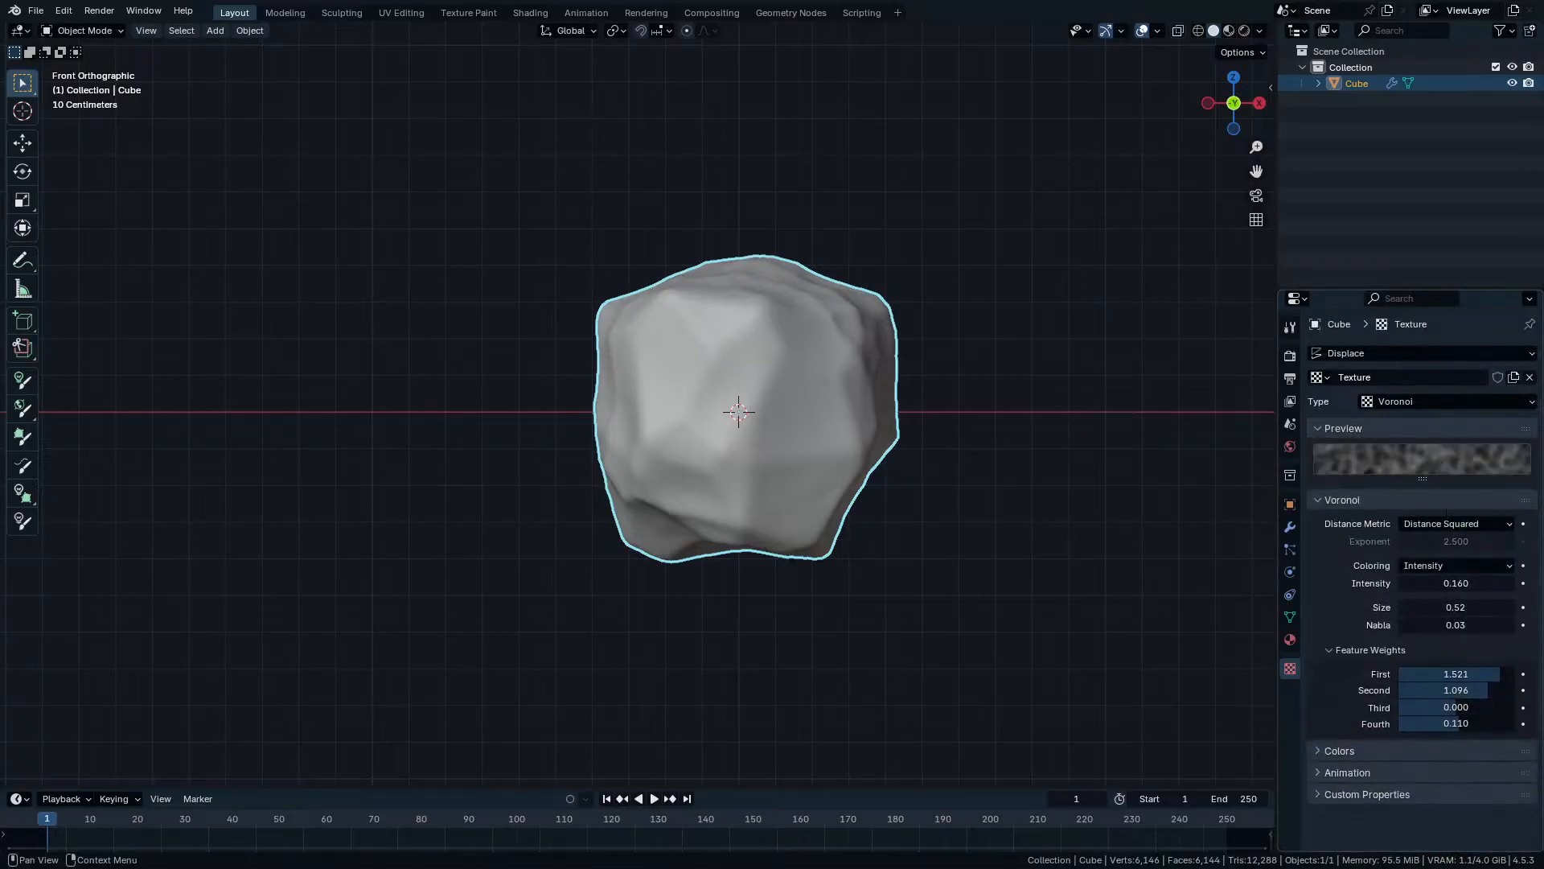
click(1456, 523)
click(1438, 543)
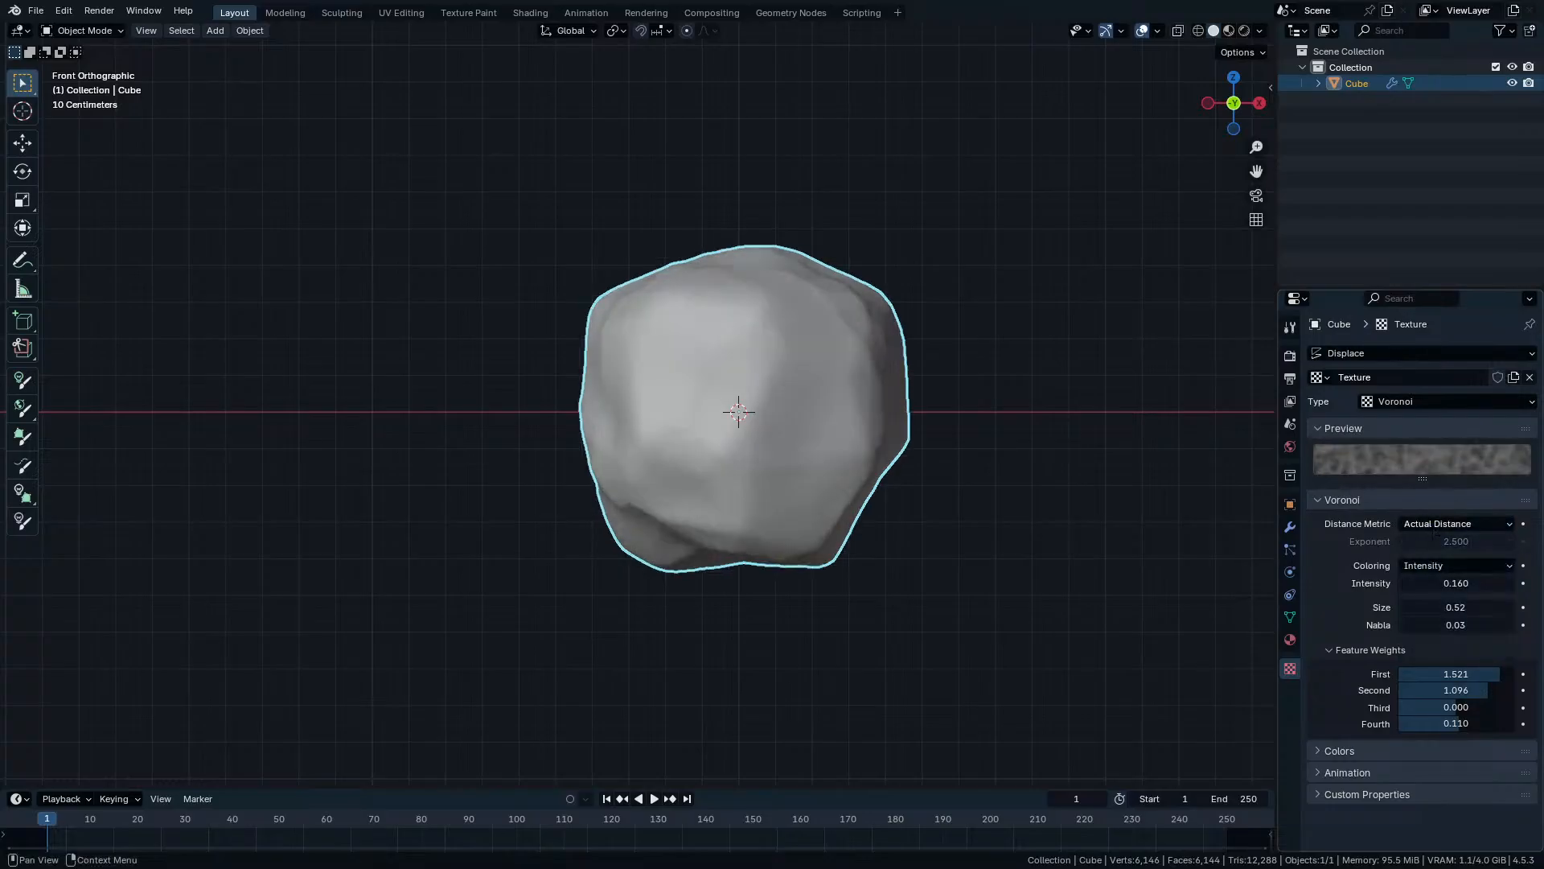
click(1455, 523)
click(1460, 651)
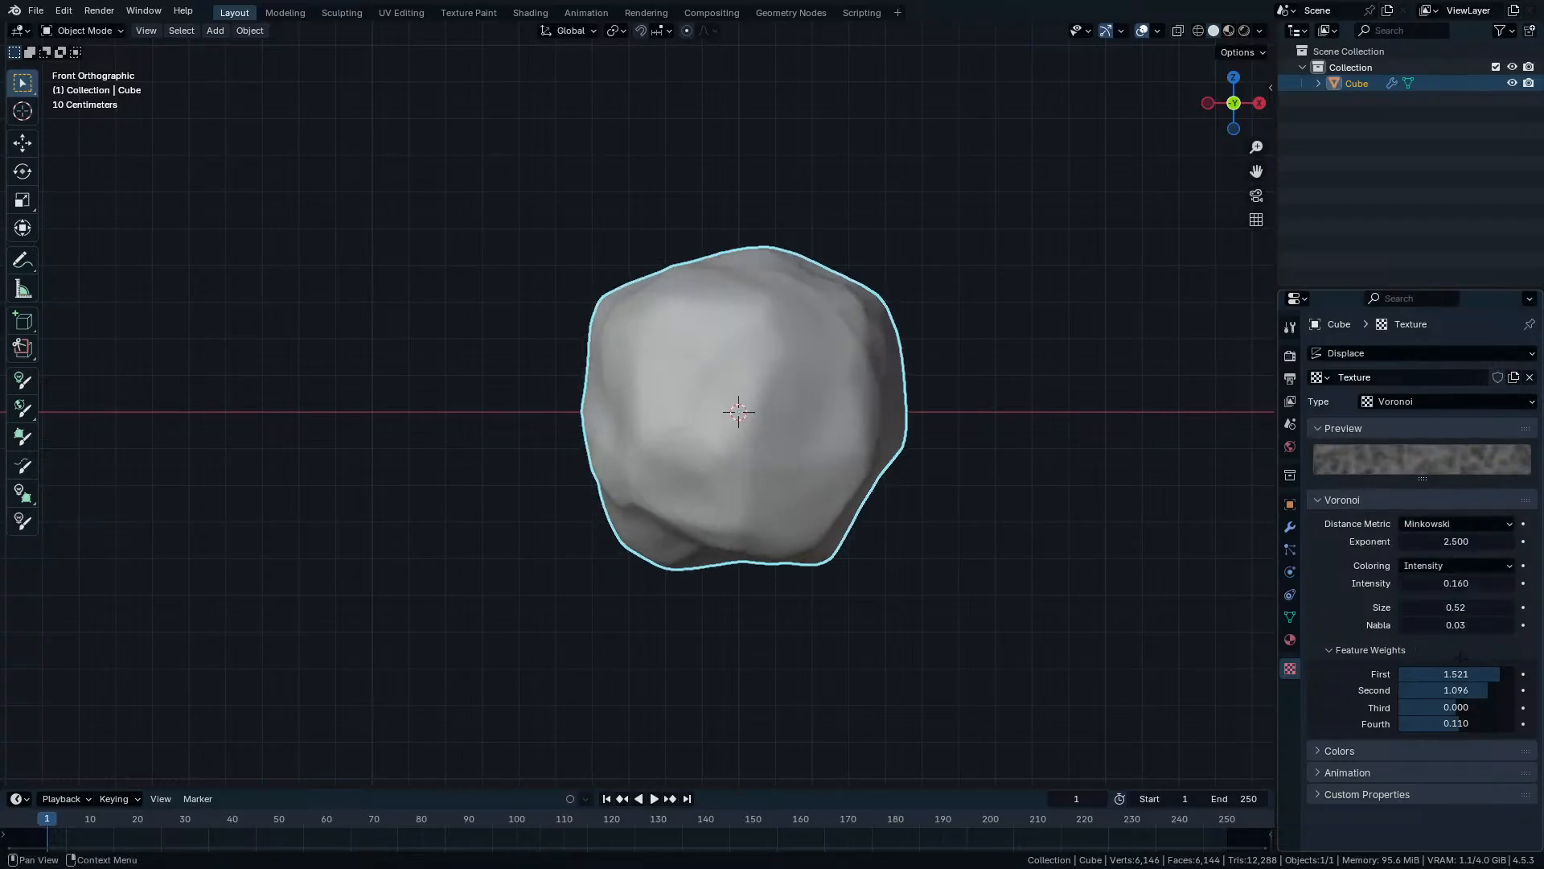
Enlarge the texture preview, then set the Voronoi distance metric to Actual Distance and its size to 0.44.
drag(1437, 477, 1437, 579)
click(1430, 625)
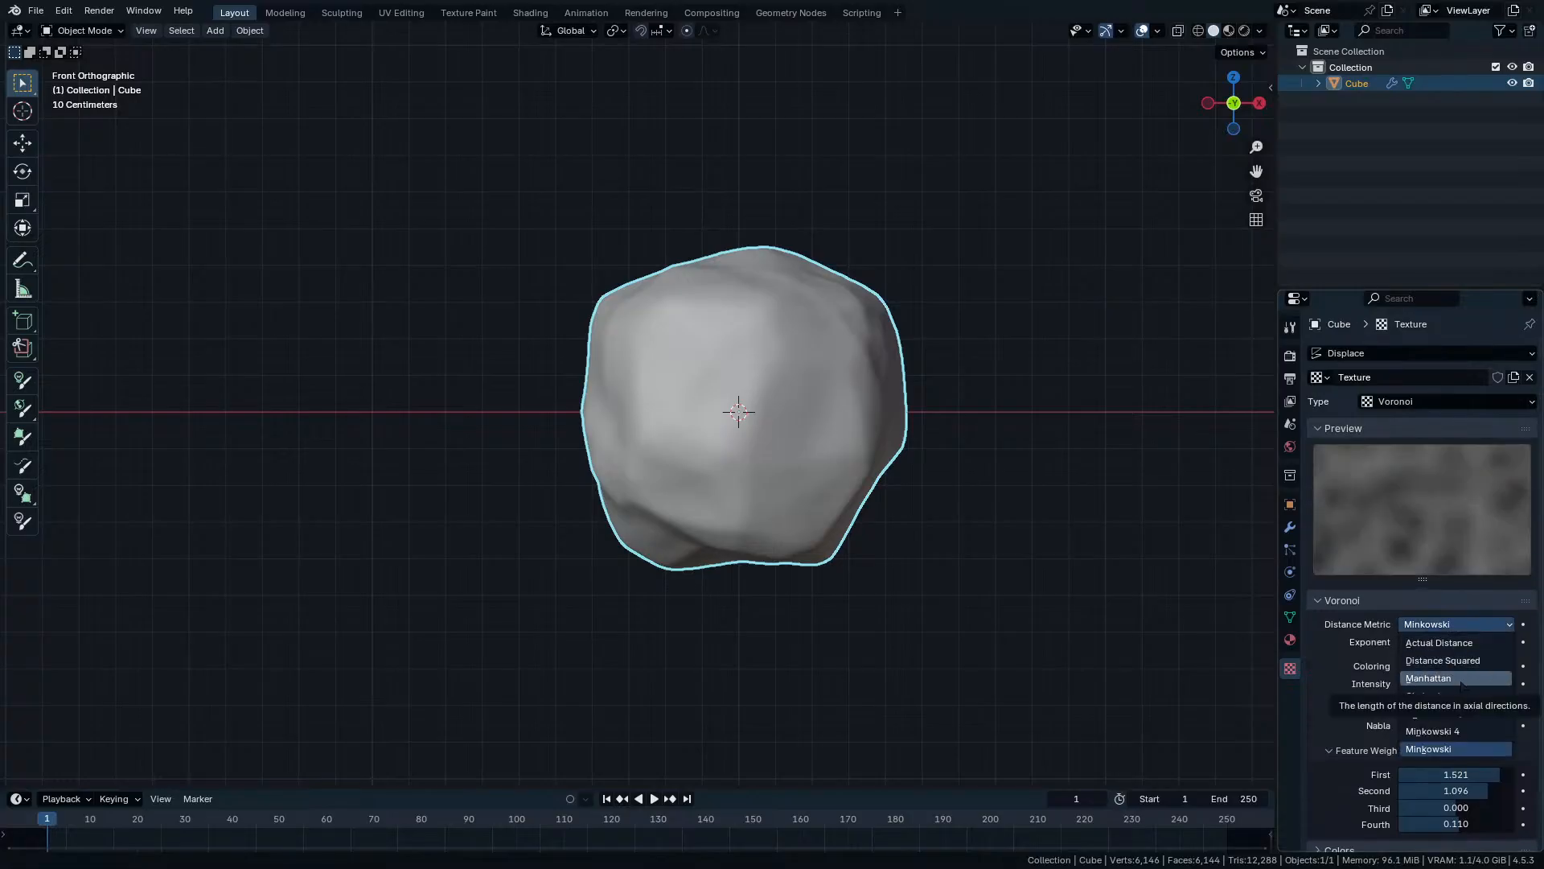
click(1448, 643)
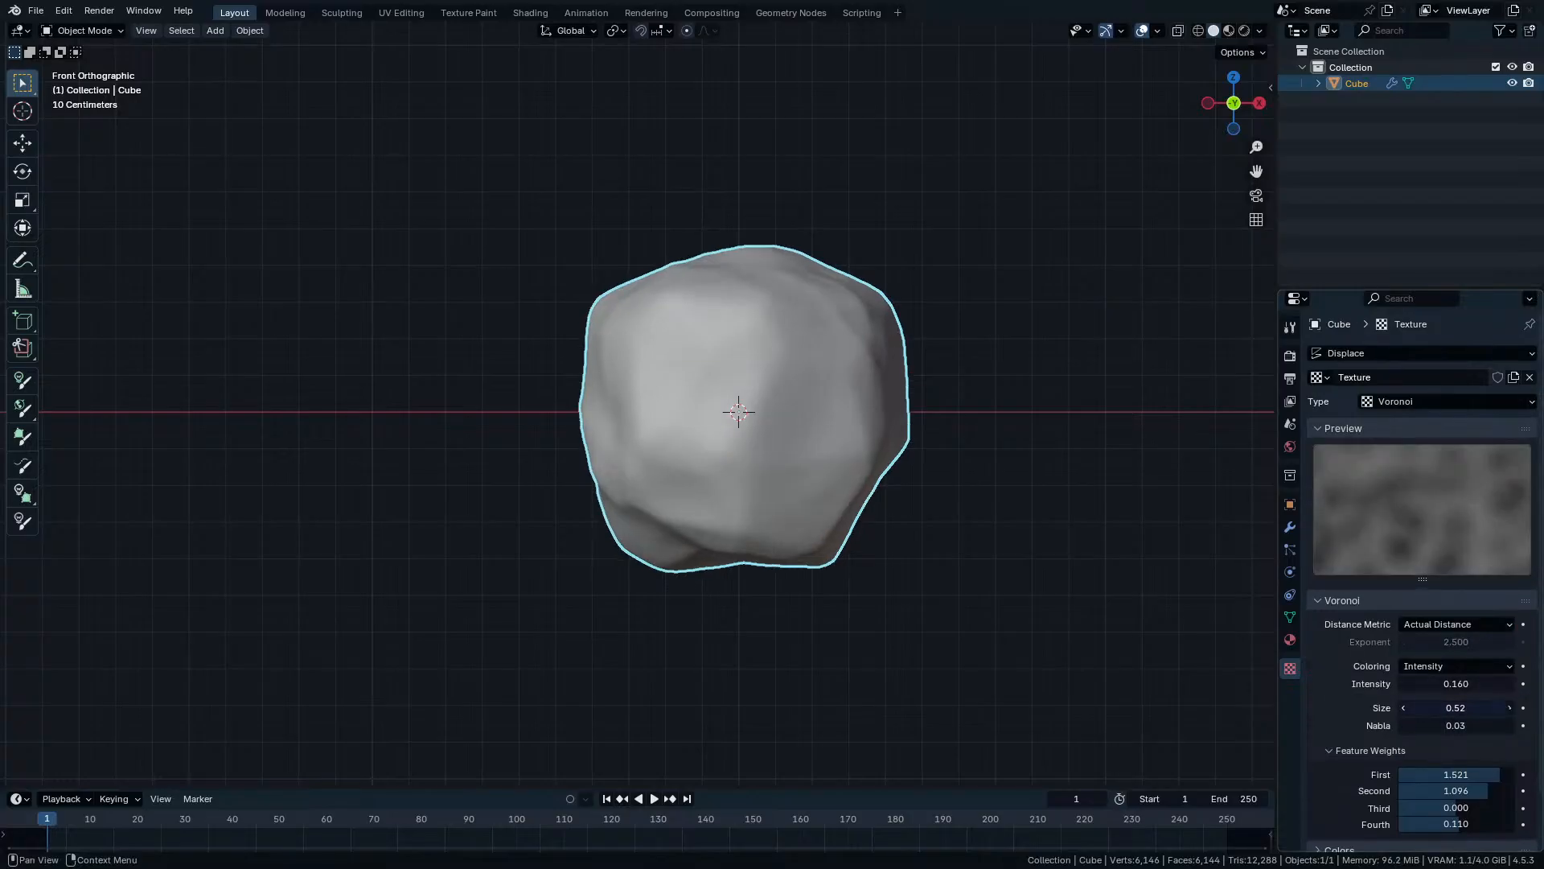
mouse_move(1483, 689)
mouse_down()
mouse_move(1467, 689)
mouse_move(1540, 689)
mouse_move(1483, 689)
mouse_move(1528, 708)
mouse_move(1464, 708)
mouse_move(1488, 708)
mouse_up()
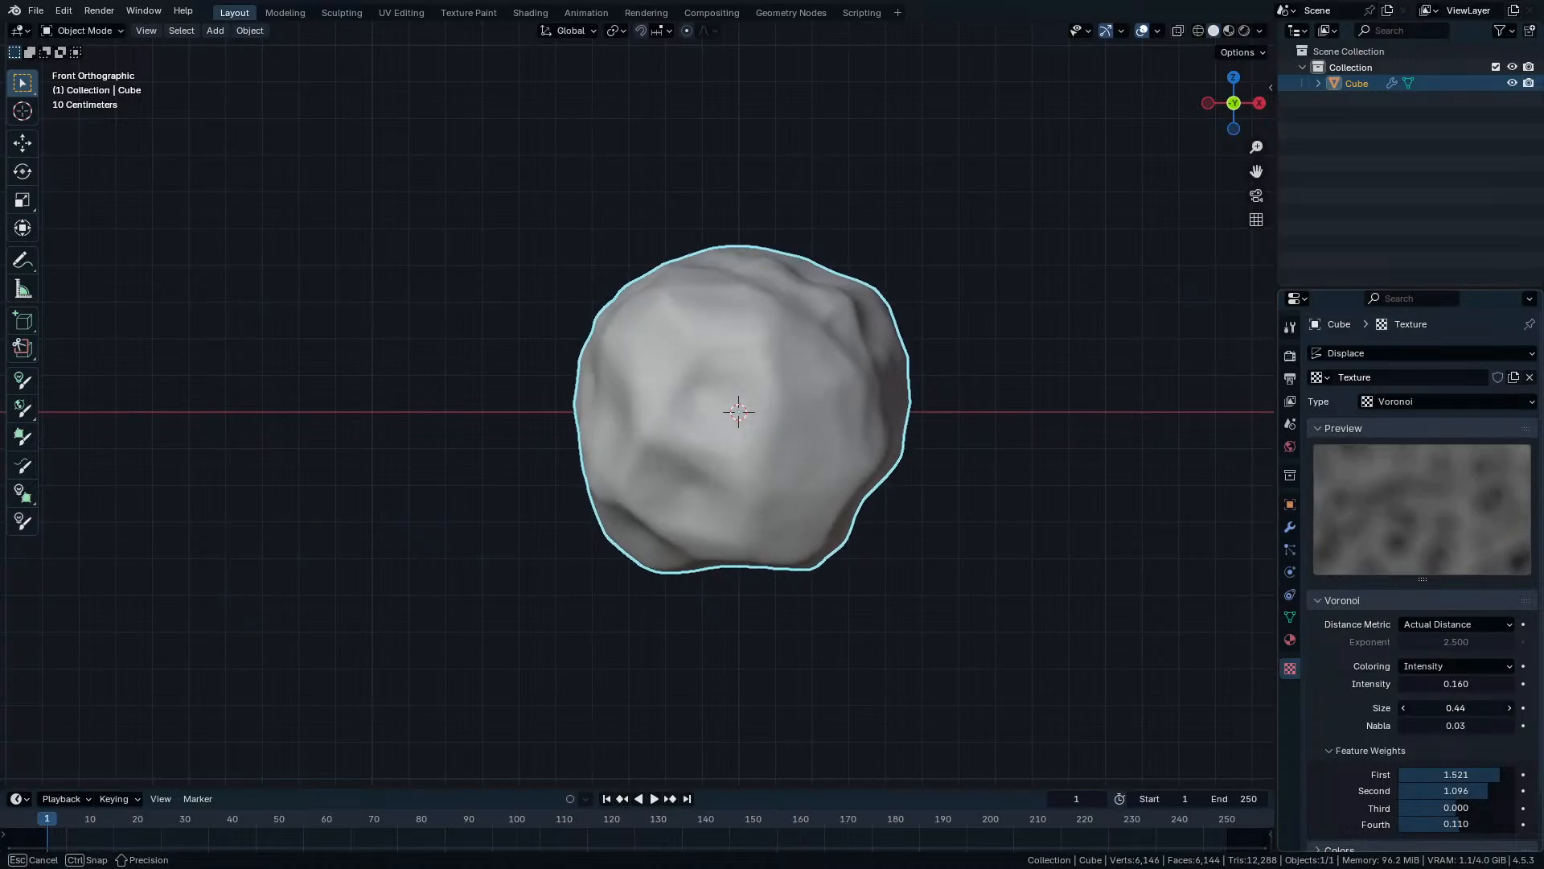
Set the Displace modifier's texture coordinates to Object.
click(1290, 527)
click(1442, 427)
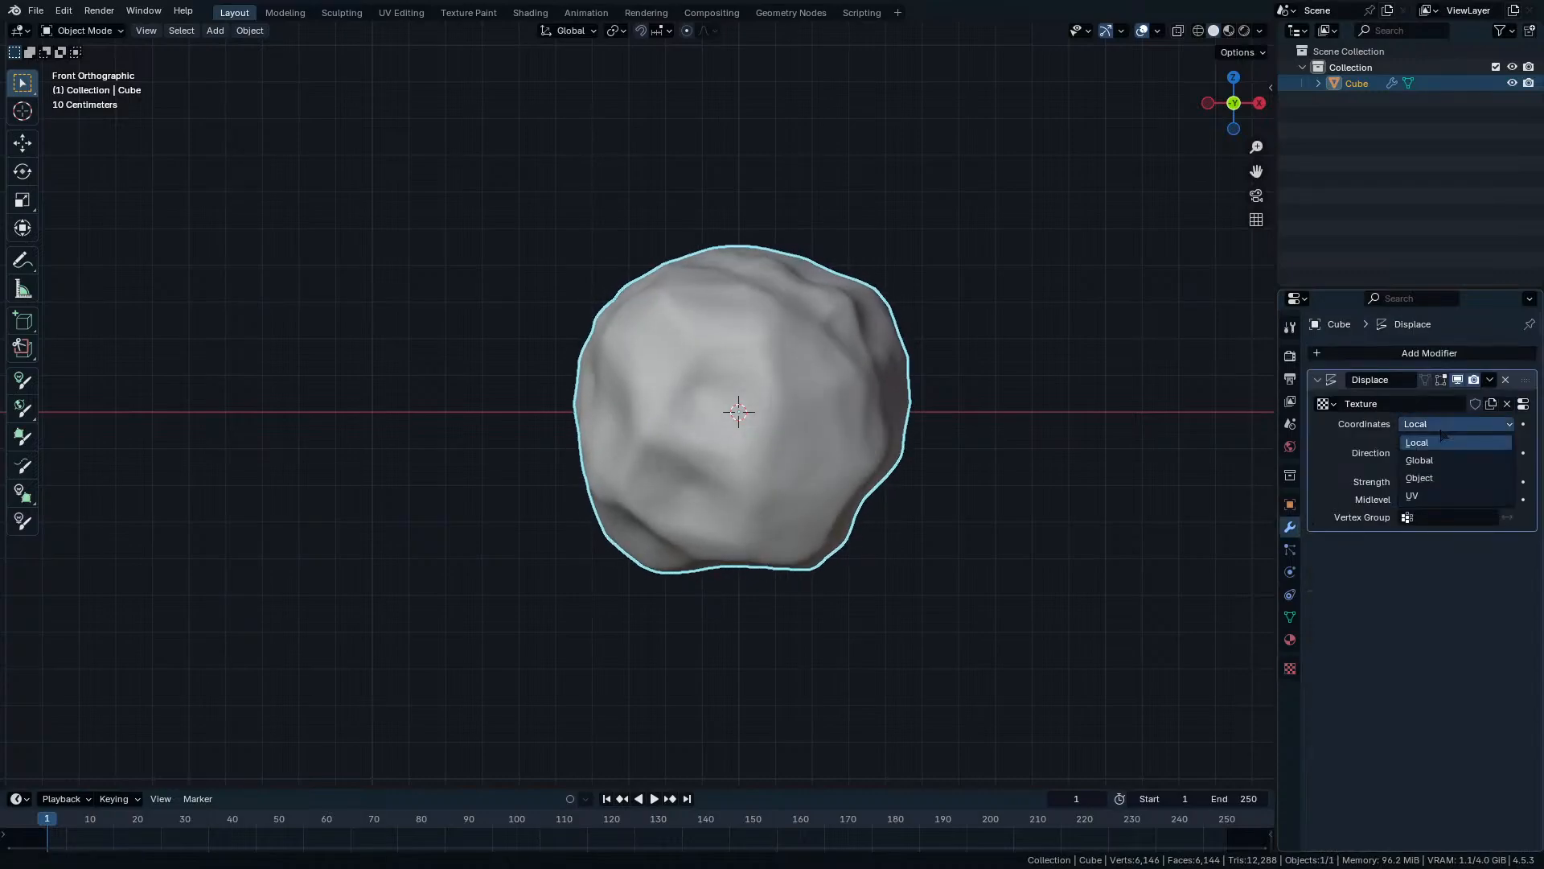
click(1442, 479)
Add a plain axes empty at the origin and assign it as the Displace modifier's coordinate object.
key(shift+a)
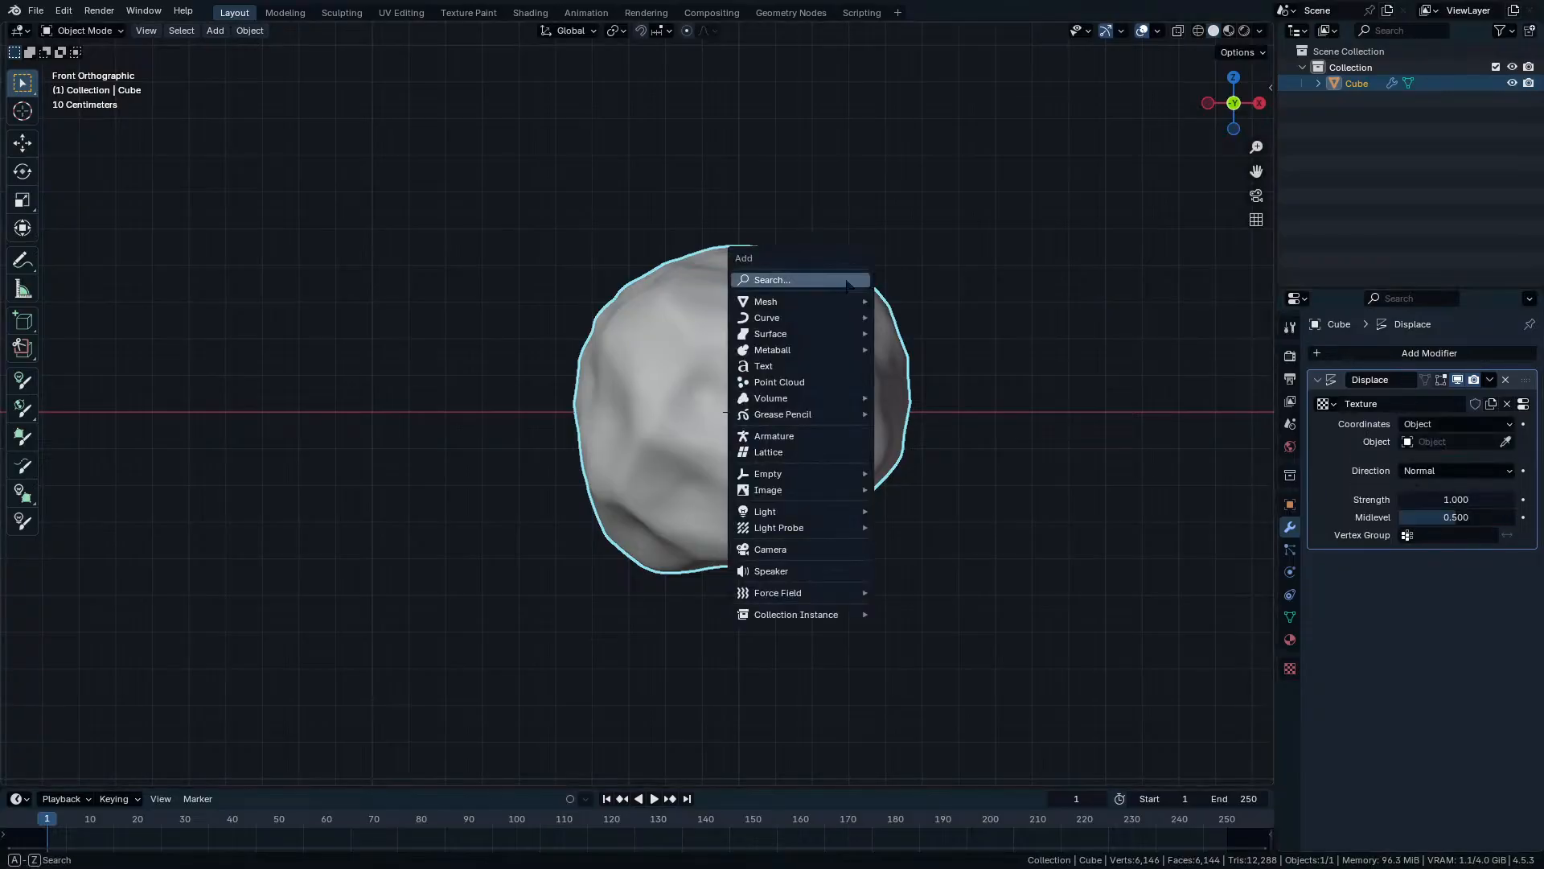
mouse_move(805, 474)
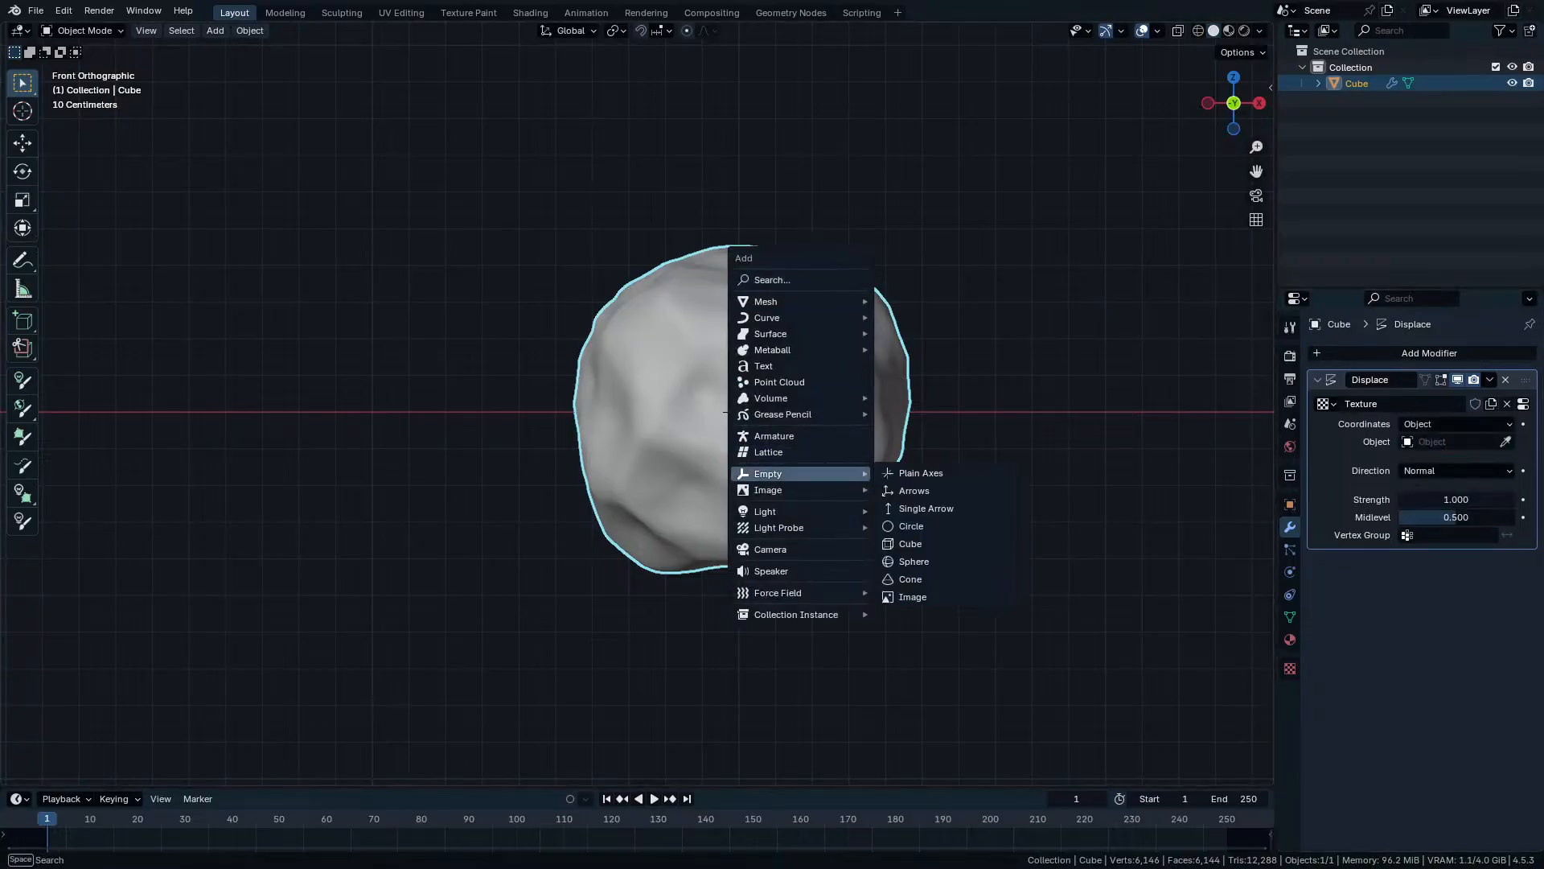
click(941, 473)
click(807, 406)
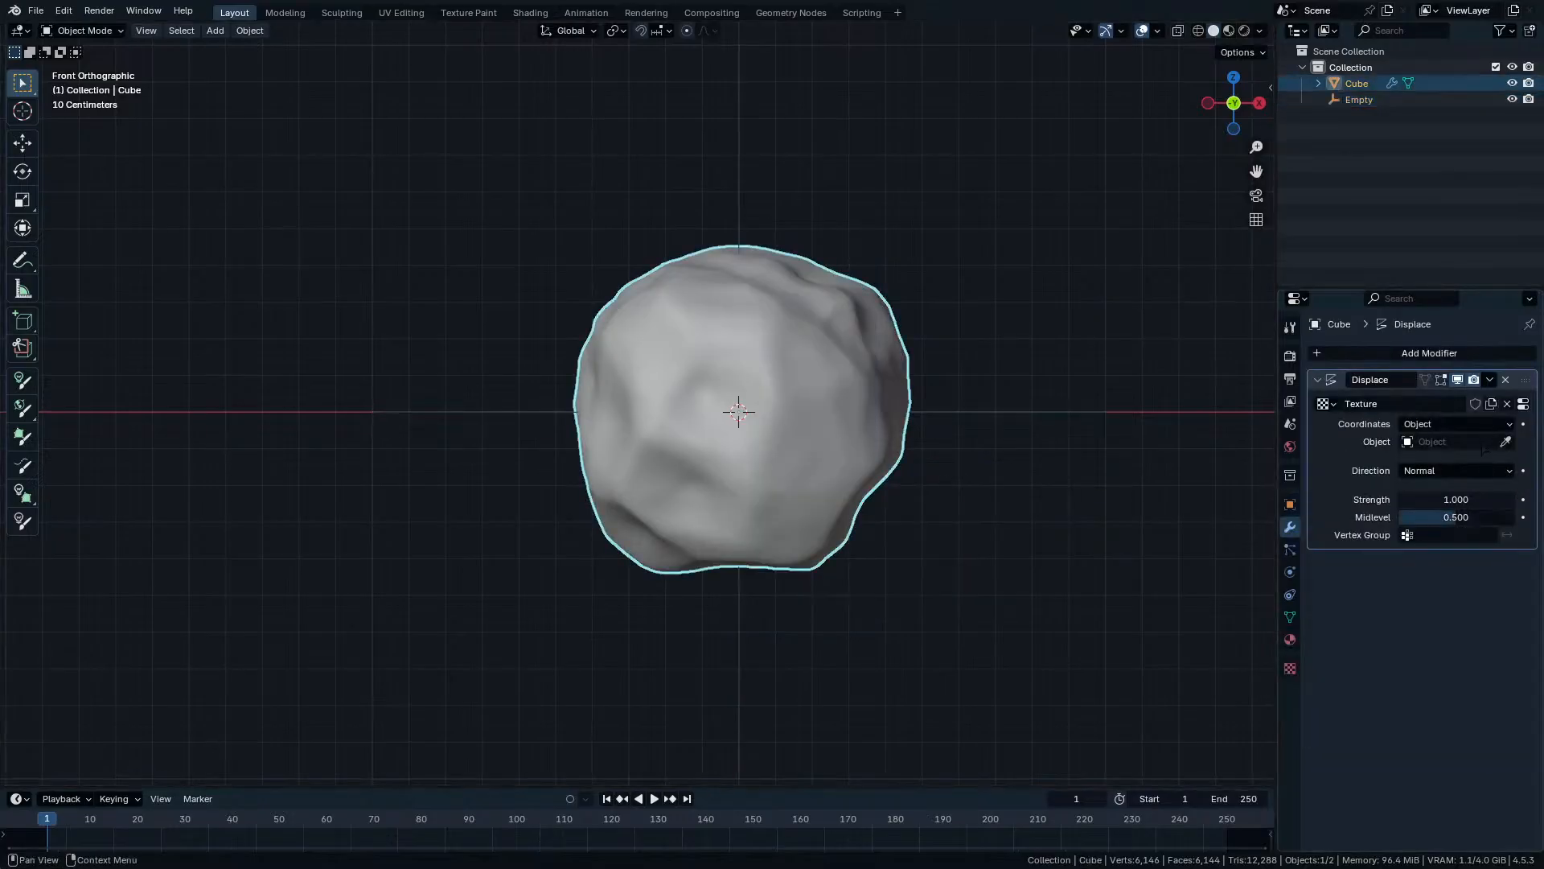
click(965, 410)
click(965, 410)
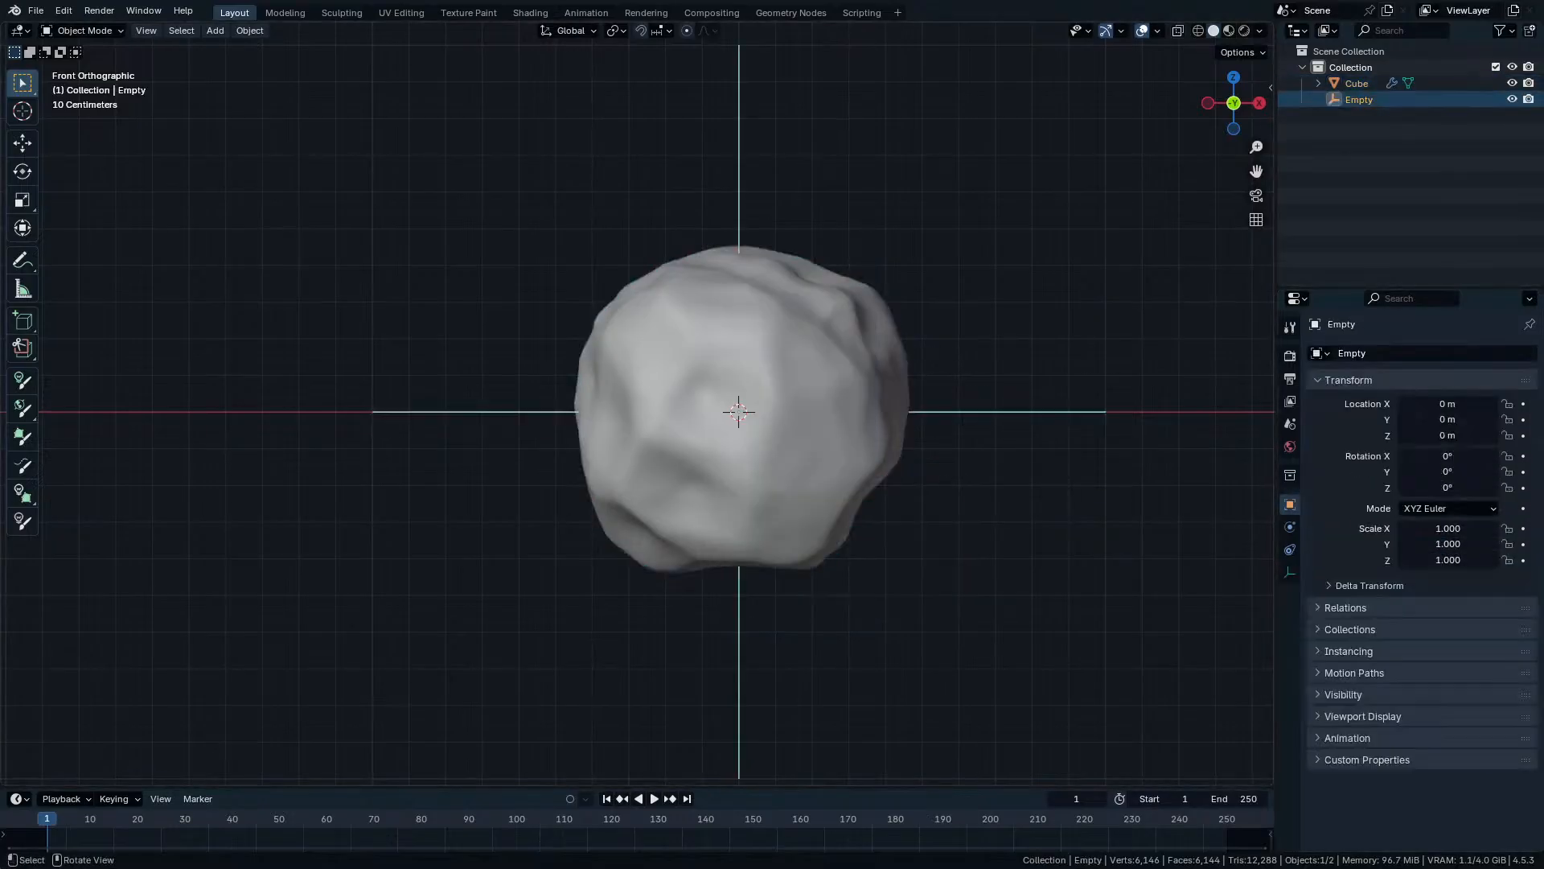
key(r)
key(z)
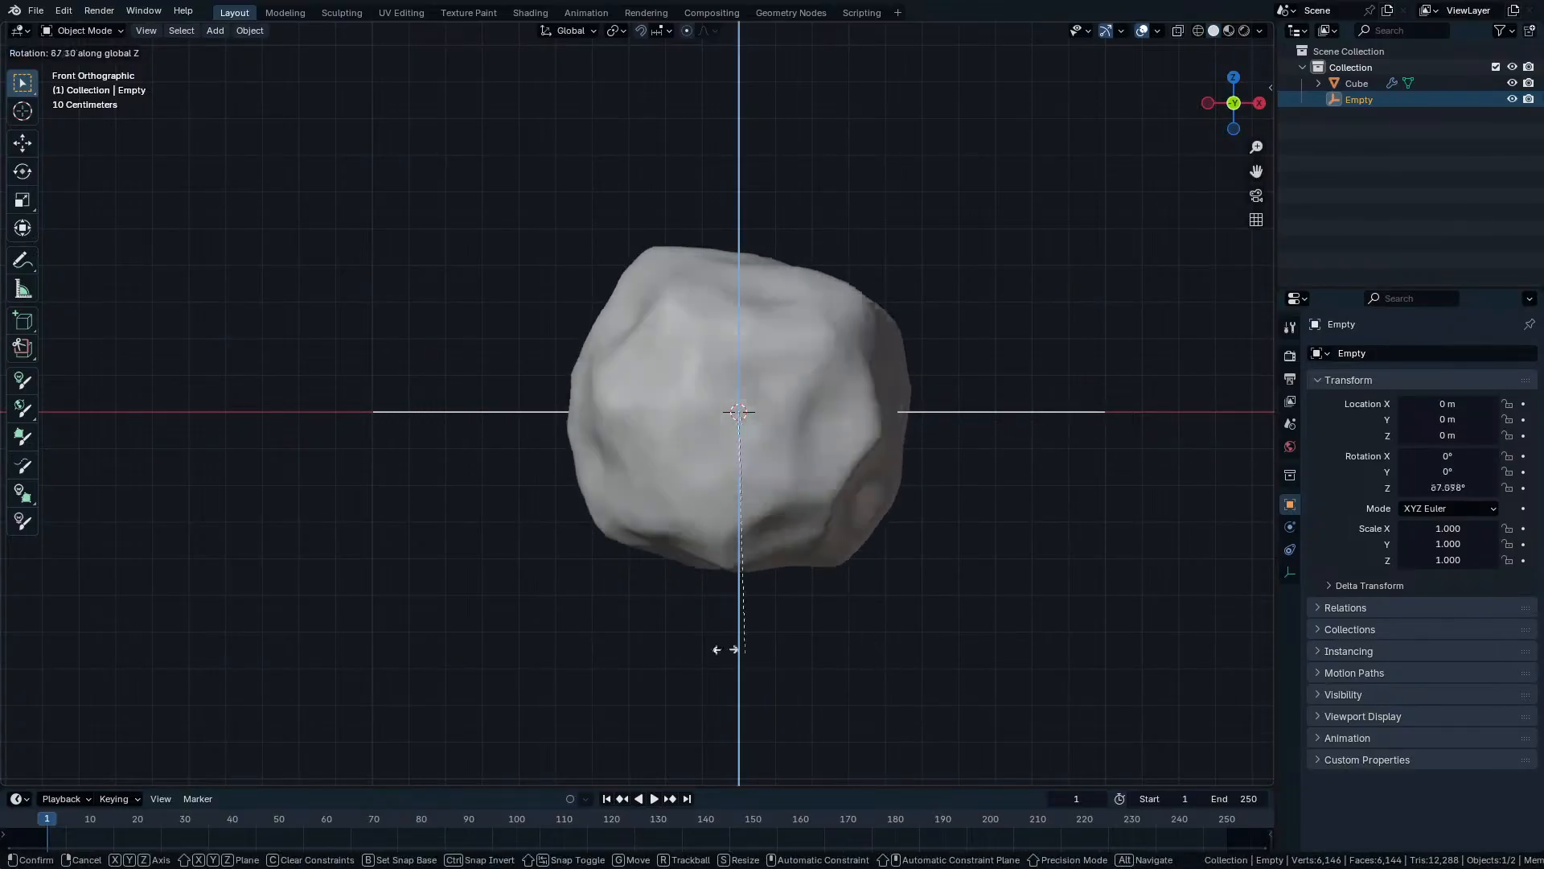
key(Escape)
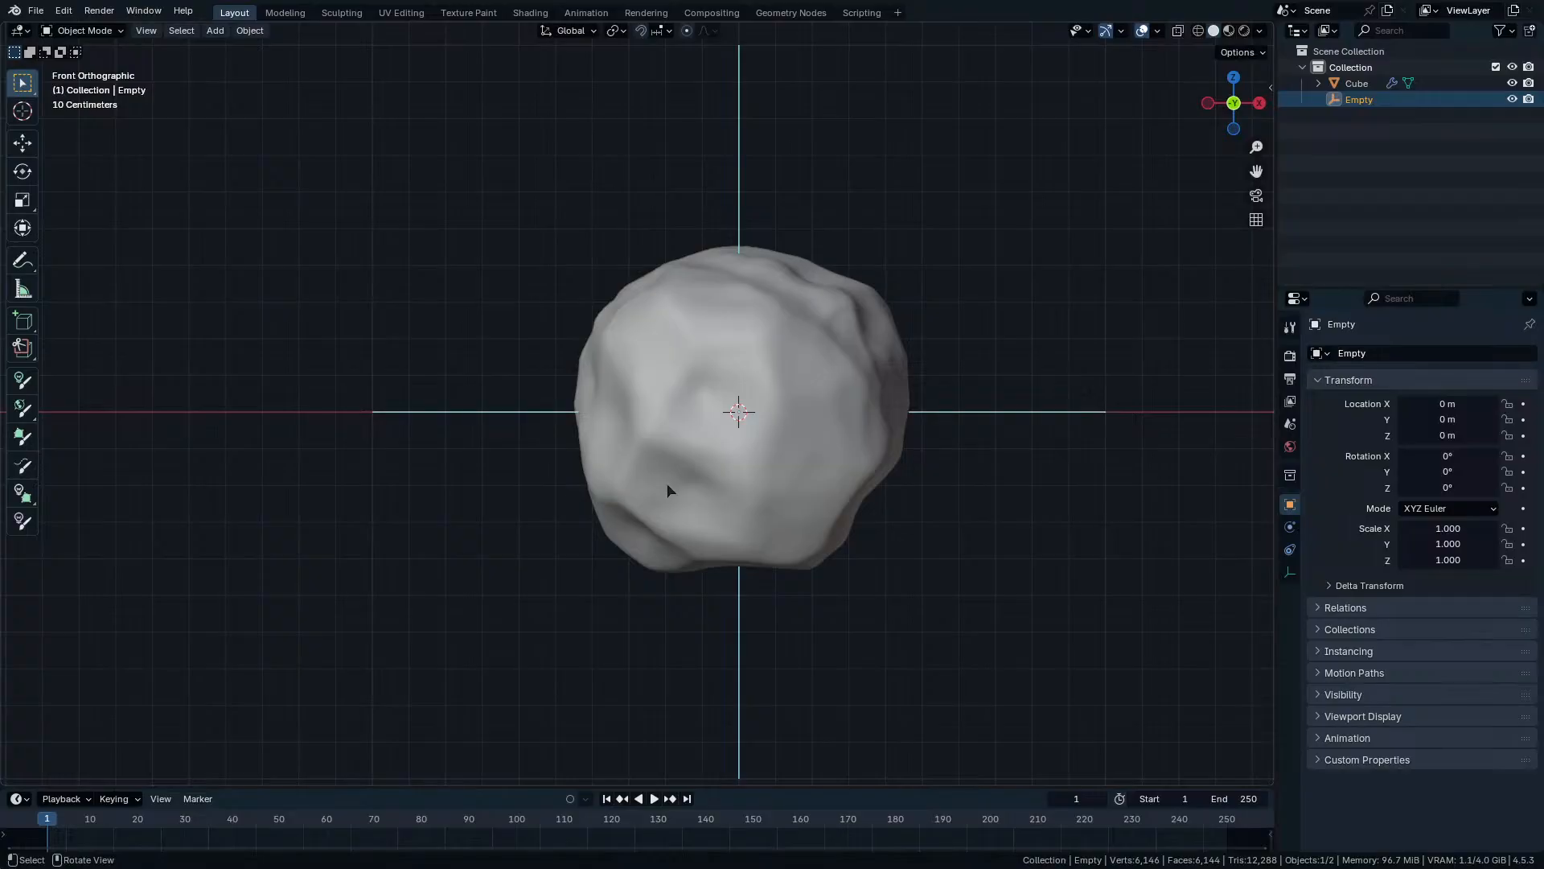
Rotate the empty about the global Y axis to about -23.3°.
key(r)
key(y)
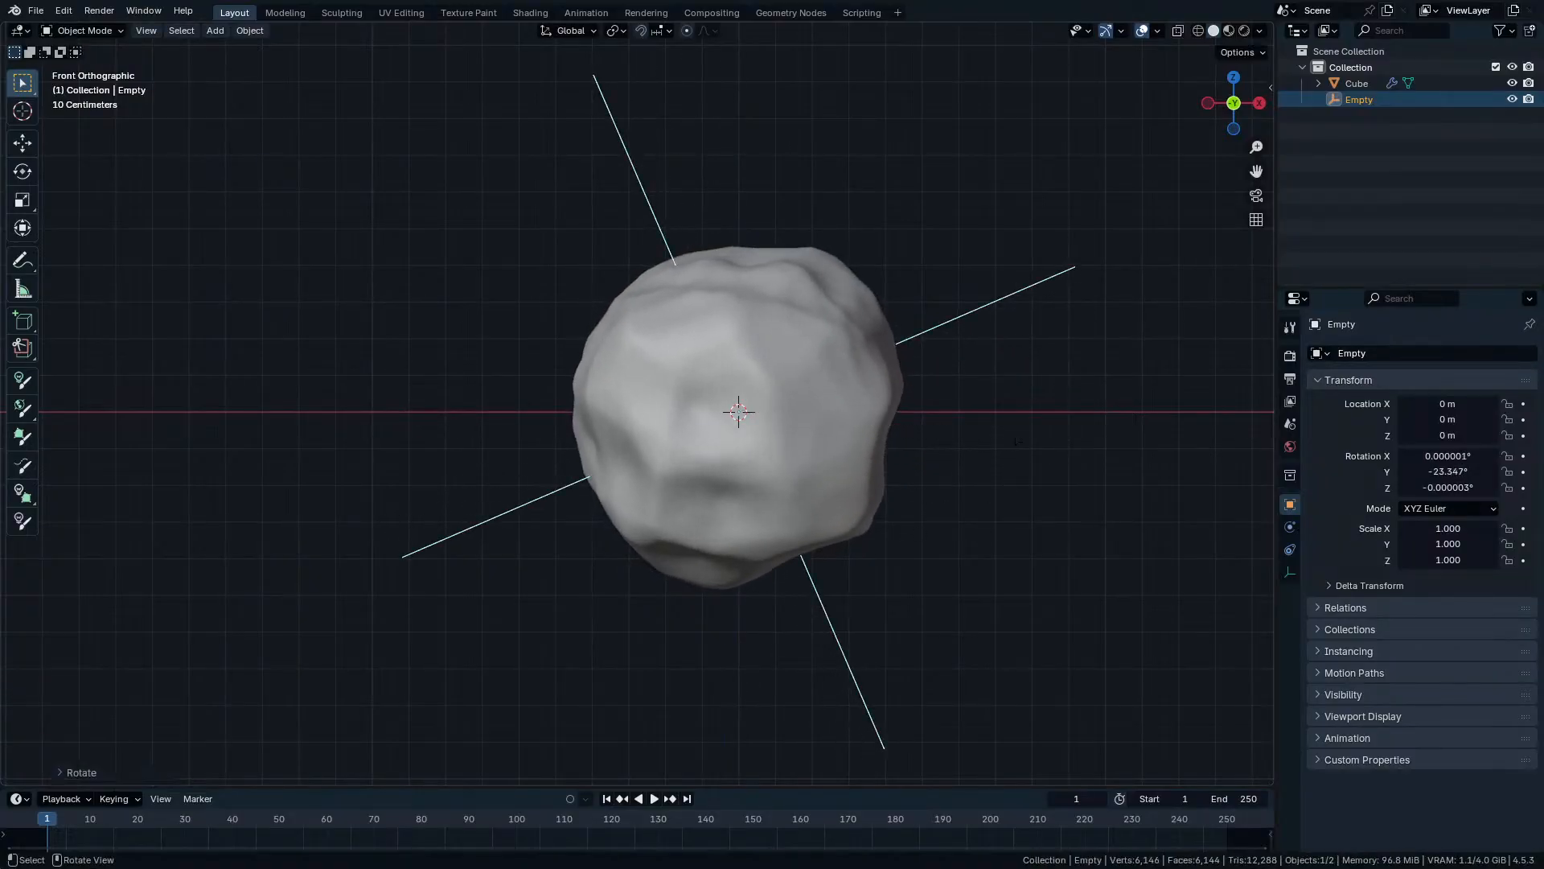
click(994, 391)
Display the empty's transform values in the viewport and examine the available rotation modes.
key(n)
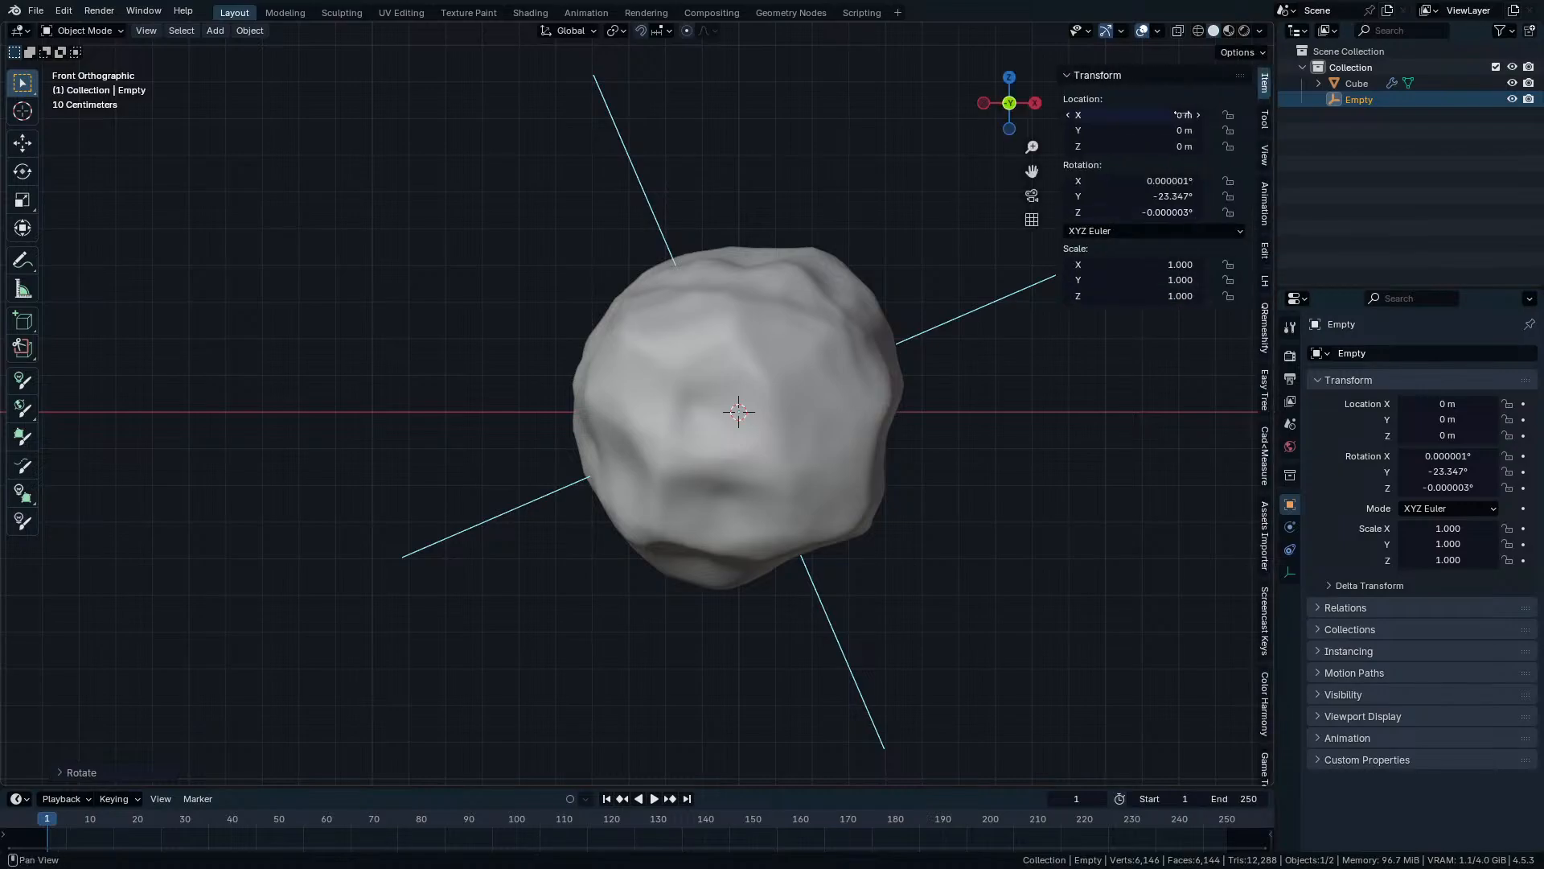
click(1175, 232)
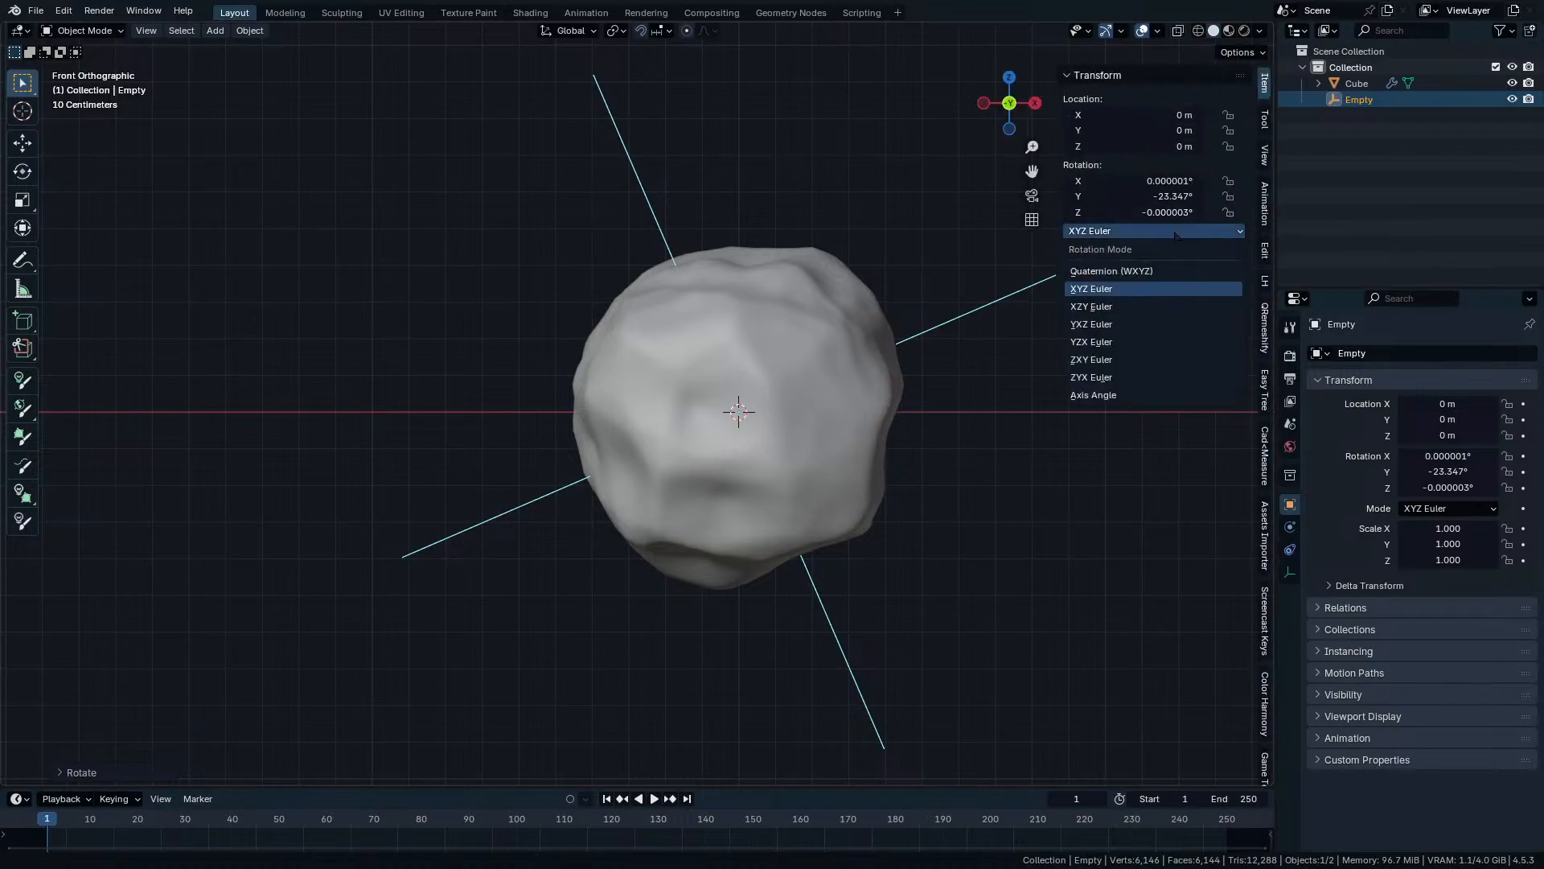
click(1176, 233)
click(1176, 232)
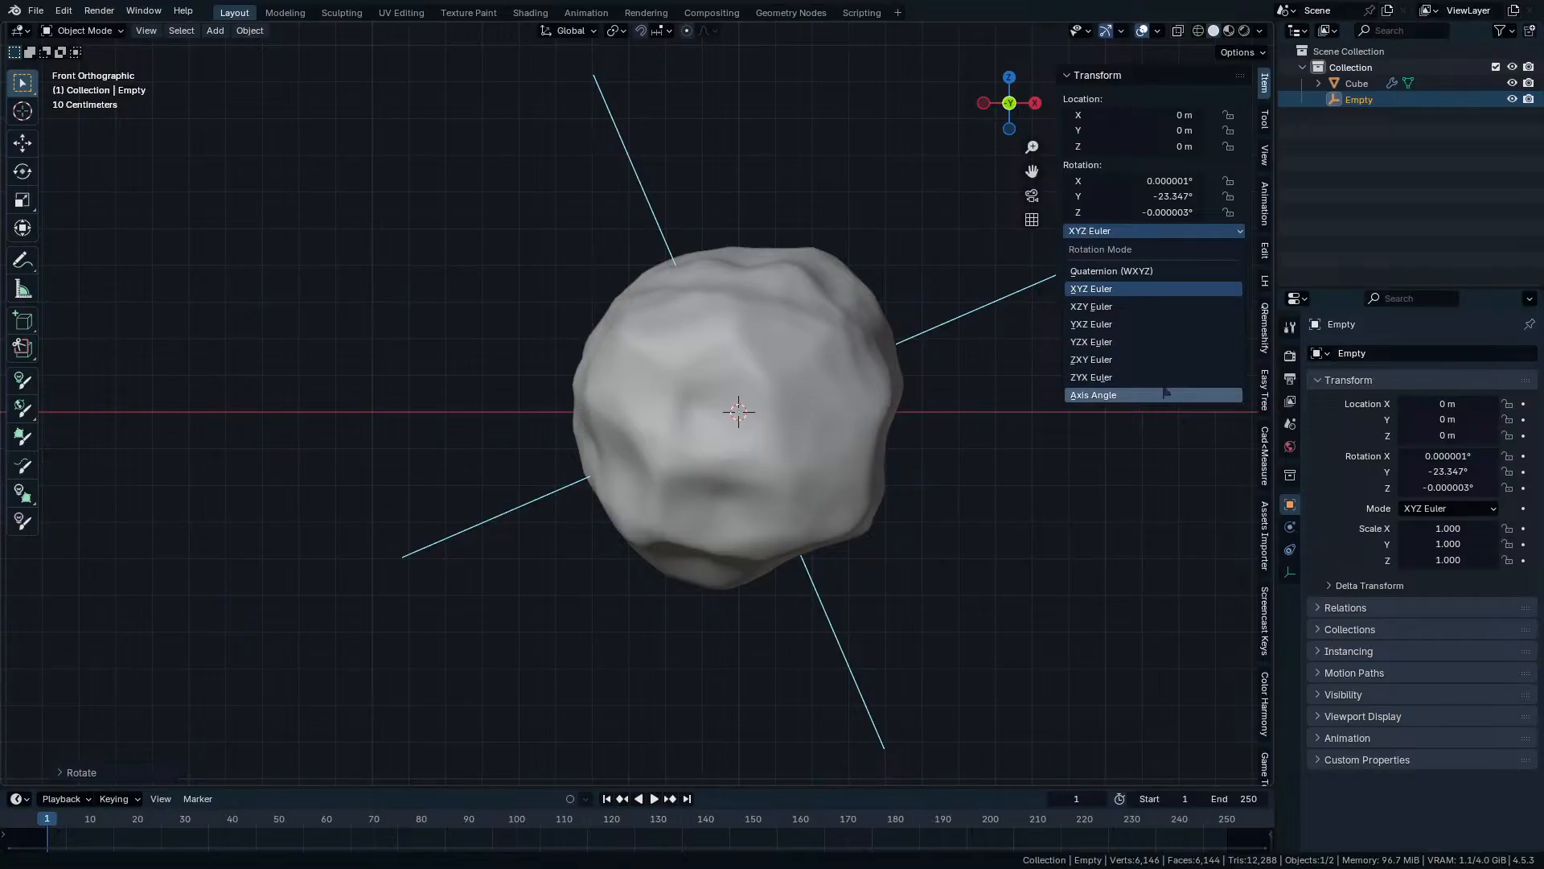
click(1167, 236)
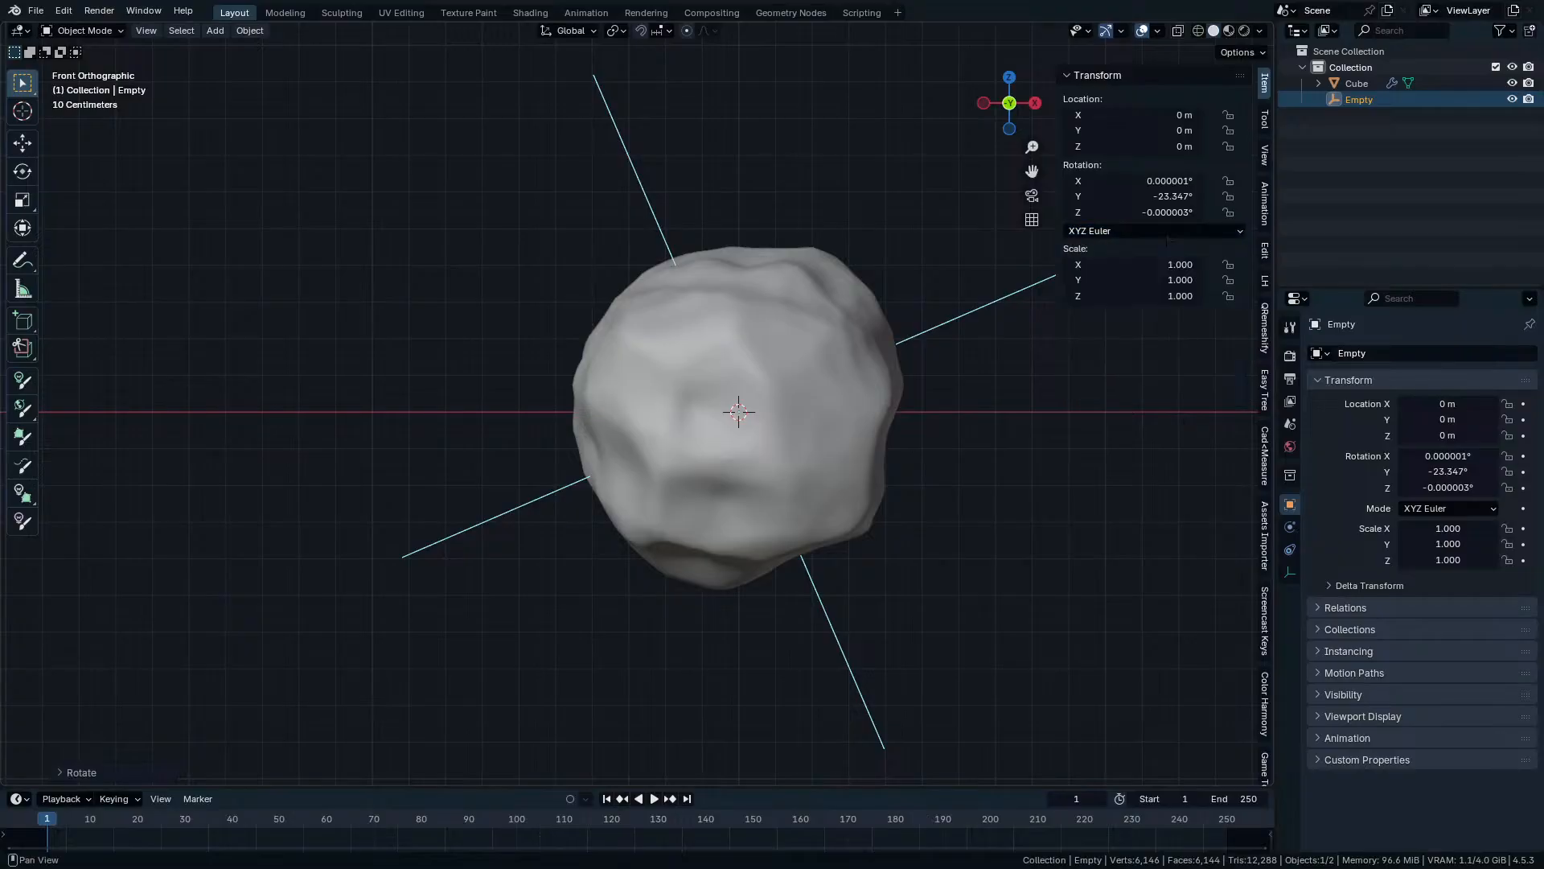
drag(1159, 199, 1202, 212)
right_click(1159, 200)
right_click(1154, 184)
Set the empty's rotation mode to XZY Euler and test how its Y and Z rotation values behave.
click(1180, 231)
click(1114, 306)
right_click(1149, 201)
right_click(1149, 200)
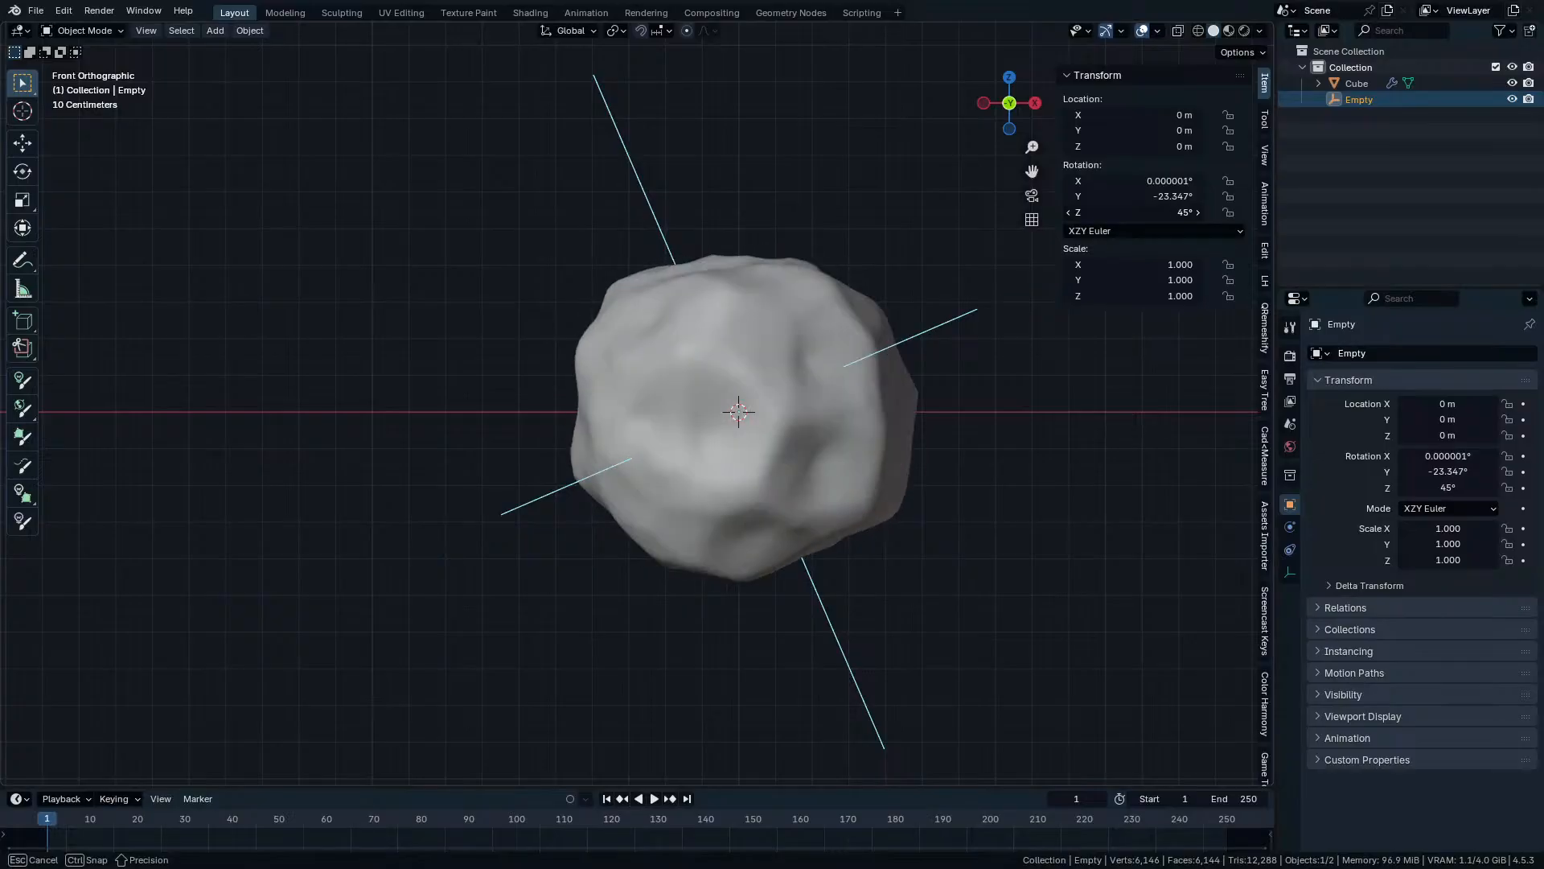
right_click(1143, 213)
click(1114, 231)
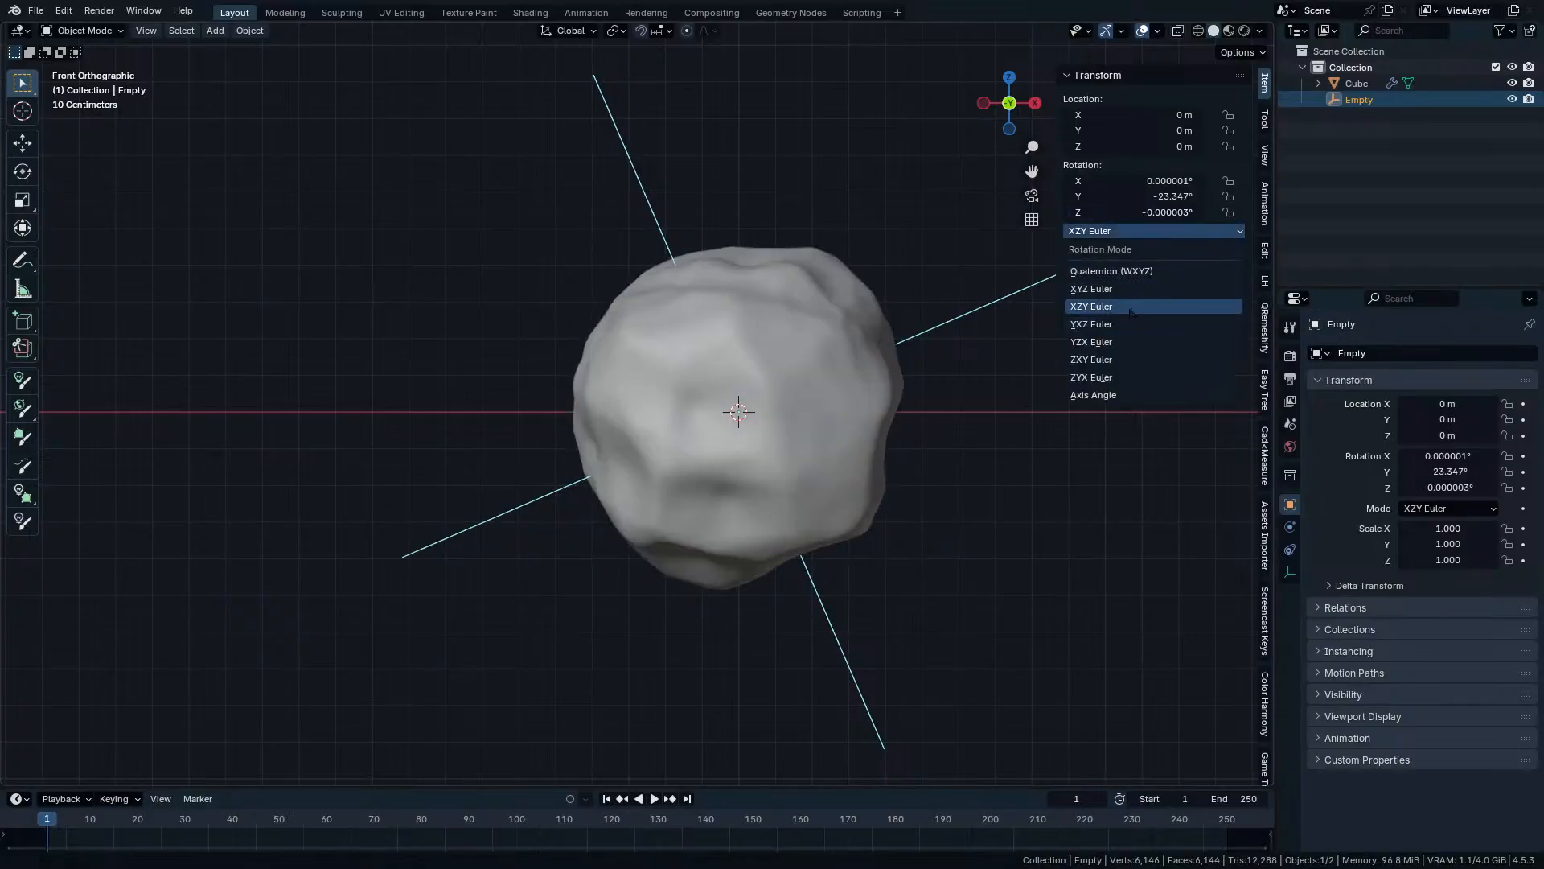
drag(1143, 212, 1239, 212)
key(Escape)
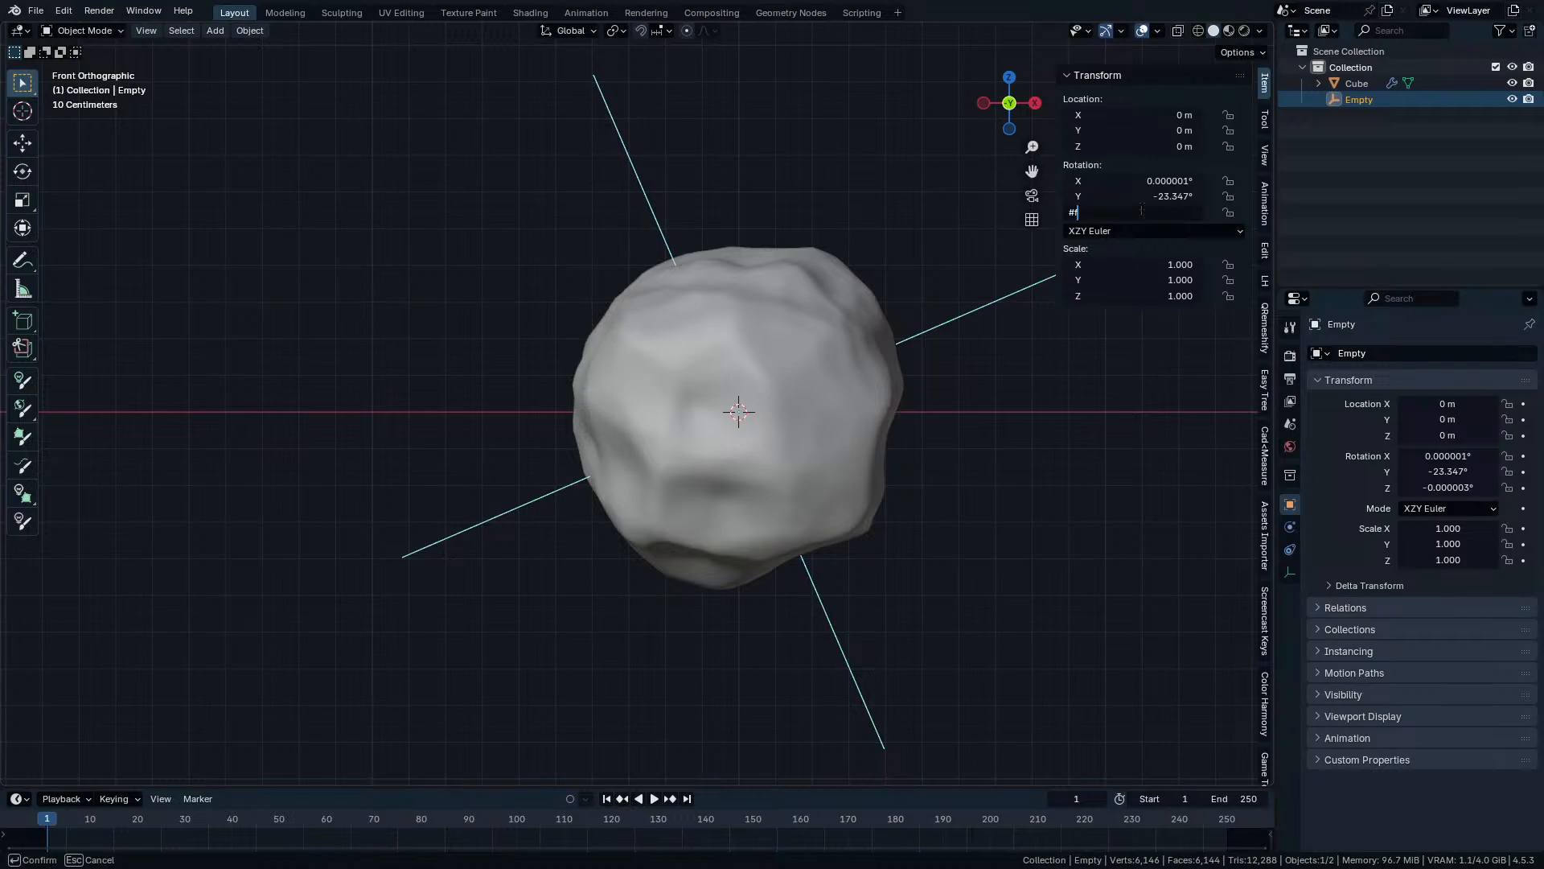
Drive the empty's Z rotation with the expression #frame and briefly play the animation.
key(Return)
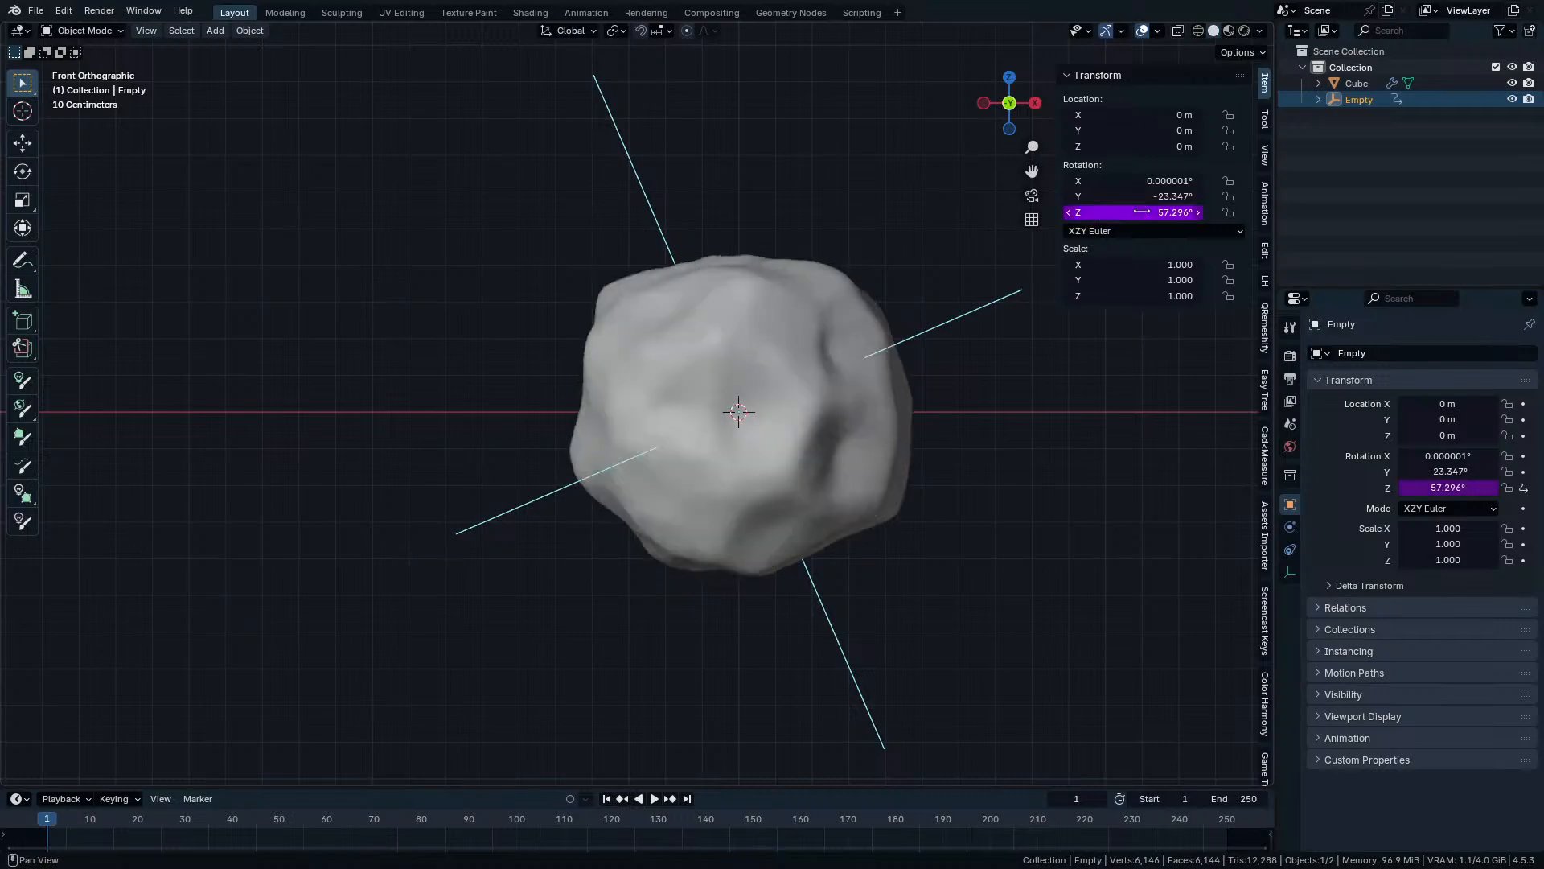
key(space)
key(space)
Try slowing the empty's Z rotation driver with the expression frame/30 and preview the animation.
double_click(1142, 212)
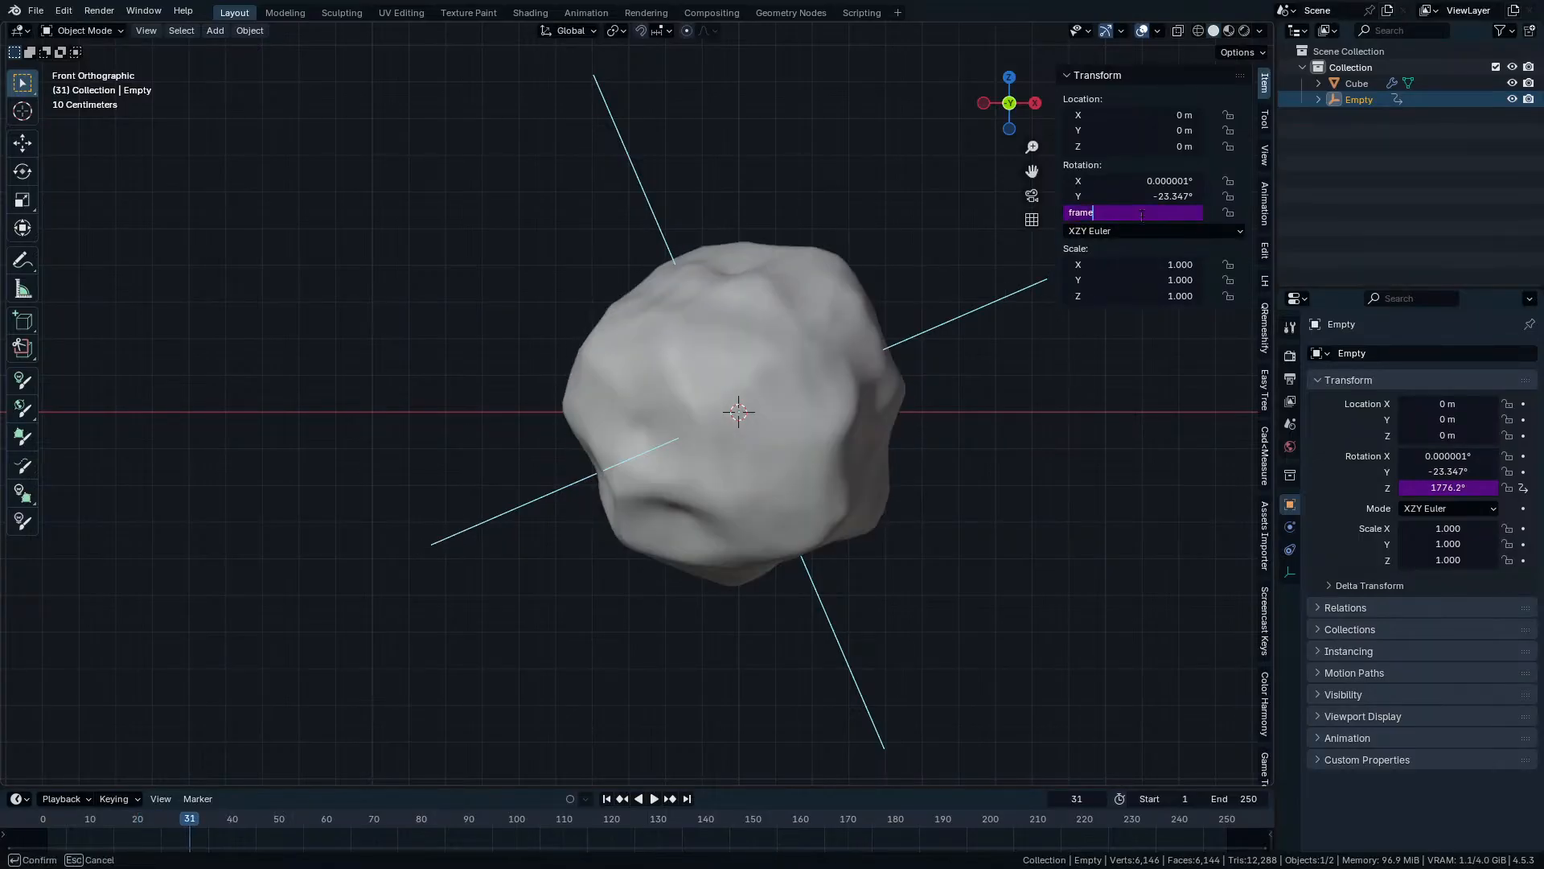
text(/3)
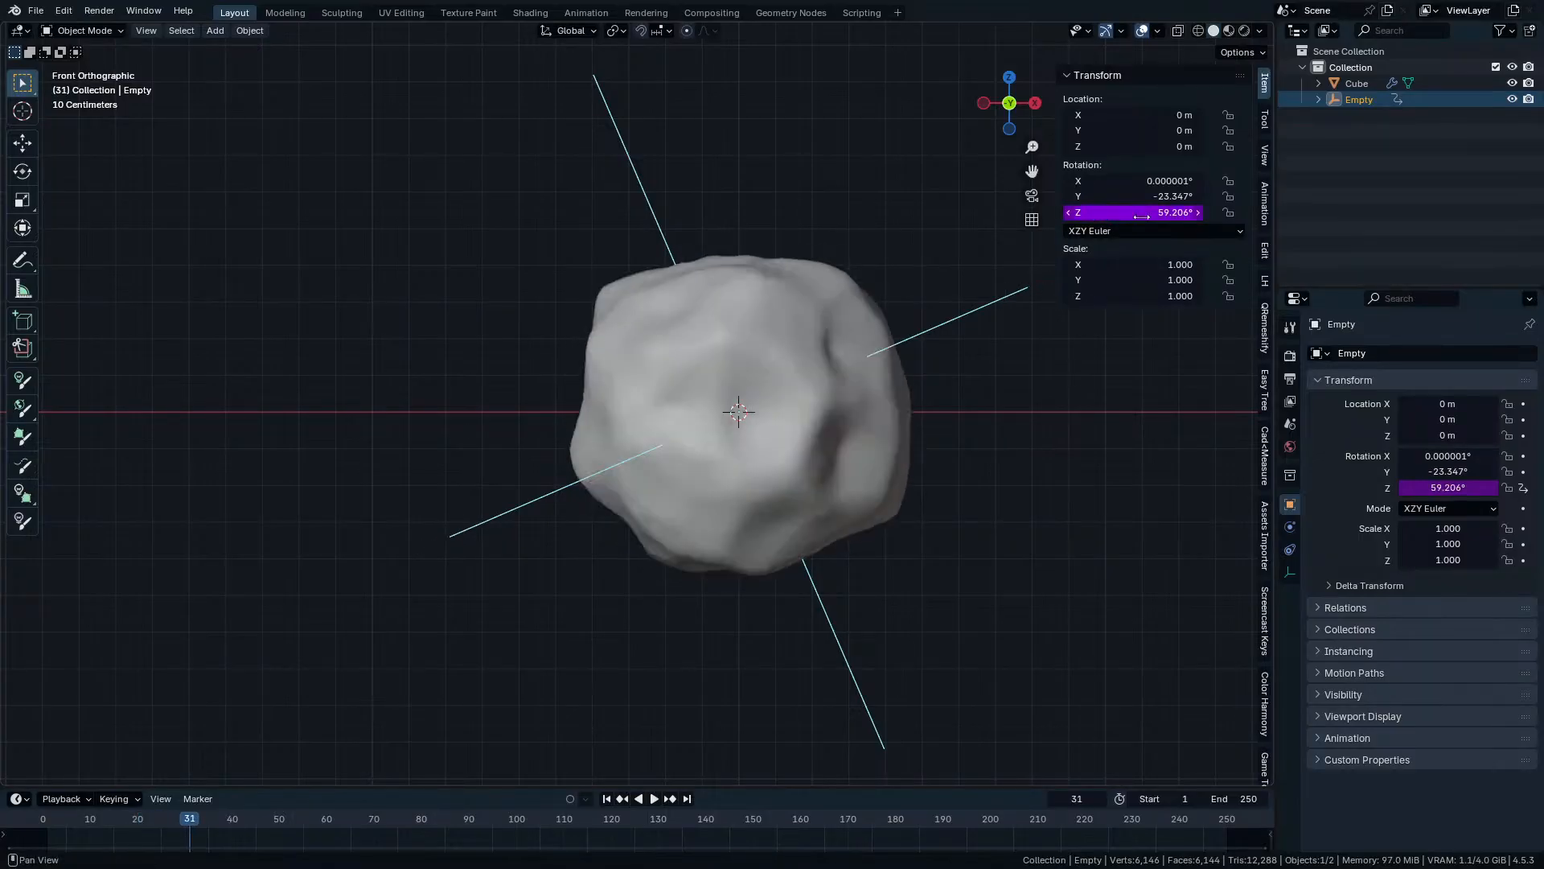
text(0)
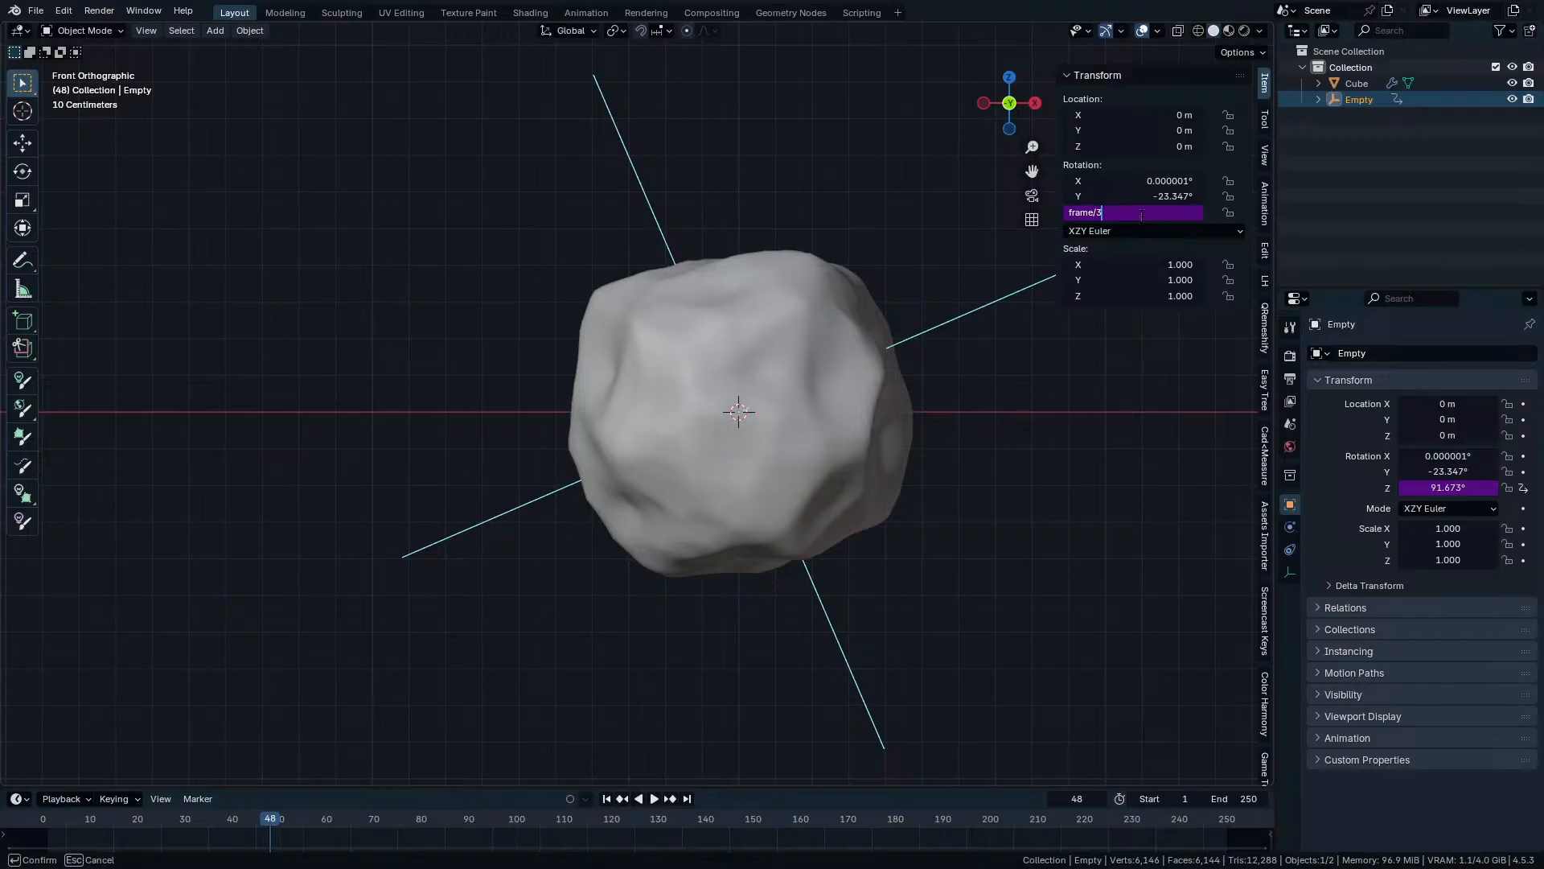
key(Return)
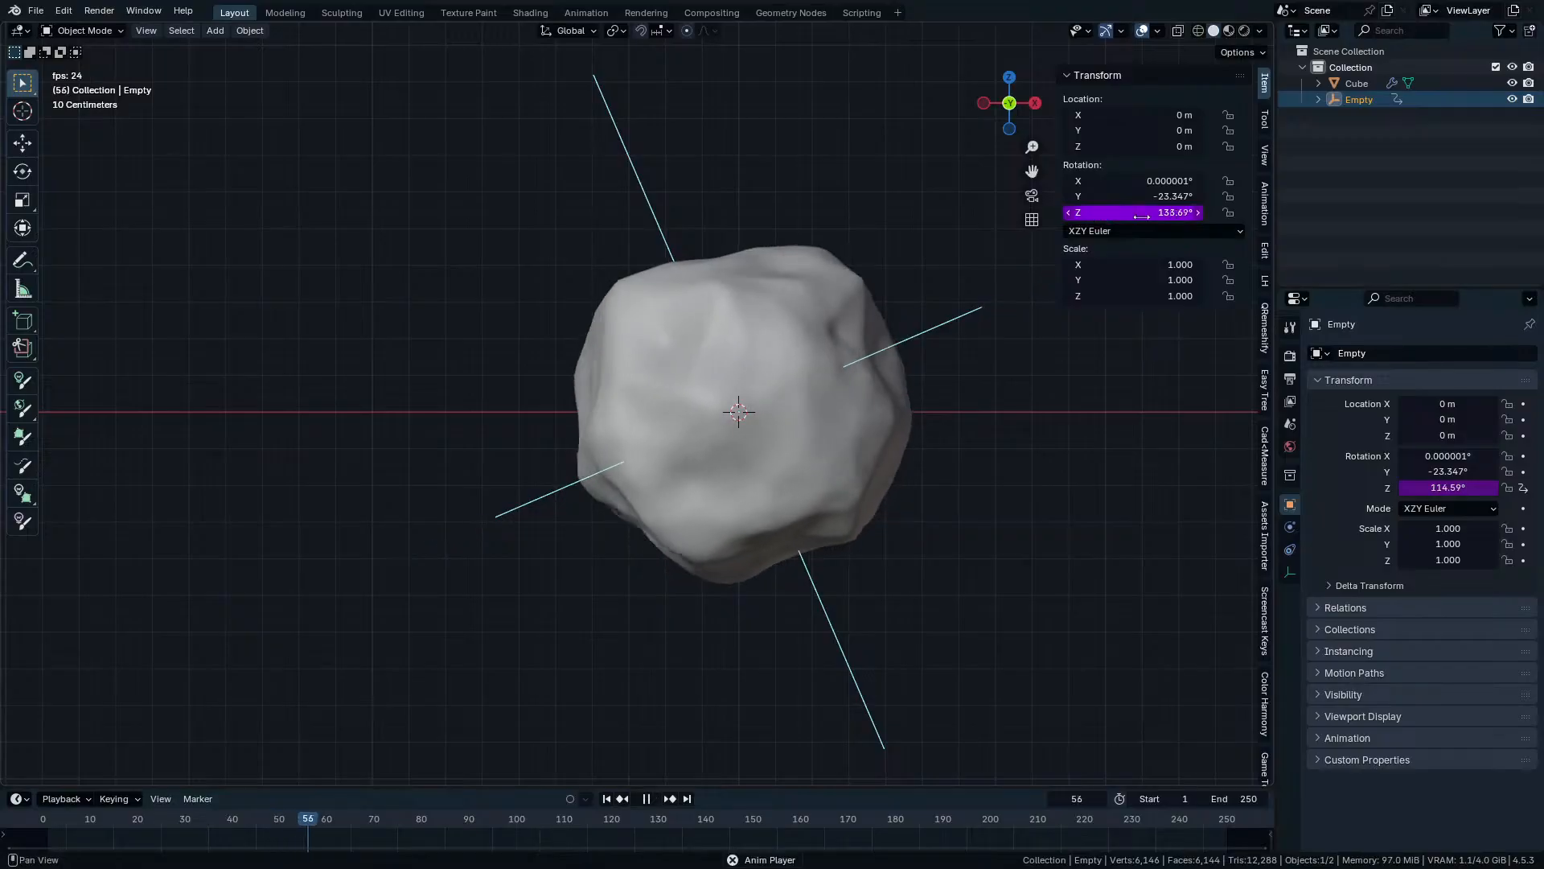
Try the Z rotation driver as frame/12 and then with a smaller divisor, playing the animation to compare speeds.
double_click(1166, 212)
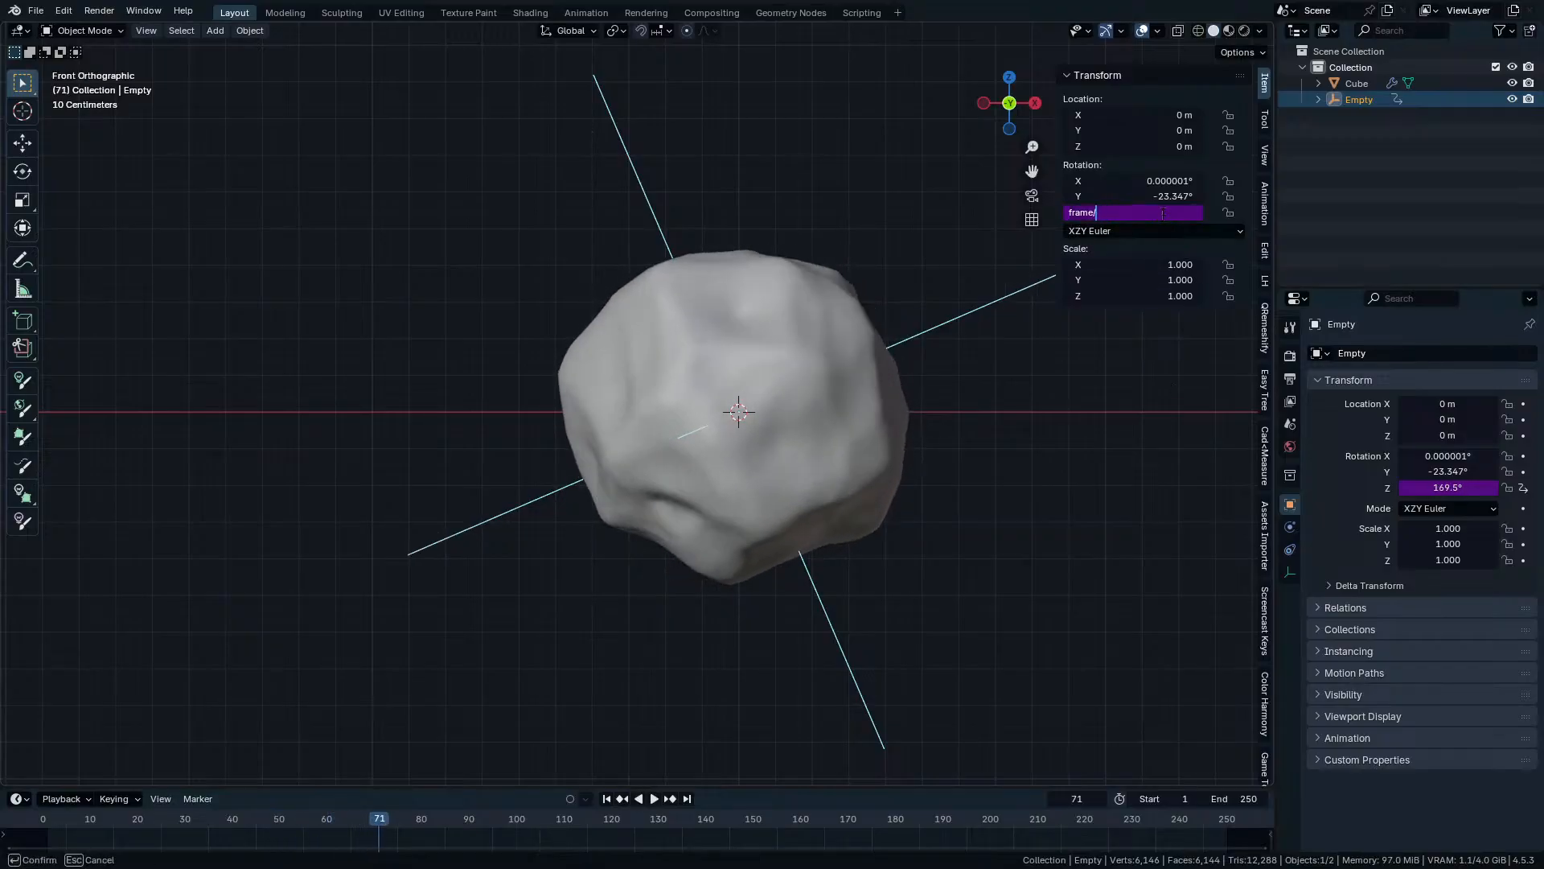
text(12)
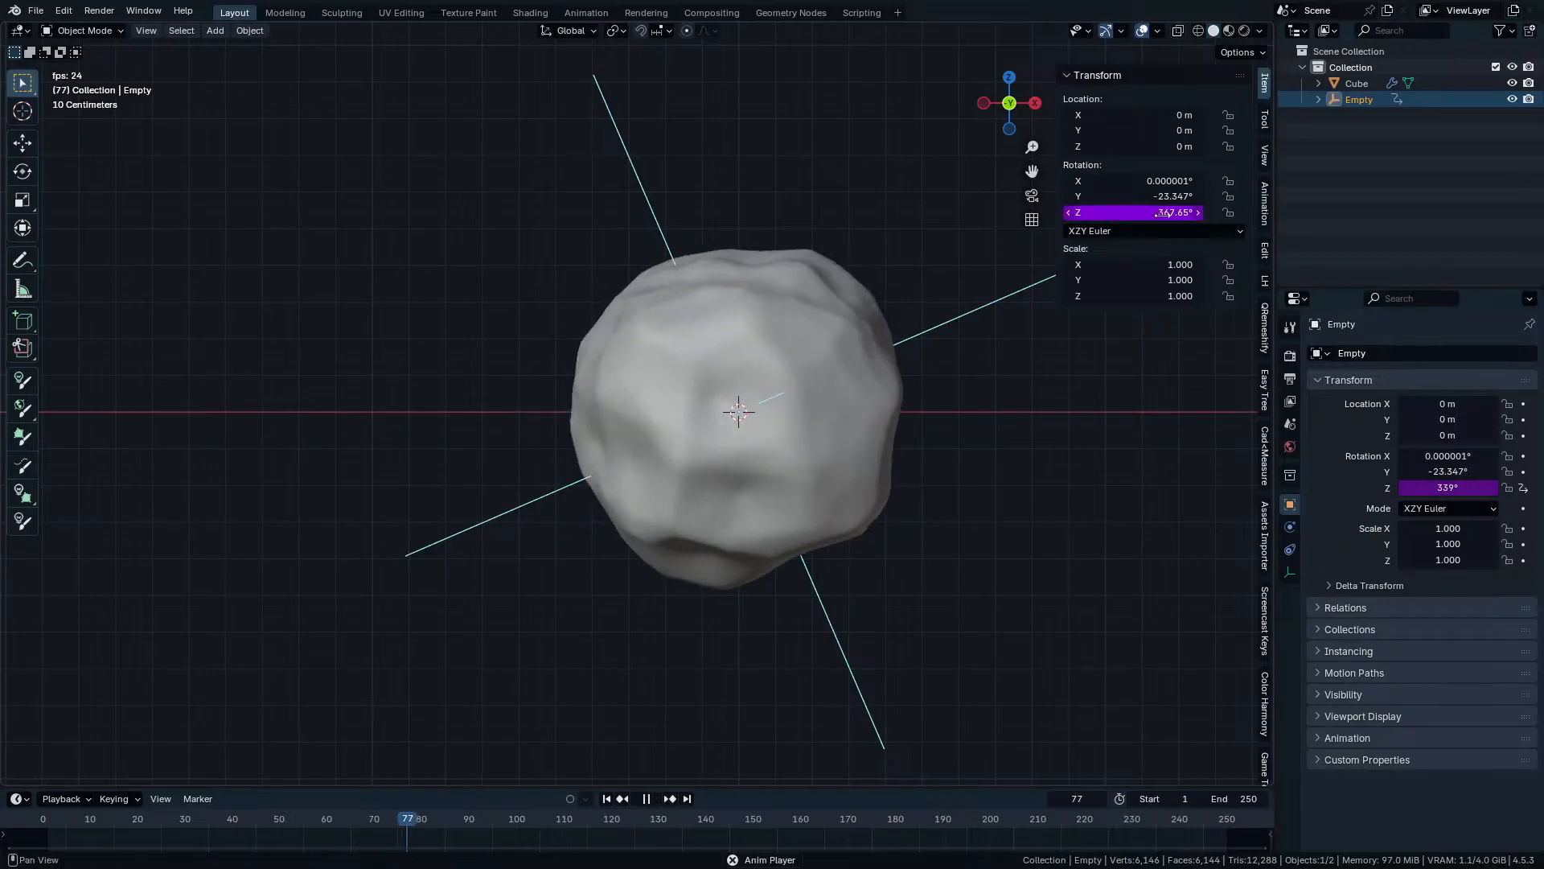
key(Return)
double_click(1162, 212)
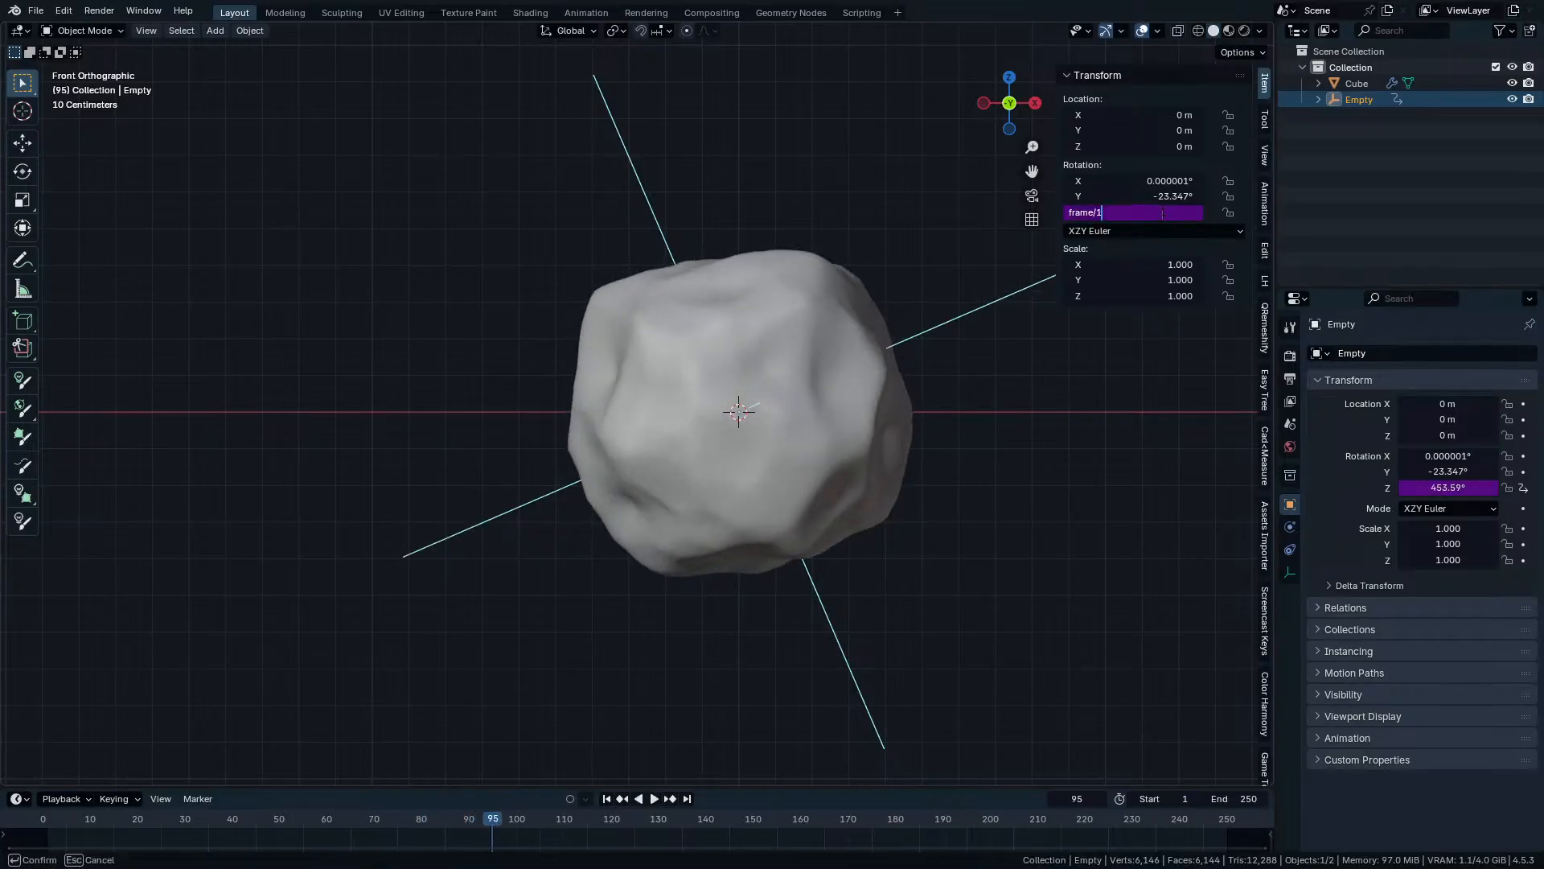
key(Return)
key(space)
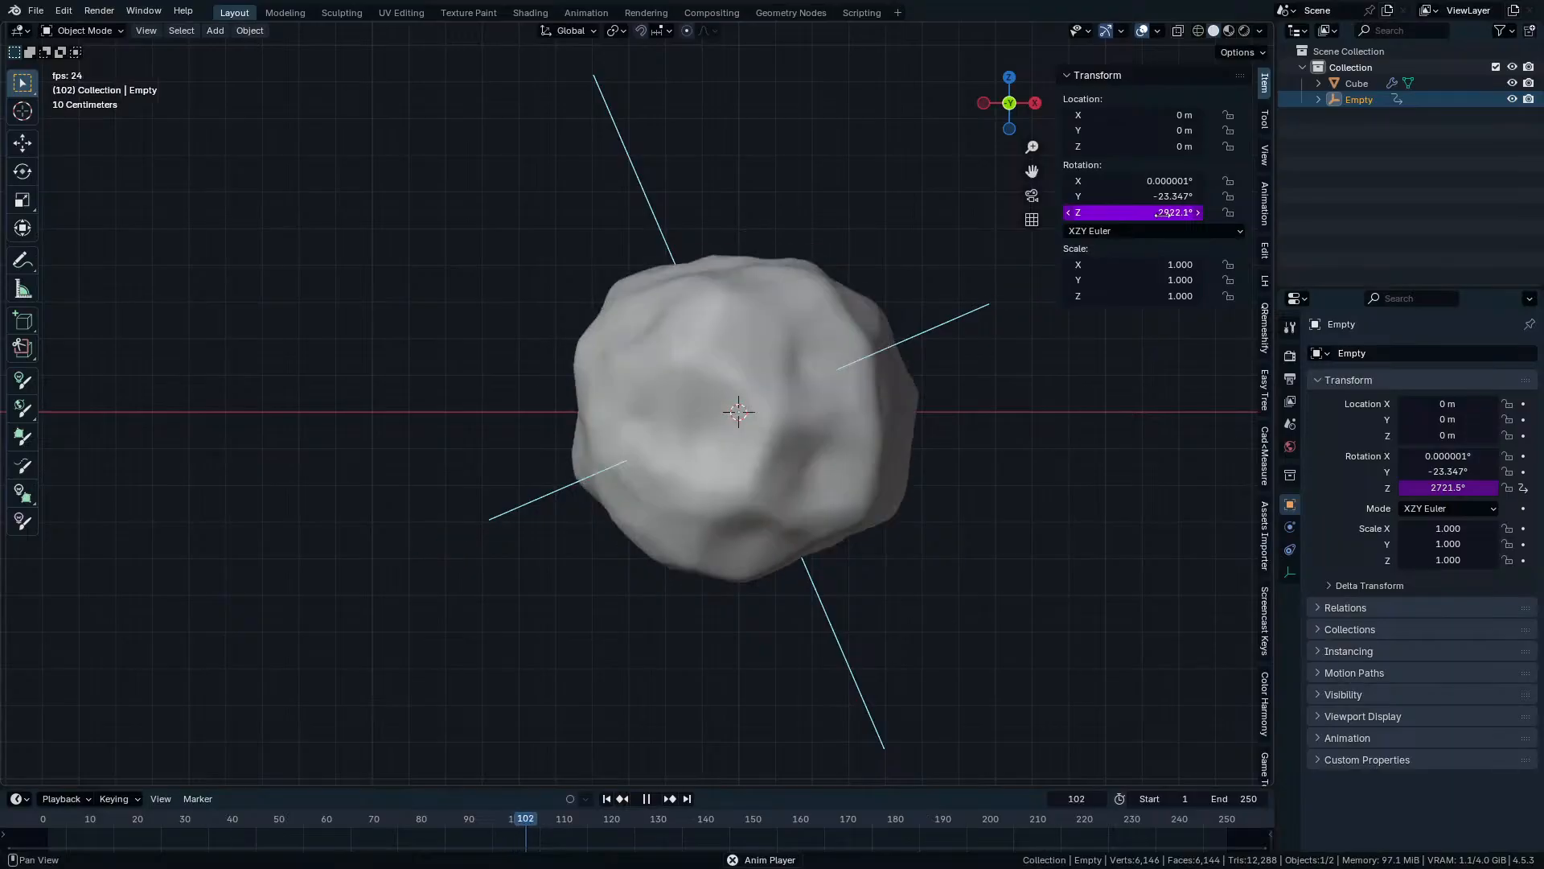
key(space)
Set the empty's Z rotation driver expression to frame/5 and preview the animation.
double_click(1162, 213)
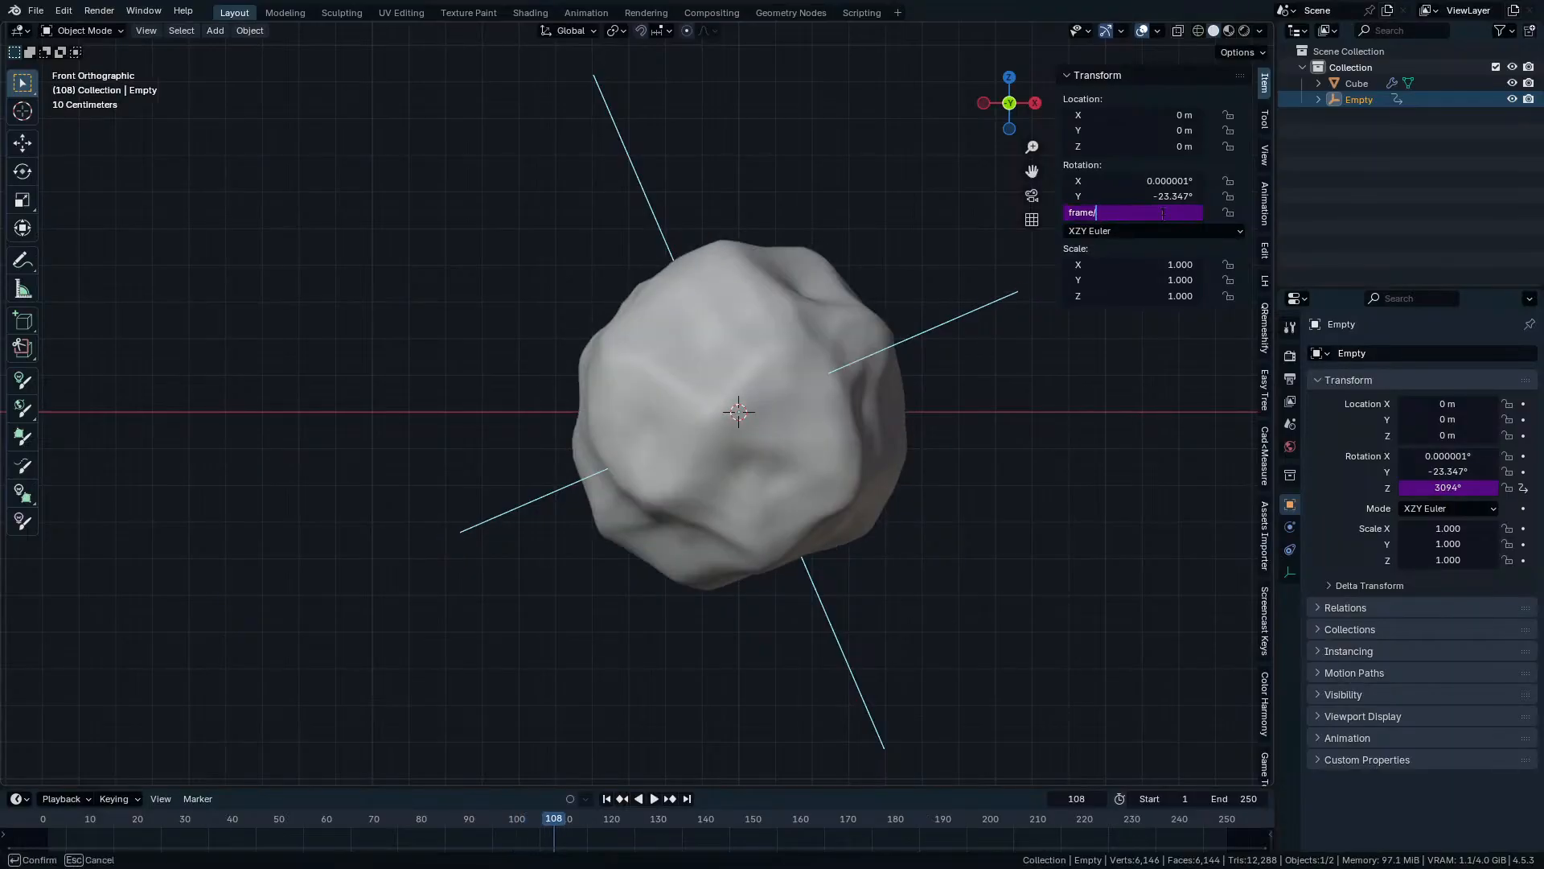
text(5)
key(Return)
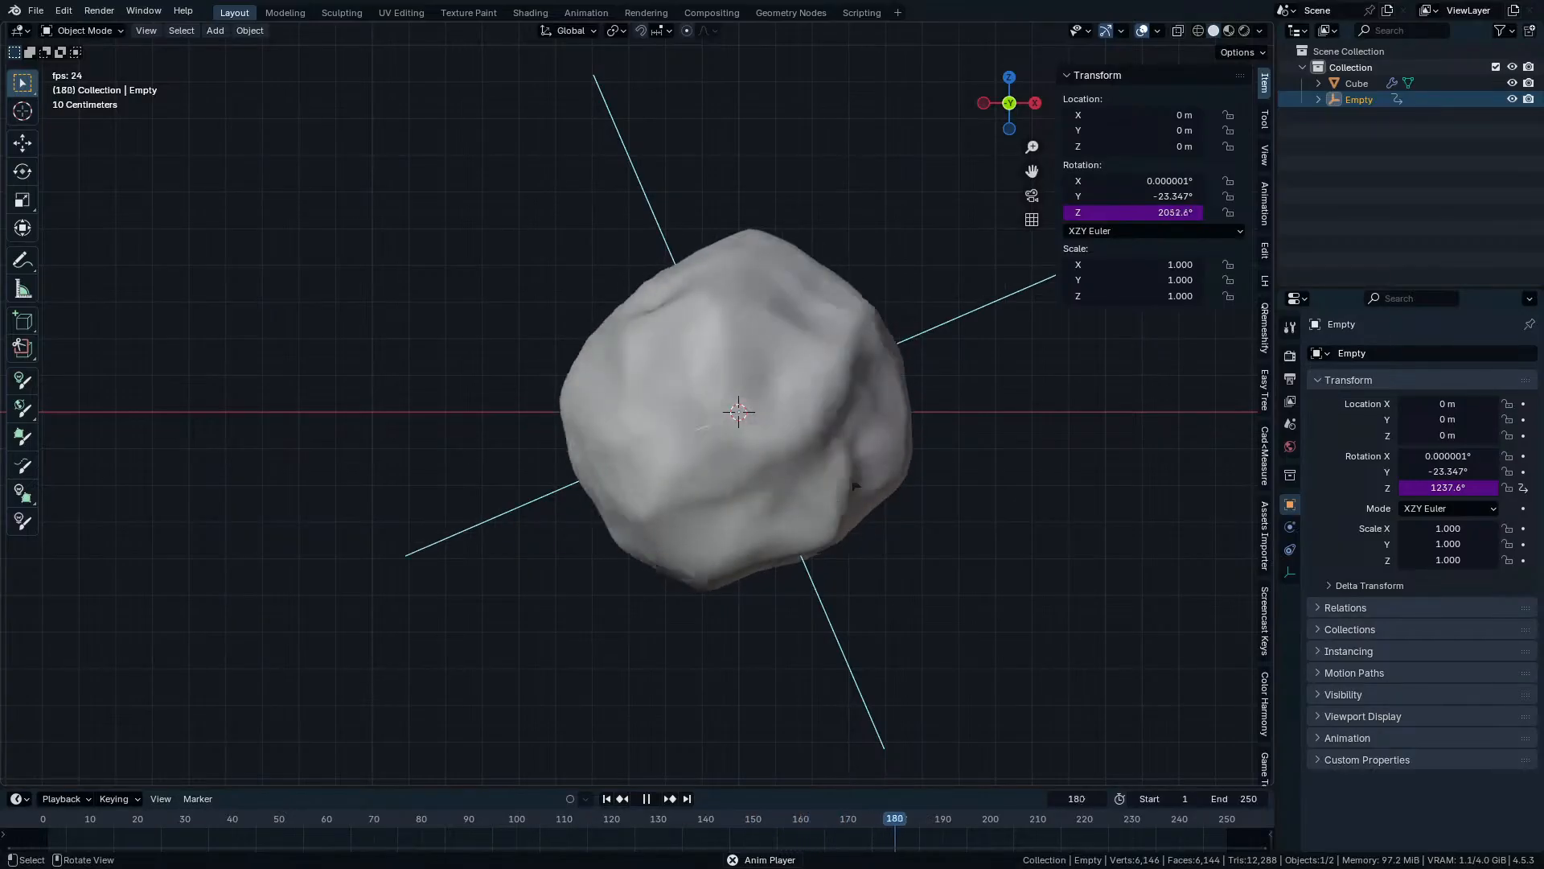
key(space)
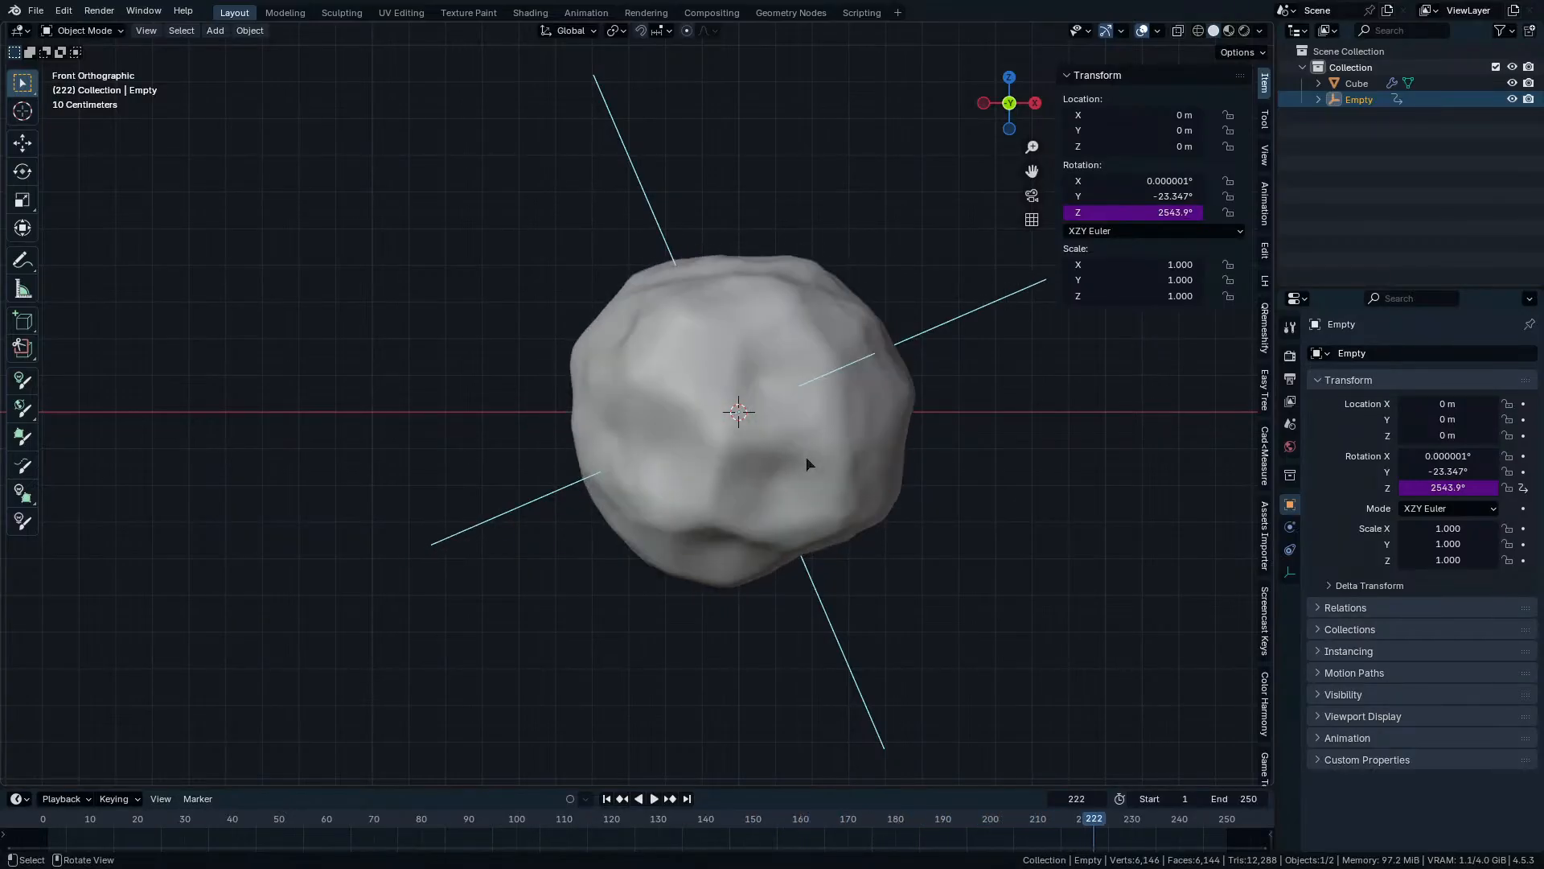
Adjust the rock's Voronoi displacement texture to size 0.46 and nabla 0.03.
click(806, 456)
mouse_move(1473, 499)
mouse_down()
mouse_move(1528, 499)
mouse_move(1470, 499)
mouse_move(1501, 518)
mouse_move(1453, 519)
mouse_move(1473, 519)
mouse_up()
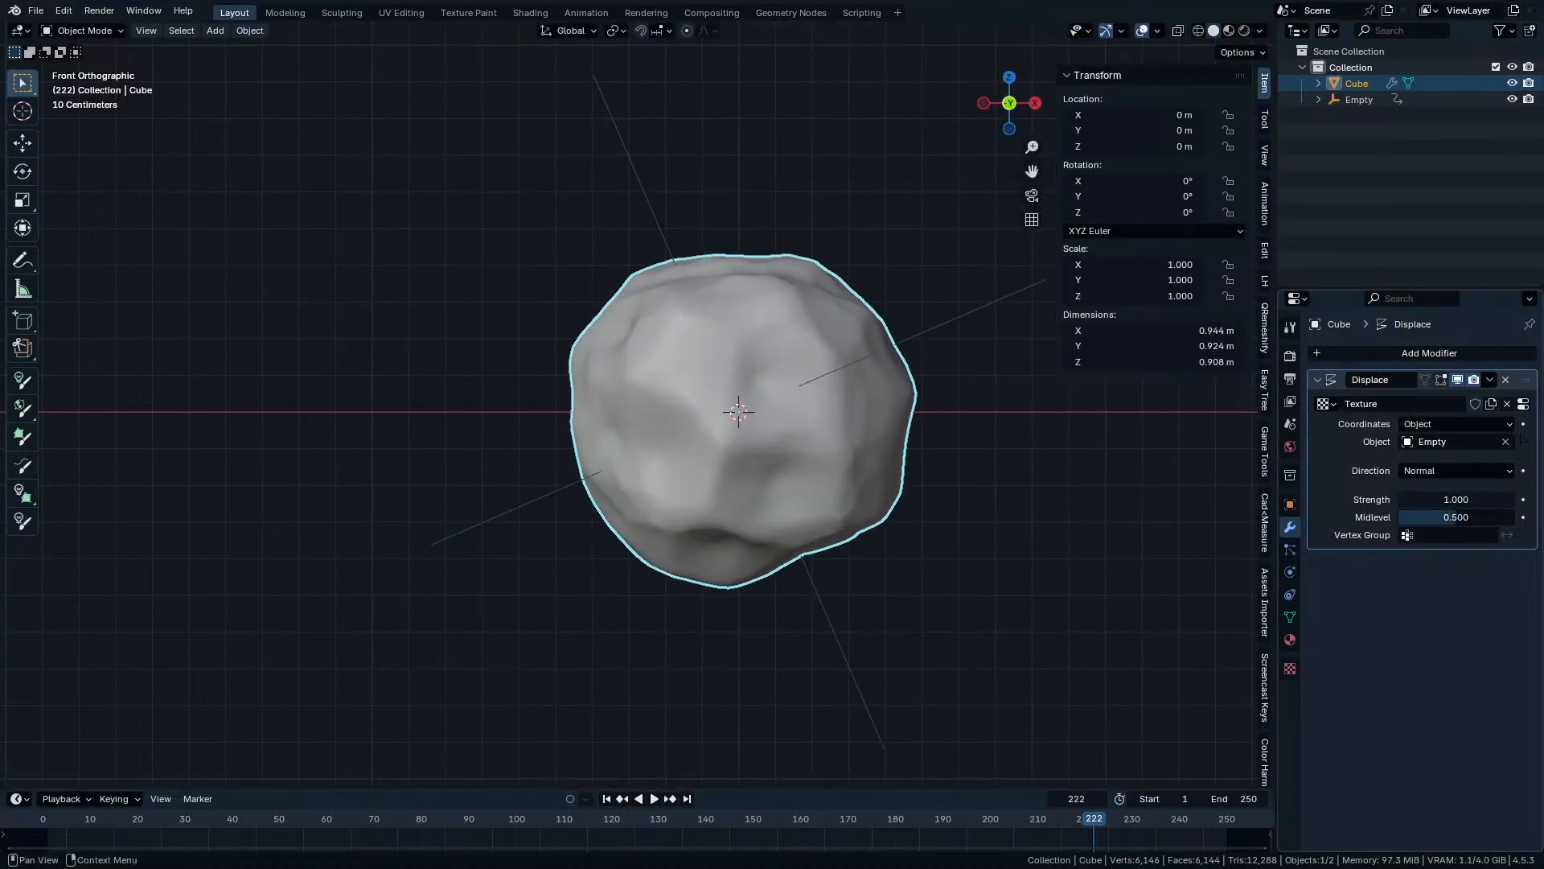
click(1289, 668)
scroll(1470, 672, down, 2)
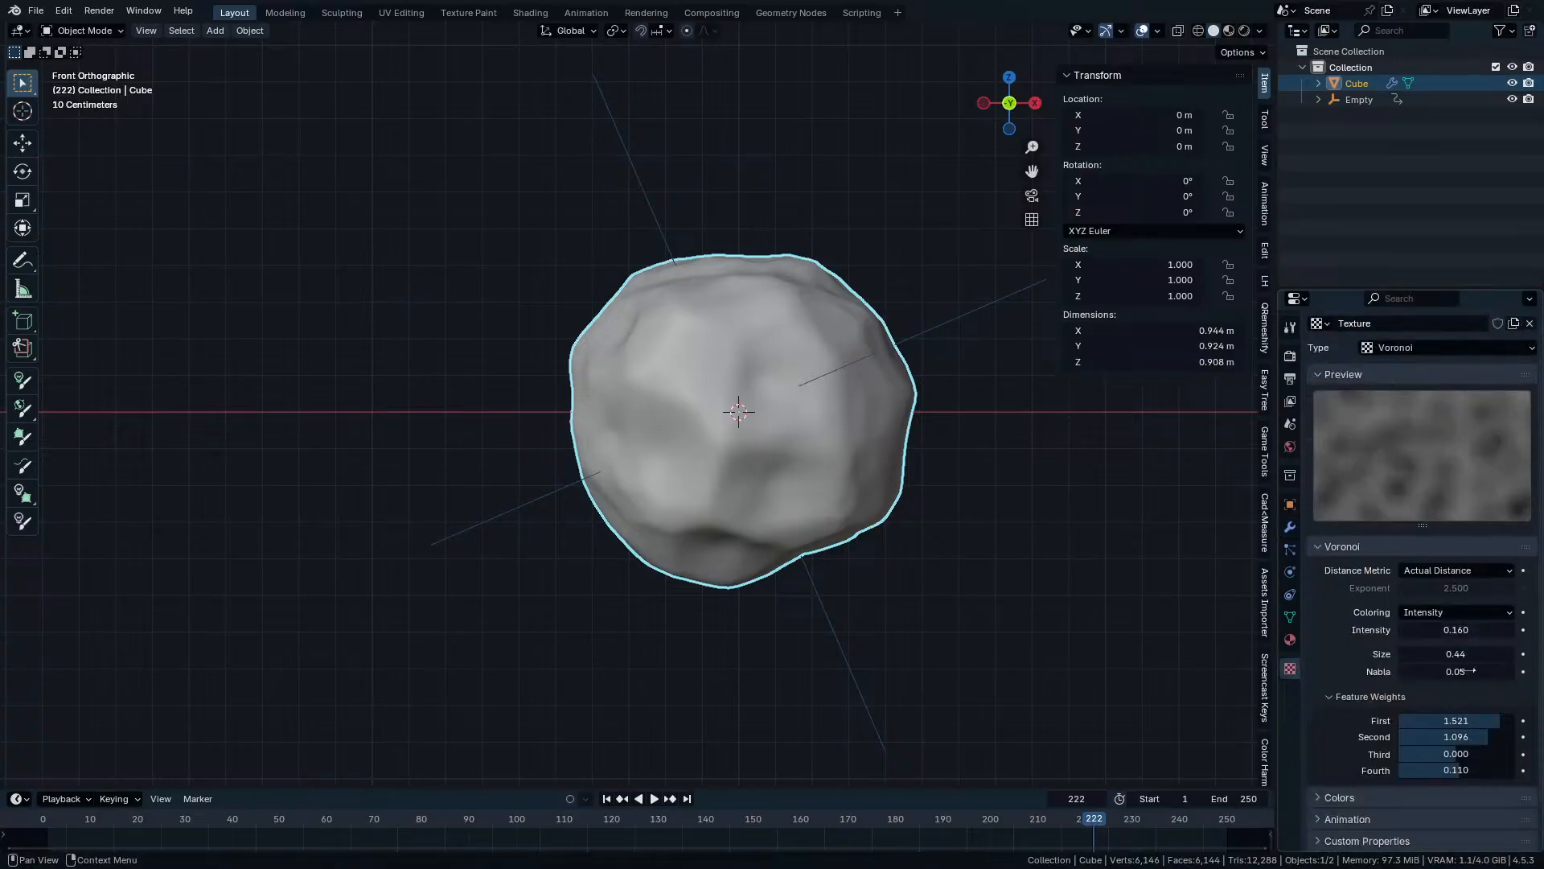
drag(1467, 728, 1514, 726)
right_click(1513, 726)
drag(1450, 672, 1481, 653)
right_click(1466, 653)
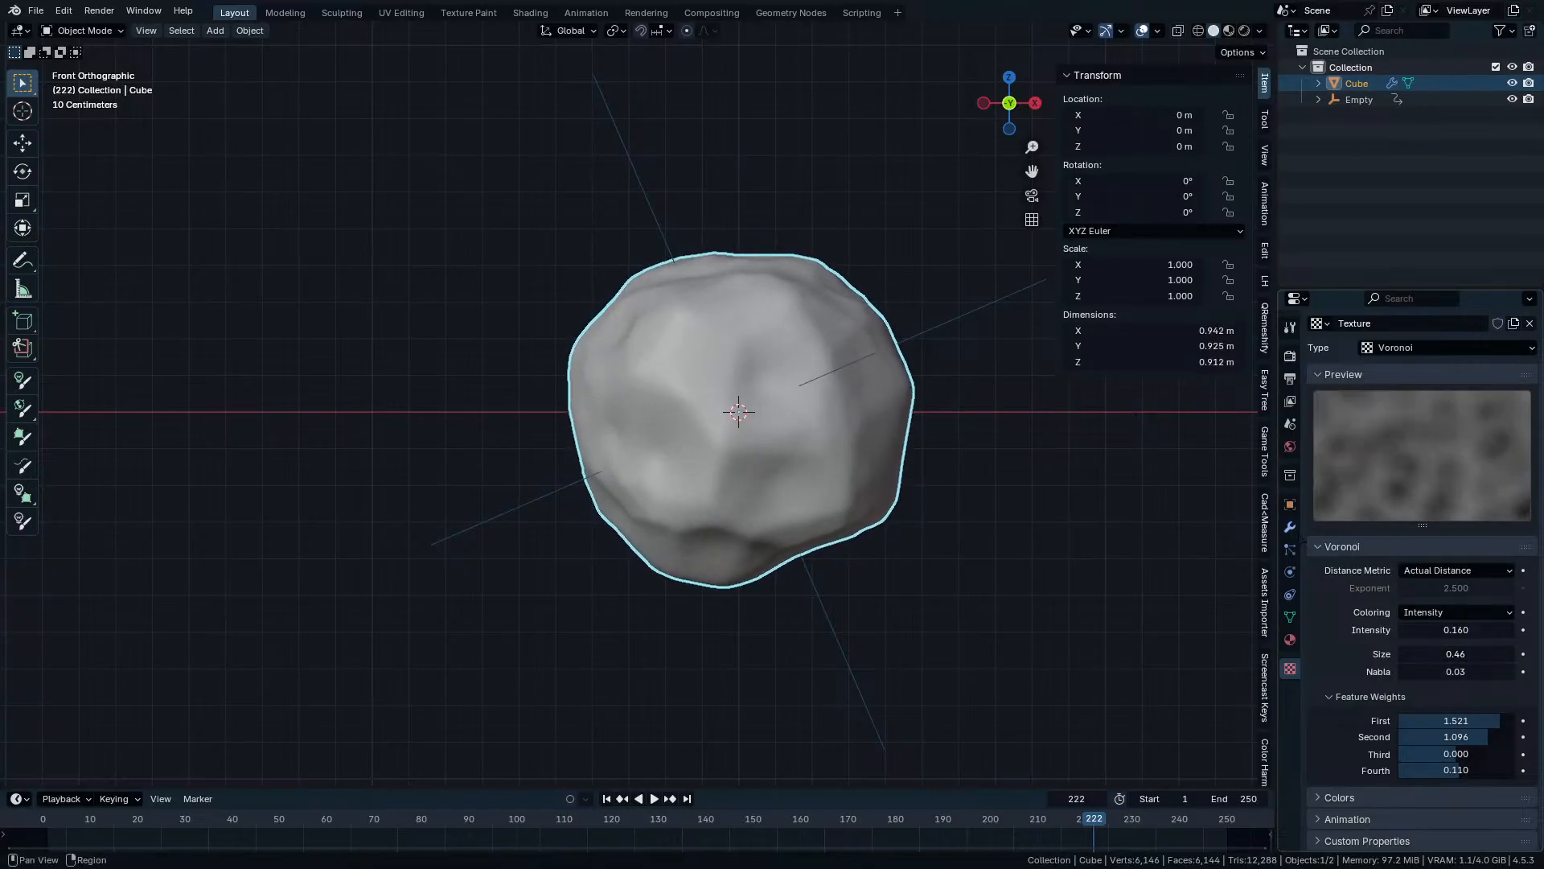
click(1290, 527)
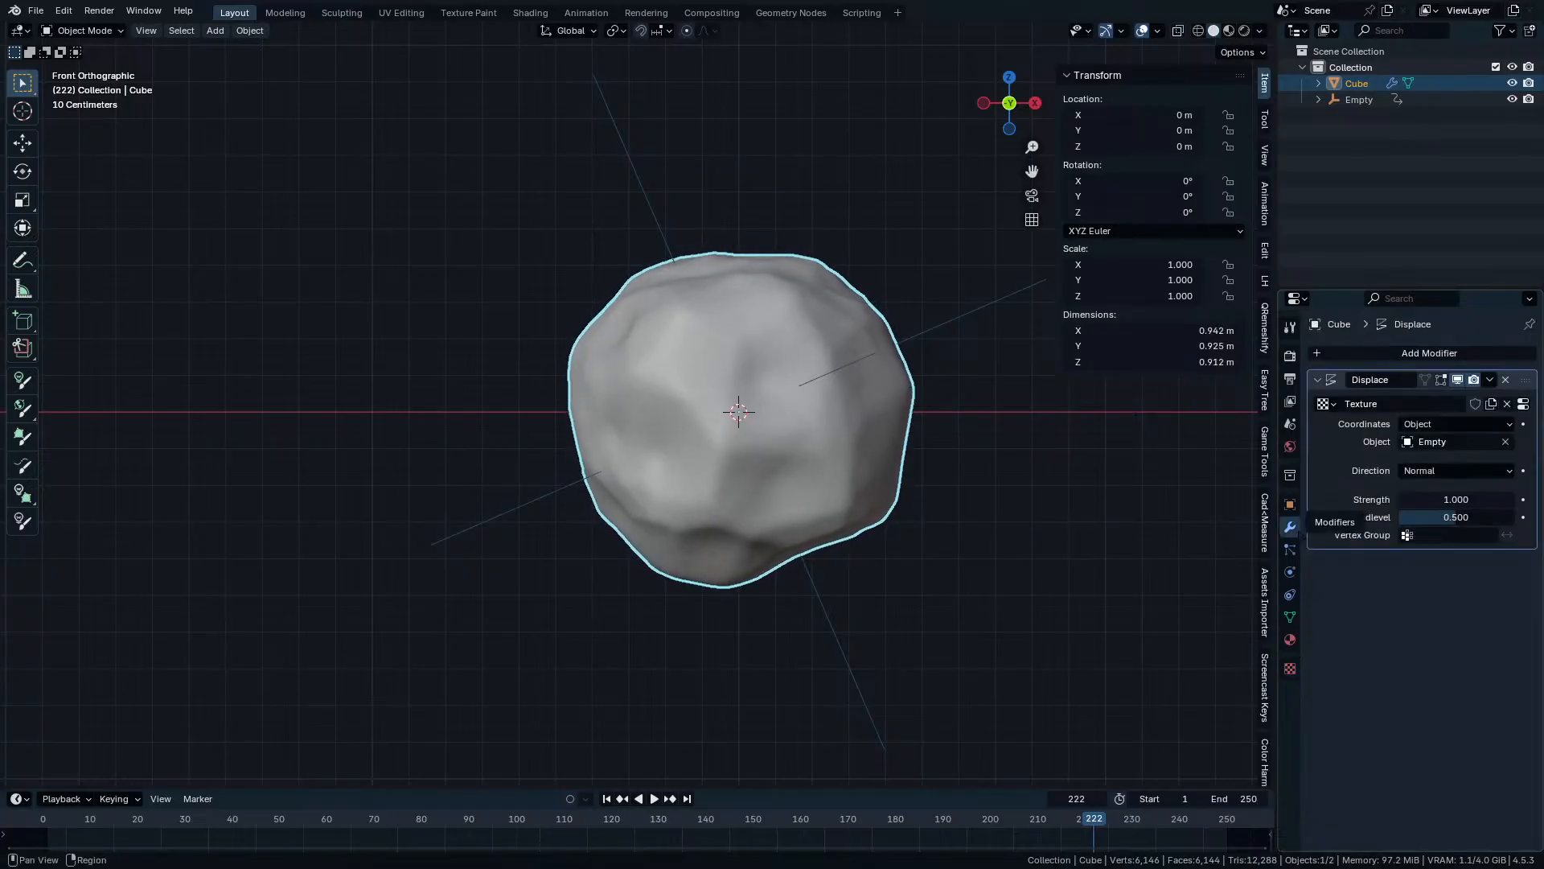
Try moving and rotating the empty to preview its effect on the rock's displacement.
click(997, 314)
key(g)
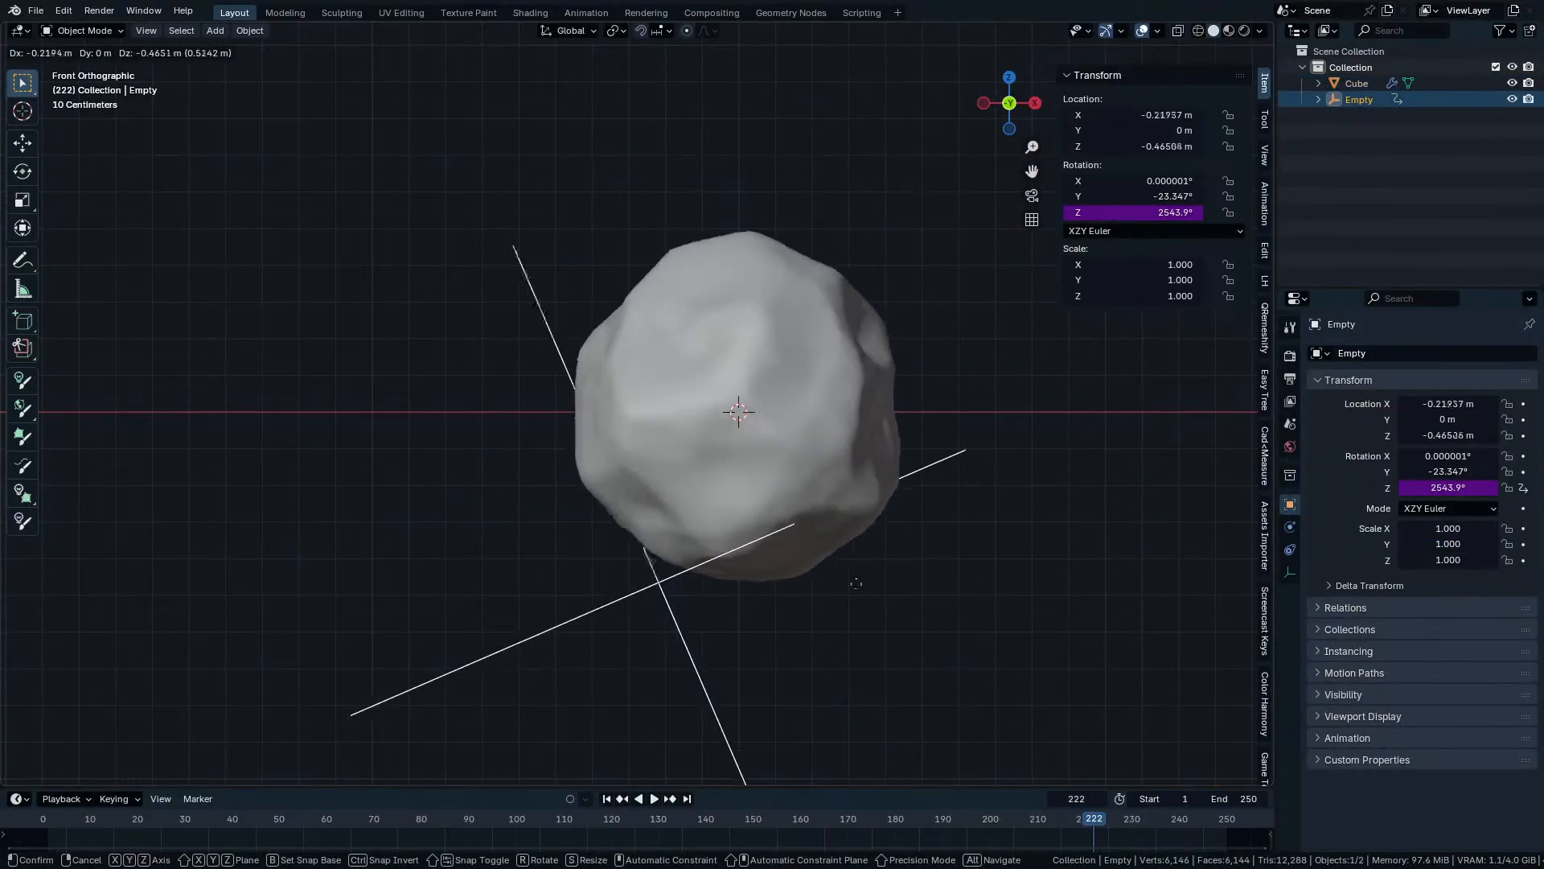
right_click(811, 375)
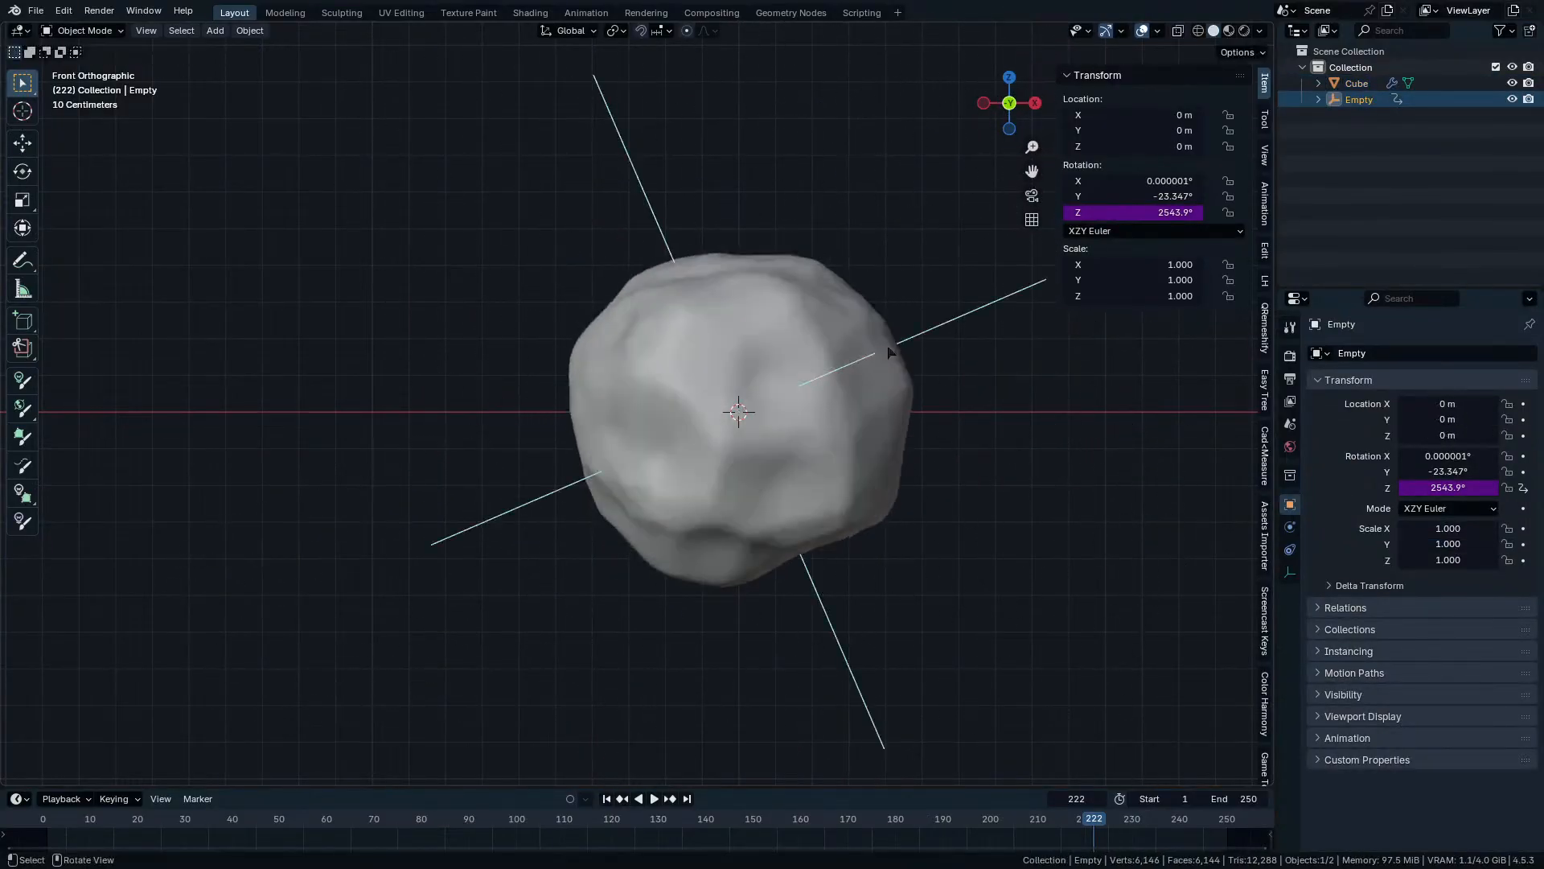
key(r)
key(Escape)
key(r)
key(Escape)
Try the rock's Displace direction as Custom Normal, Y, X, Z and RGB to XYZ while the animation plays.
click(885, 413)
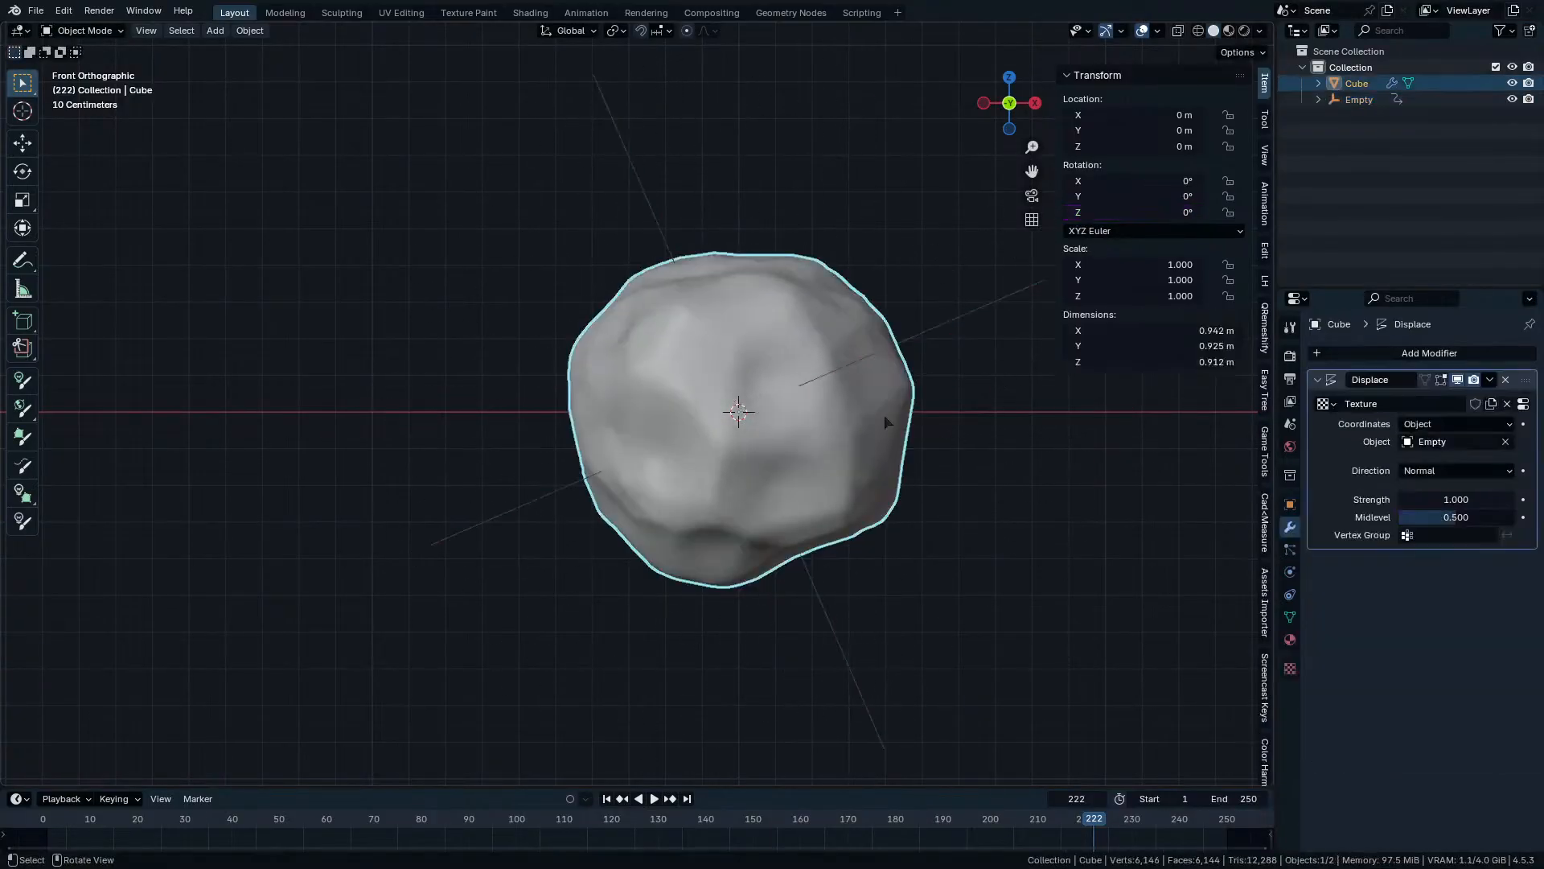
click(1492, 471)
click(1472, 562)
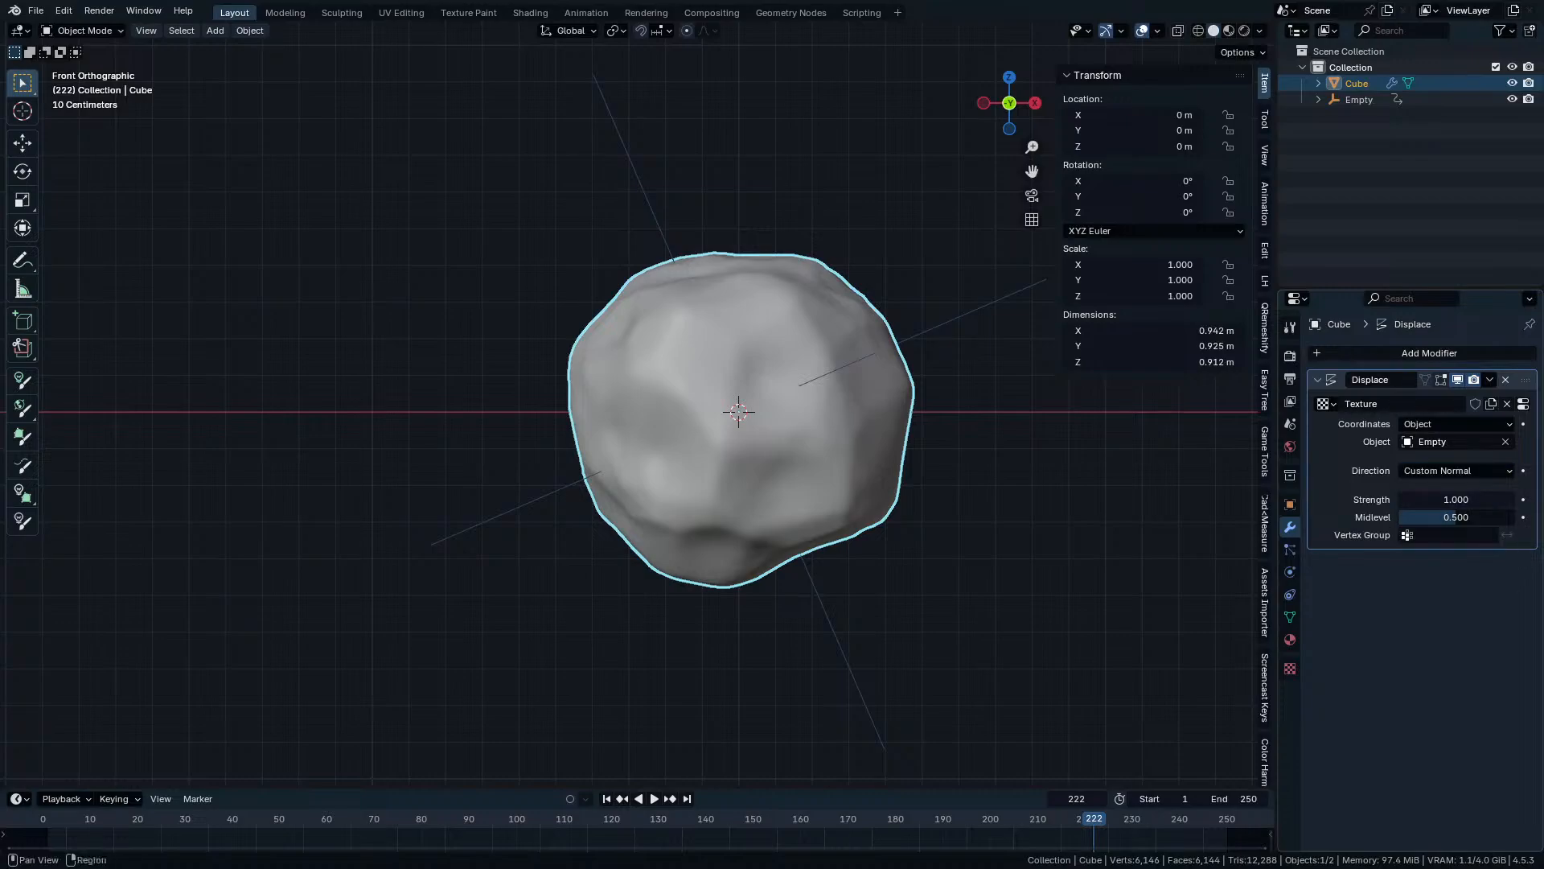
key(space)
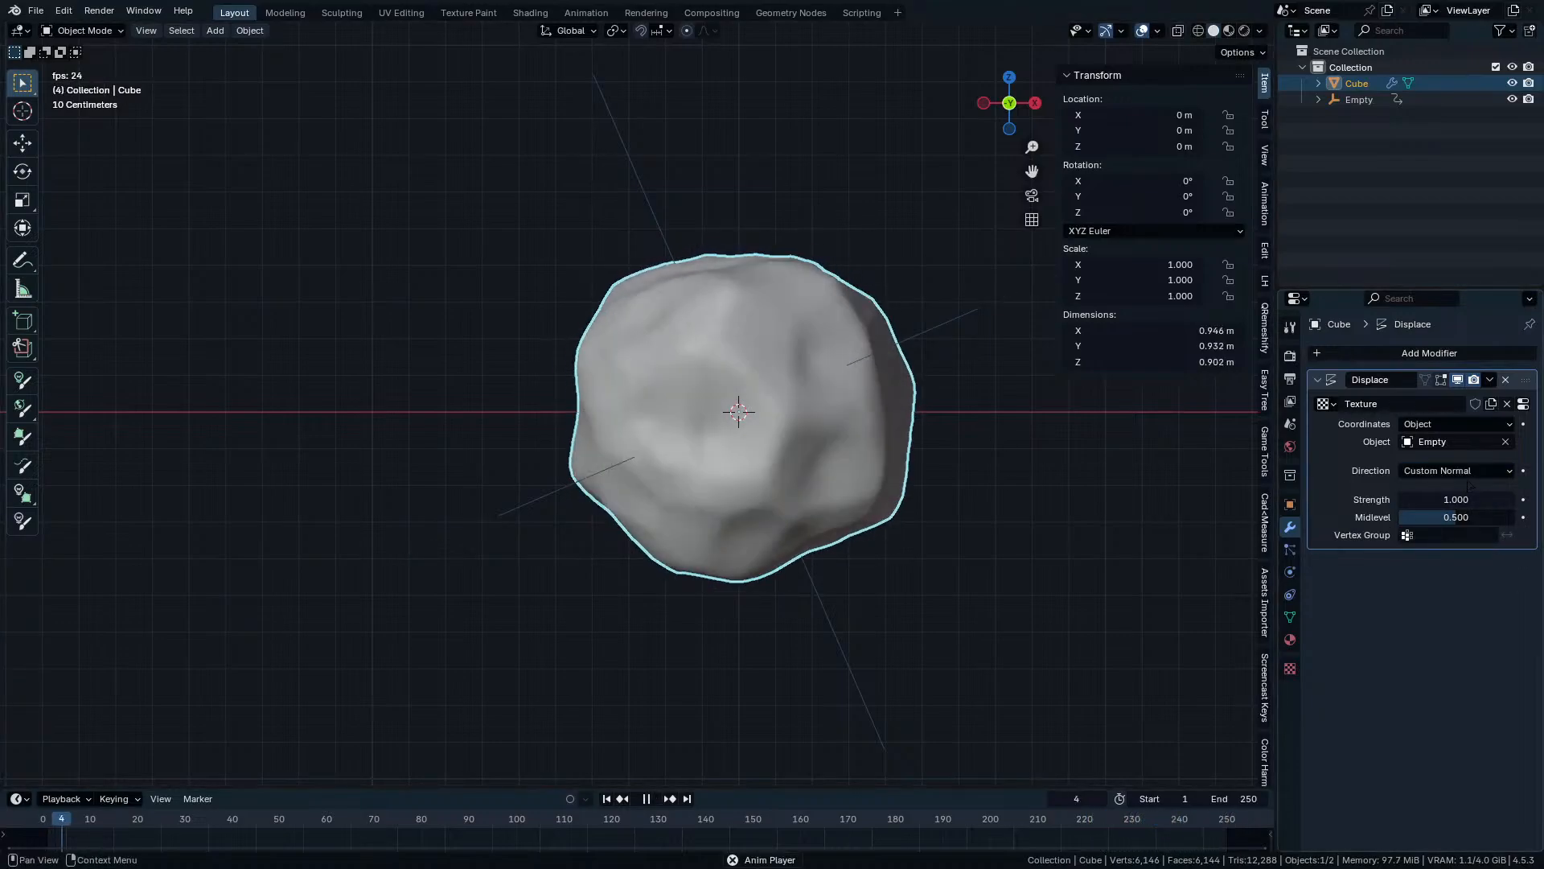
click(1464, 472)
click(1448, 503)
click(1452, 471)
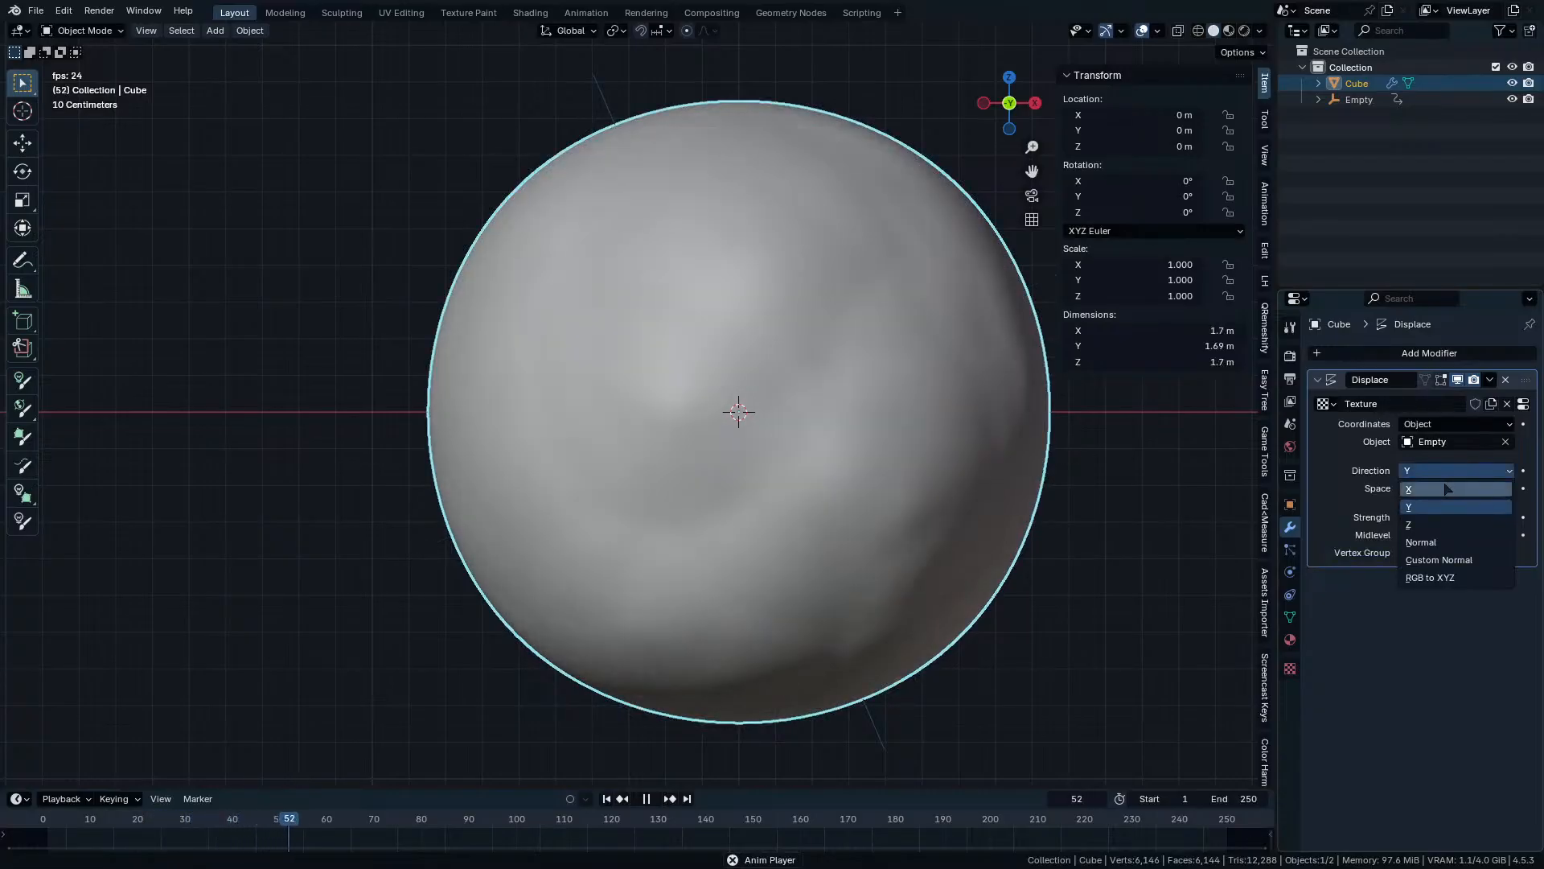
click(1448, 489)
click(1451, 471)
click(1439, 524)
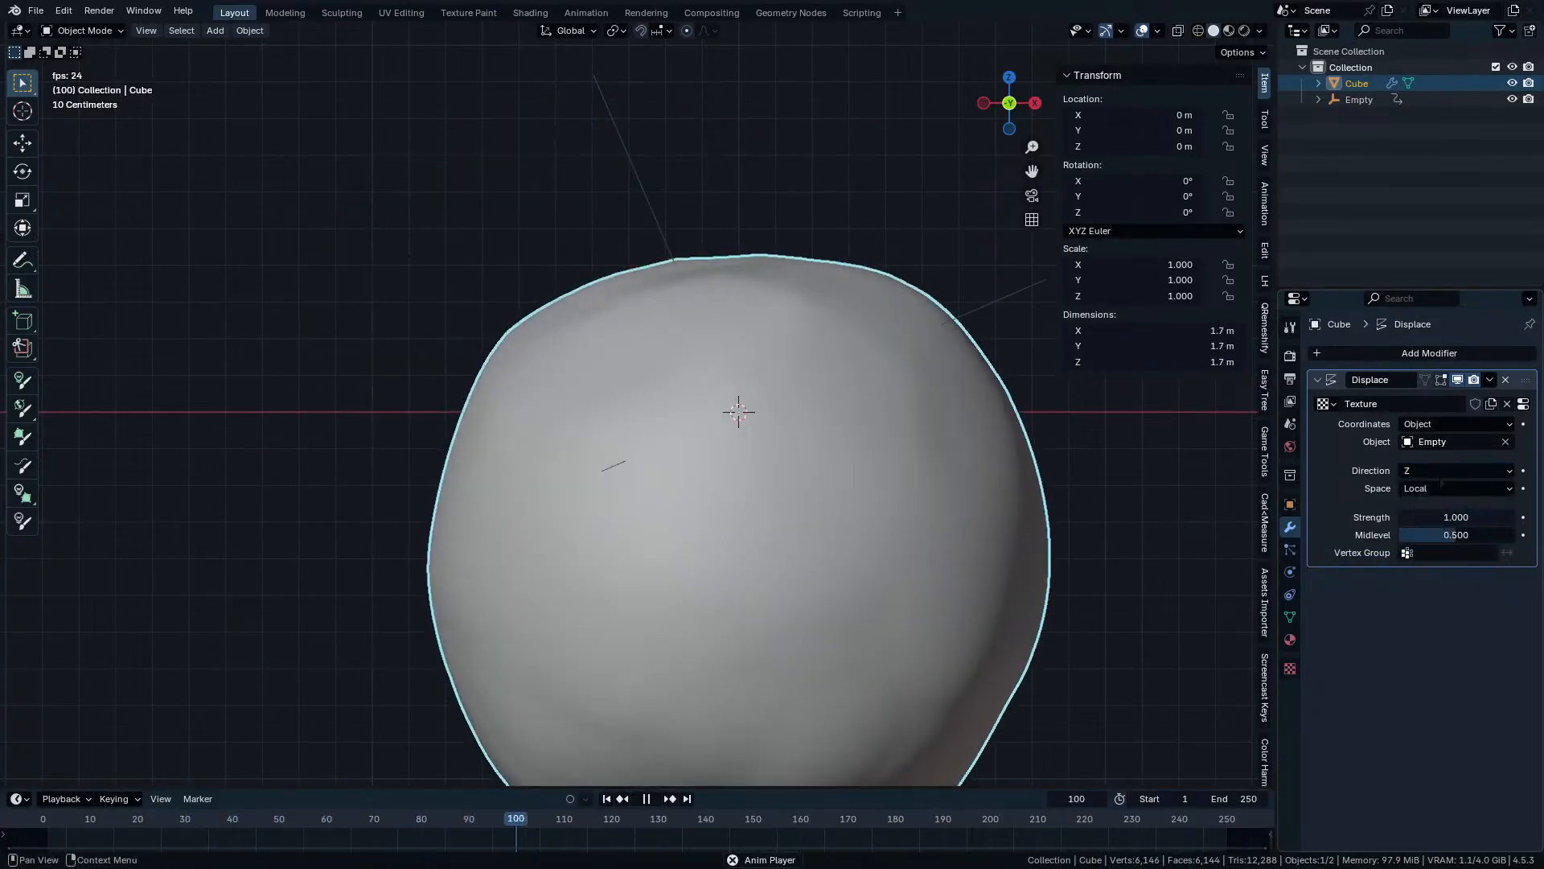
click(1451, 471)
click(1448, 577)
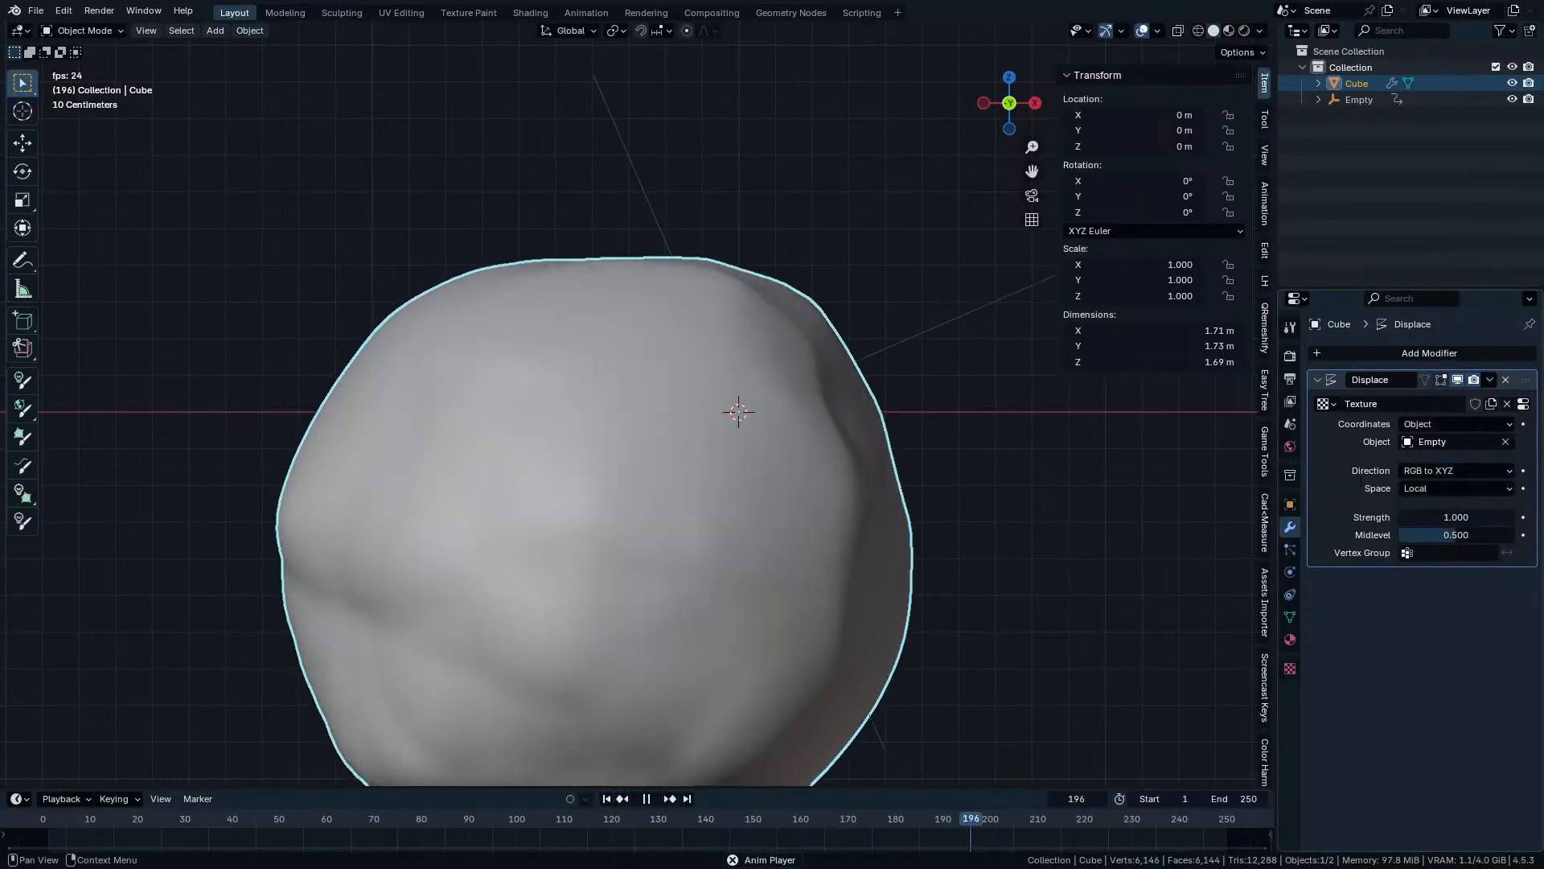
Compare the Normal, Custom Normal and local Z displacement directions, return to Normal and stop the playback.
click(1452, 471)
click(1440, 542)
click(1452, 472)
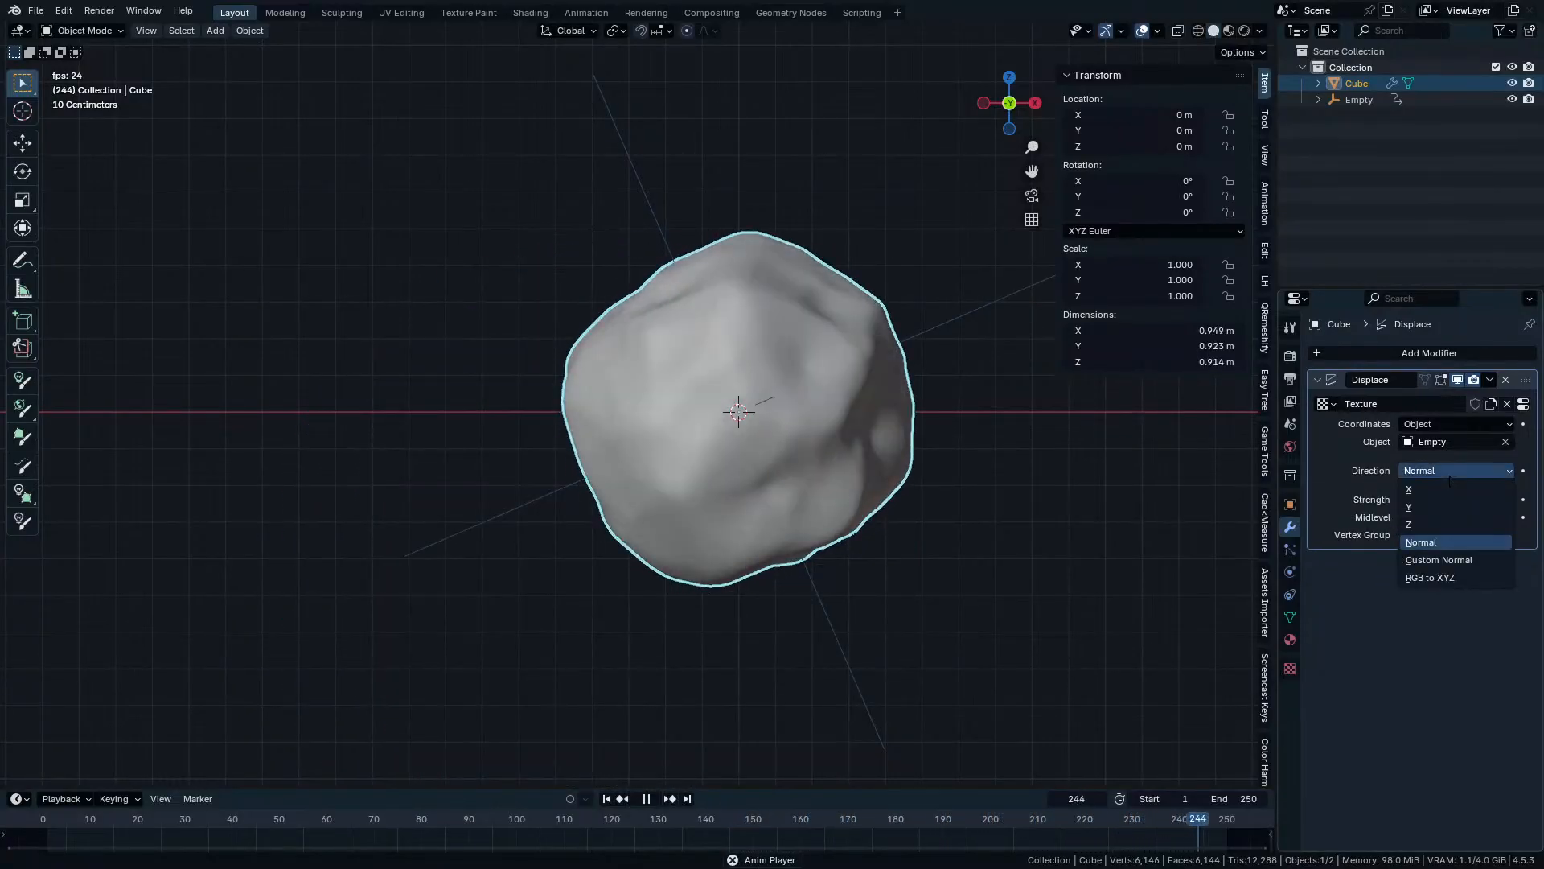
click(1462, 560)
click(1456, 472)
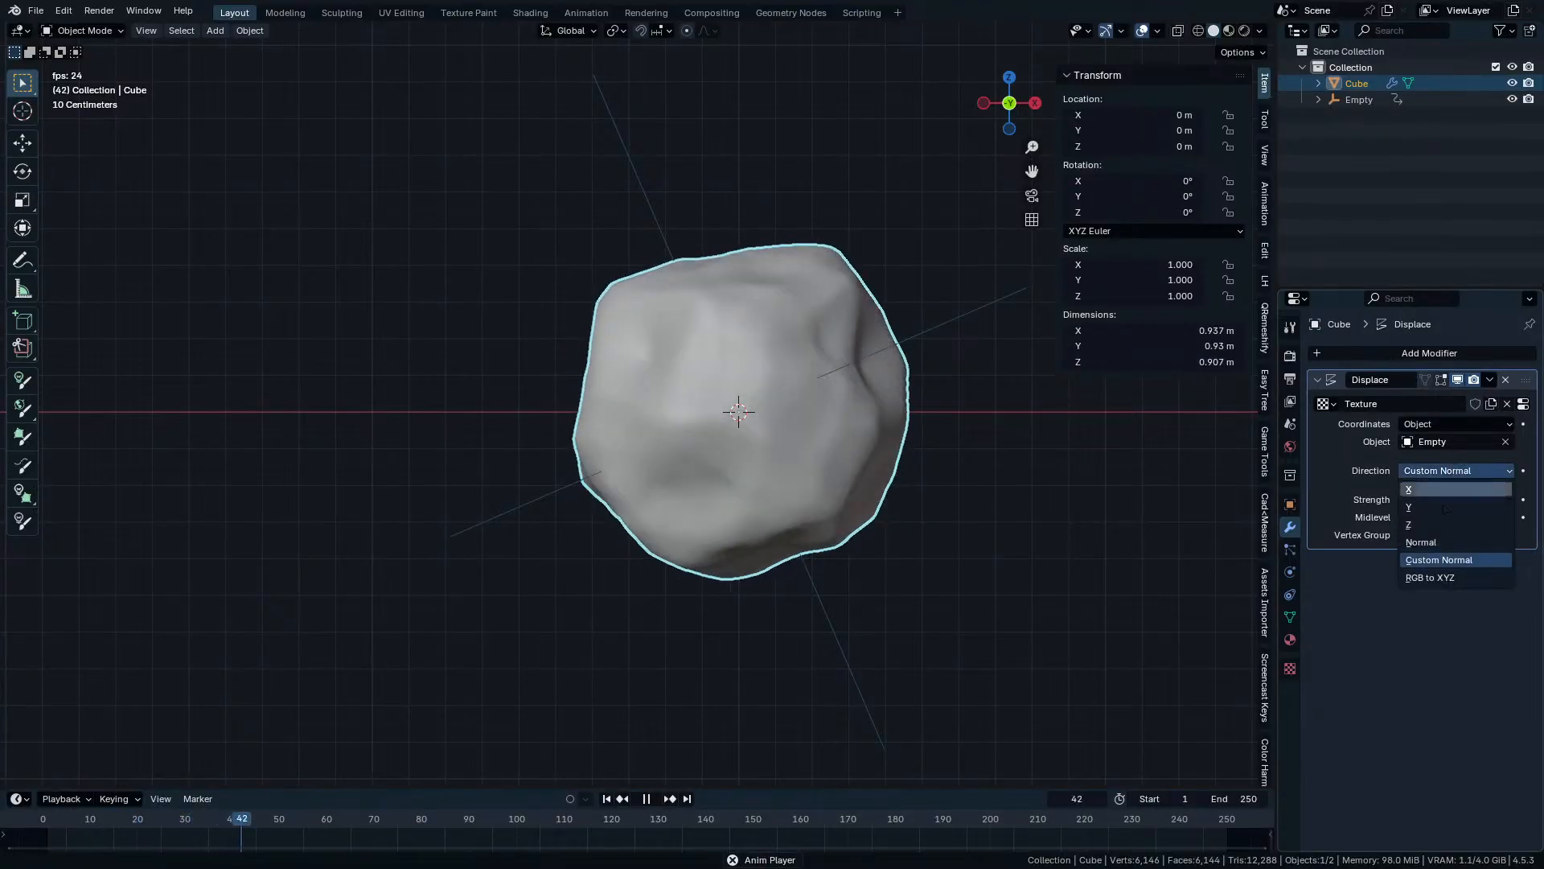
click(1455, 524)
click(1454, 489)
click(1452, 507)
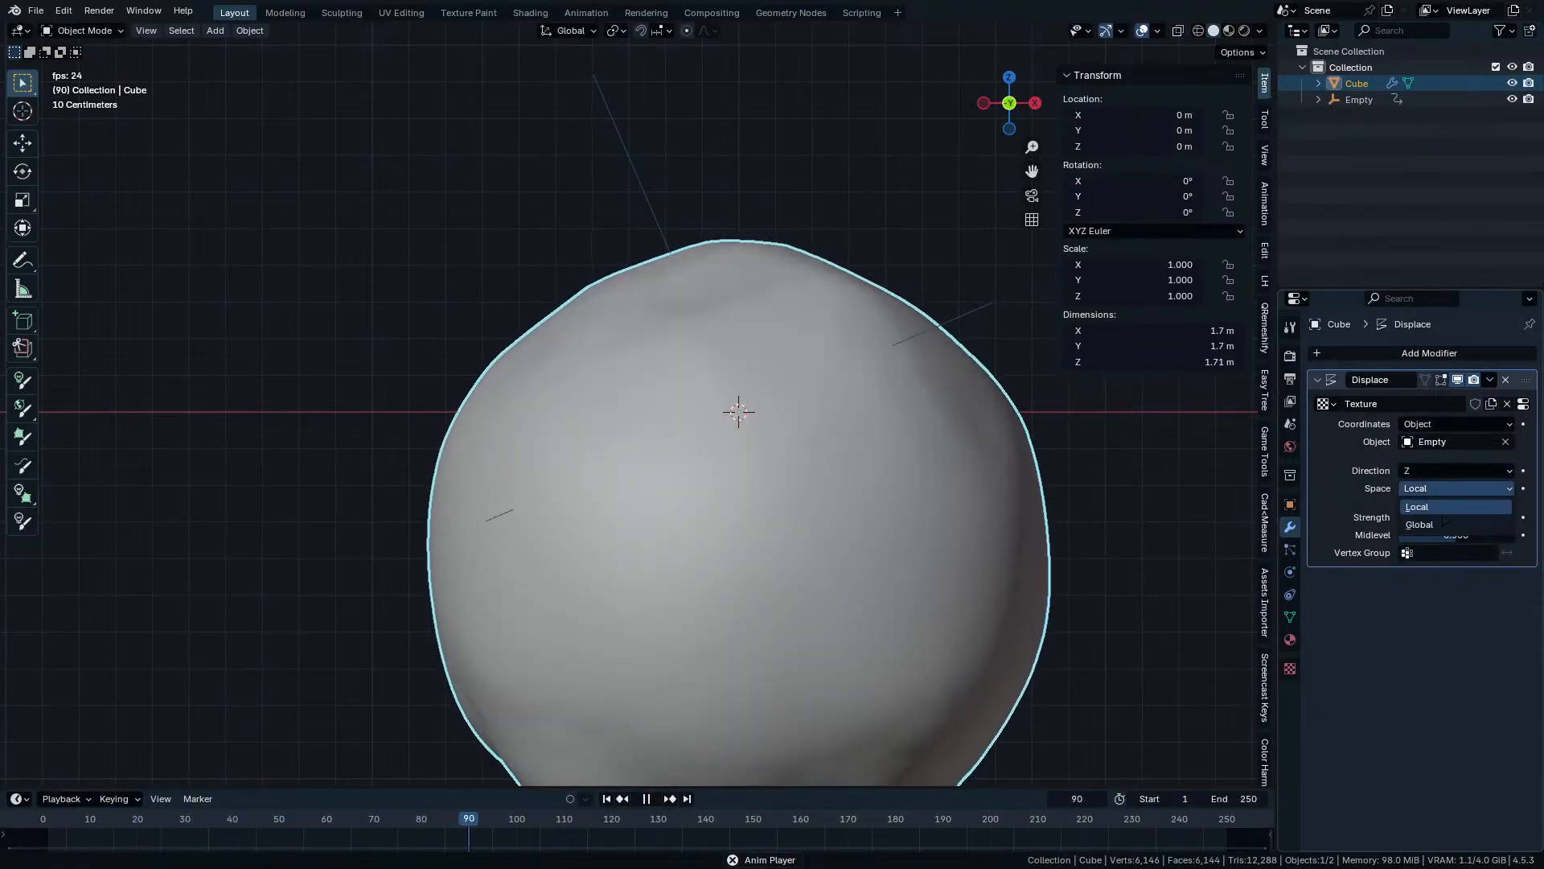
click(1444, 471)
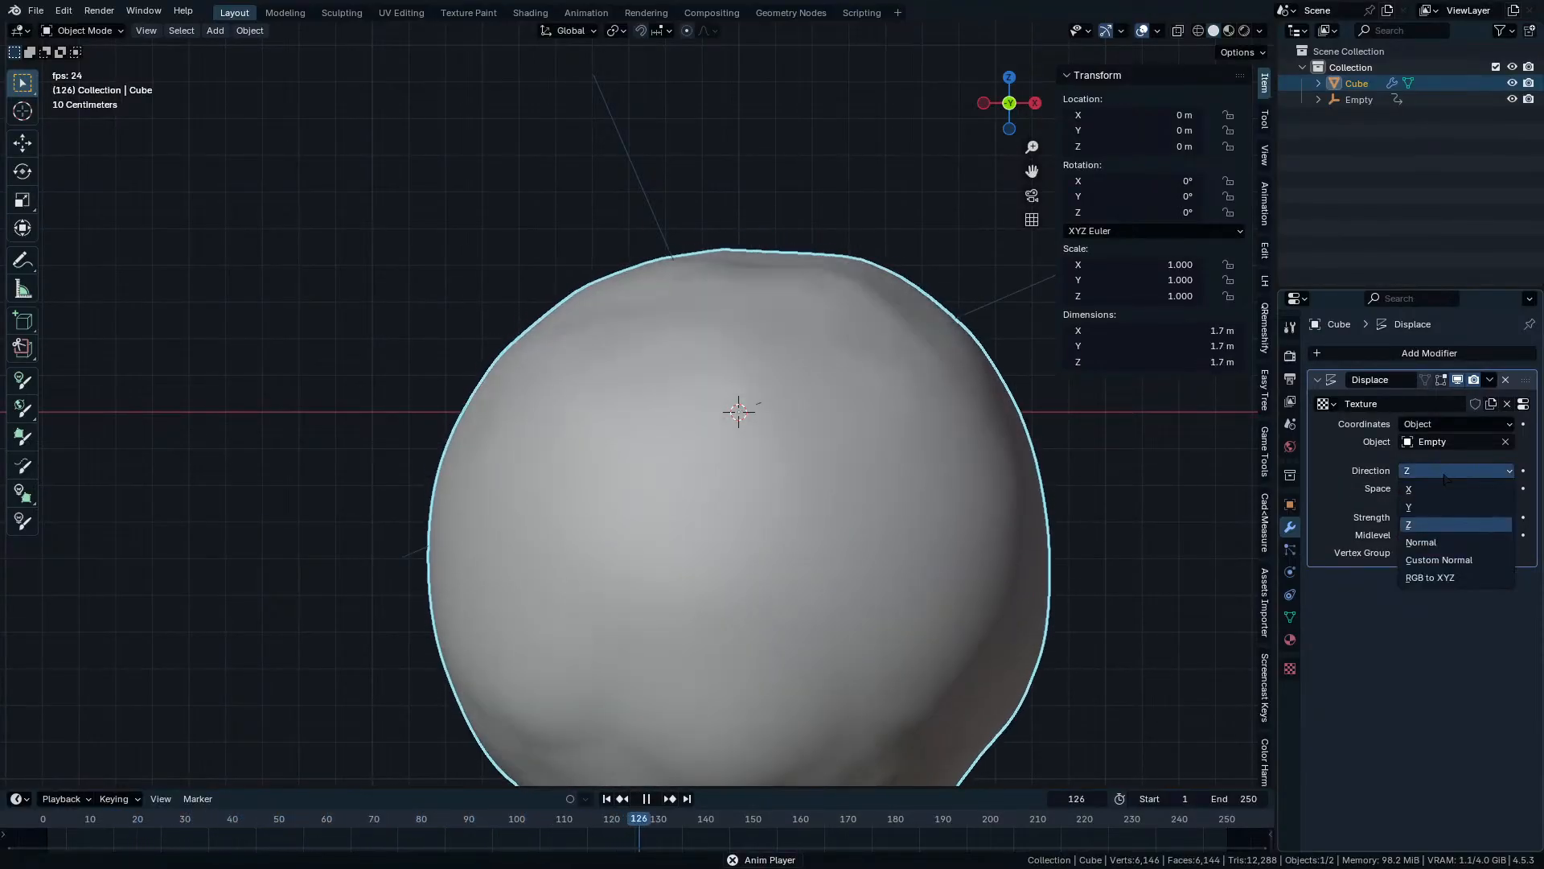
click(1452, 542)
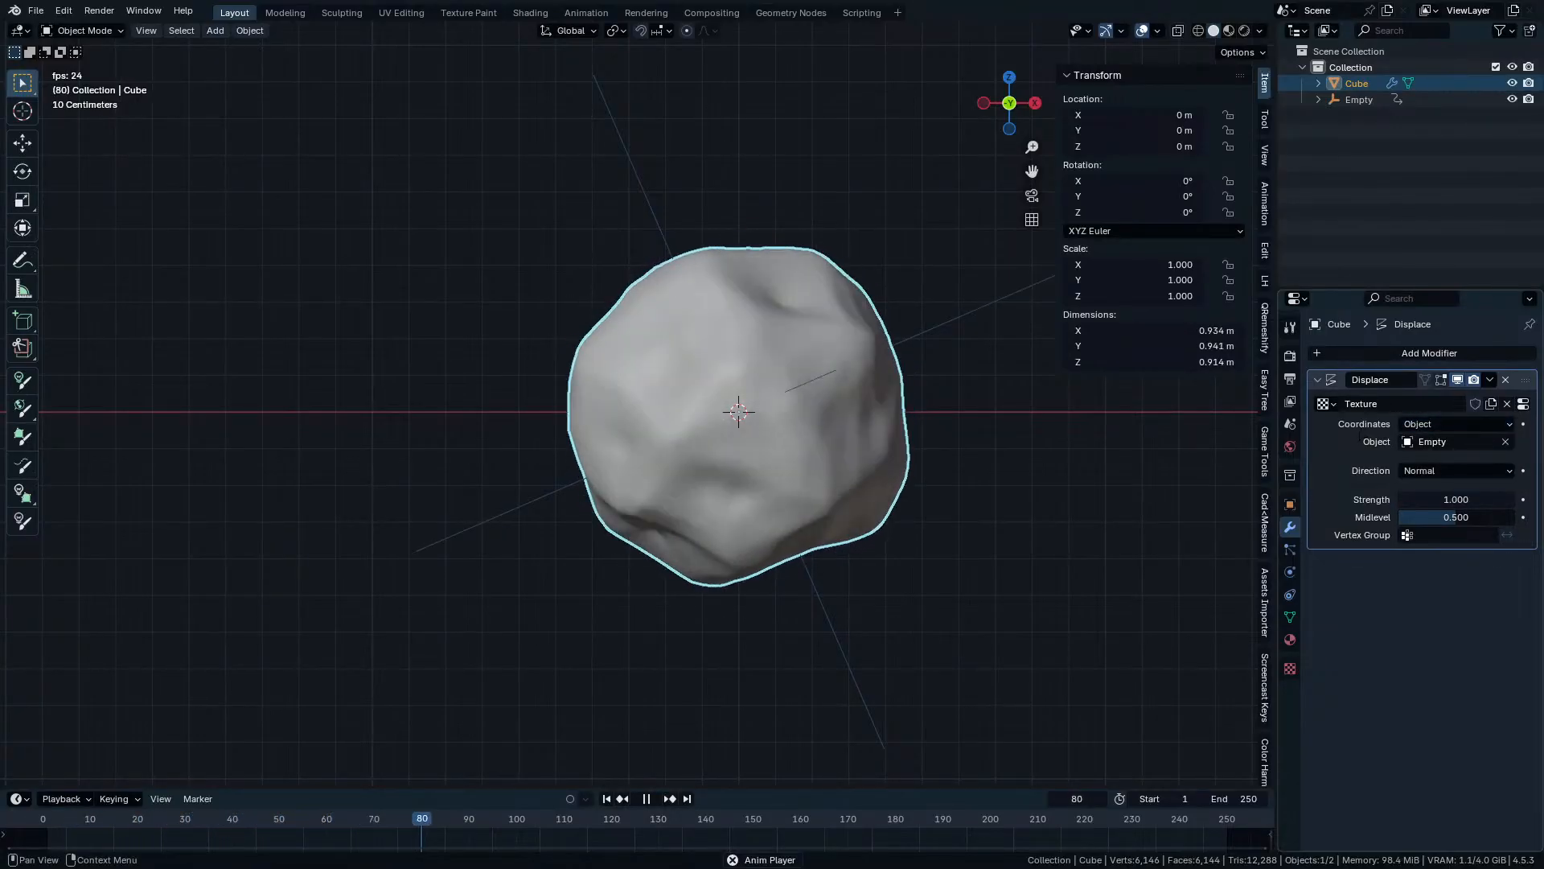
key(space)
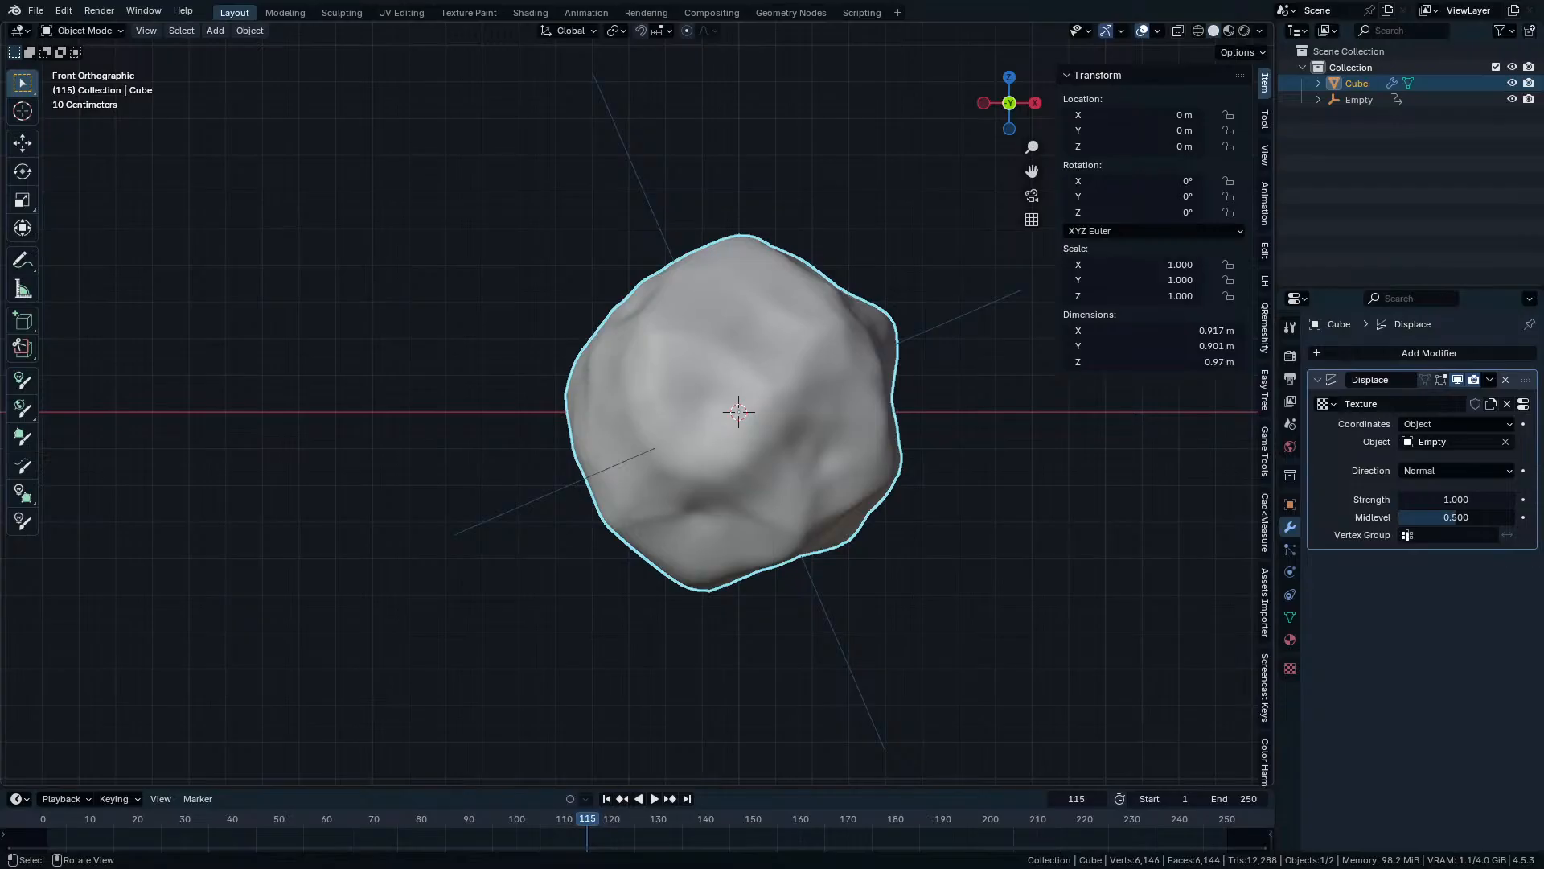
Enlarge the timeline area into a Shader Editor and delete the shader node beside the Material Output.
drag(965, 787, 965, 456)
click(16, 466)
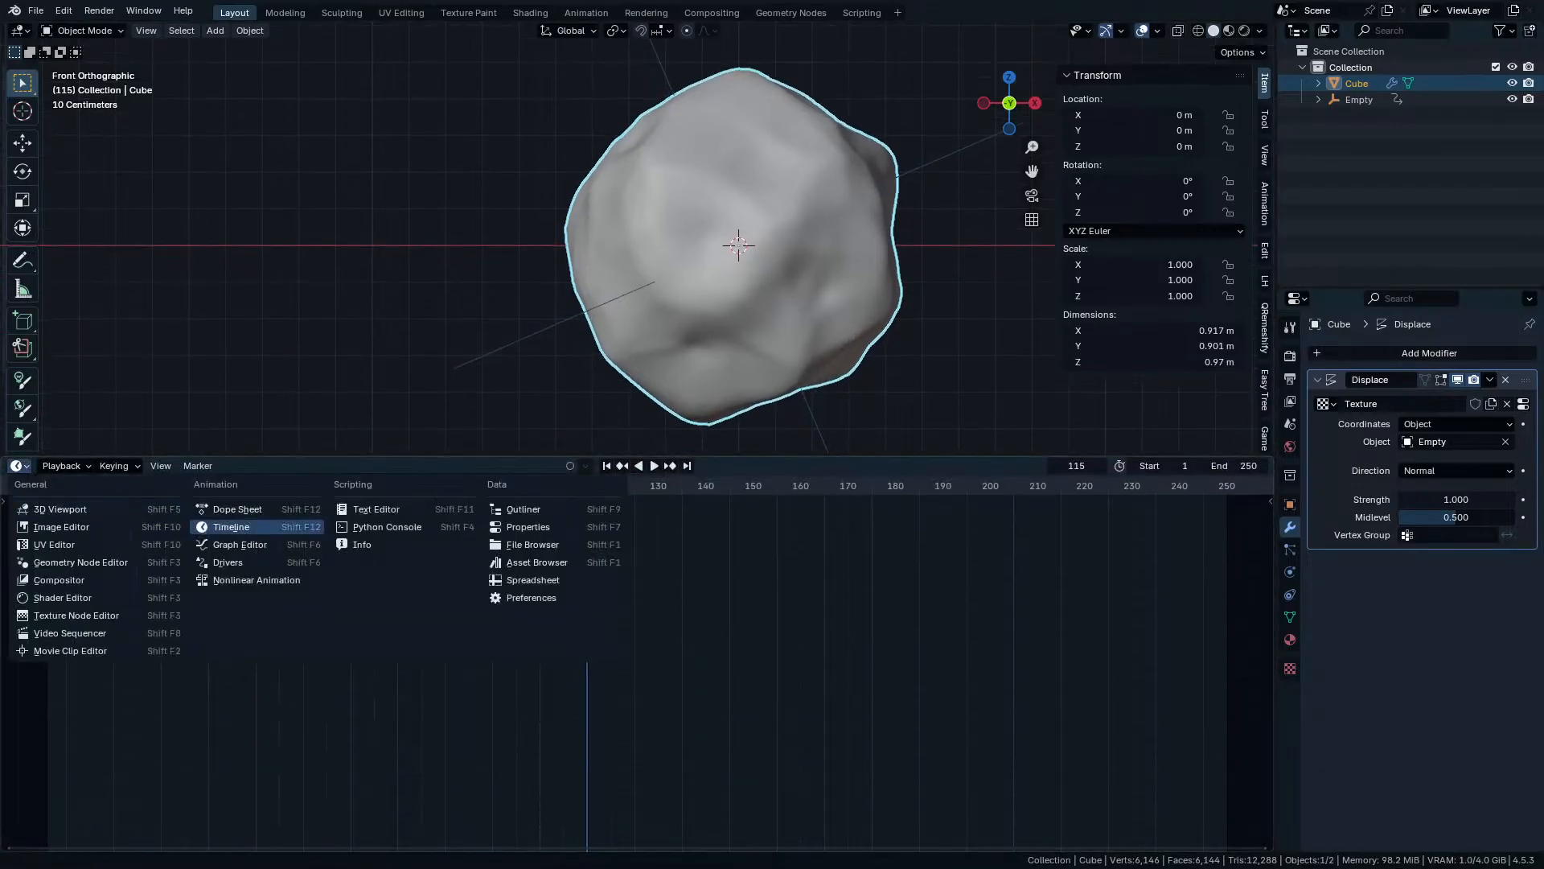
click(63, 598)
drag(464, 628, 531, 718)
key(x)
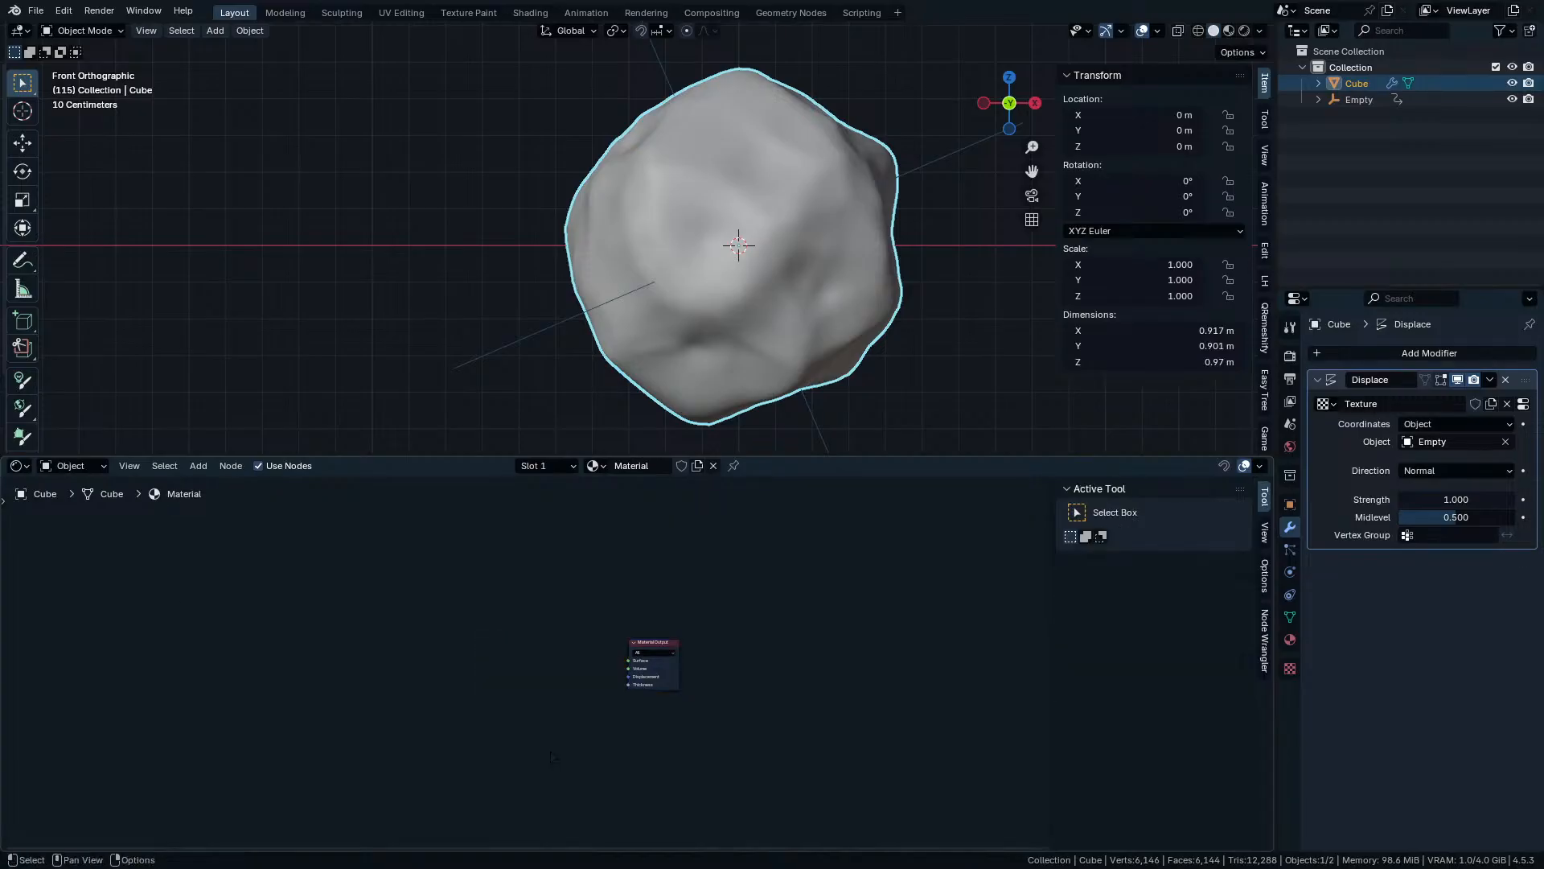
middle_drag(550, 702, 678, 687)
scroll(674, 672, up, 2)
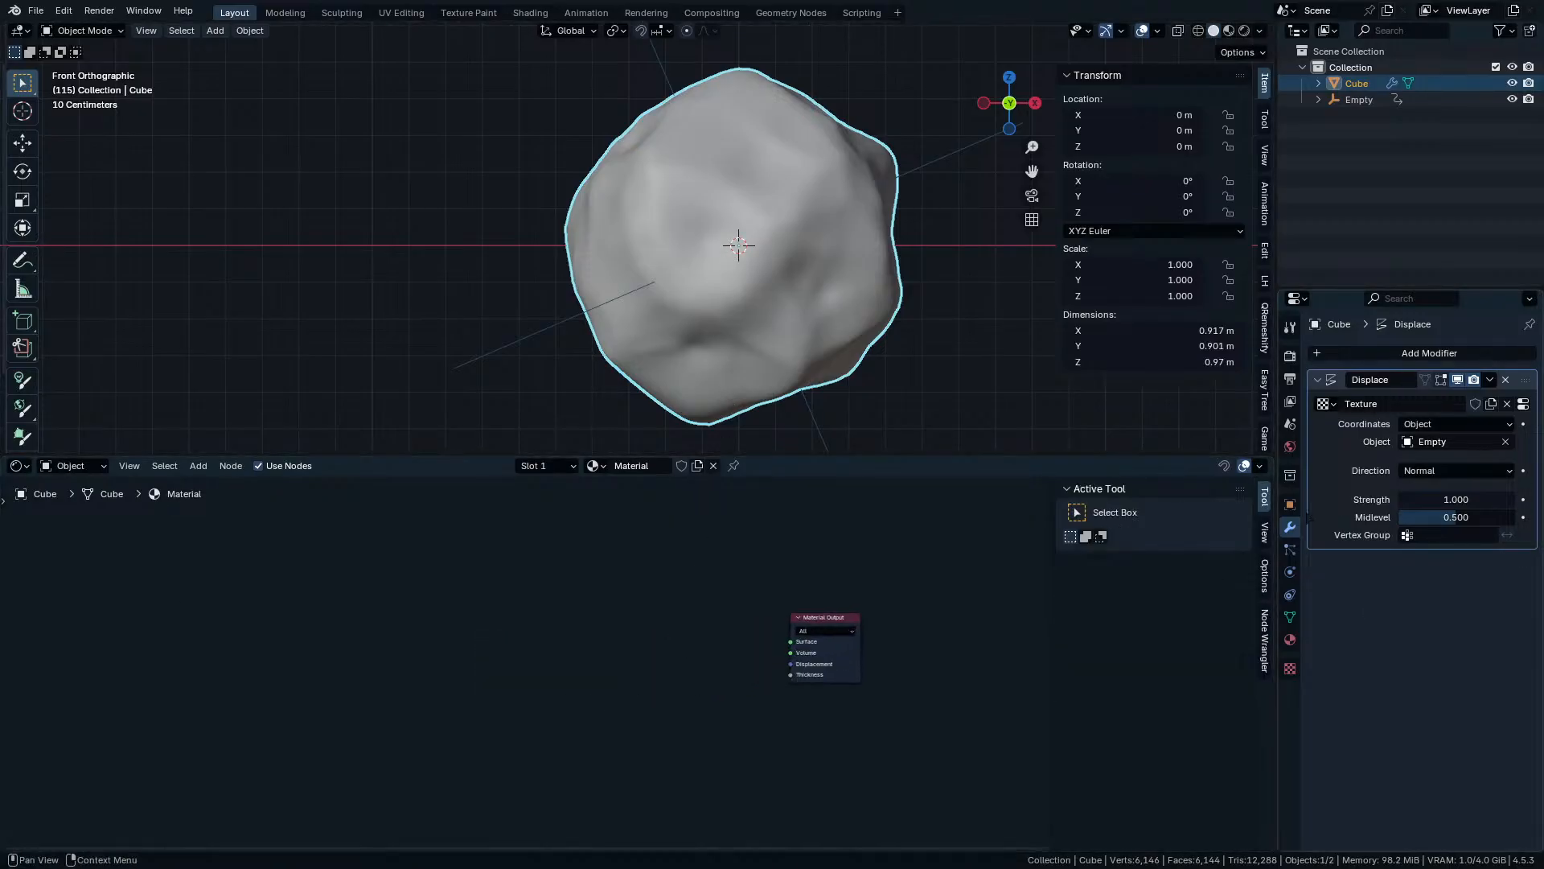
Display the Displace texture's settings and search the shader nodes for "texture" to compare the available texture types.
click(1522, 404)
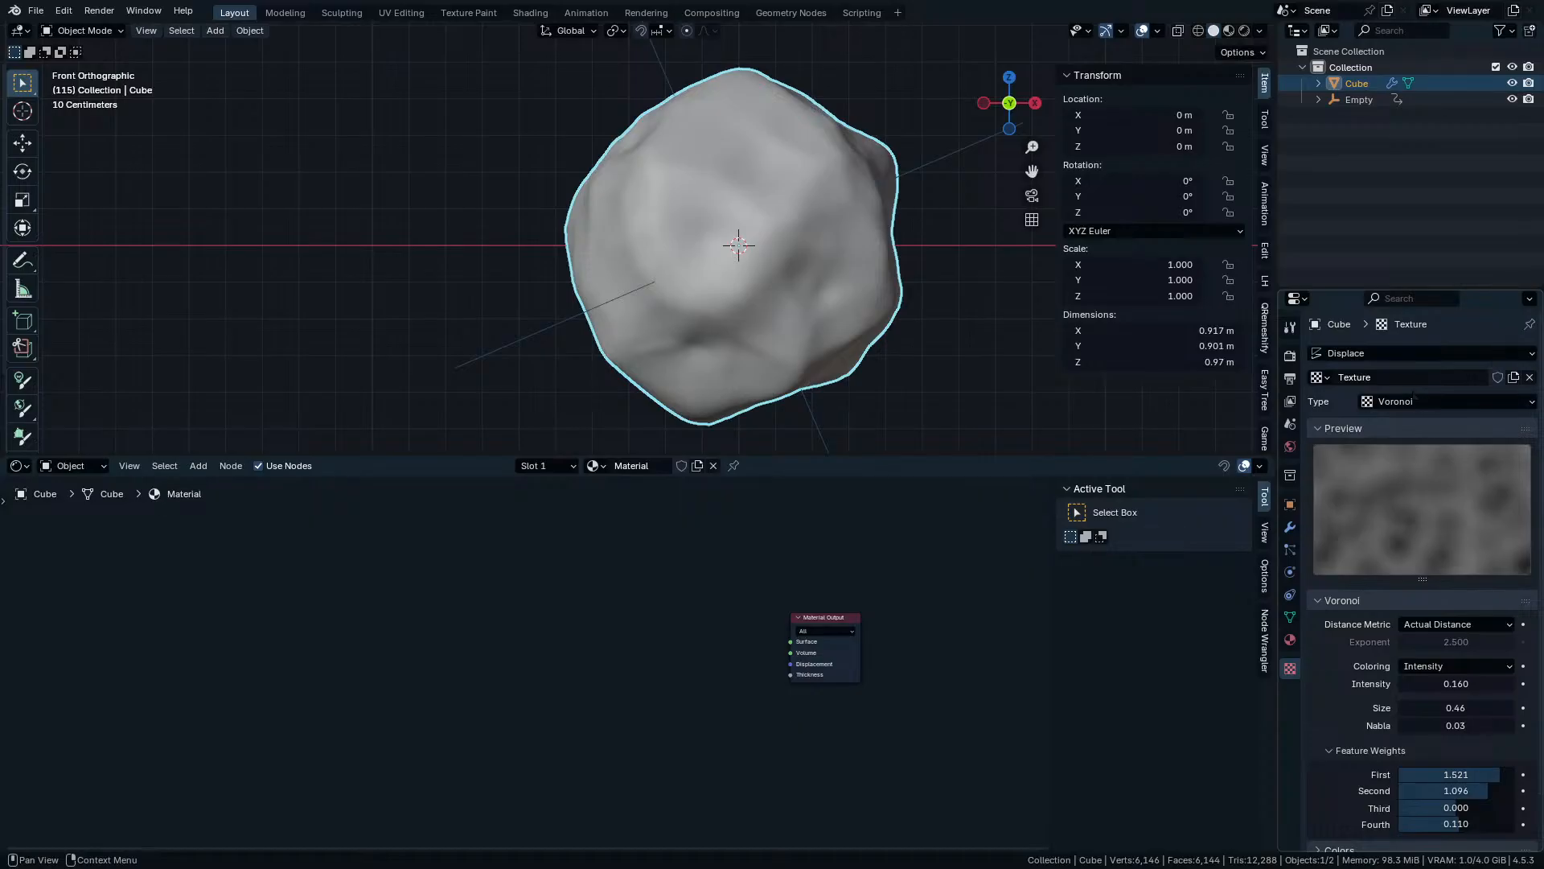
scroll(620, 668, up, 1)
key(shift+a)
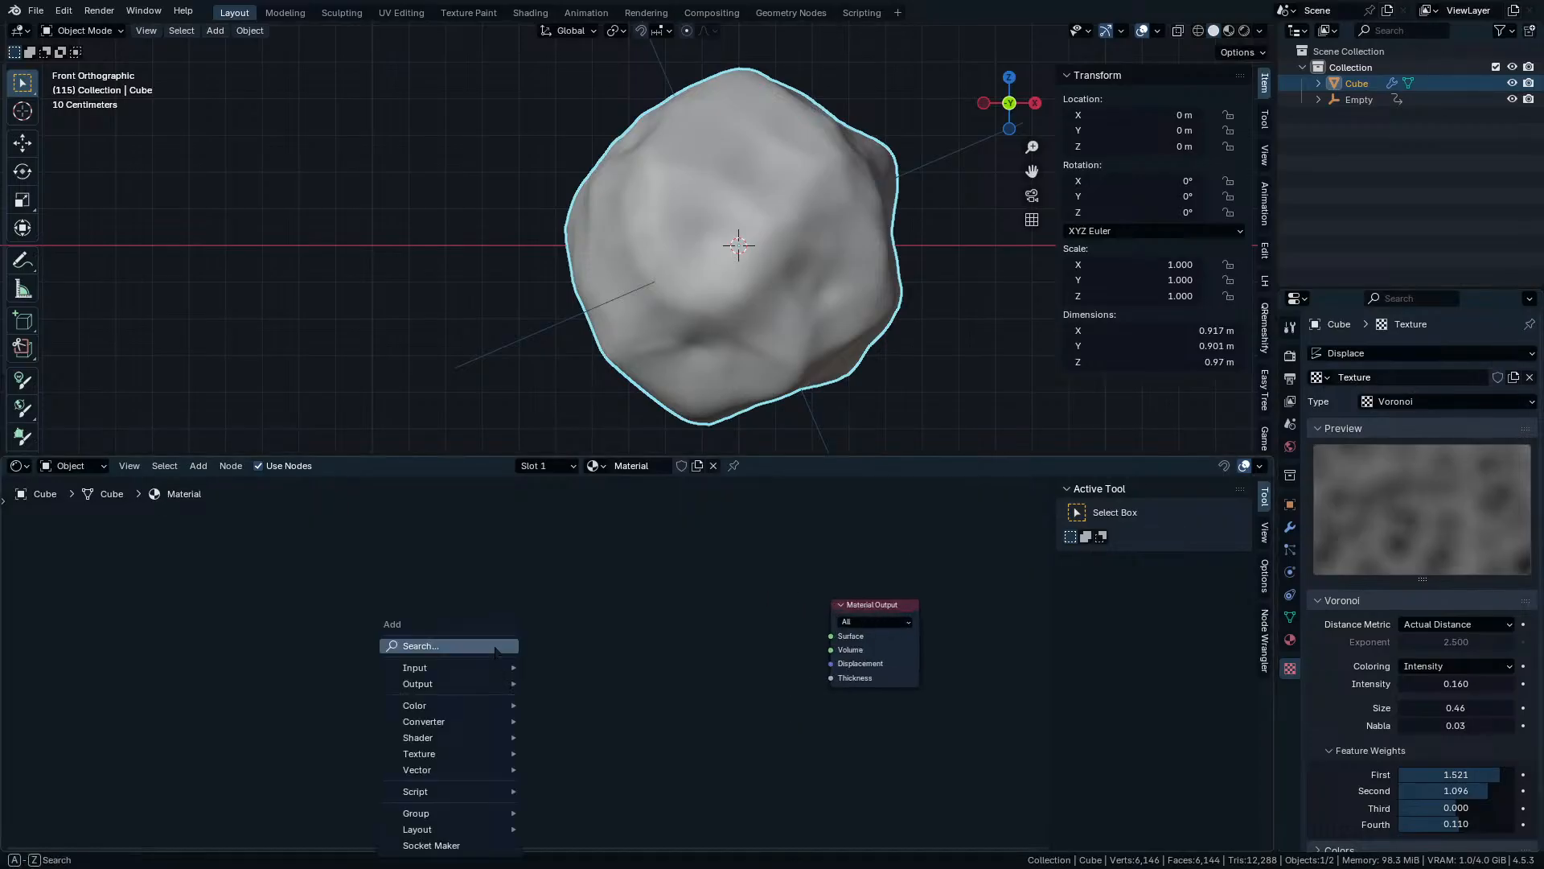
text(texture)
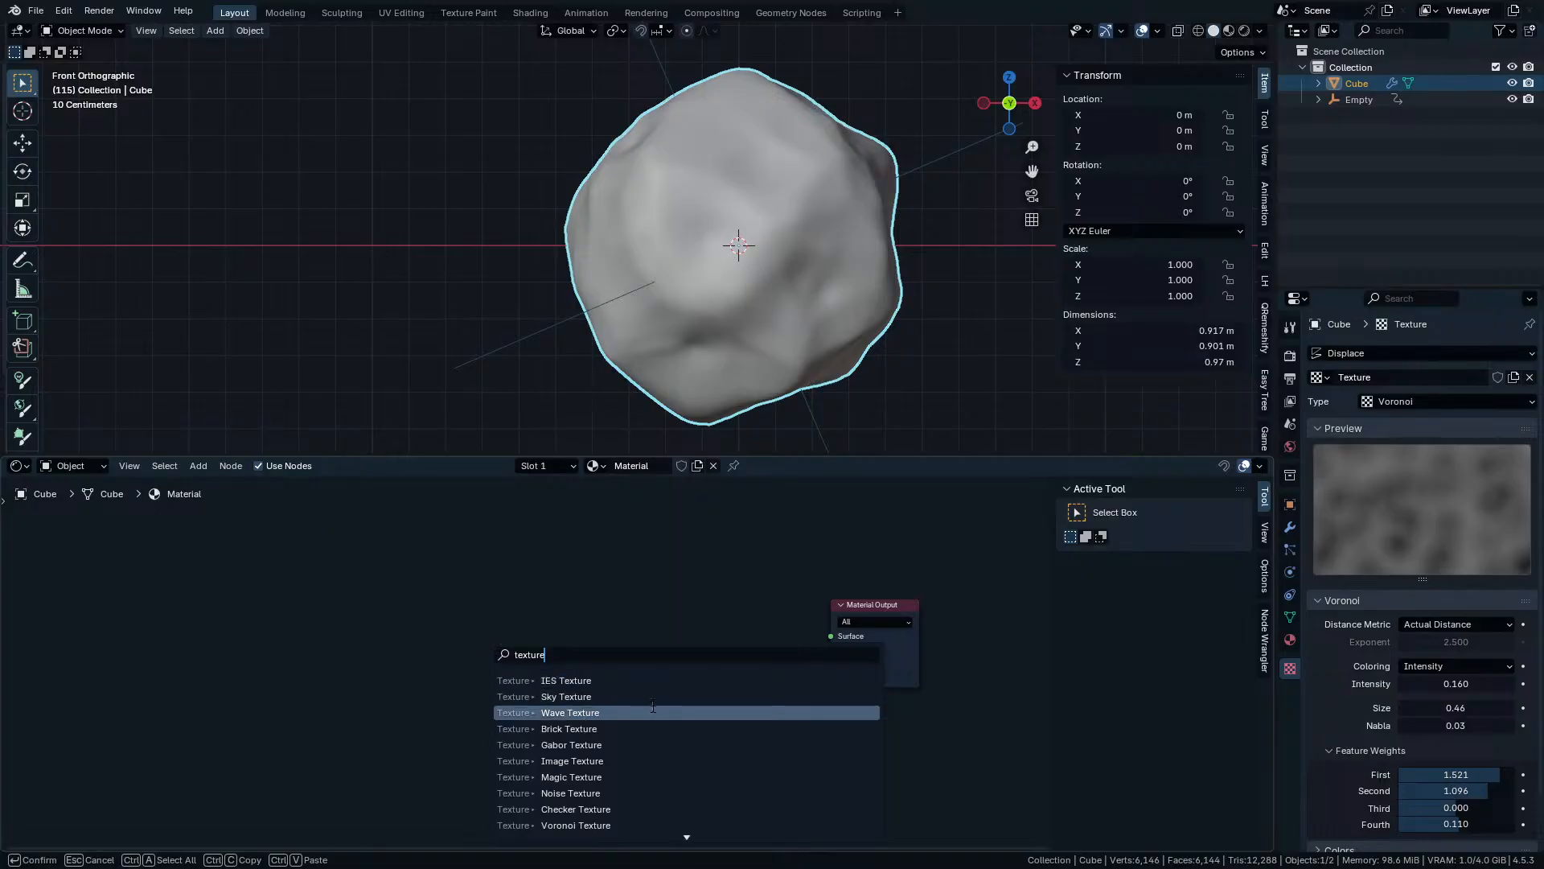
scroll(663, 826, down, 2)
scroll(666, 826, down, 4)
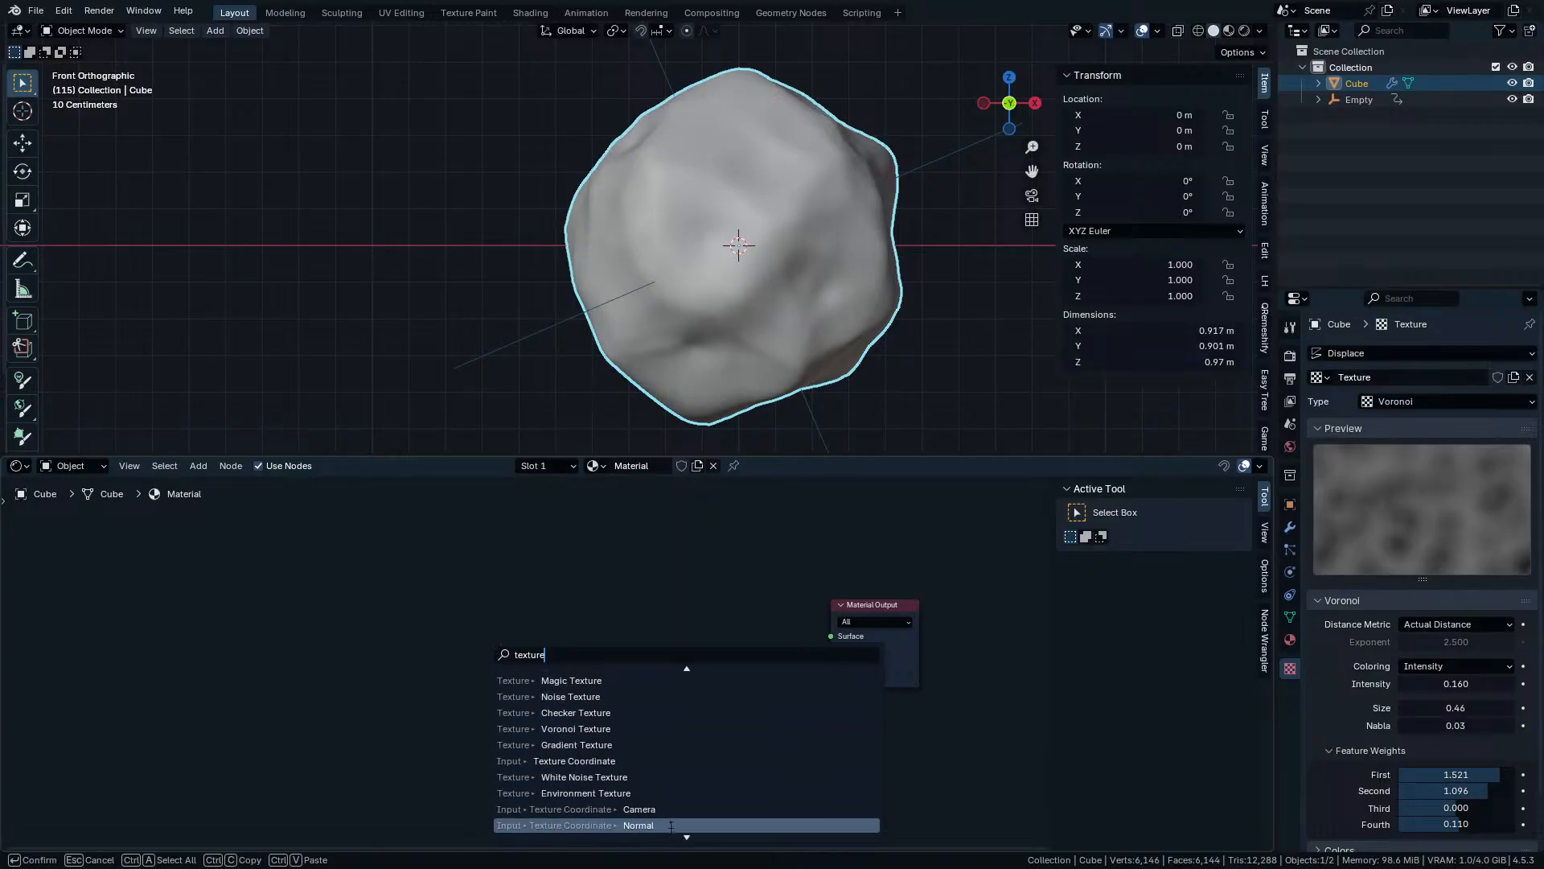
scroll(705, 812, up, 12)
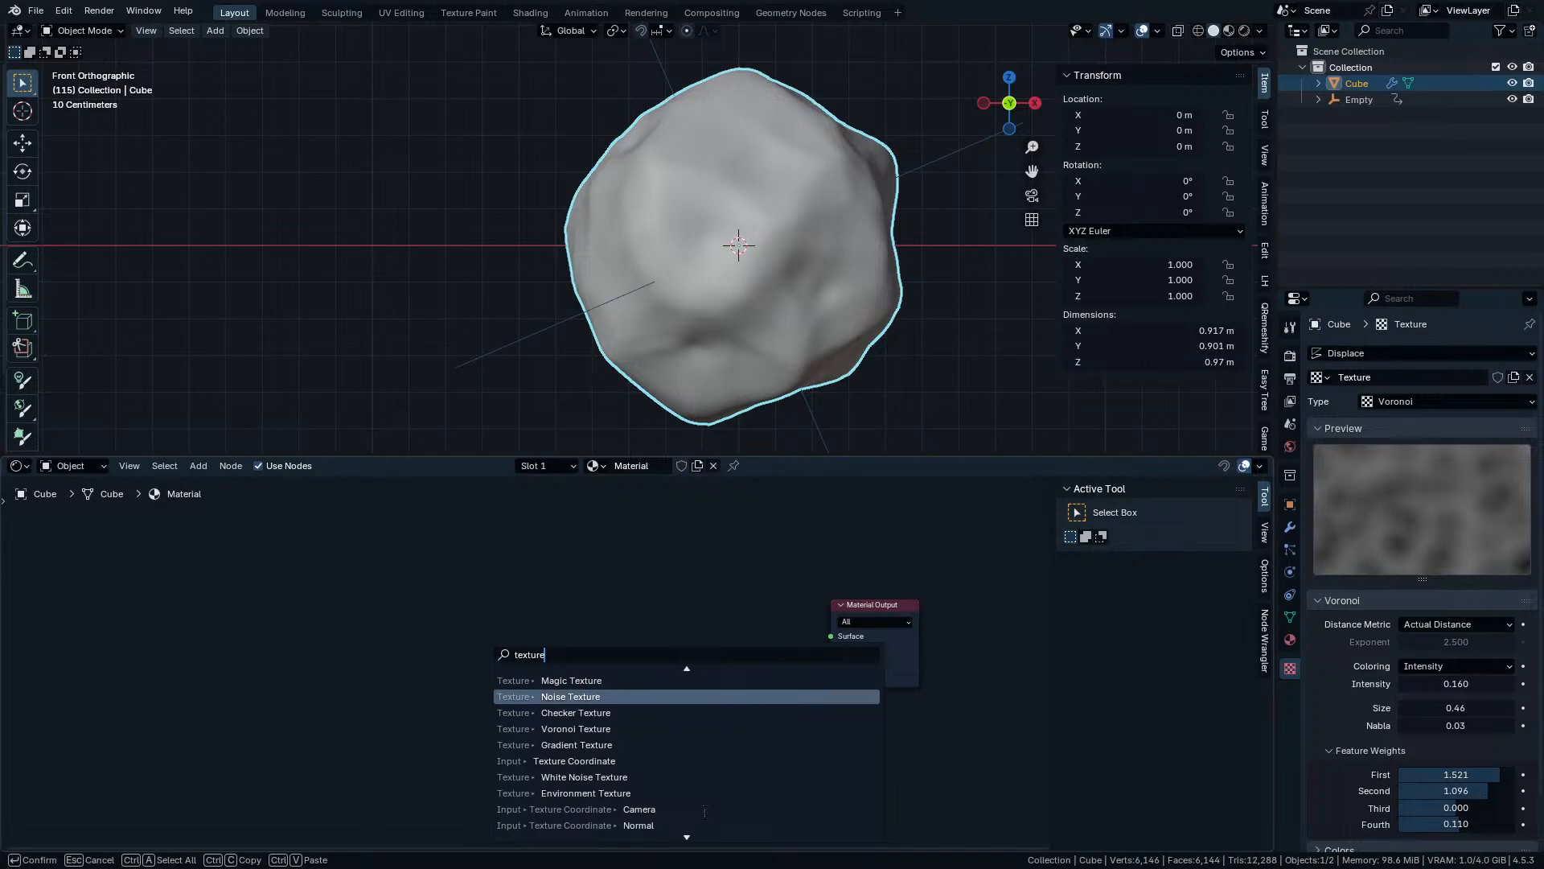
scroll(703, 809, up, 3)
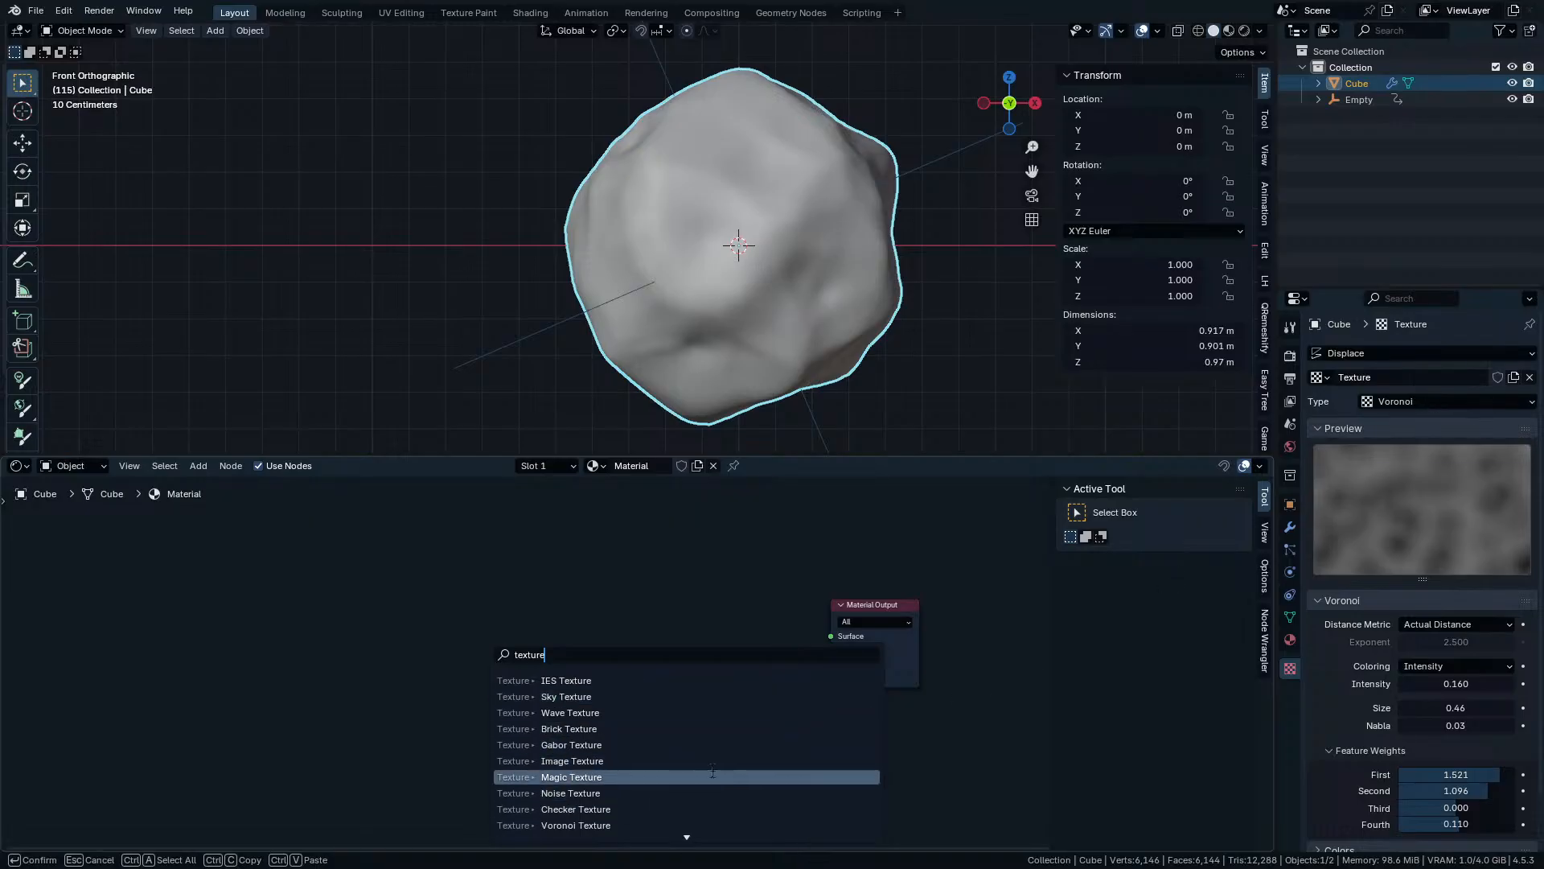
scroll(713, 770, down, 9)
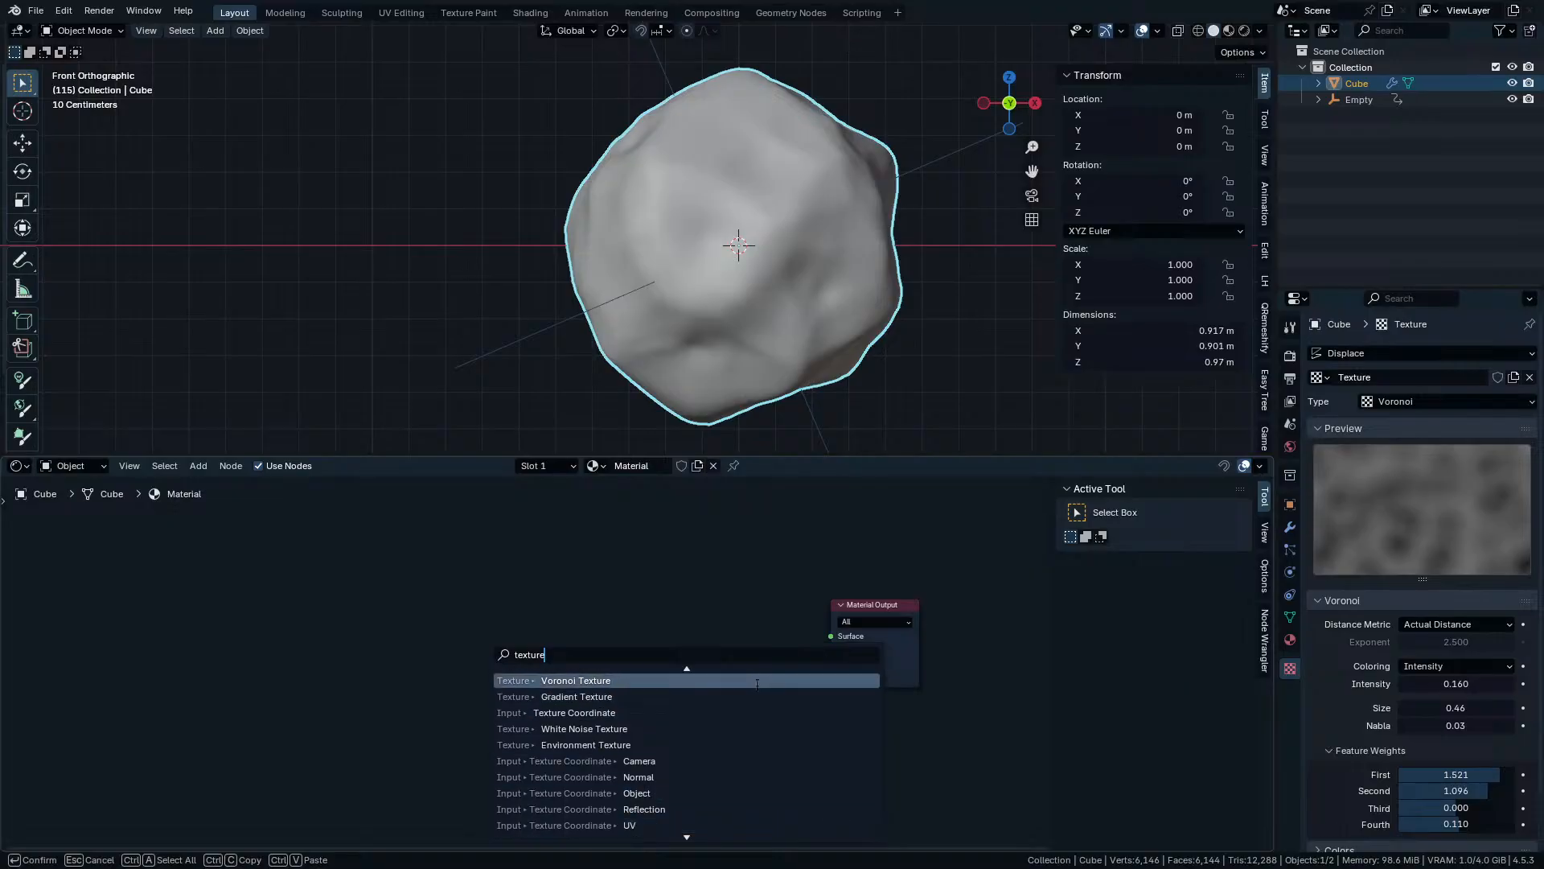
Examine the Displace texture's Colors, Animation and Custom Properties settings.
click(1488, 355)
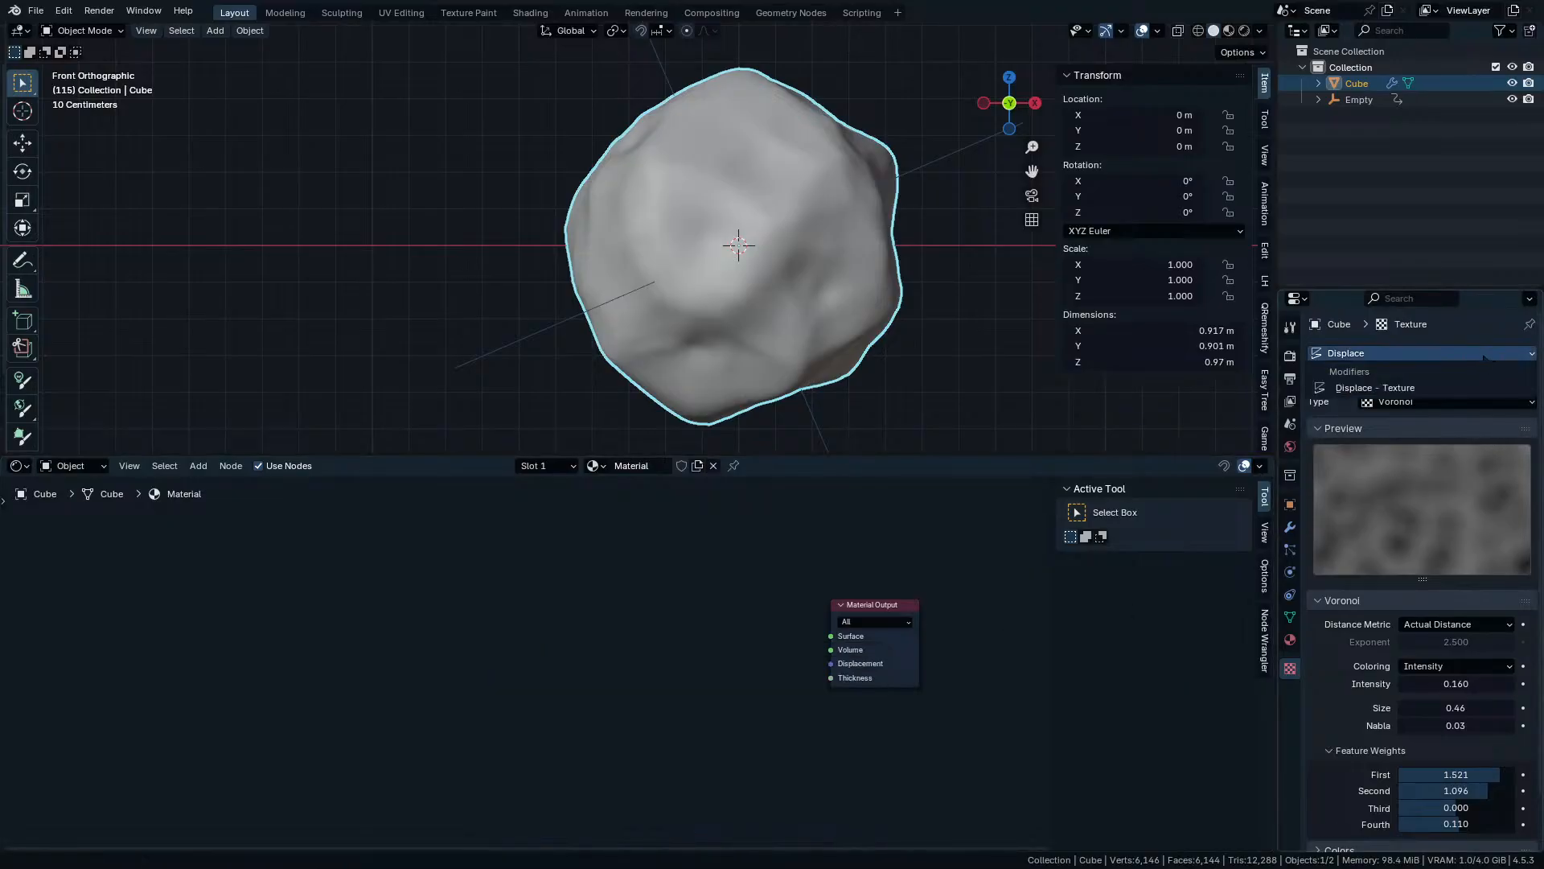
click(1375, 388)
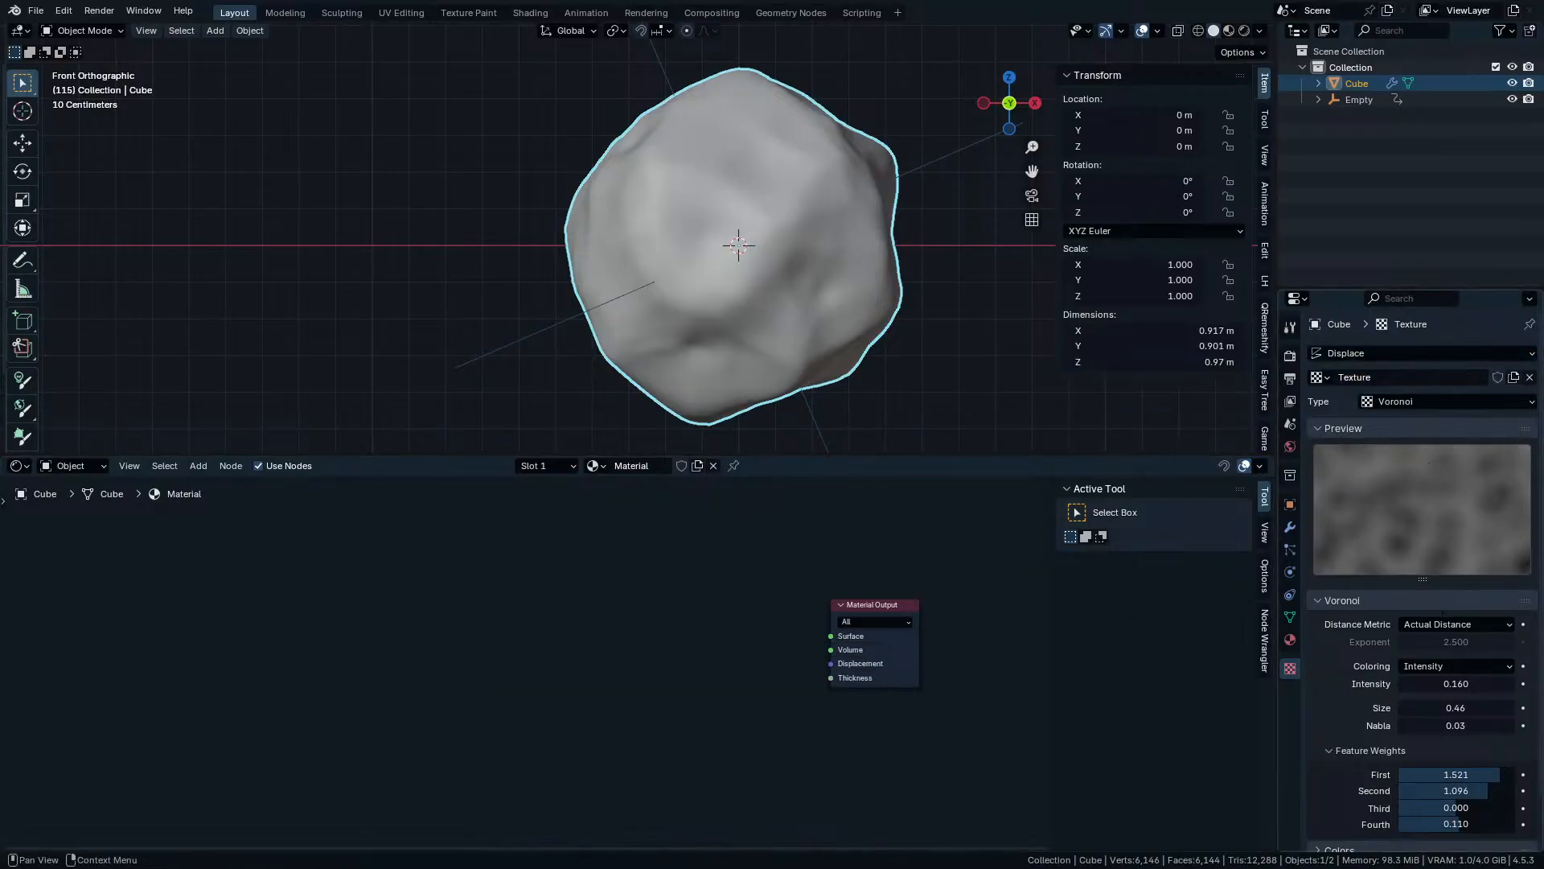
scroll(1452, 720, down, 3)
click(1354, 804)
scroll(1403, 724, down, 3)
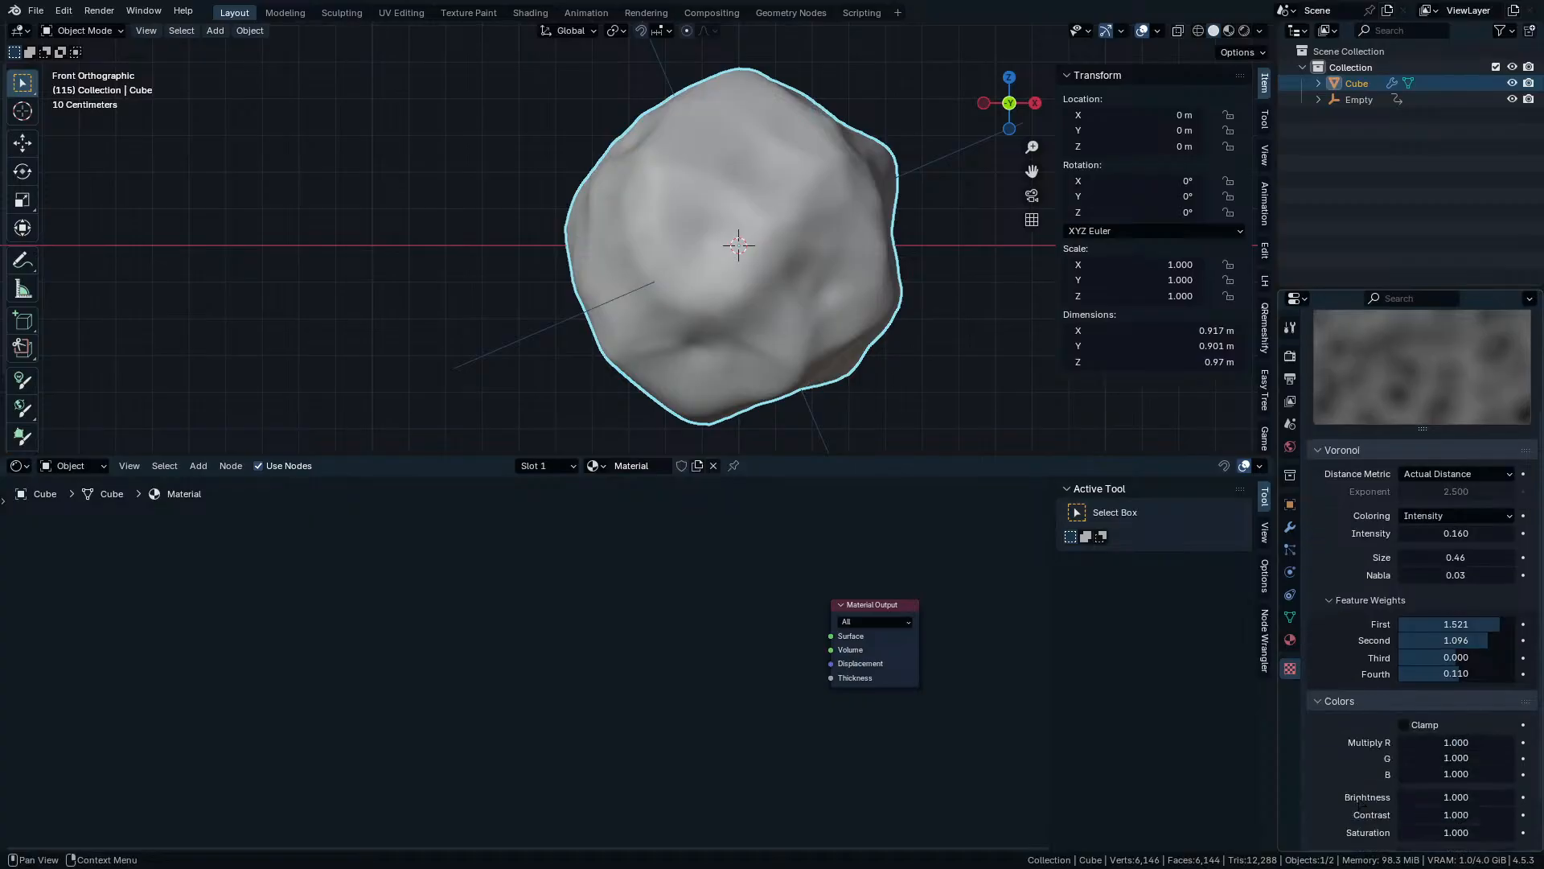
drag(1436, 698, 1487, 772)
click(1383, 822)
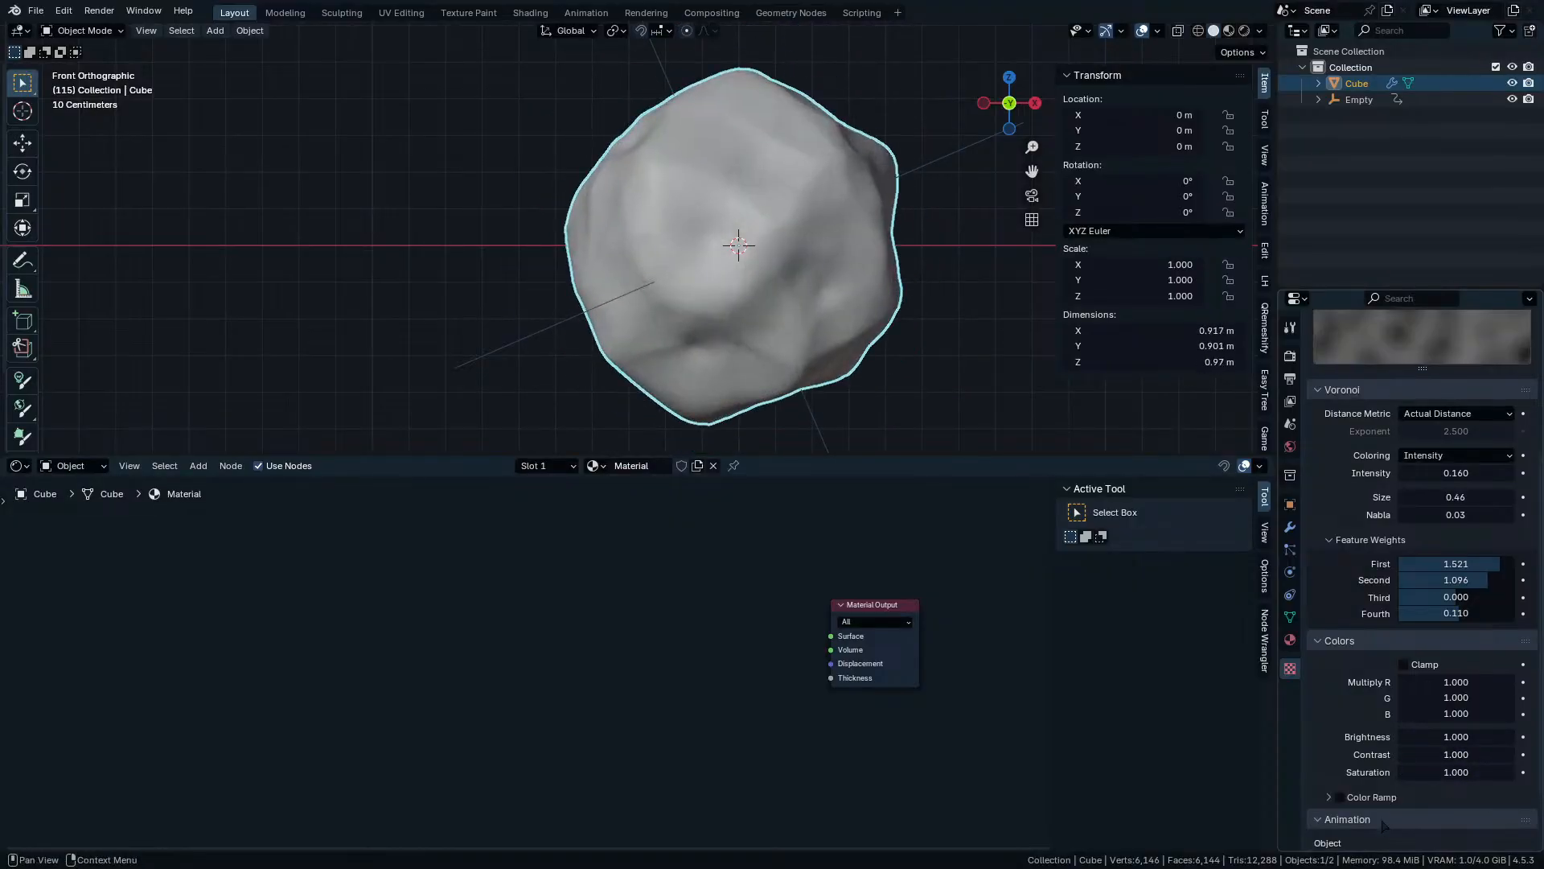
scroll(1382, 826, down, 2)
scroll(1362, 846, down, 1)
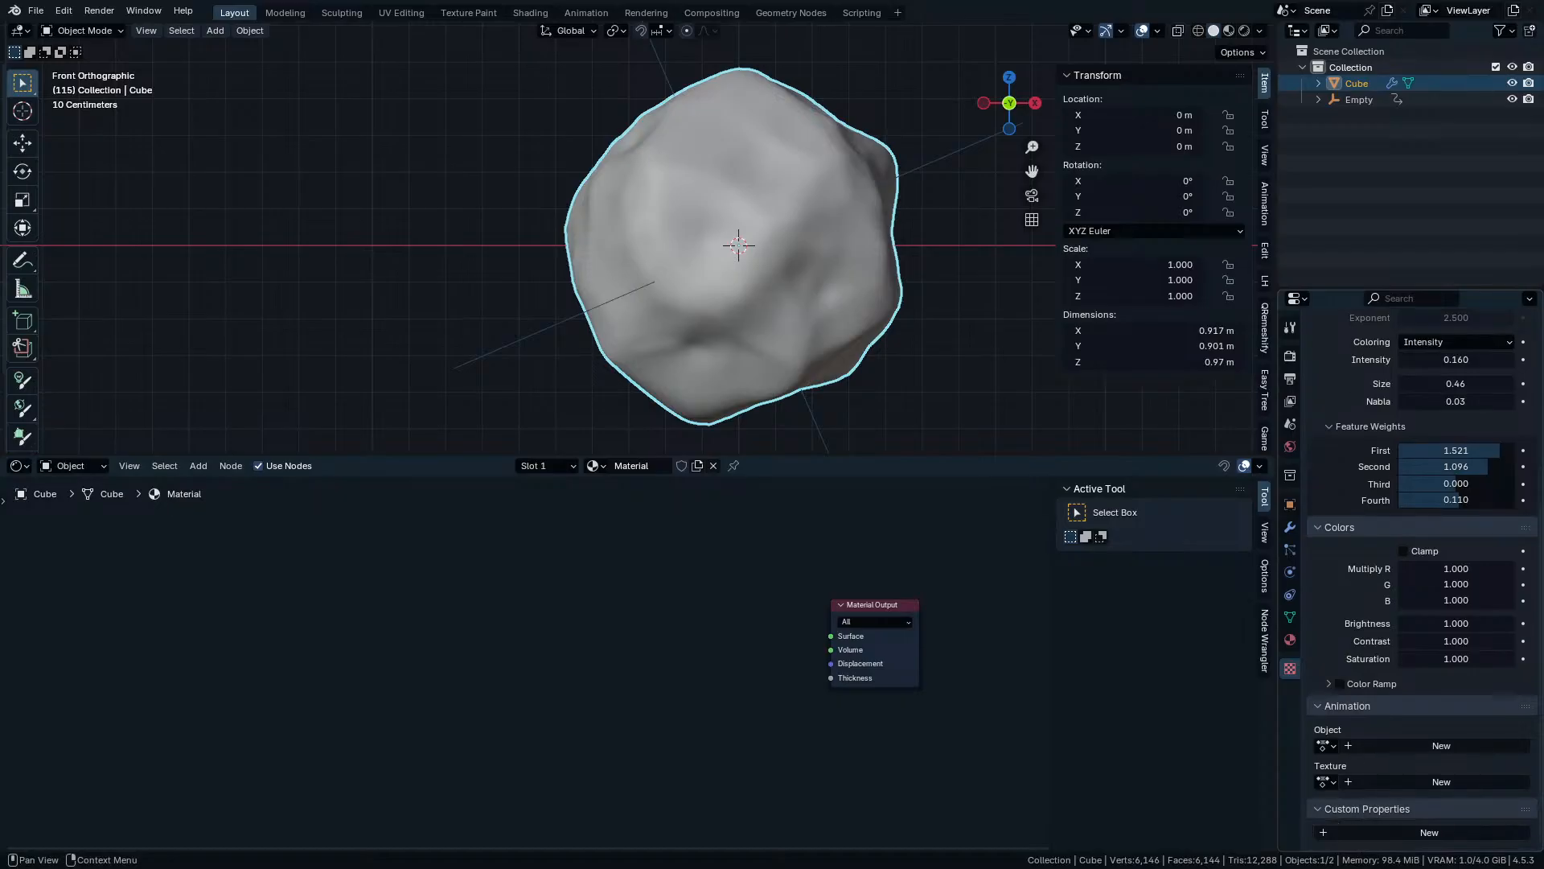
click(1358, 706)
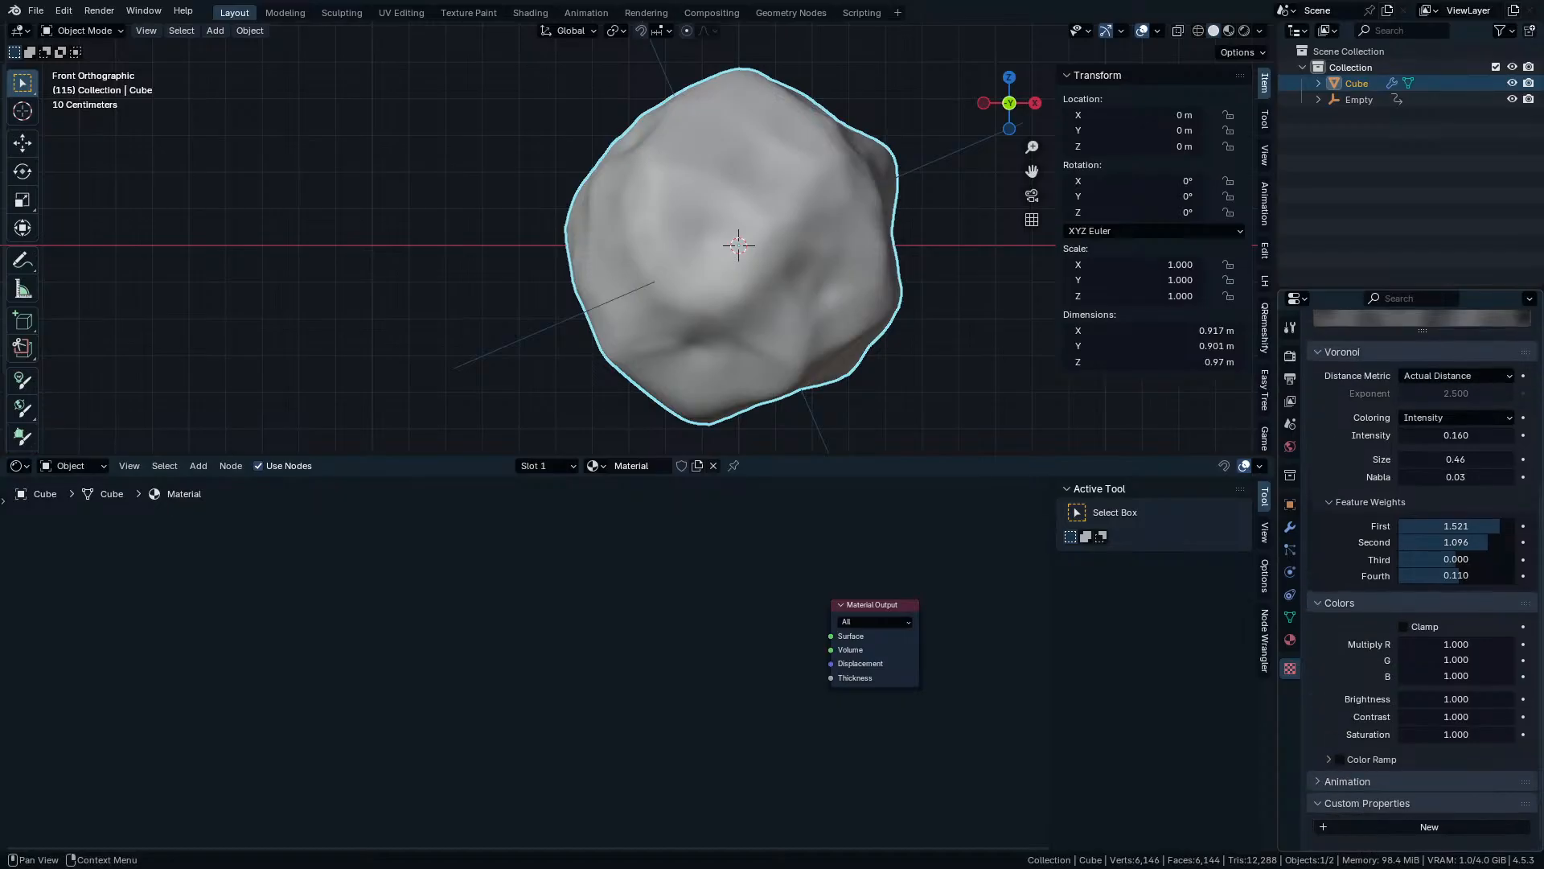
click(1365, 808)
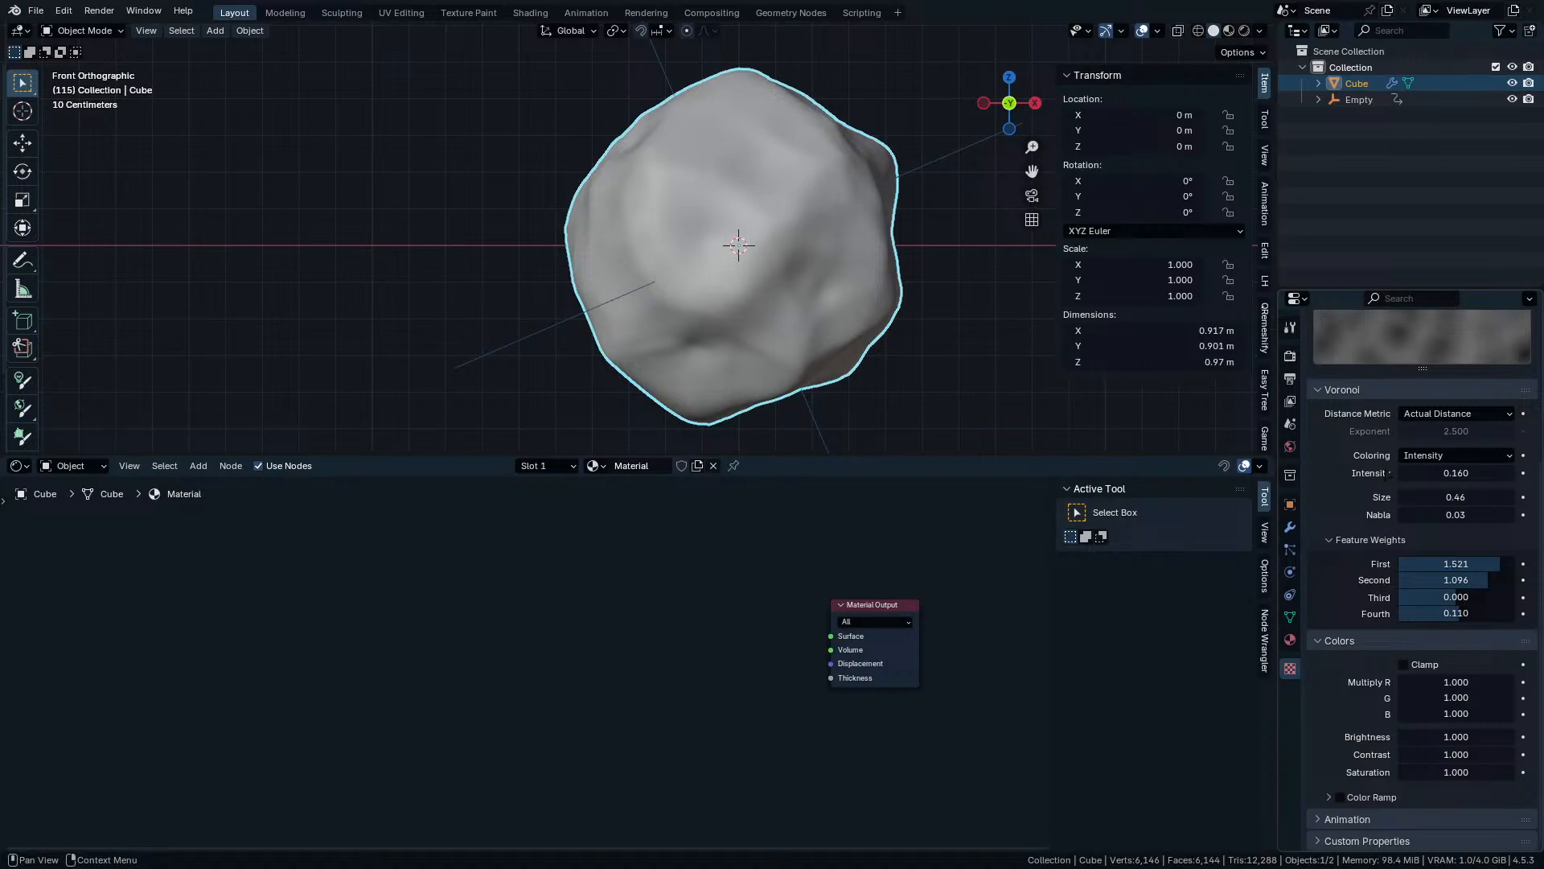
Add an Emission shader to the material and place a duplicate of it directly above the original.
scroll(1388, 473, up, 4)
scroll(696, 680, up, 2)
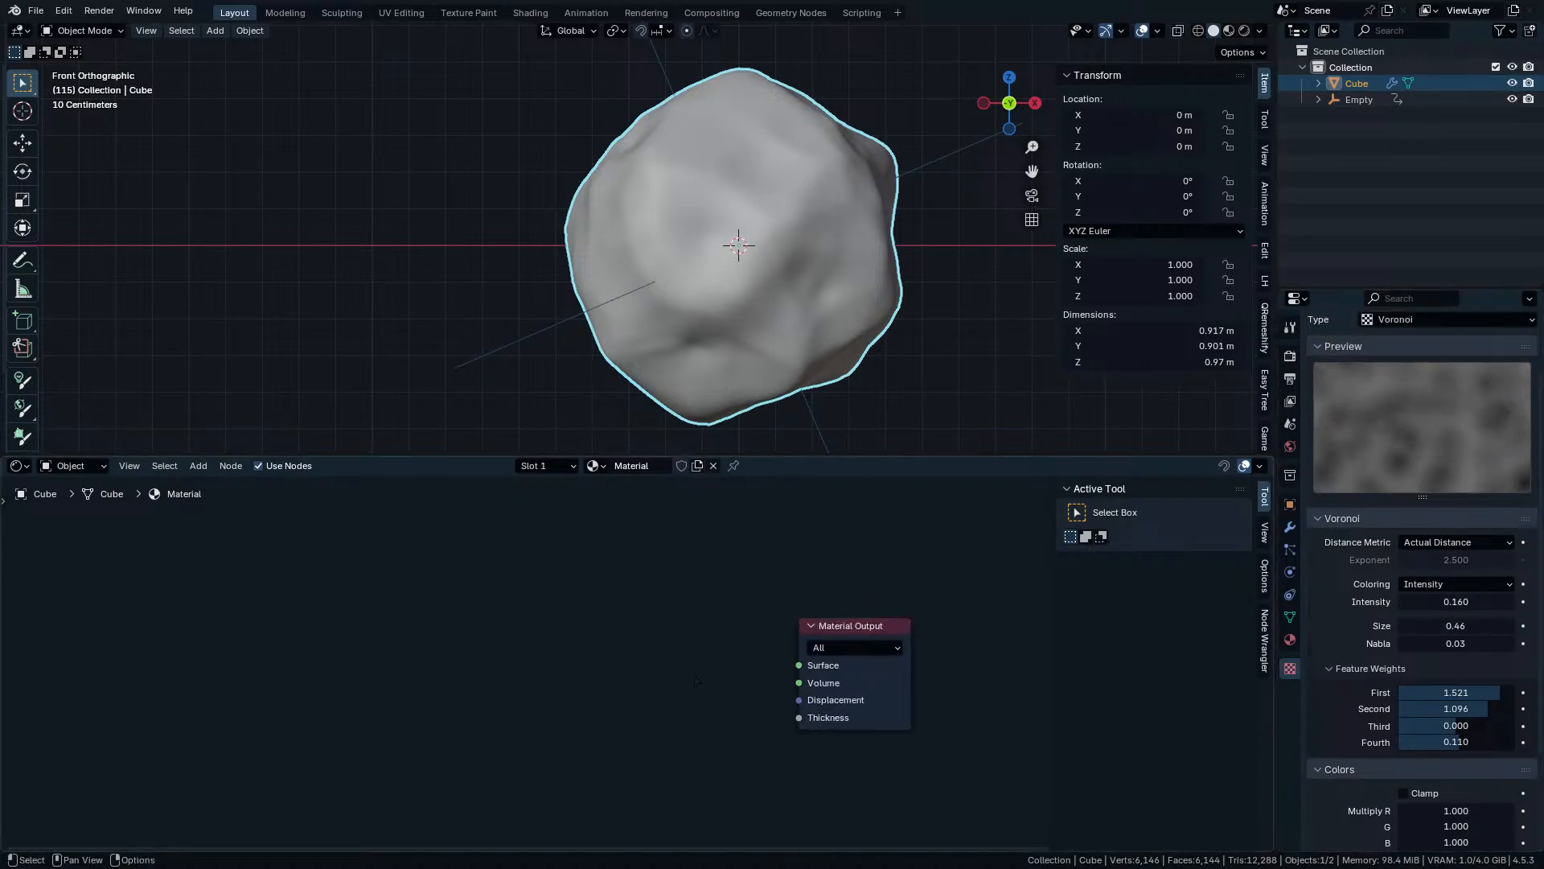
key(shift+a)
click(644, 622)
text(emissi)
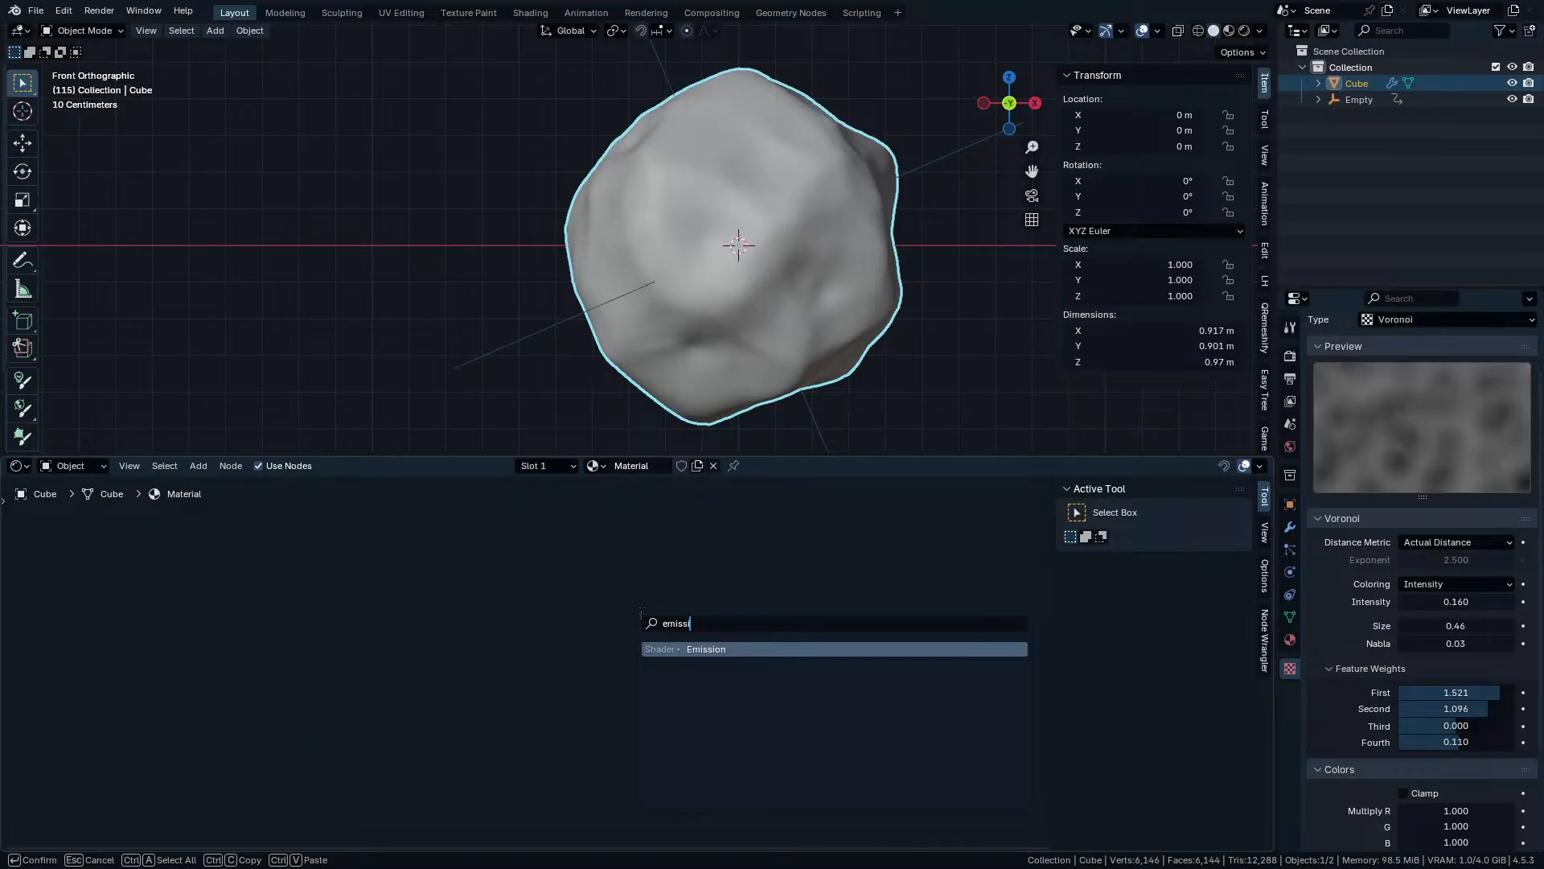
key(Return)
click(519, 706)
key(shift+d)
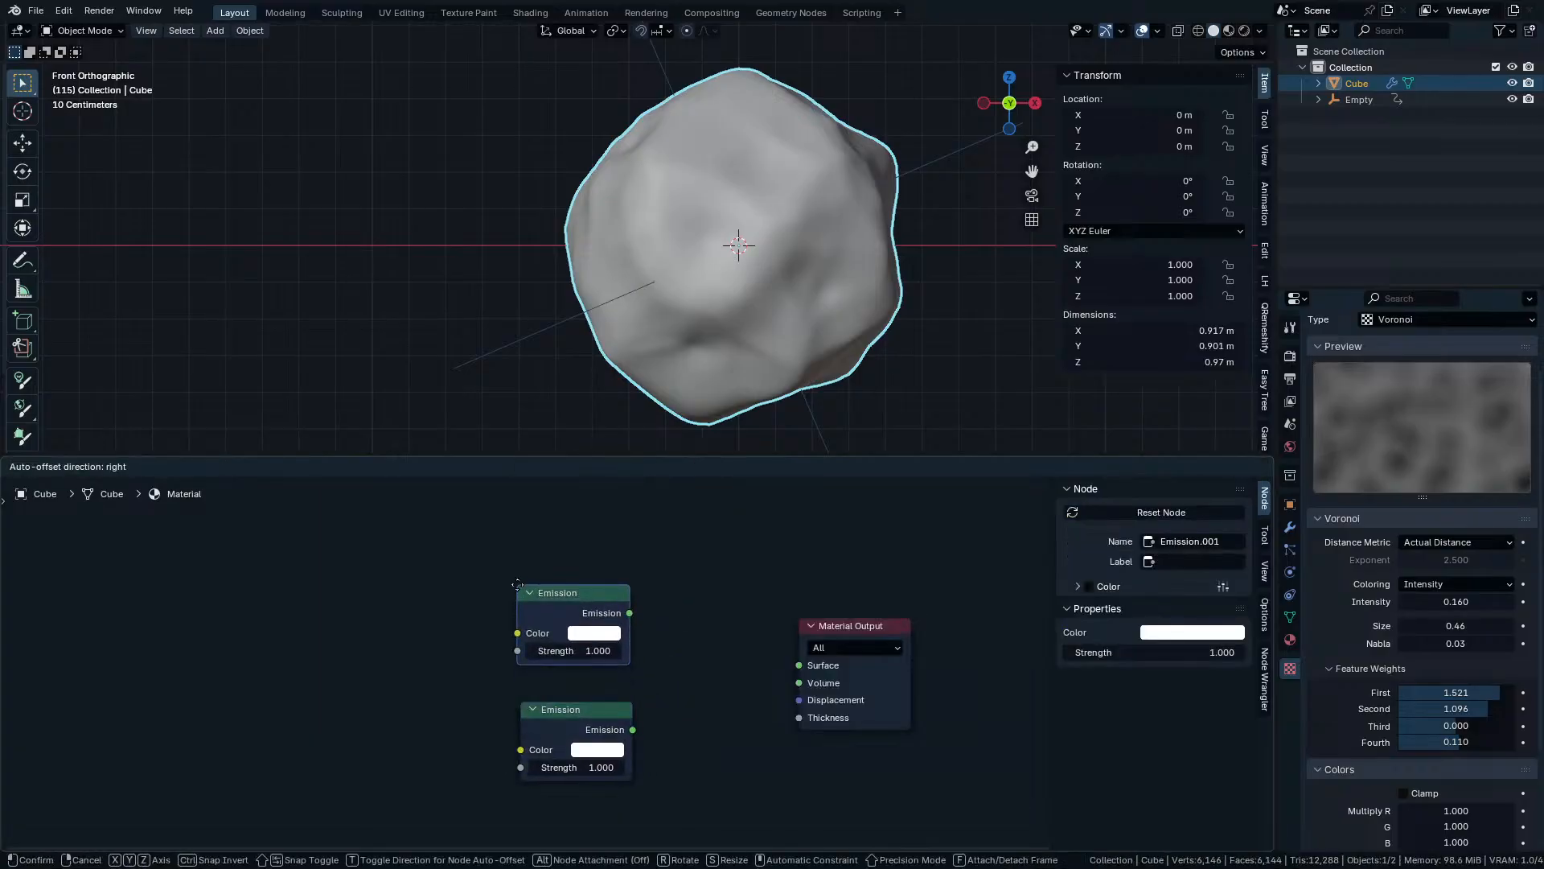
click(518, 585)
Combine both Emission shaders with a Mix Shader, connect it to the material's Surface, and display the viewport in material preview.
ctrl+shift+right_drag(563, 599, 567, 712)
drag(741, 649, 698, 628)
drag(752, 648, 799, 666)
key(z)
click(741, 322)
scroll(718, 626, up, 1)
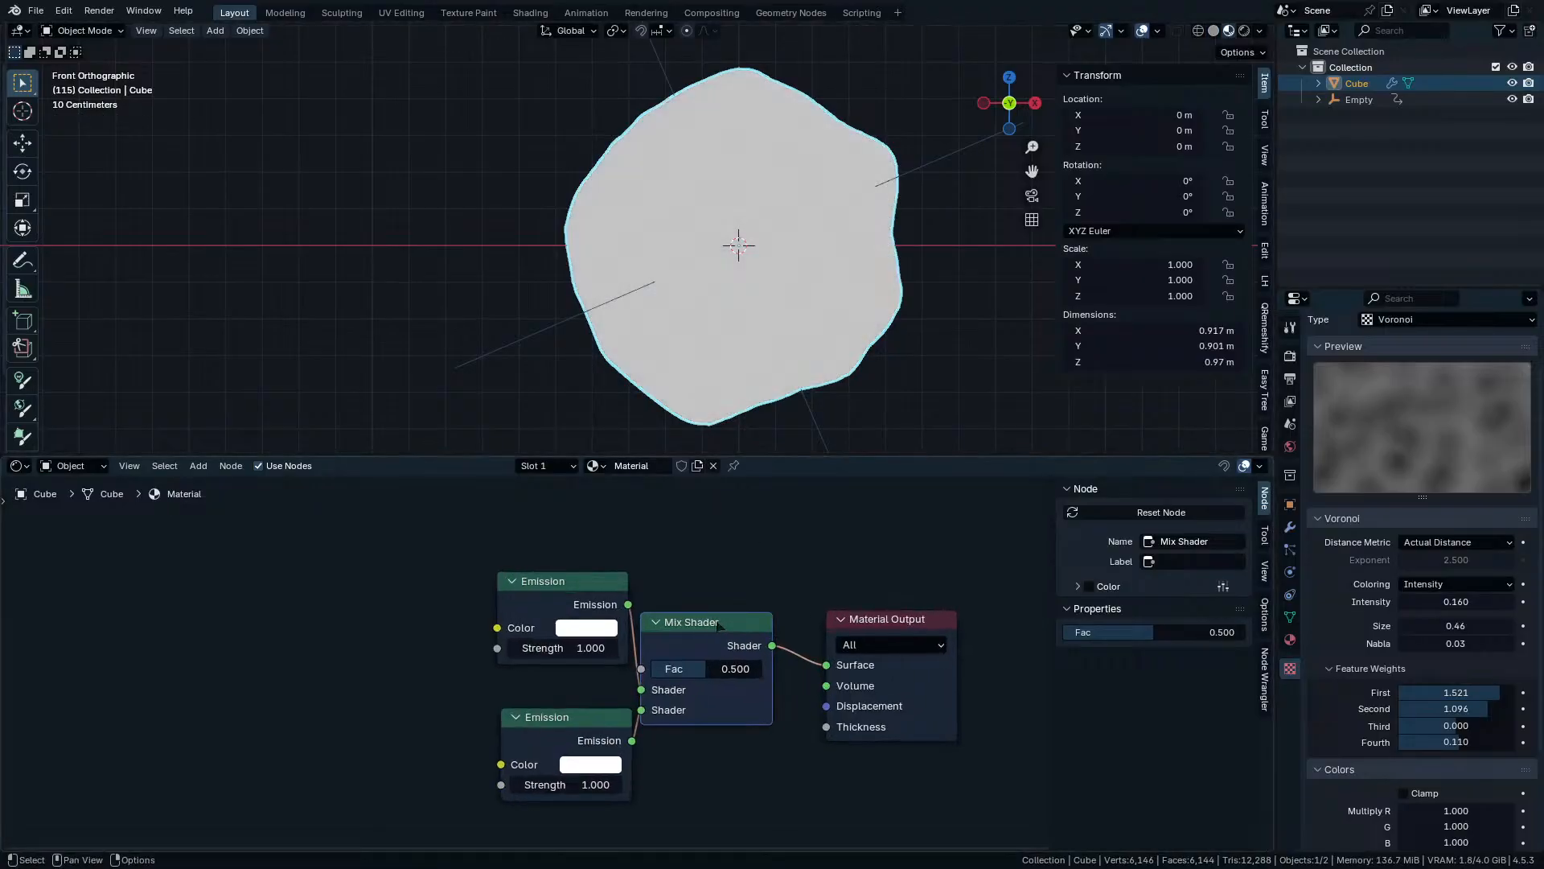
Color the lower Emission shader saturated blue and move both Emission nodes down and away from the Mix Shader.
middle_drag(612, 745, 726, 707)
click(712, 727)
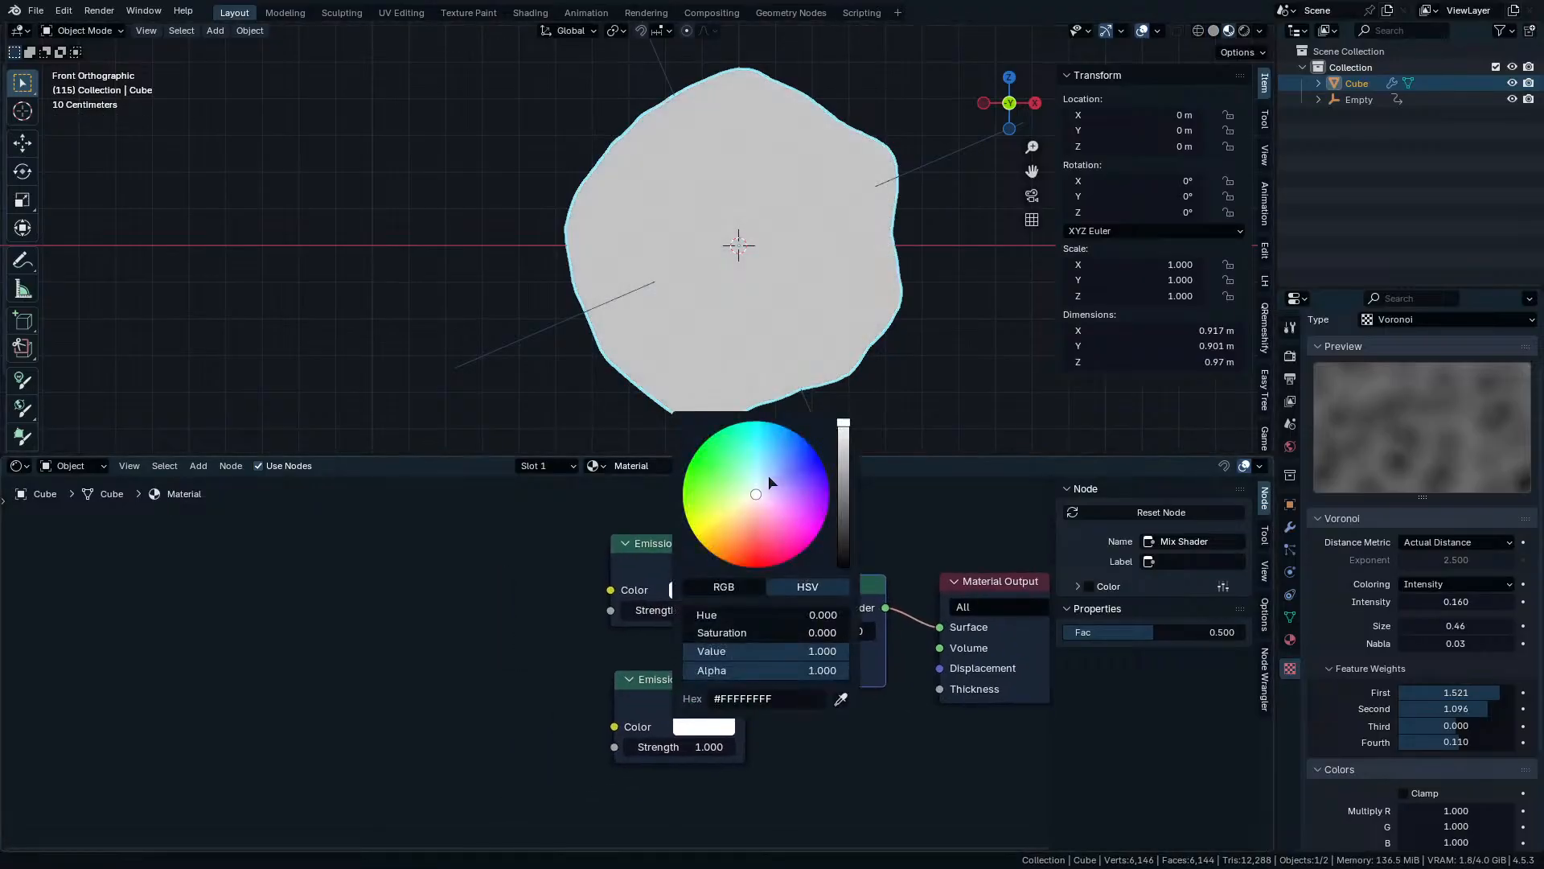
drag(769, 476, 807, 442)
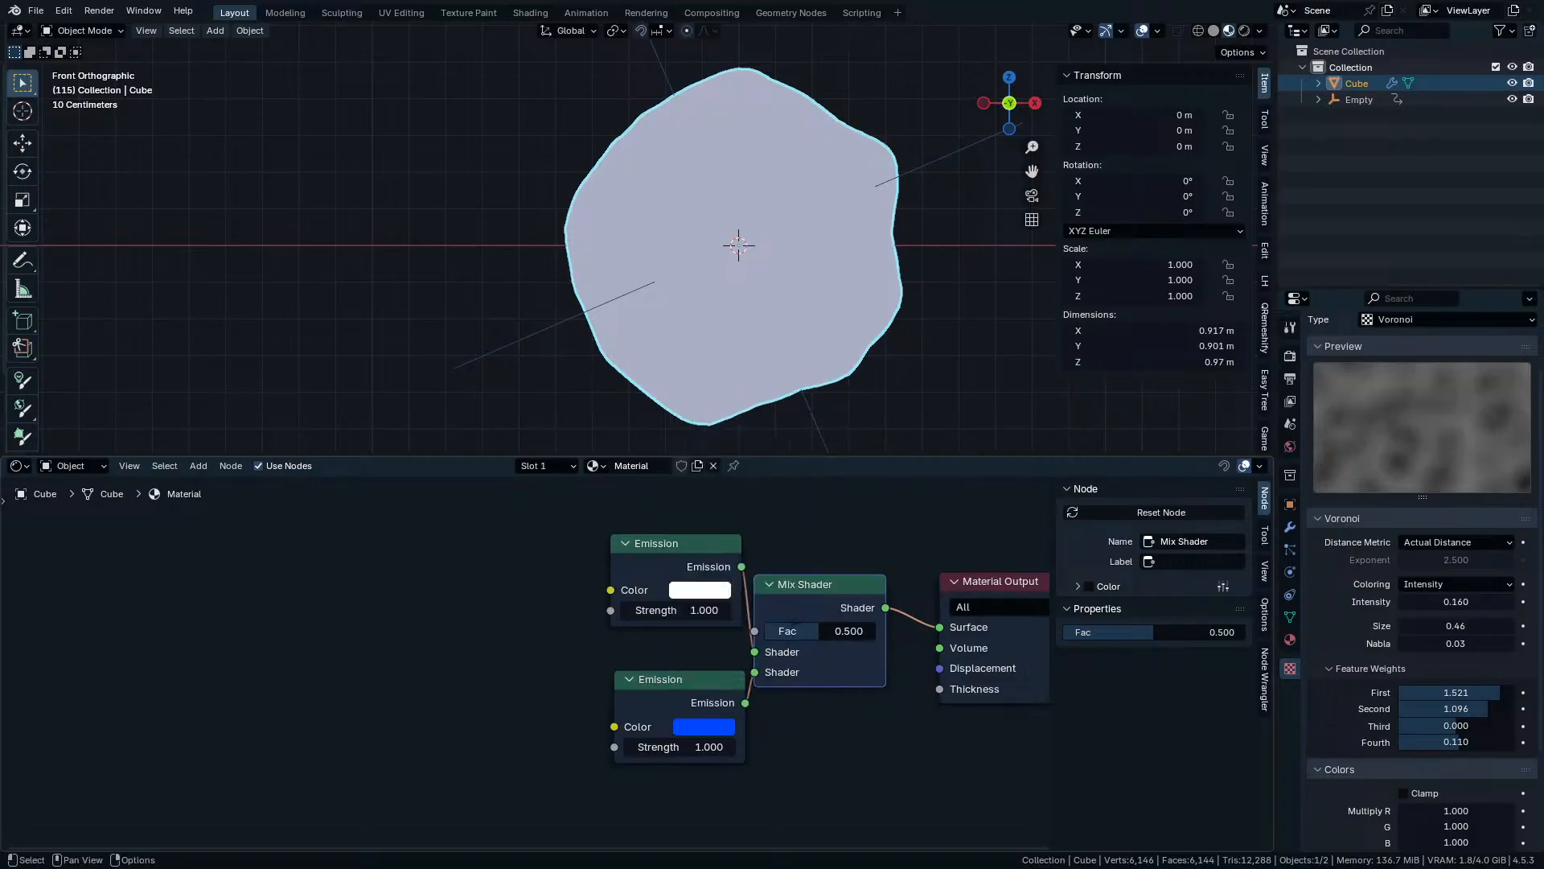
drag(697, 491, 655, 707)
key(g)
click(553, 752)
click(507, 615)
Add a Voronoi Texture node and preview its Distance output on the rock's surface.
key(shift+a)
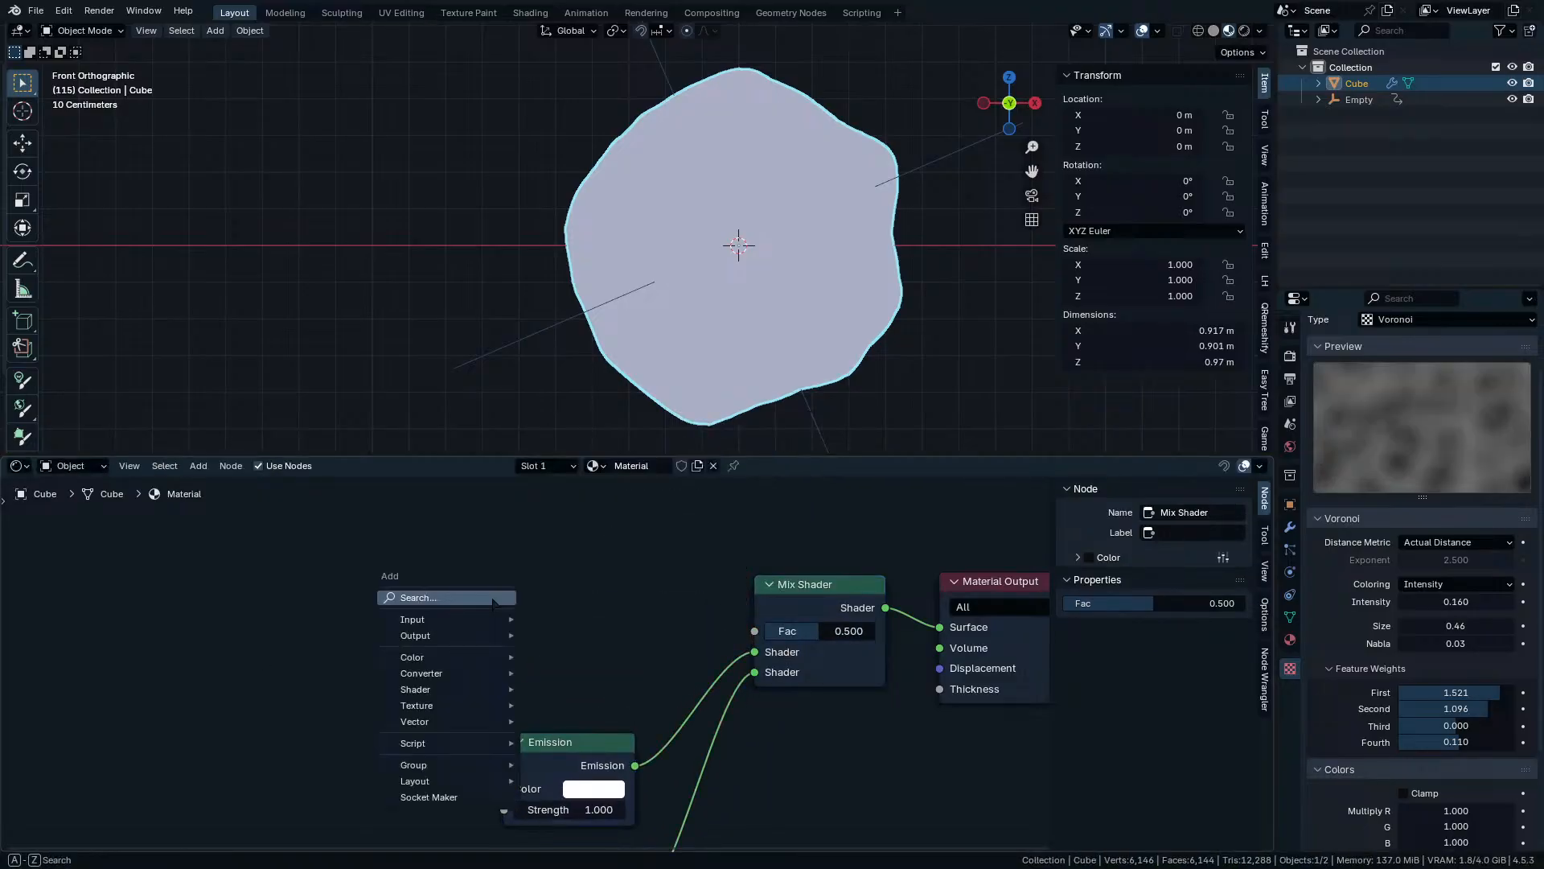
click(493, 599)
text(vo)
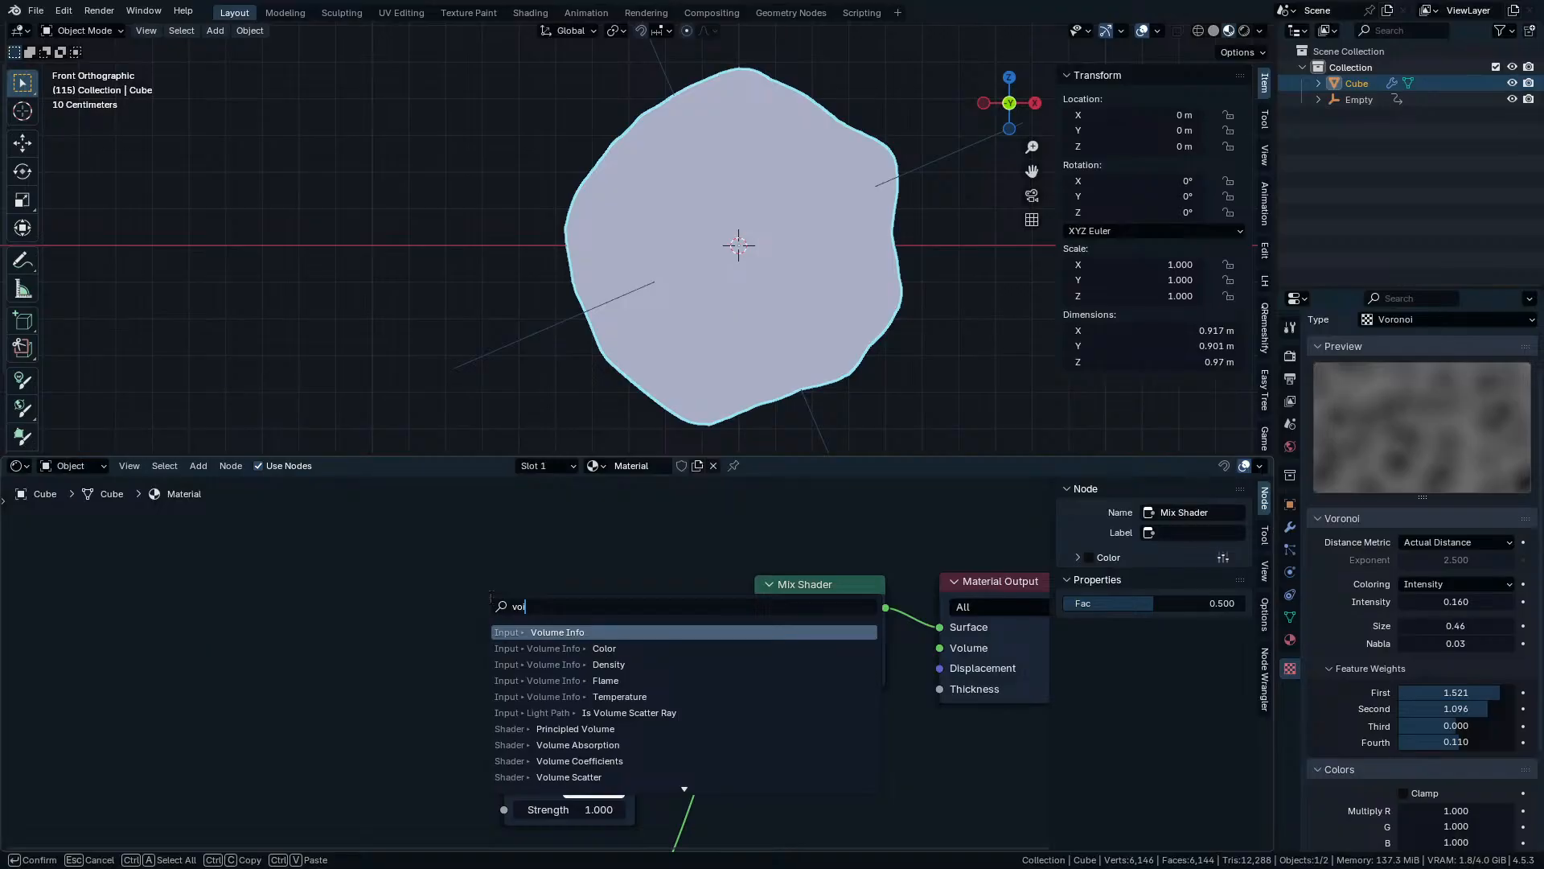
text(r)
key(Return)
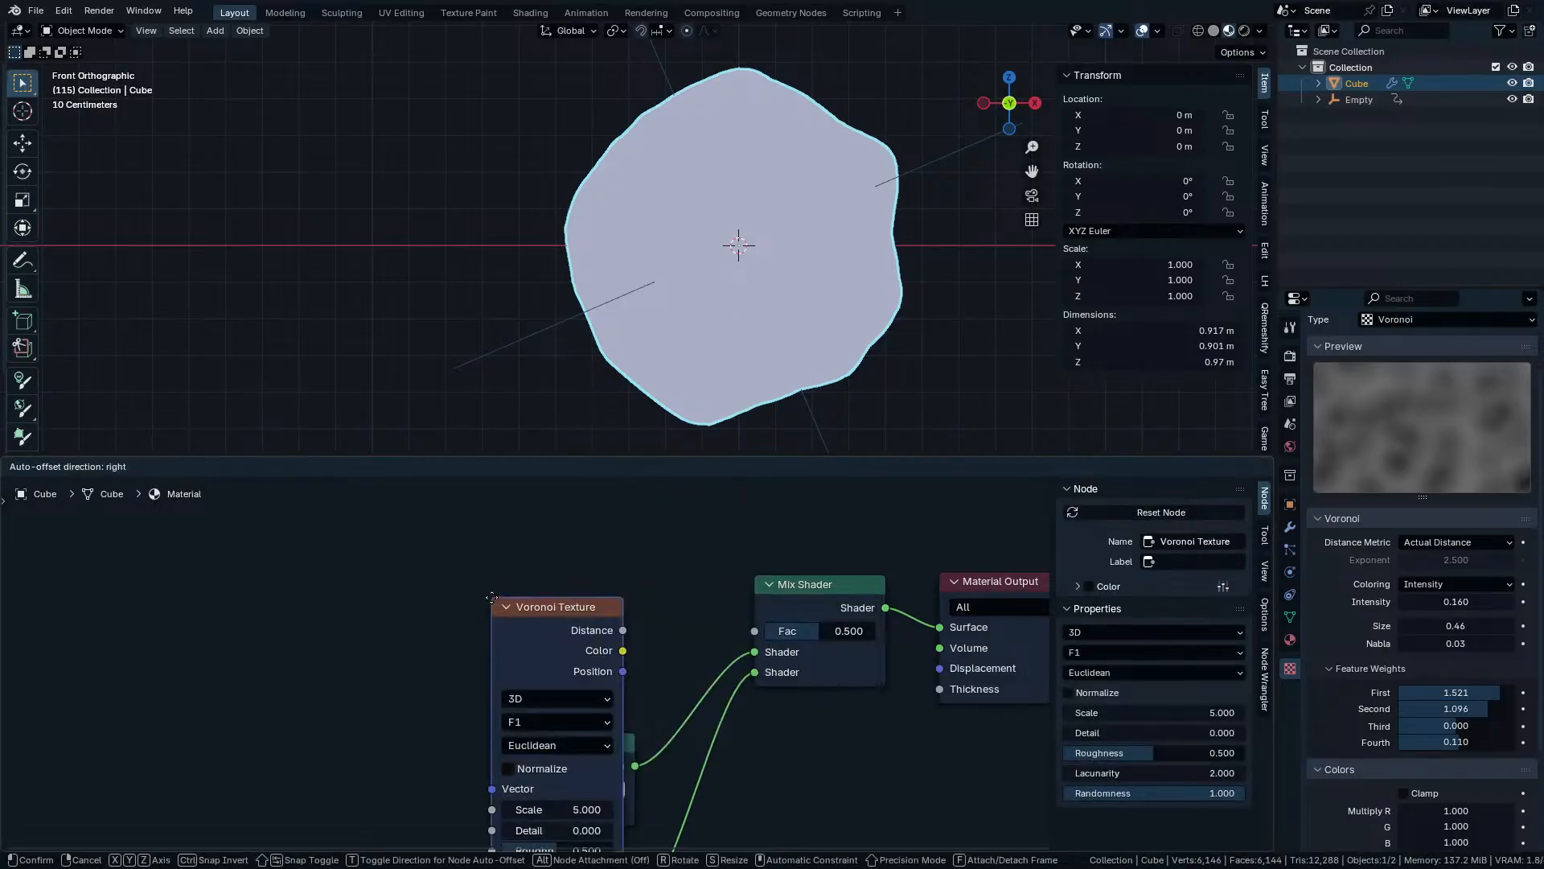
click(334, 531)
ctrl+shift+click(382, 538)
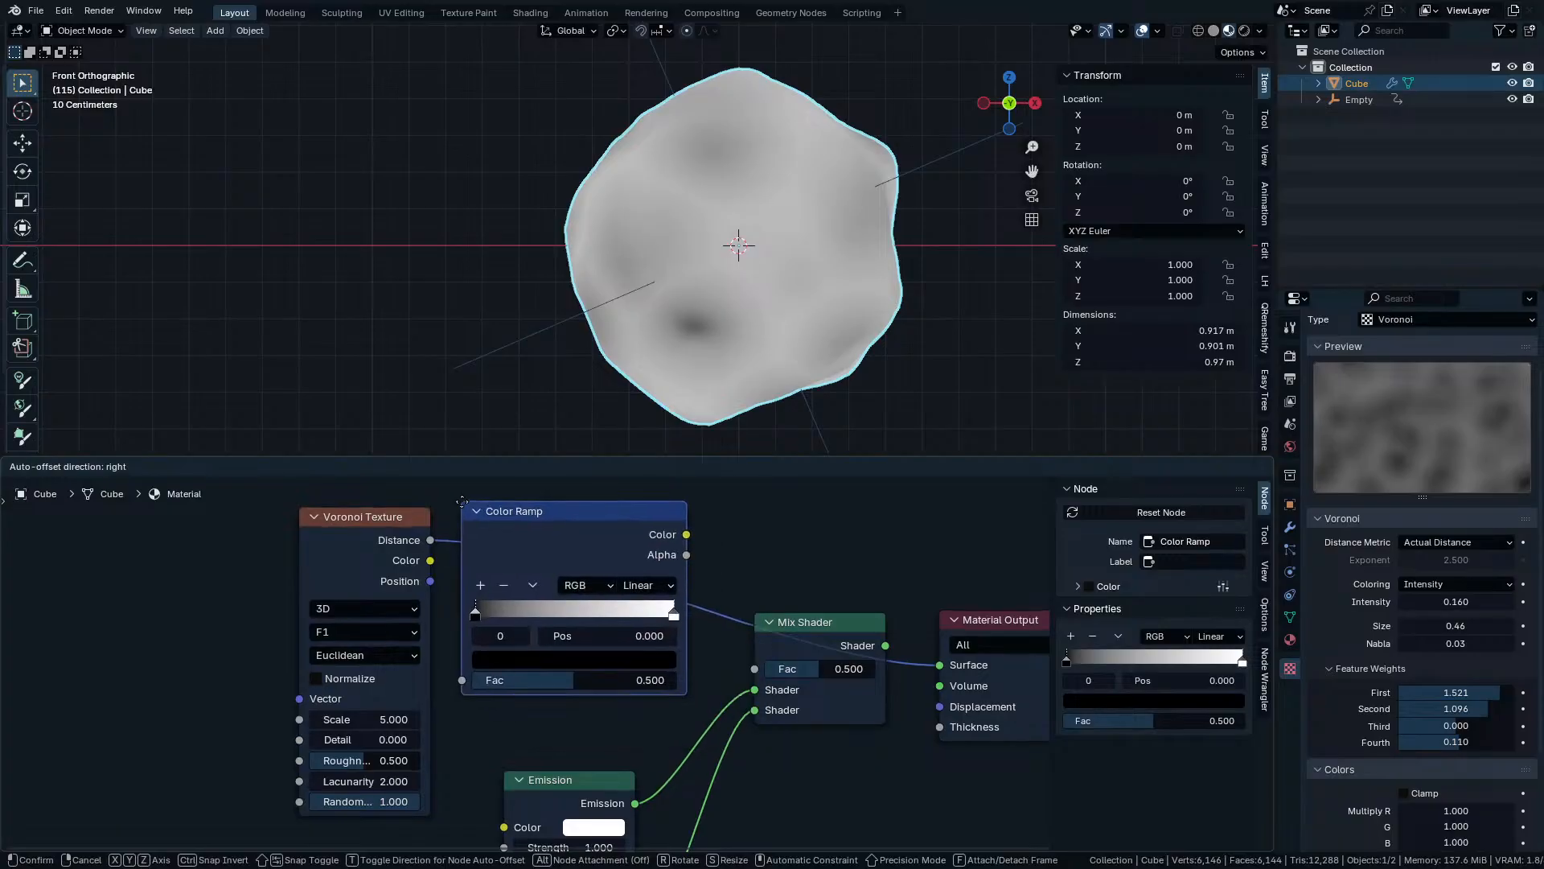
Insert a Color Ramp after the Voronoi Texture, set its black stop to 0.405, and connect its Color to the Mix Shader's Fac.
click(553, 603)
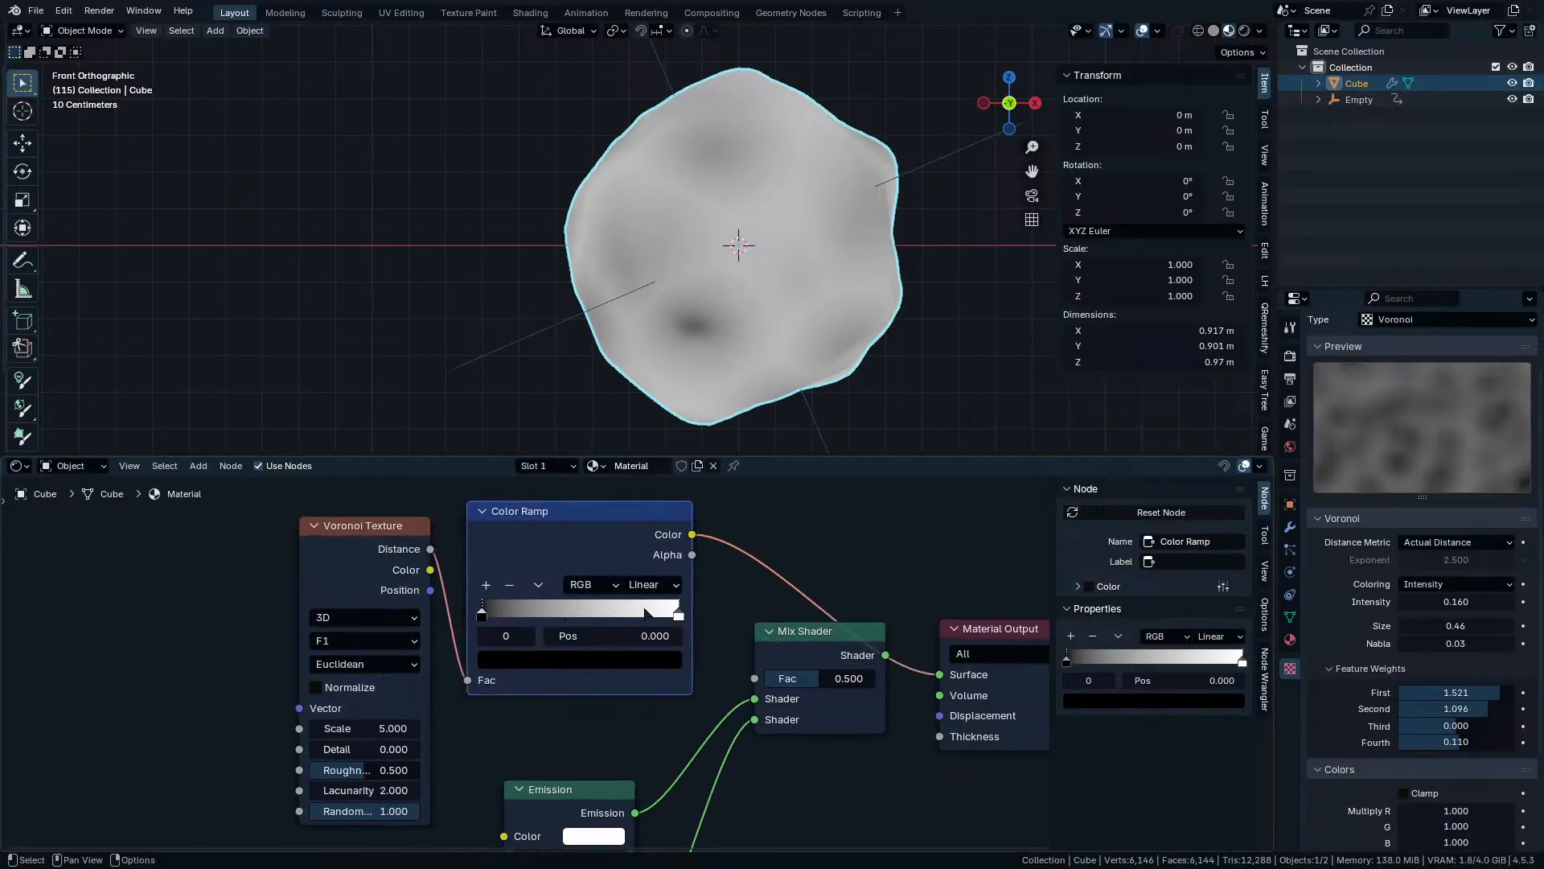
mouse_move(674, 613)
mouse_down()
mouse_move(527, 615)
mouse_move(639, 614)
mouse_up()
drag(513, 614, 586, 616)
drag(712, 561, 755, 678)
click(810, 643)
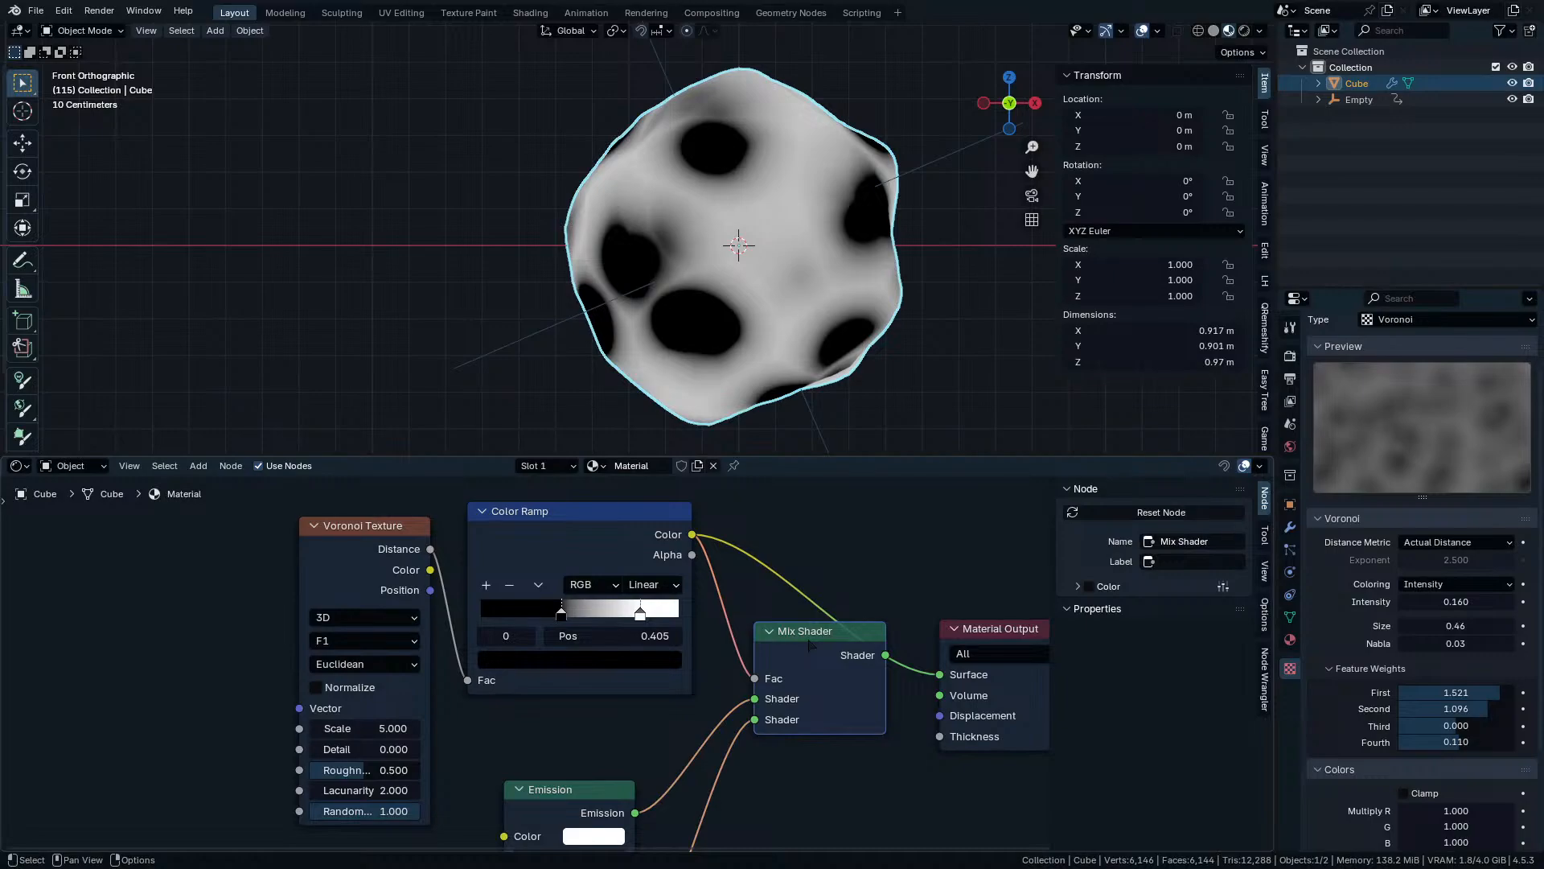
Add Texture Coordinate and Mapping nodes to the Voronoi Texture and feed the mapping with Object coordinates.
middle_drag(375, 564, 609, 561)
click(610, 561)
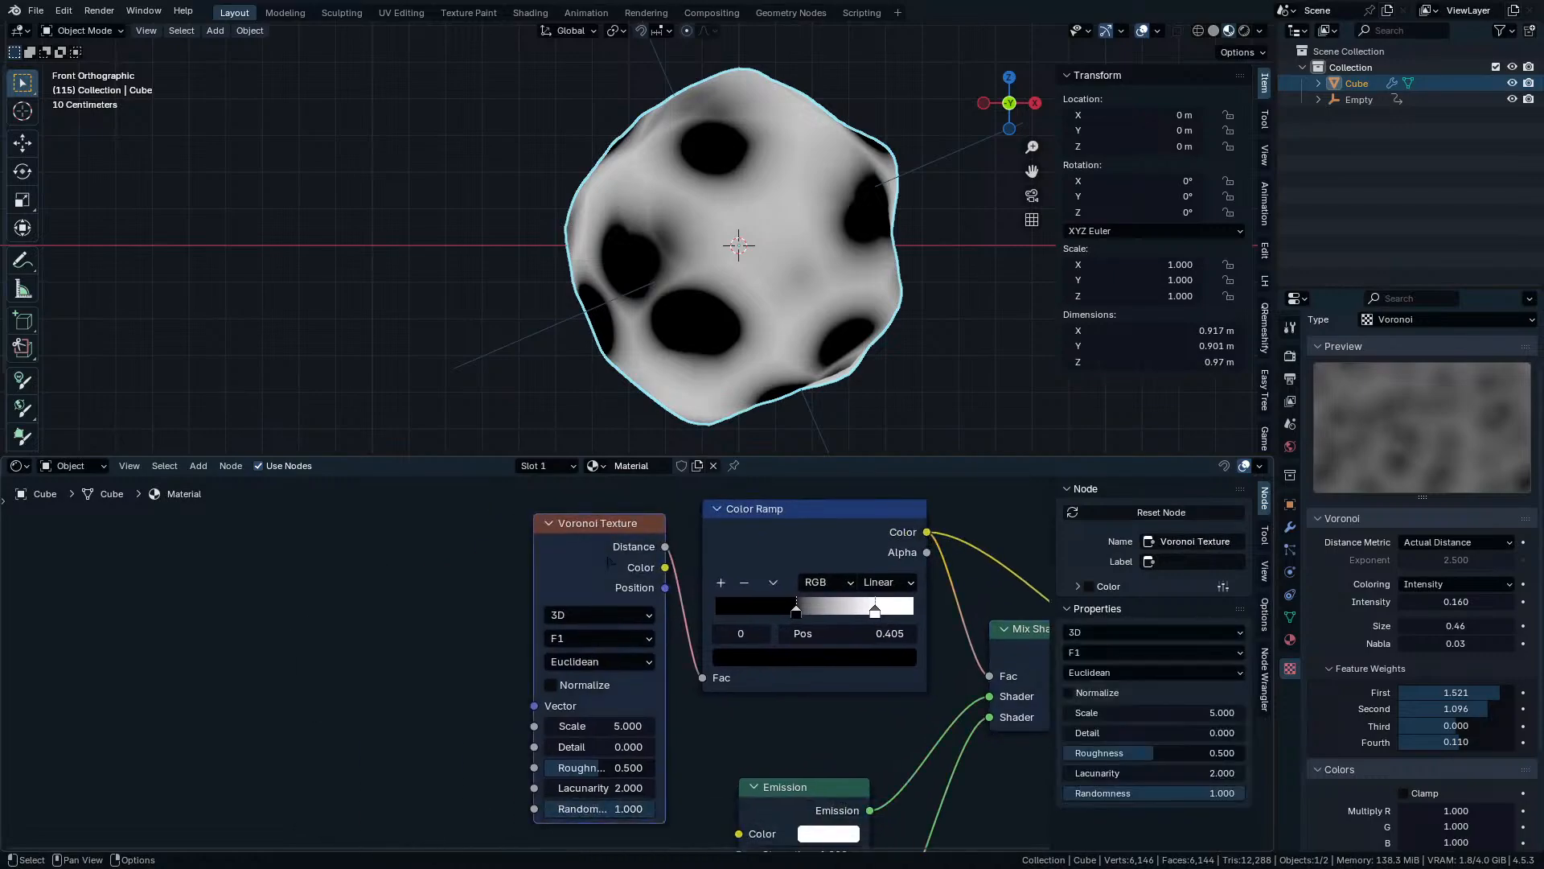
key(ctrl+t)
scroll(411, 653, up, 2)
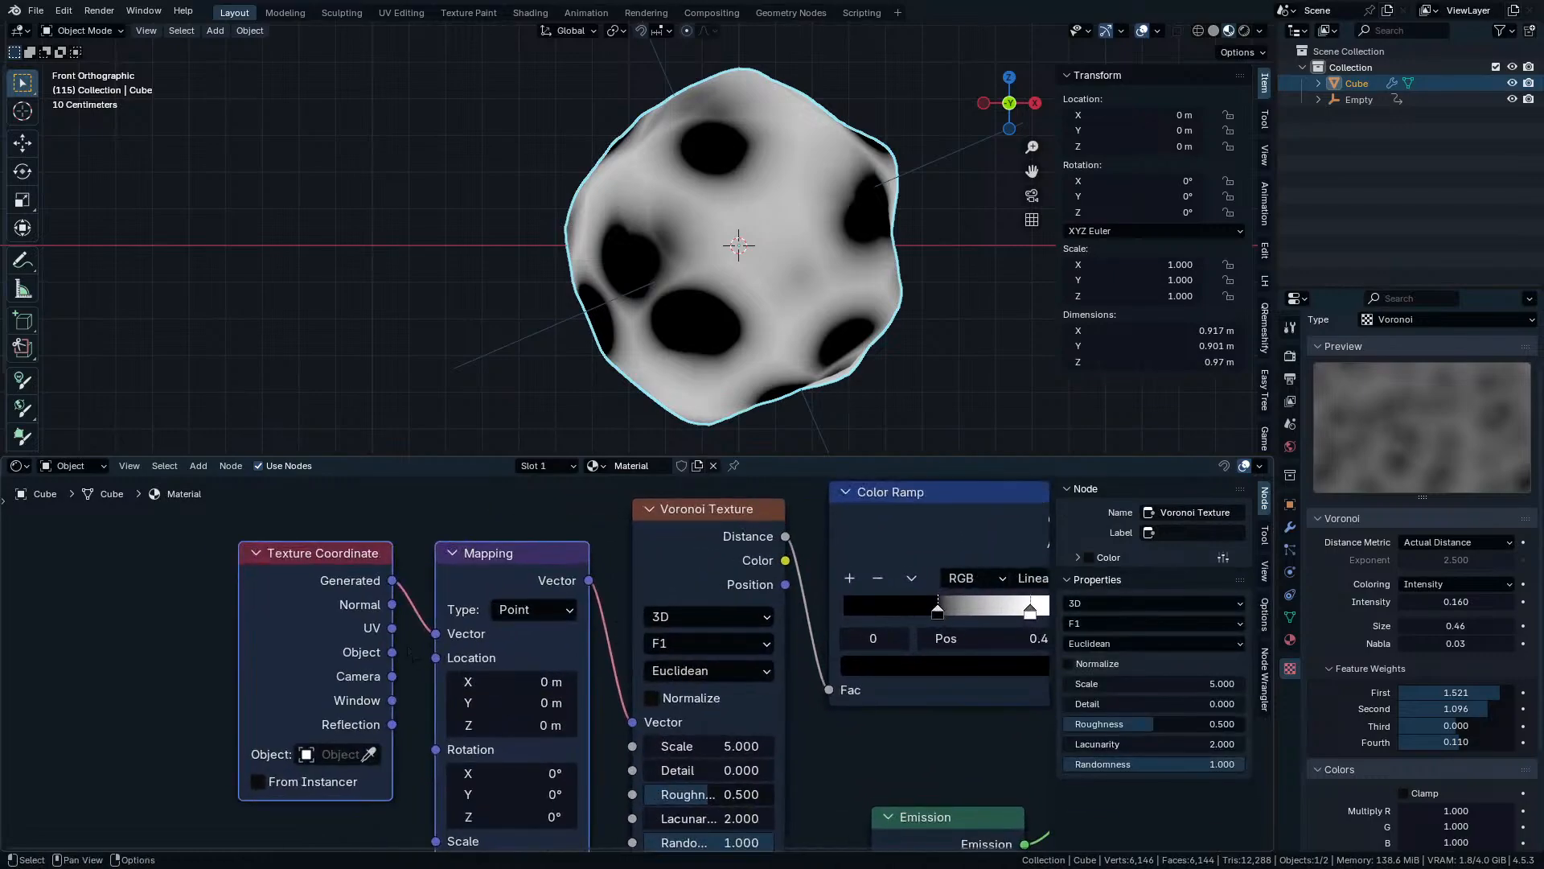
drag(456, 633, 458, 635)
middle_drag(503, 723, 456, 614)
middle_drag(679, 659, 499, 704)
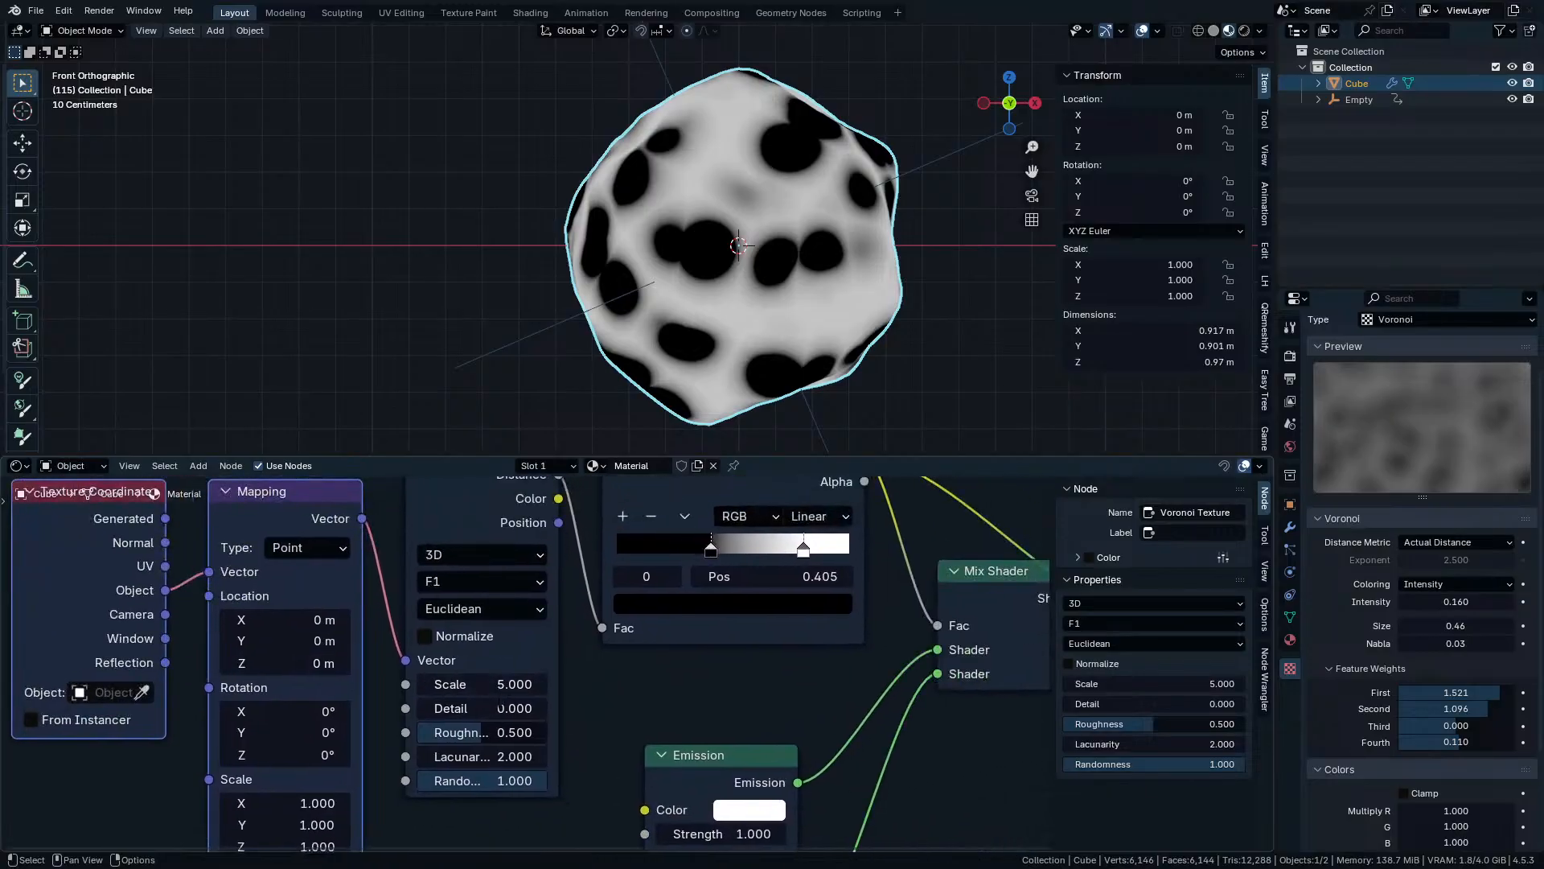
Set the Voronoi Texture's Detail to 1.24 and move the Material Output farther from the Mix Shader.
drag(493, 708, 508, 756)
key(Escape)
key(Escape)
middle_drag(908, 708, 342, 716)
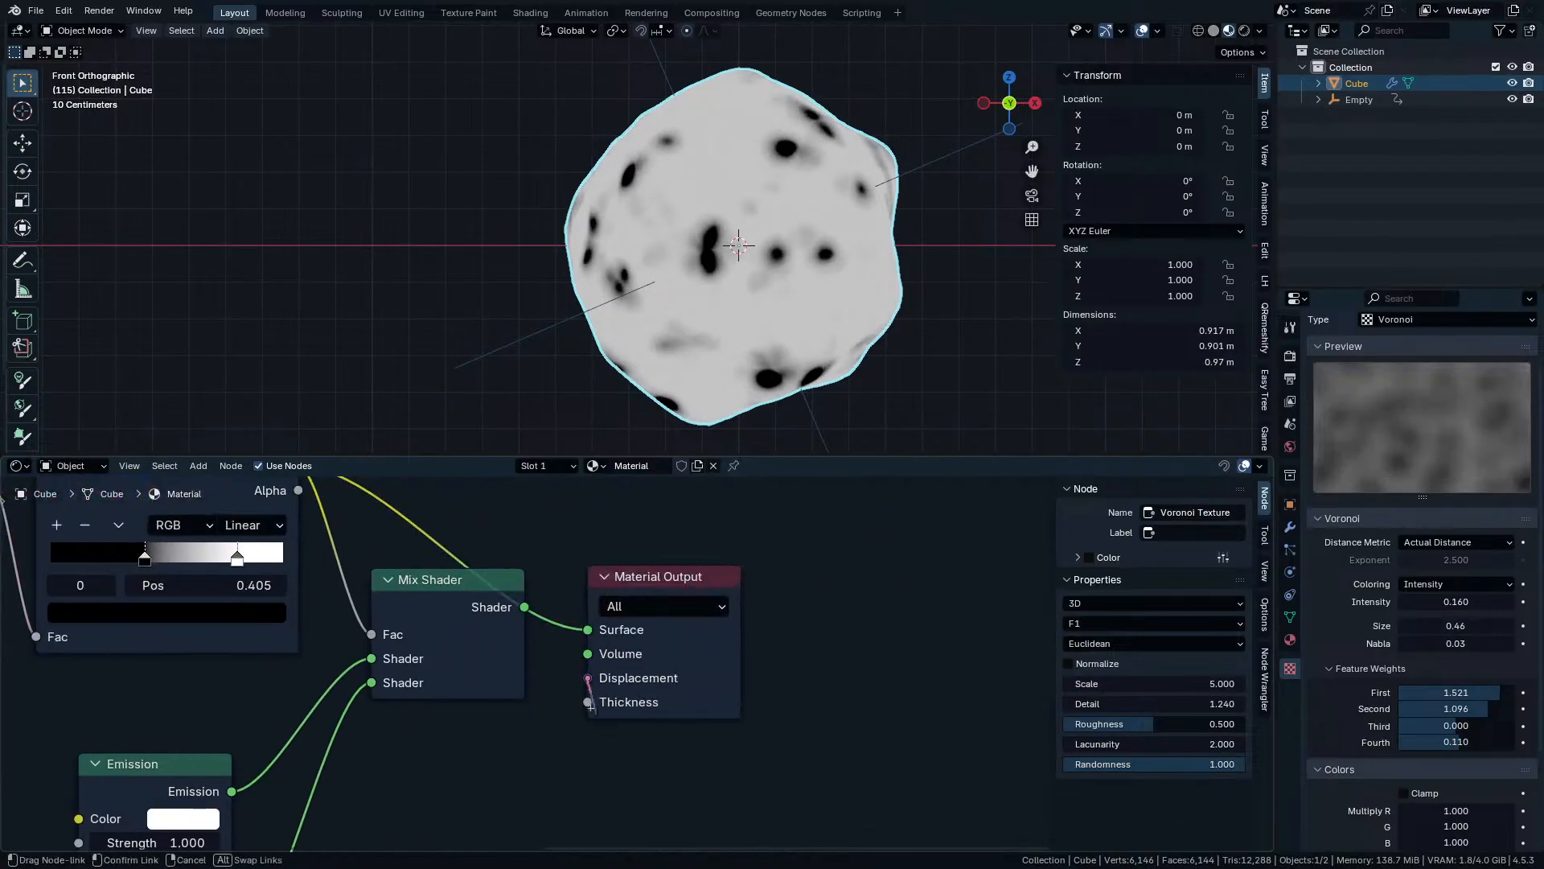
drag(667, 655, 780, 619)
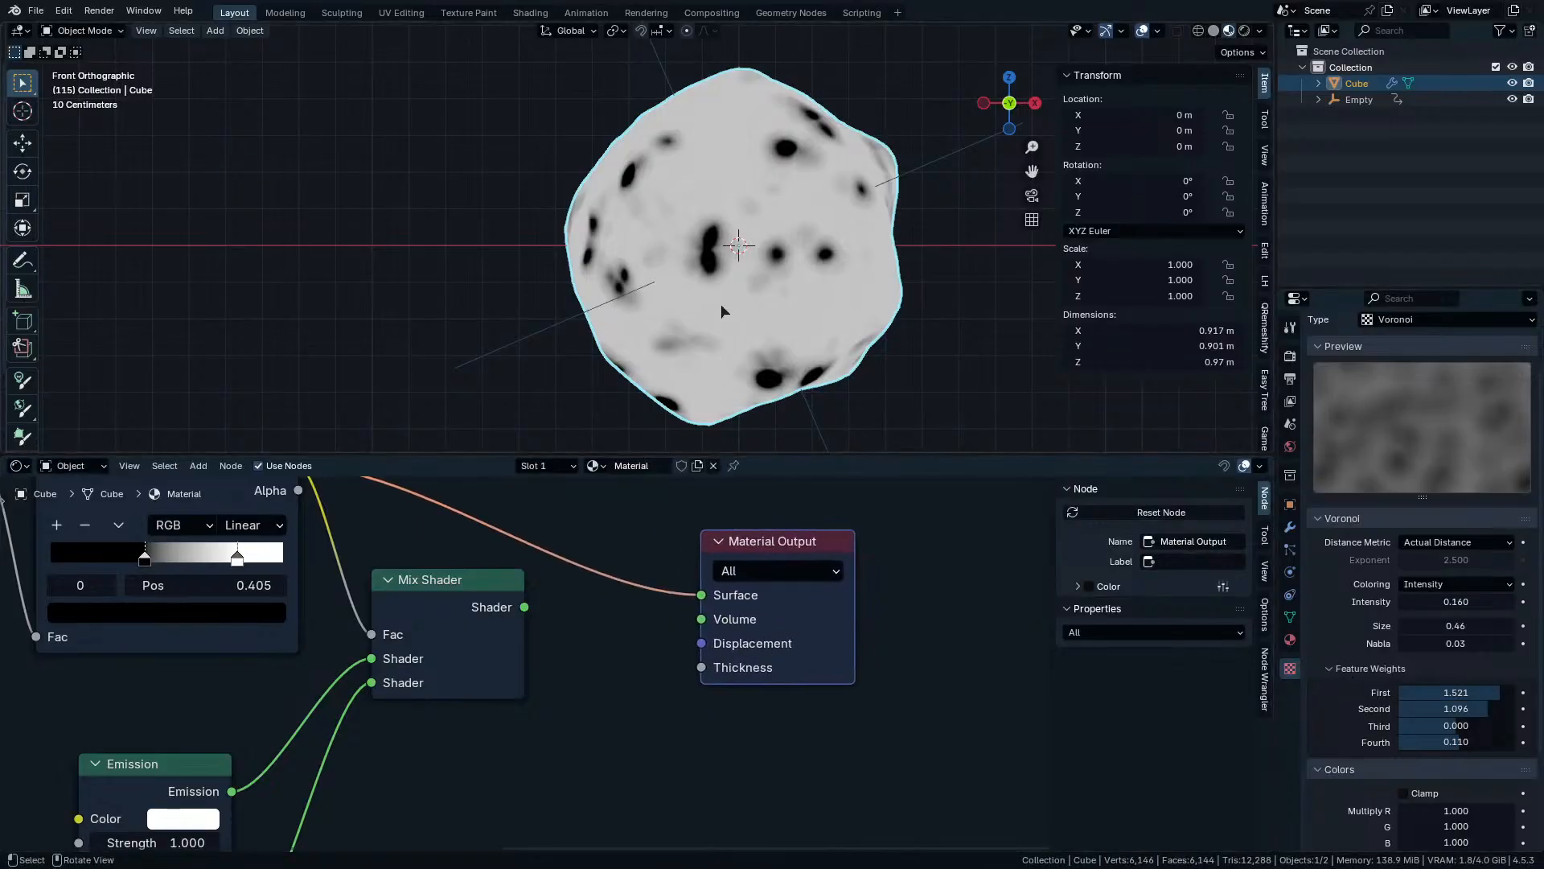
Set the Voronoi Texture's Scale to 2.48 and its feature output to Smooth F1.
scroll(442, 621, up, 1)
middle_drag(199, 612, 683, 692)
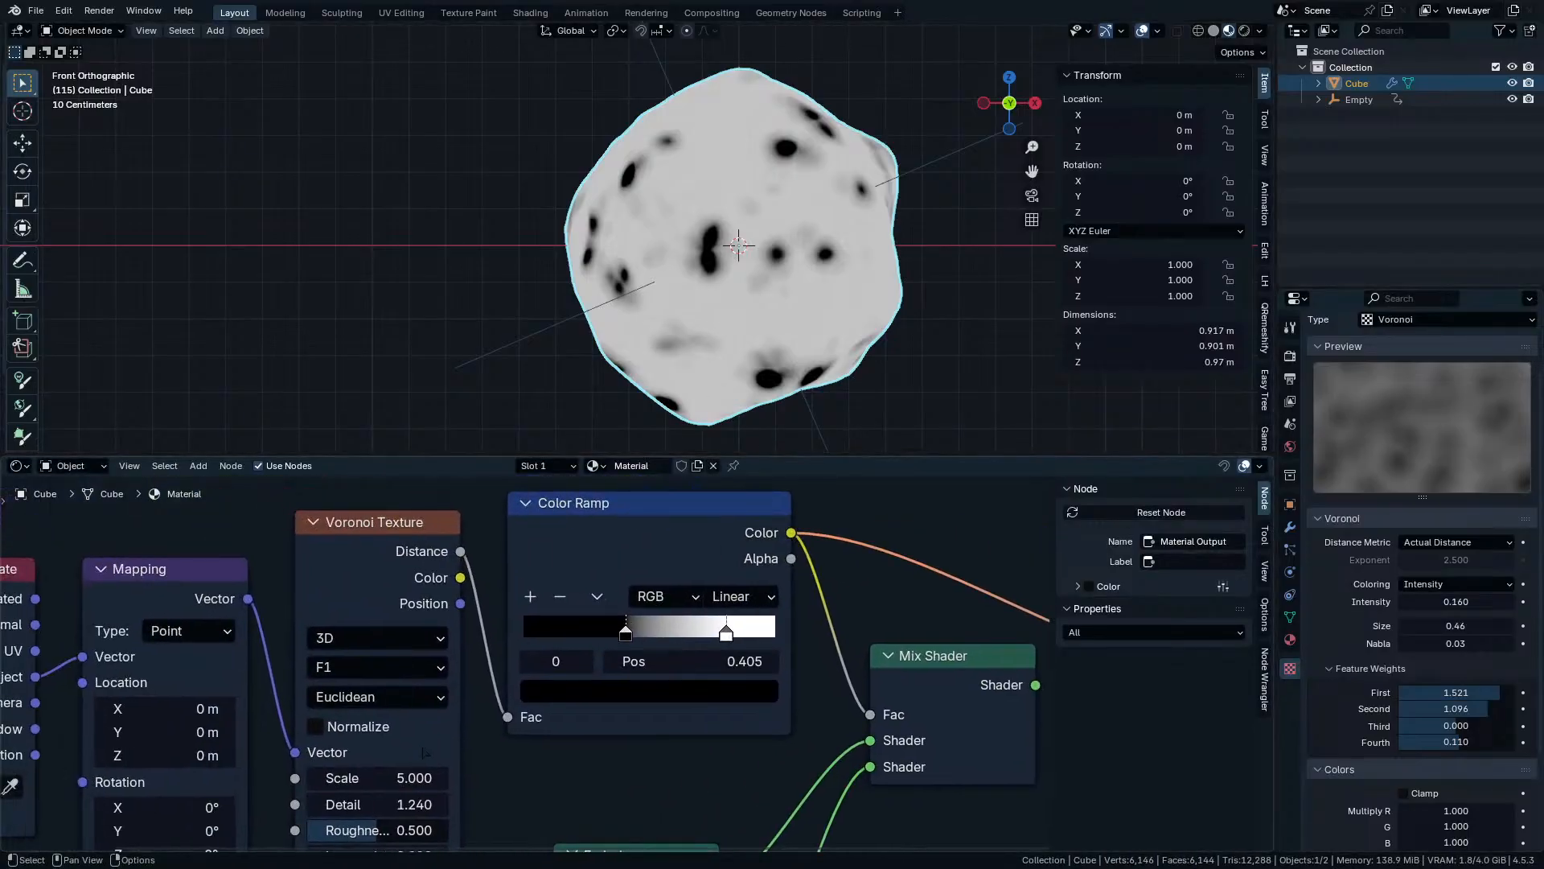
middle_drag(423, 753, 488, 710)
mouse_move(483, 735)
mouse_down()
mouse_move(434, 735)
mouse_move(463, 735)
mouse_up()
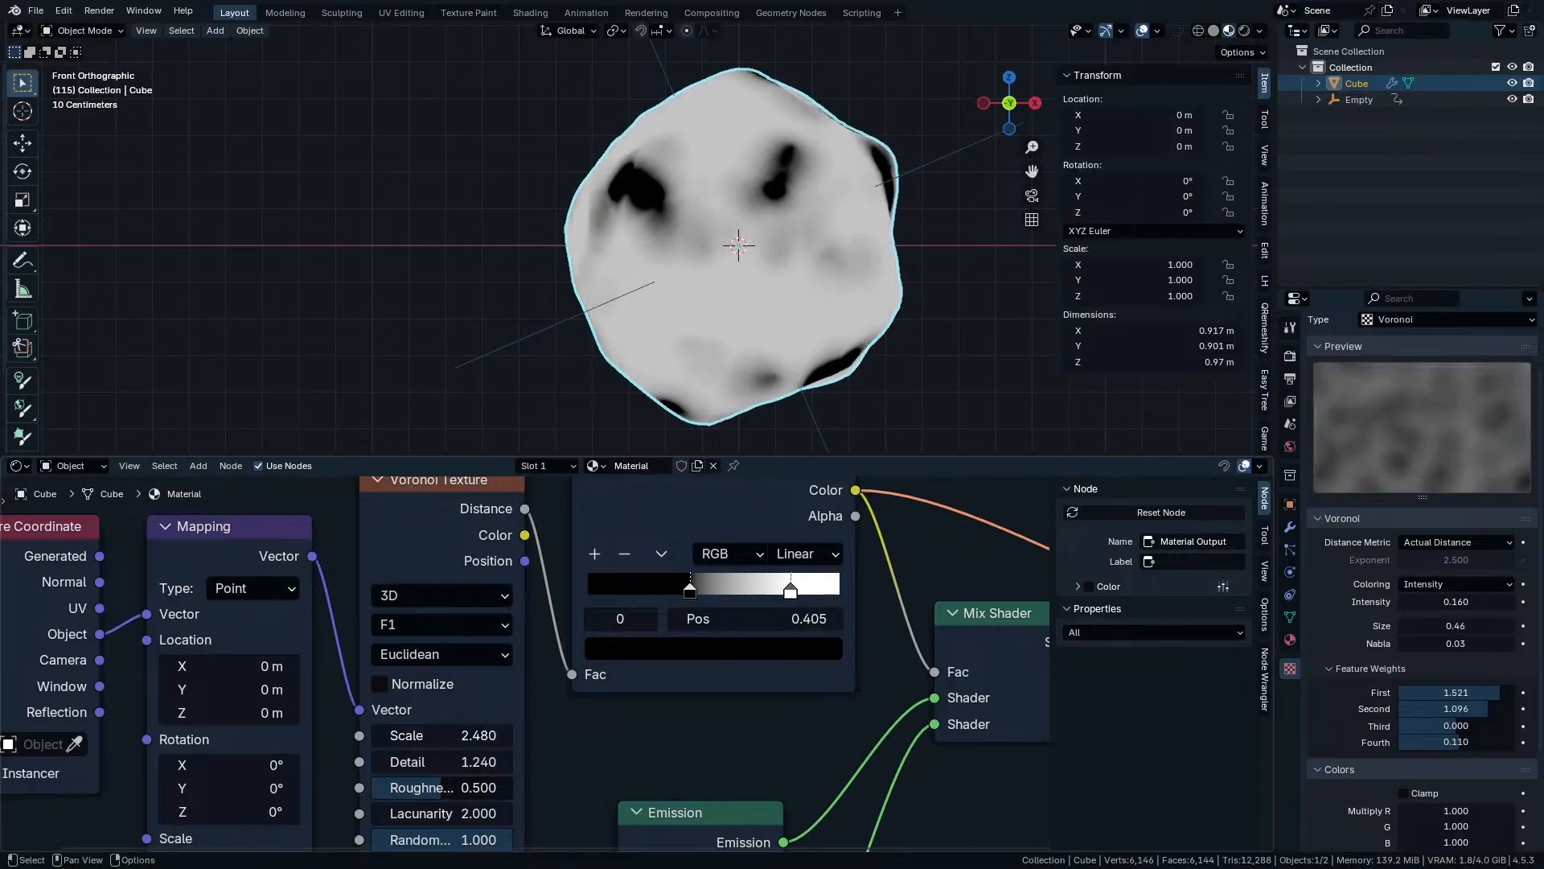
click(459, 636)
click(439, 732)
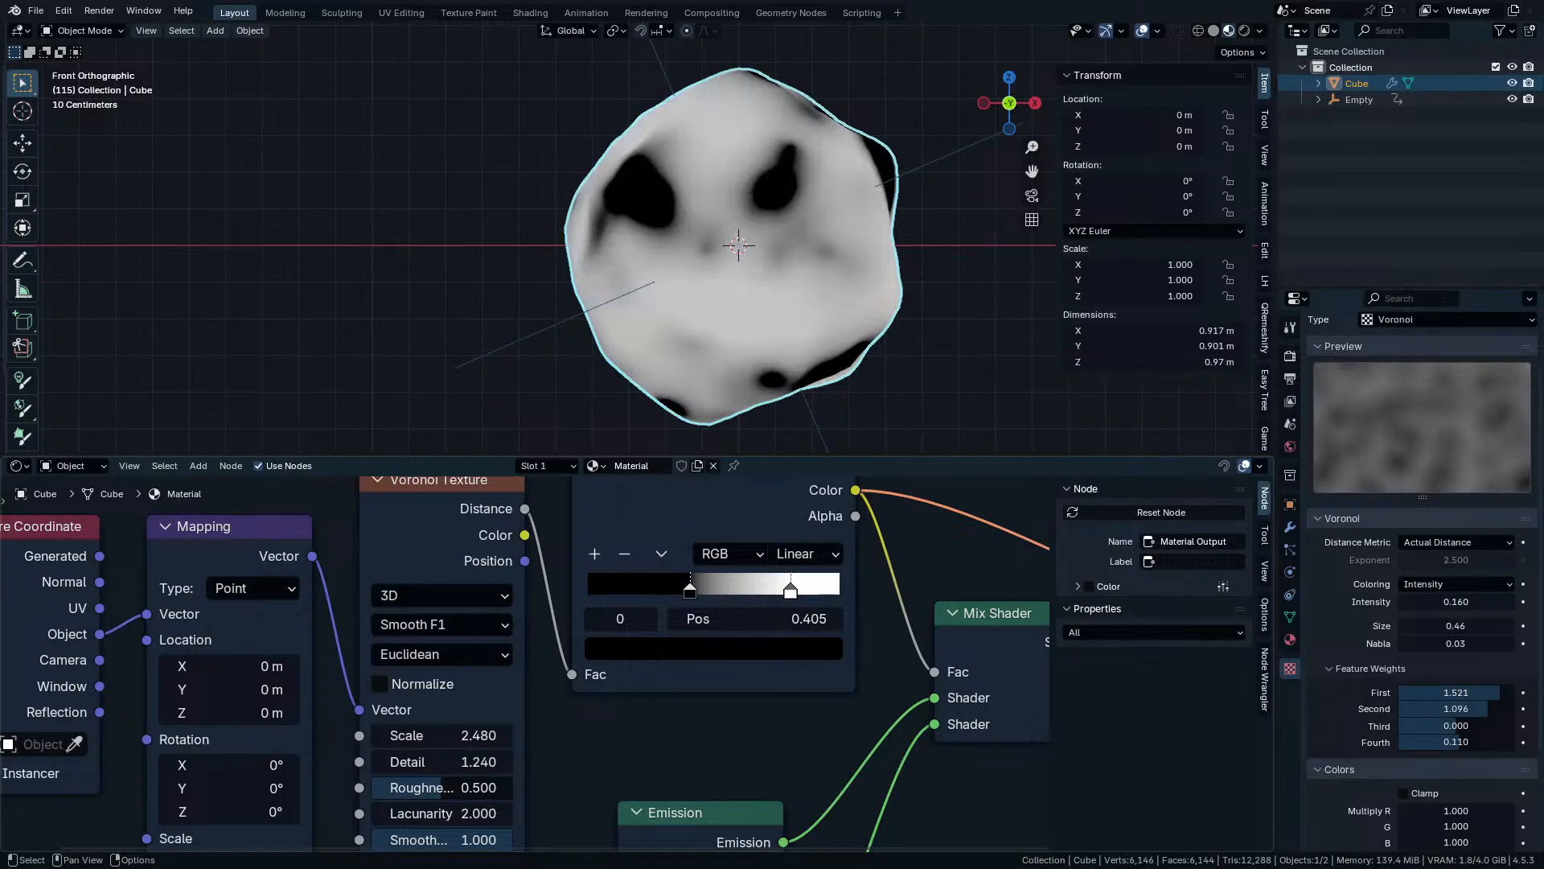
Set the Voronoi Texture to Scale 2.6, Detail 1.15 and Roughness 0.695, with Color Ramp stops at 0.695 and 1.0.
middle_drag(423, 712, 526, 607)
drag(546, 656, 587, 657)
drag(893, 487, 944, 490)
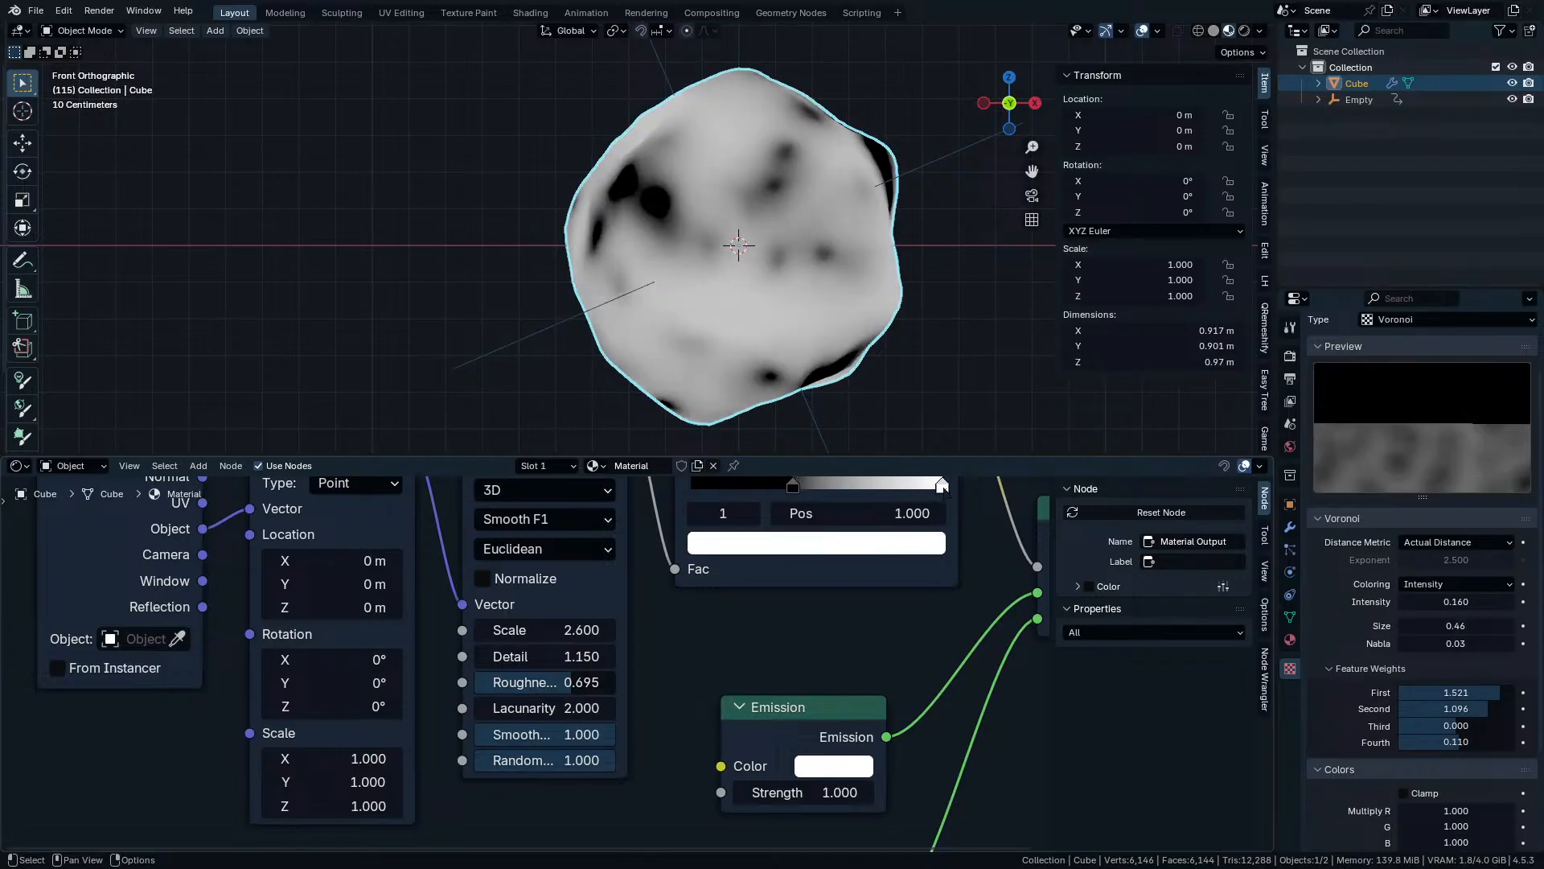
drag(794, 489, 884, 492)
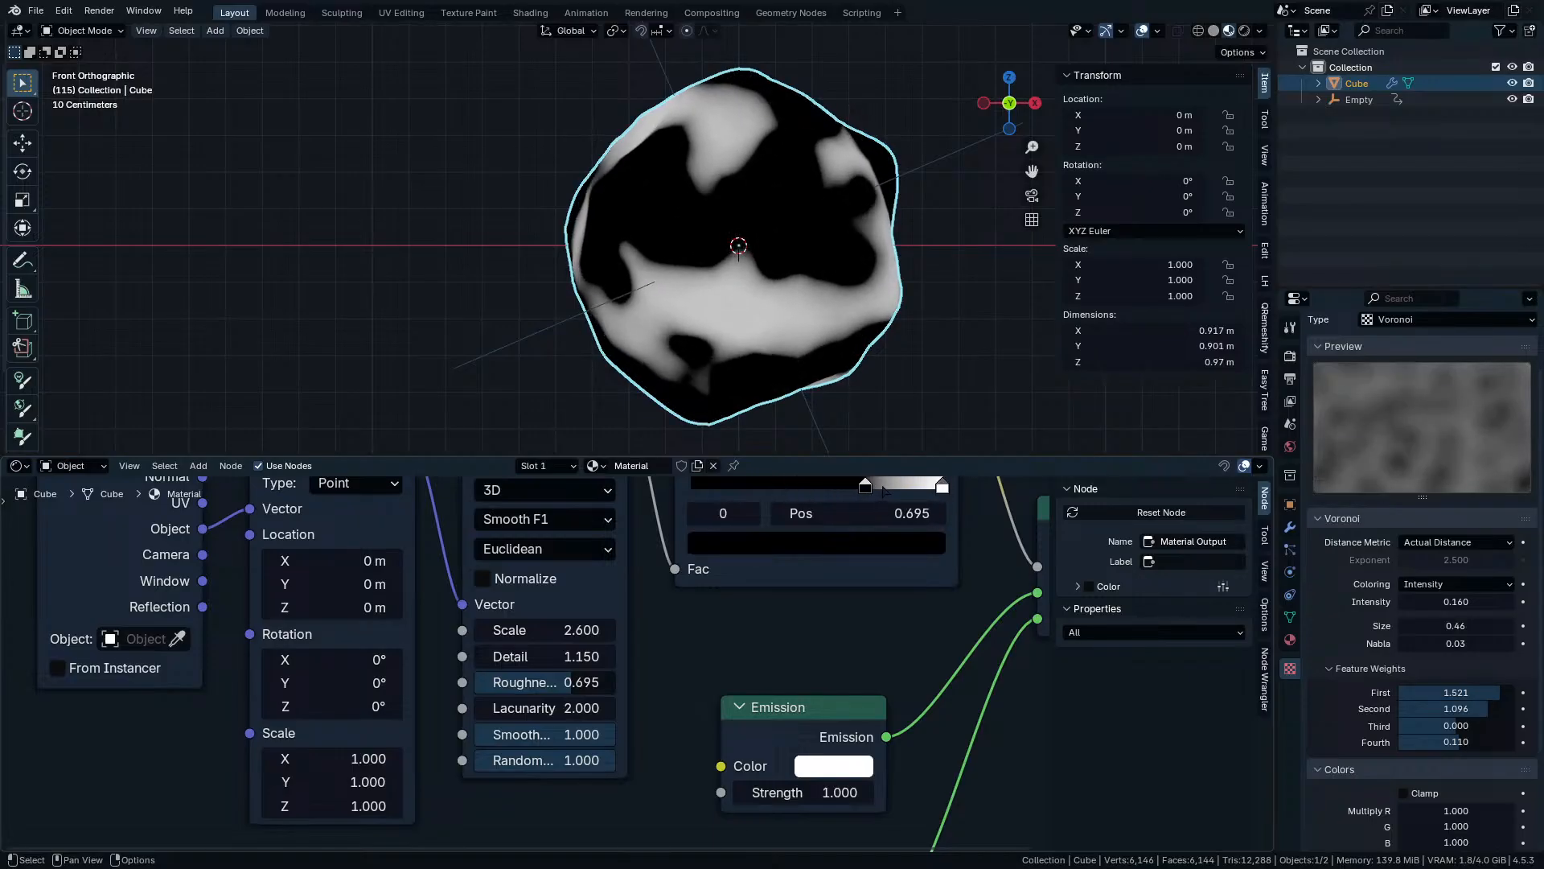
Set the Voronoi Detail to 2.65 and sharpen the Color Ramp with black at 0.964 and white at 0.991.
mouse_move(568, 666)
mouse_down()
mouse_move(595, 666)
mouse_move(568, 666)
mouse_up()
drag(865, 487, 916, 488)
scroll(644, 248, down, 2)
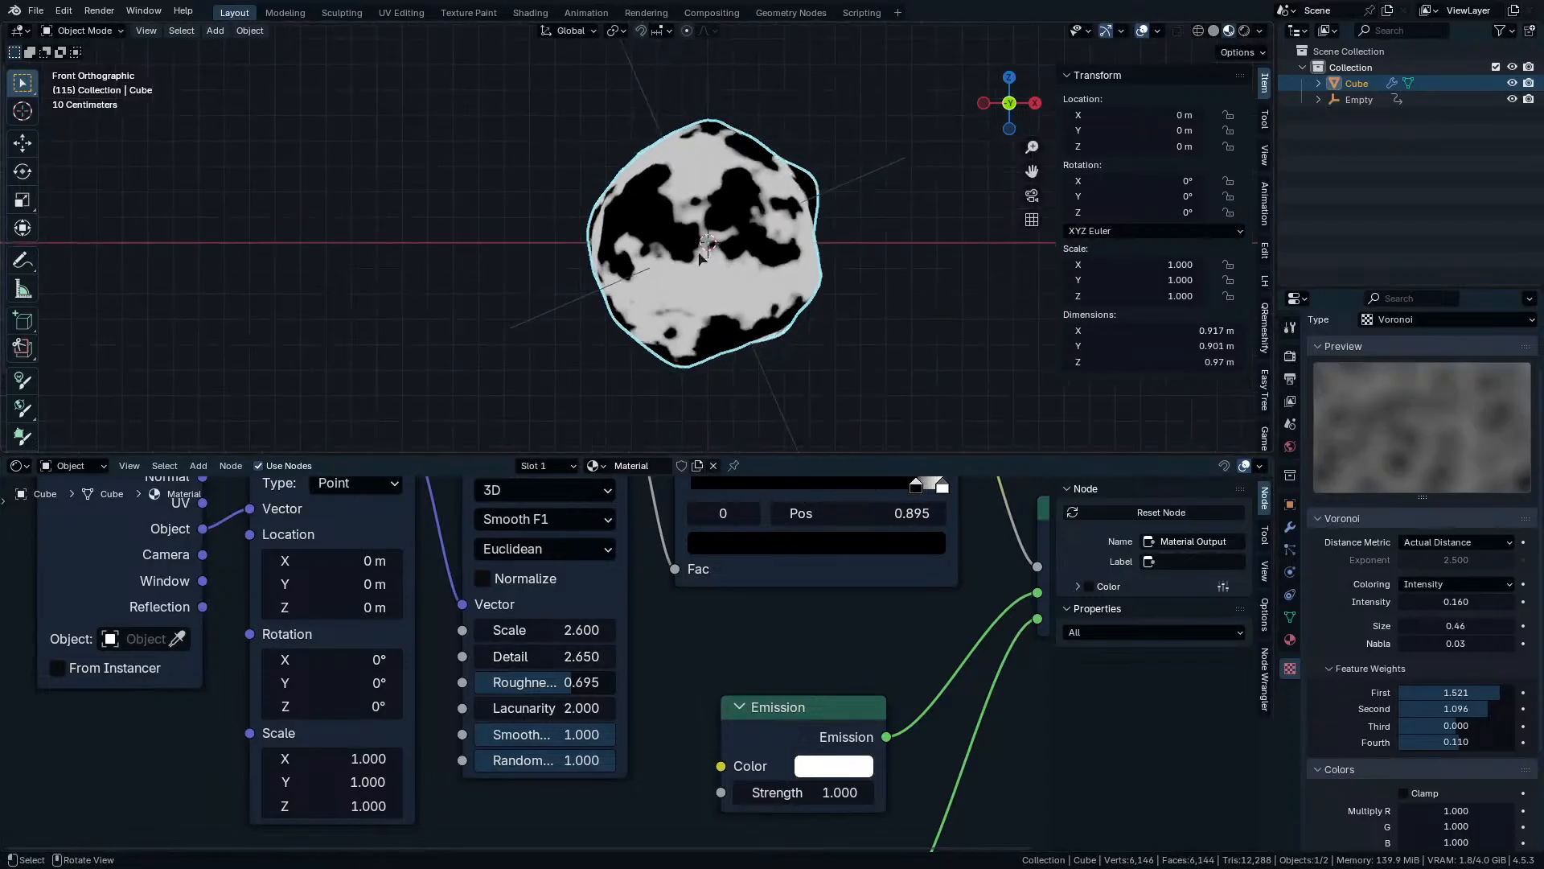
middle_drag(894, 525, 865, 581)
click(911, 539)
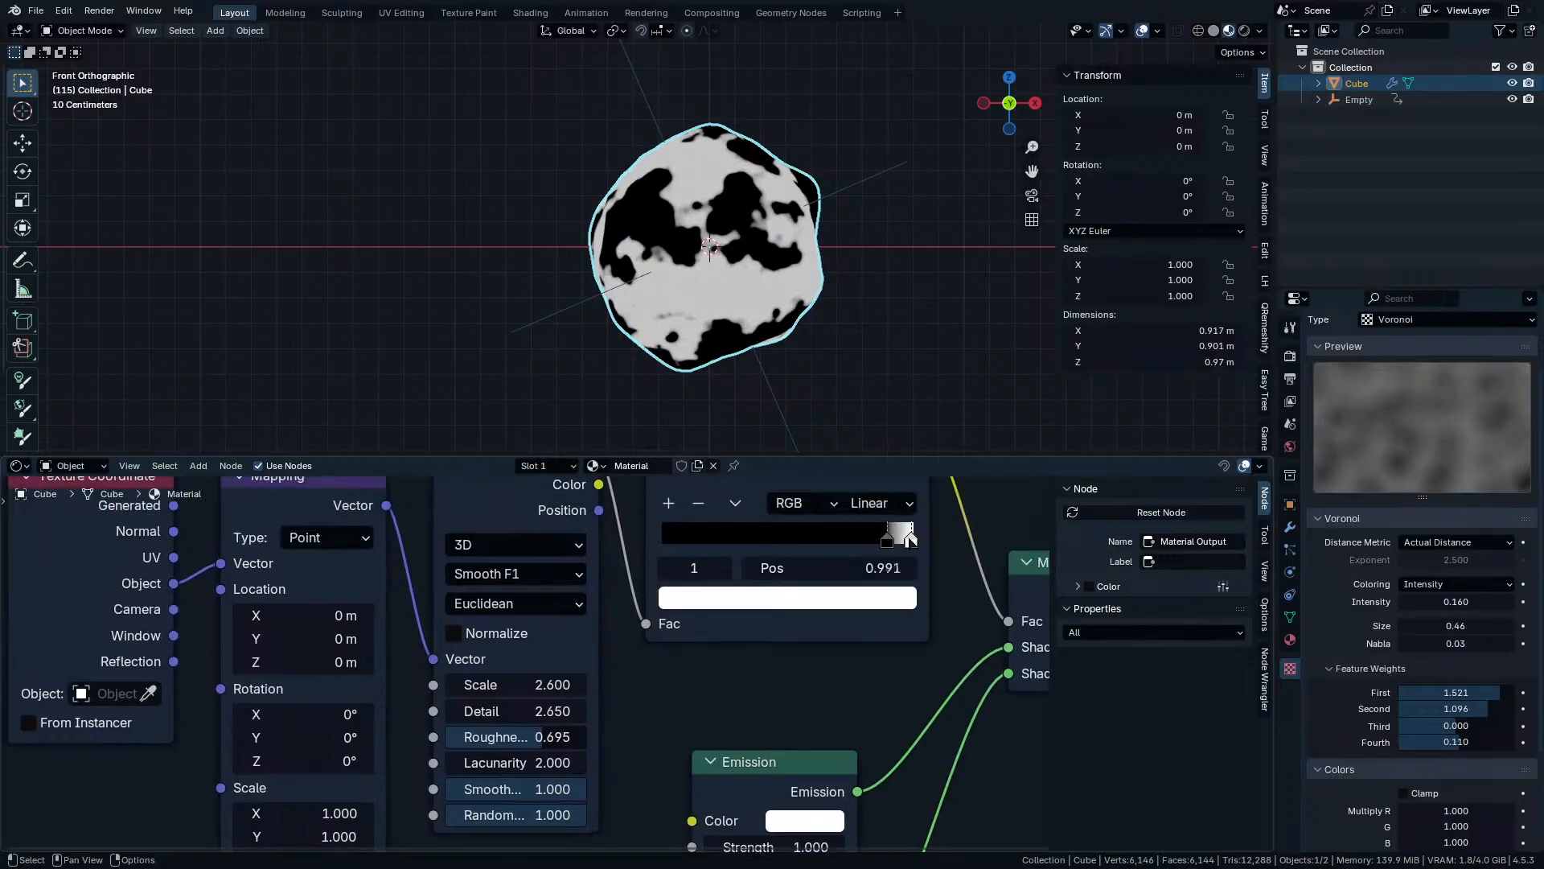
drag(888, 537, 909, 536)
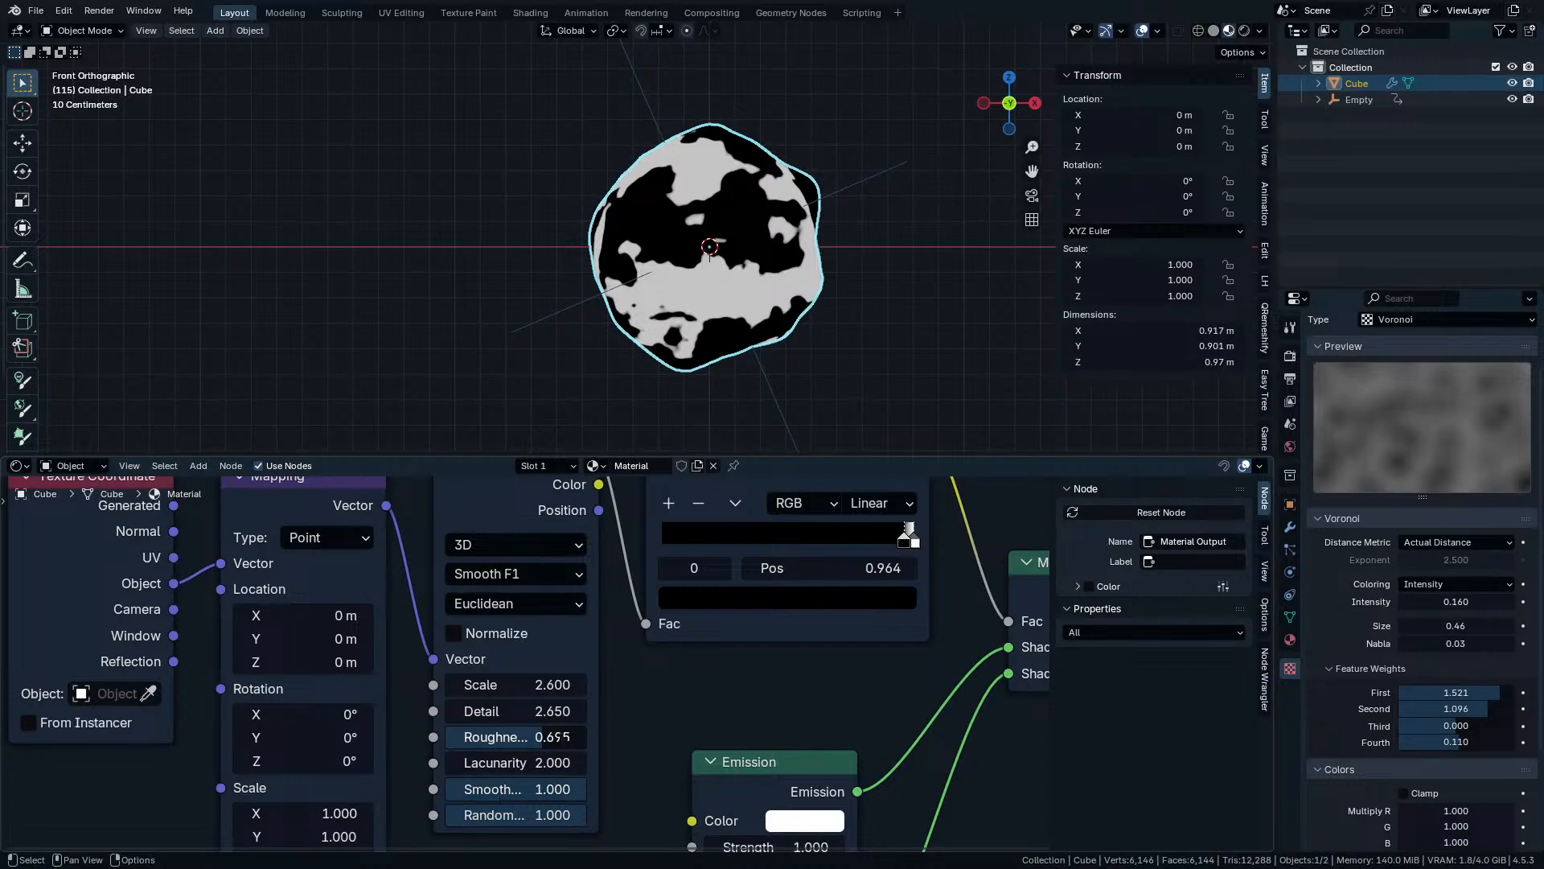
Set the Voronoi Roughness to 0.636 and play the animation briefly to check the pattern on the moving rock.
drag(557, 737, 533, 737)
scroll(643, 243, up, 2)
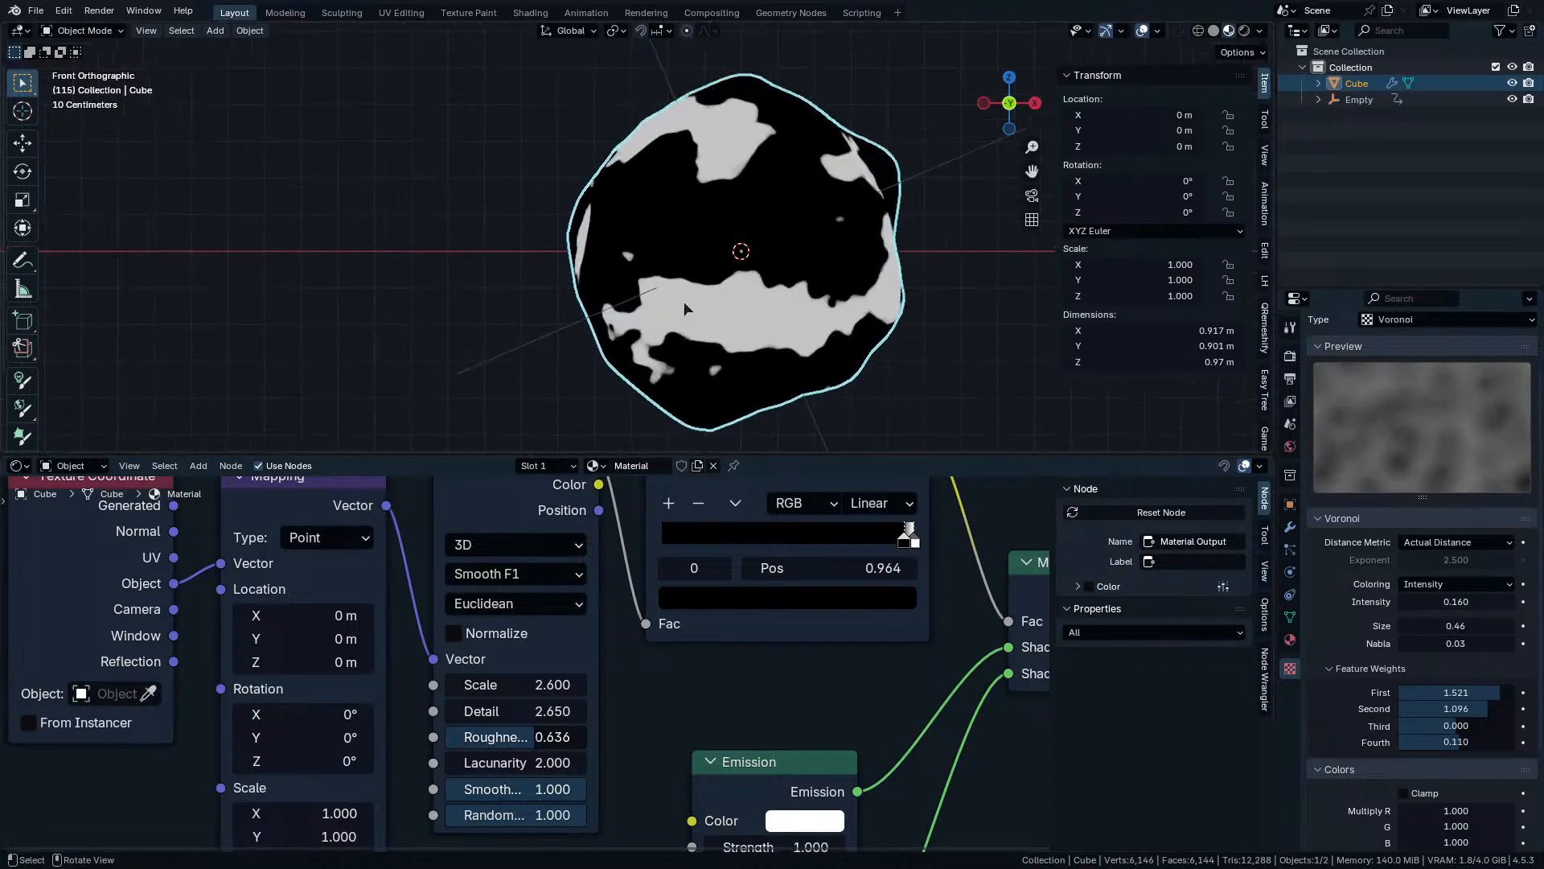
scroll(639, 235, down, 2)
key(space)
key(space)
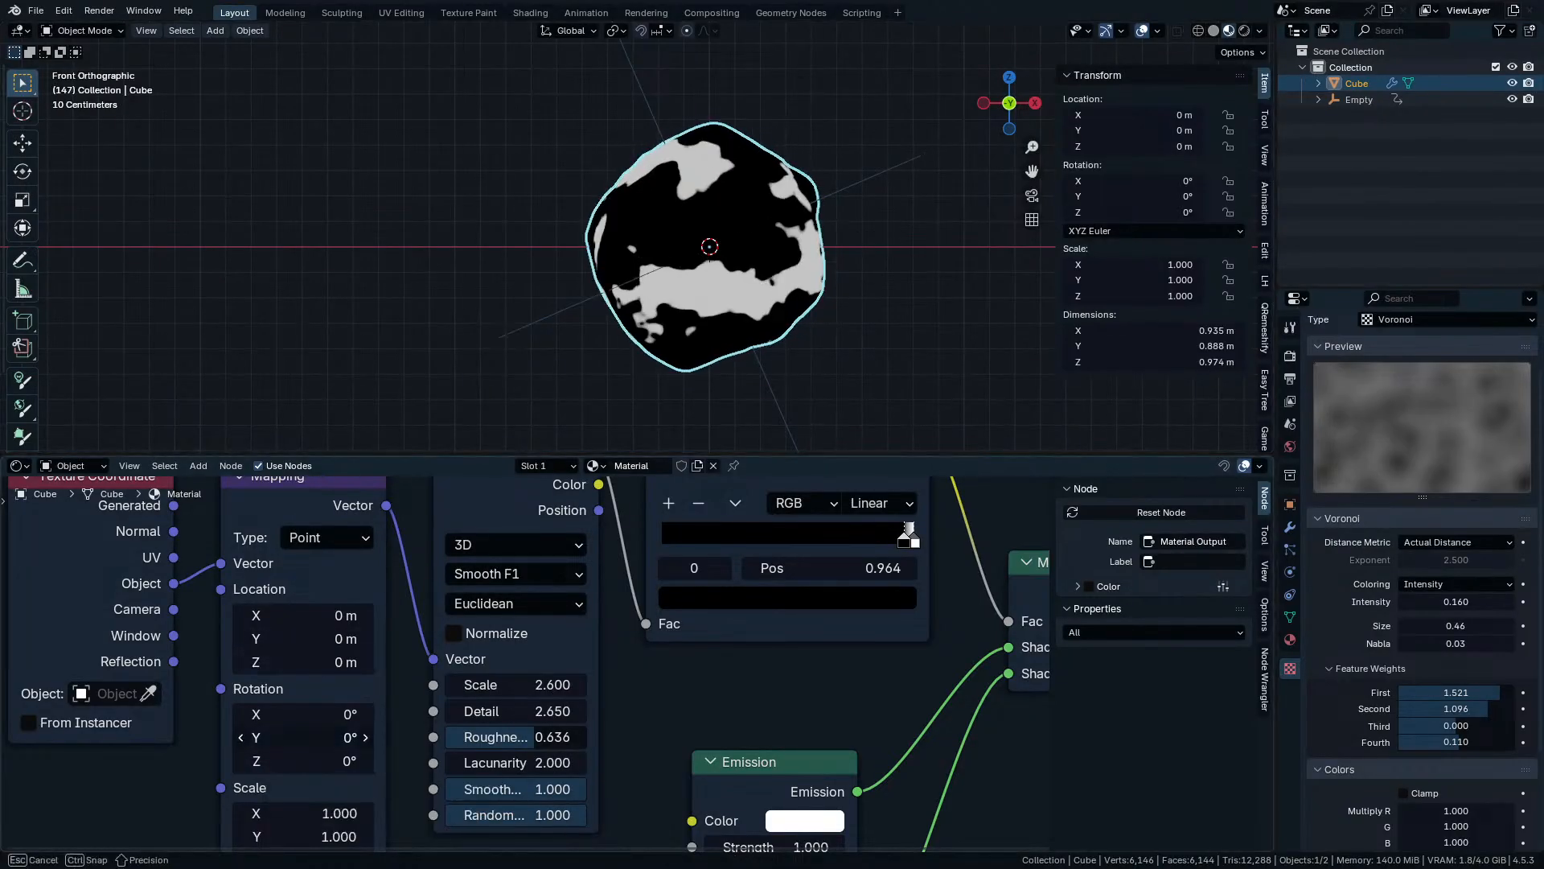
Try rotating the pattern around Z and X with the Mapping node.
drag(288, 759, 150, 760)
right_click(295, 760)
mouse_move(296, 714)
mouse_down()
mouse_move(442, 714)
mouse_move(297, 714)
mouse_up()
right_click(296, 714)
Set the Mapping node's type to Texture.
middle_drag(296, 714, 373, 707)
click(402, 530)
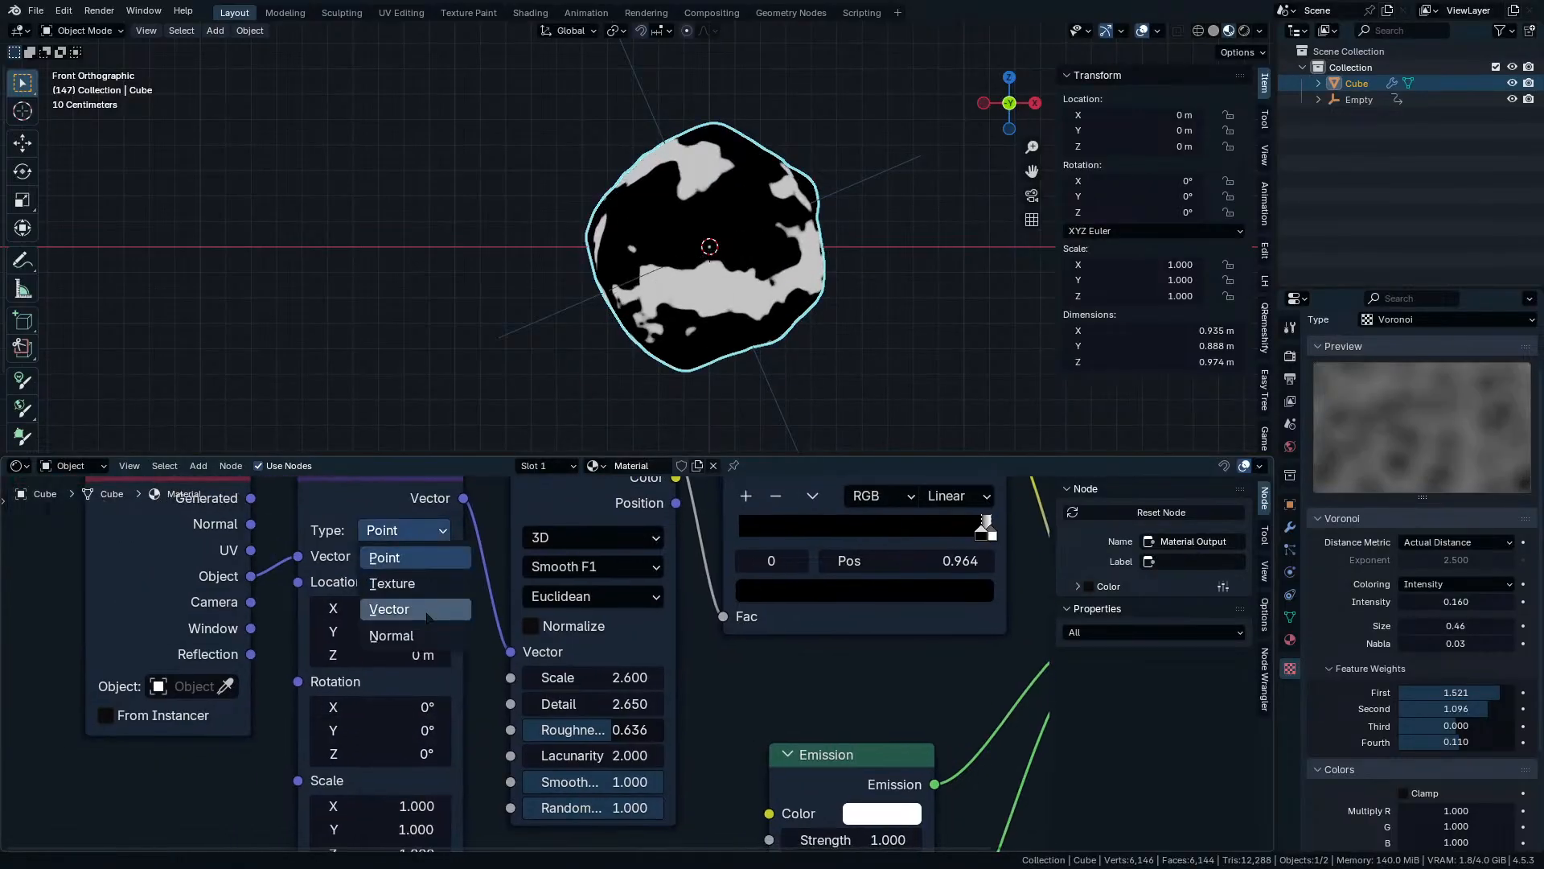
click(435, 584)
middle_drag(435, 586, 623, 526)
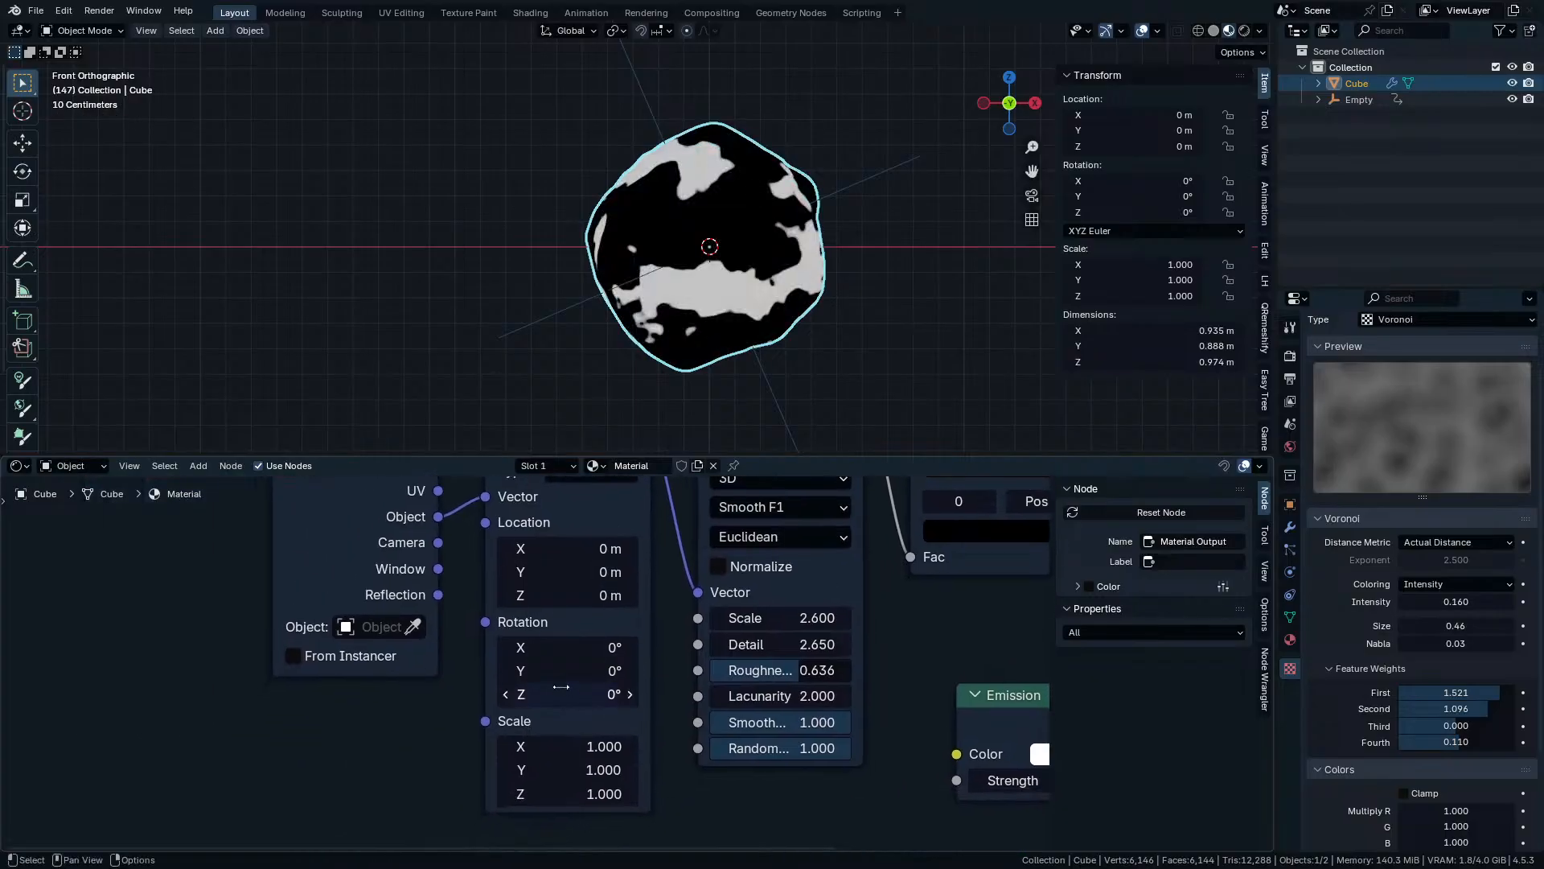
Try the Mapping node's rotation values again with the Texture type.
mouse_move(561, 672)
mouse_down()
mouse_move(655, 649)
mouse_move(565, 650)
mouse_up()
right_click(561, 672)
right_click(562, 650)
drag(546, 708, 503, 717)
right_click(500, 718)
Assign the empty as the Texture Coordinate node's object and play the animation.
scroll(507, 709, up, 1)
middle_drag(506, 710, 512, 760)
drag(403, 705, 283, 713)
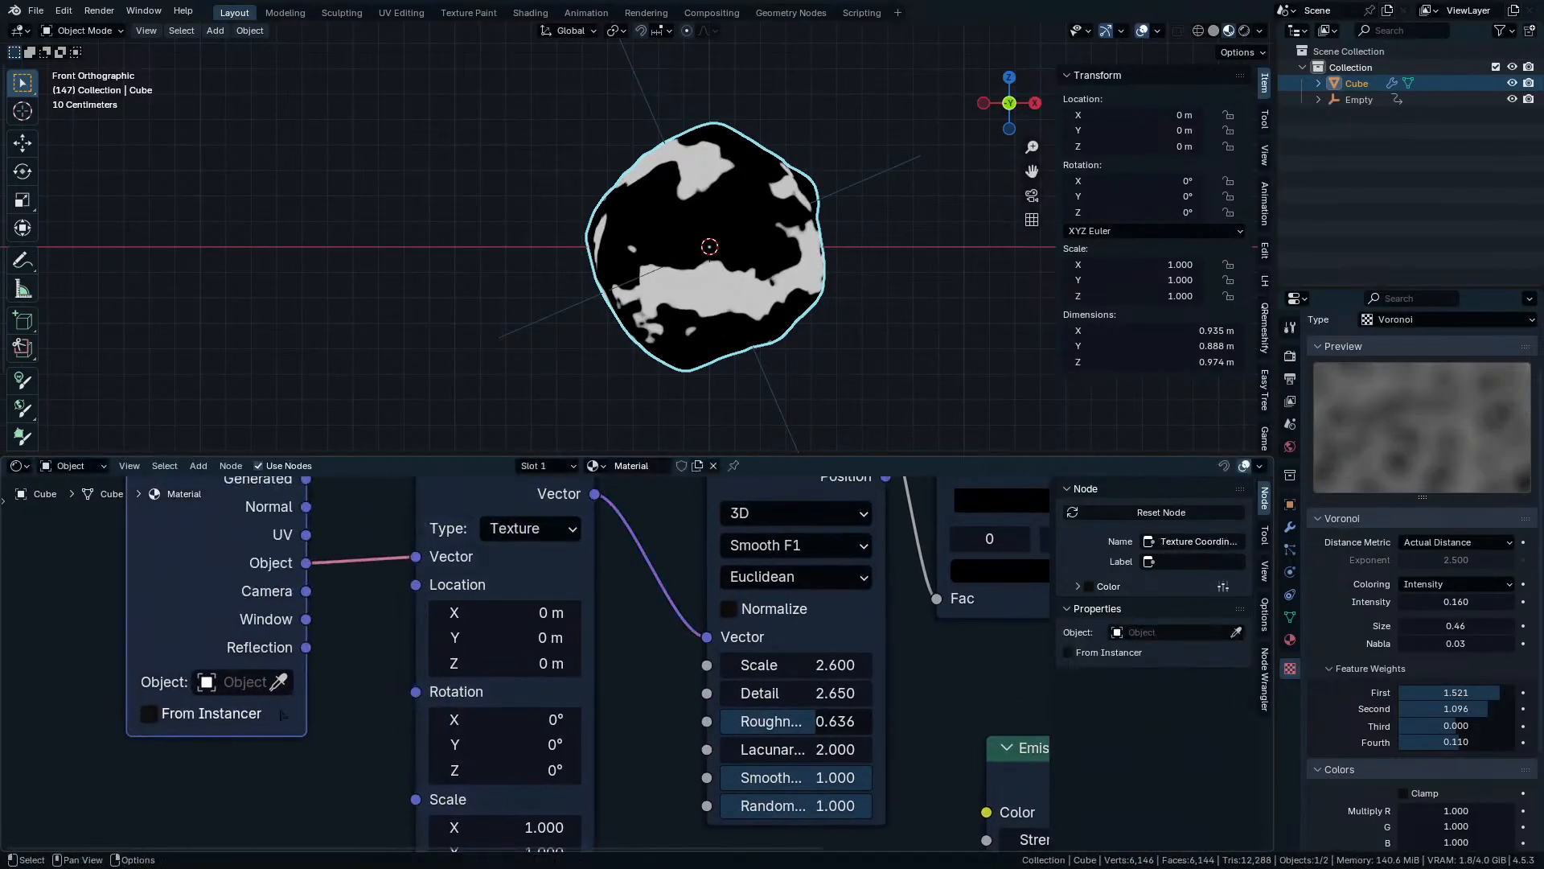
key(Escape)
click(902, 161)
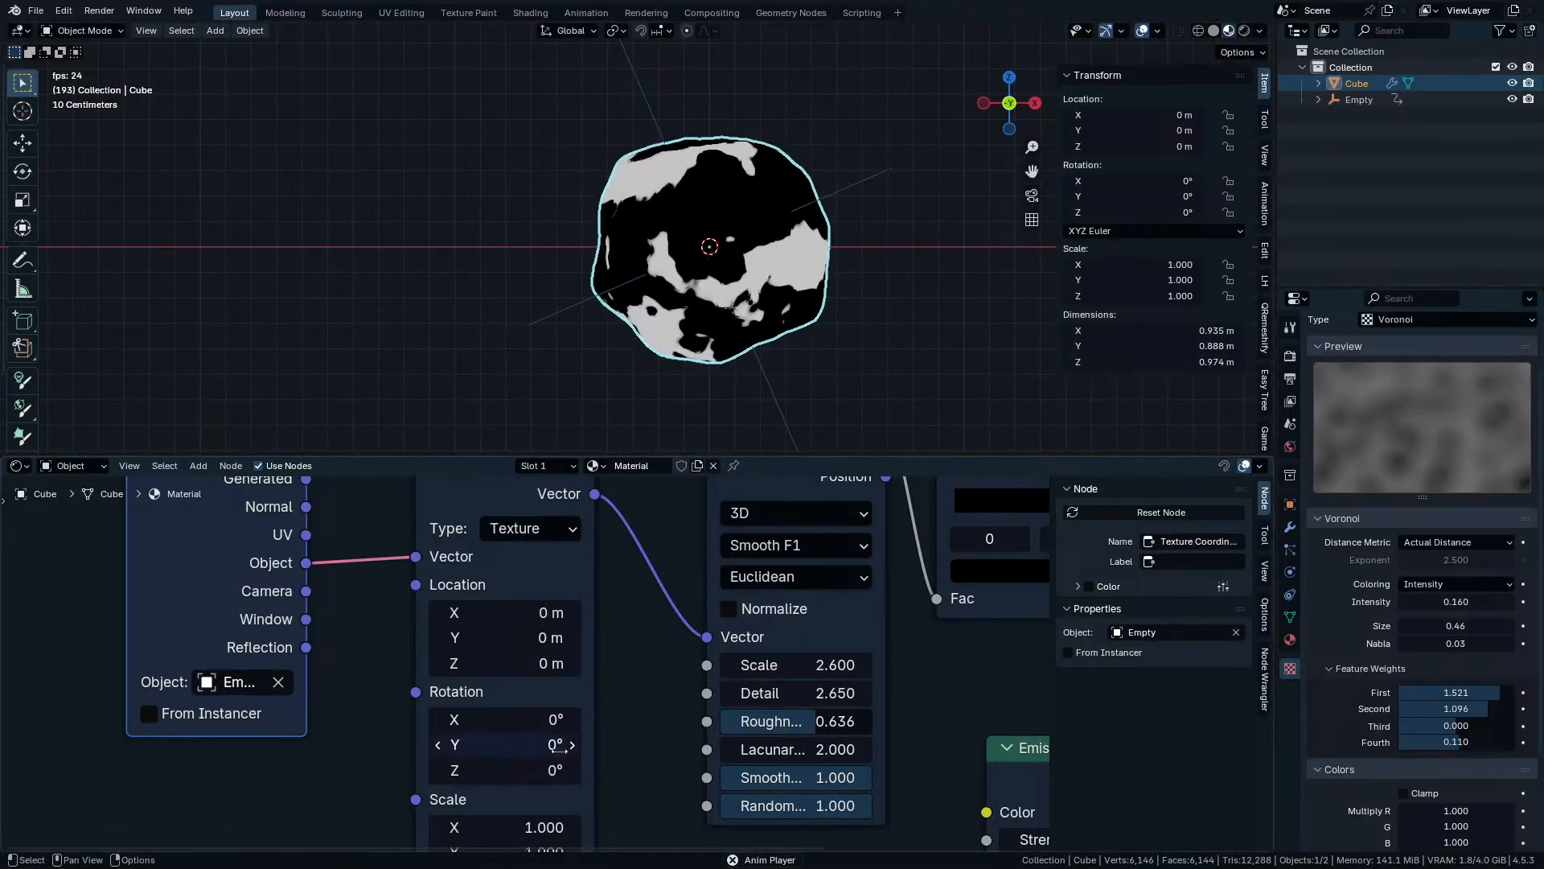
Try changing the Mapping node's X, Y and Z rotations while the animation plays.
drag(523, 744, 1401, 721)
right_click(528, 744)
right_click(510, 770)
right_click(502, 721)
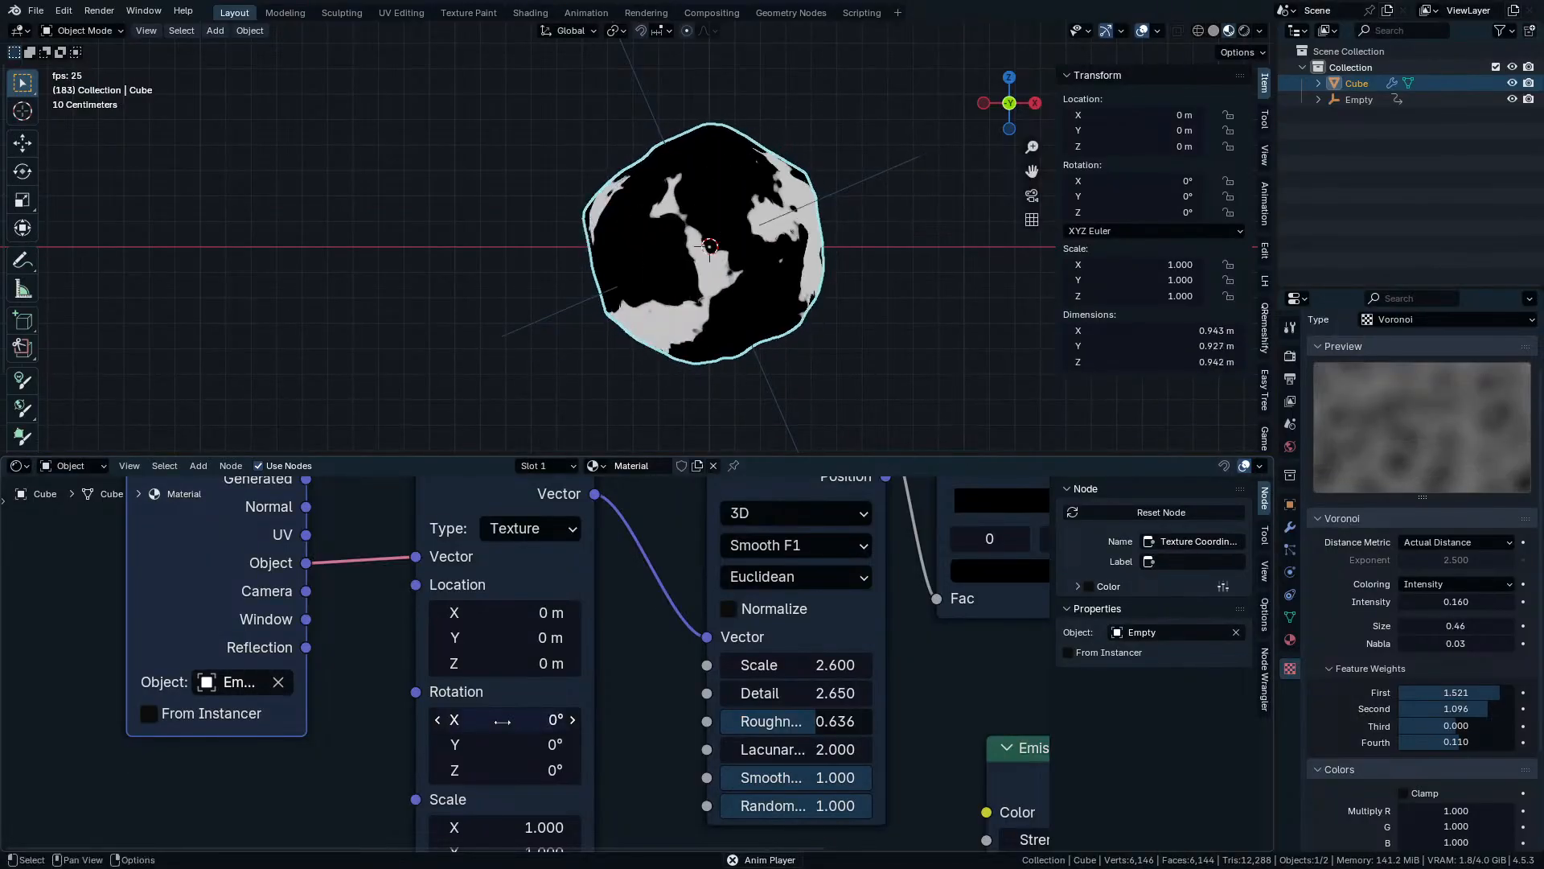
drag(475, 744, 1264, 744)
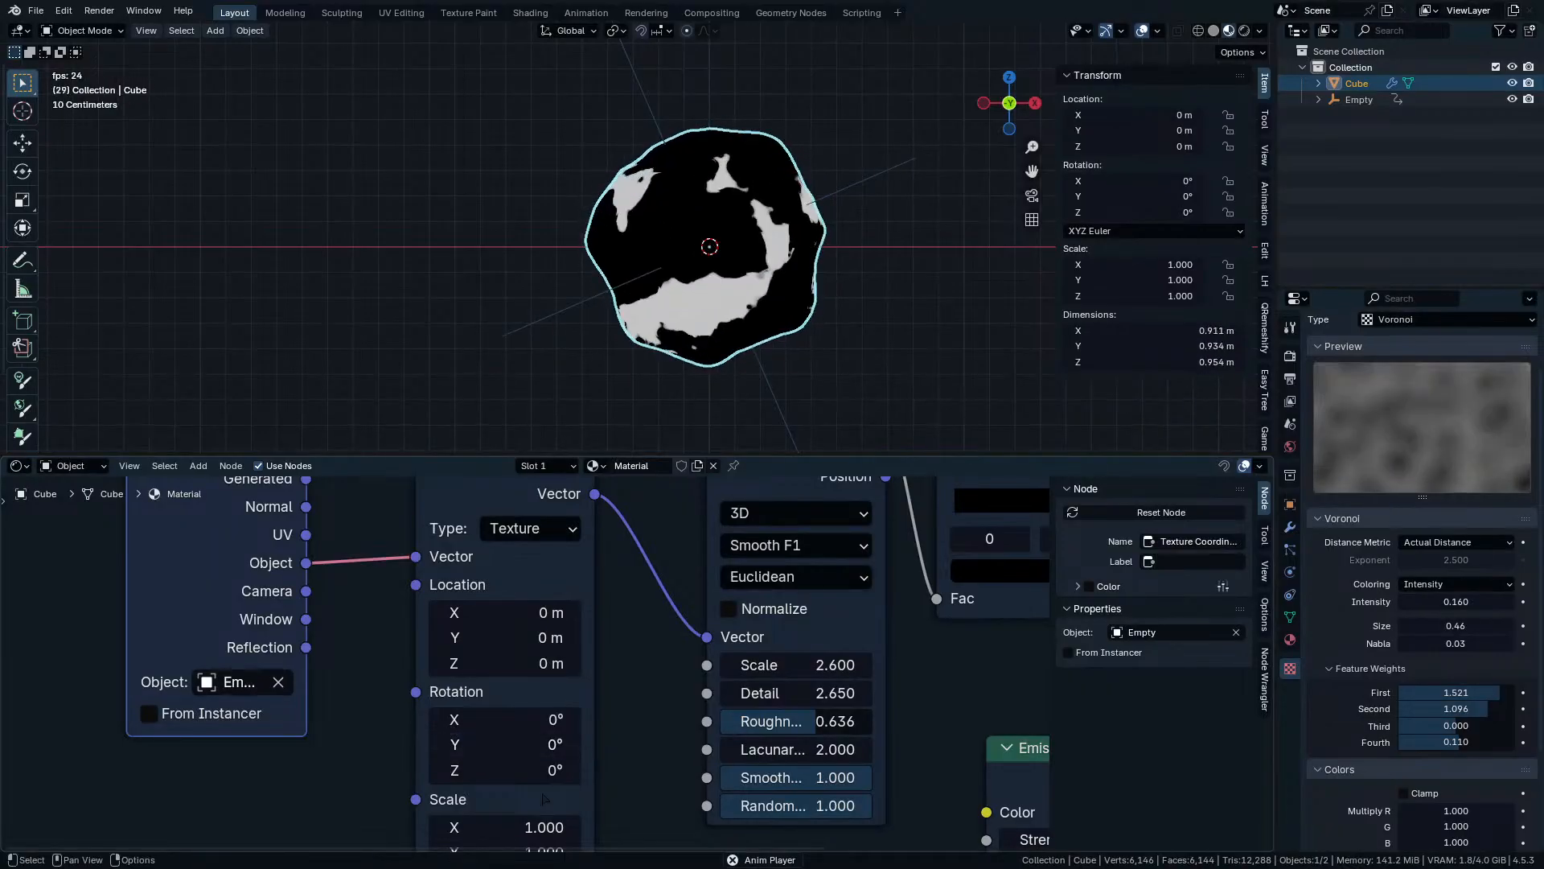
Try spinning only the Mapping node's Z rotation during playback, then restore it to 0° and stop the animation.
drag(453, 764, 583, 764)
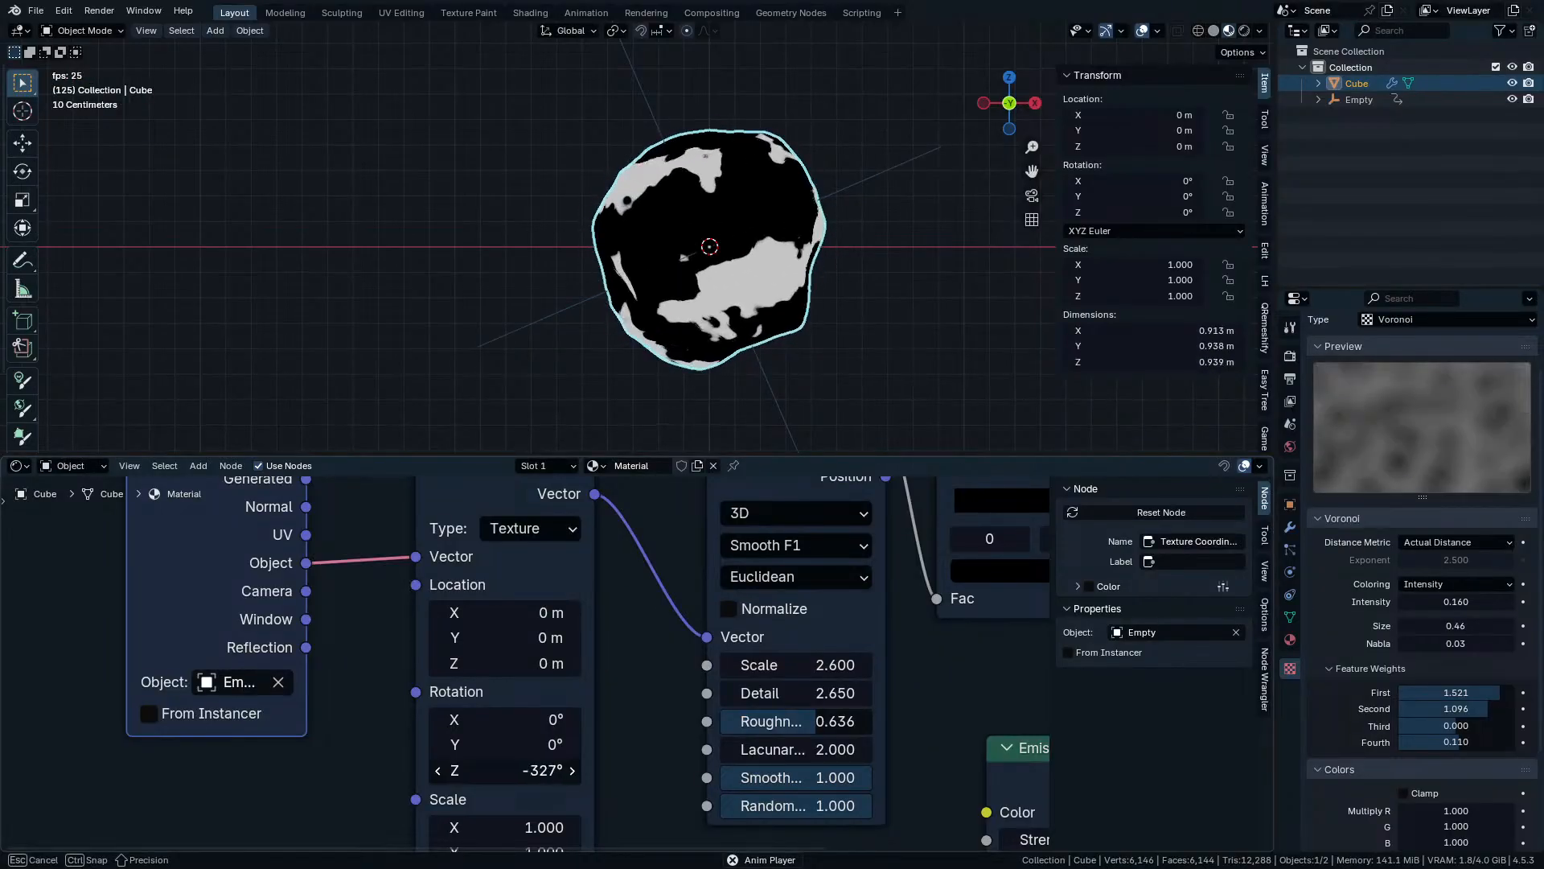
drag(505, 770, 448, 770)
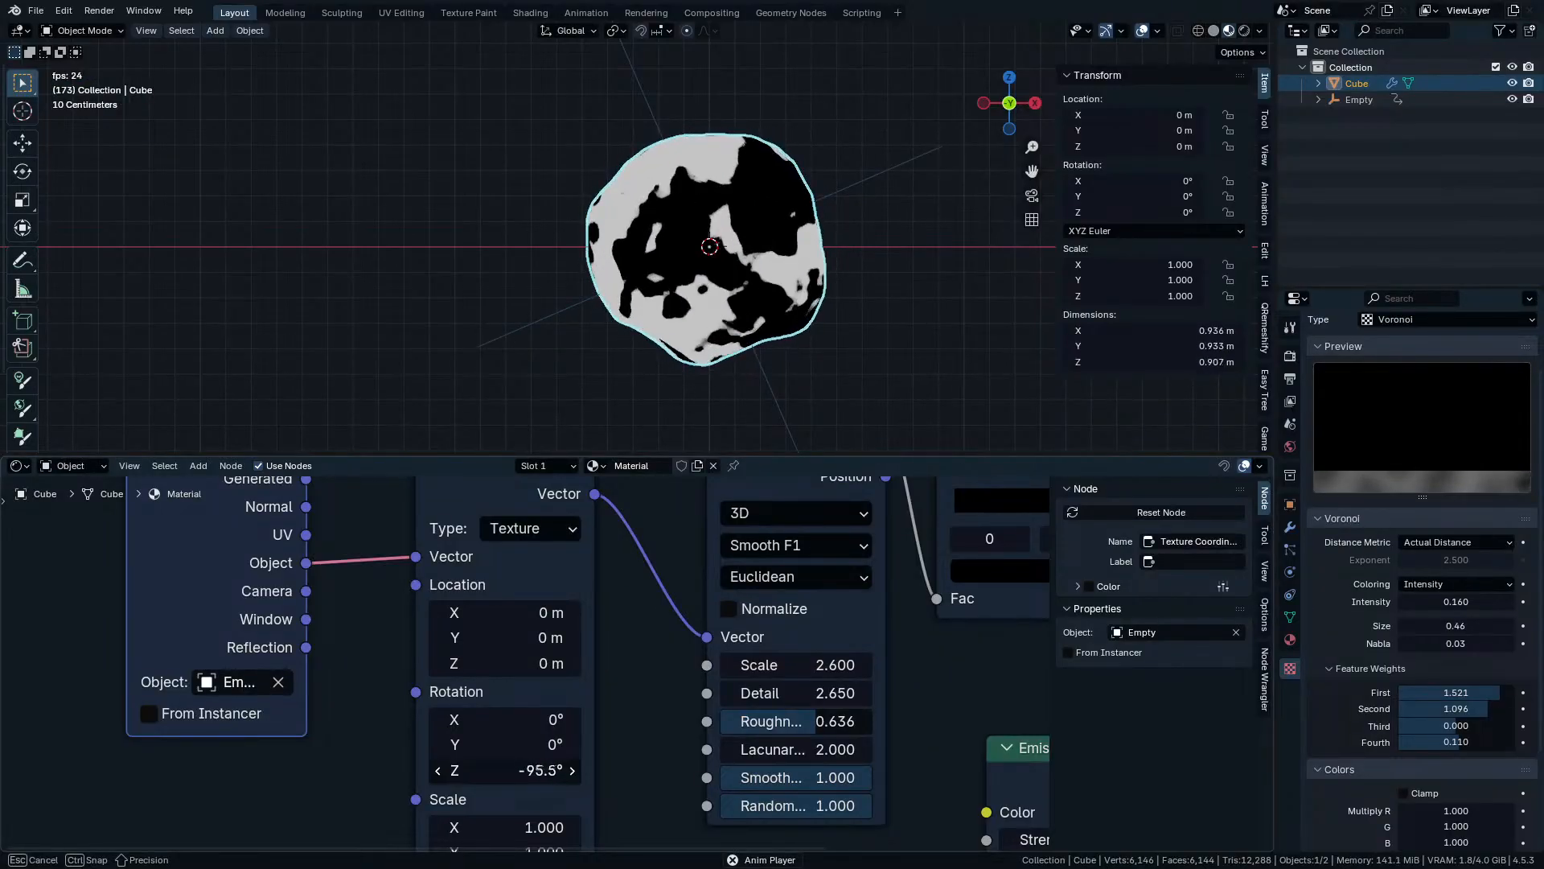
key(Escape)
key(space)
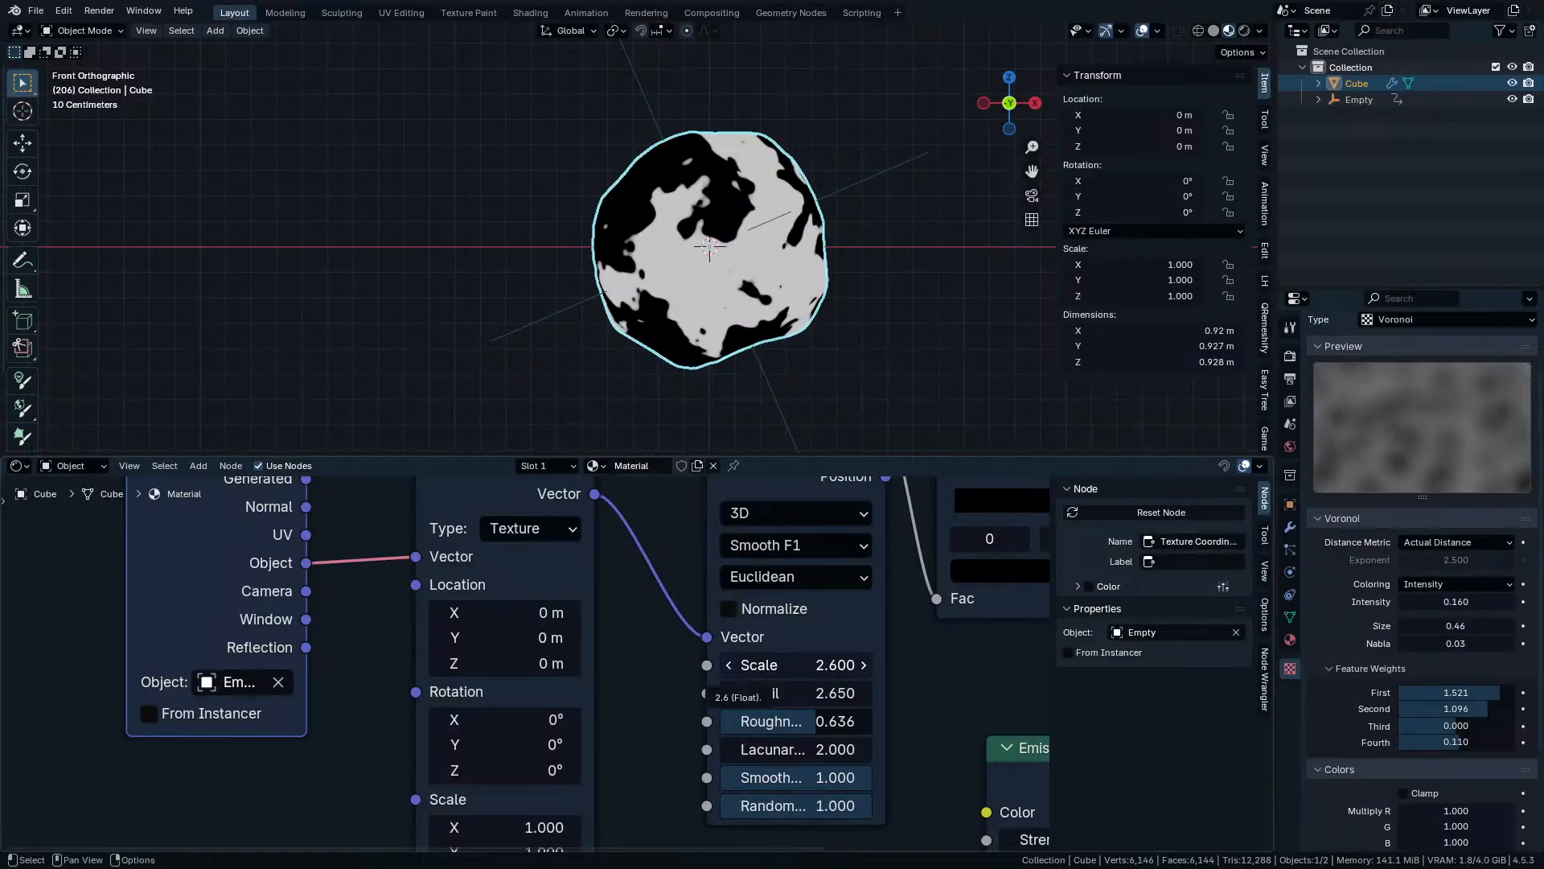
Connect the Mix Shader's output to the Material Output's surface and preview the blue and white material on the rock.
scroll(794, 644, down, 5)
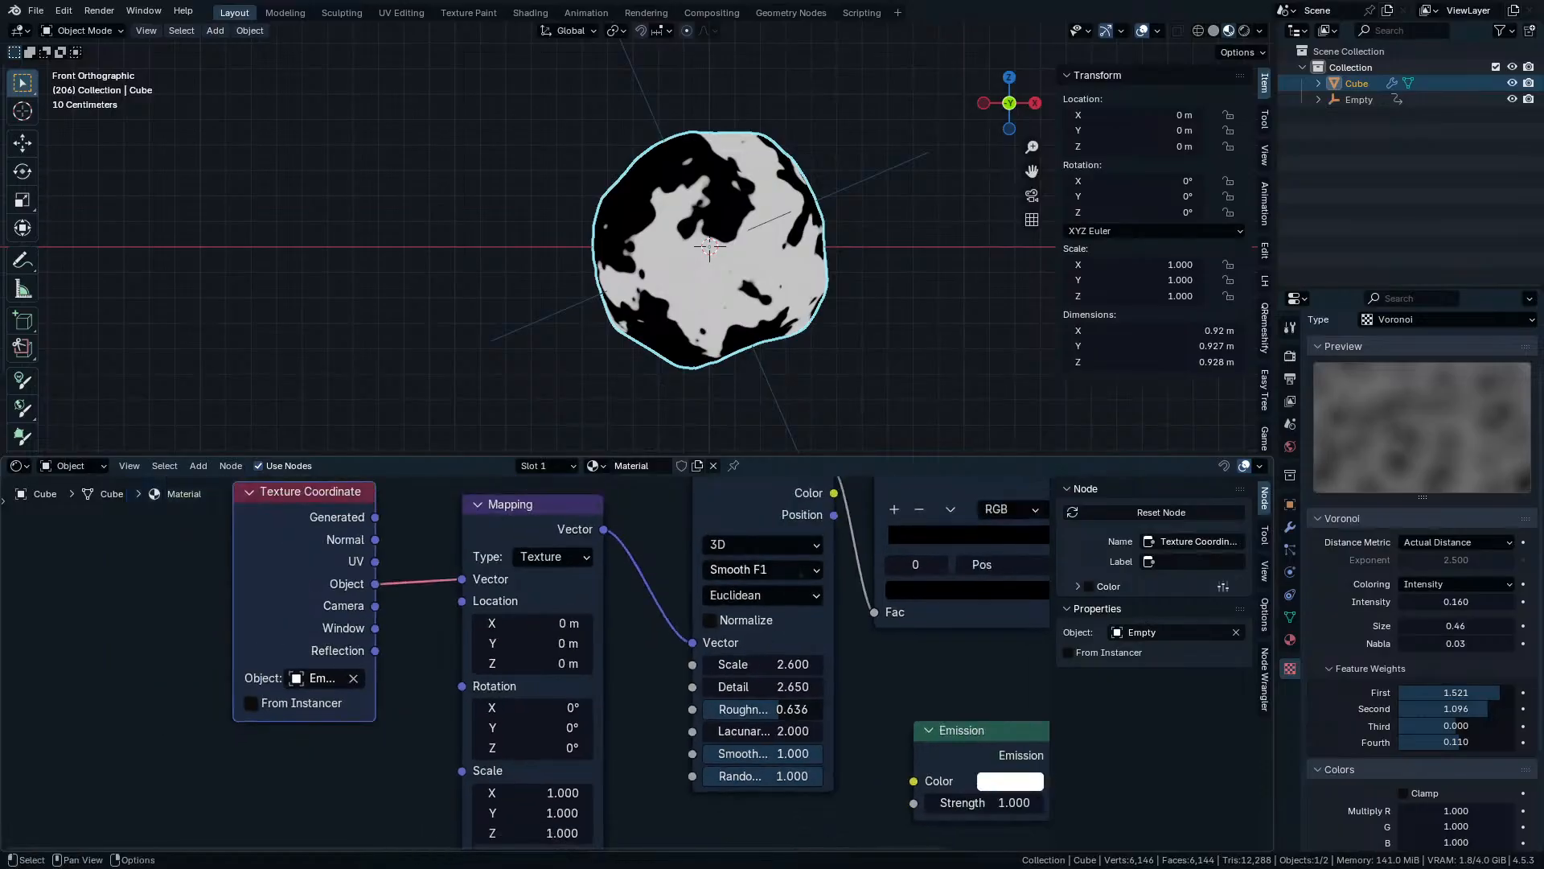
ctrl+shift+click(768, 599)
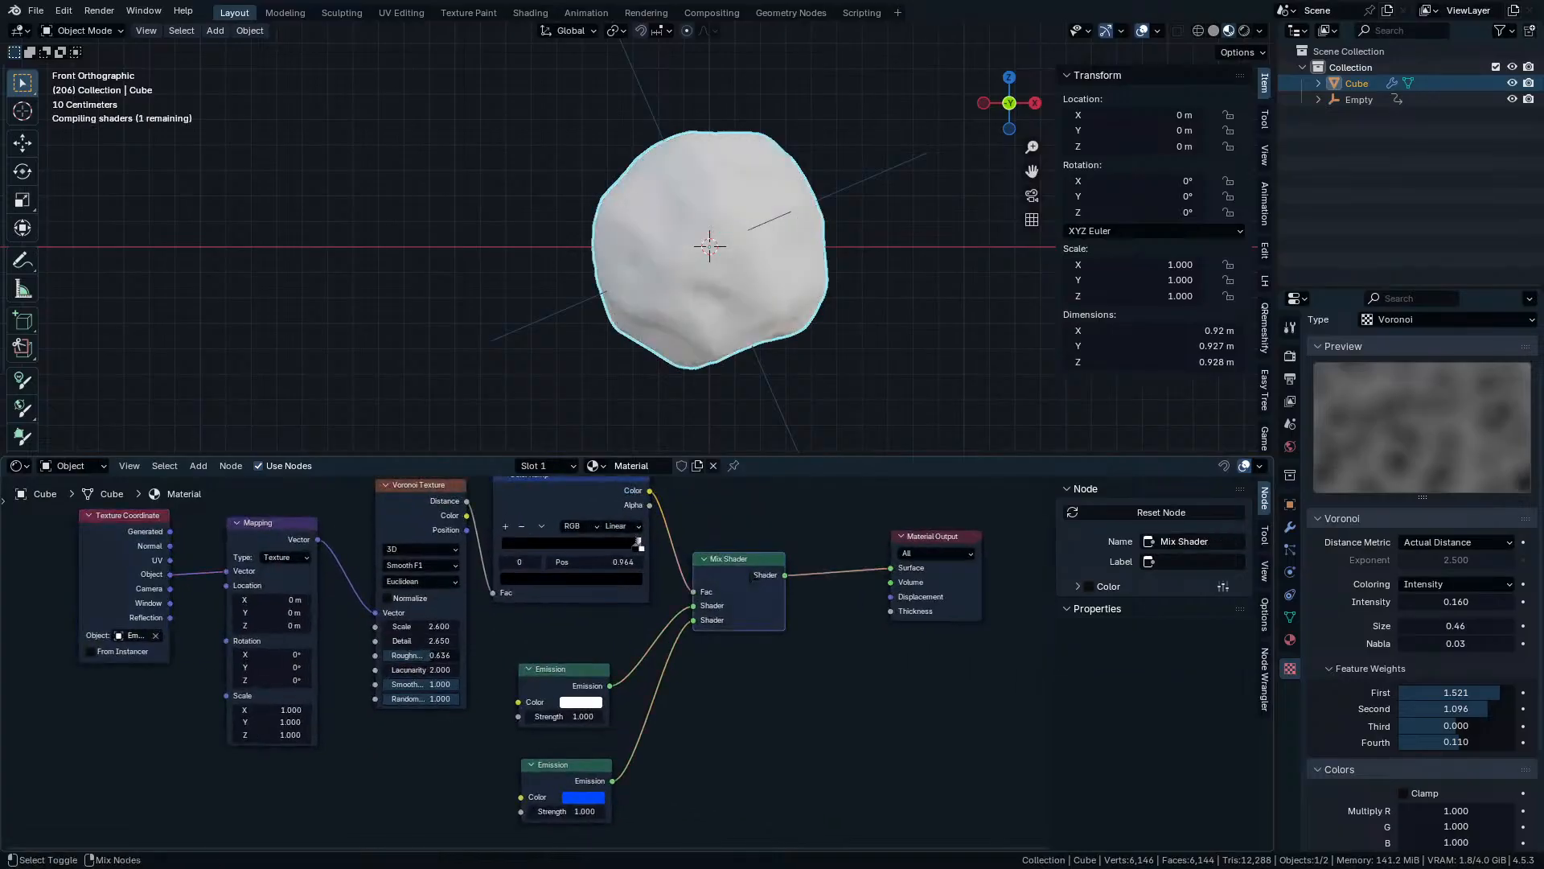
scroll(744, 245, up, 3)
scroll(743, 245, down, 2)
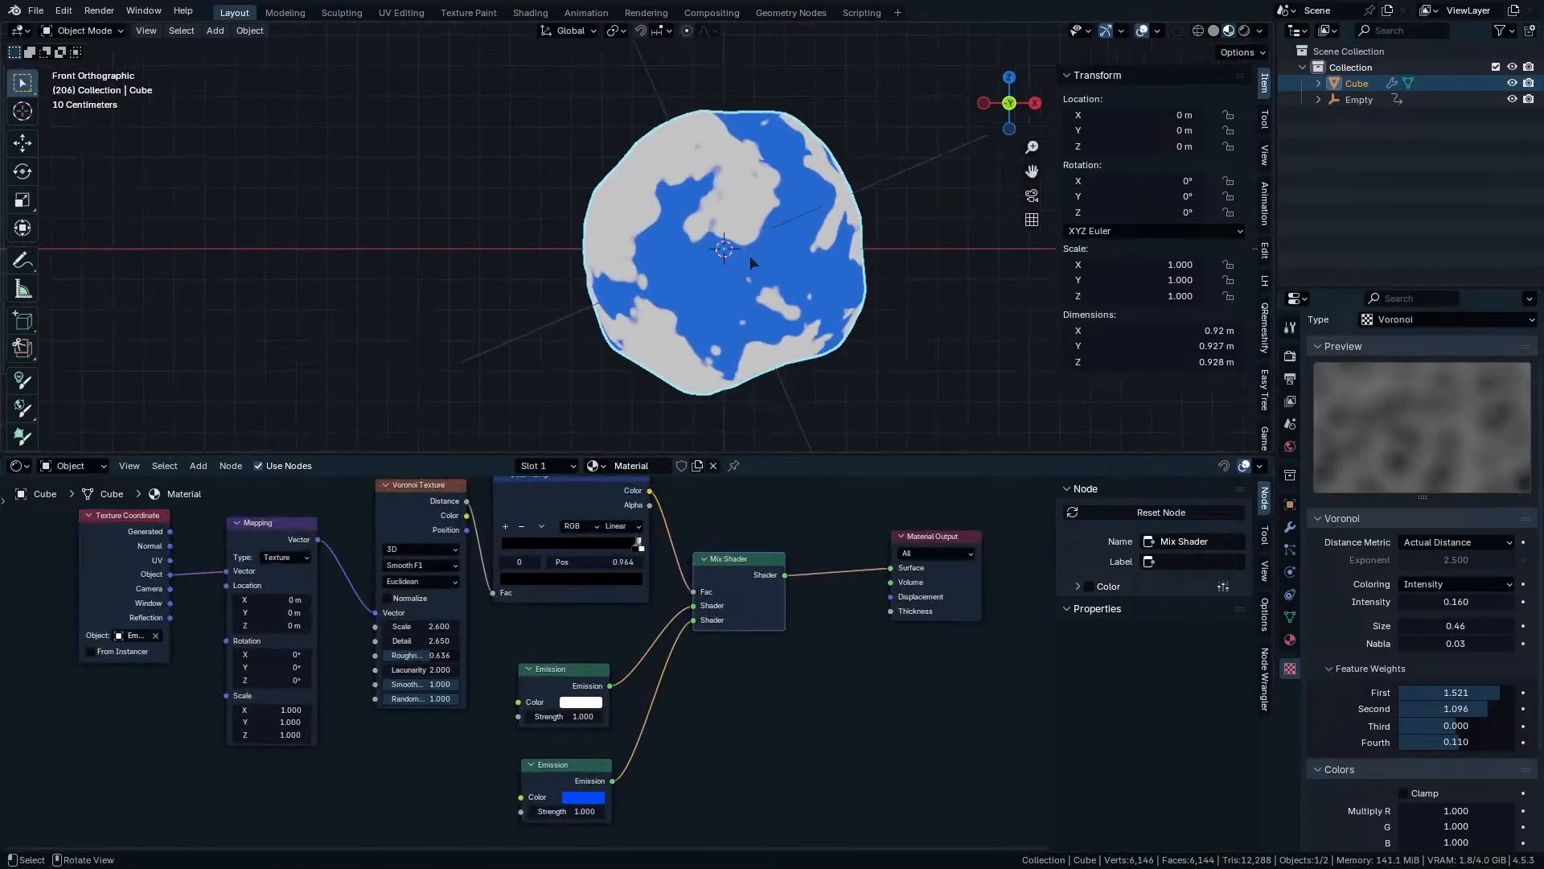
scroll(927, 569, down, 2)
ctrl+middle_drag(926, 569, 927, 591)
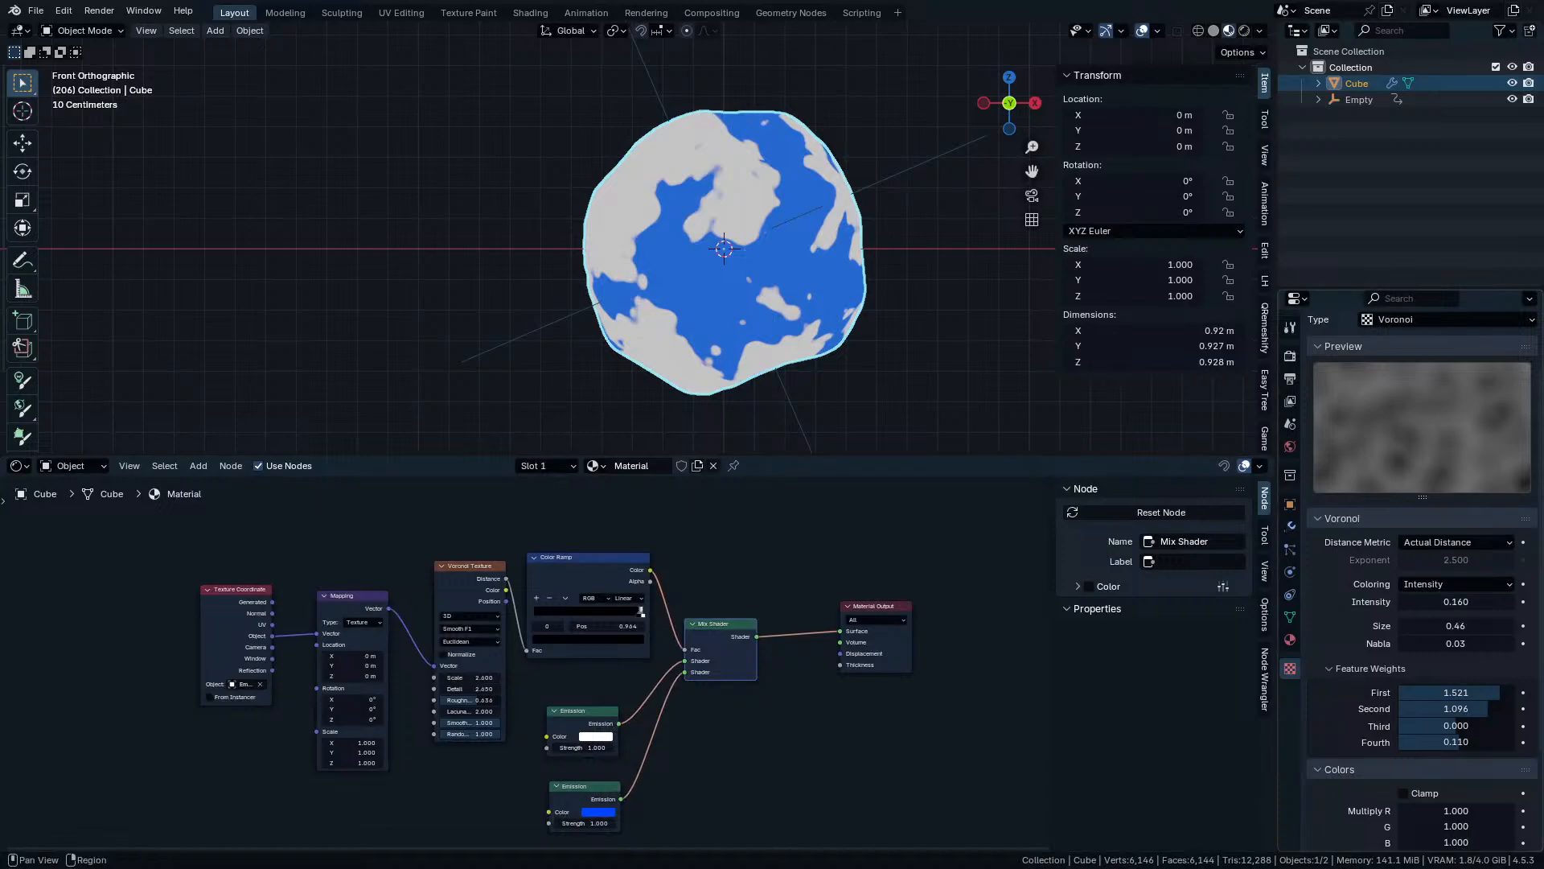
Show the rock in solid shading and inspect the Displace modifier's strength and vertex group settings.
click(1289, 527)
key(z)
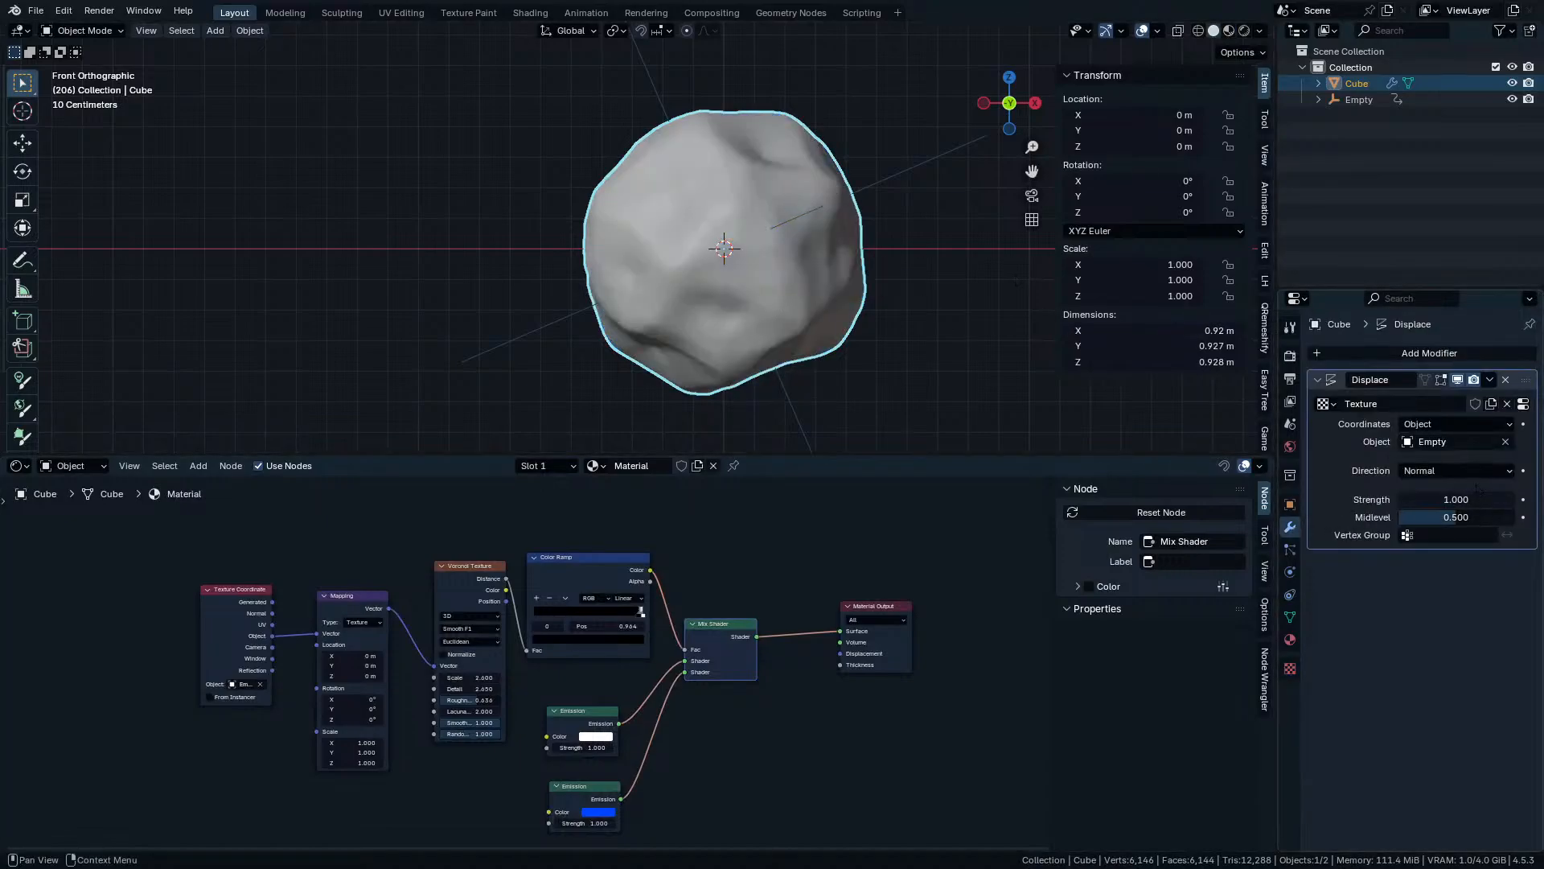
drag(1456, 500, 1454, 495)
click(1437, 534)
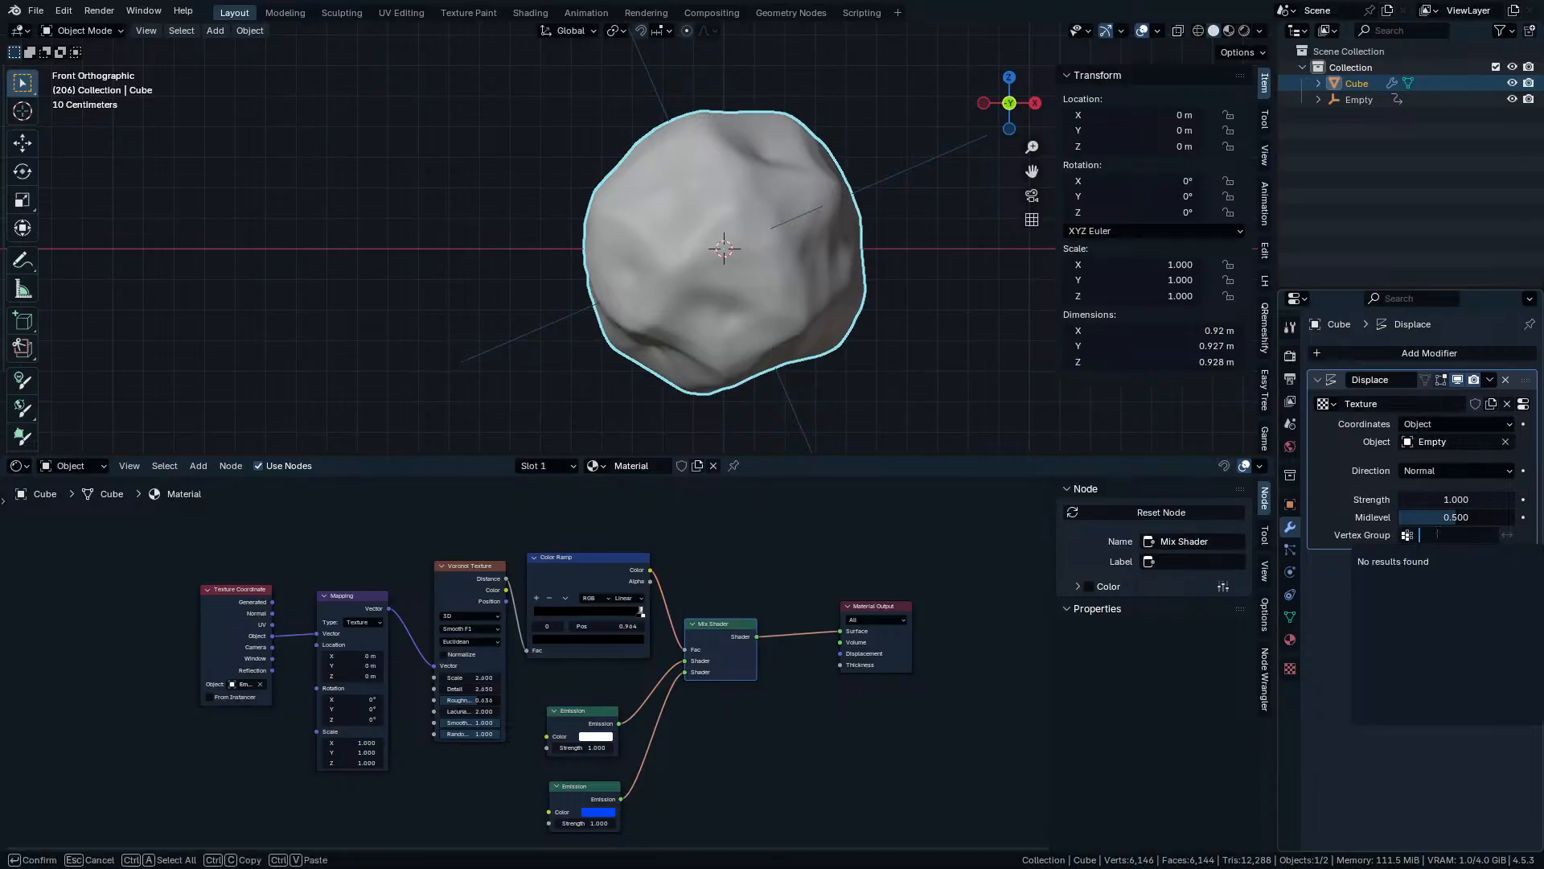
click(1328, 531)
Select three horizontal vertex bands through the whole sphere in Edit Mode: the upper cap, the middle ring and the lower cap.
key(Tab)
scroll(609, 138, down, 3)
shift+middle_drag(609, 138, 626, 174)
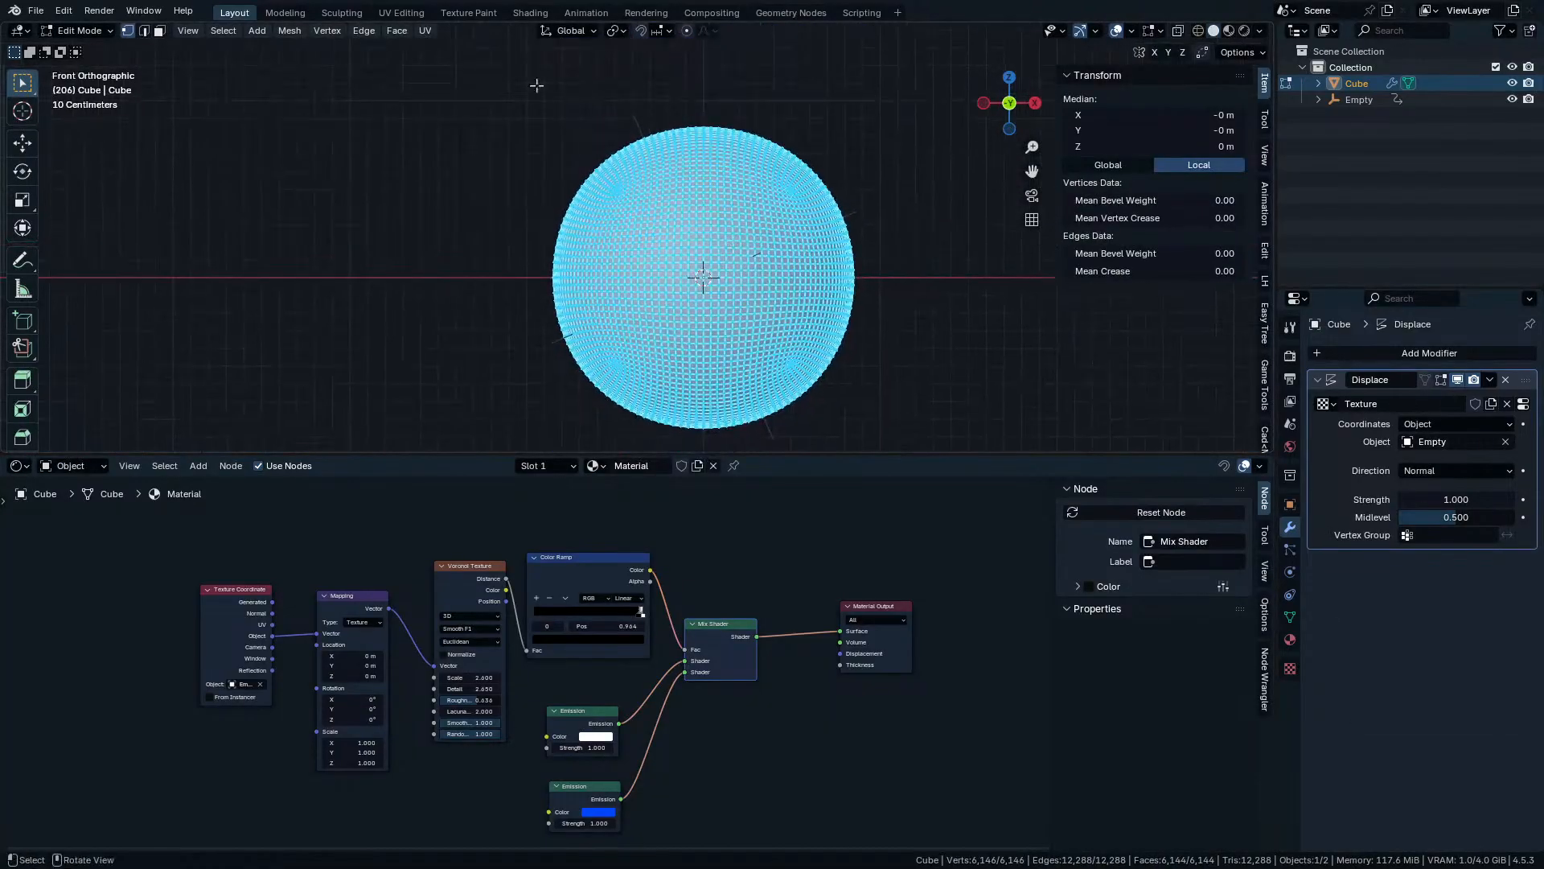
drag(537, 85, 893, 175)
key(alt+z)
drag(499, 89, 881, 184)
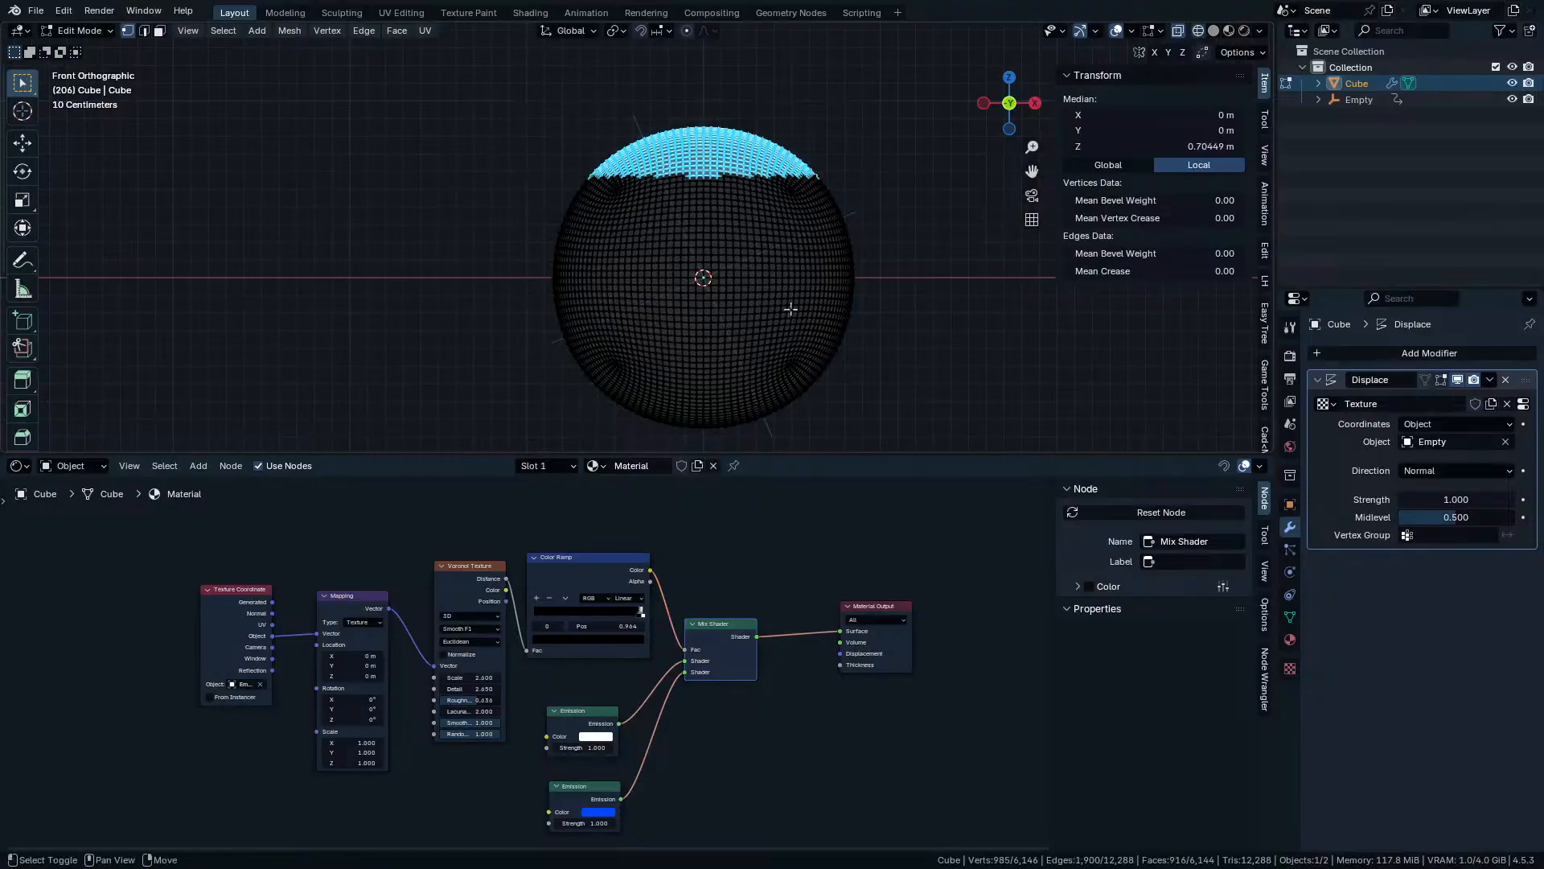
shift+drag(441, 276, 961, 316)
drag(477, 240, 916, 351)
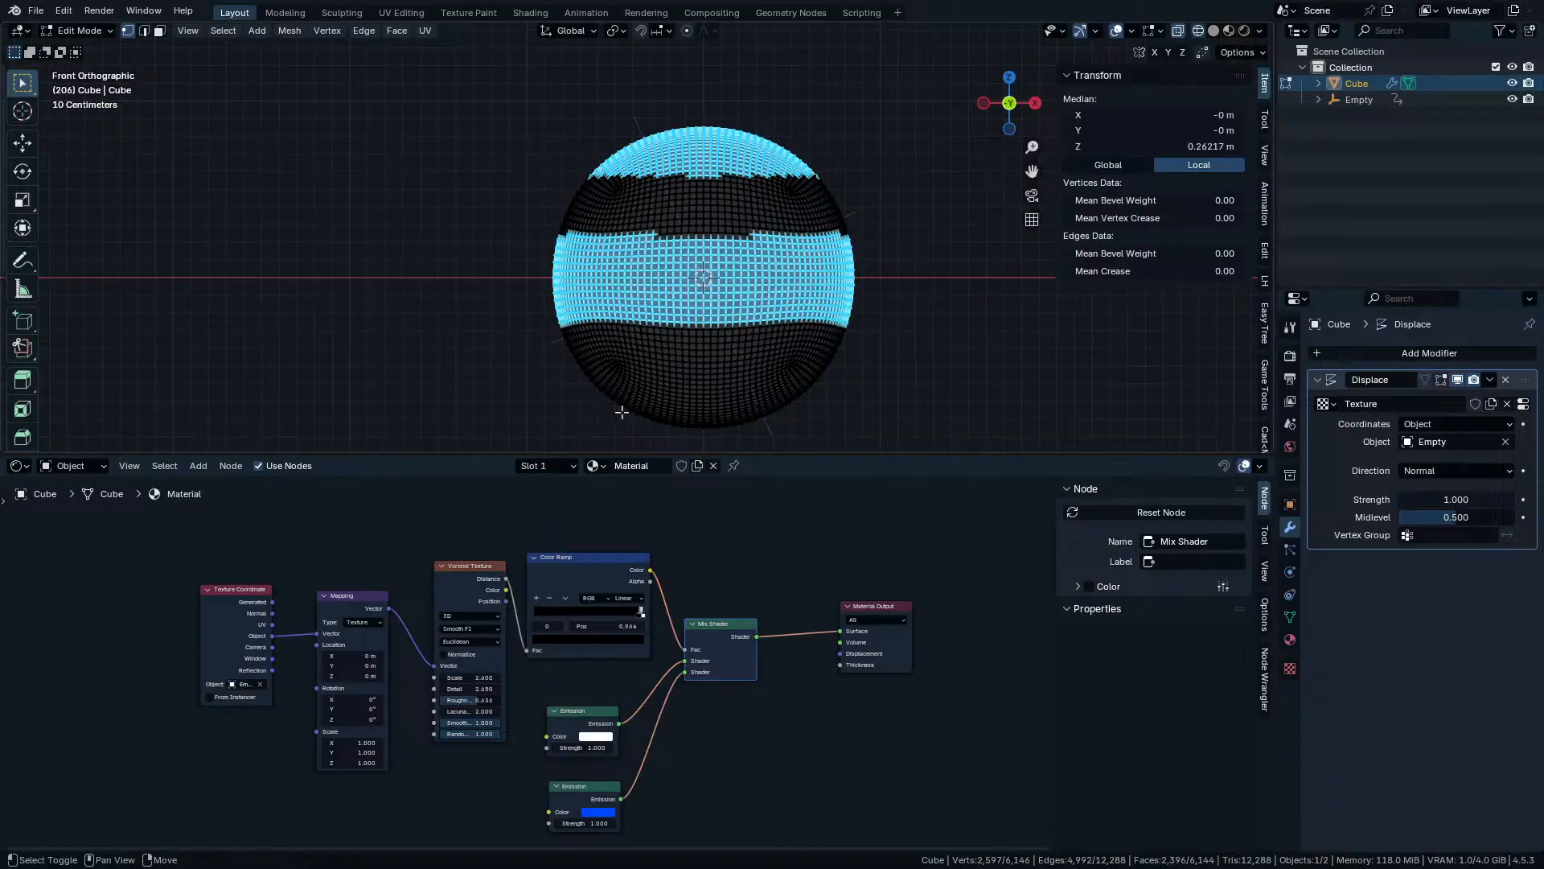
mouse_move(527, 379)
shift+mouse_down()
mouse_move(939, 453)
mouse_move(1254, 454)
shift+mouse_up()
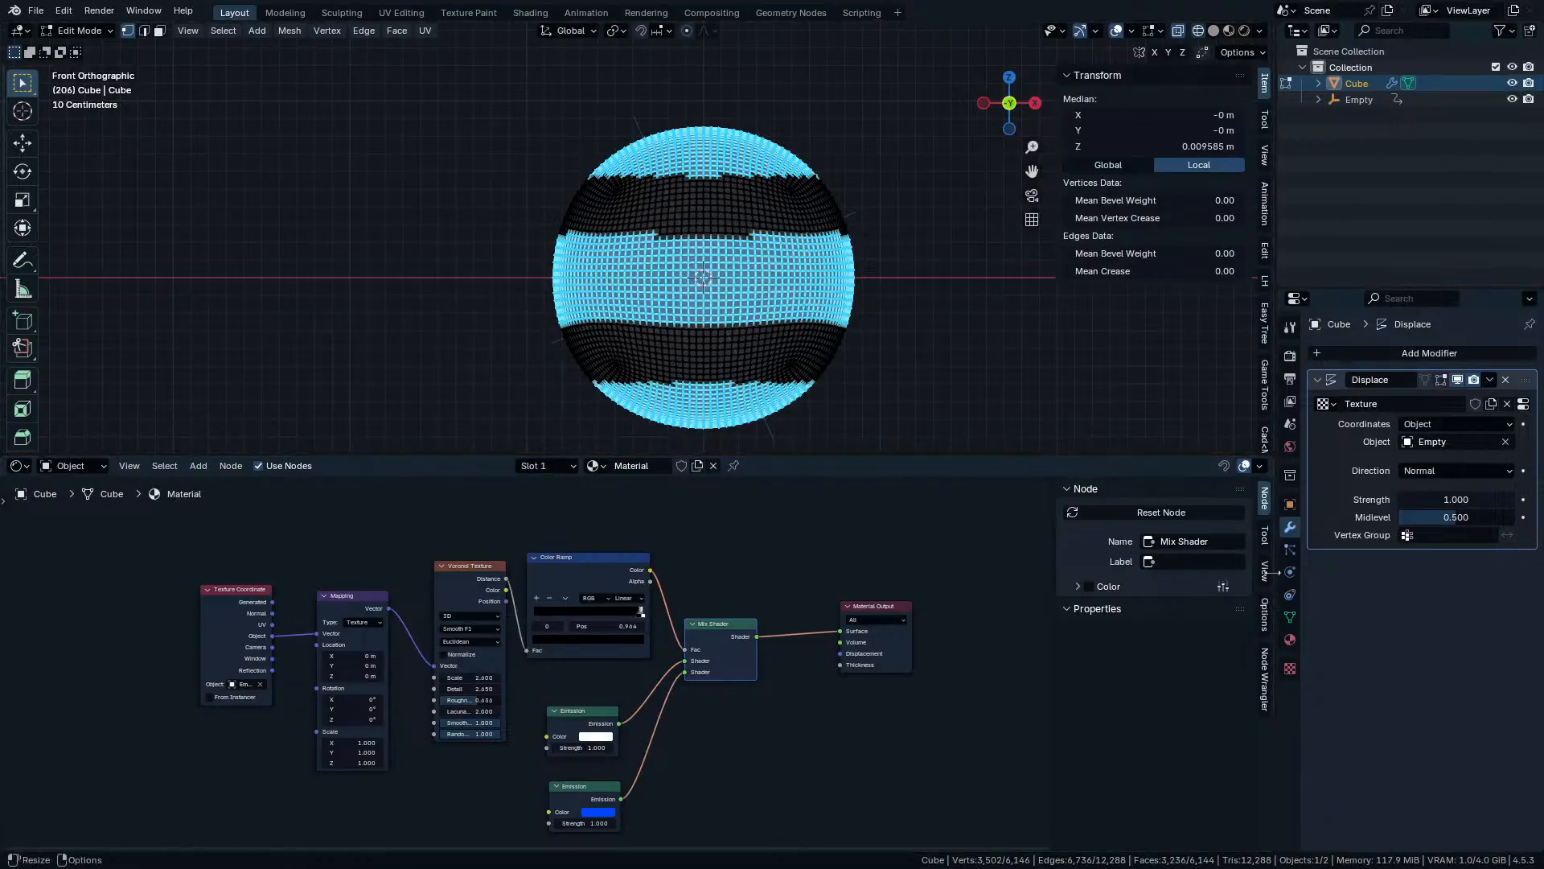
Create a vertex group named Dis, assign the selected bands to it and return to Object Mode.
click(1290, 617)
click(1523, 404)
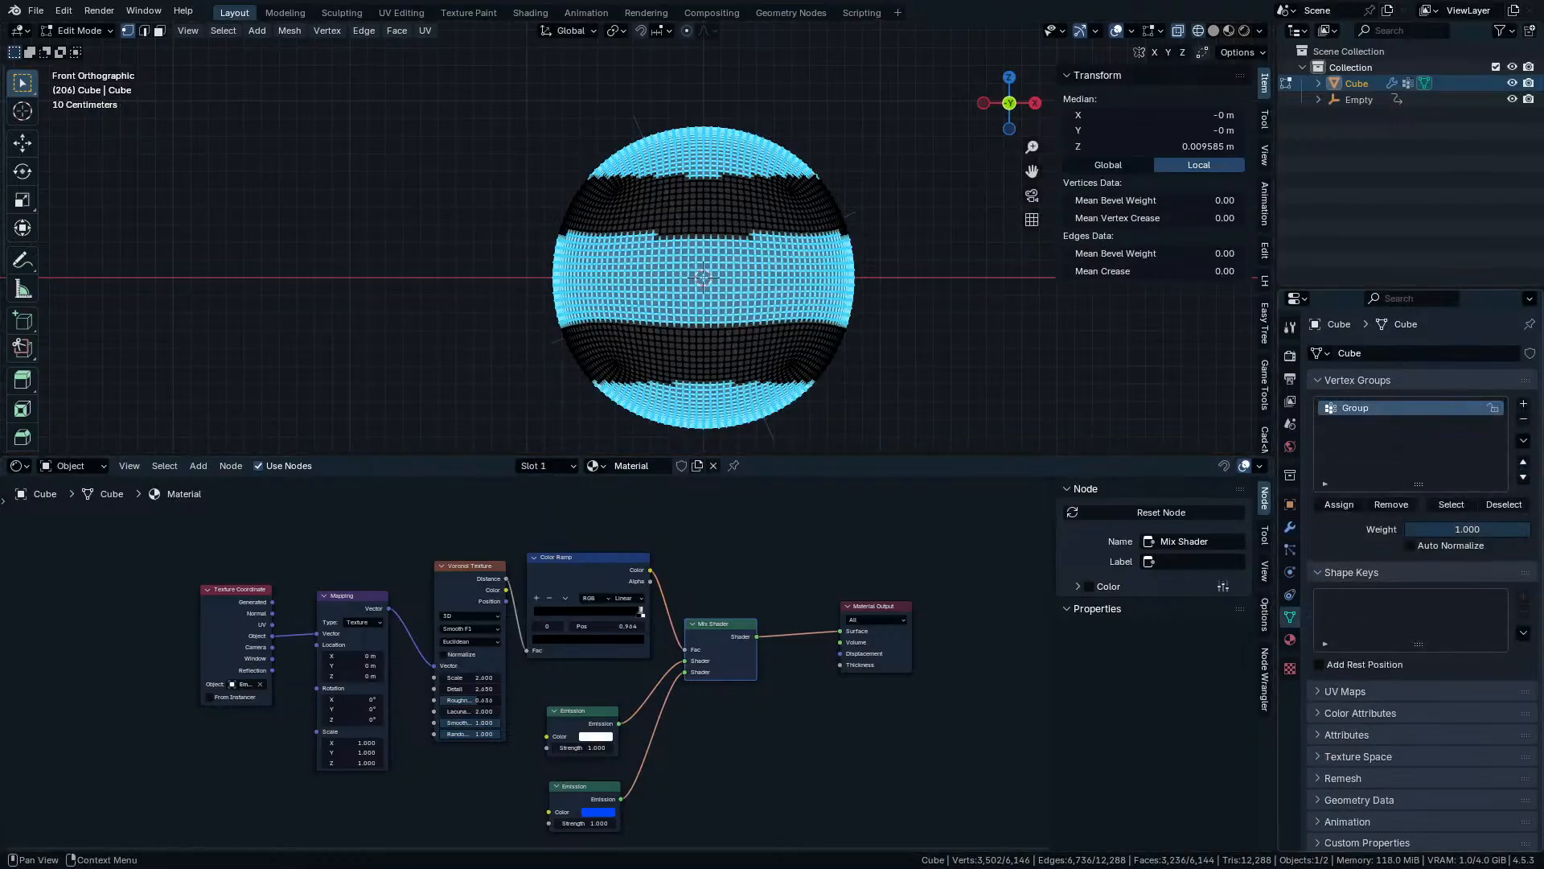
double_click(1359, 408)
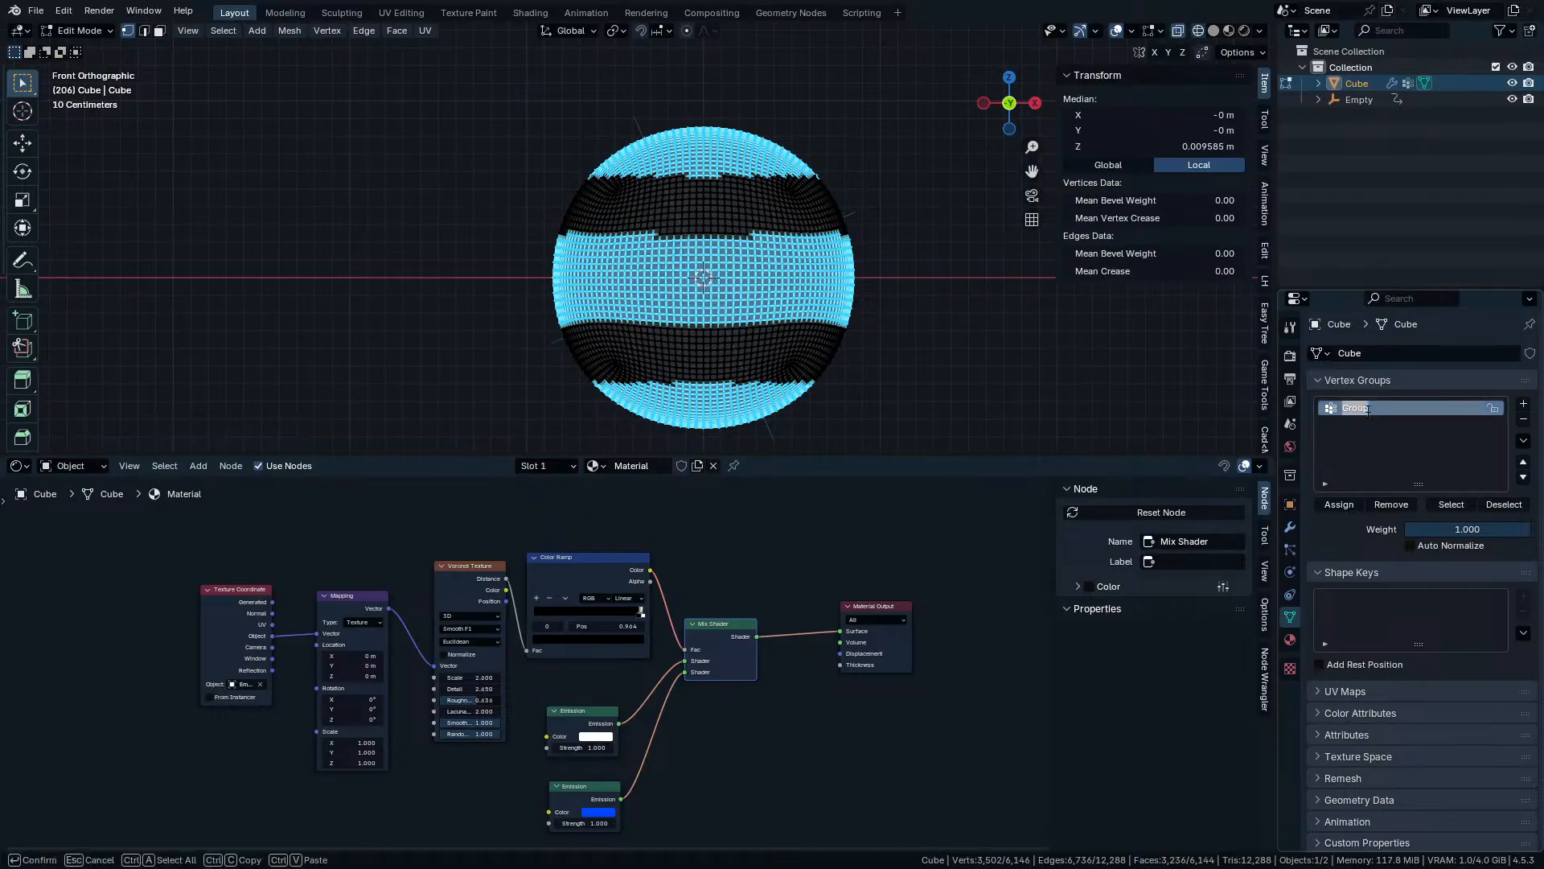
text(Dis)
key(Return)
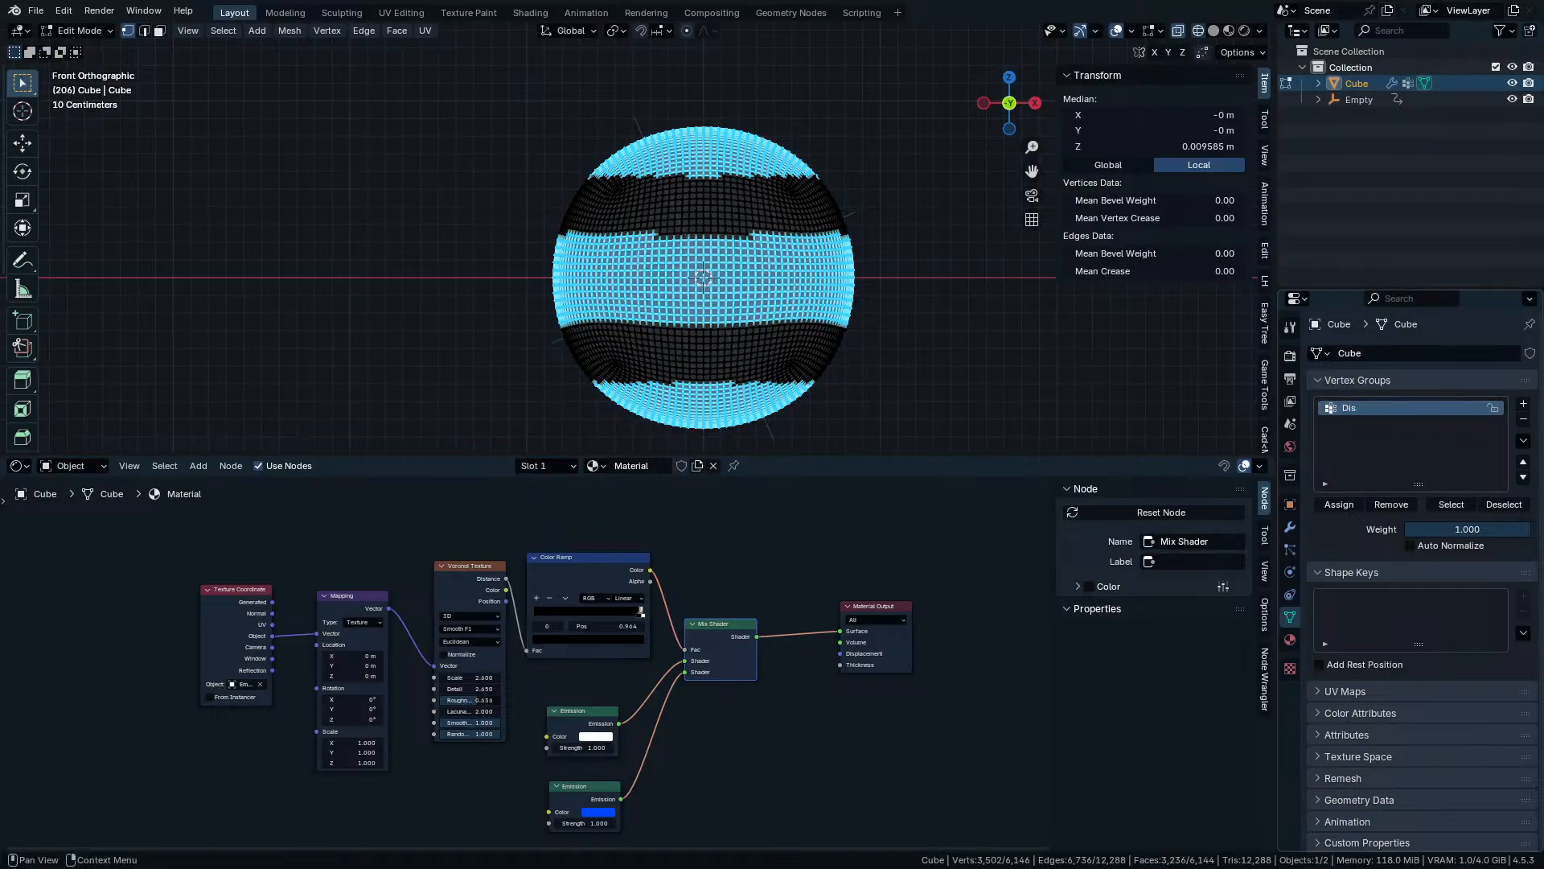
click(1339, 504)
key(Tab)
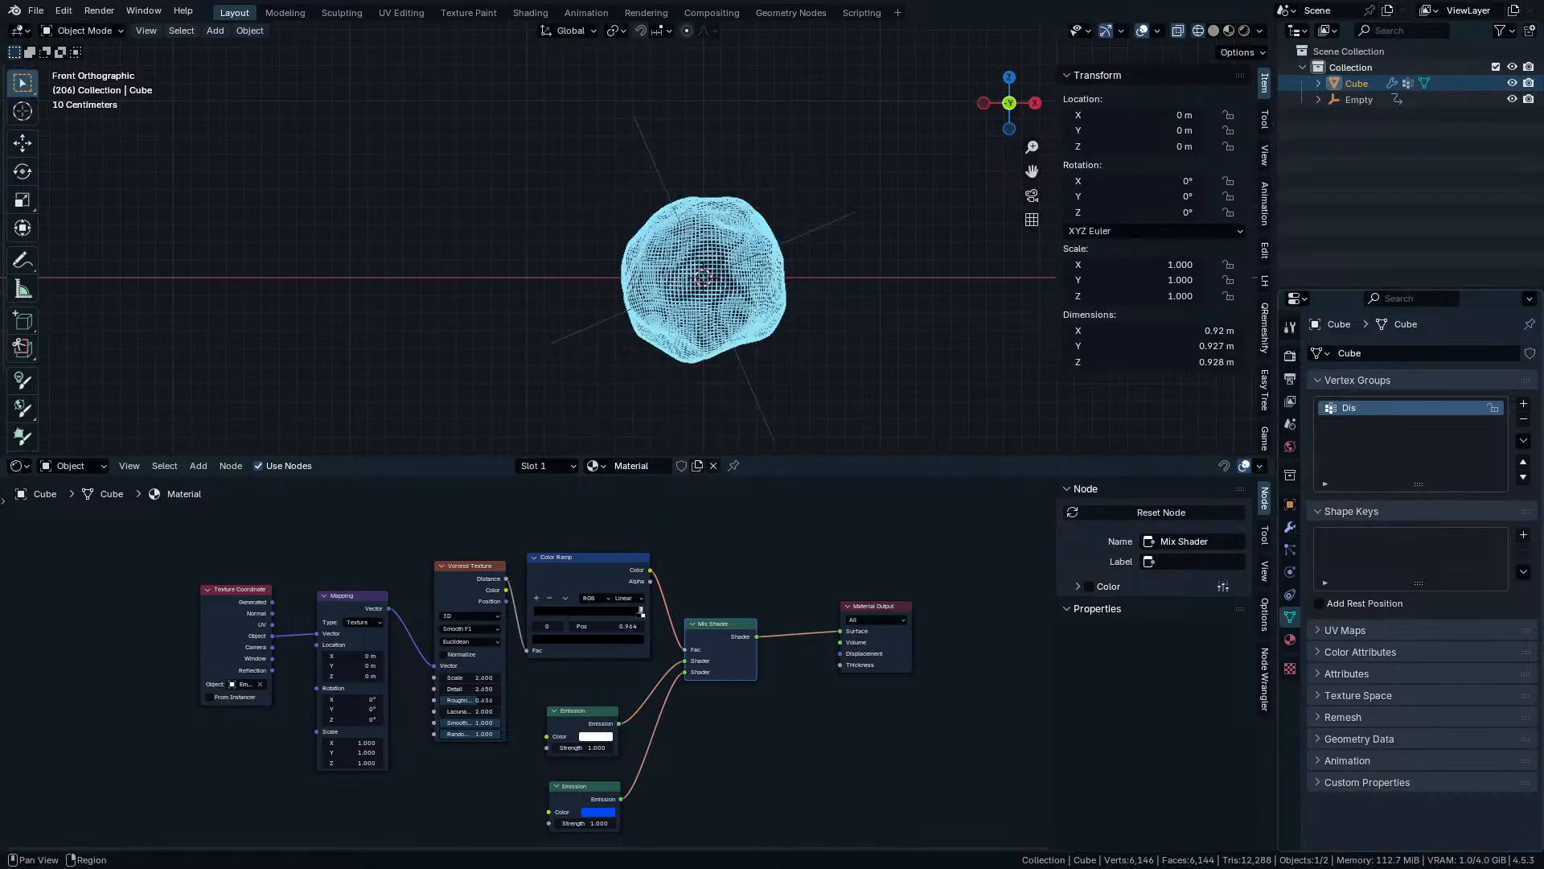
Limit the Displace modifier to the Dis vertex group and play the animation in solid shading.
click(1290, 527)
click(1446, 535)
click(1440, 557)
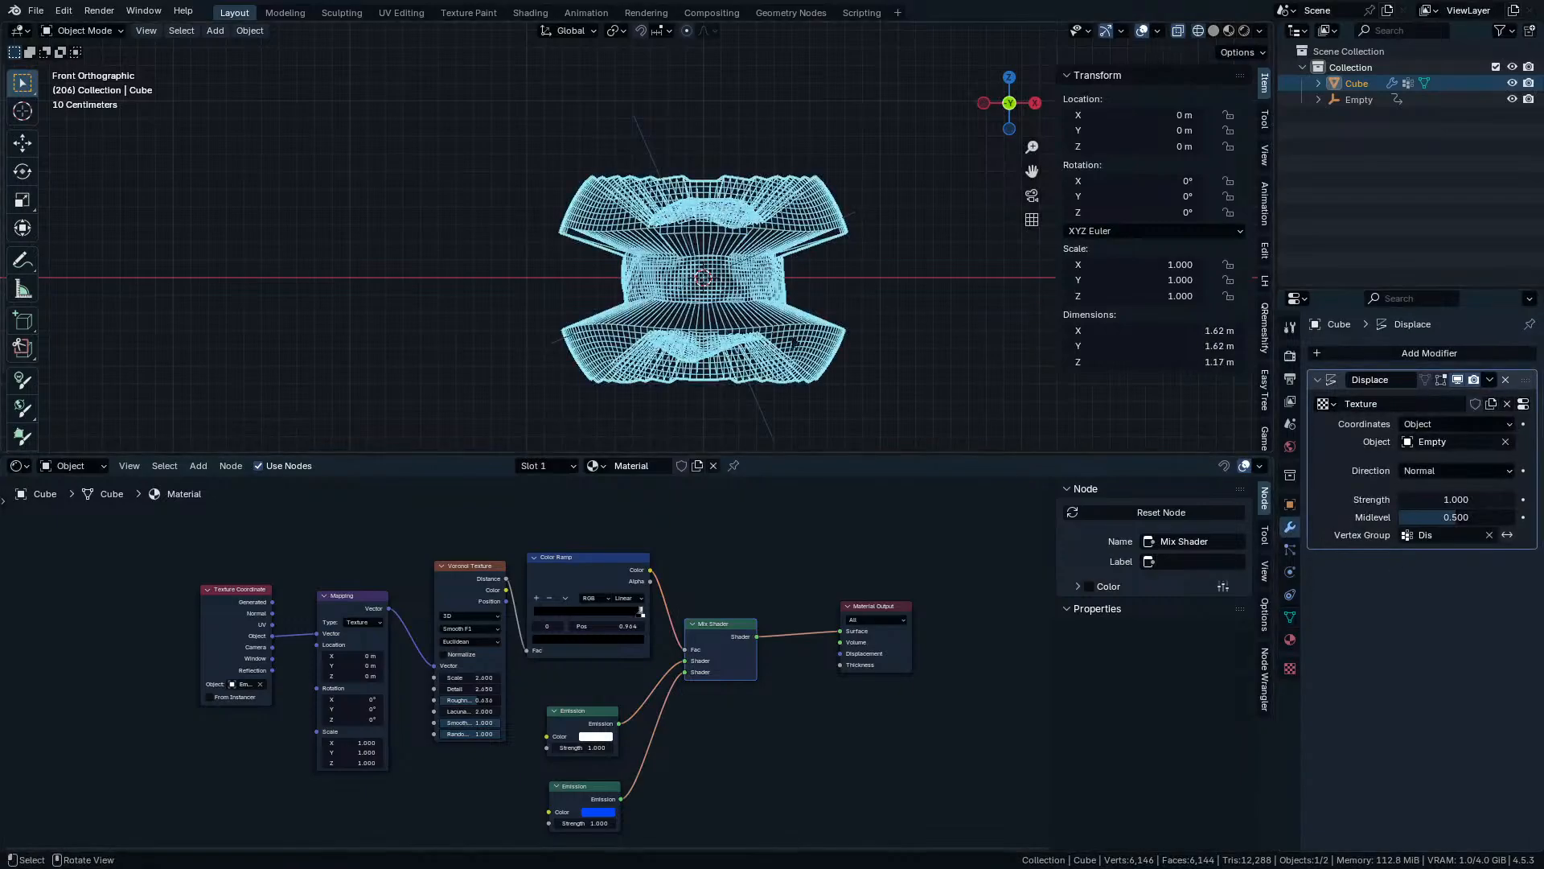
scroll(798, 332, up, 3)
key(alt+a)
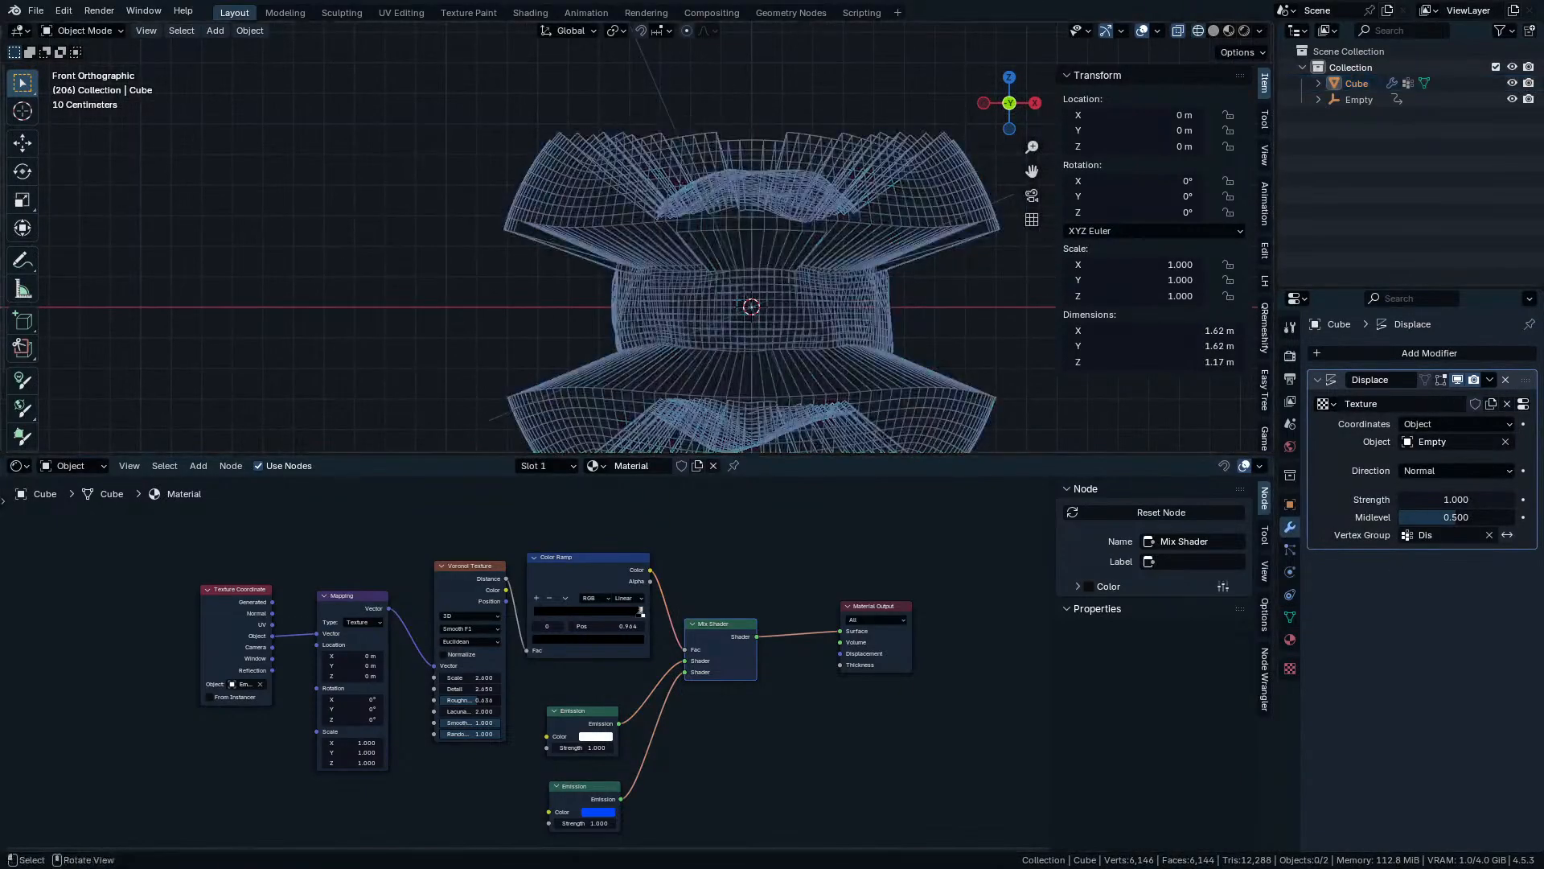
key(shift+z)
key(space)
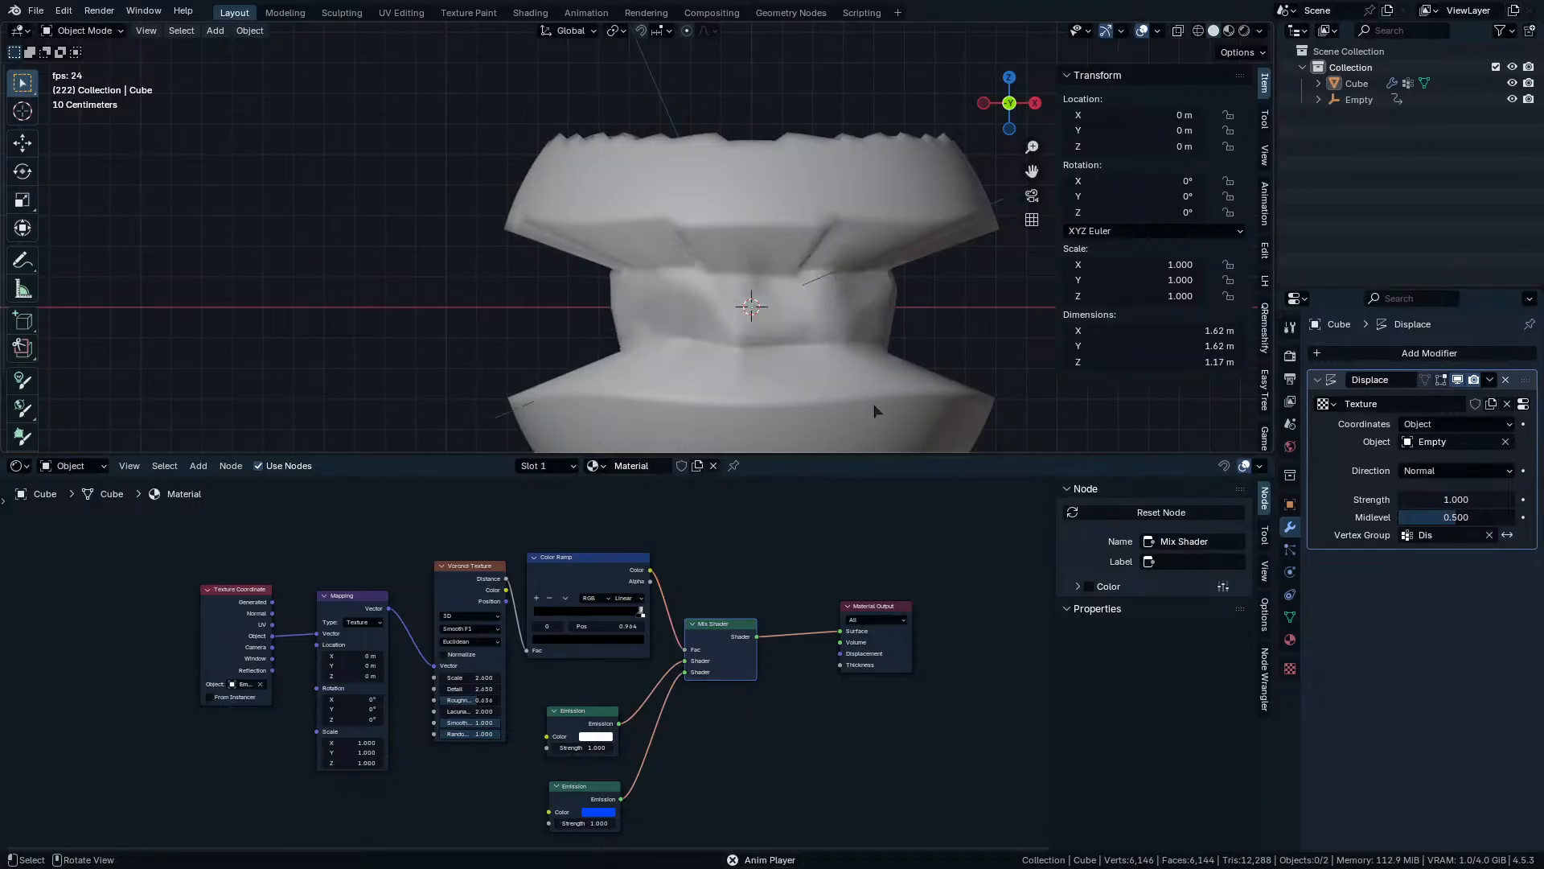
key(space)
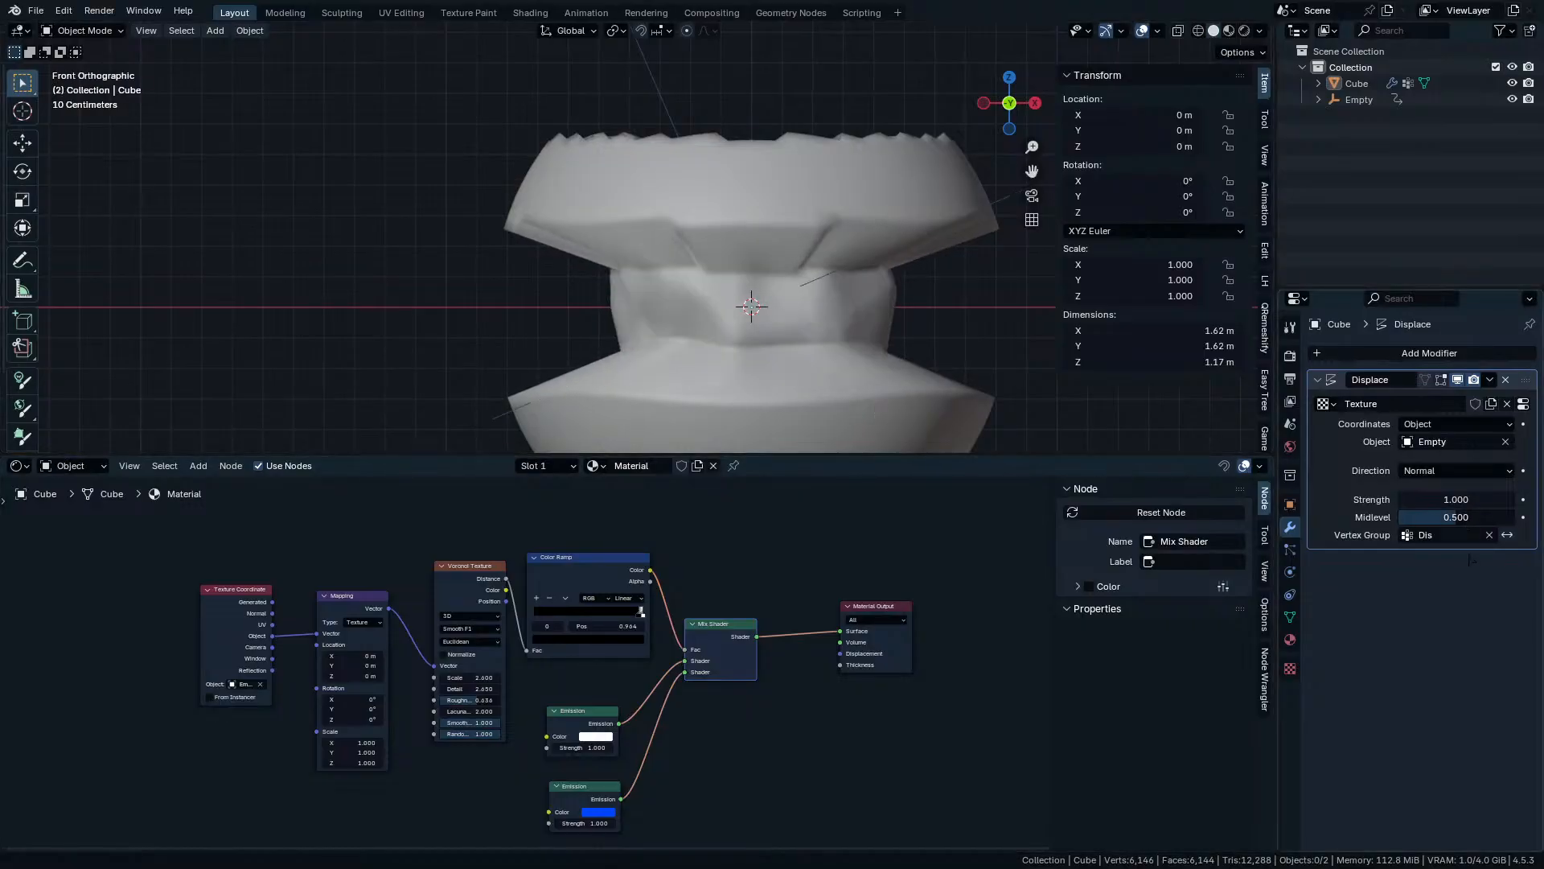
Try inverting the Displace modifier's vertex group influence, then restore it and compare the animations.
click(1507, 535)
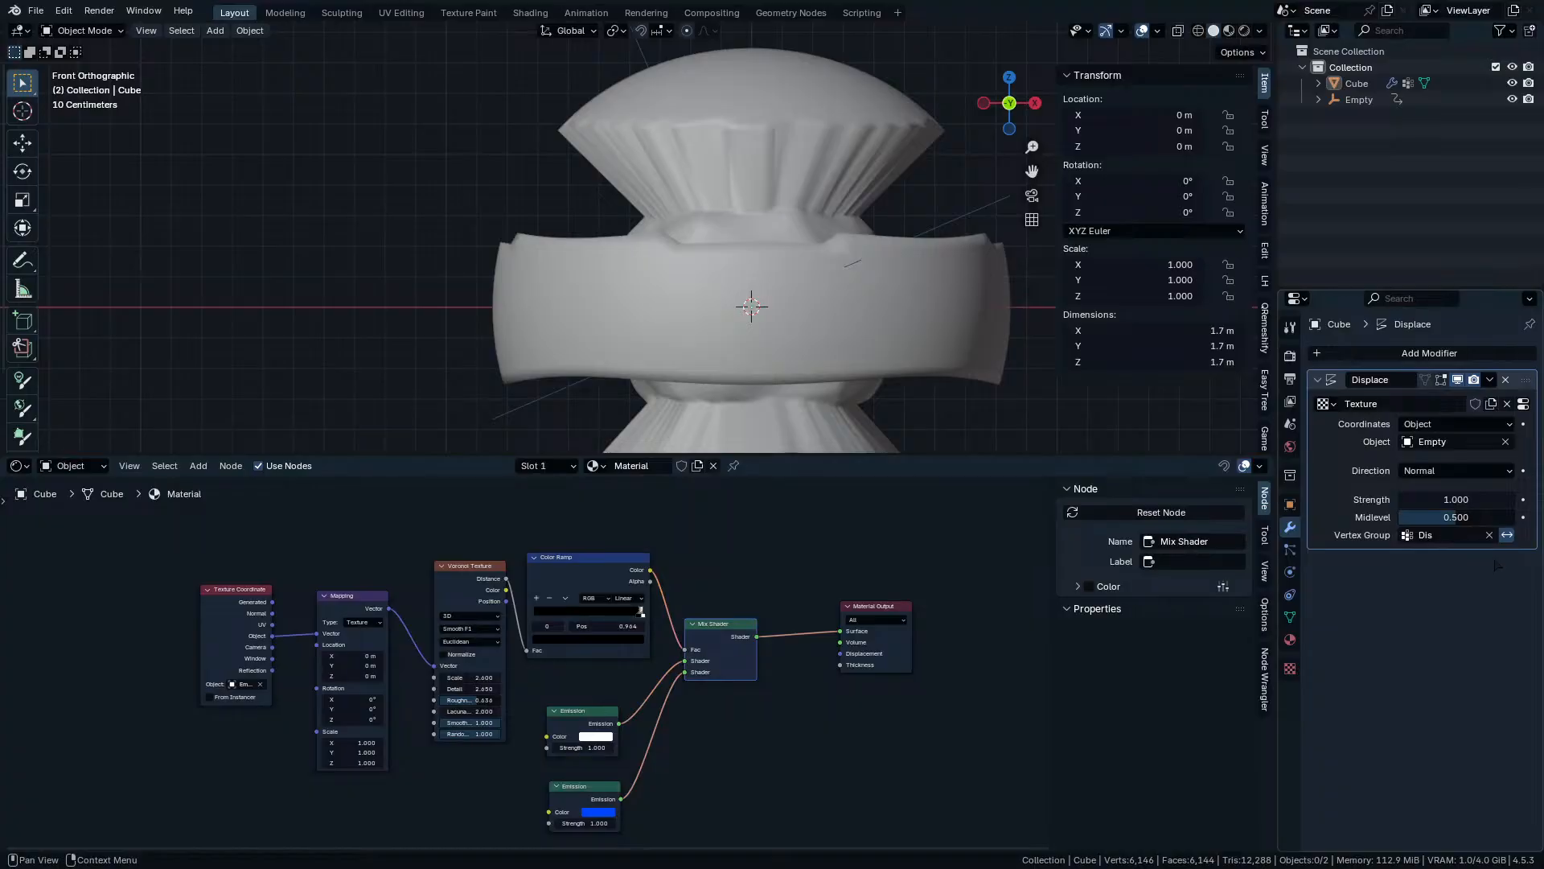
key(space)
key(space)
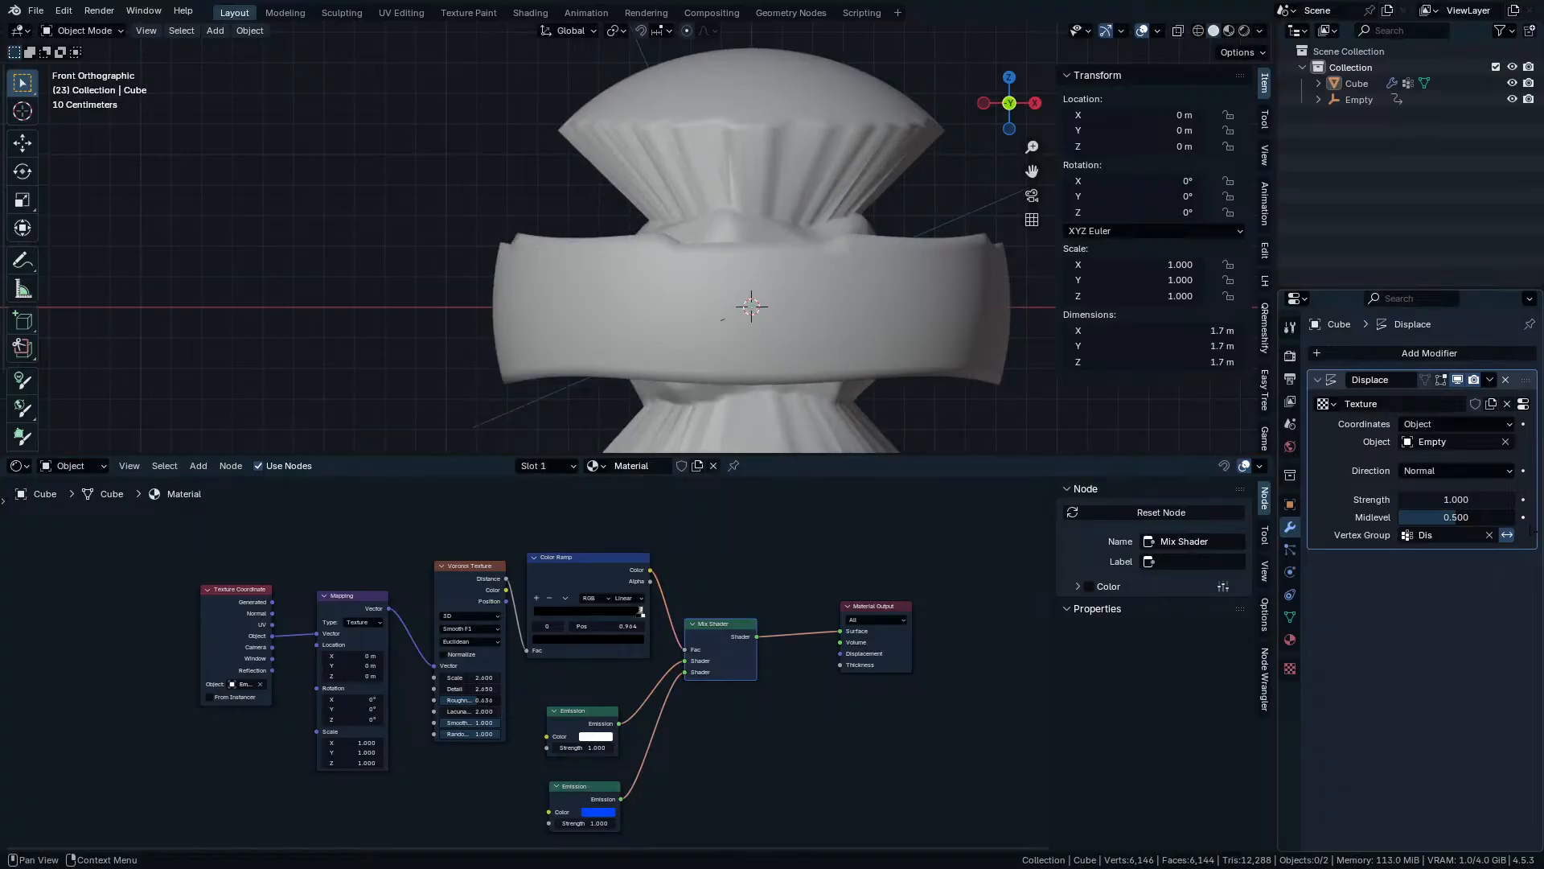
click(1507, 535)
key(space)
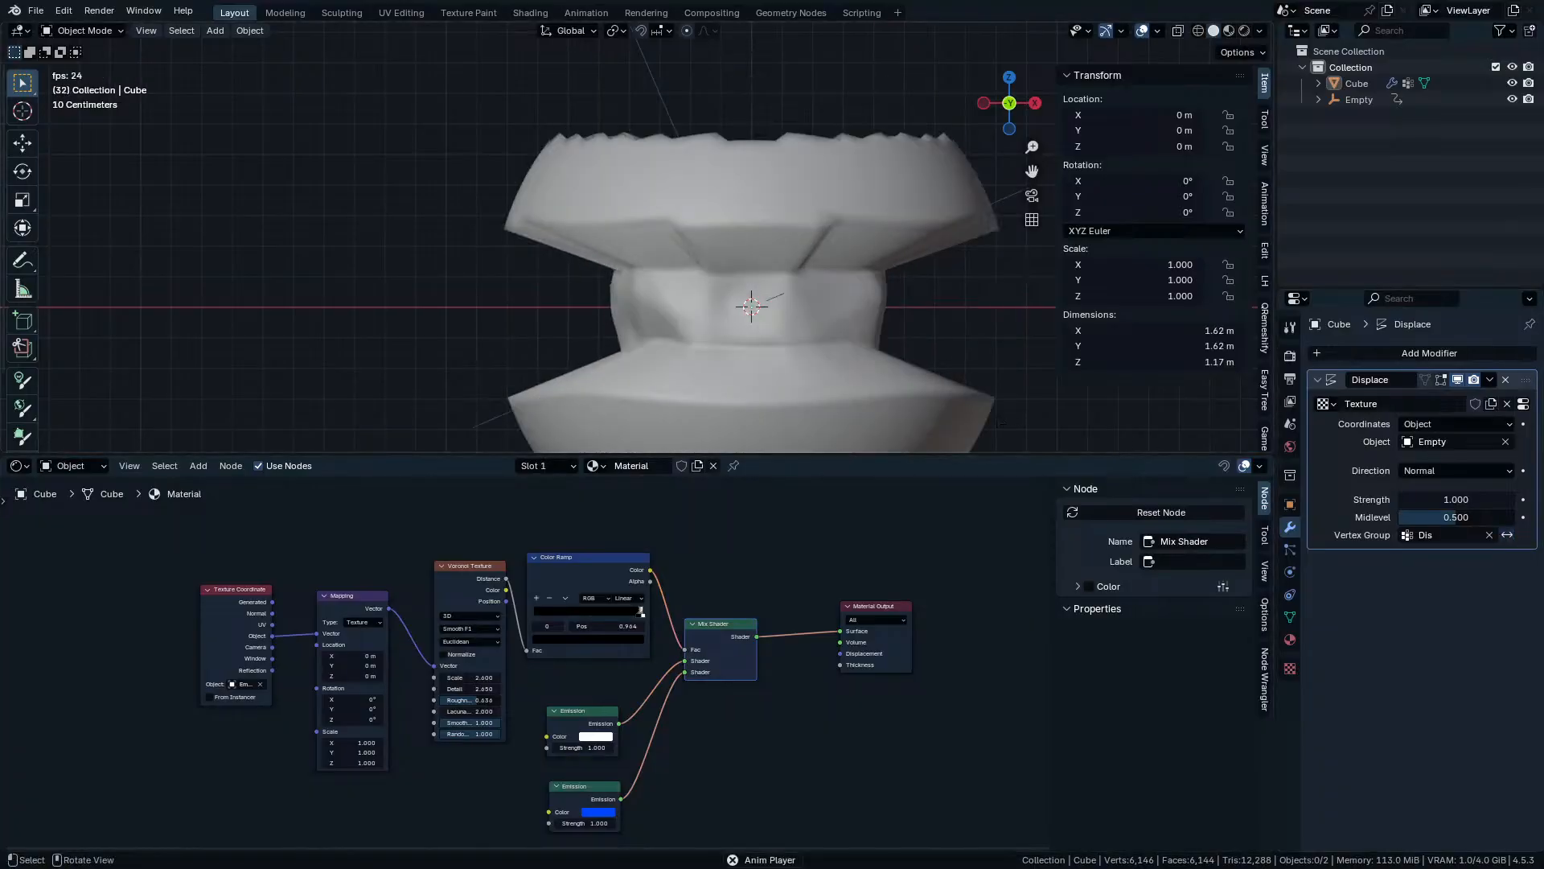
key(space)
Set the Displace modifier's Midlevel to 0.102 with Strength at 1.000 and play the animation.
drag(1456, 499, 1421, 518)
key(space)
key(ctrl+z)
key(ctrl+z)
key(ctrl+z)
key(space)
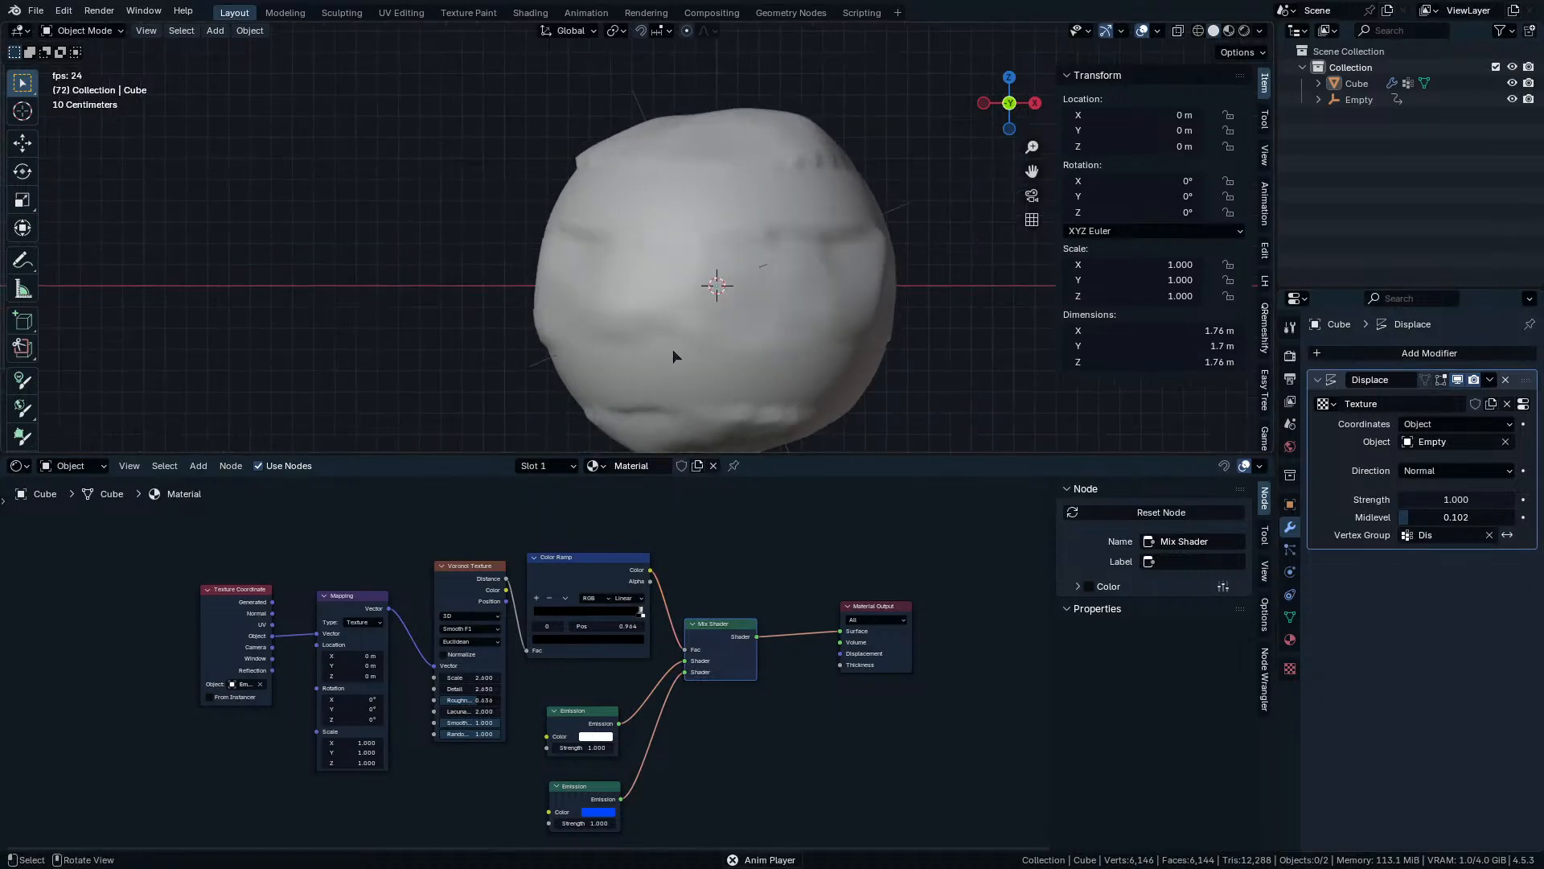
Rotate the sphere's whole mesh clockwise in the front view in Edit Mode to tilt the displaced bands.
click(774, 383)
key(space)
key(Tab)
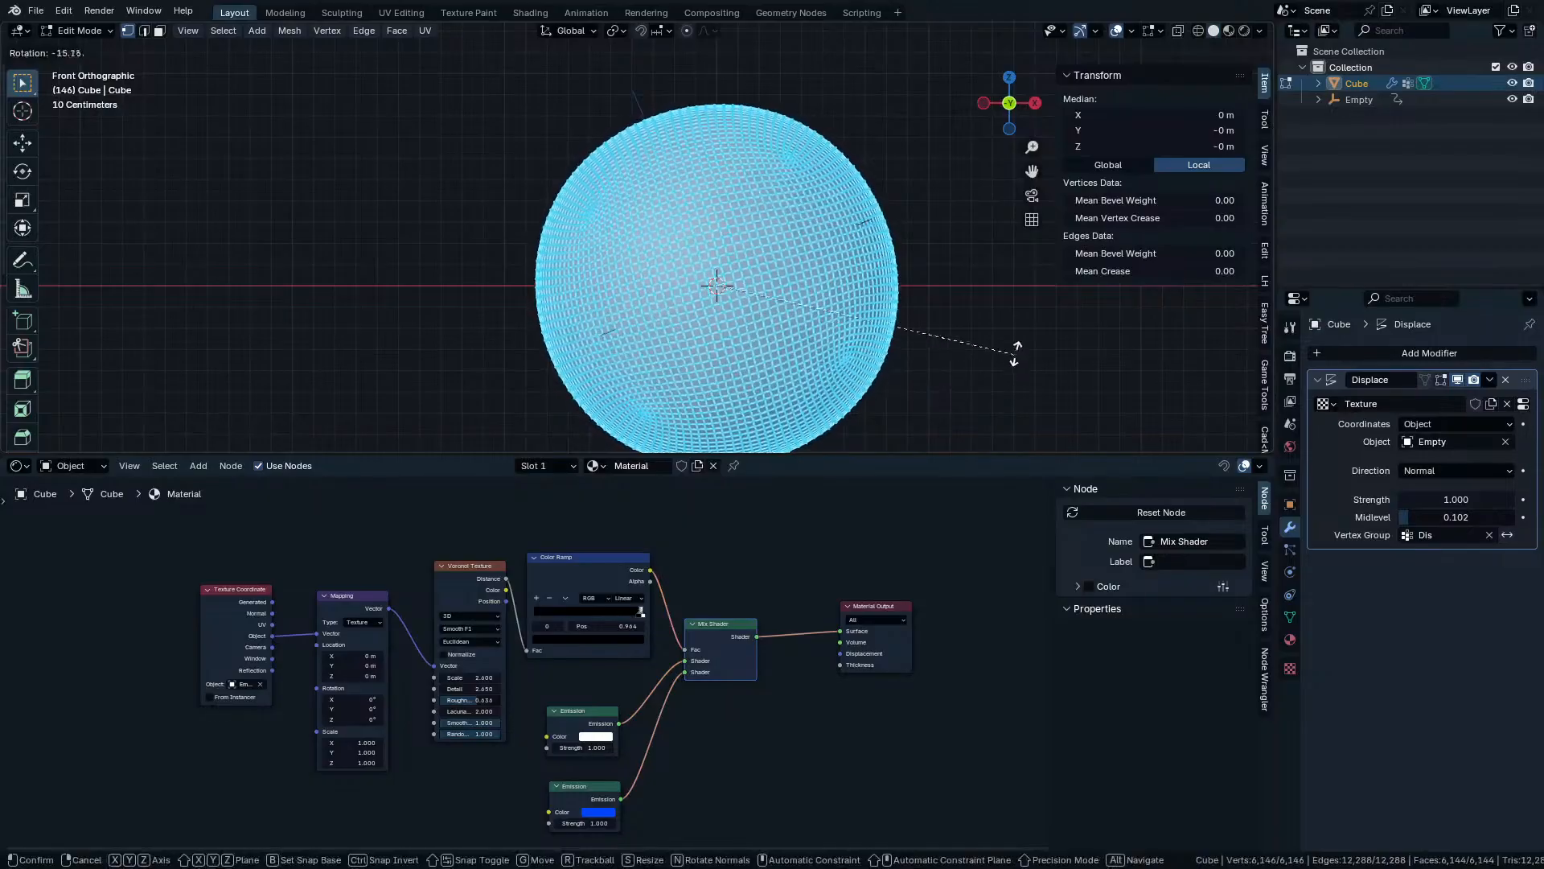
key(Tab)
key(space)
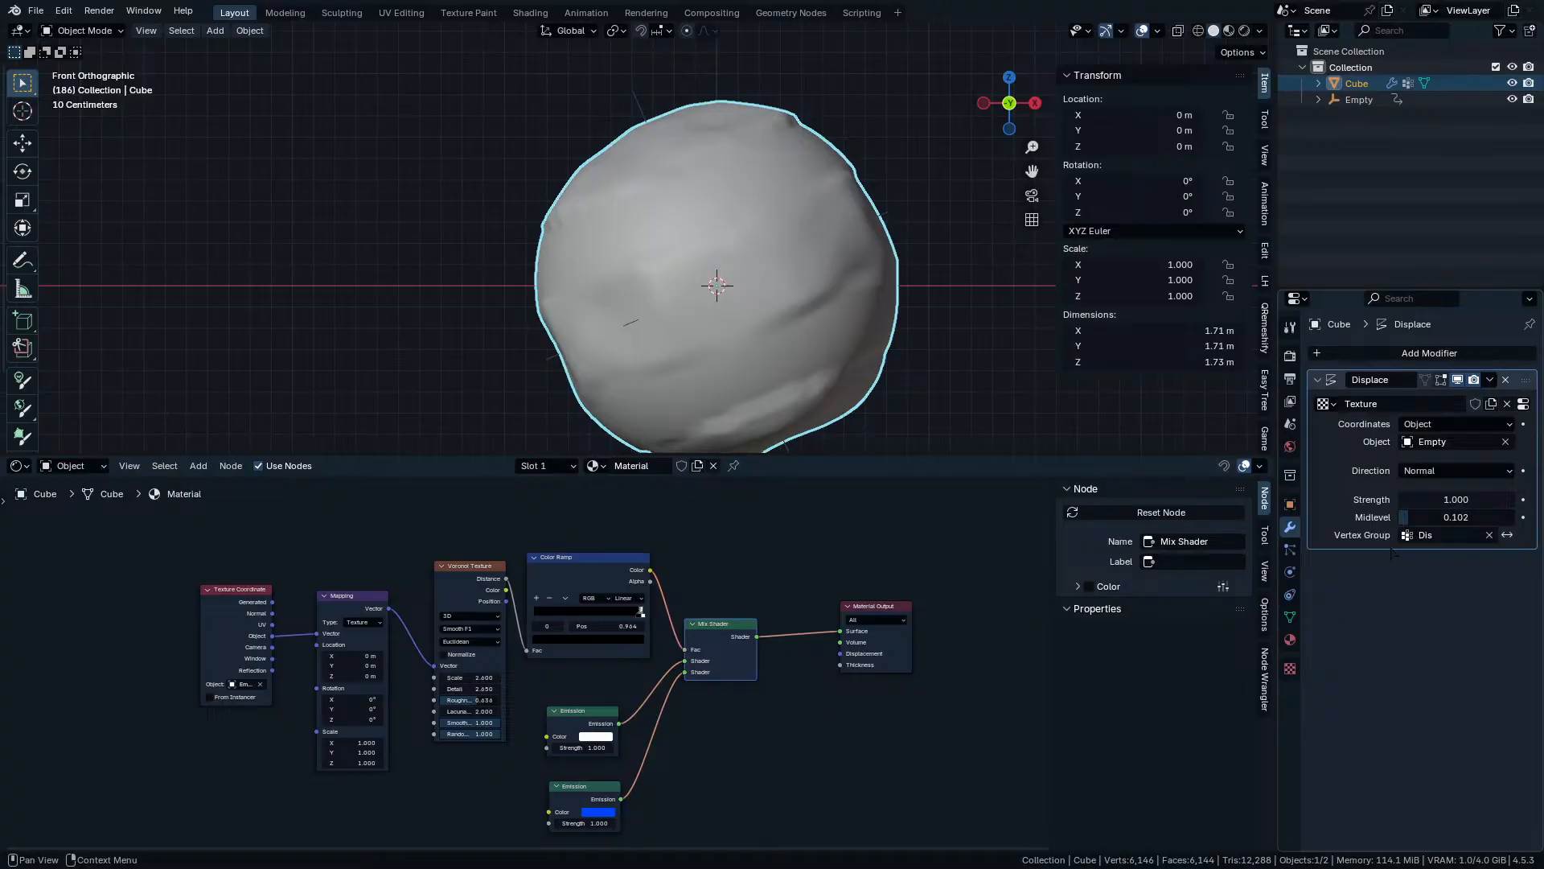
Check the vertex groups offered to the Displace modifier and add a second vertex group to the mesh.
click(1451, 534)
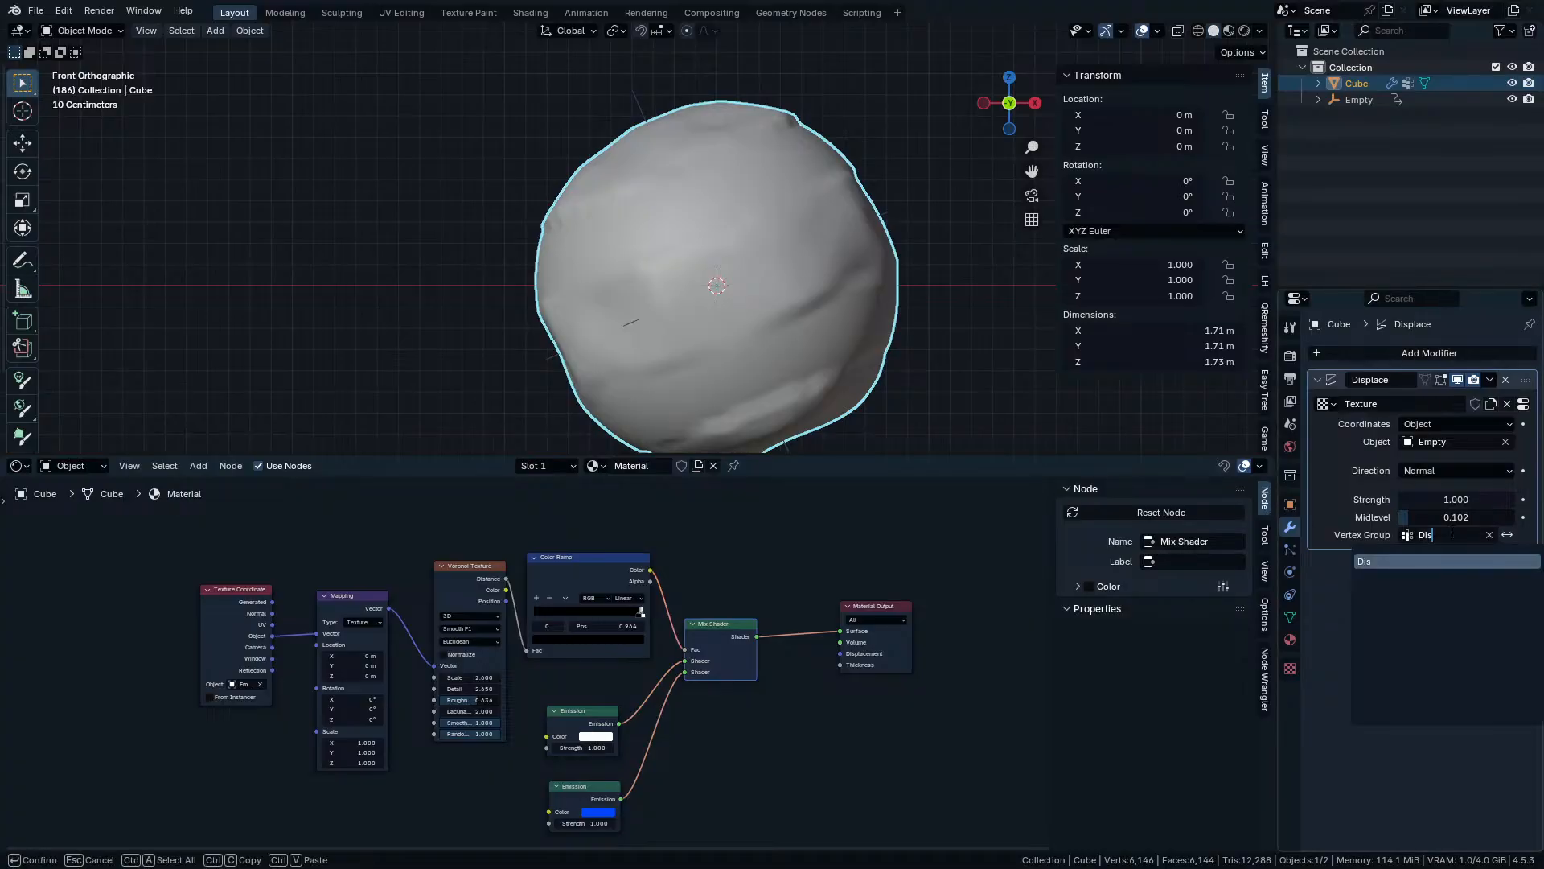
click(1351, 545)
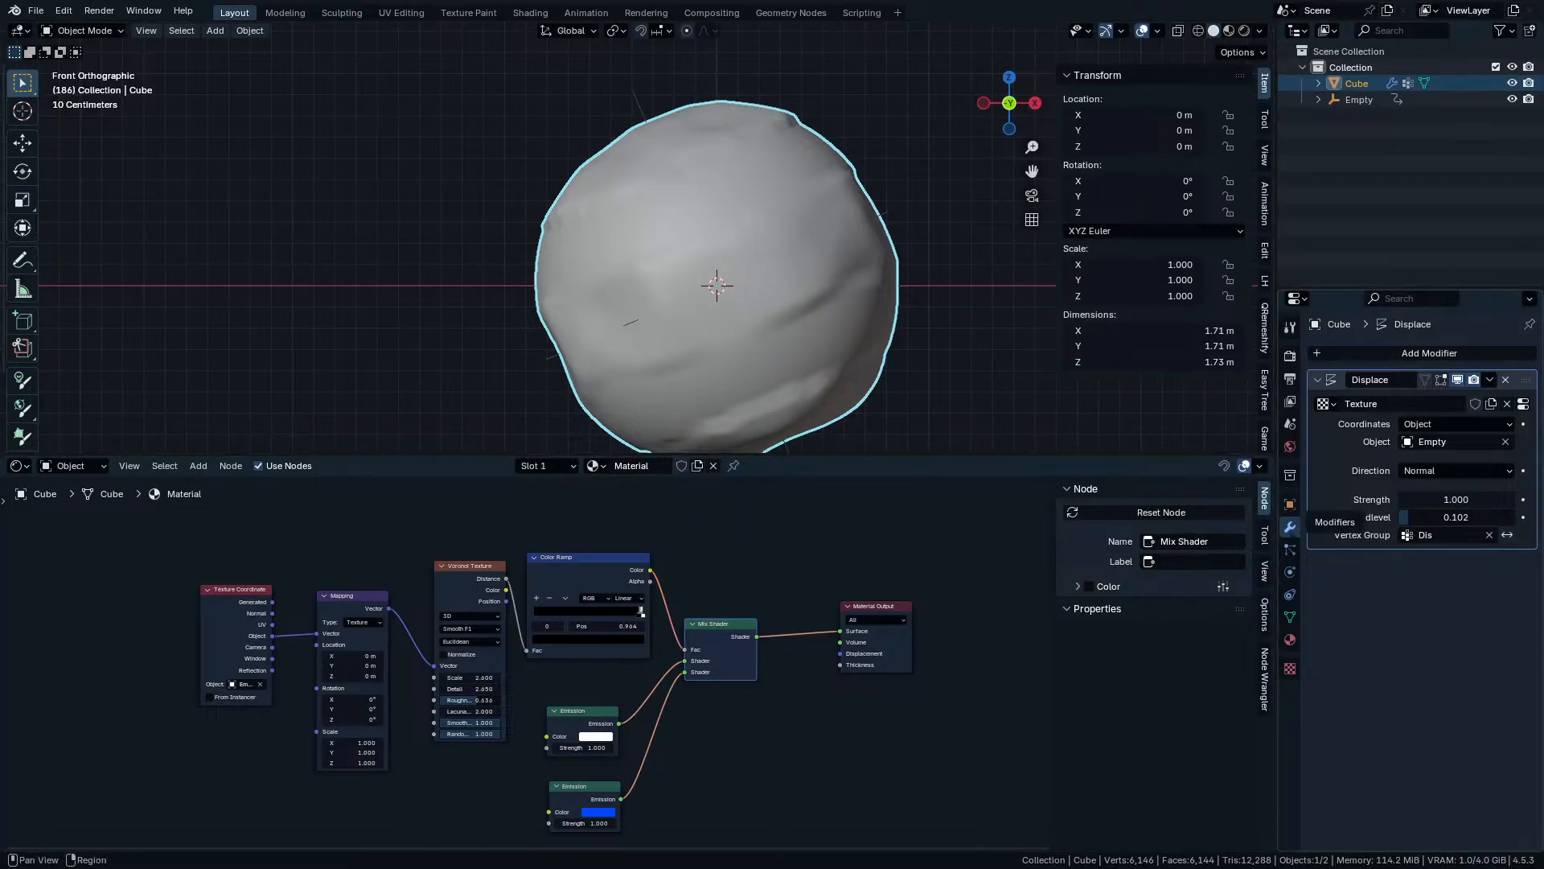
click(1290, 617)
click(1523, 404)
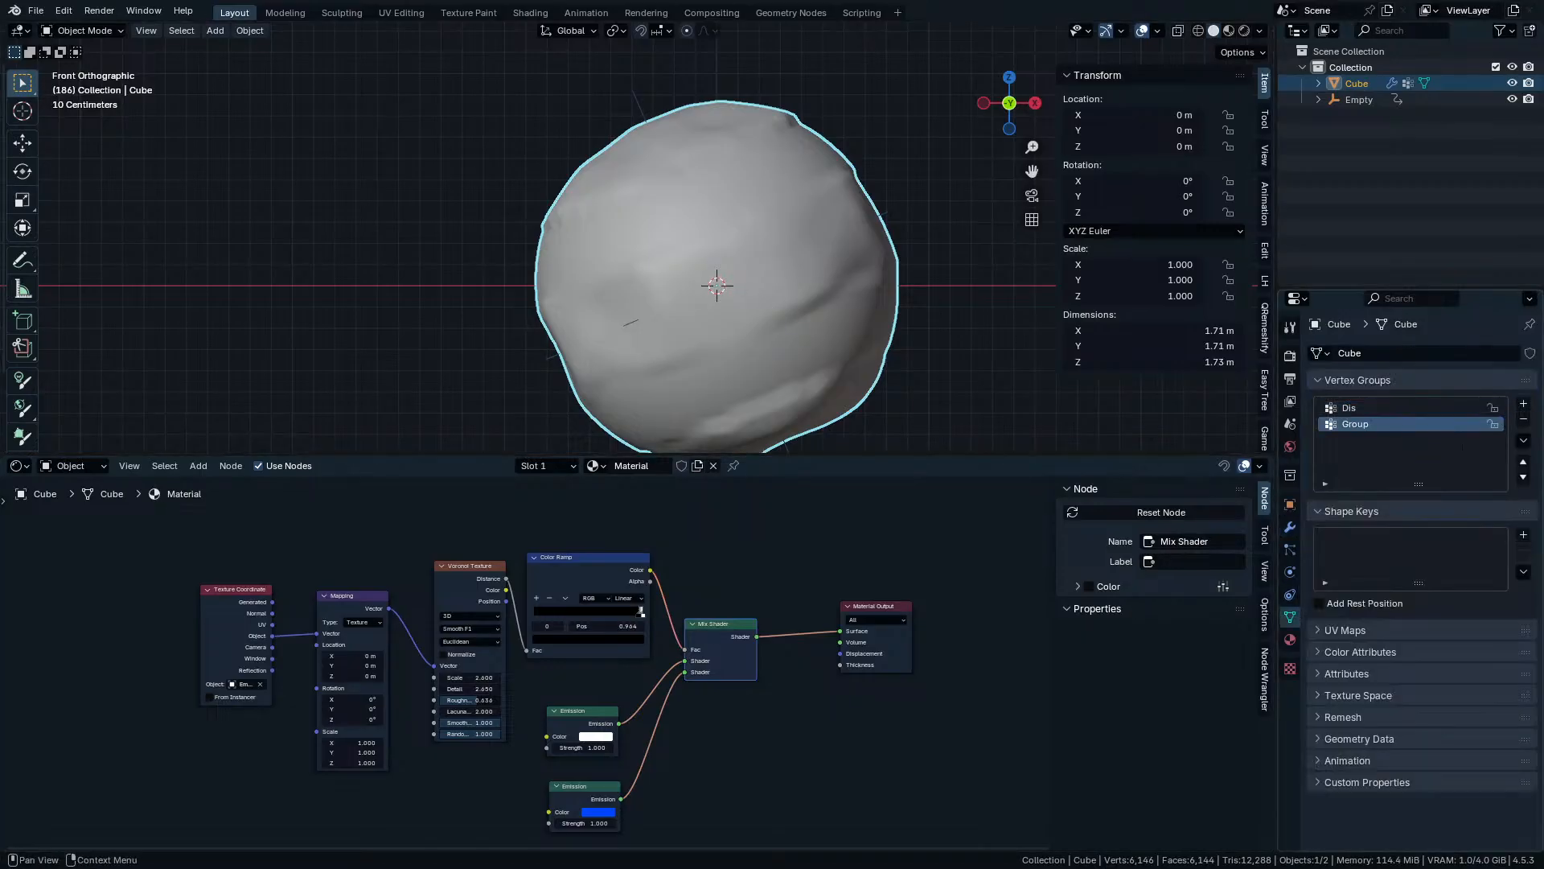
Paint weight 1.000 for the new vertex group over the tilted cap at the sphere's upper left in Weight Paint mode.
key(Tab)
key(ctrl+Tab)
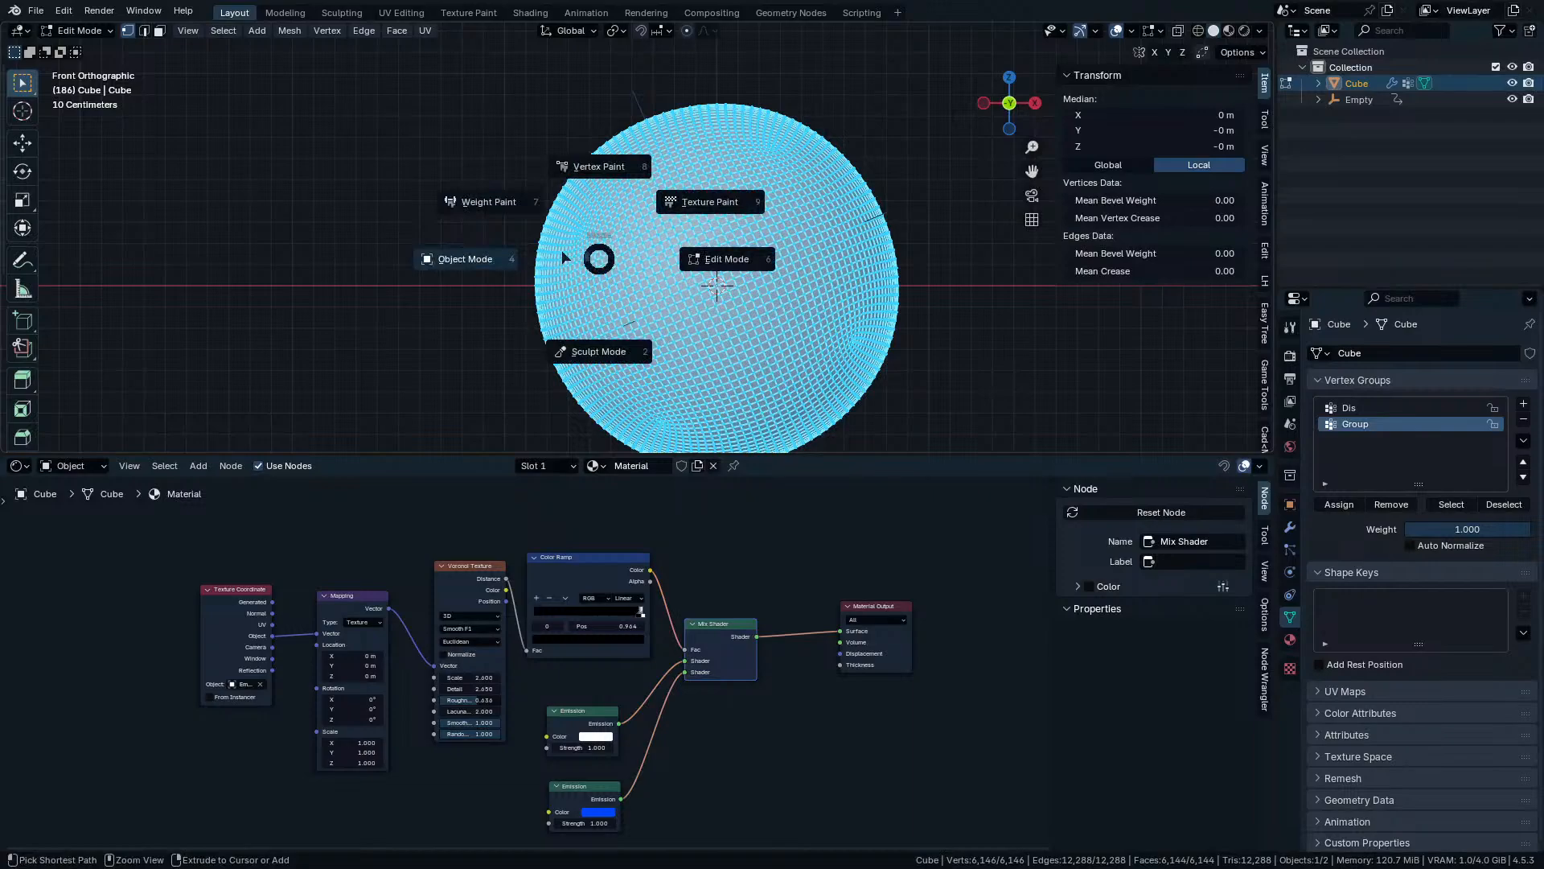
click(475, 202)
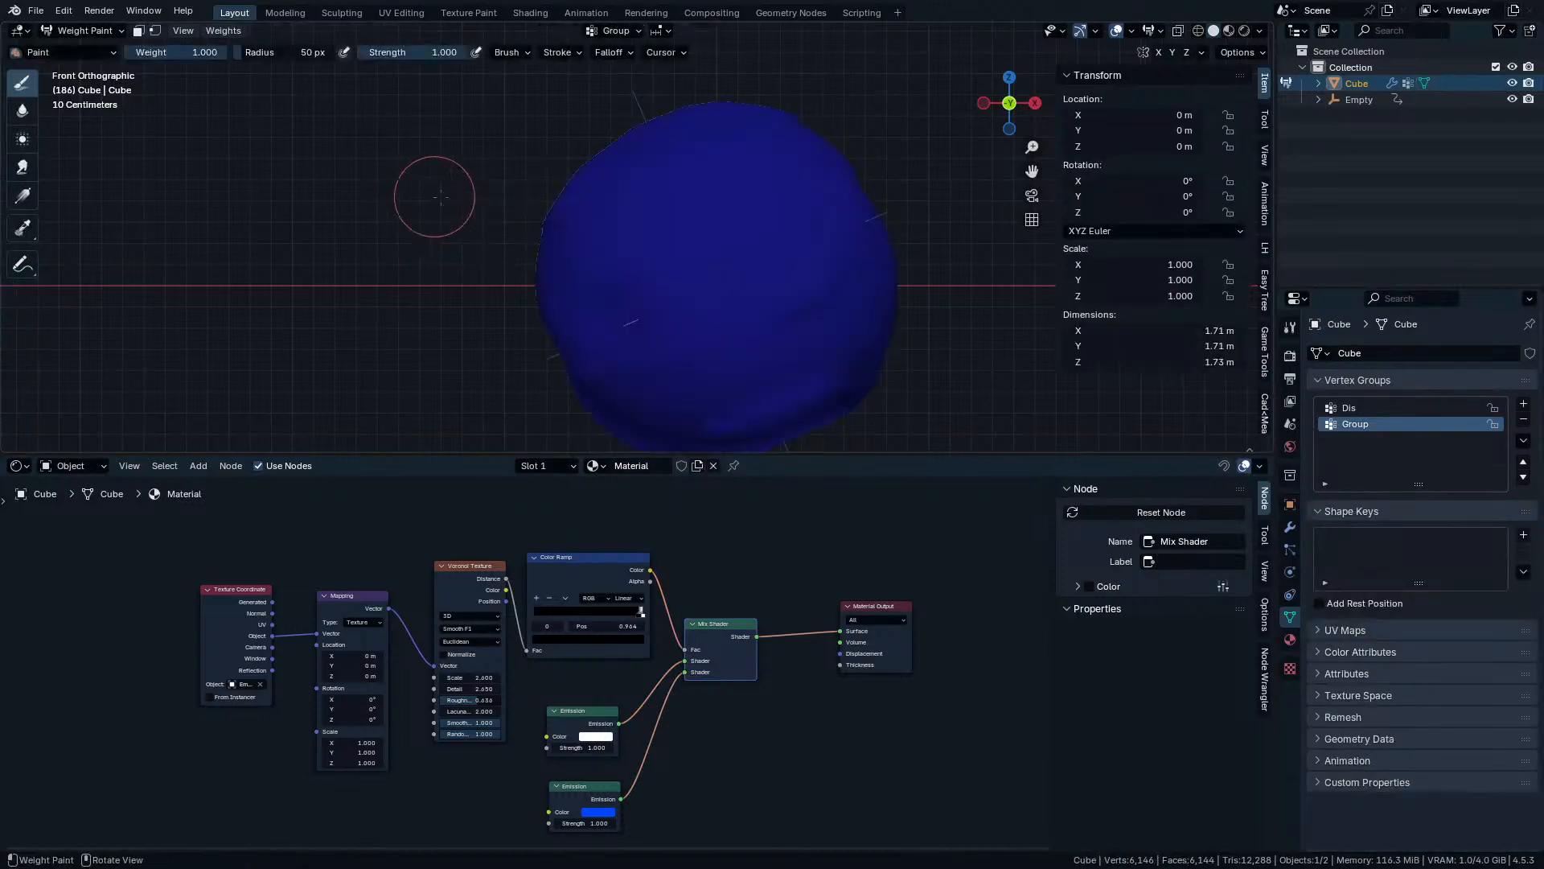
mouse_move(792, 113)
mouse_down()
mouse_move(612, 181)
mouse_move(623, 205)
mouse_move(734, 113)
mouse_move(760, 133)
mouse_move(734, 135)
mouse_up()
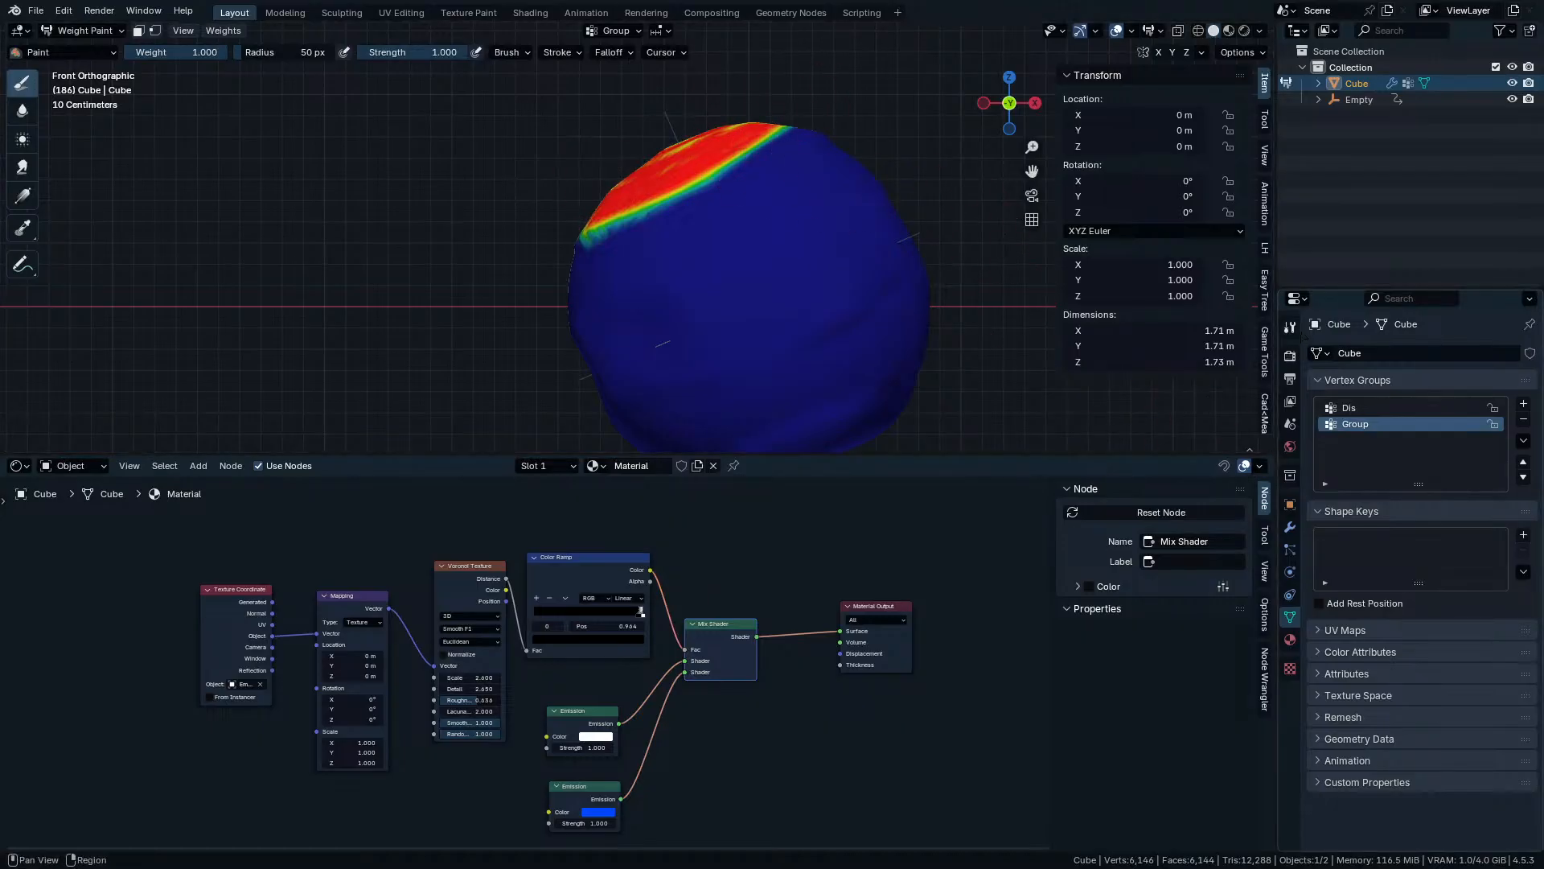
Enable Accumulate in the Paint brush's advanced settings and view the painted patch in perspective.
click(1290, 329)
click(1359, 619)
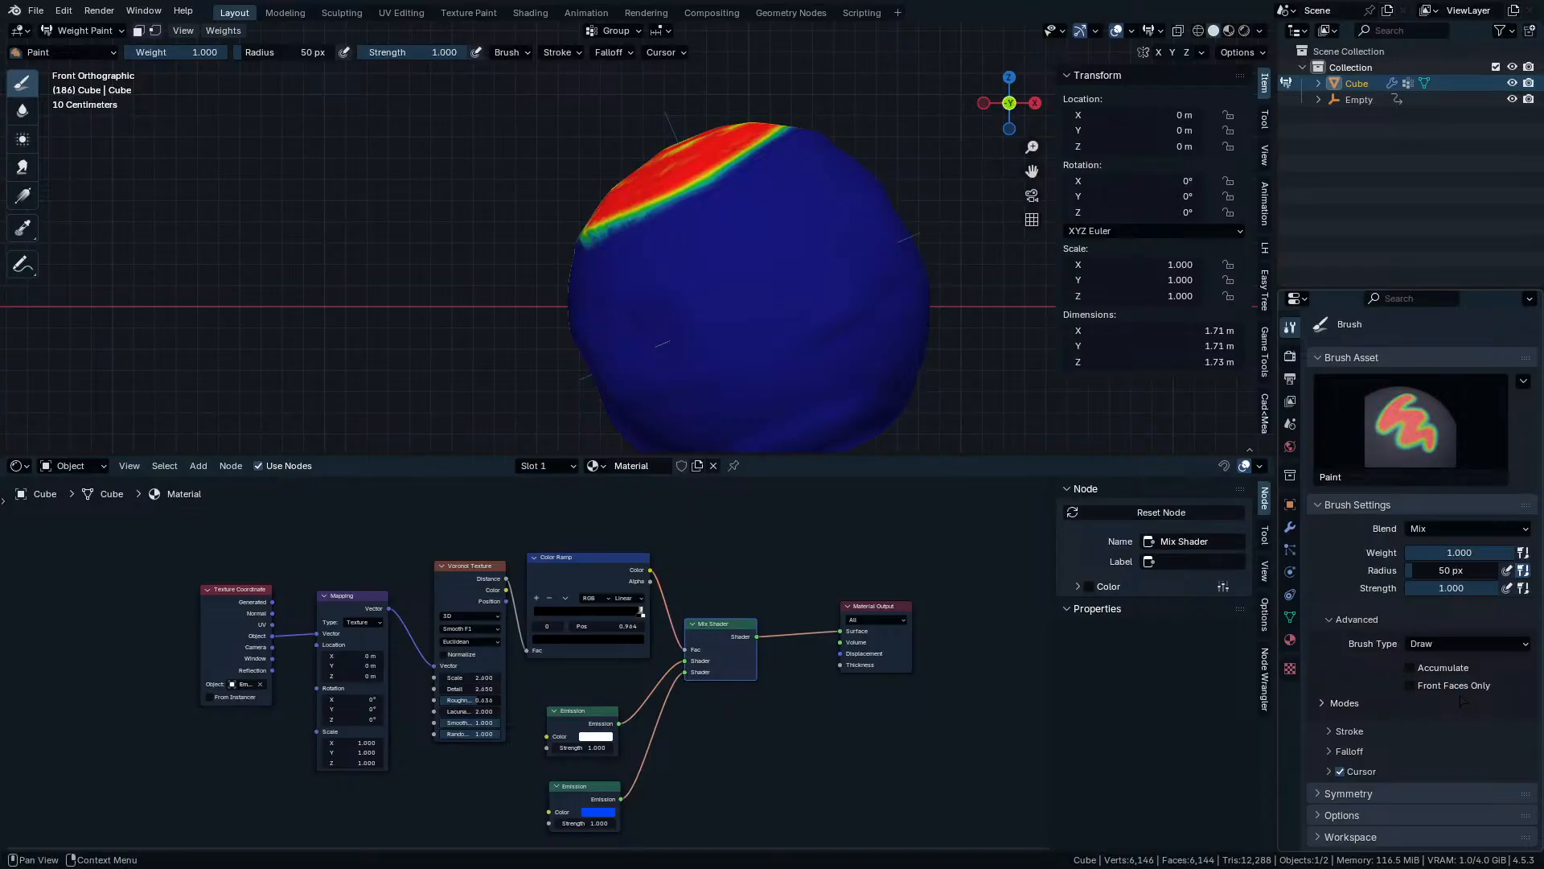
mouse_move(781, 267)
middle_down()
mouse_move(849, 296)
mouse_move(974, 305)
mouse_move(868, 289)
middle_up()
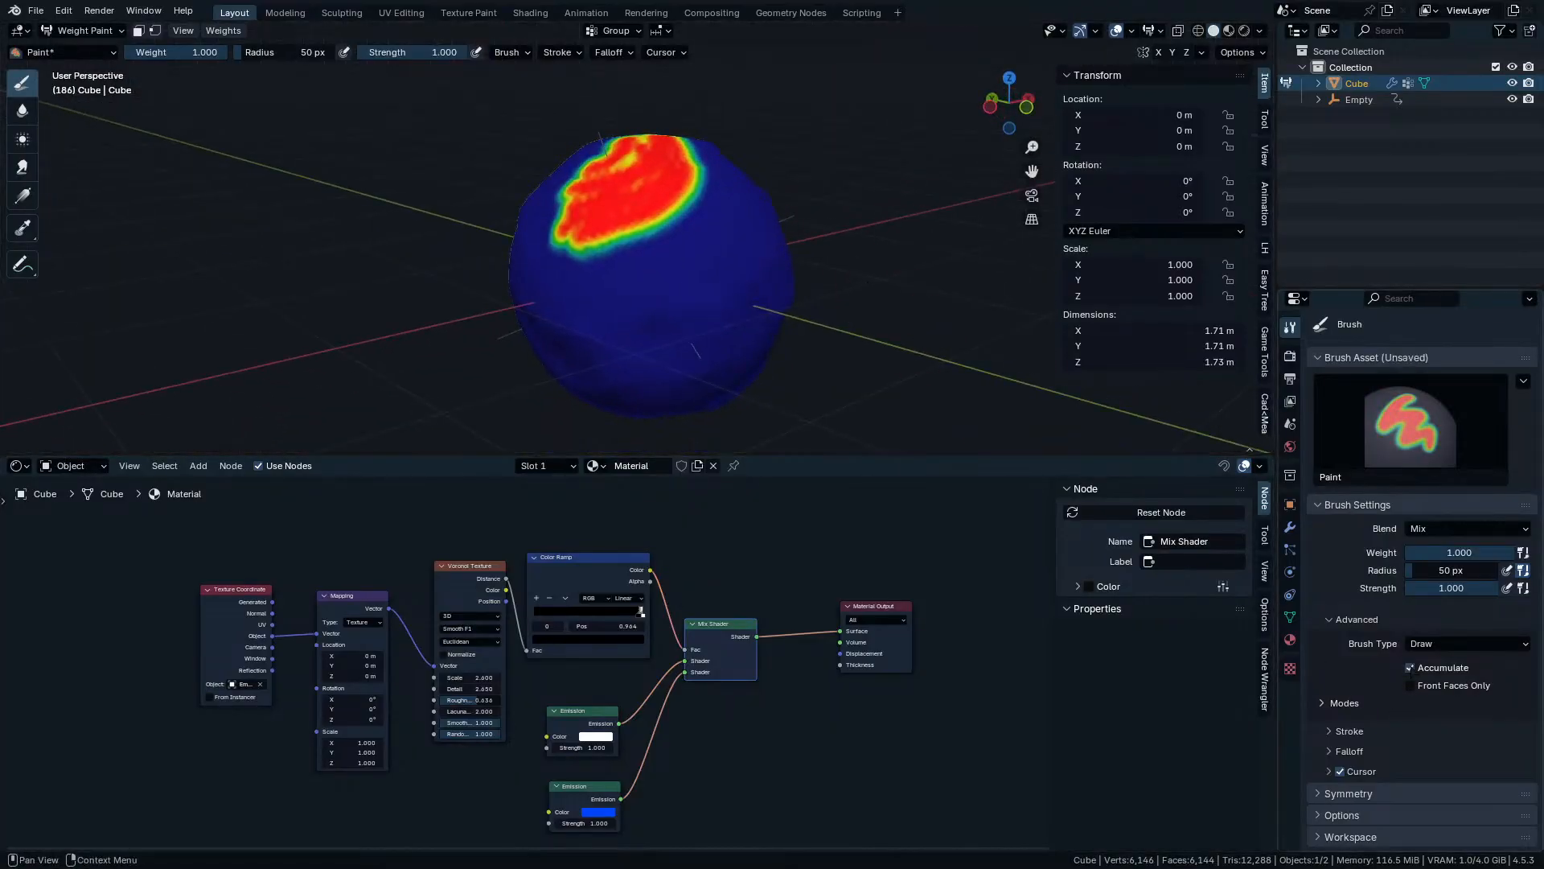
Fill in the painted cap at the sphere's upper left at weight 1.000 in the front view.
key(KP_1)
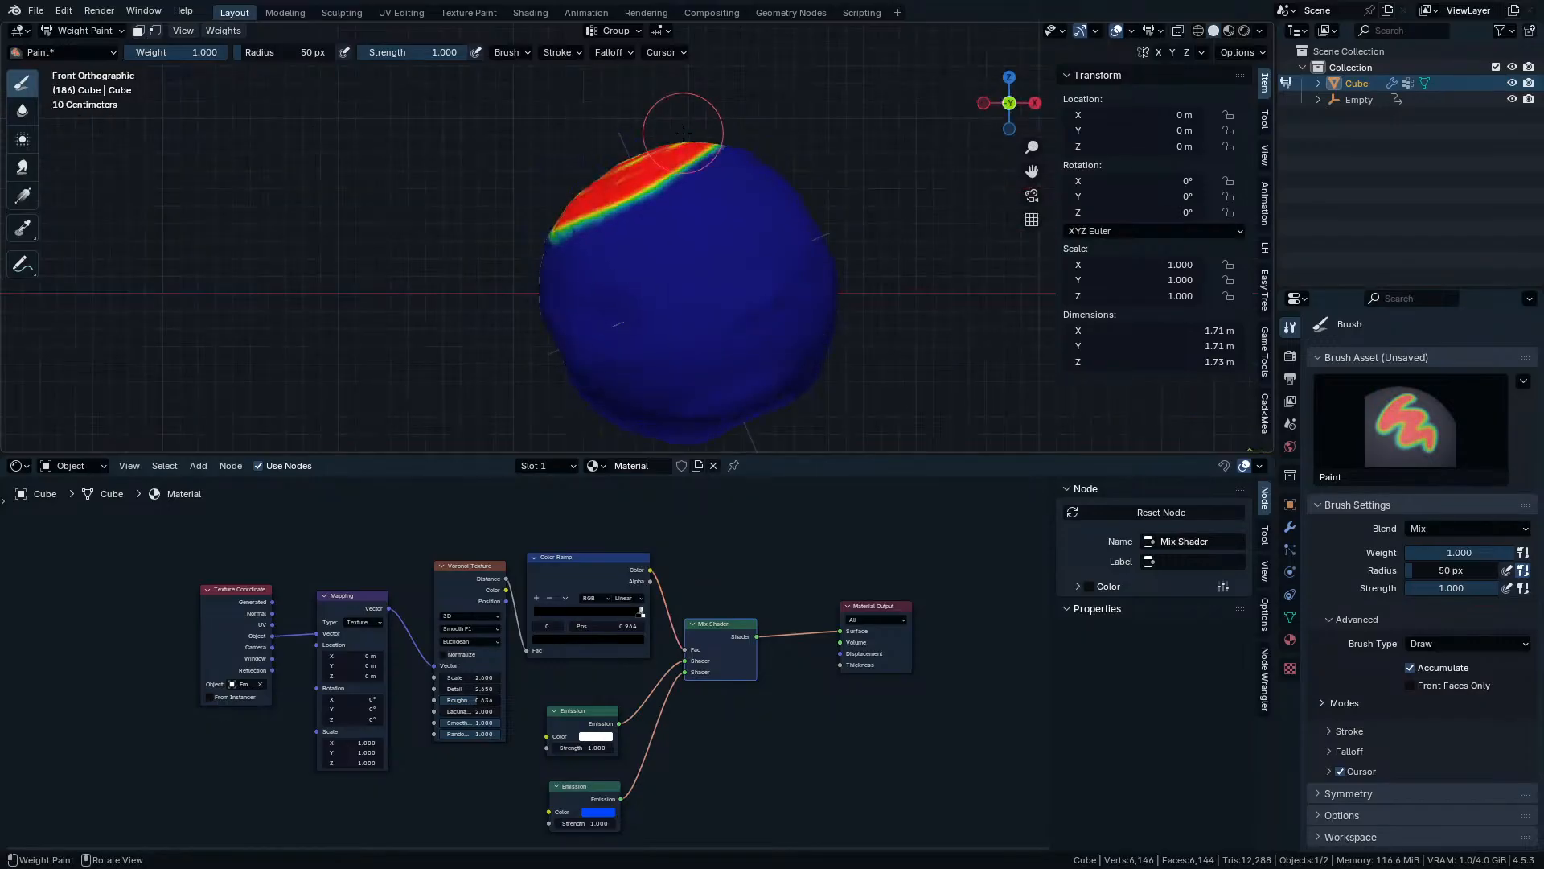
drag(708, 122, 693, 135)
middle_drag(500, 249, 610, 273)
key(KP_1)
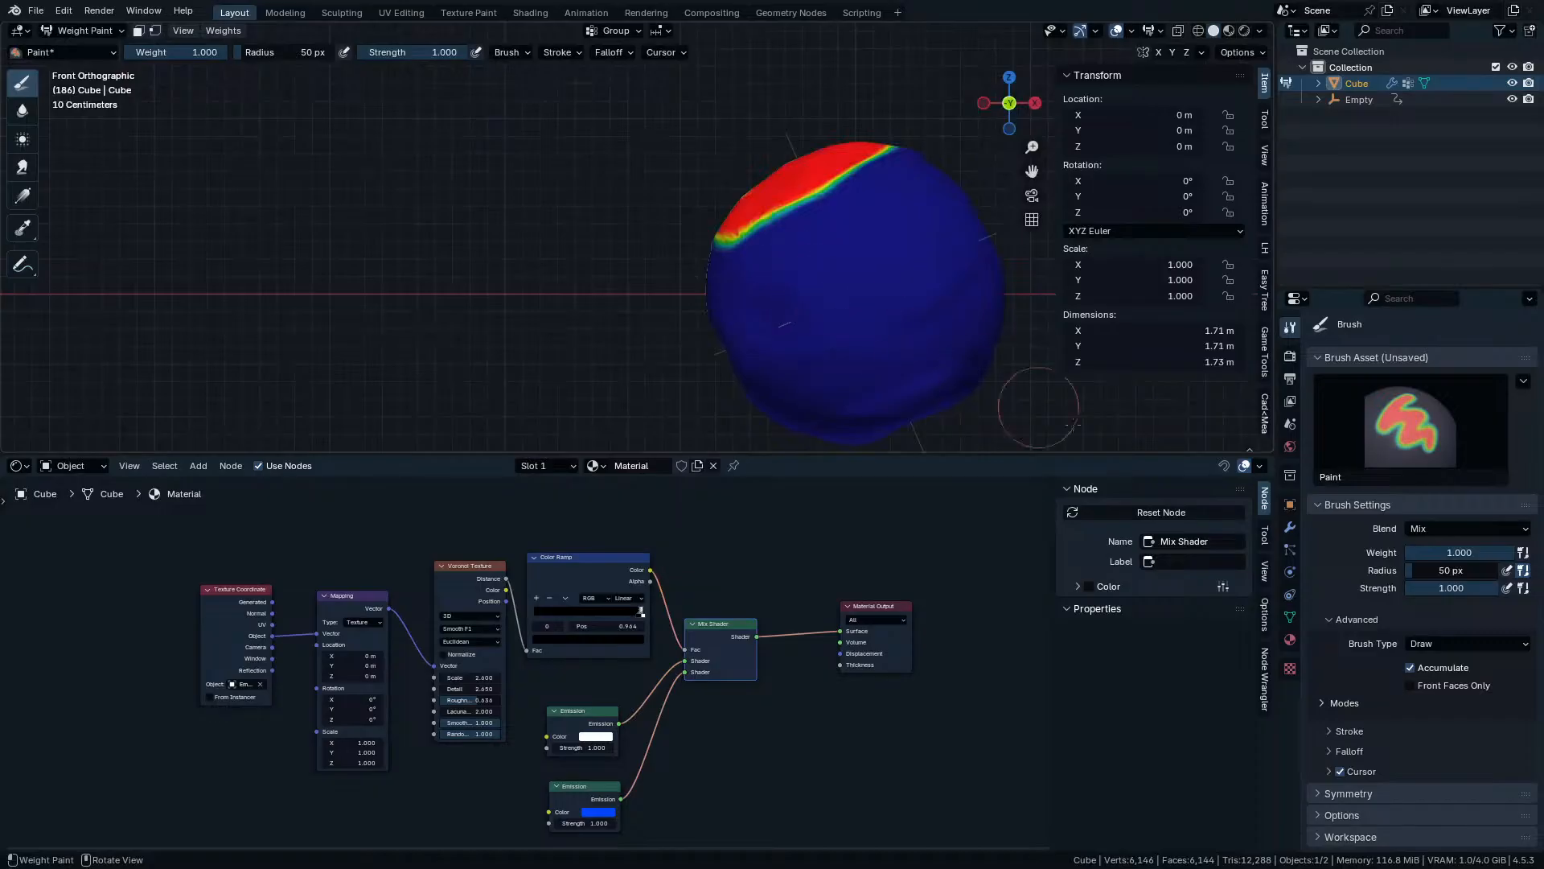
Turn off Accumulate for the Paint brush and check its brush type, modes and stroke options.
click(1444, 645)
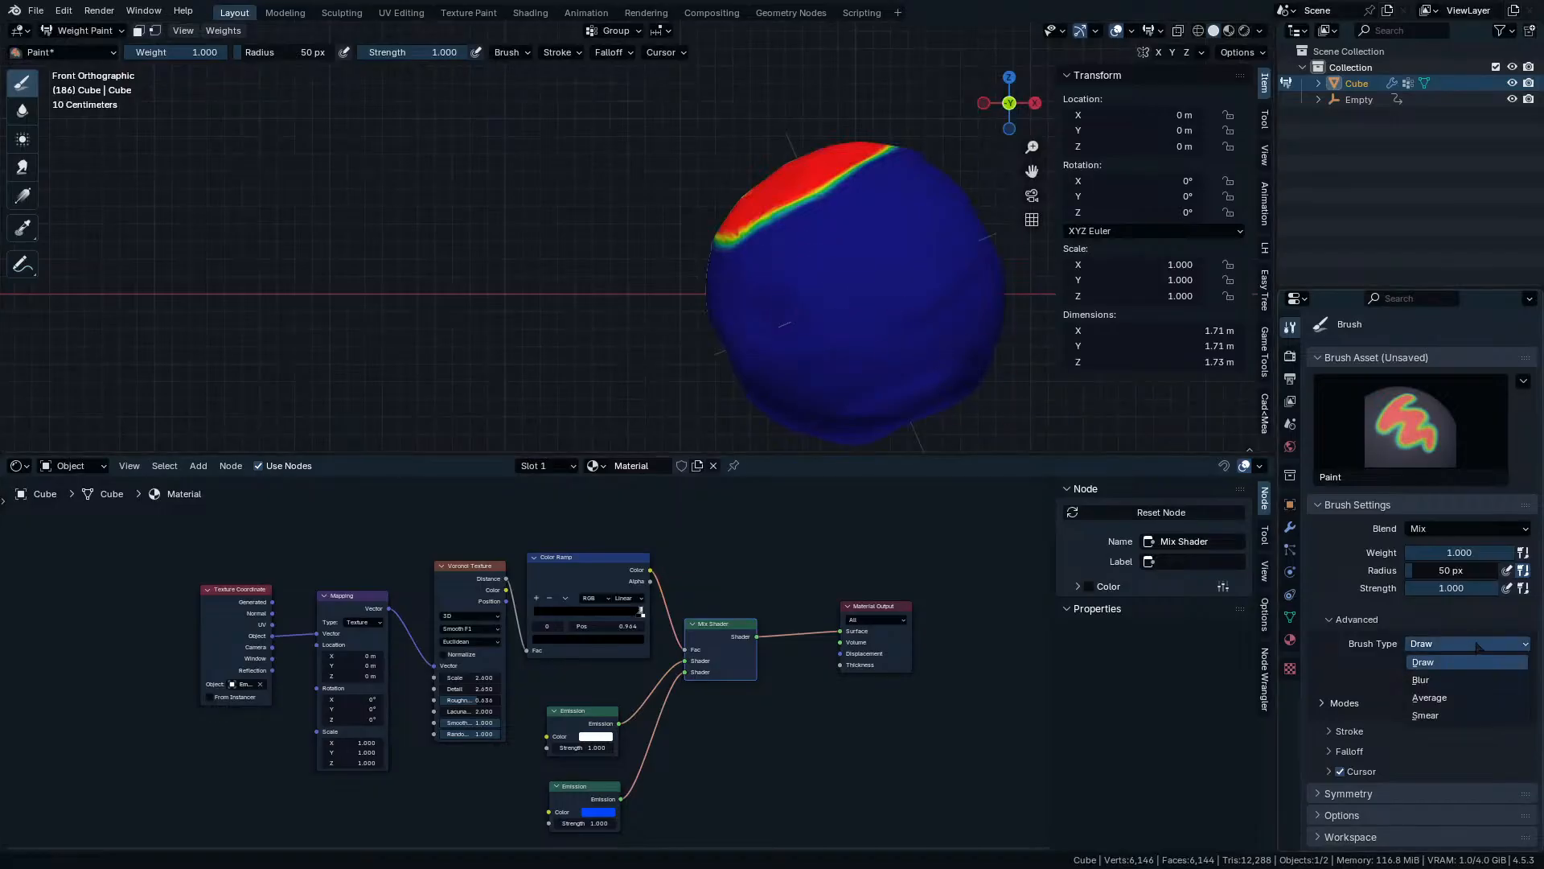
click(1346, 703)
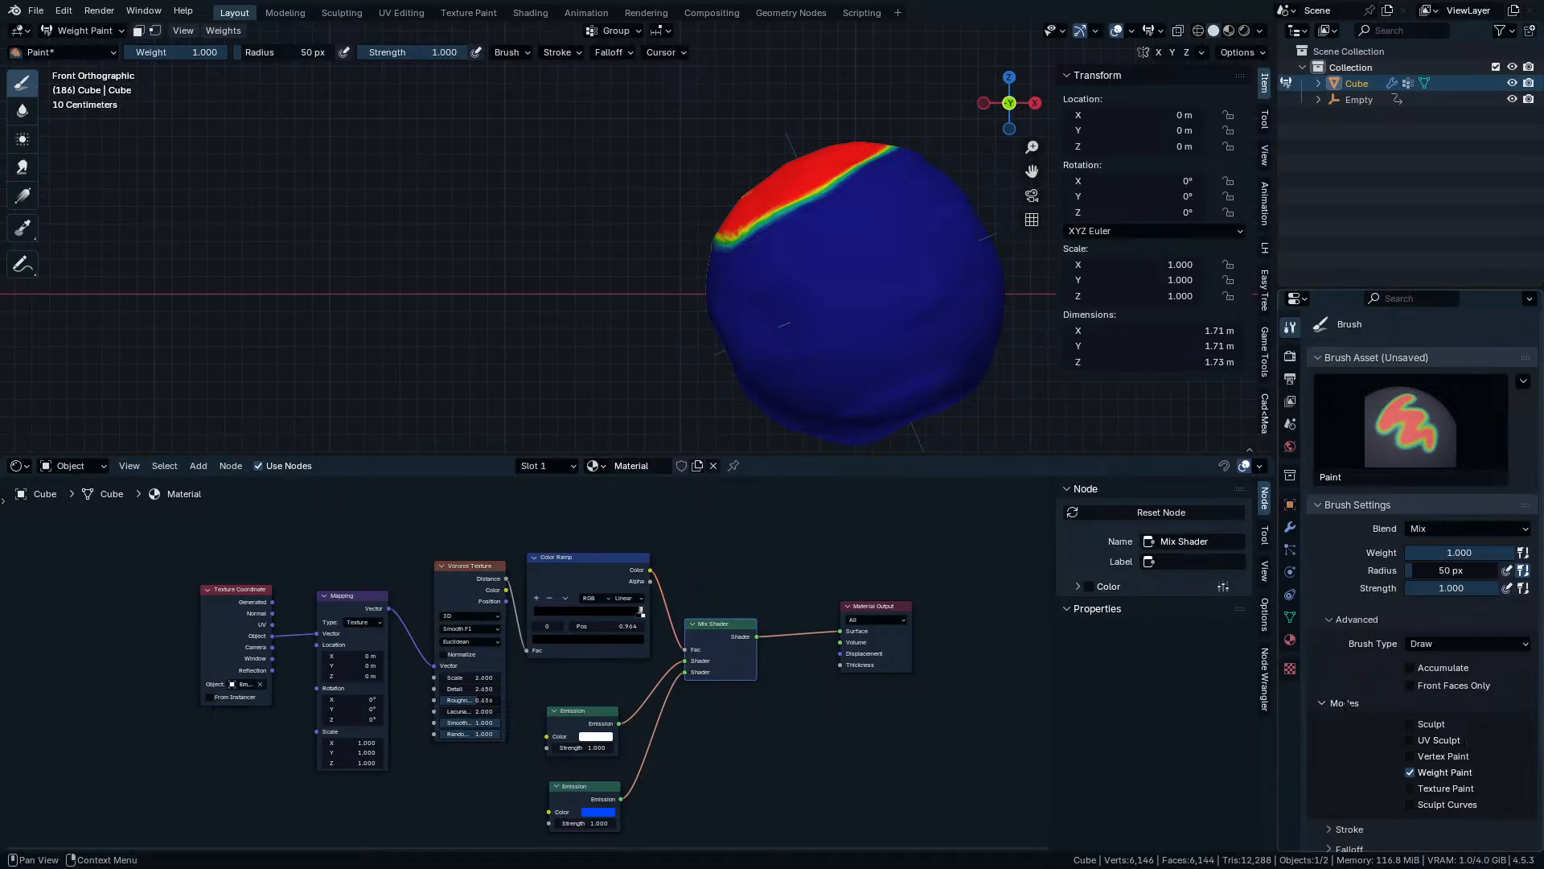
click(1348, 704)
click(1351, 731)
click(1351, 731)
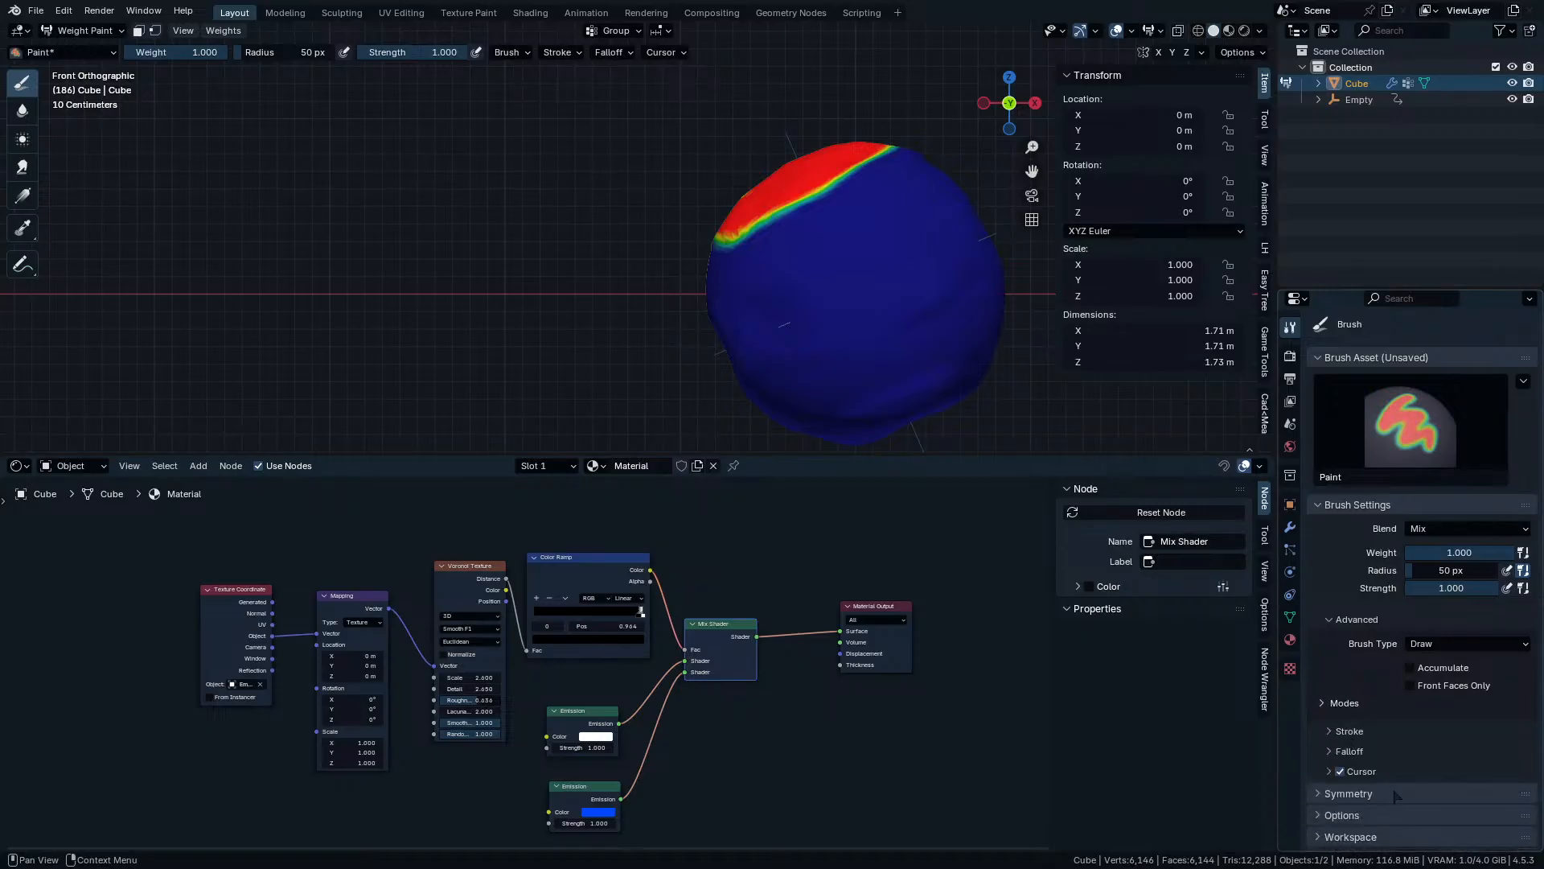
Examine the Paint brush's falloff curve, cursor options and weight-paint symmetry settings.
click(1349, 751)
scroll(1417, 696, down, 6)
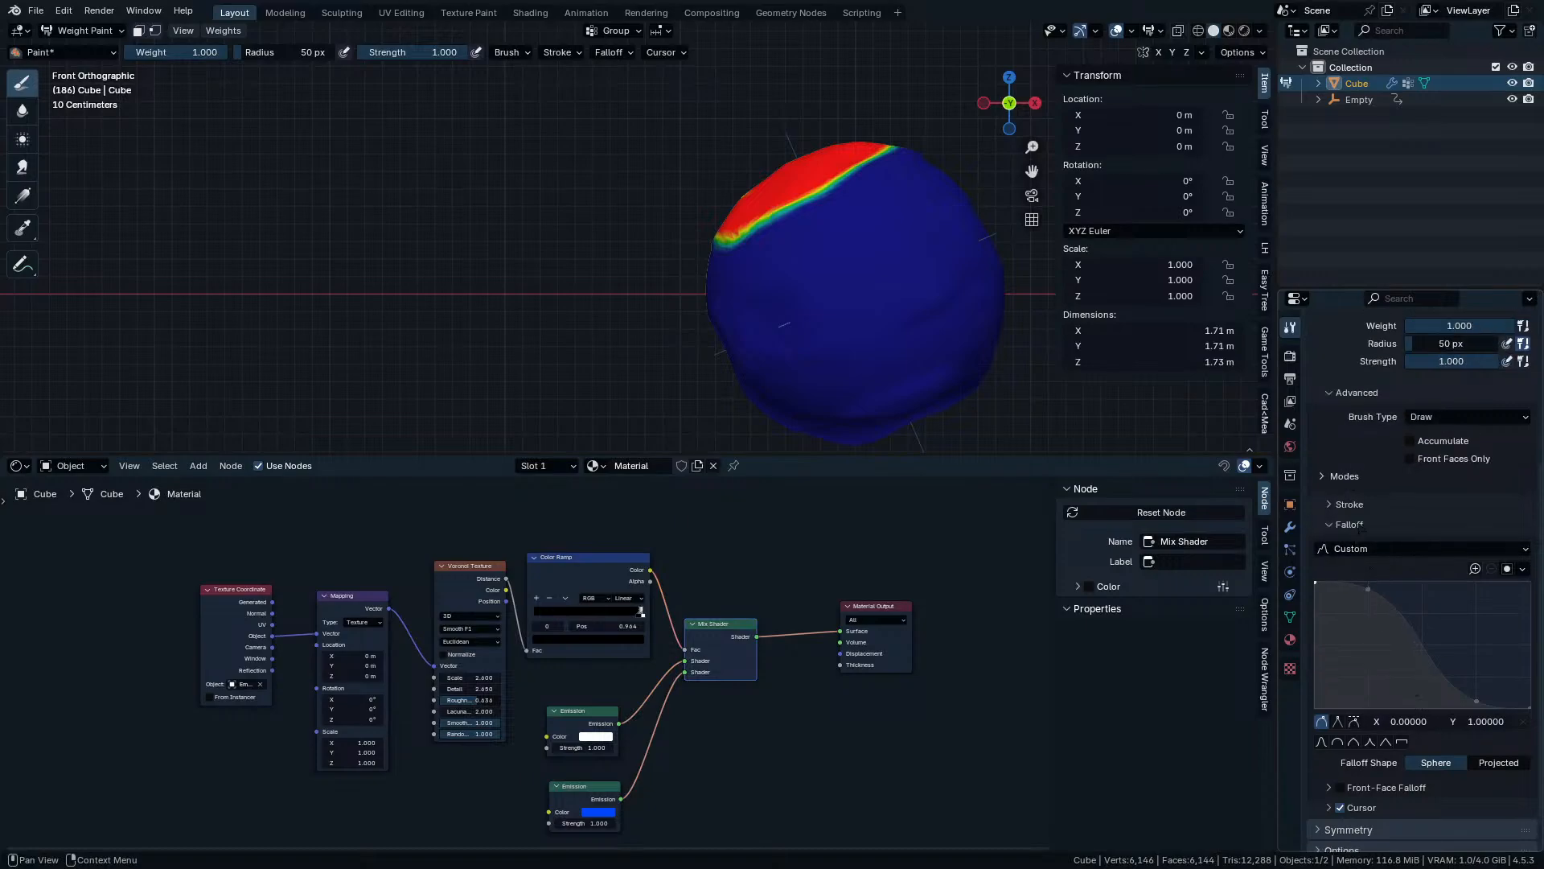
click(1349, 525)
click(1329, 771)
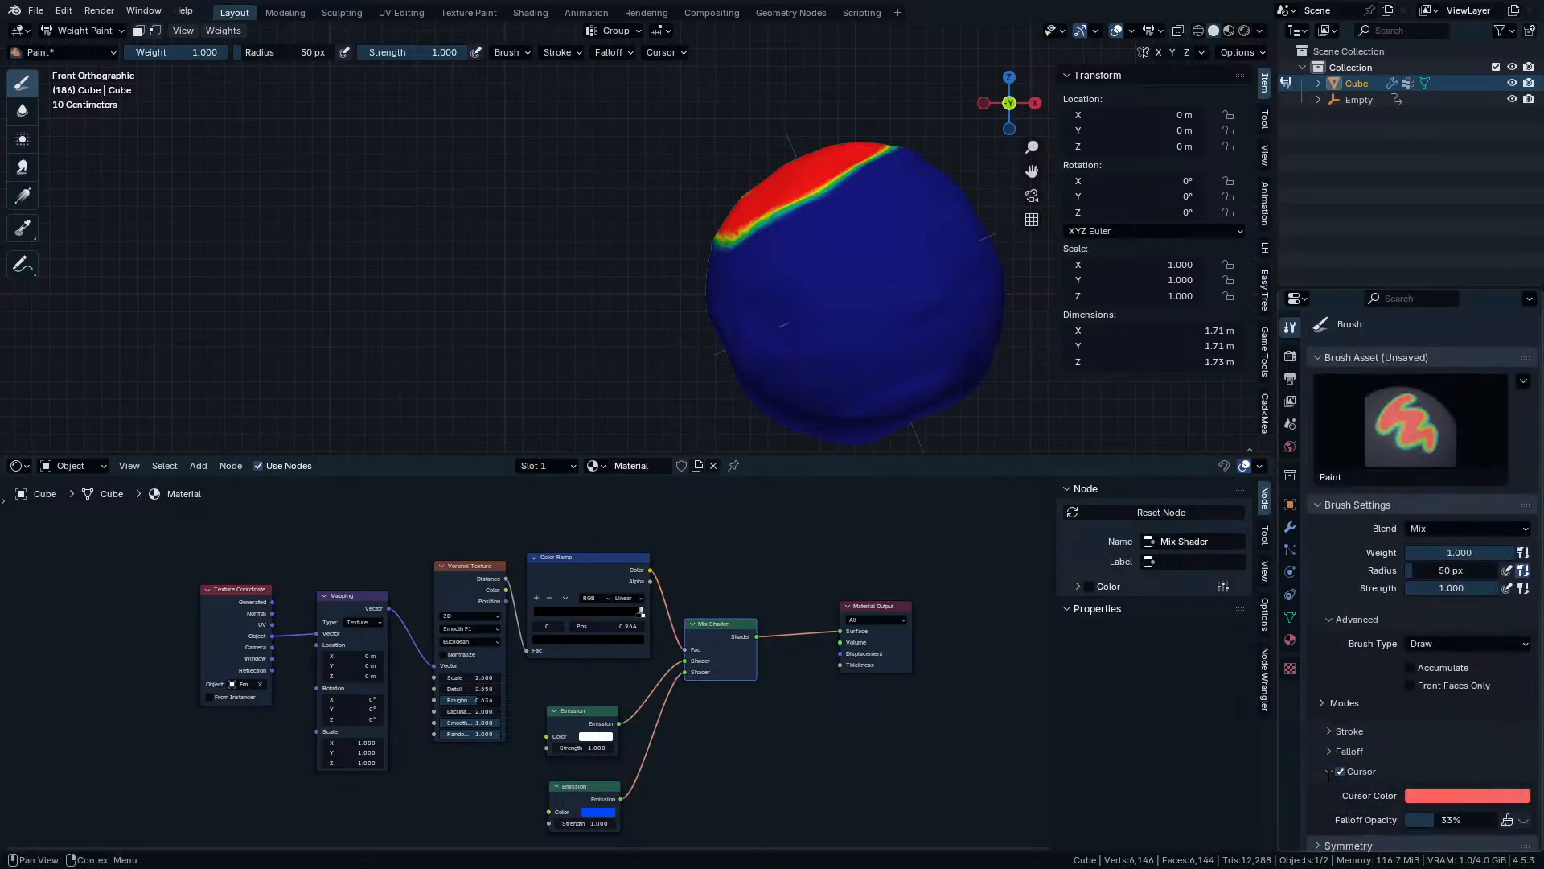
scroll(1383, 799, down, 2)
click(1339, 722)
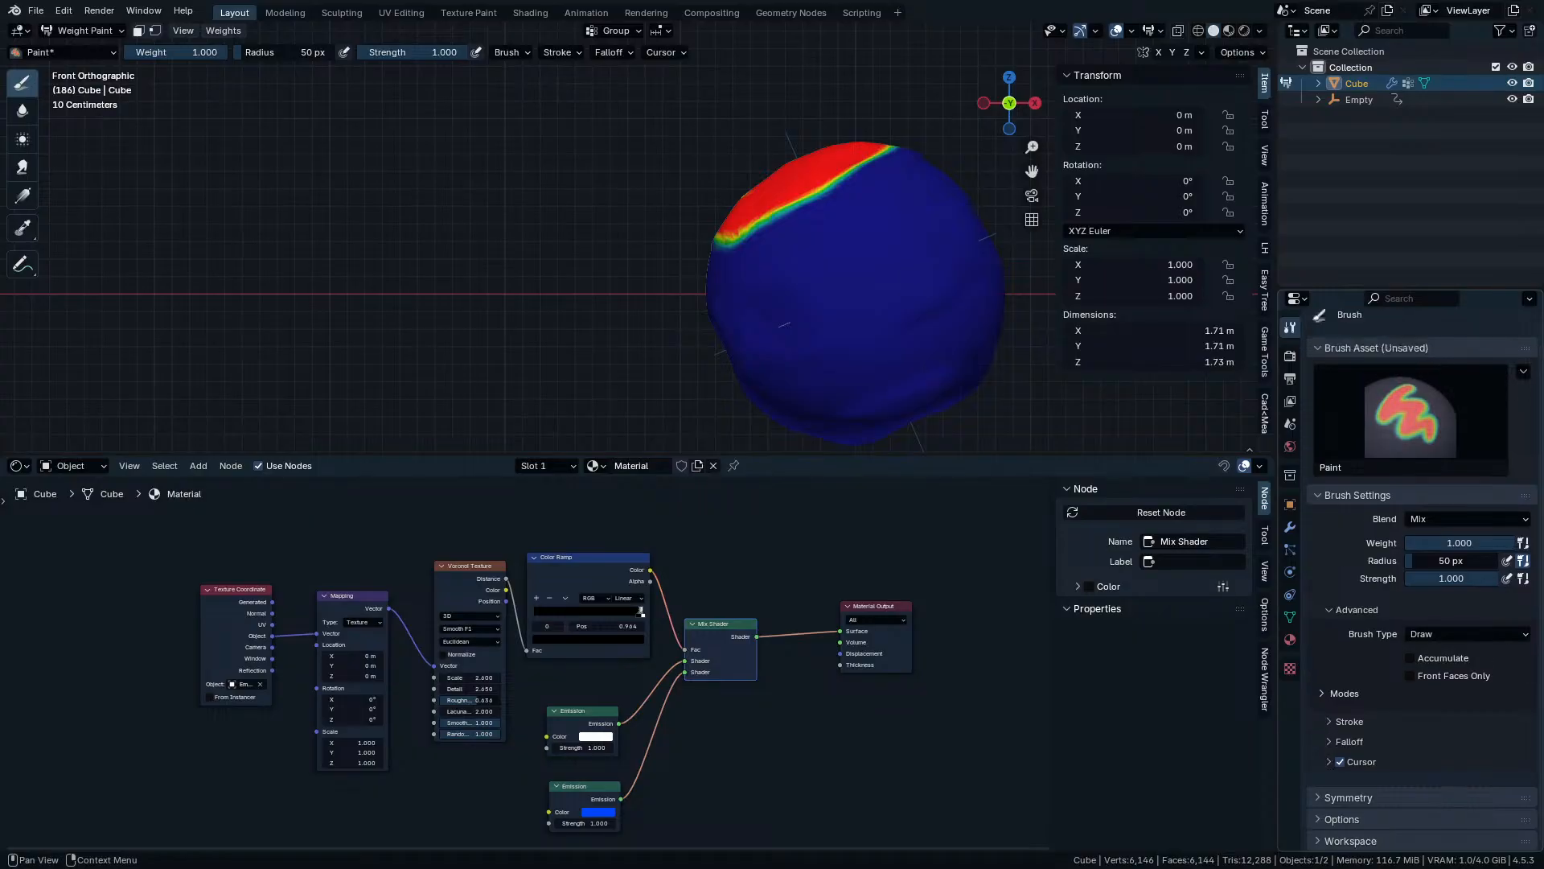
click(1351, 792)
scroll(1395, 806, down, 5)
click(1422, 701)
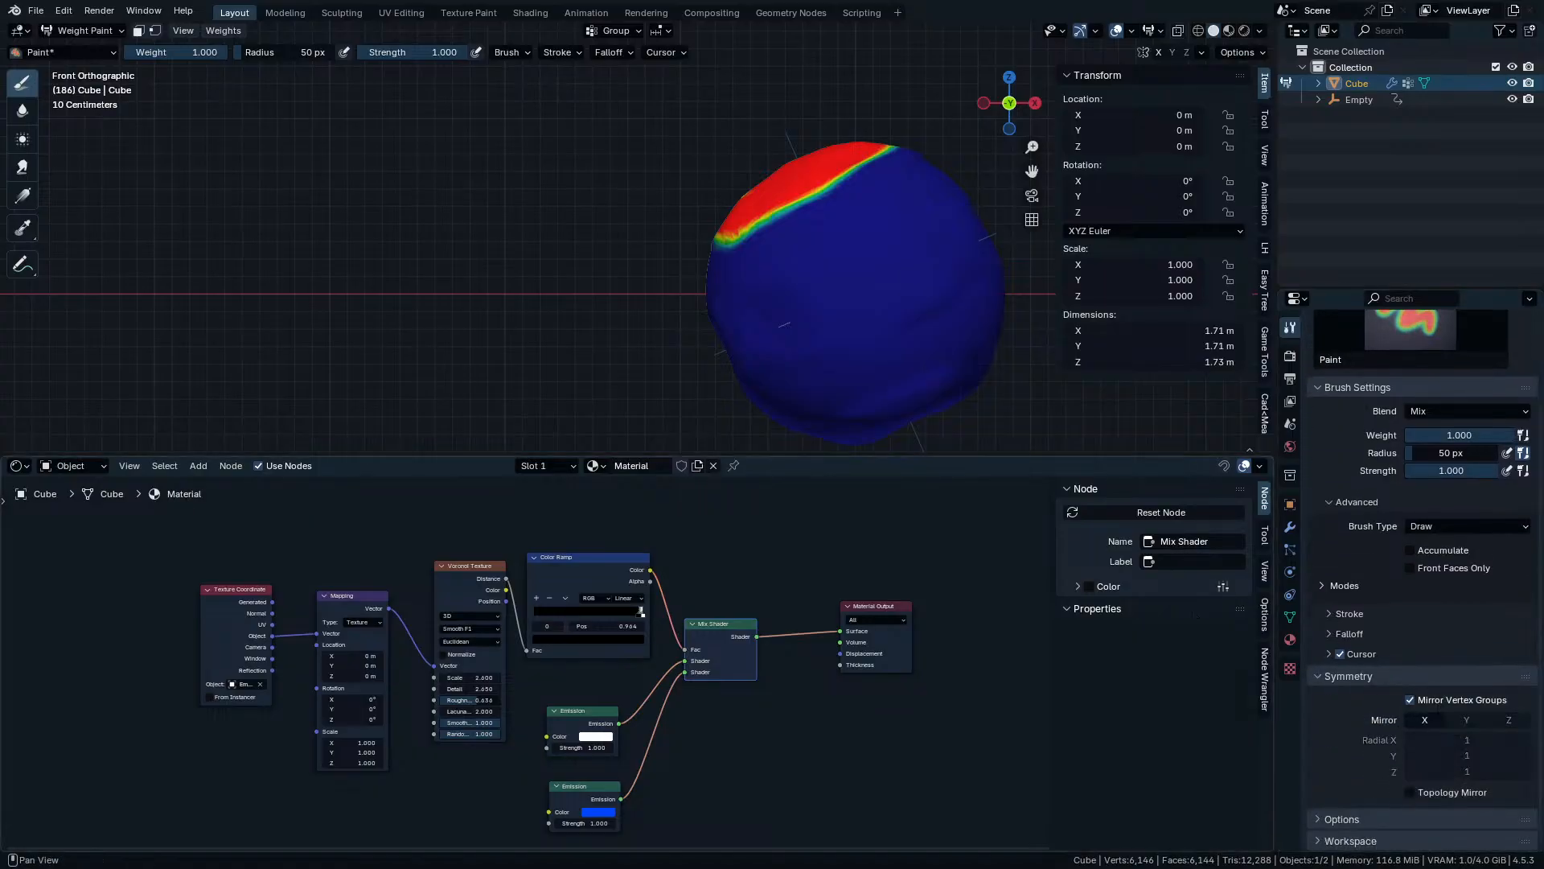
Enlarge the painted cap and paint two more tilted bands below it at weight 1.000 in the front view.
drag(904, 113, 591, 303)
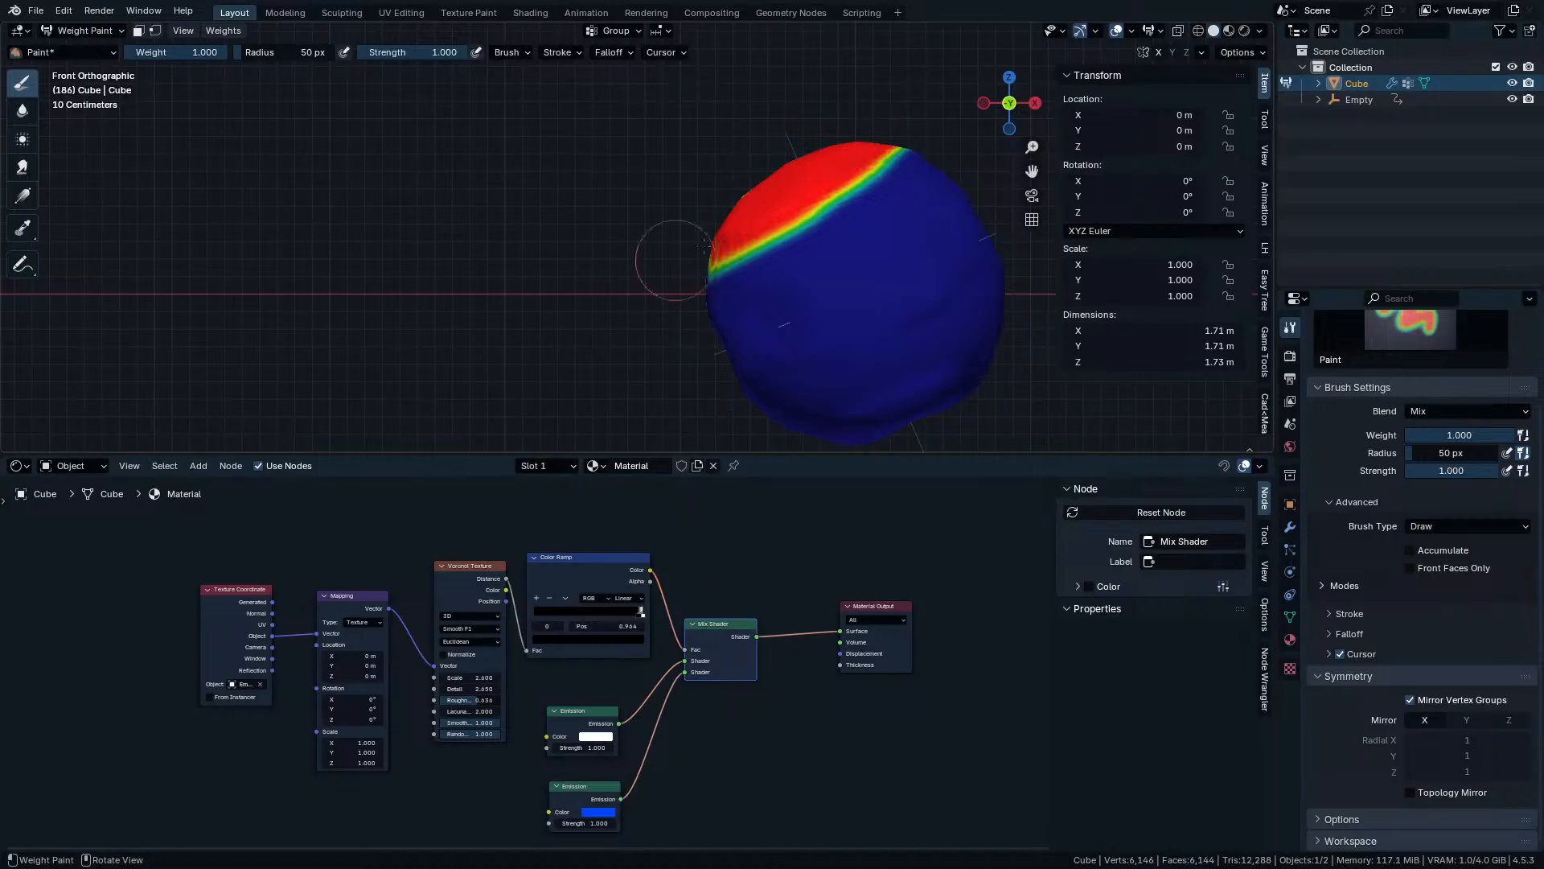
mouse_move(675, 260)
mouse_down()
mouse_move(989, 155)
mouse_move(890, 177)
mouse_up()
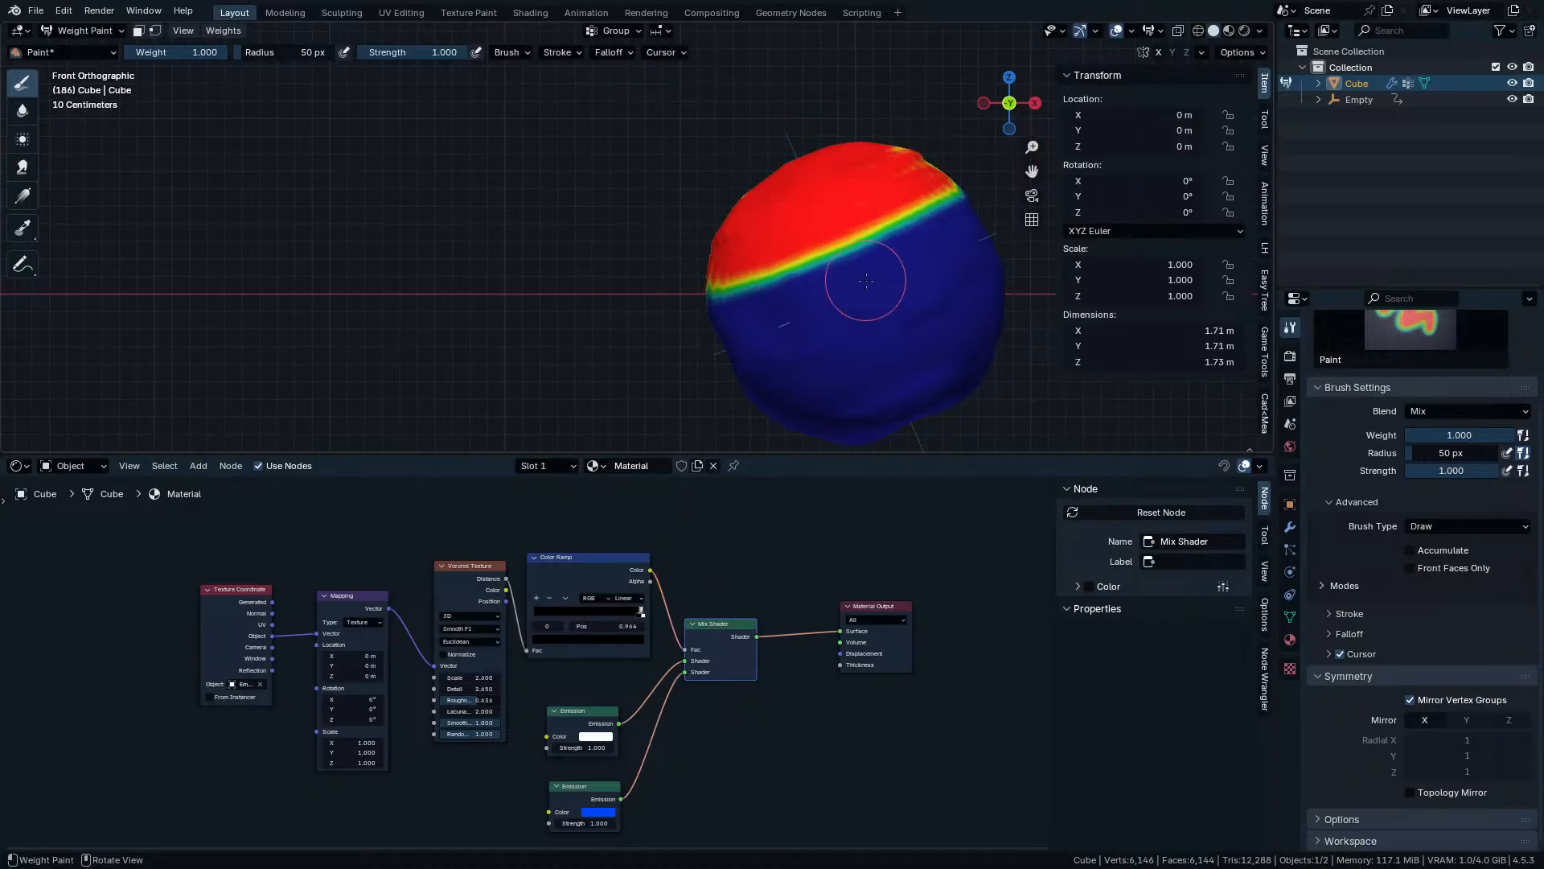
mouse_move(987, 252)
mouse_down()
mouse_move(808, 367)
mouse_move(944, 325)
mouse_move(996, 257)
mouse_move(871, 351)
mouse_move(997, 259)
mouse_move(757, 369)
mouse_up()
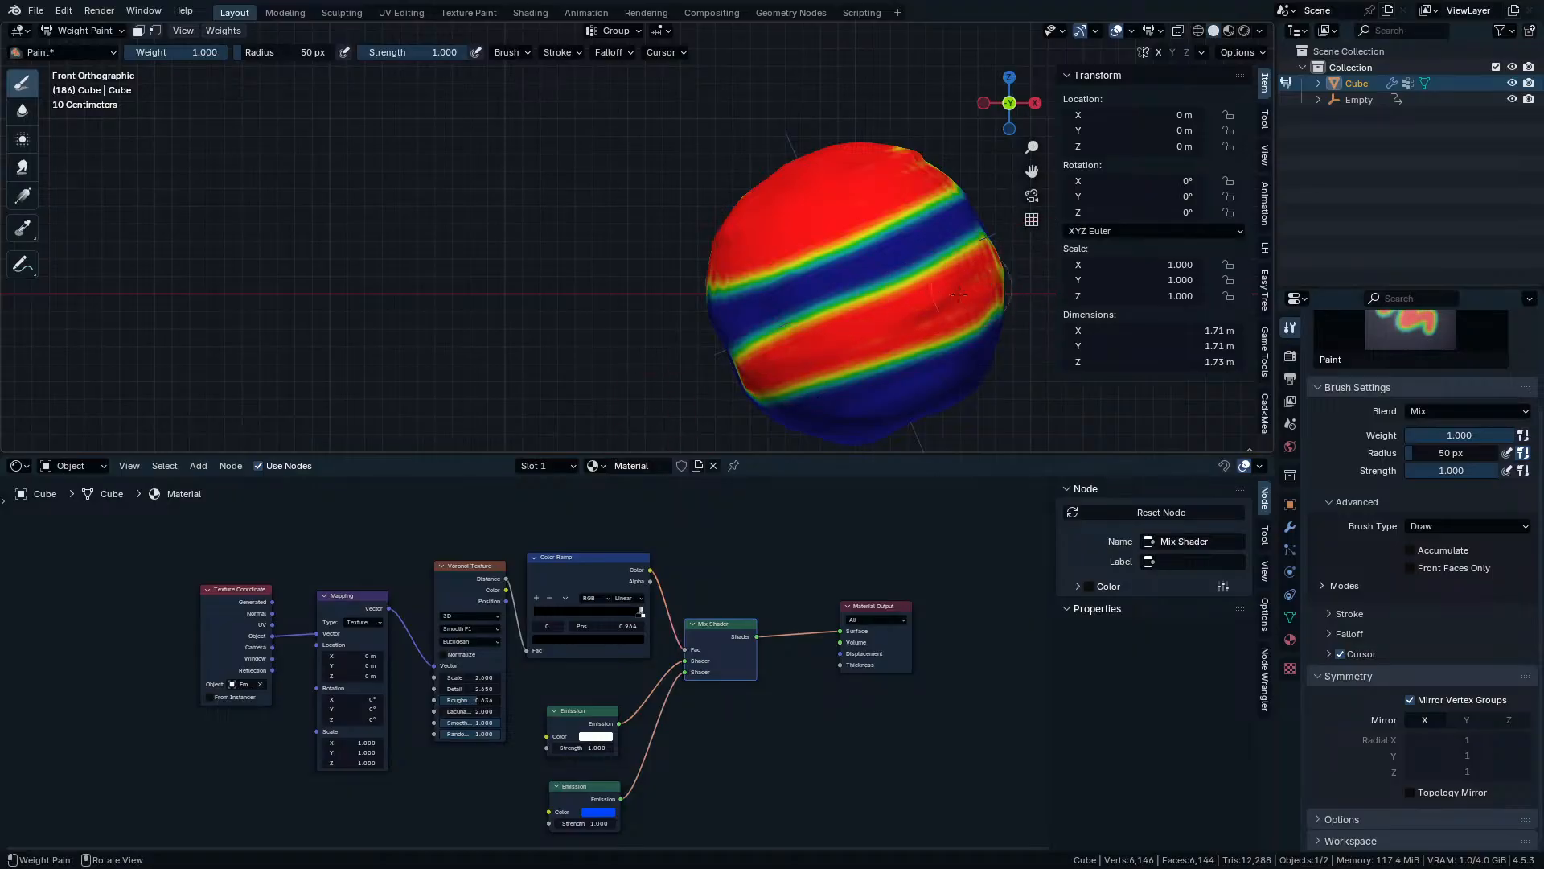
mouse_move(991, 380)
mouse_down()
mouse_move(828, 447)
mouse_move(912, 417)
mouse_move(857, 437)
mouse_up()
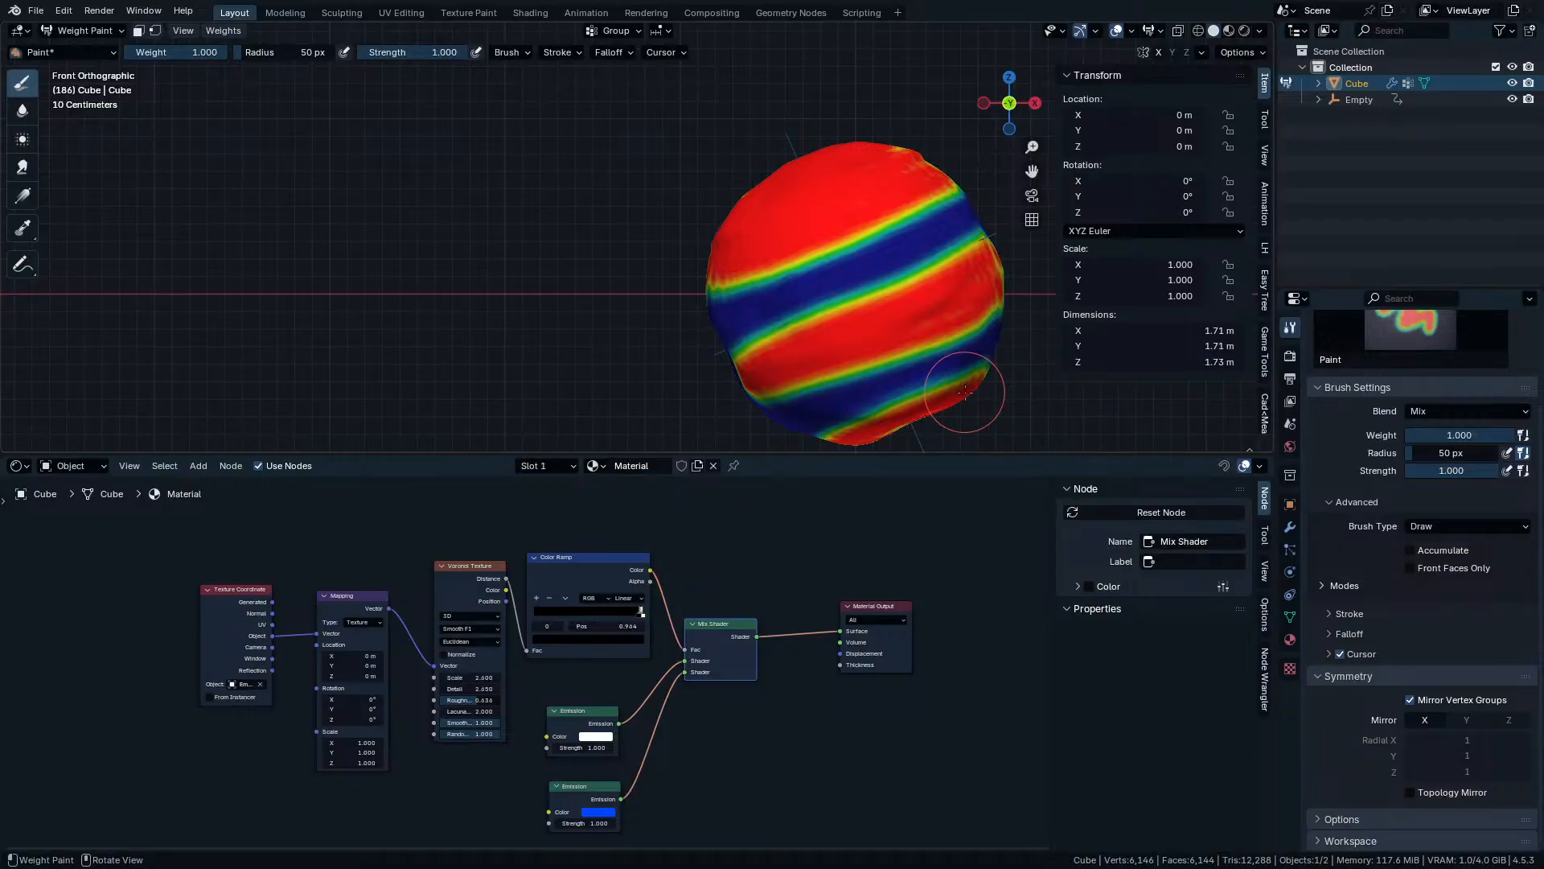
Continue the cap and both tilted bands across the sphere's back at weight 1.000.
key(ctrl+KP_1)
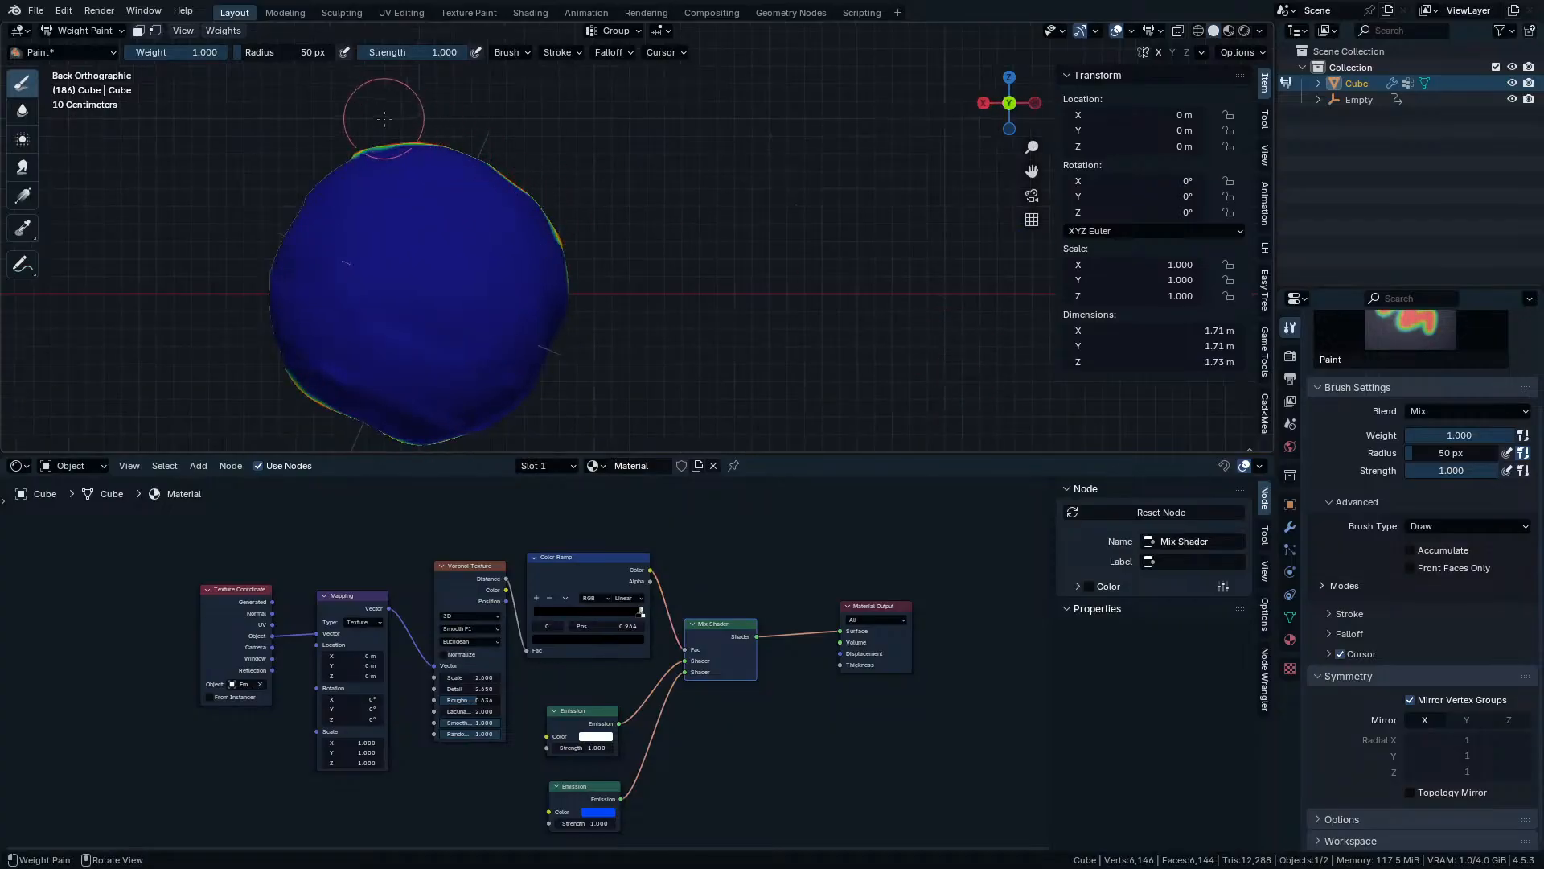
mouse_move(384, 119)
mouse_down()
mouse_move(600, 276)
mouse_move(579, 200)
mouse_move(336, 121)
mouse_up()
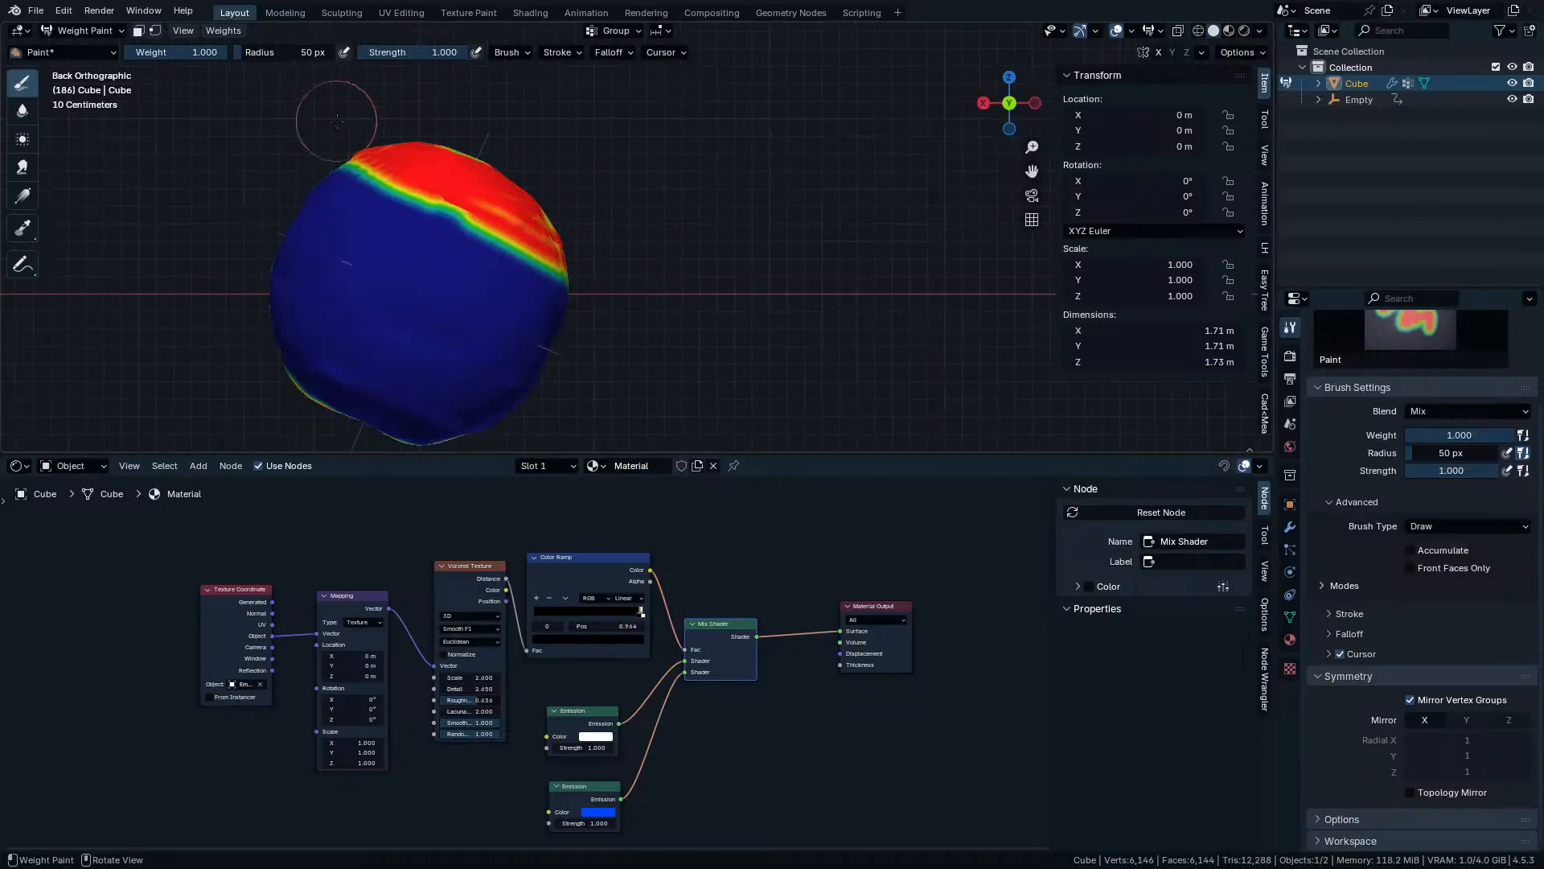
mouse_move(257, 242)
mouse_down()
mouse_move(471, 329)
mouse_move(215, 216)
mouse_move(551, 345)
mouse_move(430, 325)
mouse_up()
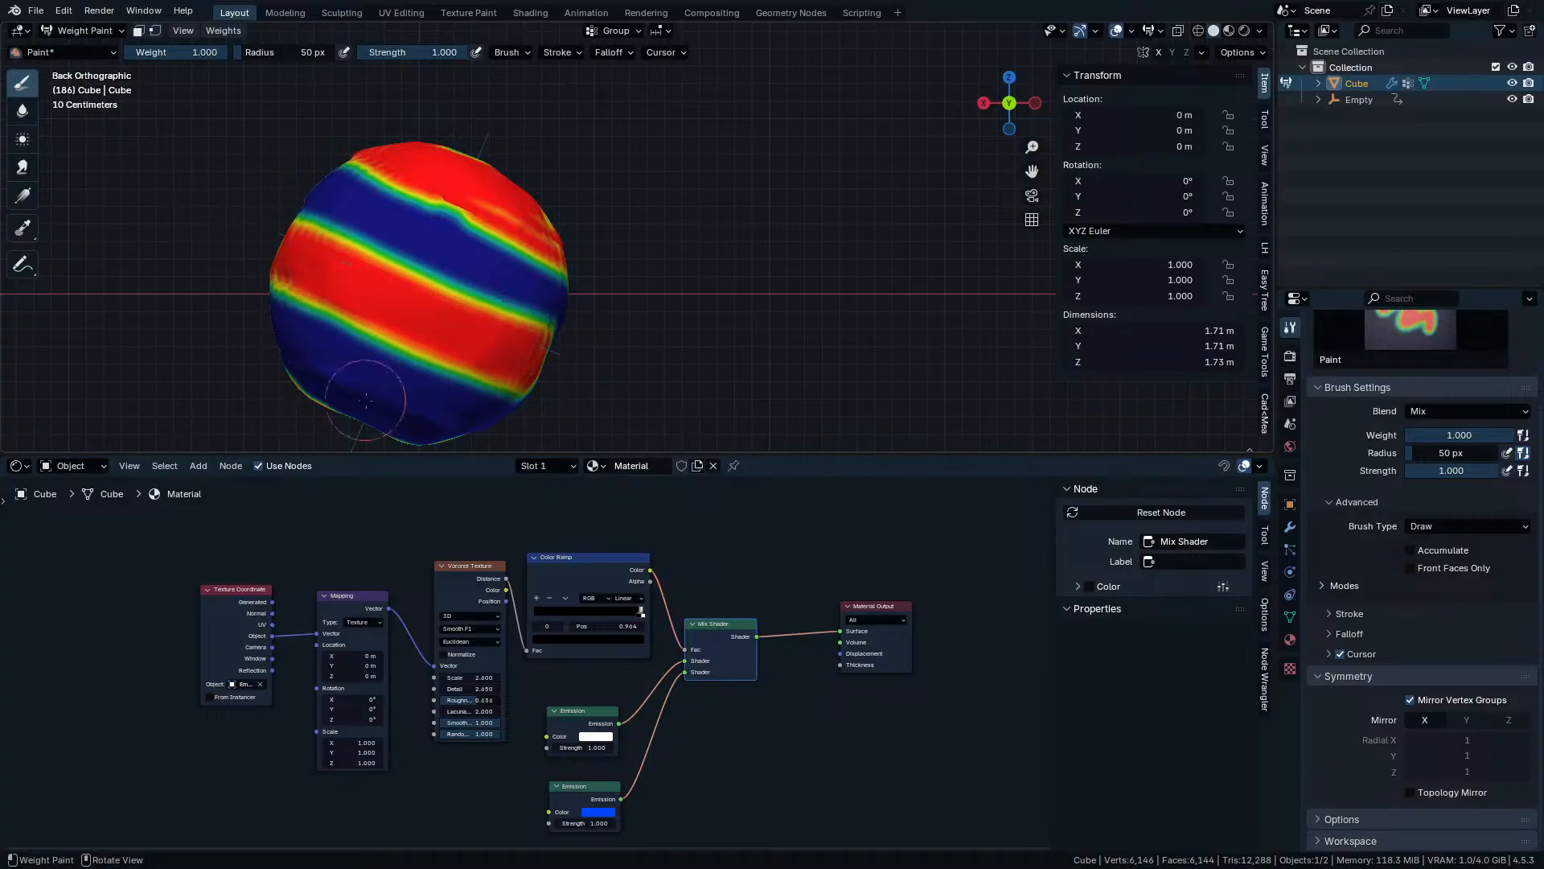
mouse_move(366, 400)
mouse_down()
mouse_move(426, 430)
mouse_move(338, 426)
mouse_move(275, 351)
mouse_move(338, 410)
mouse_move(394, 429)
mouse_up()
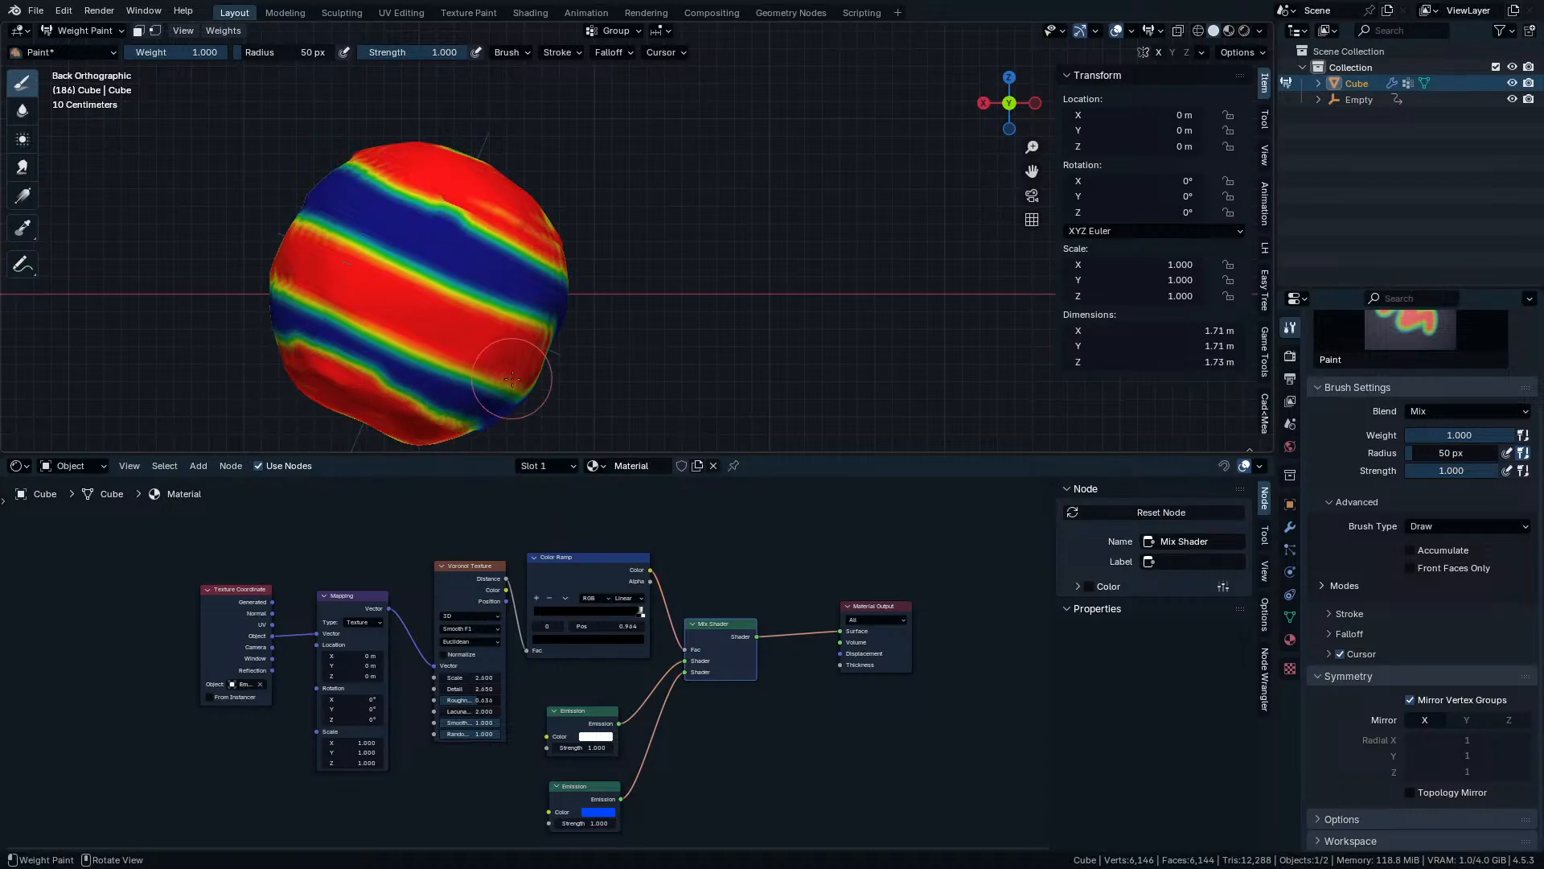
Fill the gaps in the cap and bands on the sphere's left and right sides to join the strokes.
key(ctrl+KP_3)
mouse_move(545, 392)
mouse_down()
mouse_move(523, 358)
mouse_move(470, 374)
mouse_move(490, 390)
mouse_move(561, 380)
mouse_move(499, 337)
mouse_move(542, 360)
mouse_up()
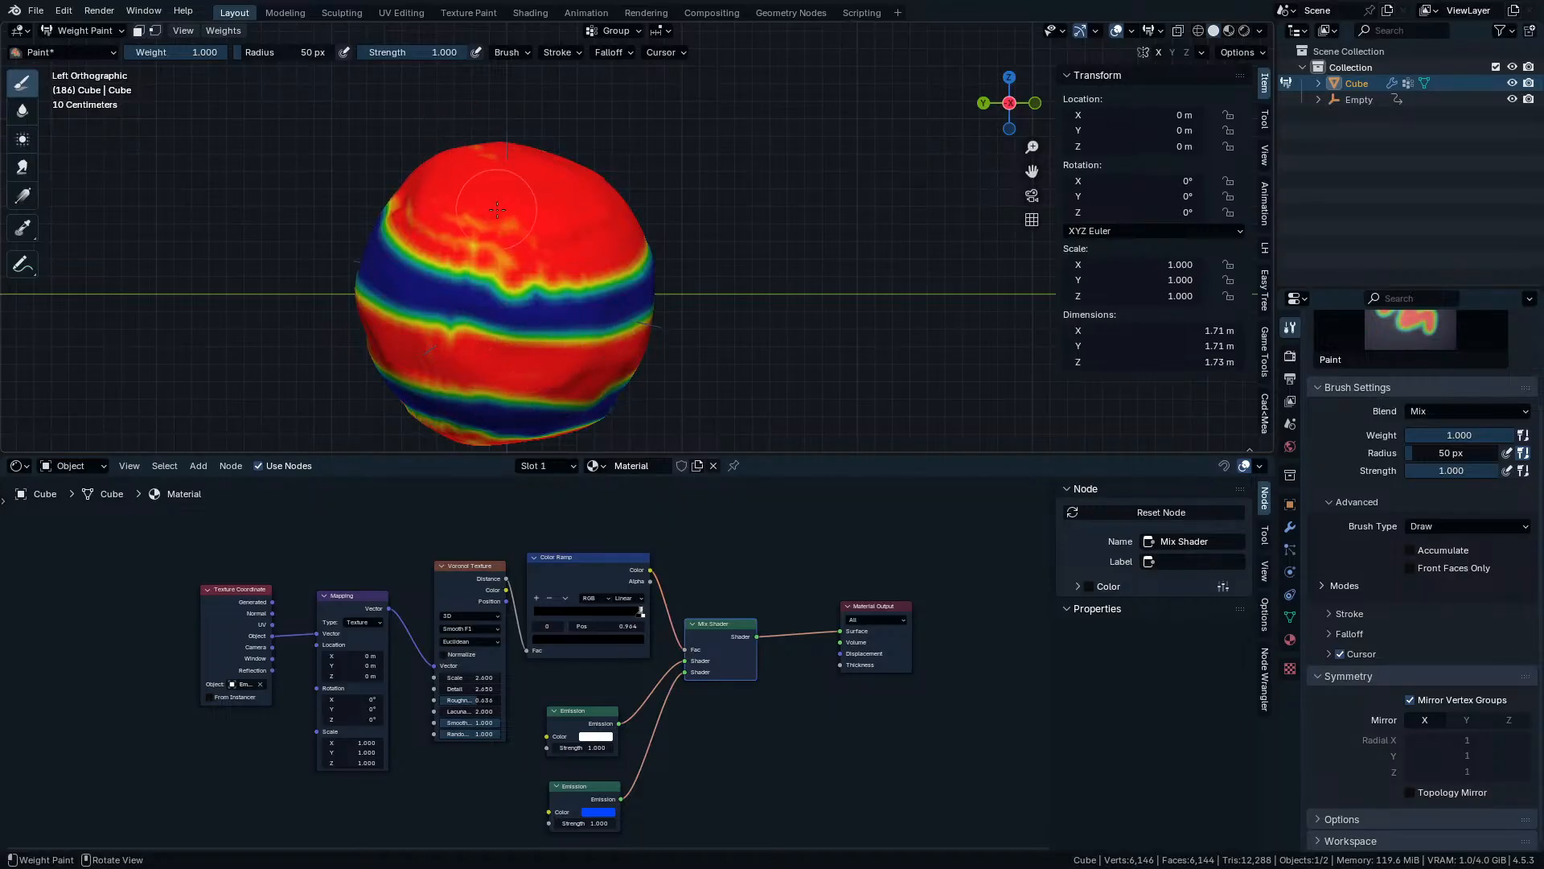
drag(497, 210, 500, 229)
key(KP_3)
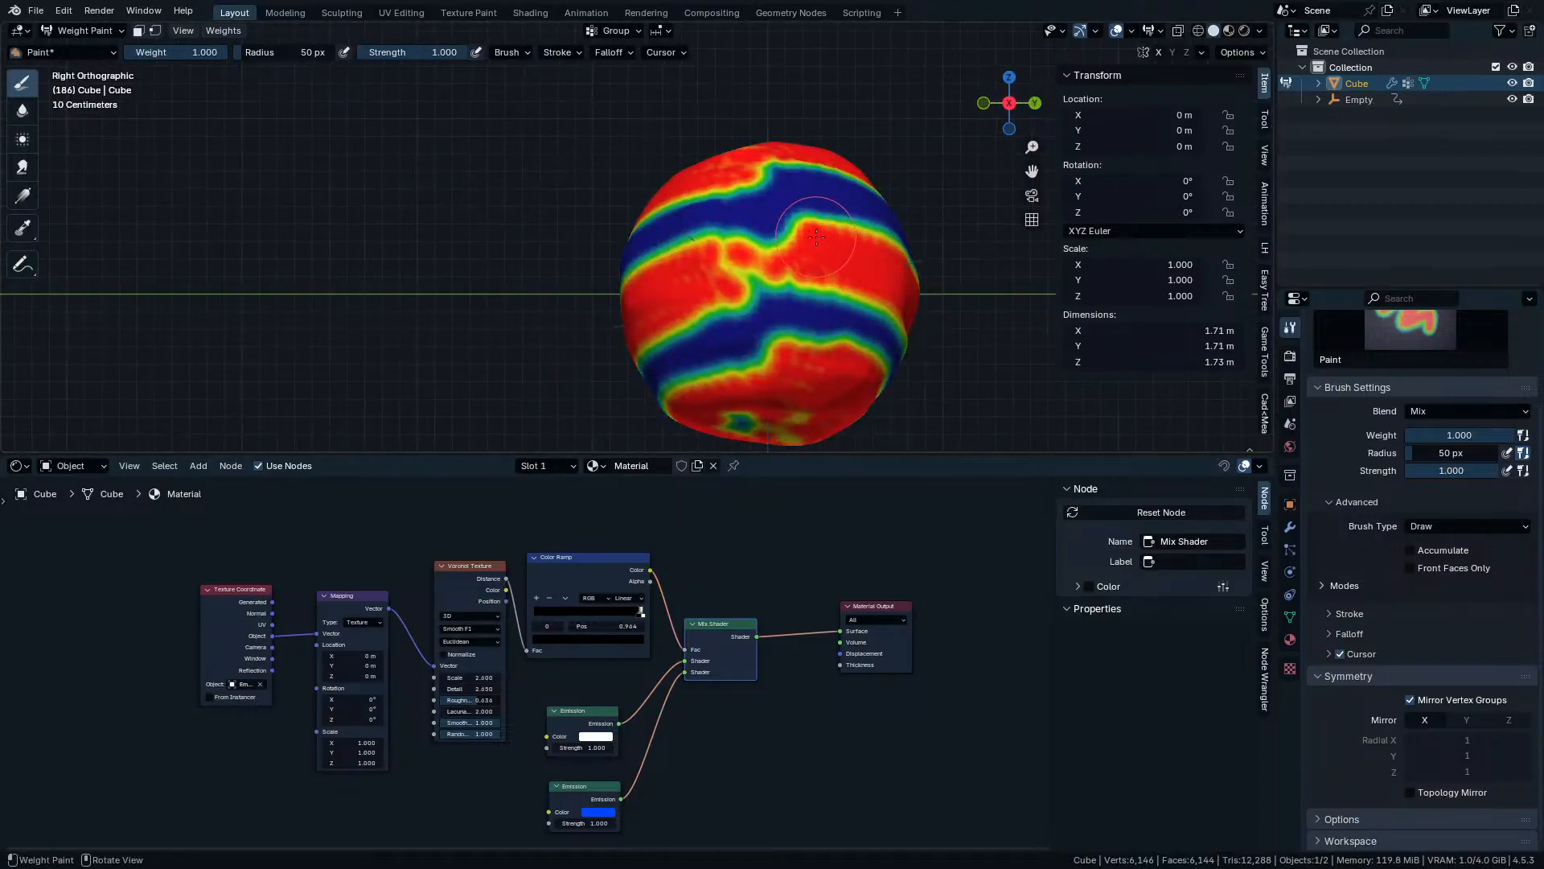
mouse_move(816, 237)
mouse_down()
mouse_move(748, 233)
mouse_move(727, 283)
mouse_up()
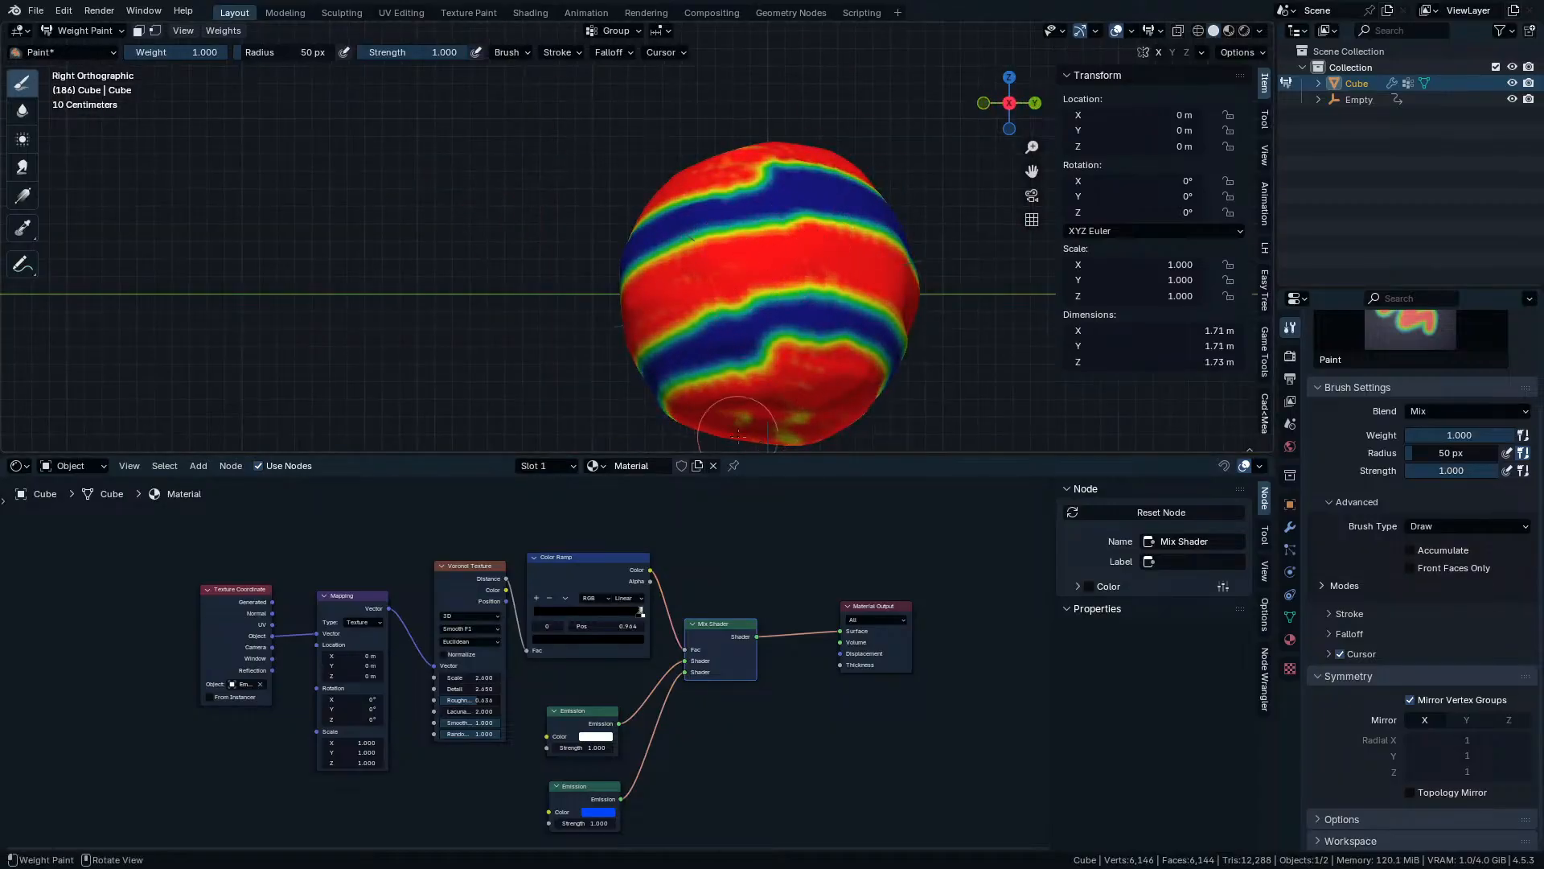
Soften the edges of the unpainted band below the cap with the Blur brush, from the front round to the left side.
middle_drag(740, 152, 737, 258)
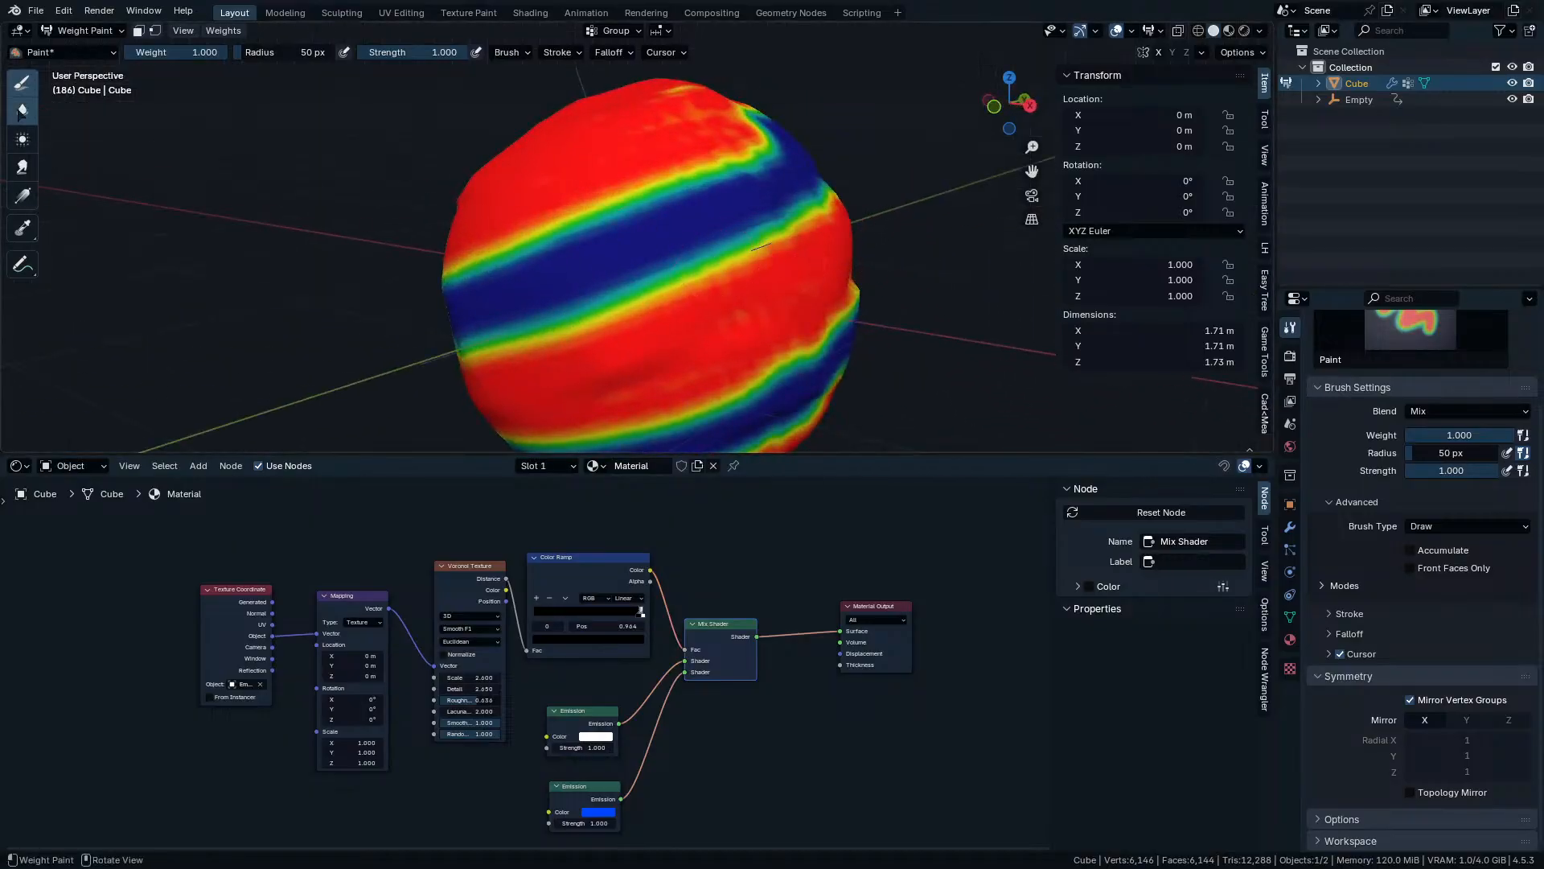
click(22, 111)
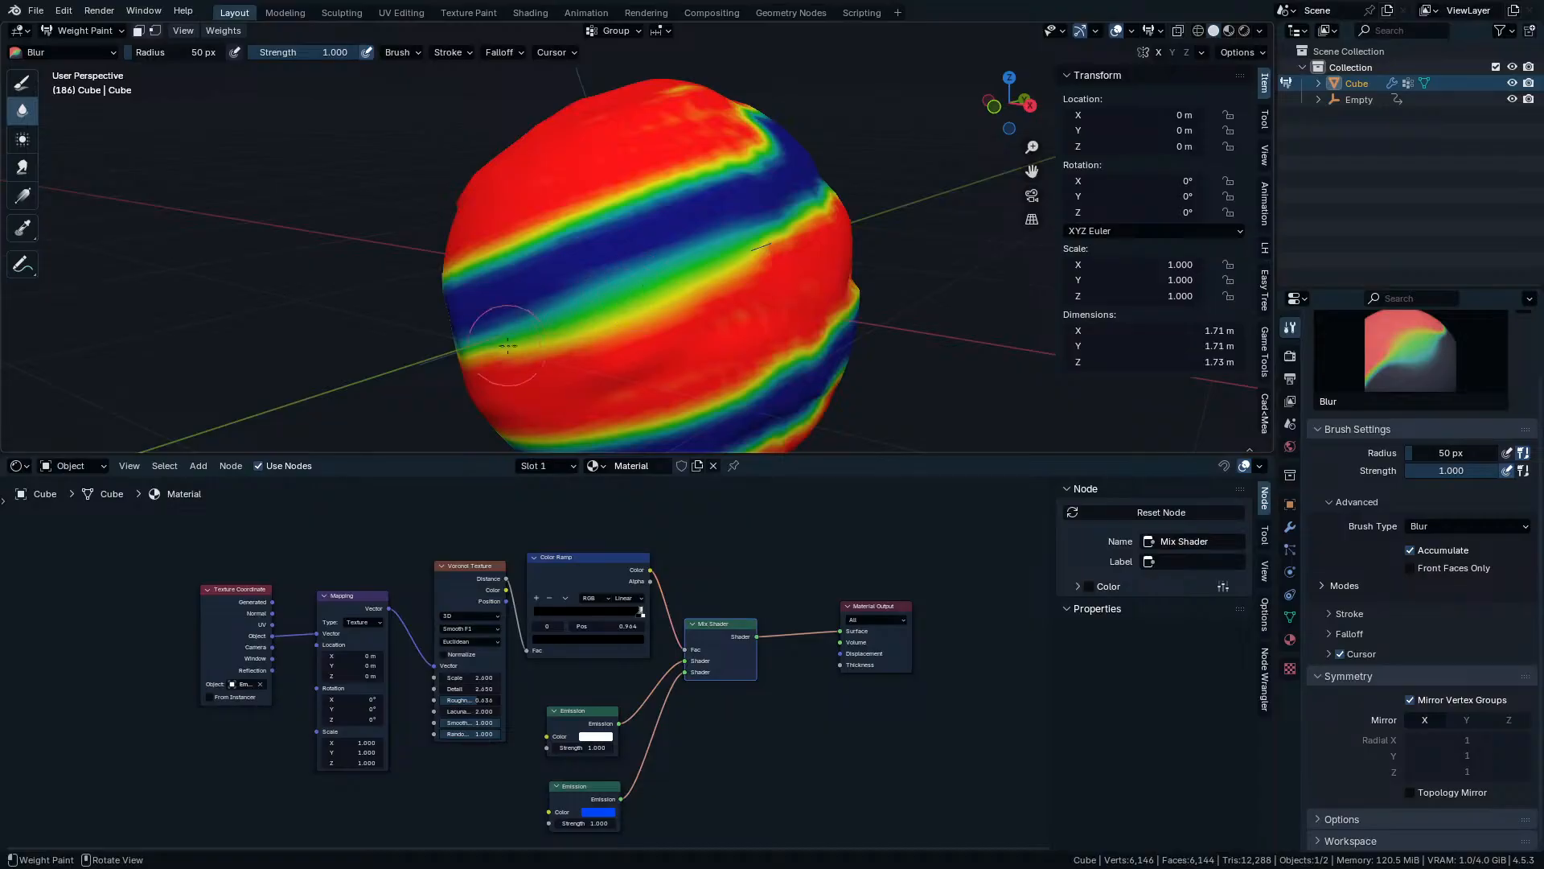
mouse_move(508, 346)
mouse_down()
mouse_move(787, 256)
mouse_move(731, 273)
mouse_up()
mouse_move(604, 296)
middle_down()
mouse_move(717, 258)
mouse_move(776, 262)
middle_up()
drag(784, 259, 660, 318)
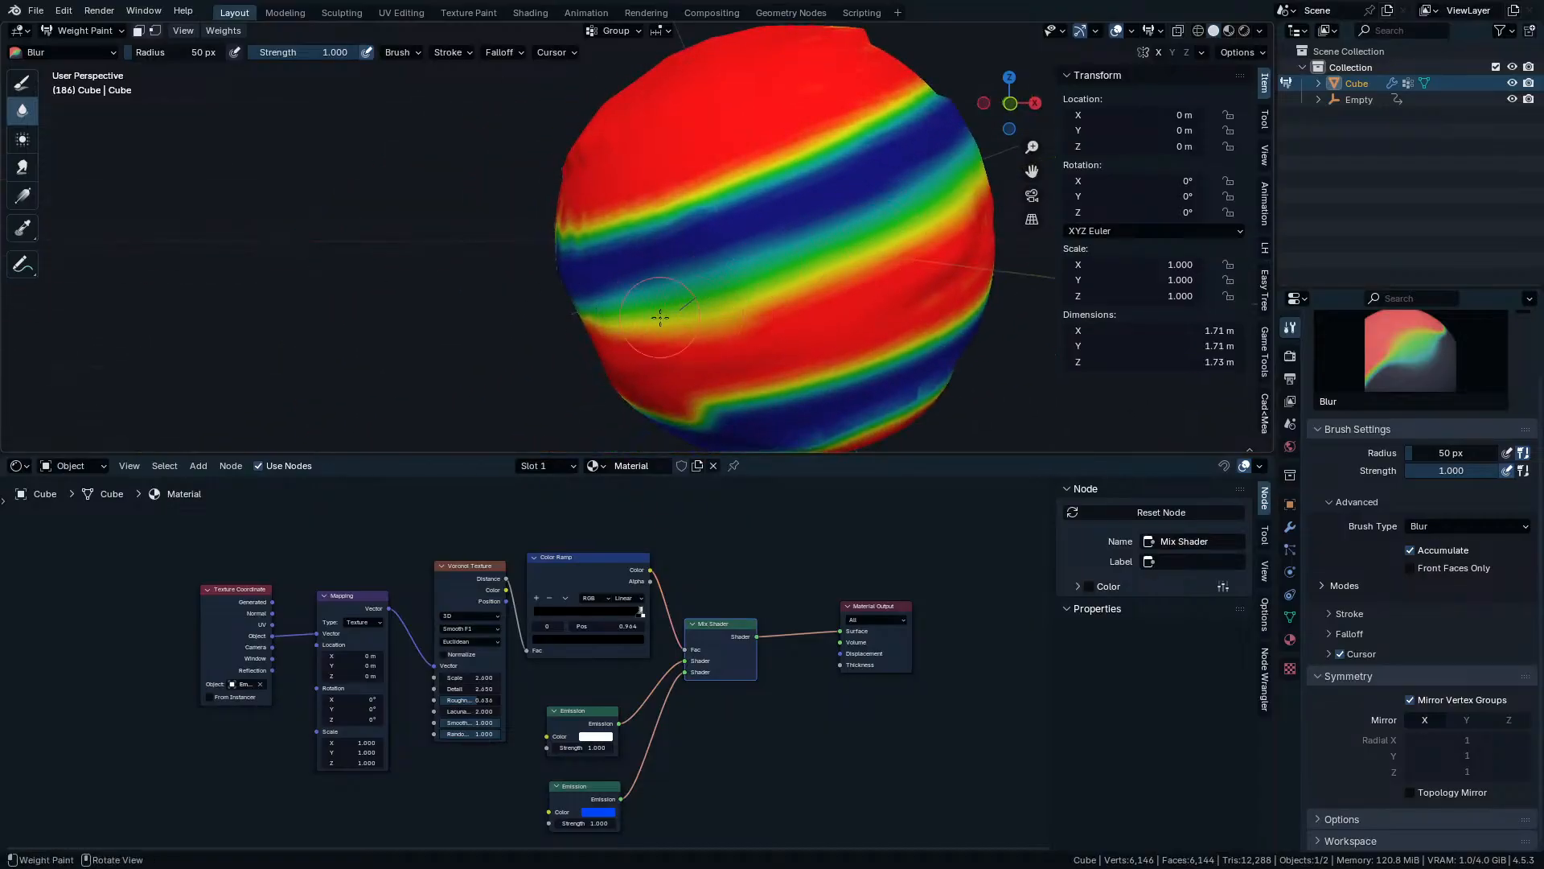
middle_drag(579, 317, 786, 266)
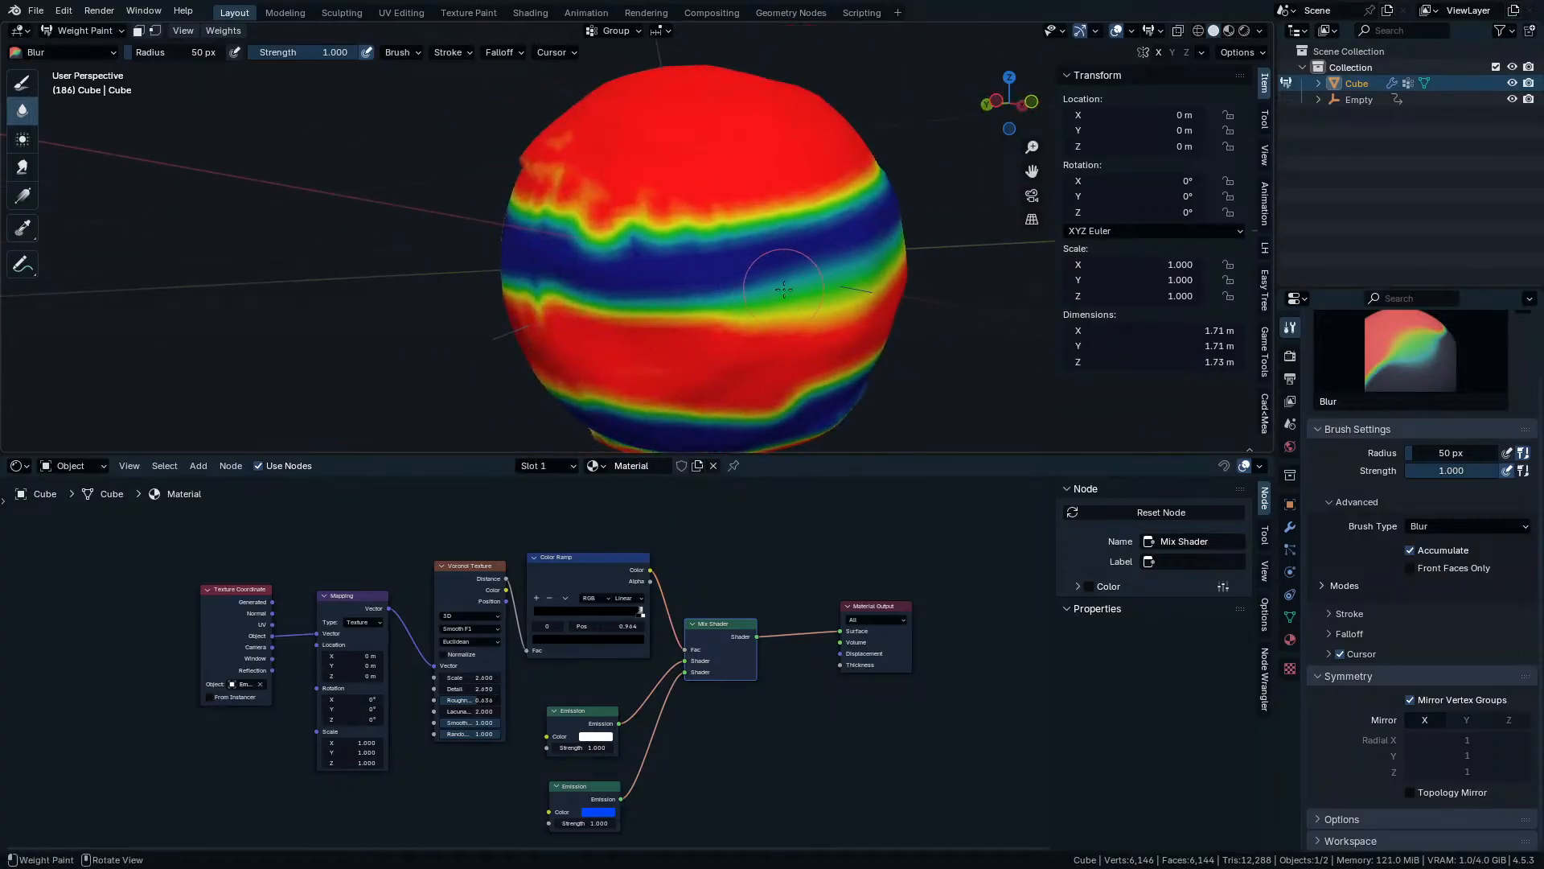
mouse_move(786, 266)
mouse_down()
mouse_move(558, 304)
mouse_move(749, 296)
mouse_up()
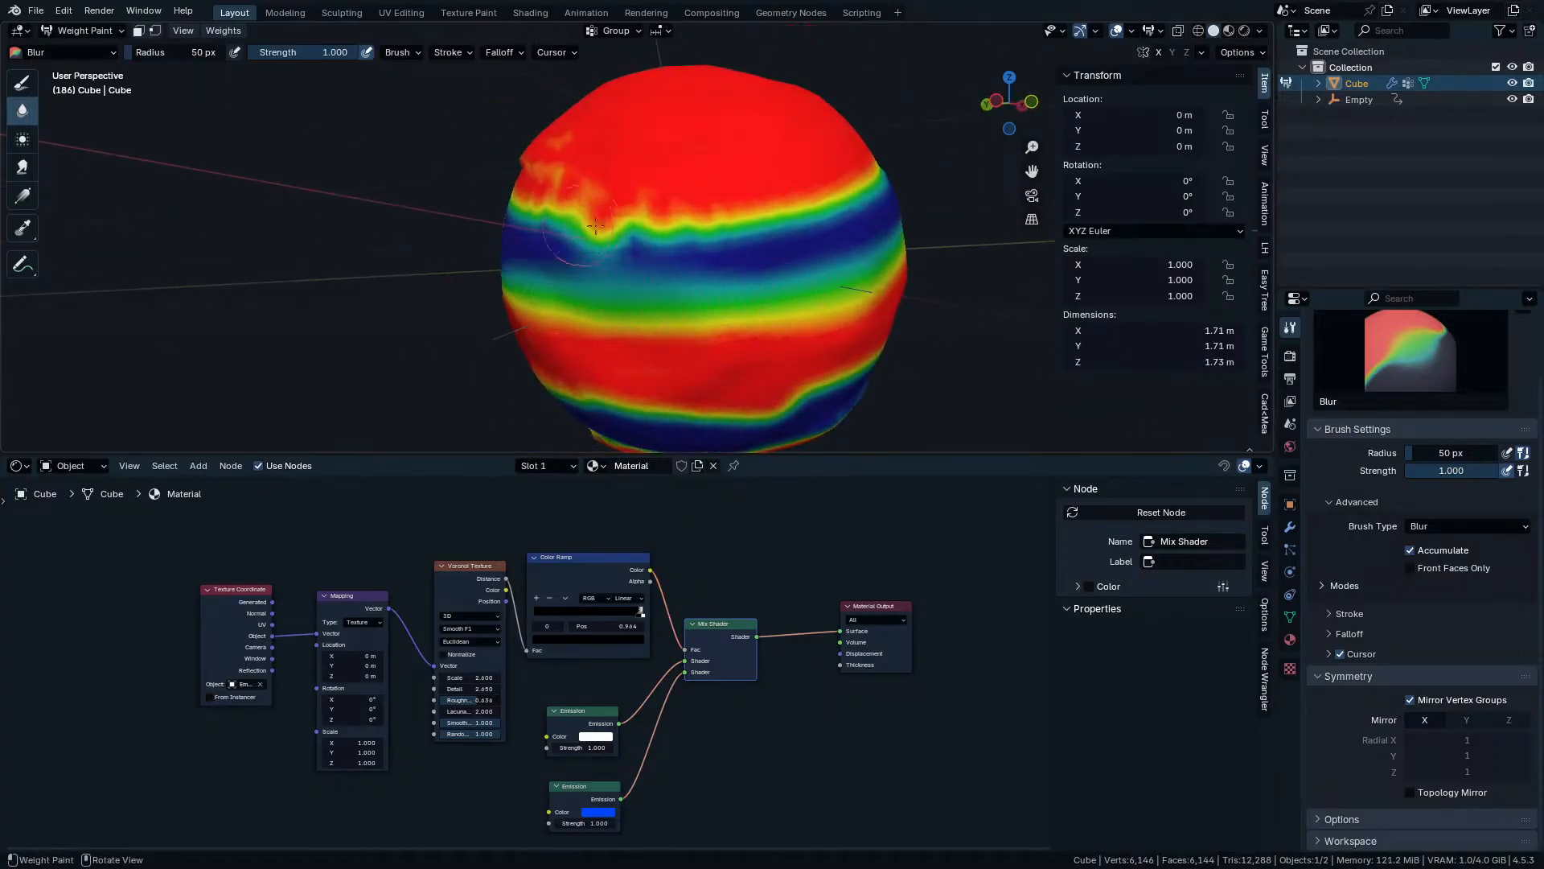
mouse_move(596, 226)
mouse_down()
mouse_move(852, 193)
mouse_move(828, 173)
mouse_move(560, 235)
mouse_up()
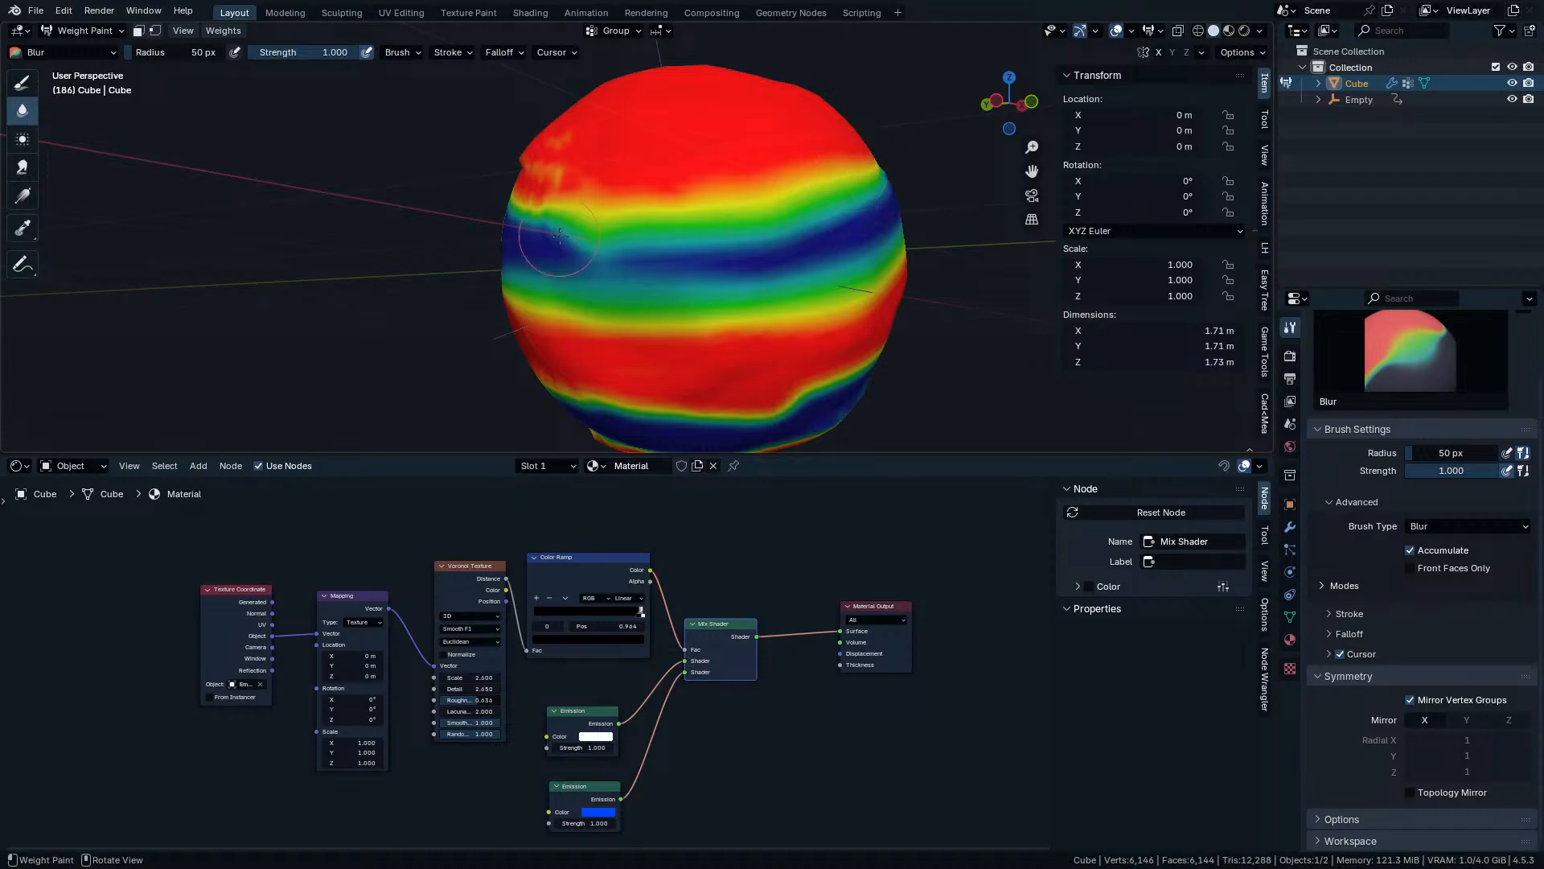
Blur the edges of the upper unpainted band around the sphere's back and right side, returning to the front.
mouse_move(561, 236)
middle_down()
mouse_move(647, 233)
mouse_move(743, 285)
middle_up()
mouse_move(724, 269)
mouse_down()
mouse_move(497, 191)
mouse_move(519, 215)
mouse_up()
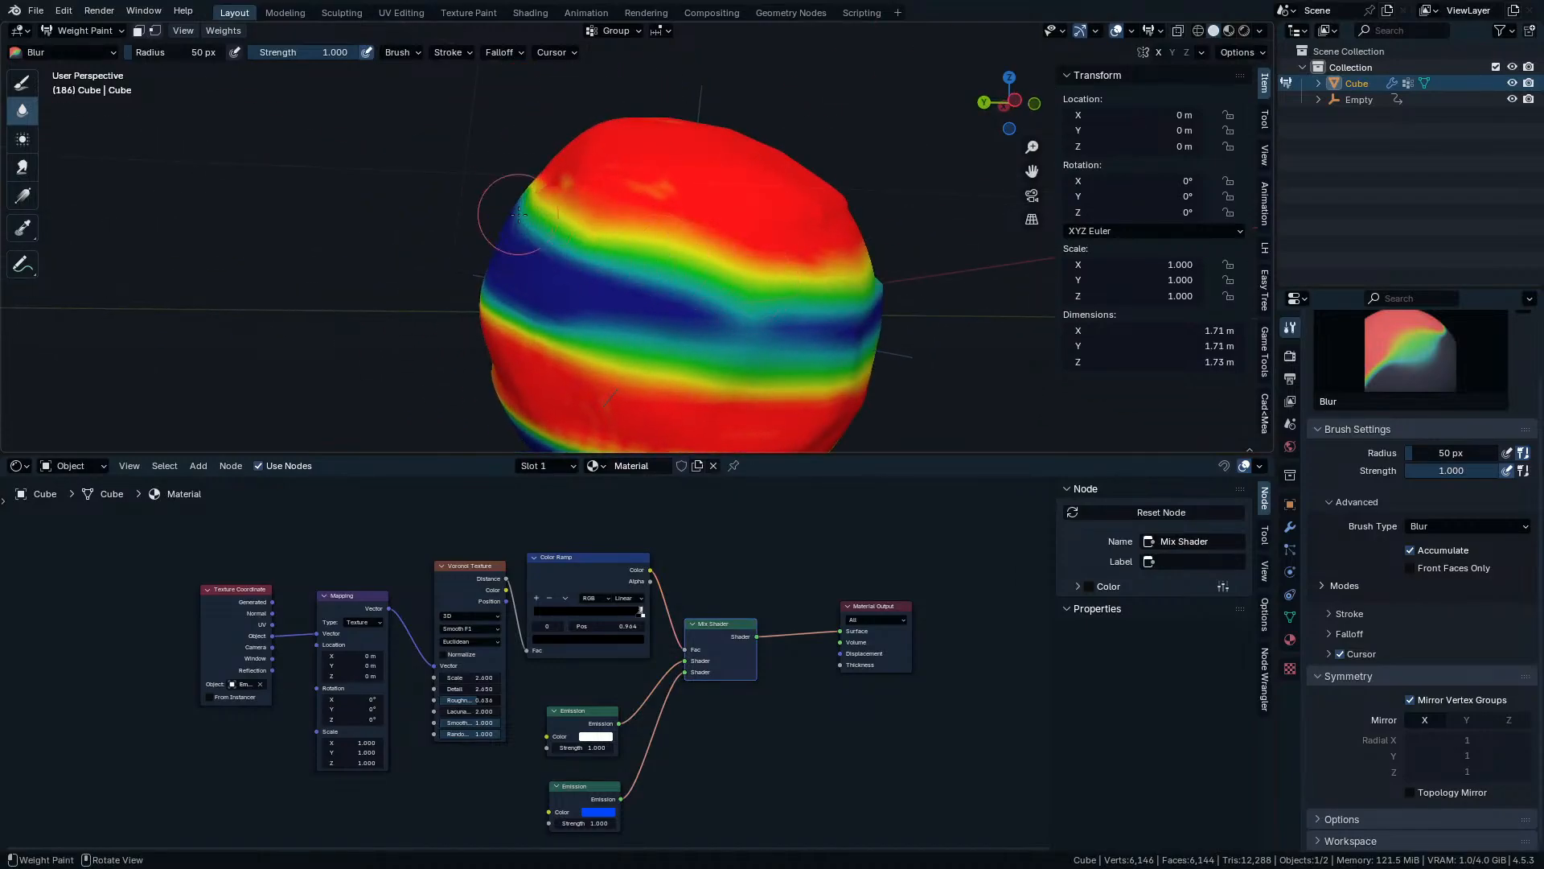
middle_drag(493, 264, 756, 321)
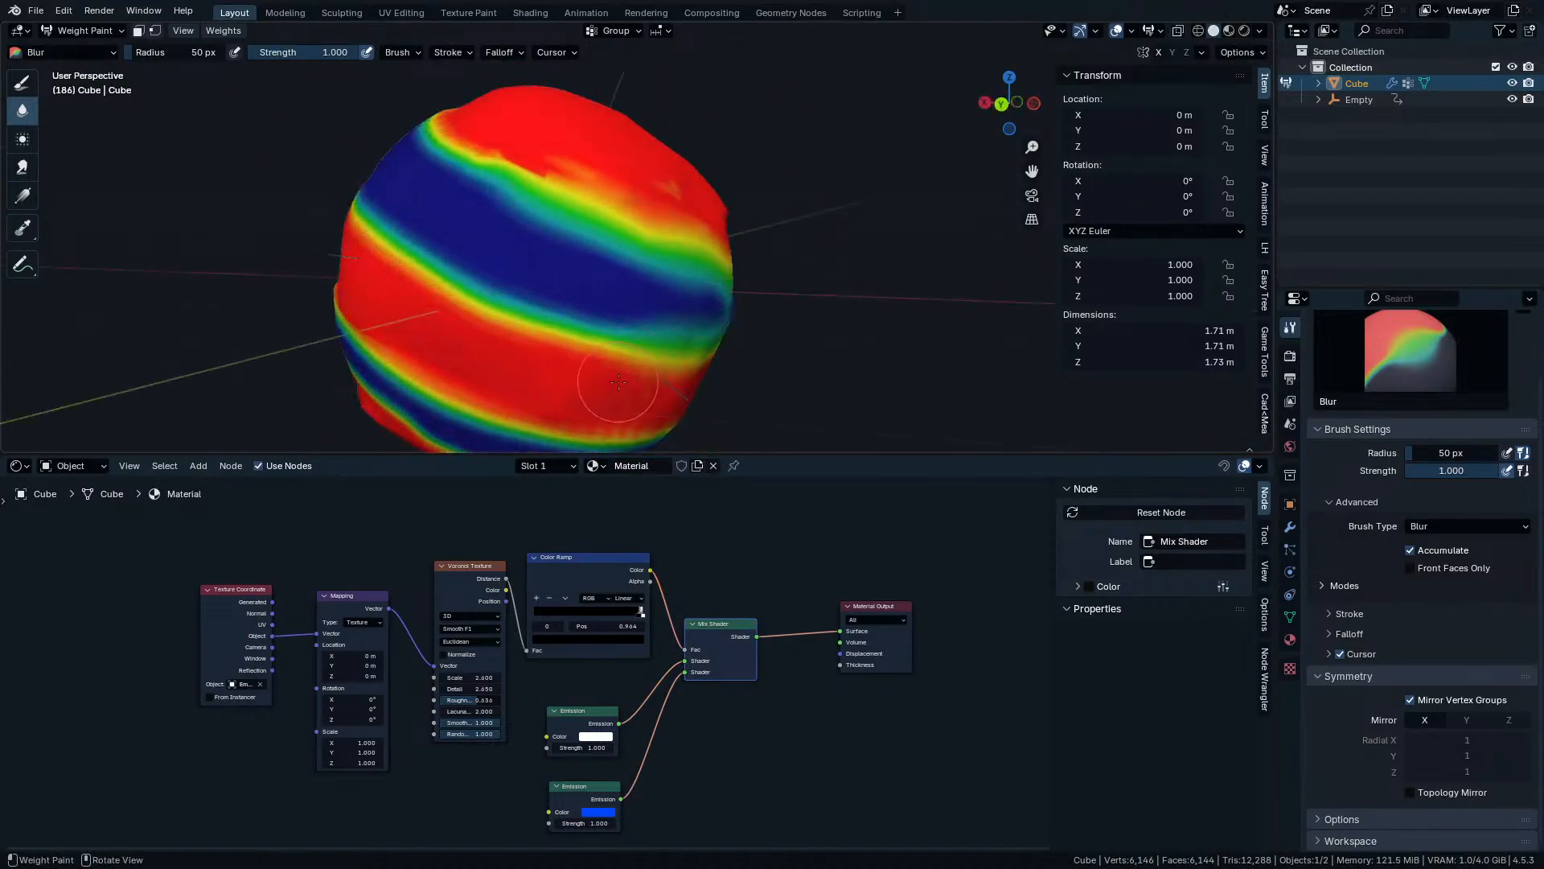
mouse_move(618, 381)
mouse_down()
mouse_move(515, 290)
mouse_move(466, 273)
mouse_up()
middle_drag(441, 258, 568, 275)
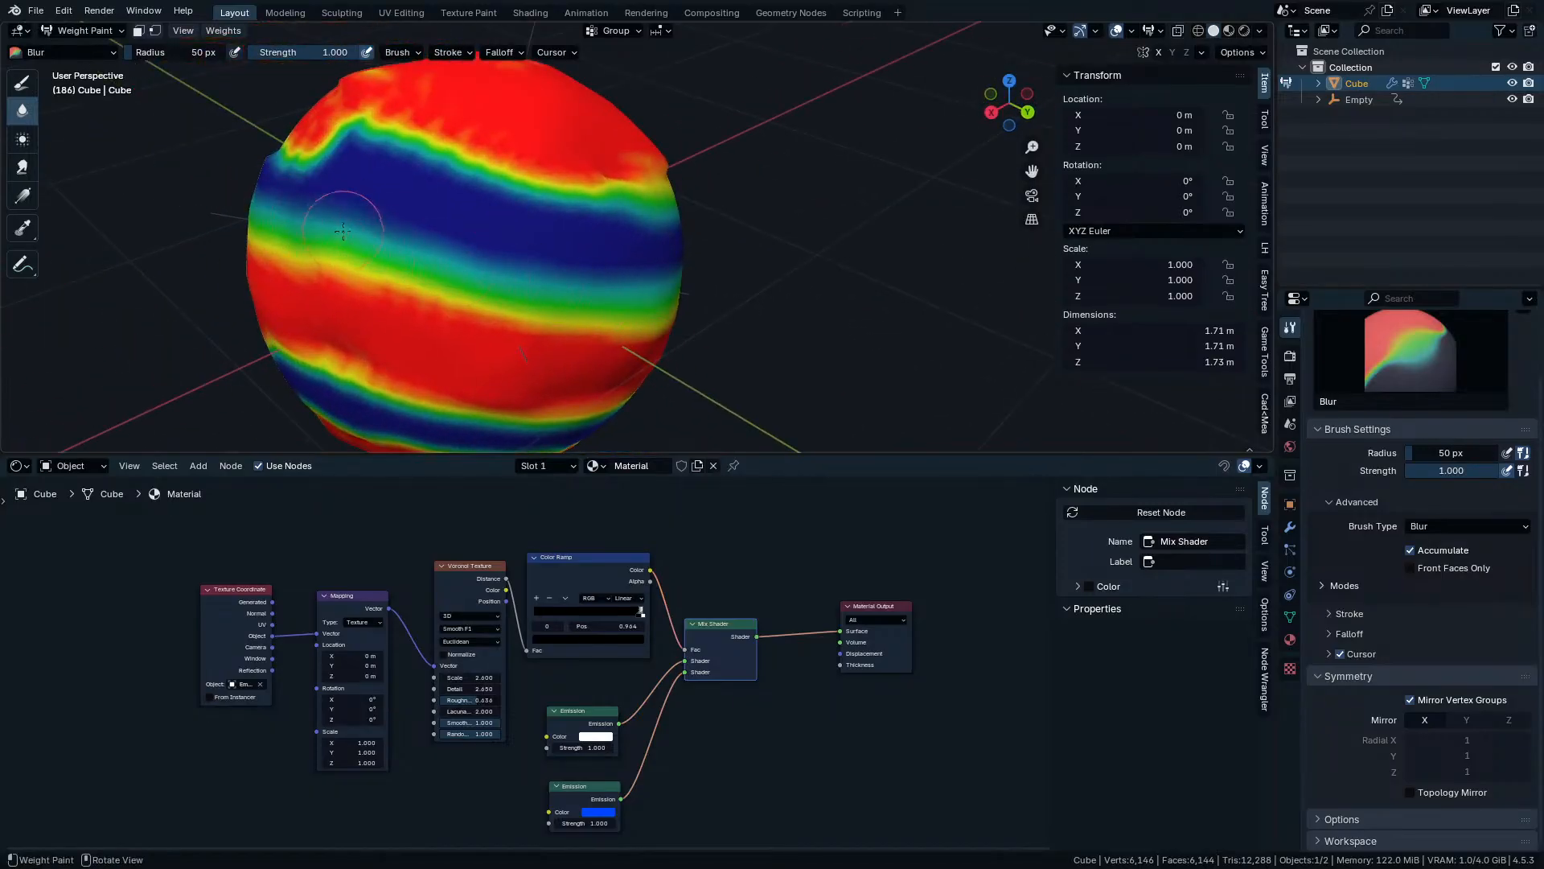
middle_drag(344, 218, 633, 207)
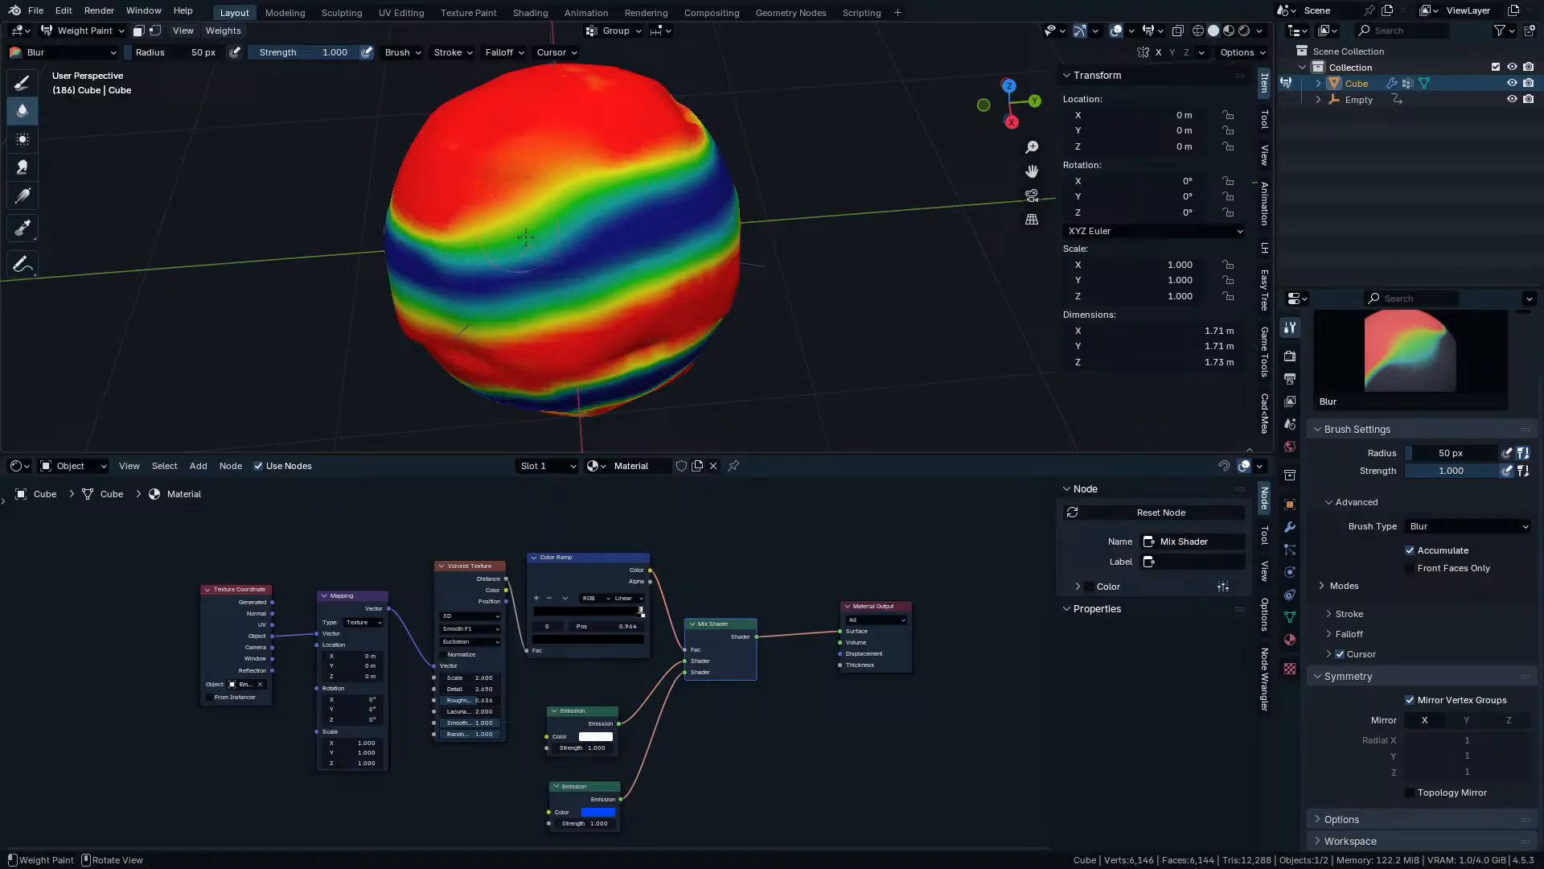
mouse_move(412, 252)
middle_down()
mouse_move(313, 257)
mouse_move(591, 186)
middle_up()
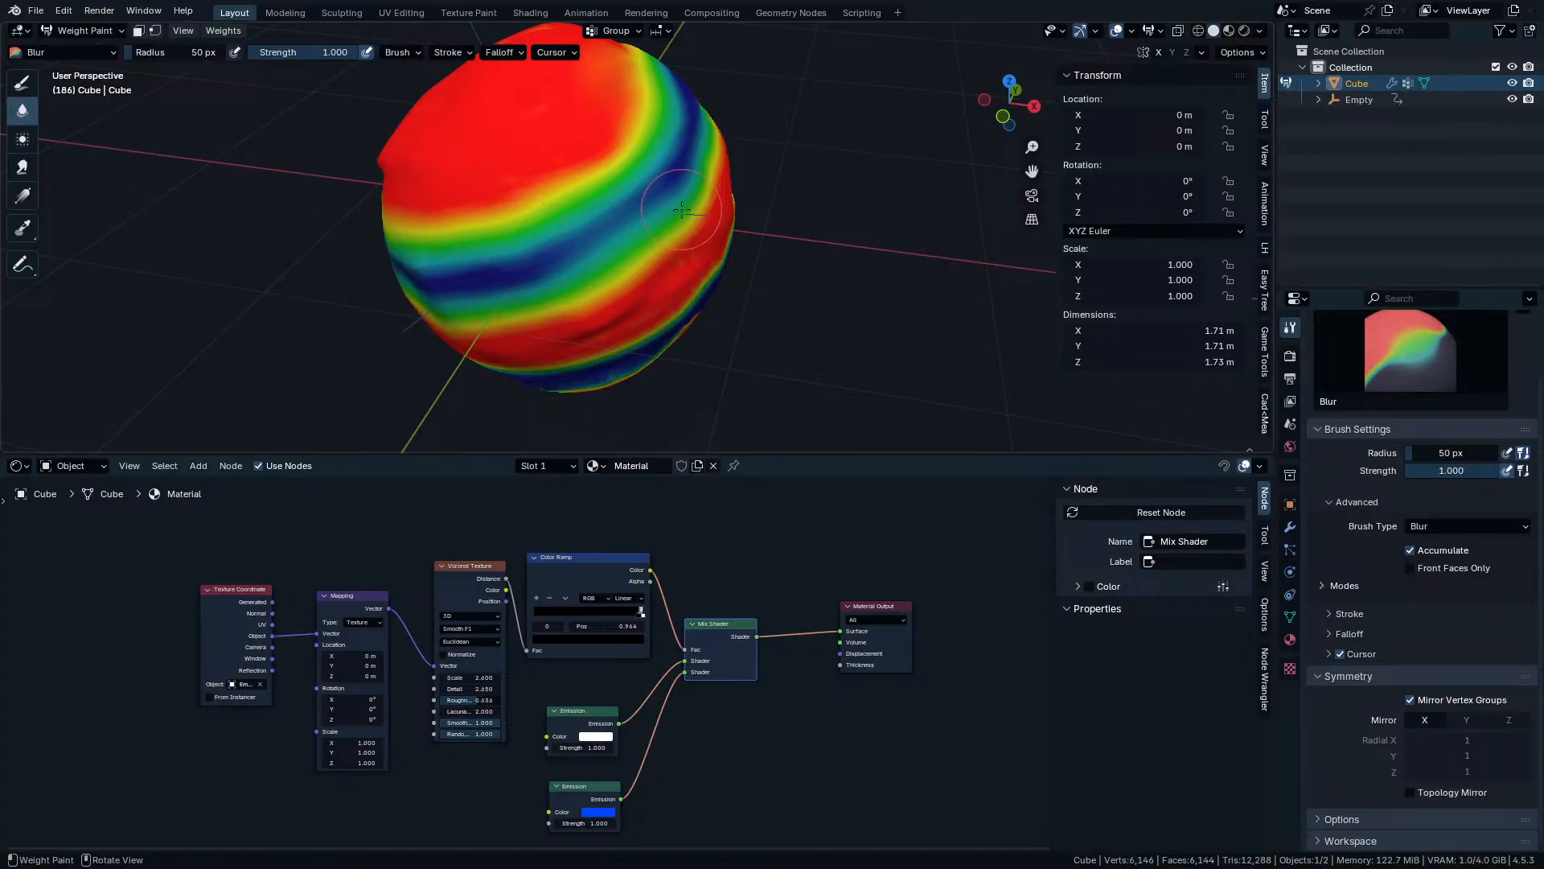
Blur the upper and lower edges of the lower unpainted band along the sphere's underside.
mouse_move(573, 272)
middle_down()
mouse_move(671, 199)
mouse_move(779, 178)
middle_up()
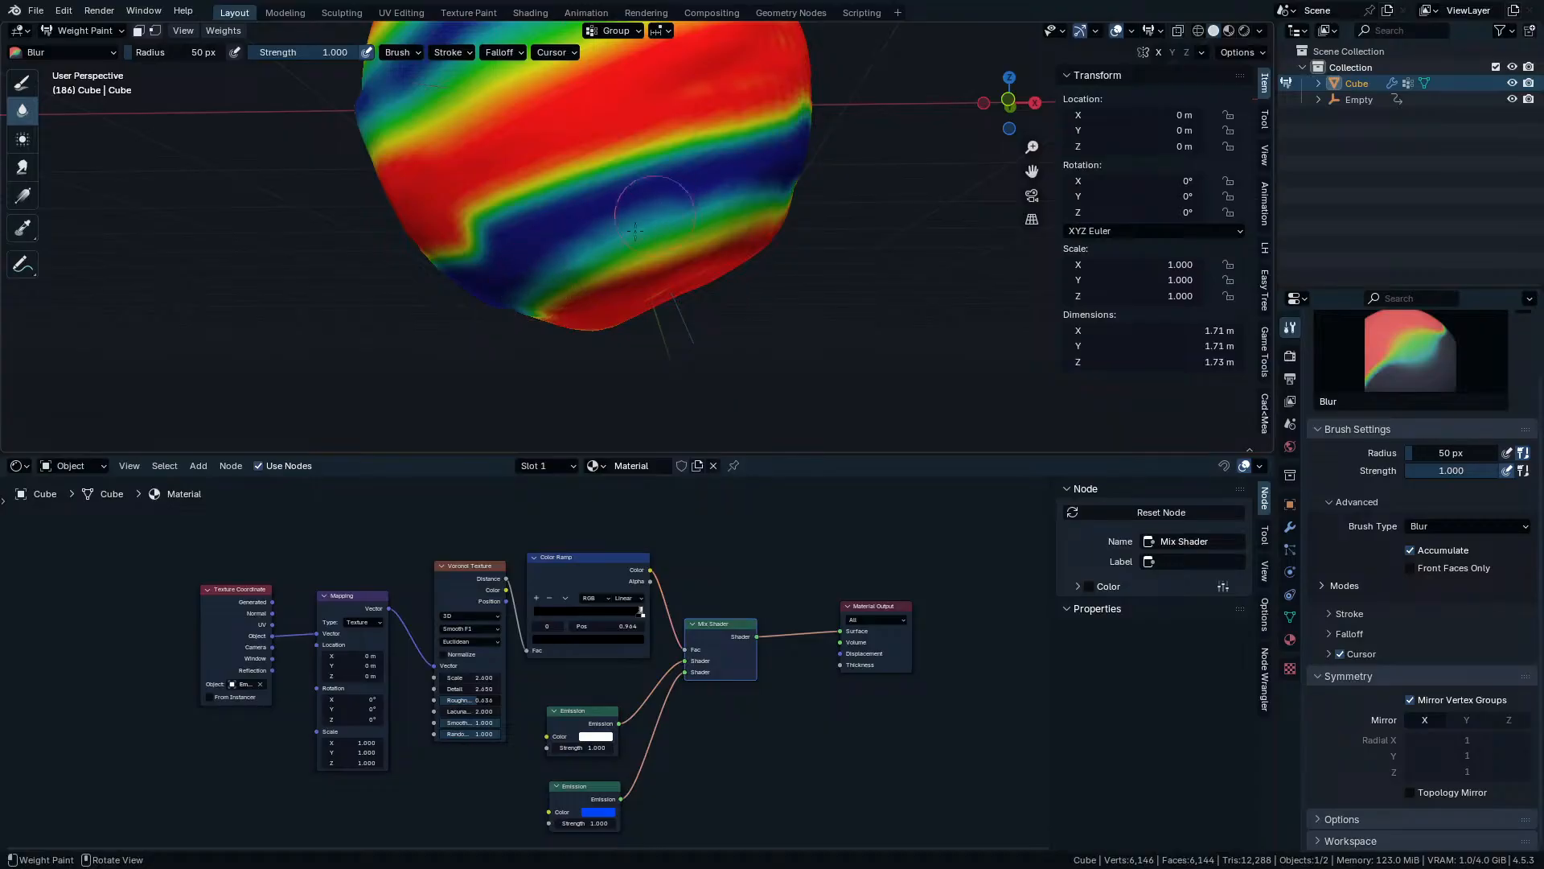
middle_drag(685, 217, 768, 186)
middle_drag(576, 205, 599, 251)
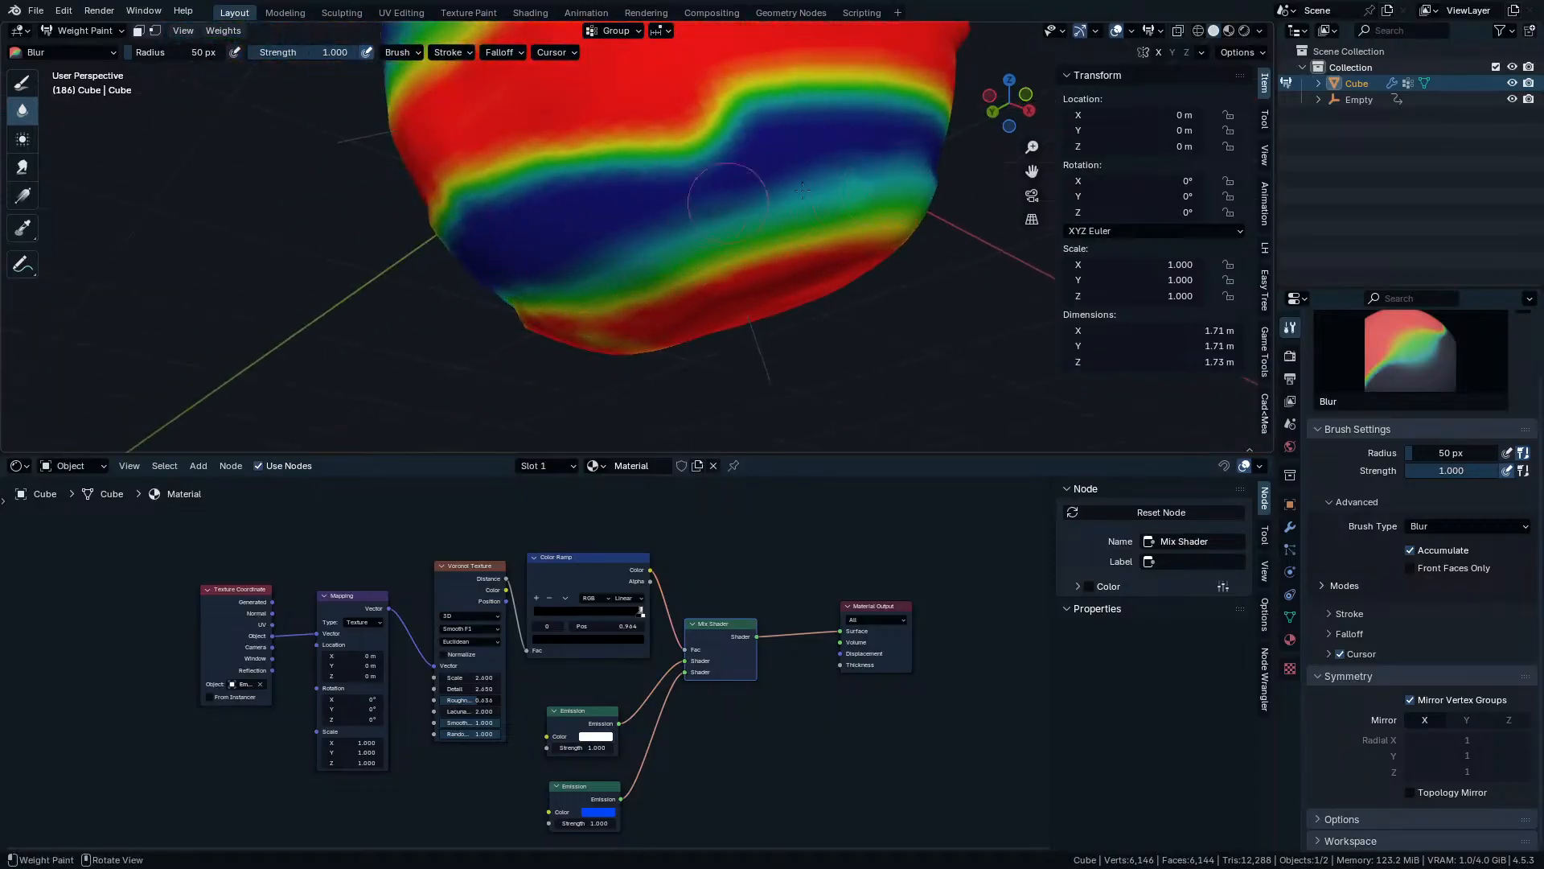
mouse_move(801, 189)
middle_down()
mouse_move(734, 241)
mouse_move(719, 302)
middle_up()
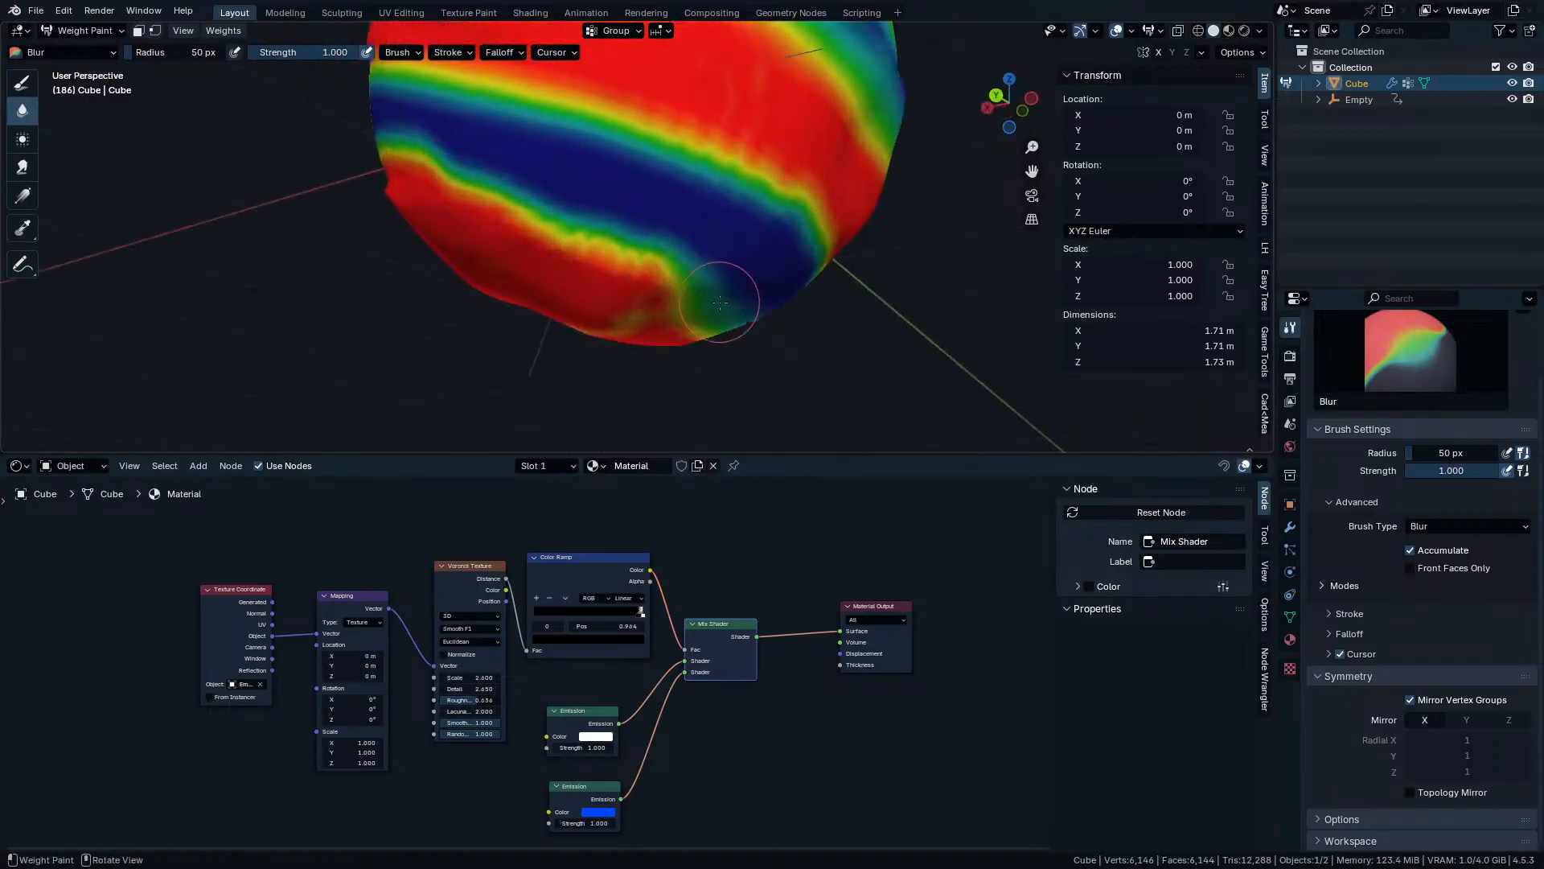
mouse_move(719, 301)
mouse_down()
mouse_move(491, 173)
mouse_move(597, 244)
mouse_up()
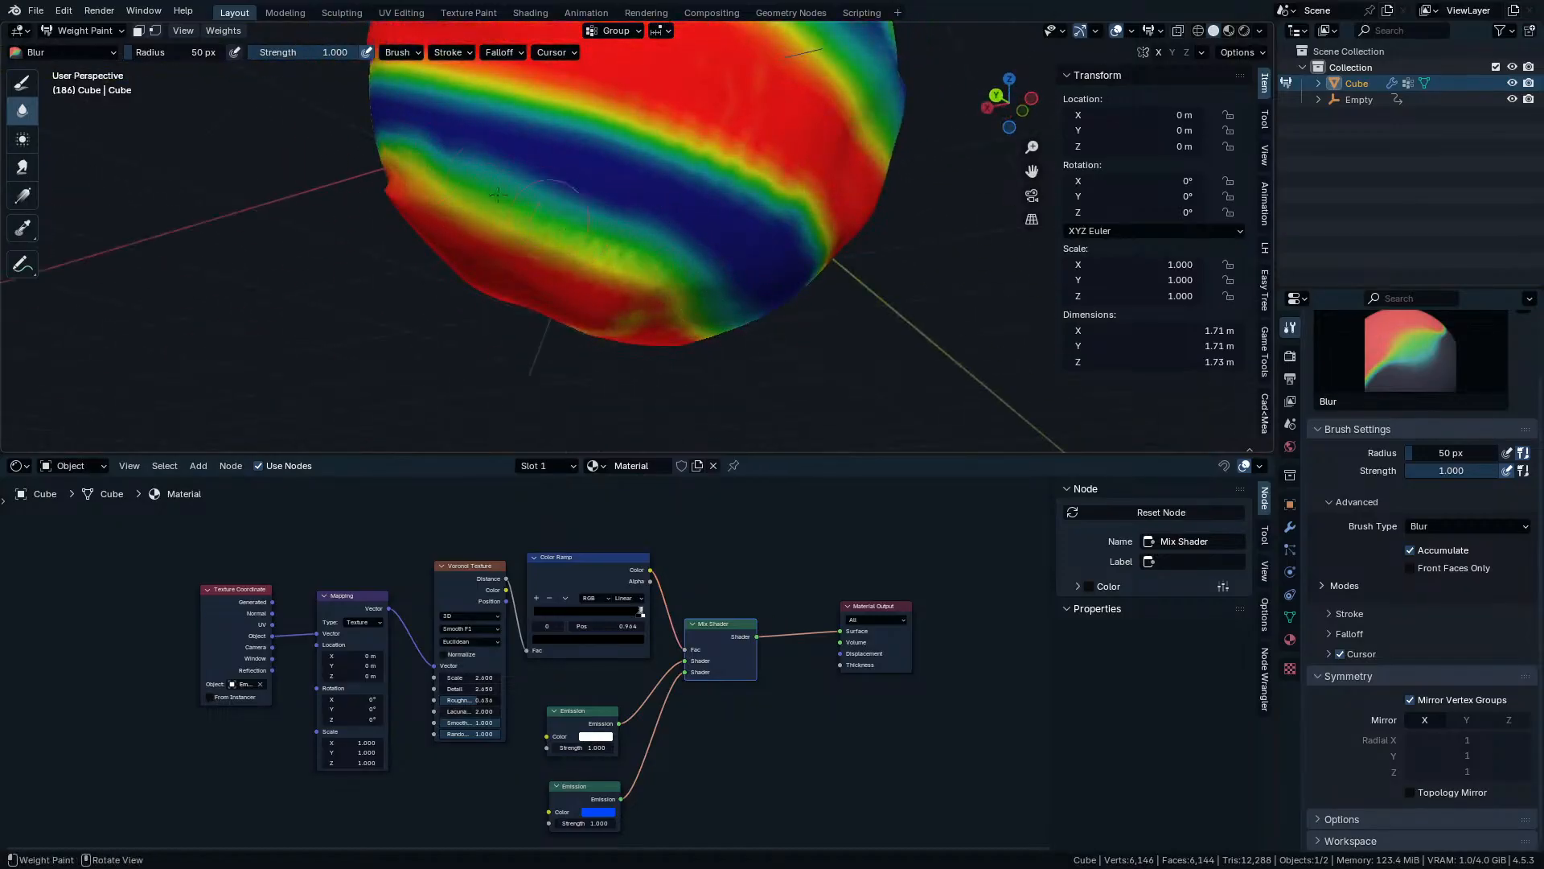
middle_drag(499, 194, 798, 350)
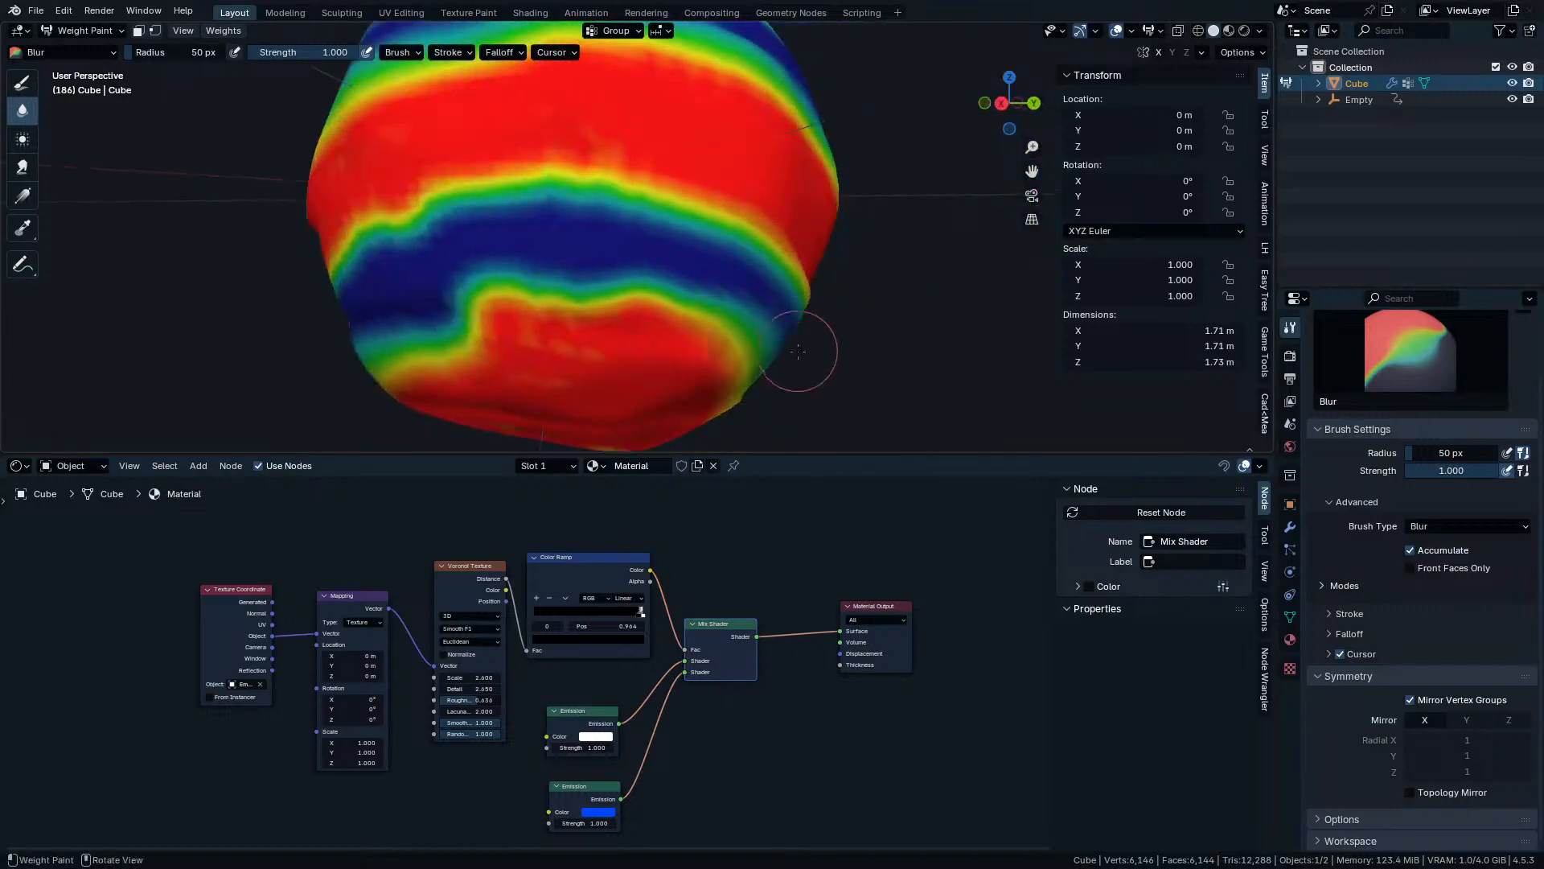
mouse_move(611, 260)
mouse_down()
mouse_move(394, 272)
mouse_move(454, 283)
mouse_up()
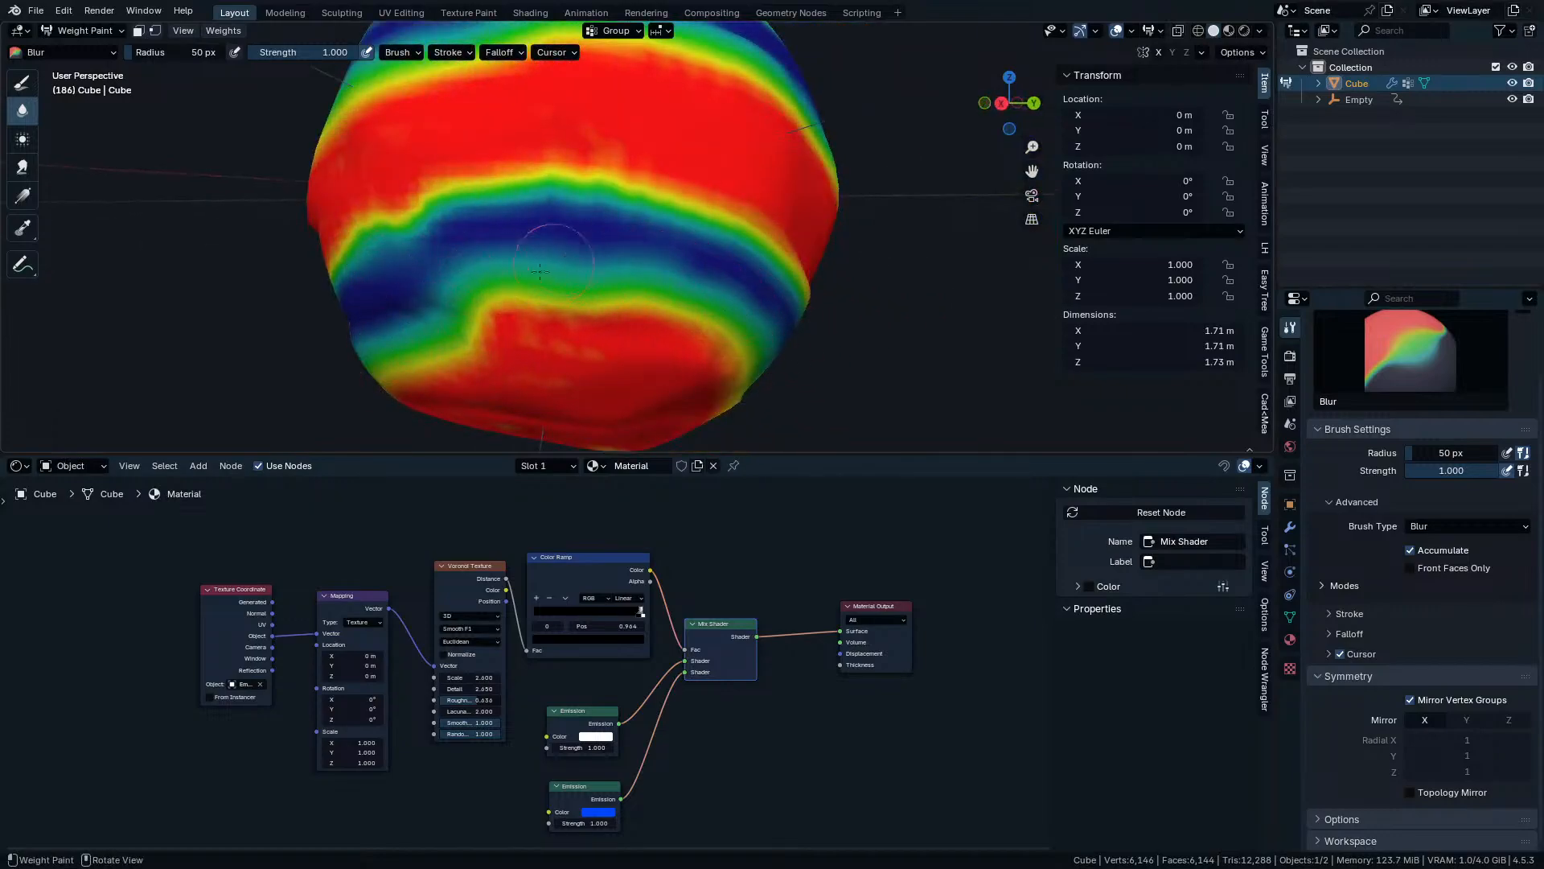
drag(382, 234, 453, 210)
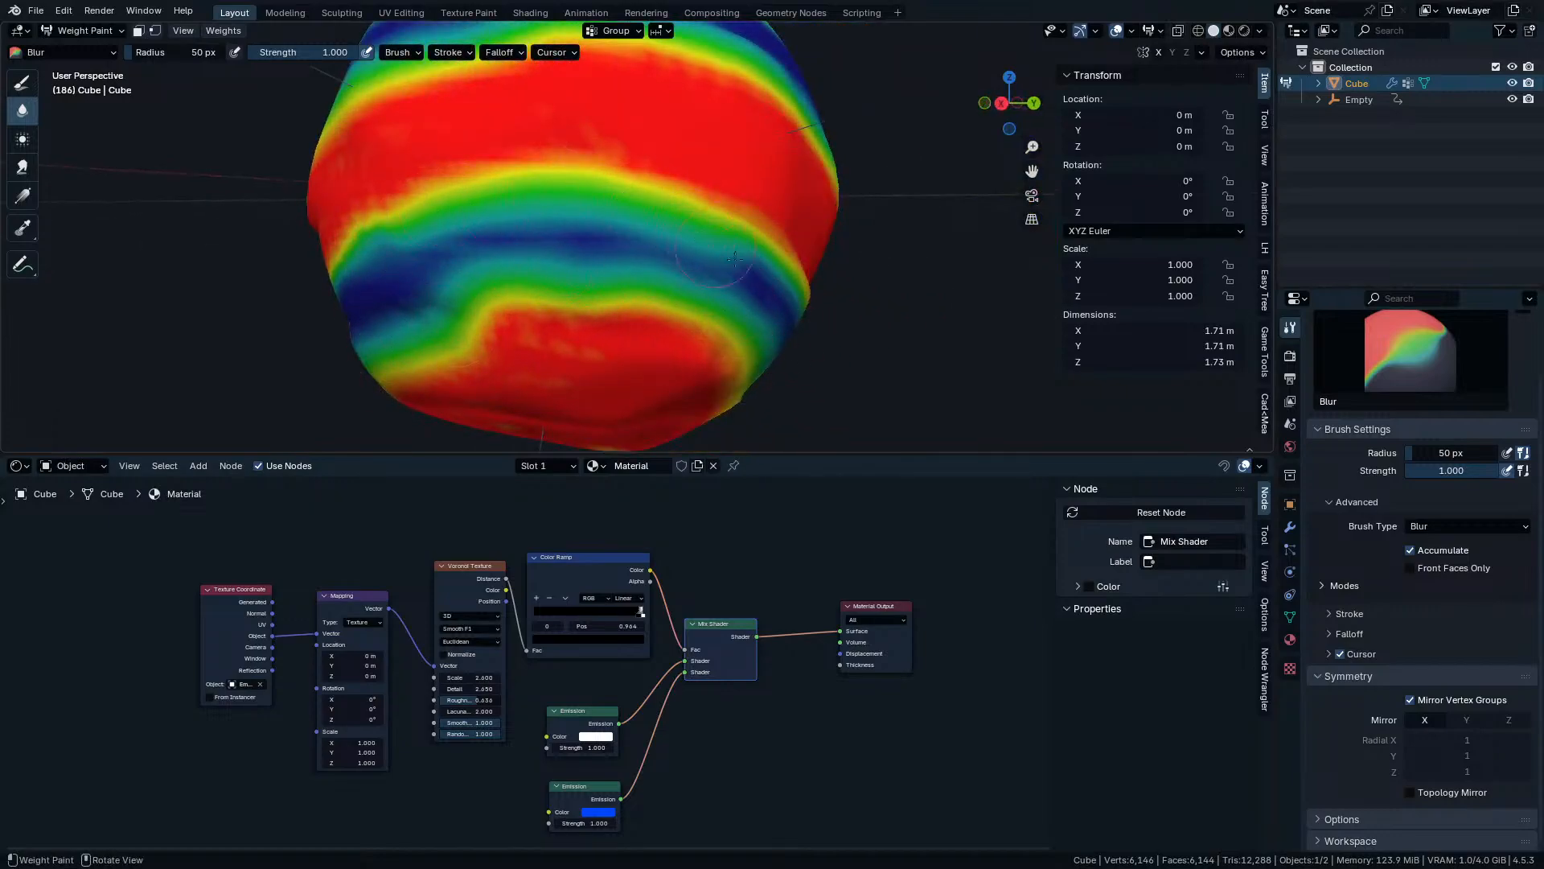
middle_drag(734, 258, 593, 258)
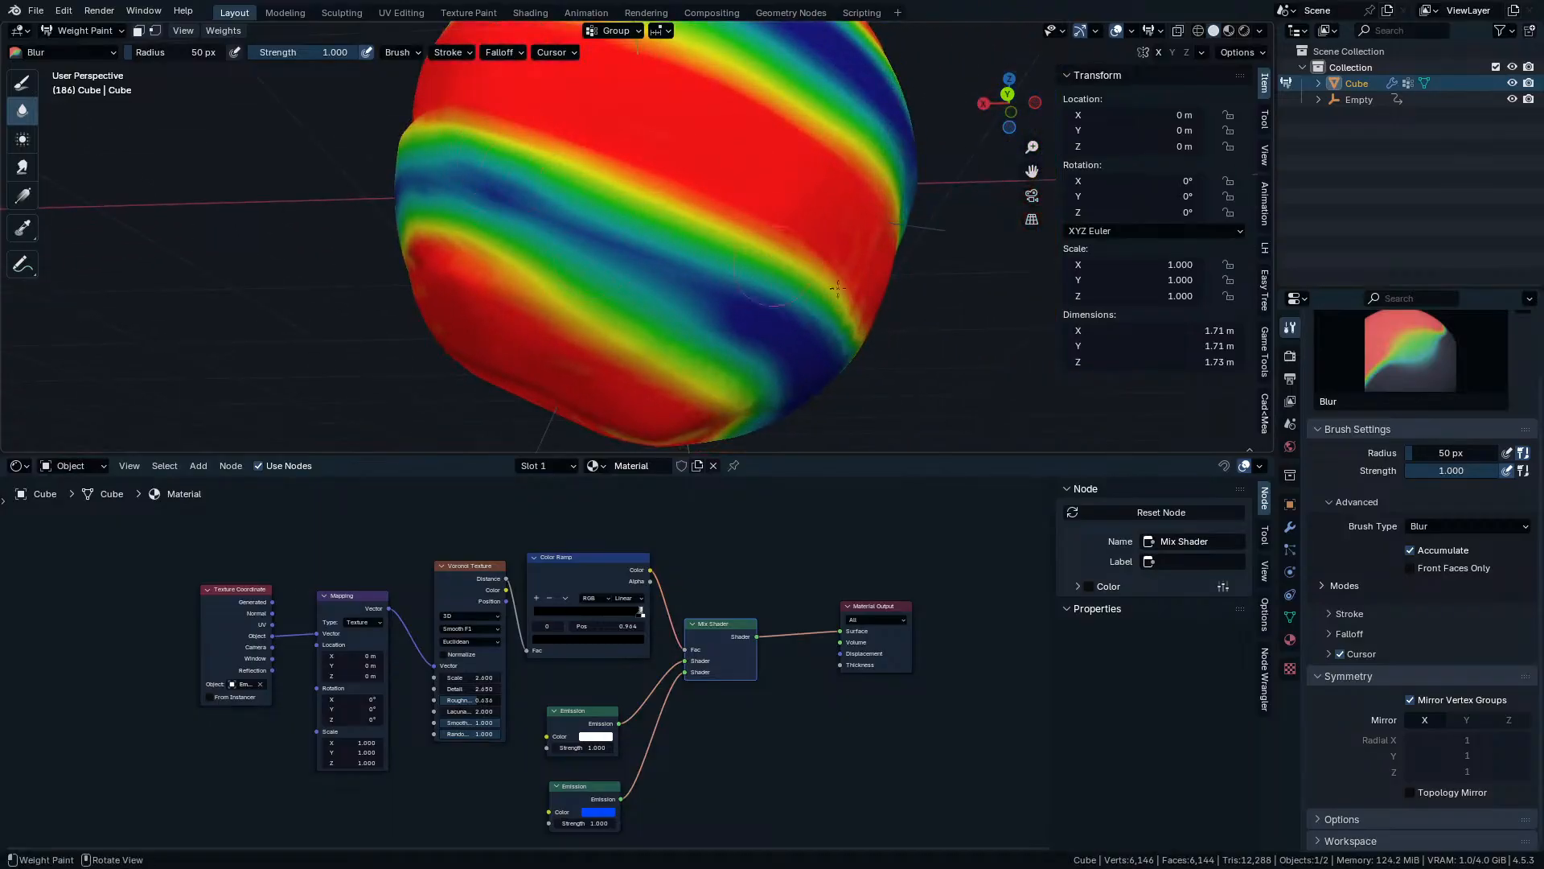
Continue softening the lower unpainted band's edges around the other sides of the sphere with the Blur brush.
mouse_move(856, 339)
middle_down()
mouse_move(624, 265)
mouse_move(616, 301)
middle_up()
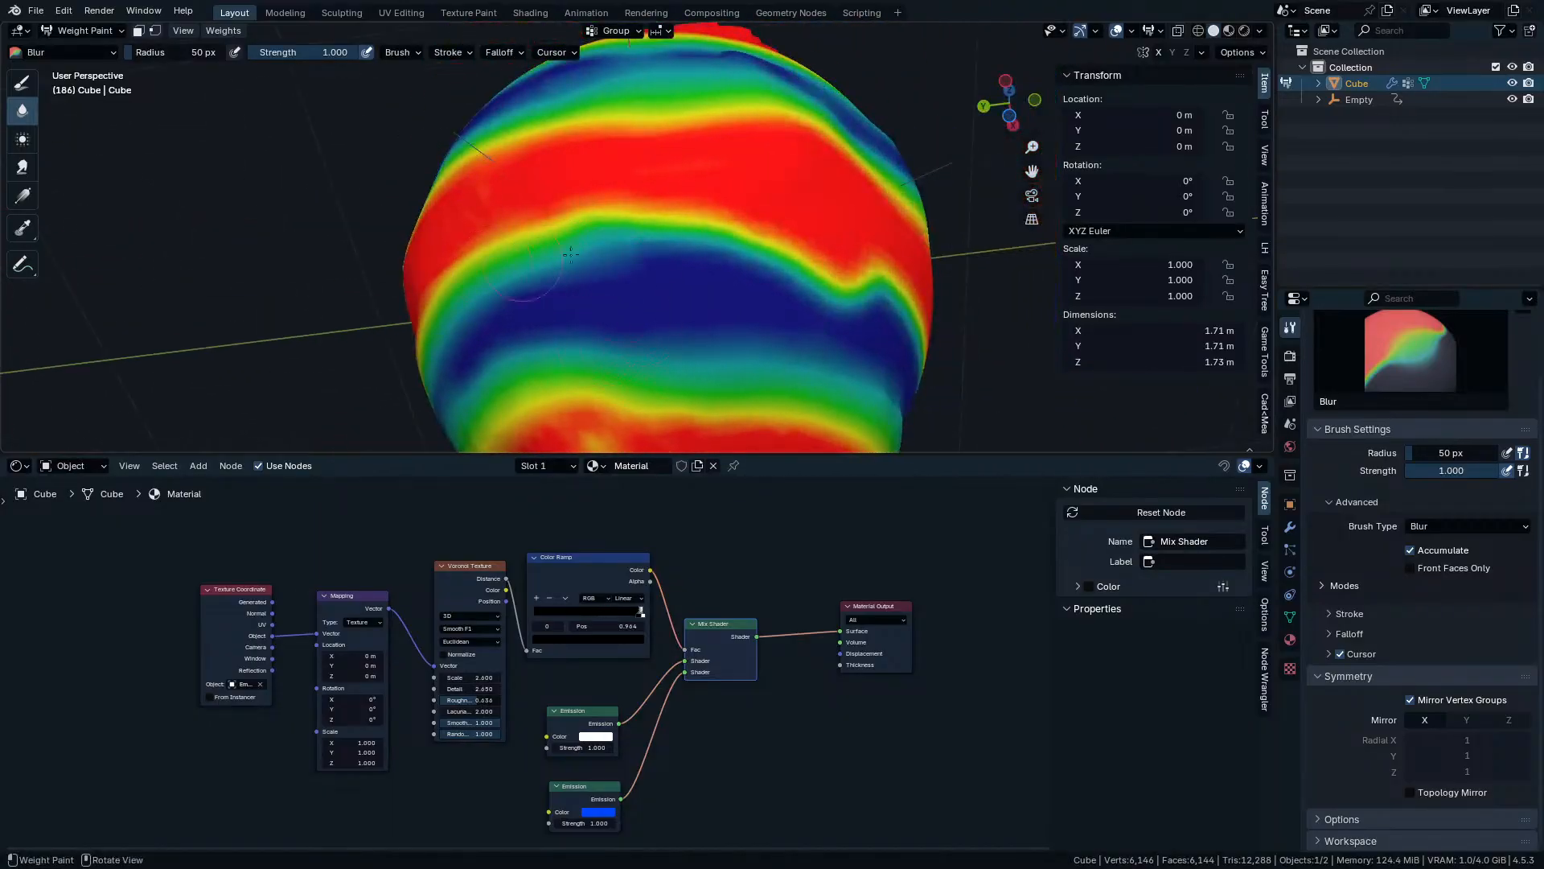
mouse_move(570, 254)
mouse_down()
mouse_move(804, 269)
mouse_move(856, 322)
mouse_move(900, 326)
mouse_up()
middle_drag(901, 326, 621, 301)
drag(621, 301, 784, 301)
middle_drag(784, 301, 608, 418)
shift+middle_drag(607, 418, 595, 376)
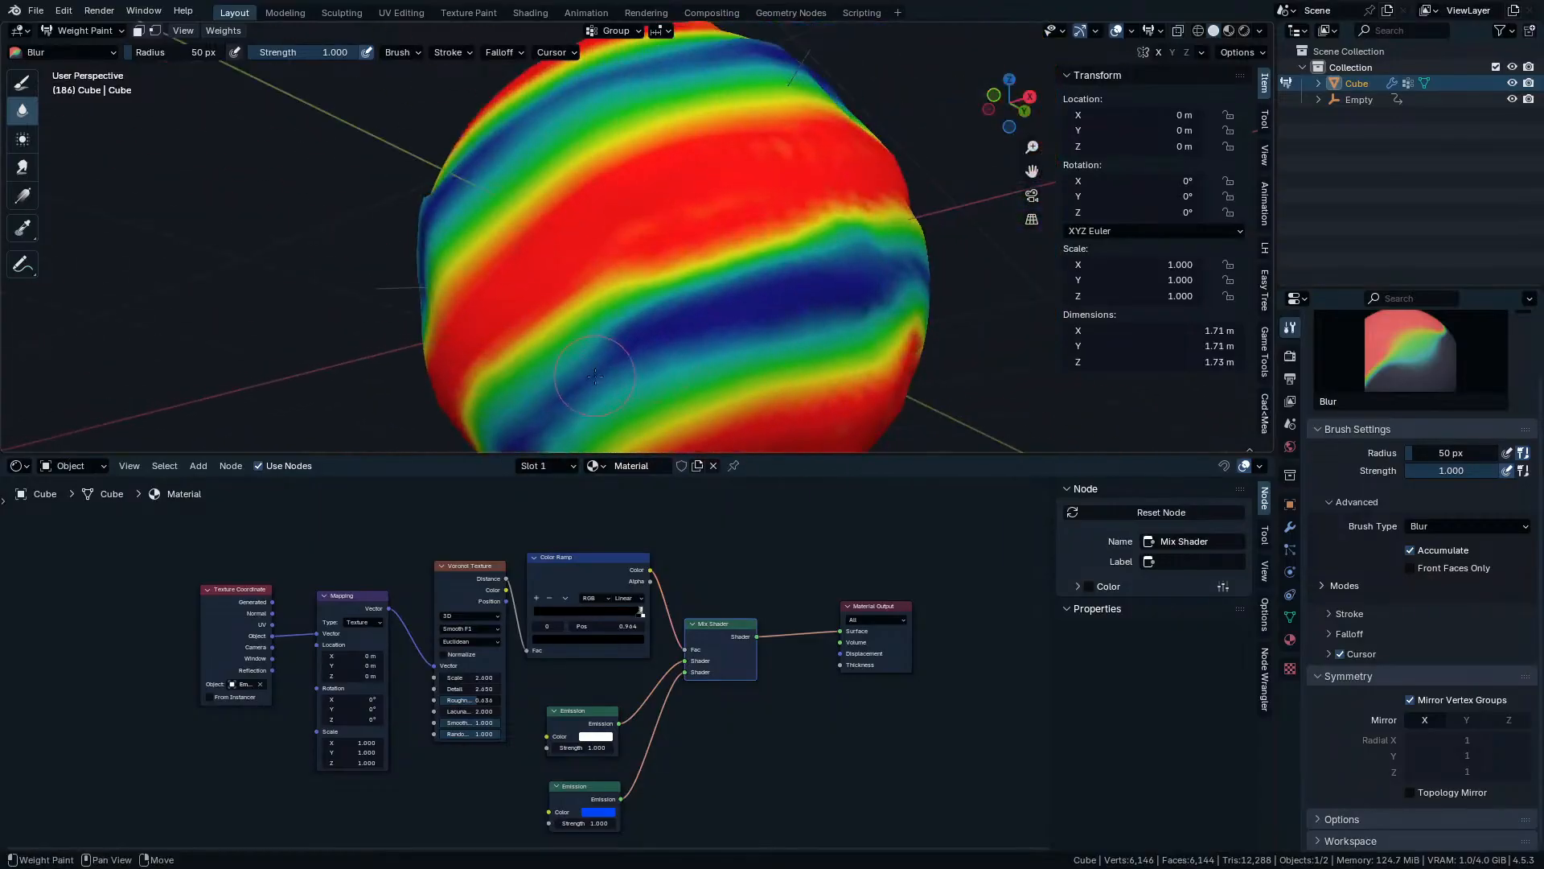
mouse_move(595, 376)
mouse_down()
mouse_move(884, 273)
mouse_move(724, 242)
mouse_move(772, 225)
mouse_move(547, 386)
mouse_move(482, 357)
mouse_up()
mouse_move(482, 358)
middle_down()
mouse_move(923, 185)
mouse_move(964, 277)
middle_up()
middle_drag(964, 277, 800, 282)
mouse_move(800, 282)
mouse_down()
mouse_move(760, 304)
mouse_move(531, 322)
mouse_move(652, 181)
mouse_move(499, 265)
mouse_move(599, 317)
mouse_up()
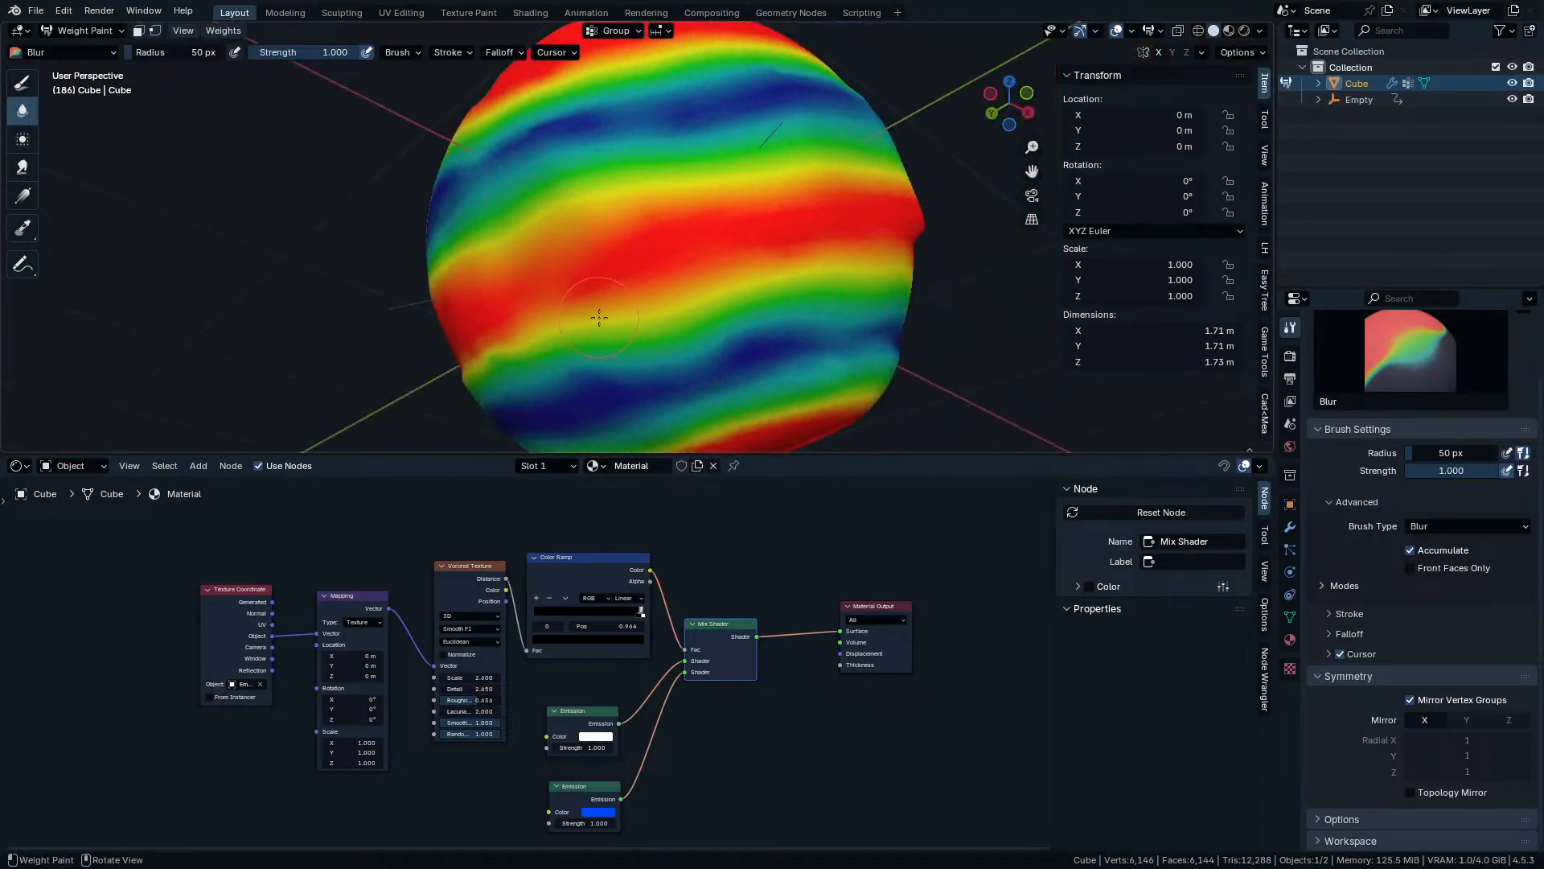
Blur the remaining hard edges of the bands, including the stepped edge below the lower unpainted band.
middle_drag(599, 317, 837, 322)
mouse_move(580, 227)
mouse_down()
mouse_move(733, 402)
mouse_move(482, 197)
mouse_up()
mouse_move(483, 197)
middle_down()
mouse_move(586, 282)
mouse_move(473, 321)
middle_up()
drag(456, 274, 411, 283)
mouse_move(413, 303)
middle_down()
mouse_move(462, 304)
mouse_move(599, 358)
middle_up()
shift+middle_drag(599, 358, 563, 200)
drag(406, 285, 357, 320)
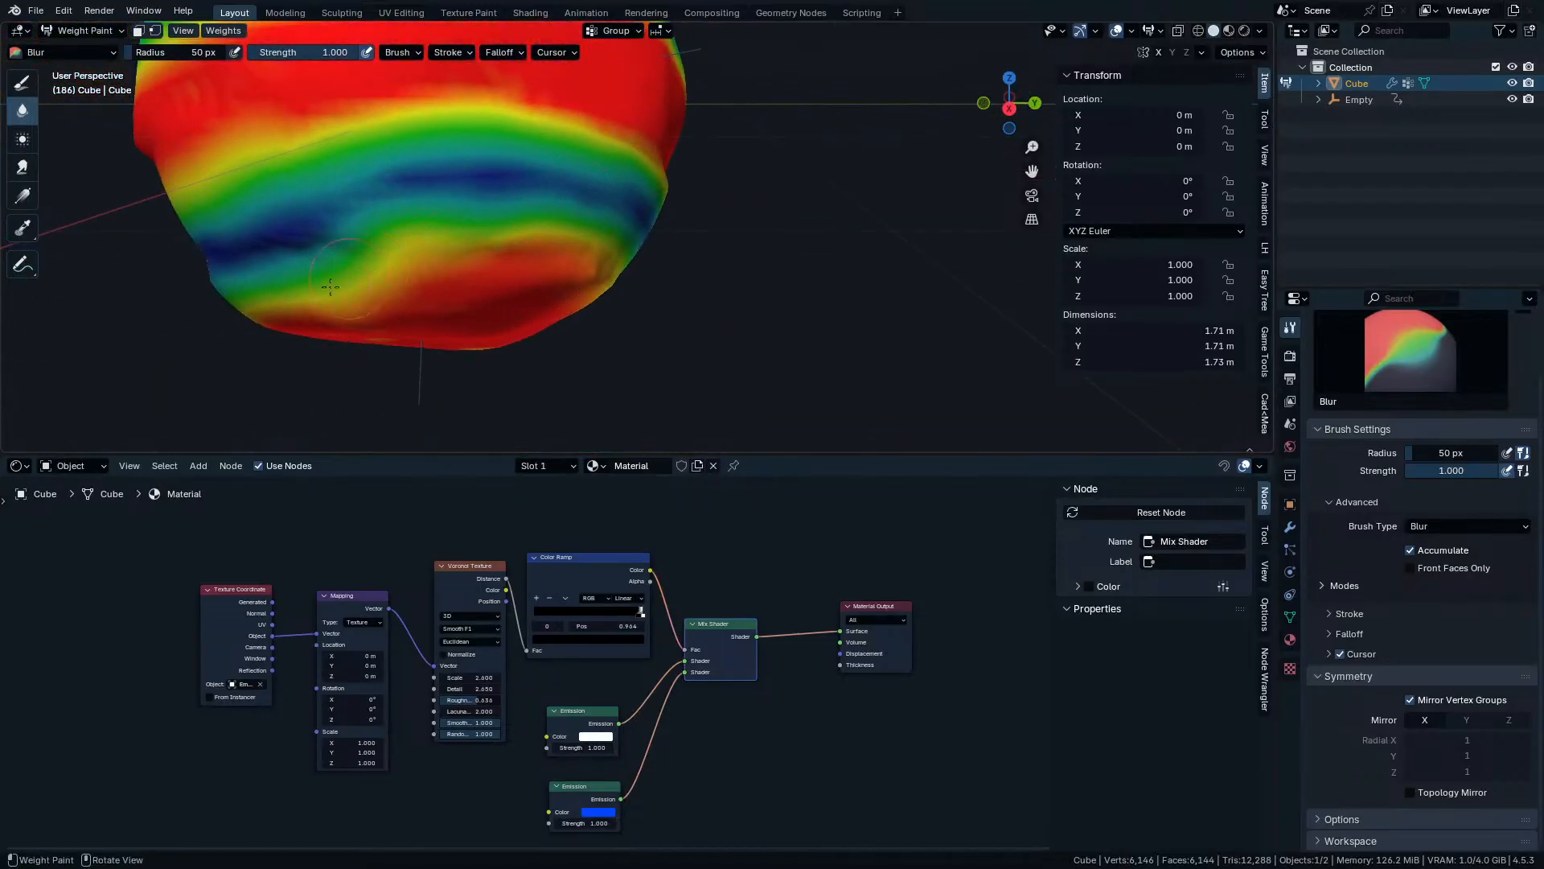
shift+middle_drag(414, 238, 456, 365)
scroll(457, 365, down, 4)
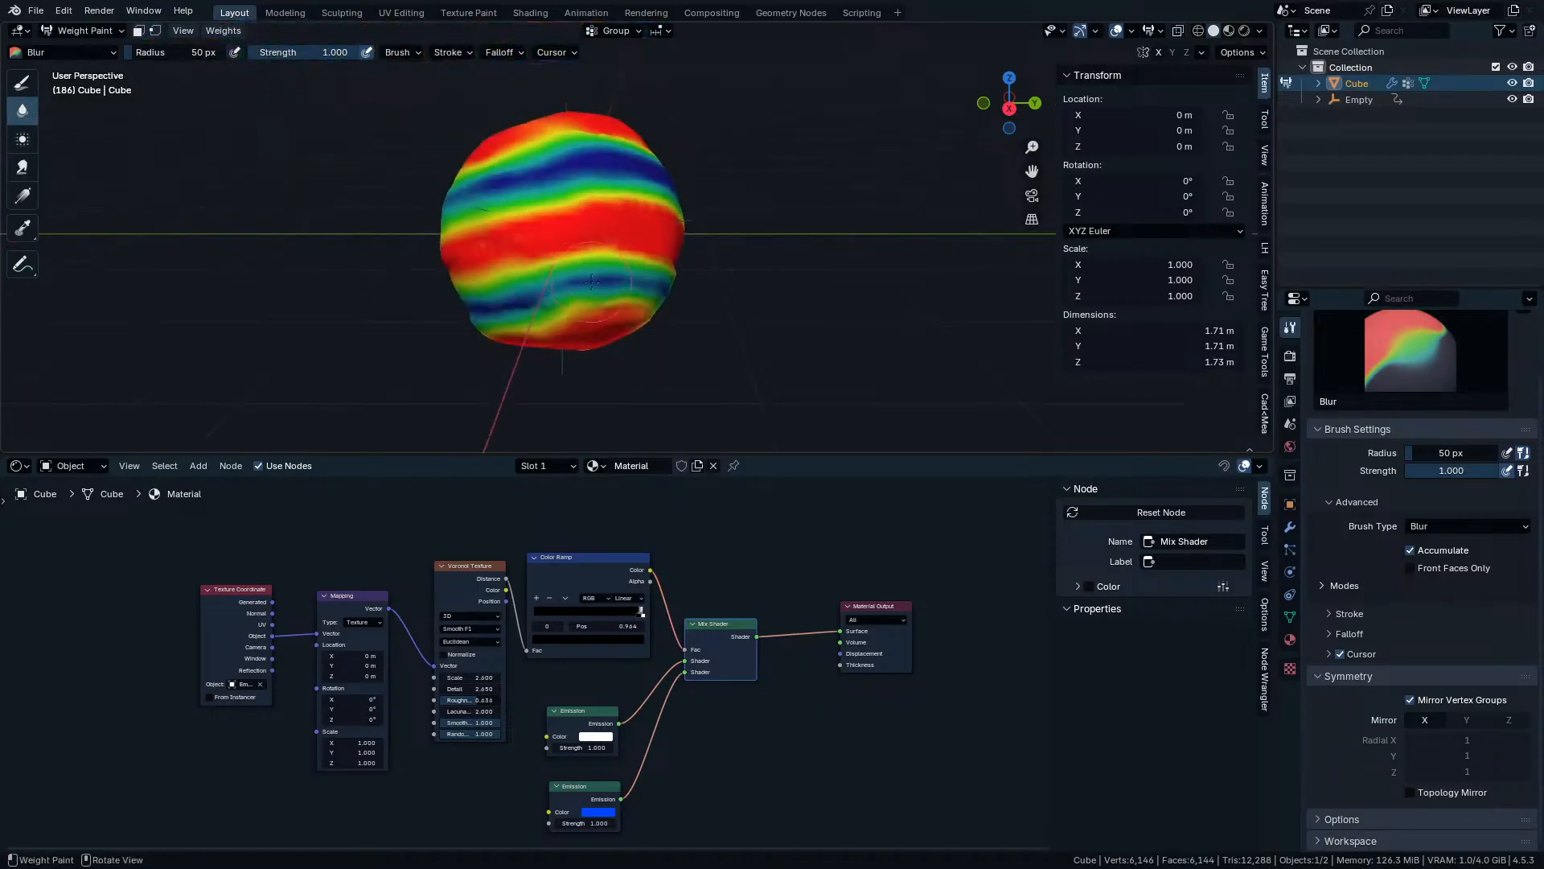
Select the painted vertex group named Group and return the sphere to Object Mode.
click(1290, 526)
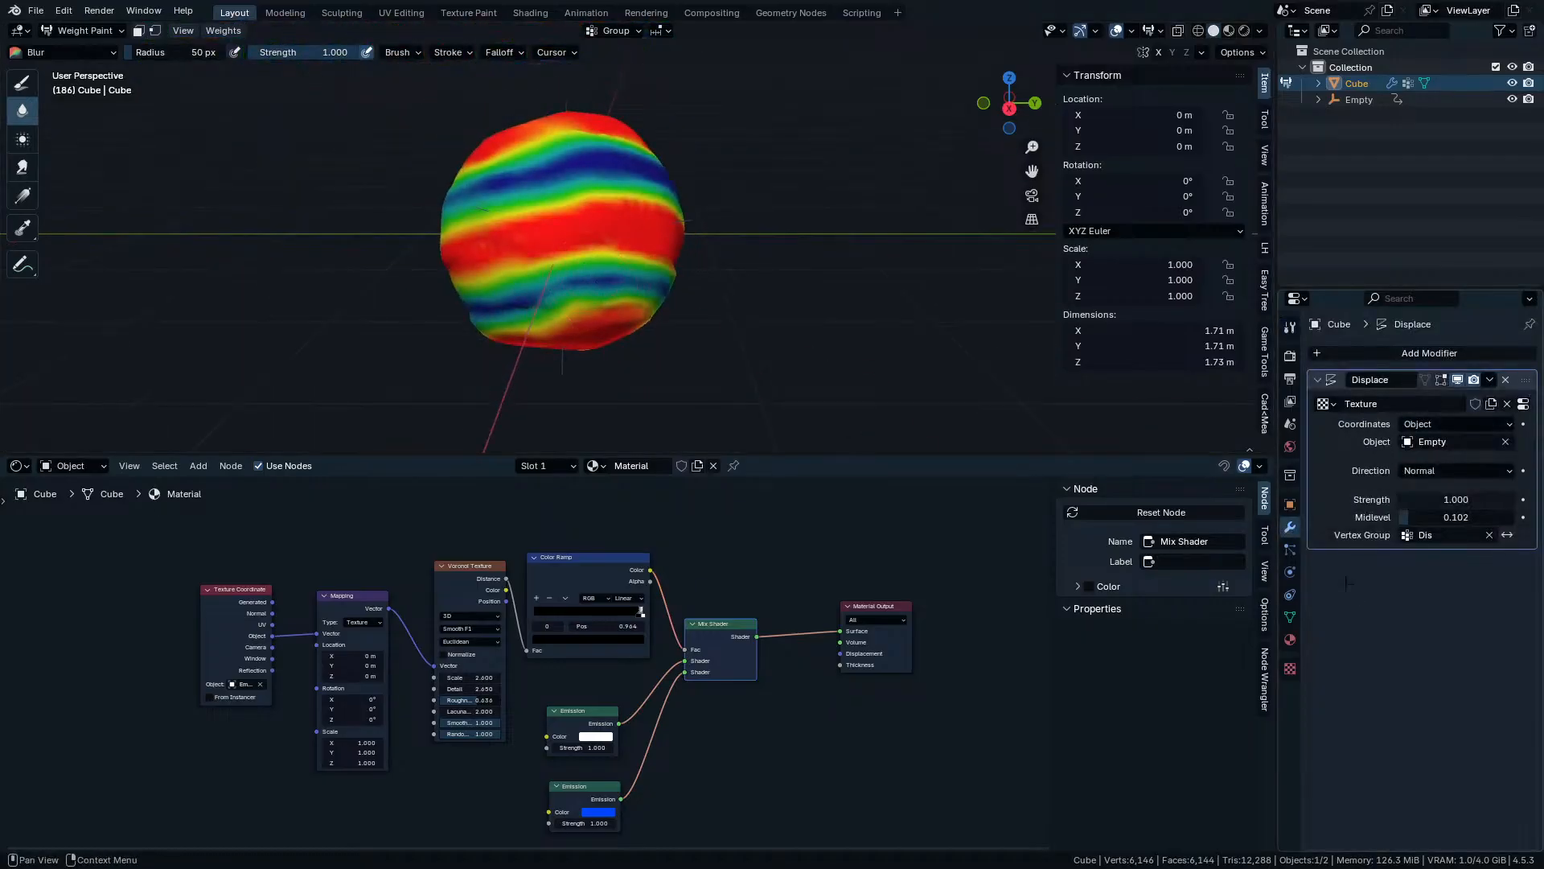
click(1290, 617)
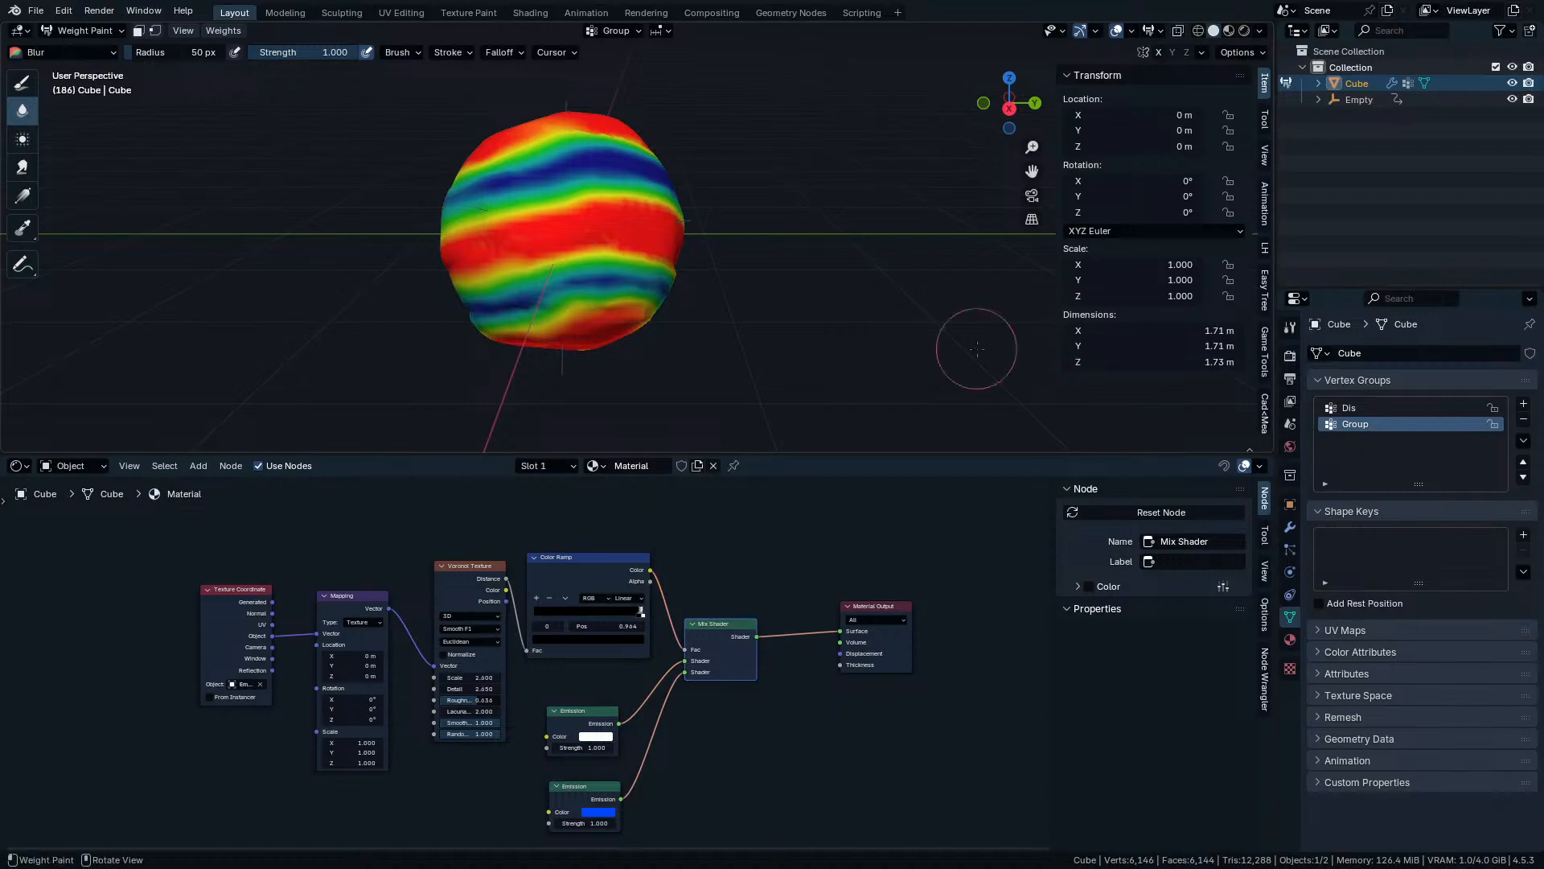
scroll(500, 138, up, 2)
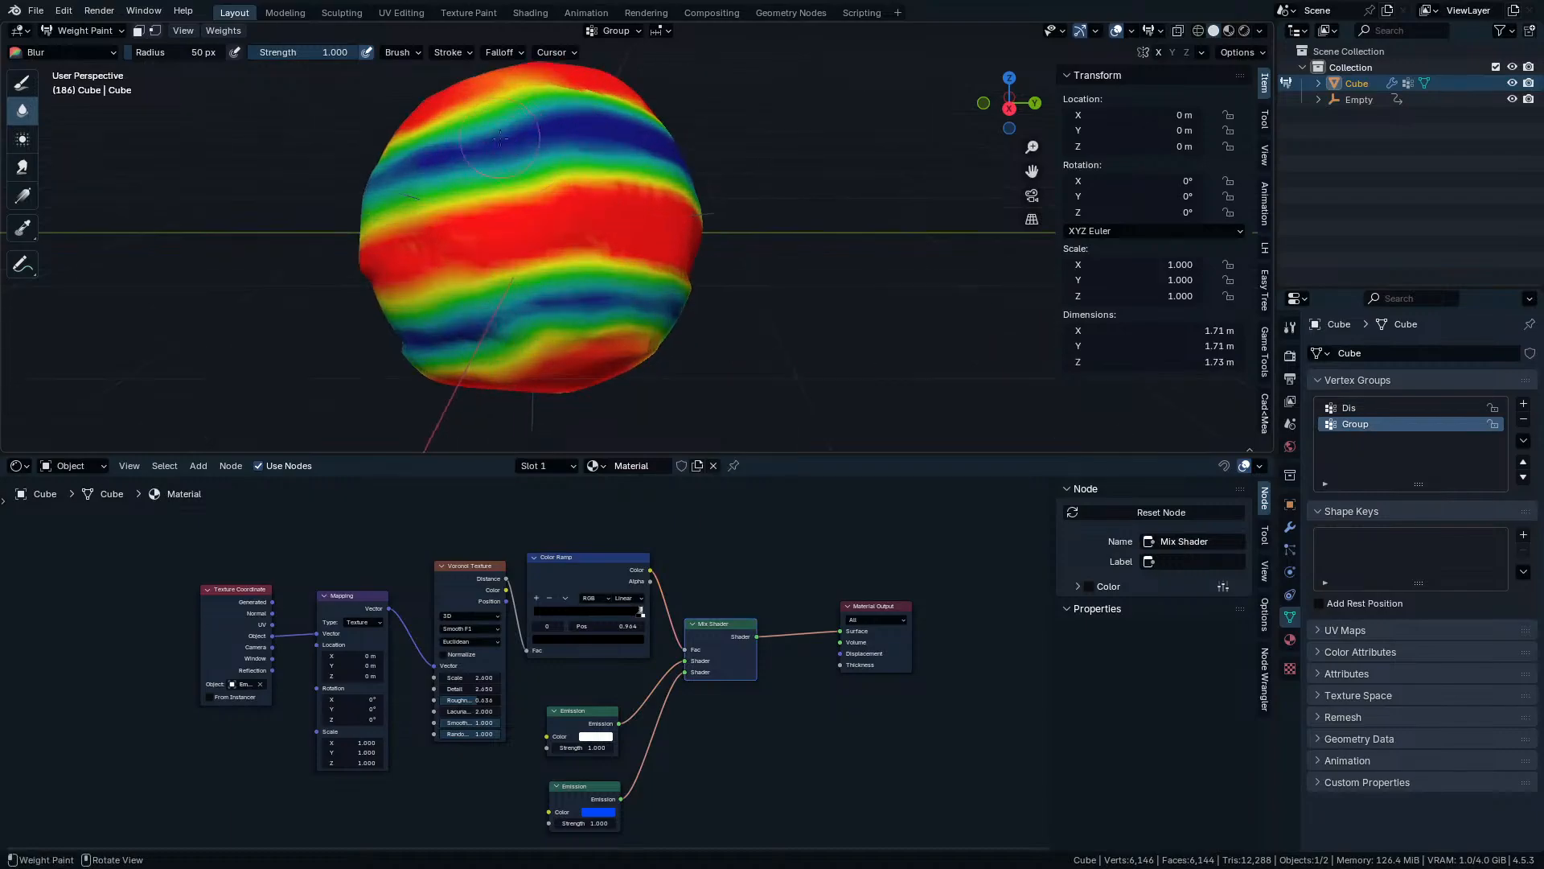
click(616, 31)
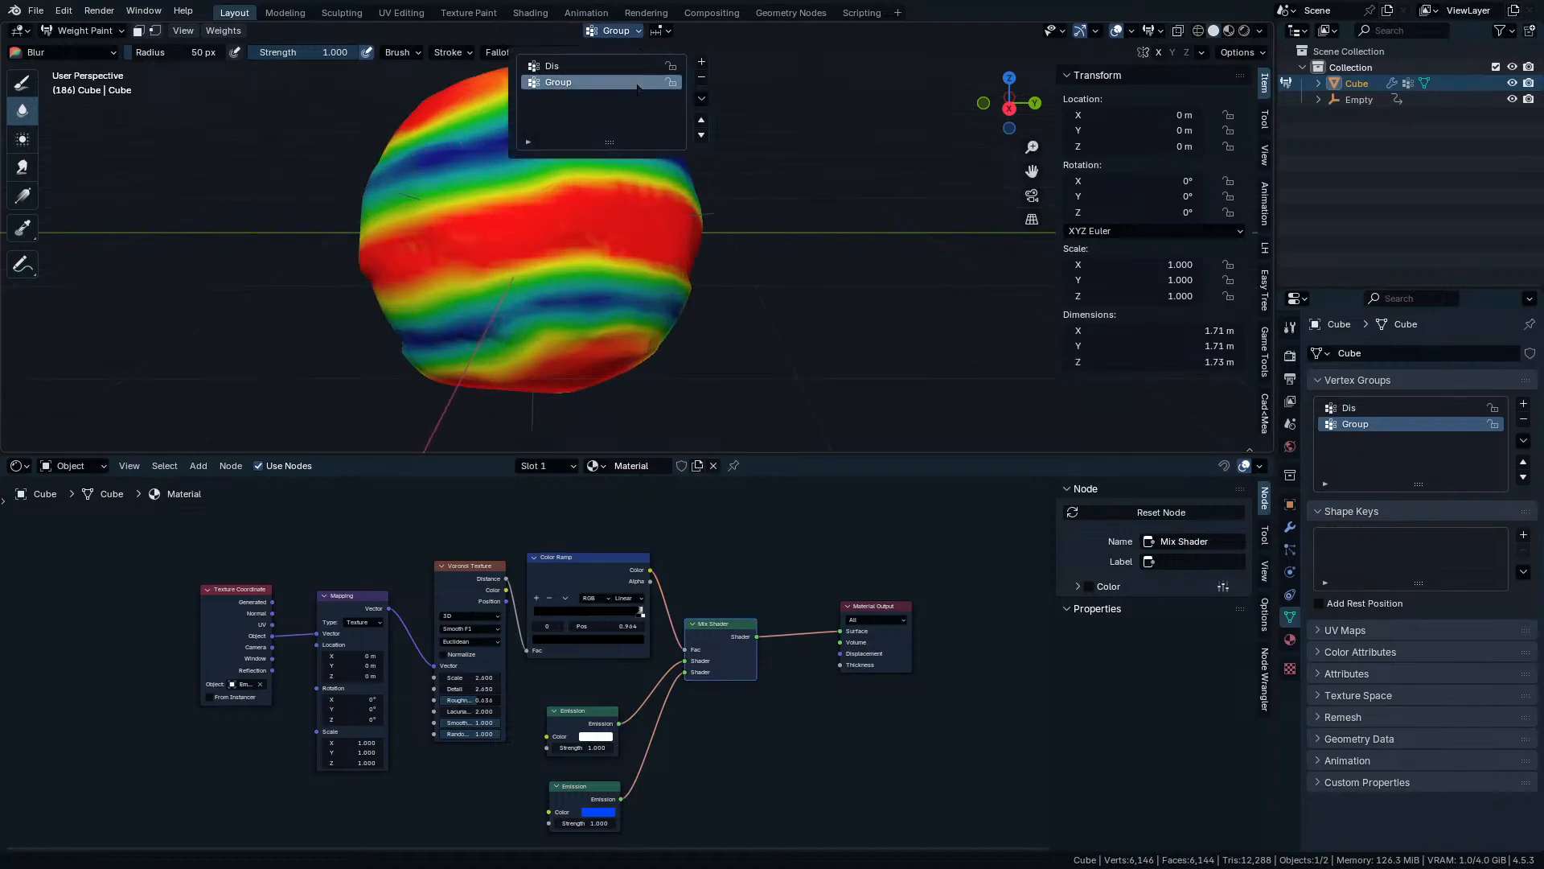
click(600, 84)
key(Tab)
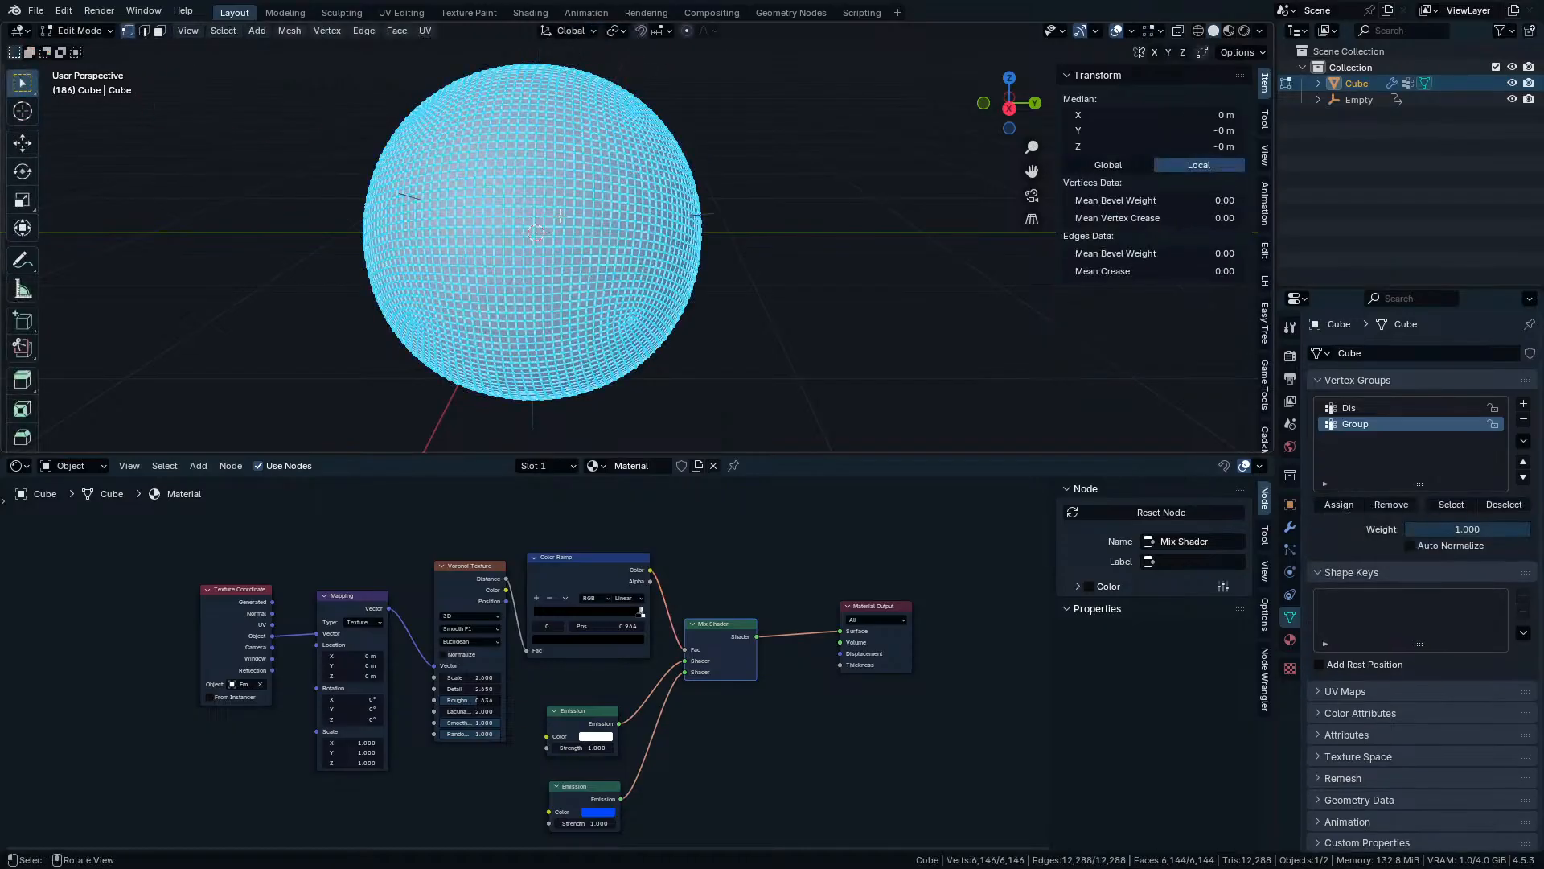
key(ctrl+Tab)
click(431, 216)
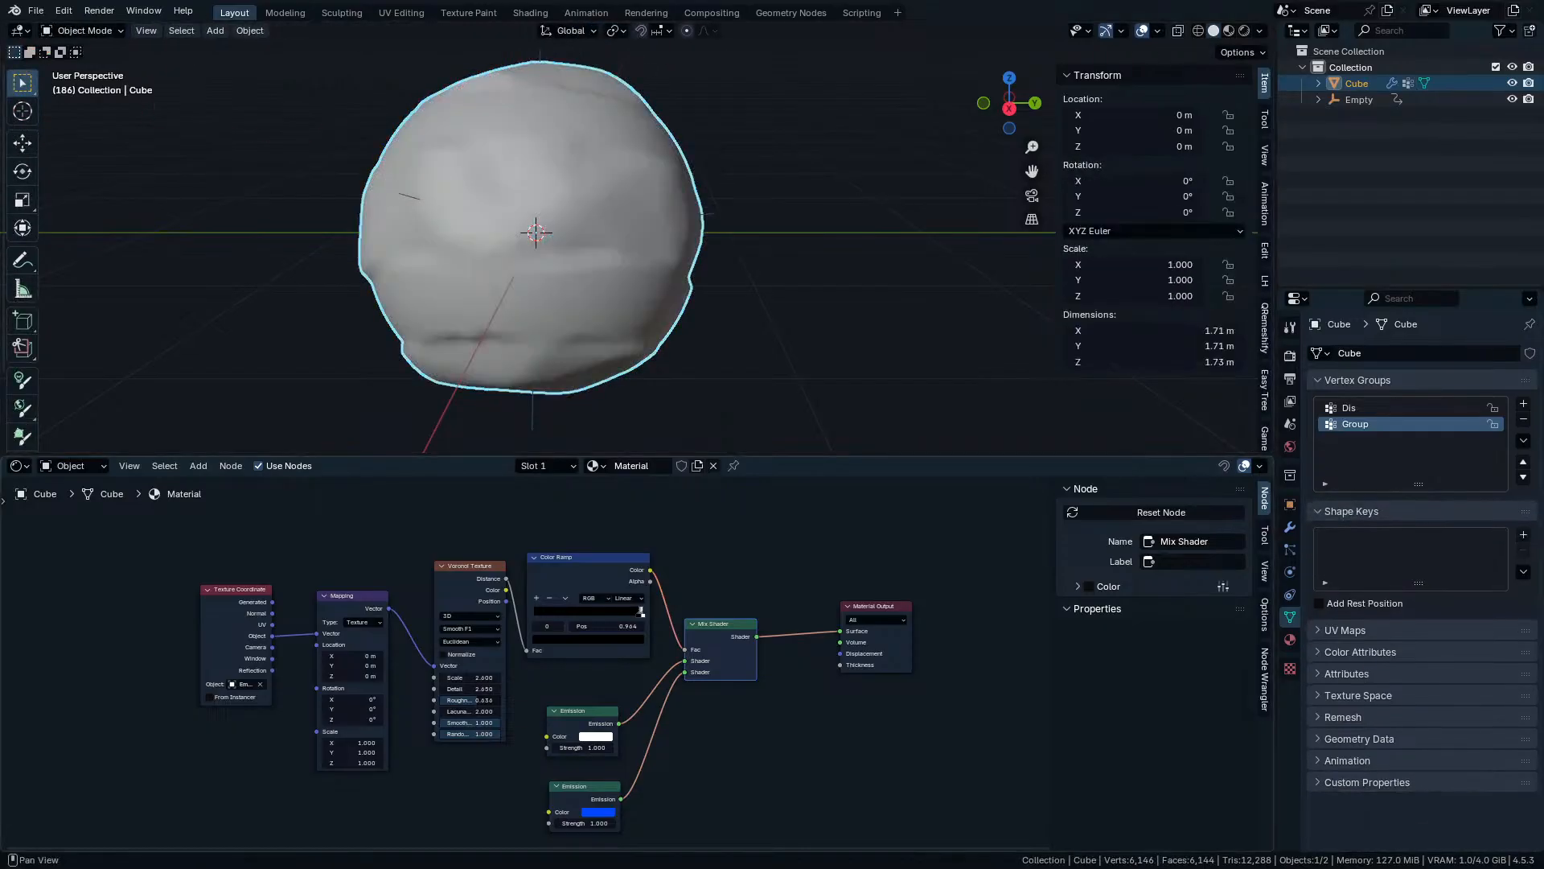
Set the Displace modifier's vertex group to Group.
click(1290, 527)
scroll(500, 372, up, 3)
shift+middle_drag(499, 372, 552, 344)
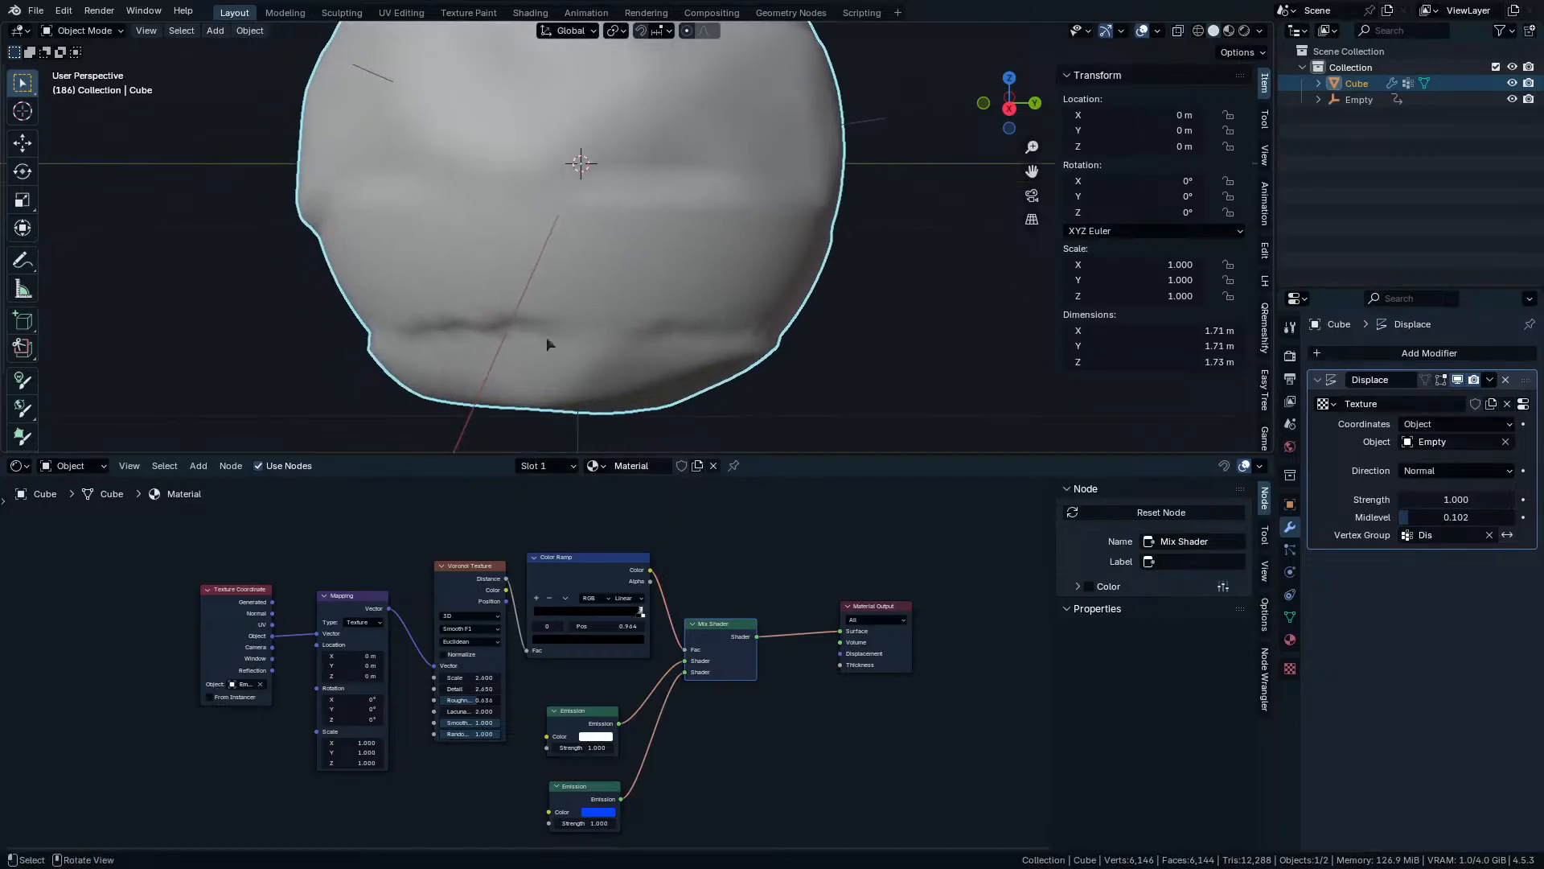
click(1472, 538)
click(1459, 576)
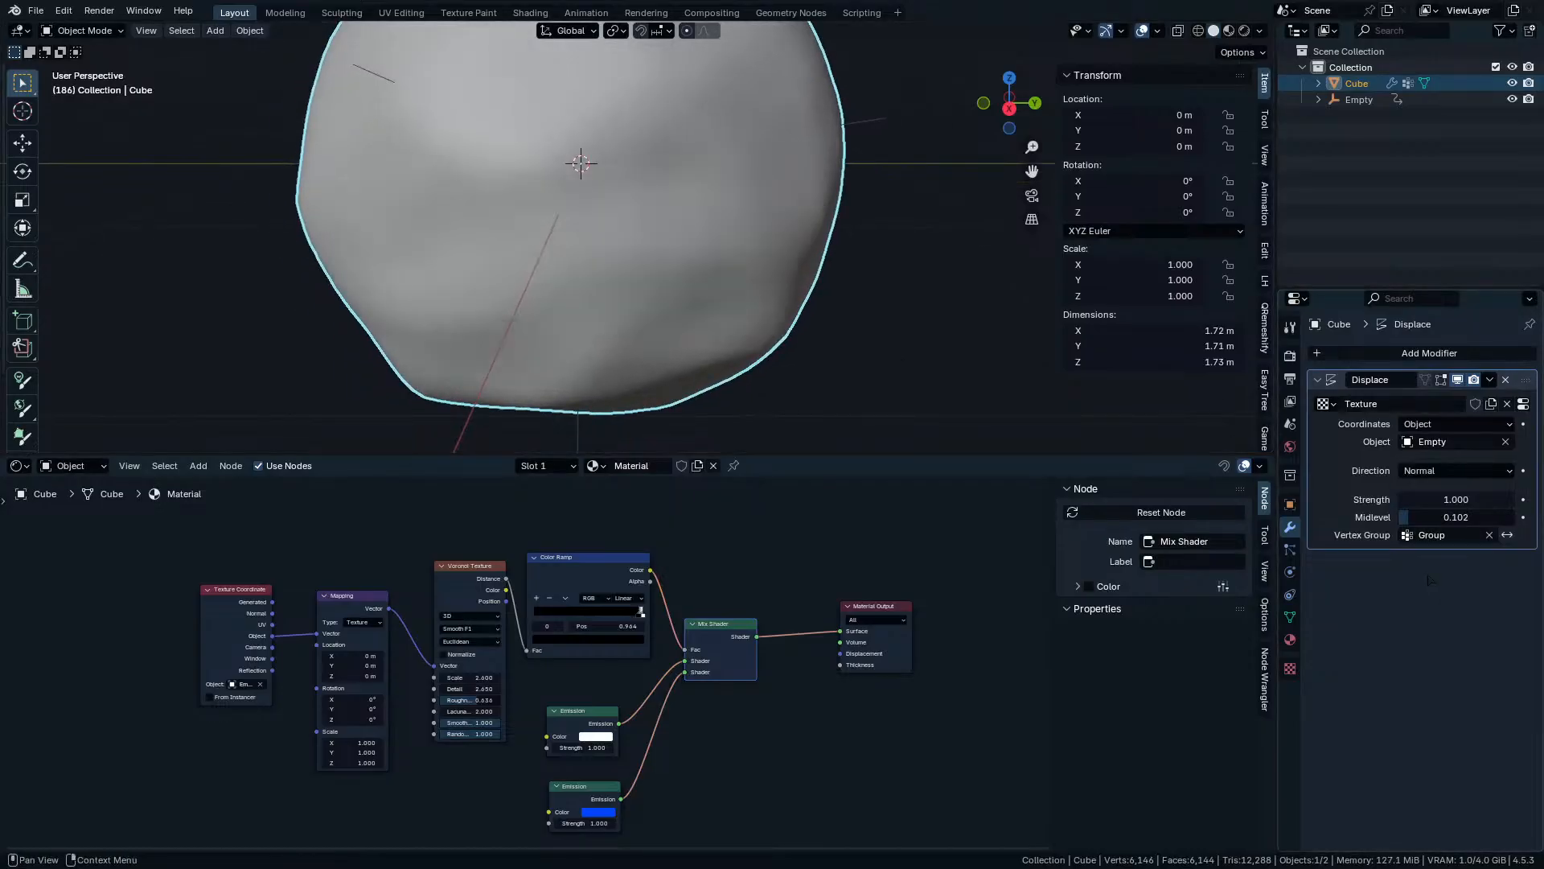
Play the animation and inspect the weight-limited displacement from several angles.
scroll(639, 261, down, 4)
middle_drag(631, 310, 718, 304)
key(space)
middle_drag(595, 267, 719, 283)
scroll(528, 276, up, 3)
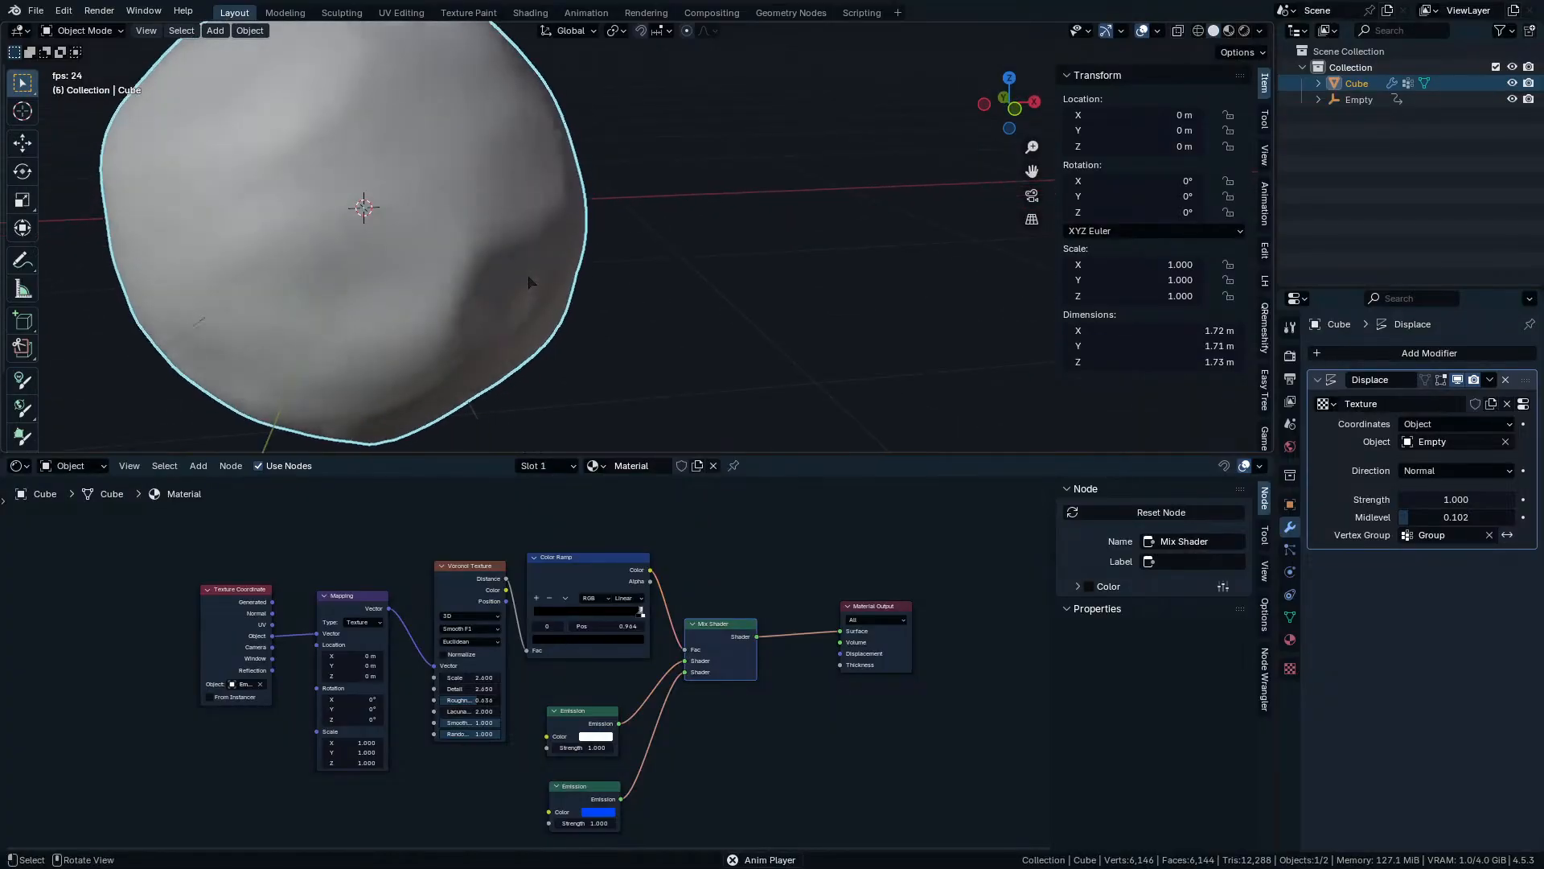
middle_drag(527, 275, 457, 234)
key(space)
key(space)
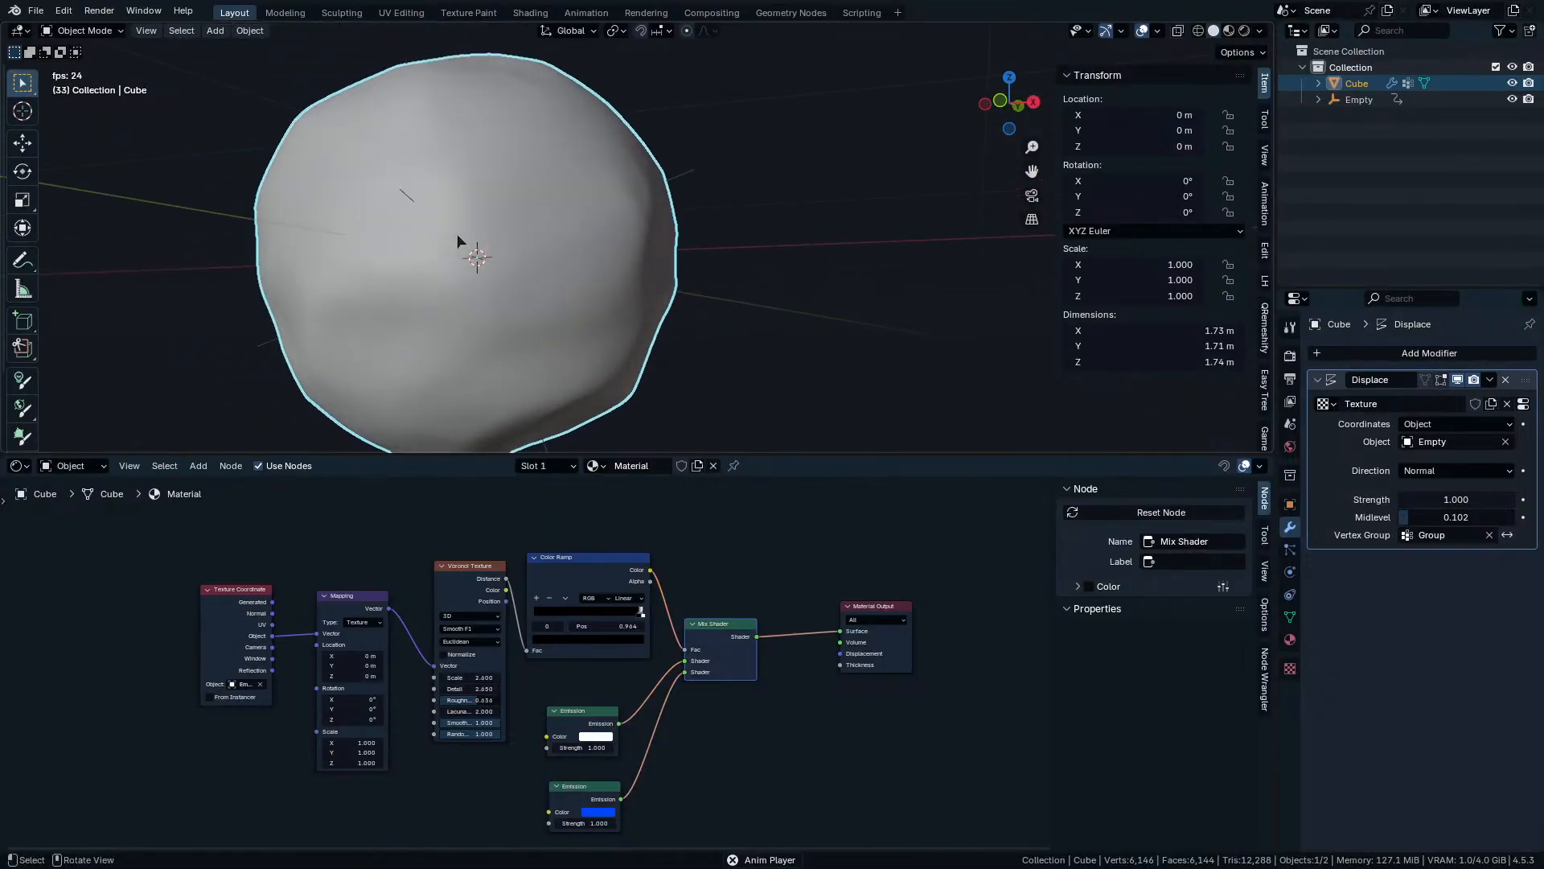
key(space)
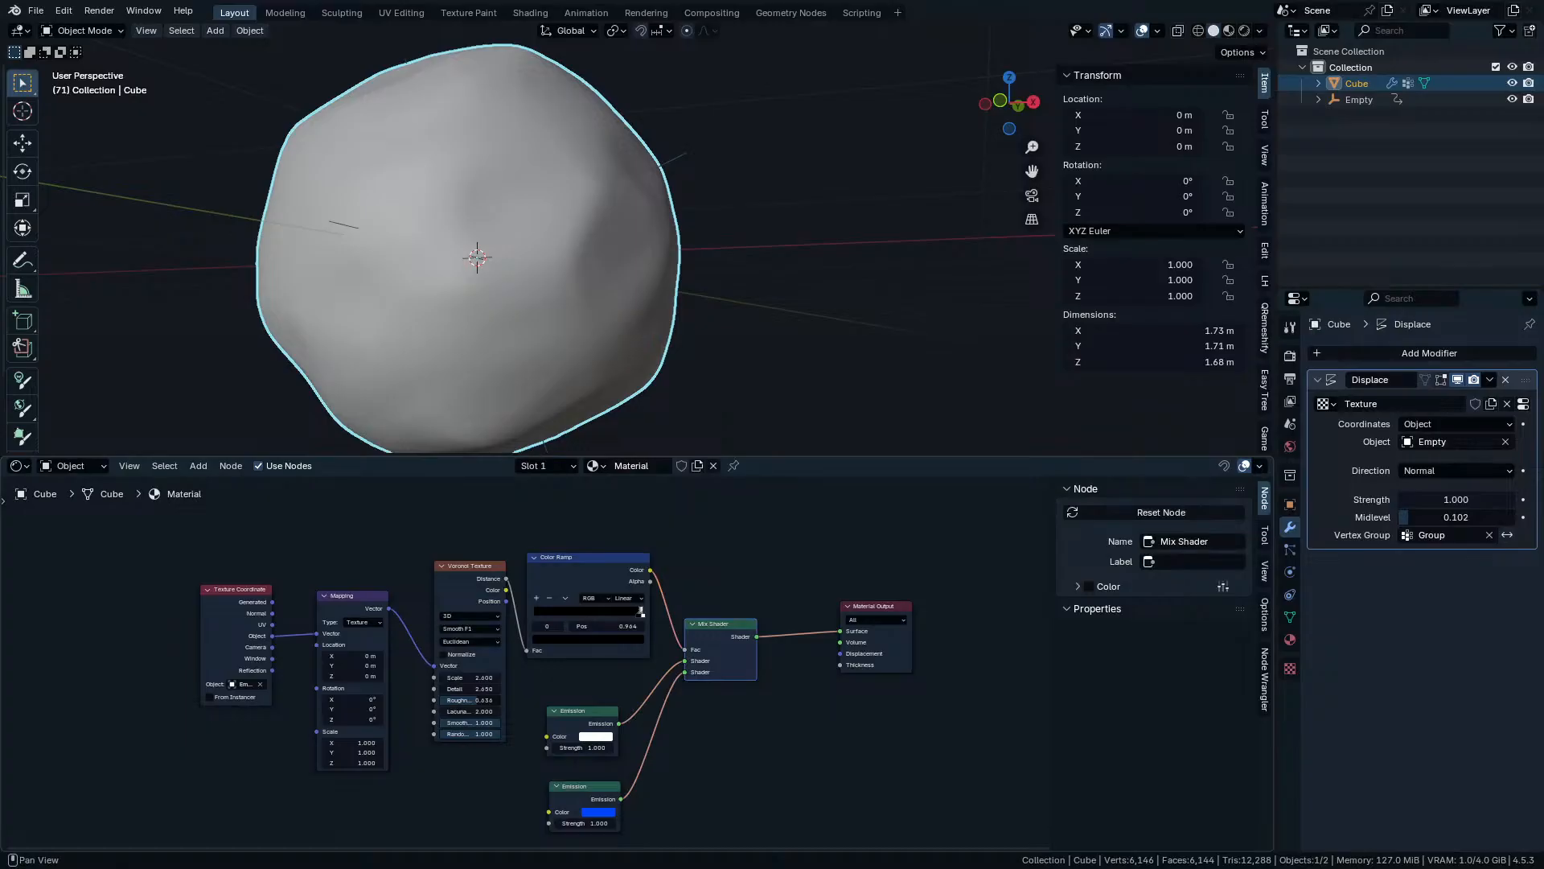
Play the animation with the Displace modifier's vertex group cleared for comparison, and reassign Group.
click(1490, 536)
key(space)
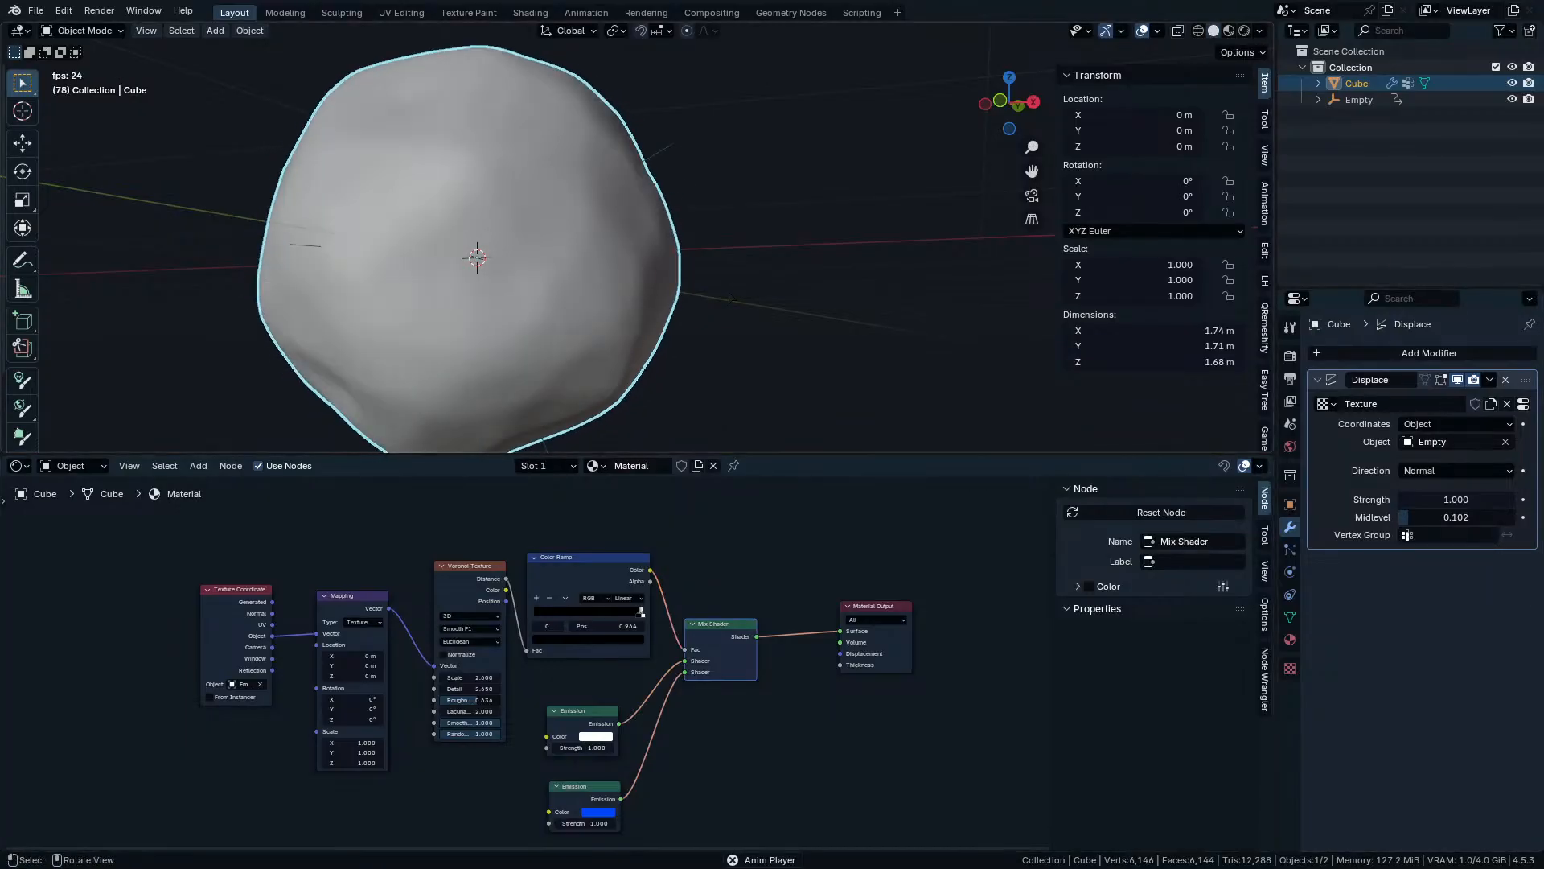
key(space)
click(1451, 535)
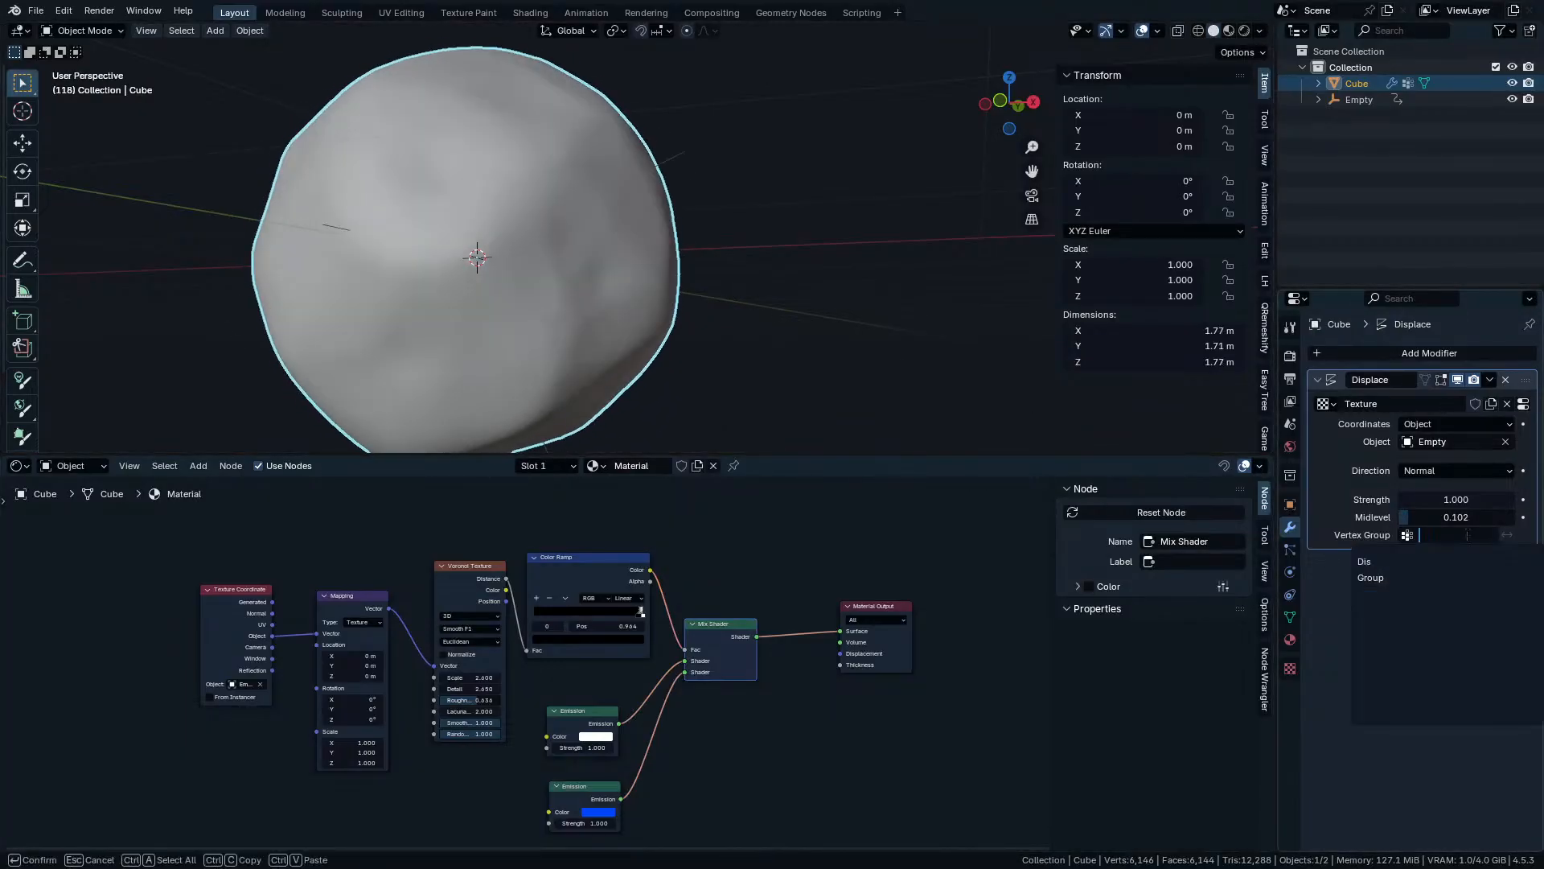
click(1430, 579)
Replay the animation with the displacement restricted to Group and inspect the surface up close.
key(space)
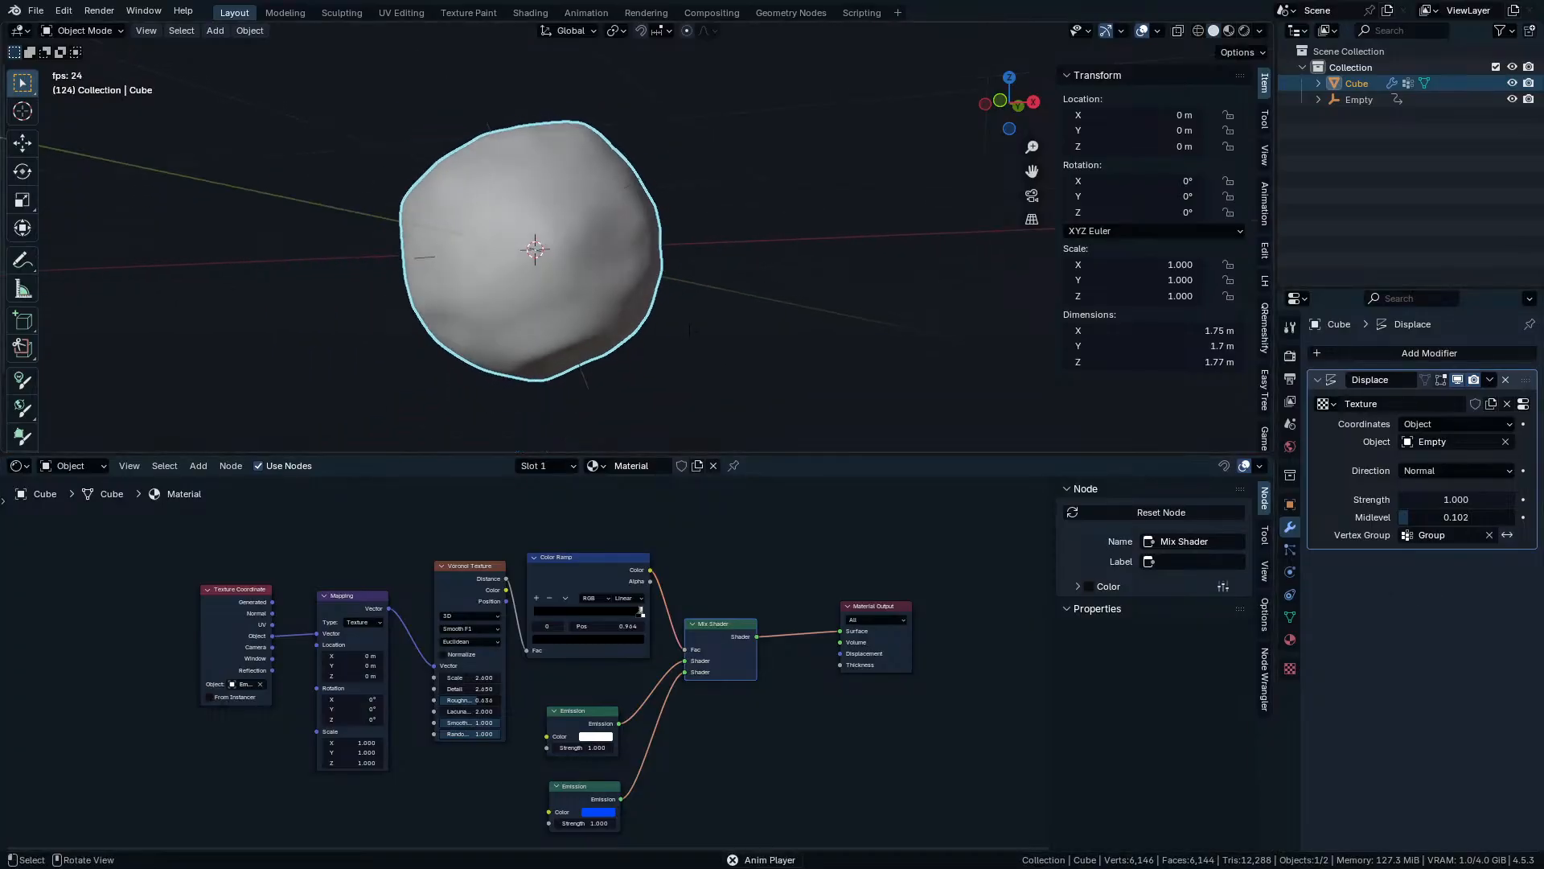
key(space)
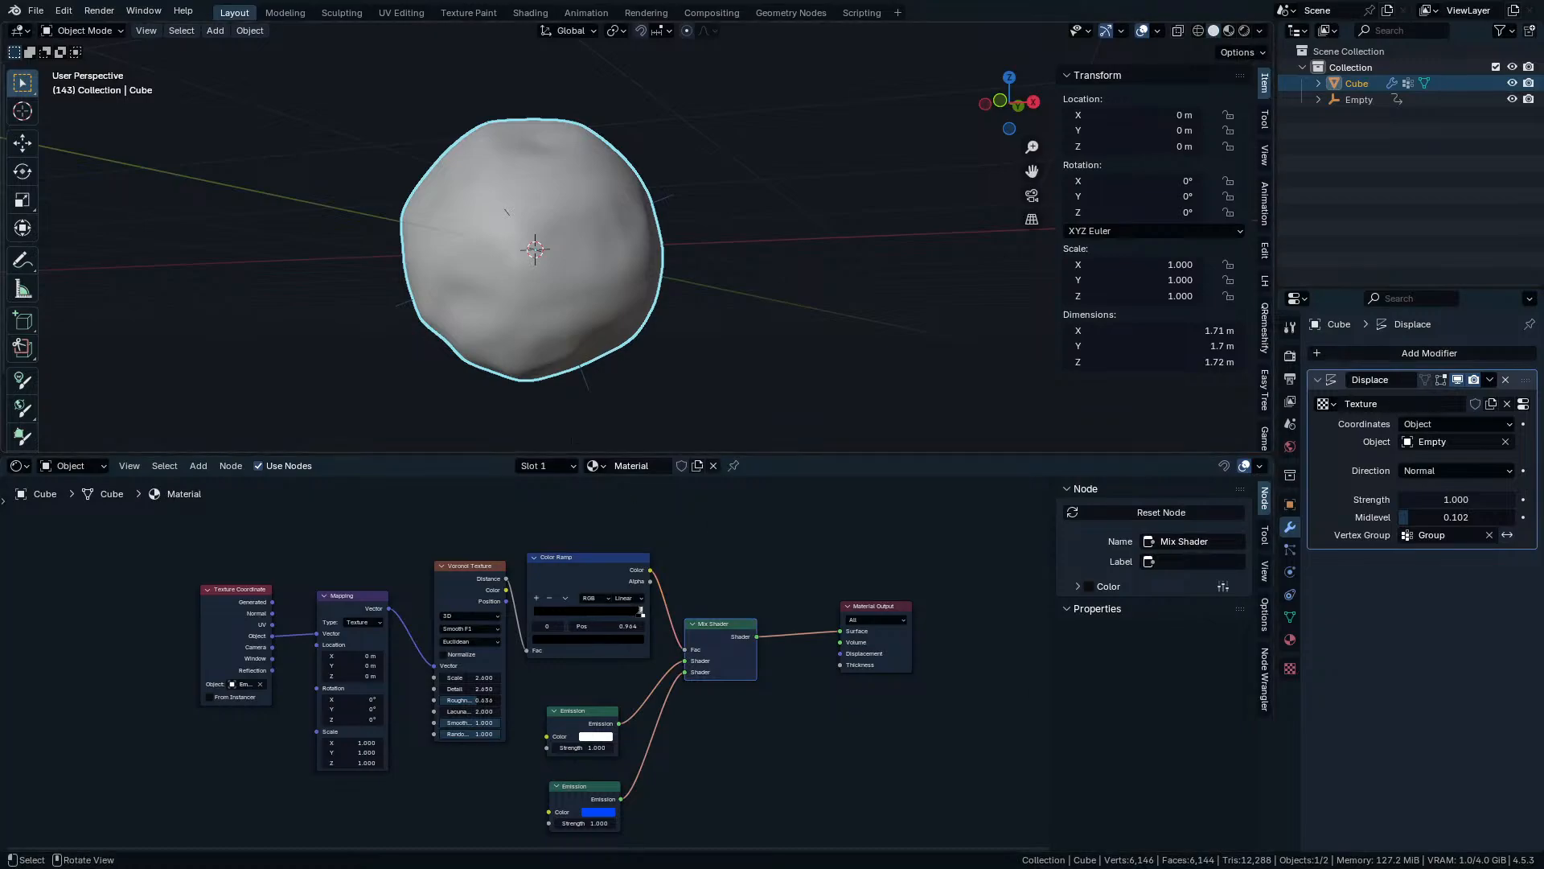
key(space)
scroll(529, 271, up, 3)
key(space)
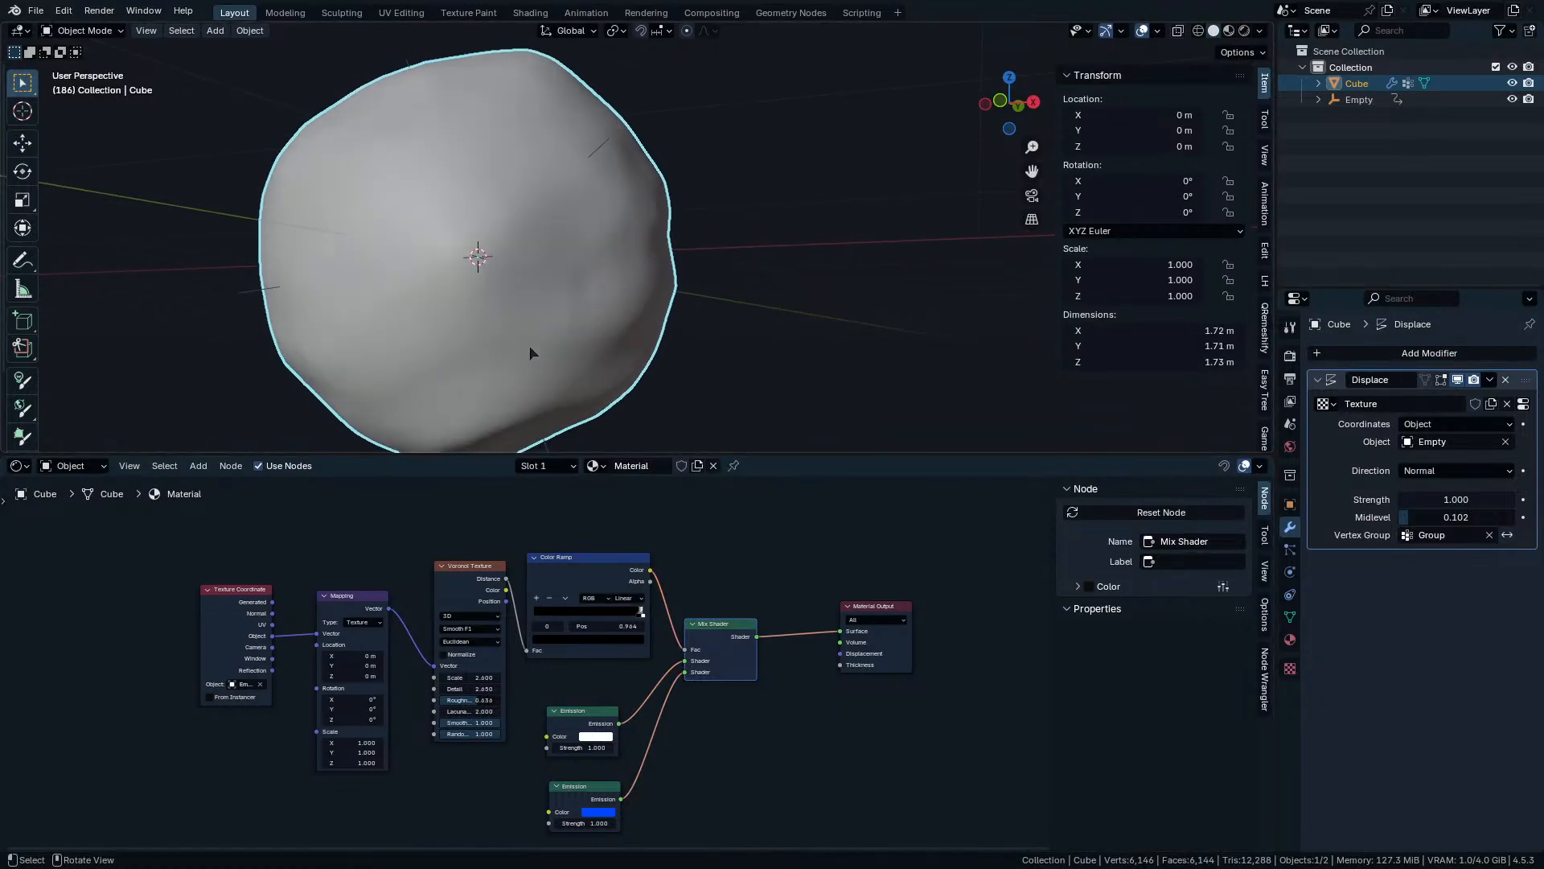
Switch the viewport to Rendered shading, deselect everything, and play the animation with the material.
key(z)
click(537, 275)
key(alt+a)
key(space)
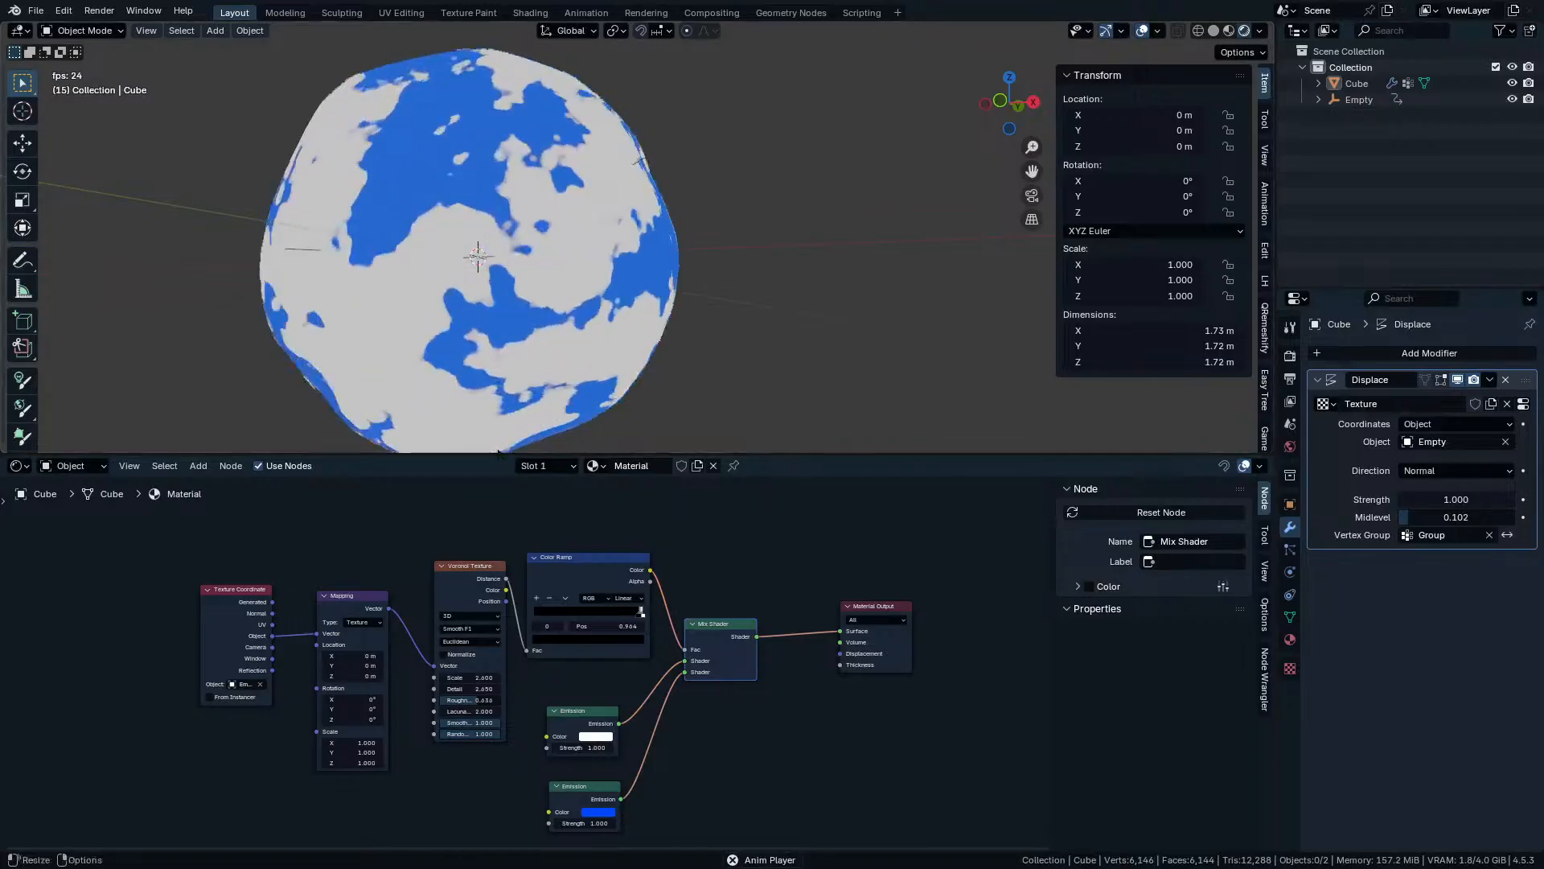
key(space)
middle_drag(524, 214, 538, 253)
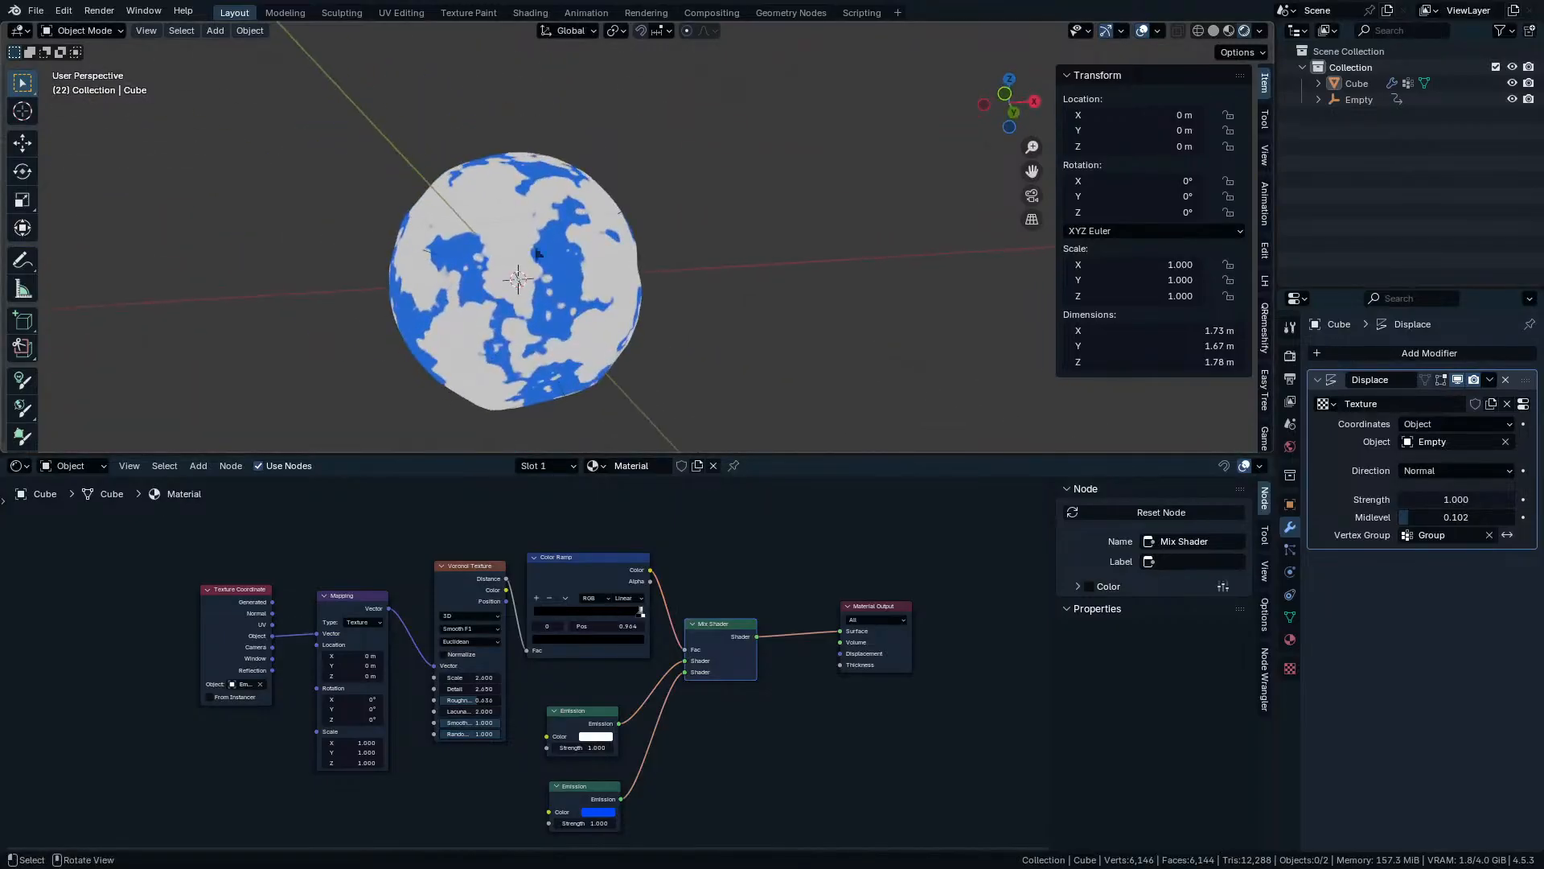
Move the Color Ramp's stop to position 0.936 and set the Mapping node's Scale Z to -0.280.
scroll(466, 633, up, 4)
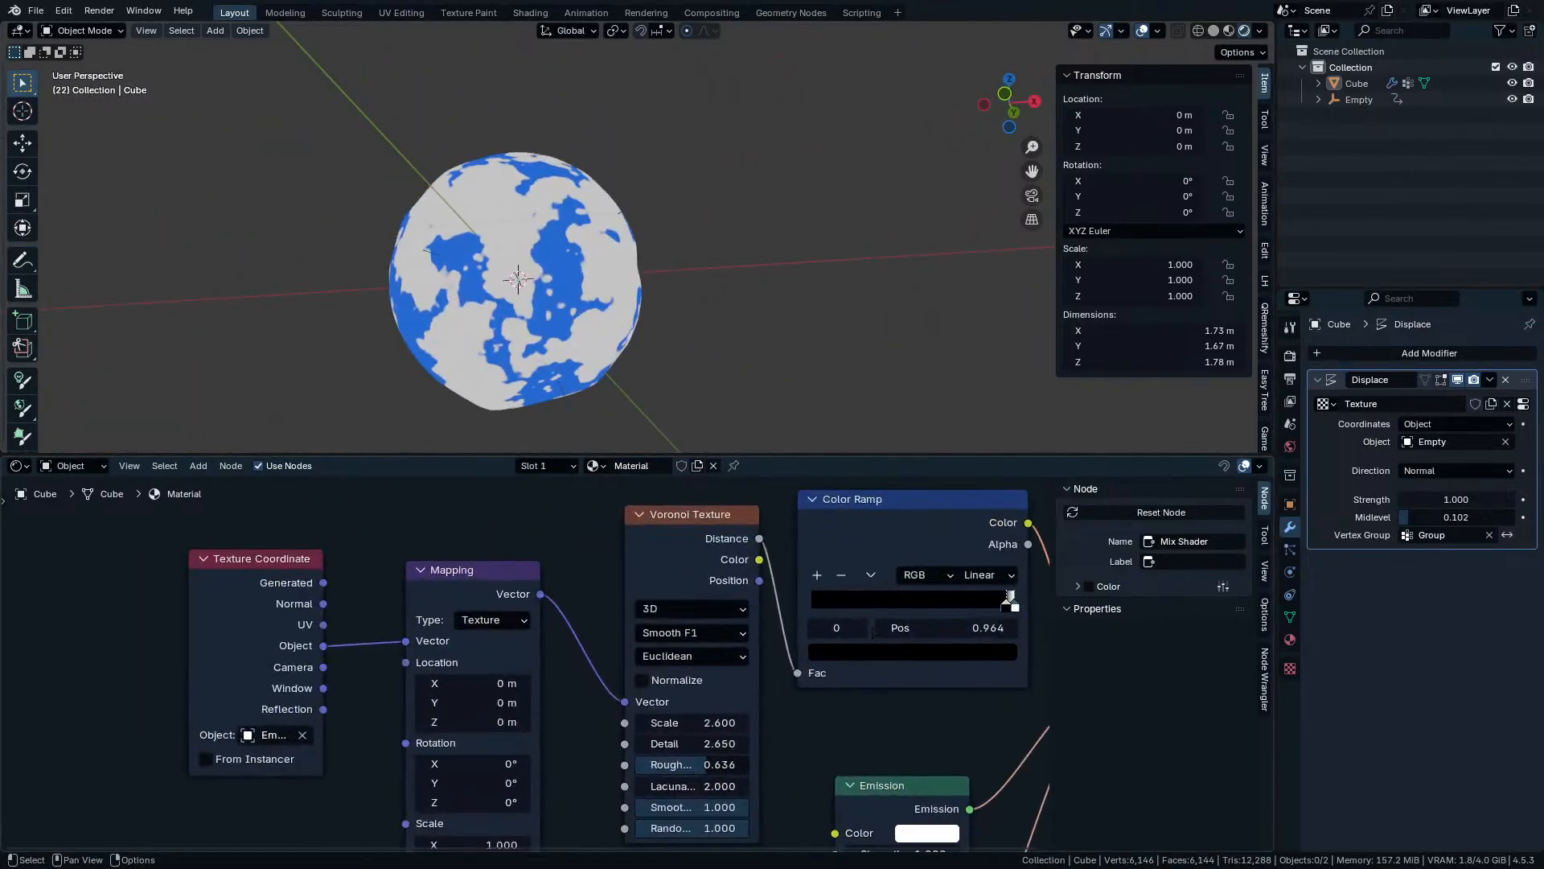
mouse_move(793, 591)
mouse_down()
mouse_move(643, 593)
mouse_move(764, 595)
mouse_move(777, 616)
mouse_up()
middle_drag(261, 820, 598, 652)
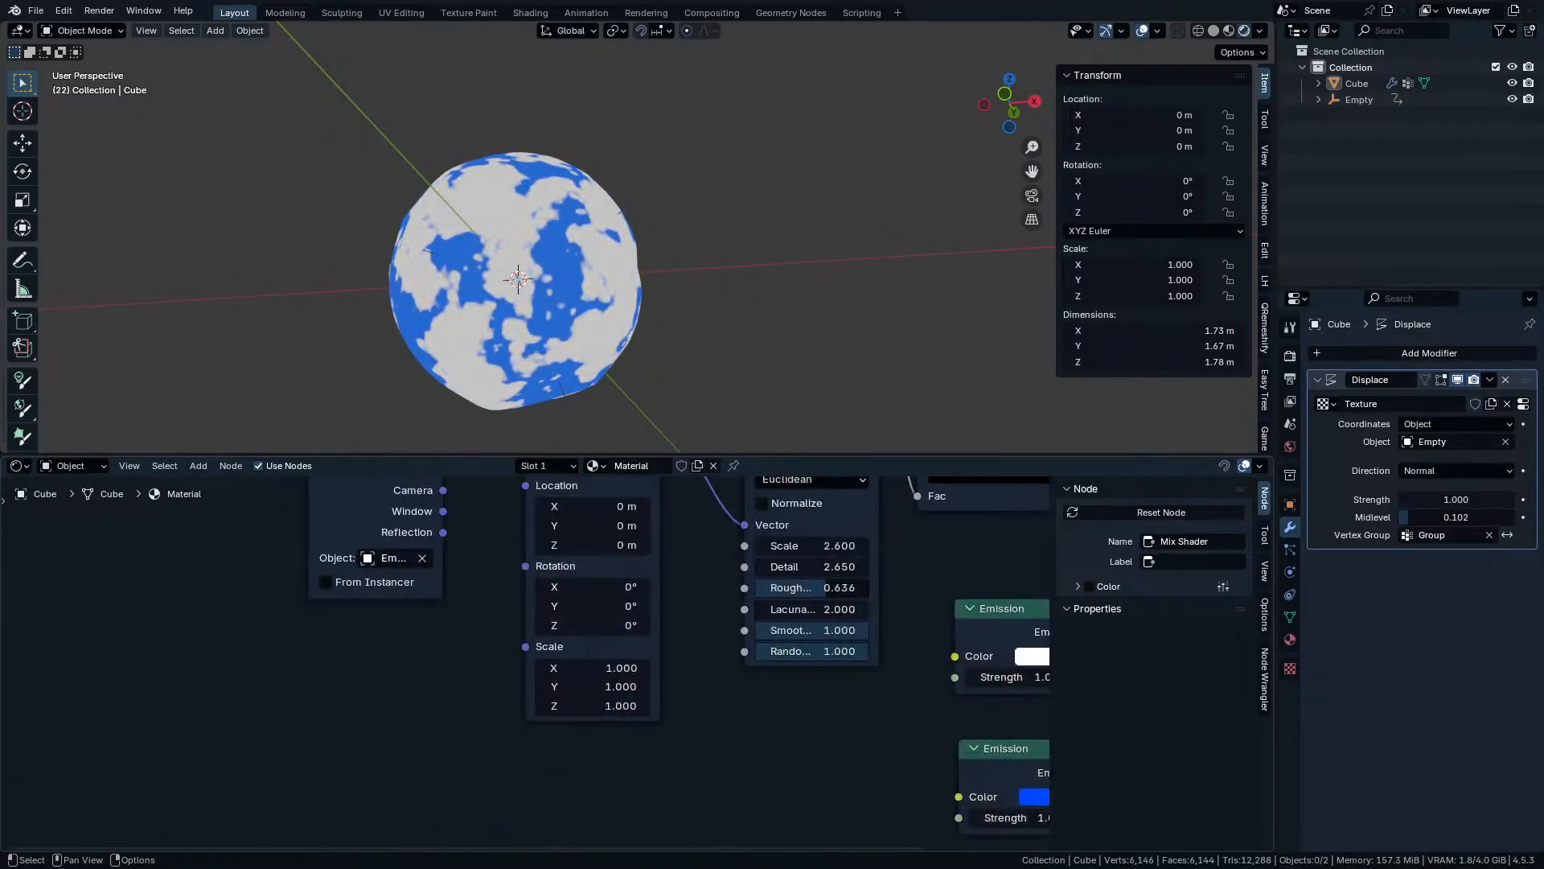
drag(595, 668, 482, 667)
key(Escape)
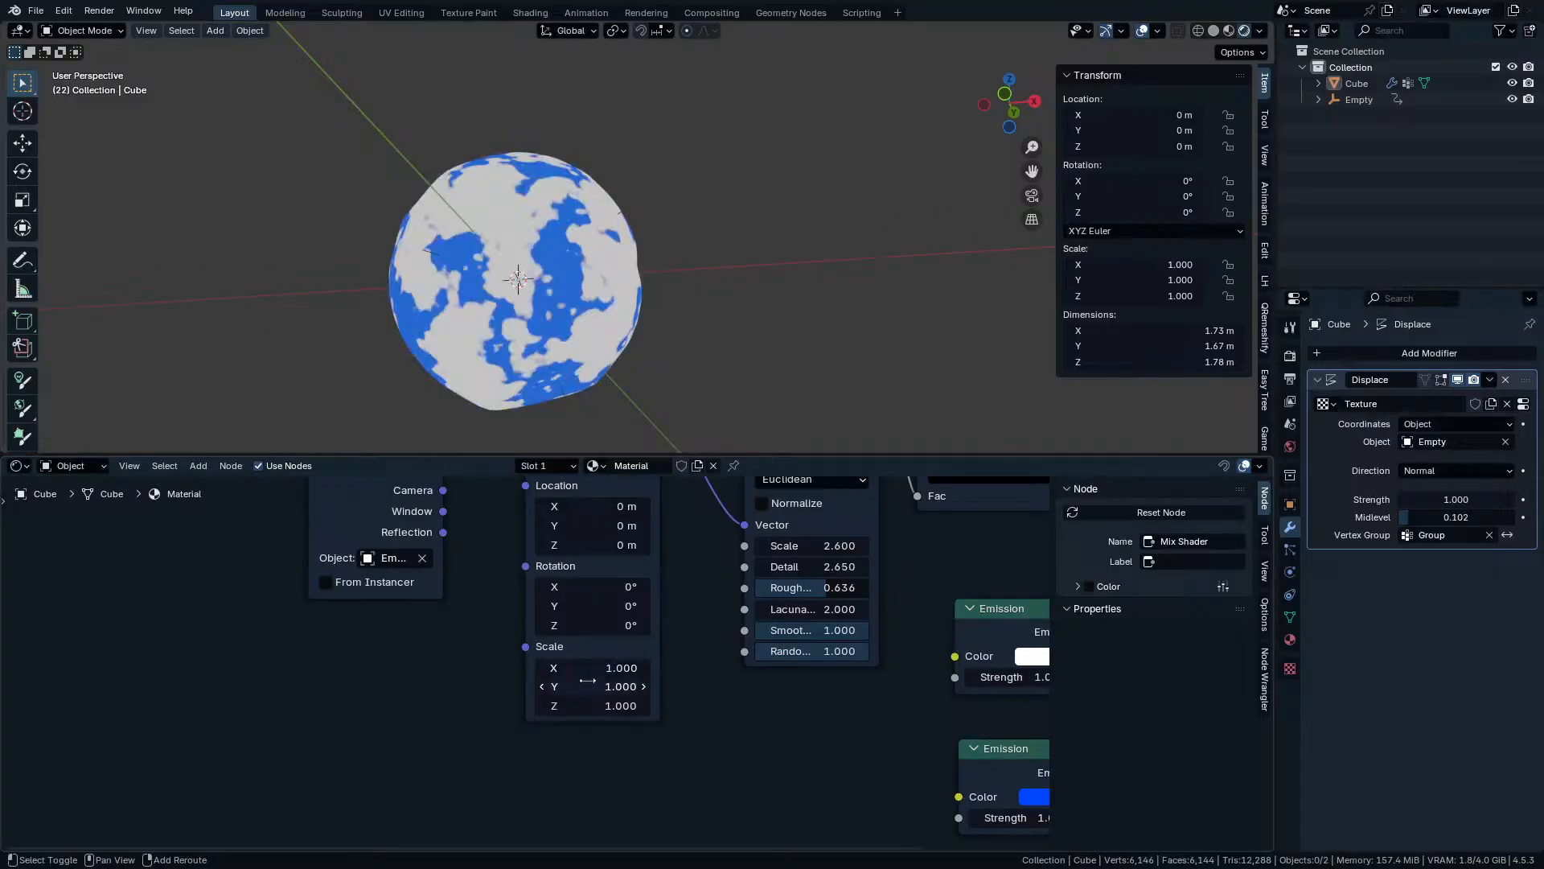
mouse_move(588, 684)
mouse_down()
mouse_move(632, 684)
mouse_move(563, 705)
mouse_move(579, 706)
mouse_up()
key(Escape)
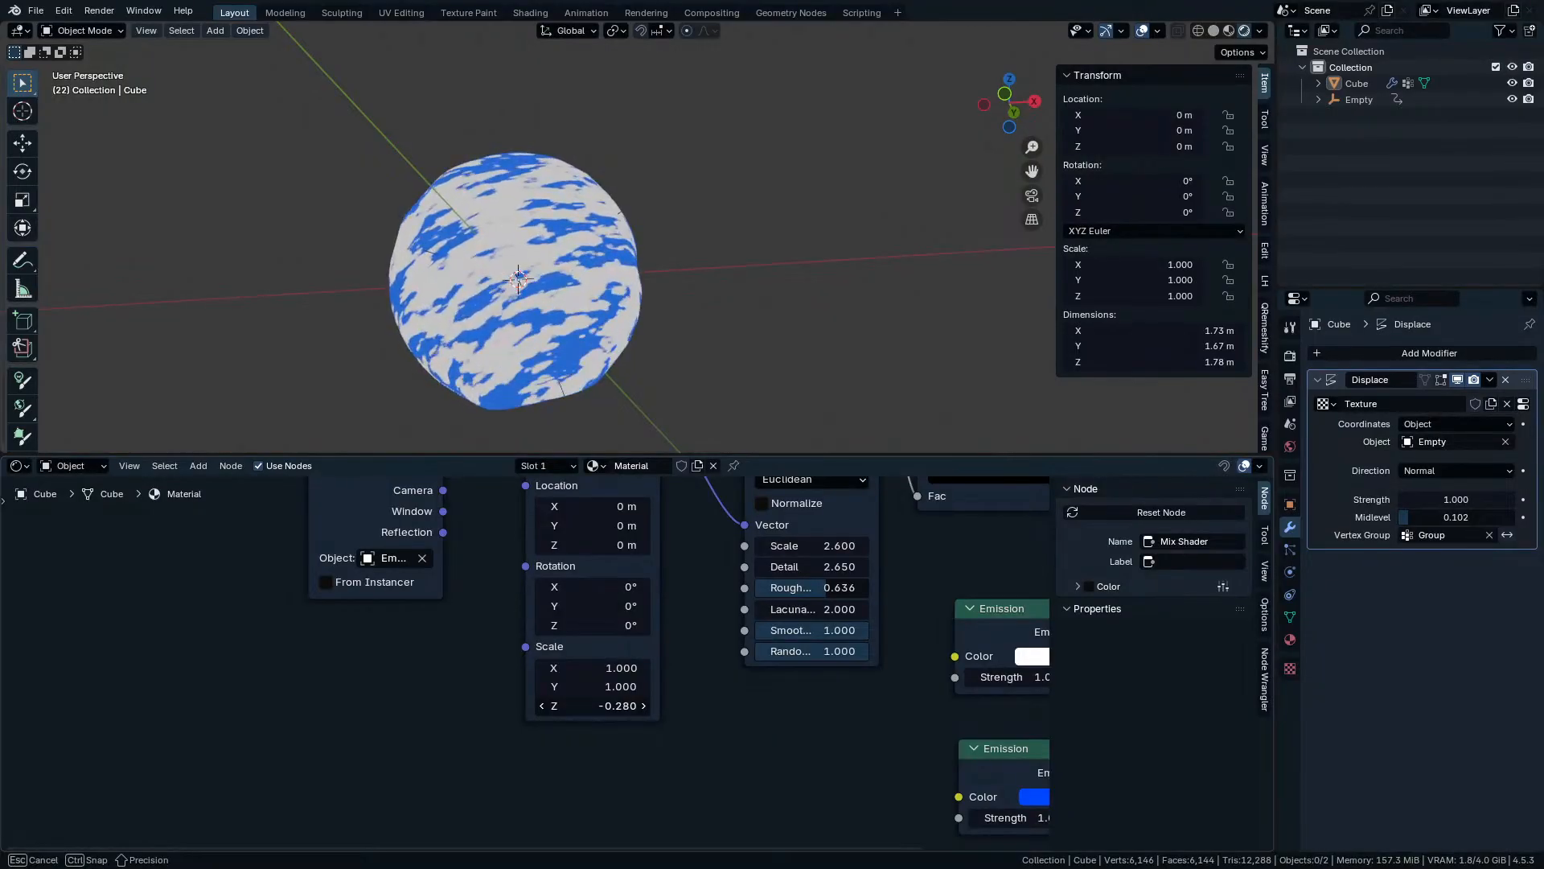
Set the Voronoi Texture node's Scale to 1.520 and check the enlarged pattern on the sphere.
middle_drag(990, 538, 714, 710)
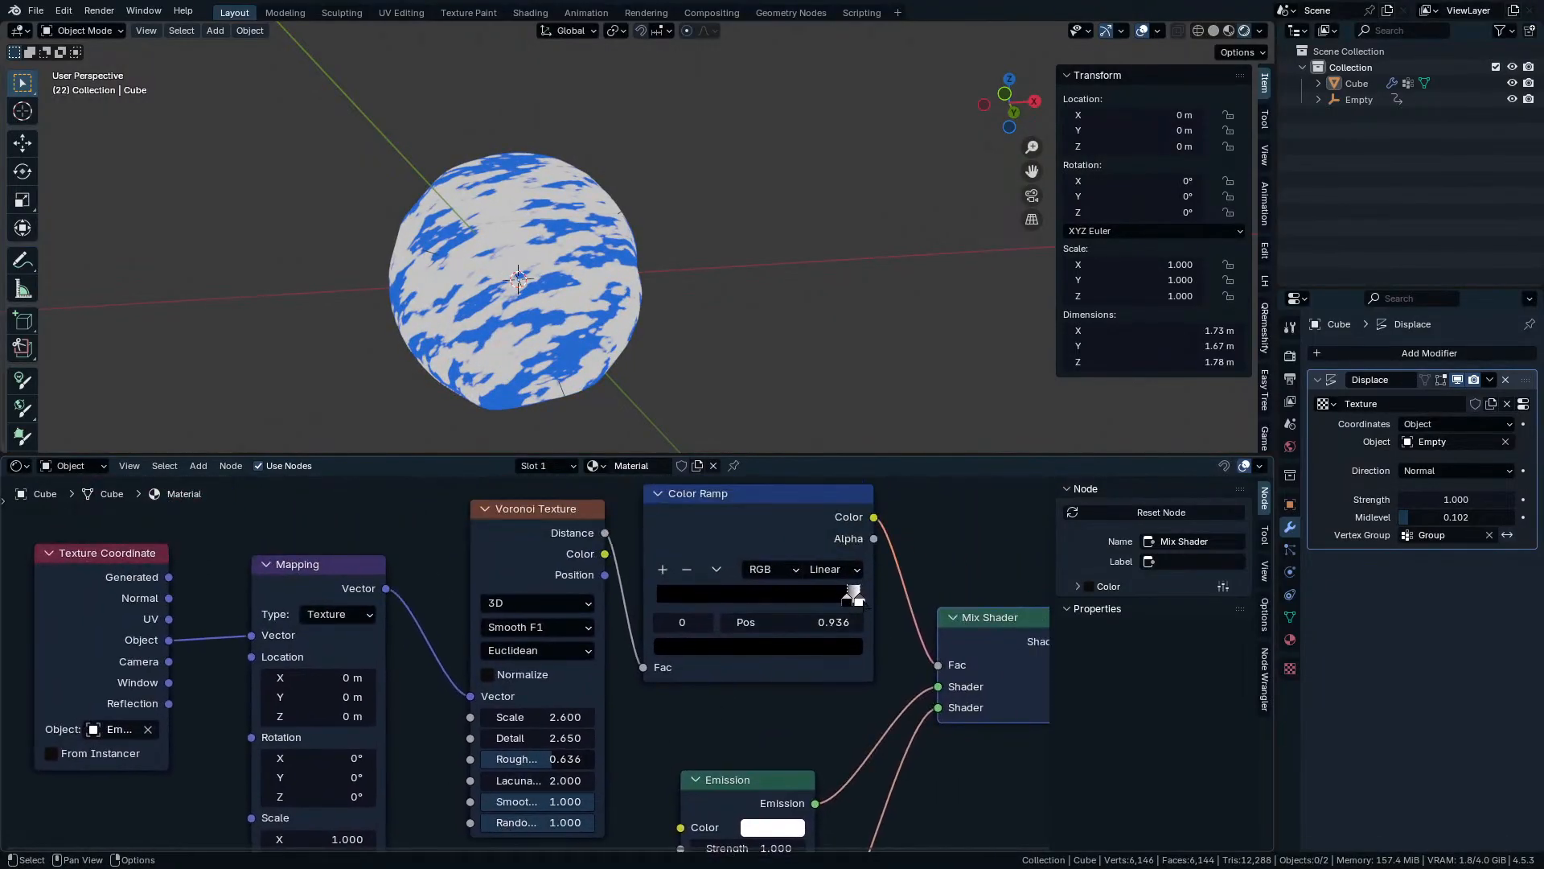
drag(584, 707, 552, 708)
middle_drag(636, 210, 594, 267)
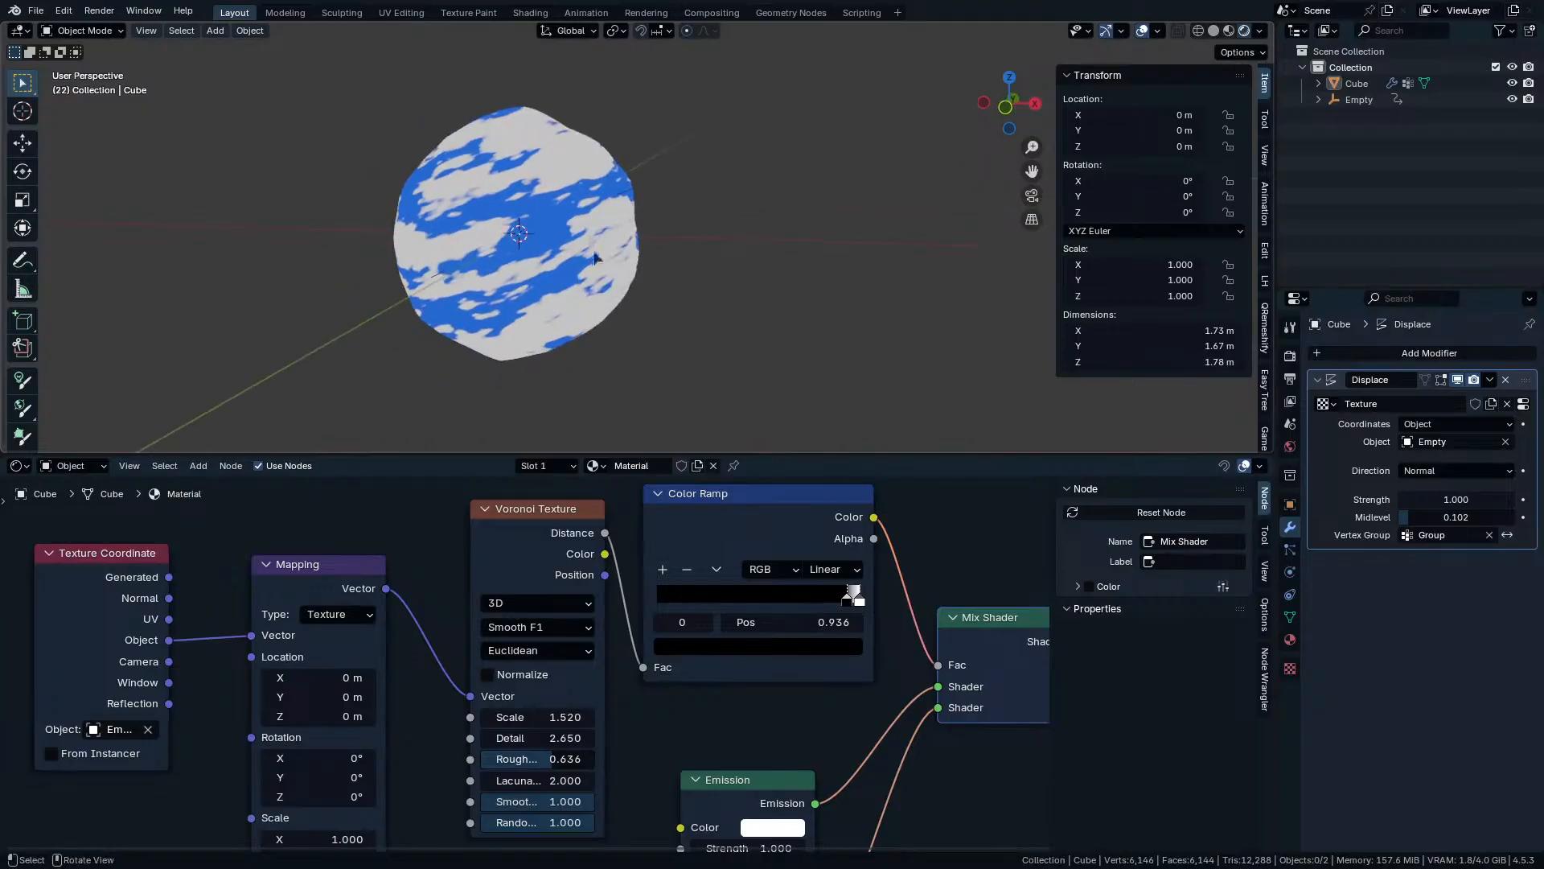
Switch the viewport to Solid shading and show the settings of the Displace modifier's texture.
key(z)
click(762, 248)
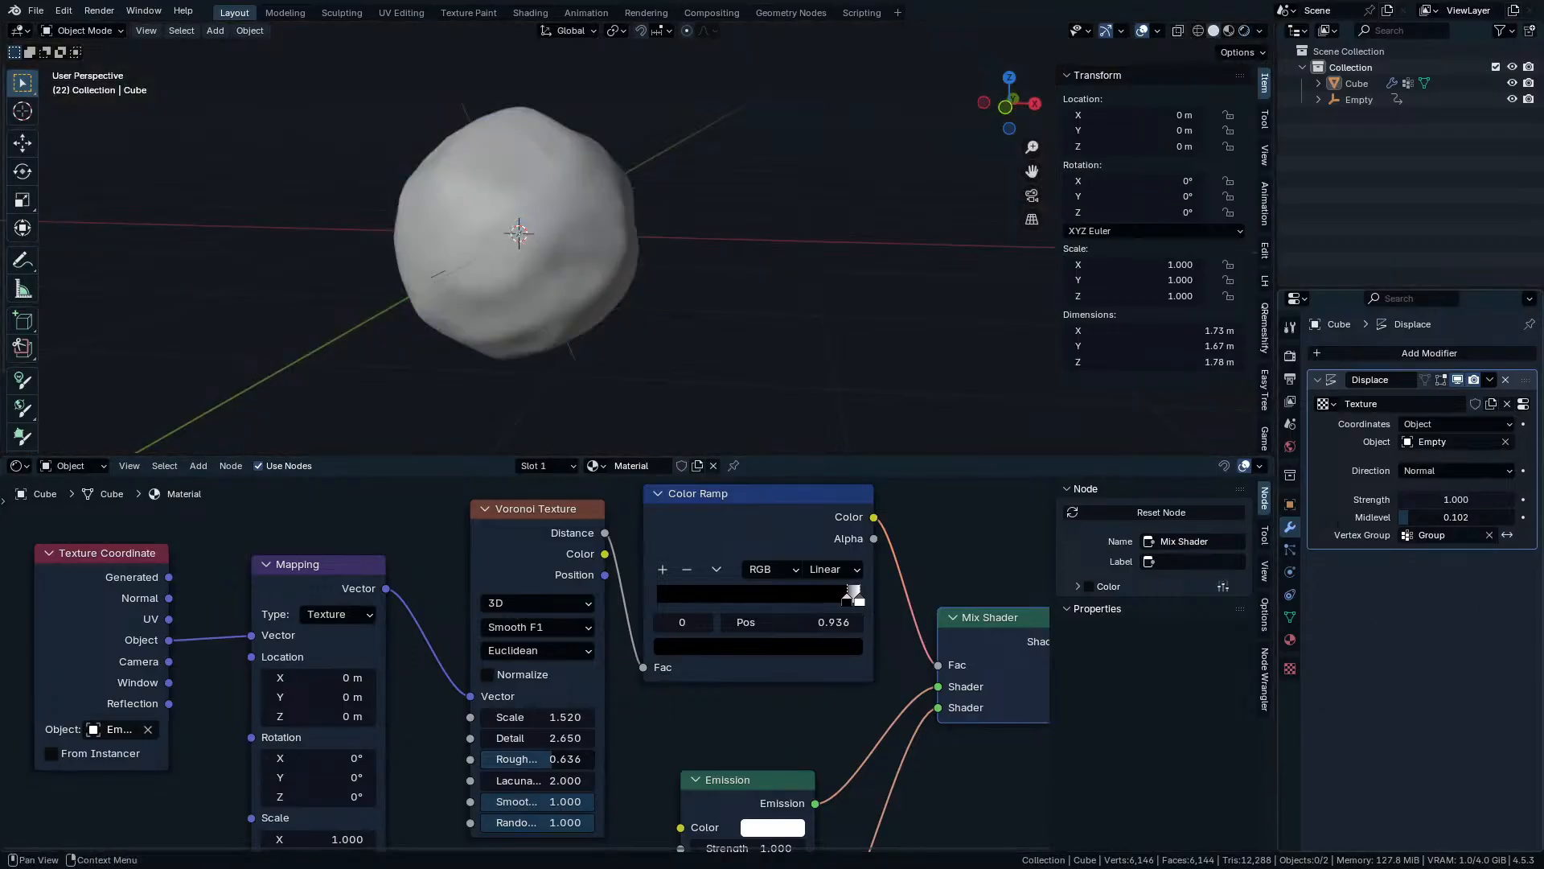
click(1523, 404)
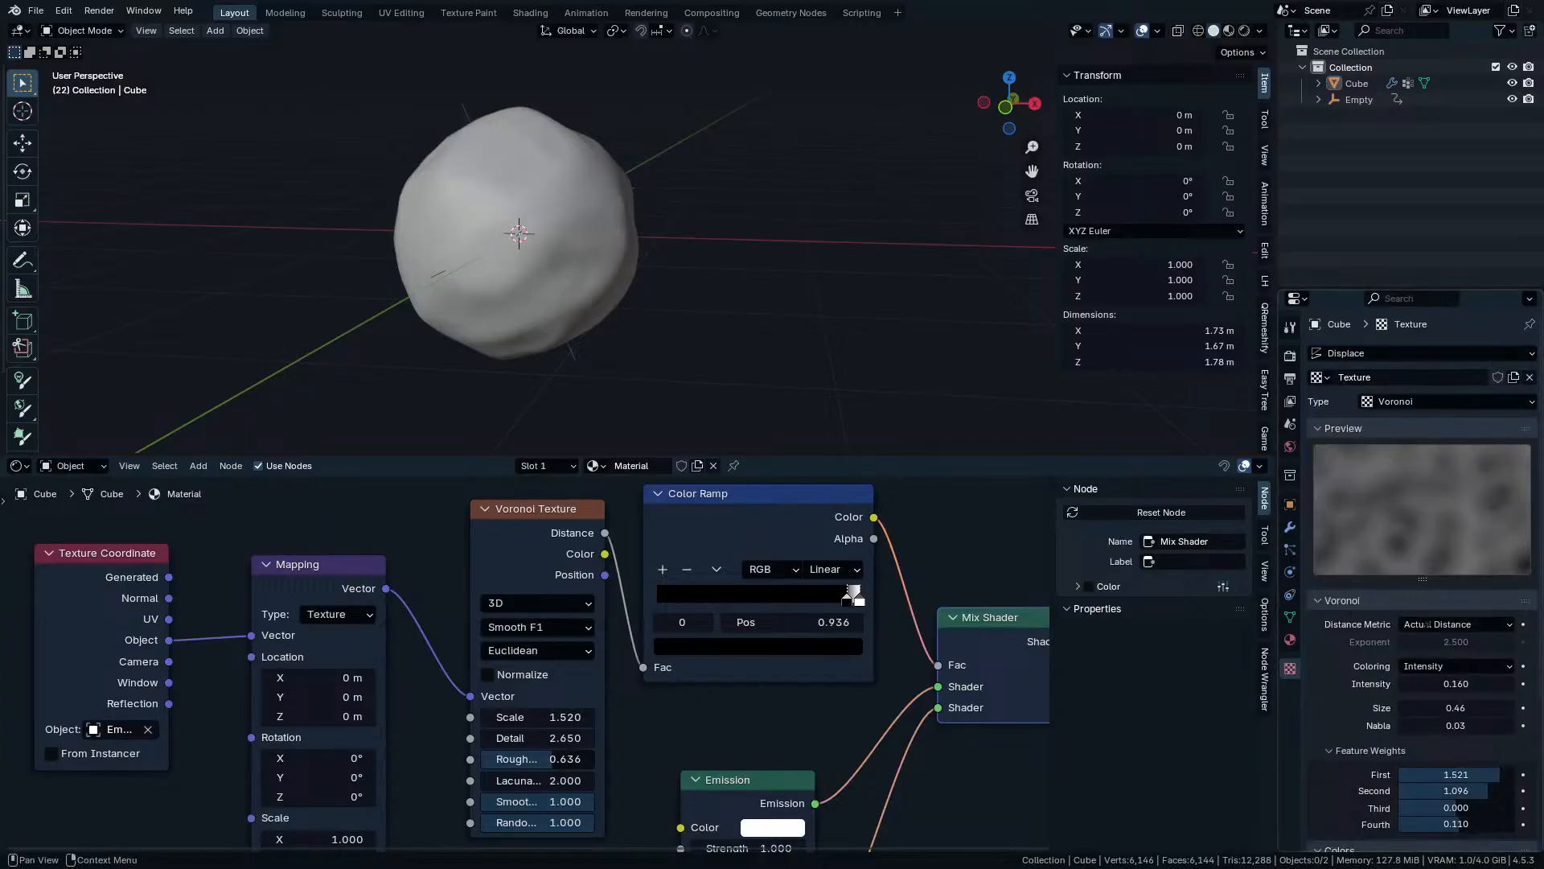
Connect the Color Ramp's Color output directly to the Material Output's Displacement input.
scroll(644, 756, down, 3)
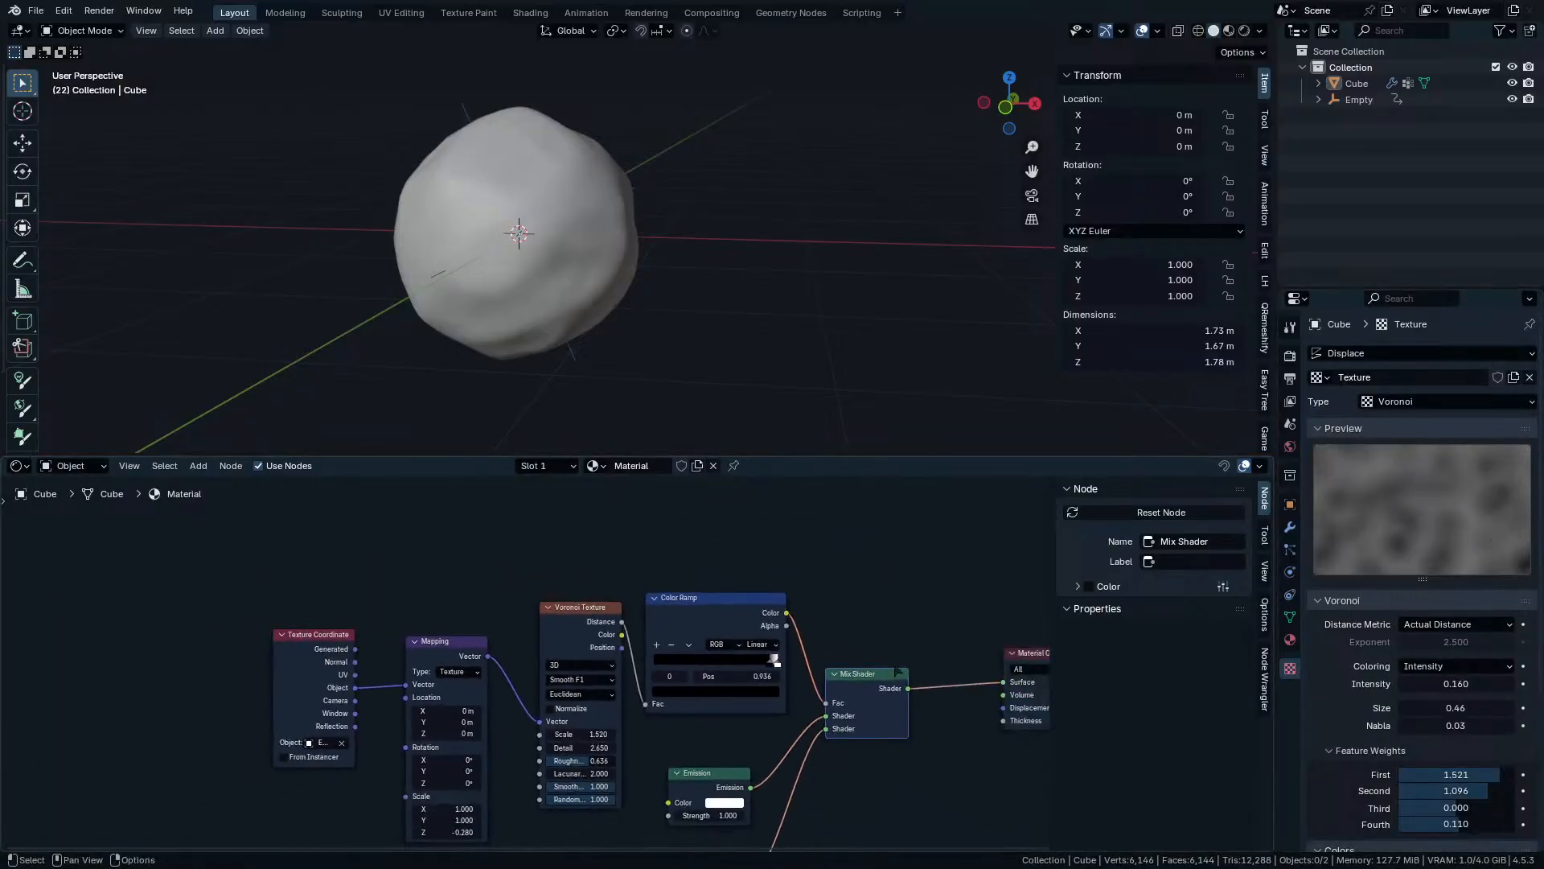
middle_drag(899, 672, 408, 555)
scroll(450, 567, down, 4)
drag(595, 604, 739, 607)
scroll(634, 660, up, 1)
drag(317, 507, 645, 666)
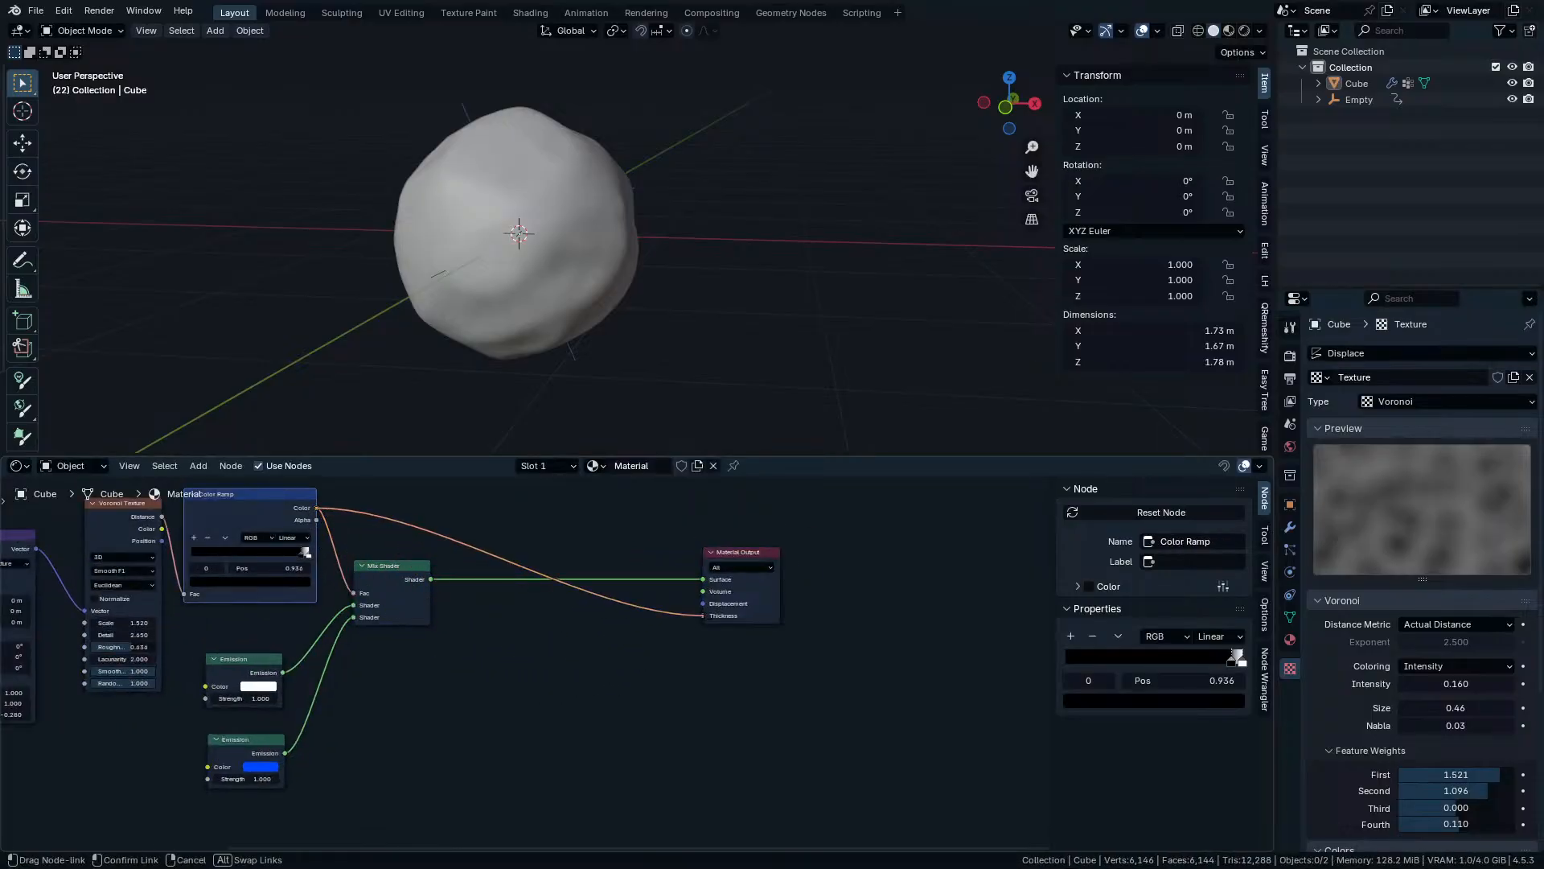
drag(703, 615, 706, 607)
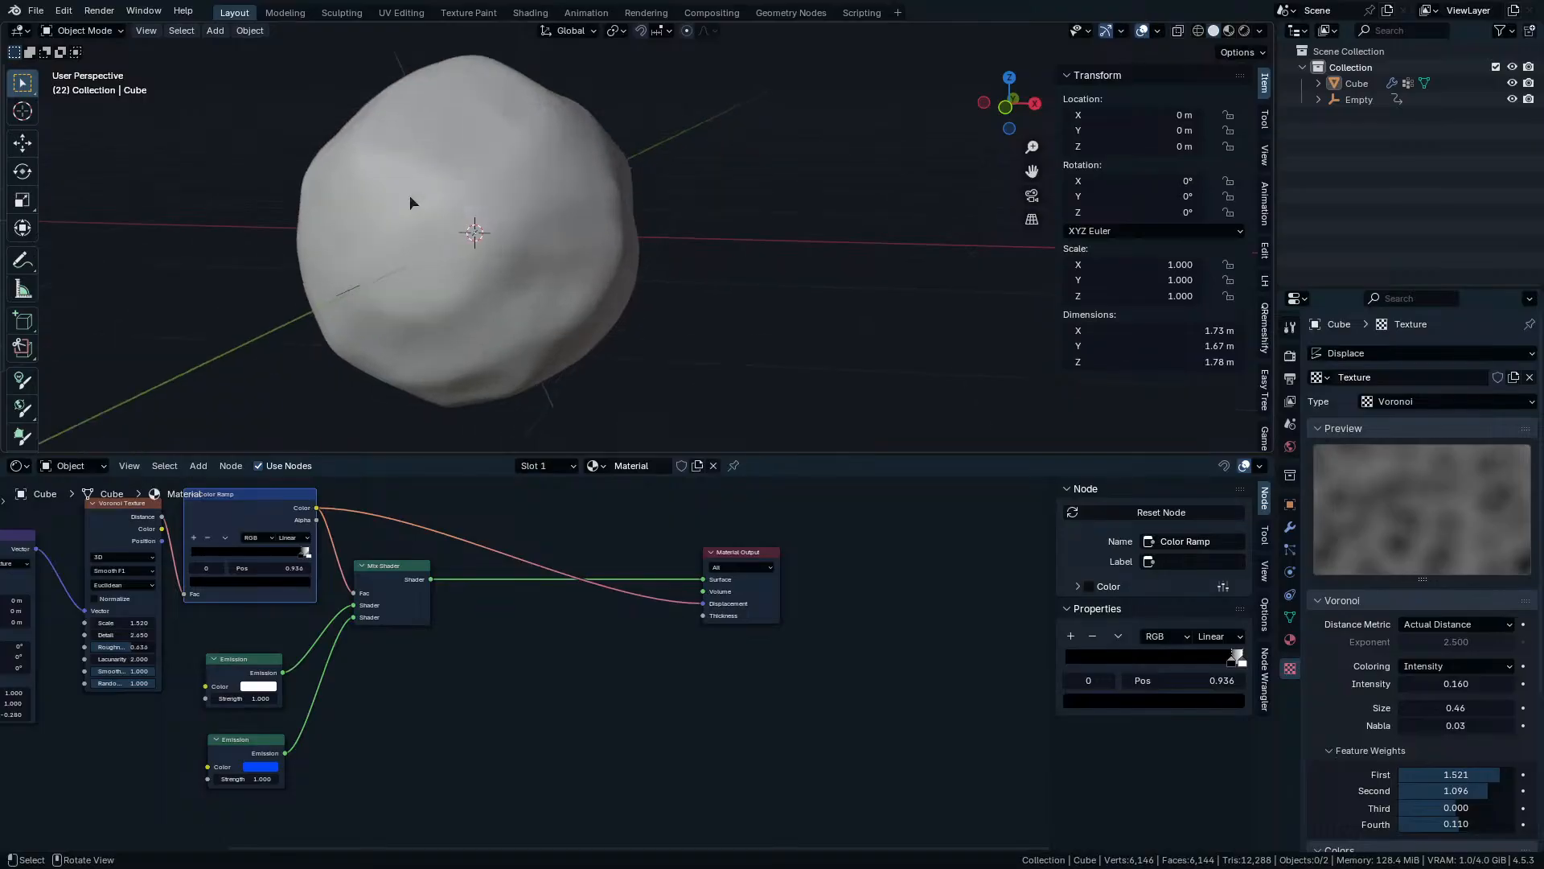
Switch the viewport to Rendered shading and disable the Displace modifier for both viewport and render.
key(z)
click(486, 113)
shift+middle_drag(449, 256, 635, 224)
drag(738, 585, 841, 537)
click(1290, 526)
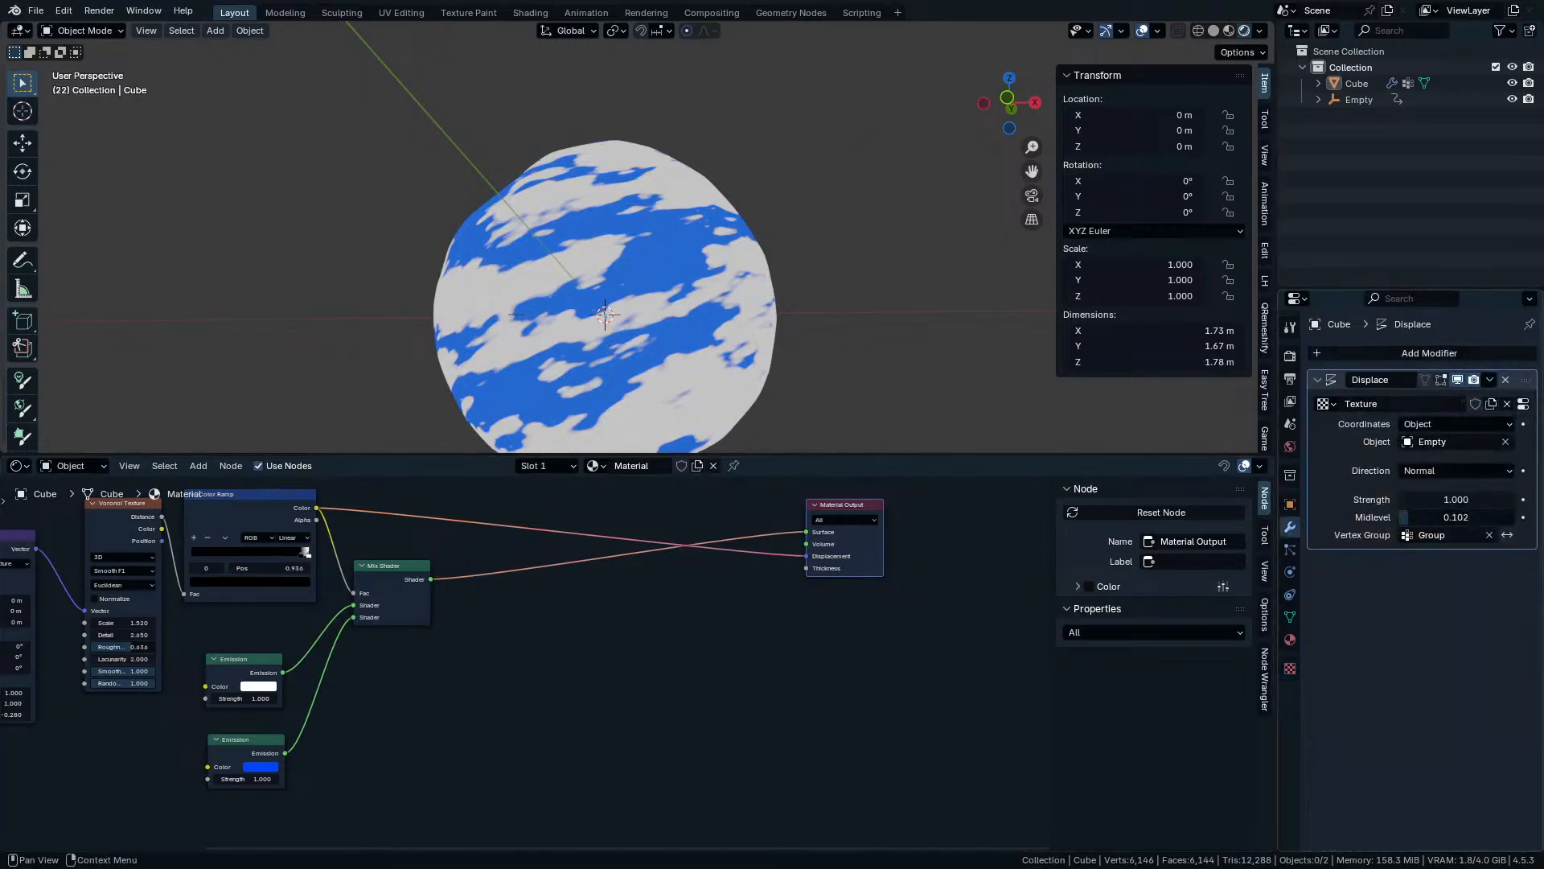
click(1457, 380)
click(1473, 379)
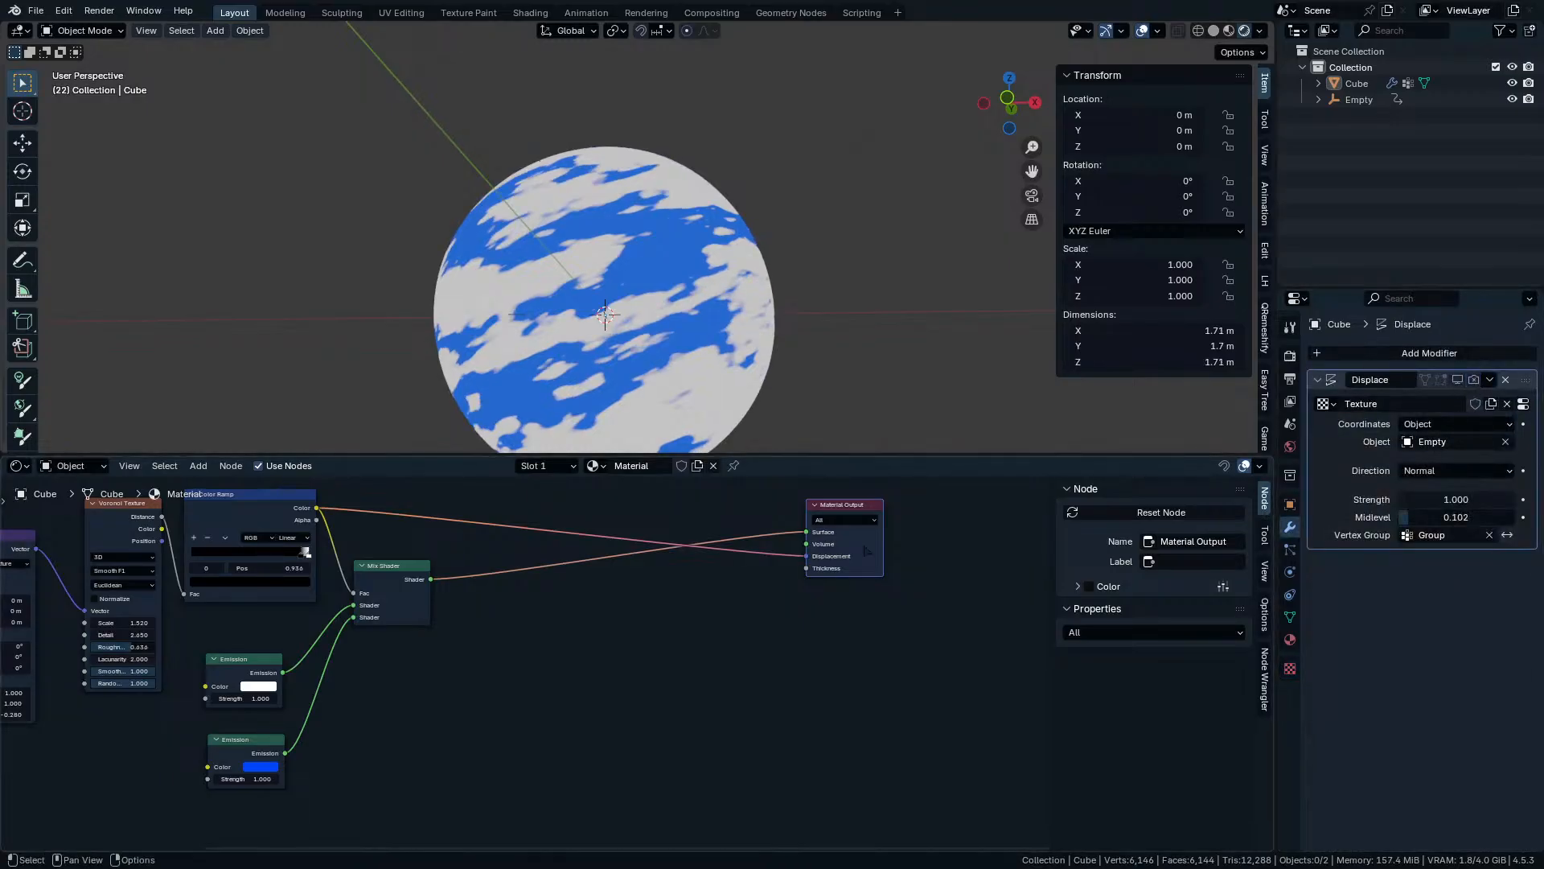
Soften the pattern's edges by moving the Color Ramp's stop to position 0.868, and inspect the surface up close.
drag(867, 551, 883, 585)
mouse_move(306, 552)
mouse_down()
mouse_move(235, 554)
mouse_move(297, 552)
mouse_up()
scroll(417, 349, up, 3)
scroll(417, 349, up, 4)
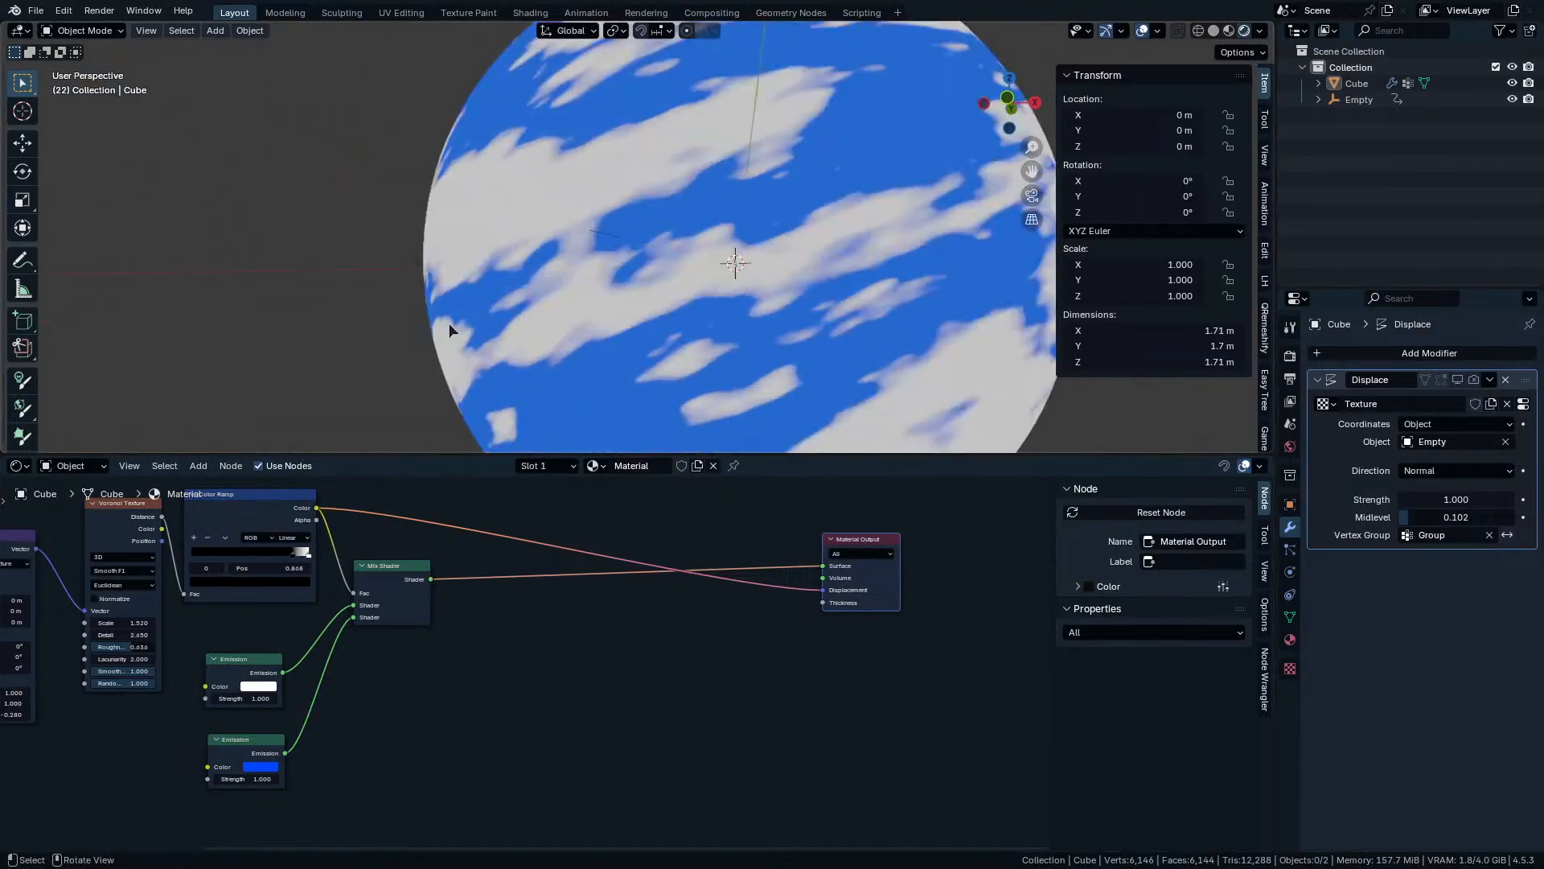
Insert a Displacement node between the Color Ramp's Color output and the Material Output's Displacement input.
middle_drag(597, 548, 643, 638)
key(shift+a)
click(643, 639)
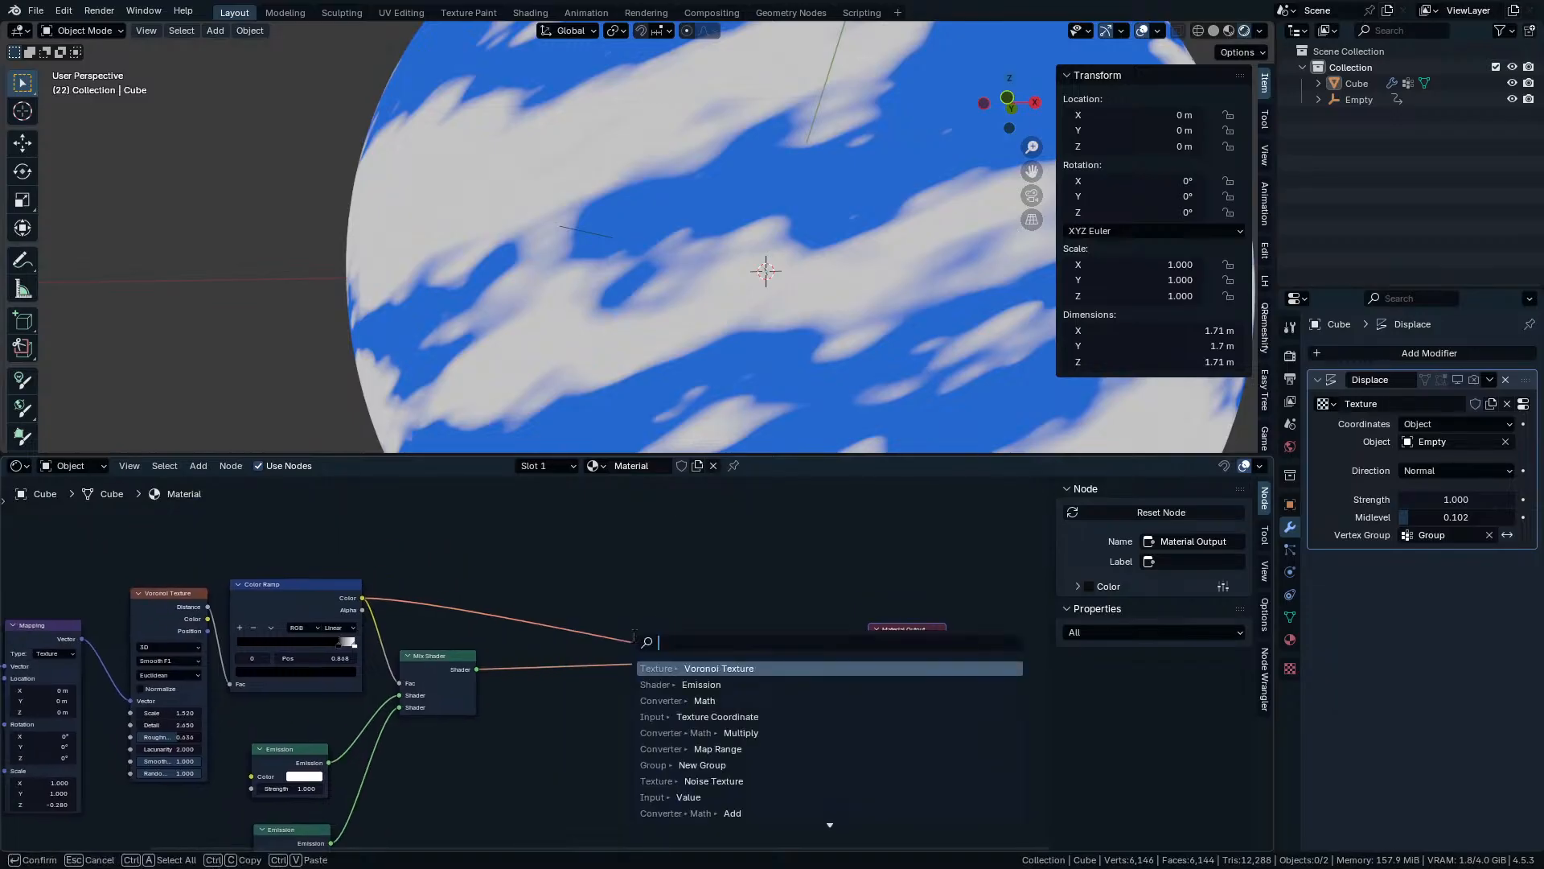
text(displacem)
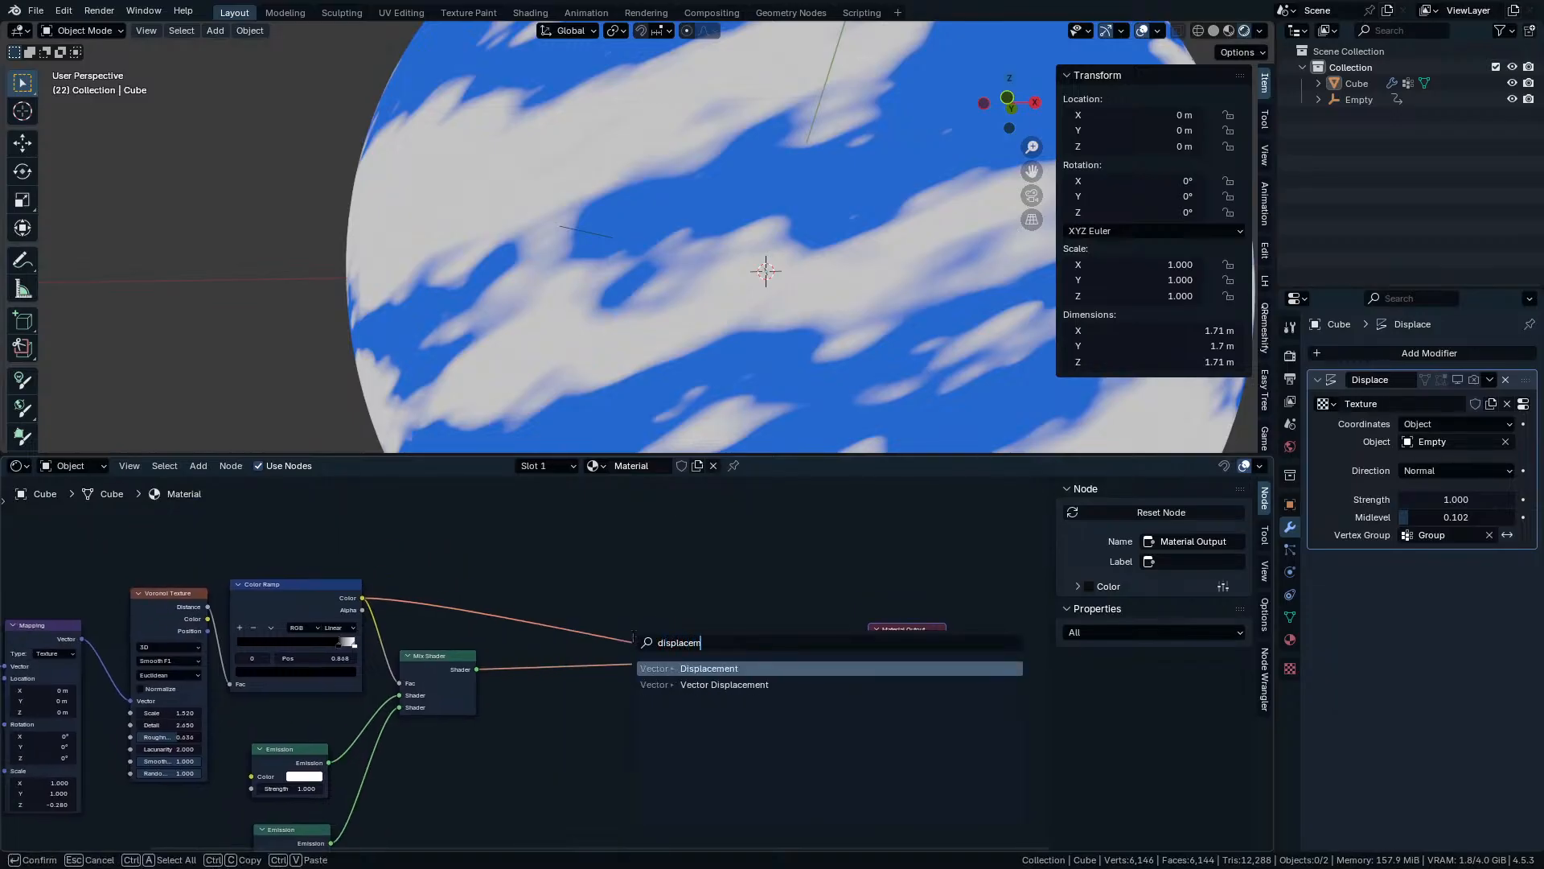
key(Return)
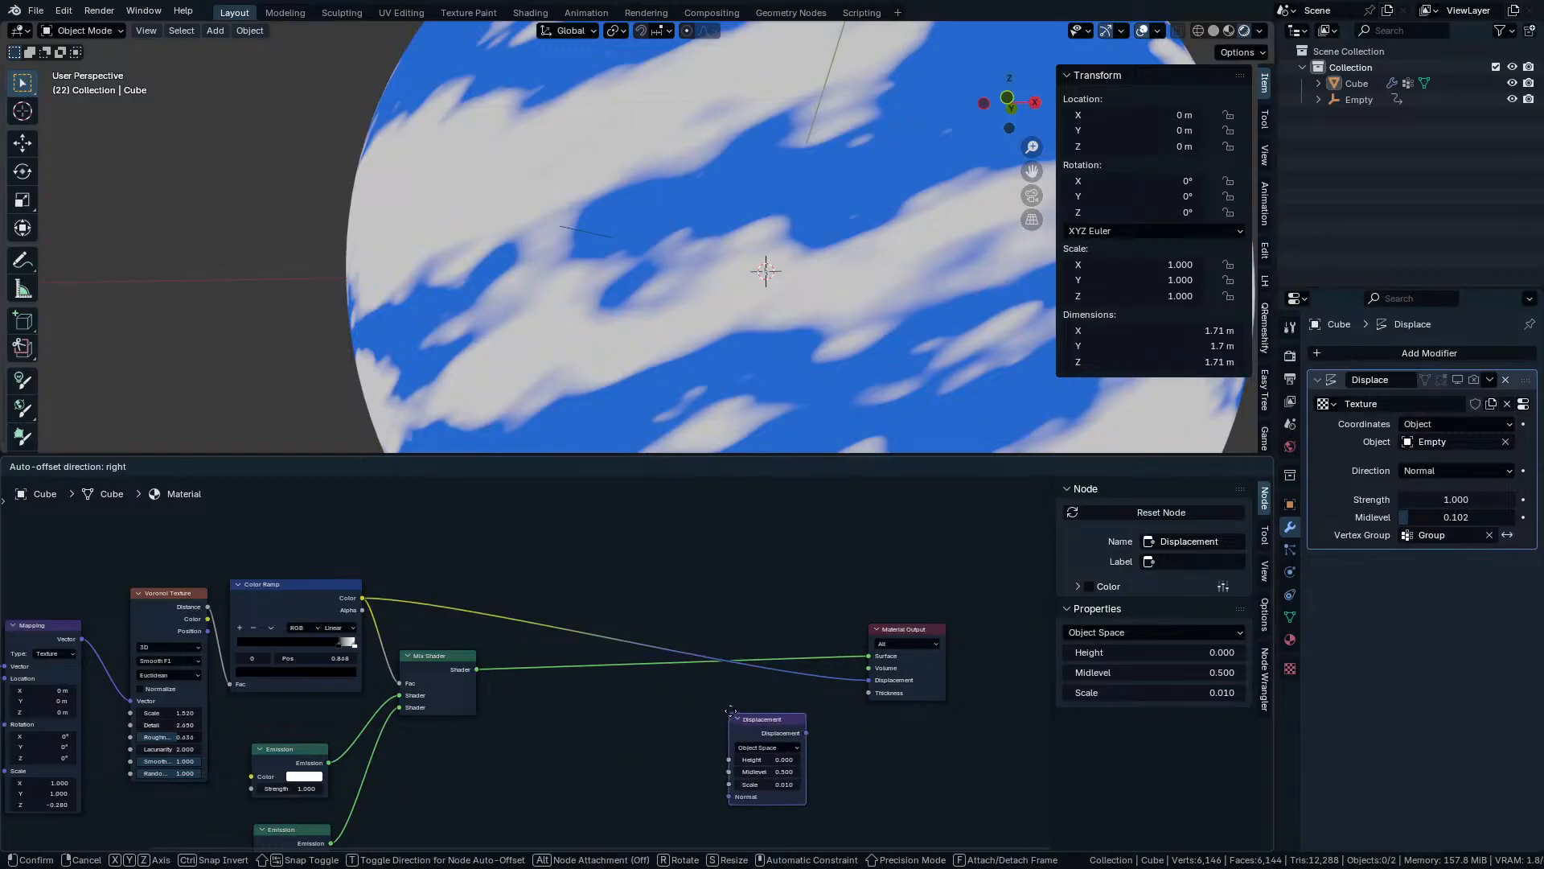
click(787, 757)
drag(770, 752, 770, 715)
Try a Subdivision Surface modifier on the sphere, check its Advanced options, and remove it.
scroll(551, 92, down, 3)
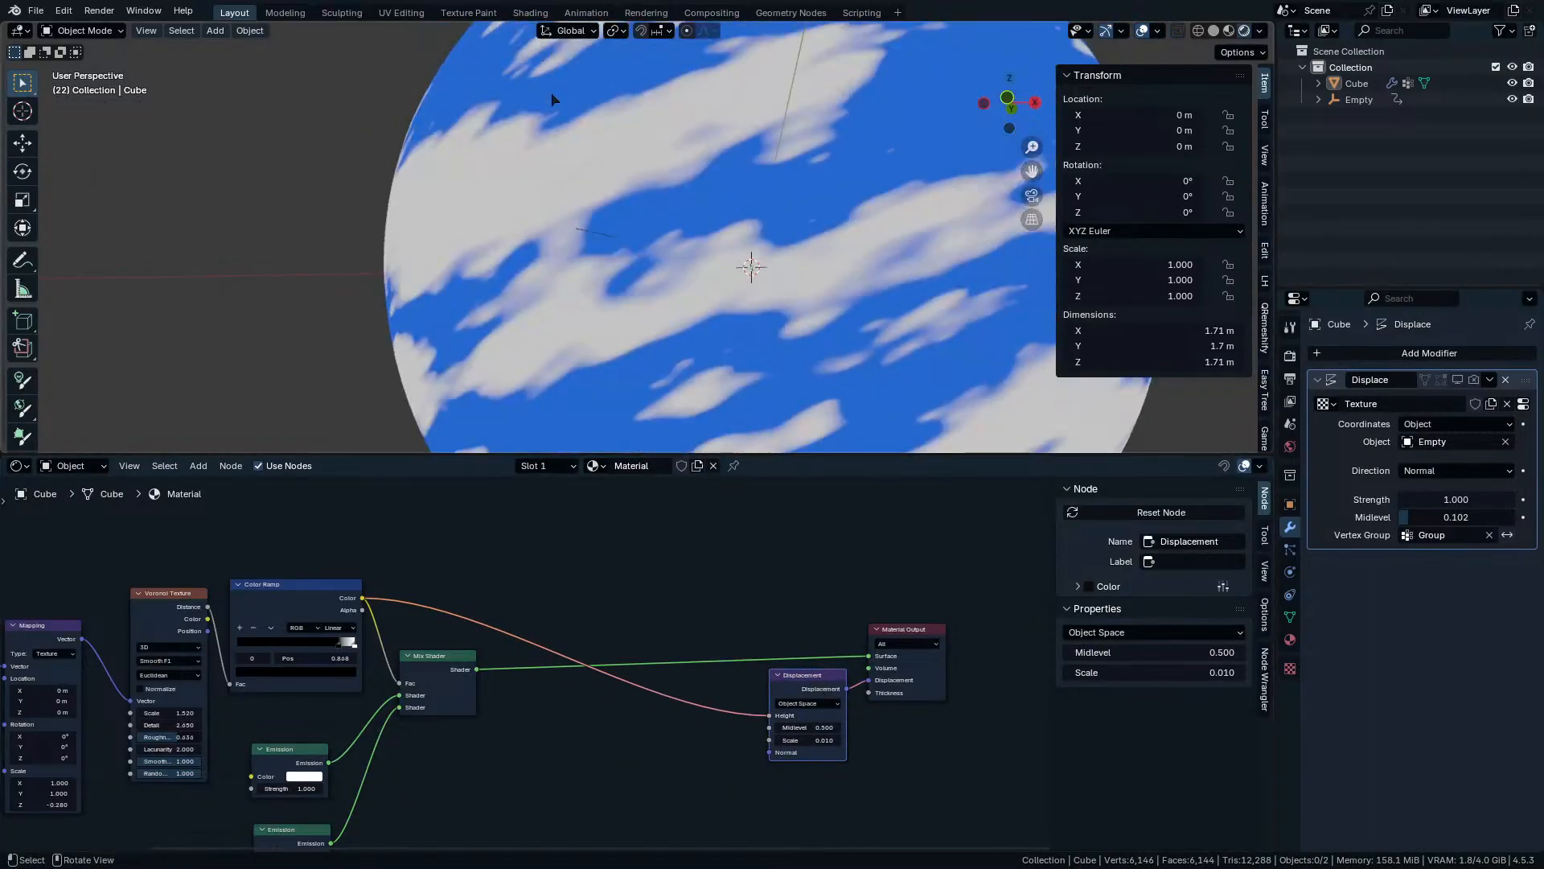
click(1413, 351)
click(1413, 352)
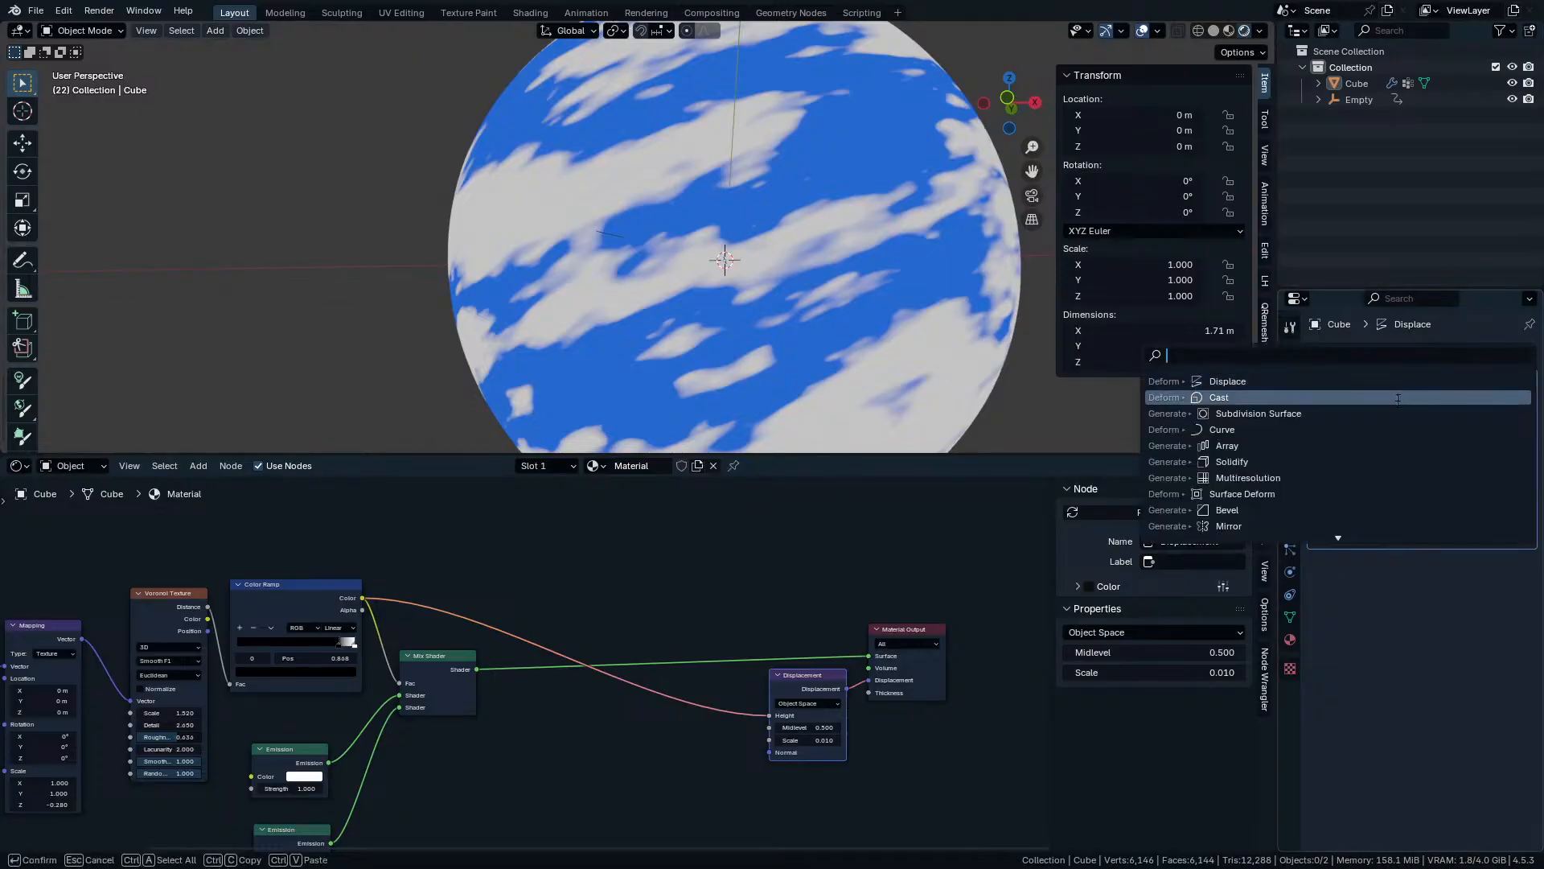
click(1374, 415)
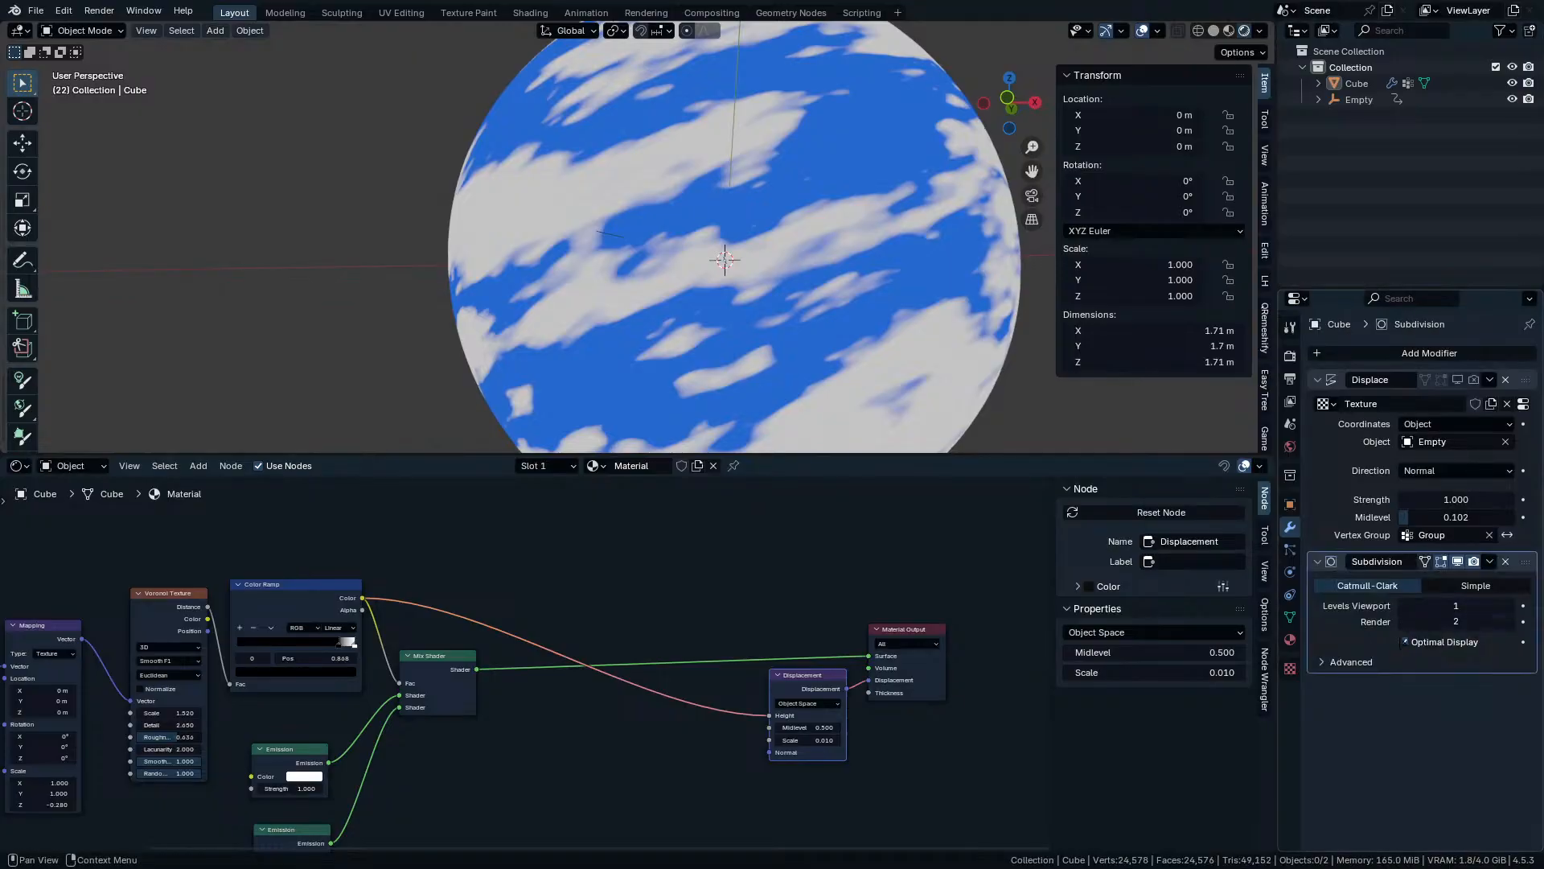
click(1351, 662)
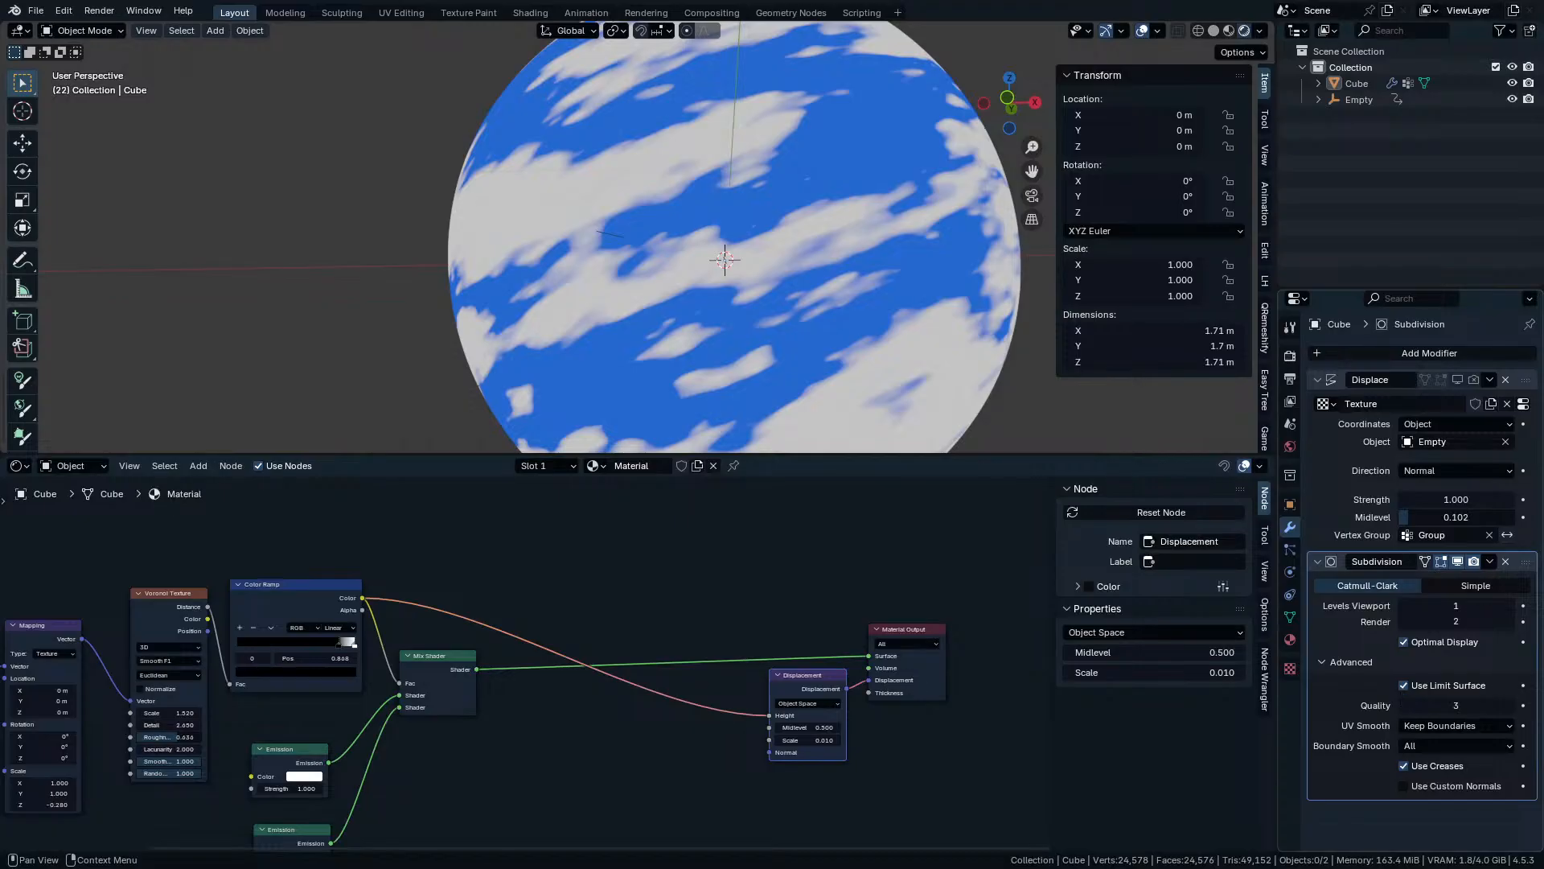
click(1398, 664)
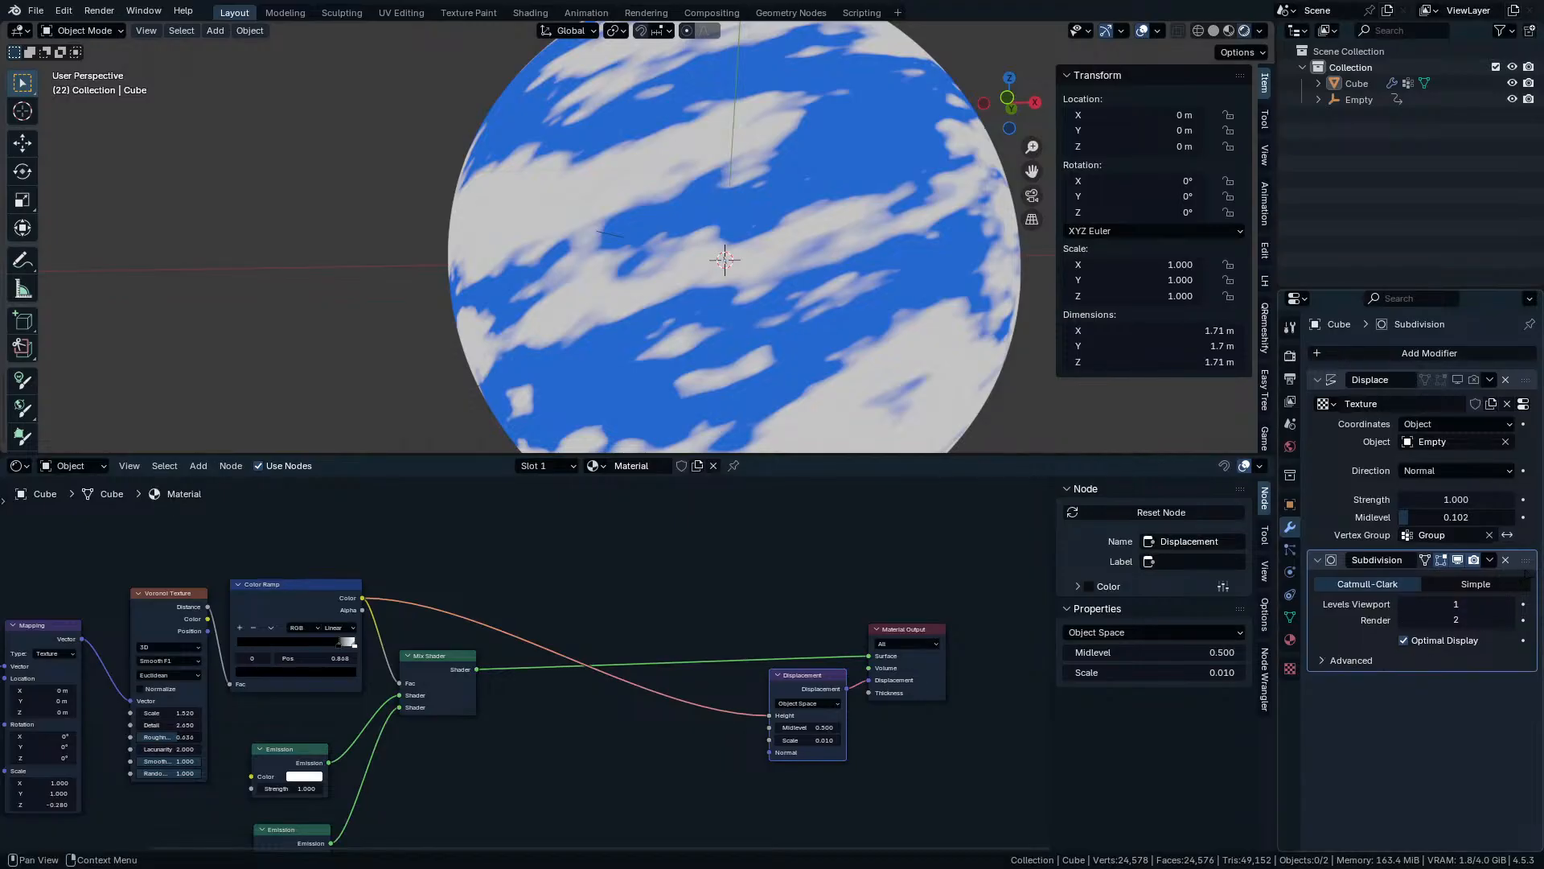
key(ctrl+x)
Delete the Displacement node from the material and bring the whole node tree into view.
scroll(684, 804, up, 2)
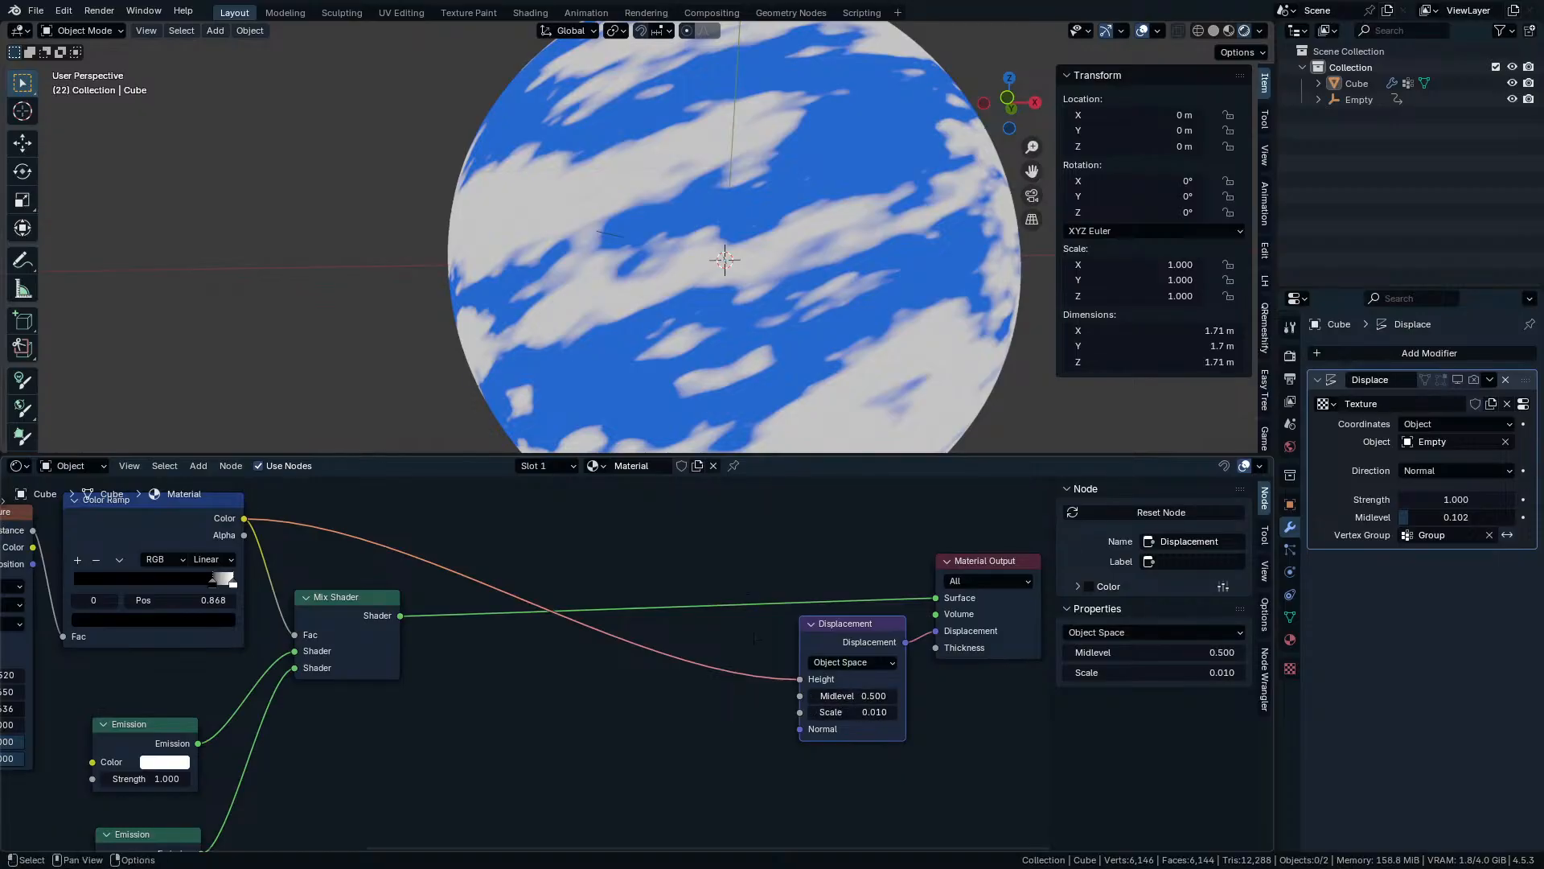
key(x)
scroll(631, 659, down, 2)
mouse_move(441, 578)
middle_down()
mouse_move(764, 584)
mouse_move(619, 570)
middle_up()
scroll(631, 579, down, 2)
Set the render engine to Cycles on GPU Compute with 16 viewport max samples, and preview the sphere in Rendered shading.
key(z)
click(885, 390)
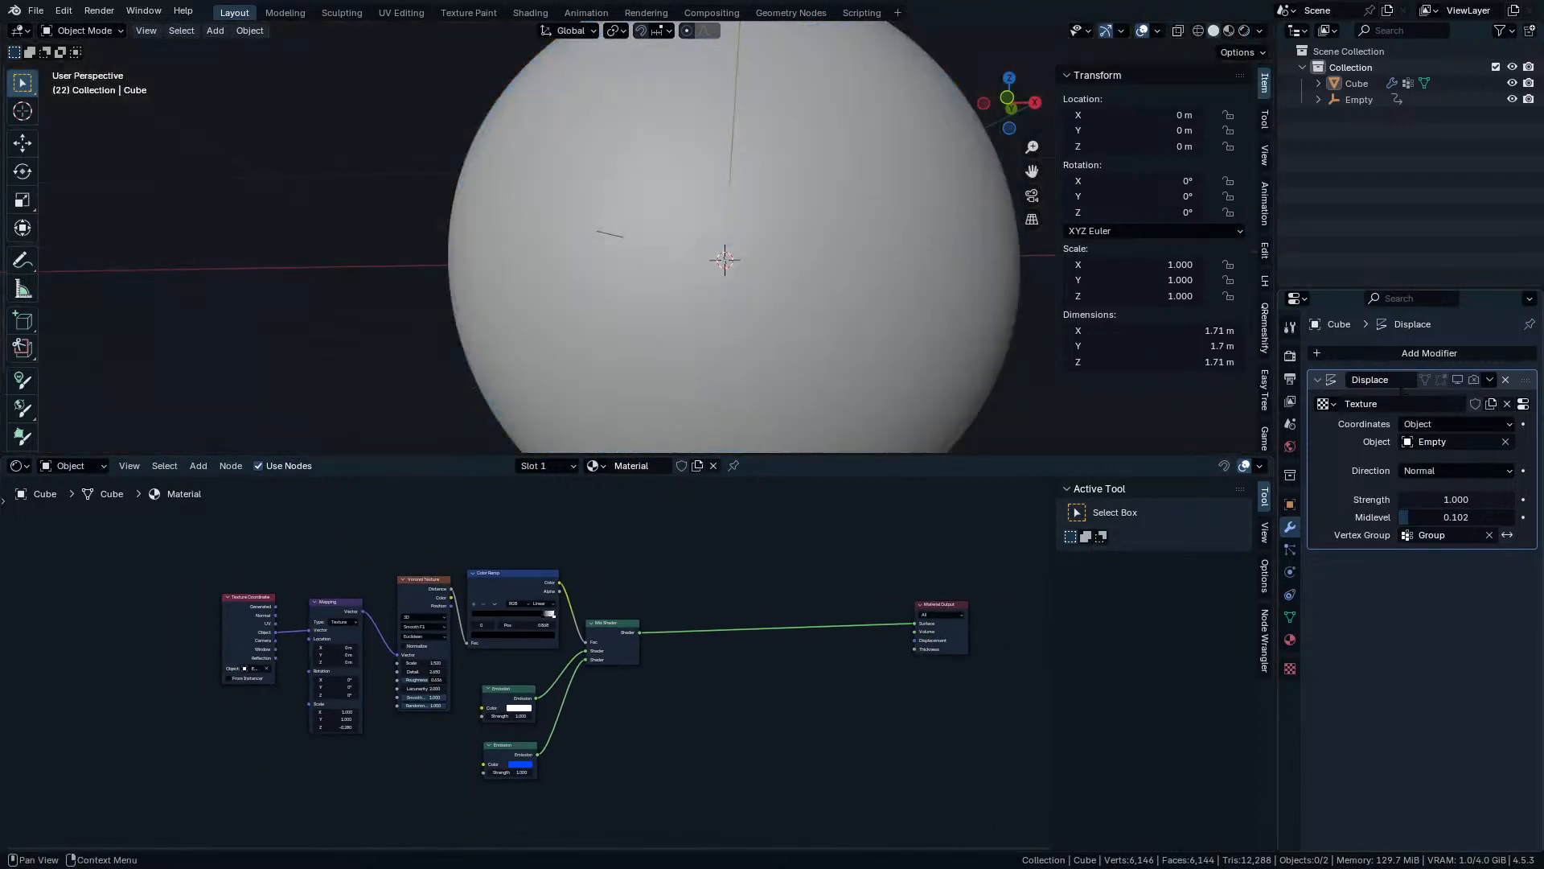
click(1290, 355)
click(1447, 491)
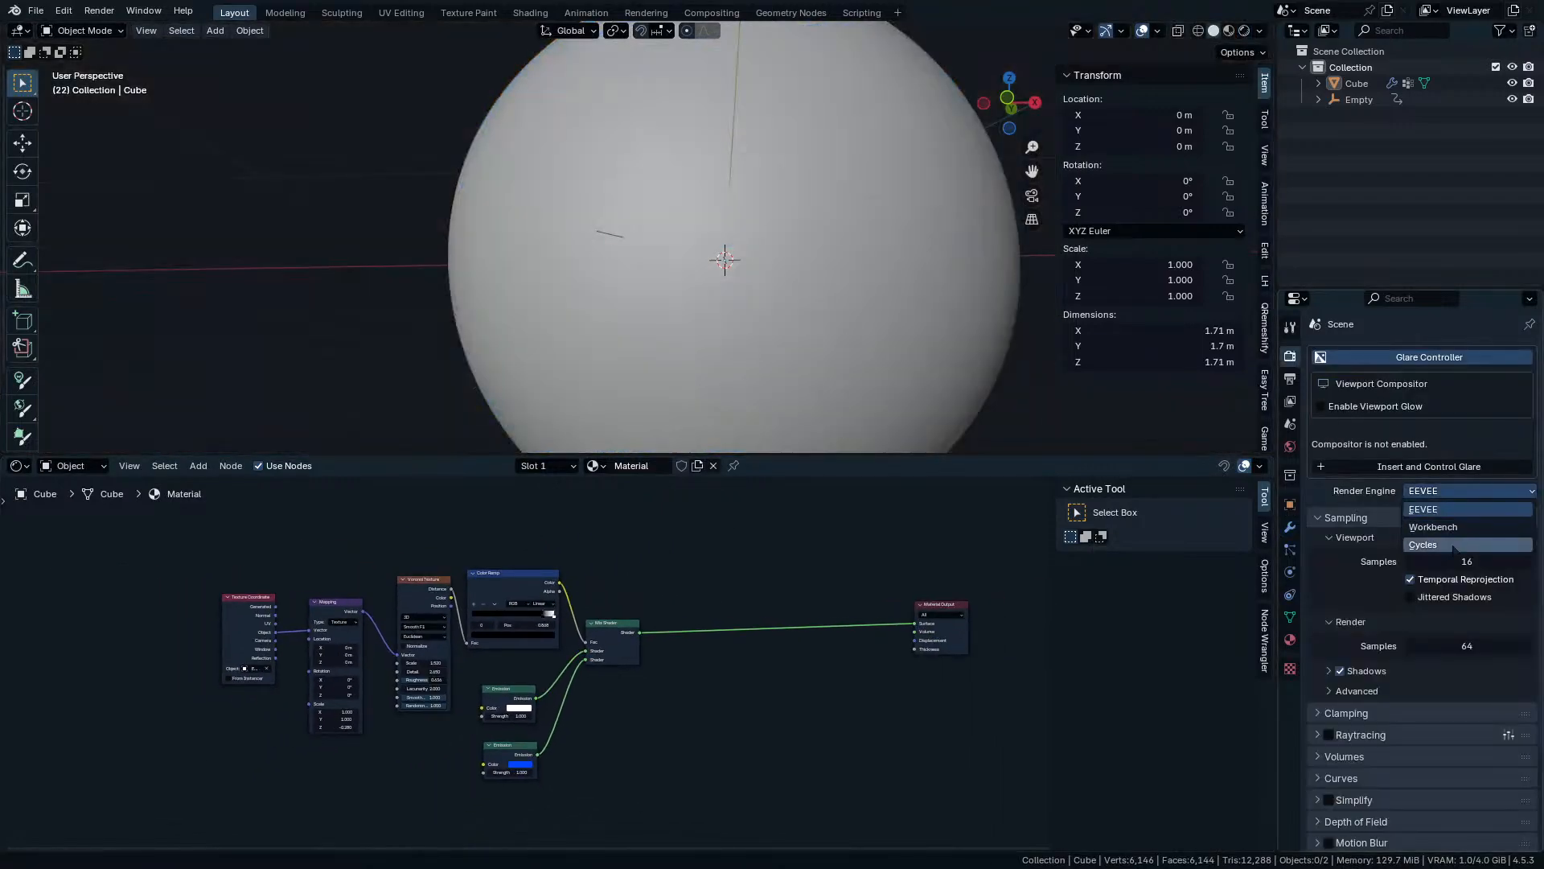
click(1451, 547)
click(1481, 535)
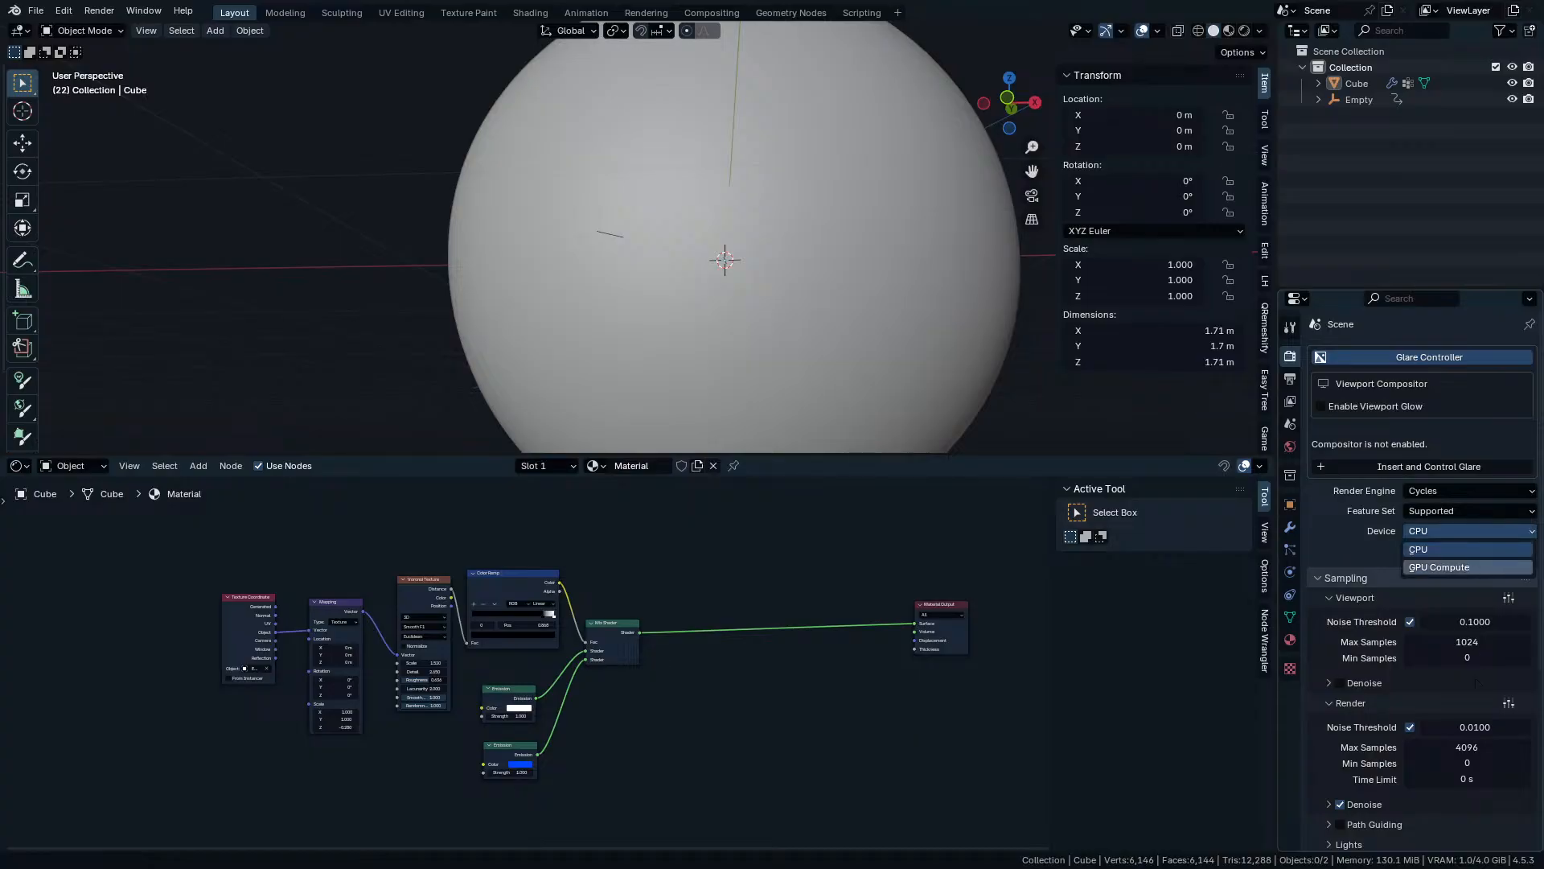
click(1475, 568)
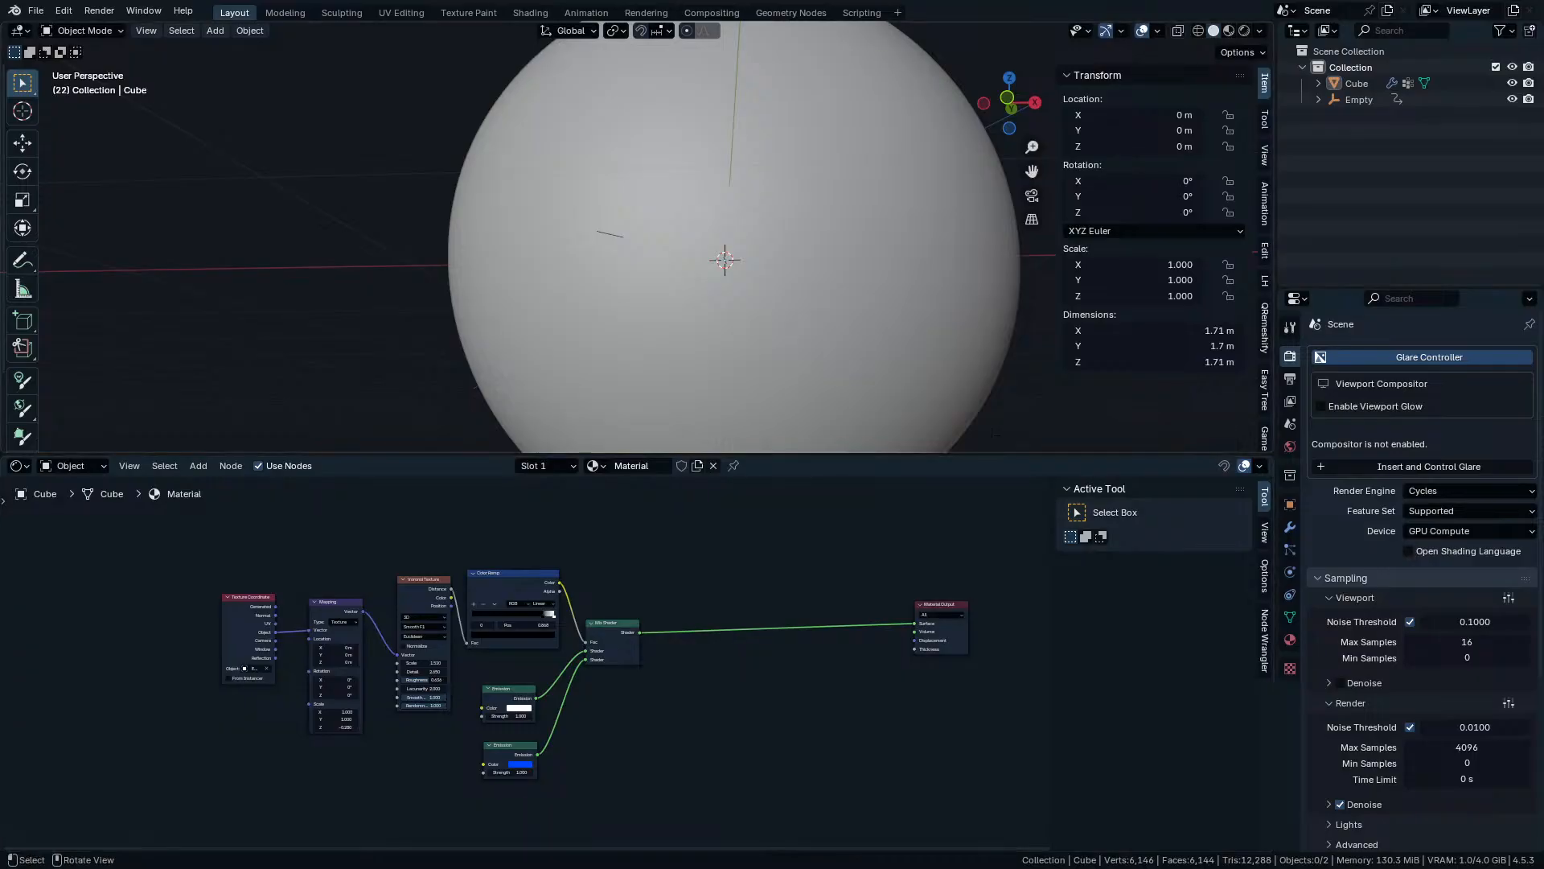
key(z)
click(750, 111)
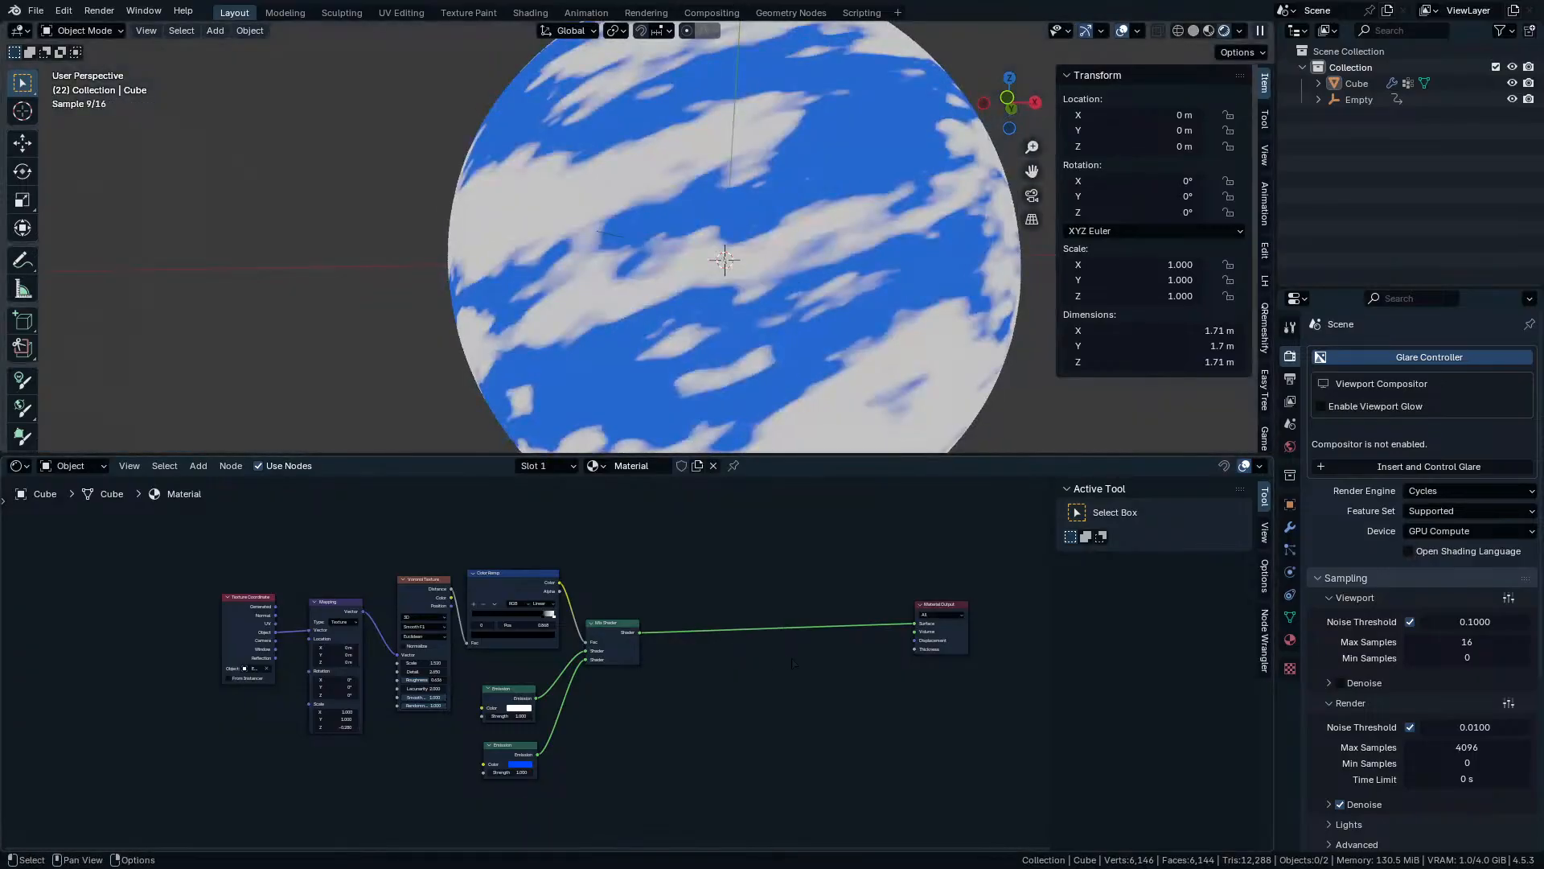
Add an unconnected Displacement node below the link between the Mix Shader and the Material Output.
middle_drag(783, 653, 750, 652)
scroll(725, 604, up, 2)
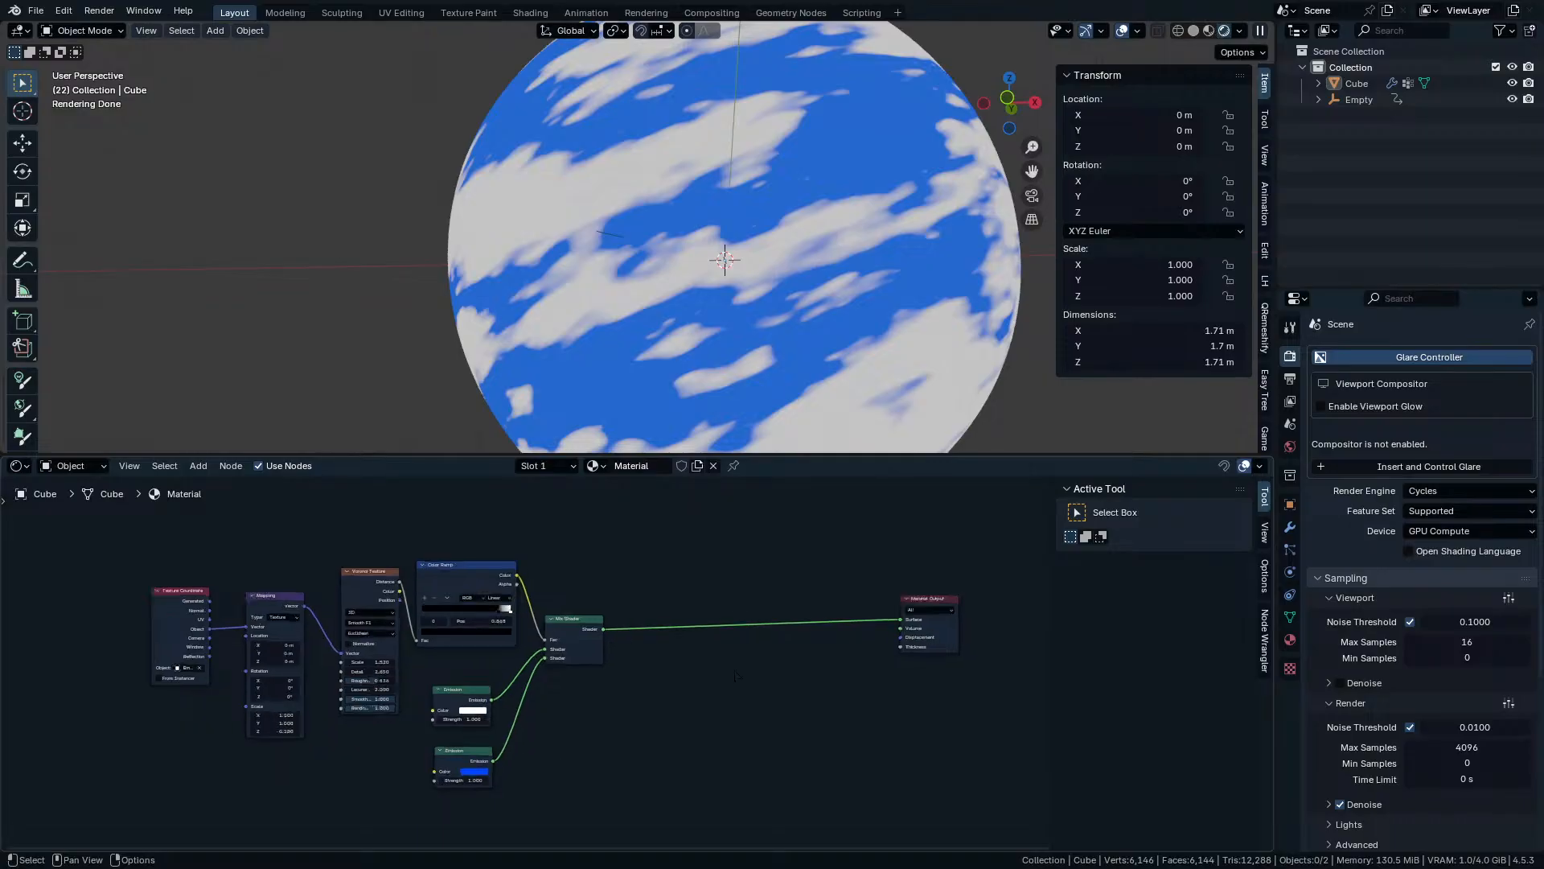
key(shift+a)
click(738, 538)
text(d)
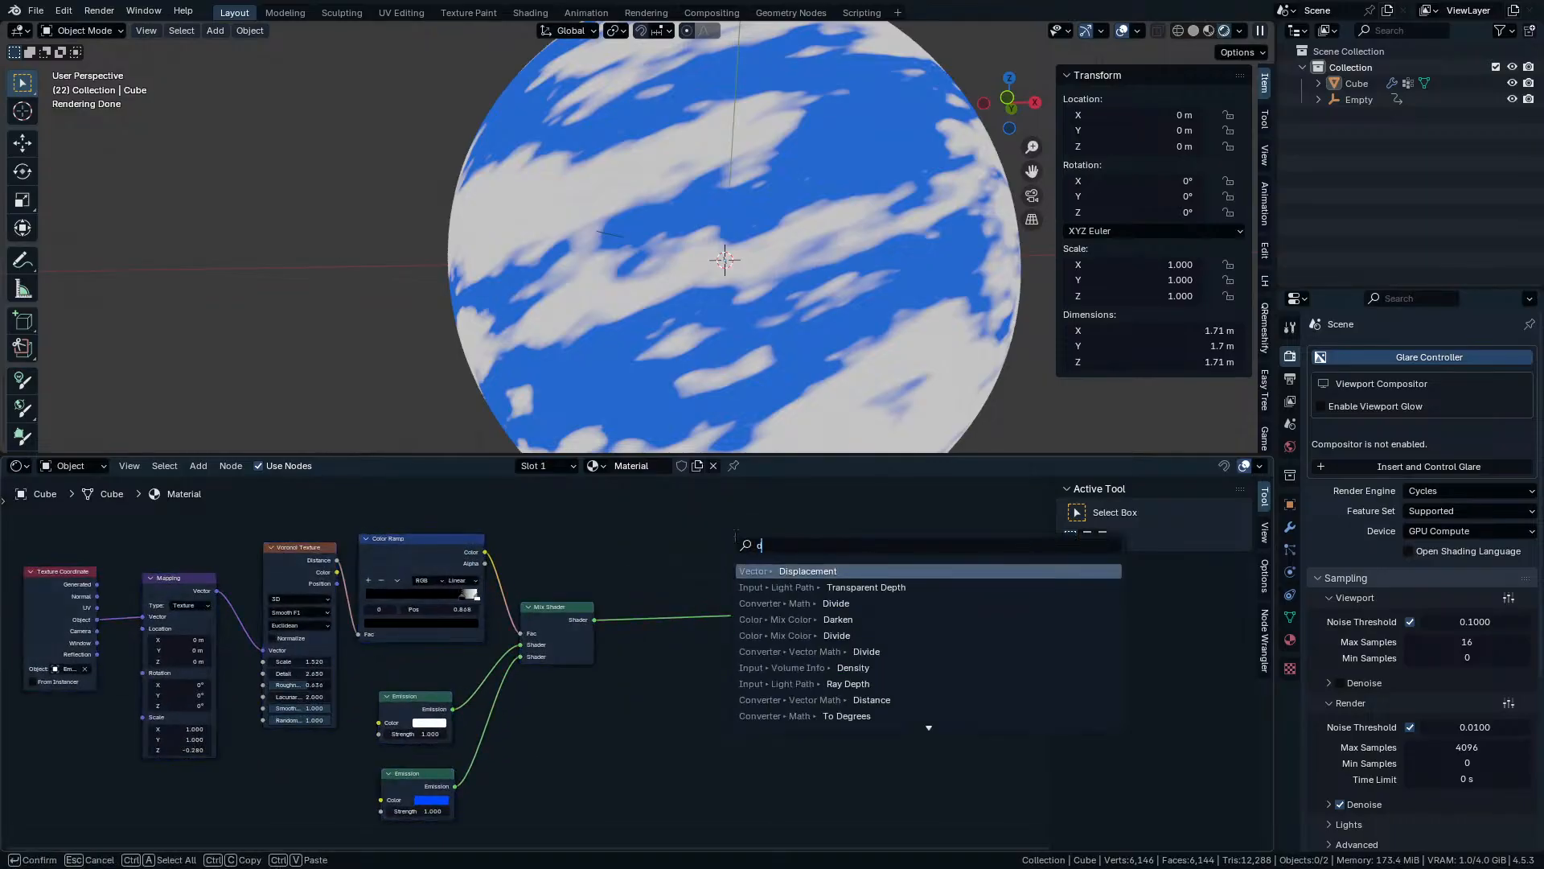
text(is)
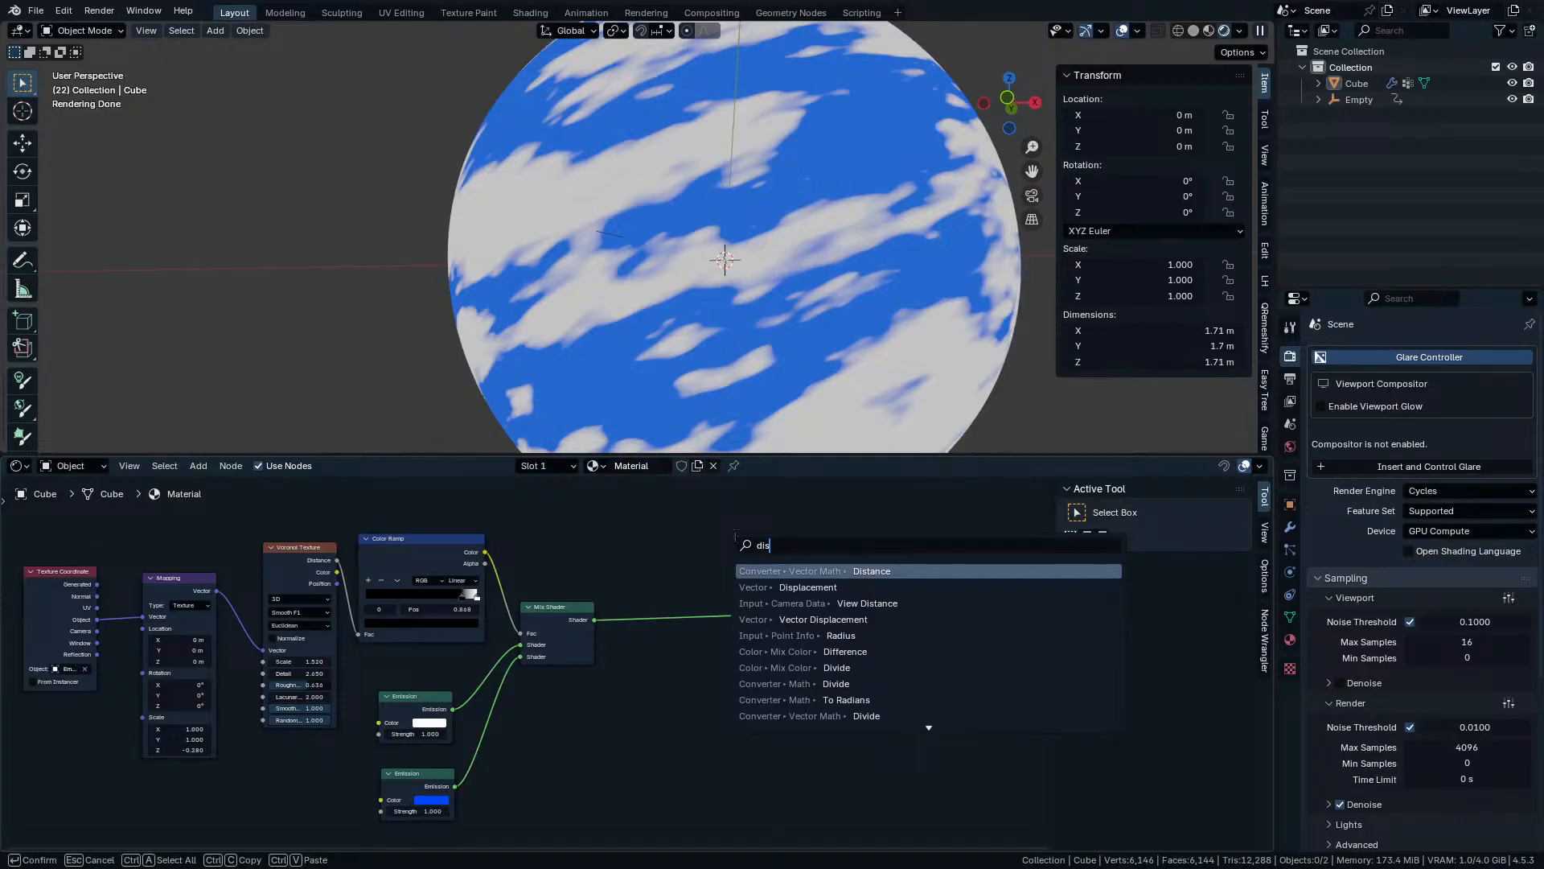
click(811, 588)
click(772, 666)
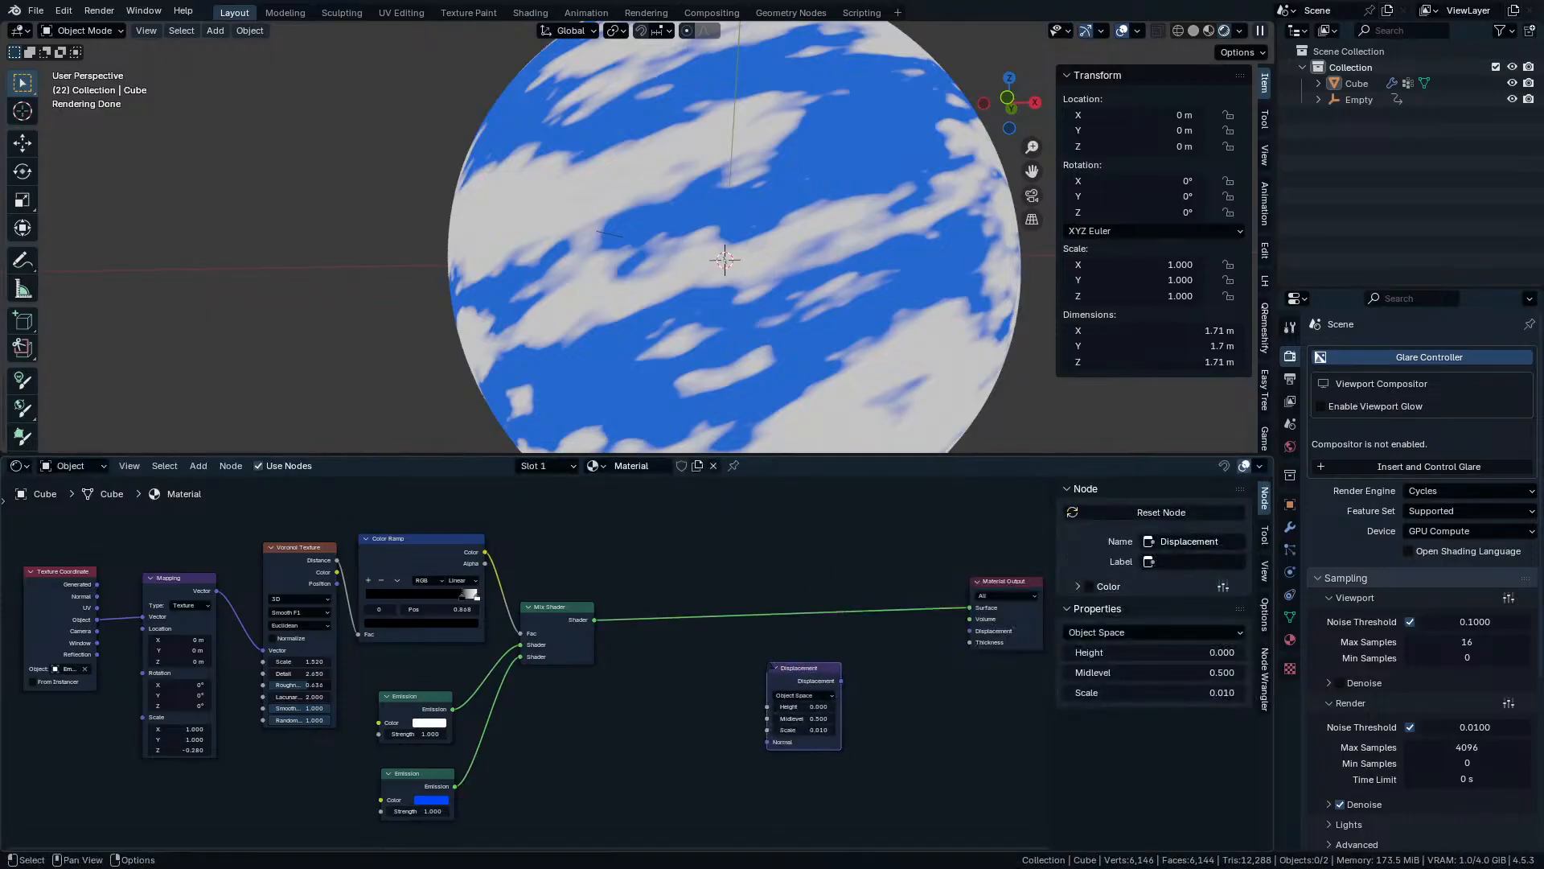
scroll(635, 667, up, 3)
middle_drag(636, 667, 518, 645)
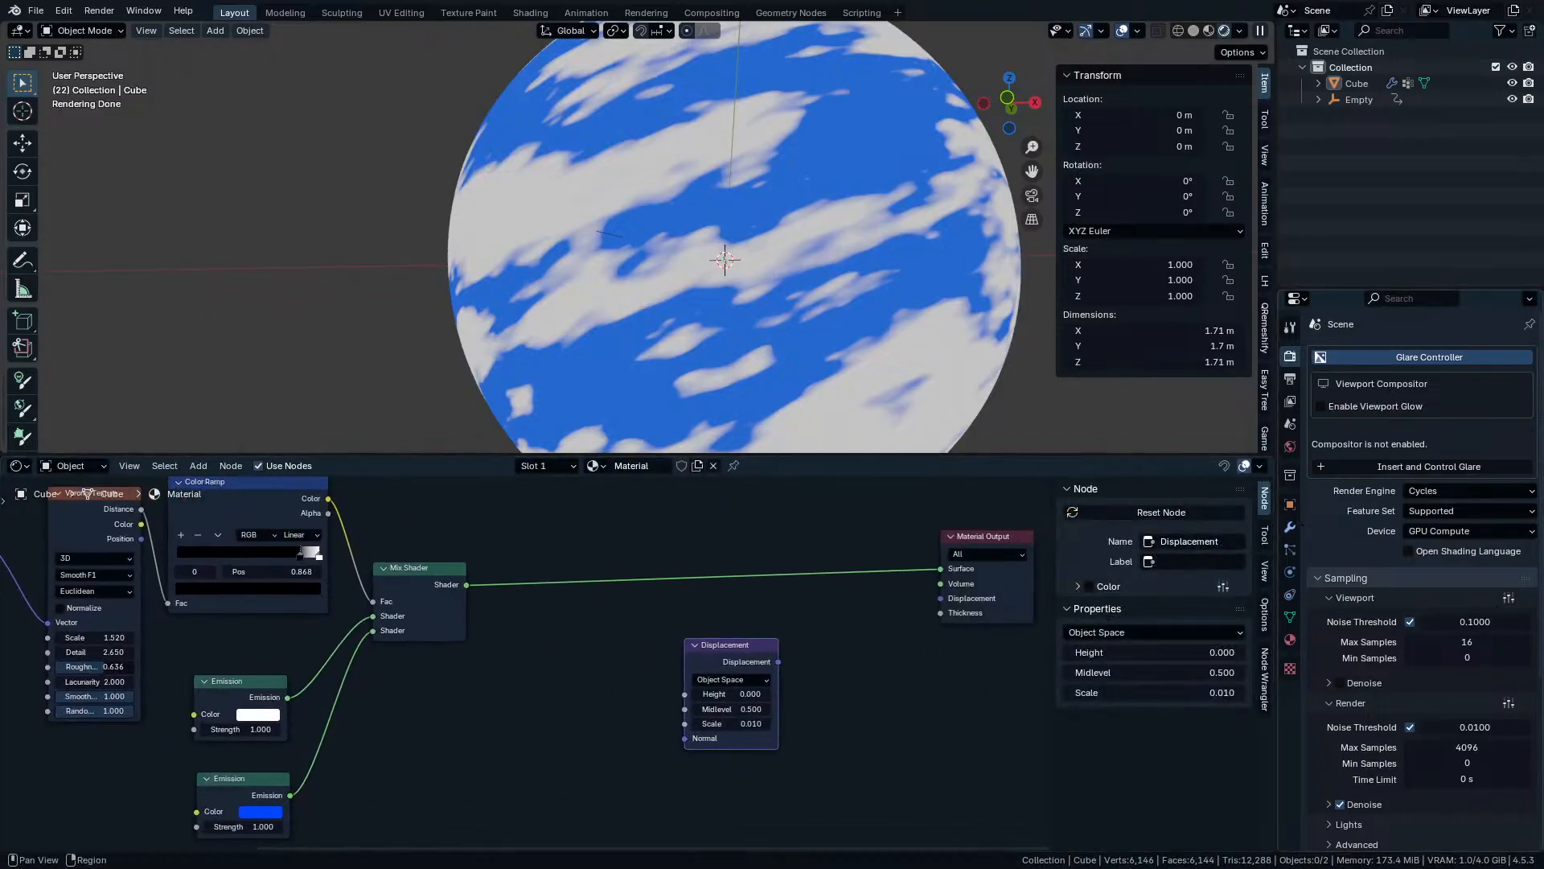
Try a Subdivision Surface modifier on the sphere, placed above the Displace modifier, and open its Advanced options.
click(1290, 504)
click(1290, 527)
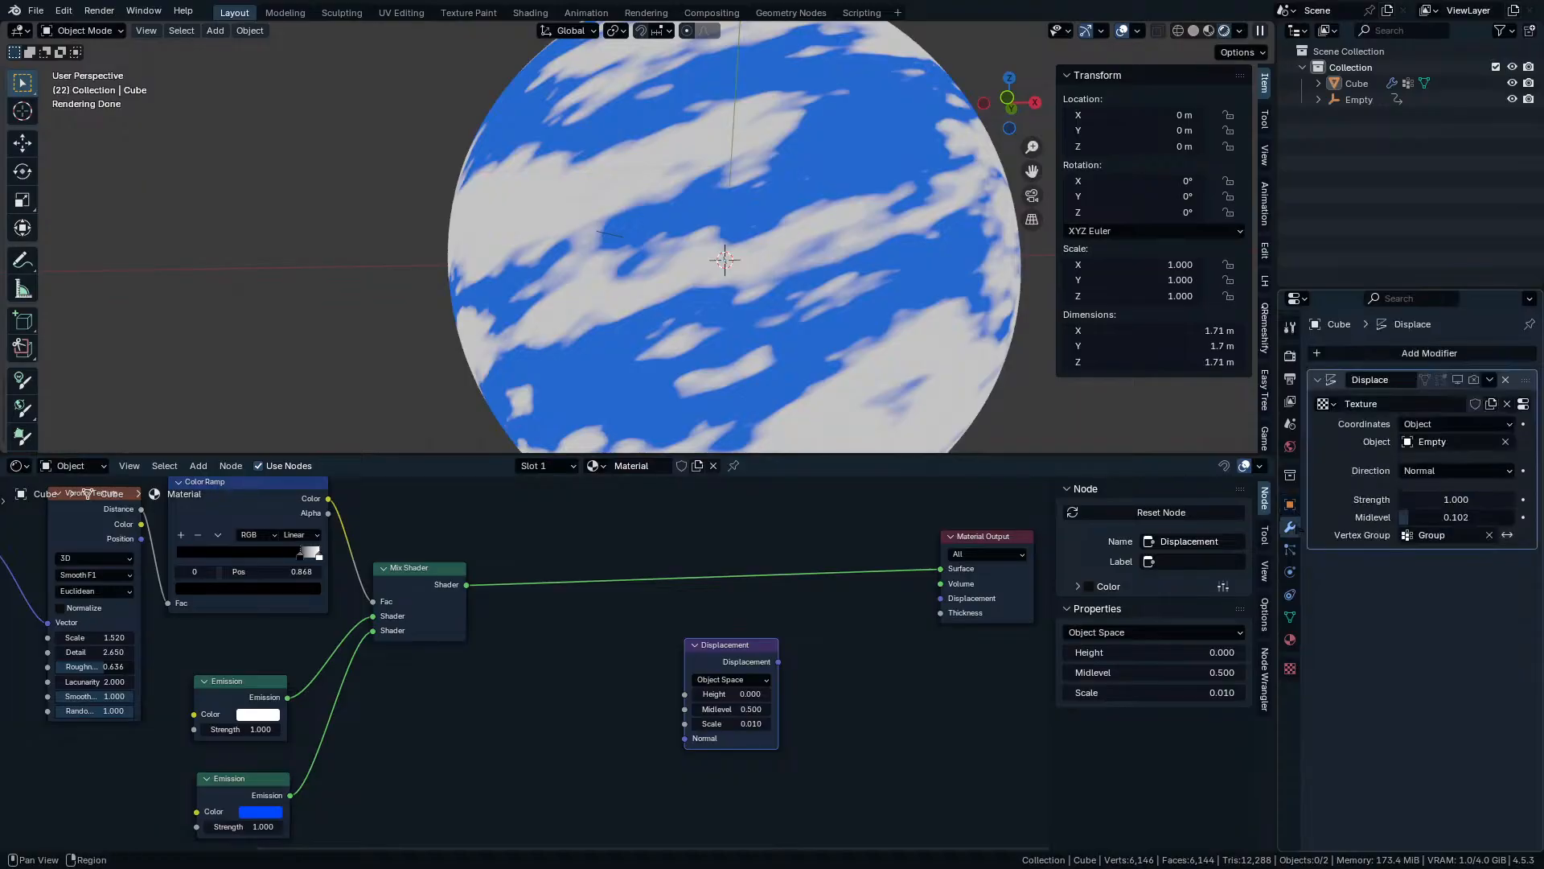
key(shift+a)
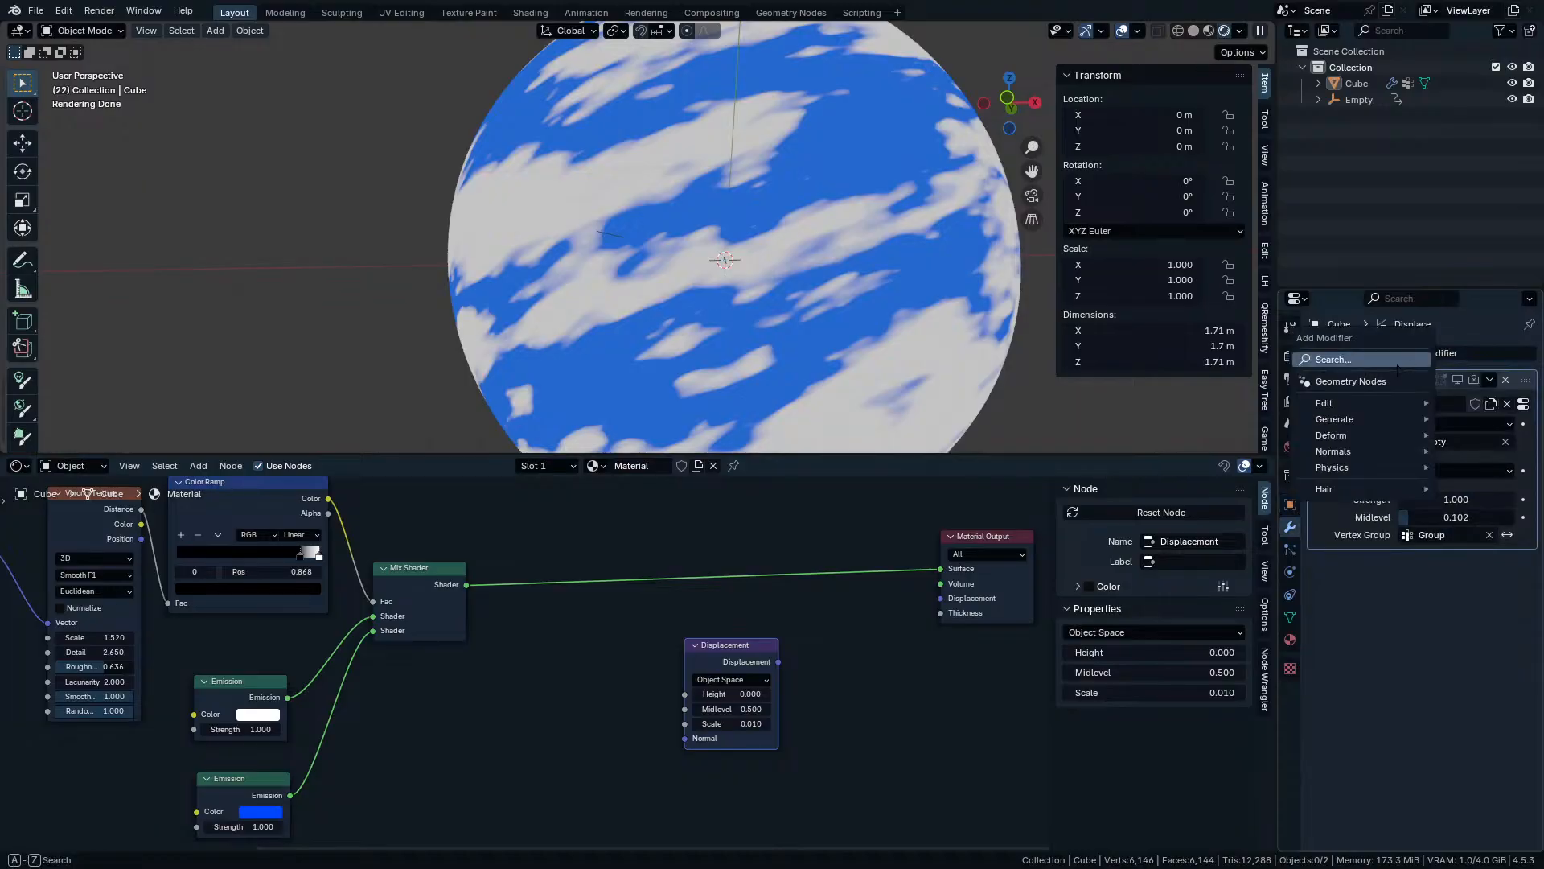
click(1396, 364)
click(1350, 400)
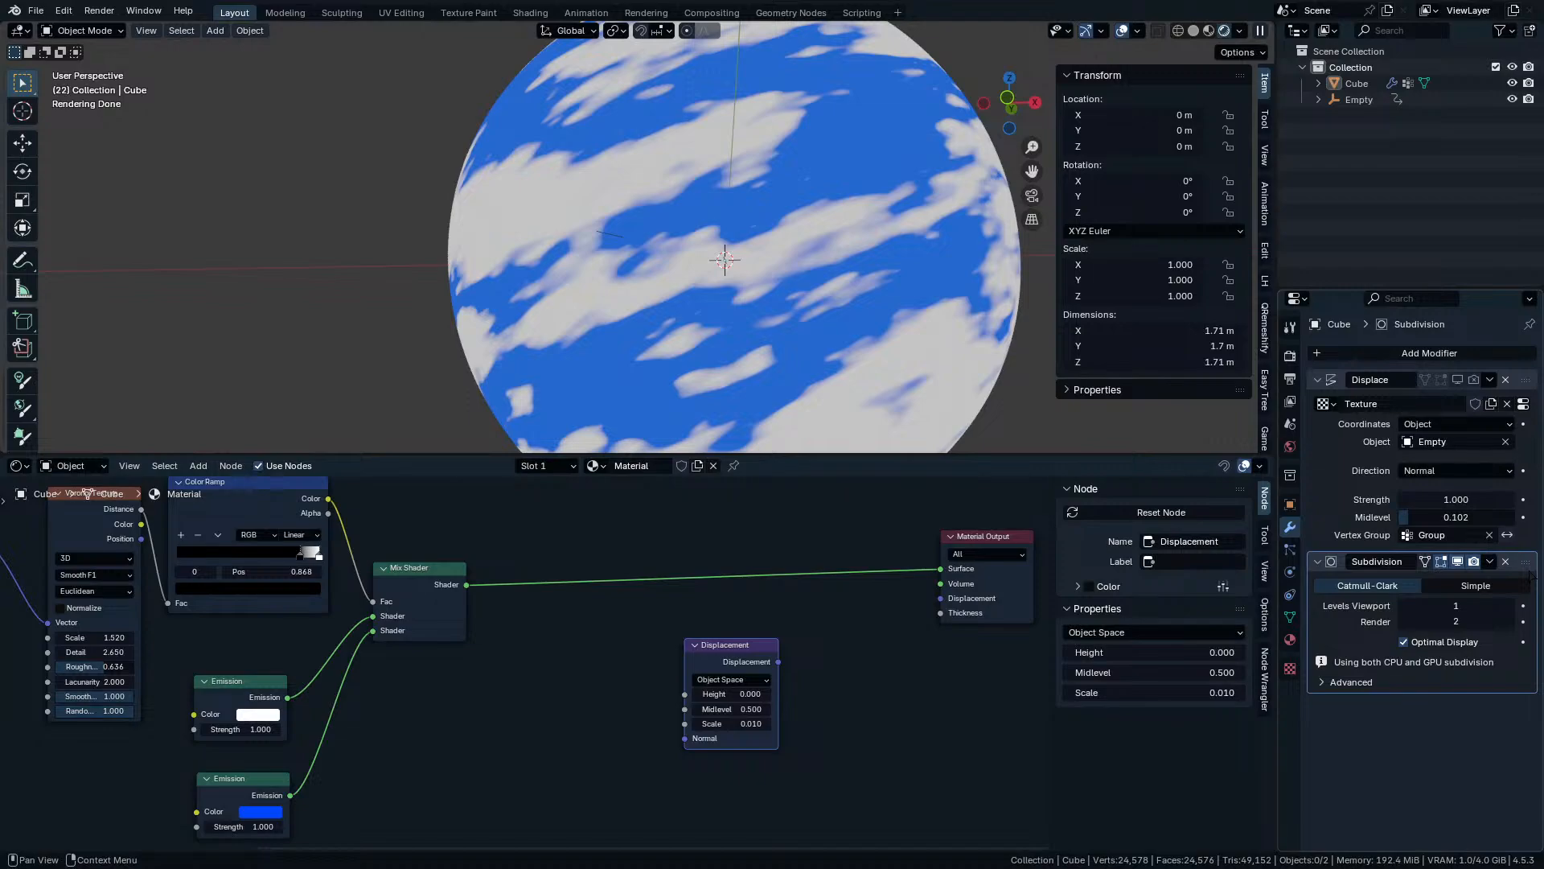
drag(1528, 571, 1524, 382)
click(1361, 500)
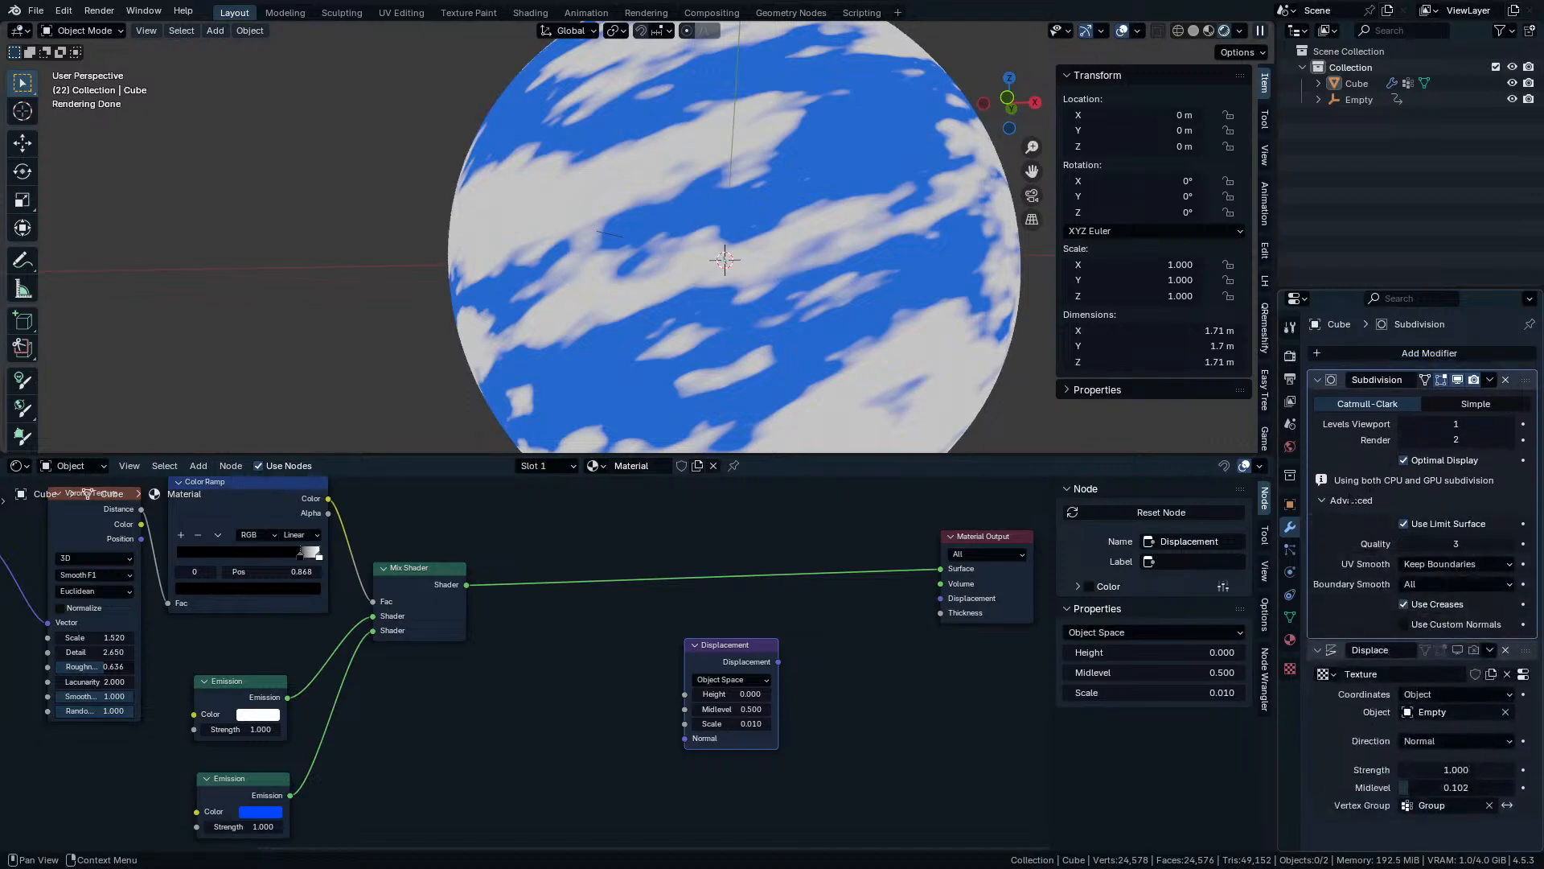
Set the Cycles Feature Set to Experimental in the render settings.
click(1290, 355)
click(1470, 510)
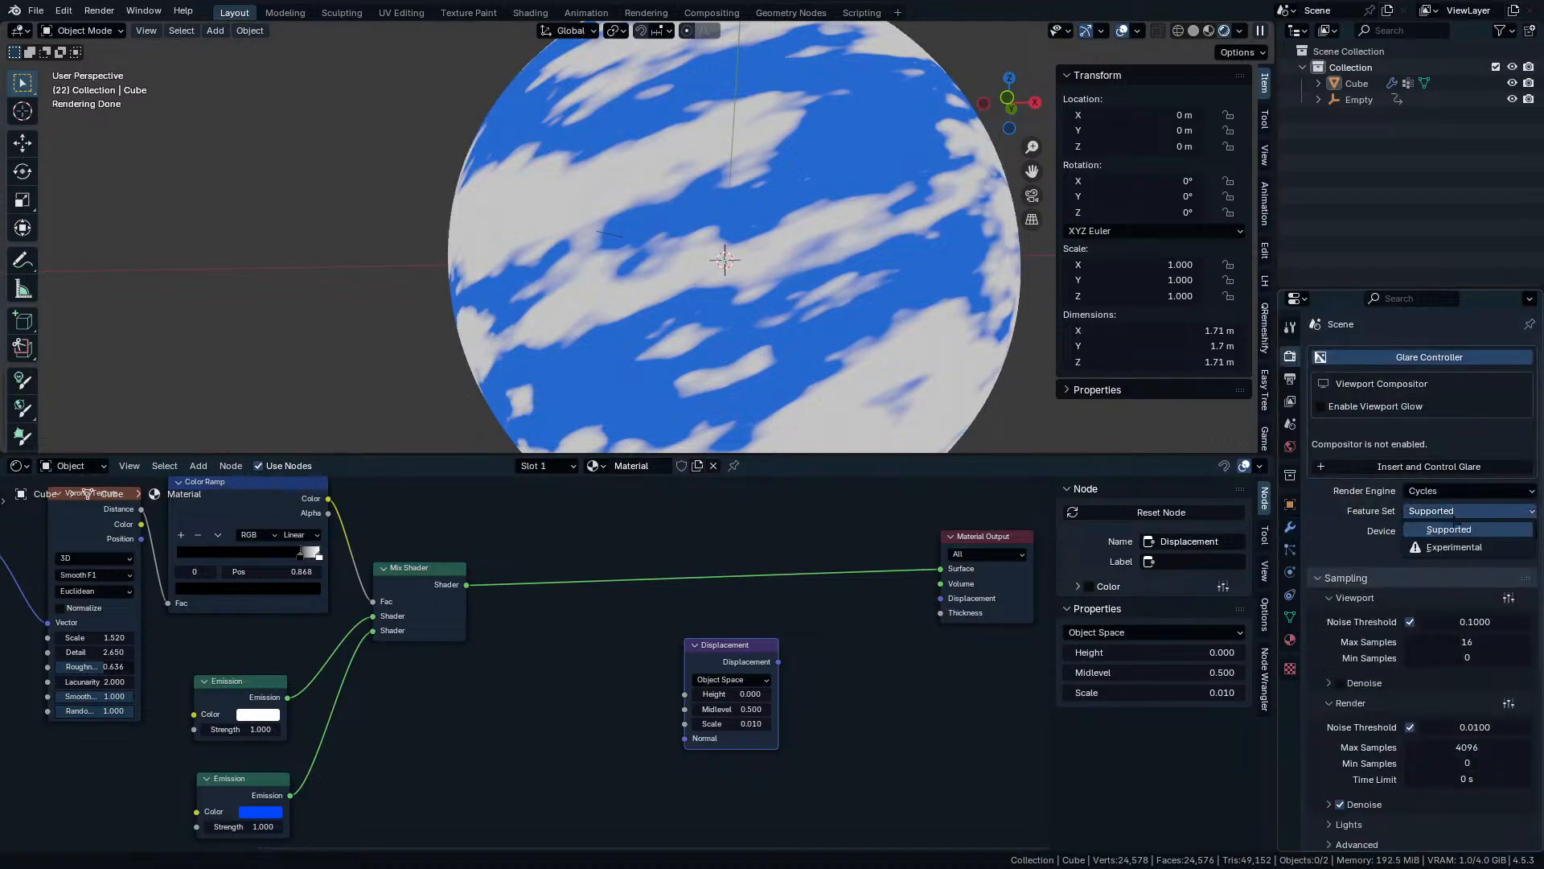
click(1460, 550)
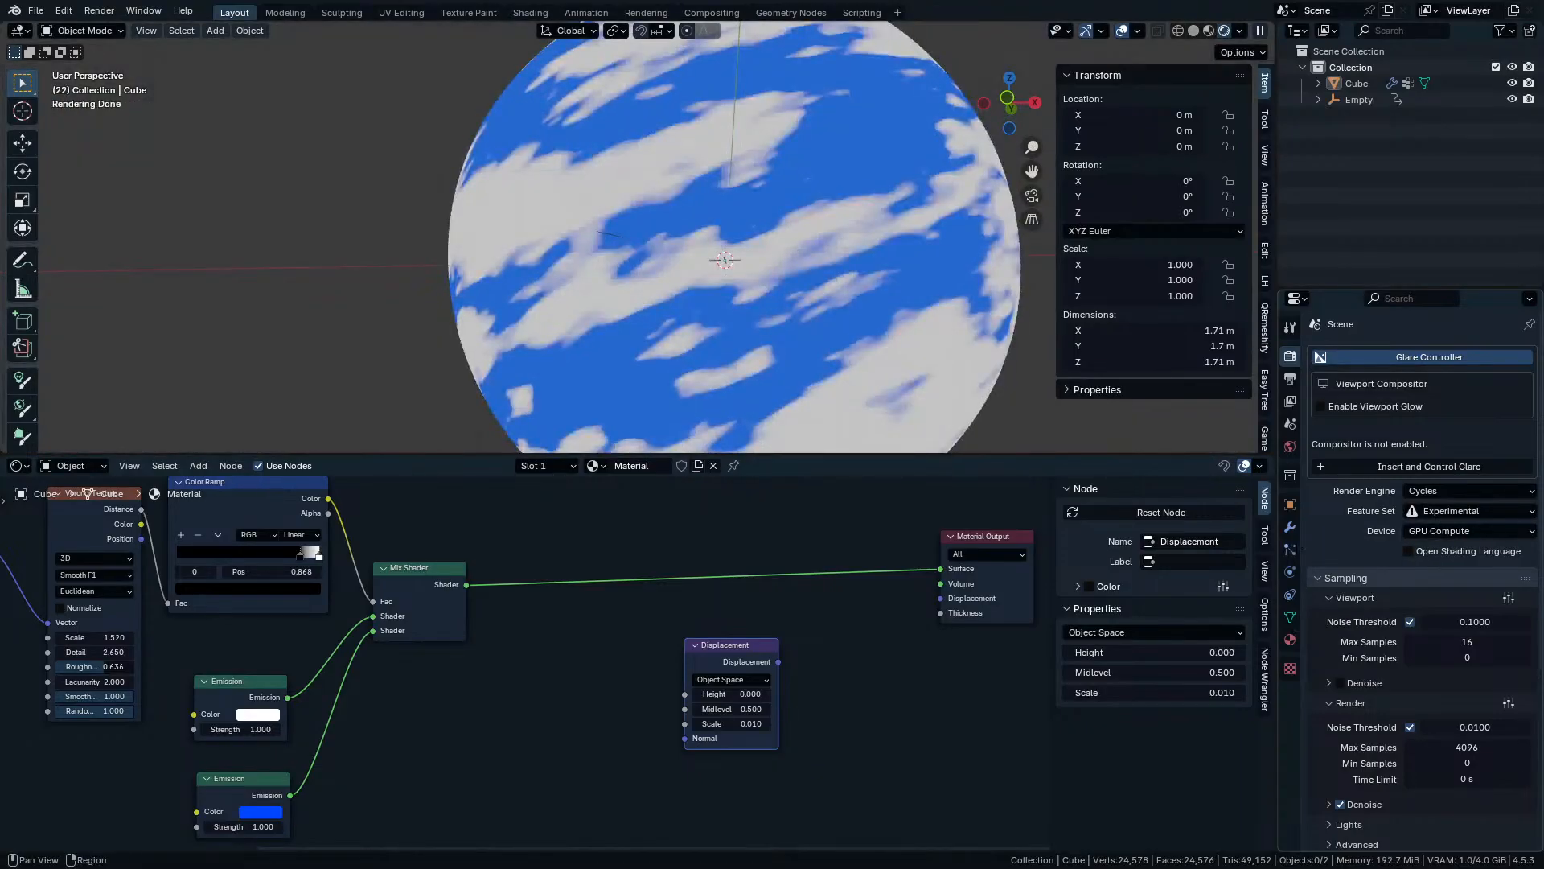
Check the Subdivision modifier's settings and Advanced options for adaptive subdivision, and revisit the render settings.
click(1290, 526)
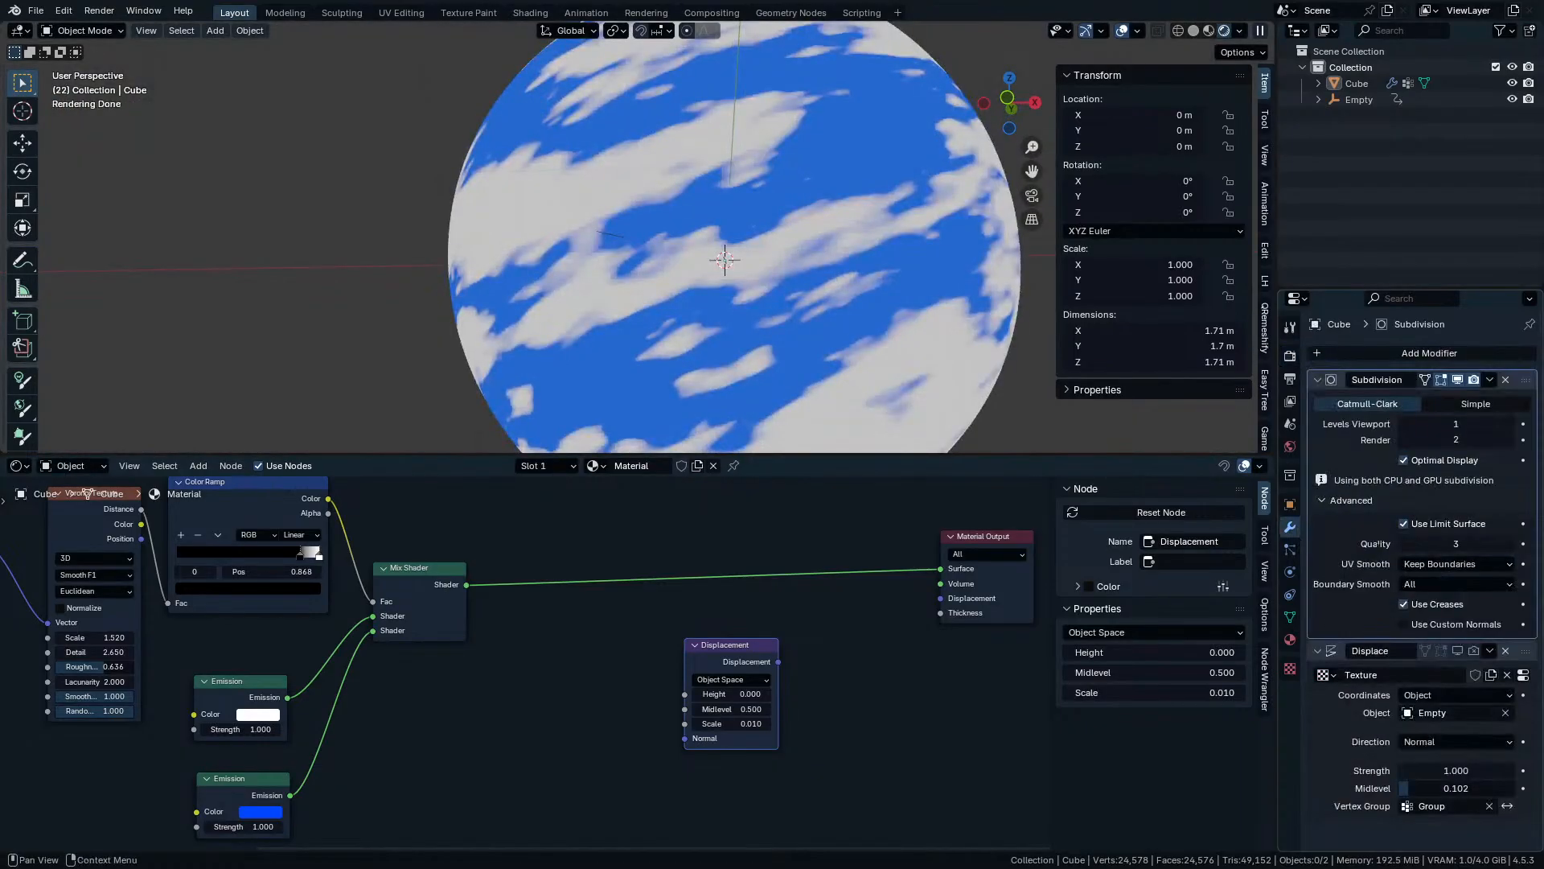
click(1332, 500)
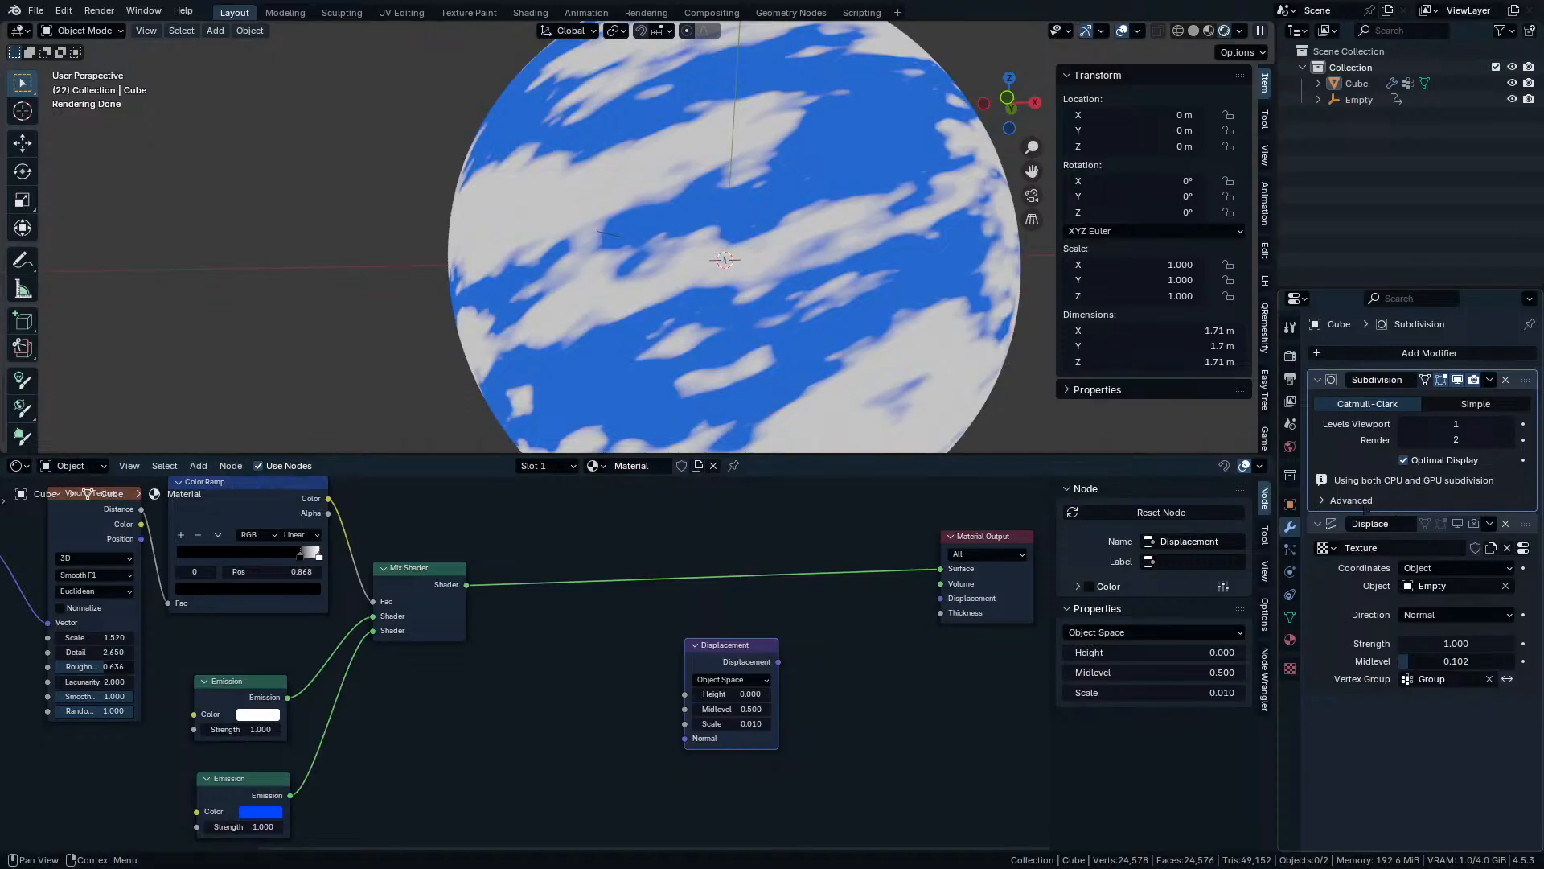
click(1349, 502)
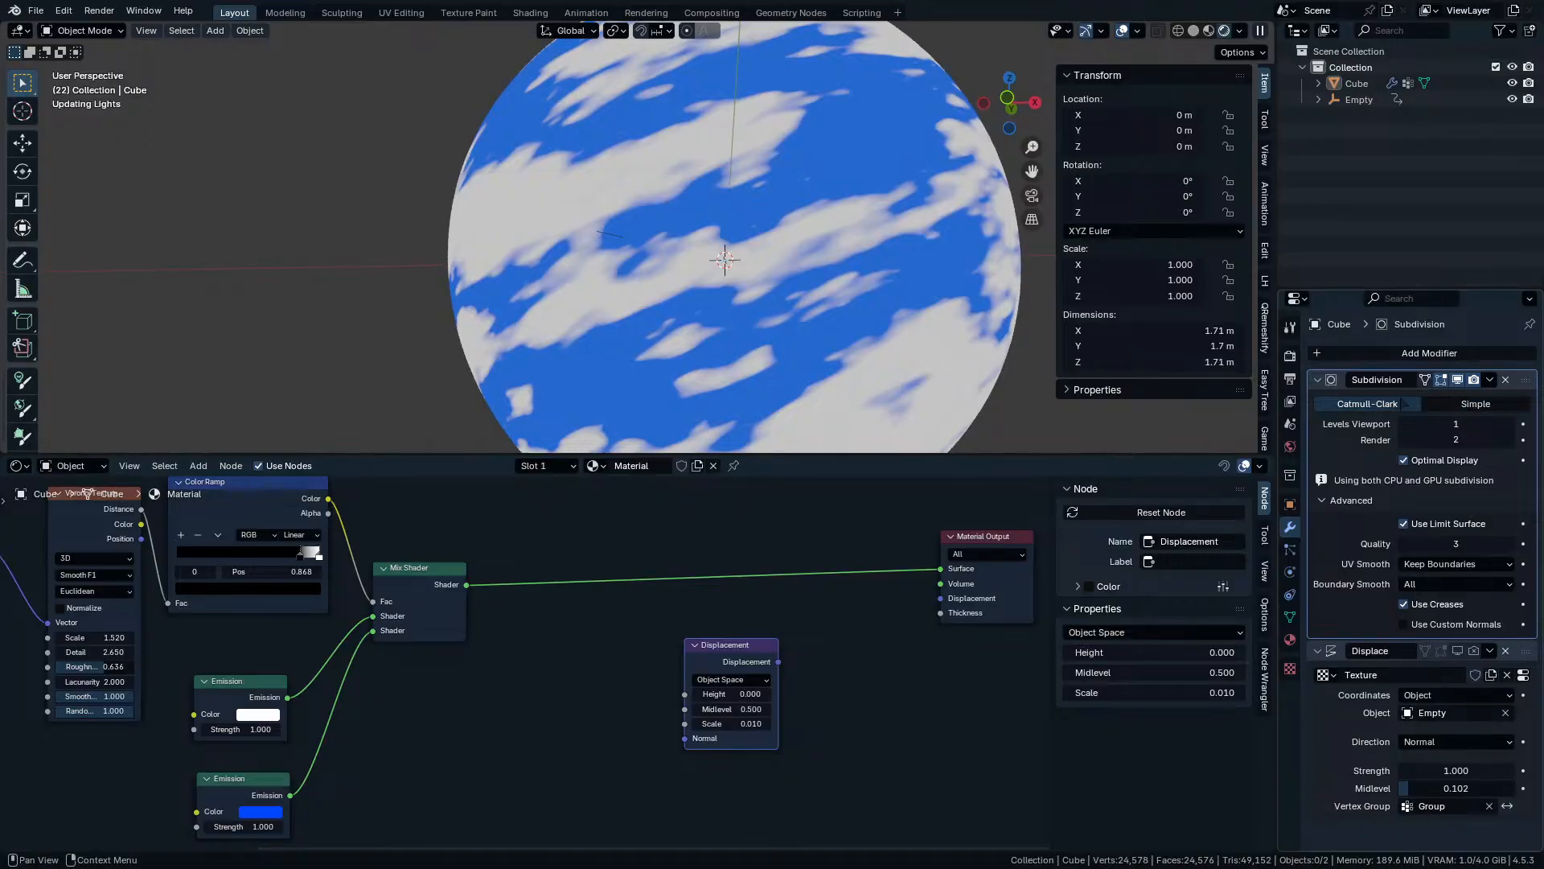
click(1342, 499)
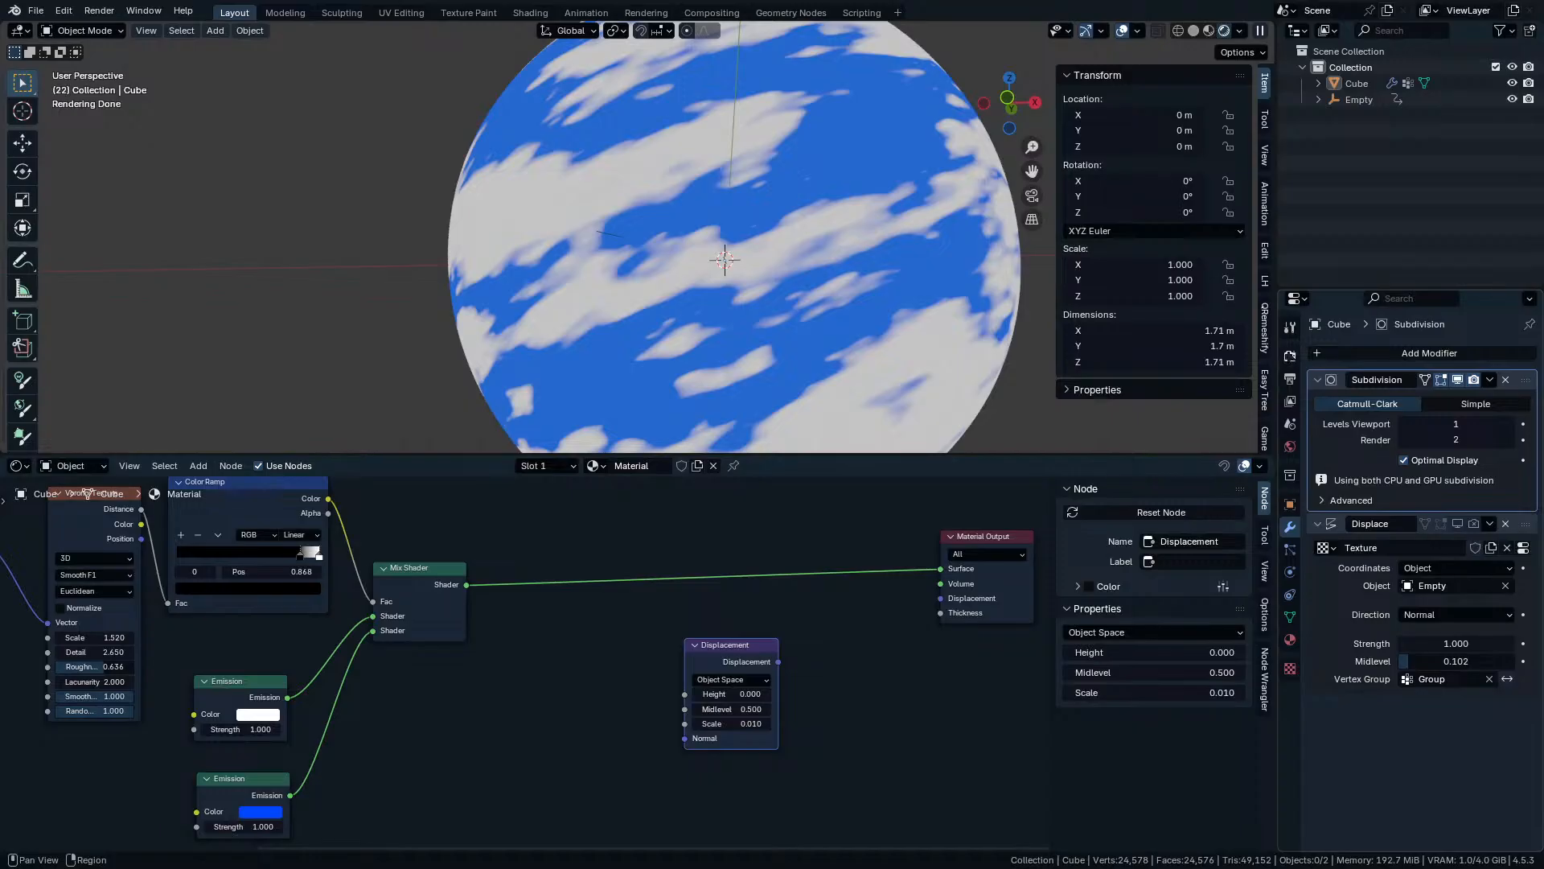
click(1289, 356)
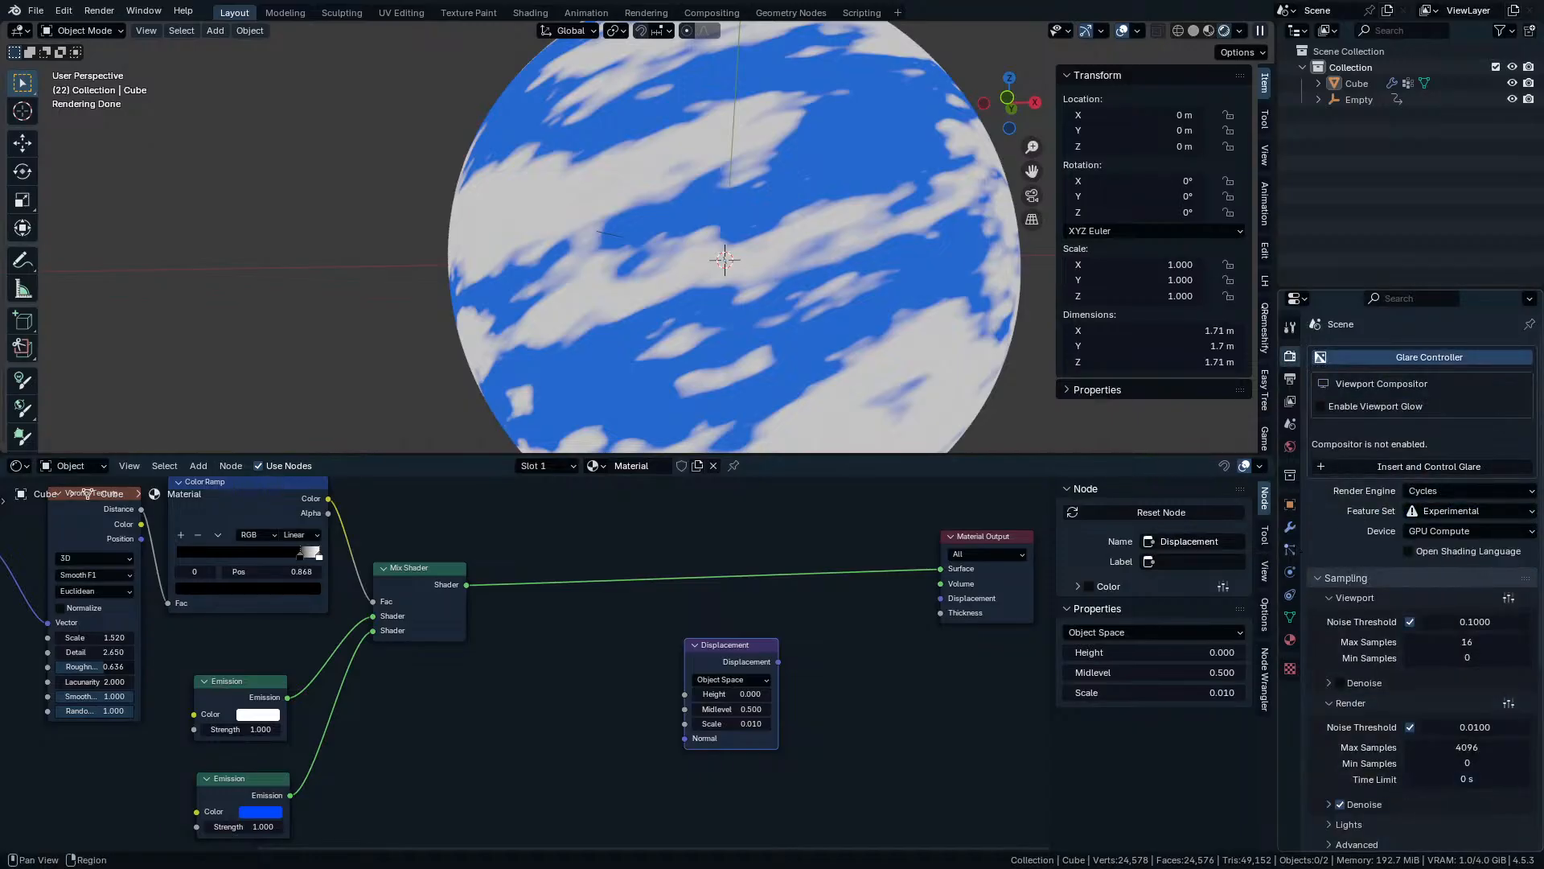
click(1290, 527)
scroll(765, 306, down, 2)
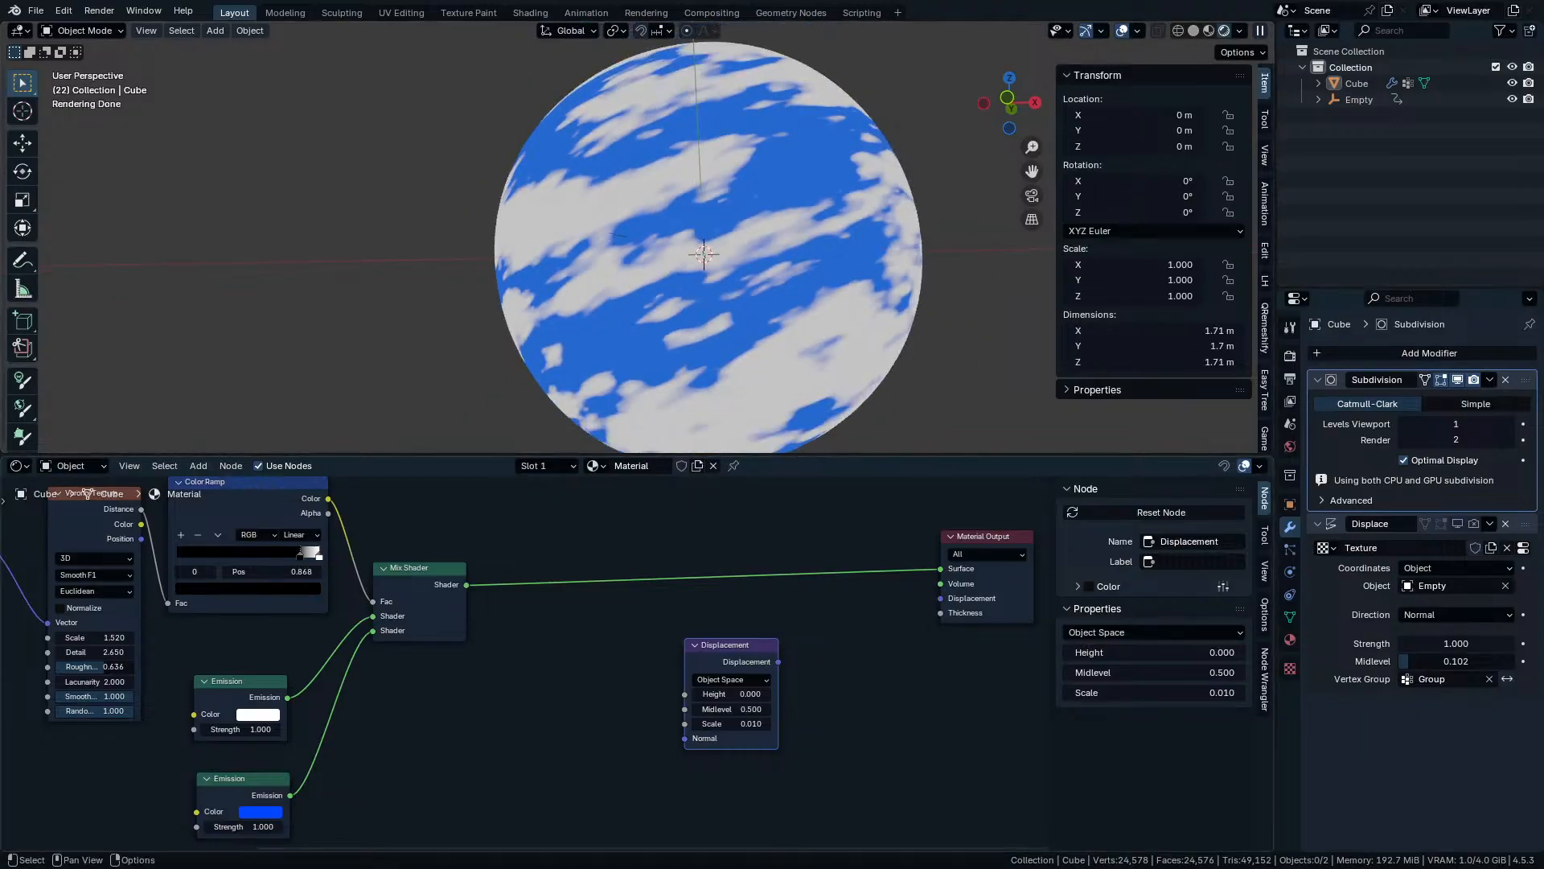
Link the Color Ramp's Color to the Displacement node's Height and its output to the Material Output's Displacement, moving the node closer to the output.
drag(328, 499, 684, 694)
drag(778, 661, 792, 647)
drag(931, 607, 930, 607)
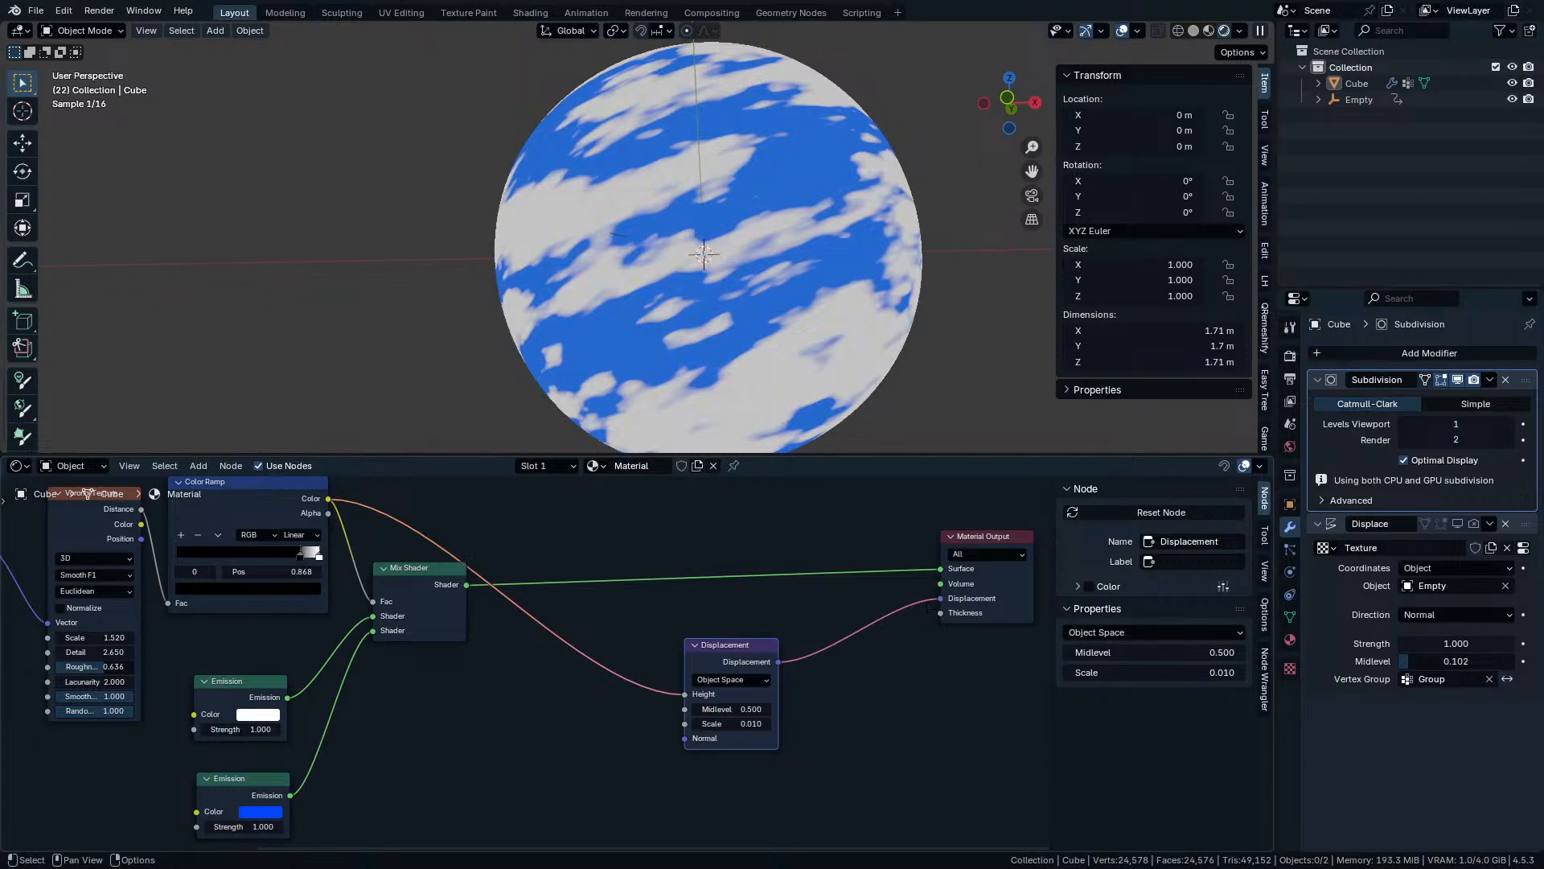
drag(724, 644, 882, 580)
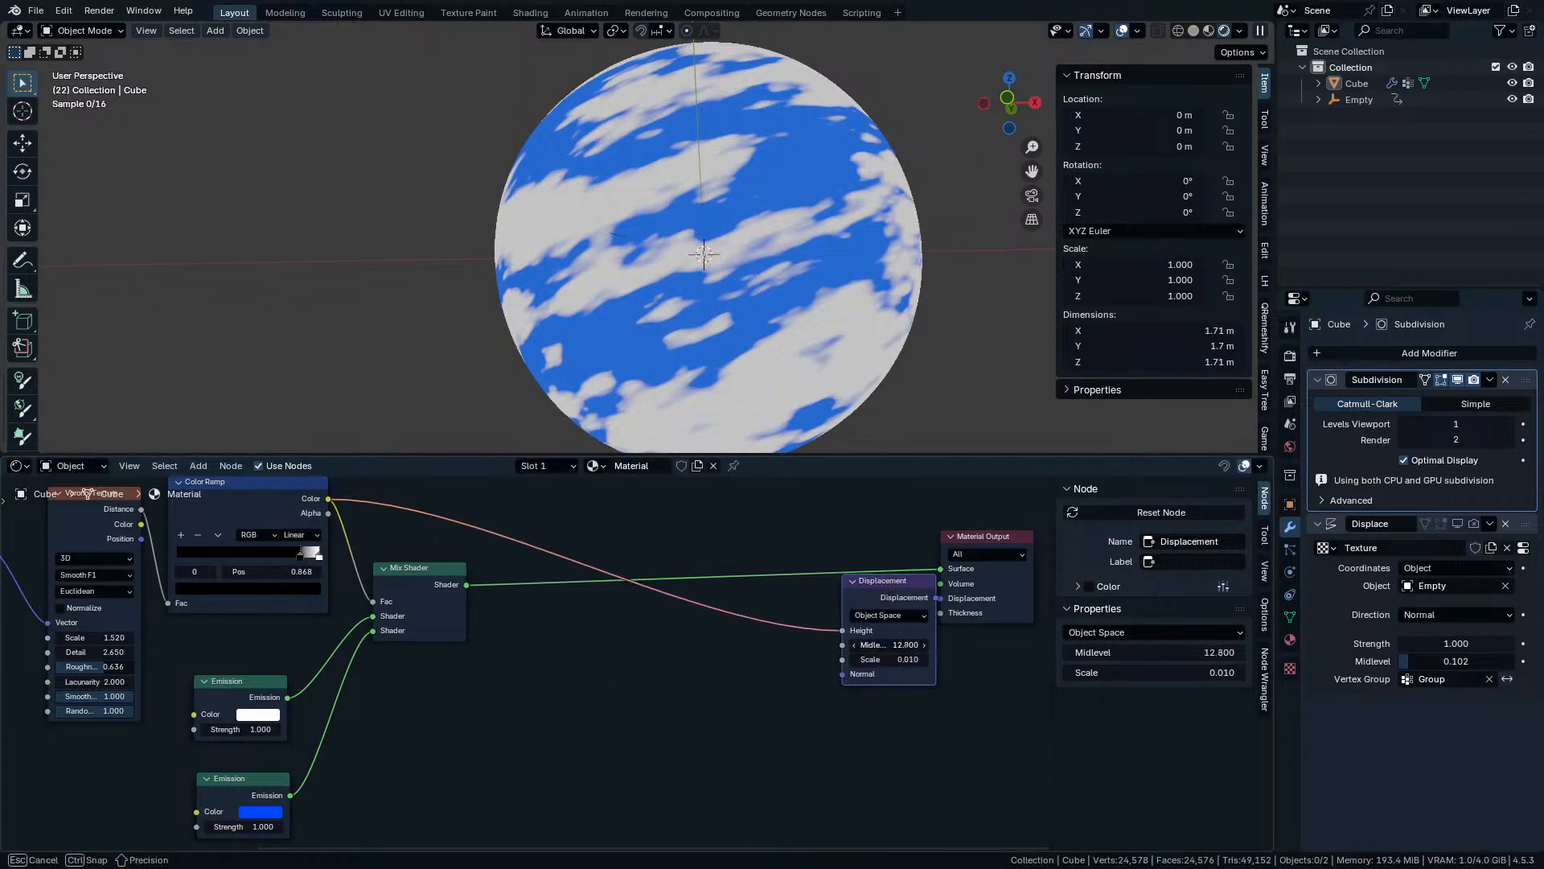
mouse_move(889, 644)
mouse_down()
mouse_move(933, 644)
mouse_move(891, 660)
mouse_up()
key(Escape)
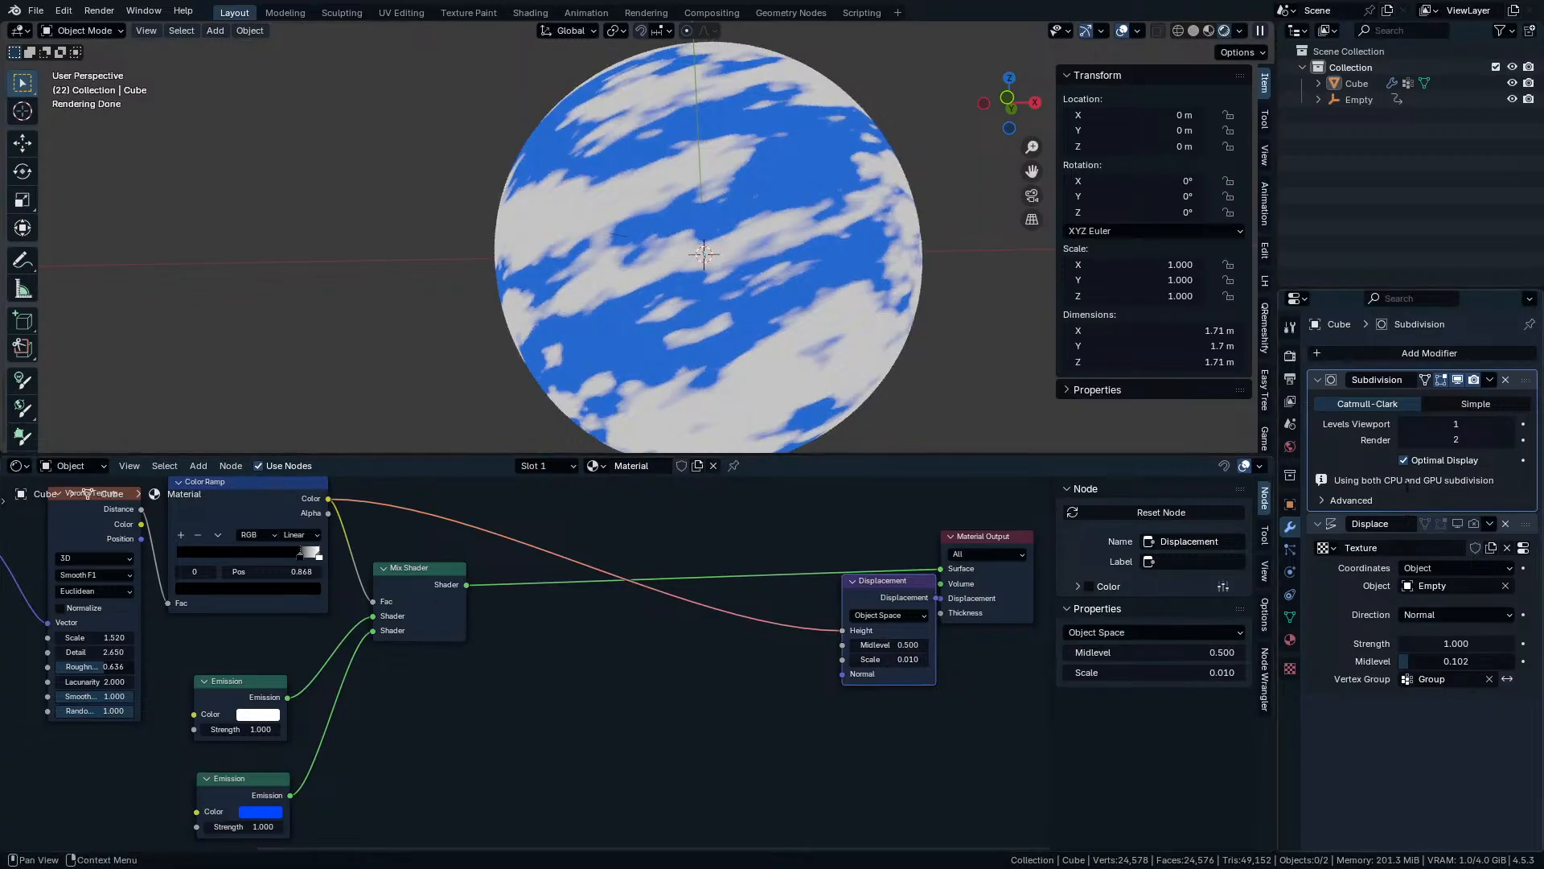
Raise the Subdivision modifier's viewport level to 2 and try the Simple type before going back to Catmull-Clark.
click(1510, 424)
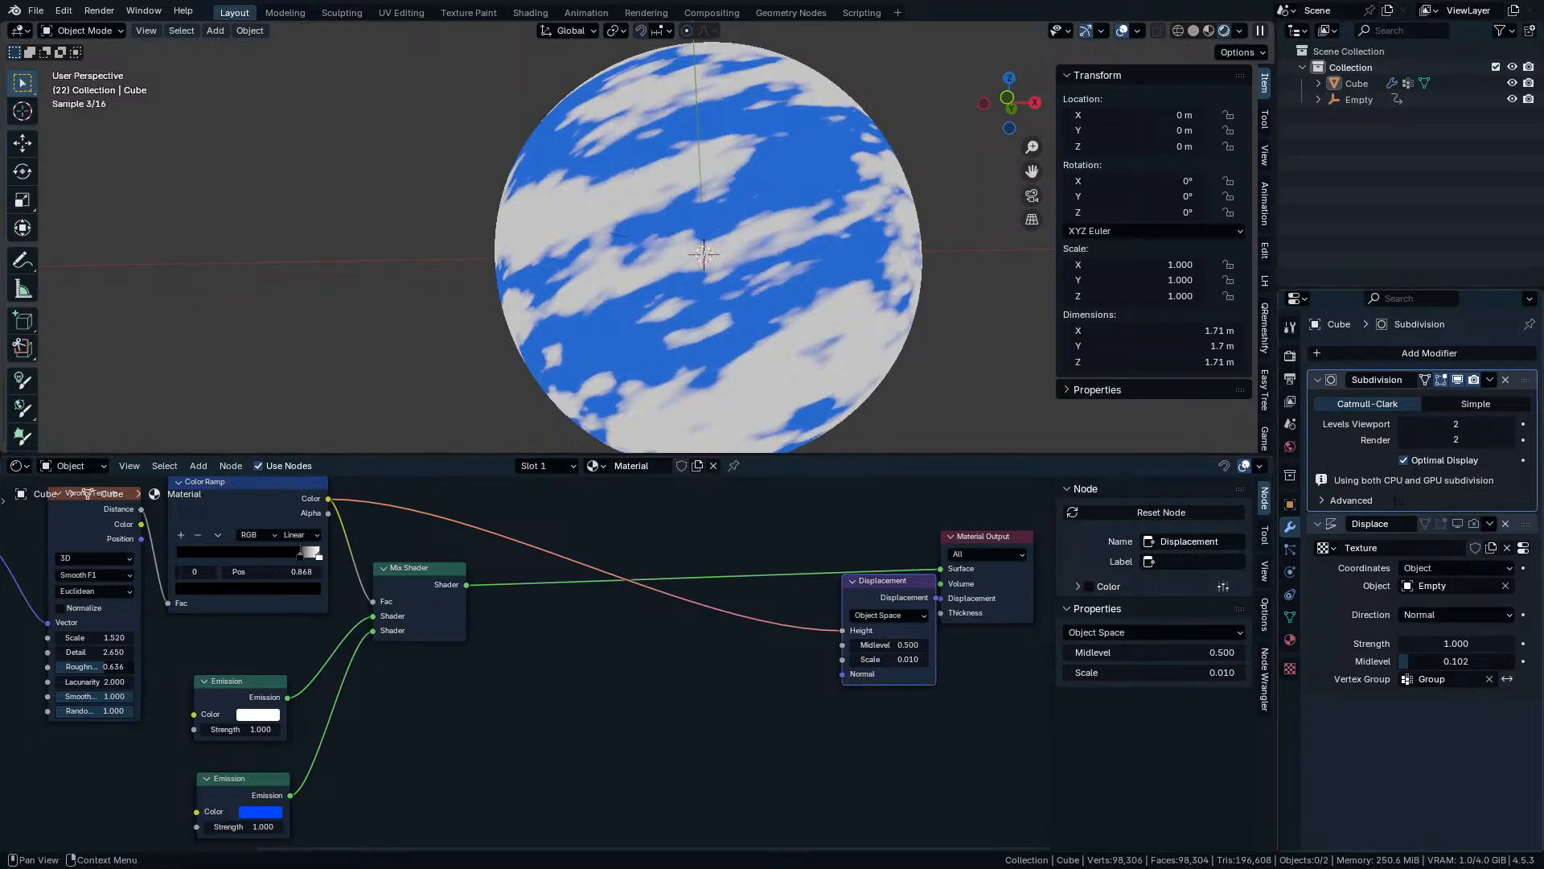
click(1396, 500)
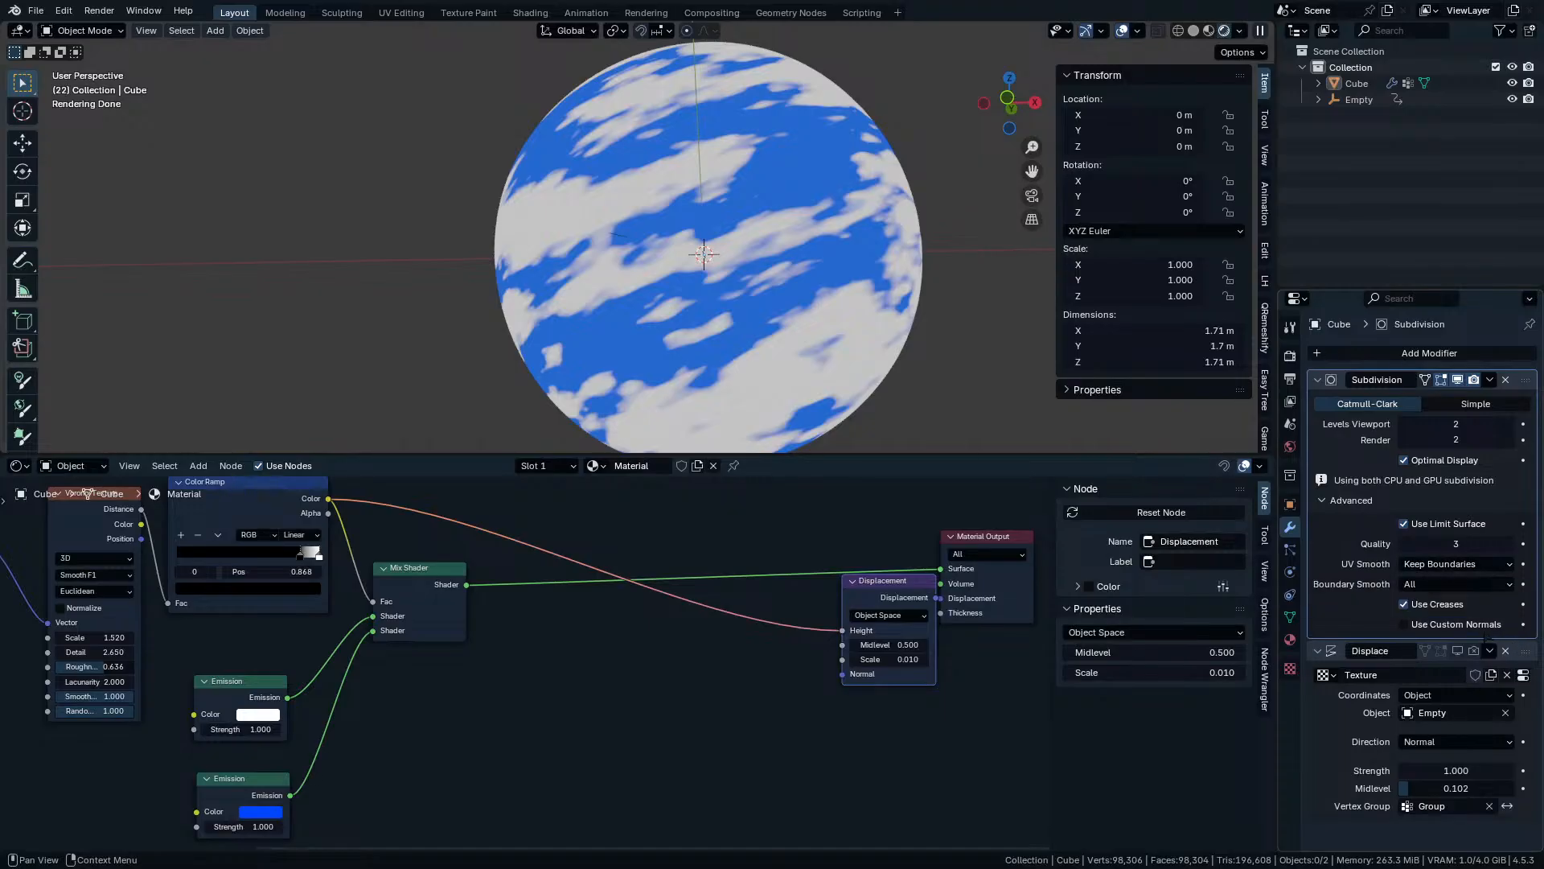
click(1464, 405)
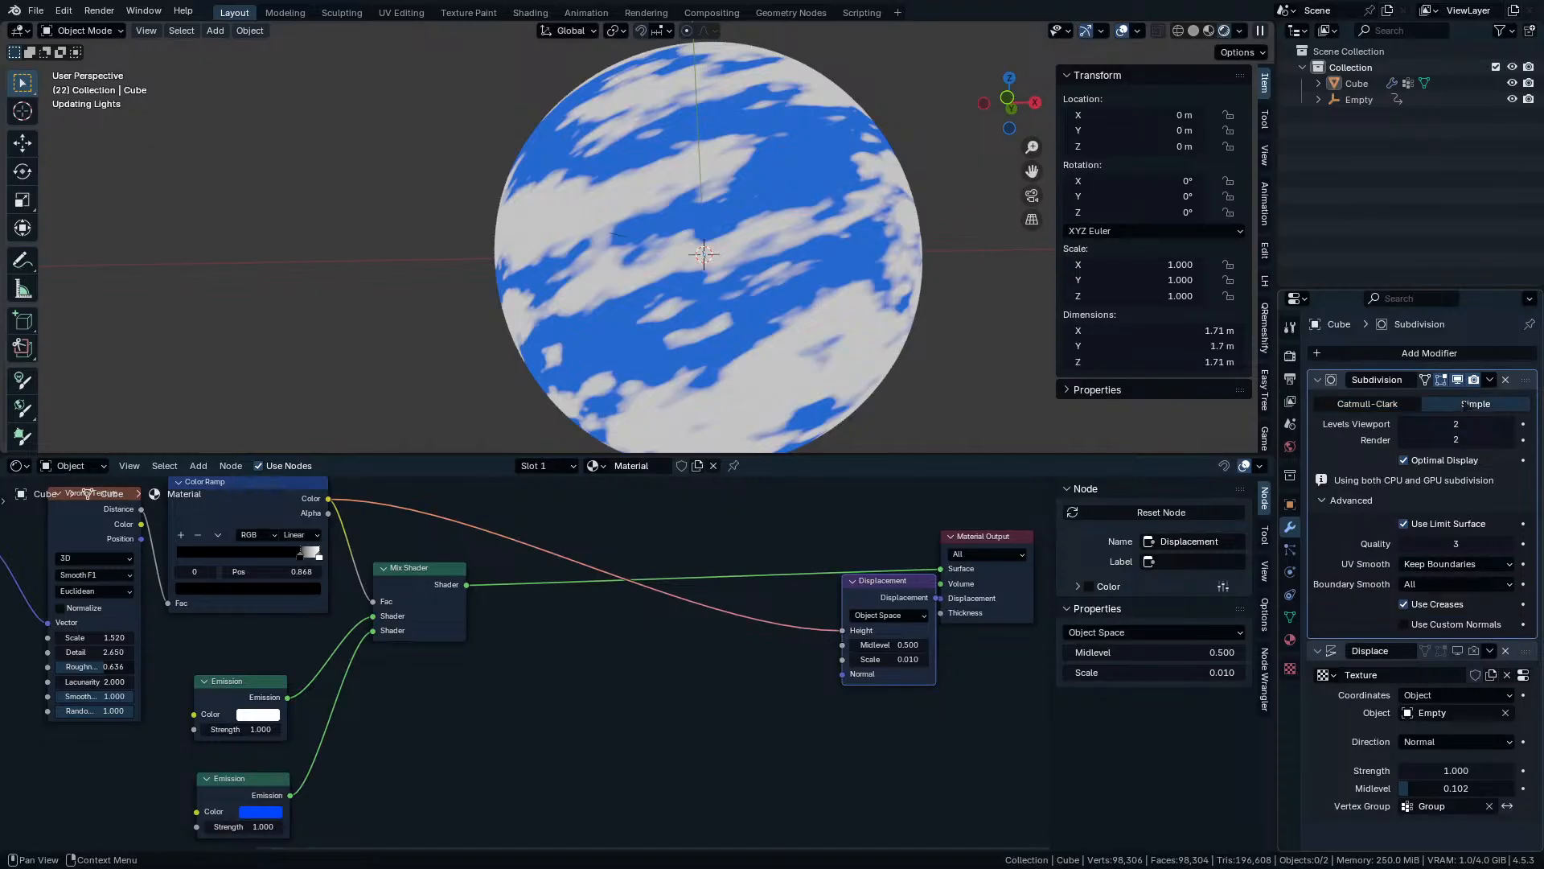
click(1397, 404)
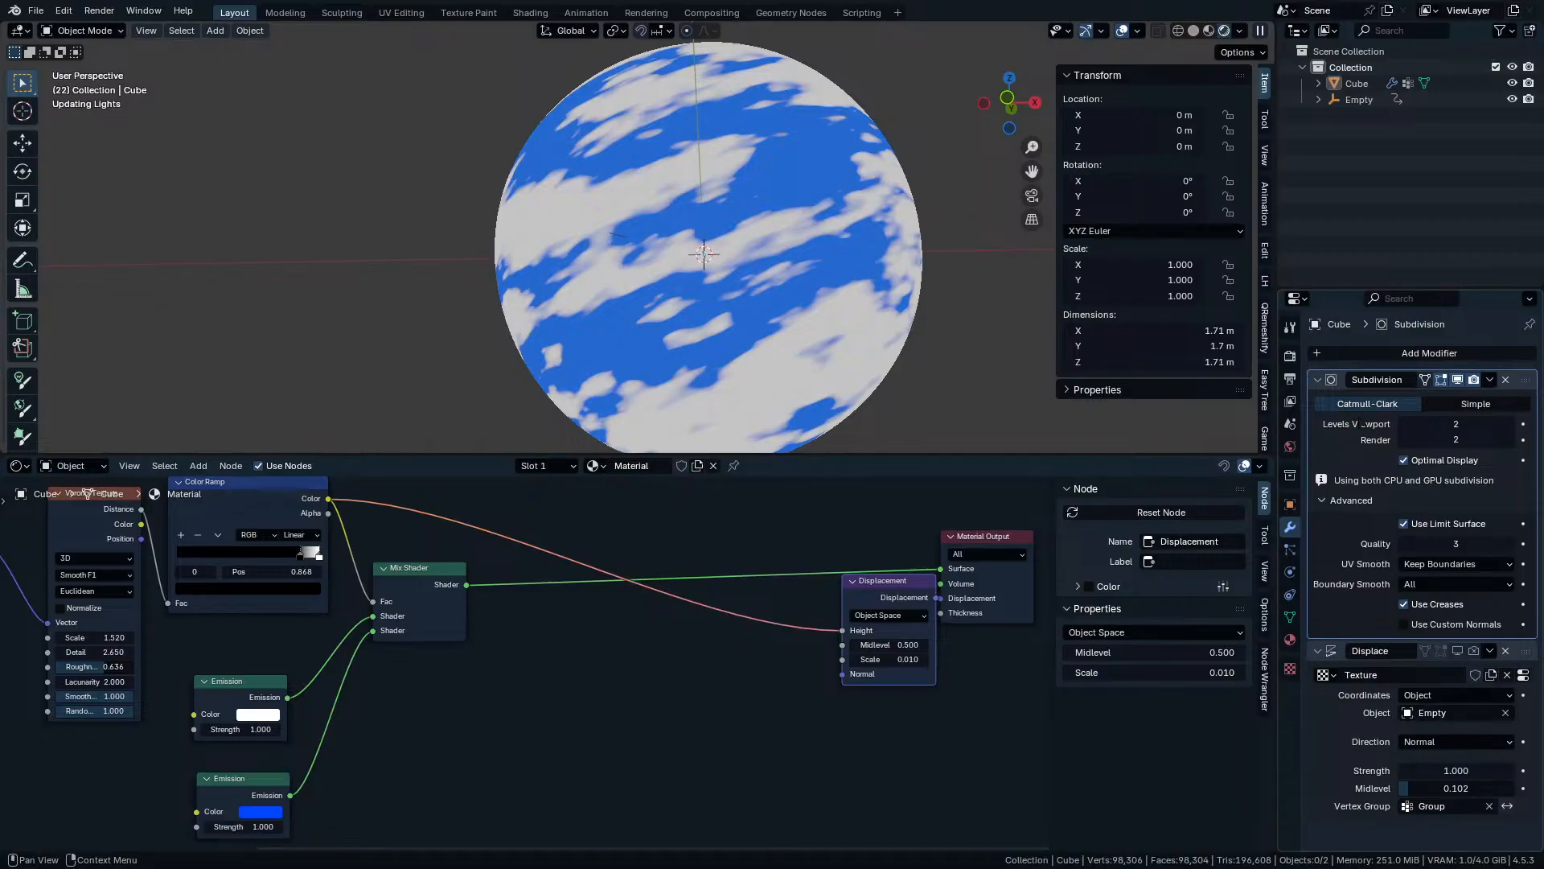
Replace the Subdivision modifier with a newly added Subdivision Surface modifier below the Displace modifier.
click(1506, 380)
click(1422, 353)
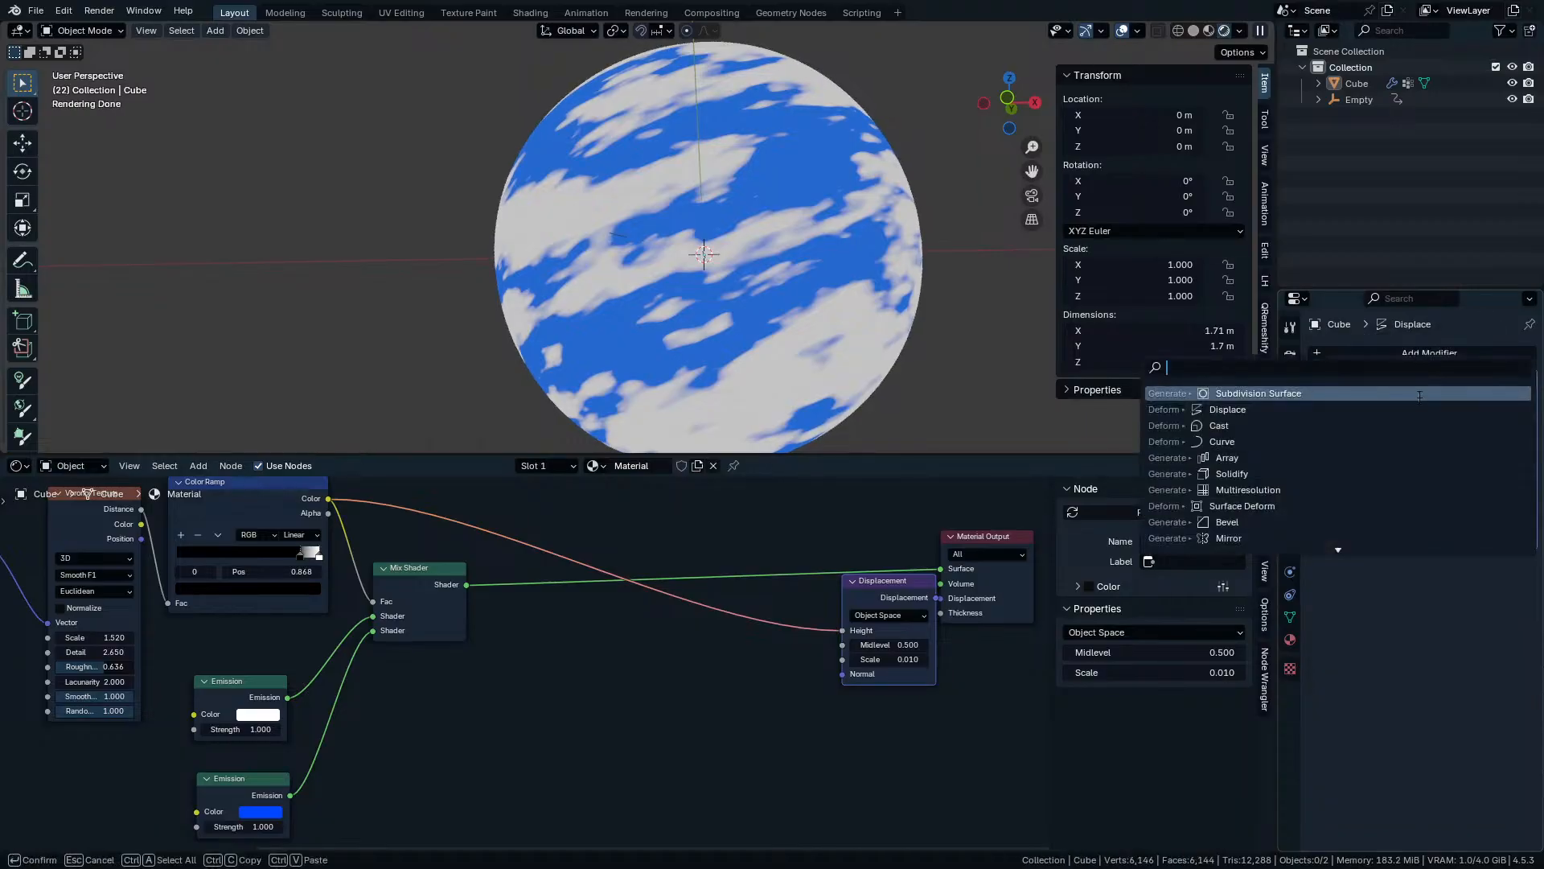
click(1419, 394)
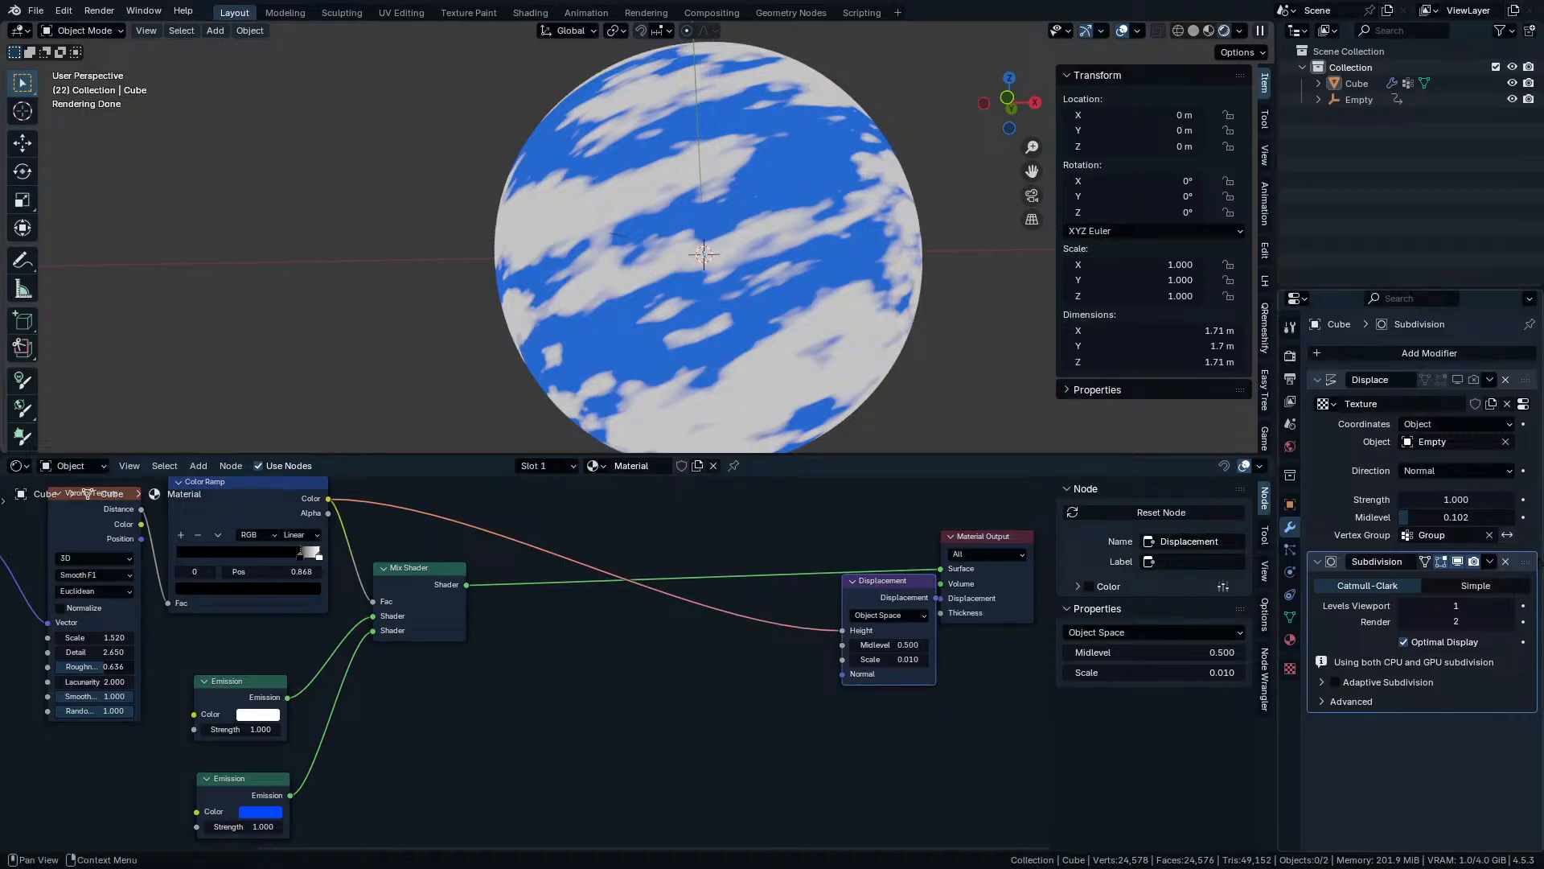
drag(1525, 561, 1525, 369)
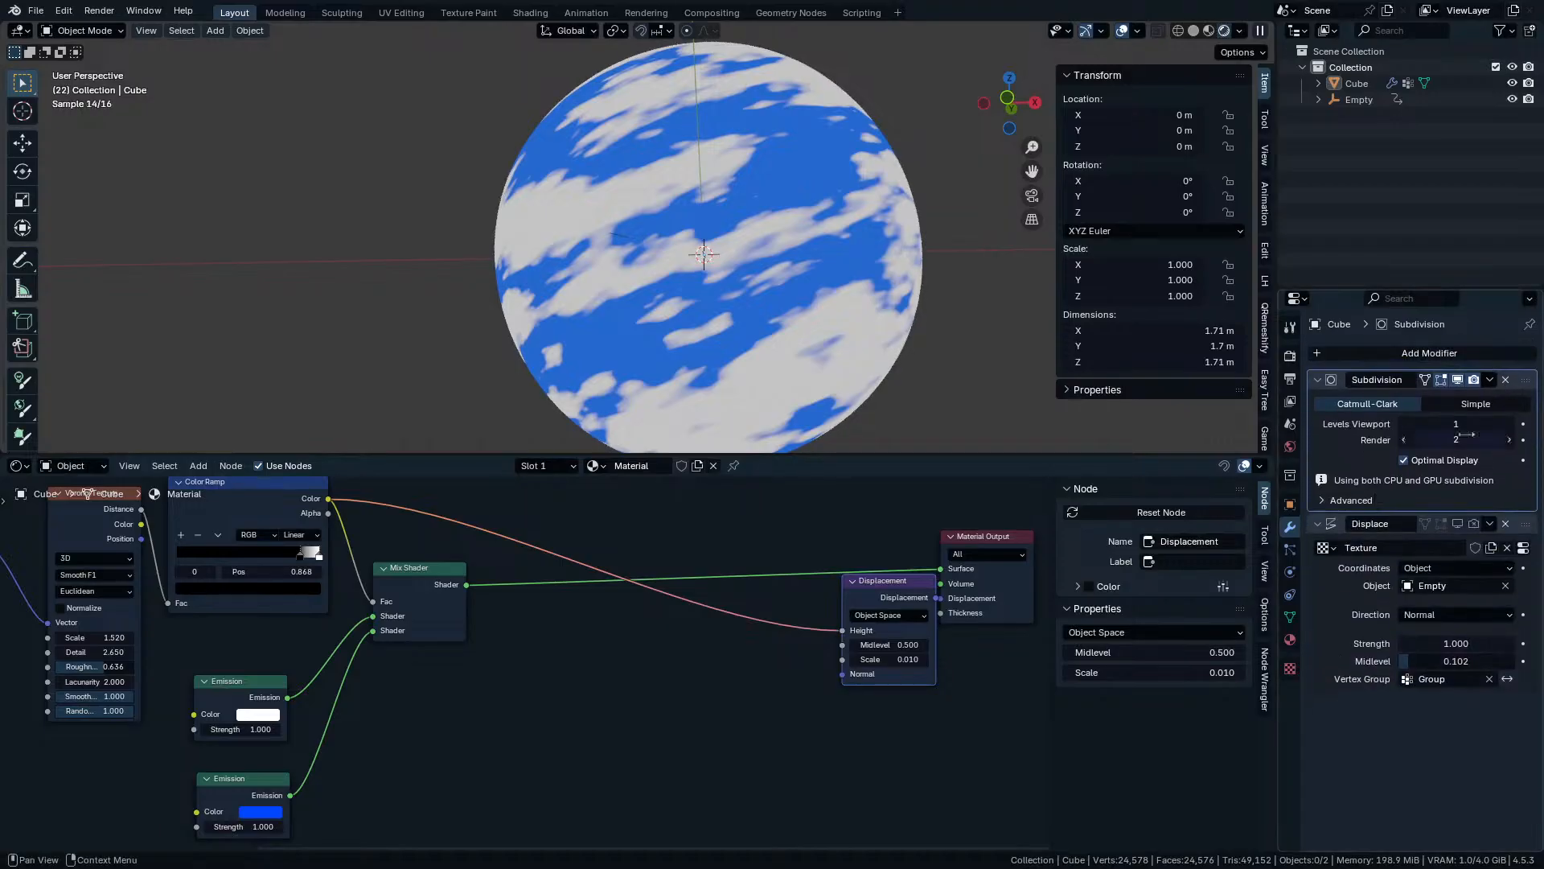
key(ctrl+z)
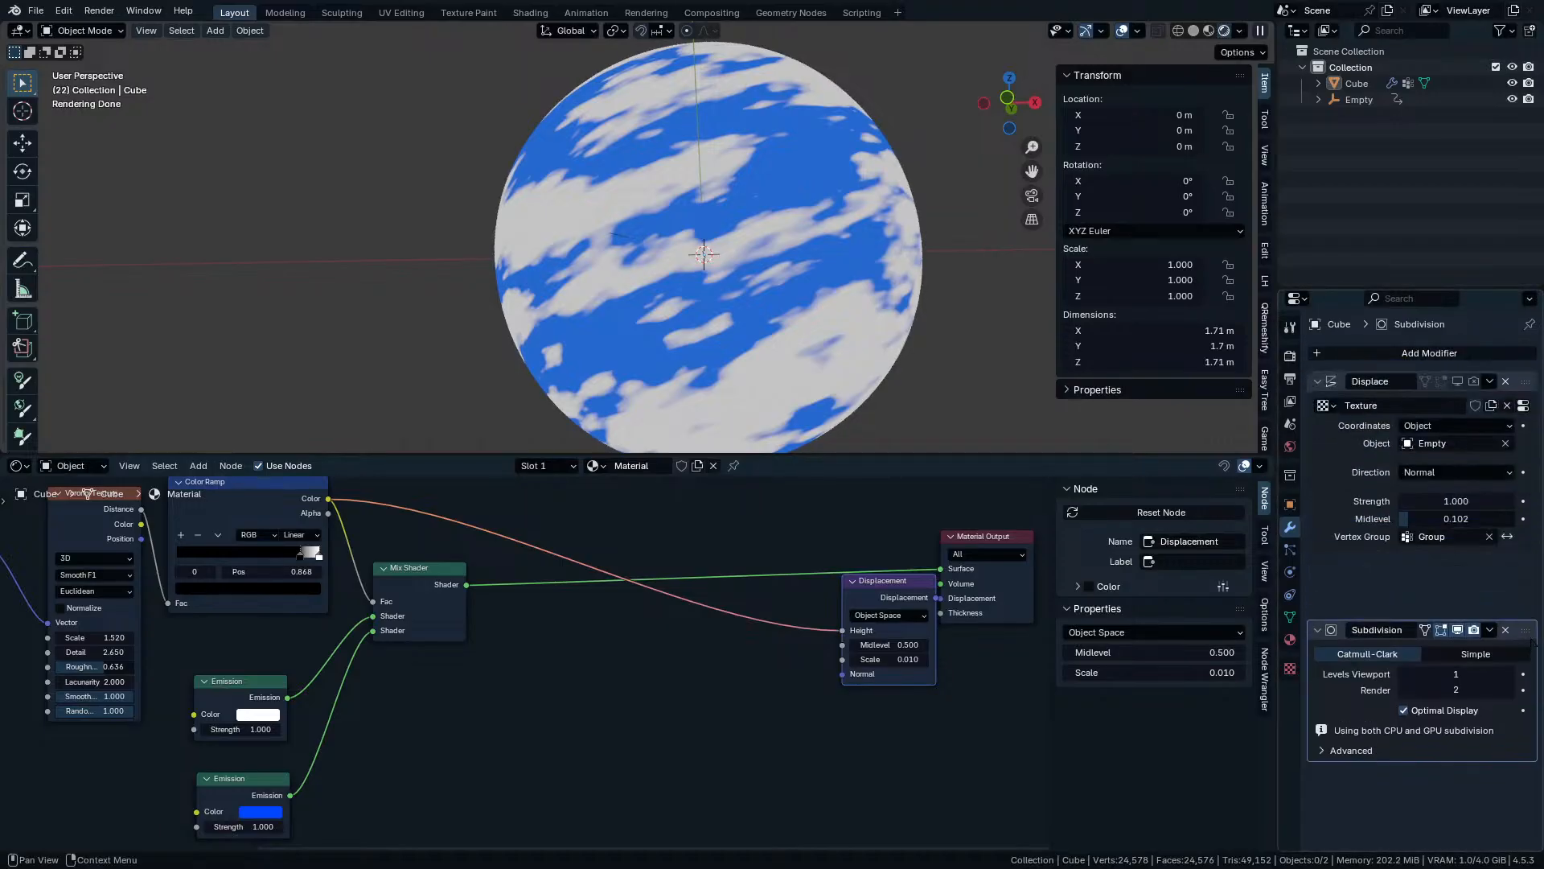
Enable Adaptive Subdivision on the new Subdivision modifier and check its sub-settings.
click(1335, 683)
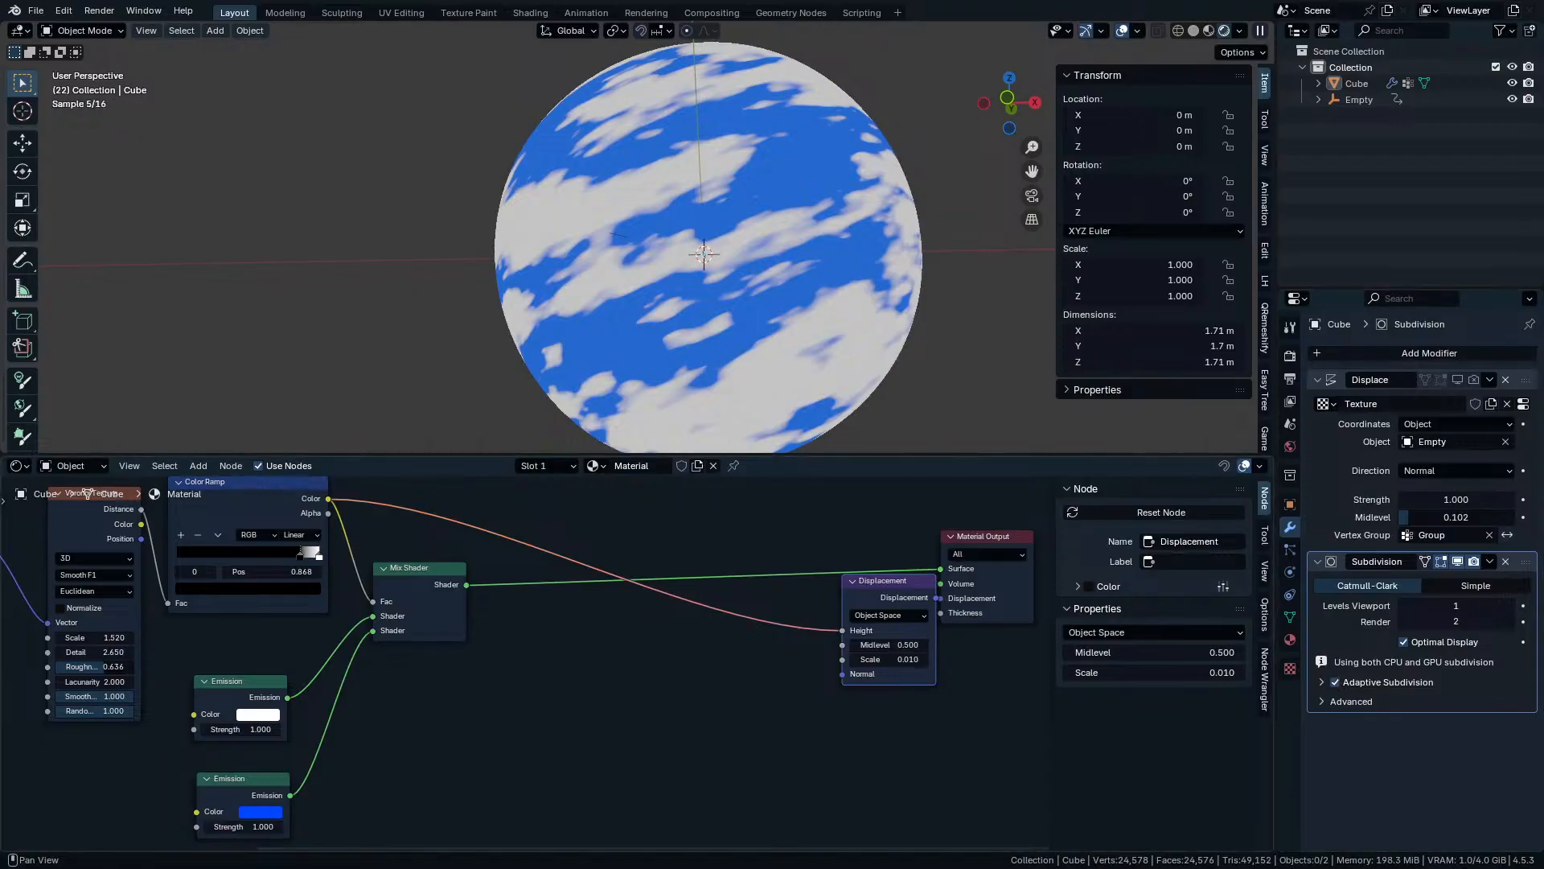
click(1323, 685)
click(1322, 683)
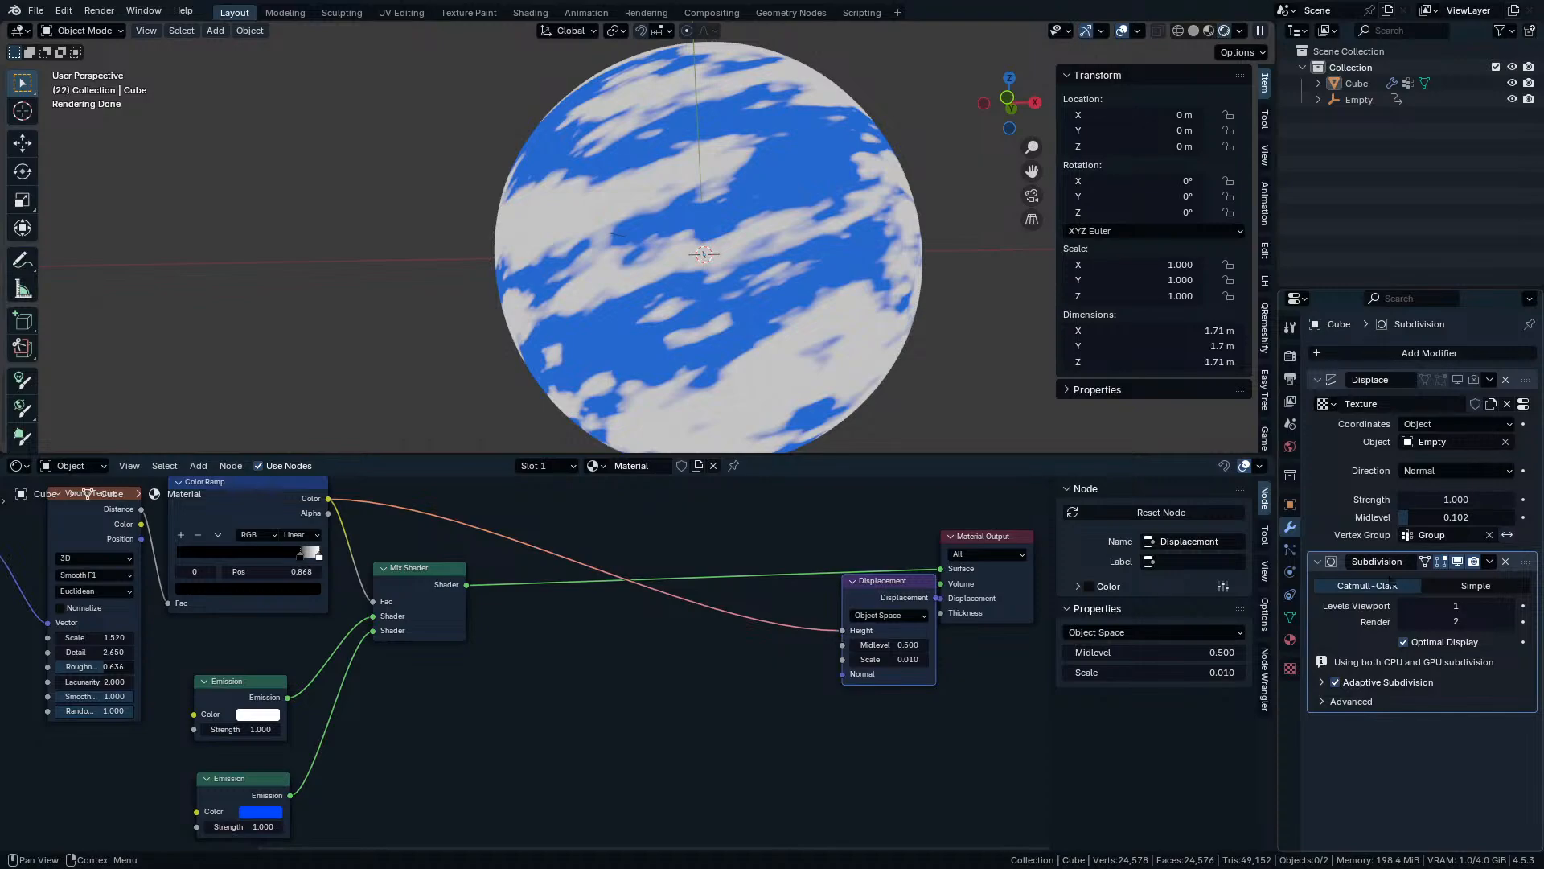
Move the Displacement node farther from the Material Output and remove the Displace modifier from the sphere.
scroll(651, 656, up, 1)
middle_drag(651, 656, 598, 685)
drag(872, 597, 784, 623)
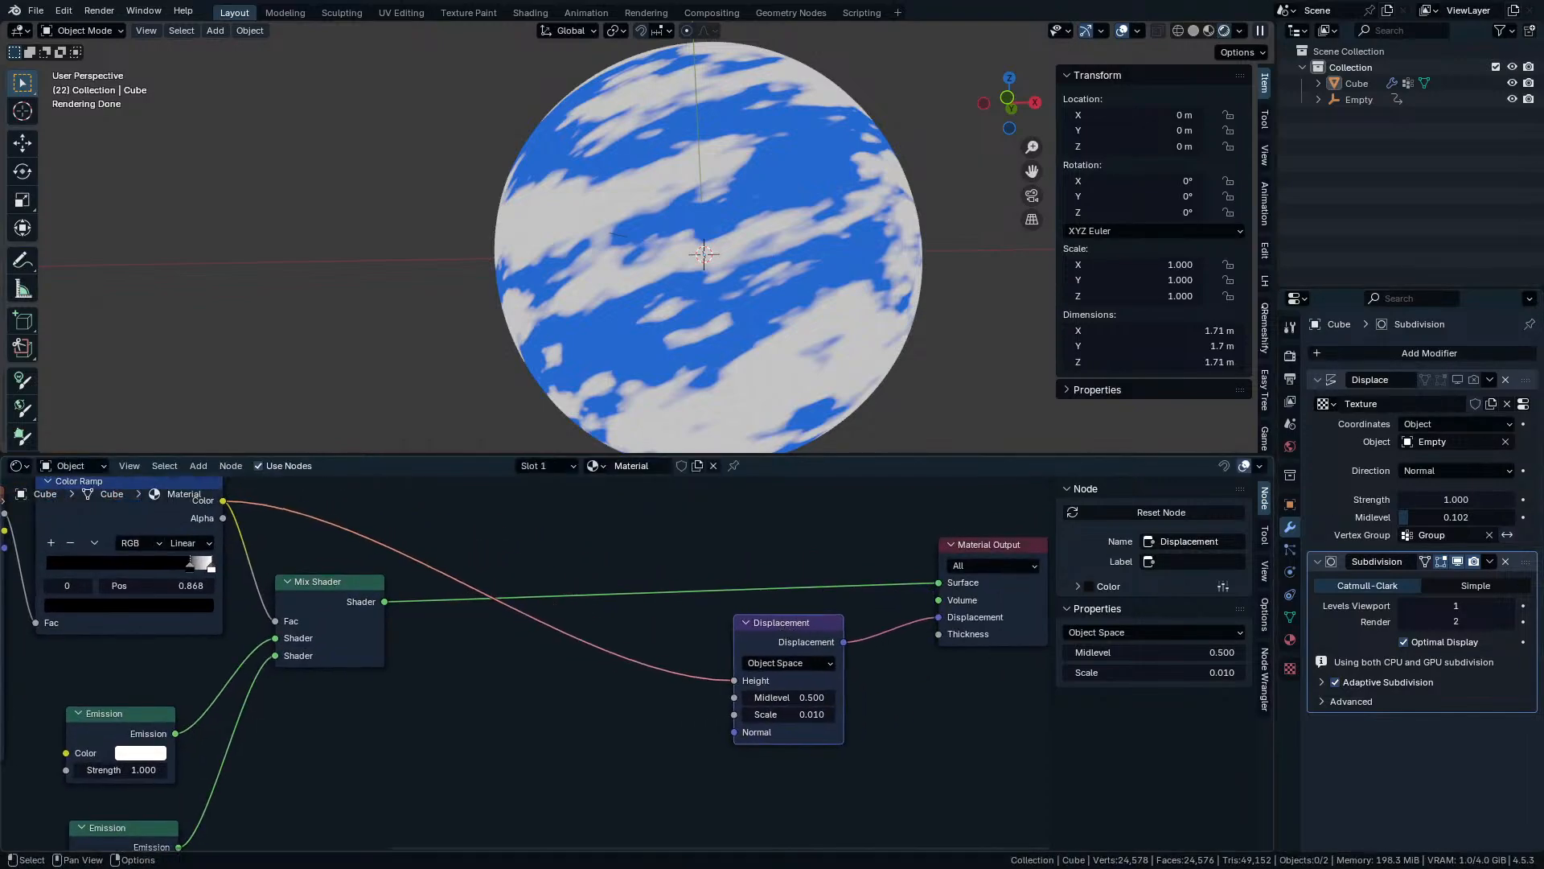
click(1505, 380)
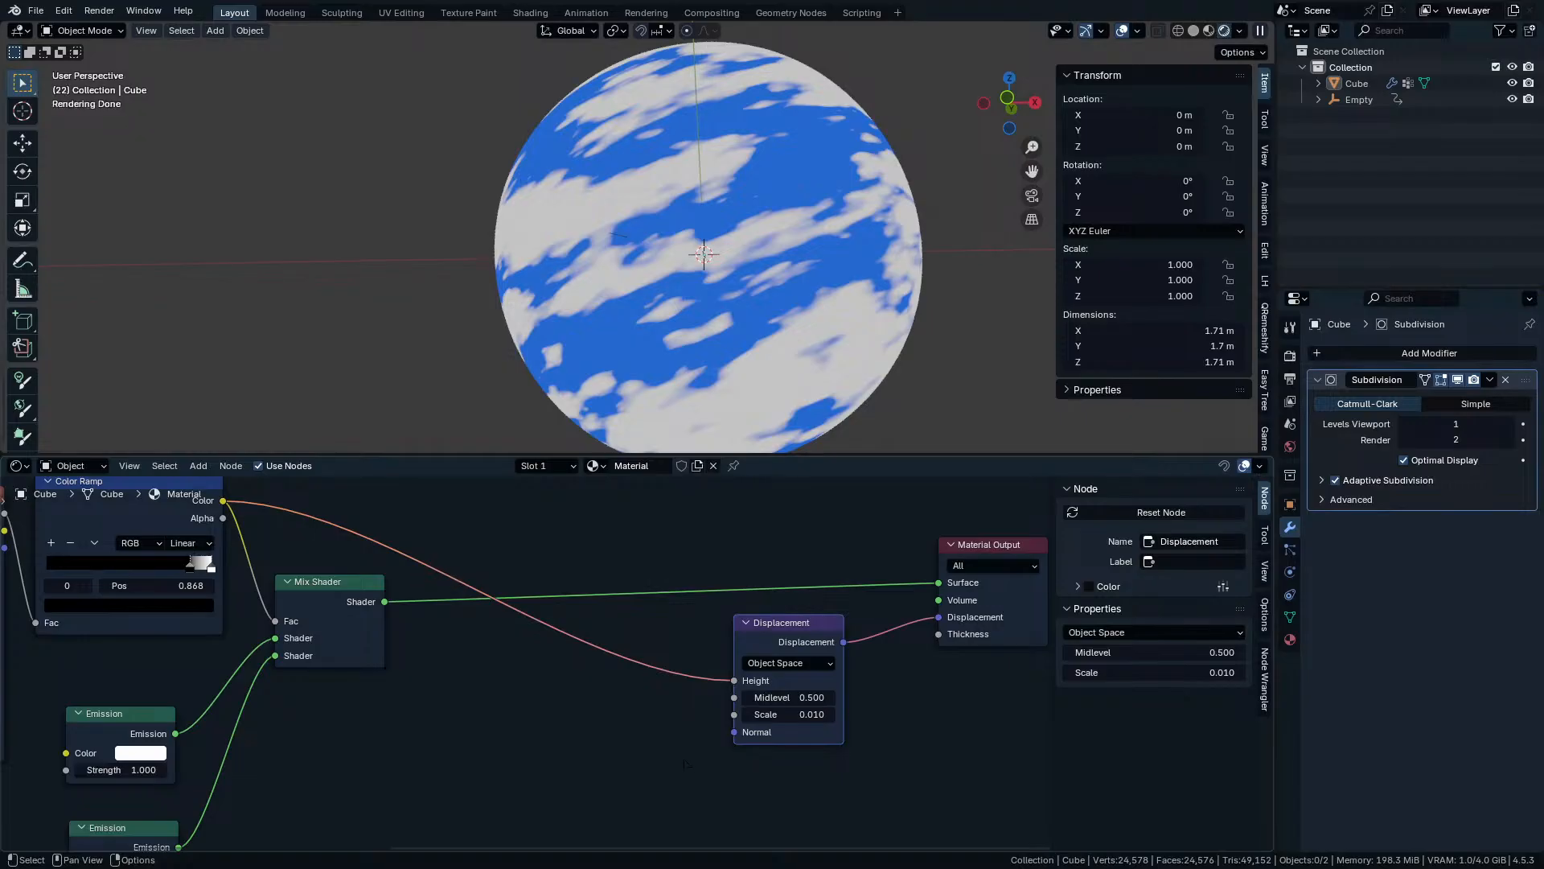
Connect the Voronoi Texture's Color output to the Displacement node's Height input in place of the Color Ramp.
scroll(634, 664, up, 1)
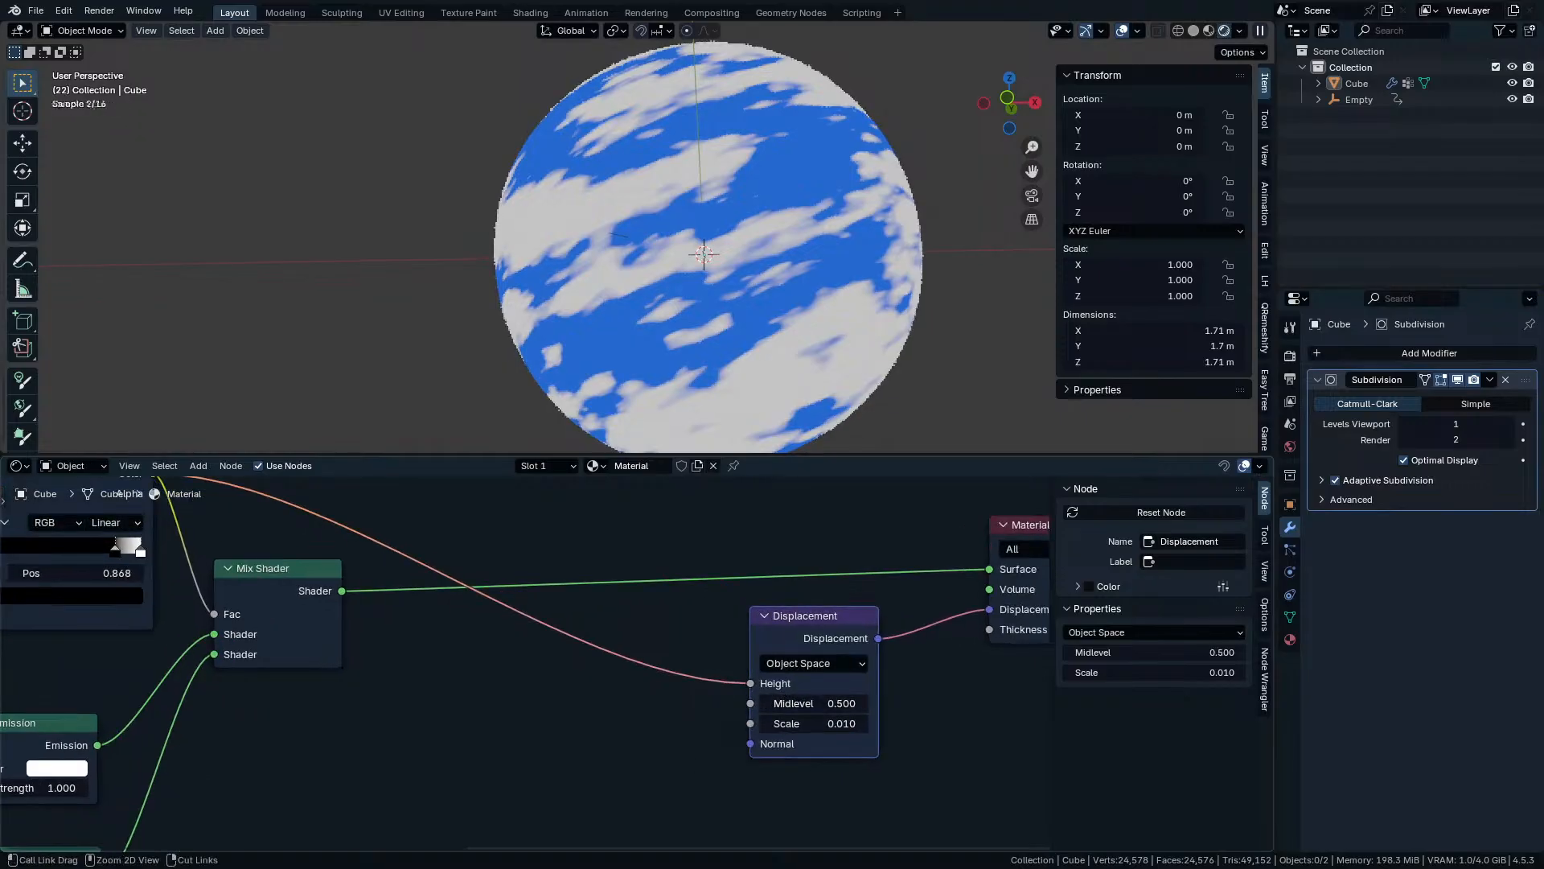
key(Home)
drag(188, 569, 884, 689)
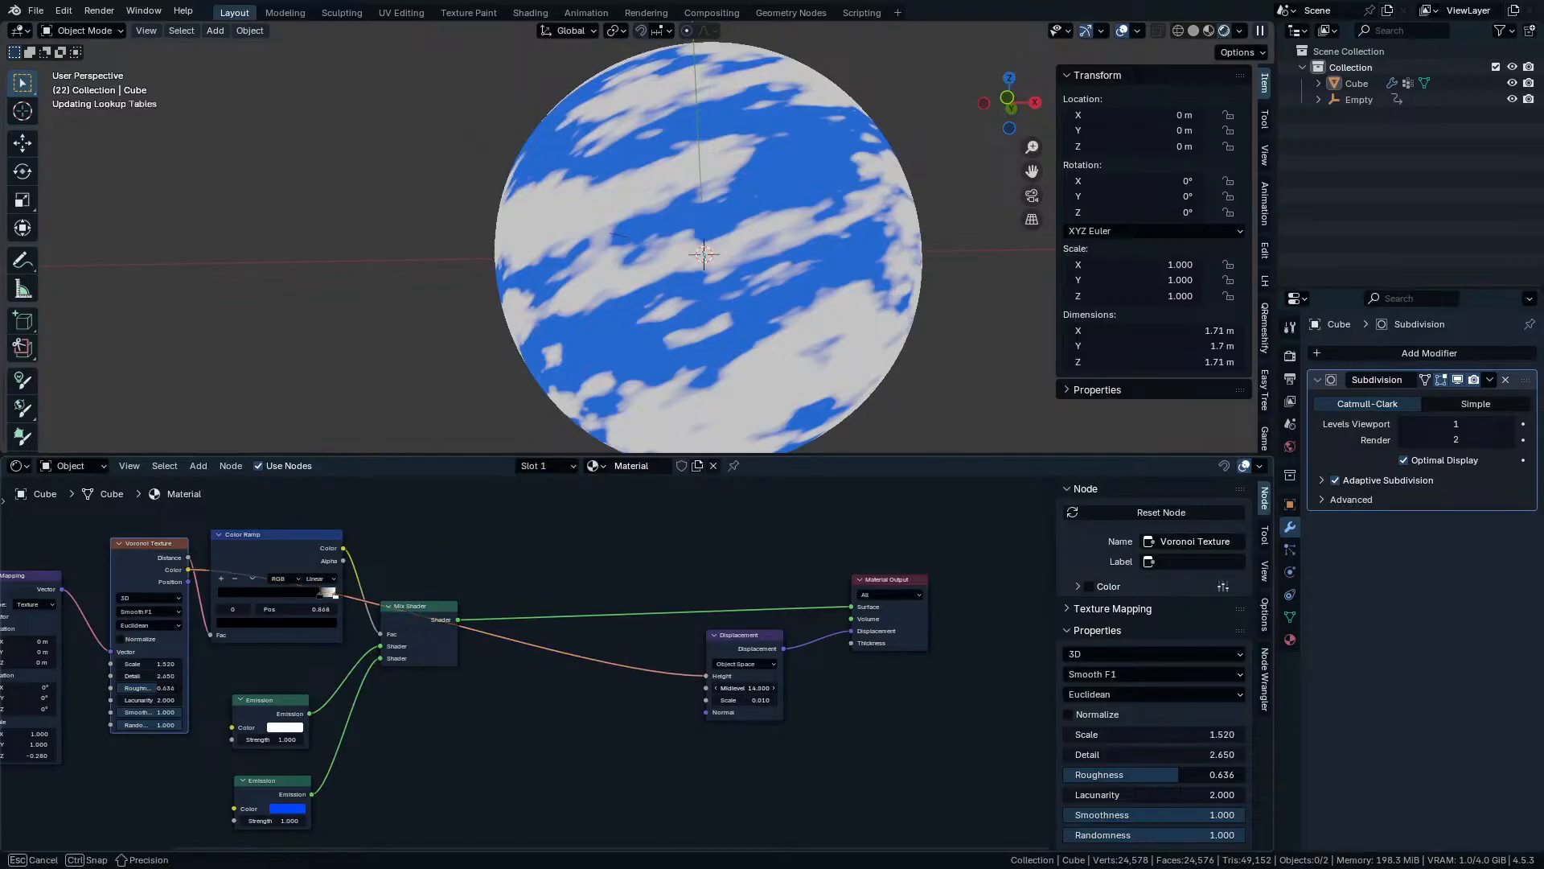
key(Escape)
Cut the link between the Mix Shader and the Material Output's Surface, and move the Mix Shader node lower.
middle_drag(638, 346, 675, 337)
scroll(676, 336, down, 3)
ctrl+right_drag(764, 580, 783, 645)
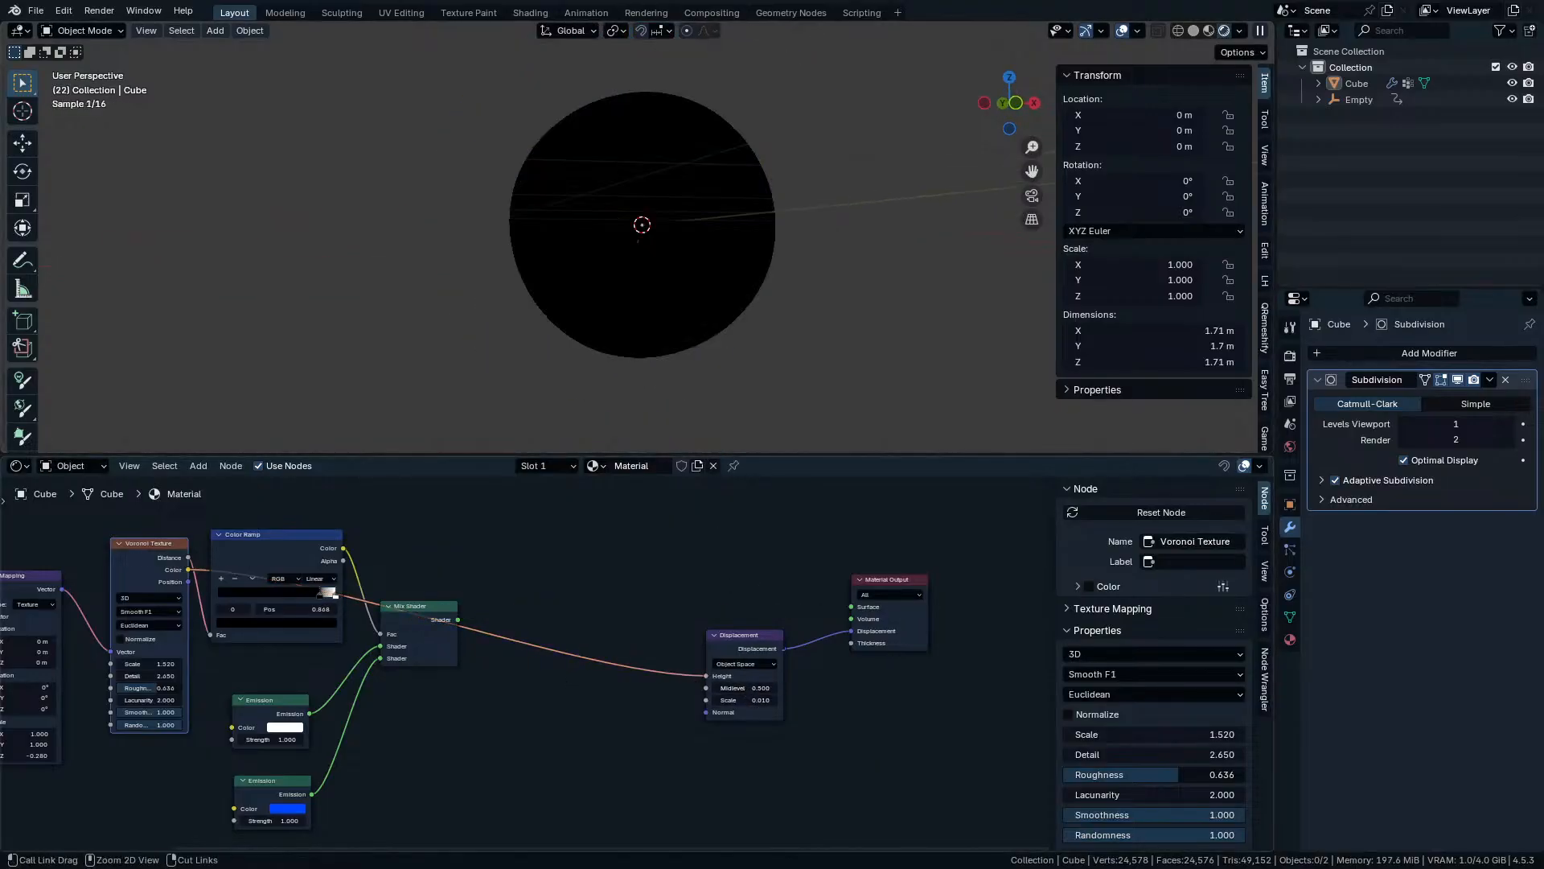
drag(411, 641, 421, 705)
Add a Diffuse BSDF node and connect it to the Material Output's Surface input.
click(272, 702)
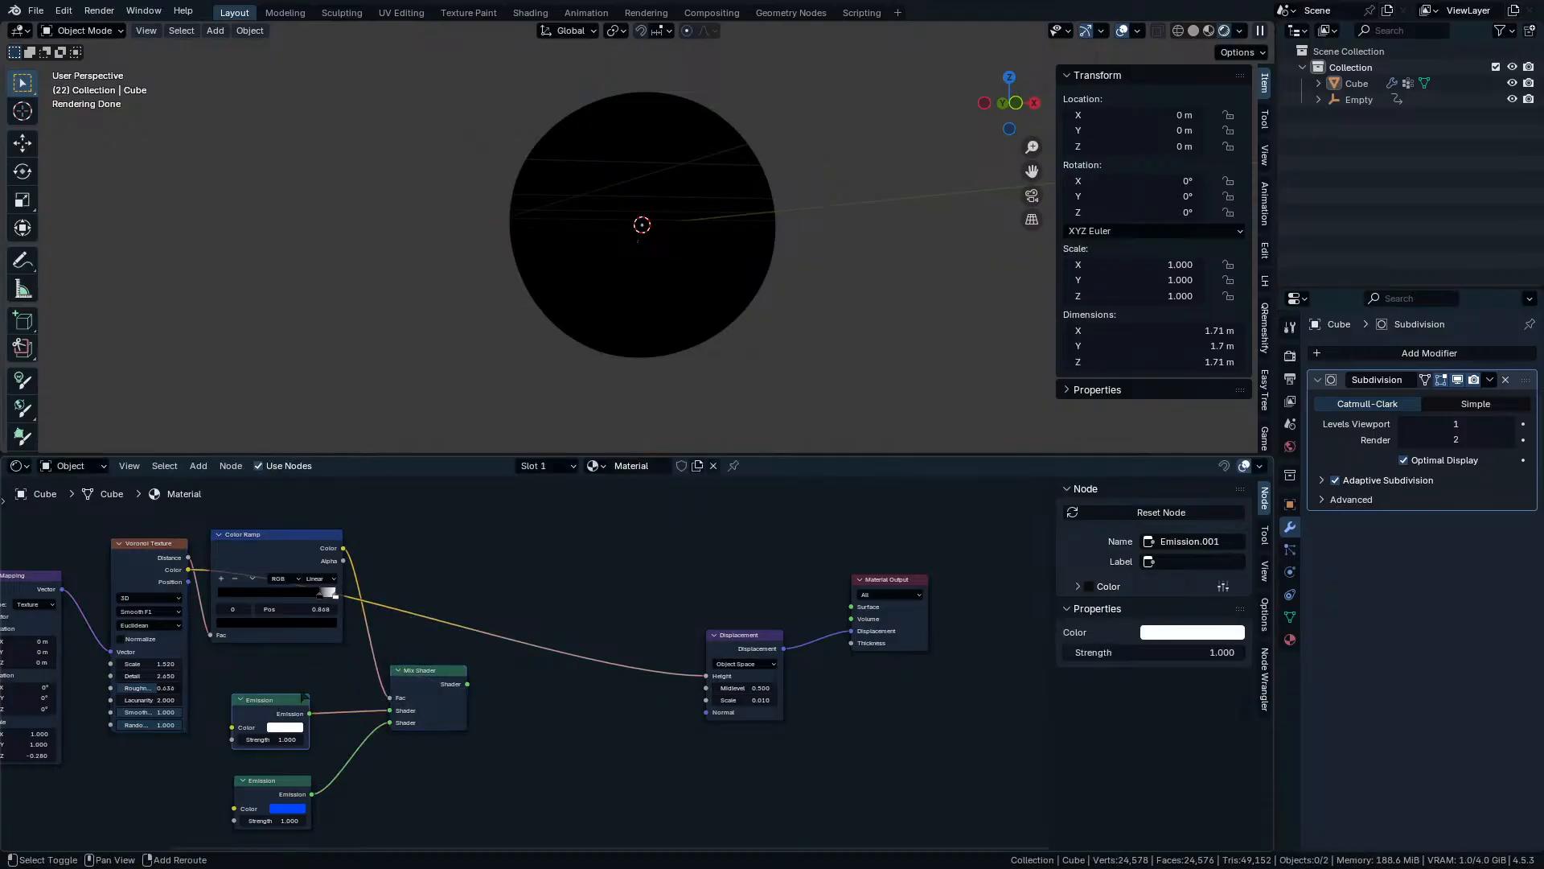
key(a)
click(698, 548)
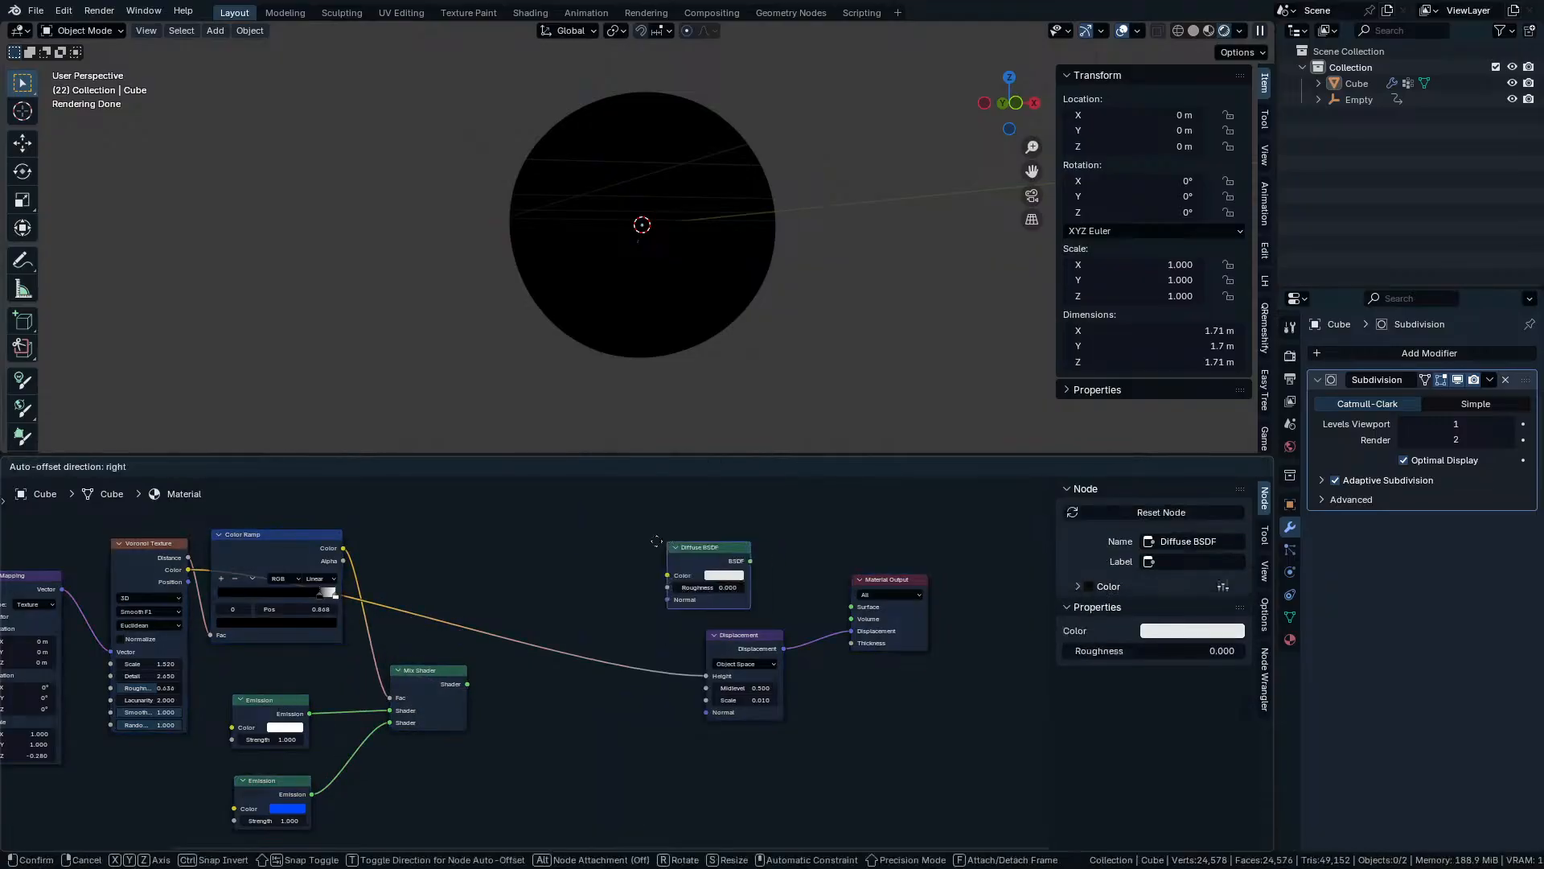
click(615, 511)
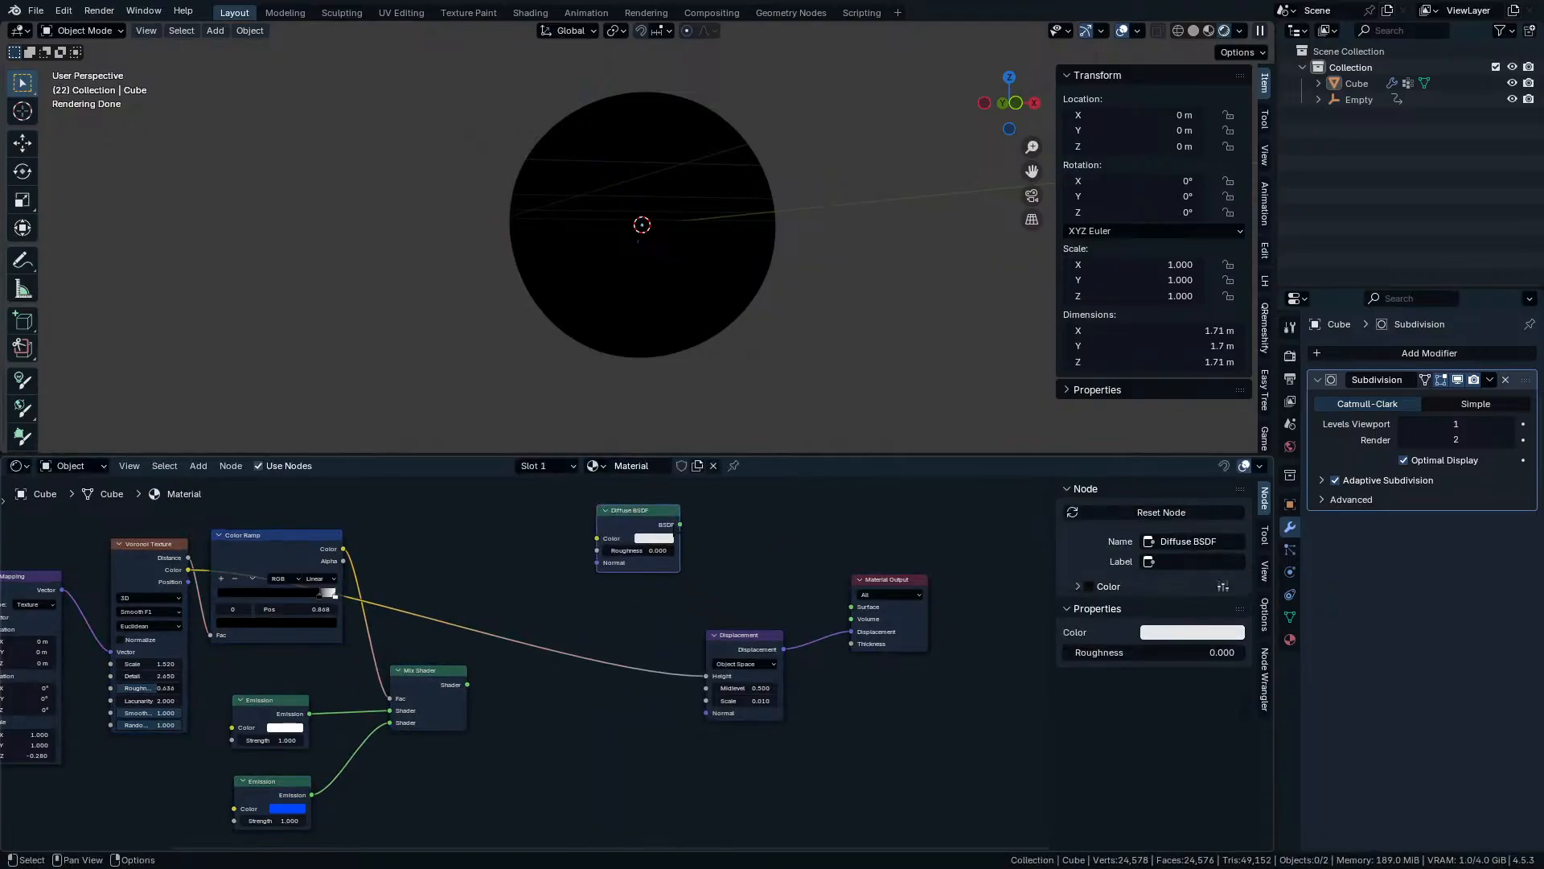
ctrl+shift+click(625, 513)
Place the Diffuse BSDF node just above the Displacement node and switch the viewport to Material Preview shading.
scroll(660, 659, up, 2)
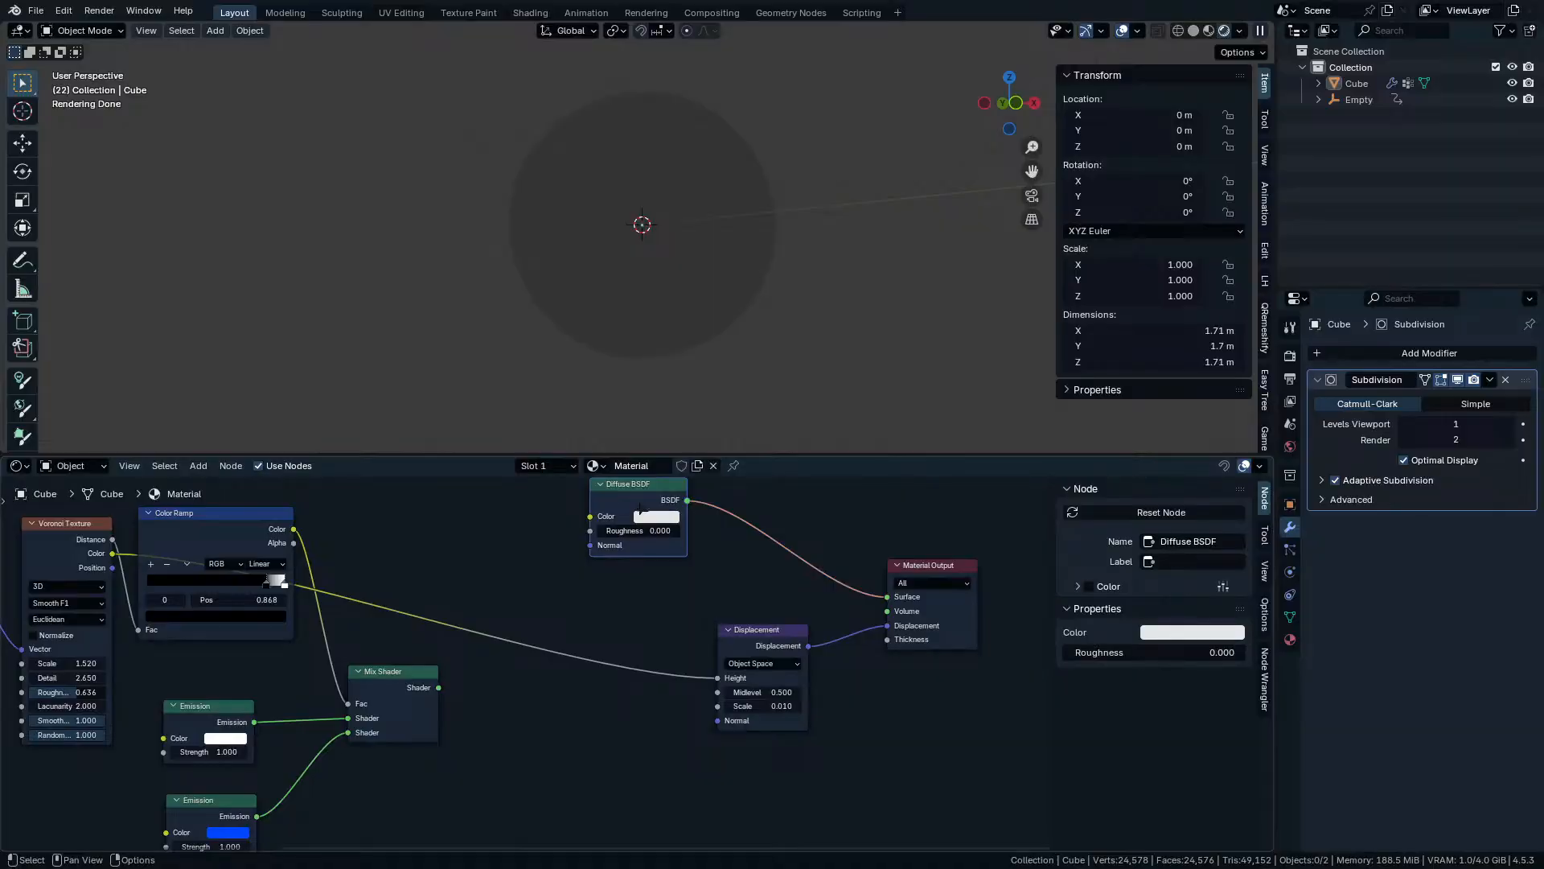
drag(641, 508, 768, 561)
key(z)
click(722, 297)
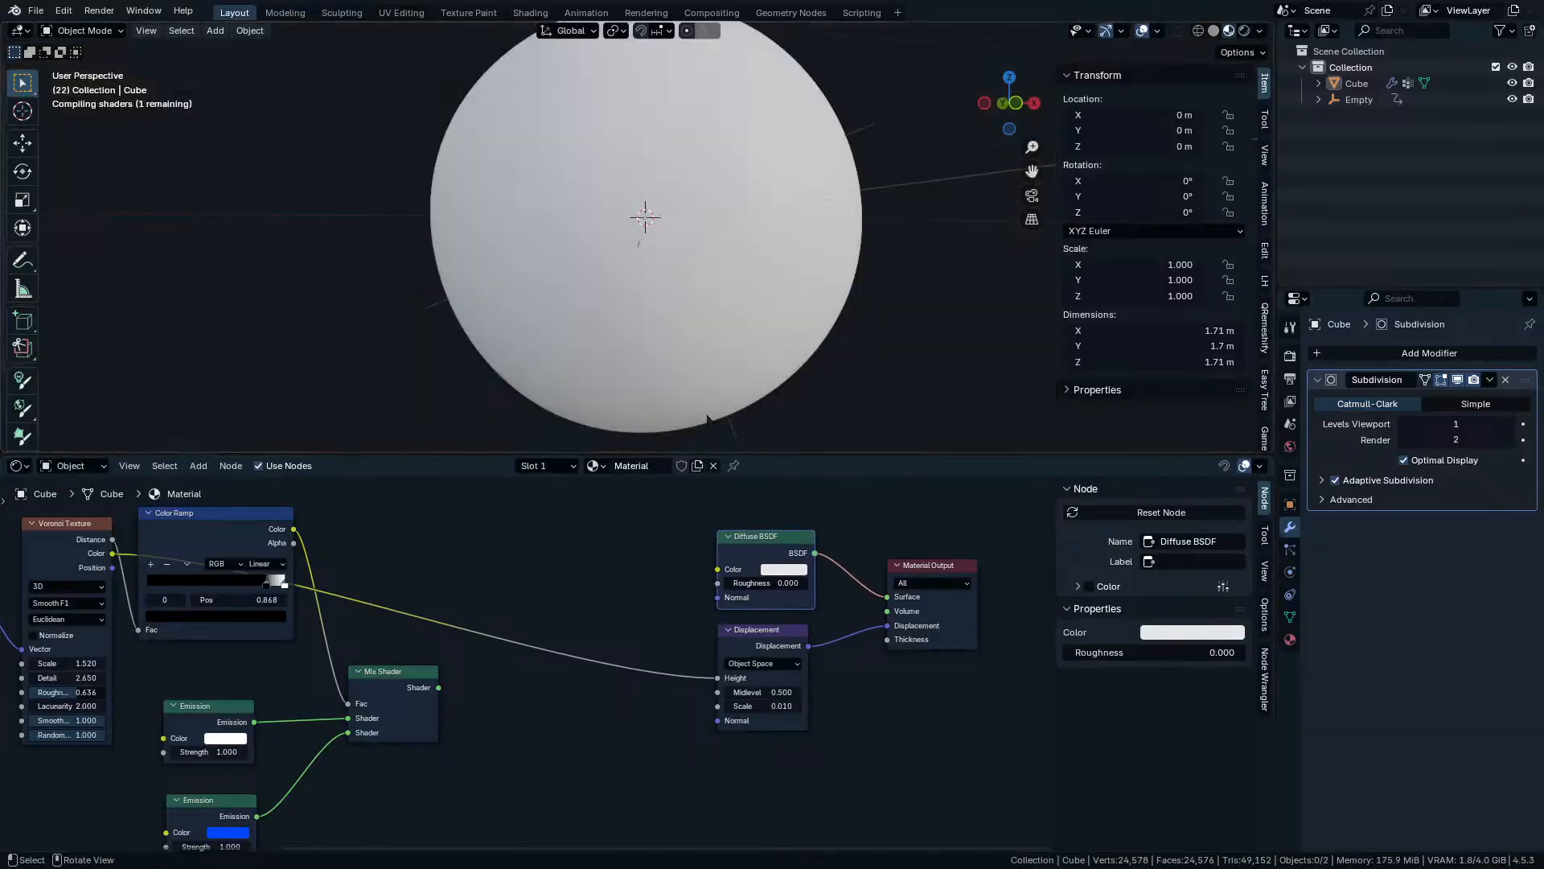
Switch the viewport to Rendered shading and raise the world background's Strength to about 13.7.
key(z)
click(760, 230)
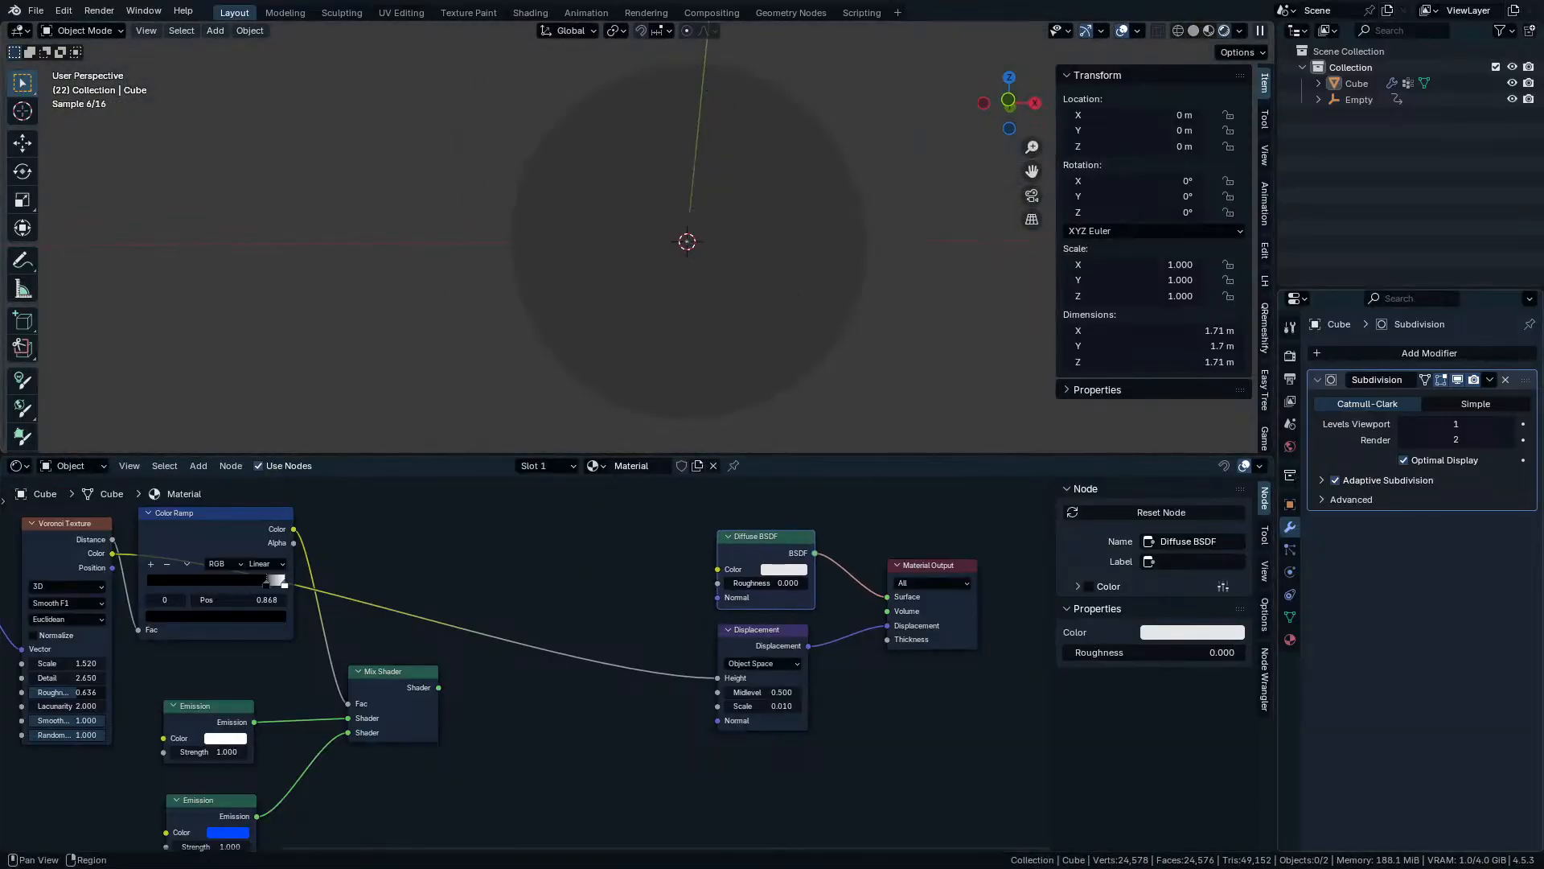
click(1290, 446)
drag(1422, 475, 1520, 475)
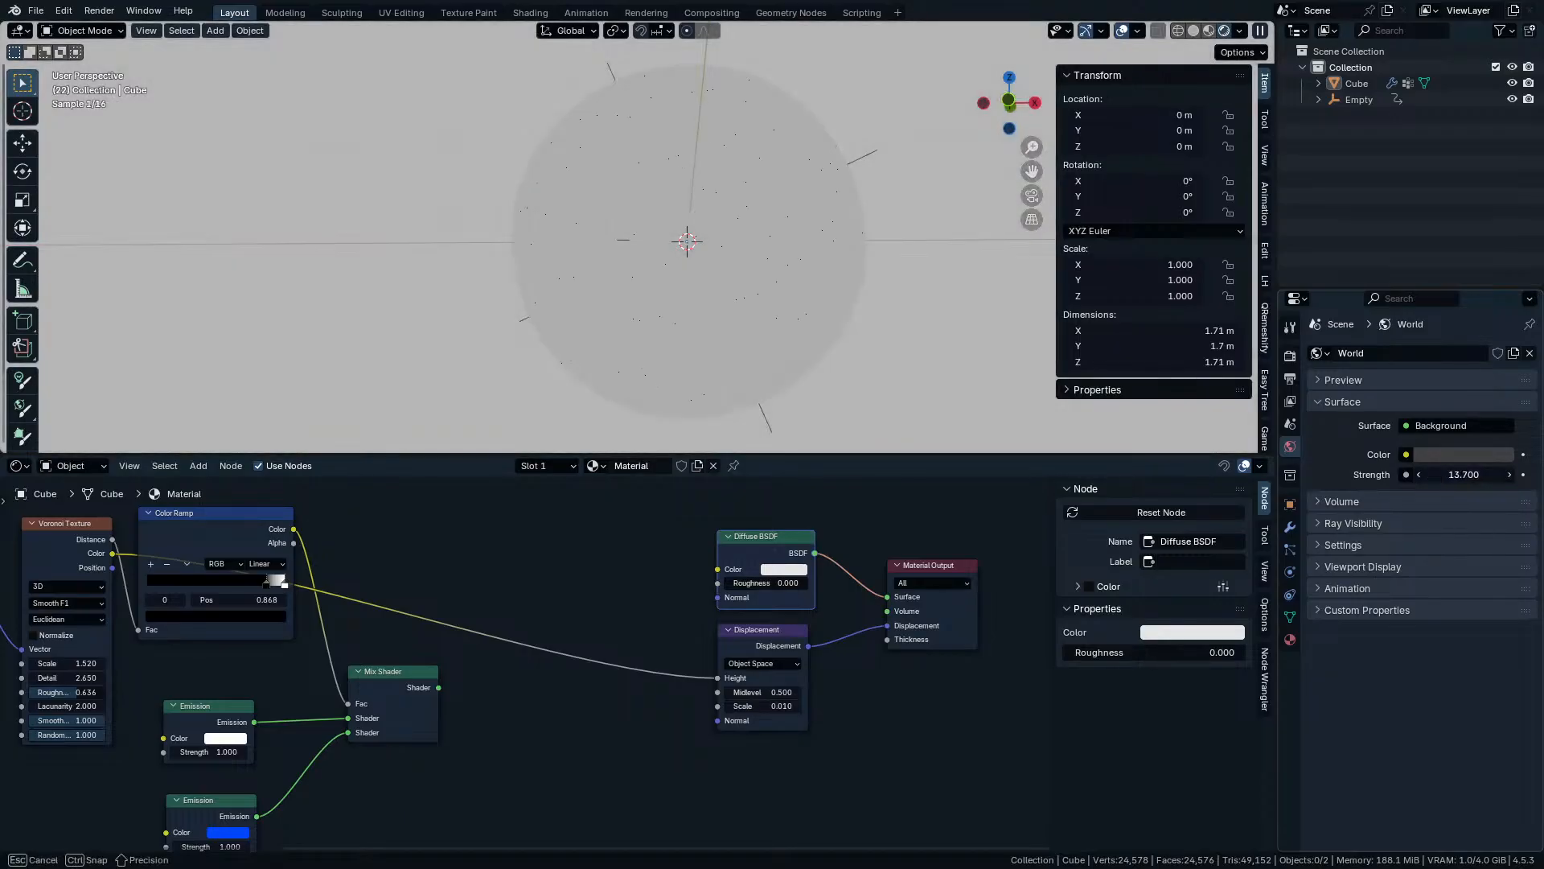
Make the render's film background Transparent.
click(1290, 355)
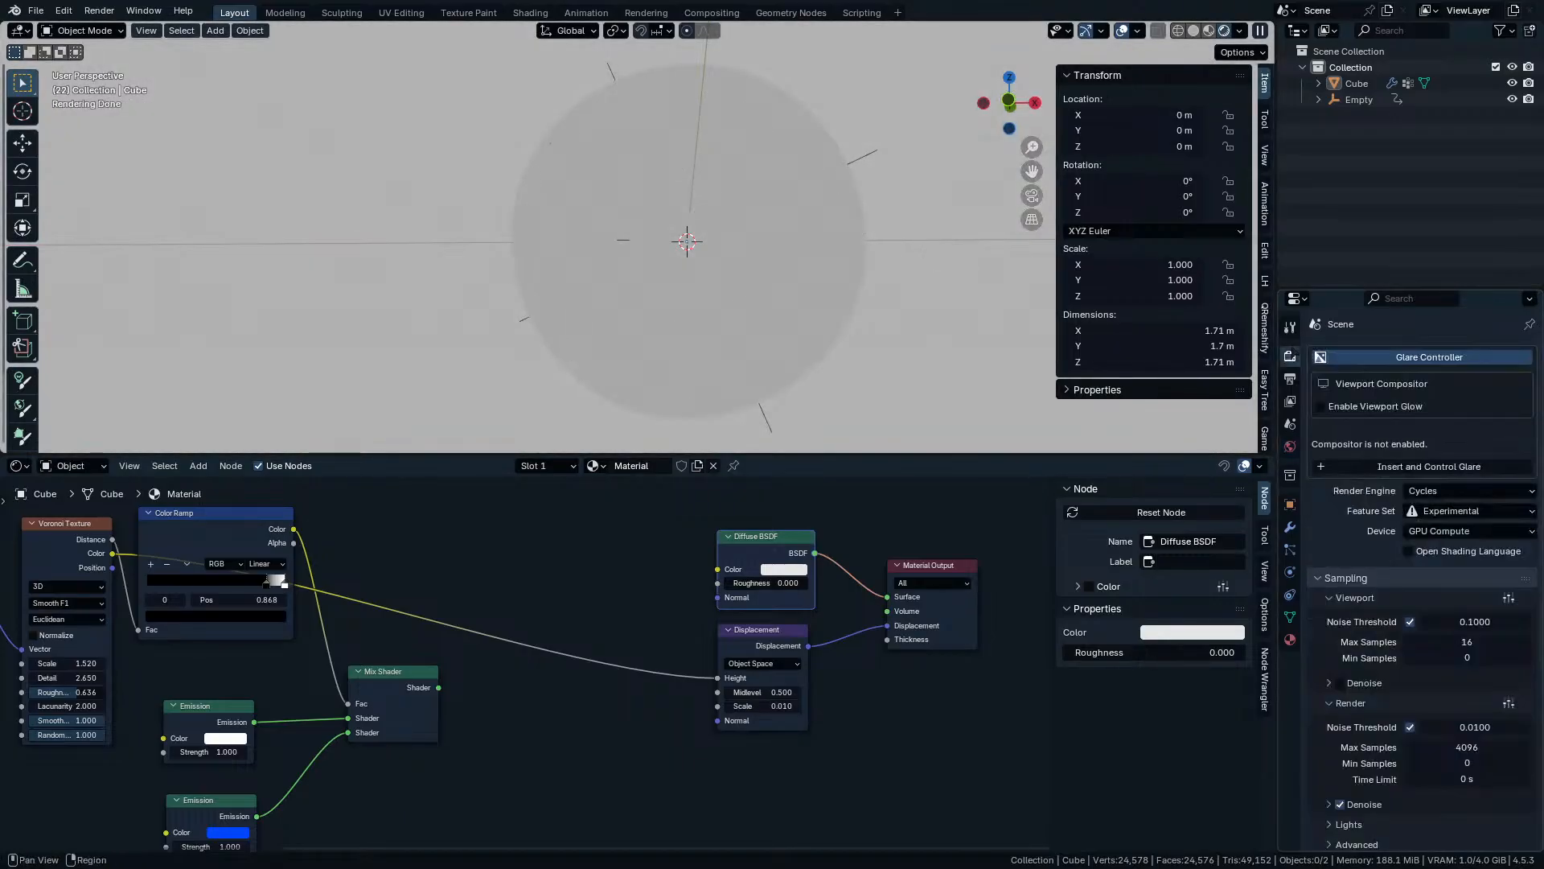
scroll(1379, 643, down, 5)
click(1333, 731)
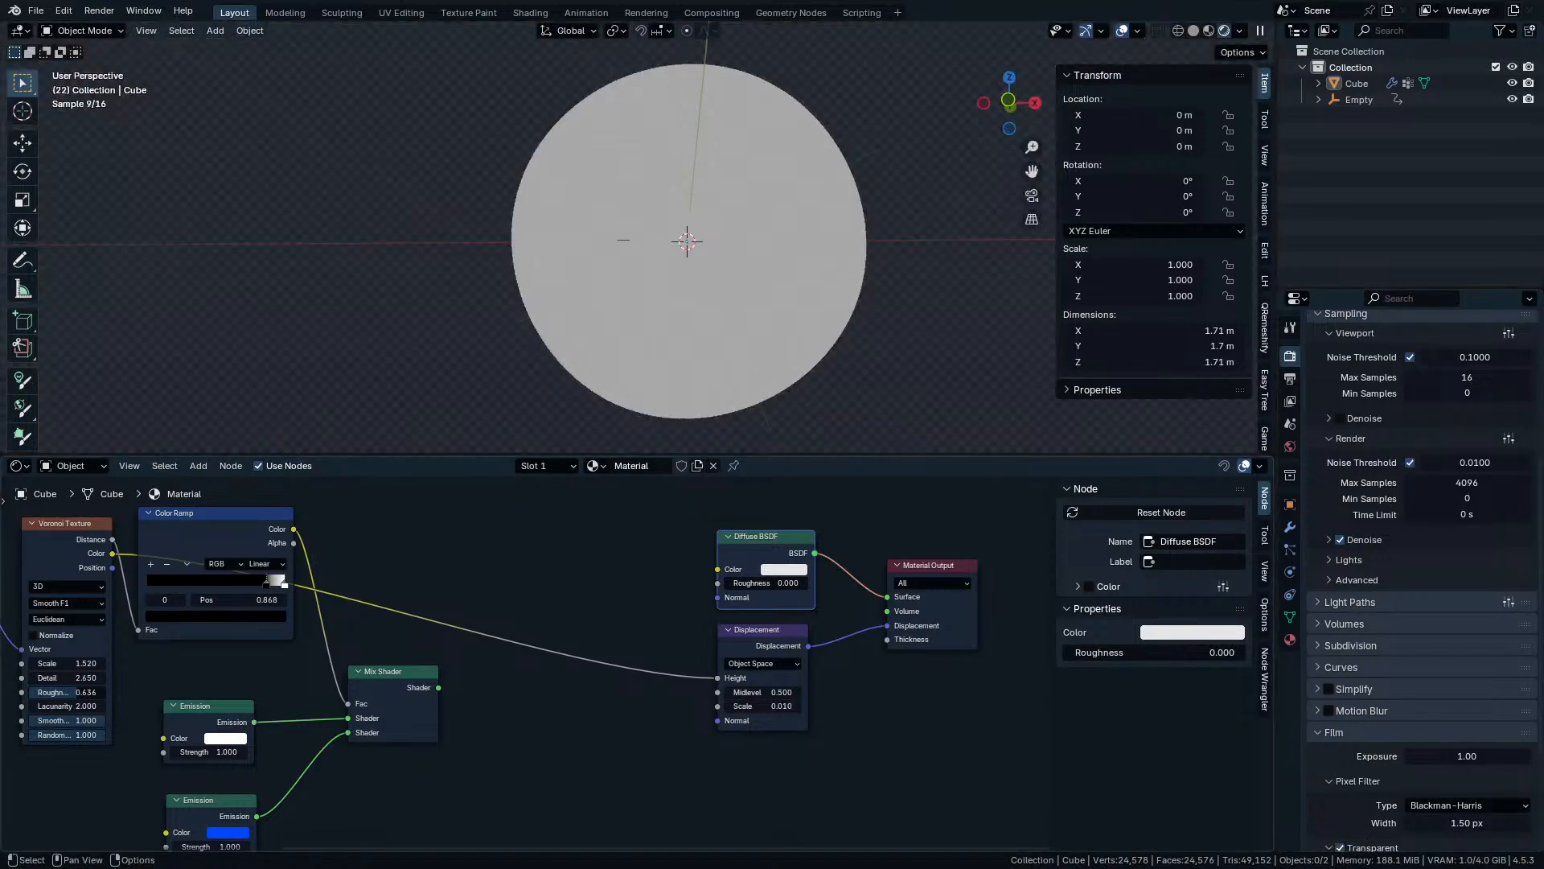
Darken the Diffuse BSDF's Color from white to a mid grey.
scroll(705, 633, up, 2)
click(789, 571)
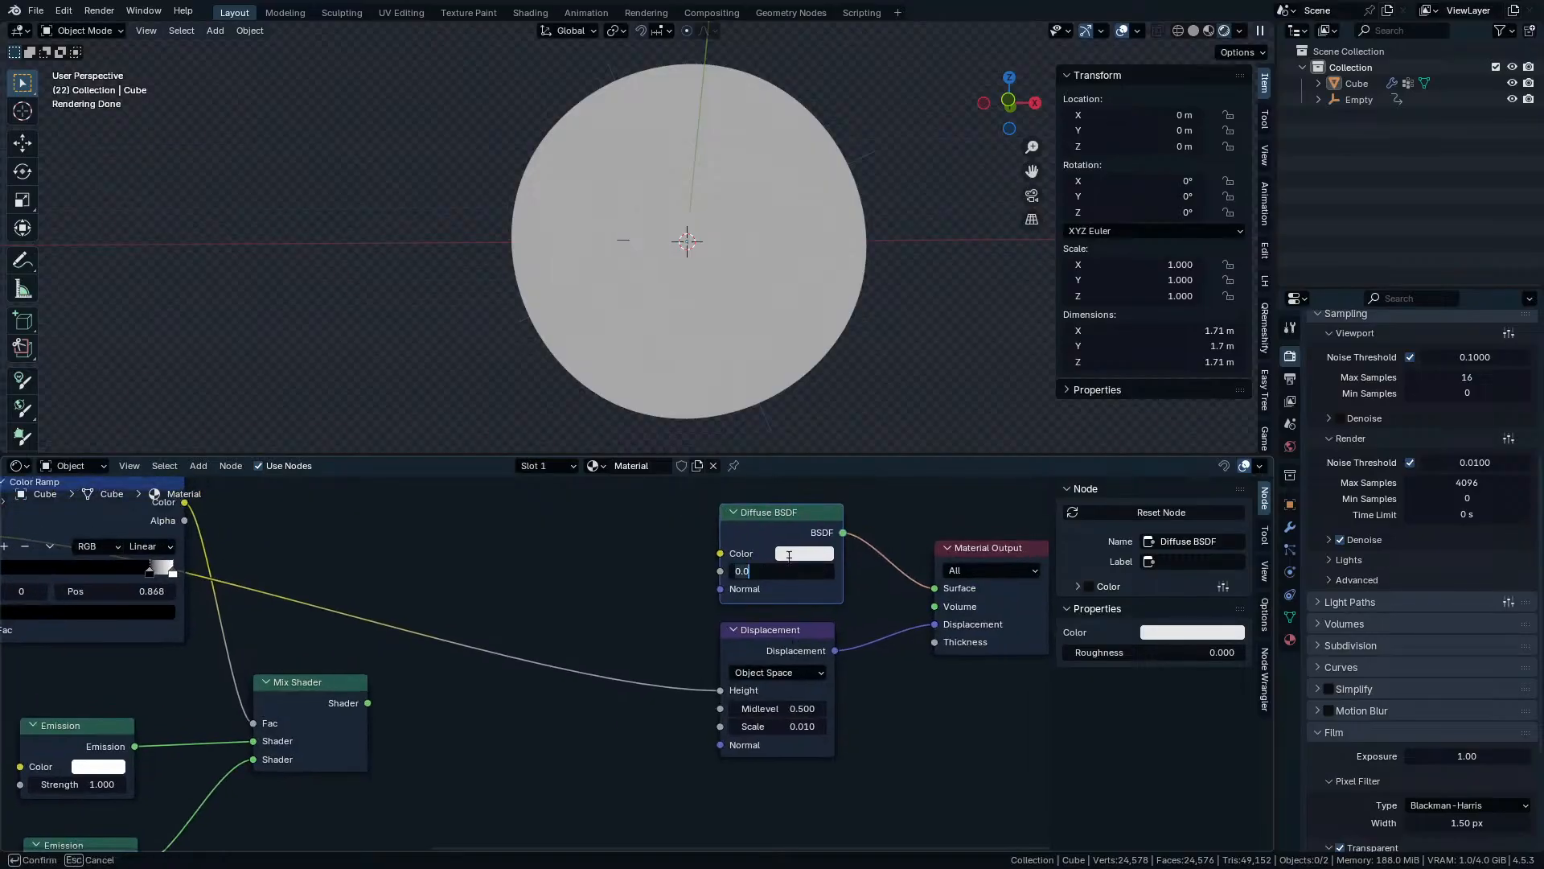
click(788, 554)
click(788, 553)
scroll(829, 464, down, 5)
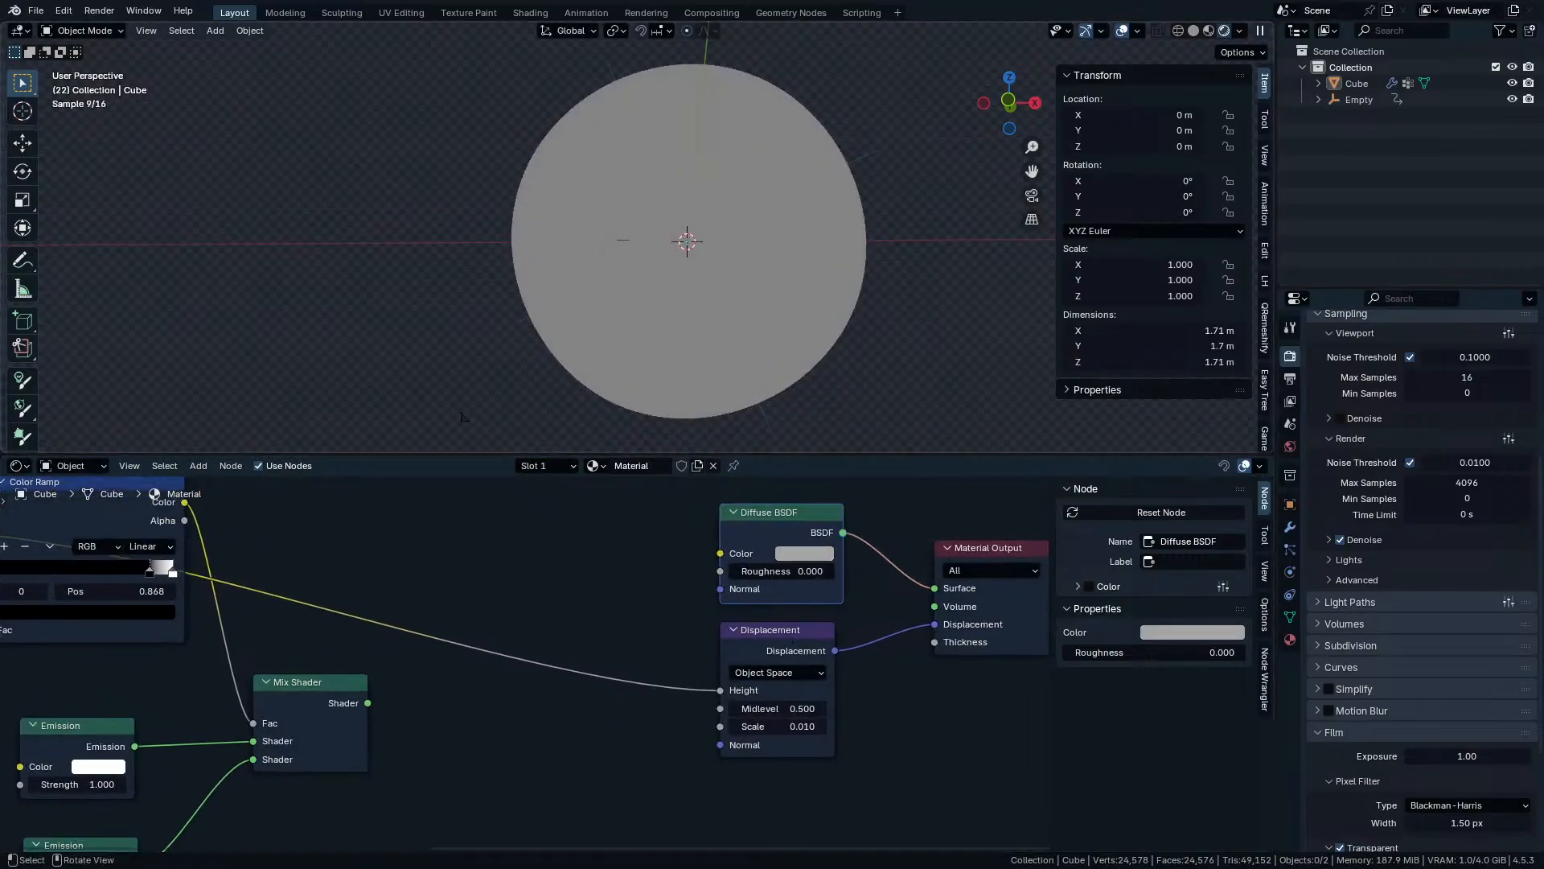
scroll(814, 707, up, 2)
drag(814, 715, 824, 714)
key(Escape)
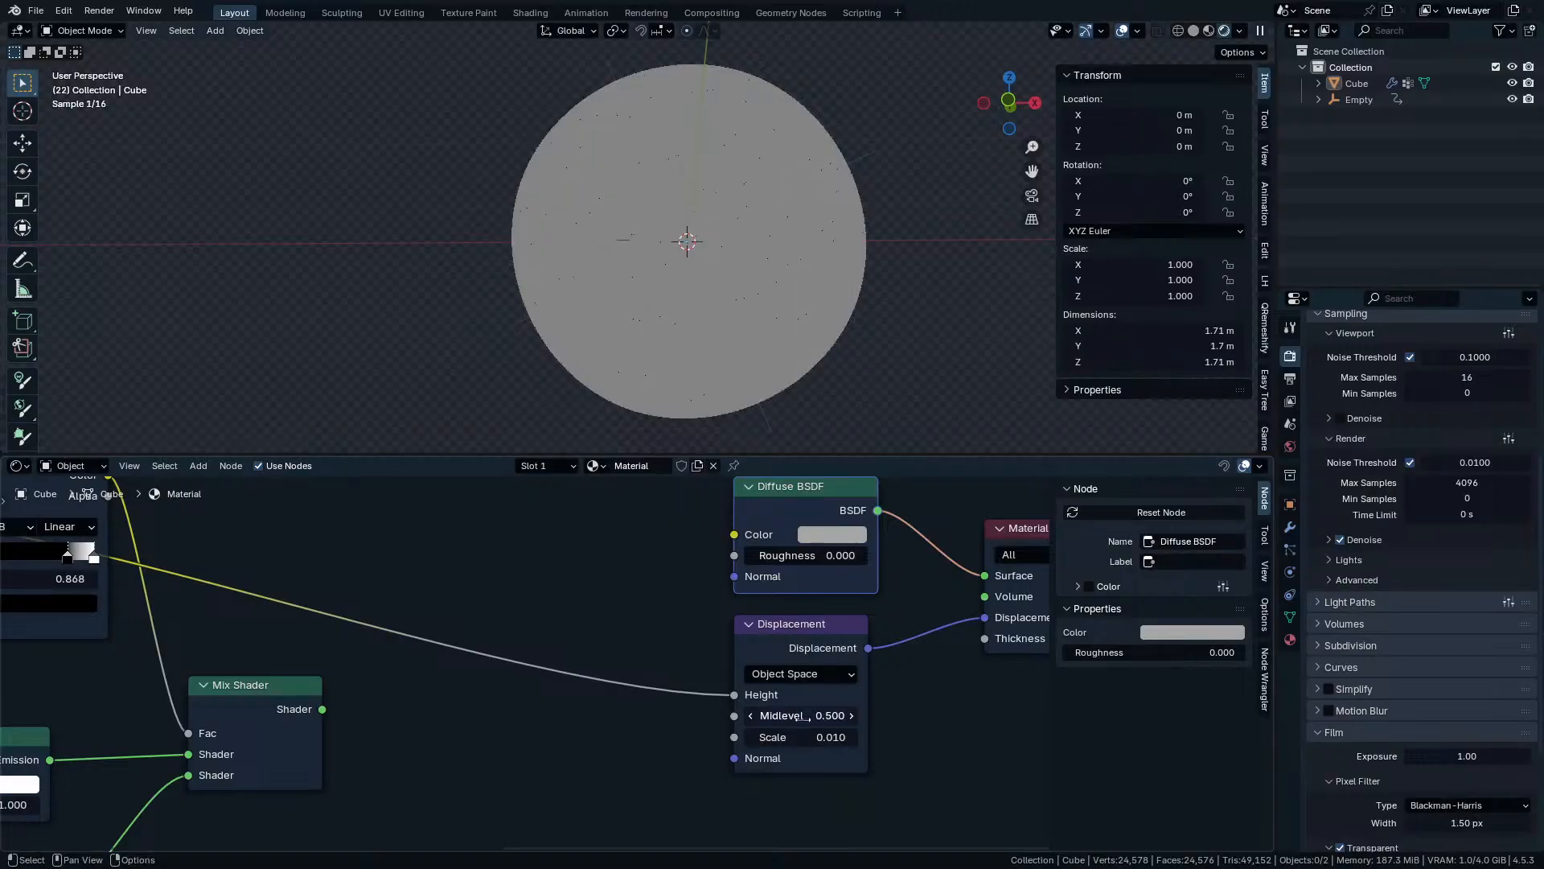
Move the Color Ramp node higher, clear of the link between the Voronoi Texture and the Displacement node.
scroll(507, 610, down, 2)
middle_drag(507, 610, 920, 729)
scroll(920, 728, up, 2)
drag(423, 584, 724, 472)
middle_drag(742, 740, 643, 620)
scroll(693, 689, down, 5)
middle_drag(832, 767, 633, 770)
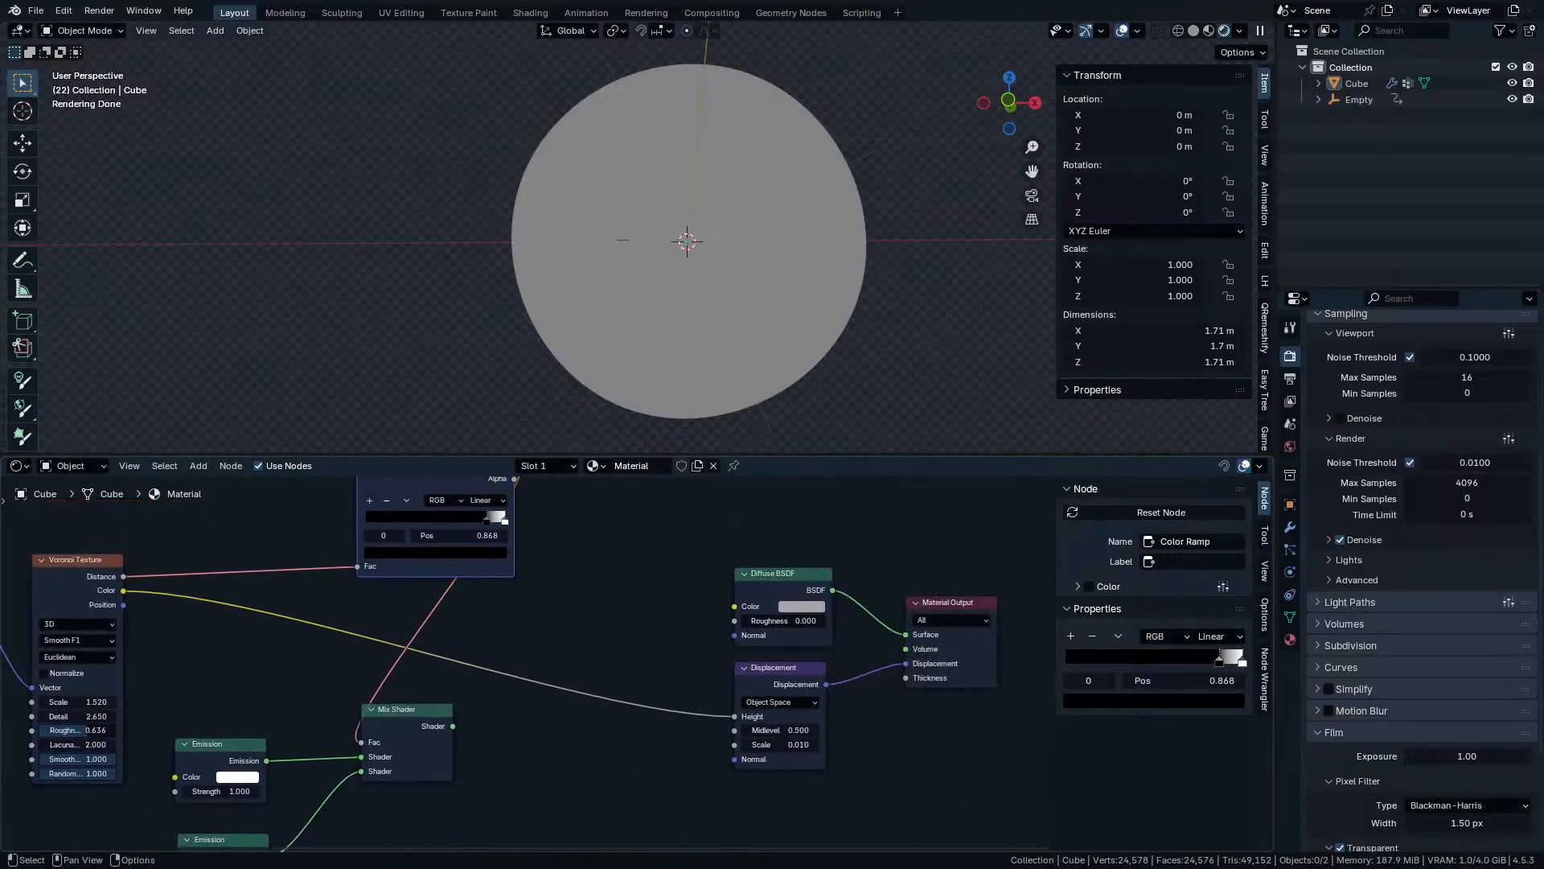
Add a Vector Displacement node and place it beside the Diffuse BSDF.
click(805, 689)
scroll(638, 664, up, 2)
key(shift+a)
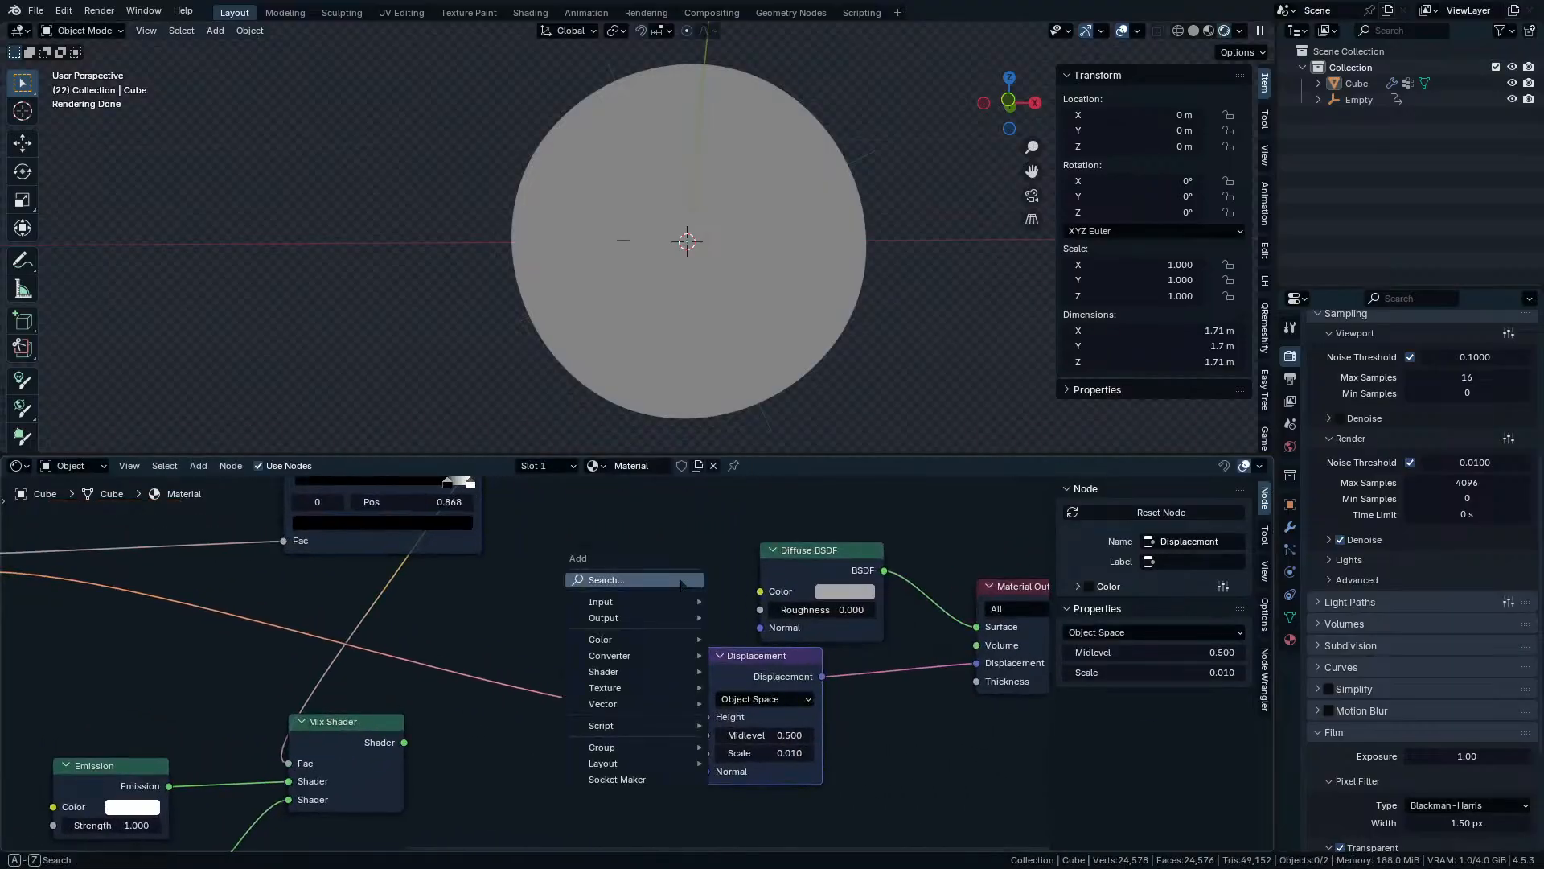
click(680, 579)
text(vector)
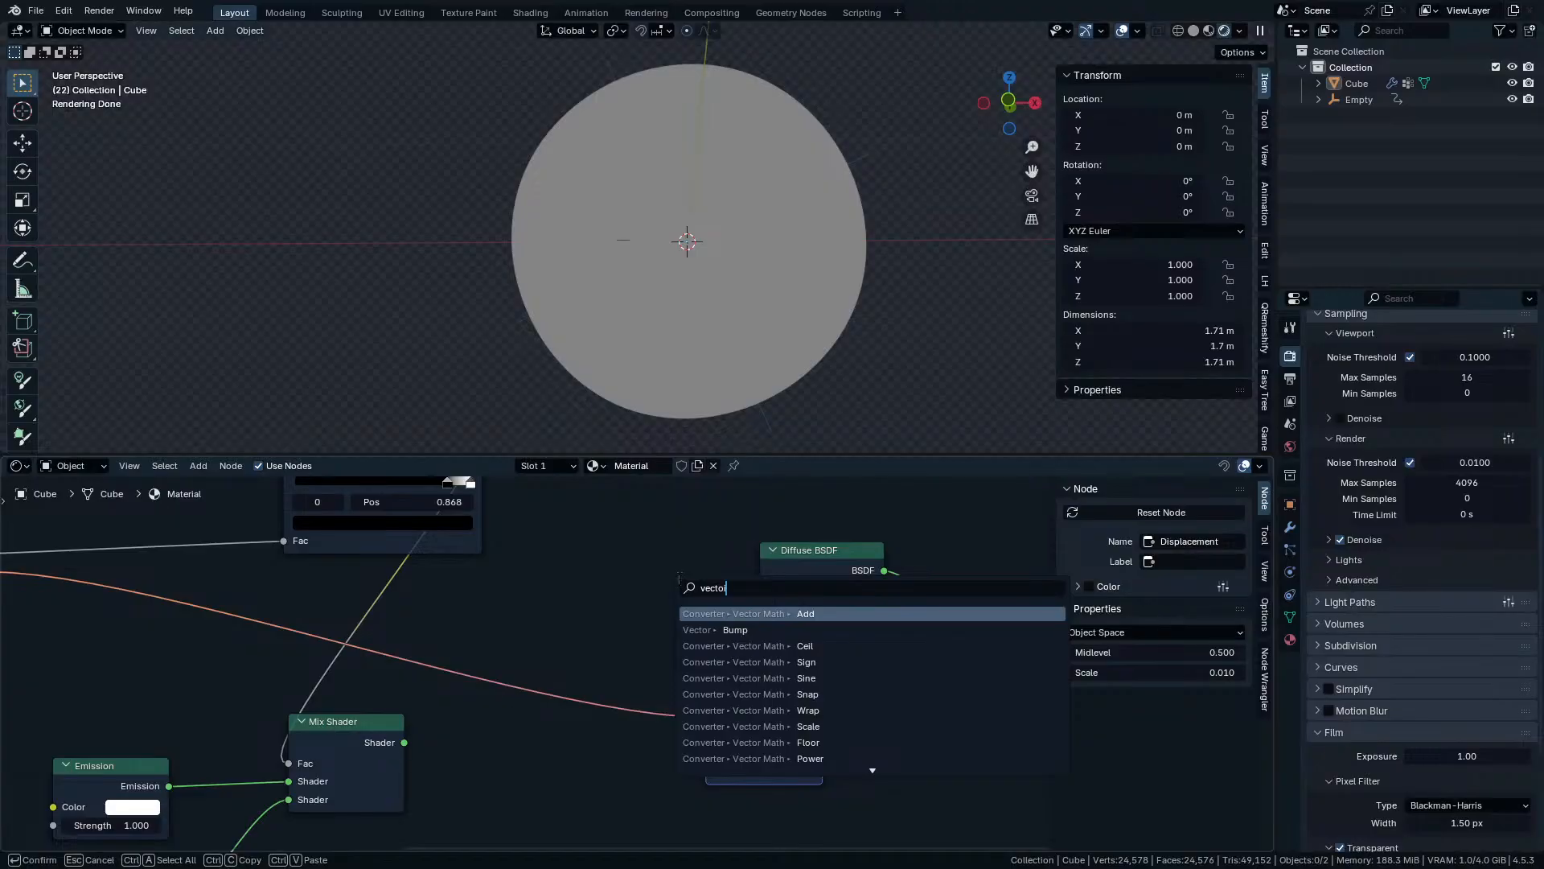
key(BackSpace)
text(r )
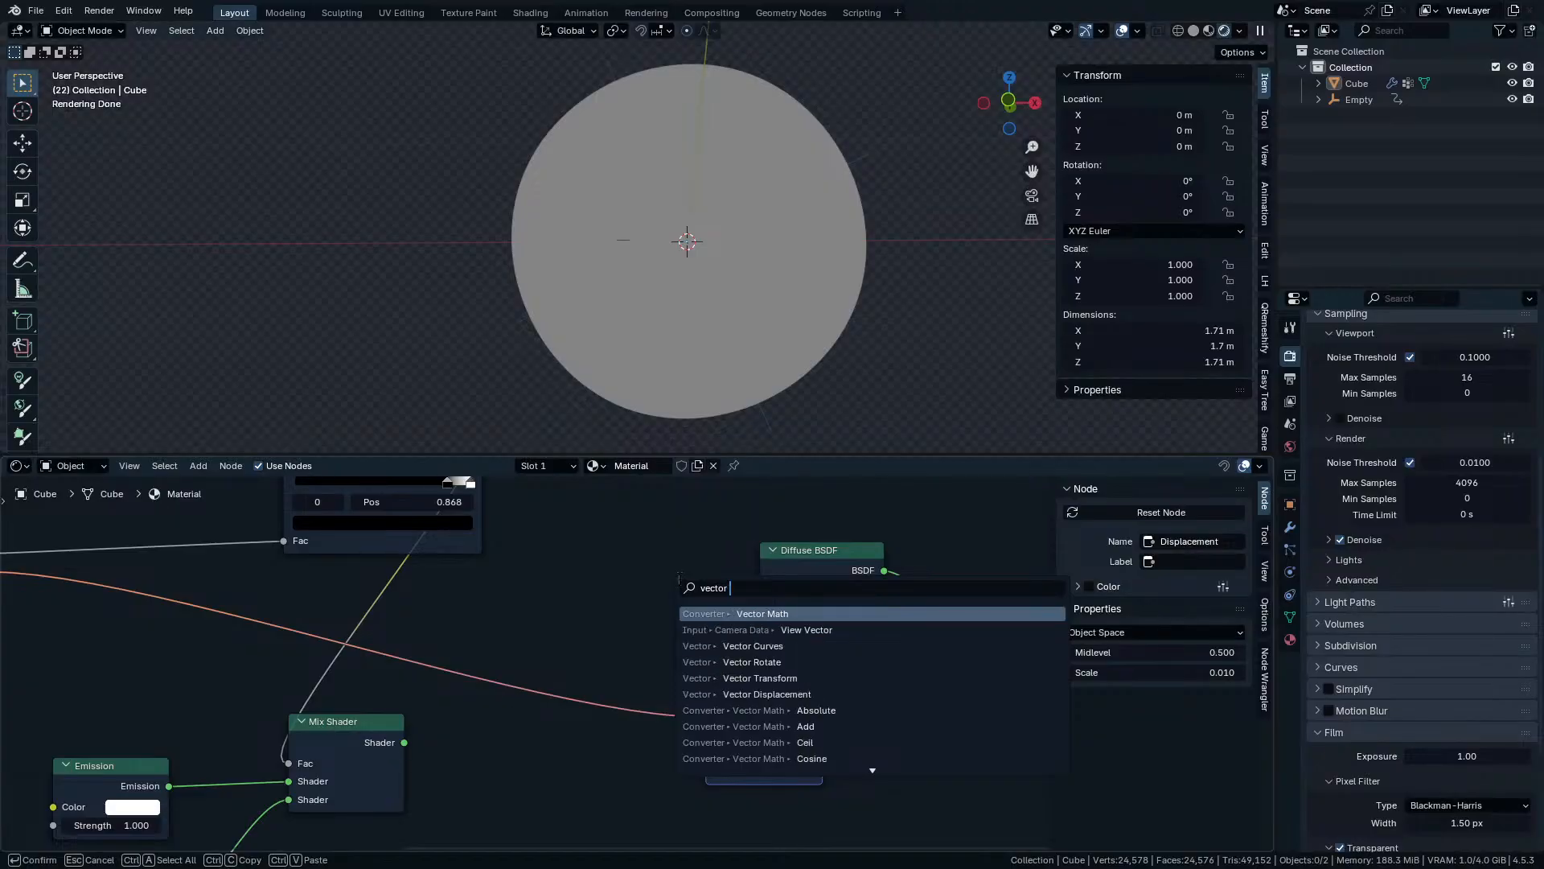
text(d)
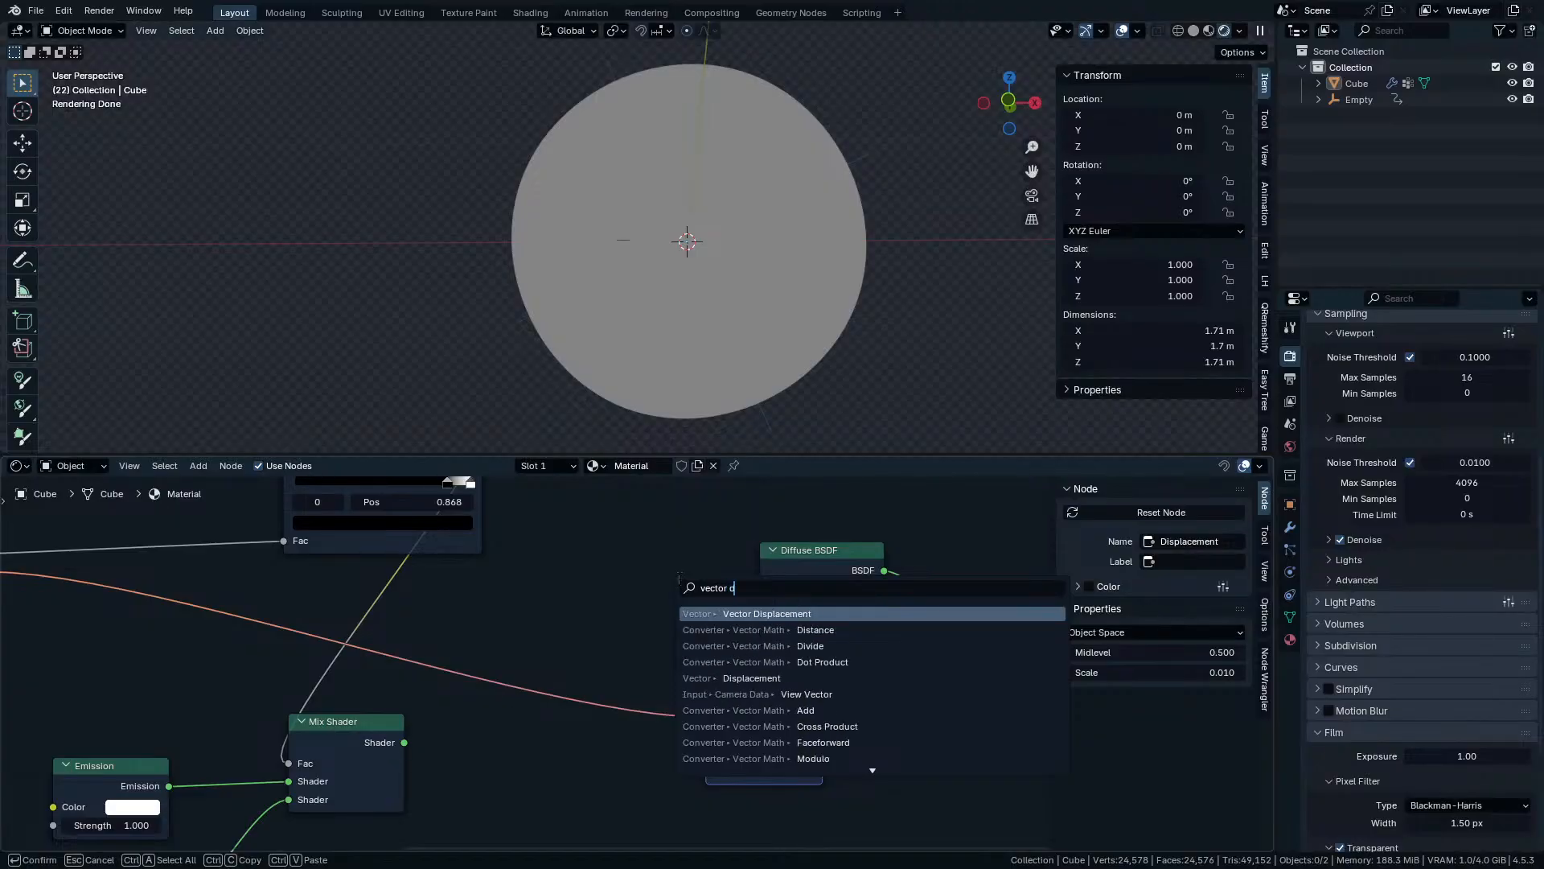
key(Return)
click(589, 544)
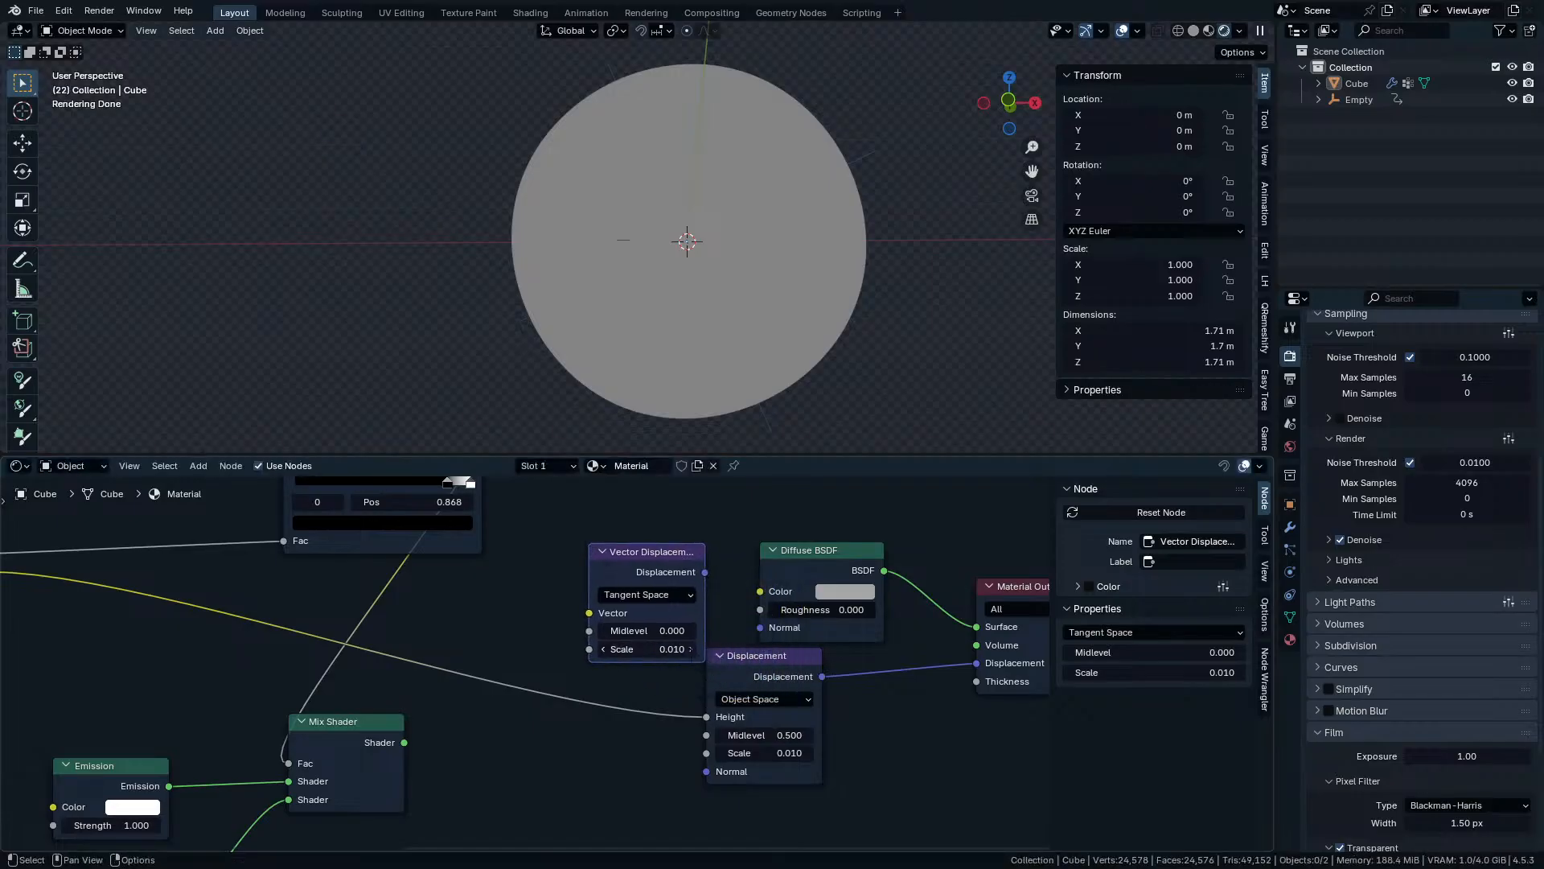
Route the Voronoi Color through the Vector Displacement node into the Material Output's Displacement input, and move the old Displacement node aside.
drag(714, 717, 589, 612)
drag(704, 571, 786, 633)
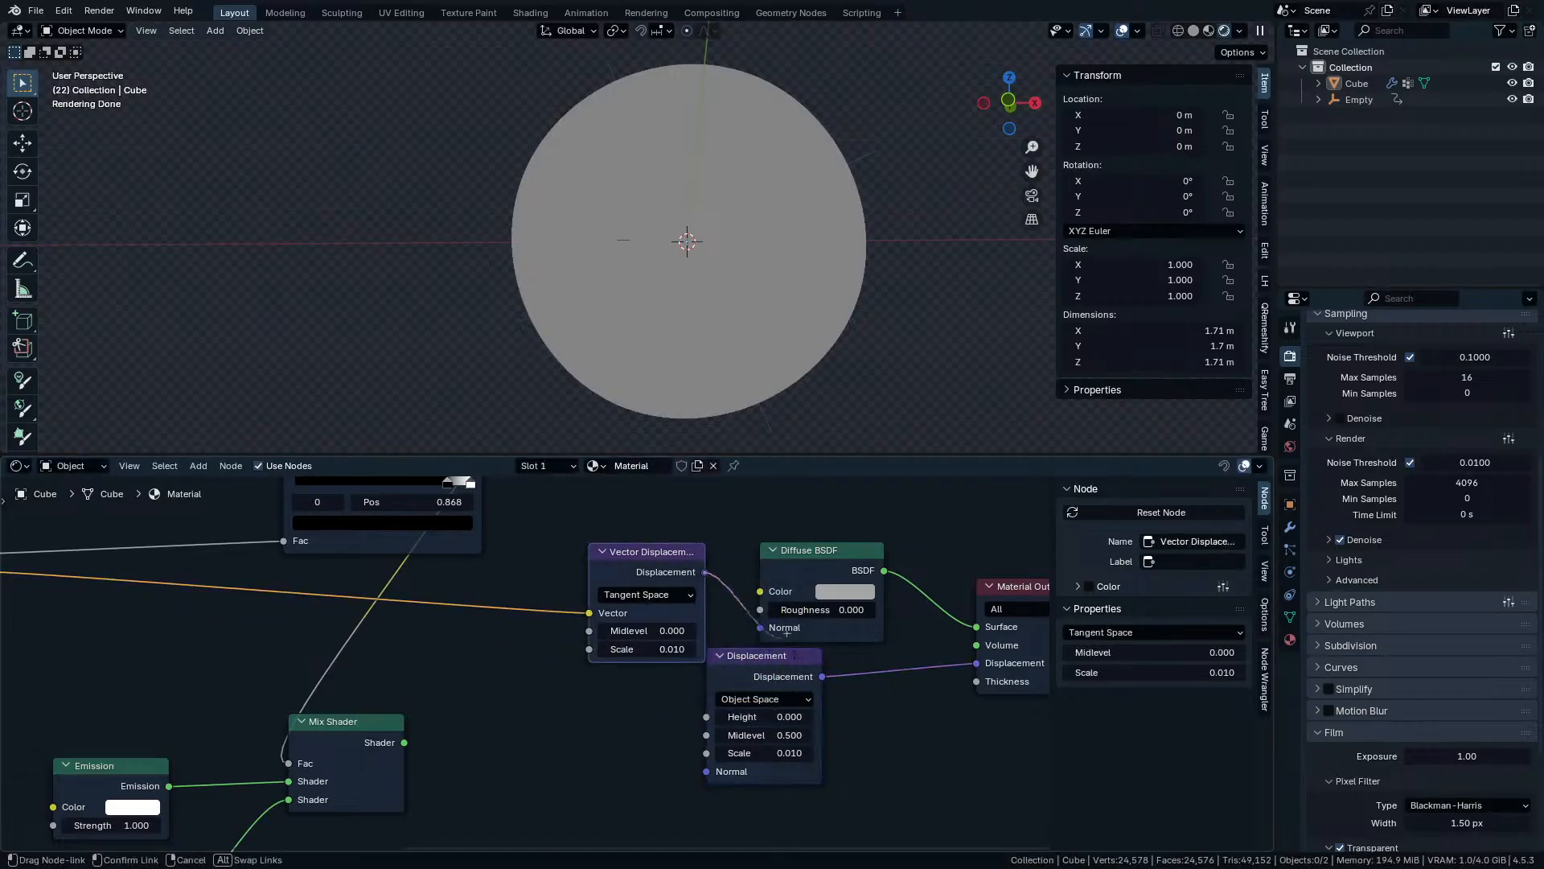
drag(973, 672, 974, 671)
drag(758, 657, 633, 744)
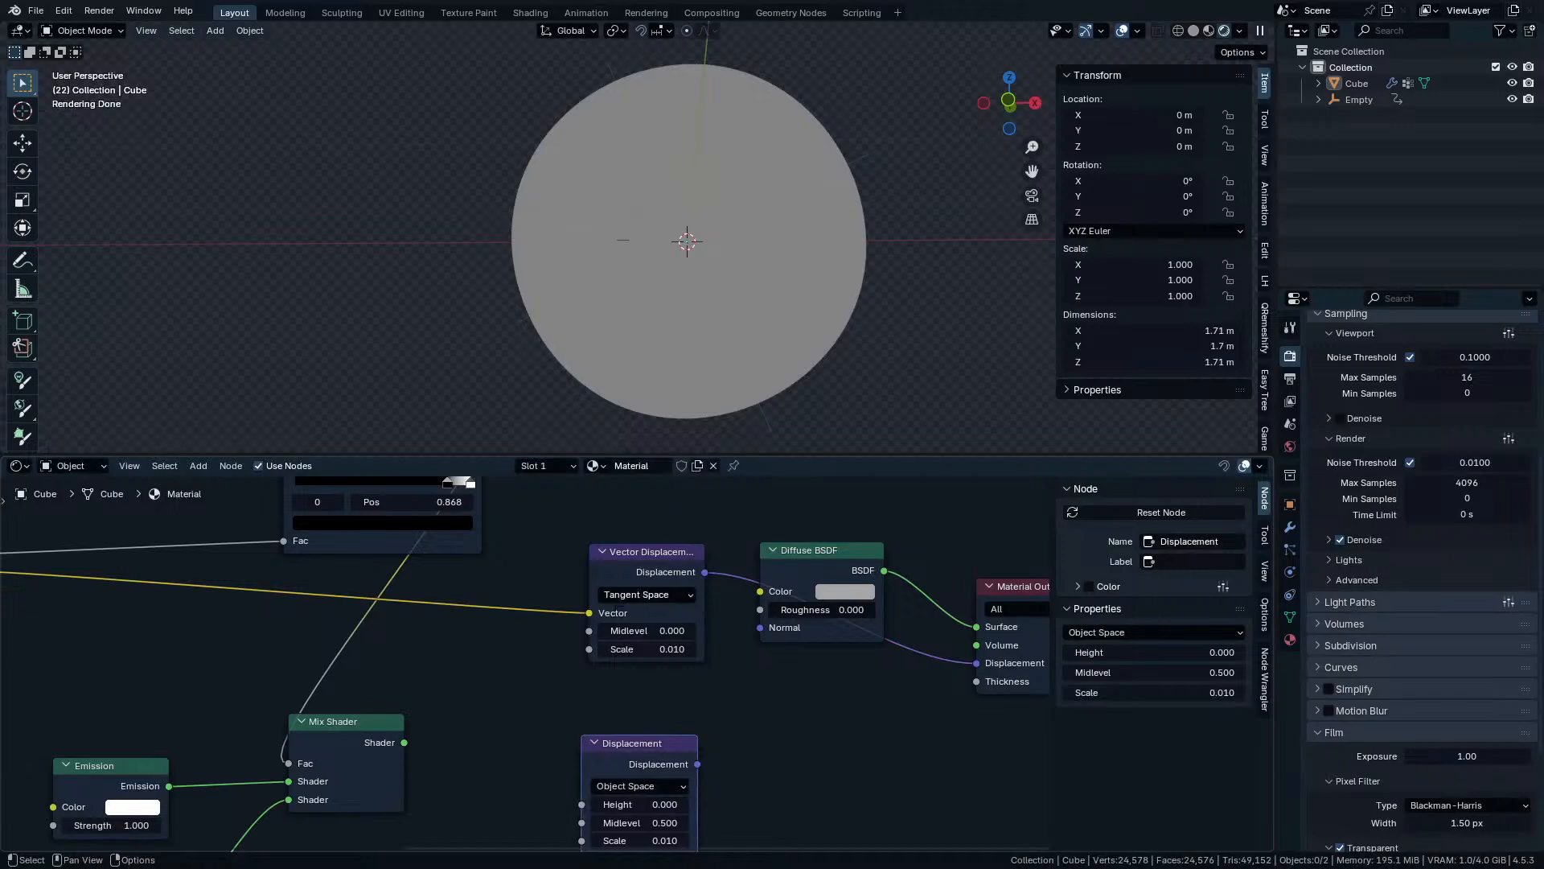
Place the Vector Displacement node below the Diffuse BSDF and set its Scale to 1.910.
drag(649, 555, 837, 649)
mouse_move(828, 724)
mouse_down()
mouse_move(861, 725)
mouse_move(804, 743)
mouse_move(825, 743)
mouse_up()
key(Escape)
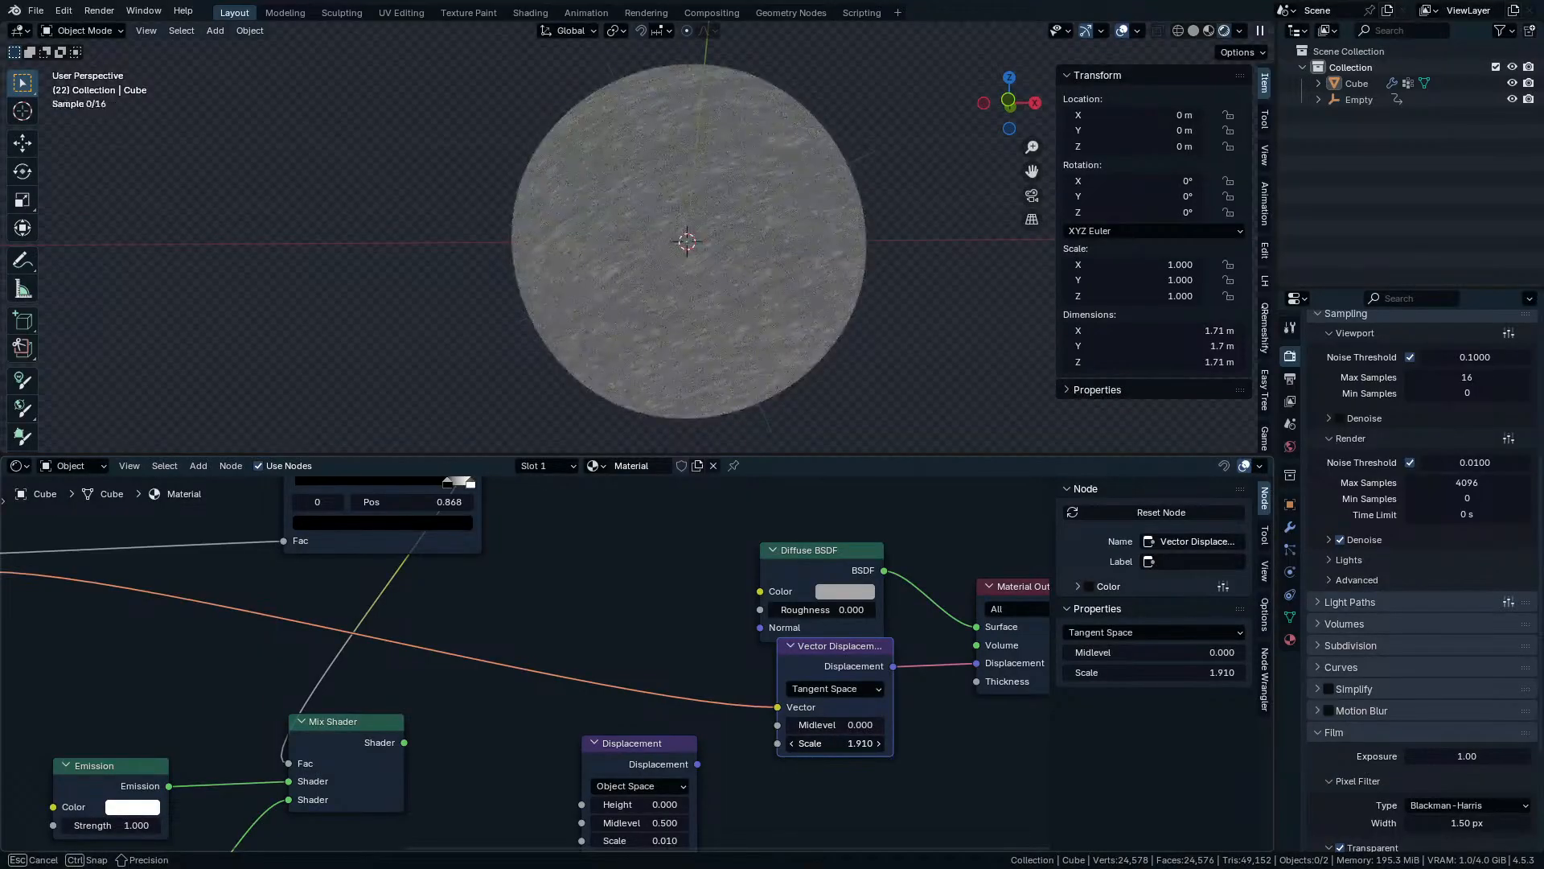
scroll(630, 293, up, 3)
mouse_move(630, 293)
middle_down()
mouse_move(603, 275)
mouse_move(621, 281)
middle_up()
scroll(656, 288, up, 3)
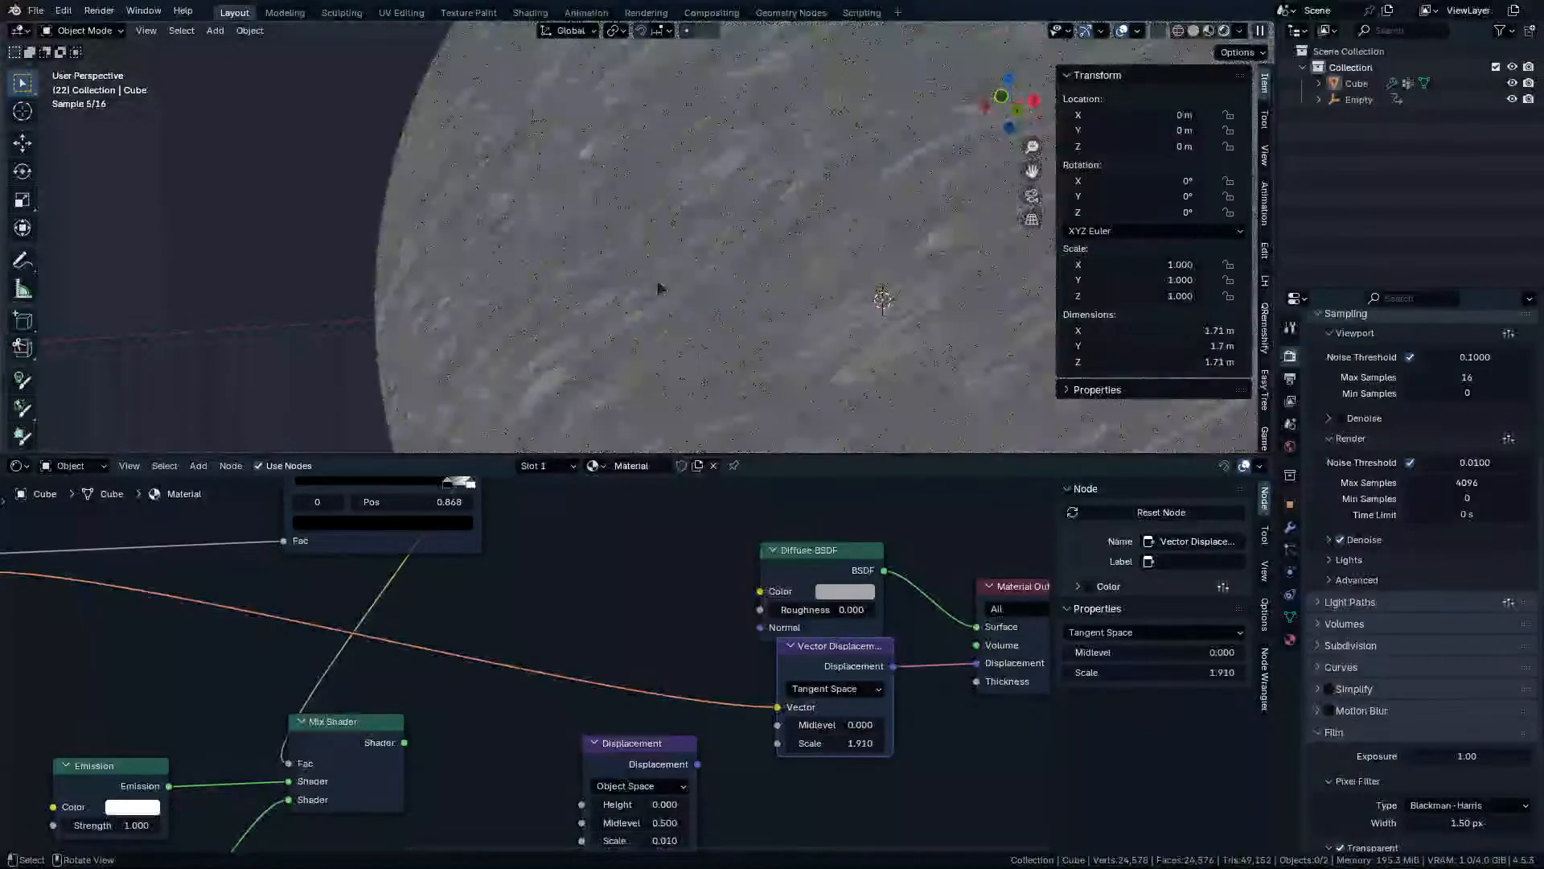
middle_drag(649, 201, 665, 210)
Nudge the Vector Displacement node slightly lower and set its Scale to 2.010.
mouse_move(828, 663)
mouse_down()
mouse_move(854, 694)
mouse_move(822, 668)
mouse_up()
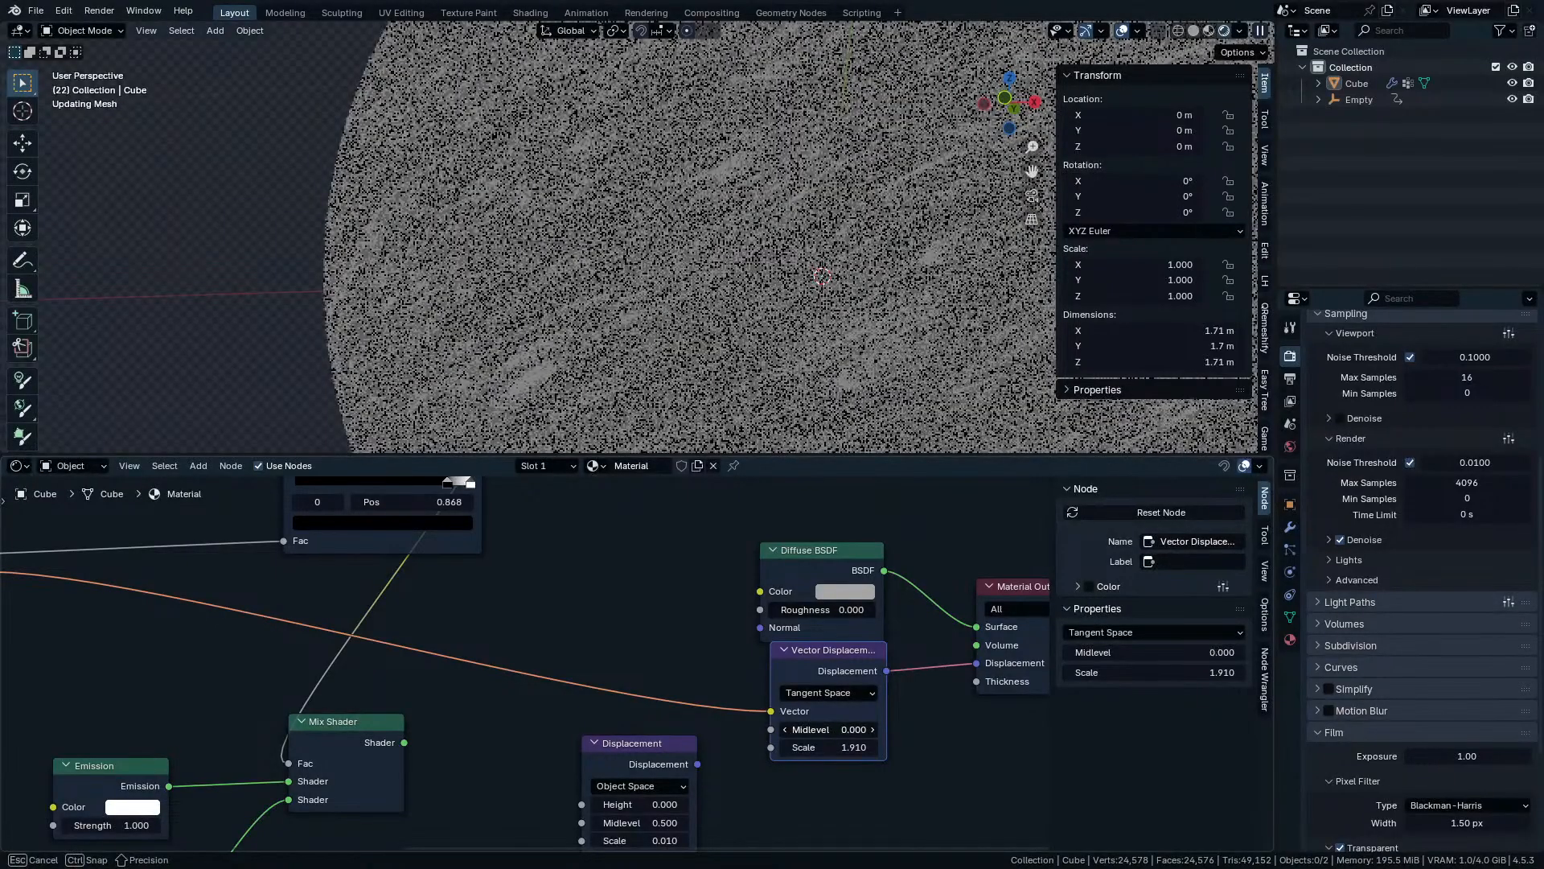
mouse_move(842, 747)
mouse_down()
mouse_move(909, 747)
mouse_move(830, 747)
mouse_up()
mouse_move(703, 368)
middle_down()
mouse_move(683, 363)
mouse_move(707, 346)
middle_up()
scroll(690, 304, down, 2)
scroll(690, 304, down, 2)
scroll(617, 668, down, 6)
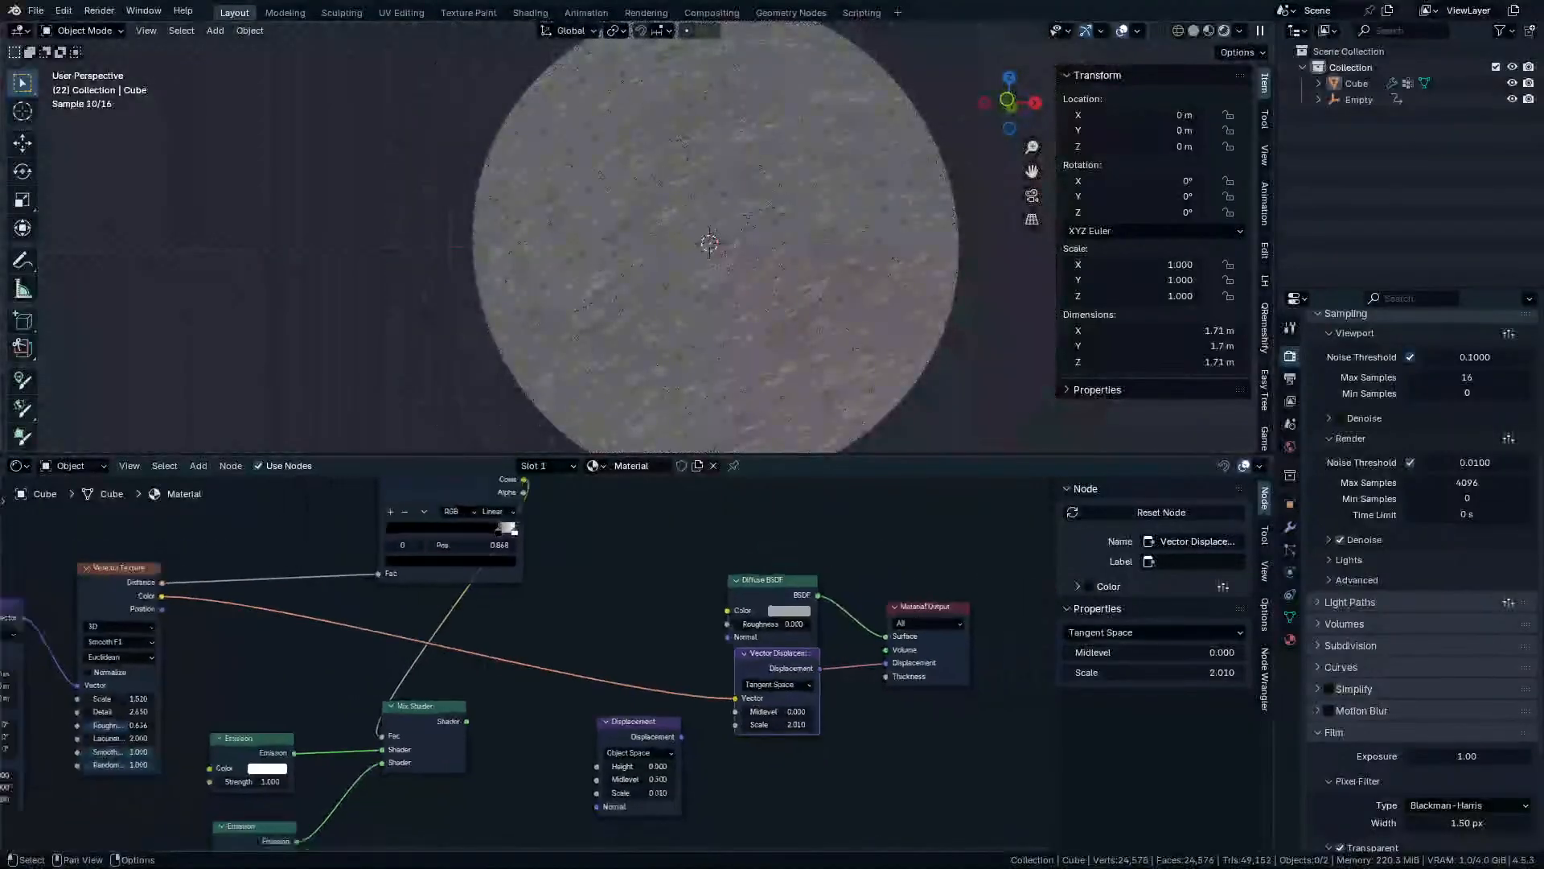
Preview the Voronoi Texture's Color output directly on the sphere's surface.
middle_drag(617, 668, 814, 724)
ctrl+shift+click(389, 660)
ctrl+shift+click(381, 663)
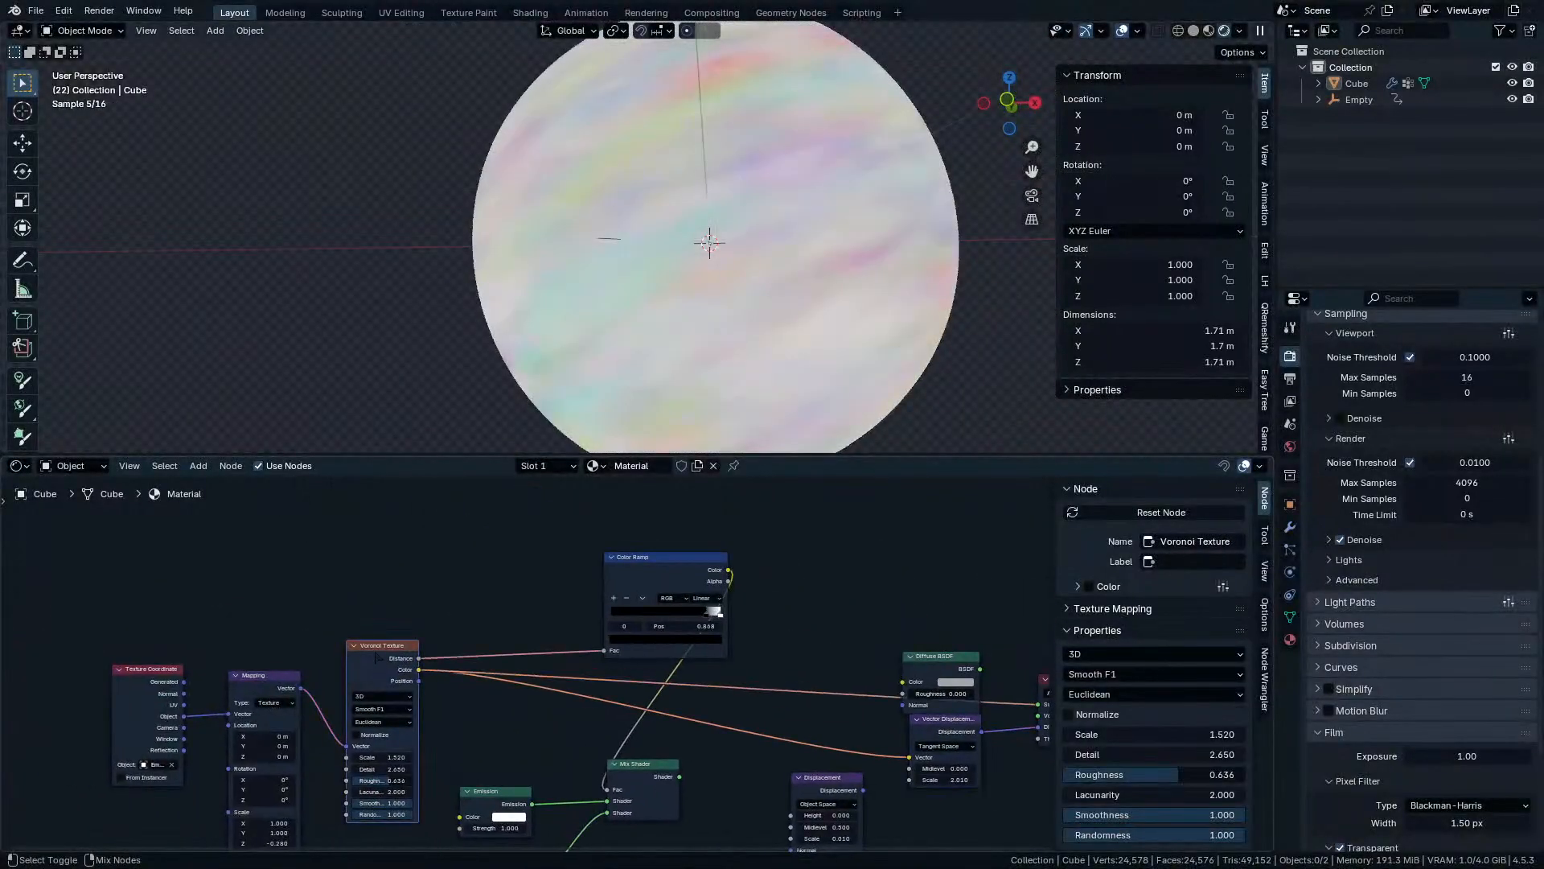
Reconnect the Diffuse BSDF to the Surface input with the Voronoi Color feeding its Color, and move the node higher.
middle_drag(486, 700, 101, 673)
scroll(101, 673, up, 3)
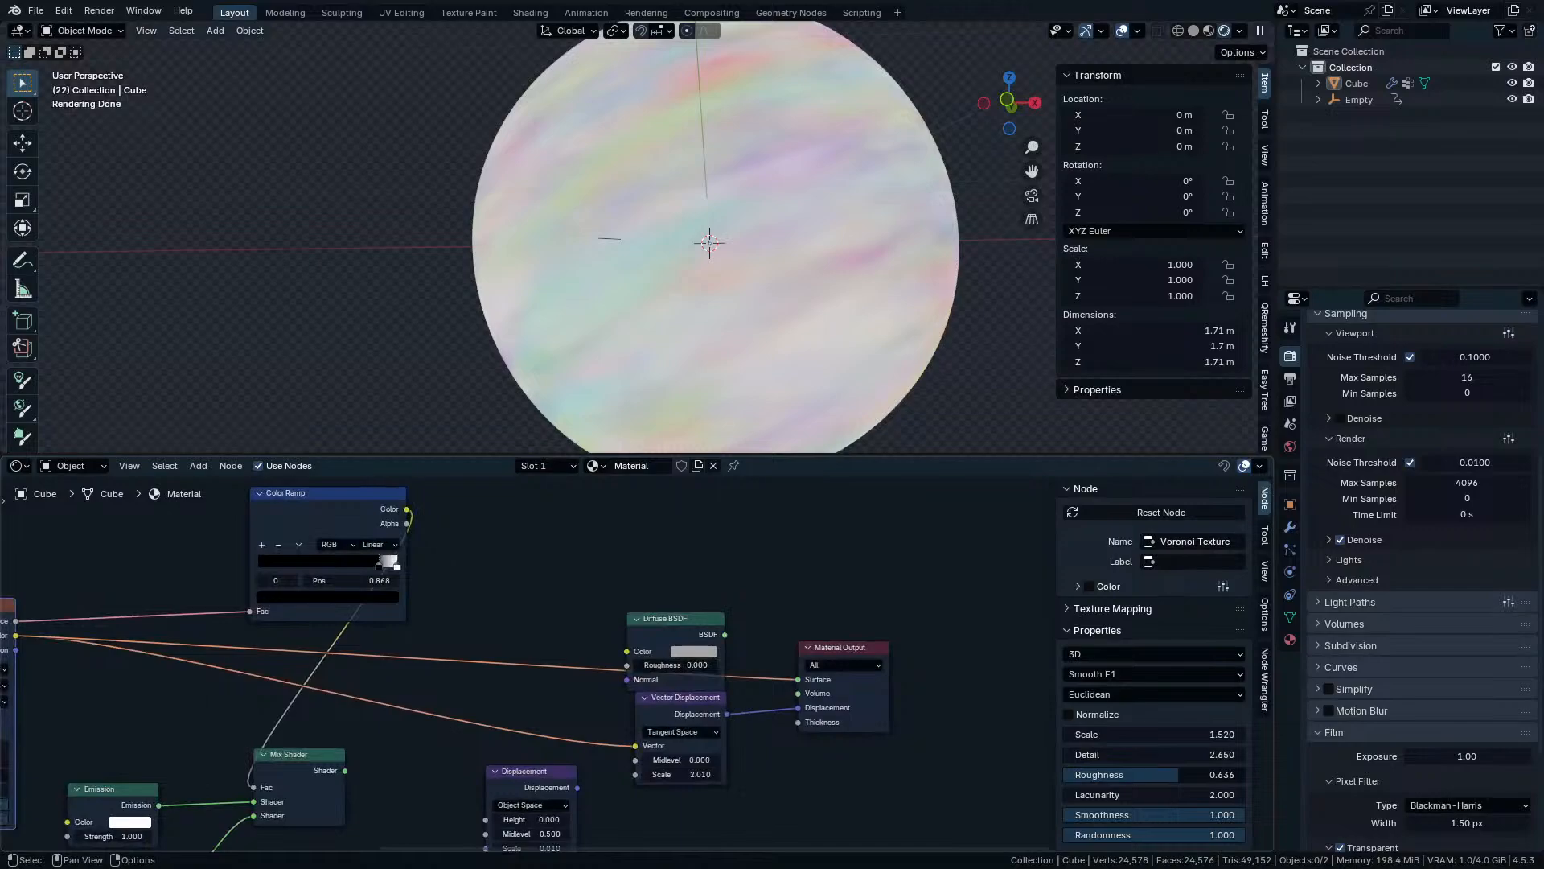
ctrl+shift+click(667, 635)
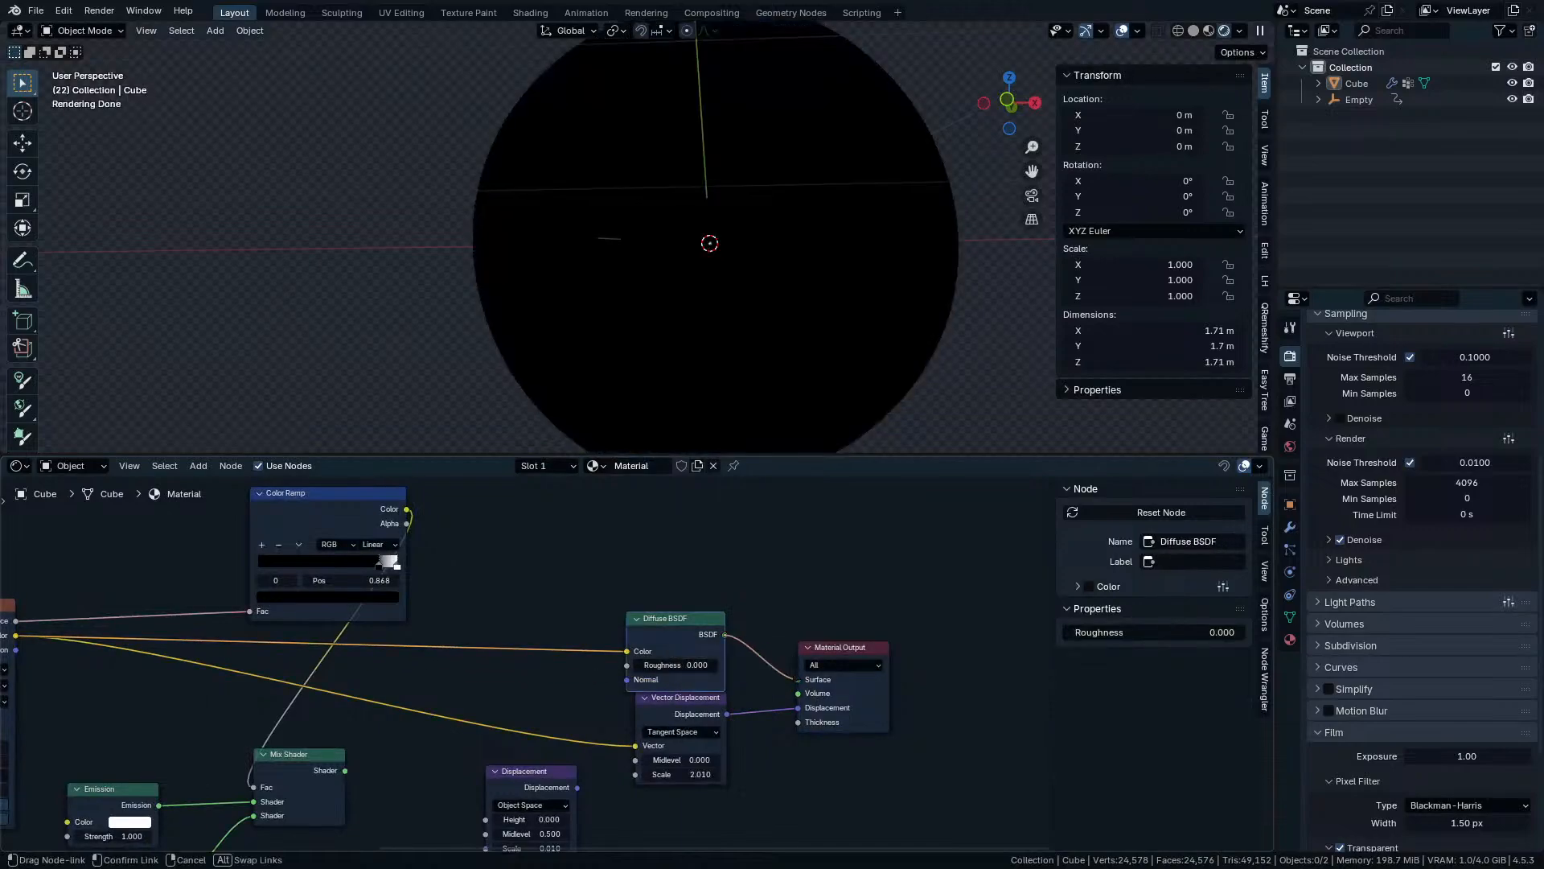
drag(685, 617, 713, 546)
Insert a new Color Ramp between the Voronoi Texture's Color output and the Diffuse BSDF's Color input.
key(shift+a)
text(ramp)
key(Return)
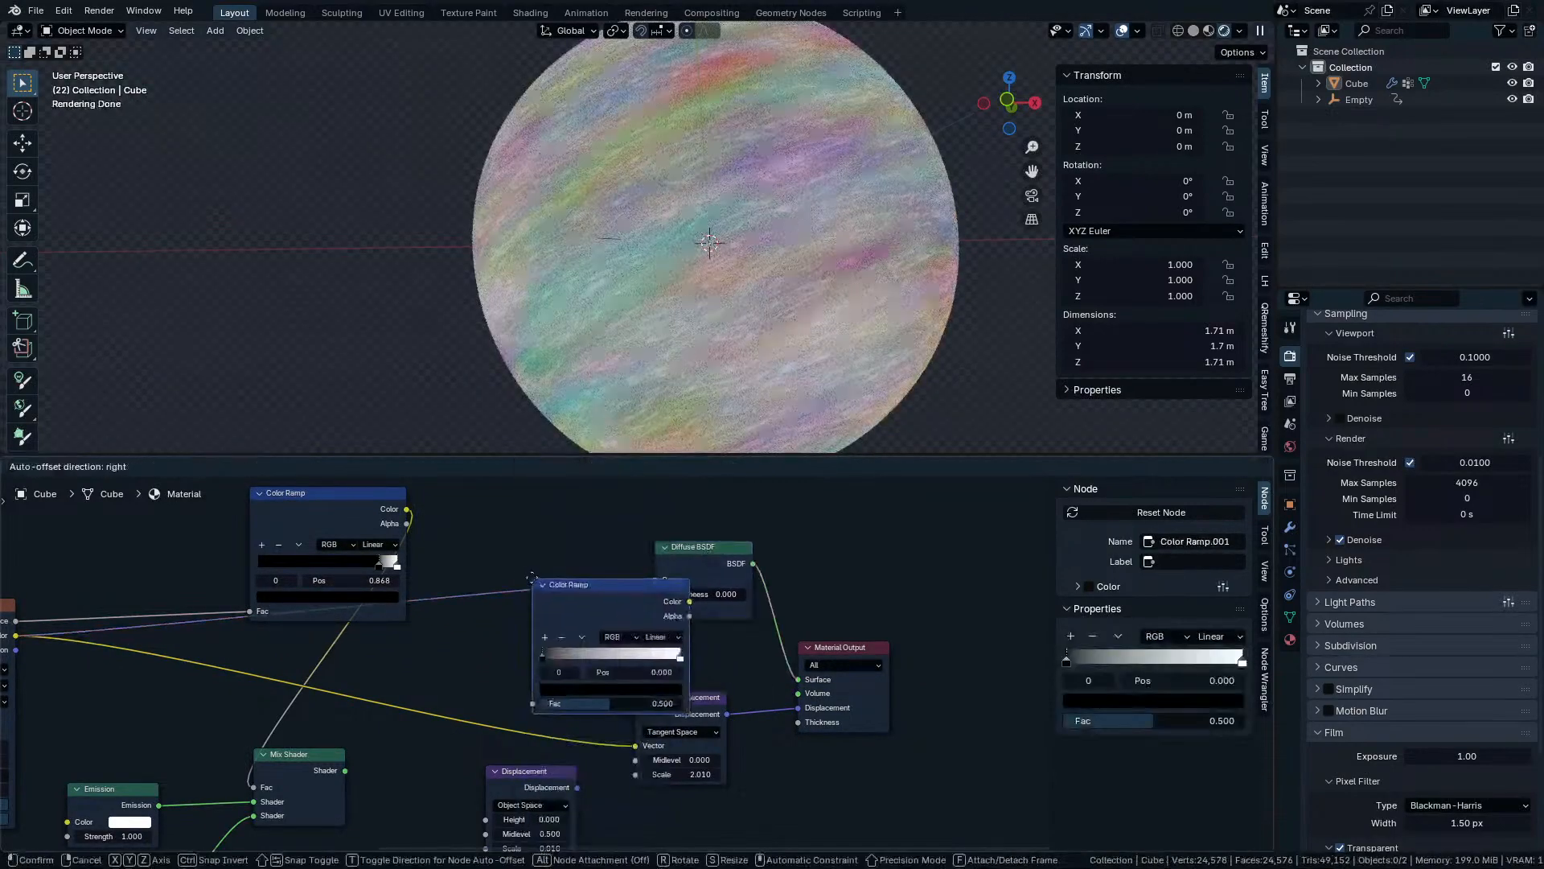
click(464, 516)
Bring the new Color Ramp's stops close together with the black stop at 0.914, and reposition the ramp.
drag(1242, 660, 1163, 660)
drag(1067, 660, 1215, 660)
drag(585, 588, 574, 553)
Play the animation to check the moving pattern on the sphere and stop at frame 95.
scroll(557, 590, up, 5)
key(space)
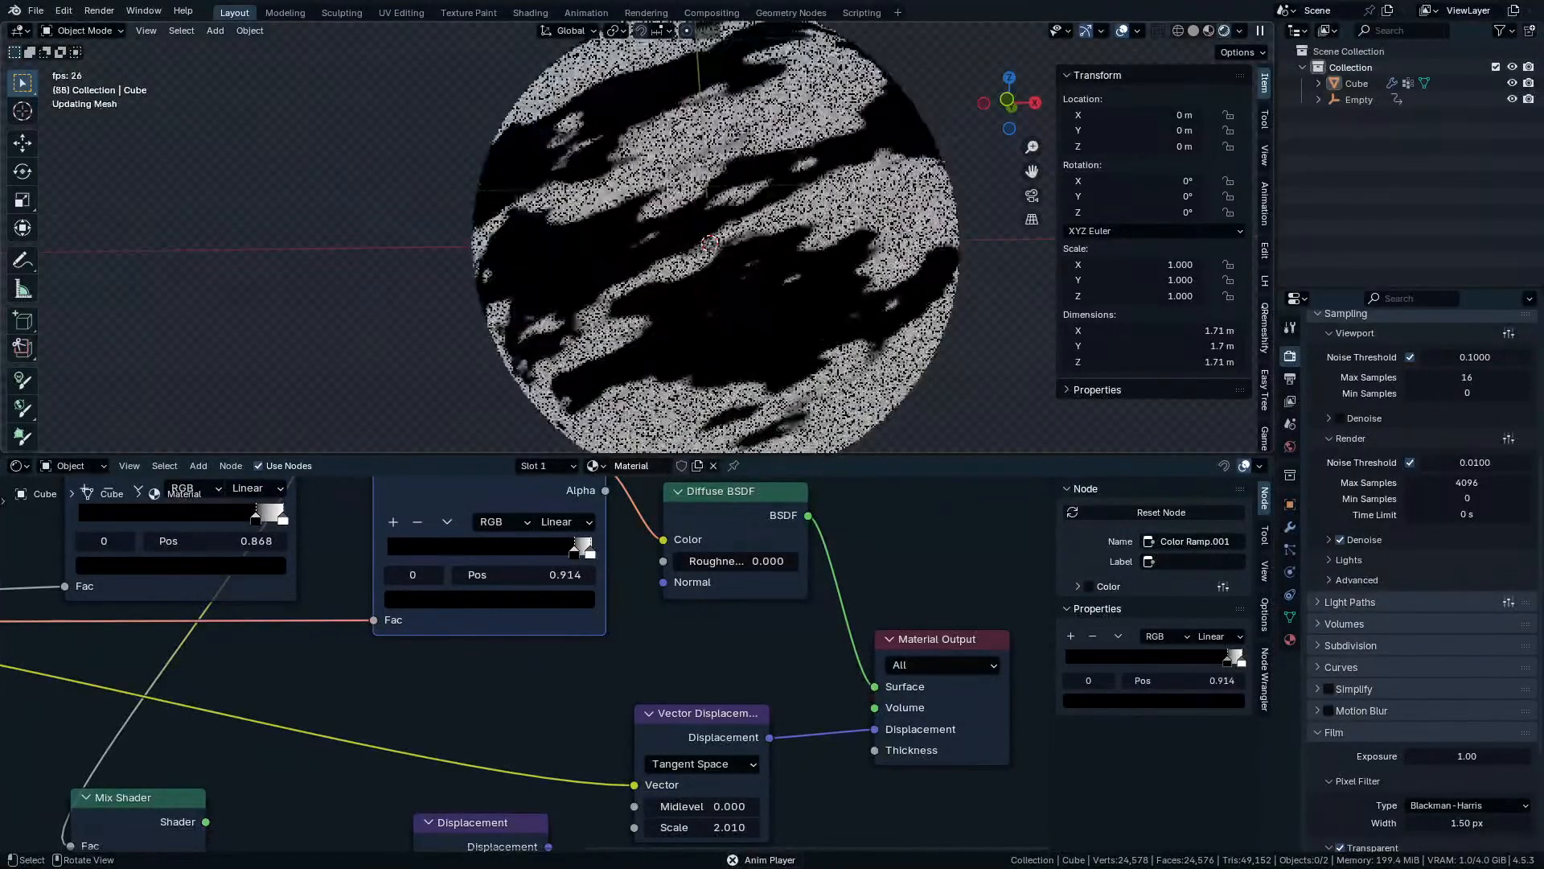
key(space)
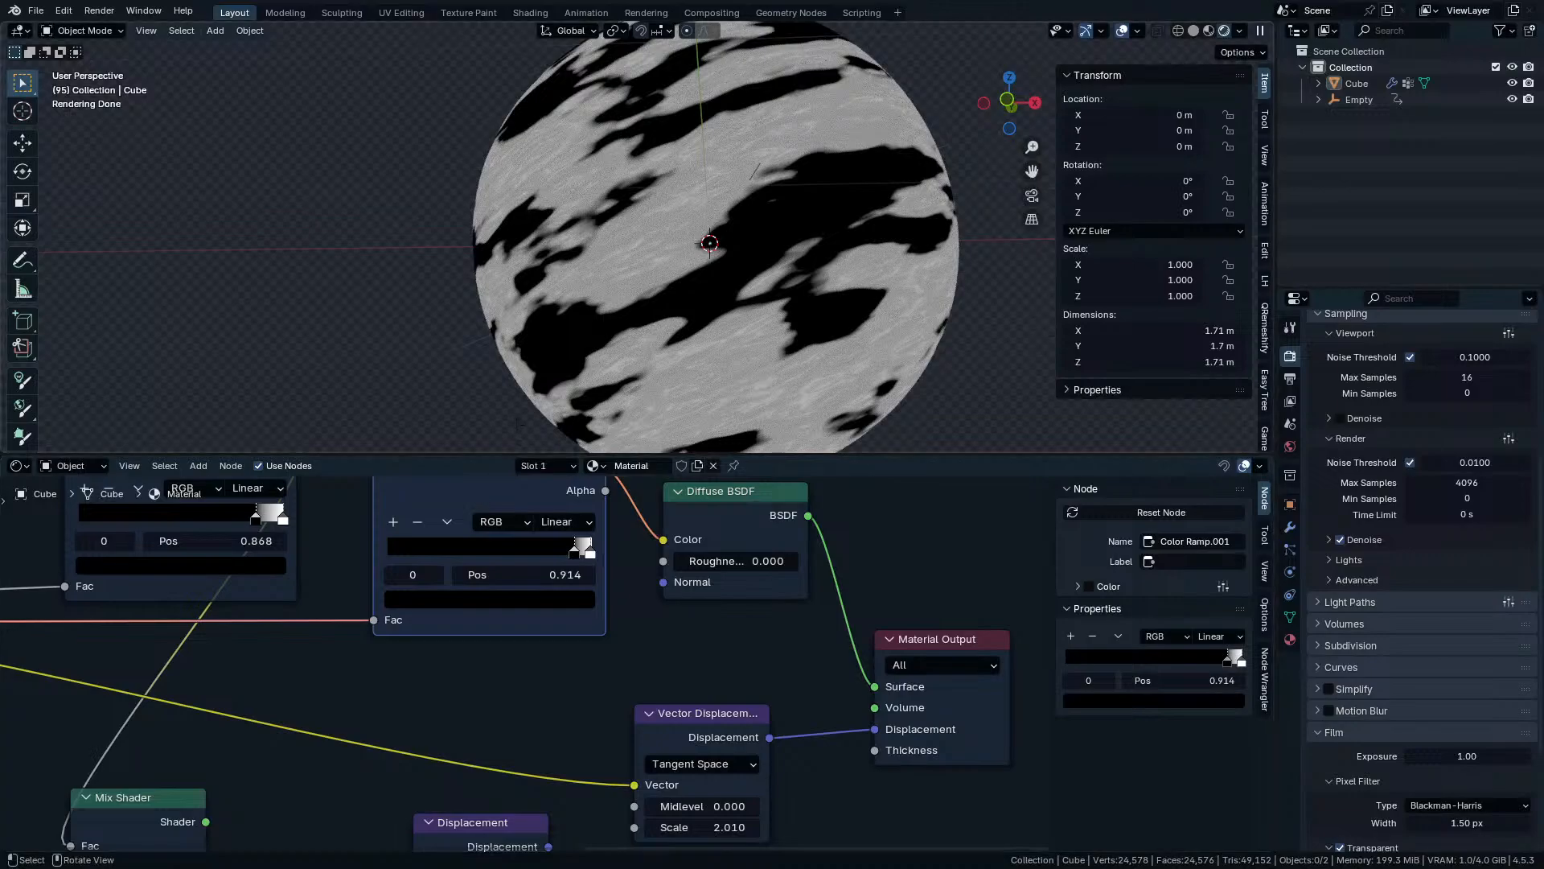
Move the Material Output node farther away from the Vector Displacement node.
scroll(724, 362, down, 1)
middle_drag(723, 628, 592, 575)
drag(807, 591, 981, 579)
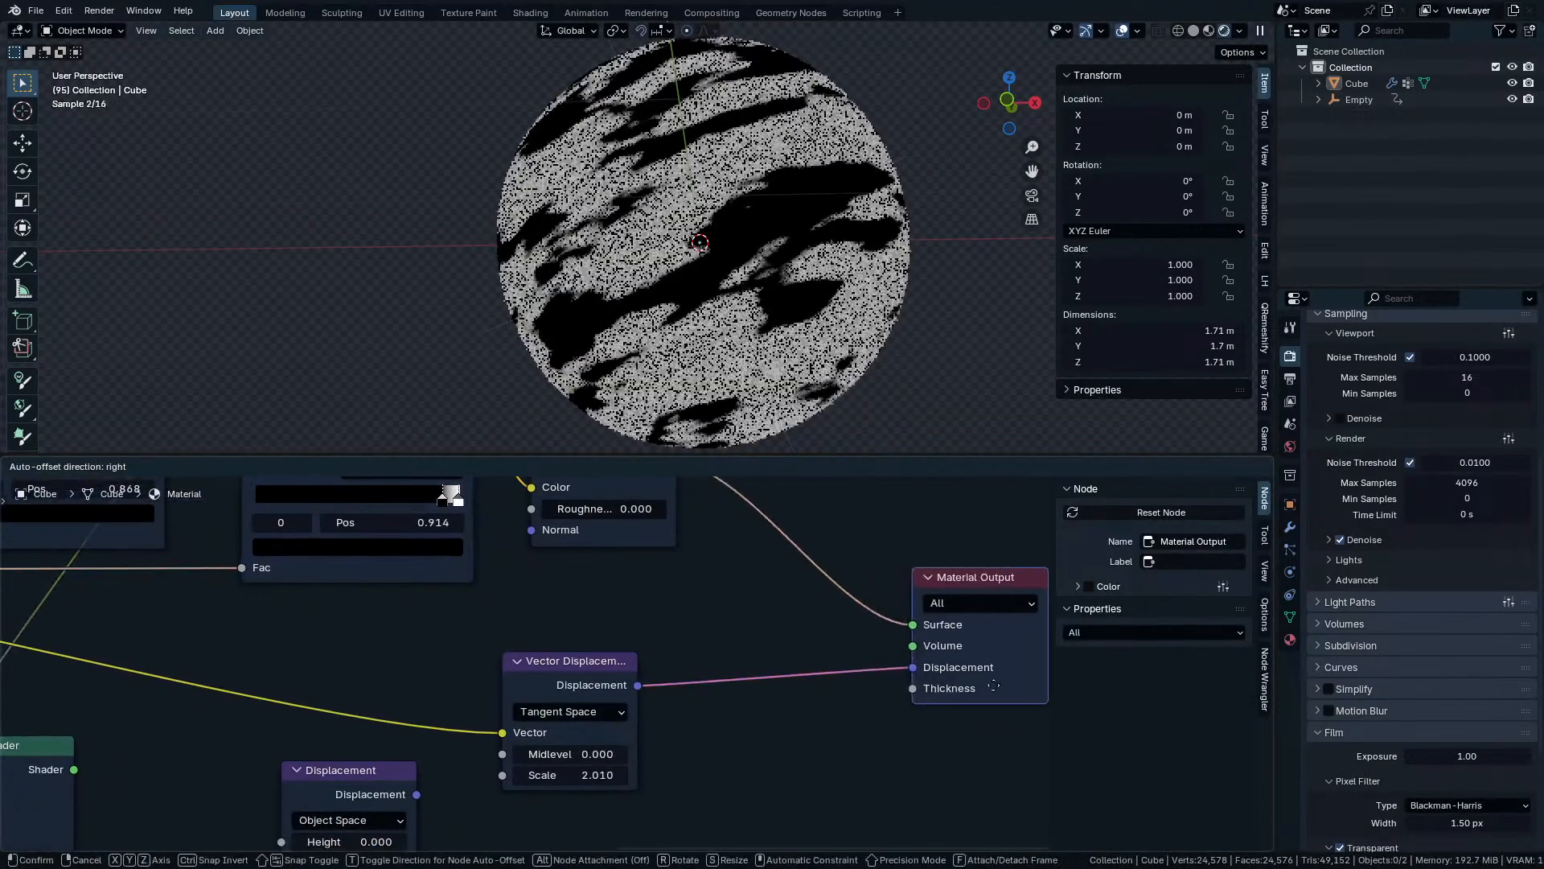
Try Object Space and World Space on the Vector Displacement node, and return it to Tangent Space.
scroll(656, 681, up, 3)
middle_drag(671, 701, 674, 622)
click(570, 641)
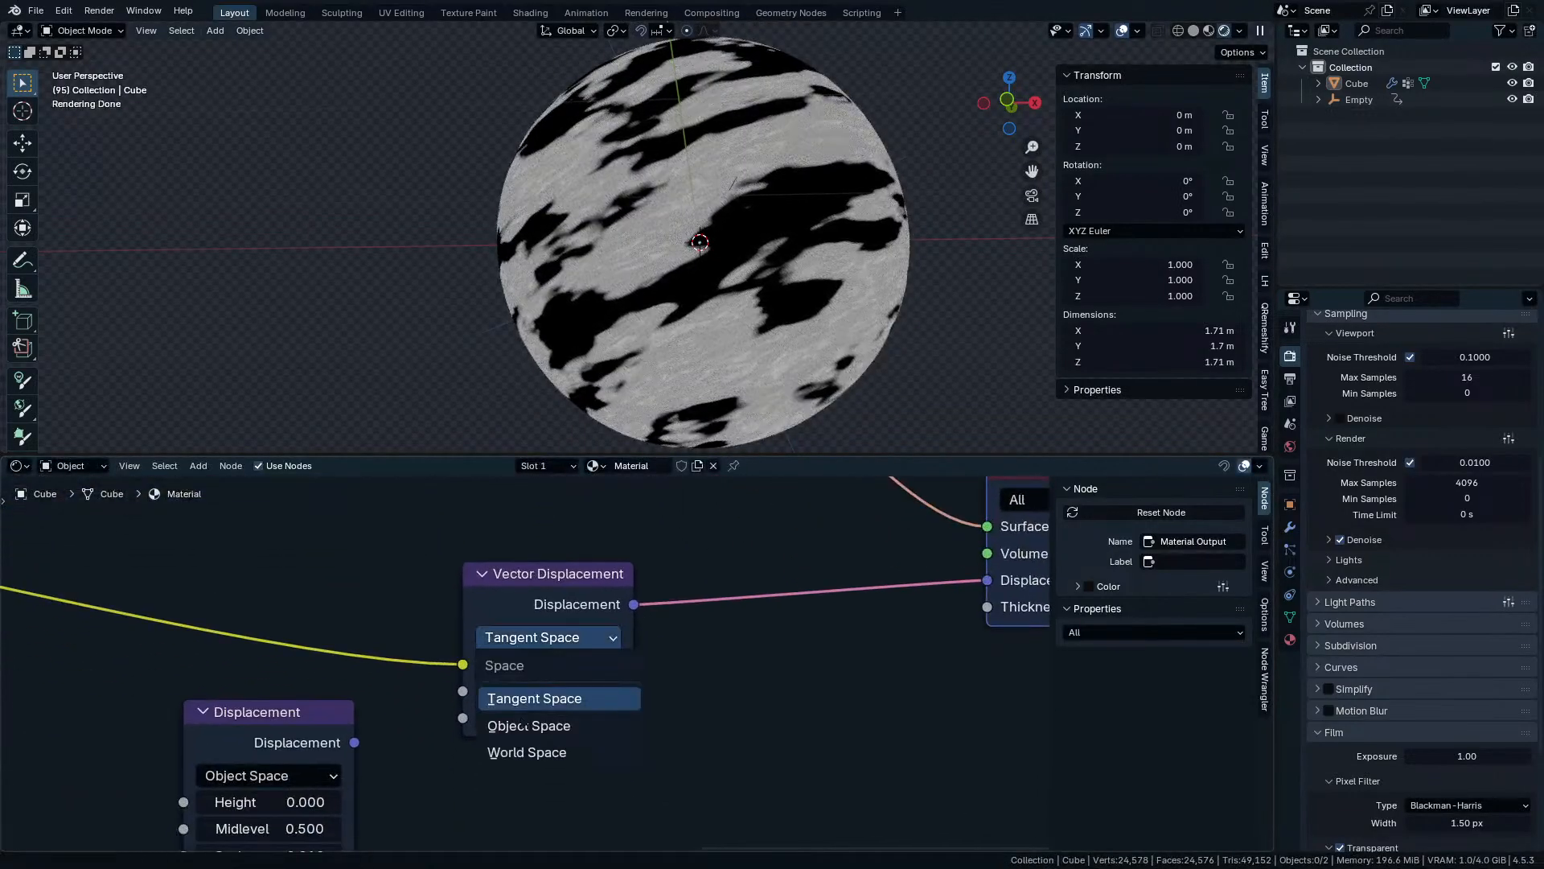
click(515, 726)
click(547, 637)
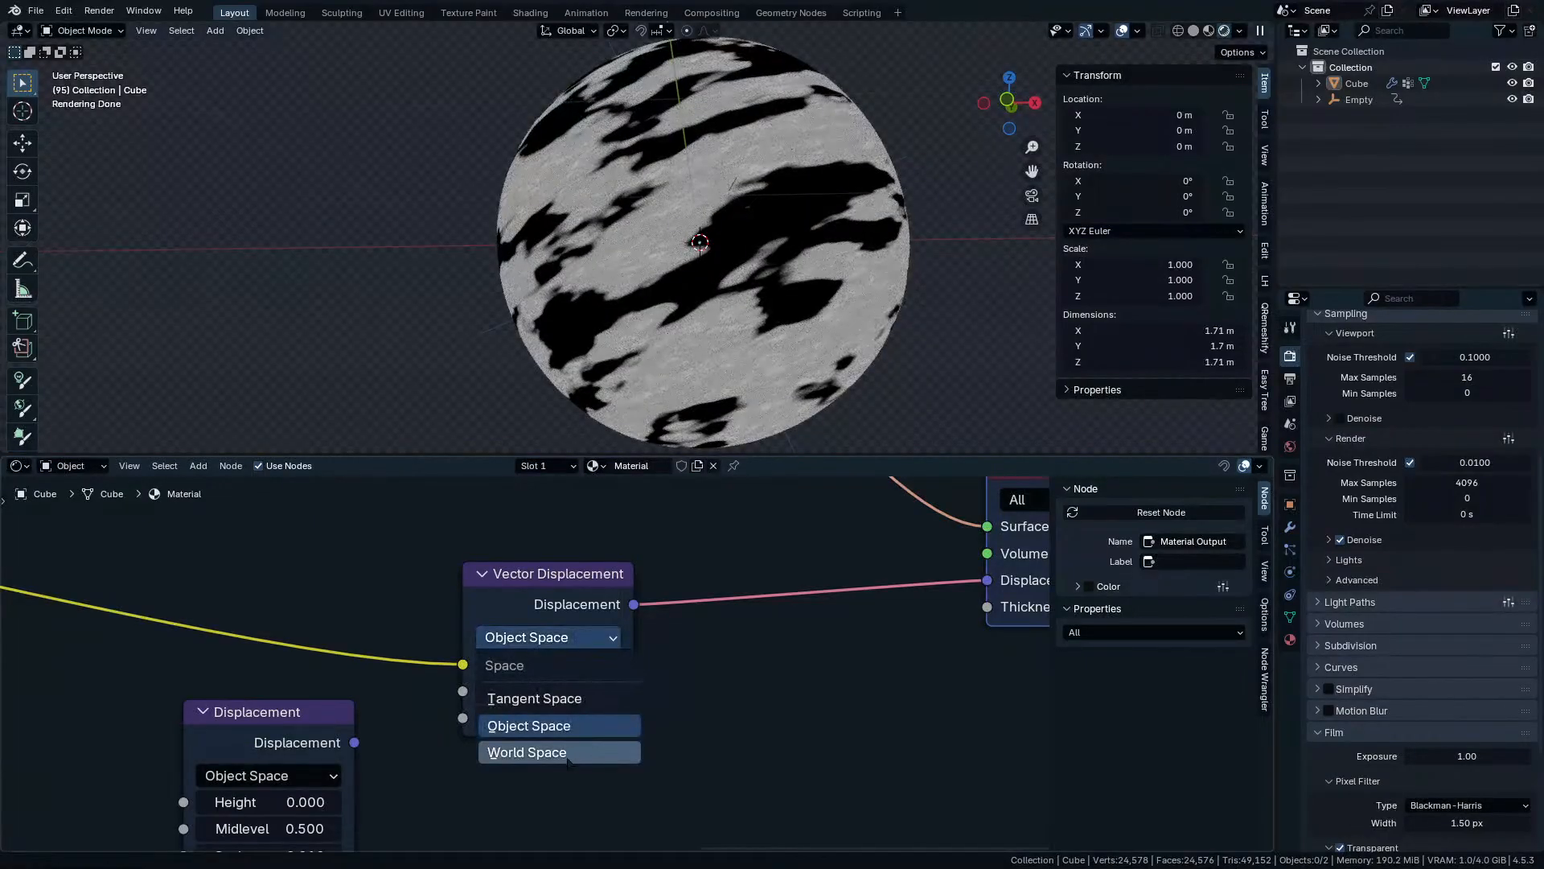
click(531, 752)
click(547, 637)
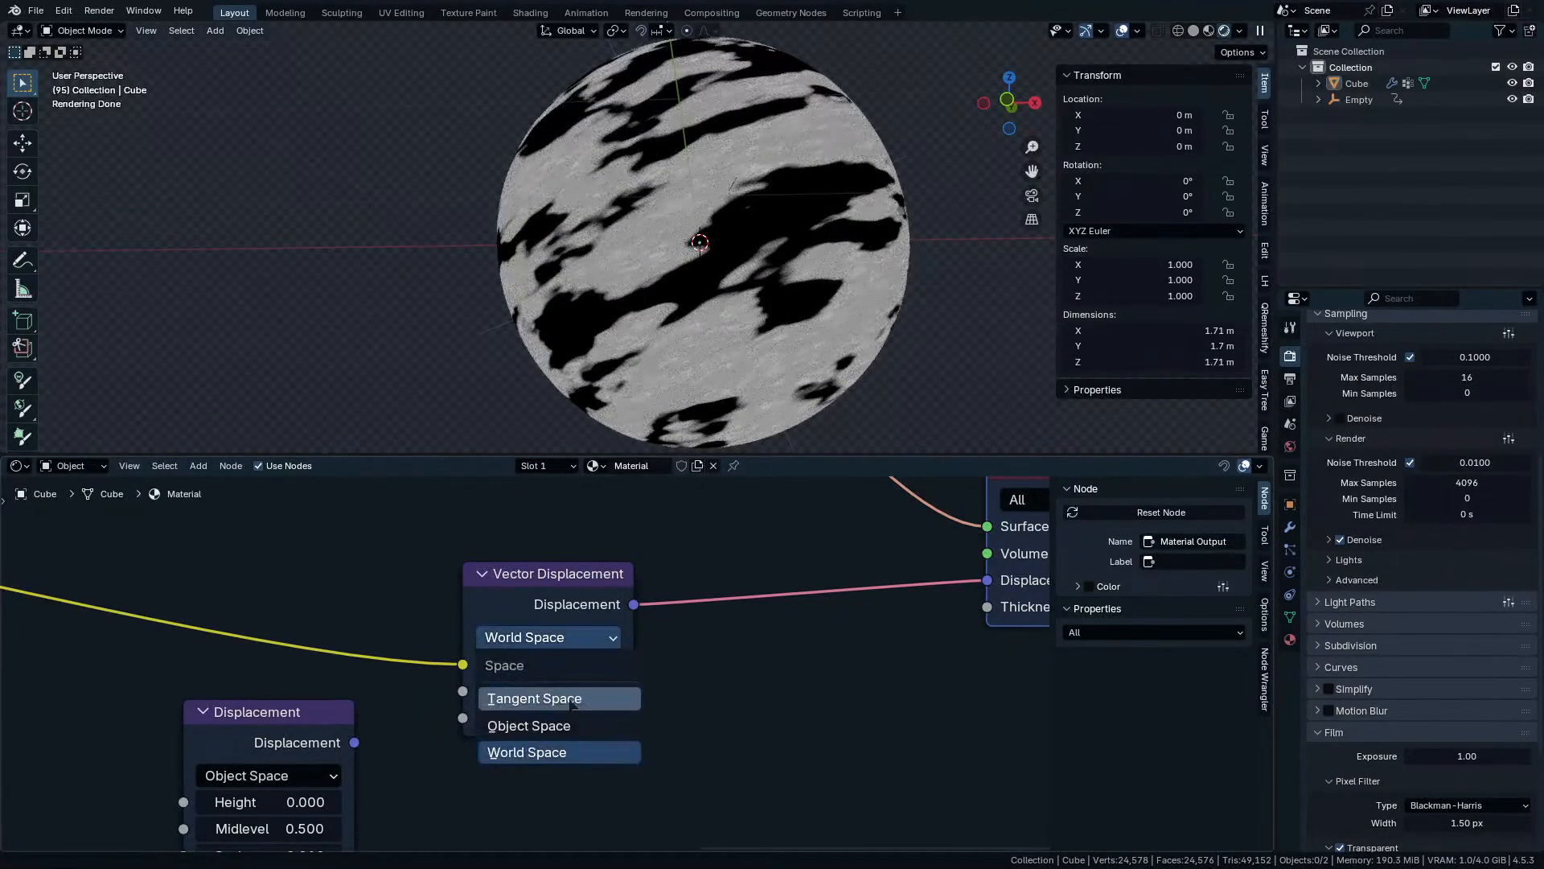
click(534, 698)
Insert another Color Ramp between the Voronoi Texture's Color output and the Vector Displacement's Vector input.
middle_drag(366, 636, 653, 661)
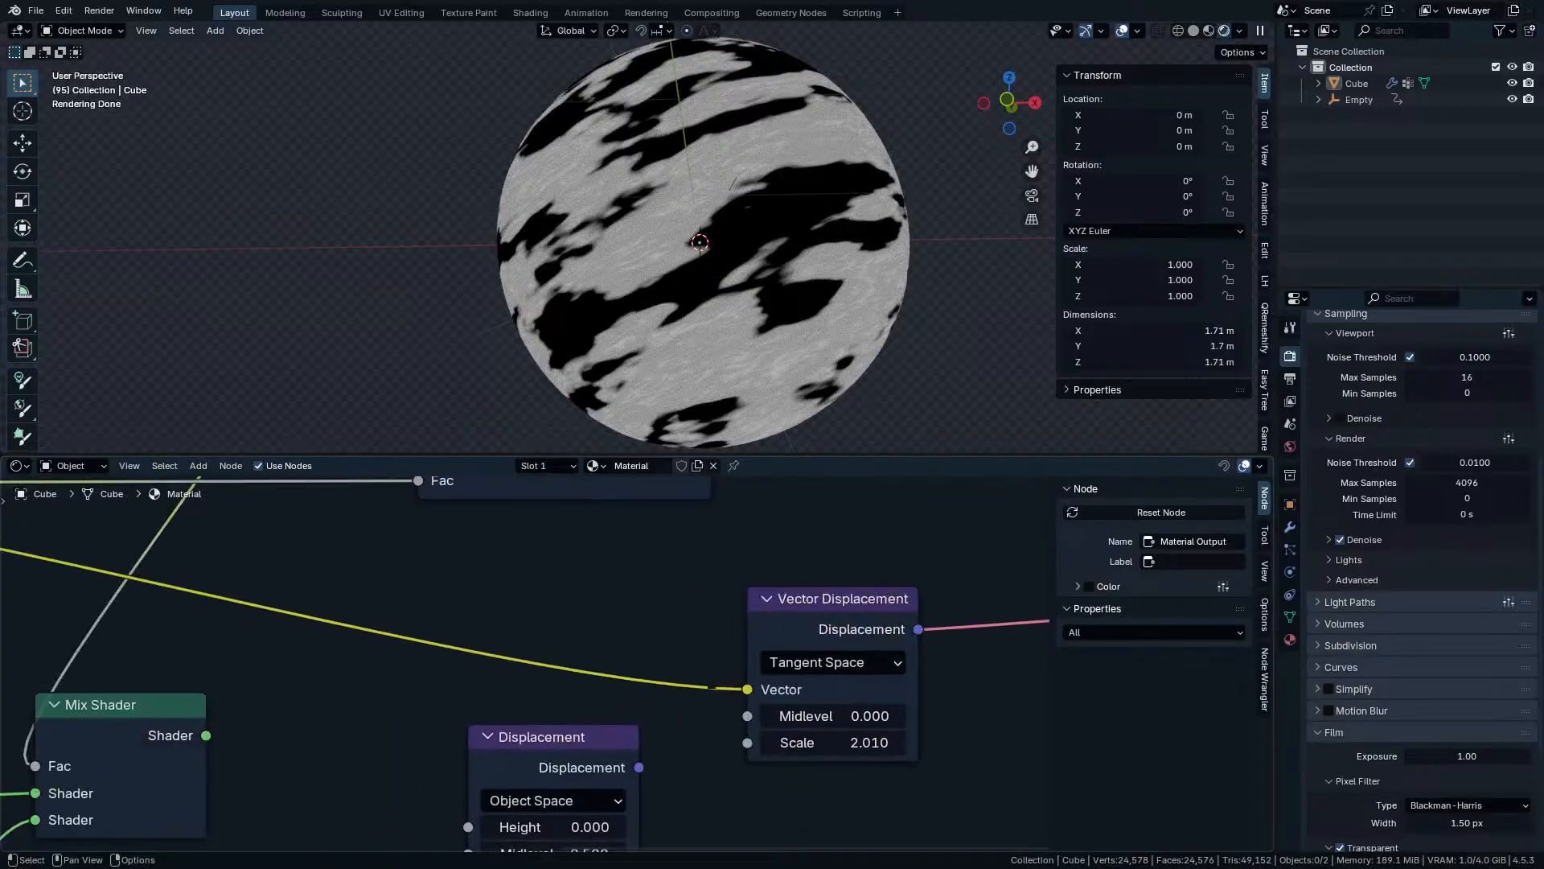
scroll(651, 662, down, 5)
middle_drag(386, 608, 555, 653)
key(q)
click(555, 655)
click(506, 641)
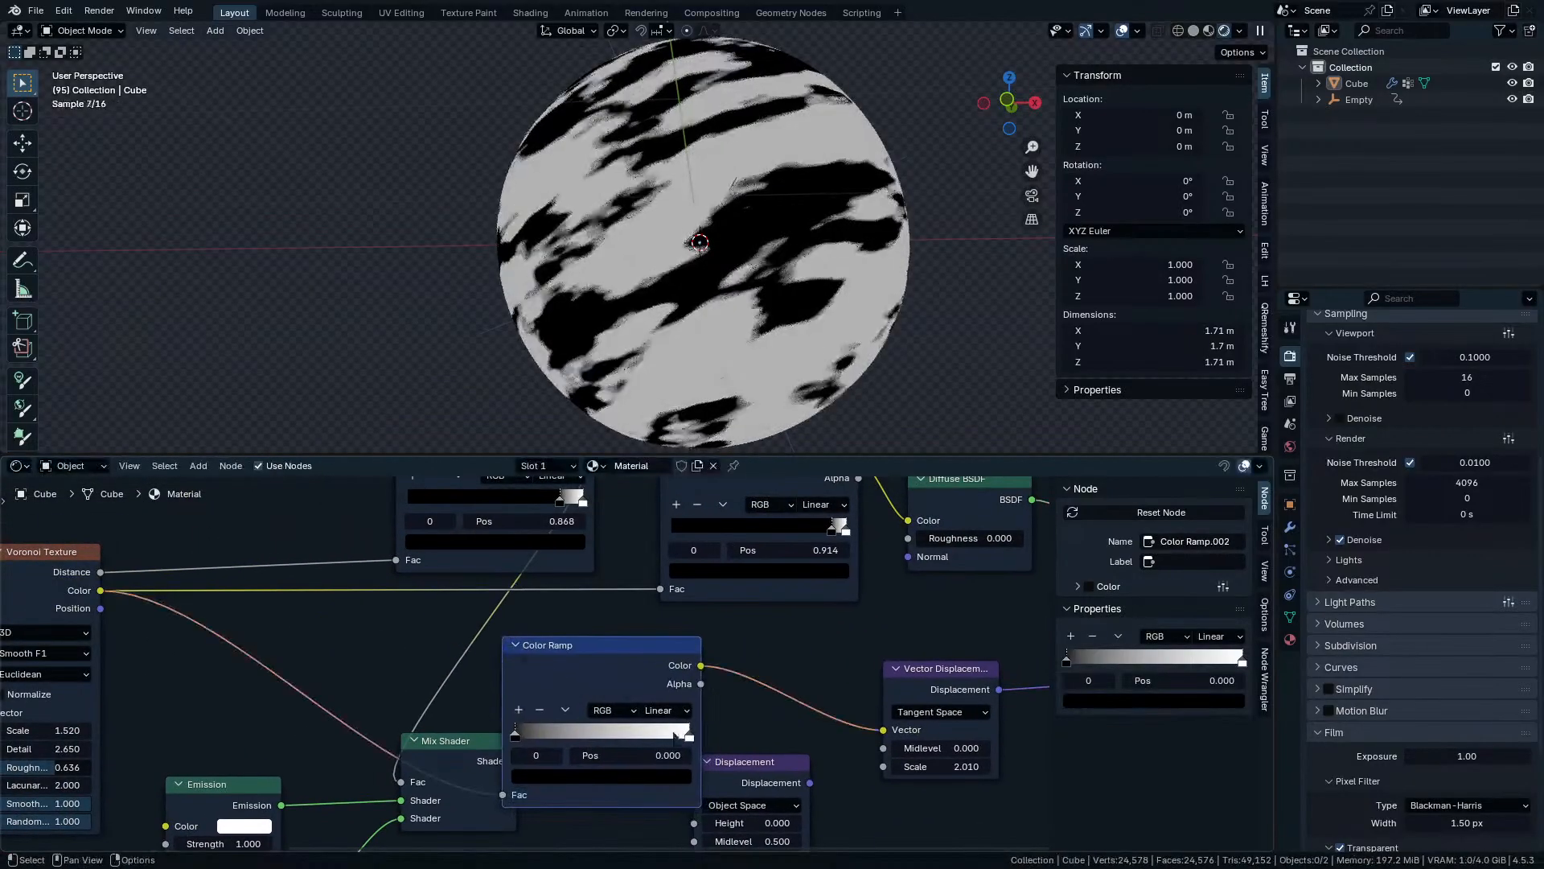
Try the displacement ramp's white stop at 0.809, and remove that Color Ramp while keeping the Voronoi link.
mouse_move(517, 735)
mouse_down()
mouse_move(635, 735)
mouse_move(525, 735)
mouse_up()
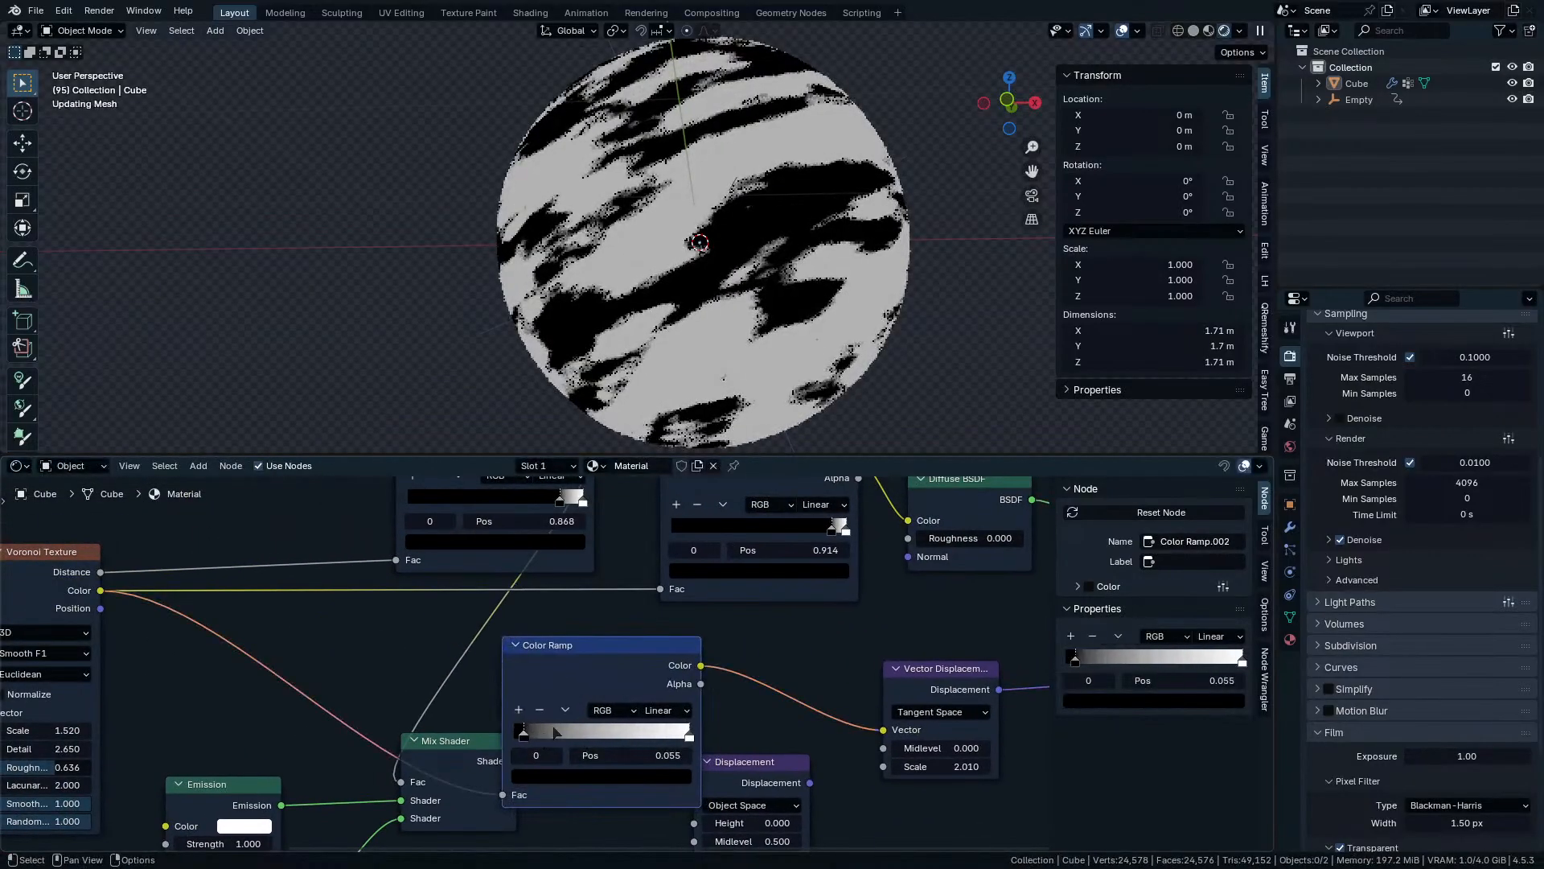
key(ctrl+z)
drag(669, 735, 638, 748)
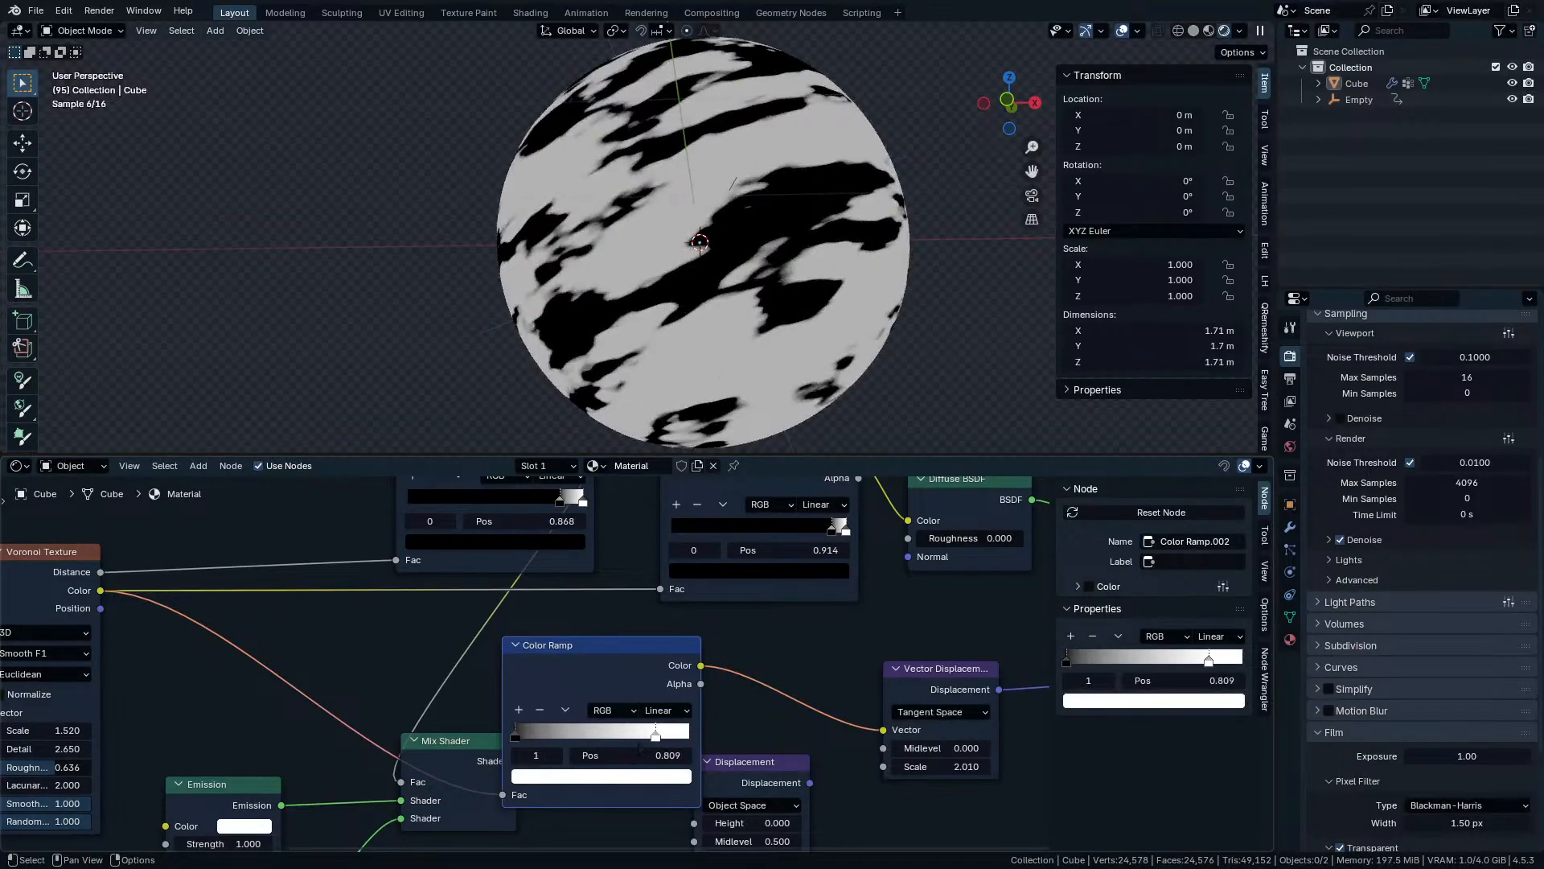
key(ctrl+x)
Move the Vector Displacement node closer to the Material Output node.
middle_drag(941, 700, 915, 686)
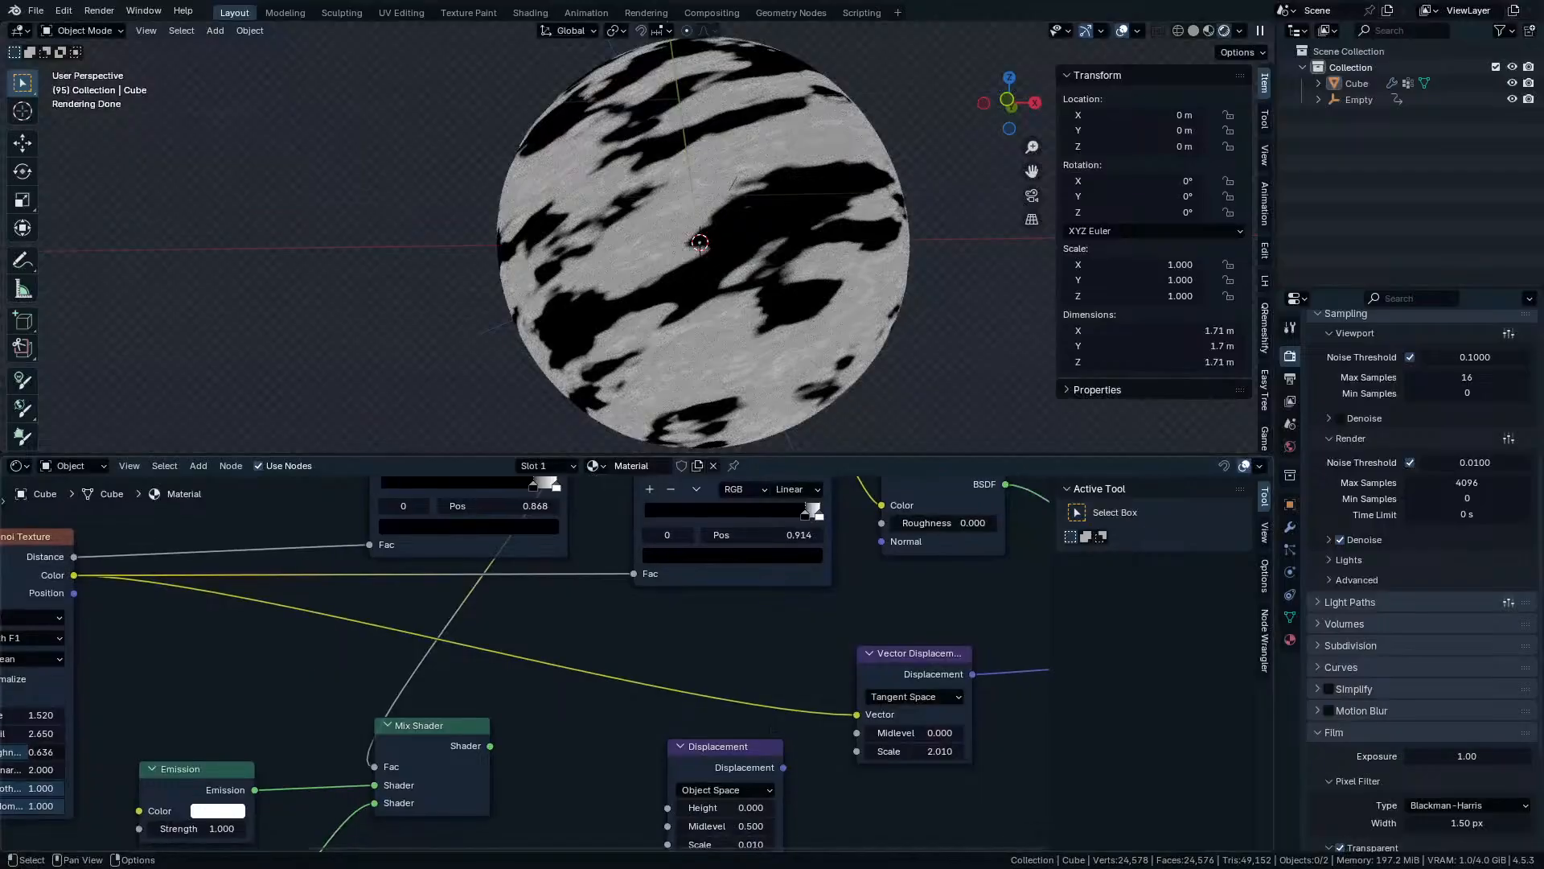
drag(914, 654, 992, 657)
middle_drag(992, 657, 850, 646)
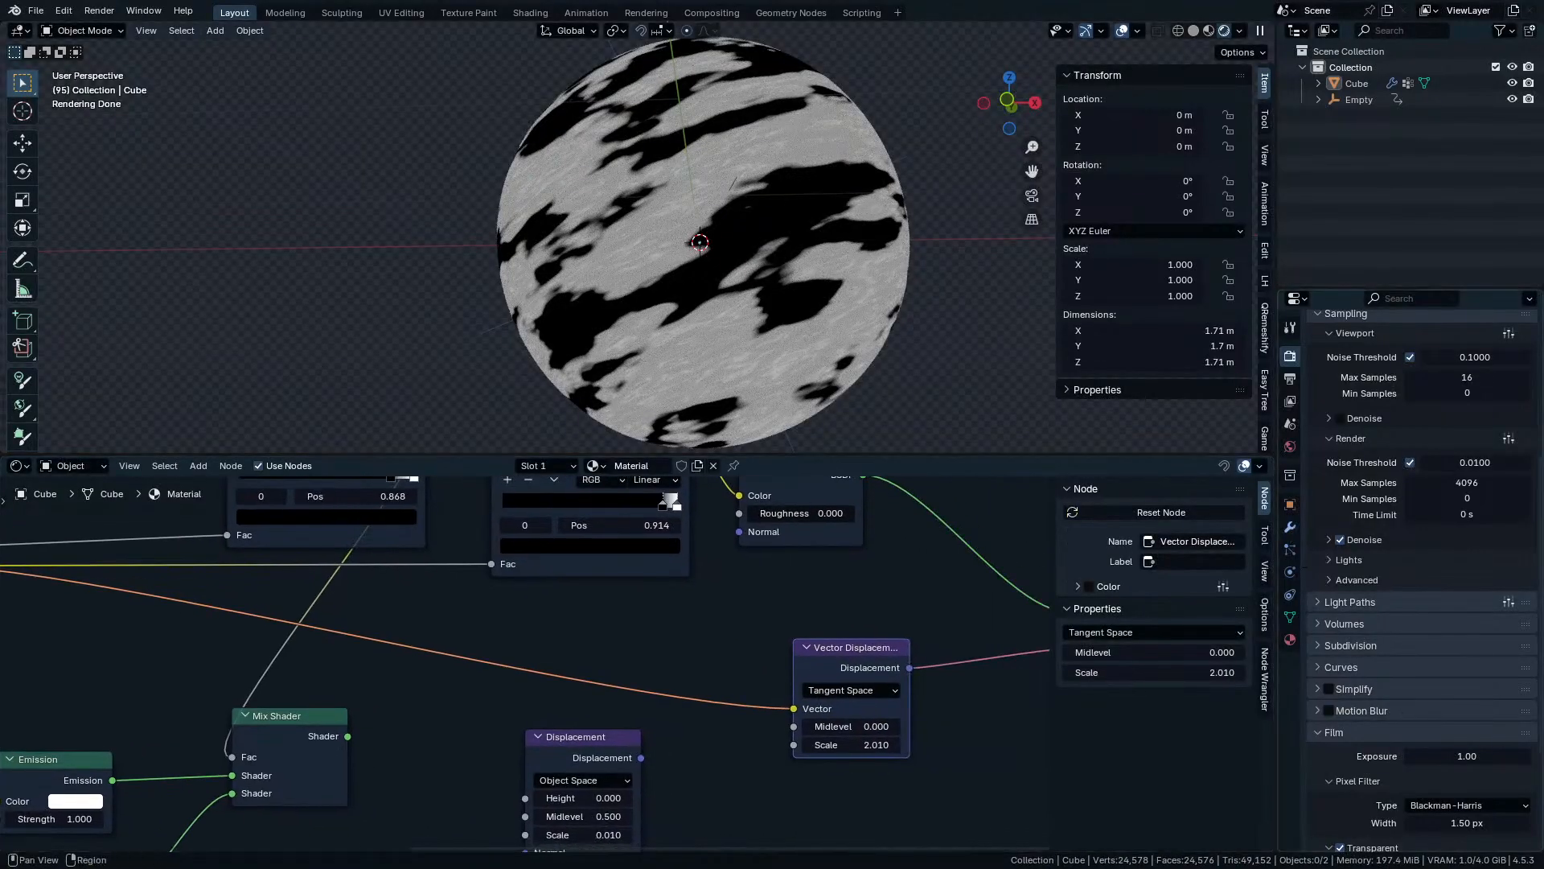
Set the cube's Subdivision modifier viewport levels to 3.
click(1289, 526)
click(1509, 424)
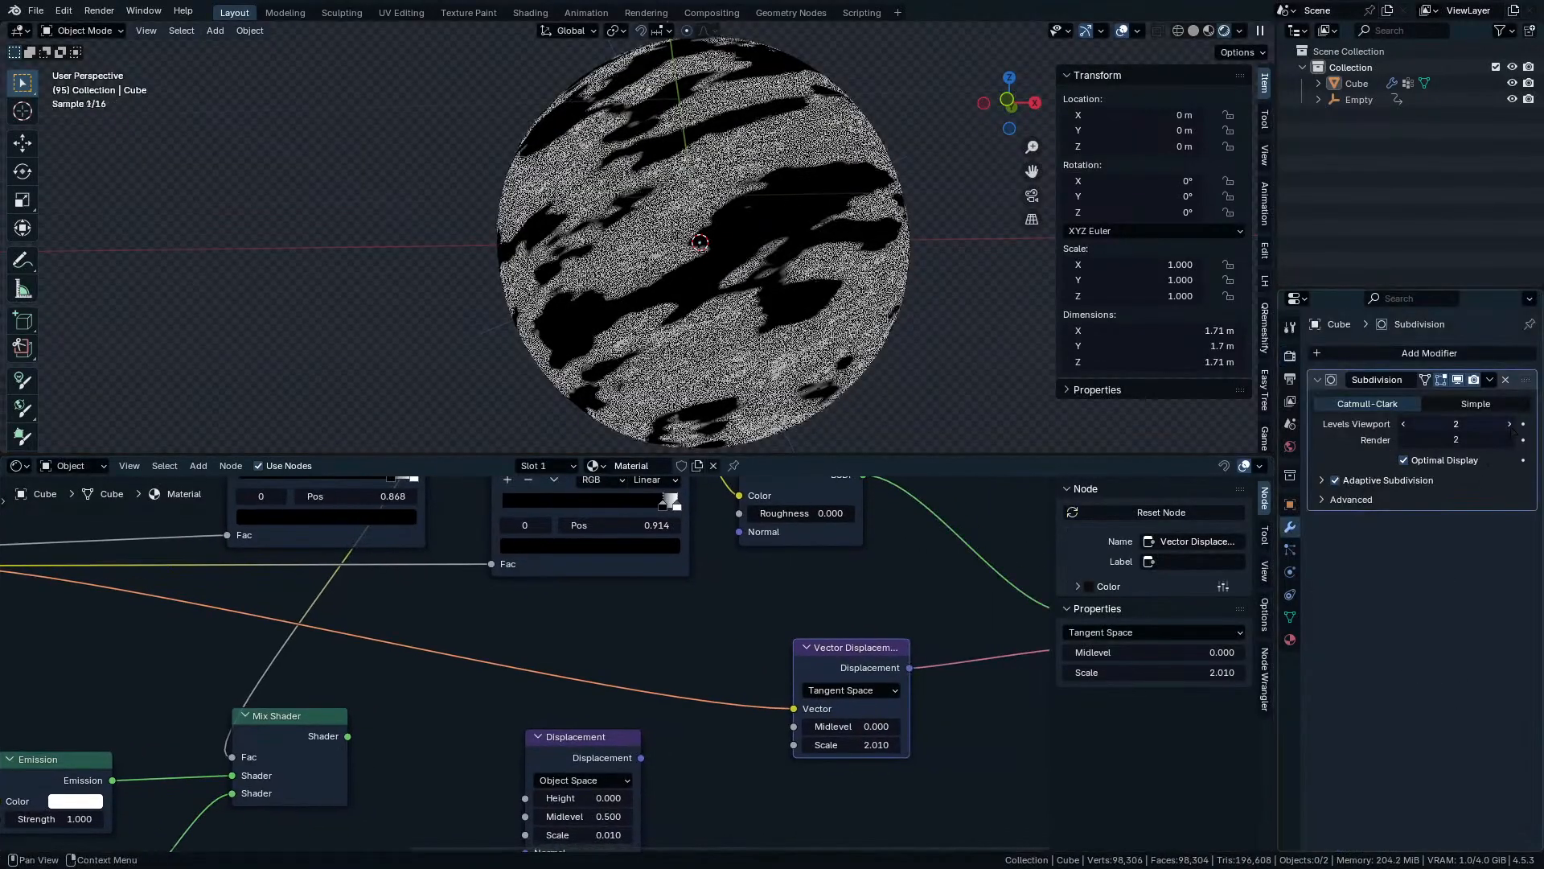
click(1509, 423)
scroll(735, 353, up, 5)
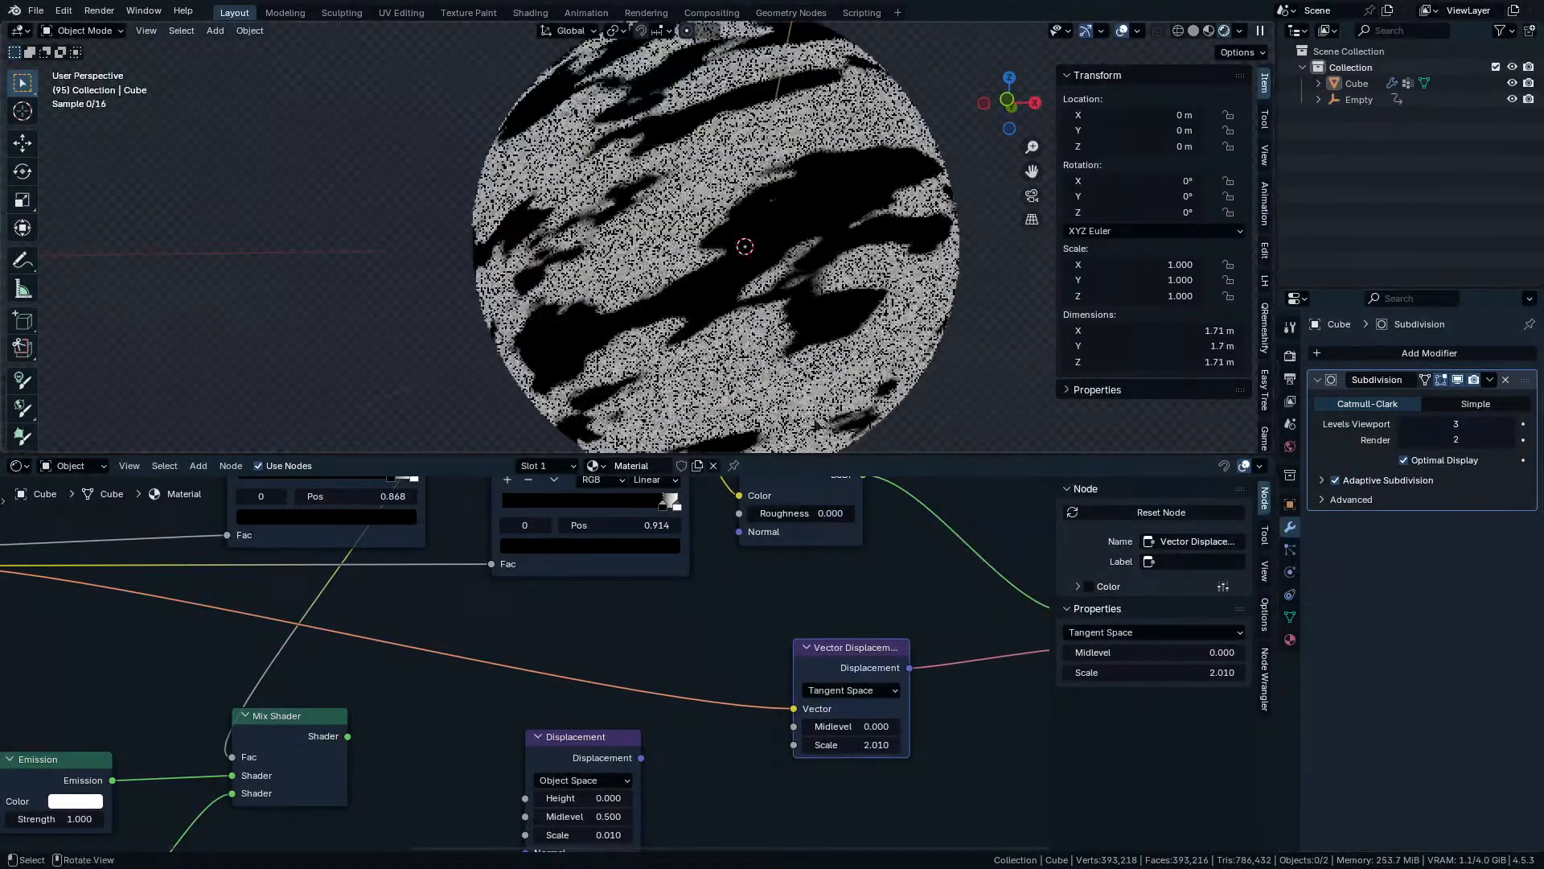
middle_drag(732, 354, 879, 295)
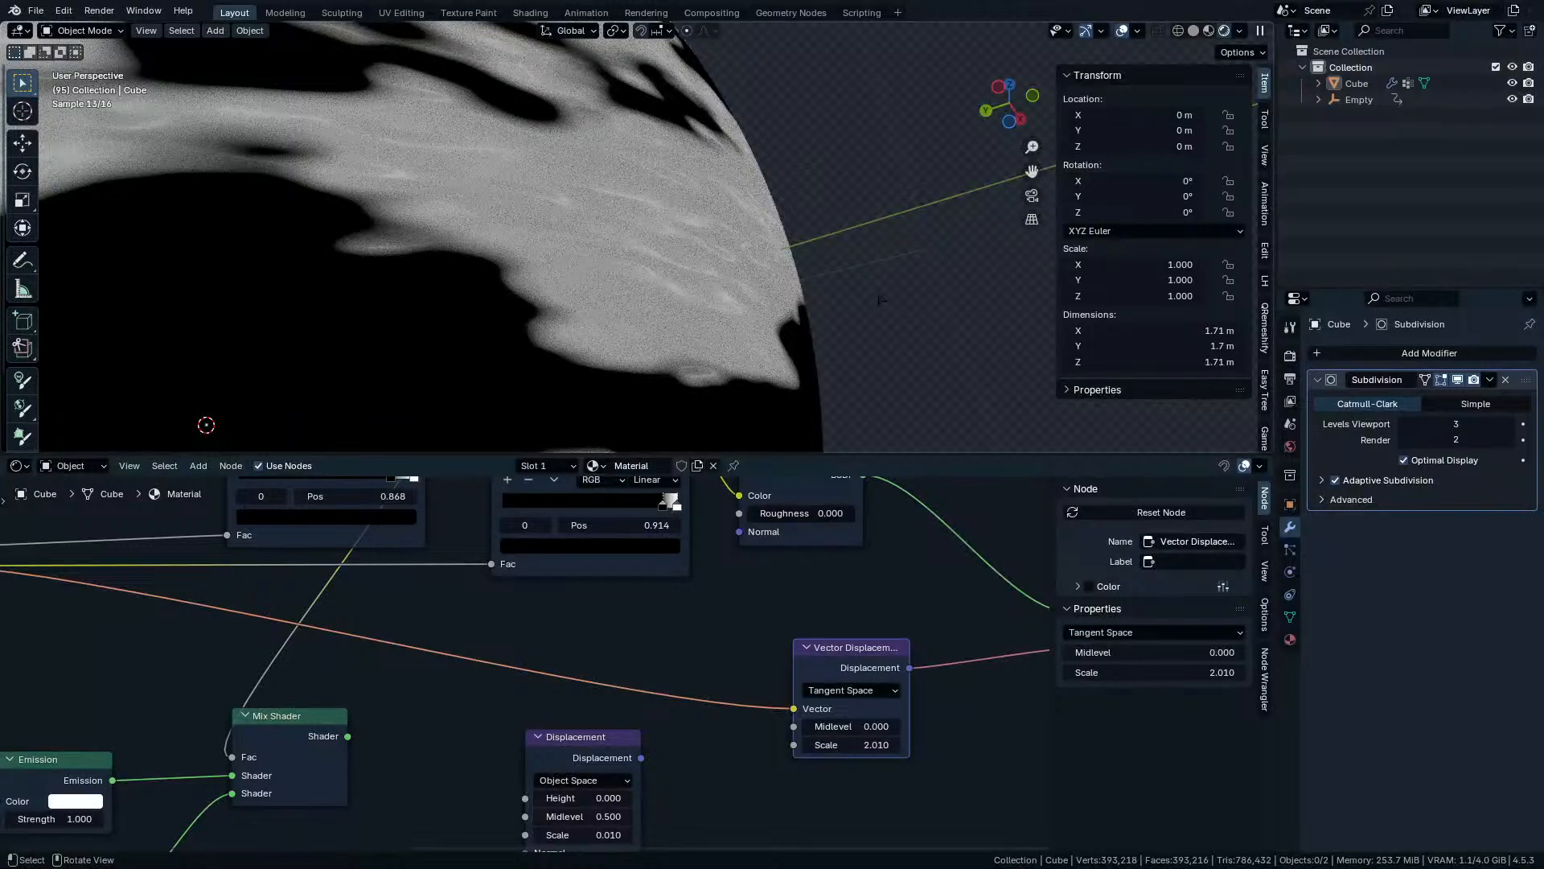
Try the Displacement node between the Voronoi Color output and the Material Output's Displacement, and restore the Vector Displacement links.
middle_drag(890, 599, 621, 631)
drag(830, 628, 898, 628)
drag(358, 708, 719, 693)
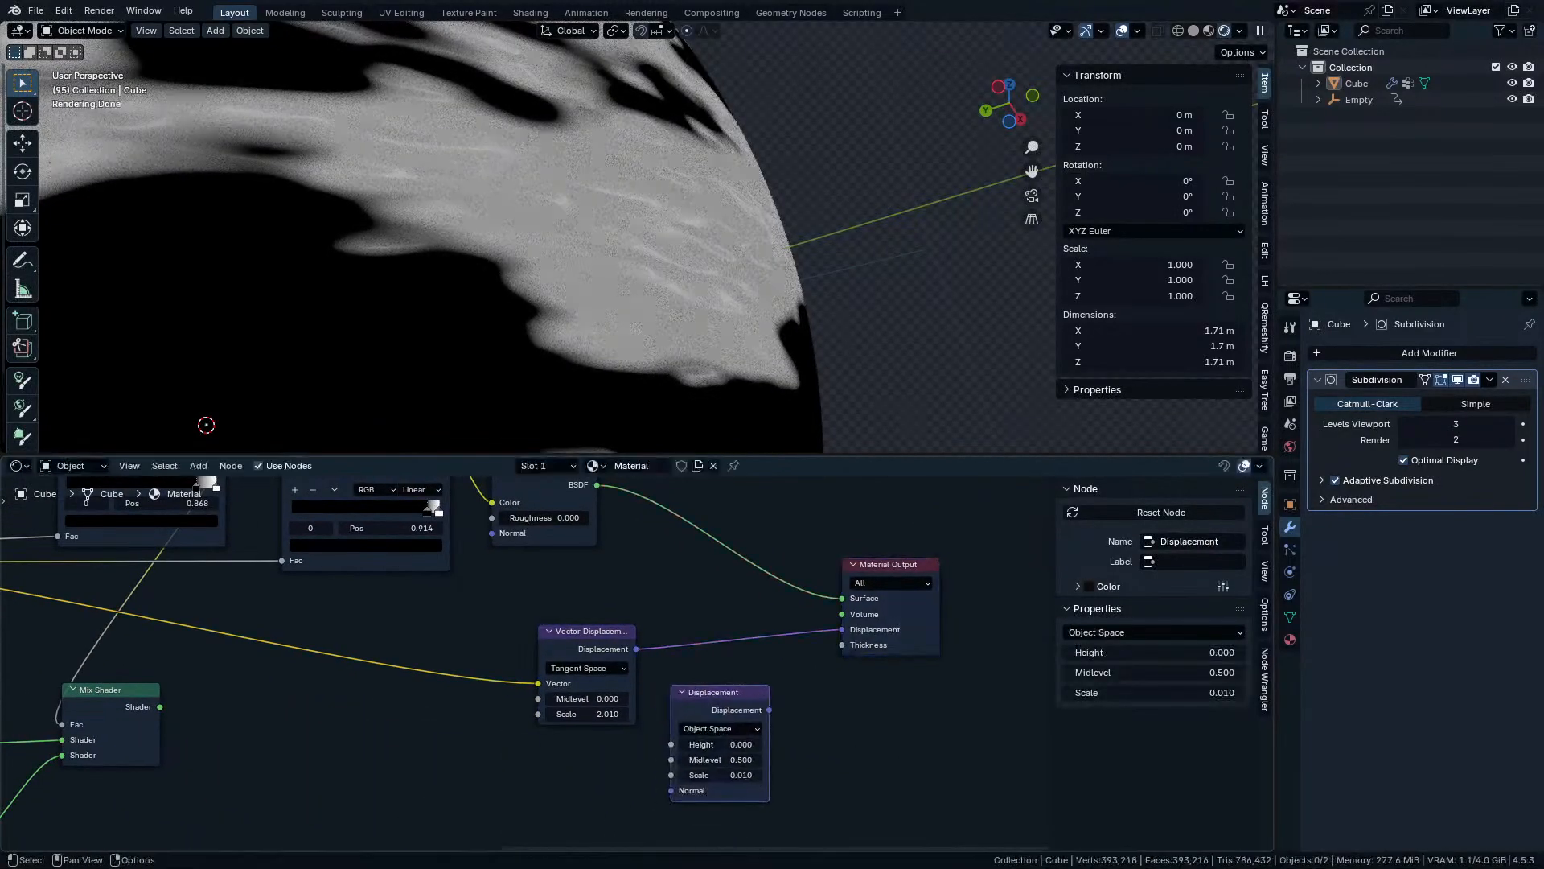
drag(538, 683, 671, 744)
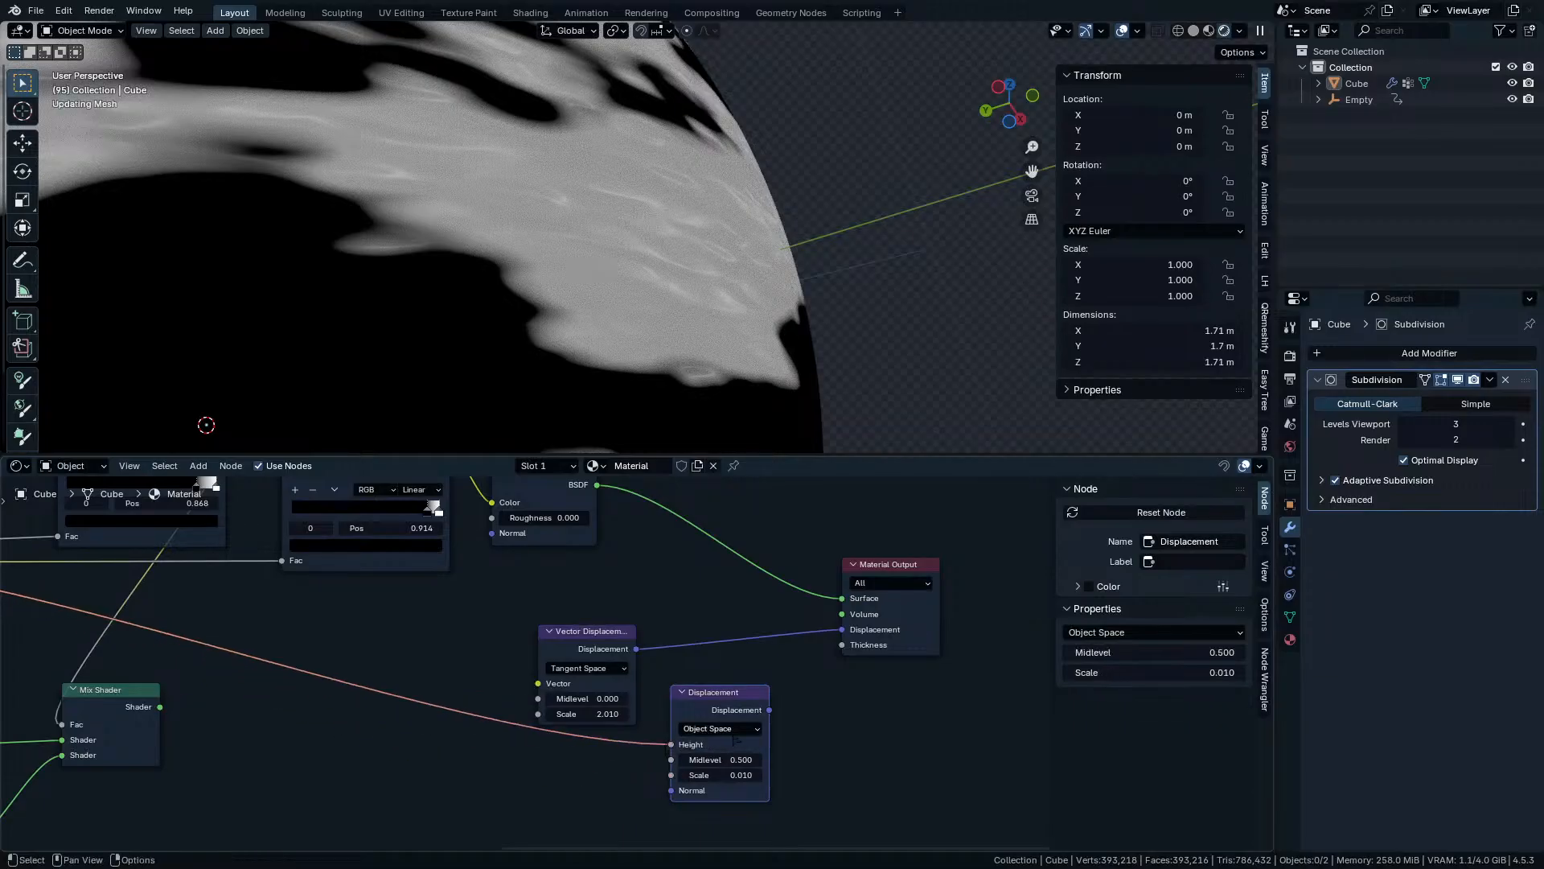
drag(770, 709, 842, 629)
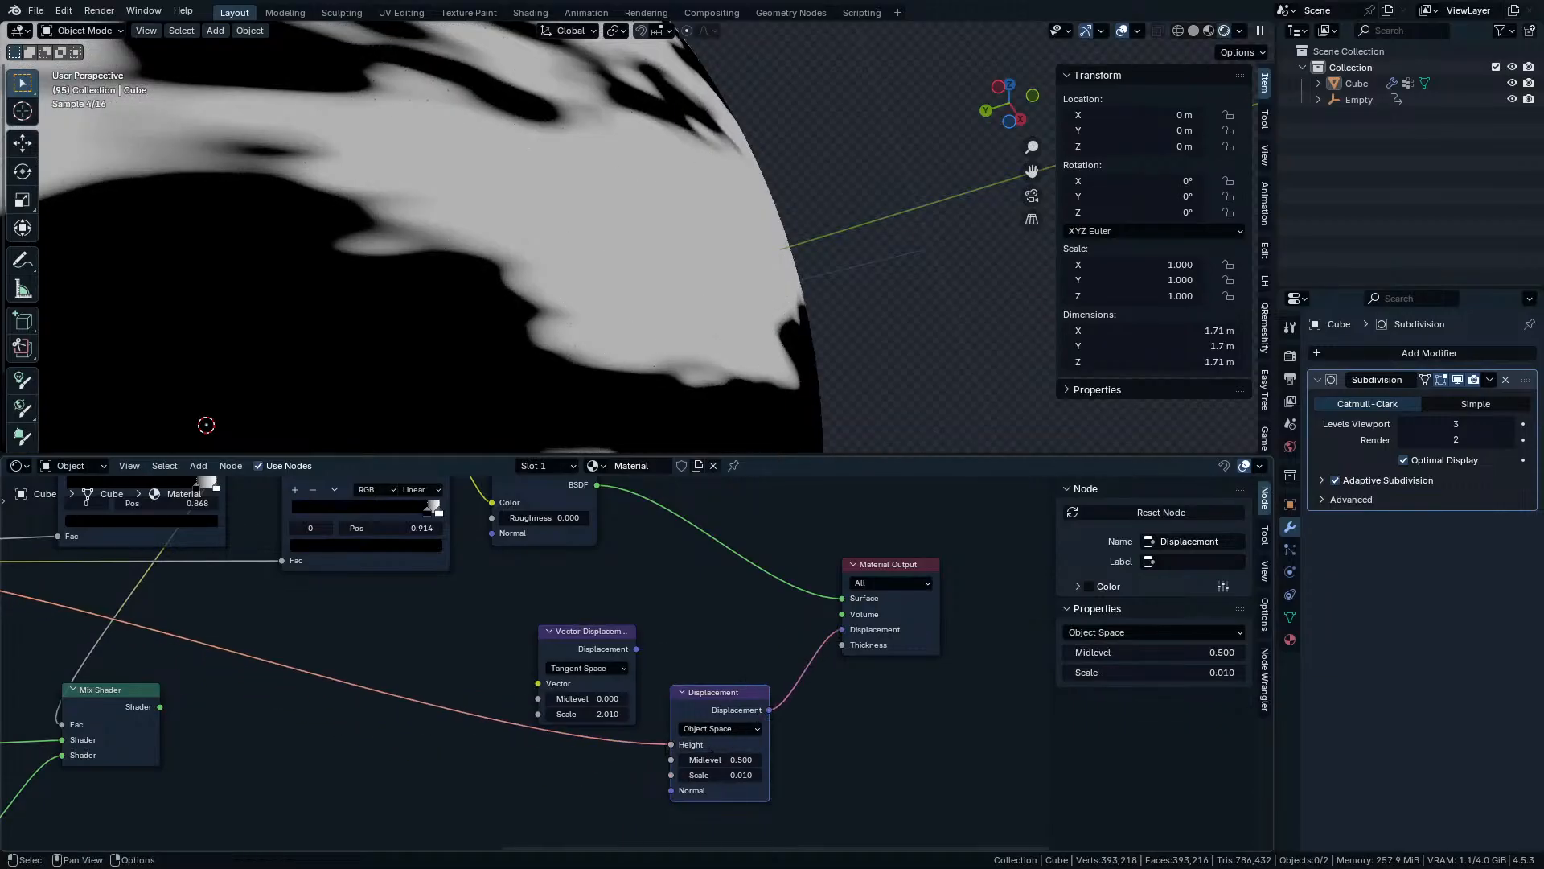
drag(671, 744, 538, 683)
drag(637, 649, 842, 629)
Delete the unused Displacement node from the material.
ctrl+middle_drag(833, 642, 828, 674)
drag(761, 669, 708, 717)
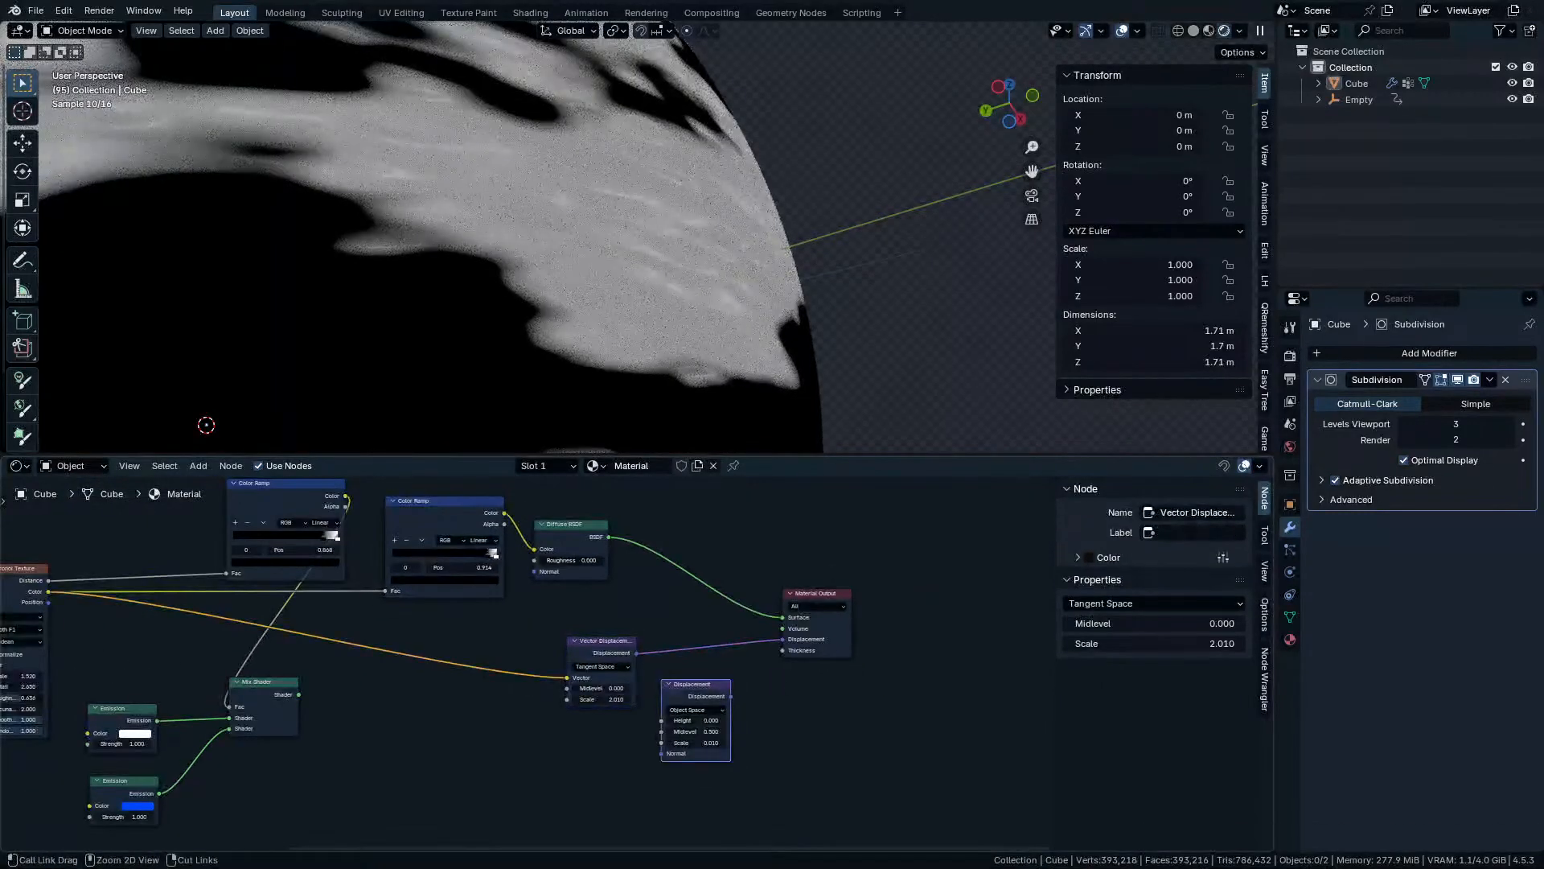
key(x)
Switch the viewport to Material Preview shading and inspect the sphere's displaced surface.
ctrl+middle_drag(770, 633, 774, 712)
middle_drag(776, 337, 885, 310)
ctrl+middle_drag(756, 193, 742, 340)
middle_drag(655, 229, 684, 274)
key(z)
click(660, 354)
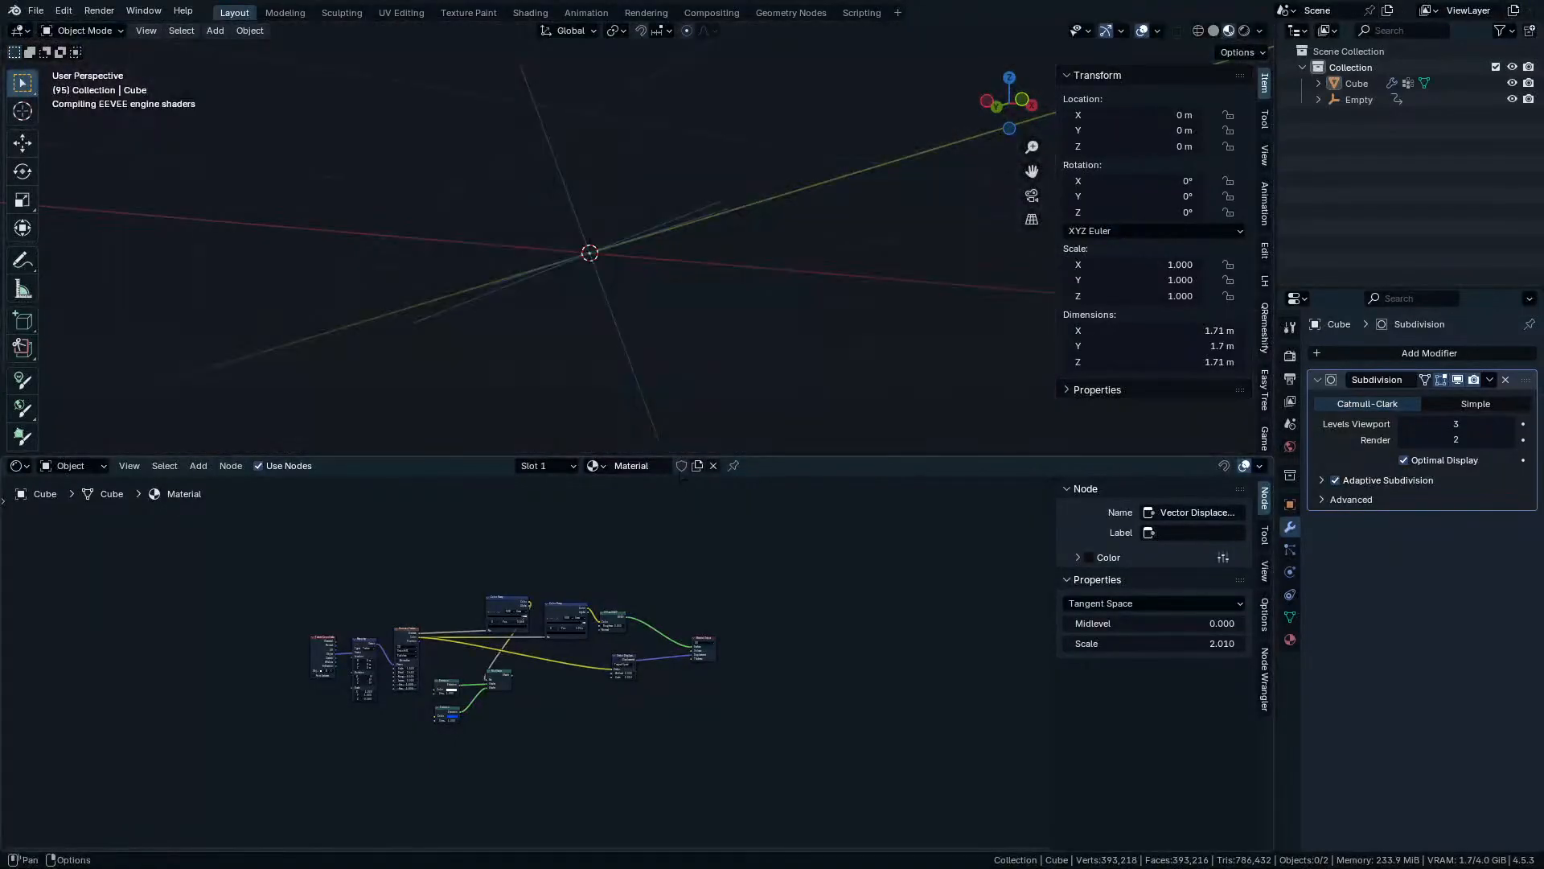
middle_drag(624, 346, 656, 363)
scroll(711, 355, down, 1)
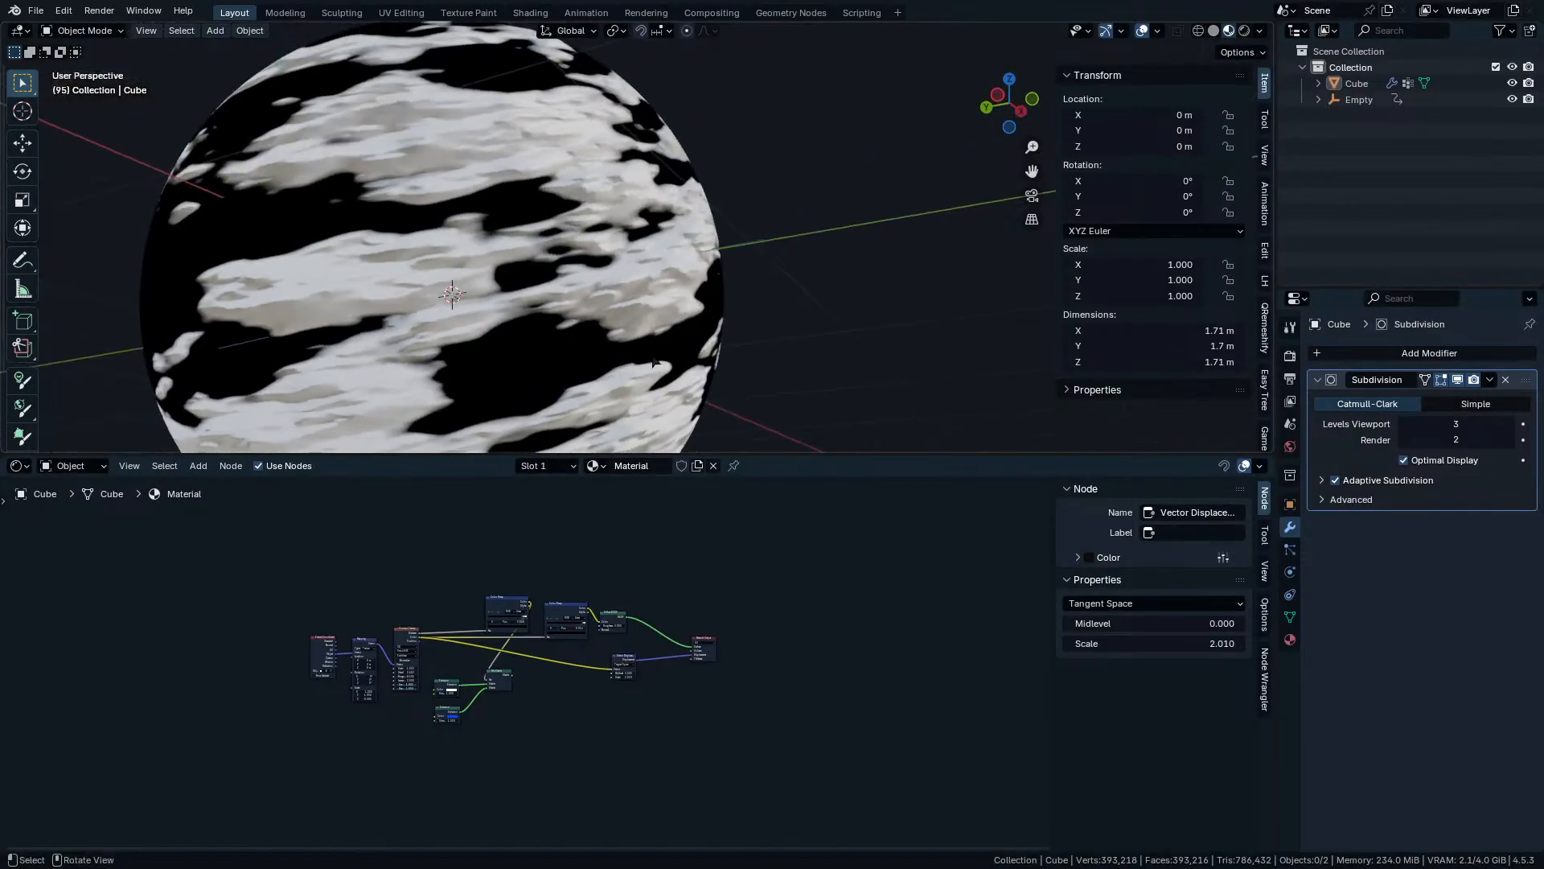
Move the Vector Displacement node directly beside the Material Output, and review the sphere in the viewport.
scroll(596, 667, up, 6)
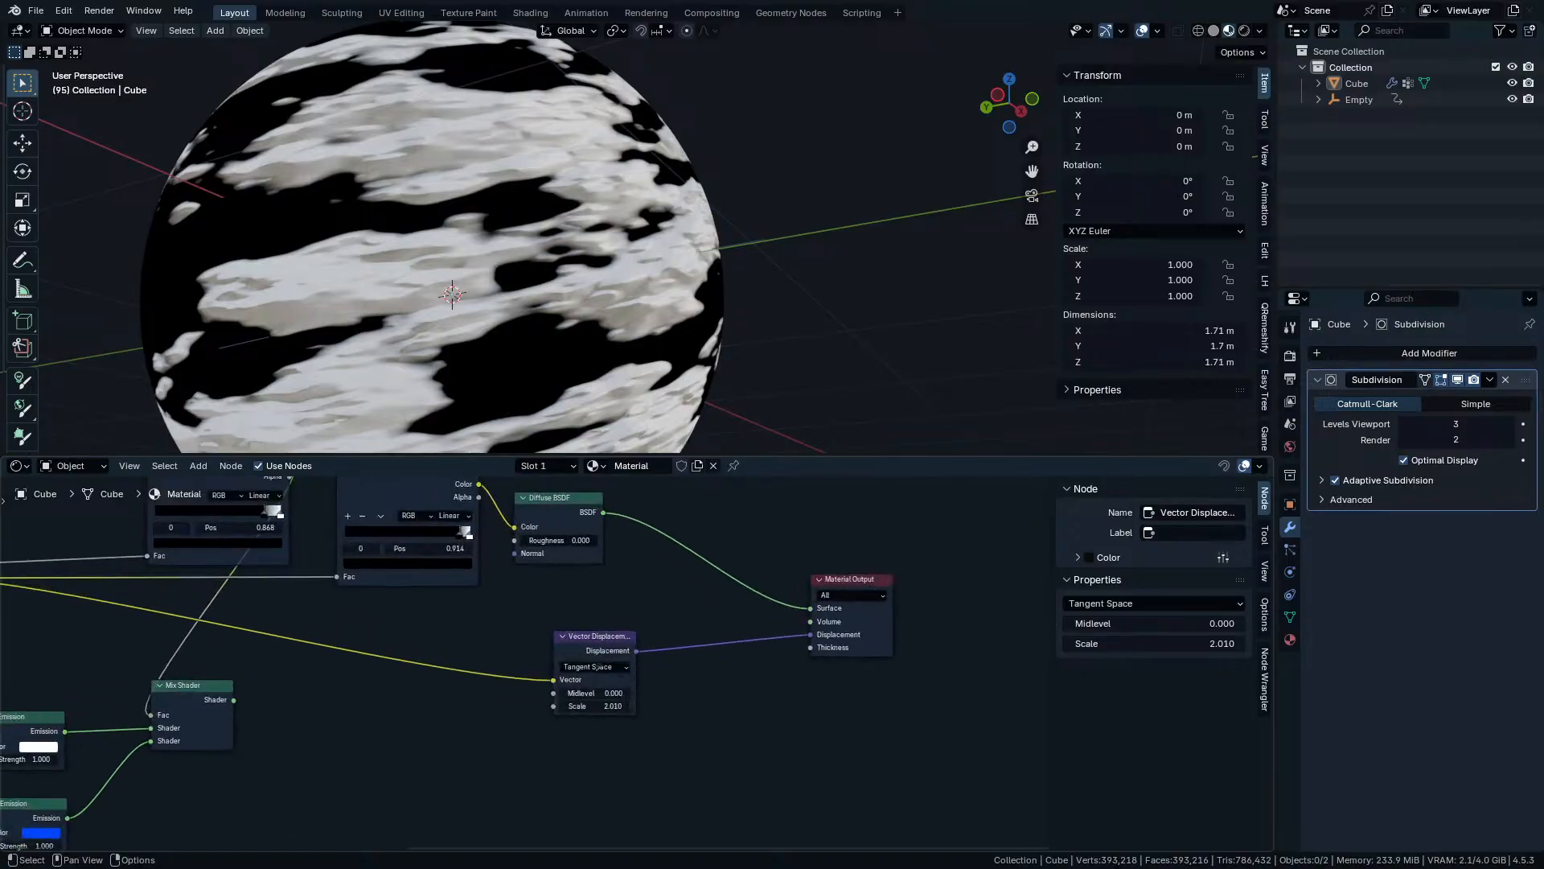
drag(593, 637, 752, 623)
scroll(651, 665, up, 2)
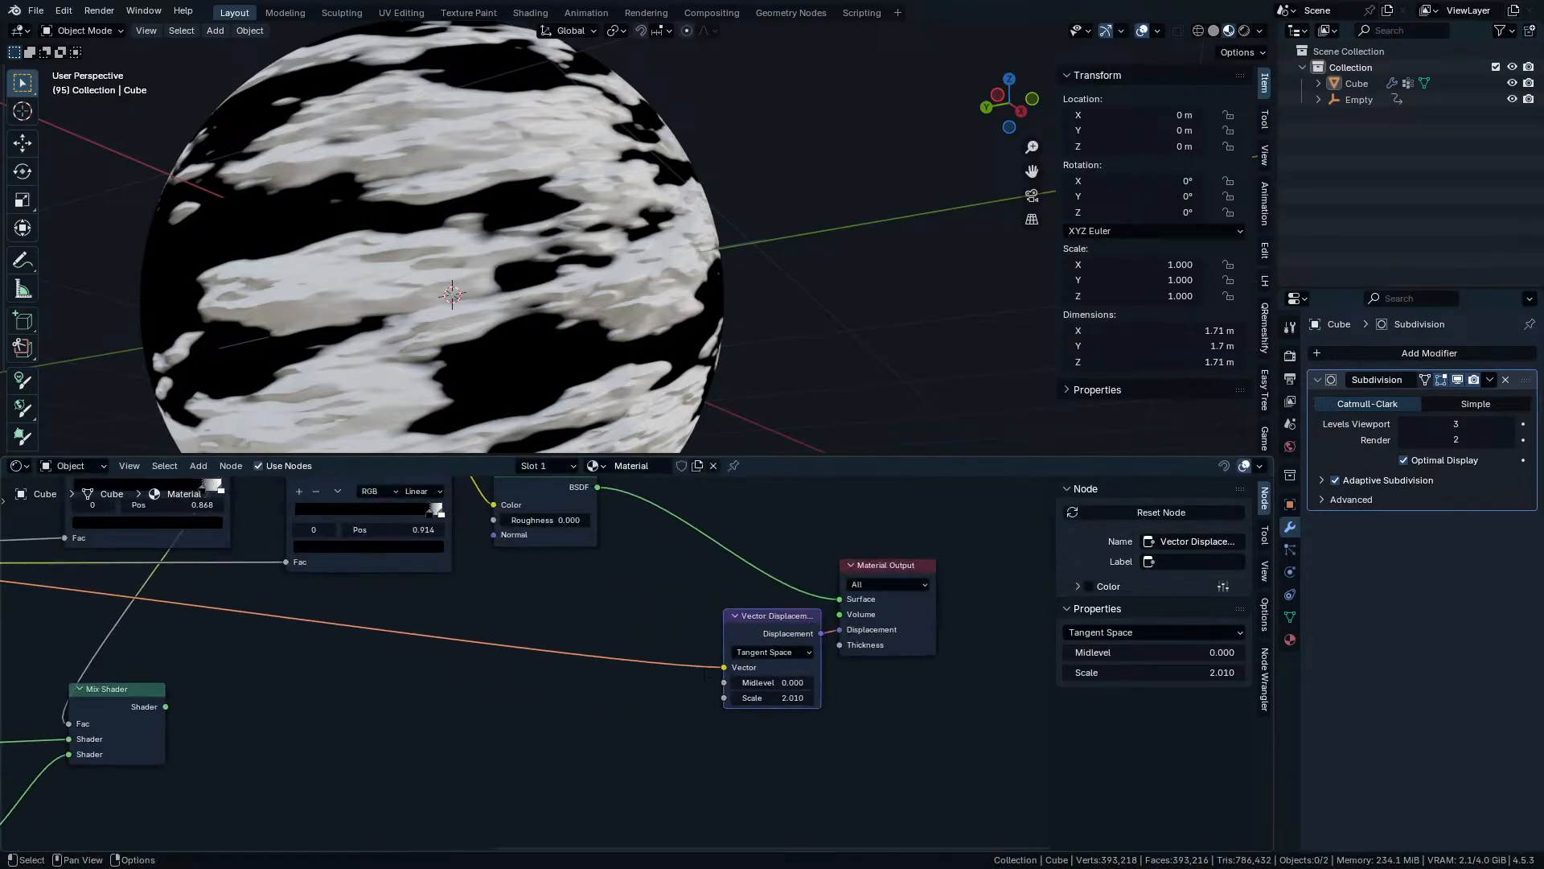
middle_drag(671, 398, 620, 358)
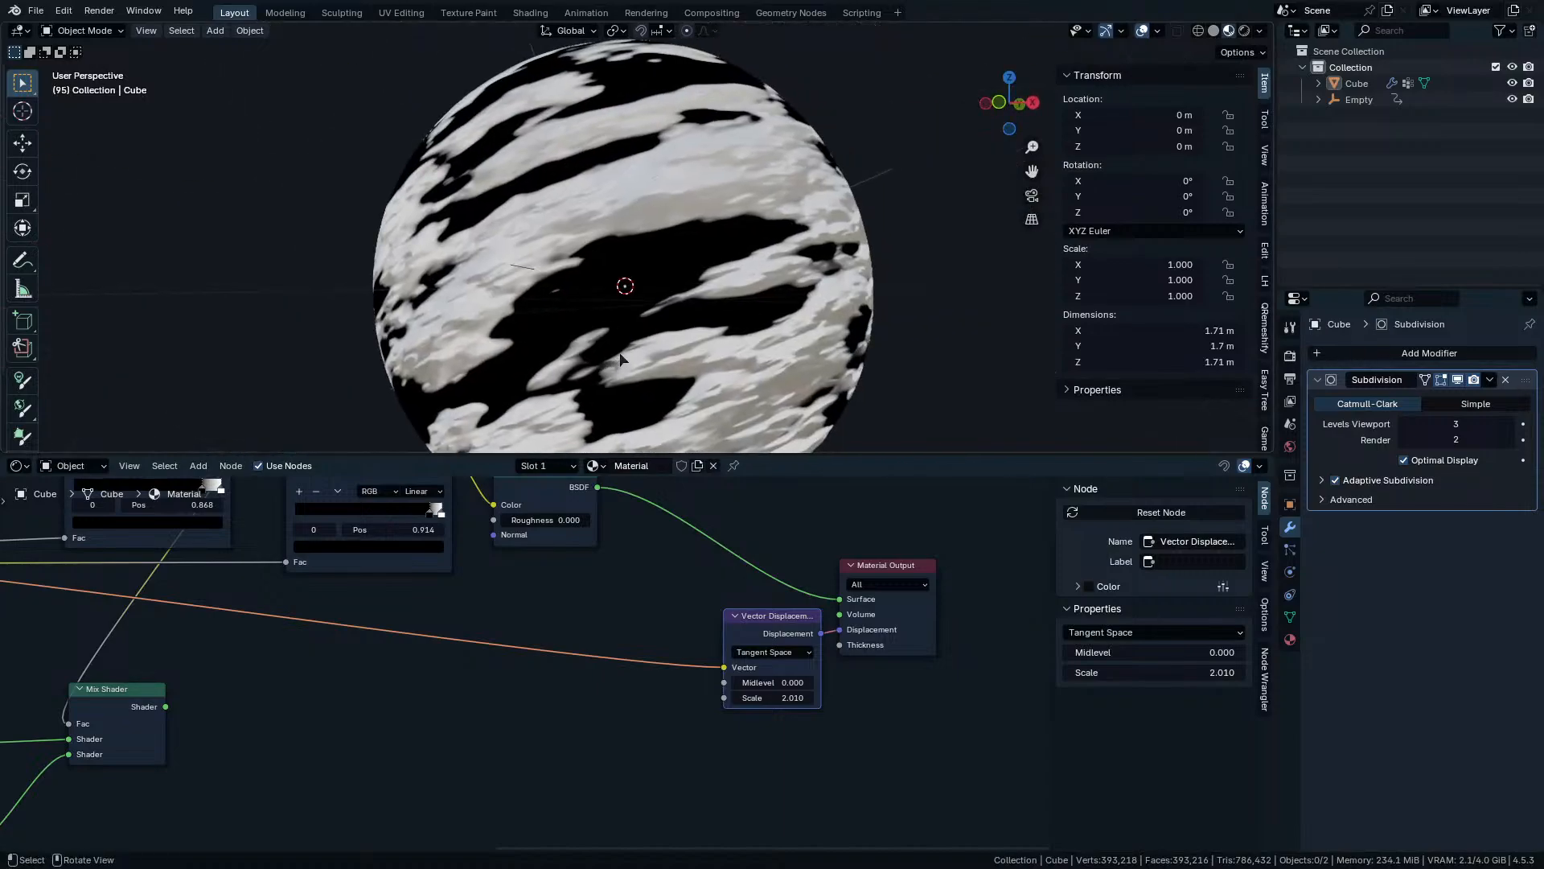
scroll(620, 359, up, 2)
scroll(655, 666, down, 2)
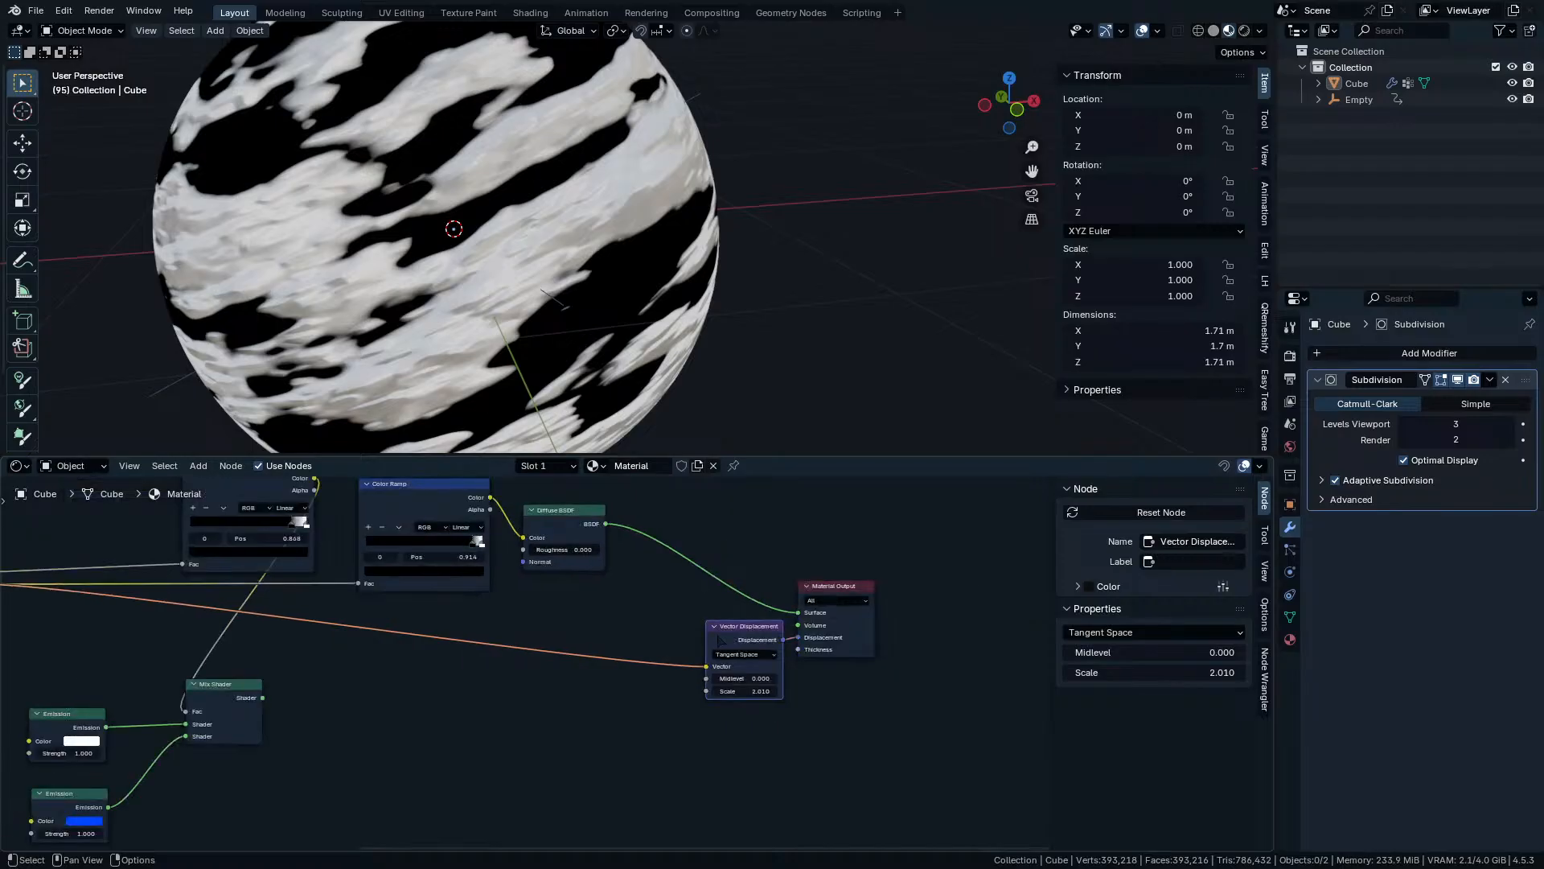
Drive the Mix Shader's Fac from the 0.914 Color Ramp and feed it to the Material Output's Surface in place of the Diffuse BSDF.
middle_drag(572, 646, 599, 682)
drag(274, 741, 658, 626)
drag(548, 573, 613, 637)
ctrl+shift+click(680, 633)
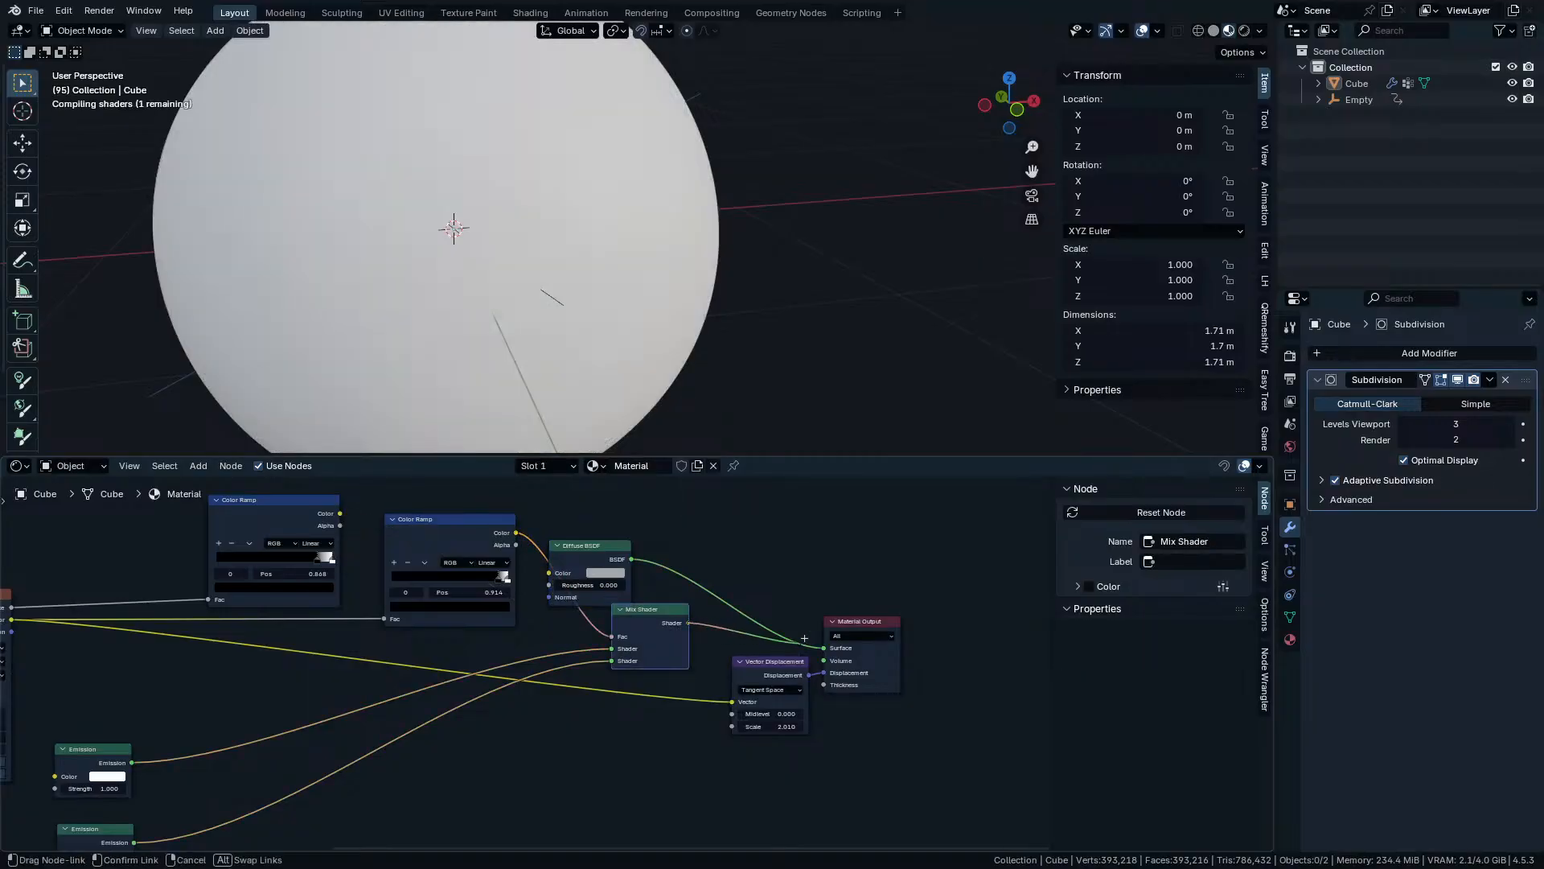
drag(604, 520, 636, 571)
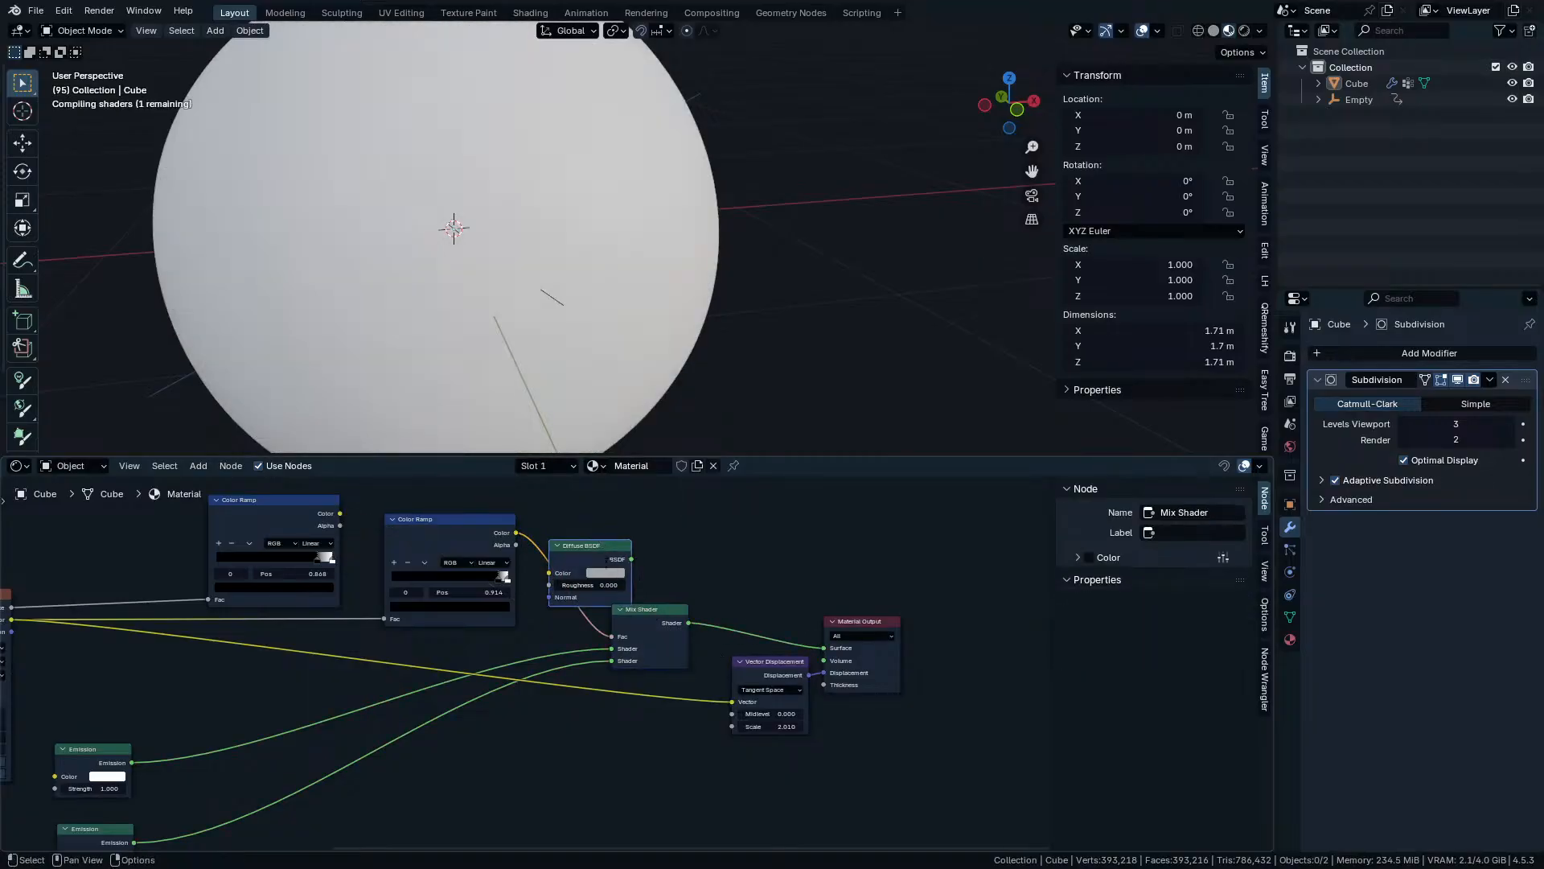
key(g)
click(727, 571)
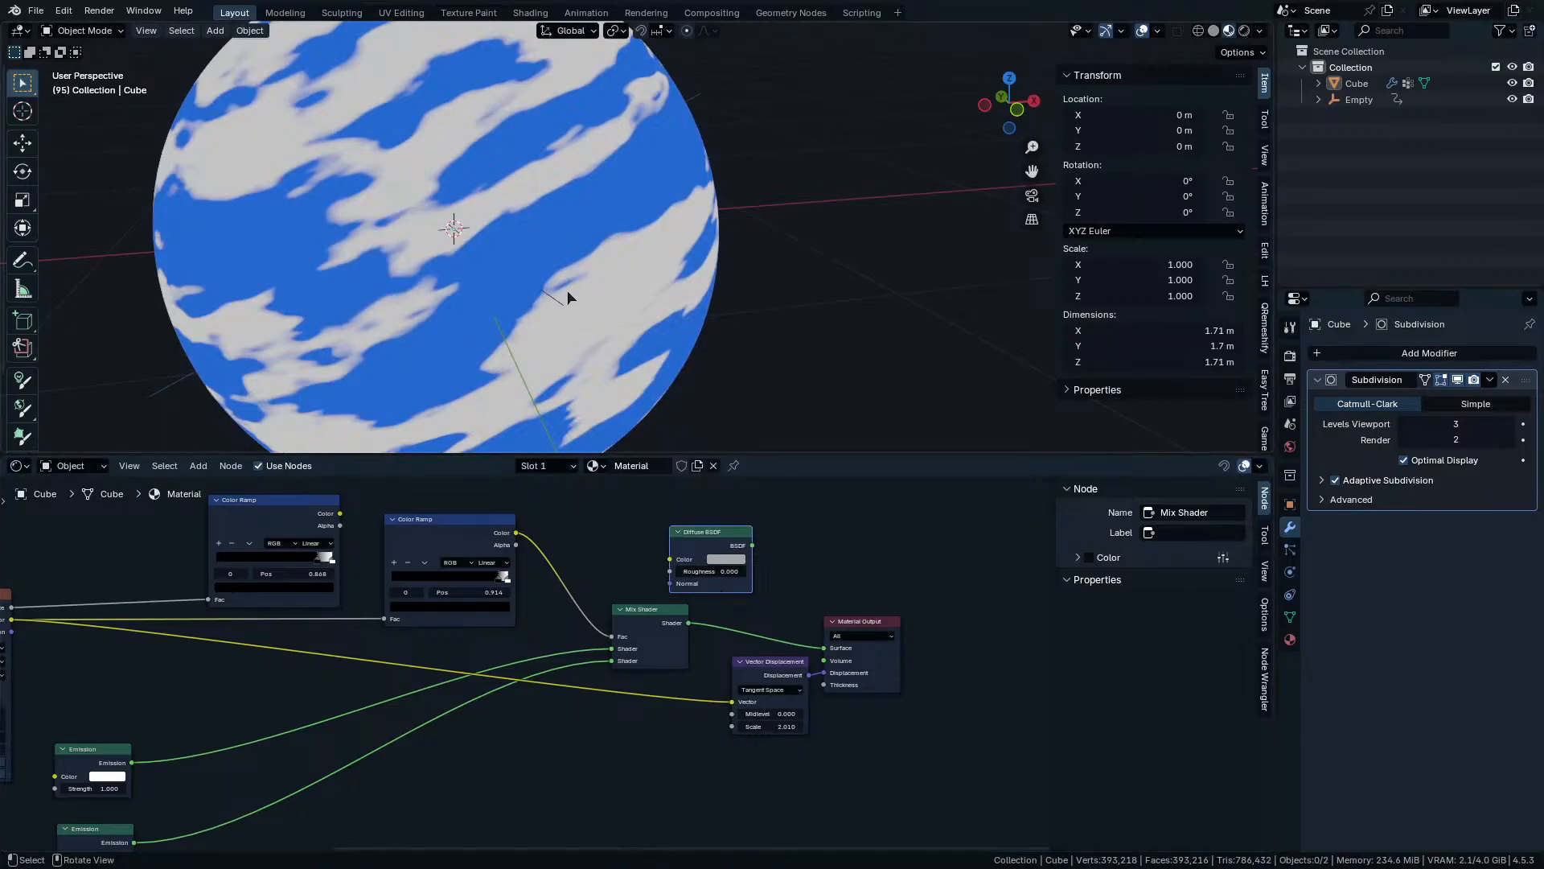
Play the animation to preview the blue-and-white pattern, stop it at frame 144, and examine the sphere's edge.
middle_drag(567, 289, 608, 259)
scroll(608, 274, down, 2)
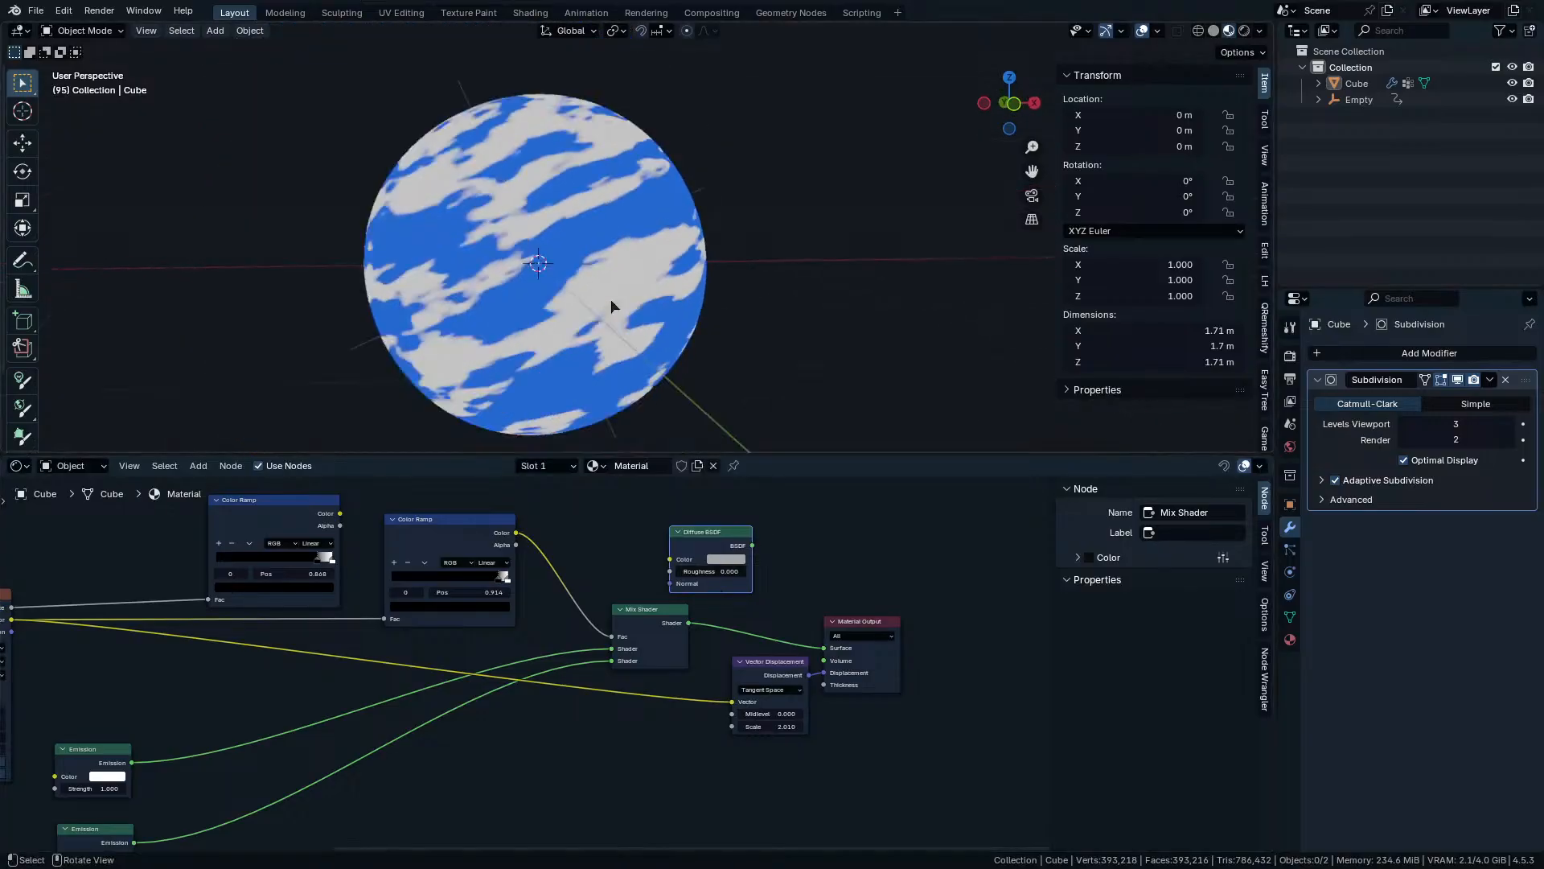
key(space)
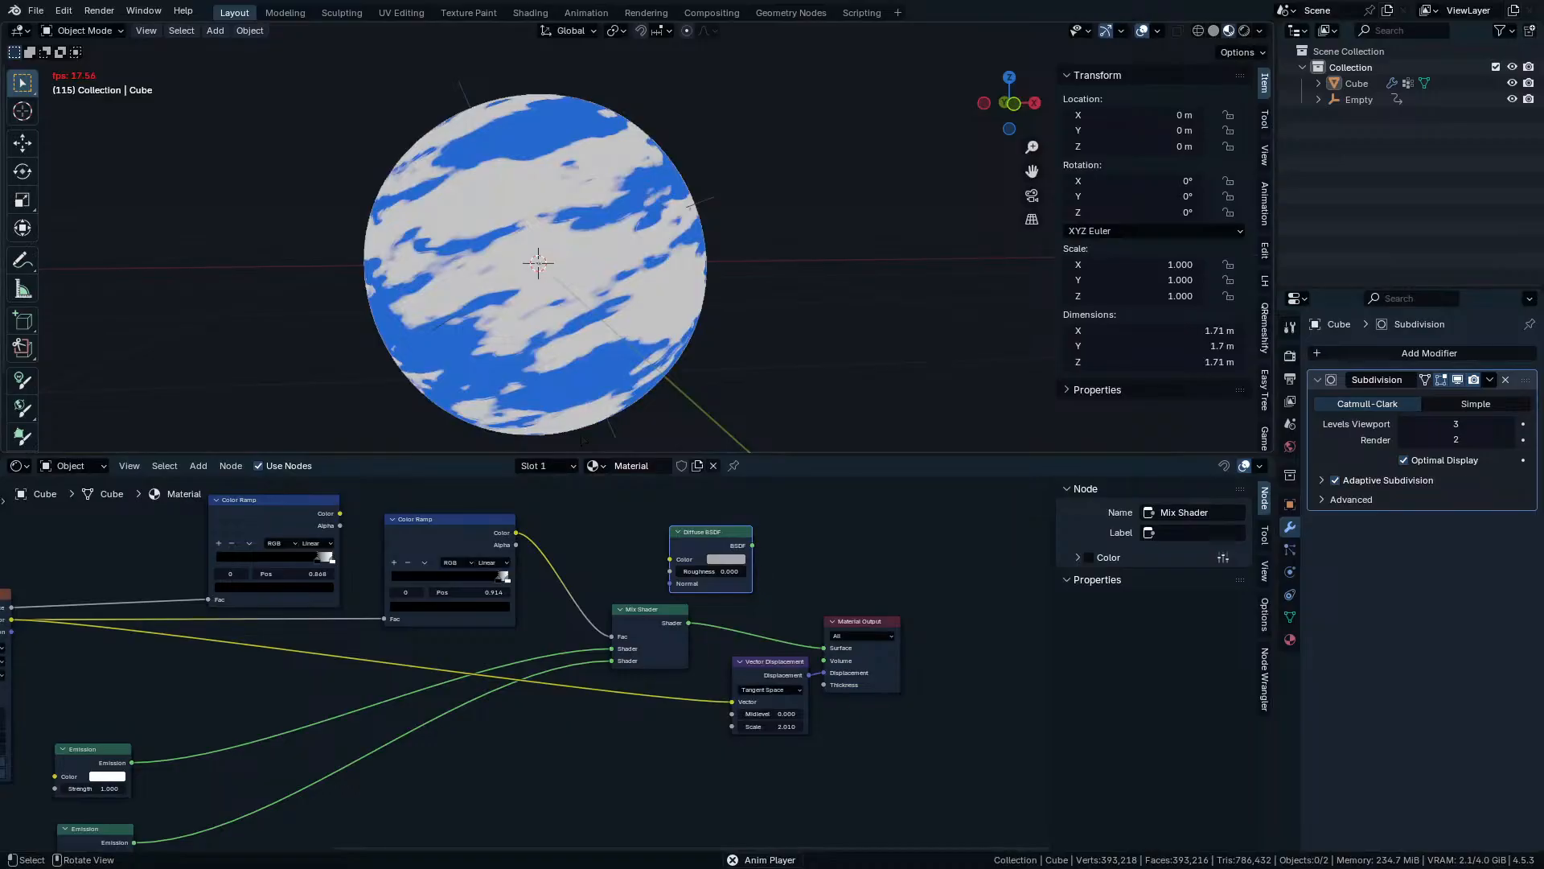
key(space)
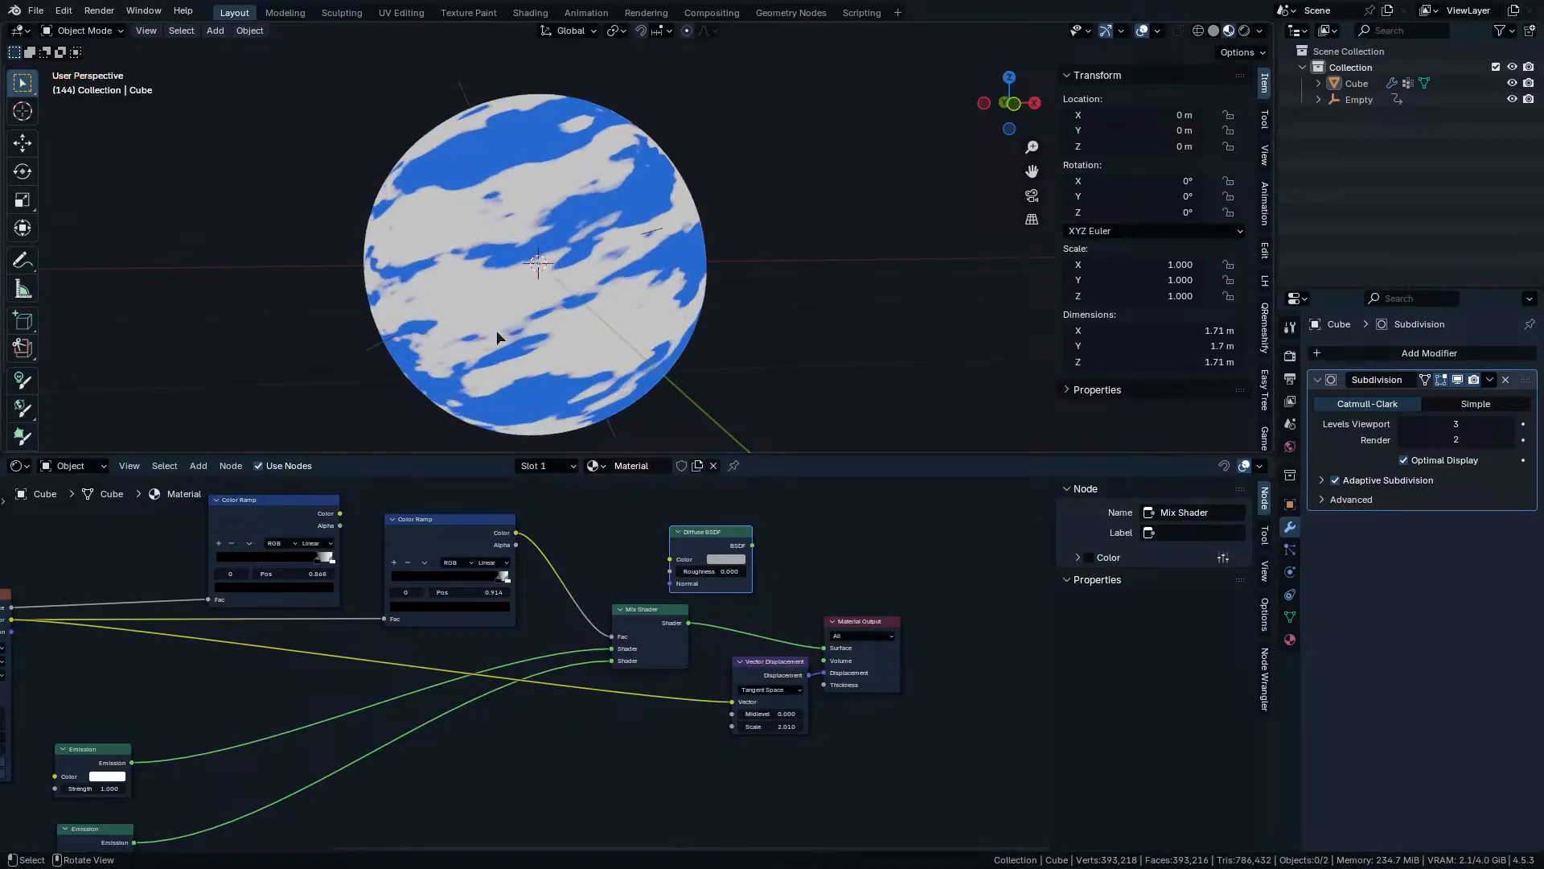
scroll(510, 345, up, 2)
middle_drag(513, 345, 671, 306)
Connect the Diffuse BSDF to the Mix Shader's first Shader input in place of the white Emission.
drag(693, 567, 612, 648)
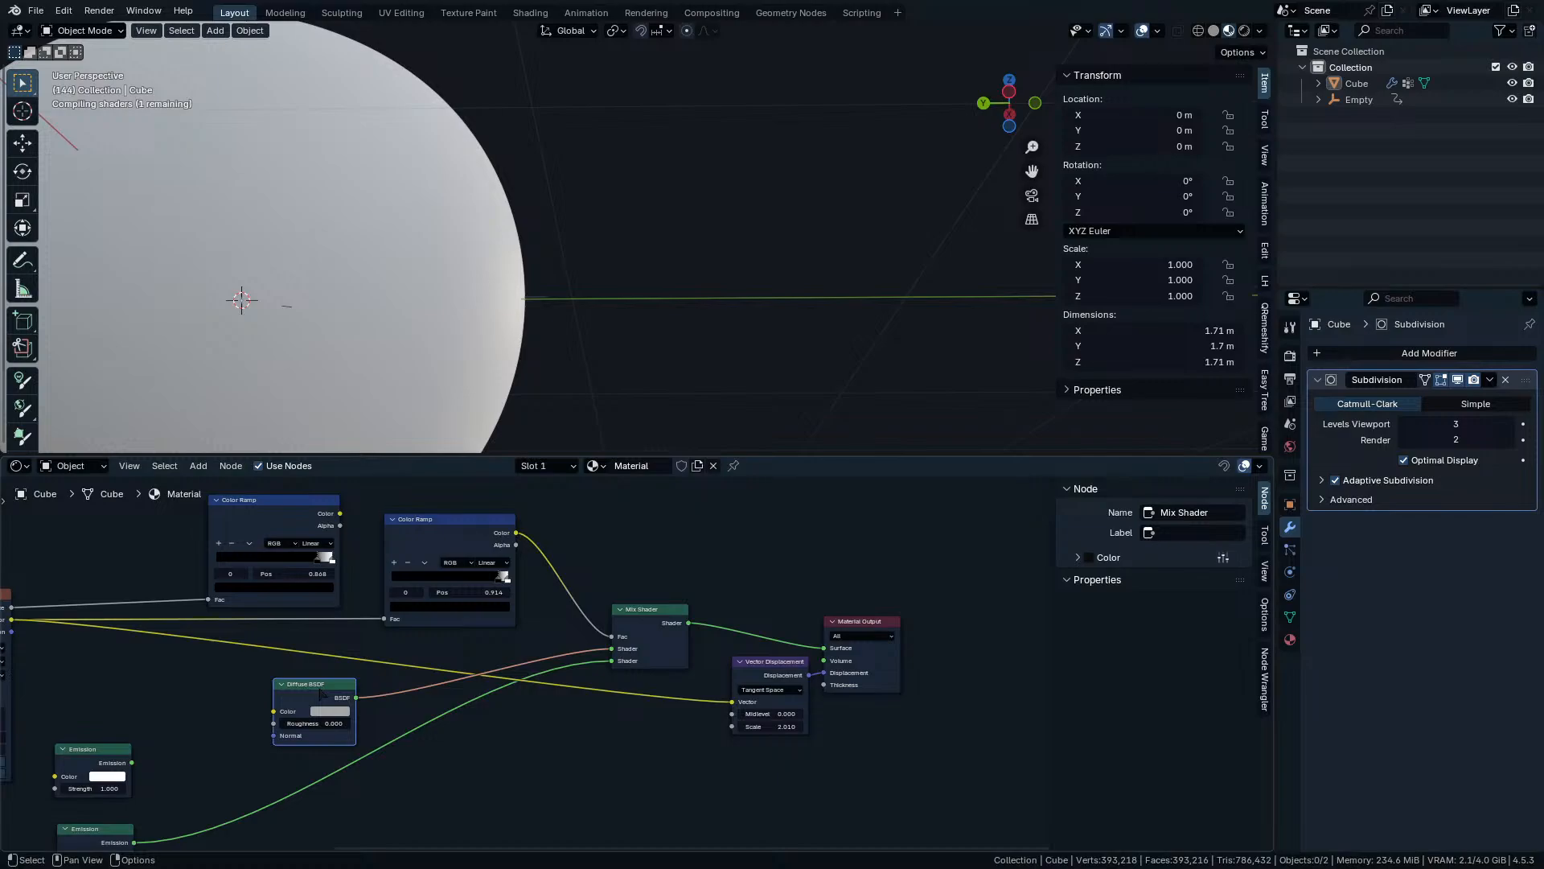
drag(328, 686, 358, 689)
middle_drag(442, 297, 330, 324)
scroll(329, 323, up, 2)
Set the Diffuse BSDF color to white (FFFFFF).
scroll(331, 660, up, 3)
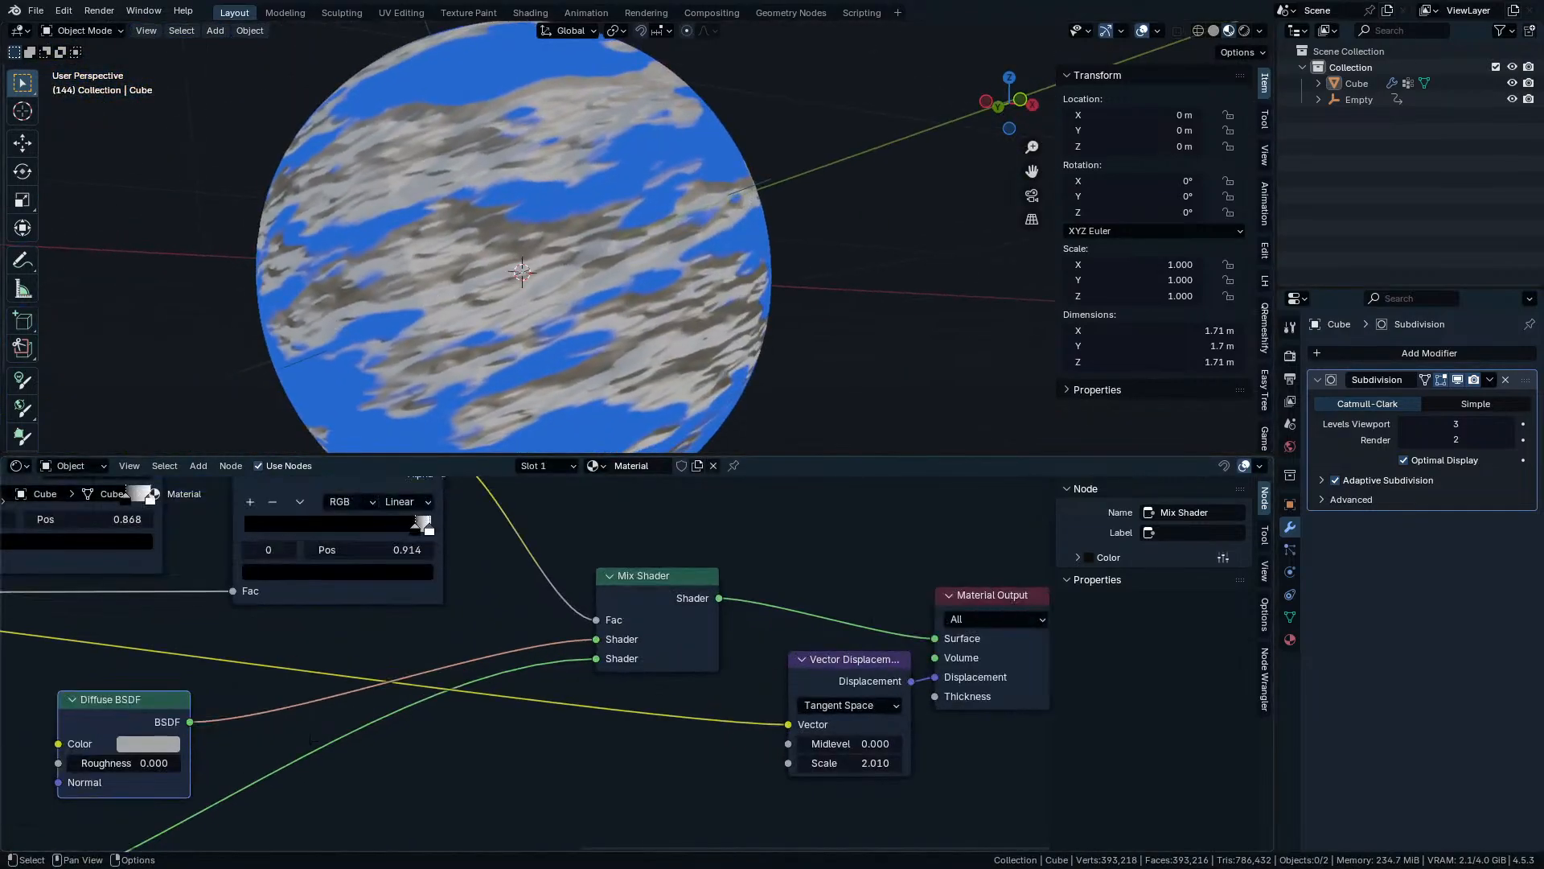
click(170, 744)
scroll(169, 748, up, 3)
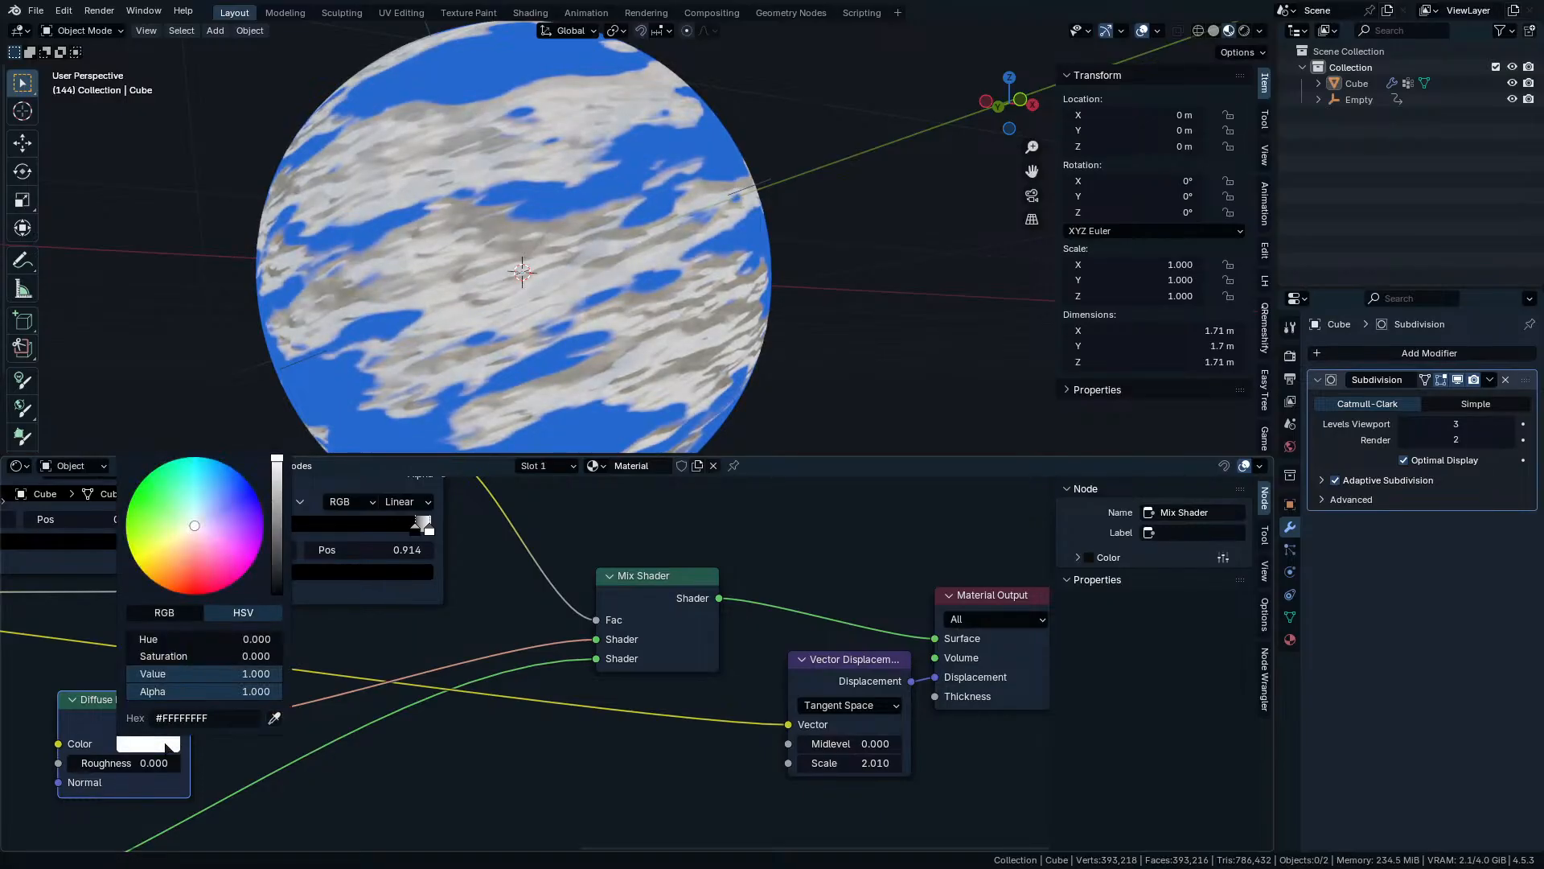
middle_drag(583, 306, 612, 294)
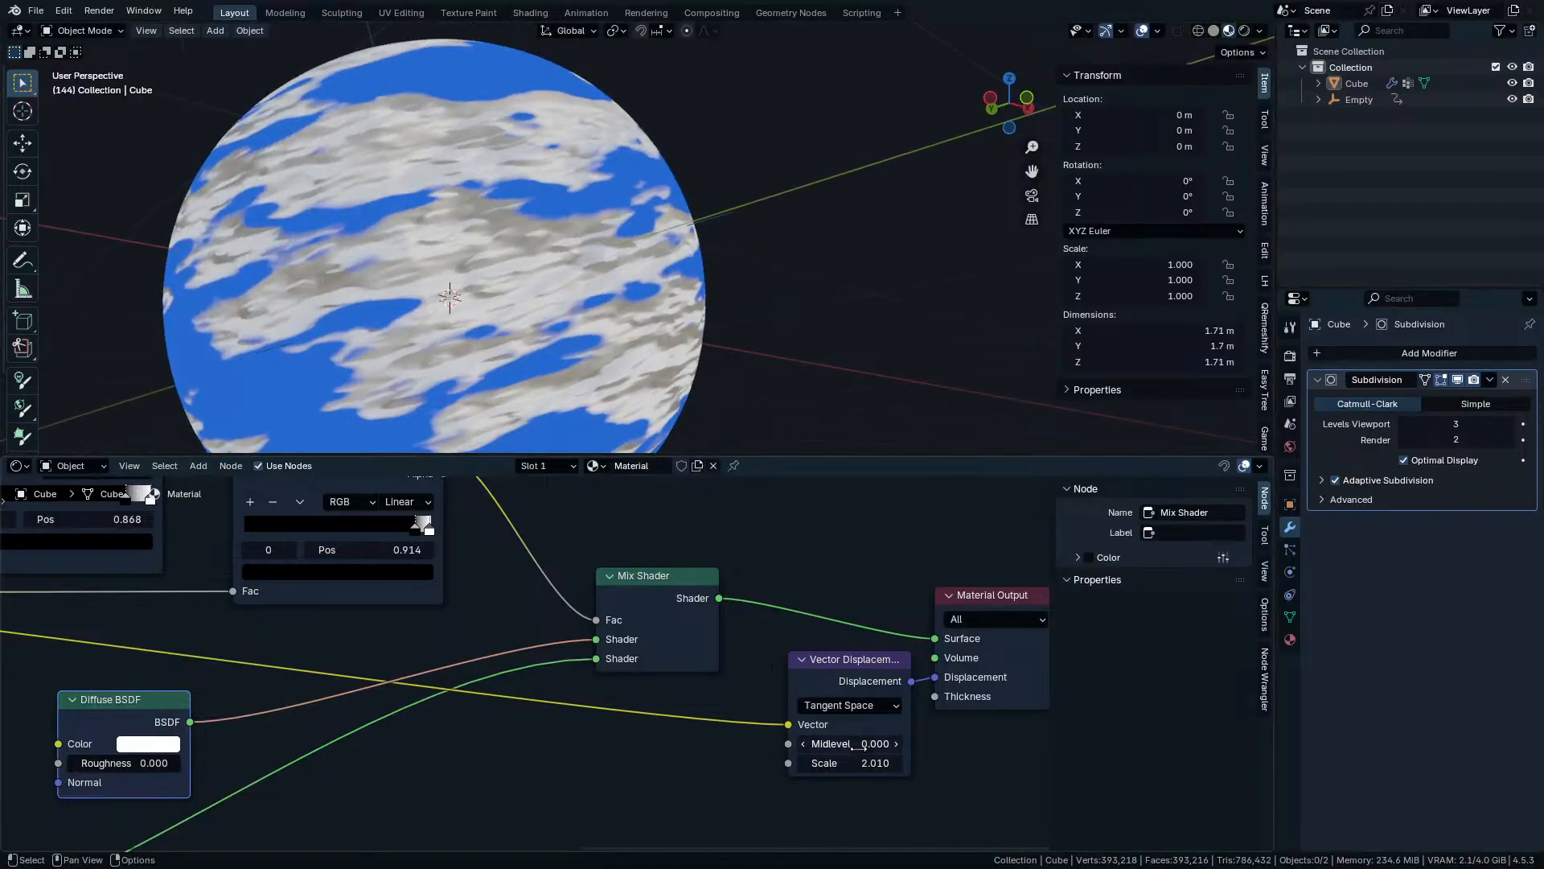
Set the Vector Displacement's Midlevel to 0.310, and try a Scale of 2.410 before returning it to 2.010.
mouse_move(832, 743)
mouse_down()
mouse_move(917, 743)
mouse_move(864, 743)
mouse_move(859, 763)
mouse_move(724, 763)
mouse_move(853, 763)
mouse_up()
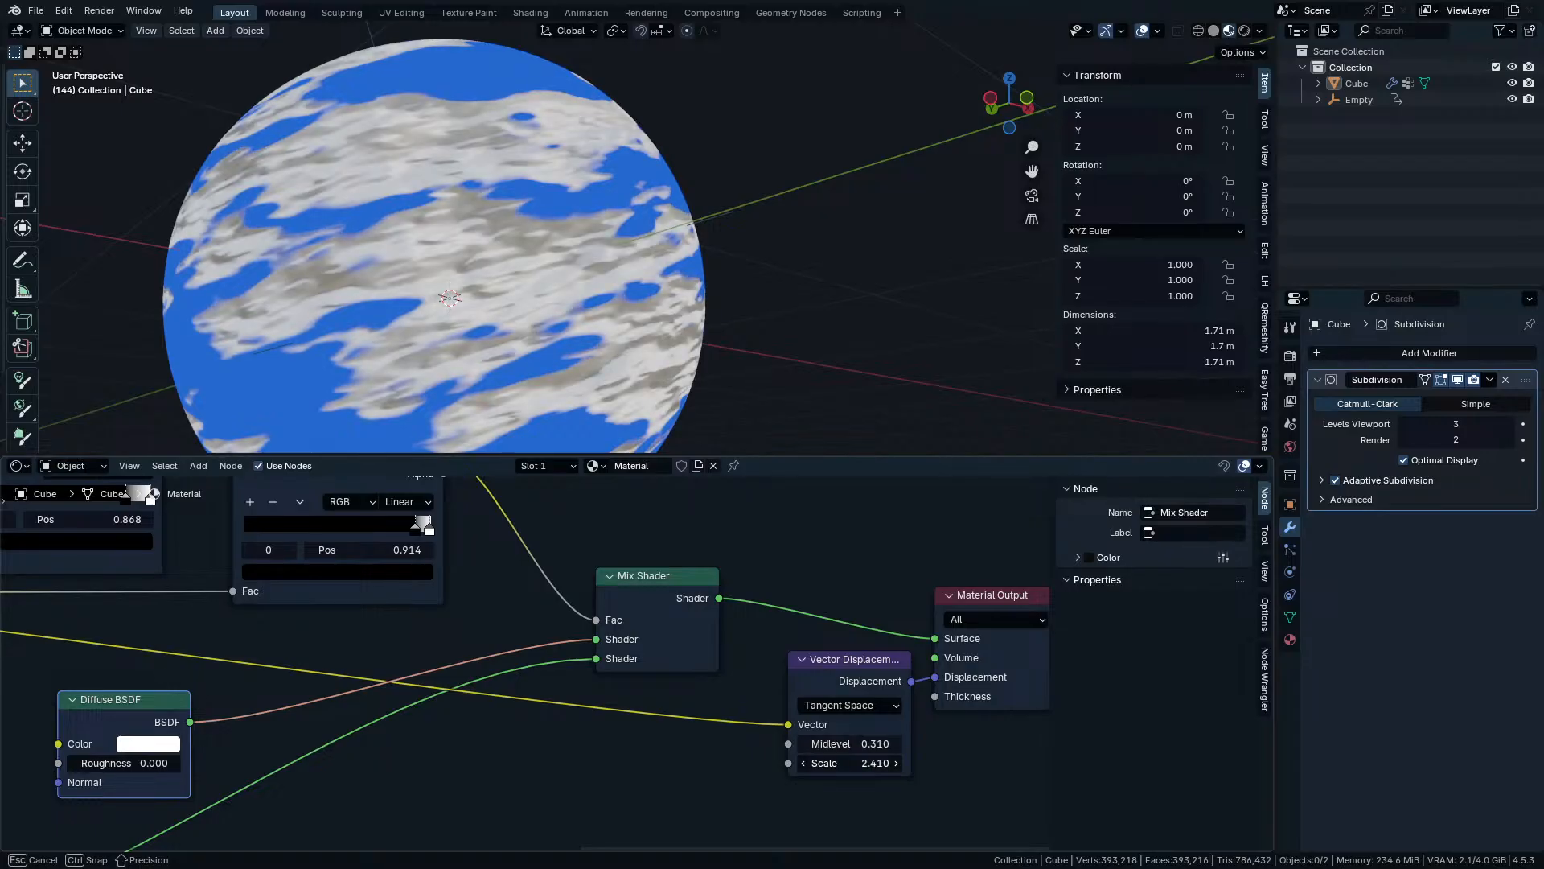
drag(865, 762, 861, 763)
scroll(870, 684, down, 3)
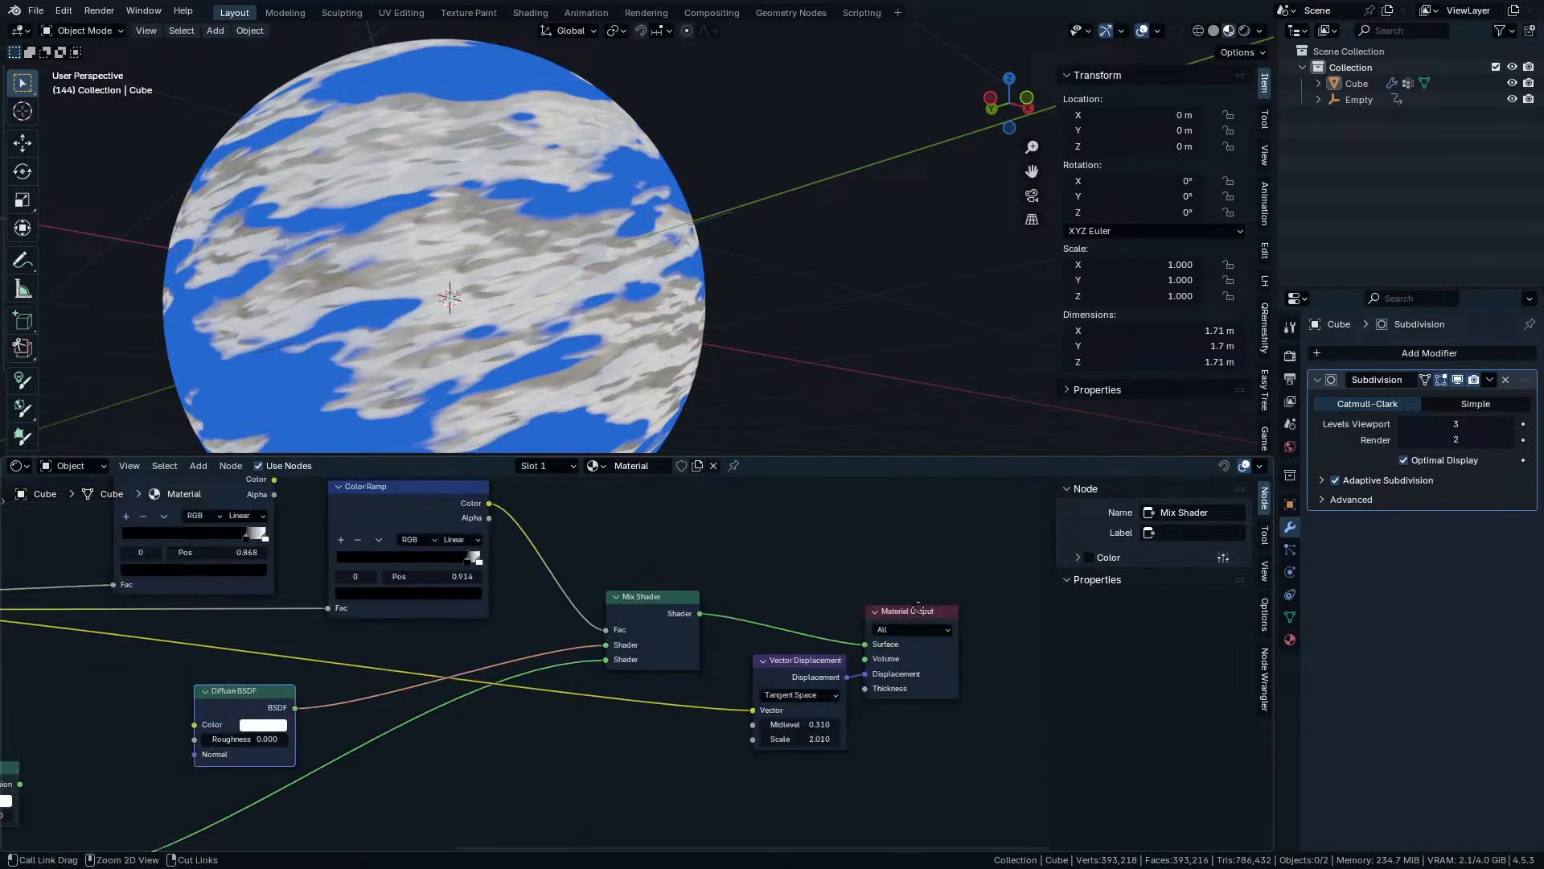